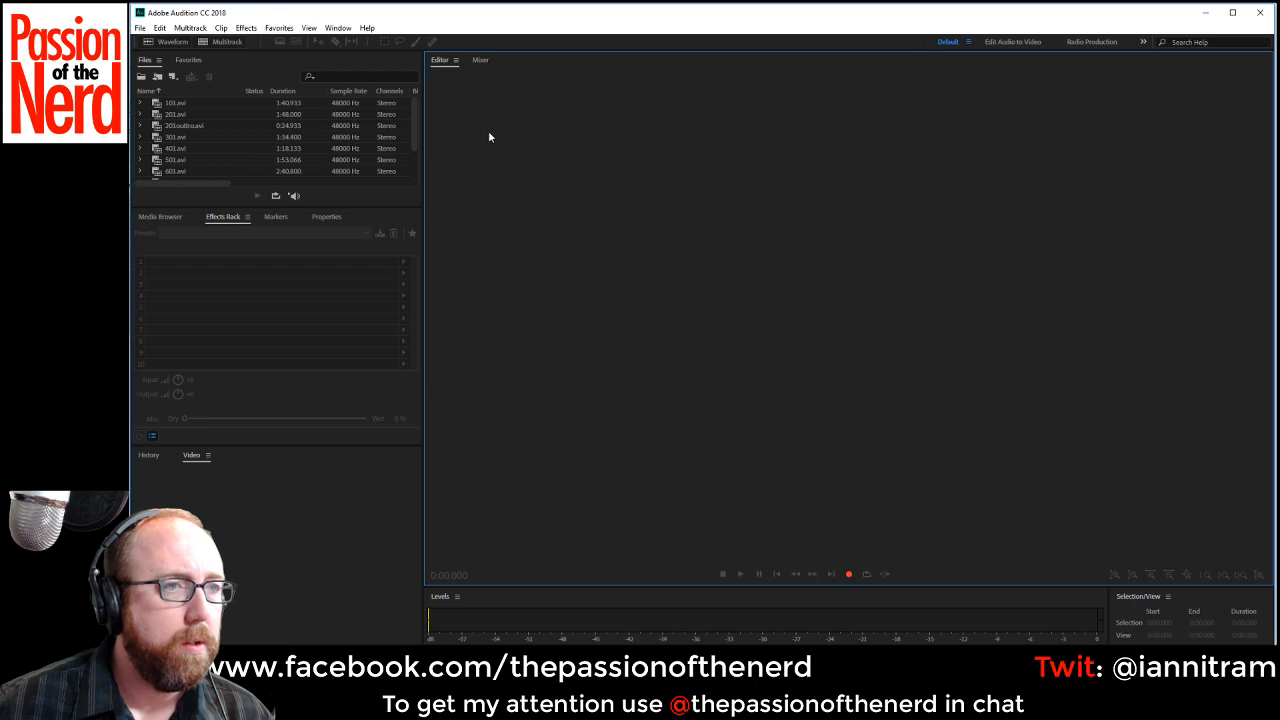
Open 101.avi in the waveform editor and put the narration of the entire clip into both channels.
double_click(160, 103)
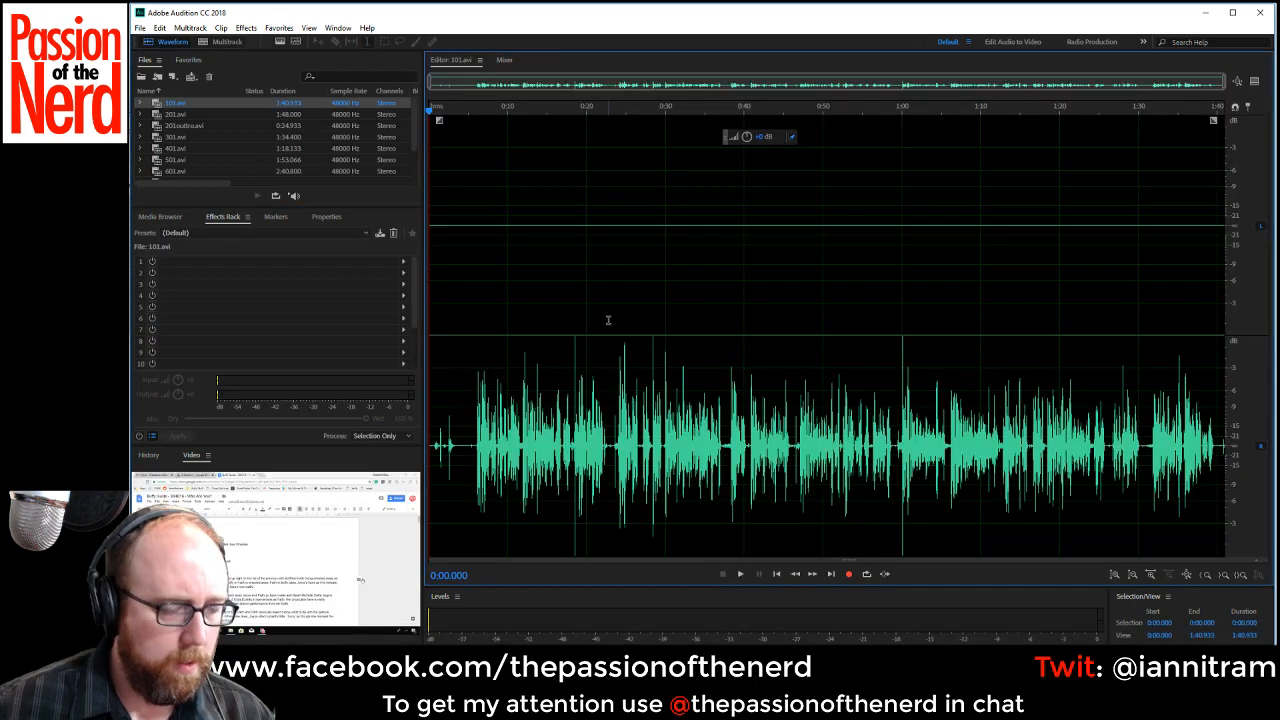
key("ctrl+a")
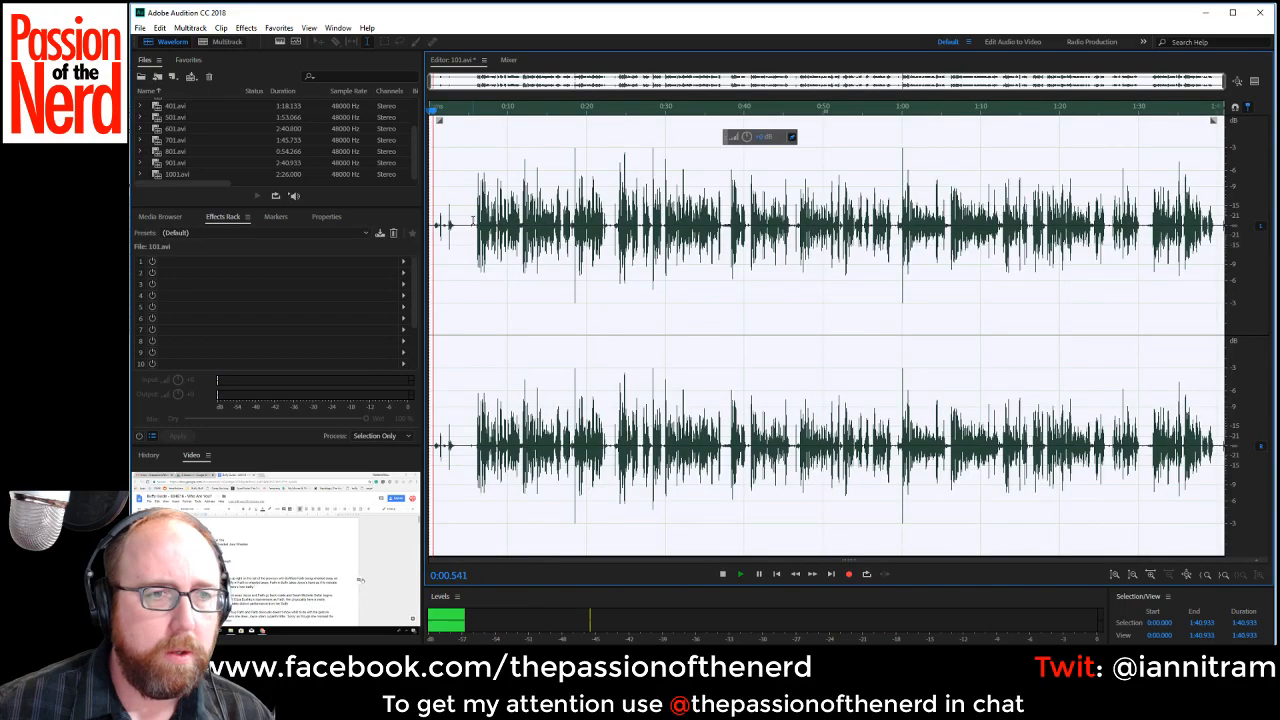
Trim the lead-in before the speech by deleting about the first 5.9 seconds, plus the remaining 0.25 seconds of silence.
left_click_drag(476, 228, 431, 230)
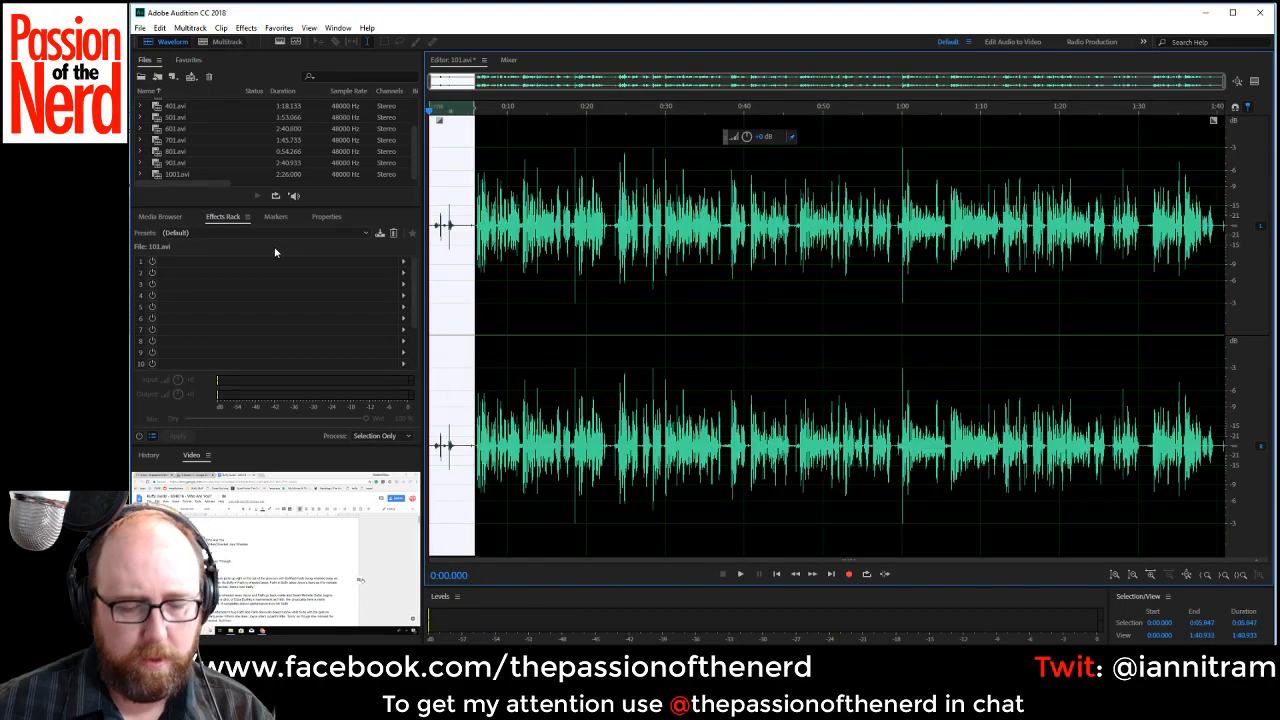
key("Delete")
scroll(534, 297, "up", 6)
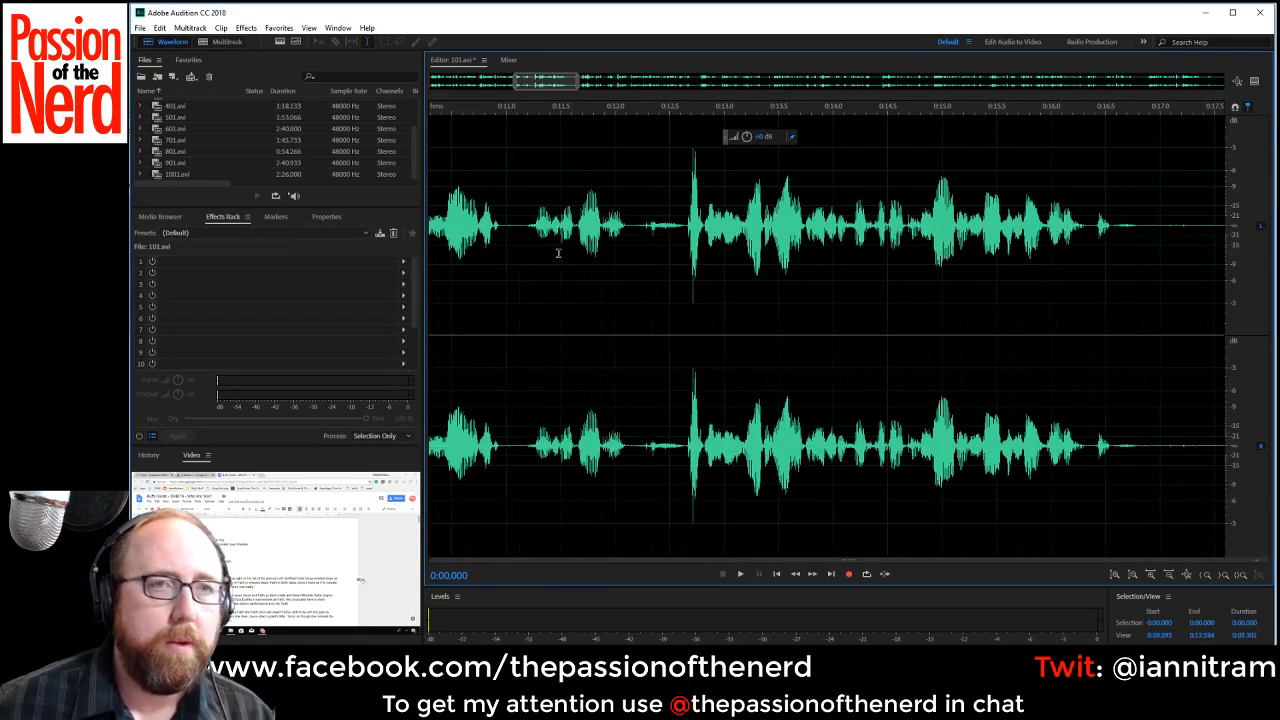
left_click_drag(541, 84, 440, 92)
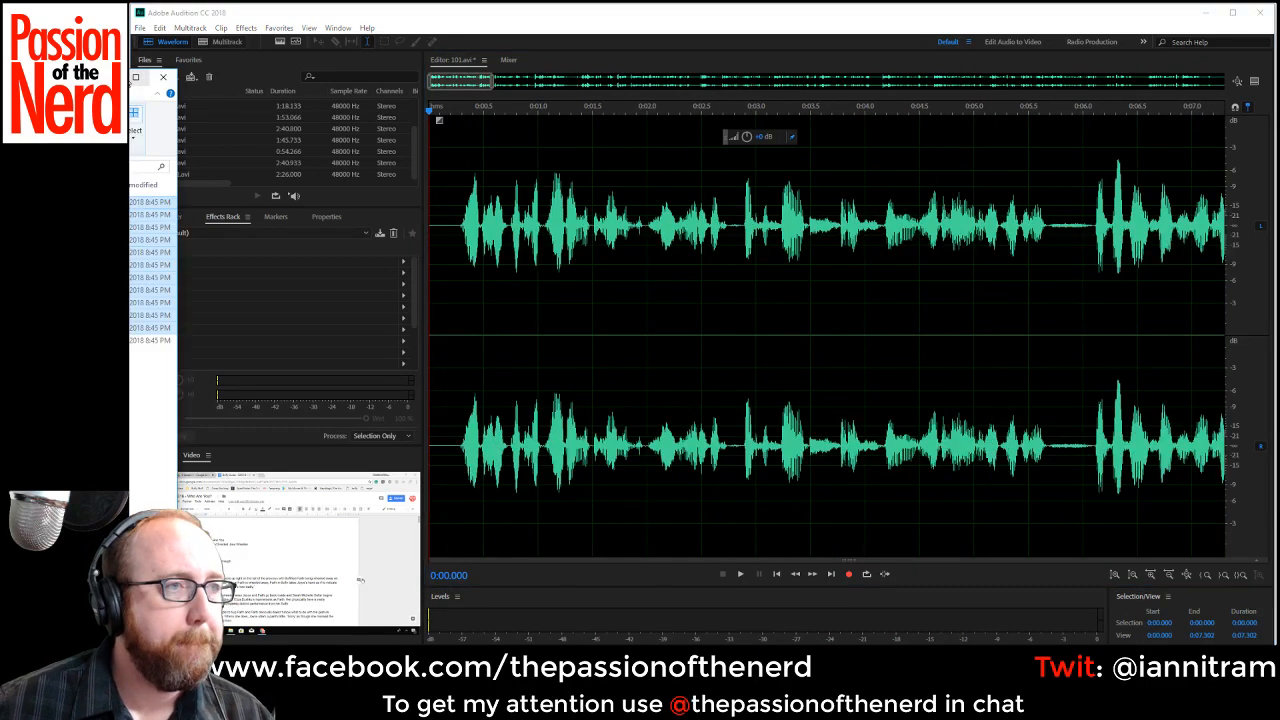
left_click(450, 229)
left_click_drag(456, 230, 291, 264)
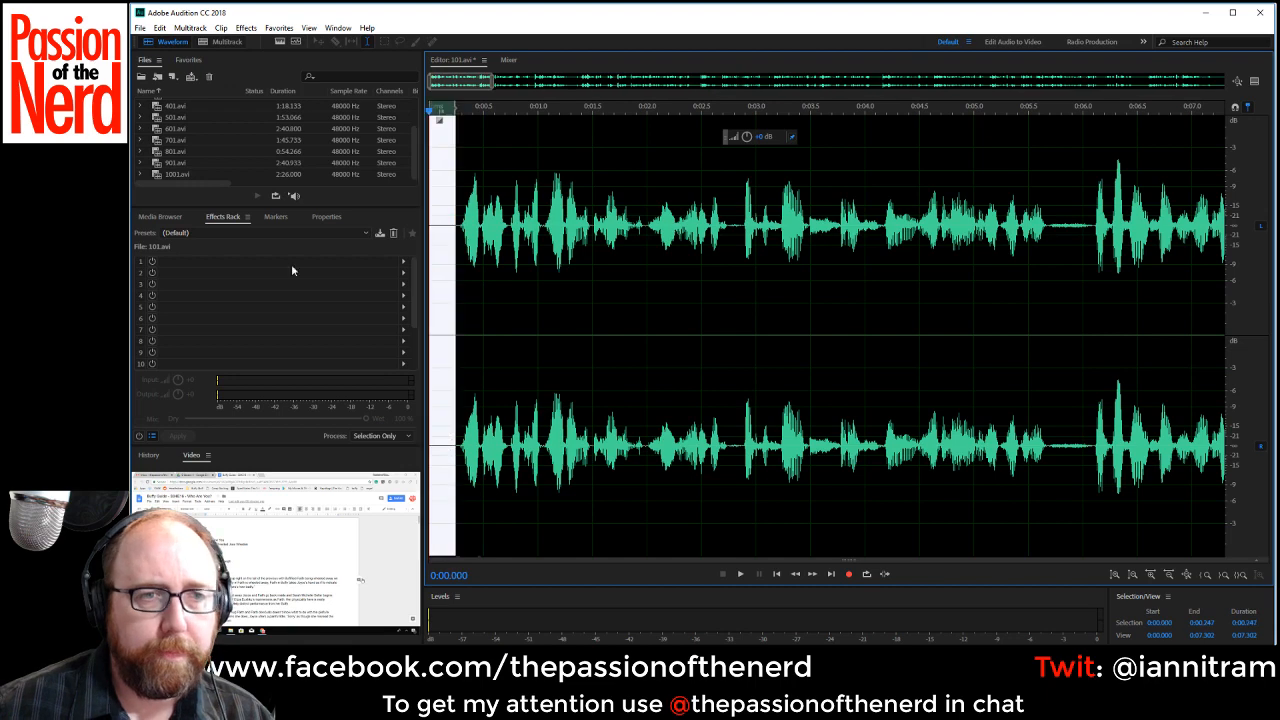
key("Delete")
Play the narration from the start and delete the pause between about 0:05.4 and 0:05.9.
key("space")
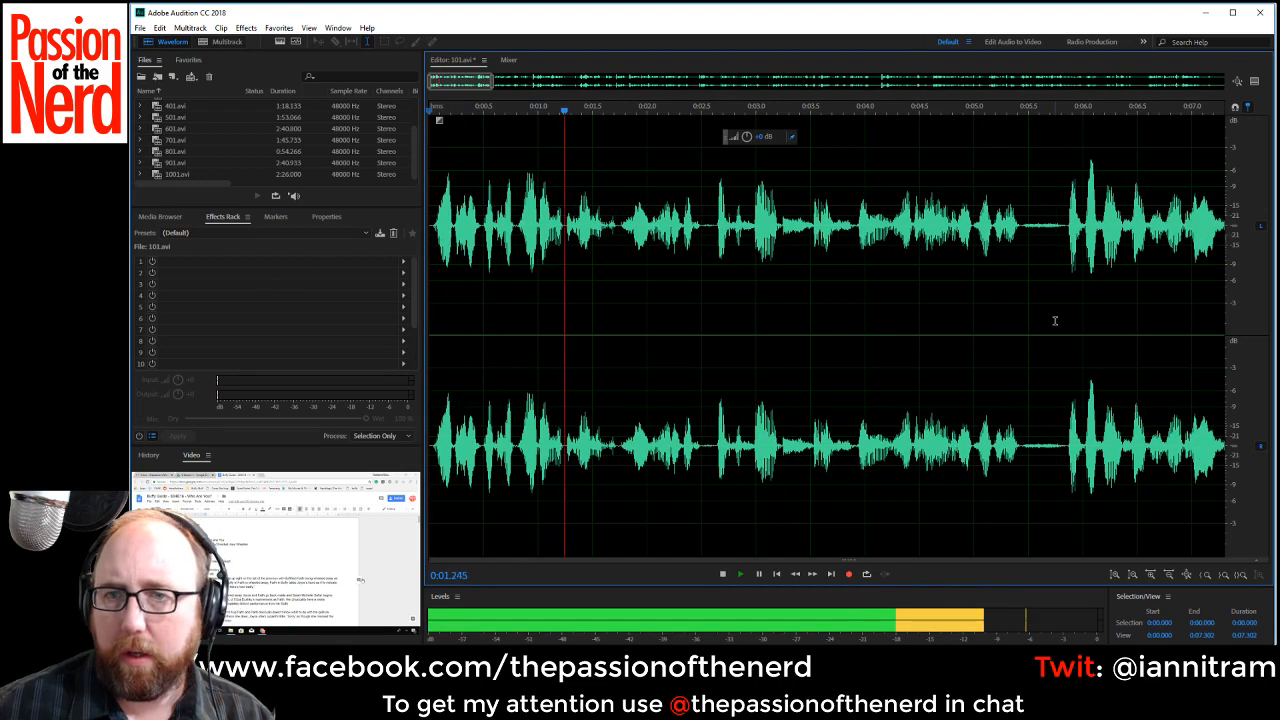
left_click_drag(1020, 238, 1062, 238)
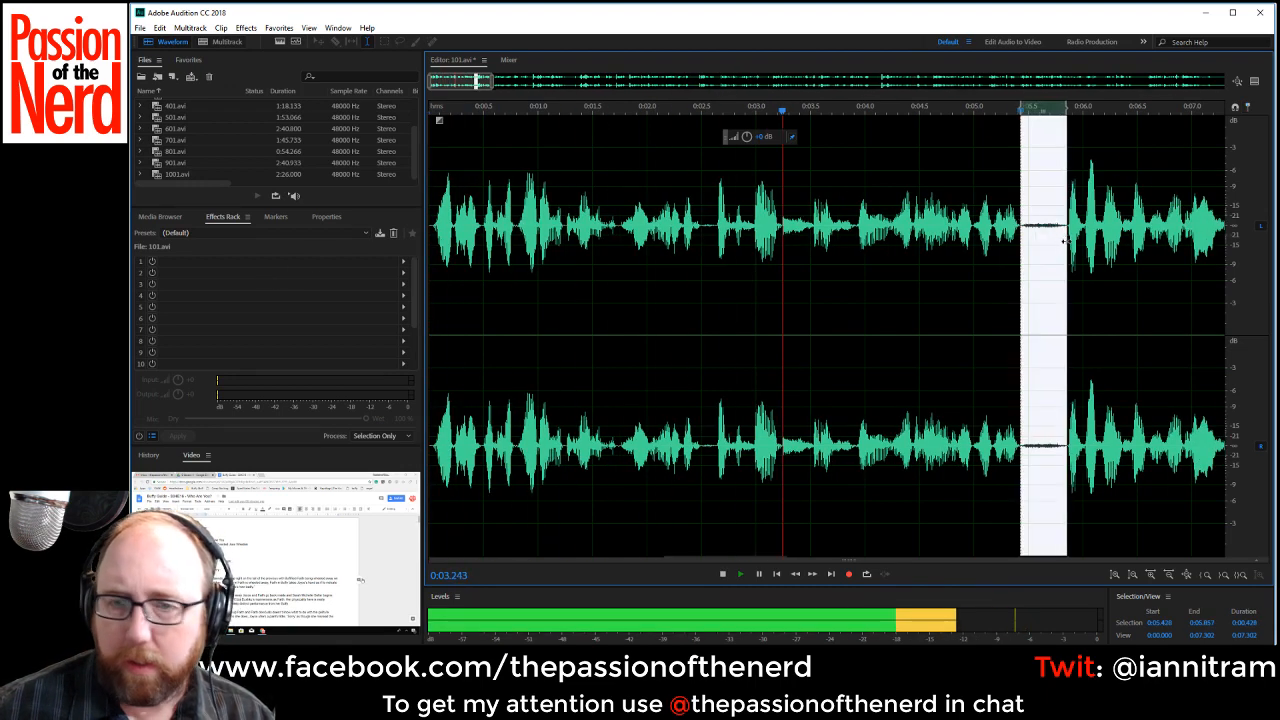
key("Delete")
scroll(1056, 248, "down", 1)
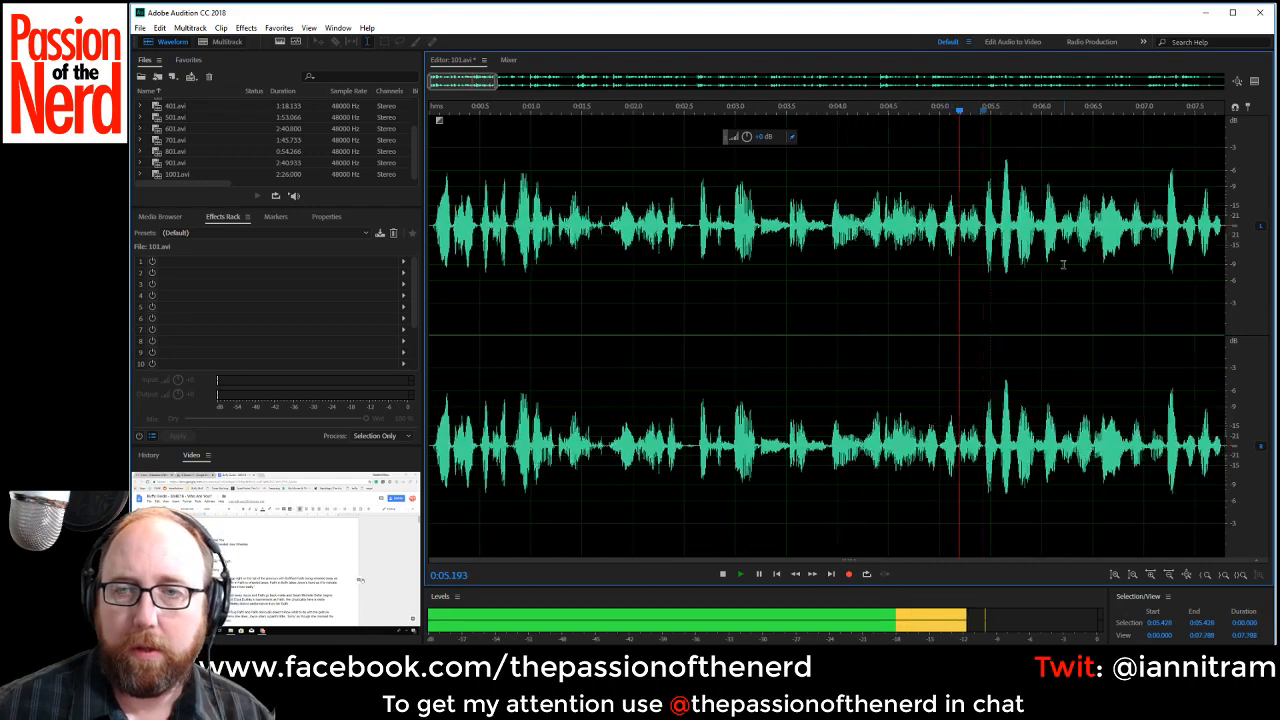
Listen further and delete the pause with the breath noise between about 0:11.4 and 0:12.0.
left_click_drag(461, 86, 512, 85)
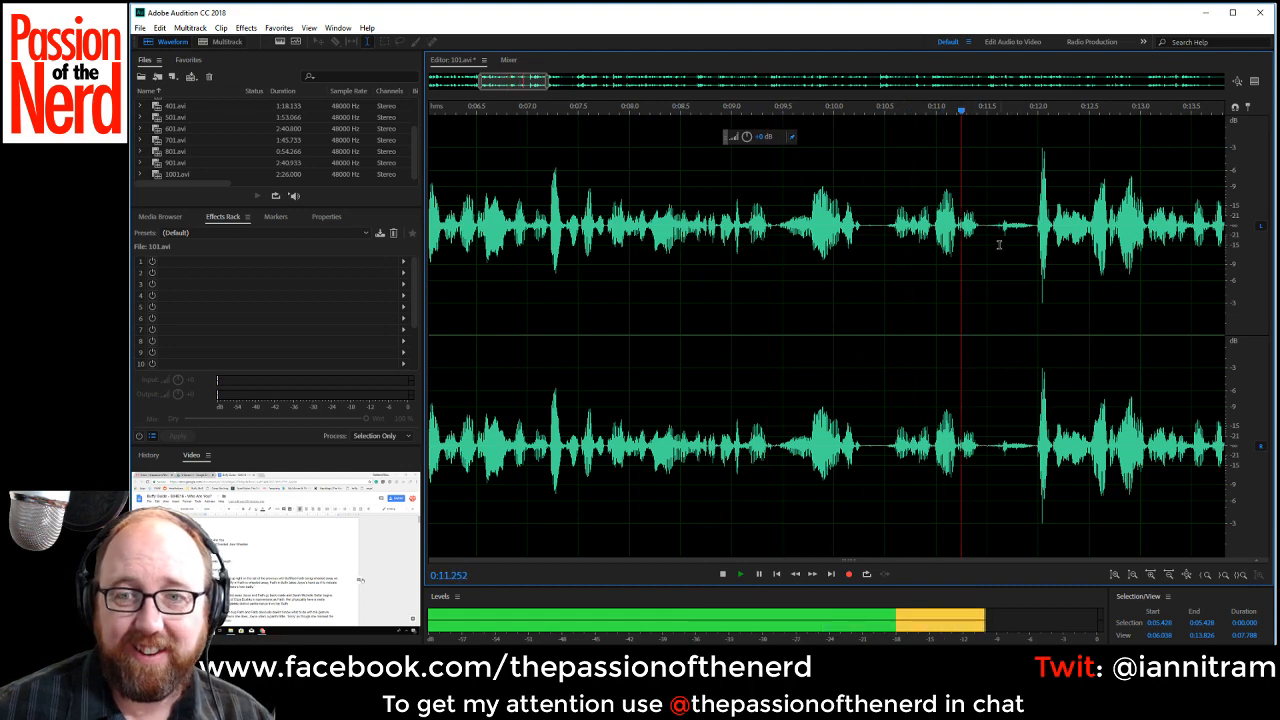
key("space")
left_click_drag(981, 228, 1036, 235)
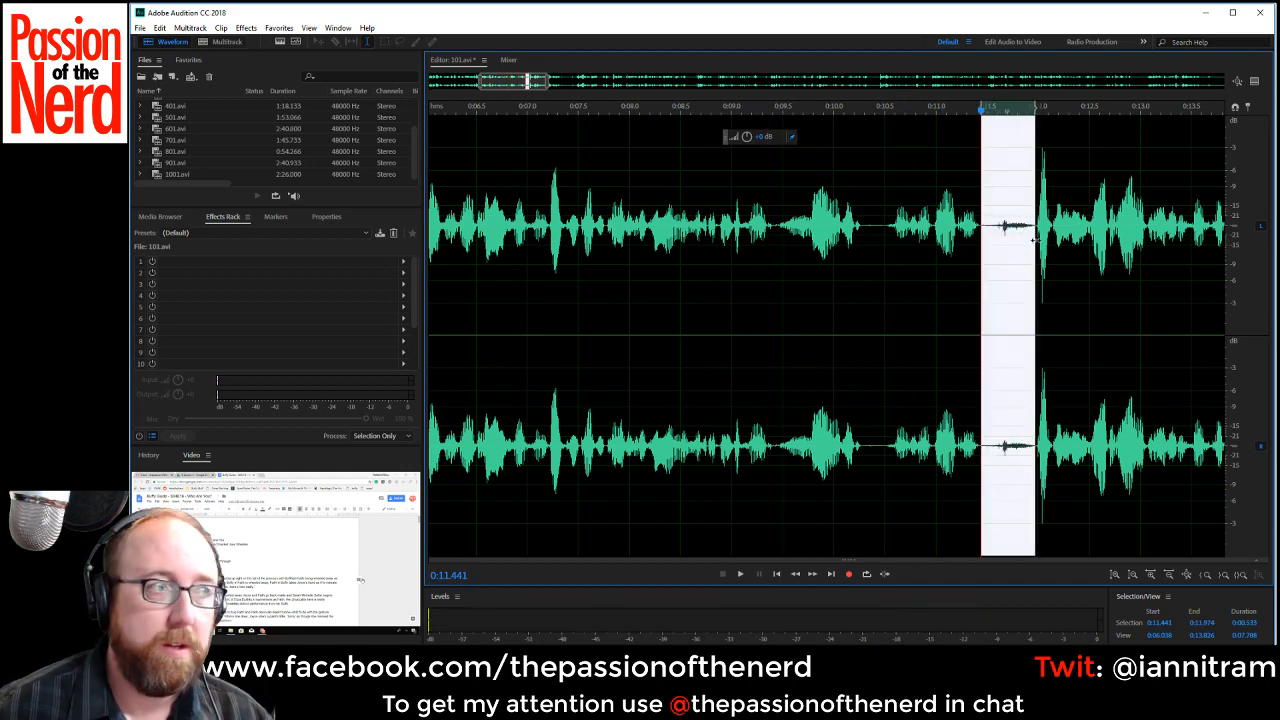
key("Delete")
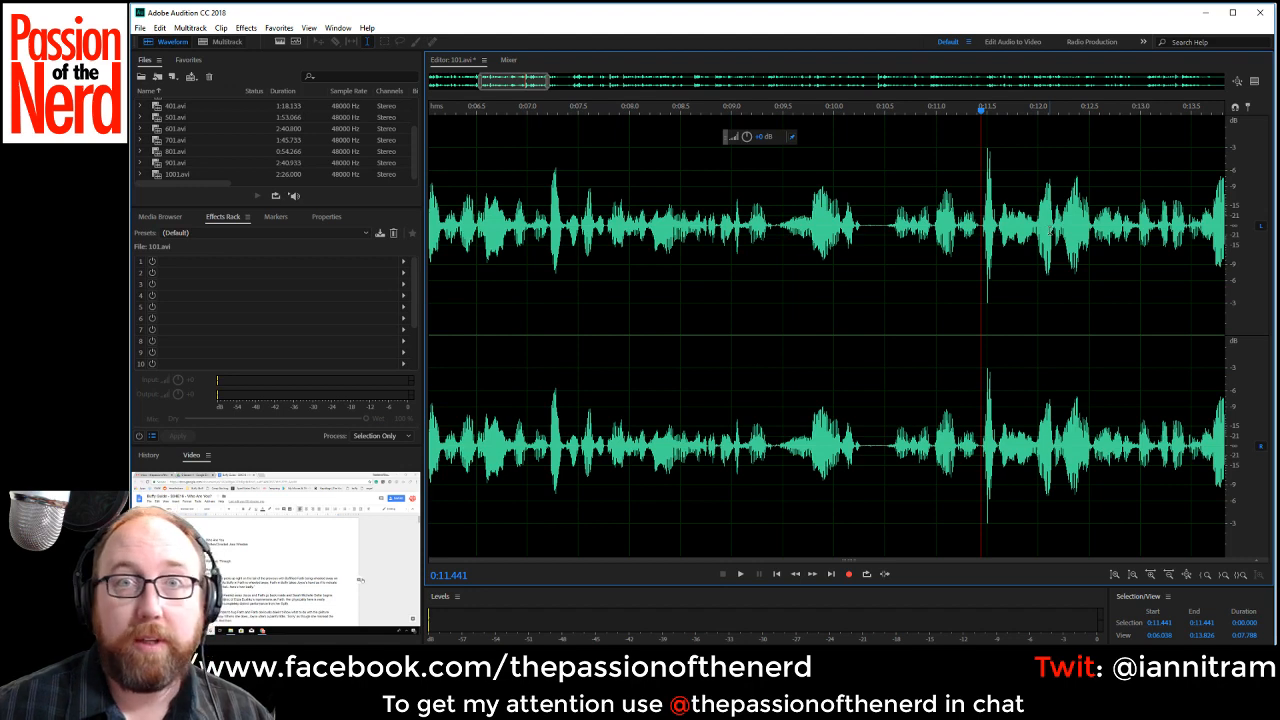
Play back the cut at about 0:11.4, replaying the narration from about 0:09.9 to judge the line.
key("space")
key("space")
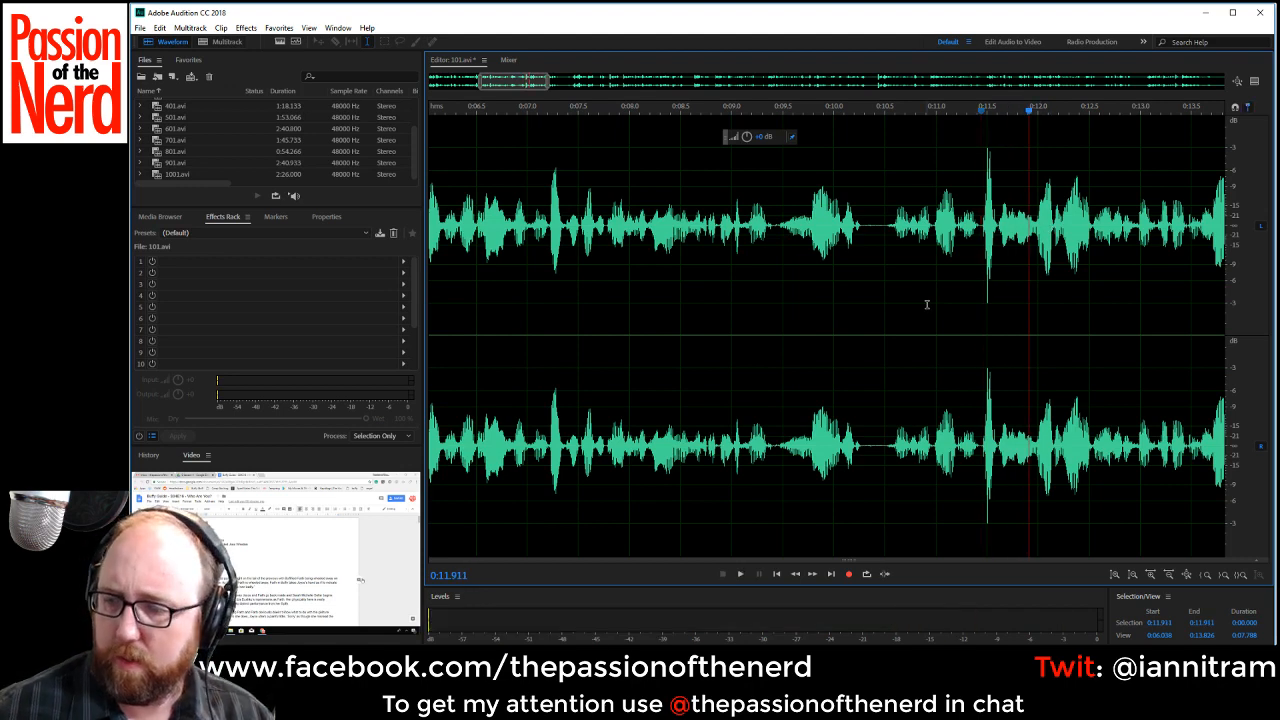
key("space")
key("space")
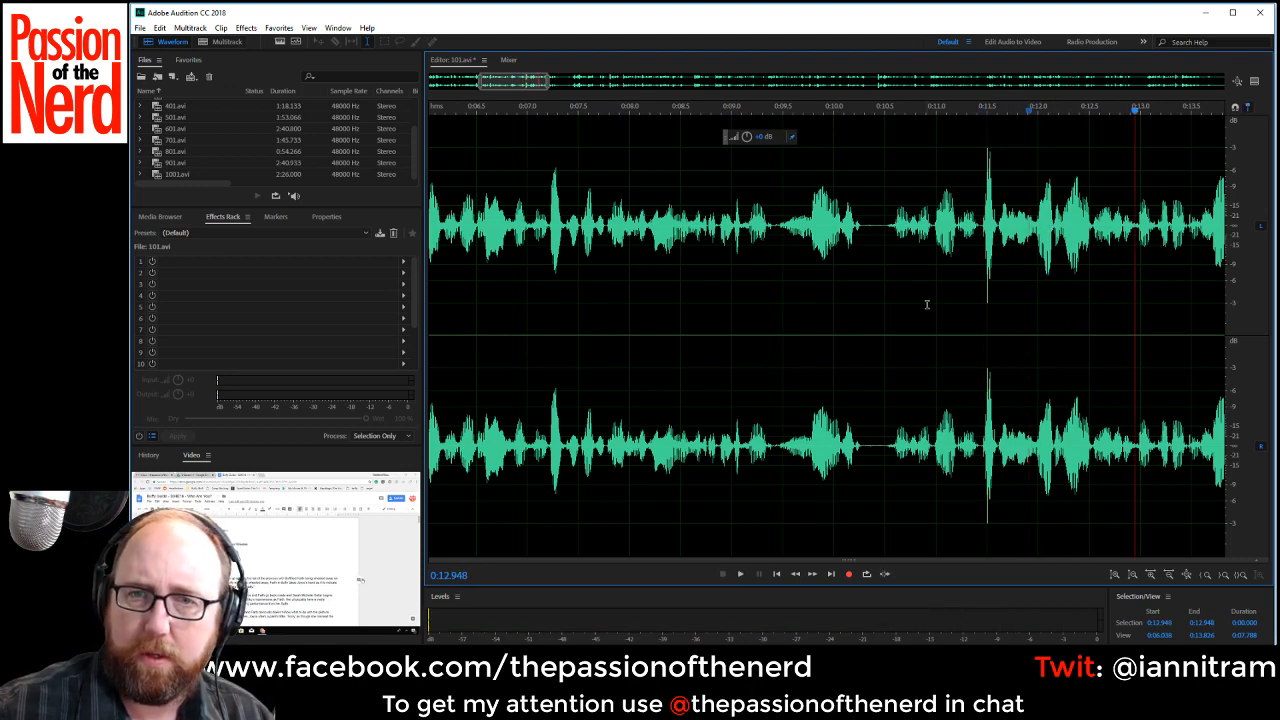
left_click(827, 370)
scroll(827, 370, "down", 3)
key("space")
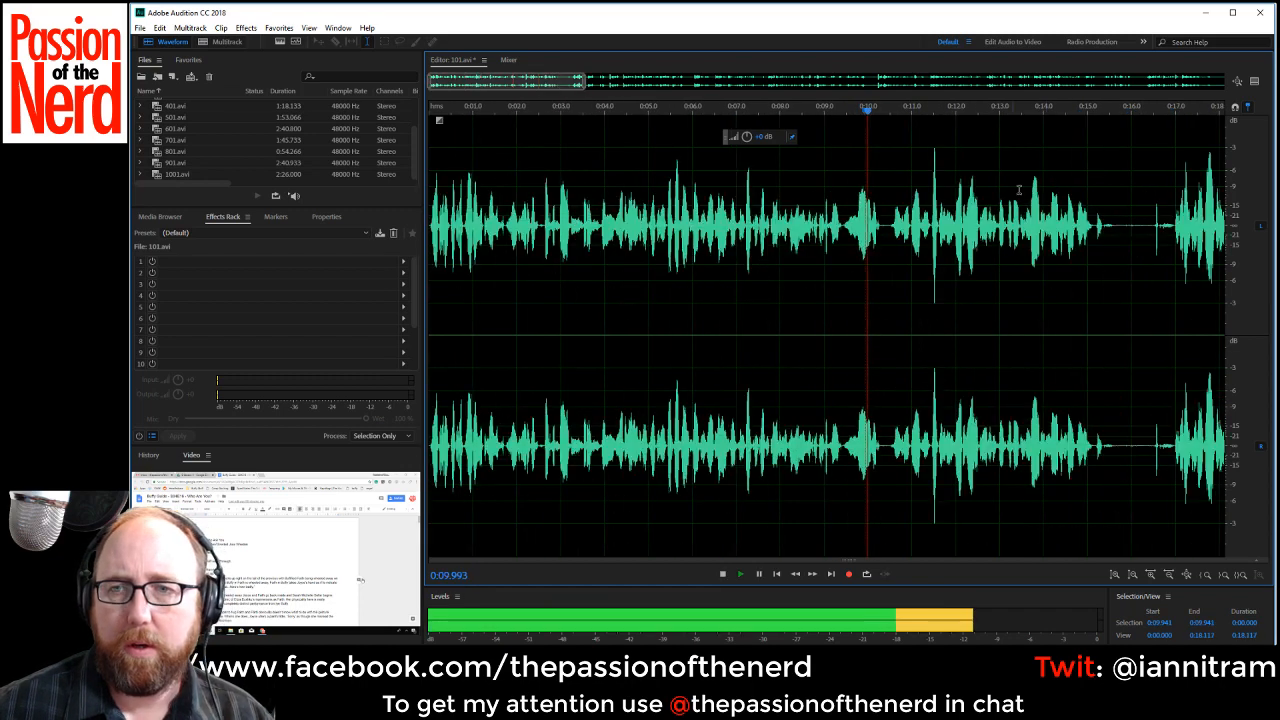
left_click_drag(533, 80, 611, 83)
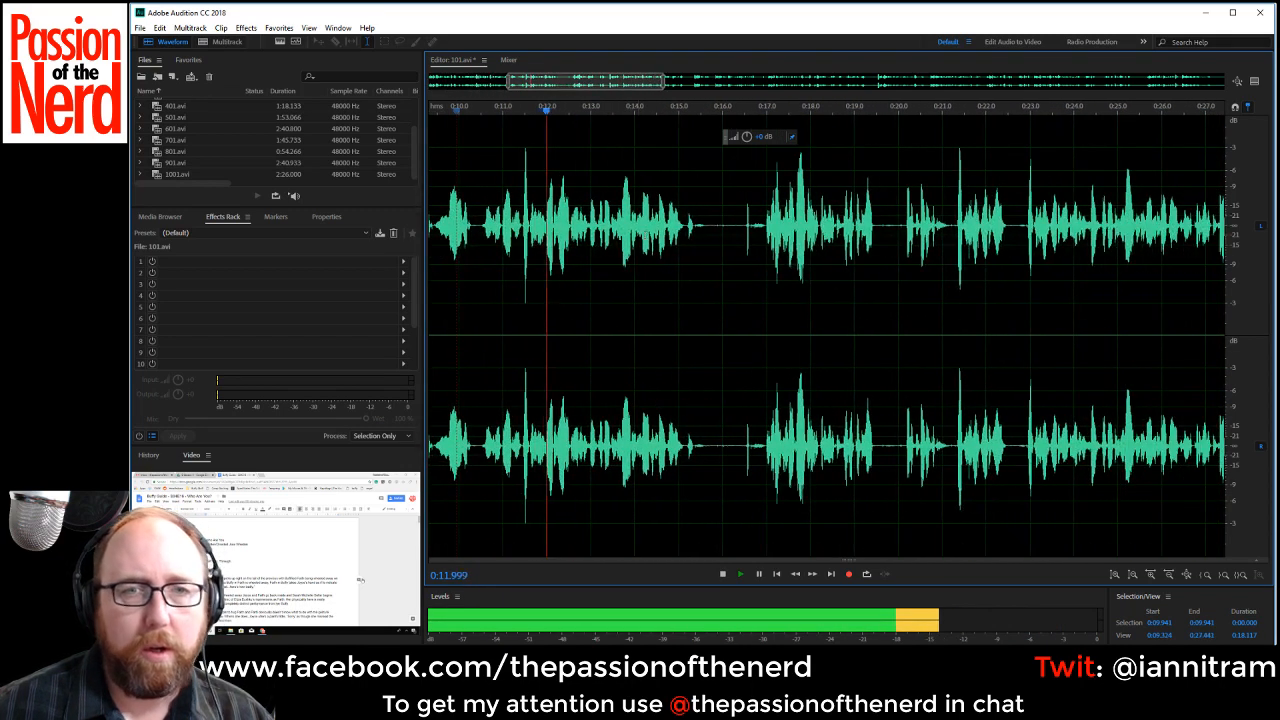
Listen to the retakes after the pause, including the one starting at about 0:20, to find the good take.
left_click_drag(694, 222, 766, 240)
left_click(721, 238)
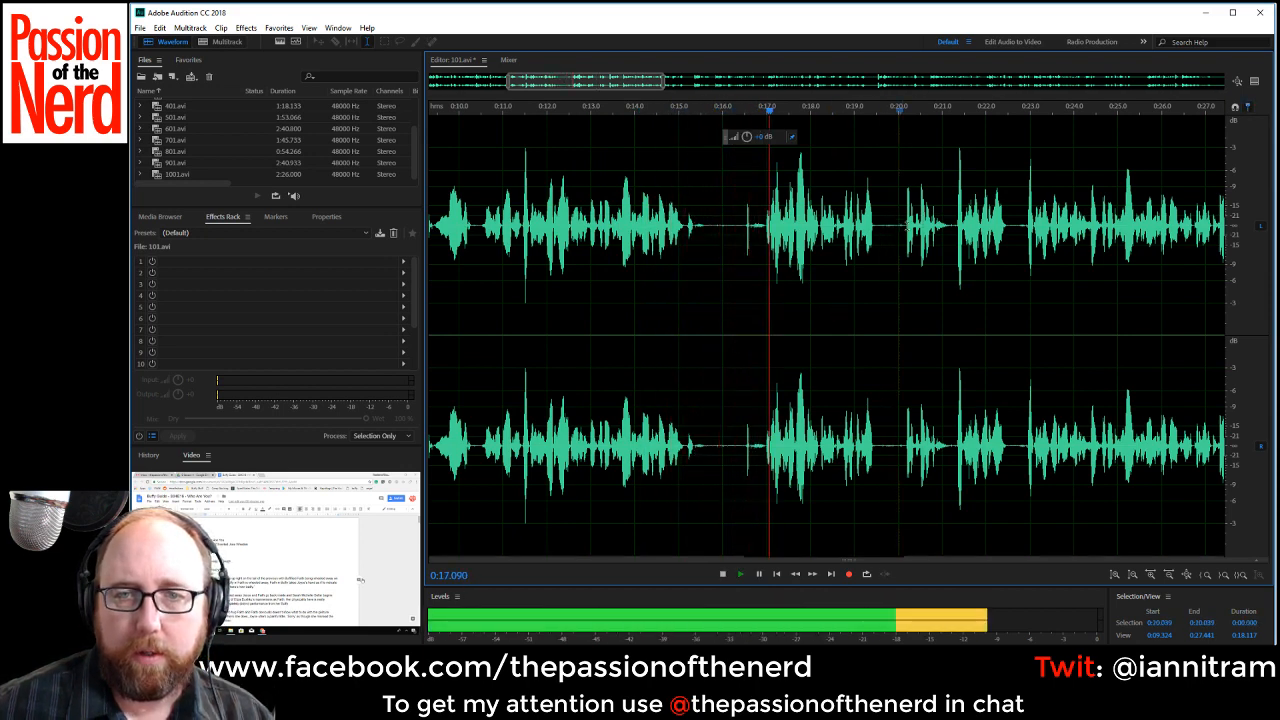
key("space")
left_click(906, 220)
key("space")
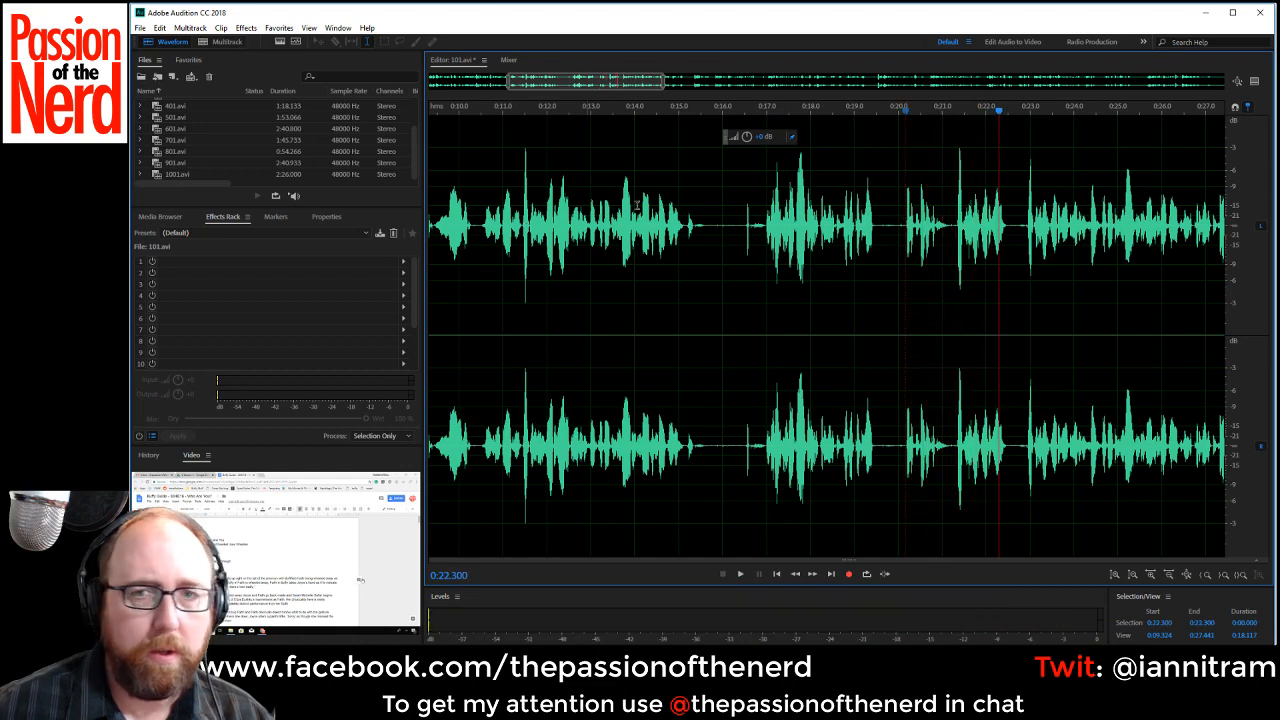
key("space")
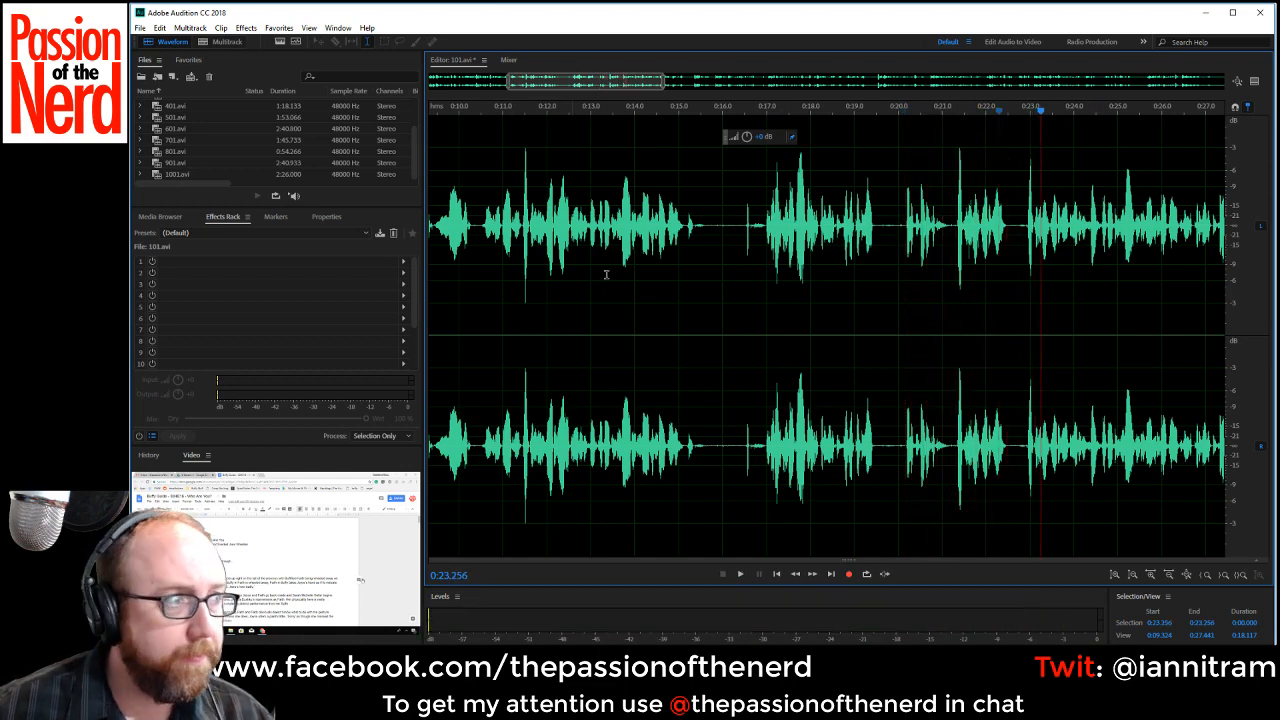
Replay the lead-in to the line and delete the rejected takes from about 0:11.45 to 0:22.9.
left_click(490, 220)
key("space")
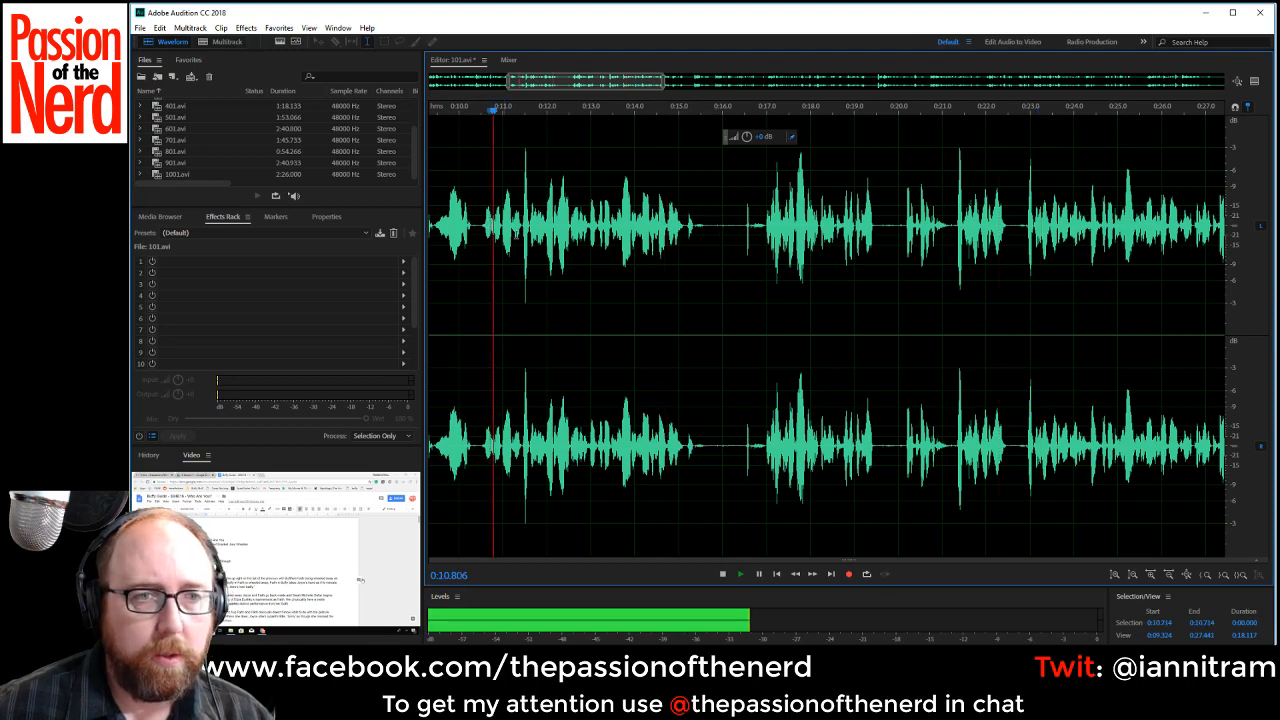
key("space")
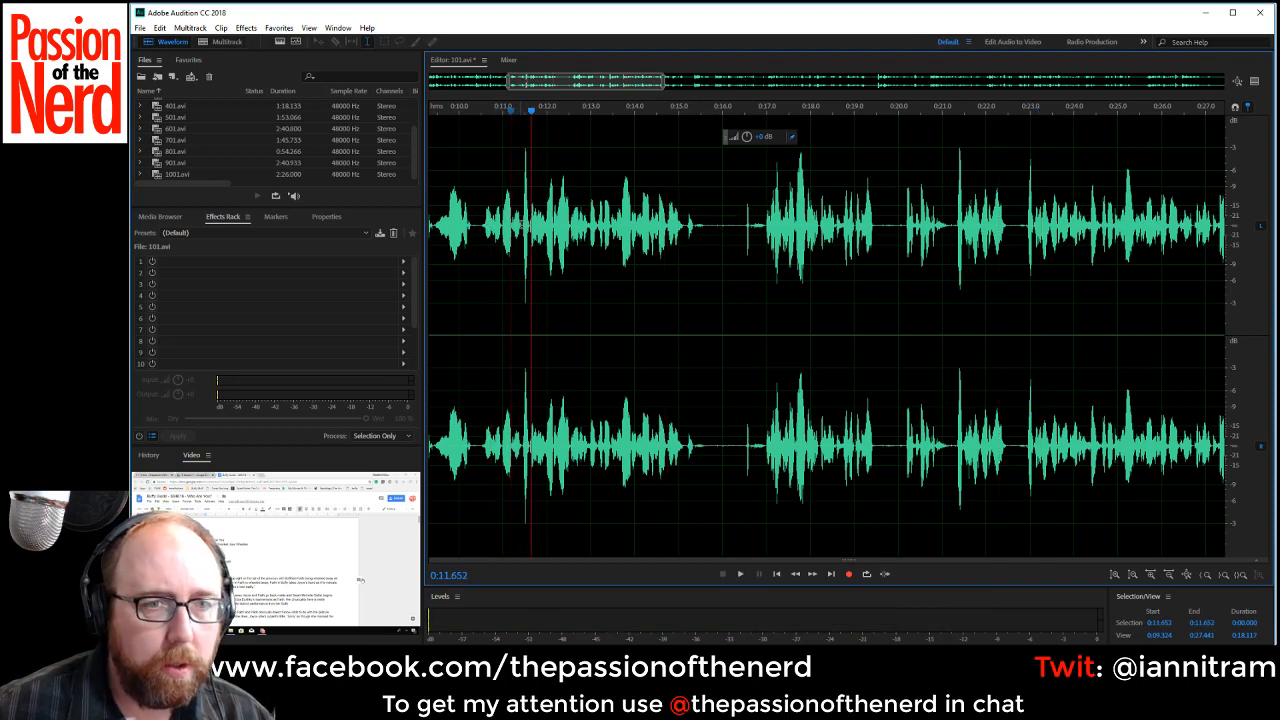
left_click_drag(522, 230, 1020, 250)
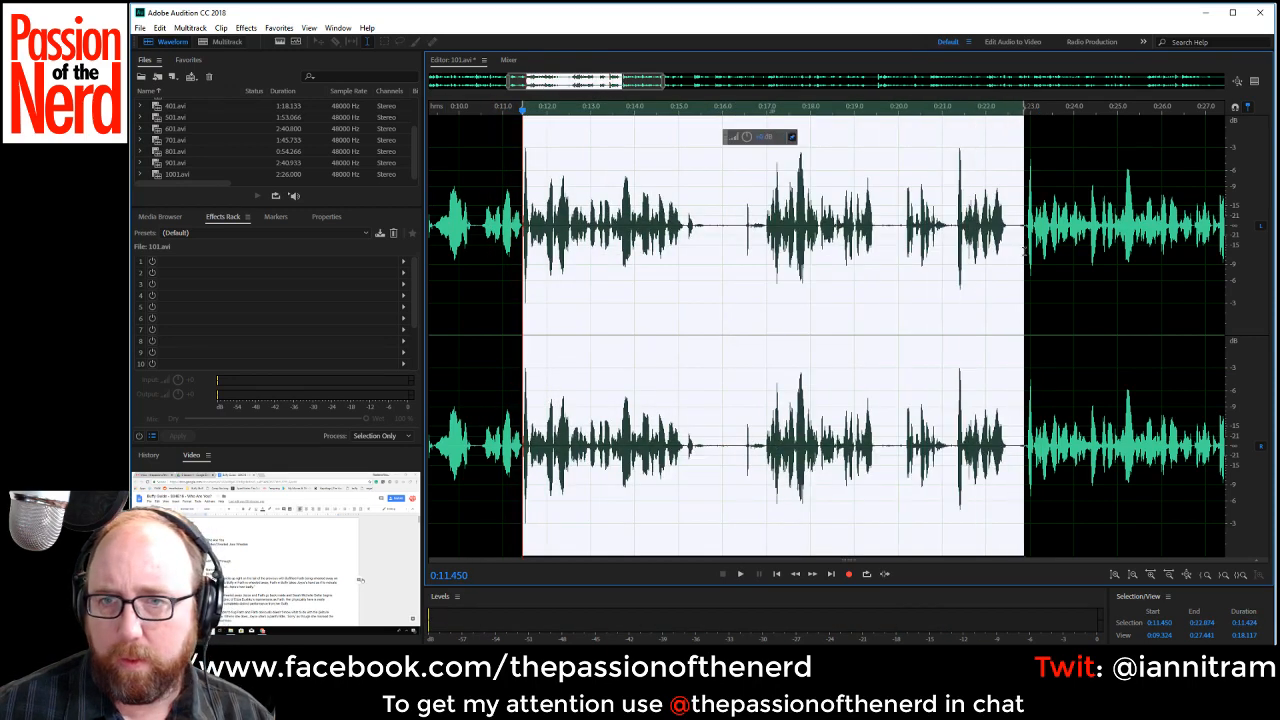
key("Delete")
Play through the joined take and delete the pause between about 0:18.6 and 0:19.8.
key("space")
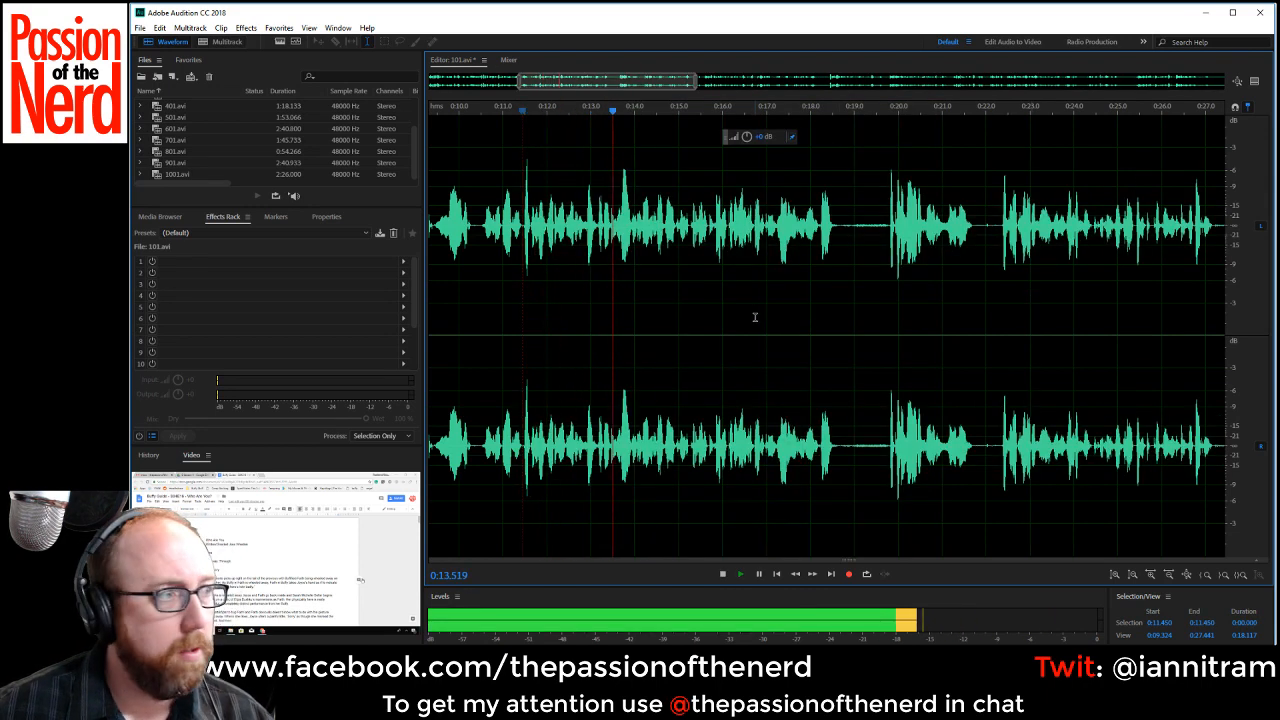
key("space")
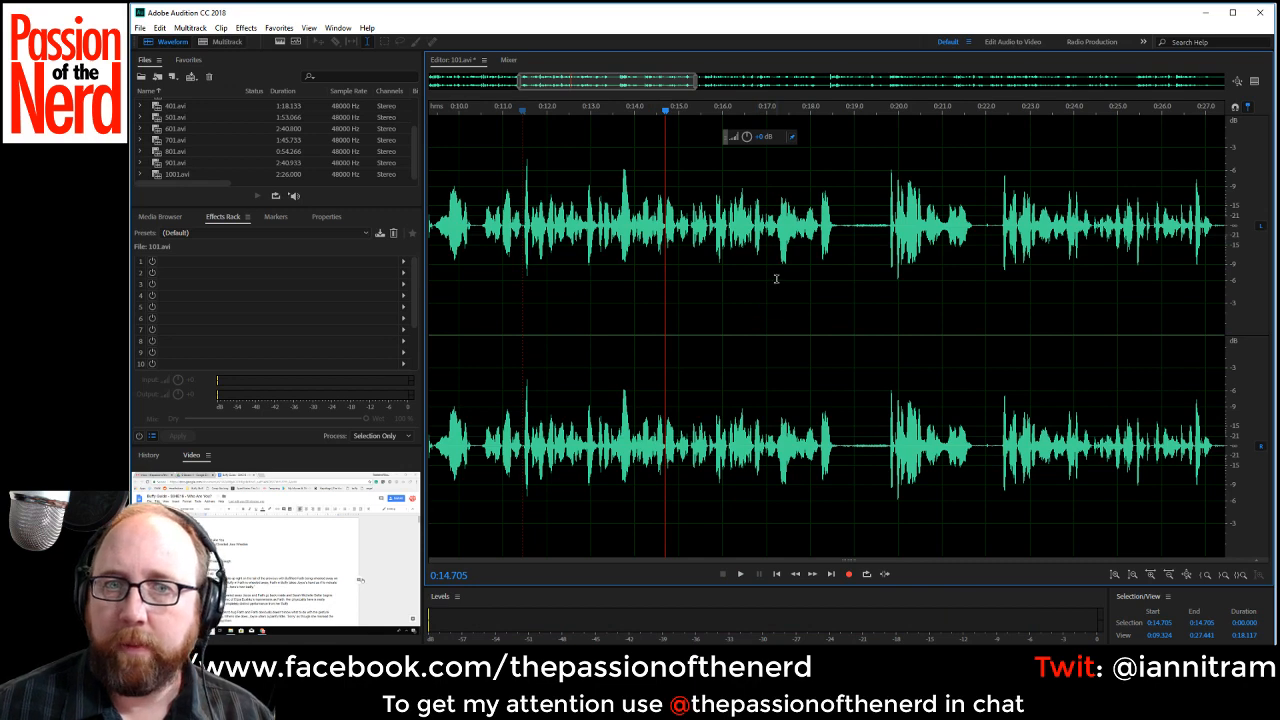
key("space")
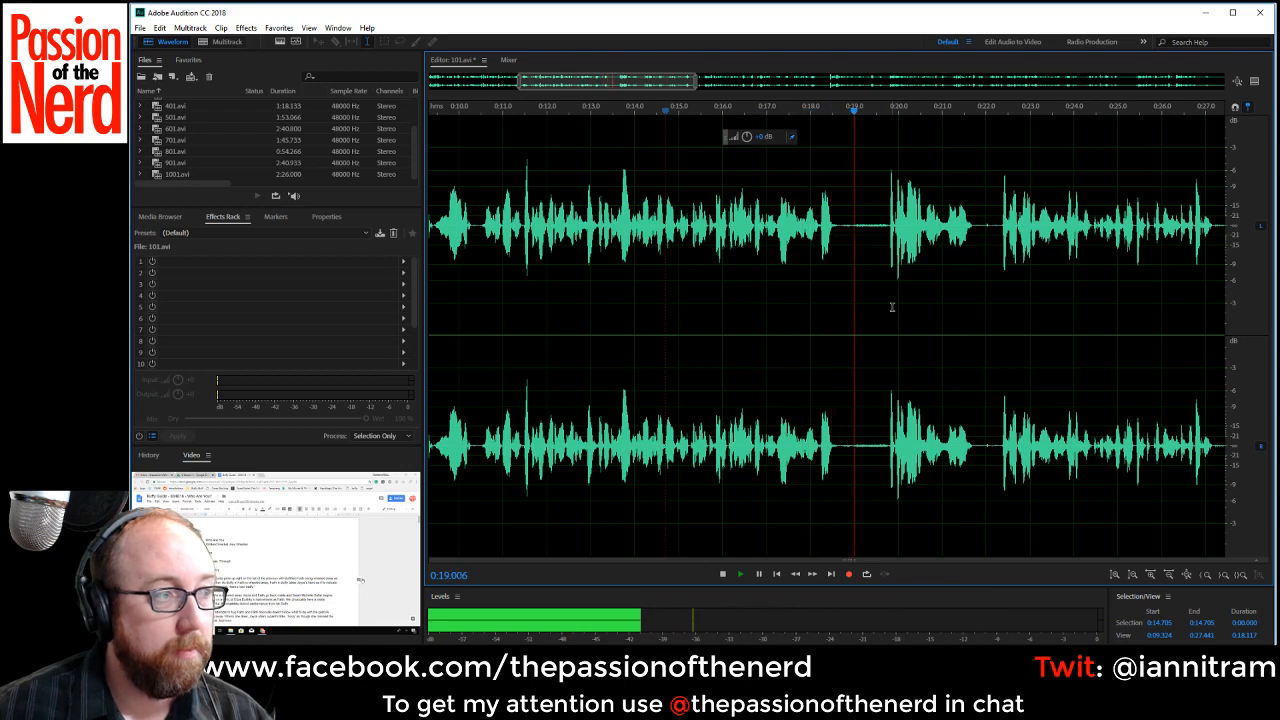
key("space")
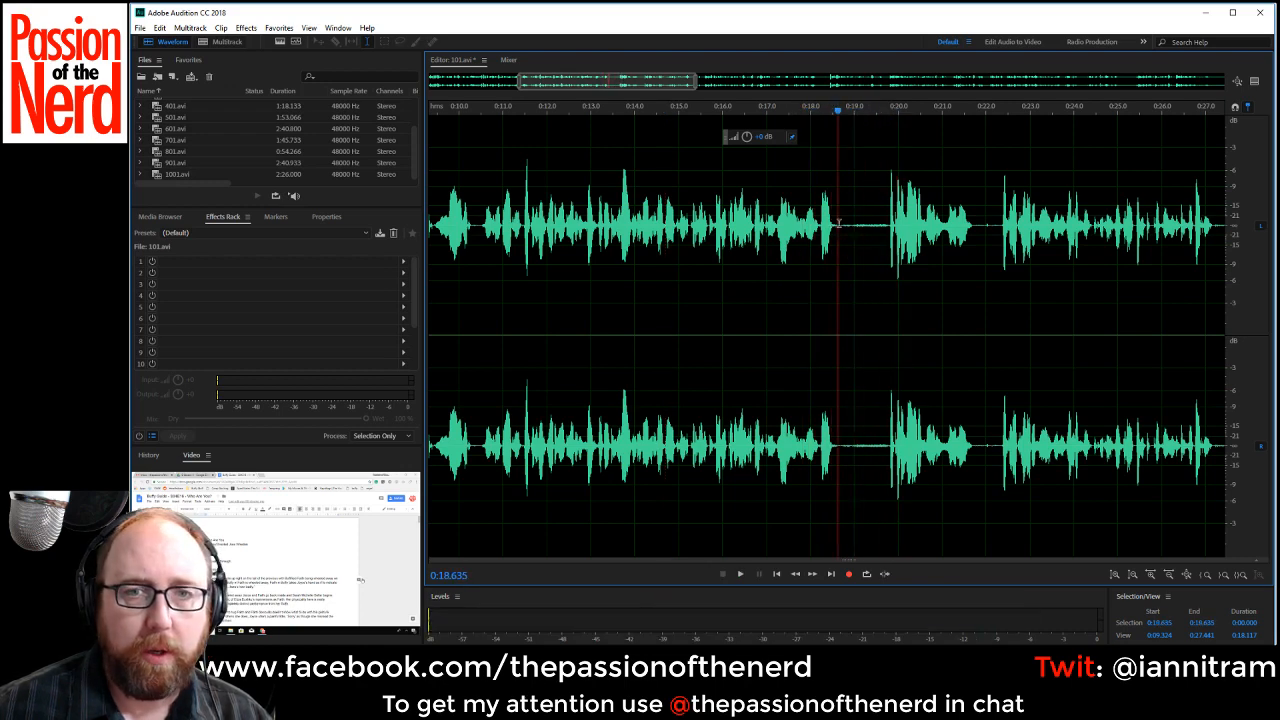
left_click_drag(838, 223, 884, 233)
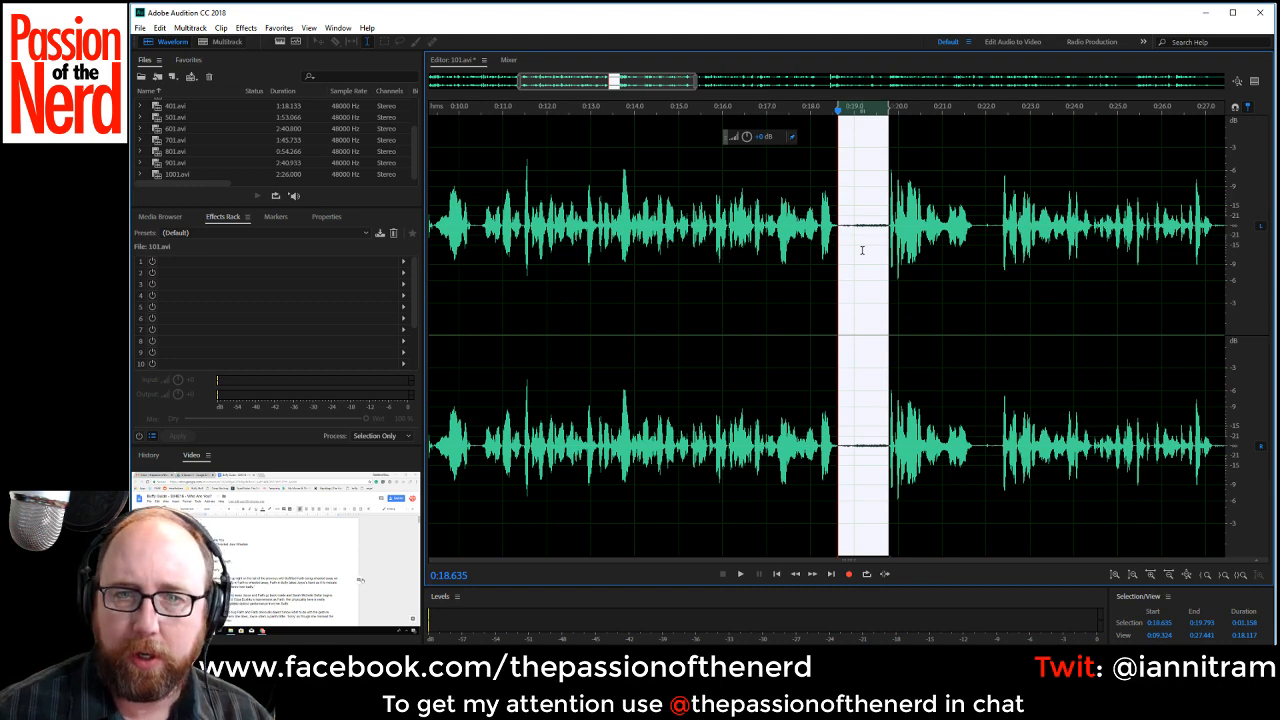
key("Delete")
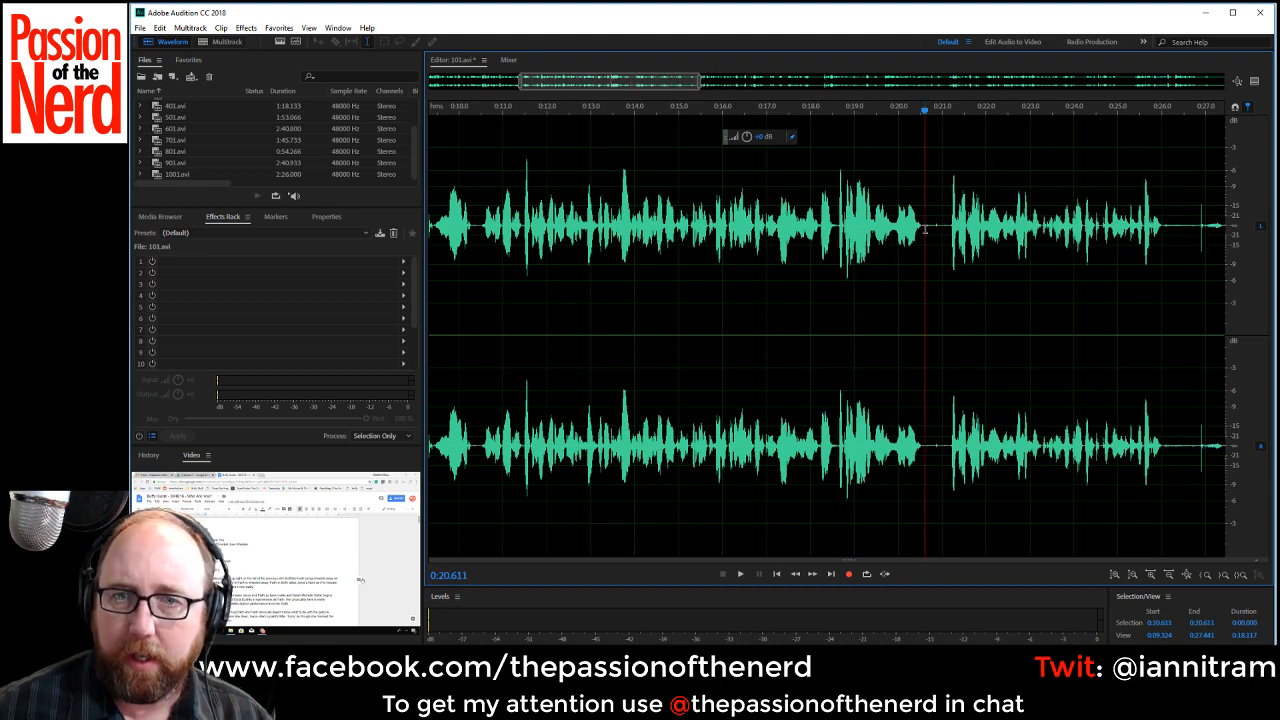
Delete the pause between about 0:20.6 and 0:21.2 and the noisy gap between about 0:25.4 and 0:26.9.
left_click_drag(922, 226, 948, 241)
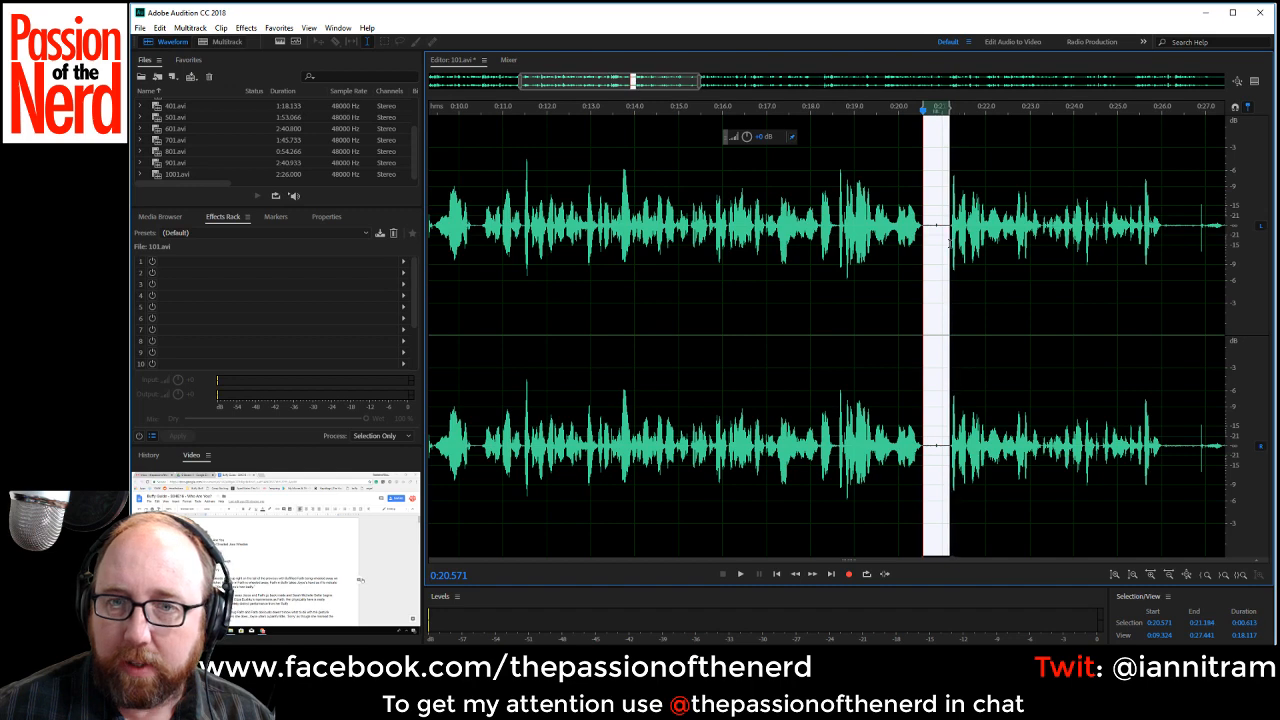
key("Delete")
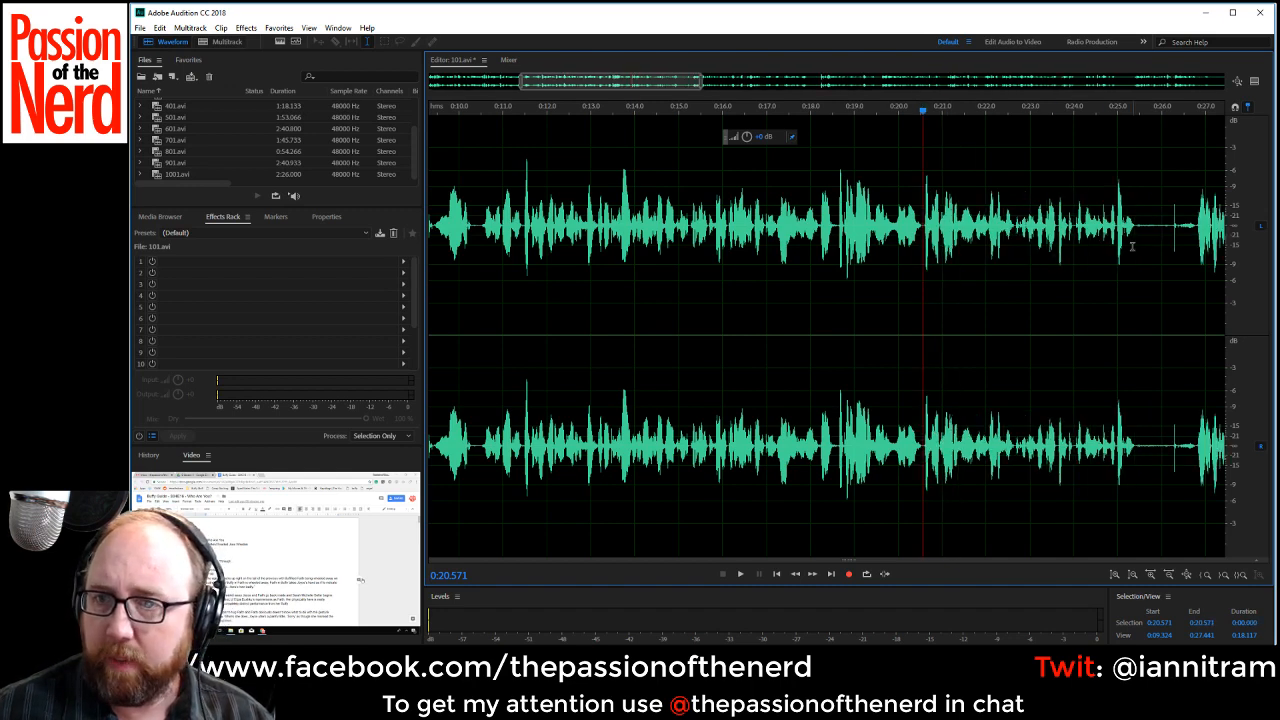
left_click_drag(1137, 226, 1199, 258)
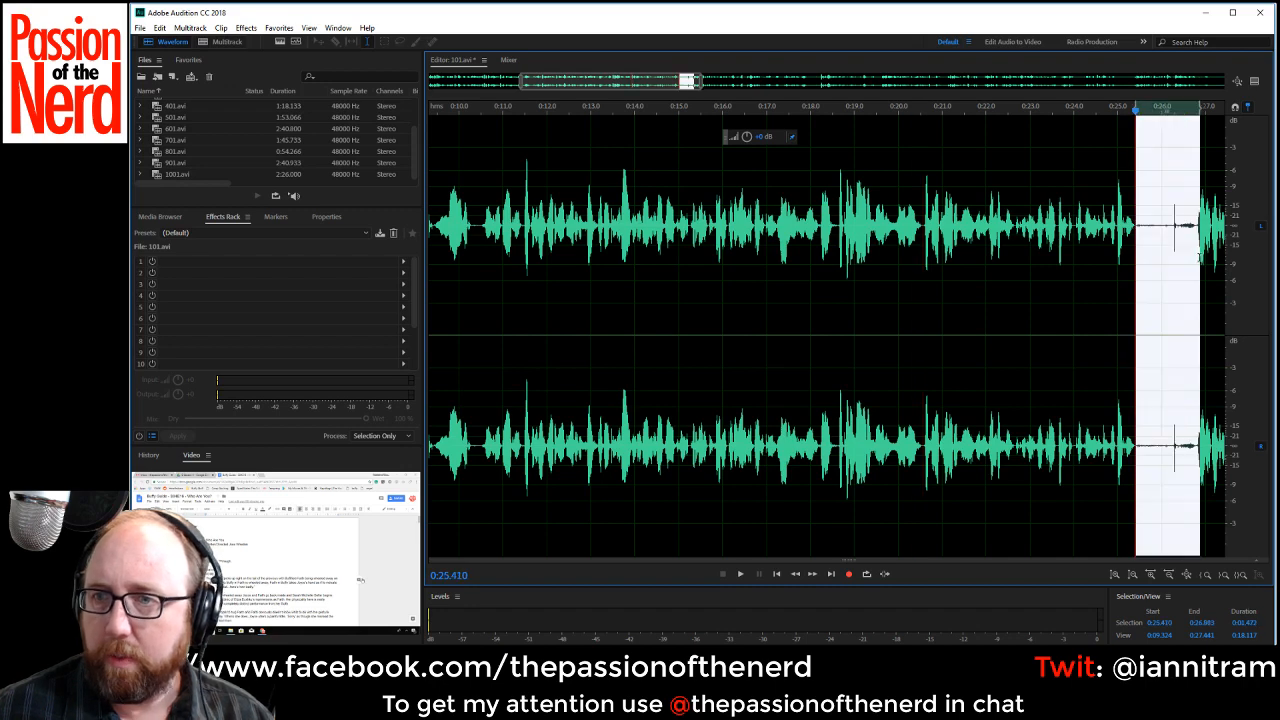
key("Delete")
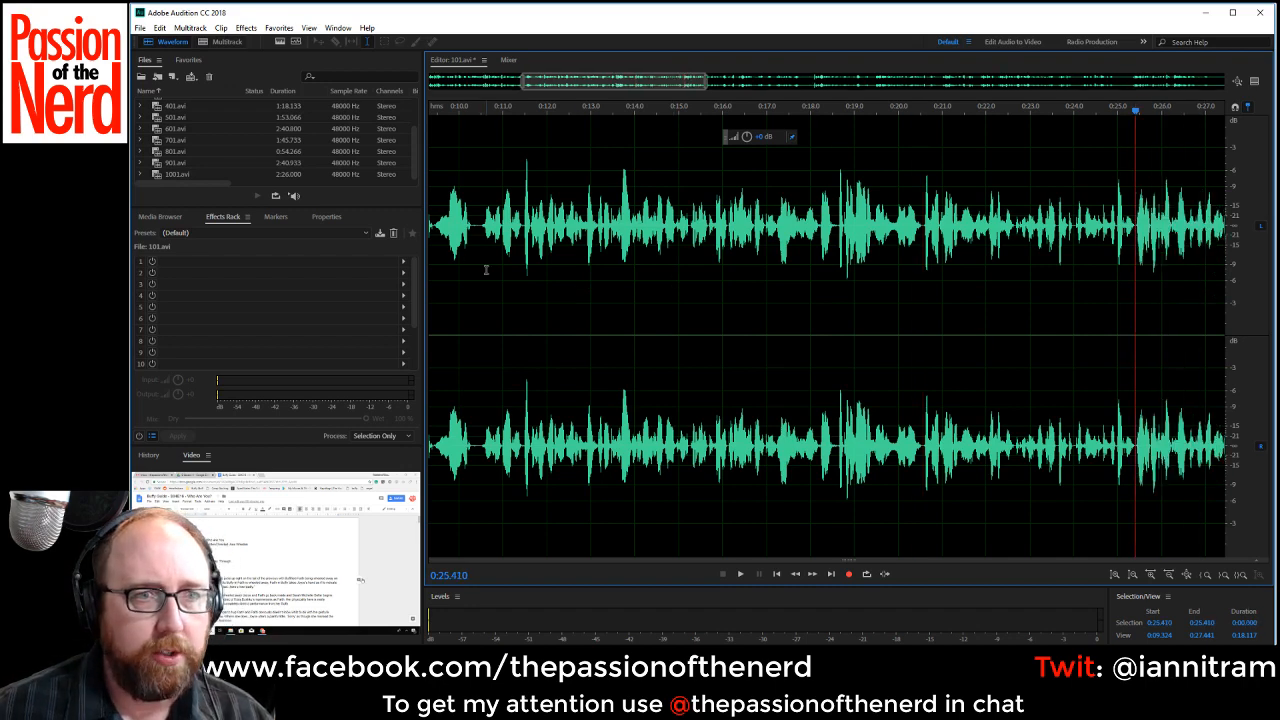
Play back the edited narration from about 0:10.4 to check the cuts.
scroll(479, 242, "up", 2)
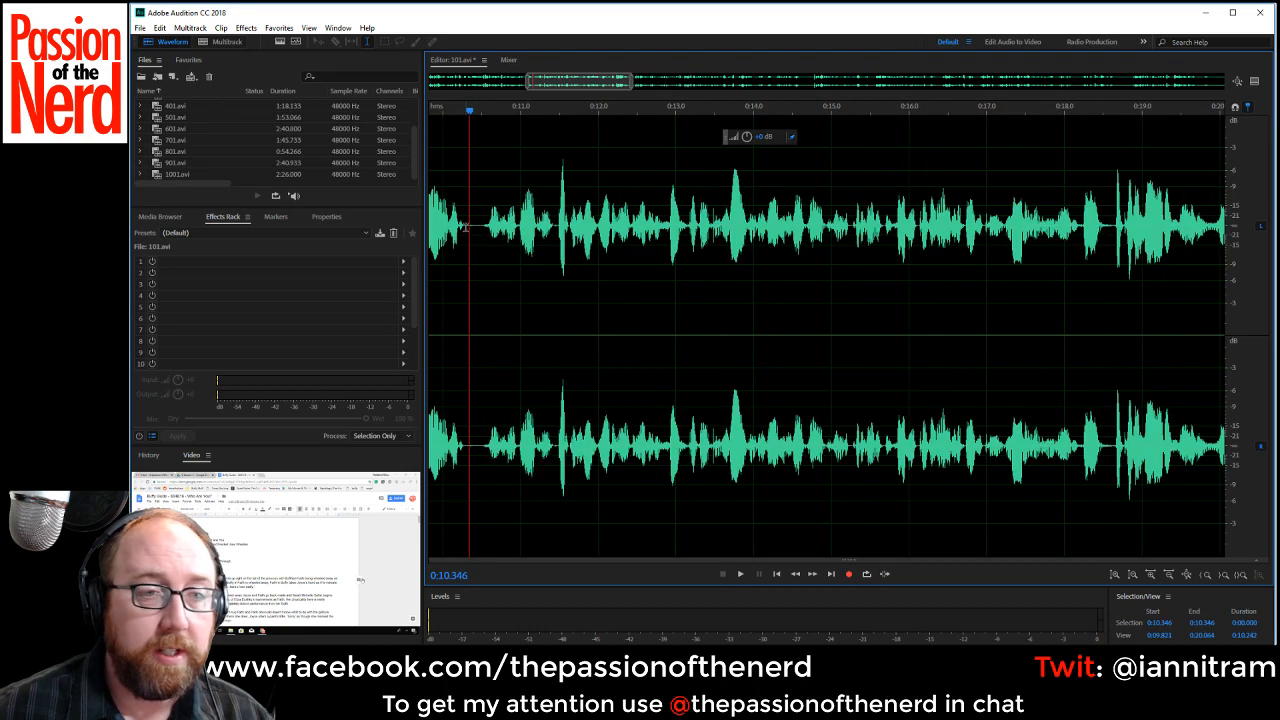
key("space")
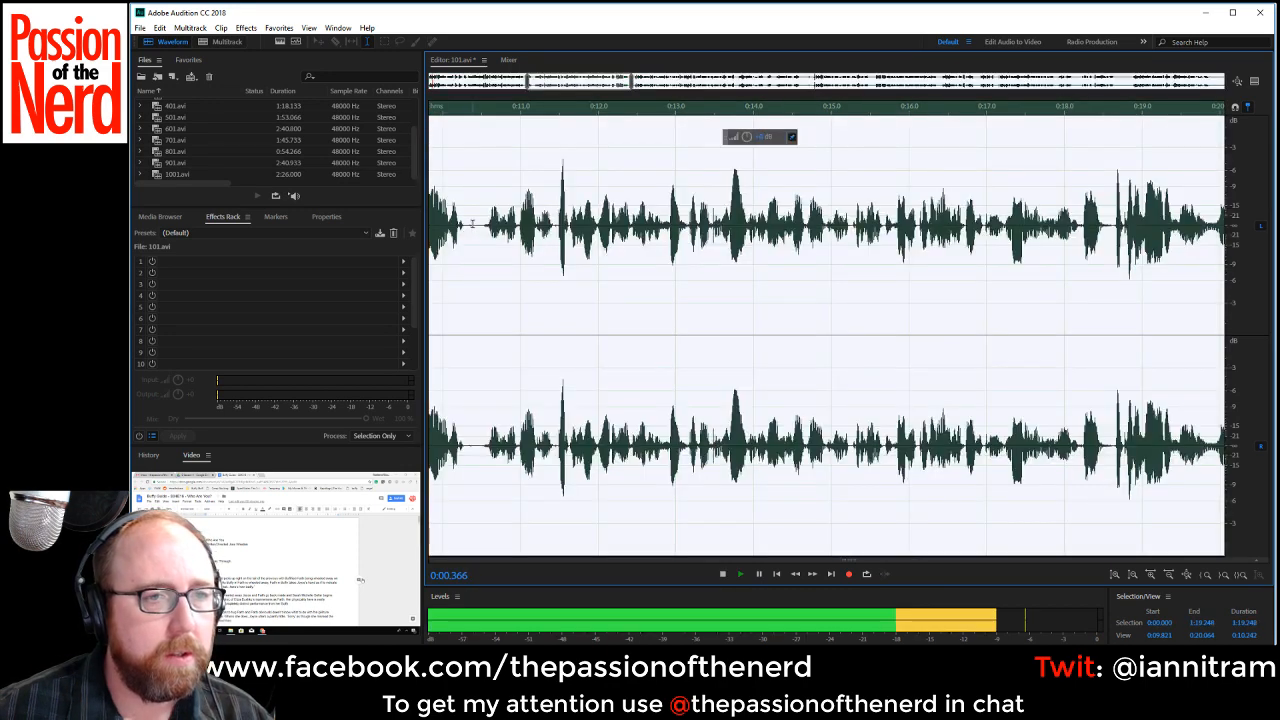
scroll(608, 268, "down", 4)
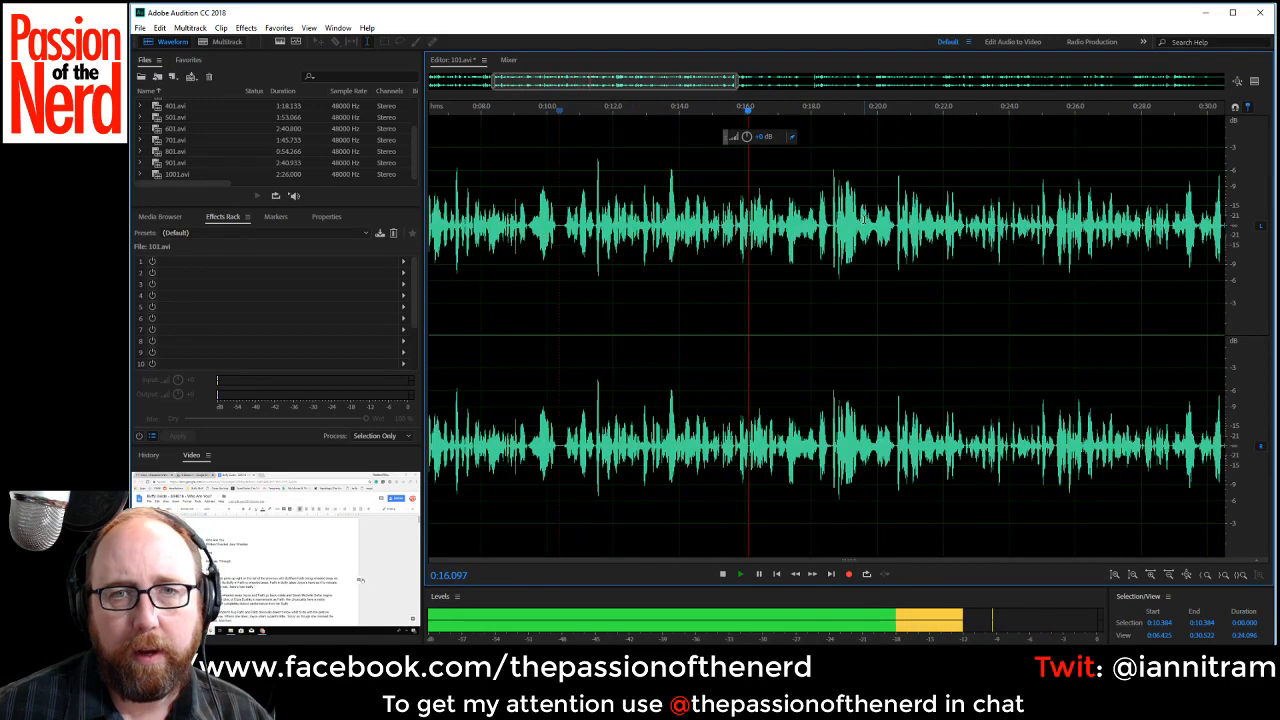
Play on to about 0:21.1, then delete the rejected words from about 0:18.6 to 0:20.5 and resume playback.
left_click_drag(706, 83, 775, 98)
key("space")
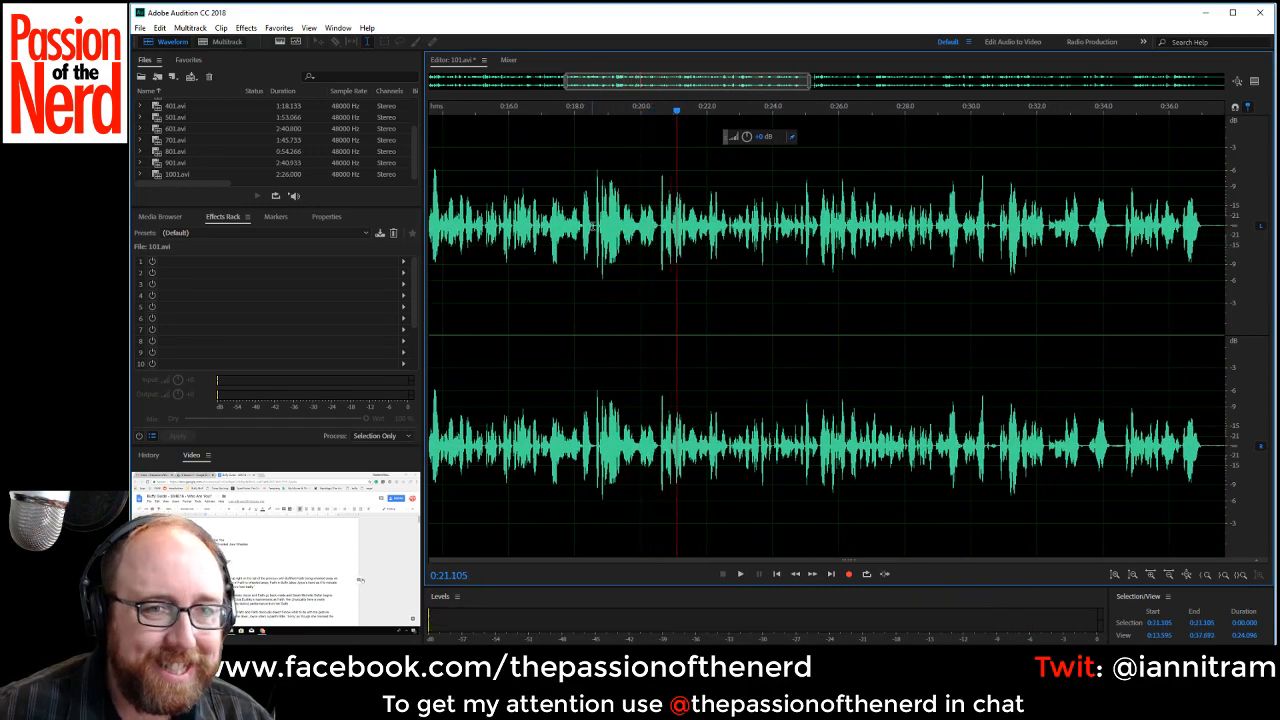
left_click_drag(595, 230, 658, 253)
key("Delete")
key("space")
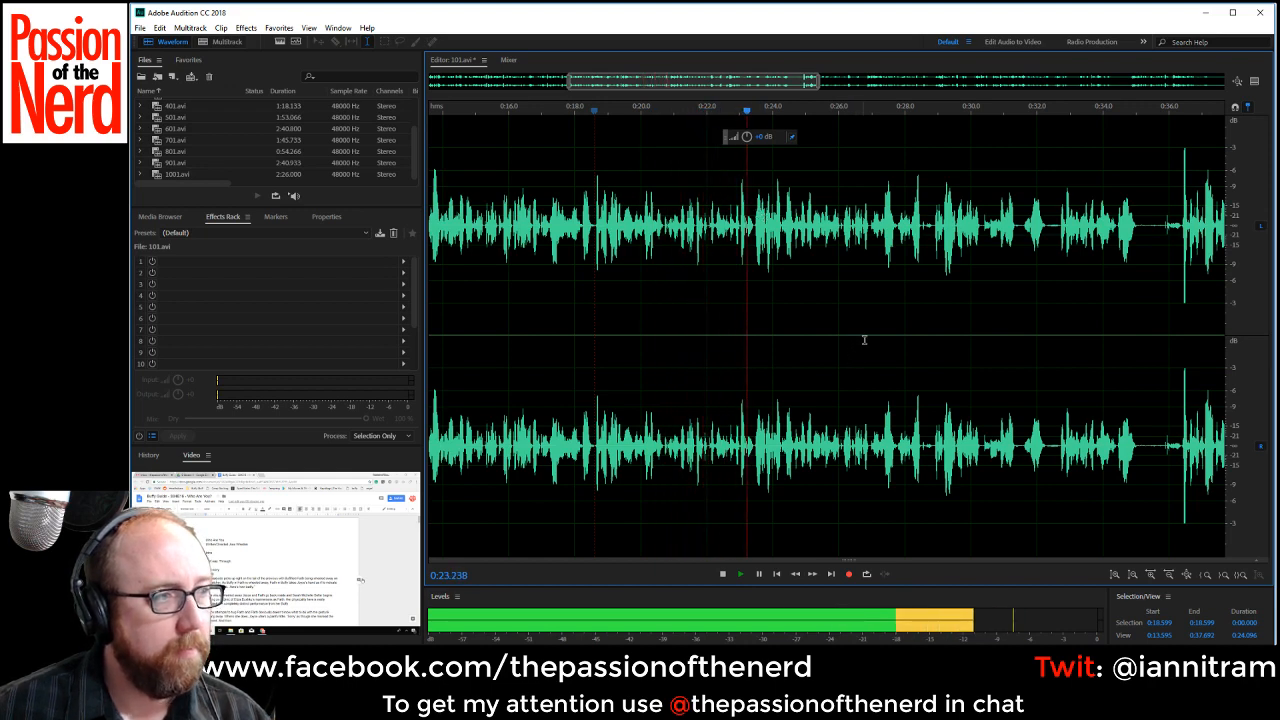
Replay the narration near 0:28 and delete the rejected words from about 0:27.8 to 0:28.9.
scroll(944, 320, "up", 2)
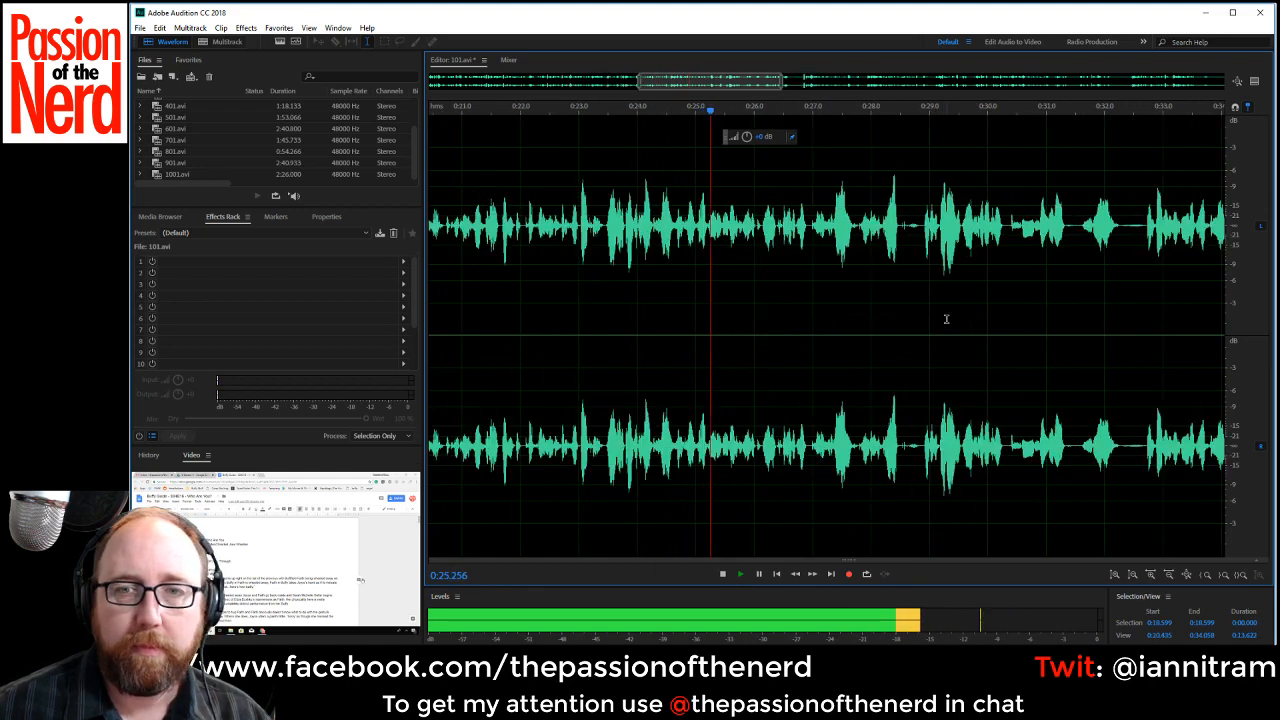
left_click_drag(734, 78, 778, 80)
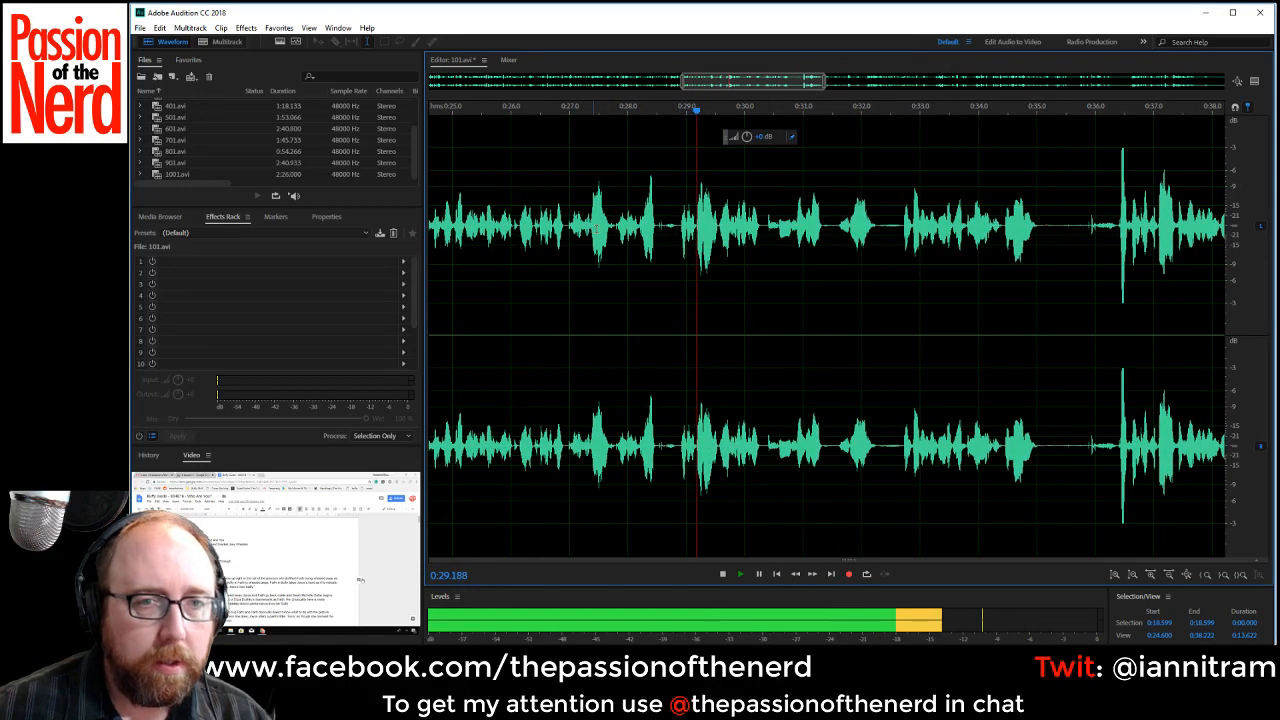
left_click(598, 230)
key("space")
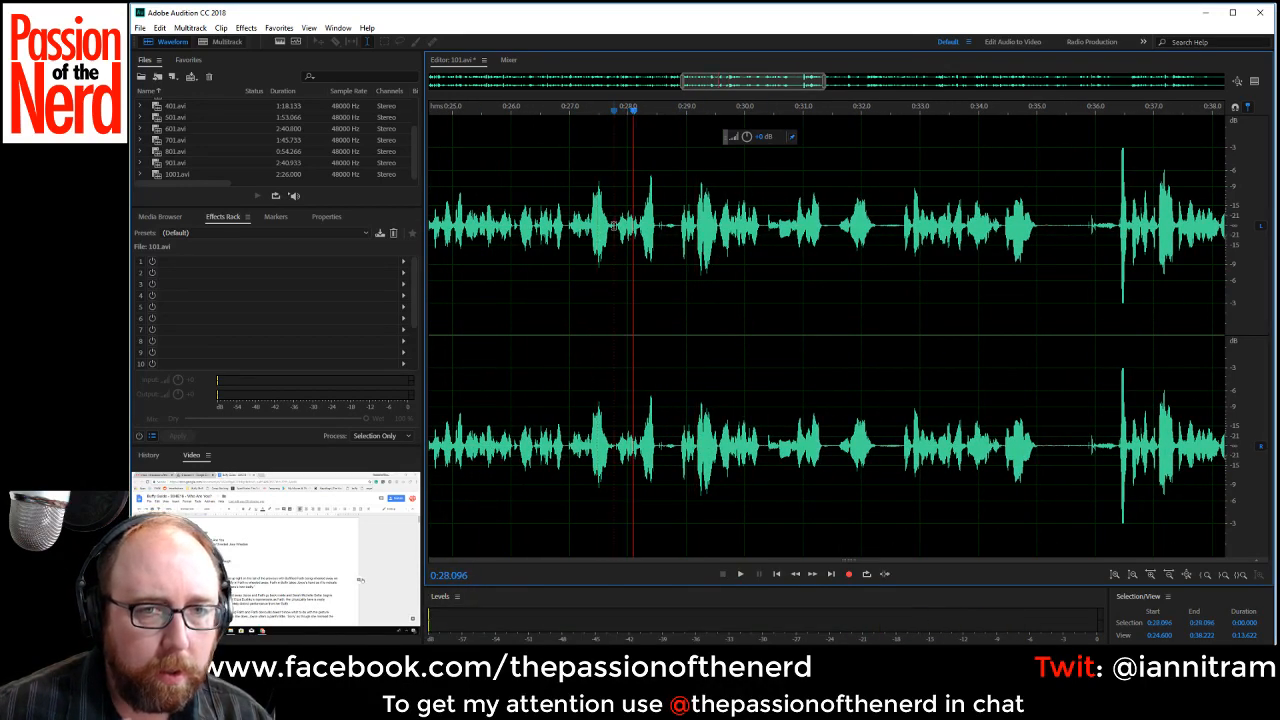
left_click_drag(614, 226, 676, 246)
key("Delete")
key("space")
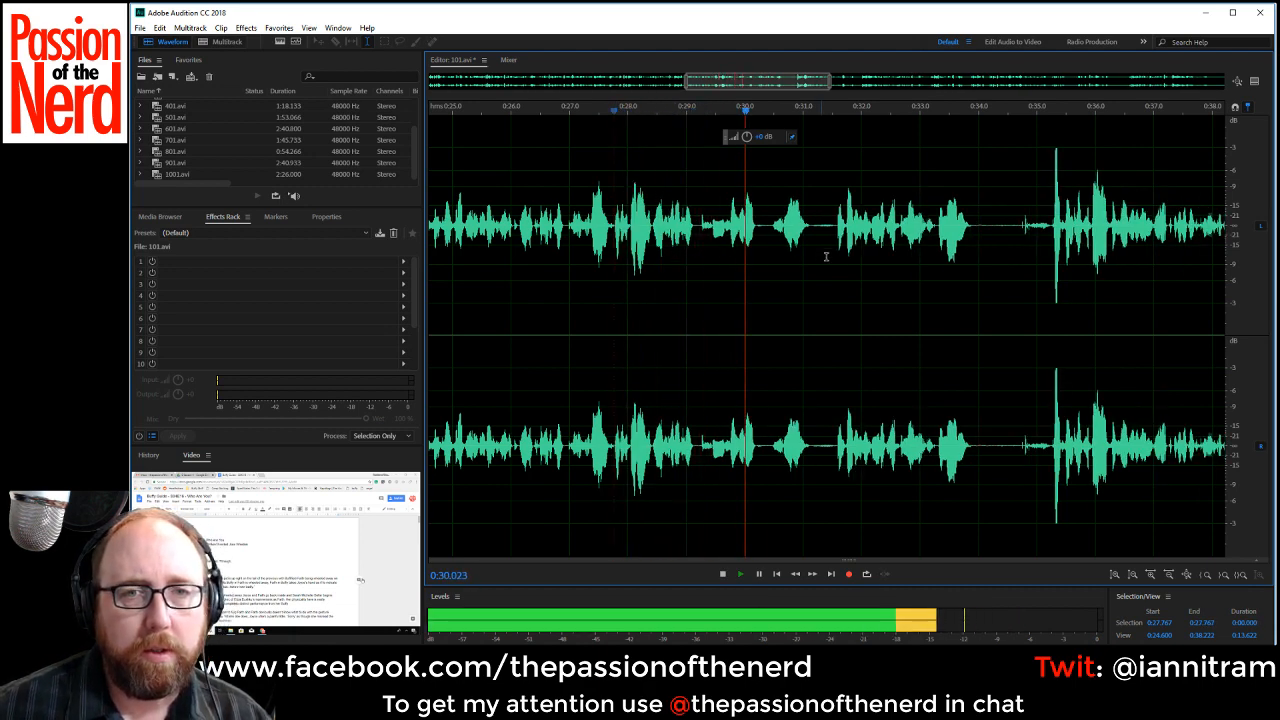
Delete the pause between about 0:31.2 and 0:31.6 and replay from about 0:30.1.
key("space")
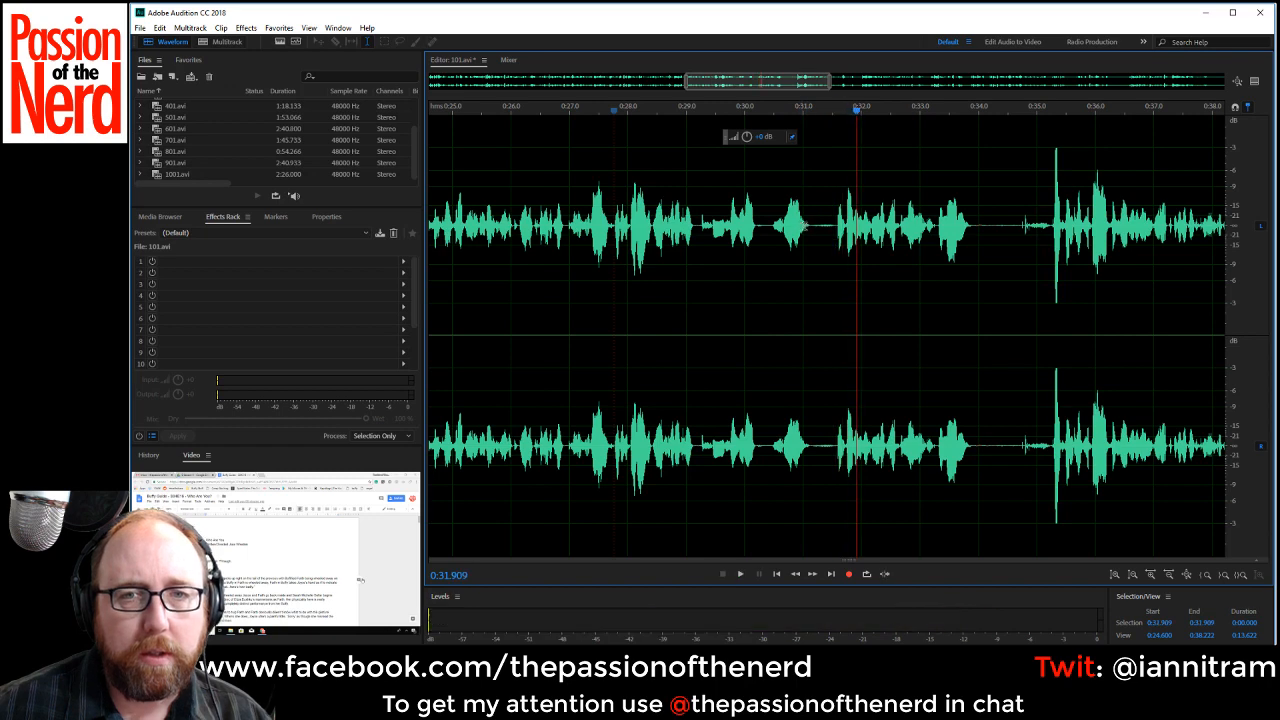
left_click_drag(812, 226, 837, 227)
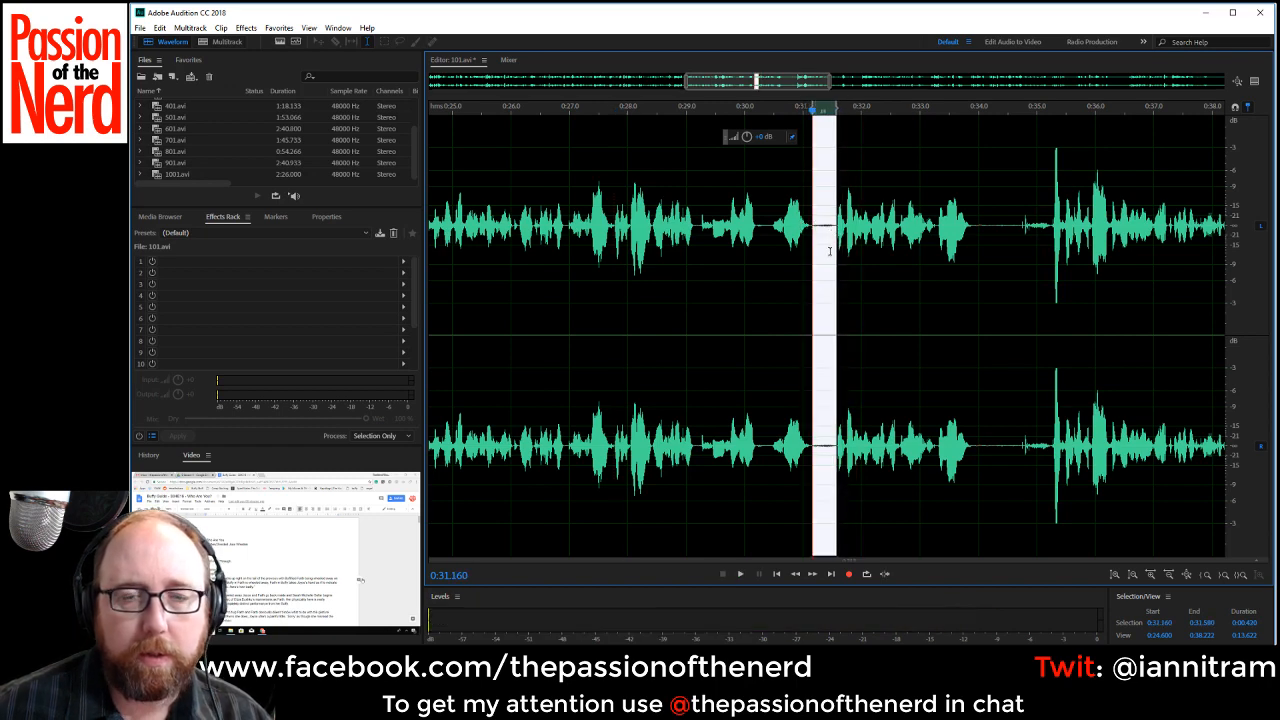
key("Delete")
left_click(748, 245)
key("space")
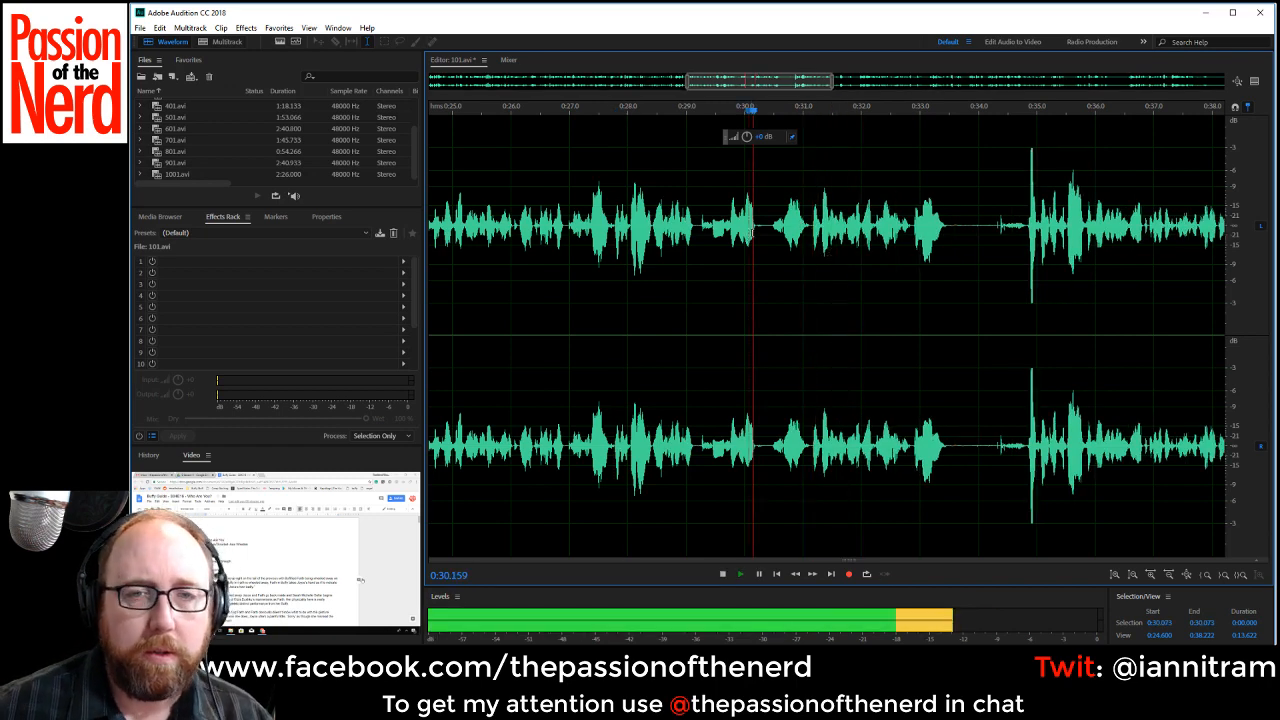
Lower the volume of the short gap from about 0:30.2 to 0:30.5 and replay from about 0:28.8.
key("space")
left_click_drag(755, 230, 772, 232)
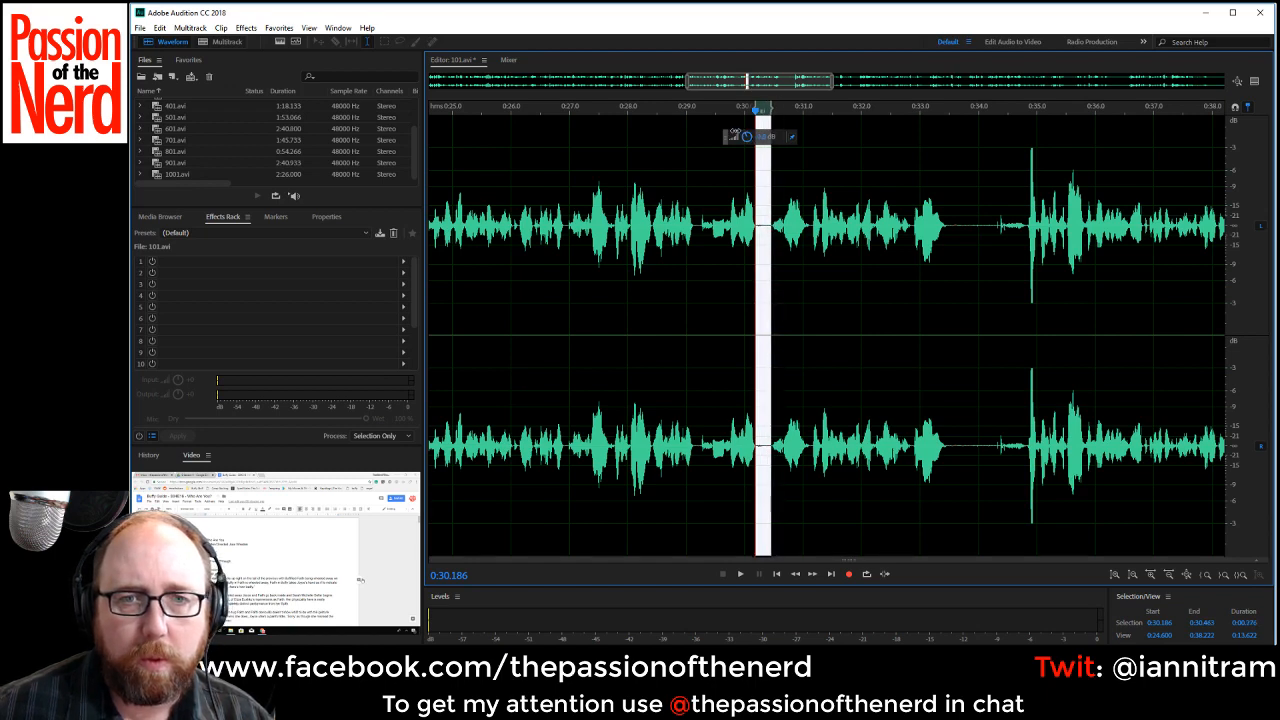
left_click(675, 250)
key("space")
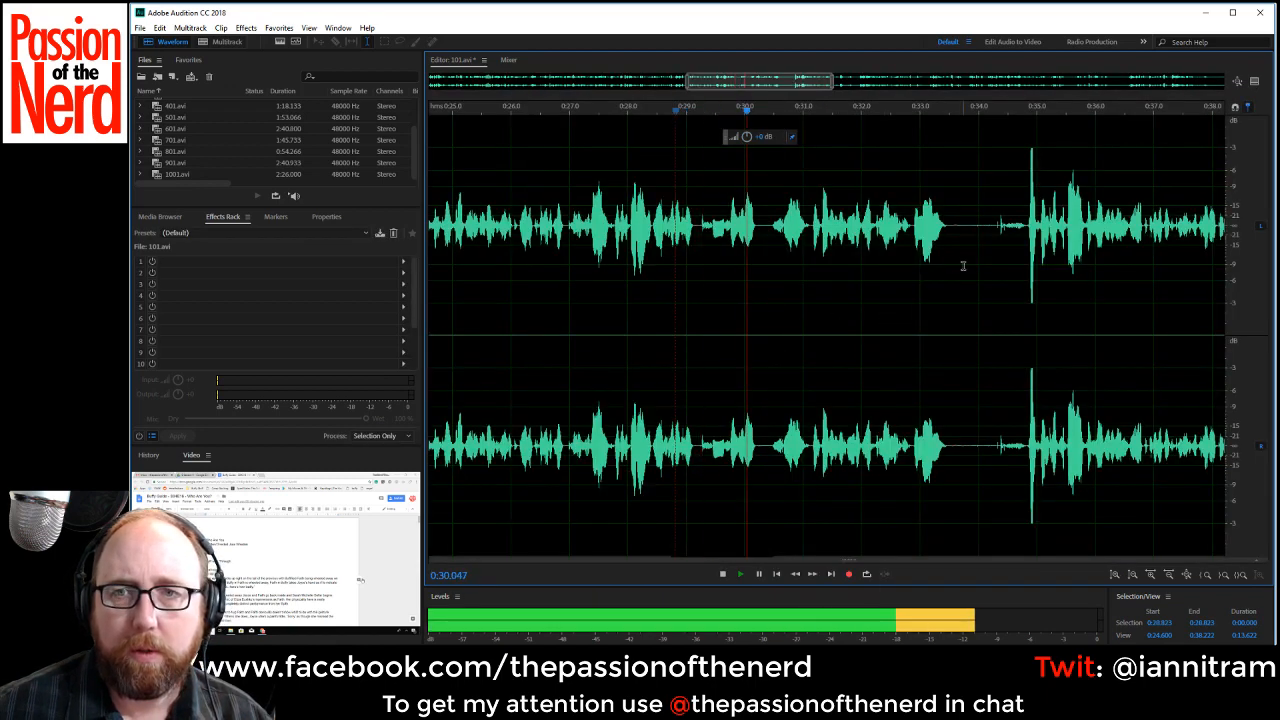
Delete the noisy gap between about 0:33.5 and 0:34.8, just before the loud peak.
left_click_drag(795, 83, 836, 83)
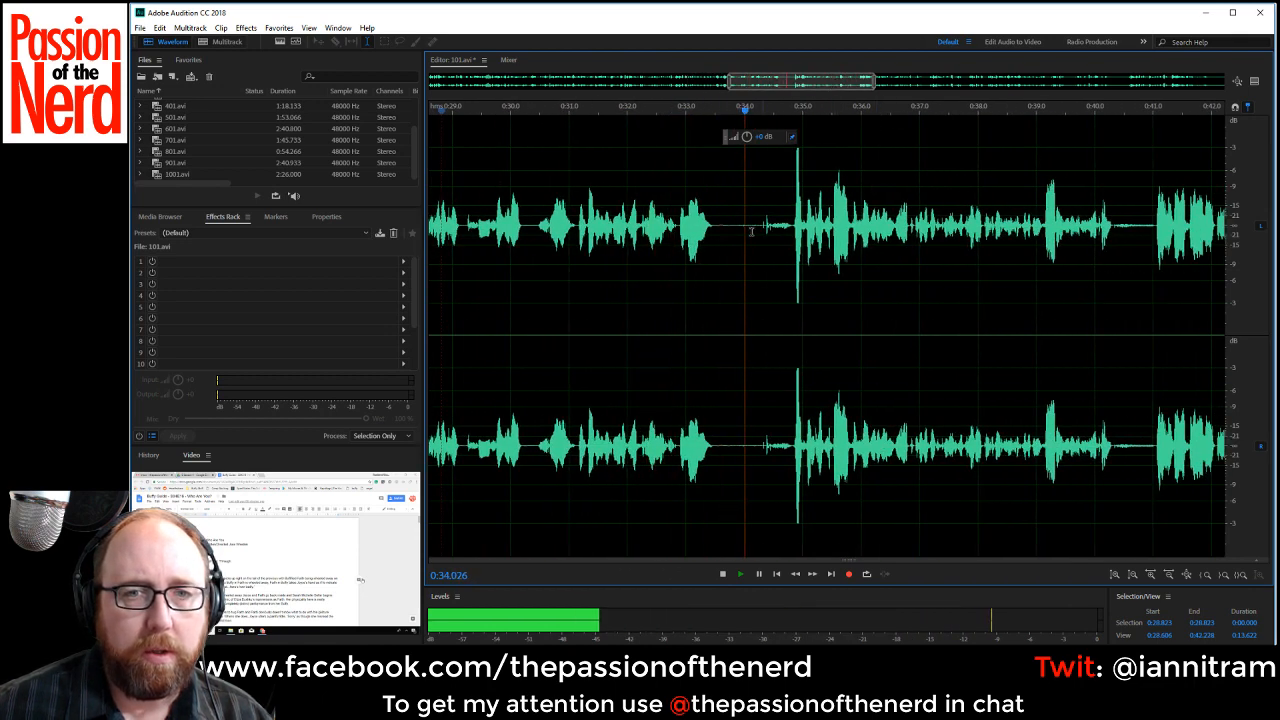
left_click_drag(715, 230, 790, 238)
key("Delete")
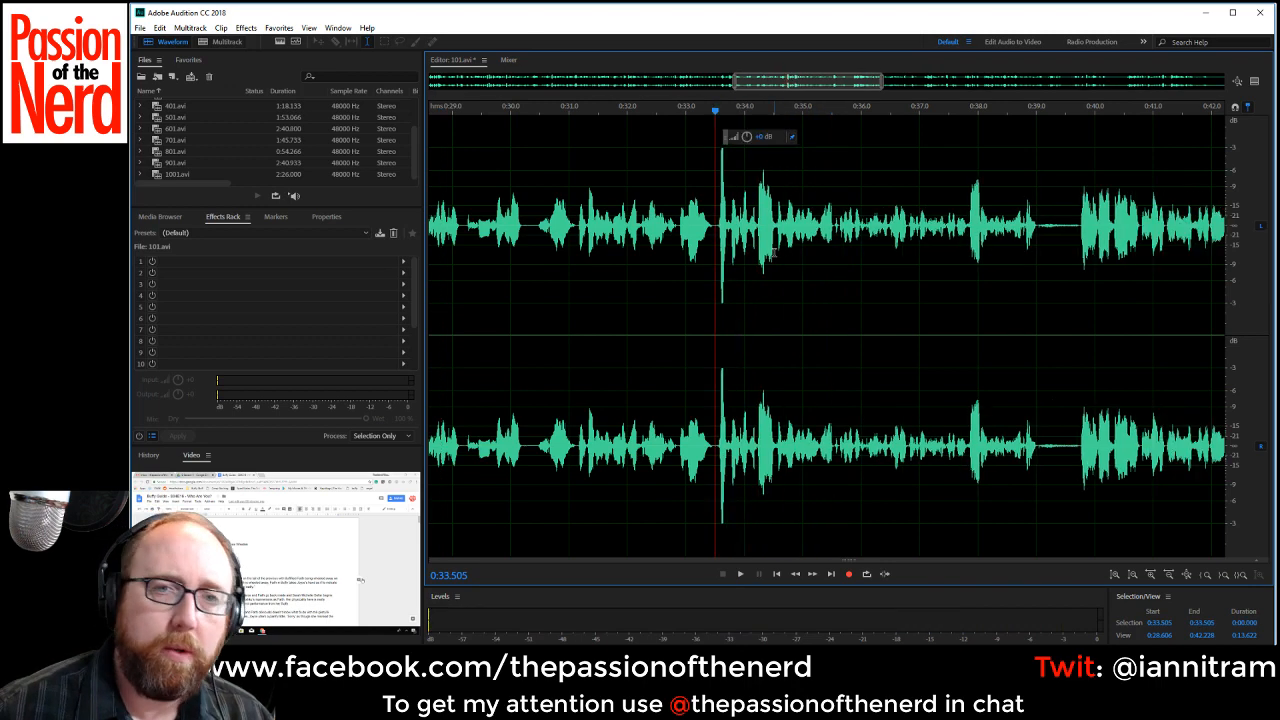
Reduce the loud peak from about 0:33.5 to 0:33.7 by about 2.7 dB and play back the passage.
left_click_drag(716, 230, 725, 231)
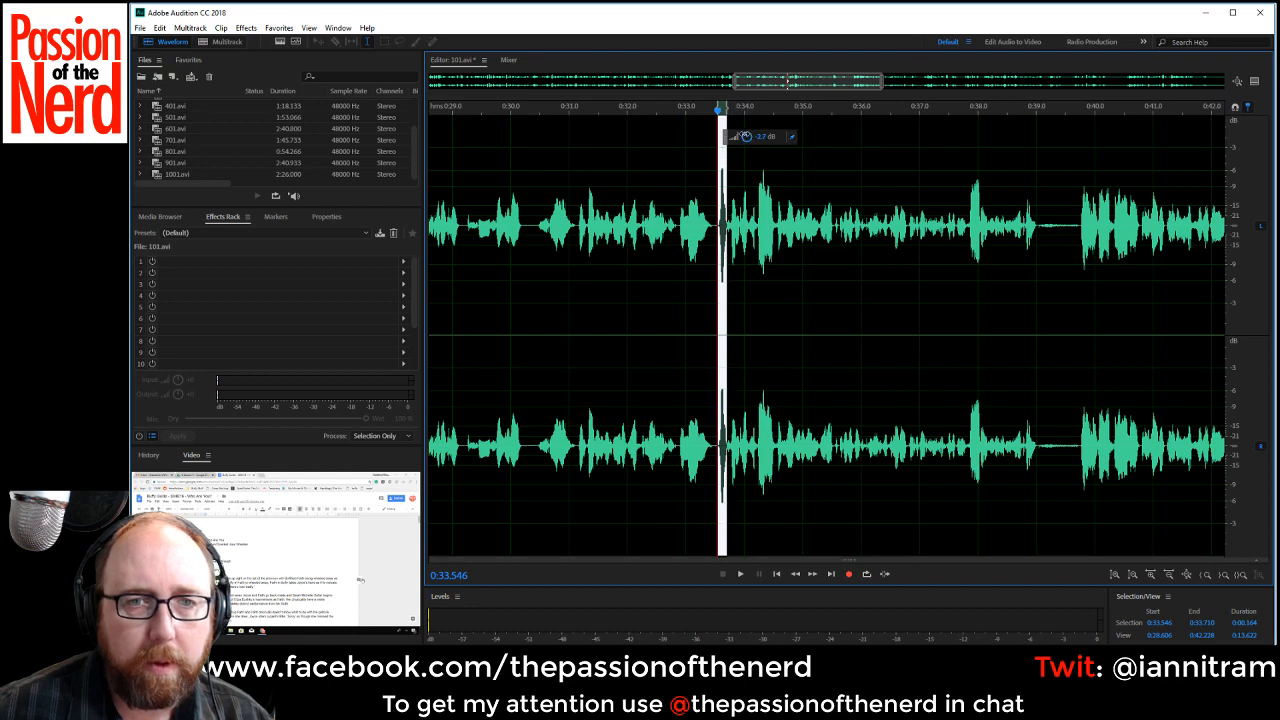
left_click(675, 283)
key("space")
left_click(723, 210)
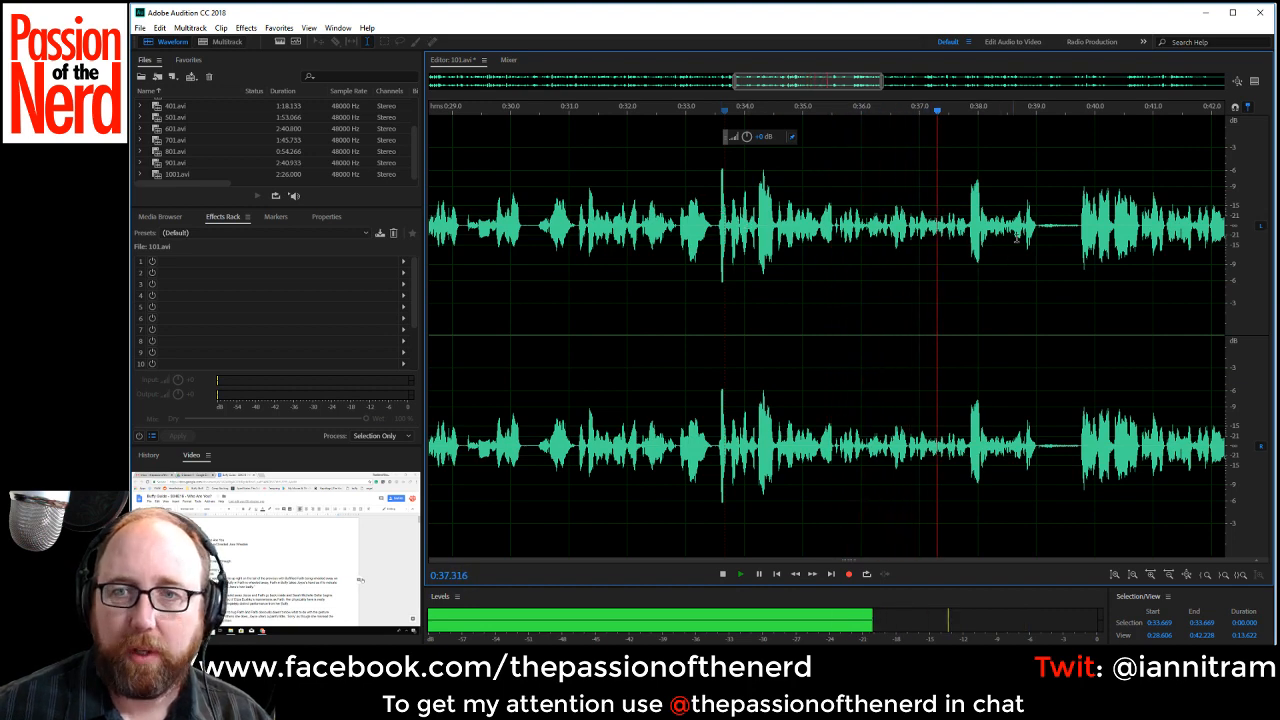
Delete the pause between about 0:39.0 and 0:39.7 and replay from about 0:33.2.
key("space")
left_click_drag(1036, 232, 1078, 250)
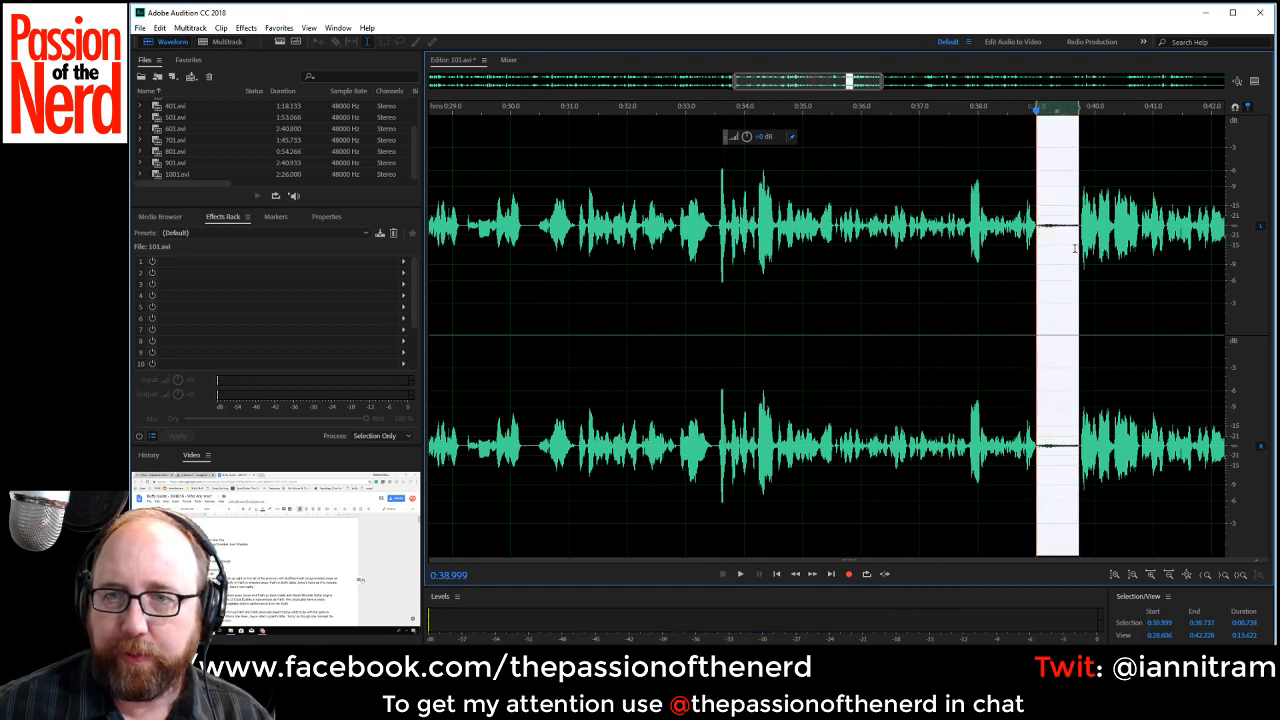
key("Delete")
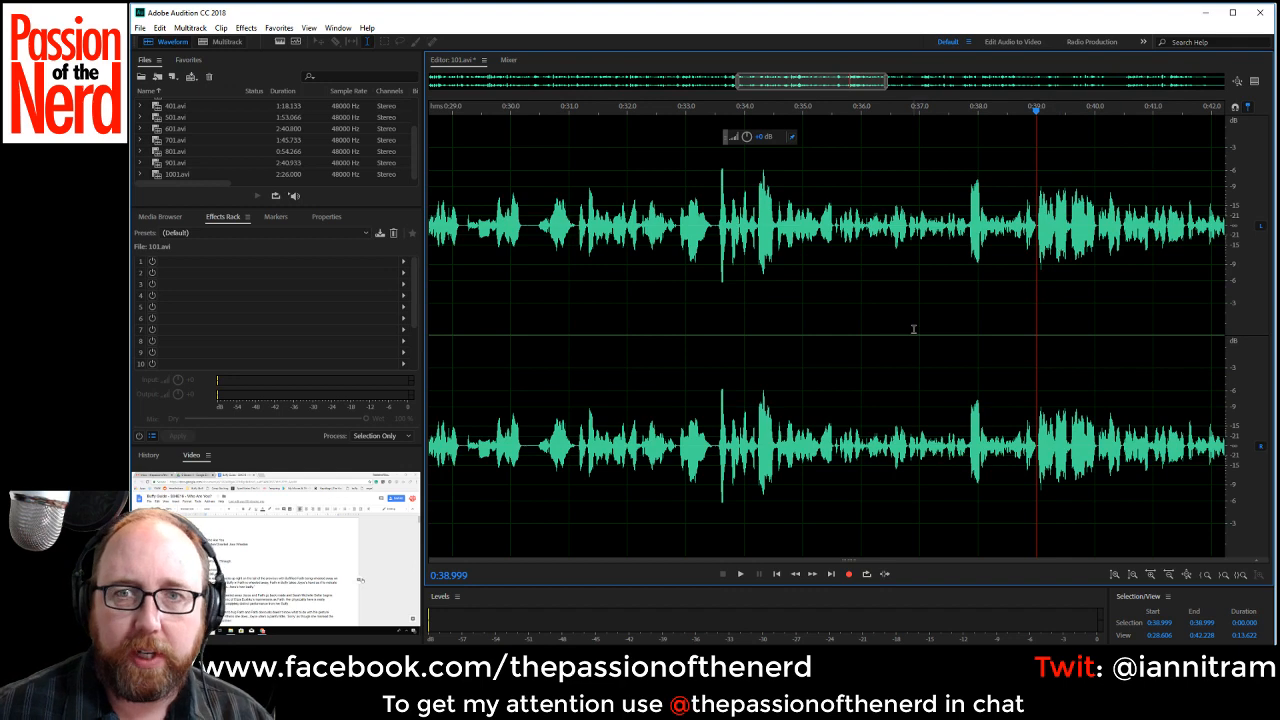
key("space")
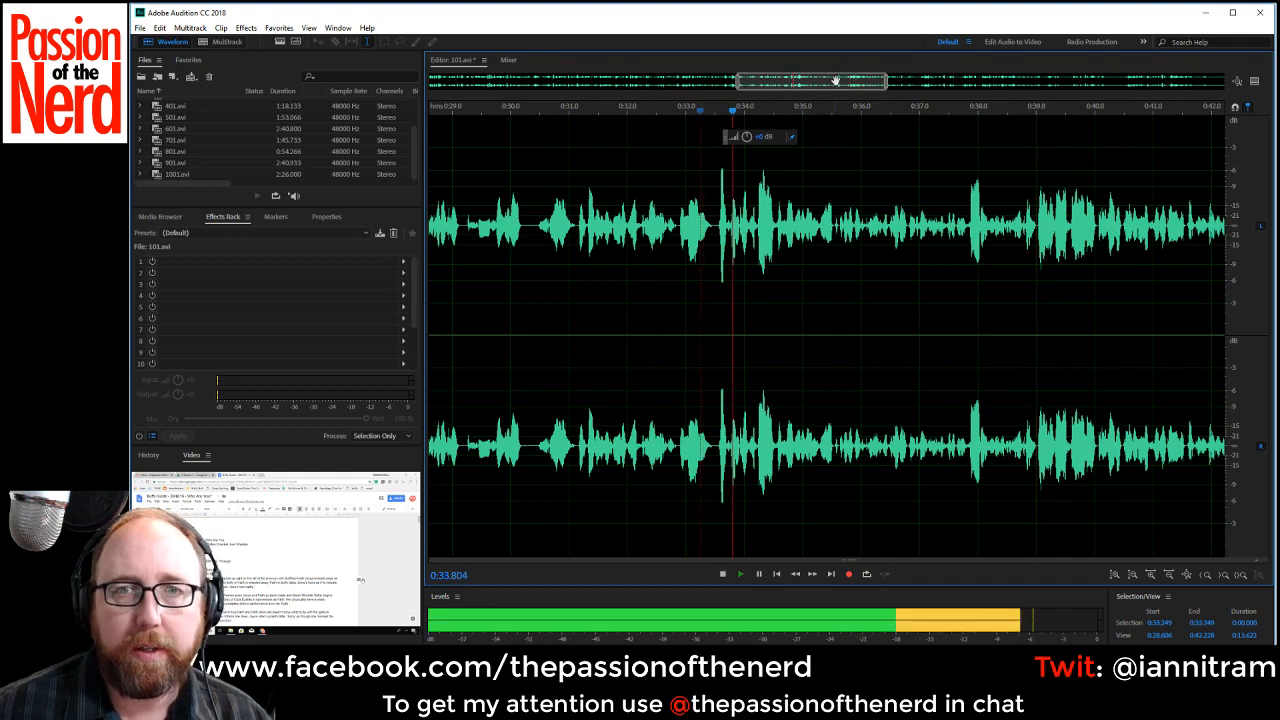
Listen through to about 0:45.7, delete the pause between about 0:45.0 and 0:45.6, and replay its lead-in.
left_click_drag(834, 83, 880, 83)
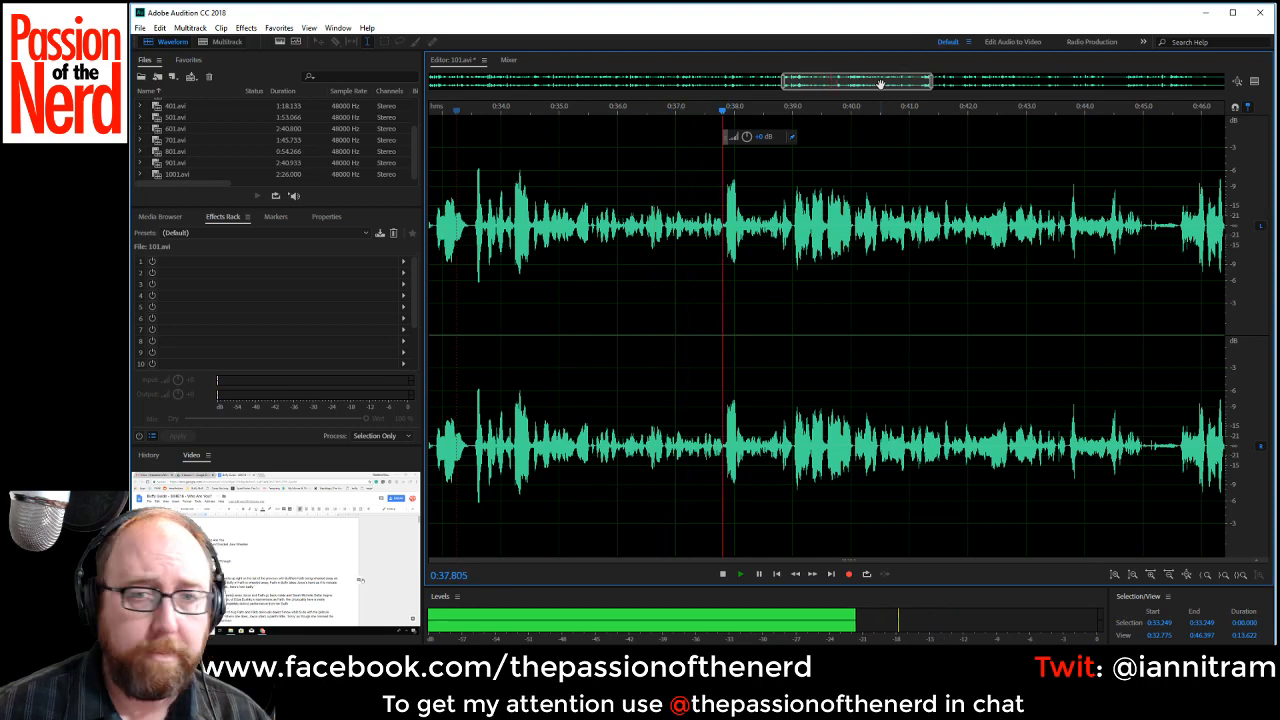
left_click_drag(880, 83, 915, 83)
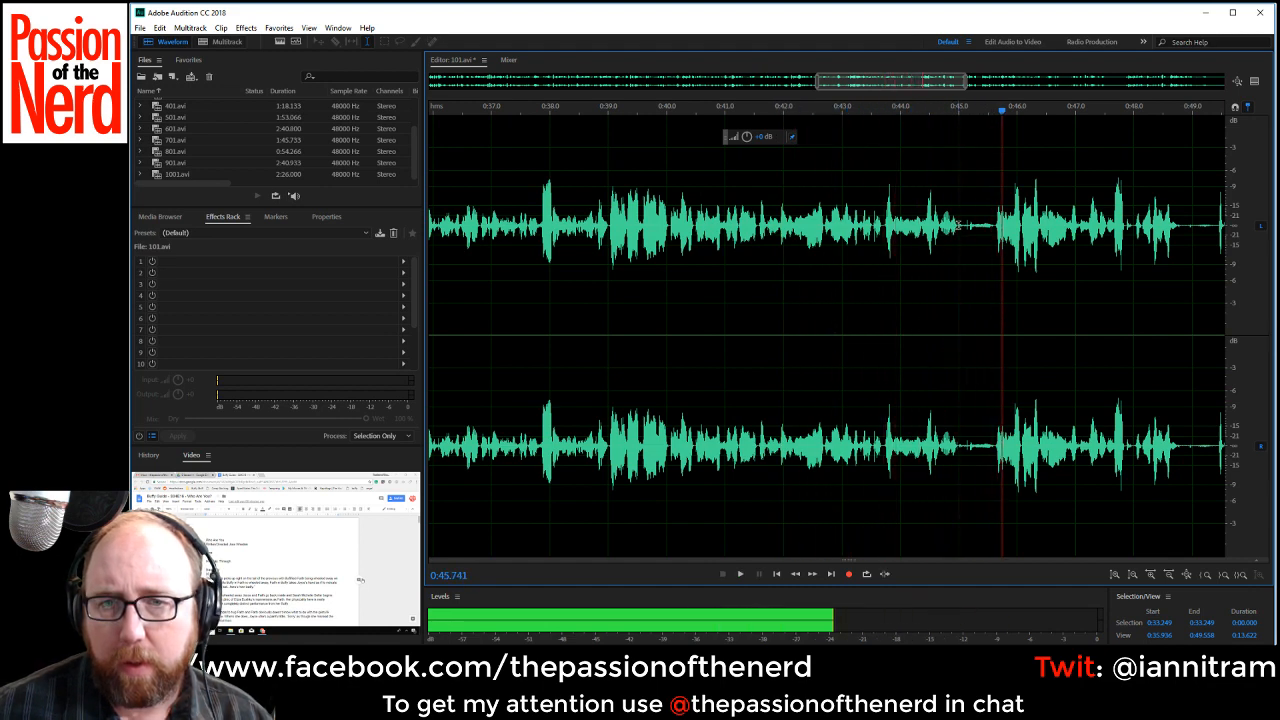
left_click_drag(960, 230, 994, 230)
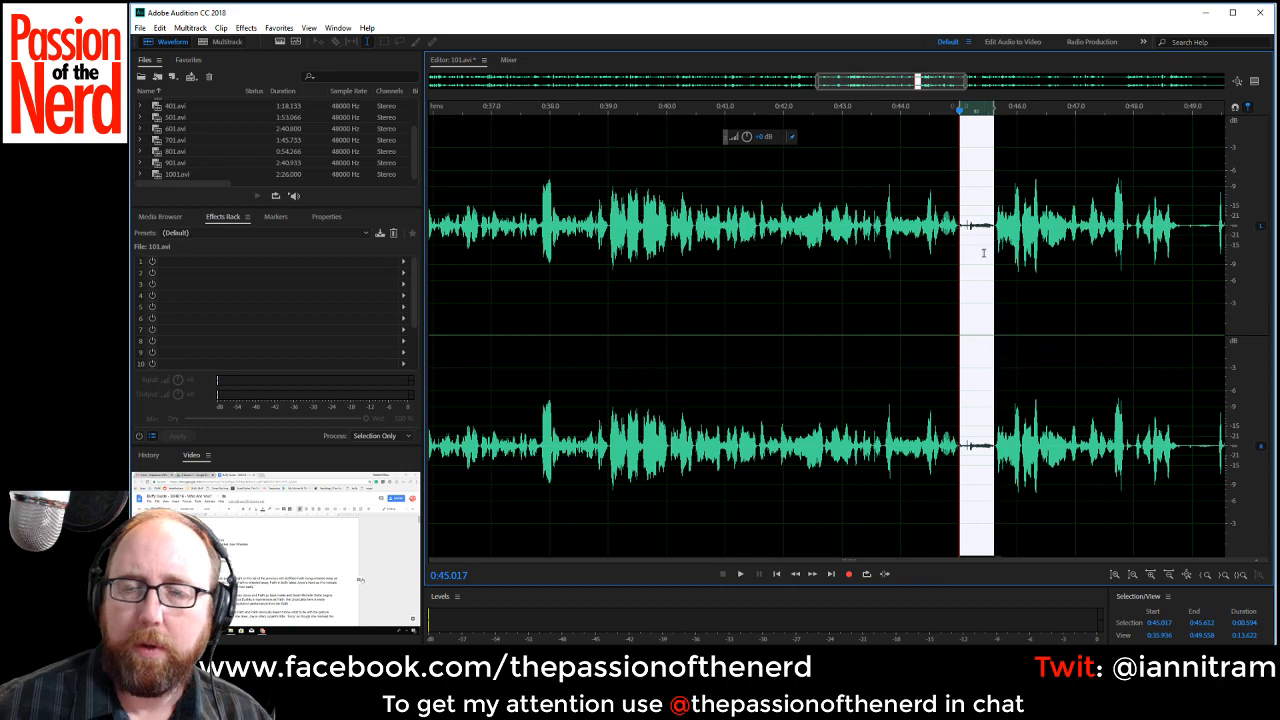
key("Delete")
key("space")
key("space")
left_click(855, 248)
key("space")
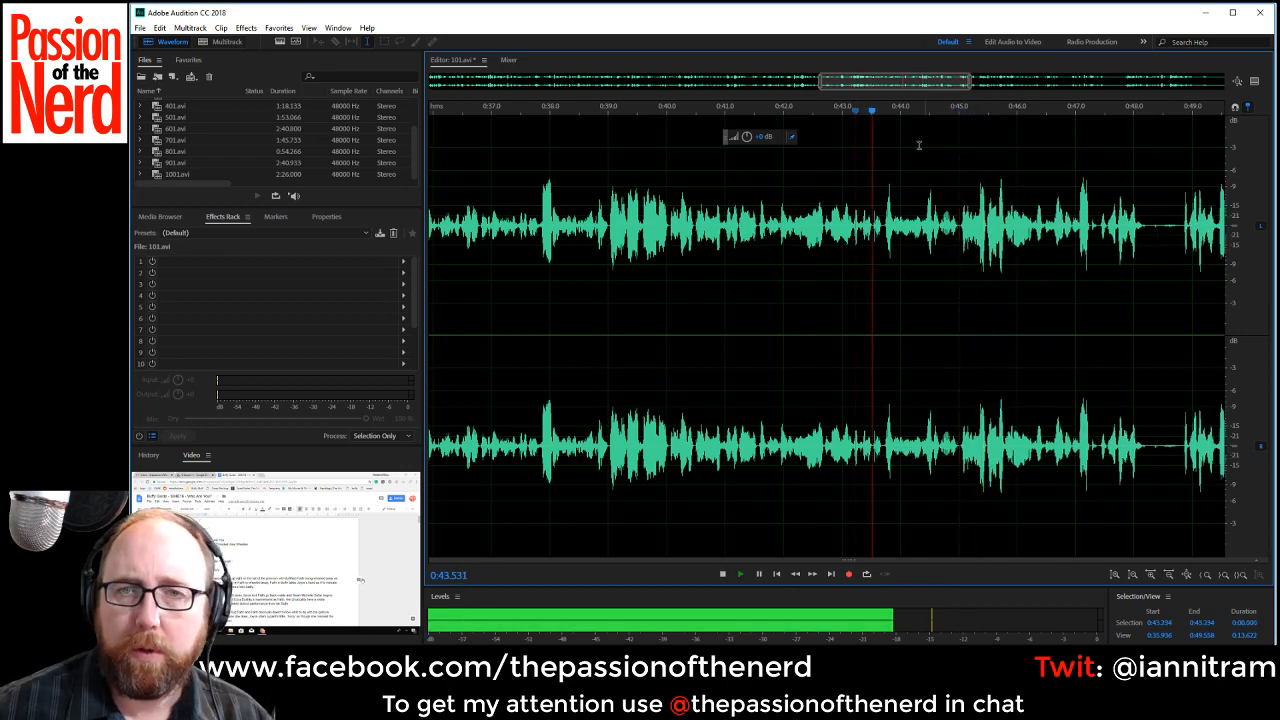
Delete the pause between about 0:48.3 and 0:48.8.
left_click_drag(905, 77, 961, 78)
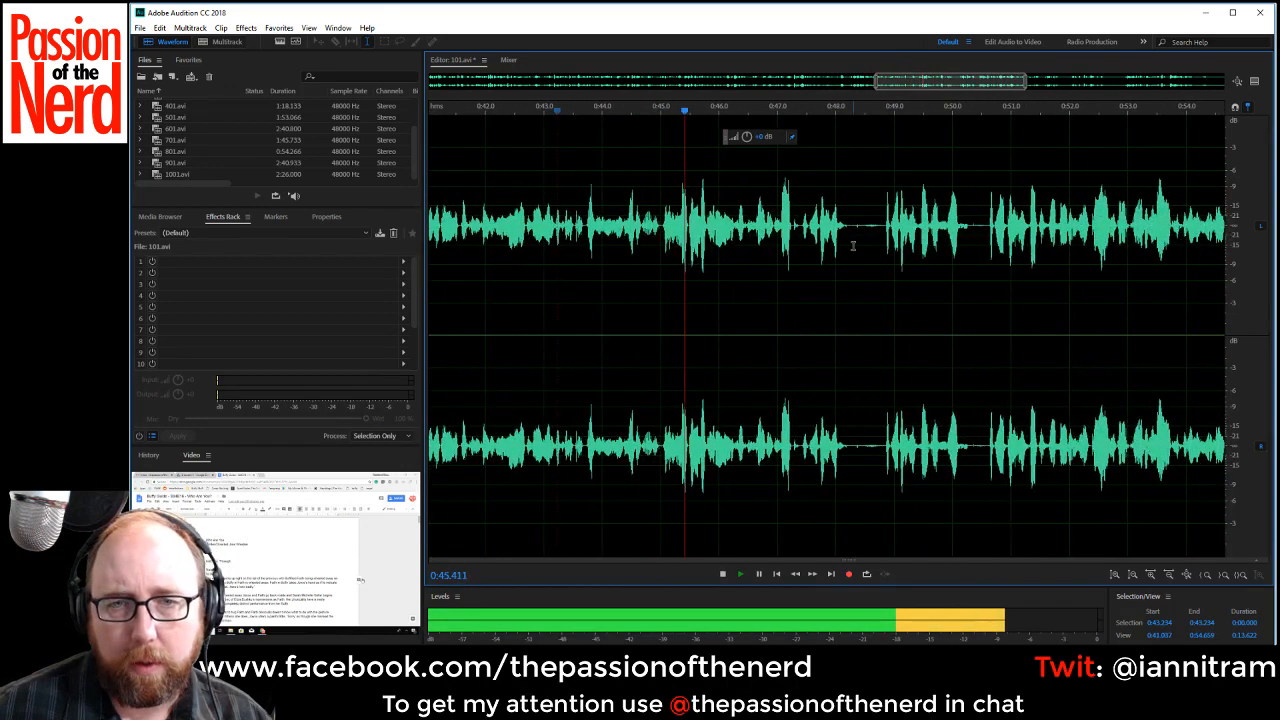
left_click_drag(852, 224, 882, 231)
key("Delete")
key("space")
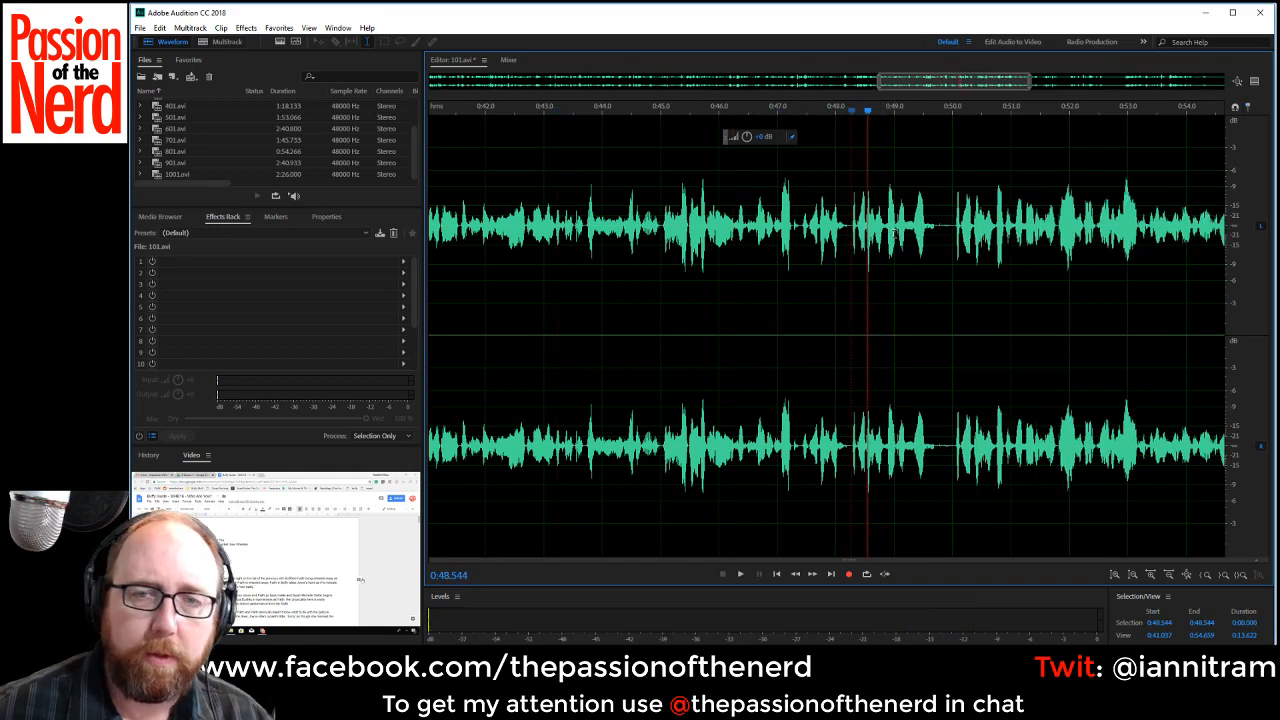
Audition the start of both takes of the line and delete the rejected one from about 0:47.4 to 0:50.0.
left_click(951, 226)
key("space")
key("space")
left_click(756, 227)
key("space")
key("space")
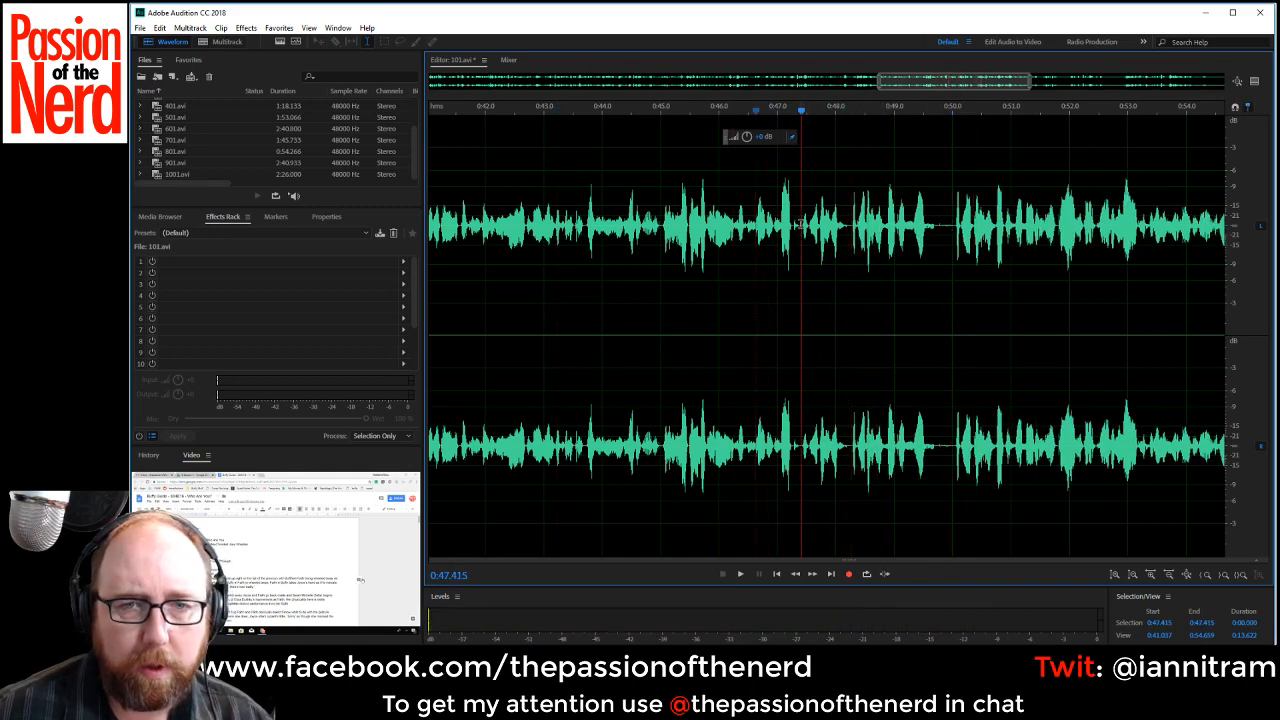
key("space")
key("space")
left_click_drag(801, 224, 953, 266)
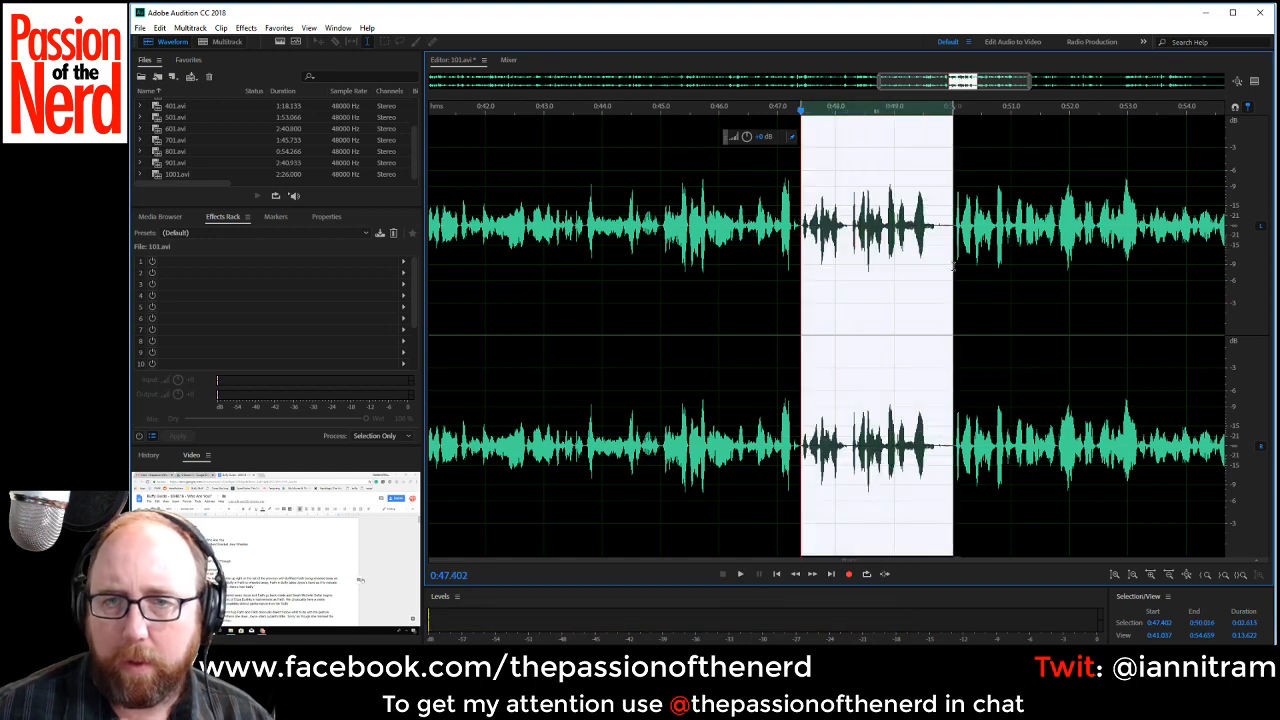
key("Delete")
Play back the joined take from about 0:45.4 to check the cut.
key("space")
key("space")
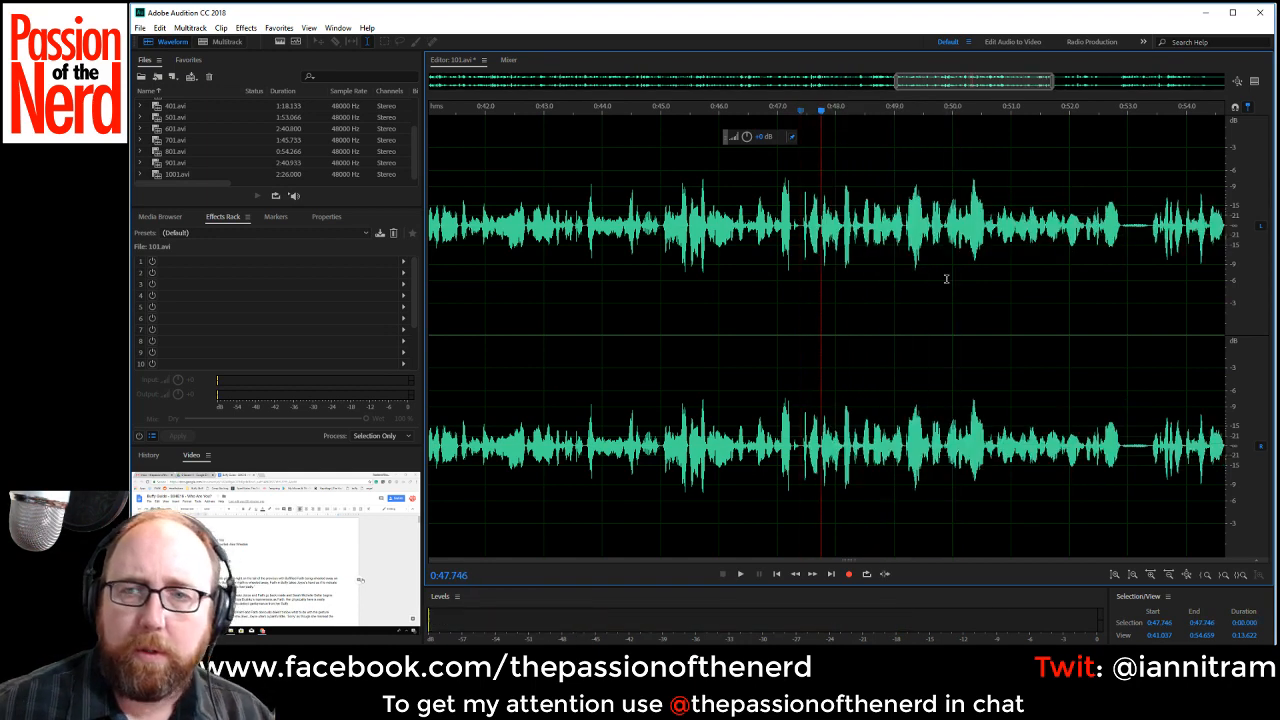
left_click(664, 267)
key("space")
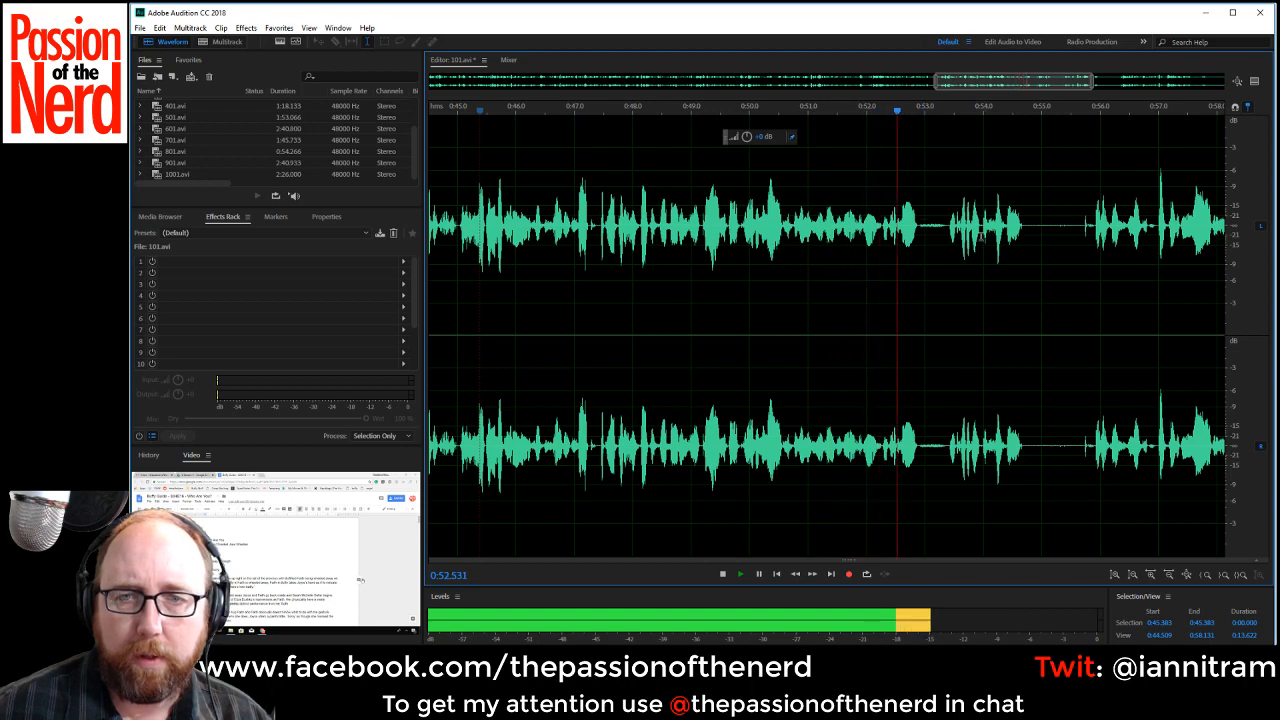
Delete the pause between about 0:52.9 and 0:53.4 and replay from about 0:51.6.
left_click_drag(918, 226, 951, 250)
key("Delete")
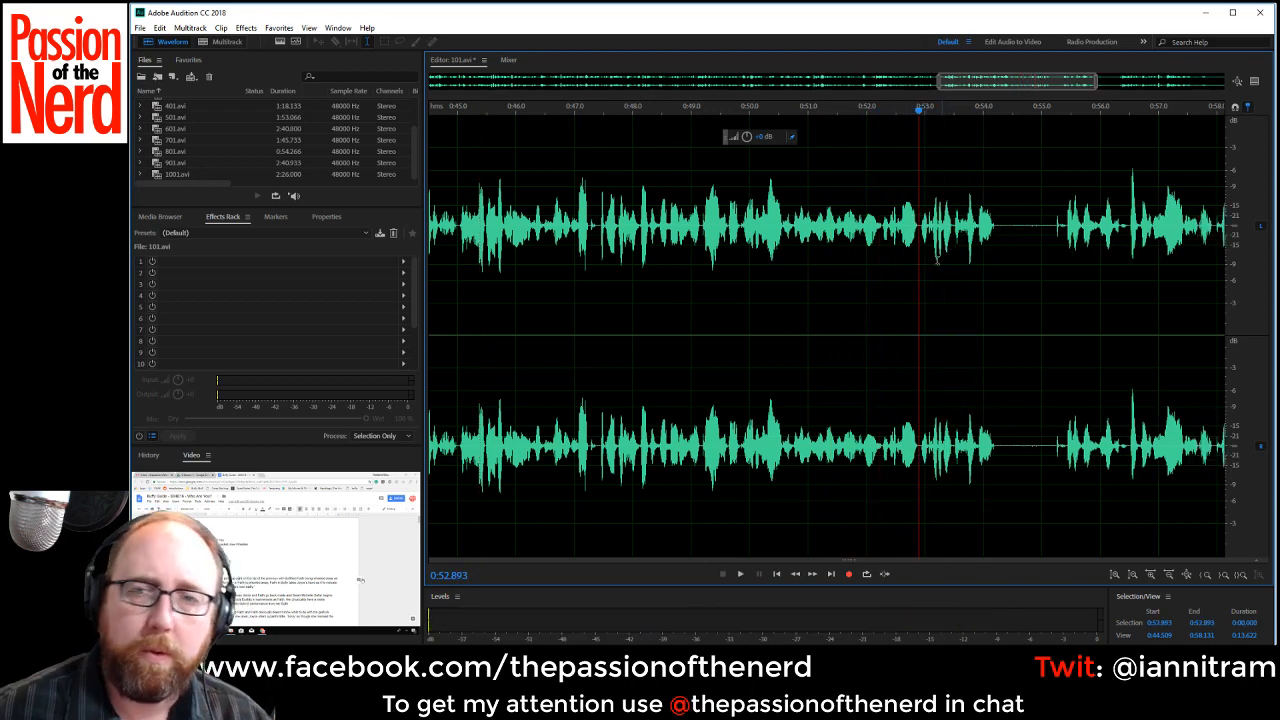
left_click(846, 230)
key("space")
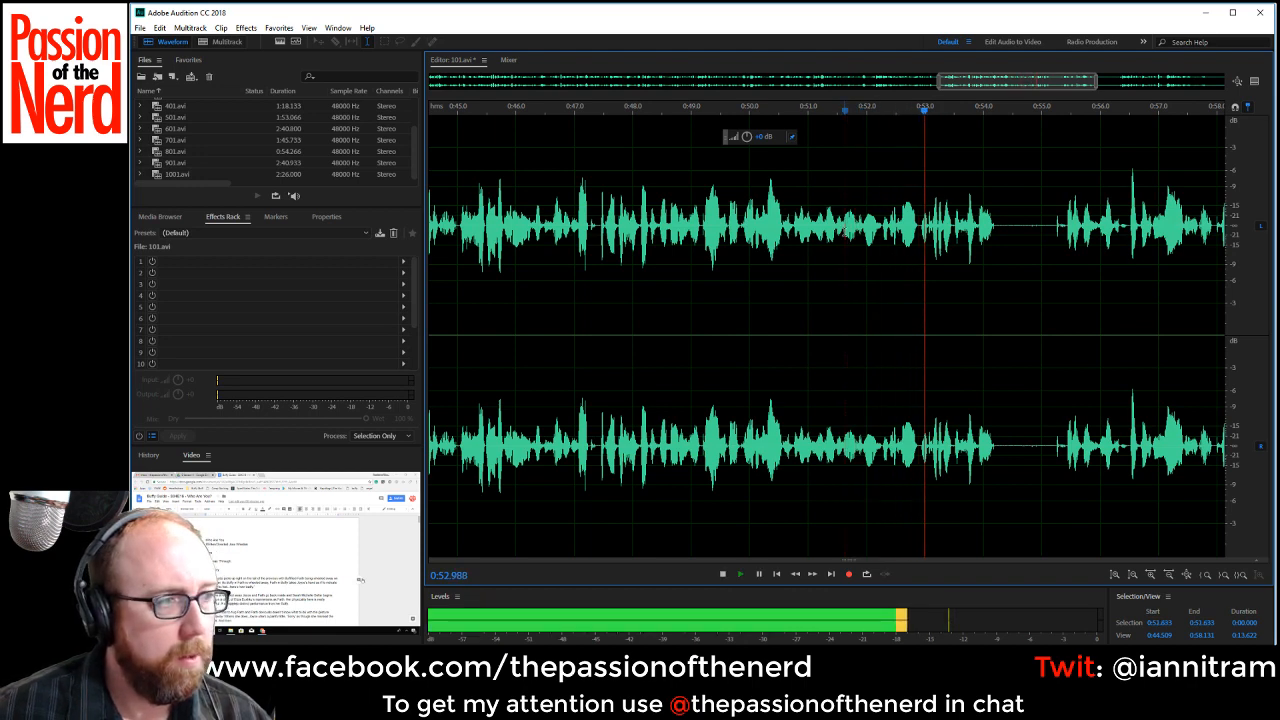
Delete the noisy gap between about 0:54.2 and 0:55.4 and set the playhead back to about 0:52.9.
key("space")
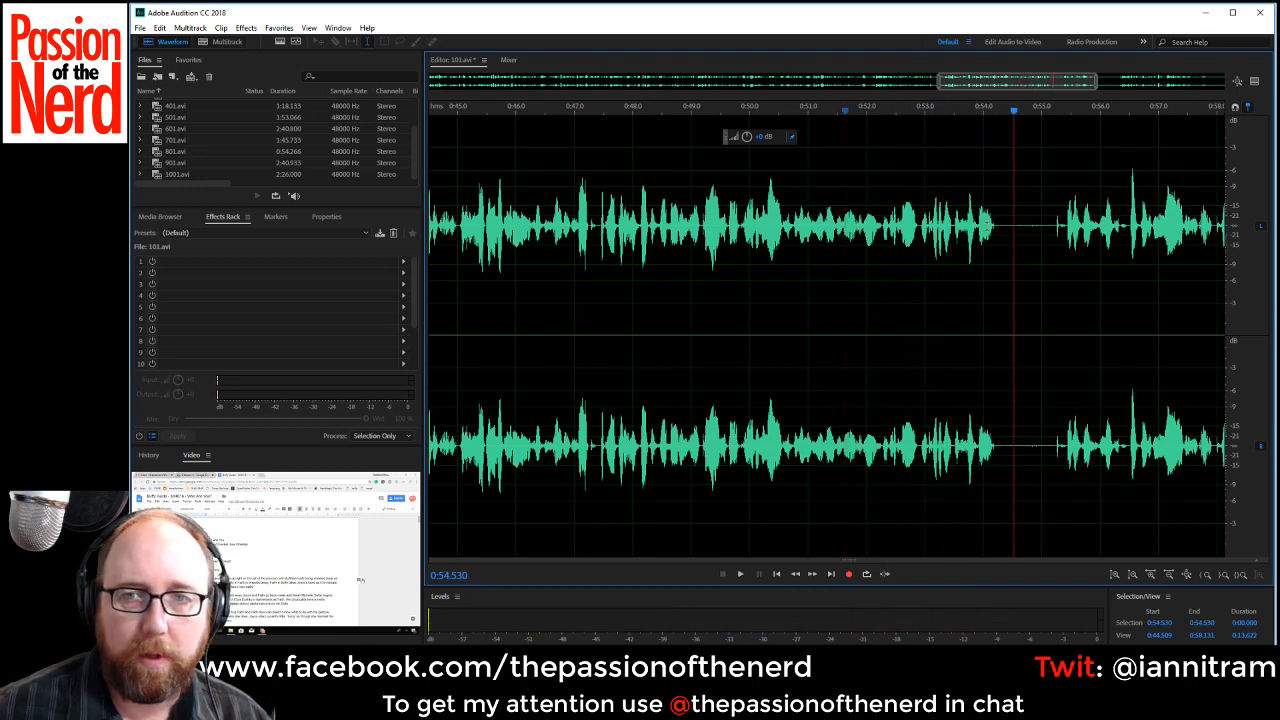
left_click_drag(996, 226, 1066, 246)
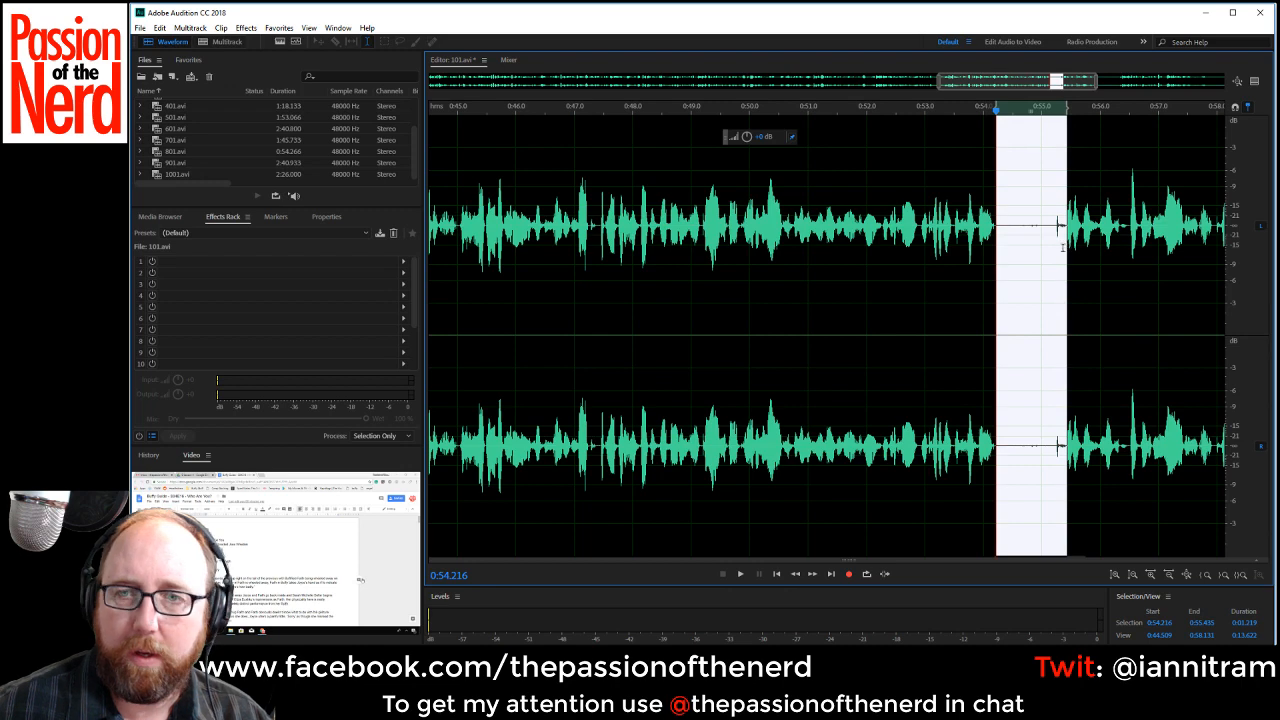
key("Delete")
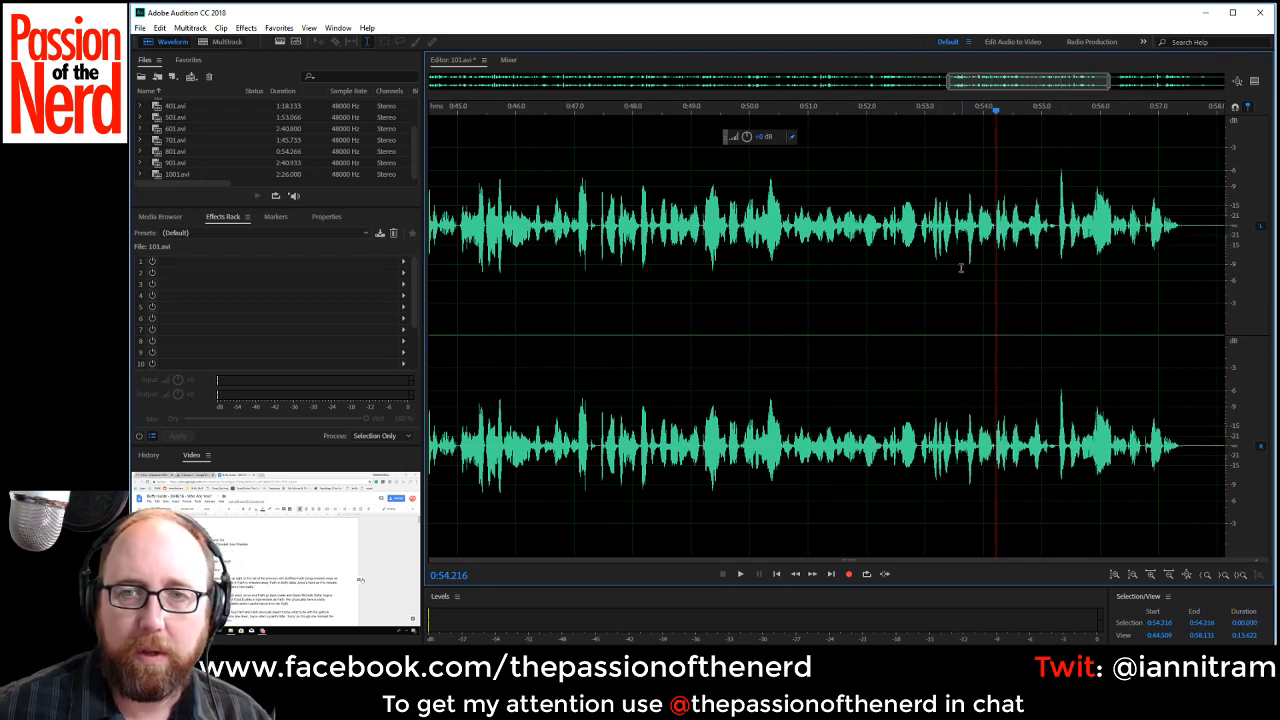
left_click(917, 250)
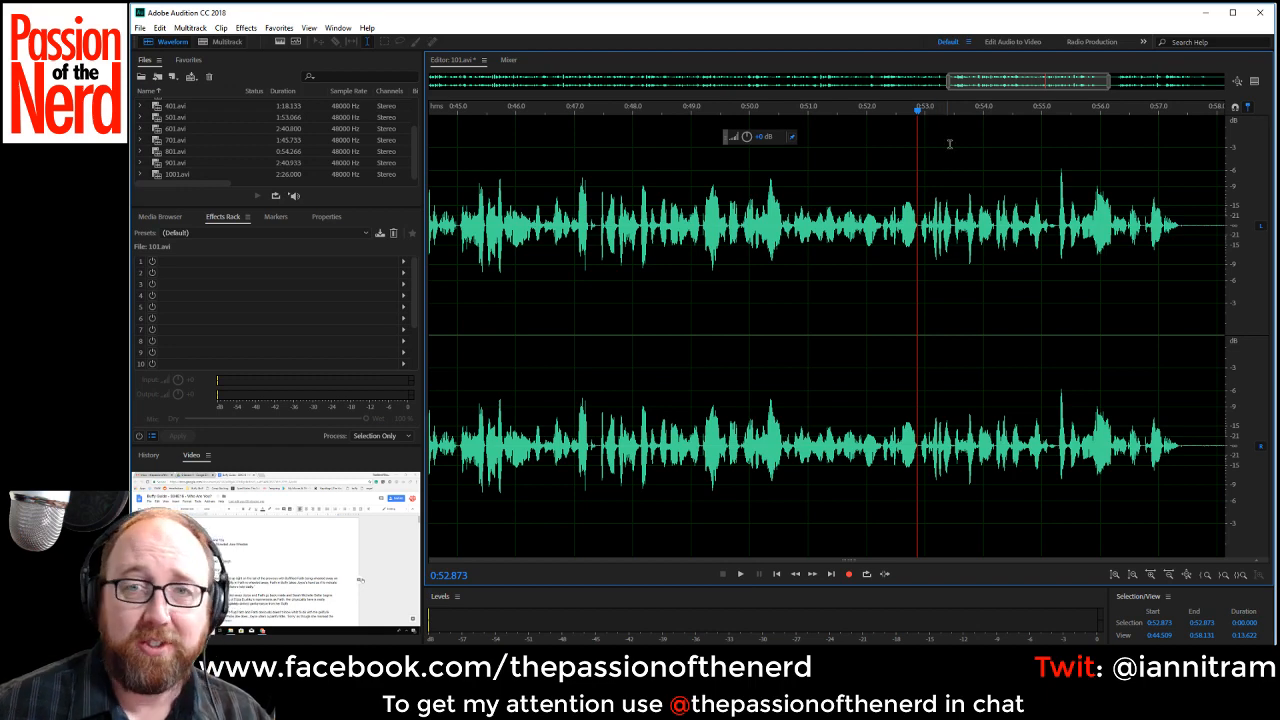
left_click_drag(1023, 104, 785, 104)
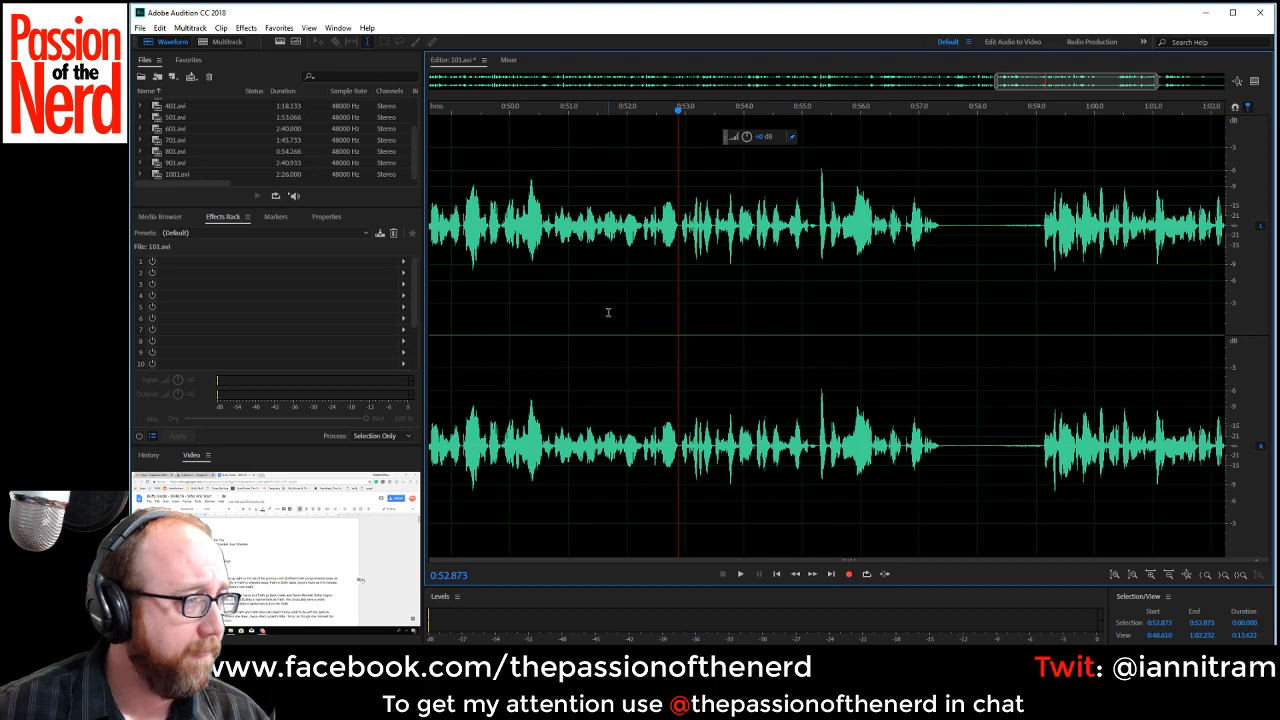
Play back from about 0:52.4 and delete the silence between about 0:57.4 and 0:59.1.
left_click(598, 256)
left_click(648, 233)
key("space")
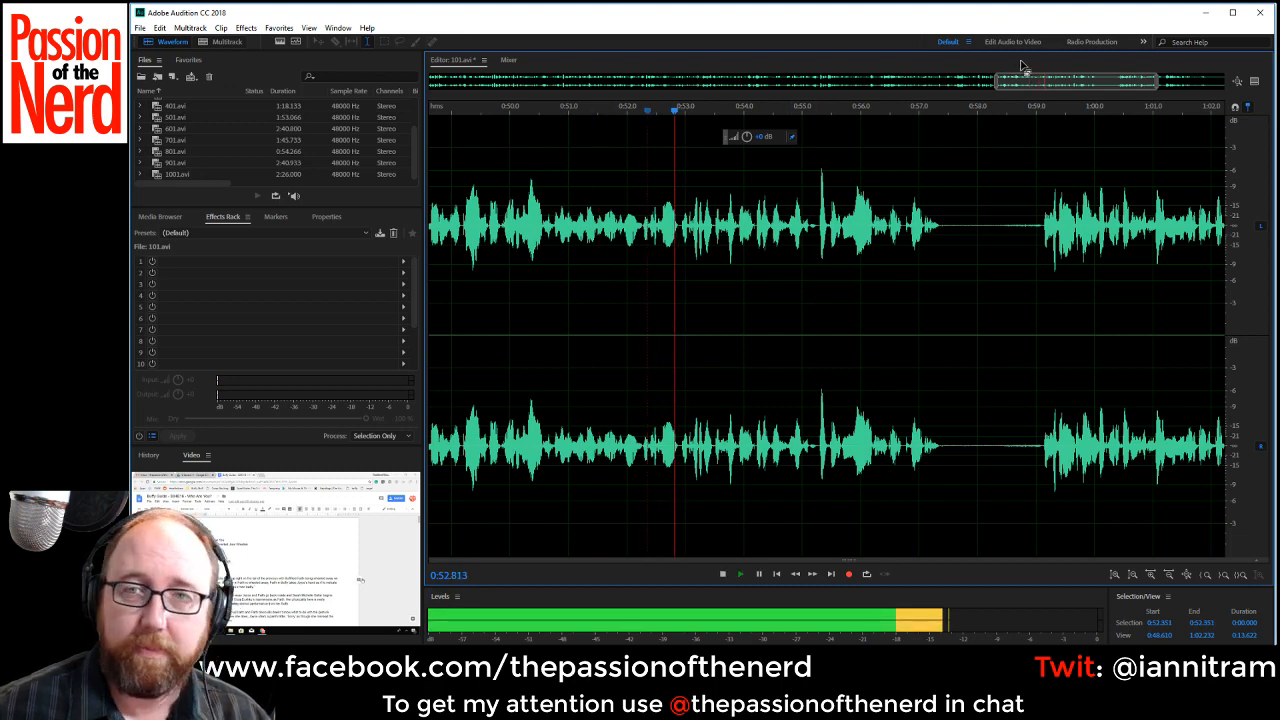
left_click(845, 226)
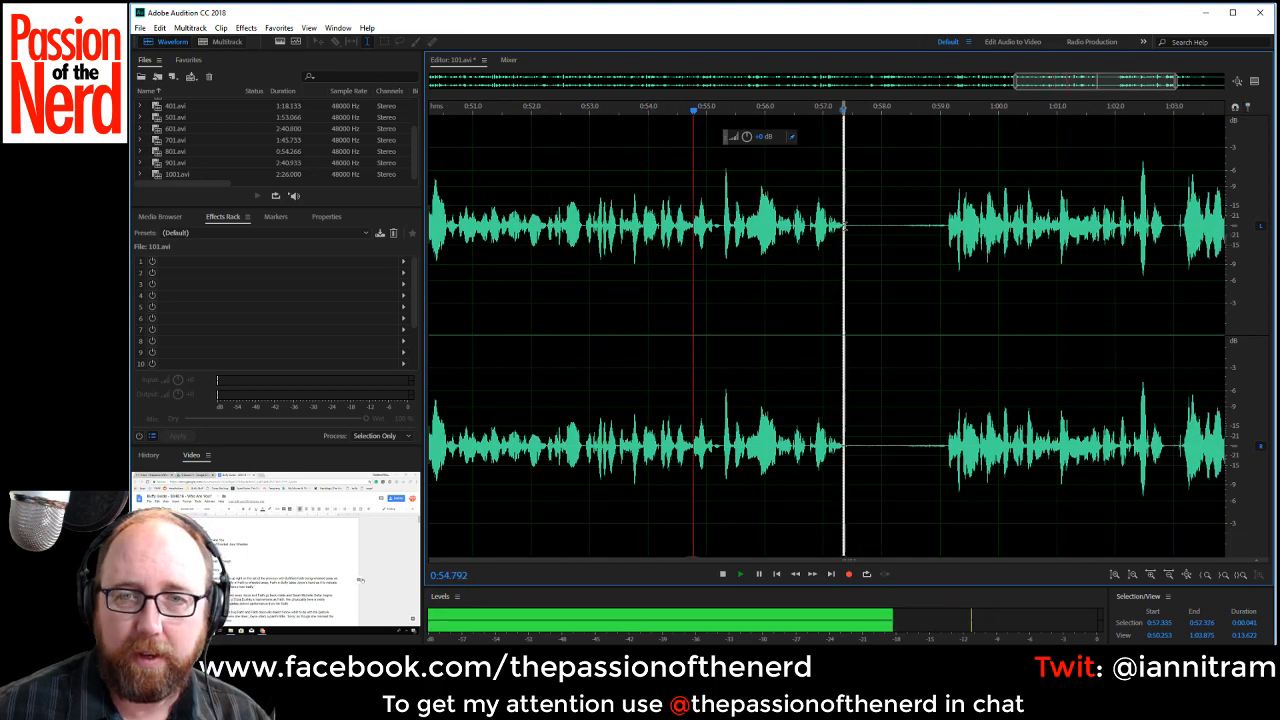
left_click_drag(845, 226, 948, 232)
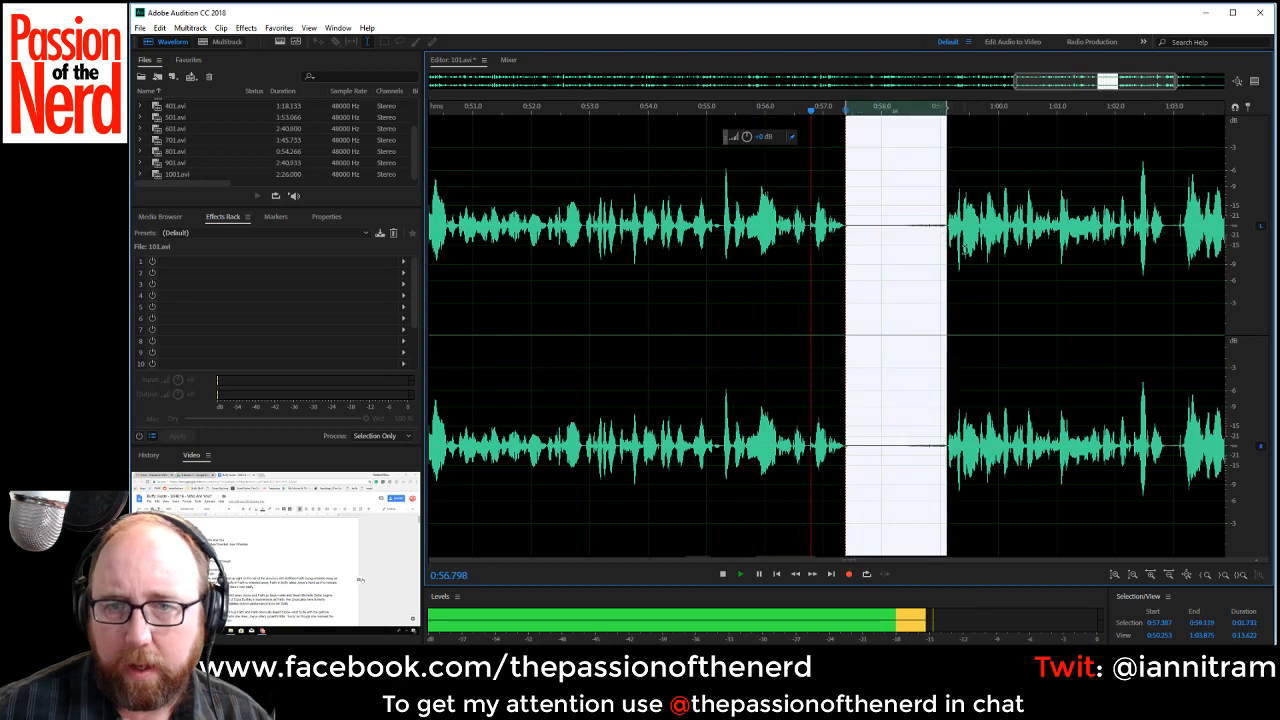
key("Delete")
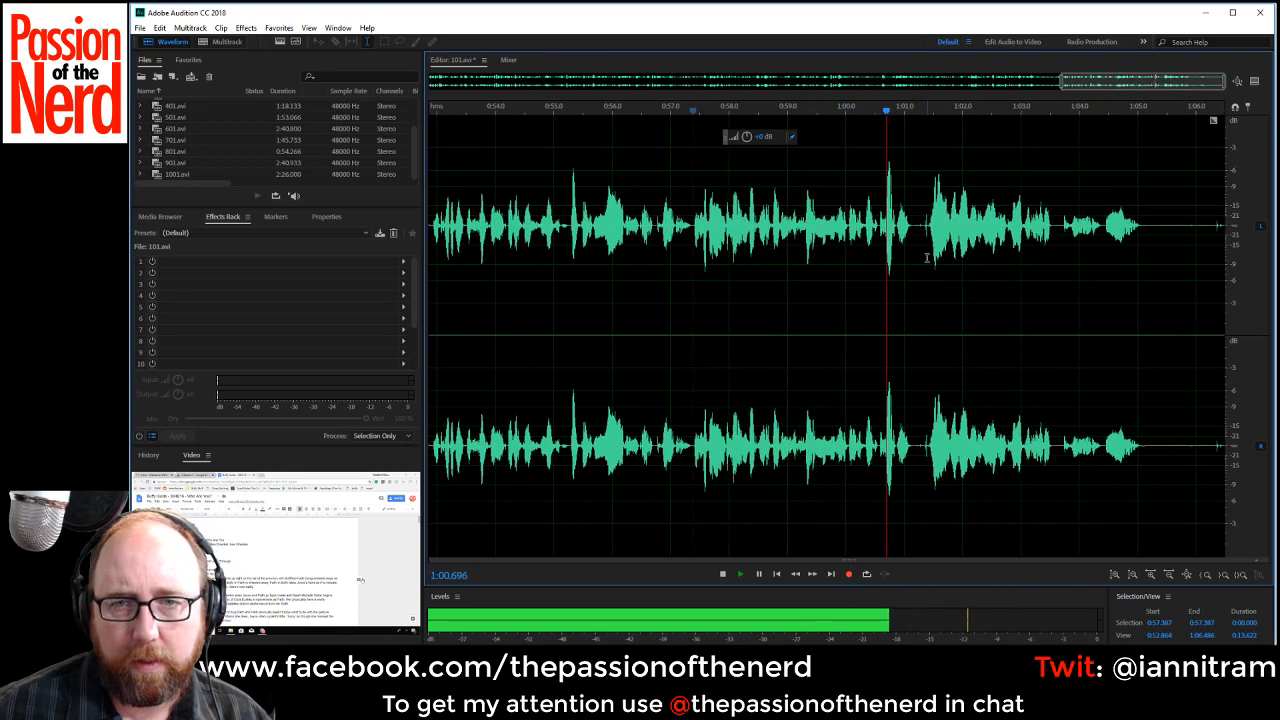
Delete the short pause between about 1:01.1 and 1:01.3.
left_click(912, 224)
left_click_drag(911, 224, 922, 228)
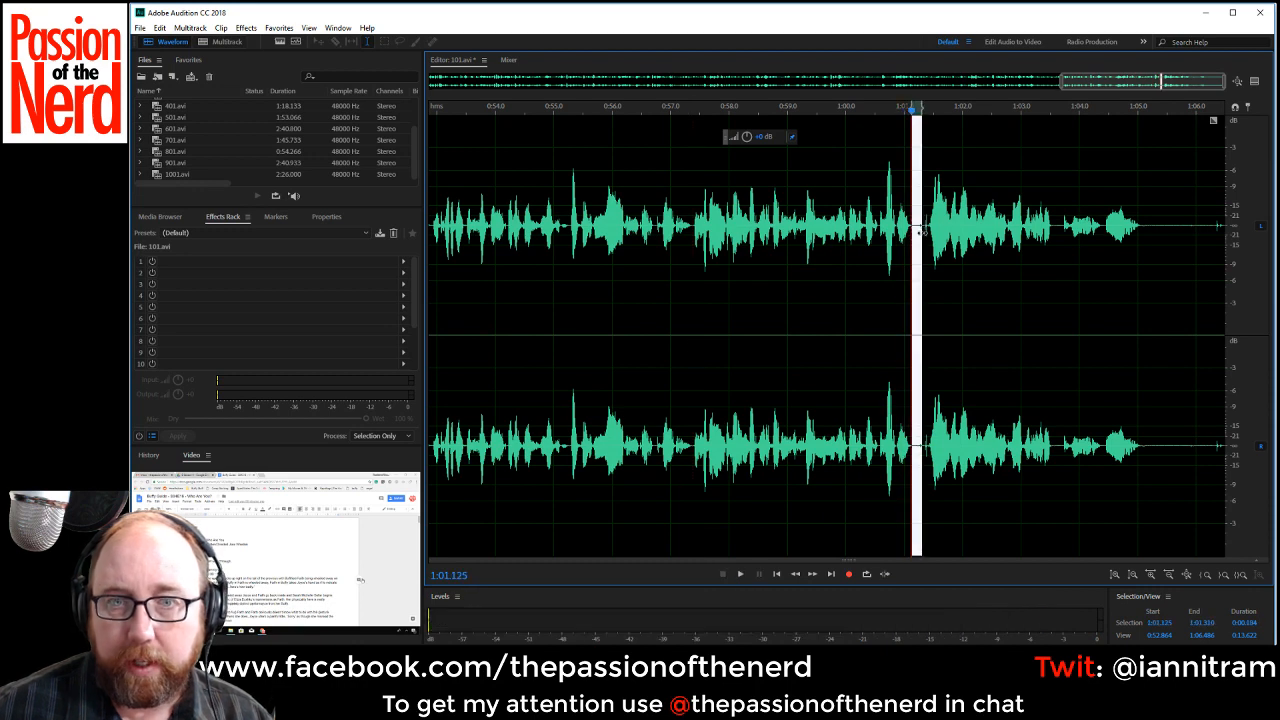
key("Delete")
right_click(916, 242)
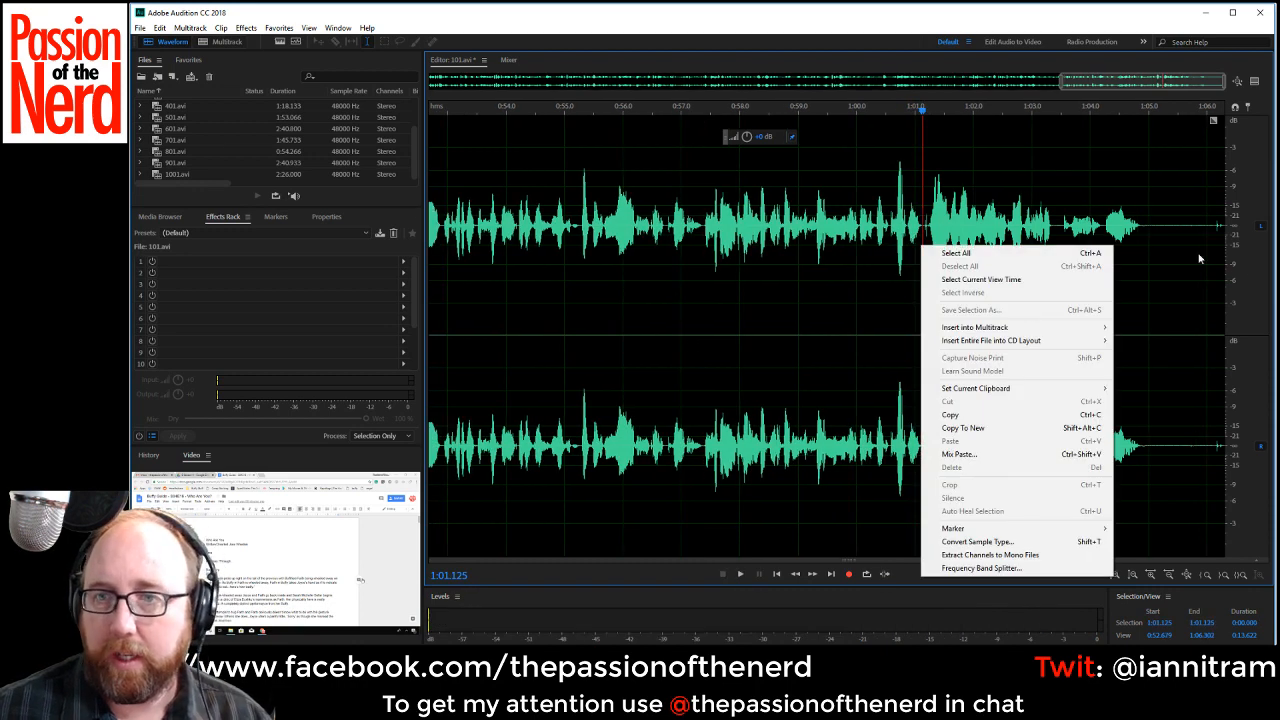
left_click(1164, 228)
Delete the trailing silence from about 1:04.8 to the end of the recording and check the full waveform.
left_click_drag(1139, 218, 1257, 256)
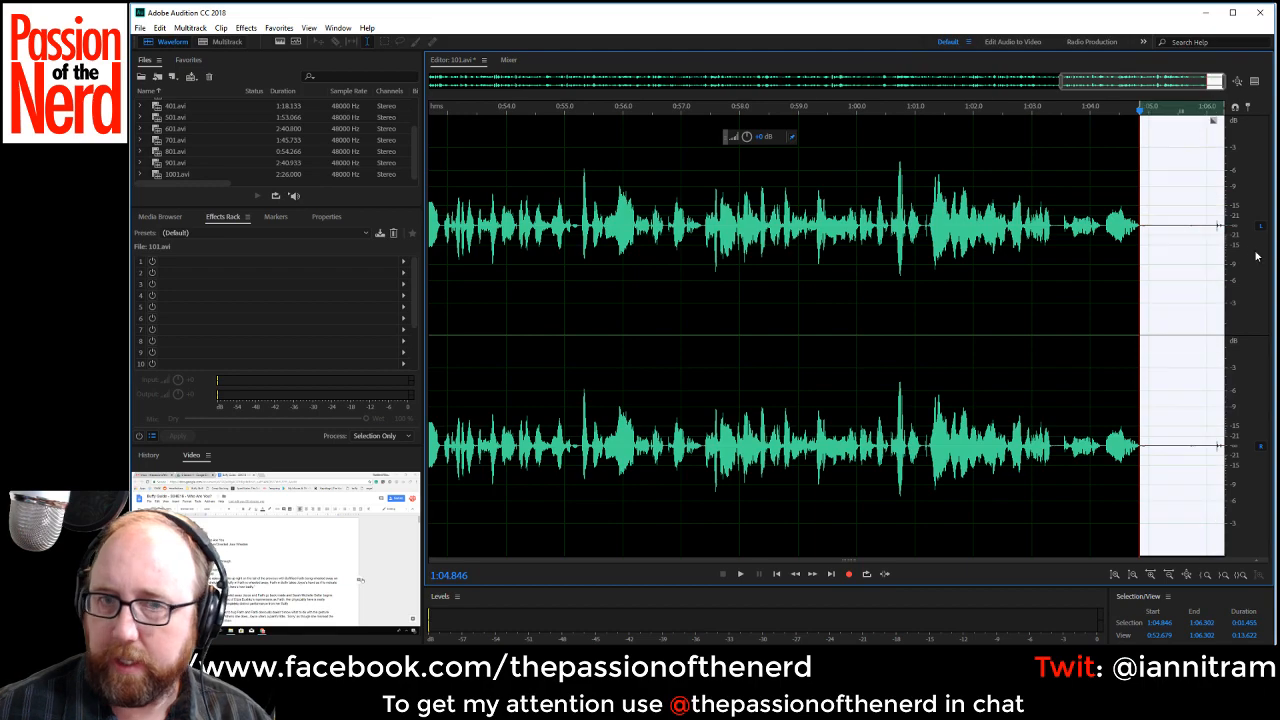
key("Delete")
scroll(680, 368, "down", 10)
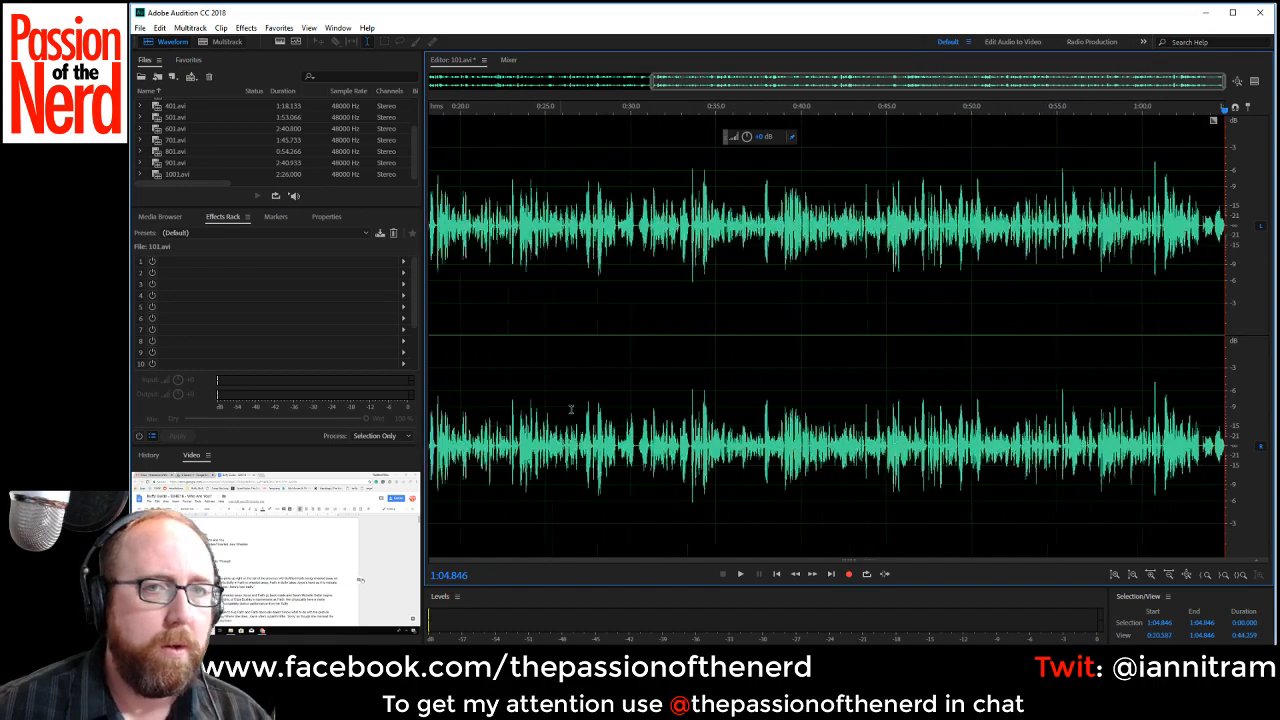
scroll(223, 131, "up", 2)
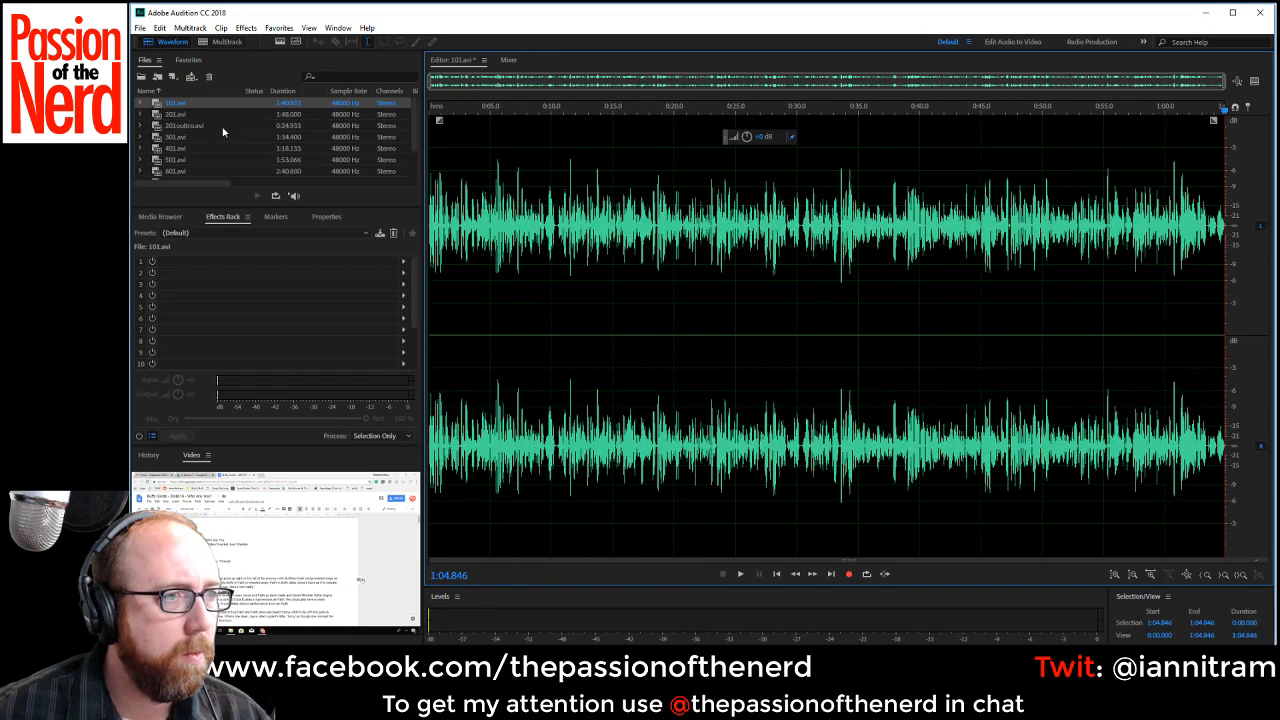
Save the edited recording as 101.wav in Wave PCM format and remove the original 101.avi from the file list.
key("ctrl+shift+s")
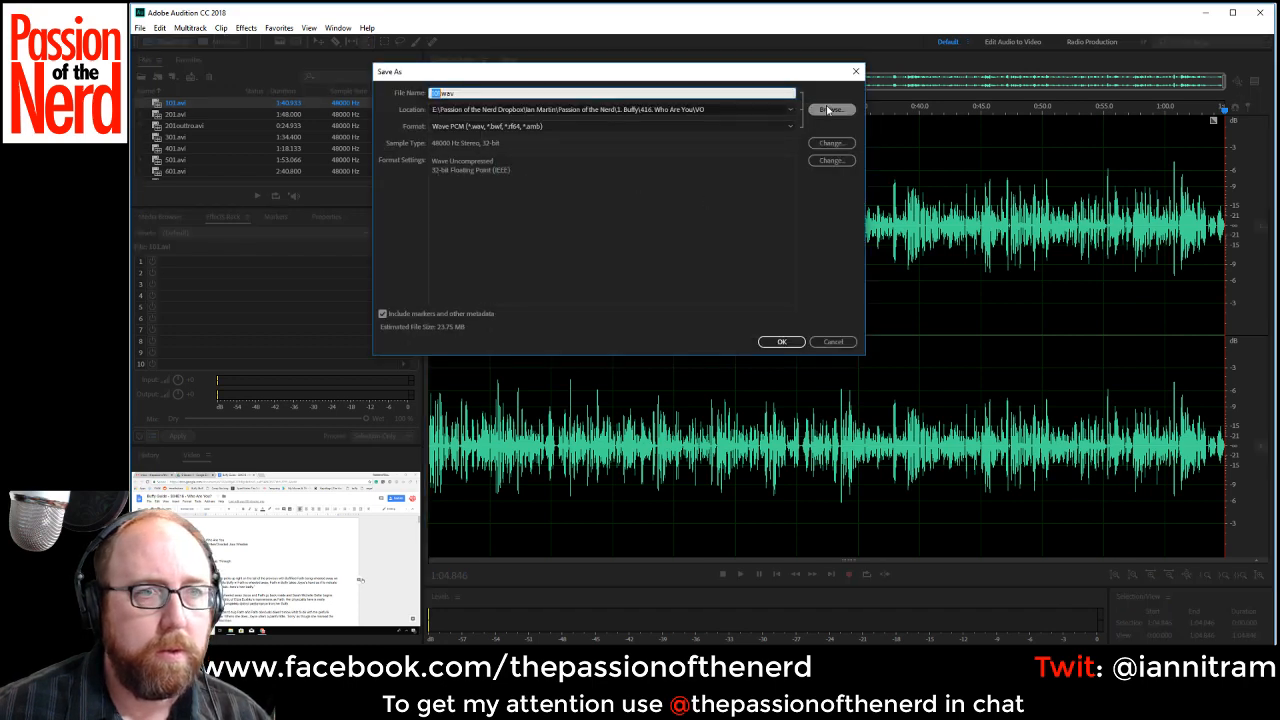
left_click(781, 341)
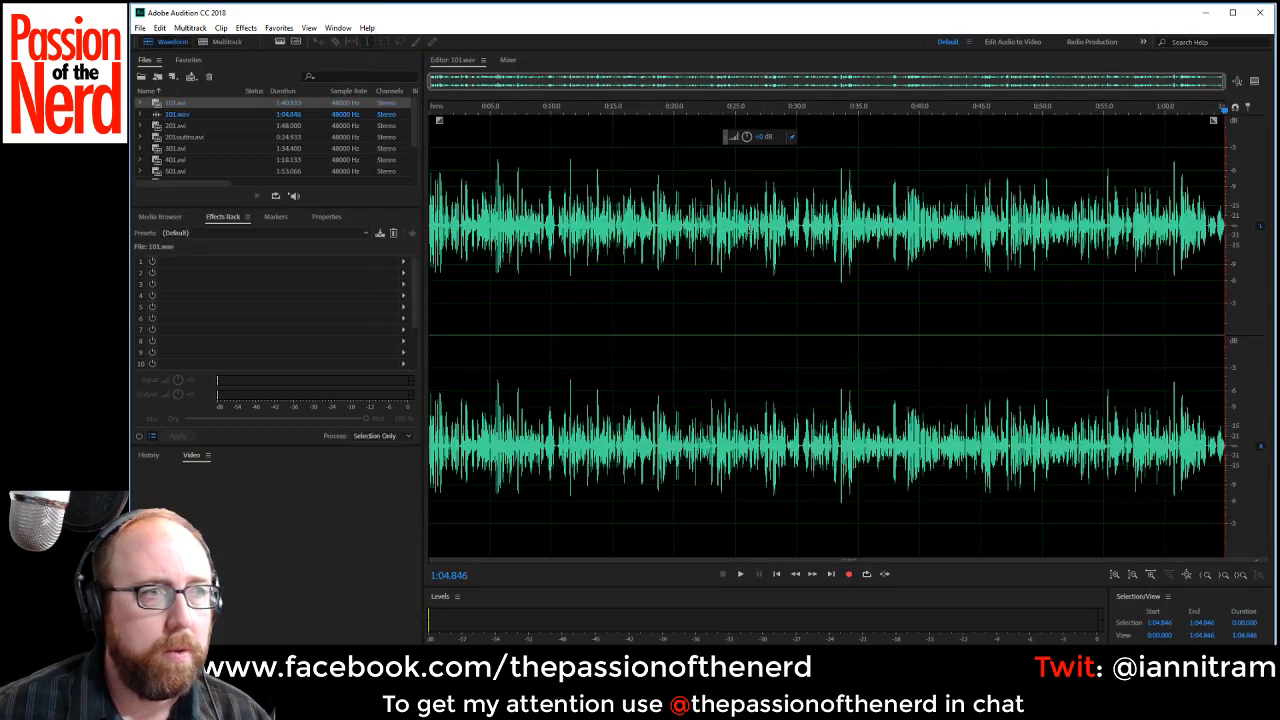
left_click(176, 102)
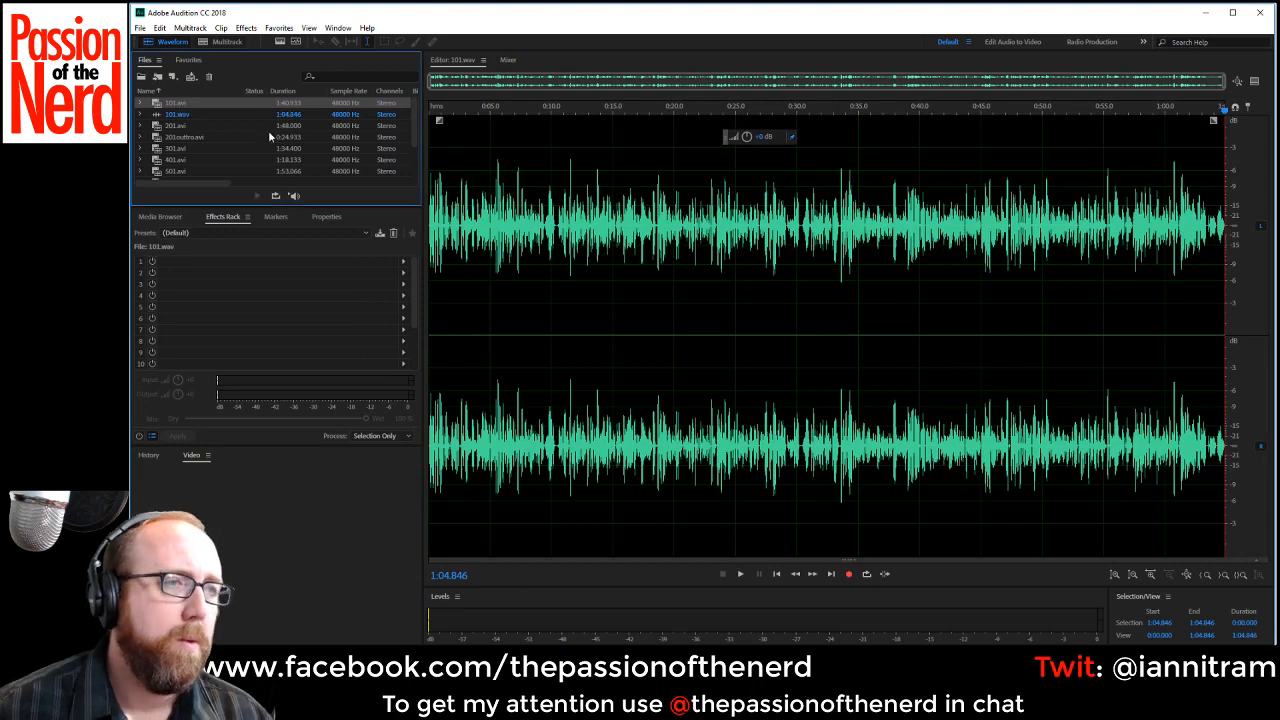
key("Delete")
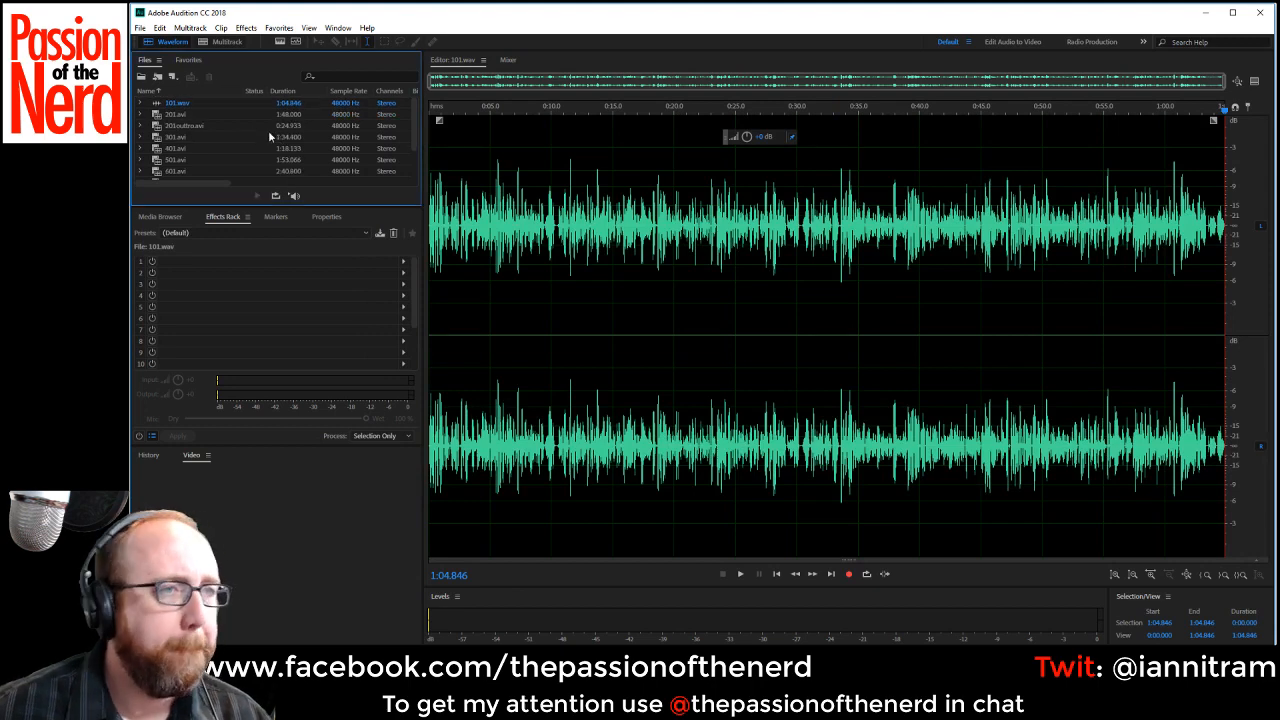
Add the Speech Volume Leveler to the first effects rack slot of 101.wav and set it to the Careful preset.
left_click(207, 102)
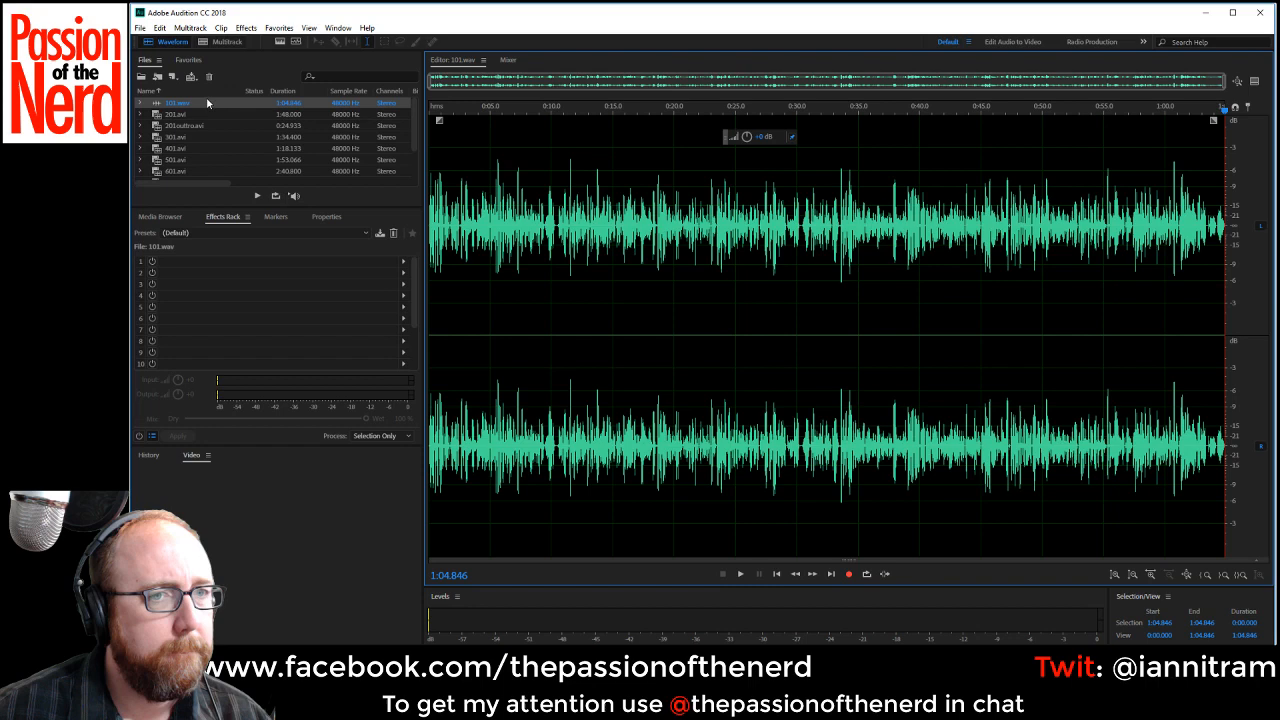
left_click(403, 261)
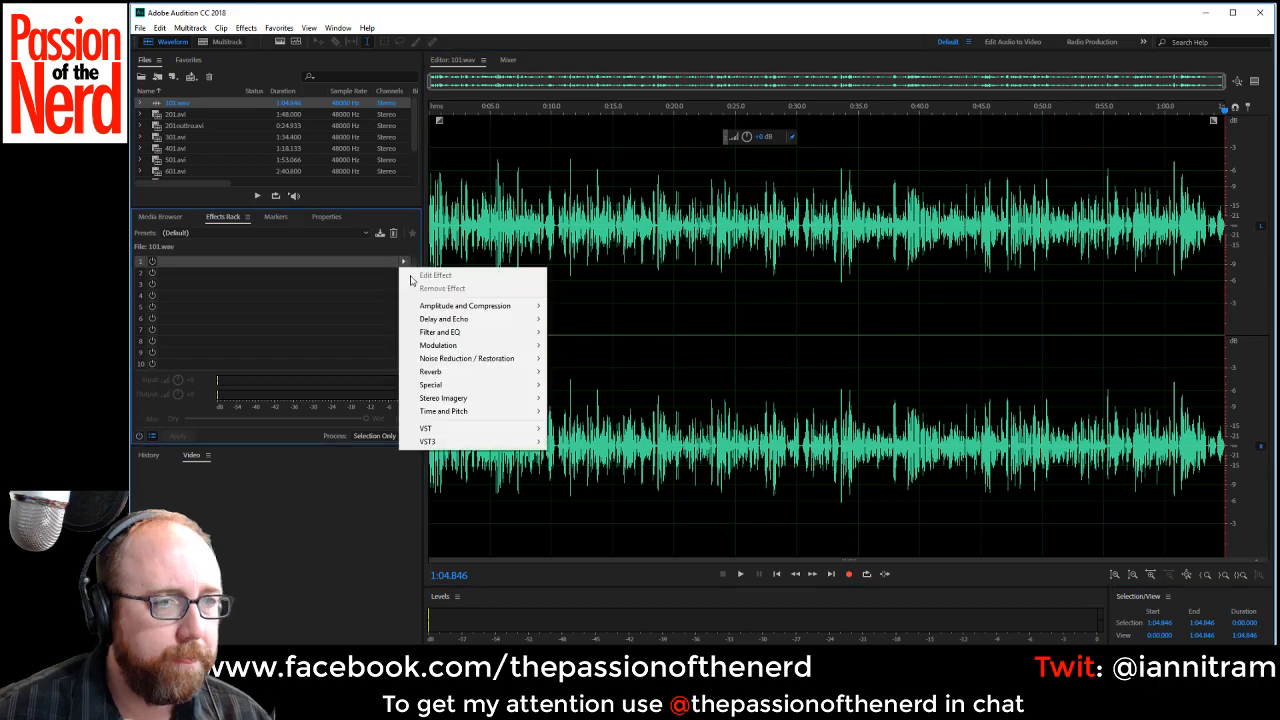
mouse_move(470, 305)
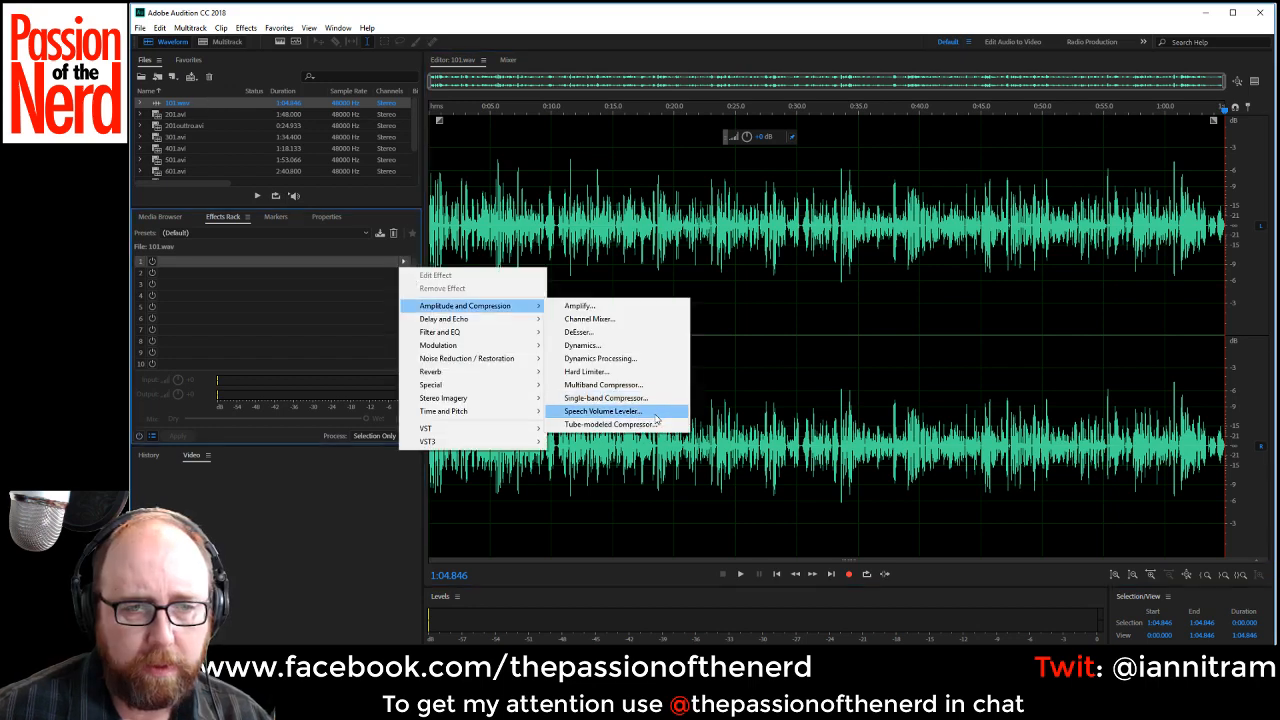
left_click(655, 412)
left_click(664, 268)
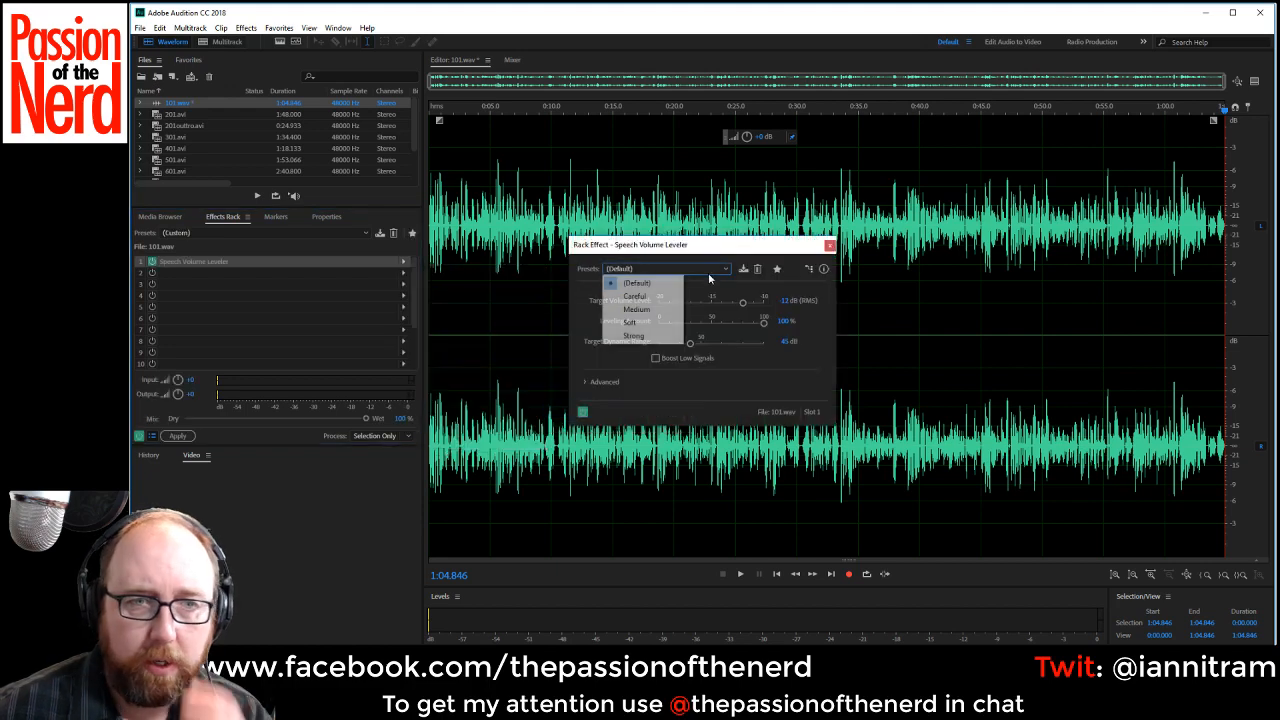
left_click(670, 322)
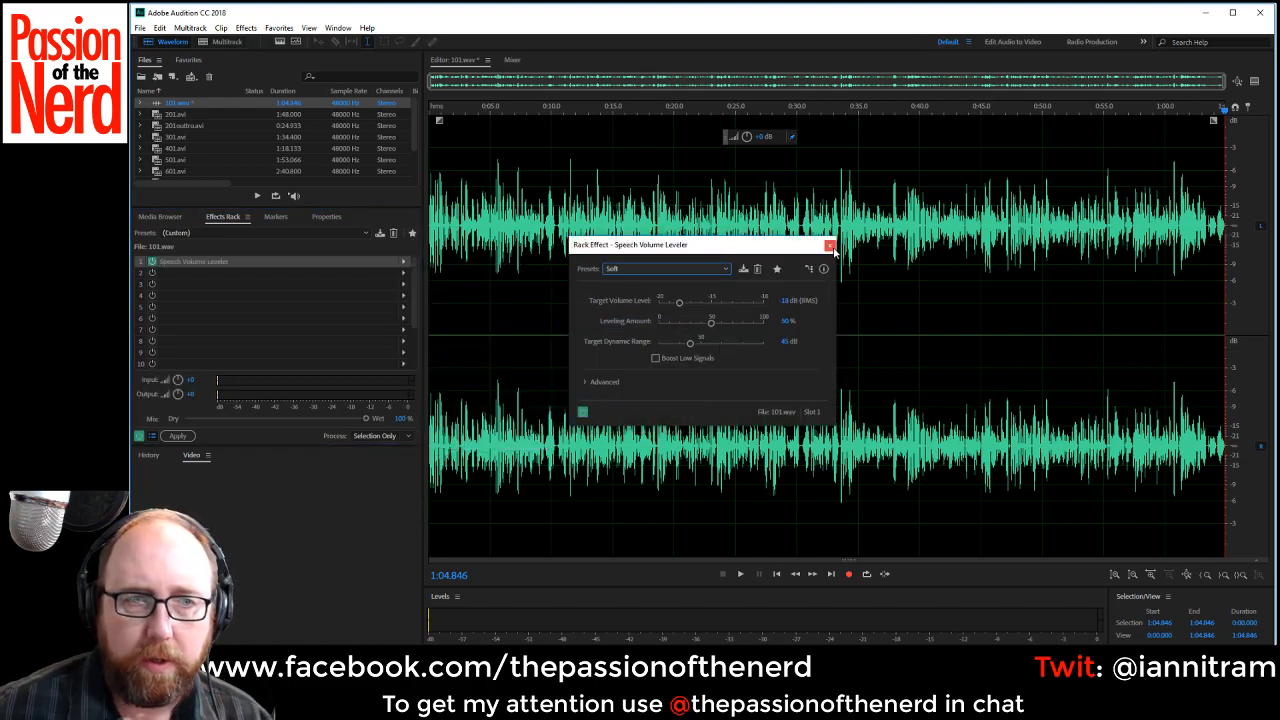
left_click(679, 268)
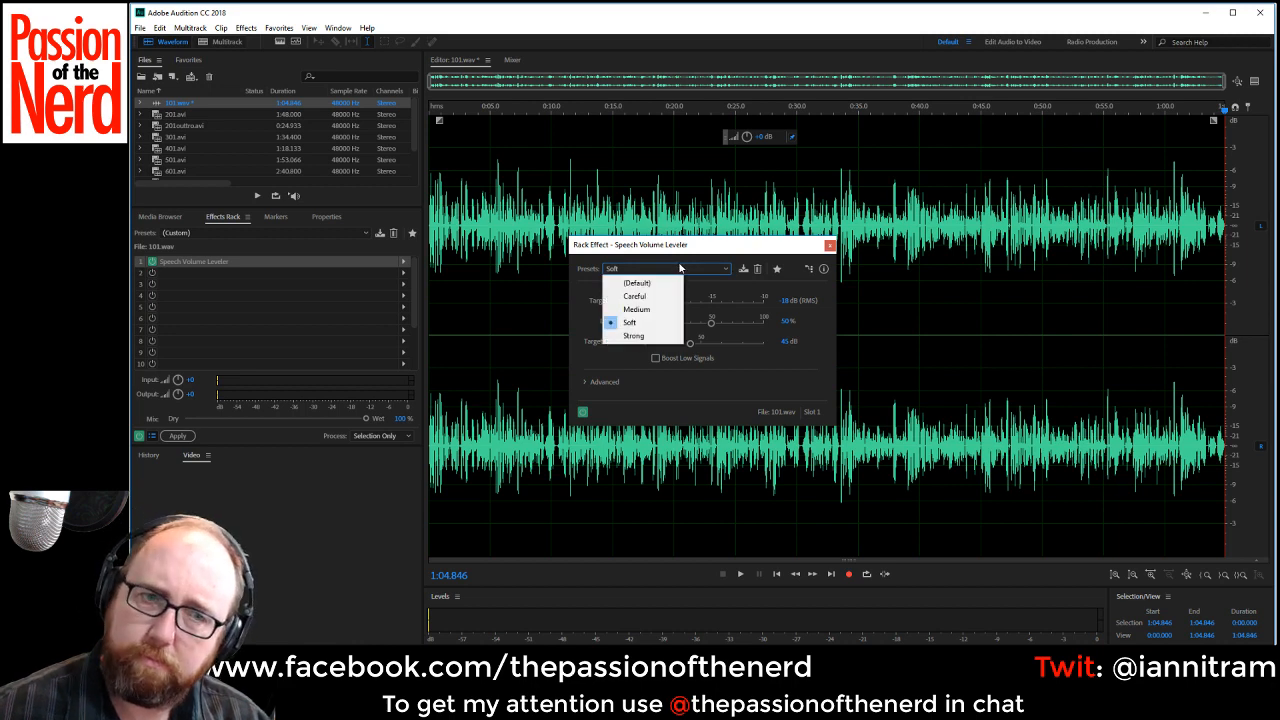
left_click(634, 296)
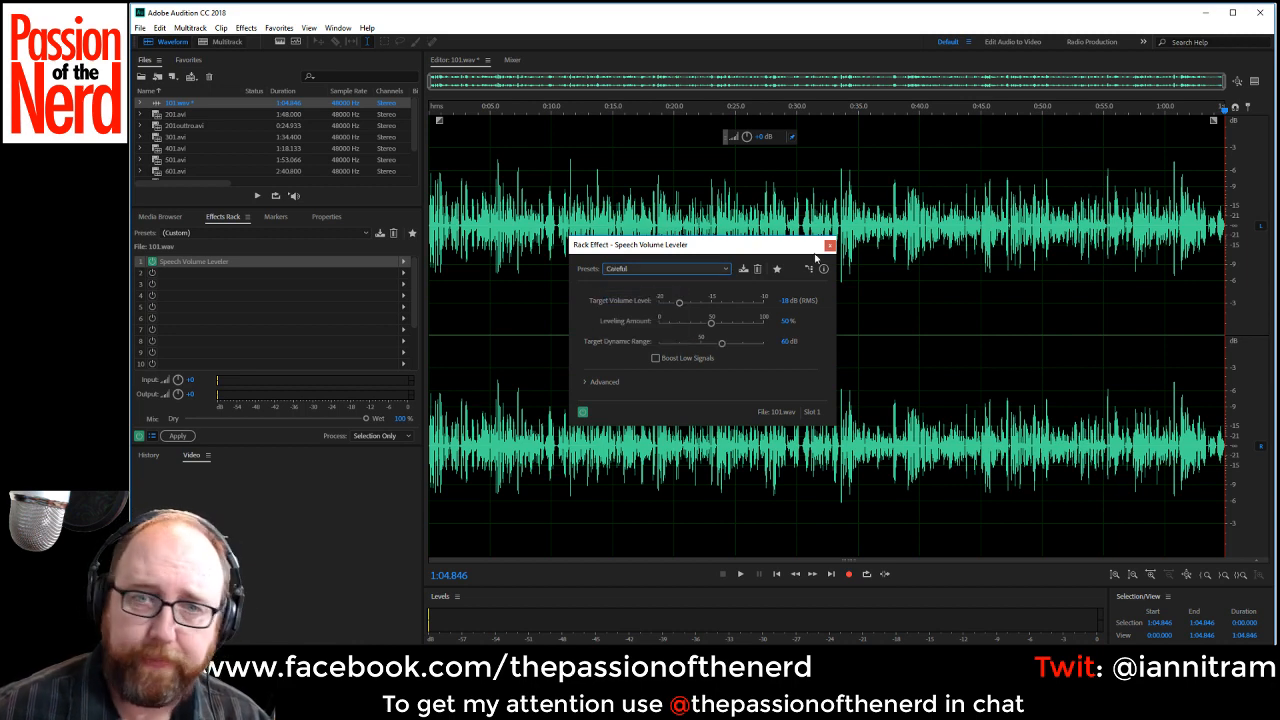
left_click(830, 245)
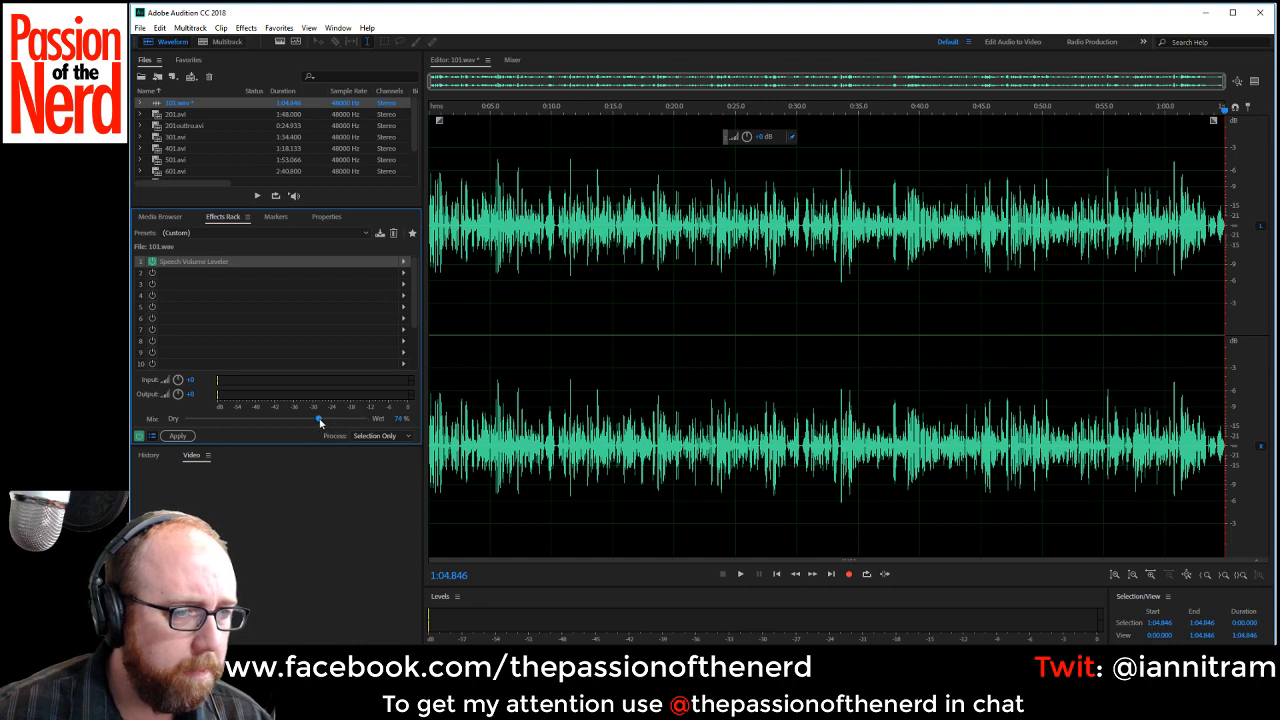
Set the effects rack mix to 80% wet and, after auditioning the opening, save 101.wav without applying the rack.
left_click_drag(320, 423, 331, 421)
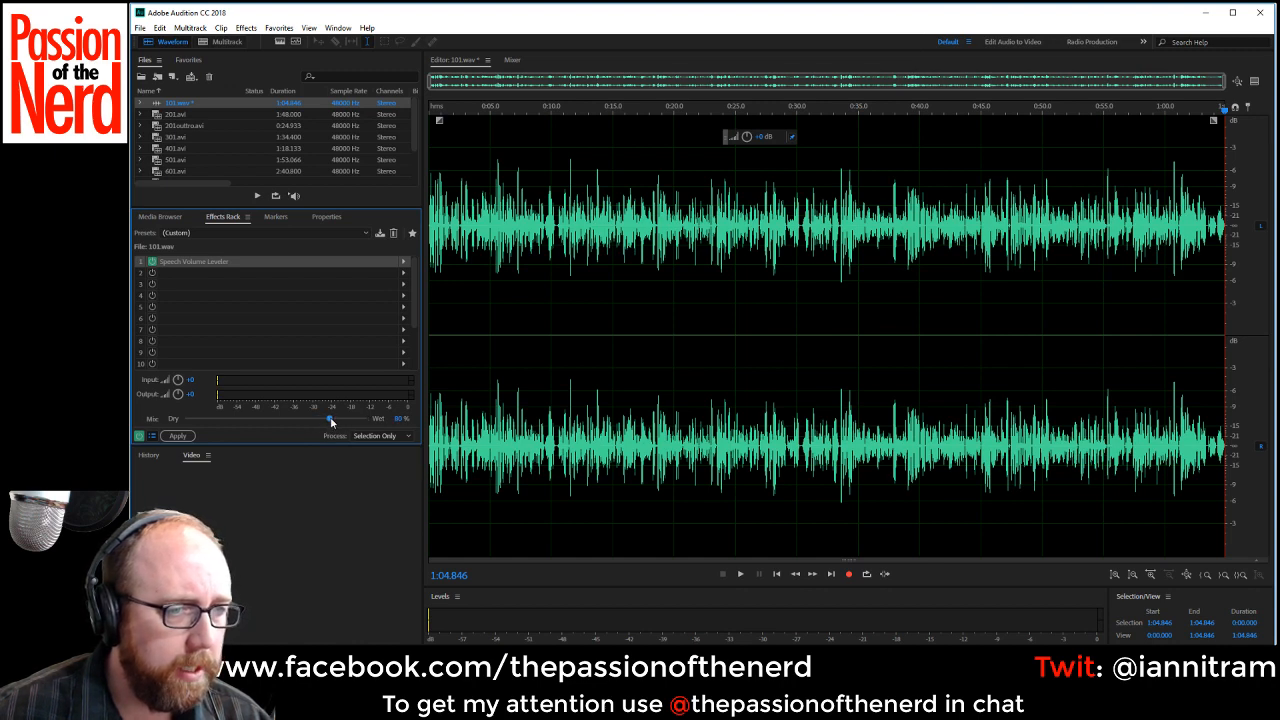
key("space")
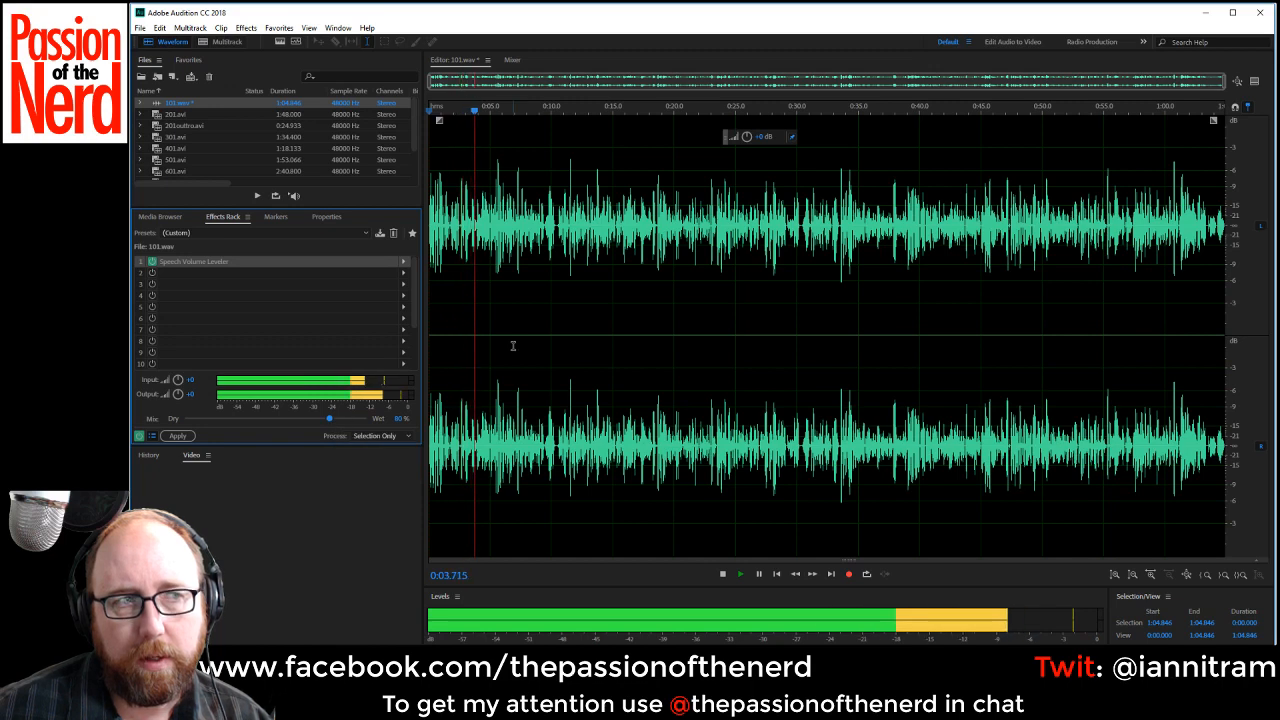
key("space")
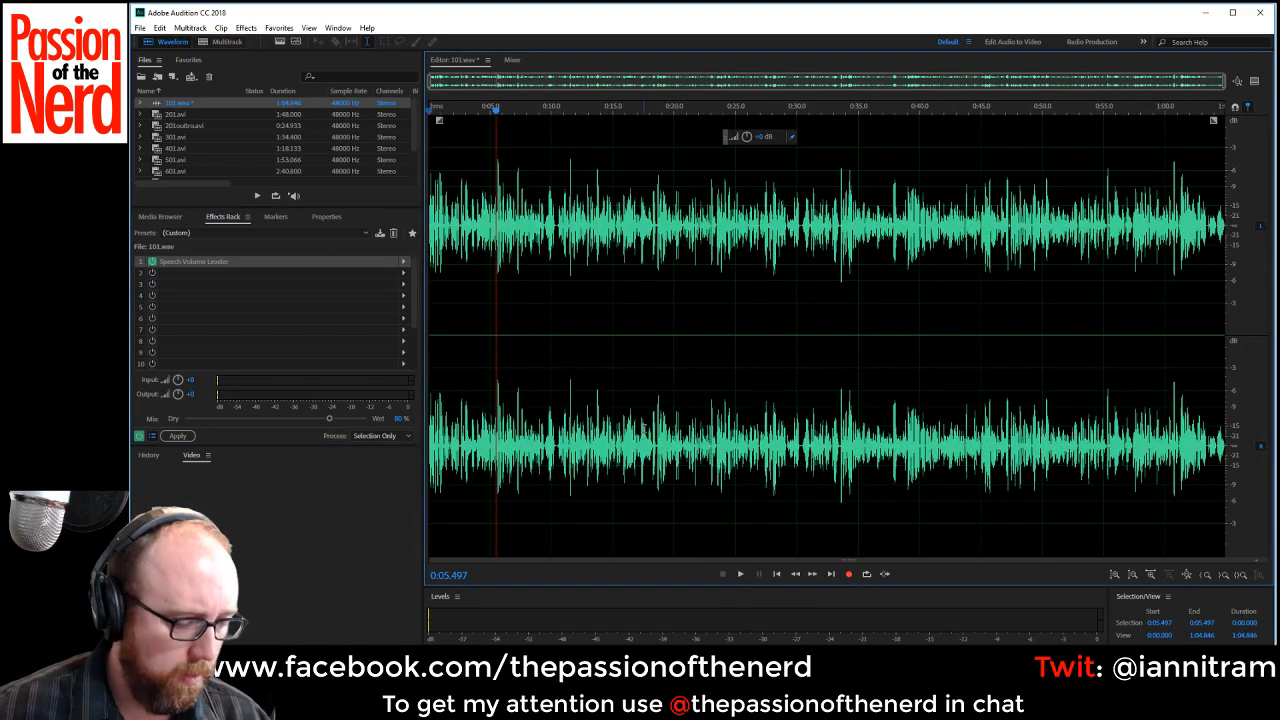
key("ctrl+s")
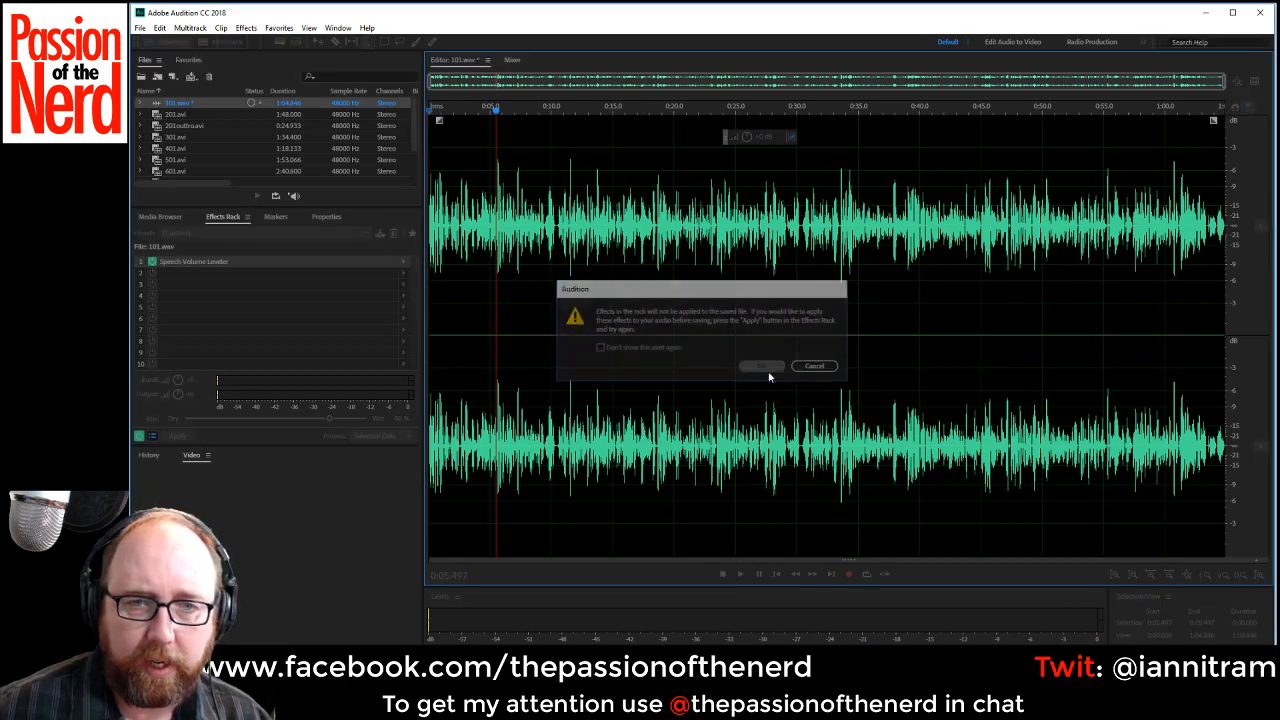
left_click(763, 366)
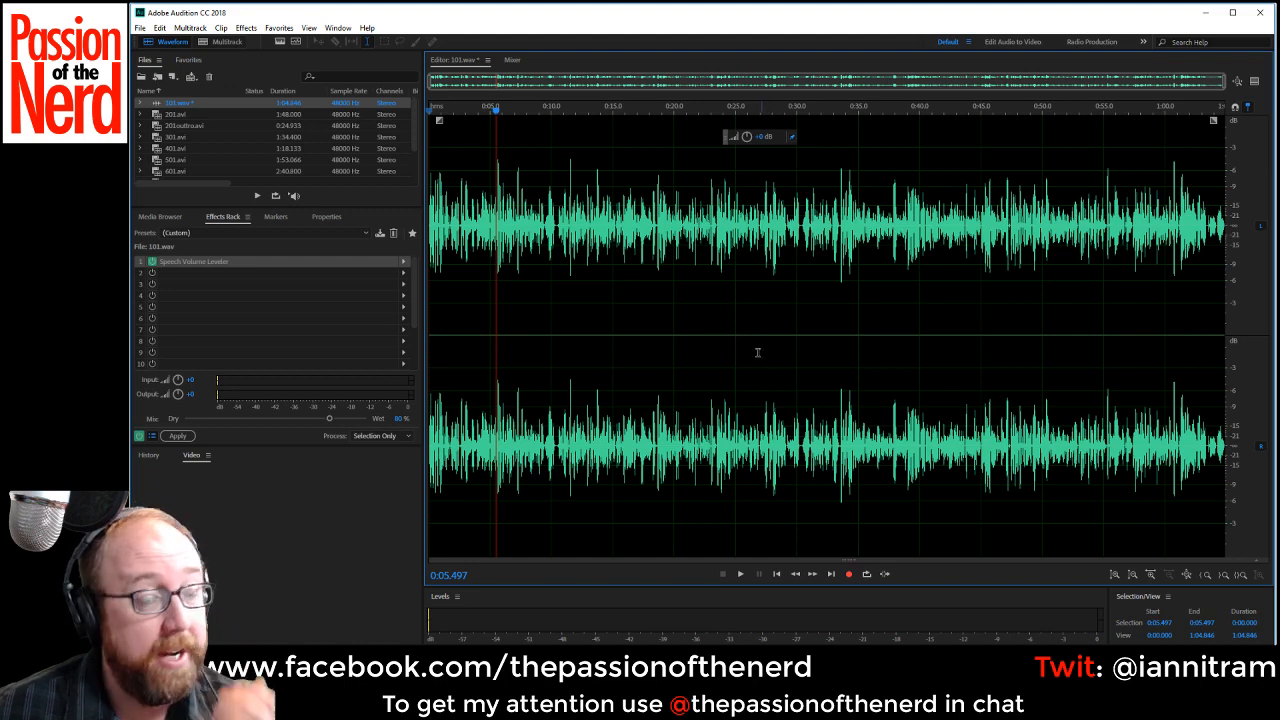
Open 201.avi, fill its empty channel with the voice and normalize the entire recording.
left_click(206, 114)
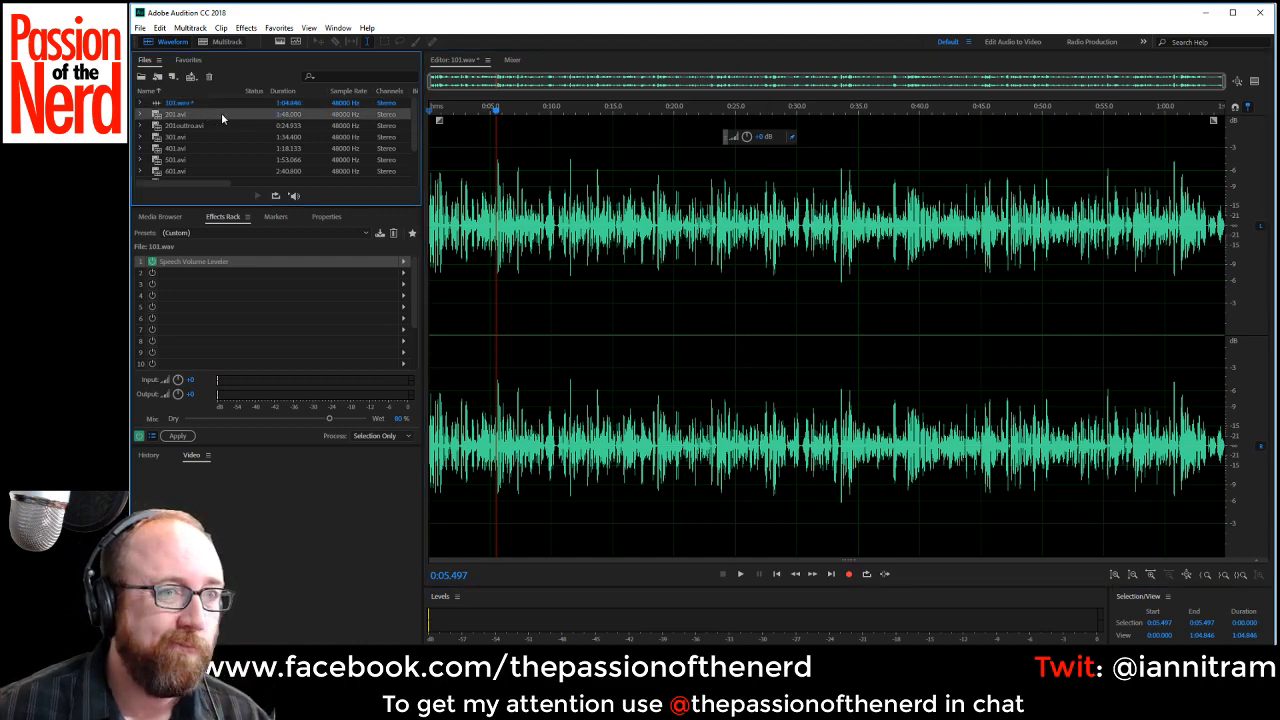
double_click(221, 112)
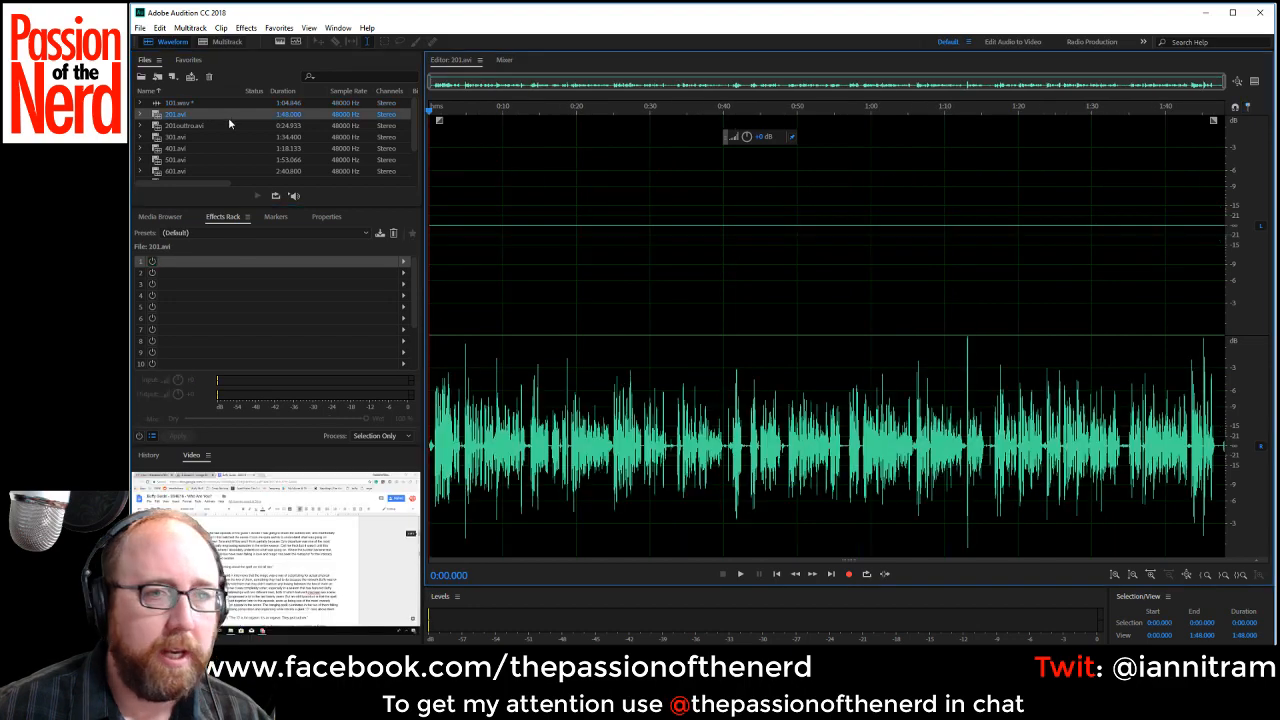
key("ctrl+a")
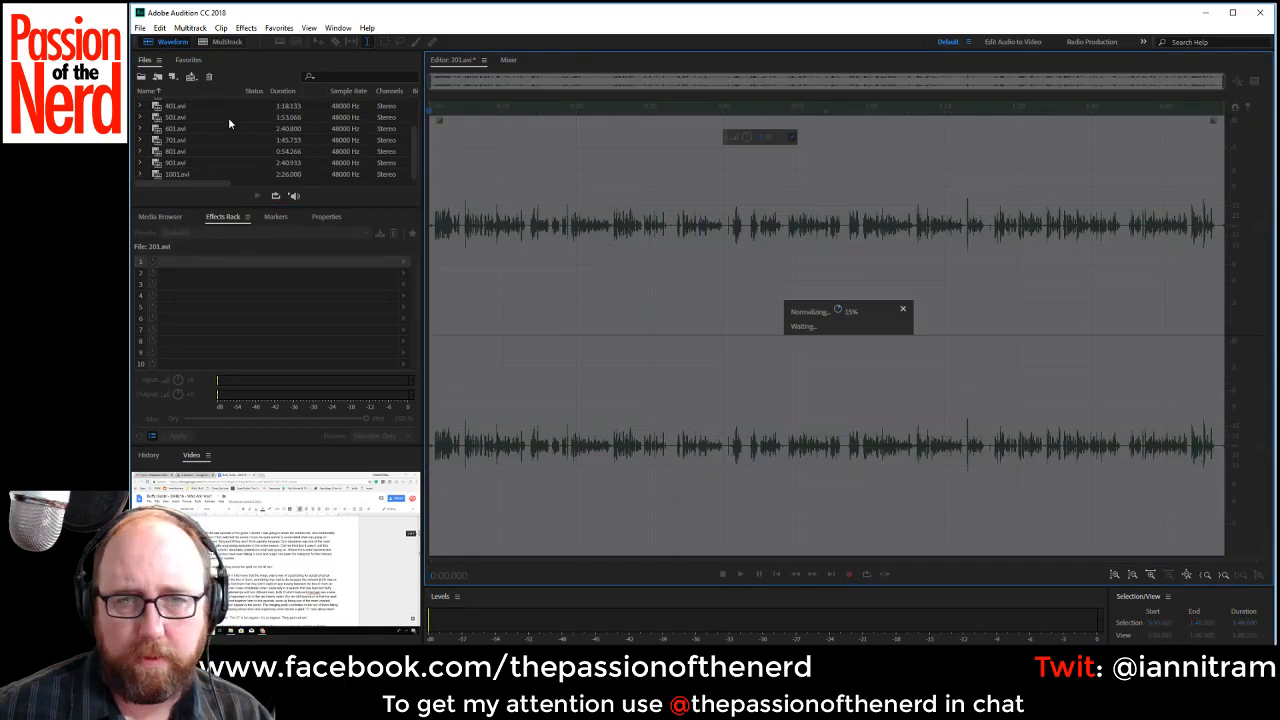
Delete the lead-in of 201.avi from 0:00 to about 0:00.8, before the first word.
key("equal")
key("equal")
key("equal")
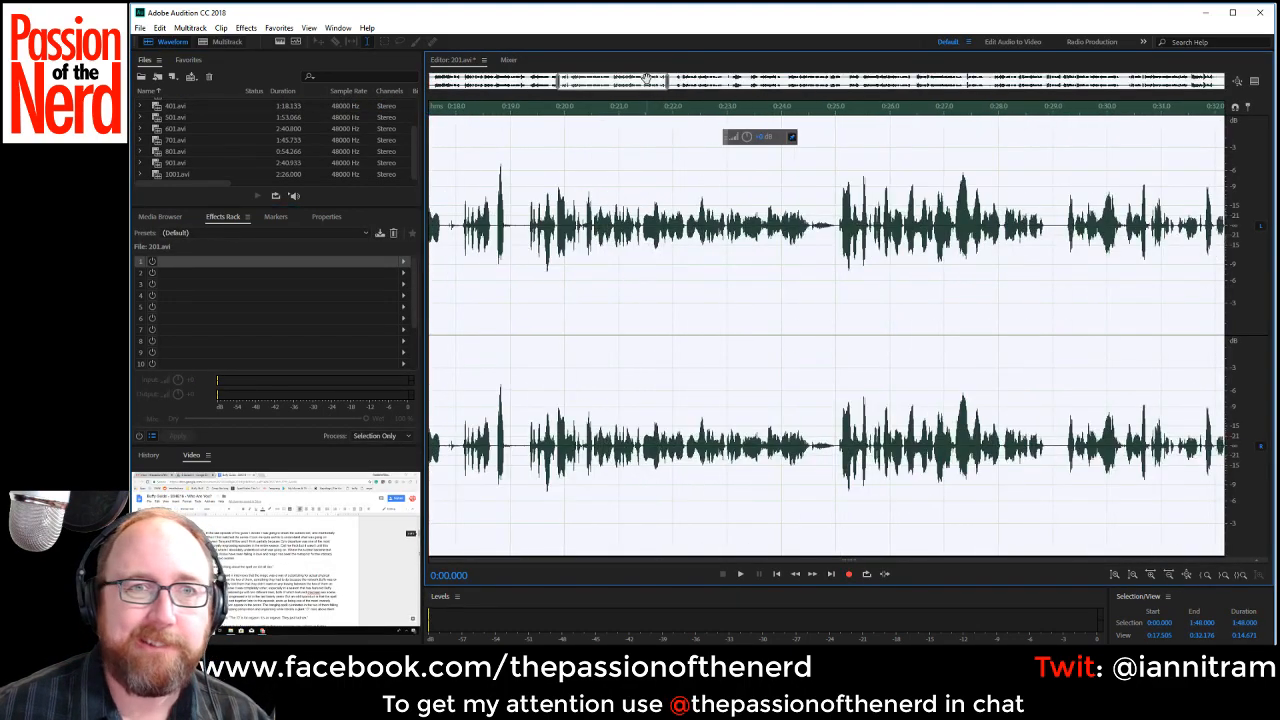
left_click_drag(471, 229, 428, 234)
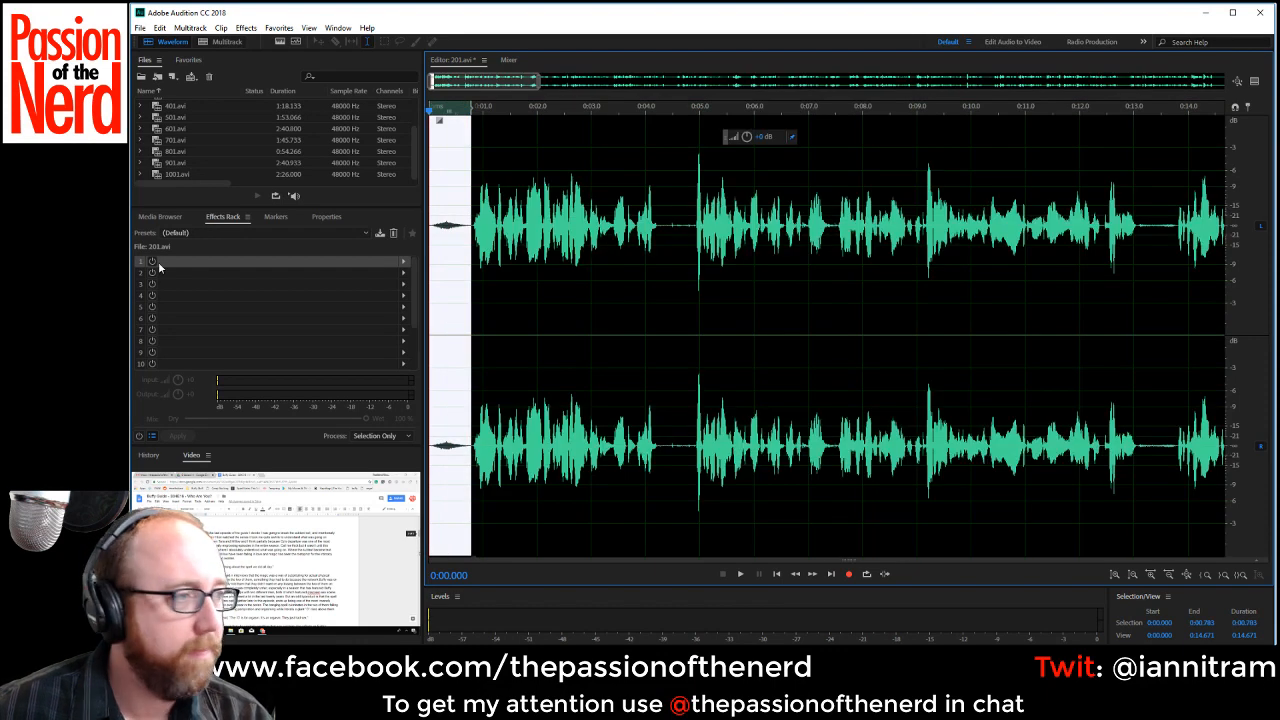
key("Delete")
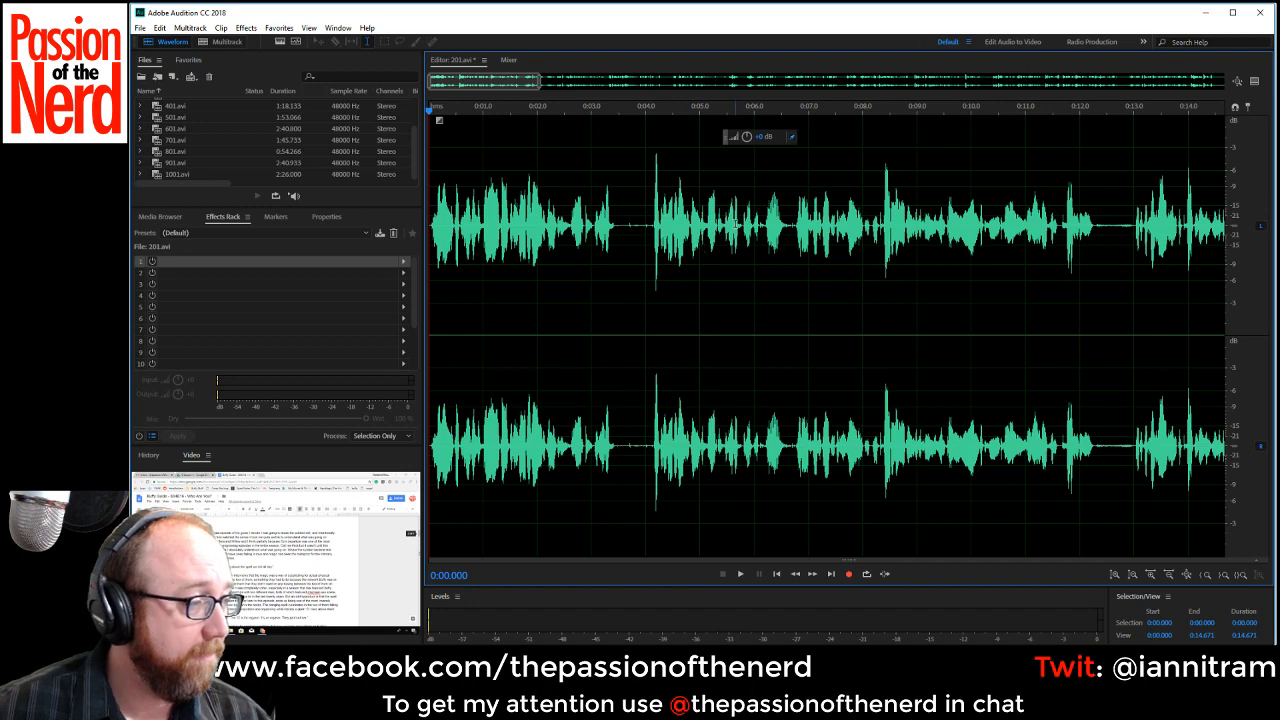
Audition the opening of 201.avi and delete the rejected take and silence from about 0:01.305 to 0:04.132.
key("space")
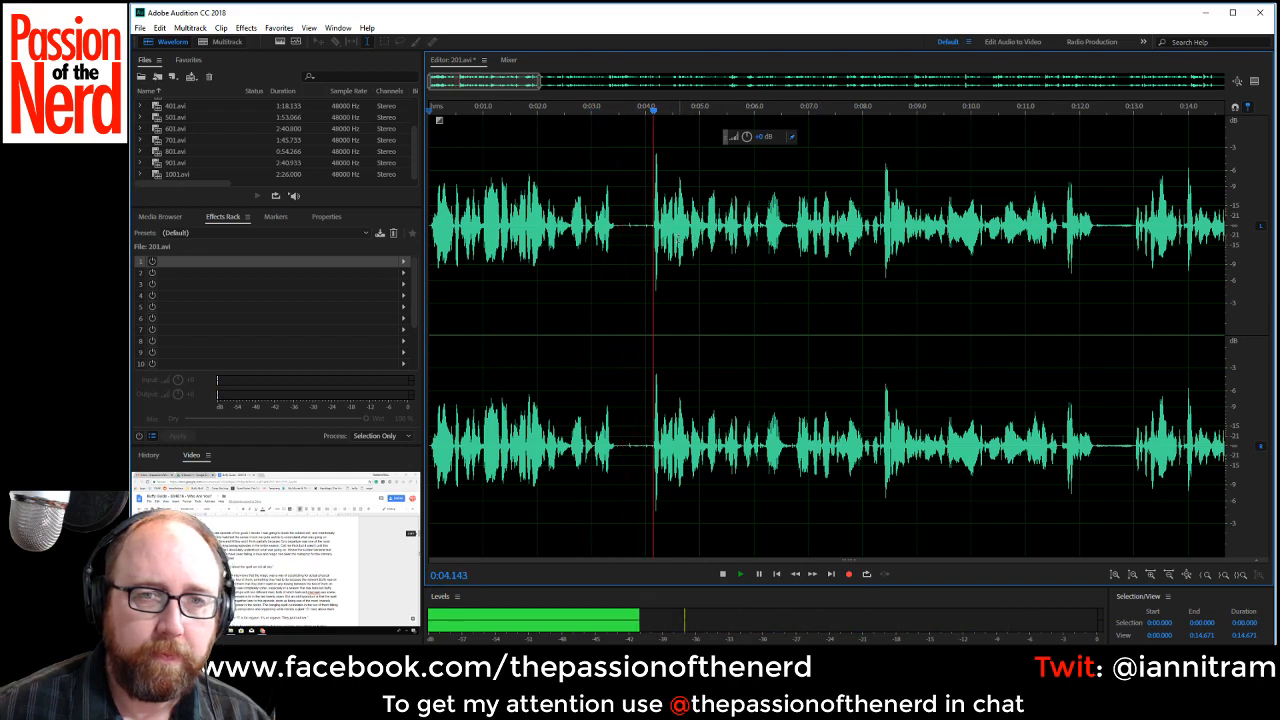
key("space")
key("equal")
key("space")
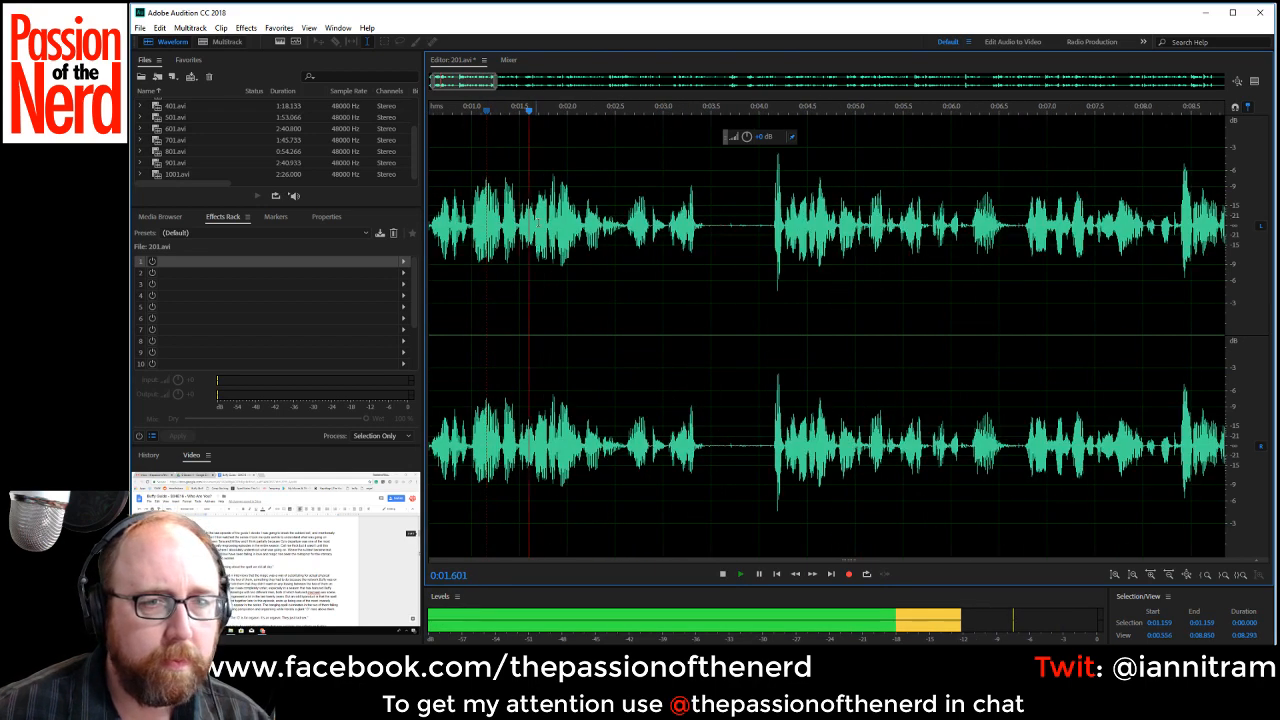
key("space")
left_click(504, 219)
key("space")
key("space")
key("space")
key("space")
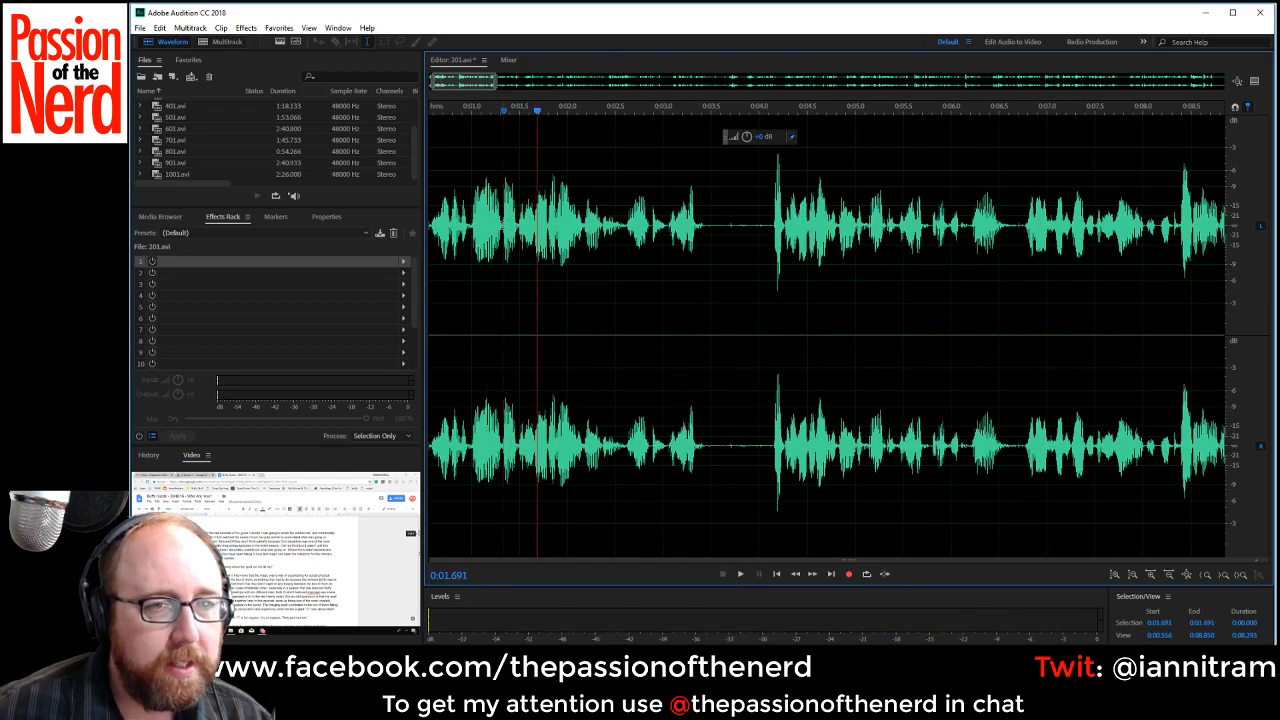
left_click(501, 227)
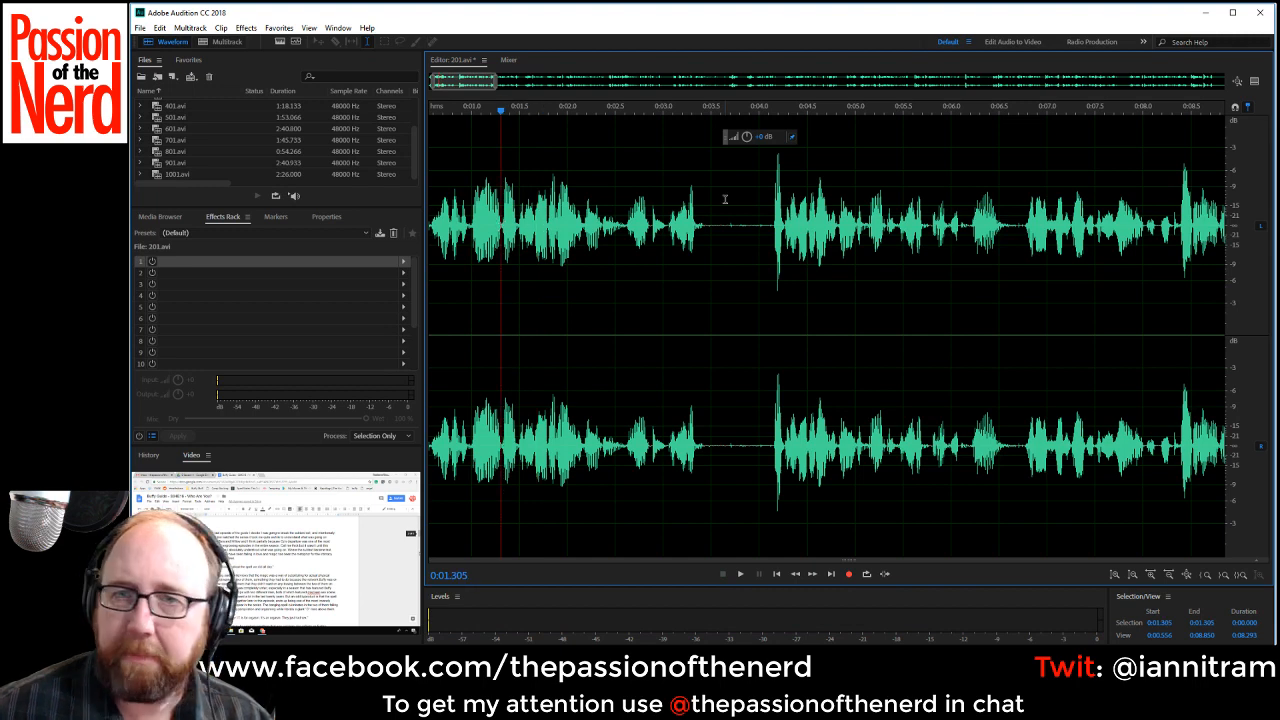
key("space")
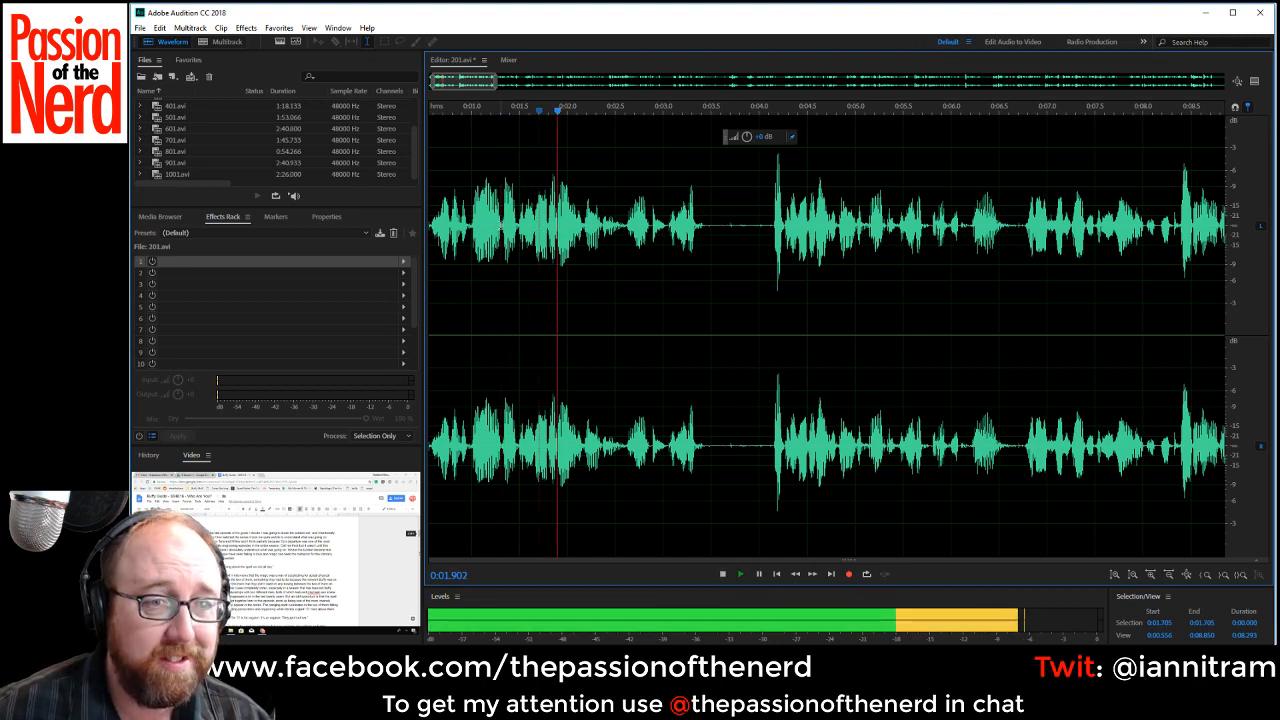
key("space")
left_click_drag(501, 227, 772, 258)
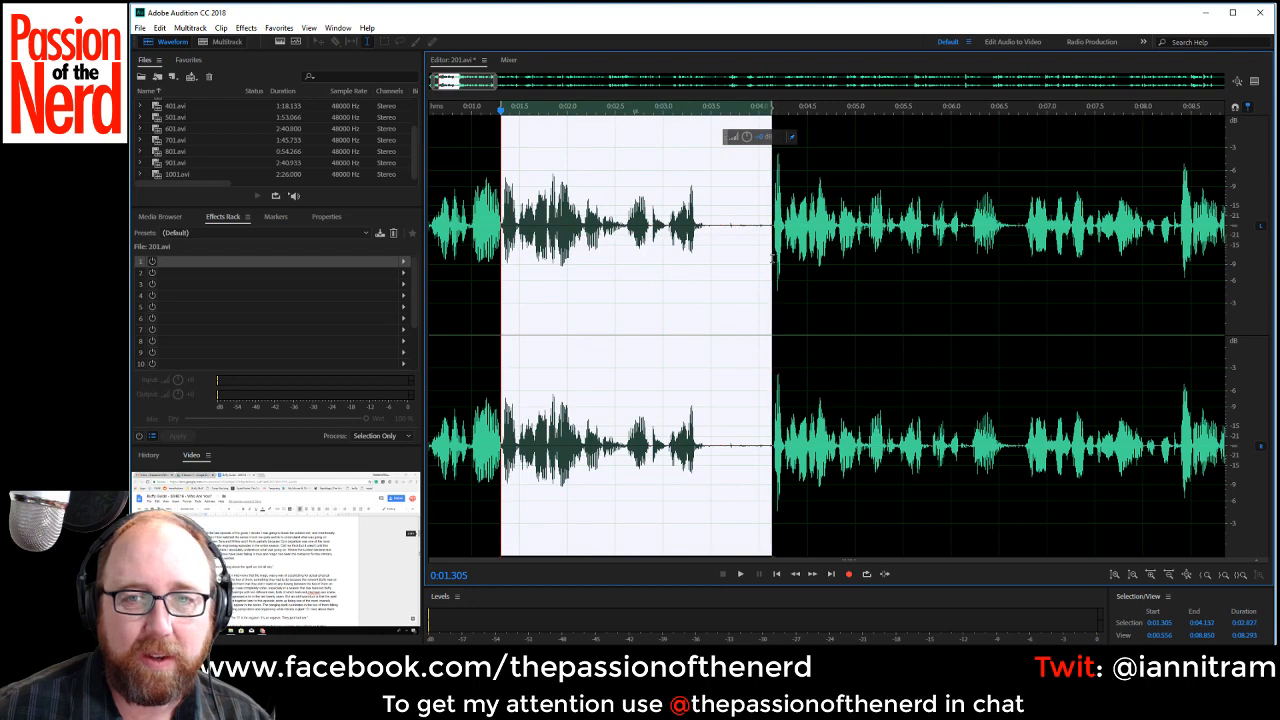
key("Delete")
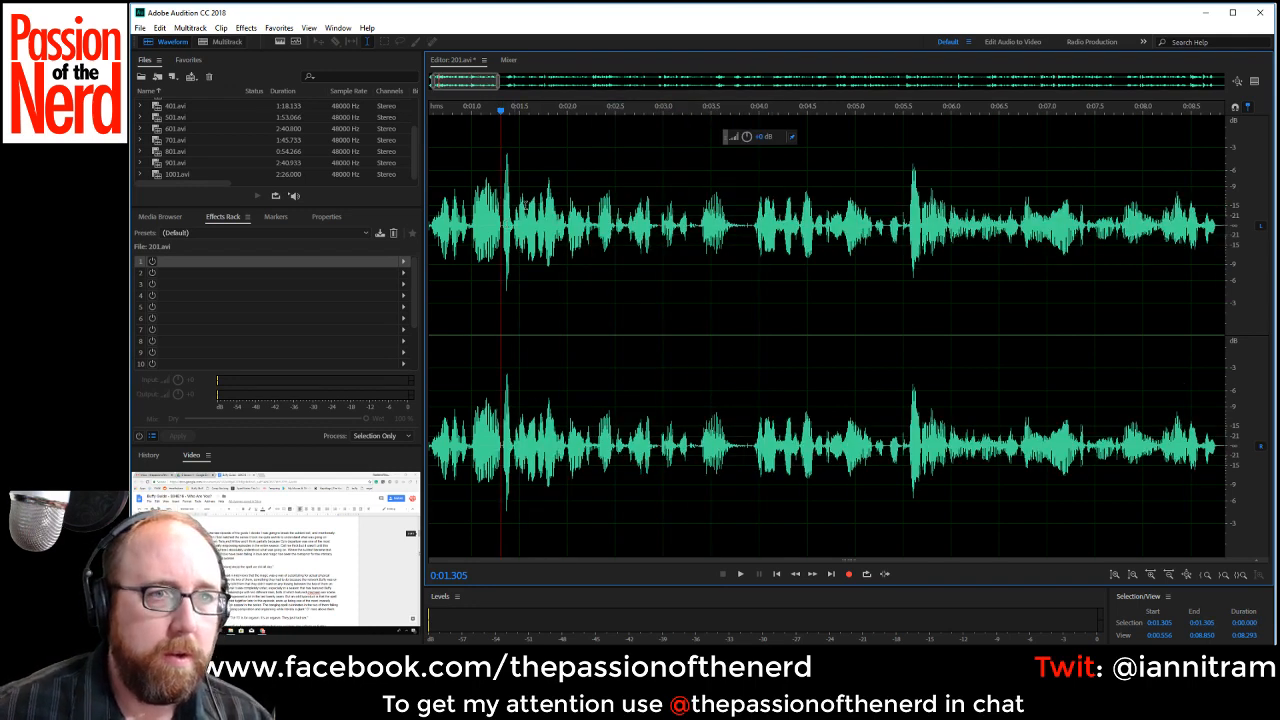
Play 201.avi from the start and delete the short pause from about 0:03.7 to 0:03.9.
left_click_drag(471, 86, 407, 152)
left_click(431, 230)
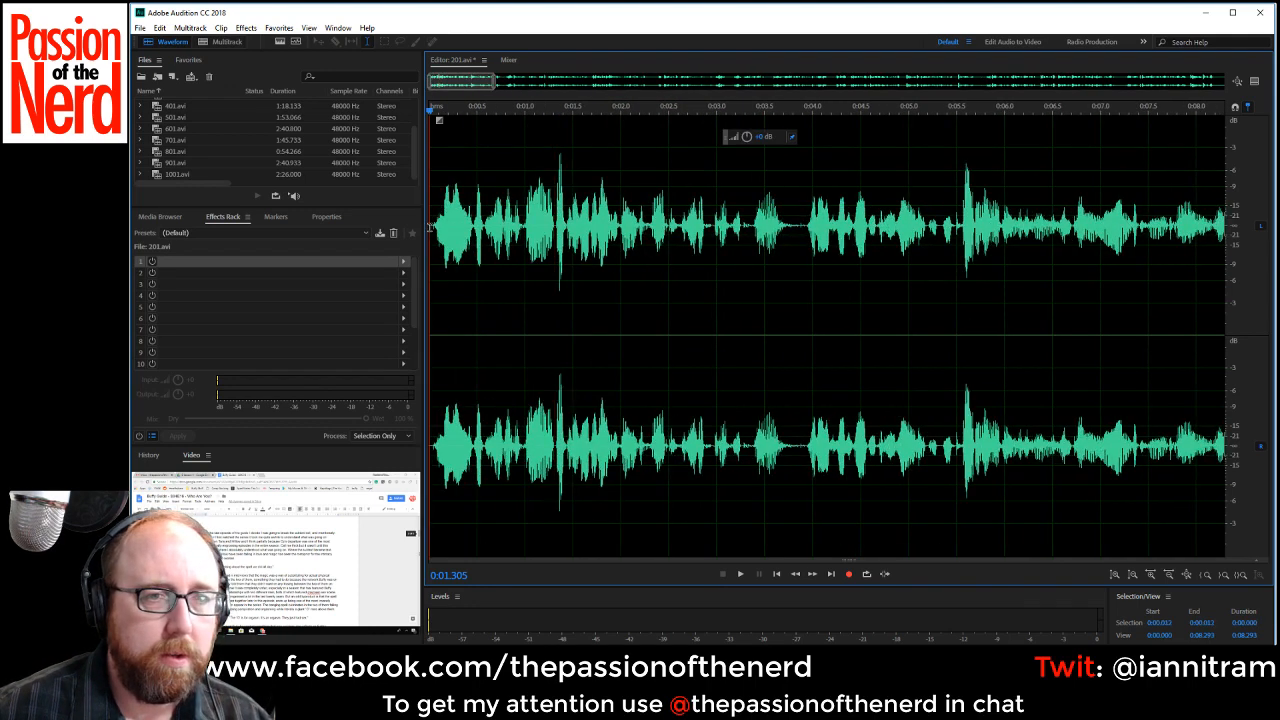
key("space")
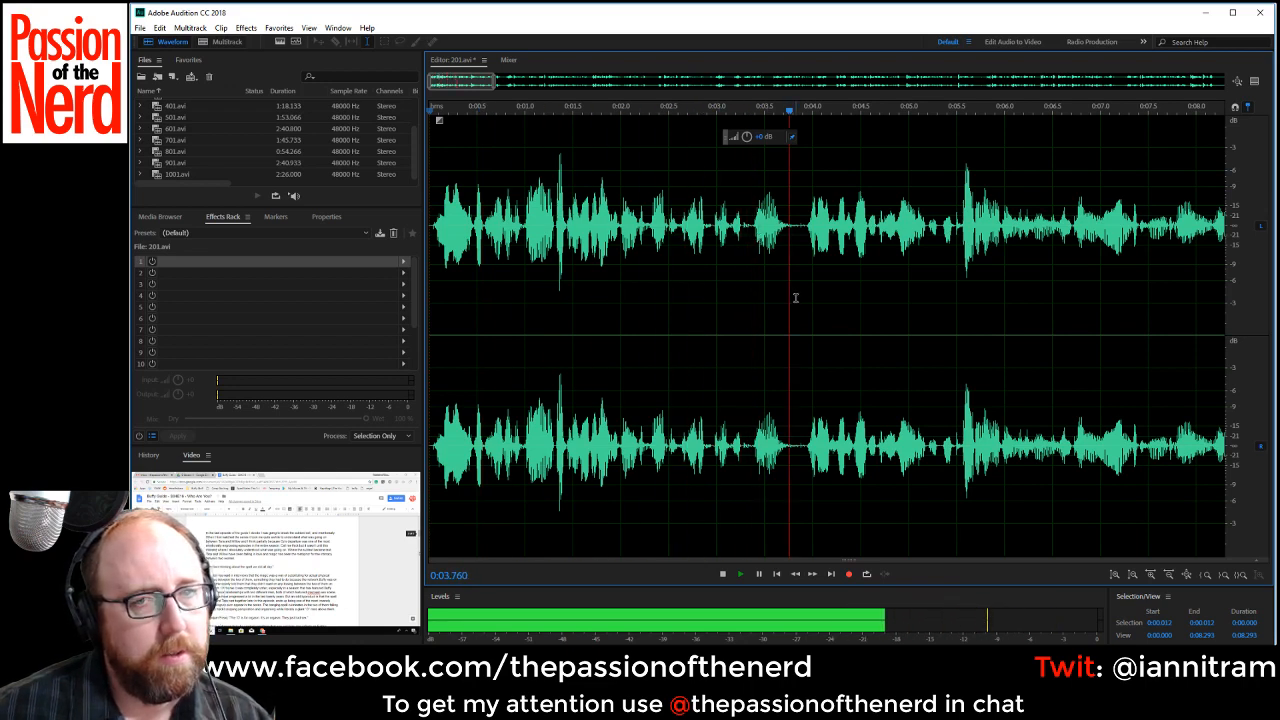
scroll(946, 352, "down", 1)
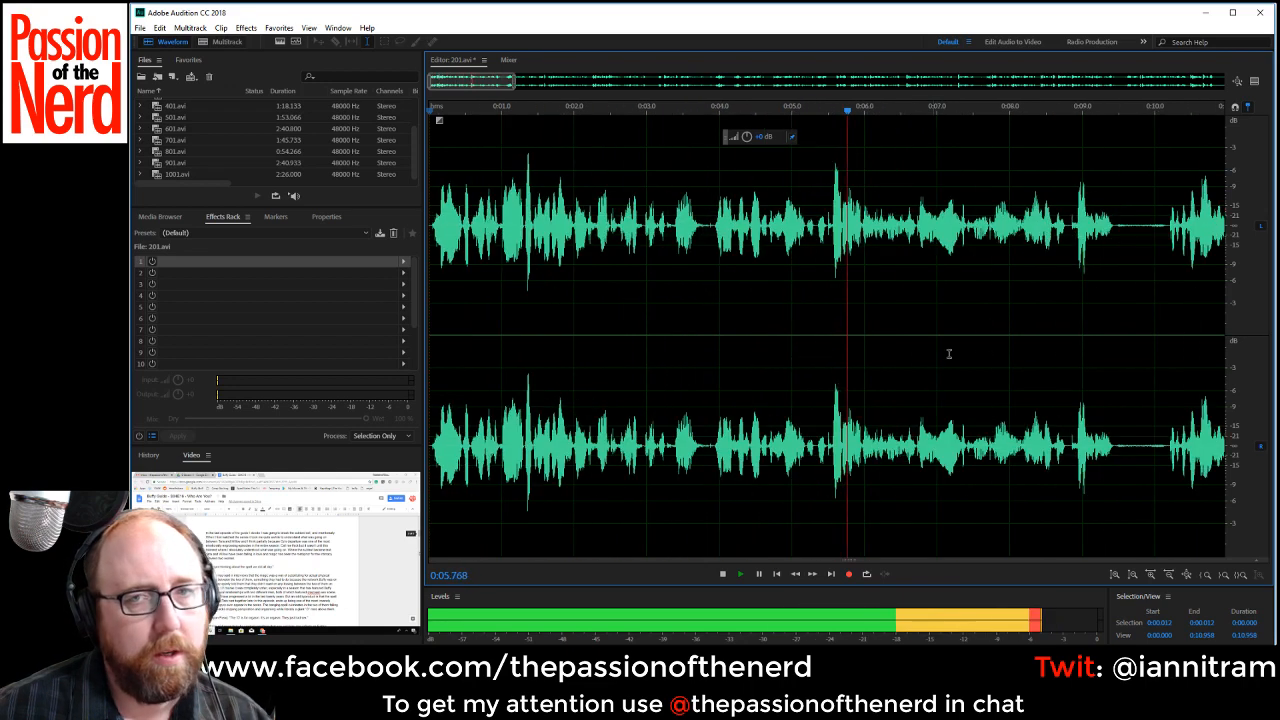
scroll(709, 240, "up", 3)
left_click(636, 220)
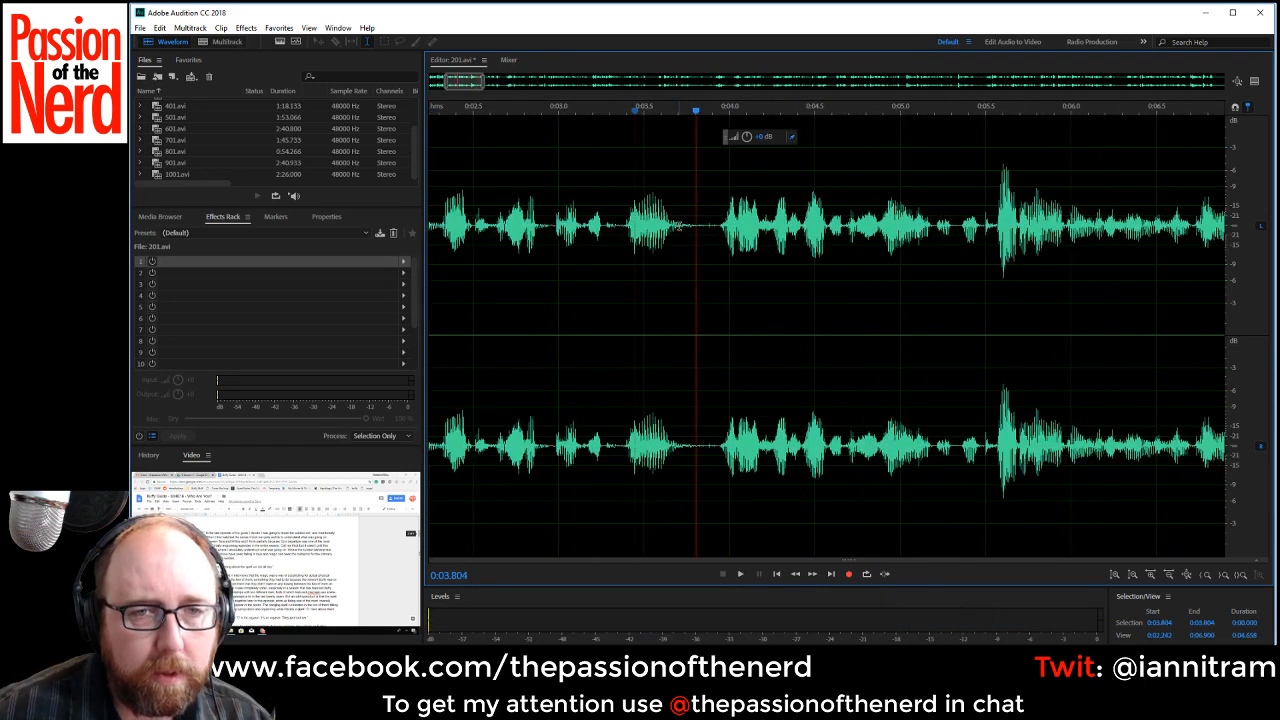
left_click_drag(680, 230, 716, 240)
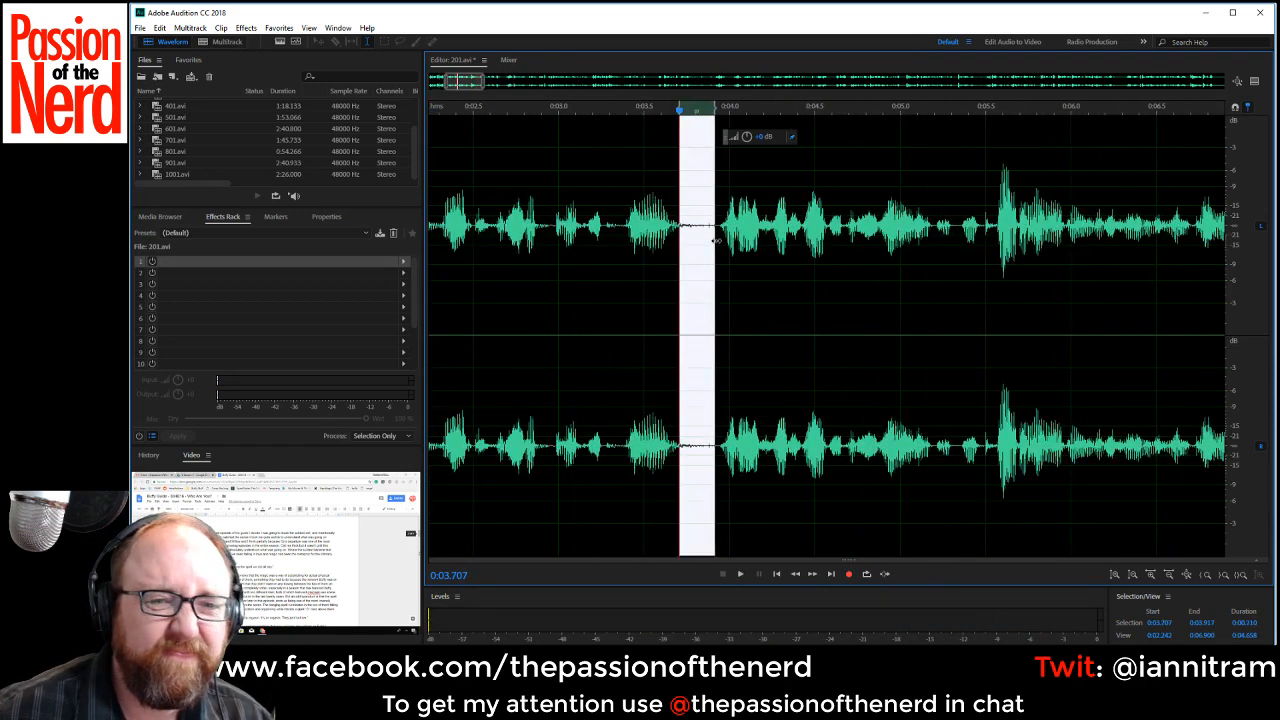
left_click(646, 232)
key("space")
key("space")
left_click(692, 235)
left_click(678, 226)
key("space")
key("space")
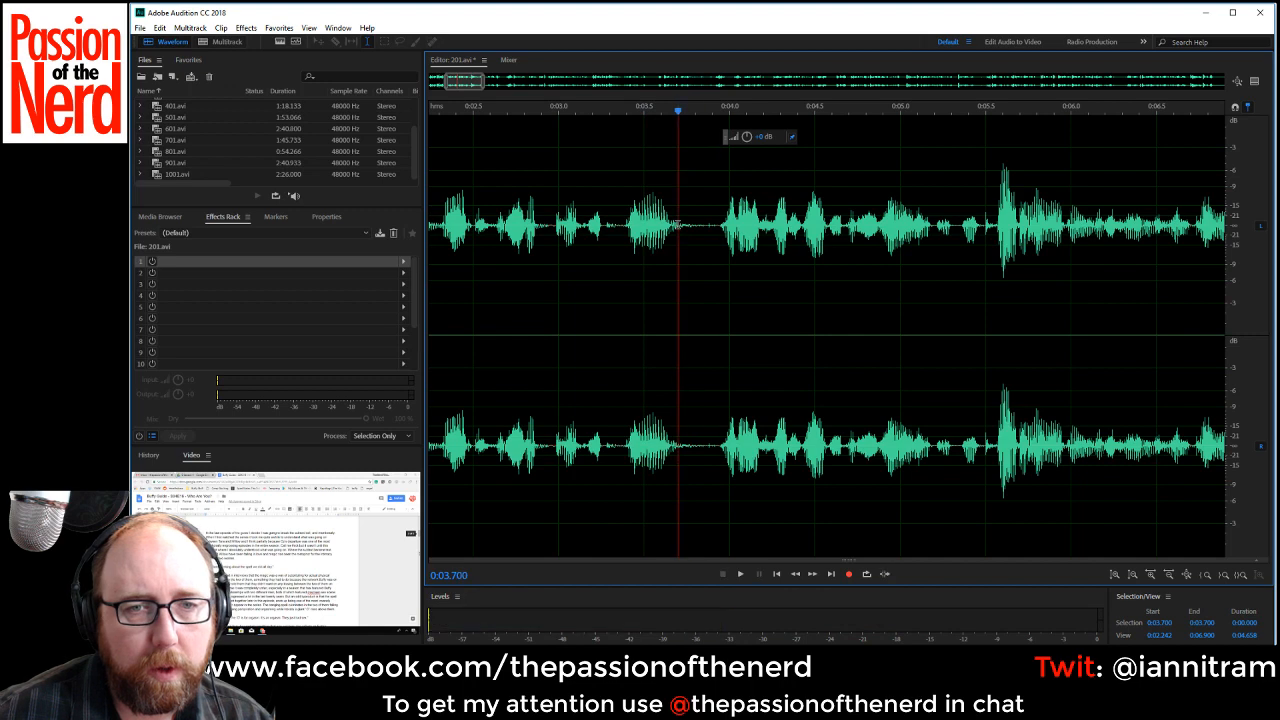
left_click_drag(678, 226, 714, 233)
key("Delete")
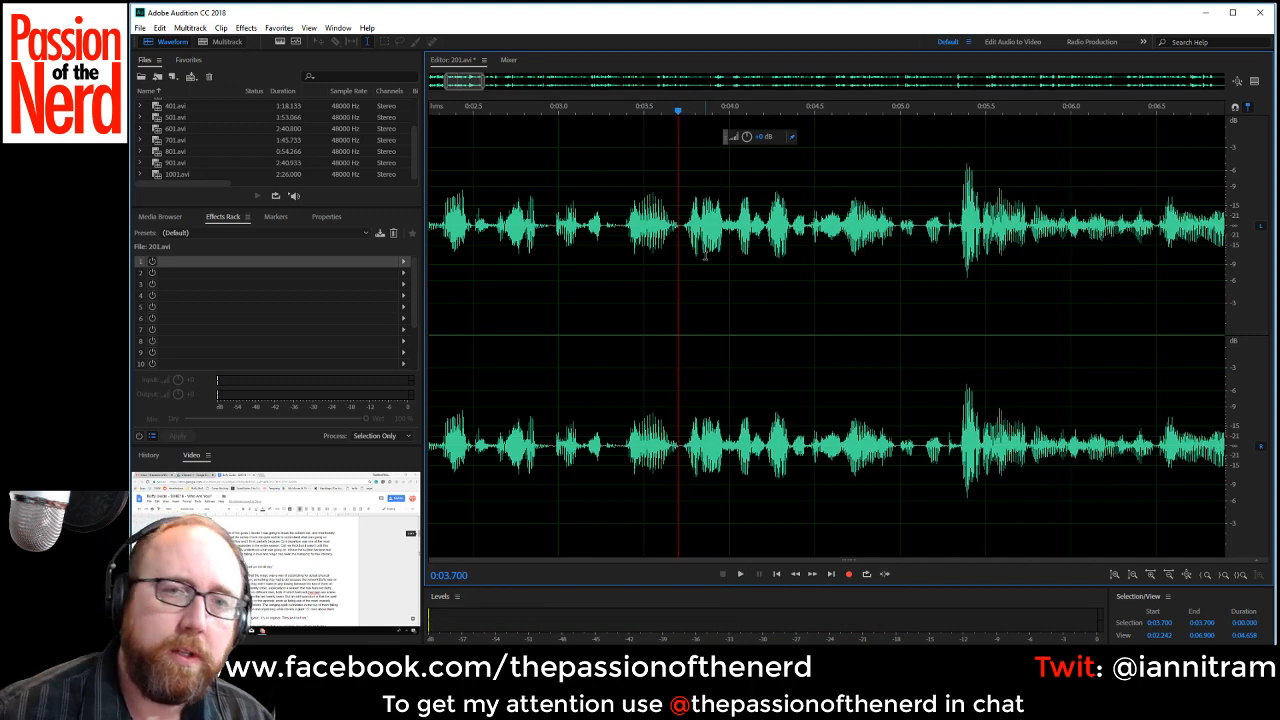
Listen from about 0:02.8 and delete the silence between phrases from about 0:09.2 to 0:09.95.
left_click(521, 325)
key("space")
scroll(664, 355, "down", 4)
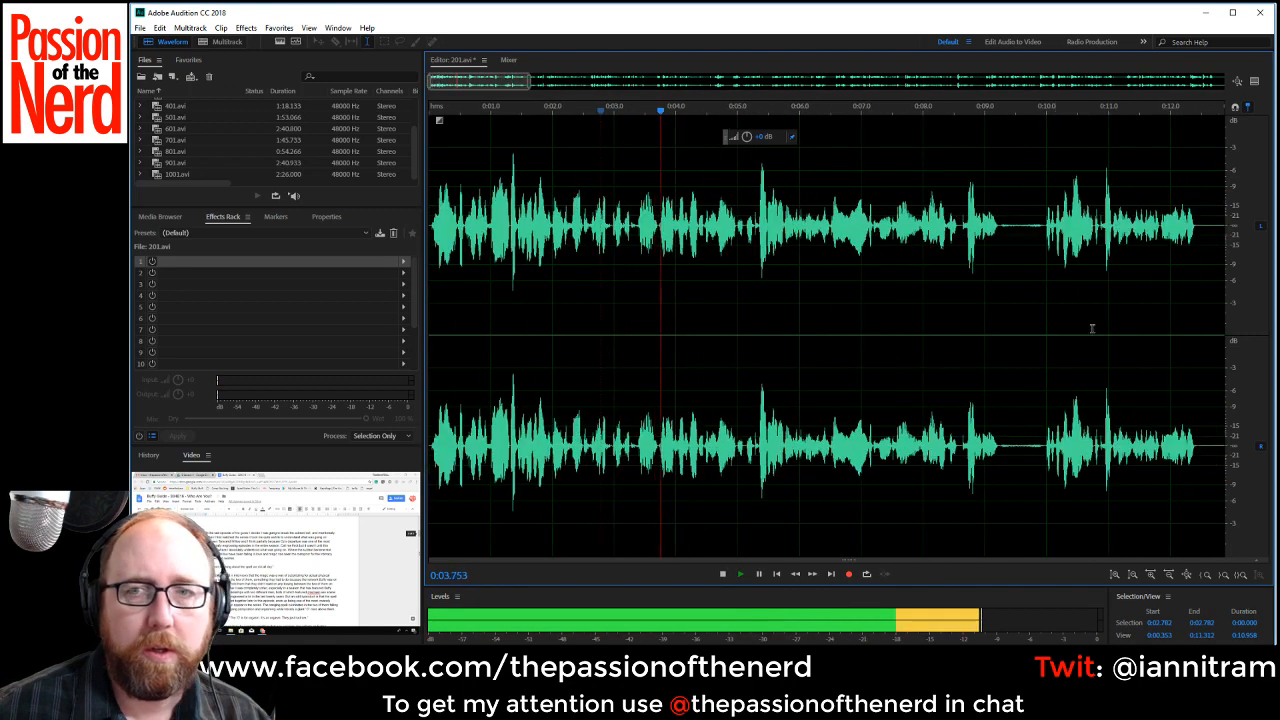
left_click_drag(998, 230, 1043, 252)
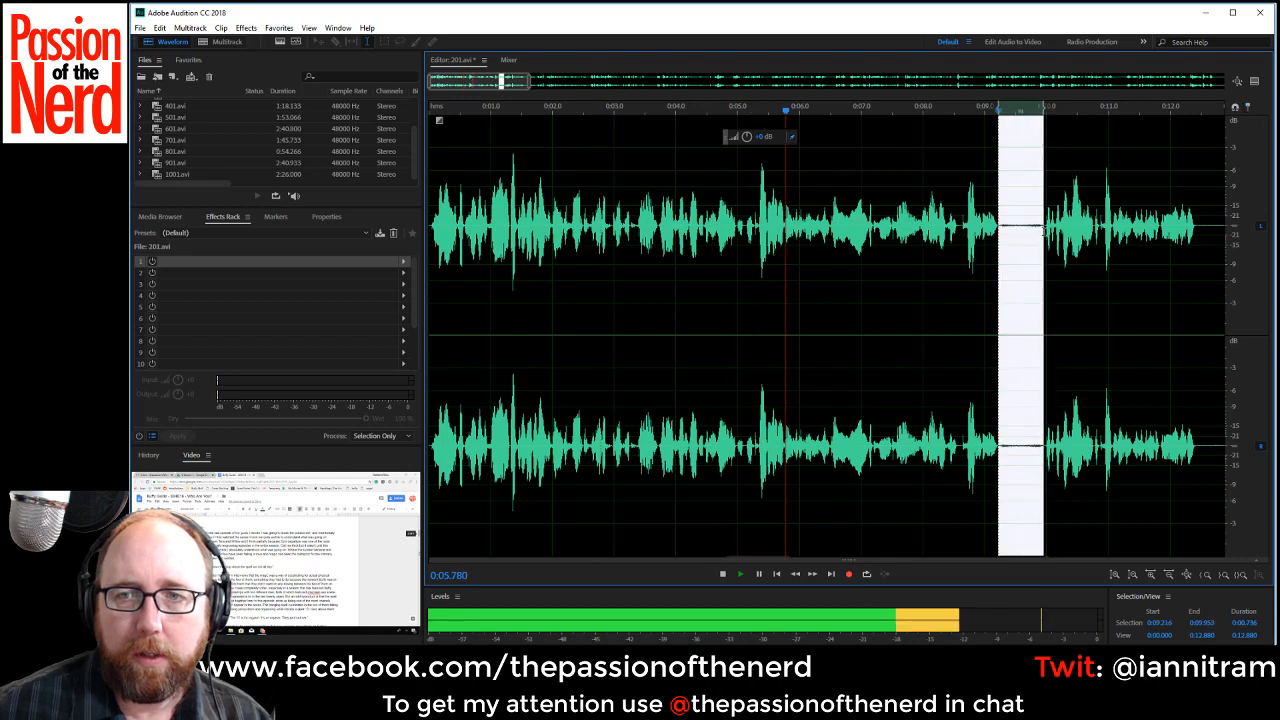
key("Delete")
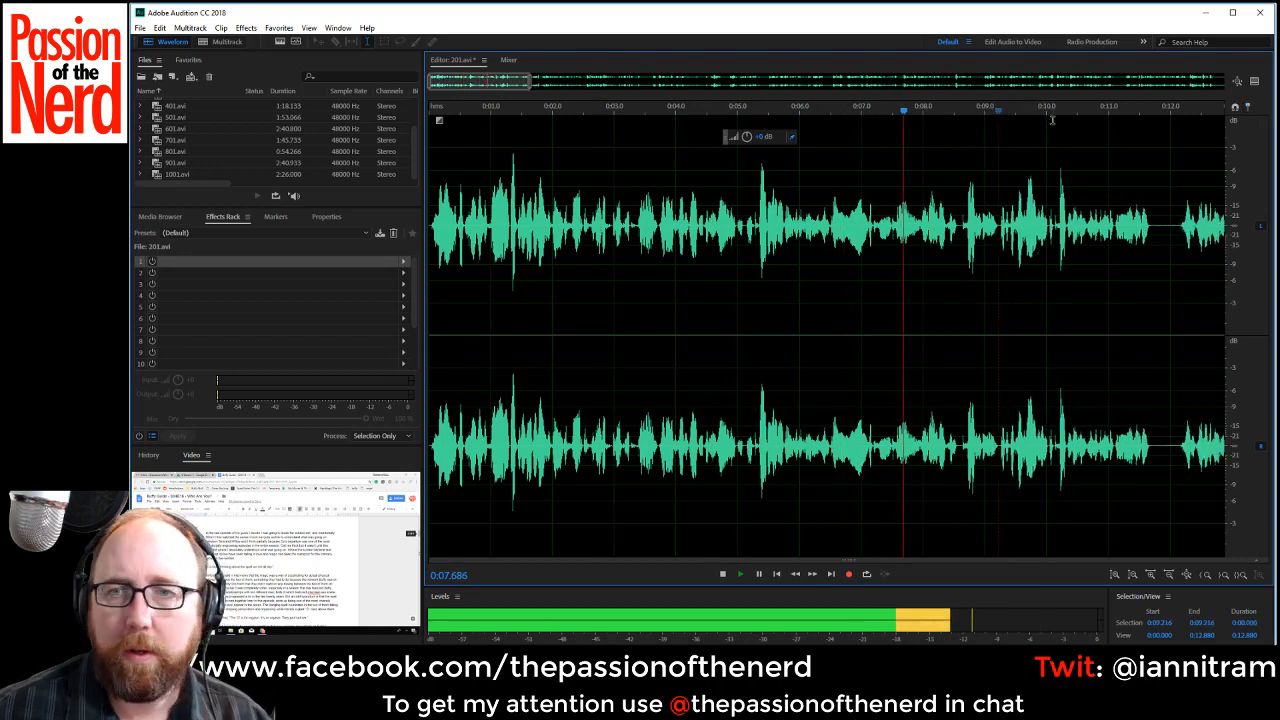
Delete the silence of about 0.5 s starting near 0:11.7.
left_click_drag(487, 81, 542, 81)
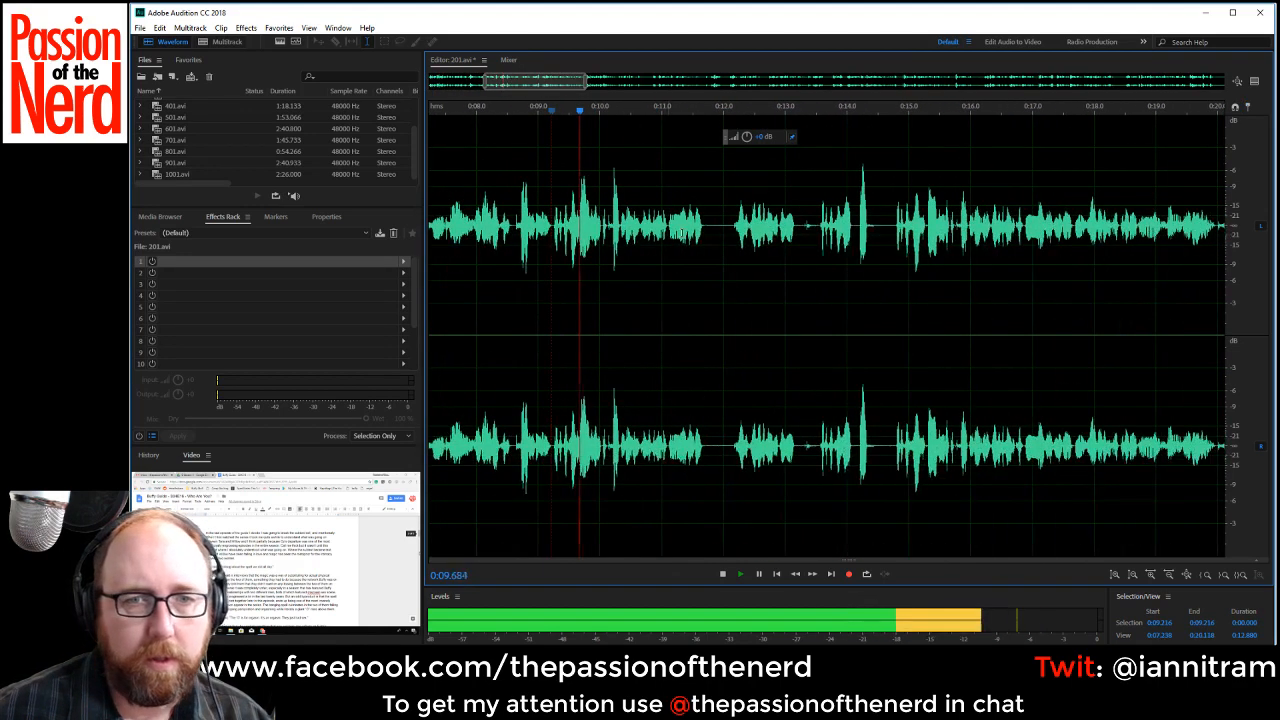
left_click_drag(704, 224, 733, 250)
key("Delete")
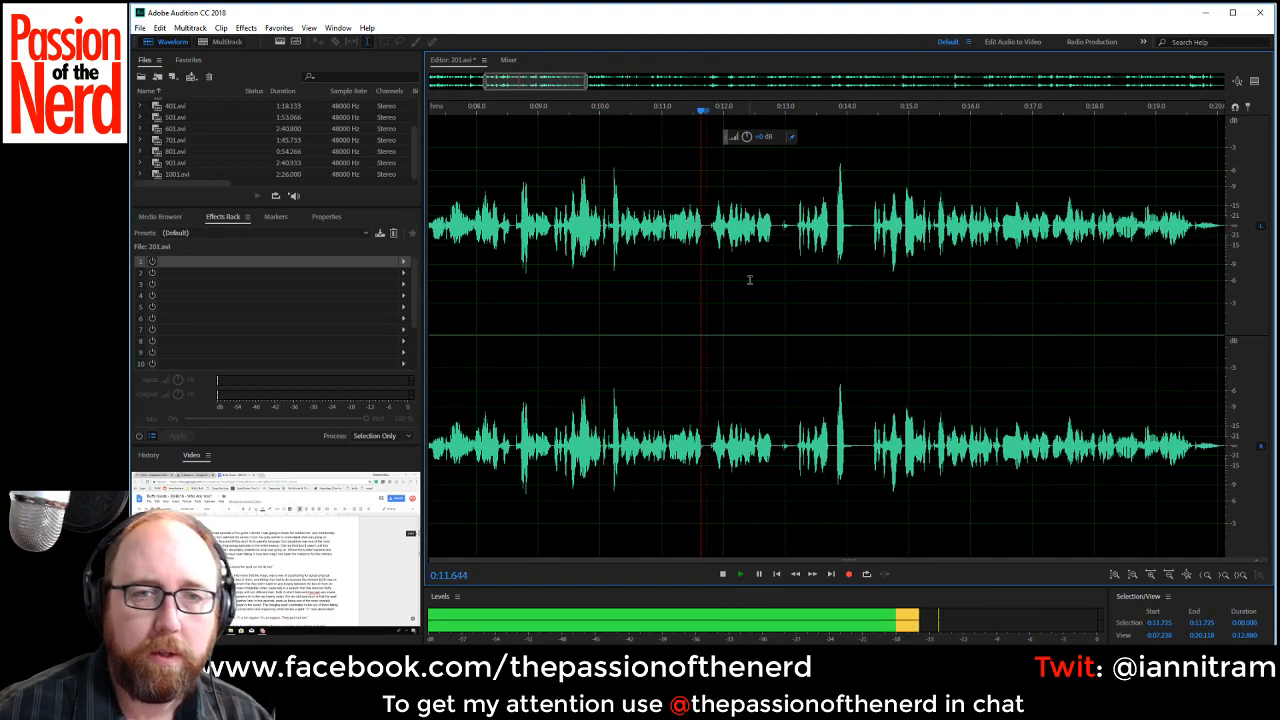
Compare the repeated takes and delete the rejected one from about 0:09.234 to 0:14.409.
left_click(586, 250)
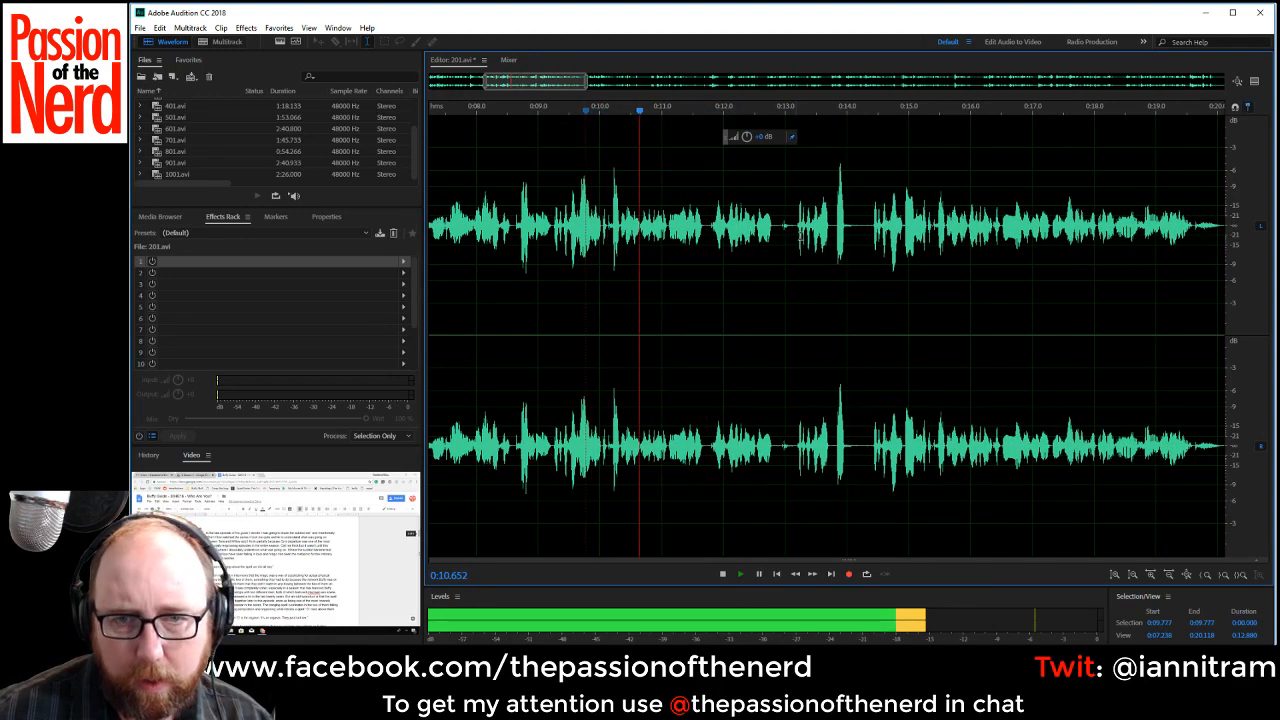
key("space")
left_click(857, 222)
key("space")
key("space")
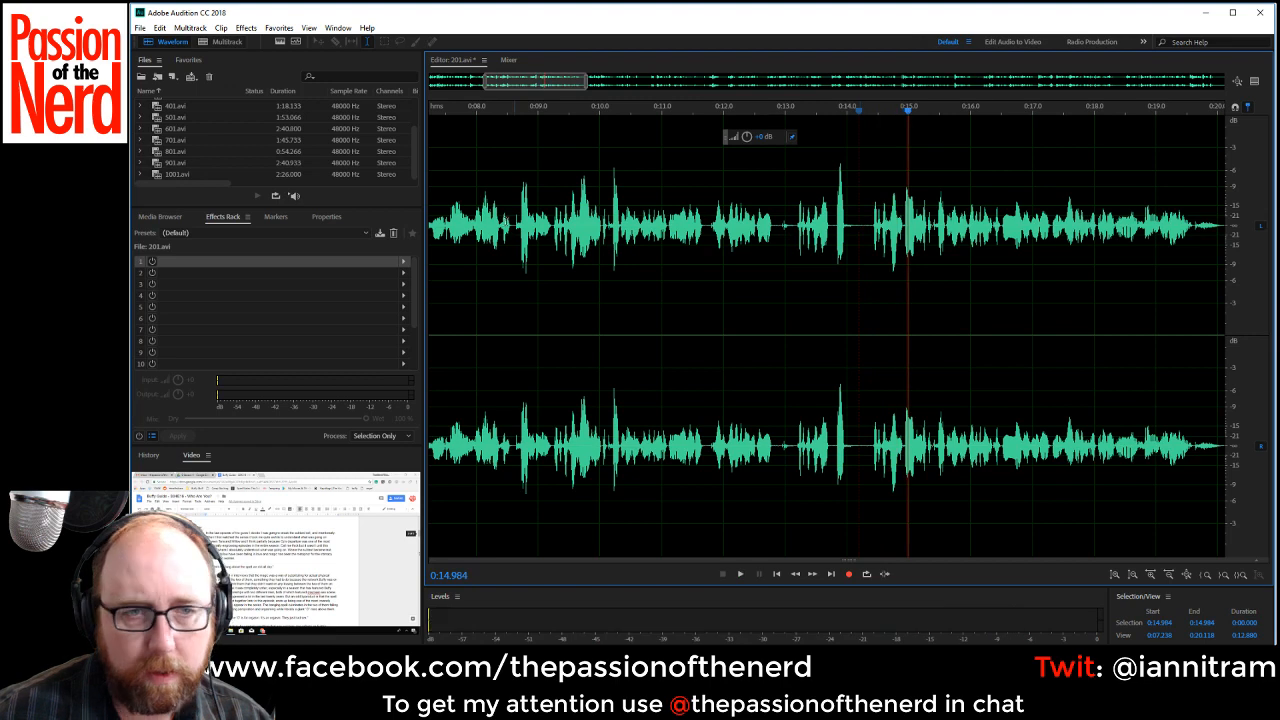
left_click(501, 222)
key("space")
key("space")
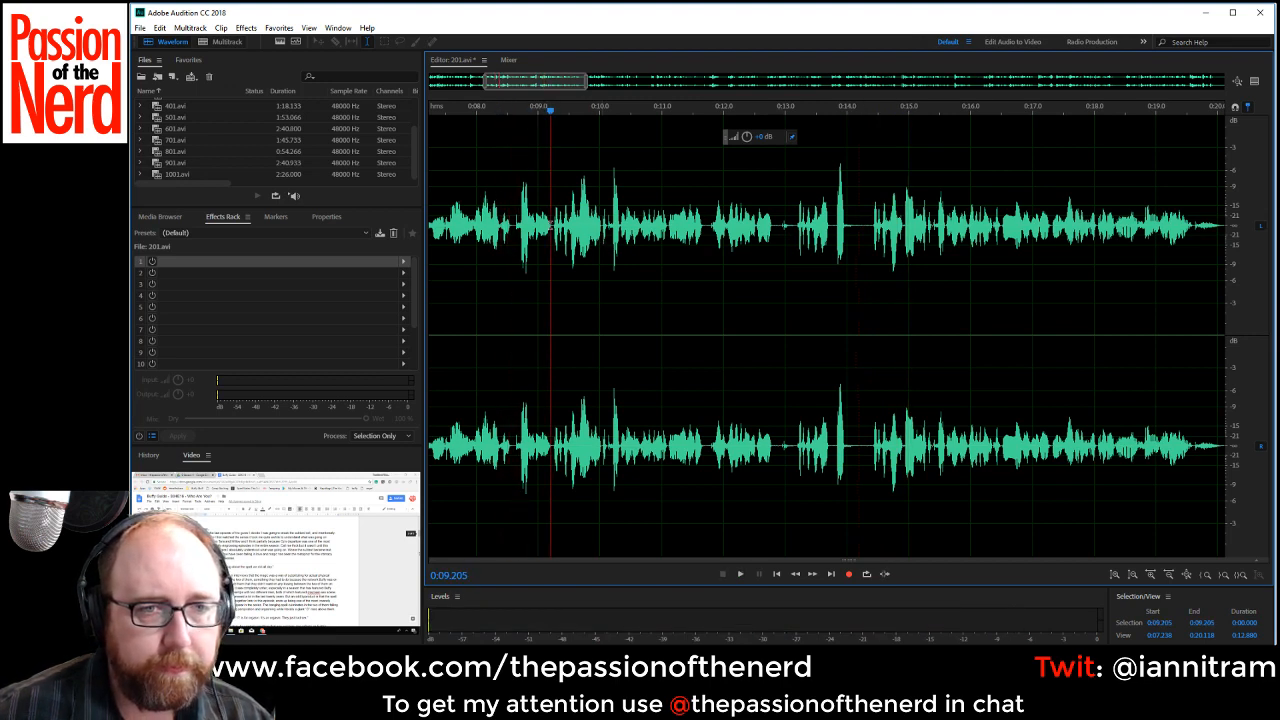
left_click_drag(552, 224, 871, 260)
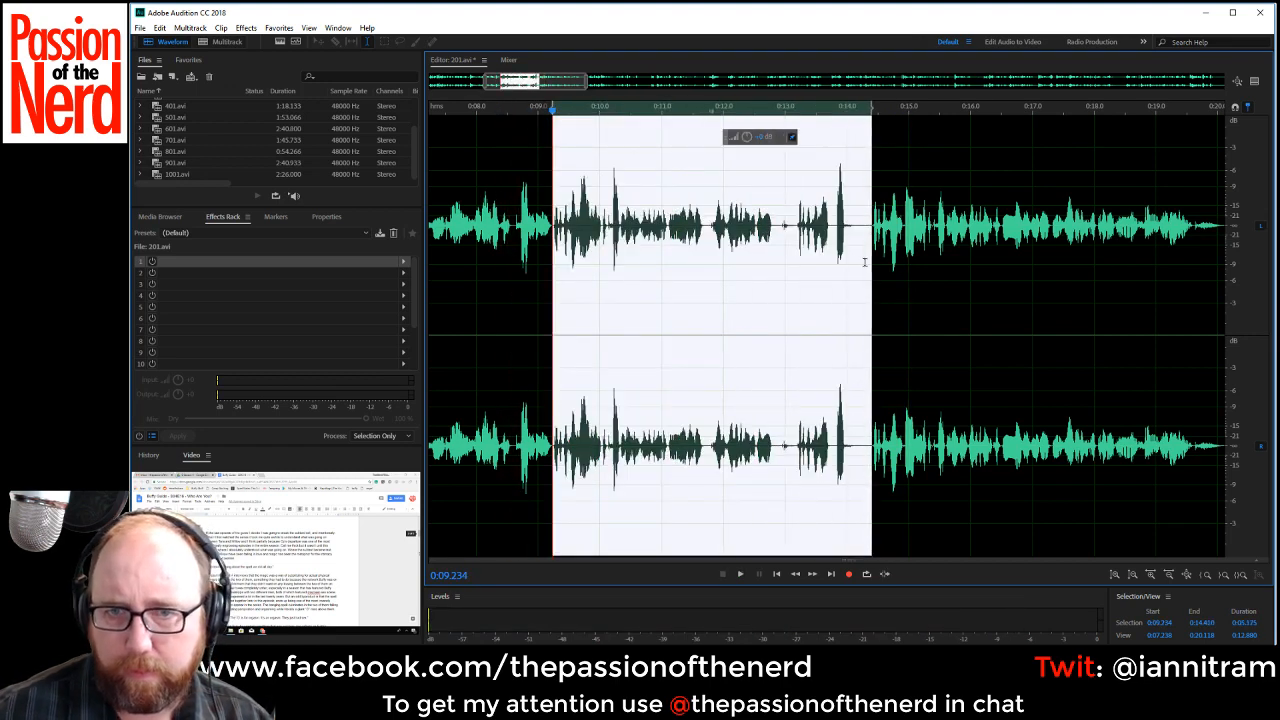
key("Delete")
Play across the new cut from about 0:08.9 and delete the breath pause from about 0:14.4 to 0:14.9.
left_click(530, 240)
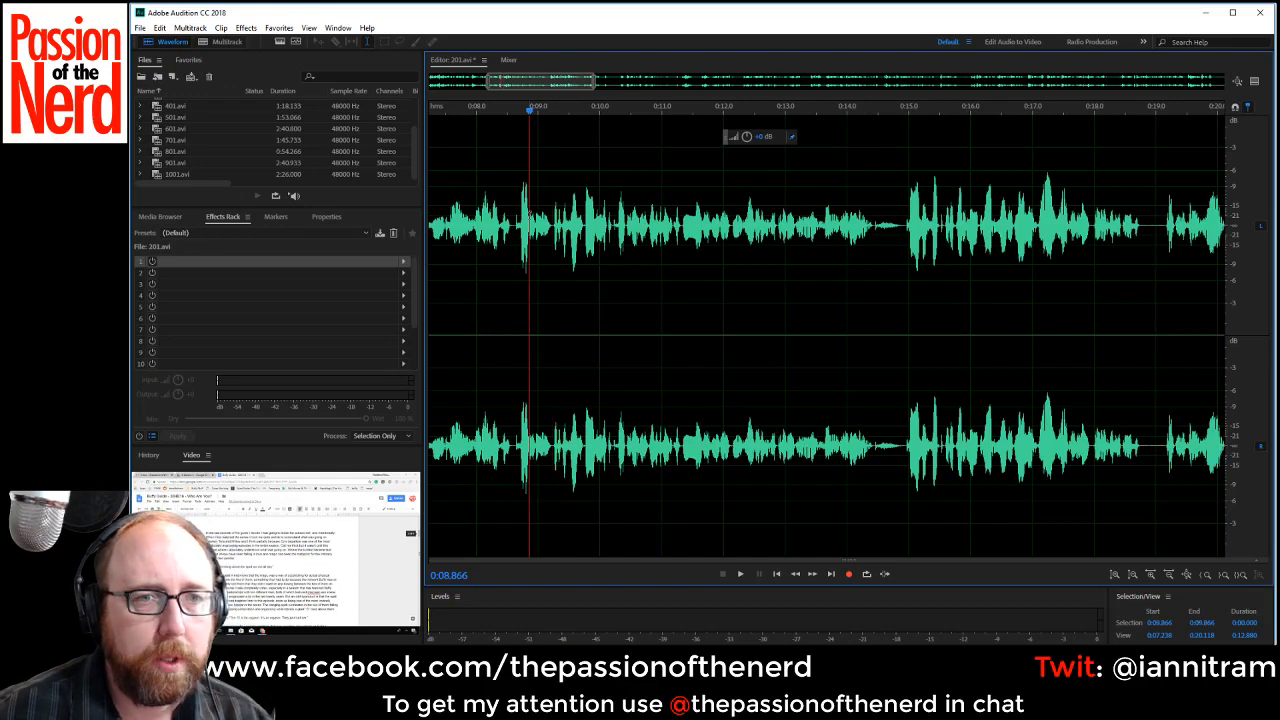
key("space")
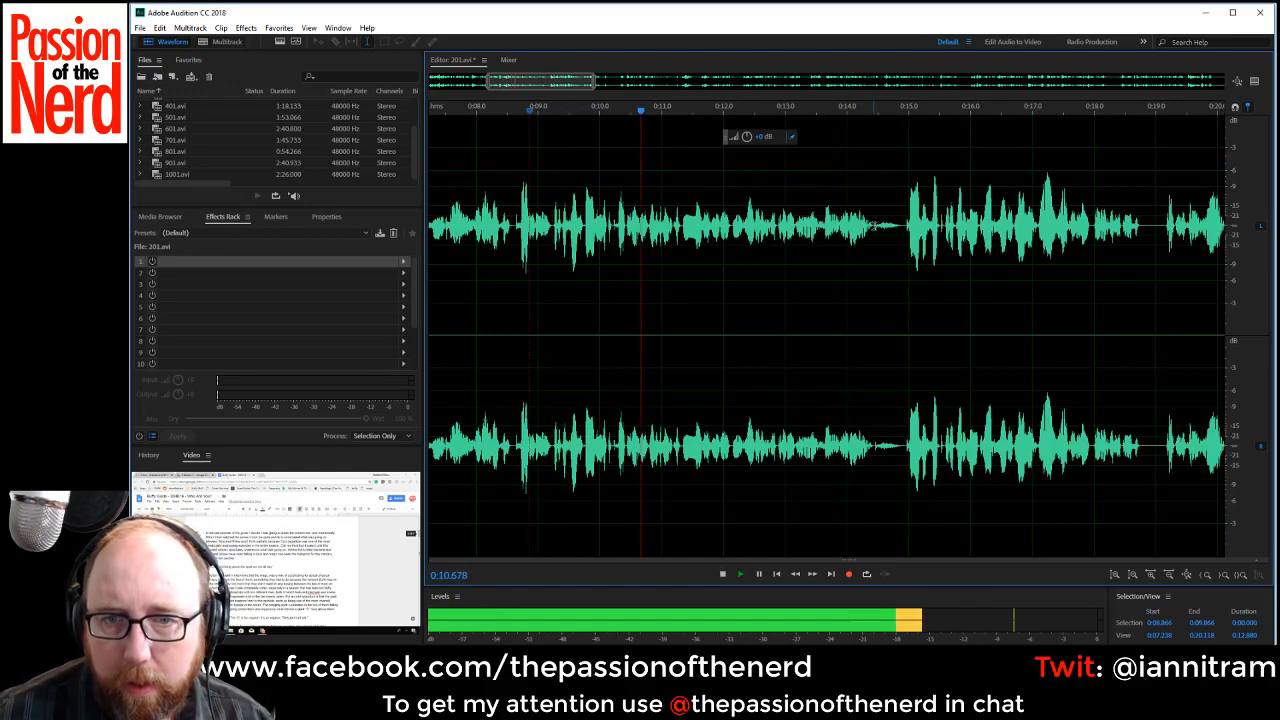
left_click_drag(873, 222, 903, 228)
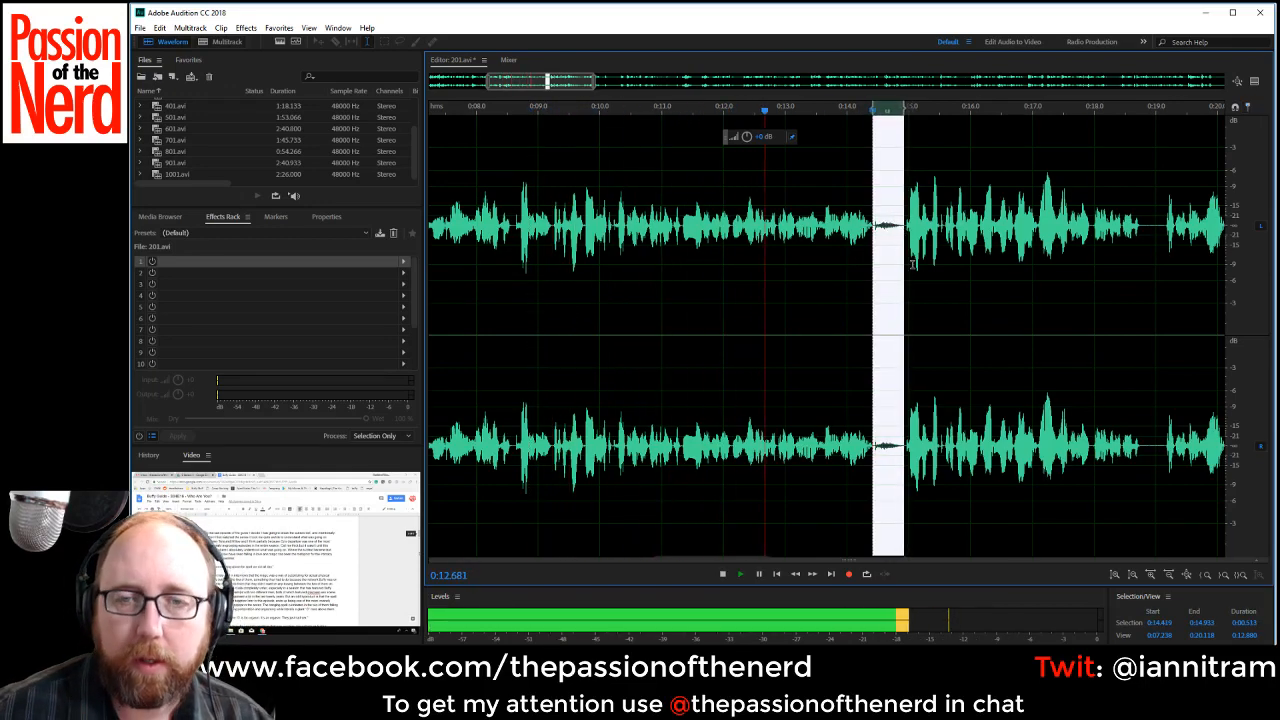
key("Delete")
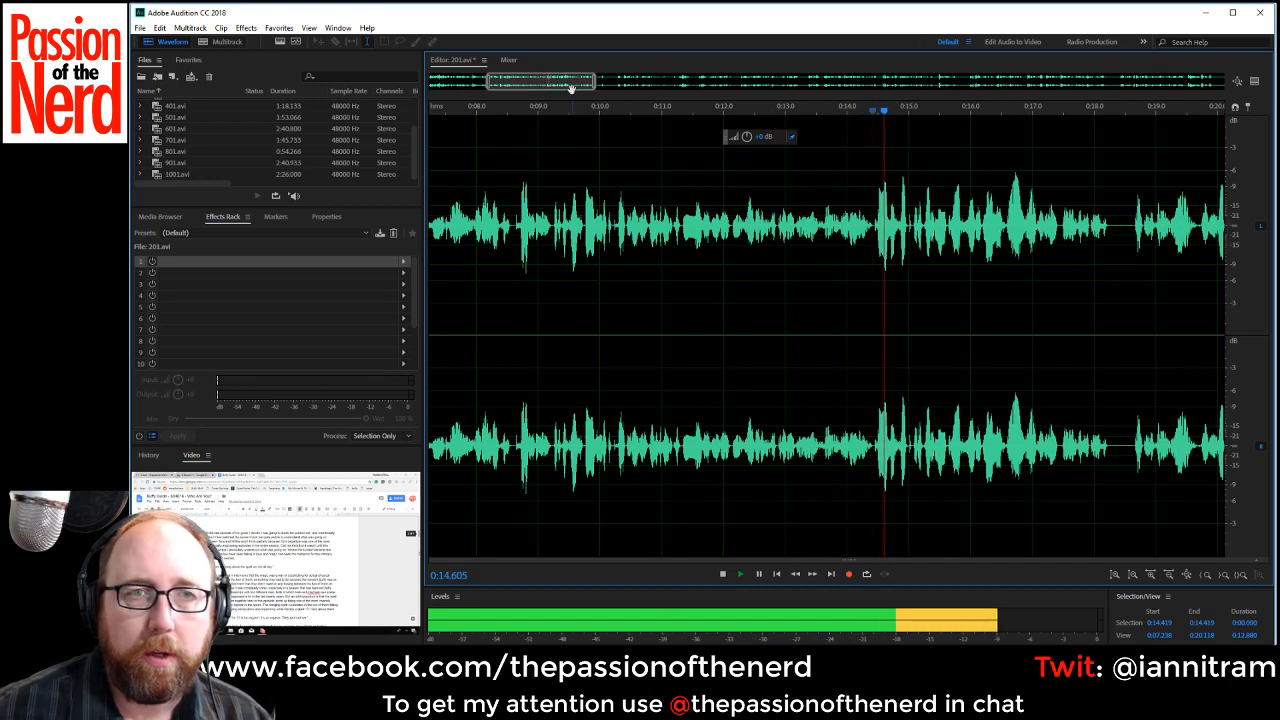
Delete the silence of about 0.4 s starting near 0:18.28.
left_click_drag(566, 83, 633, 76)
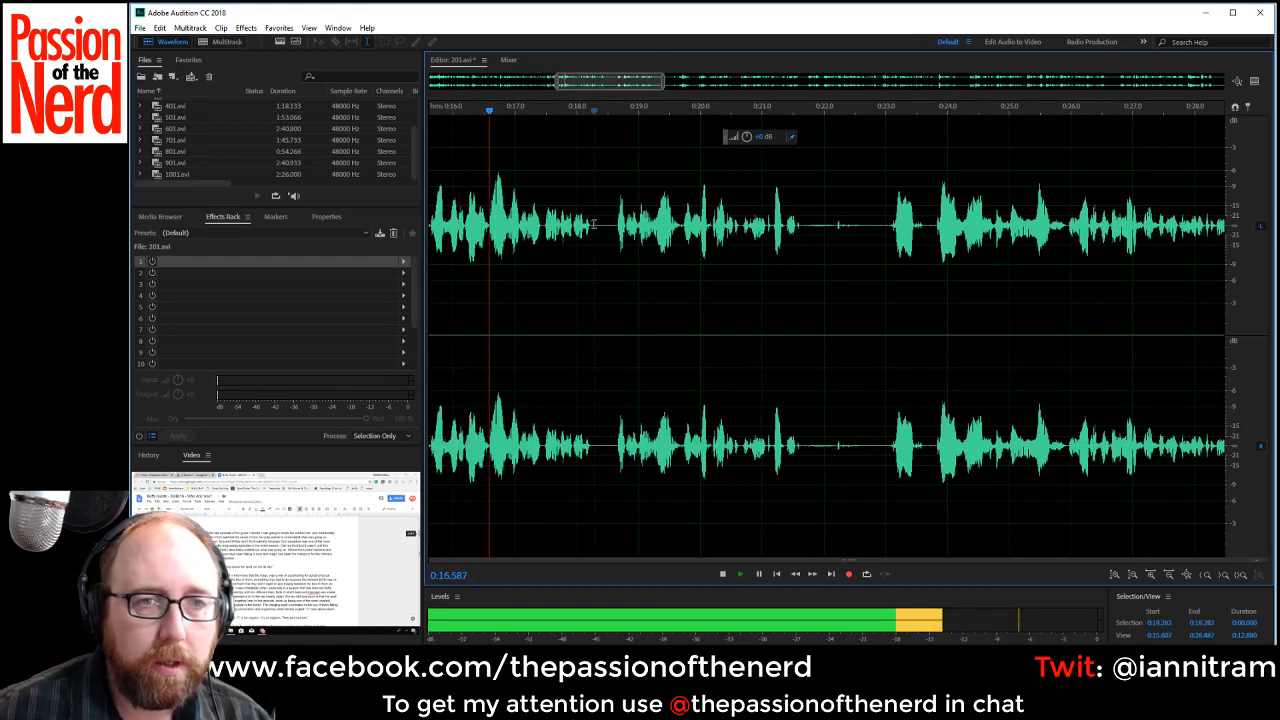
left_click_drag(592, 225, 617, 225)
key("Delete")
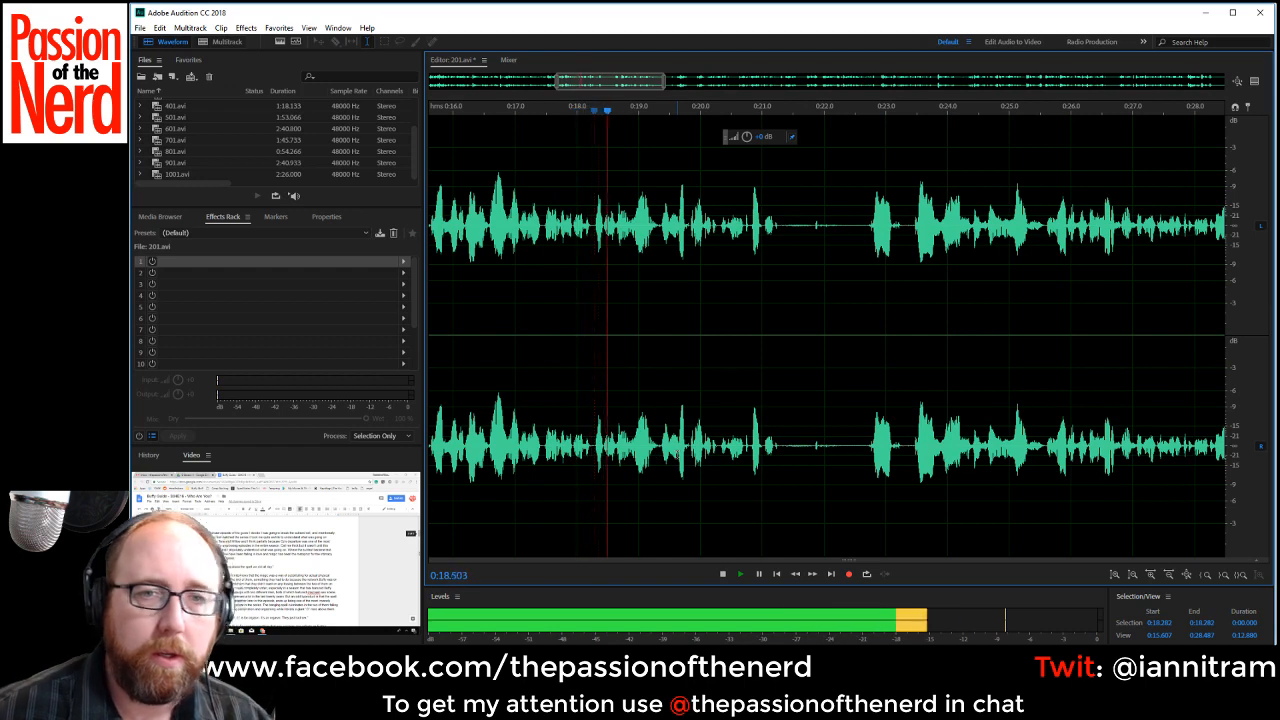
Replay the cut from about 0:17.3 and trim the remaining gap from about 0:18.25 to 0:18.28.
left_click(534, 275)
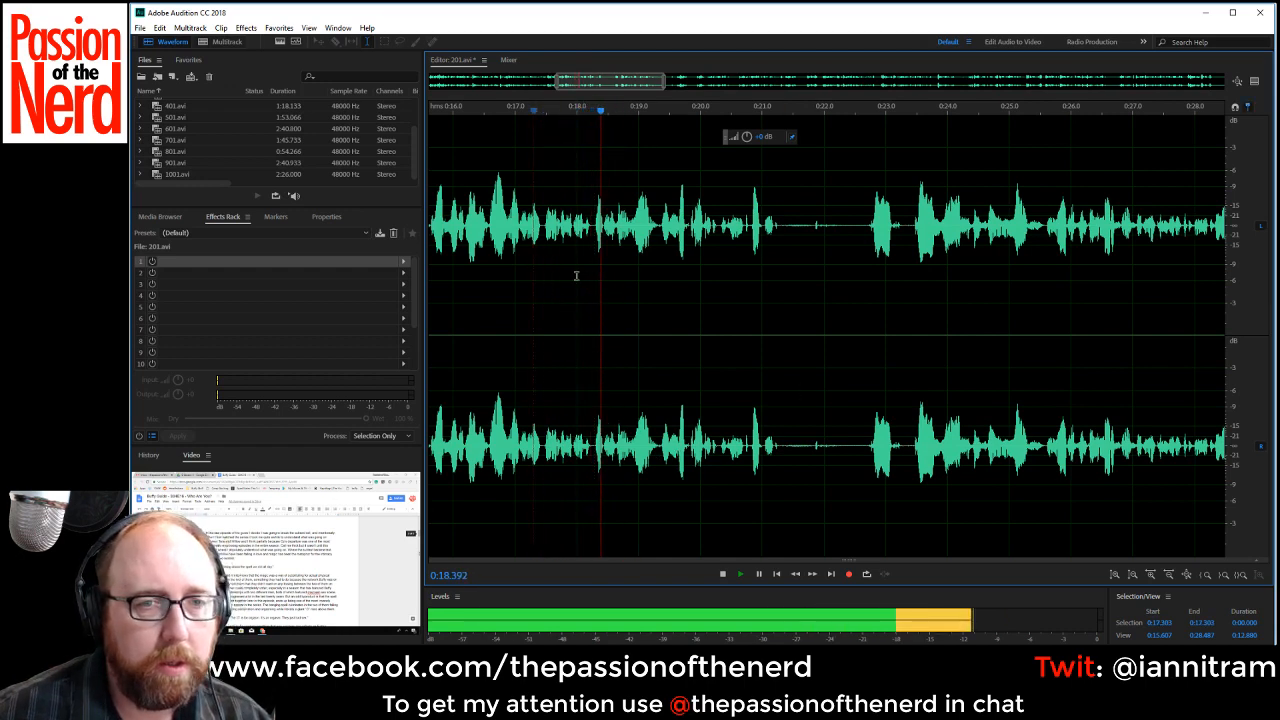
scroll(575, 275, "up", 4)
key("space")
left_click_drag(643, 228, 650, 228)
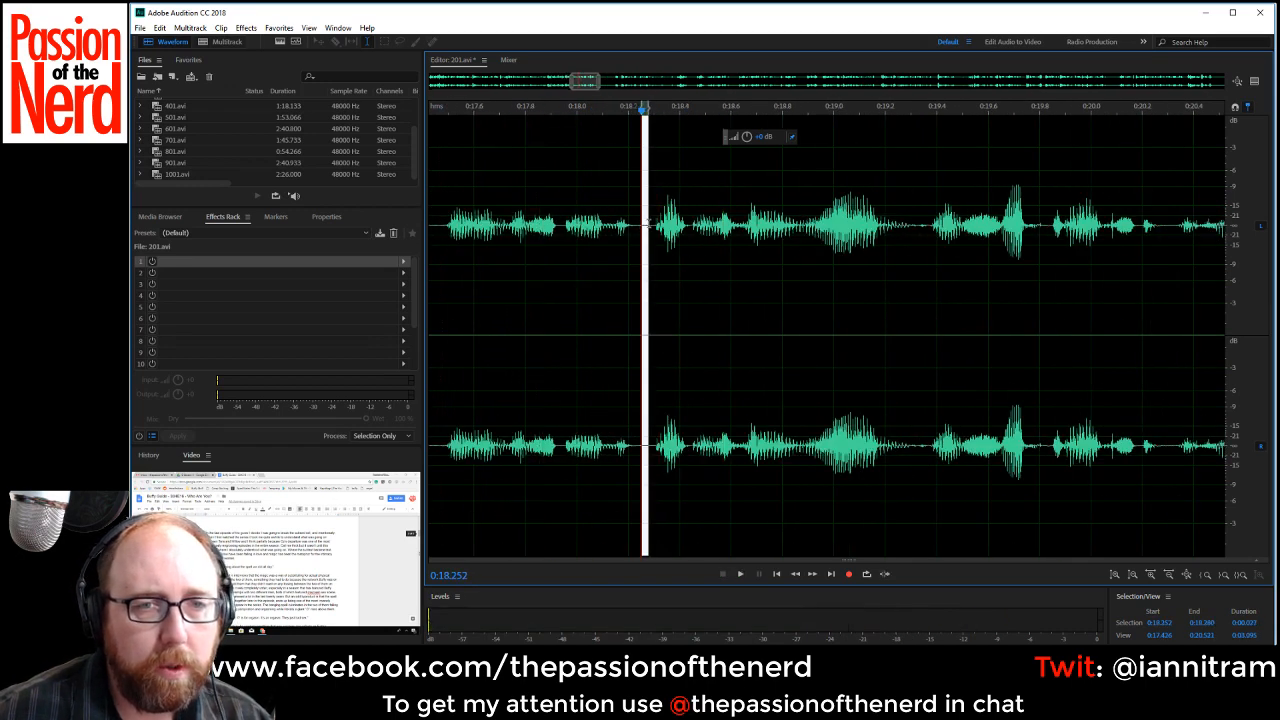
key("Delete")
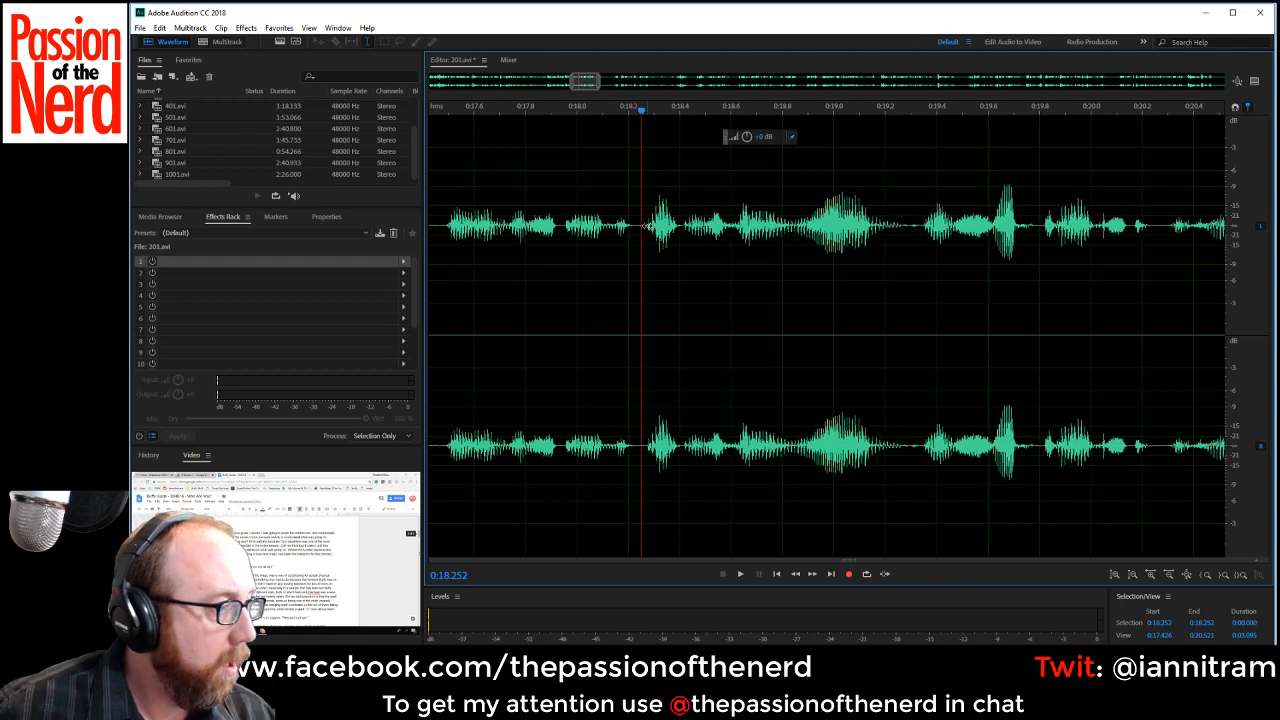
left_click(410, 163)
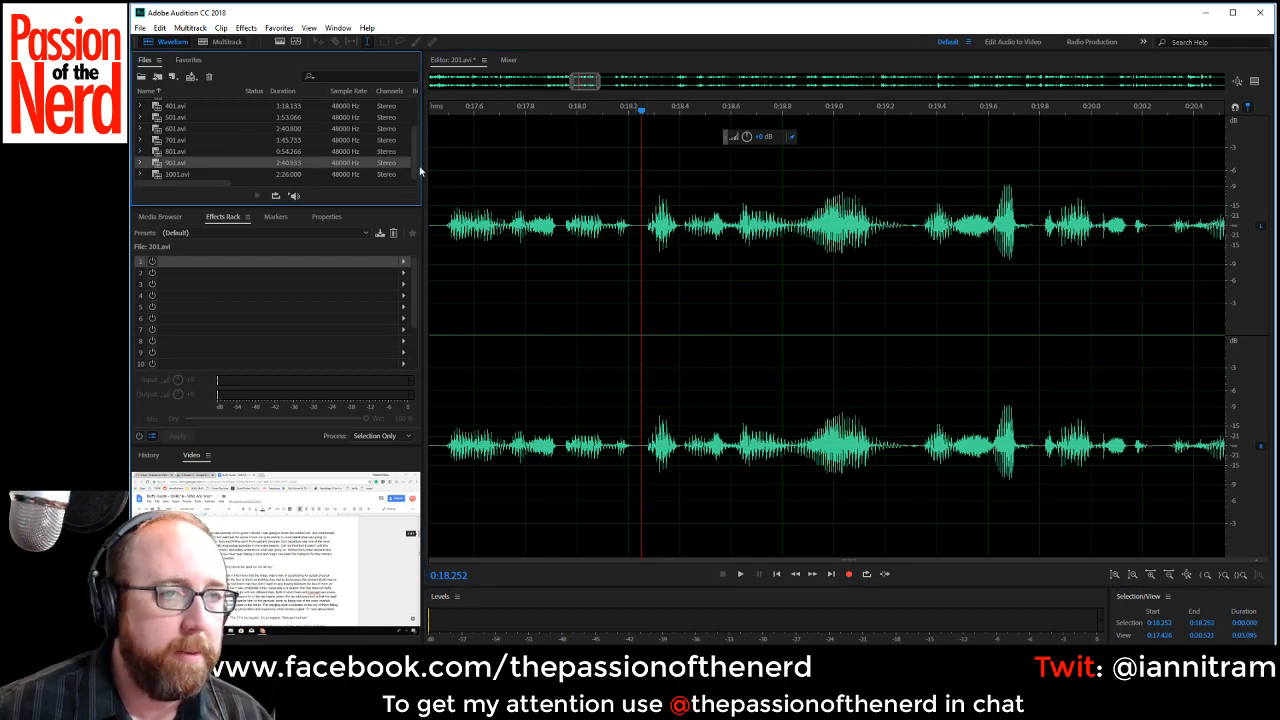
left_click_drag(416, 167, 415, 125)
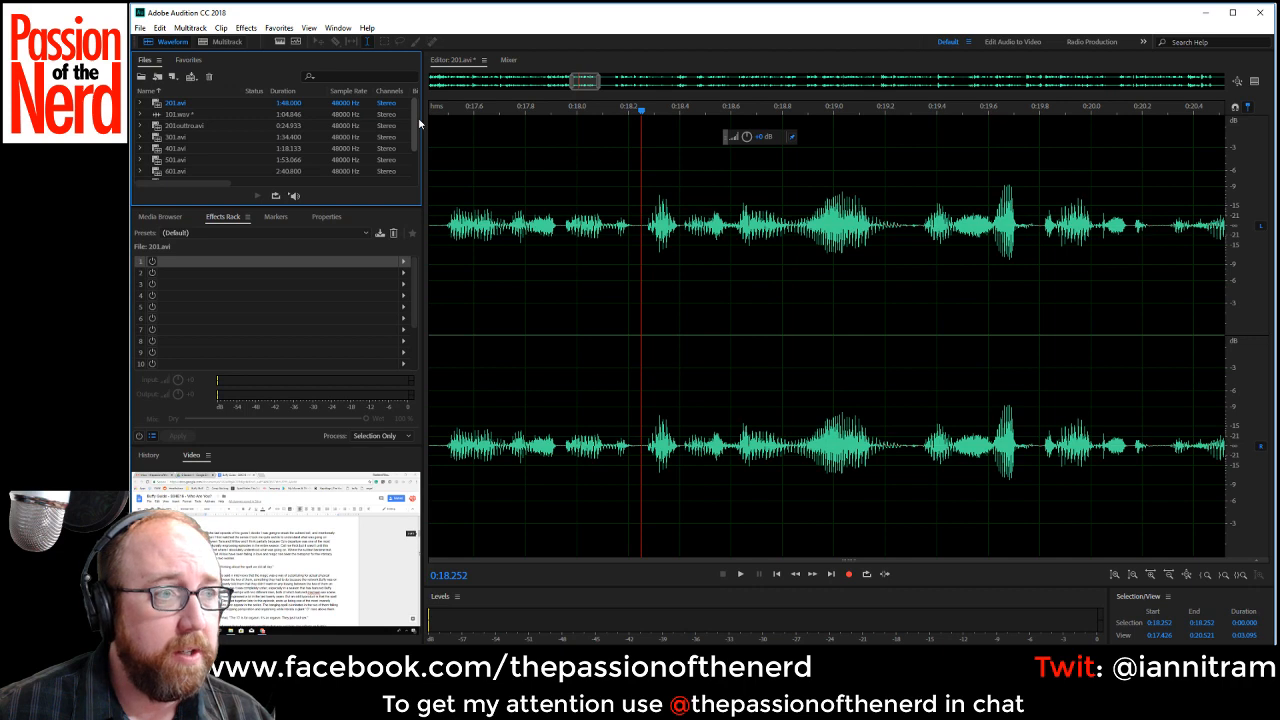
left_click(580, 274)
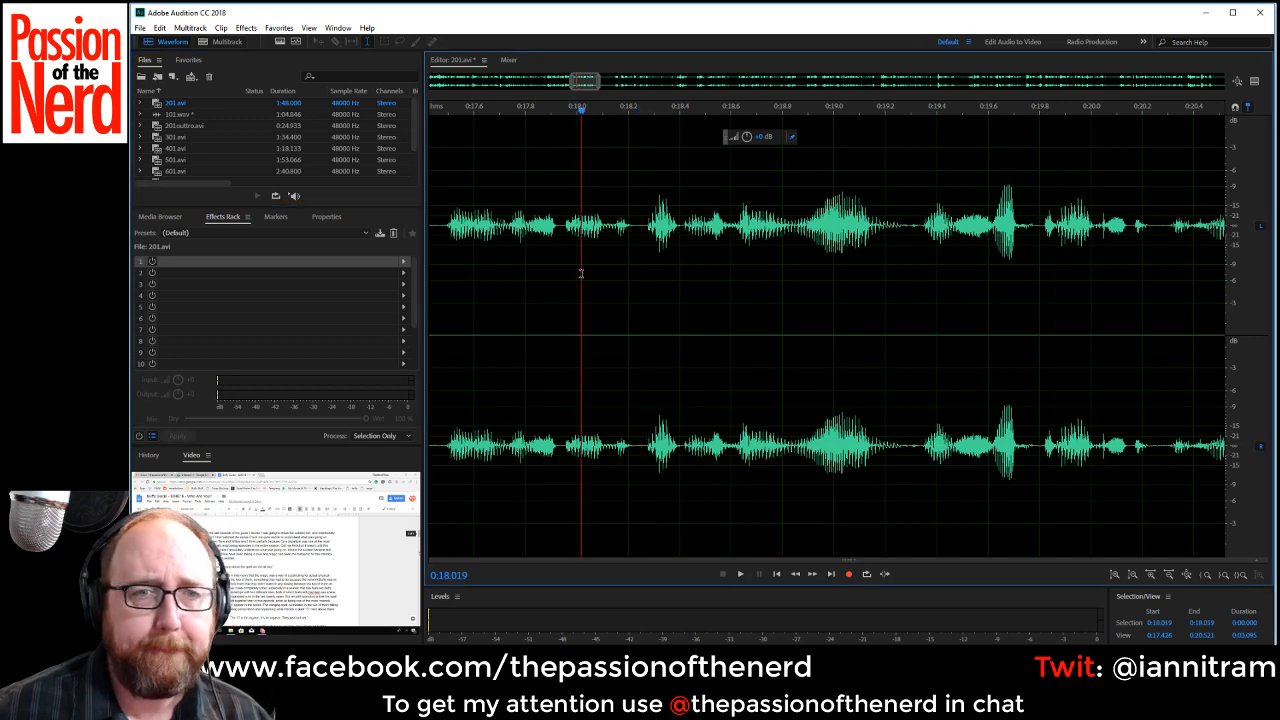
Play from about 0:15.85 and delete the silence and false start from about 0:21.225 to 0:23.42.
scroll(670, 363, "down", 6)
left_click(563, 253)
key("space")
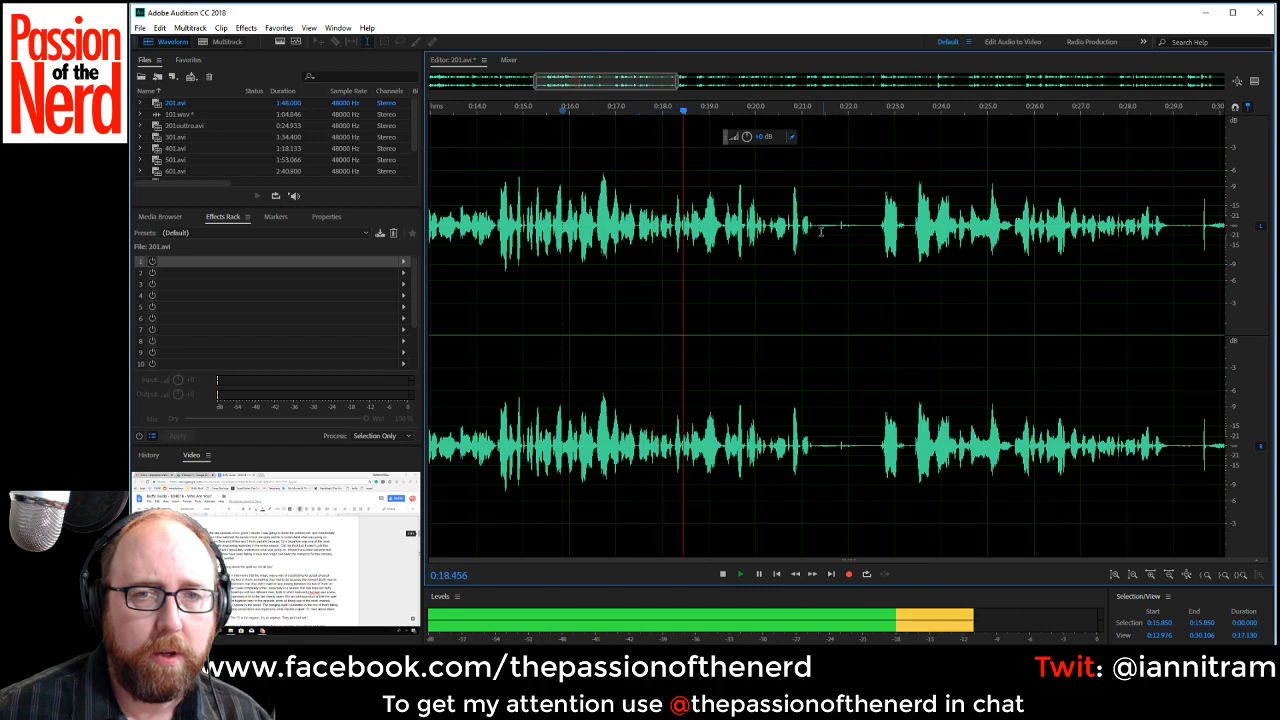
left_click_drag(814, 205, 879, 232)
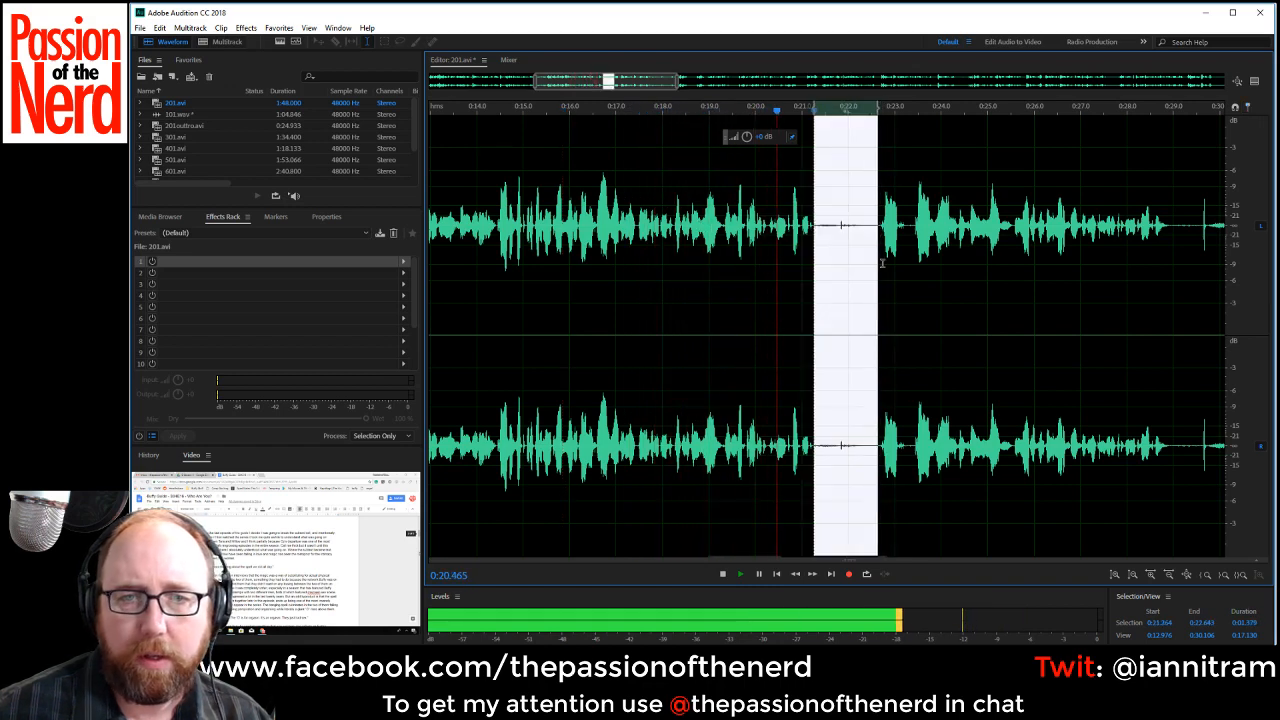
left_click(911, 297)
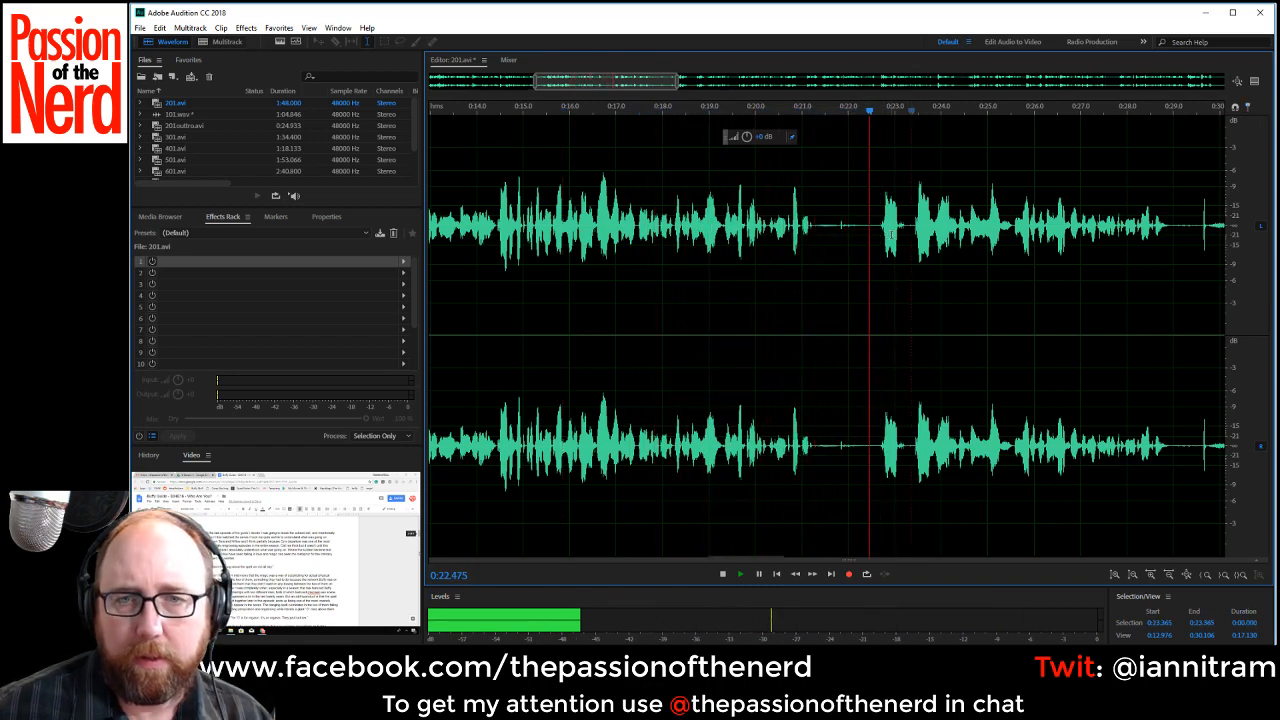
key("space")
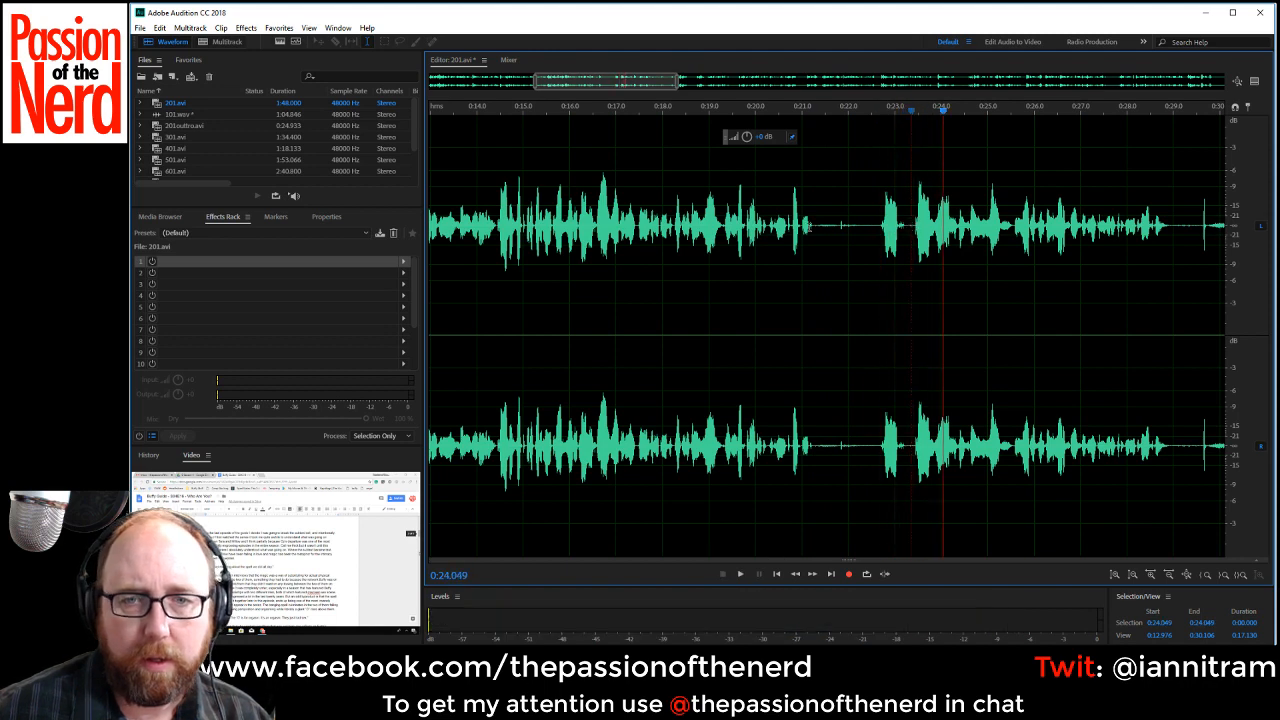
left_click_drag(814, 226, 910, 232)
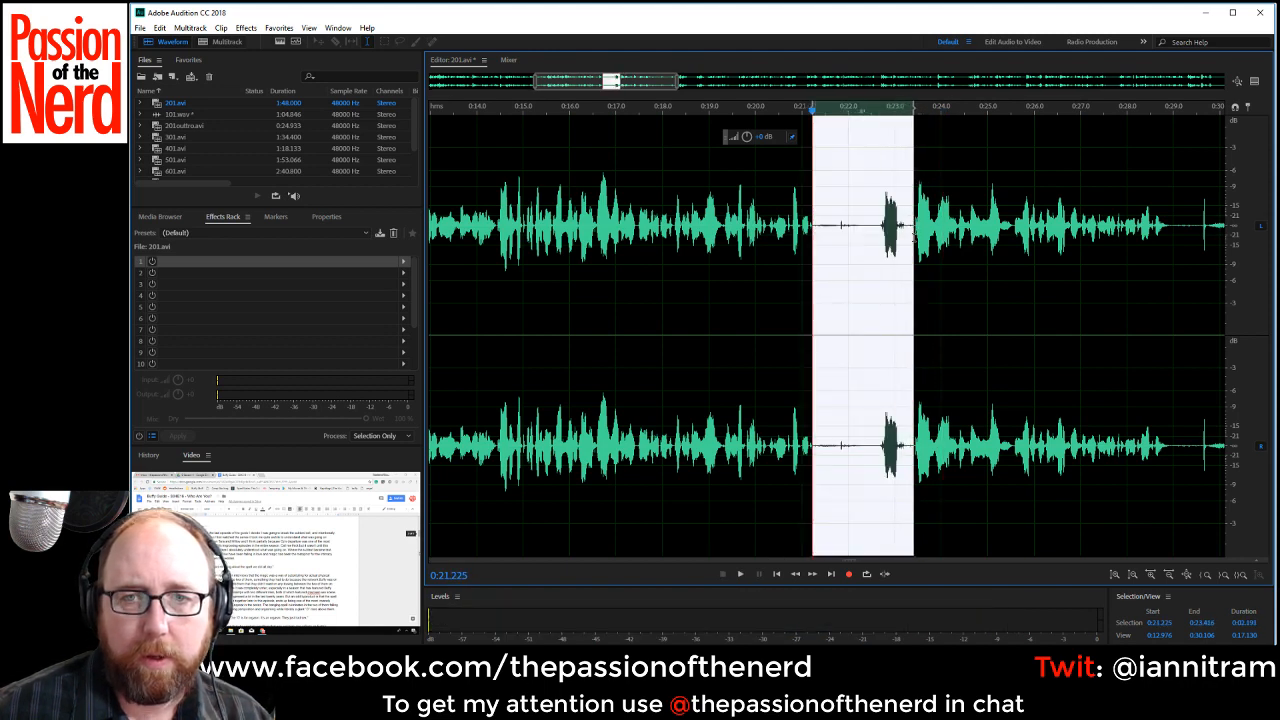
key("Delete")
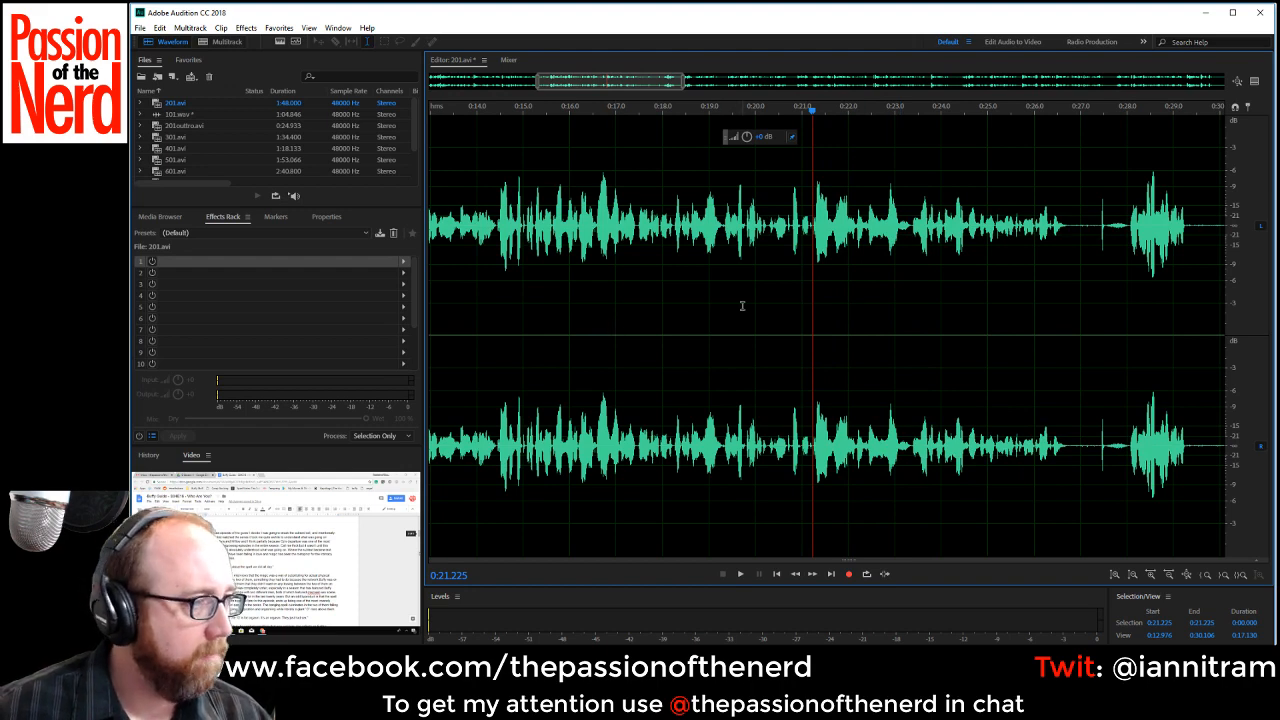
Replay across the cut from about 0:17.0 and delete the pauses at about 0:26.75–0:28.0 and 0:28.01–0:29.18.
key("space")
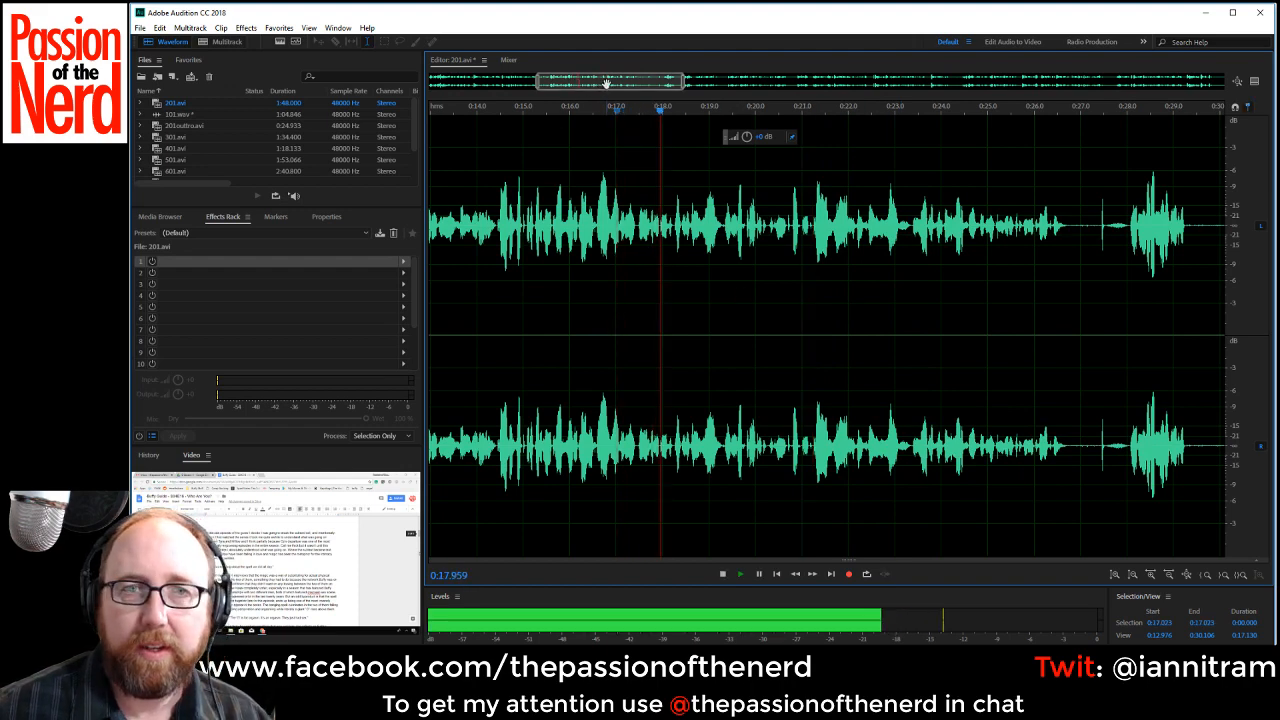
left_click_drag(606, 83, 639, 83)
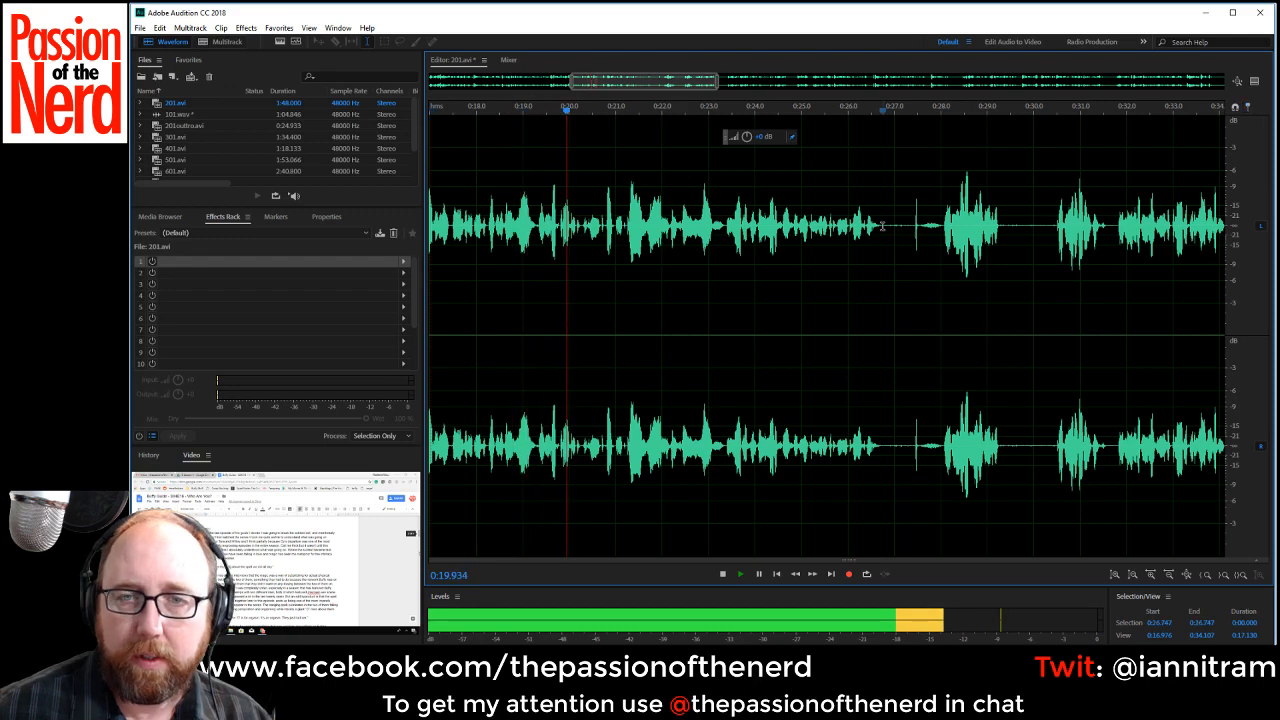
left_click_drag(883, 240, 941, 240)
key("Delete")
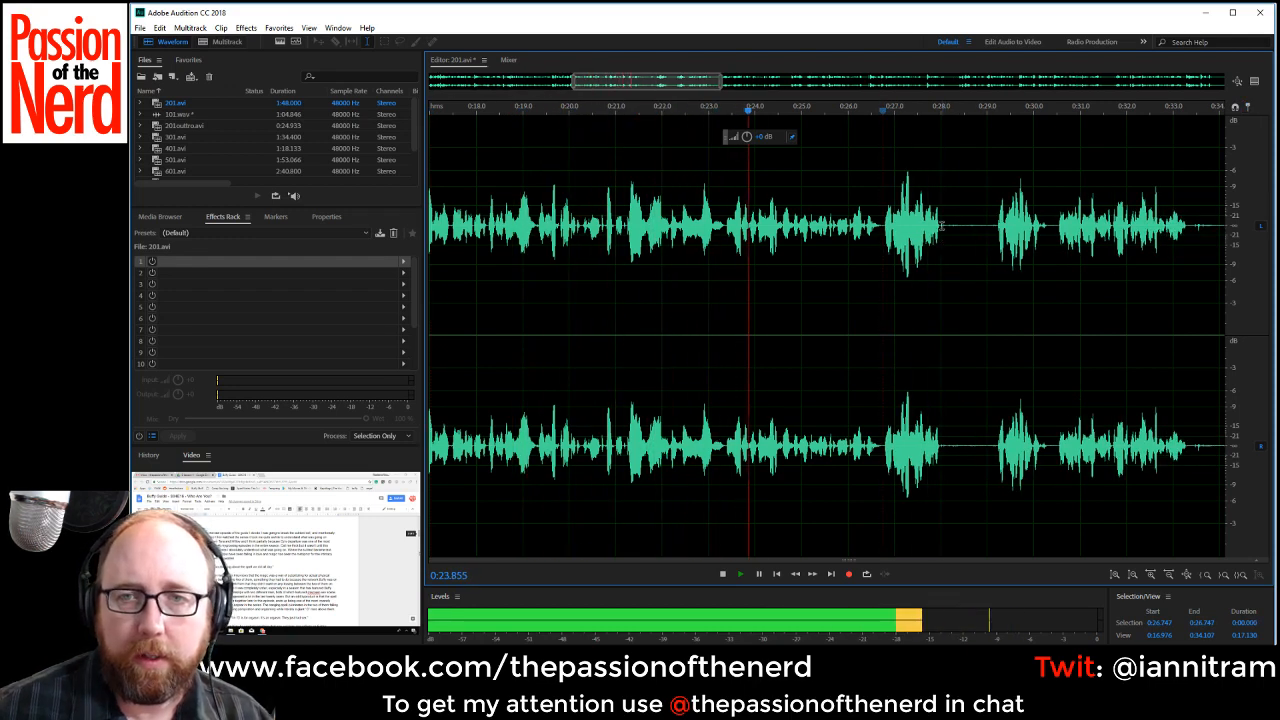
left_click_drag(941, 240, 993, 241)
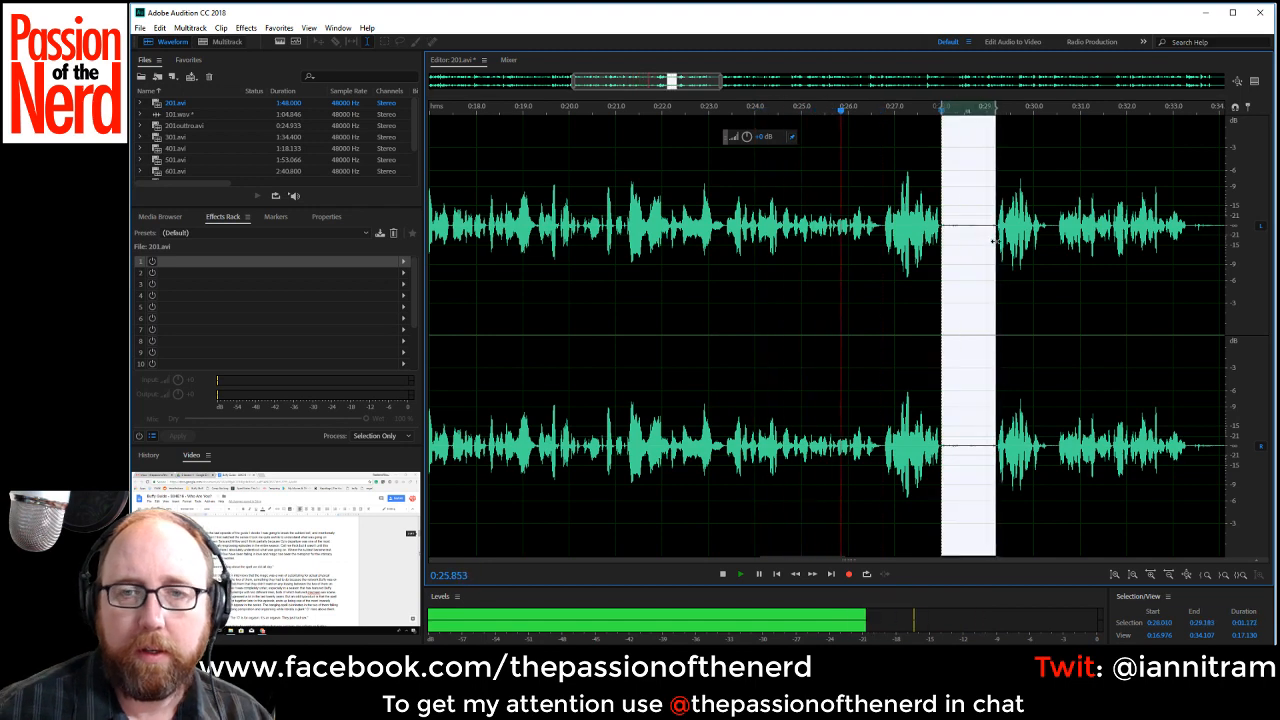
key("Delete")
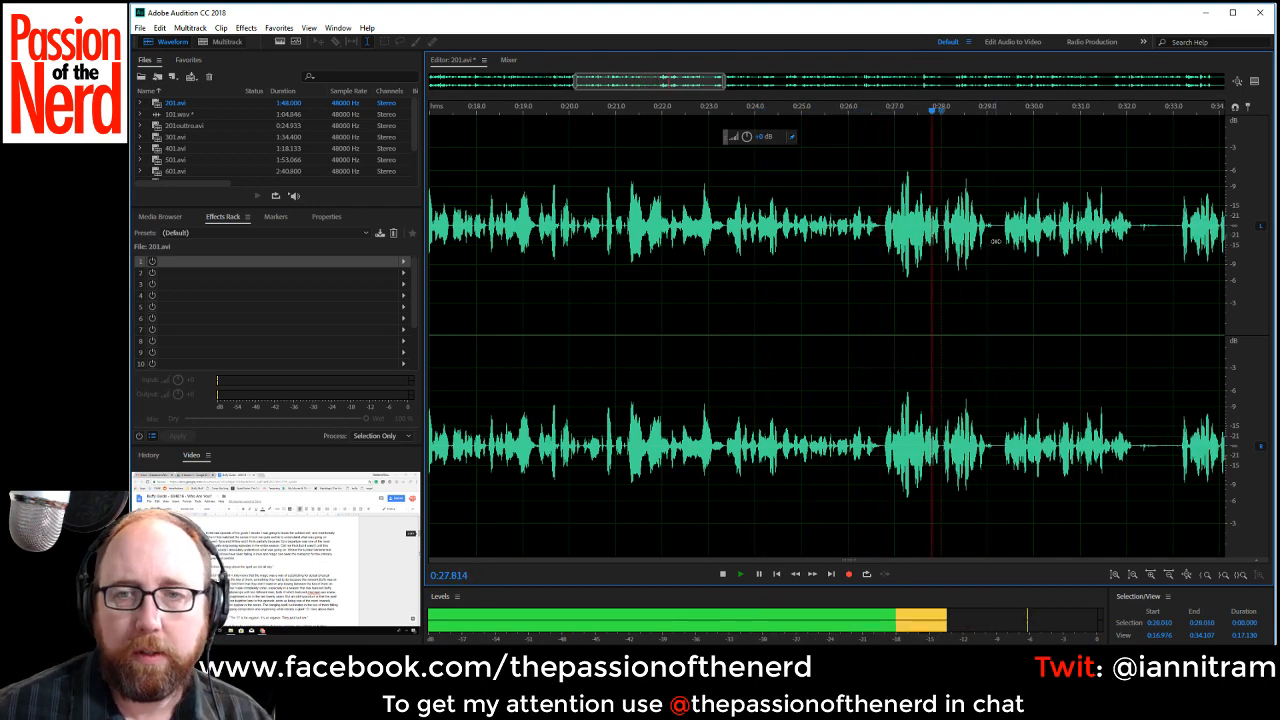
Stop playback and delete the rejected phrase from about 0:26.67 to 0:29.35.
key("space")
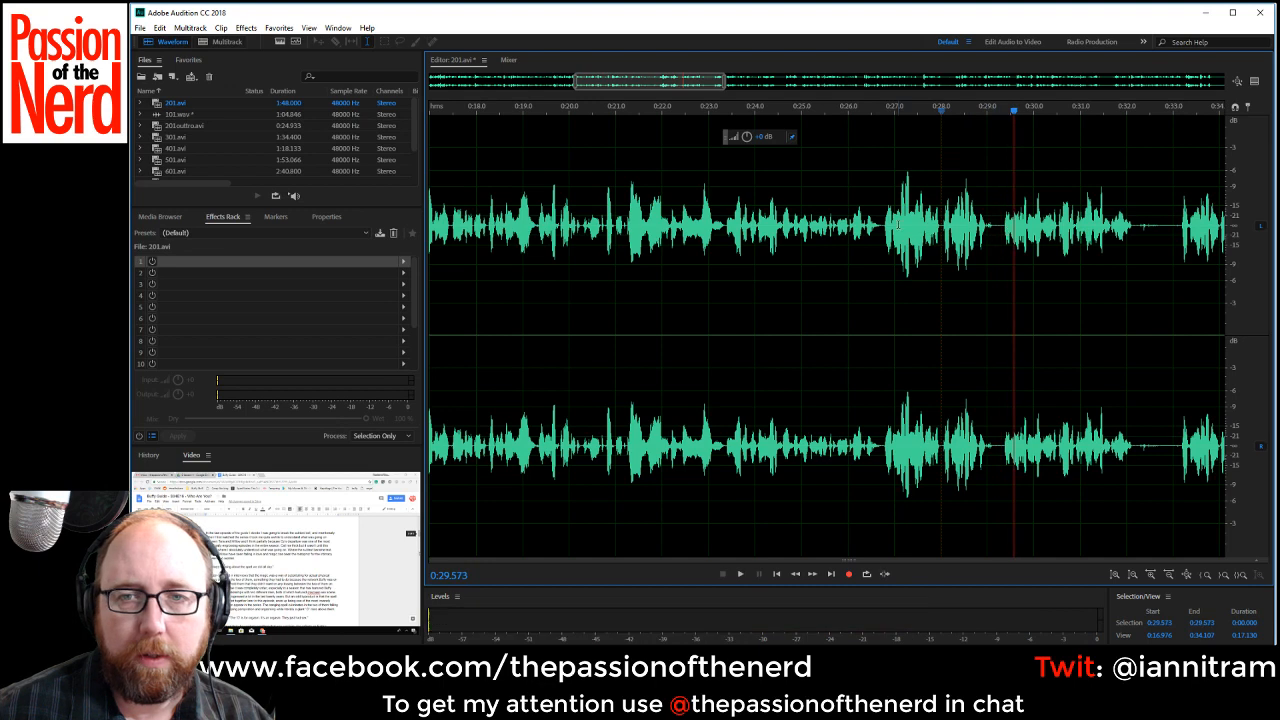
left_click_drag(879, 227, 1001, 245)
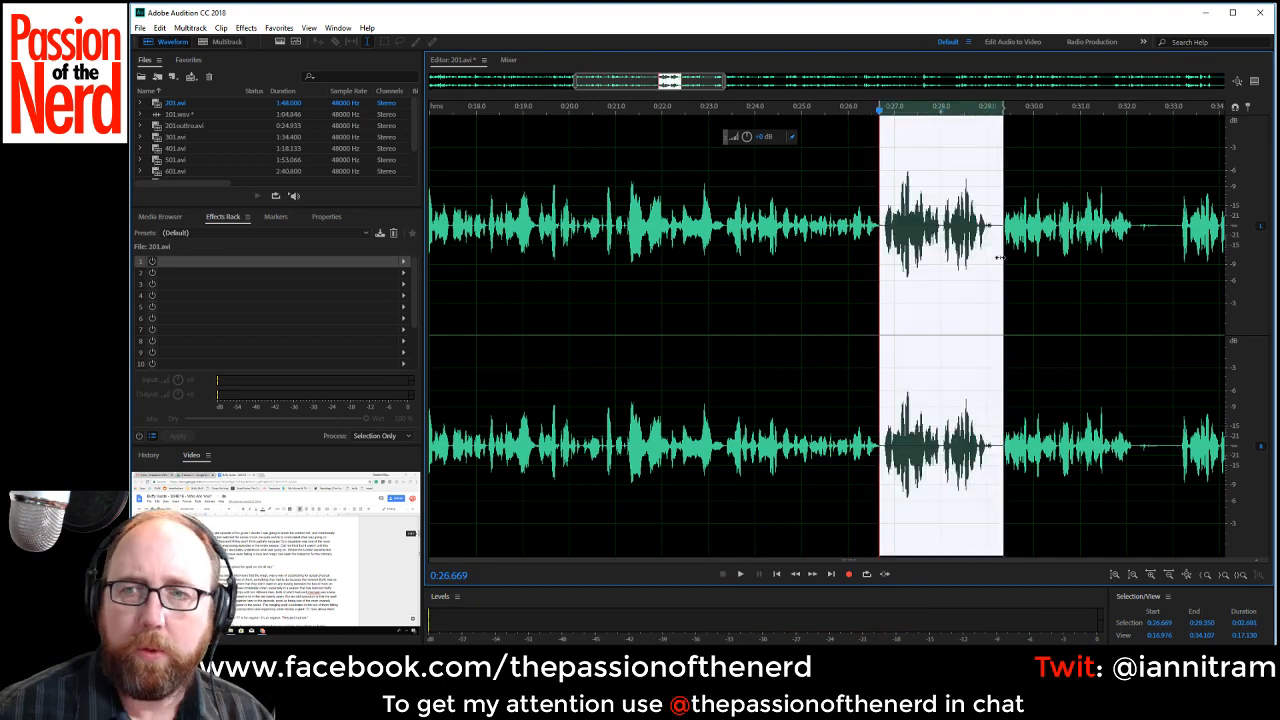
key("Delete")
Listen to the repeated take from about 0:30.46 and delete the earlier version from about 0:26.68 to 0:30.49.
left_click(1055, 223)
key("space")
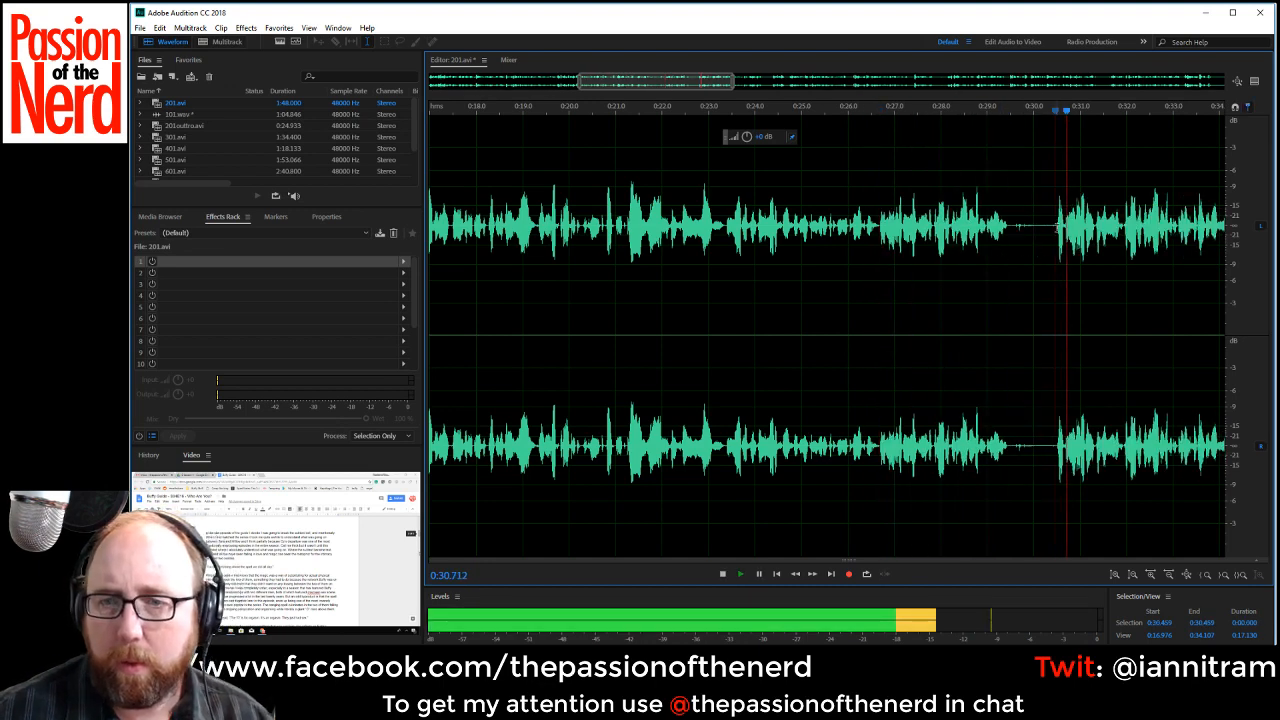
key("space")
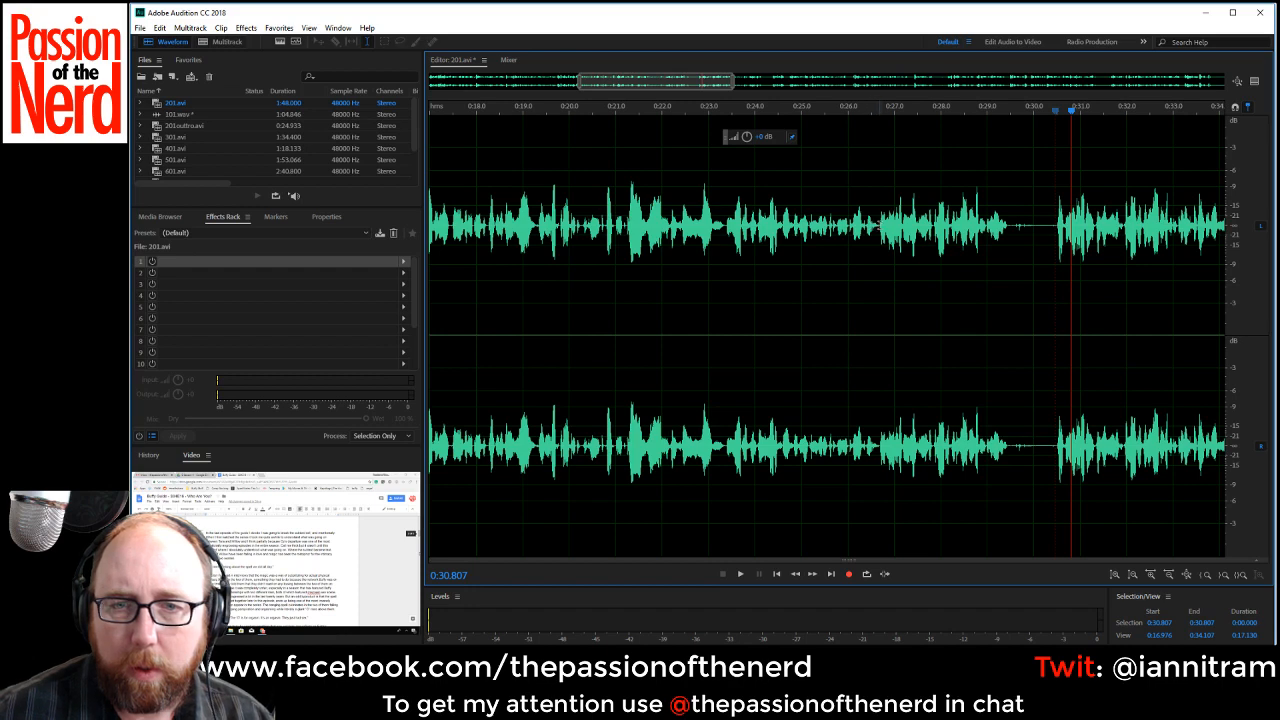
left_click_drag(880, 250, 1055, 258)
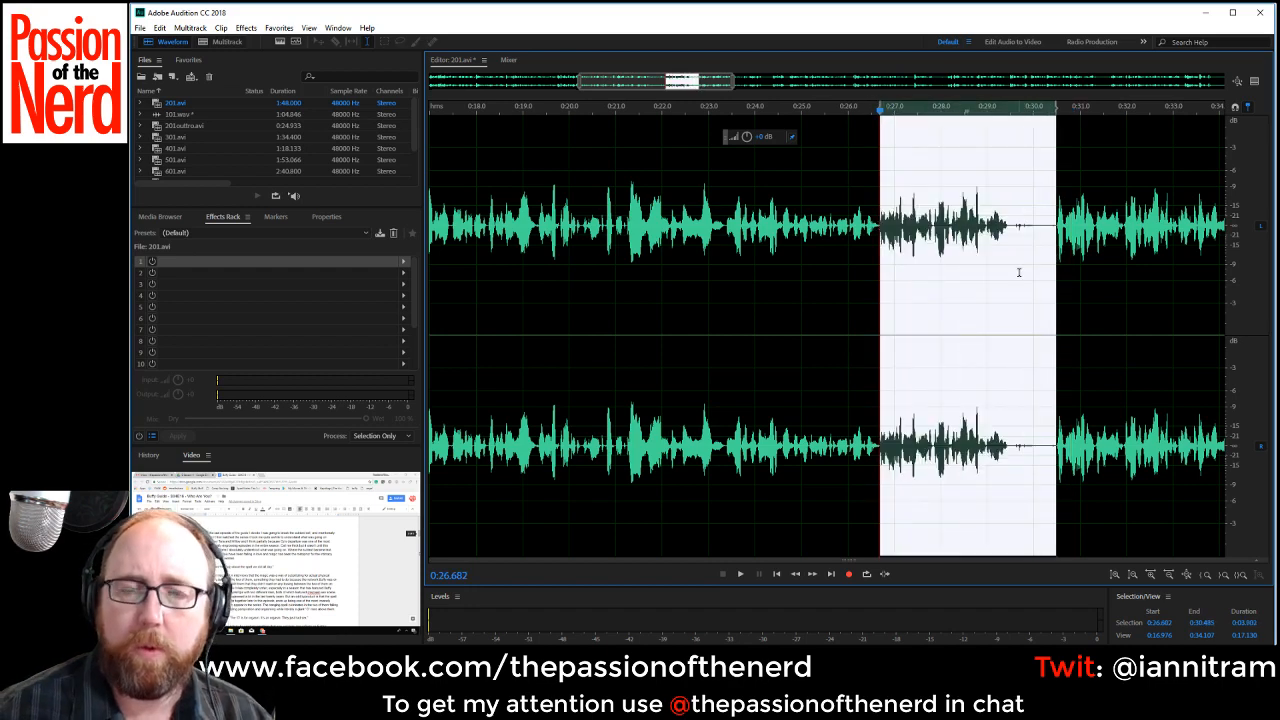
key("Delete")
Continue playback and delete the silences at about 0:33.74–0:34.94 and 0:35.14–0:35.58.
key("space")
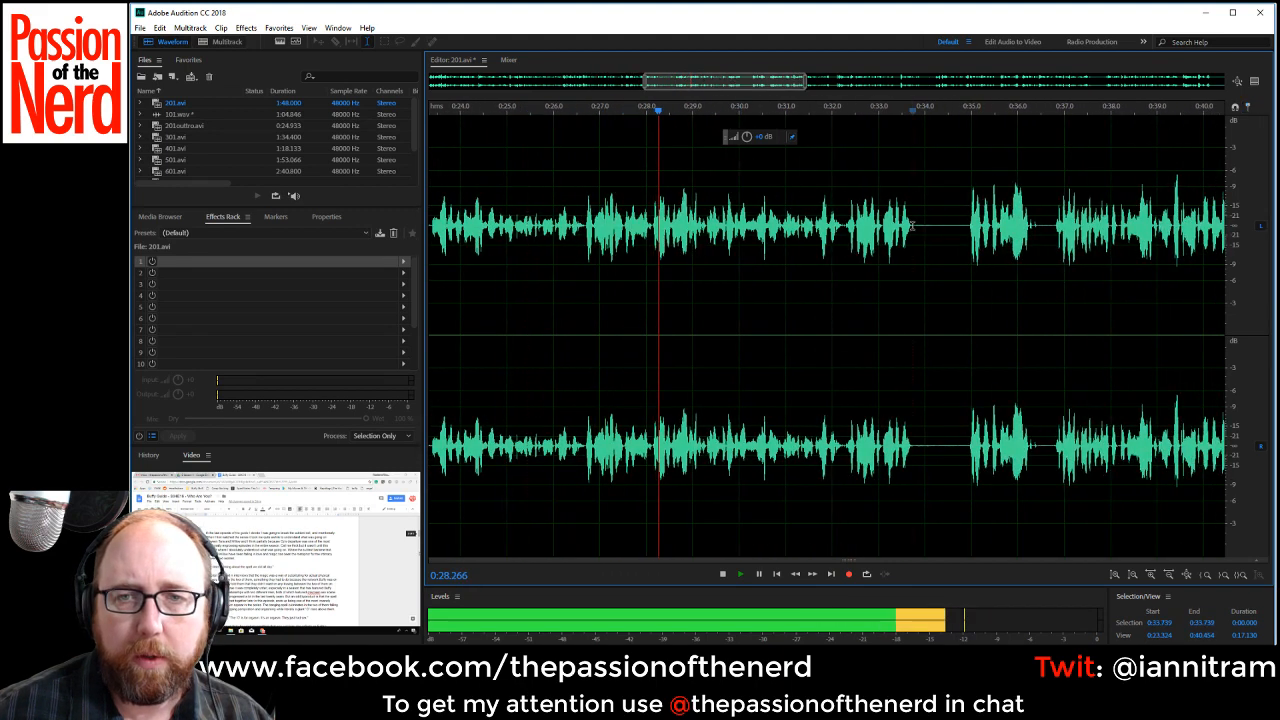
left_click_drag(912, 246, 967, 246)
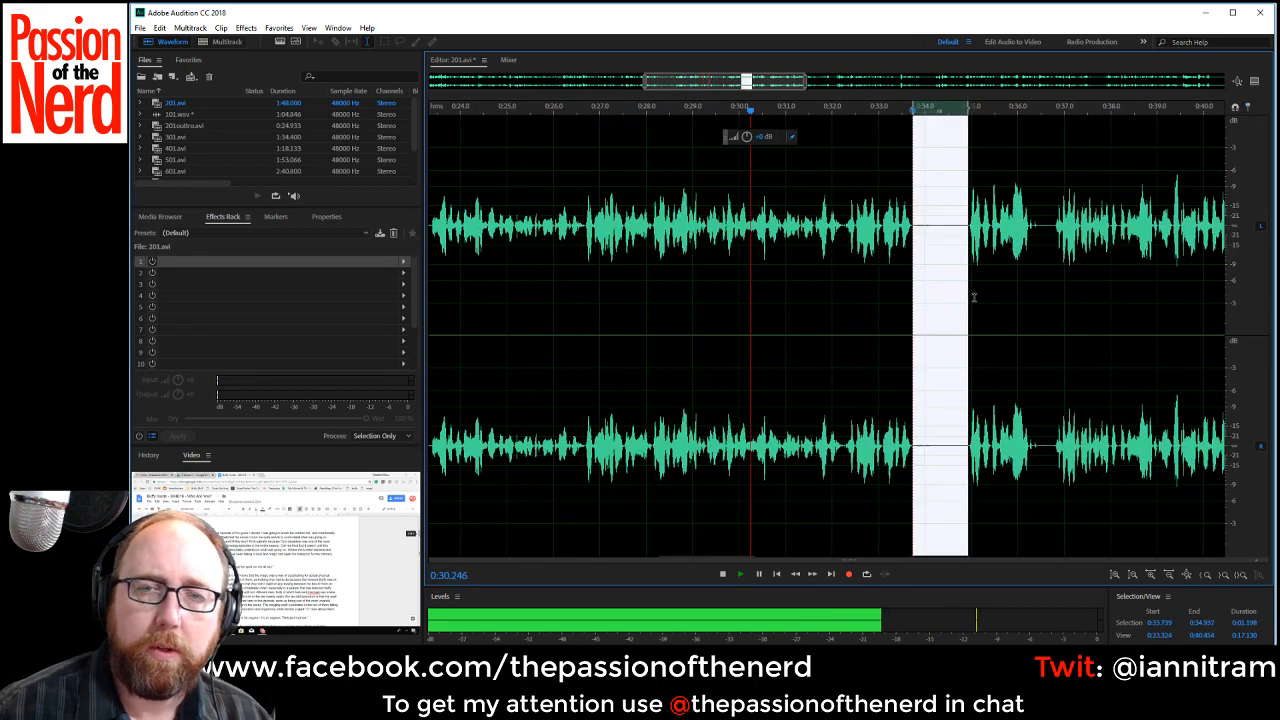
key("Delete")
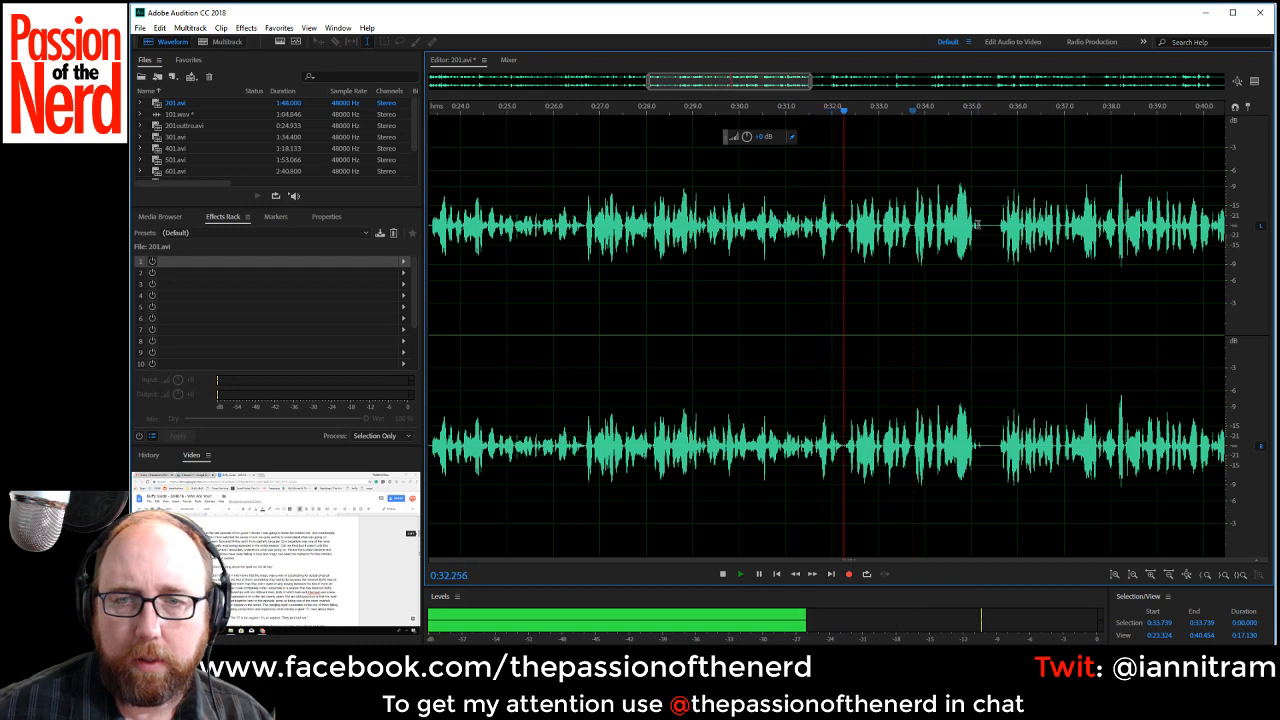
left_click_drag(977, 225, 998, 230)
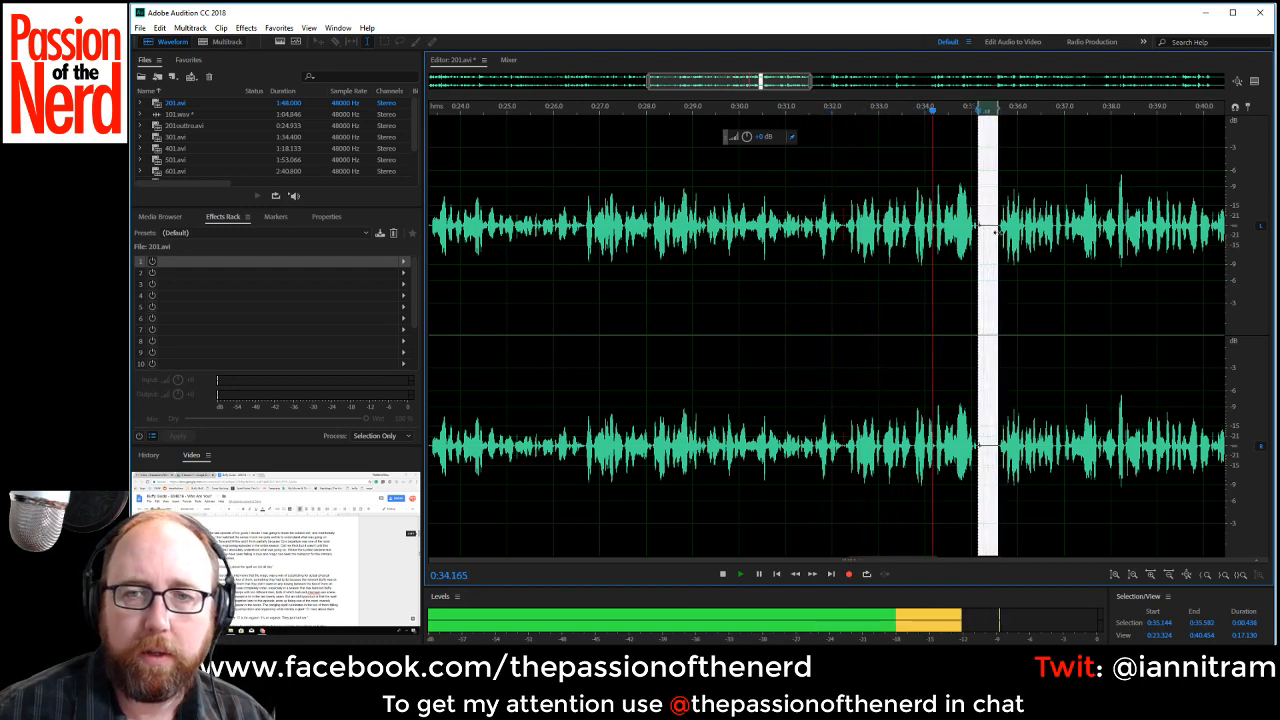
key("Delete")
Check the start of the repeated line near 0:32 and delete the rejected take from about 0:32.26 to 0:35.1.
key("space")
left_click(833, 227)
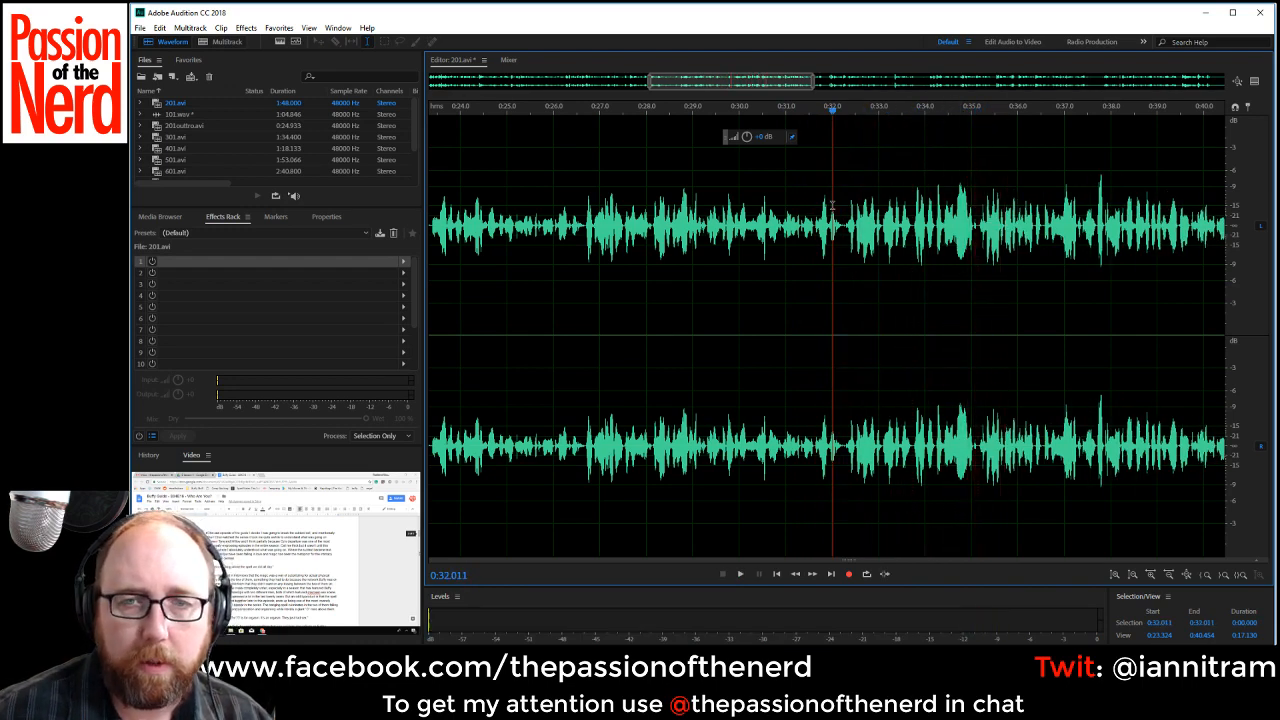
key("space")
key("space")
left_click(844, 224)
key("space")
key("space")
left_click_drag(844, 224, 978, 256)
key("Delete")
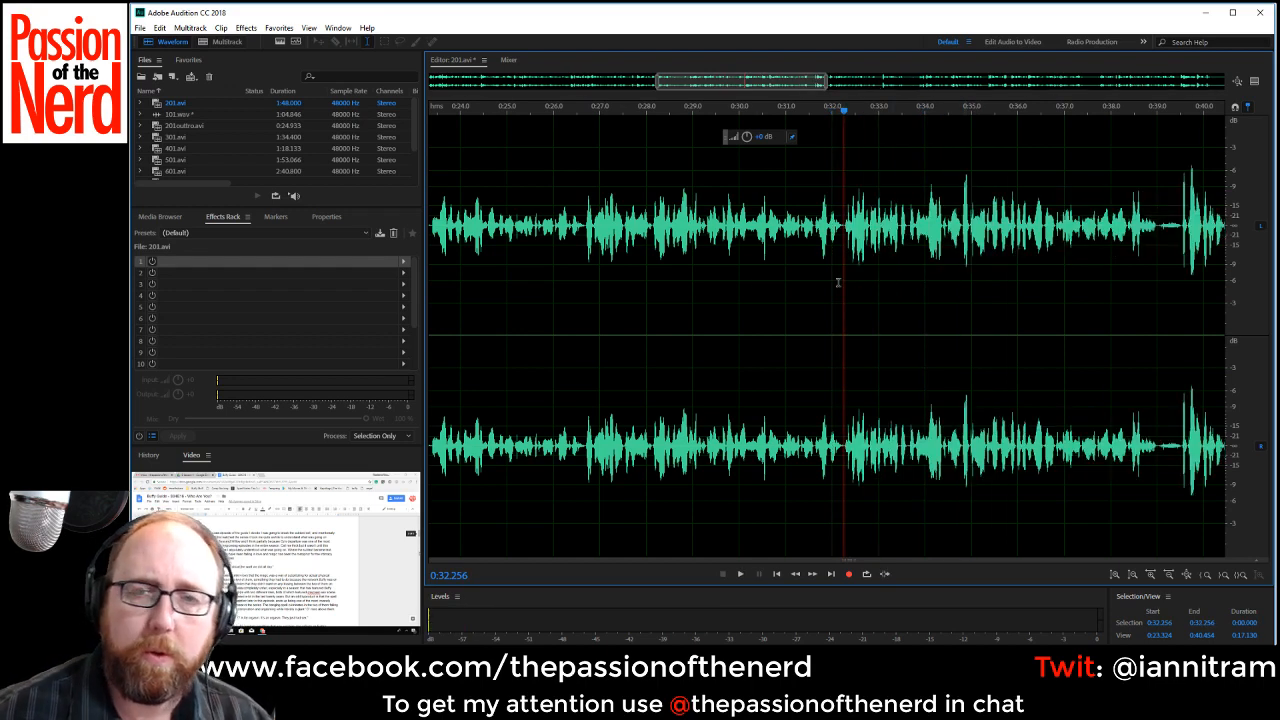
Replay the cut from about 0:31.1 and delete the breath pauses at about 0:39.01–0:39.5 and 0:45.25–0:45.84.
key("space")
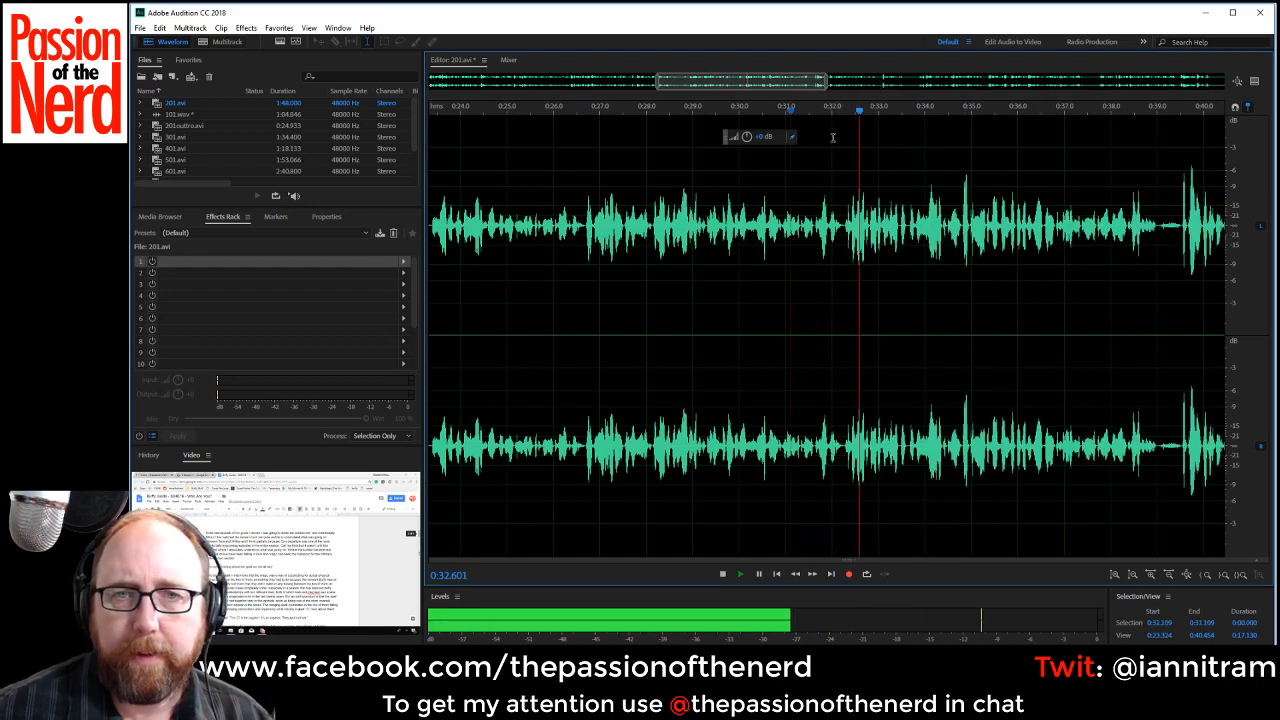
left_click_drag(1157, 225, 1181, 260)
key("Delete")
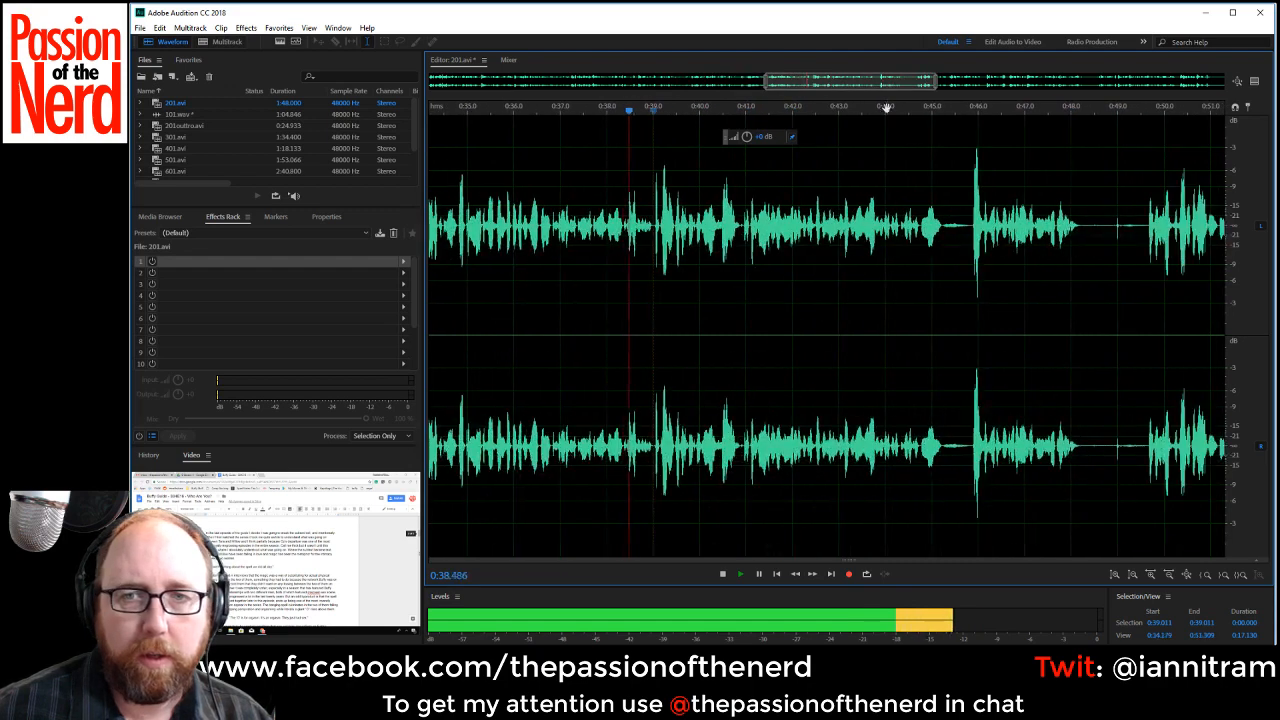
left_click_drag(942, 225, 970, 235)
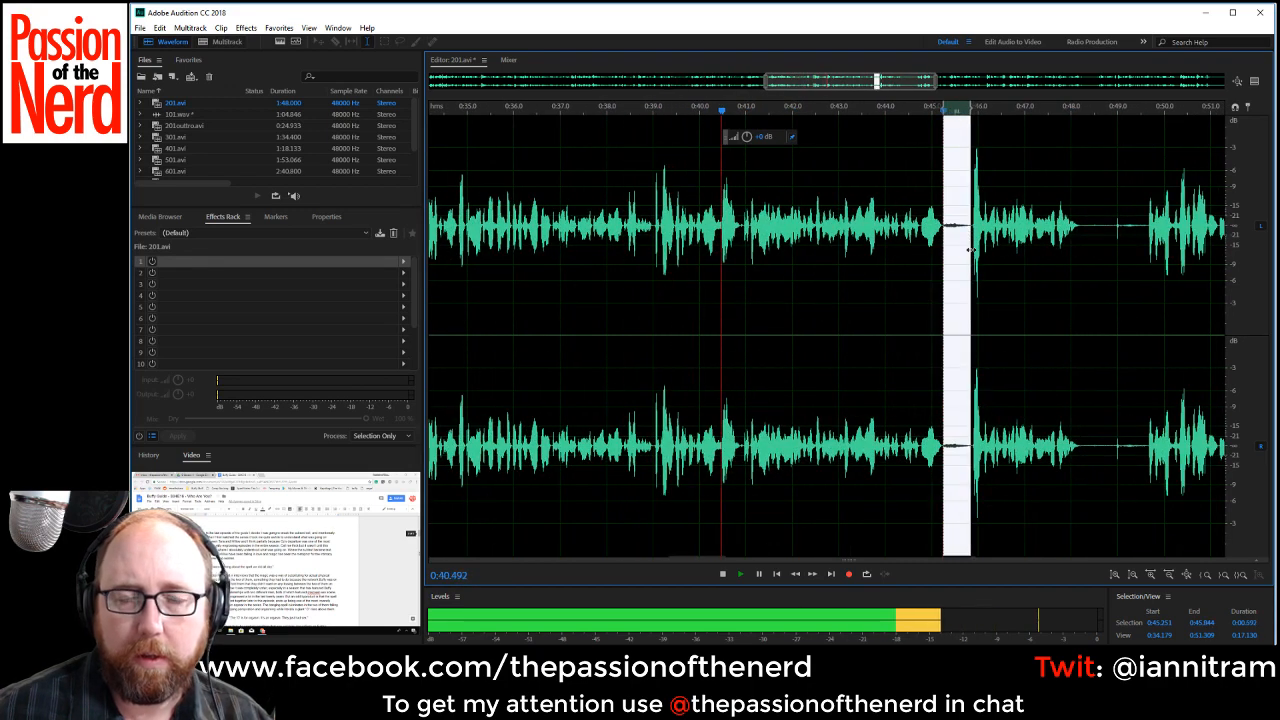
key("Delete")
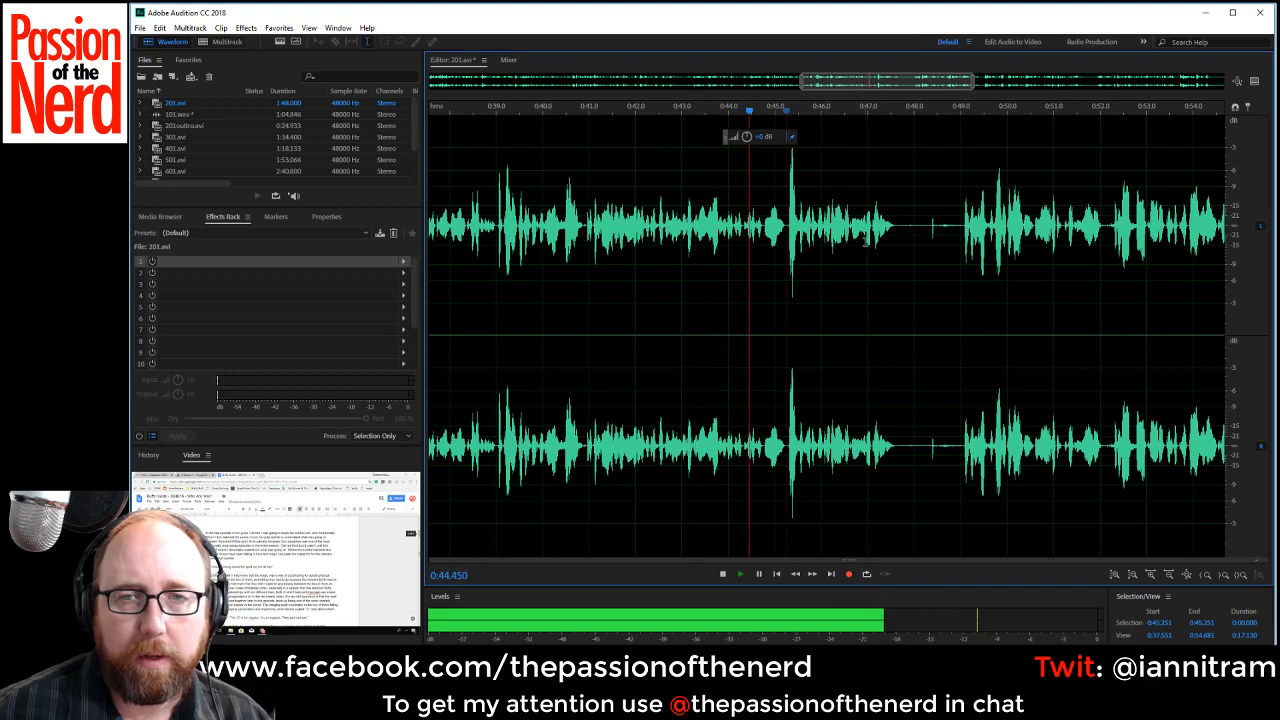
Delete the silence from about 0:47.59 to 0:49.0 and the breath from about 0:54.09 to 0:54.63.
left_click_drag(895, 230, 961, 231)
key("Delete")
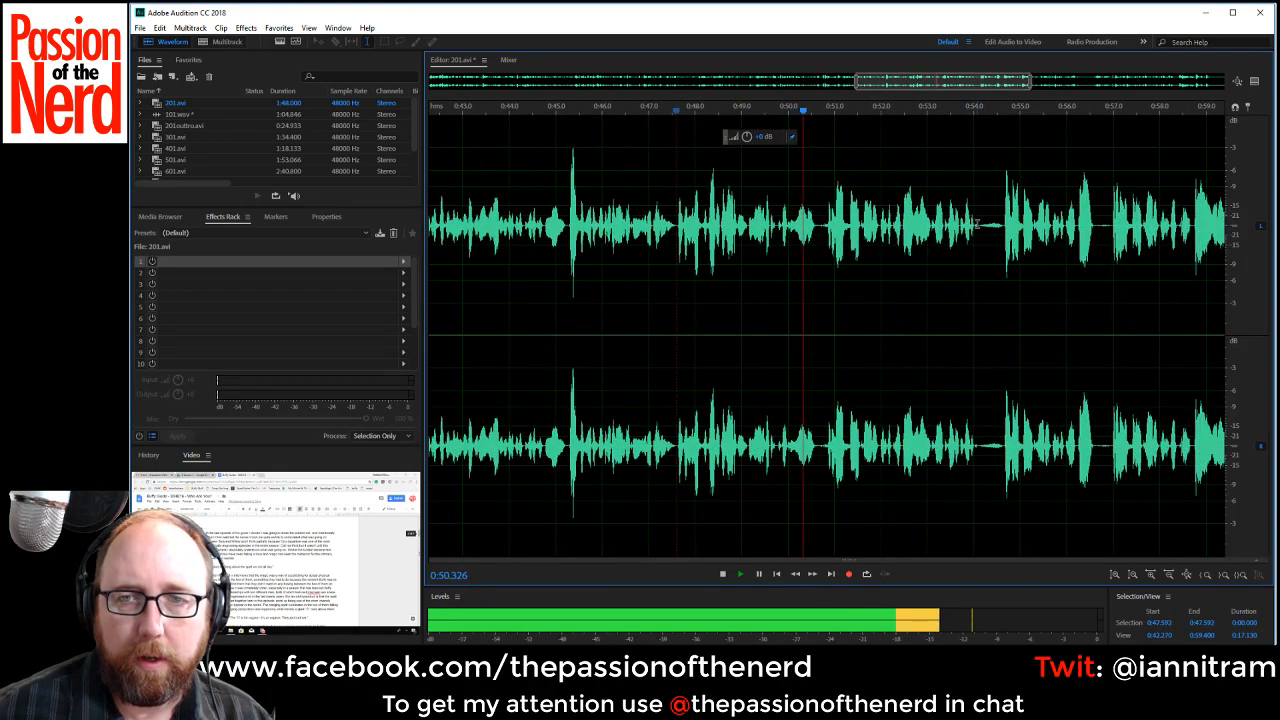
left_click_drag(978, 229, 999, 229)
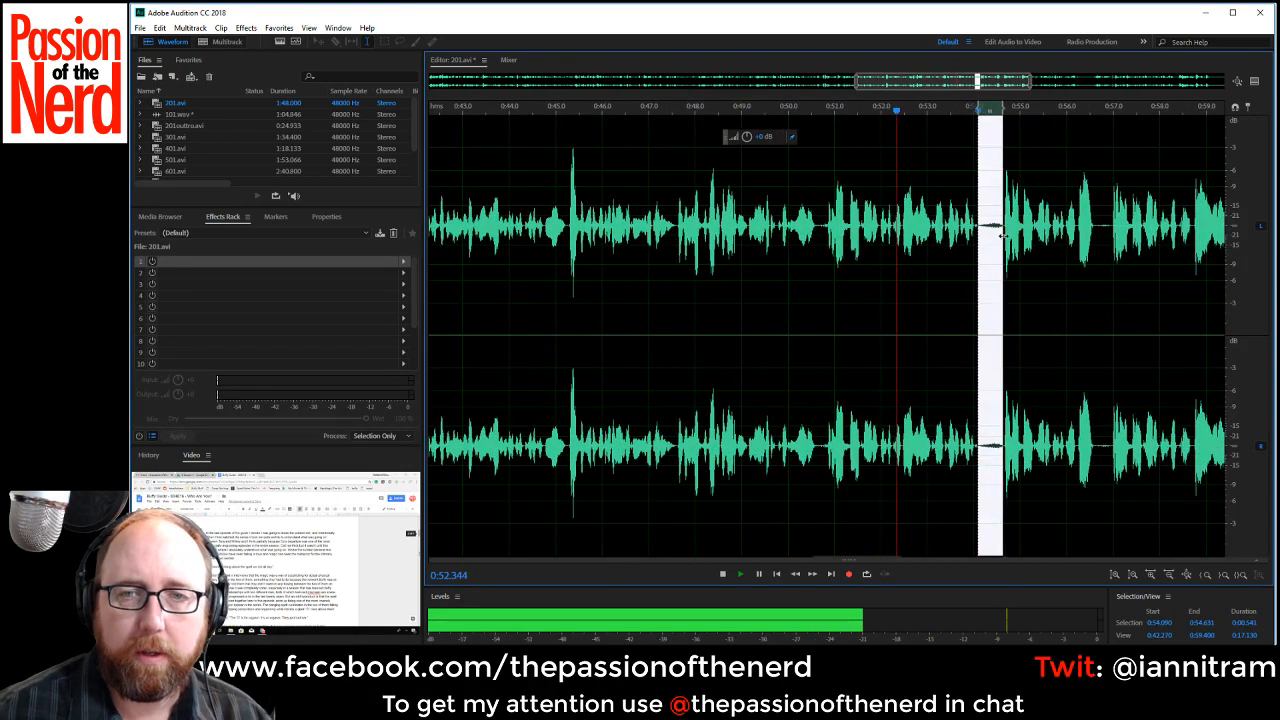
key("Delete")
key("space")
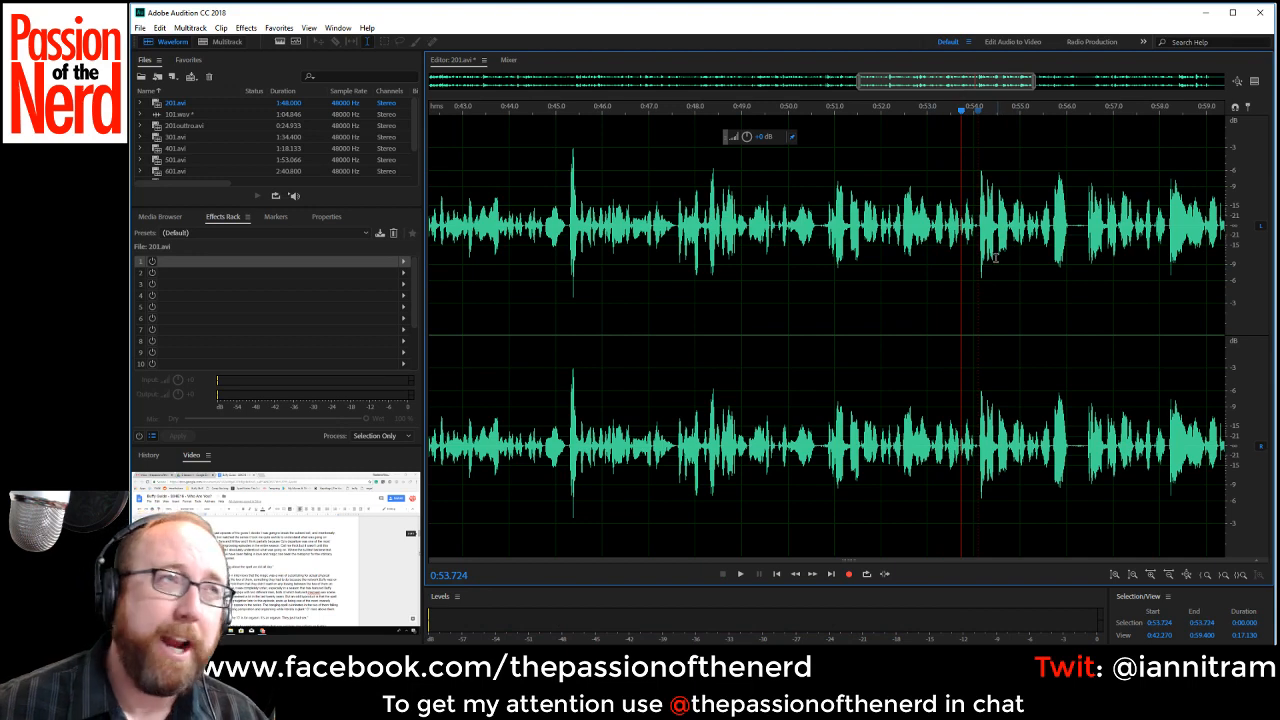
Listen on from about 0:53.72 and delete the rejected take from about 0:50.66 to 0:56.42.
key("space")
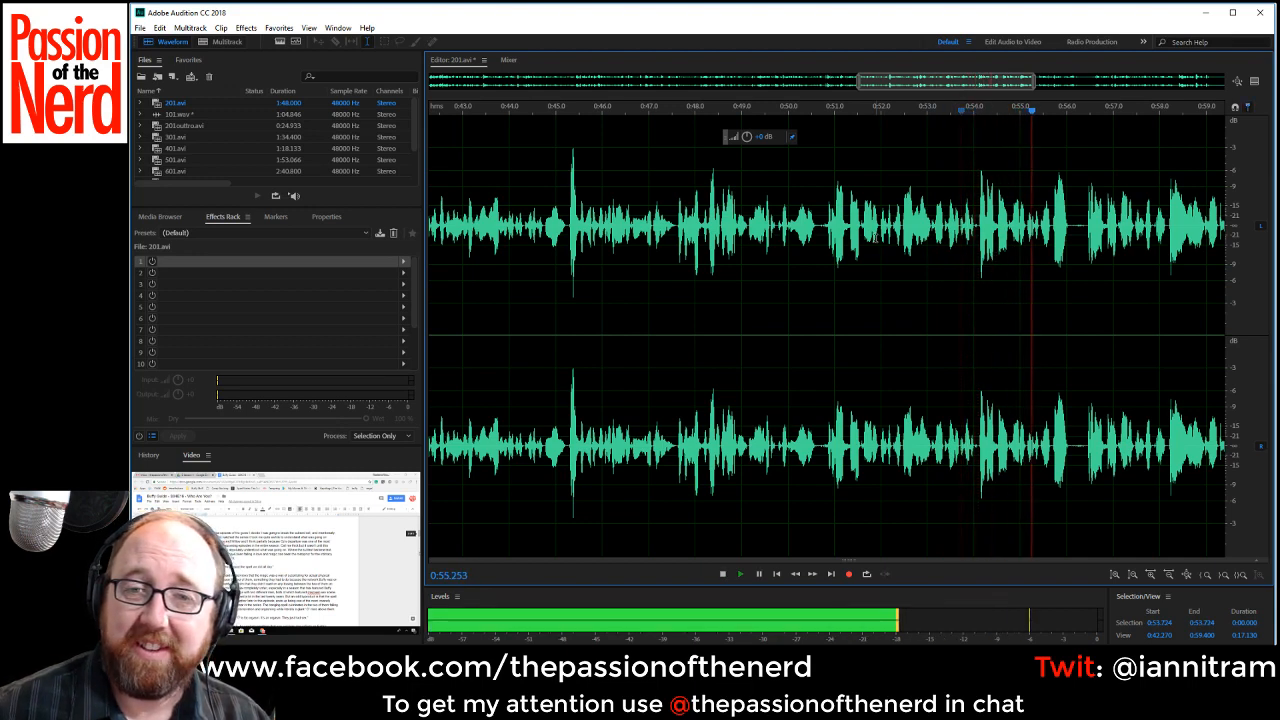
key("space")
left_click(819, 221)
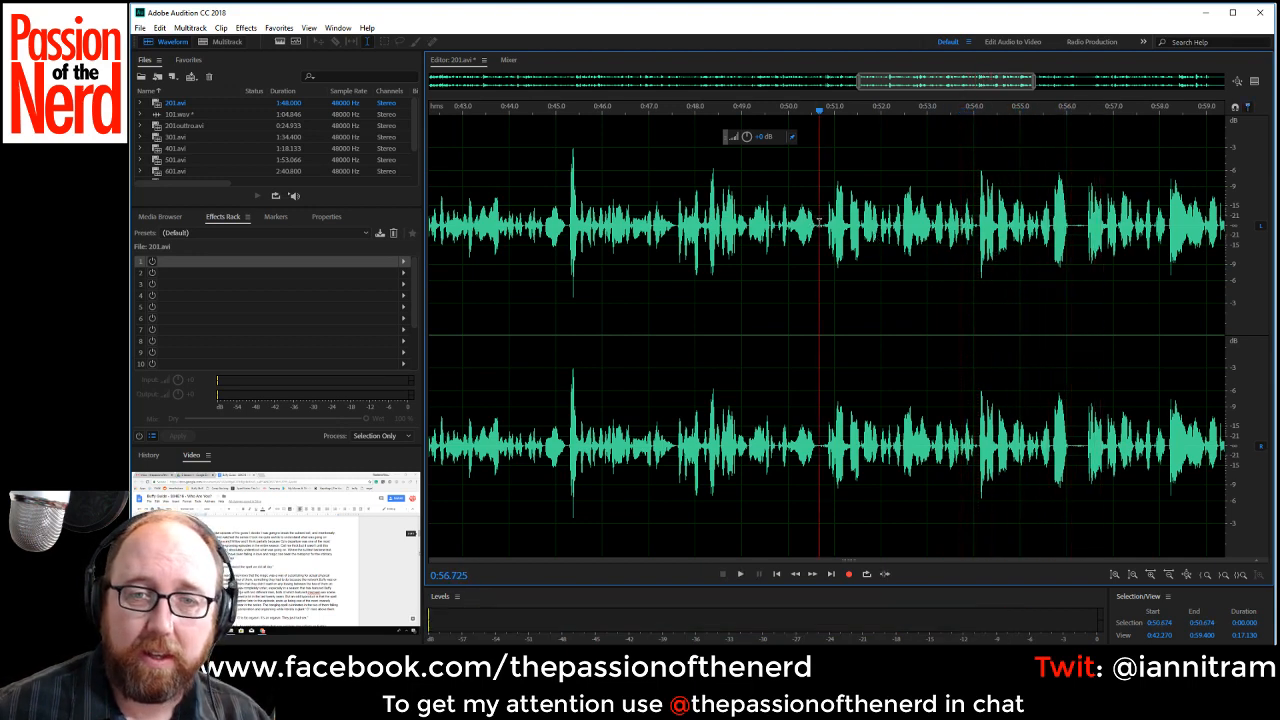
left_click_drag(819, 221, 1086, 255)
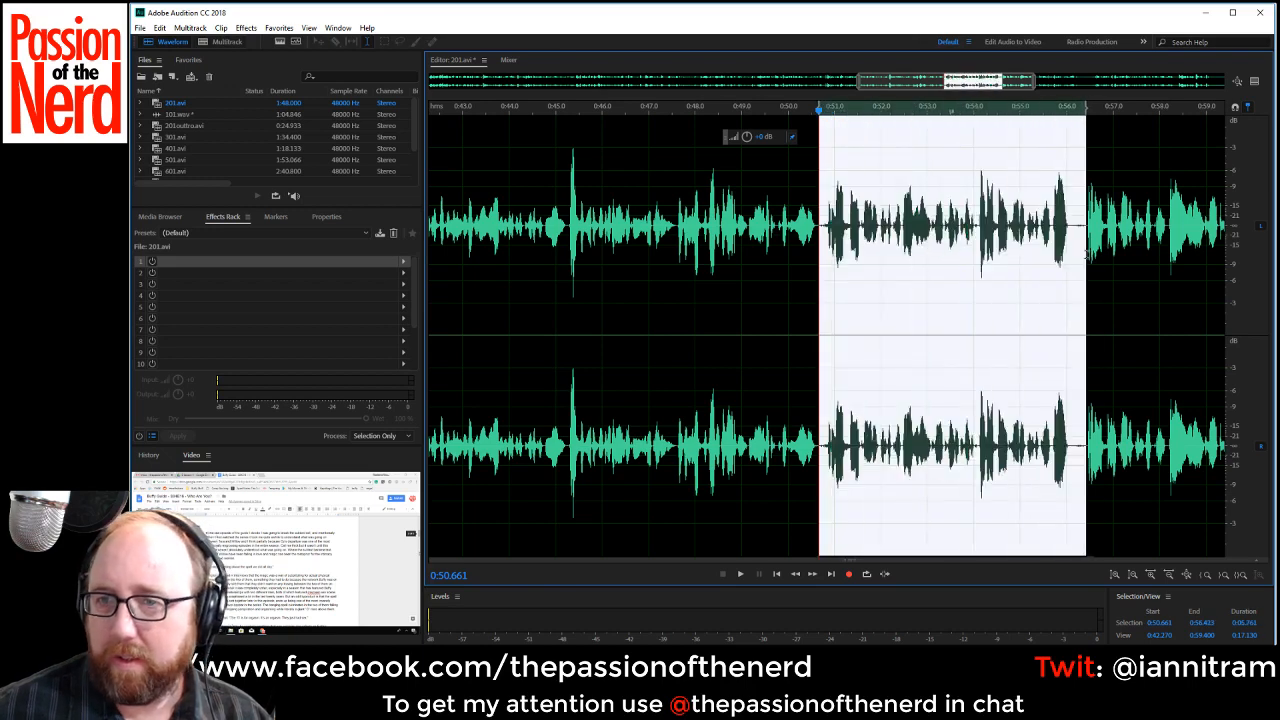
key("Delete")
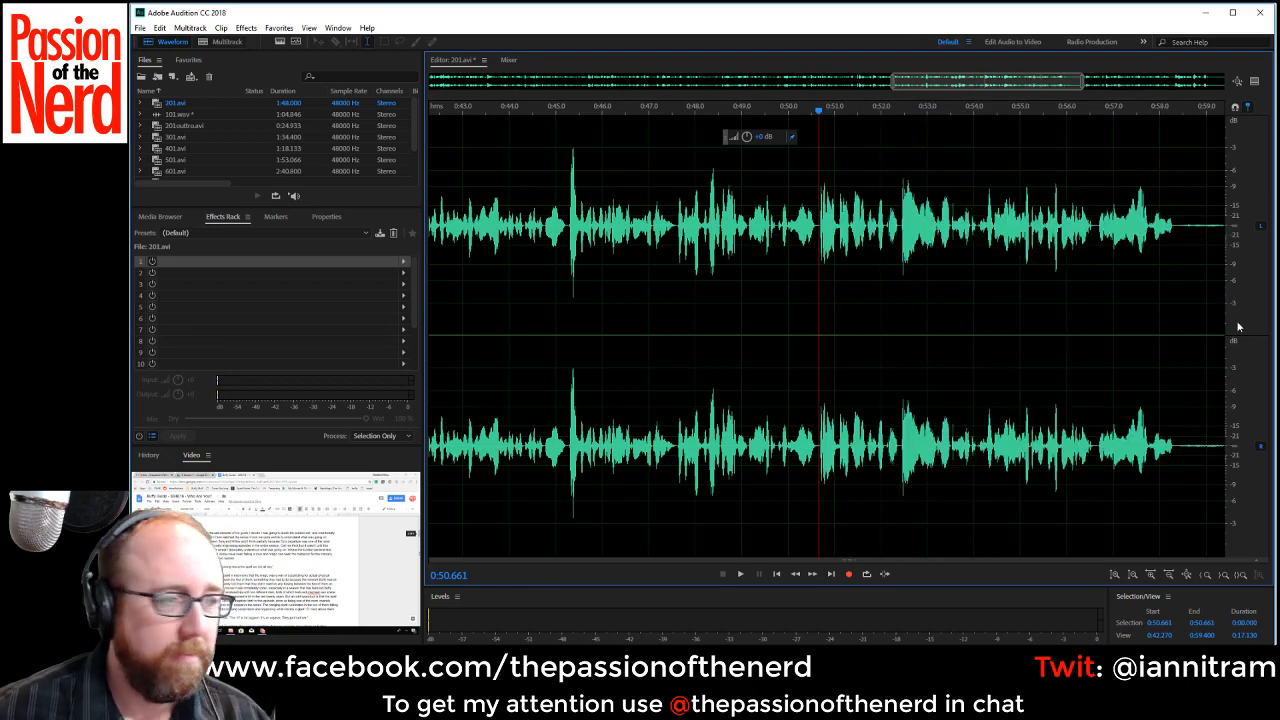
Replay across the new cut and delete the pause from about 0:58.33 to 0:59.48.
left_click(730, 262)
key("space")
left_click_drag(979, 80, 1012, 87)
left_click_drag(1033, 232, 1087, 237)
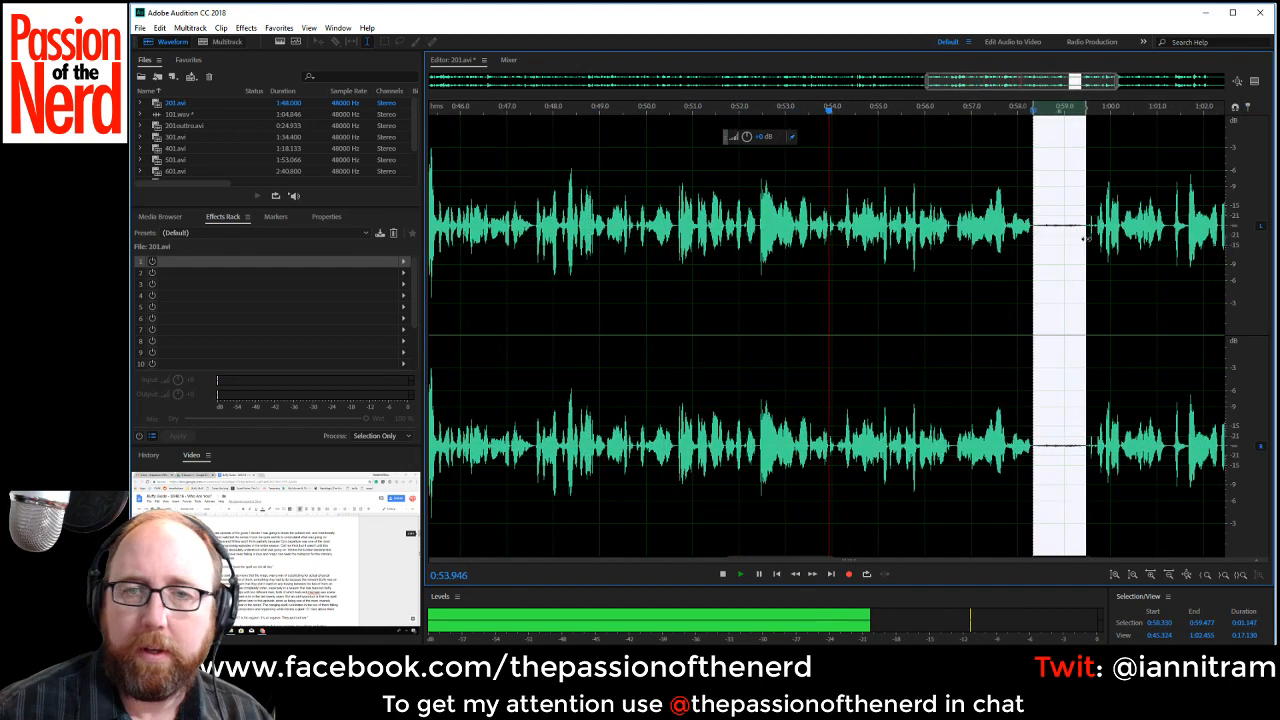
key("Delete")
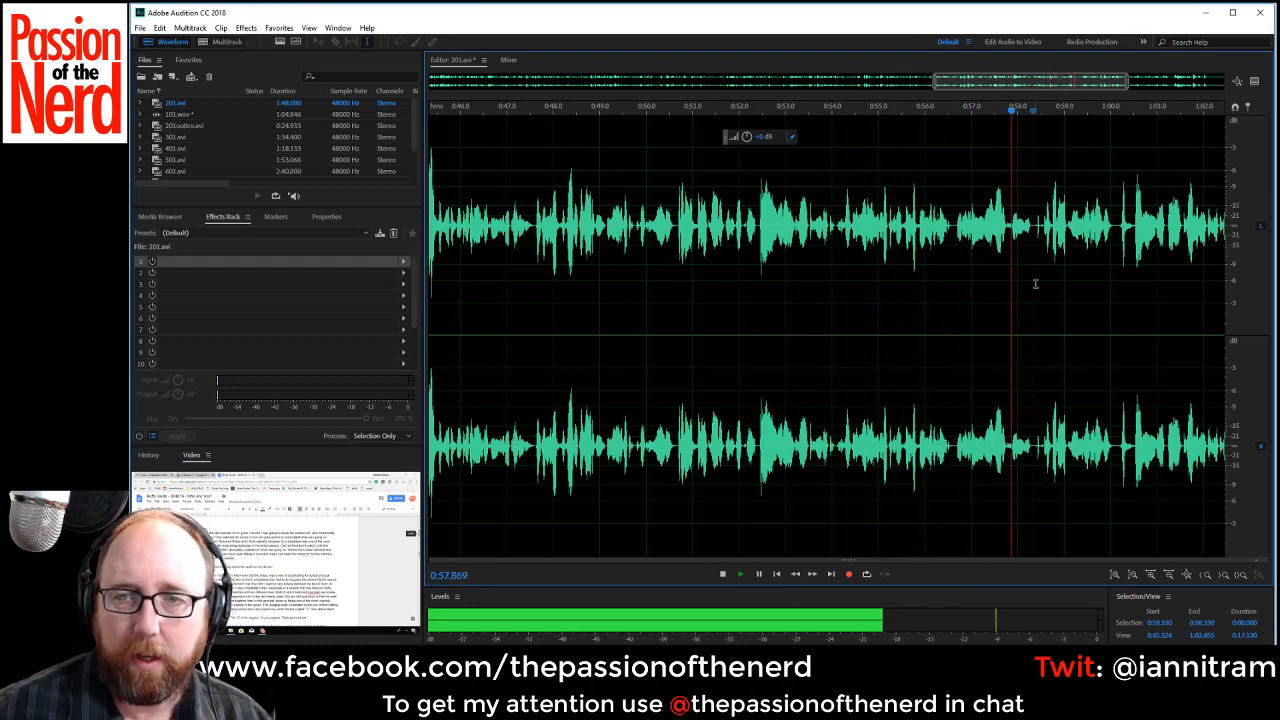
Delete the small noise in the pause from about 0:58.29 to 0:58.47 and resume playback from the cut.
scroll(1030, 258, "up", 2)
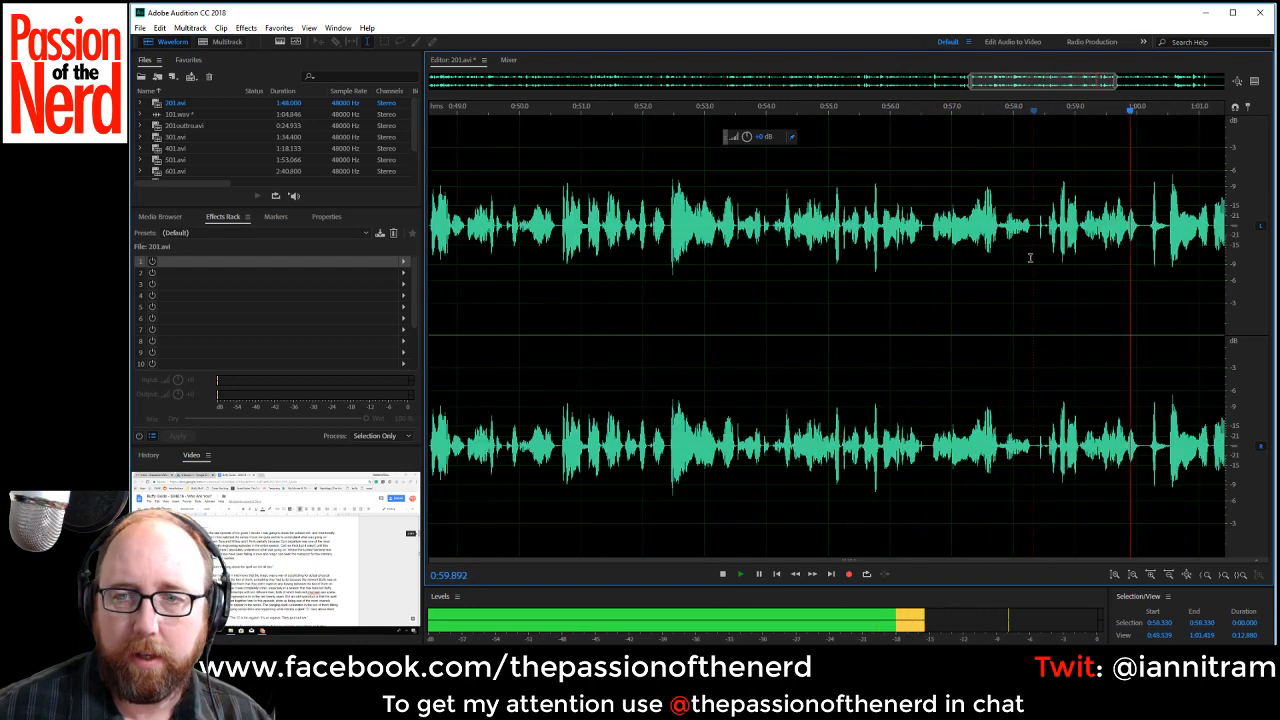
left_click_drag(1032, 230, 1043, 228)
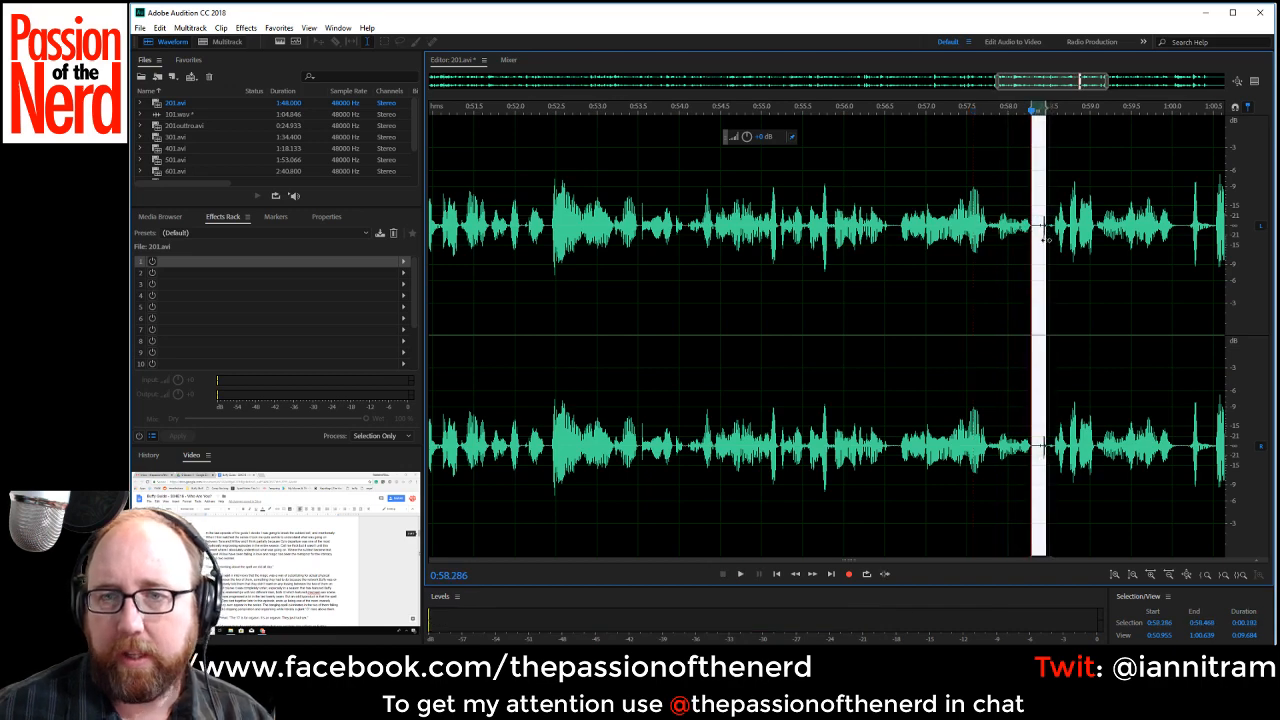
left_click(1033, 229)
key("space")
scroll(1091, 287, "down", 2)
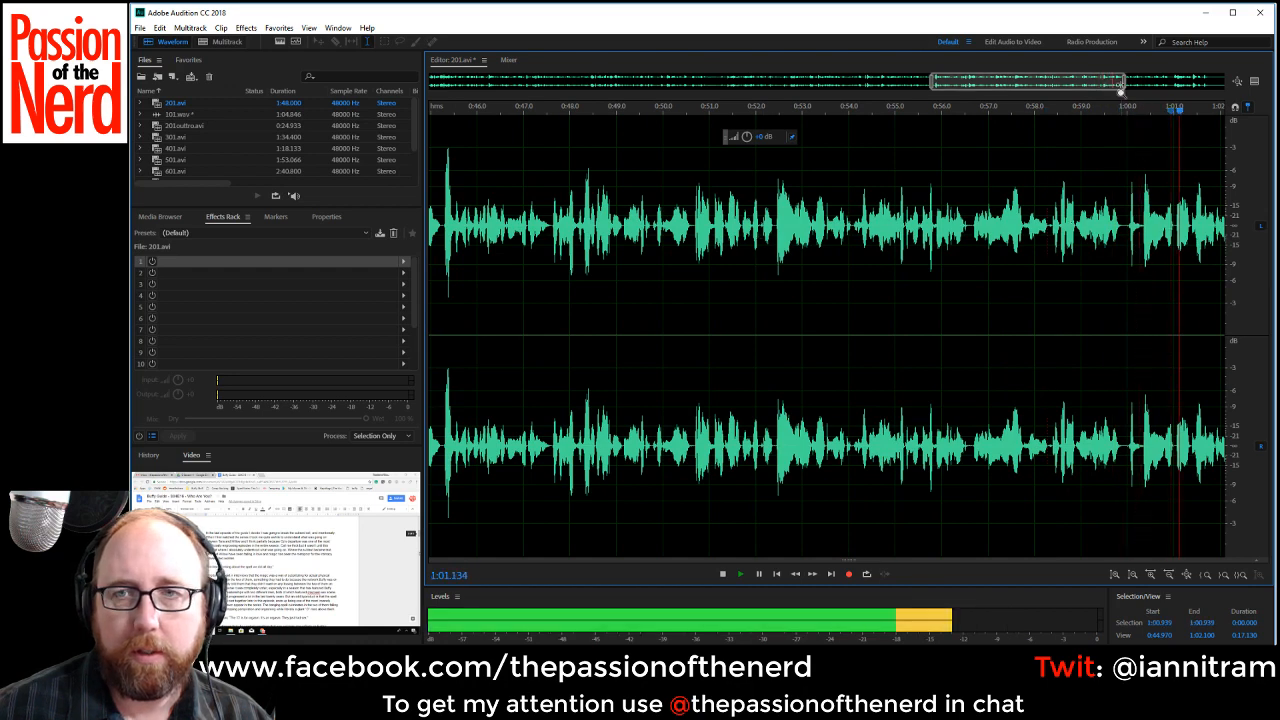
Delete the pause from about 1:06.09 to 1:06.62 near the end of the recording.
left_click_drag(1083, 83, 1184, 85)
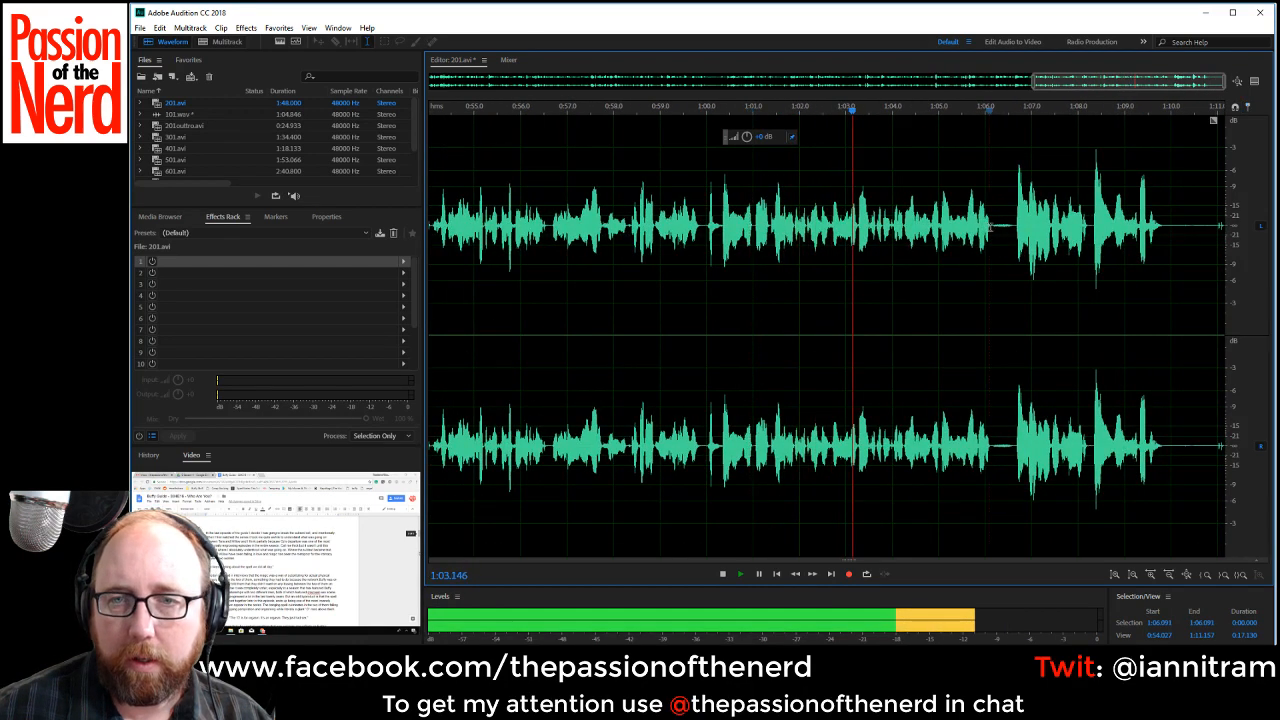
left_click(992, 228)
left_click_drag(992, 226, 1016, 232)
key("Delete")
Replay from about 1:04.45 and delete the unwanted stretch from about 1:05.61 to 1:06.14.
key("space")
left_click(938, 236)
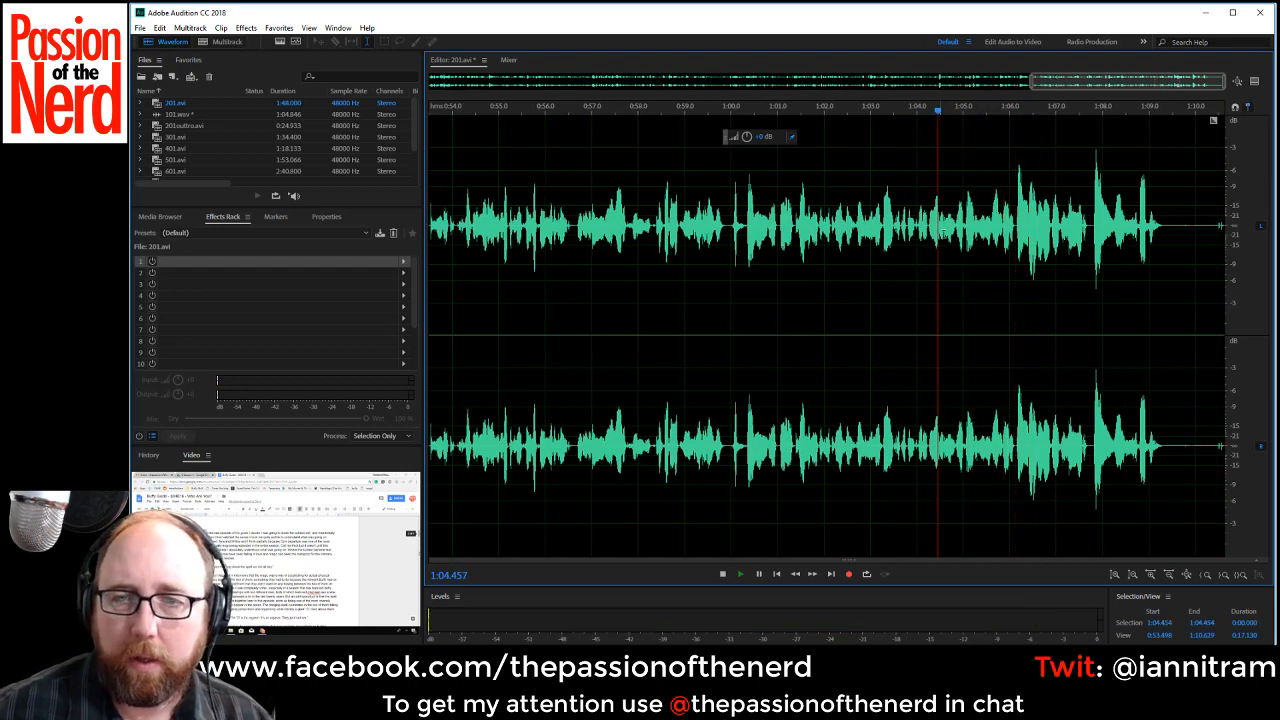
key("space")
scroll(976, 244, "up", 1)
key("space")
left_click(995, 226)
key("space")
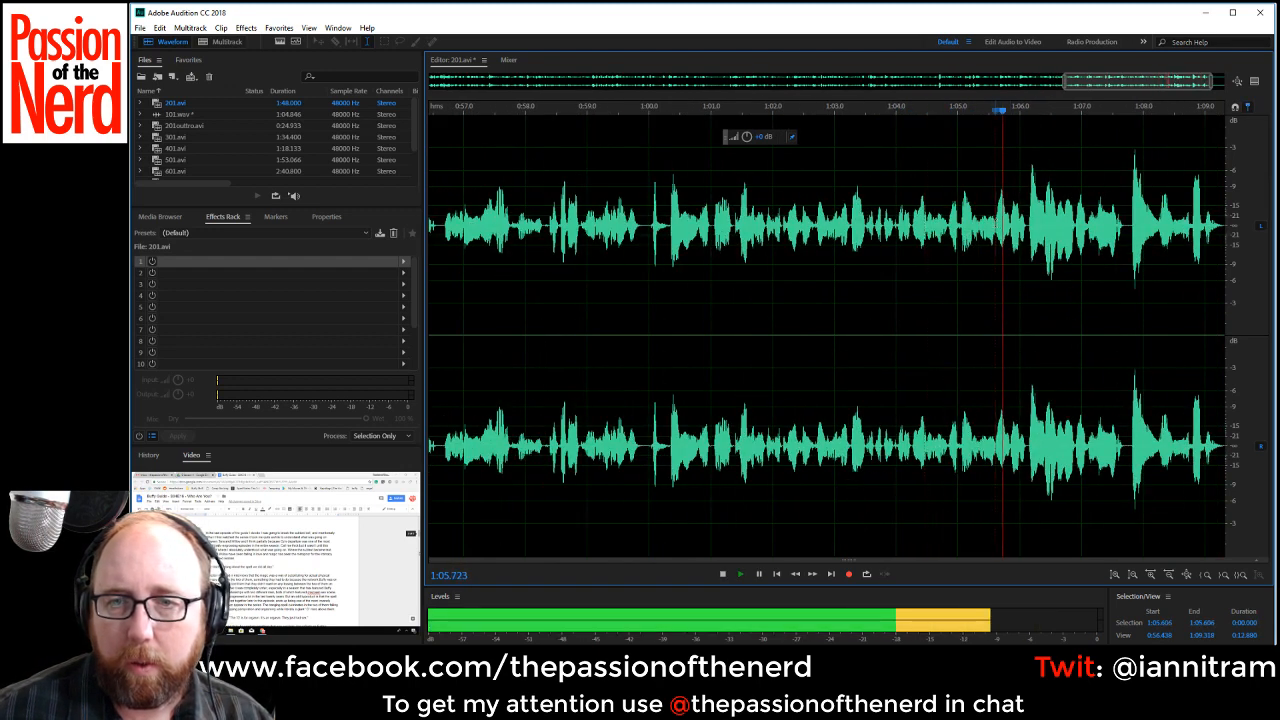
key("space")
left_click_drag(995, 226, 1028, 231)
key("Delete")
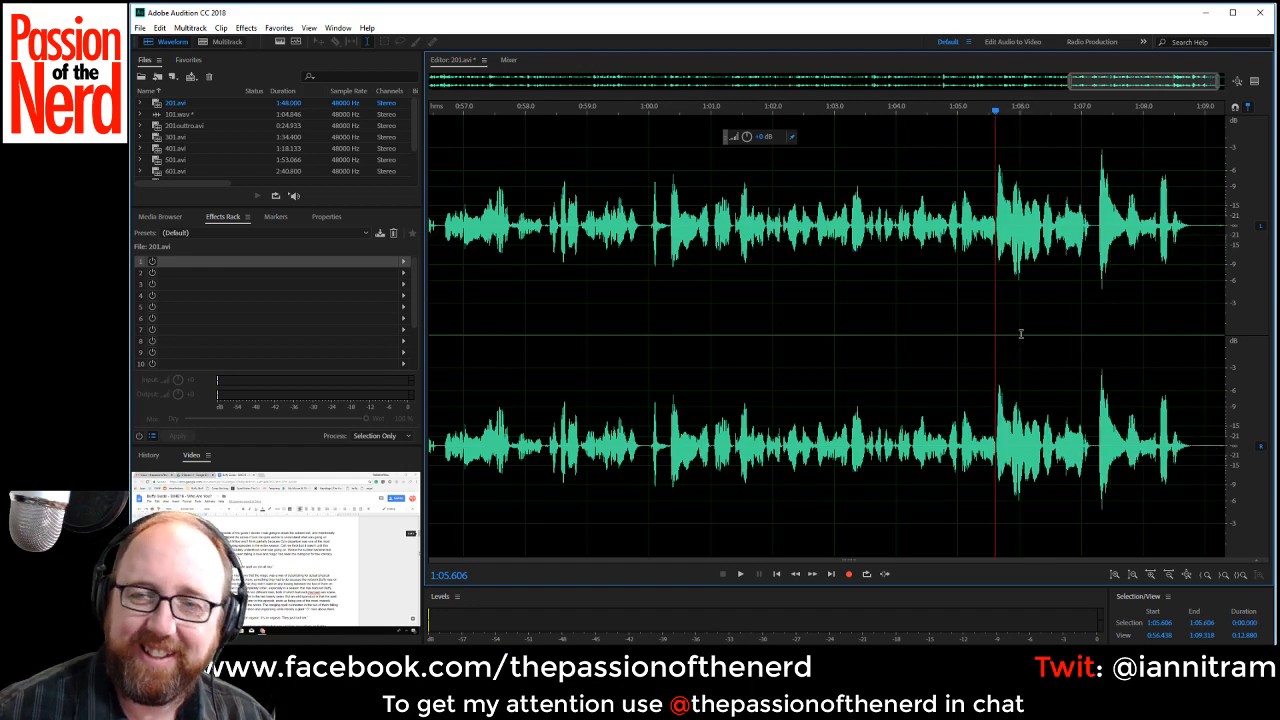
Listen from about 1:03.8 to the end of the recording and delete the trailing silence from about 1:08.88 onward.
left_click(885, 323)
key("space")
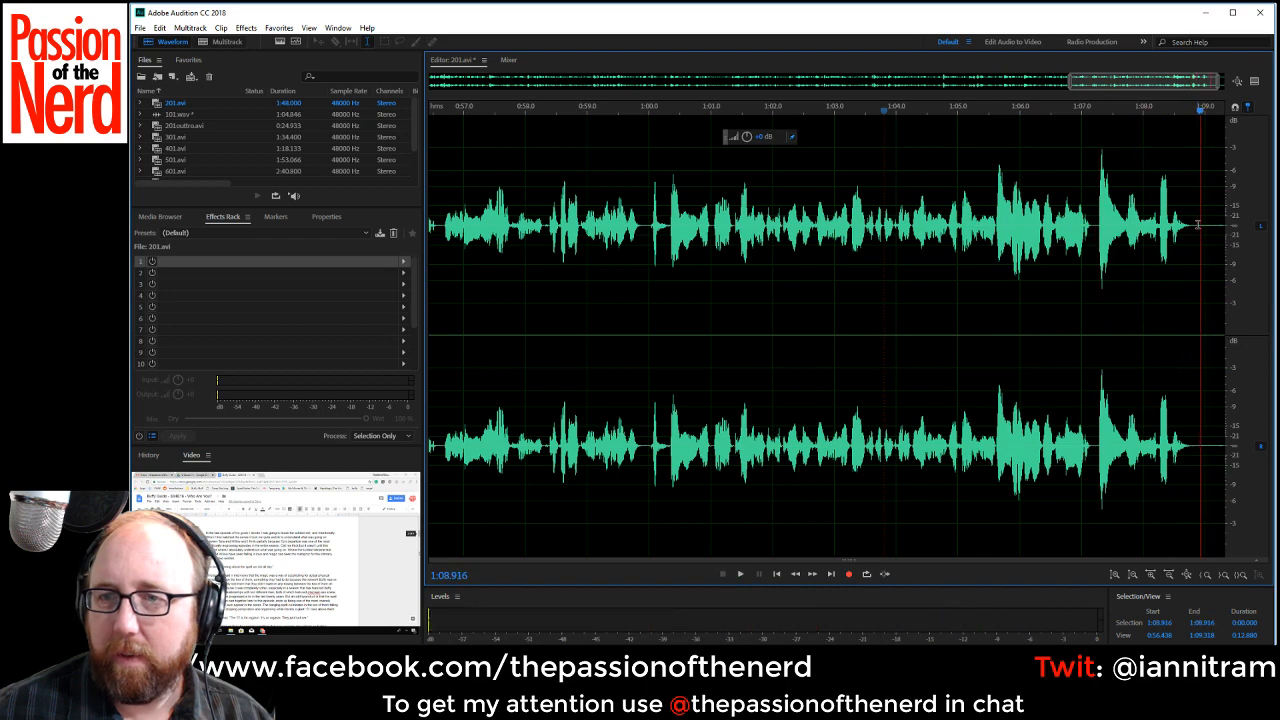
left_click_drag(1197, 224, 1243, 238)
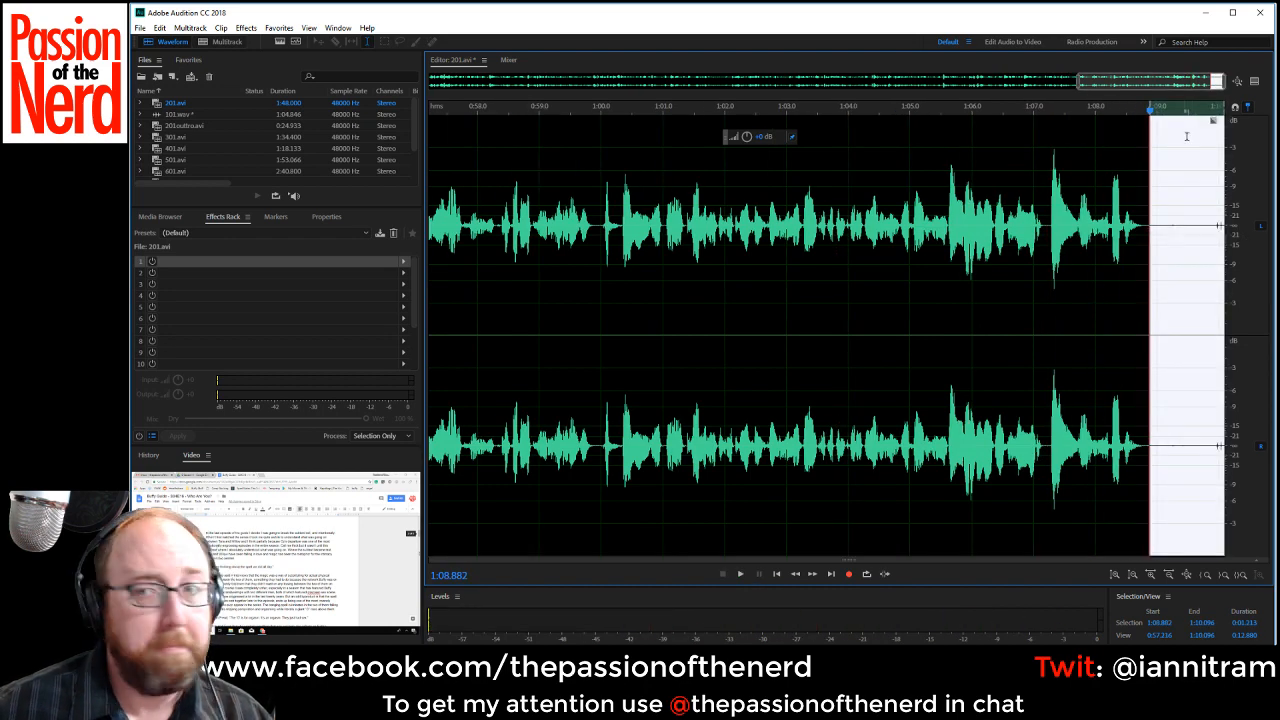
key("Delete")
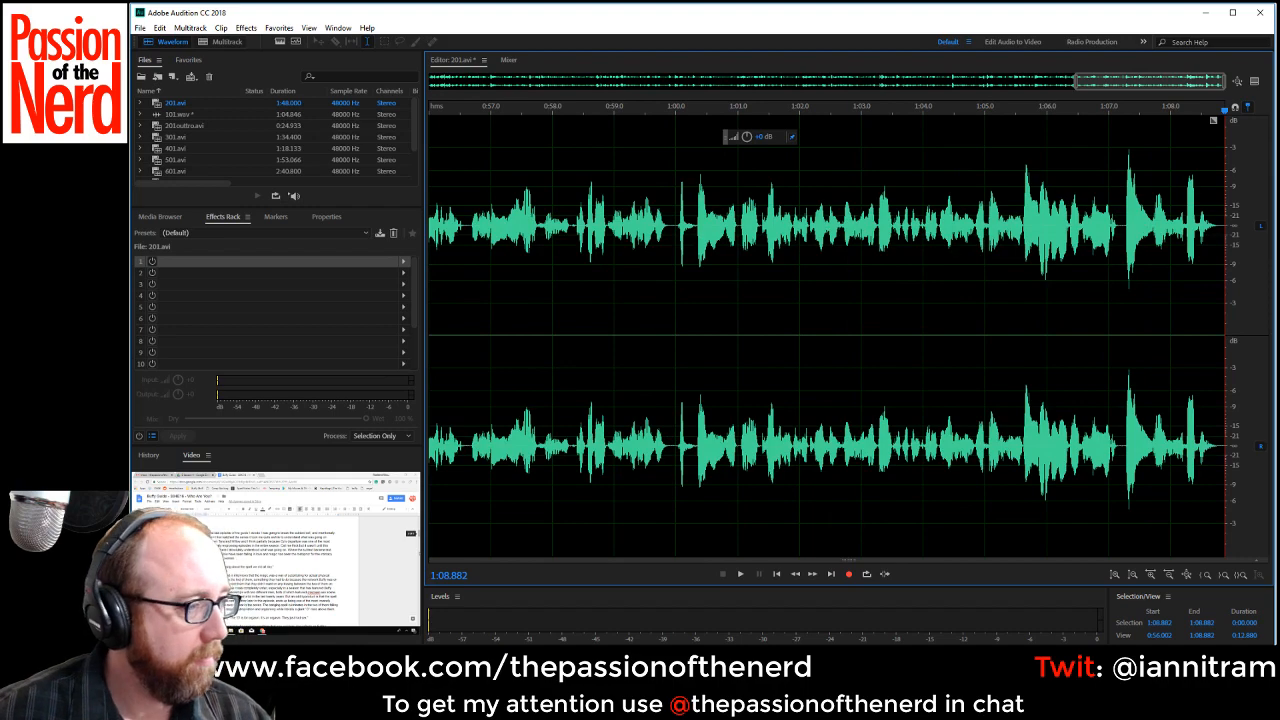
key("alt+Tab")
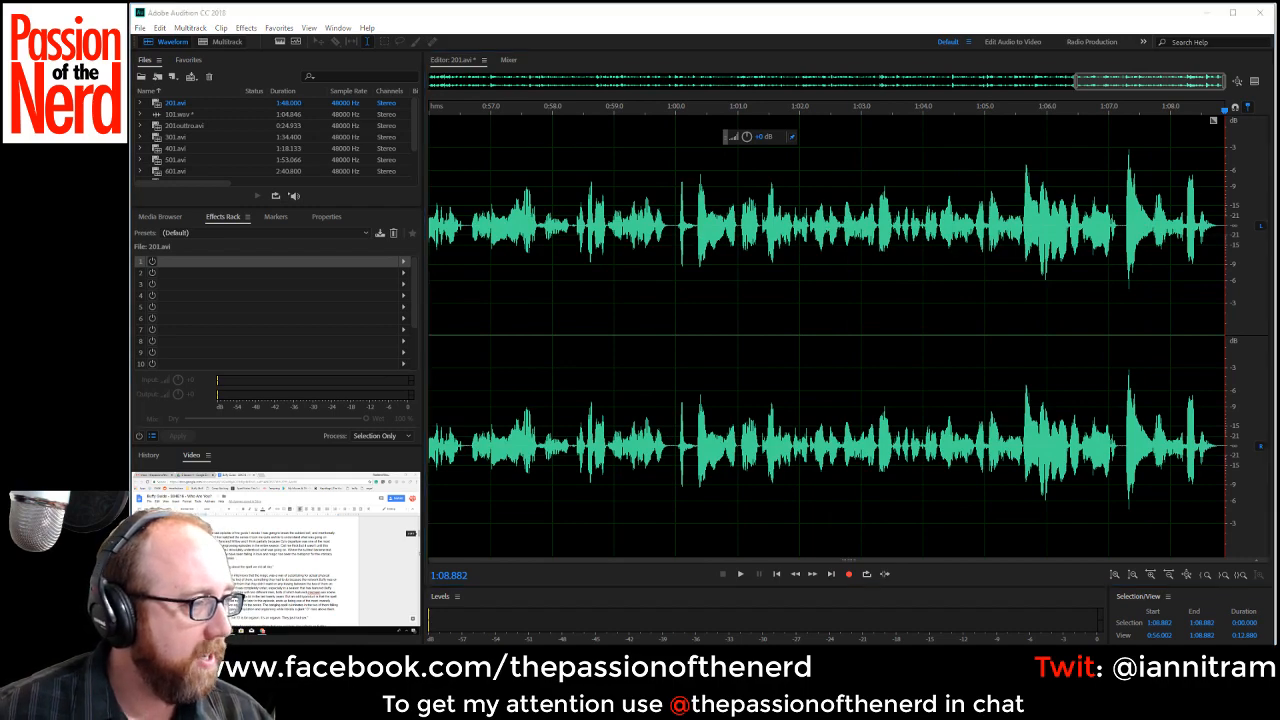
scroll(608, 387, "down", 5)
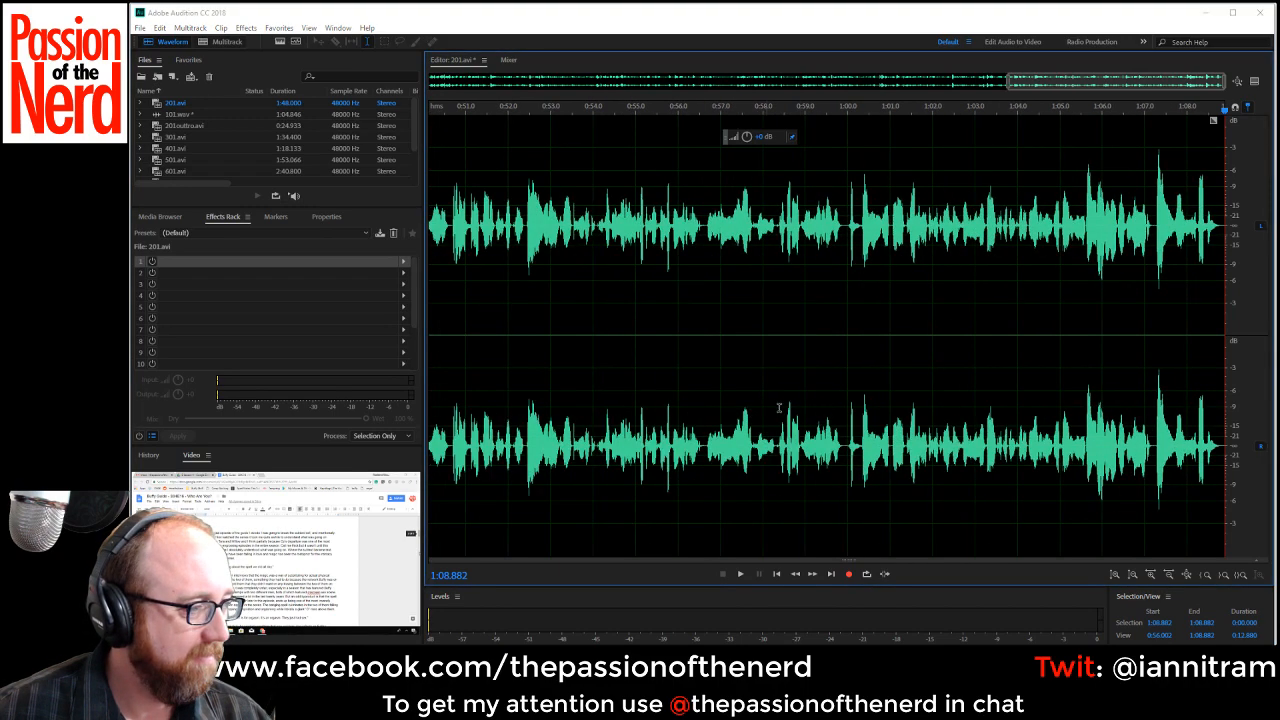
scroll(703, 377, "down", 3)
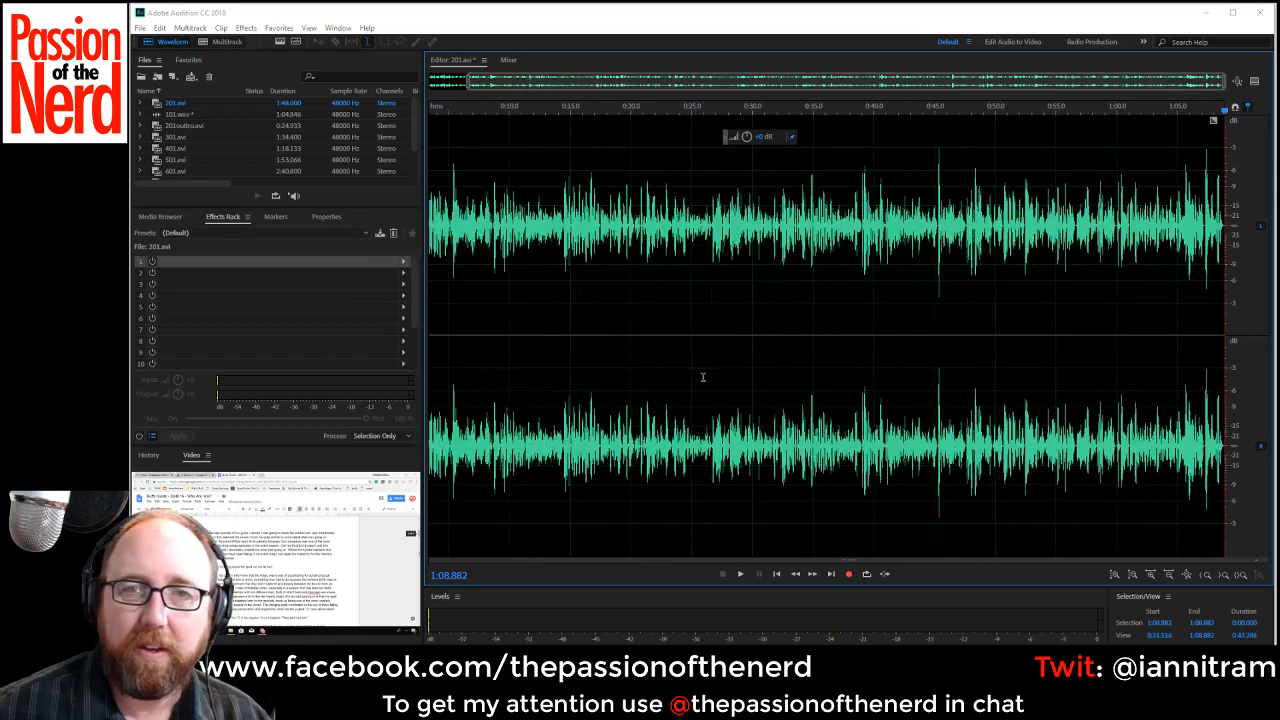
scroll(909, 274, "up", 10)
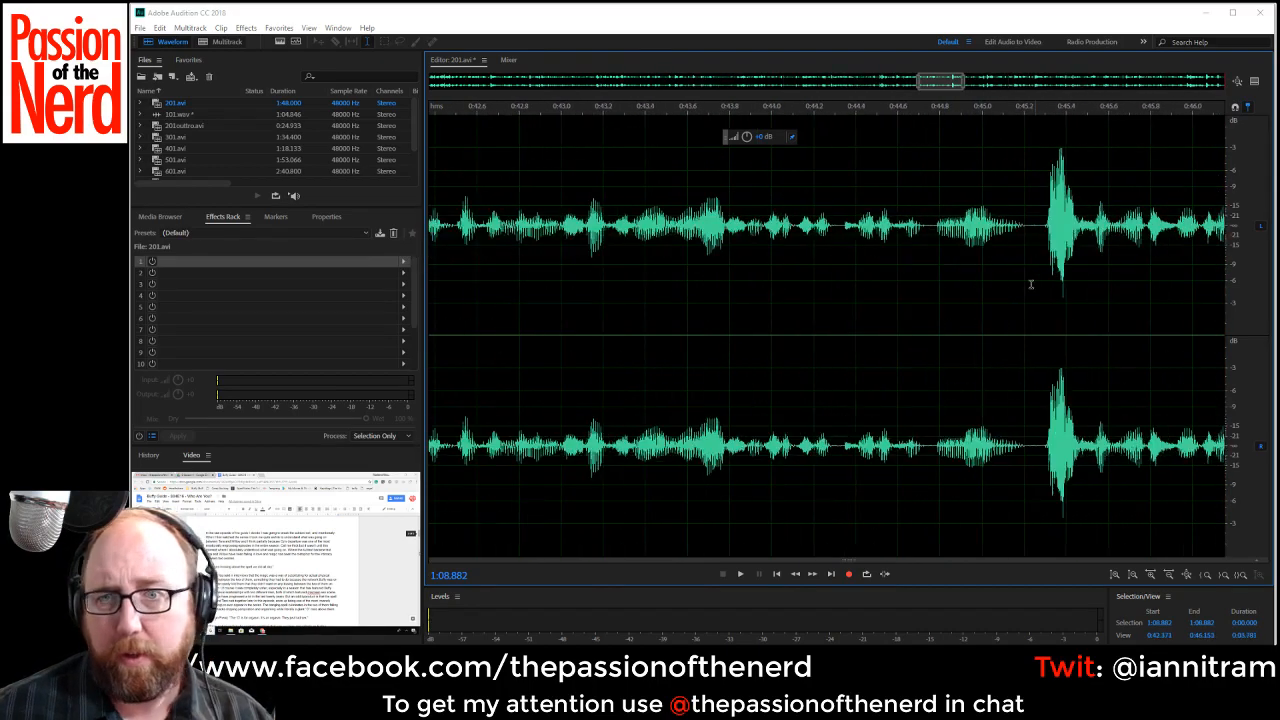
scroll(1020, 300, "down", 10)
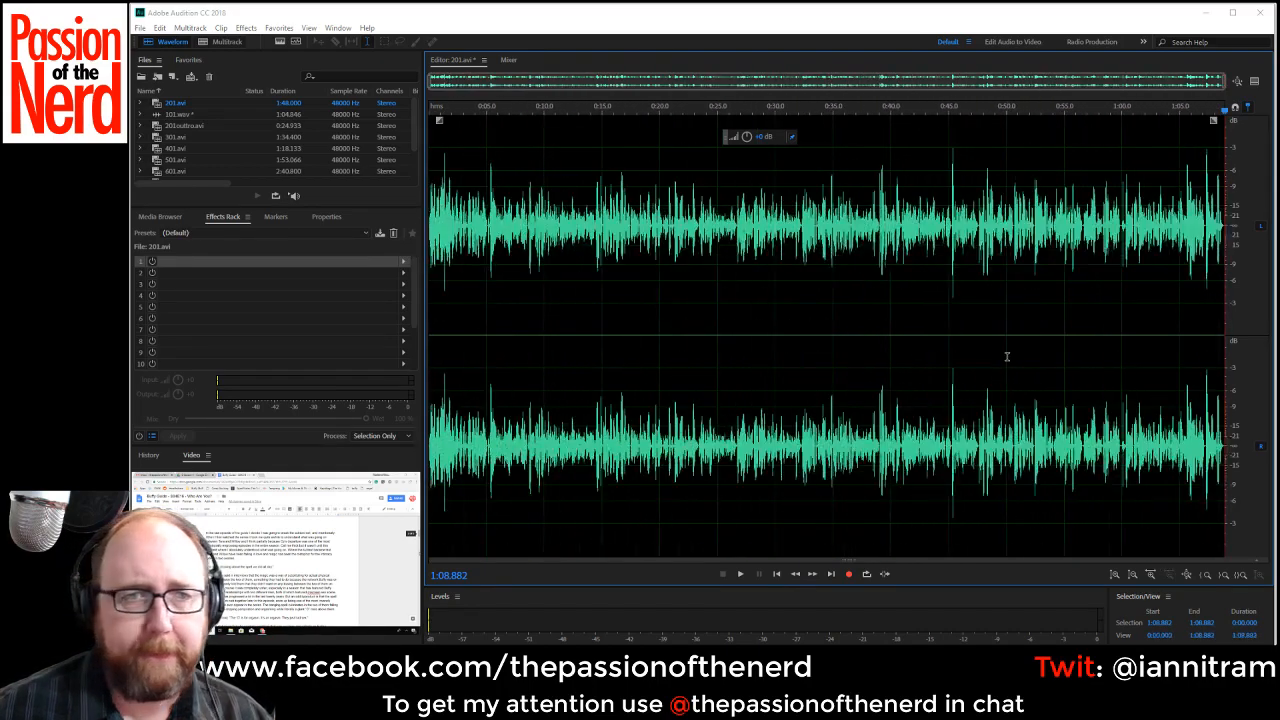
Add a Speech Volume Leveler with the Careful preset as the first rack effect and set the rack mix to 80% wet.
left_click(403, 263)
mouse_move(465, 305)
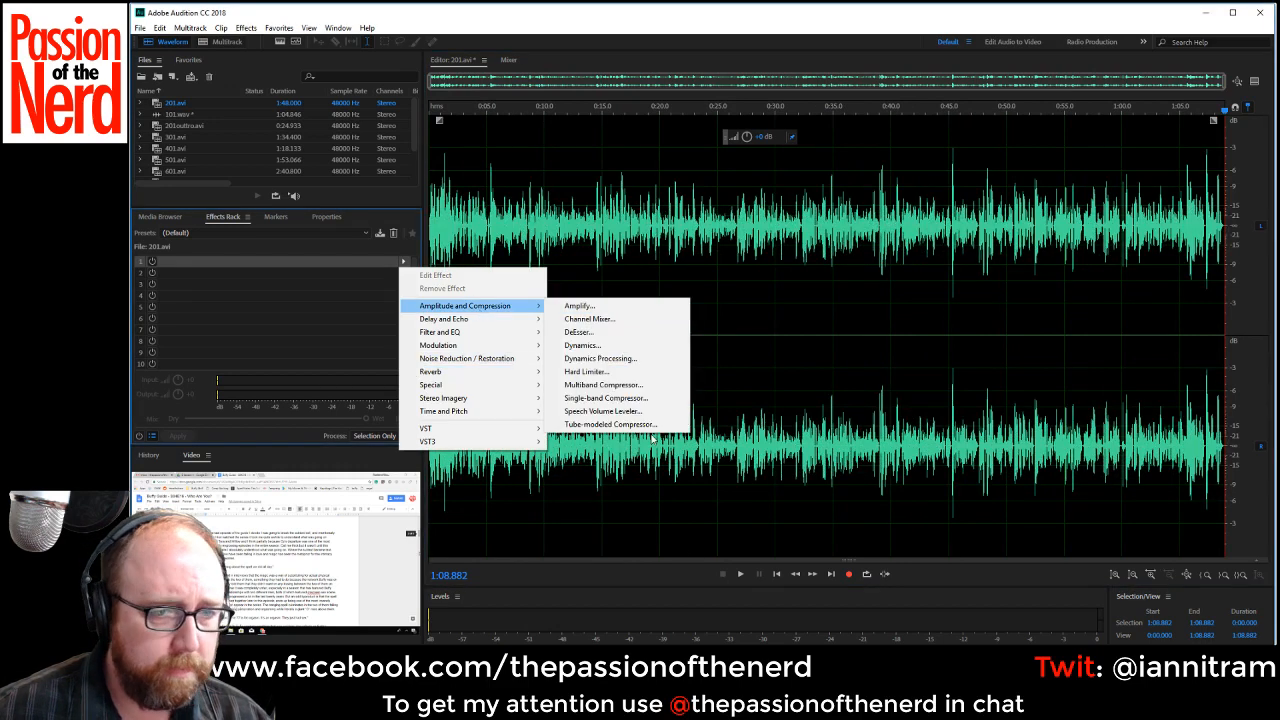
left_click(655, 412)
left_click(645, 268)
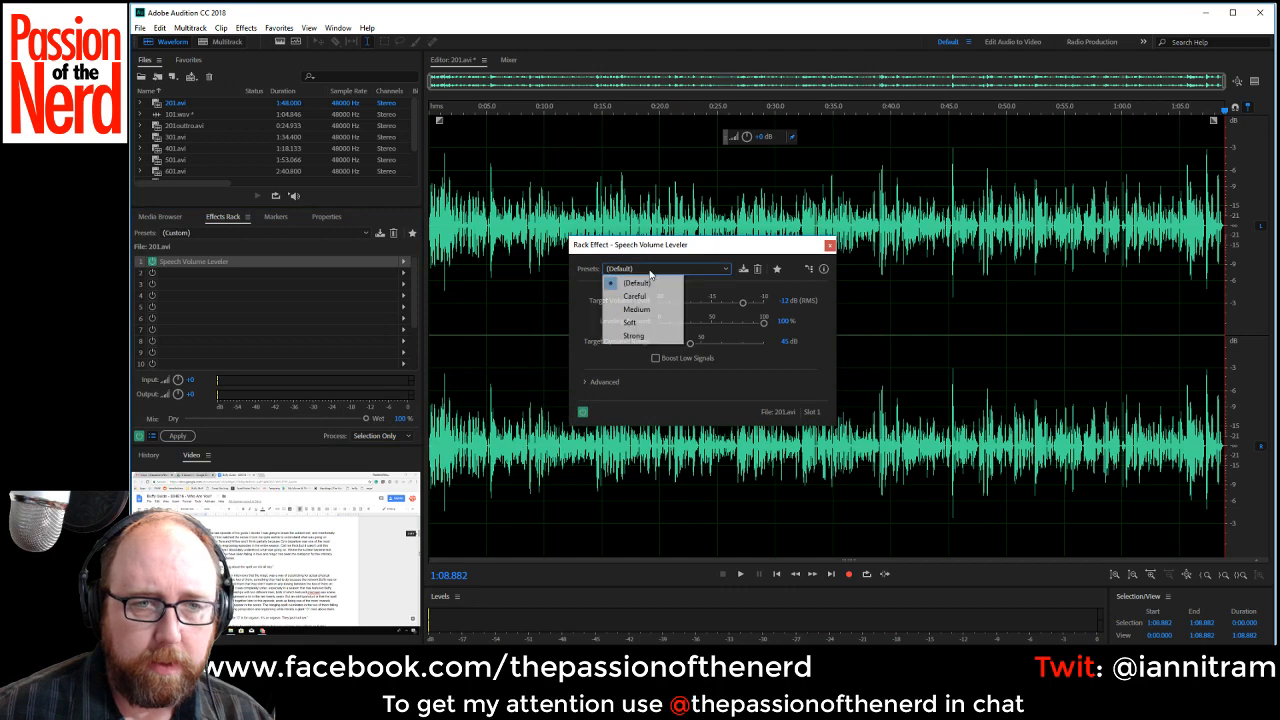
left_click(655, 297)
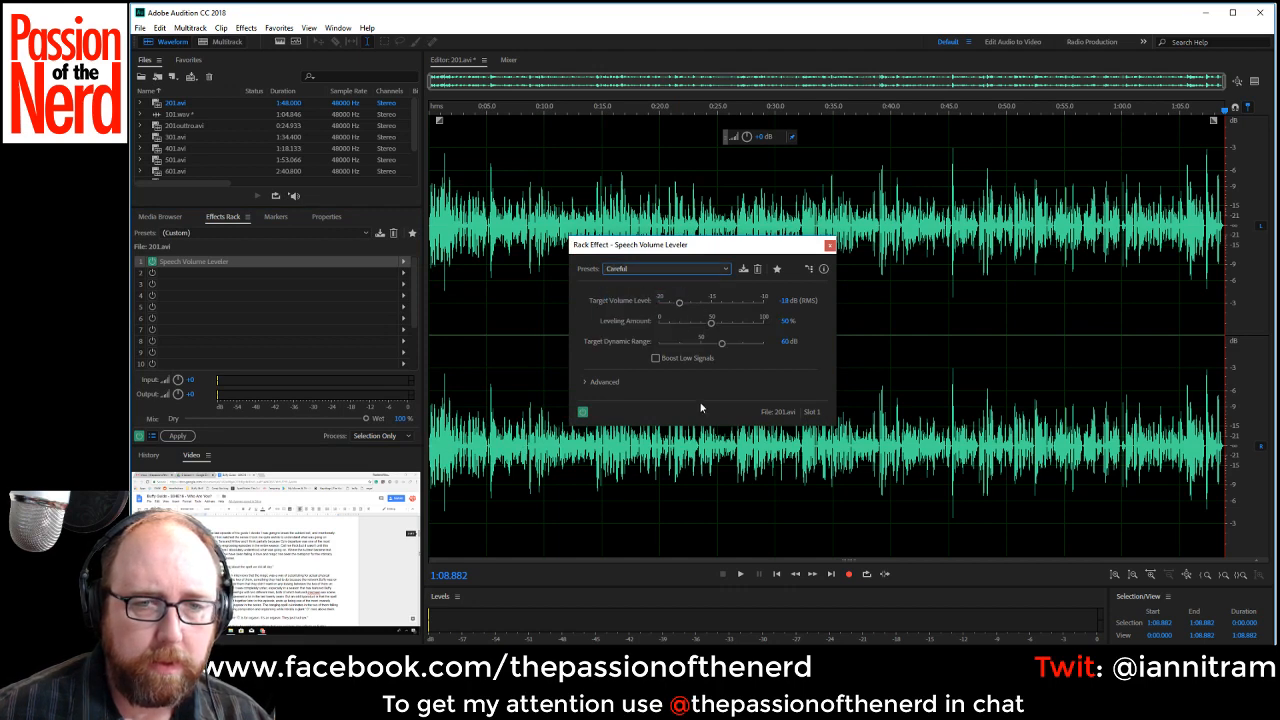
left_click(829, 245)
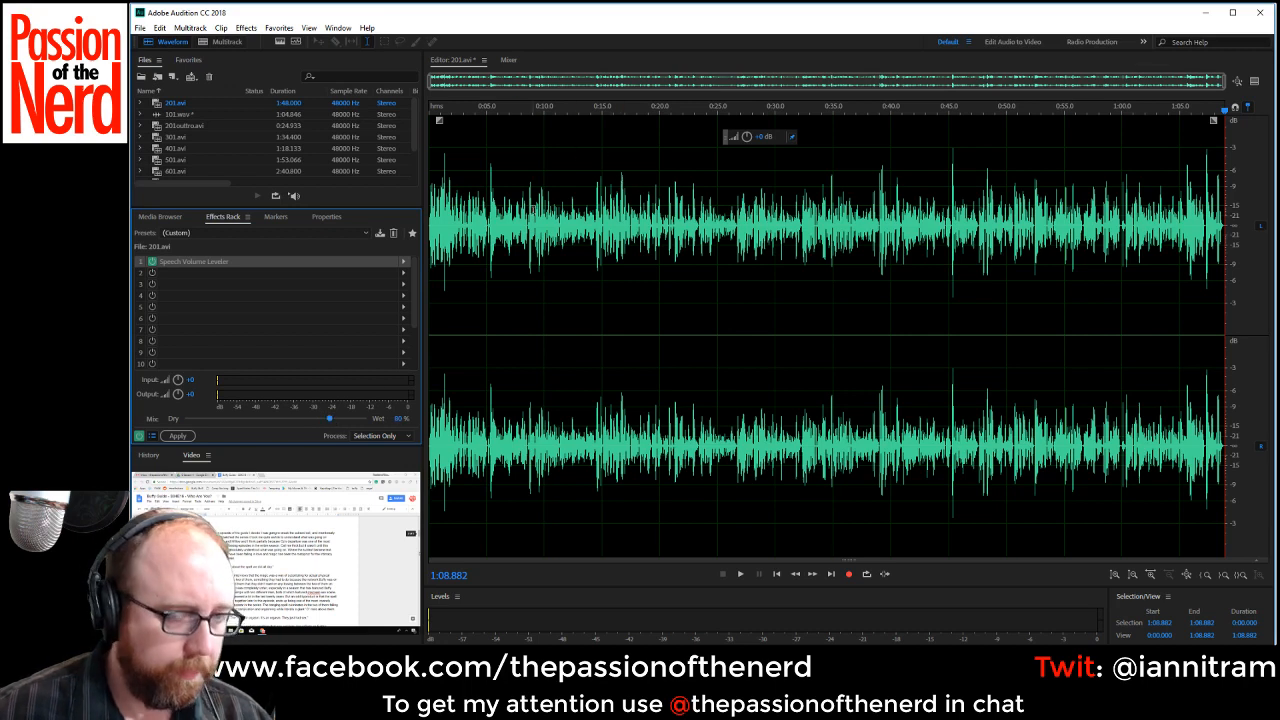
Save the edited recording as 201.wav in Wave PCM format in the VO folder.
key("ctrl+s")
left_click(763, 368)
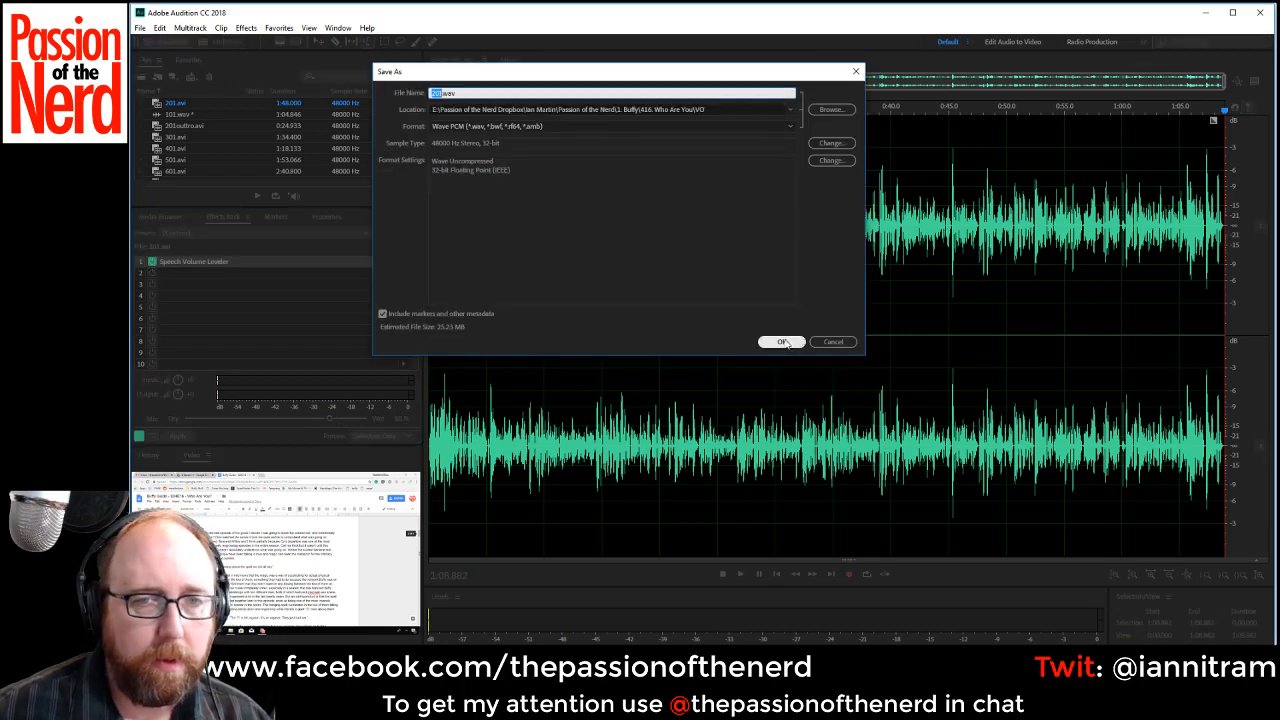
left_click(781, 342)
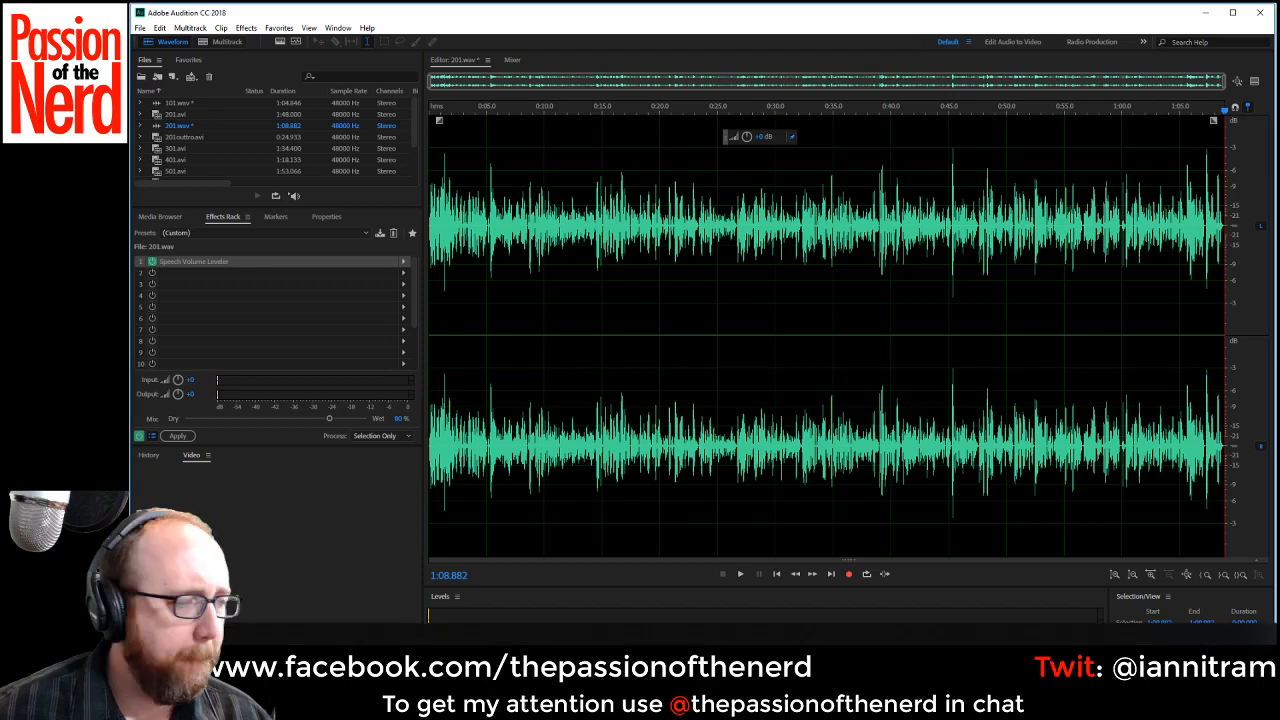
Play the opening of 201.wav as a check and remove the original 201.avi from the project files.
left_click(194, 126)
key("space")
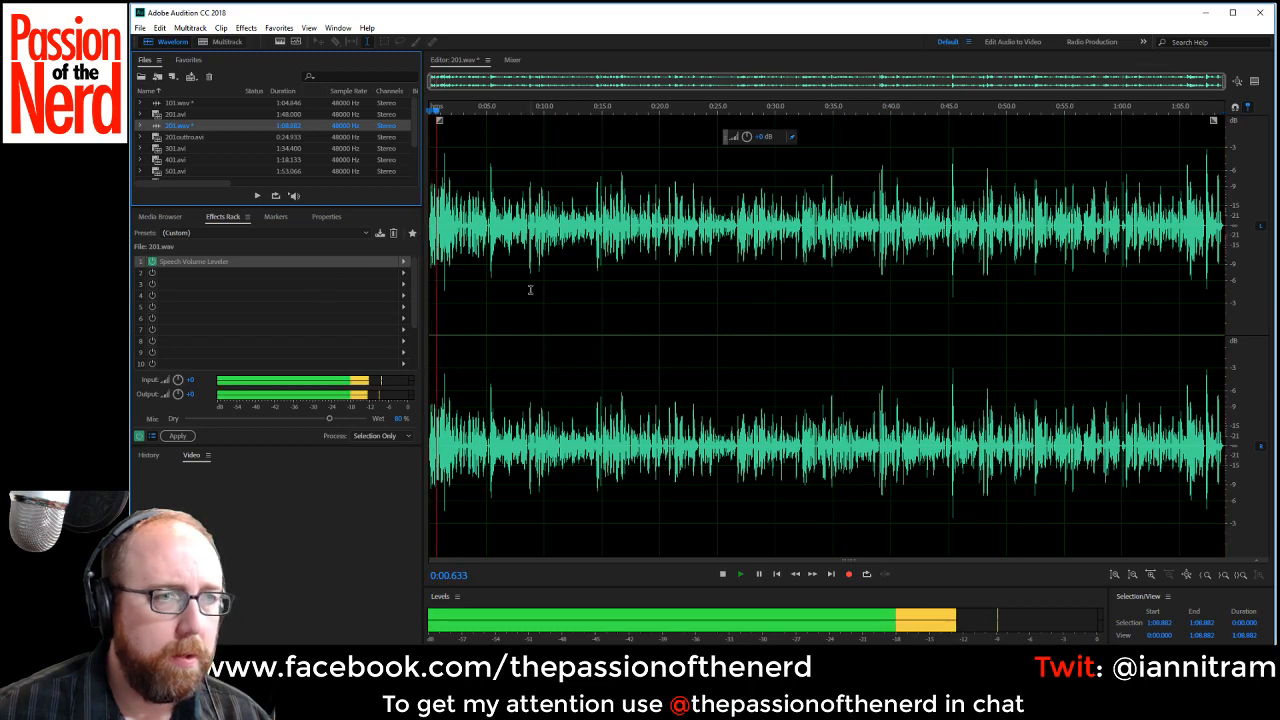
key("space")
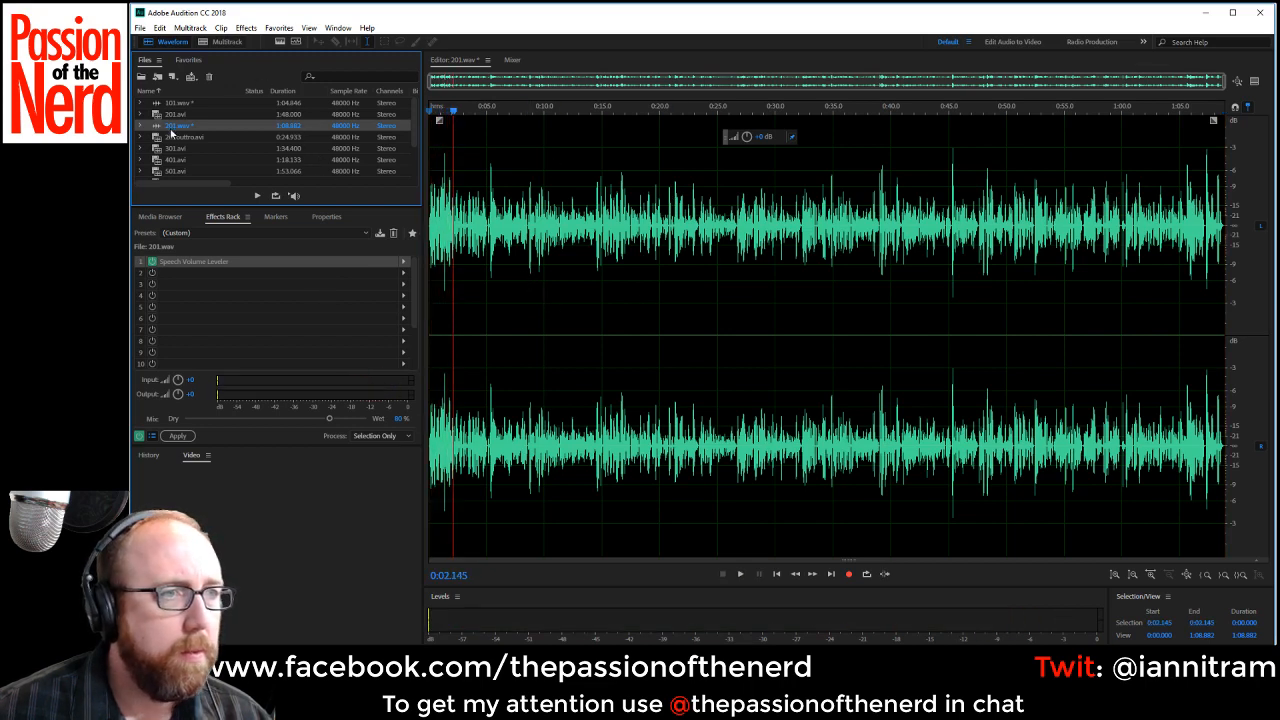
key("Delete")
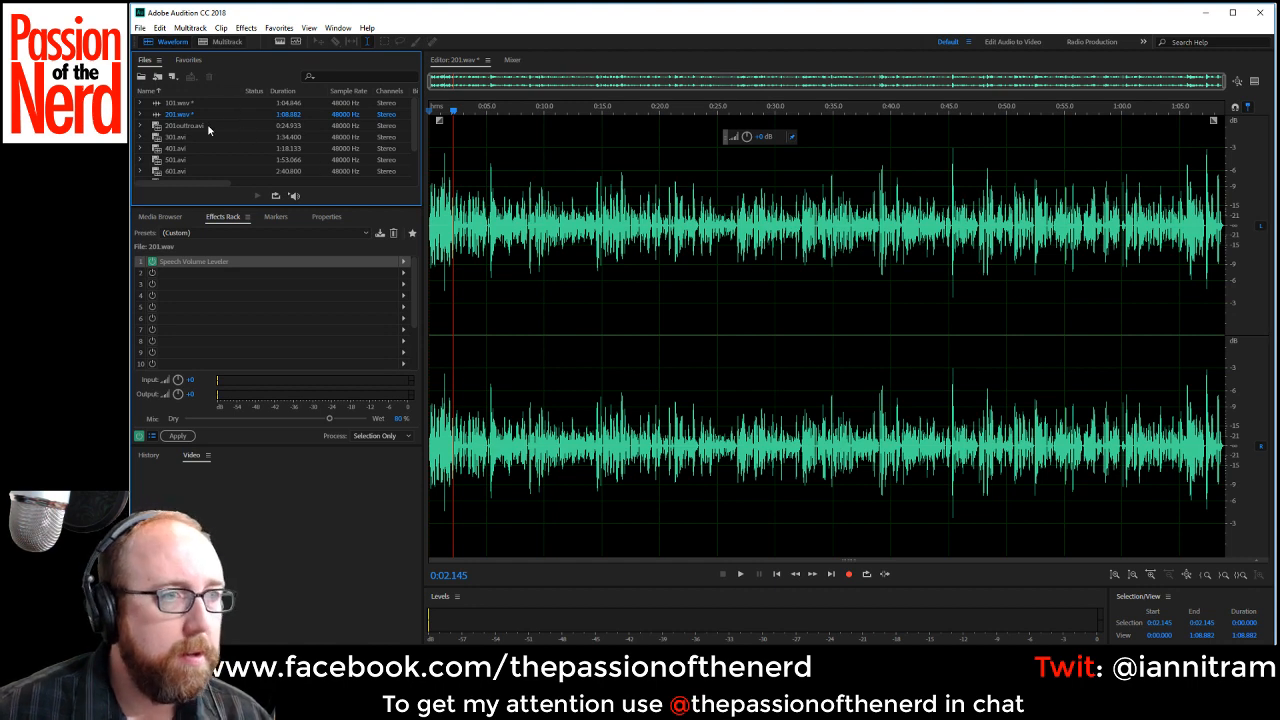
Open 201outtro.avi and fill its empty left channel with the right channel's audio.
double_click(211, 126)
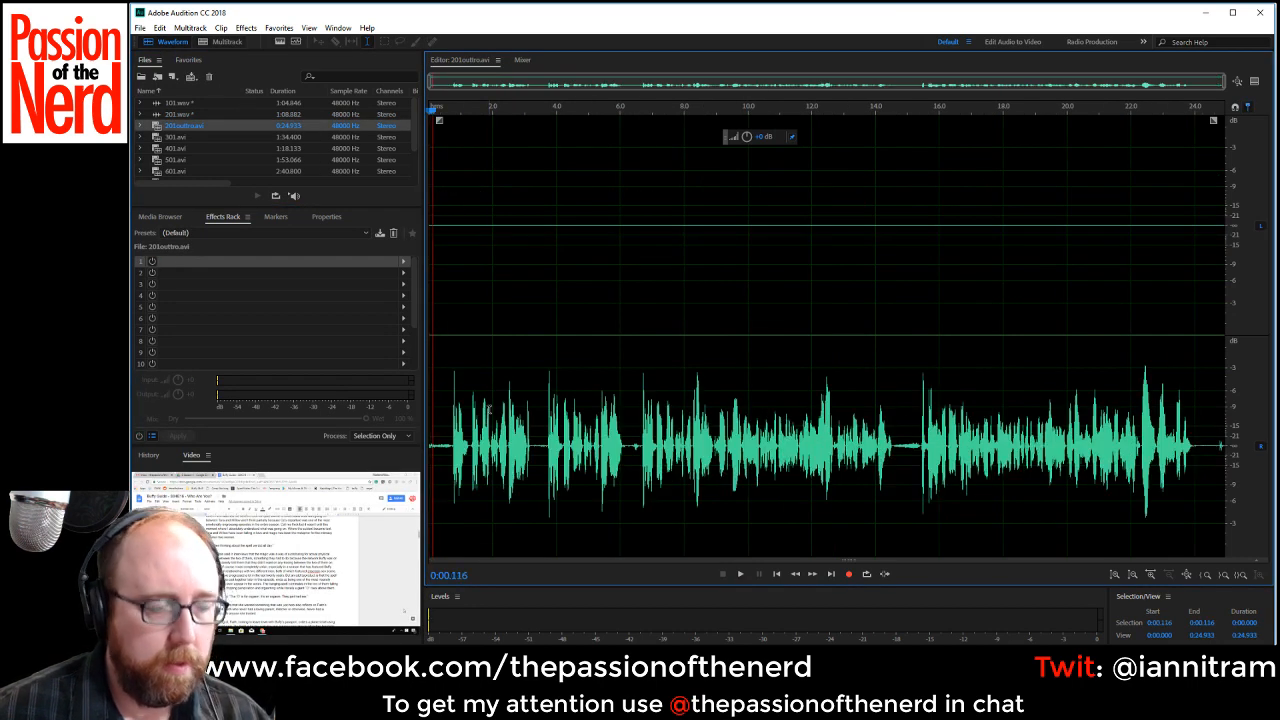
key("ctrl+a")
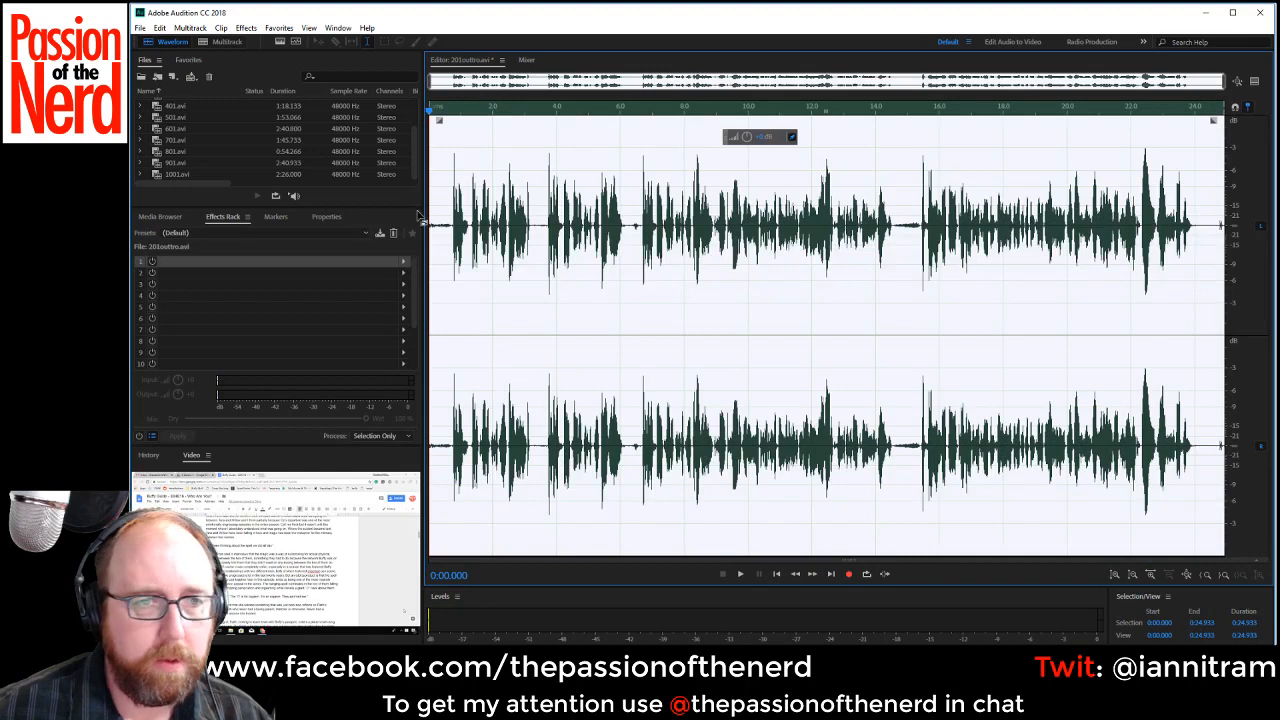
Delete the first 0.71 s of silence, then listen and delete the rejected opening take up to about 0:05.90.
left_click(450, 220)
left_click_drag(451, 220, 354, 232)
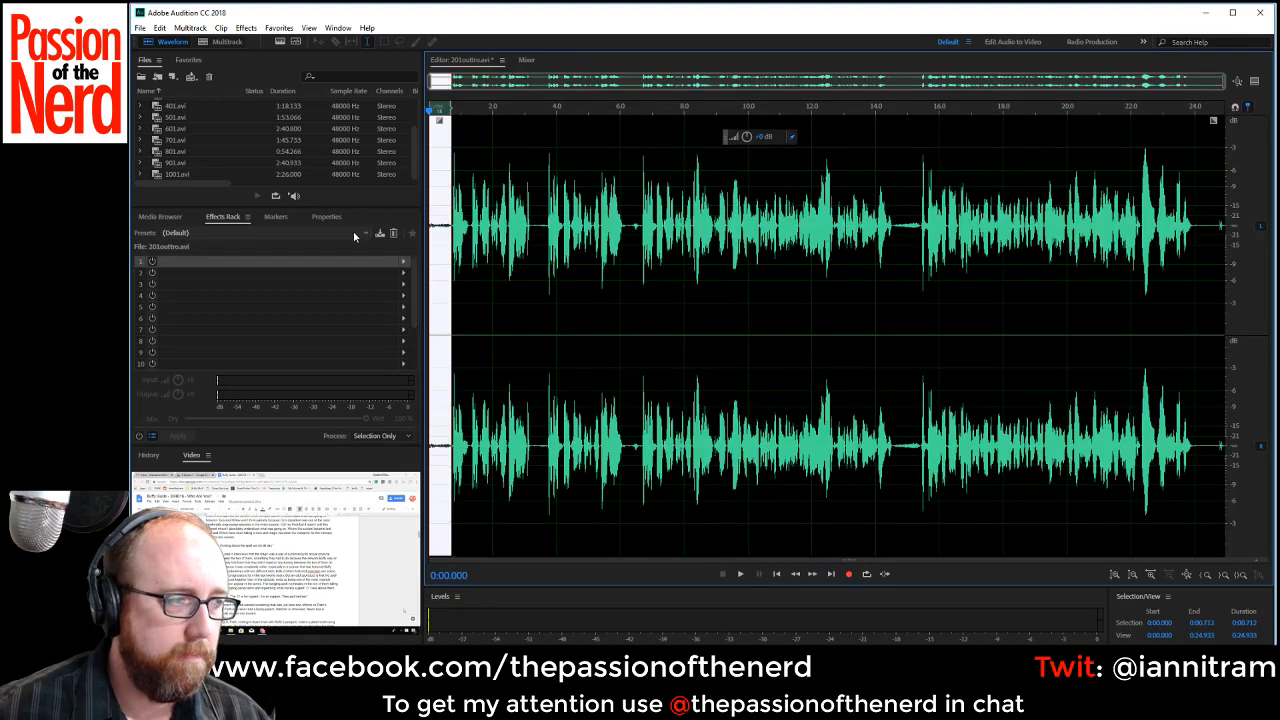
key("Delete")
key("space")
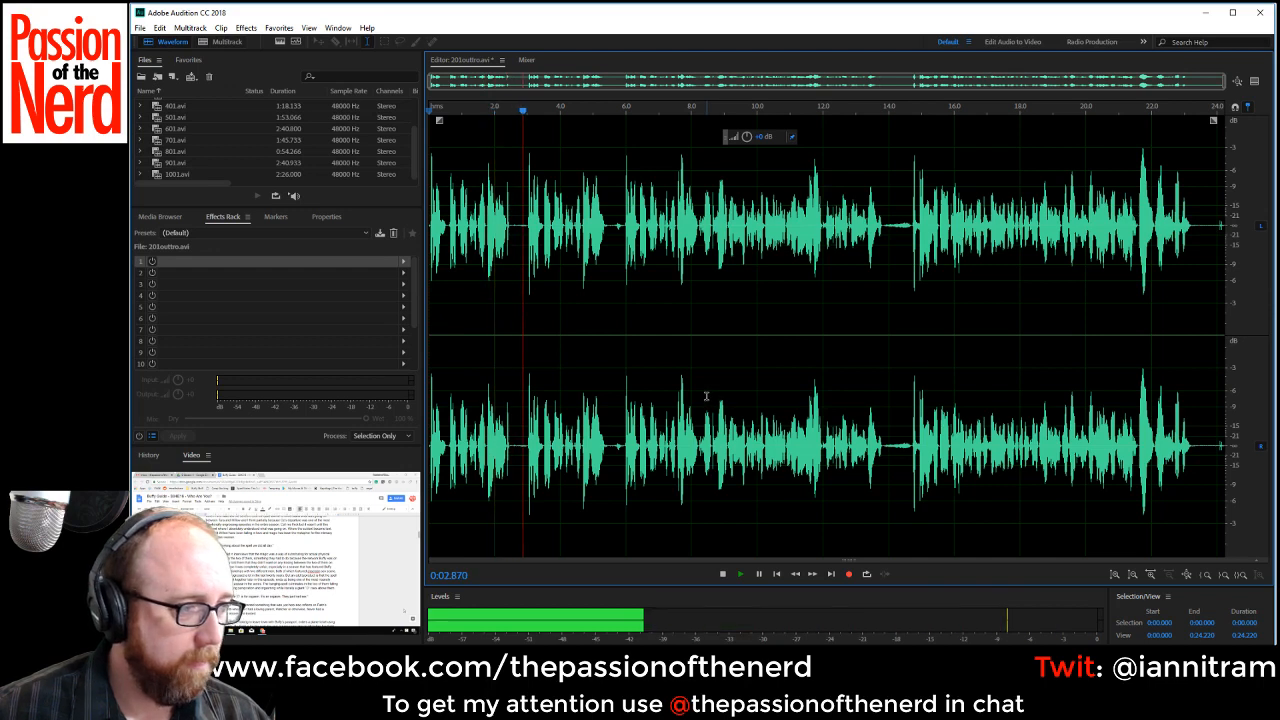
left_click(622, 222)
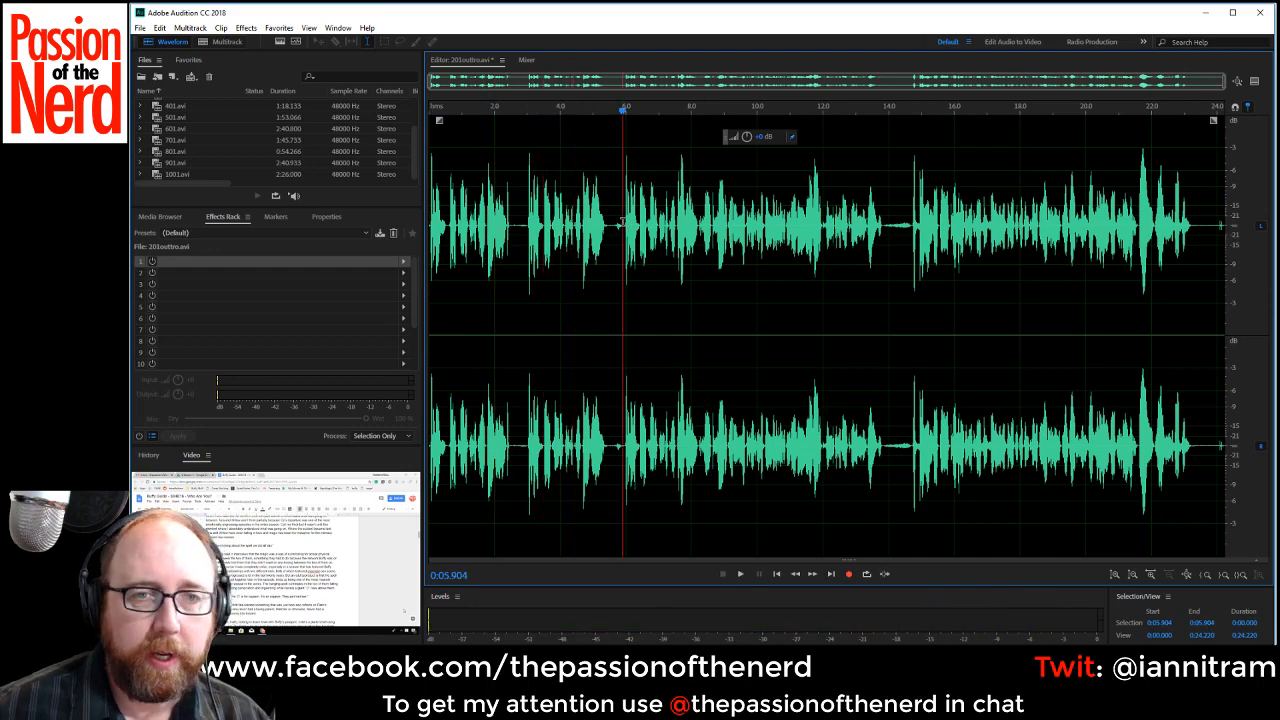
key("space")
left_click_drag(622, 222, 429, 225)
key("Delete")
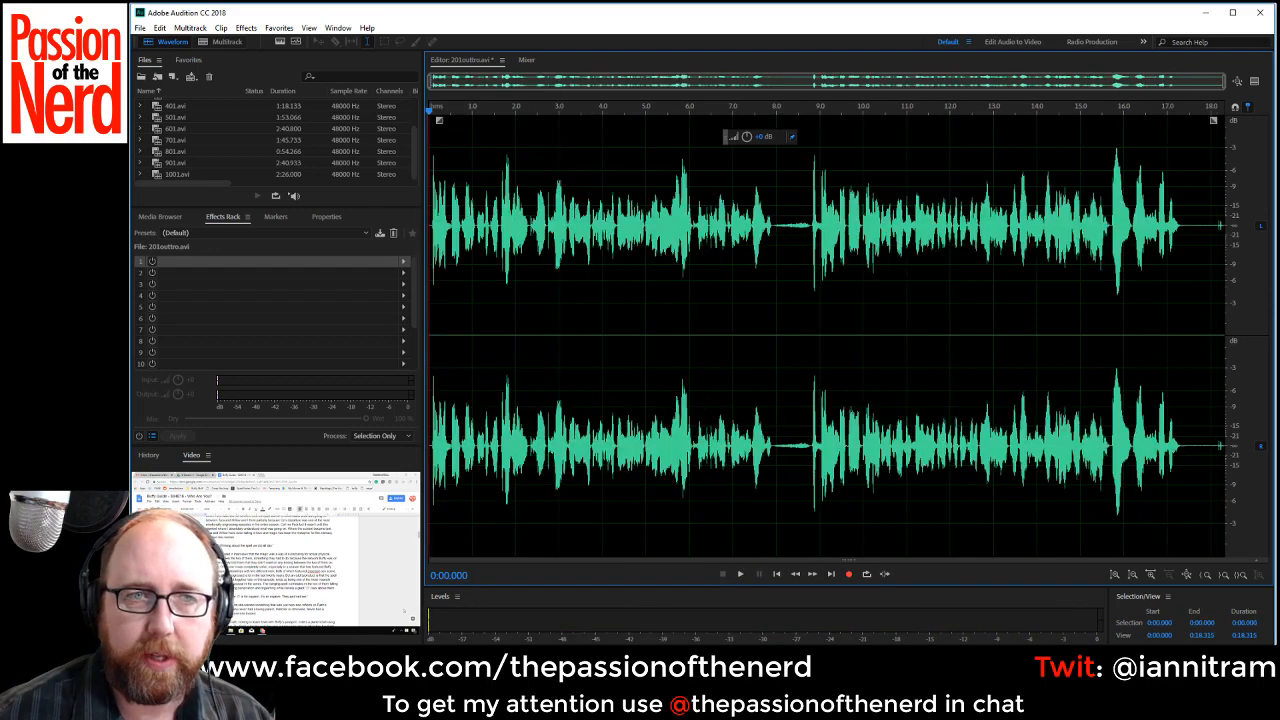
Play from the start and delete the breath pause from about 0:07.95 to 0:08.78 and the trailing silence from about 0:16.49 onward.
key("space")
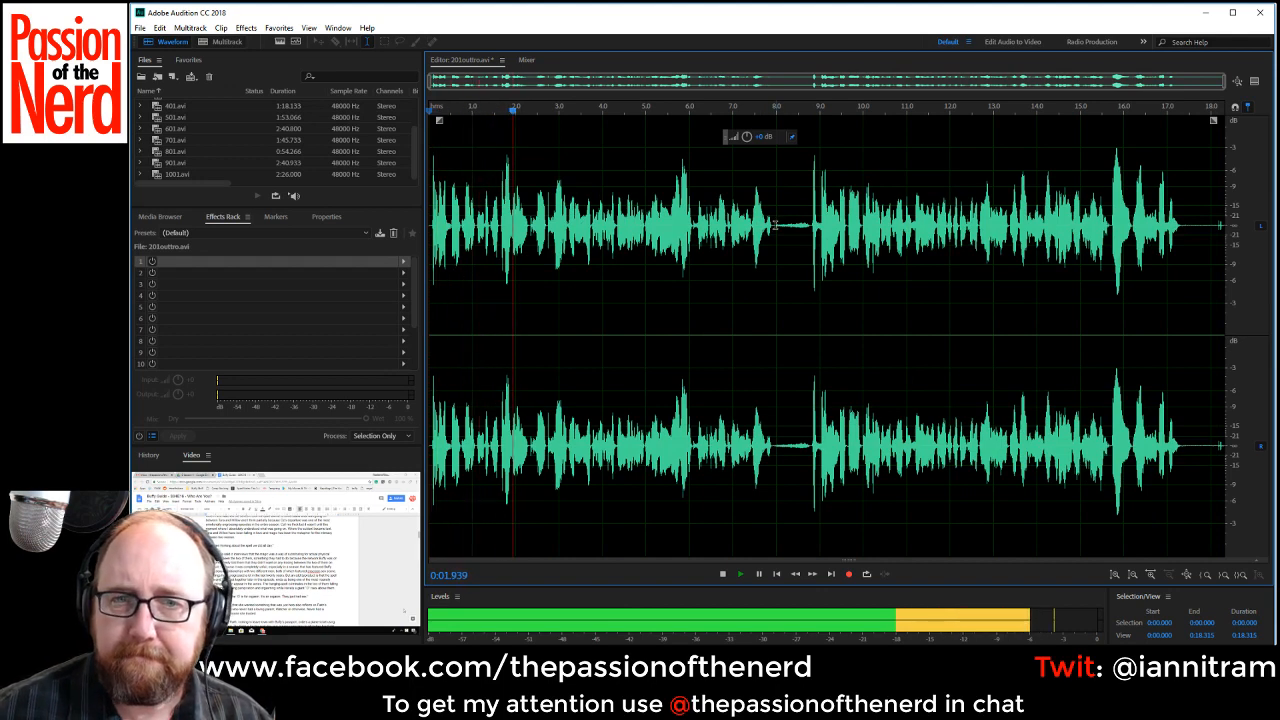
left_click_drag(775, 230, 811, 237)
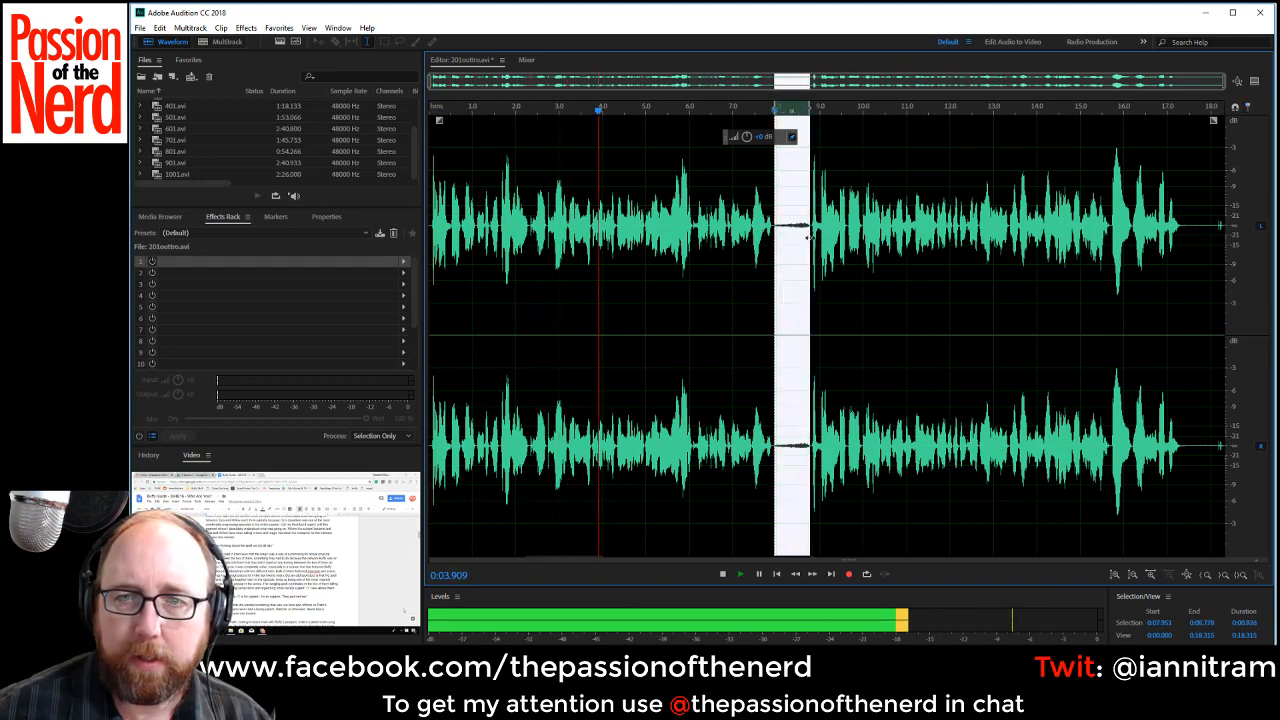
key("Delete")
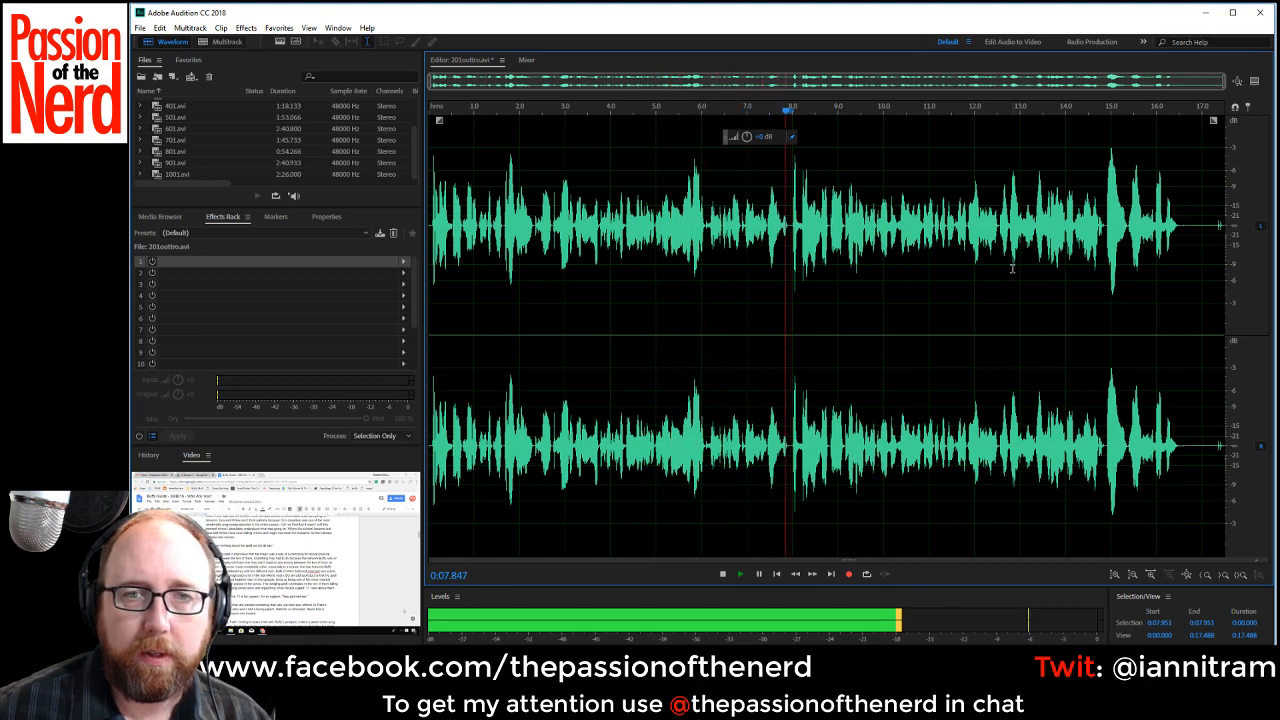
left_click_drag(1179, 225, 1222, 225)
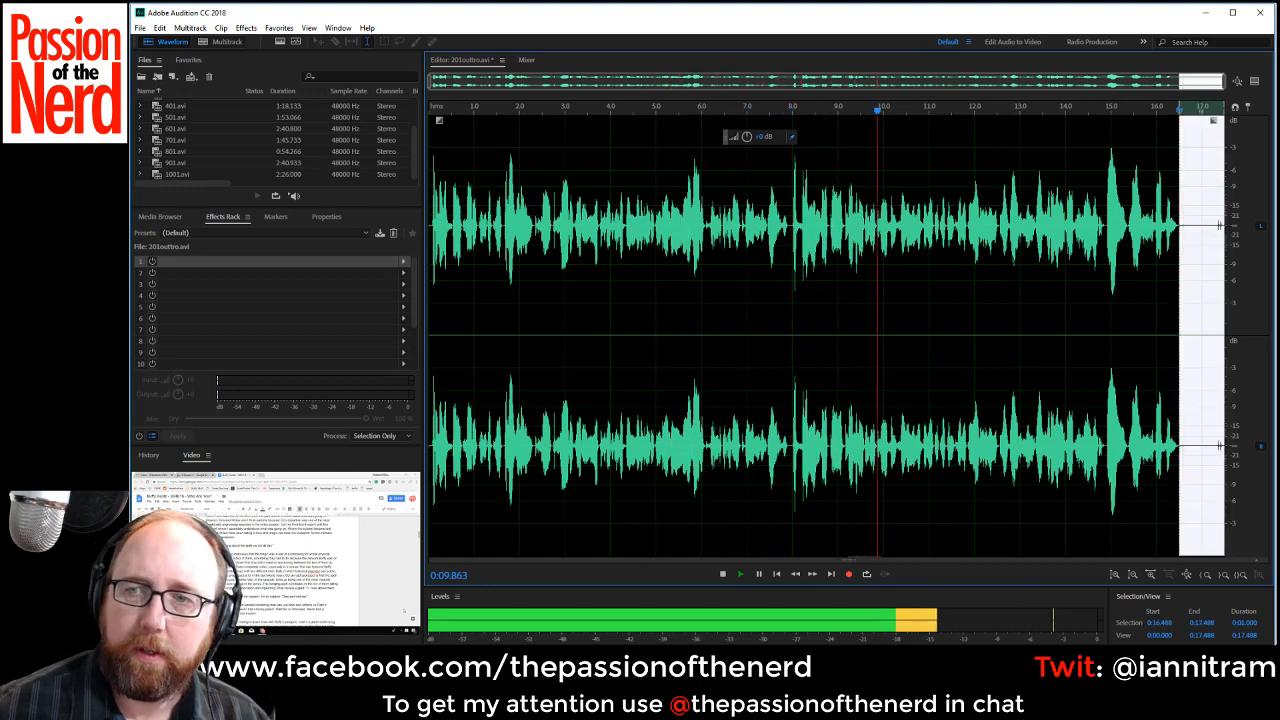
key("Delete")
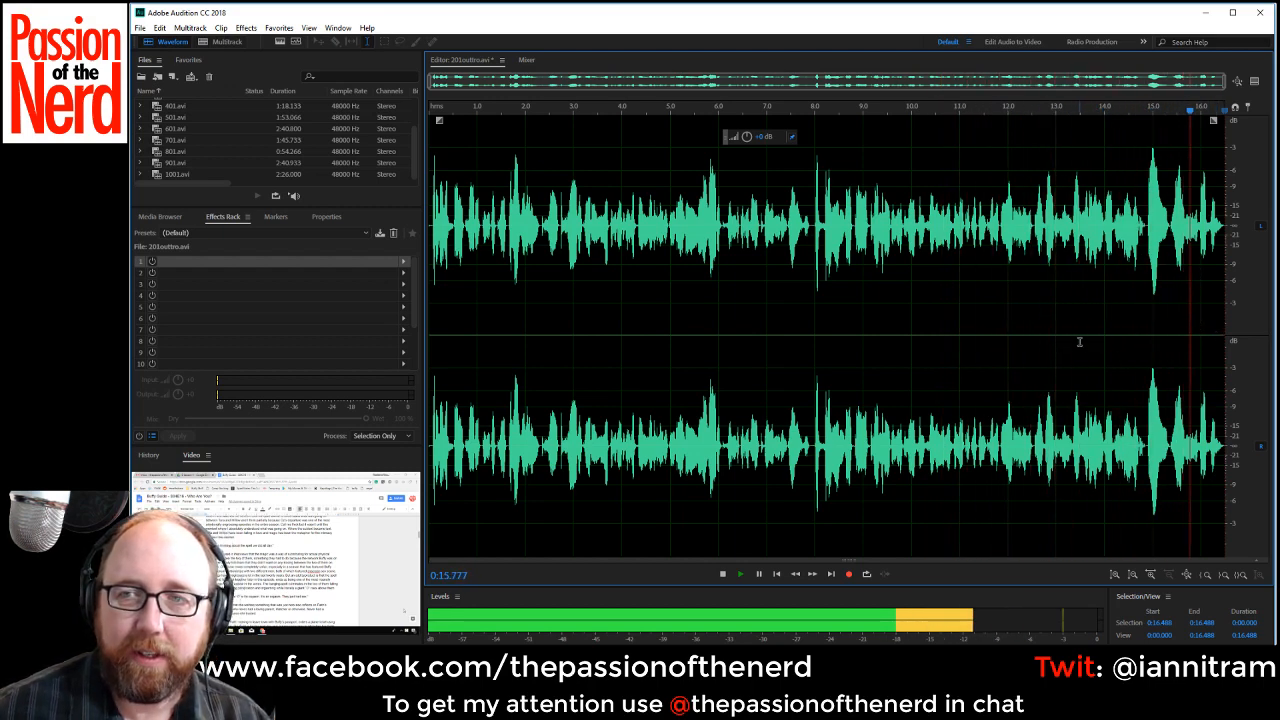
Save the trimmed recording as 201outtro.wav in Wave PCM format and remove the original 201outtro.avi from the project files.
scroll(239, 160, "up", 2)
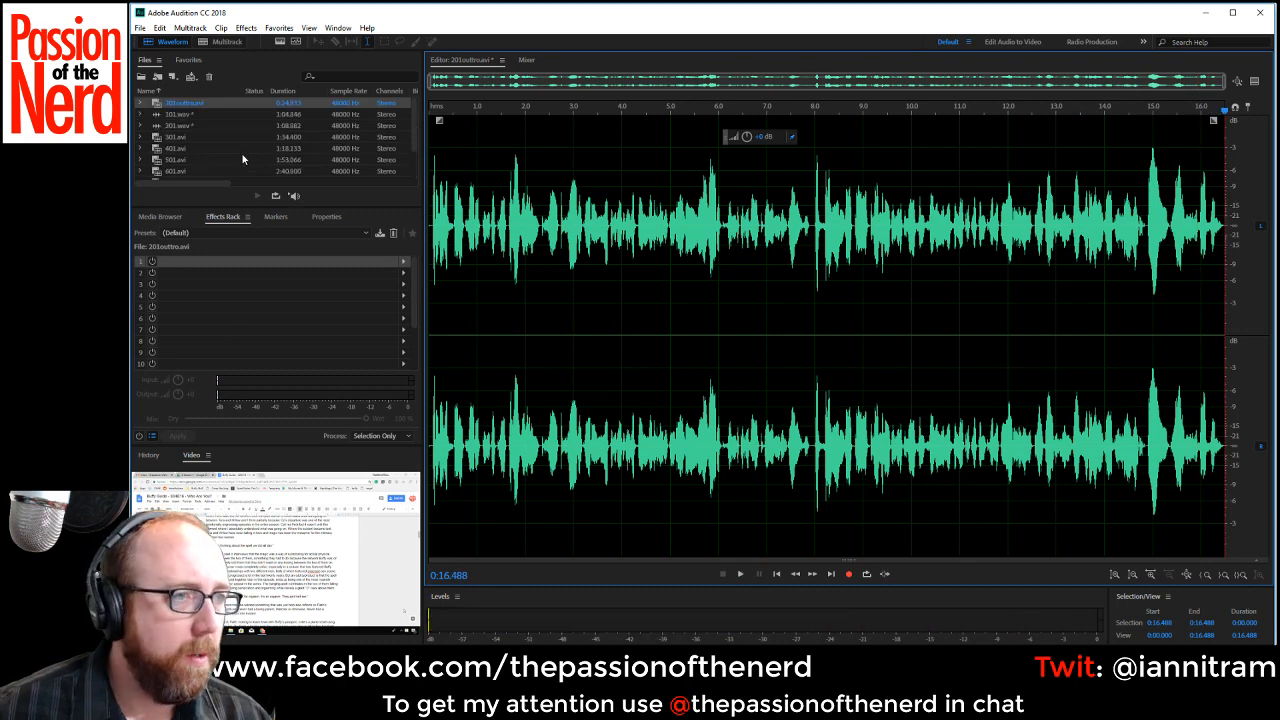
key("ctrl+shift+s")
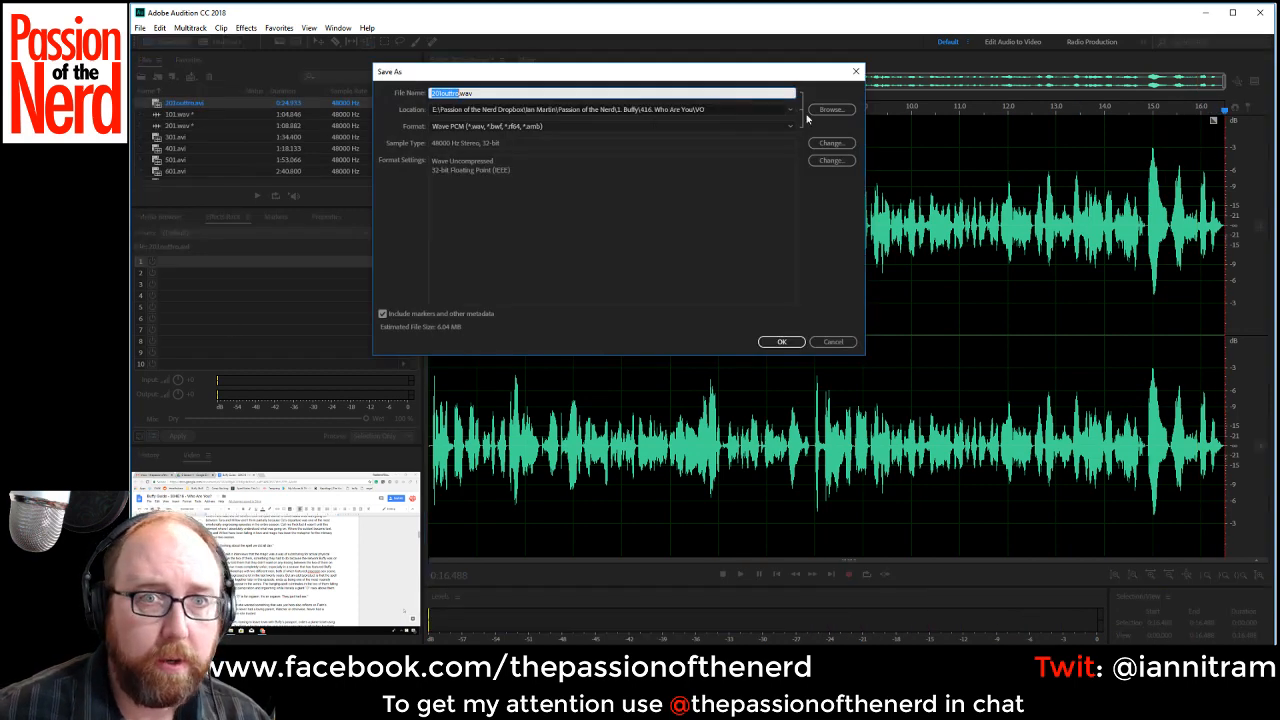
left_click(781, 342)
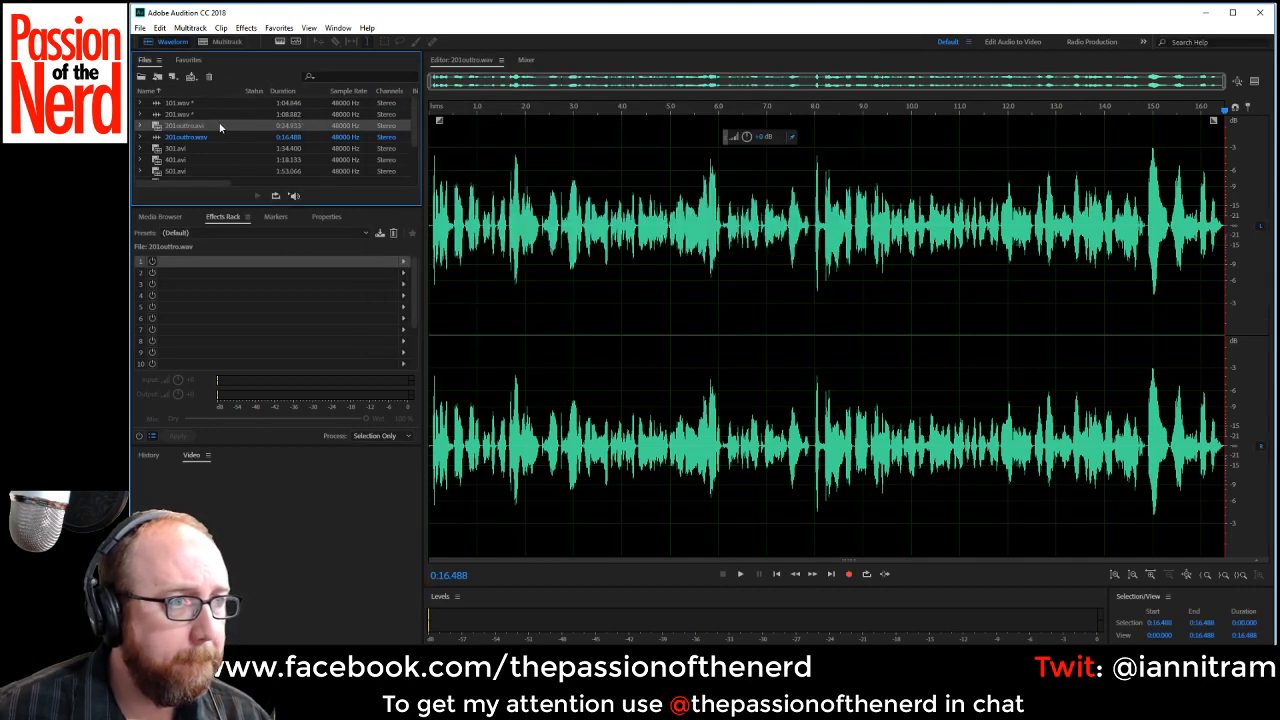
key("Delete")
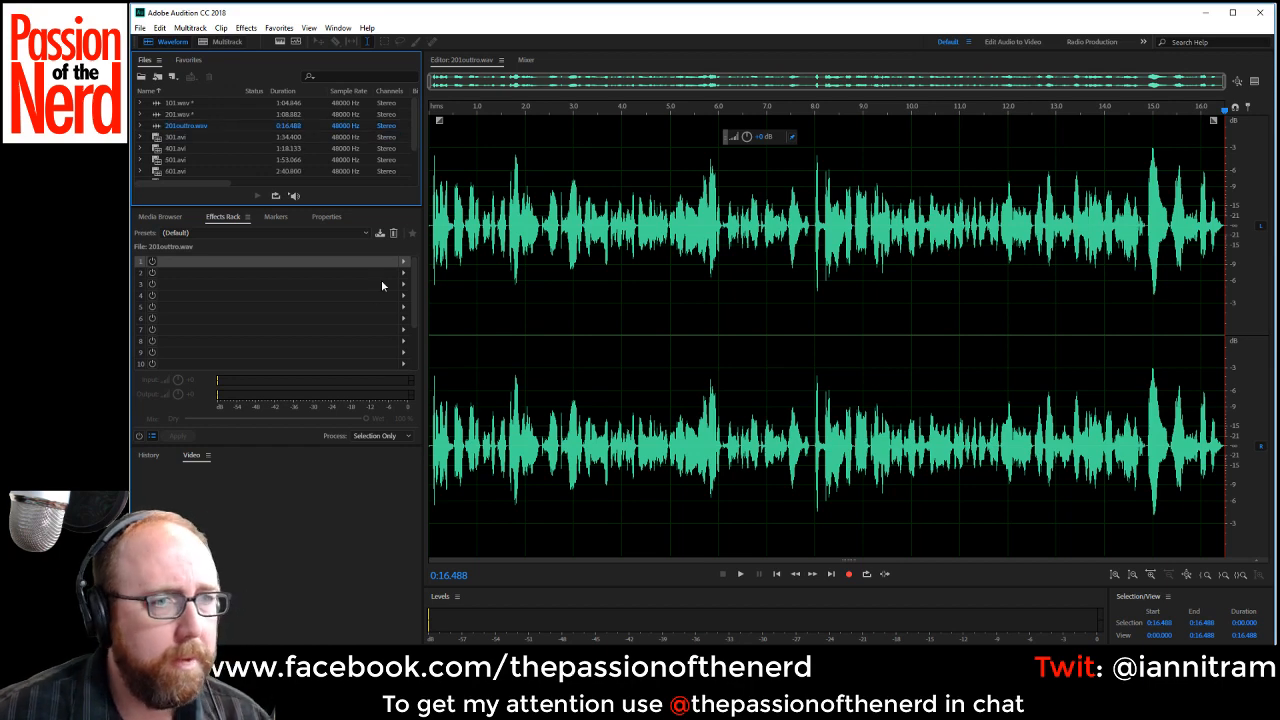
Add a Speech Volume Leveler with the Careful preset to the first effects slot for 201outtro.wav.
left_click(403, 264)
left_click(405, 262)
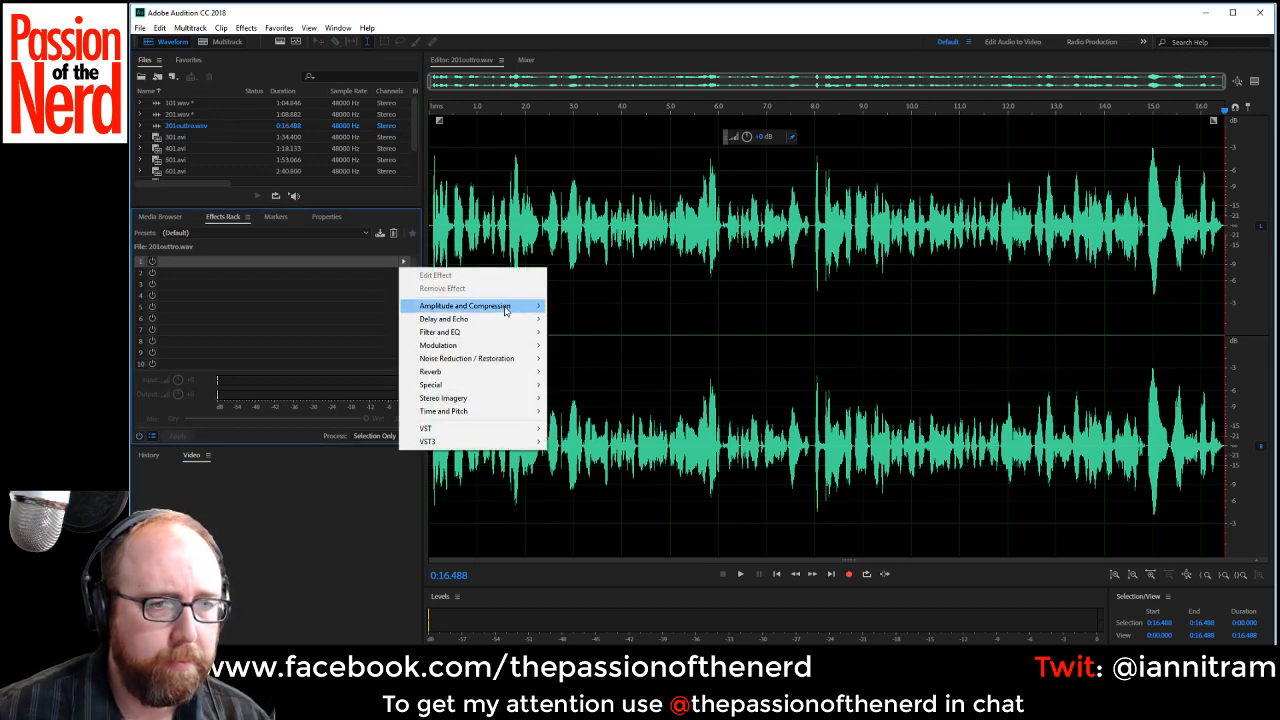
mouse_move(480, 306)
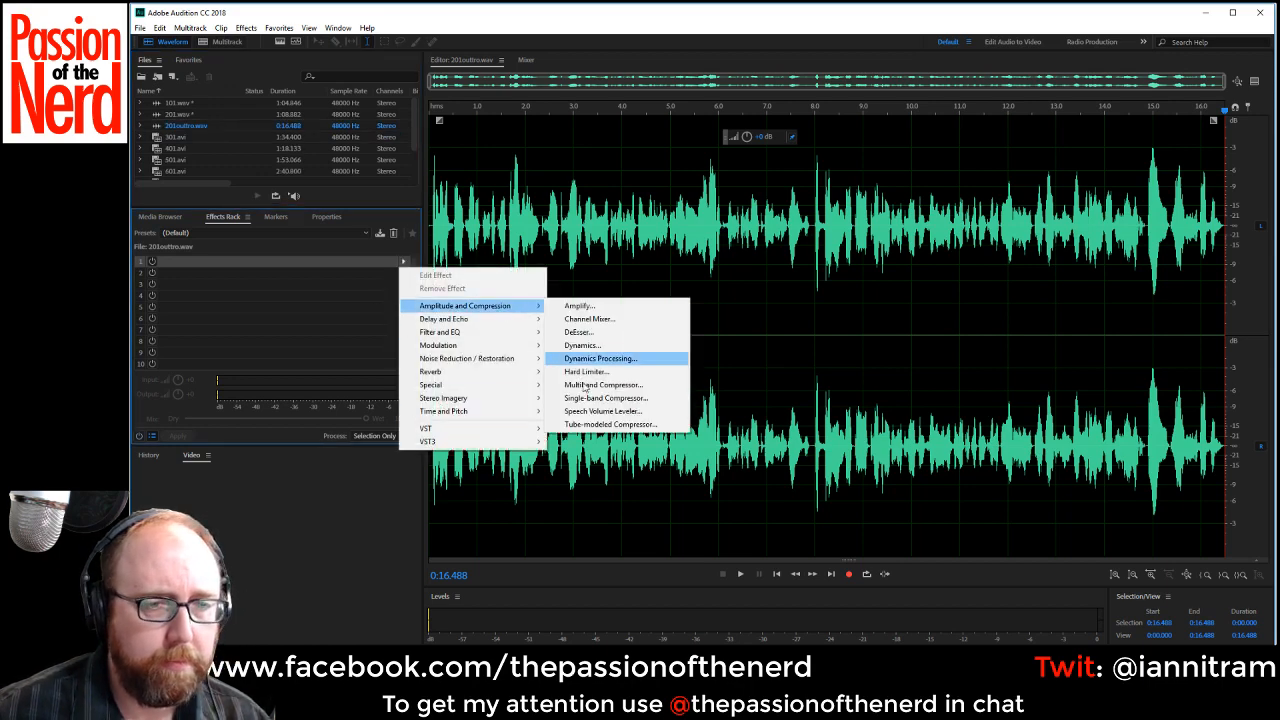
left_click(603, 411)
left_click(725, 268)
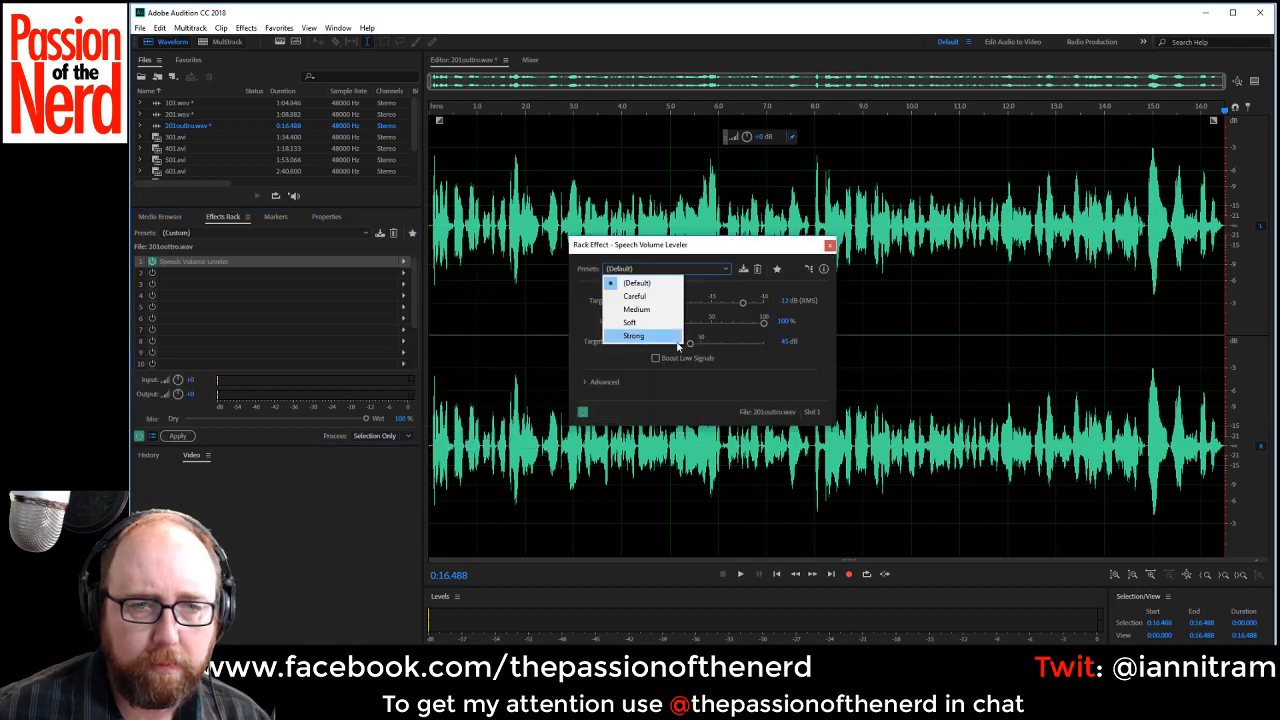
left_click(645, 296)
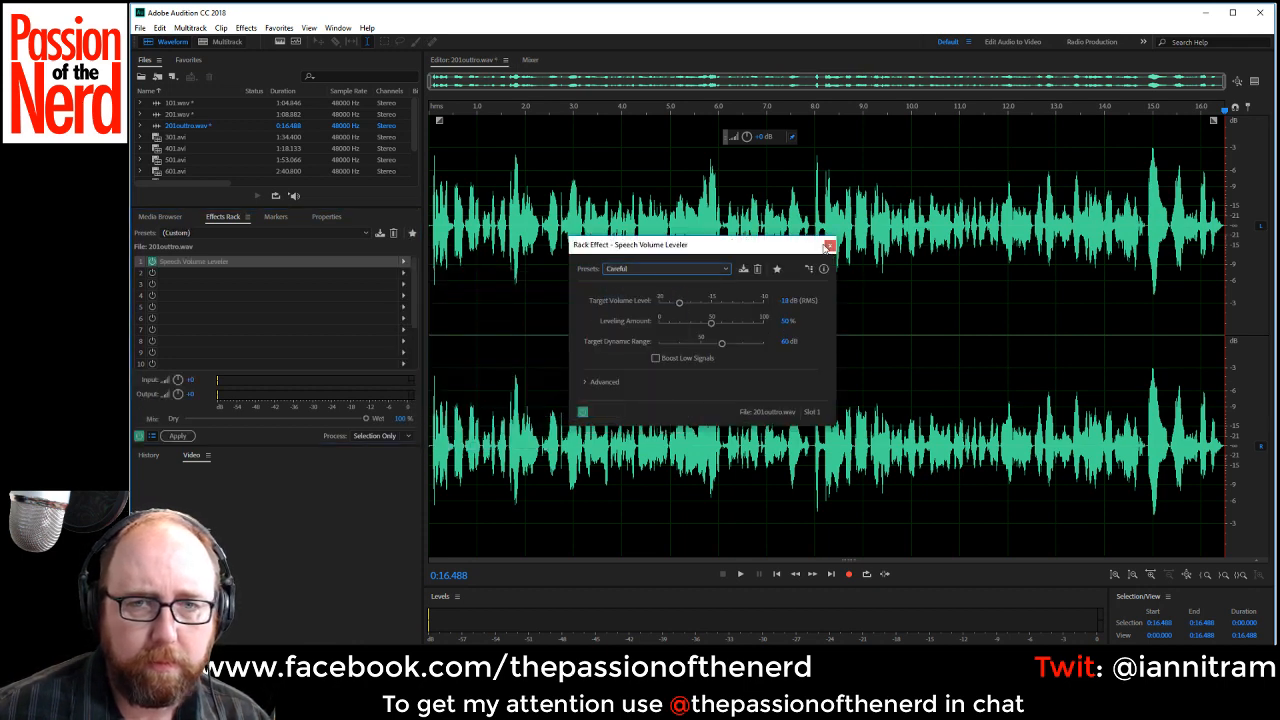
left_click(828, 246)
Set the effects mix to 80% wet and preview 201outtro.wav from about 0:04.40.
left_click_drag(351, 422, 311, 425)
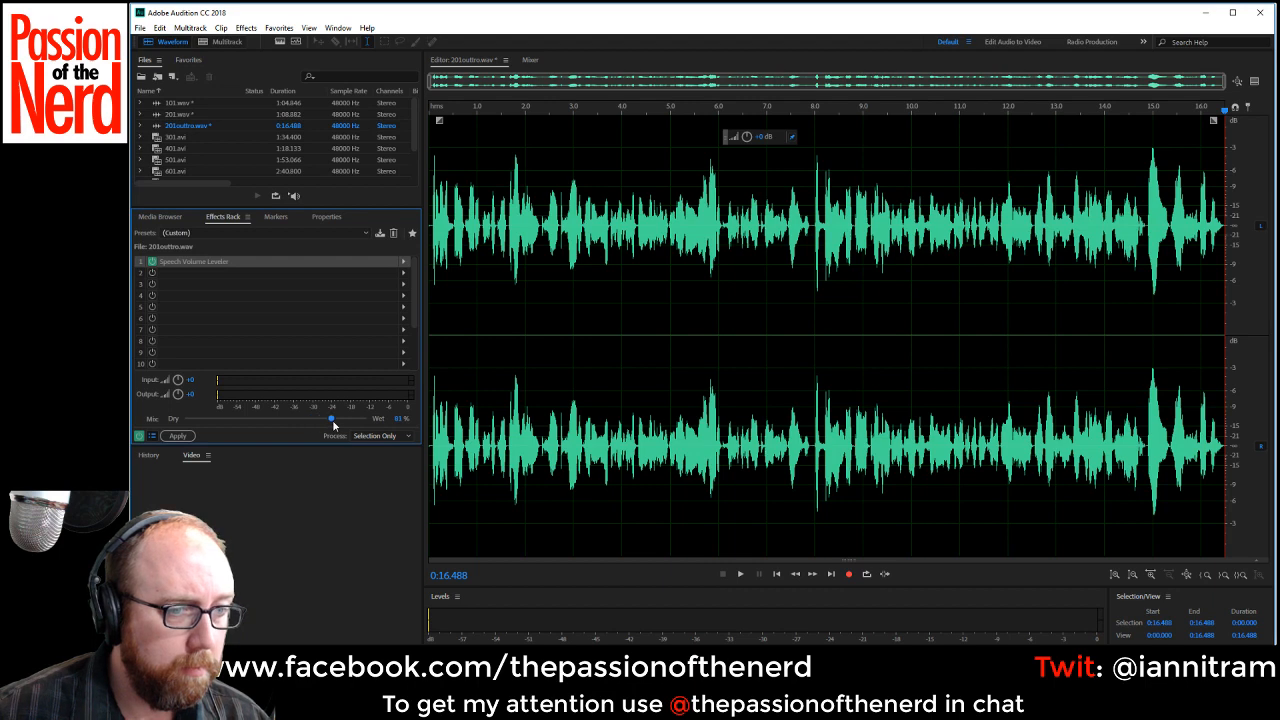
left_click(642, 191)
key("space")
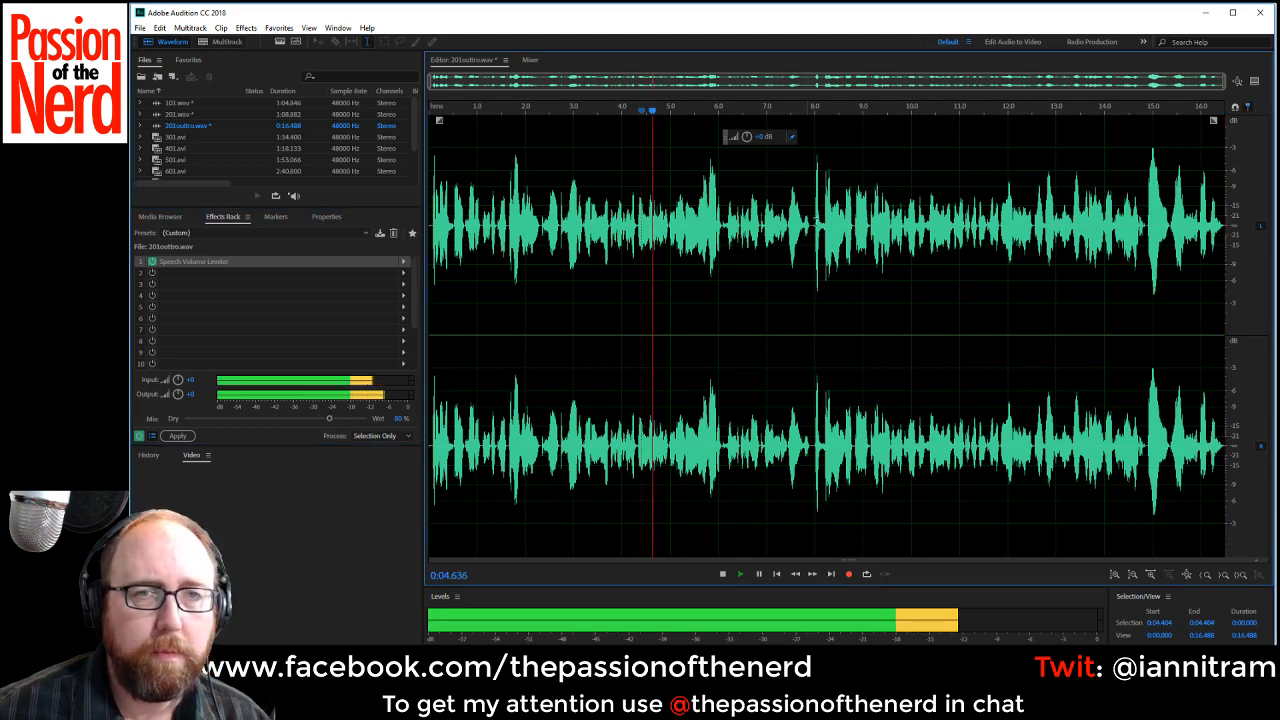
key("space")
Apply the Speech Volume Leveler effect in turn to 101.wav, 201.wav and 201outtro.wav.
double_click(178, 104)
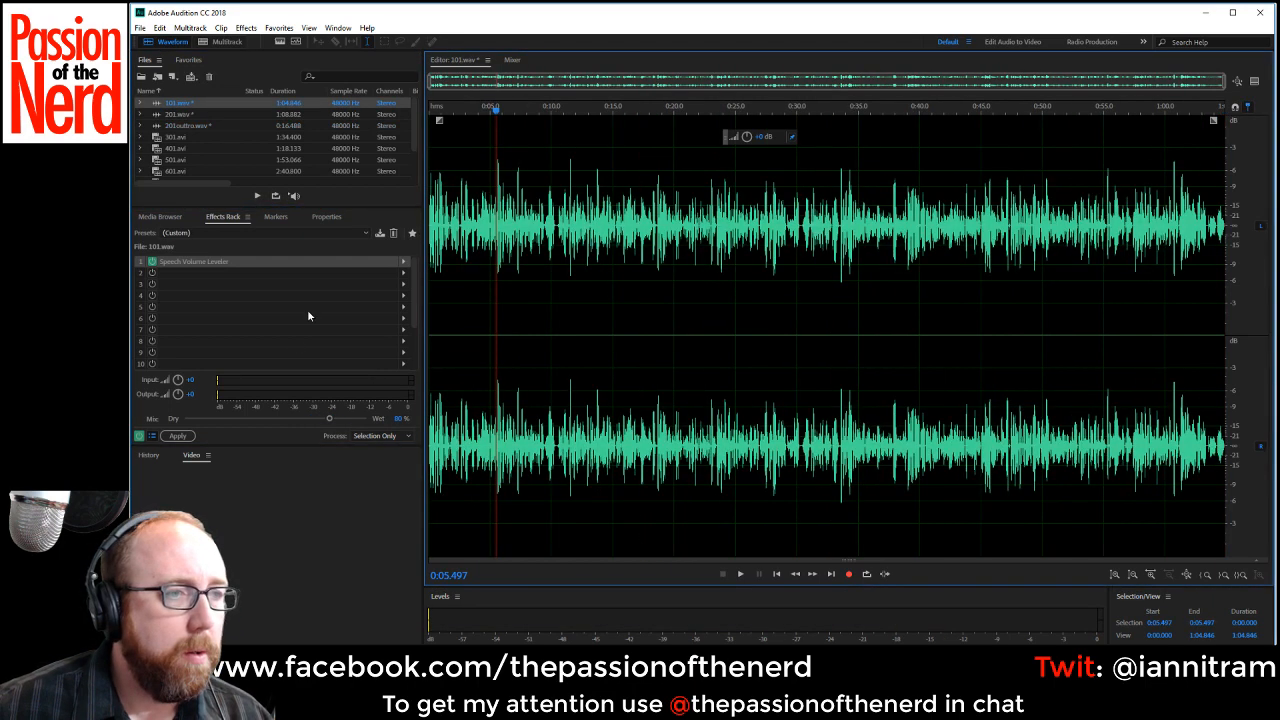
left_click(174, 437)
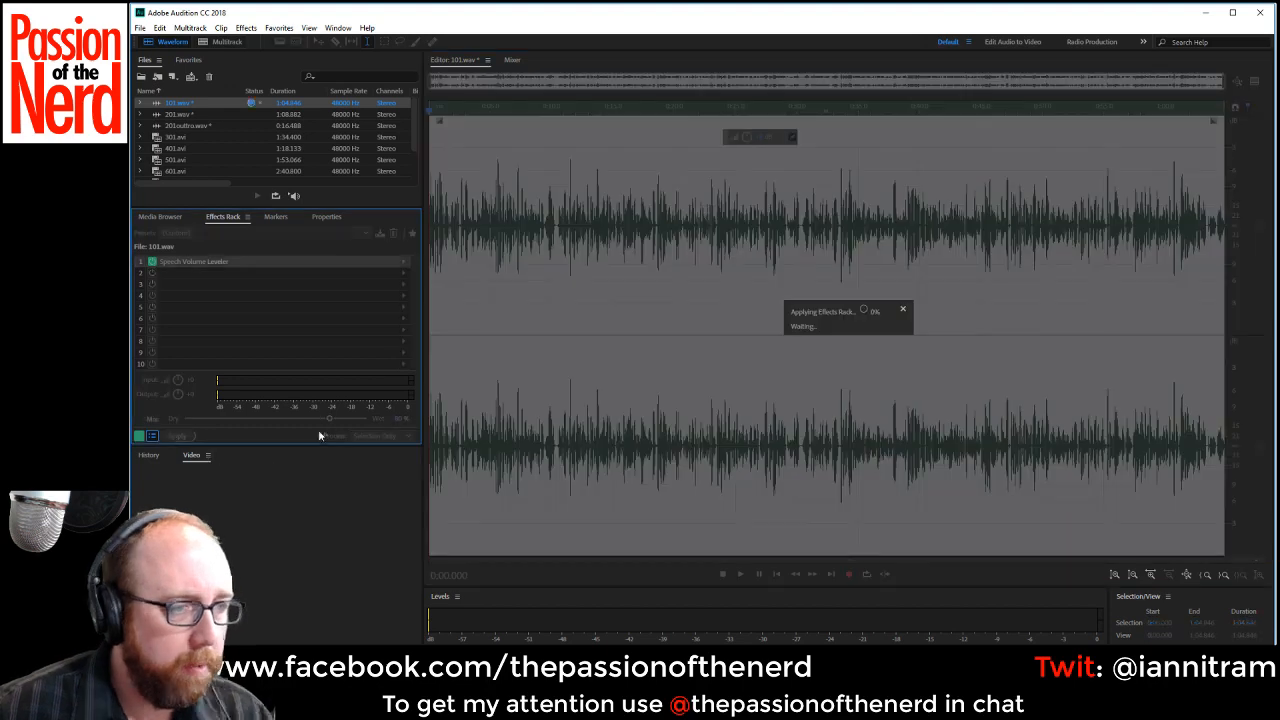
double_click(195, 114)
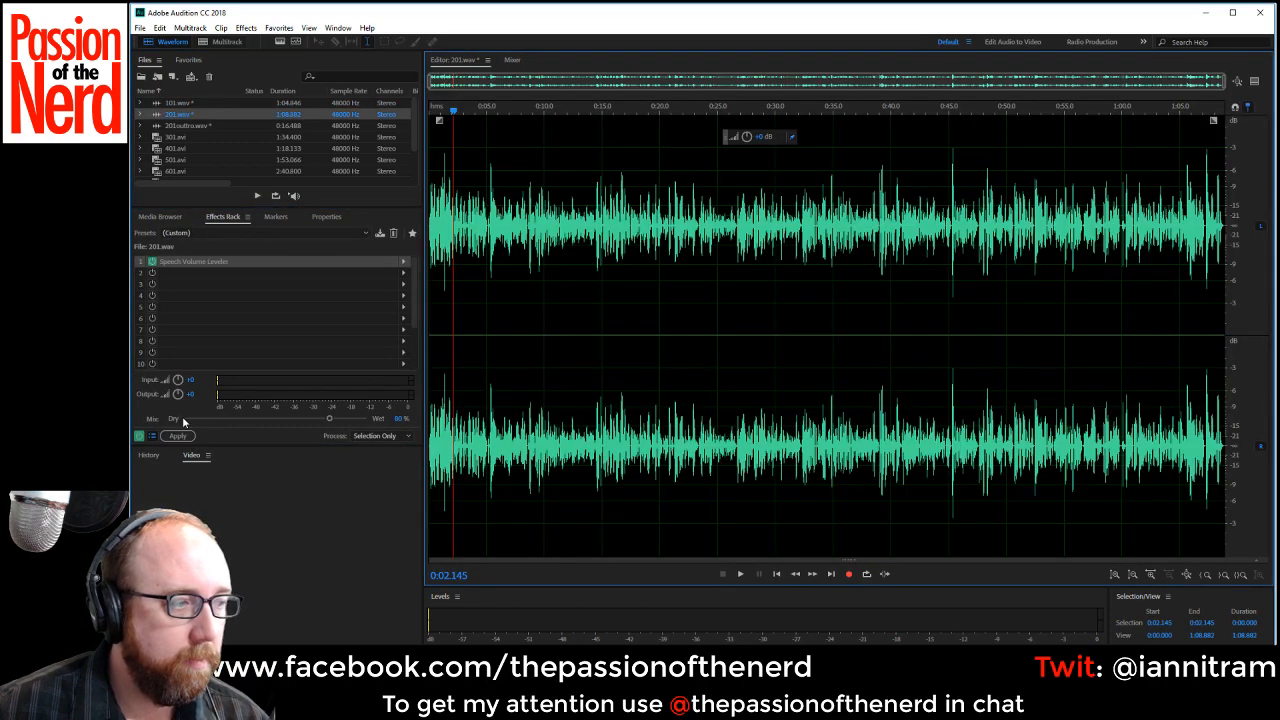
left_click(178, 436)
double_click(224, 123)
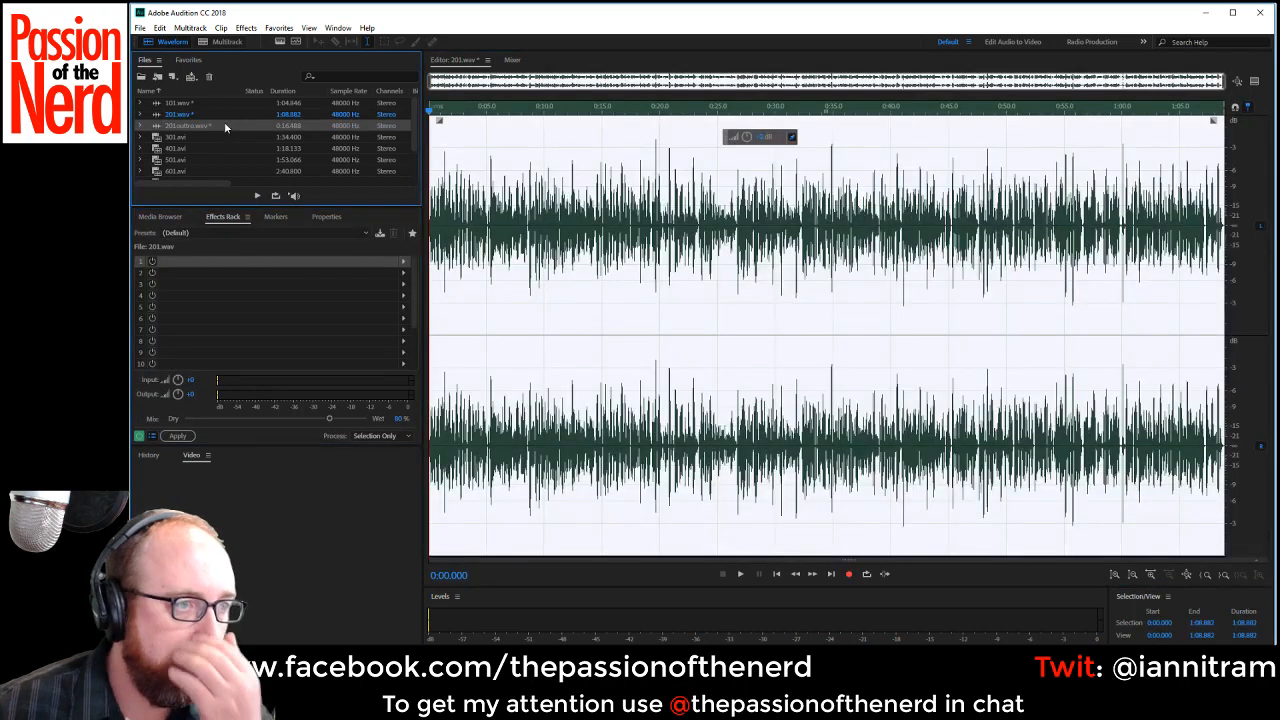
left_click(182, 437)
Open 301.avi and fill both of its channels with the recorded voice audio.
double_click(176, 136)
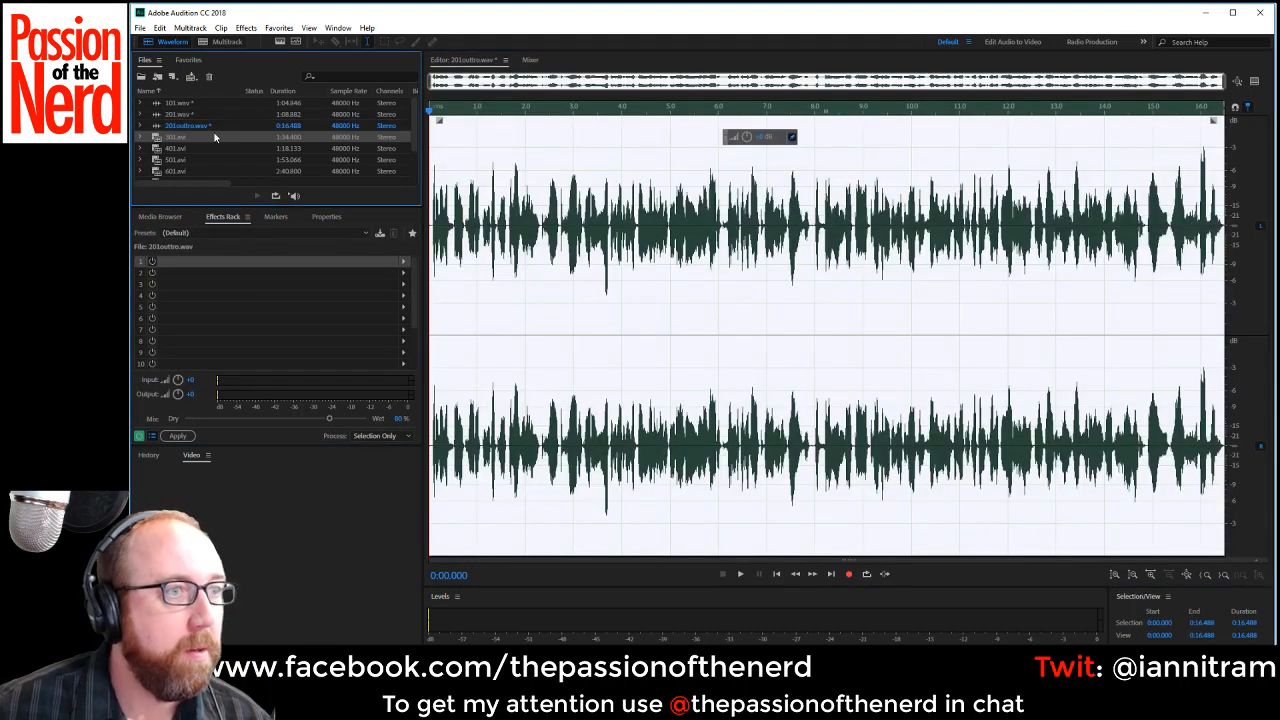
key("ctrl+a")
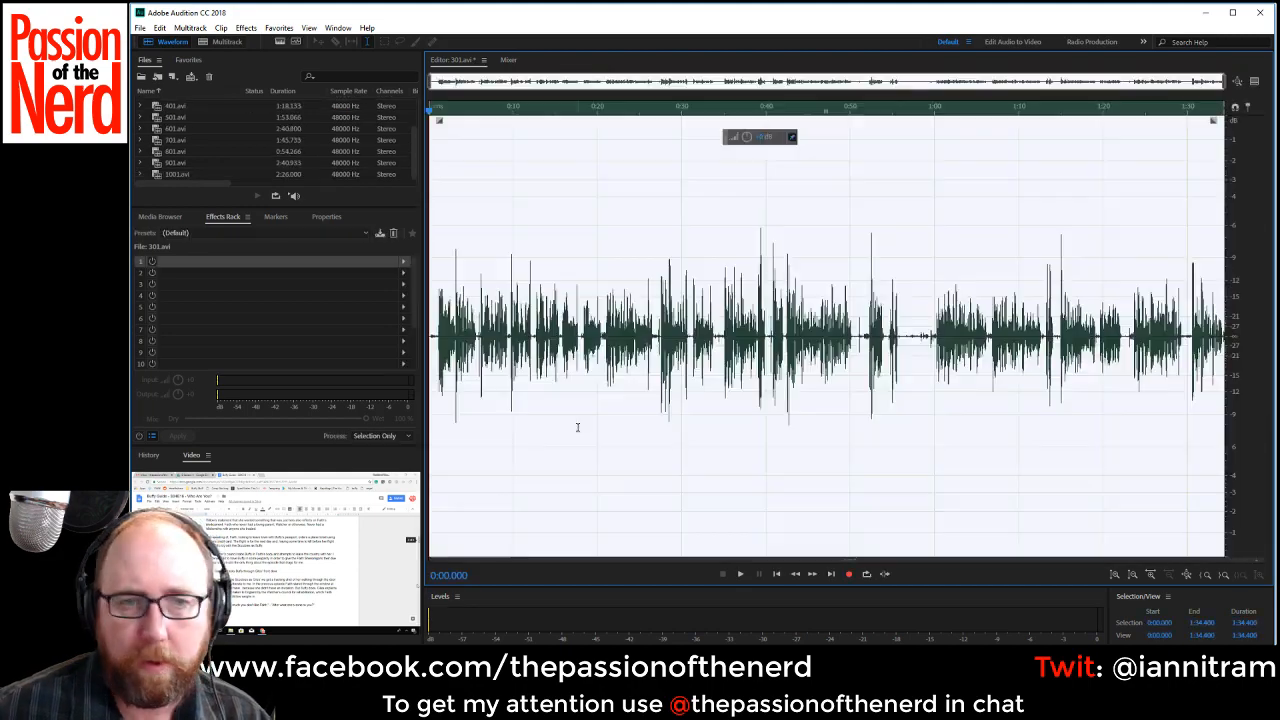
Delete about the first 1.07 s of silence in 301.avi, then play and delete the pause from about 0:04.52 to 0:04.99.
scroll(698, 400, "up", 5)
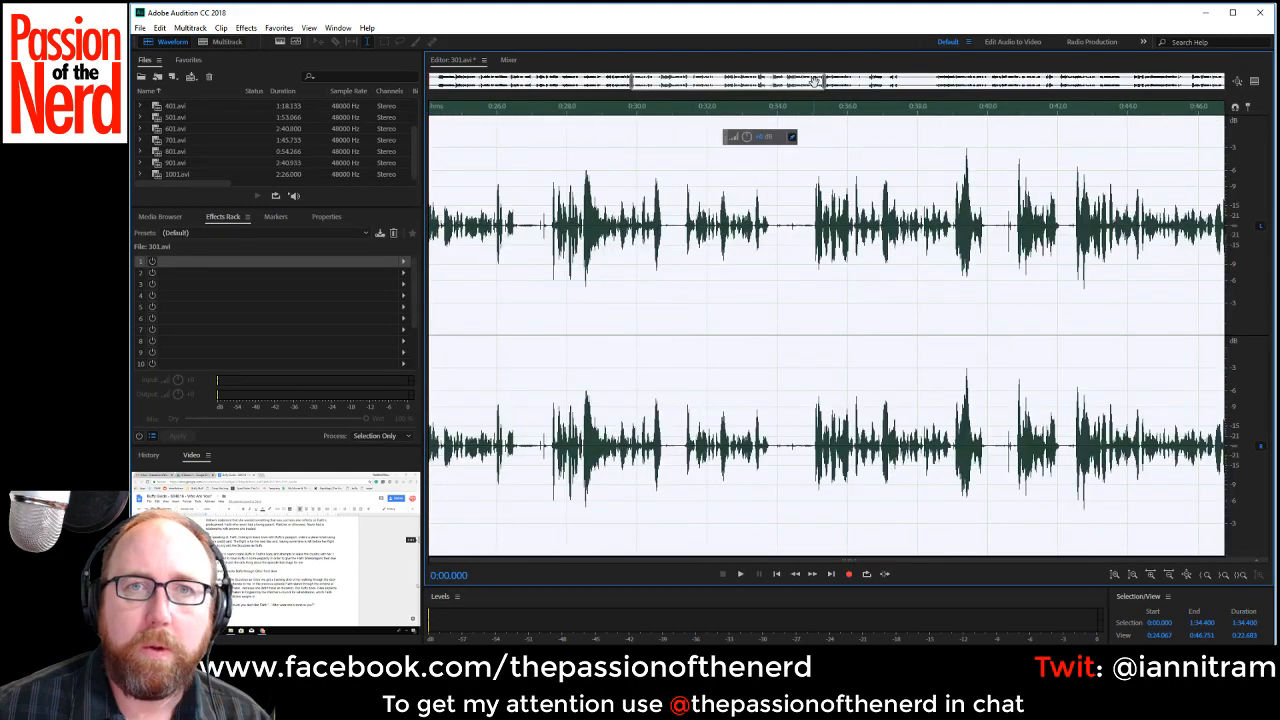
left_click_drag(814, 82, 588, 84)
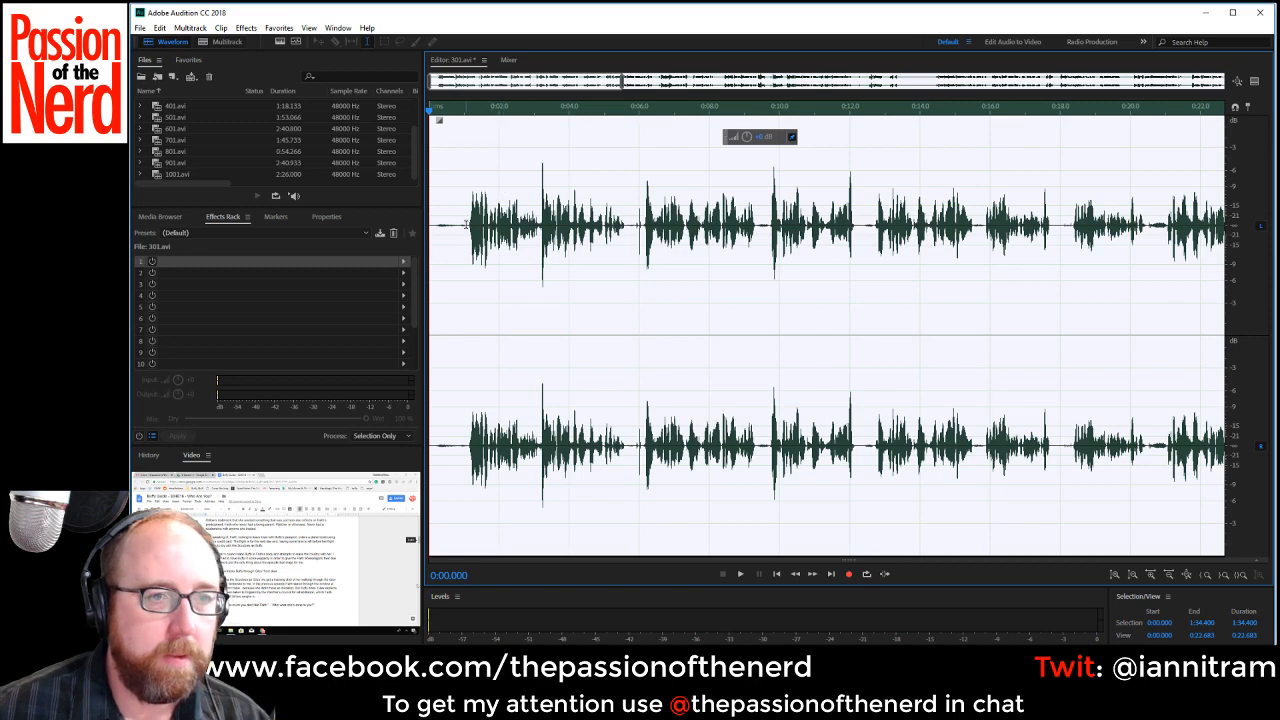
left_click_drag(466, 224, 213, 212)
key("Delete")
key("space")
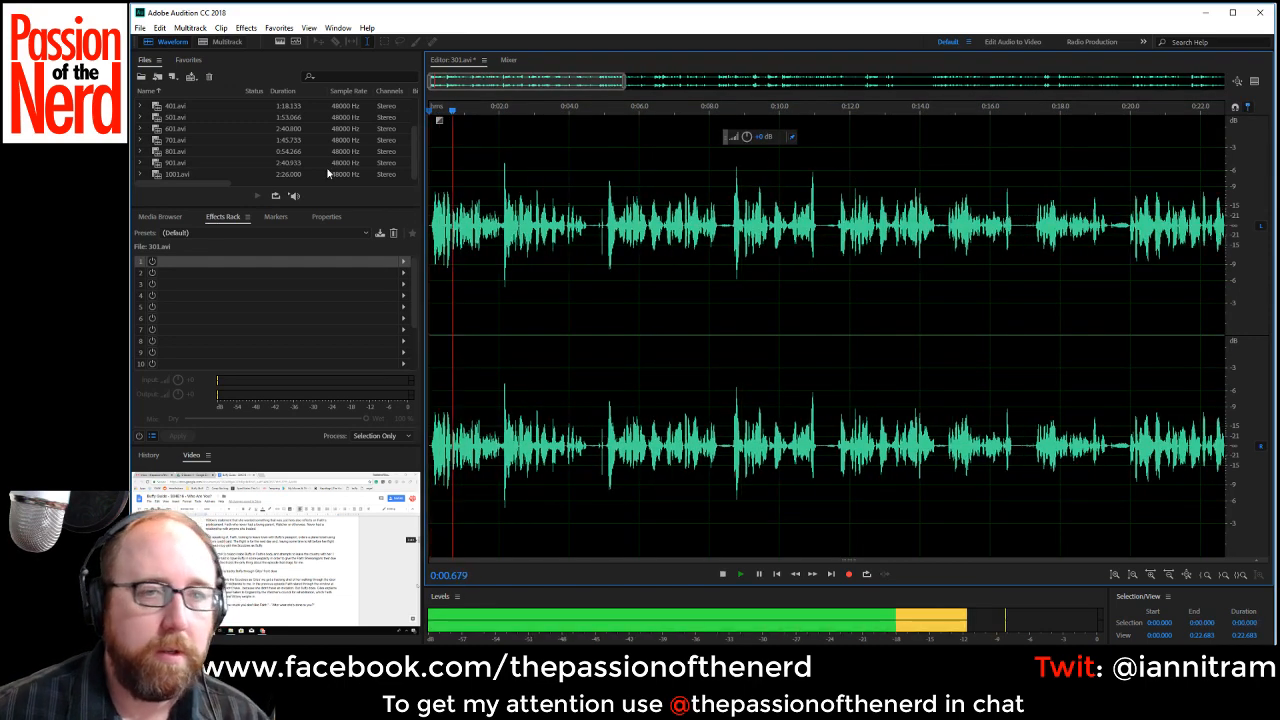
scroll(594, 232, "up", 3)
left_click_drag(579, 228, 617, 267)
key("Delete")
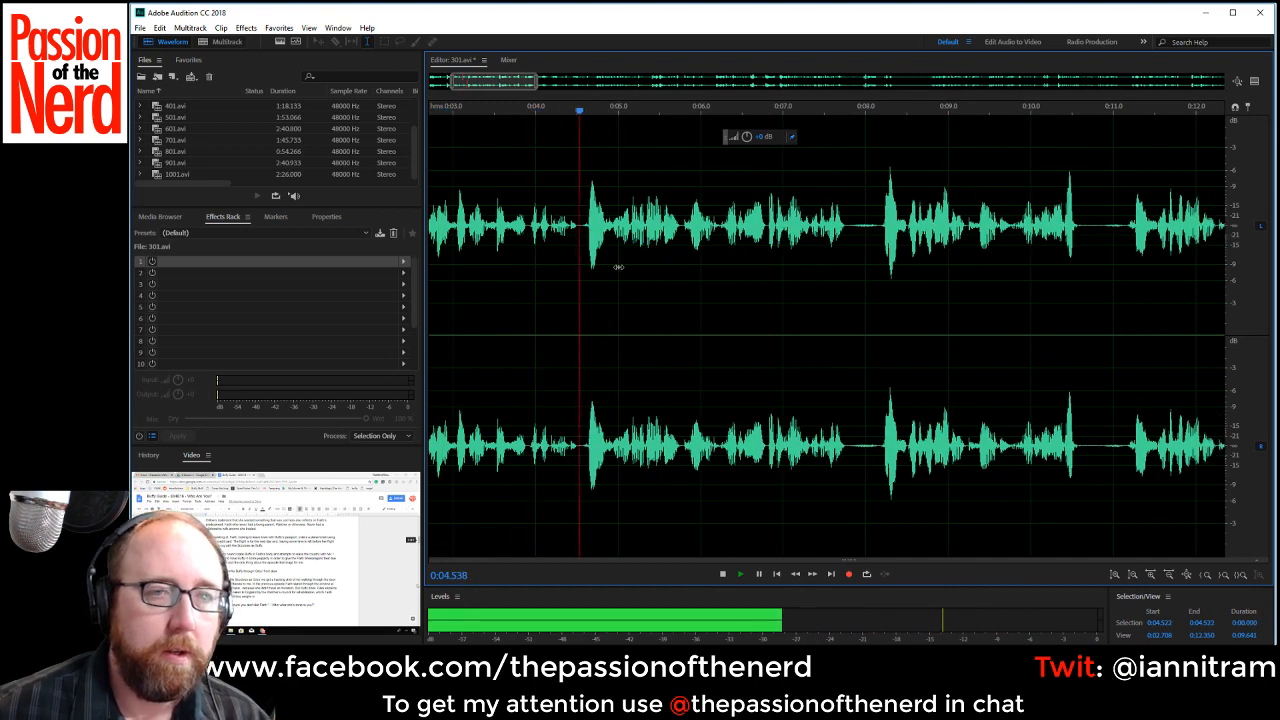
Delete the pause from about 0:07.76 to 0:08.19 and the rejected phrase from about 0:04.52 to 0:07.77.
left_click_drag(845, 228, 881, 248)
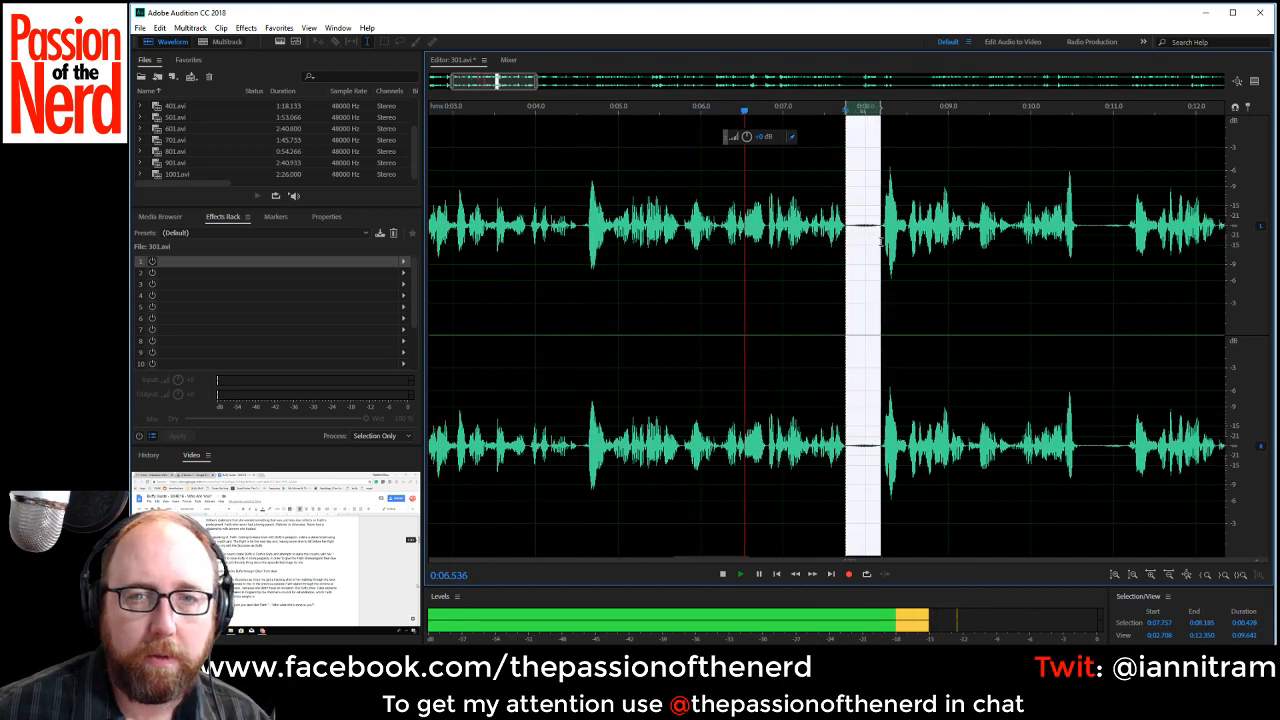
key("Delete")
key("space")
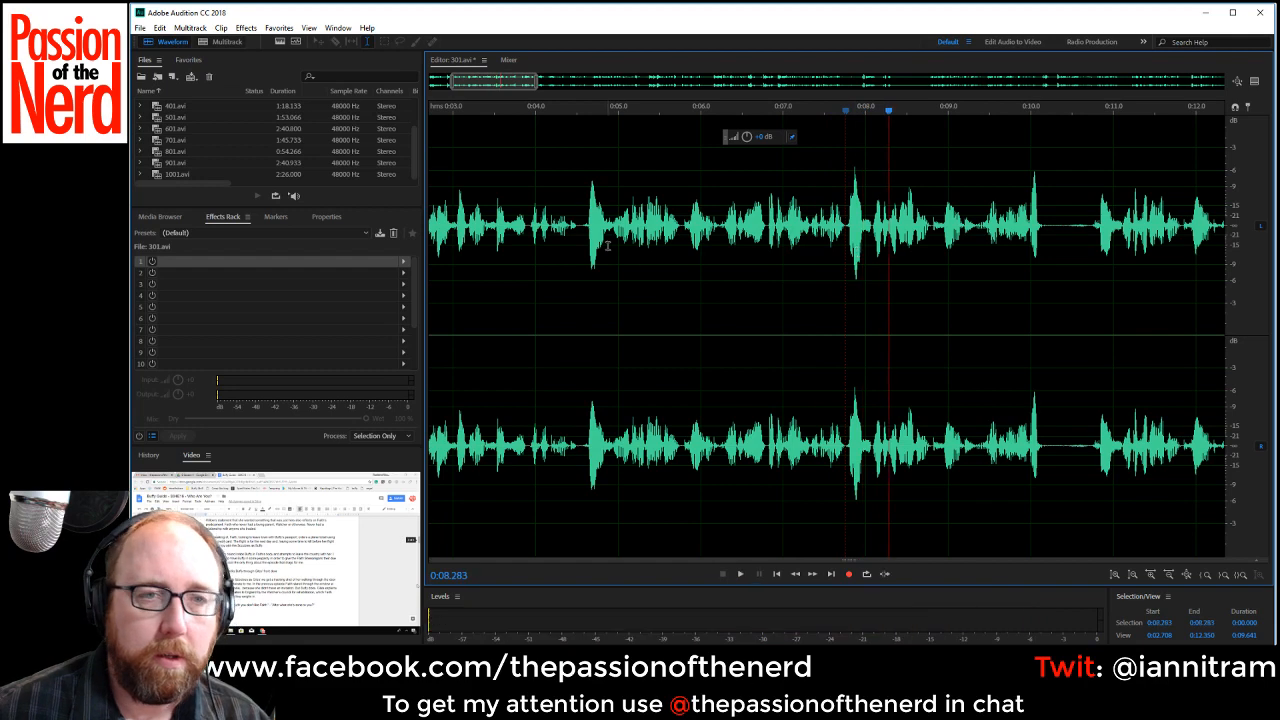
left_click_drag(576, 223, 846, 258)
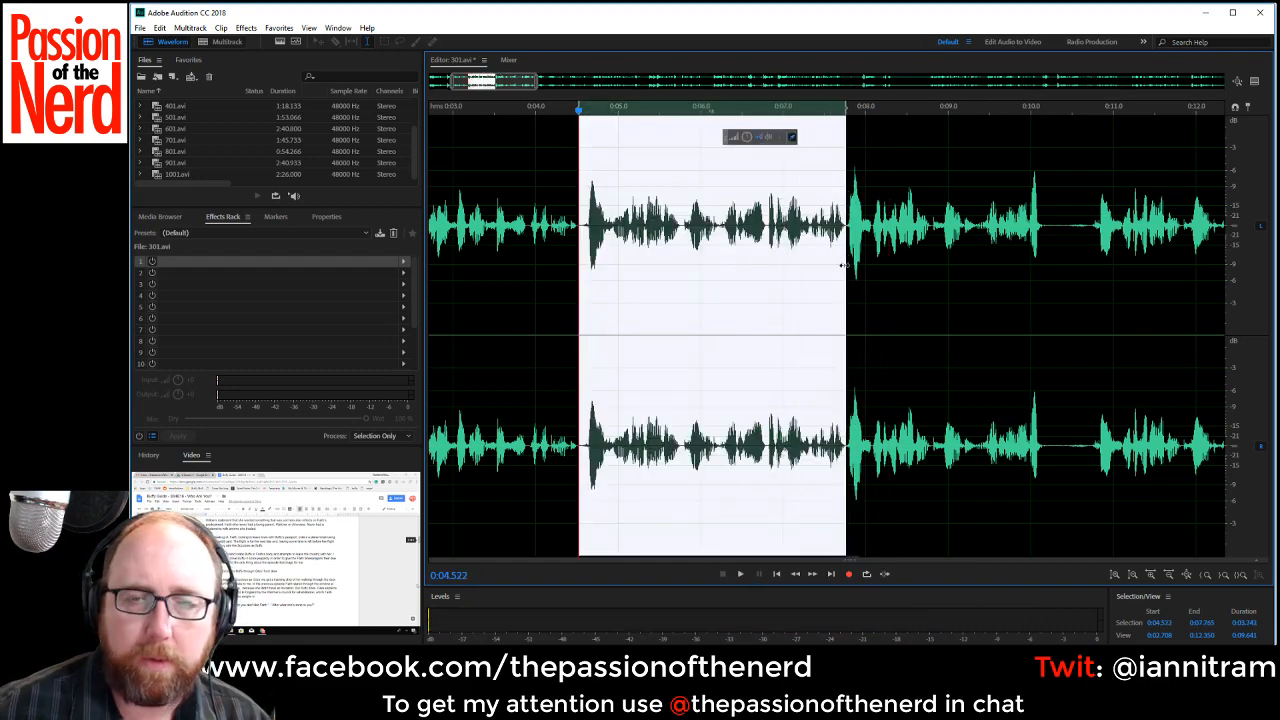
key("Delete")
key("space")
Listen onward from about 0:08.95 and again from about 0:15.75 to find where the usable take begins.
left_click_drag(781, 228, 825, 228)
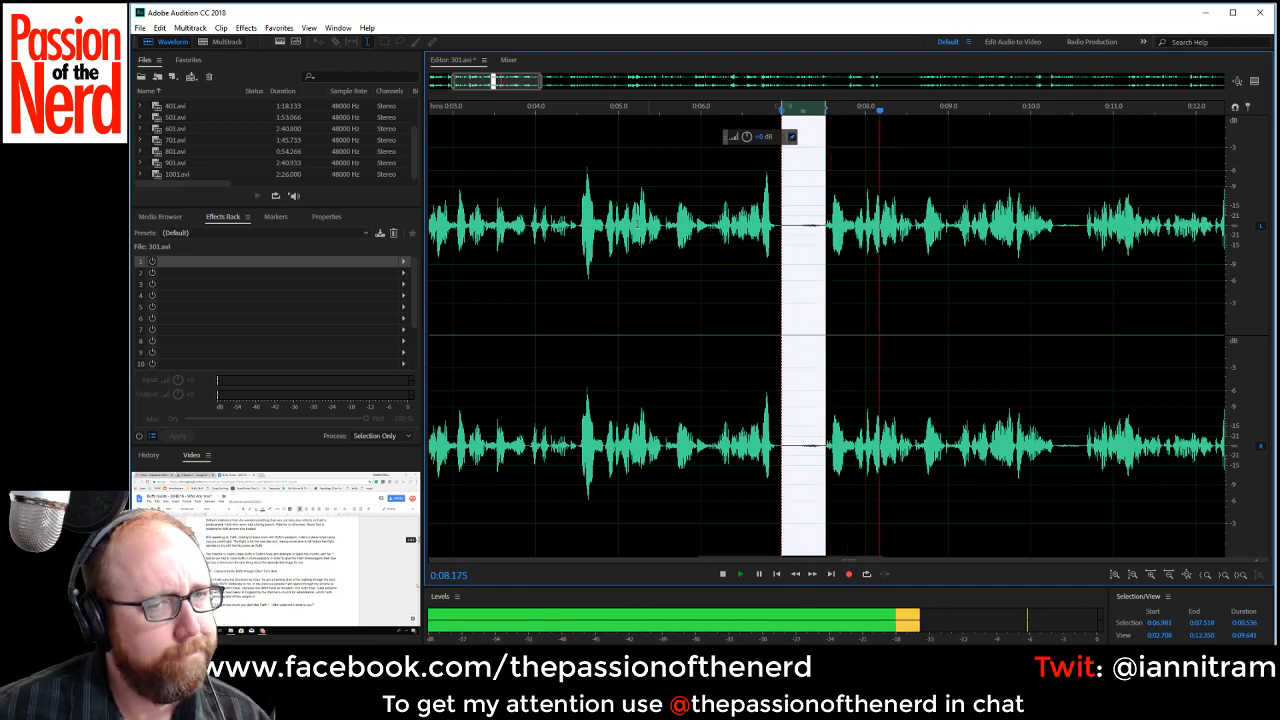
key("space")
scroll(664, 284, "down", 3)
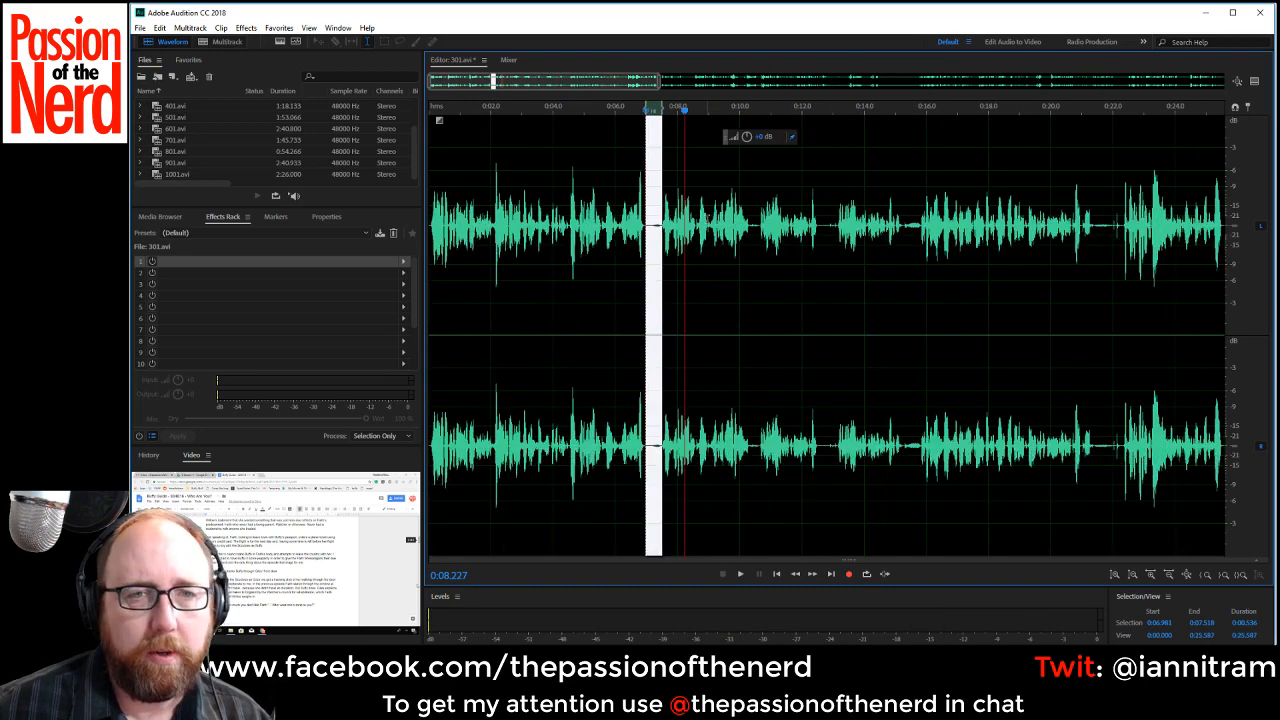
left_click(707, 217)
key("space")
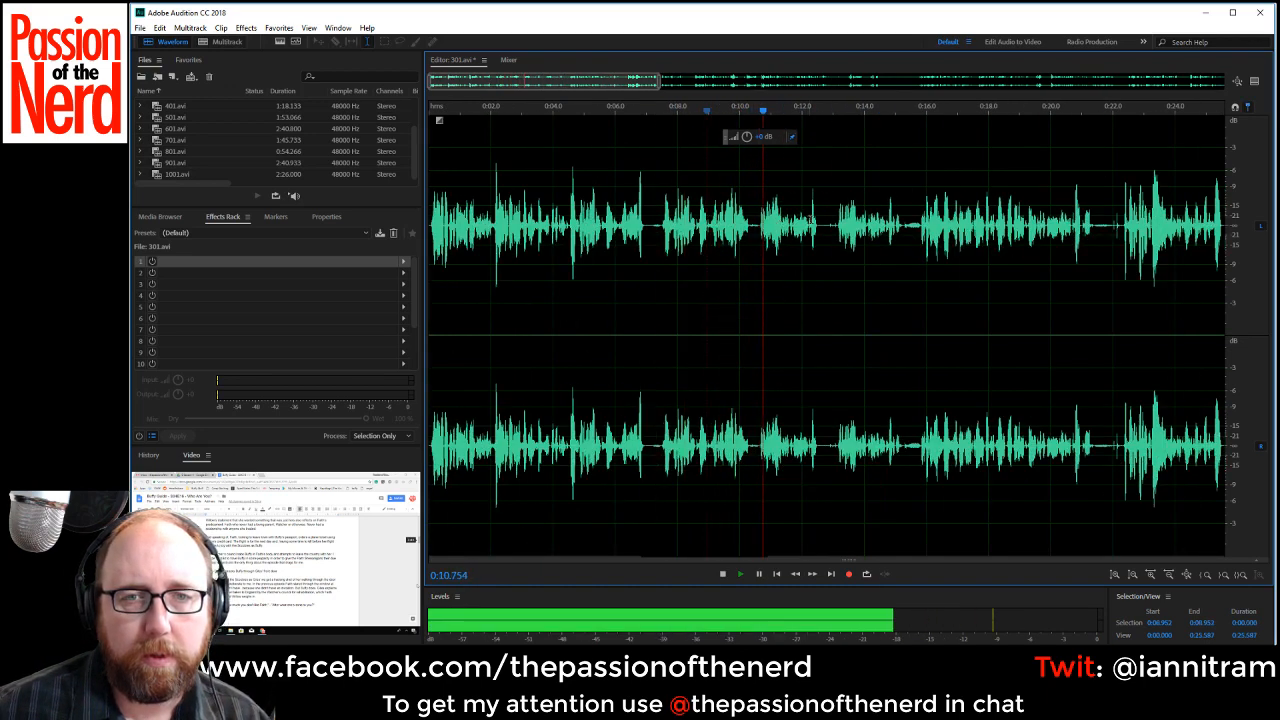
left_click(917, 226)
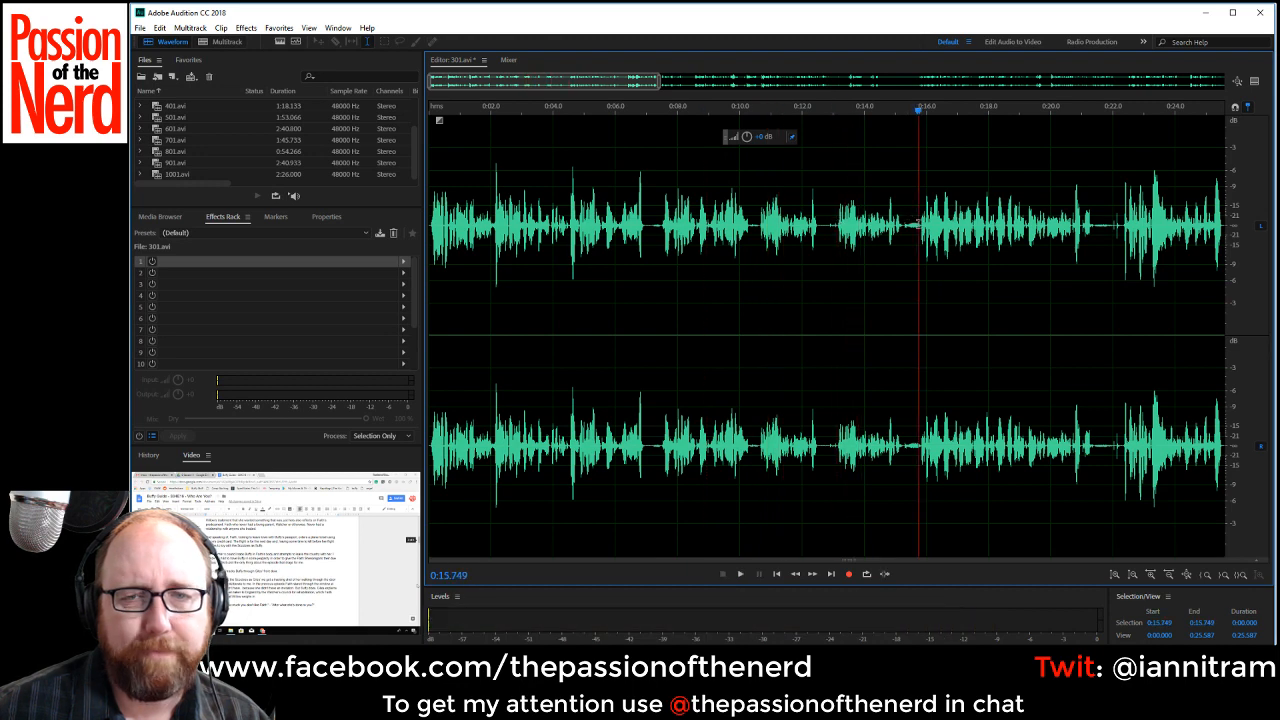
key("space")
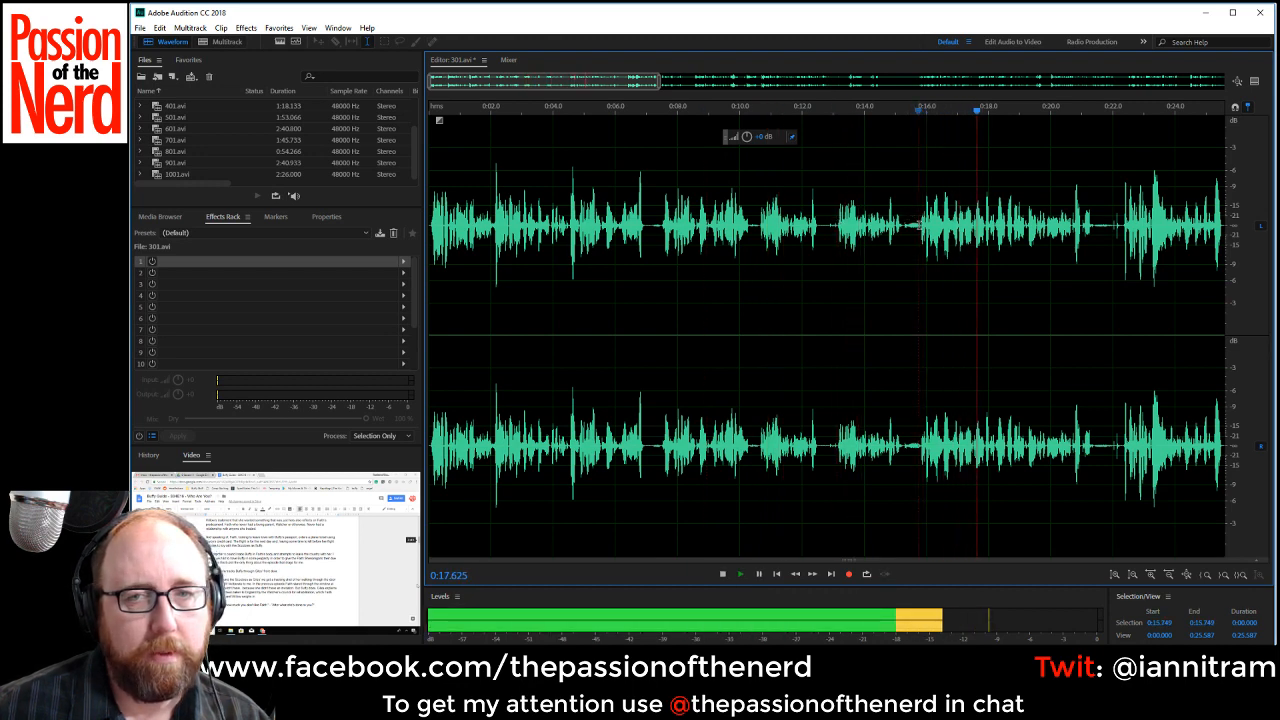
key("space")
Listen closely from about 0:15.6 to locate the take's start, and delete everything before about 0:16.55.
scroll(912, 228, "up", 4)
left_click(910, 228)
key("space")
key("space")
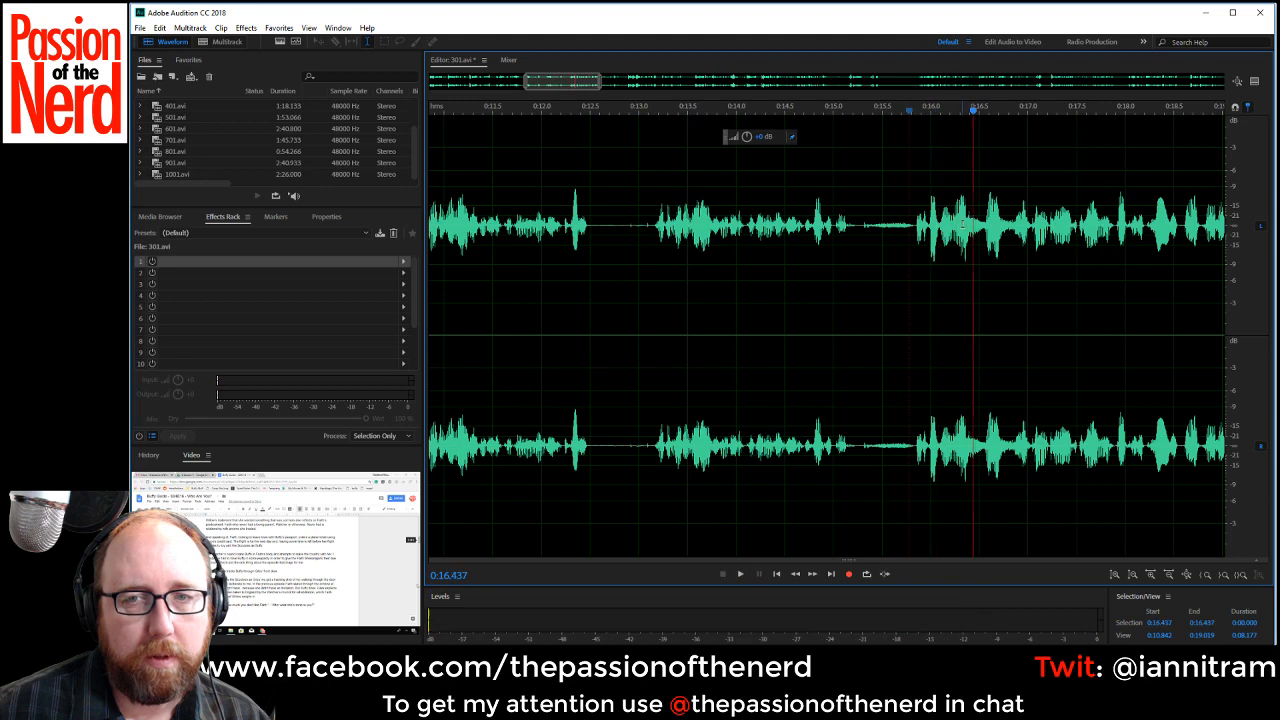
key("space")
key("space")
key("shift+Home")
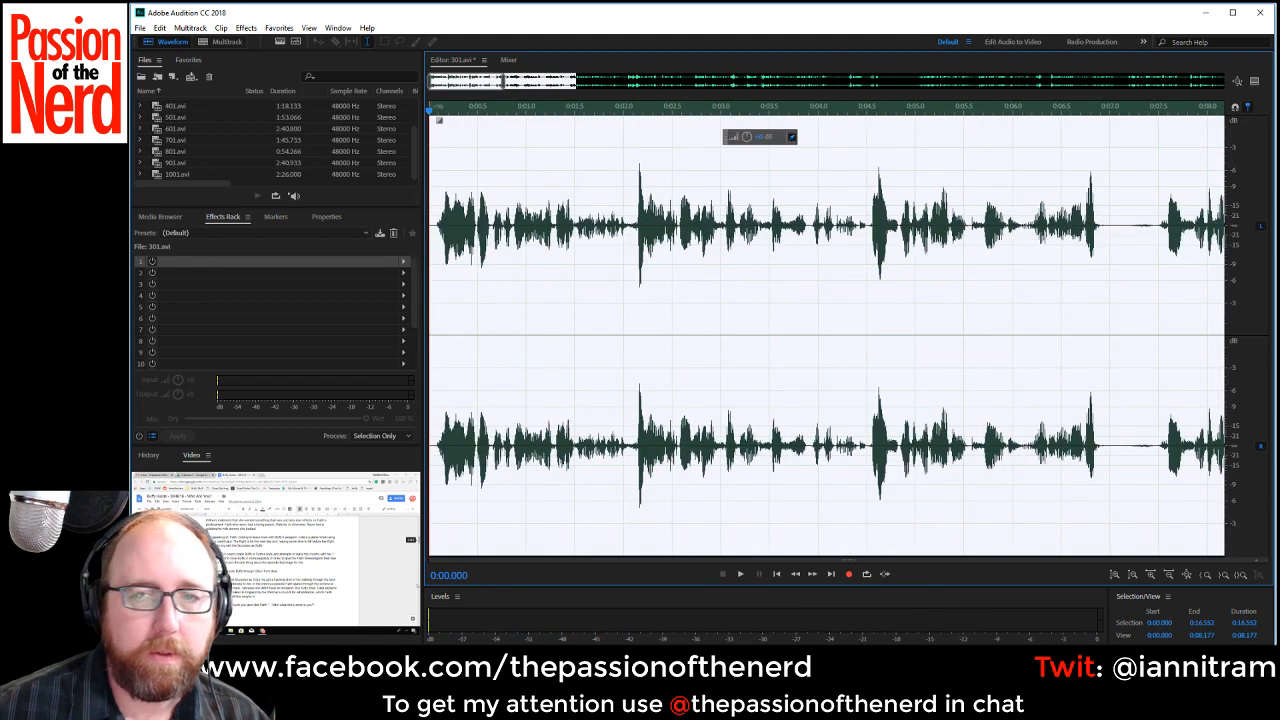
key("Delete")
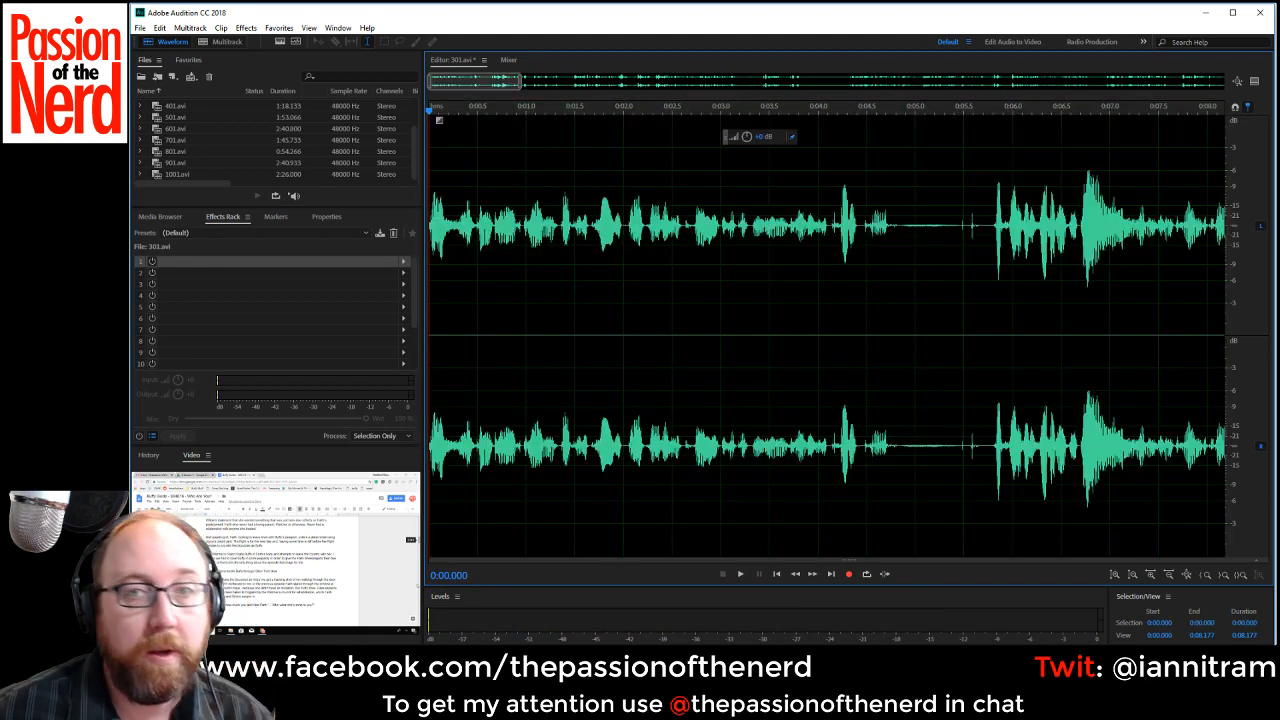
Play 301.avi from the start and delete the pause from about 0:04.84 to 0:05.79.
key("space")
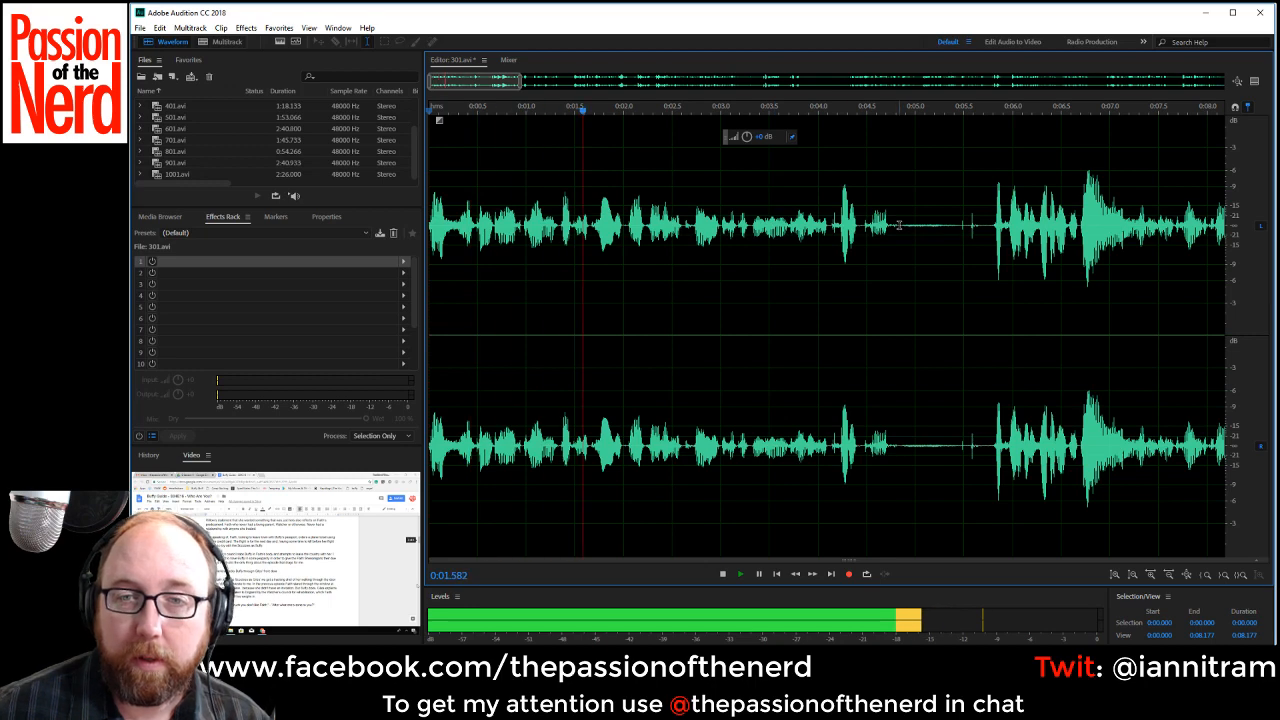
left_click_drag(898, 225, 991, 226)
key("Delete")
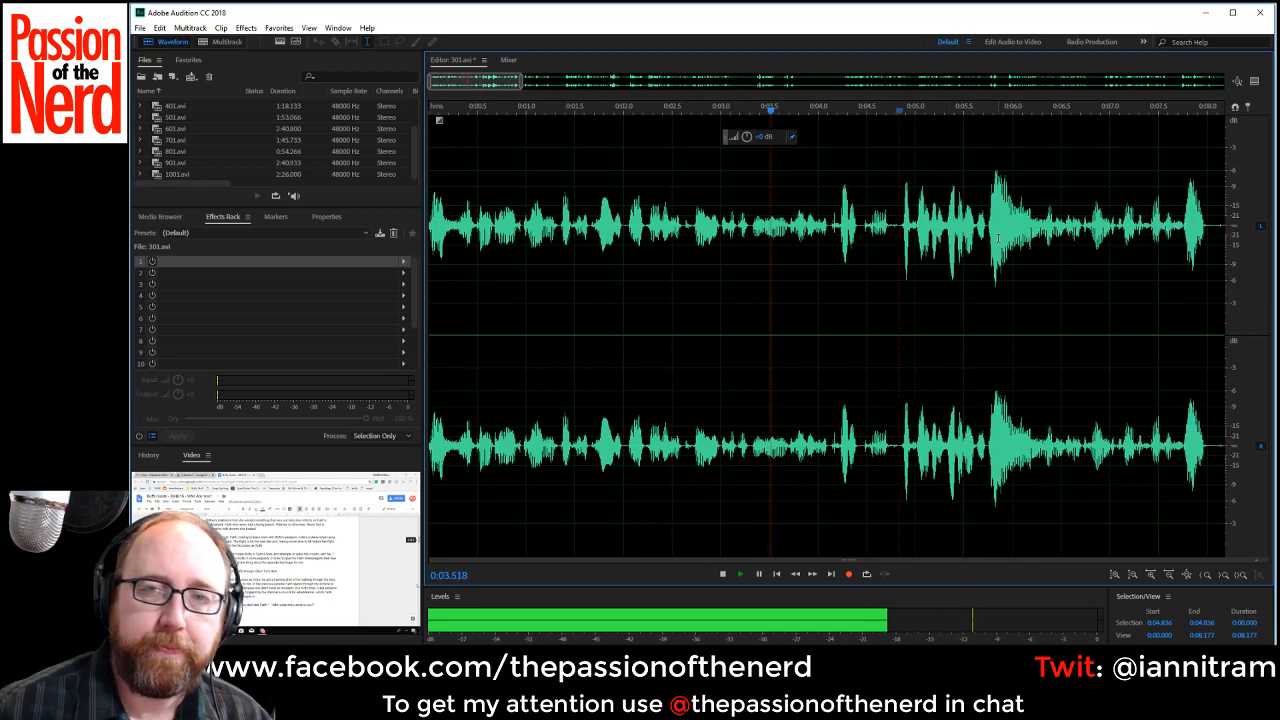
Delete the pauses from about 0:08.04 to 0:08.63 and from about 0:10.51 to 0:11.63.
scroll(937, 304, "down", 2)
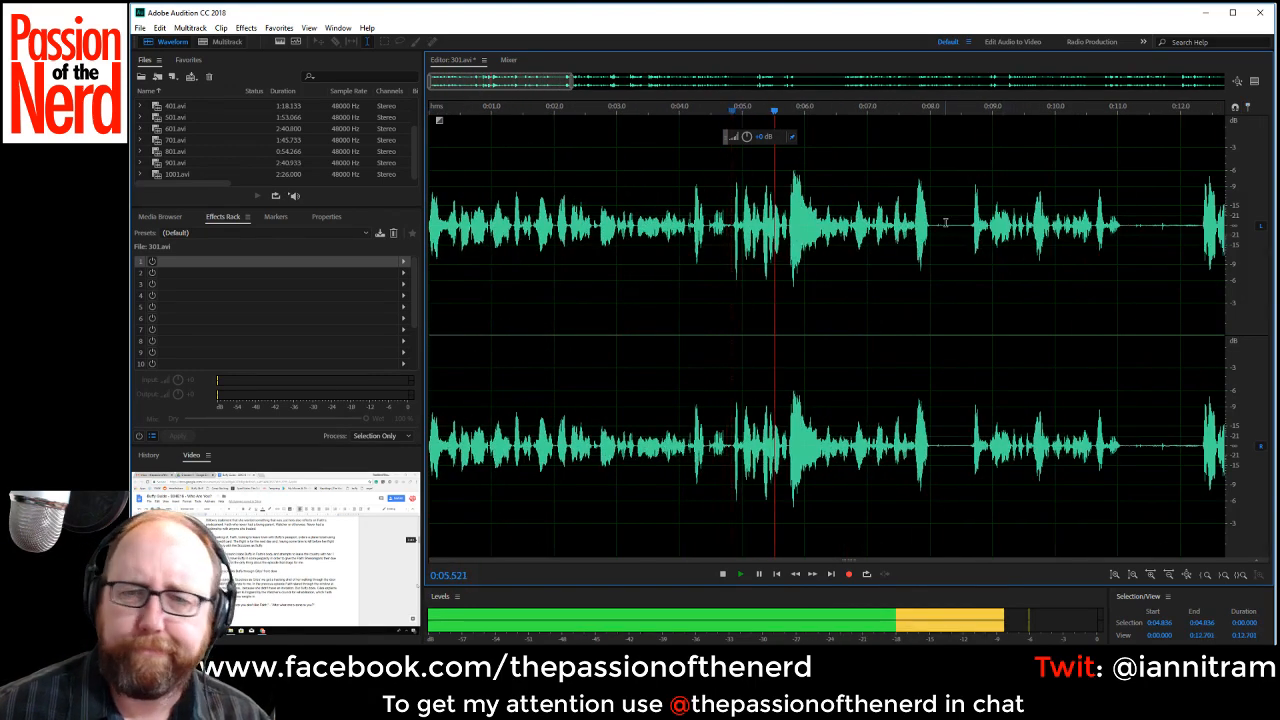
left_click_drag(932, 225, 968, 226)
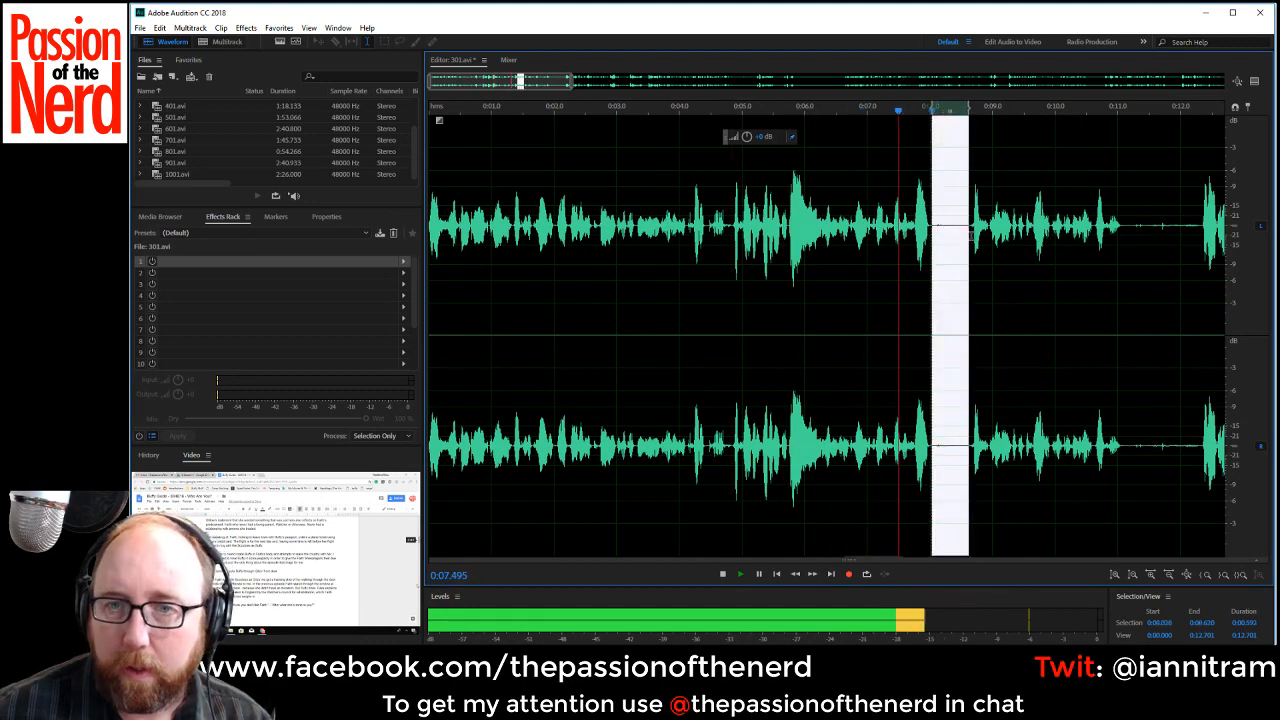
key("Delete")
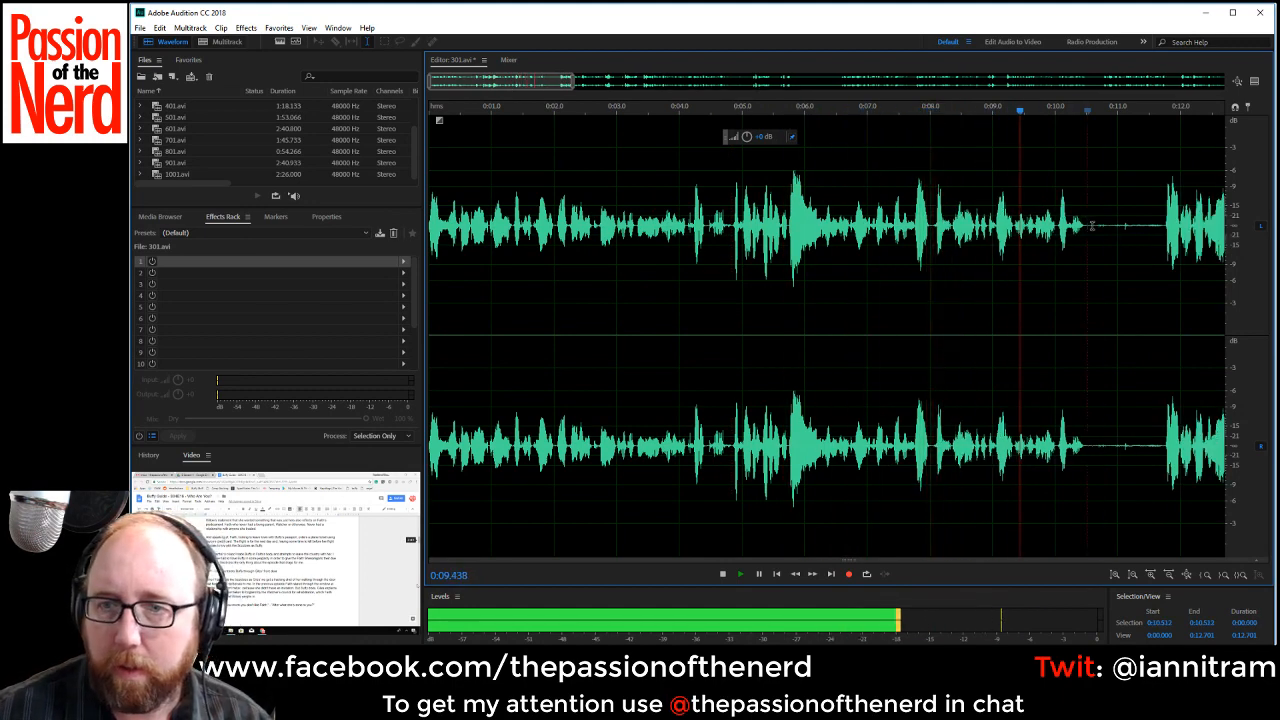
left_click_drag(1087, 240, 1158, 246)
key("Delete")
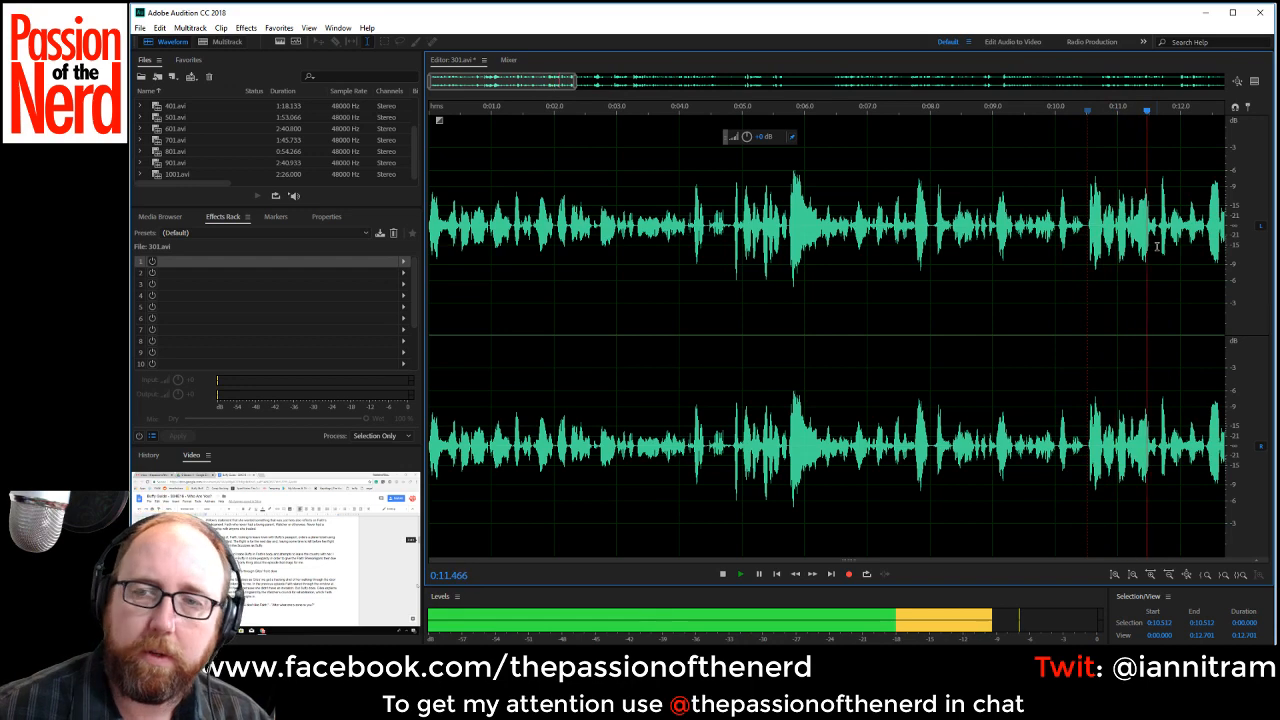
Play from about 0:08.28 and delete the pauses starting at about 0:15.4 and 0:16.62.
left_click(947, 278)
left_click_drag(522, 80, 639, 88)
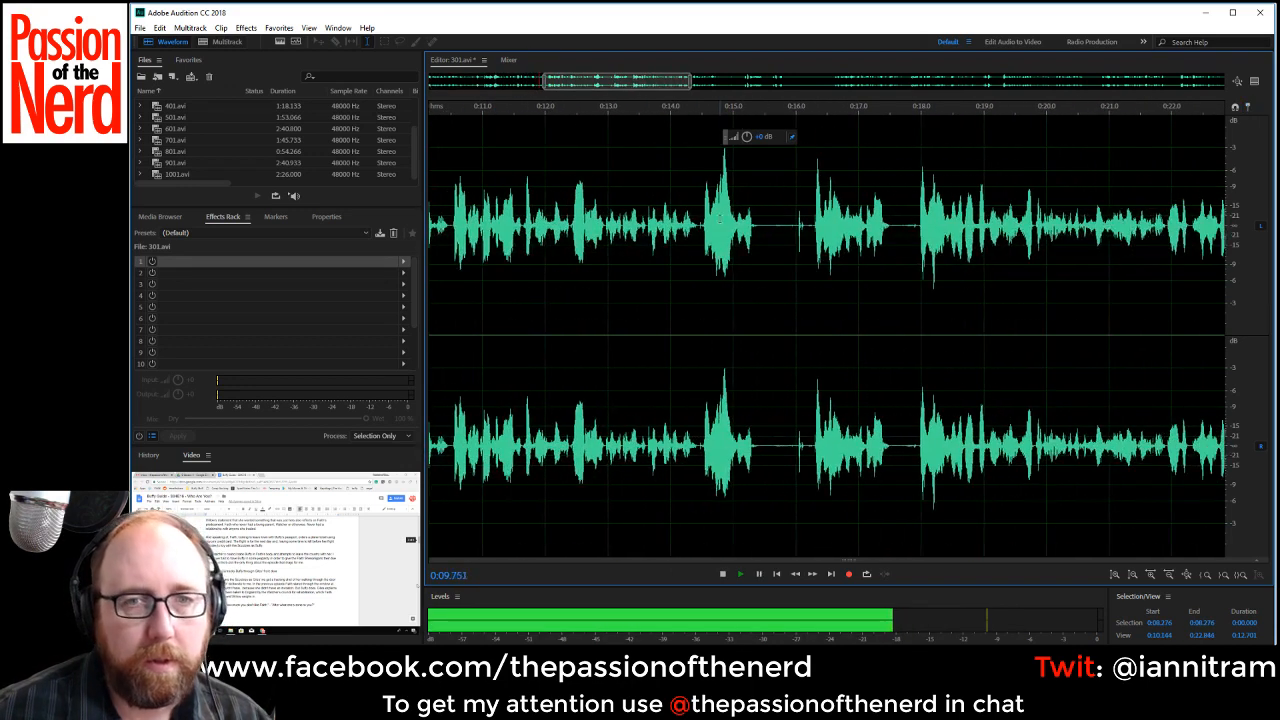
left_click_drag(757, 226, 862, 232)
key("Delete")
key("Delete")
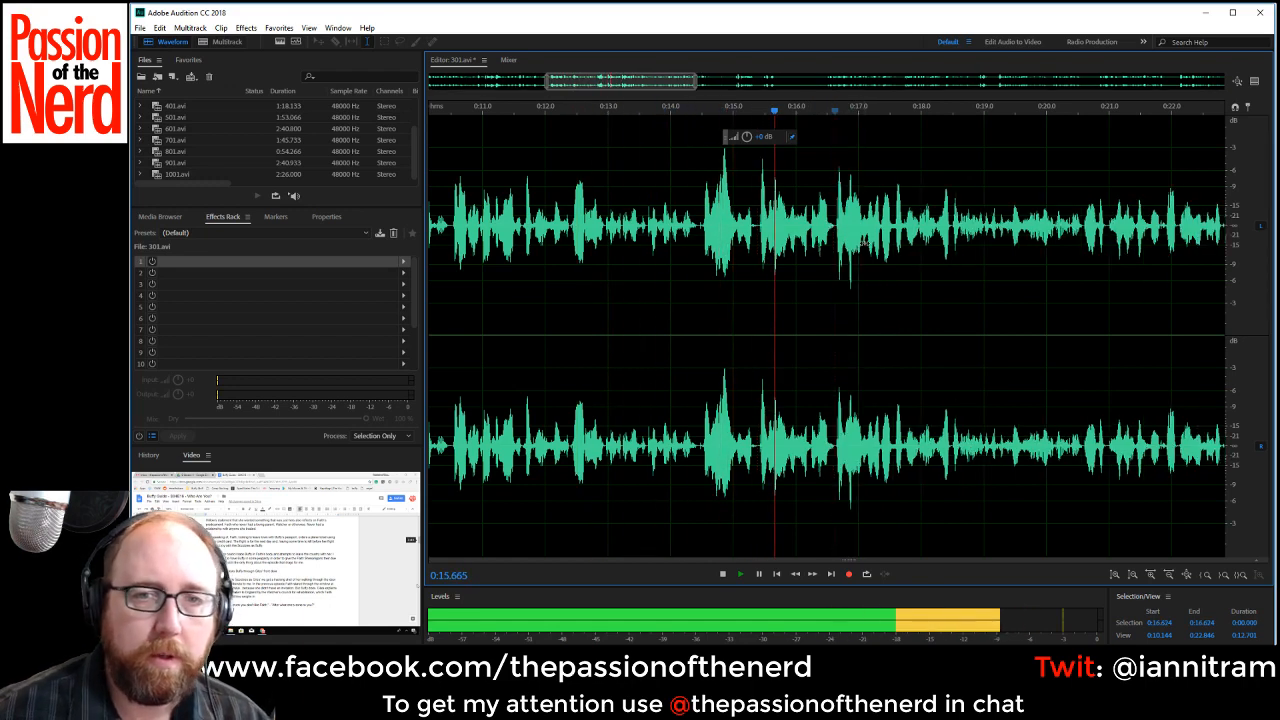
Delete the rejected phrase from about 0:14.45 to 0:15.39, plus the following one from about 0:14.44 to 0:15.67, and resume playback.
key("space")
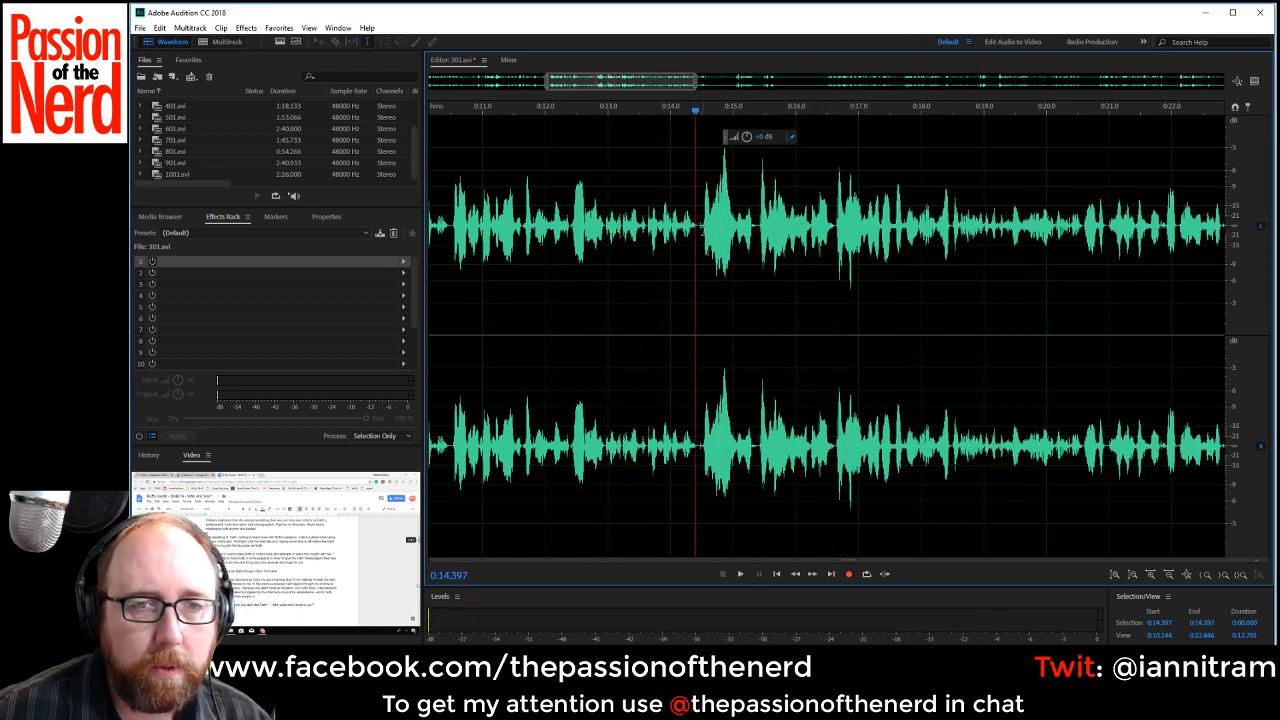
left_click_drag(697, 228, 757, 232)
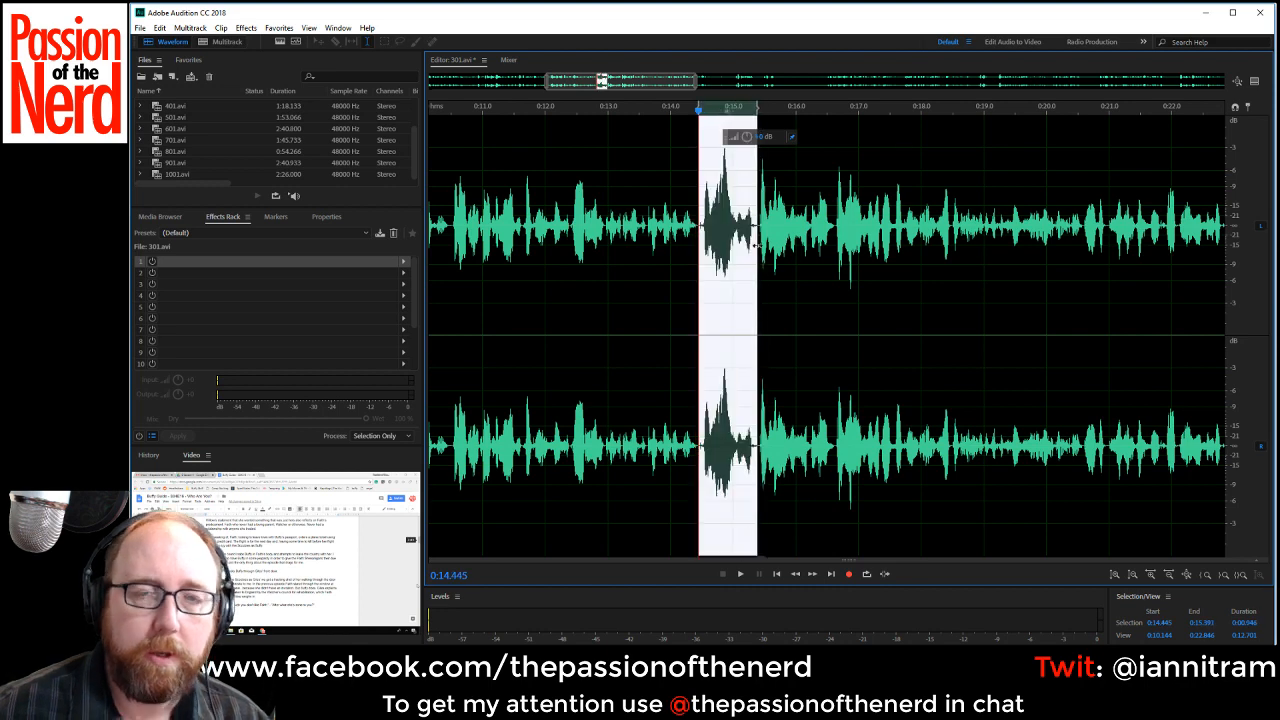
key("Delete")
key("space")
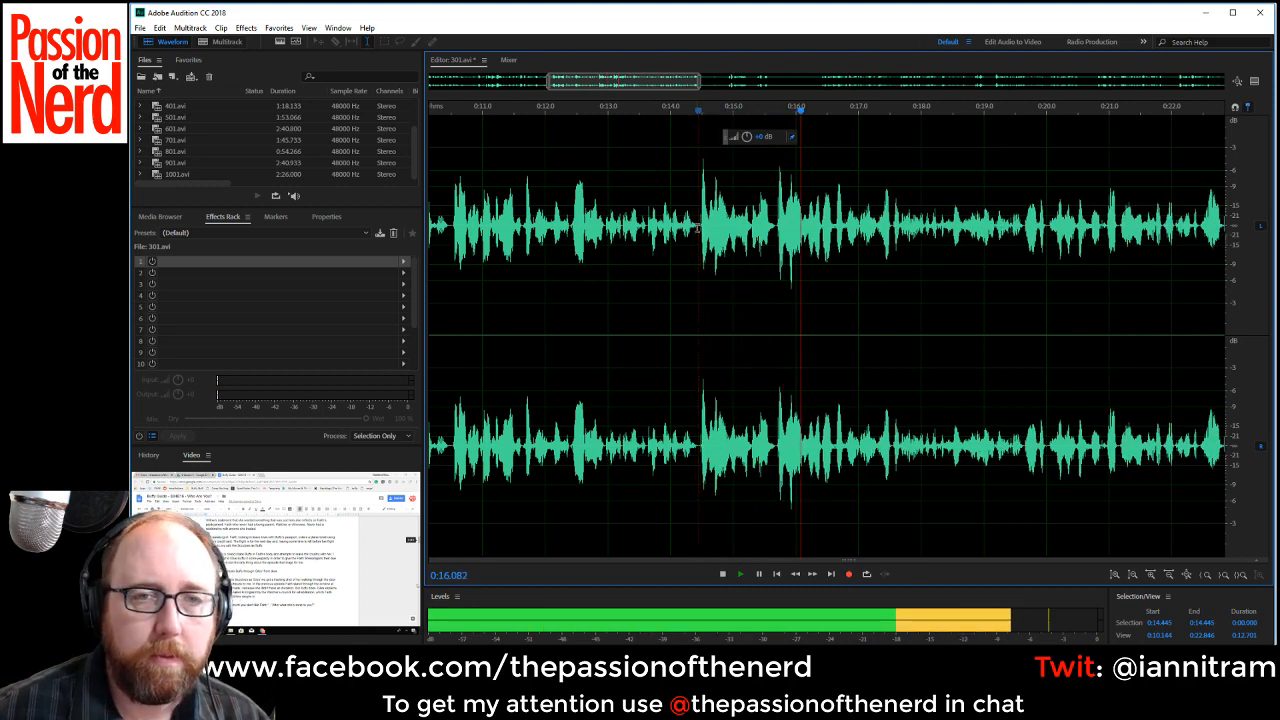
left_click_drag(698, 245, 775, 250)
key("Delete")
key("space")
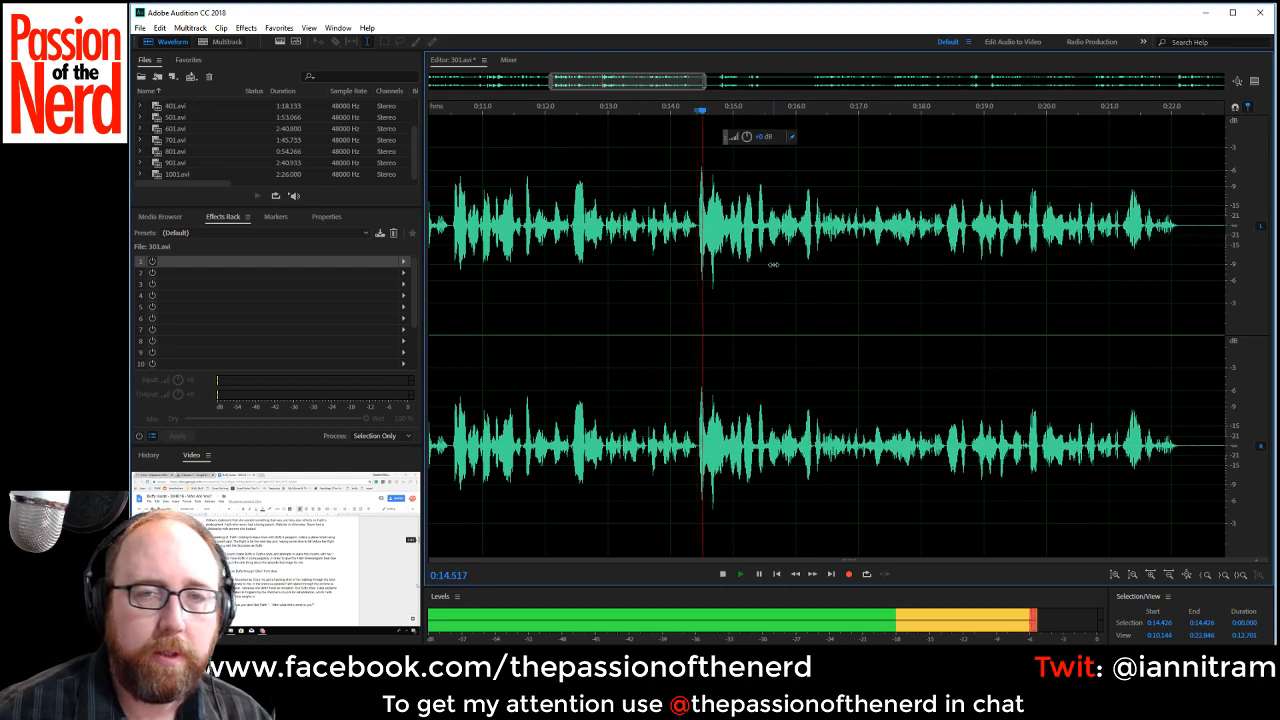
Delete the noisy pause from about 0:22.18 to 0:24.22.
scroll(740, 147, "down", 1)
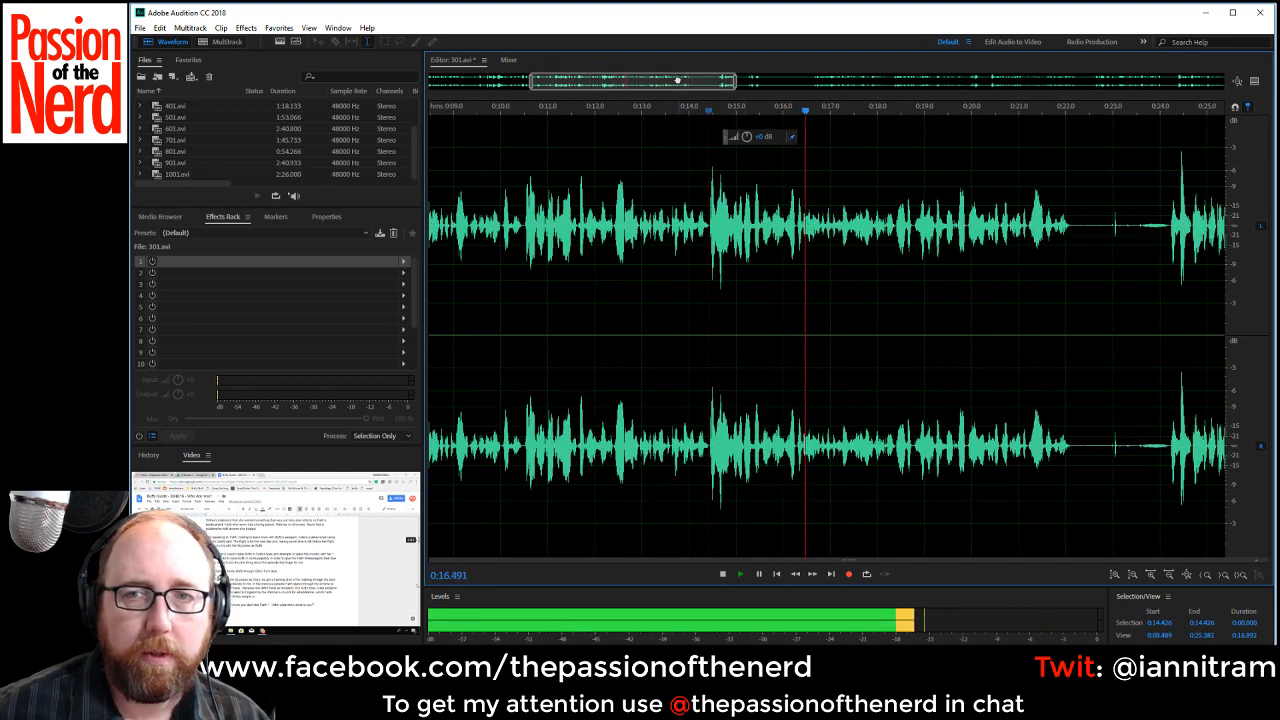
left_click_drag(677, 81, 725, 82)
left_click_drag(883, 231, 968, 232)
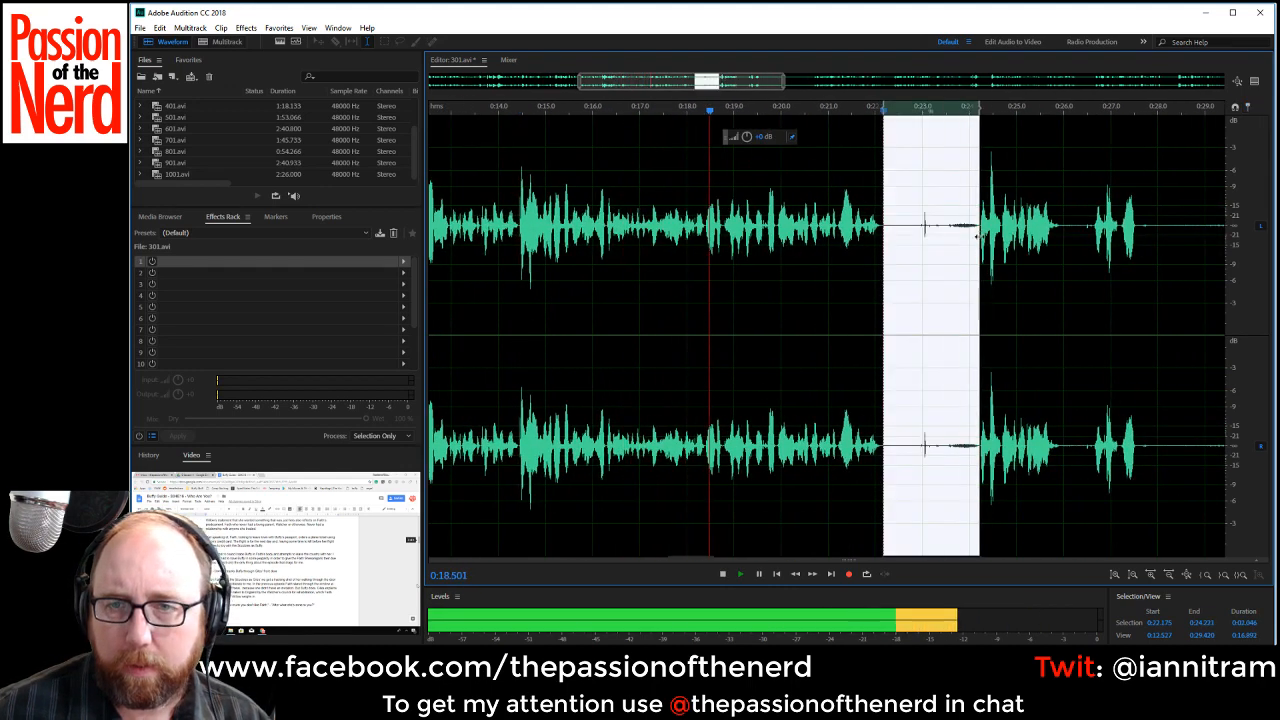
key("Delete")
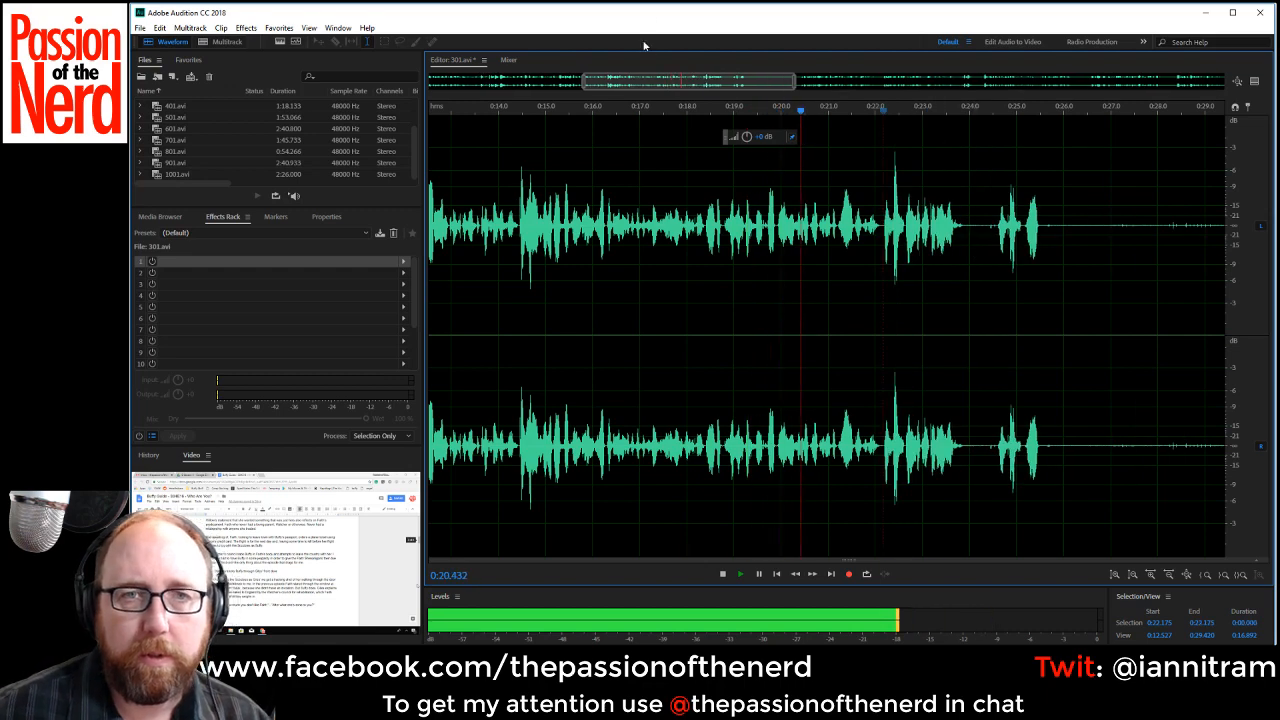
Check the speech at about 0:30 and delete the rejected take with its silence from about 0:22.15 to 0:30.09.
left_click_drag(705, 81, 773, 96)
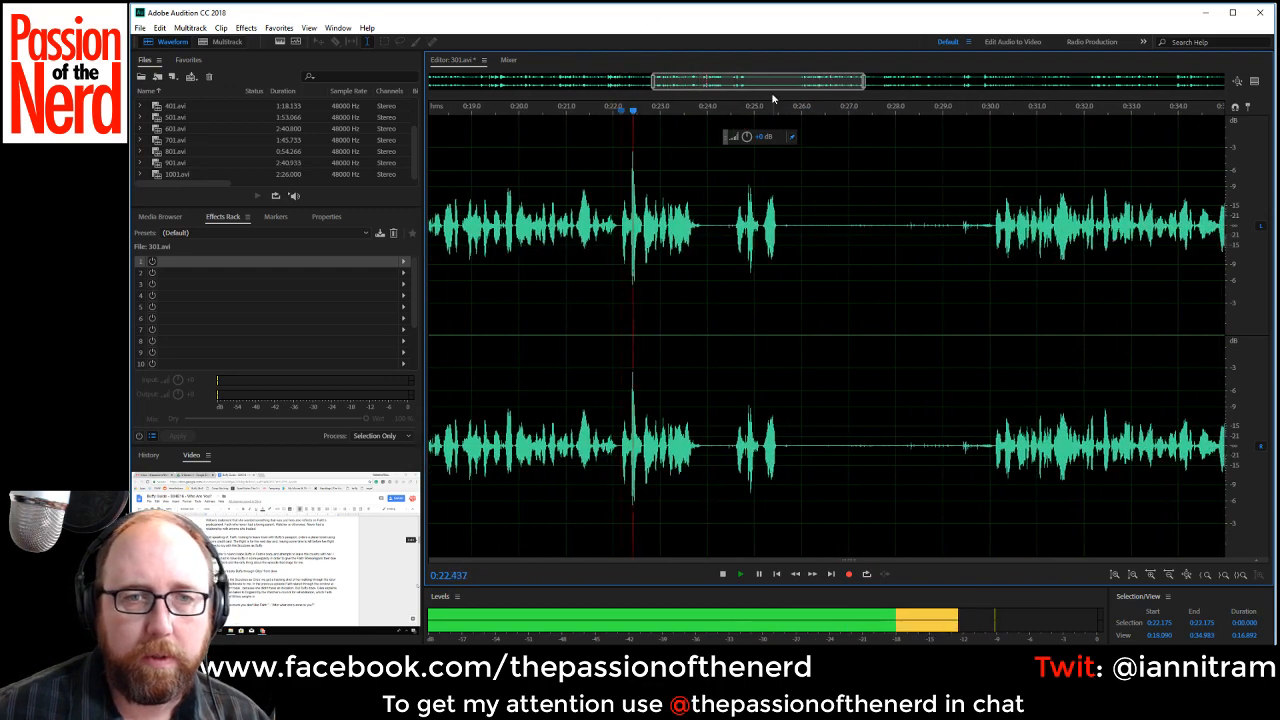
left_click(987, 229)
key("space")
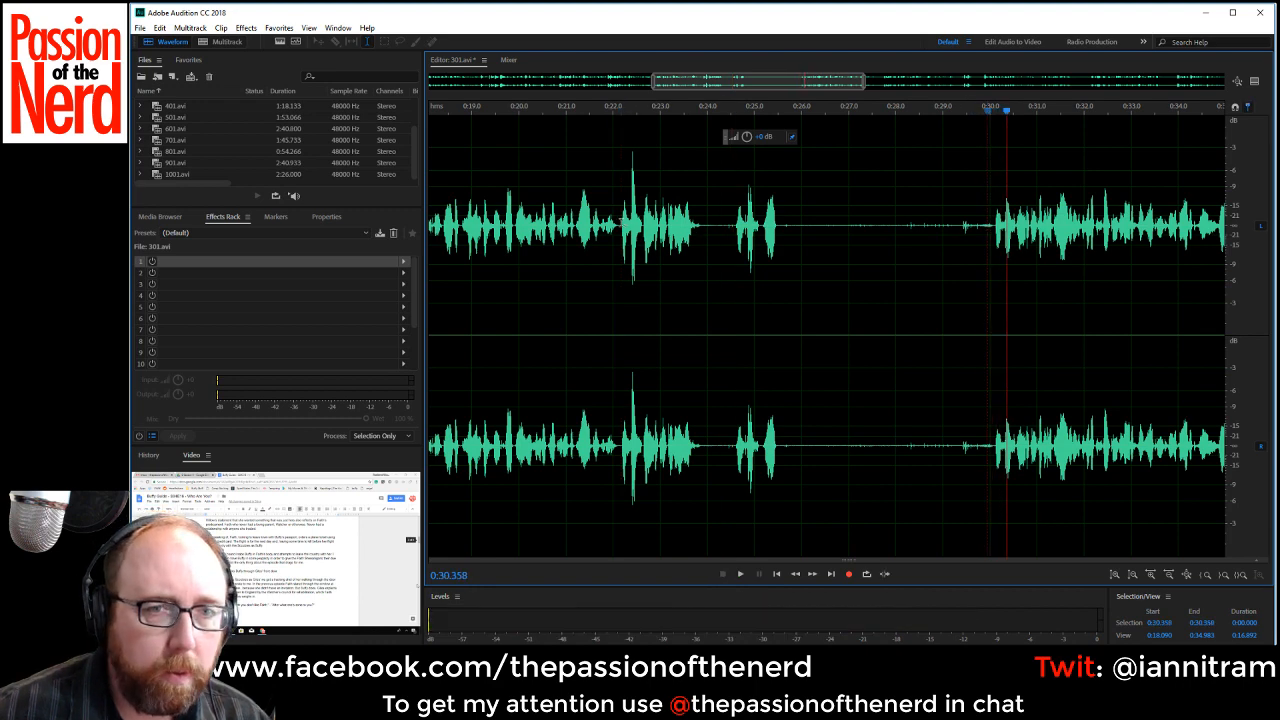
left_click_drag(620, 223, 993, 253)
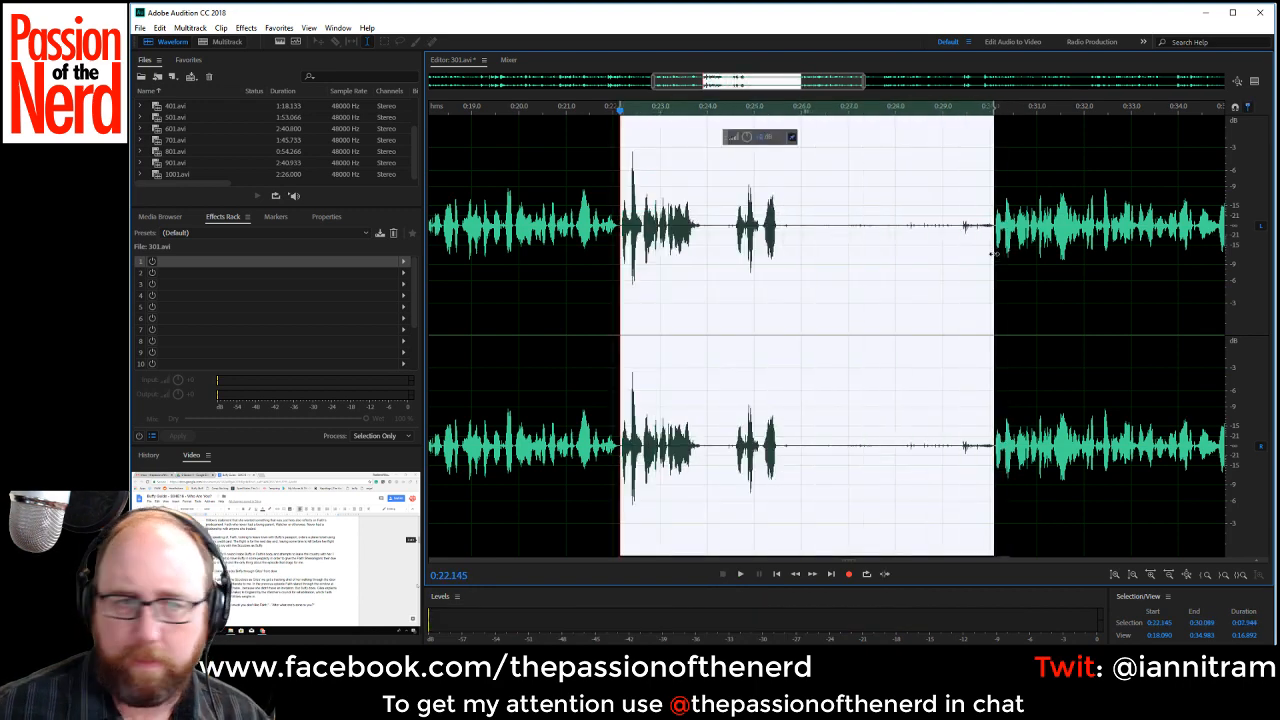
key("Delete")
key("space")
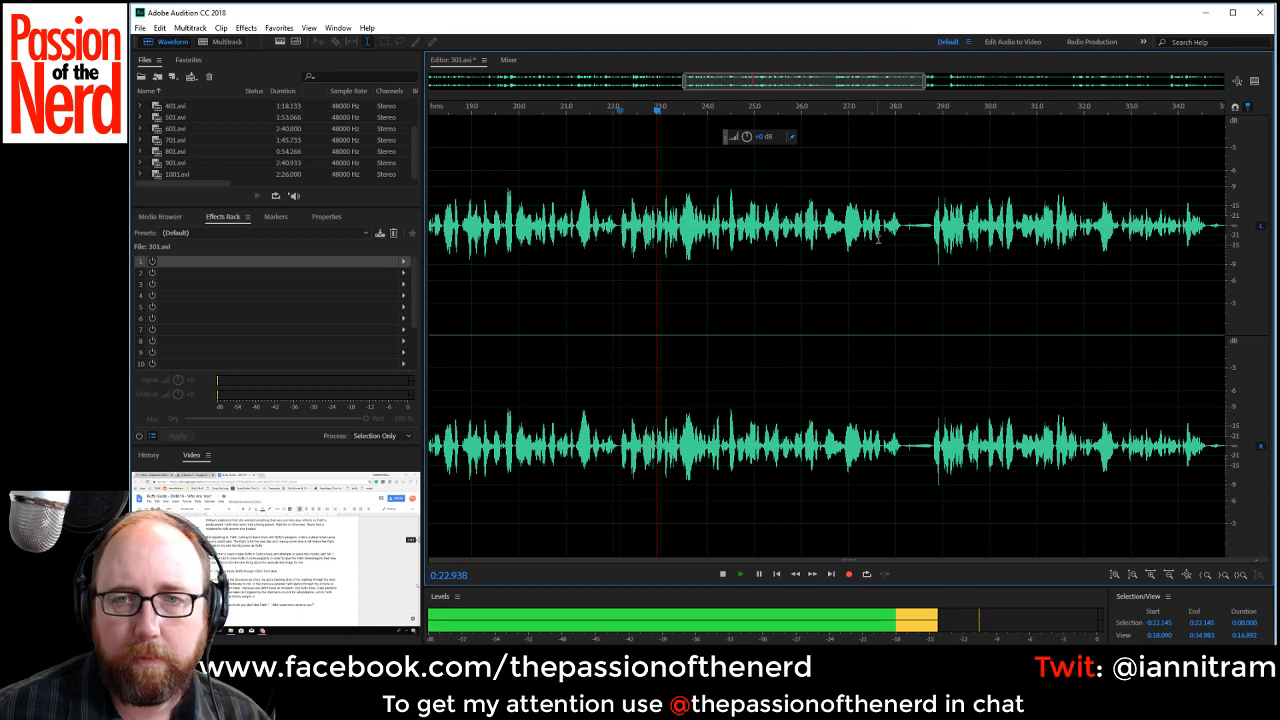
Delete the pauses from about 0:28.16 to 0:28.70 and from about 0:33.99 to 0:34.49.
left_click_drag(903, 228, 929, 245)
key("Delete")
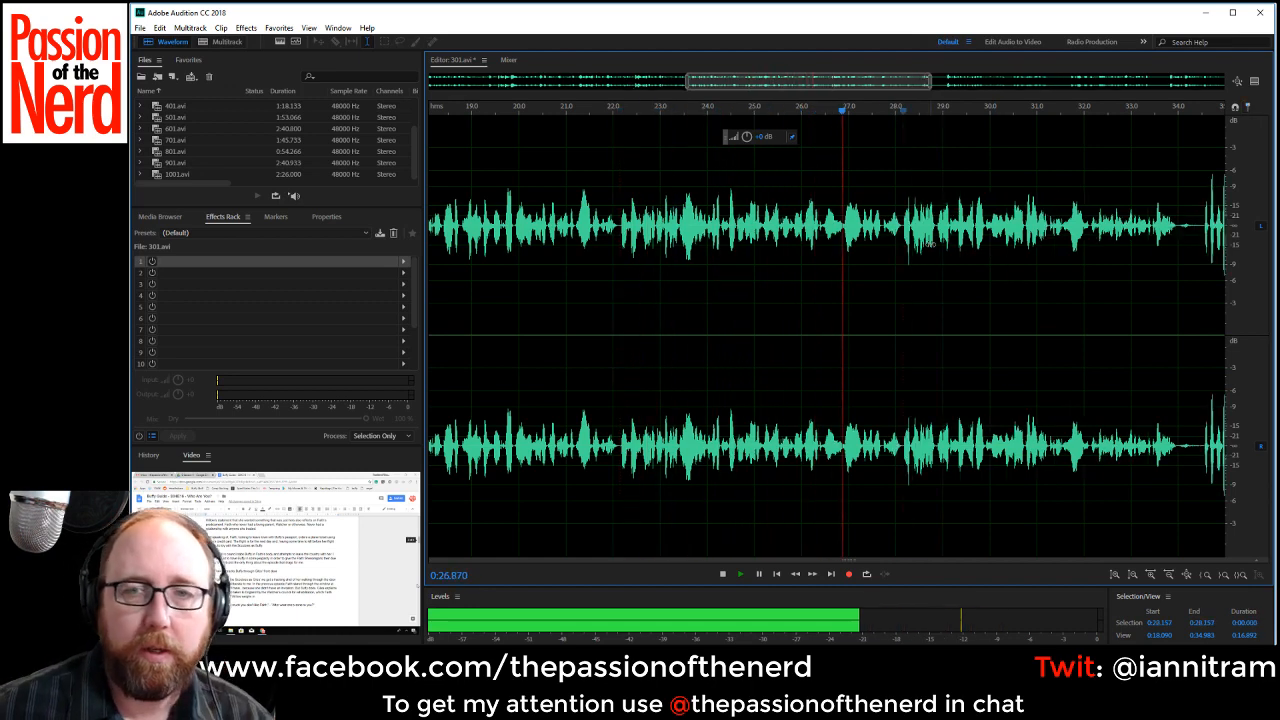
left_click_drag(880, 79, 933, 86)
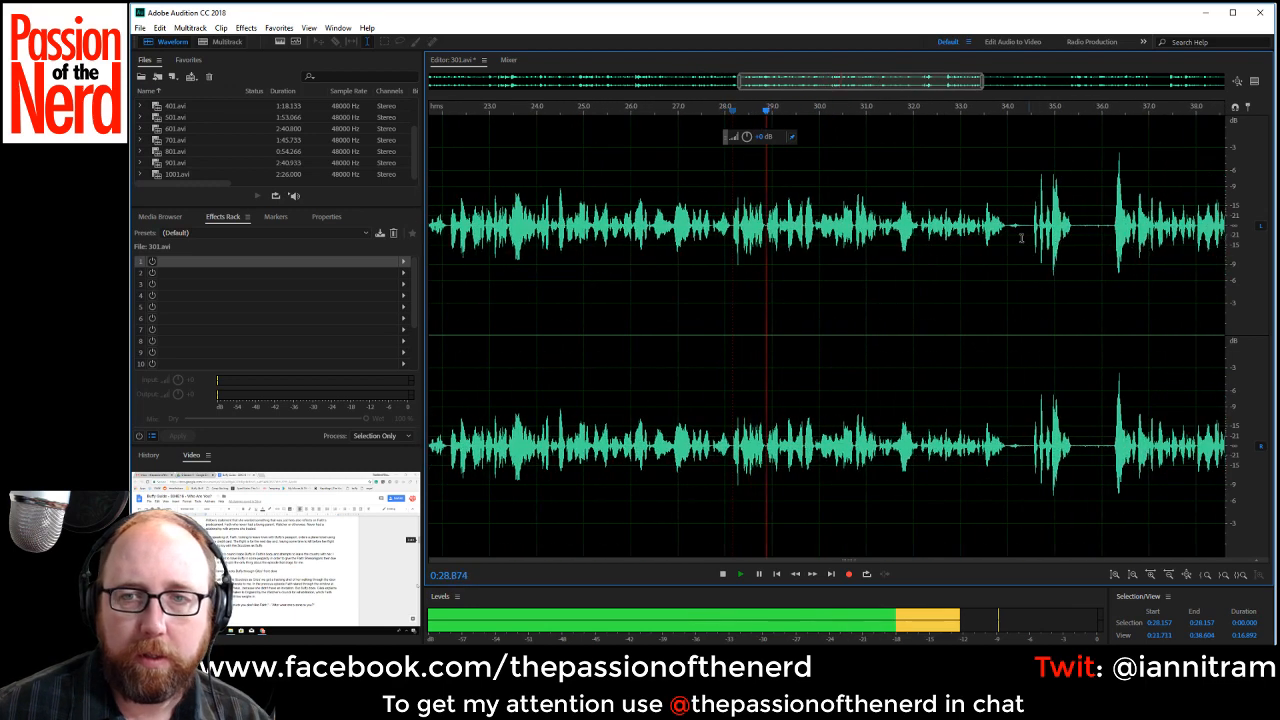
left_click_drag(1007, 228, 1030, 250)
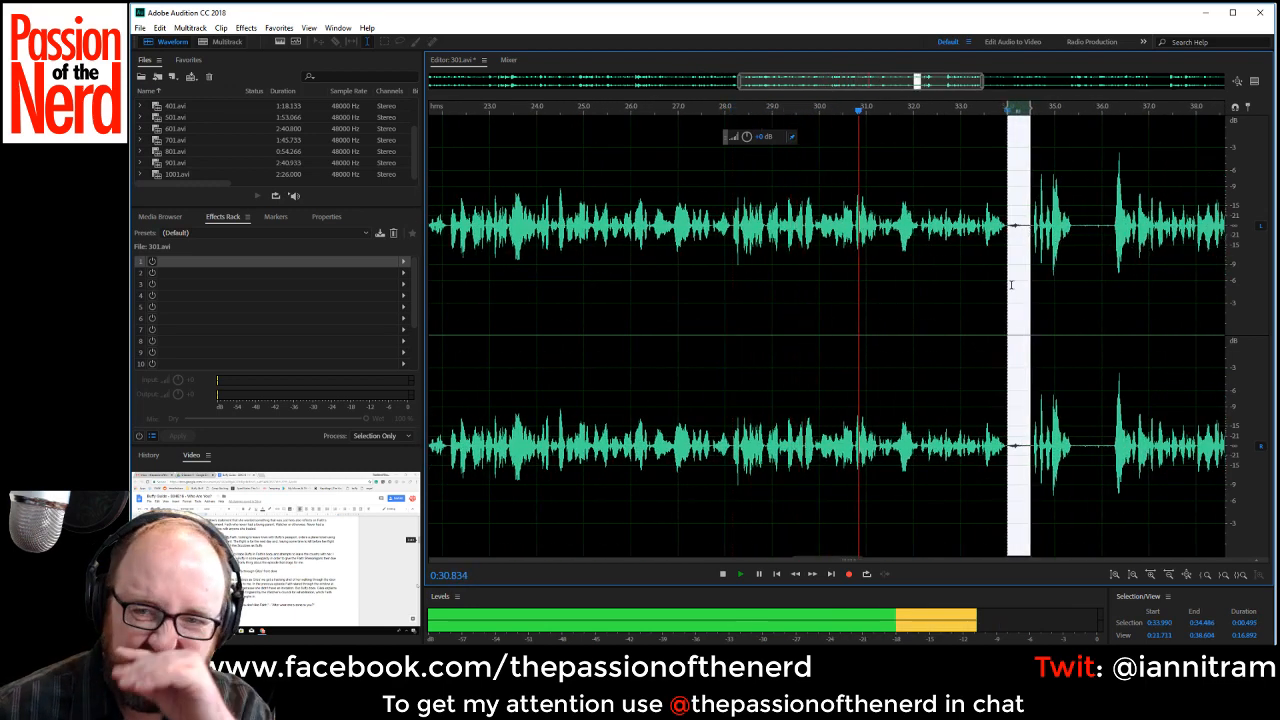
key("Delete")
Delete the pauses from about 0:34.87 to 0:35.79 and from about 0:39.04 to 0:39.56.
left_click_drag(1049, 238, 1092, 240)
key("Delete")
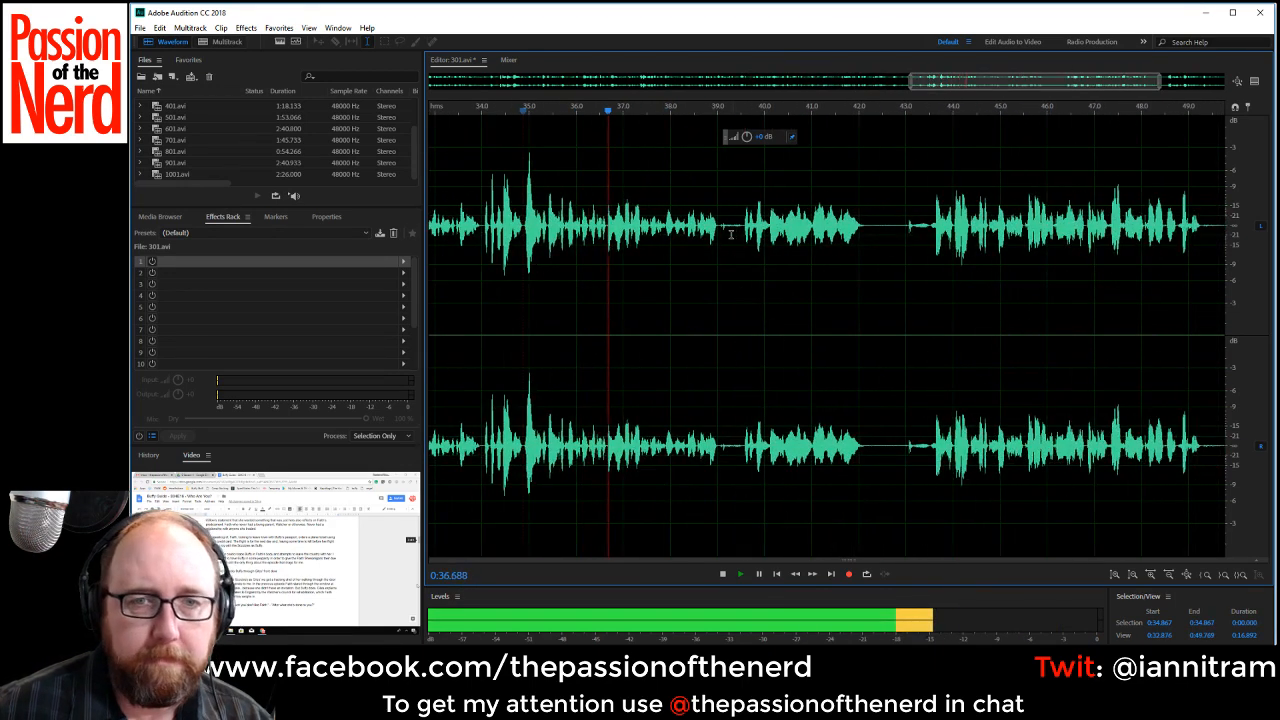
left_click_drag(720, 236, 740, 237)
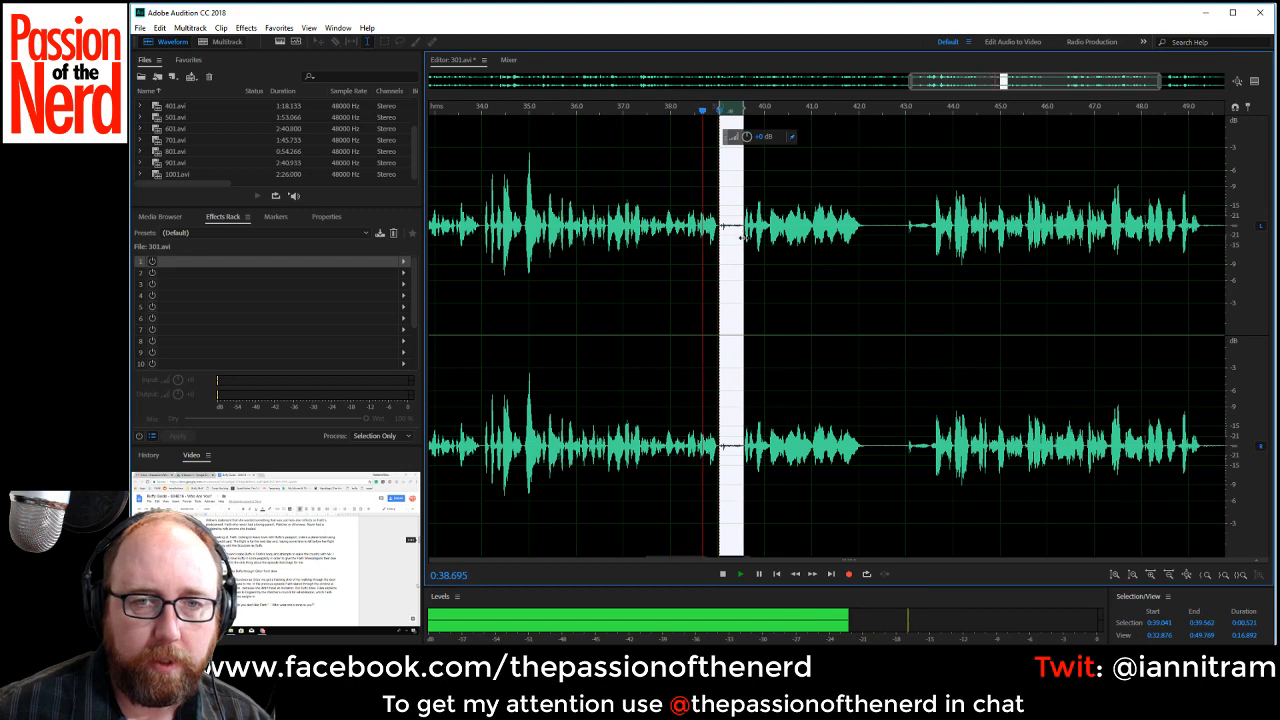
key("Delete")
Delete the pauses from about 0:41.55 to 0:42.98 and from about 0:47.33 to 0:48.53.
left_click_drag(838, 240, 905, 240)
key("Delete")
key("space")
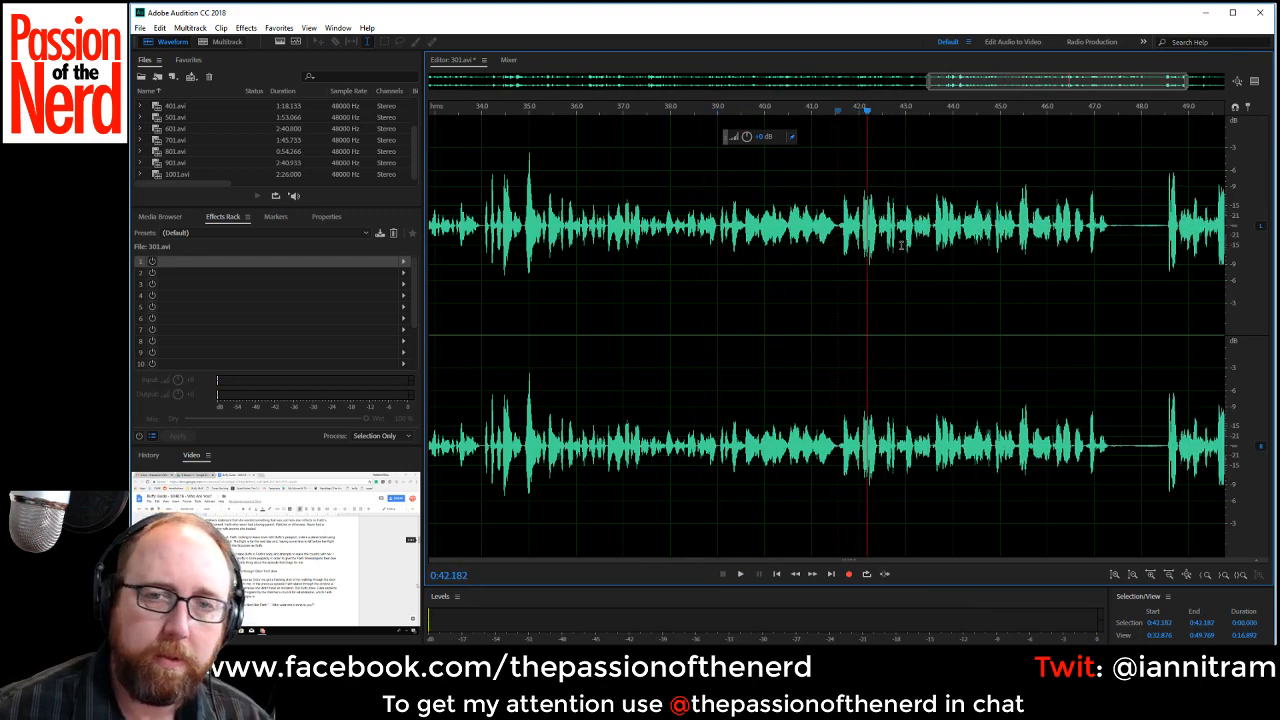
key("space")
left_click_drag(1109, 226, 1166, 240)
key("Delete")
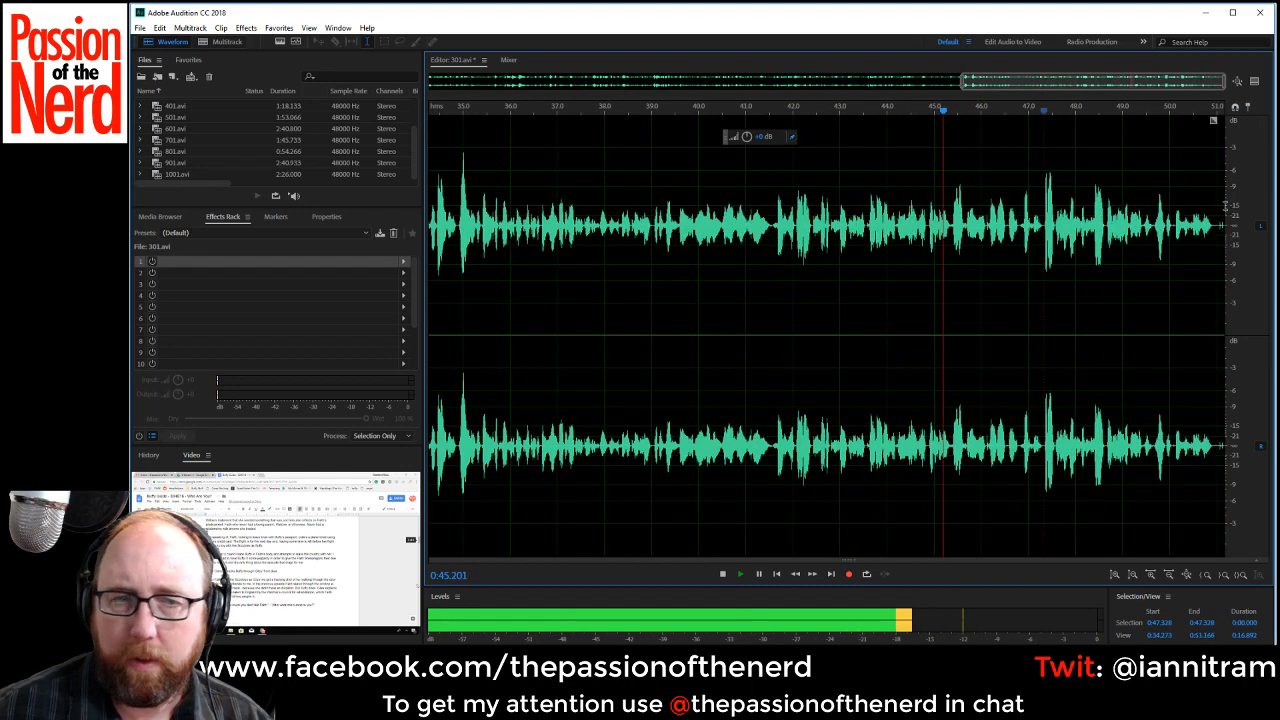
Add the Speech Volume Leveler with the Careful preset to the first effects slot and set the rack mix to 80% wet.
left_click(404, 261)
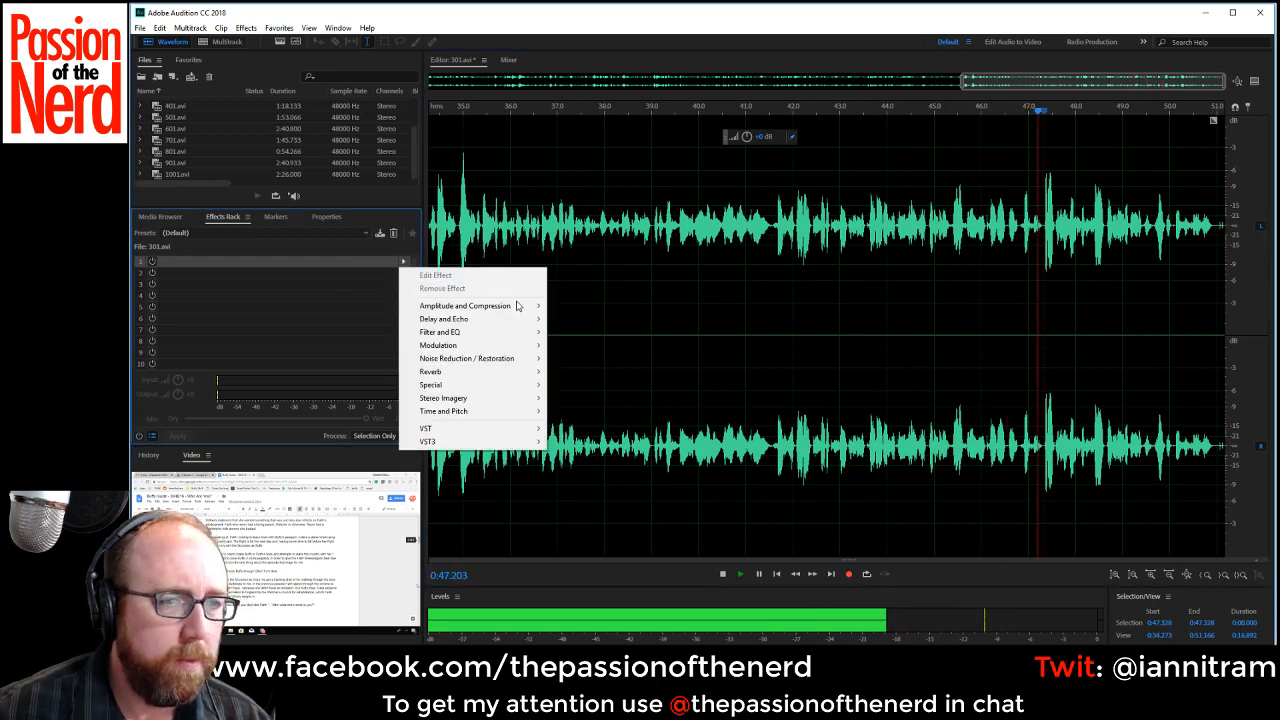
mouse_move(516, 305)
left_click(601, 411)
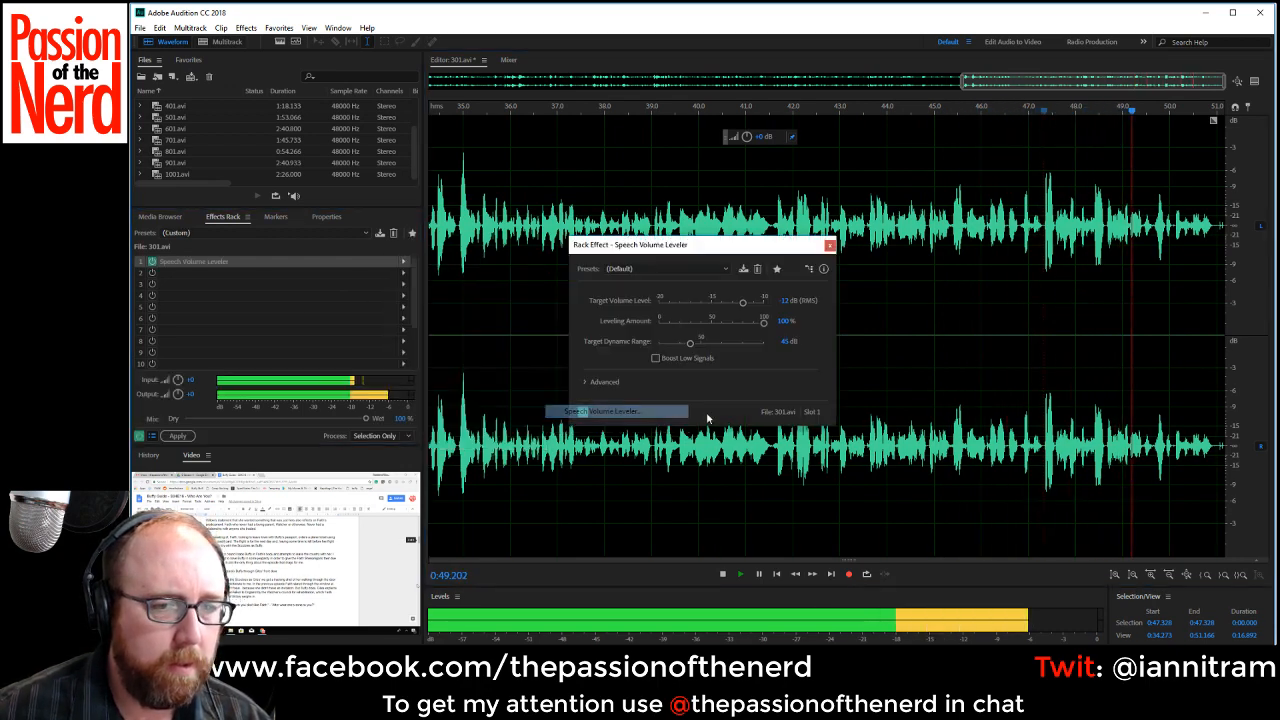
left_click(668, 270)
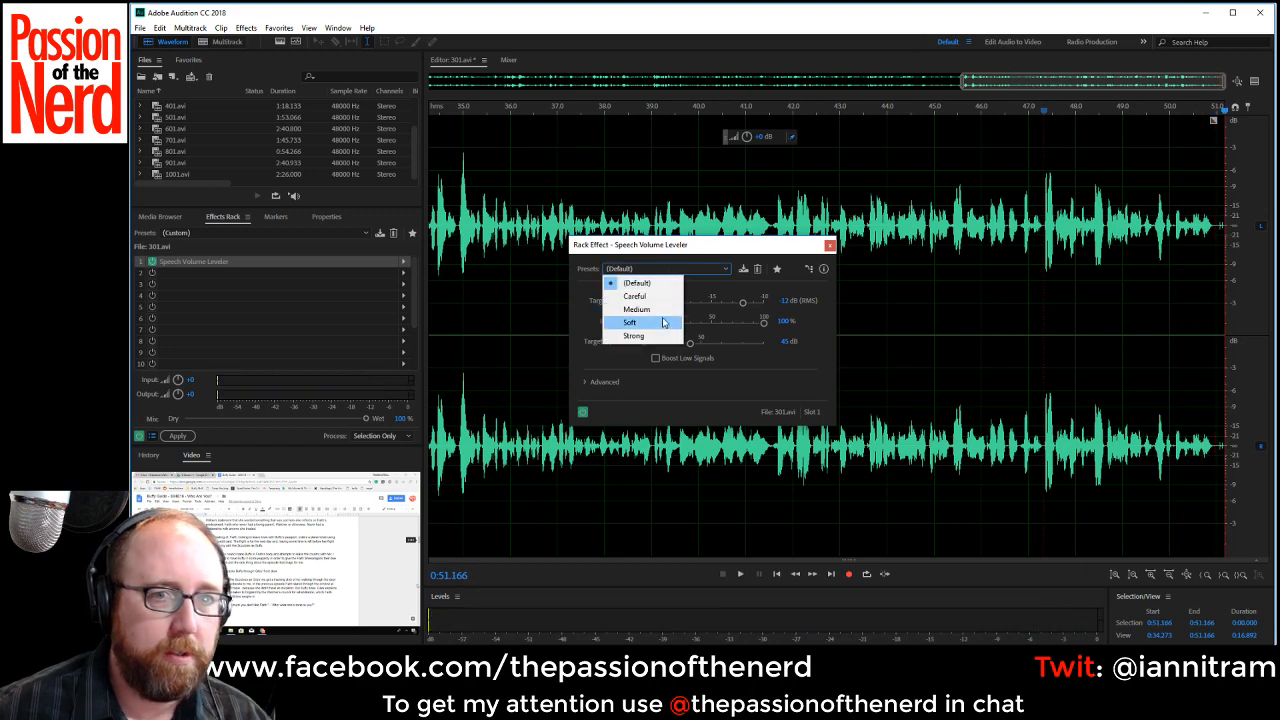
left_click(666, 296)
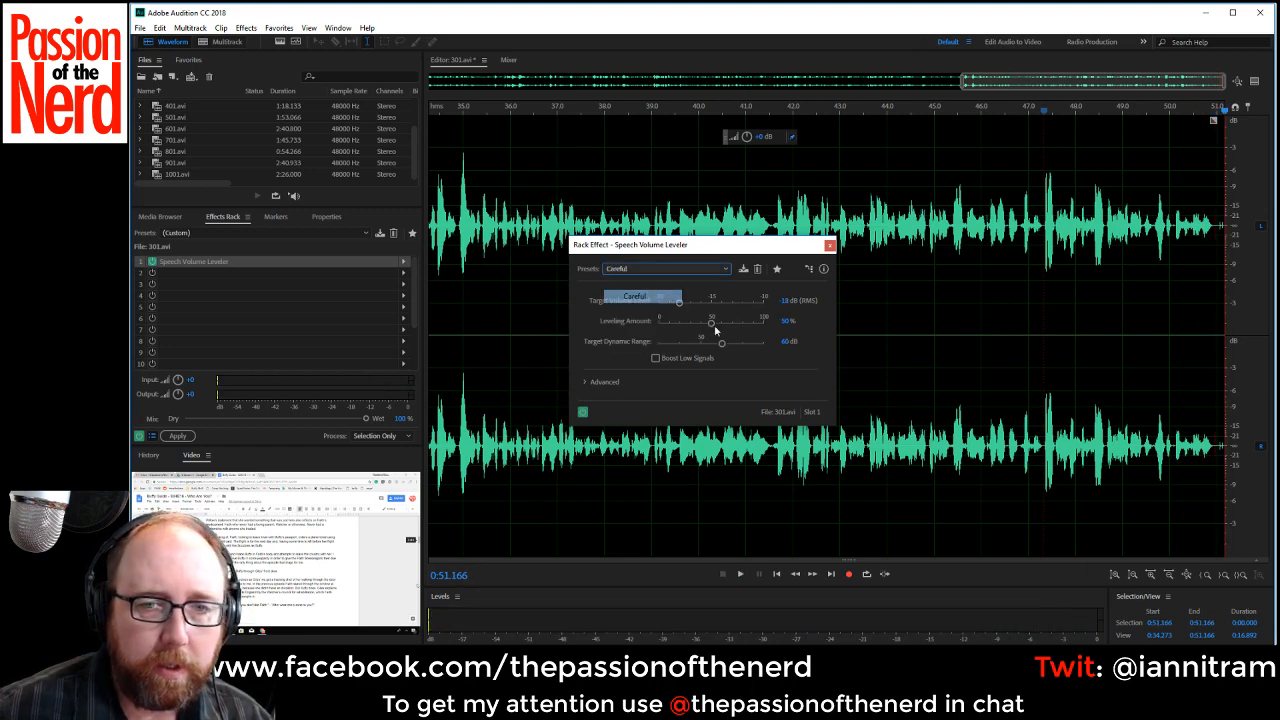
left_click(828, 246)
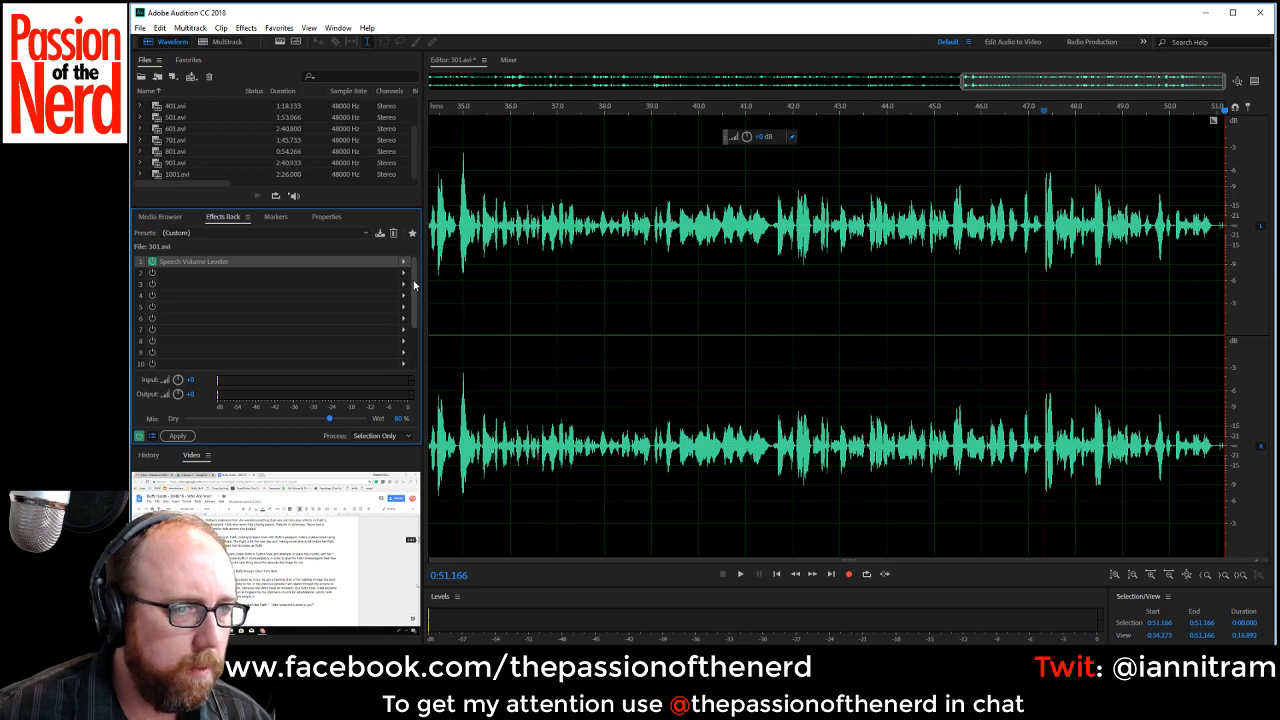
Delete the leftover noise from about 0:50.98 to the end of the recording.
scroll(1128, 236, "up", 2)
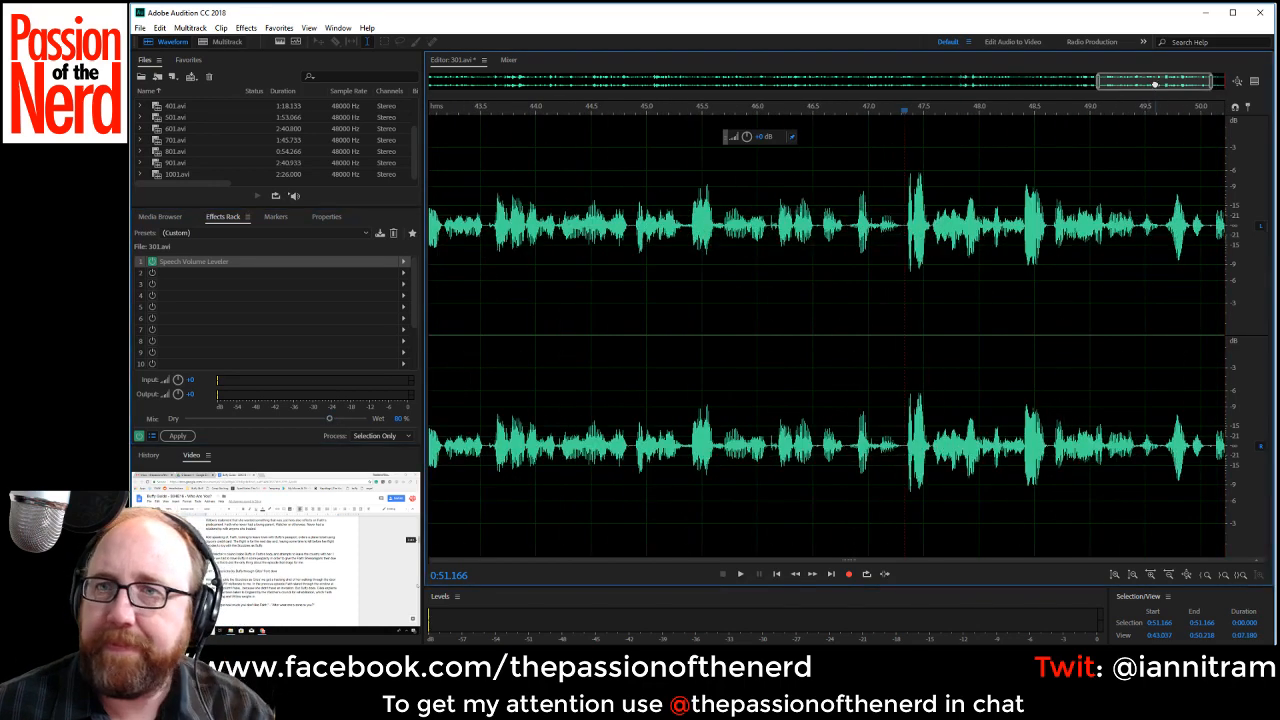
left_click_drag(1155, 85, 1188, 88)
left_click_drag(1209, 223, 1228, 223)
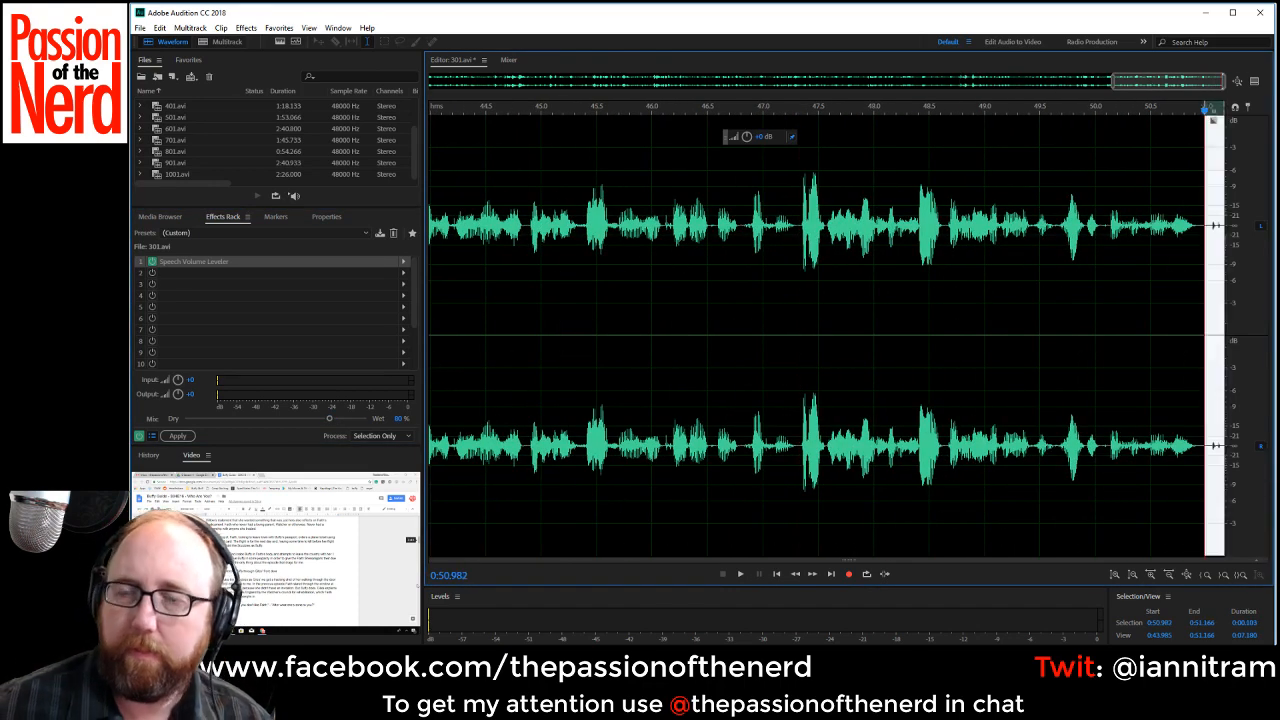
key("Delete")
Apply the effects rack to the whole of 301.avi and briefly play the leveled audio from the start.
scroll(1009, 297, "down", 3)
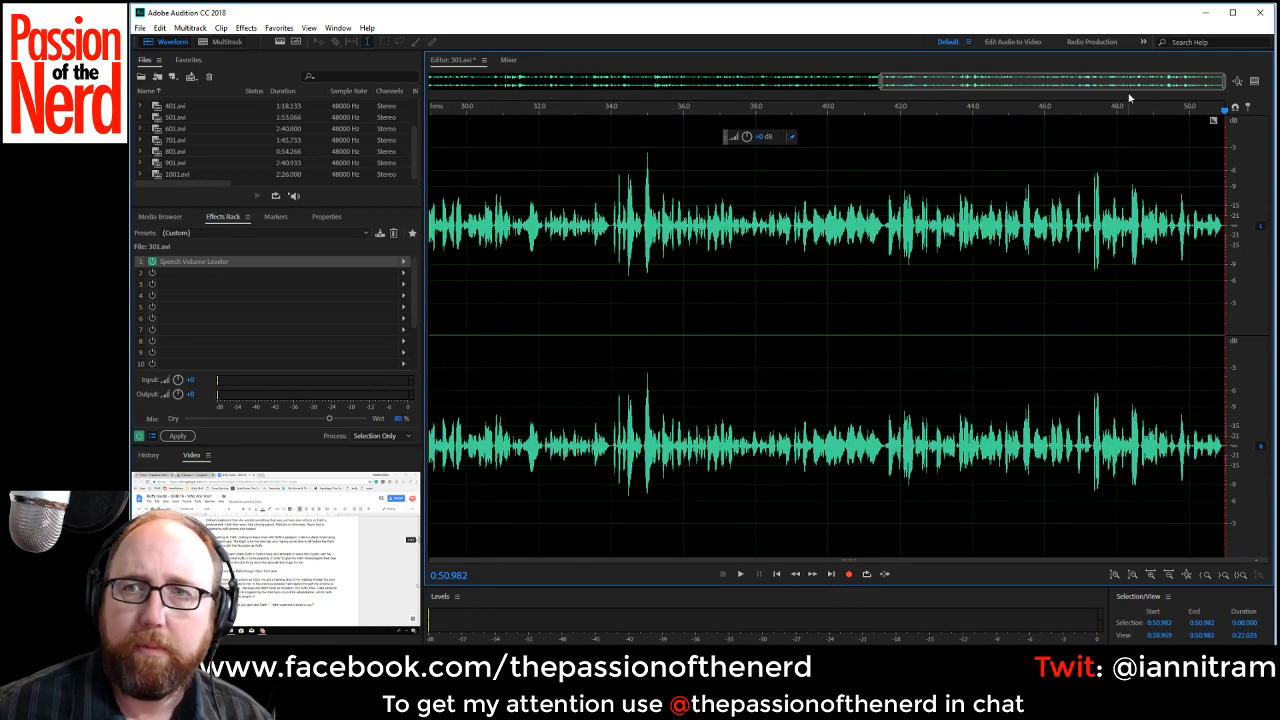
left_click_drag(1102, 86, 620, 98)
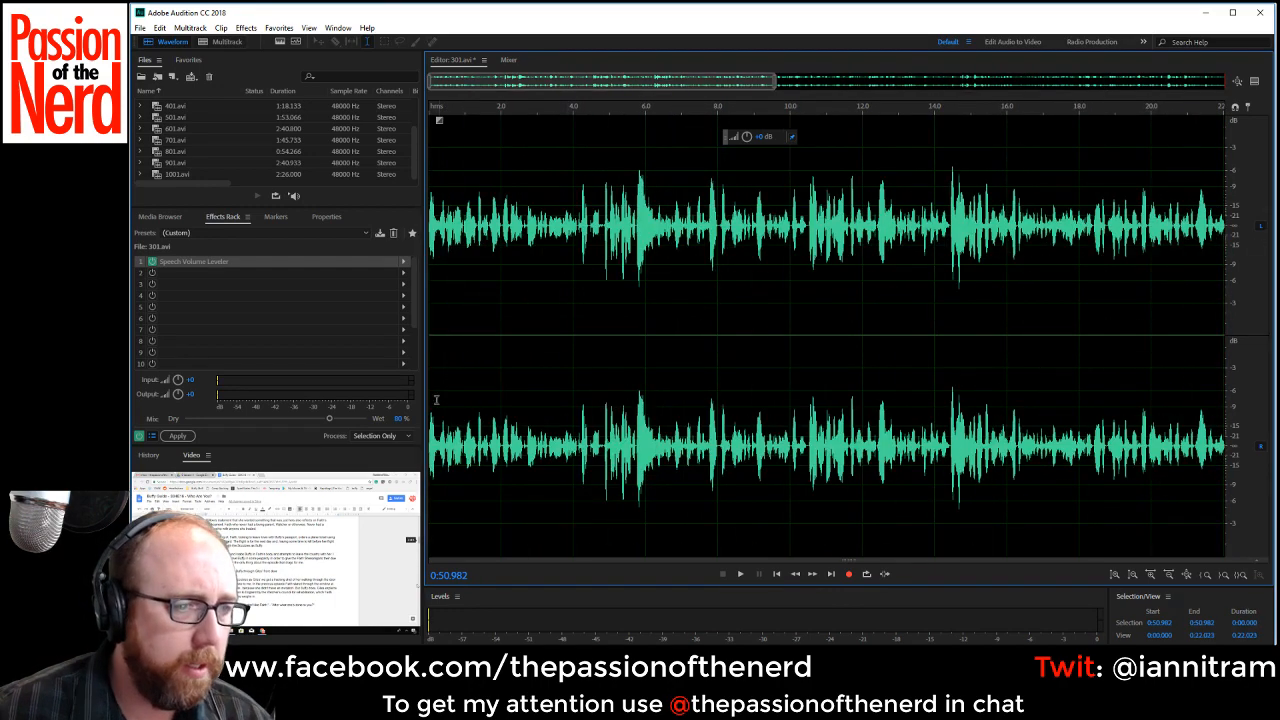
left_click(178, 436)
key("space")
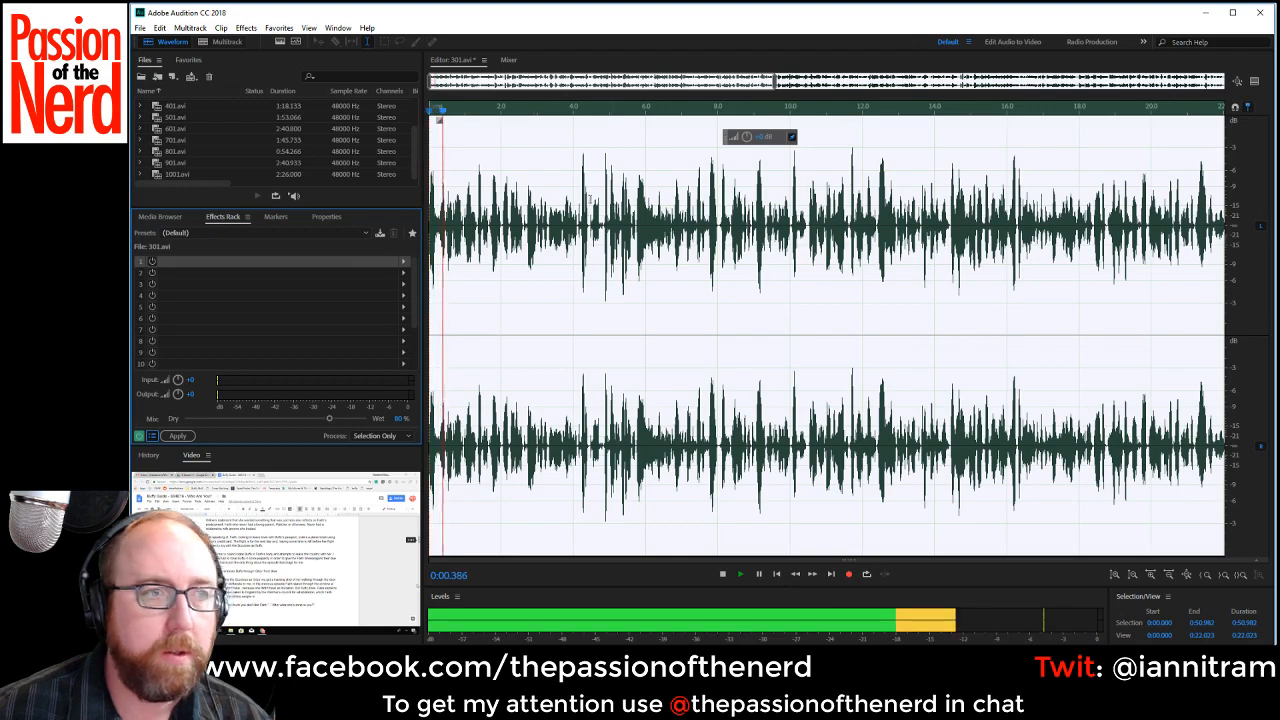
key("space")
scroll(230, 160, "up", 2)
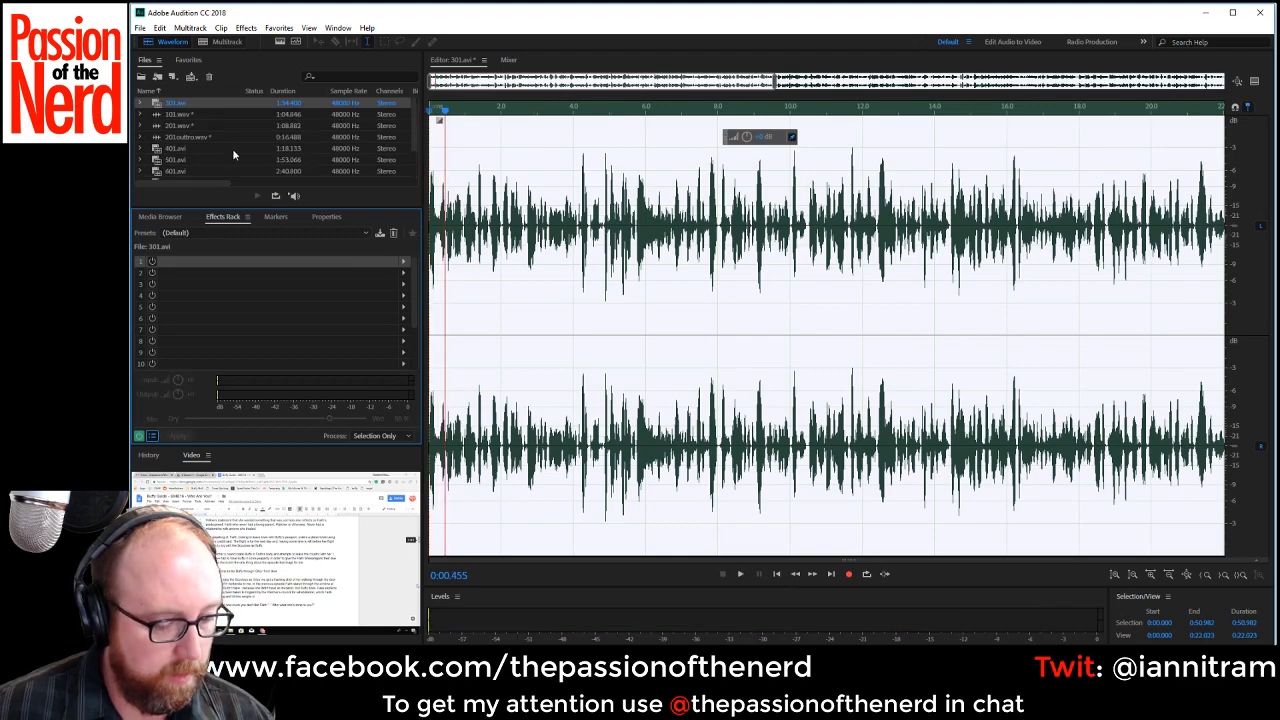
Save the leveled recording as 301.wav in Wave PCM format and remove the original 301.avi from the project files.
key("ctrl+shift+s")
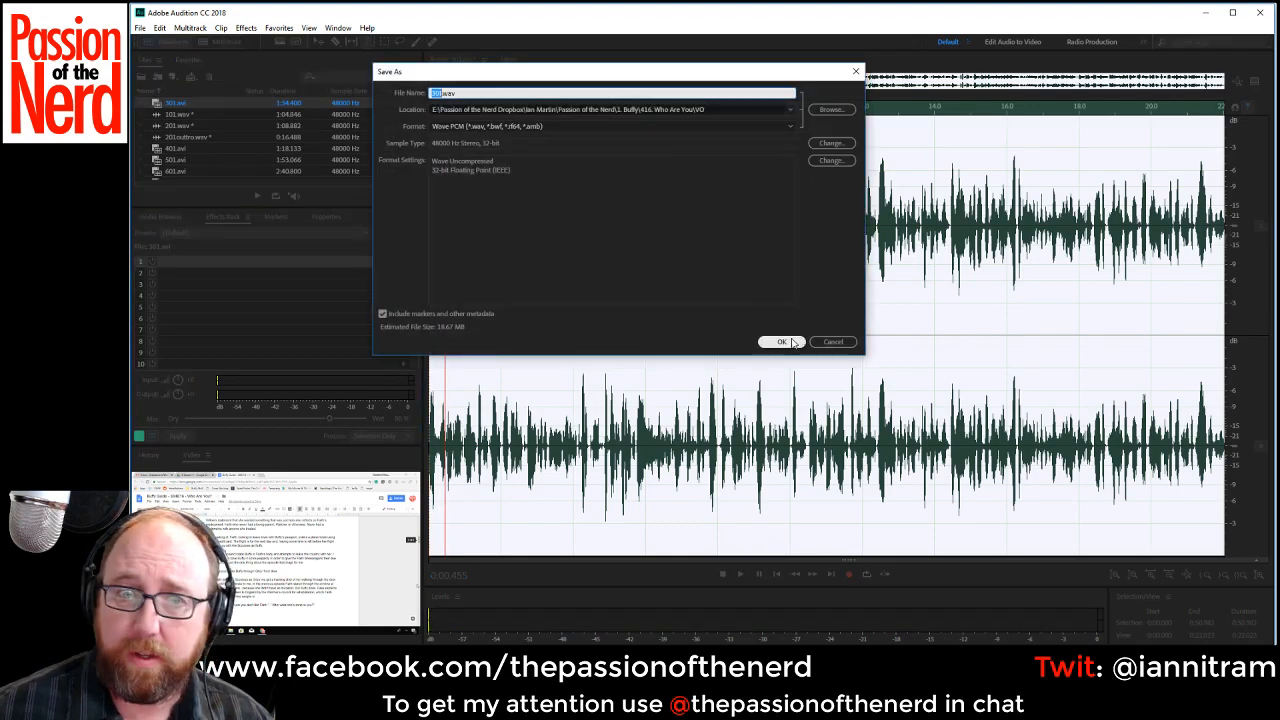
left_click(791, 342)
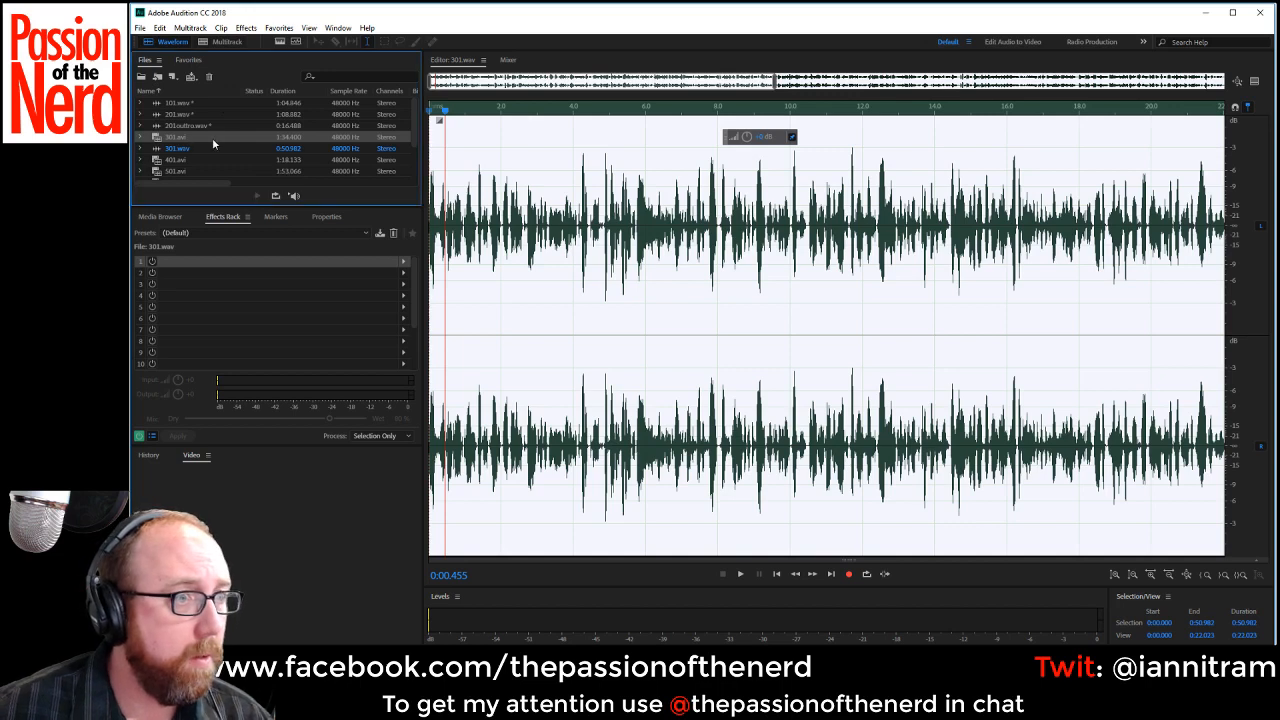
key("Delete")
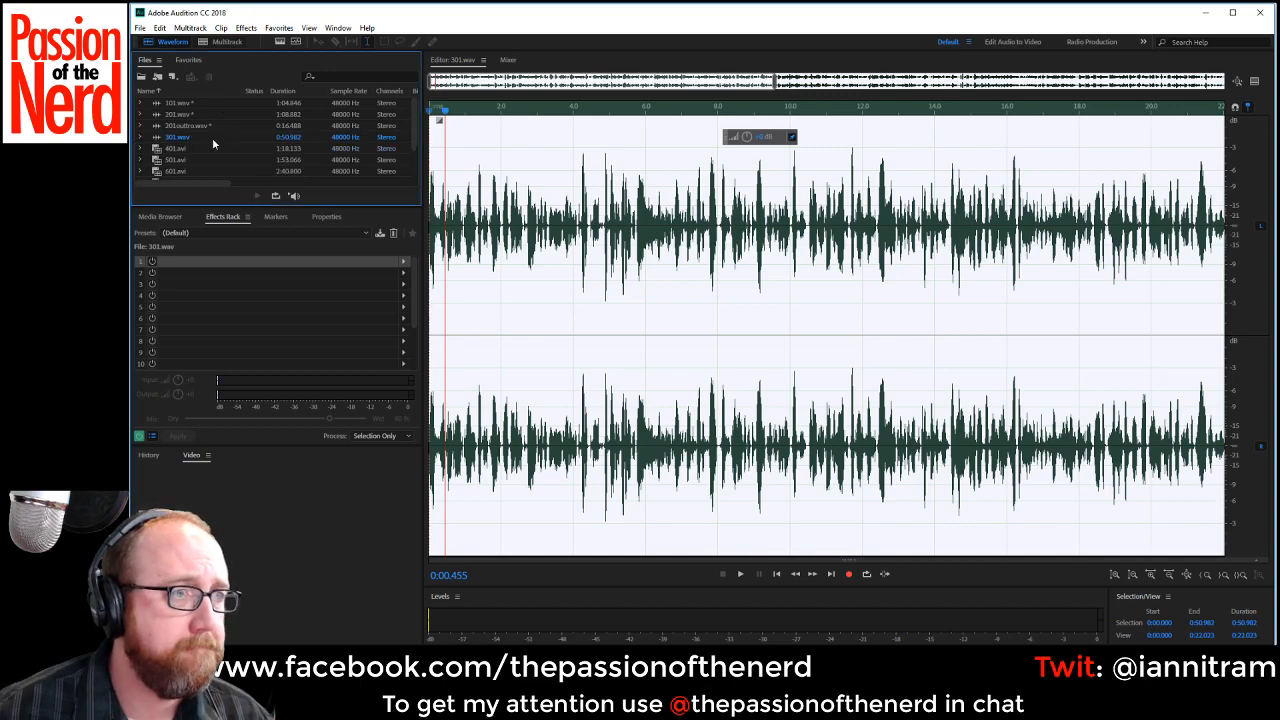
Open 401.avi for waveform editing and play it from the start.
double_click(212, 148)
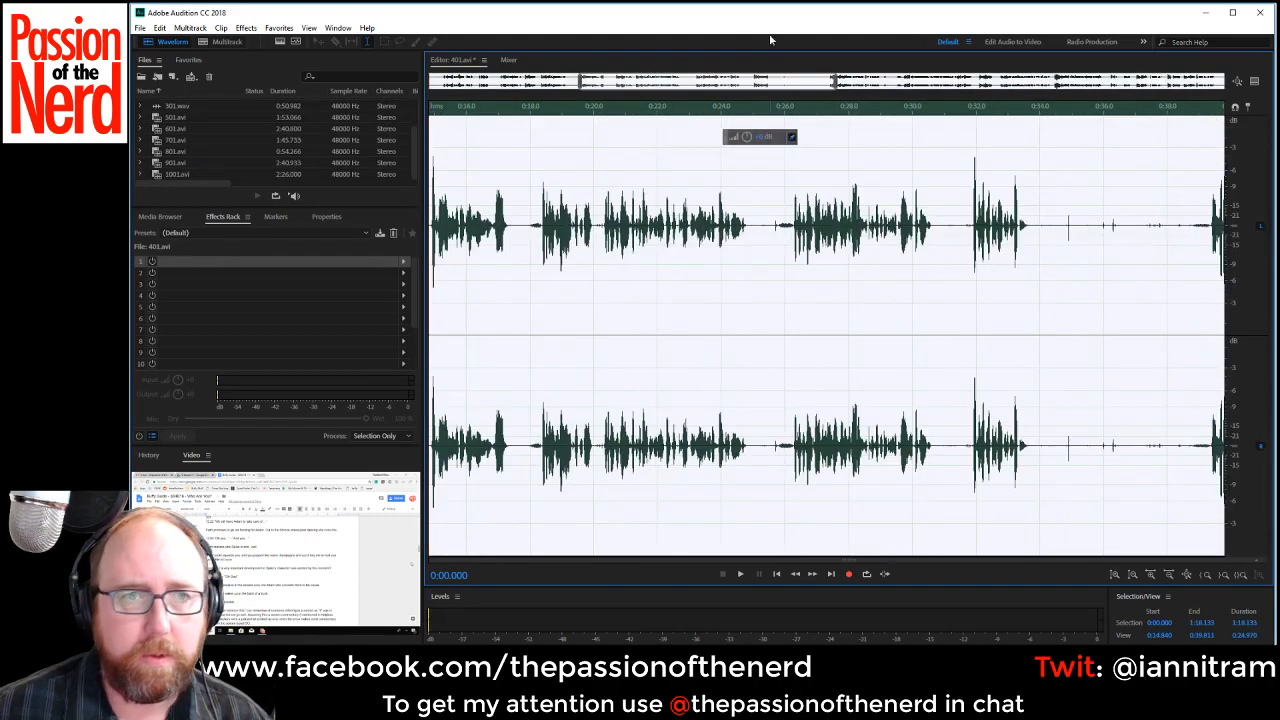
left_click_drag(921, 85, 256, 95)
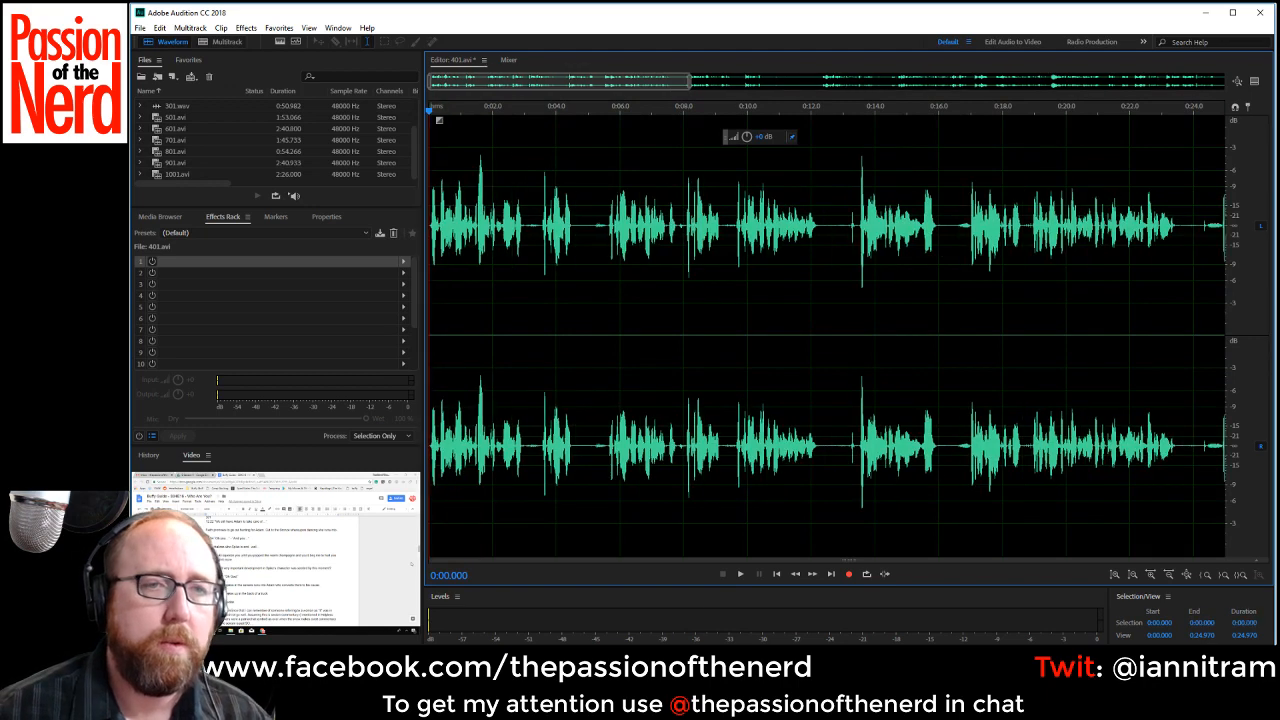
key("space")
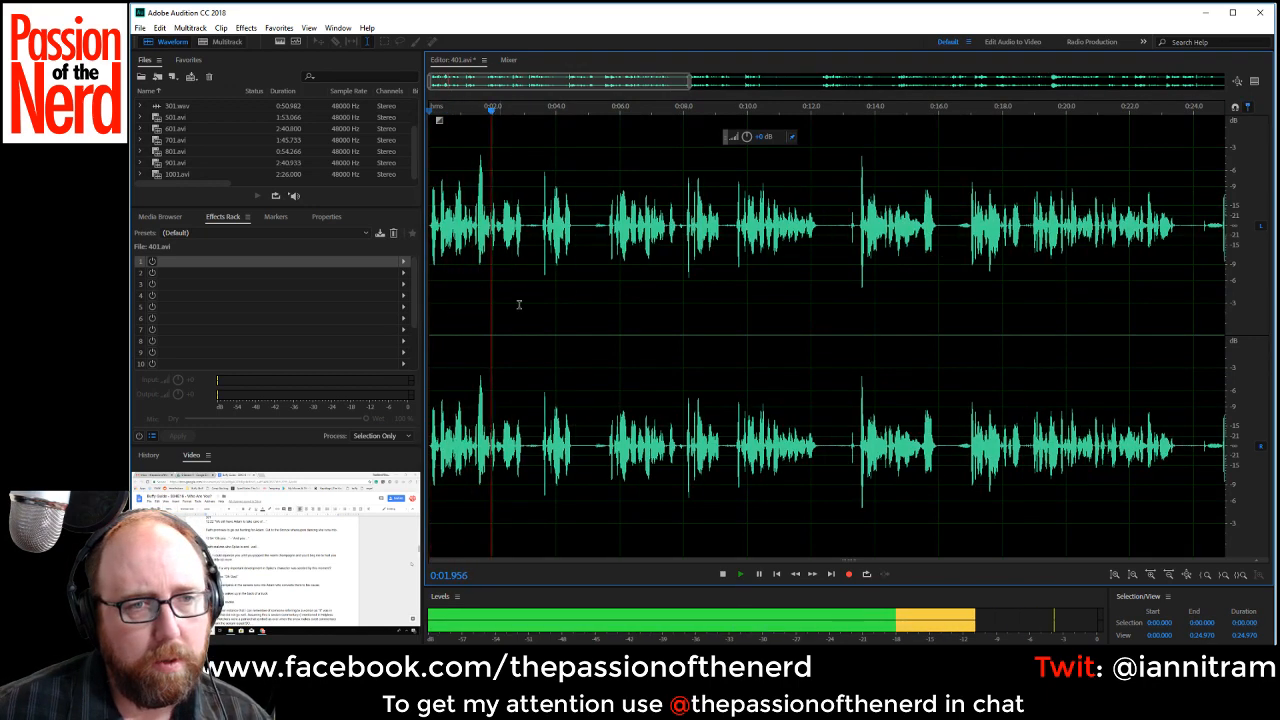
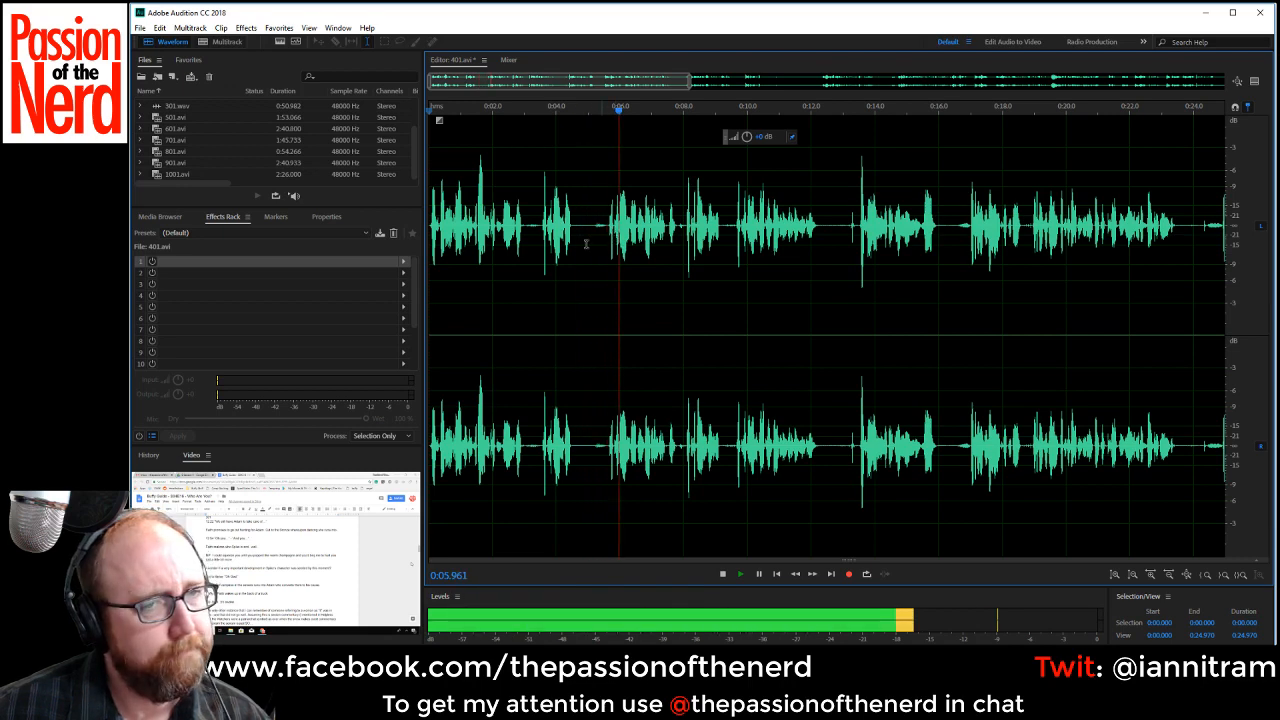
Try to cut the rejected take from about 0:01.94 to 0:05.68 after listening to the opening speech.
key("space")
left_click(463, 233)
key("space")
key("space")
left_click(492, 230)
scroll(499, 229, "up", 3)
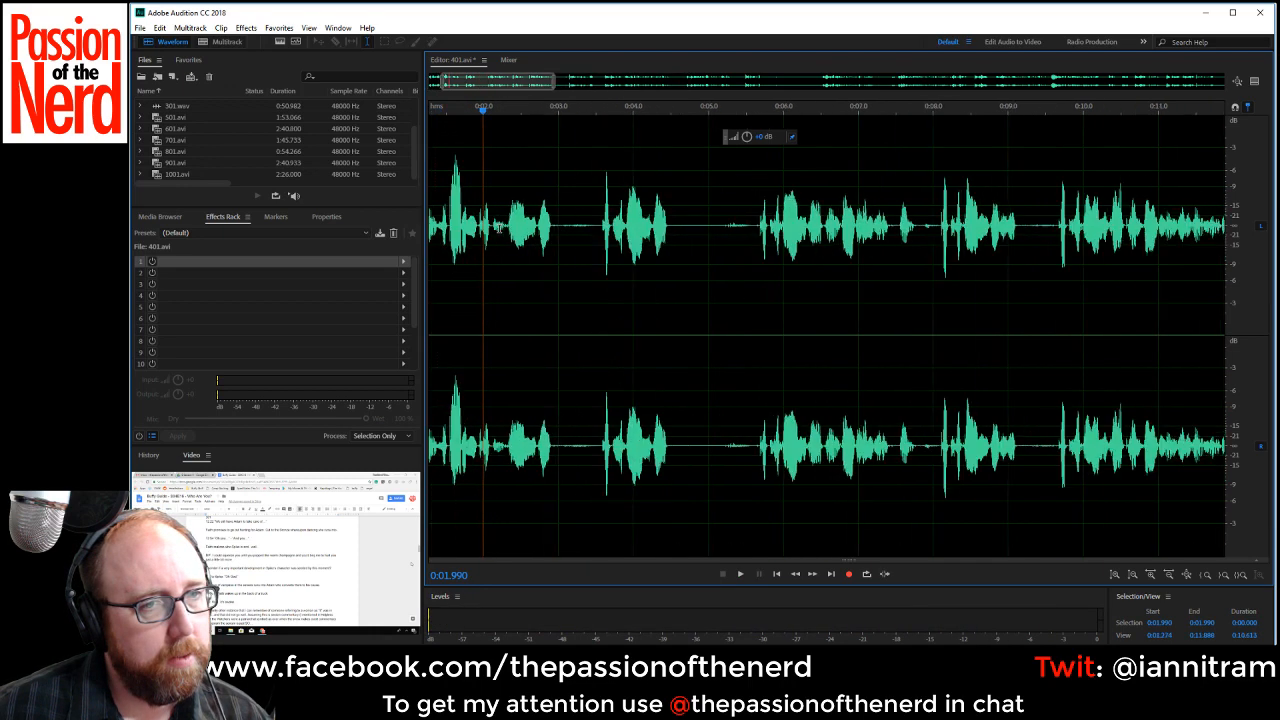
left_click_drag(480, 230, 759, 248)
key("Delete")
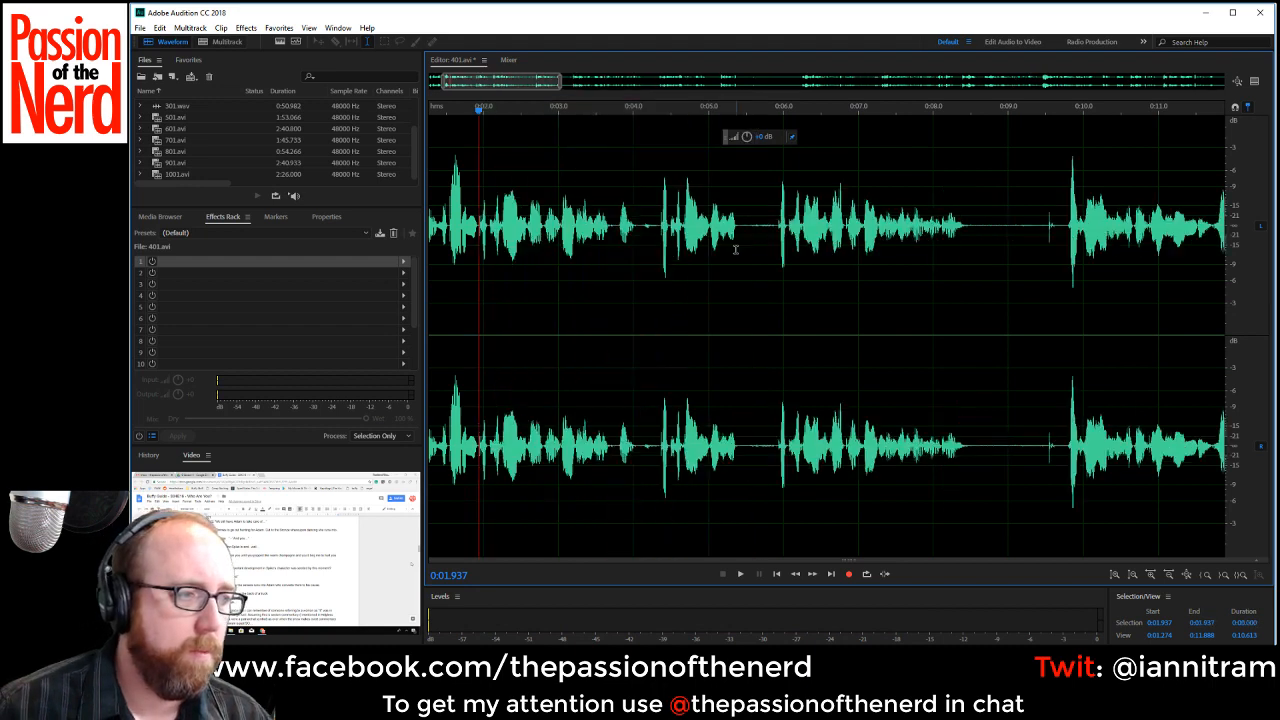
Play the speech across the cut near 0:01.94 and mark the short pause from about 0:04.01 to 0:04.31.
scroll(743, 280, "down", 2)
scroll(753, 319, "down", 1)
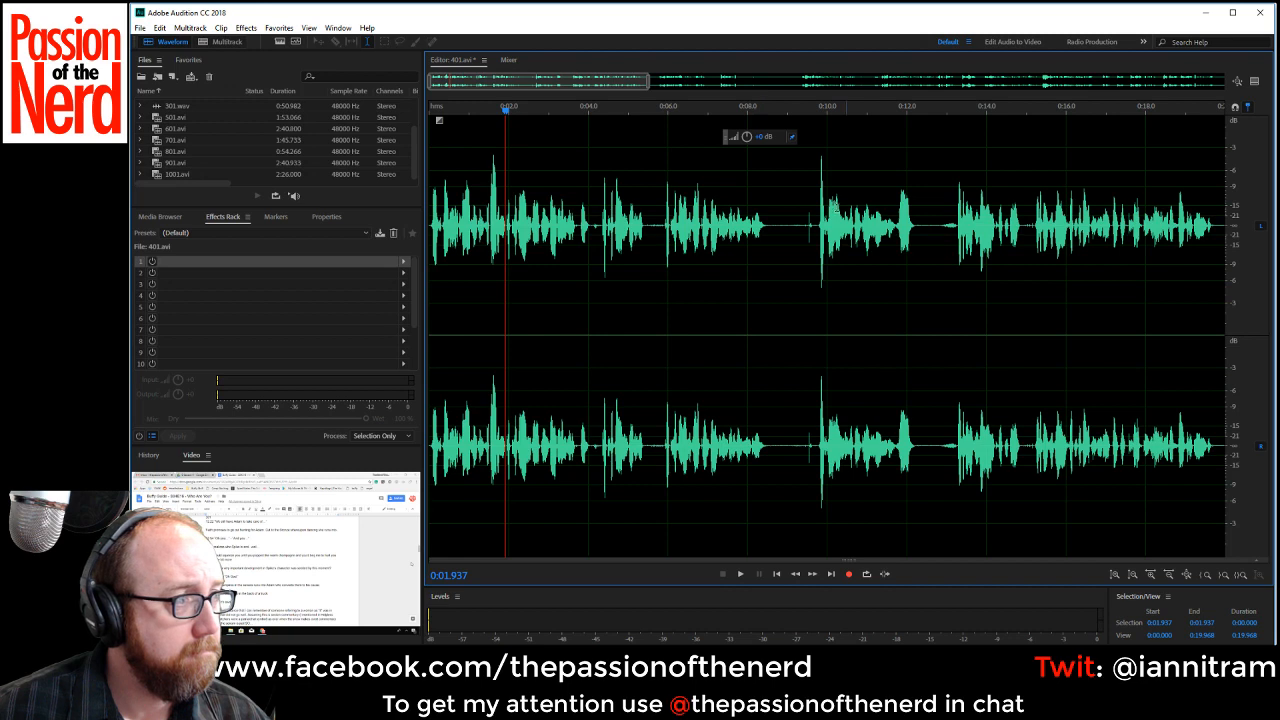
key("space")
scroll(537, 238, "up", 3)
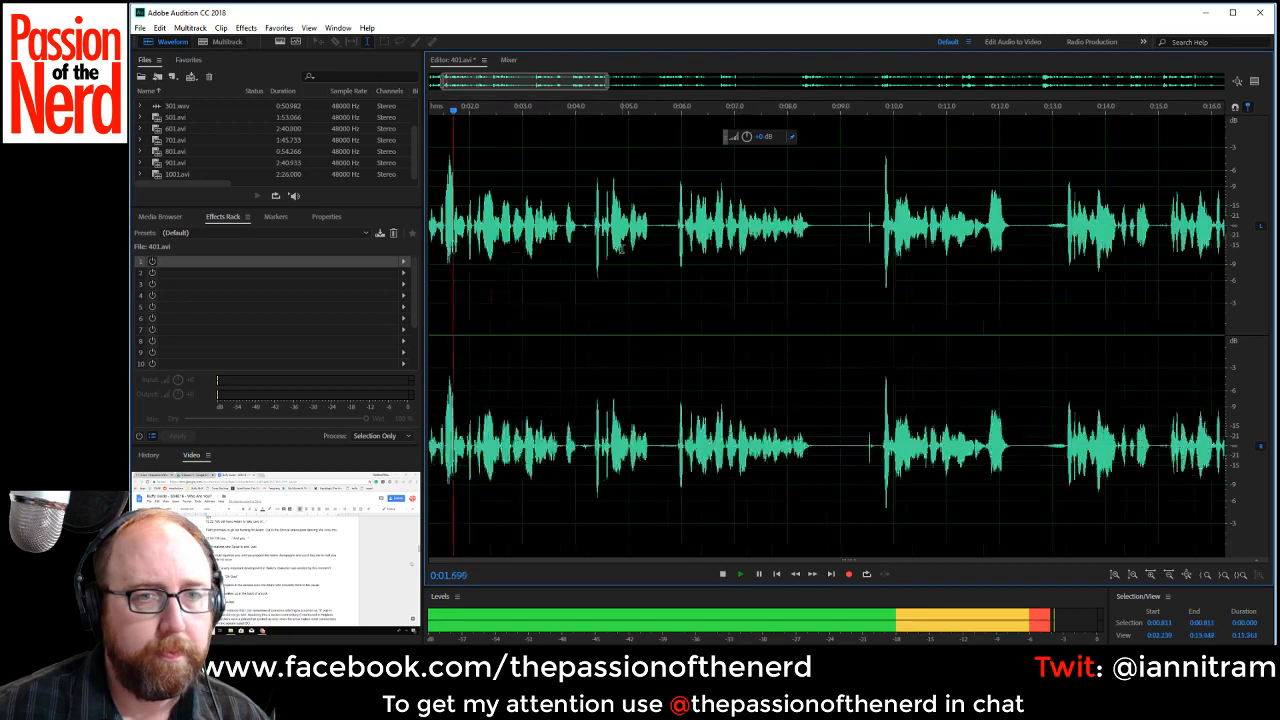
left_click_drag(541, 230, 568, 250)
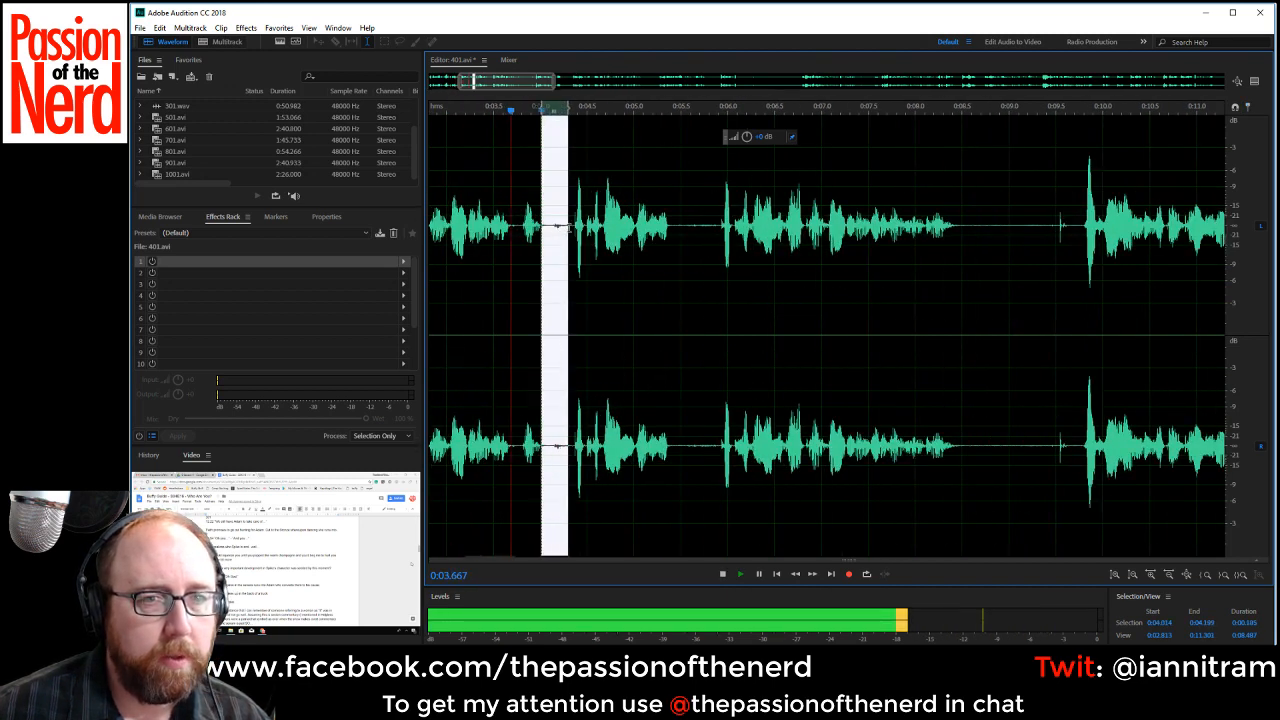
key("space")
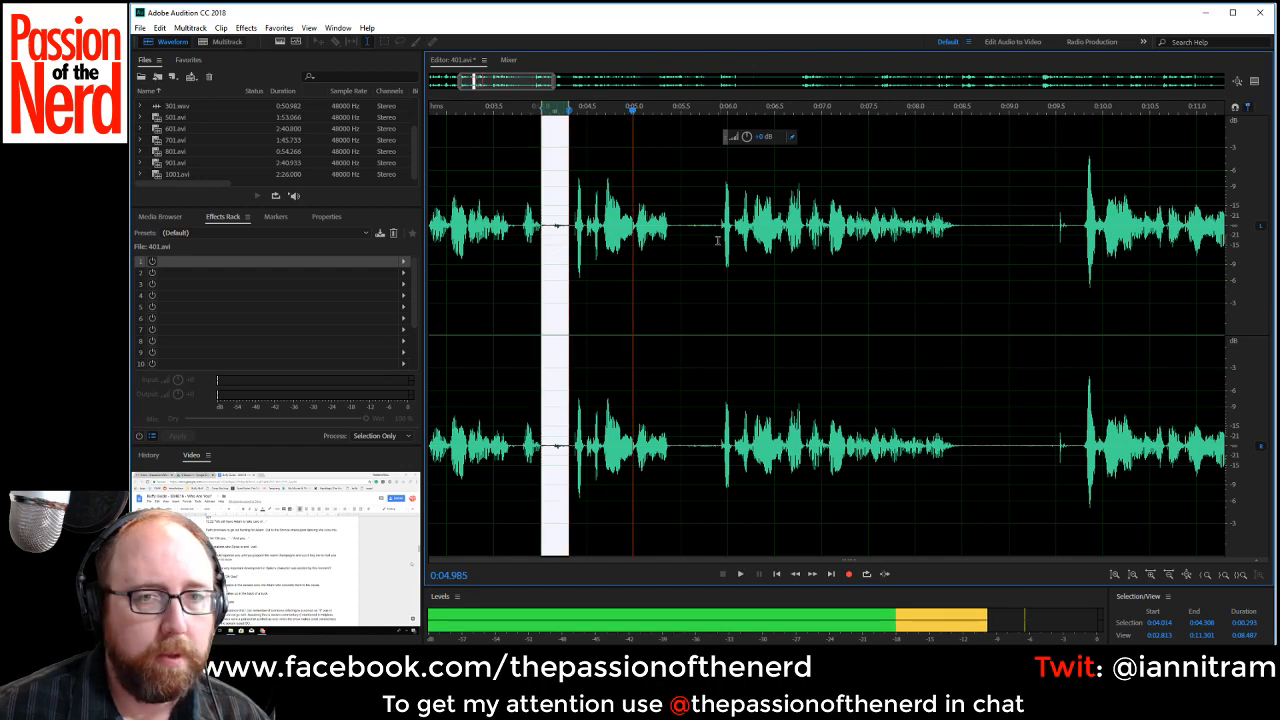
key("space")
scroll(727, 240, "down", 3)
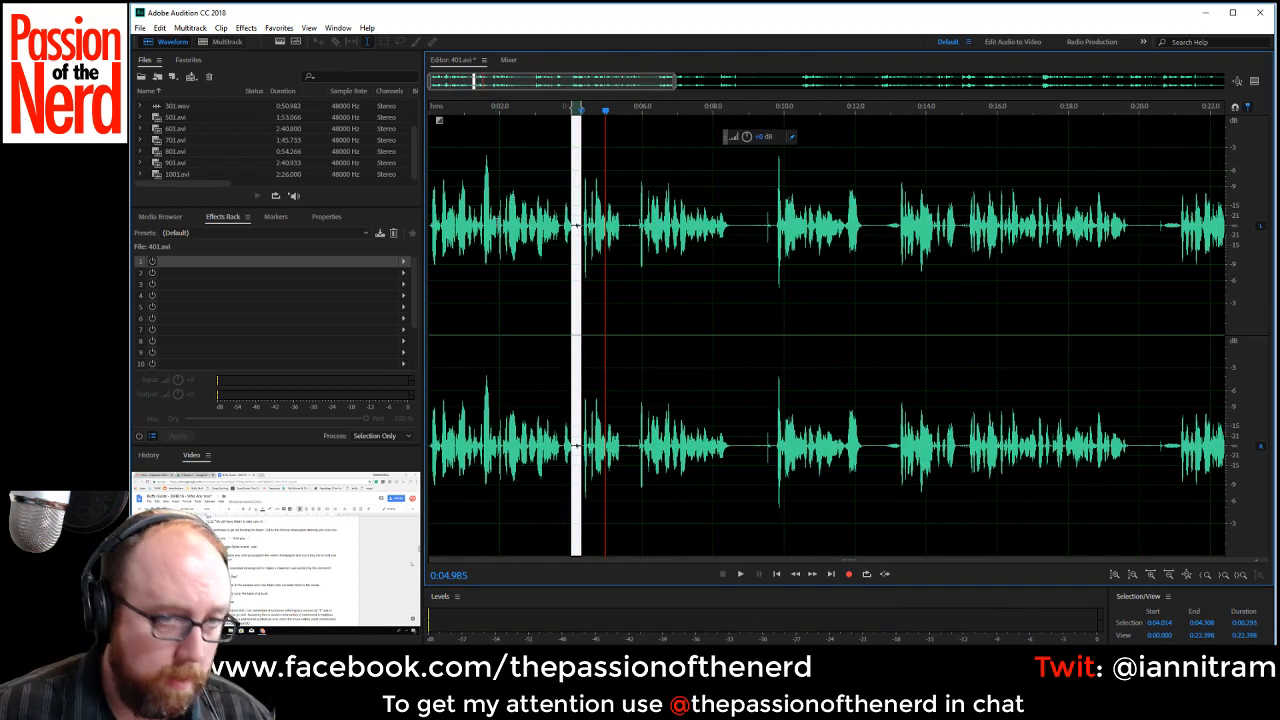
Undo the last cut, delete the longer stretch from about 0:01.94 to 0:08.04 instead, and play the following speech.
left_click_drag(497, 225, 632, 206)
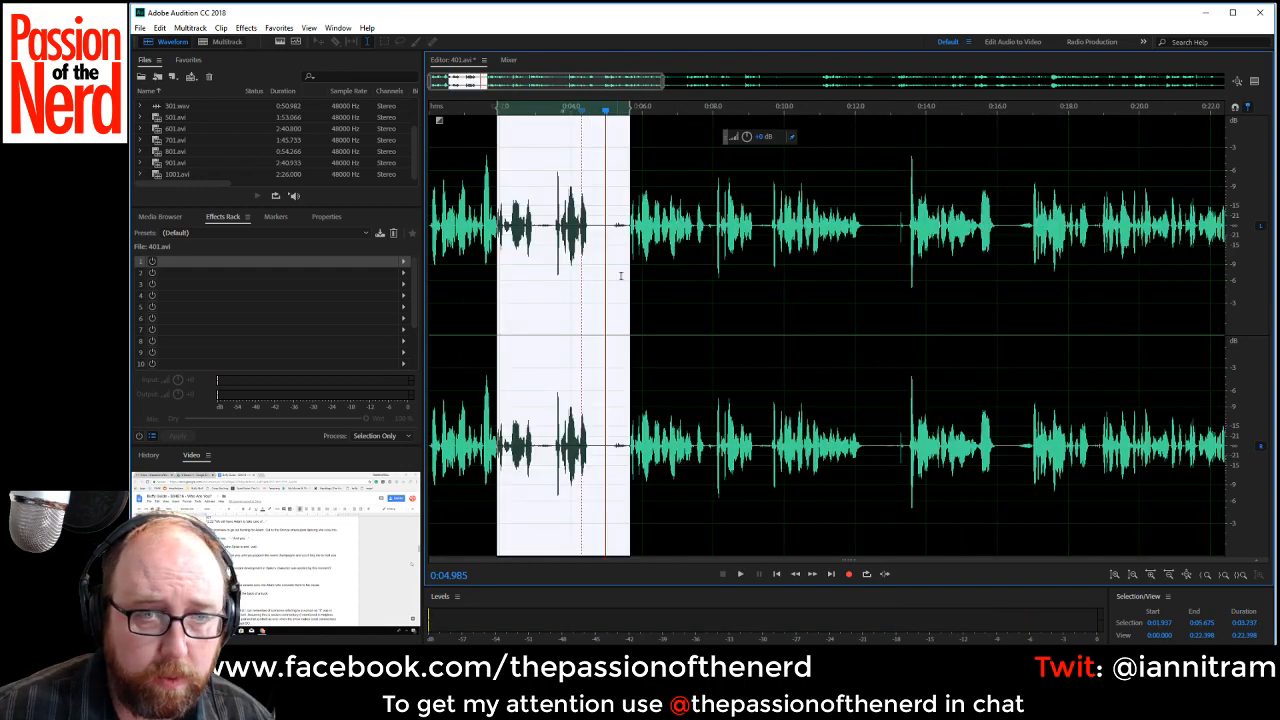
left_click_drag(631, 280, 715, 285)
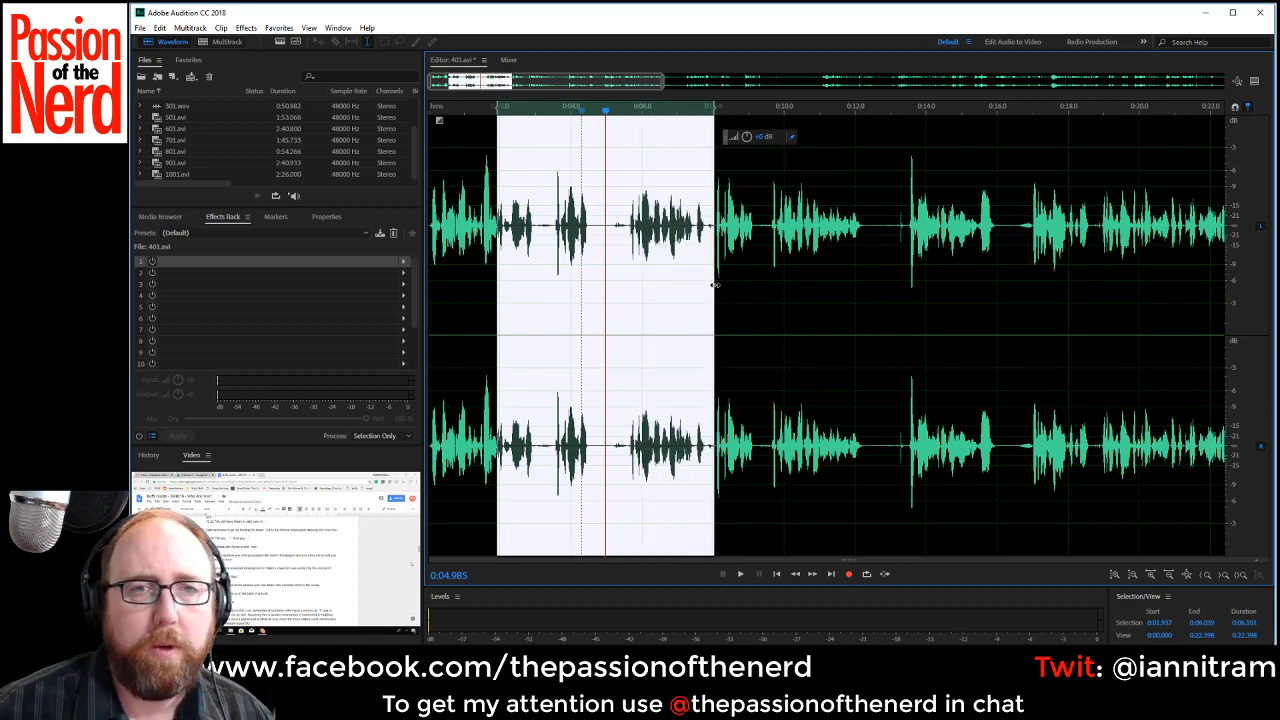
key("Delete")
key("space")
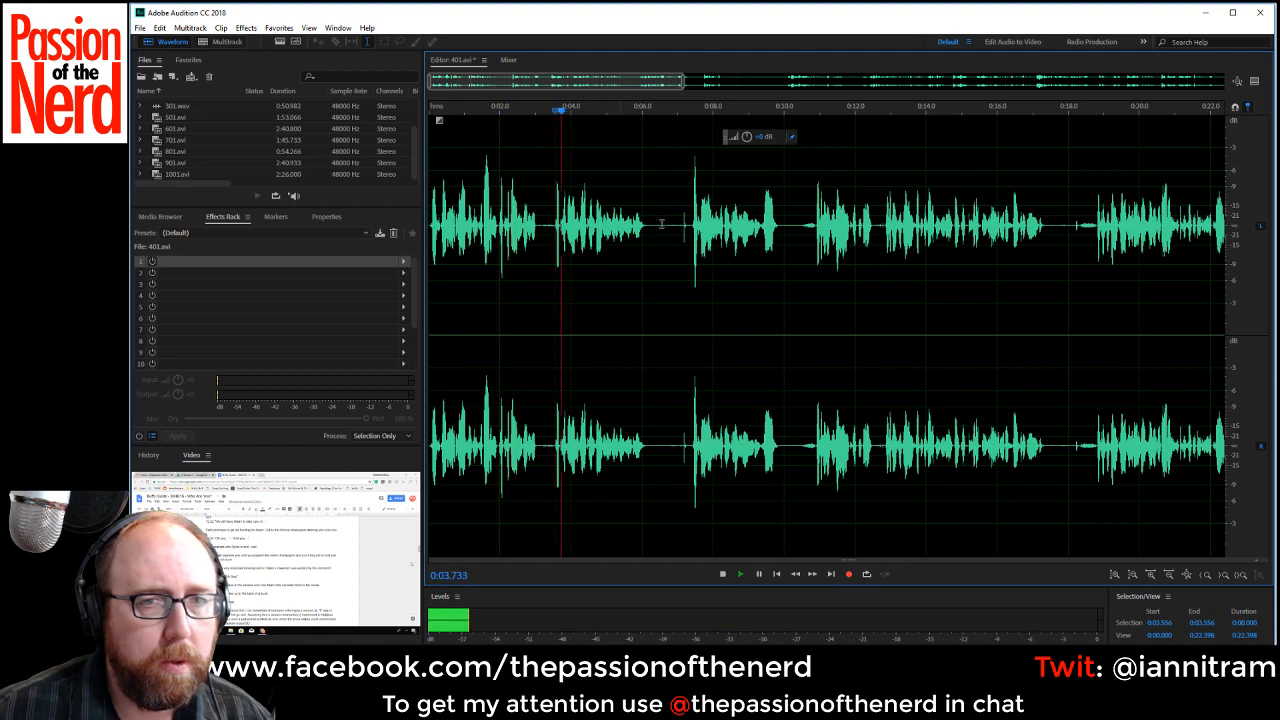
key("space")
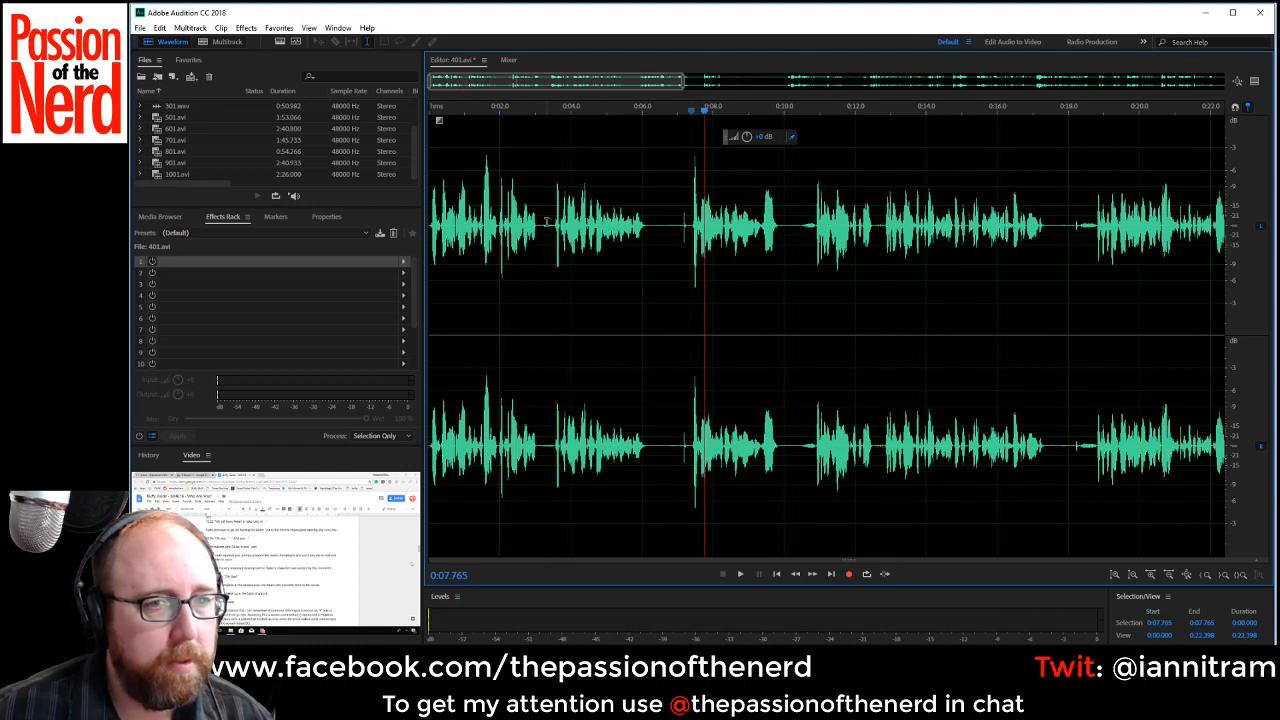
Delete the leftover phrase from about 0:01.96 to 0:03.52 and briefly play the join.
key("space")
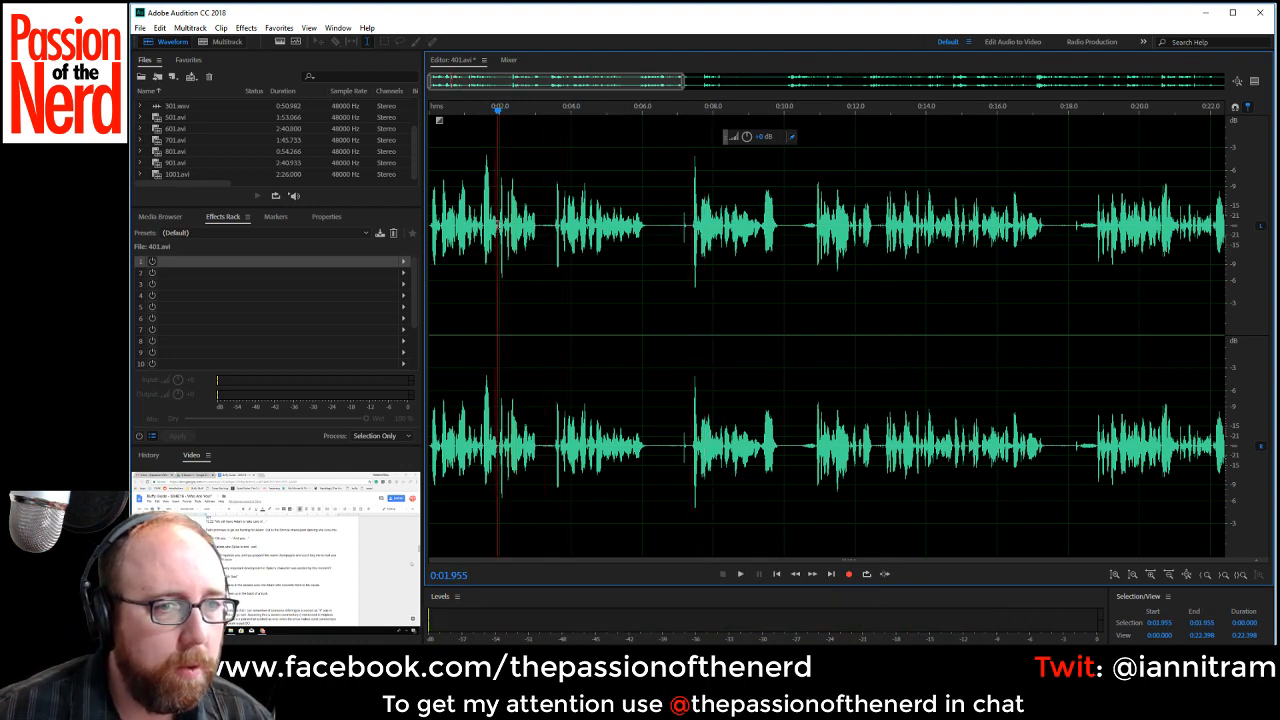
left_click_drag(498, 230, 555, 238)
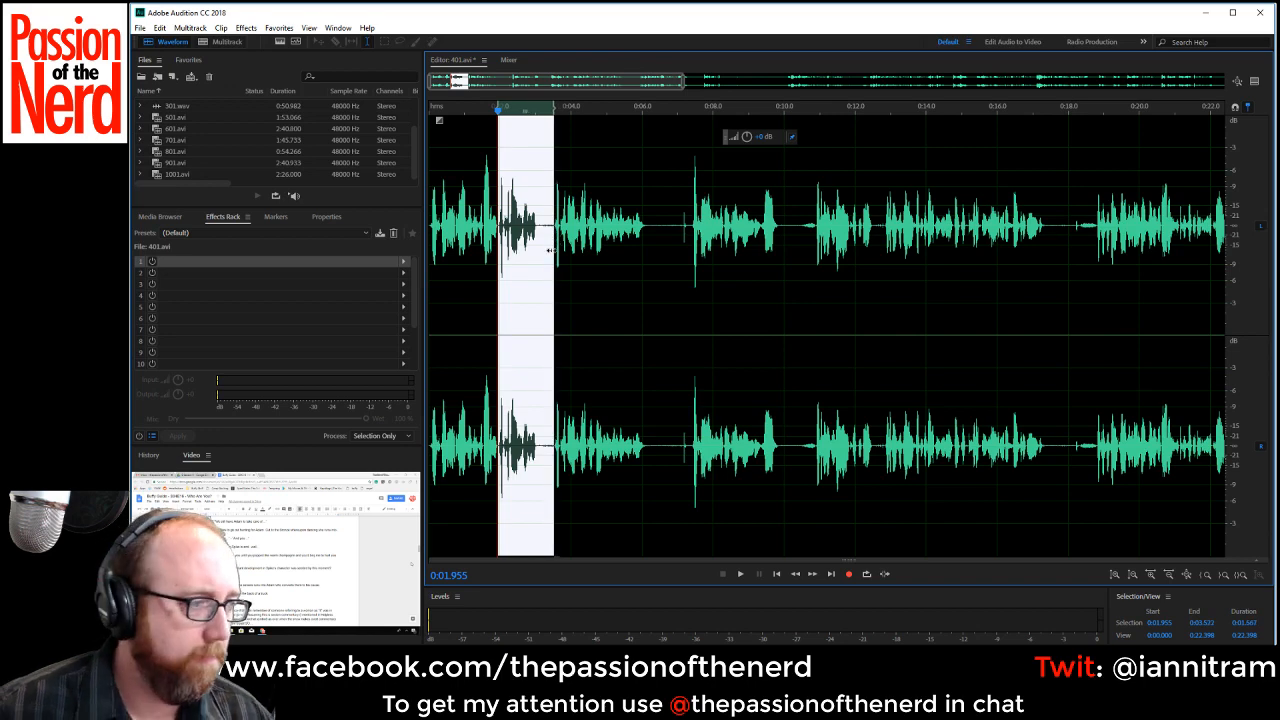
key("Delete")
key("space")
key("space")
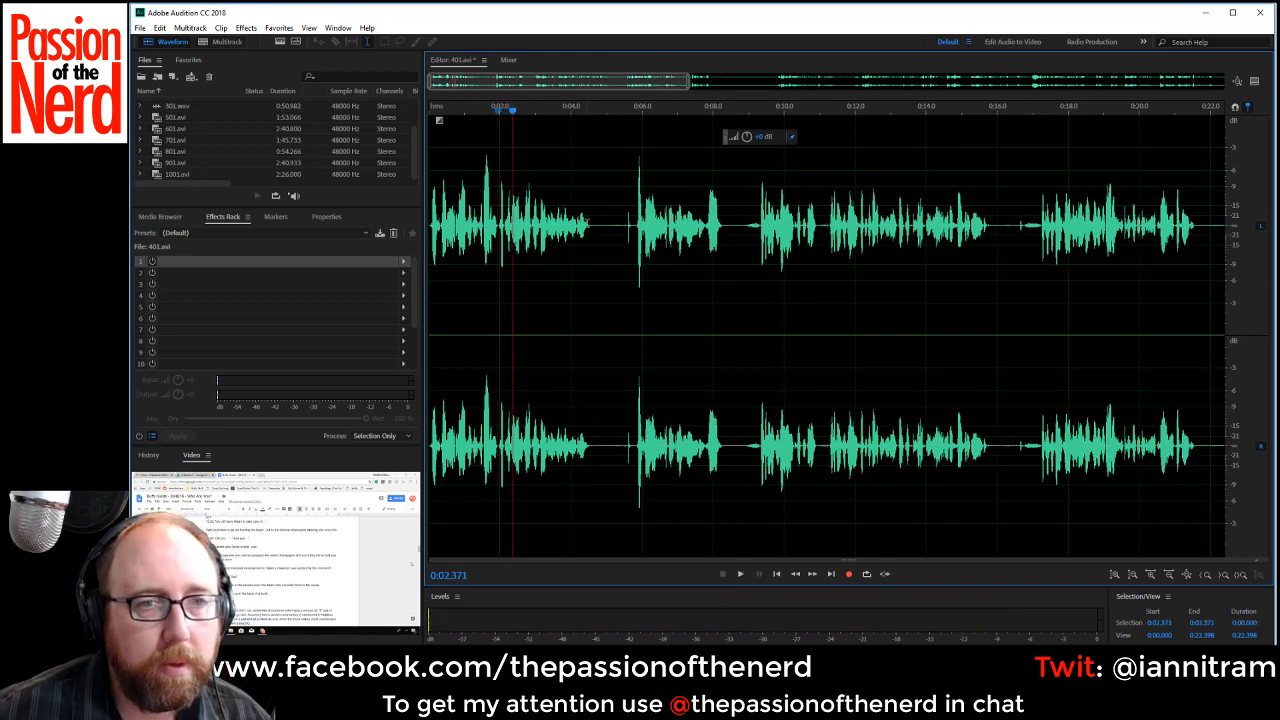
Delete the pauses from about 0:04.53 to 0:05.85 and 0:06.94 to 0:07.99, plus the short gap at 0:08.63.
left_click_drag(590, 225, 634, 250)
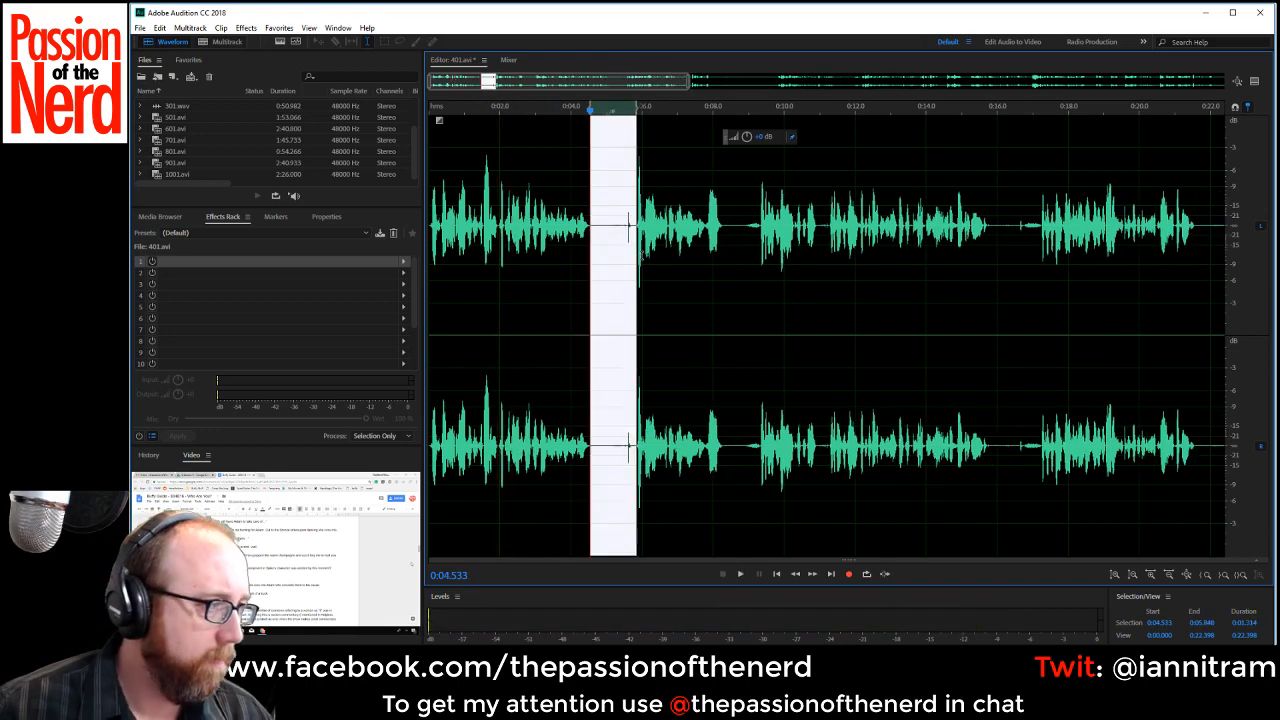
key("Delete")
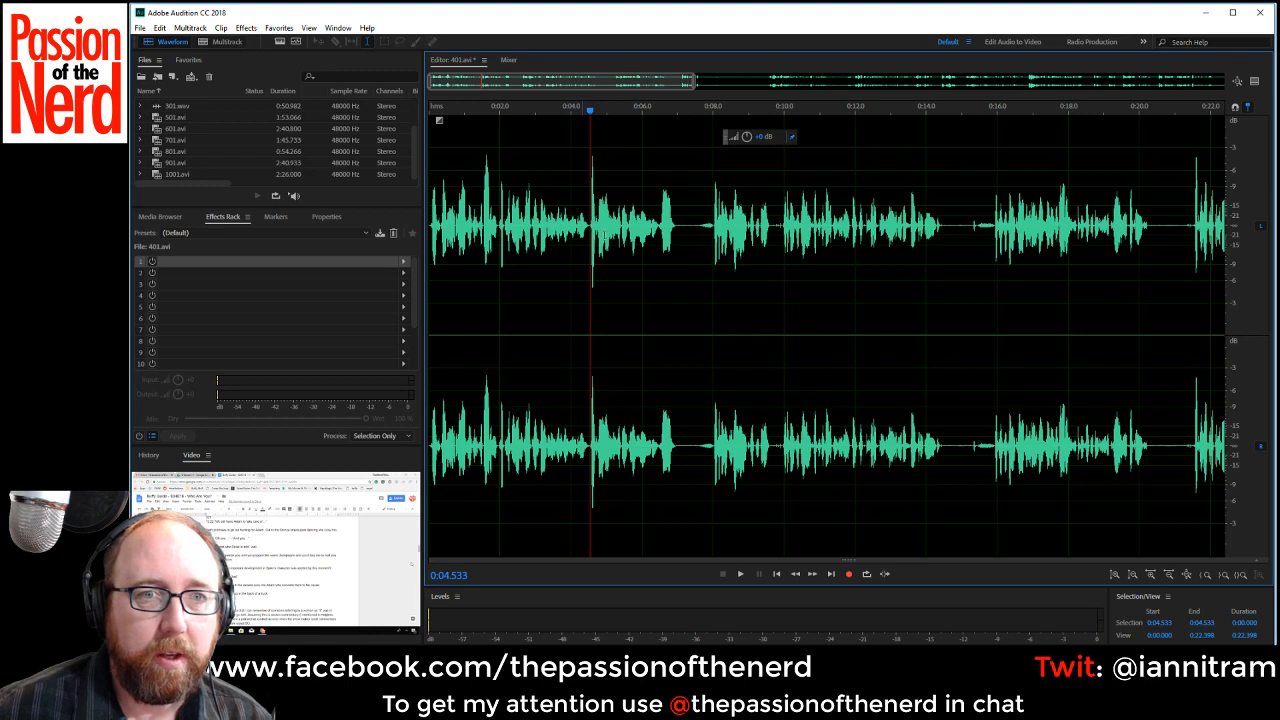
left_click_drag(677, 232, 711, 248)
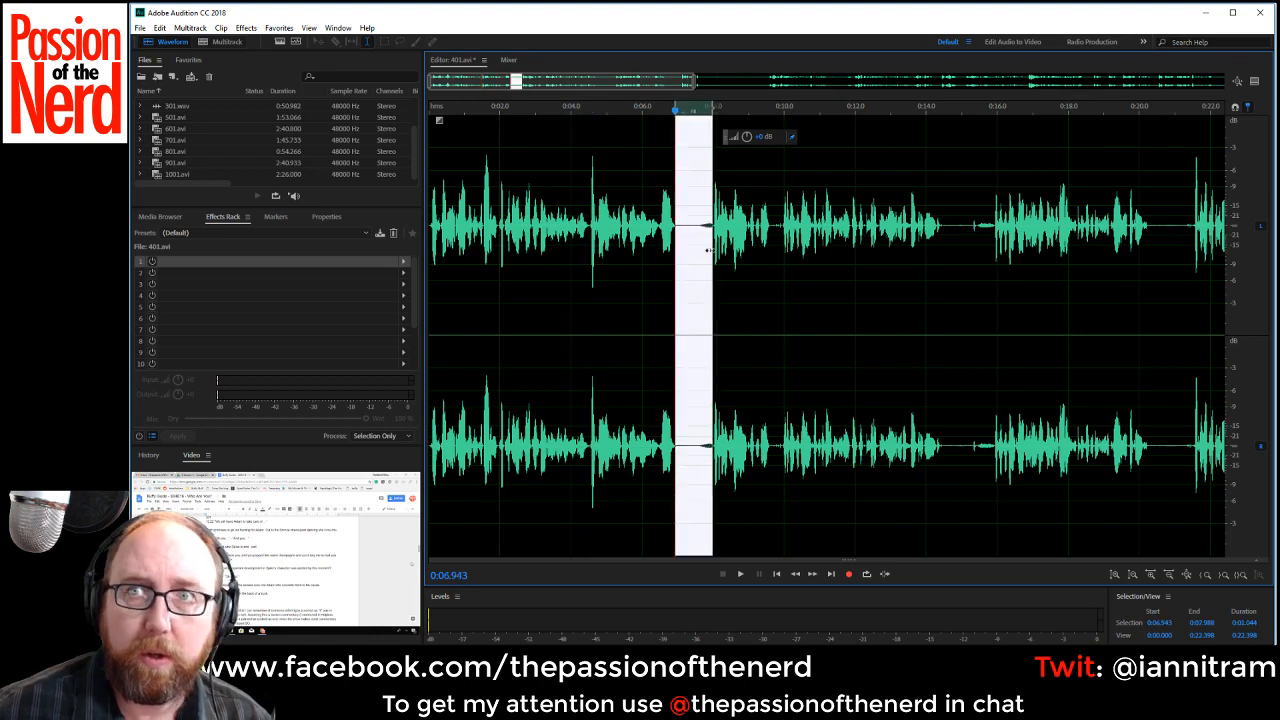
key("Delete")
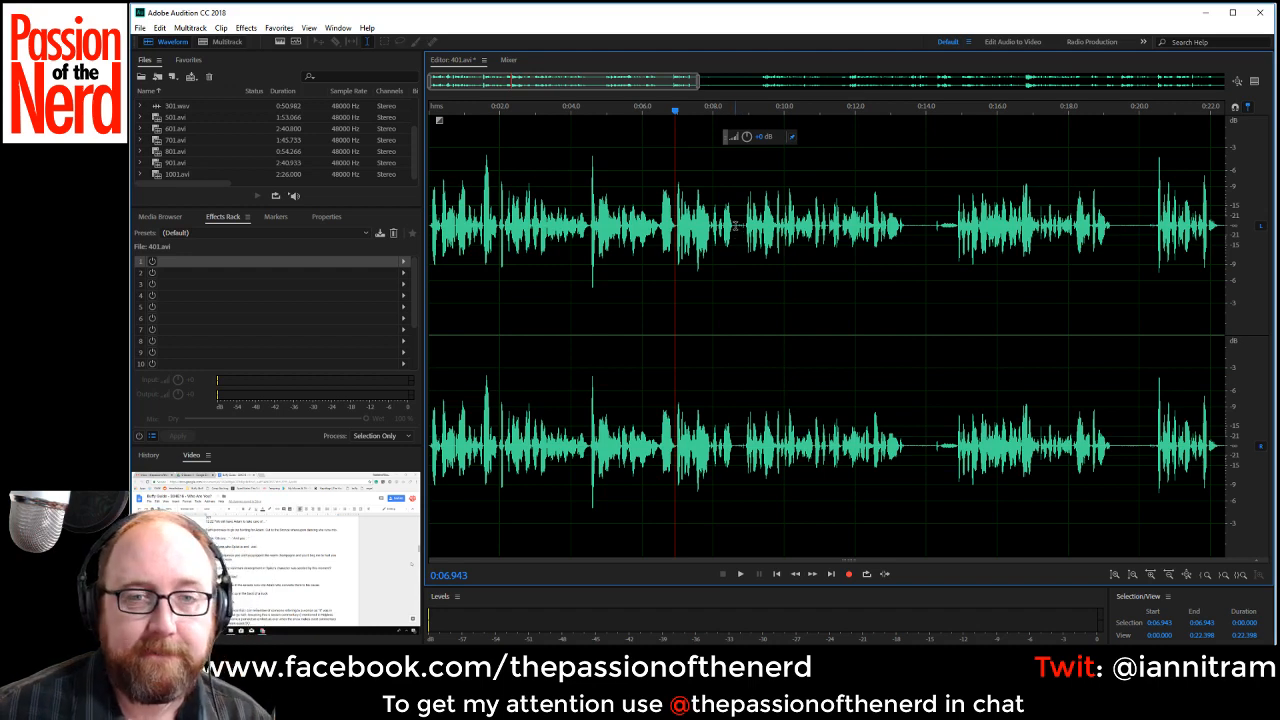
left_click_drag(734, 228, 744, 228)
key("Delete")
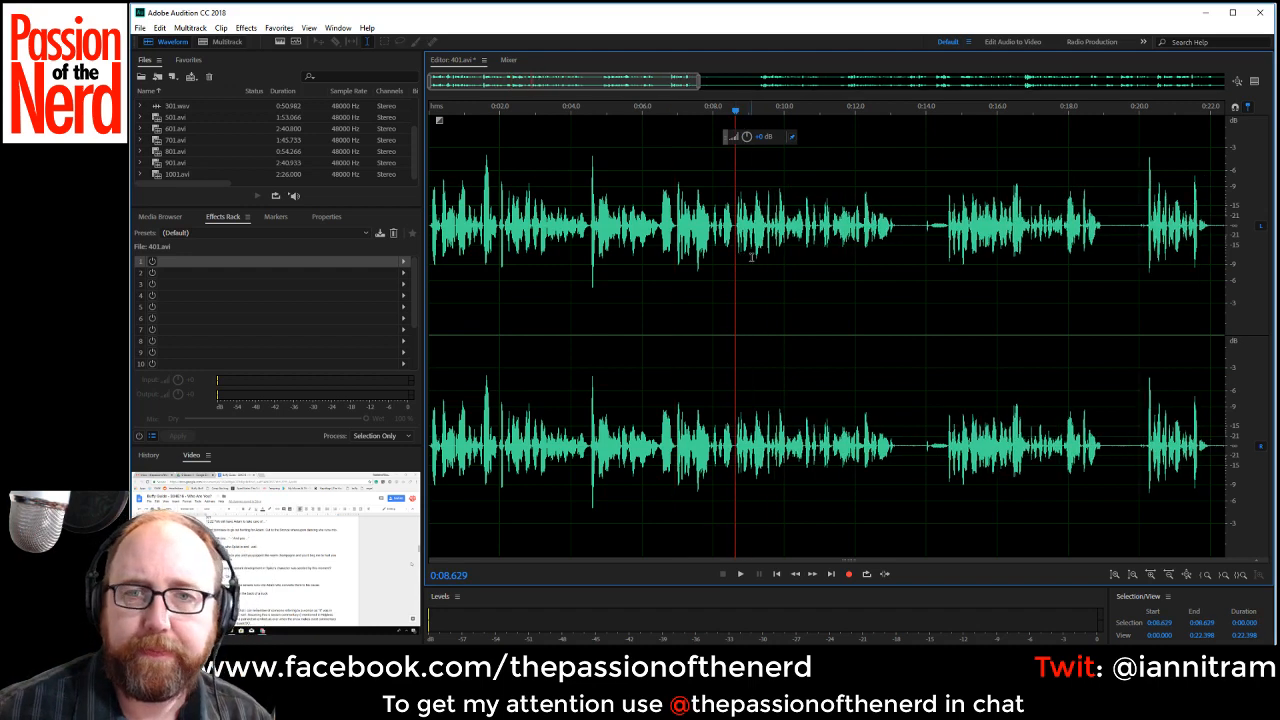
Delete the pauses between phrases starting at about 0:13.18 and 0:17.56, each up to where the speech resumes.
left_click_drag(898, 226, 946, 246)
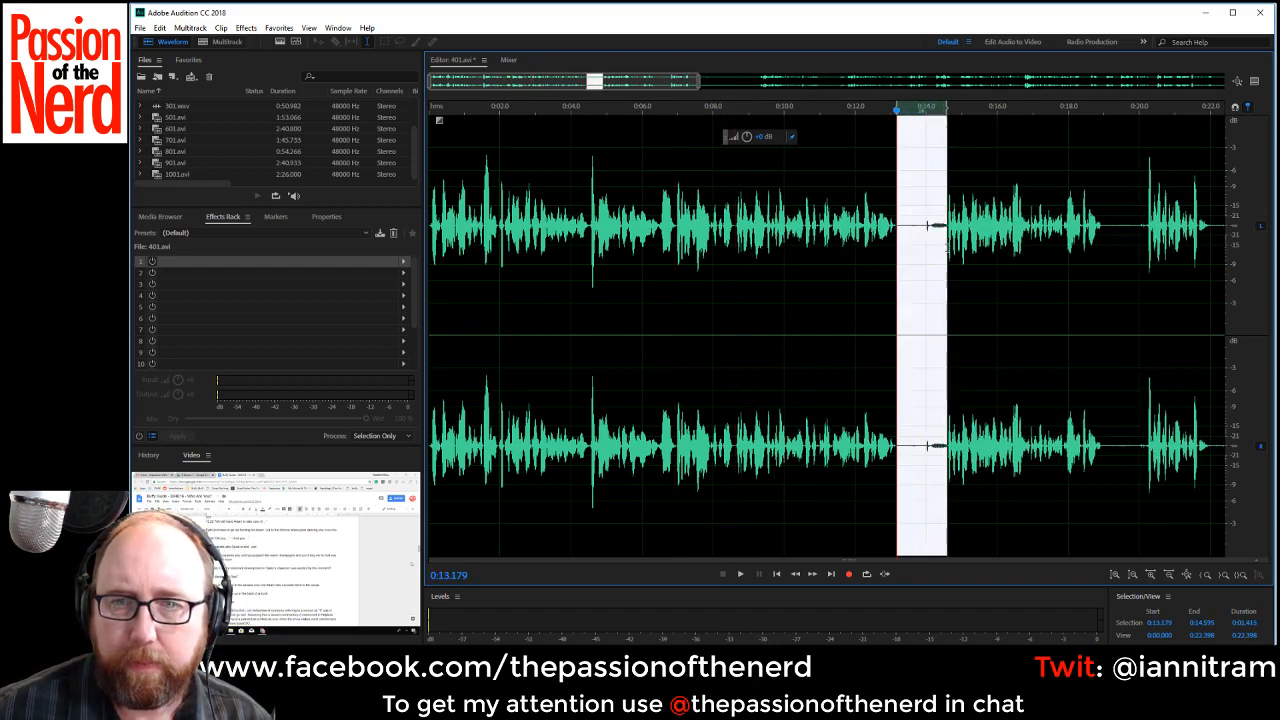
key("Delete")
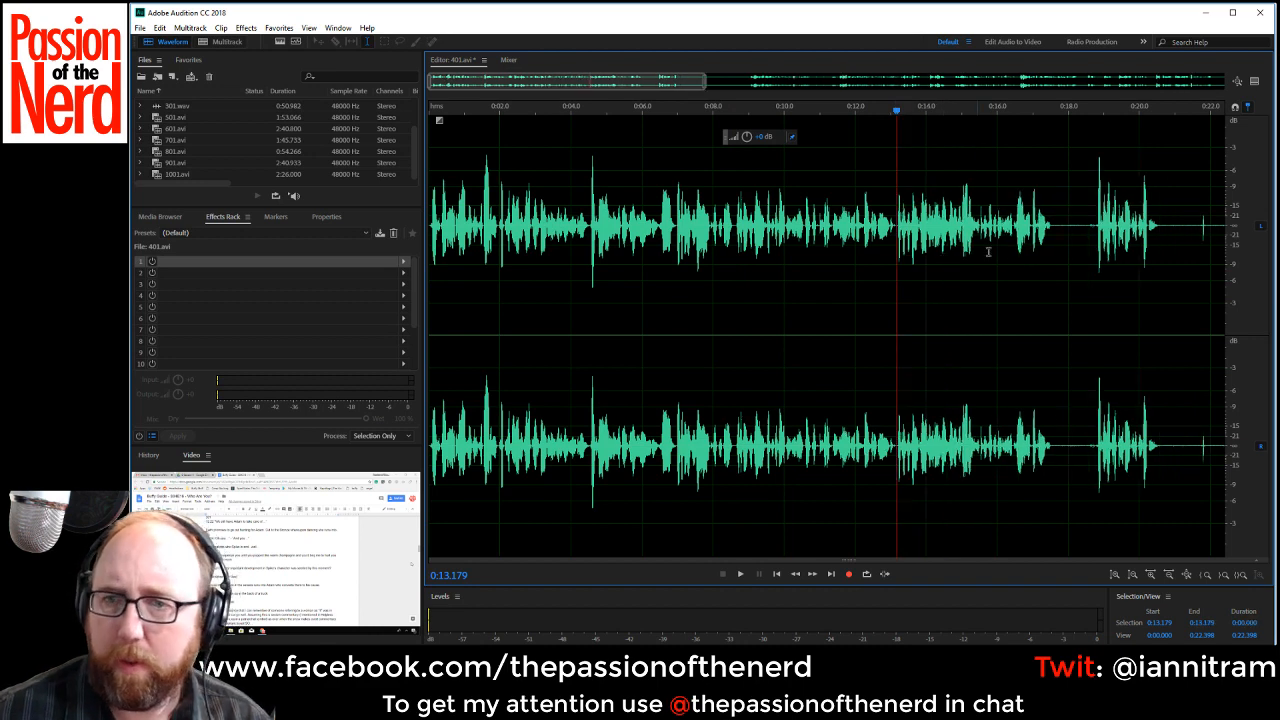
left_click_drag(1052, 236, 1096, 247)
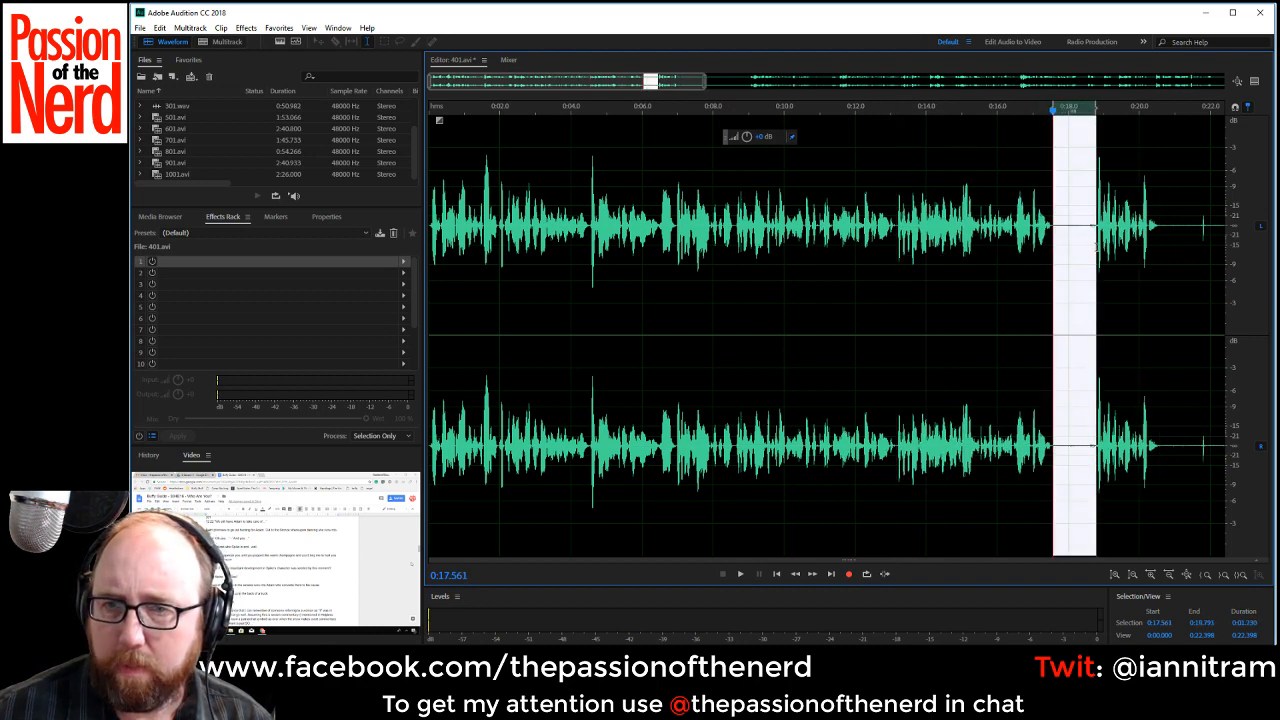
key("Delete")
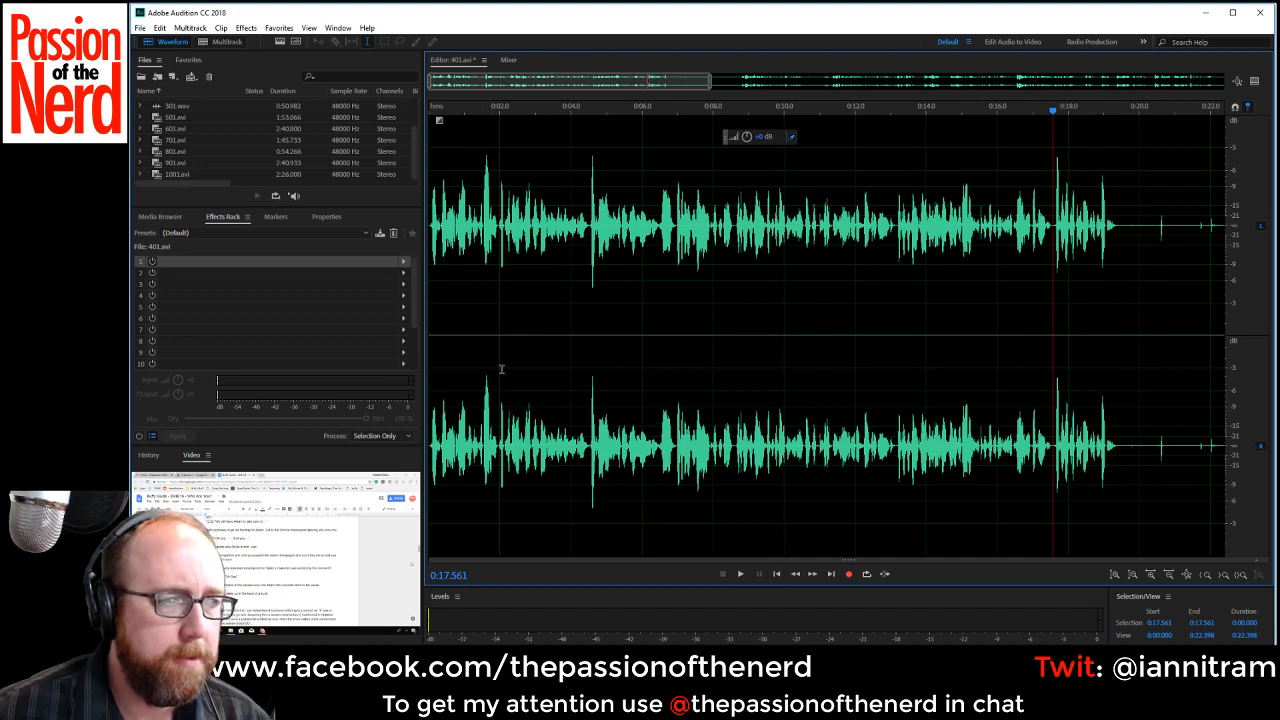
Play the edited speech from about 0:01.4, recheck from 0:06.8, and delete the phrase from about 0:06.94 to 0:08.56.
left_click(479, 252)
key("space")
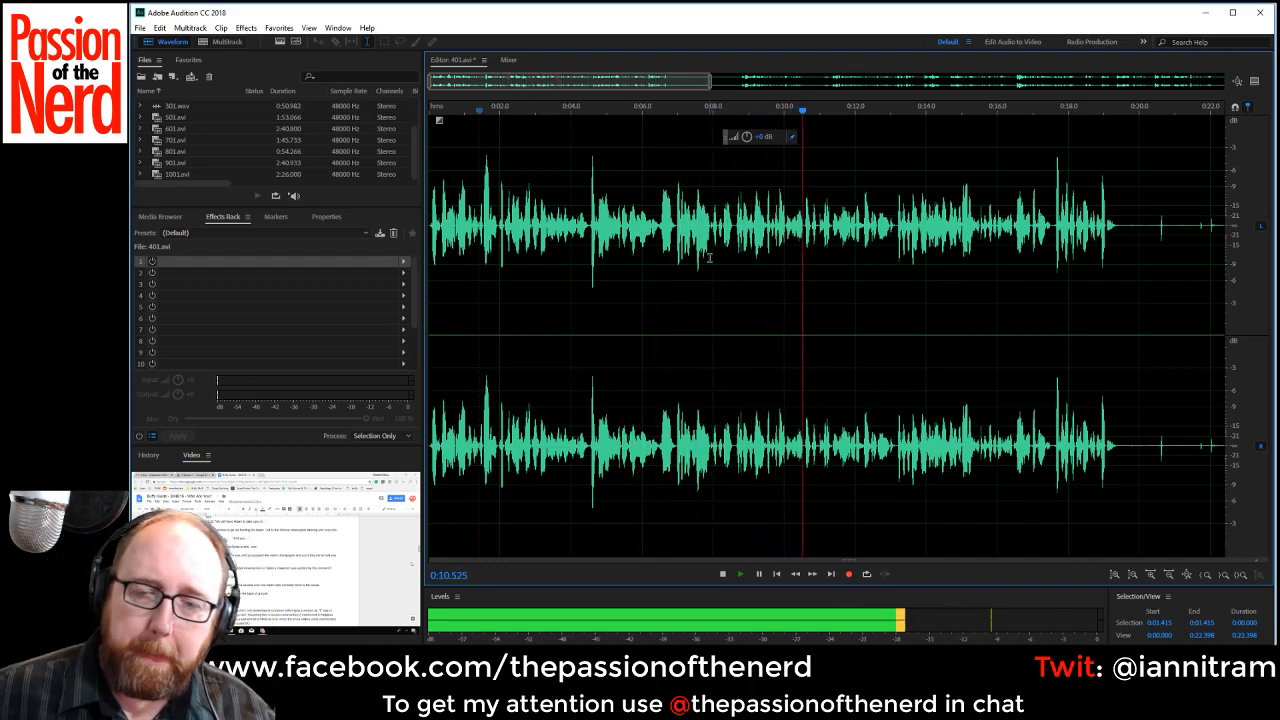
key("space")
left_click(674, 228)
key("space")
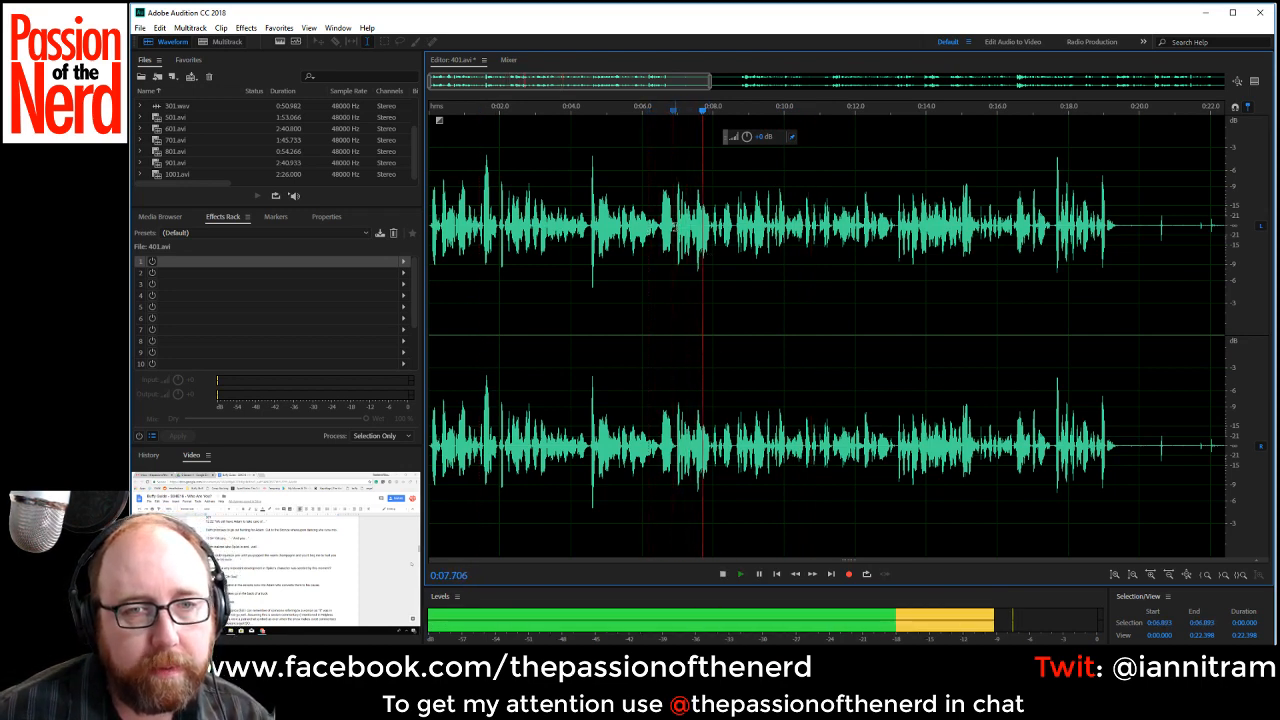
key("space")
left_click_drag(675, 227, 732, 232)
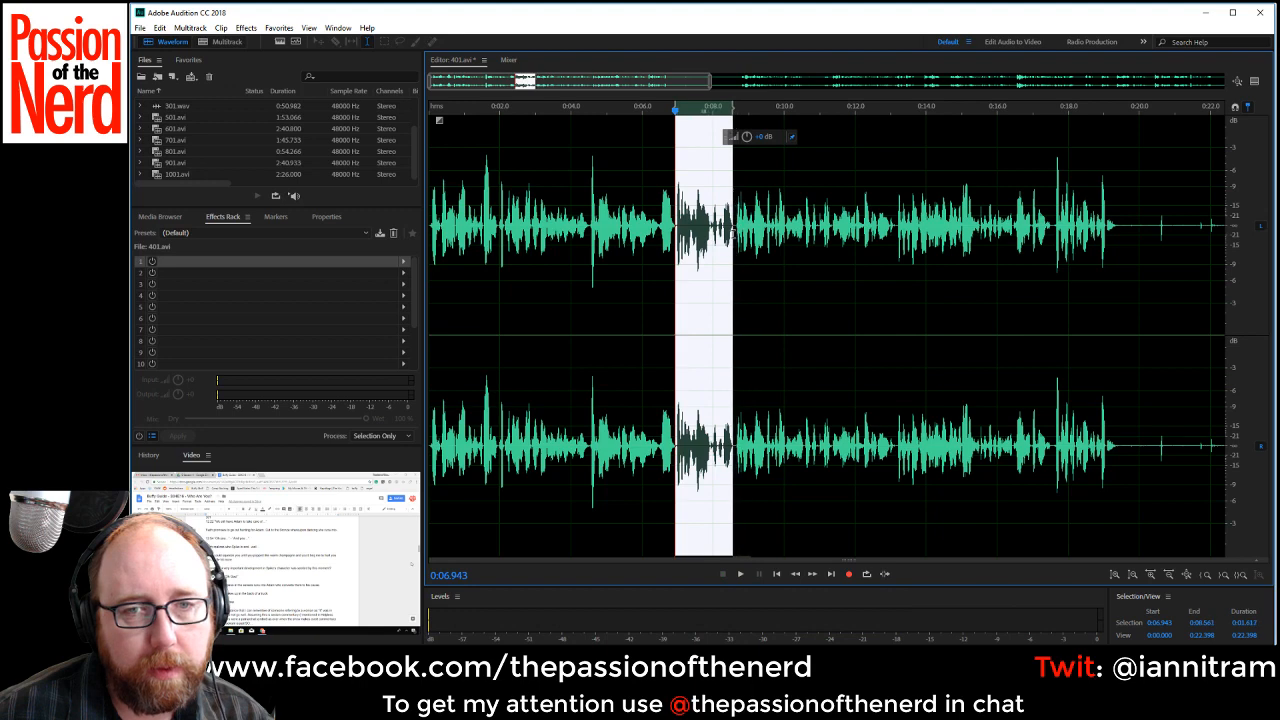
key("Delete")
Play on from 0:06.94 and delete the long silence starting at about 0:17.76, up to where the speech resumes.
key("space")
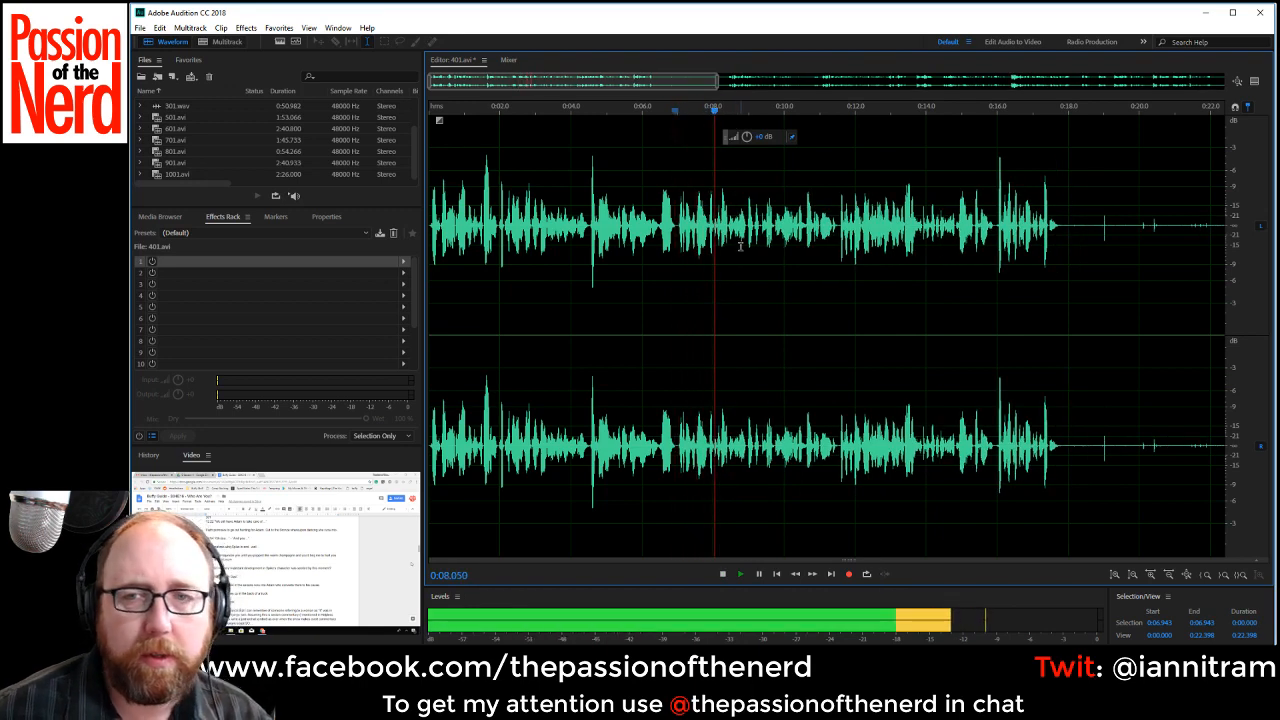
left_click_drag(617, 84, 675, 90)
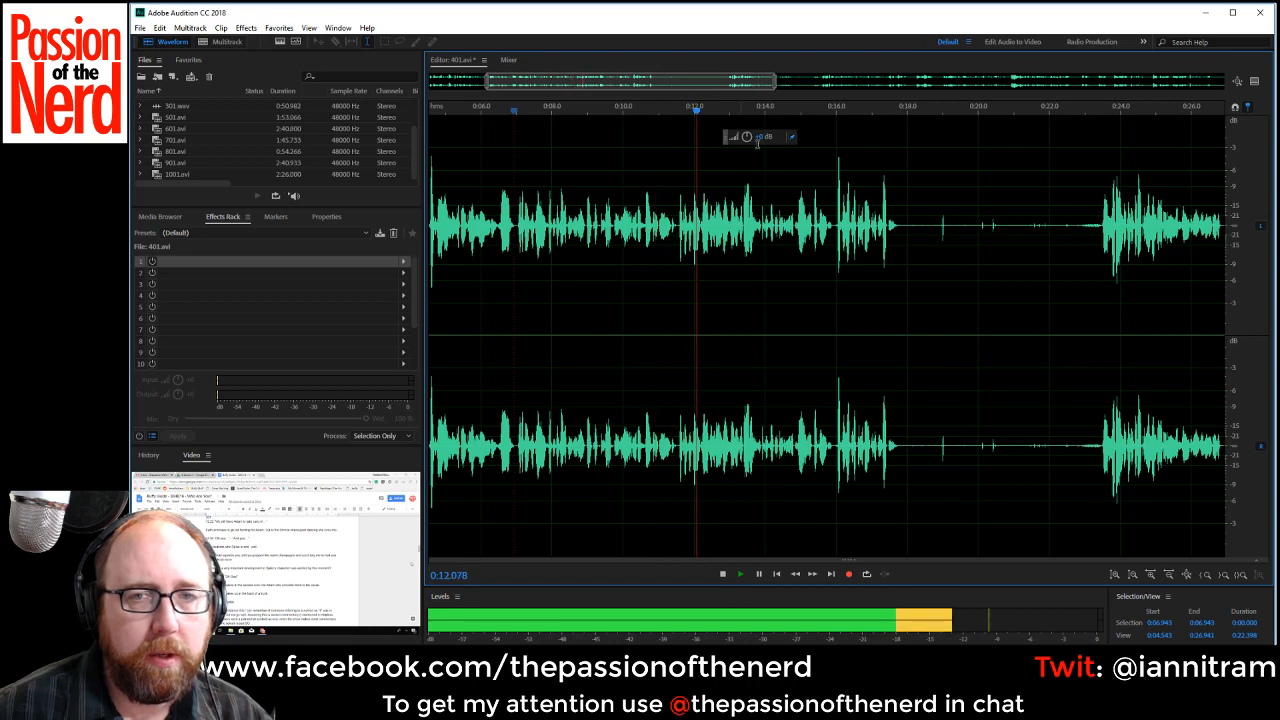
left_click_drag(898, 240, 1094, 246)
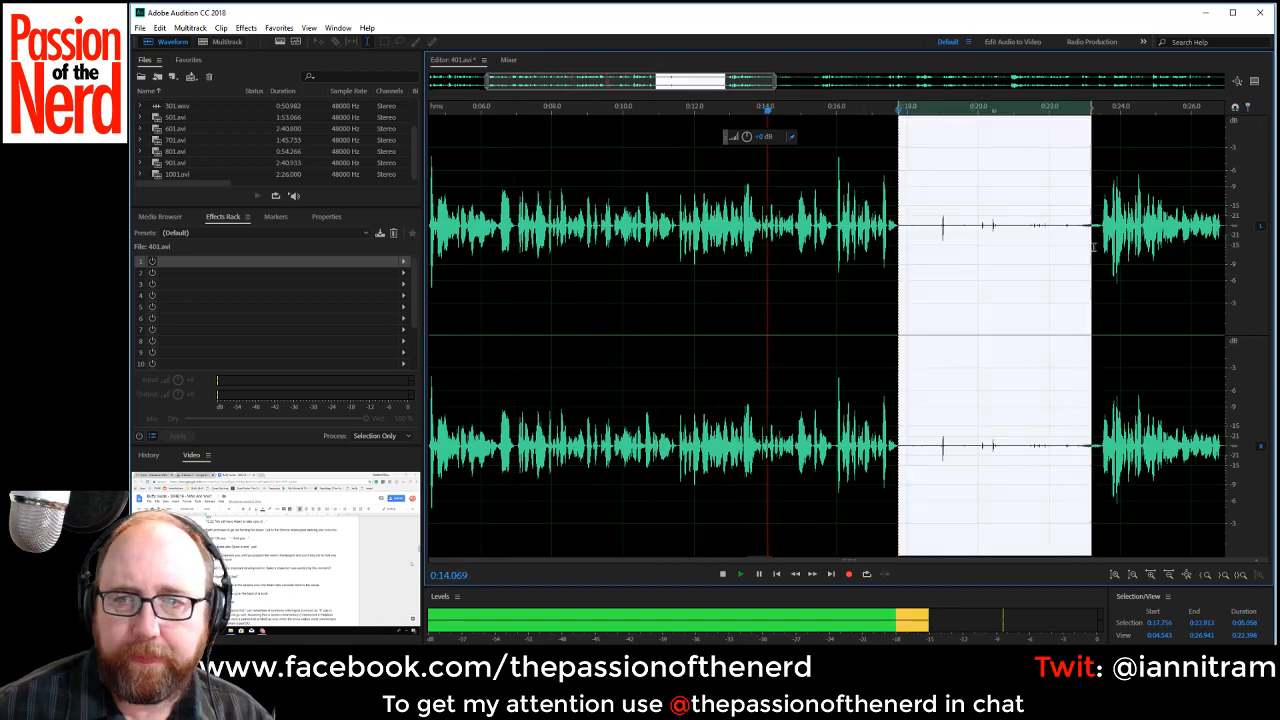
key("Delete")
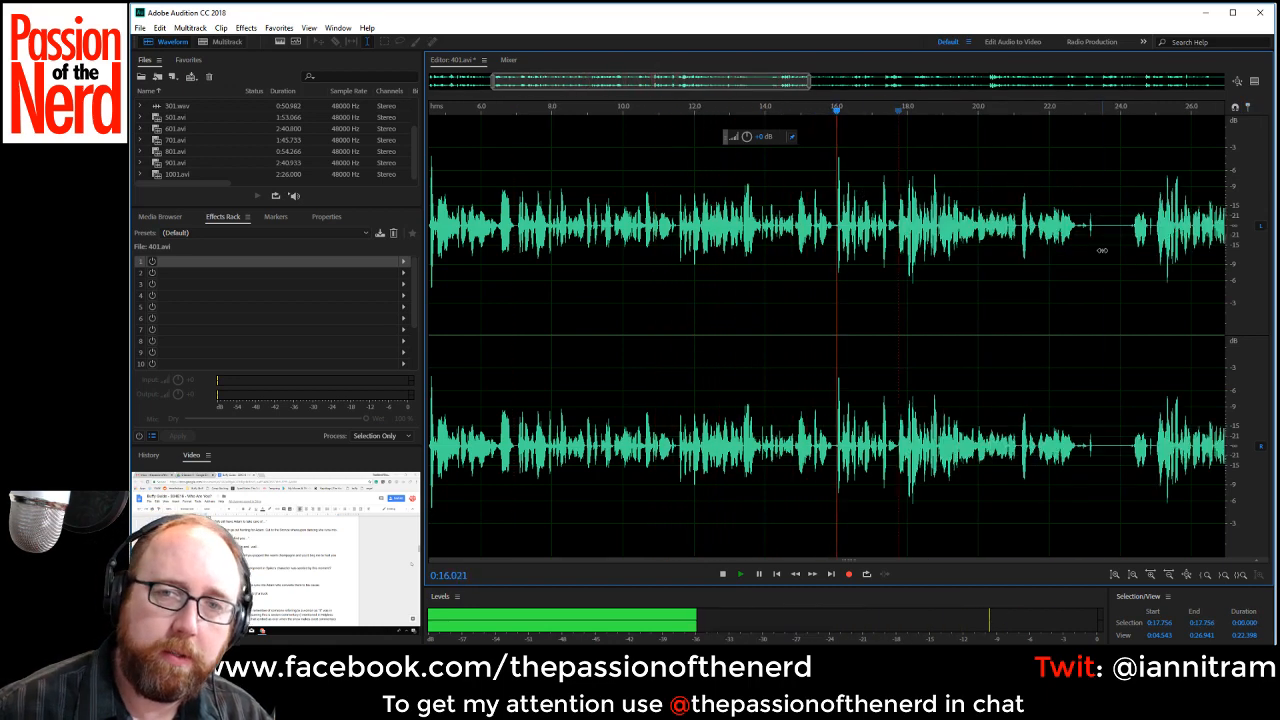
Replay the speech between about 0:14.8 and 0:16 to find the bounds of the fragment before the loud peak.
key("space")
key("space")
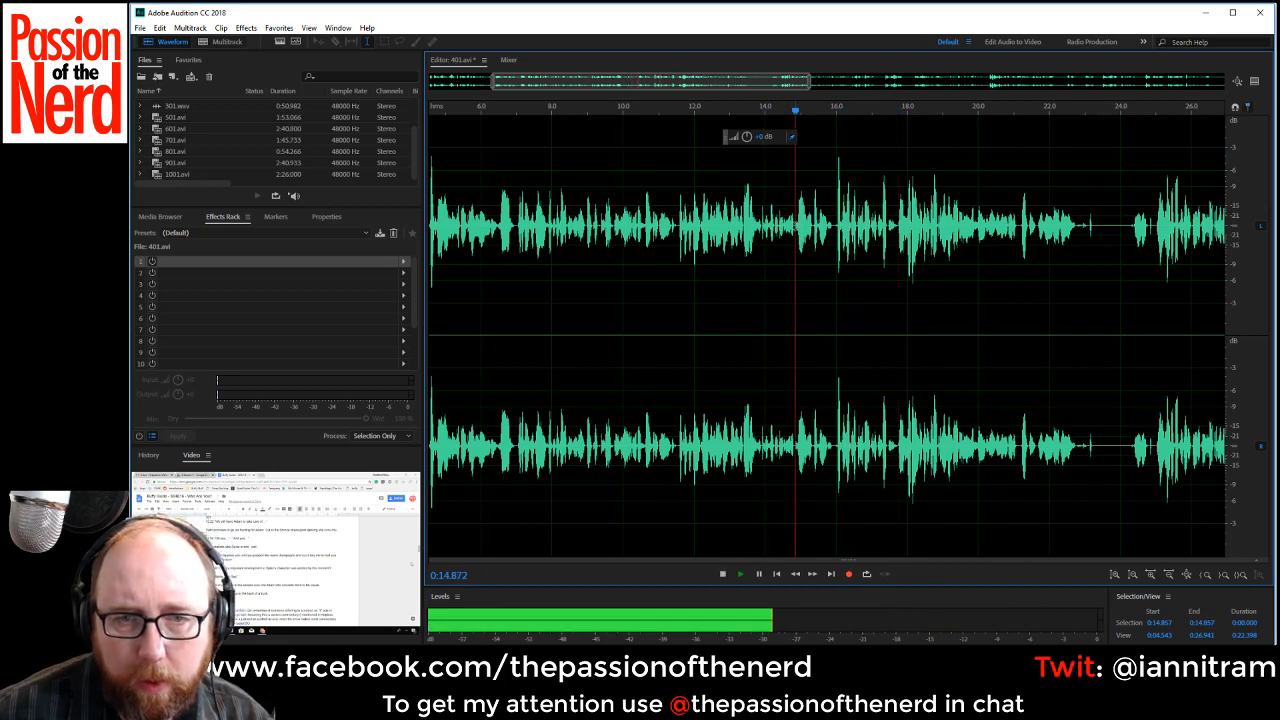
key("space")
key("space")
left_click_drag(812, 228, 829, 240)
key("space")
left_click(788, 238)
key("space")
key("space")
key("space")
key("space")
Delete the short fragment starting at about 0:15.35, just before the loud peak, and play onward from the join.
double_click(813, 227)
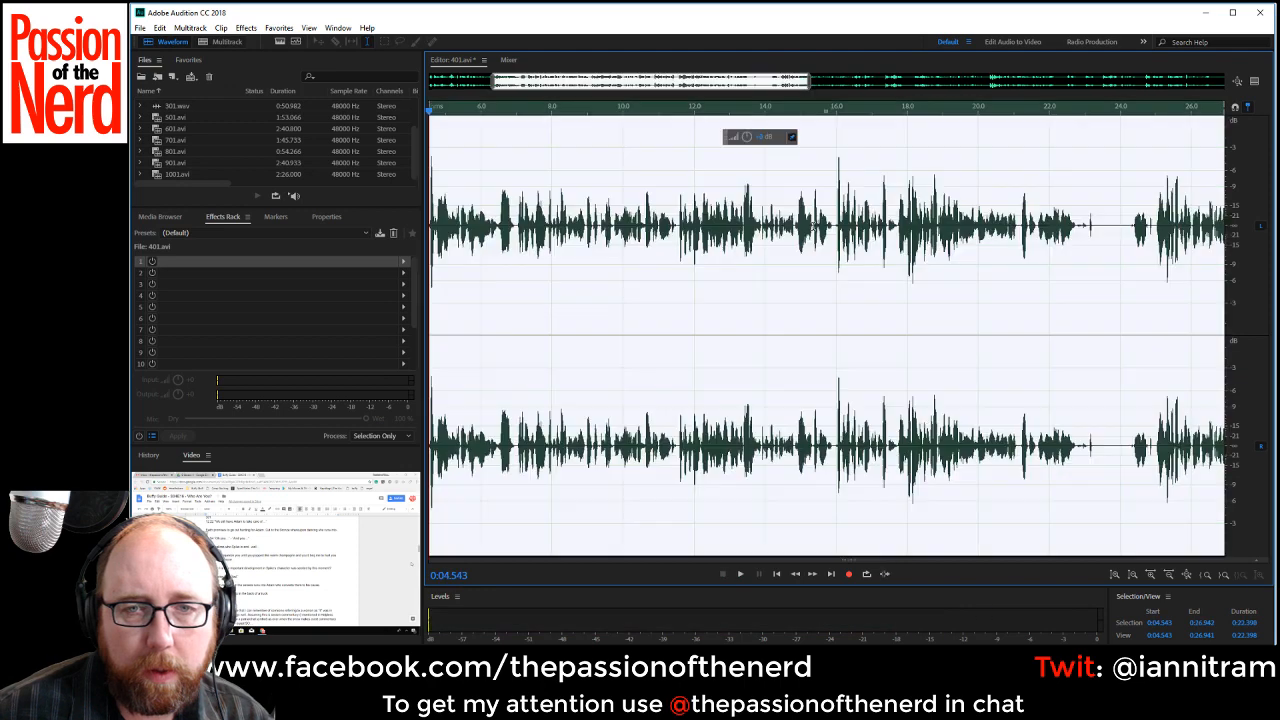
left_click(811, 226)
double_click(811, 226)
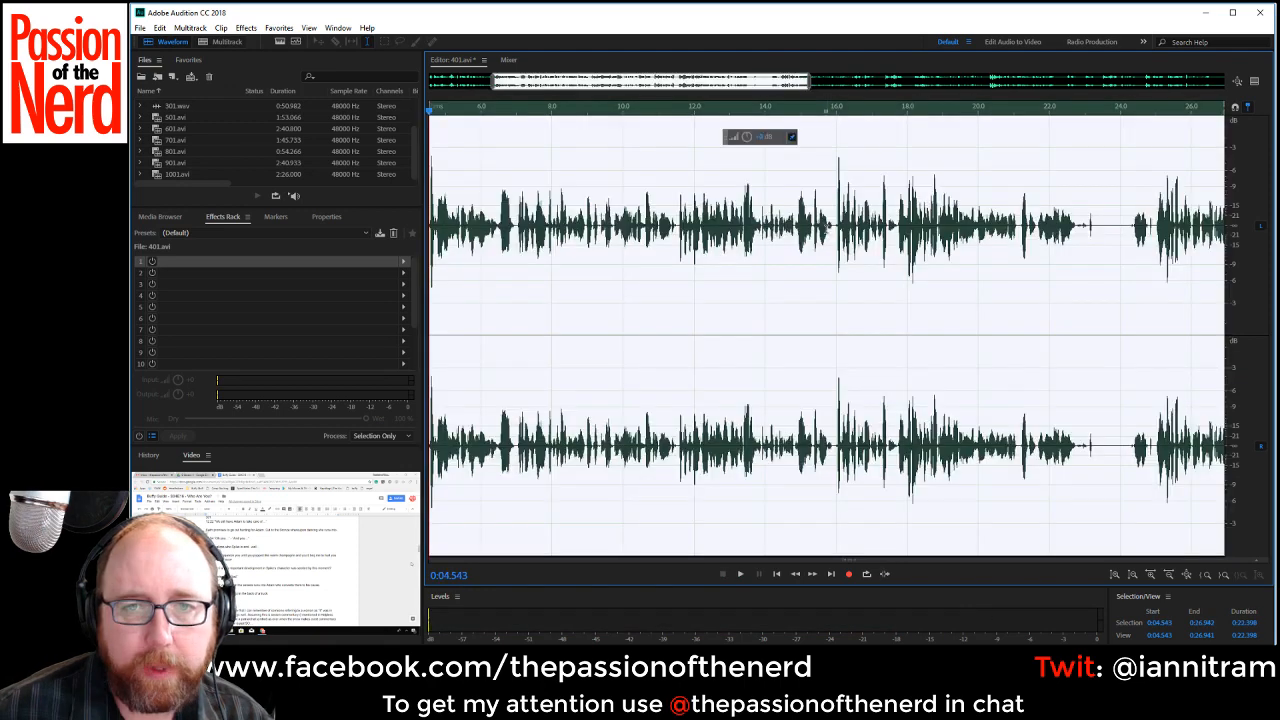
left_click(811, 226)
left_click_drag(813, 227, 831, 230)
key("Delete")
key("space")
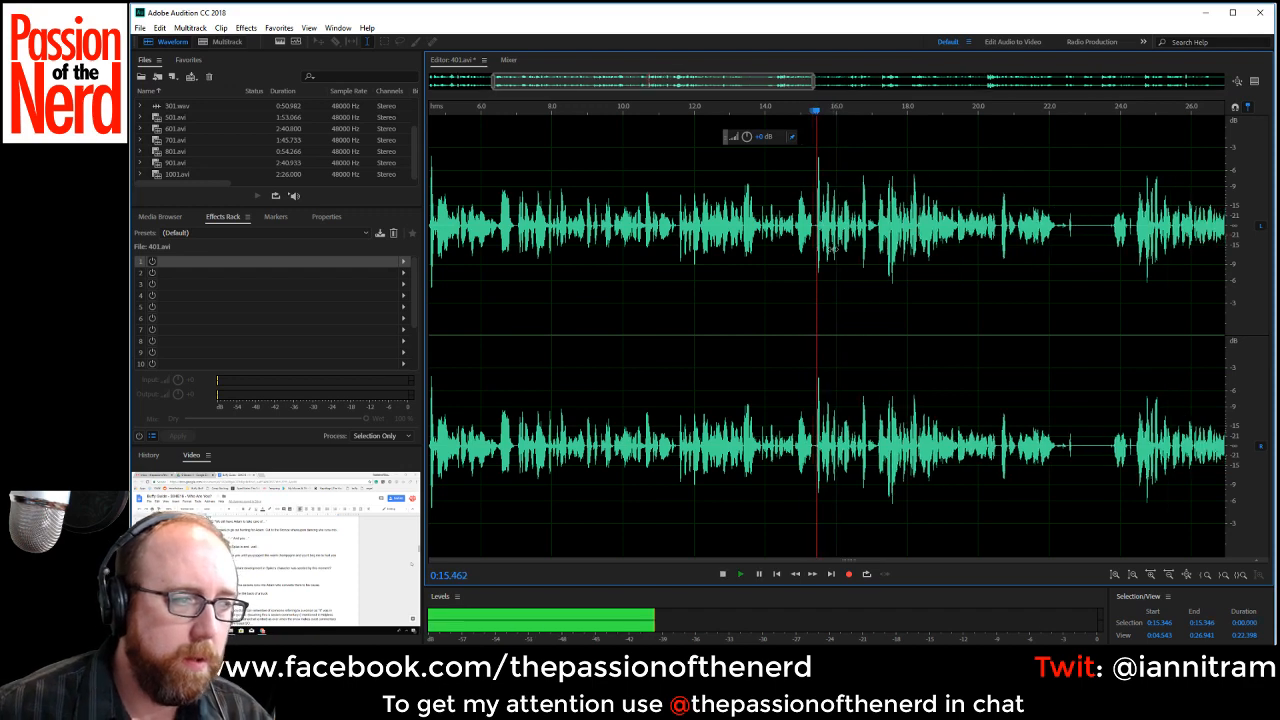
left_click_drag(766, 89, 819, 89)
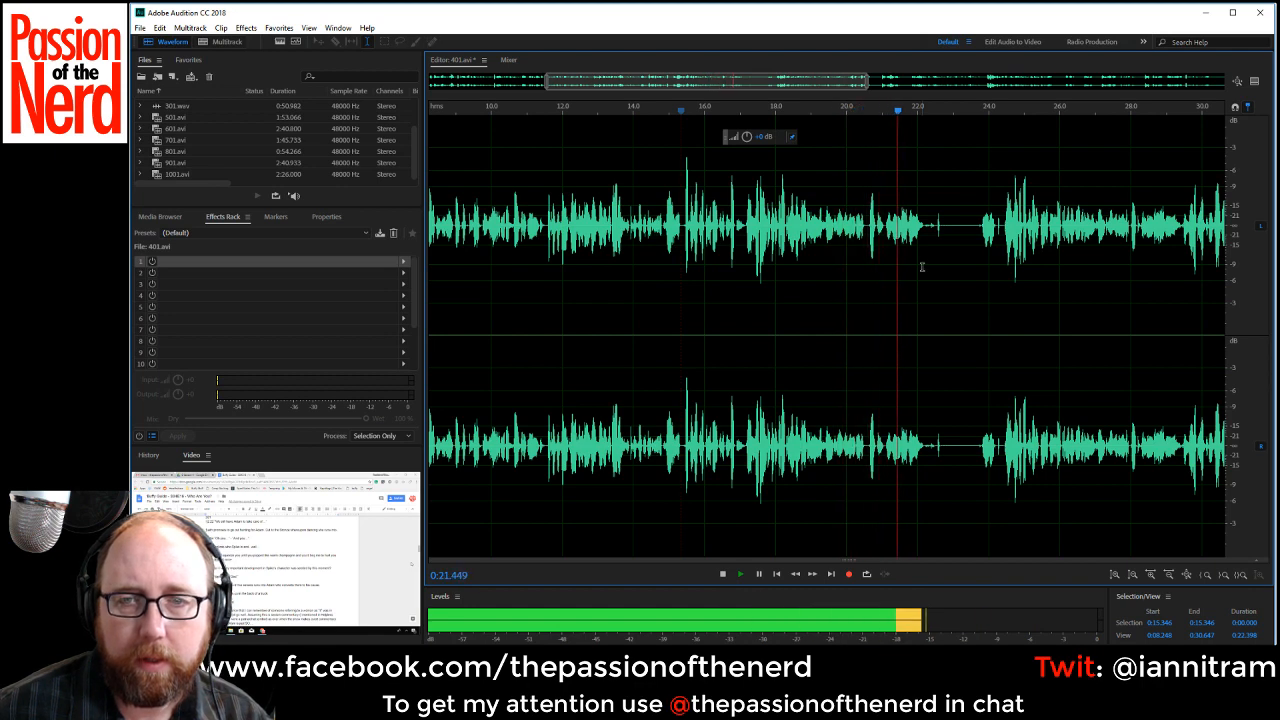
Replay the speech from about 0:23.8, then delete the passage from about 0:17.13 to 0:24.41 and play from the join.
key("space")
left_click_drag(923, 224, 971, 226)
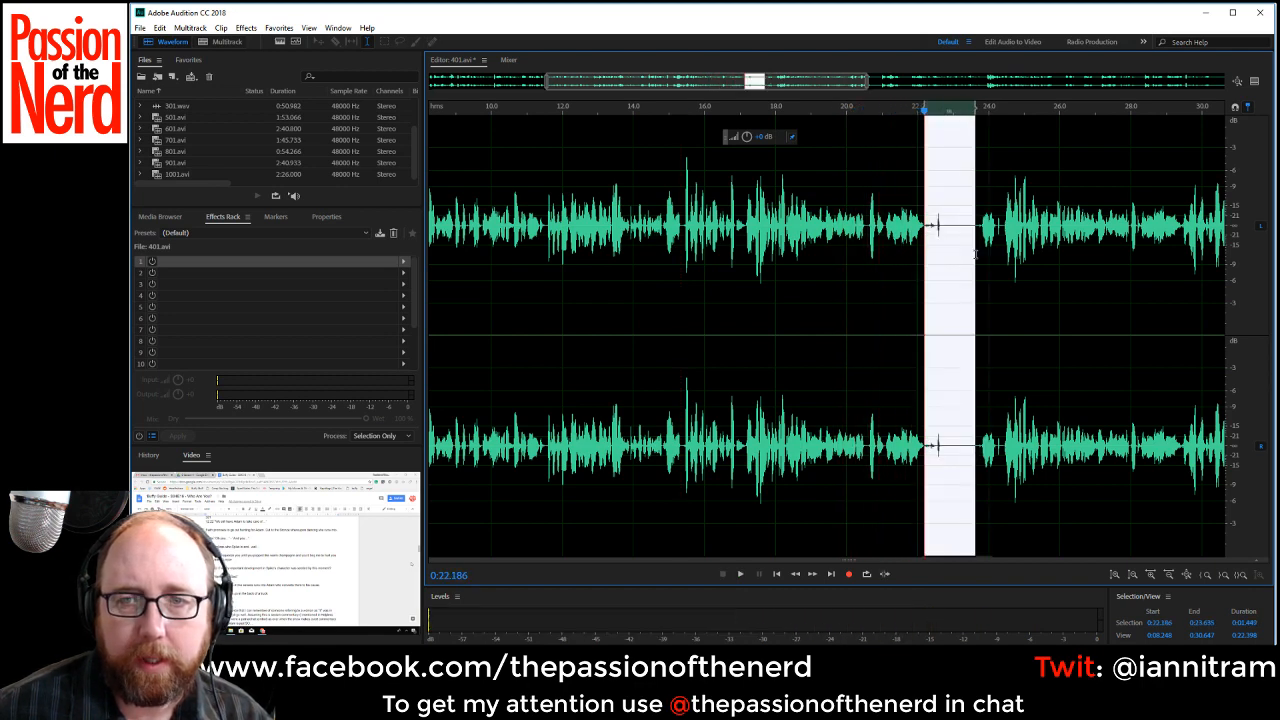
left_click(981, 228)
key("space")
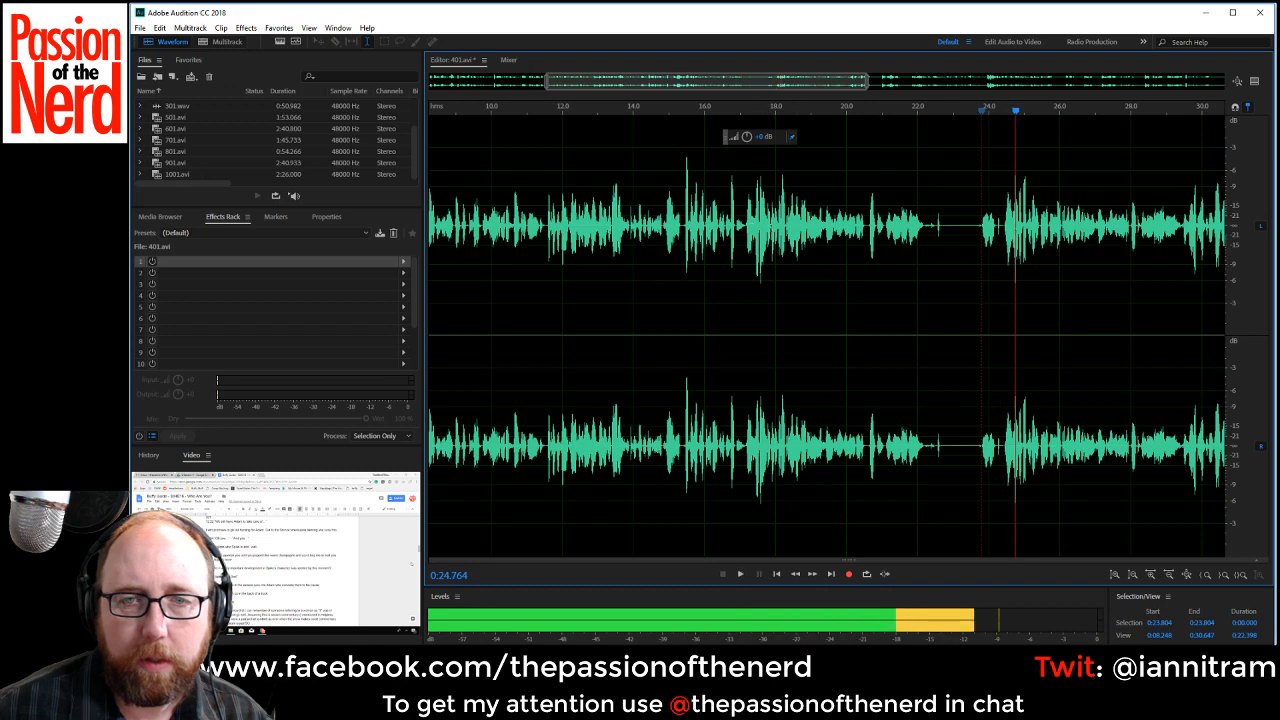
left_click(738, 228)
key("space")
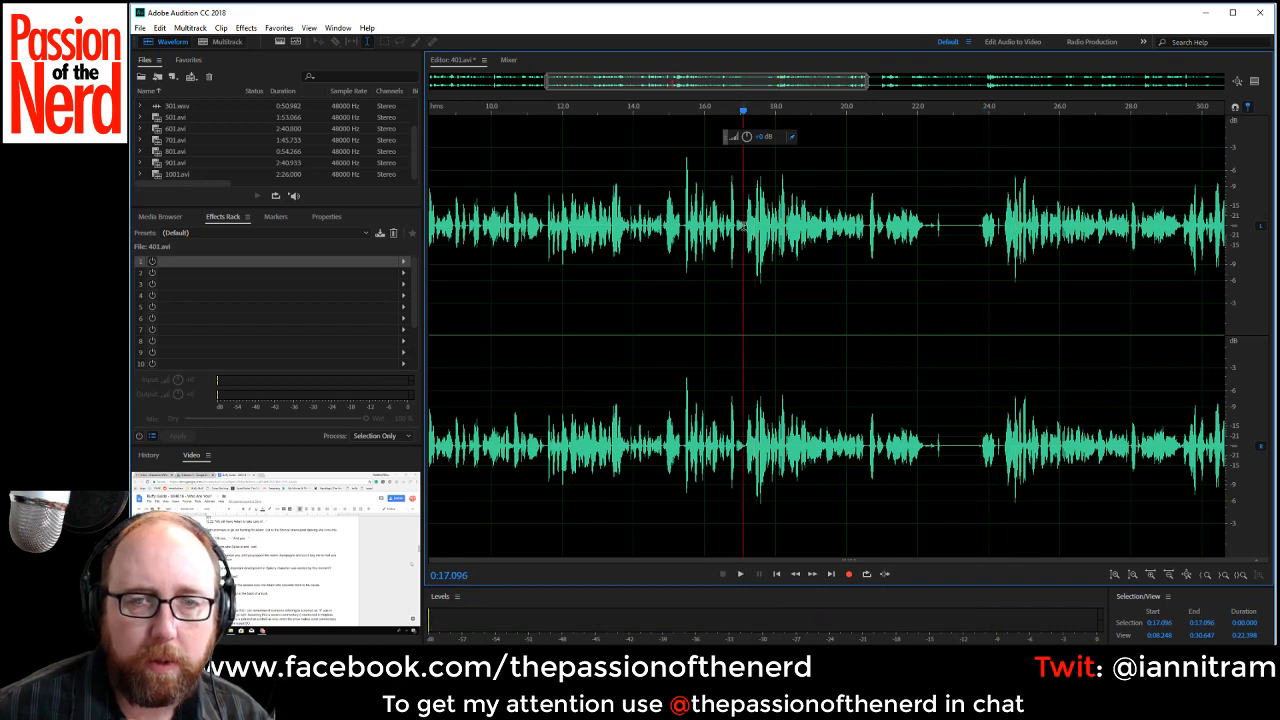
left_click_drag(742, 226, 1003, 254)
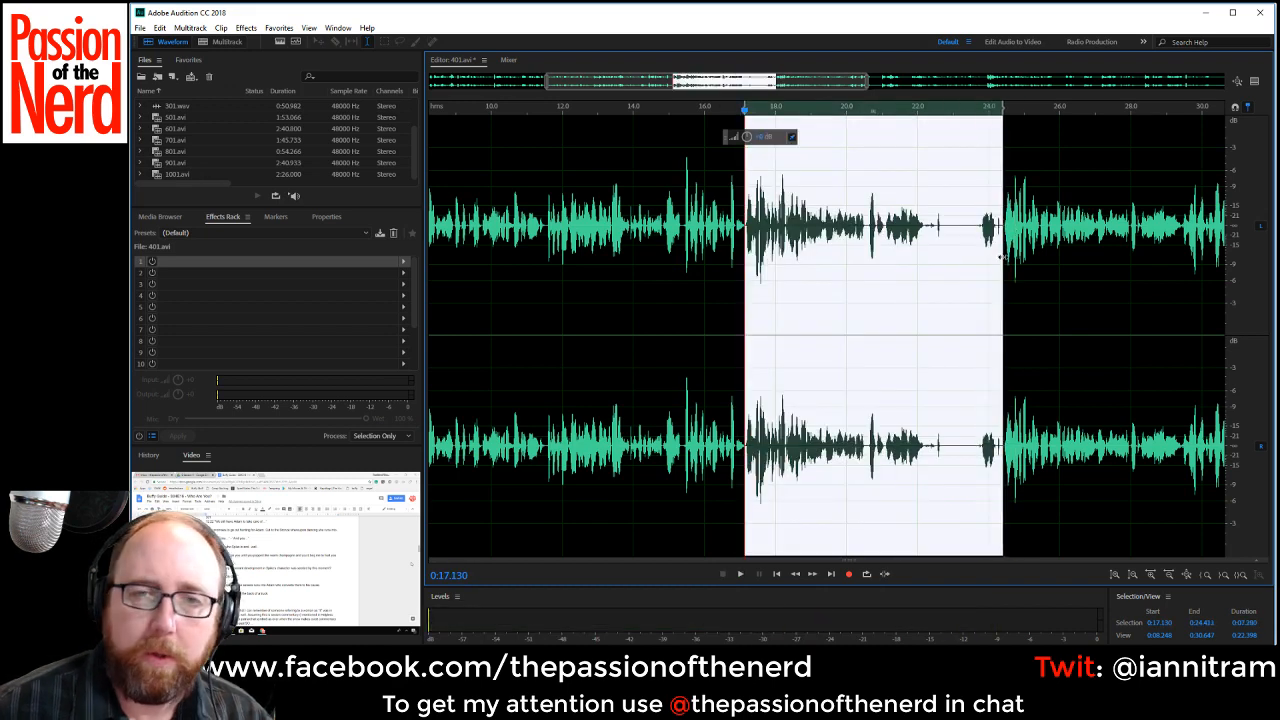
key("Delete")
key("space")
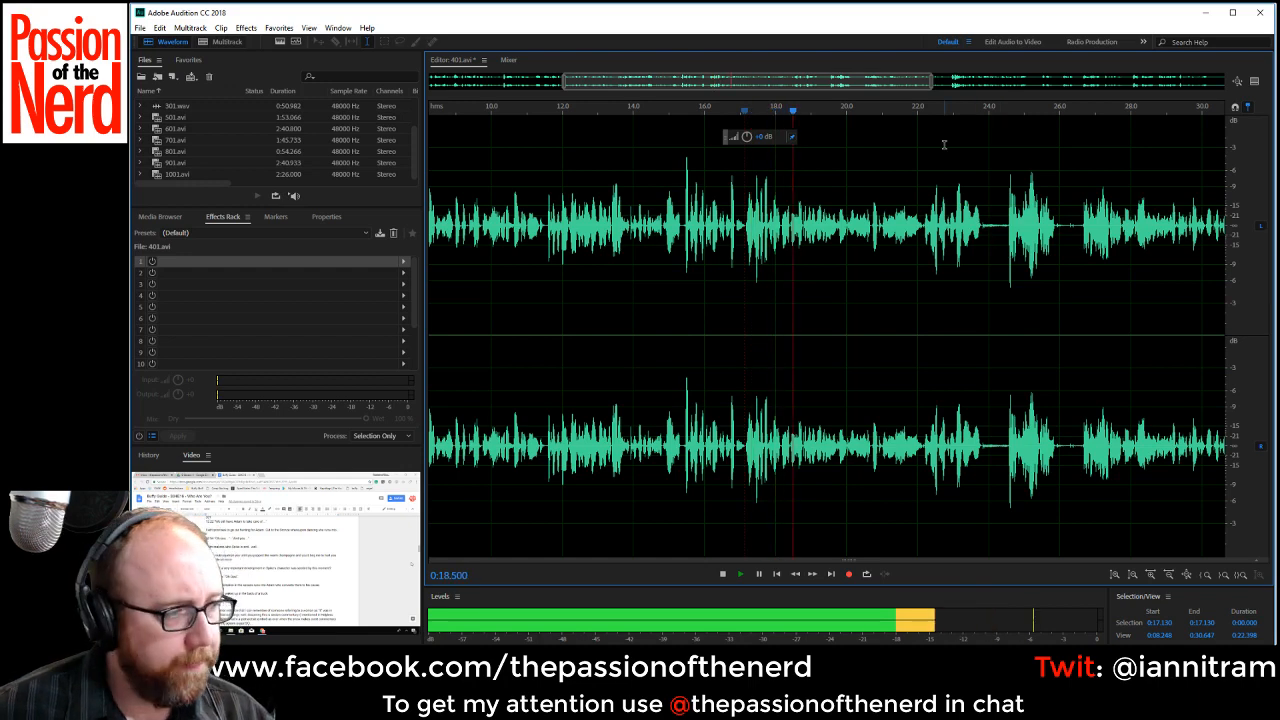
Delete the phrase from about 0:22.14 to the loud peak at about 0:24.5 and play from the join.
scroll(993, 130, "up", 1)
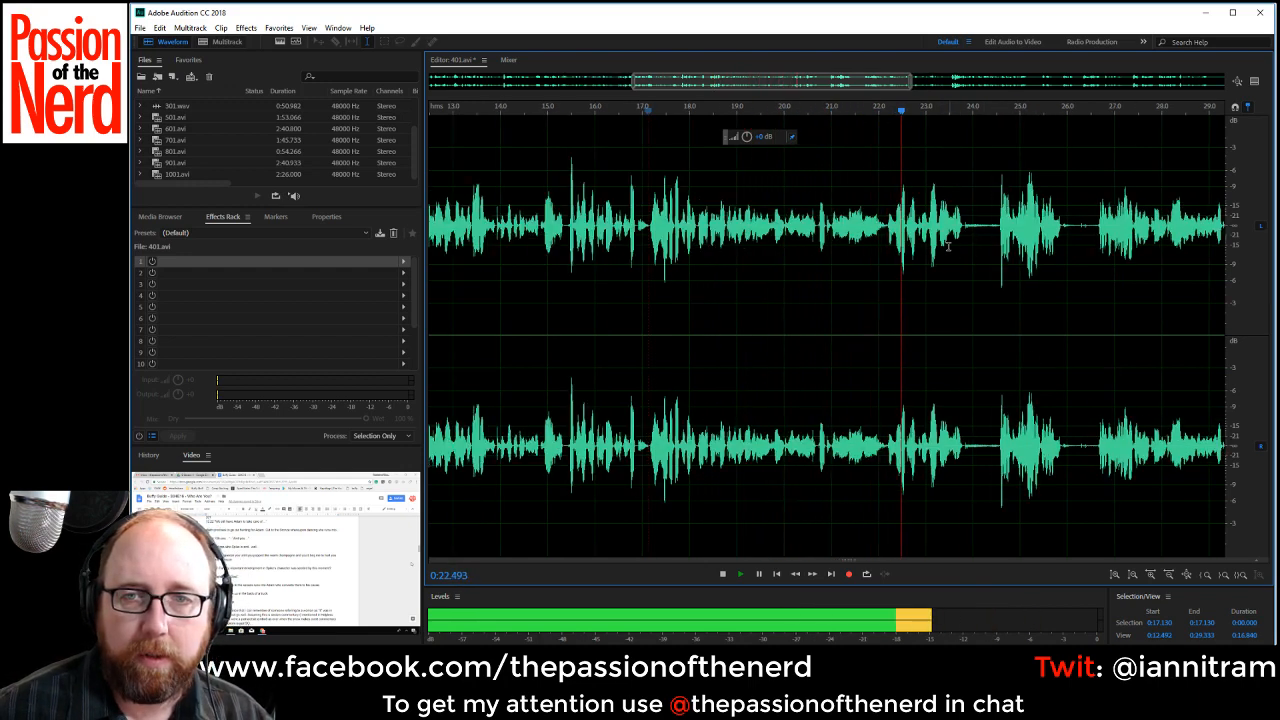
key("space")
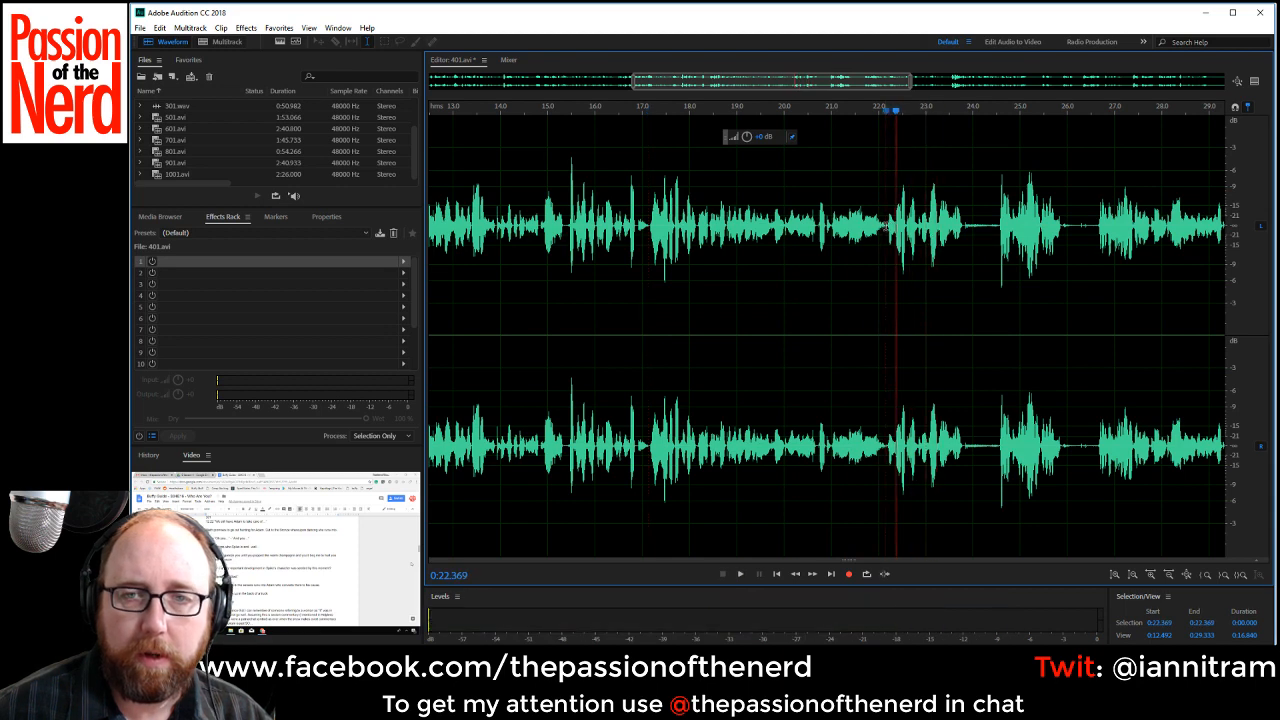
left_click_drag(885, 227, 997, 250)
key("Delete")
key("space")
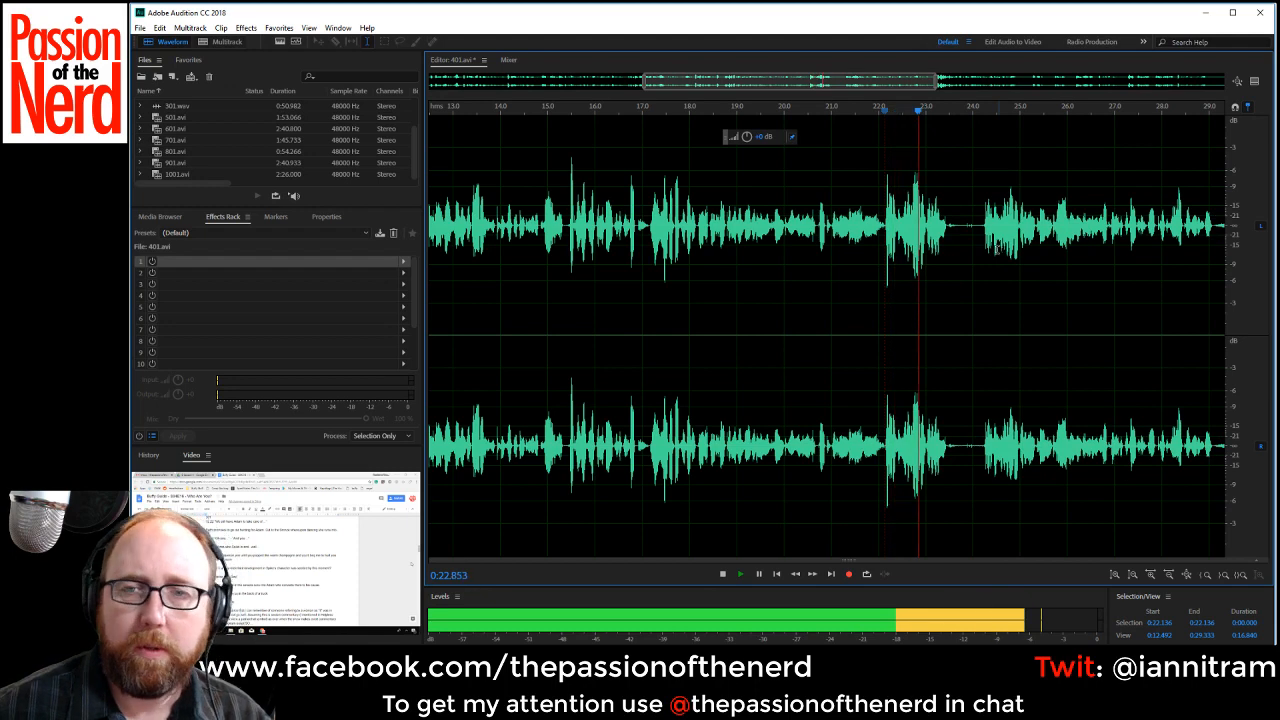
Delete the loud phrase and following silence from about 0:22.12 to 0:24.3, and play from the join.
key("space")
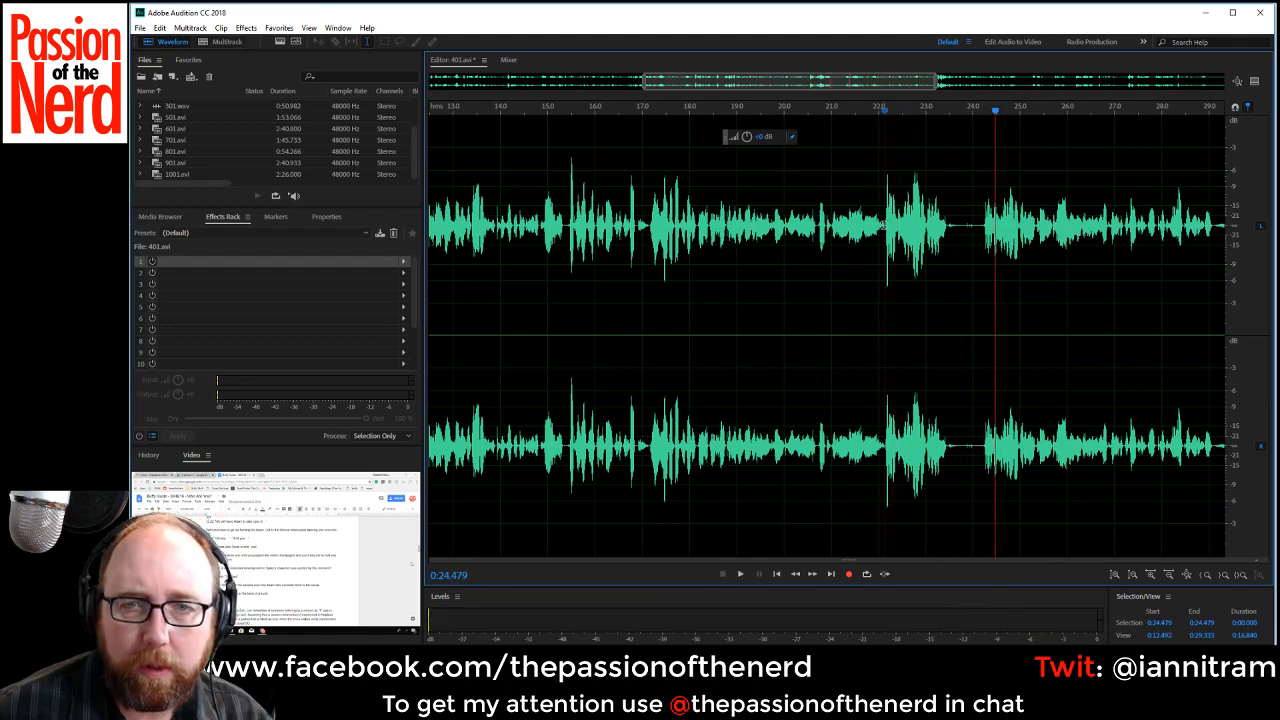
left_click_drag(884, 227, 985, 248)
key("Delete")
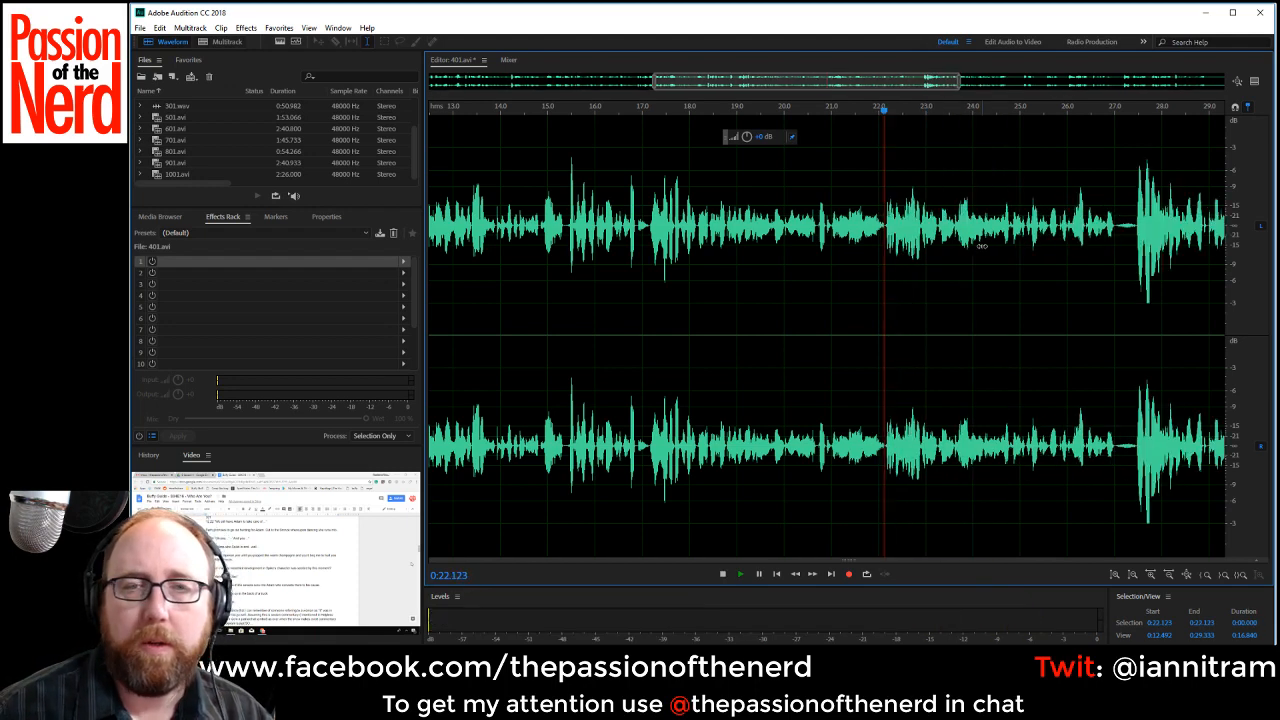
key("space")
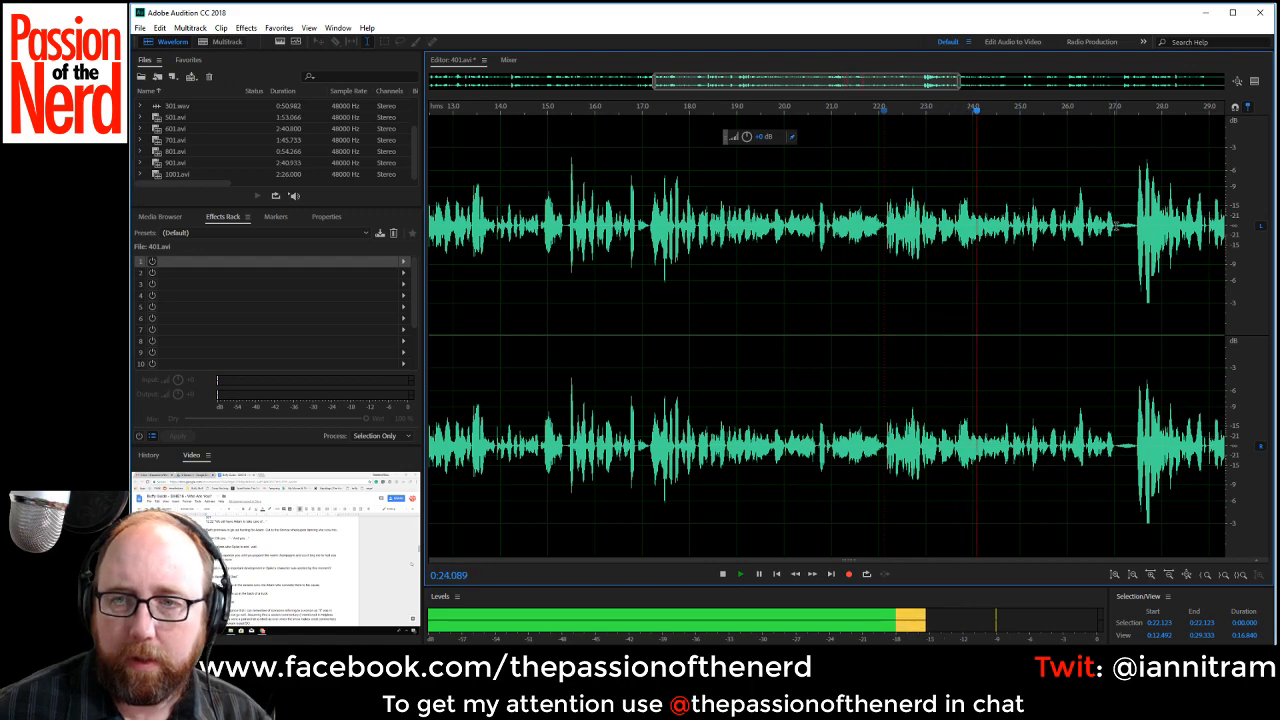
Delete the short pause from about 0:27.03 to 0:27.44, just before the loud burst.
left_click_drag(1115, 227, 1135, 227)
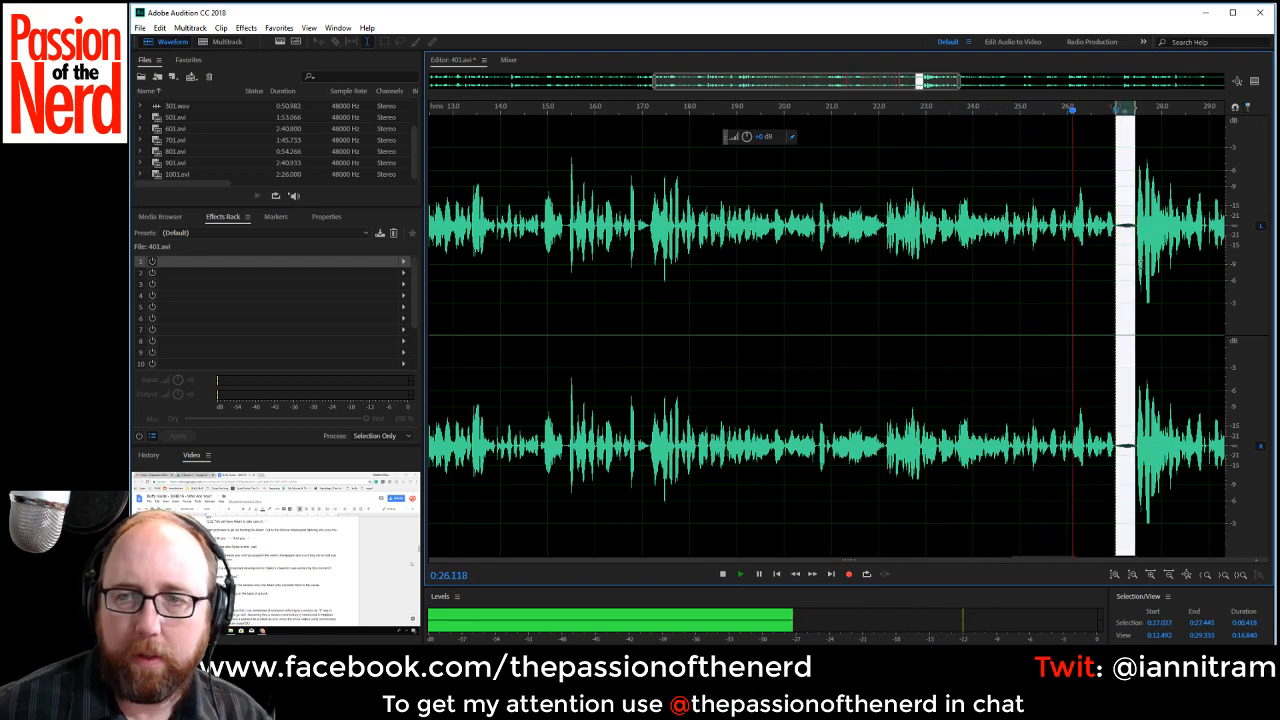
key("Delete")
left_click_drag(845, 104, 1072, 116)
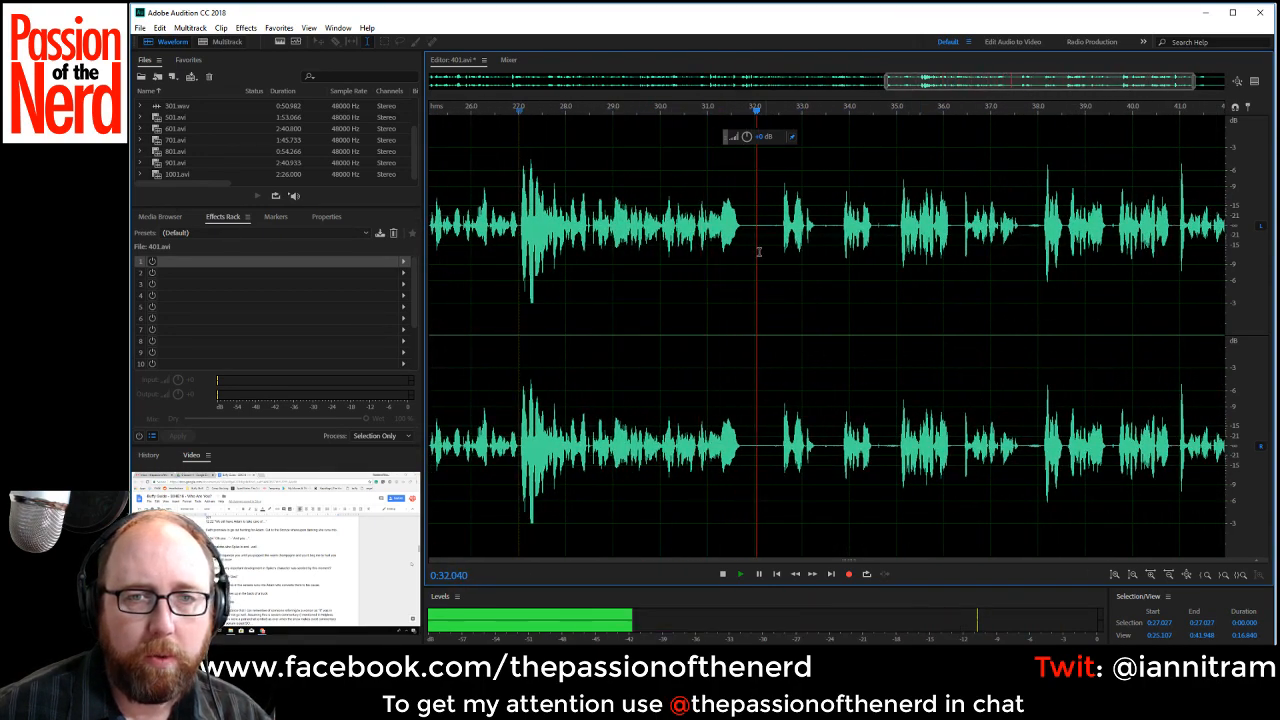
Delete the silences before and after the short phrase at about 0:32.6, and play on from the second join.
key("space")
left_click(814, 236)
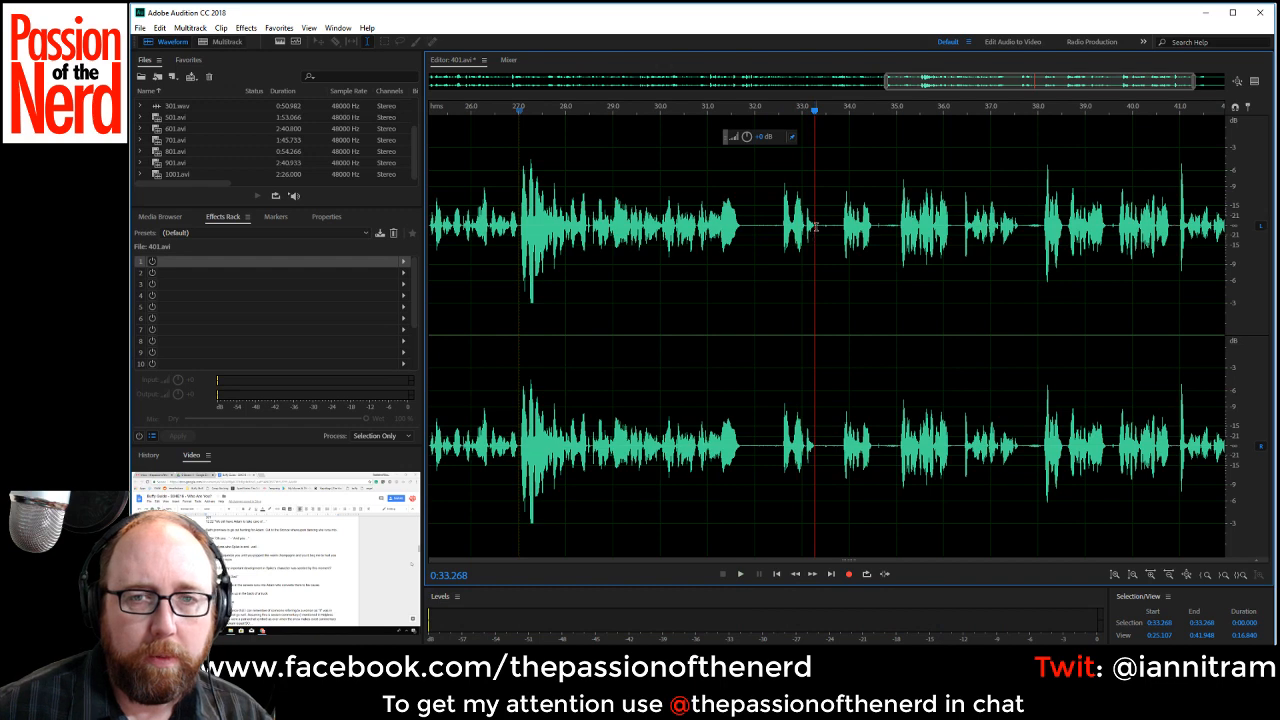
left_click_drag(741, 236, 809, 228)
key("Delete")
key("Delete")
key("space")
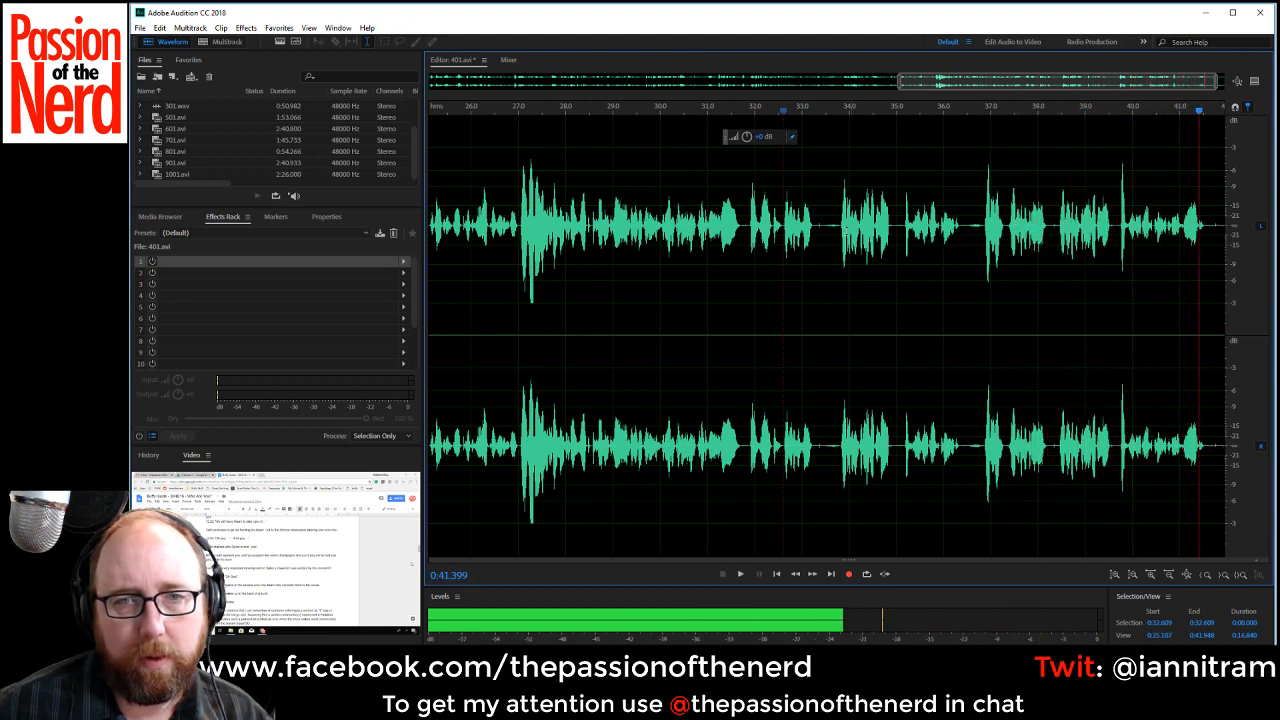
Delete the rejected take from about 0:32.61 to 0:38.5 and play from the join.
left_click(759, 232)
left_click_drag(784, 232, 1062, 242)
key("Delete")
key("space")
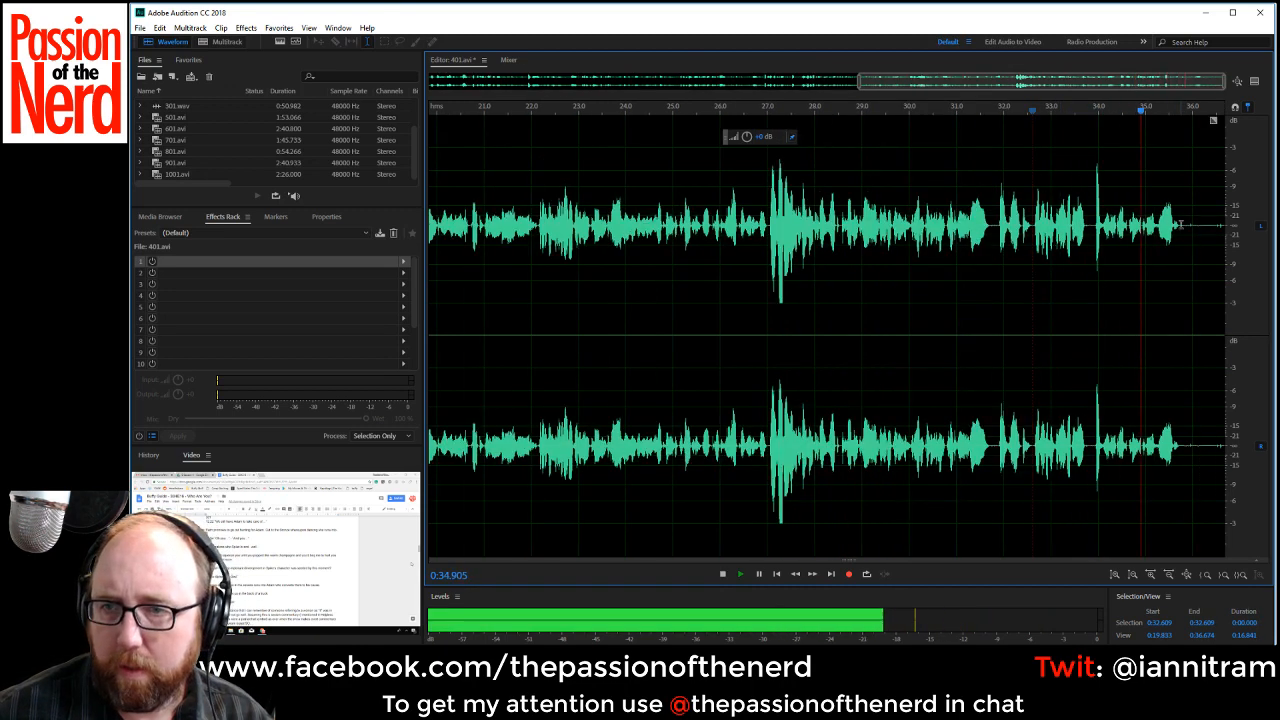
Trim the trailing silence from about 0:35.75 to the end of the recording.
left_click_drag(1181, 247, 1237, 247)
key("Delete")
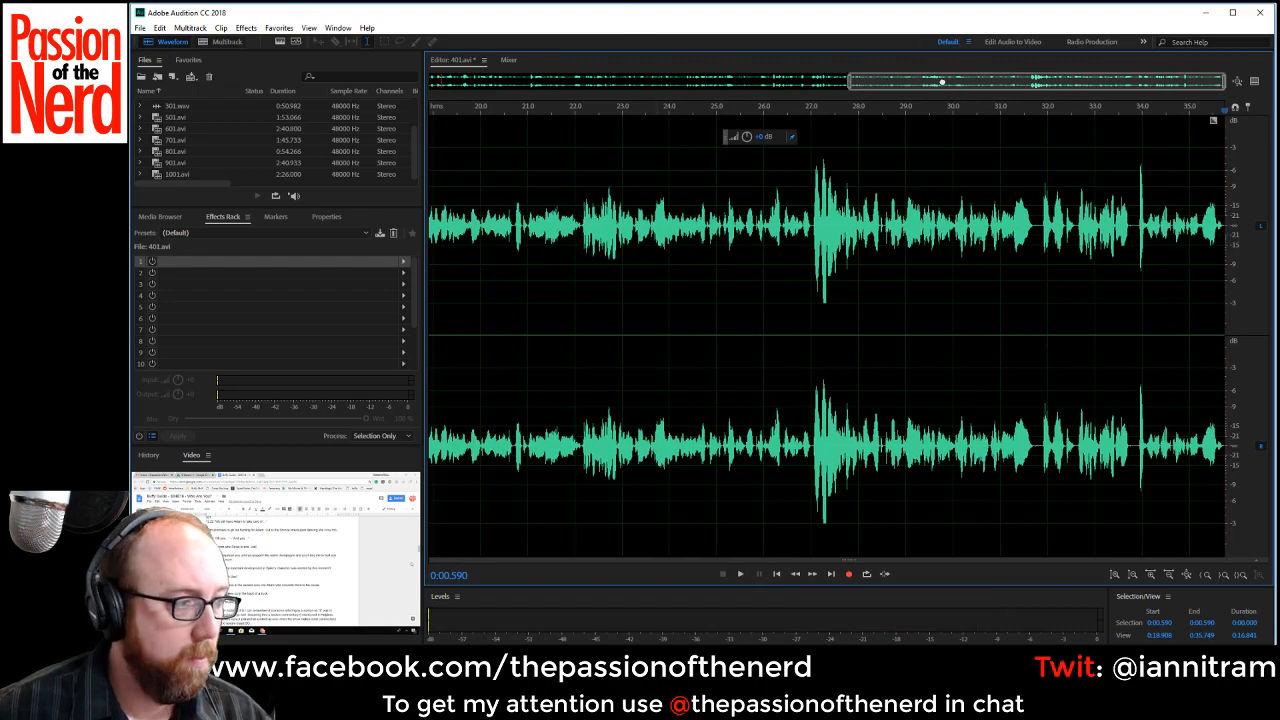
left_click_drag(942, 82, 982, 93)
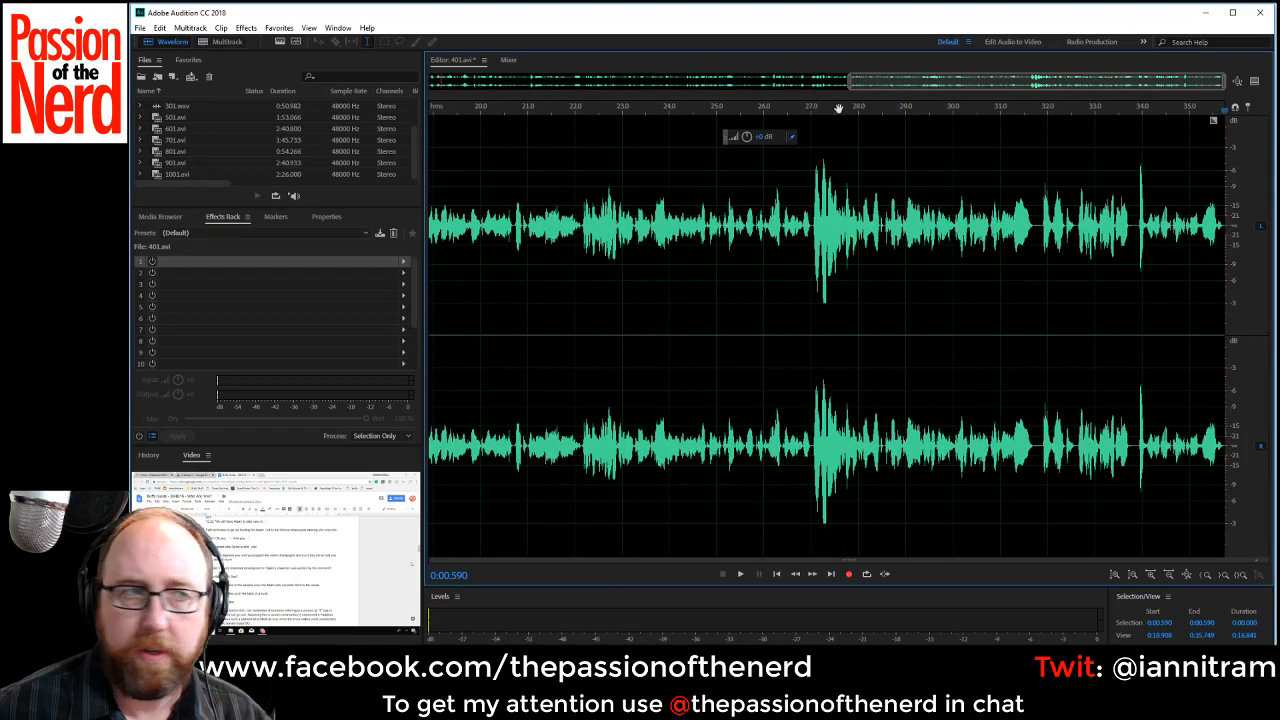
Add a Speech Volume Leveler to the first effects rack slot with the Careful preset.
left_click(405, 262)
mouse_move(487, 314)
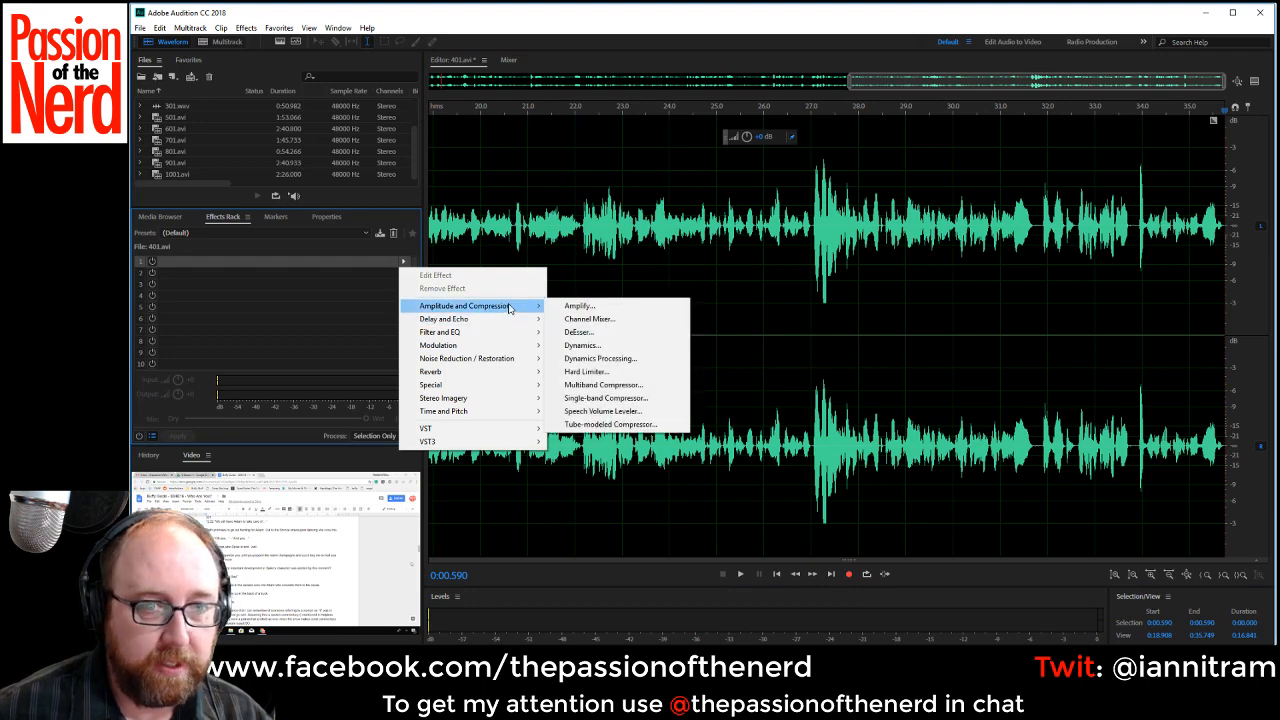
left_click(655, 411)
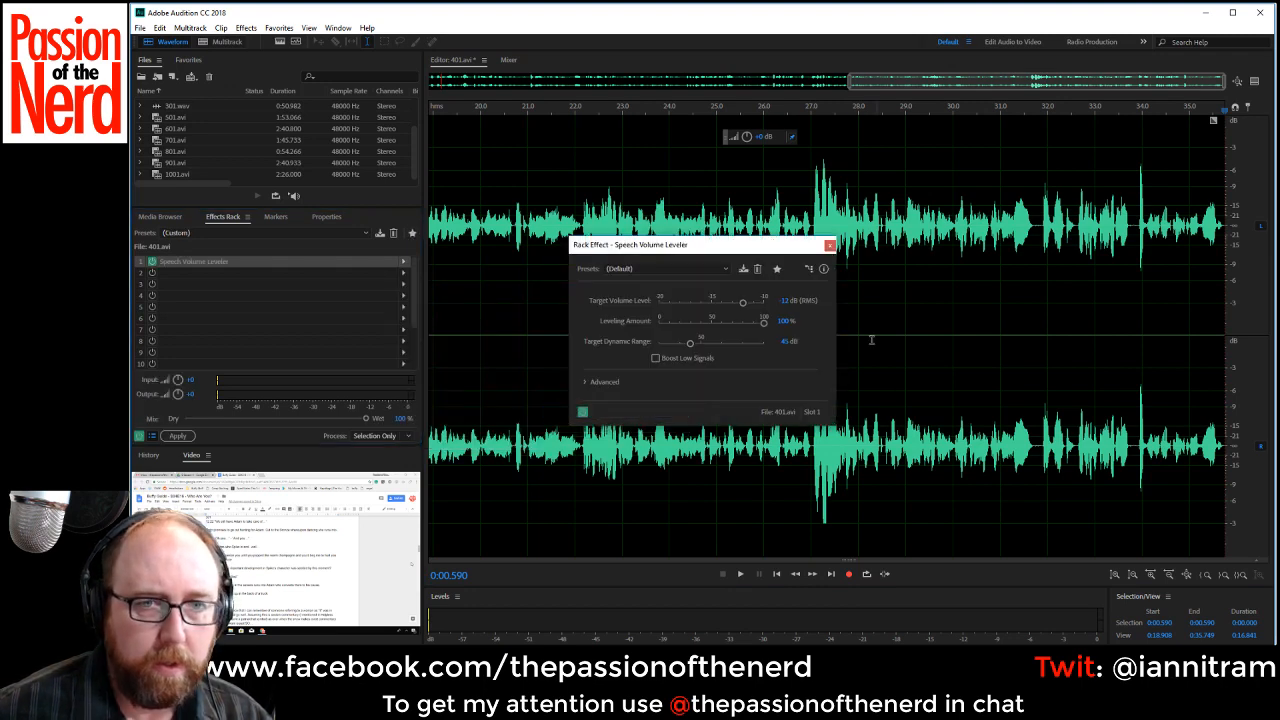
left_click(660, 269)
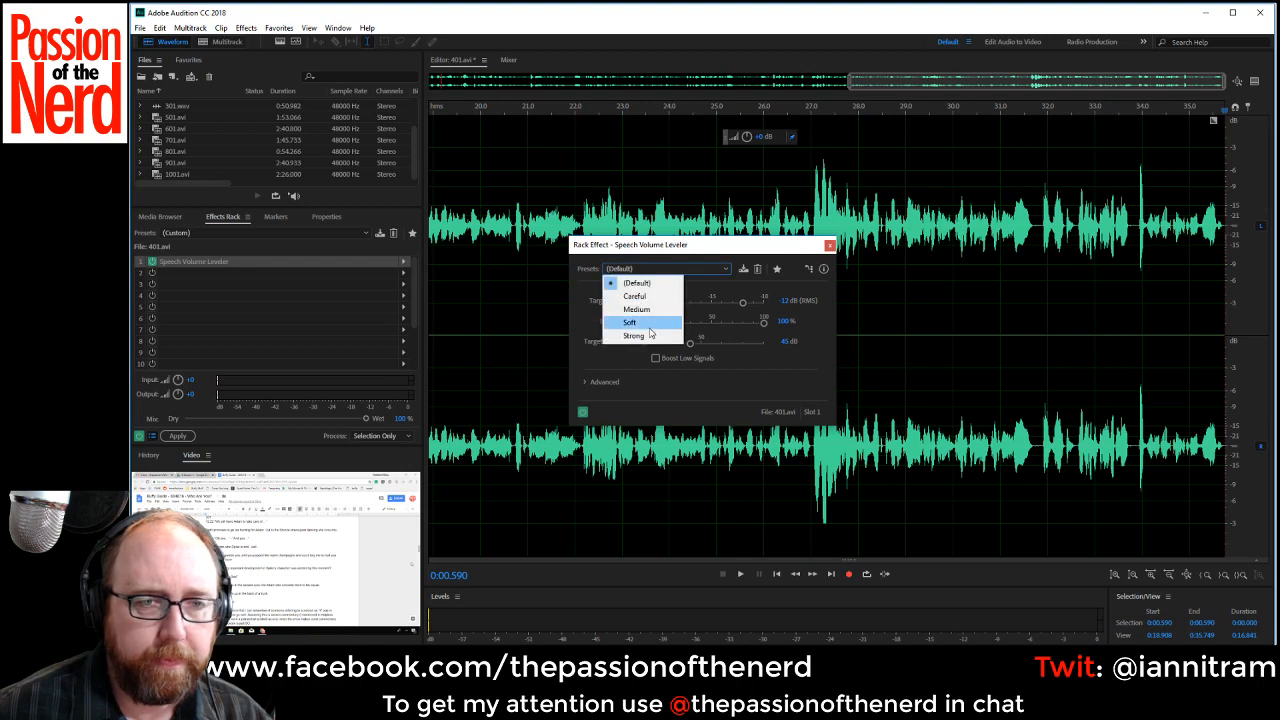
left_click(635, 296)
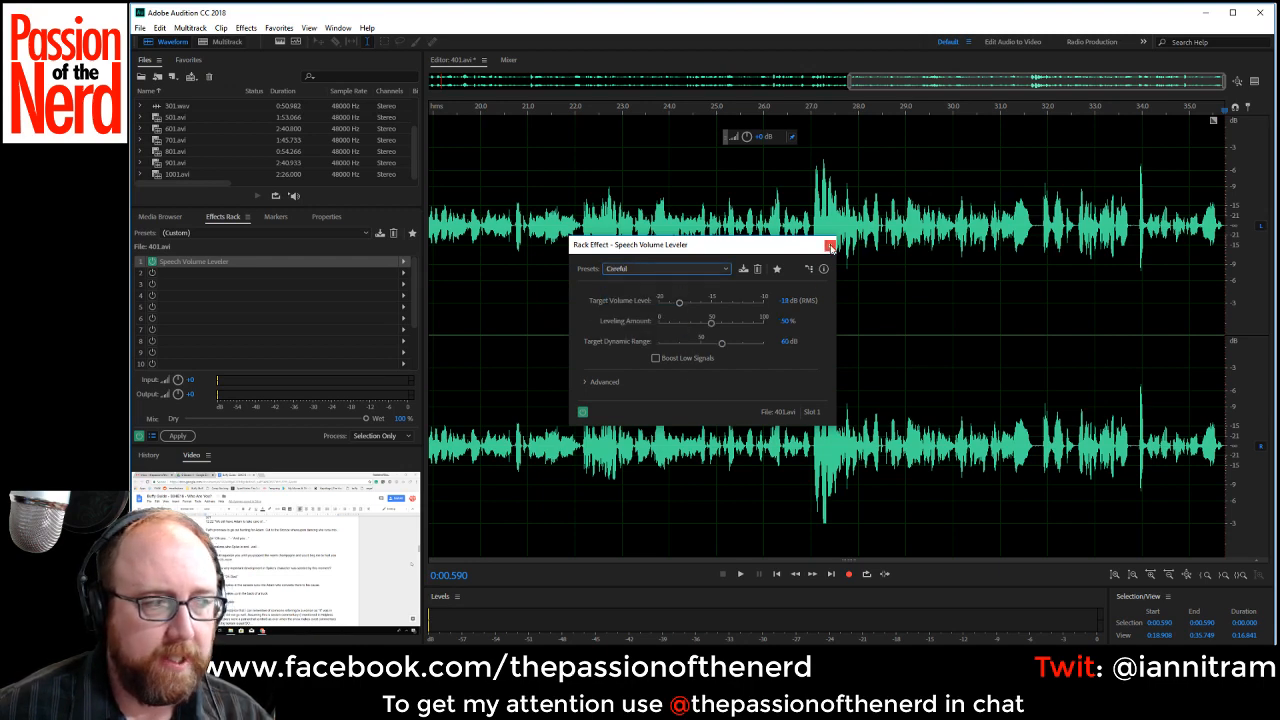
left_click(829, 246)
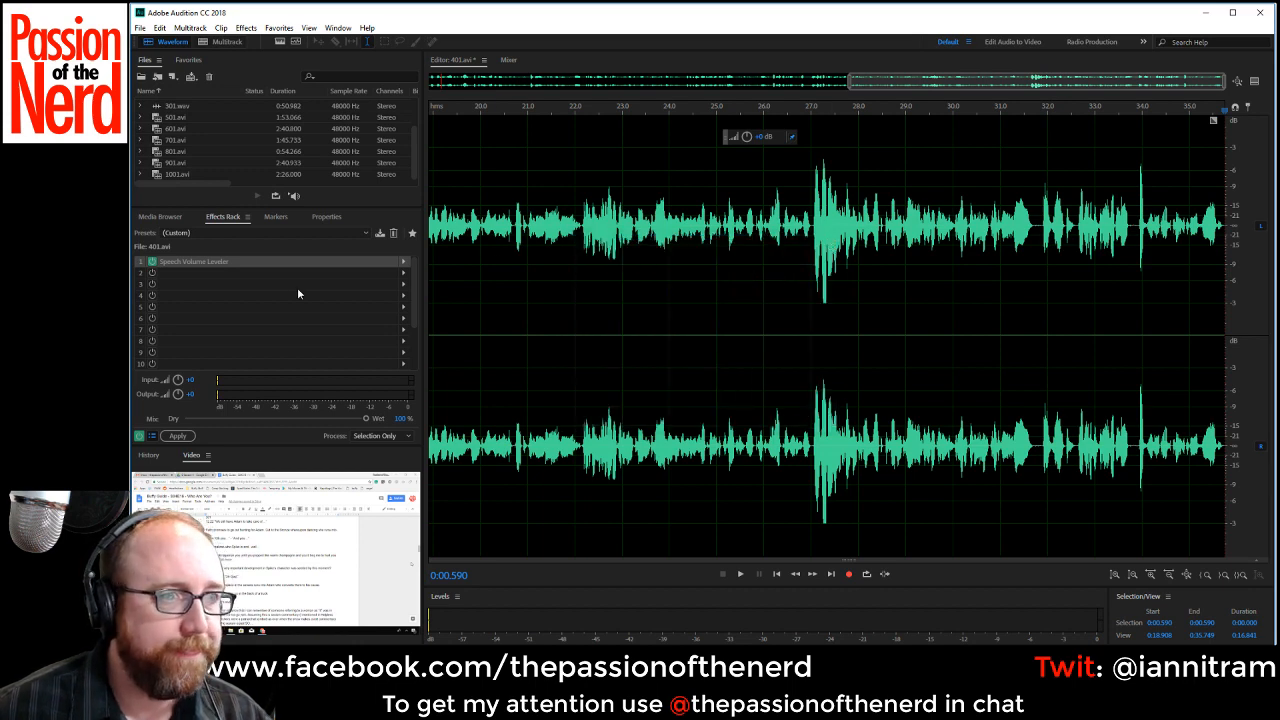
Recheck the leveler settings, set the rack mix to 80% wet, apply it to the whole recording and play the opening seconds.
double_click(198, 263)
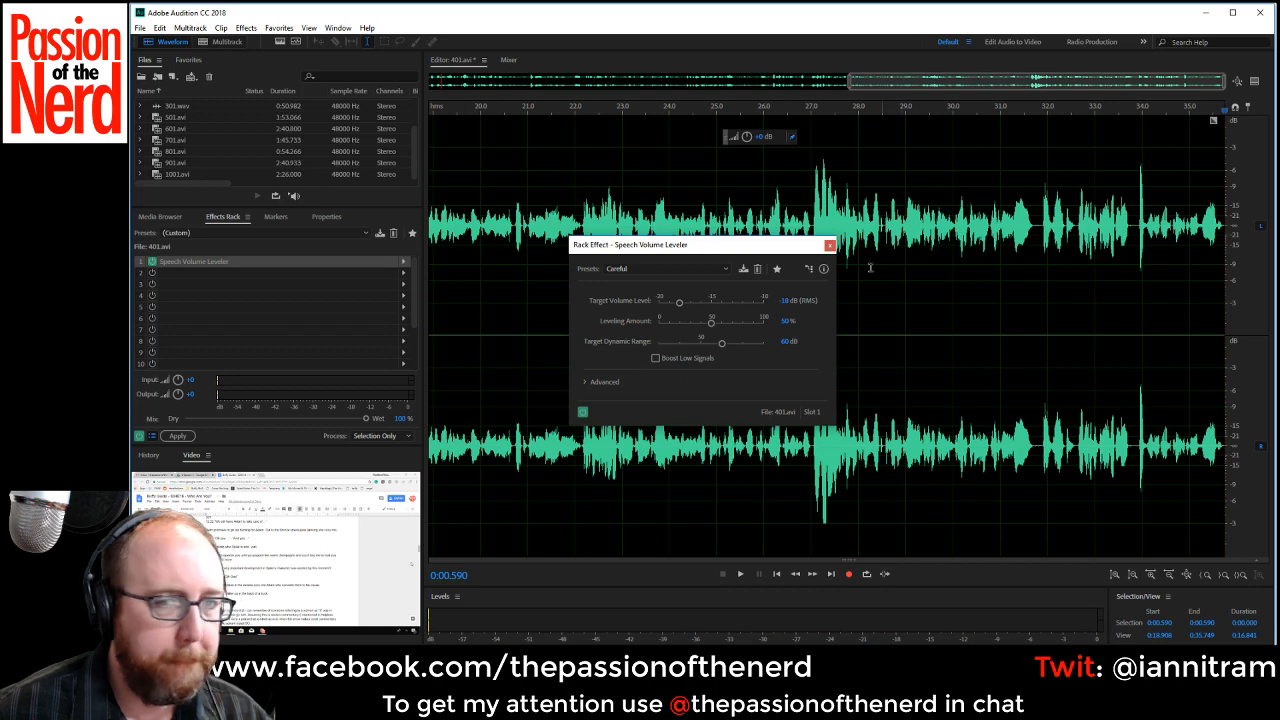
left_click(829, 246)
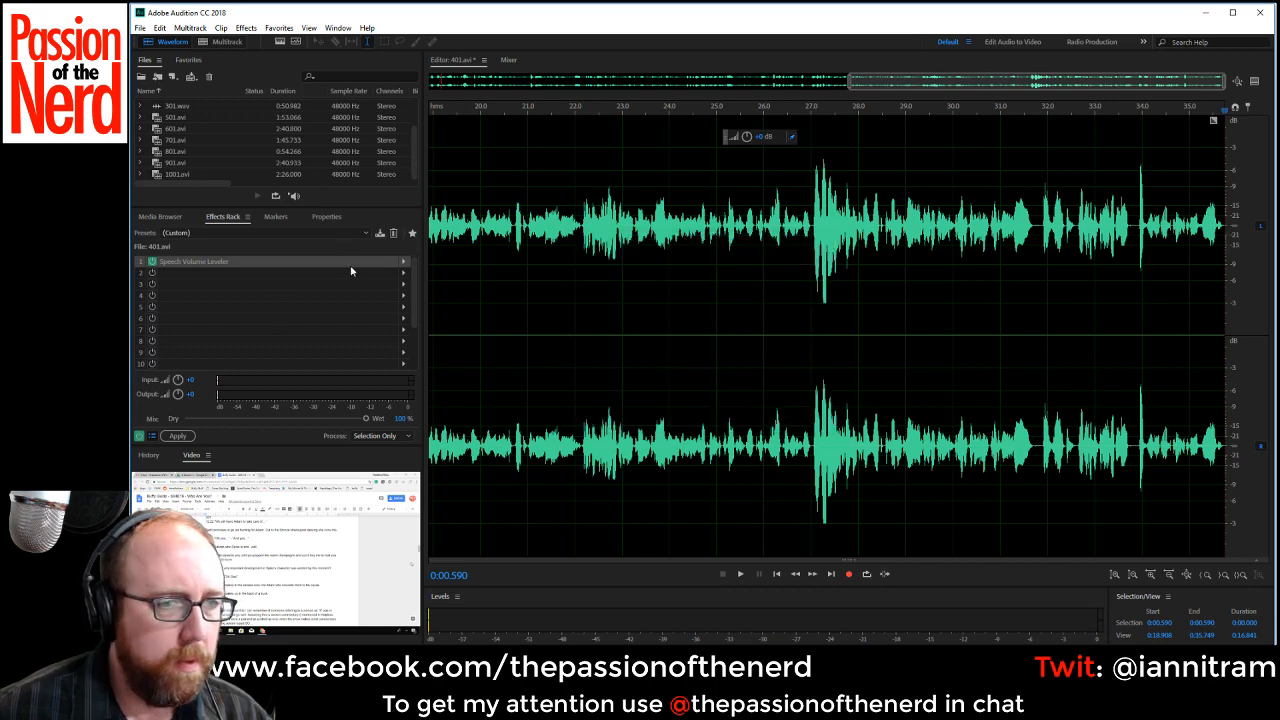
left_click(332, 420)
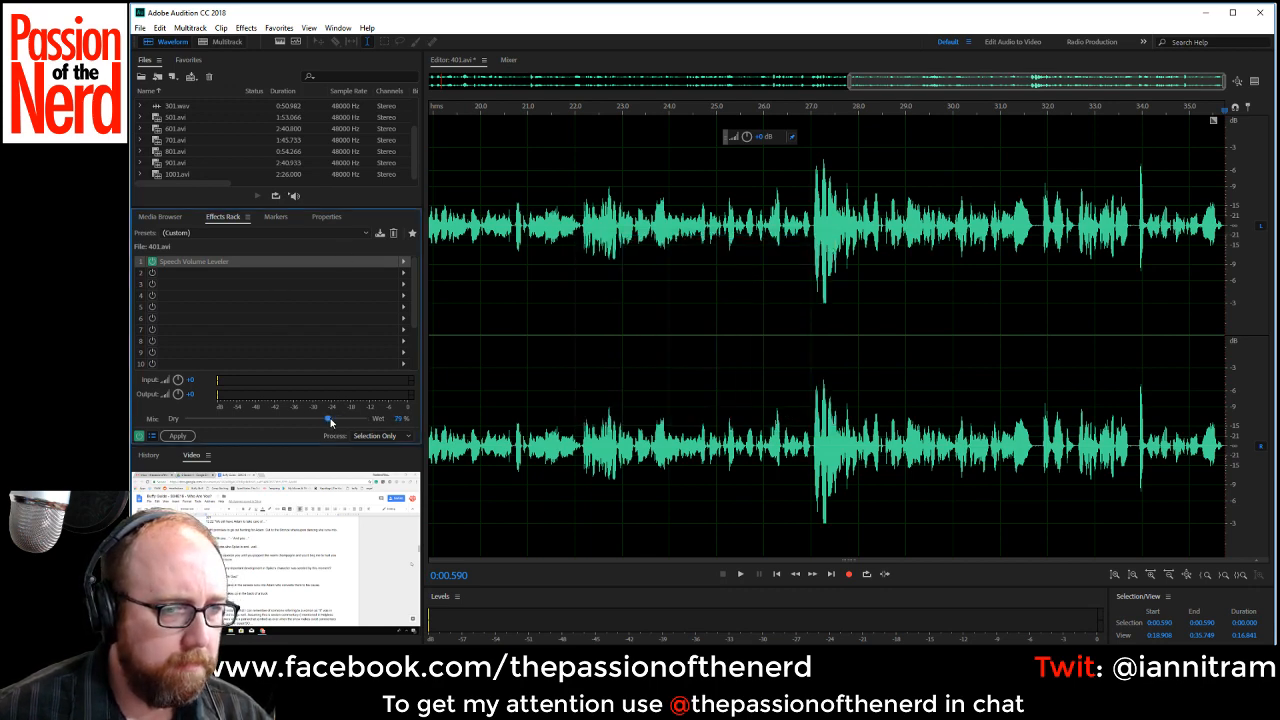
left_click(177, 436)
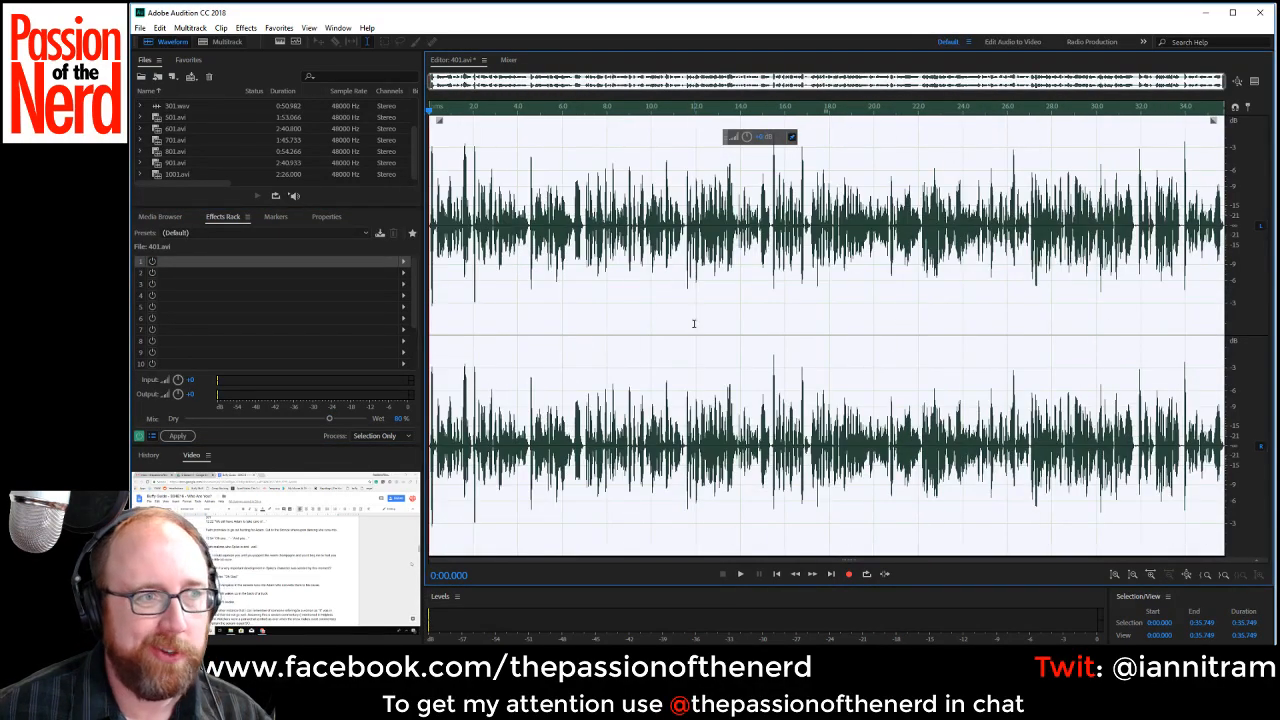
key("space")
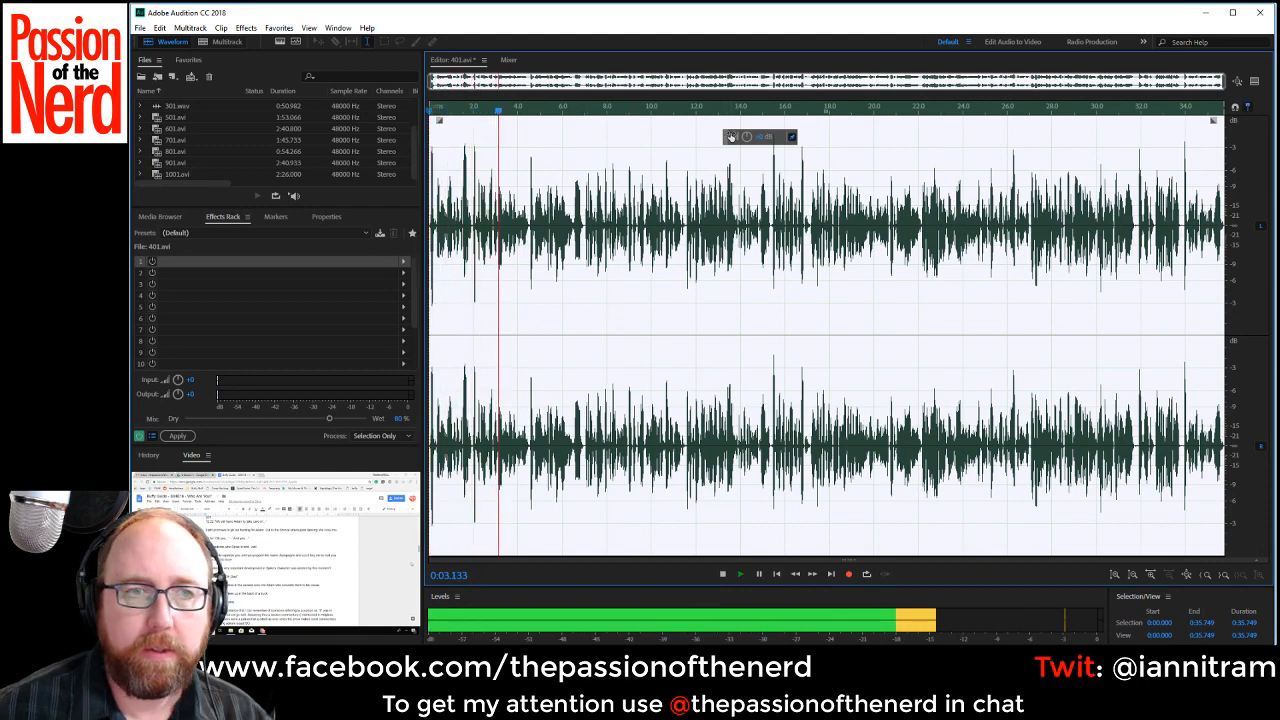
key("space")
Save the edited recording as the Wave PCM file 401.wav and play it back from about 0:03.3.
scroll(239, 154, "up", 2)
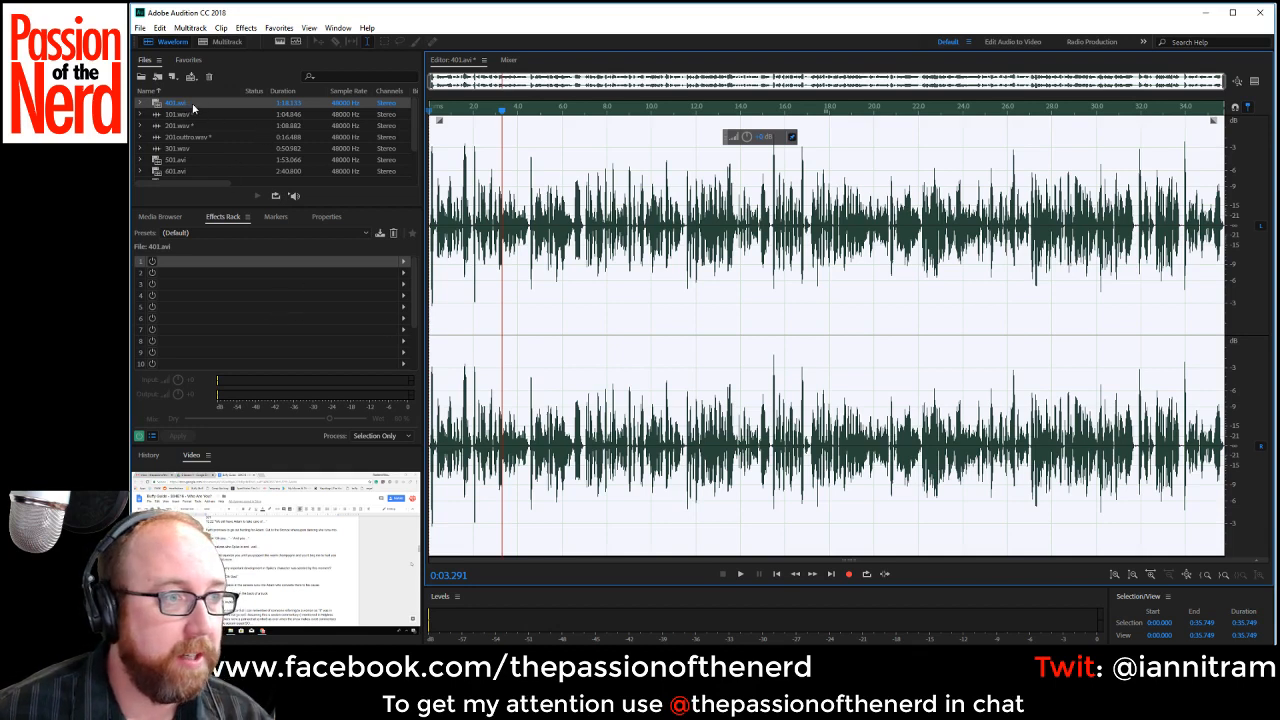
key("ctrl+shift+s")
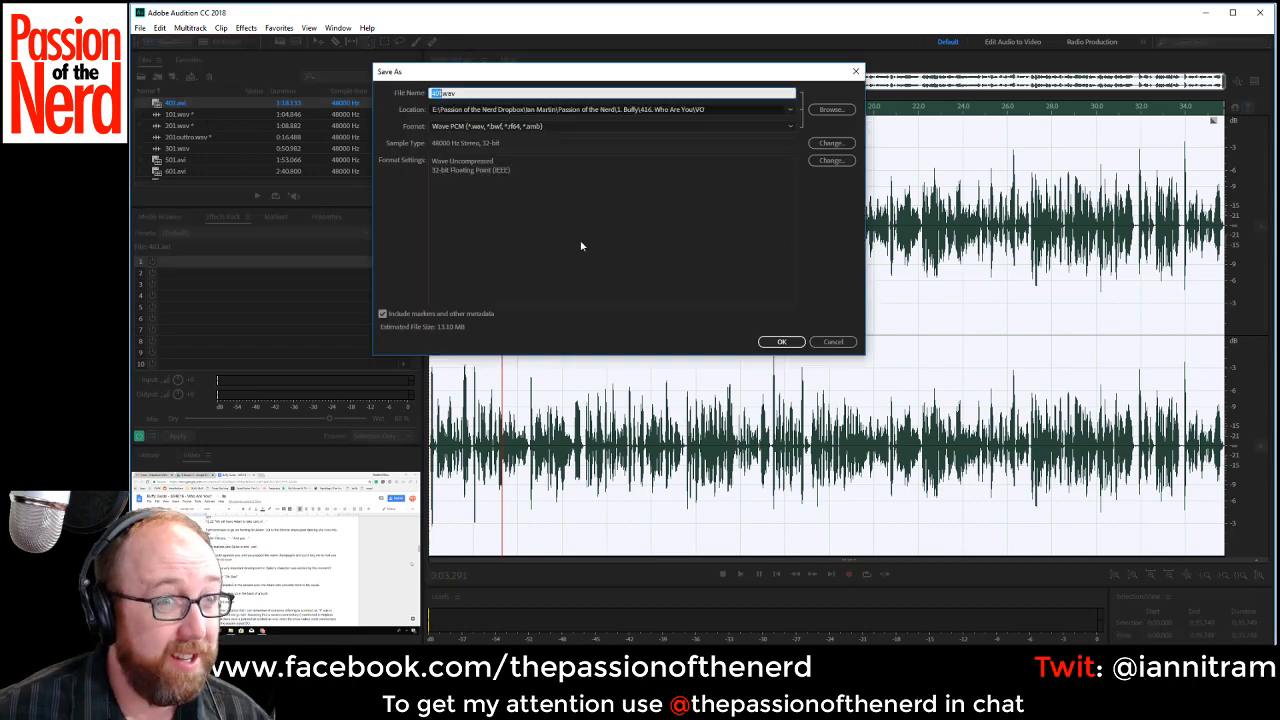
left_click(779, 341)
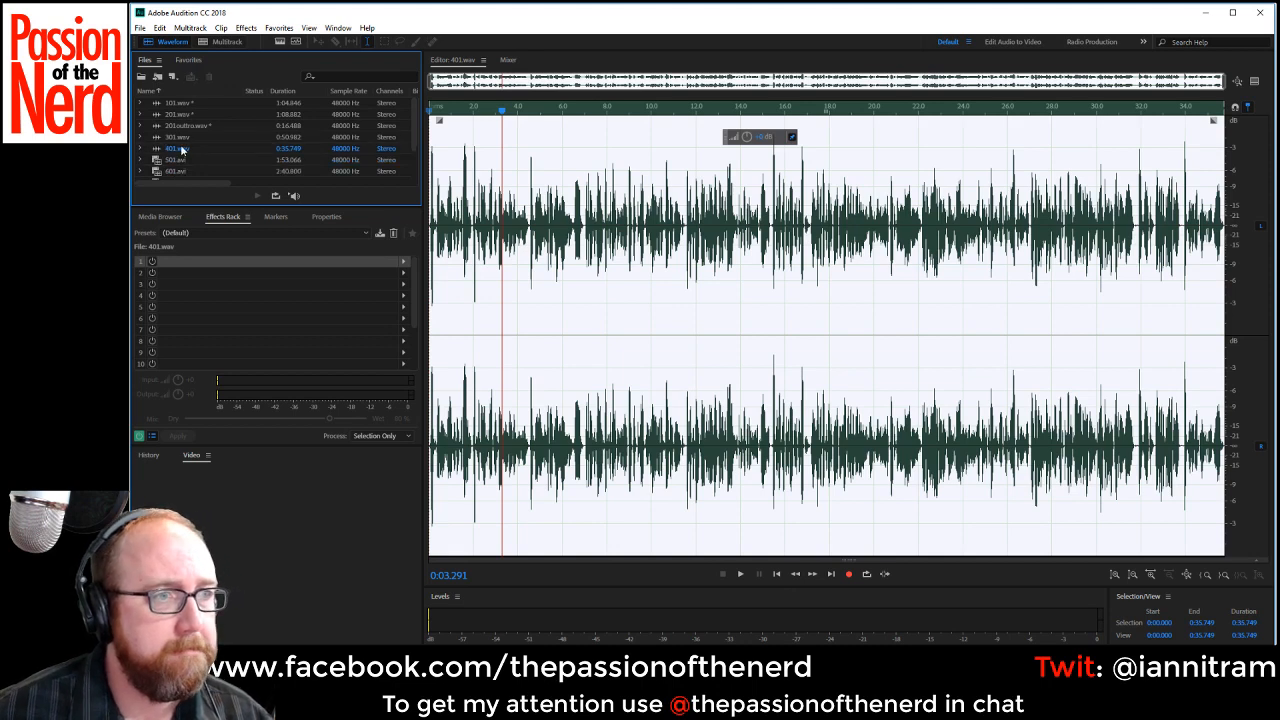
left_click(181, 149)
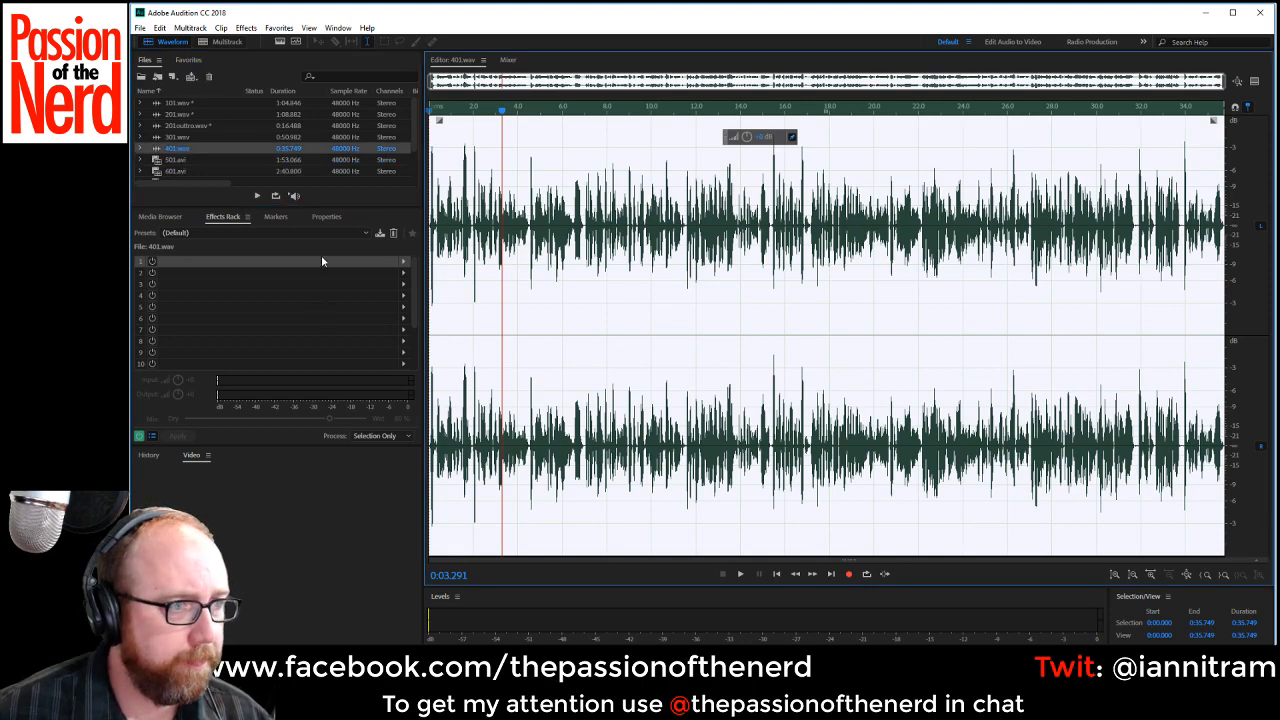
key("space")
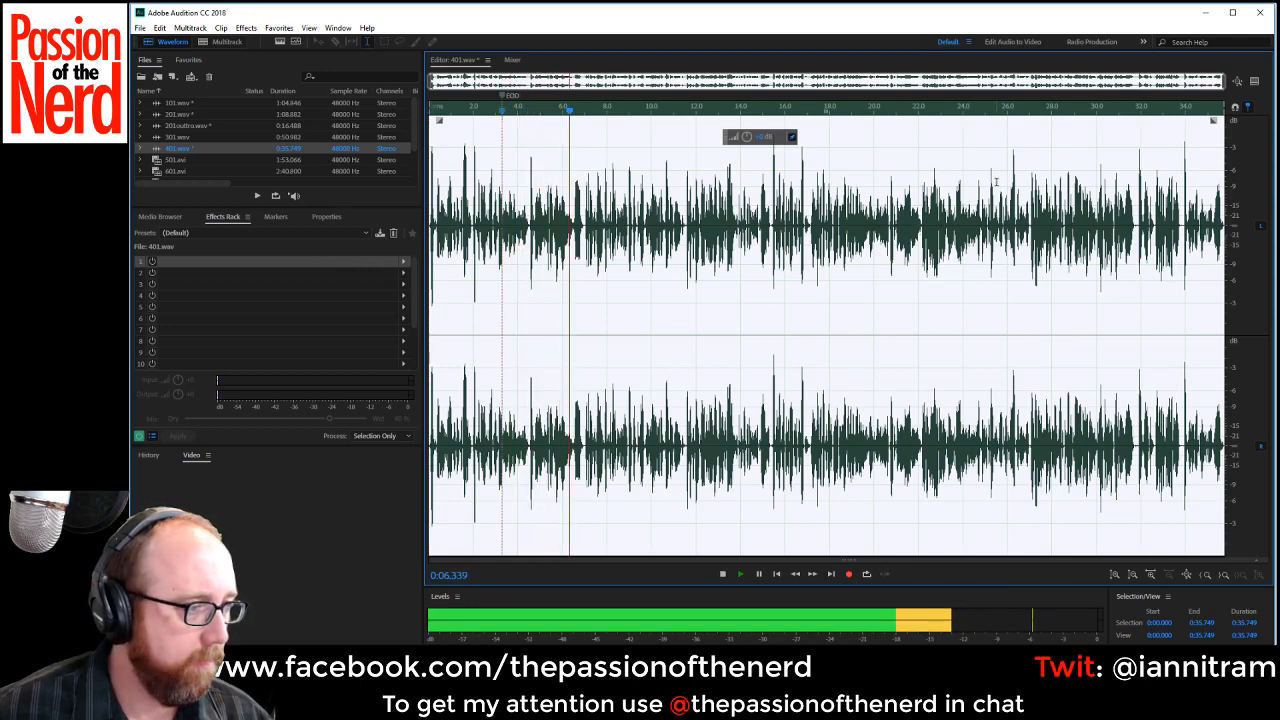
key("space")
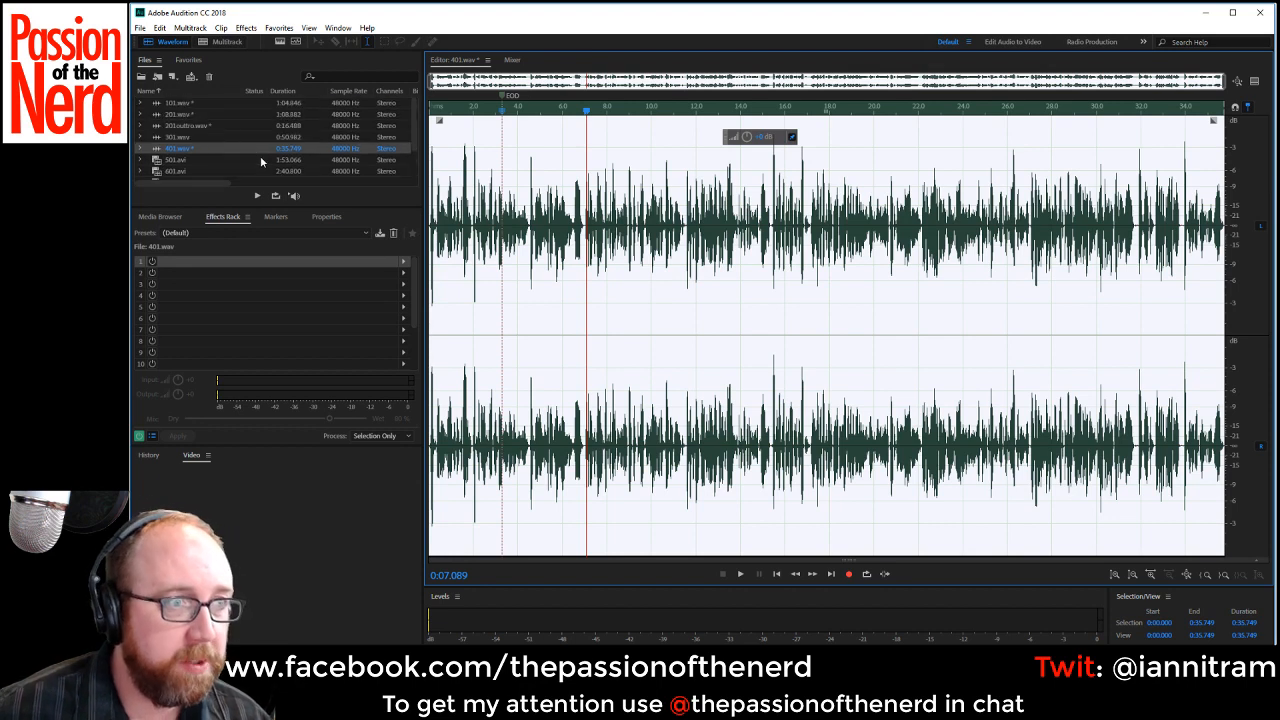
Open the recording 501.avi in the waveform editor.
left_click(178, 151)
double_click(178, 160)
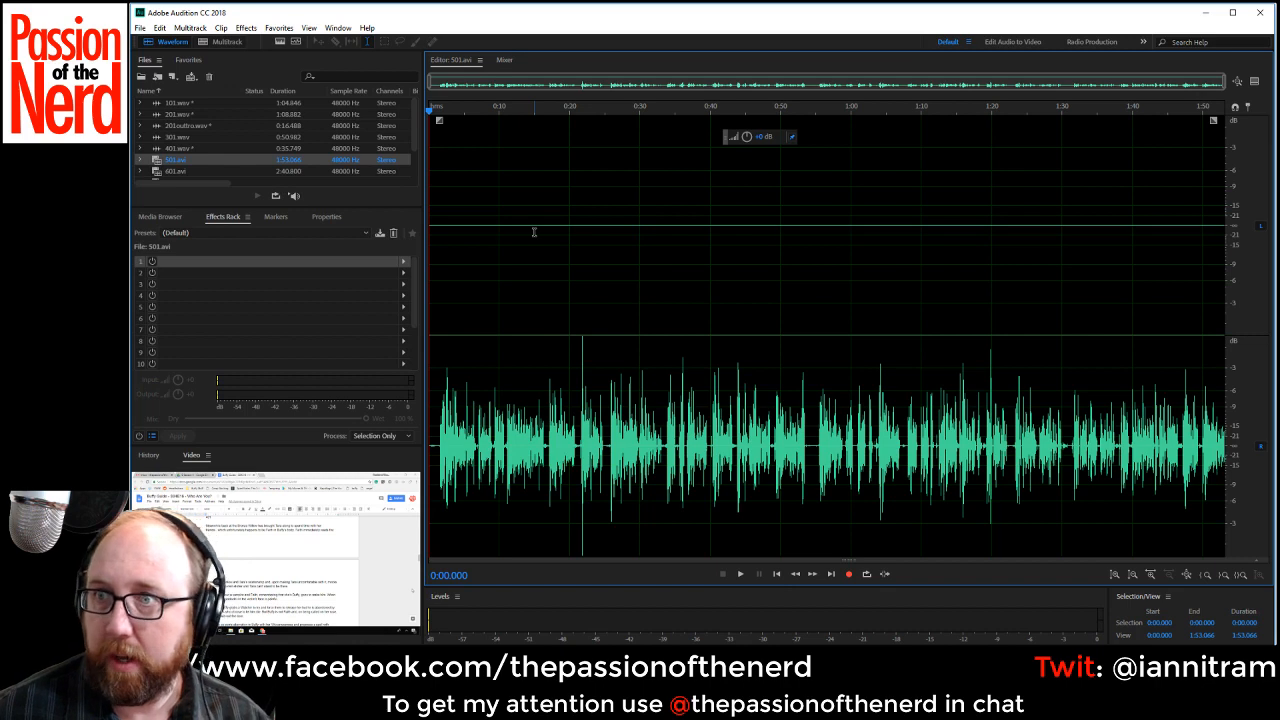
Fill the silent left channel with the right channel's audio and cut the short silence before the first words.
key("F1")
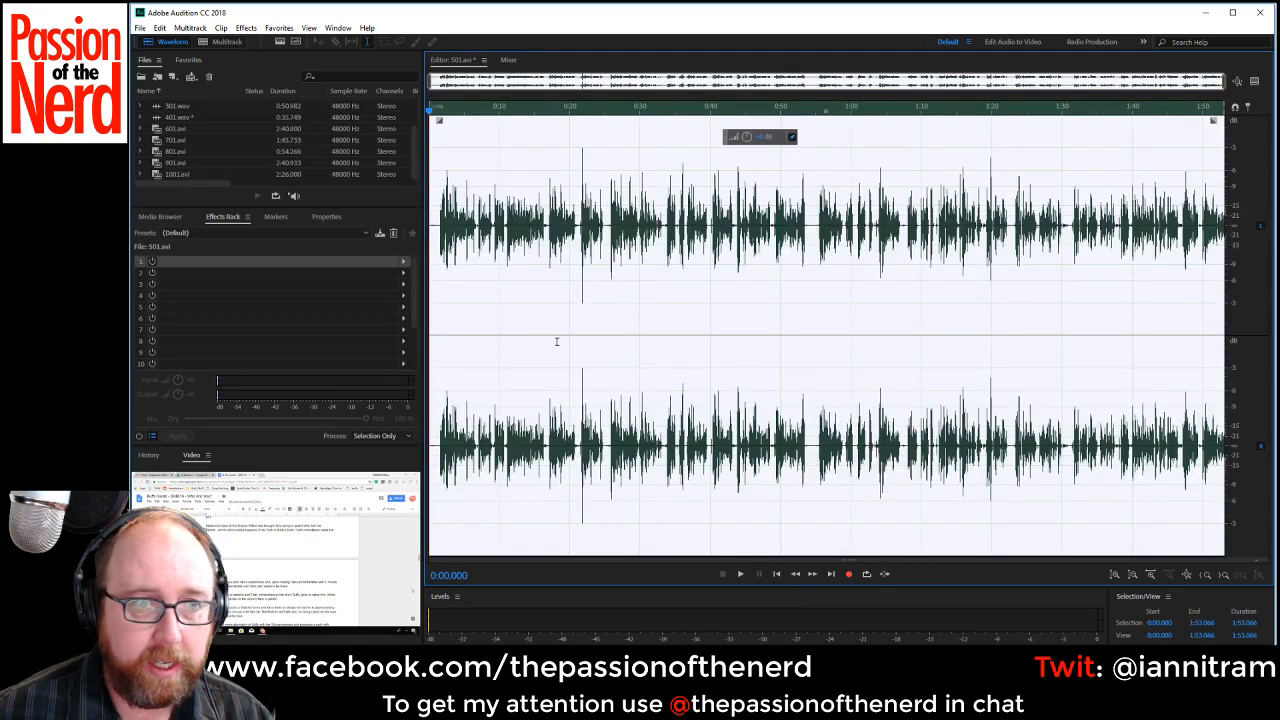
left_click(436, 224)
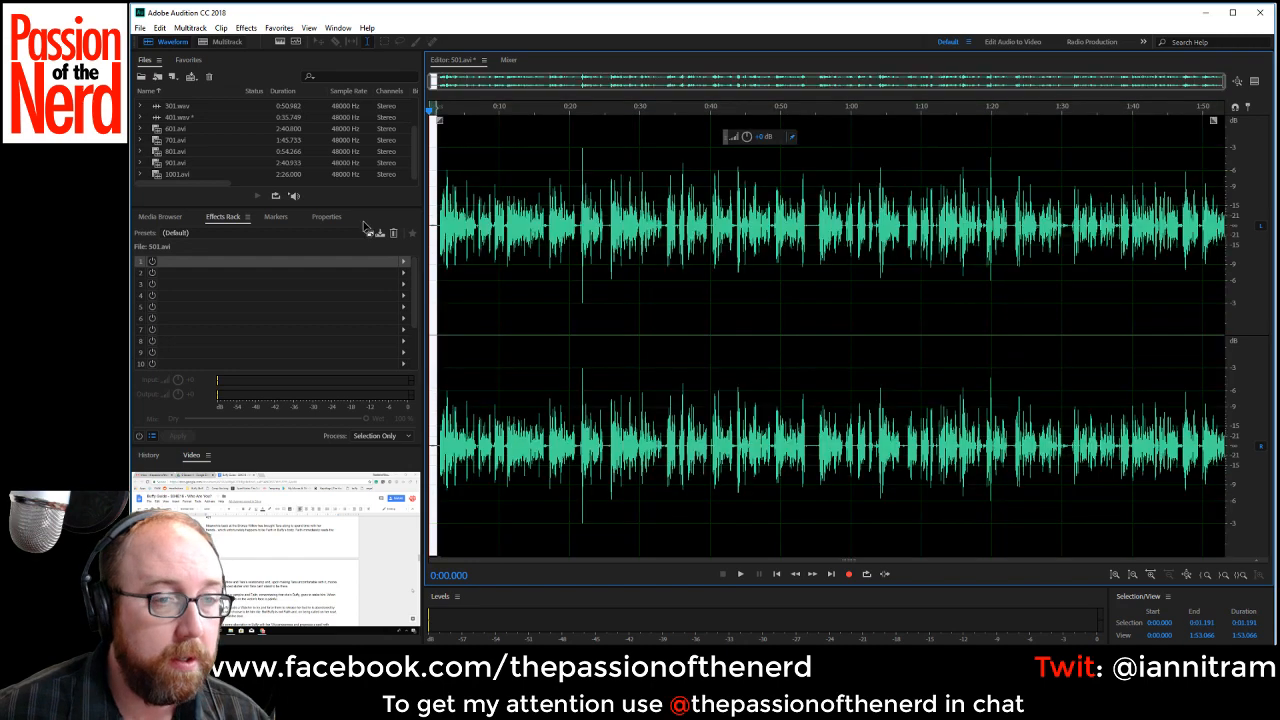
scroll(500, 309, "up", 5)
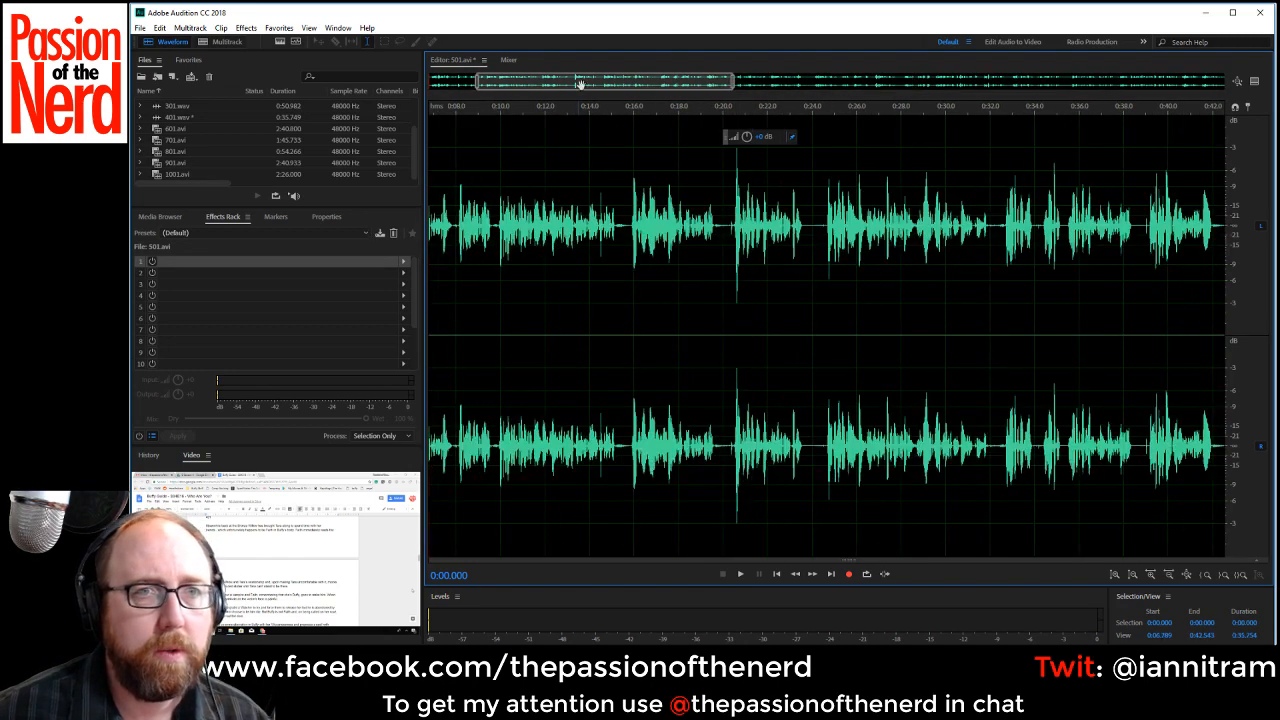
scroll(503, 243, "up", 2)
key("space")
left_click_drag(517, 84, 474, 85)
key("space")
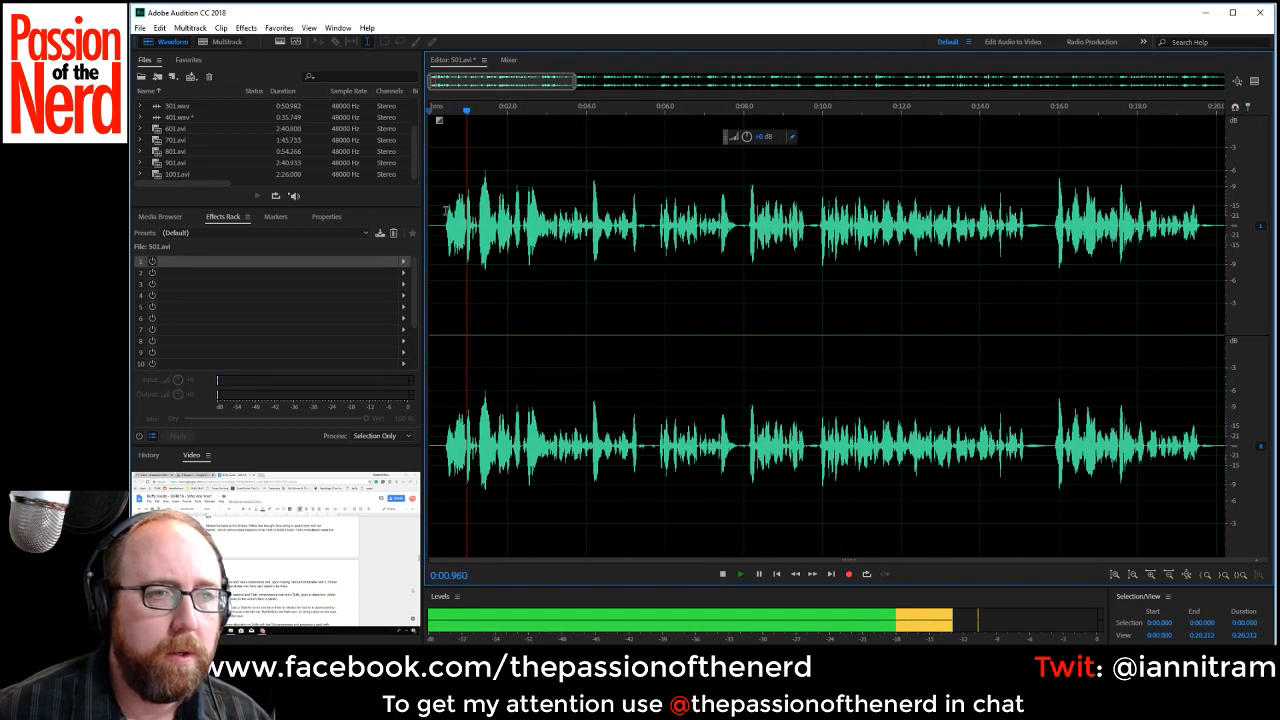
left_click_drag(443, 228, 430, 228)
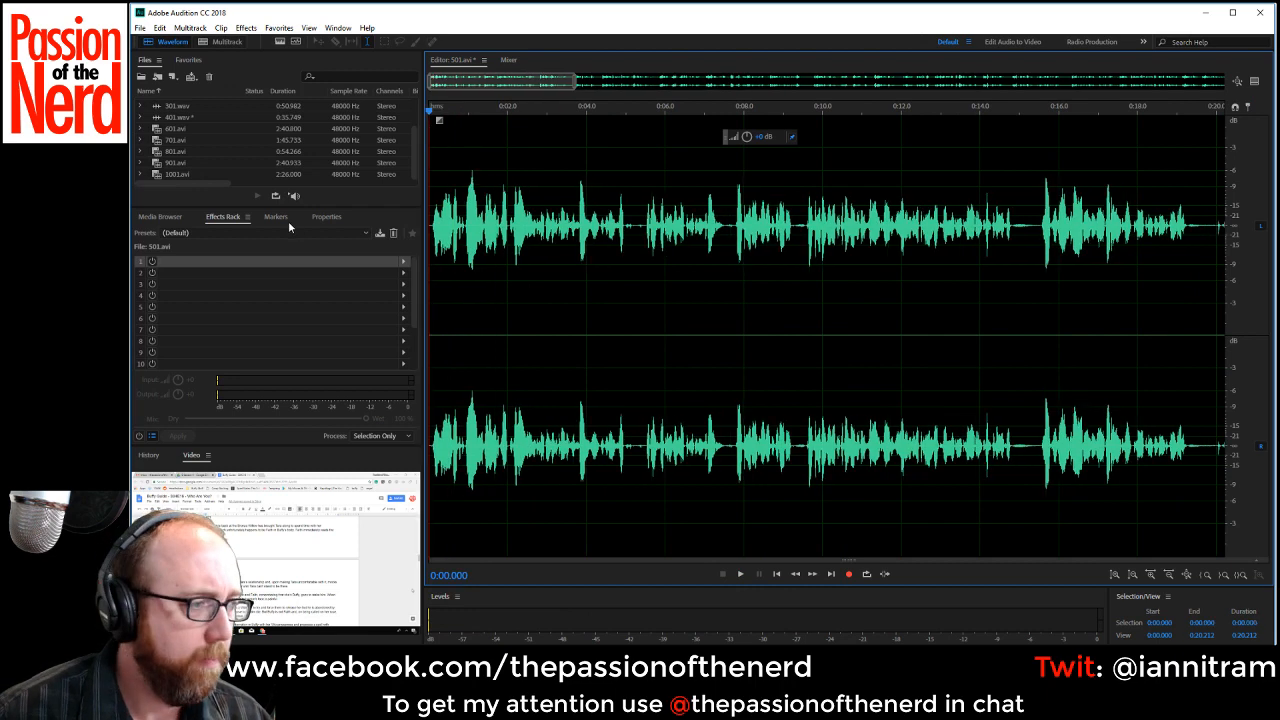
Audition the opening lines and delete the rejected passage from about 0:04.36 to 0:05.50.
key("space")
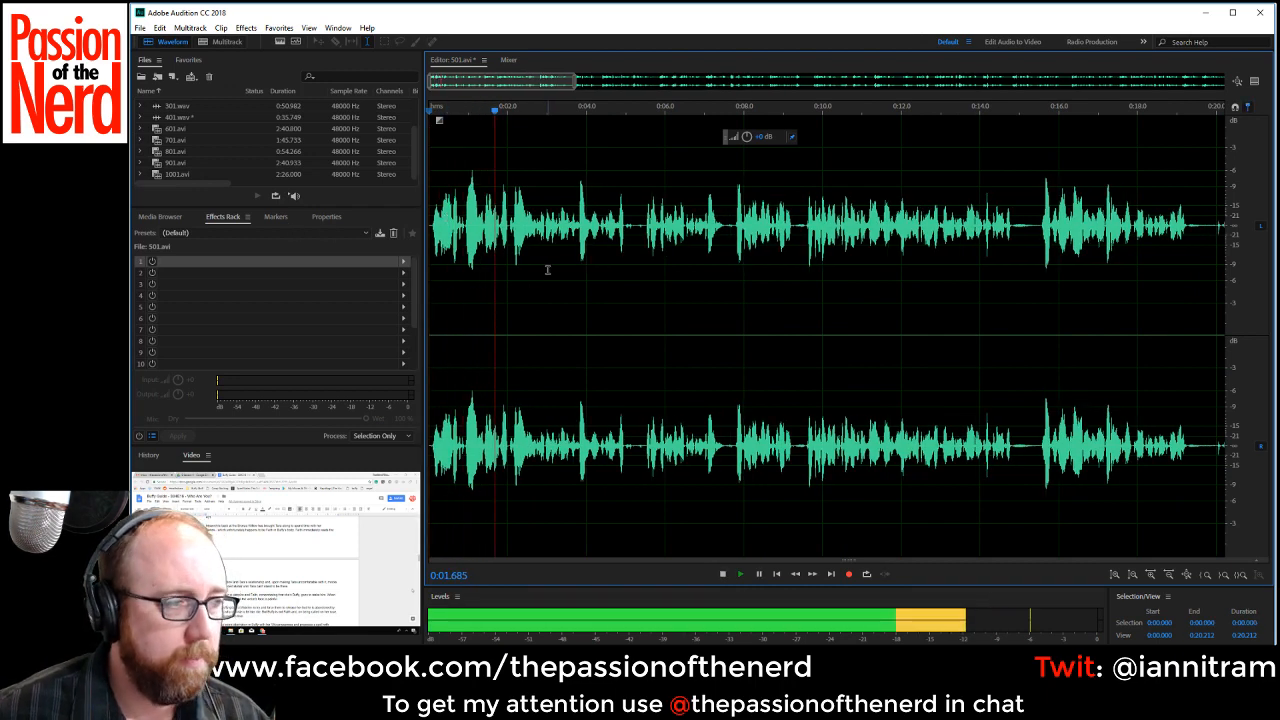
scroll(629, 248, "up", 2)
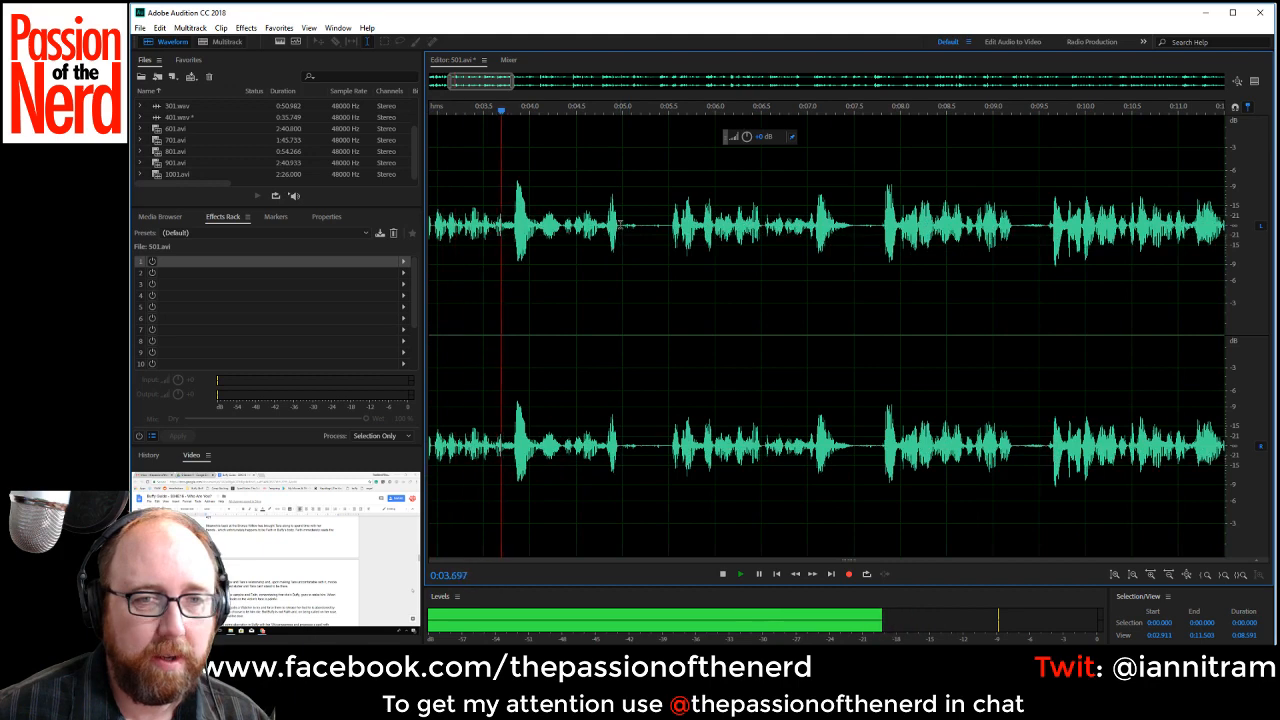
left_click_drag(621, 248, 669, 232)
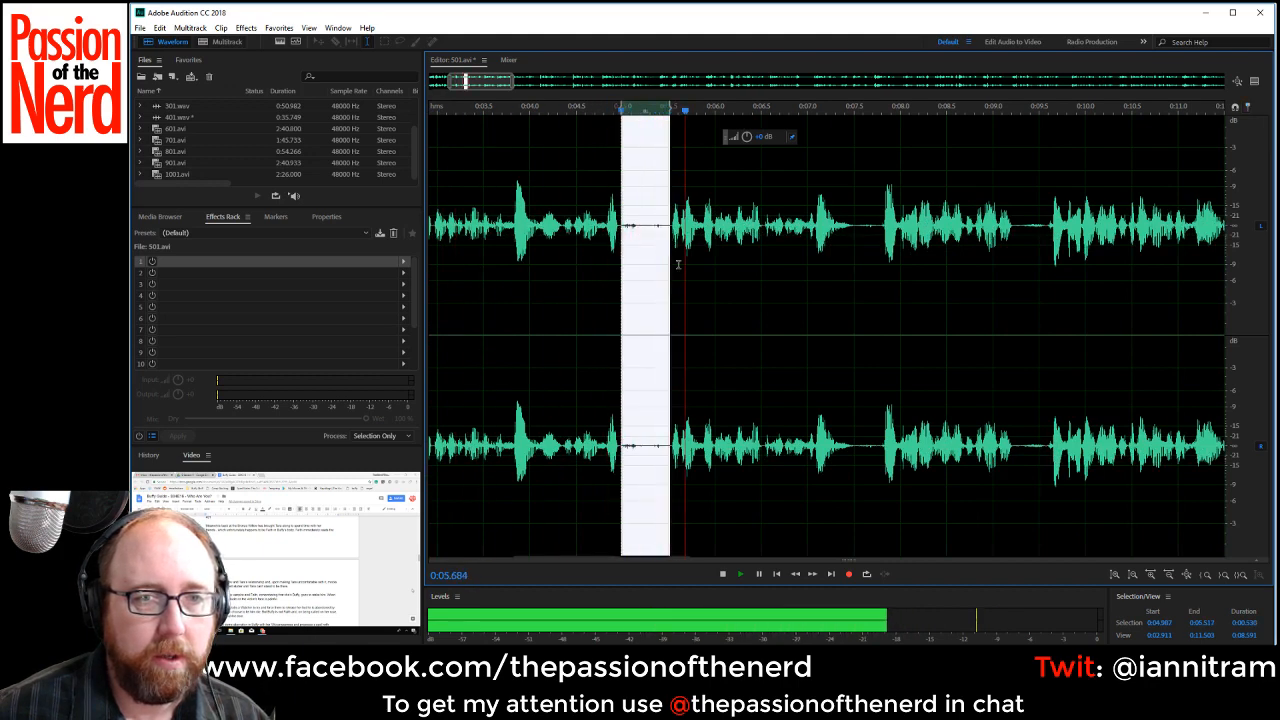
scroll(669, 232, "down", 2)
left_click(566, 246)
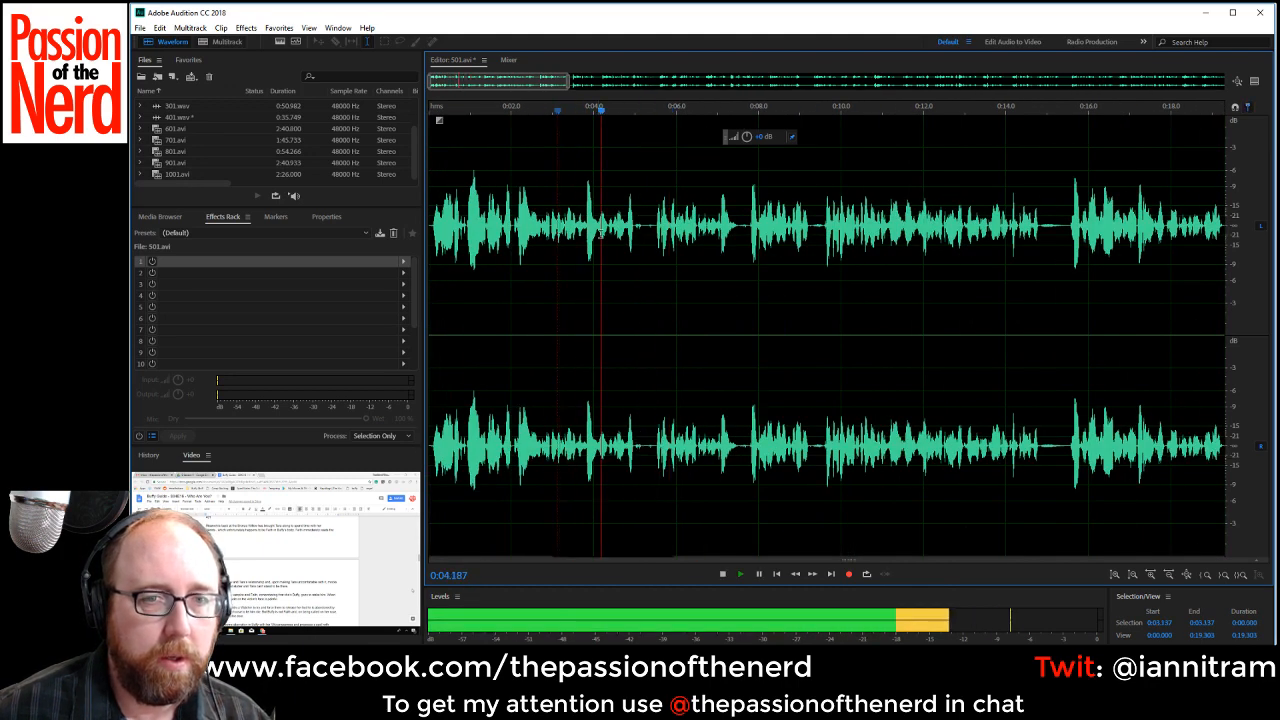
left_click(606, 240)
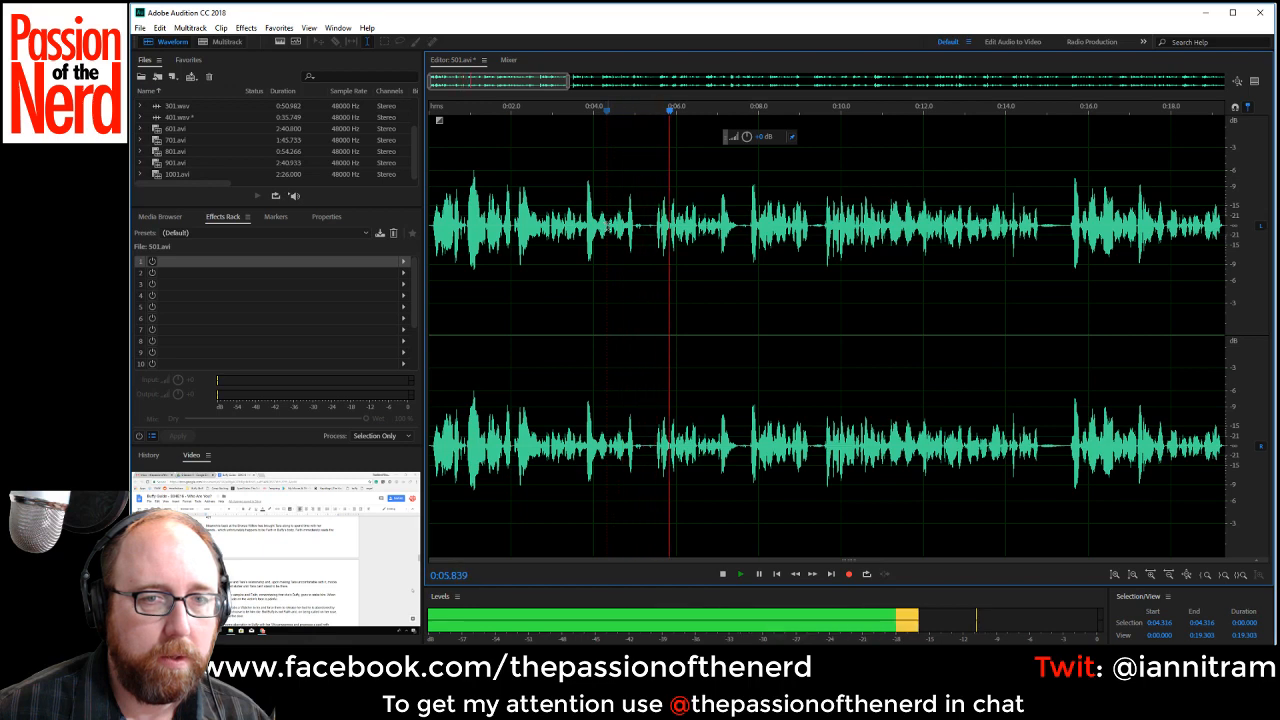
left_click_drag(608, 230, 653, 230)
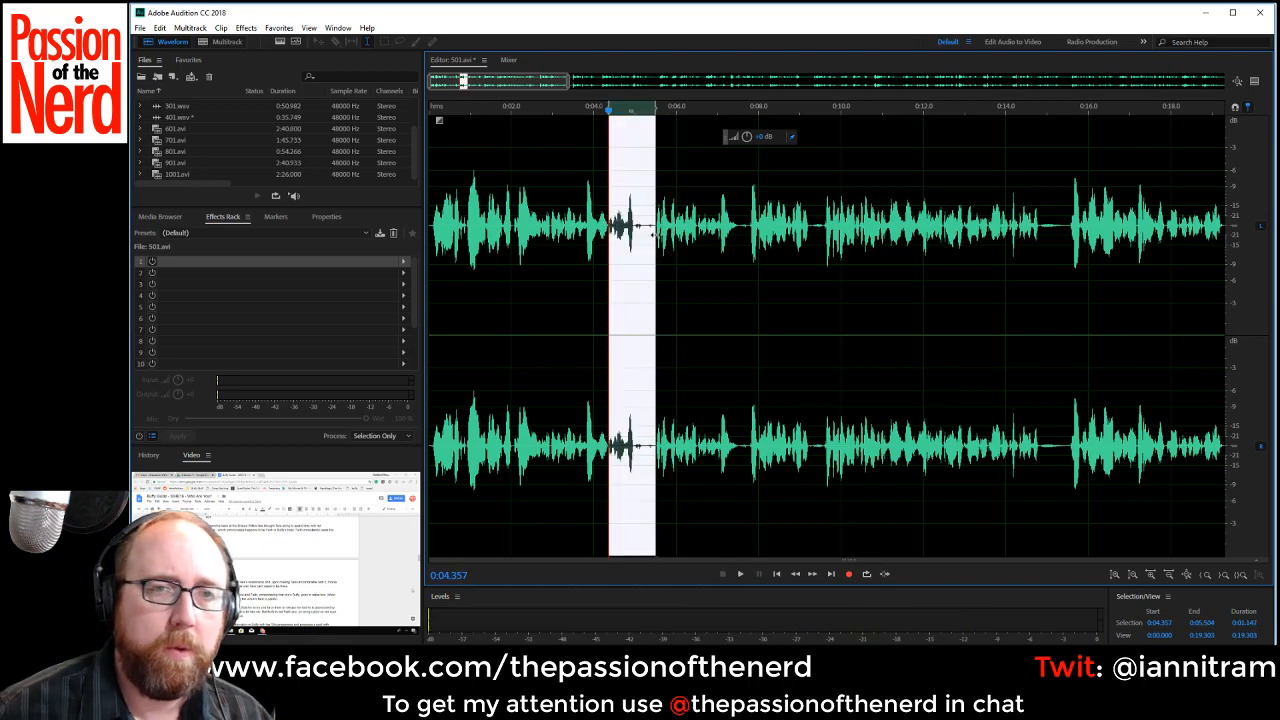
key("Delete")
Play across the cut, replay the join and delete the rejected take from about 0:04.36 to 0:06.60.
key("space")
scroll(716, 255, "up", 1)
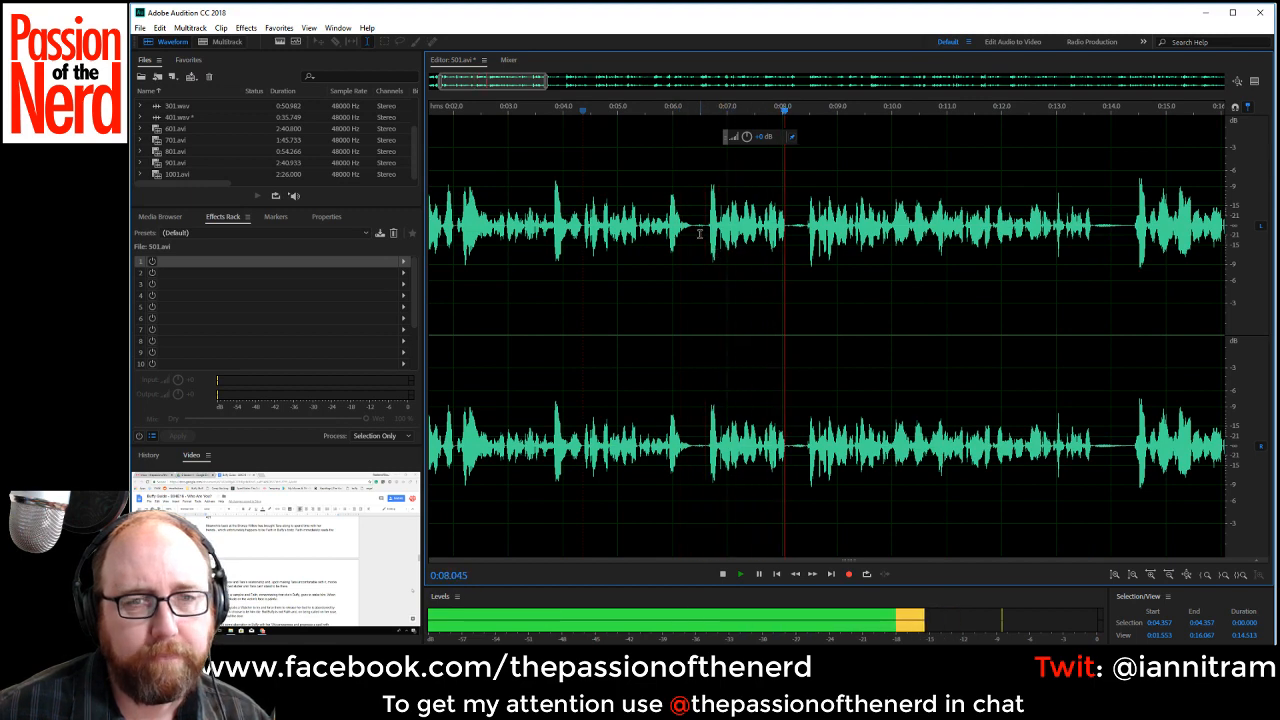
key("space")
left_click(557, 229)
key("space")
key("space")
key("space")
key("space")
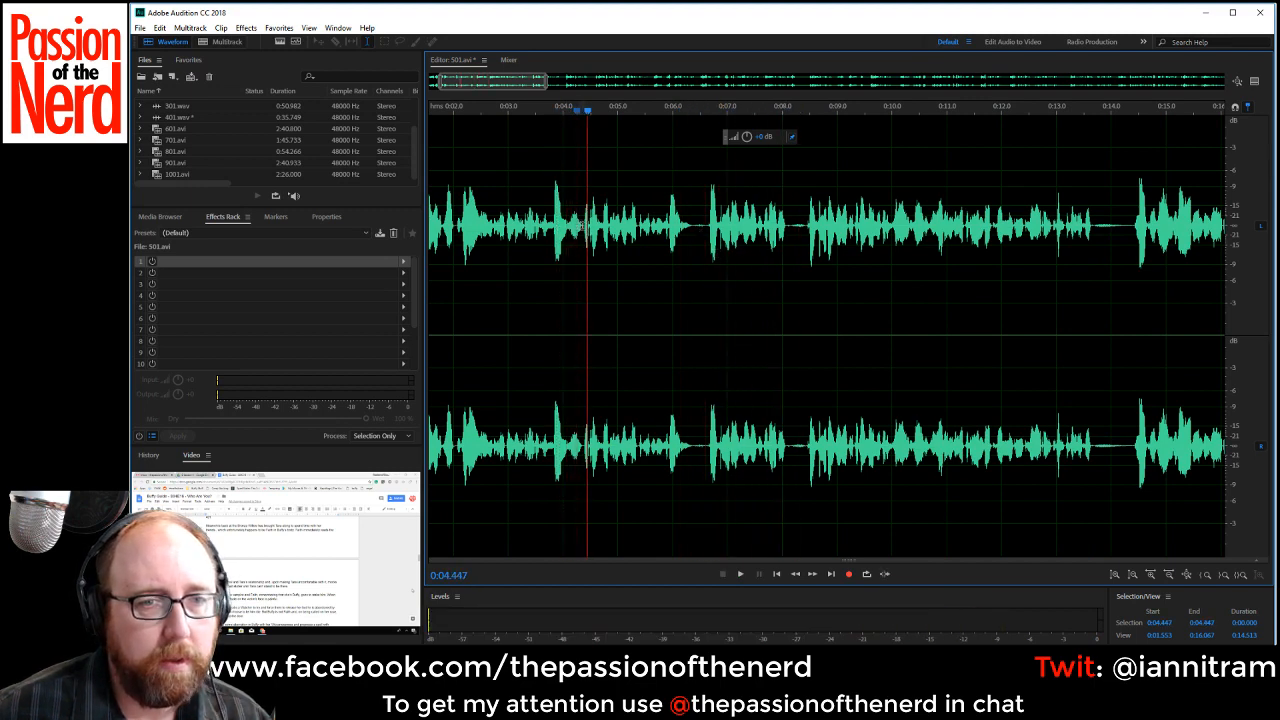
left_click_drag(584, 229, 706, 238)
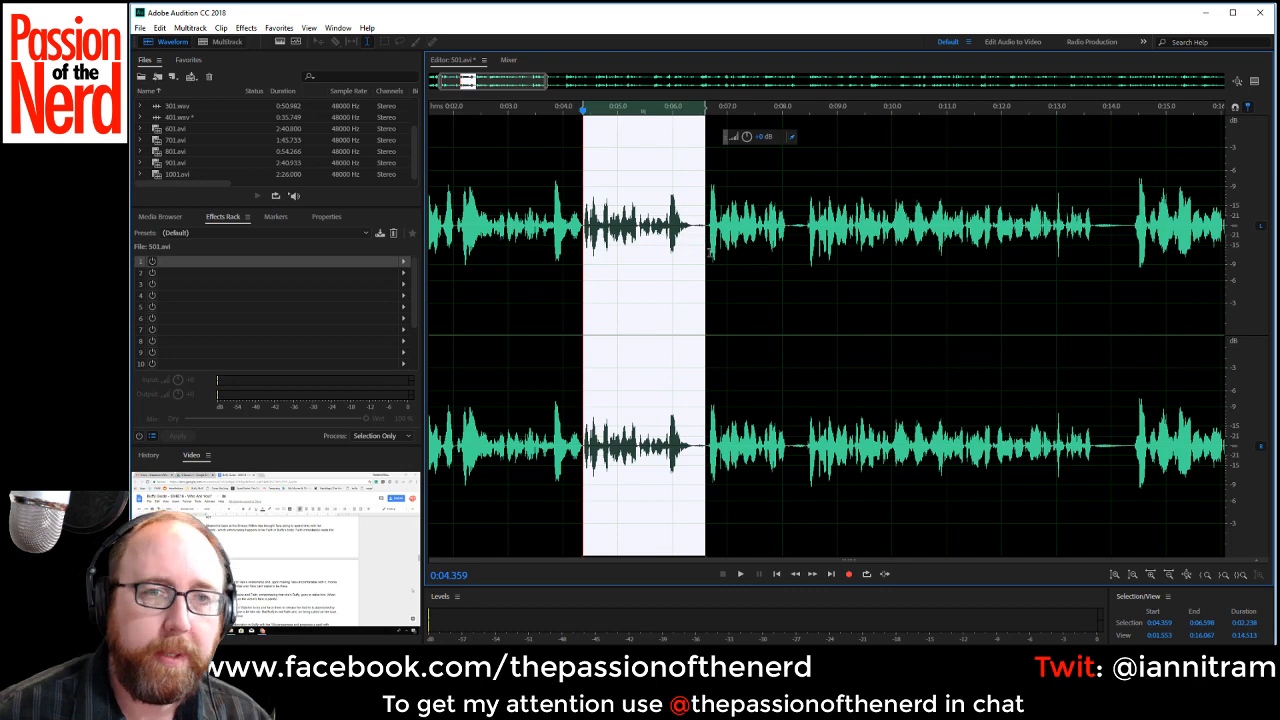
key("Delete")
Listen to the following take and delete it with its trailing pause, from about 0:04.37 to 0:06.19.
key("space")
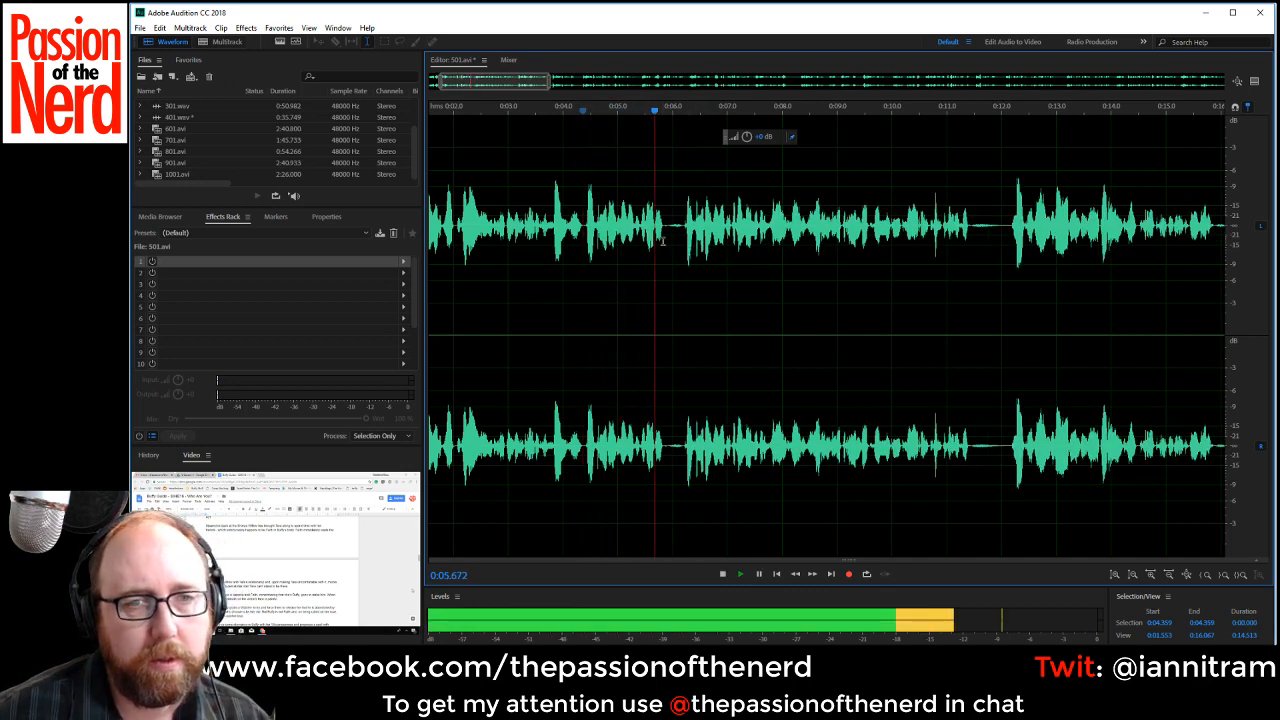
key("space")
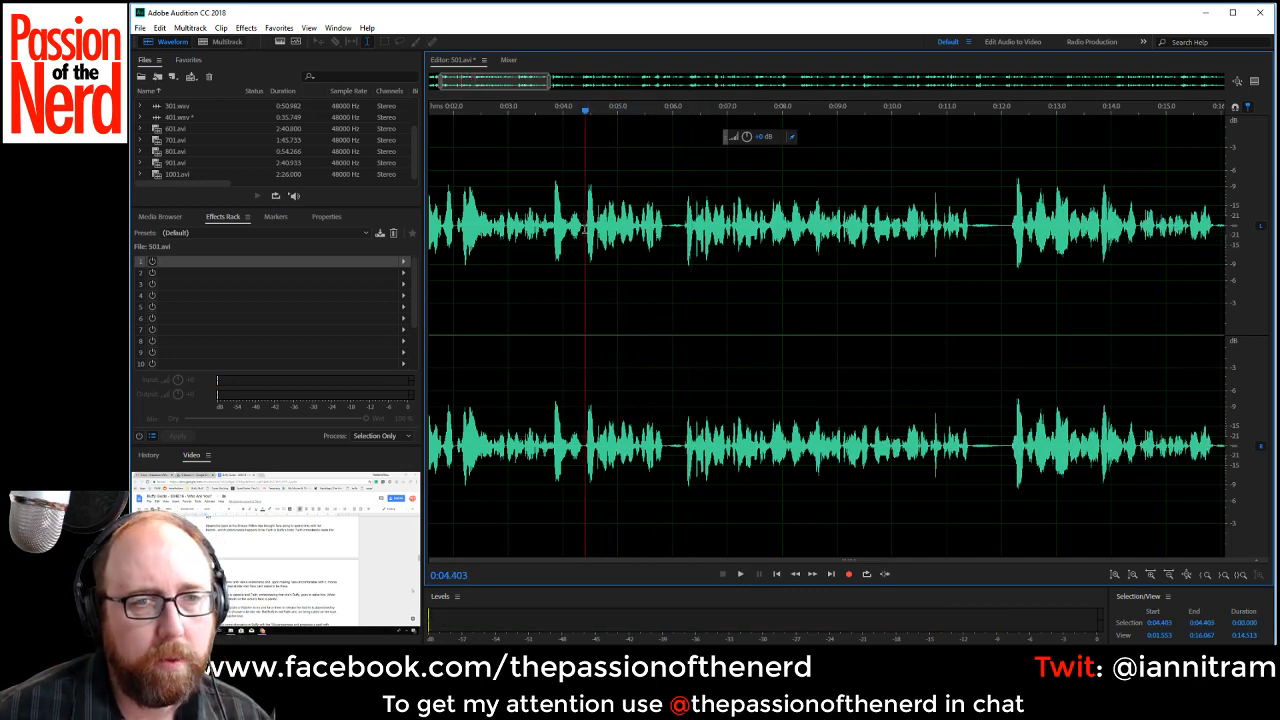
left_click_drag(584, 225, 682, 245)
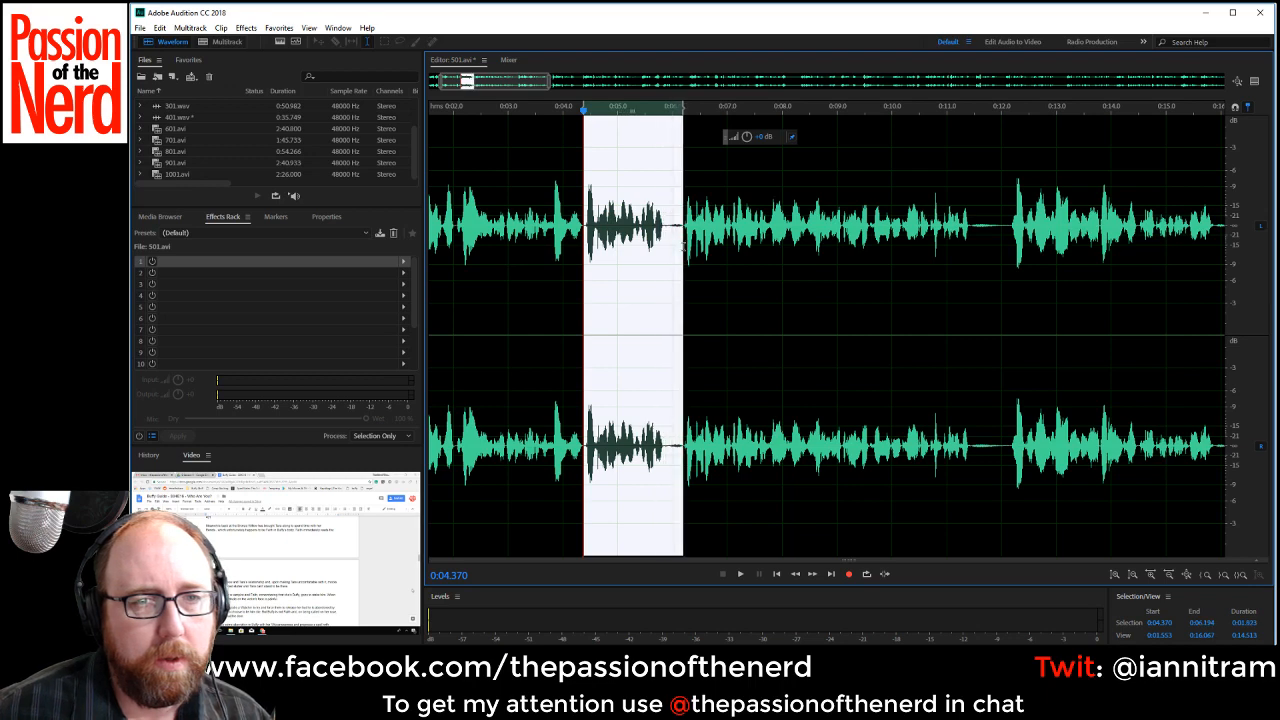
key("Delete")
Play on from the cut and delete the silent pauses starting at about 0:09.6, 0:13.3 and 0:16.5.
key("space")
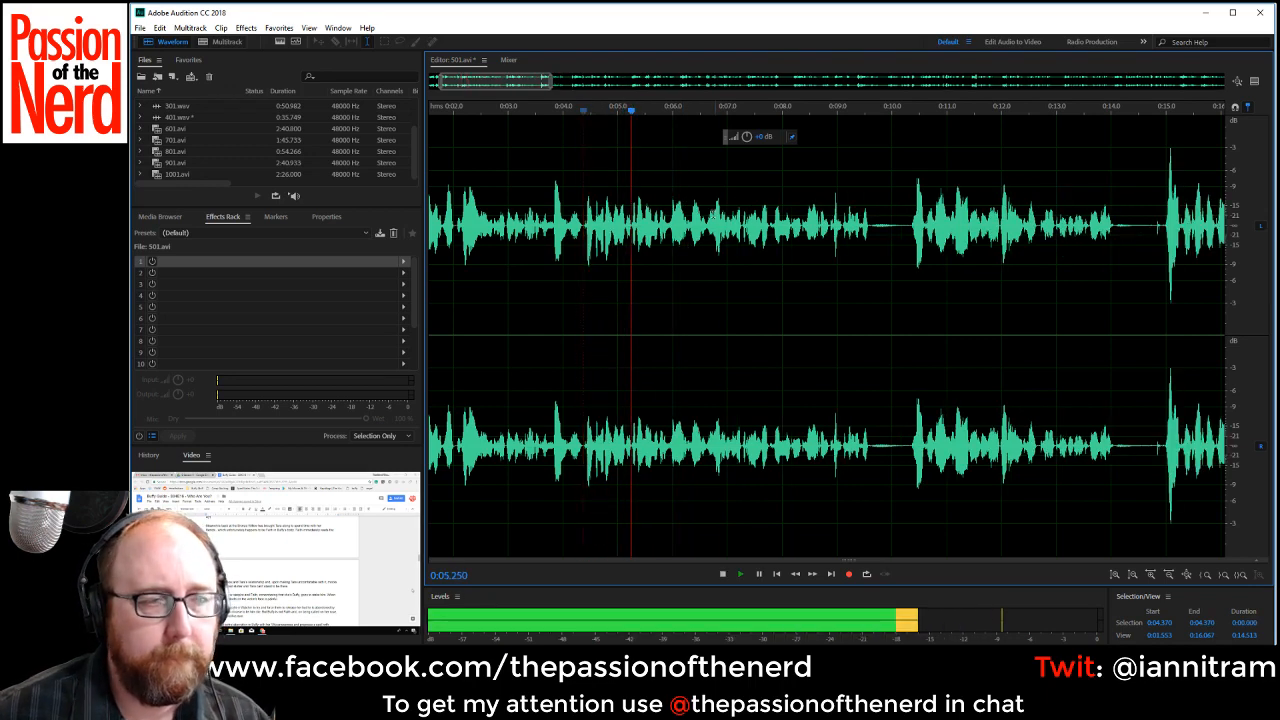
left_click_drag(870, 229, 912, 234)
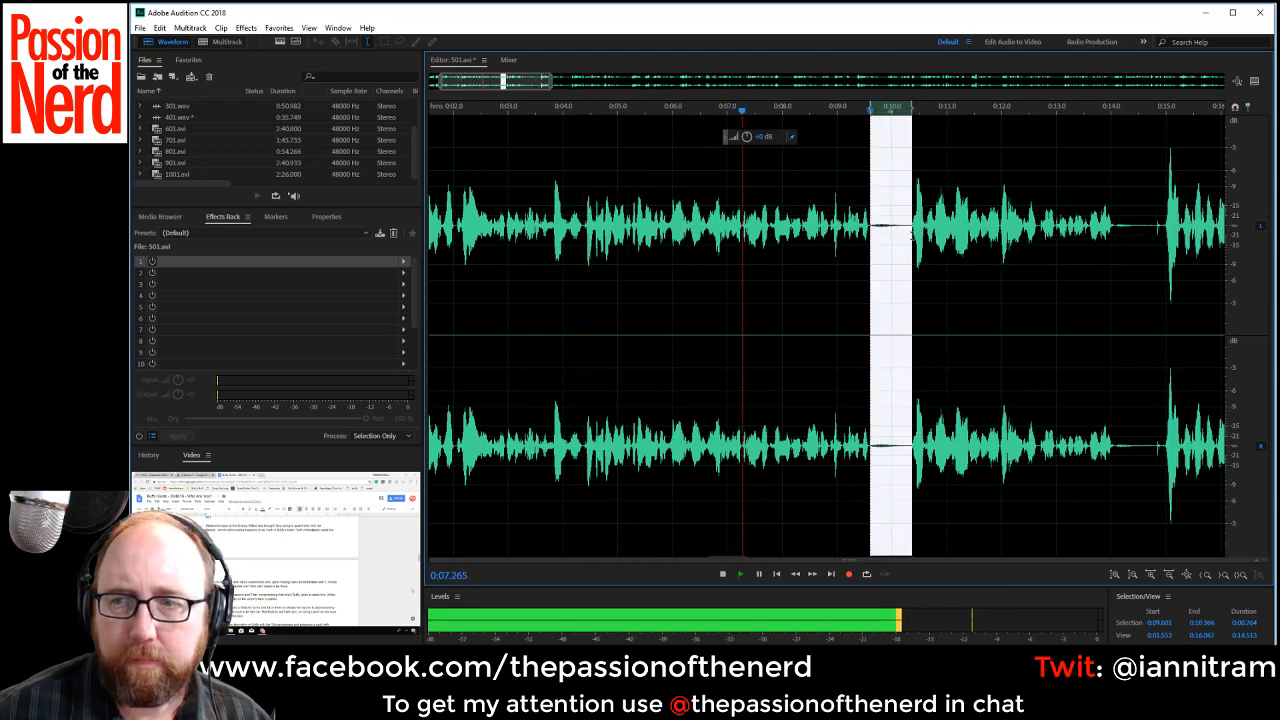
key("Delete")
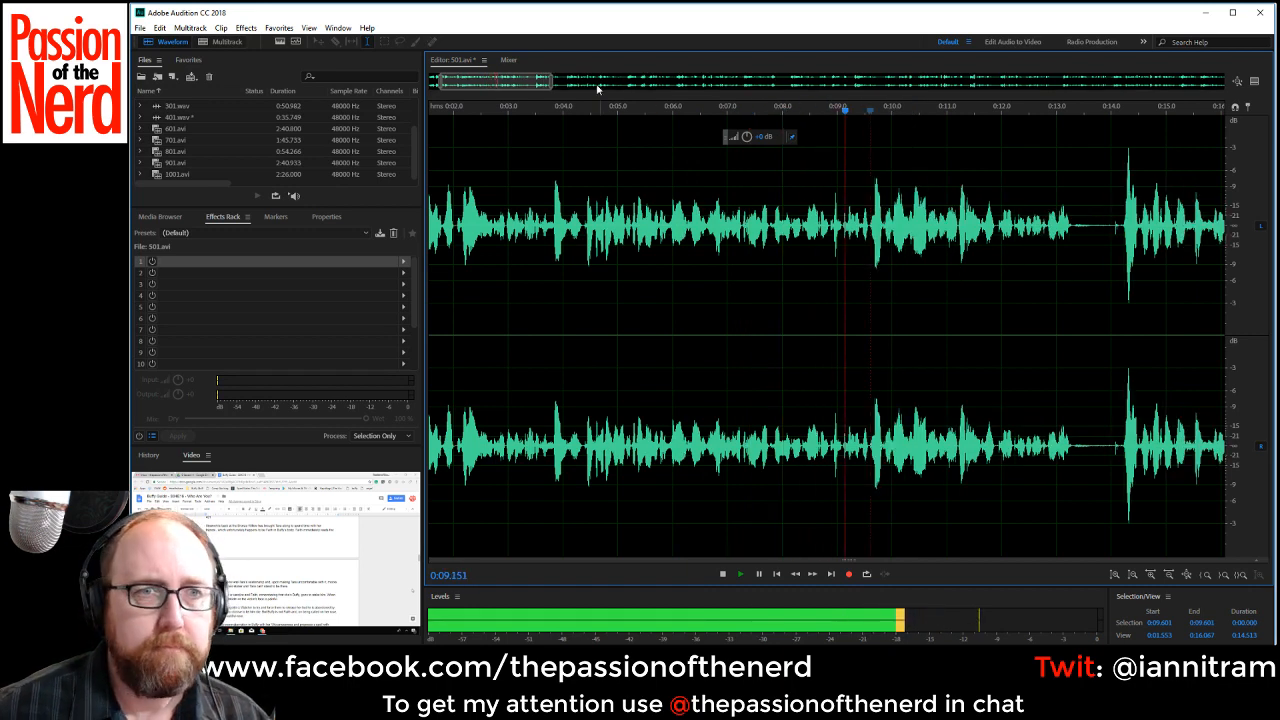
left_click_drag(506, 81, 527, 83)
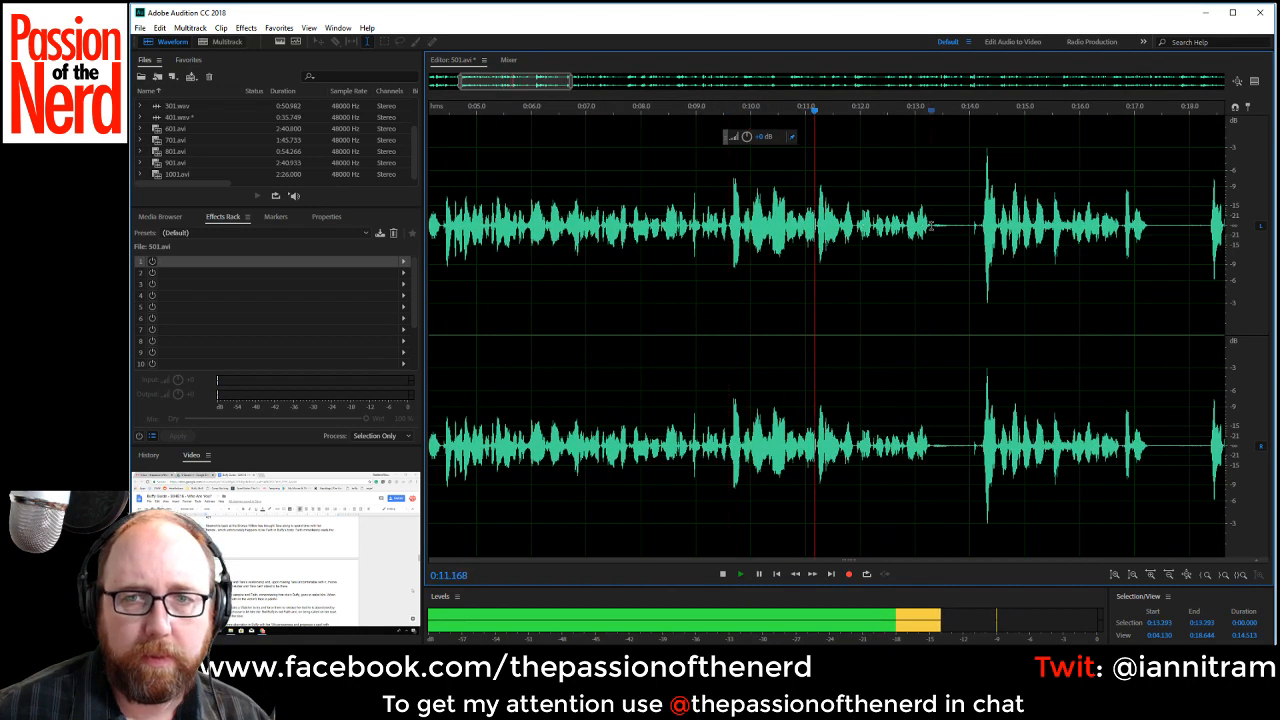
left_click_drag(931, 229, 977, 228)
key("Delete")
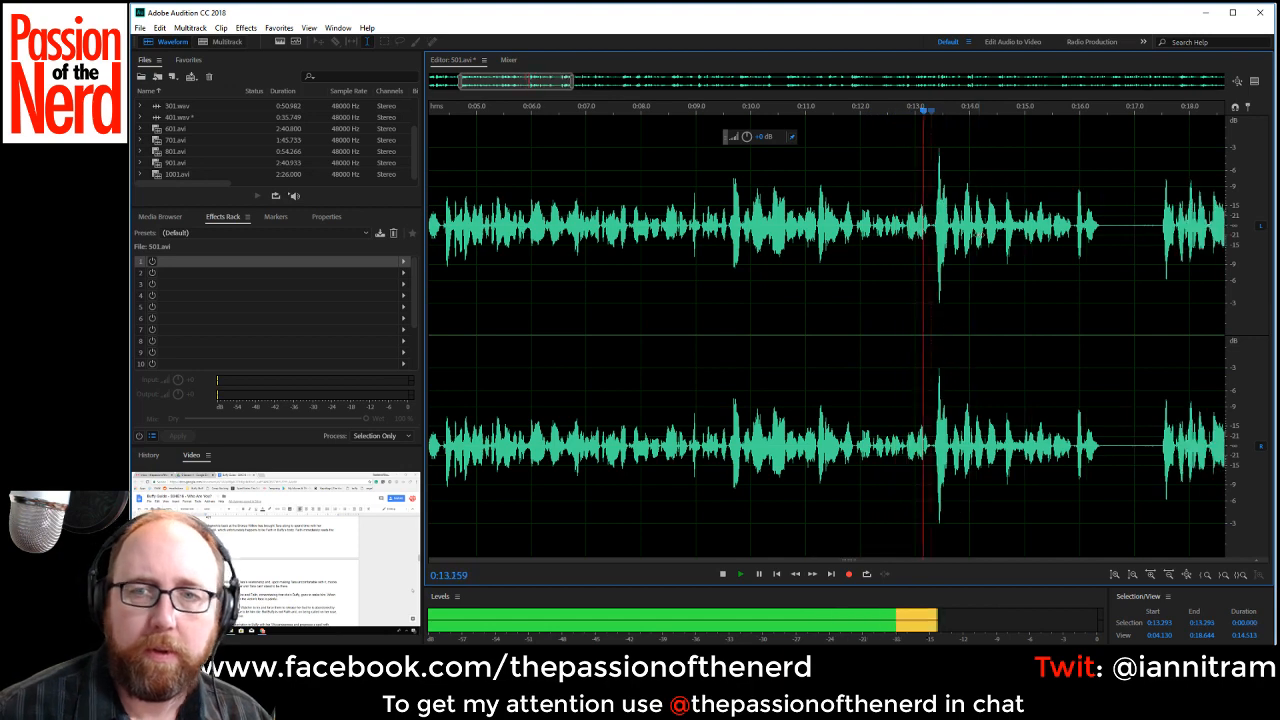
left_click_drag(1100, 225, 1162, 226)
key("Delete")
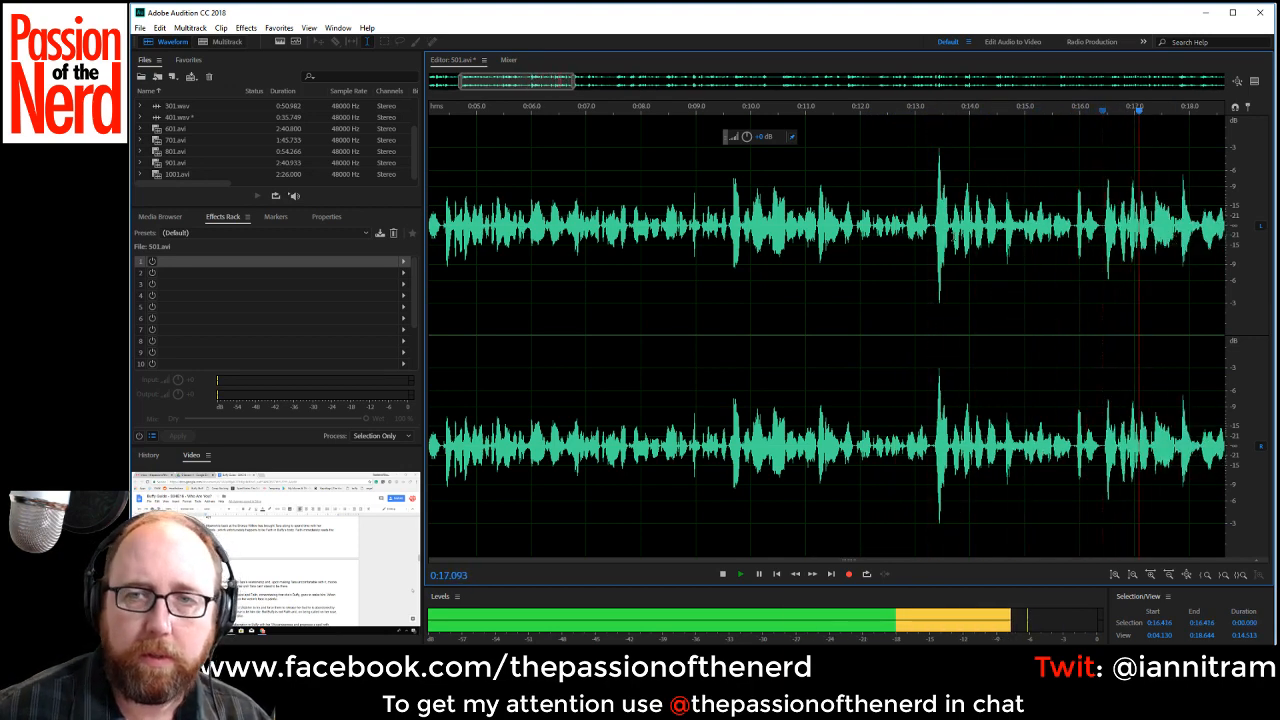
Stop playback and delete the rejected take from about 0:13.28 to 0:16.47.
key("space")
left_click_drag(928, 228, 1105, 250)
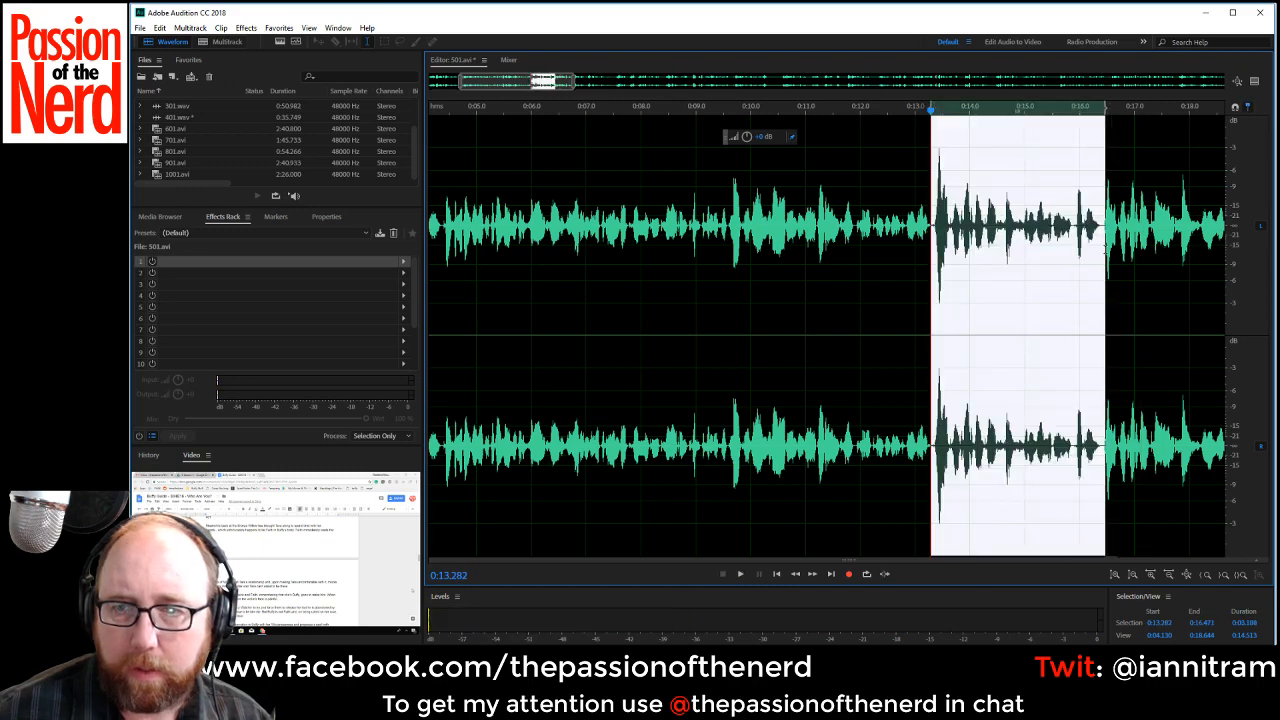
key("Delete")
Play the new join and delete the silent pause starting at about 0:20.5.
key("space")
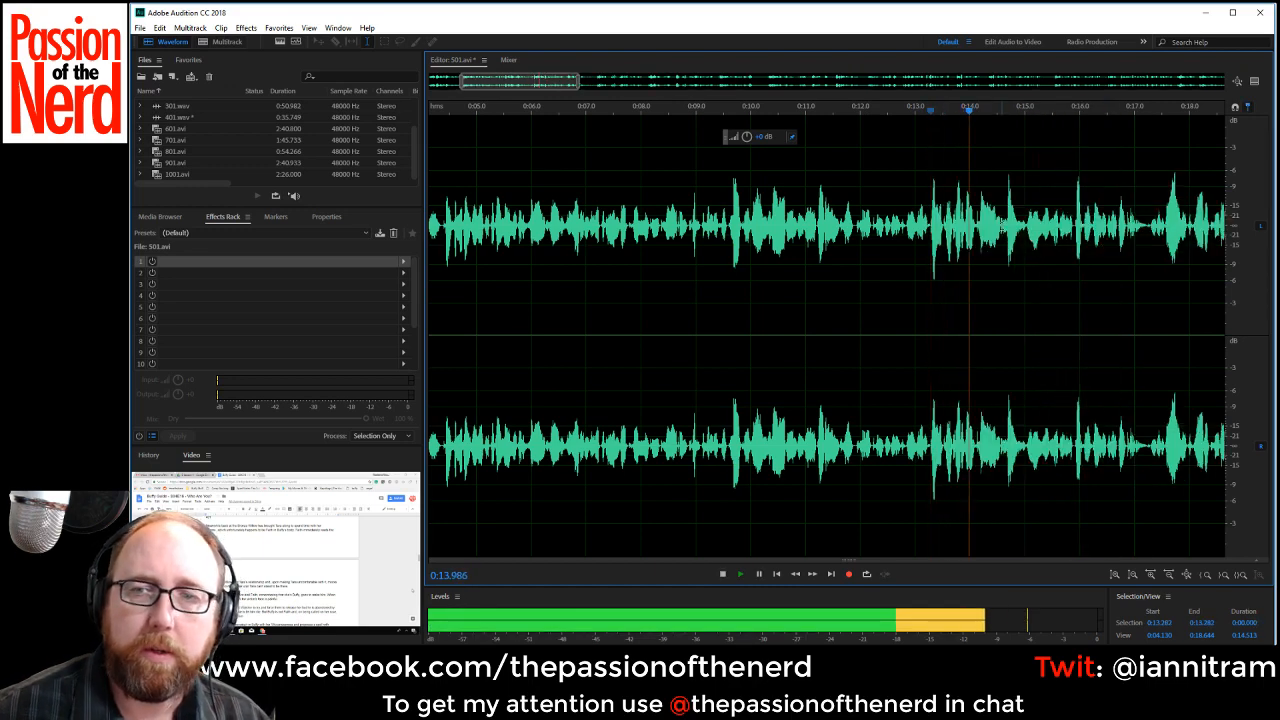
left_click_drag(525, 80, 592, 82)
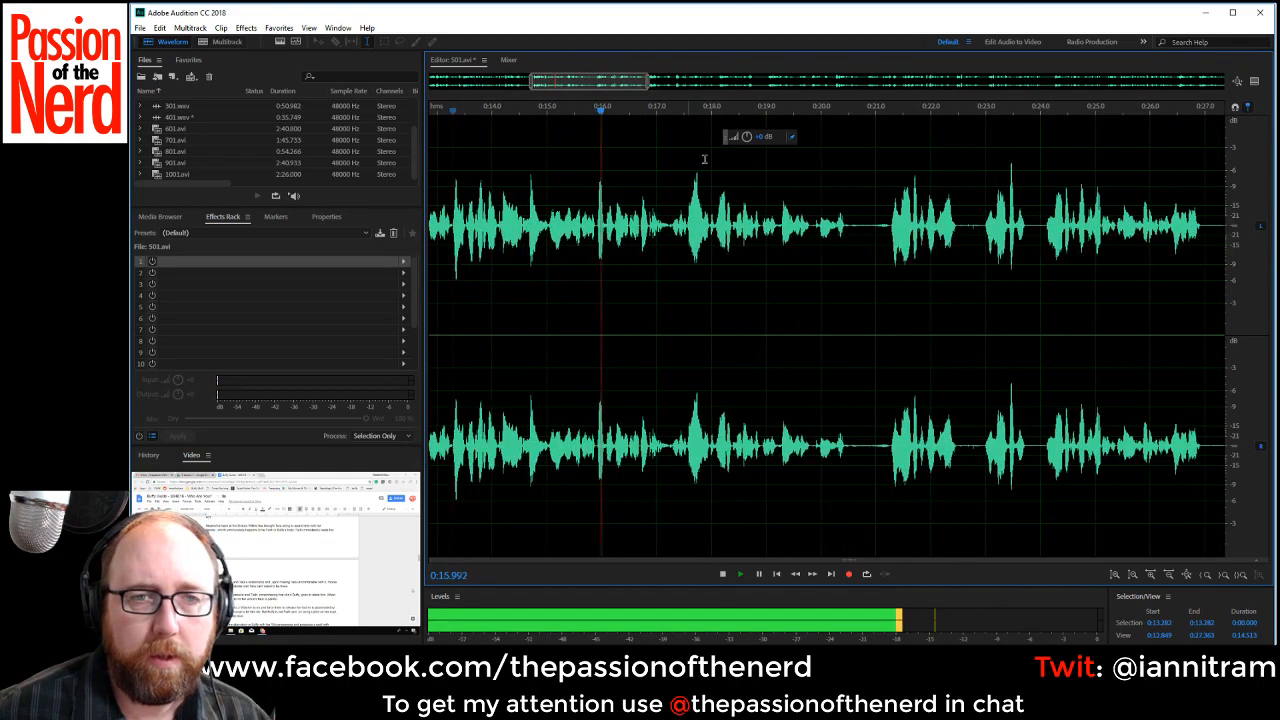
left_click_drag(850, 226, 888, 233)
key("Delete")
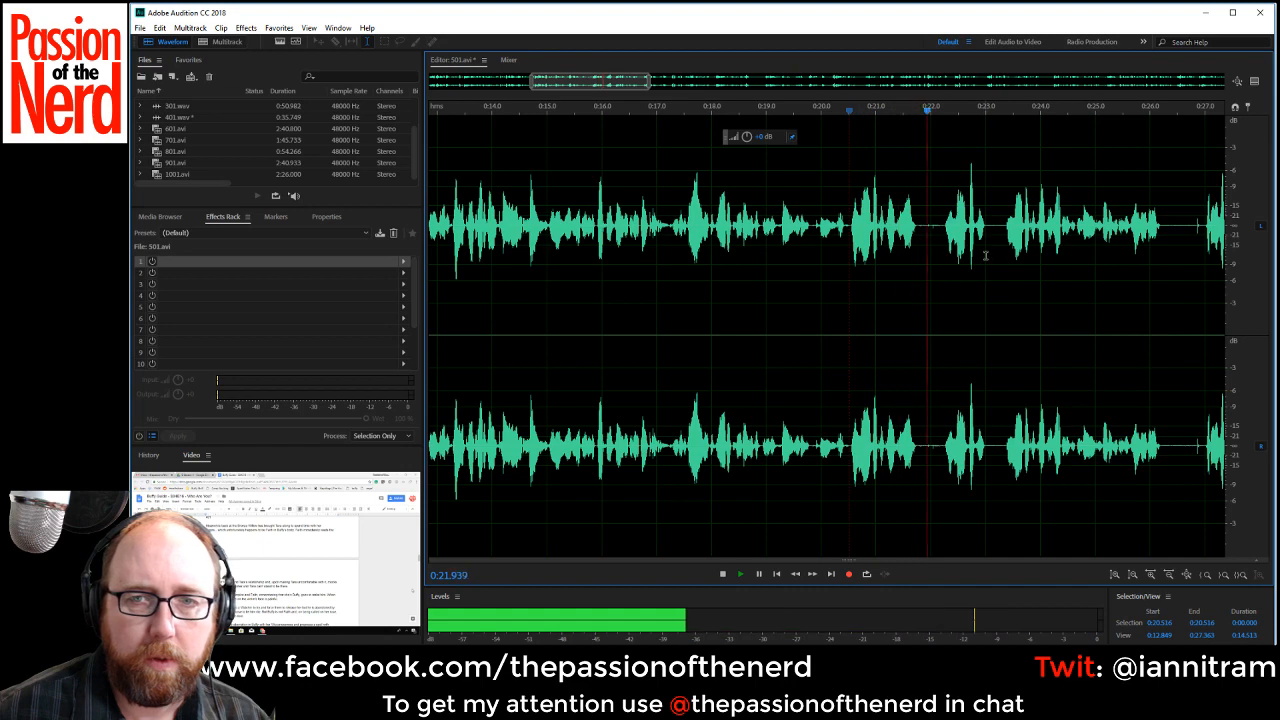
Replay the lines from about 0:20.5 and delete the rejected attempts up to about 0:23.4.
key("space")
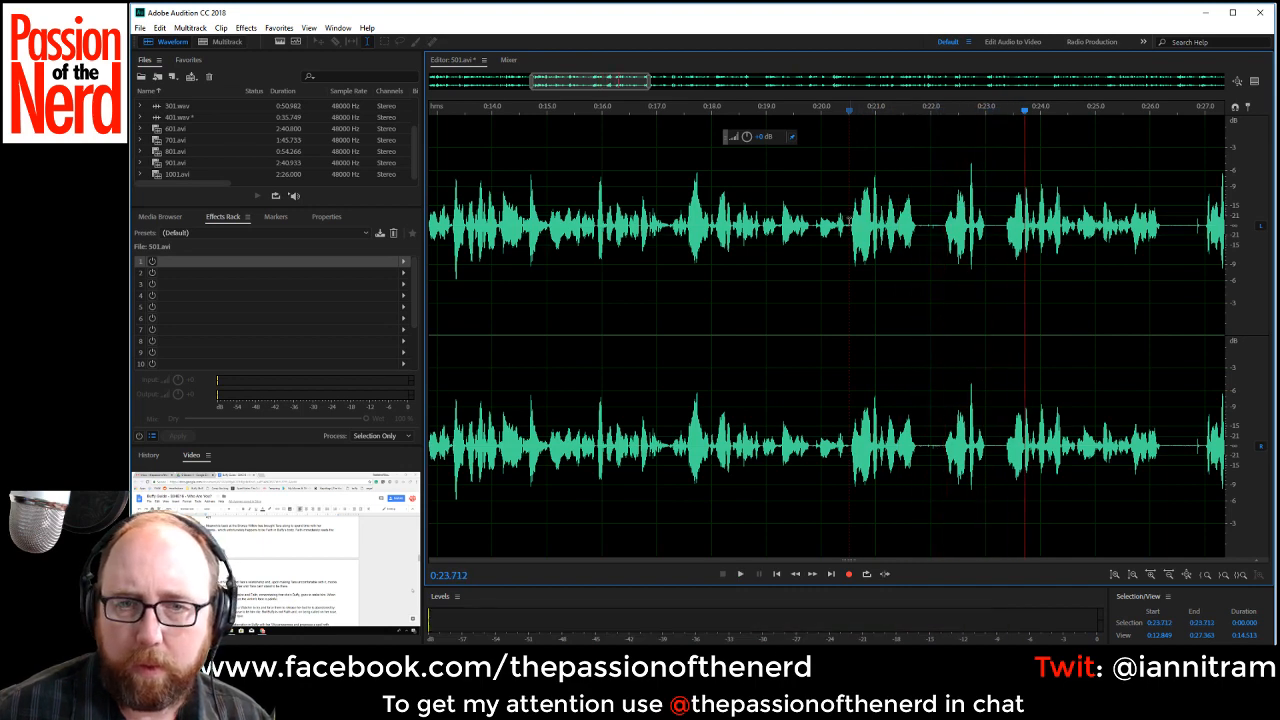
left_click(847, 227)
key("space")
key("space")
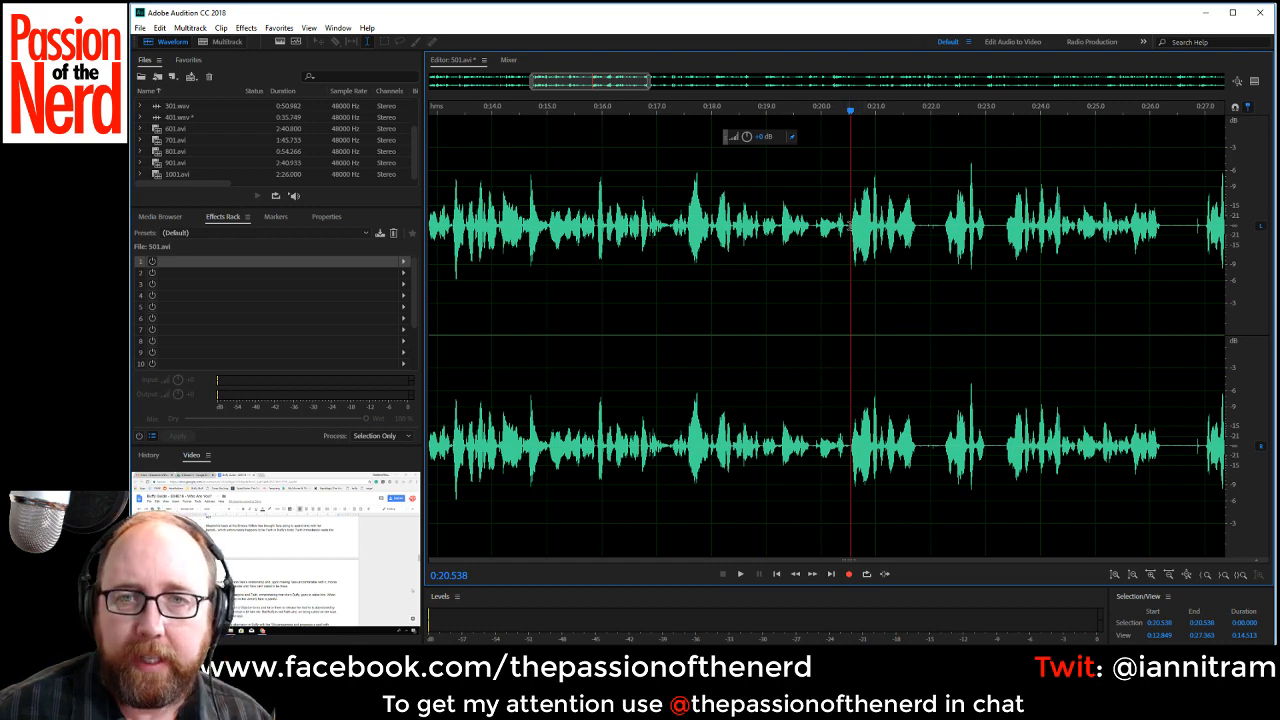
left_click_drag(850, 228, 1005, 263)
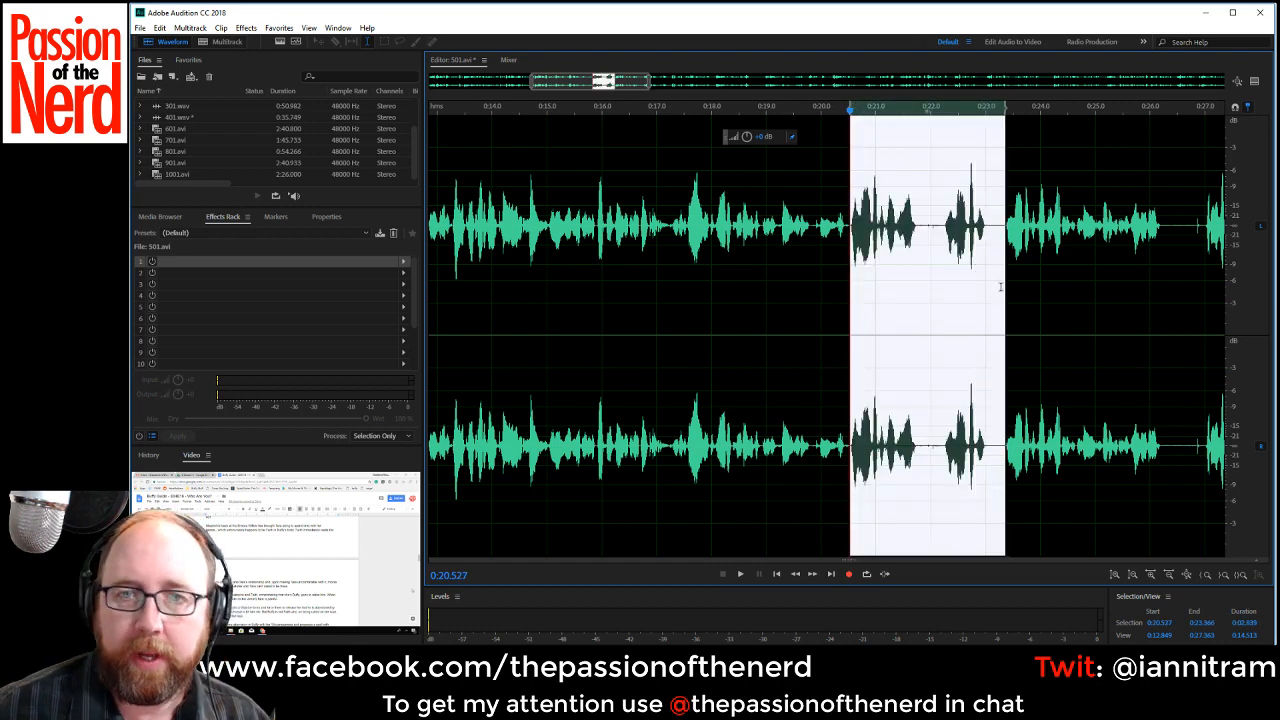
key("Delete")
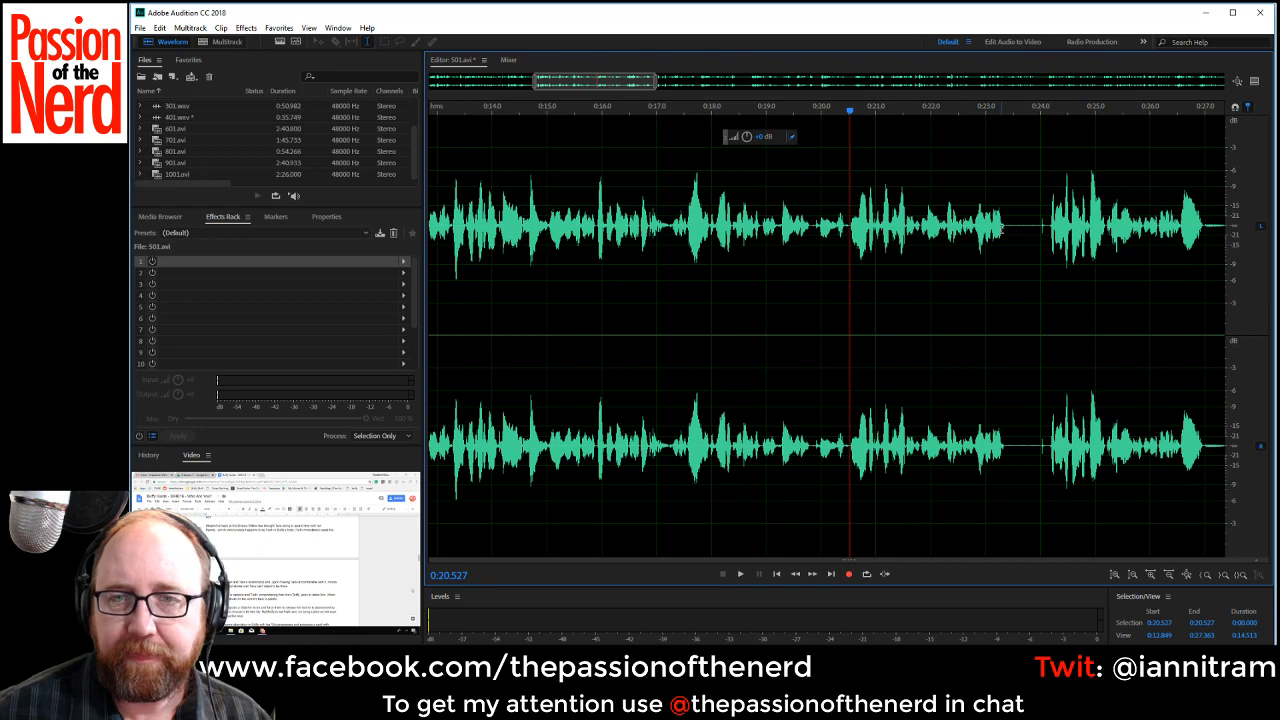
Delete the silent pauses starting at about 0:23.4 and 0:26.2.
left_click_drag(1007, 228, 1046, 240)
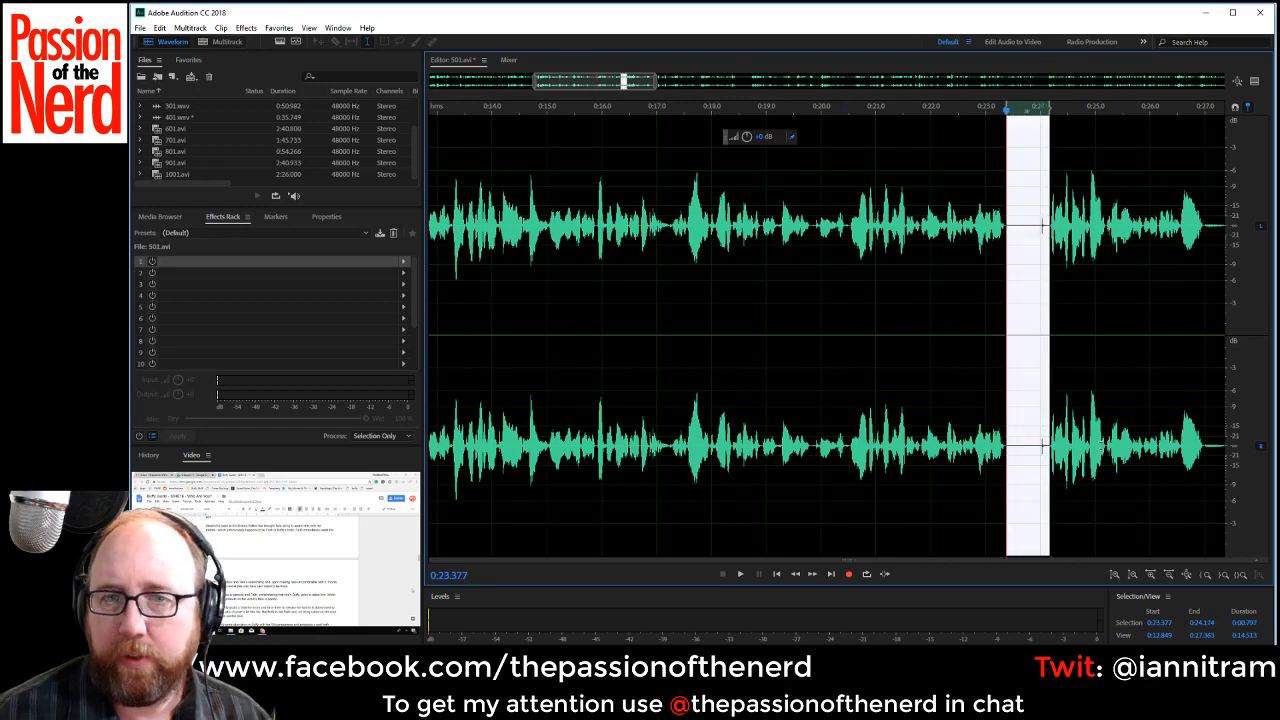
key("Delete")
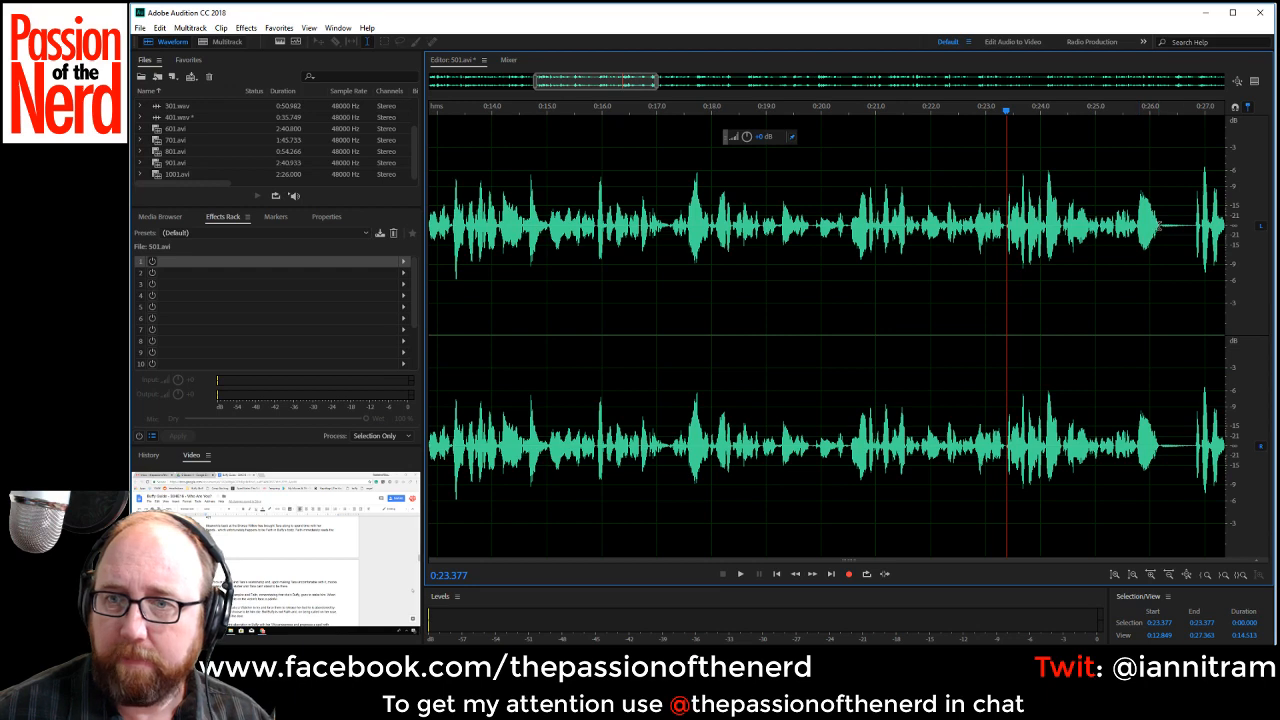
left_click_drag(1159, 235, 1193, 250)
key("Delete")
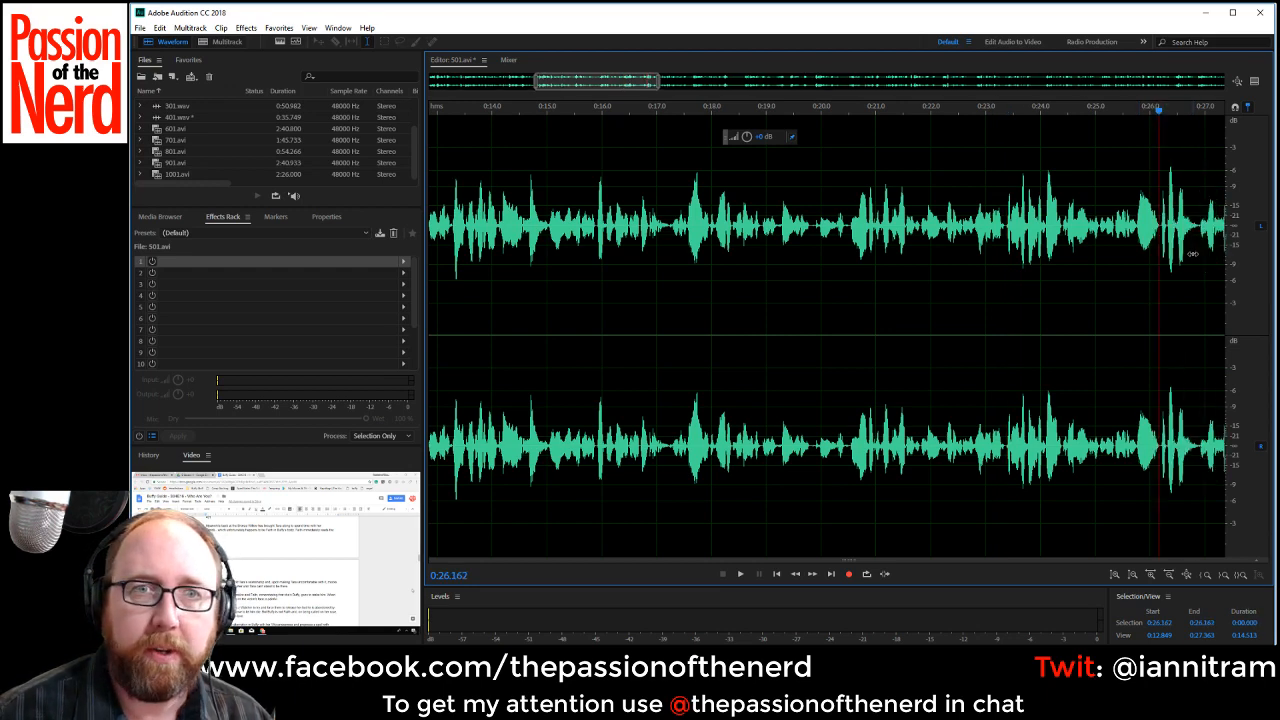
left_click_drag(620, 84, 661, 100)
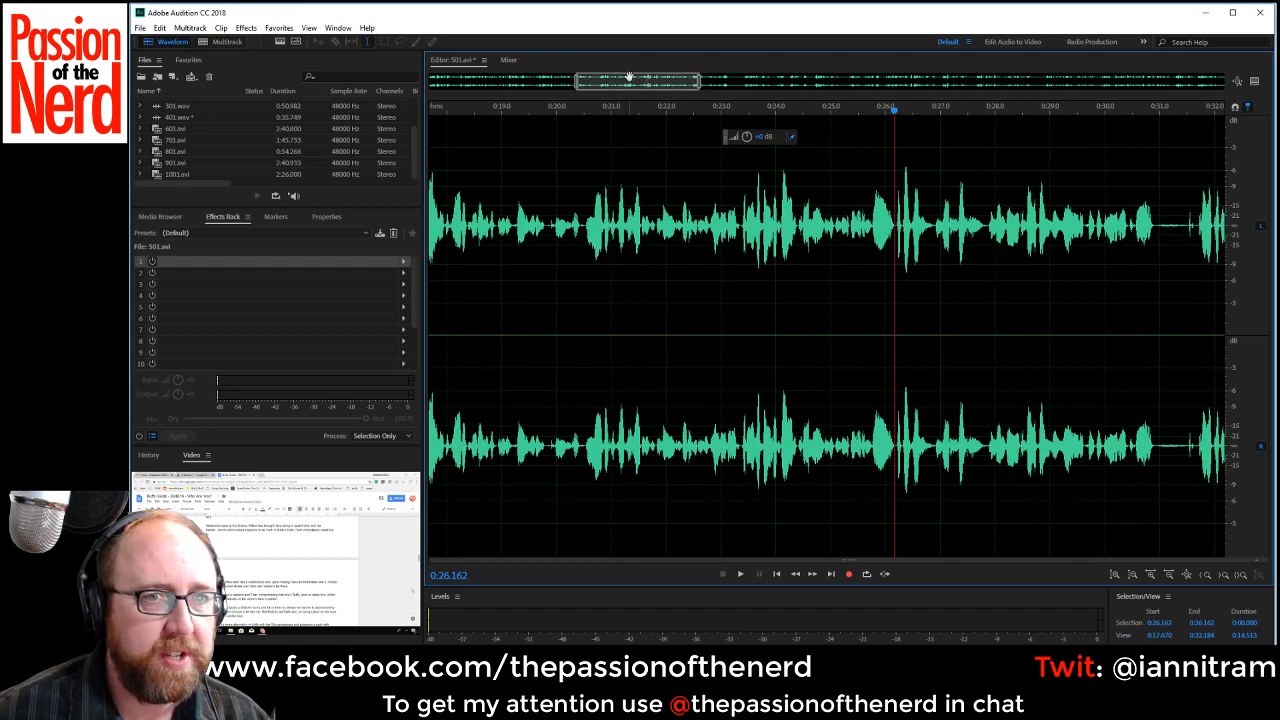
Replay the line around 0:20.5 and delete the silent pause starting at about 0:30.9.
left_click_drag(646, 84, 634, 92)
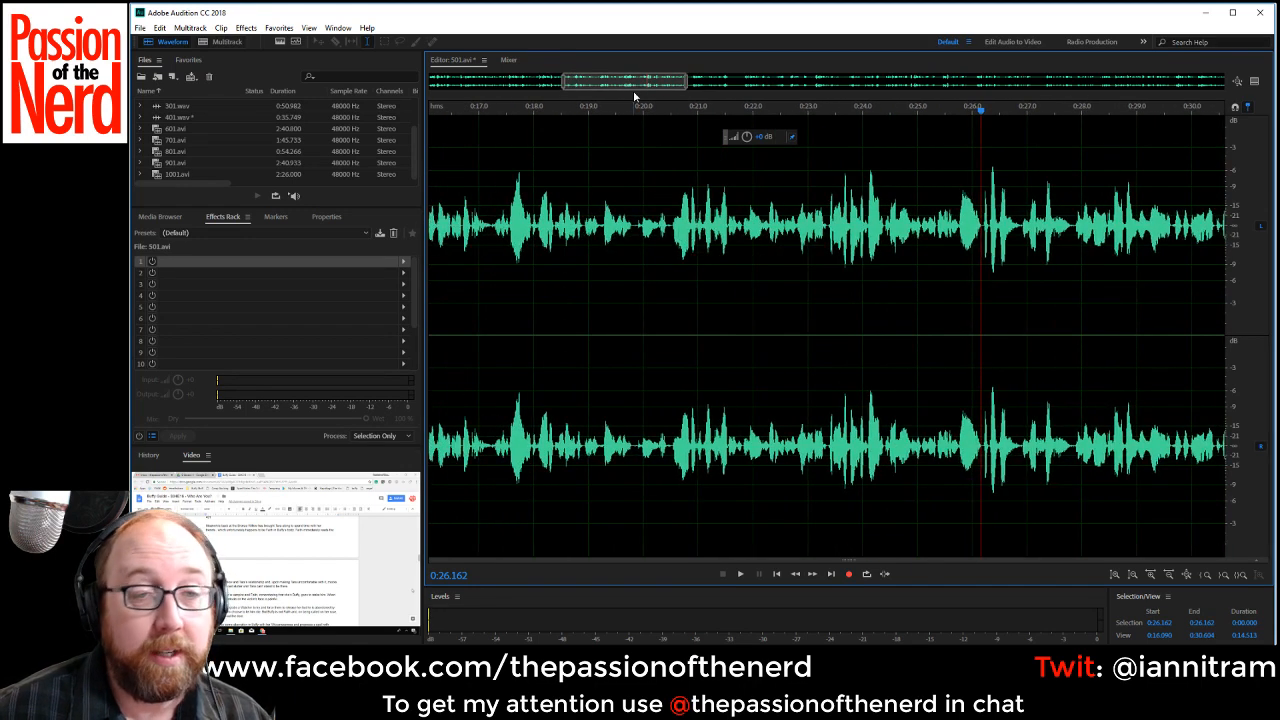
left_click(496, 220)
key("space")
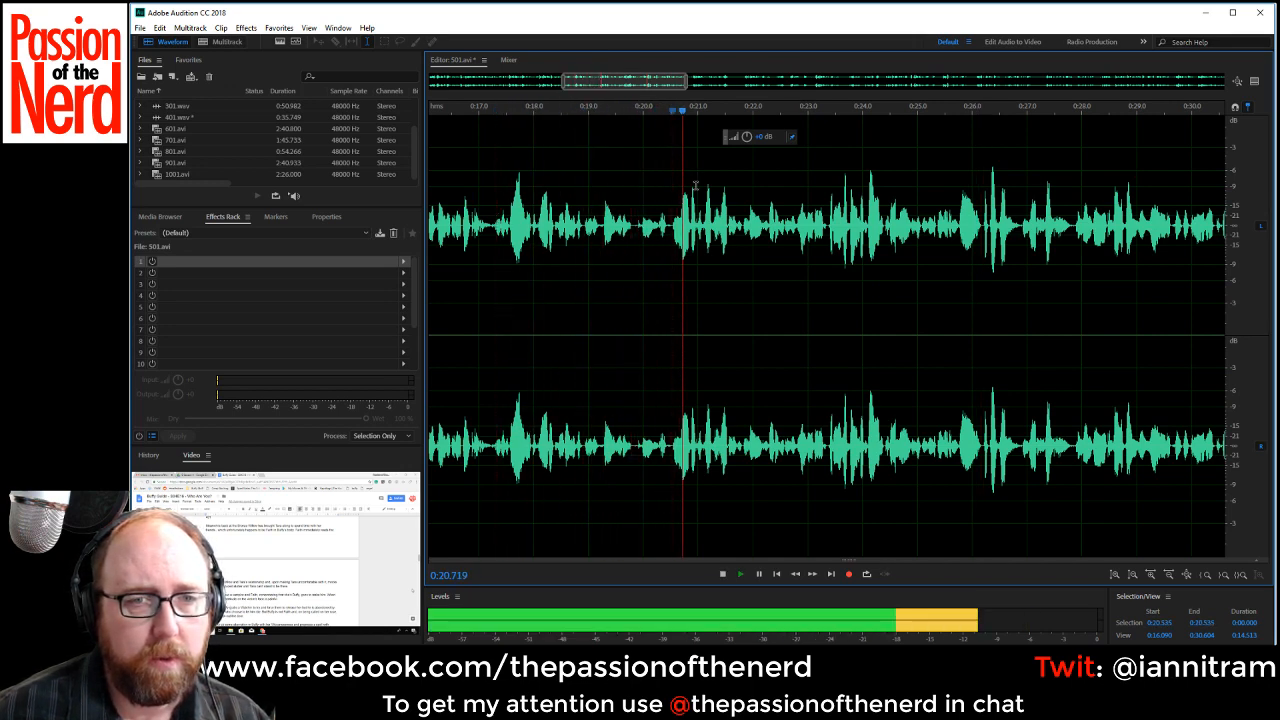
key("space")
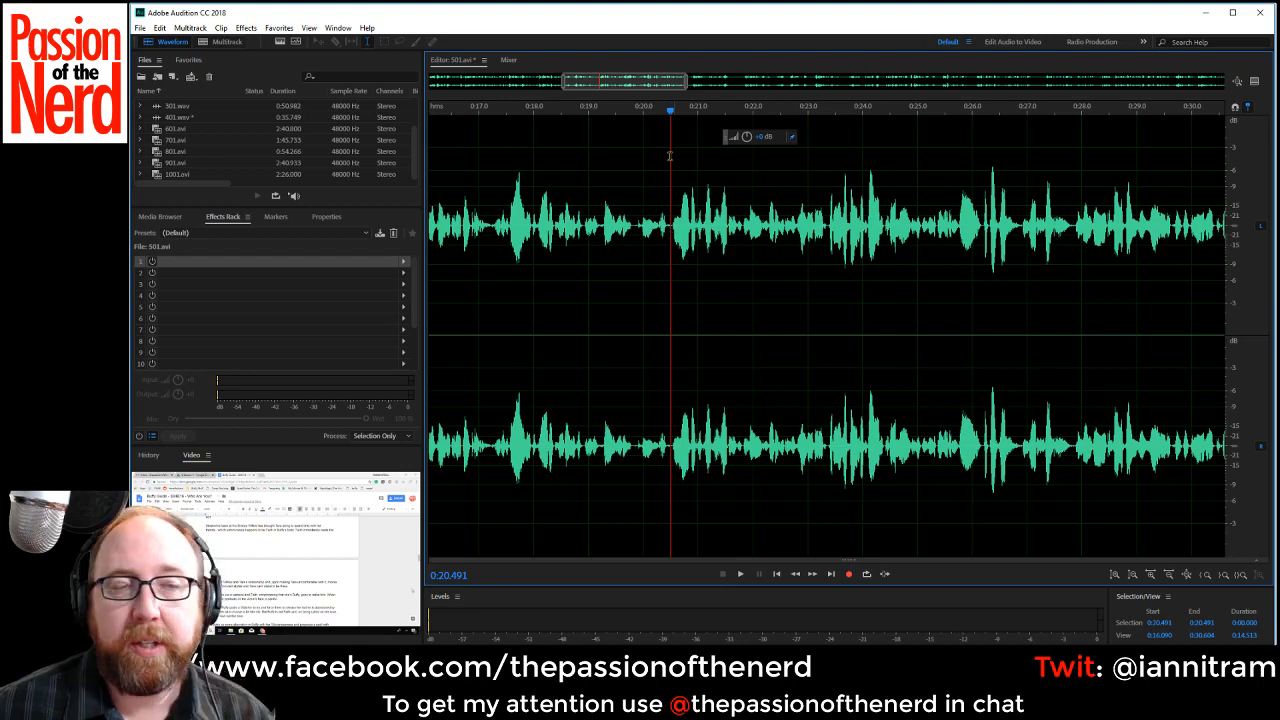
left_click_drag(653, 84, 681, 95)
left_click_drag(1064, 226, 1095, 246)
key("Delete")
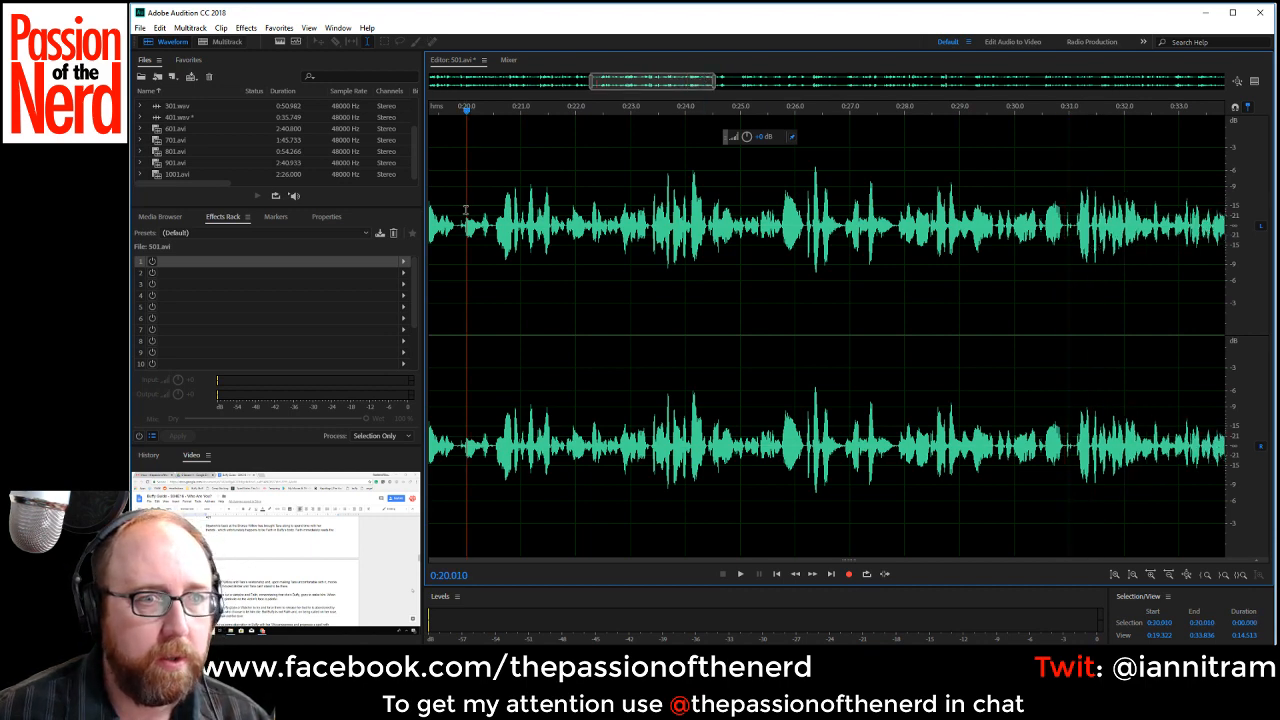
Play from about 0:20.0 and delete the silent pause from about 0:35.3 to 0:37.0.
key("space")
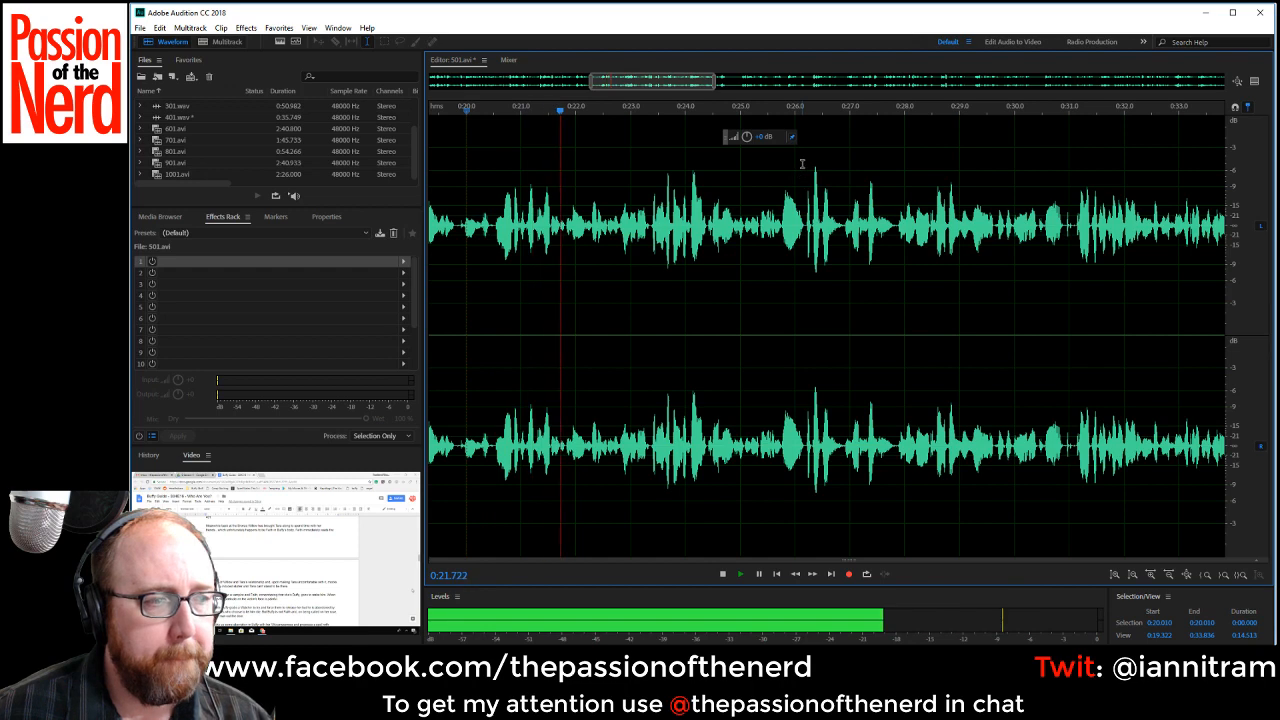
scroll(802, 164, "down", 1)
left_click_drag(716, 85, 753, 86)
left_click_drag(1017, 245, 1089, 245)
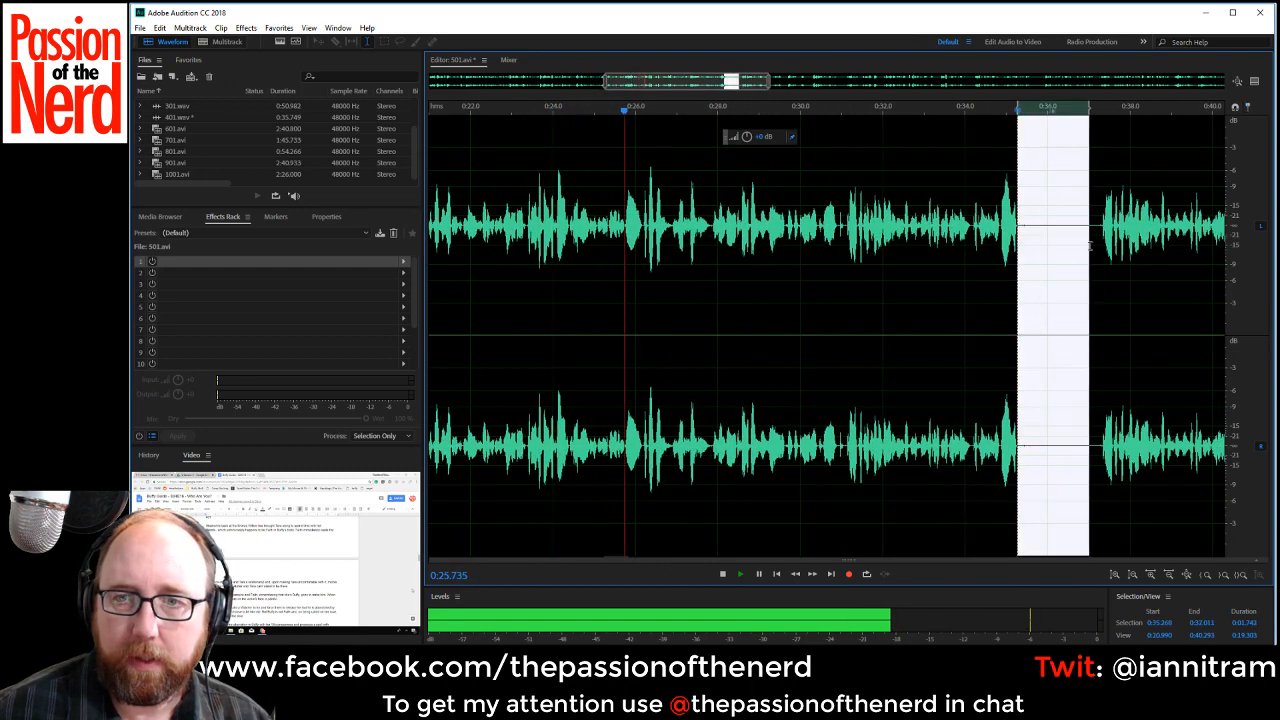
key("Delete")
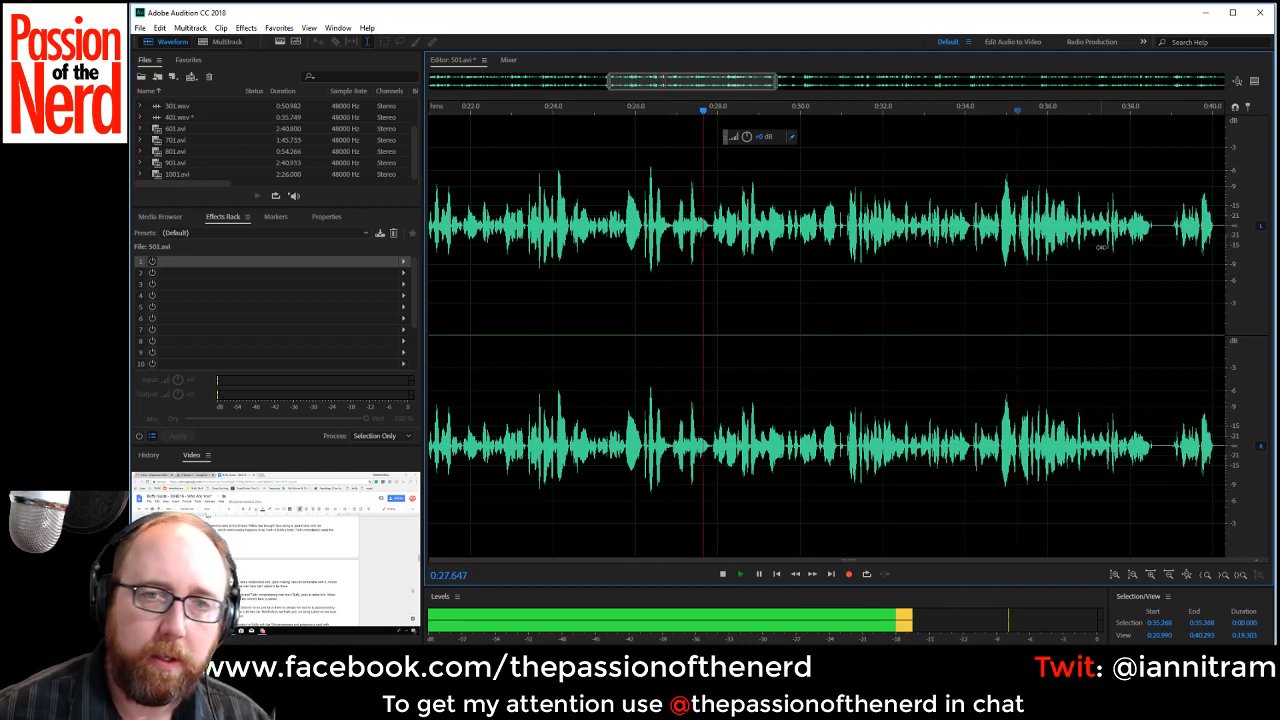
Delete the short stray noise between phrases from about 0:30.94 to 0:31.05.
left_click_drag(754, 84, 779, 85)
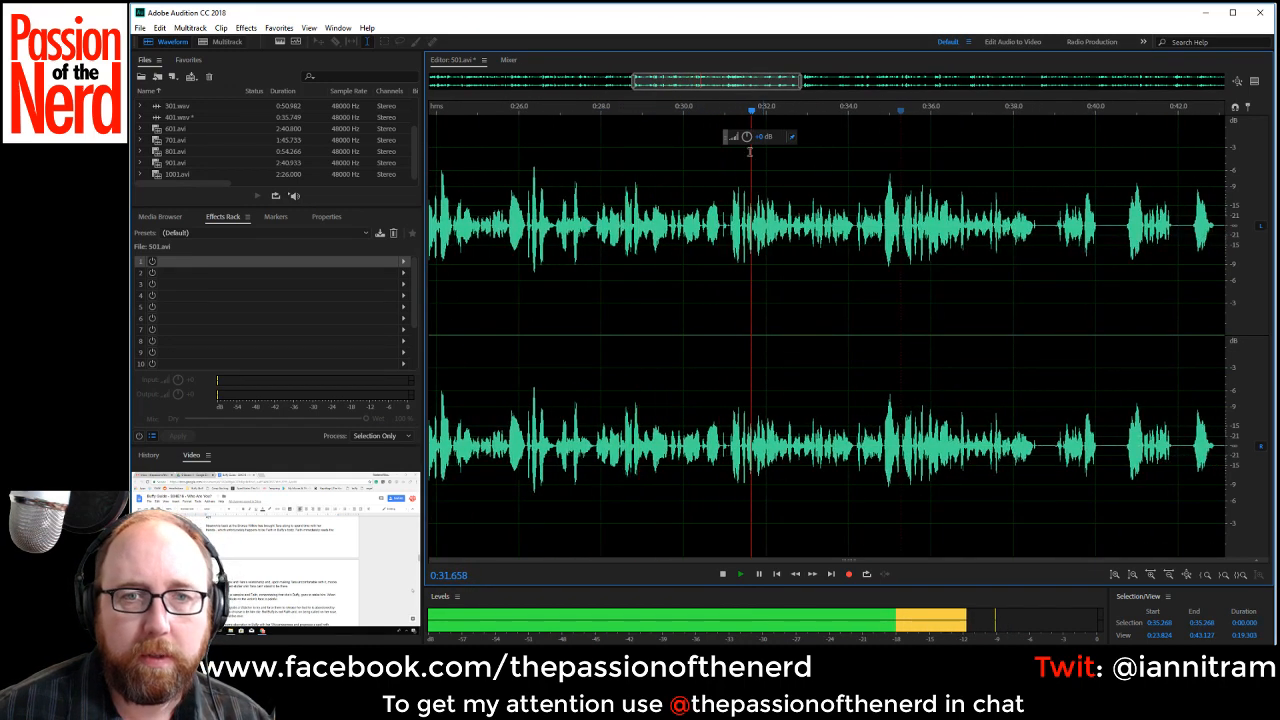
scroll(749, 150, "up", 6)
left_click(734, 228)
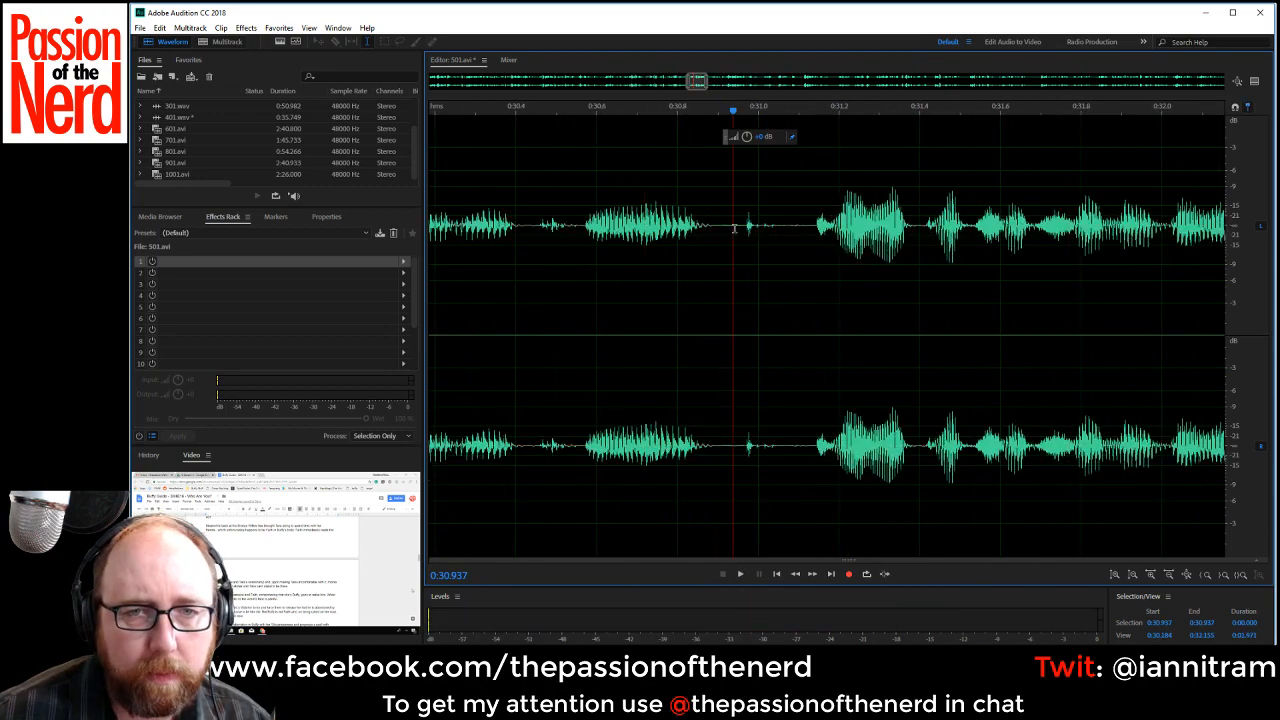
left_click_drag(734, 228, 778, 240)
key("Delete")
scroll(779, 252, "down", 3)
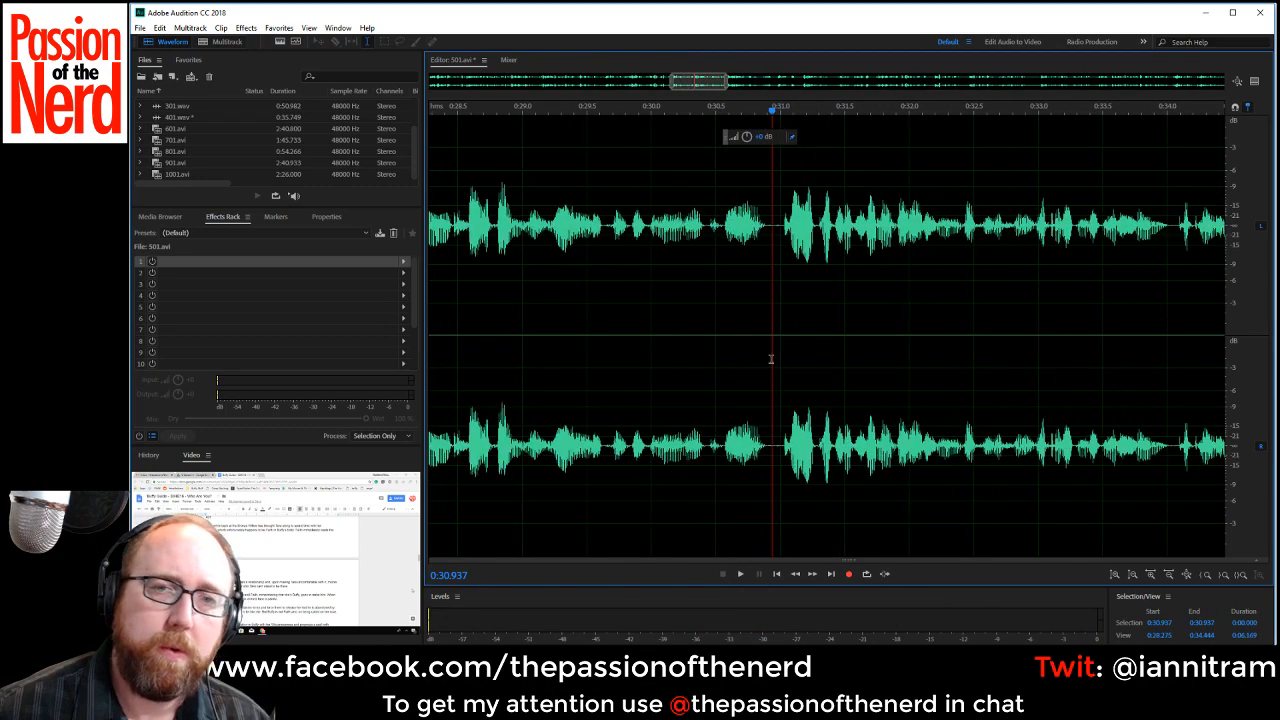
Listen to the takes from about 0:30.3, and sample the ones at about 0:51.1 and 0:47.3.
key("space")
scroll(808, 320, "down", 3)
left_click_drag(738, 80, 791, 83)
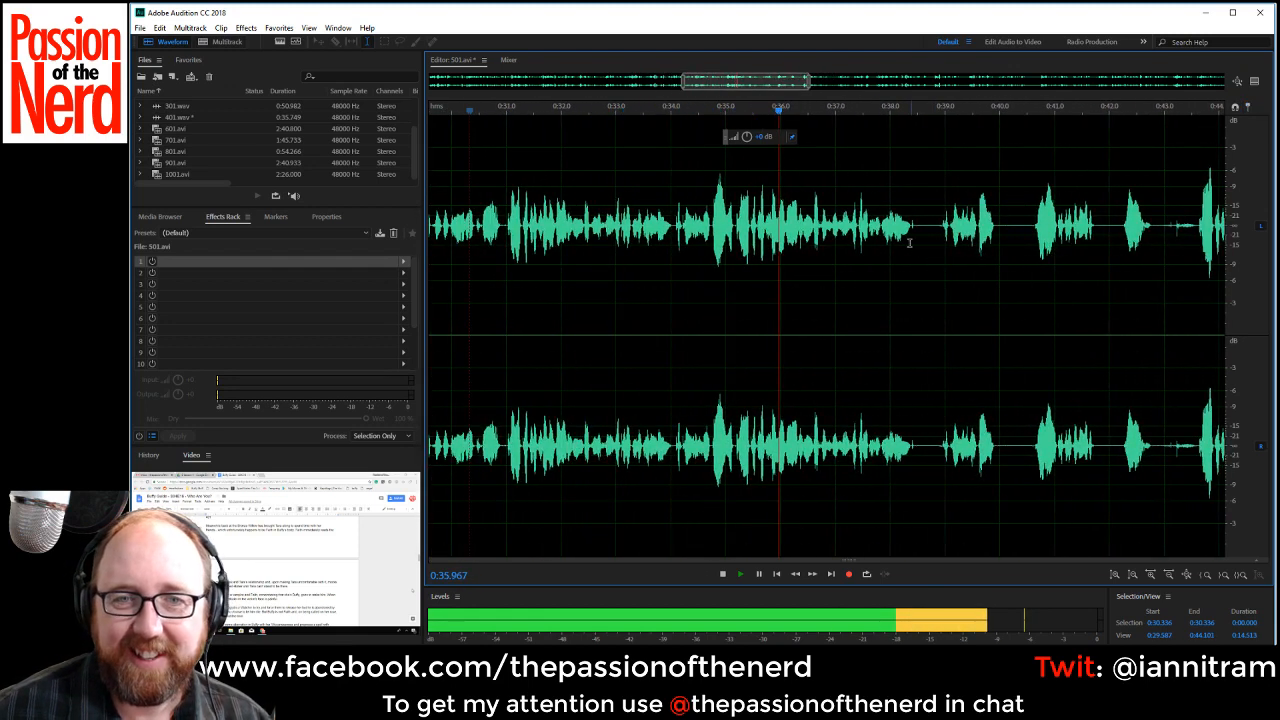
key("space")
scroll(923, 266, "down", 2)
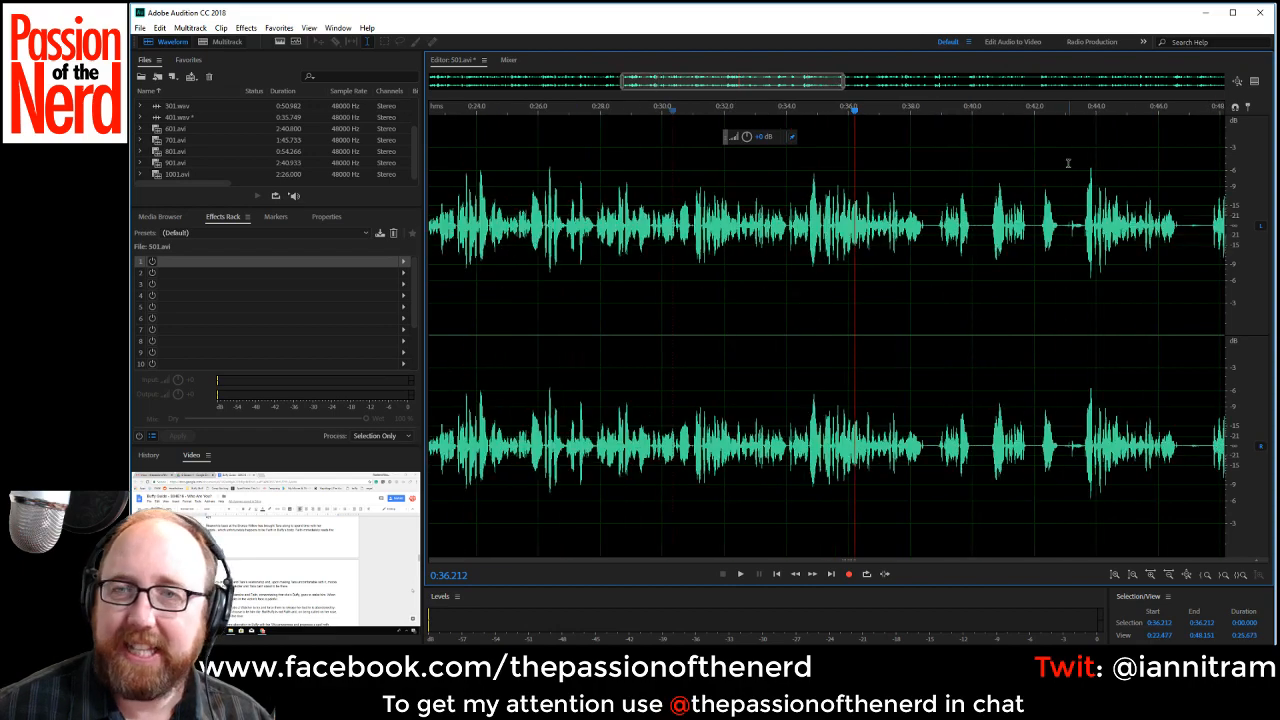
scroll(933, 208, "down", 1)
left_click_drag(794, 83, 848, 83)
key("space")
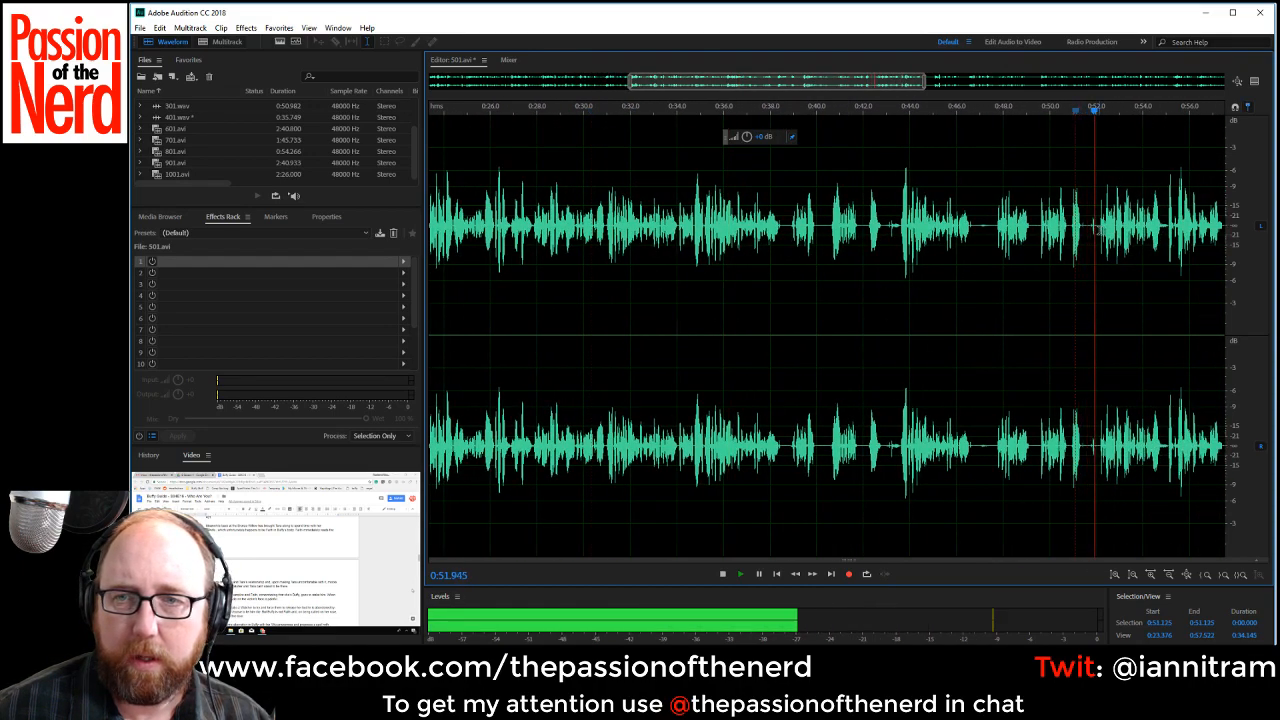
key("space")
key("space")
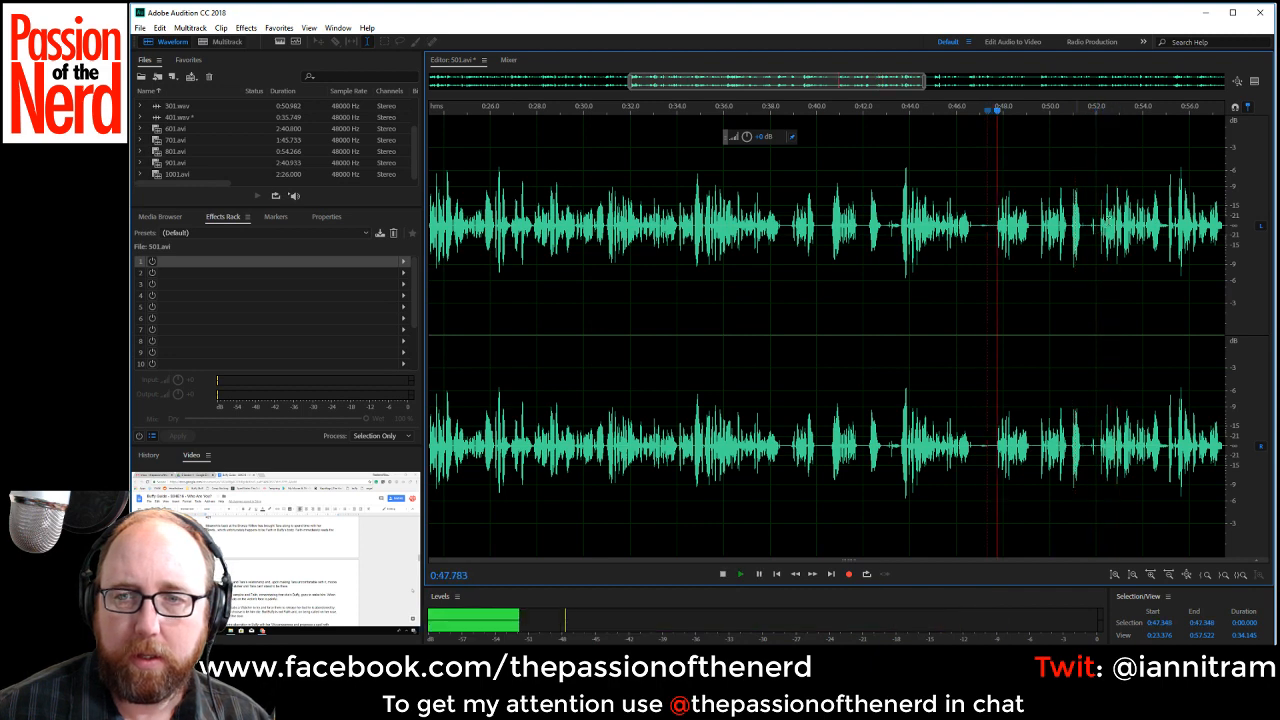
key("space")
Sample the repeated takes at about 0:54.7, 0:52 and 0:49.6 to locate where the line restarts.
left_click_drag(855, 84, 951, 92)
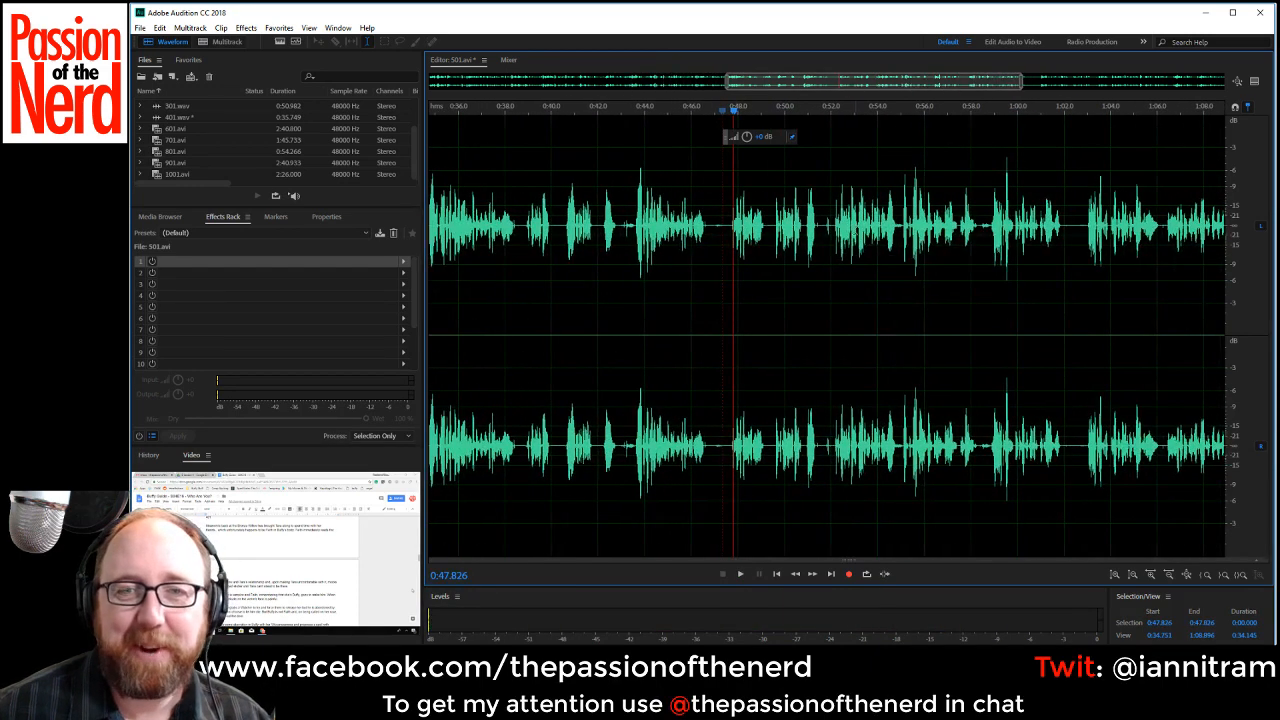
left_click(894, 234)
key("space")
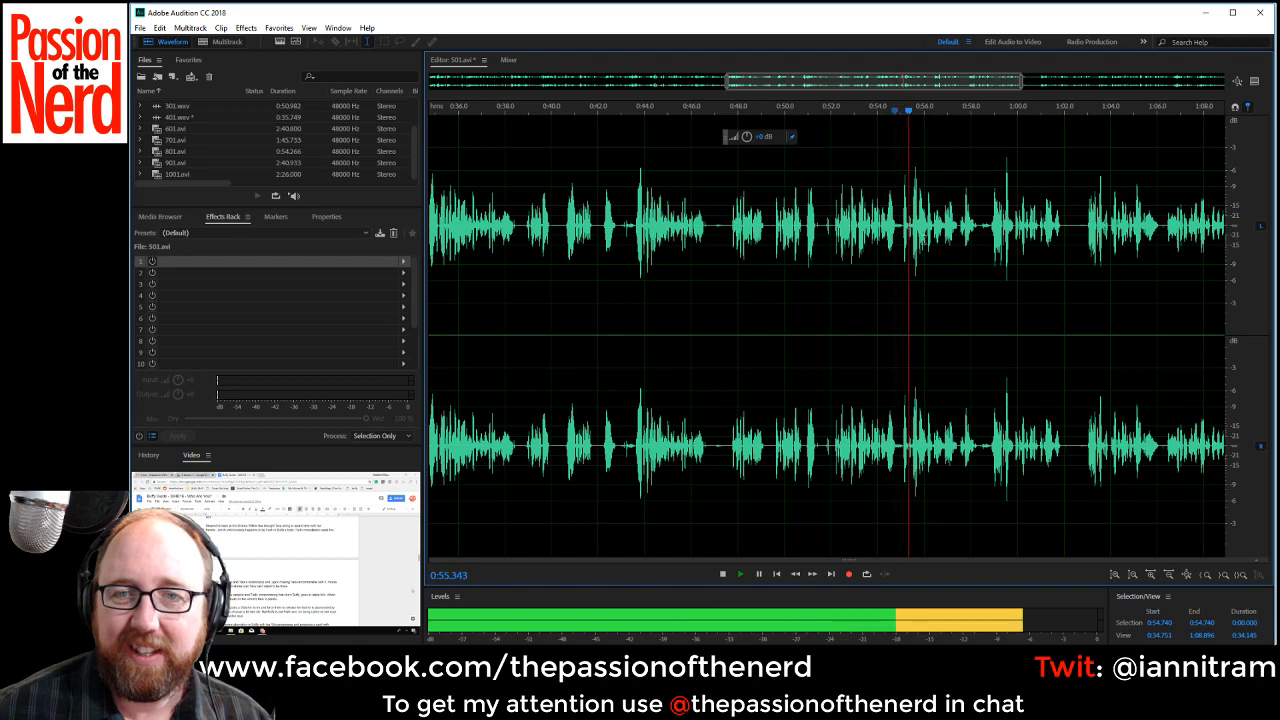
key("space")
key("space")
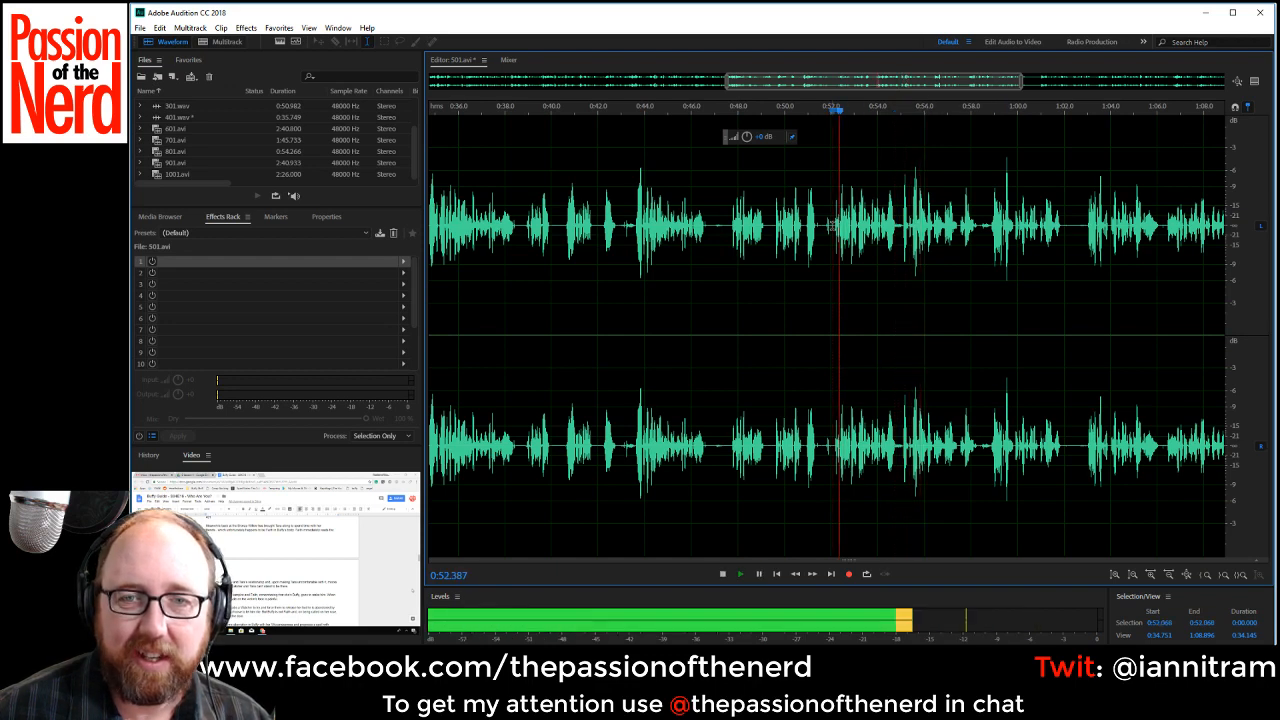
key("space")
left_click(774, 228)
Play briefly from about 0:48 and delete the silent pause from about 0:46.67 to 0:47.57.
key("space")
key("space")
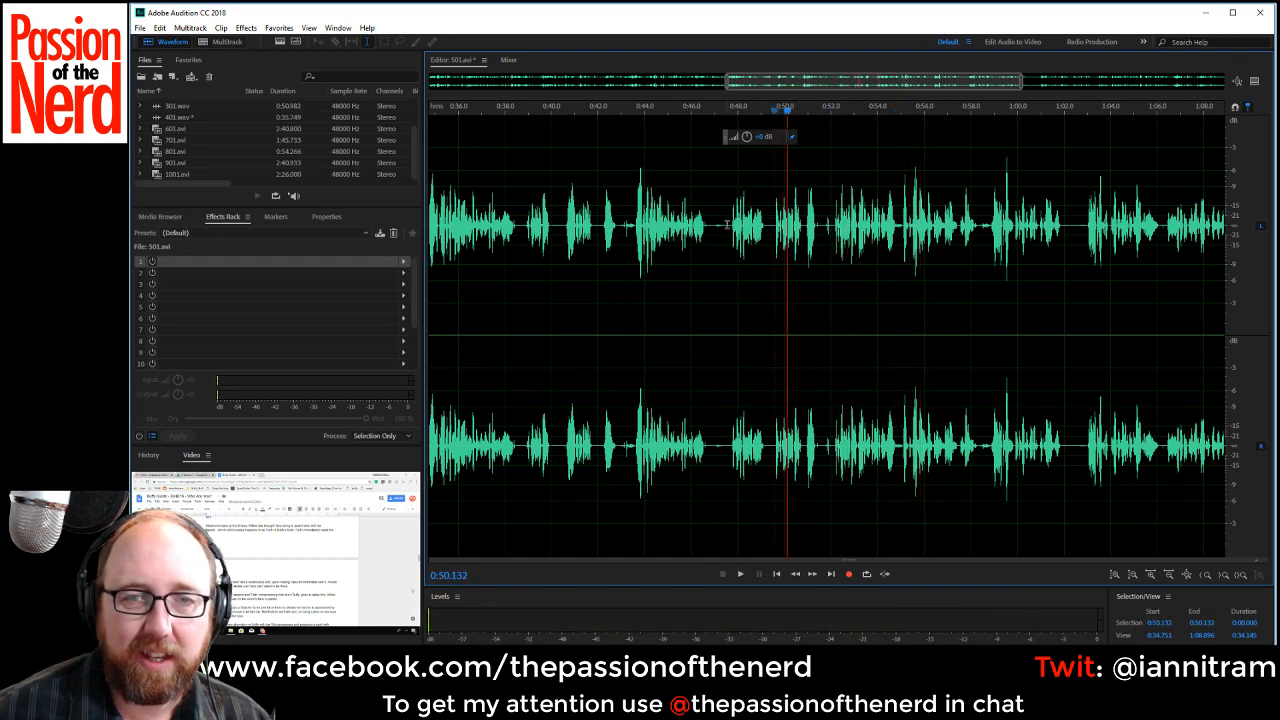
key("space")
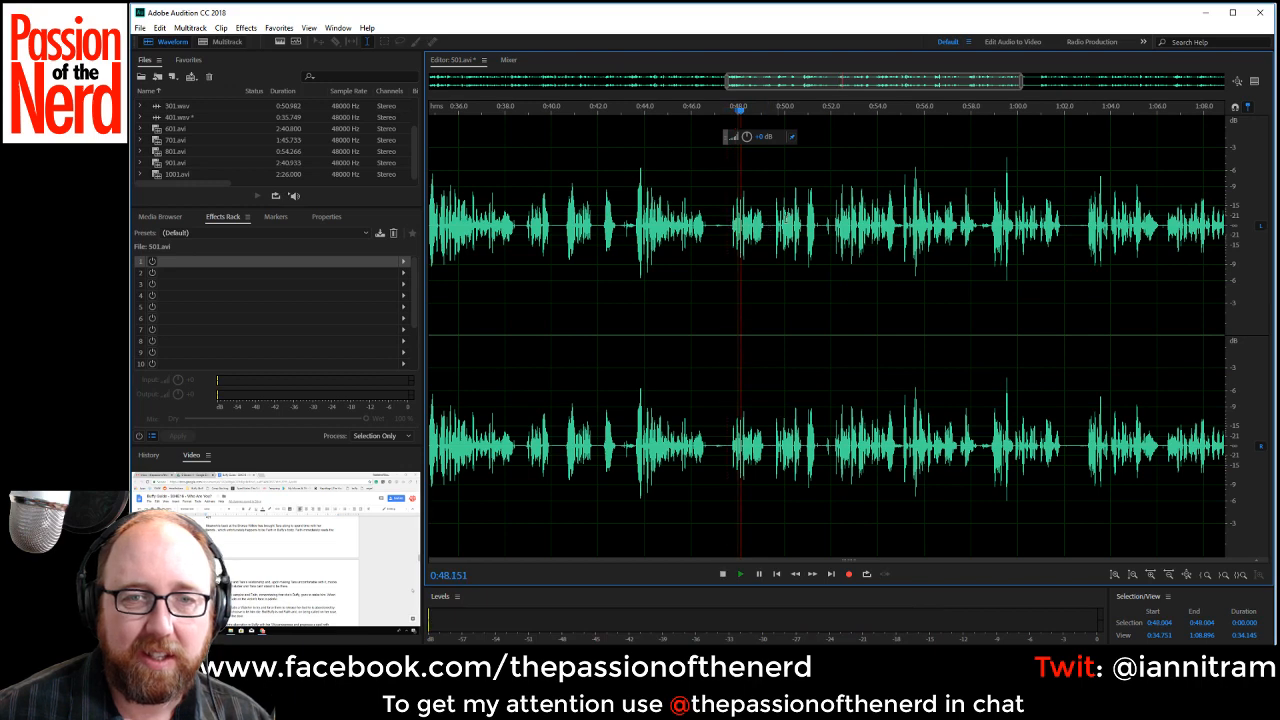
key("space")
left_click_drag(707, 238, 728, 240)
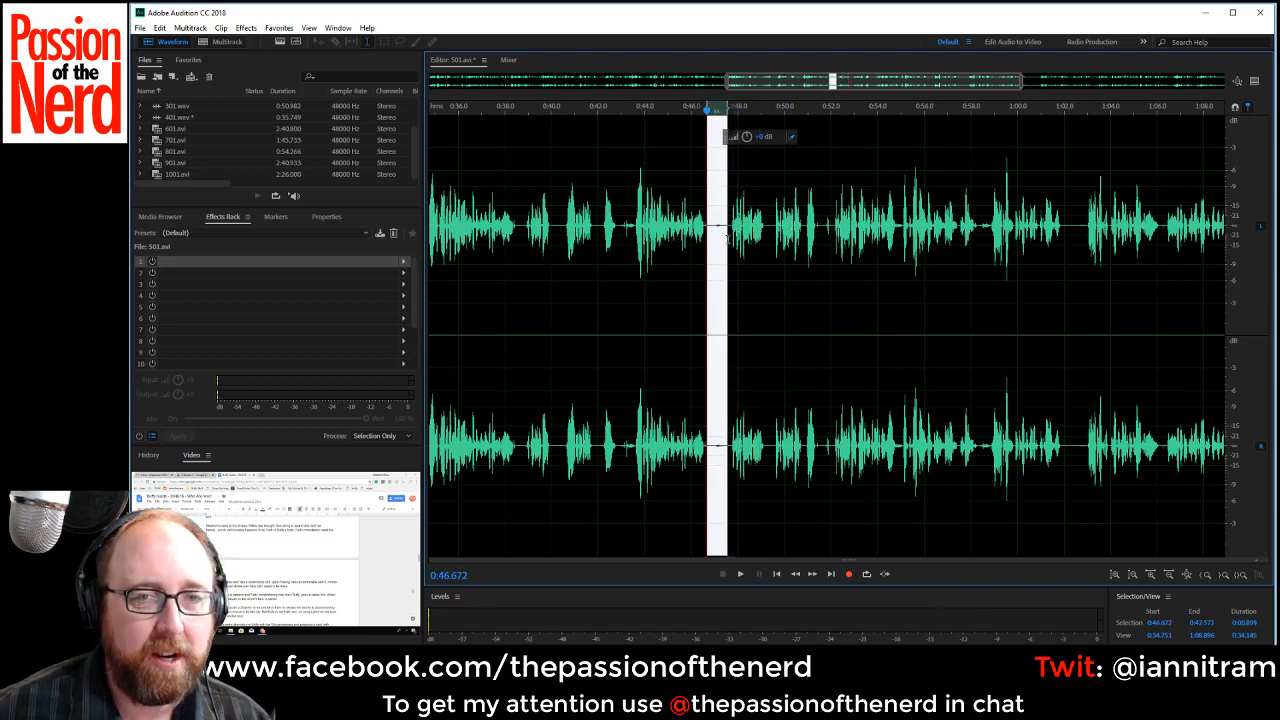
key("Delete")
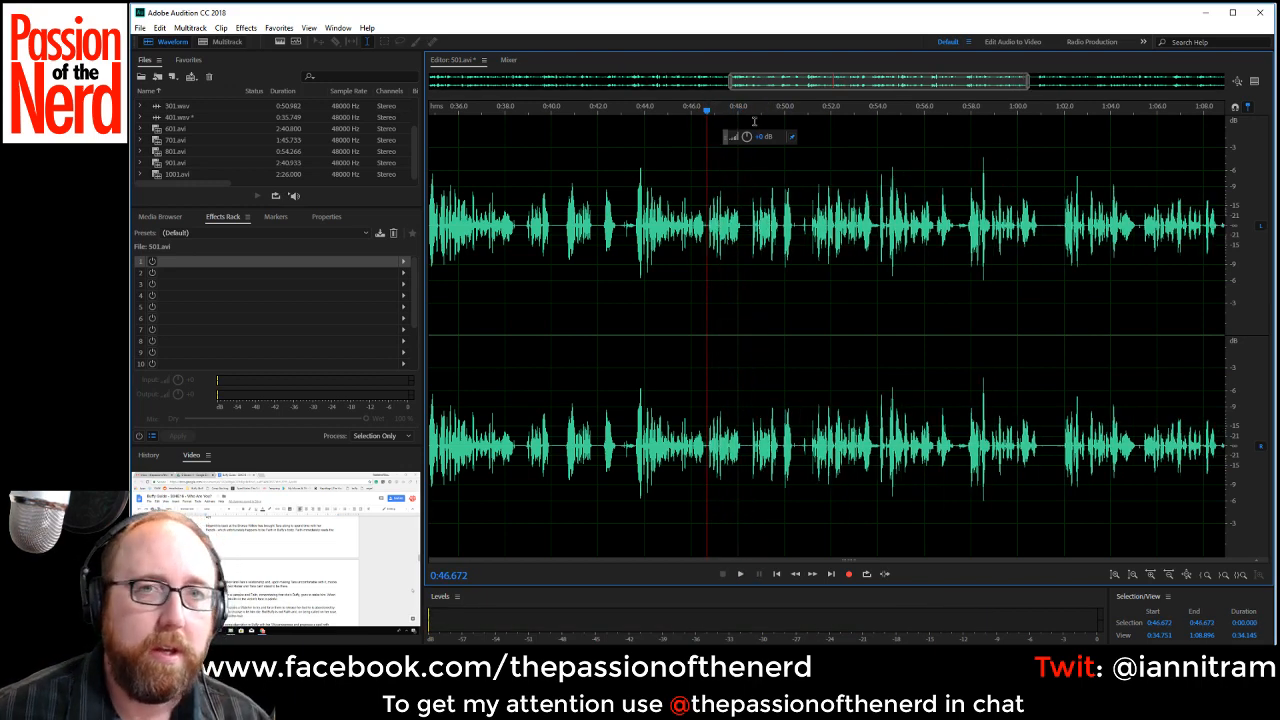
Locate the start of the repeated line by ear and delete the rejected takes from about 0:30.96 to 0:43.58.
left_click_drag(771, 88, 717, 90)
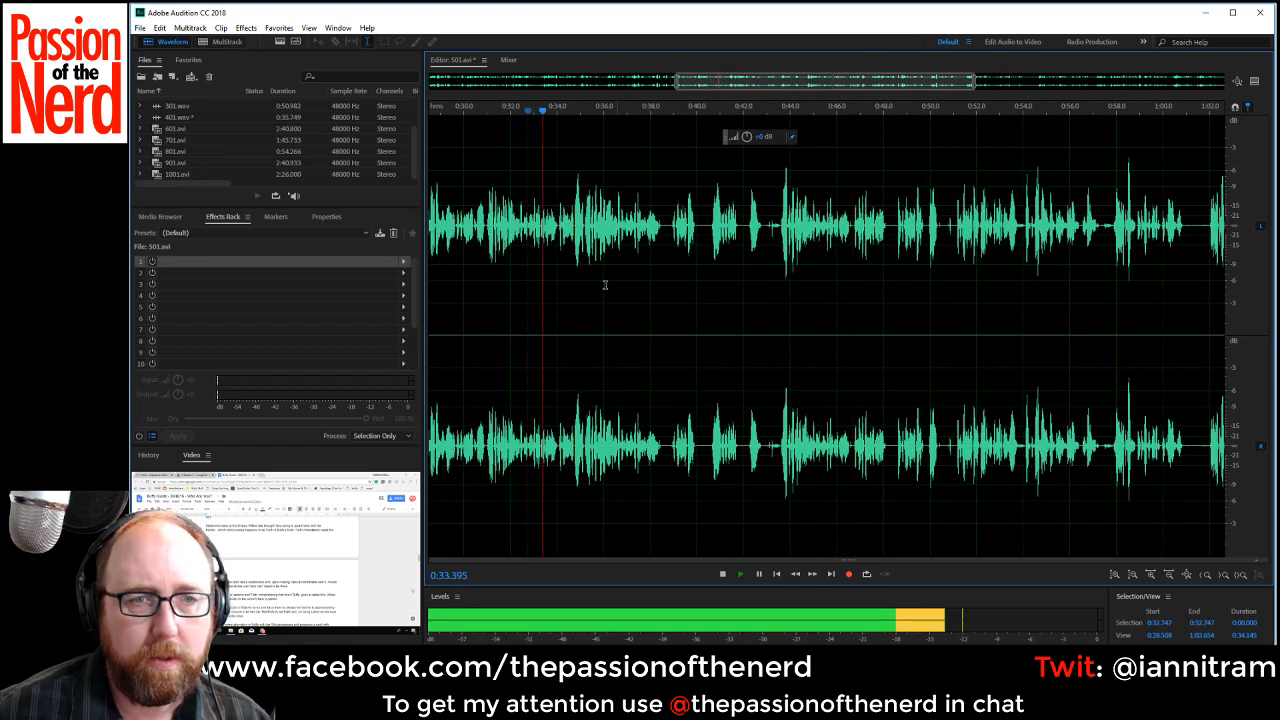
key("space")
scroll(480, 247, "up", 1)
left_click(487, 223)
key("space")
key("space")
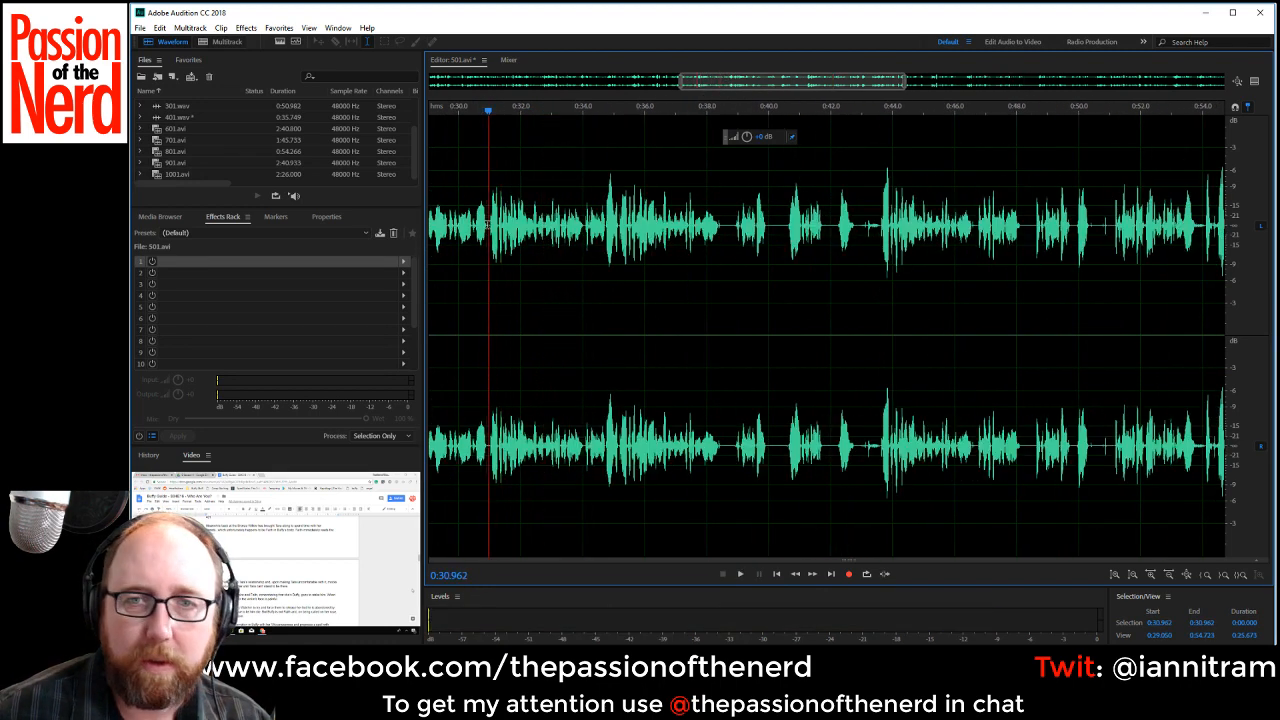
left_click_drag(487, 223, 880, 237)
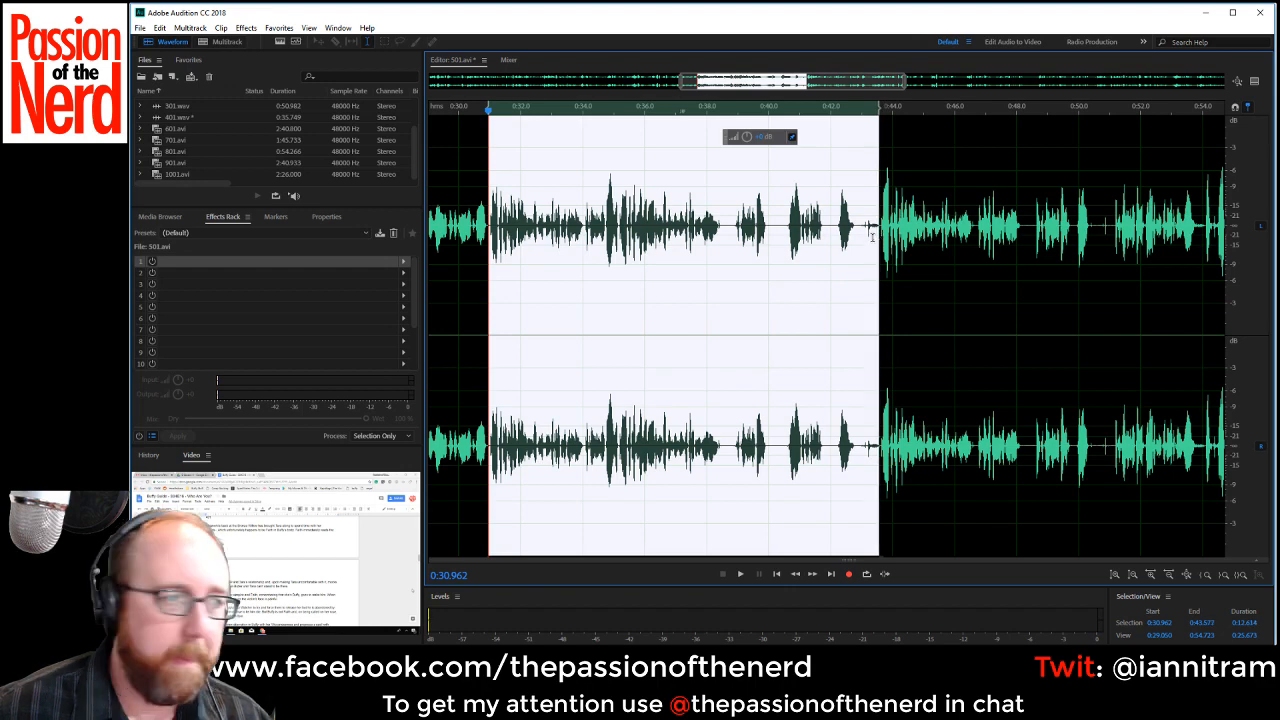
key("Delete")
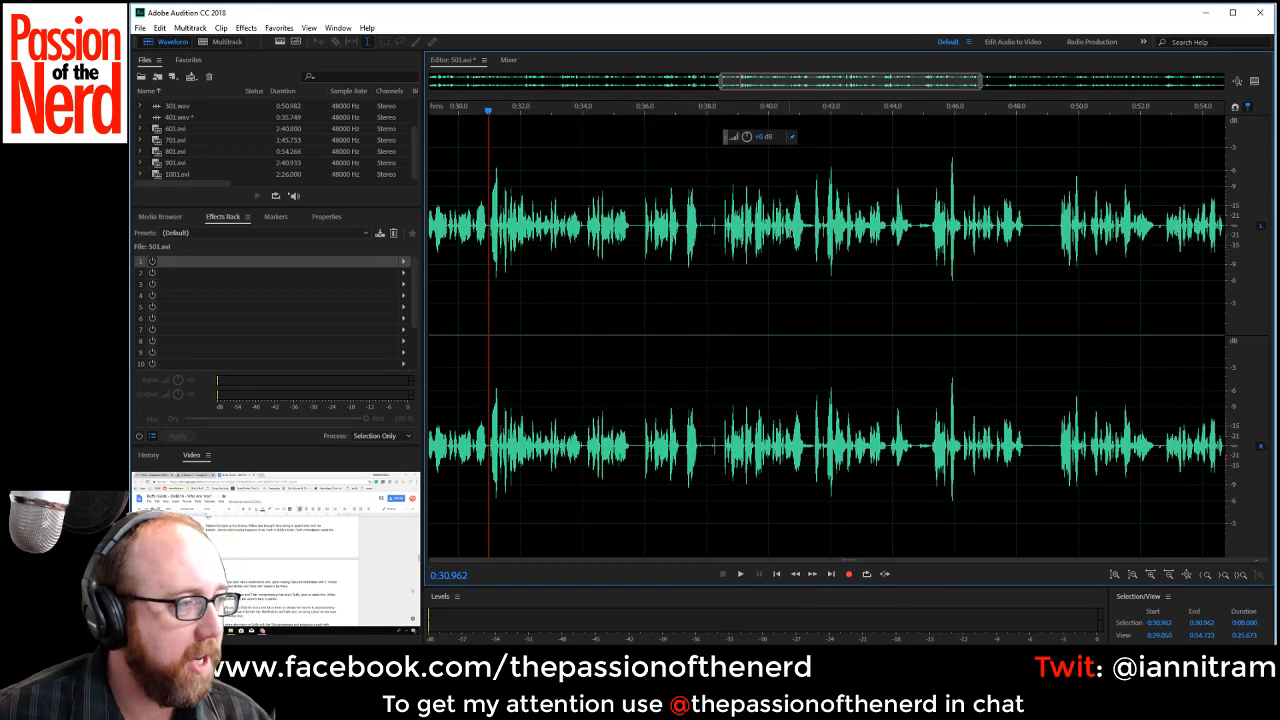
Play the new join at about 0:30.96 and listen to the line up to about 0:34.
key("space")
key("space")
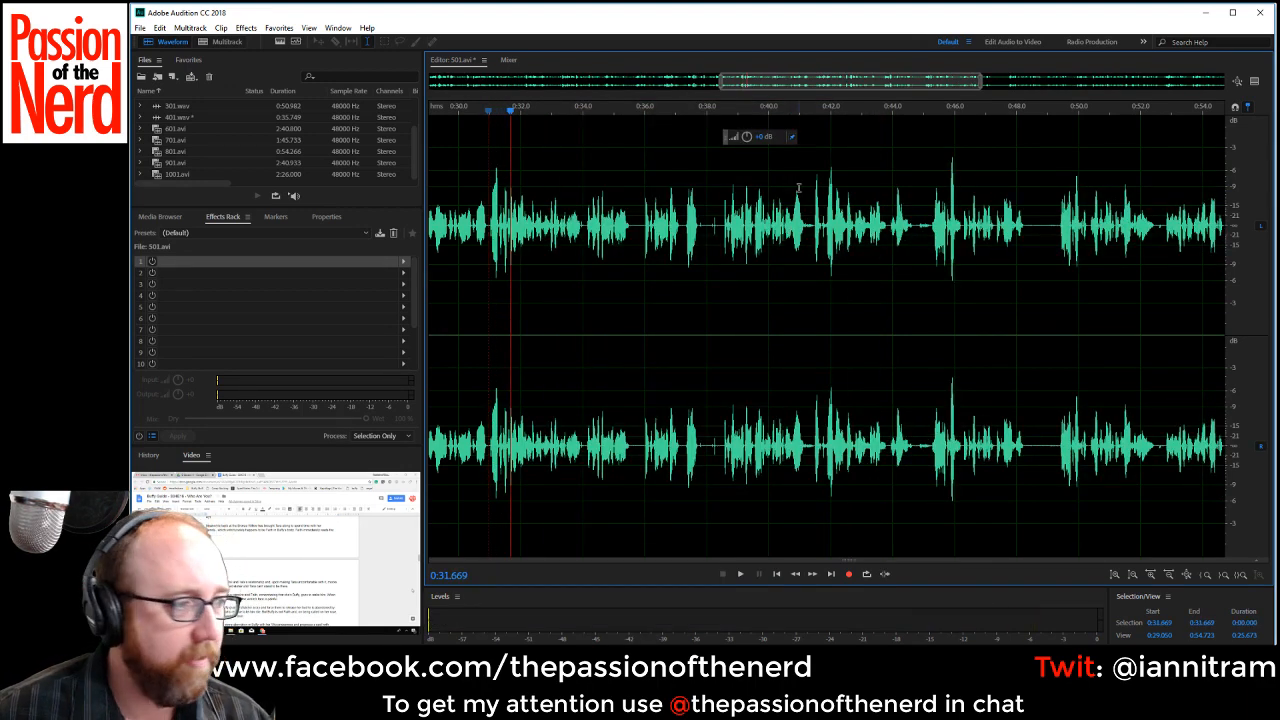
key("space")
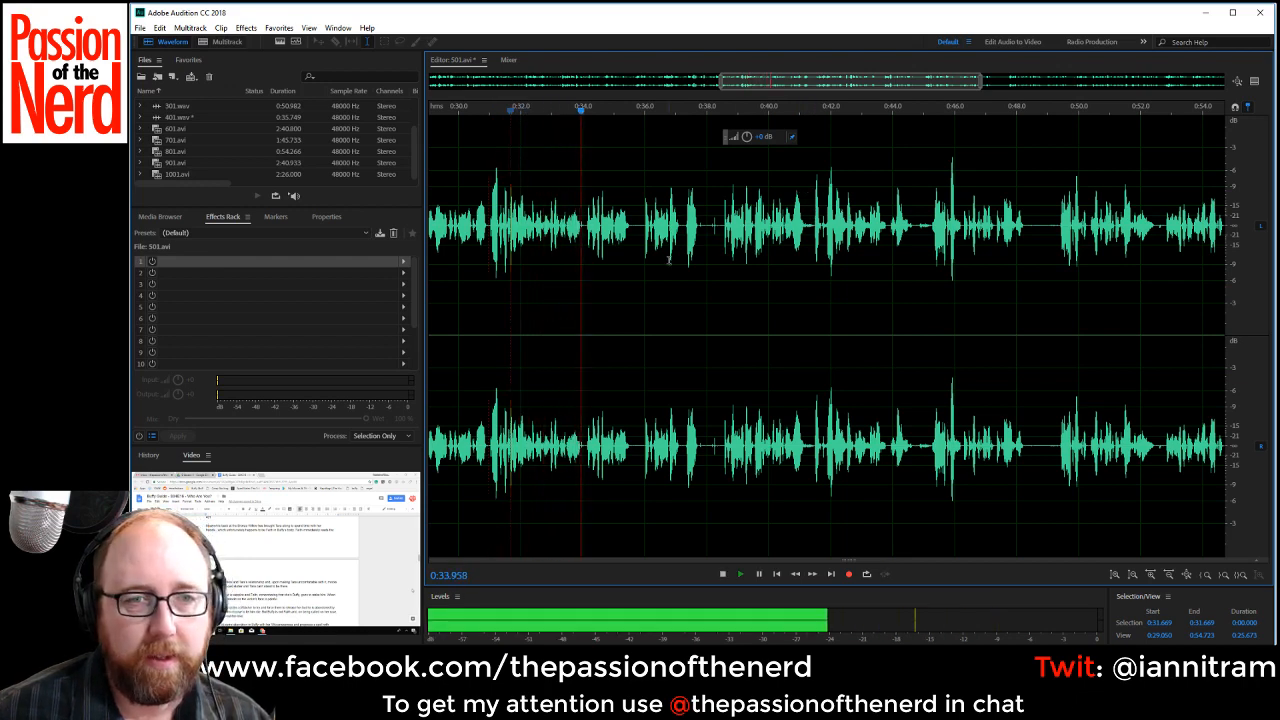
key("space")
Replay the line from about 0:31.0 and delete the rejected phrase from about 0:32.57 to 0:34.14.
scroll(545, 243, "up", 1)
scroll(545, 243, "up", 1)
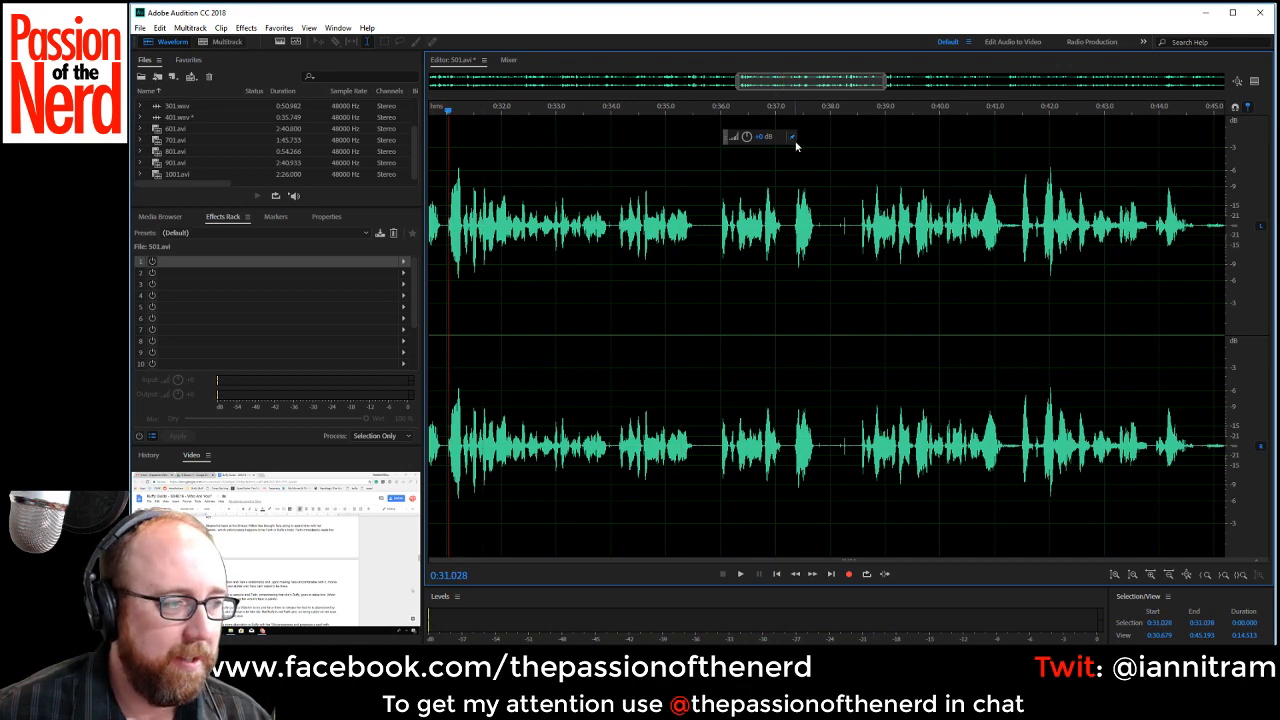
key("space")
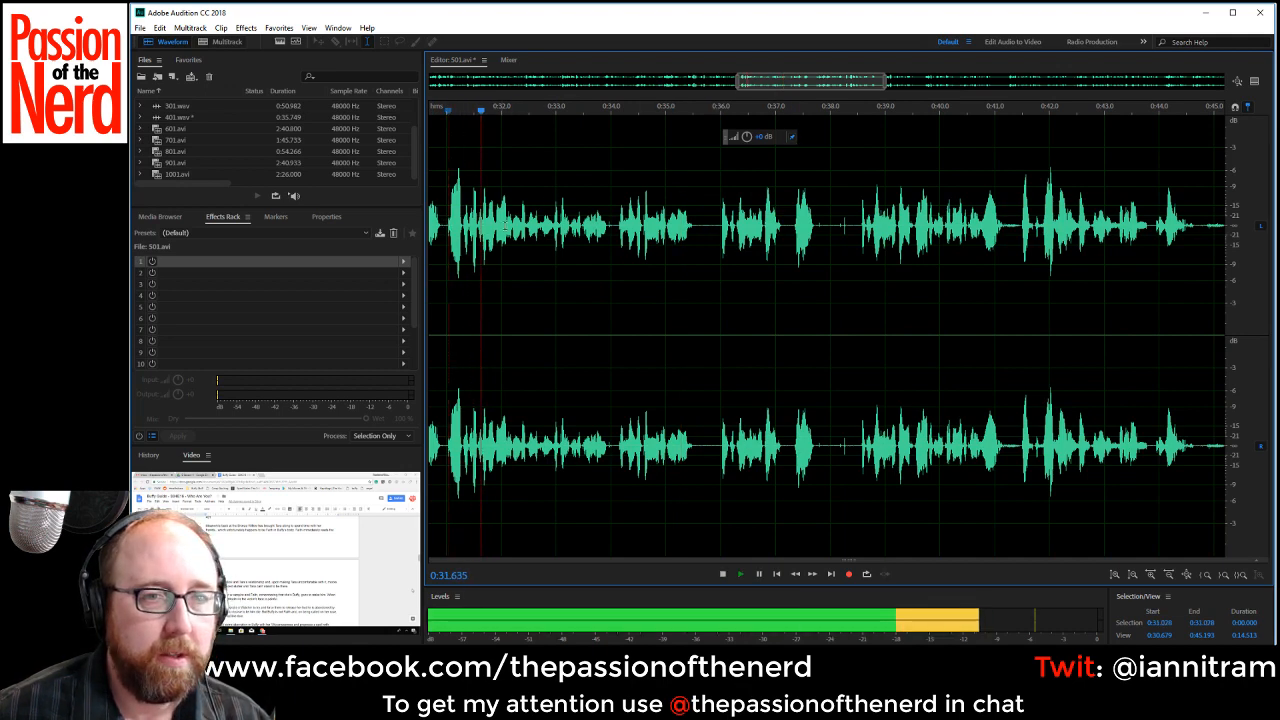
key("space")
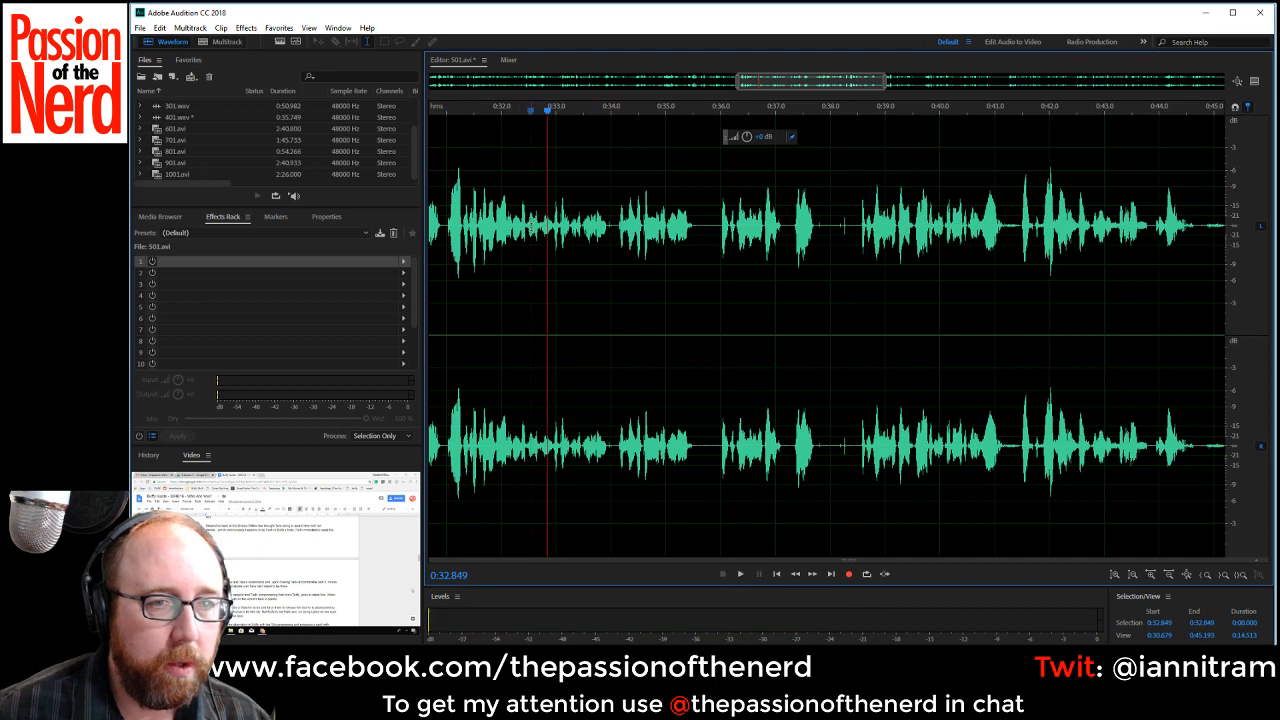
key("space")
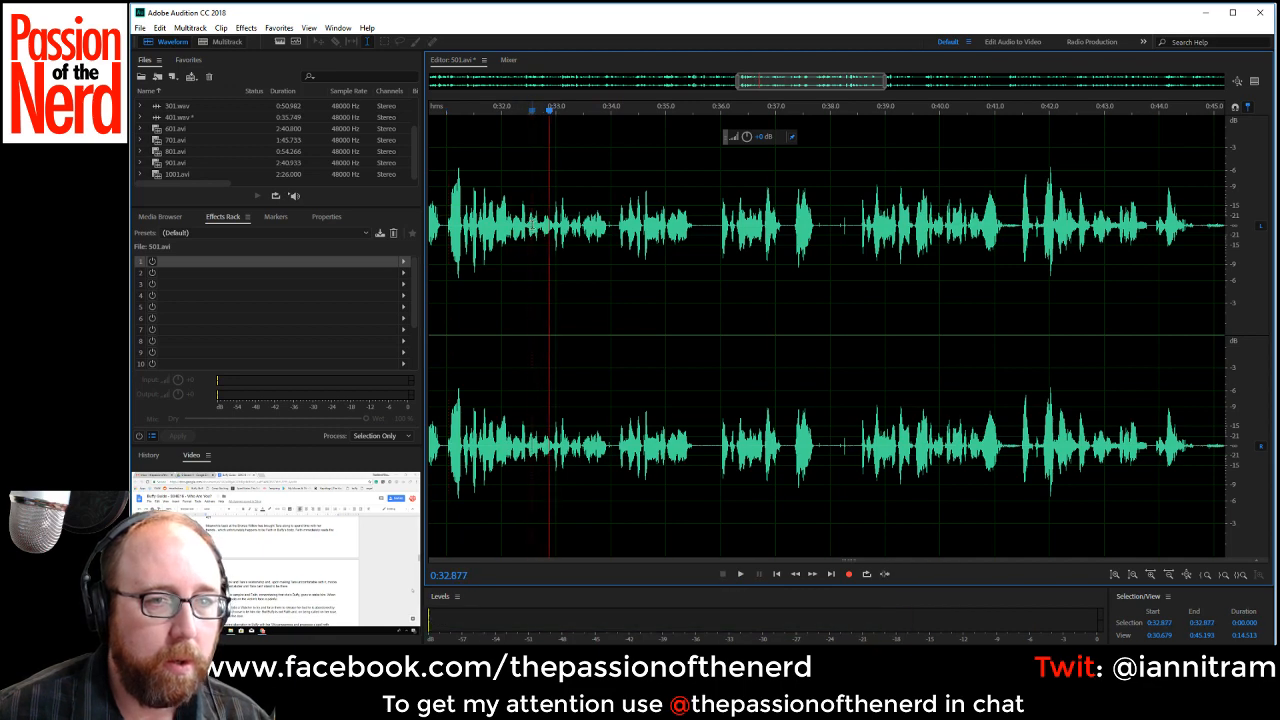
left_click_drag(532, 290, 613, 290)
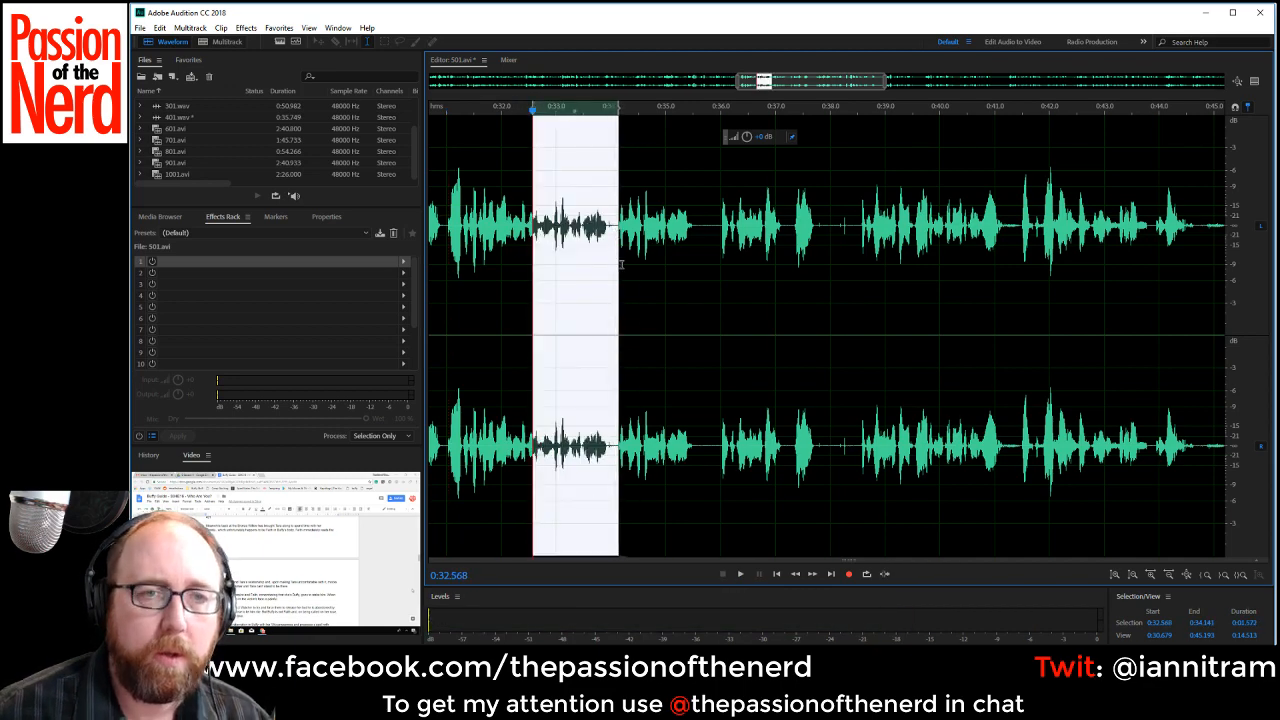
key("Delete")
Play from about 0:31.4, delete the silent pause from about 0:33.89 to 0:34.45, and play the new join.
key("space")
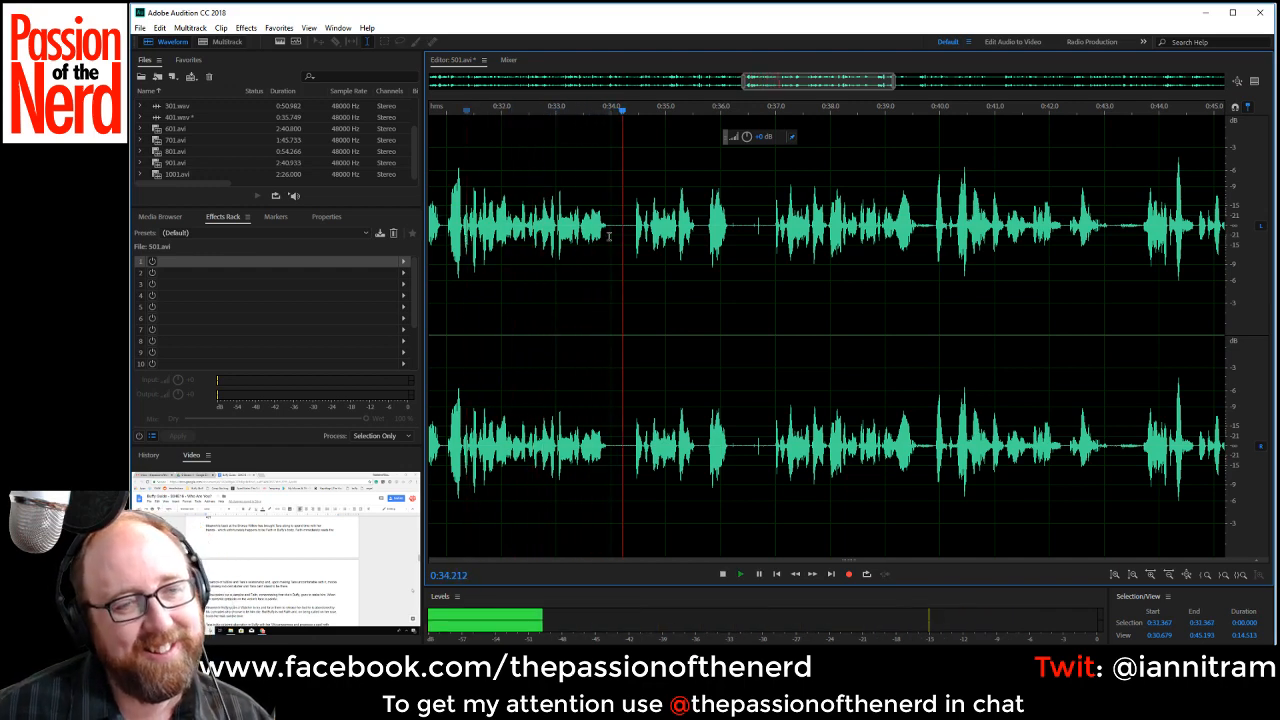
key("space")
left_click_drag(605, 226, 632, 232)
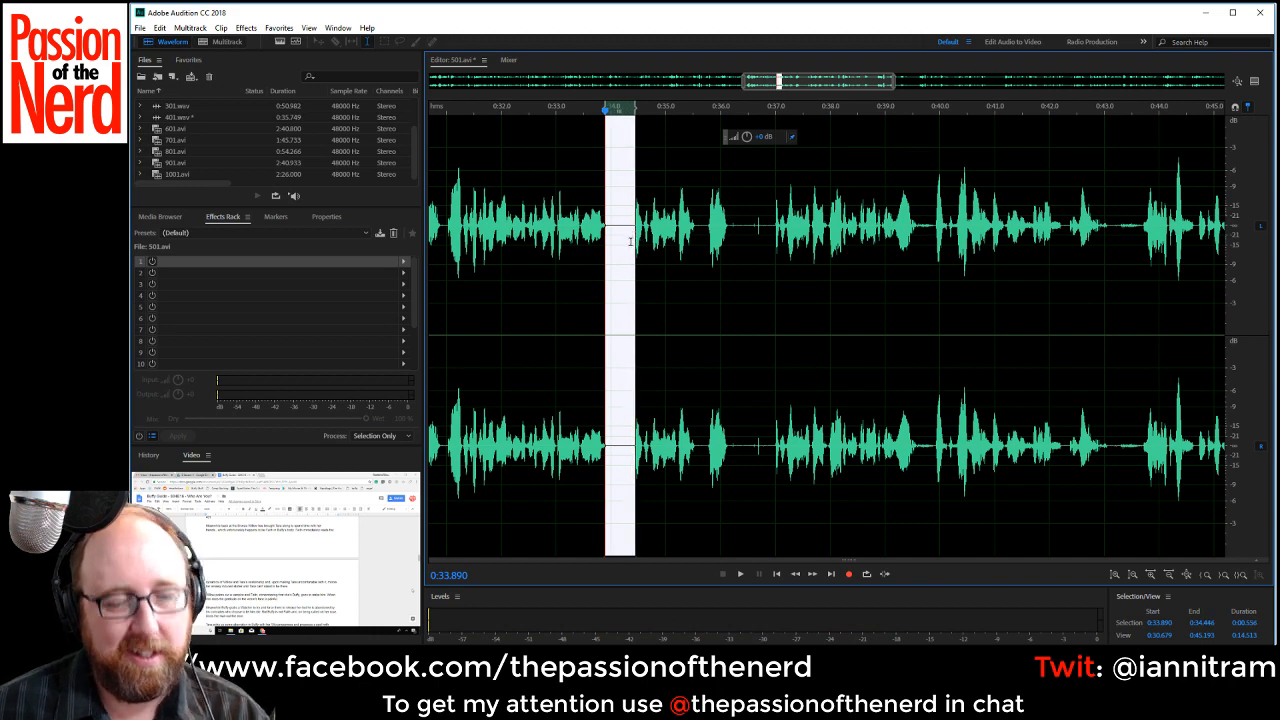
key("Delete")
key("space")
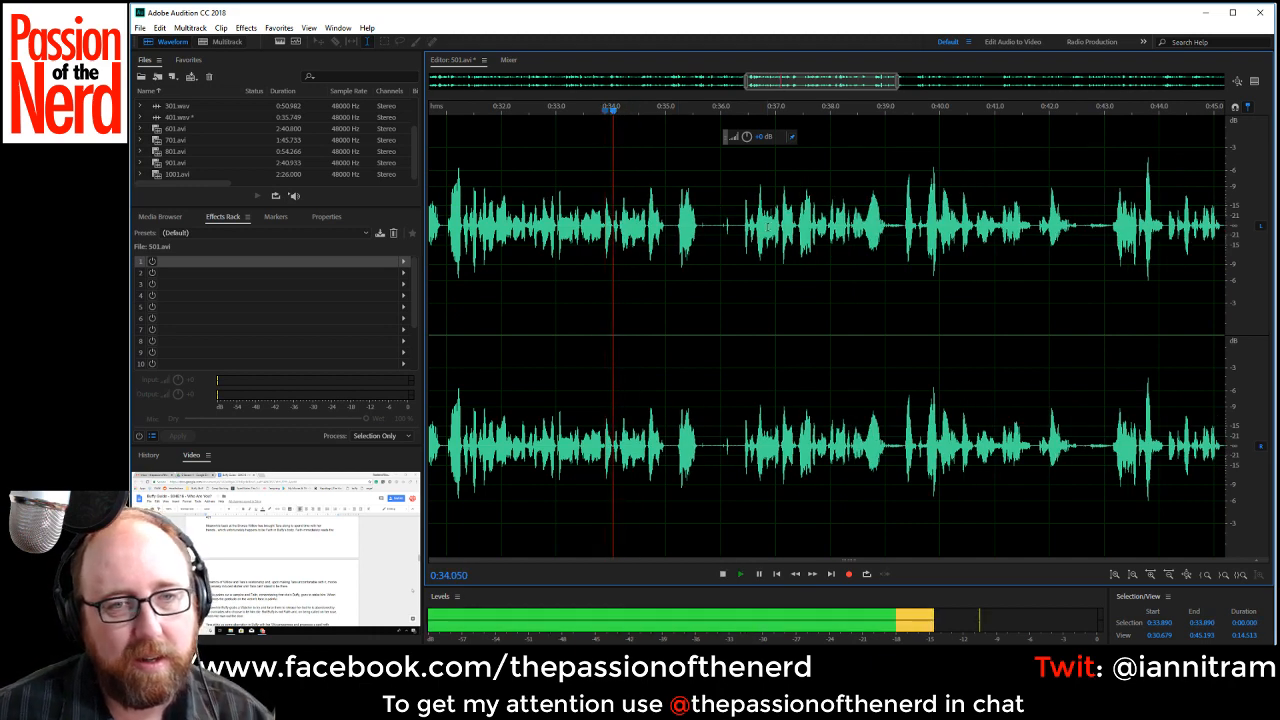
Delete the silent pause from about 0:34.97 to 0:35.20 and play the new join.
key("space")
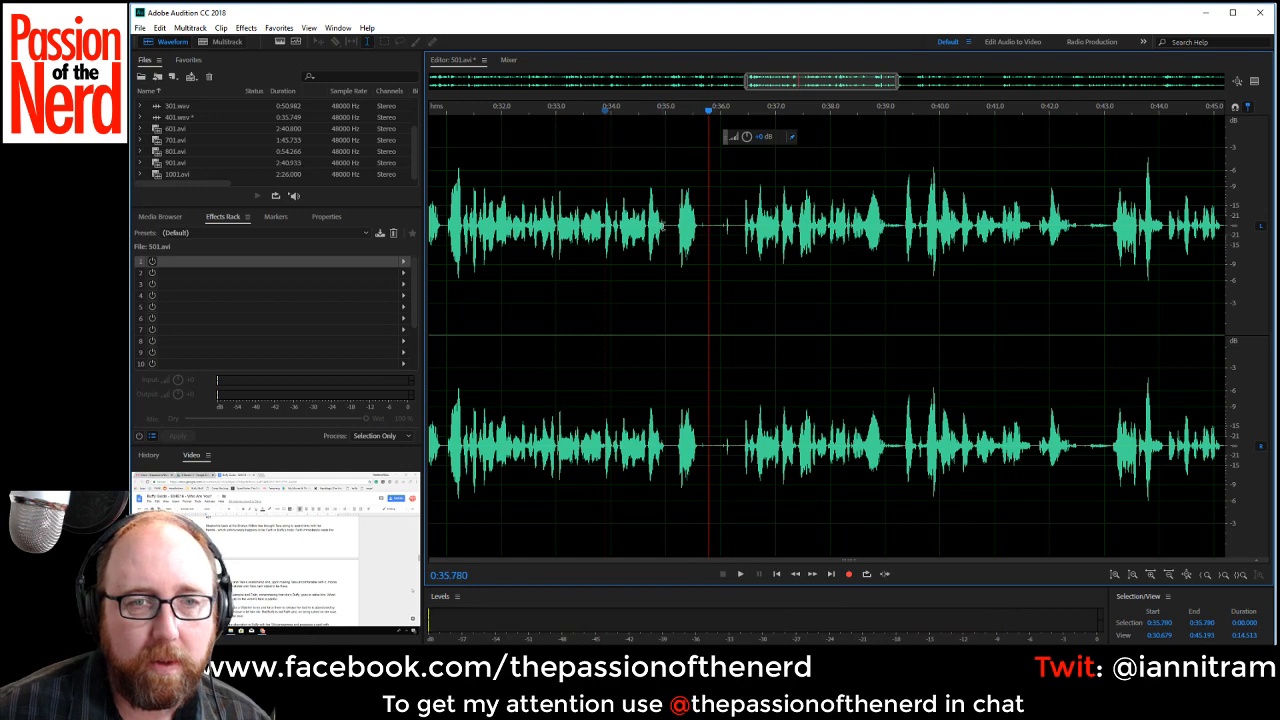
left_click_drag(663, 226, 676, 228)
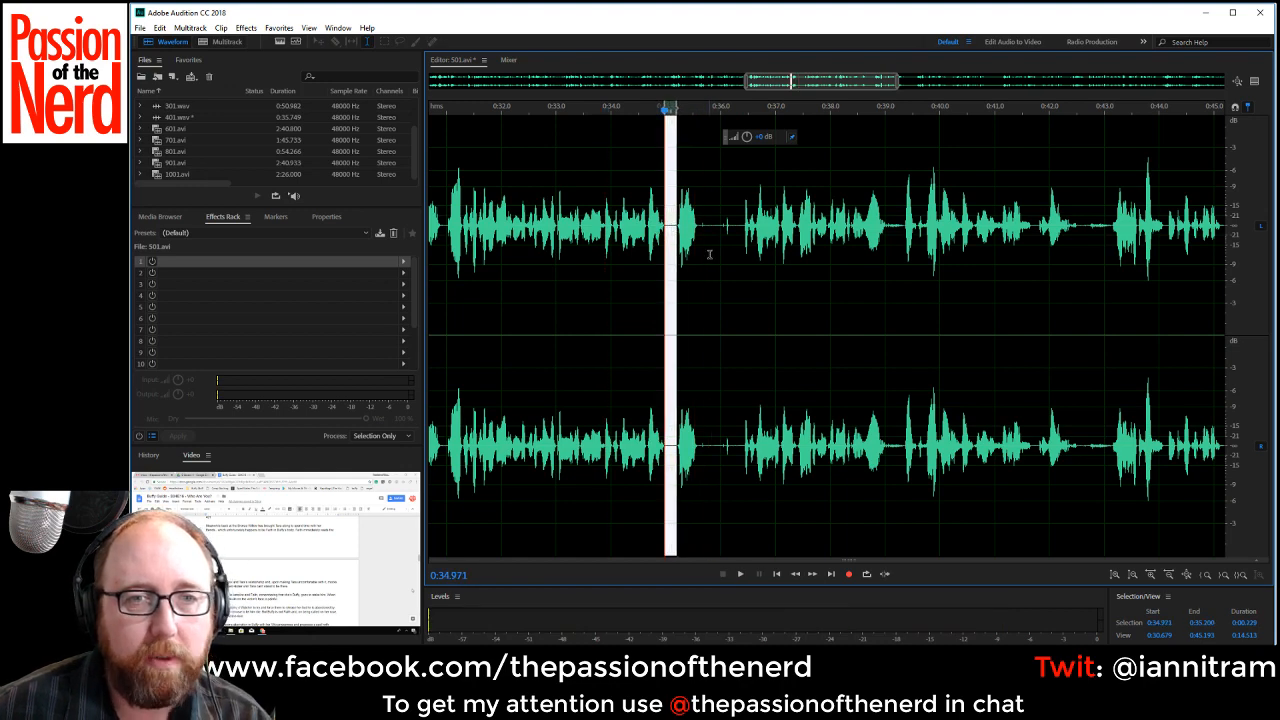
key("Delete")
key("space")
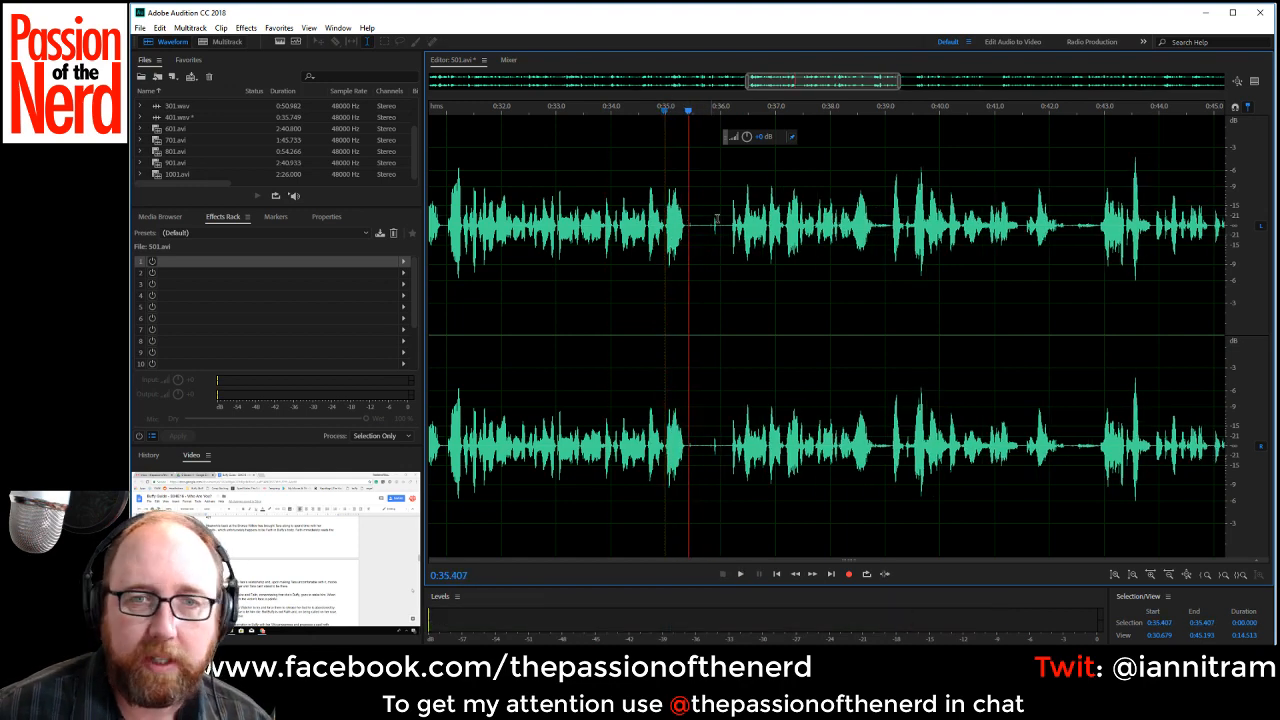
key("space")
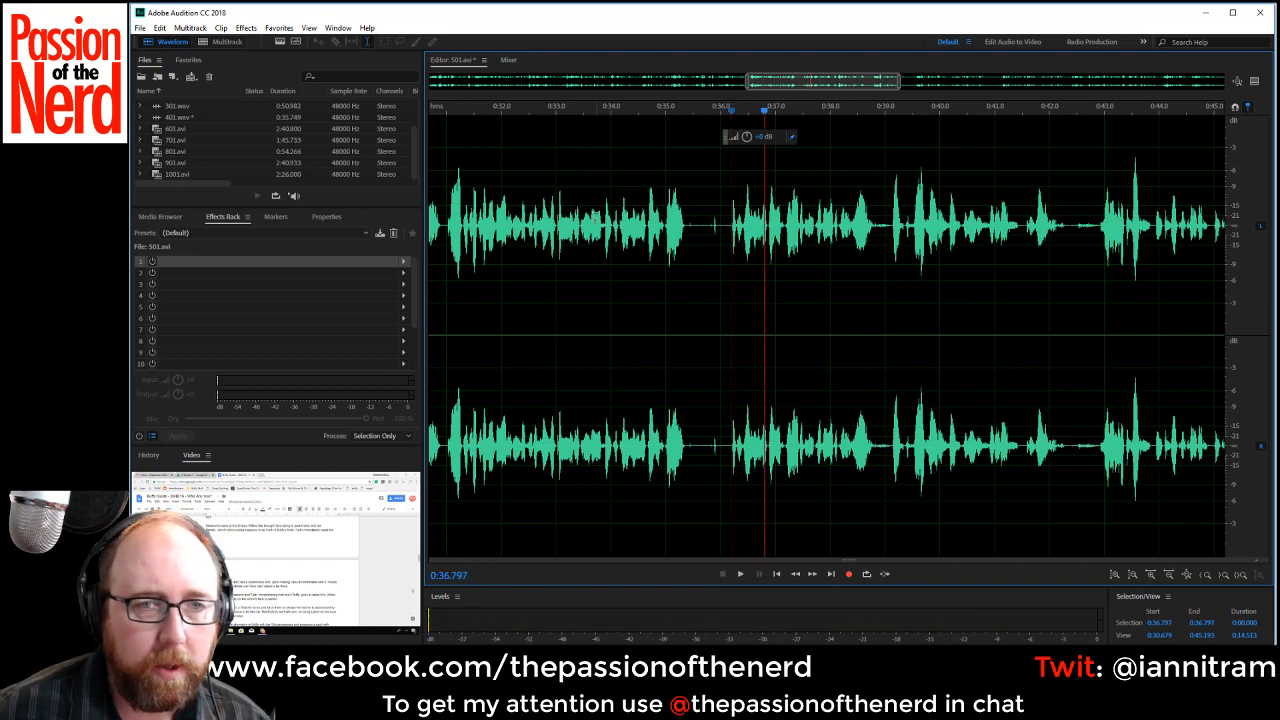
Find the start of the repeated phrase by ear, delete the rejected phrase from about 0:33.86 to 0:36.18, and play the new join.
left_click(595, 222)
key("space")
key("space")
key("space")
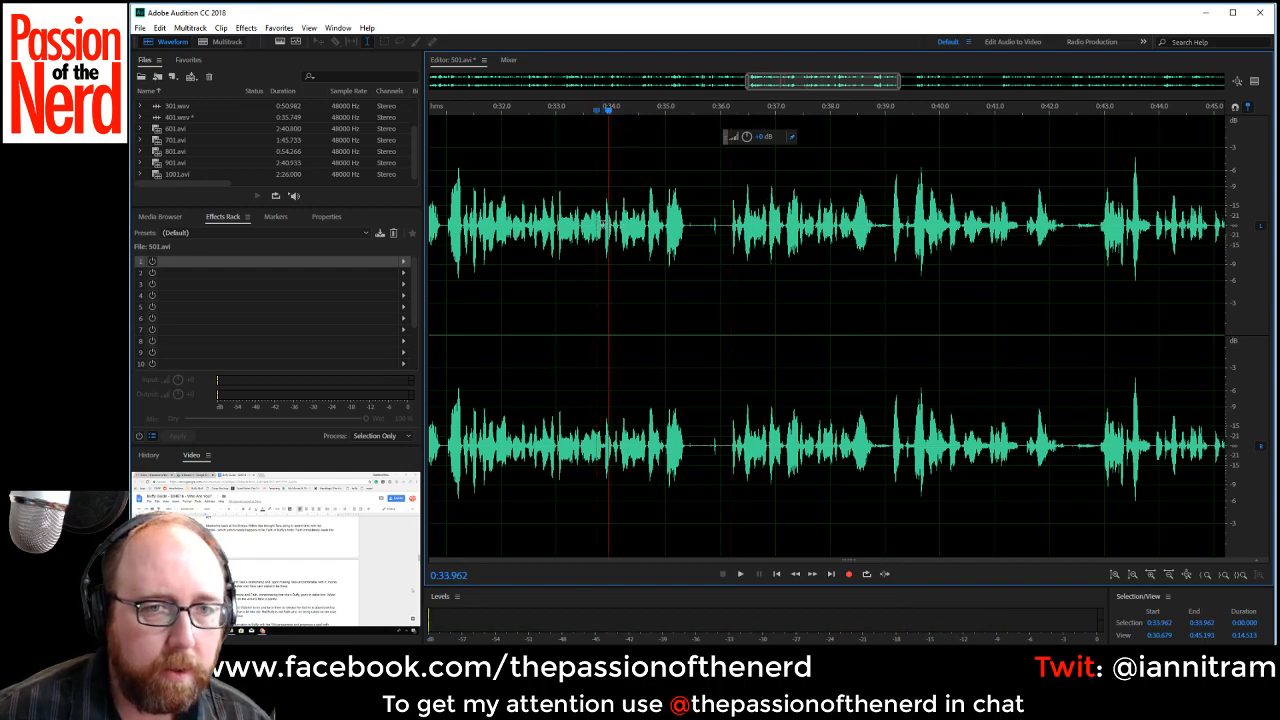
left_click_drag(603, 226, 730, 243)
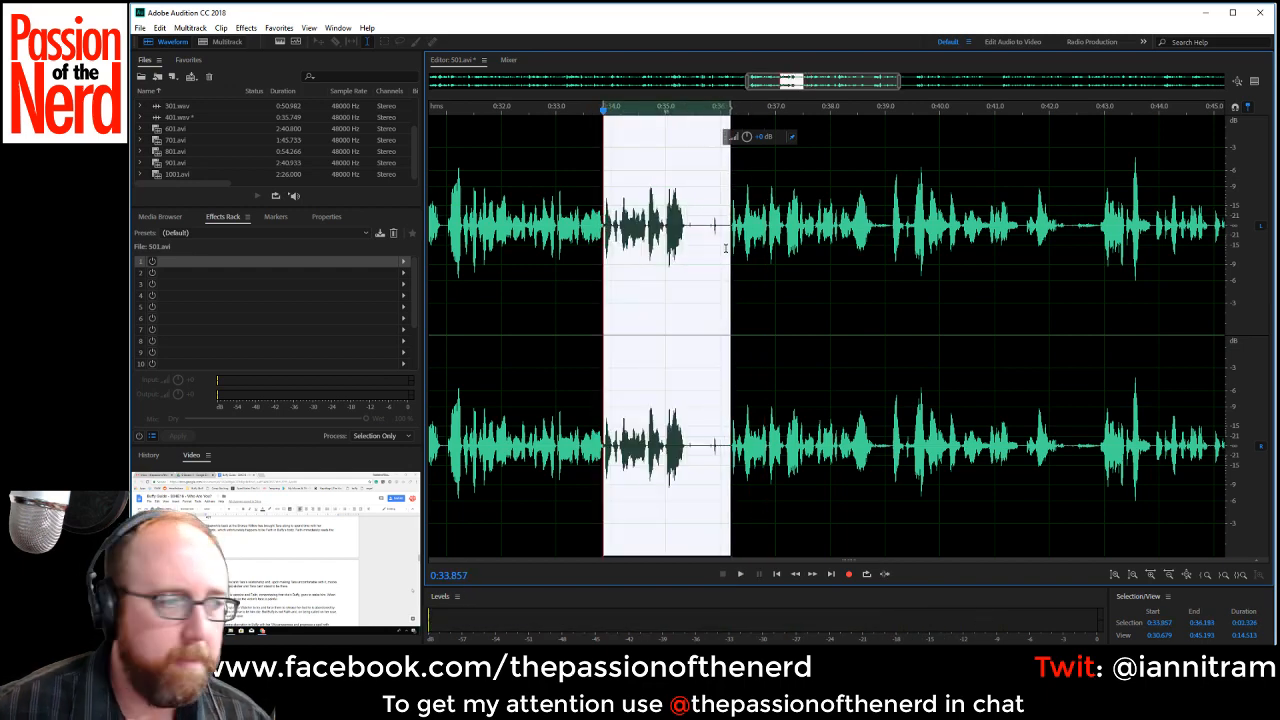
key("Delete")
key("space")
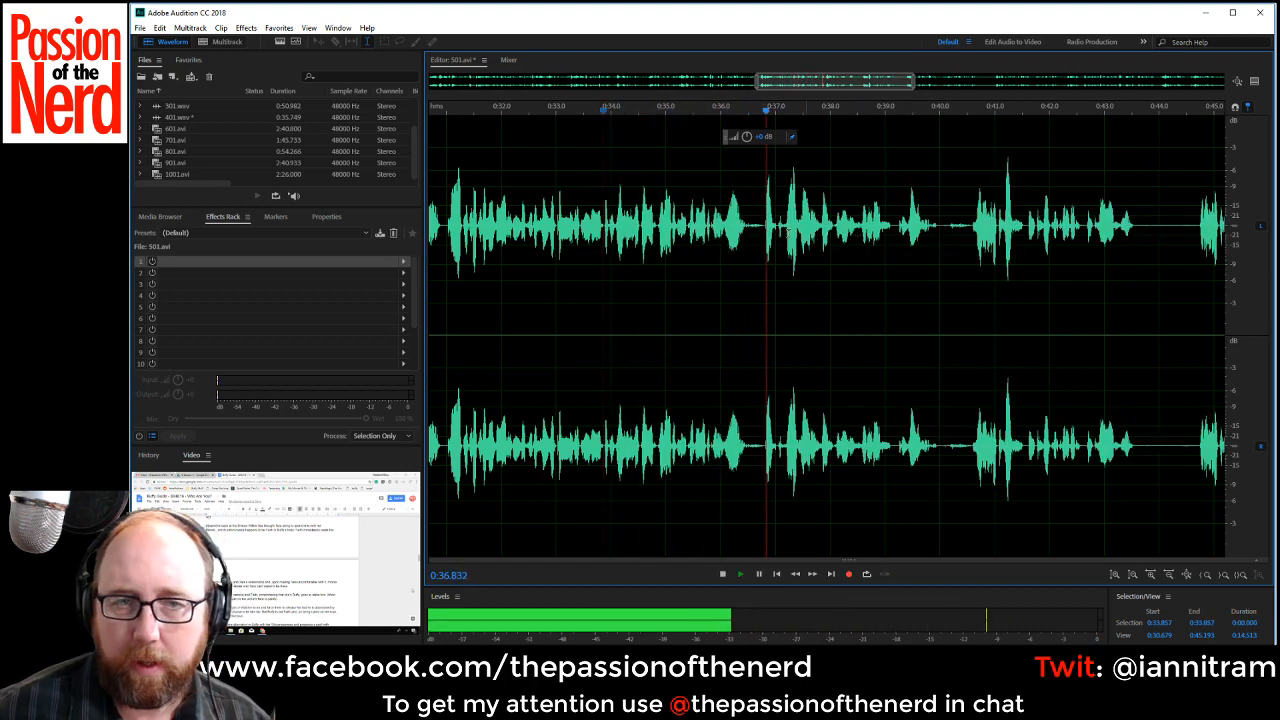
Lower the volume of the pause from about 0:36.48 to 0:36.80 by about 16.5 dB and replay from about 0:34.6.
key("space")
scroll(772, 245, "up", 3)
left_click_drag(693, 226, 751, 241)
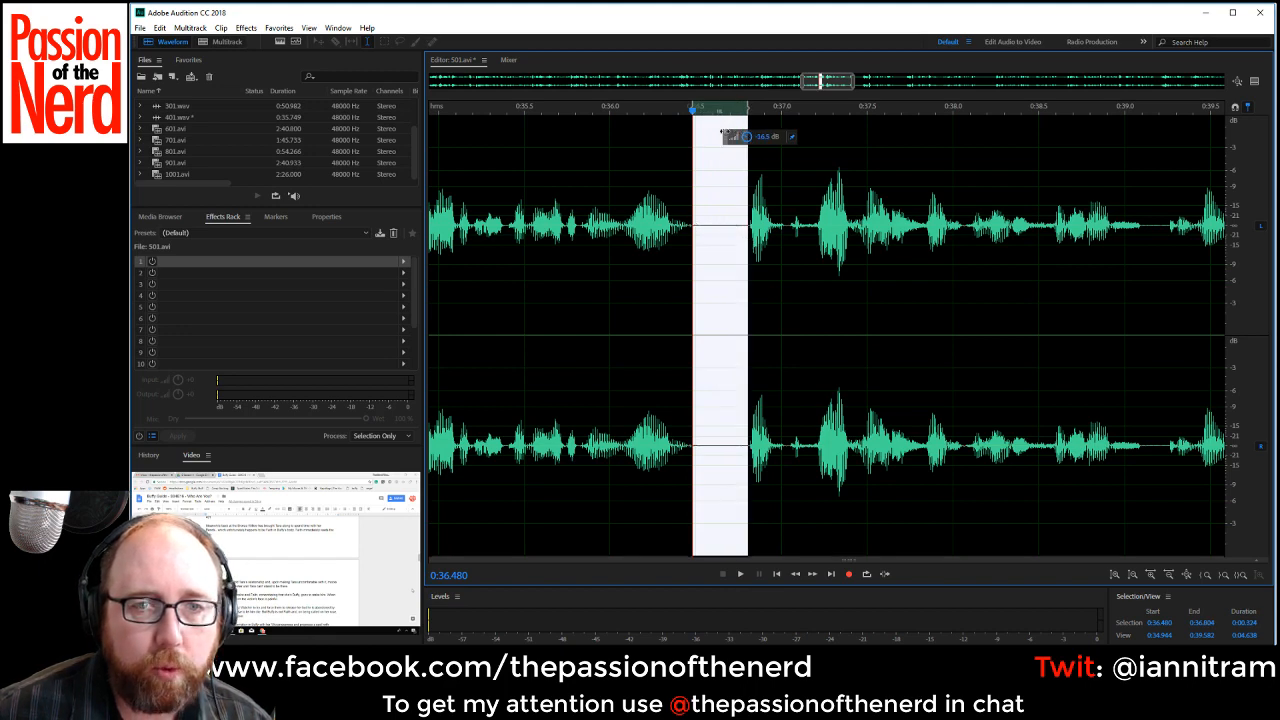
left_click_drag(724, 132, 722, 132)
scroll(663, 312, "down", 5)
left_click(592, 303)
key("space")
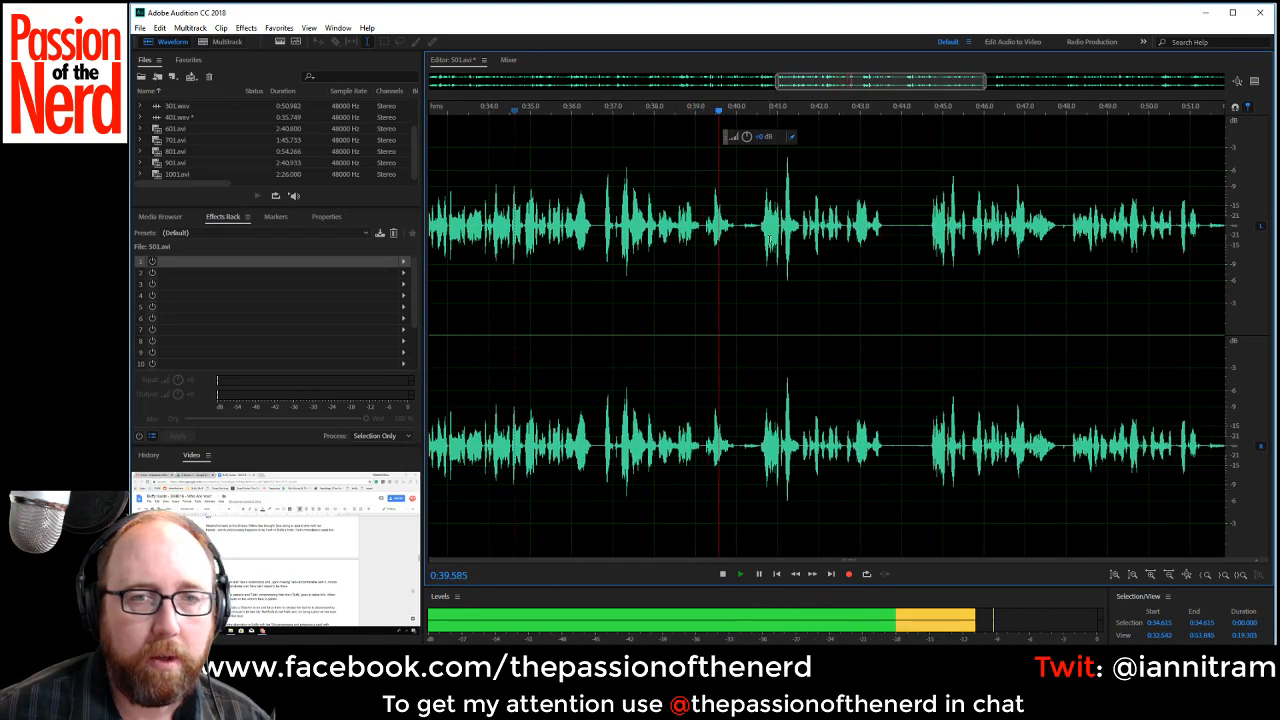
Delete the short pause from about 0:39.11 to 0:39.23 and the longer pause starting at about 0:39.87.
key("space")
scroll(705, 220, "up", 3)
left_click_drag(705, 224, 720, 226)
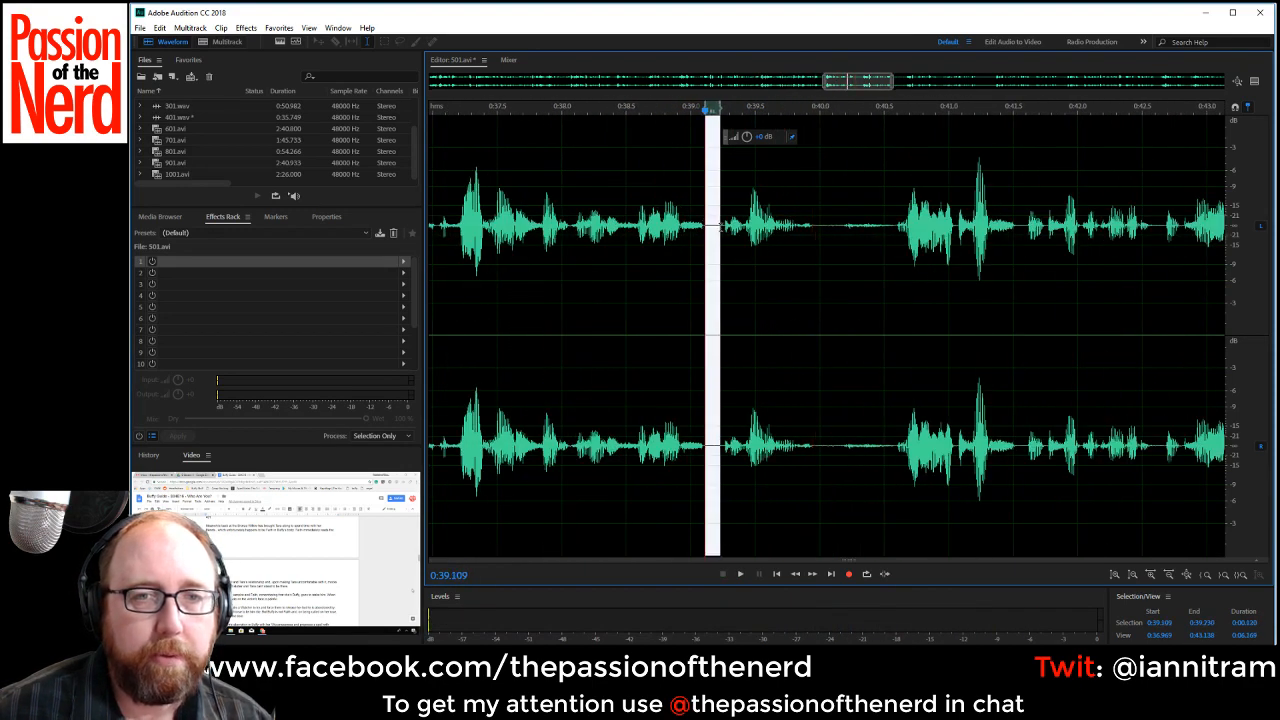
key("Delete")
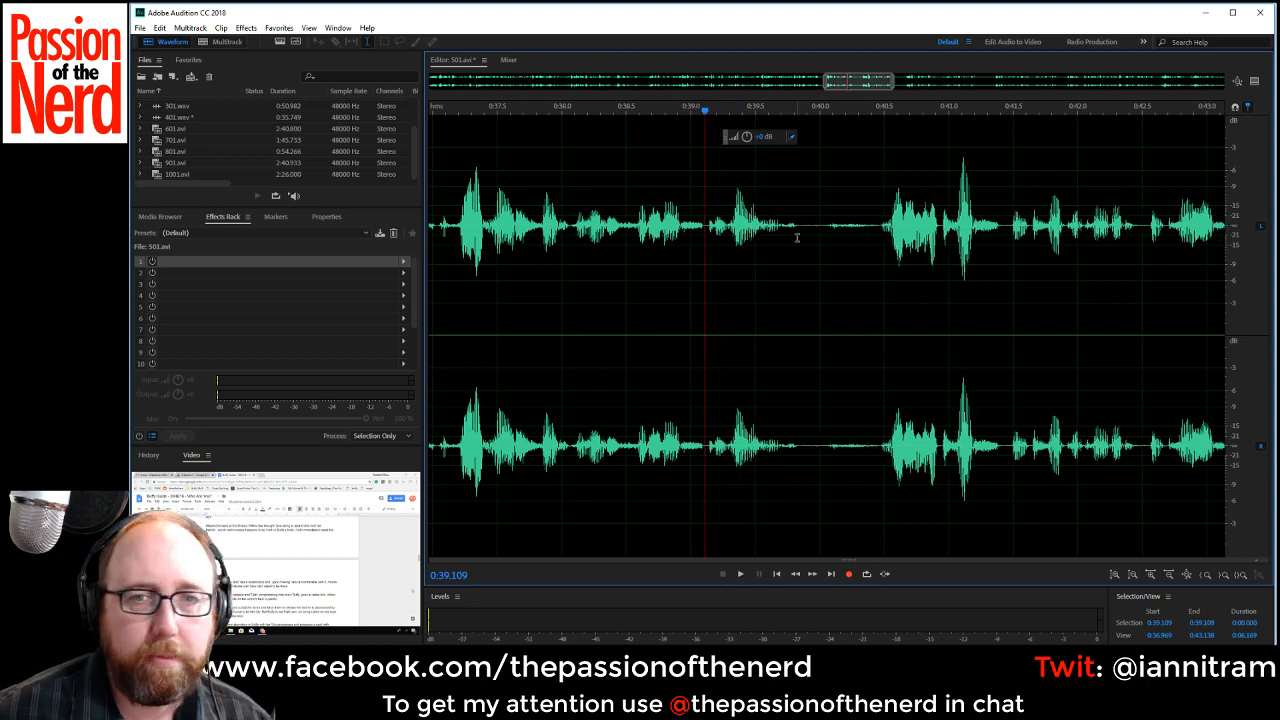
left_click_drag(803, 237, 878, 238)
key("Delete")
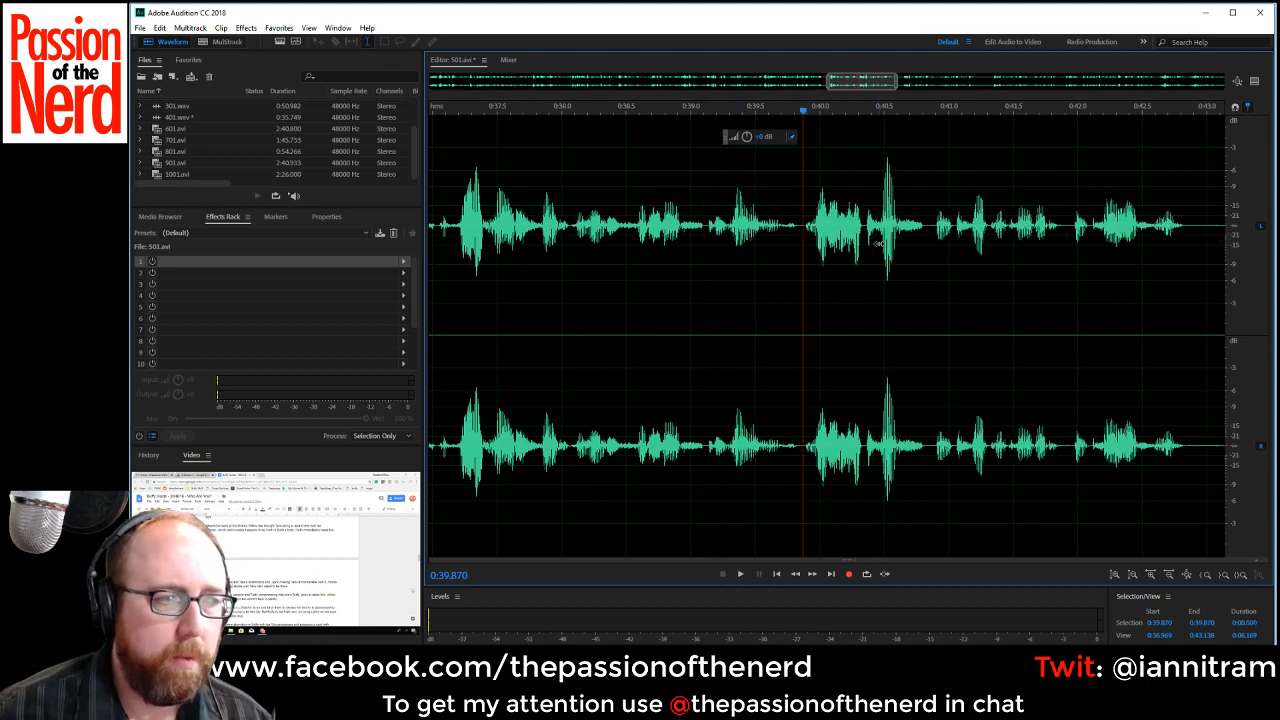
Play the line from about 0:37.66 to 0:44.1 to check for a repeated take, selecting the silence from about 0:42.87 to 0:44.00.
scroll(886, 240, "down", 3)
key("space")
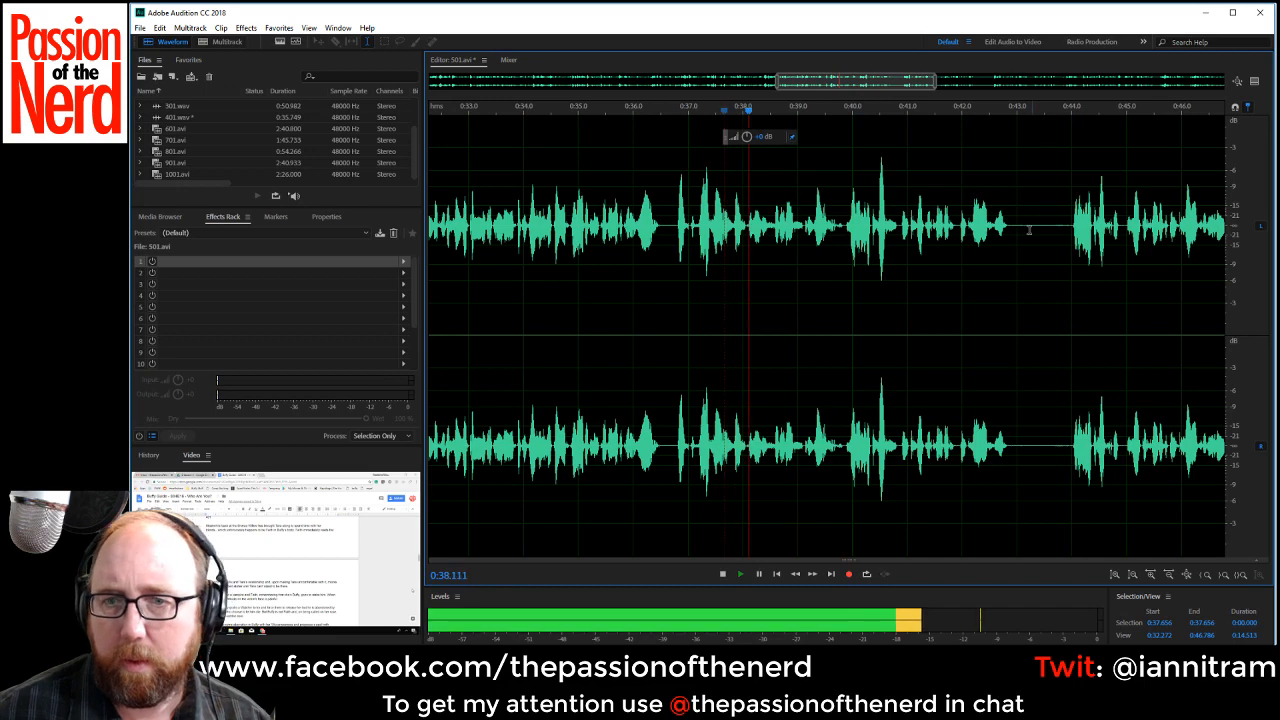
left_click_drag(1008, 240, 1071, 240)
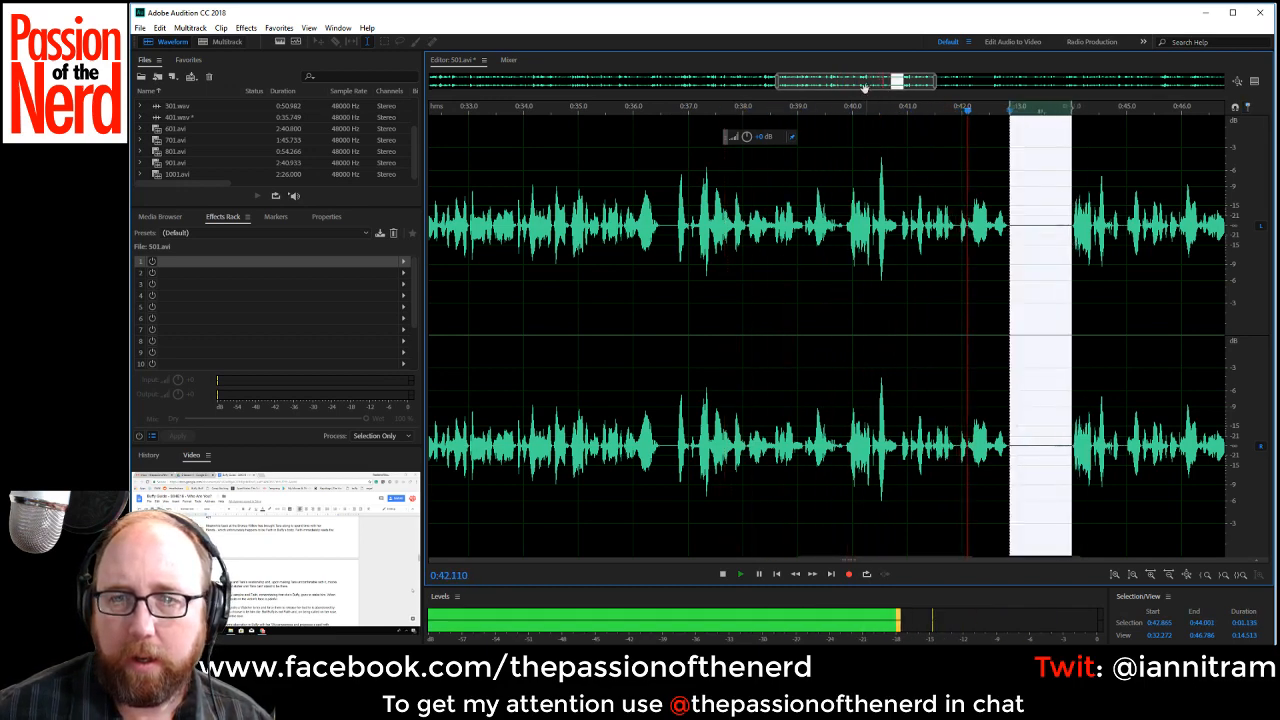
left_click_drag(855, 76, 893, 76)
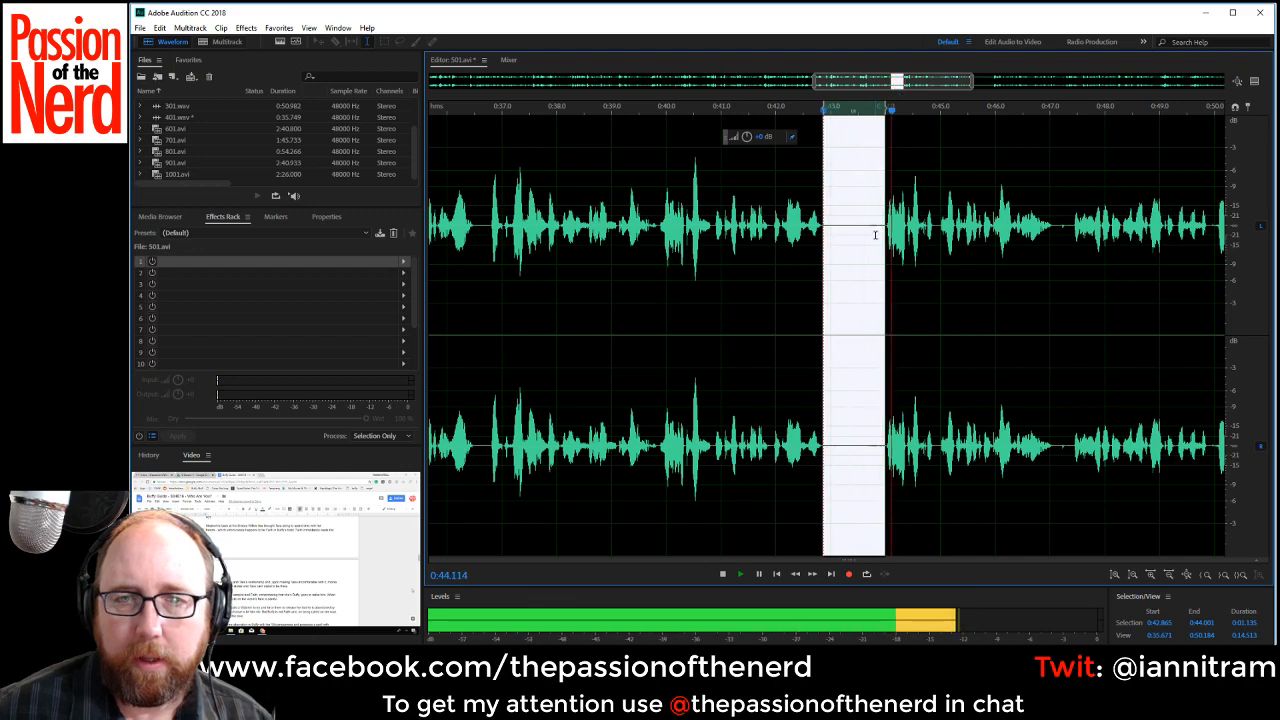
key("space")
Replay the end of the preceding phrase, delete the rejected take from about 0:39.83 to 0:43.97, and play the new join.
left_click(610, 228)
key("space")
key("space")
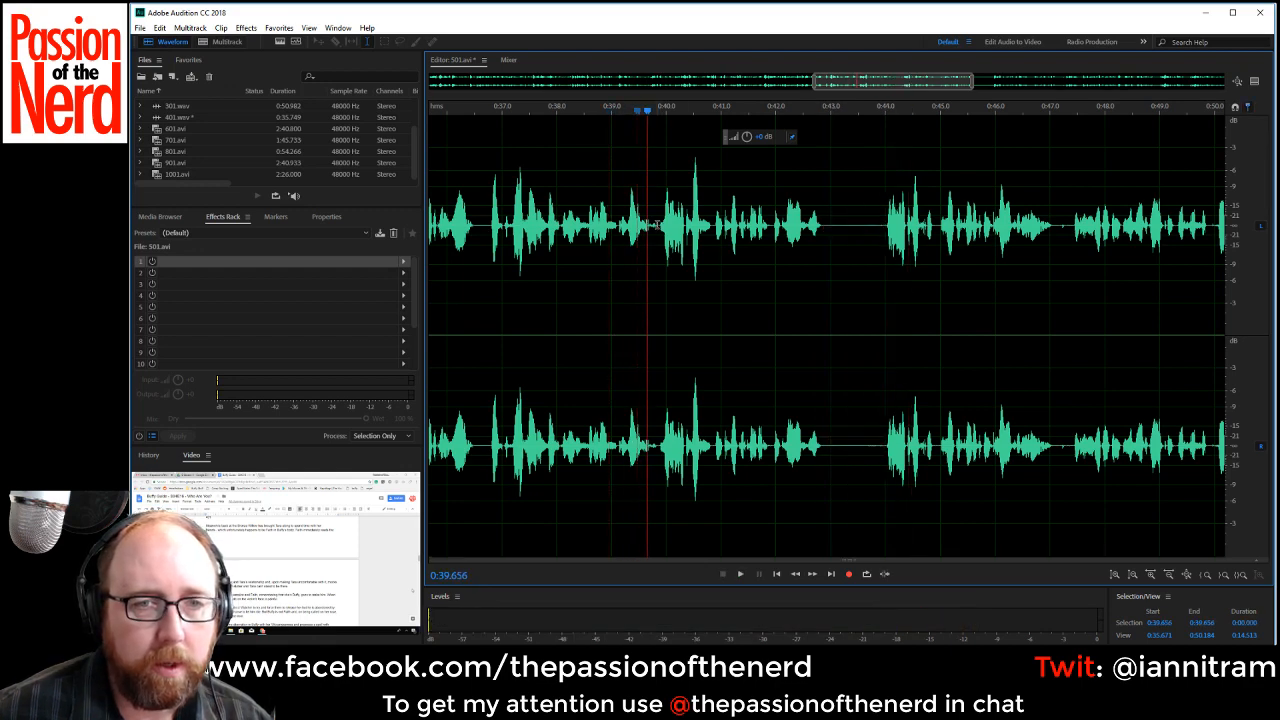
left_click_drag(657, 225, 884, 230)
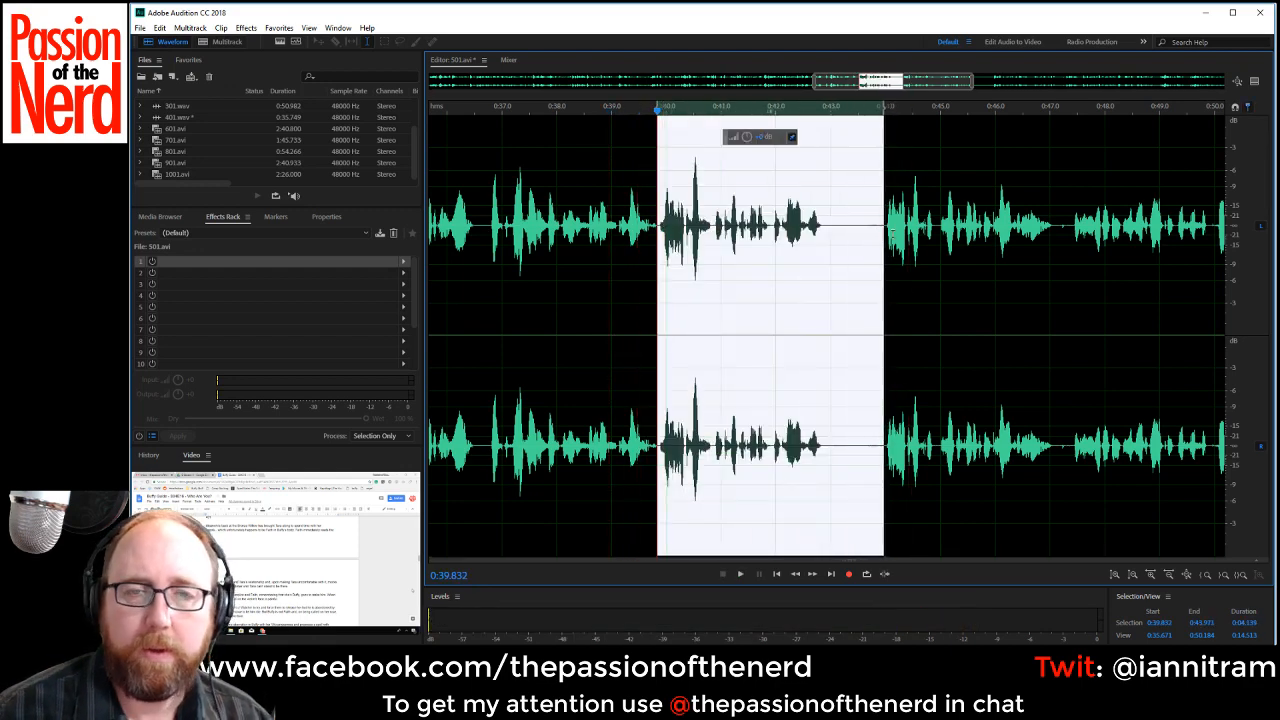
key("Delete")
key("space")
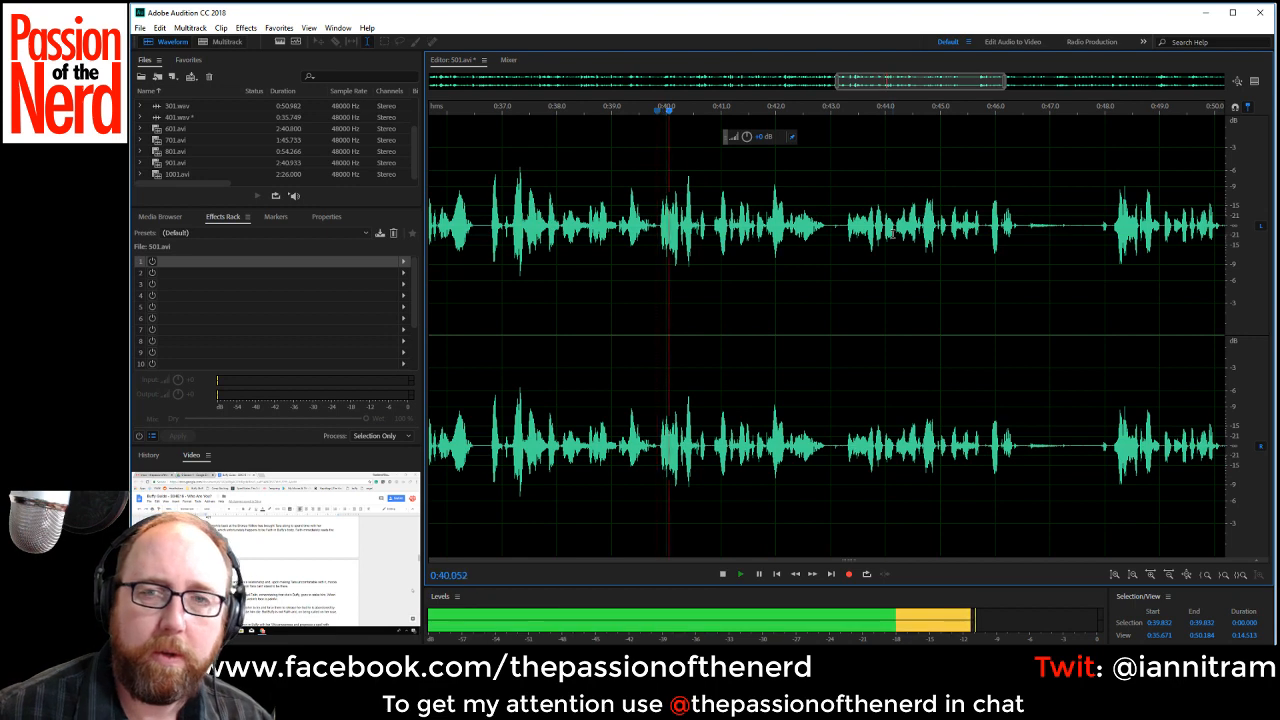
Listen on from about 0:41.87, delete the rejected takes from about 0:39.84 to 0:48.10, and play the new join.
left_click(768, 249)
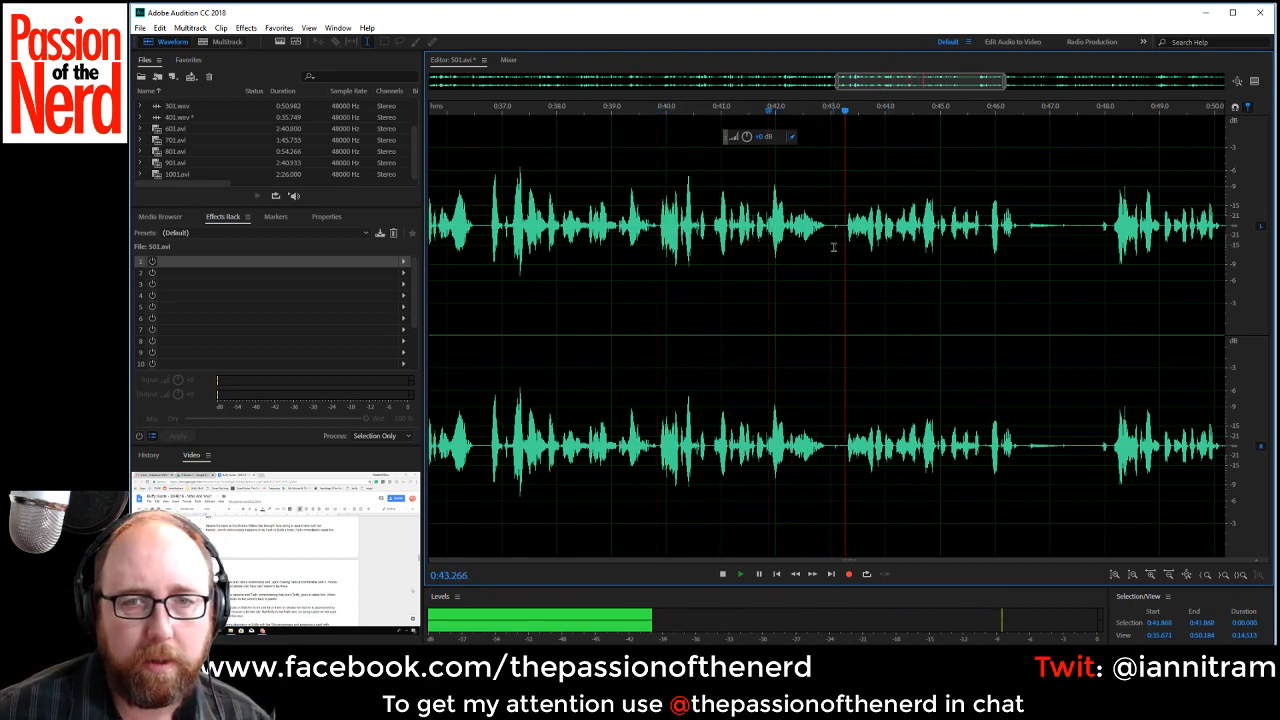
key("space")
left_click_drag(828, 228, 836, 228)
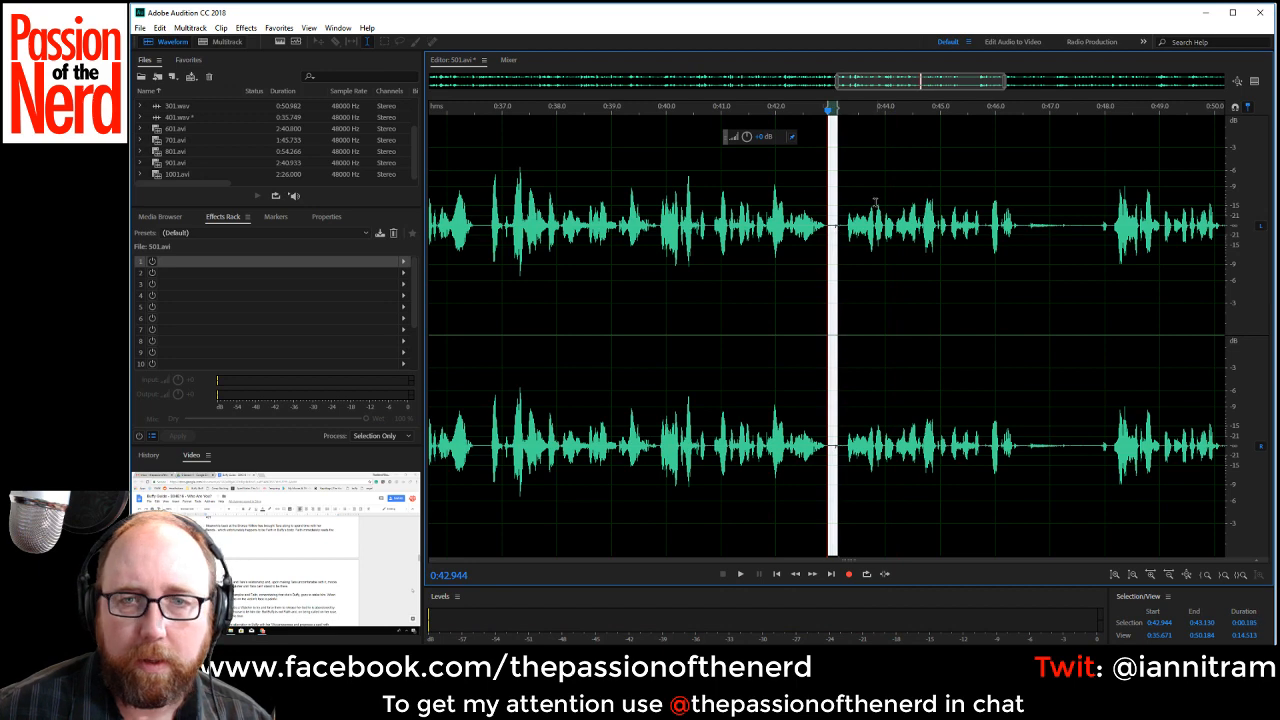
left_click(1112, 226)
key("space")
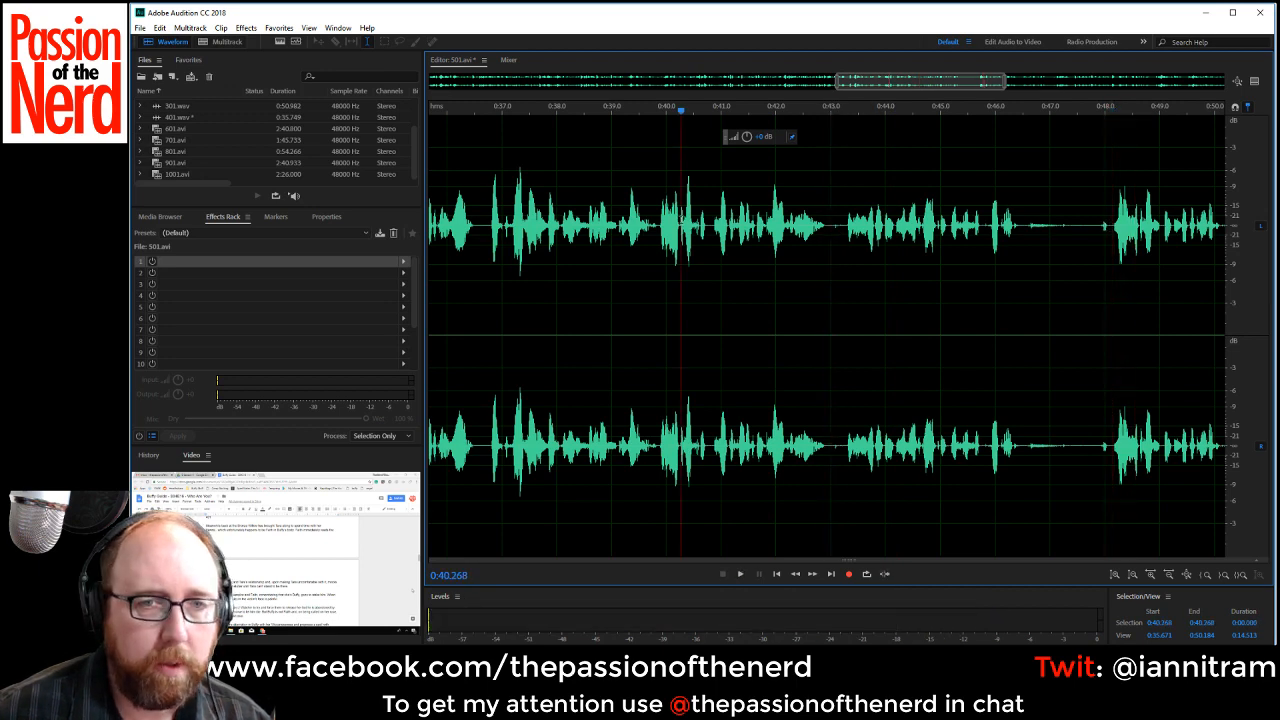
left_click_drag(655, 228, 1107, 228)
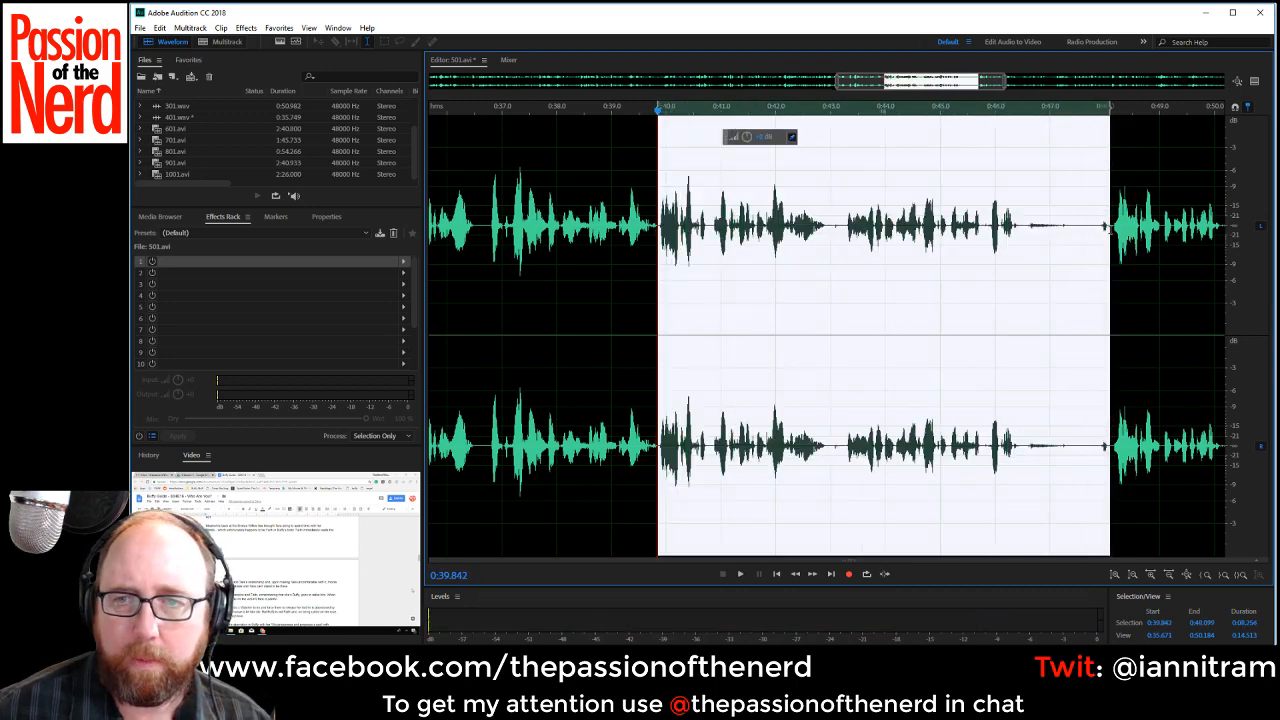
key("Delete")
key("space")
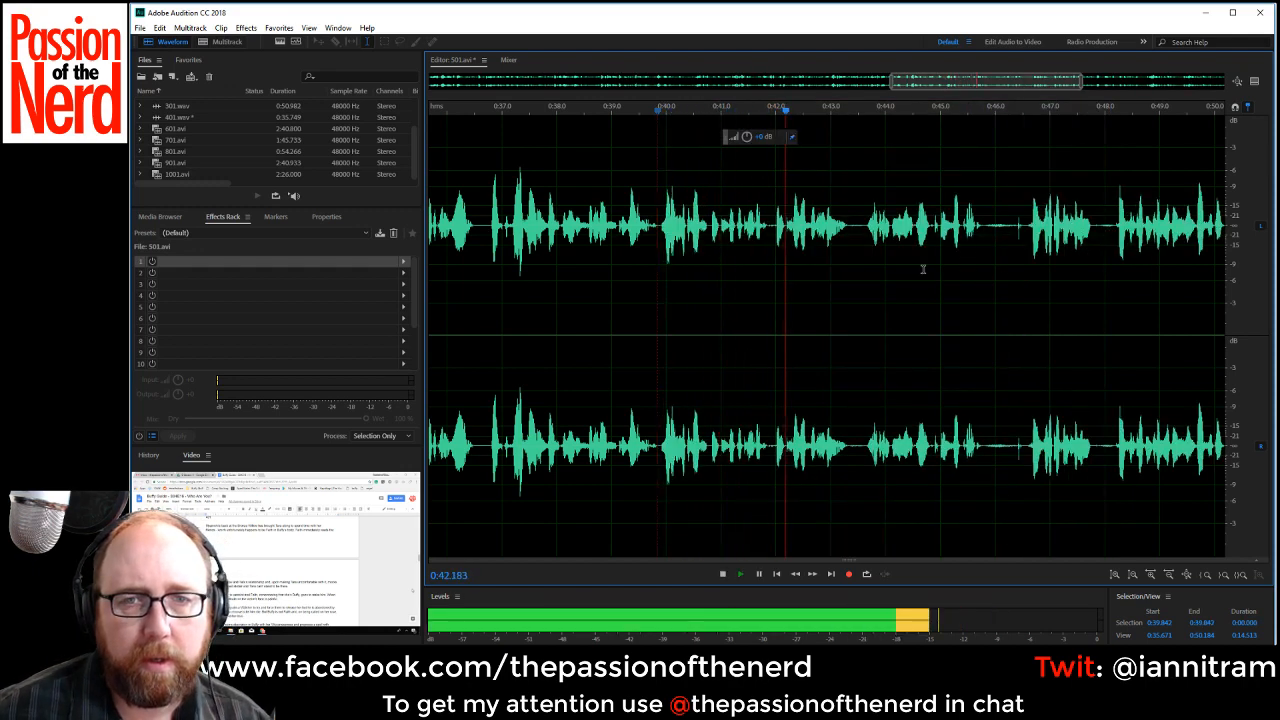
Compare the repeated phrases after 0:43.7 by ear and delete the rejected one from about 0:43.30 to 0:46.59.
key("space")
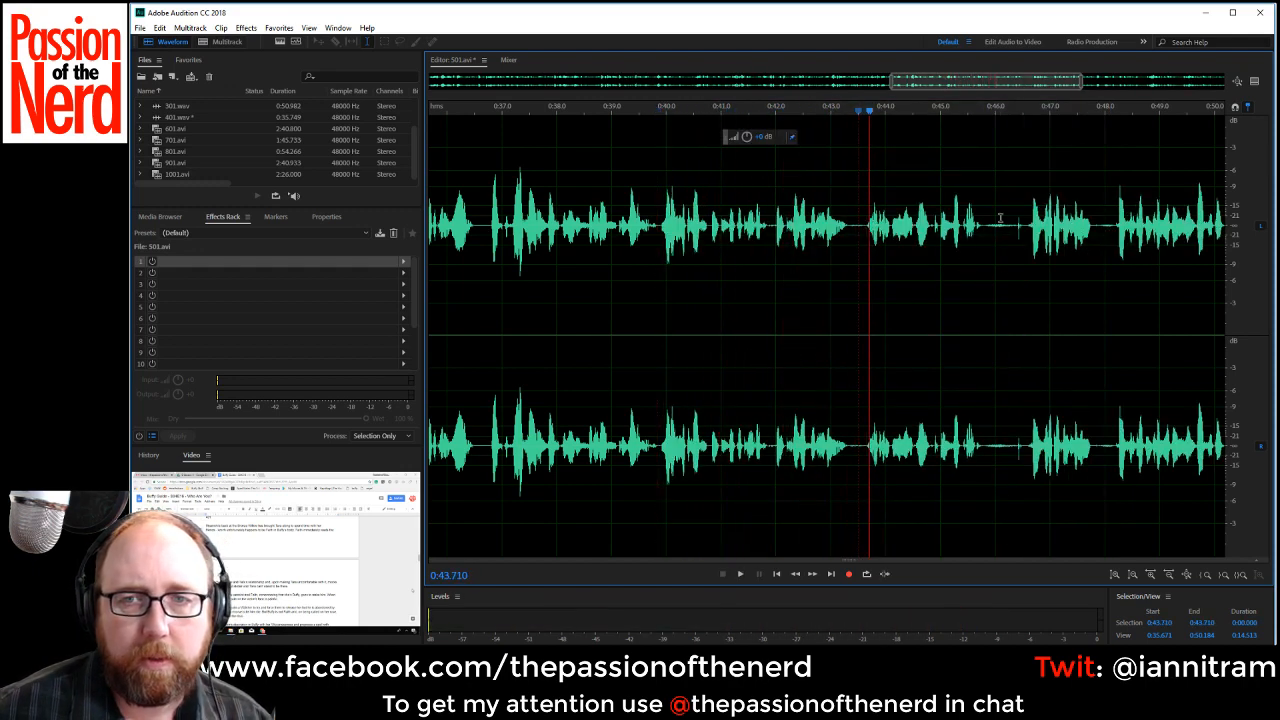
key("space")
key("space")
key("space")
key("space")
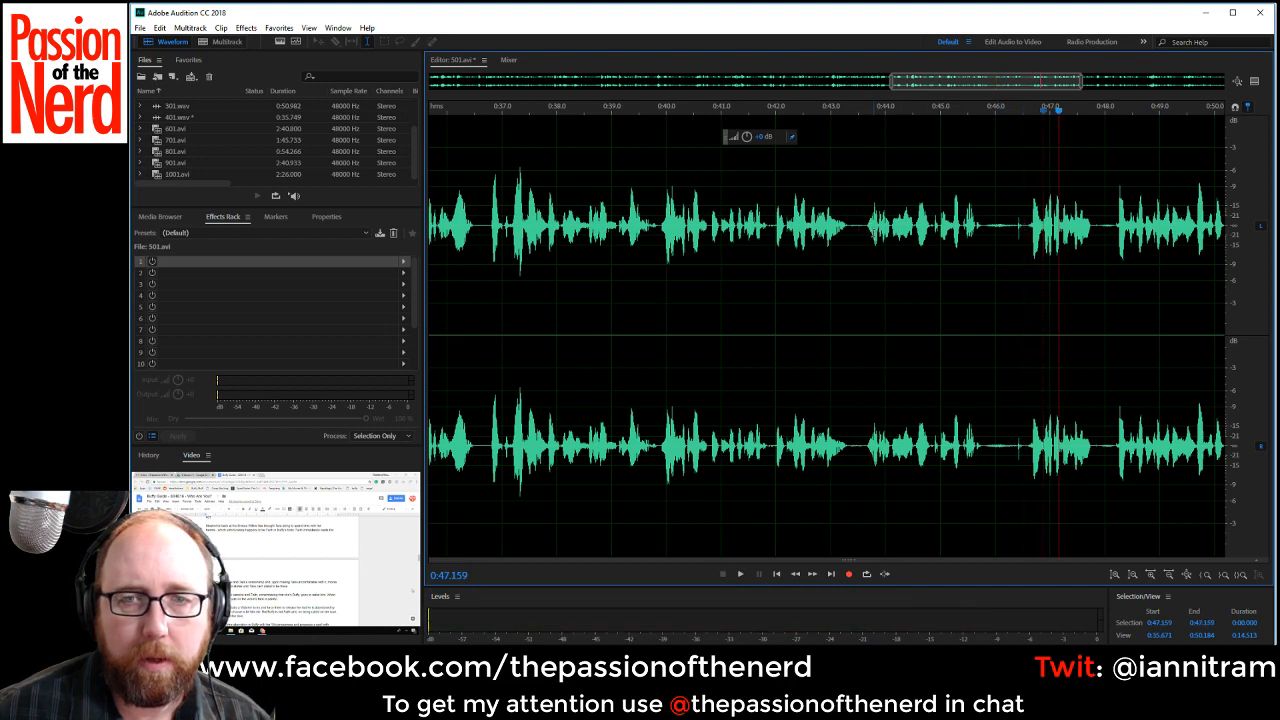
left_click_drag(847, 228, 1028, 249)
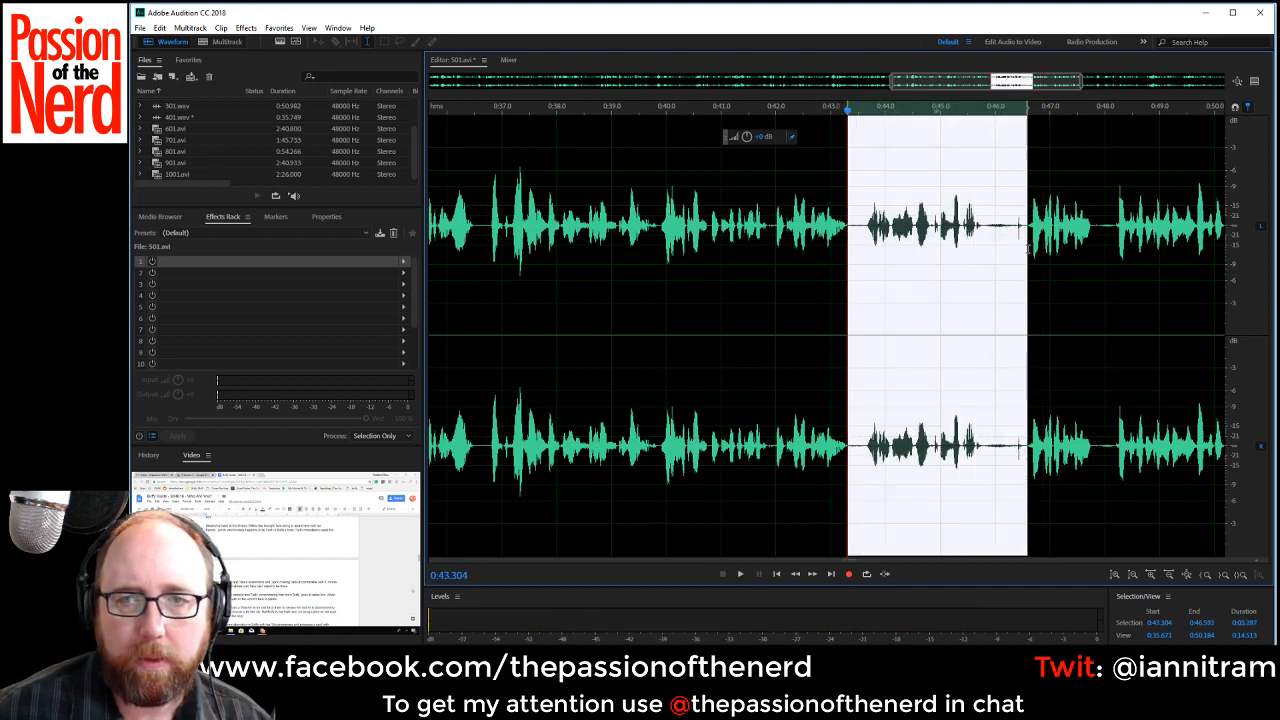
key("Delete")
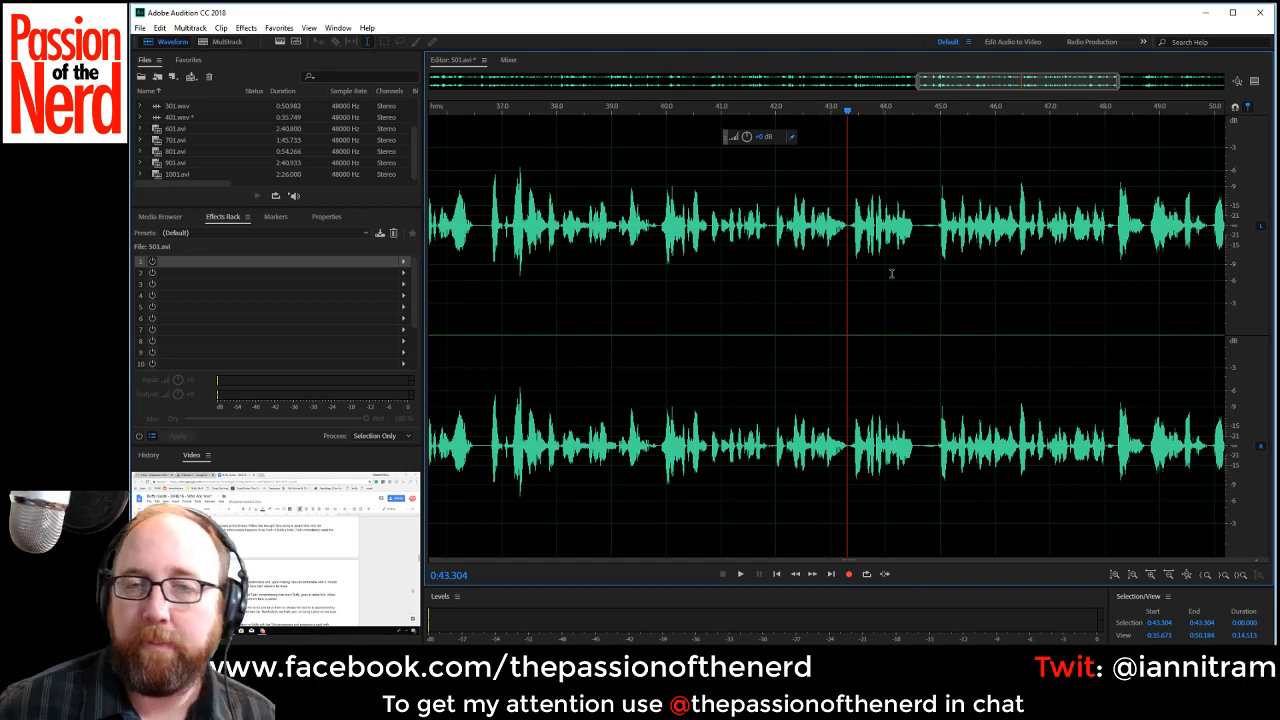
Delete the pause from about 0:44.53 to 0:44.90 and replay the line from about 0:39.69 to 0:42.66.
left_click_drag(914, 228, 932, 234)
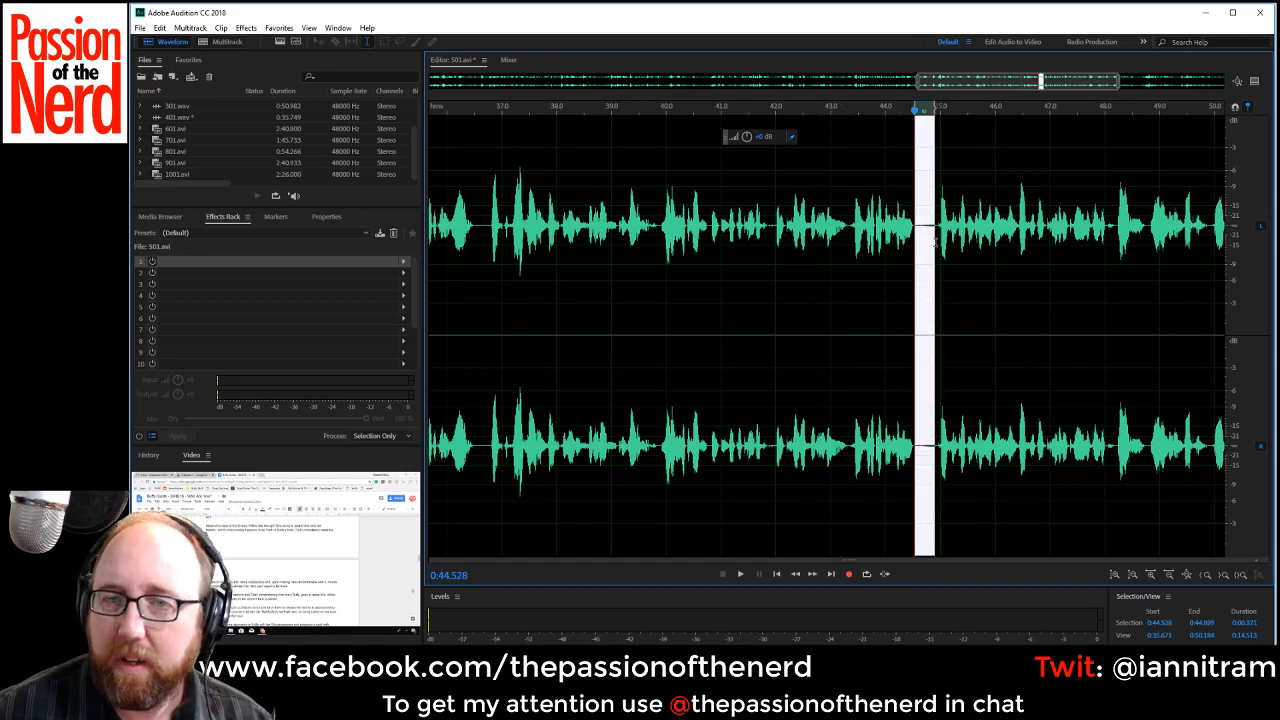
key("Delete")
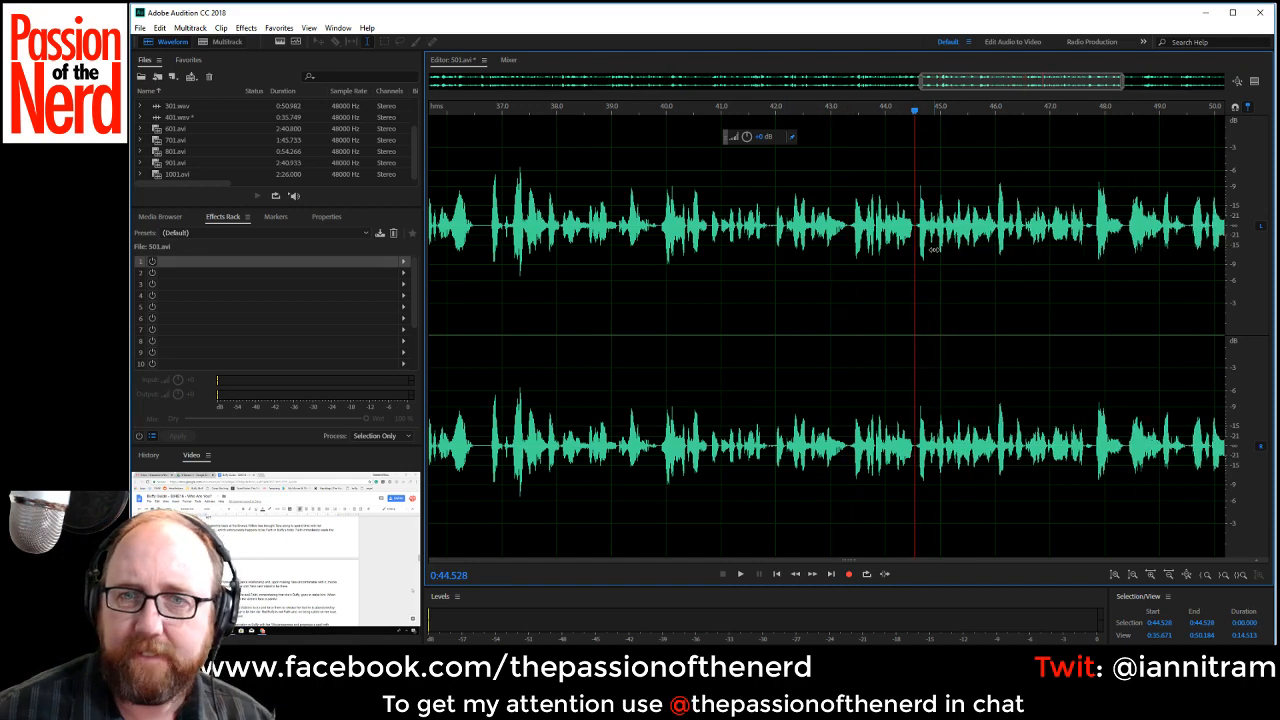
key("space")
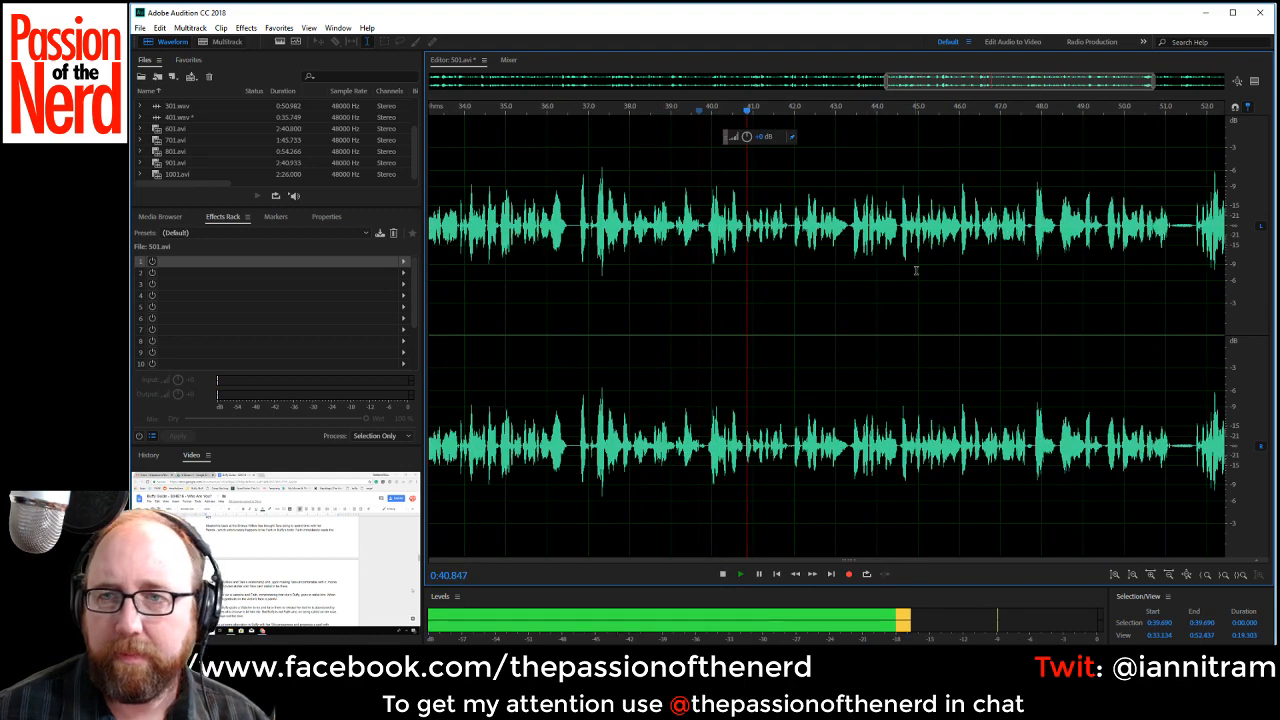
scroll(1028, 84, "down", 2)
scroll(1028, 84, "up", 3)
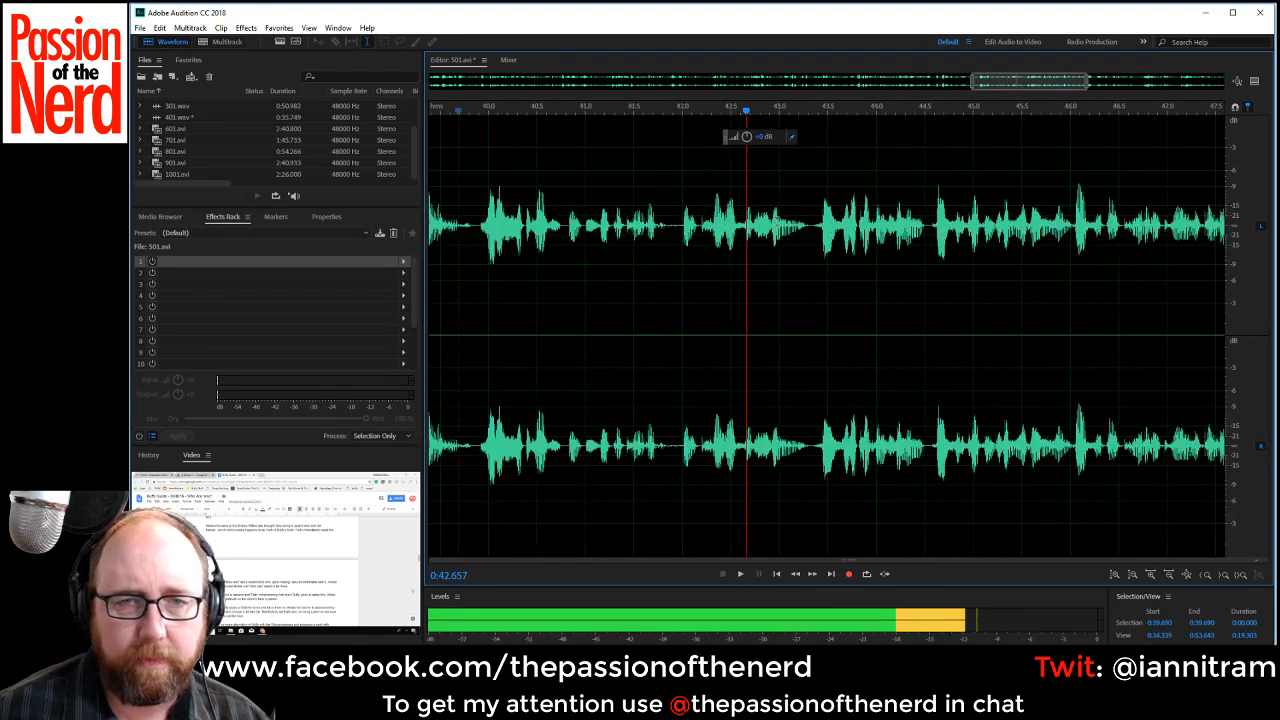
key("space")
Locate the unwanted sound in the line by ear, delete it from about 0:40.78 to 0:40.99, and play the new join.
key("space")
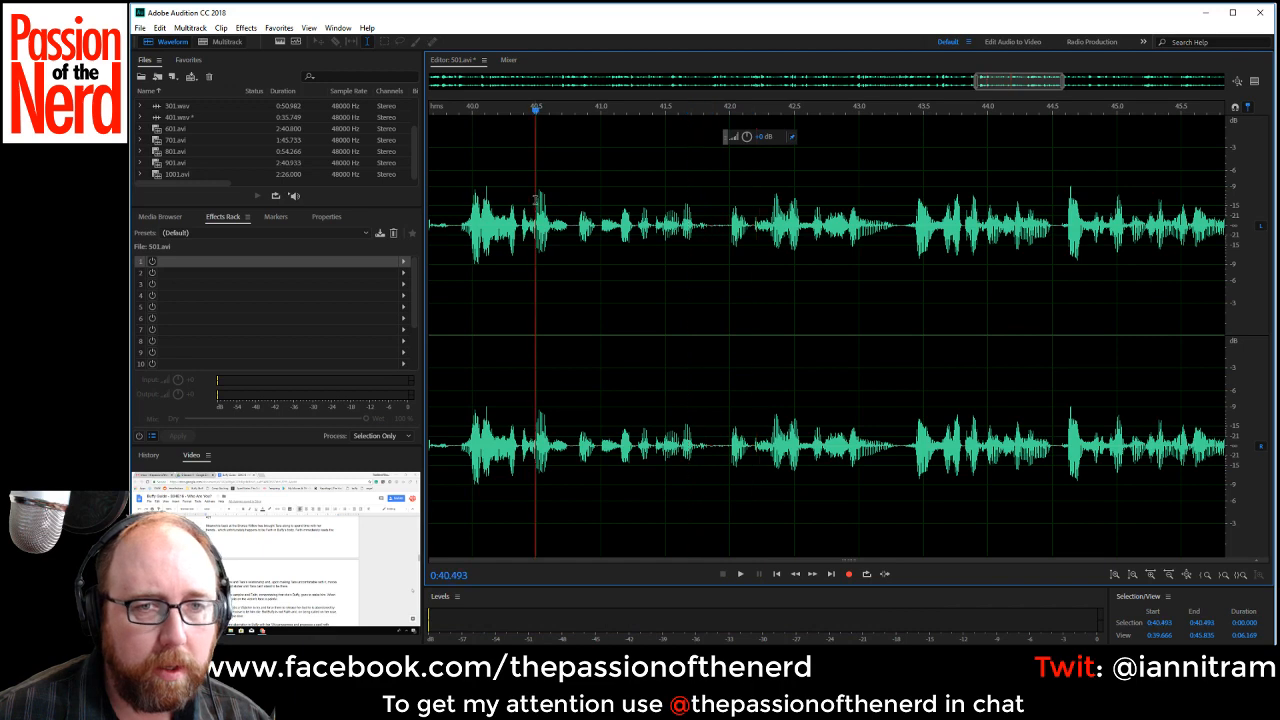
key("space")
key("space")
key("space")
key("space")
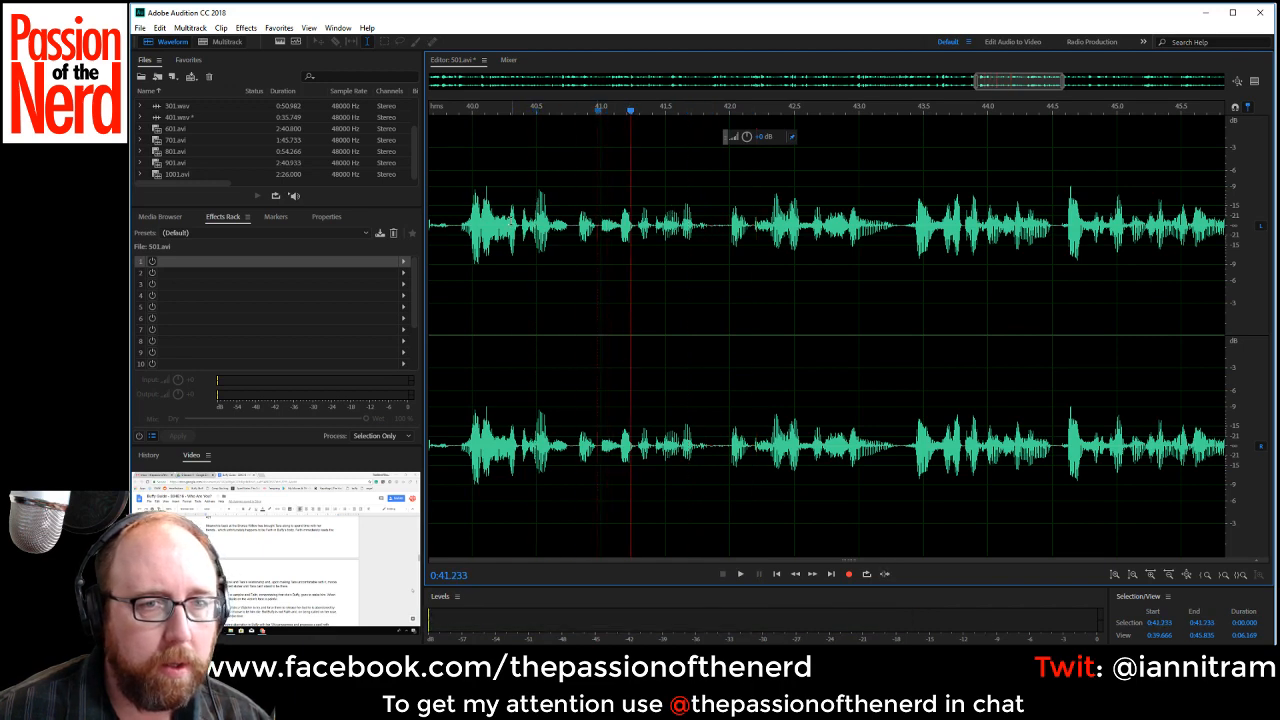
key("space")
key("space")
left_click_drag(572, 228, 599, 233)
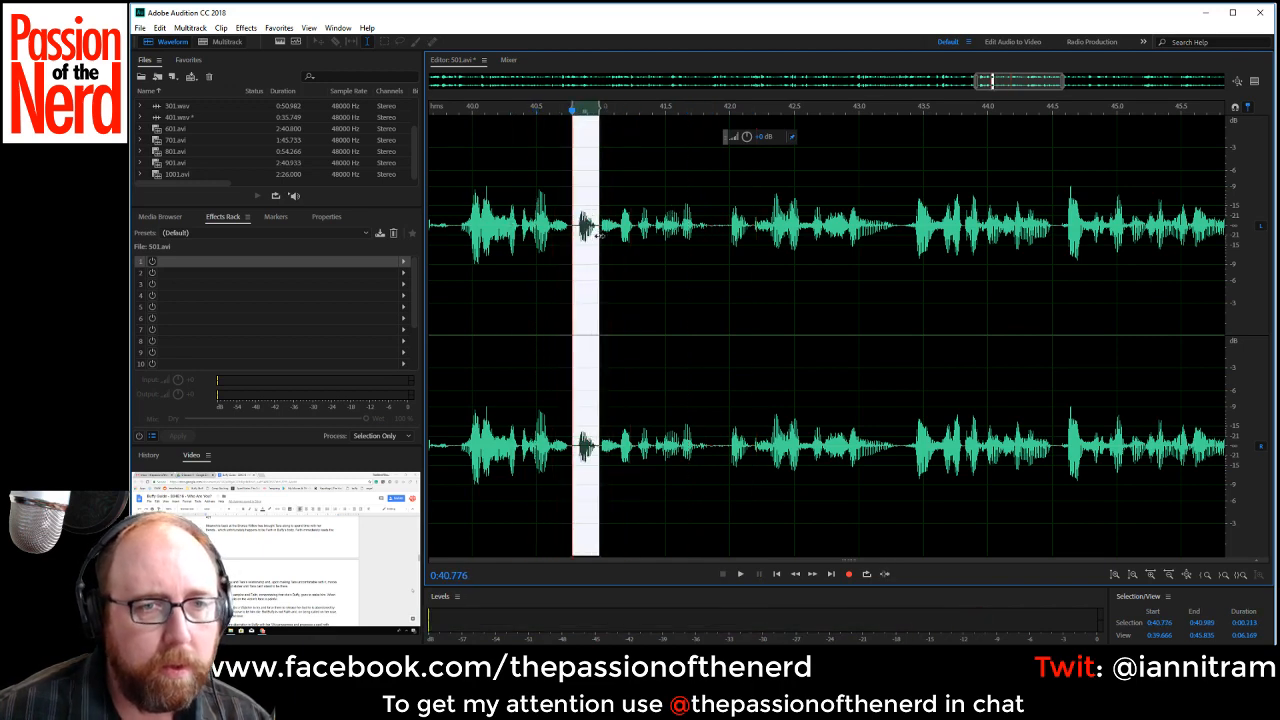
key("Delete")
key("space")
Delete the short gap at about 0:41.64 and play the new join from about 0:39.10.
key("space")
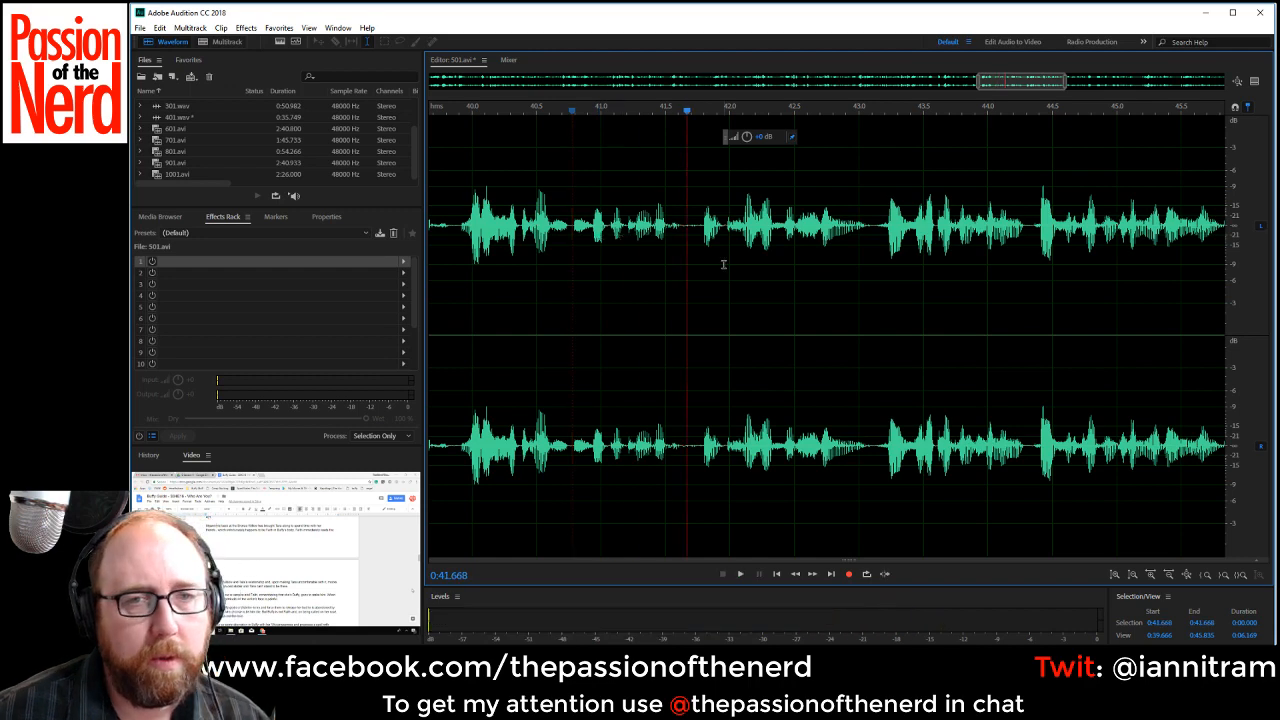
key("space")
key("space")
left_click(725, 230)
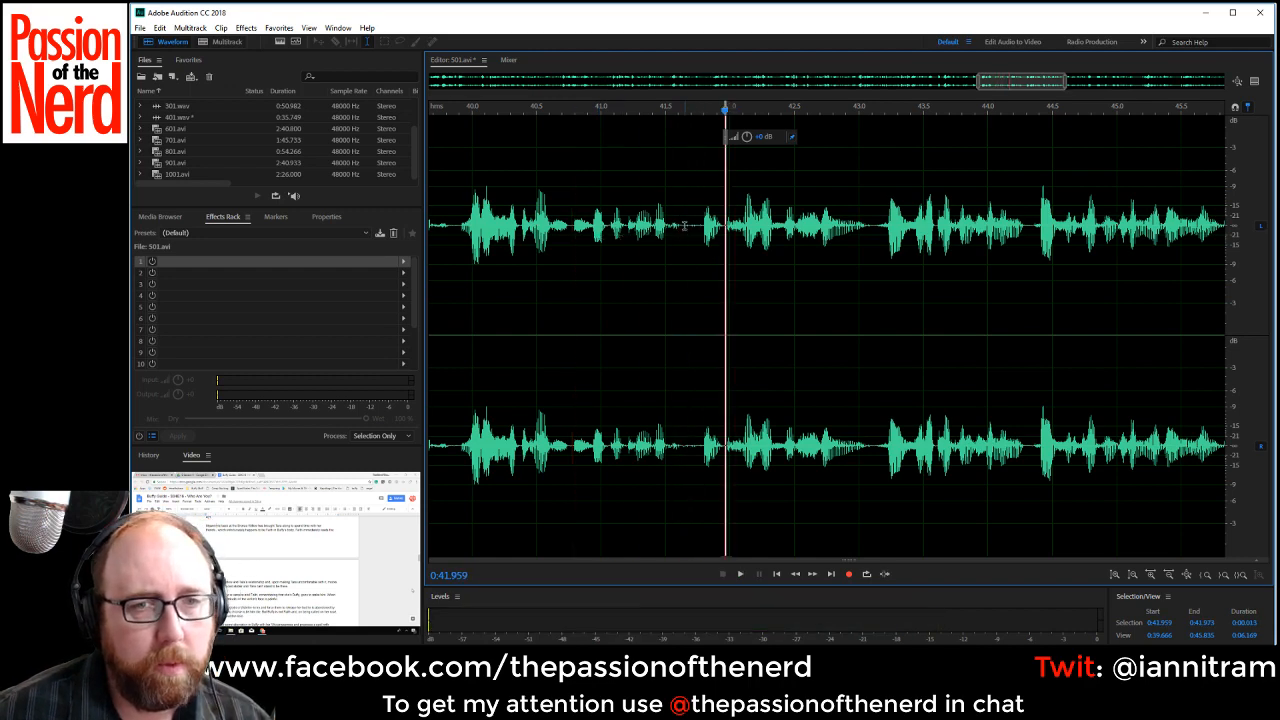
left_click_drag(684, 226, 697, 229)
key("Delete")
scroll(777, 371, "down", 3)
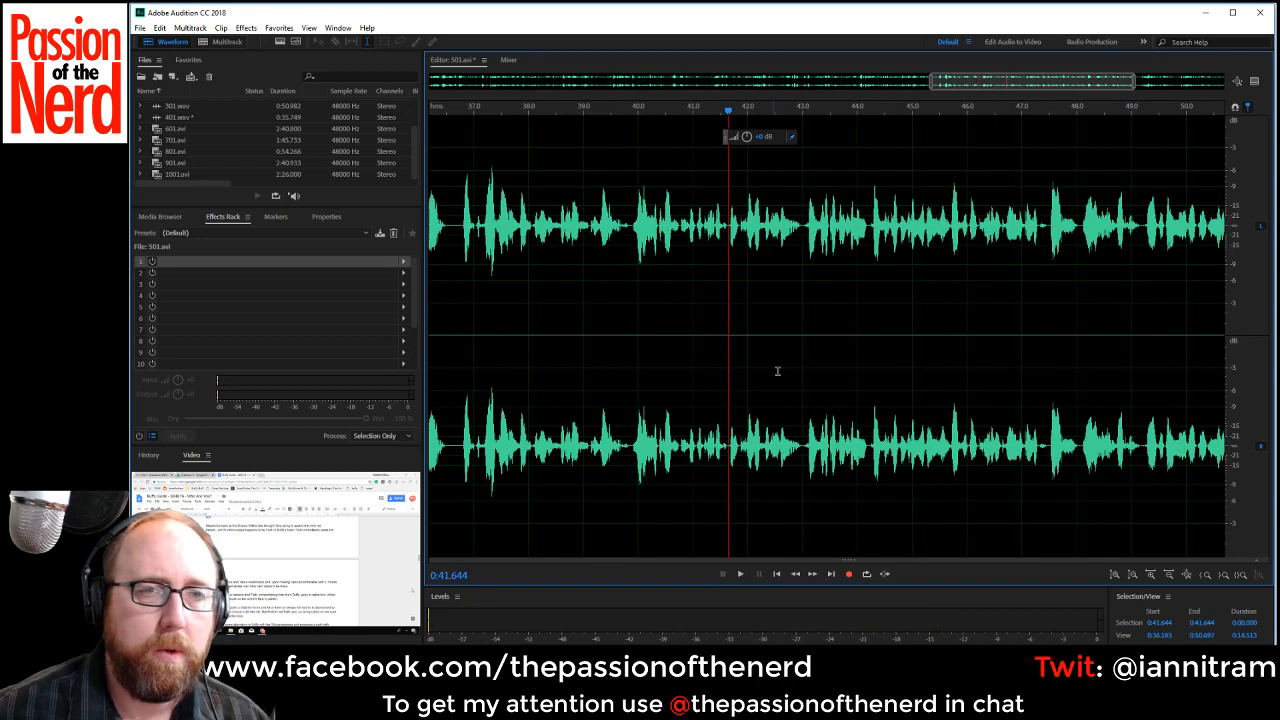
left_click(587, 298)
key("space")
scroll(995, 262, "down", 1)
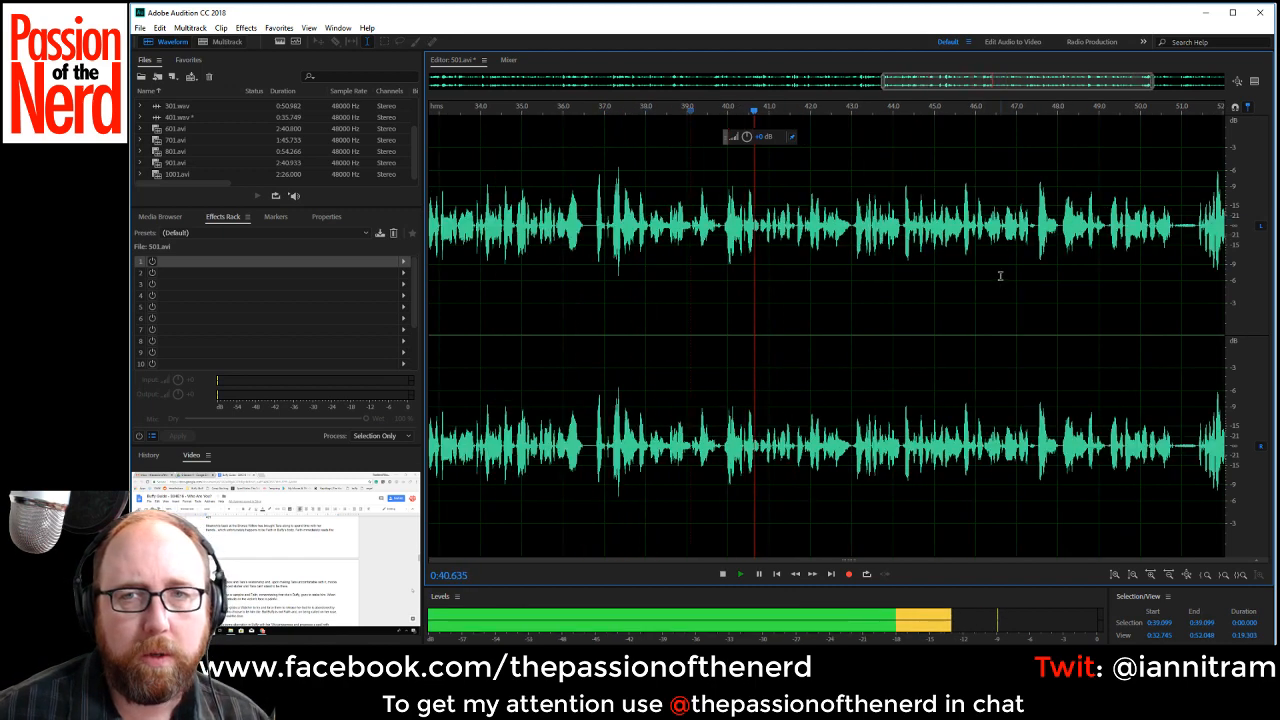
left_click_drag(1020, 80, 1056, 88)
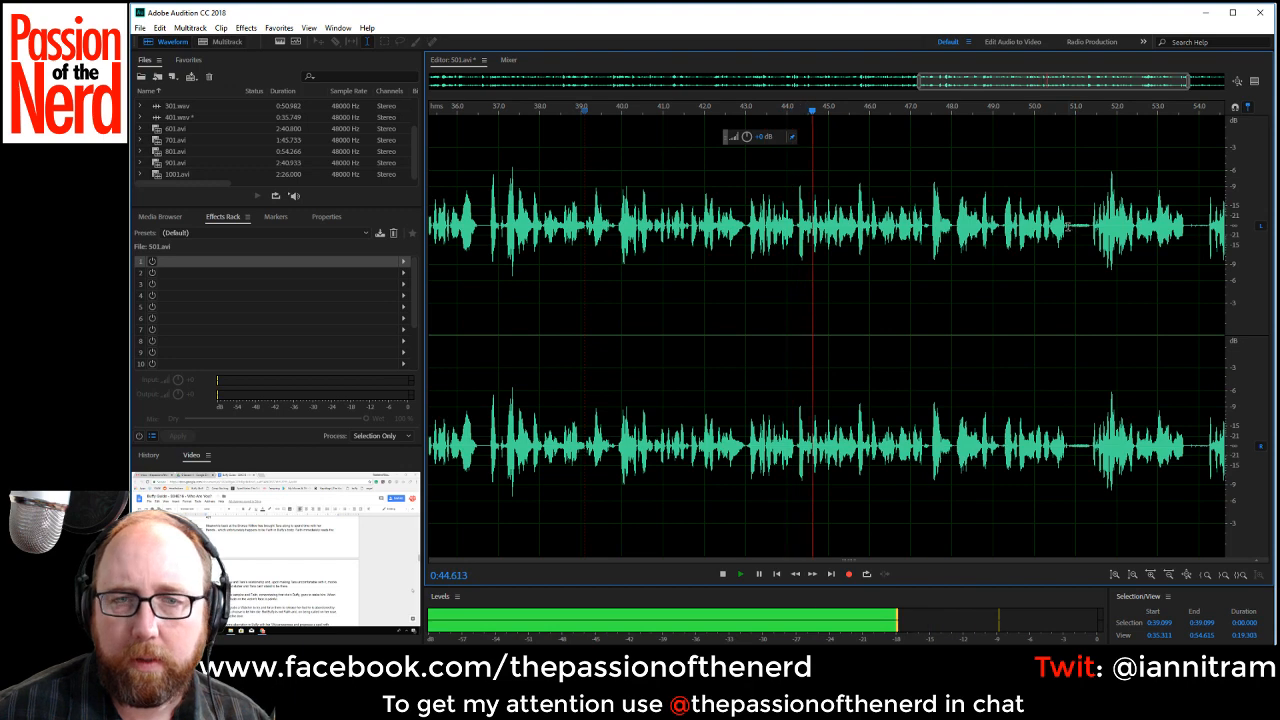
Delete the rejected phrase from about 0:43.02 to 0:44.20 and play on from the new join.
key("space")
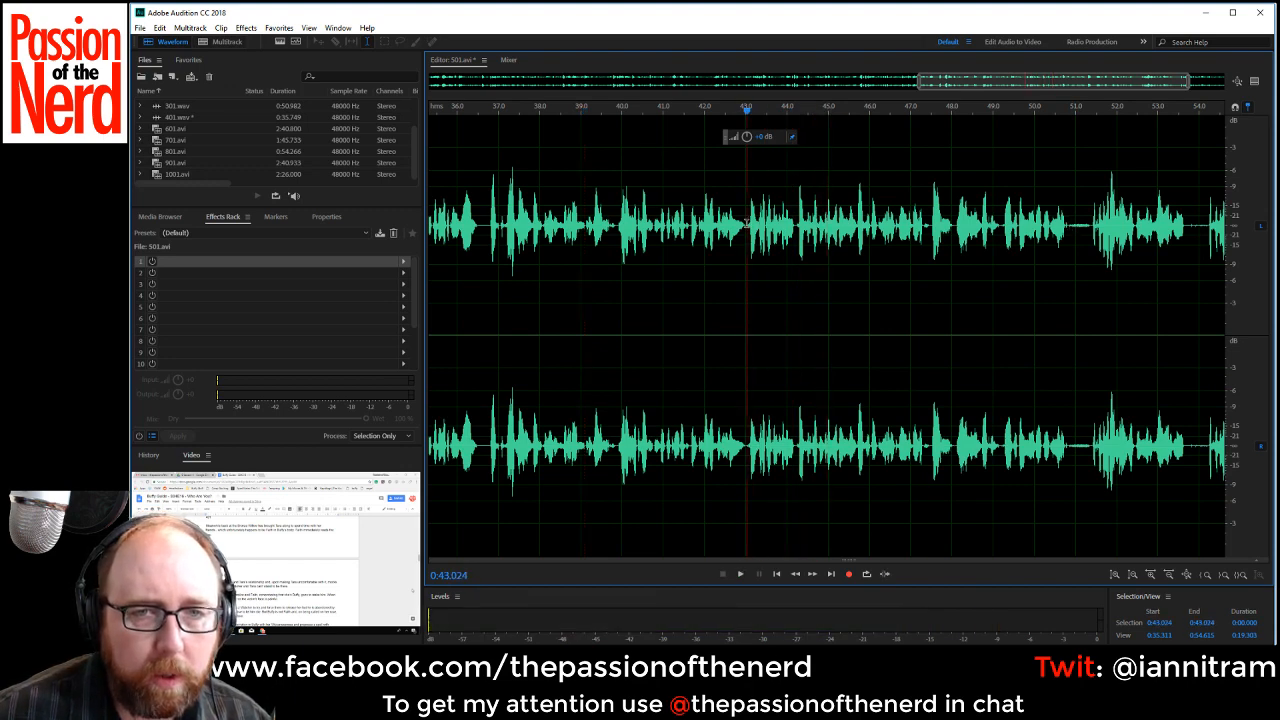
left_click_drag(748, 226, 793, 249)
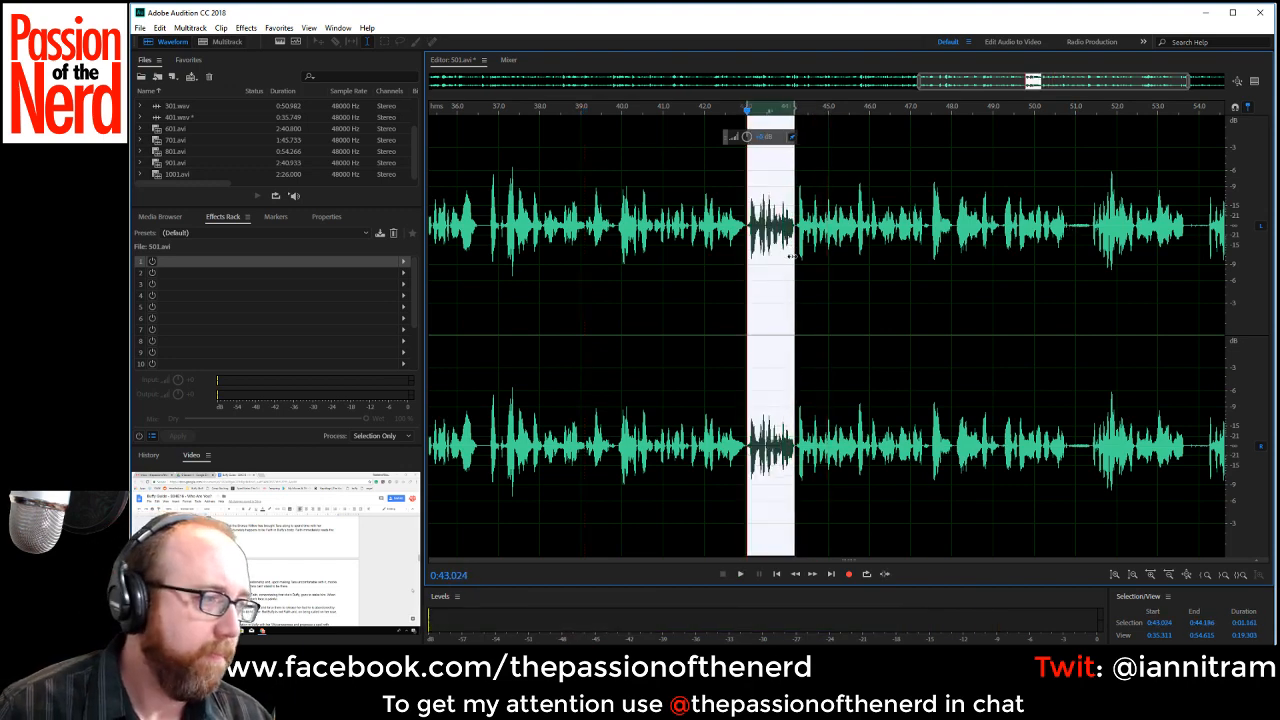
key("Delete")
key("space")
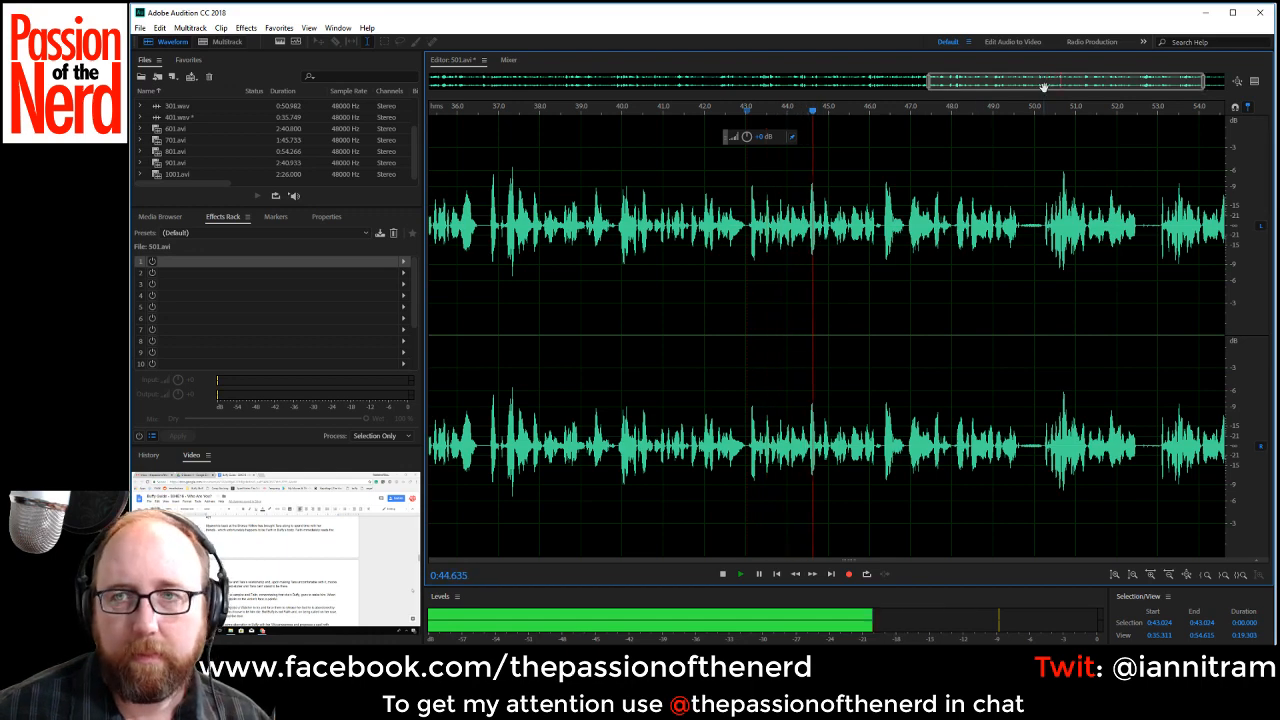
Delete the pause from about 0:49.64 to 0:50.24.
left_click_drag(1044, 88, 1067, 89)
left_click(954, 226)
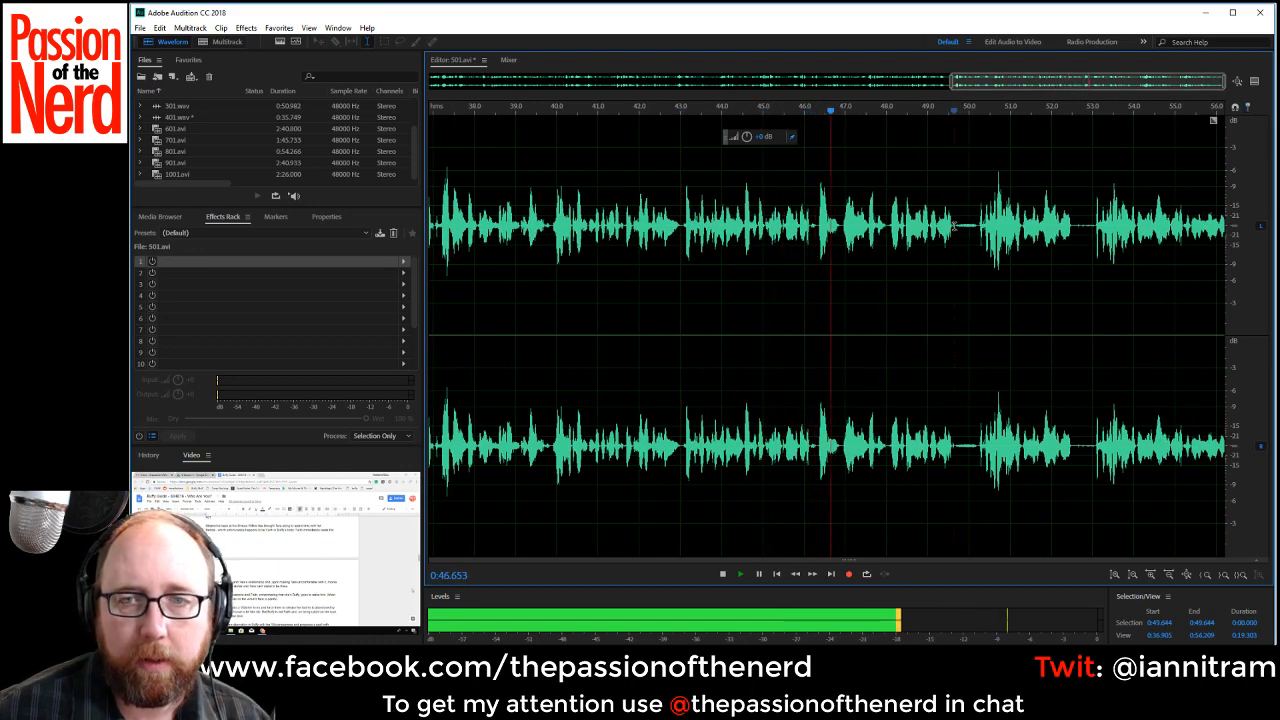
left_click_drag(954, 226, 984, 226)
key("Delete")
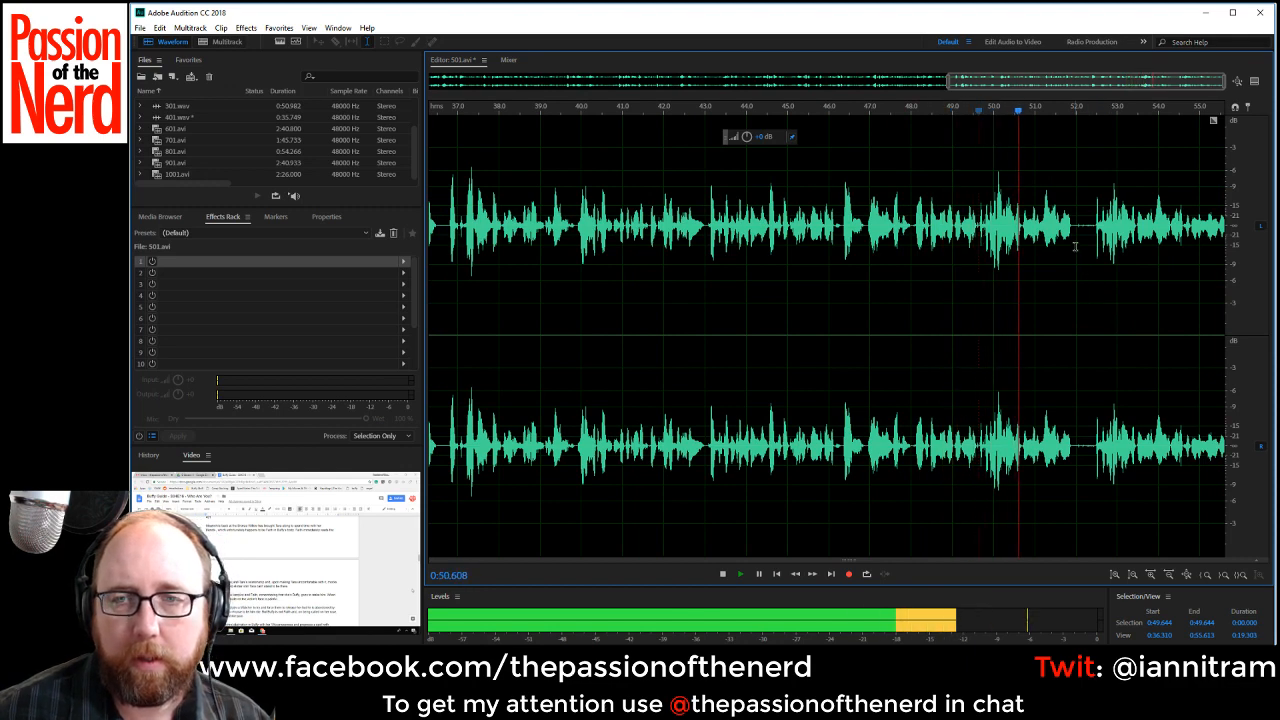
Replay the line from about 0:49.66, delete the rejected take up to 0:52.45 with its trailing pause, and play to the end.
left_click_drag(1072, 246, 1092, 246)
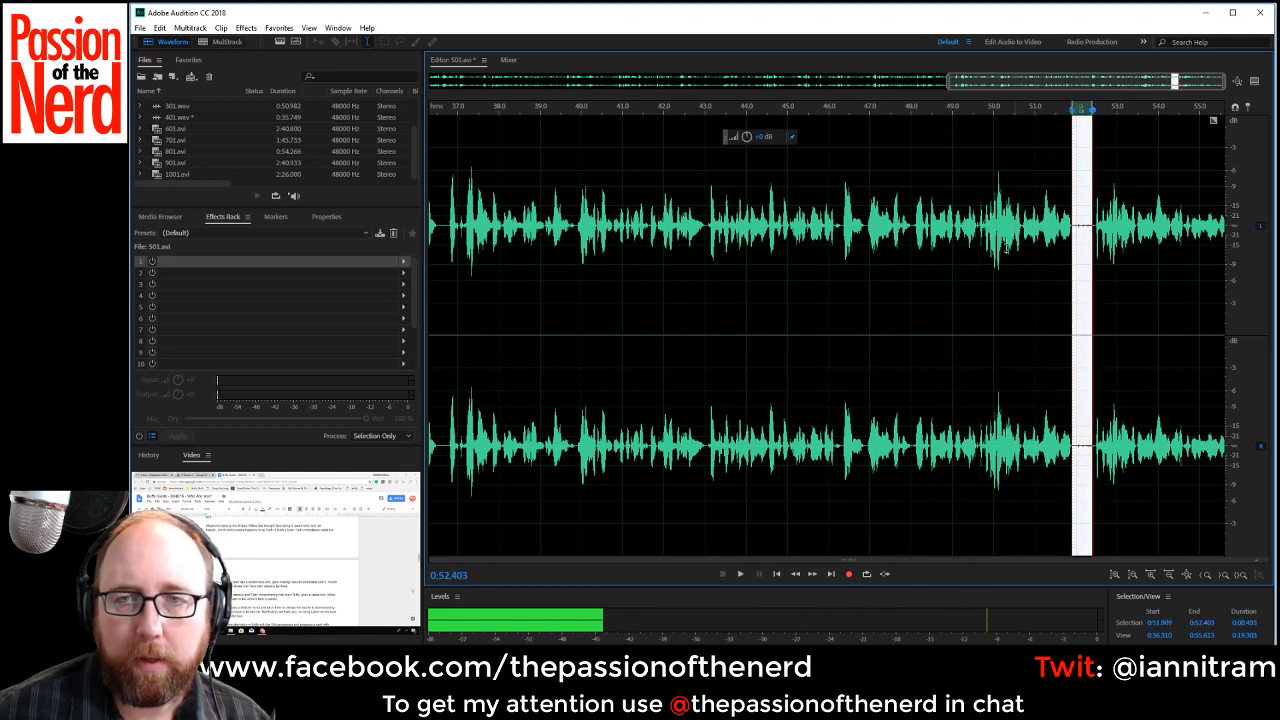
key("space")
left_click(979, 226)
key("space")
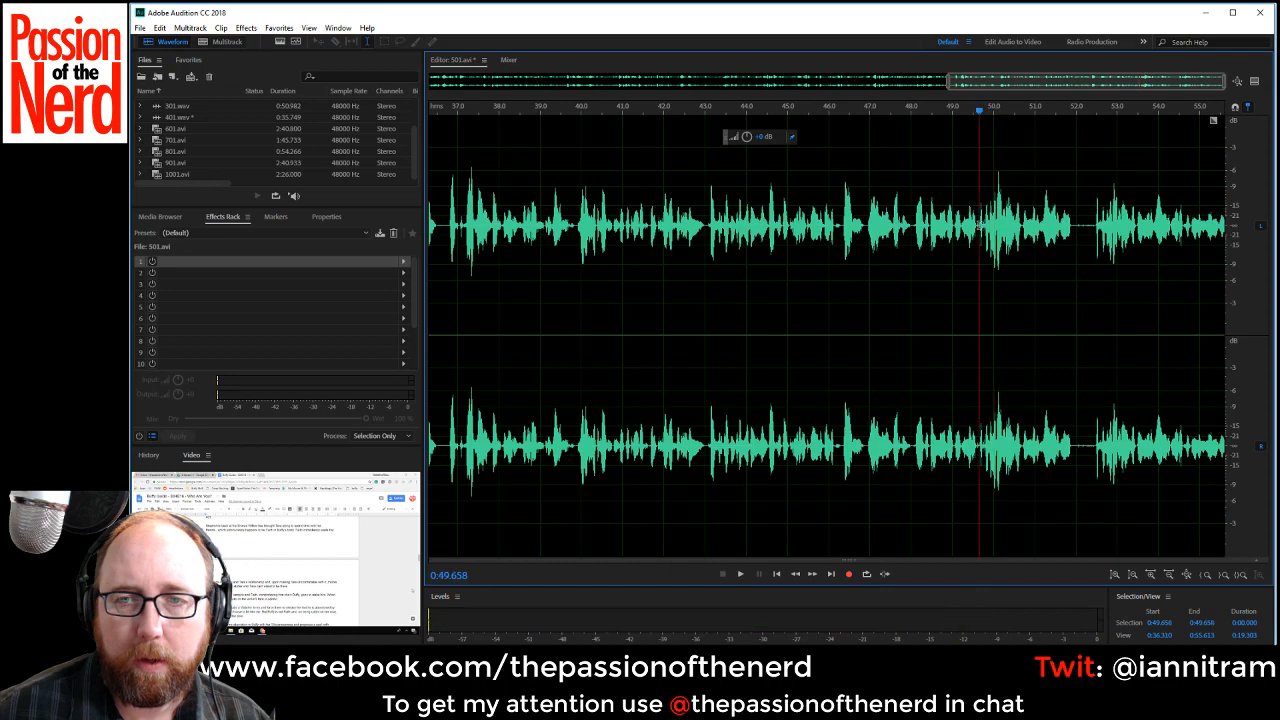
left_click_drag(979, 226, 1092, 246)
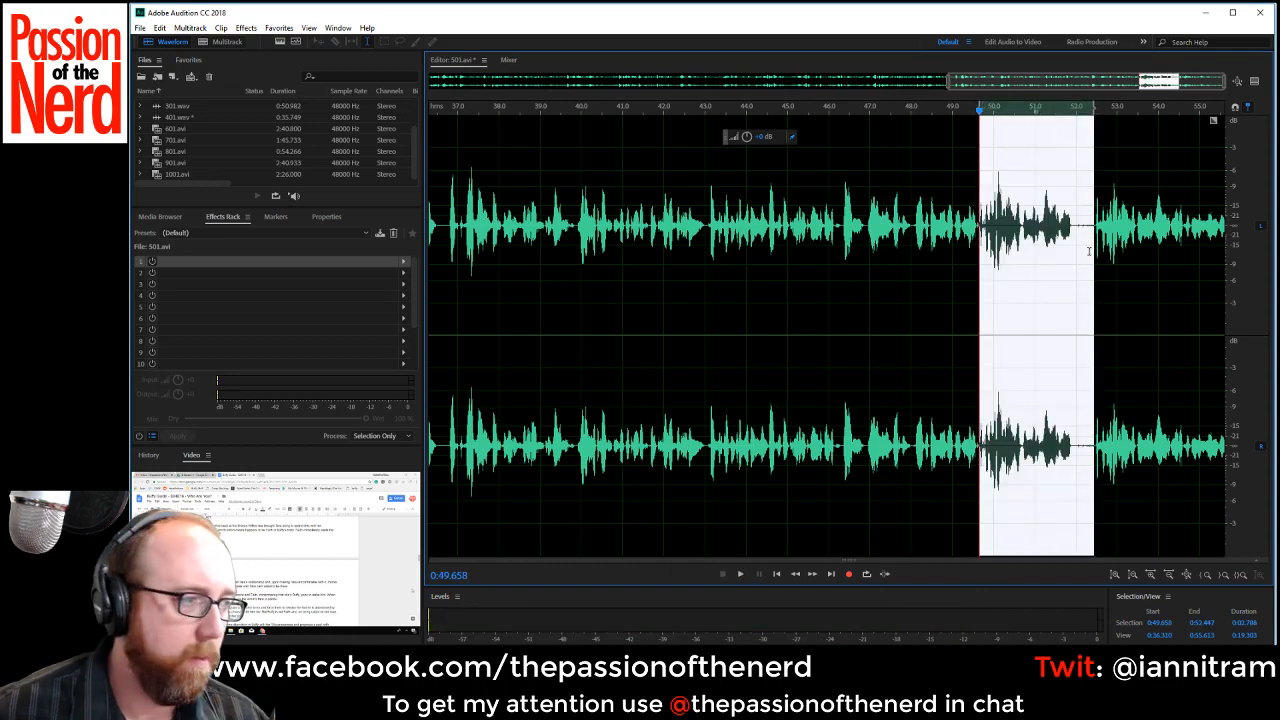
key("Delete")
key("space")
scroll(1157, 280, "down", 2)
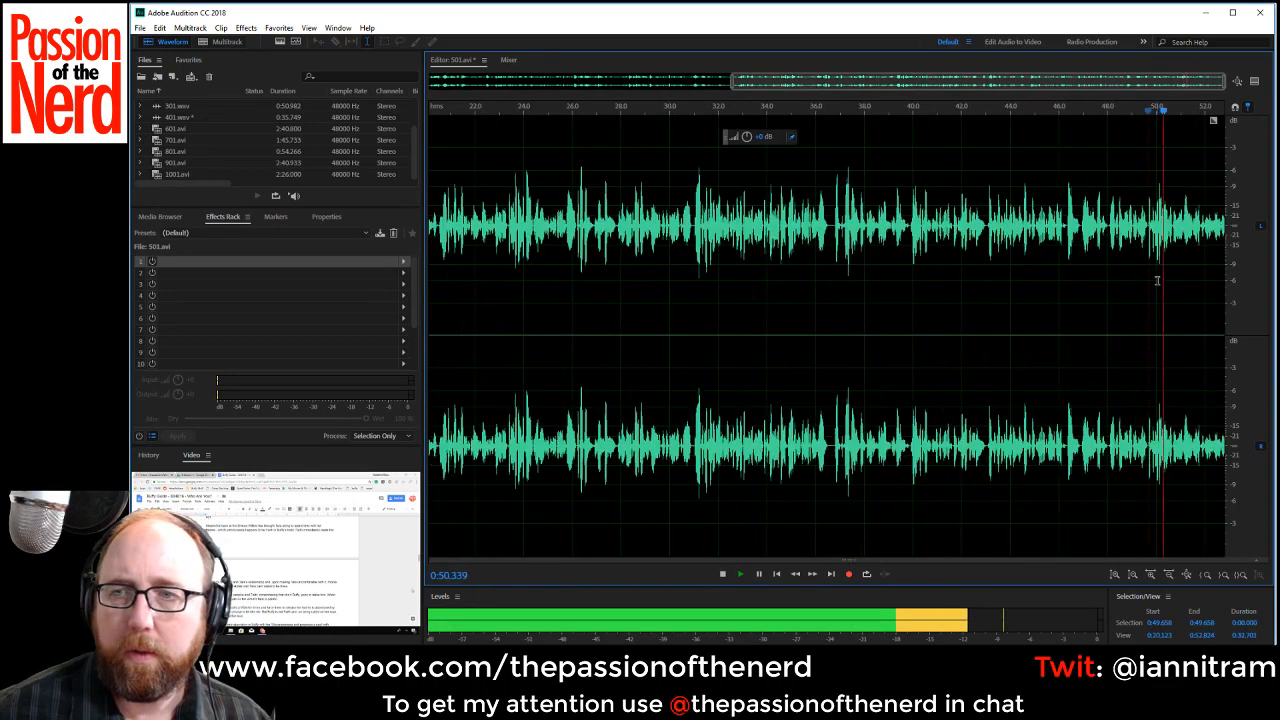
scroll(1159, 281, "up", 3)
scroll(1159, 281, "down", 3)
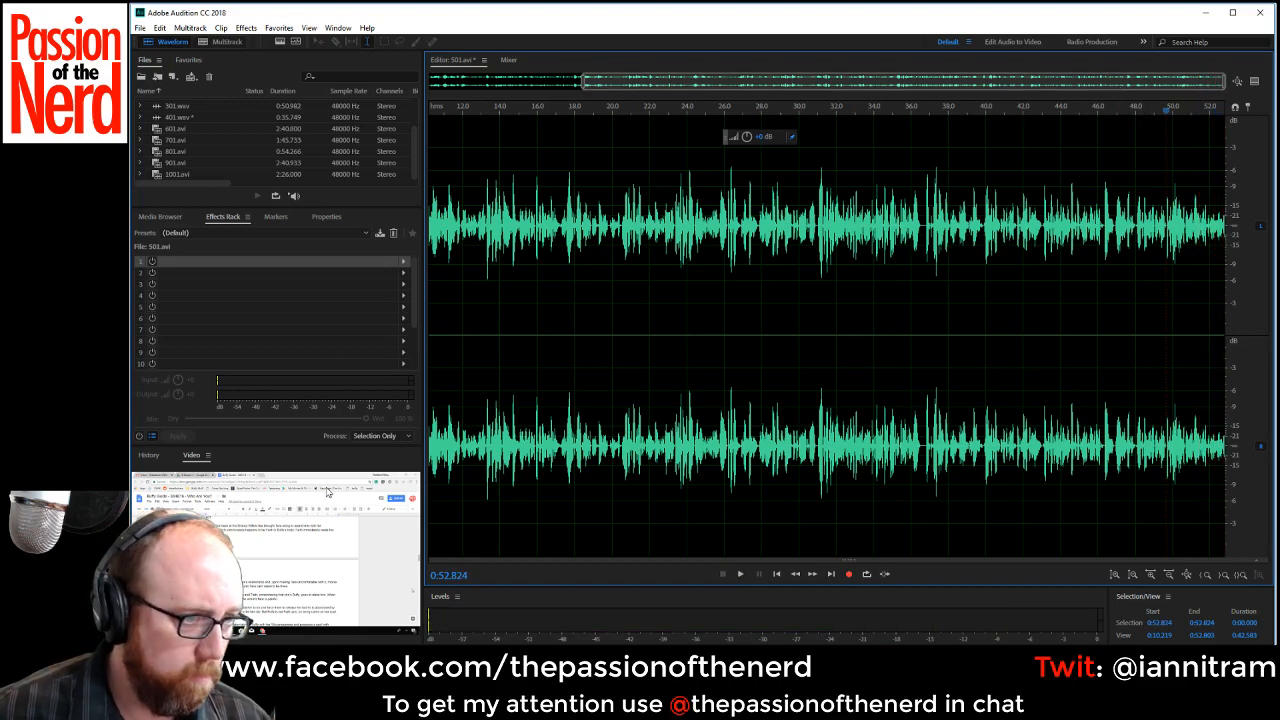
Add a Speech Volume Leveler with the Careful preset to the effects rack and set the rack mix to 80% wet.
left_click(404, 266)
mouse_move(546, 310)
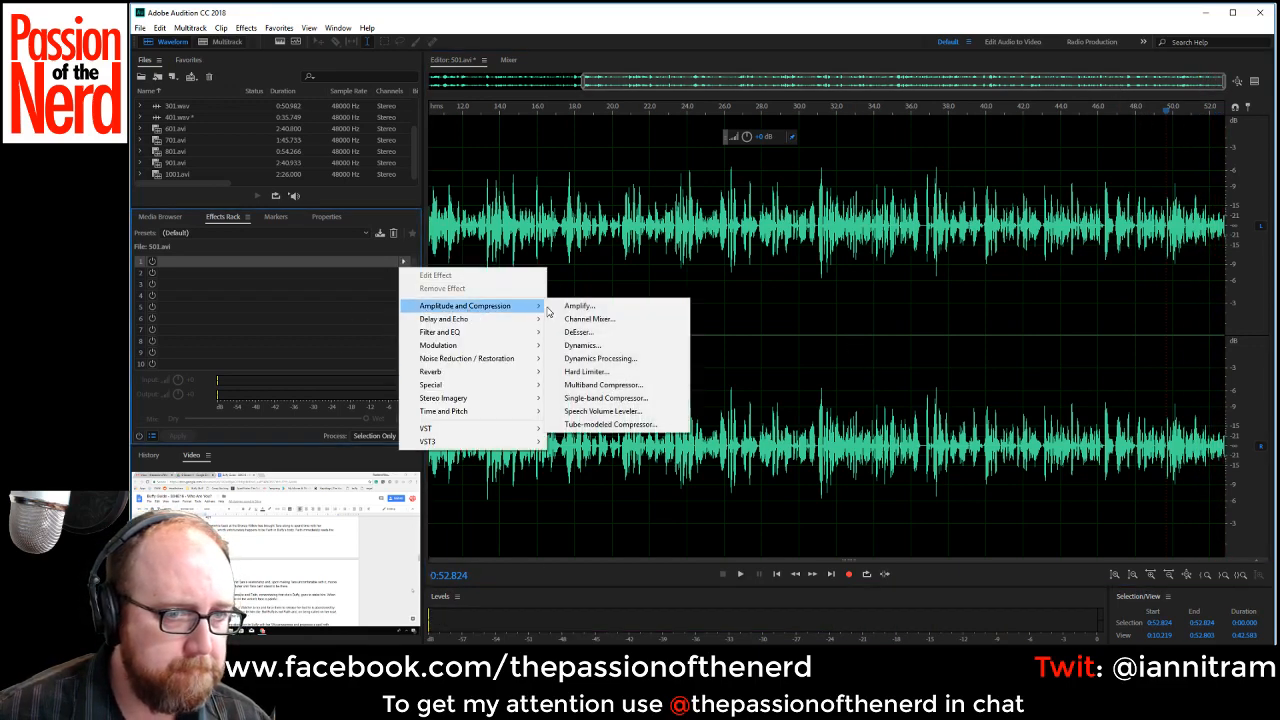
left_click(610, 411)
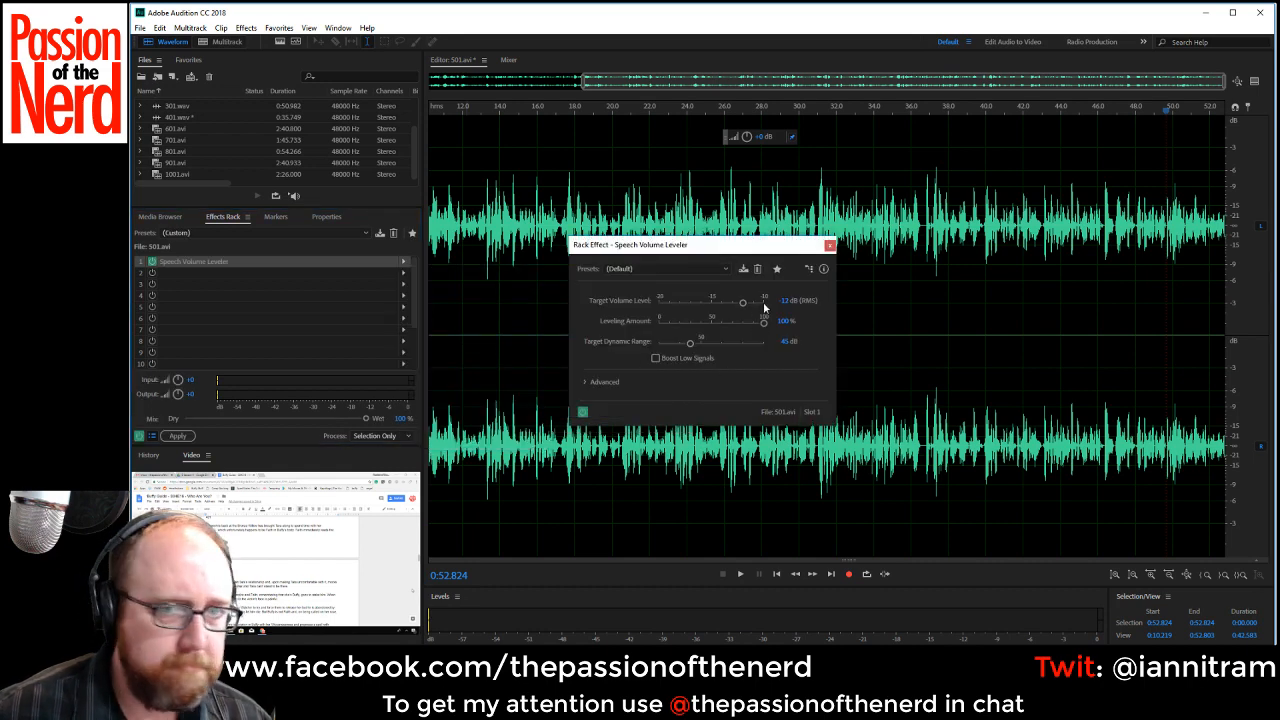
left_click(690, 268)
left_click(632, 297)
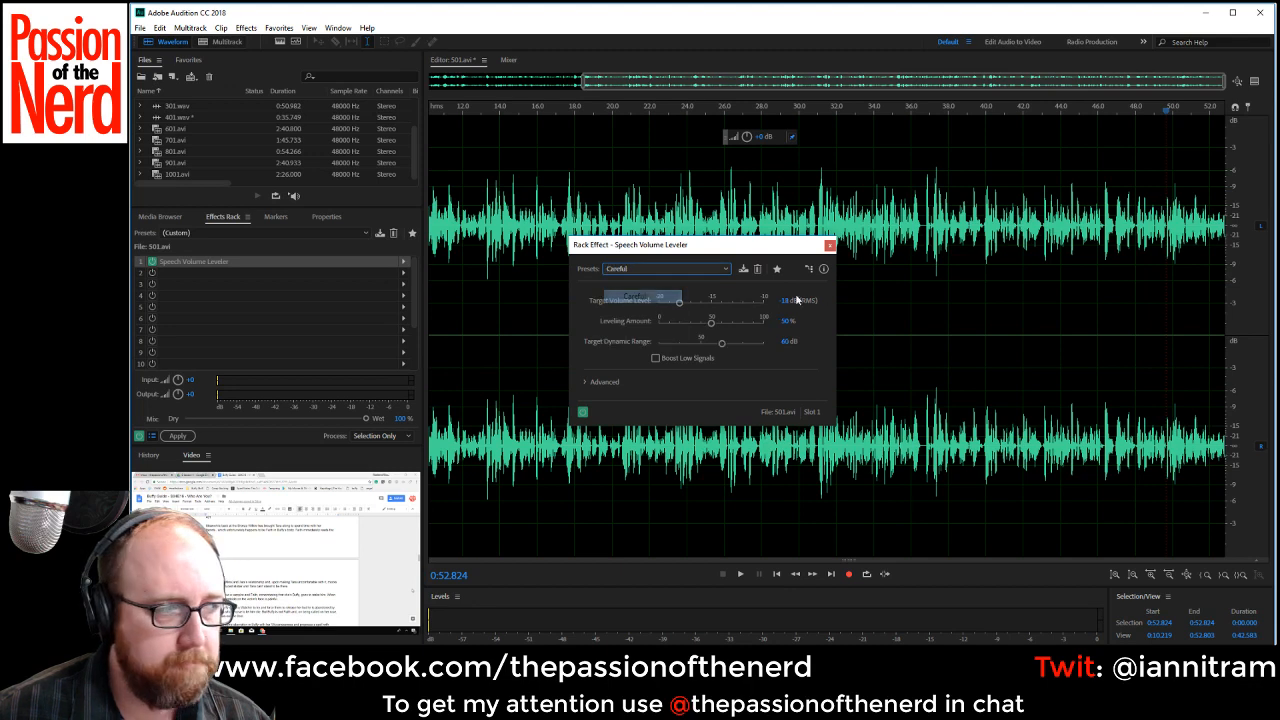
left_click(828, 246)
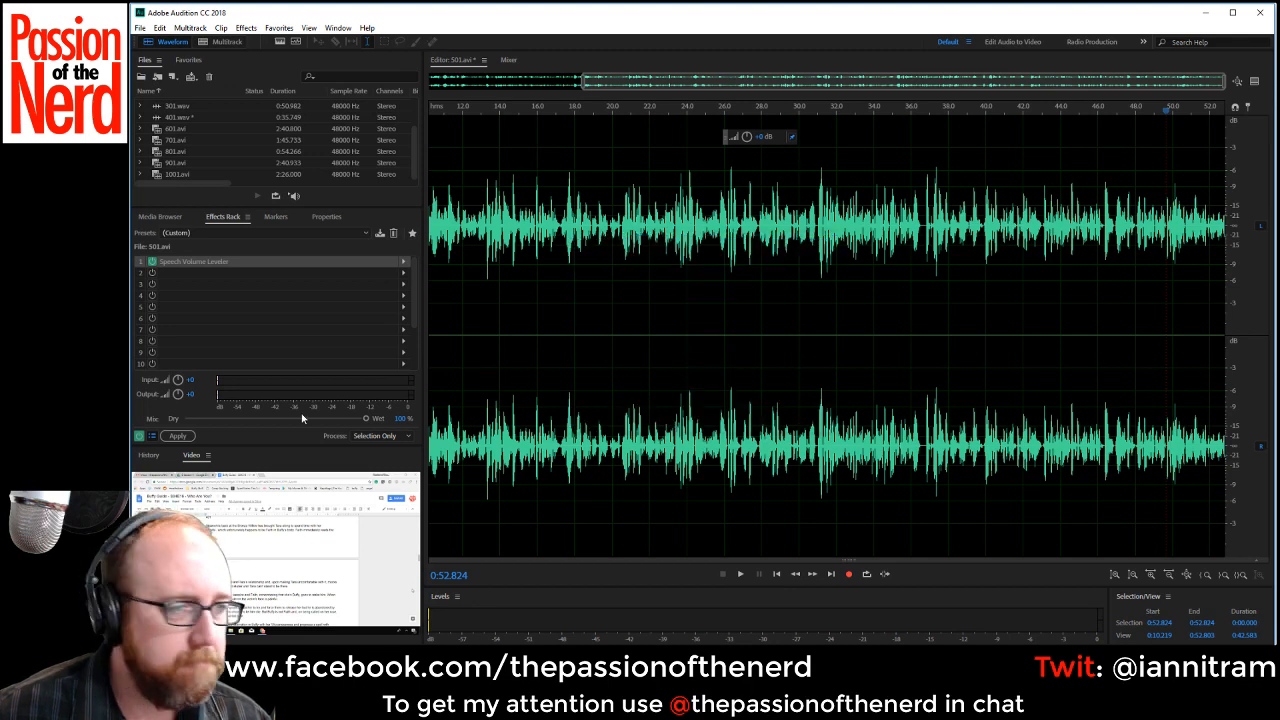
left_click_drag(348, 425, 338, 424)
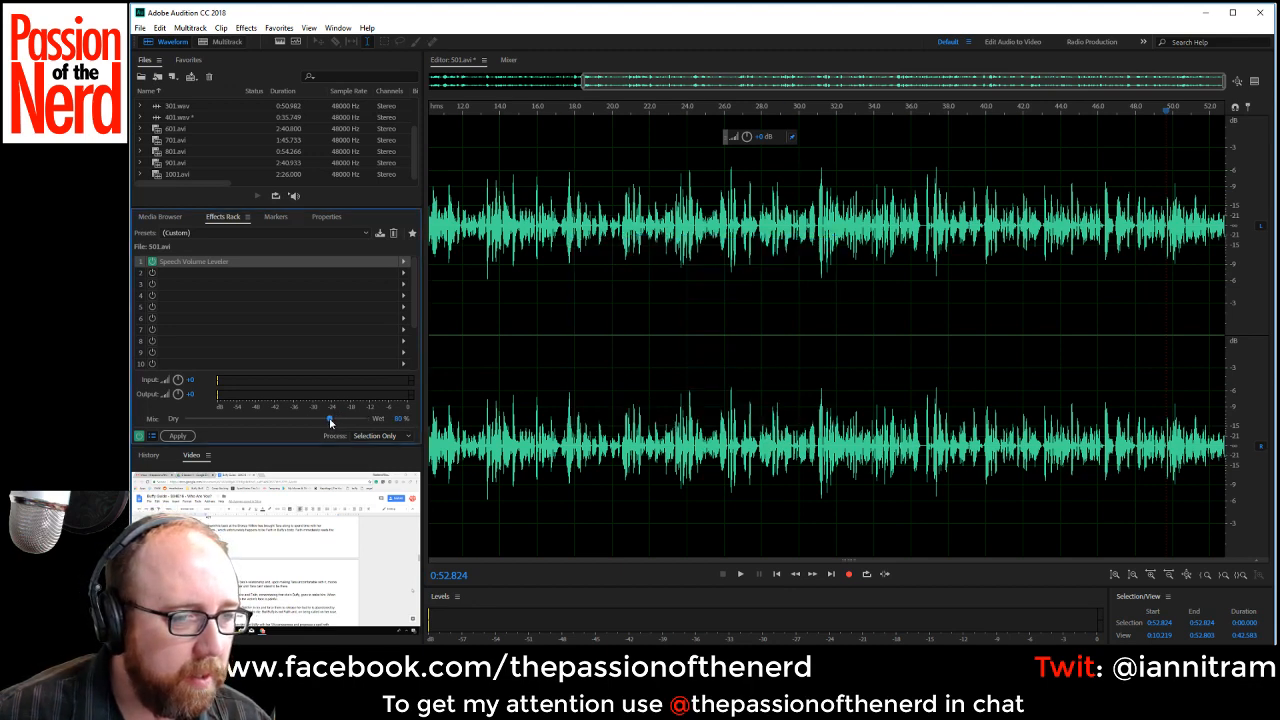
Apply the effects rack to the whole recording and save it as 501.wav.
key("space")
left_click(178, 437)
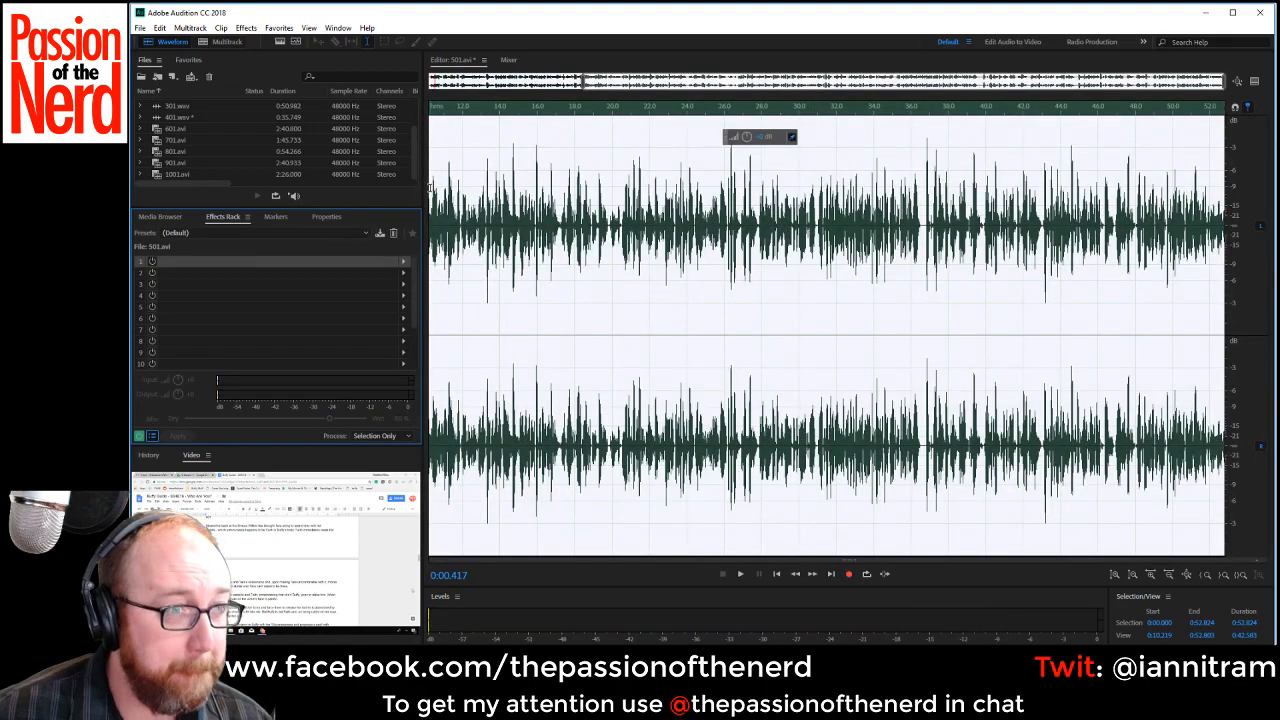
key("ctrl+shift+s")
left_click(781, 341)
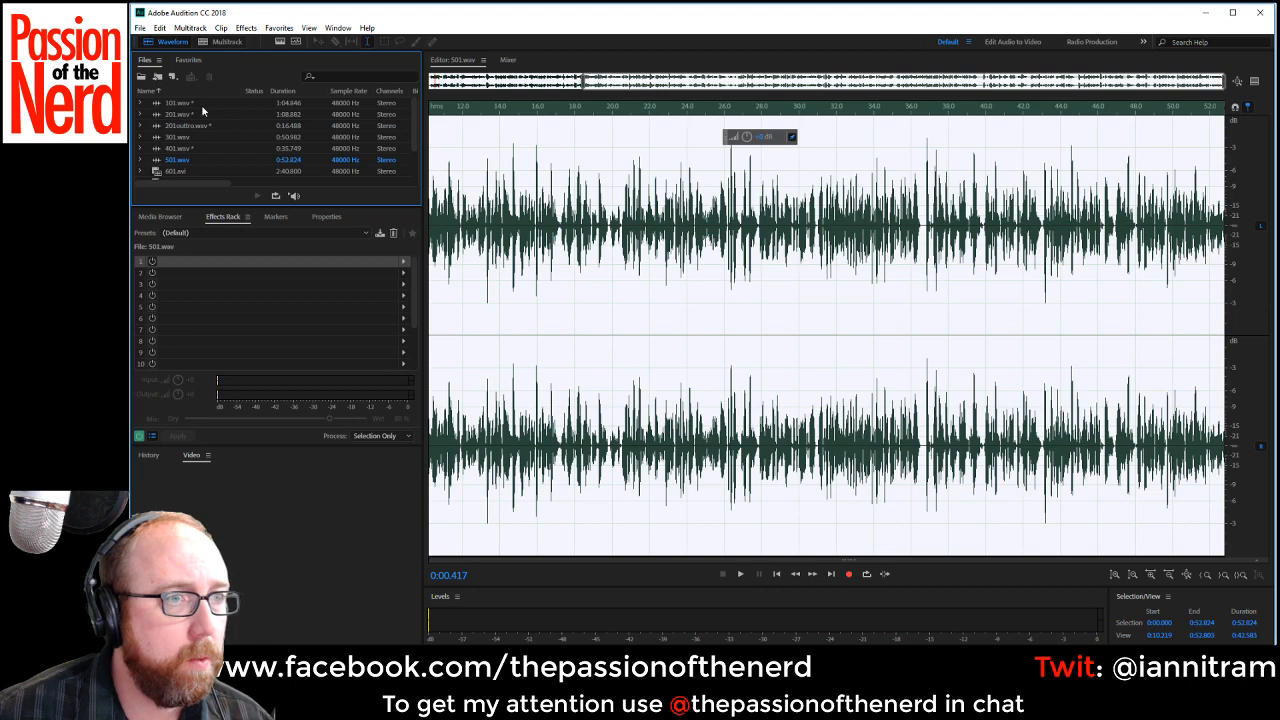
Open 601.avi and fill its silent left channel so that both channels carry the voice.
left_click(194, 116)
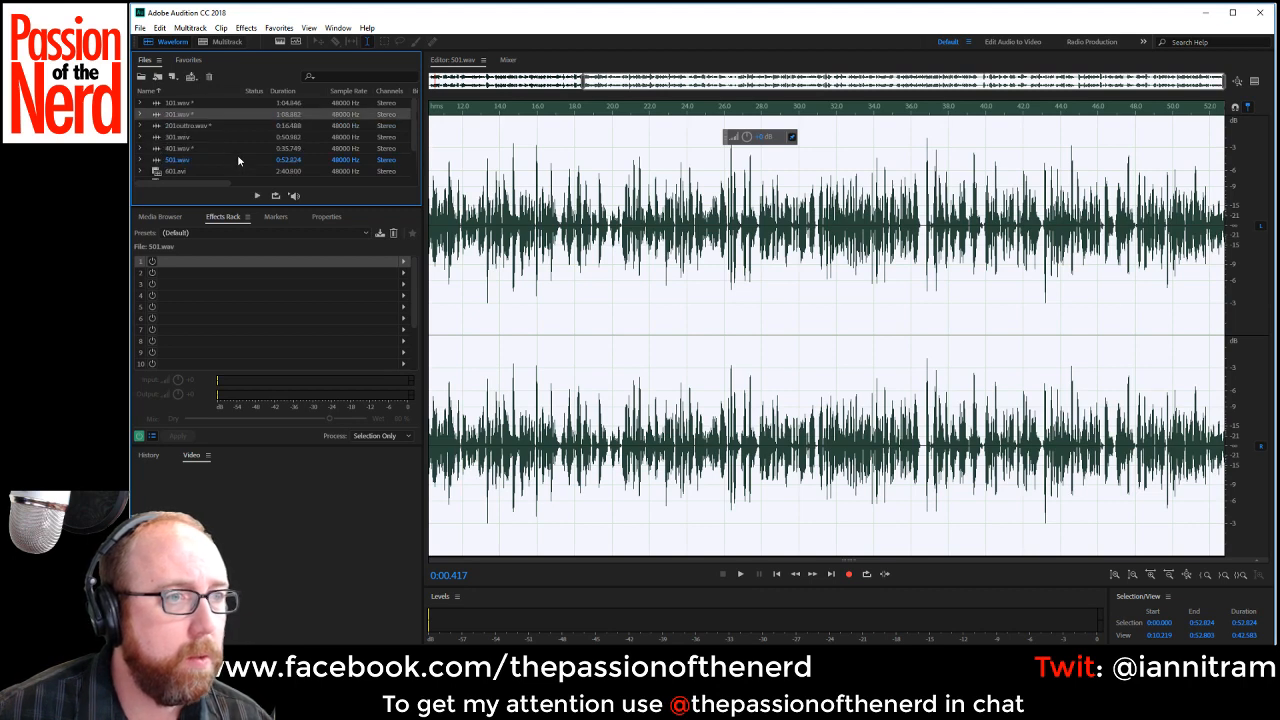
double_click(155, 172)
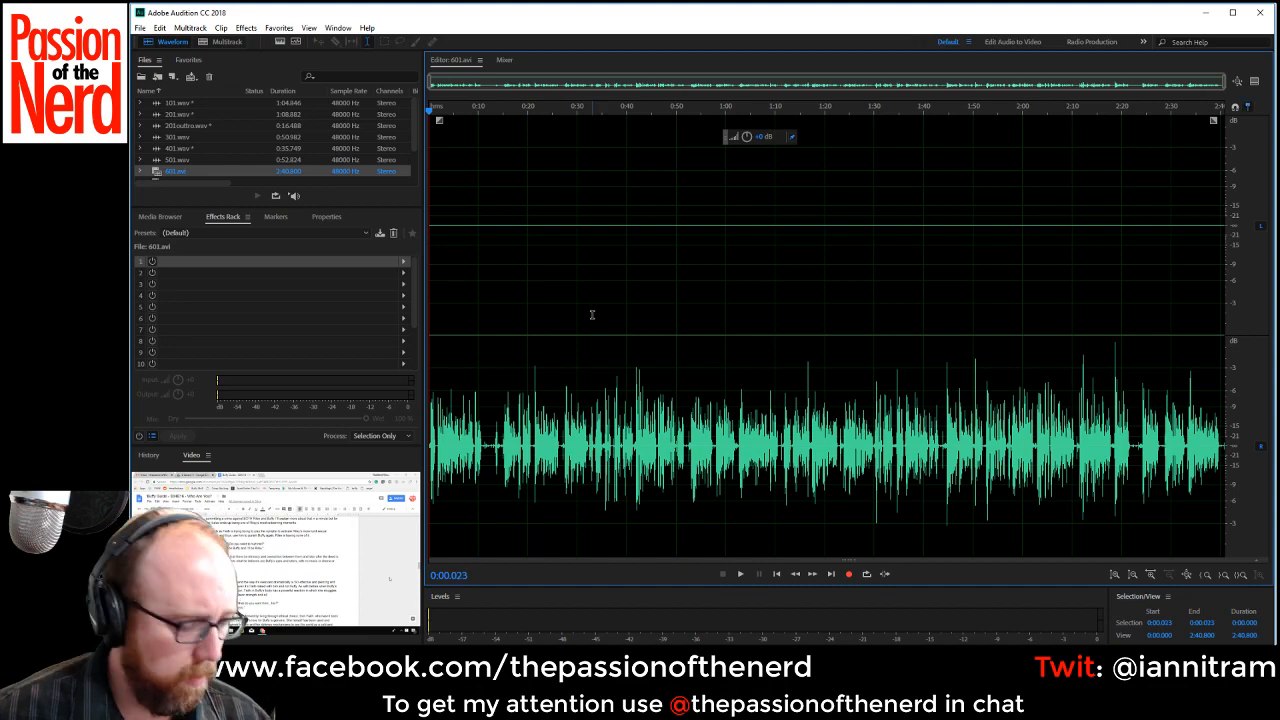
key("shift+t")
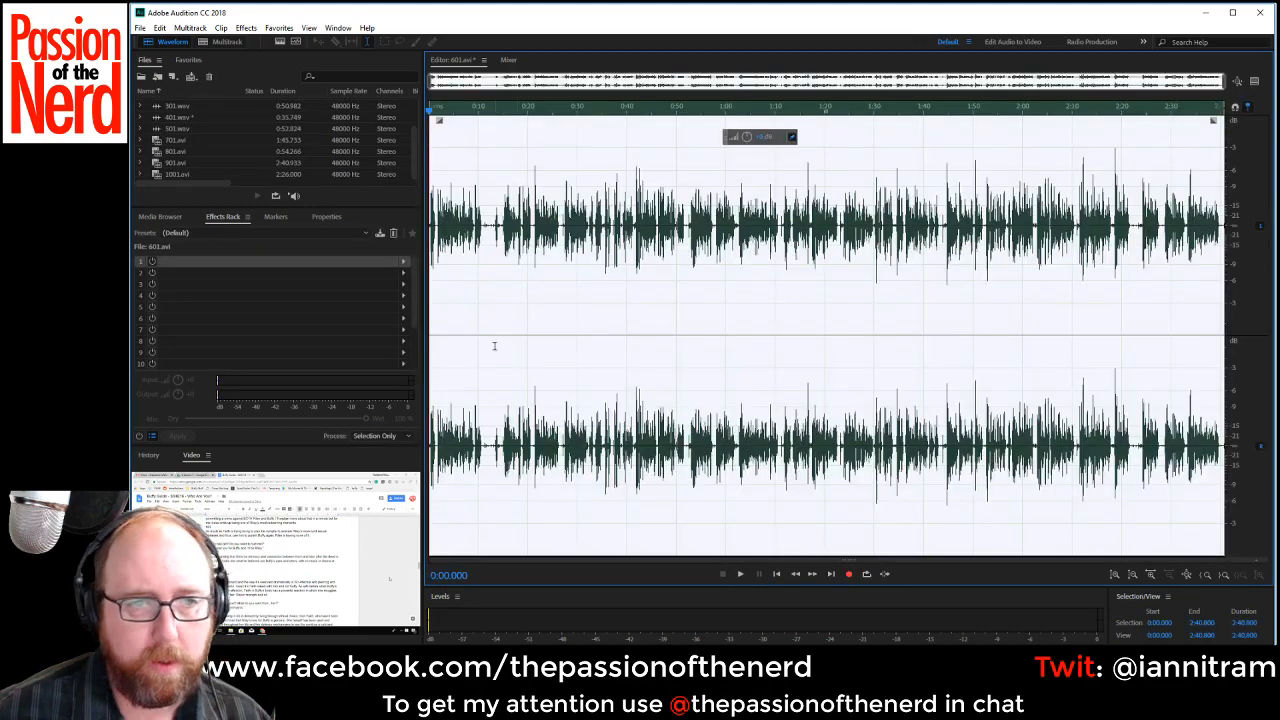
Delete the silence before the first word, up to about 0:00.36, and play from the start.
scroll(495, 347, "up", 3)
scroll(566, 323, "up", 4)
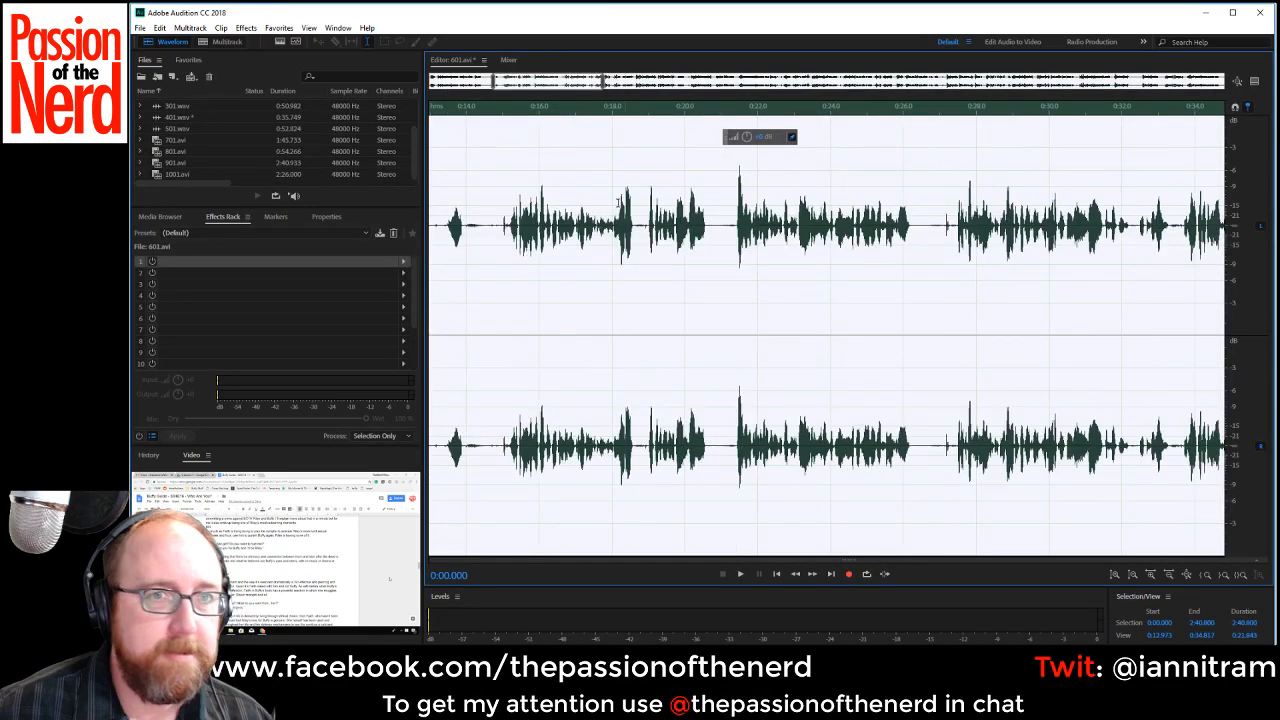
left_click_drag(550, 96, 342, 114)
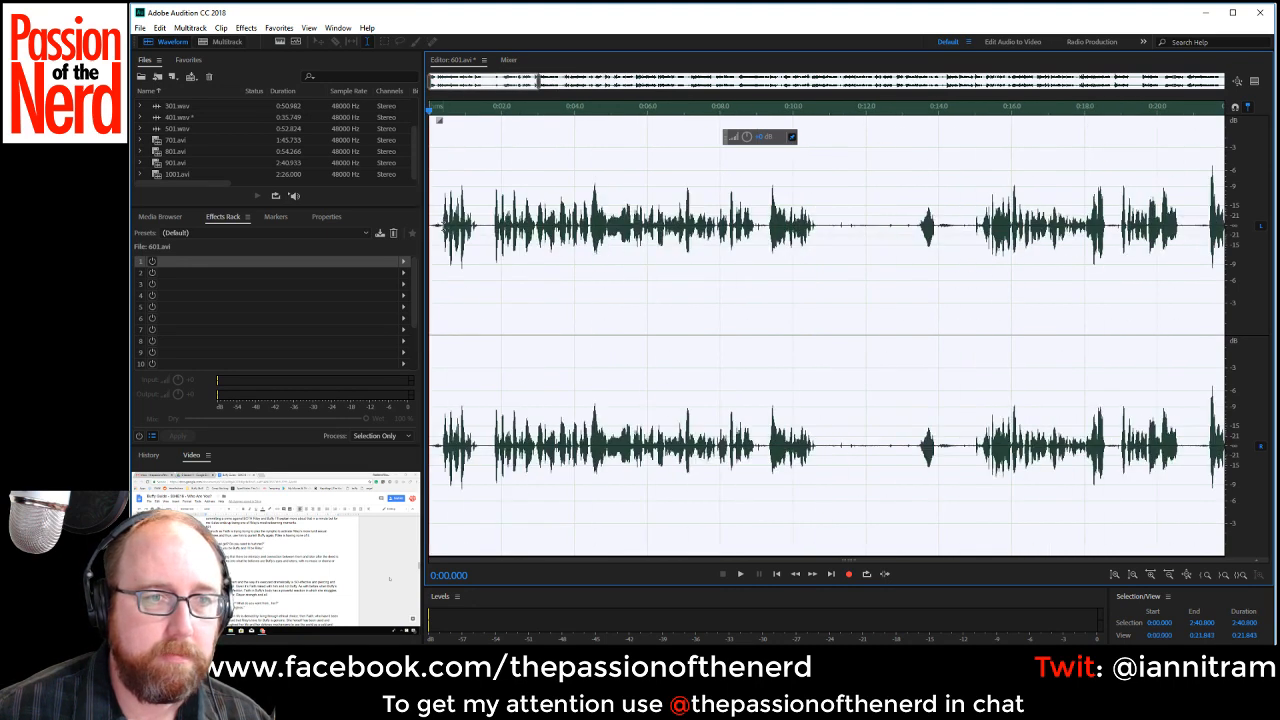
left_click_drag(442, 240, 304, 242)
key("Delete")
key("space")
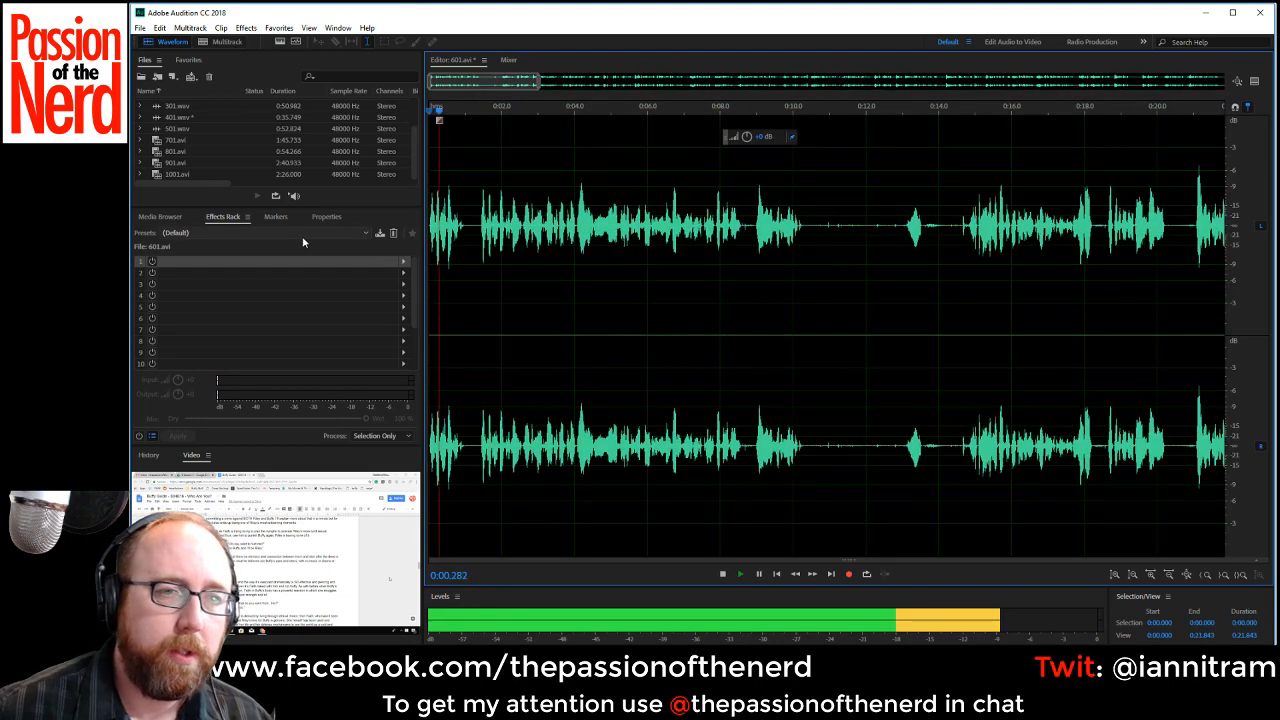
Check the opening phrase by ear, delete the first 1.4 seconds or so, and play the recording from its new start.
key("space")
key("space")
key("space")
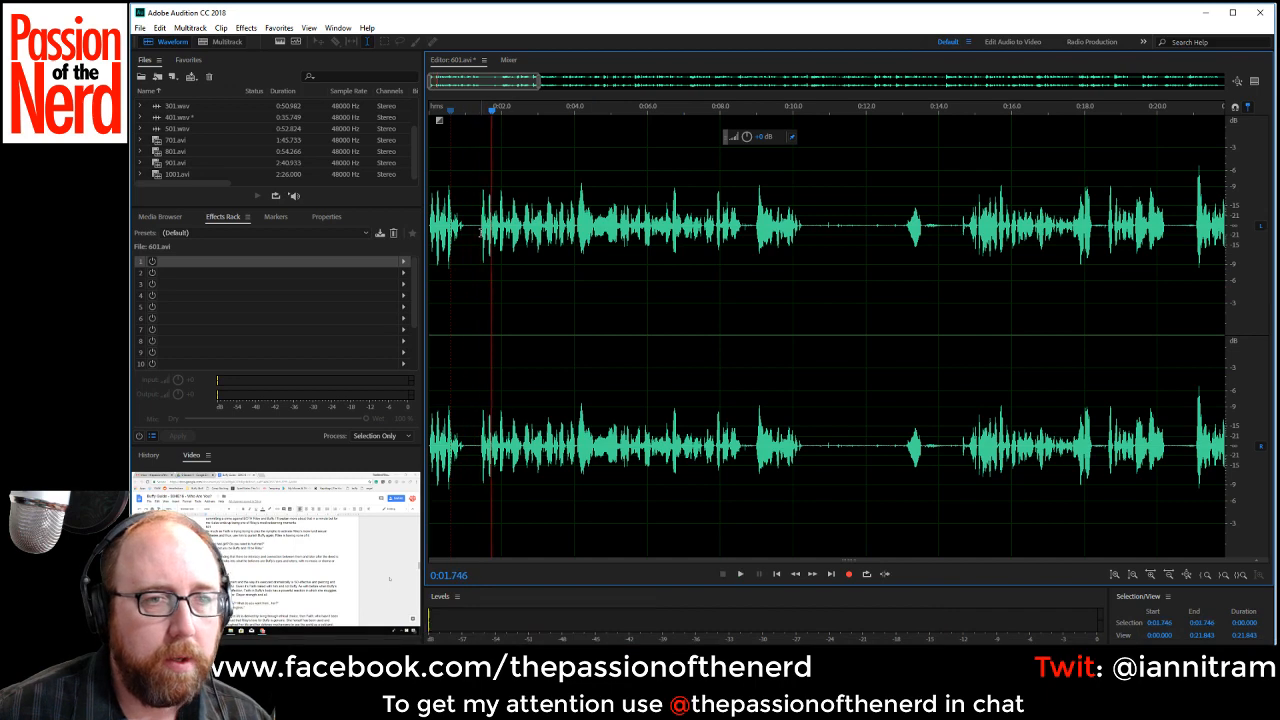
left_click_drag(481, 226, 303, 225)
key("Delete")
key("space")
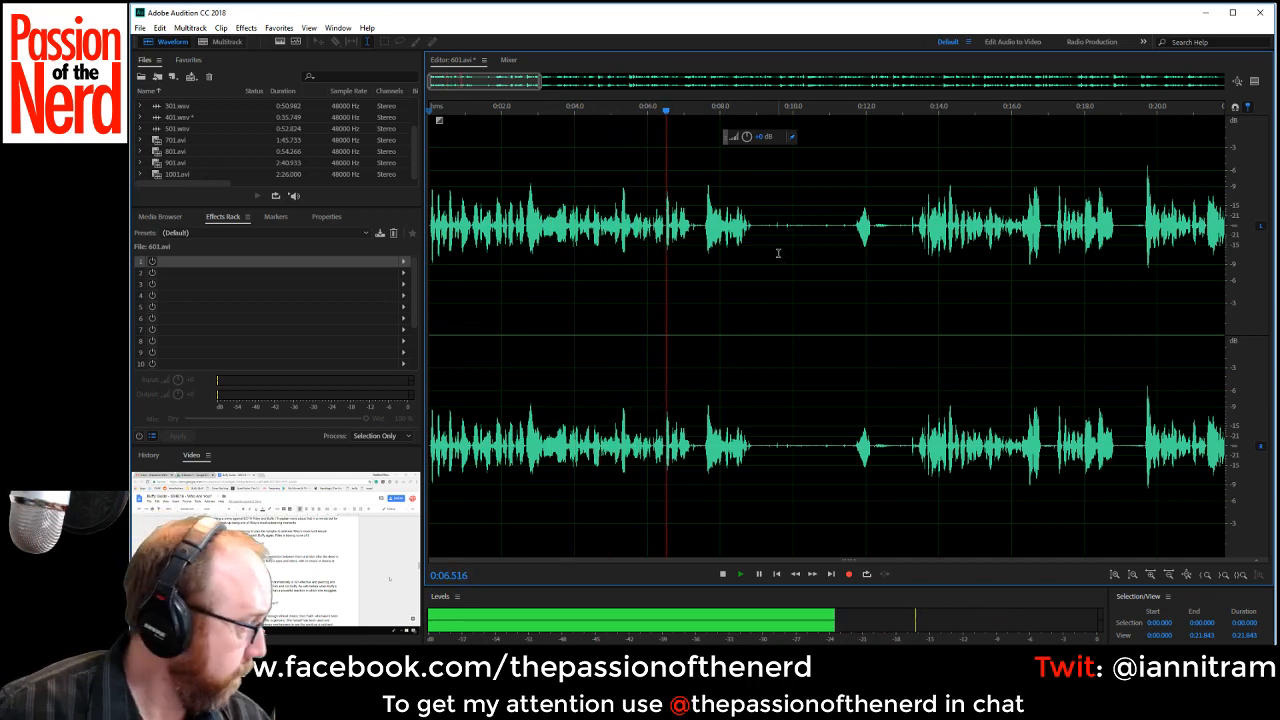
Lower the volume of the pause from about 0:07.19 to 0:07.57 and play across it from about 0:06.79.
key("space")
scroll(706, 232, "up", 3)
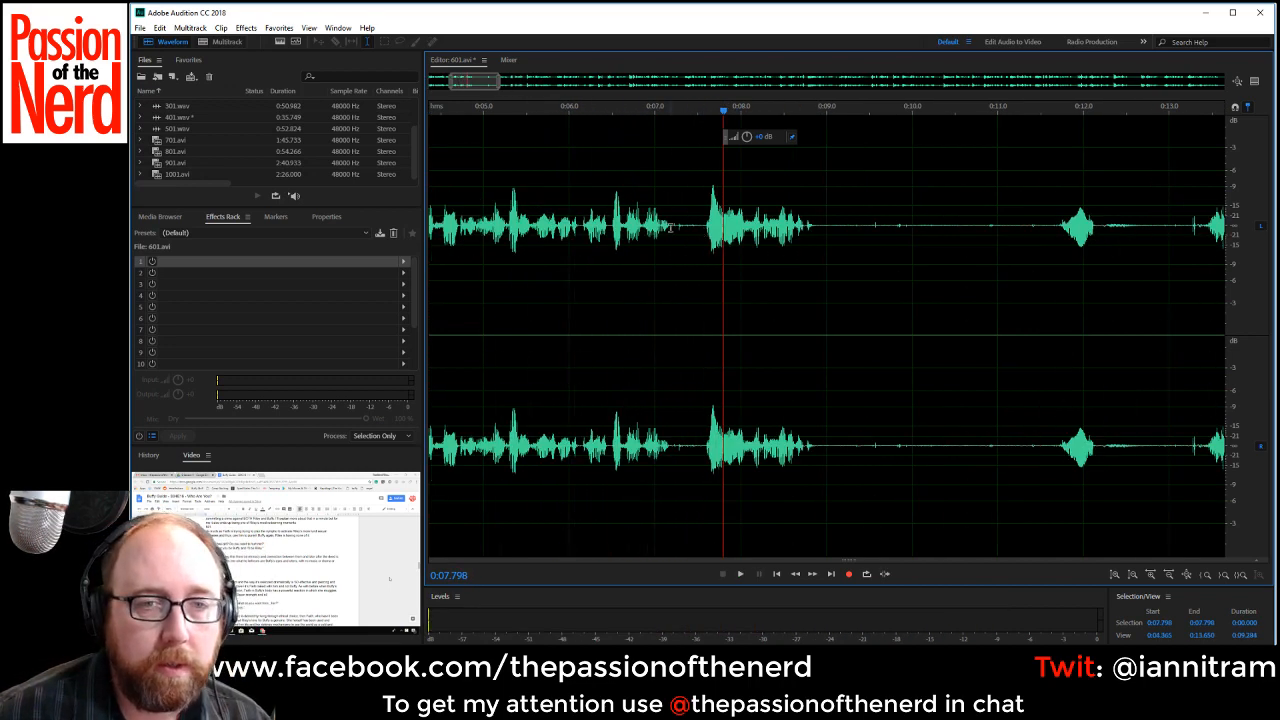
left_click_drag(670, 226, 703, 236)
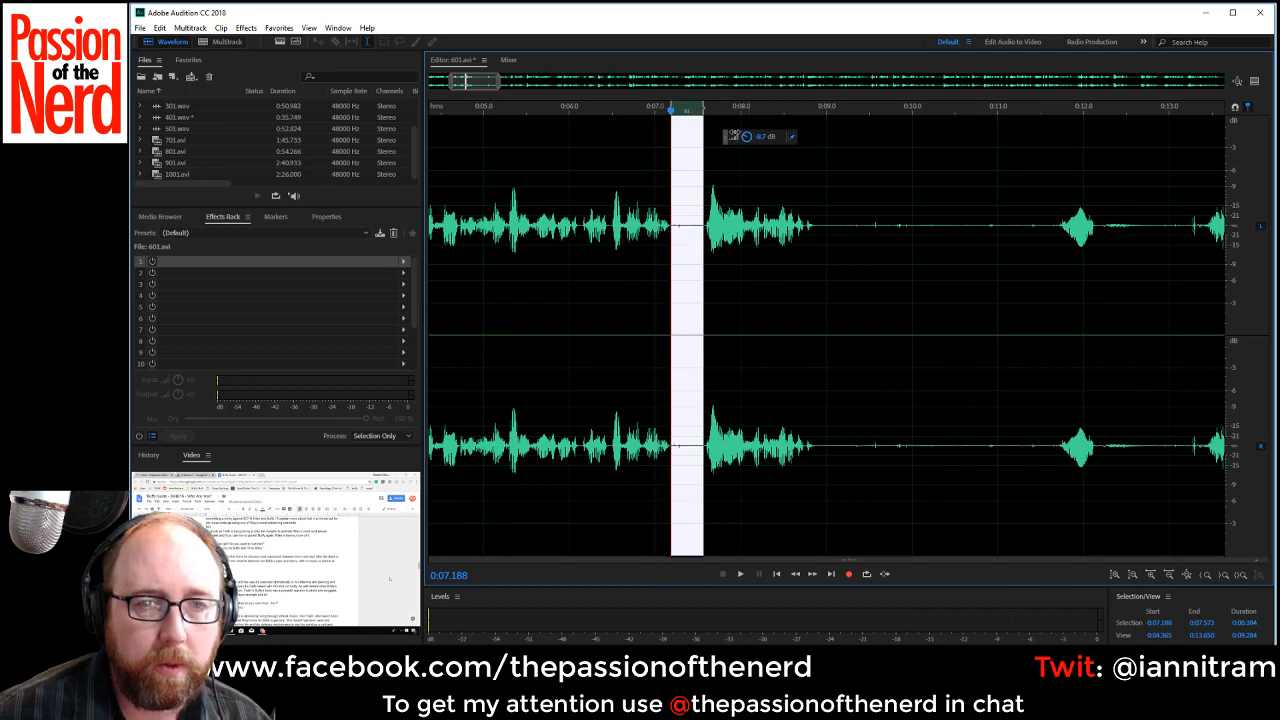
scroll(750, 292, "down", 3)
left_click(650, 338)
key("space")
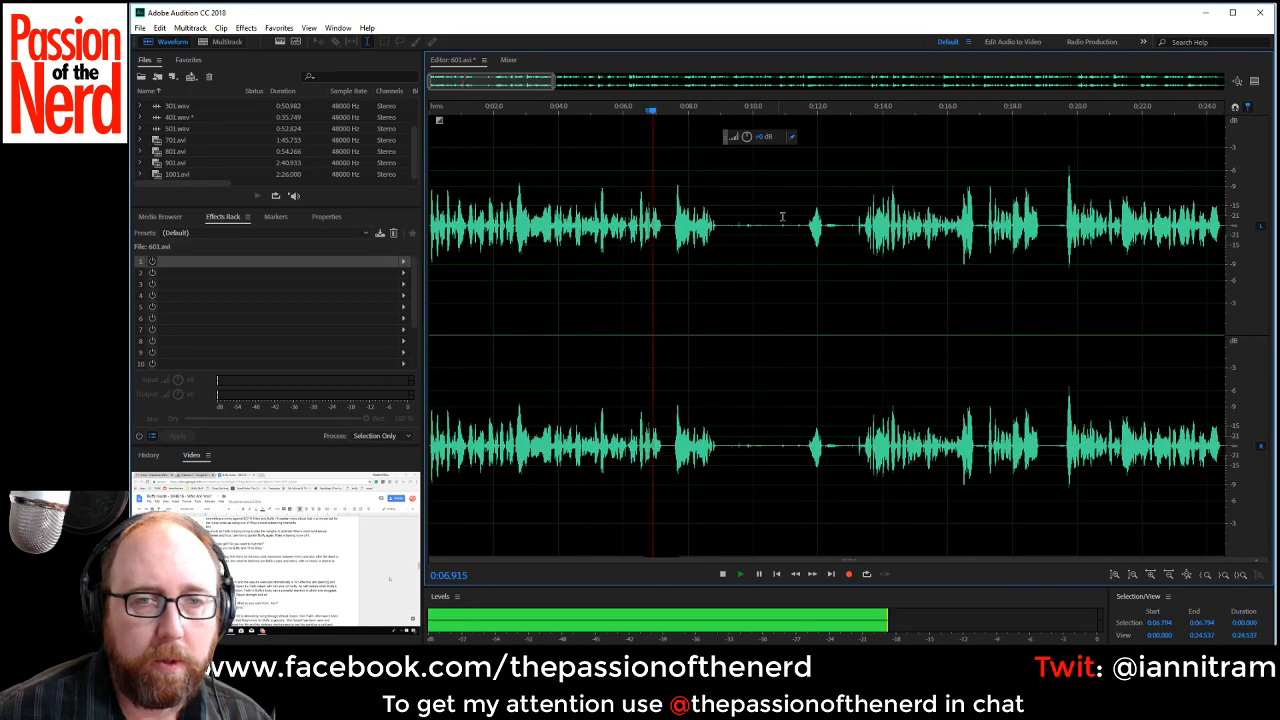
key("space")
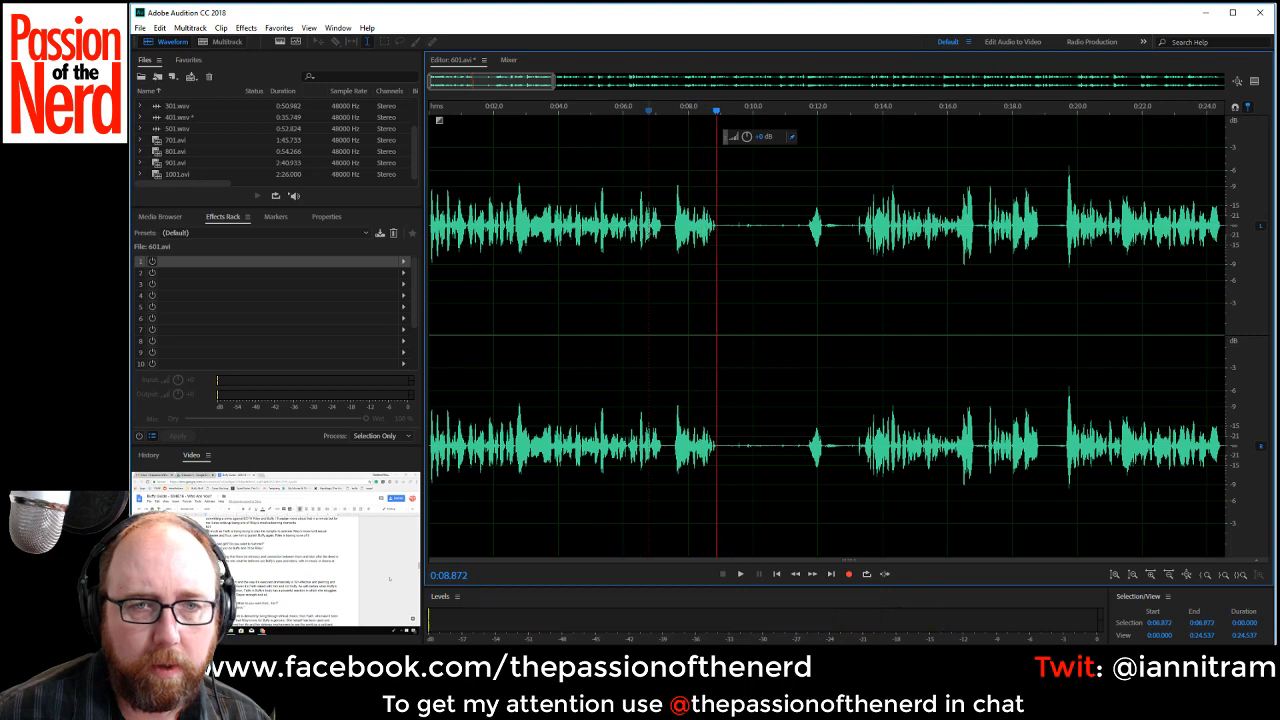
Delete the pause from about 0:07.28 to 0:07.59 and listen on through the gap after about 0:08.77.
left_click_drag(665, 226, 675, 229)
key("Delete")
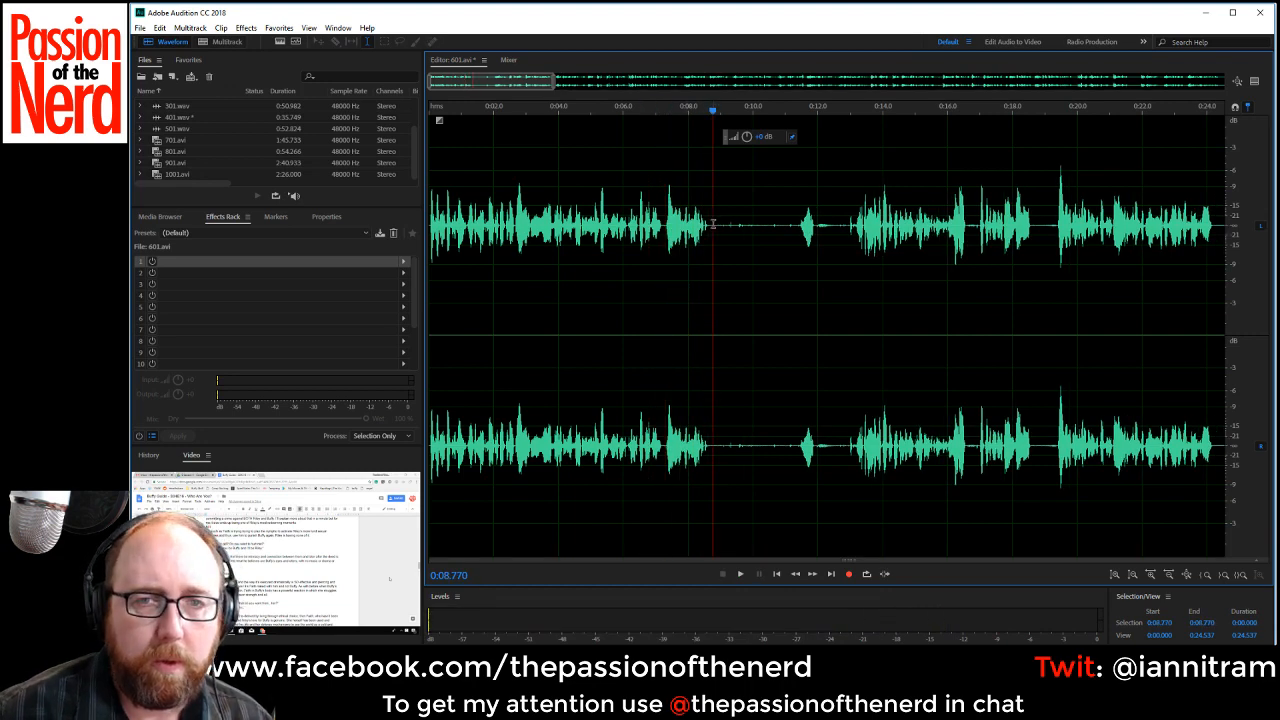
key("space")
key("space")
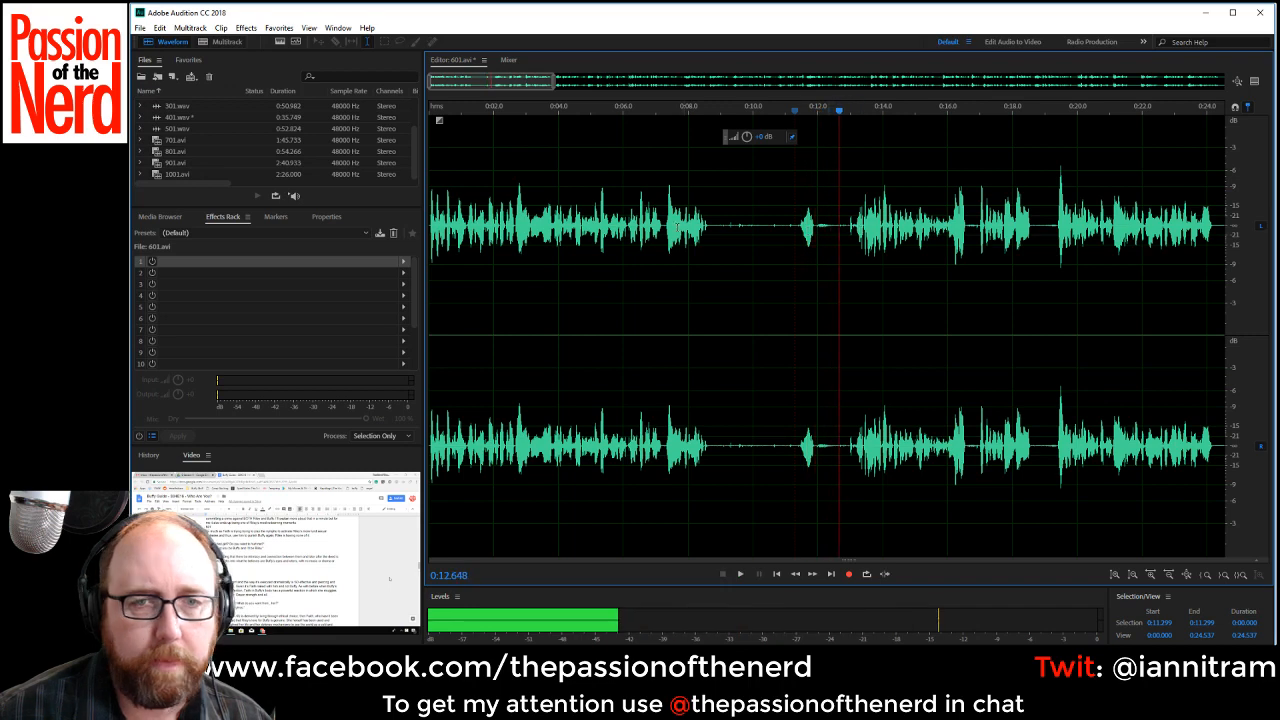
Delete the gap and isolated sound from about 0:08.68 to 0:12.94.
left_click_drag(709, 224, 810, 237)
left_click_drag(845, 256, 848, 256)
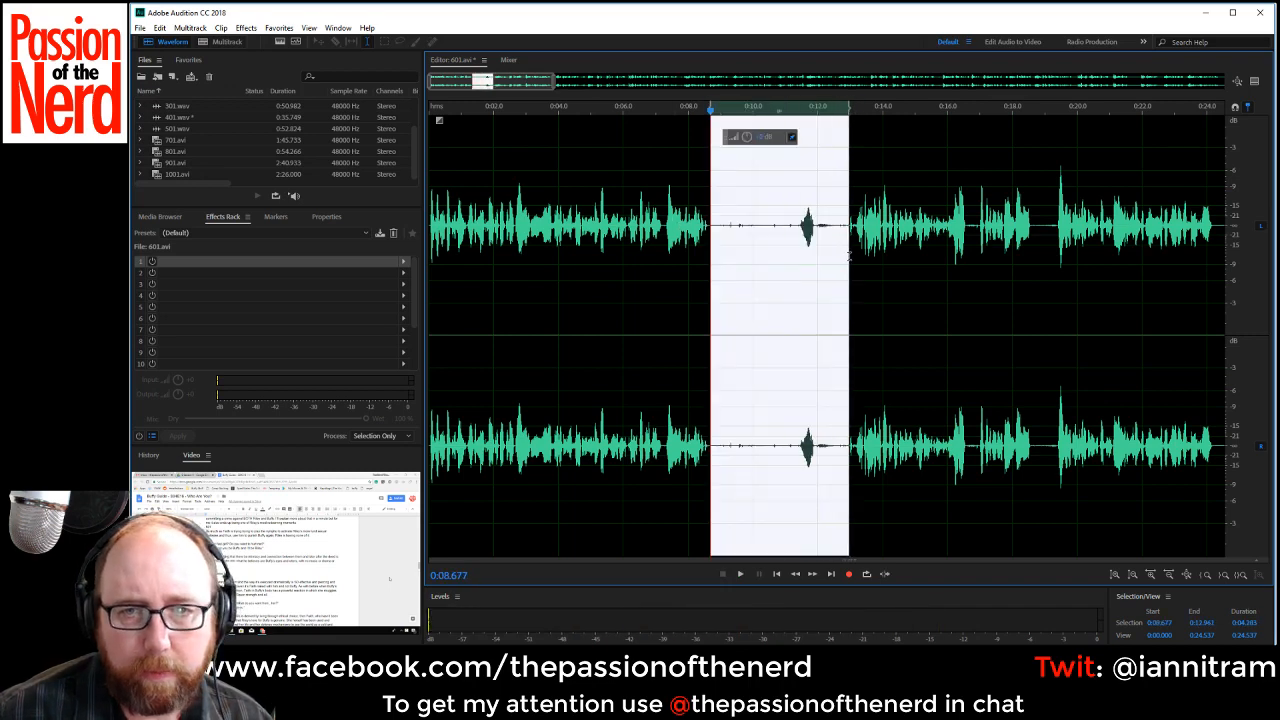
key("Delete")
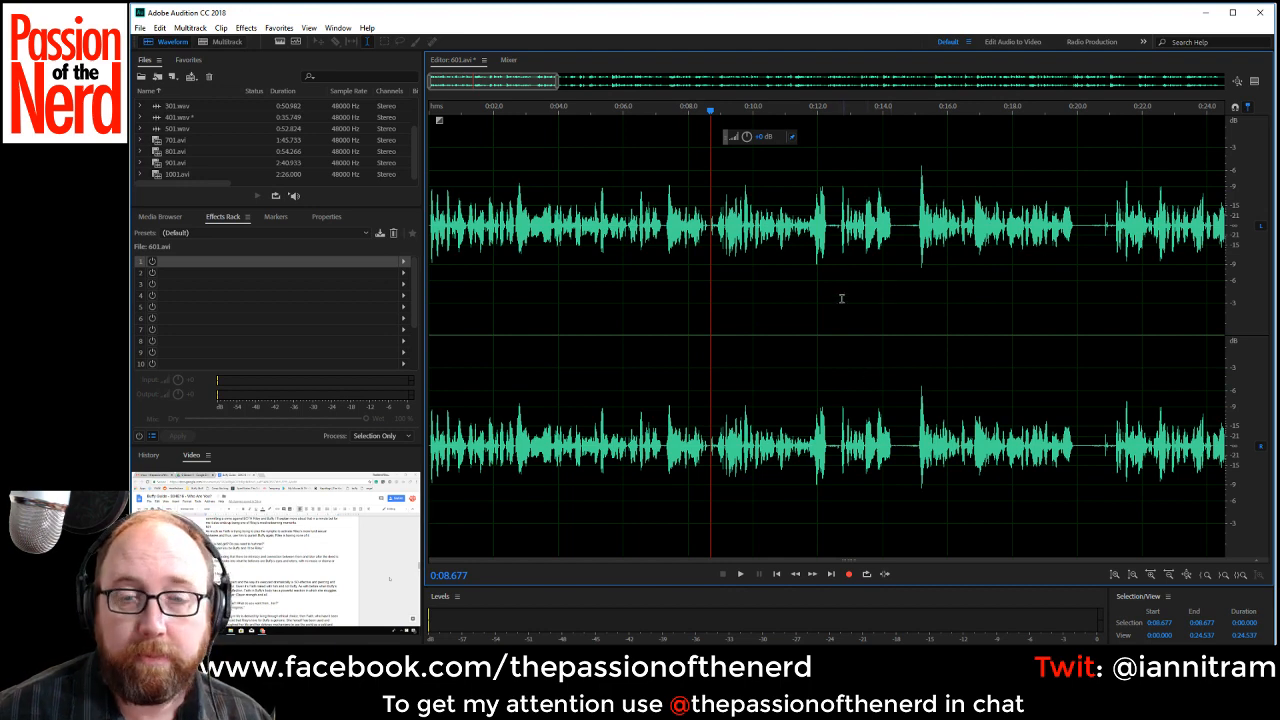
Delete the short stretch from about 0:12.30 to 0:12.67 and the silence from about 0:13.94 to 0:14.70.
scroll(837, 297, "up", 3)
left_click_drag(809, 227, 837, 248)
key("Delete")
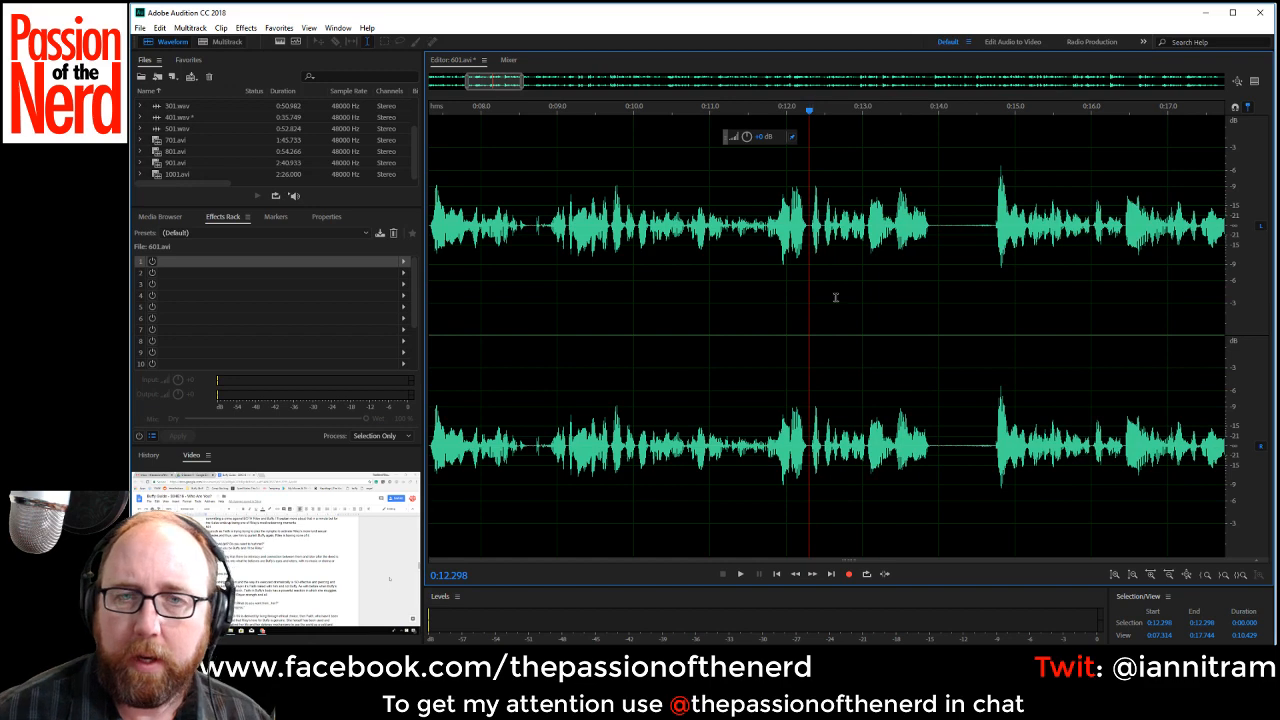
left_click_drag(935, 226, 993, 243)
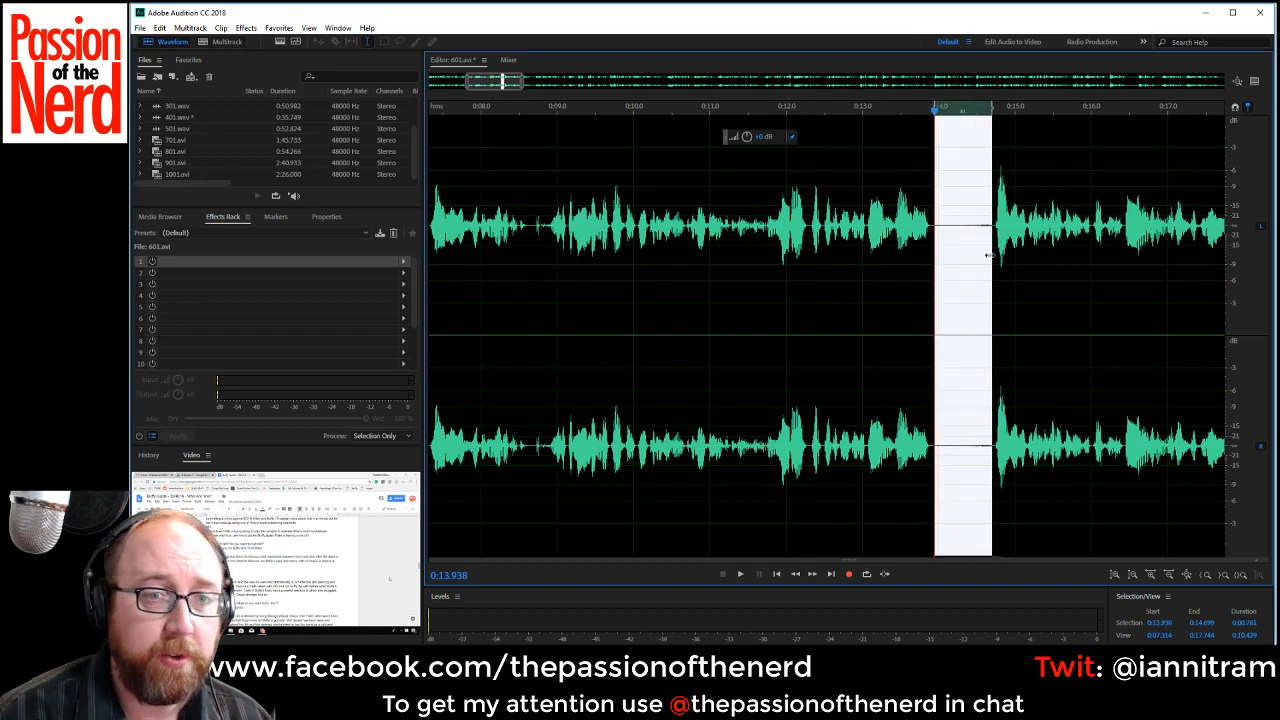
key("Delete")
Listen to the opening passage from about 0:02.05 to 0:05.99.
scroll(989, 255, "down", 2)
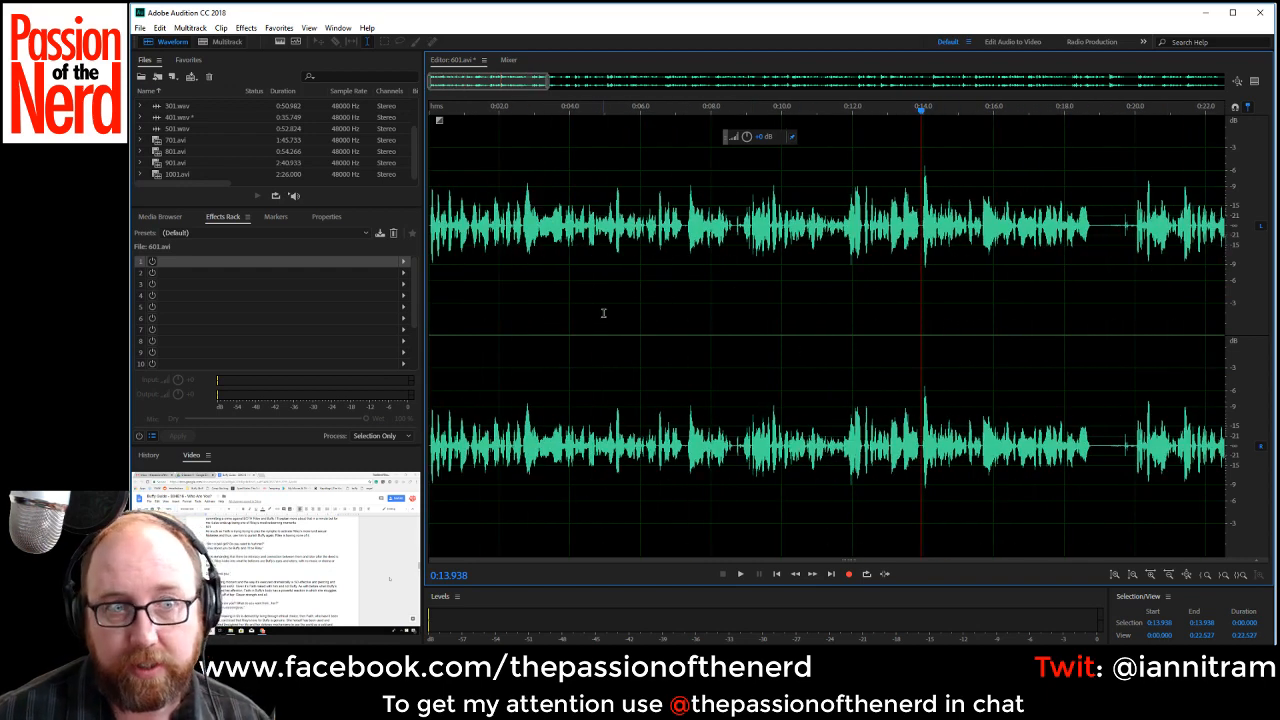
scroll(669, 365, "down", 1)
scroll(669, 365, "up", 1)
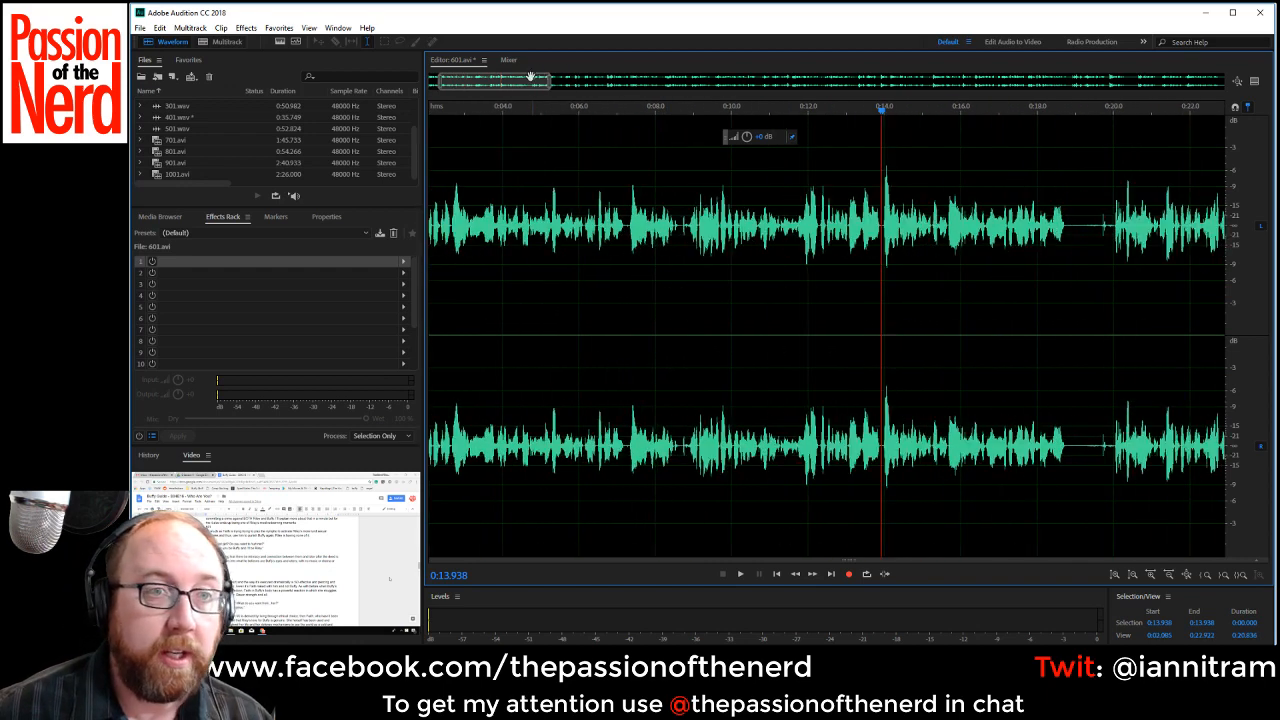
left_click_drag(530, 78, 307, 106)
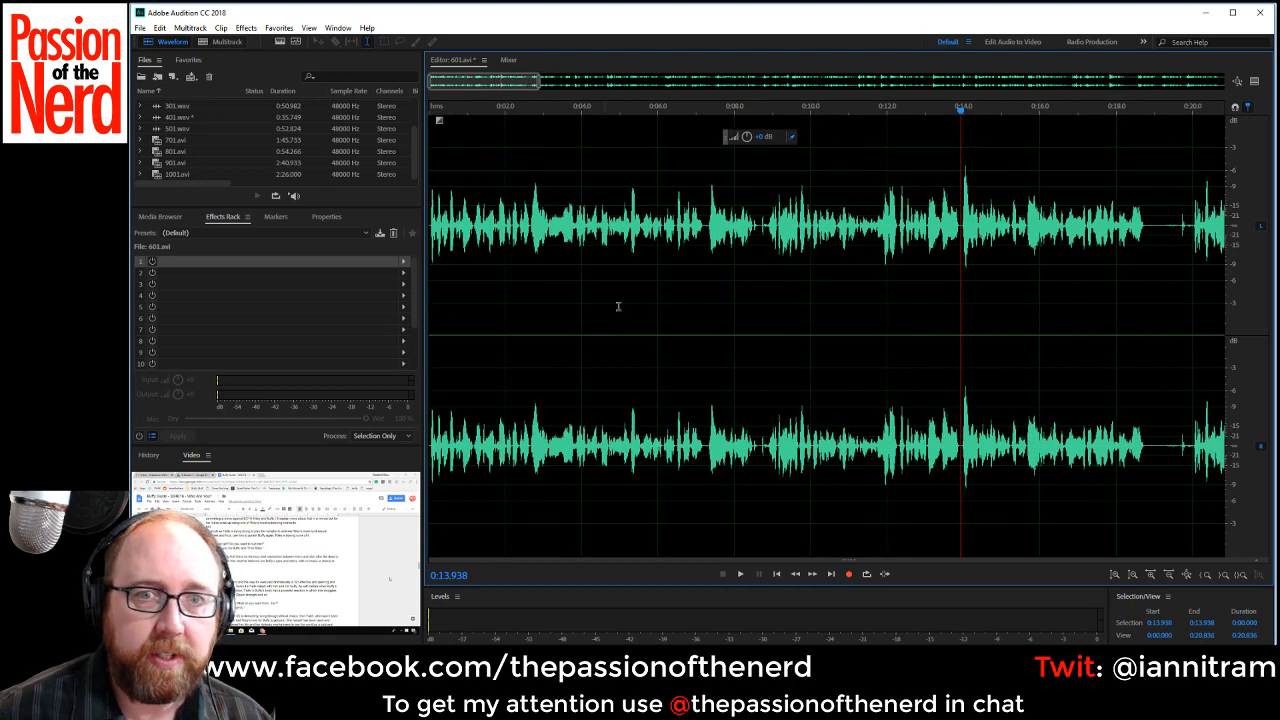
scroll(672, 283, "up", 1)
scroll(488, 289, "down", 1)
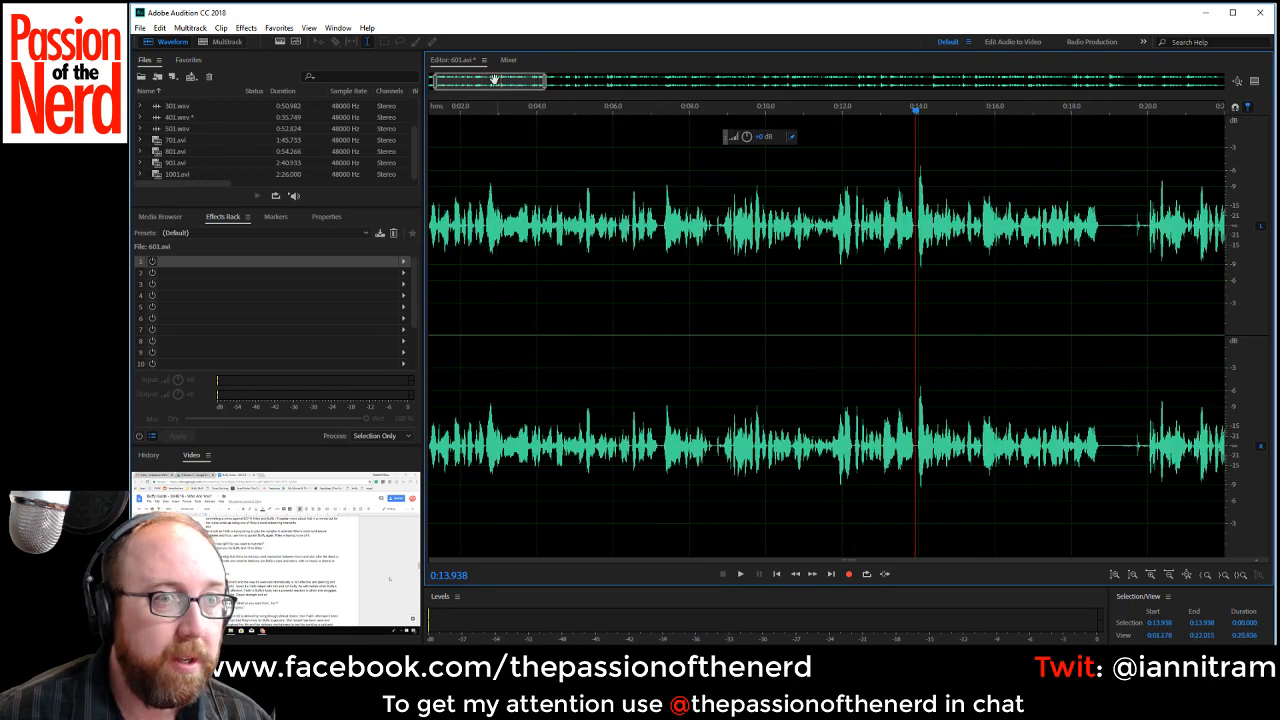
left_click_drag(494, 80, 430, 88)
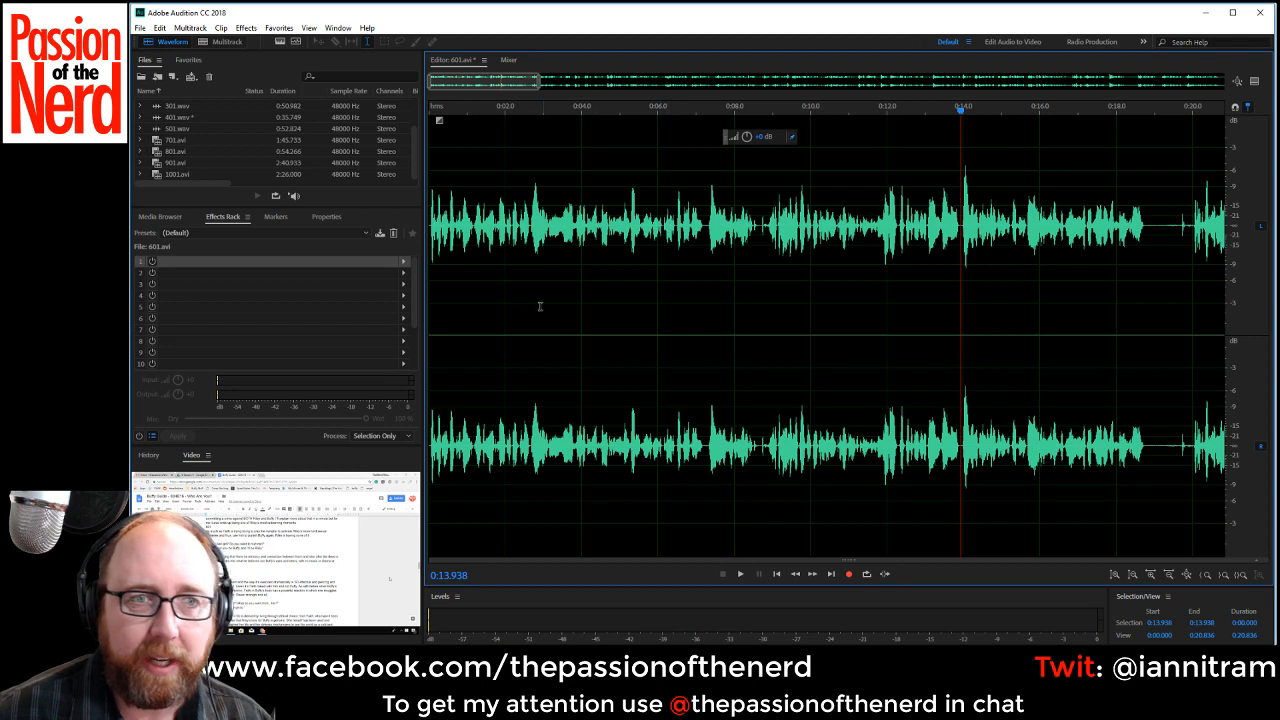
left_click(506, 244)
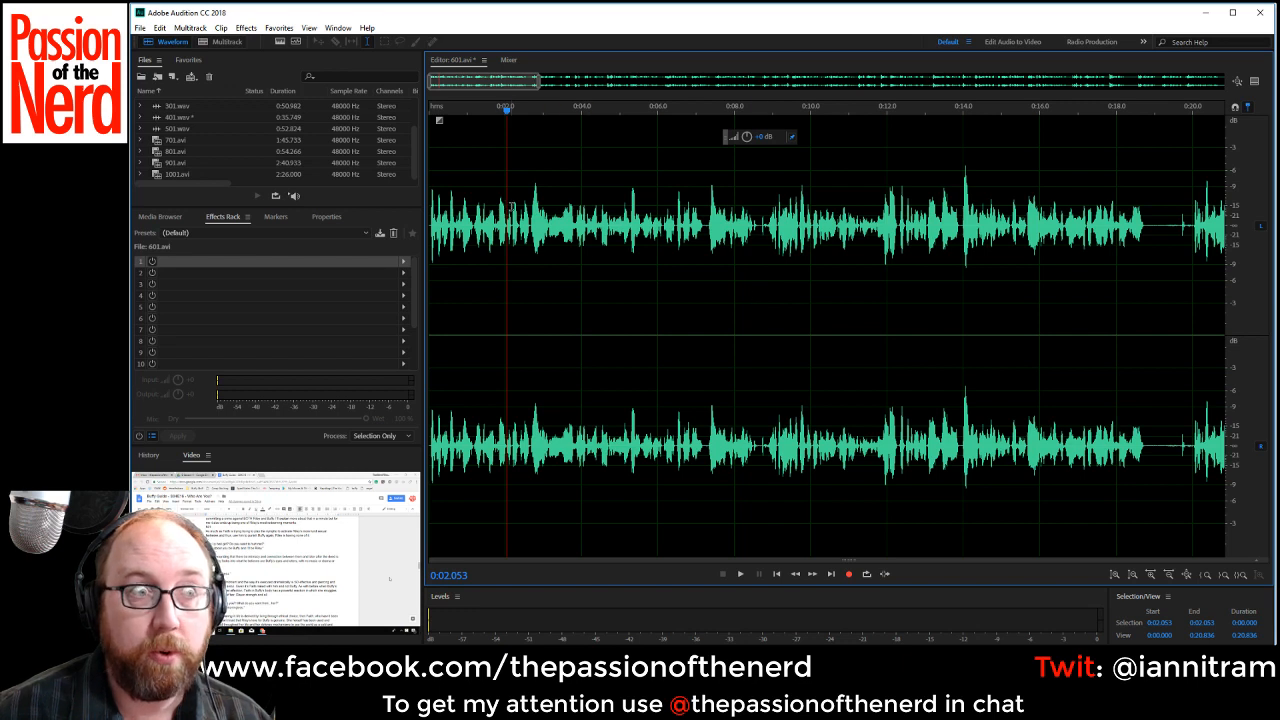
key("space")
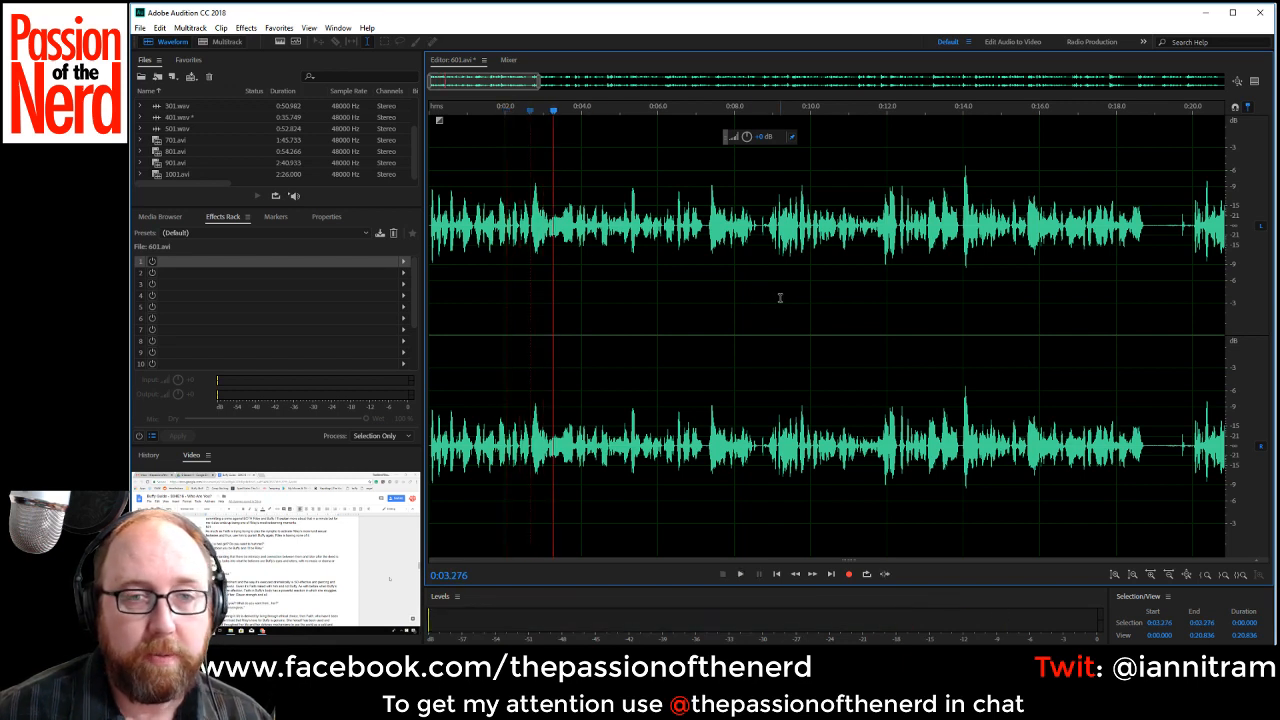
key("space")
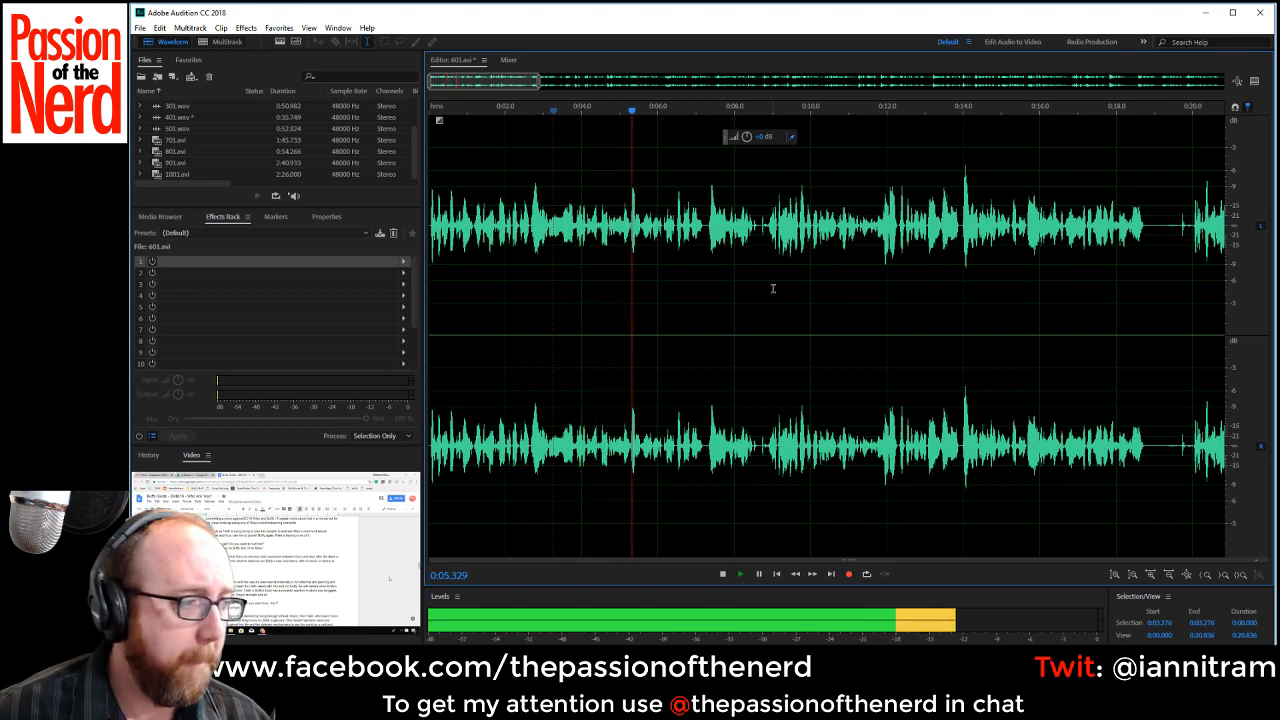
key("space")
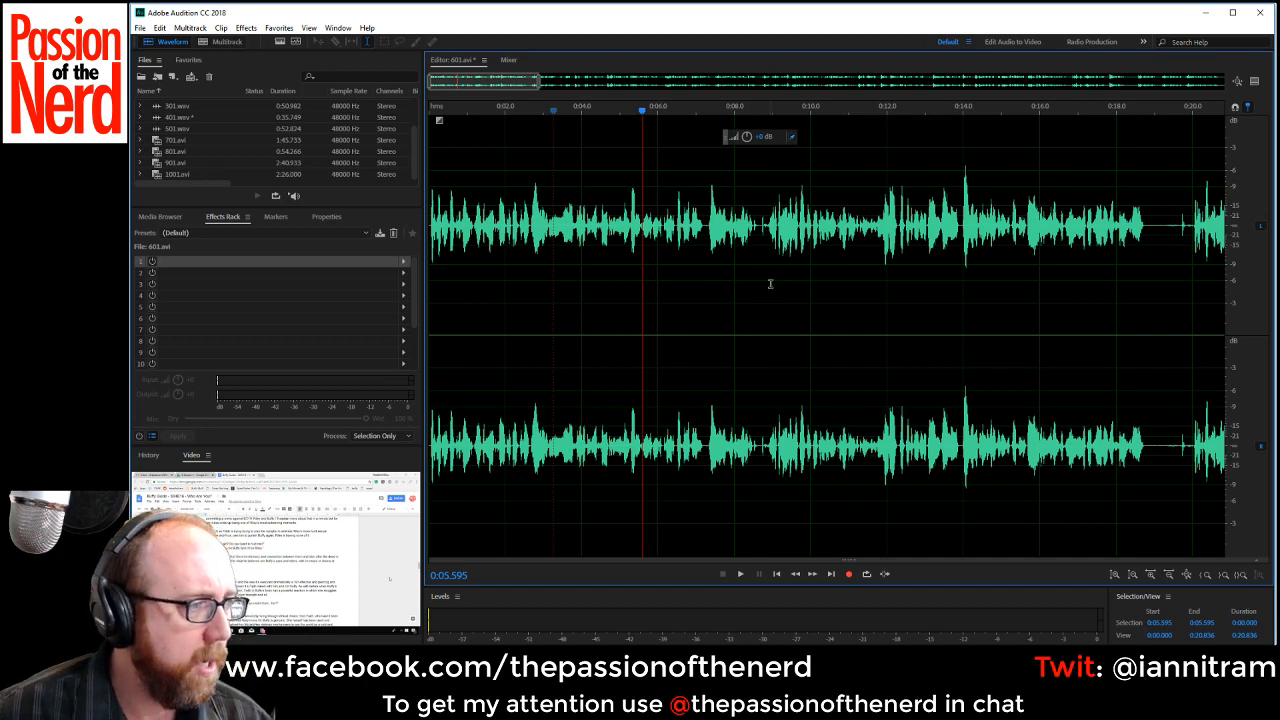
key("space")
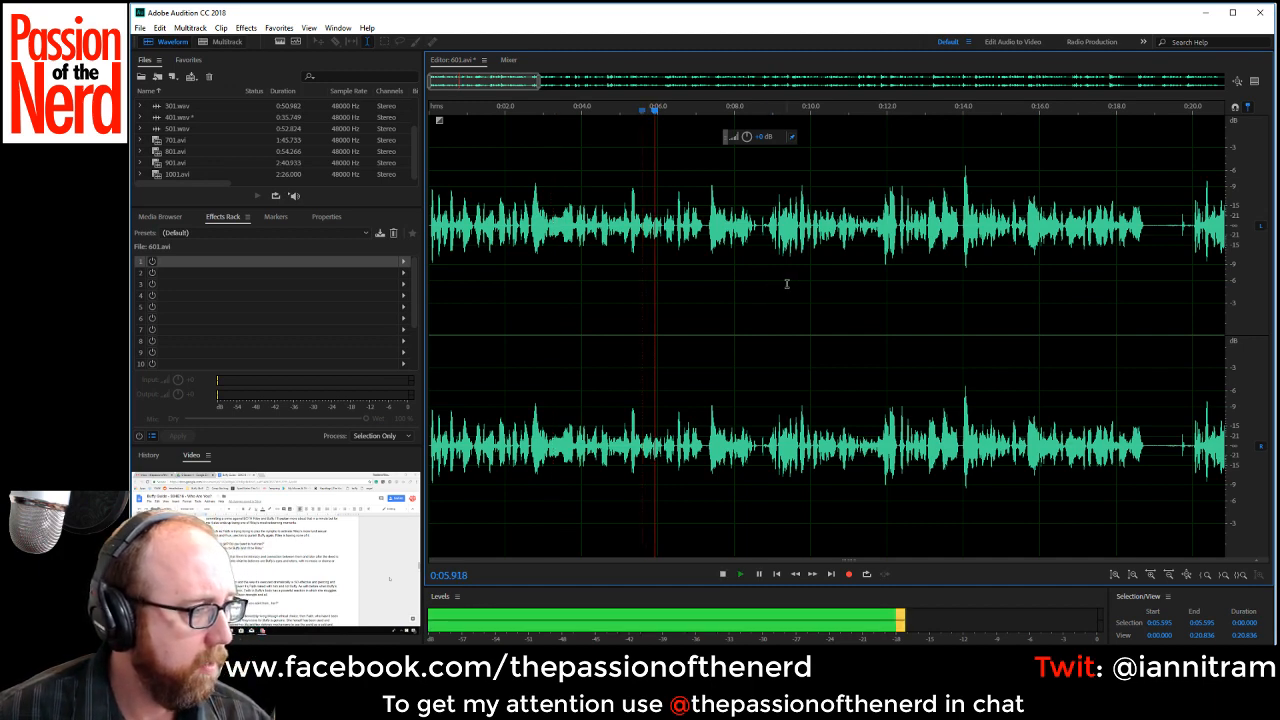
key("space")
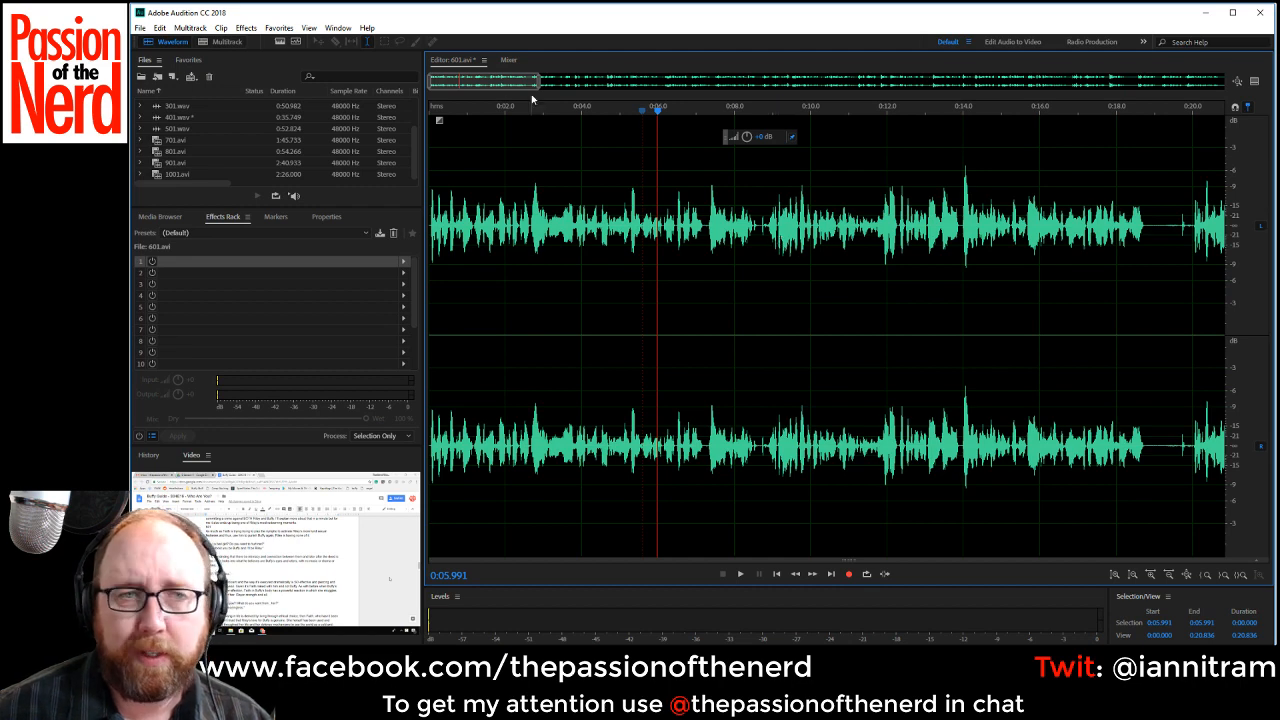
Delete the silence from about 0:18.82 to 0:19.65 and the short pause from about 0:25.01 to 0:25.3.
left_click_drag(521, 86, 407, 77)
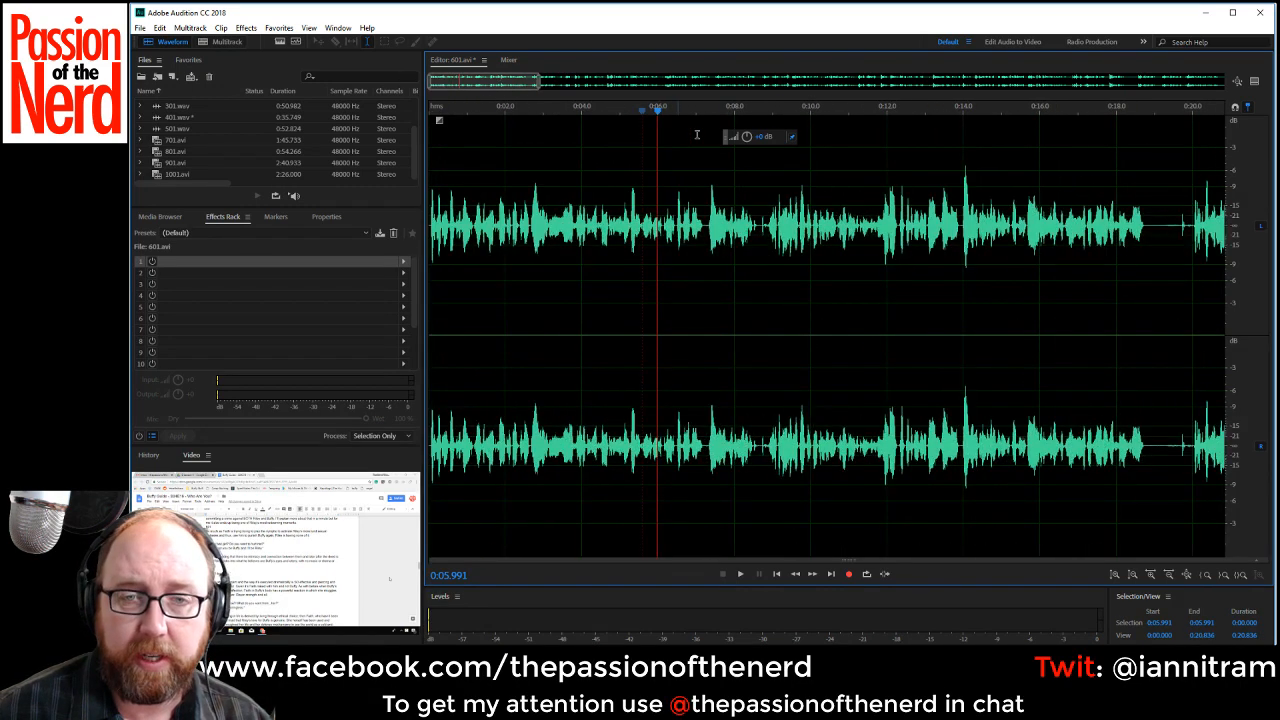
left_click_drag(510, 88, 539, 93)
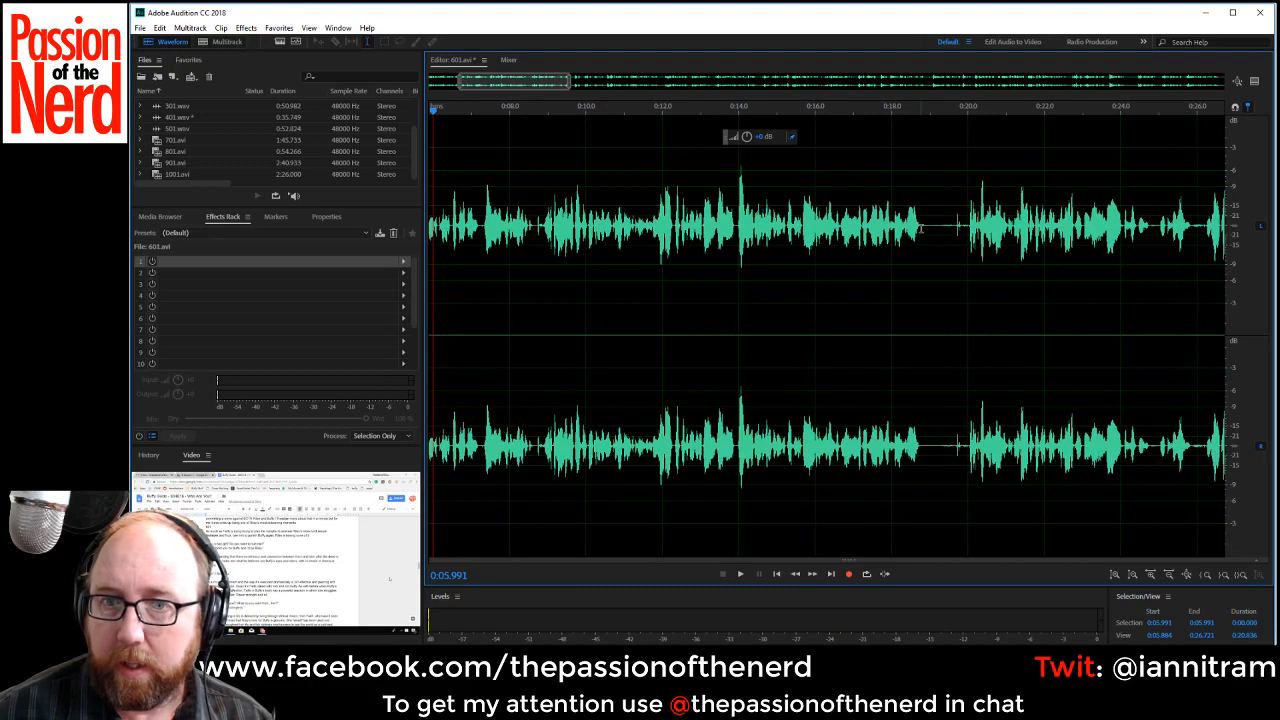
left_click_drag(922, 228, 956, 238)
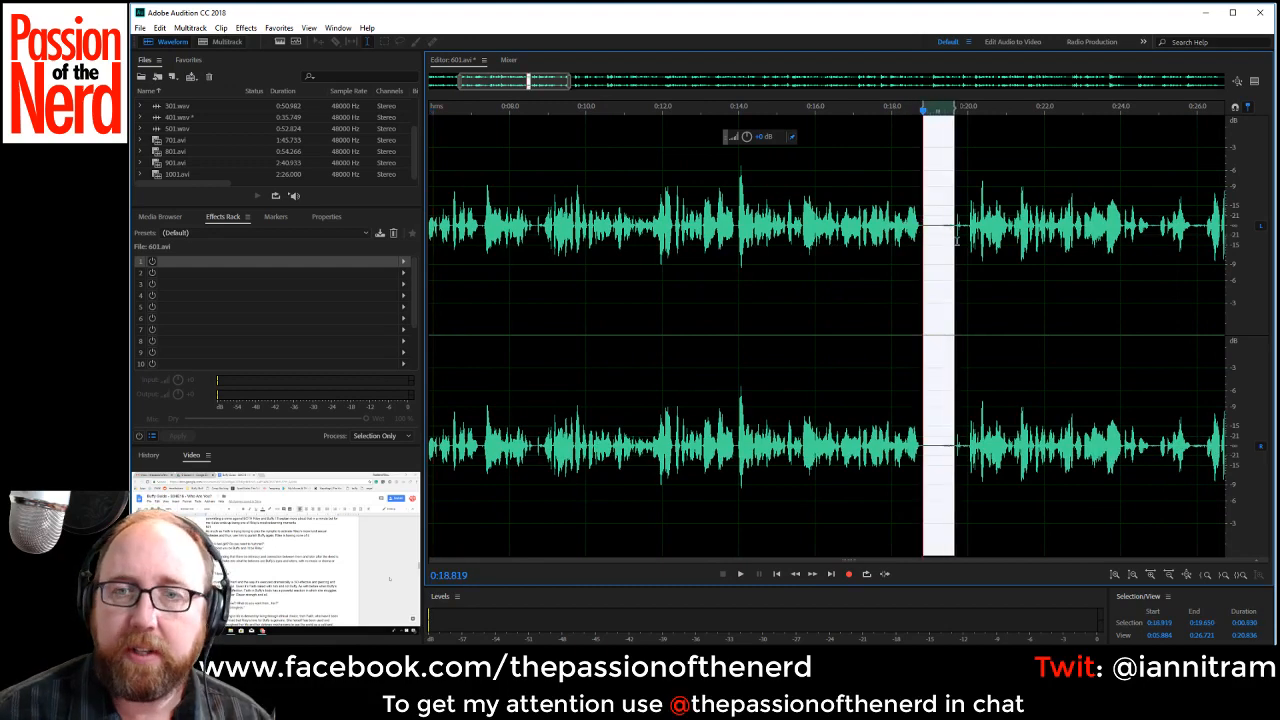
key("Delete")
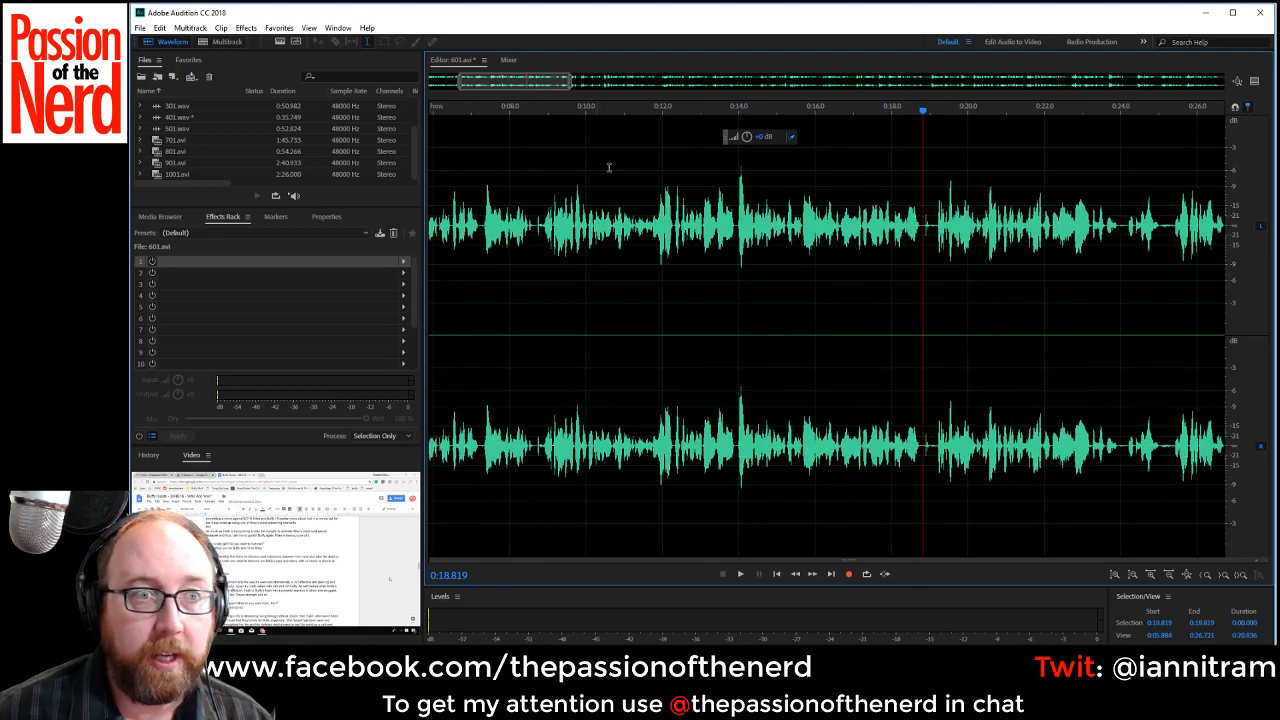
left_click_drag(1160, 238, 1173, 234)
key("Delete")
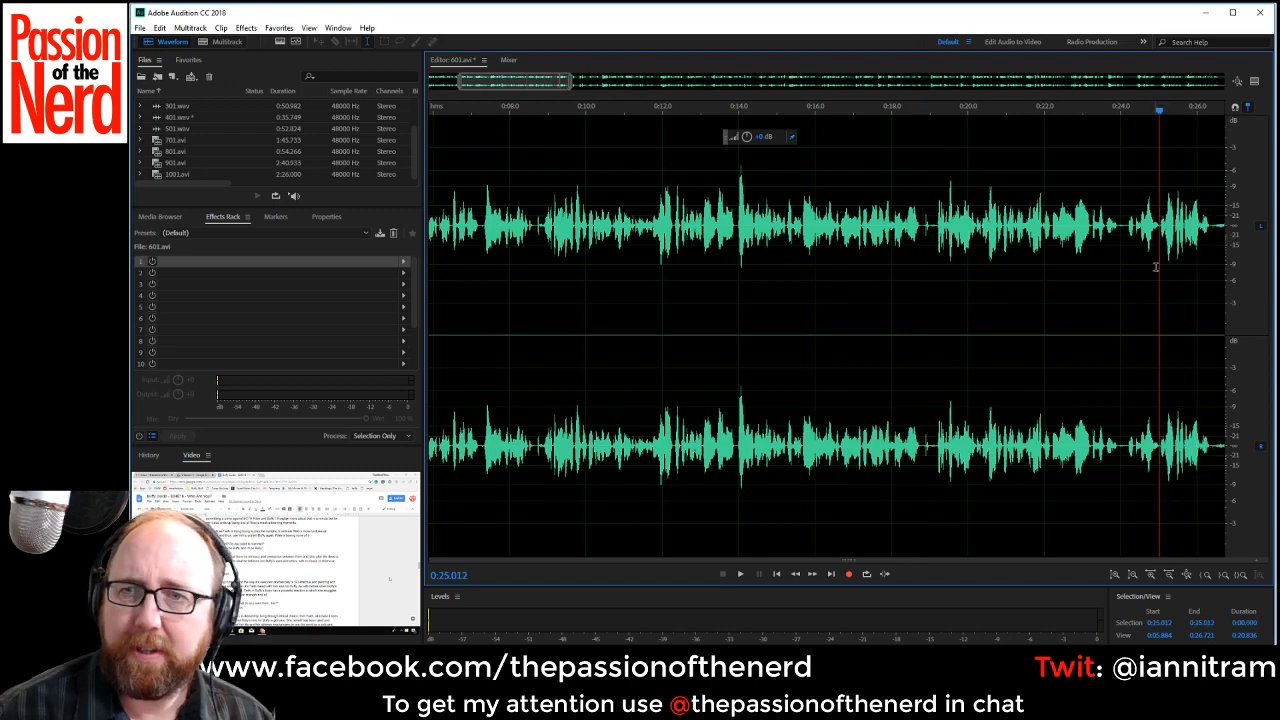
Delete the pauses from about 0:26.32 to 0:26.97 and from about 0:27.52 to 0:28.1.
left_click_drag(575, 79, 652, 79)
left_click_drag(651, 224, 676, 240)
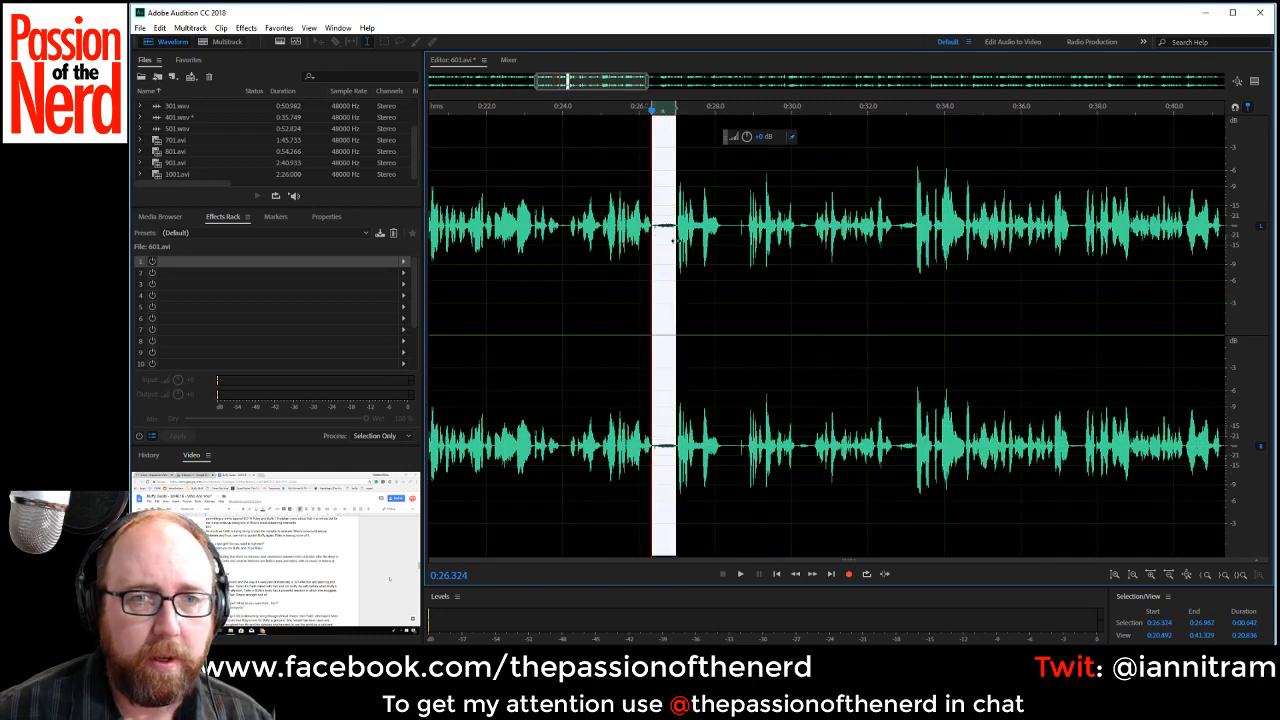
key("Delete")
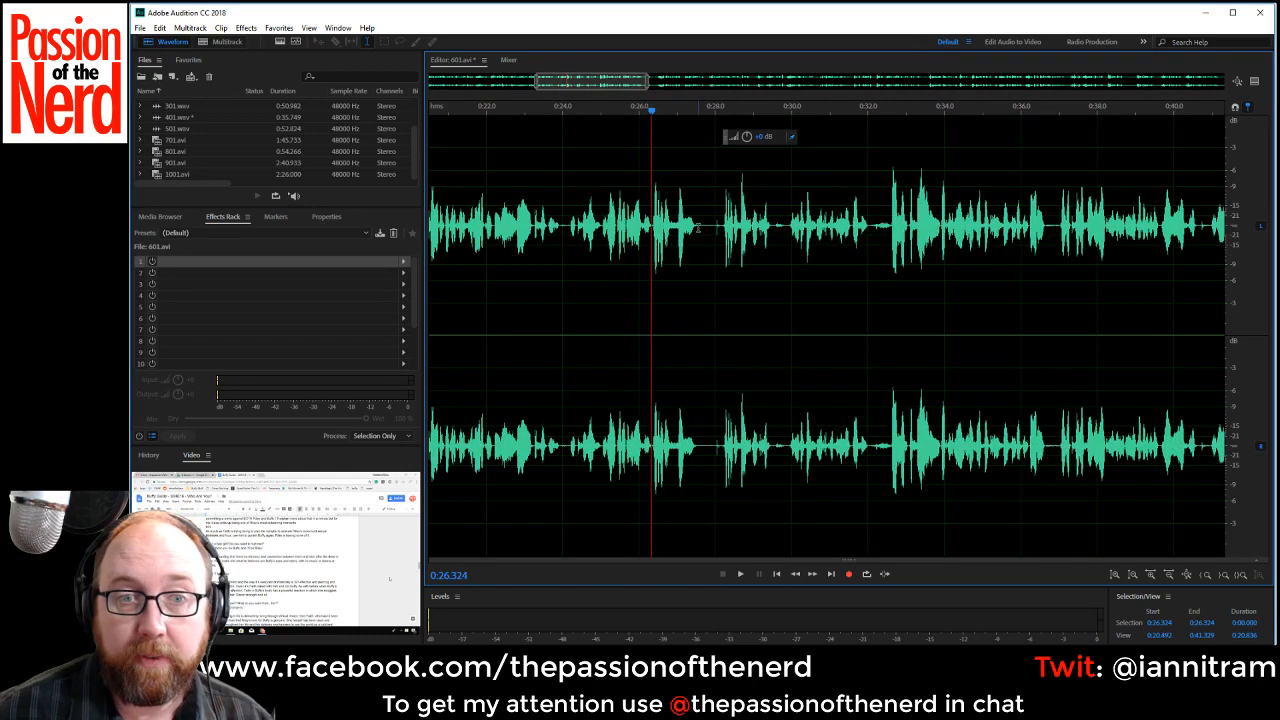
left_click(699, 227)
left_click_drag(700, 228, 720, 240)
key("Delete")
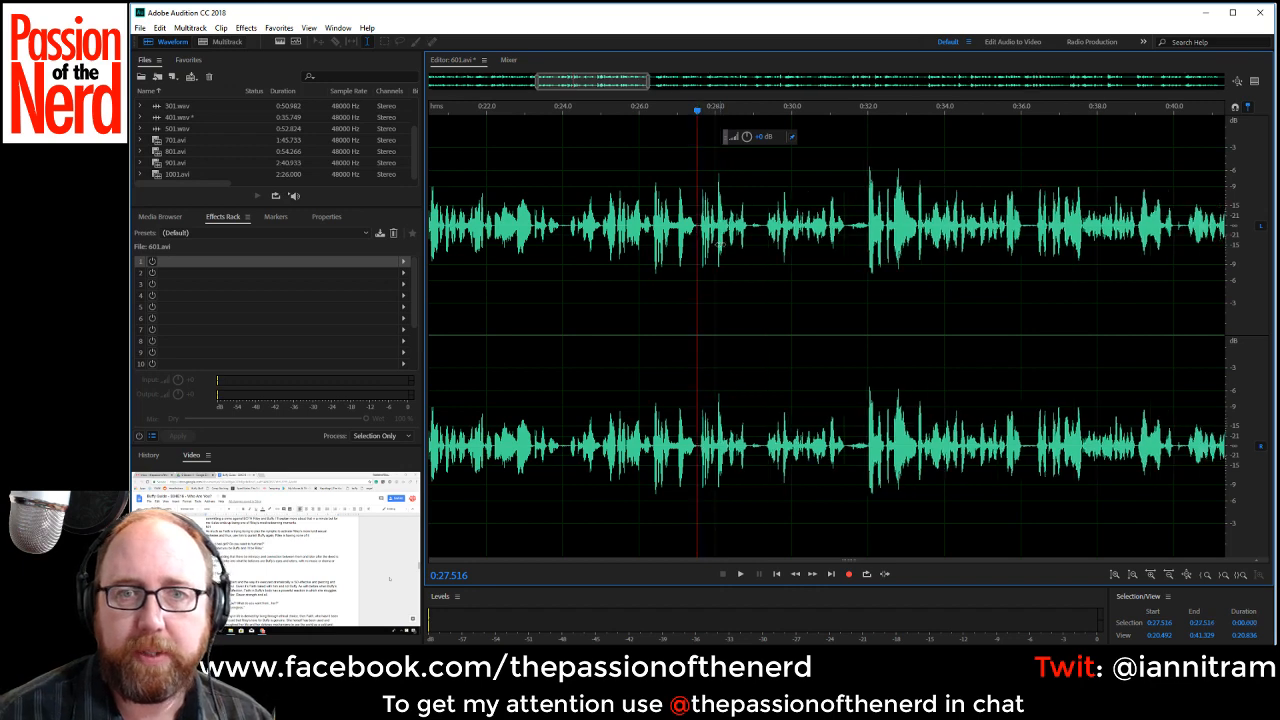
Play the recording from its start up to the gap after about 0:08.5.
left_click_drag(580, 86, 400, 100)
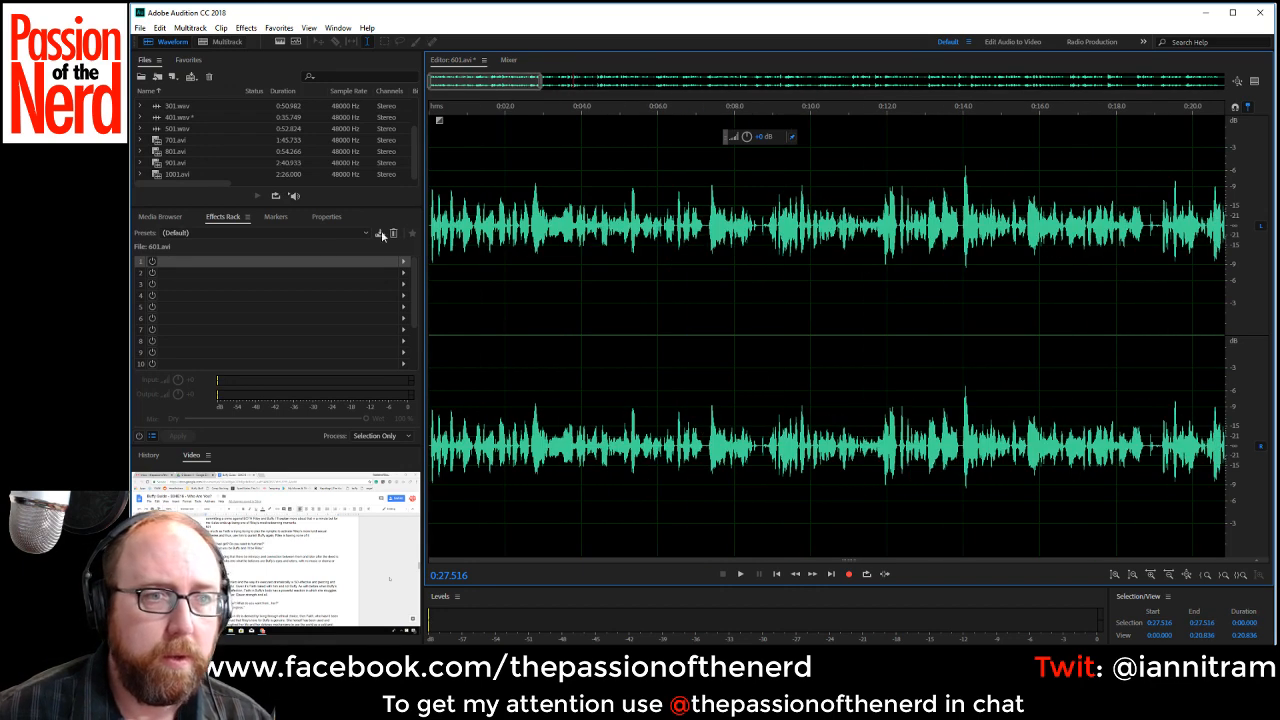
left_click(430, 227)
key("space")
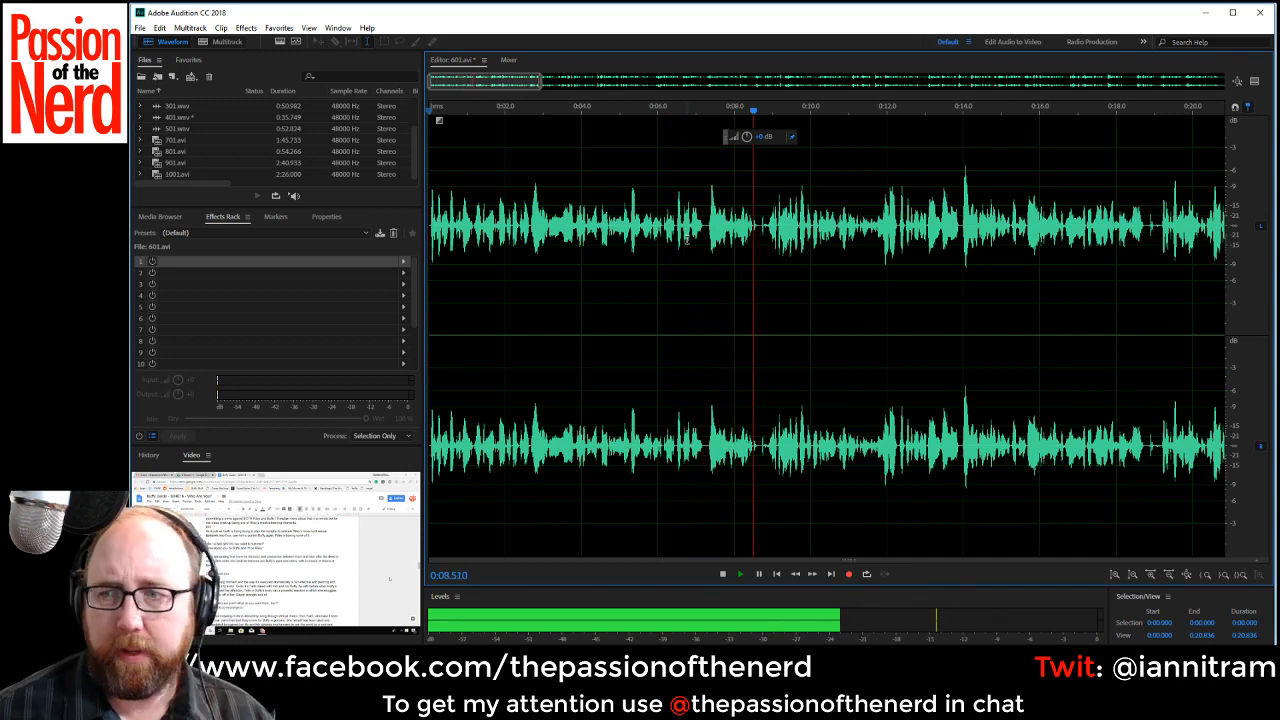
key("space")
Replay the gap from about 0:08.31 and delete its stray noise from about 0:08.71 to 0:08.82.
scroll(734, 277, "up", 5)
left_click(776, 222)
key("space")
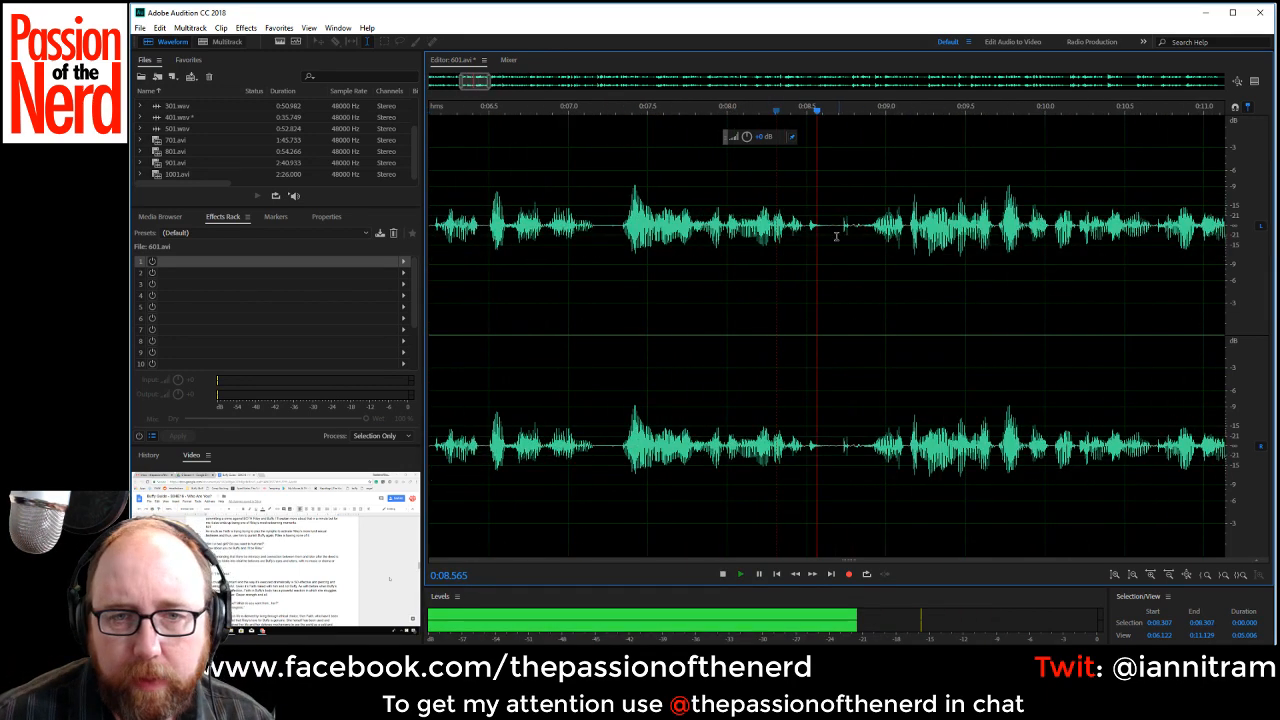
key("space")
left_click_drag(826, 226, 858, 231)
left_click(841, 226)
key("space")
key("space")
key("Delete")
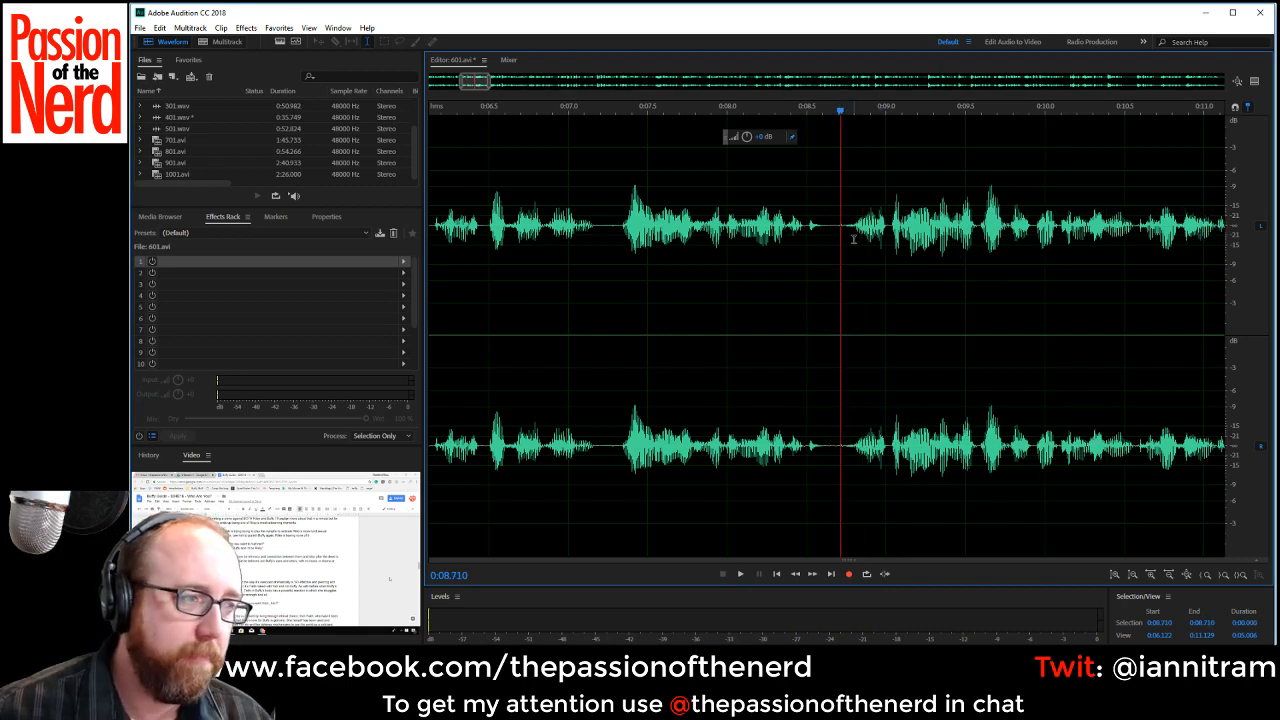
Check the edited gap by ear, playing from about 0:07.59 to 0:14.51.
scroll(872, 285, "down", 4)
left_click(806, 318)
key("space")
scroll(822, 322, "down", 1)
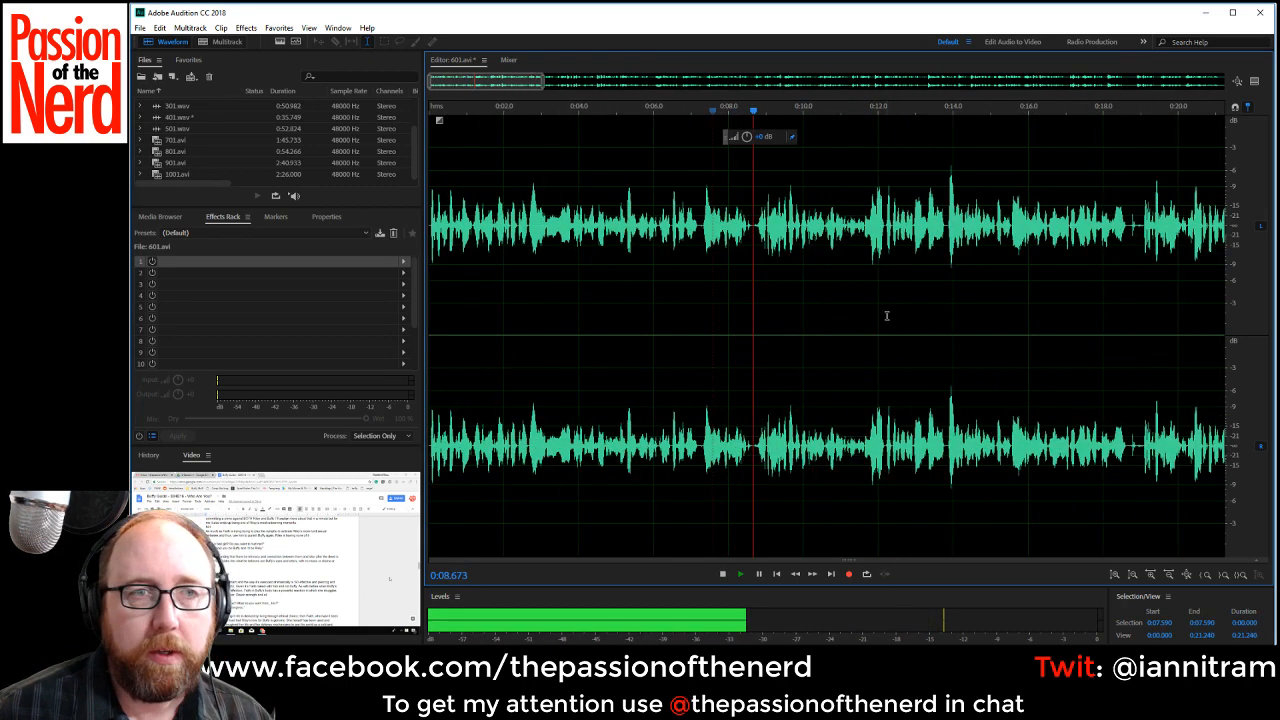
left_click_drag(465, 85, 497, 85)
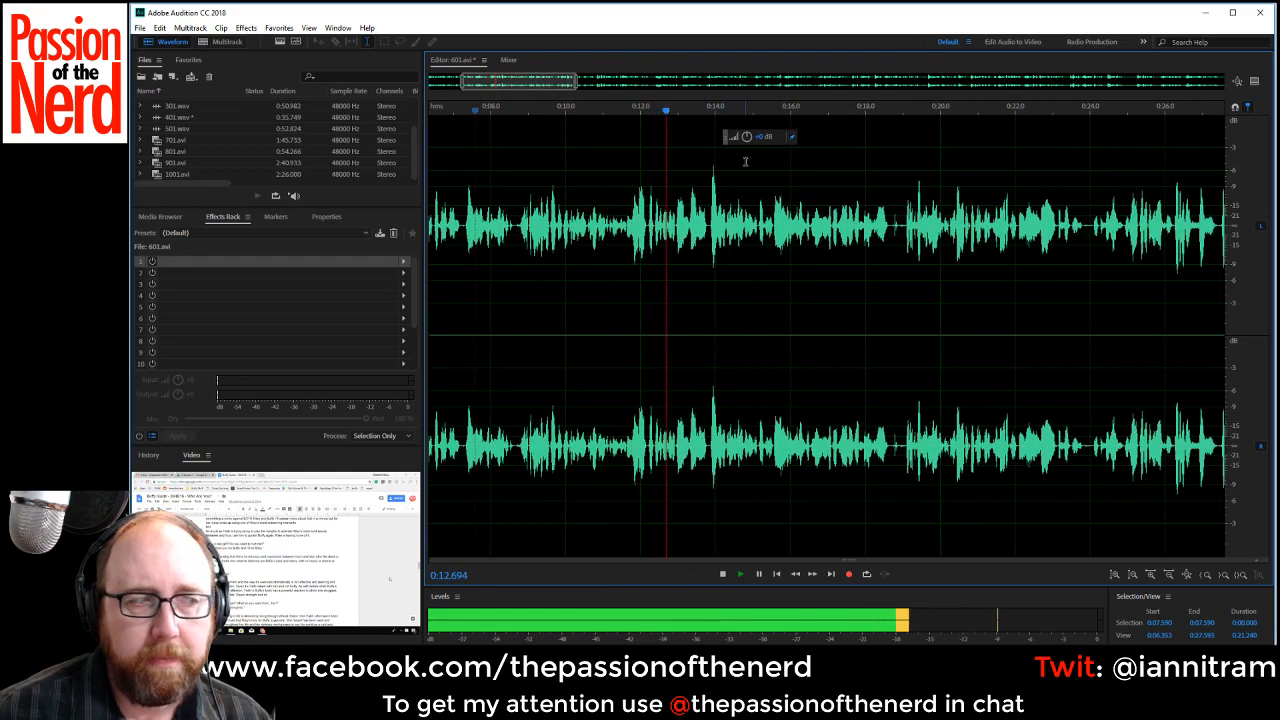
key("space")
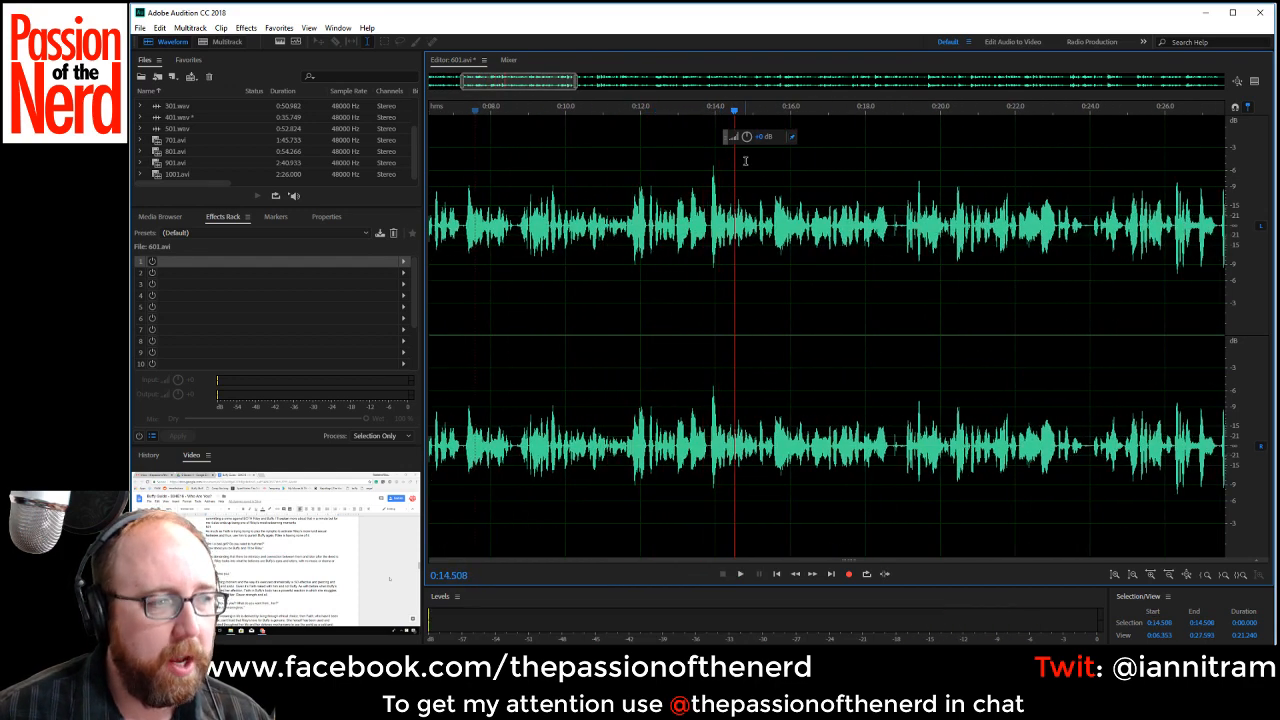
Replay the phrase from about 0:12.57 and 0:11.42, and delete the section from about 0:13.26 to 0:13.85.
left_click(662, 236)
key("space")
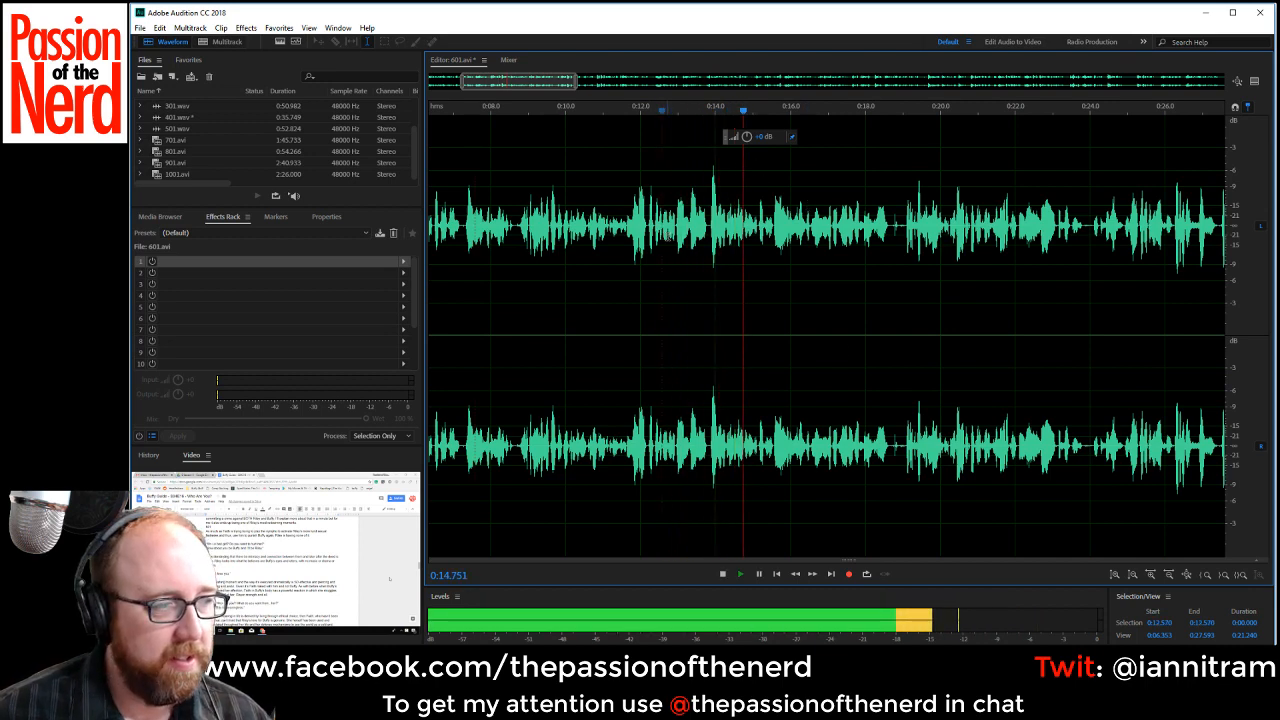
left_click(620, 270)
scroll(745, 258, "up", 2)
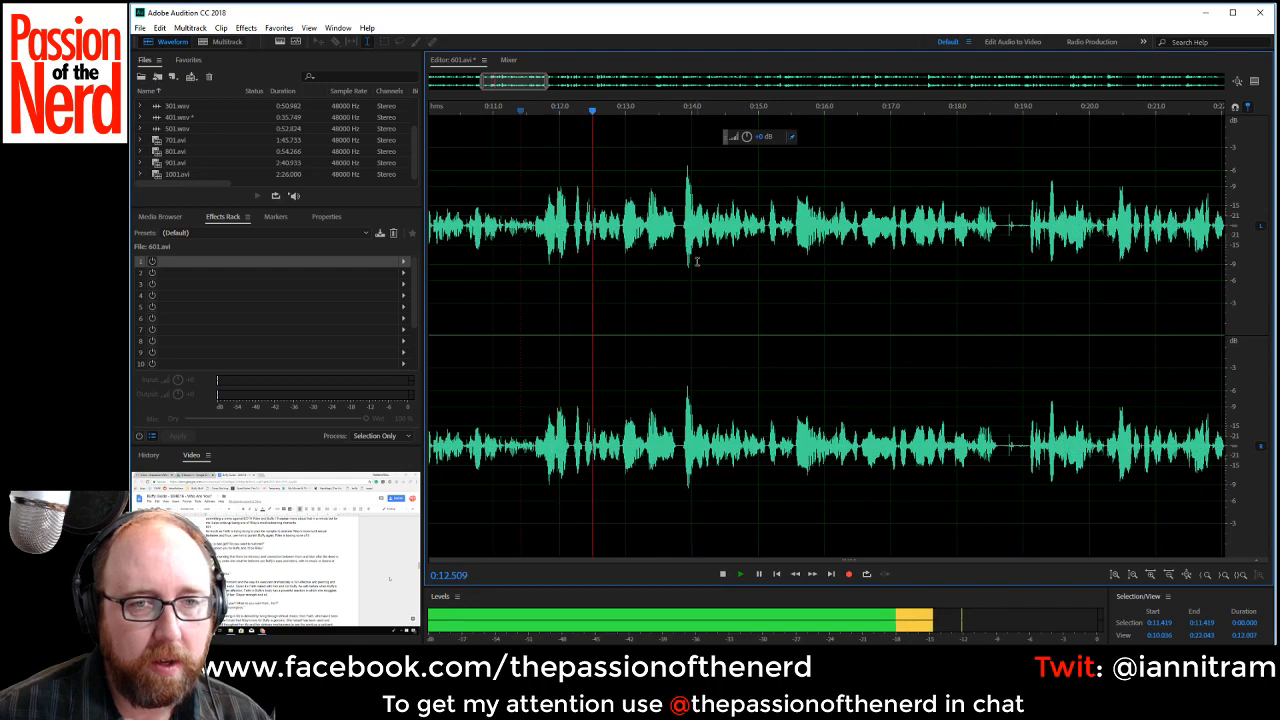
key("space")
key("space")
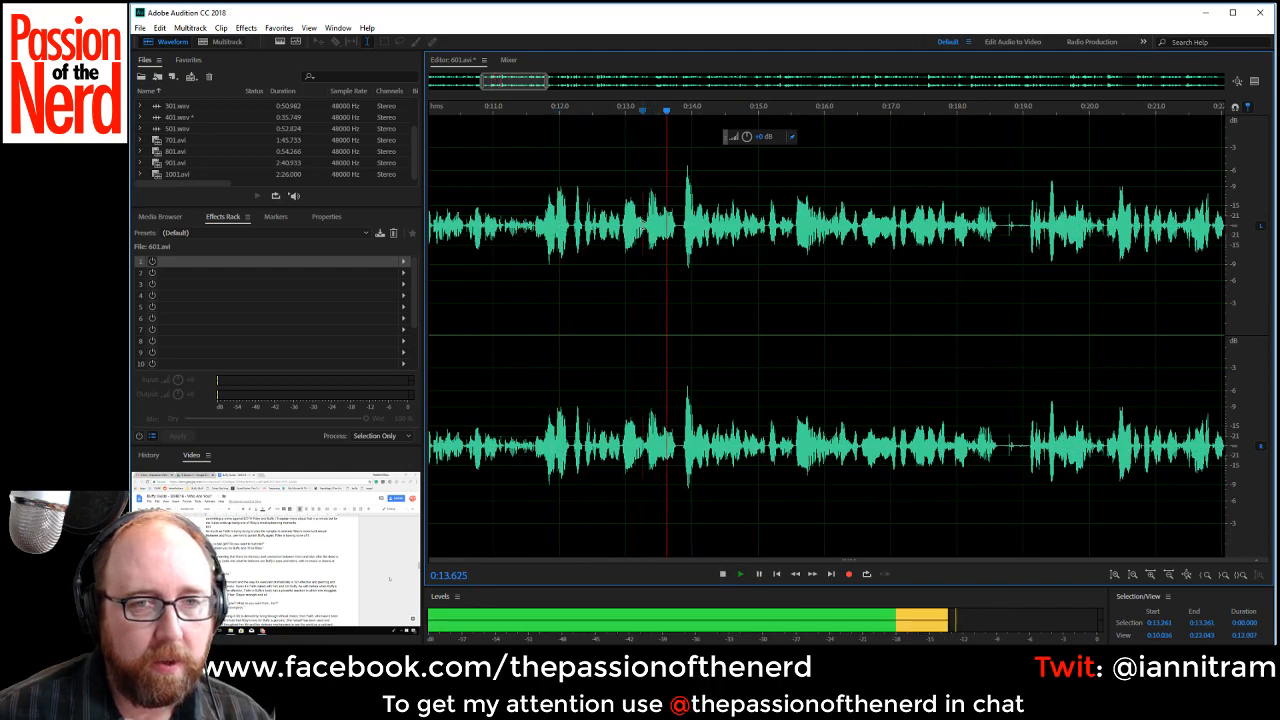
key("space")
left_click_drag(643, 245, 682, 245)
key("Delete")
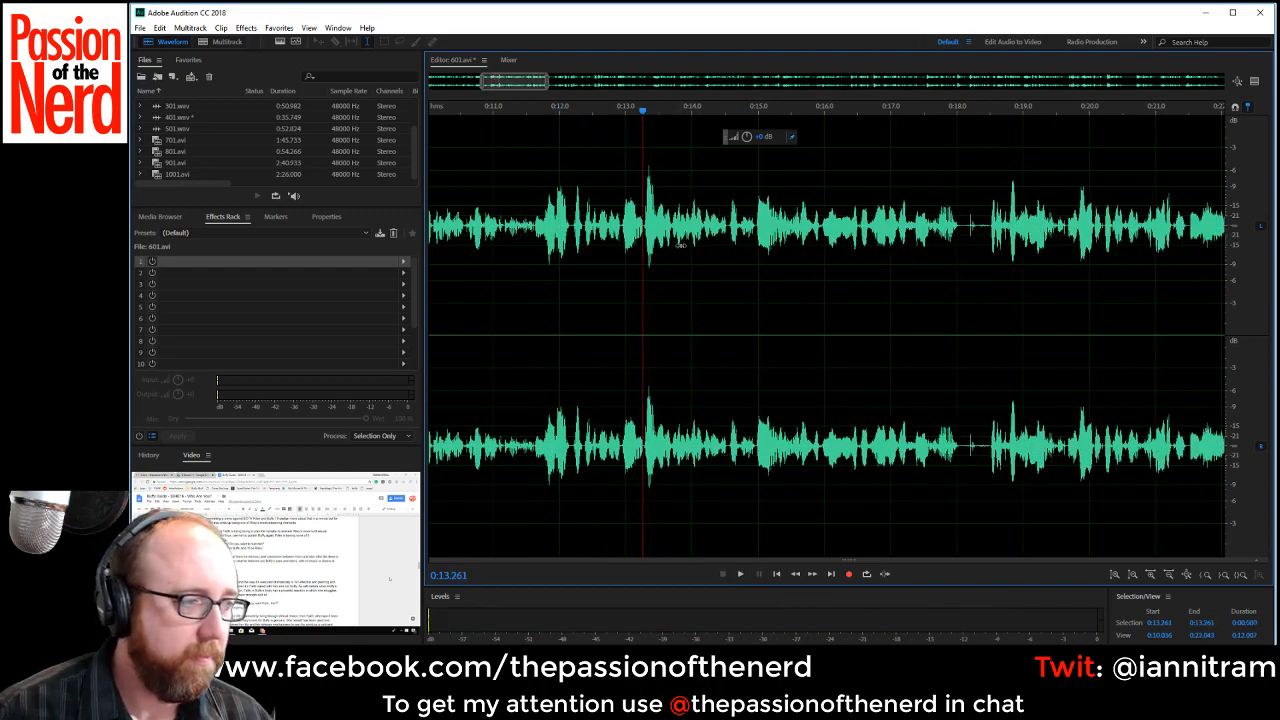
scroll(680, 245, "down", 1)
scroll(691, 272, "down", 1)
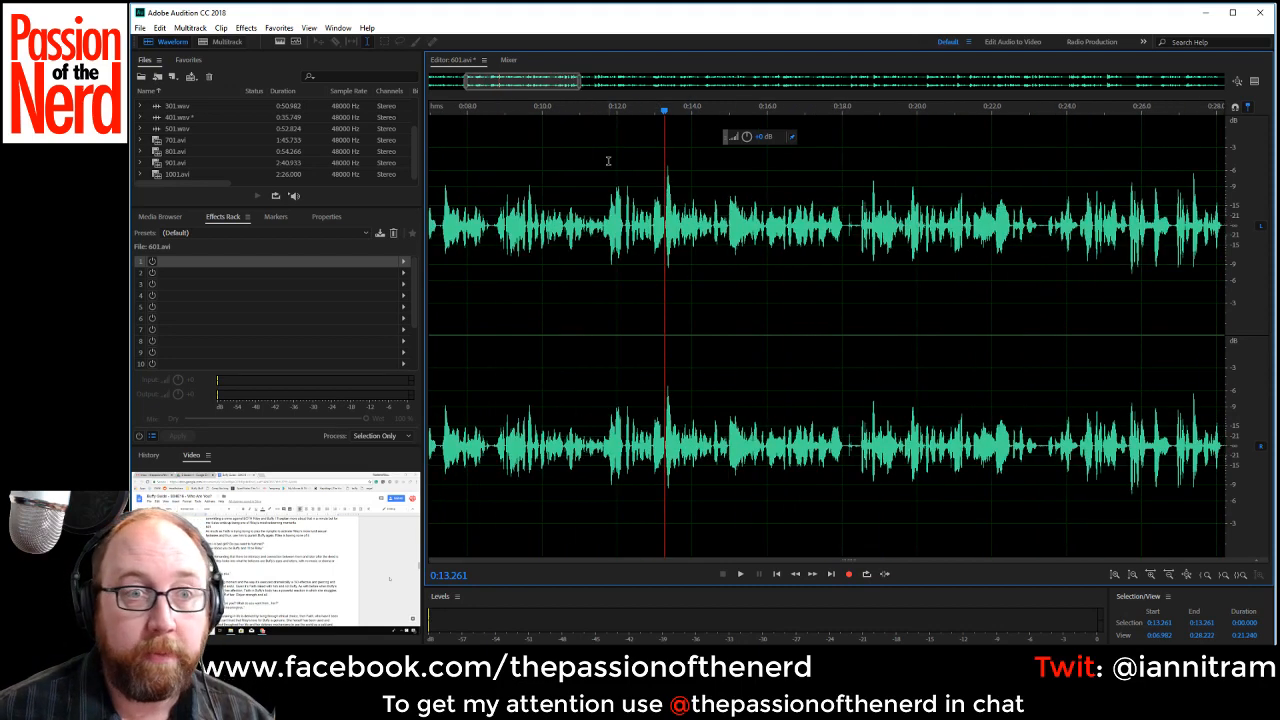
Play the edited recording from about 0:07.16 to check the passage around the latest cuts.
scroll(658, 310, "down", 1)
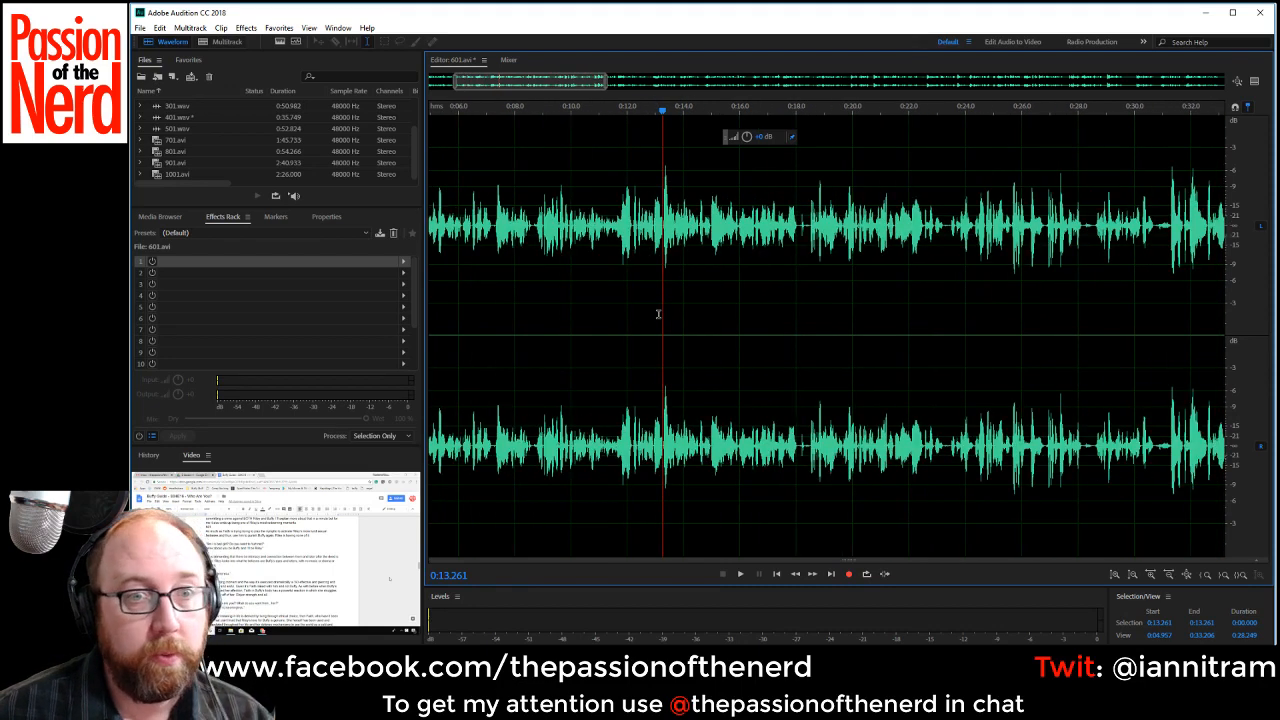
scroll(658, 314, "up", 1)
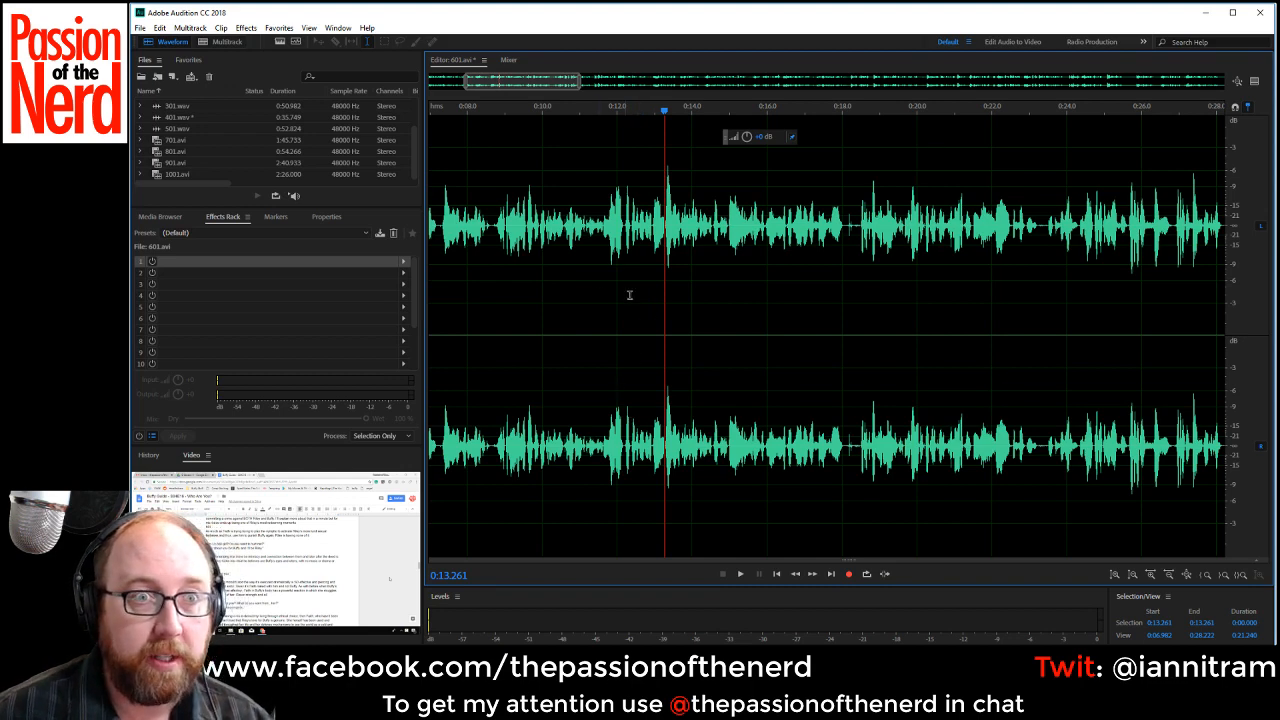
scroll(630, 298, "down", 1)
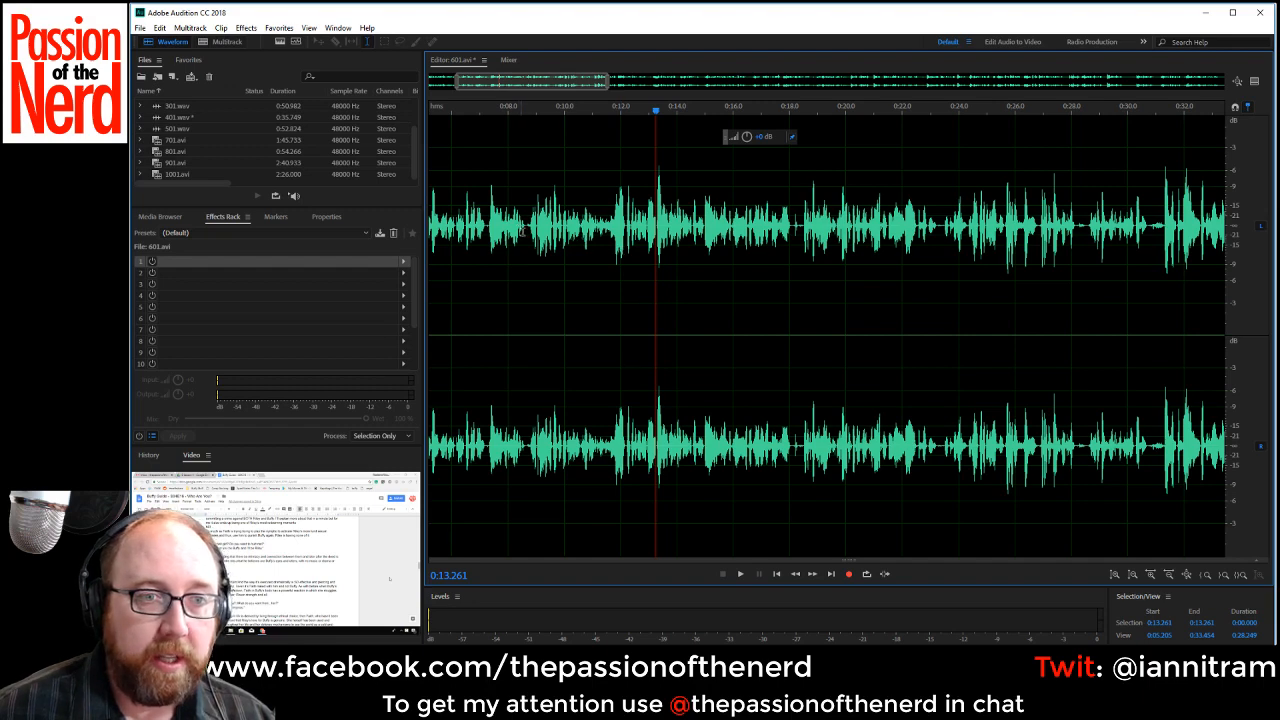
left_click(524, 229)
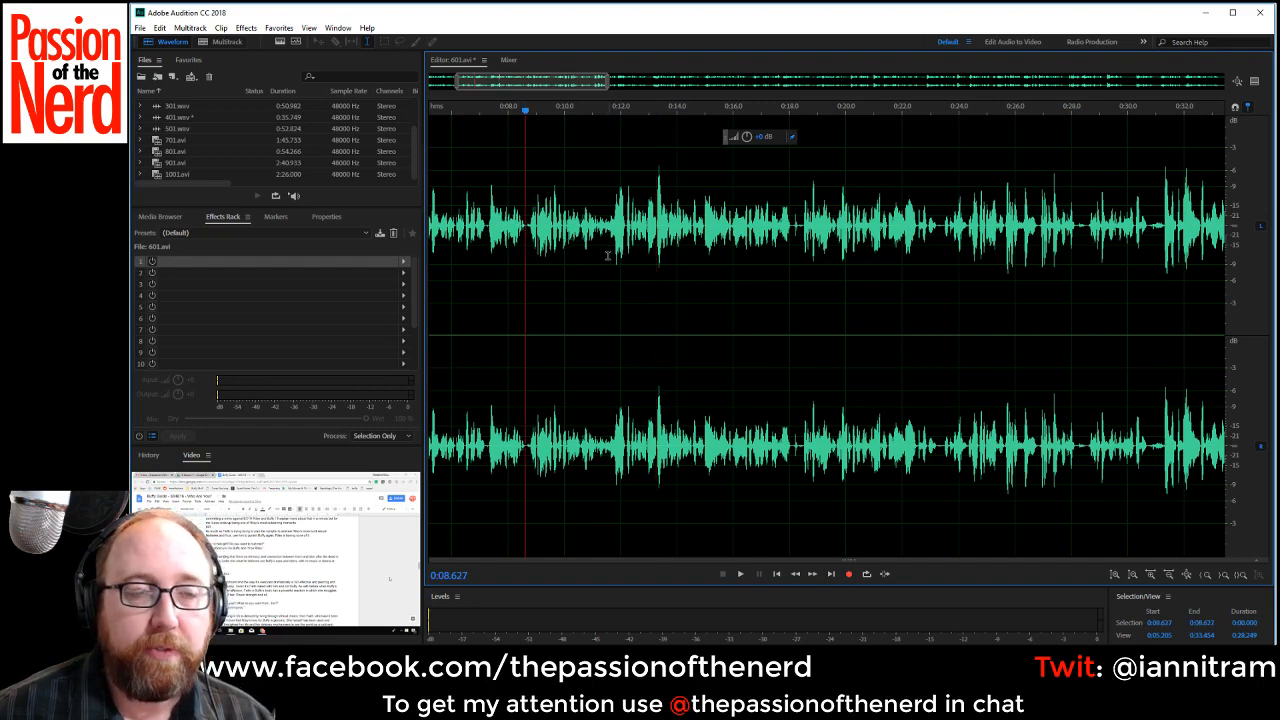
left_click(488, 238)
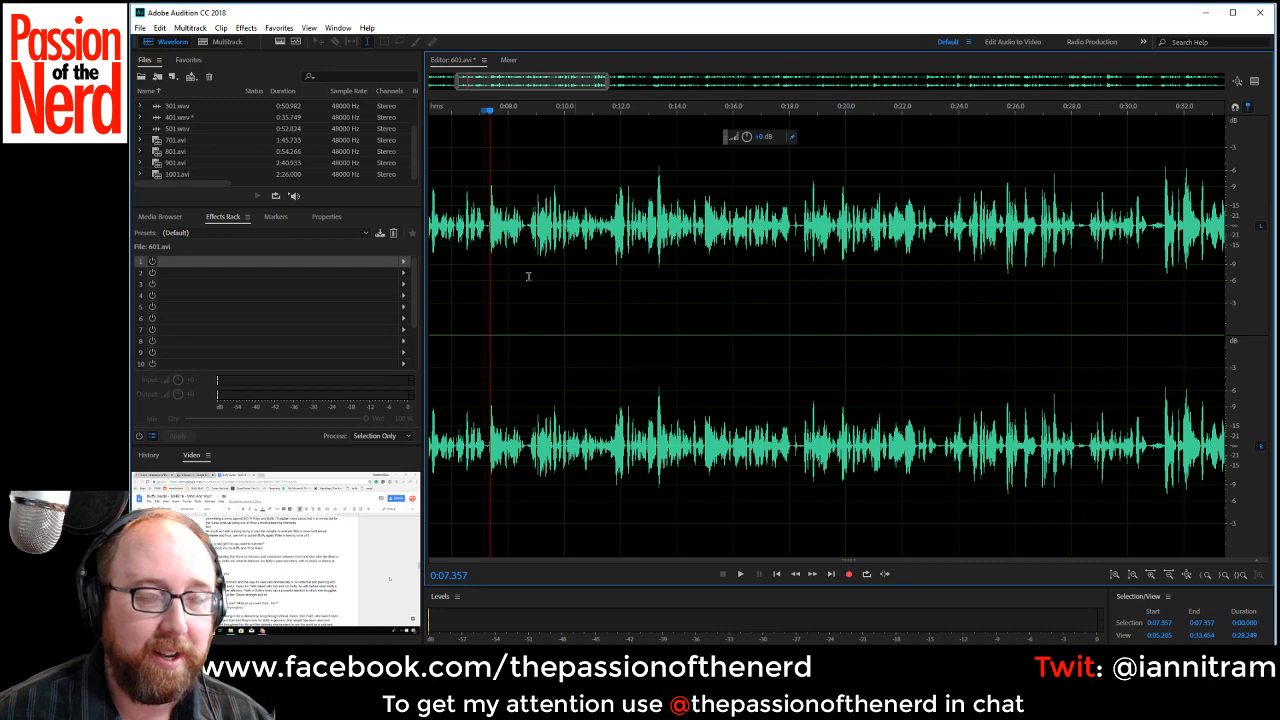
left_click(484, 230)
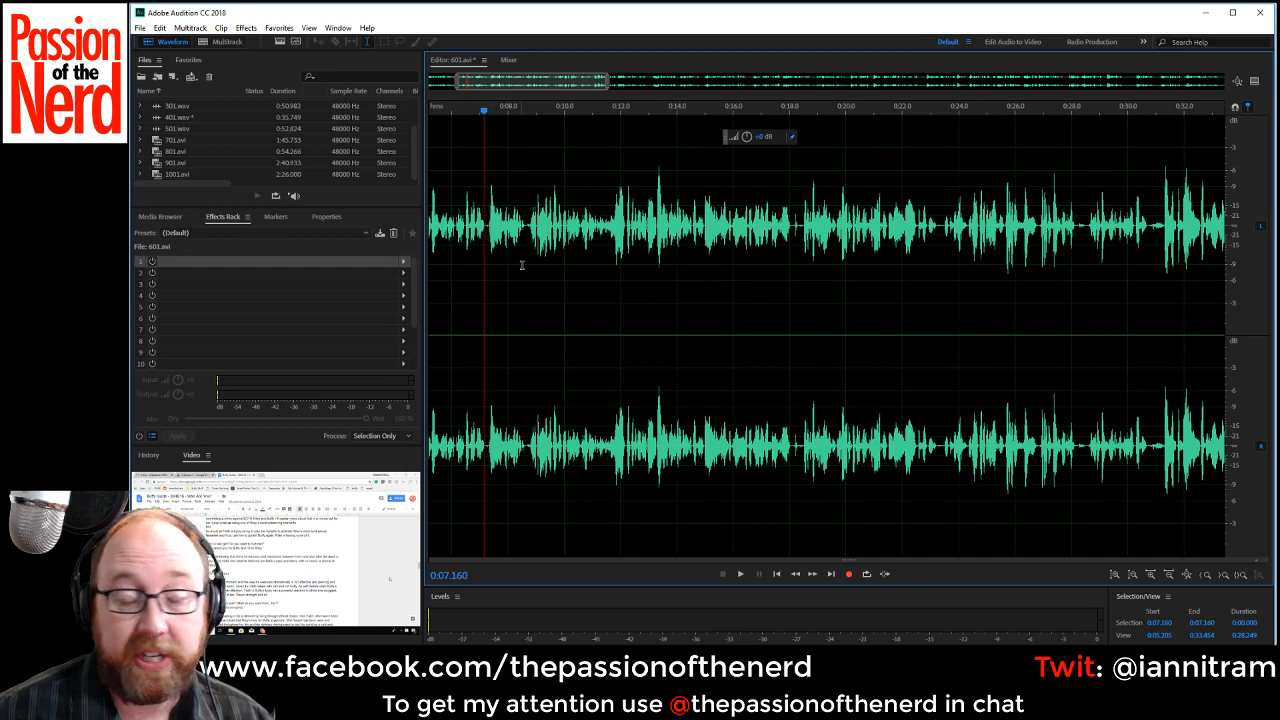
key("space")
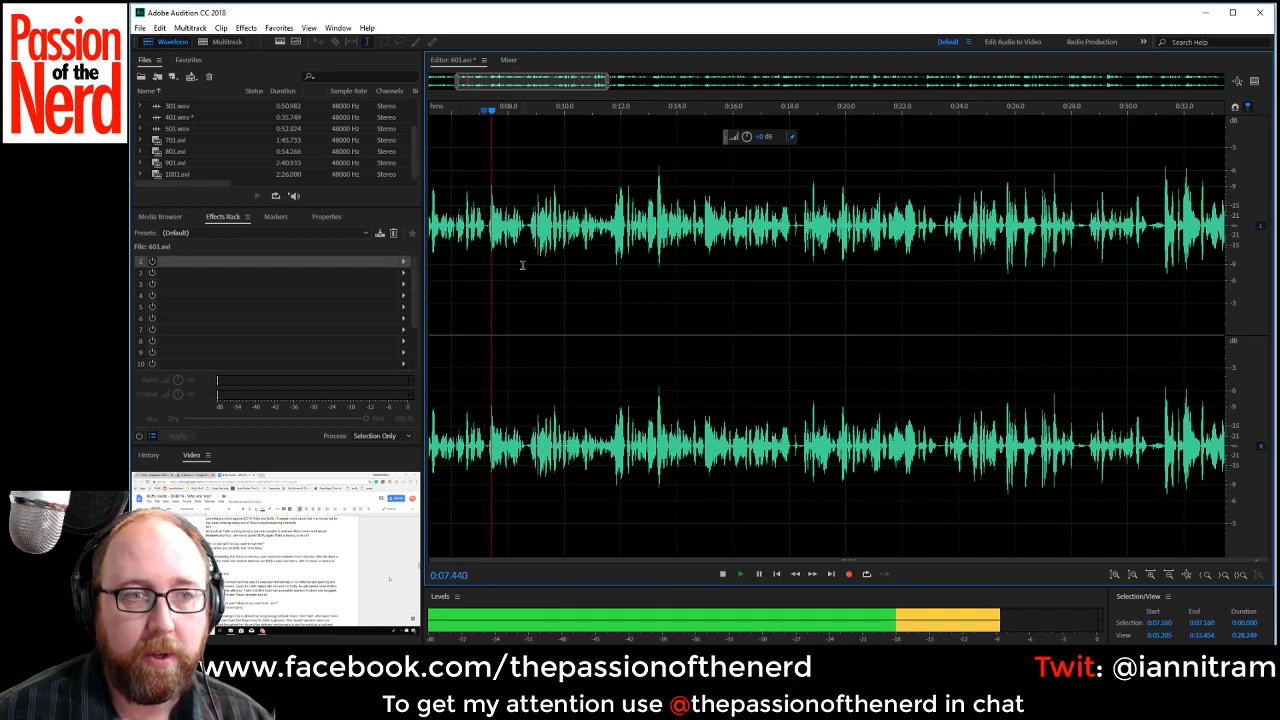
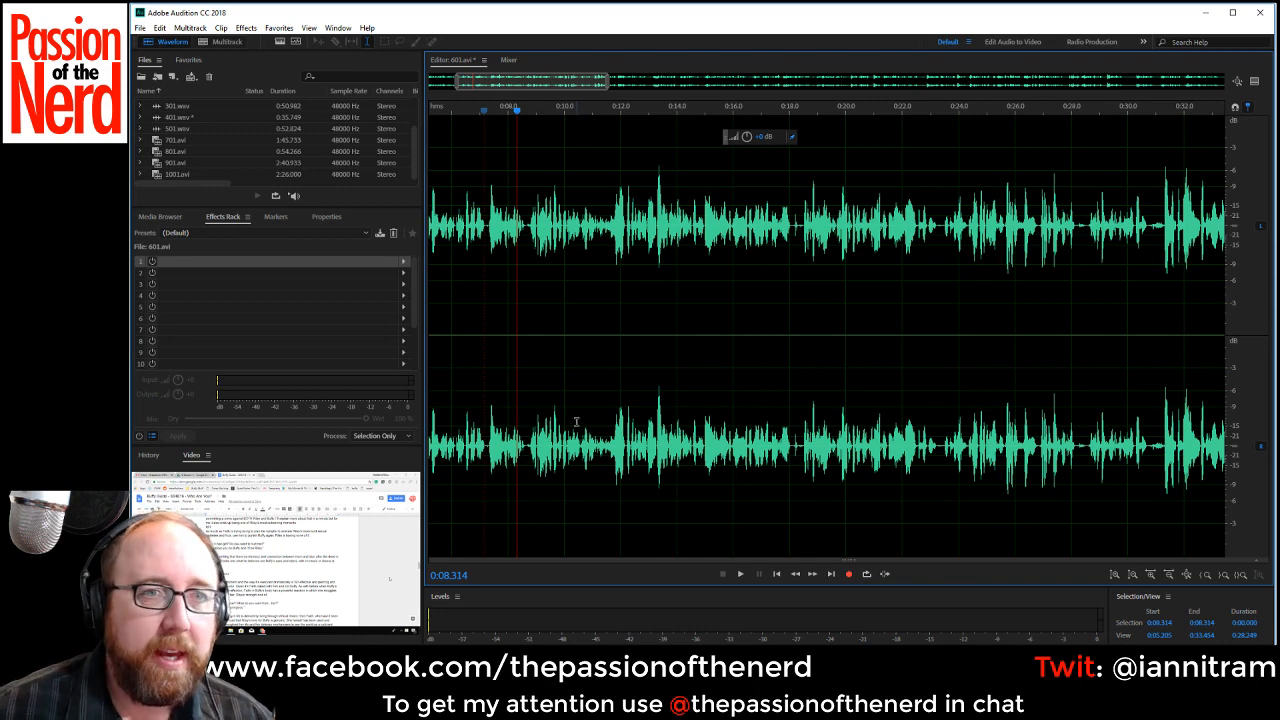
Delete the gap noise from about 0:18.04 to 0:18.48 and tighten the pause from about 0:22.82 to 0:23.00.
scroll(580, 441, "up", 2)
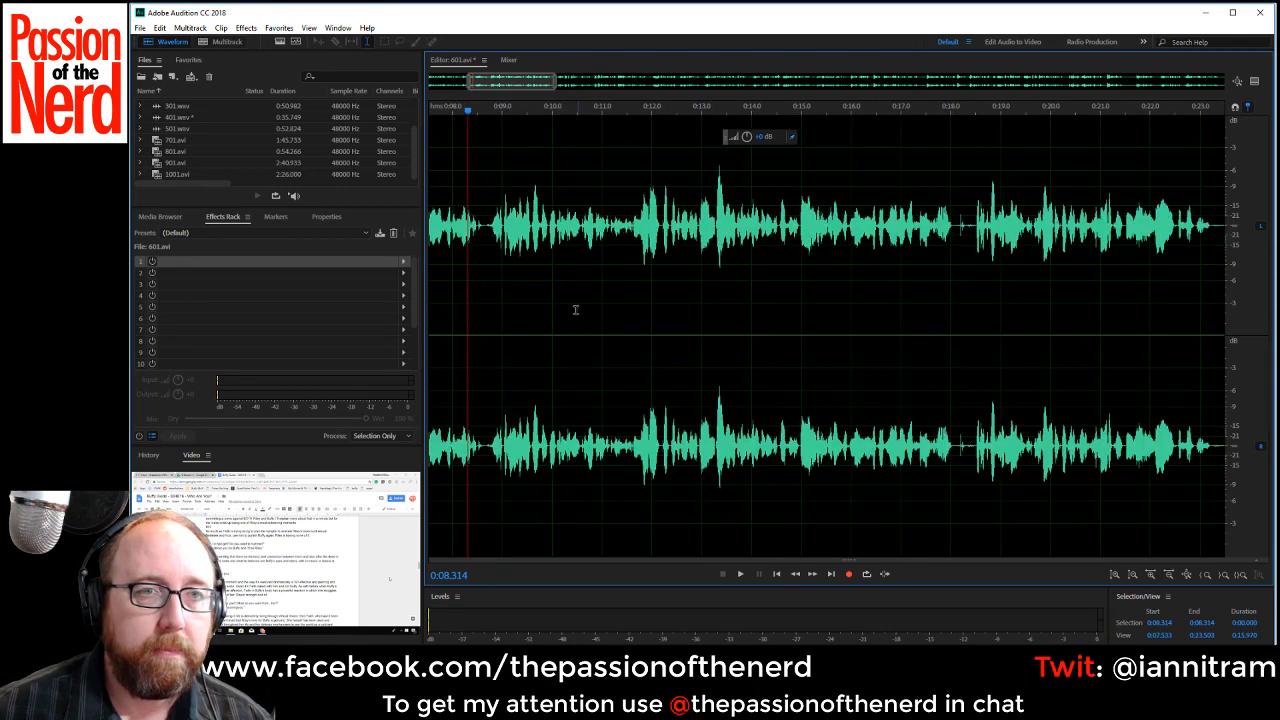
mouse_move(527, 78)
left_mouse_down()
mouse_move(446, 84)
mouse_move(542, 84)
left_mouse_up()
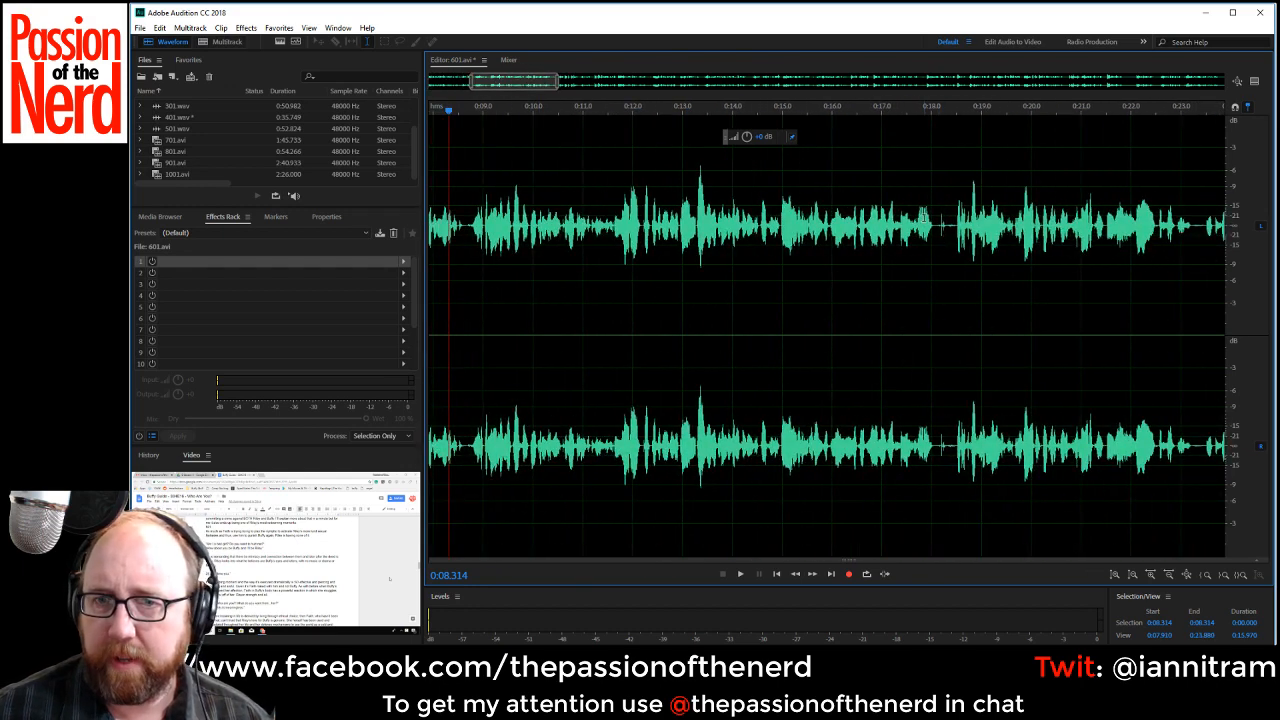
left_click_drag(932, 225, 956, 241)
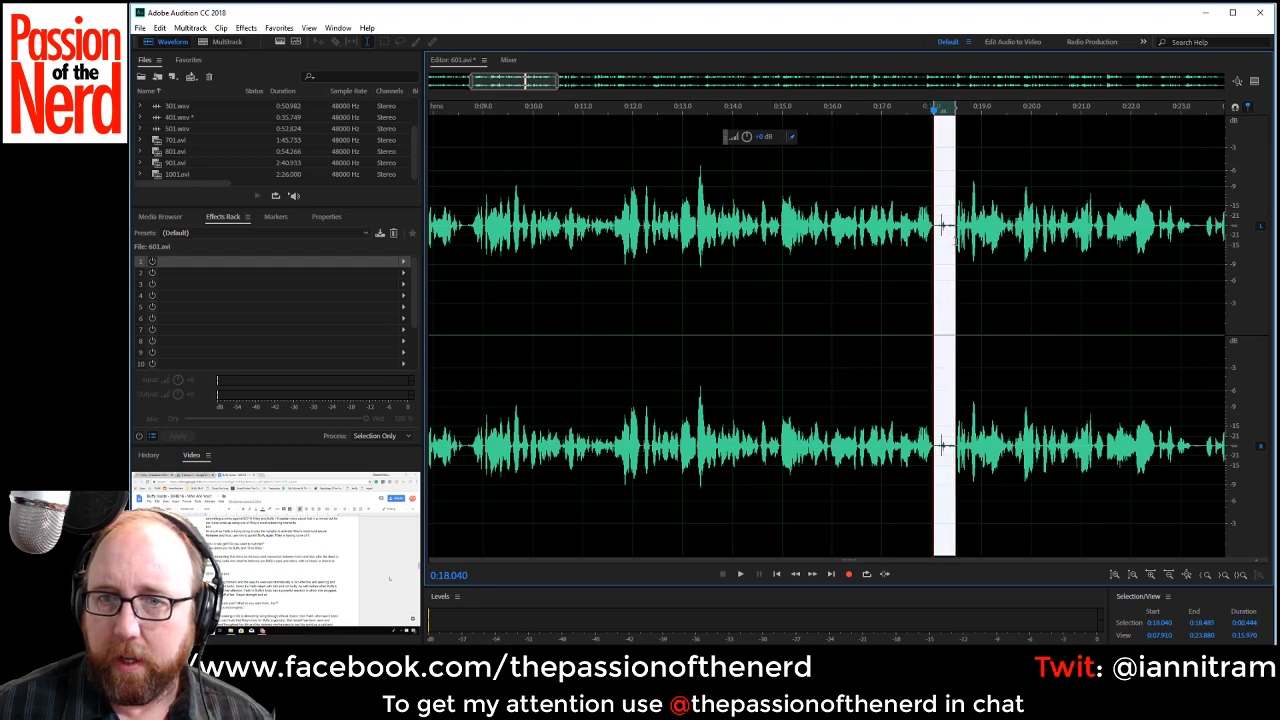
key("Delete")
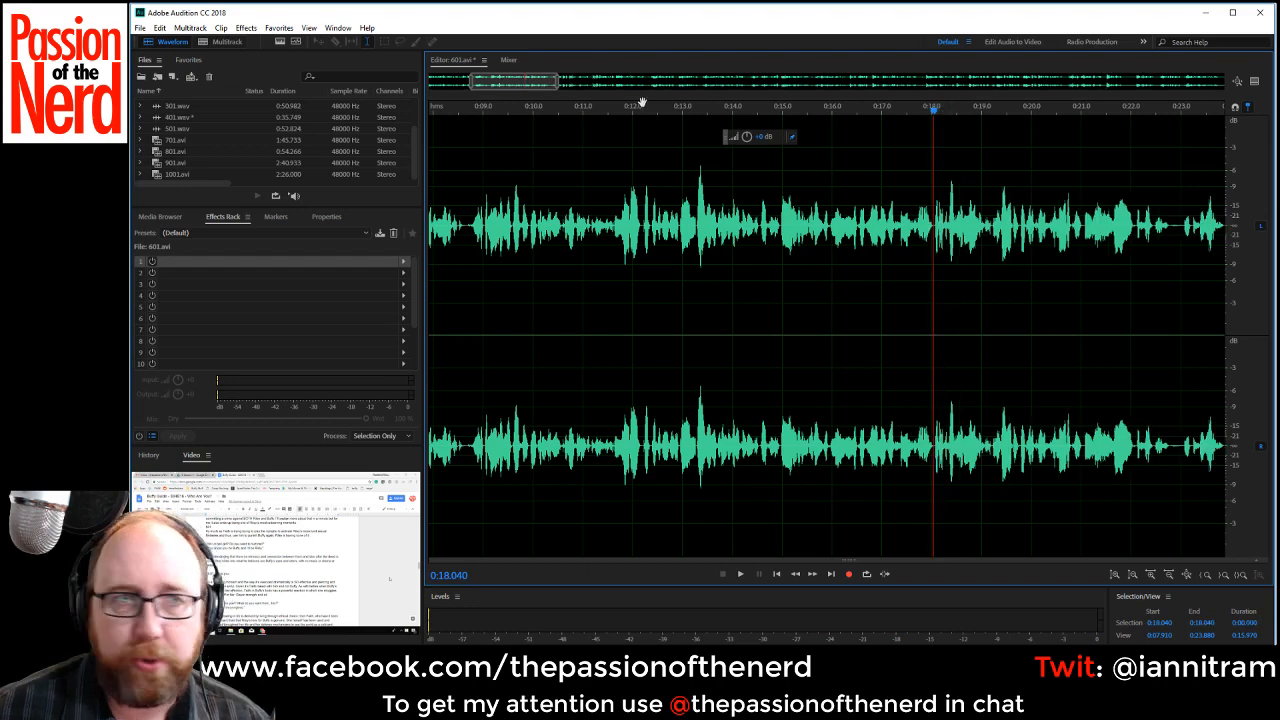
left_click_drag(528, 82, 579, 97)
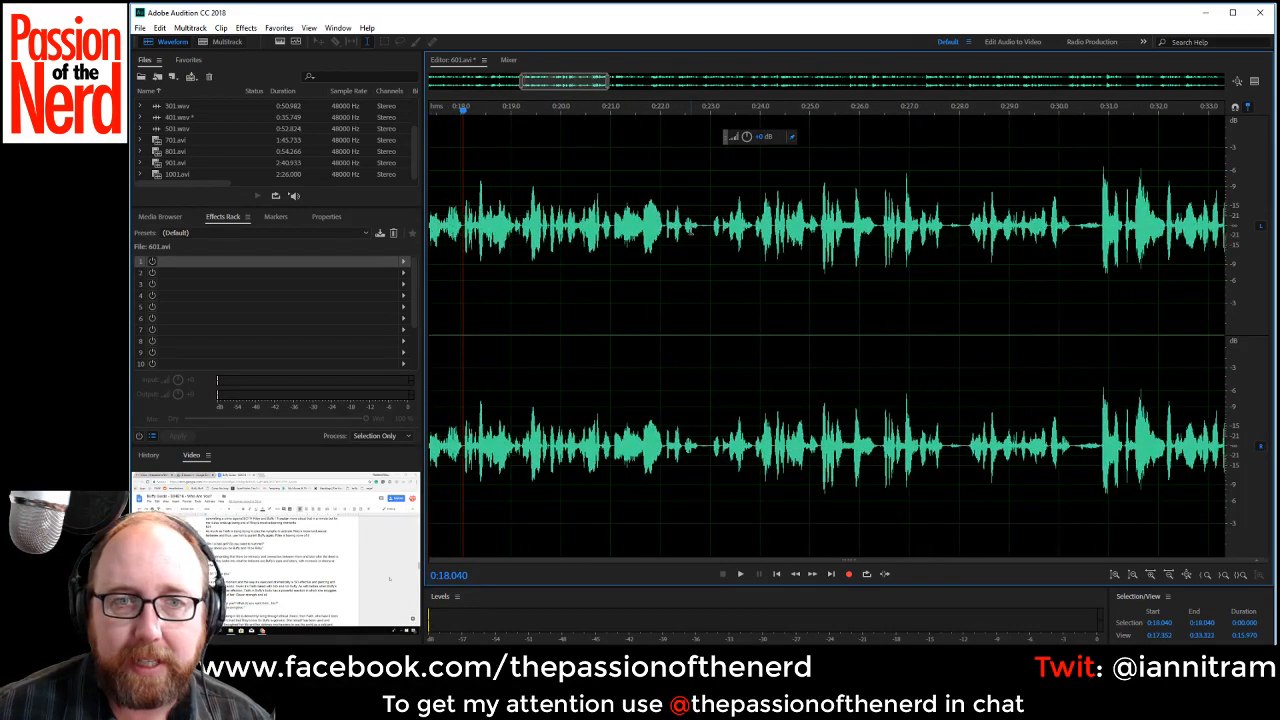
left_click_drag(700, 226, 716, 230)
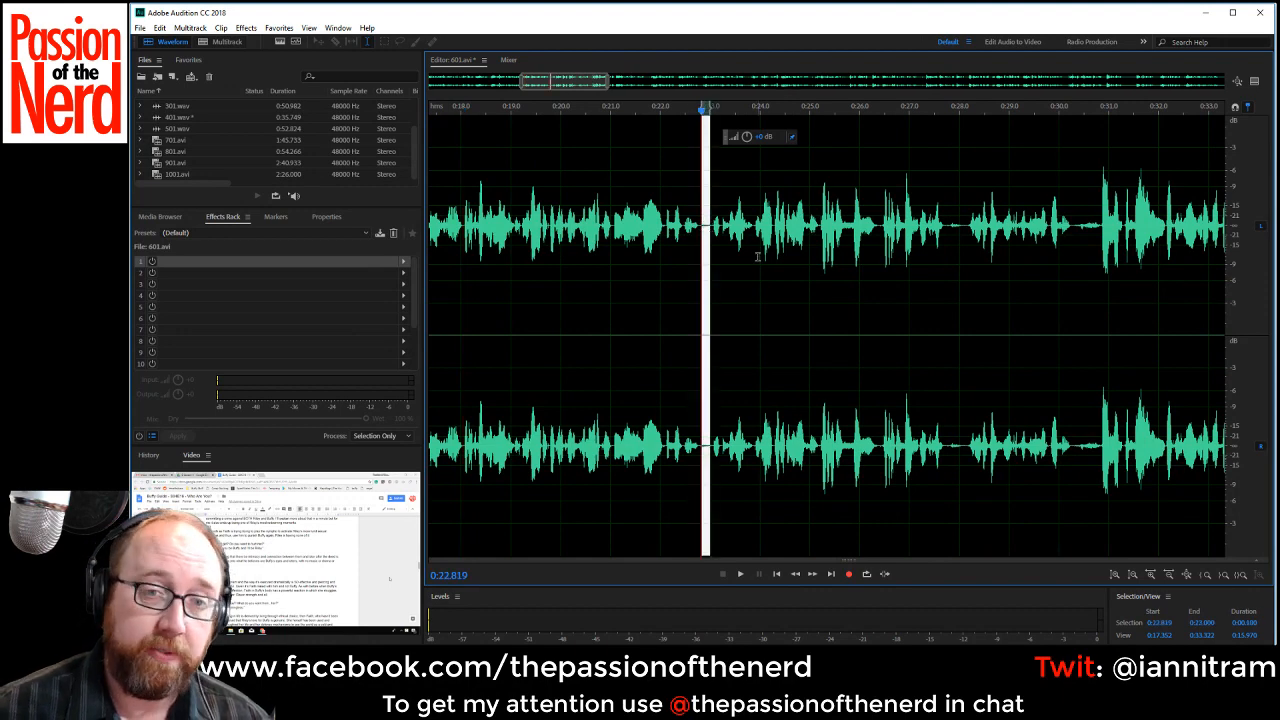
key("Delete")
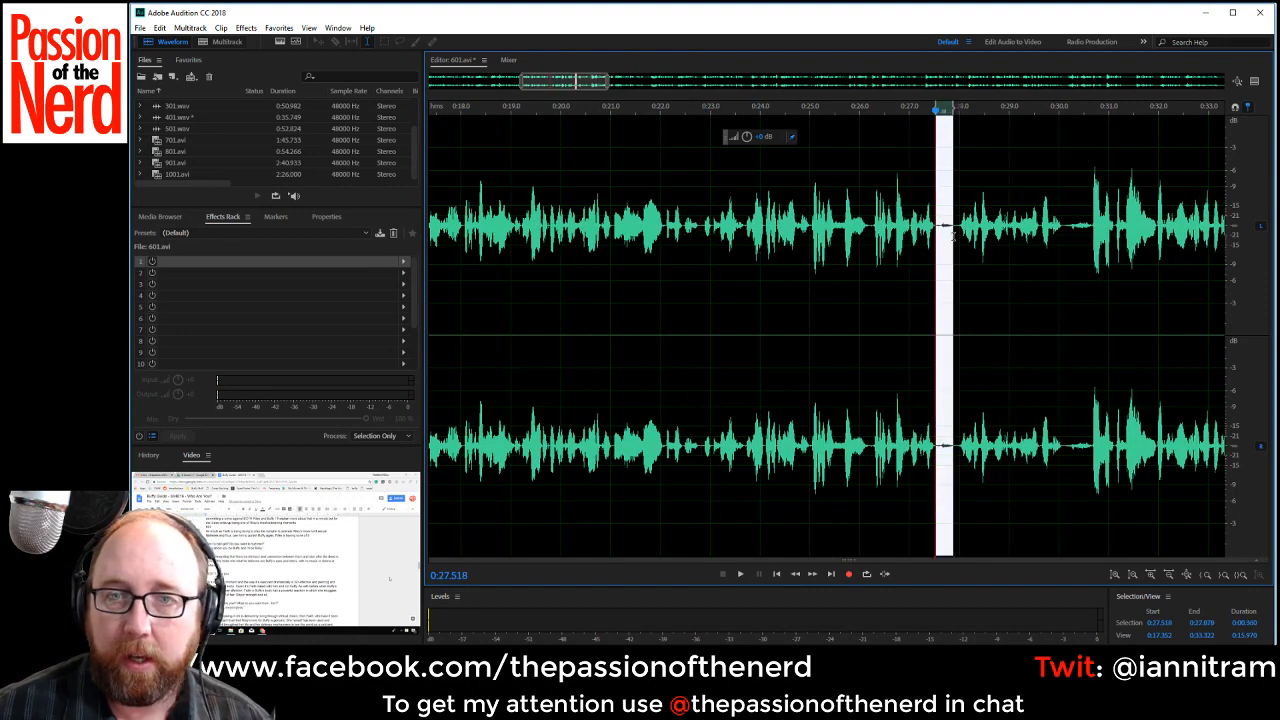
Delete the pauses from about 0:27.52 to 0:27.88 and from about 0:29.72 to 0:30.28.
left_click_drag(936, 240, 950, 248)
key("Delete")
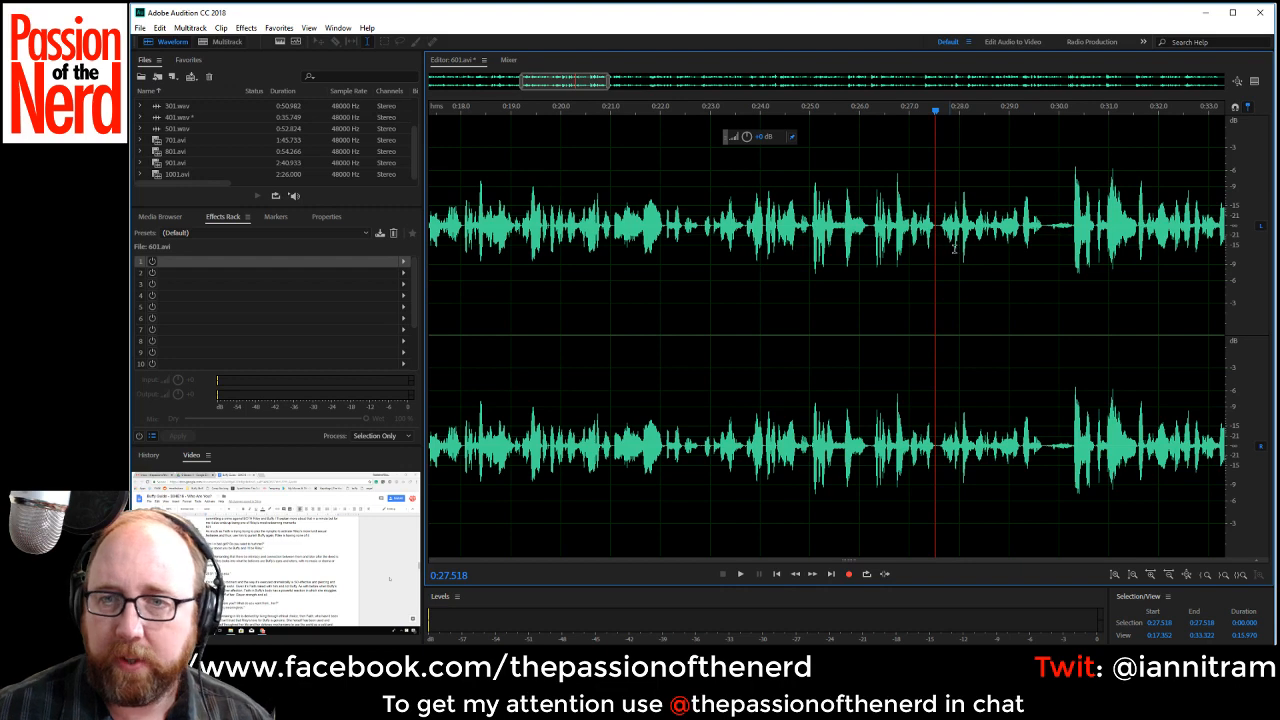
left_click_drag(1045, 226, 1073, 243)
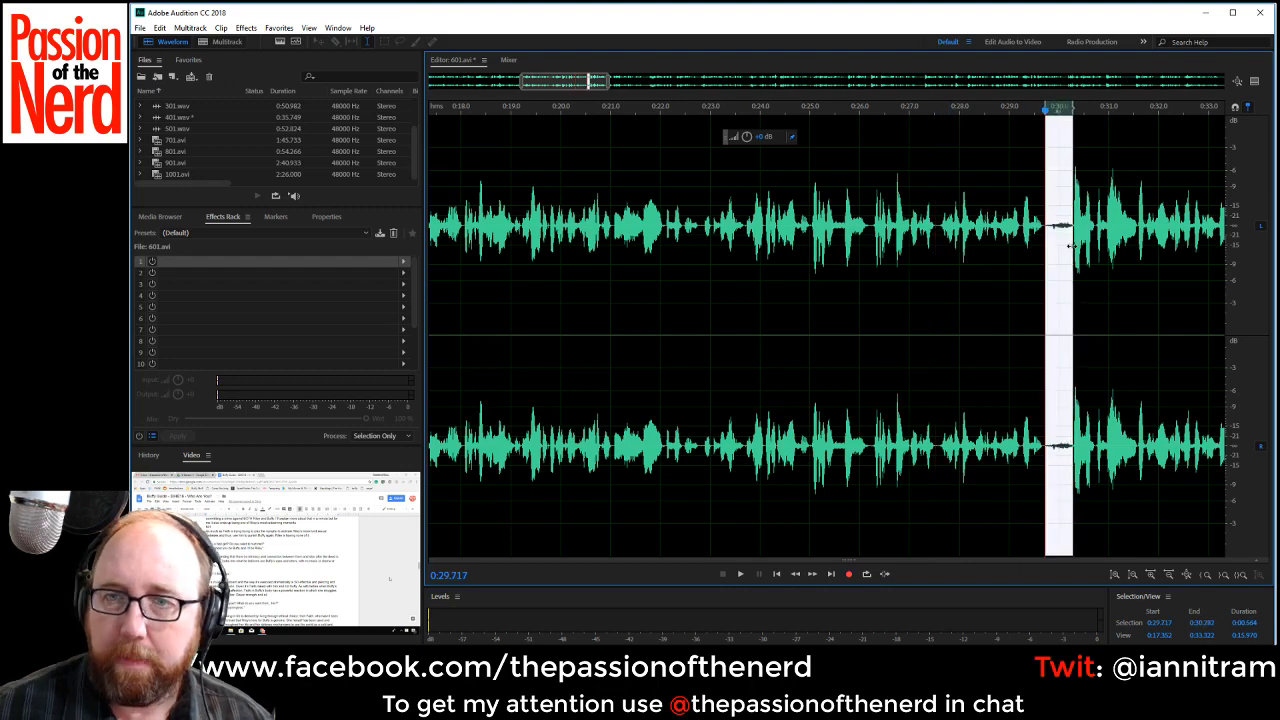
key("Delete")
Delete the pause from about 0:33.76 to 0:34.11 and the long gap from about 0:39.06 up to the next phrase.
scroll(1072, 246, "up", 1)
left_click_drag(583, 76, 641, 84)
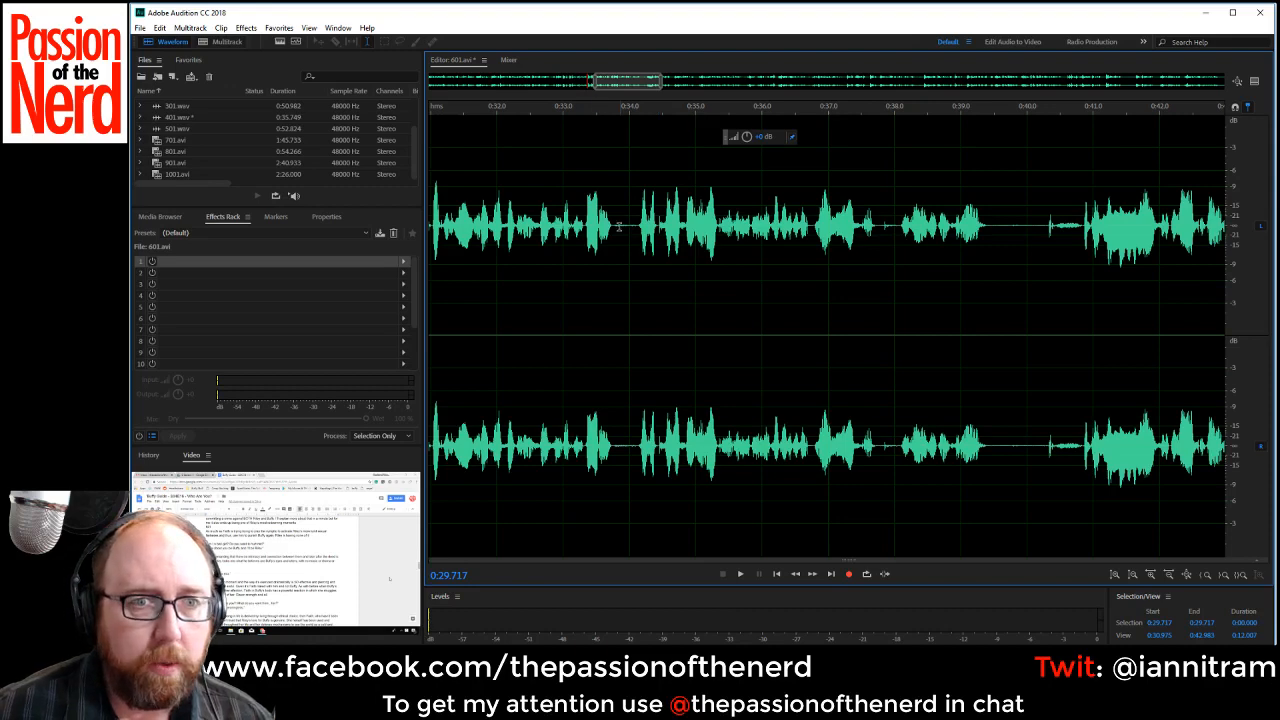
left_click_drag(612, 226, 637, 233)
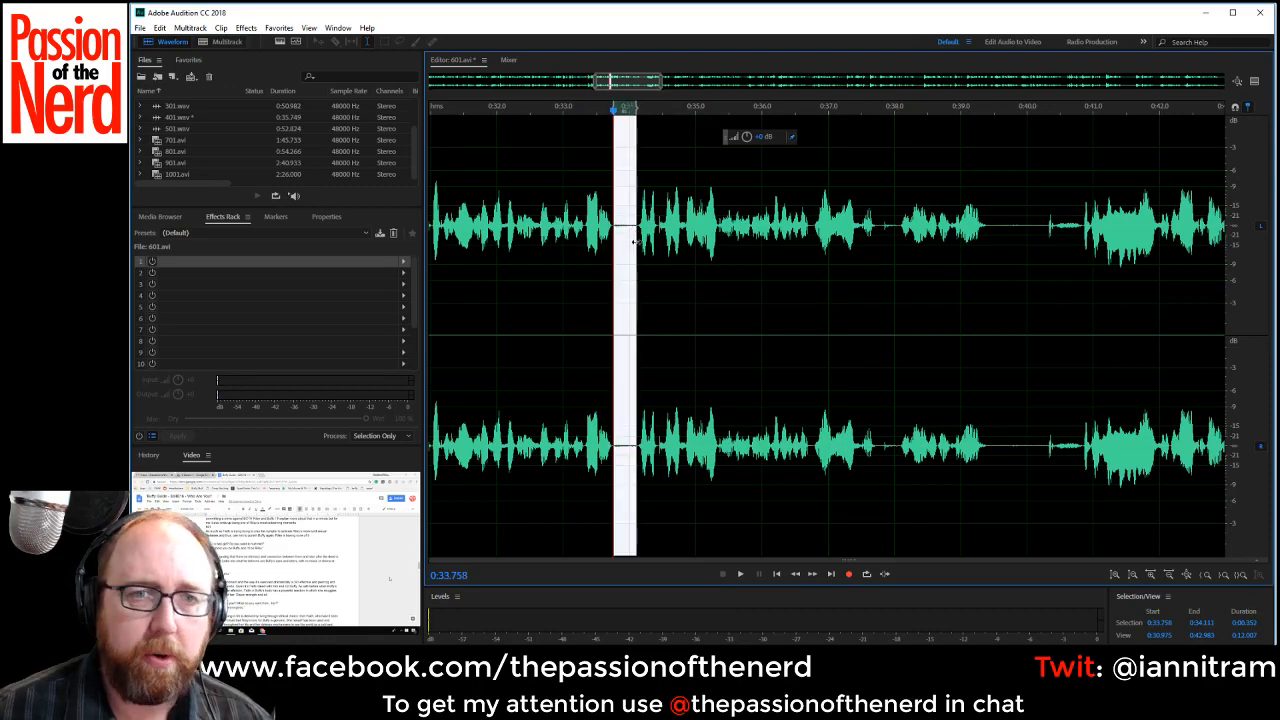
key("Delete")
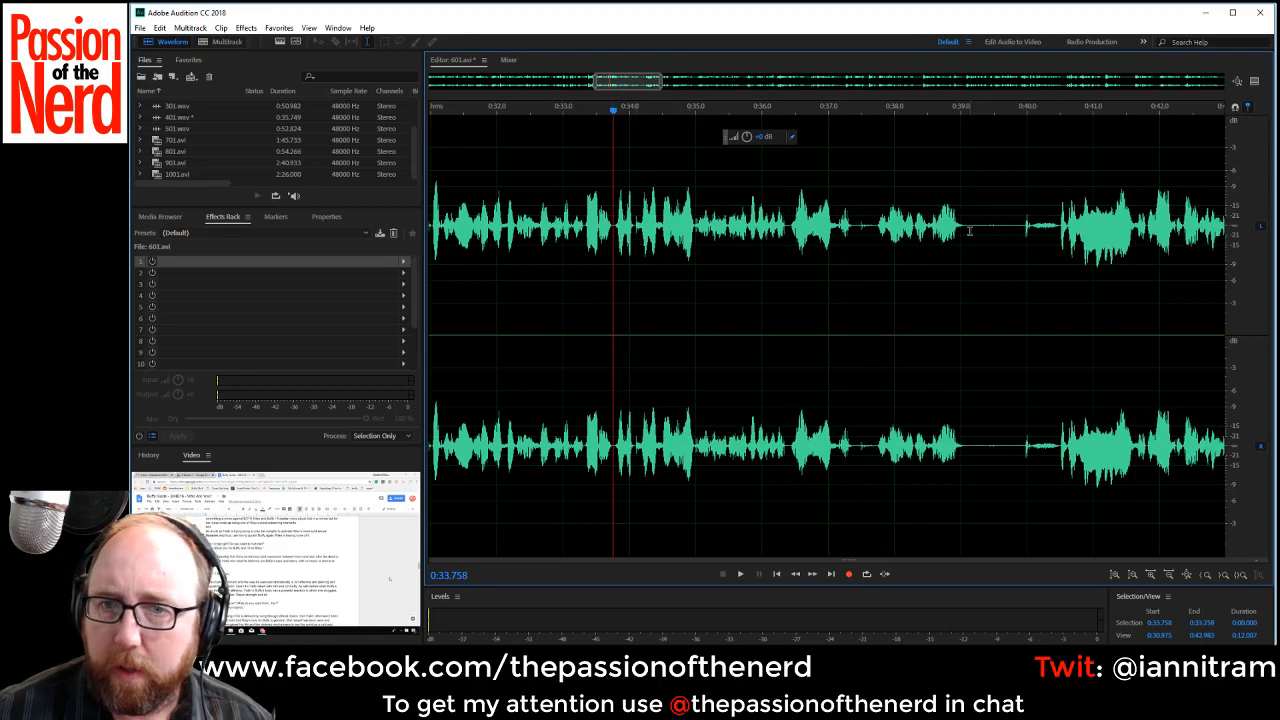
left_click_drag(966, 228, 1058, 258)
key("Delete")
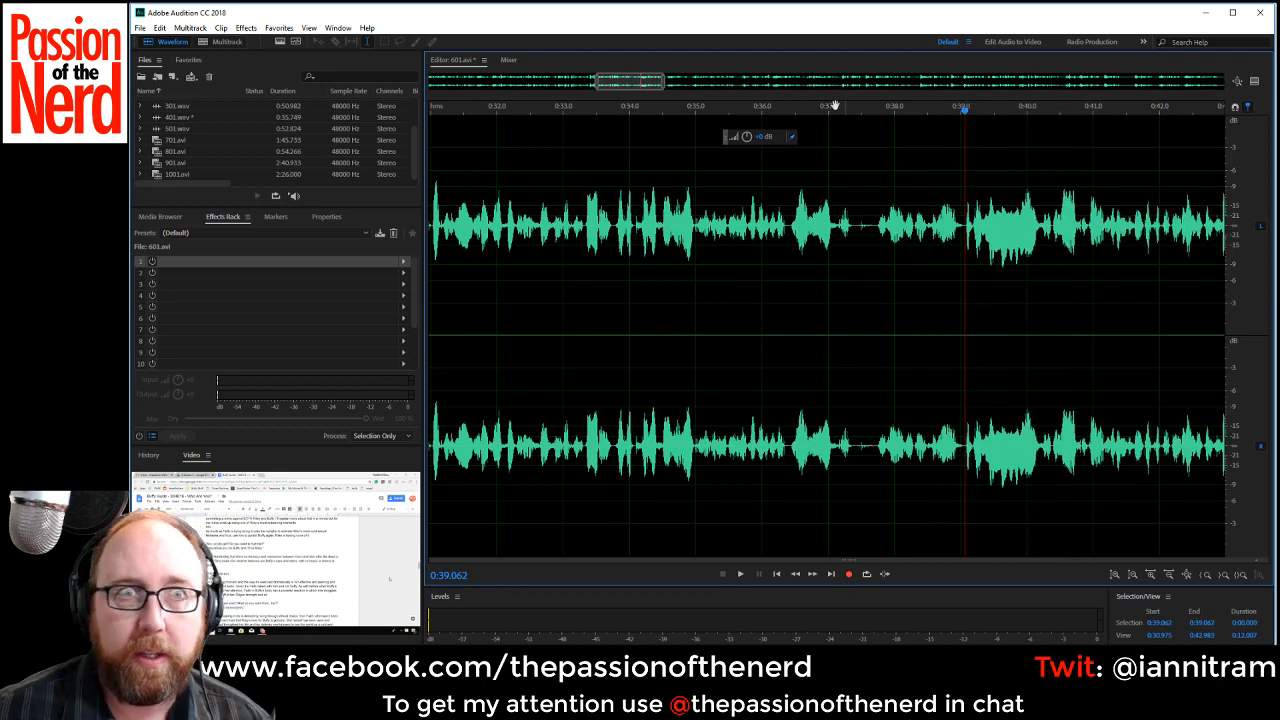
Delete the pause from about 0:43.43 to 0:44.13 and the one from about 0:47.18 up to the next phrase.
left_click_drag(640, 82, 676, 87)
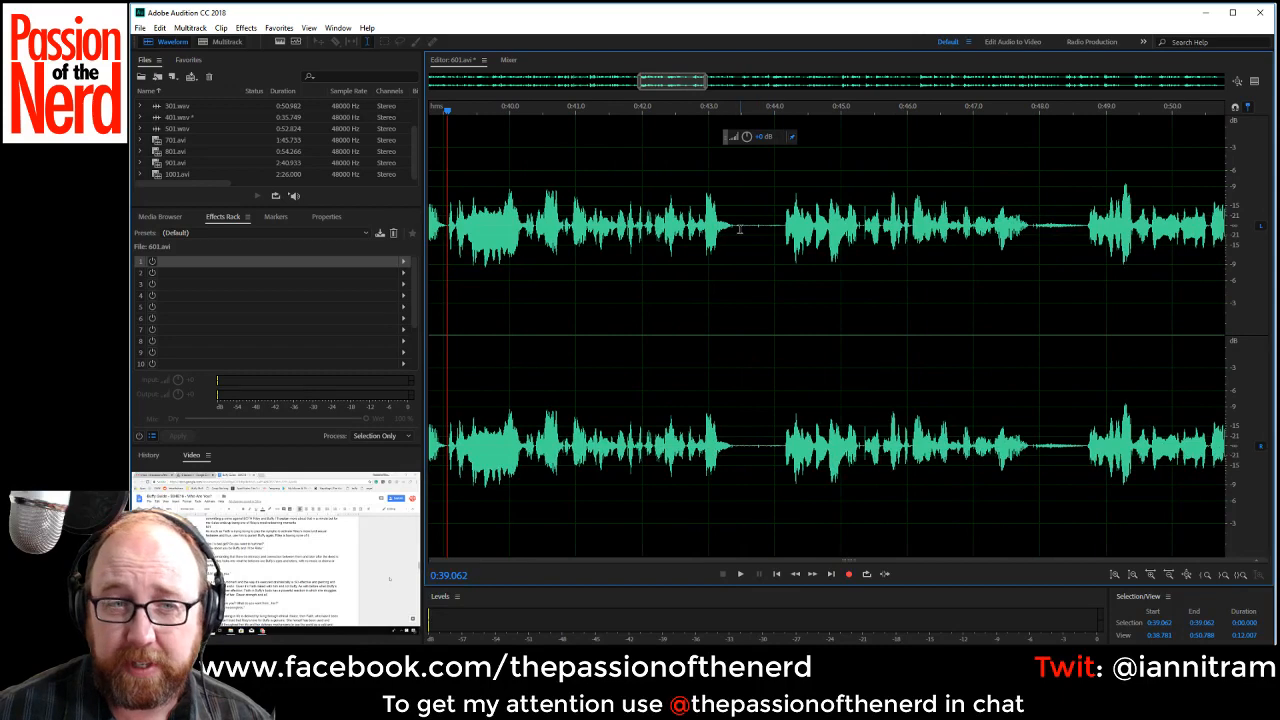
left_click_drag(739, 228, 784, 228)
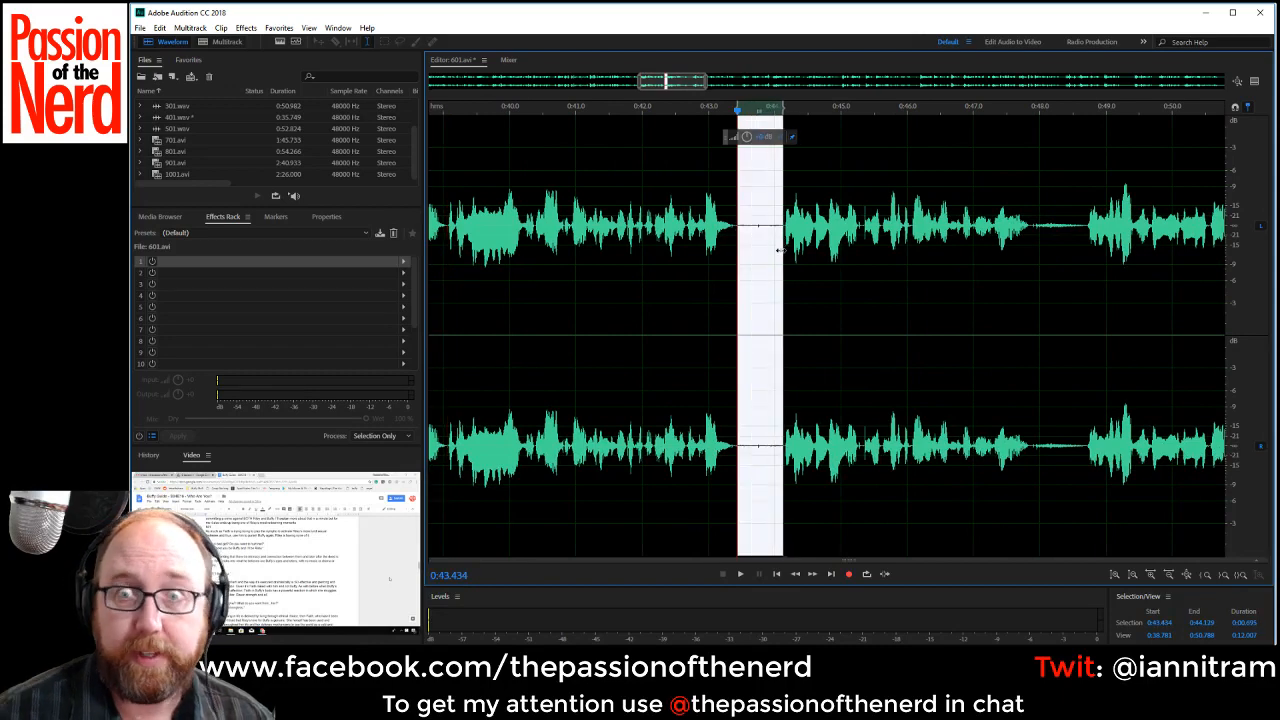
key("Delete")
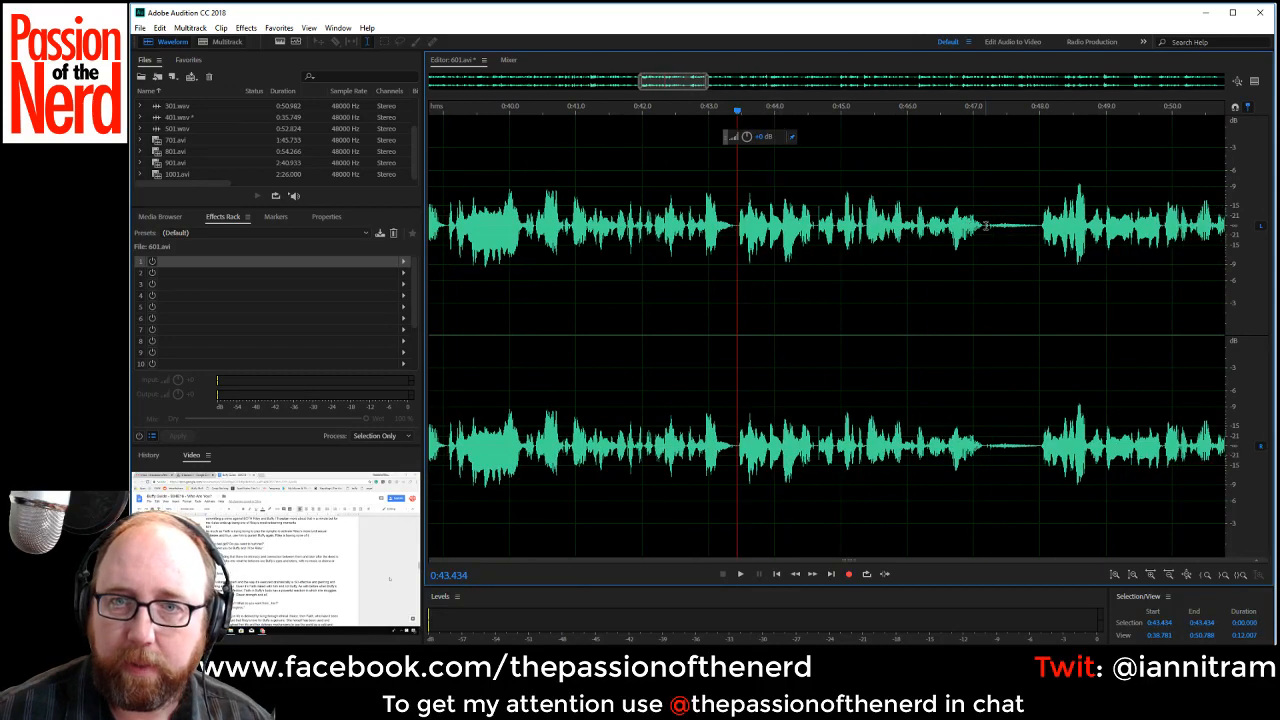
left_click_drag(985, 227, 1040, 245)
key("Delete")
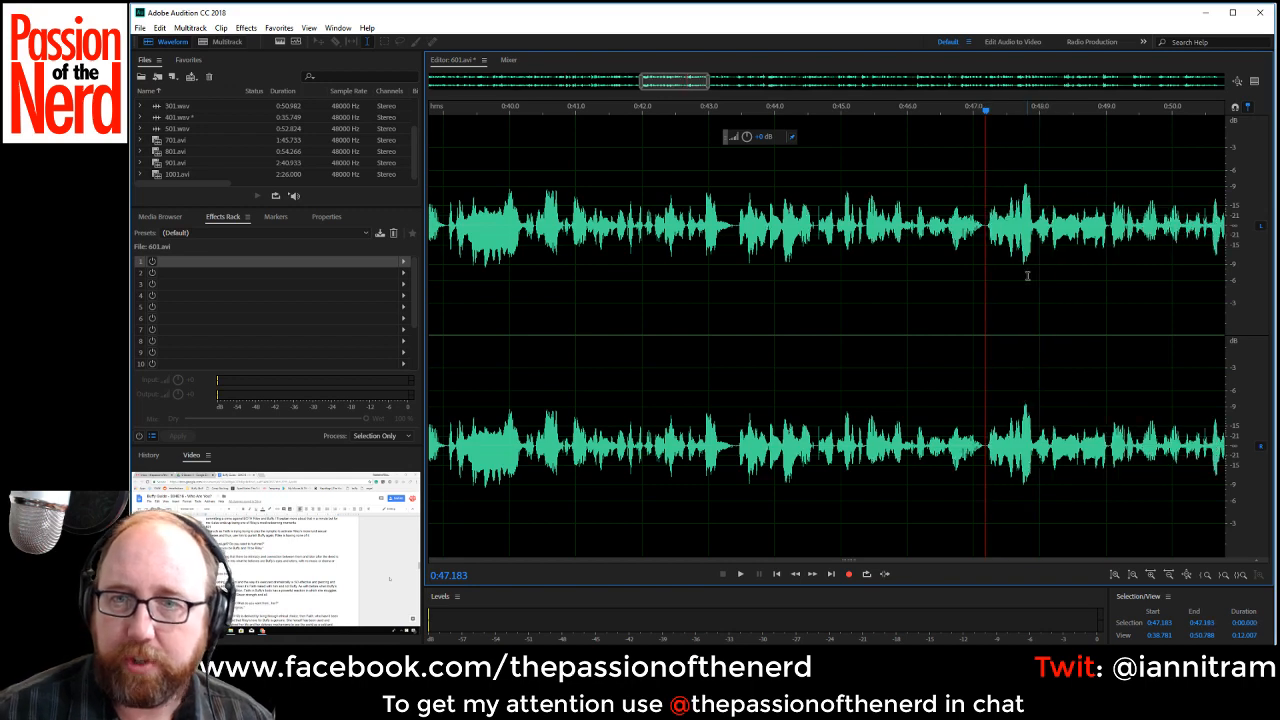
Return to the start of the recording and play its opening seconds to check them by ear.
left_click_drag(680, 80, 469, 81)
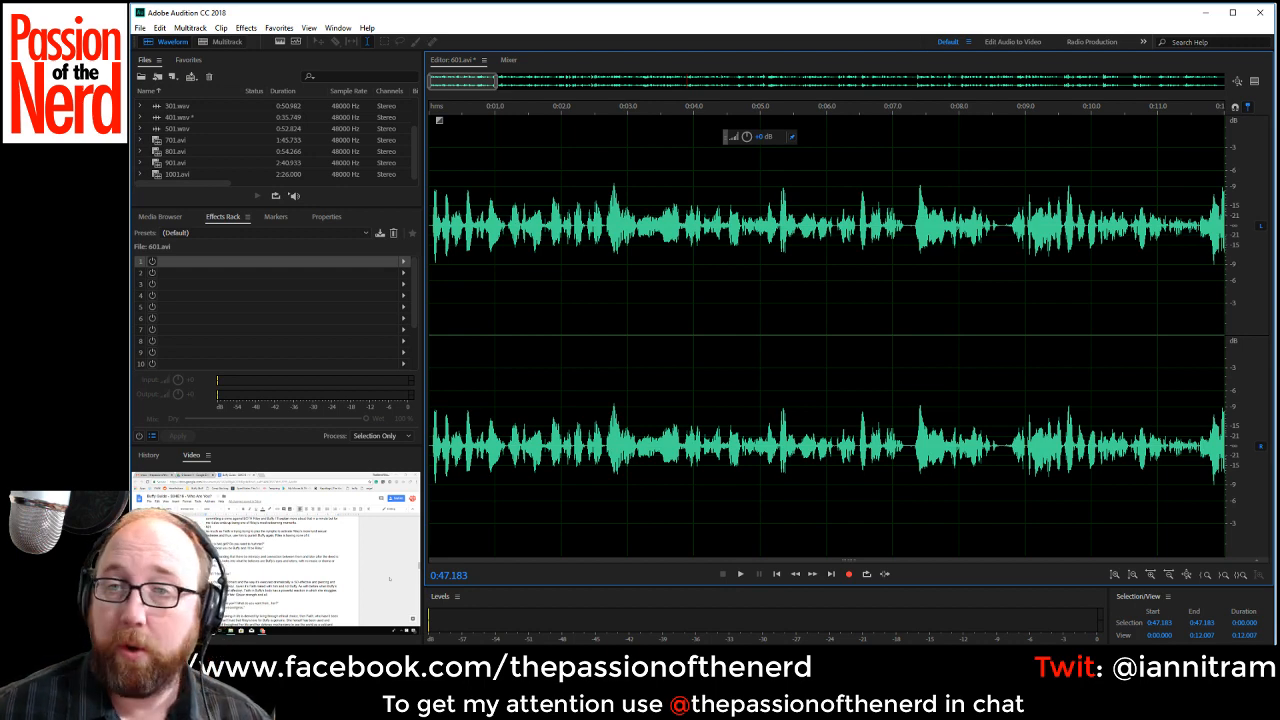
scroll(501, 362, "up", 2)
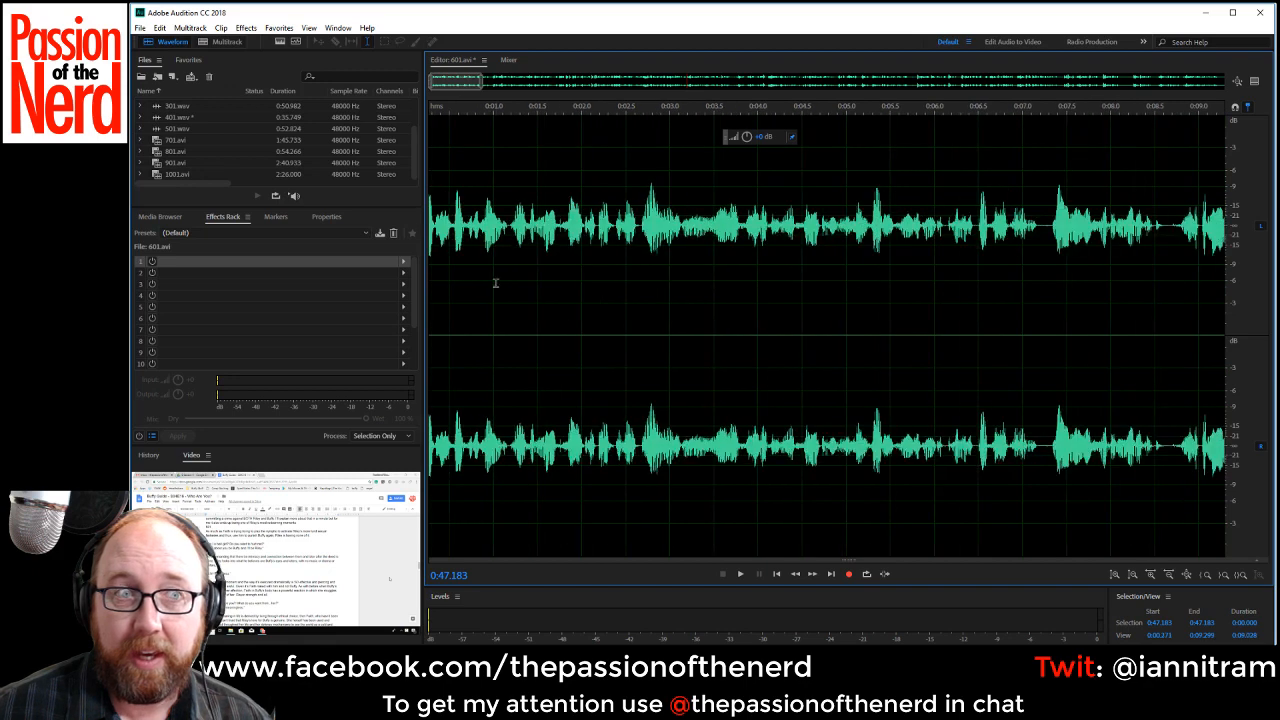
left_click_drag(459, 85, 441, 88)
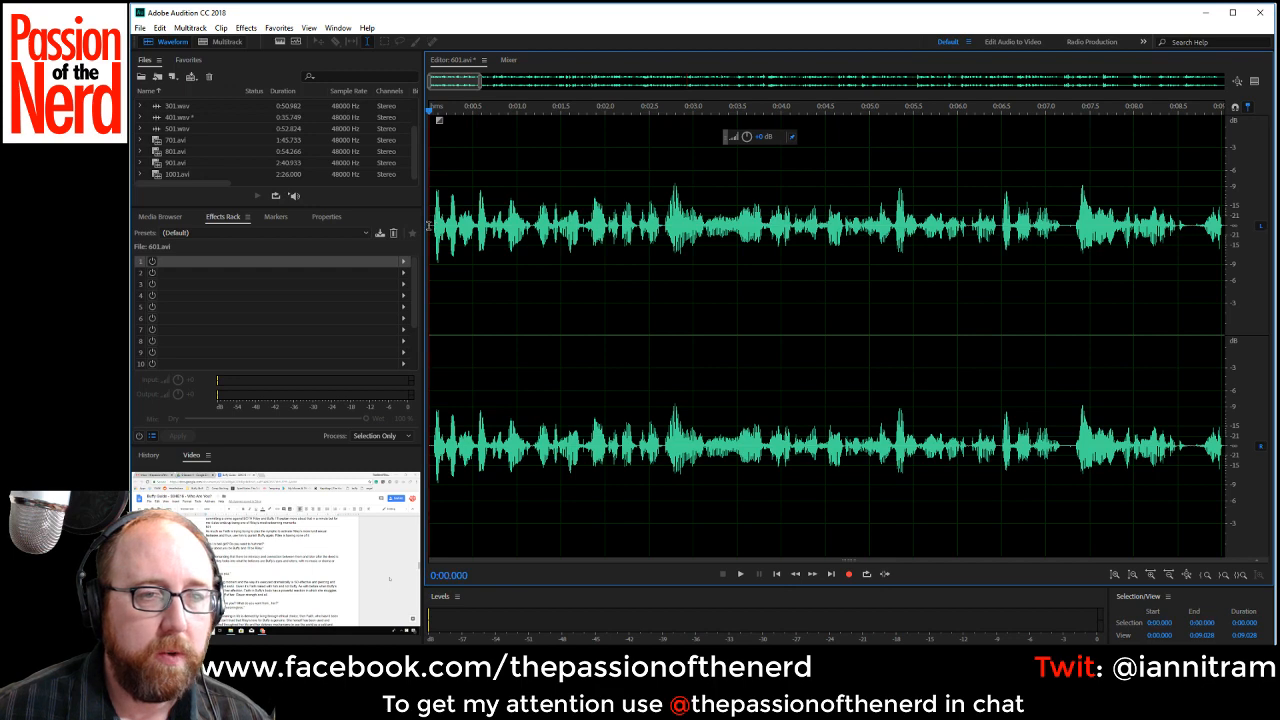
key("space")
left_click(494, 230)
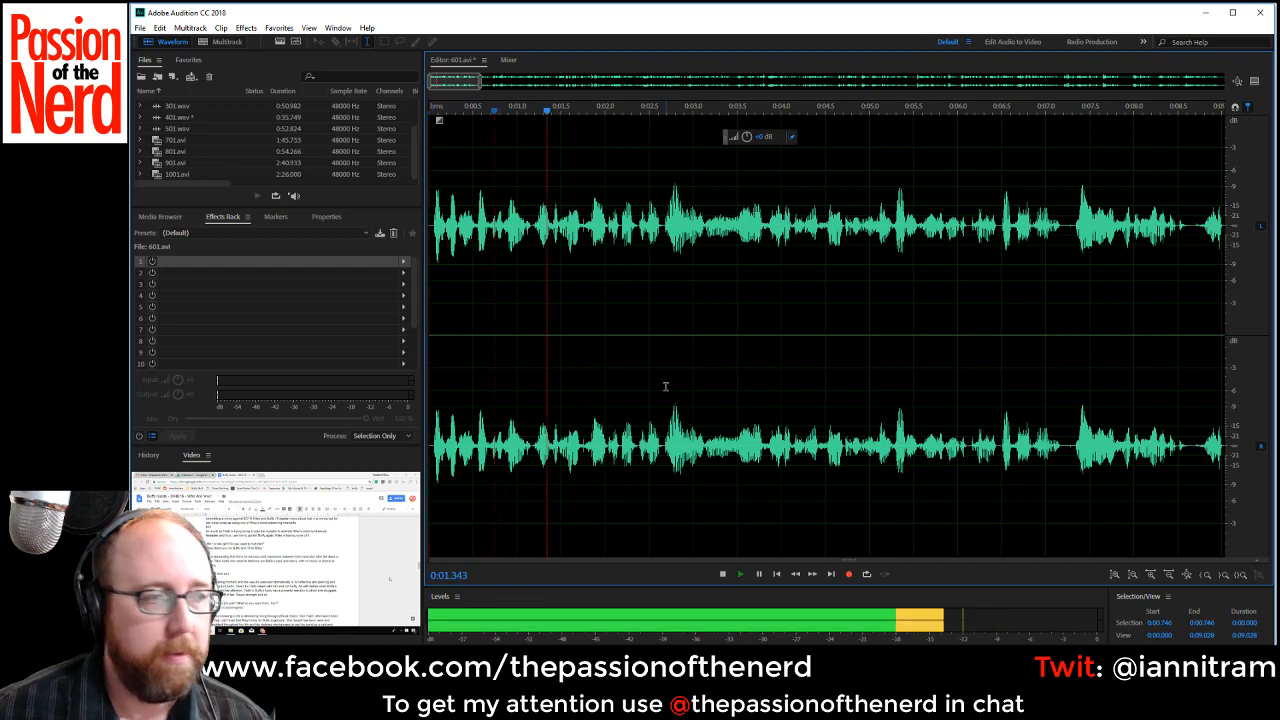
key("space")
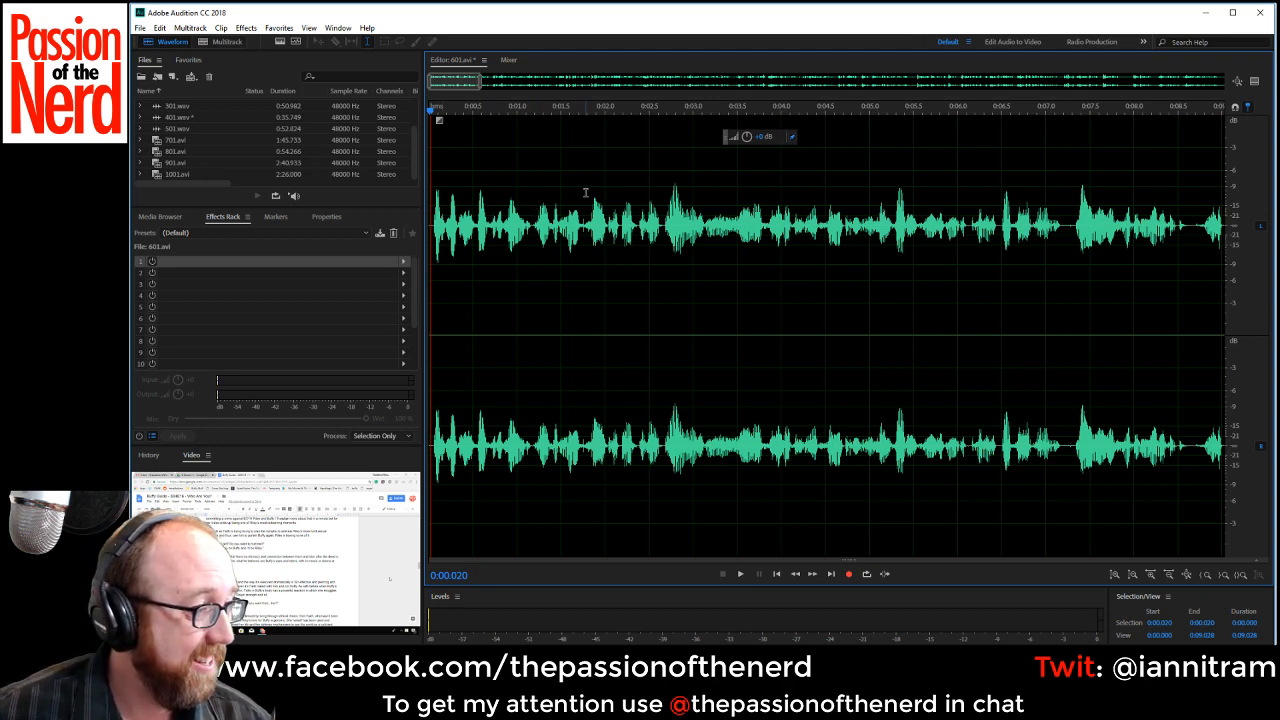
key("space")
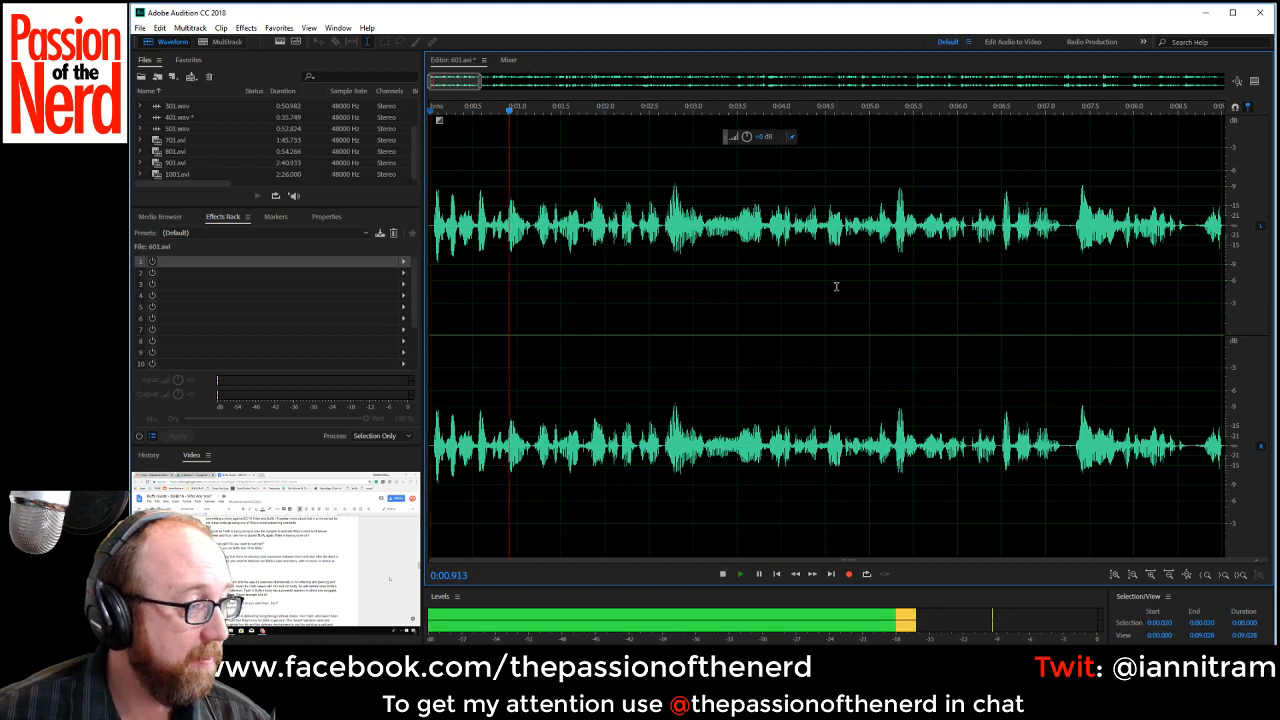
key("space")
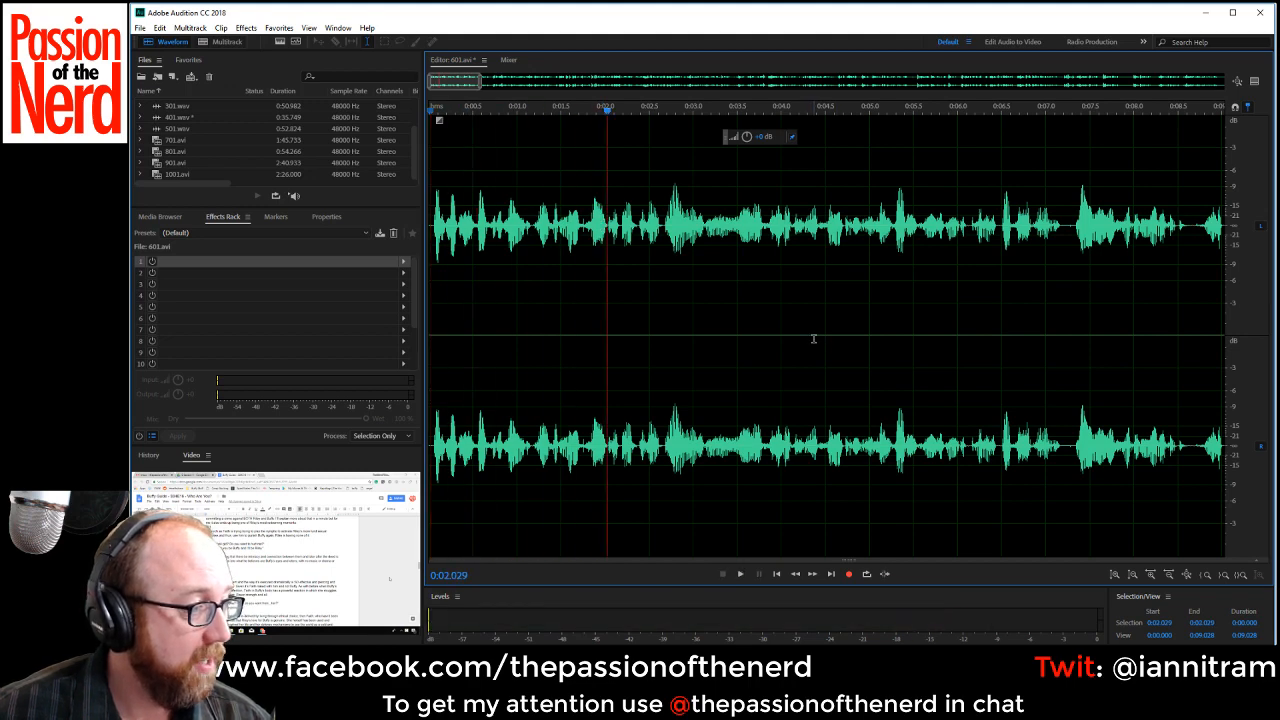
Play the recording from about 0:02.03 to 0:27.04, listening for takes and pauses that still need cutting.
scroll(812, 336, "down", 3)
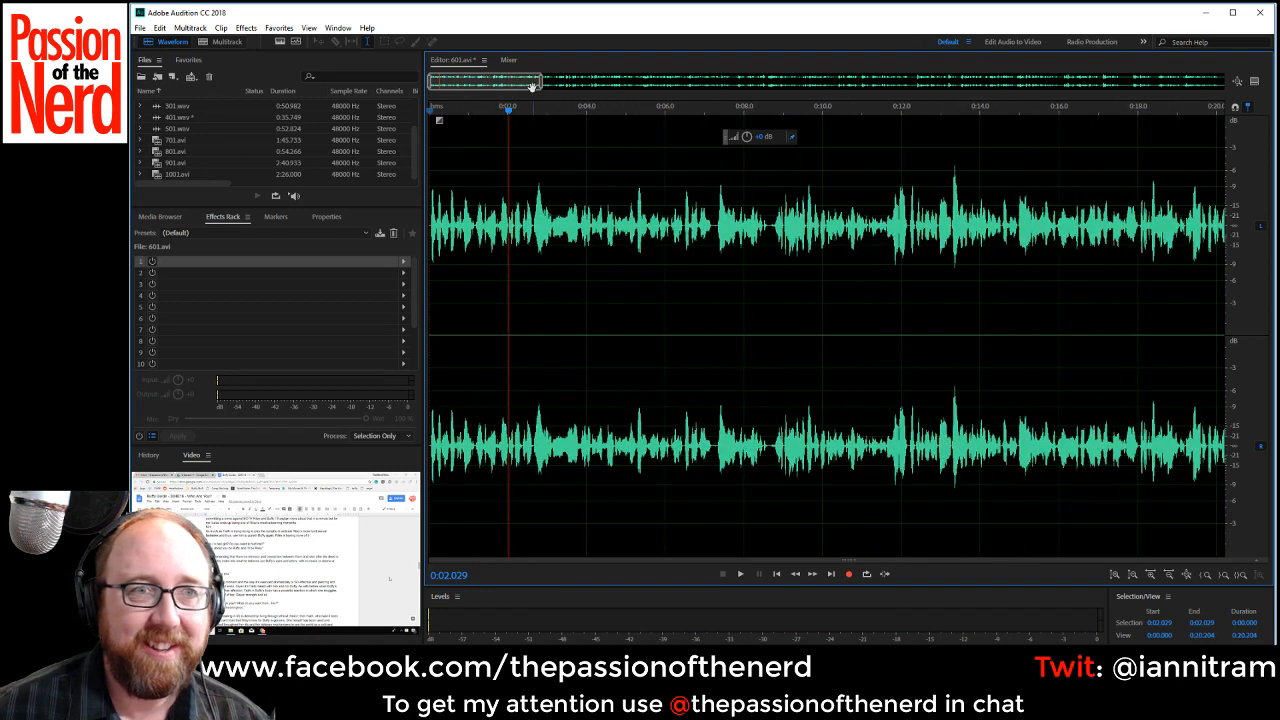
key("space")
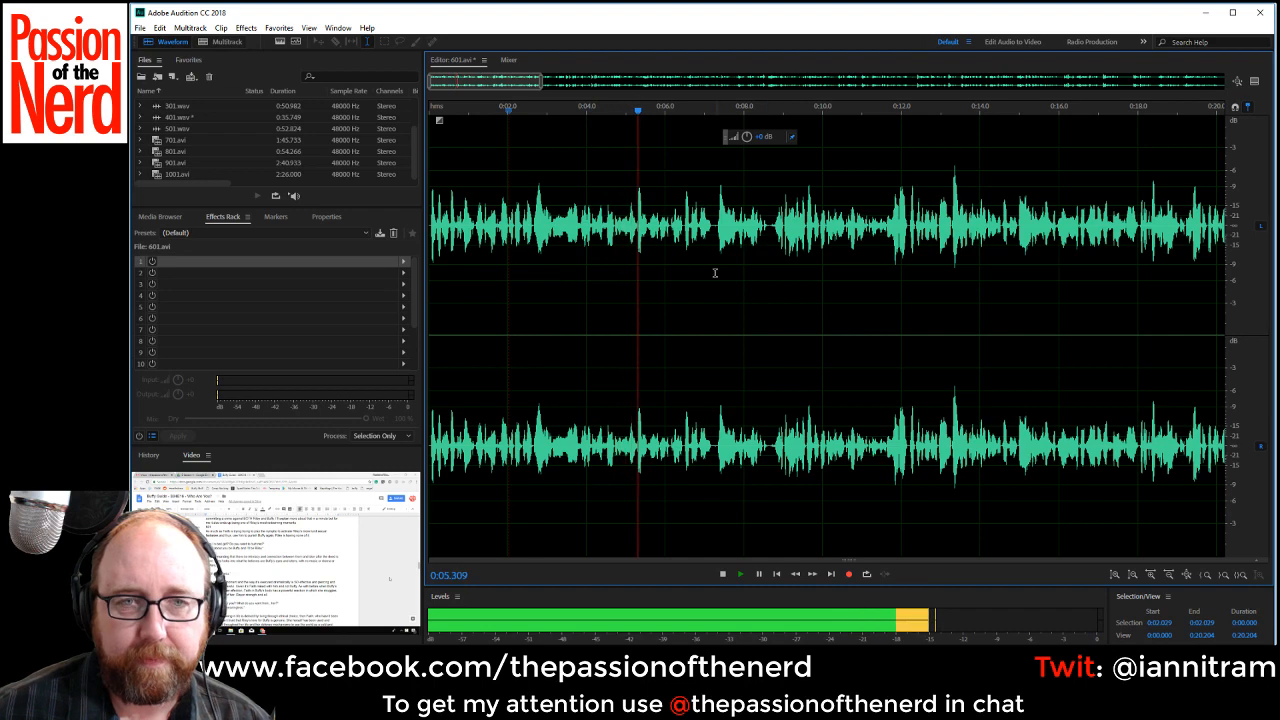
scroll(714, 272, "up", 1)
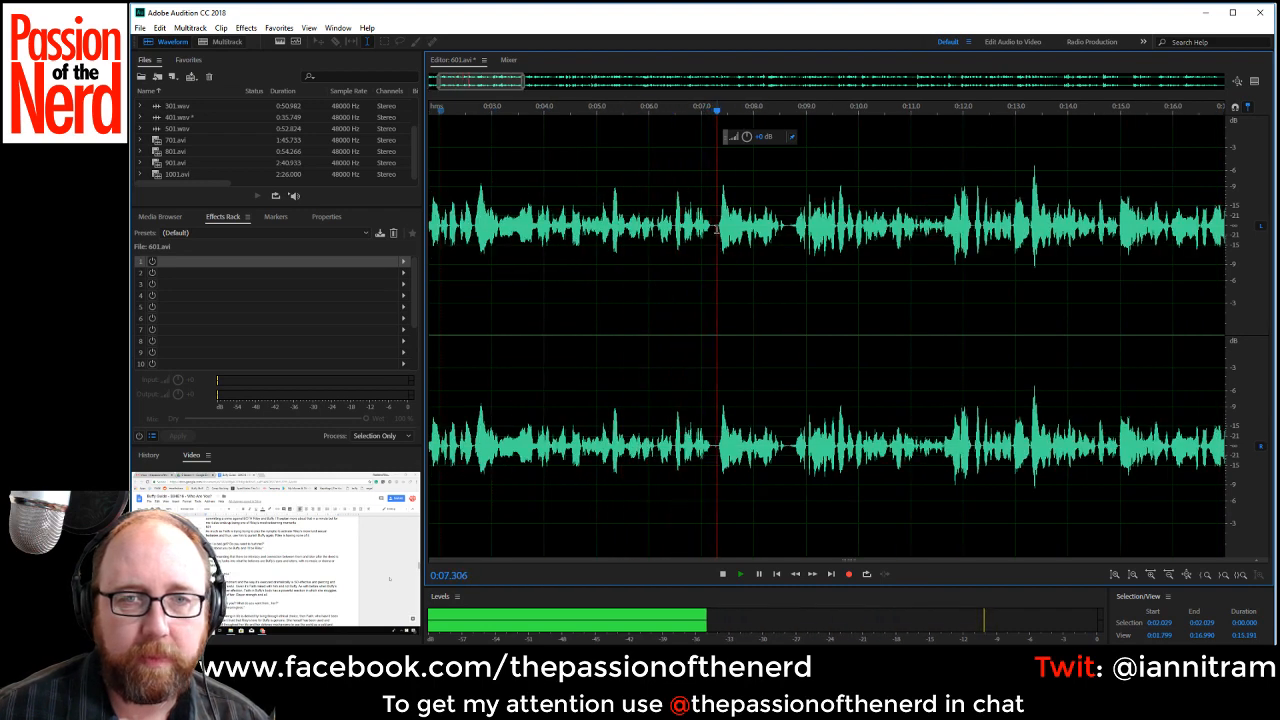
left_click_drag(499, 84, 532, 90)
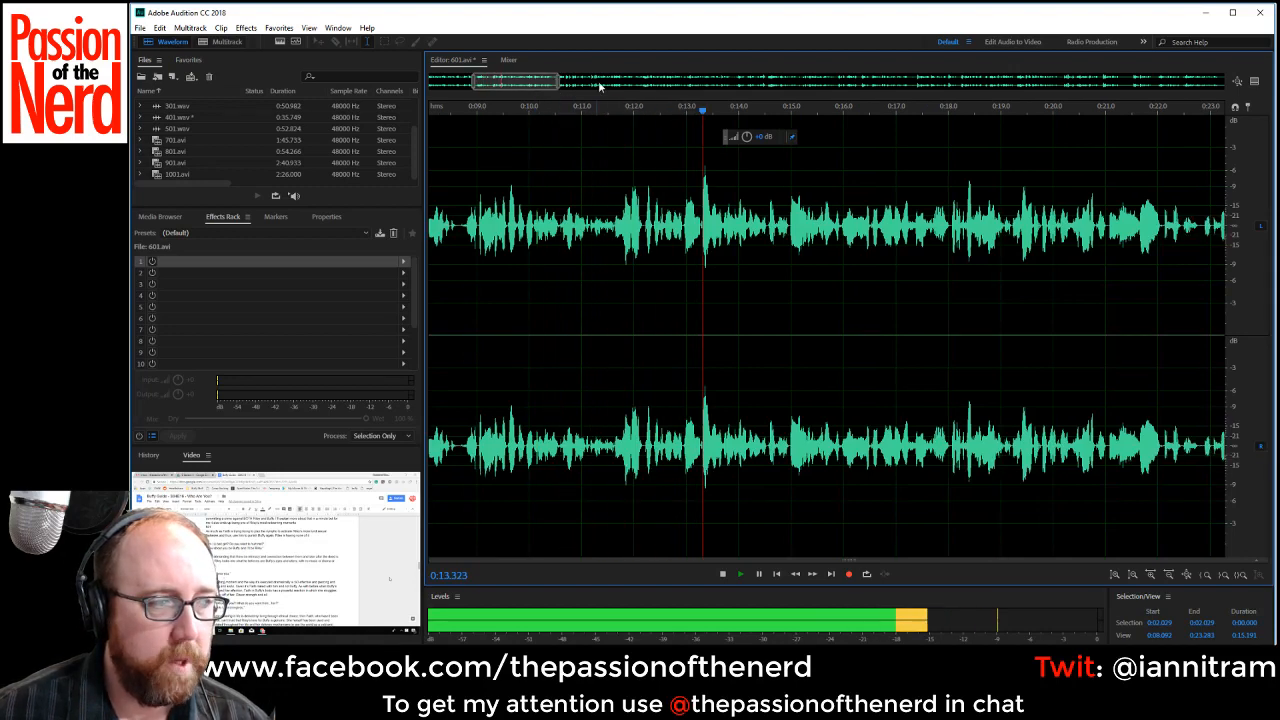
left_click_drag(537, 80, 583, 82)
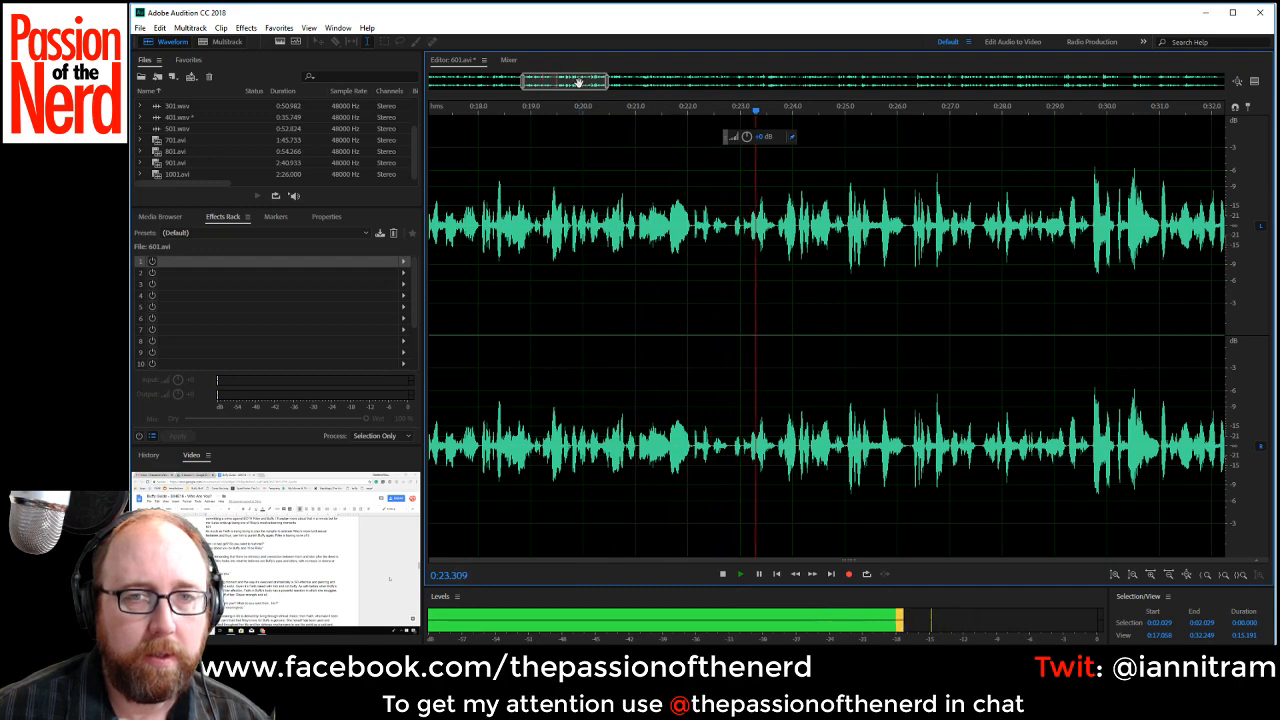
left_click_drag(580, 80, 615, 83)
Delete the phrase from about 0:25.04 to 0:26.24.
left_click(549, 226)
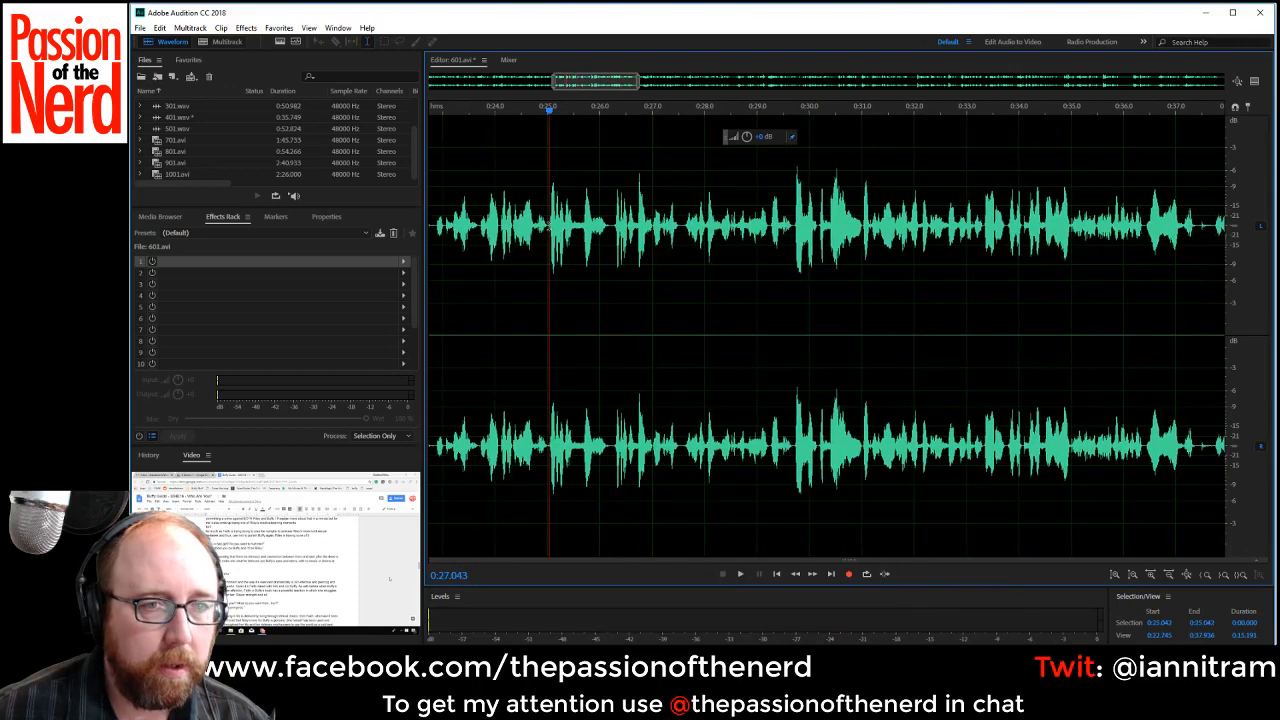
left_click_drag(549, 226, 612, 238)
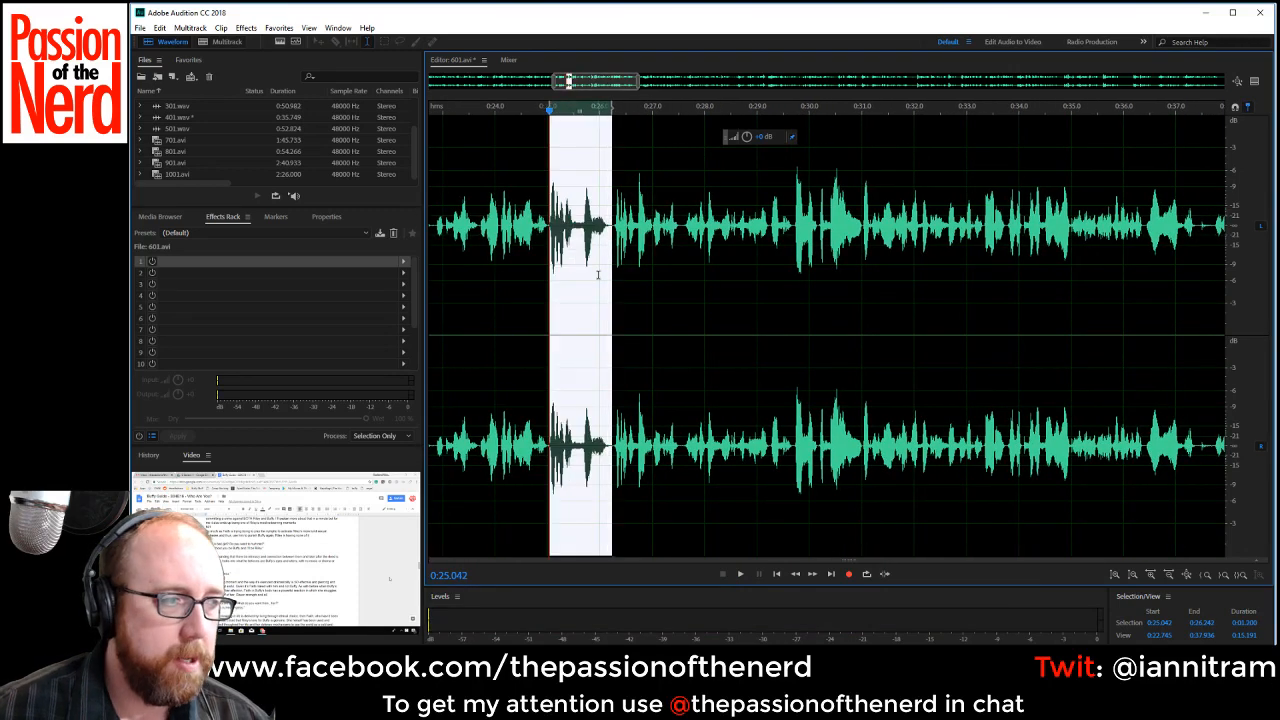
key("Delete")
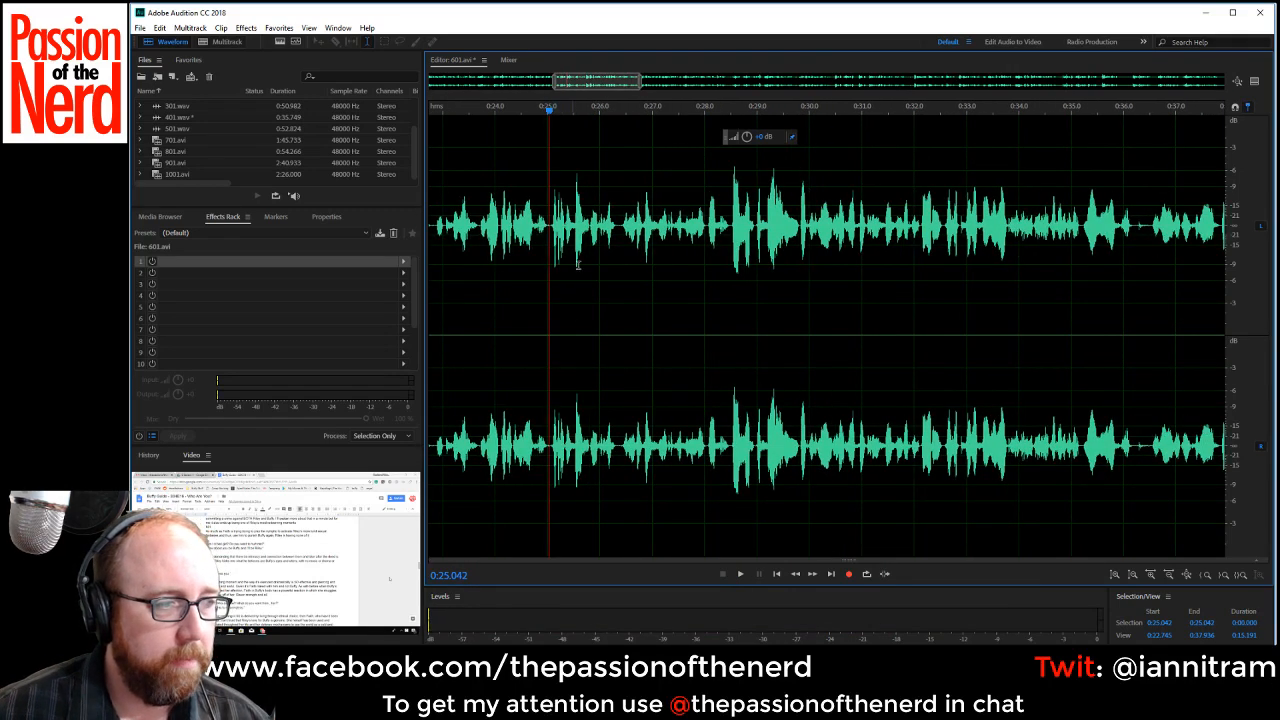
Play across the latest cut from about 0:24.49 to check it by ear.
left_click(521, 291)
key("space")
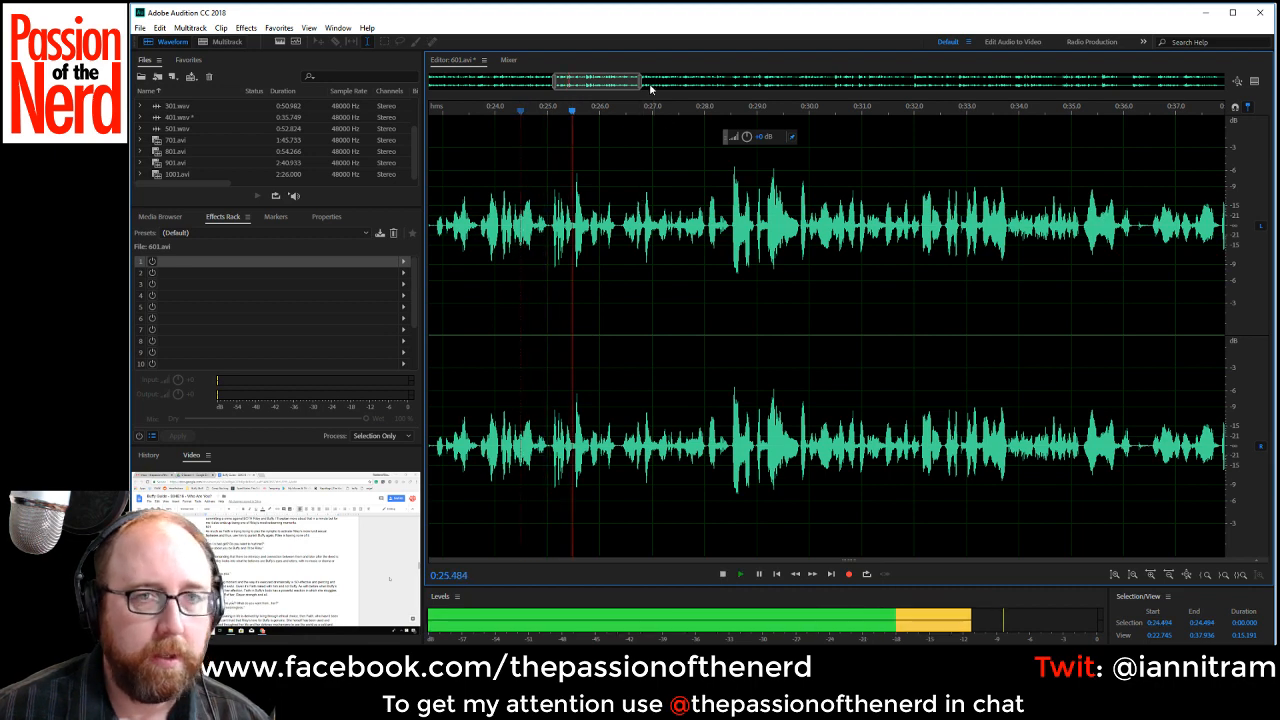
key("space")
Delete the phrase from about 0:25.05 to 0:26.43.
left_click(548, 226)
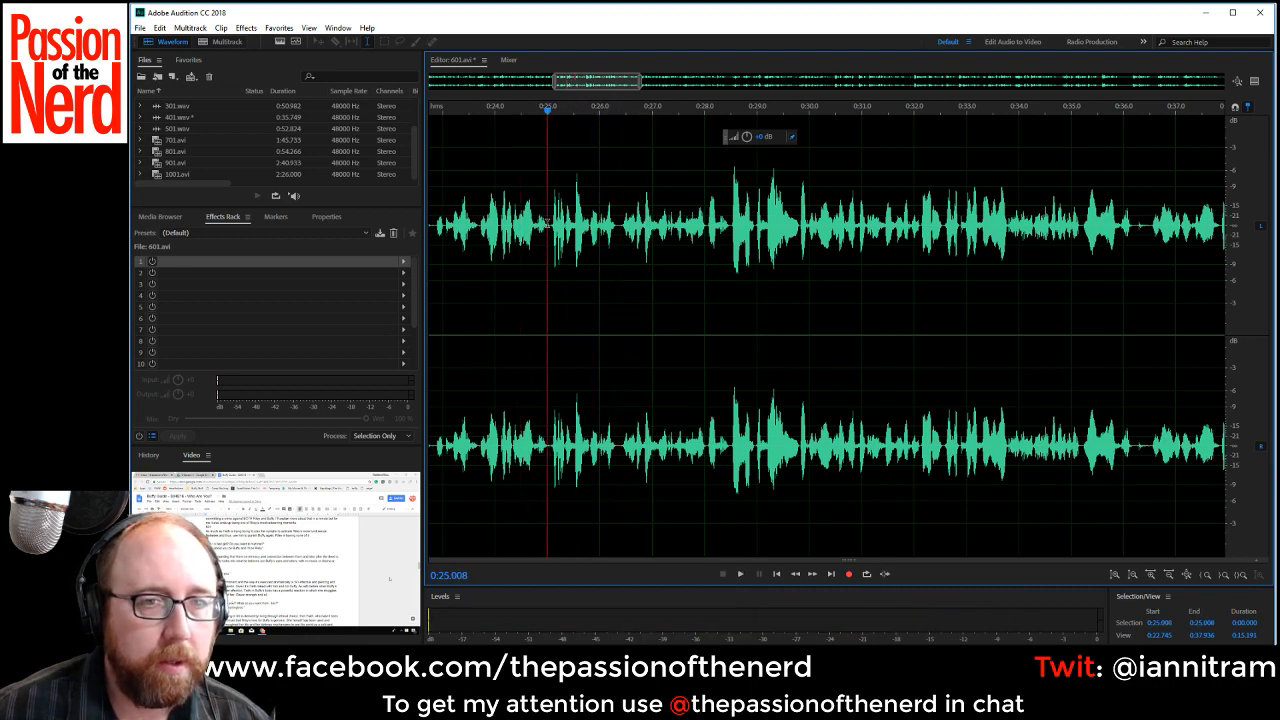
key("space")
key("space")
left_click_drag(549, 226, 619, 235)
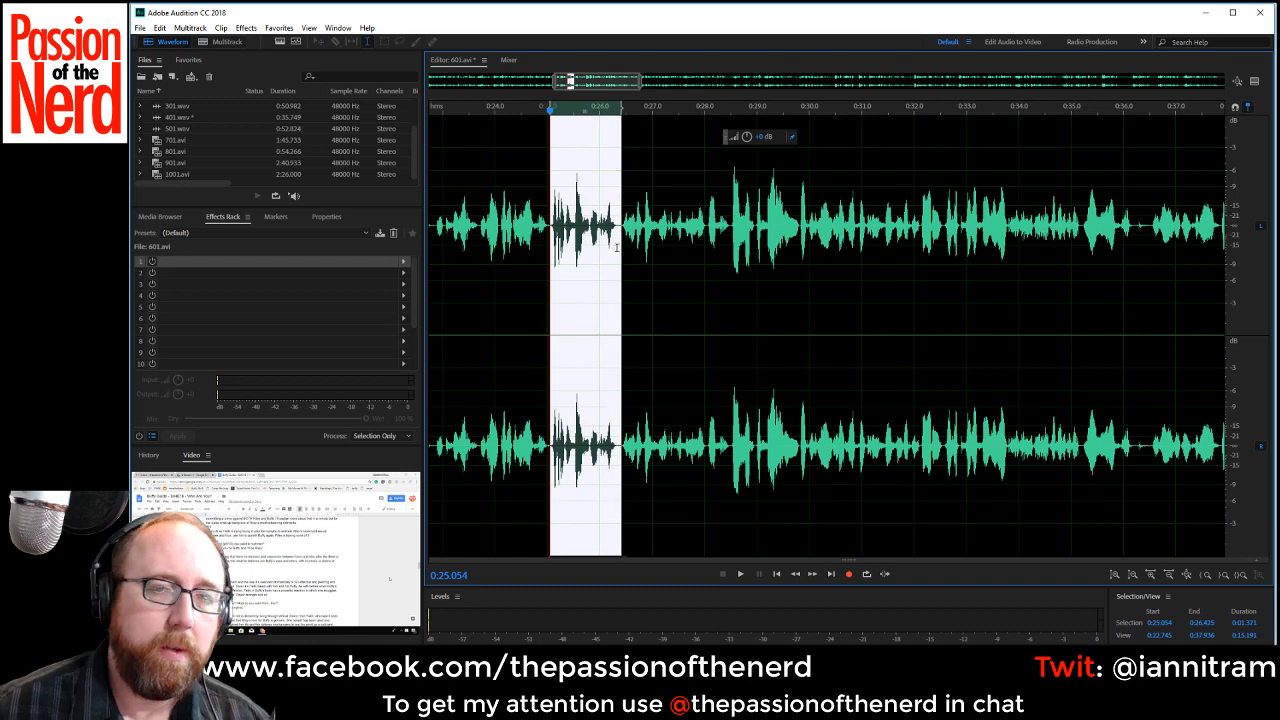
key("Delete")
Play on from the latest cut at 0:25.05 and delete the pause from about 0:34.81 to 0:35.16.
key("space")
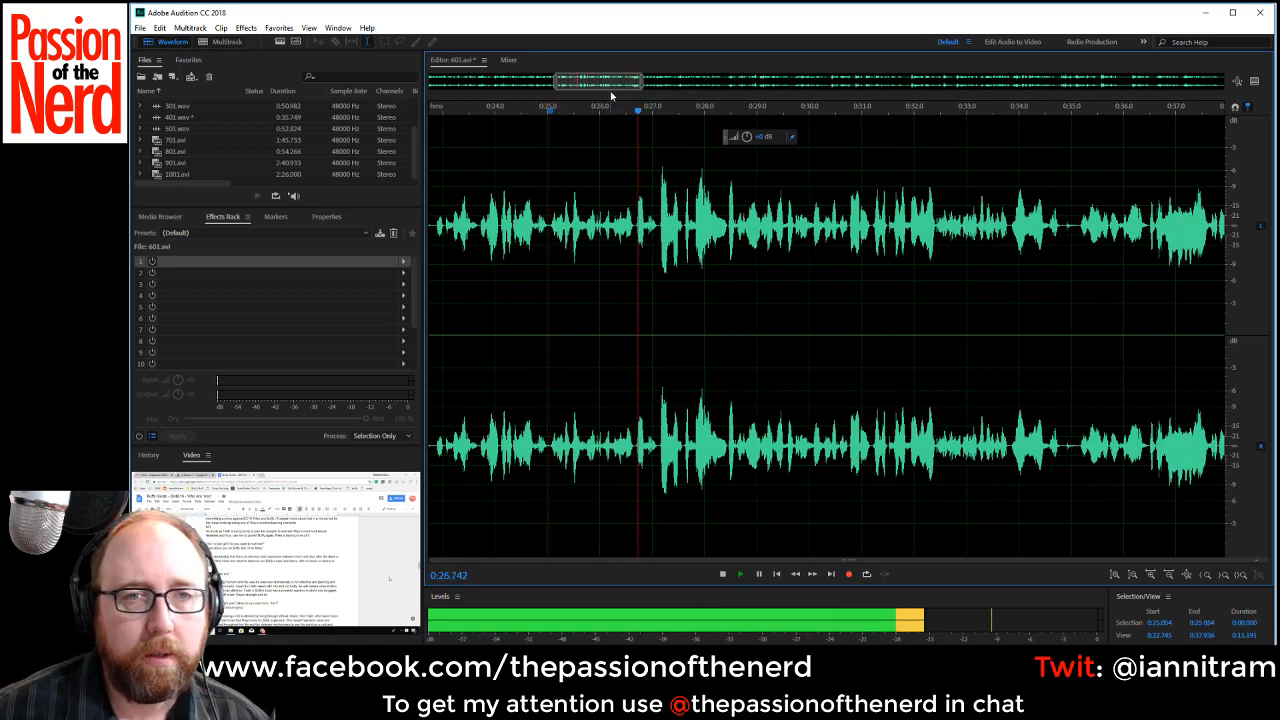
left_click_drag(617, 84, 632, 84)
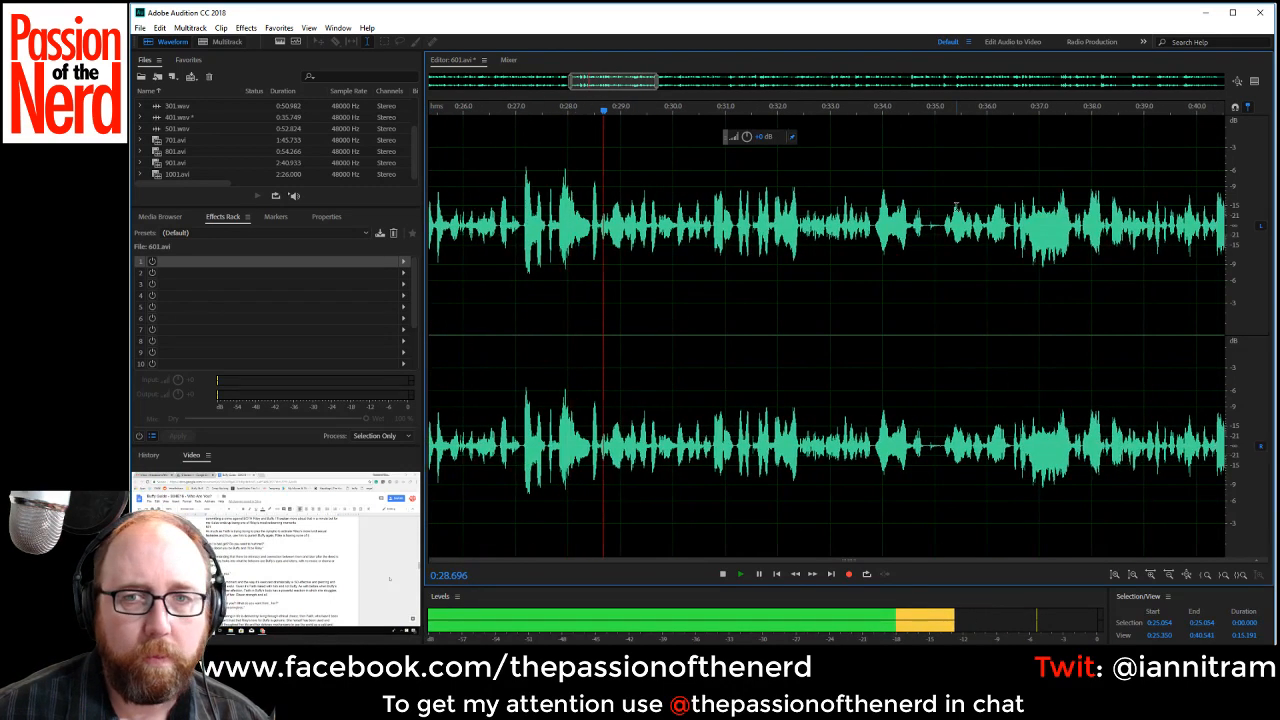
left_click_drag(925, 228, 942, 232)
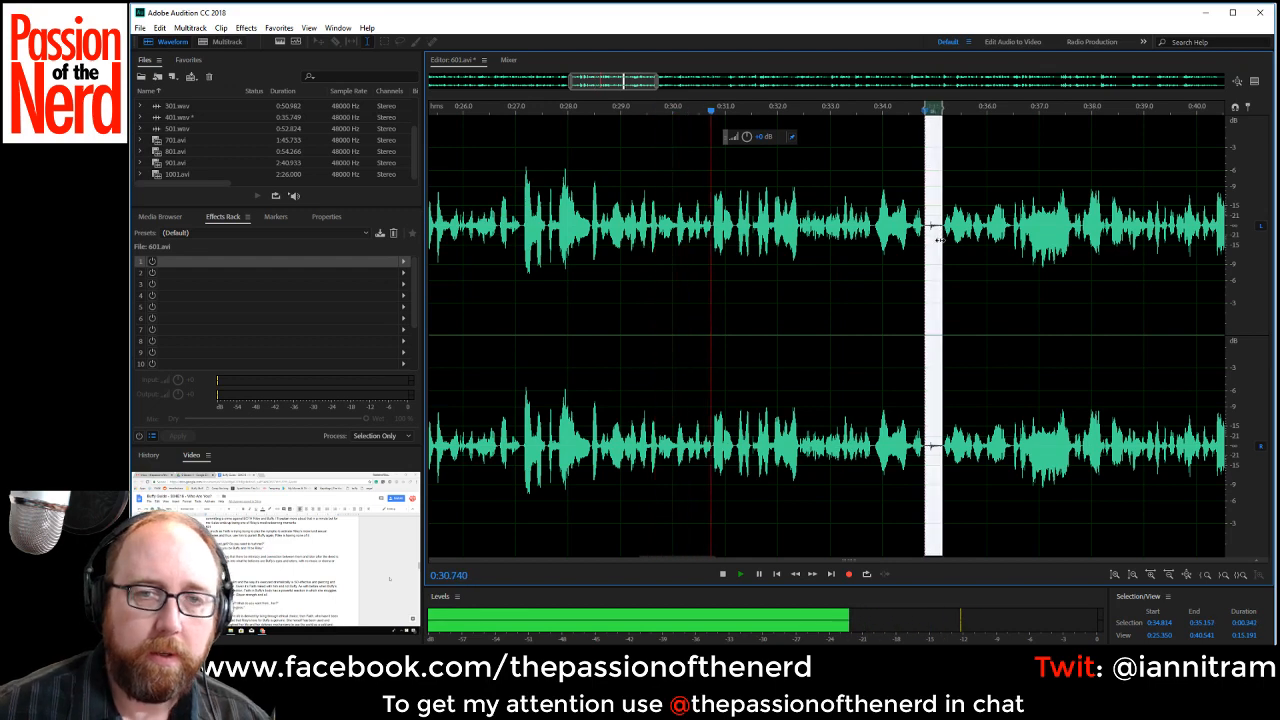
key("Delete")
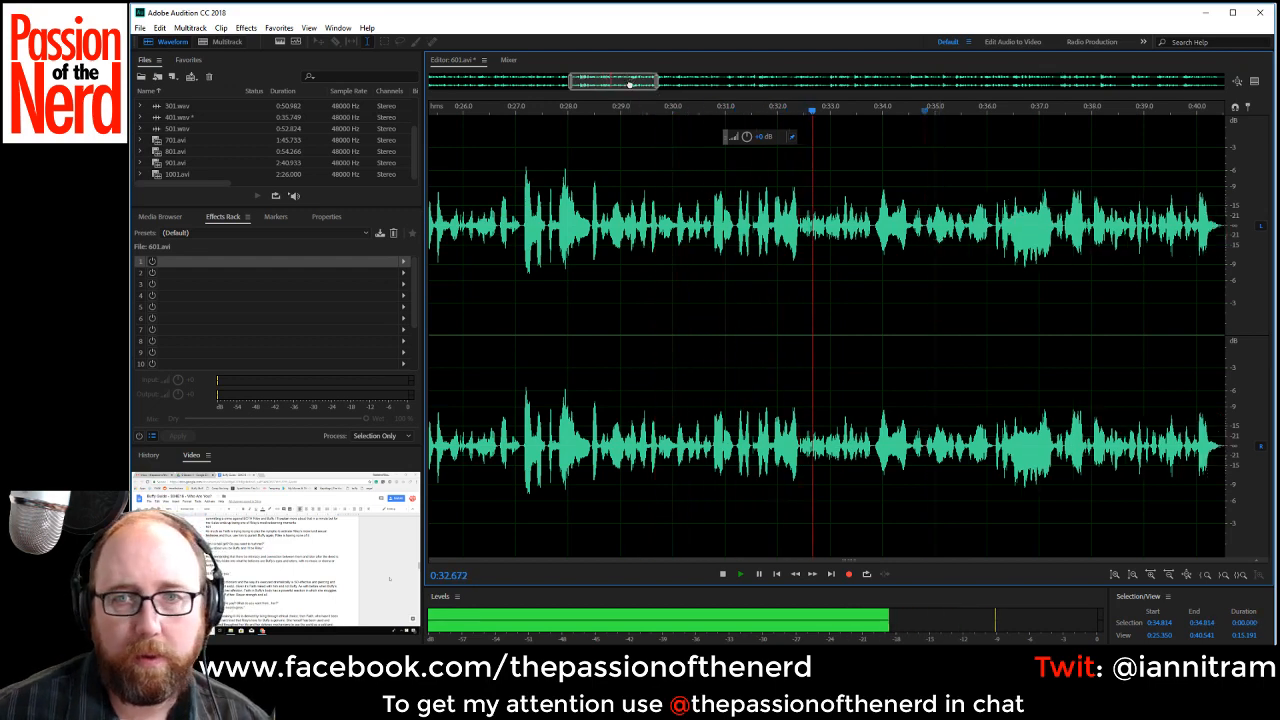
Keep listening until about 0:40.44 and cut out the short silent gap there.
left_click_drag(625, 80, 651, 80)
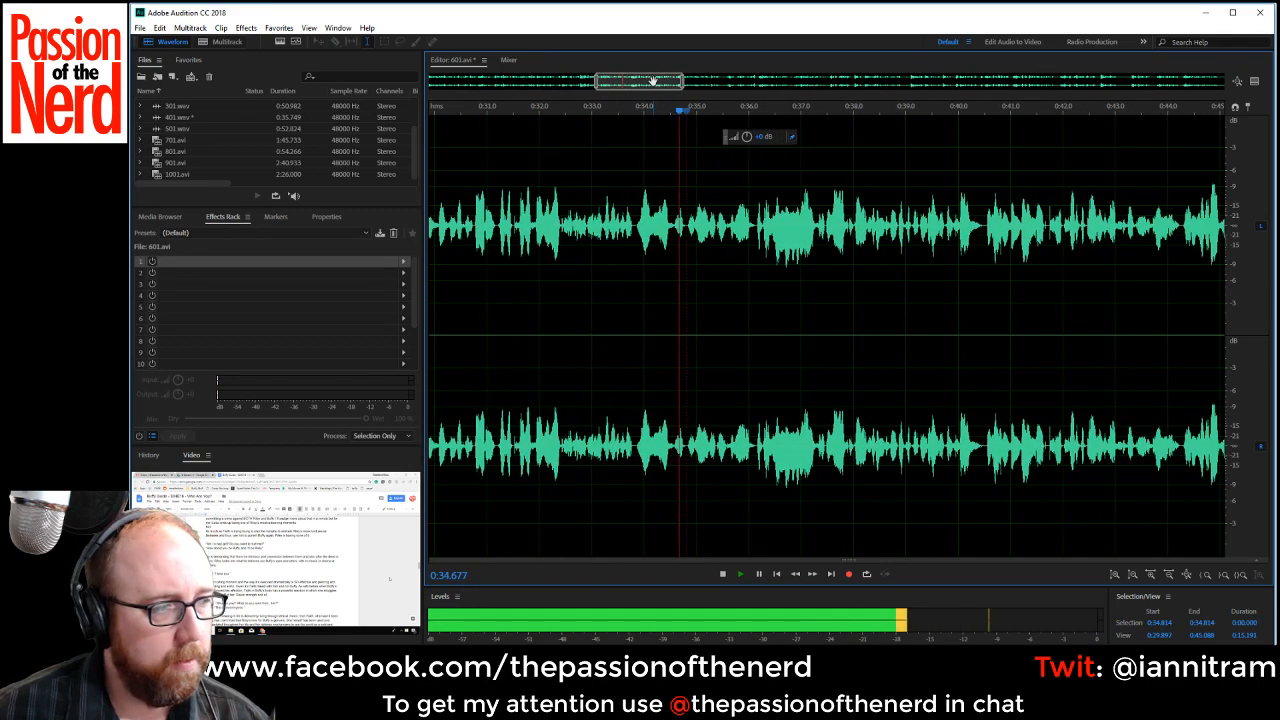
key("space")
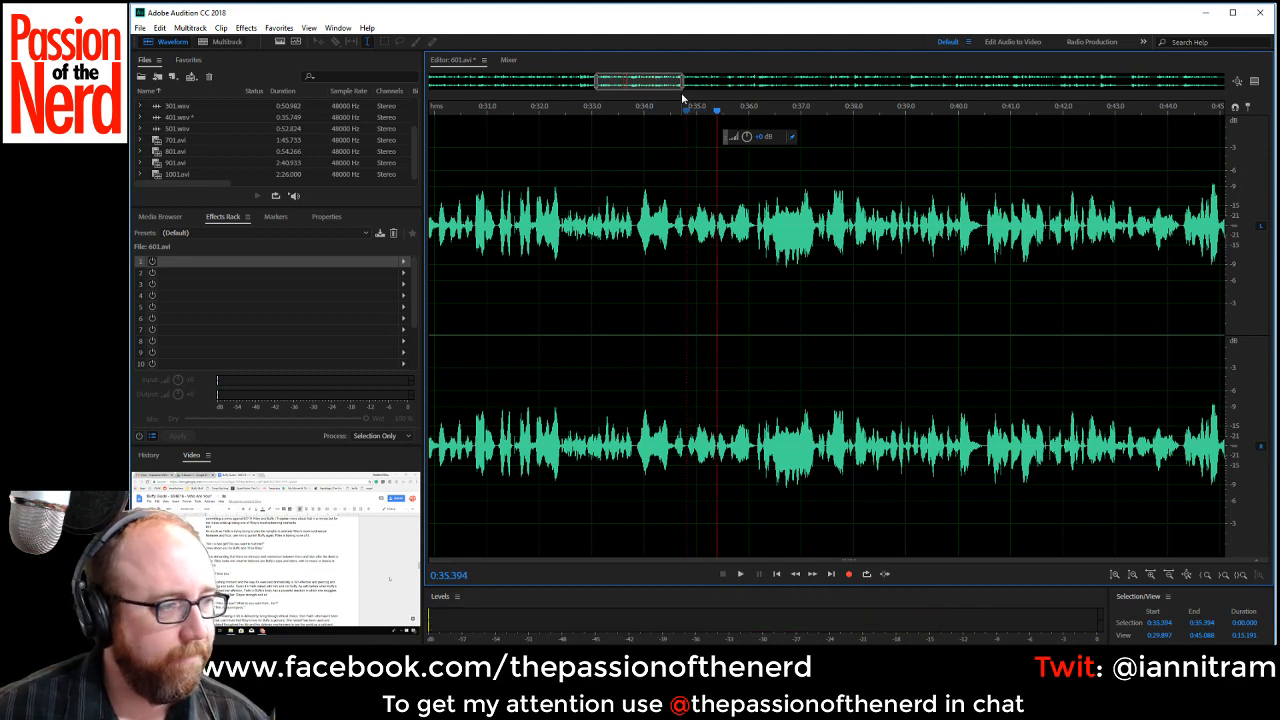
key("space")
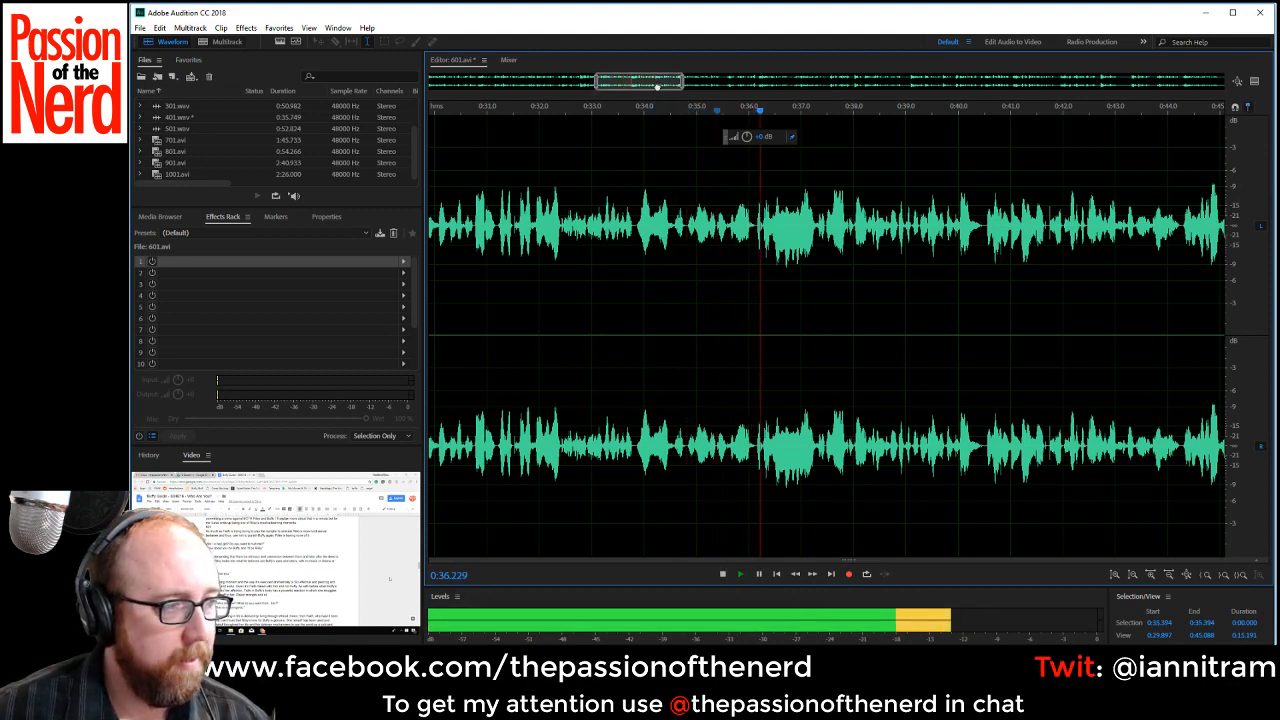
left_click_drag(657, 87, 696, 84)
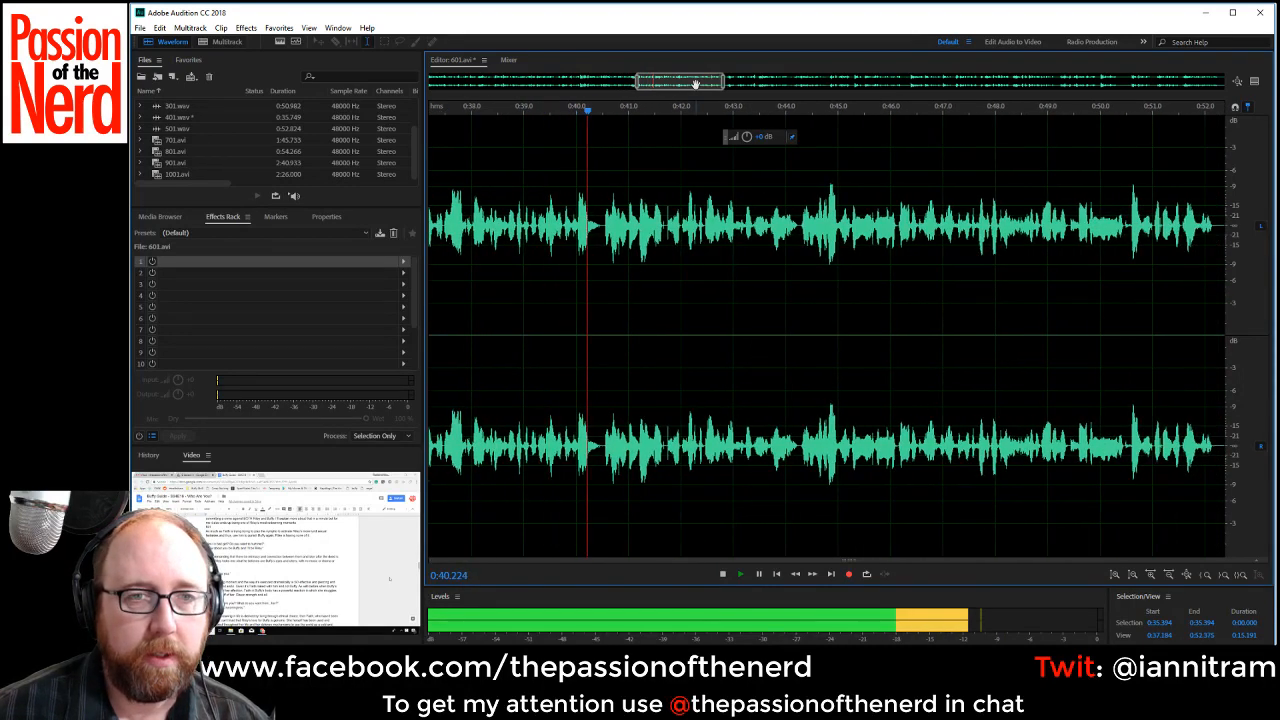
key("space")
scroll(598, 238, "up", 3)
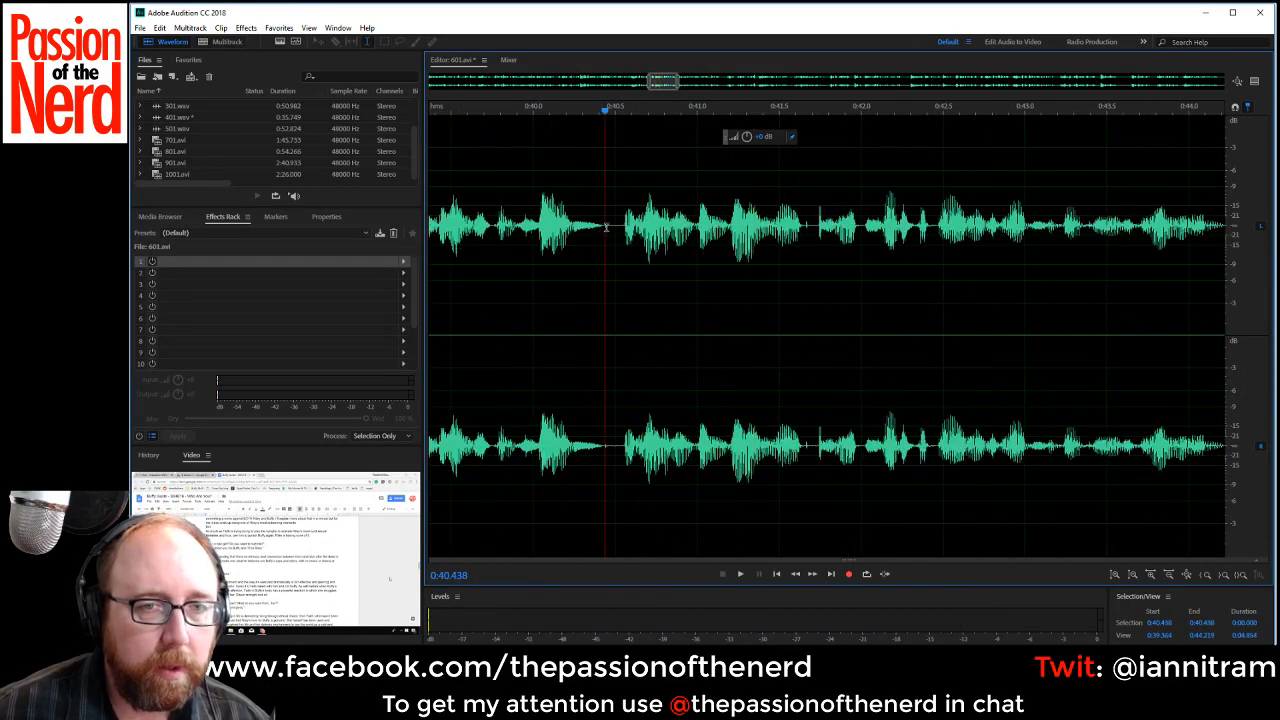
left_click_drag(606, 228, 620, 230)
scroll(620, 236, "down", 3)
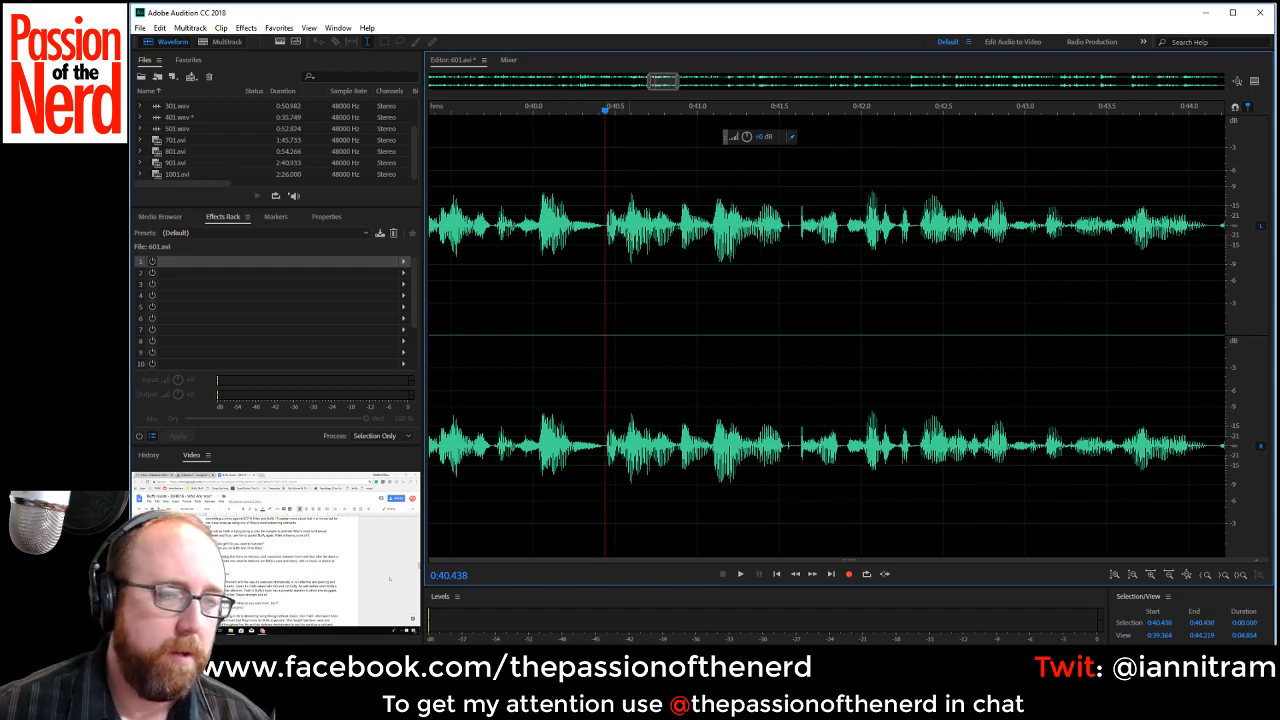
Play across the cut from about 0:39.56 and delete the noisy pause from about 0:52.08 to 0:53.22.
left_click(588, 284)
key("space")
scroll(745, 169, "down", 1)
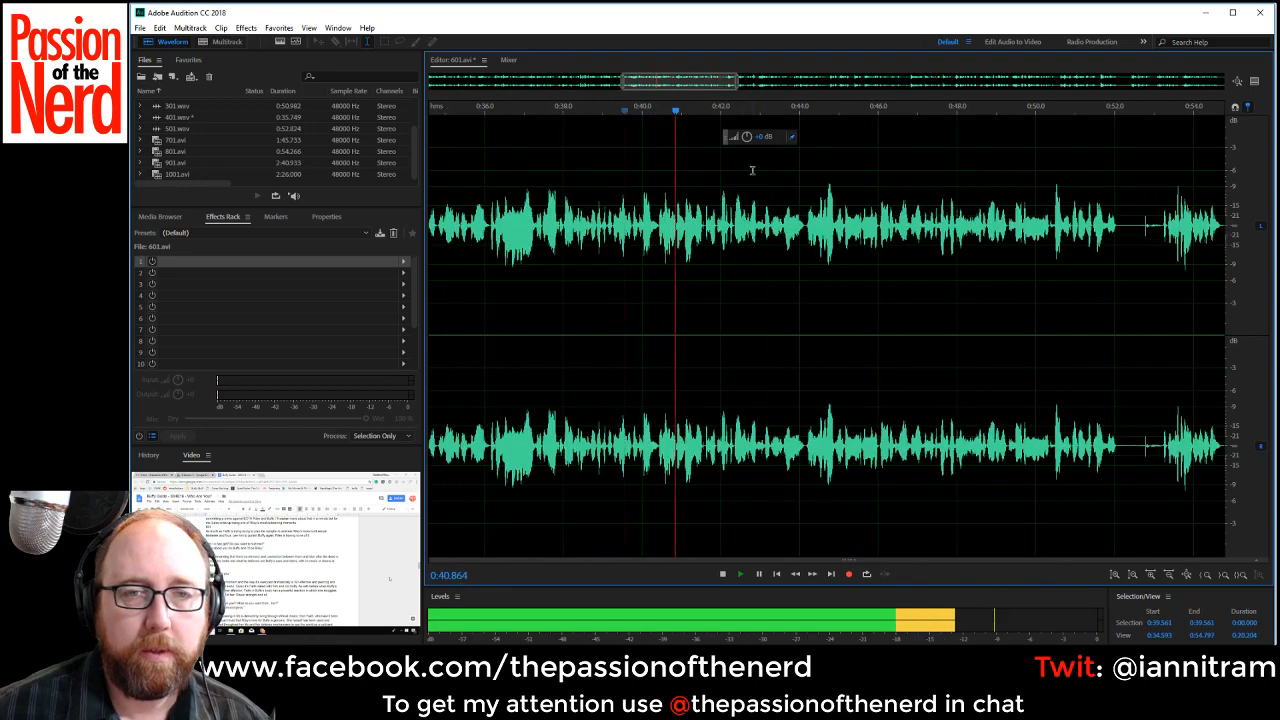
left_click_drag(701, 84, 722, 88)
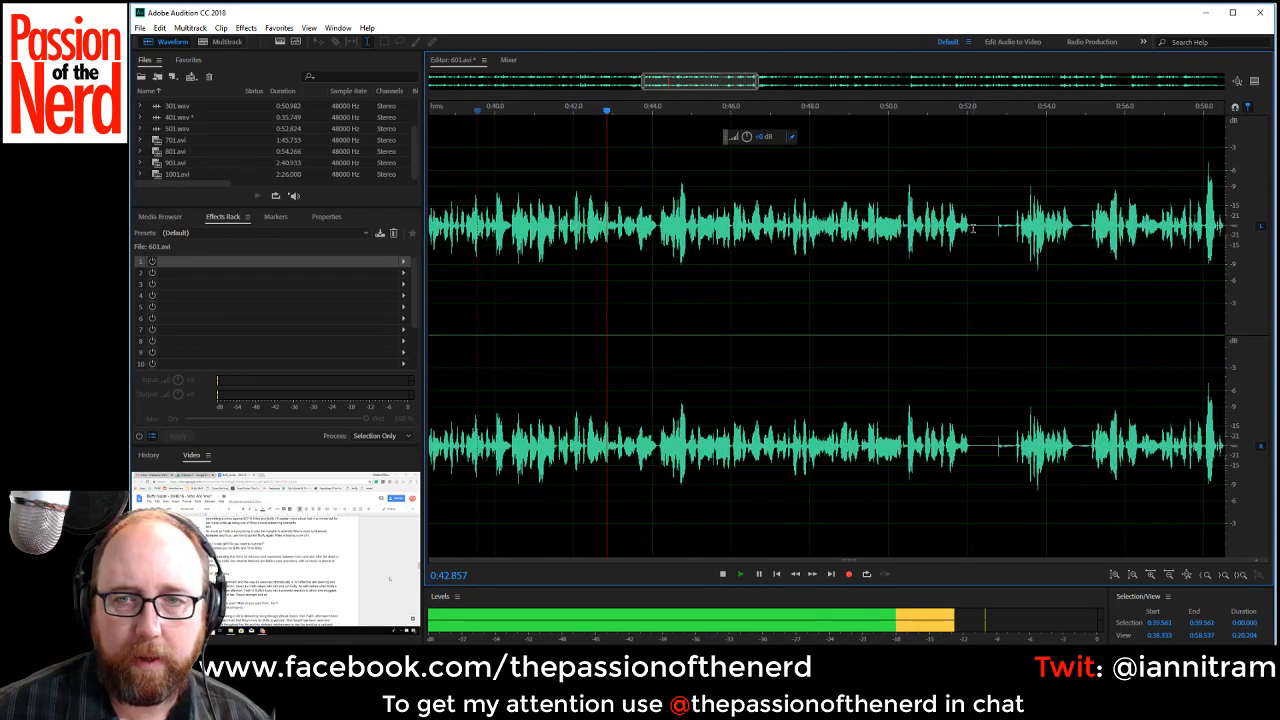
left_click_drag(970, 228, 1013, 247)
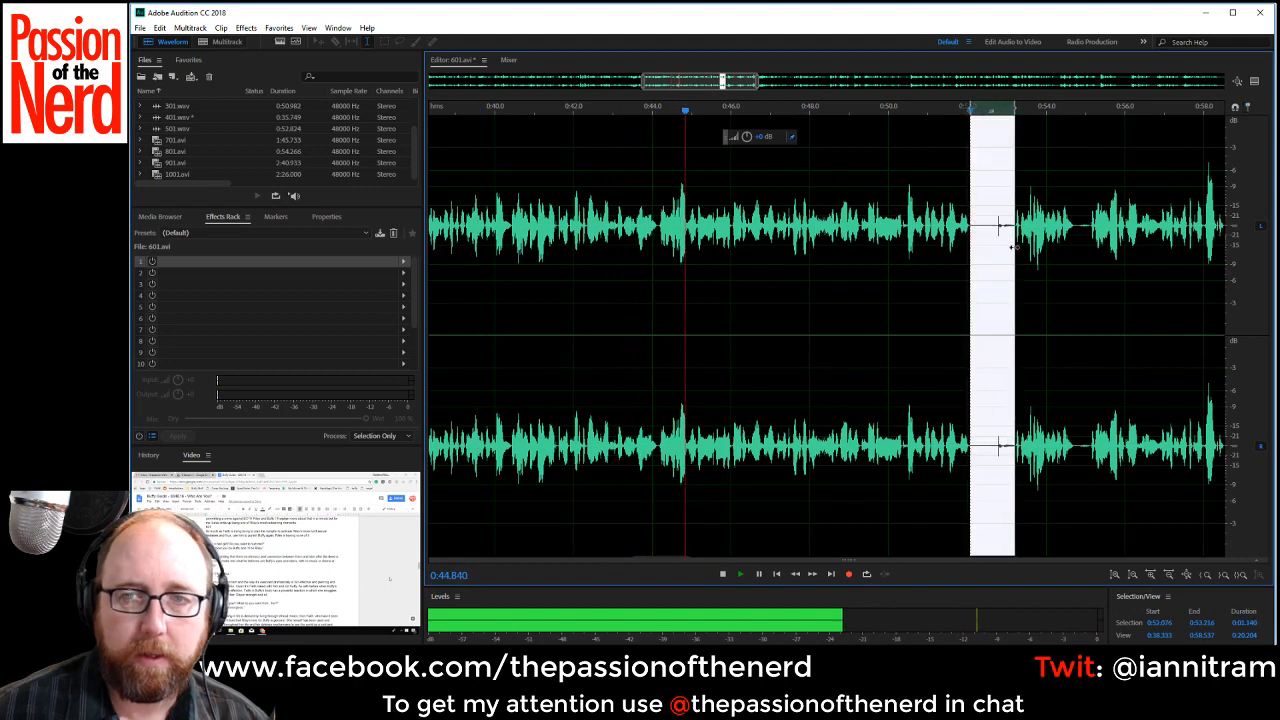
key("Delete")
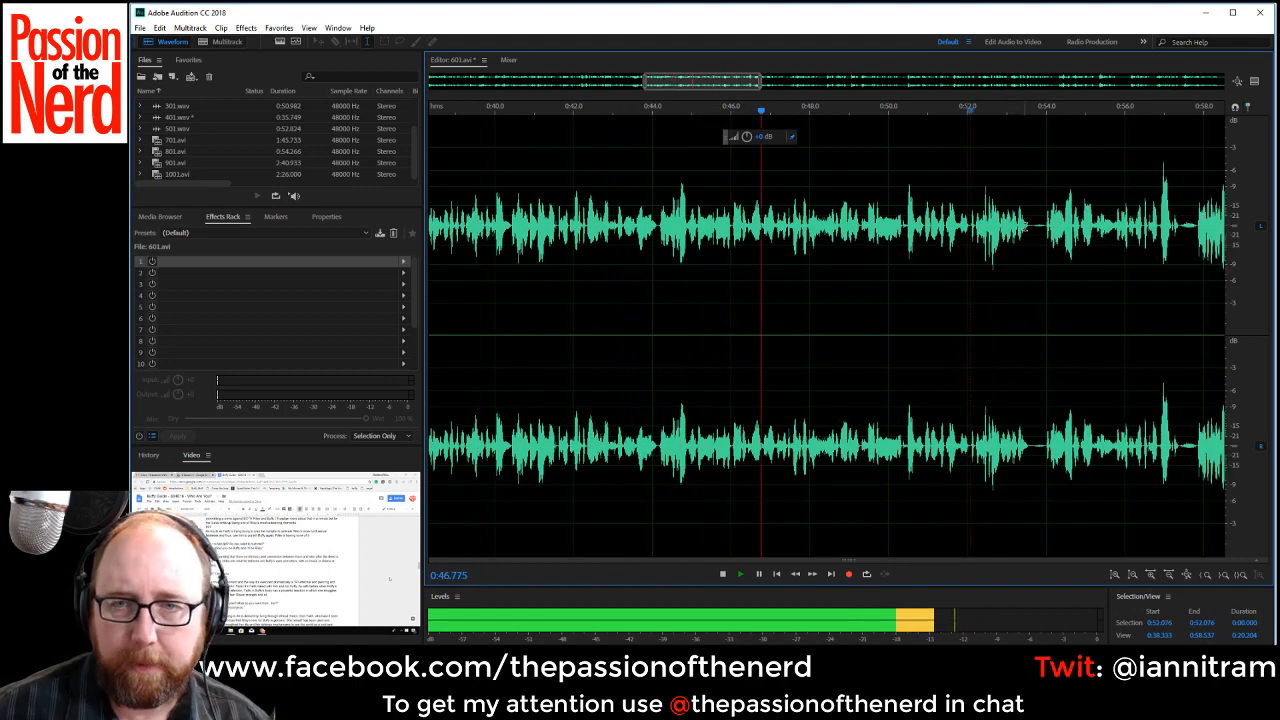
Delete the short pauses from about 0:53.60 to 0:53.99 and from about 0:56.99 to 0:57.43.
left_click_drag(1030, 230, 1043, 232)
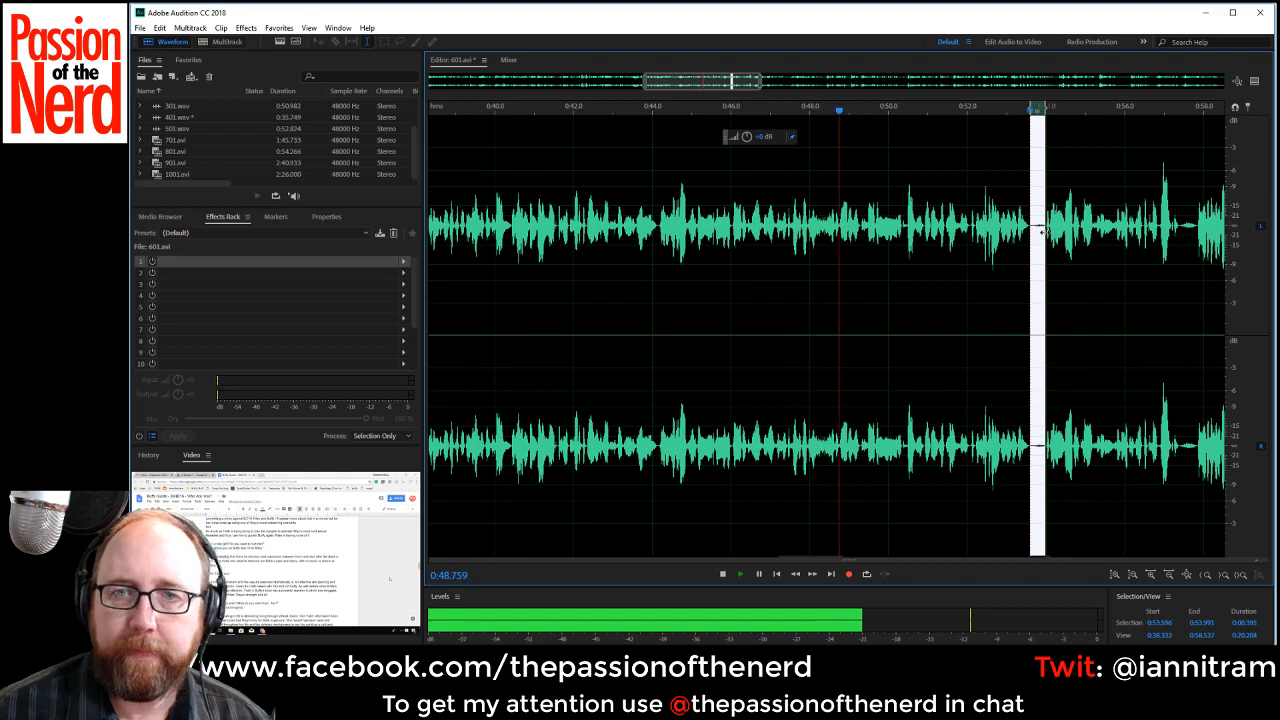
key("Delete")
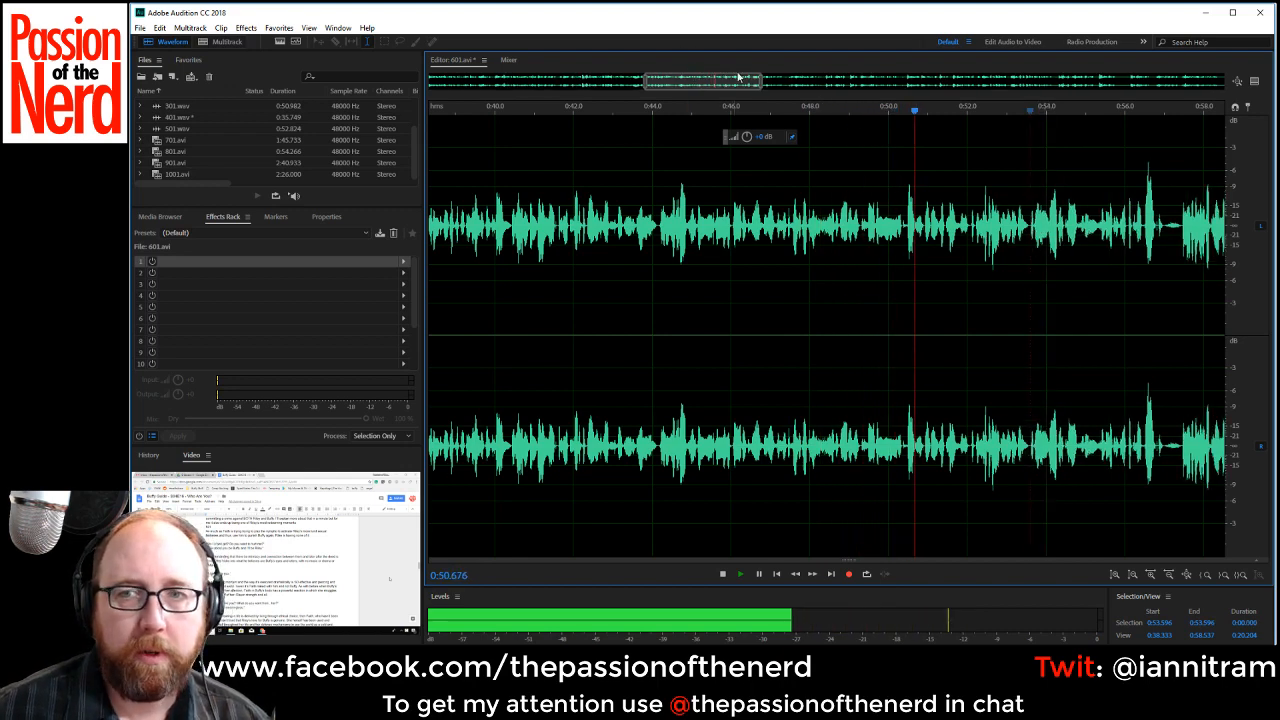
left_click_drag(732, 82, 791, 85)
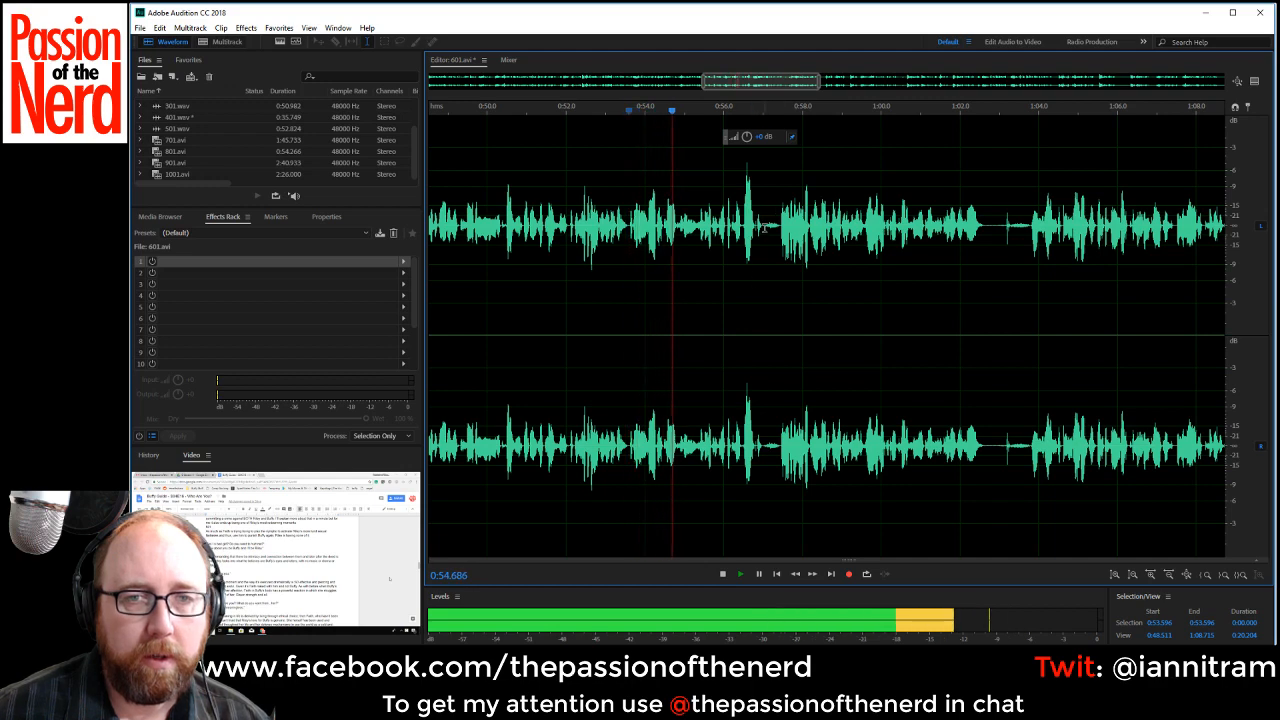
left_click_drag(764, 228, 777, 231)
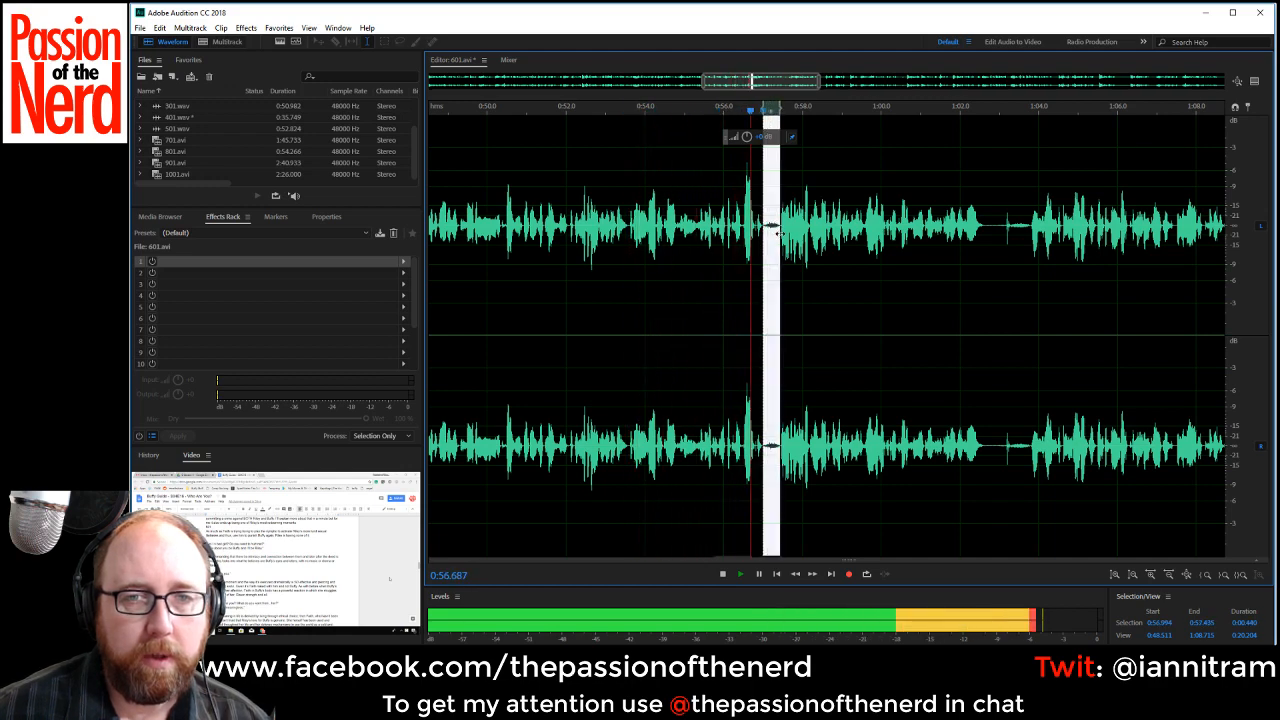
key("space")
key("Delete")
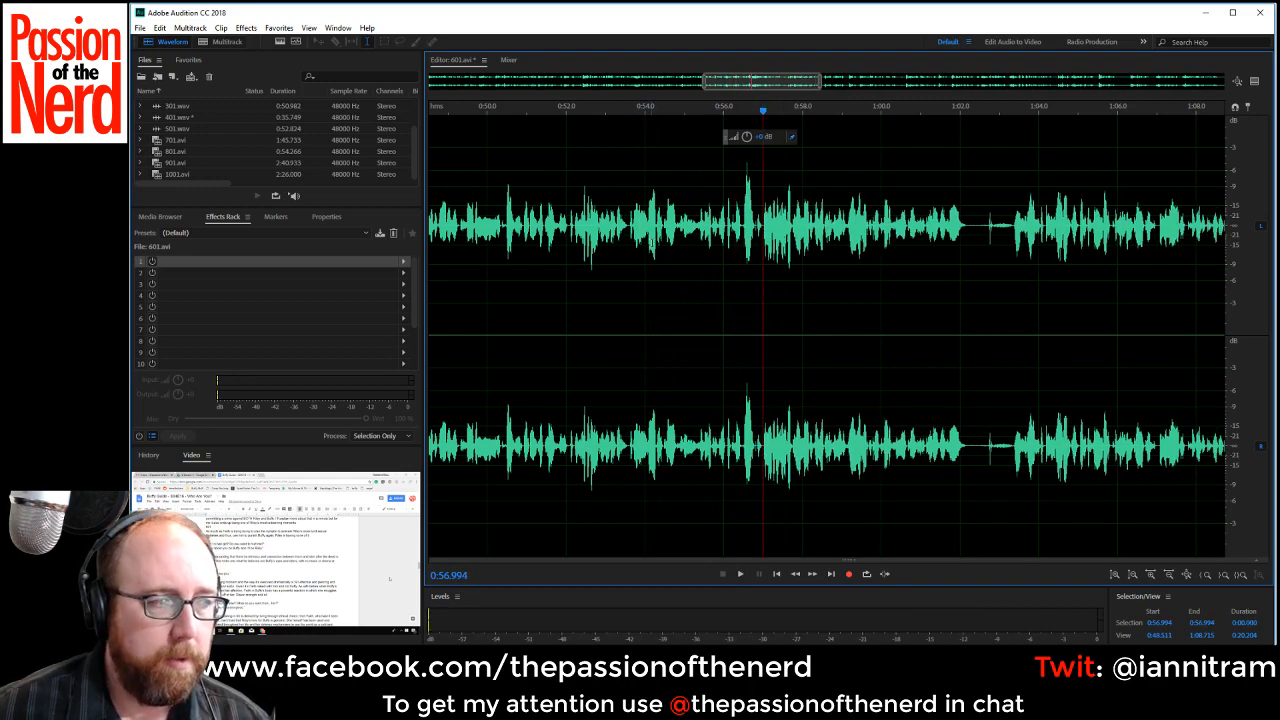
Replay from about 0:54.88 and delete the noisy pause from about 1:02.16 to 1:03.35.
key("space")
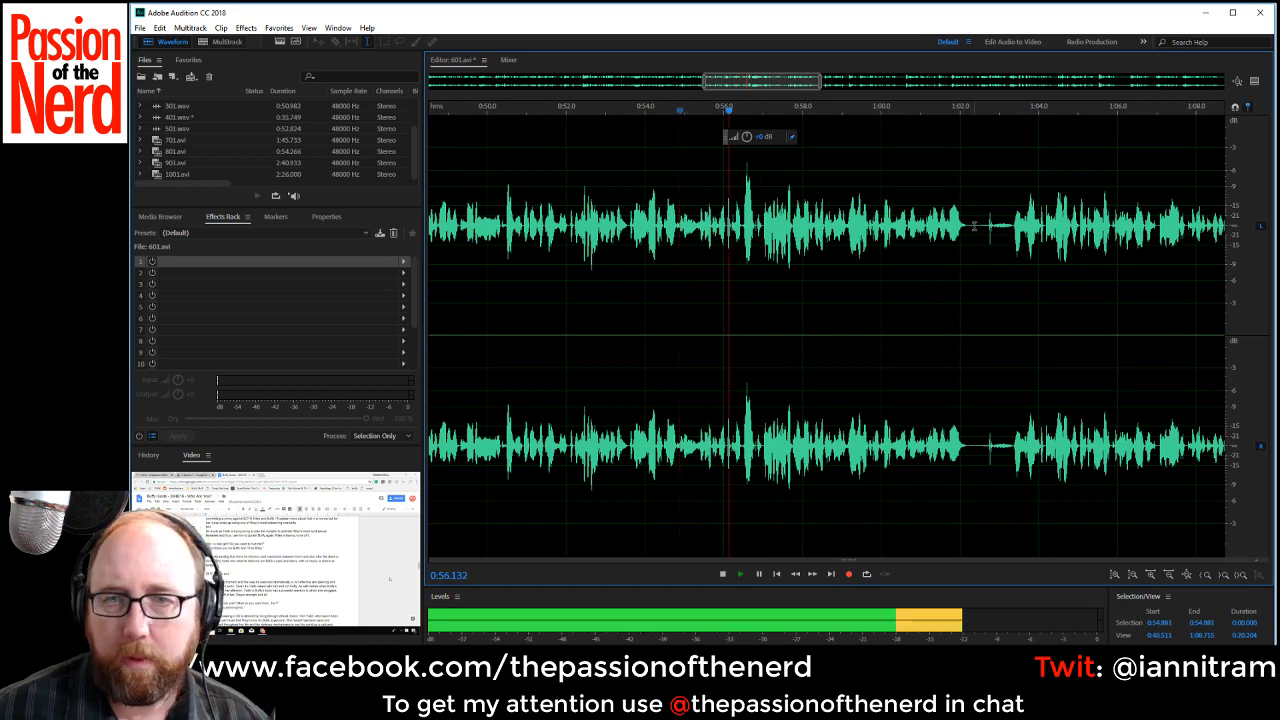
left_click_drag(966, 228, 1013, 240)
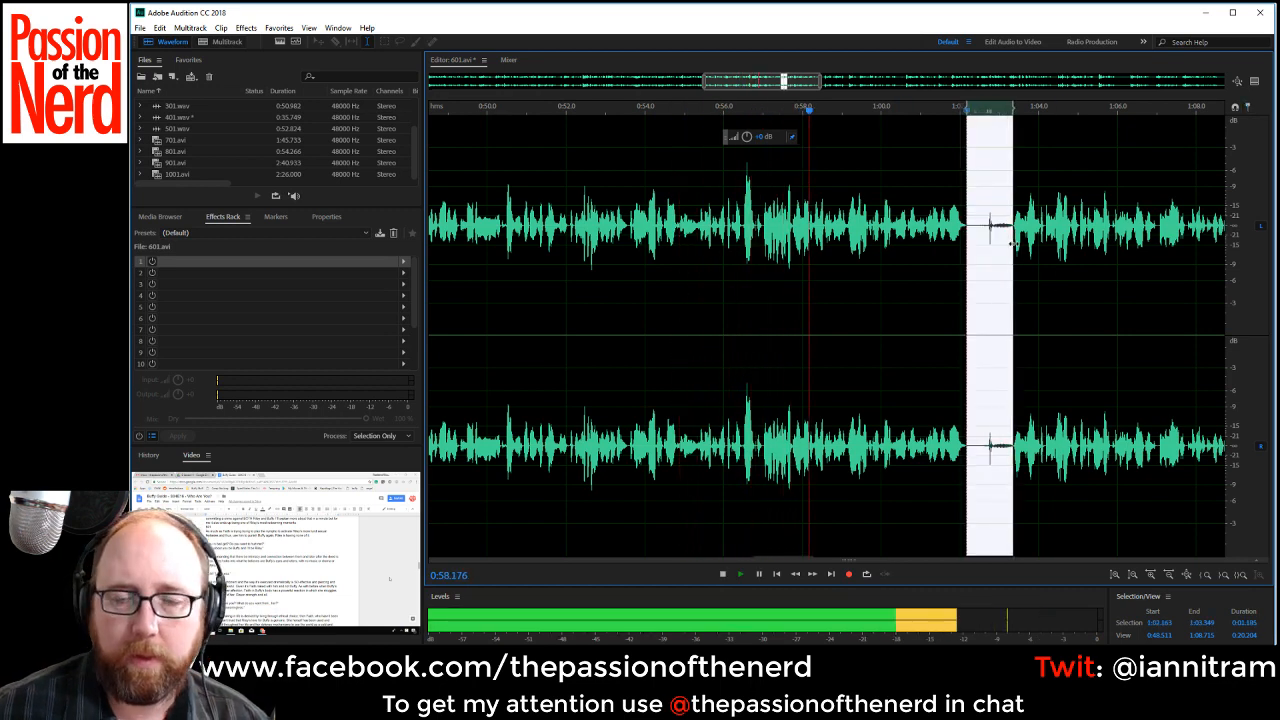
key("Delete")
Delete the short pause from about 1:08.08 to 1:08.55.
left_click_drag(776, 84, 827, 85)
left_click_drag(850, 230, 866, 238)
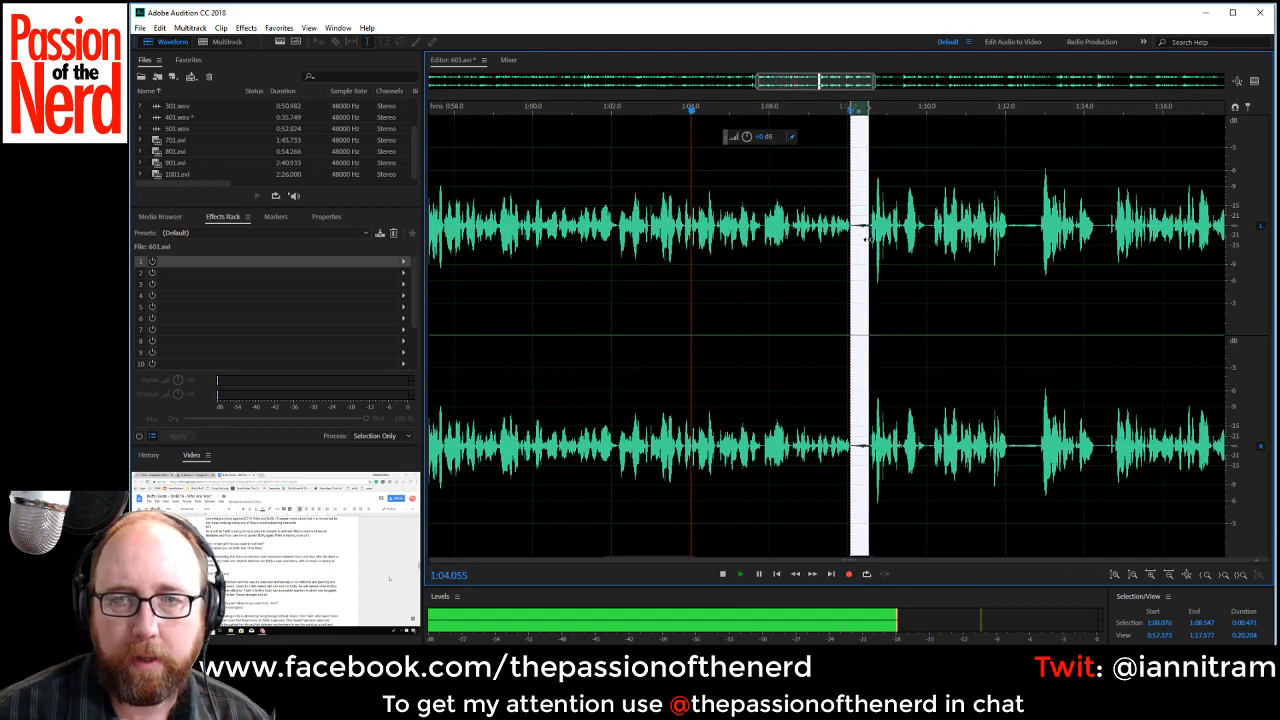
key("Delete")
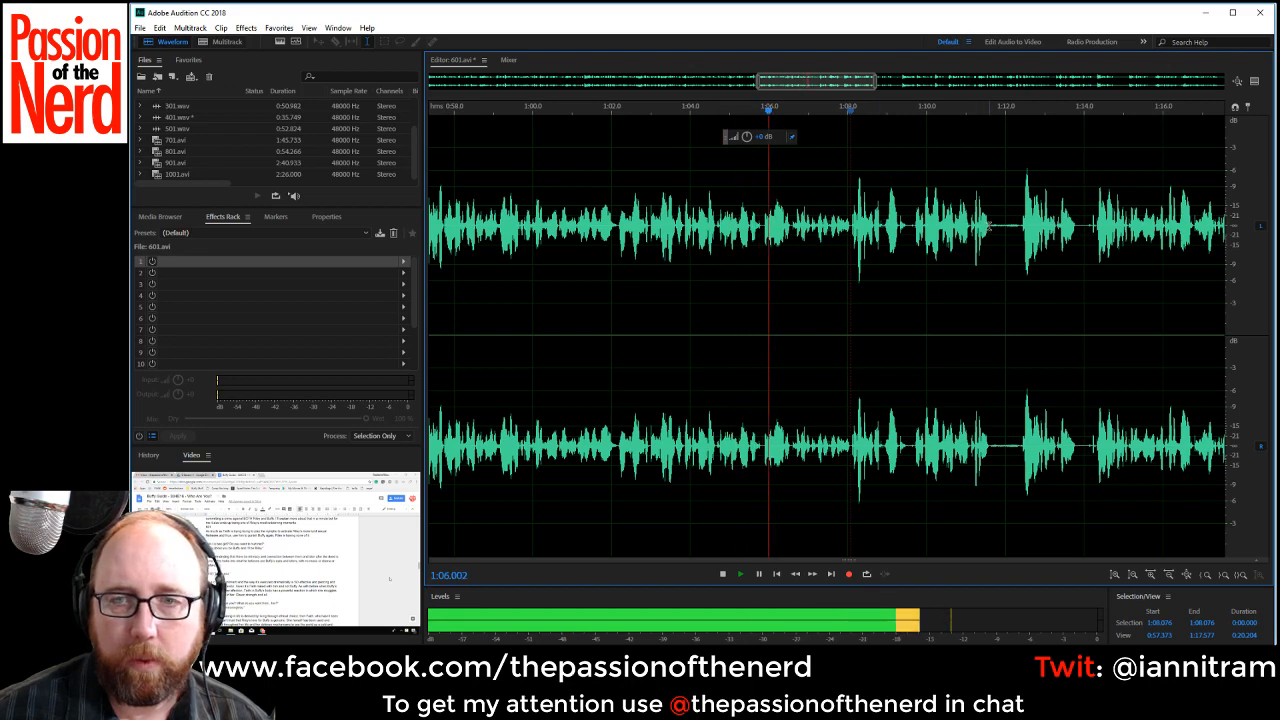
Delete the pause from about 1:11.60 to 1:12.42 and the short gap at about 1:13.09.
left_click_drag(988, 235, 1020, 235)
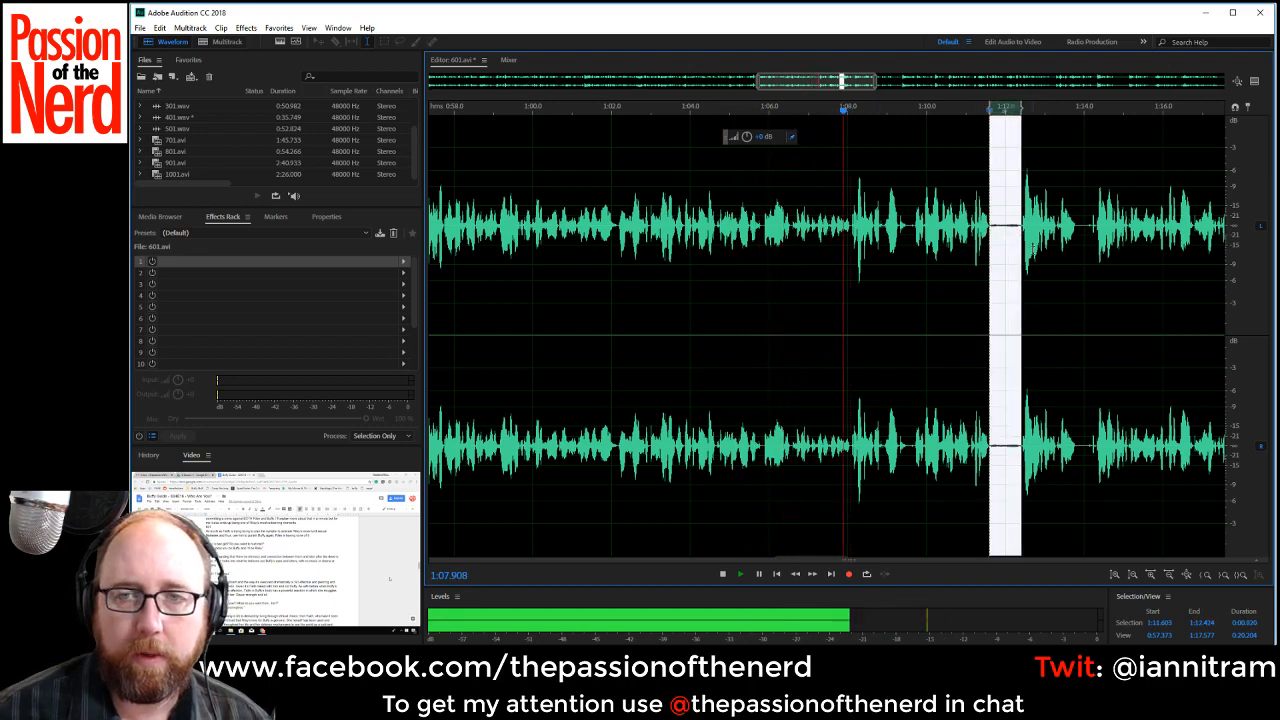
key("Delete")
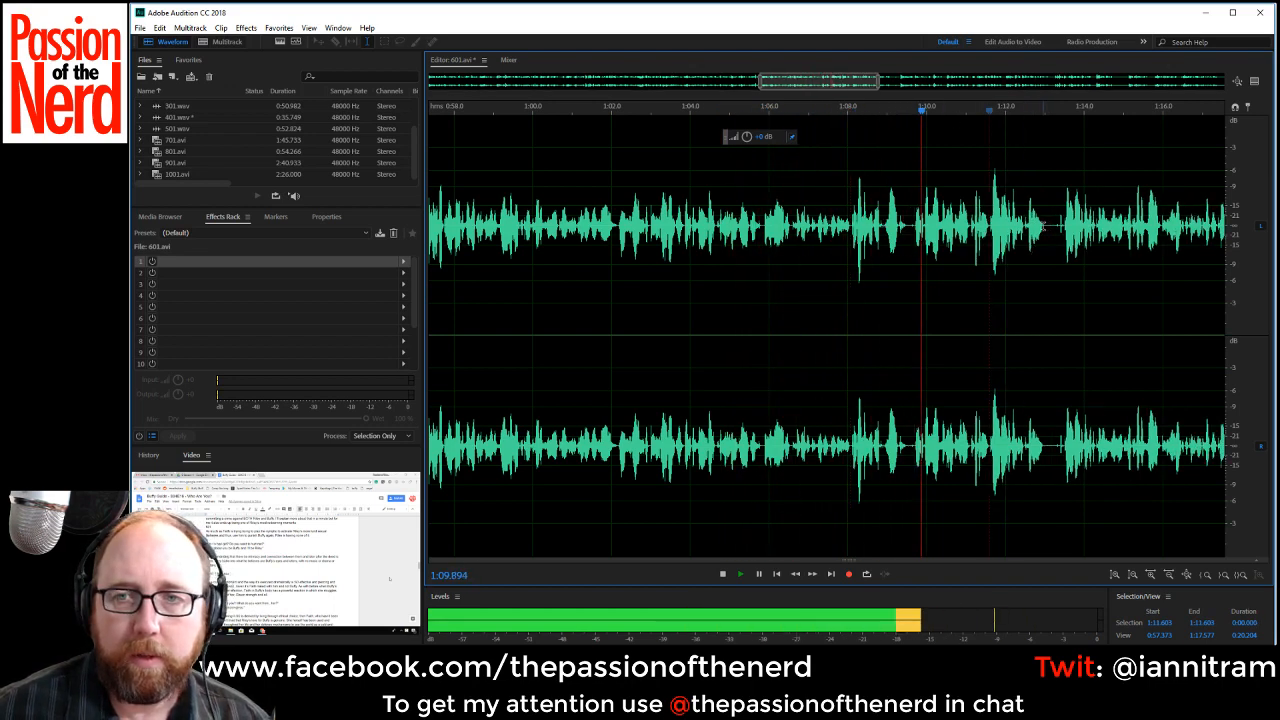
left_click_drag(1047, 228, 1056, 230)
key("Delete")
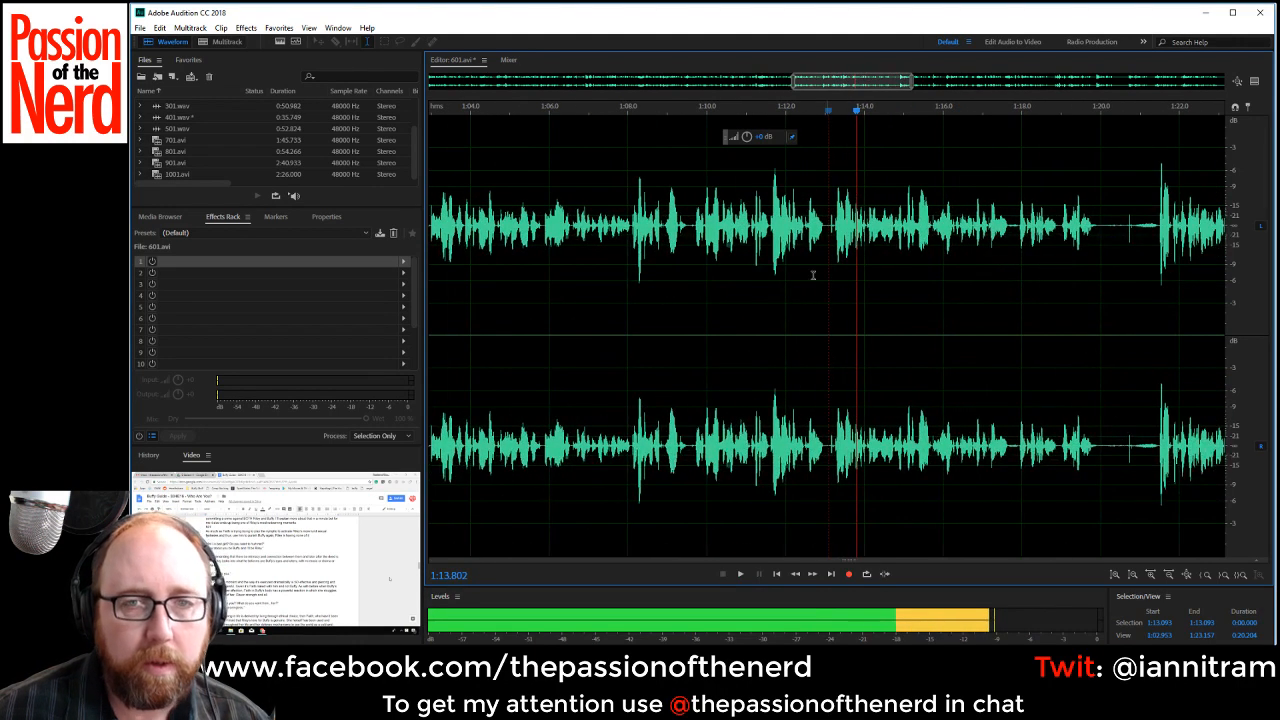
Stop playback and delete the rejected phrase starting at about 1:11.60, up to the start of the next phrase.
key("space")
left_click(764, 225)
key("space")
scroll(764, 222, "up", 1)
key("space")
left_click_drag(764, 222, 845, 248)
key("Delete")
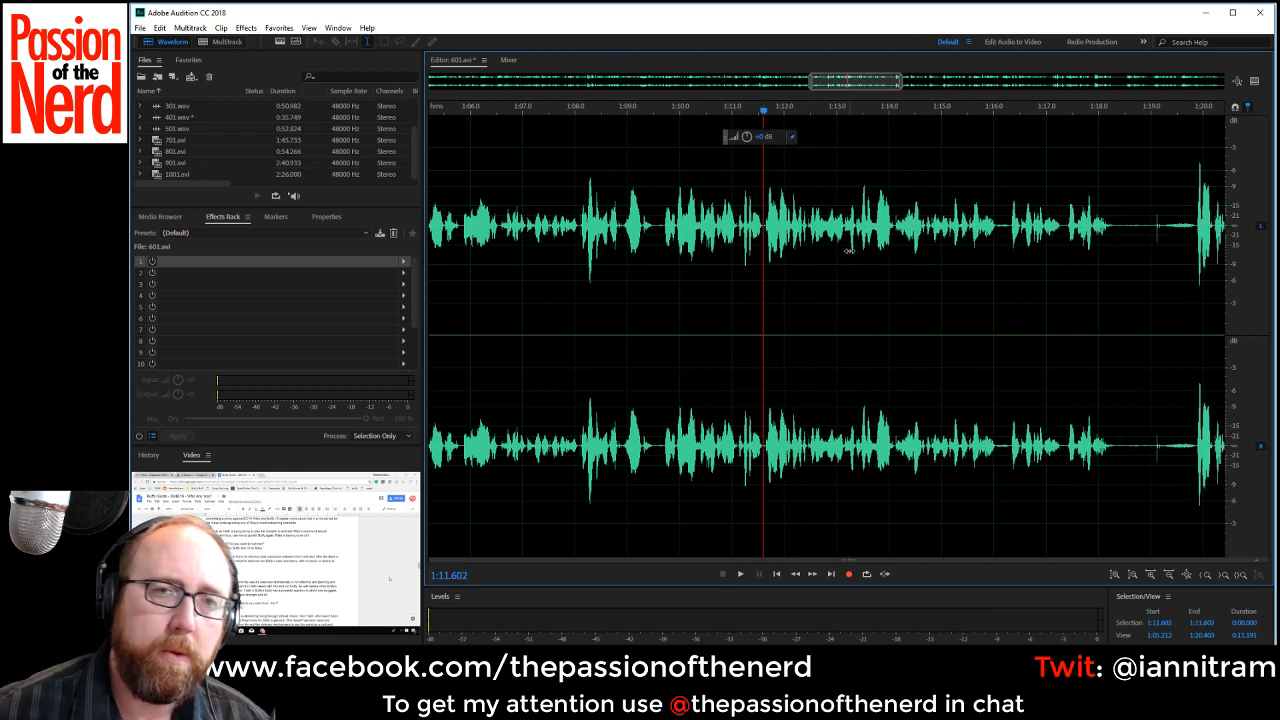
Play across the cut from about 1:09.99 and delete the long pause starting at about 1:18.27.
key("space")
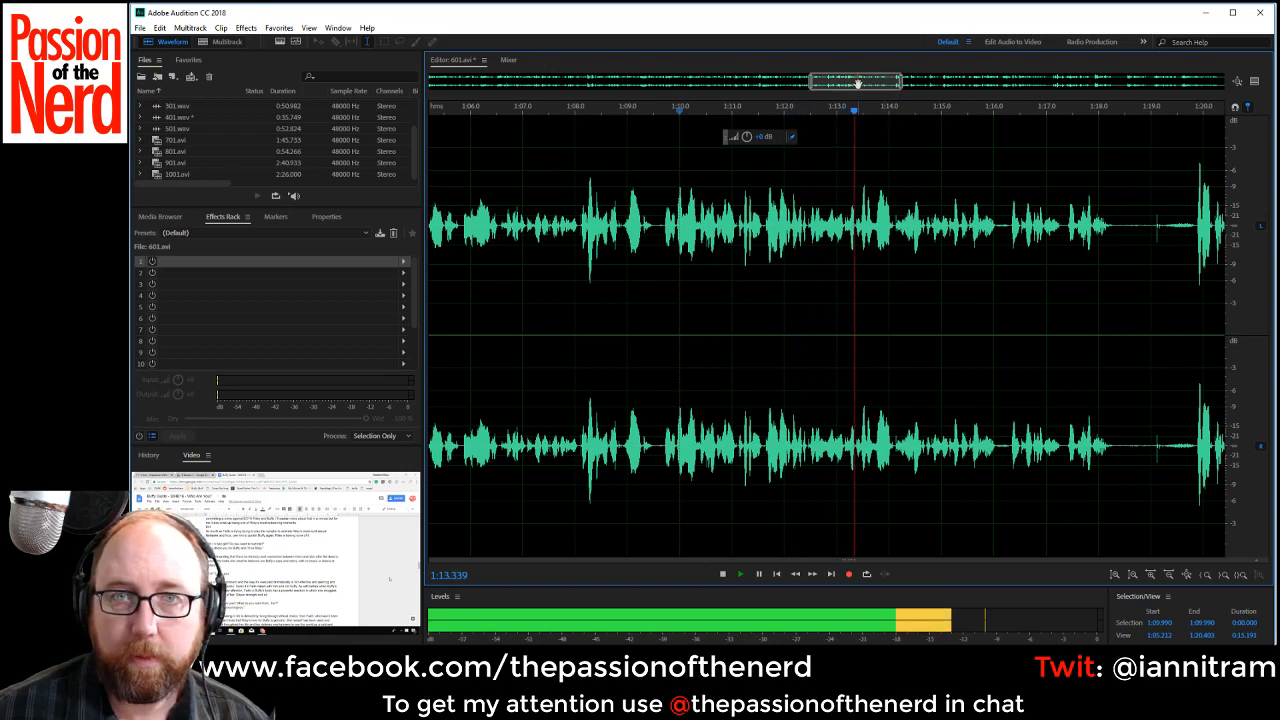
left_click_drag(857, 81, 875, 80)
left_click_drag(970, 250, 1052, 250)
key("Delete")
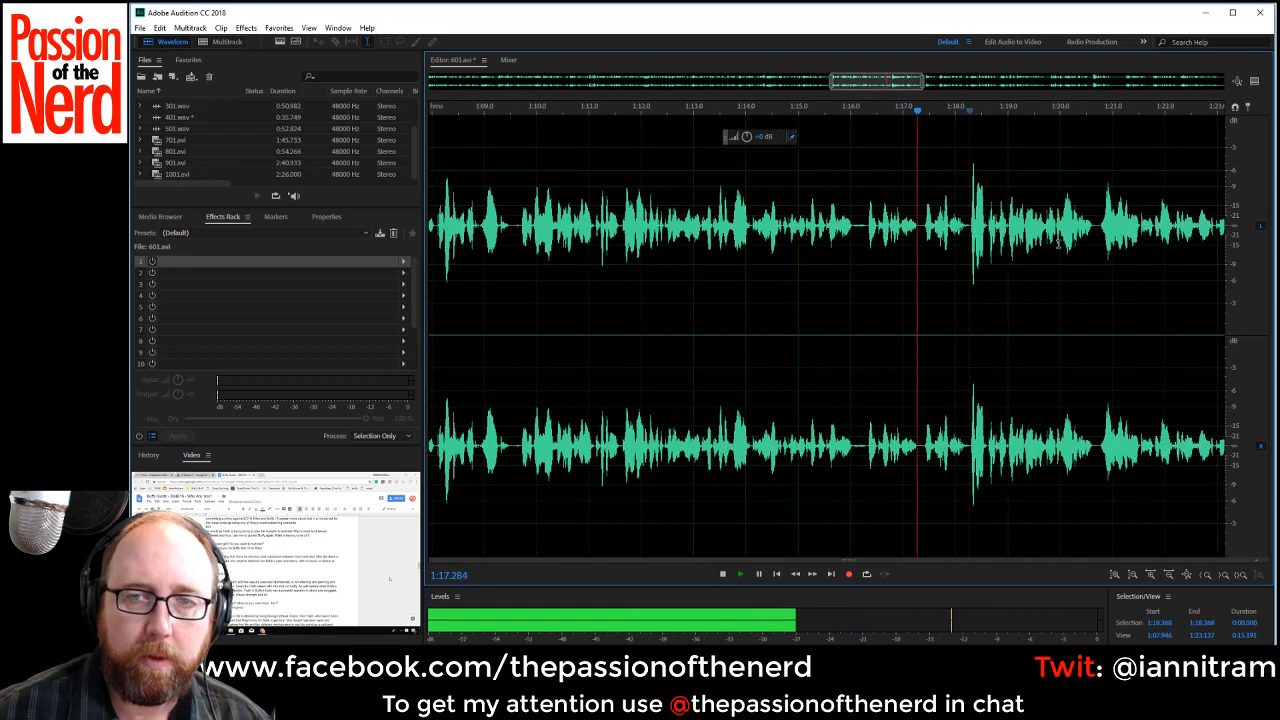
Stop playback and delete the short pause at about 1:16.07.
key("space")
scroll(920, 277, "up", 1)
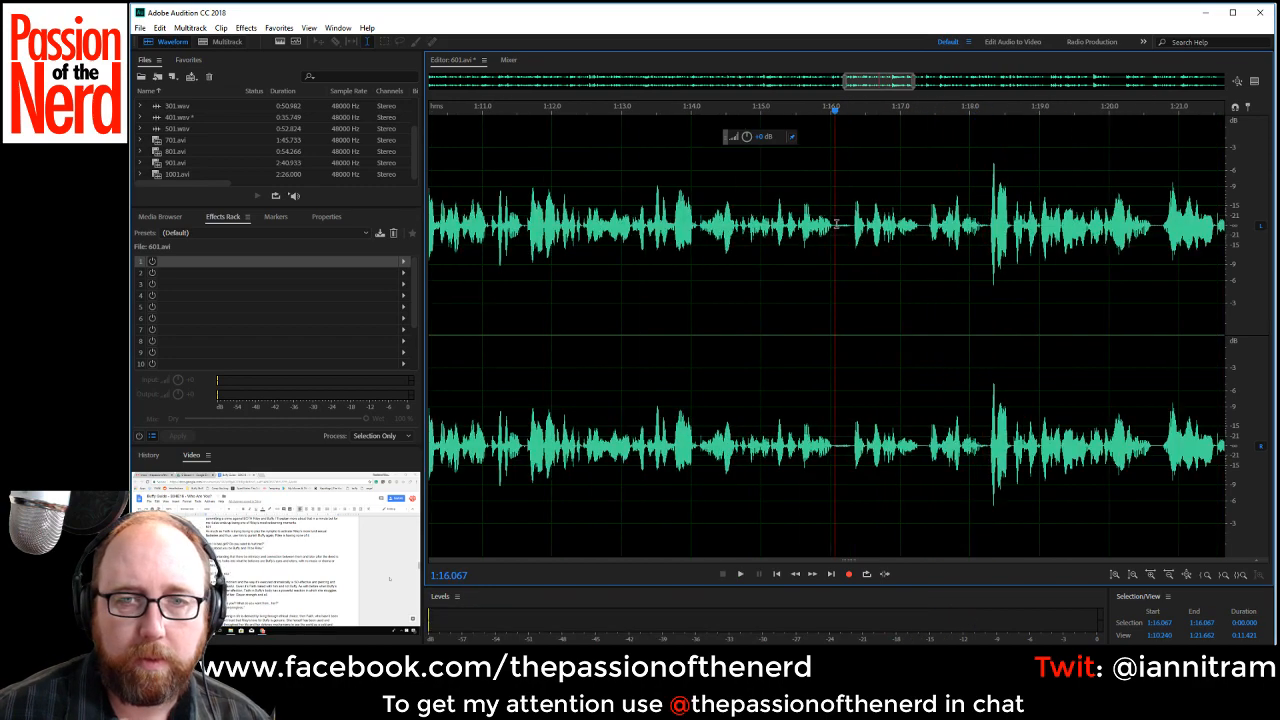
left_click_drag(836, 224, 850, 229)
key("Delete")
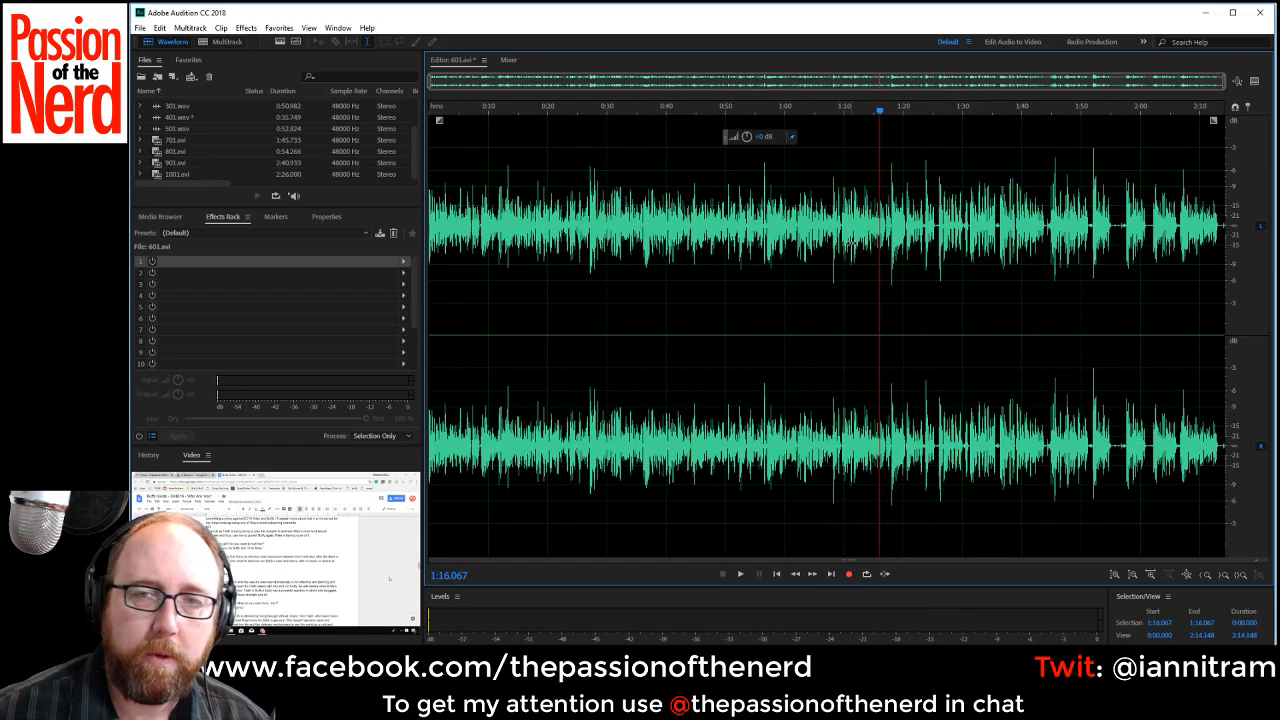
Play from about 1:14.43 across the latest cuts to check them by ear.
scroll(848, 243, "up", 3)
scroll(677, 282, "up", 1)
left_click(519, 222)
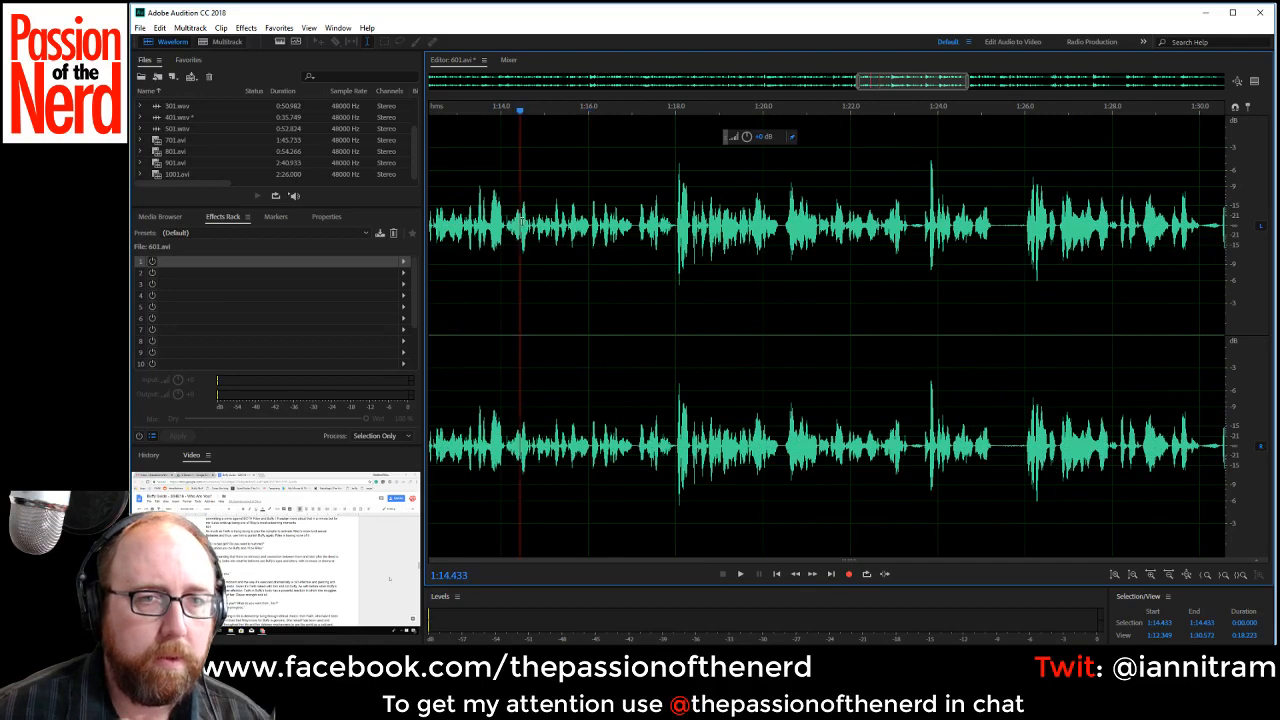
key("space")
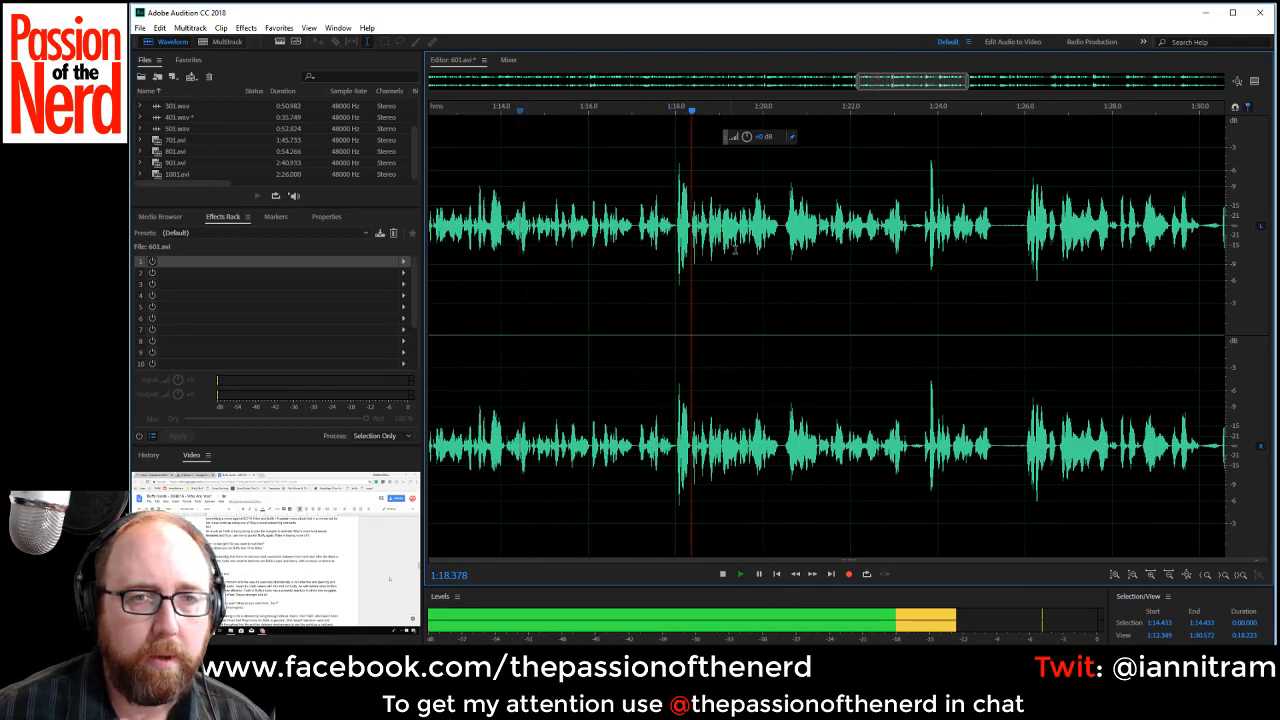
Delete the short pause starting at about 1:23.37 and the next pause starting at about 1:24.92 during playback.
left_click_drag(915, 230, 918, 230)
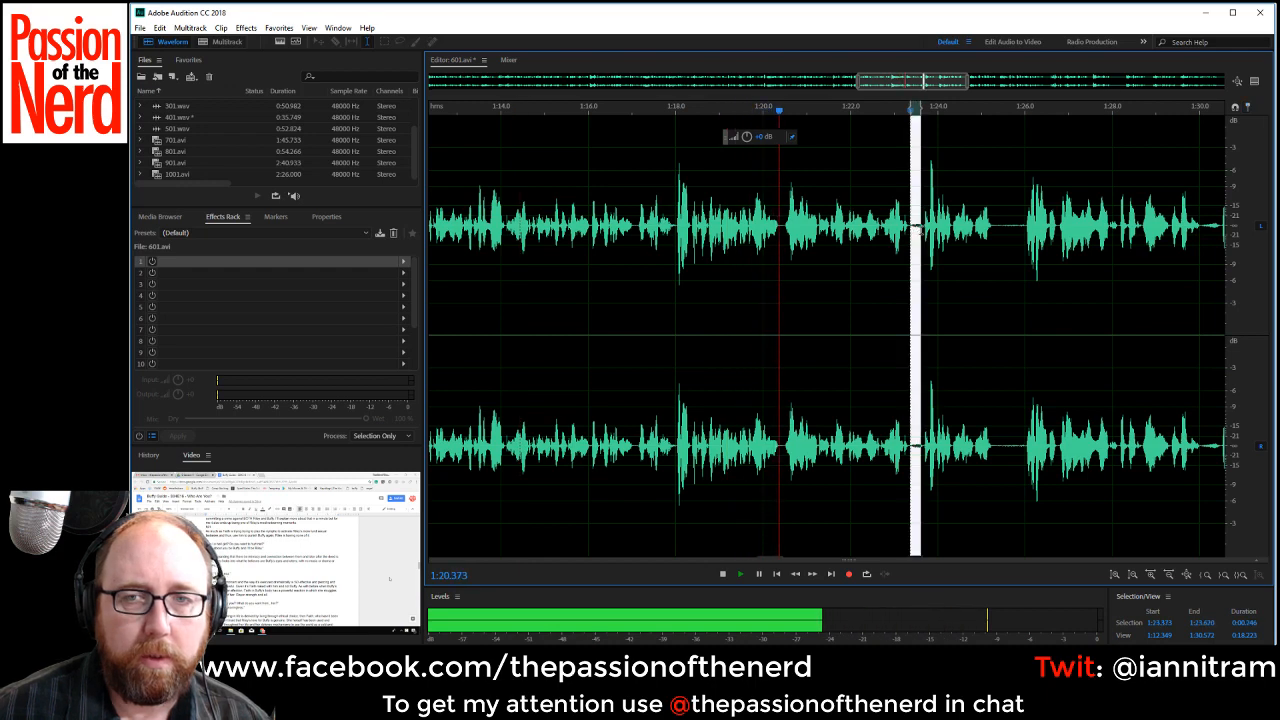
key("Delete")
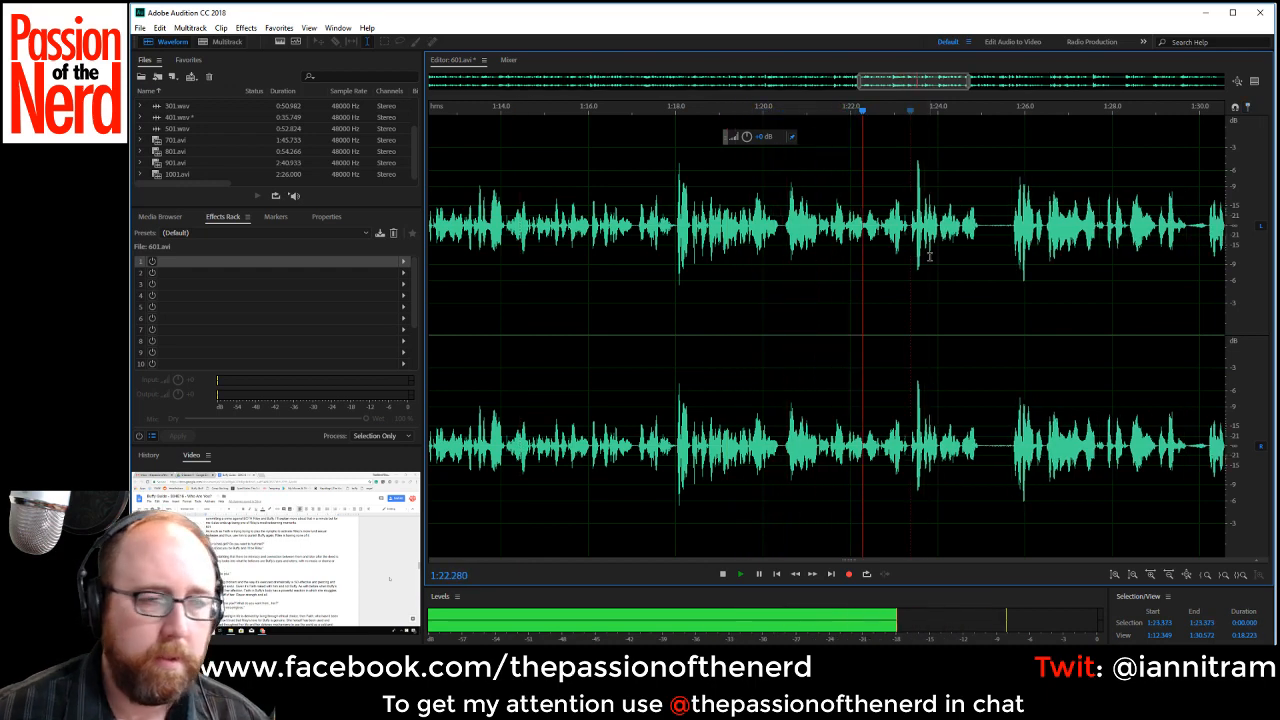
left_click_drag(977, 232, 1010, 230)
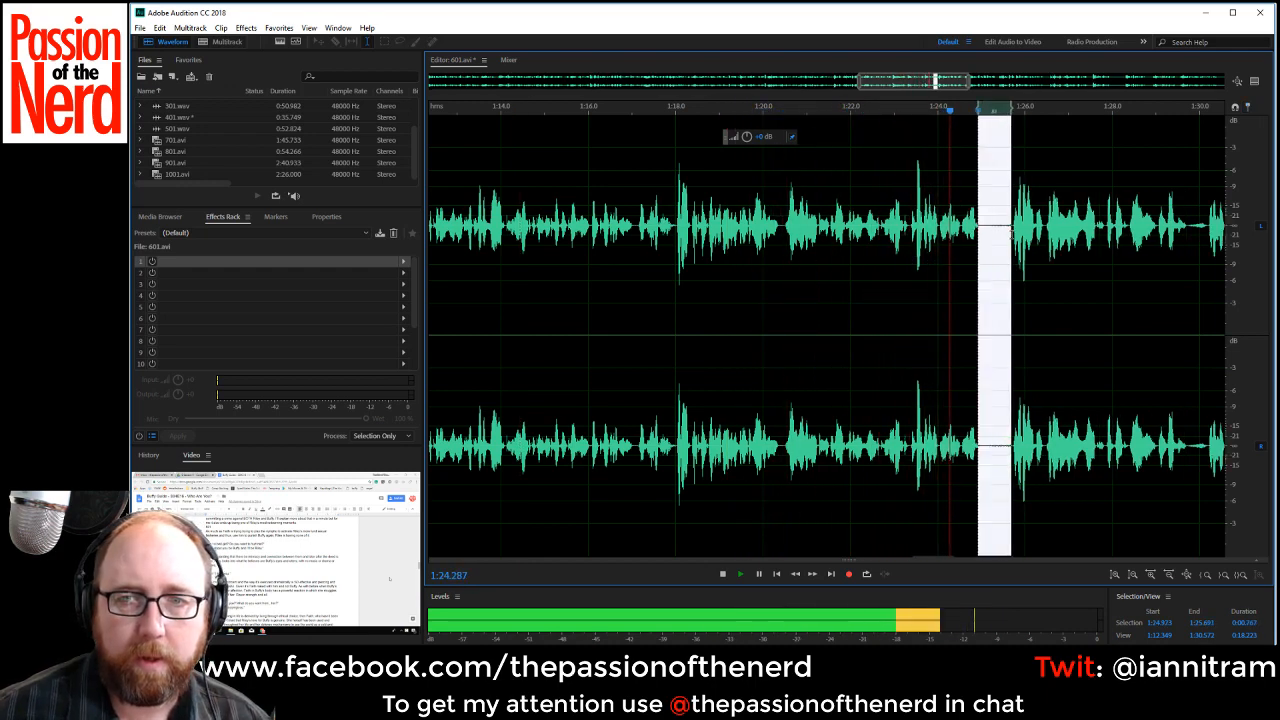
key("Delete")
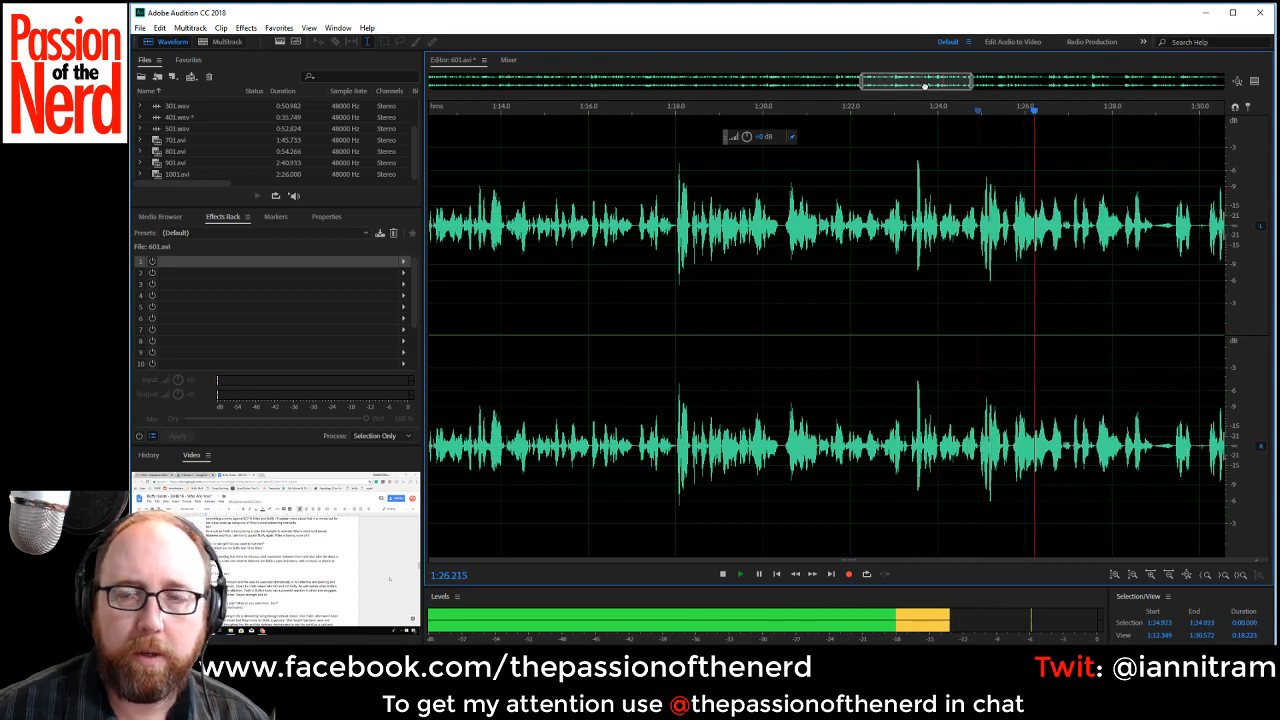
Delete the stray sound and pause from about 1:28.97 to 1:29.73, and play on across the cut.
left_click_drag(925, 86, 991, 86)
left_click_drag(676, 230, 712, 230)
key("Delete")
key("space")
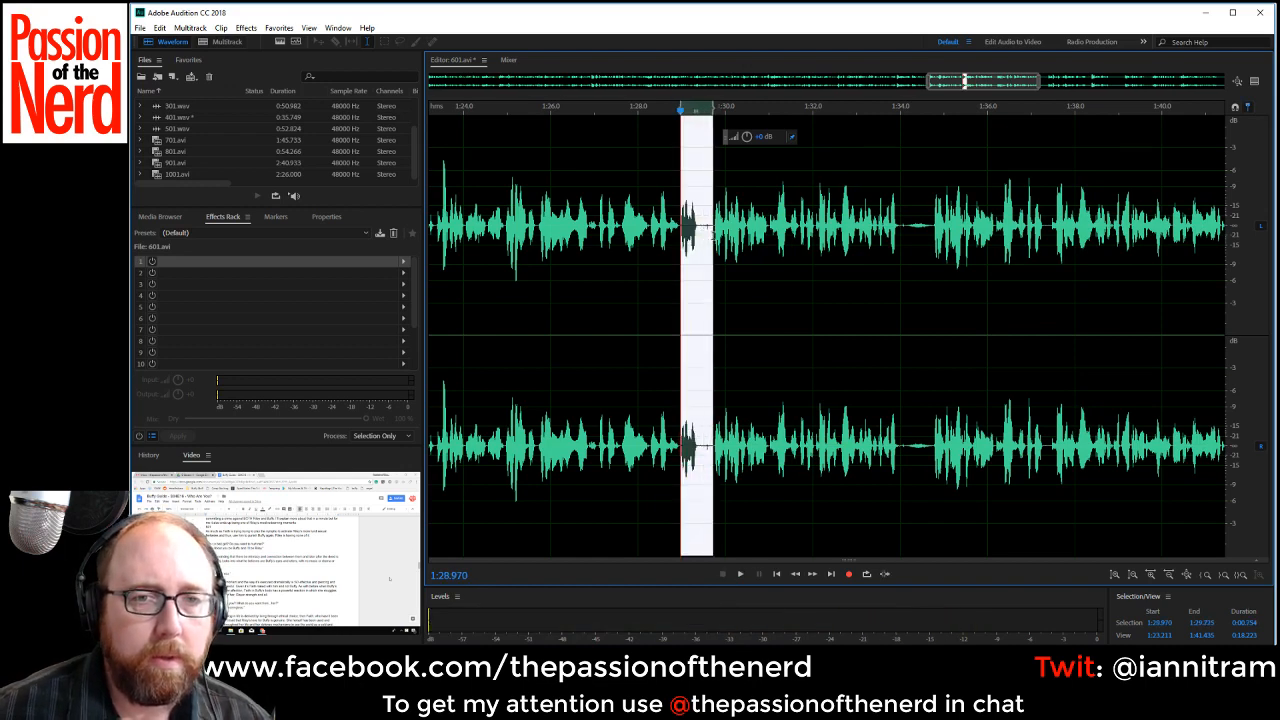
key("Delete")
key("space")
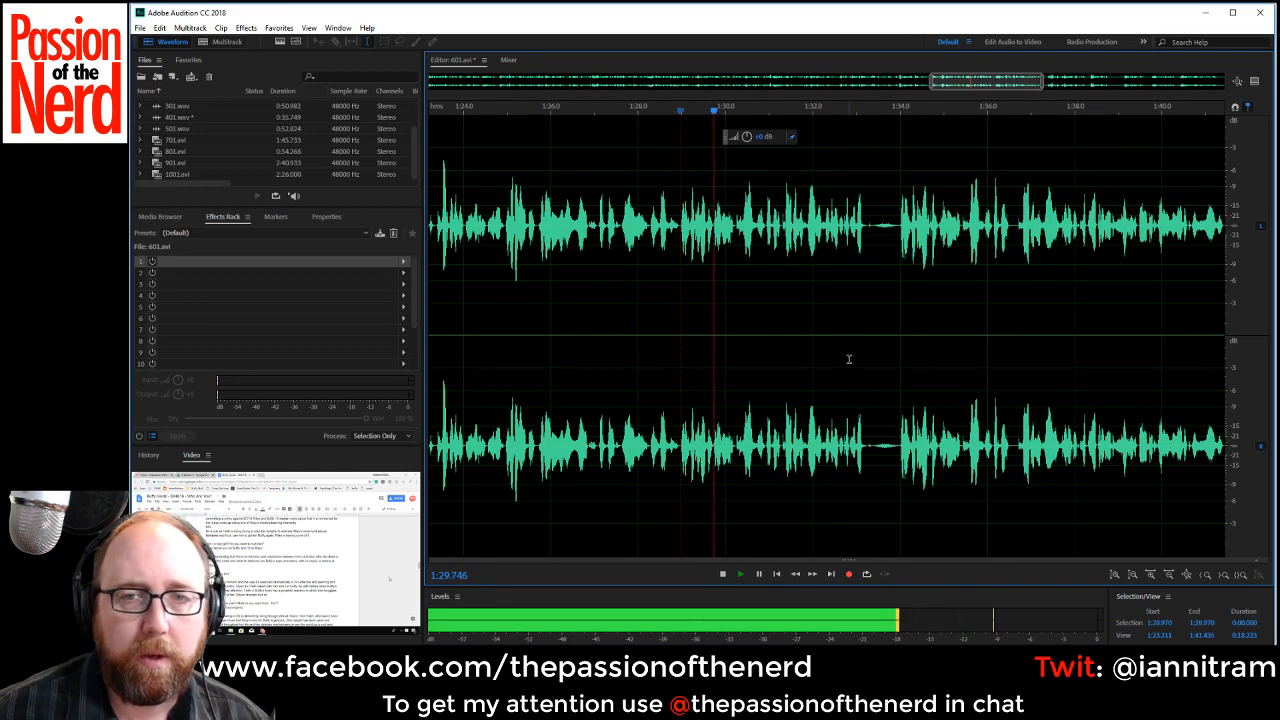
Delete the pause starting at about 1:33.37 and replay from about 1:30.3.
left_click_drag(870, 244, 899, 231)
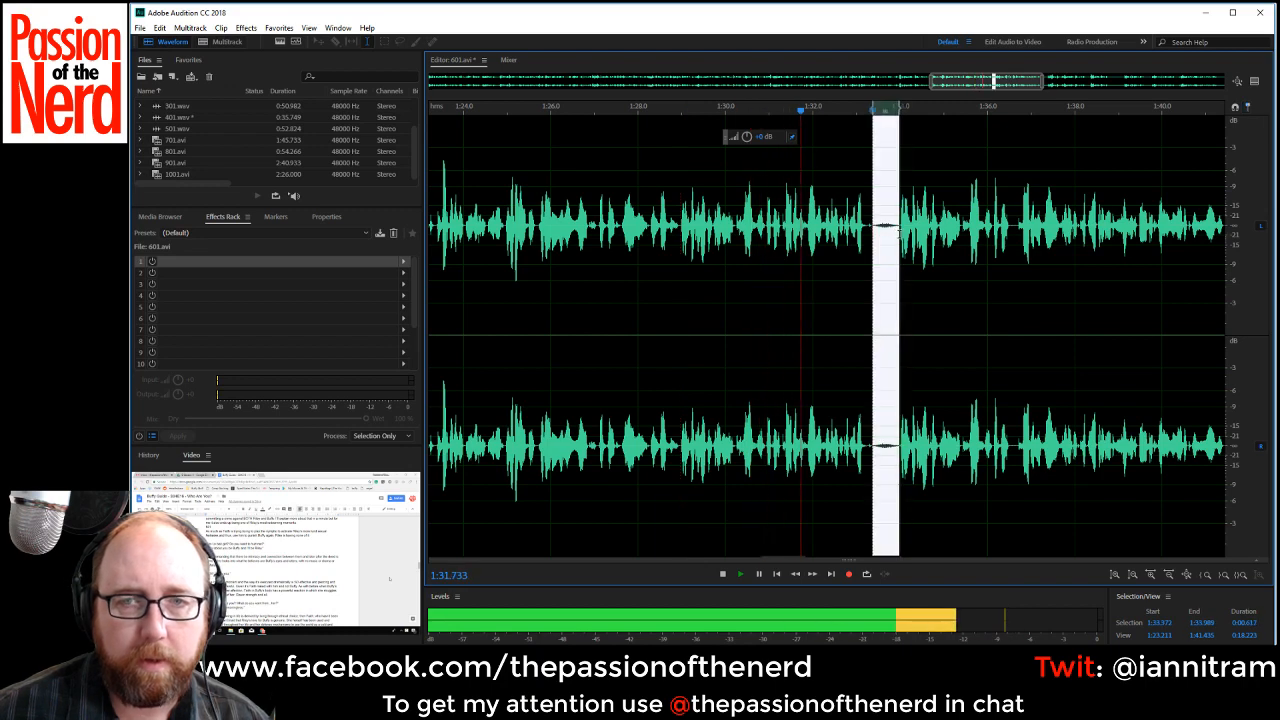
key("Delete")
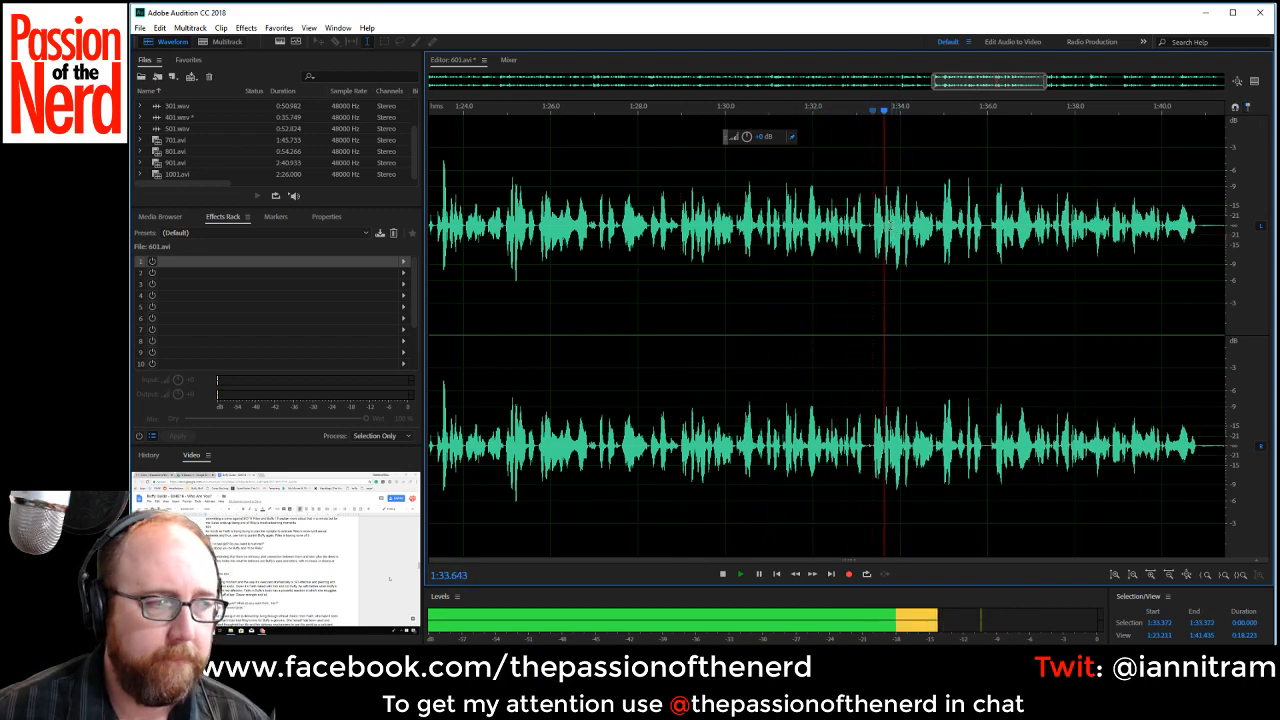
left_click(737, 214)
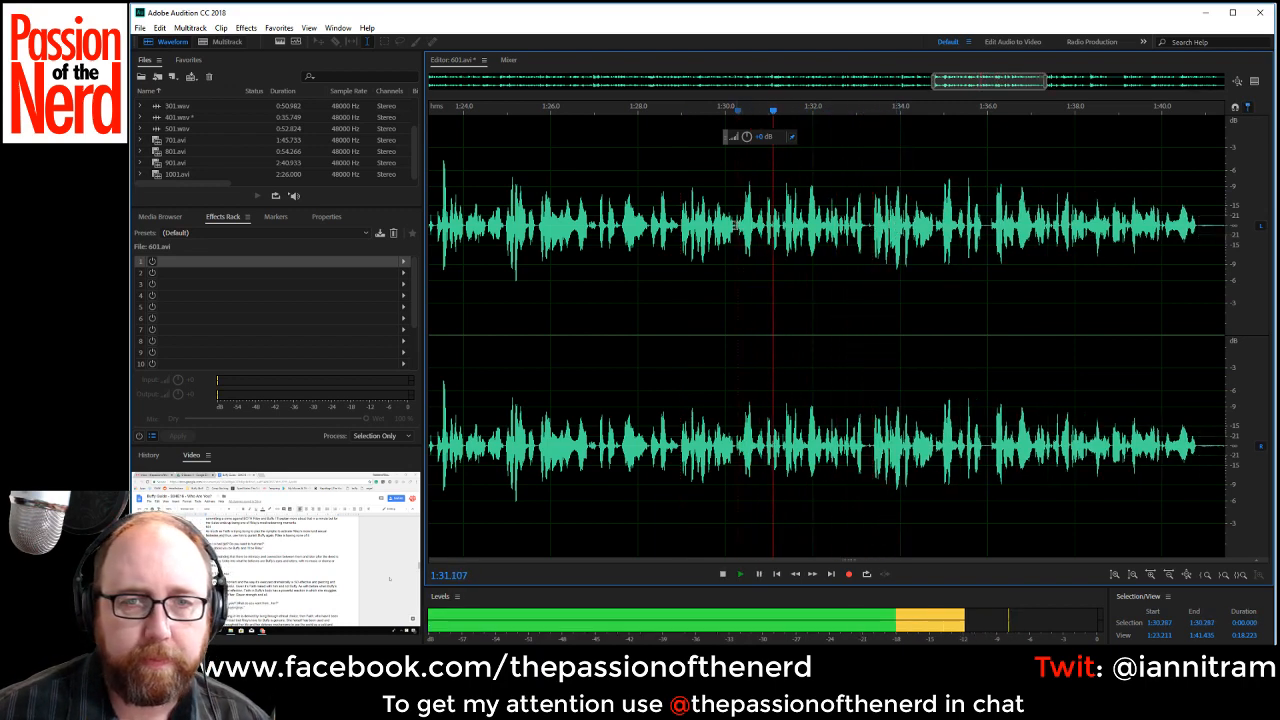
Stop playback, delete the rejected take from about 1:28.92 to 1:33.37, and play across the cut from about 1:27.85.
key("space")
left_click_drag(680, 225, 873, 255)
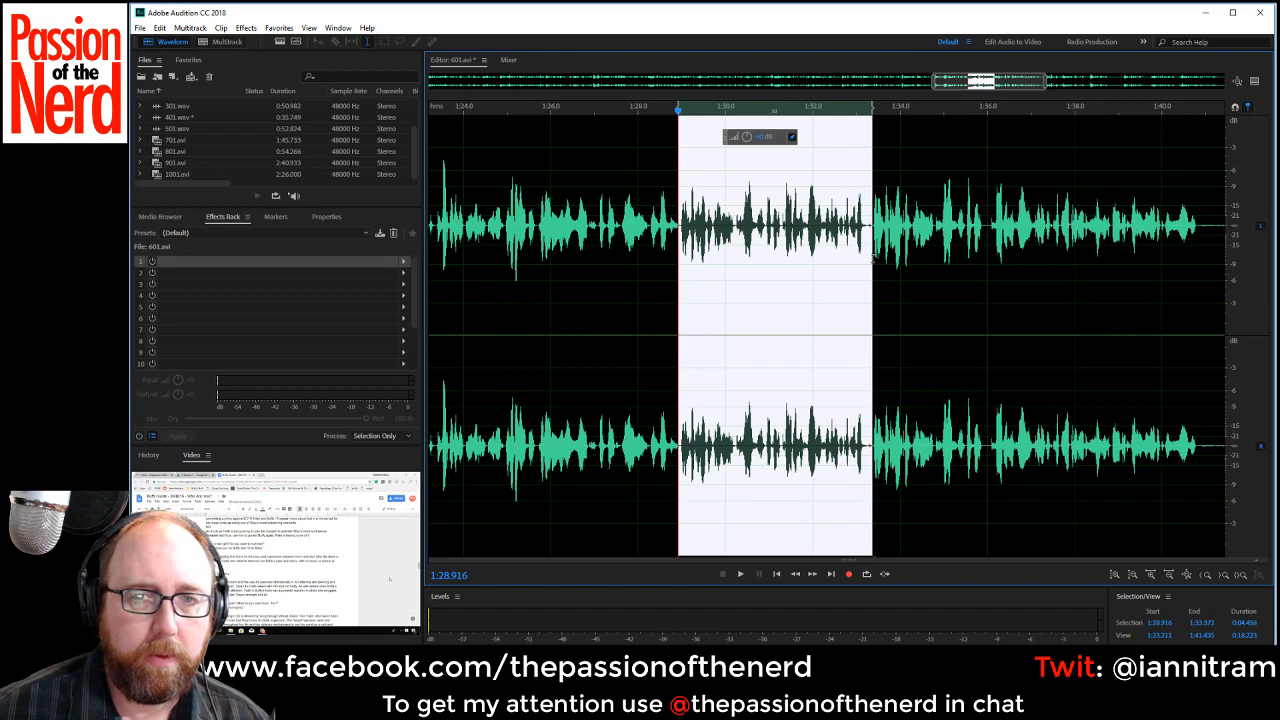
key("Delete")
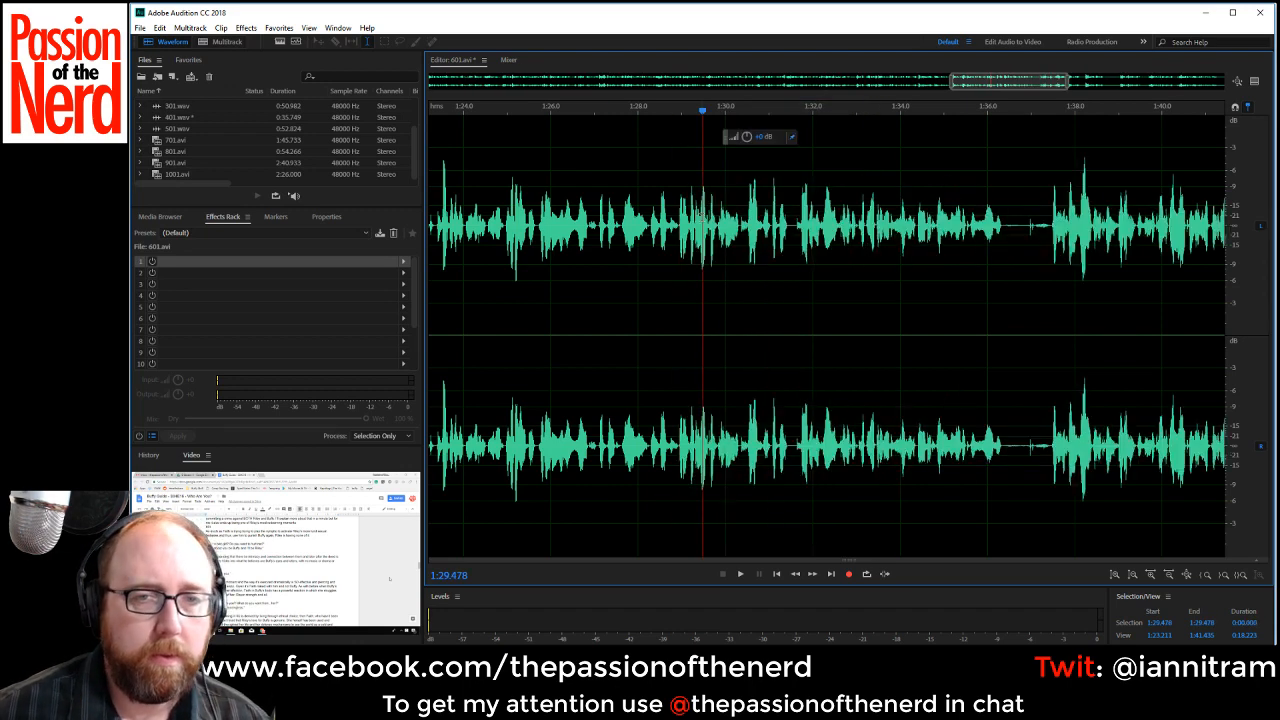
left_click(631, 240)
key("space")
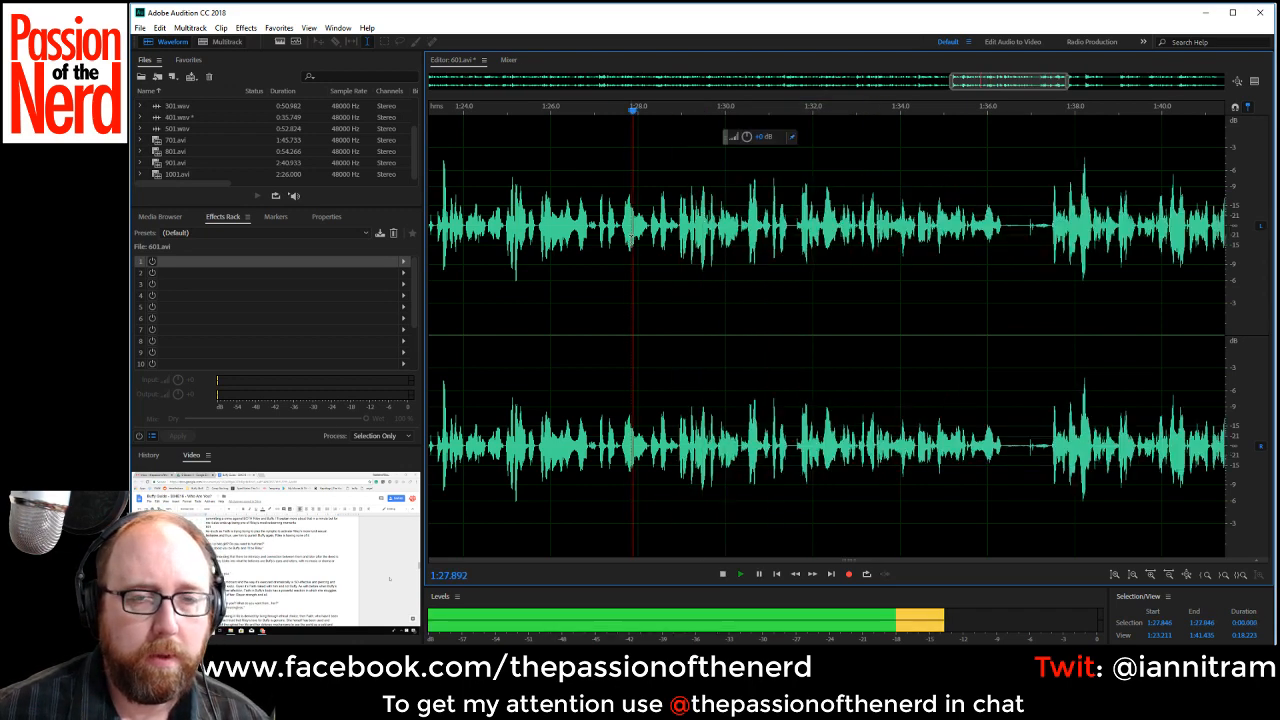
Delete the very short pause from about 1:31.48 to 1:31.62 and stop playback.
left_click(1003, 226)
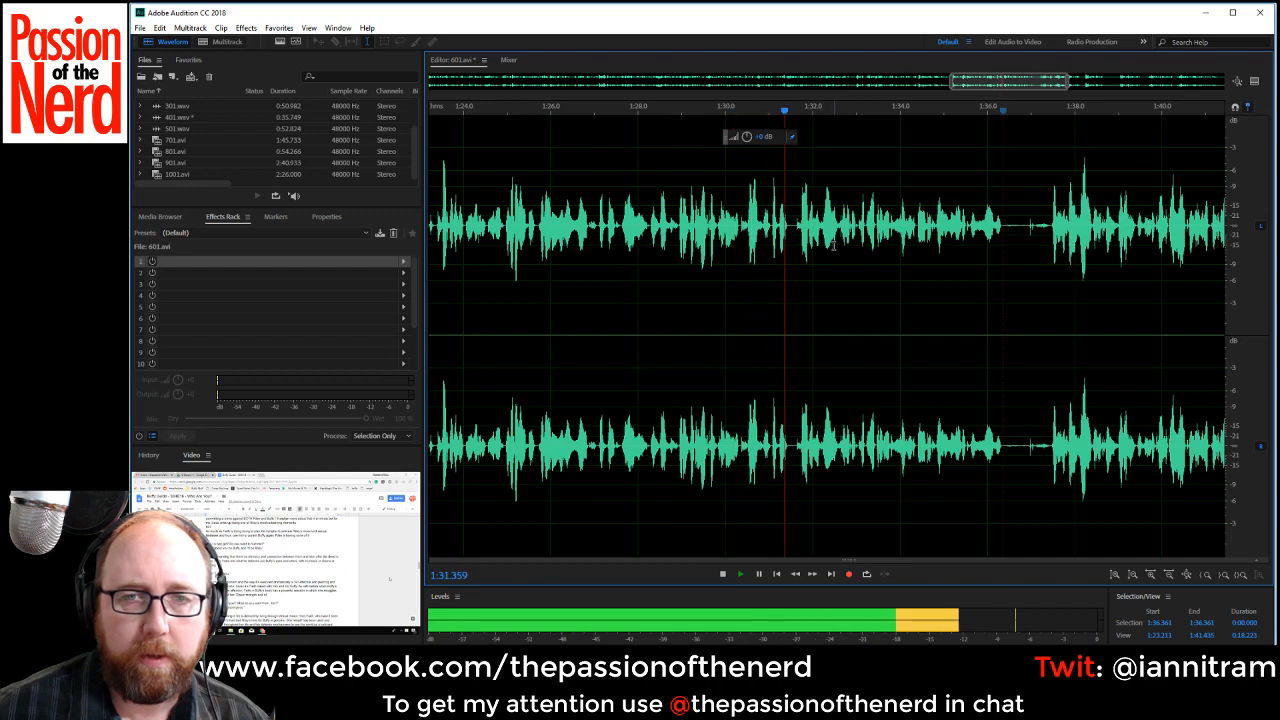
left_click_drag(789, 228, 796, 228)
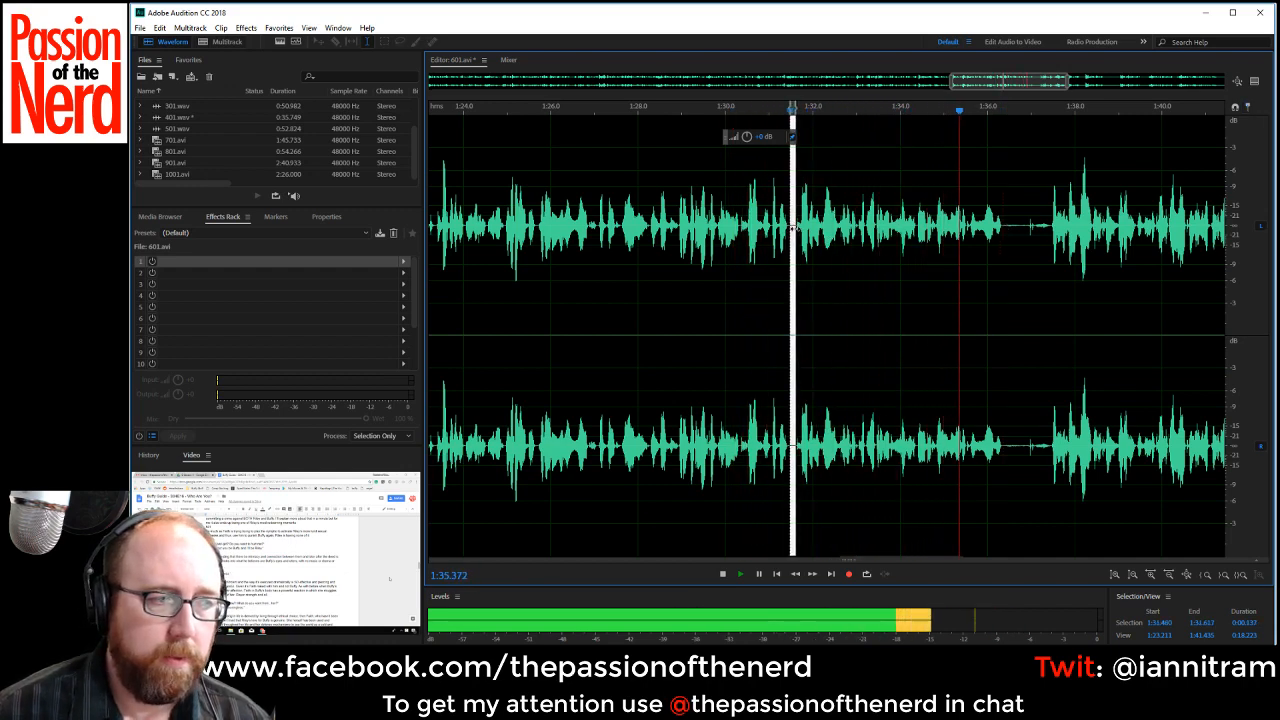
key("space")
left_click(792, 228)
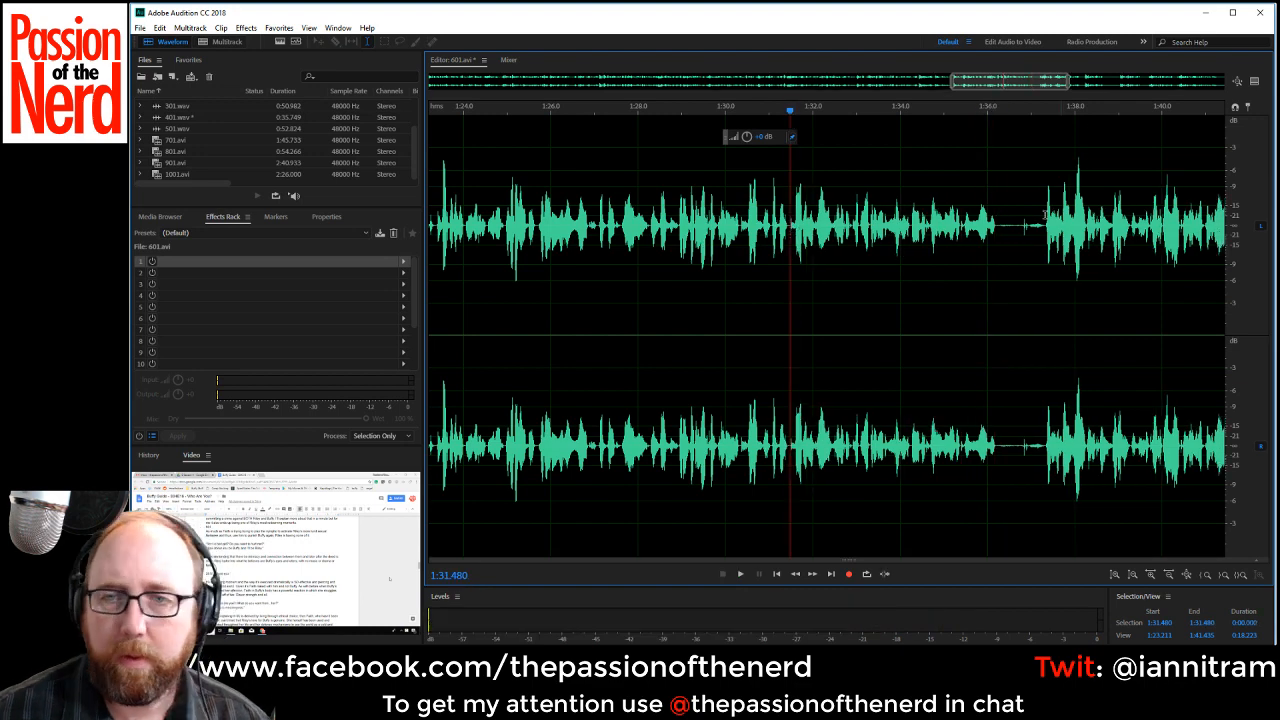
Delete the pauses starting at about 1:36.25 and 1:42.58, playing across the first cut from about 1:35.21.
left_click_drag(998, 228, 1042, 232)
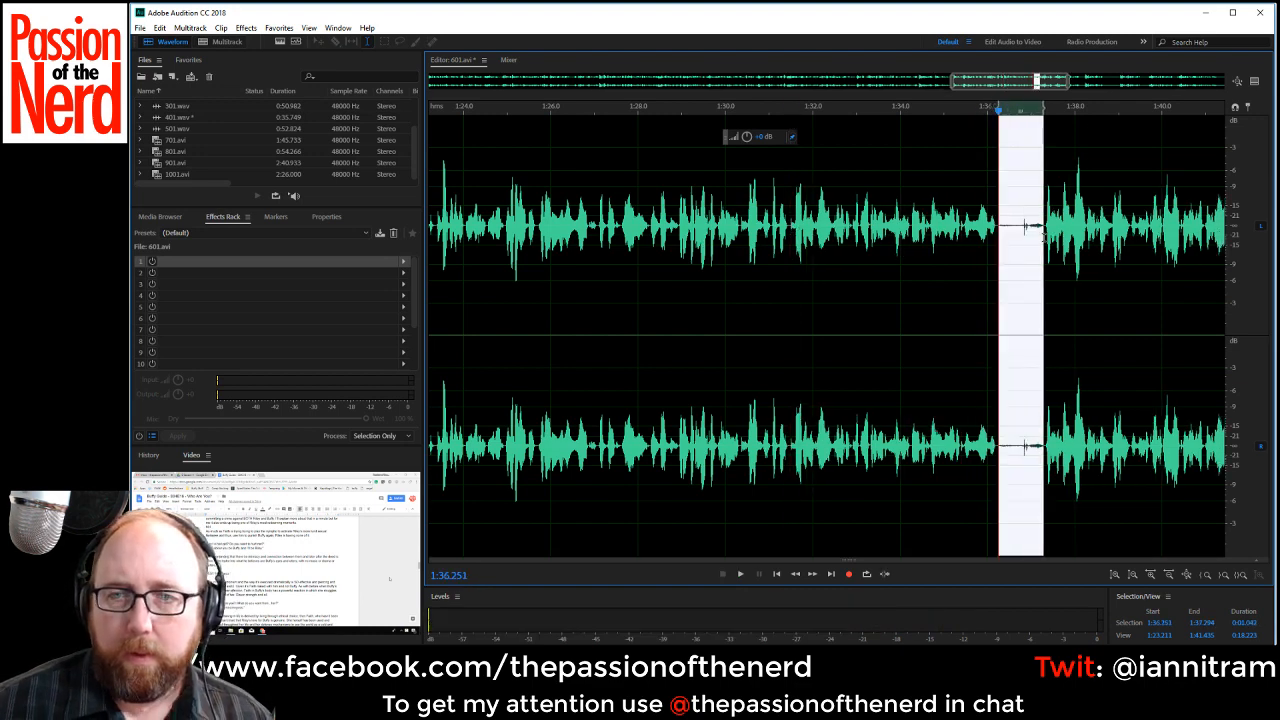
key("Delete")
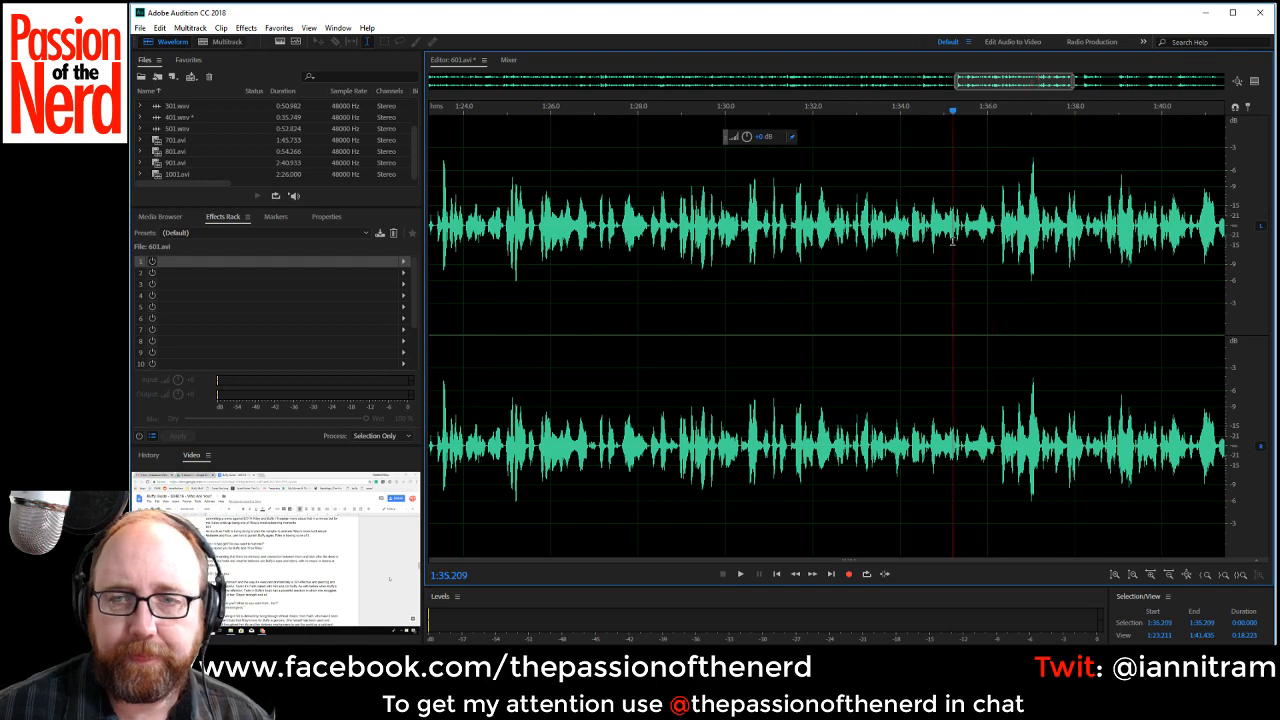
key("space")
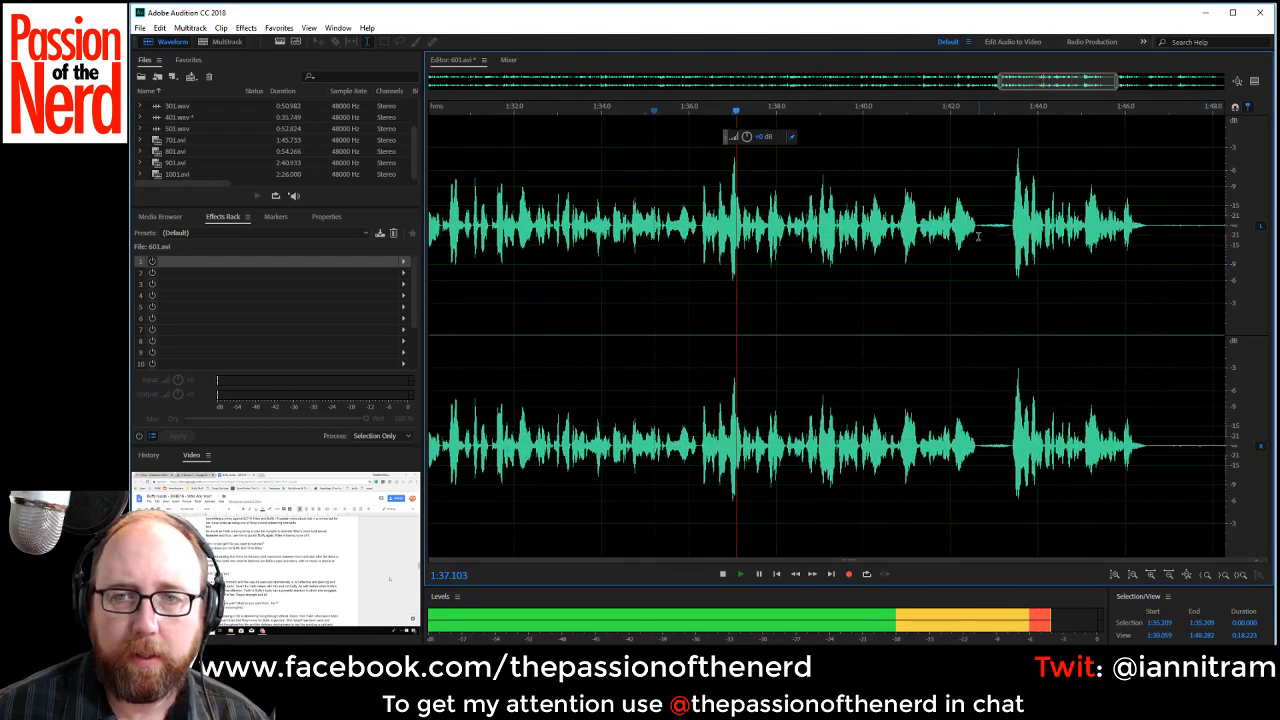
left_click_drag(977, 236, 1008, 237)
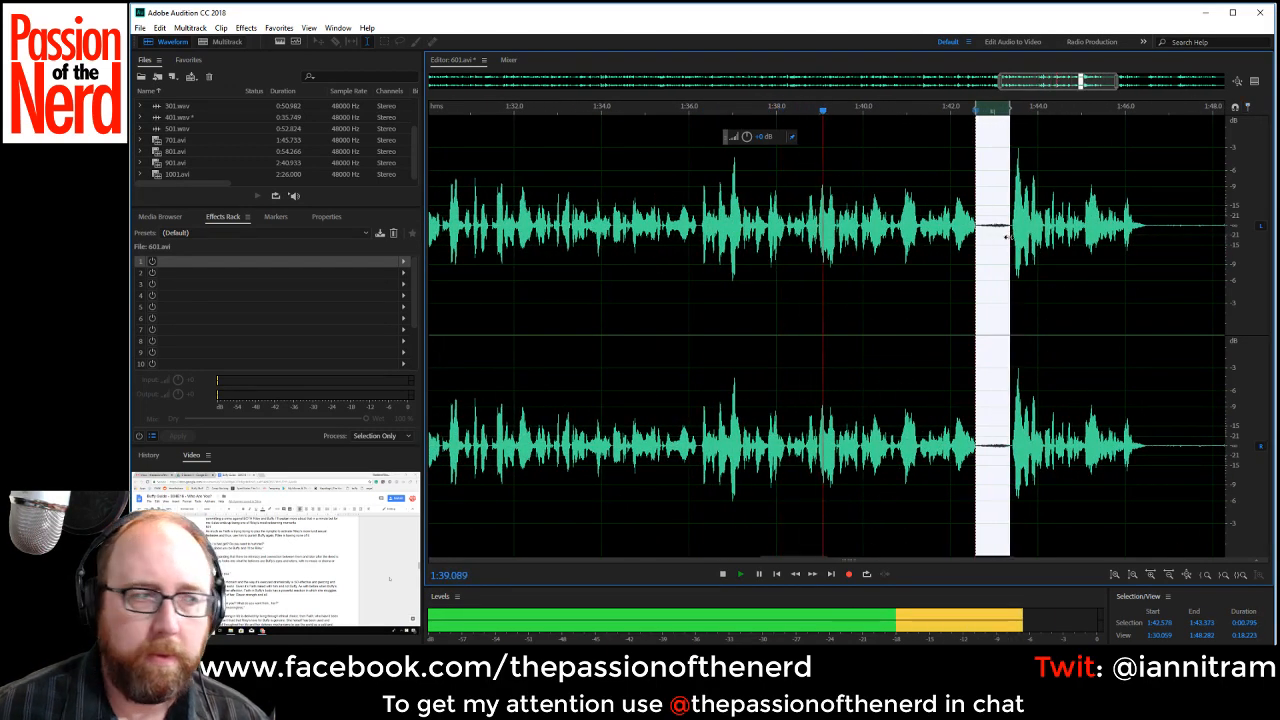
key("Delete")
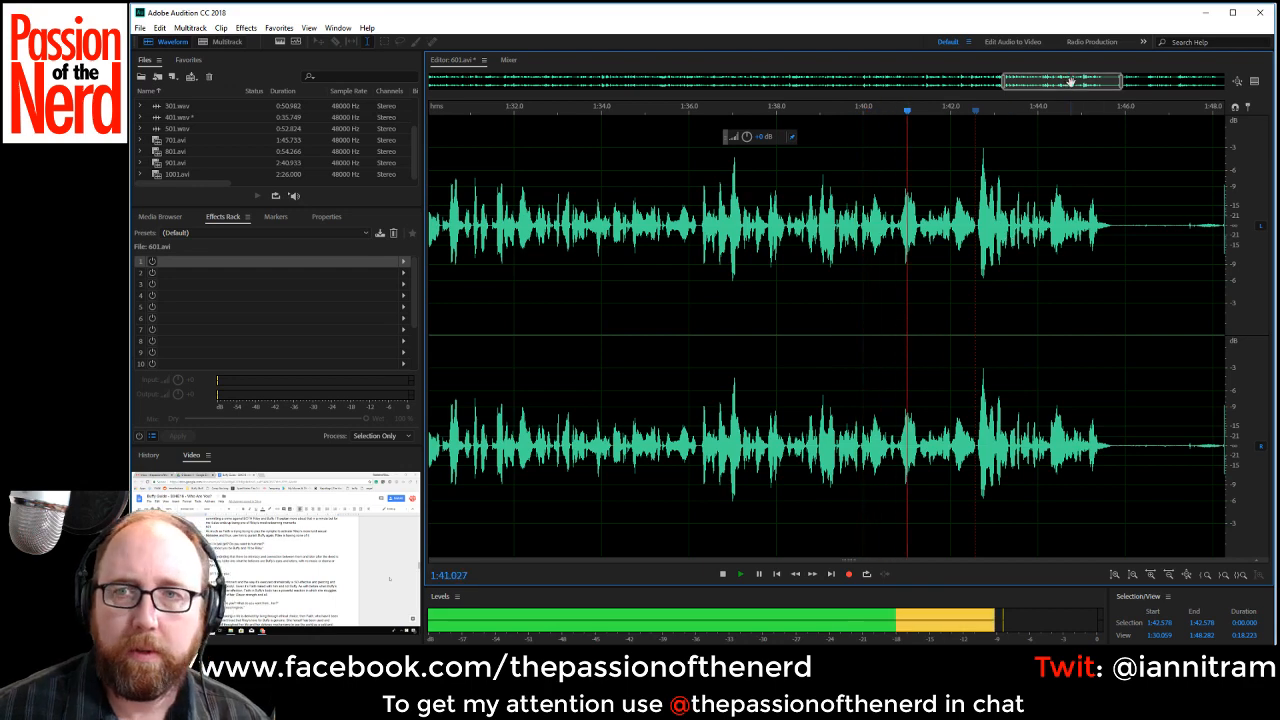
Delete the long pause starting at about 1:45.7 and the short pause at about 1:49.07.
left_click_drag(1071, 82, 1102, 82)
left_click_drag(899, 222, 1098, 240)
key("Delete")
key("Delete")
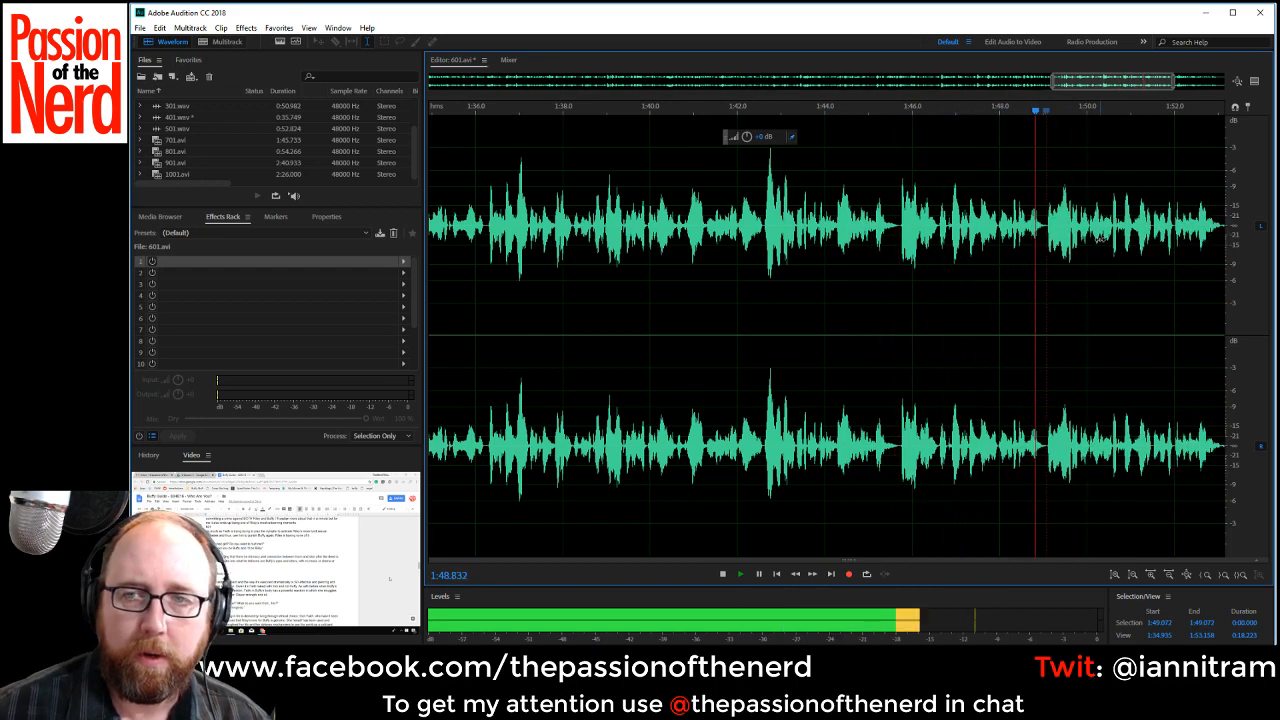
Delete the pause starting at about 1:53.09 and the trailing silence from about 1:59.53 to the end of the file.
left_click_drag(1105, 82, 1156, 82)
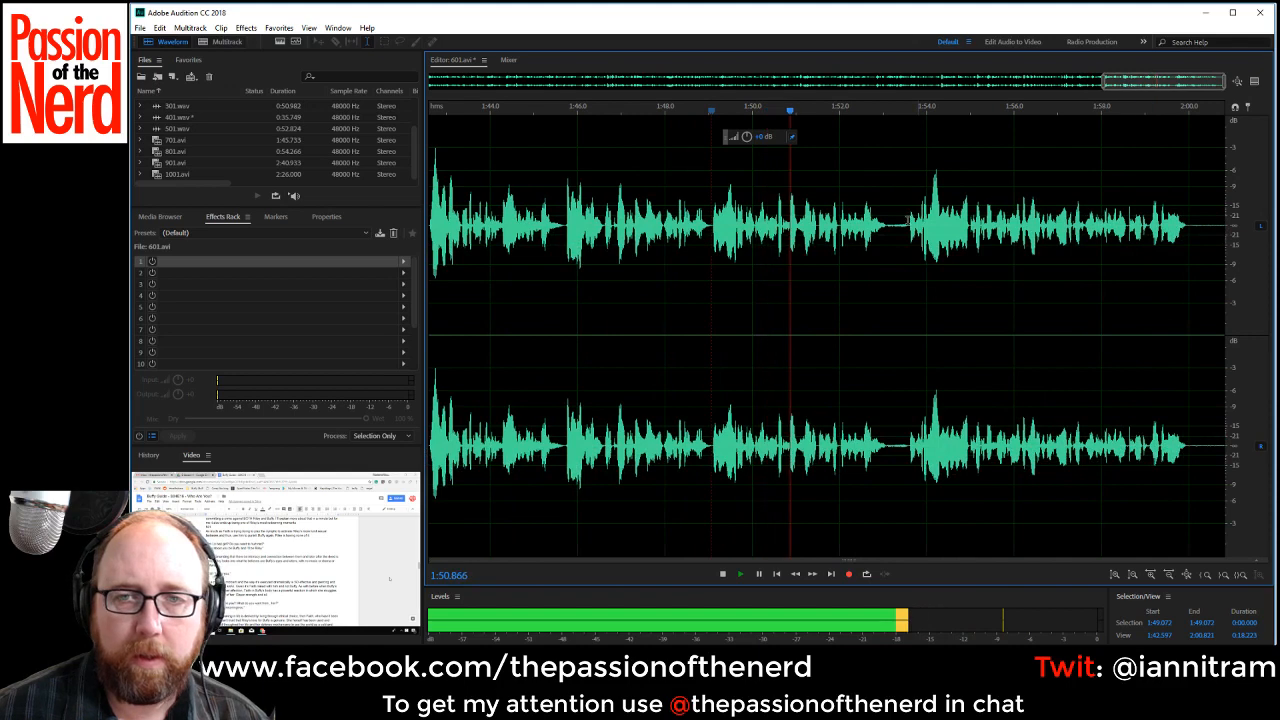
left_click_drag(886, 230, 901, 232)
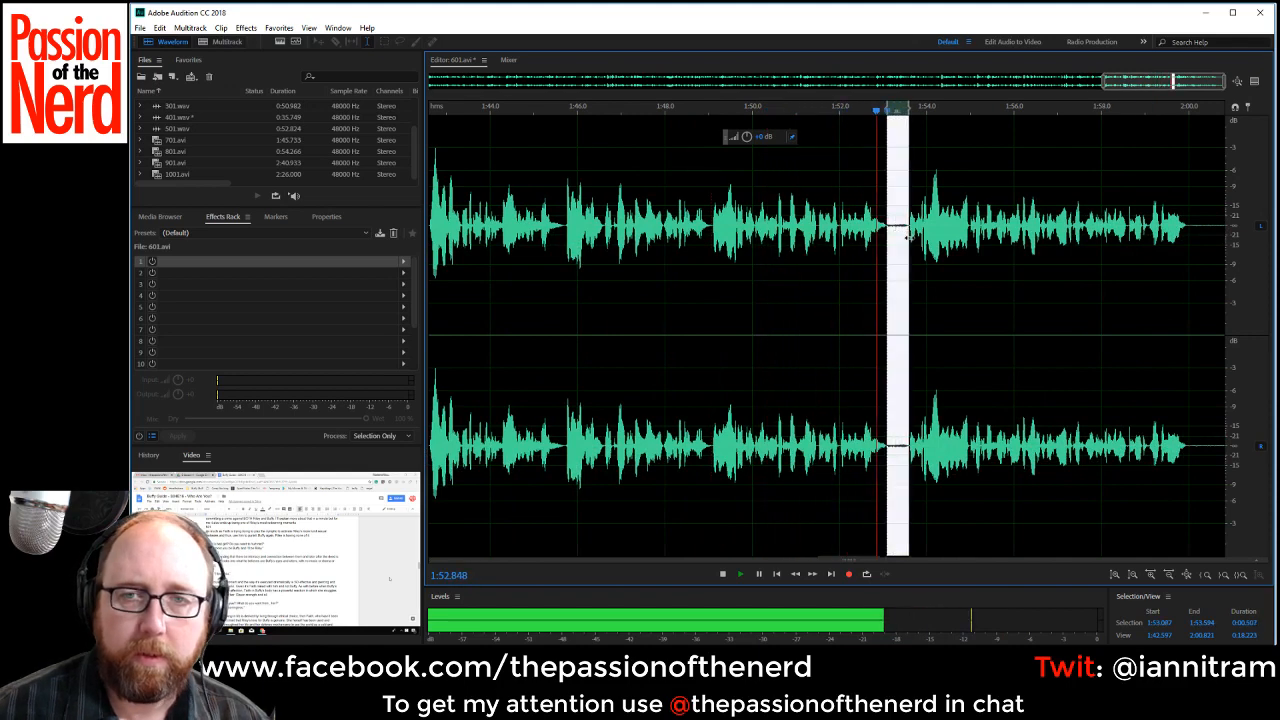
key("Delete")
left_click_drag(1178, 190, 1226, 190)
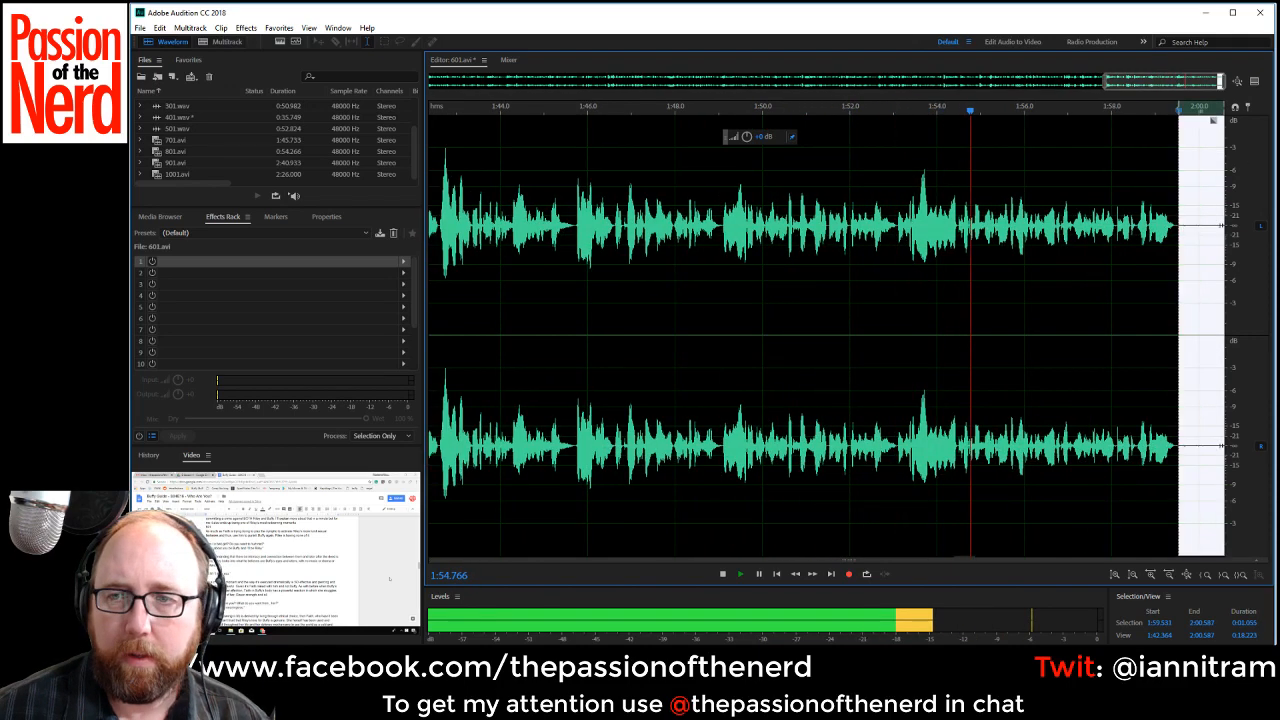
key("Delete")
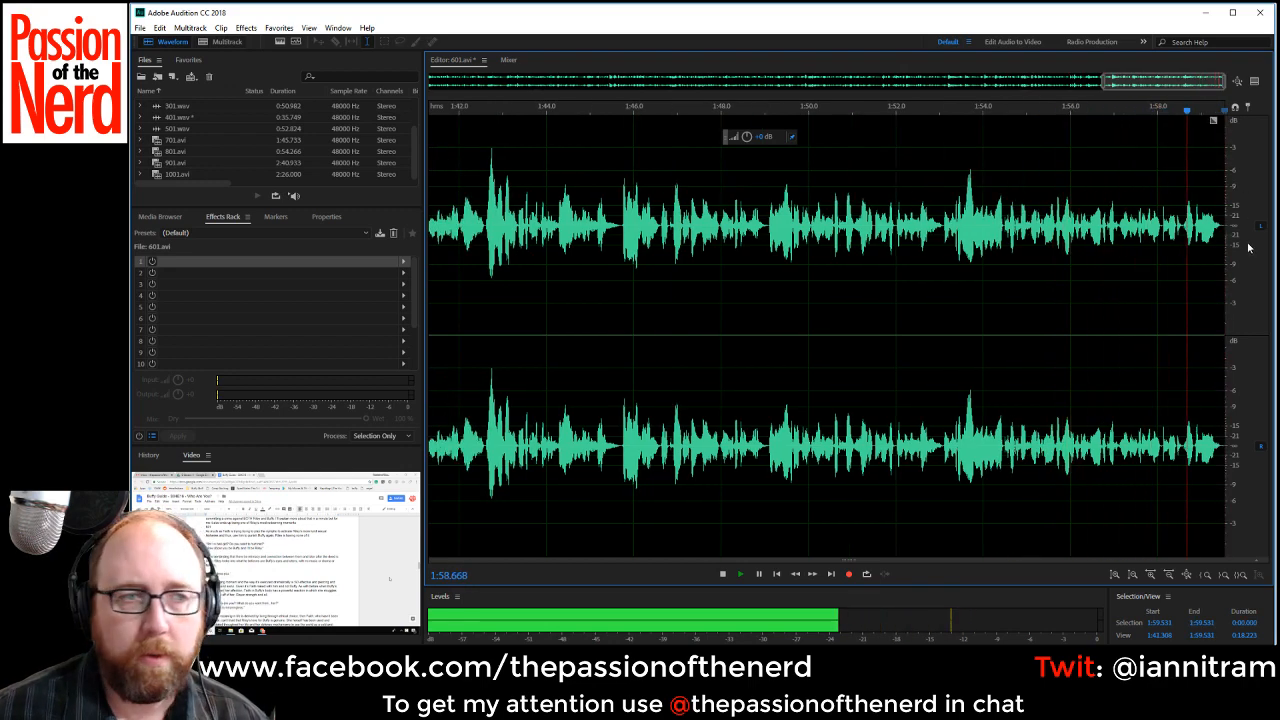
Add the Speech Volume Leveler to the first effects rack slot using the Careful preset.
left_click(406, 264)
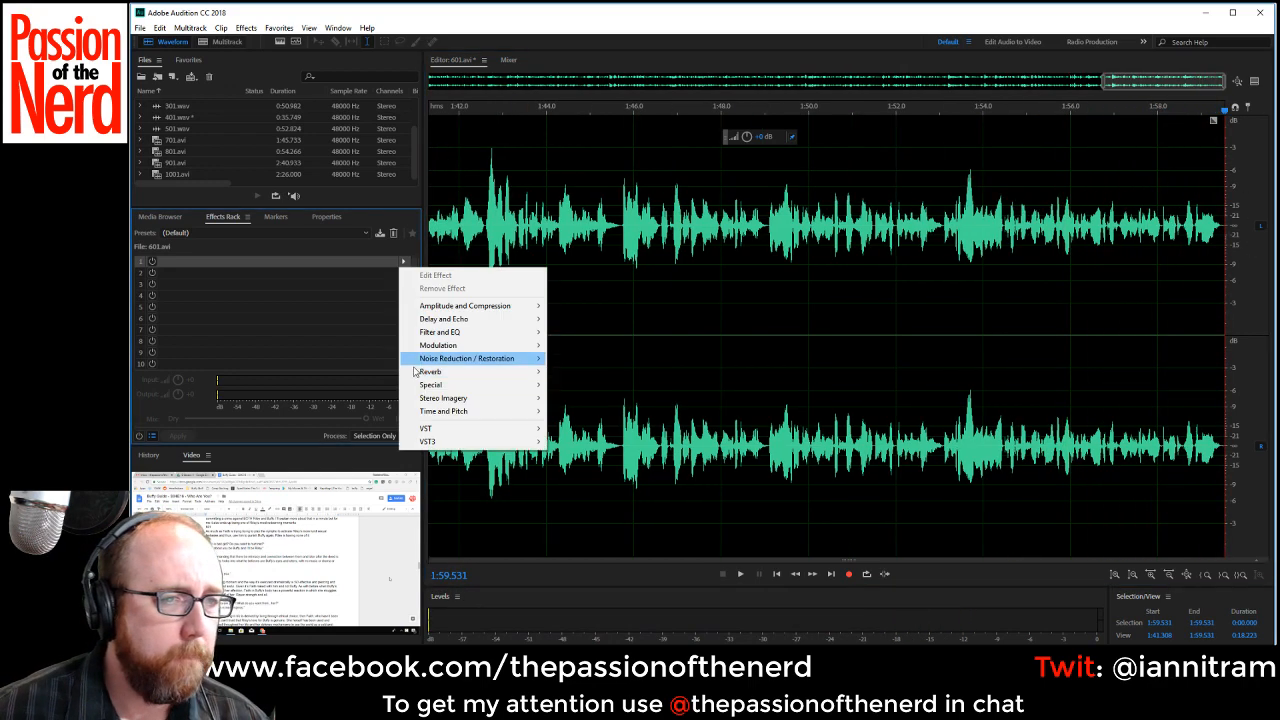
mouse_move(487, 314)
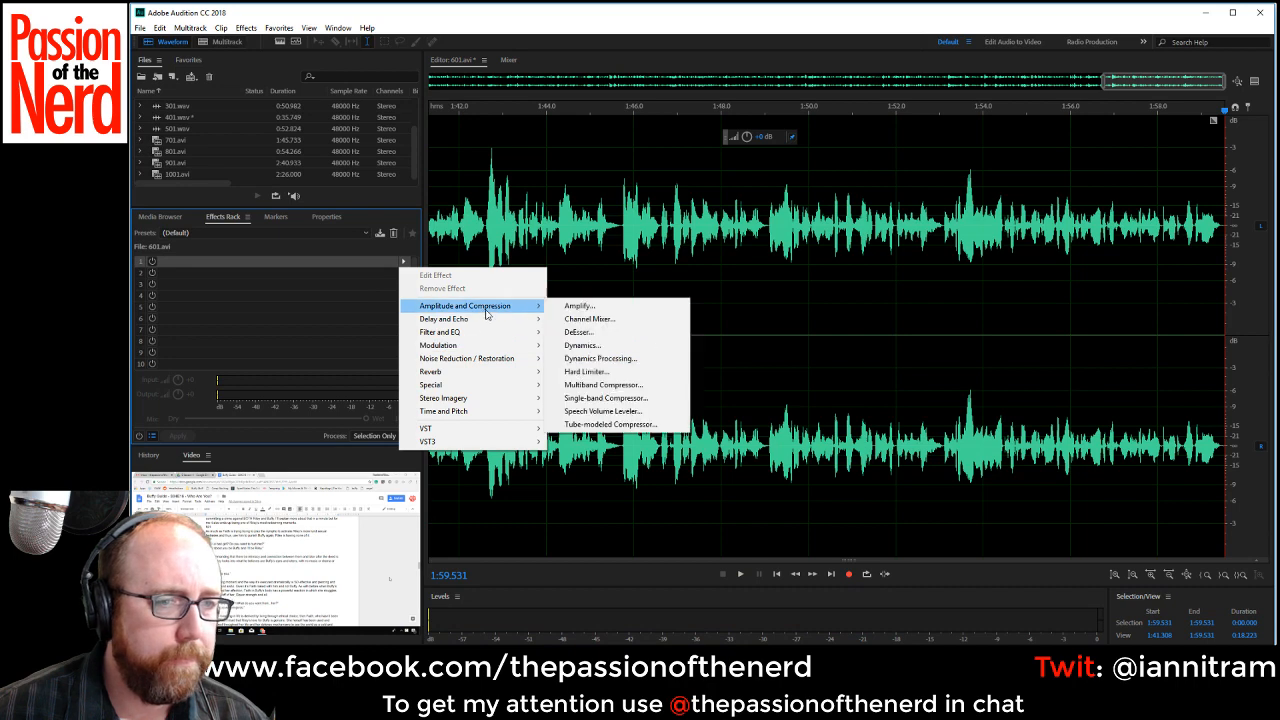
left_click(667, 414)
left_click(718, 269)
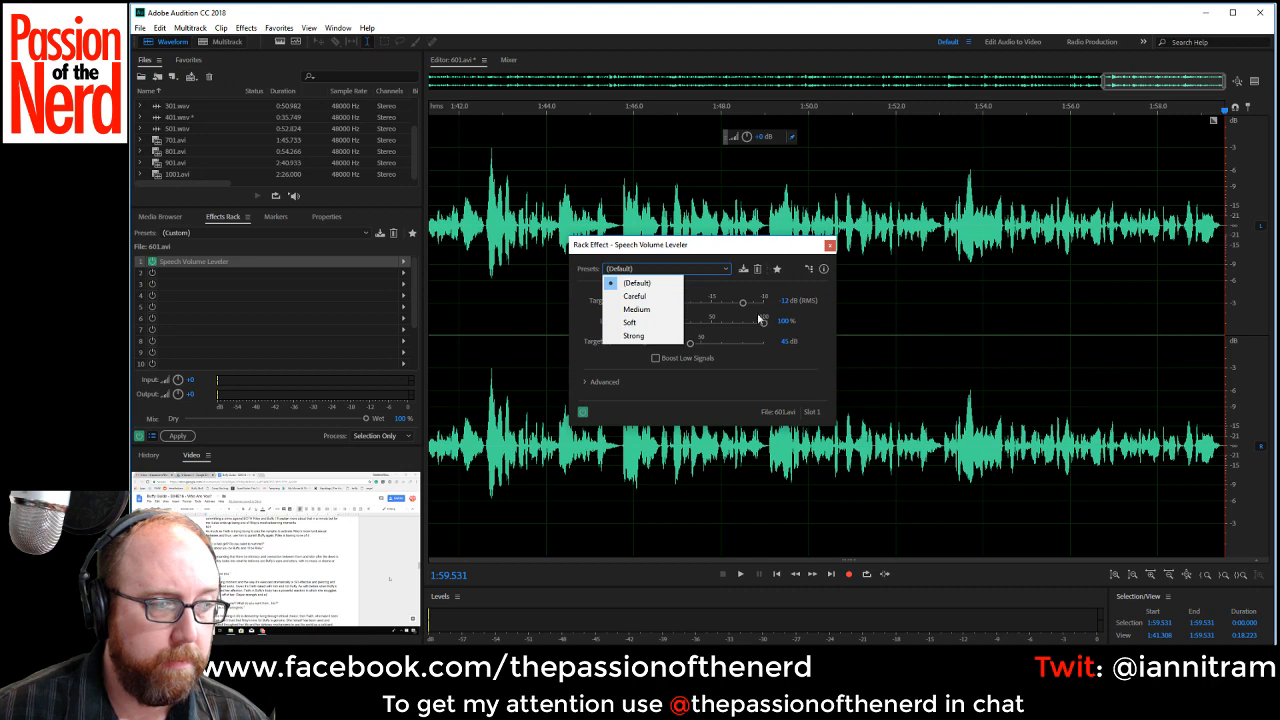
left_click(659, 299)
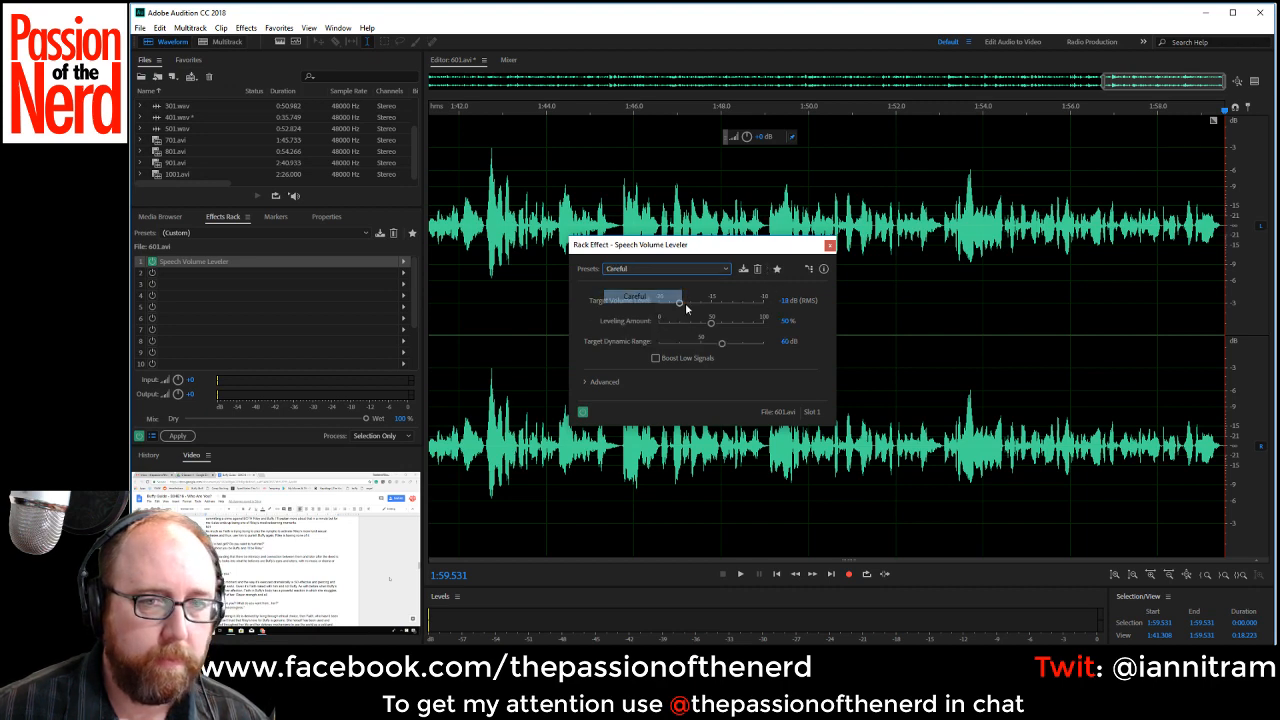
left_click(829, 247)
Set the effects rack mix to 80% wet and apply the leveling to the whole of 601.avi.
left_click_drag(366, 418, 320, 421)
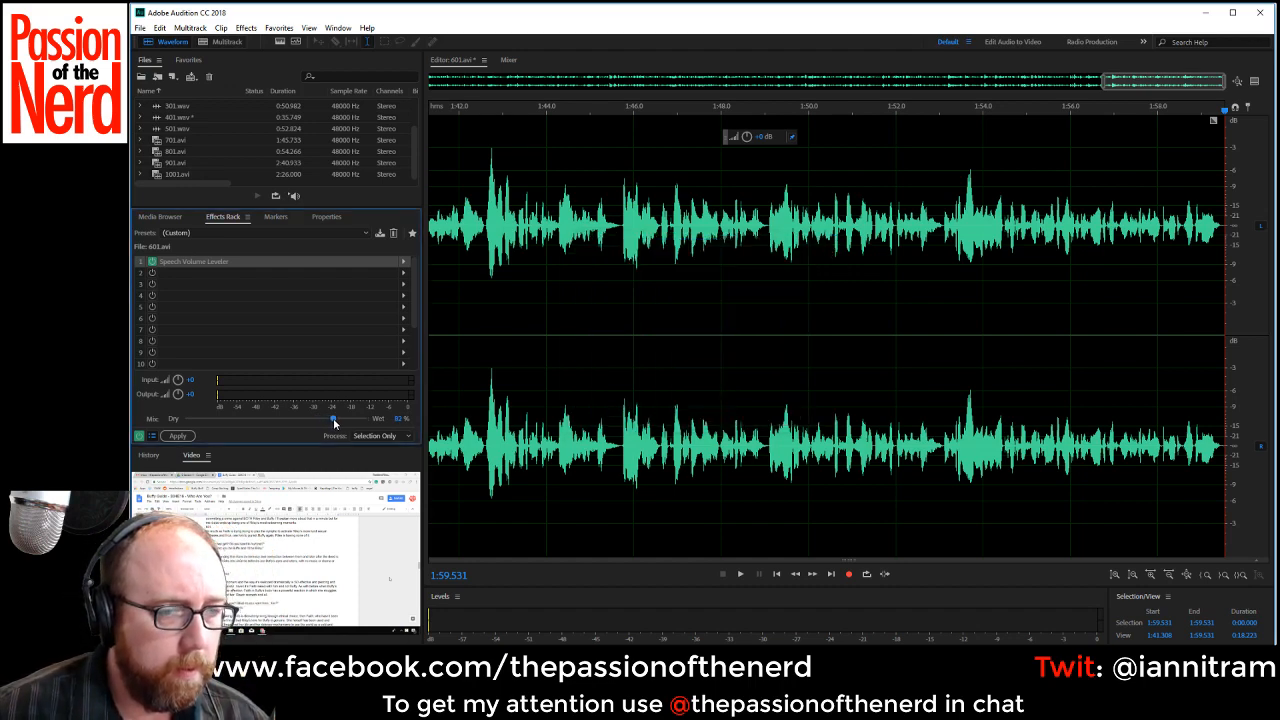
left_click(189, 440)
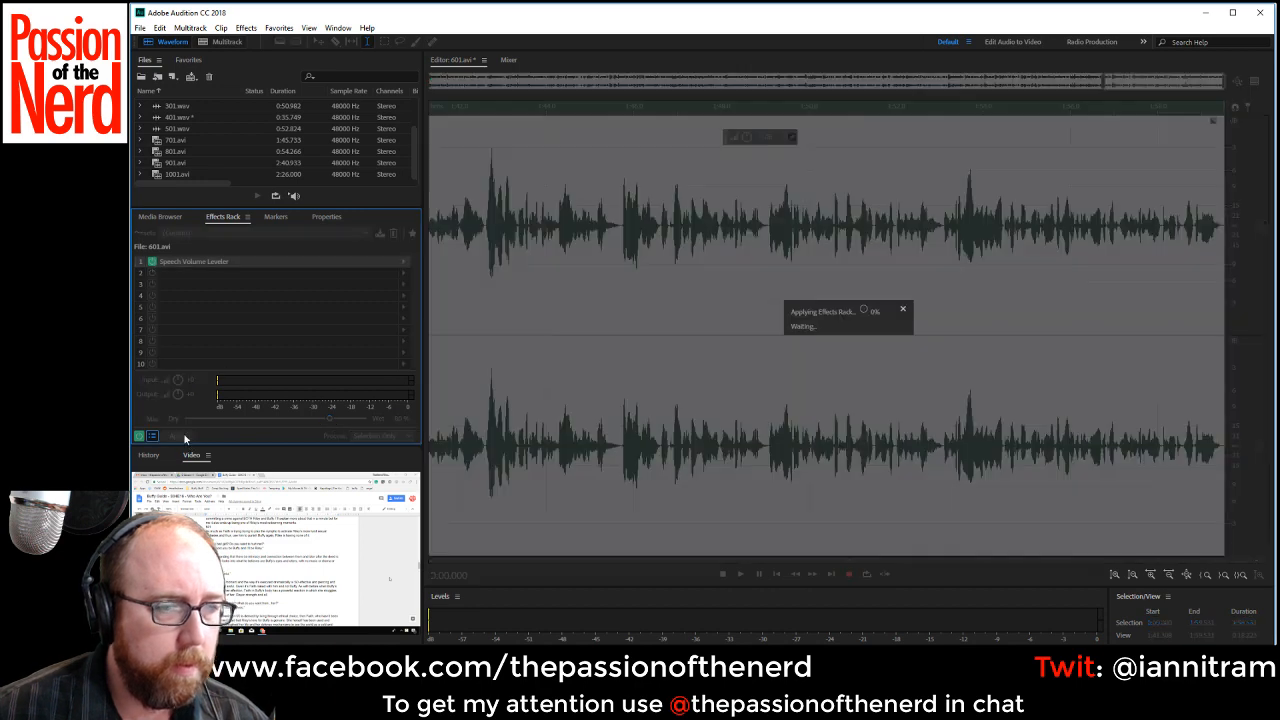
Save the leveled recording as 601.wav in Wave PCM format in the VO folder.
left_click(247, 151)
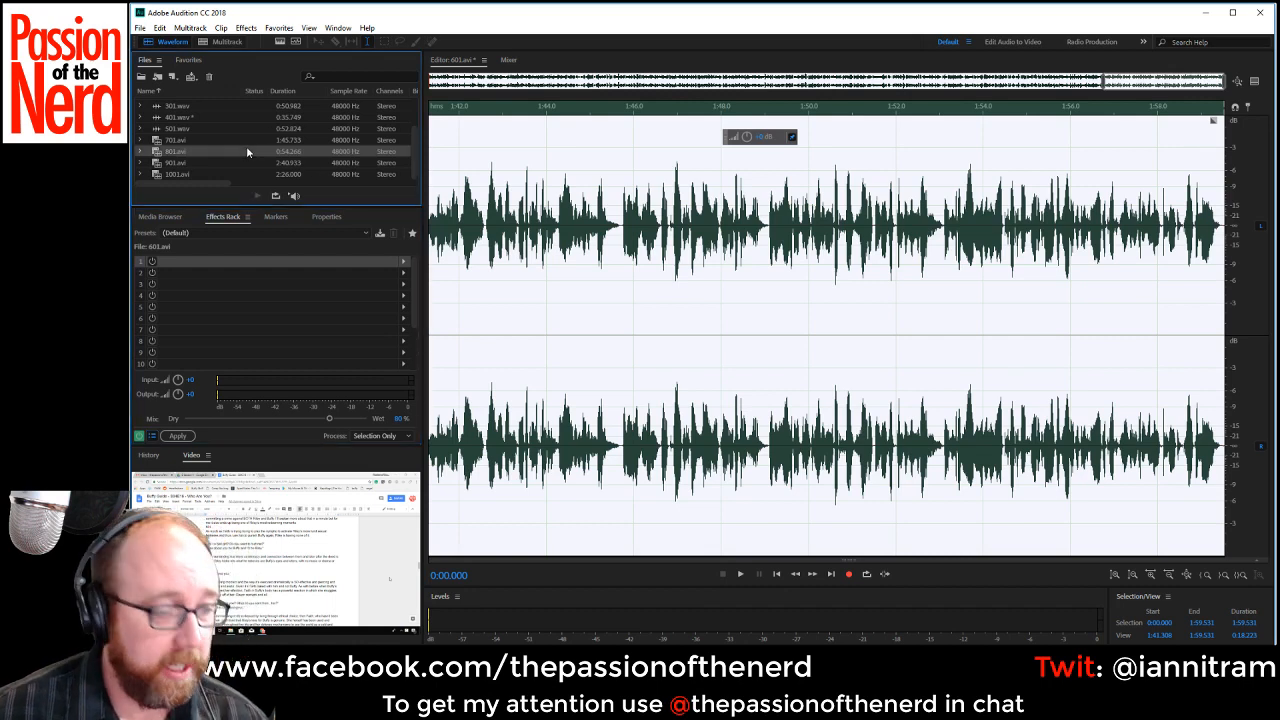
key("ctrl+shift+s")
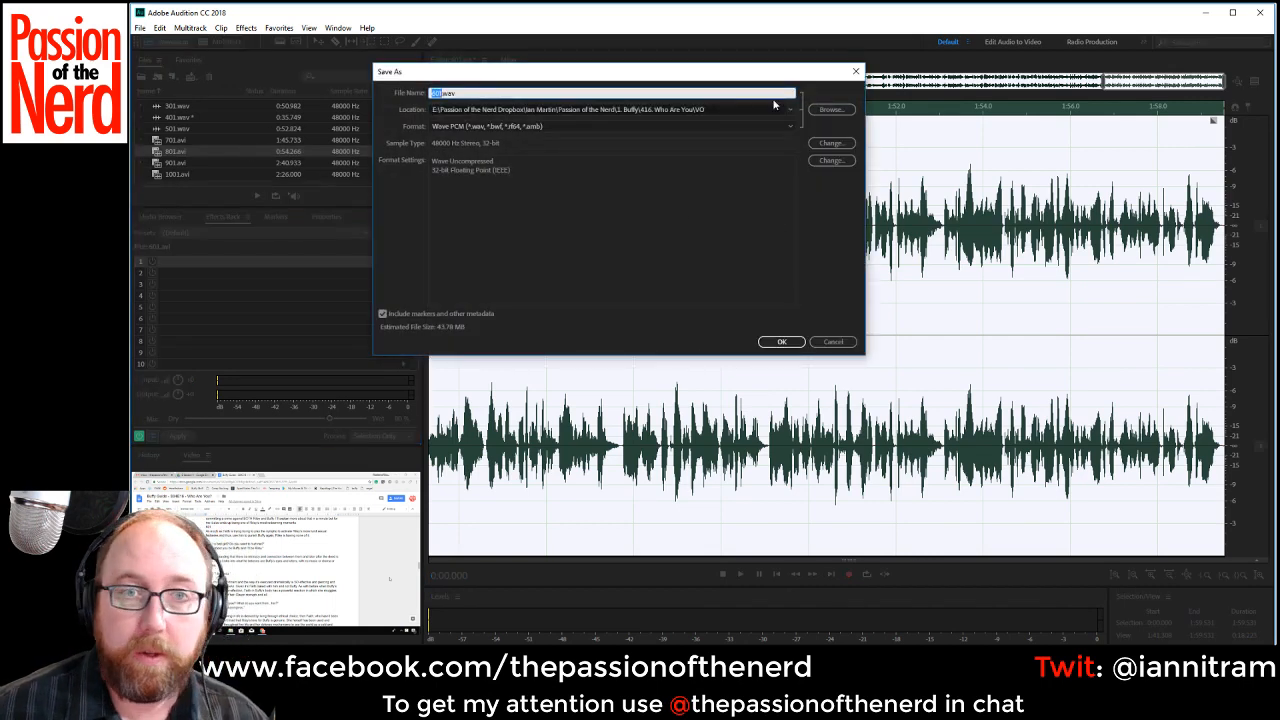
left_click(797, 343)
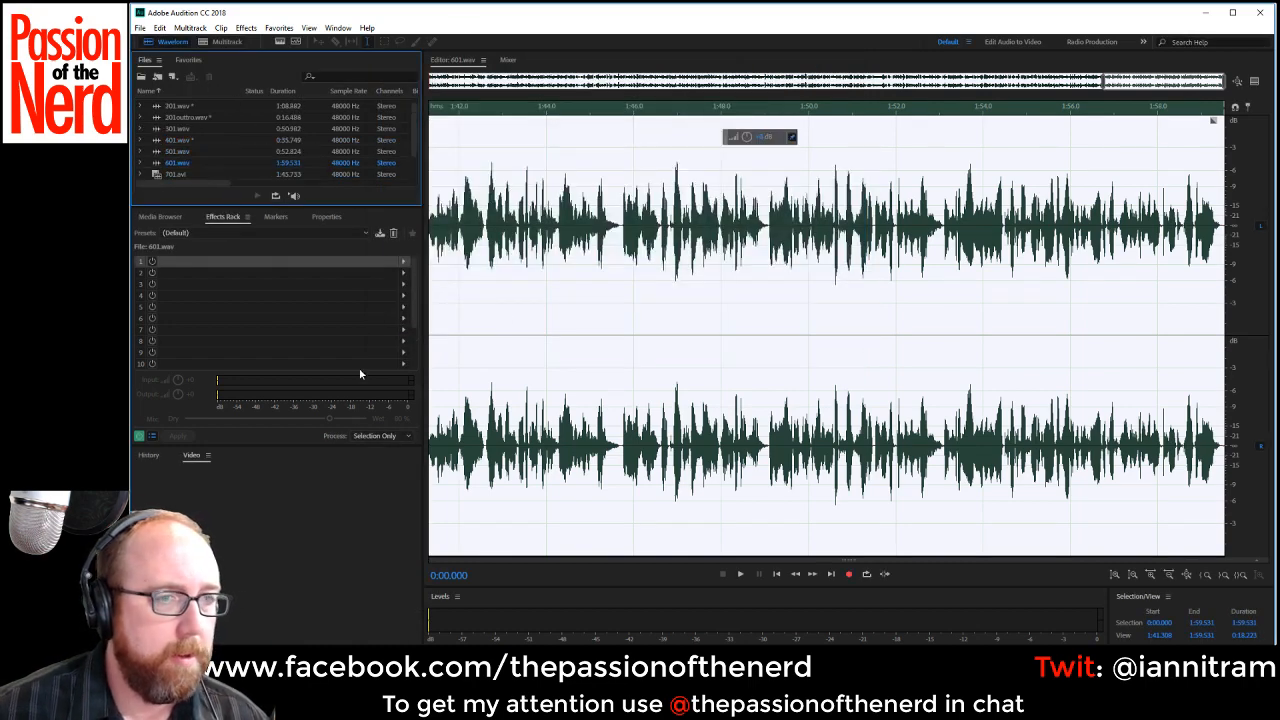
Clear the selection in 601.wav and open 701.avi for editing.
left_click(590, 300)
double_click(176, 174)
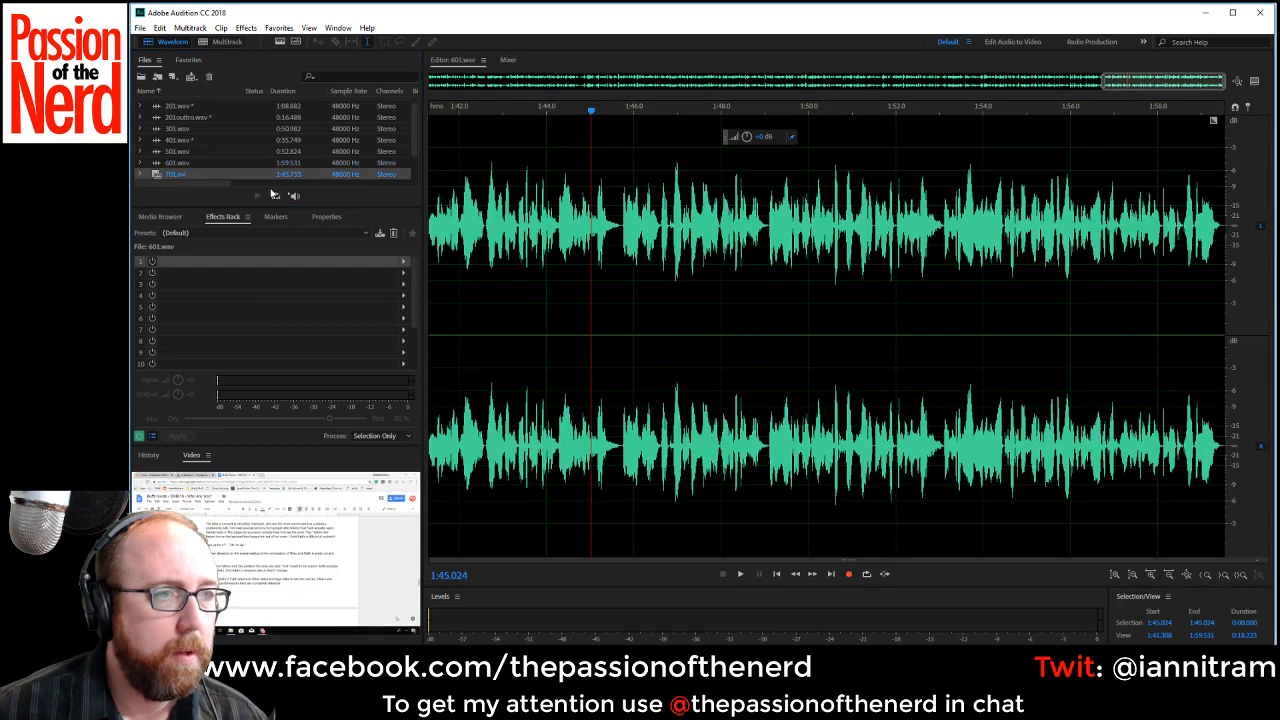
Play 701.avi from the beginning and delete the roughly 0.6-second pause from about 0:05.97 to 0:06.6.
key("space")
key("space")
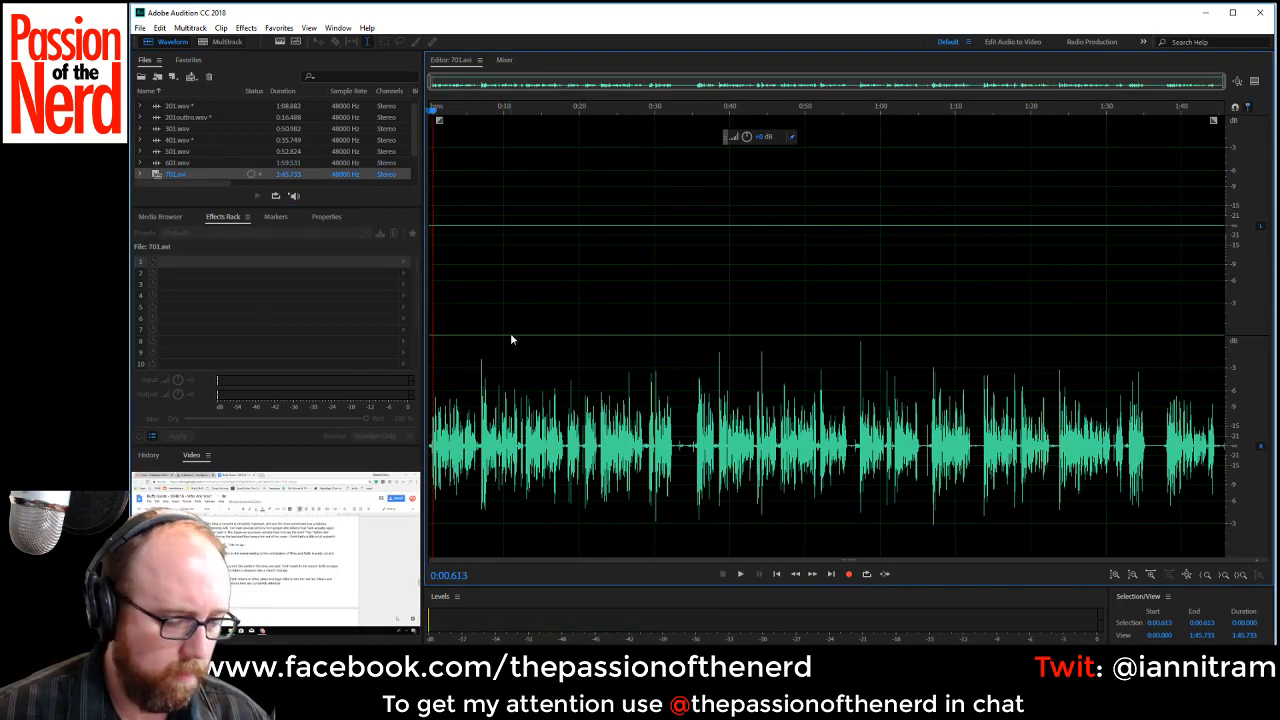
scroll(516, 205, "up", 4)
scroll(516, 205, "up", 3)
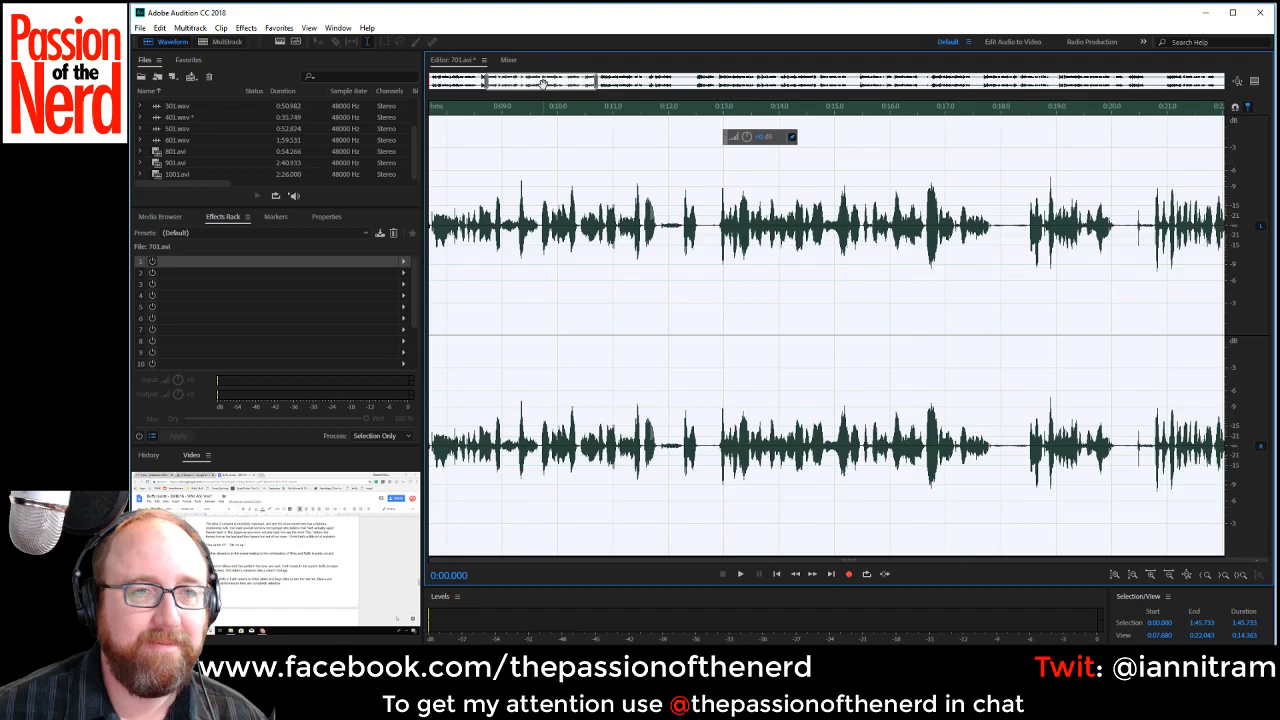
key("Home")
key("space")
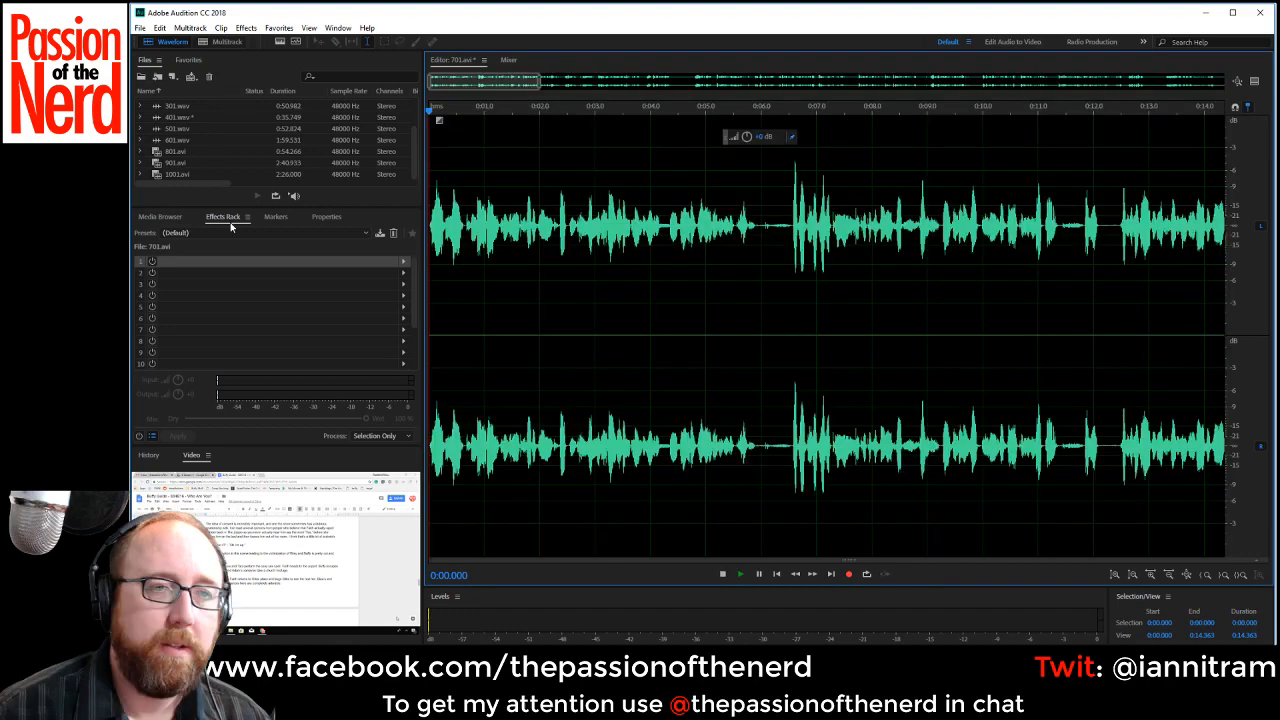
left_click_drag(759, 228, 794, 228)
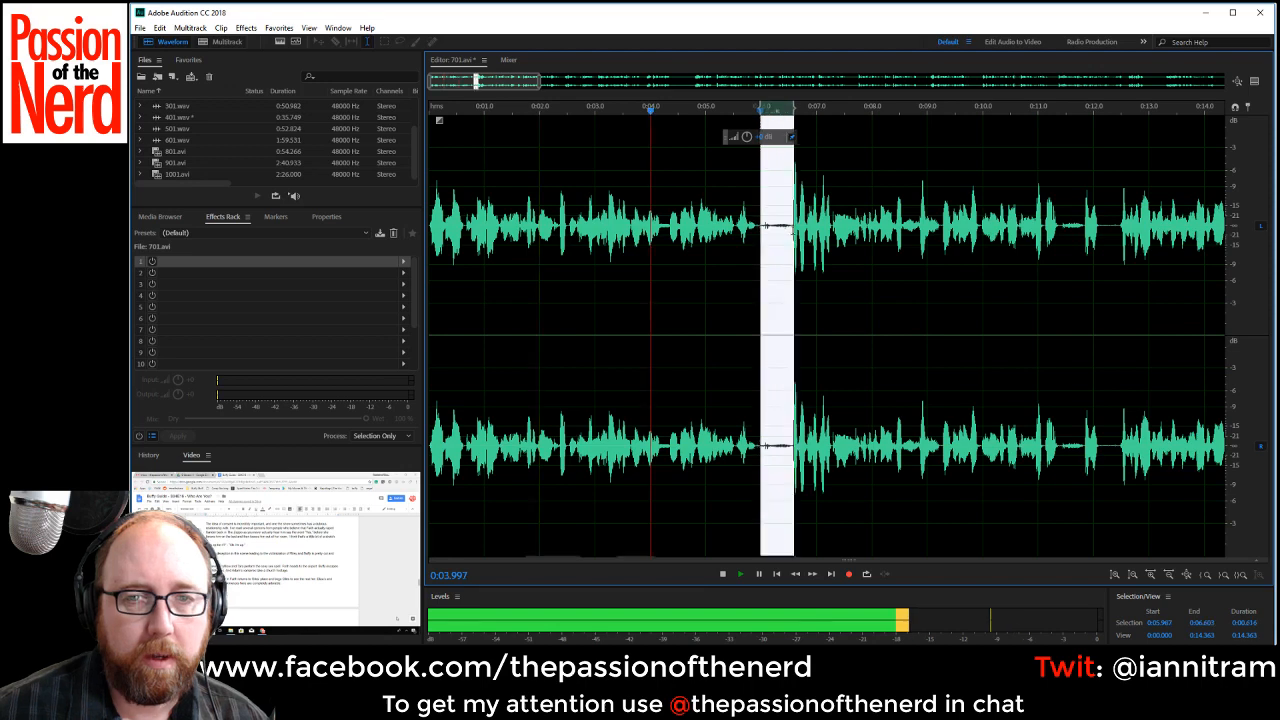
key("Delete")
Delete the short pause of about 0.44 seconds starting at about 0:10.8 in 701.avi.
left_click_drag(525, 82, 569, 82)
left_click_drag(708, 235, 733, 235)
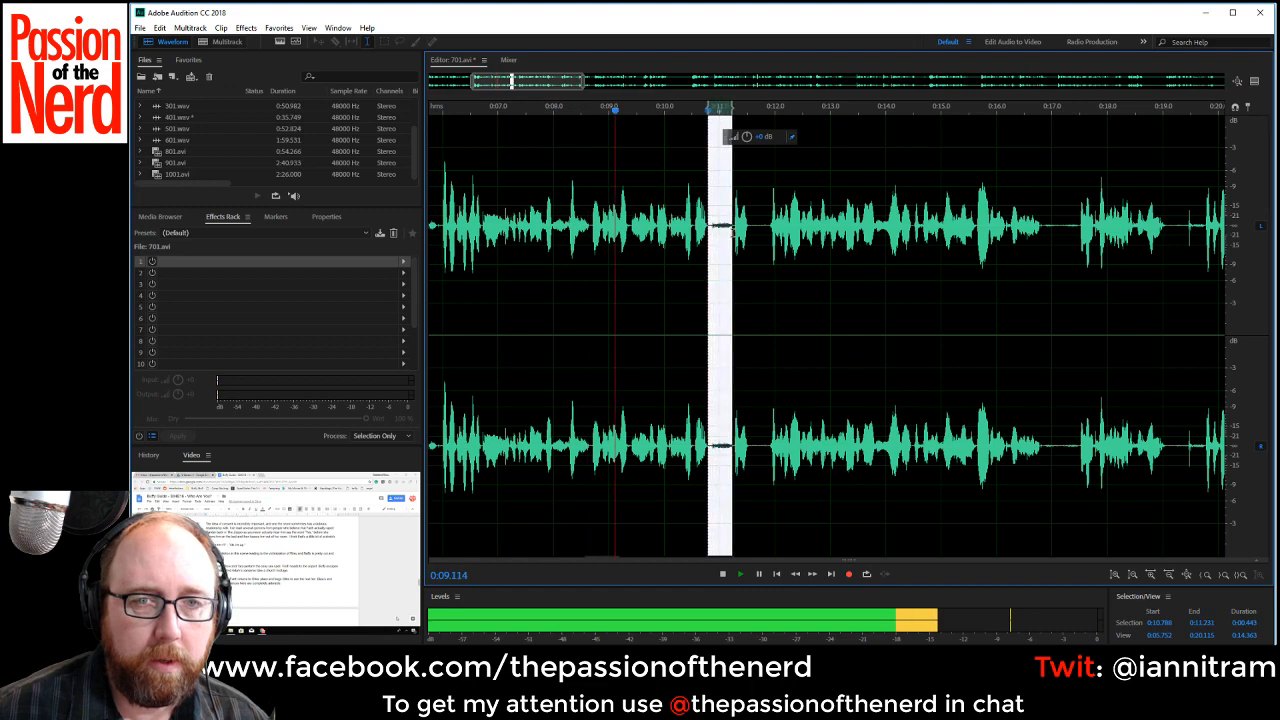
key("Delete")
scroll(734, 234, "down", 1)
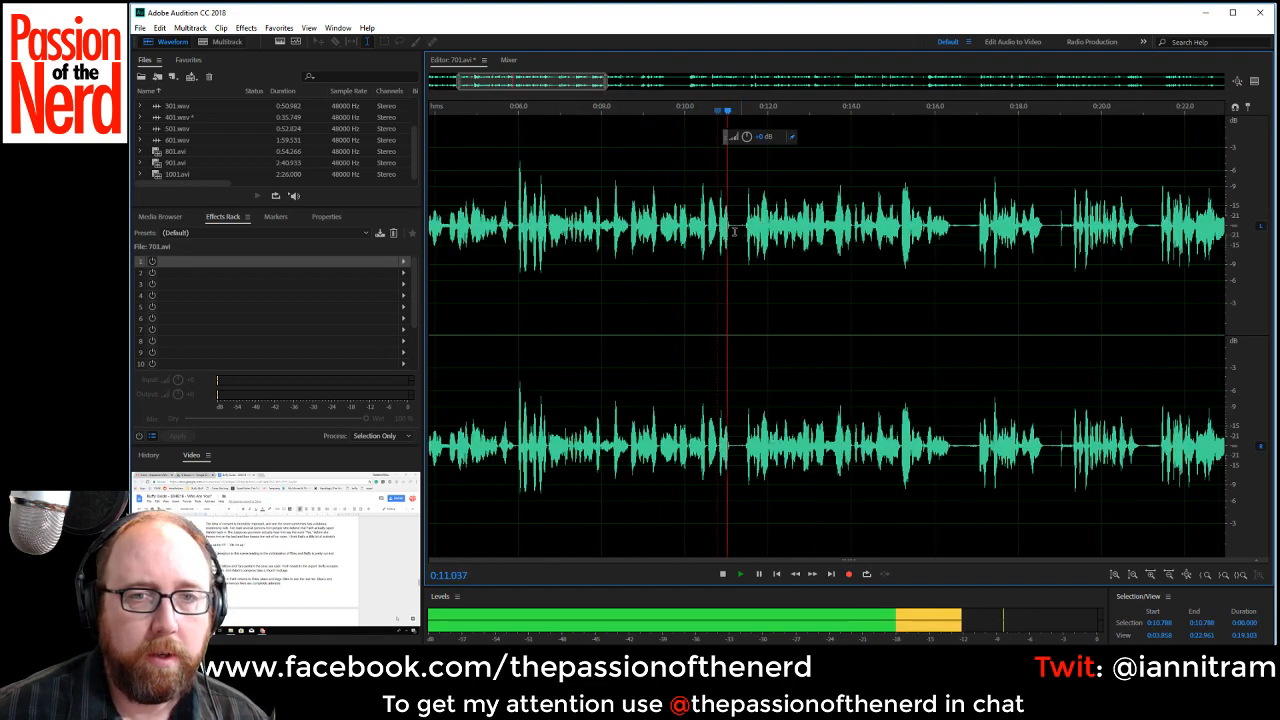
Replay the passage around 0:10.8 and delete the short speech fragment there together with the silence following it.
scroll(735, 234, "up", 2)
key("space")
left_click(703, 226)
key("space")
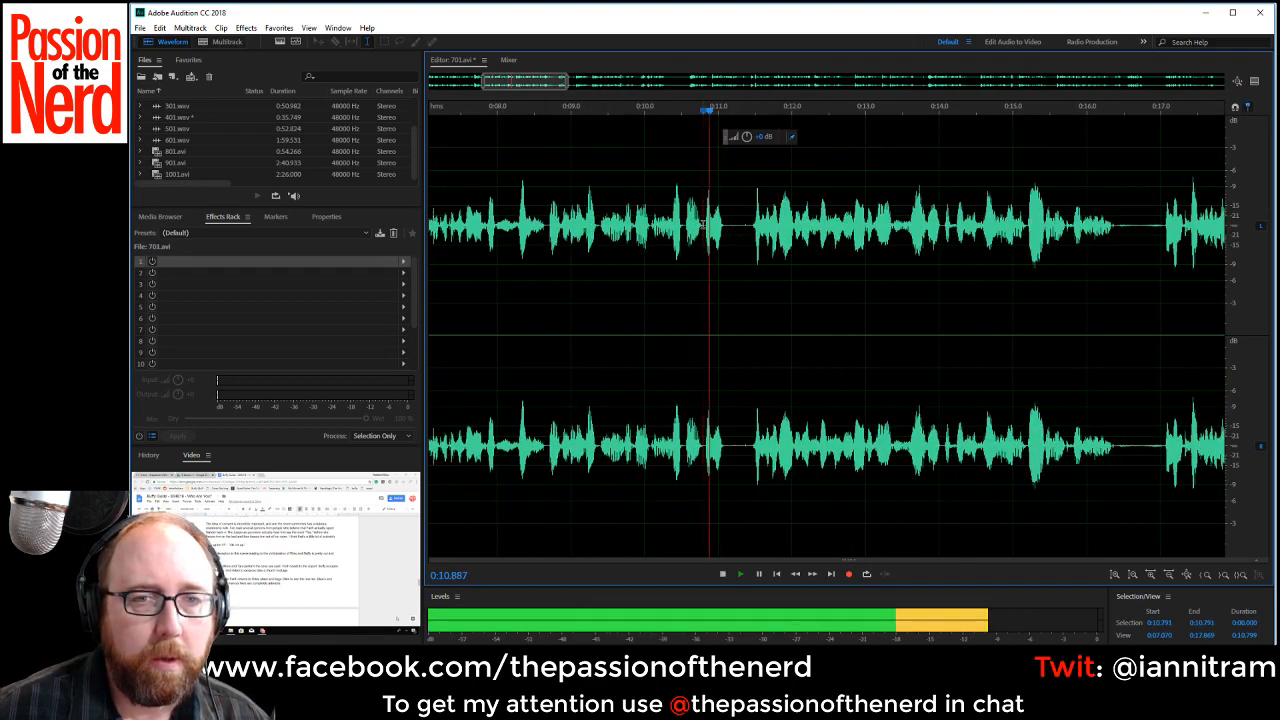
key("space")
triple_click(738, 237)
left_click(703, 229)
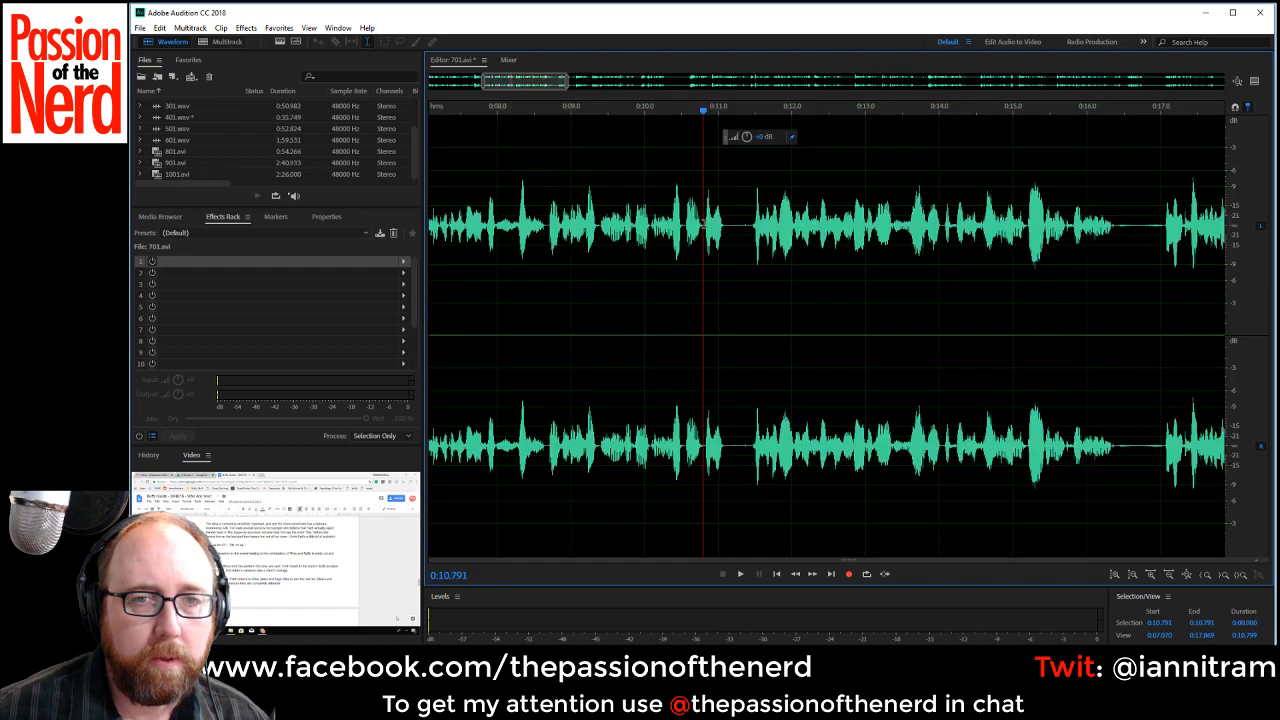
left_click_drag(703, 226, 752, 240)
key("Delete")
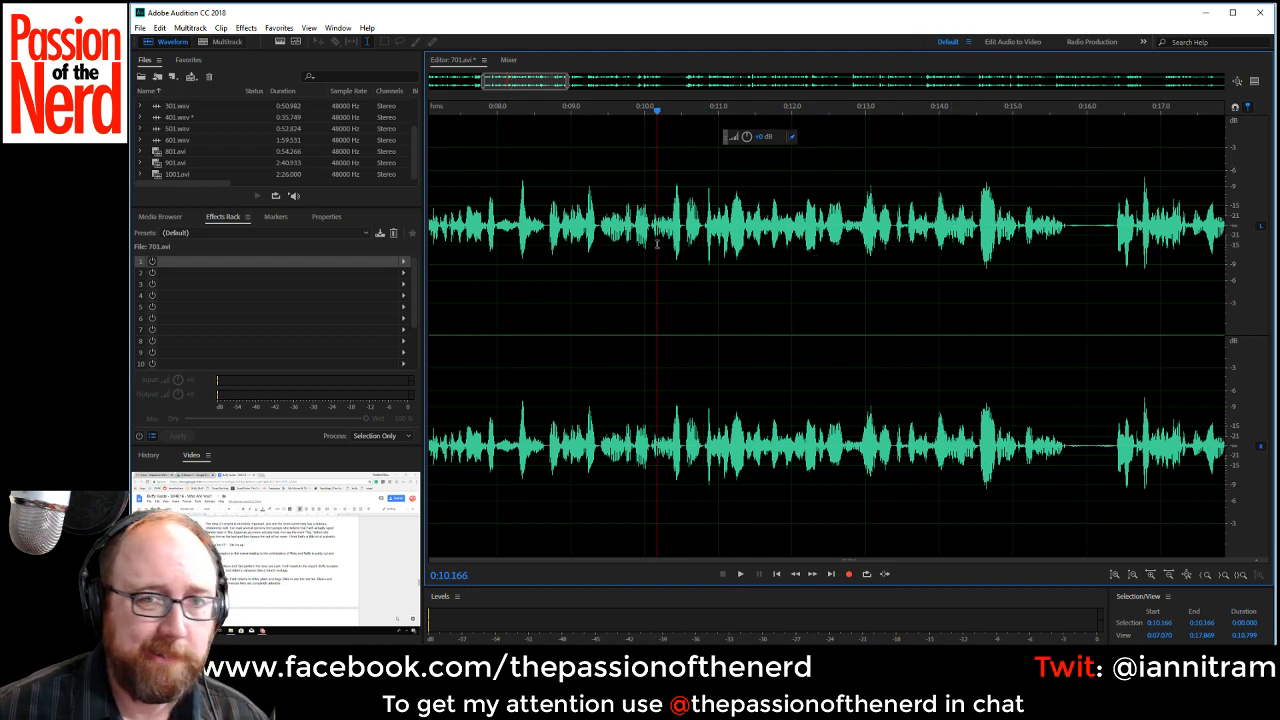
Listen on from about 0:10.2 and delete the silent gap from about 0:15.74 to 0:16.41.
key("space")
left_click_drag(1068, 226, 1114, 232)
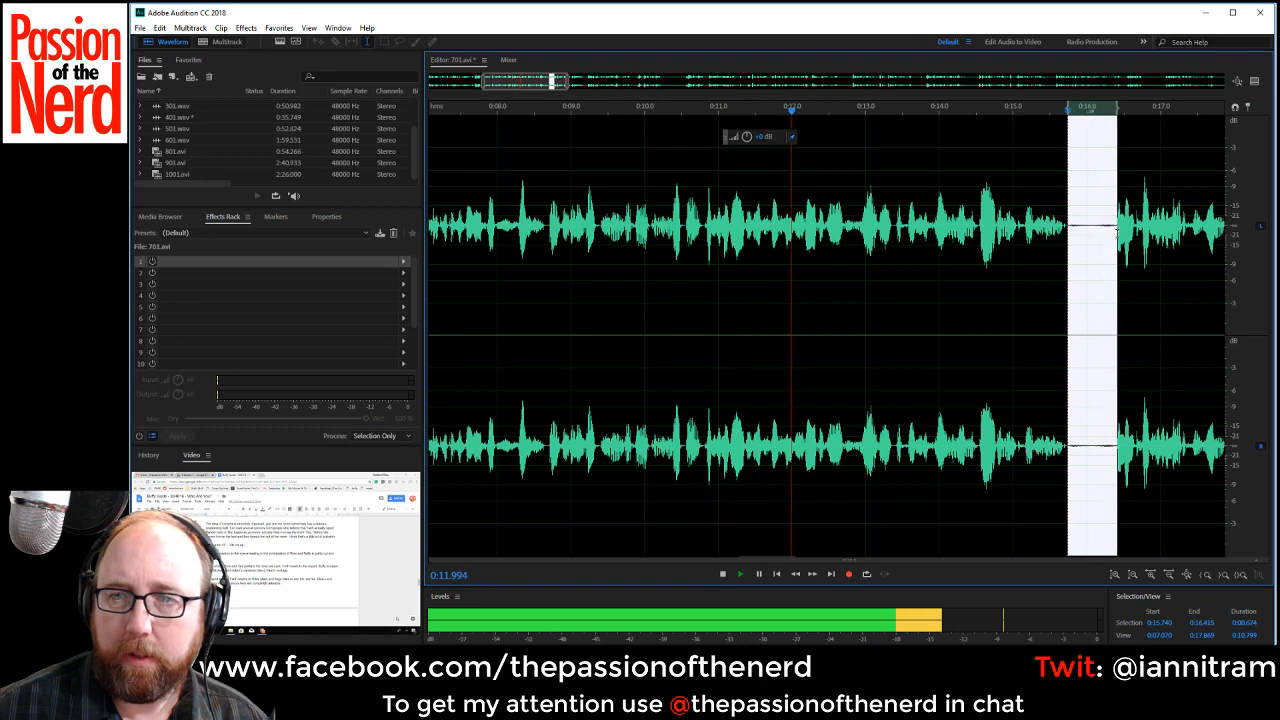
key("Delete")
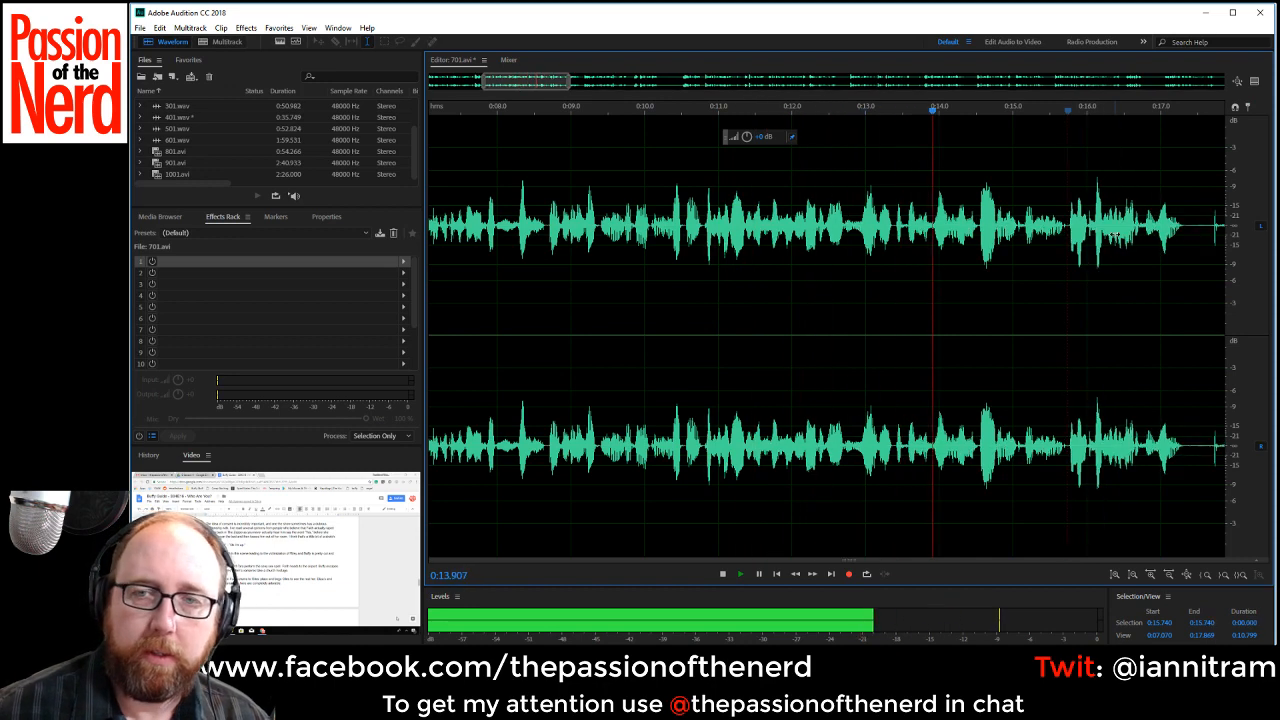
Find the cut point by replaying around 0:15 and delete the quiet phrase from about 0:14.77 to 0:15.72.
left_click_drag(543, 75, 591, 76)
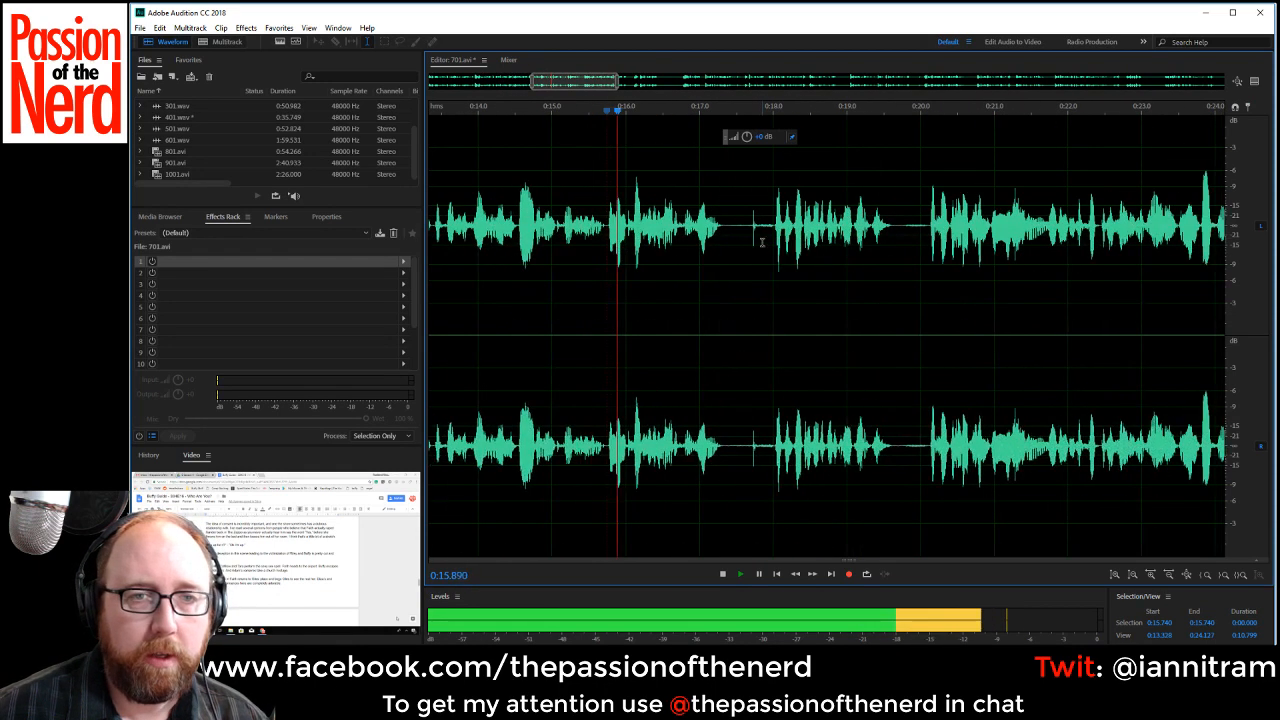
left_click(497, 227)
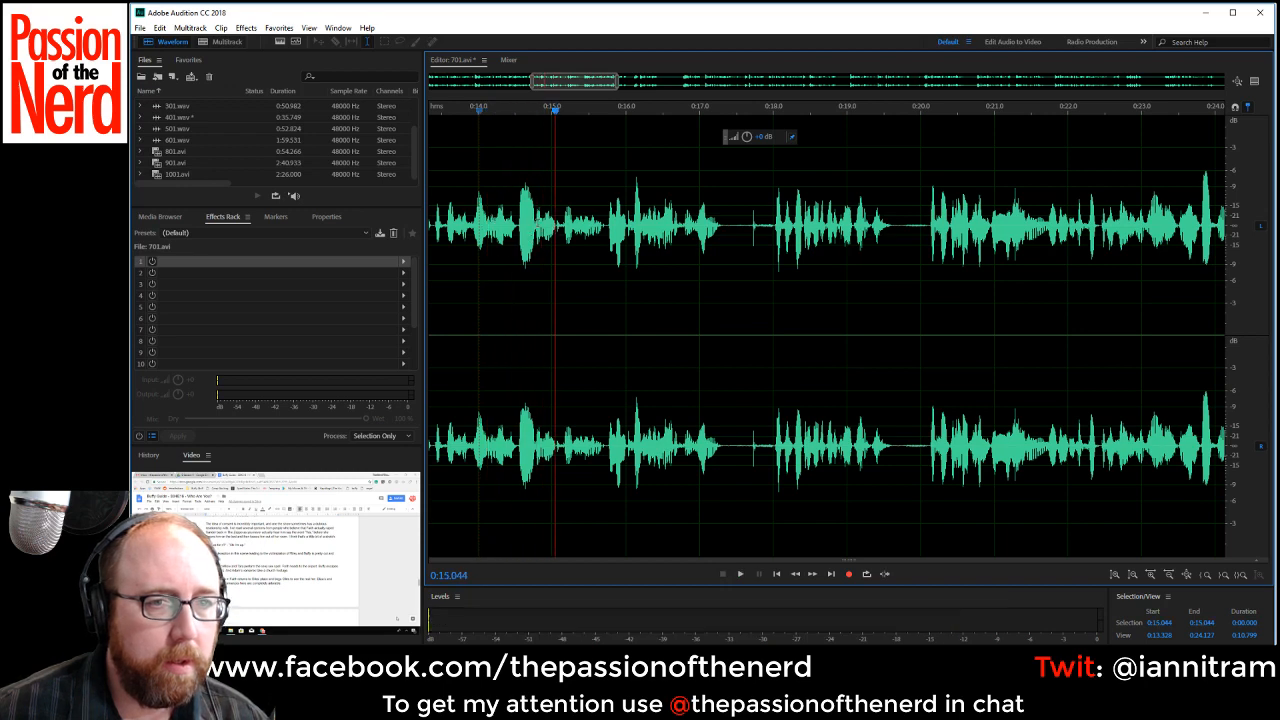
left_click(527, 222)
left_click(535, 225)
left_click(535, 225)
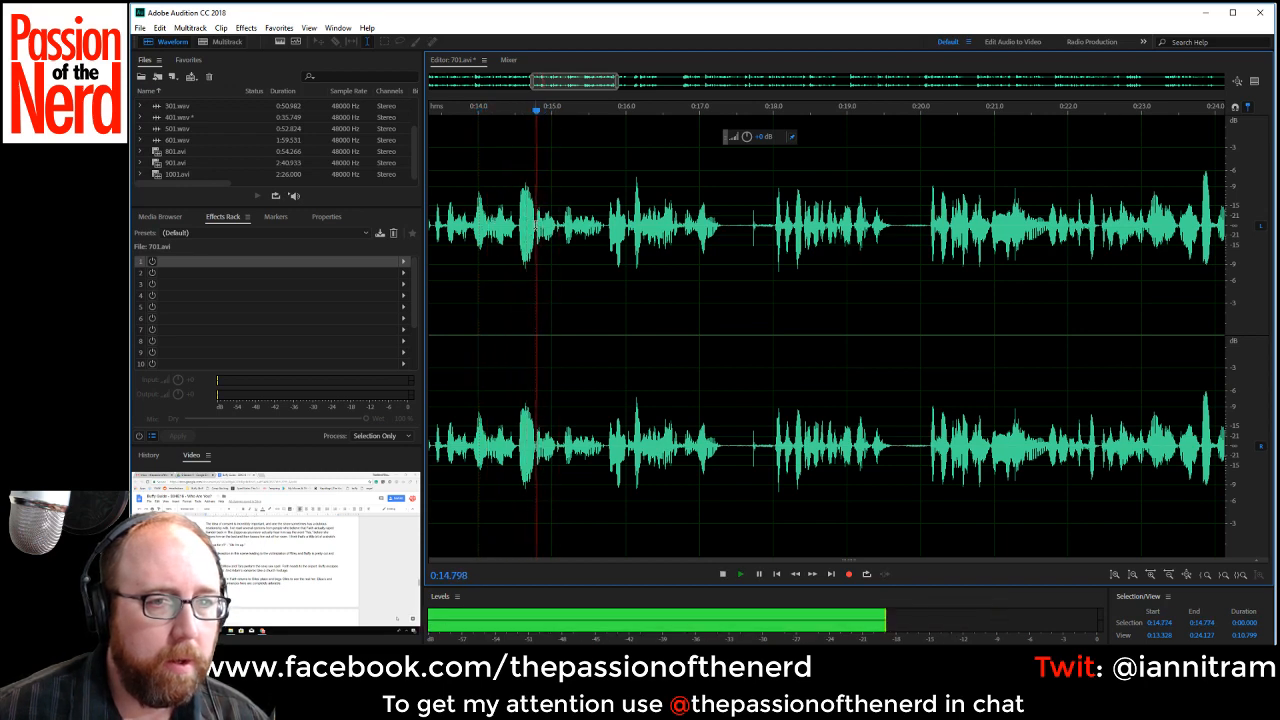
left_click(535, 225)
left_click(535, 227)
left_click_drag(535, 227, 604, 245)
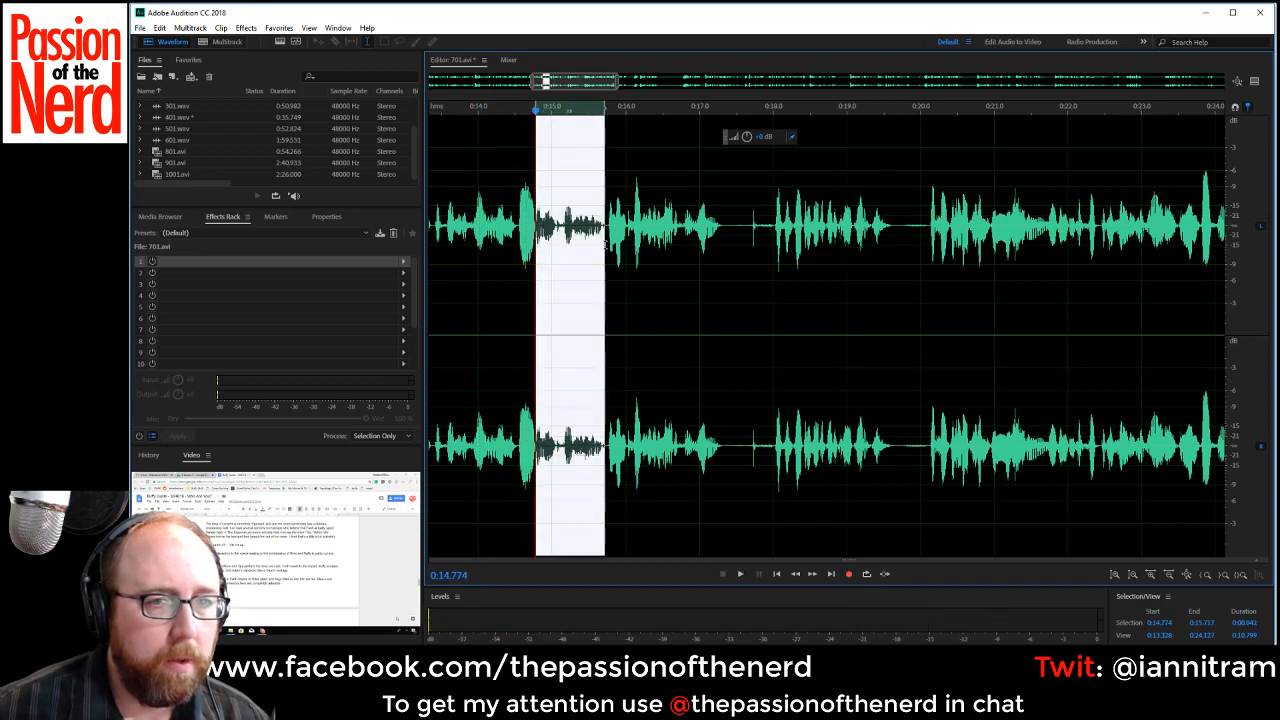
key("Delete")
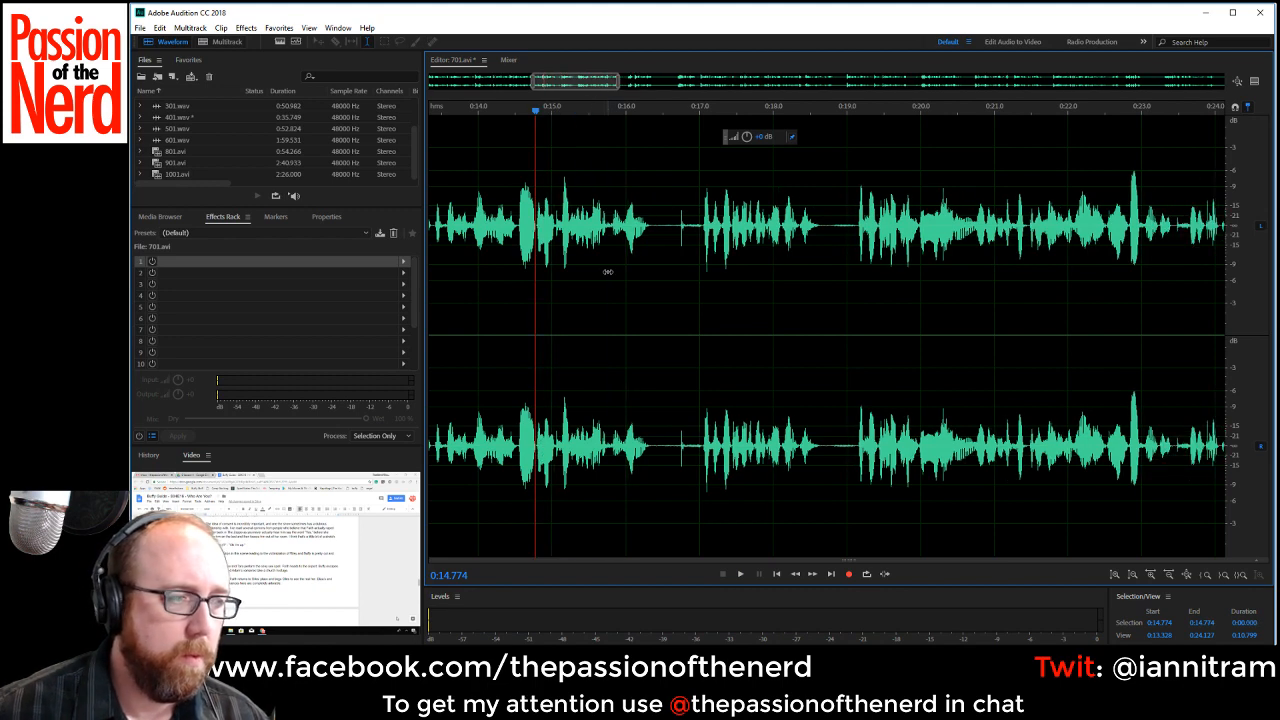
Check the edit by ear and delete the pause with the click from 0:16.37 to 0:17.04 and the pause starting at 0:17.96.
key("space")
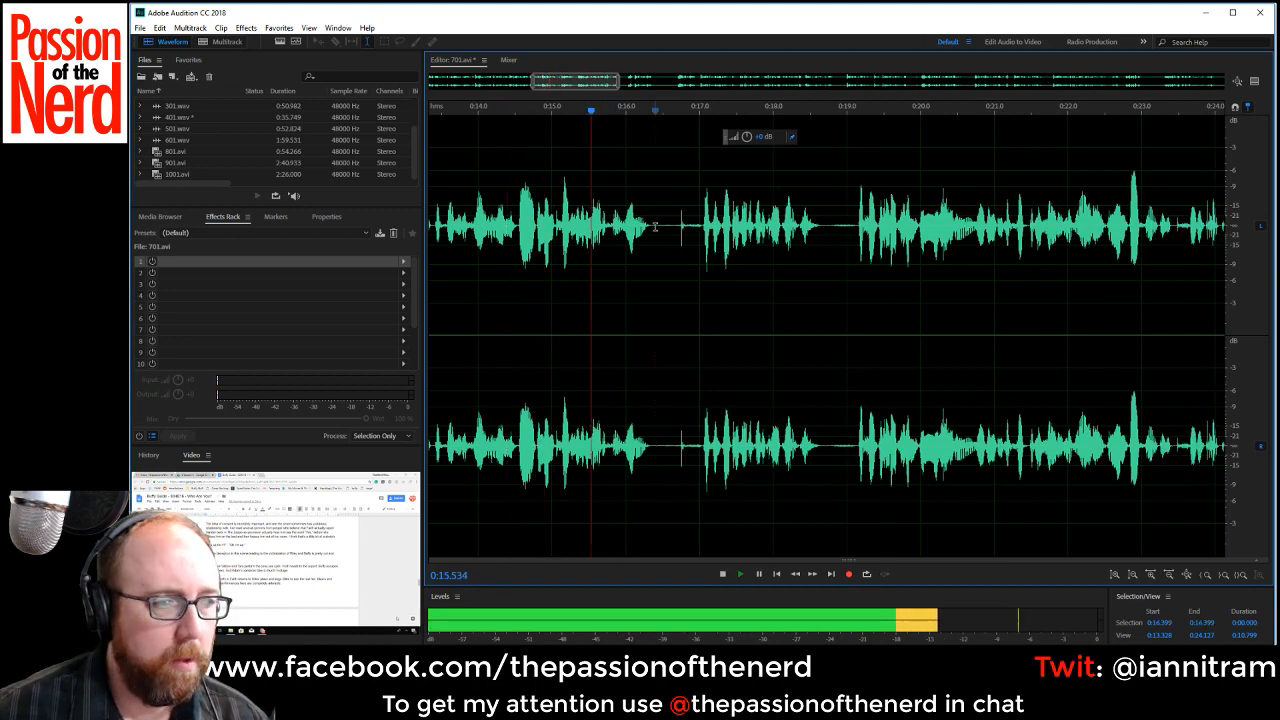
key("space")
left_click_drag(654, 226, 702, 234)
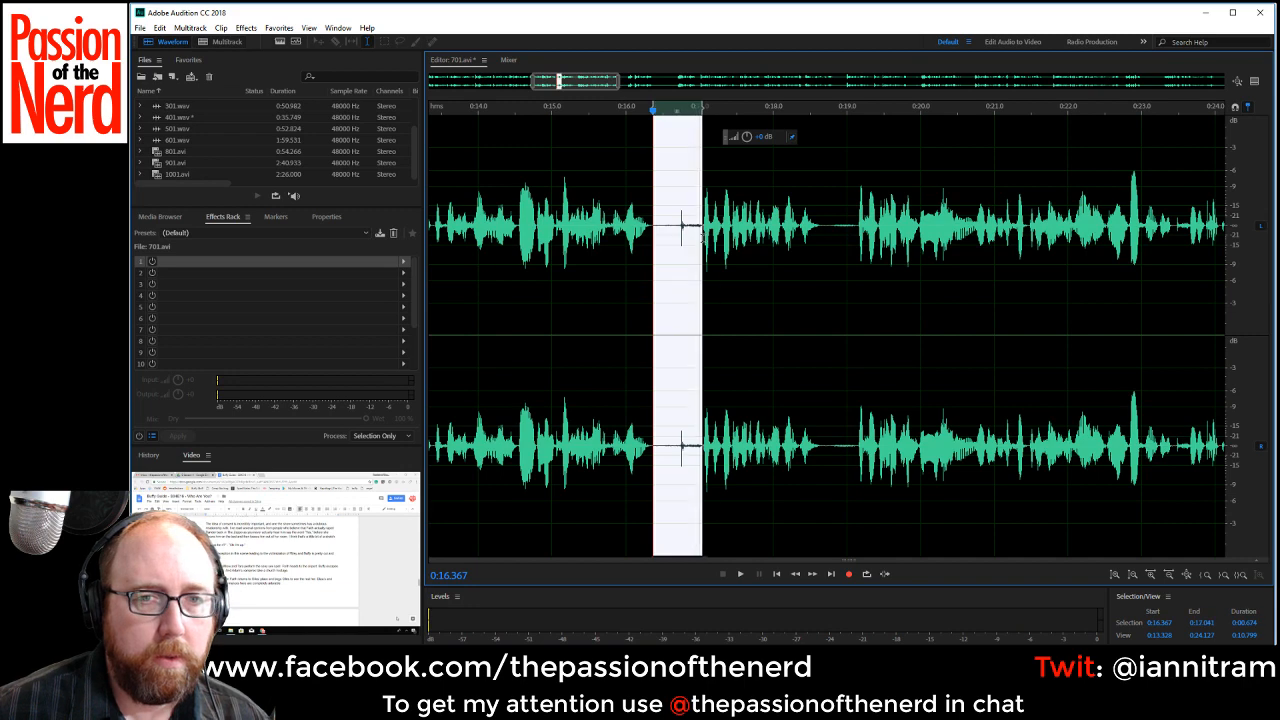
key("Delete")
key("space")
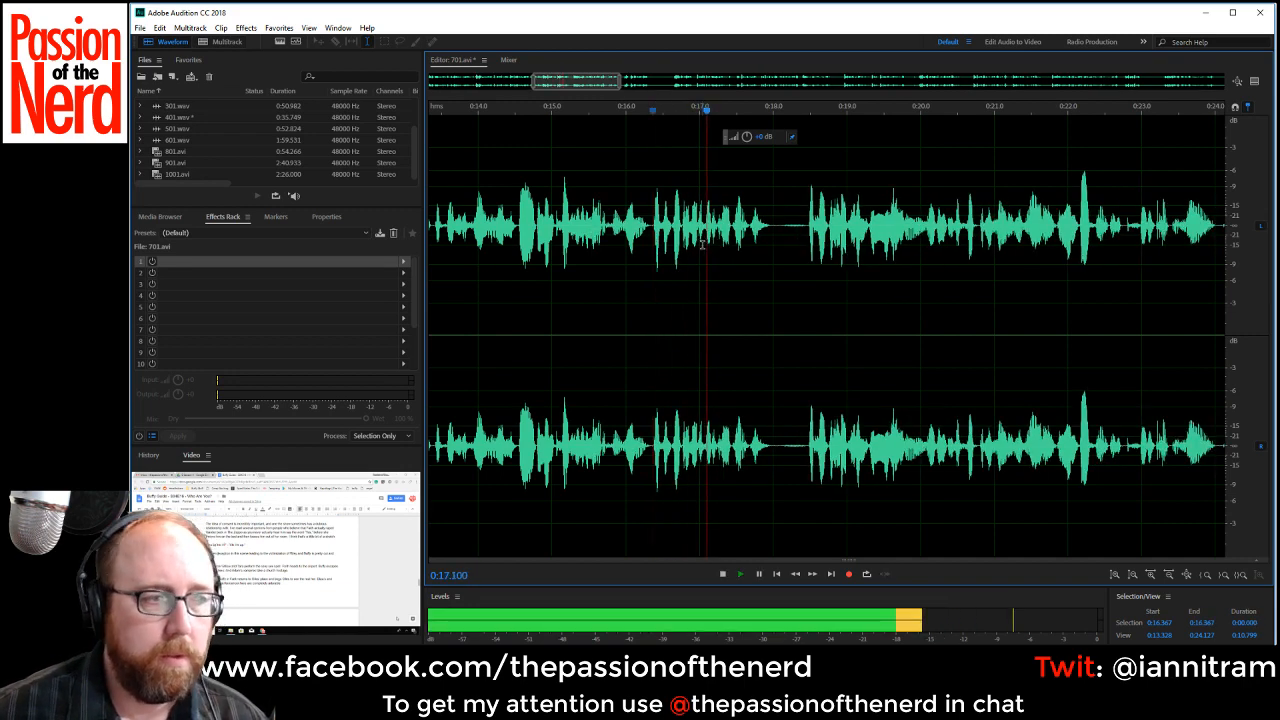
key("space")
left_click_drag(770, 232, 806, 235)
key("Delete")
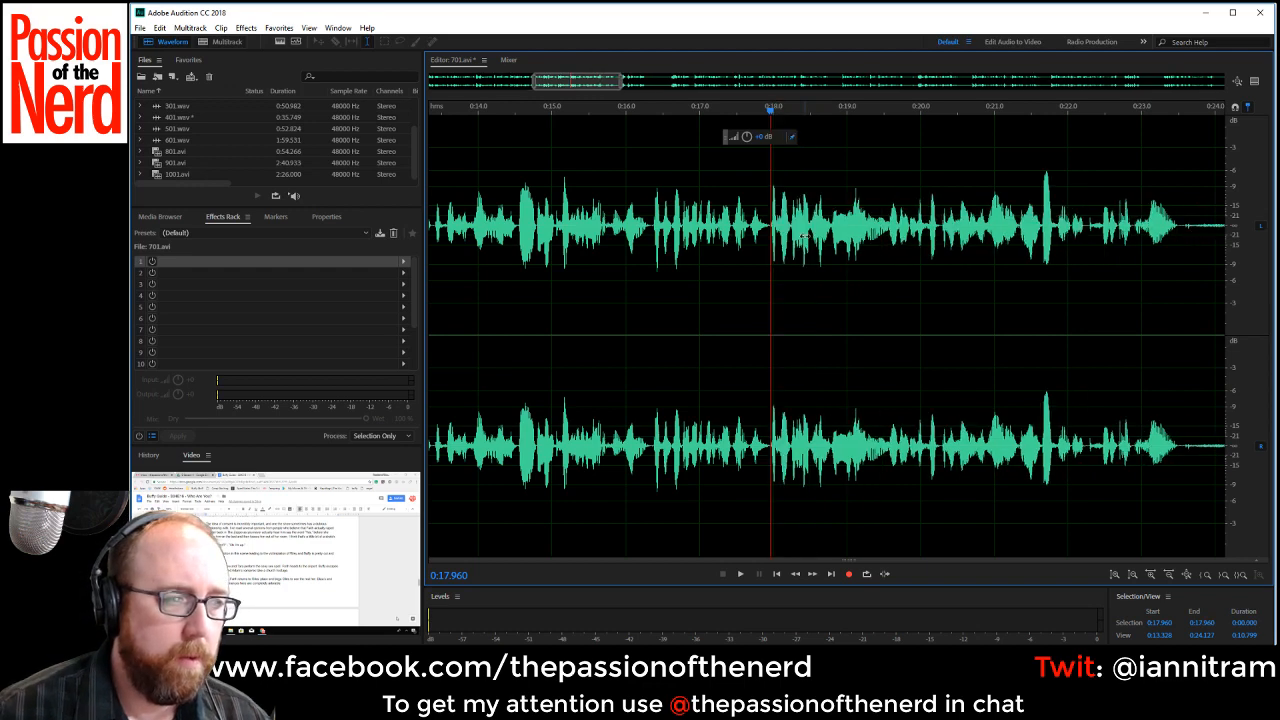
Listen on from 0:17.96 and delete the pause from about 0:23.54 to 0:24.41.
key("space")
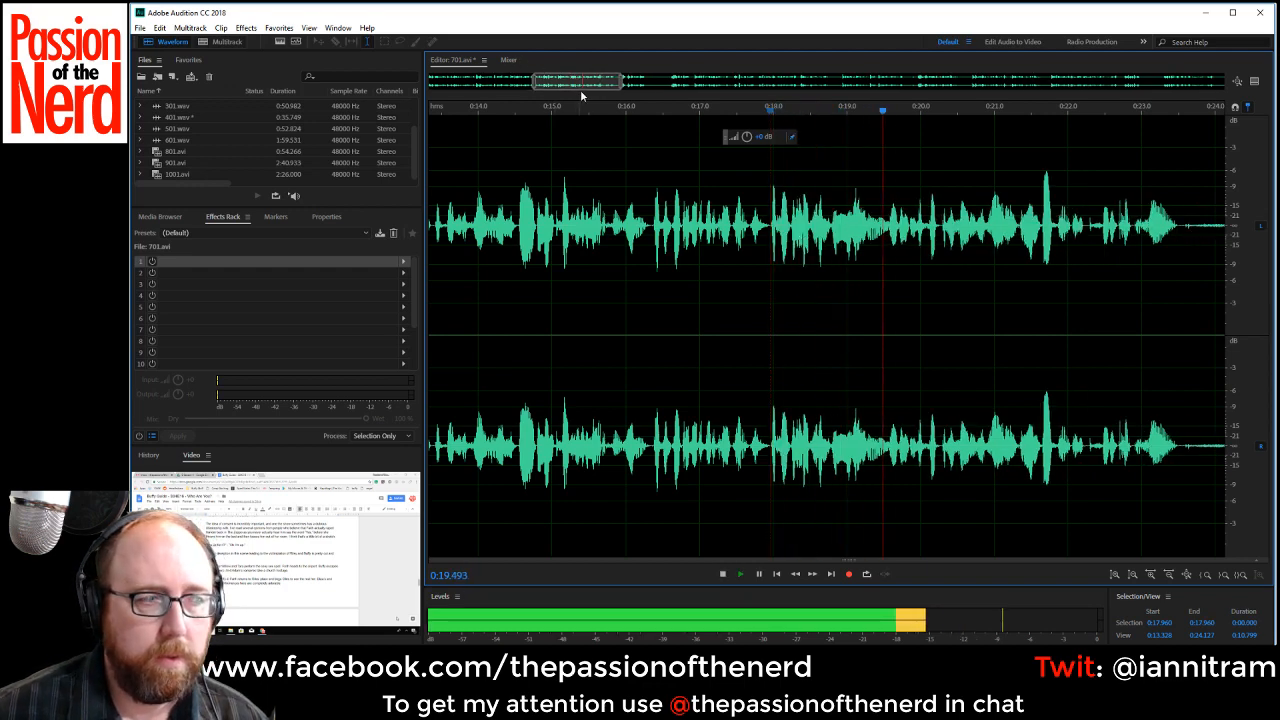
left_click_drag(597, 86, 626, 84)
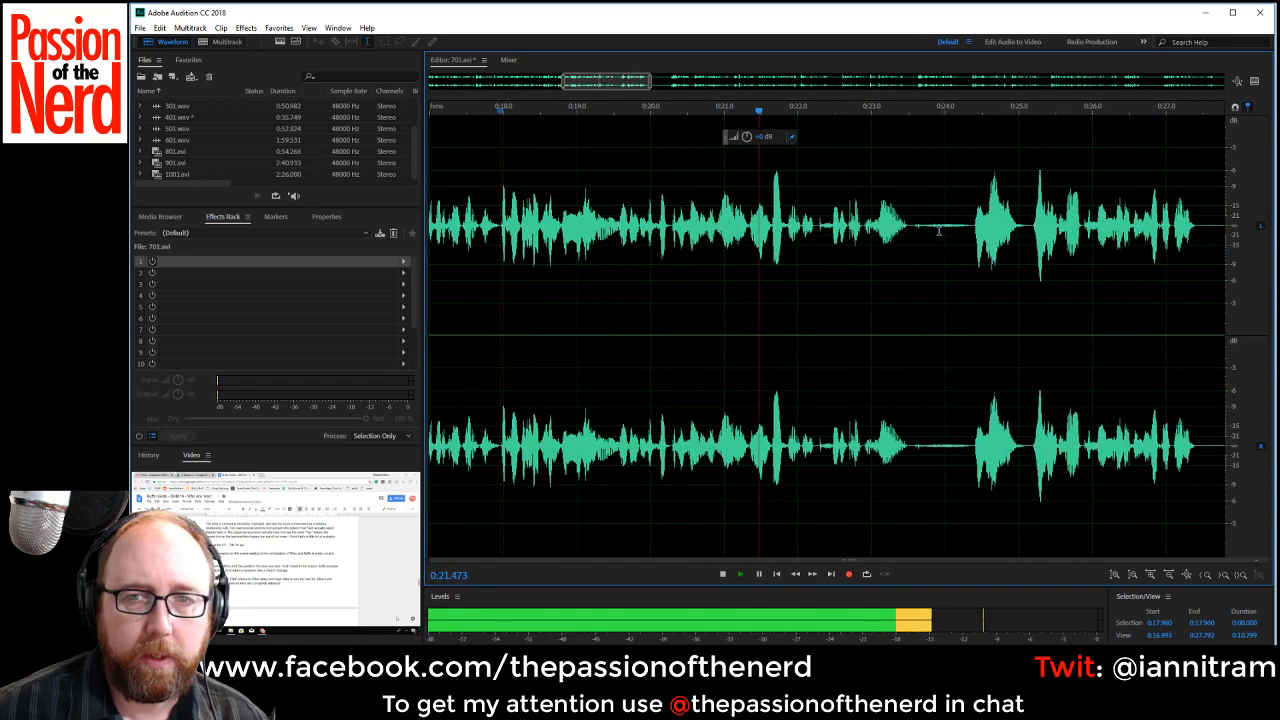
left_click_drag(911, 235, 975, 237)
key("space")
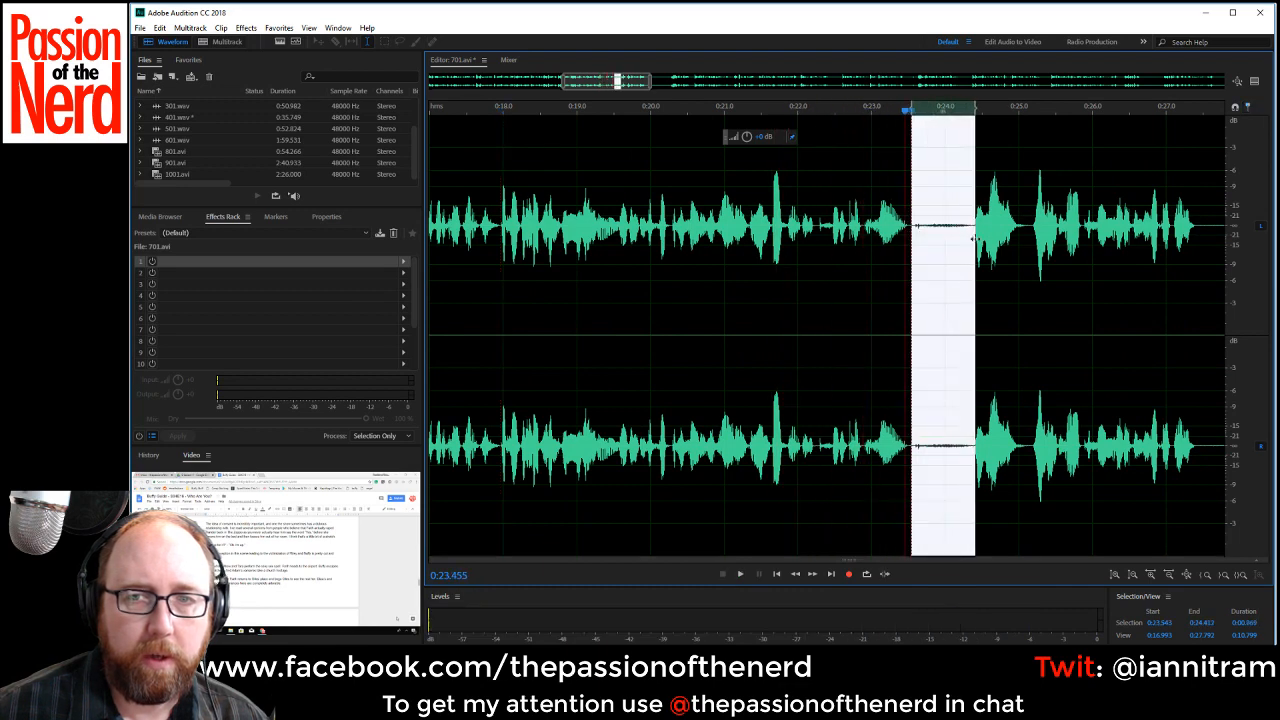
key("Delete")
Listen on from about 0:23.5 and delete the long gap from about 0:26.5 to 0:29.9.
key("space")
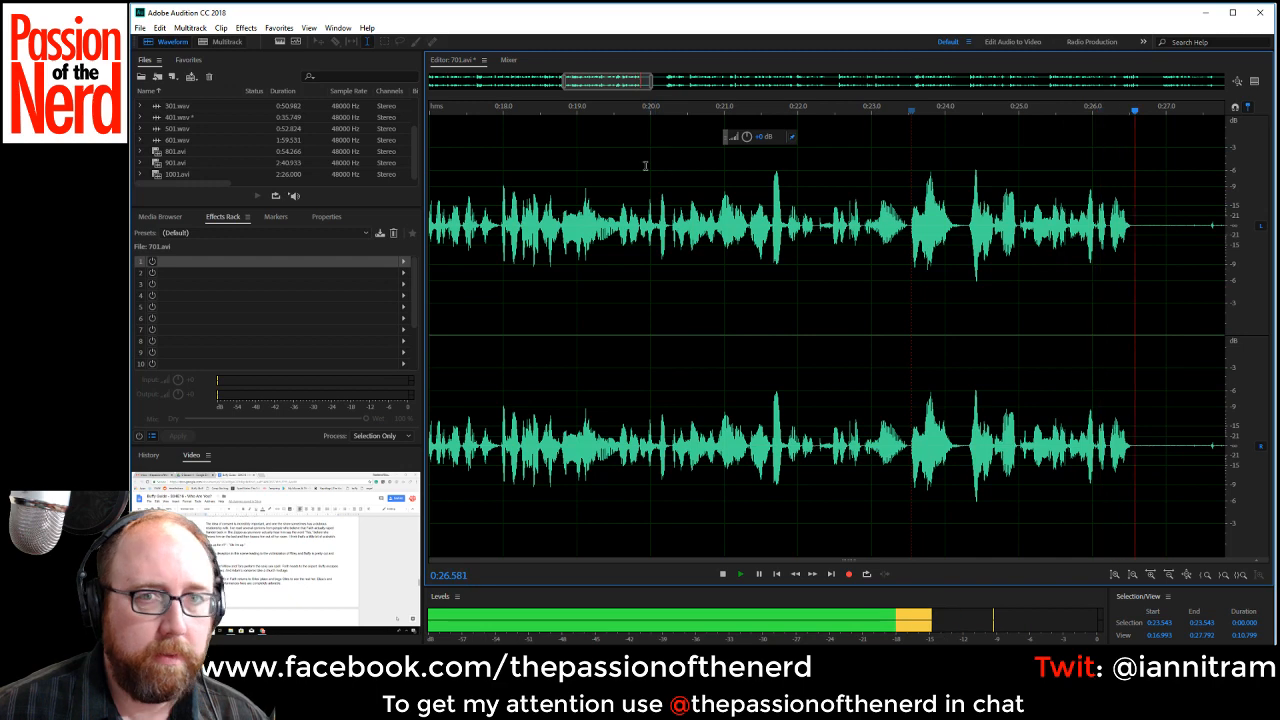
key("space")
left_click_drag(614, 87, 671, 88)
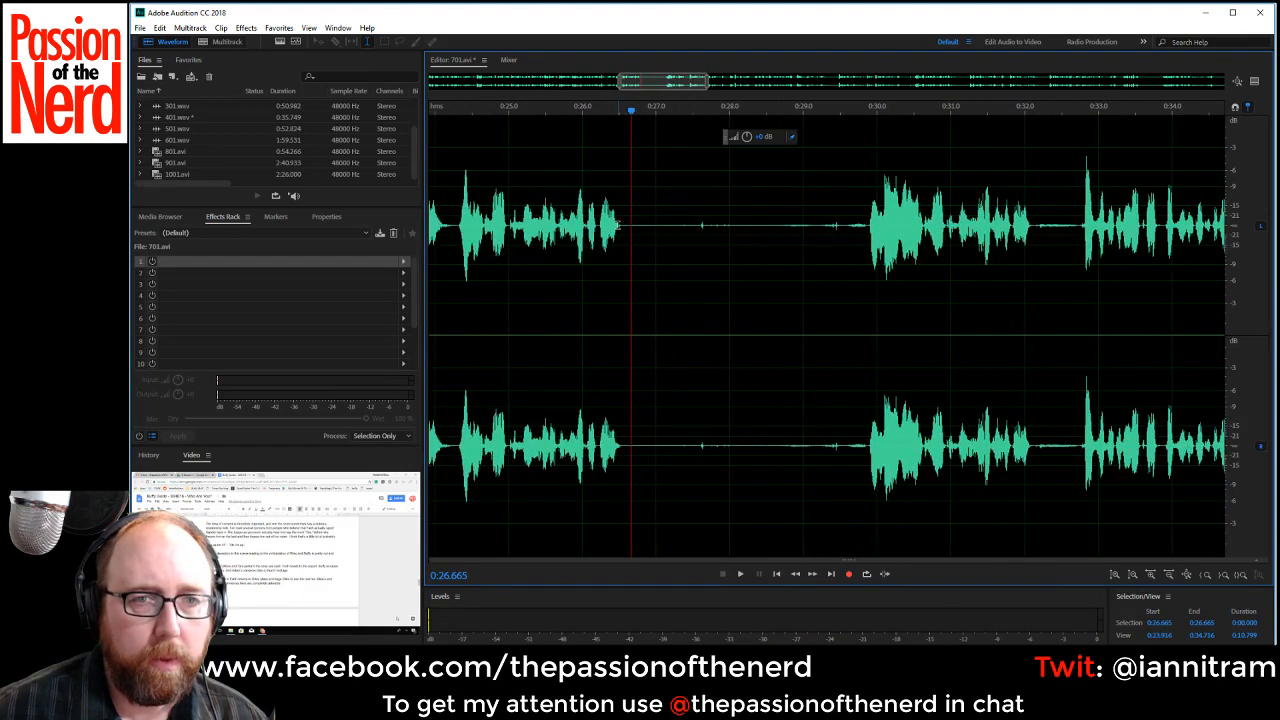
left_click_drag(620, 226, 869, 258)
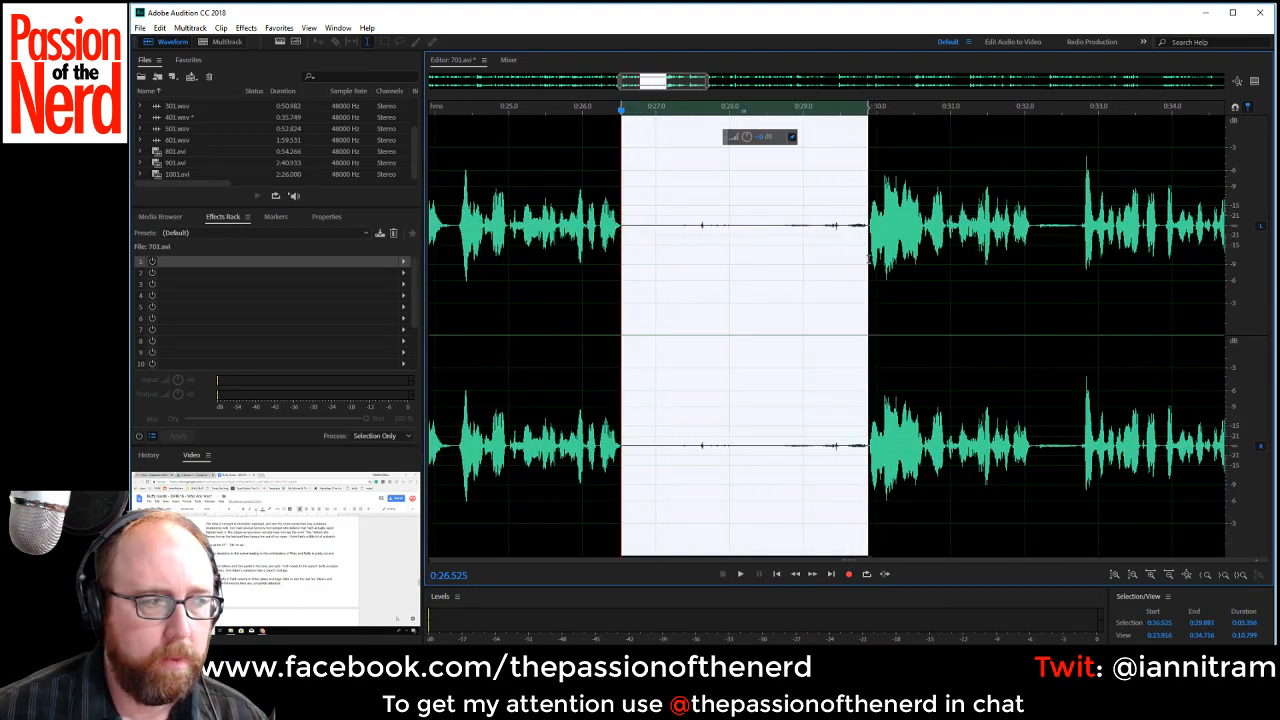
key("Delete")
Replay the lines around the last cut and delete the section from 0:23.5 to about 0:26.5.
key("space")
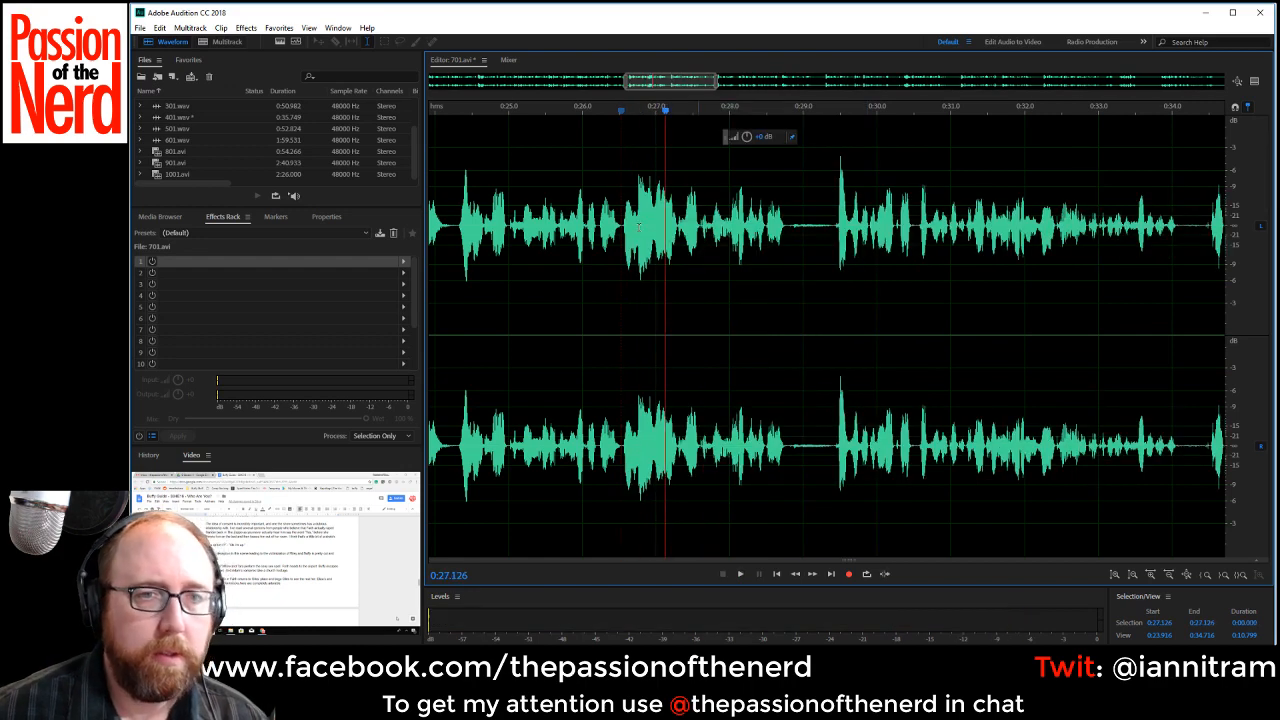
left_click(473, 210)
key("space")
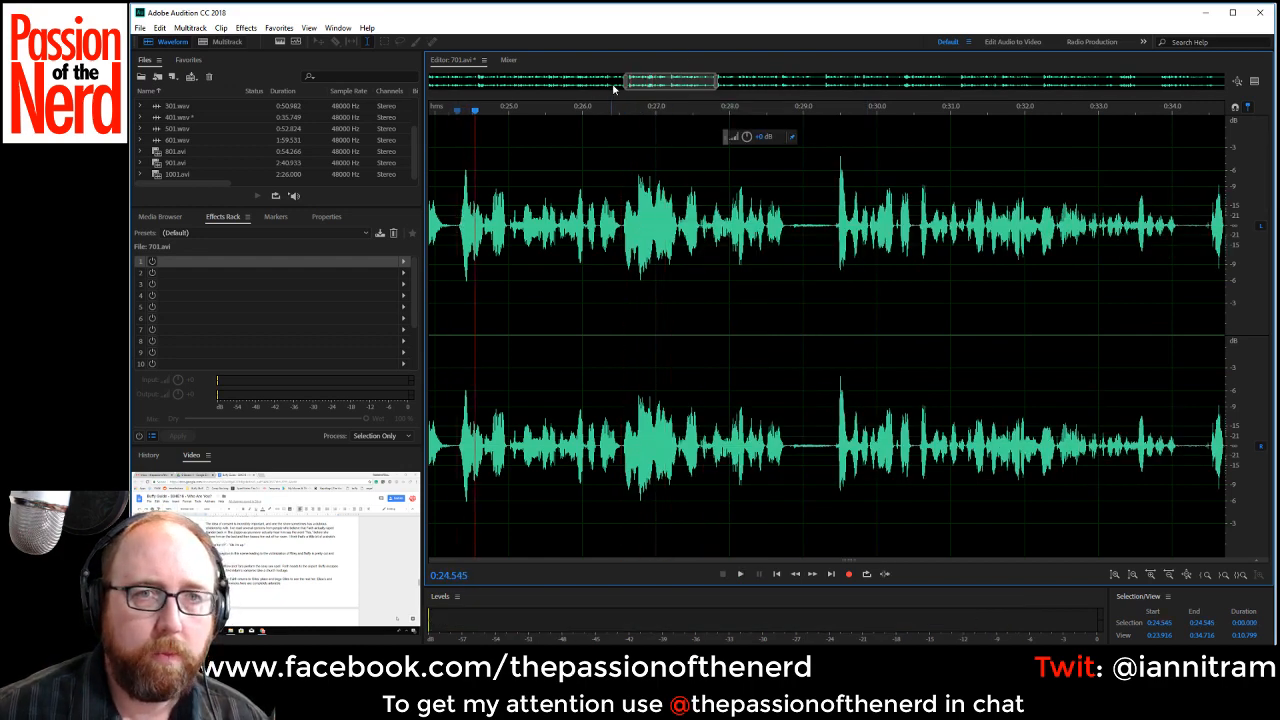
left_click_drag(623, 82, 607, 82)
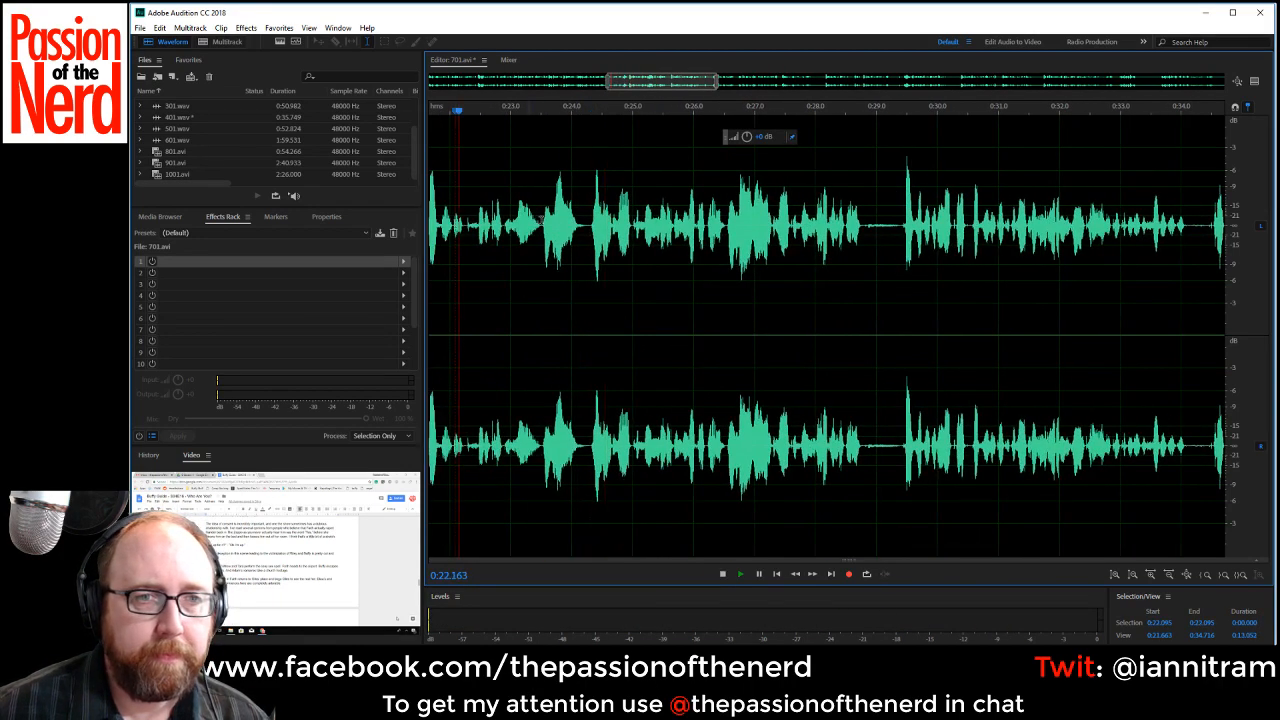
key("space")
Listen on and delete the pause starting at 0:25.7 and the one from about 0:30.38 to 0:30.7.
key("space")
left_click_drag(541, 223, 726, 253)
key("Delete")
key("space")
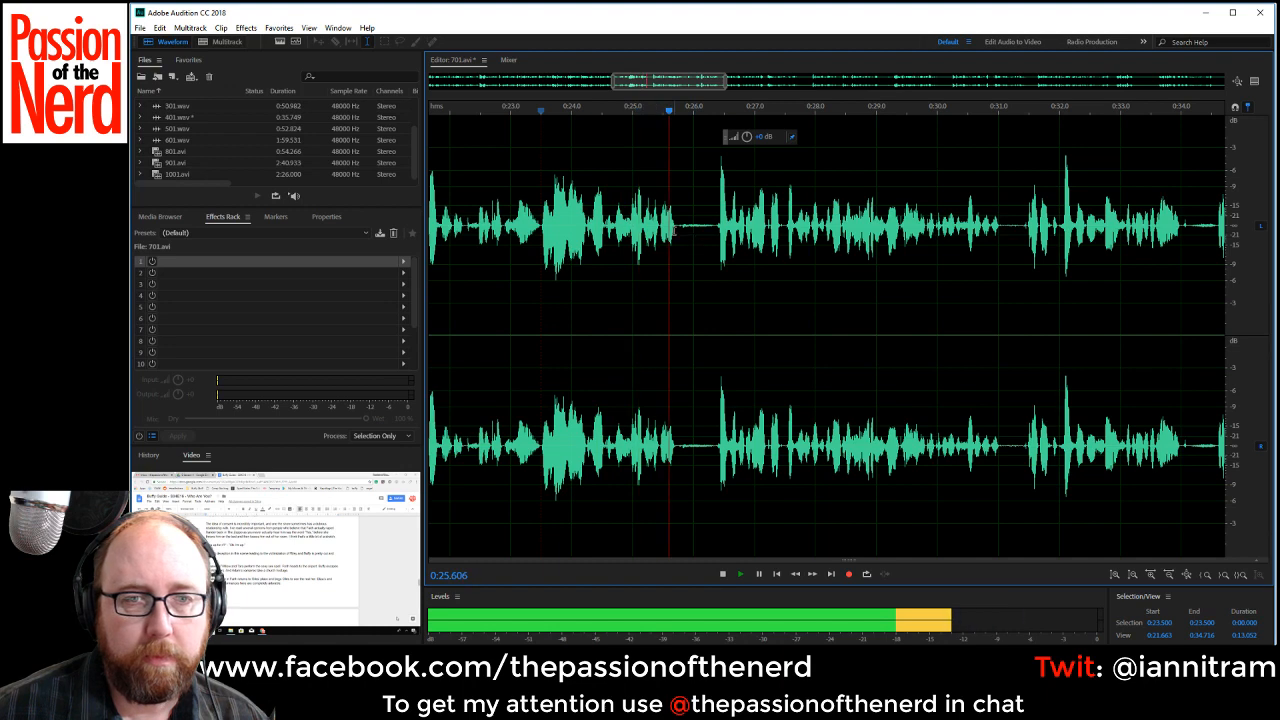
left_click_drag(676, 232, 715, 230)
key("Delete")
key("space")
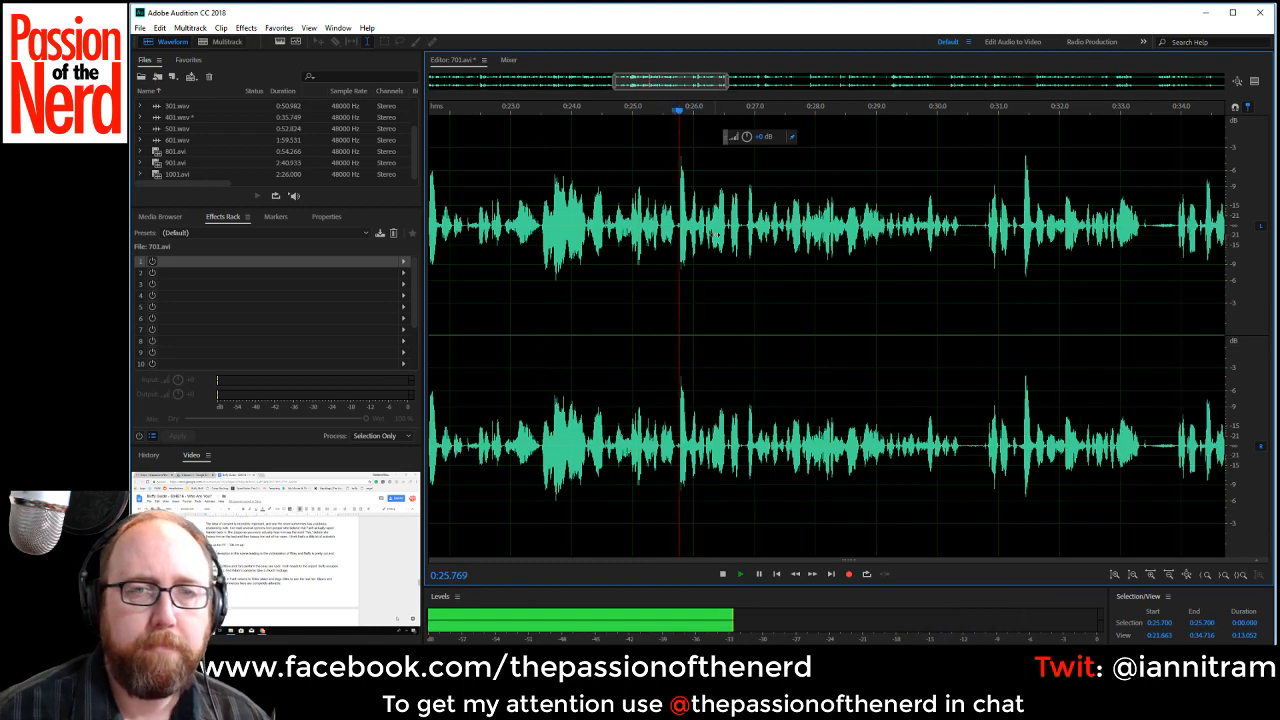
left_click_drag(958, 228, 983, 228)
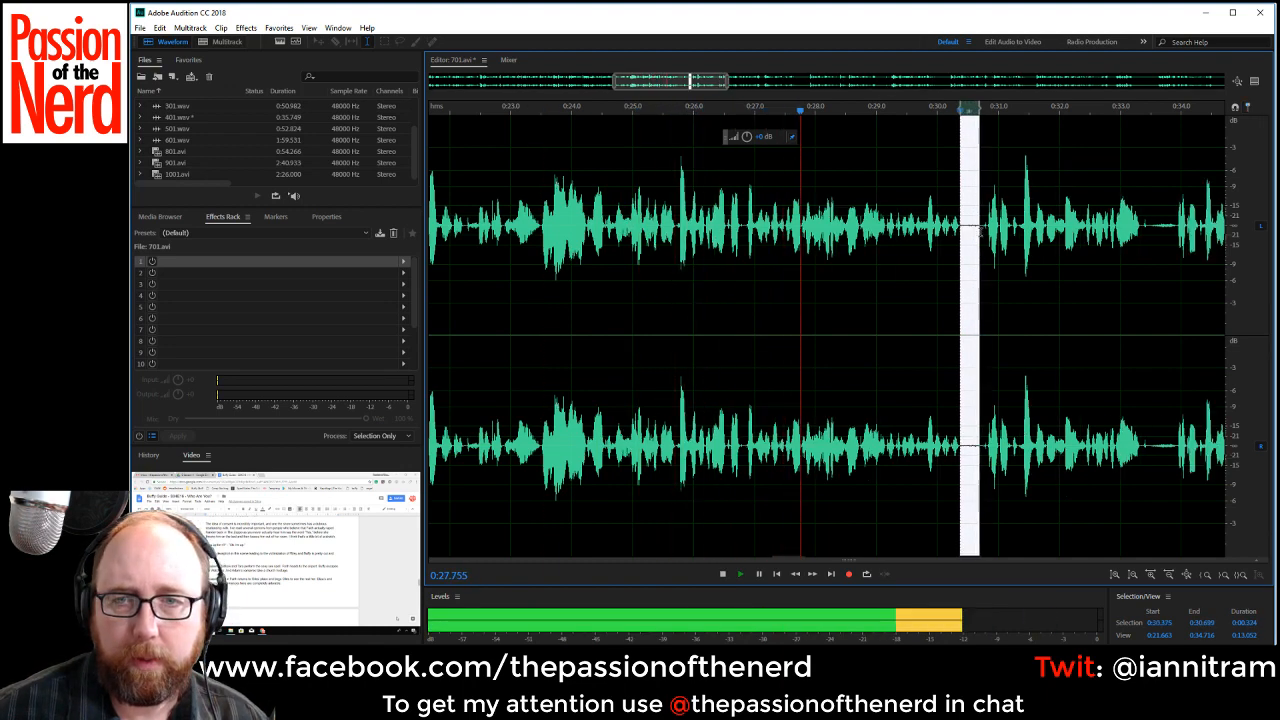
key("Delete")
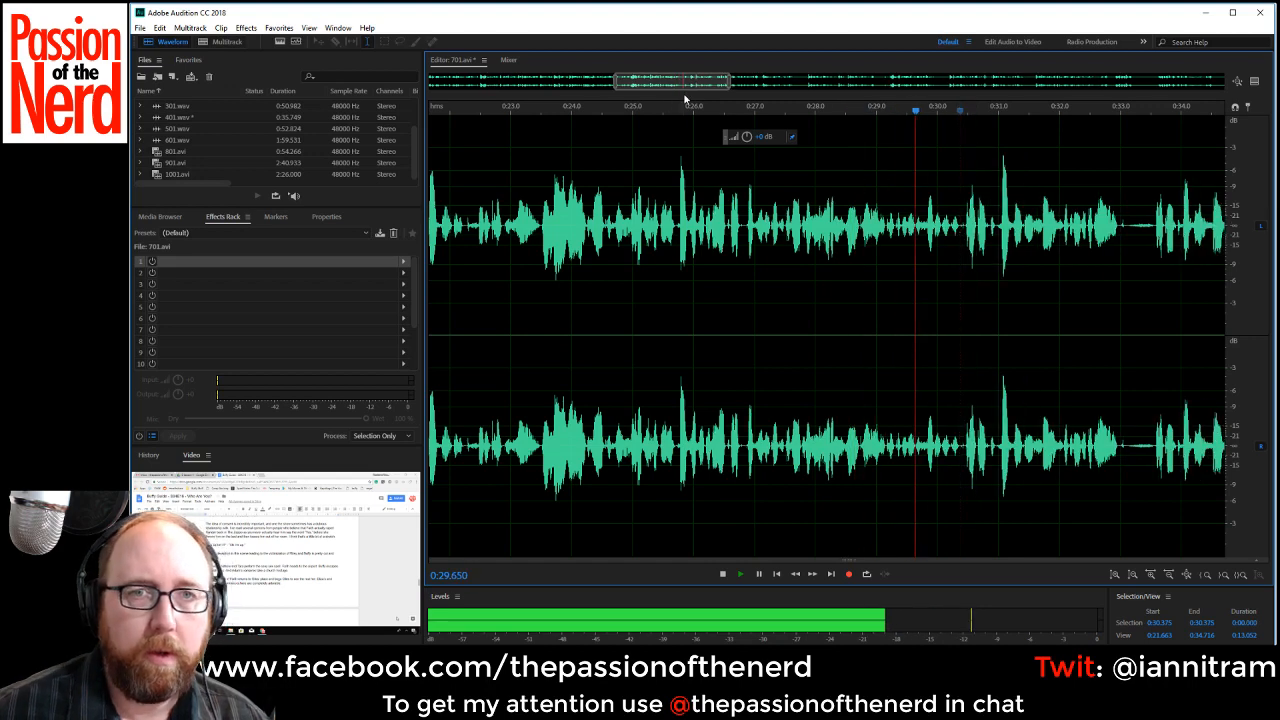
Continue to the next stretch of 701.avi and delete the pause from about 0:33.1 to 0:33.56.
left_click_drag(687, 82, 751, 82)
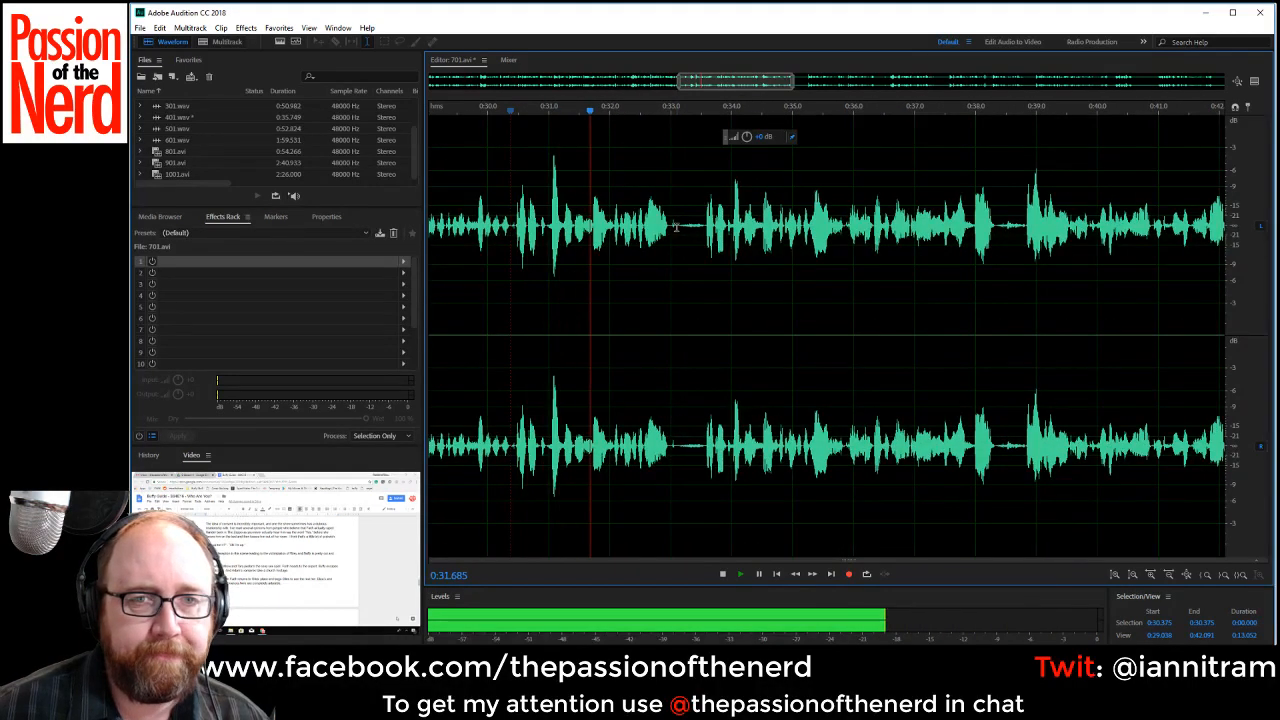
left_click_drag(676, 222, 706, 250)
key("space")
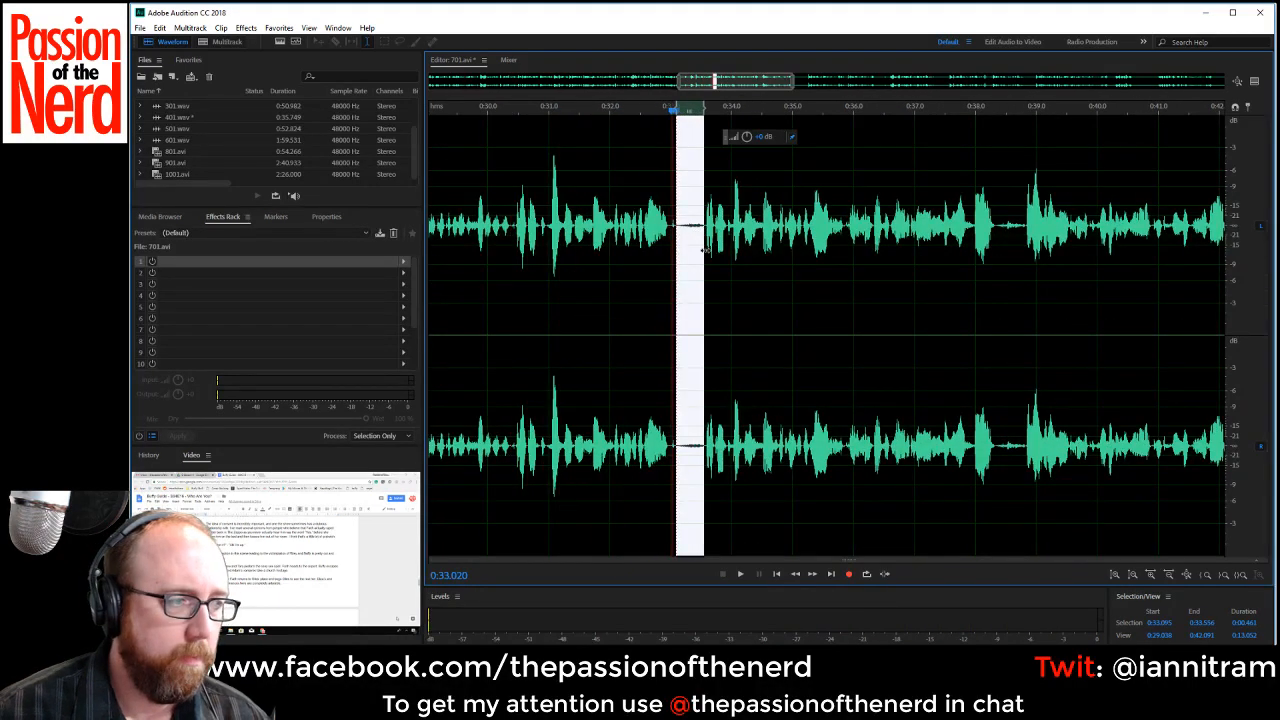
key("Delete")
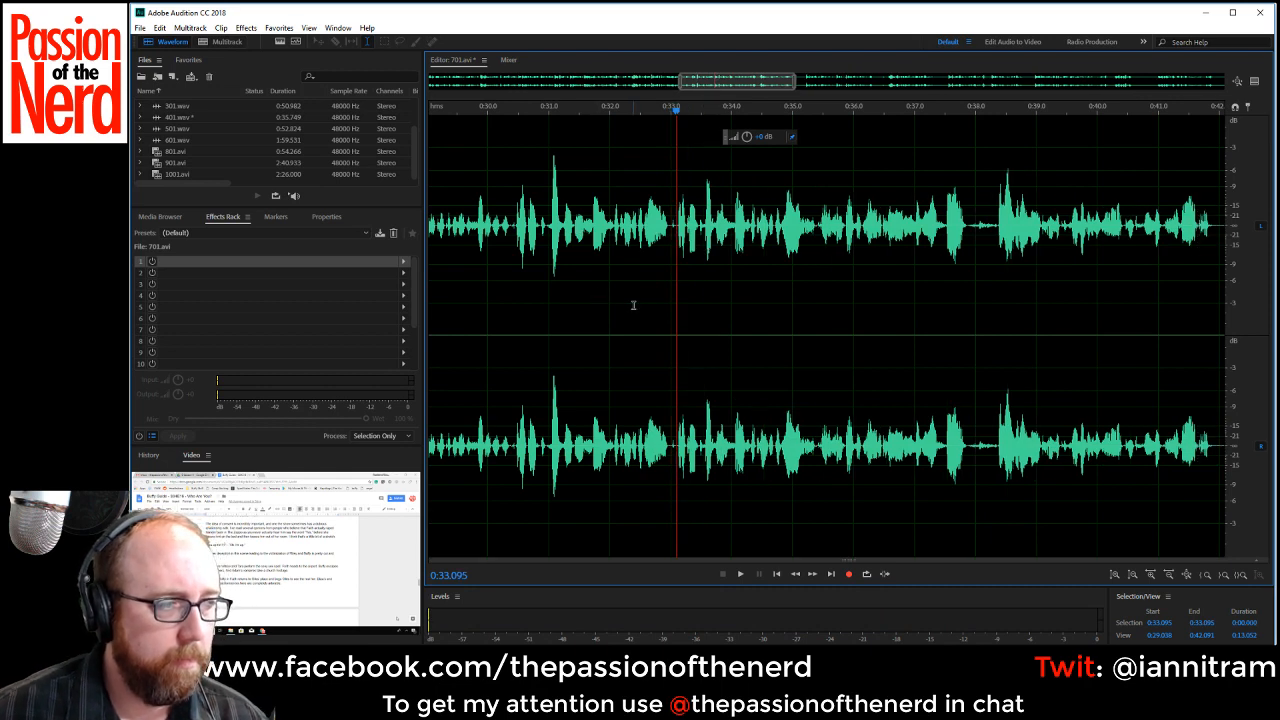
Replay the lines before the last cut to find where the flubbed take starts, and delete the section from about 0:30.35 to 0:33.09.
key("space")
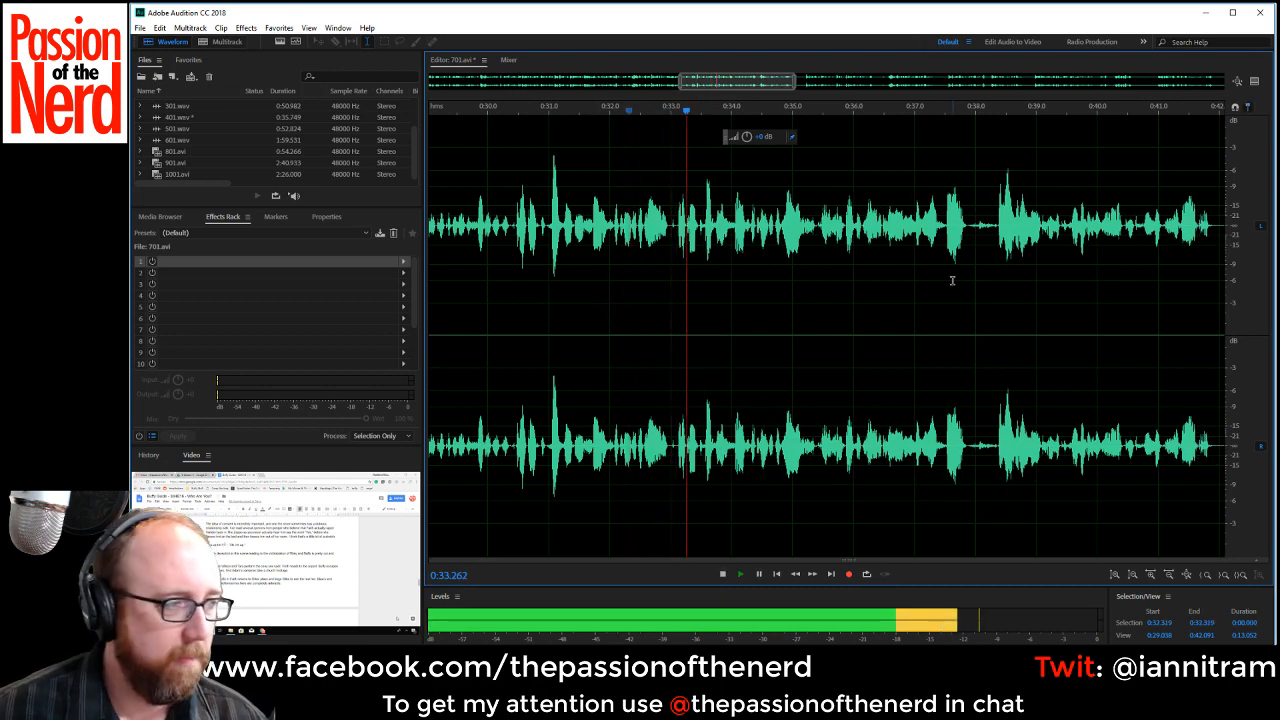
left_click(553, 200)
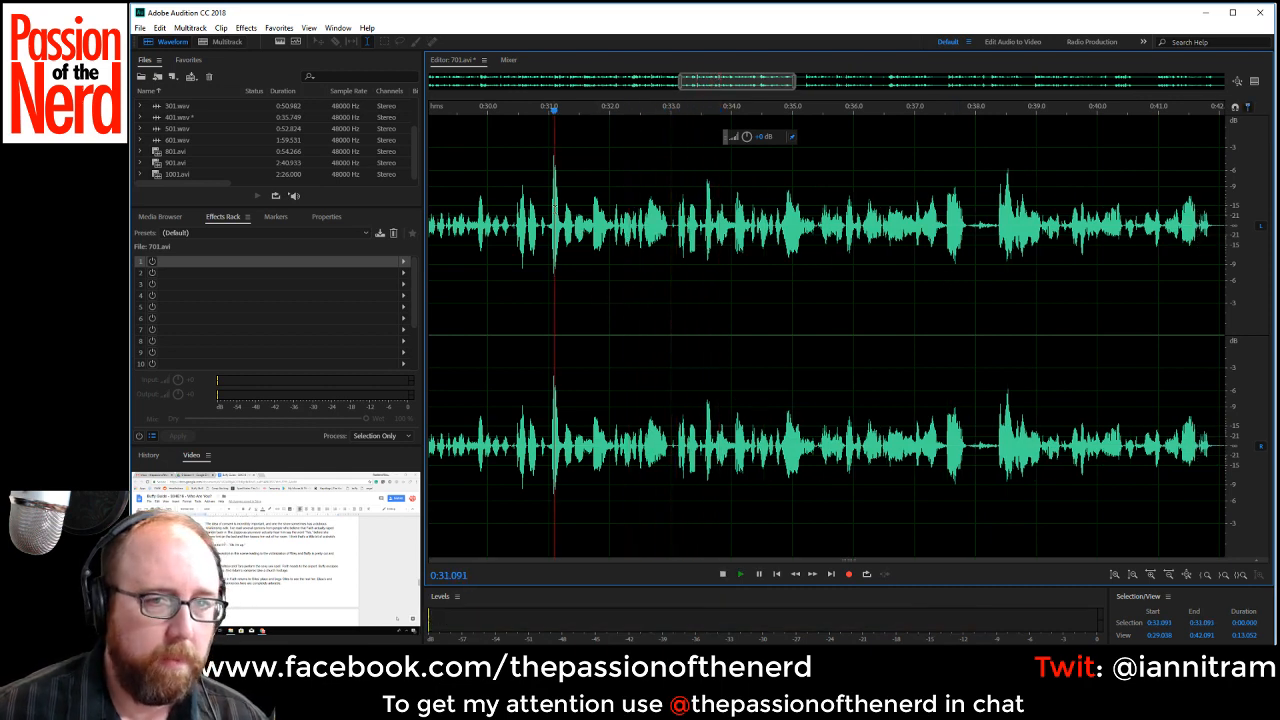
double_click(553, 200)
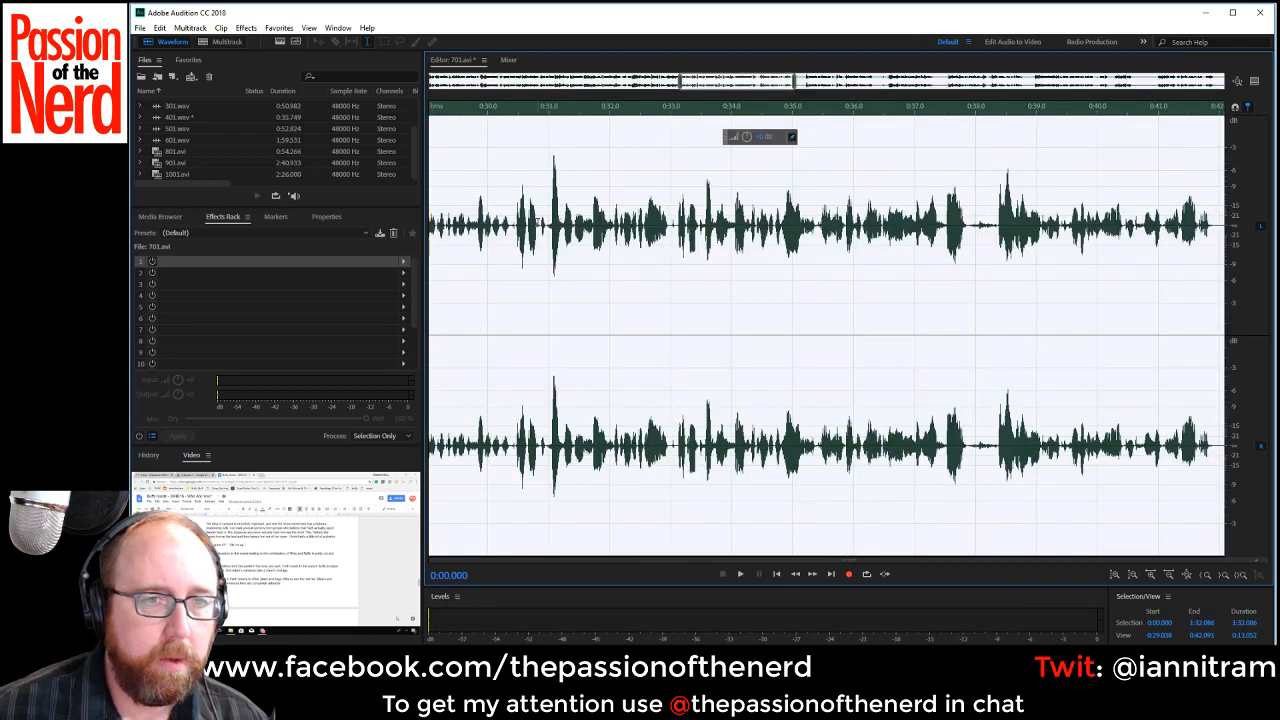
left_click(548, 226)
key("space")
key("space")
left_click(547, 226)
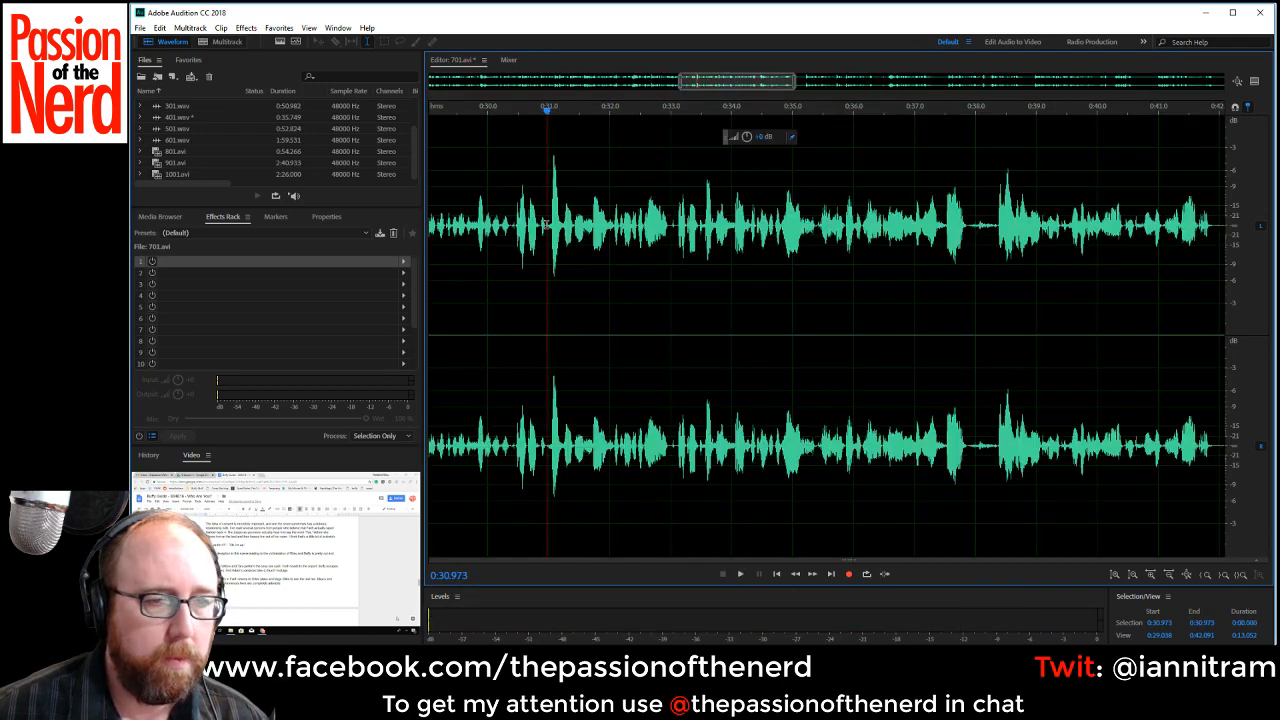
key("space")
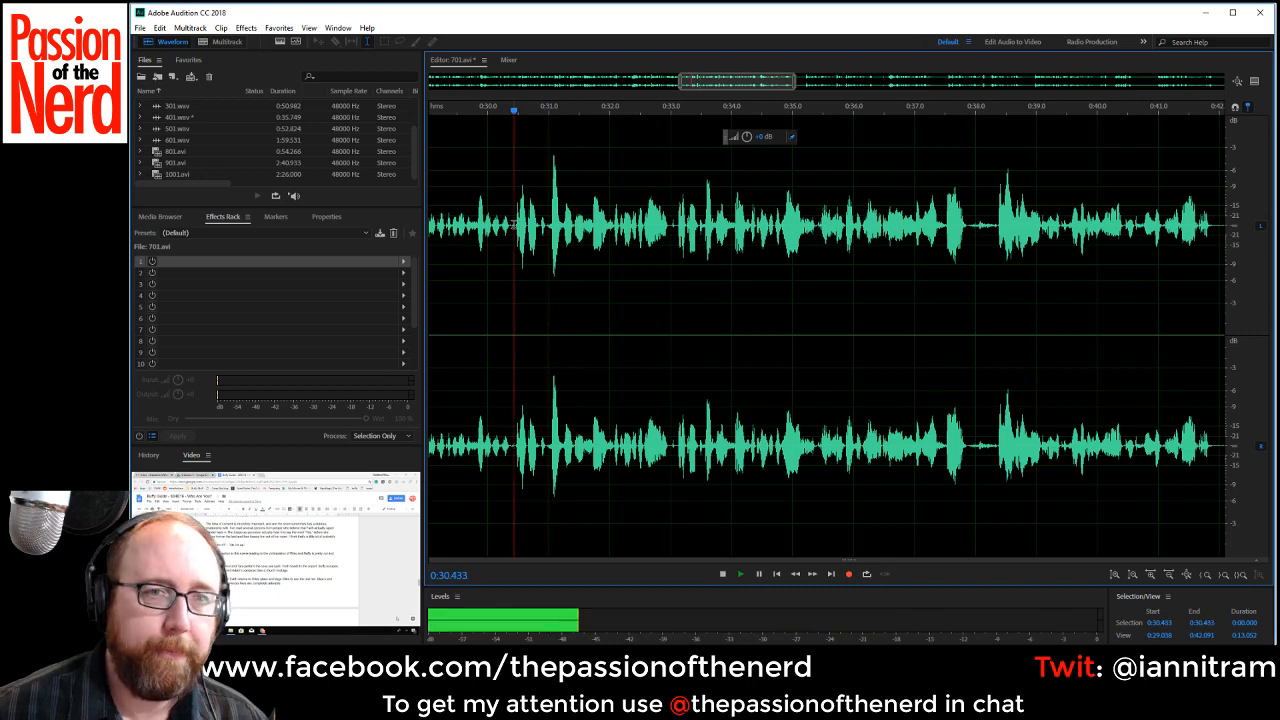
key("space")
left_click_drag(510, 226, 676, 259)
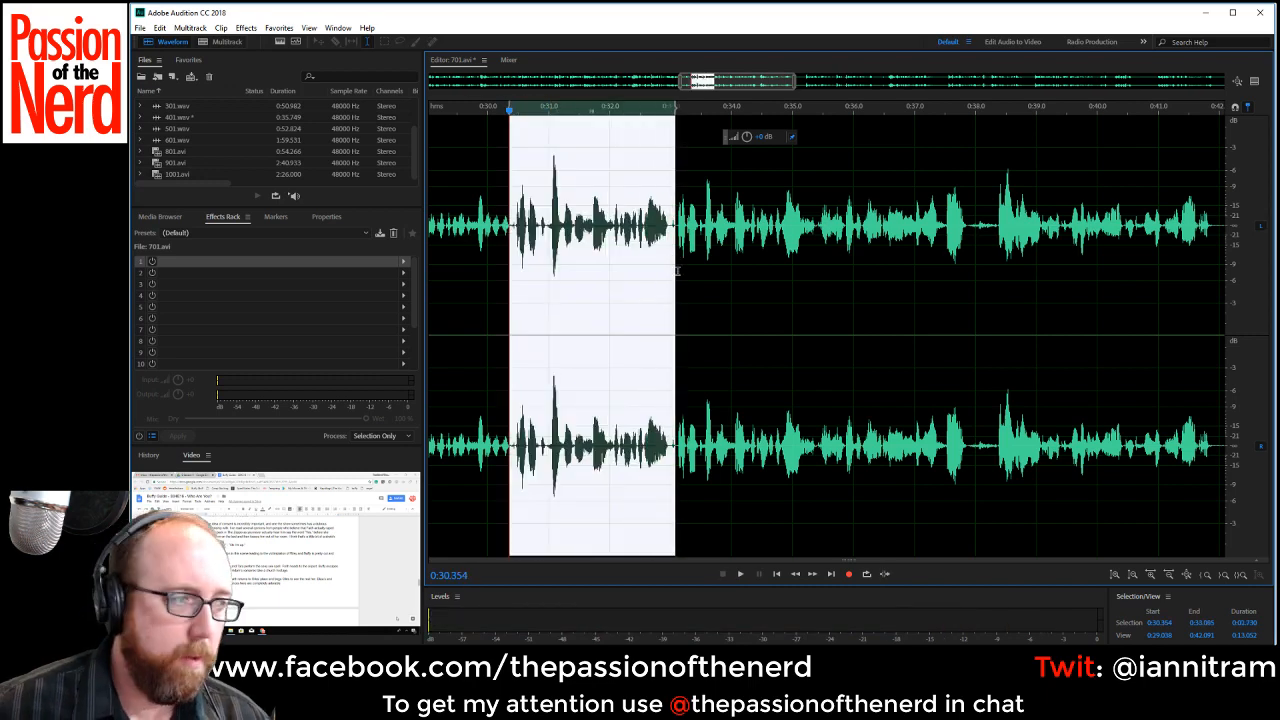
key("Delete")
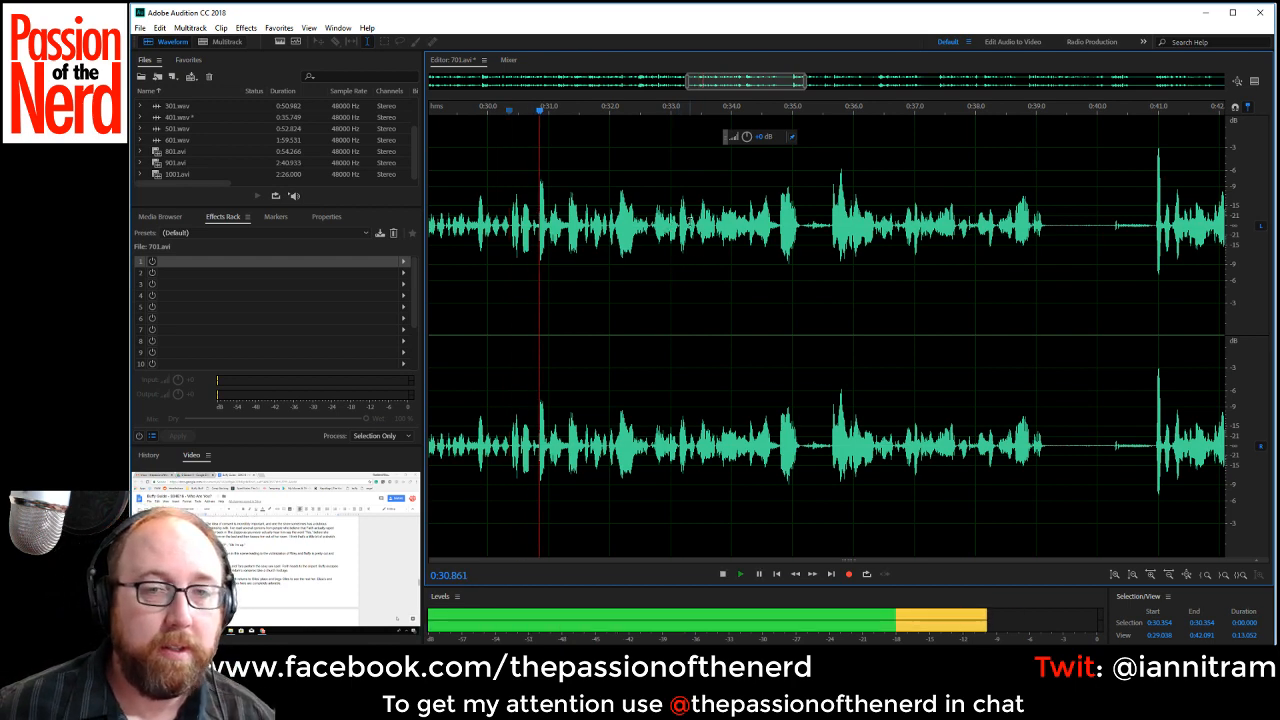
Listen on to the next gap and delete the pause from about 0:35.17 to 0:35.62.
double_click(802, 228)
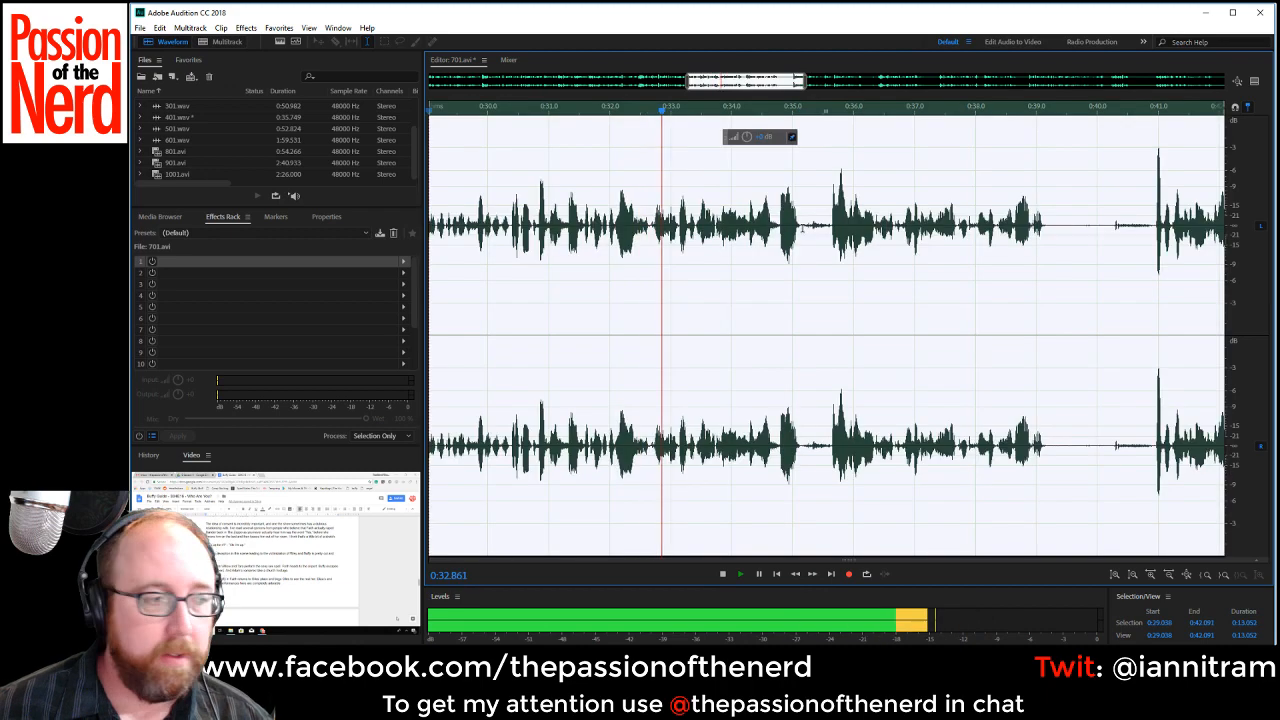
left_click(799, 228)
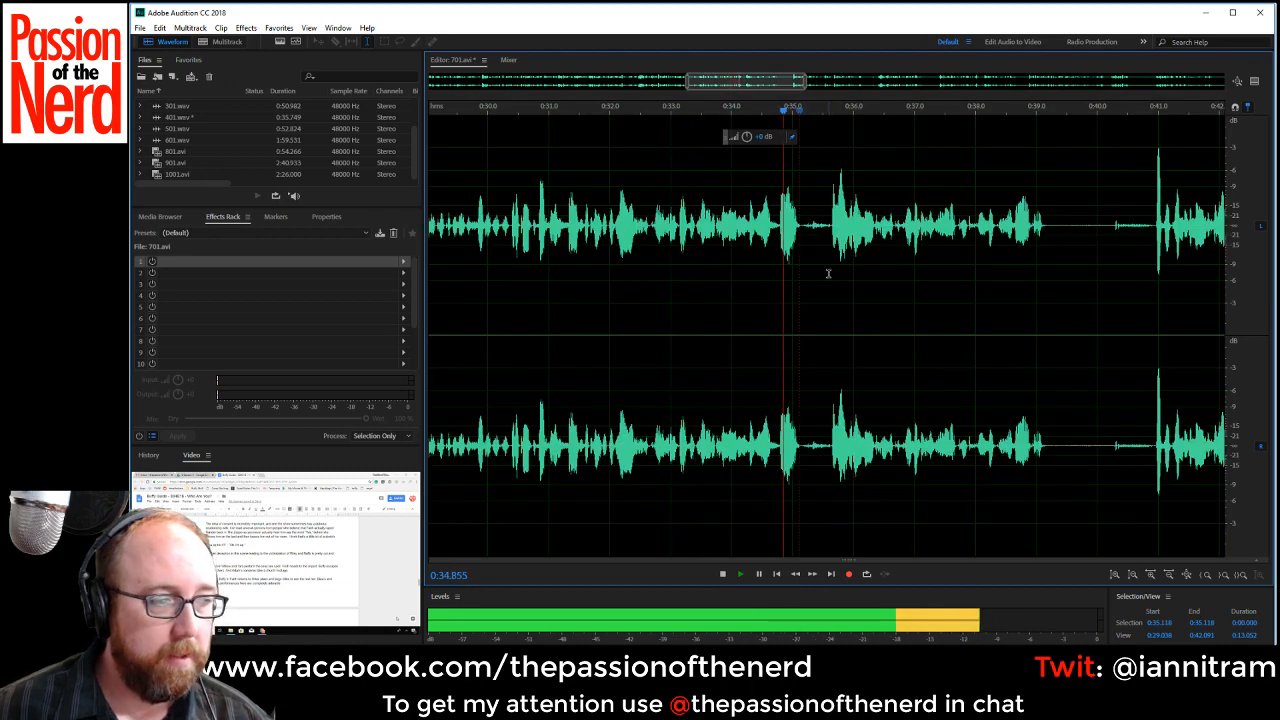
key("space")
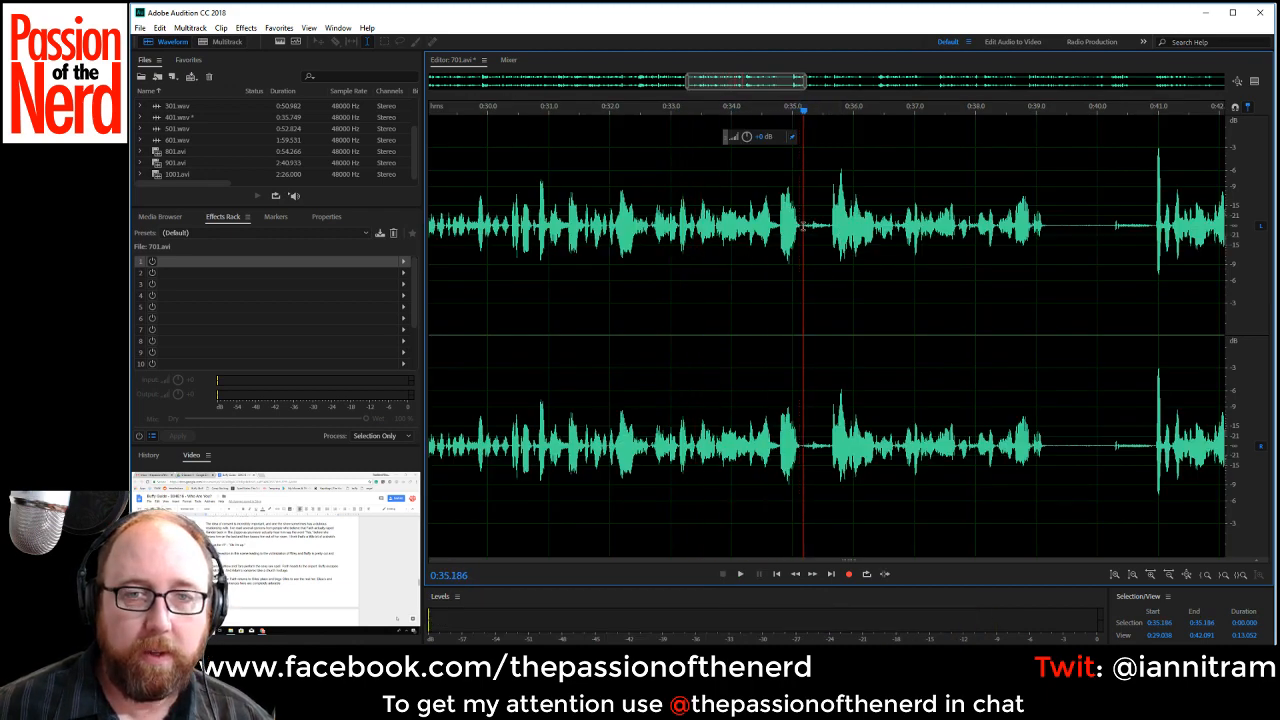
left_click_drag(802, 228, 828, 236)
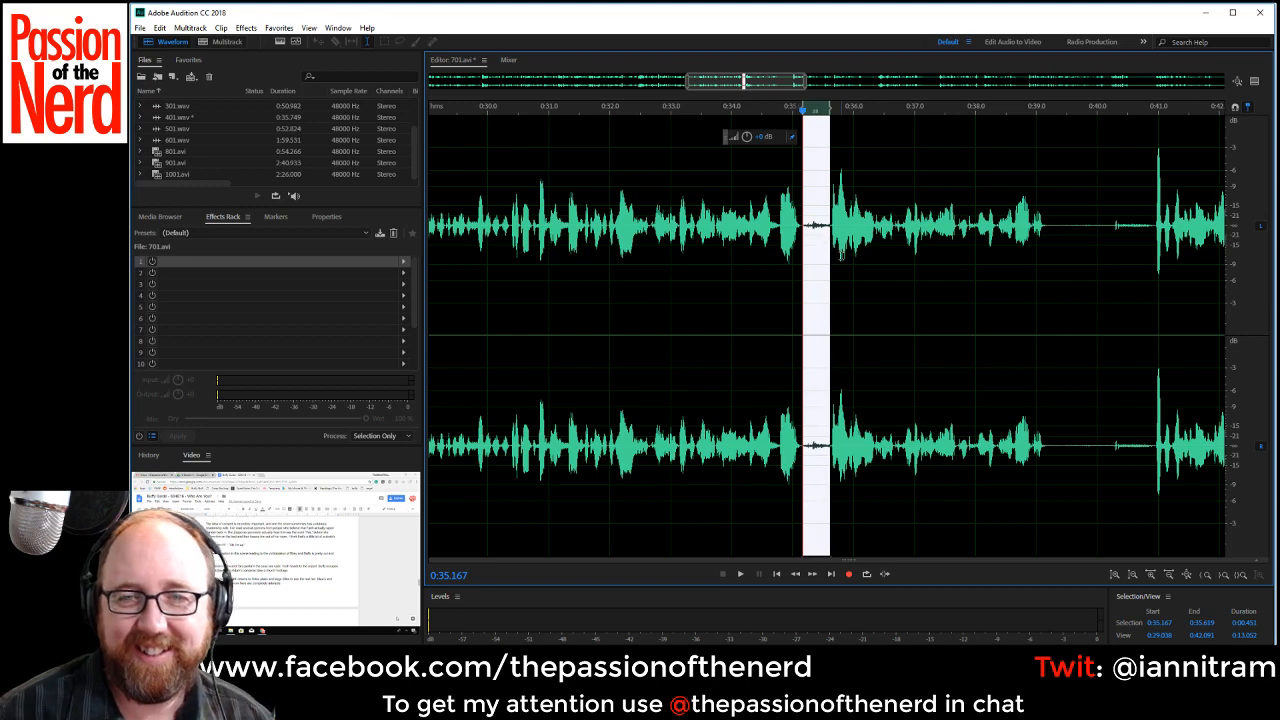
key("Delete")
Check the last cut by playback and delete the long gap from about 0:38.77 to 0:40.5.
key("space")
key("space")
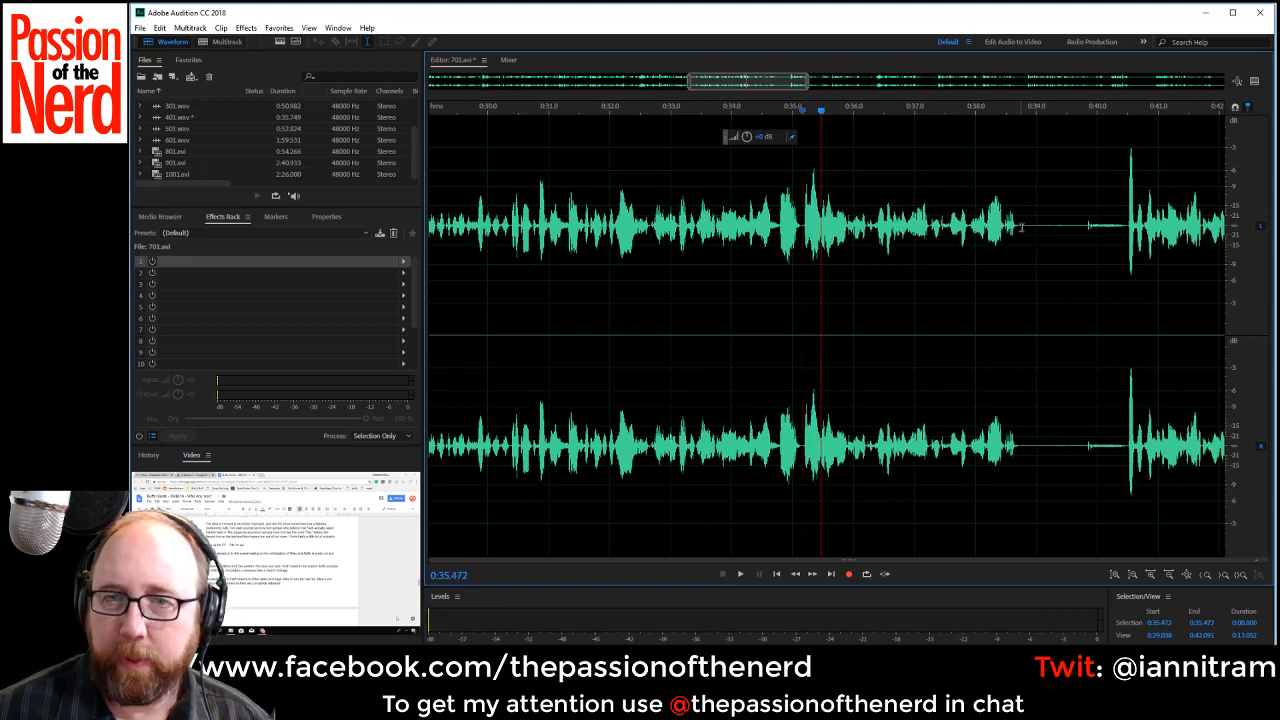
left_click_drag(1021, 228, 1129, 254)
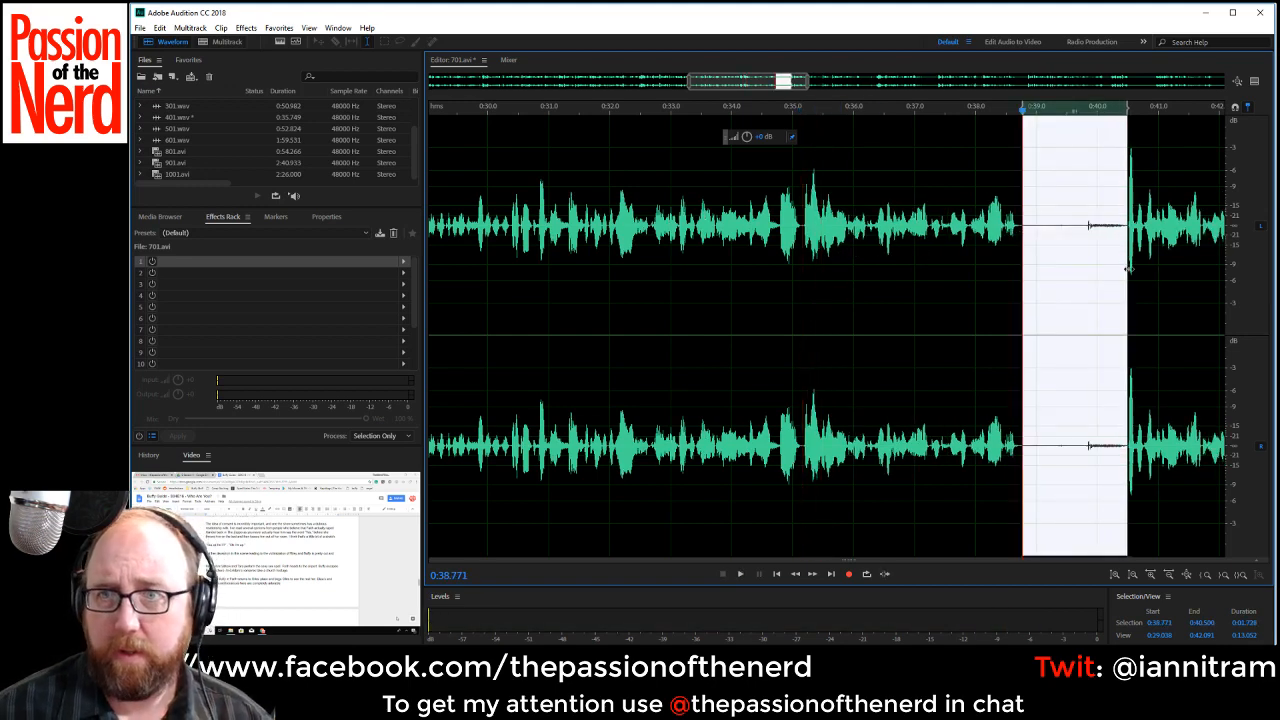
key("Delete")
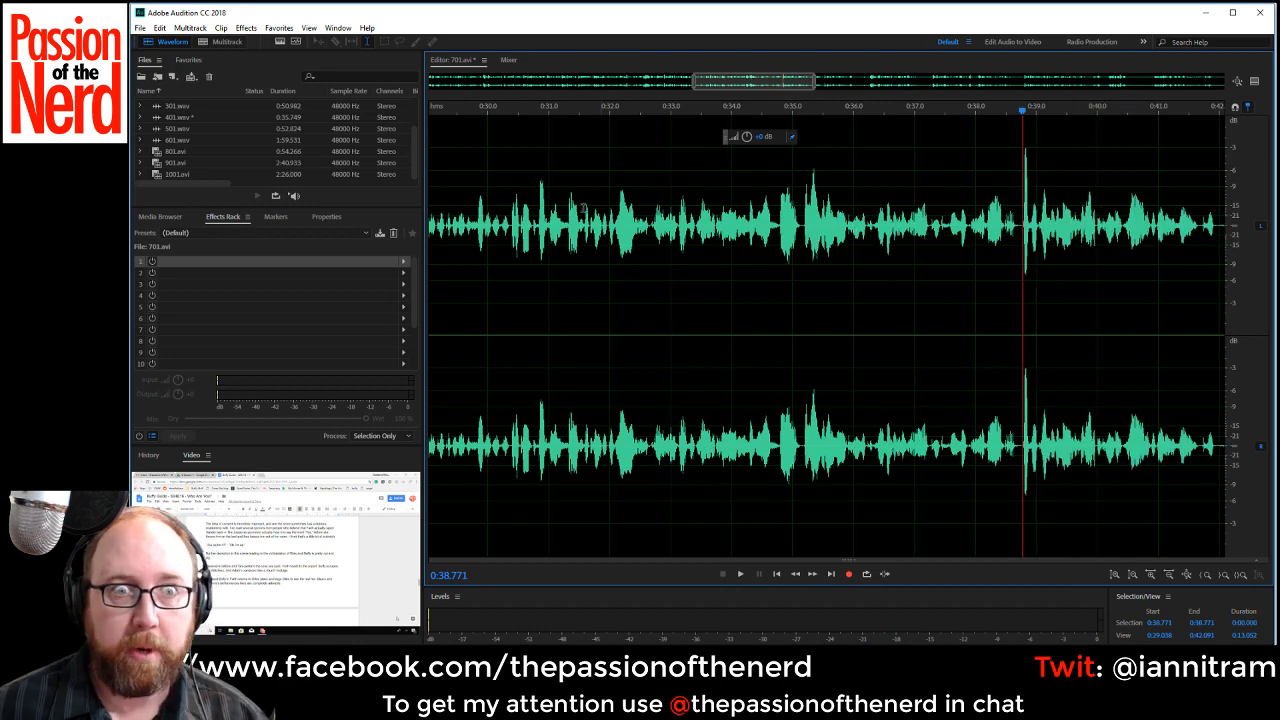
Listen on from about 0:31.88 and delete the pauses from about 0:41.94 to 0:42.26 and from 0:42.63 to 0:43.01.
left_click(603, 208)
key("space")
left_click_drag(770, 83, 804, 85)
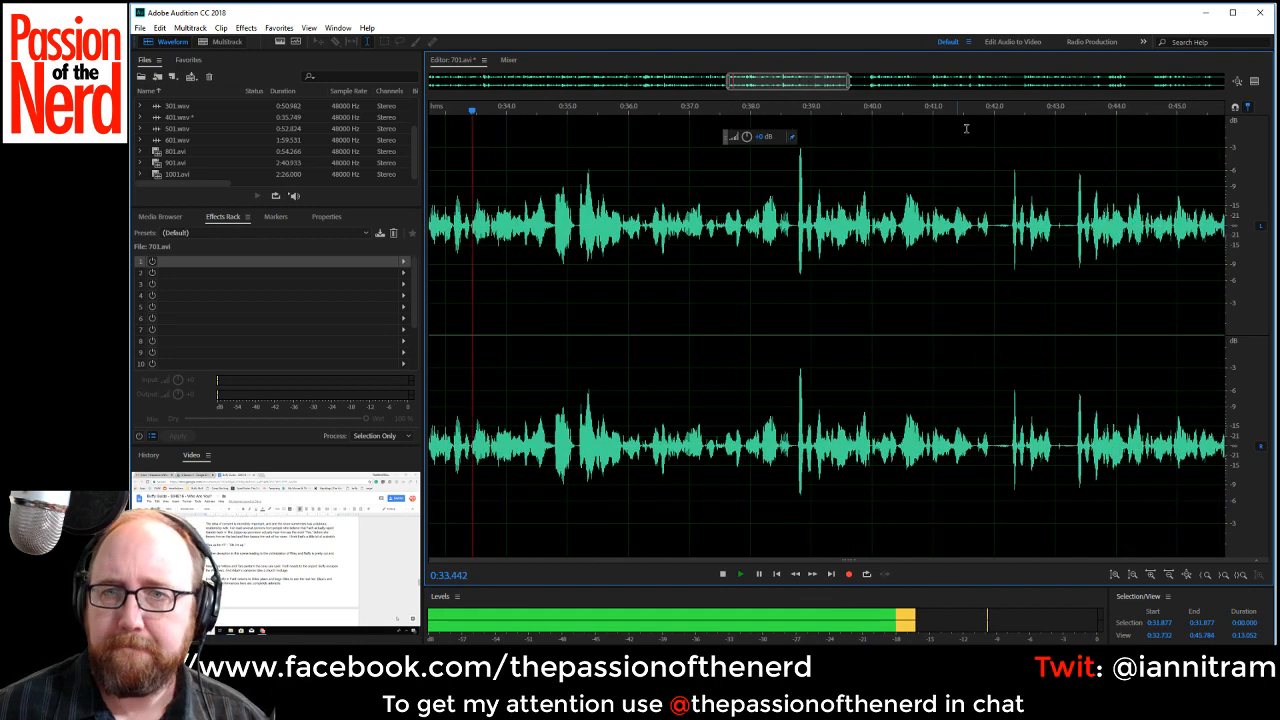
left_click_drag(992, 230, 1008, 233)
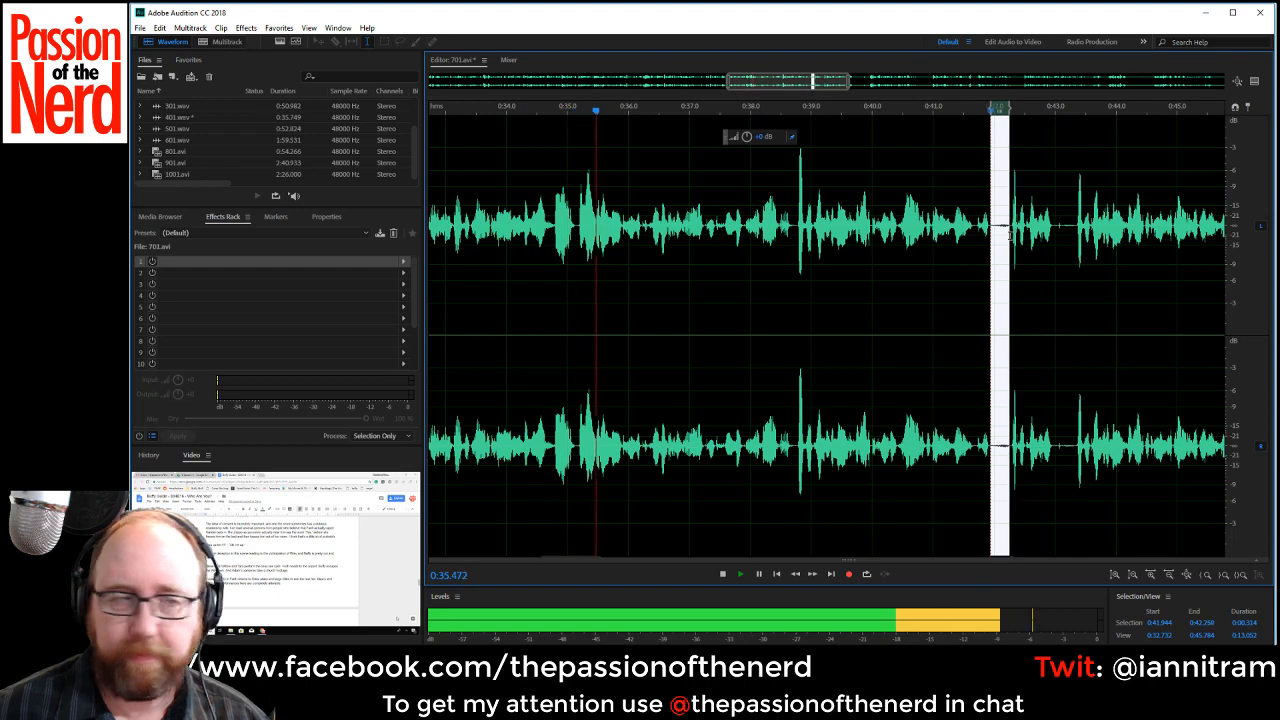
key("Delete")
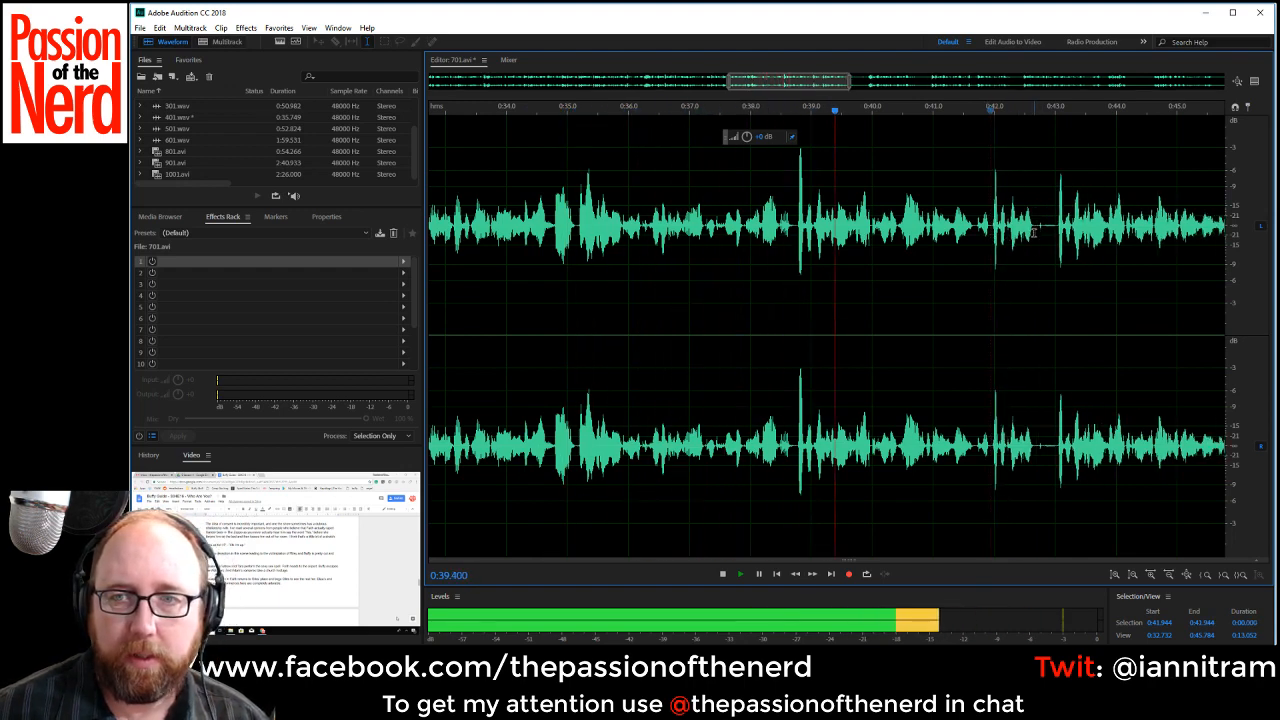
left_click_drag(1032, 230, 1056, 232)
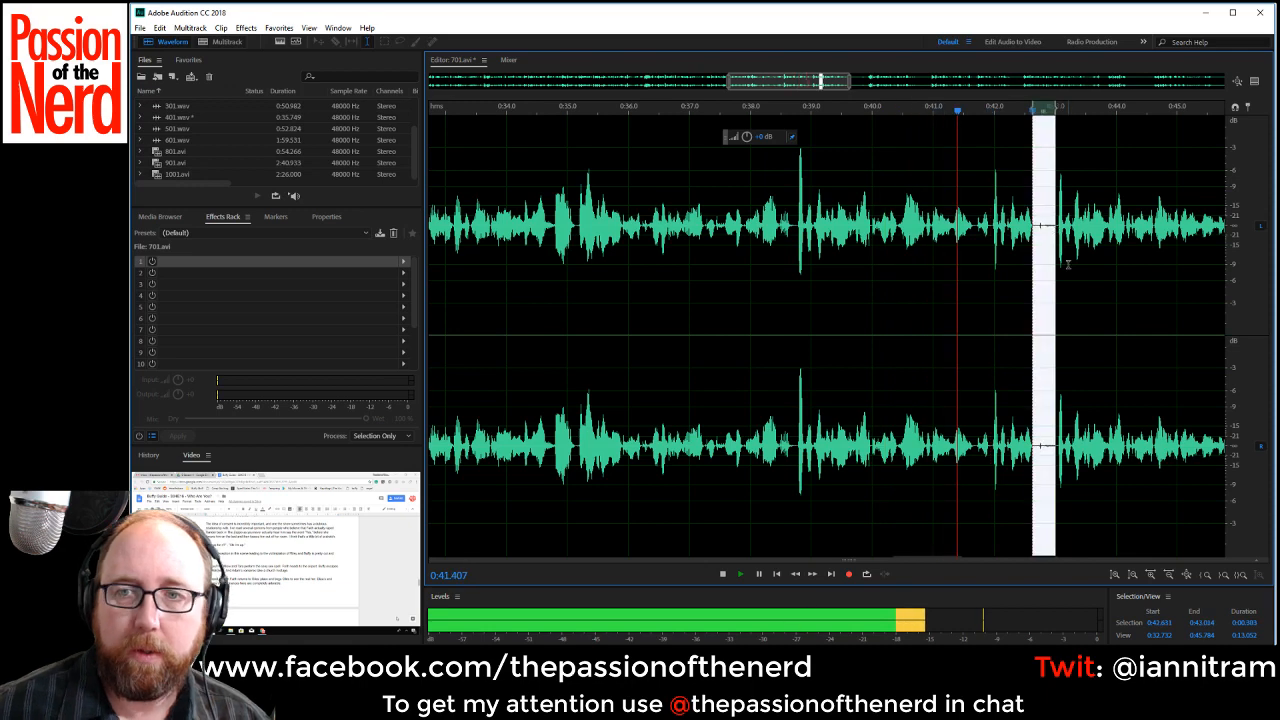
key("Delete")
Stop playback and delete the flubbed take from about 0:38.69 to 0:41.93.
key("space")
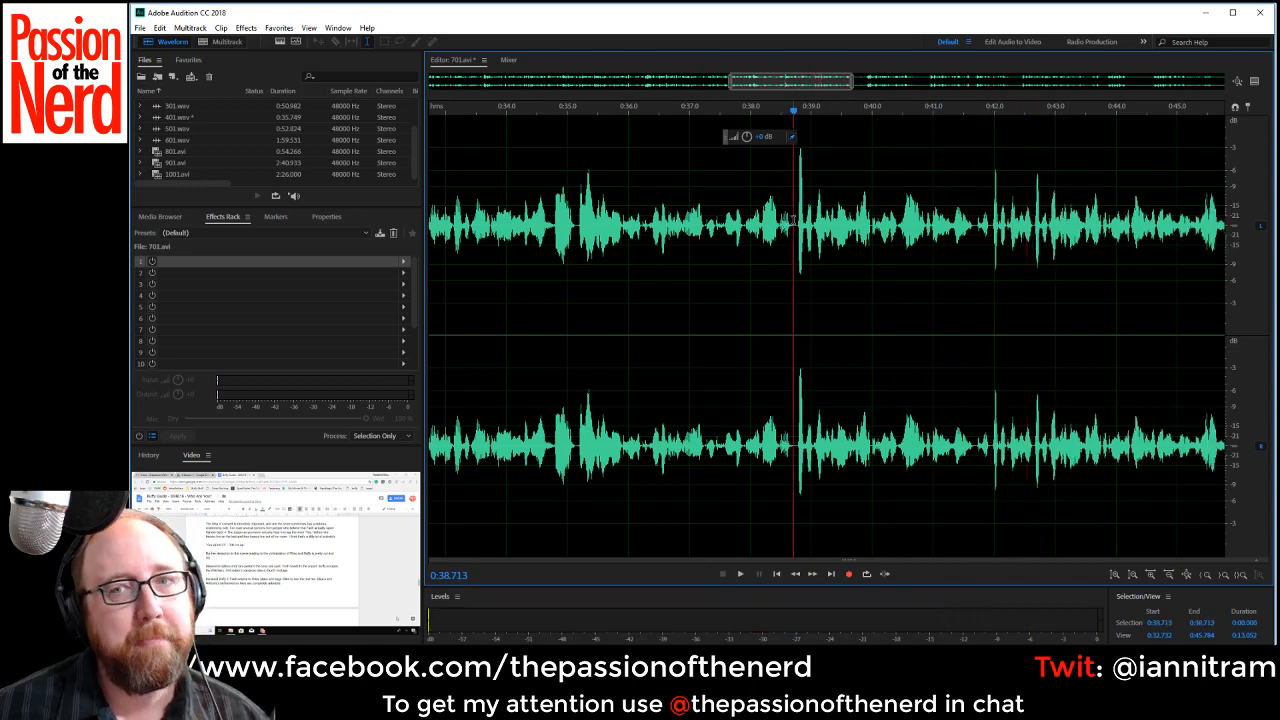
left_click(808, 220)
left_click_drag(788, 228, 988, 258)
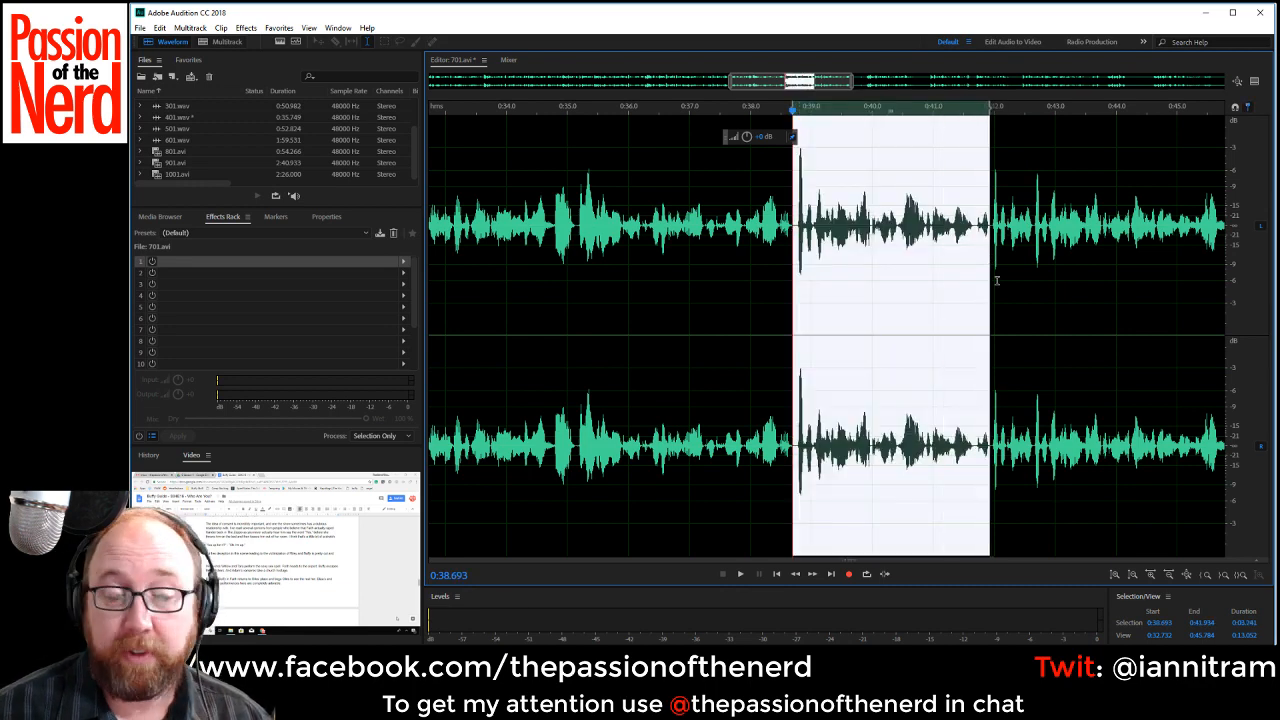
key("Delete")
Replay the audio around the last cut and delete the leftover phrase from about 0:38.71 to 0:39.39.
key("space")
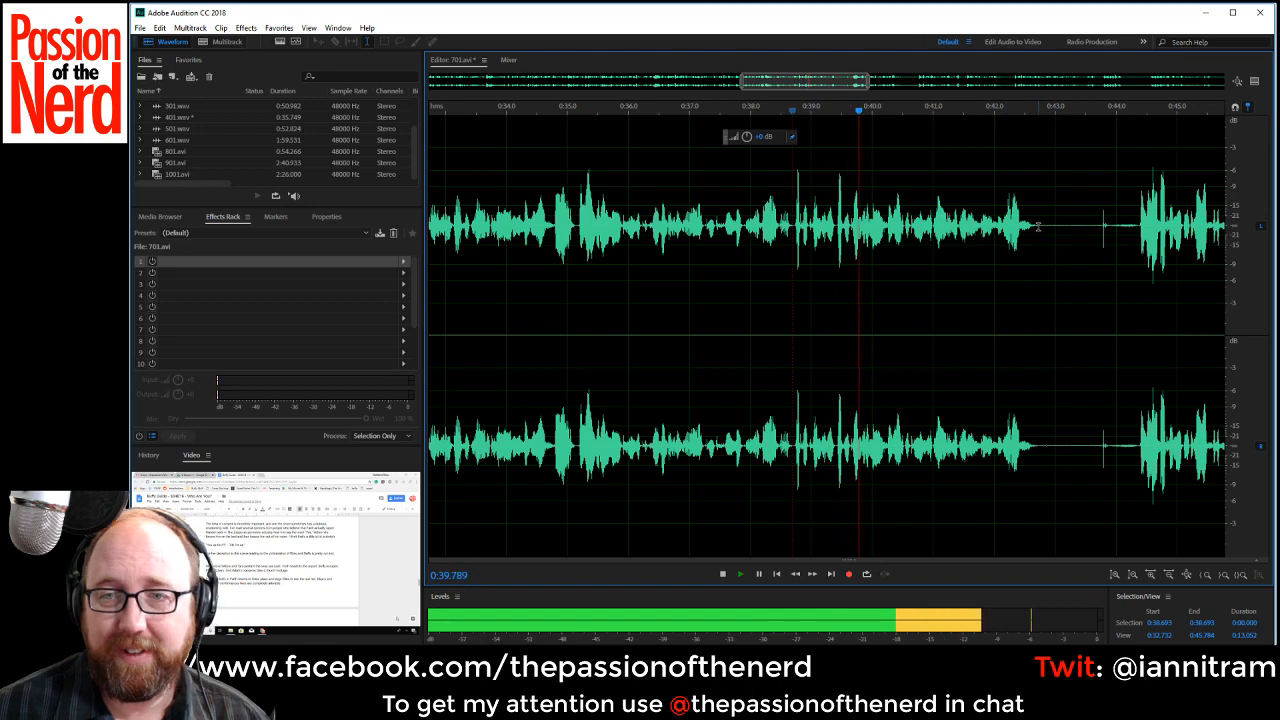
key("space")
key("space")
key("space")
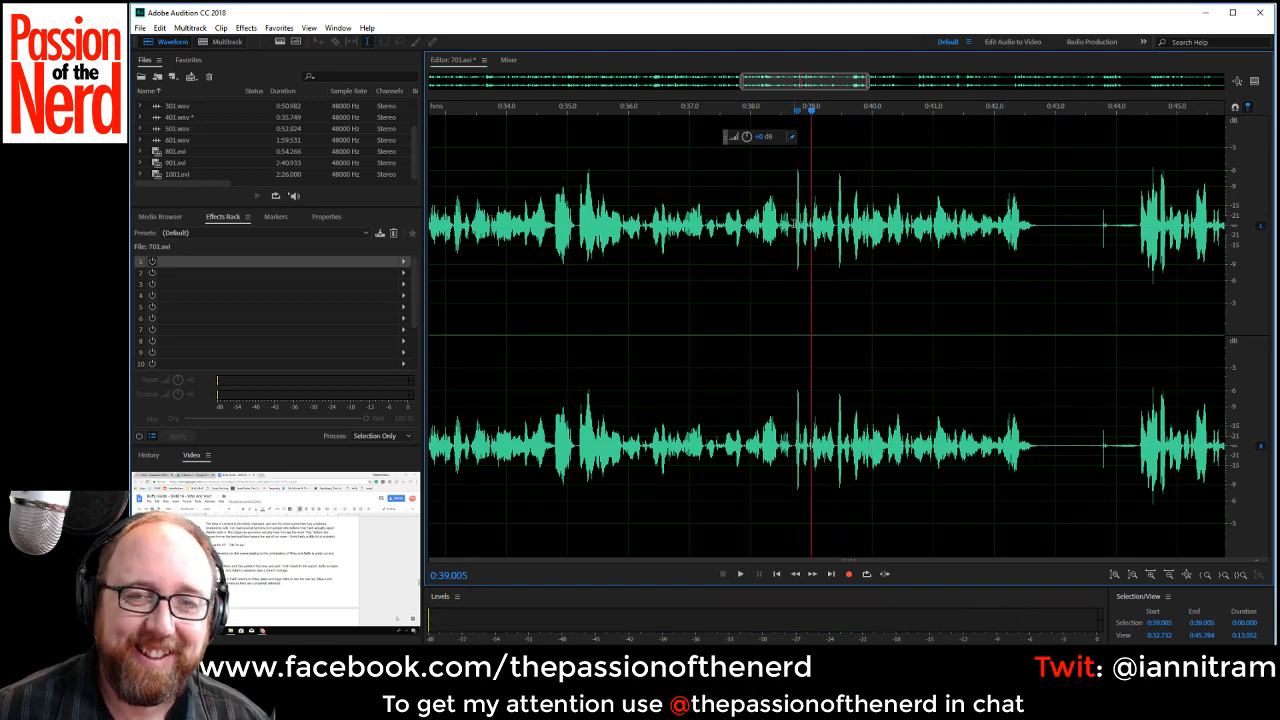
left_click_drag(794, 220, 832, 237)
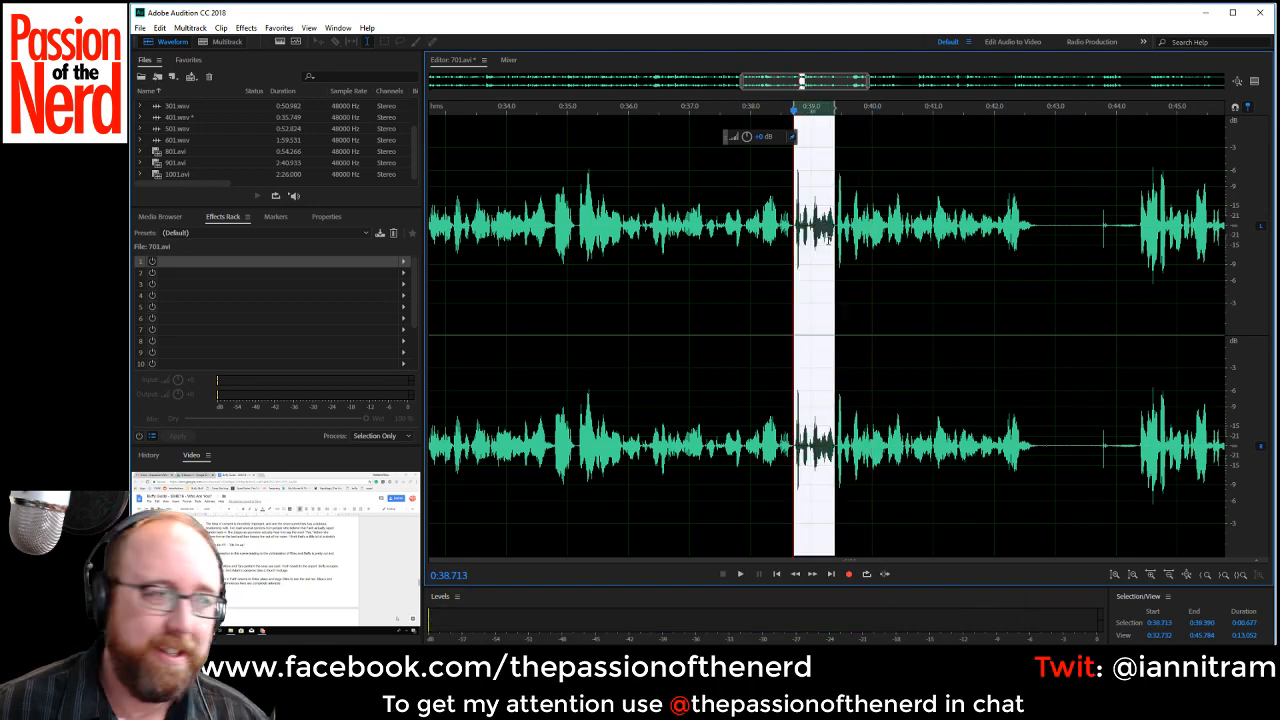
key("Delete")
Check the join by playback and delete the long gap from about 0:42.07 to 0:43.71.
key("space")
key("space")
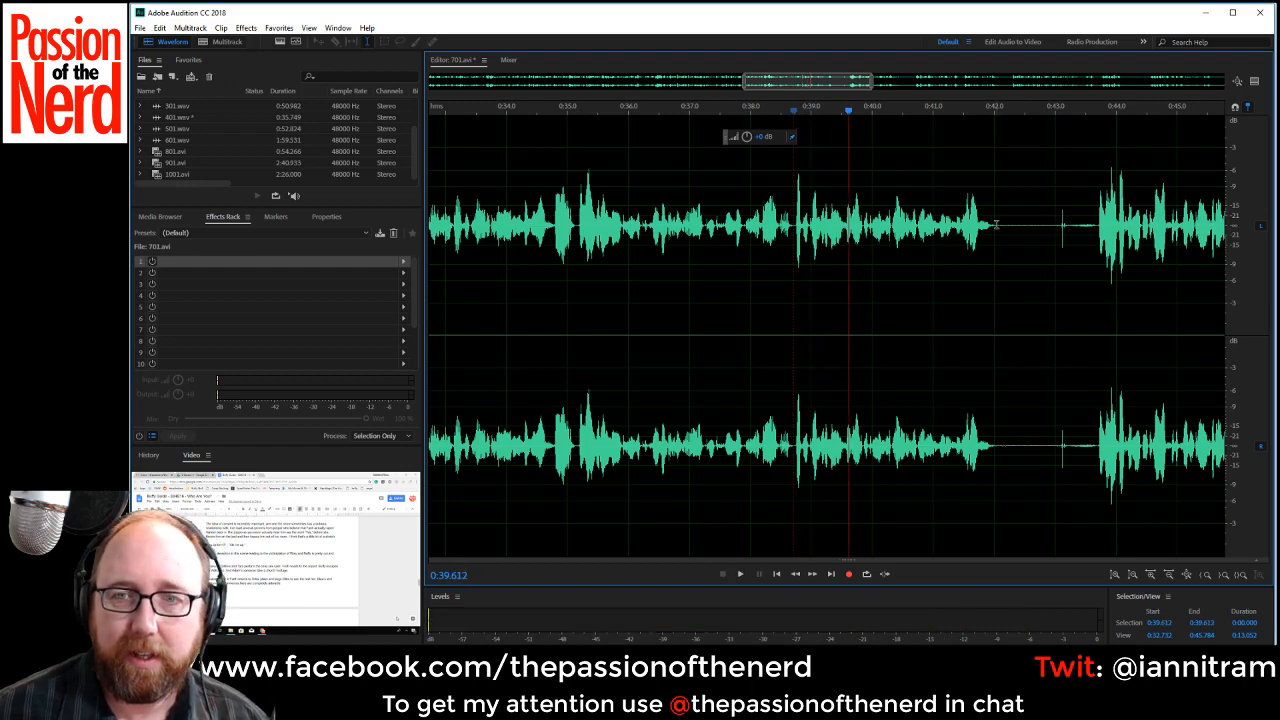
left_click(998, 225)
left_click_drag(998, 225, 1099, 298)
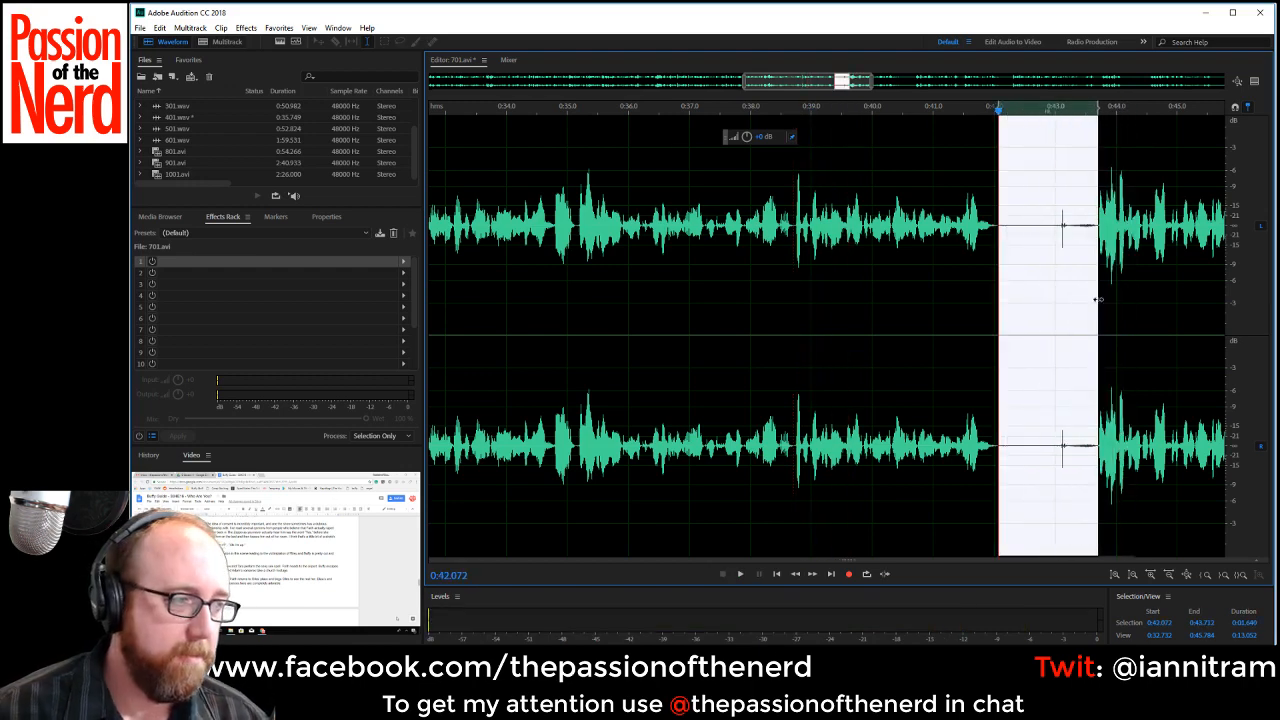
key("Delete")
Listen on and delete the silent gap from about 0:47.14 to 0:48.9.
key("space")
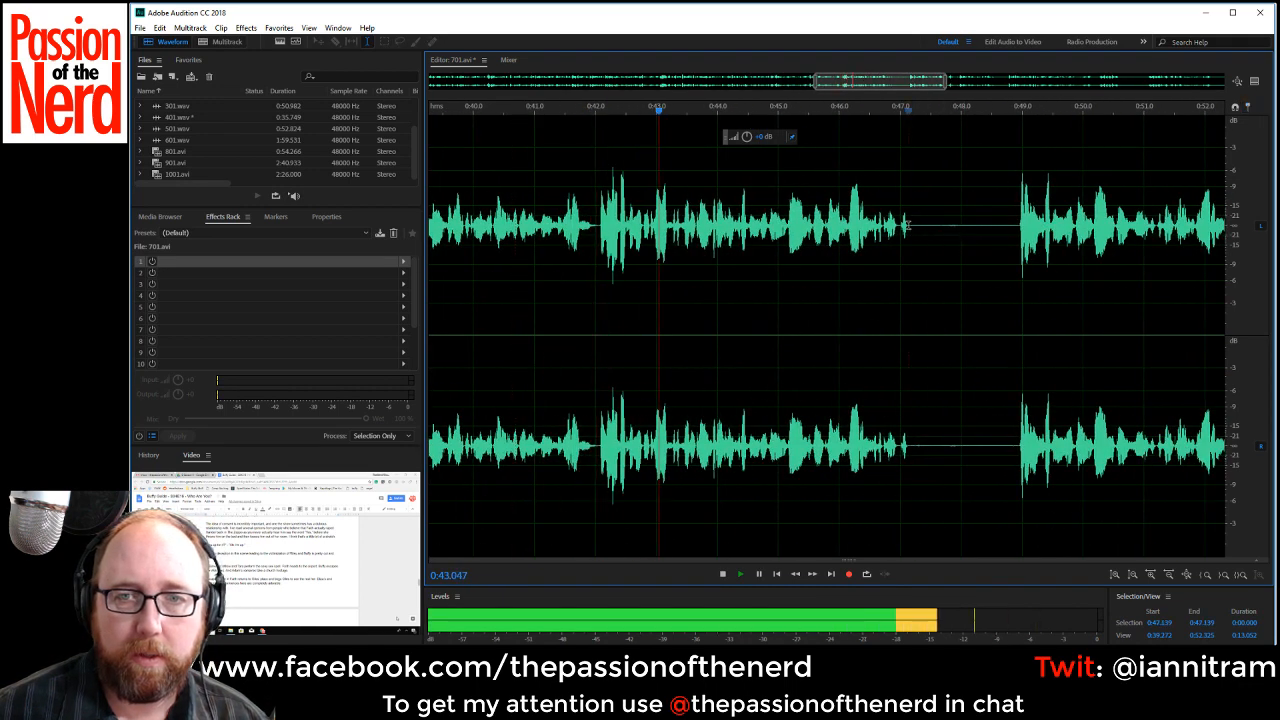
left_click_drag(908, 226, 1016, 243)
key("Delete")
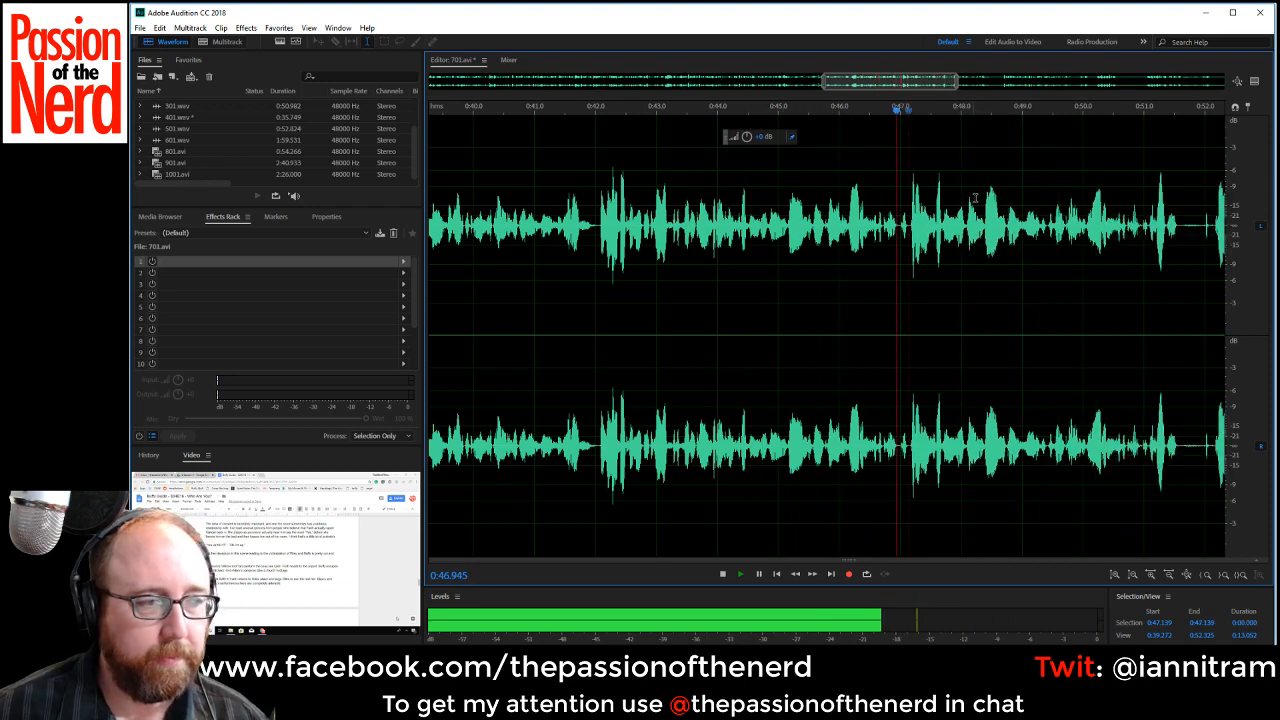
Replay the lines before the last cut to find the repeated line's start, and delete the section from about 0:43.92 to 0:47.1.
left_click(739, 222)
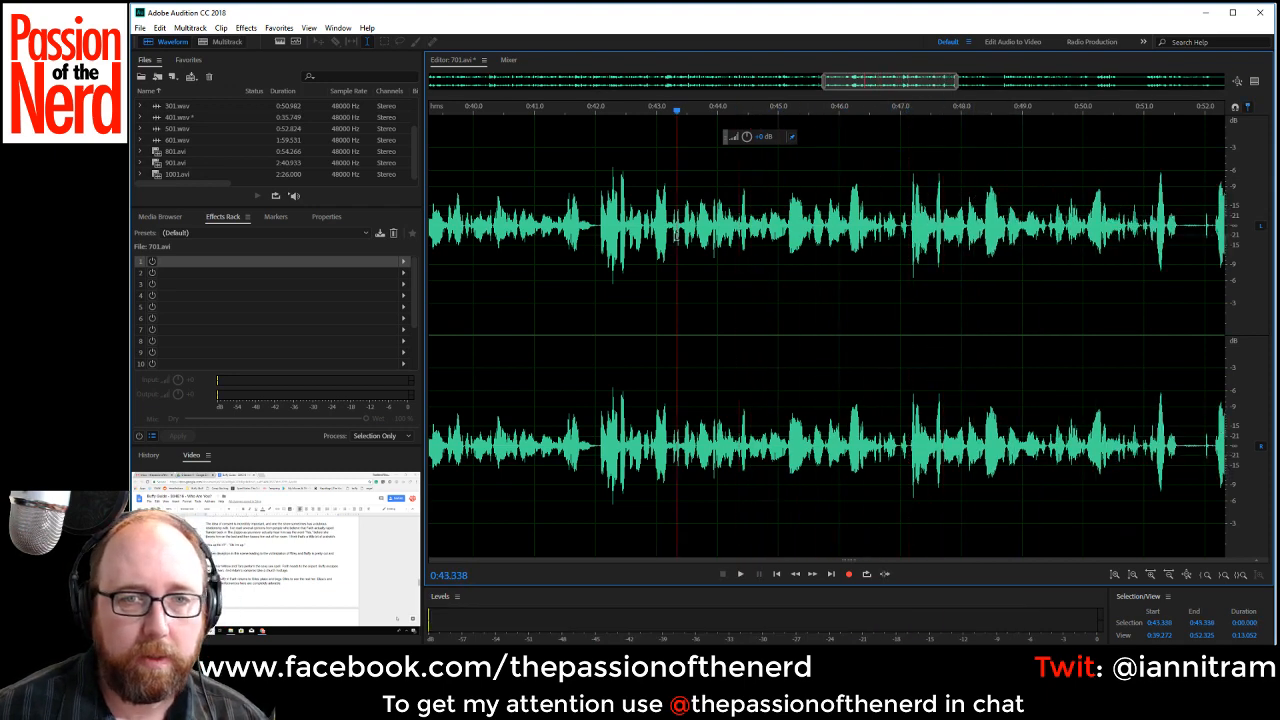
left_click(712, 226)
key("space")
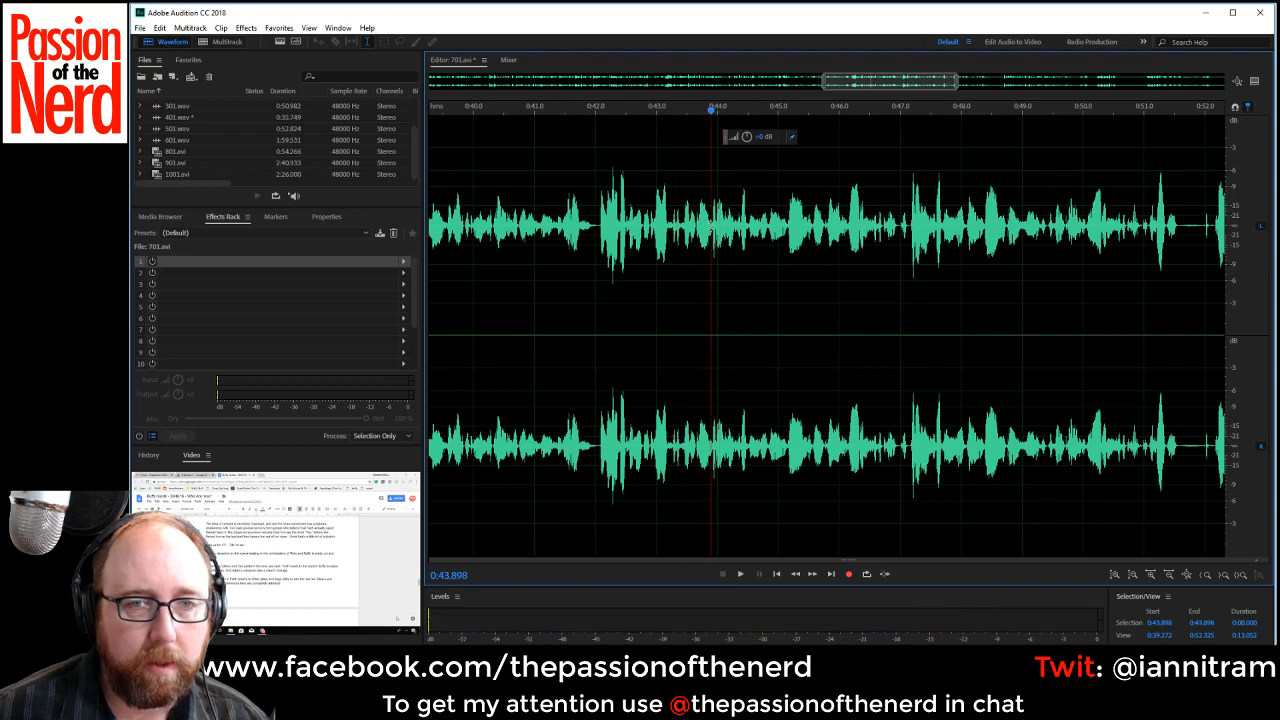
key("space")
left_click_drag(713, 226, 909, 226)
key("Delete")
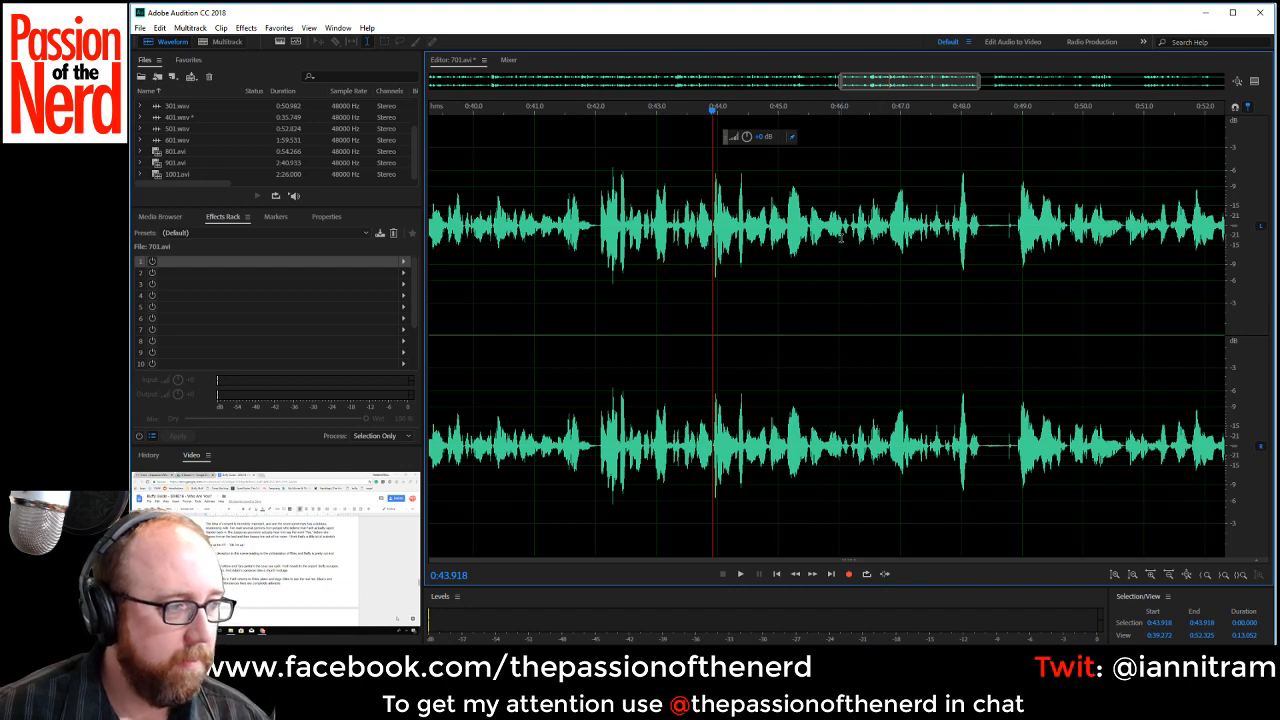
Play through the new join and delete the pause from about 0:48.33 to 0:48.9.
key("space")
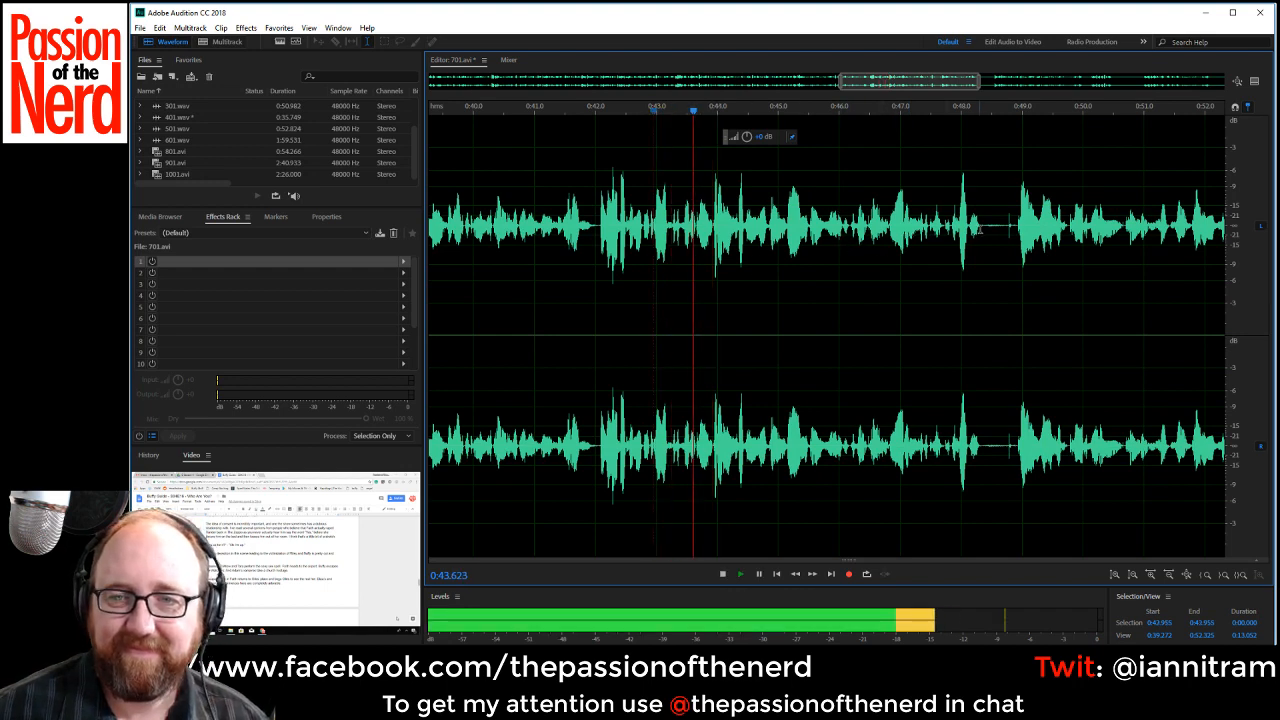
left_click_drag(981, 245, 1016, 248)
key("Delete")
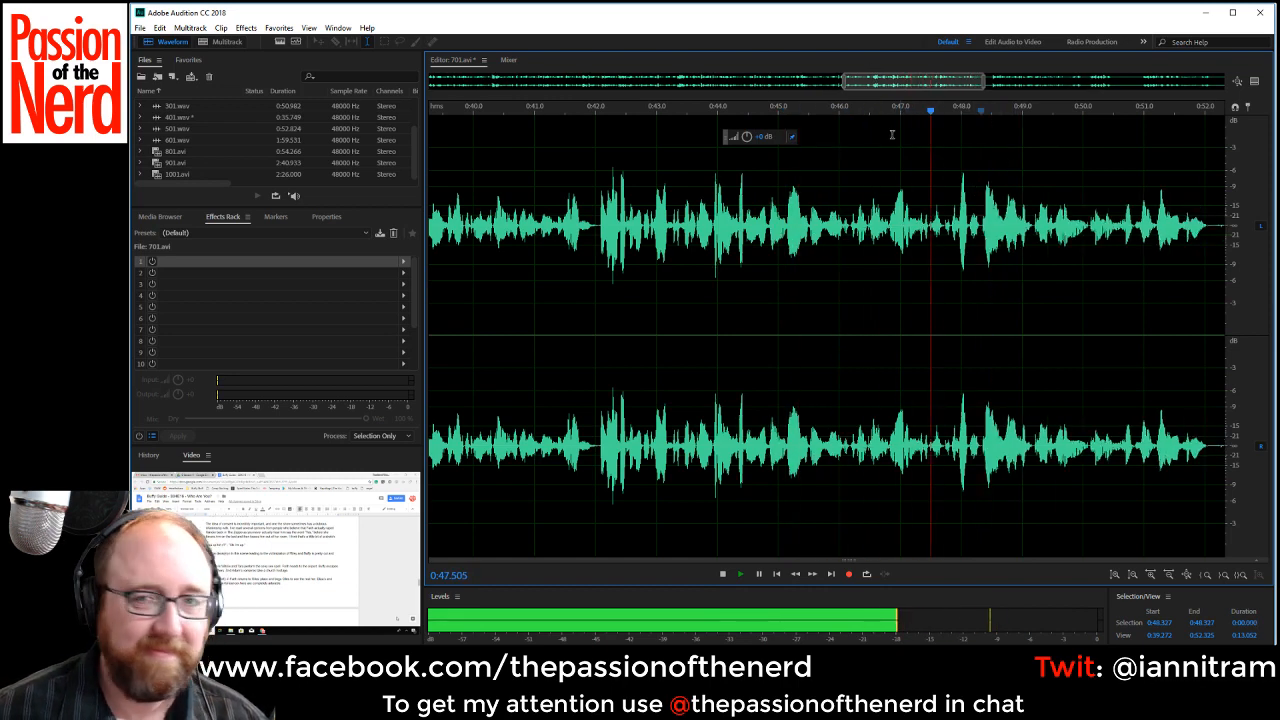
Delete the silent gap from about 0:52.08 to 0:53.3 and play through the join.
left_click_drag(881, 84, 940, 89)
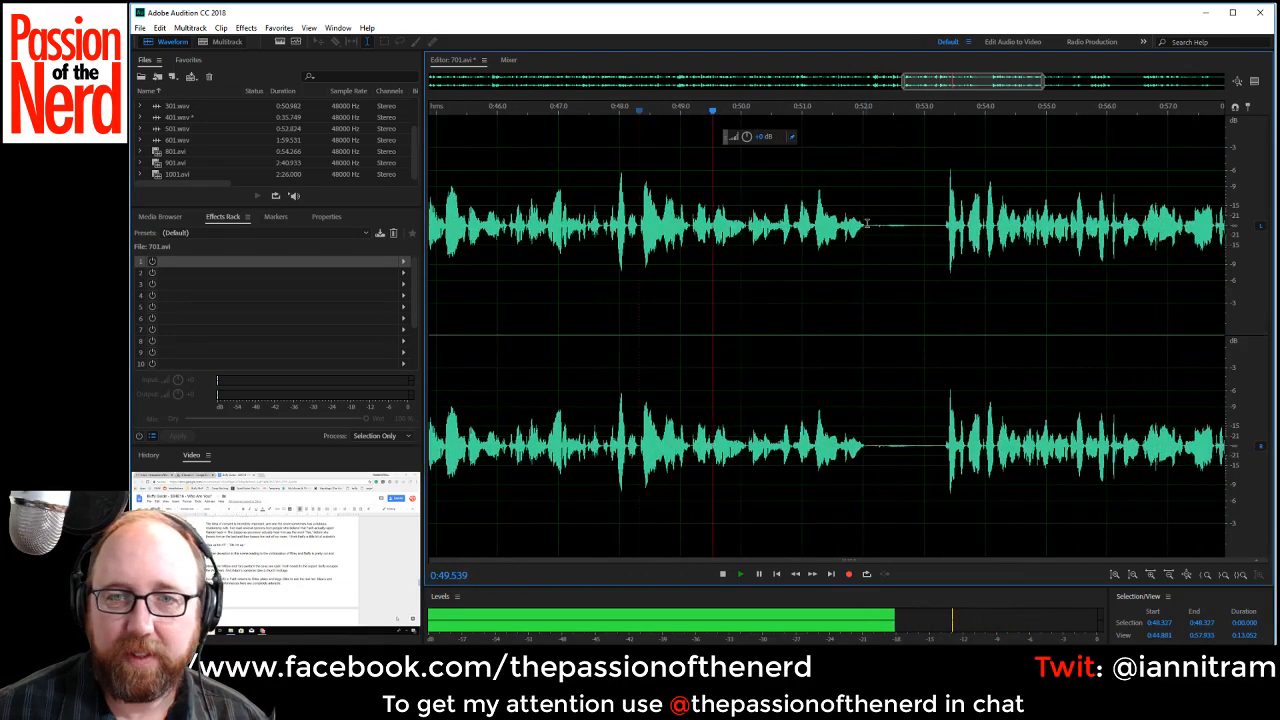
left_click_drag(867, 240, 927, 233)
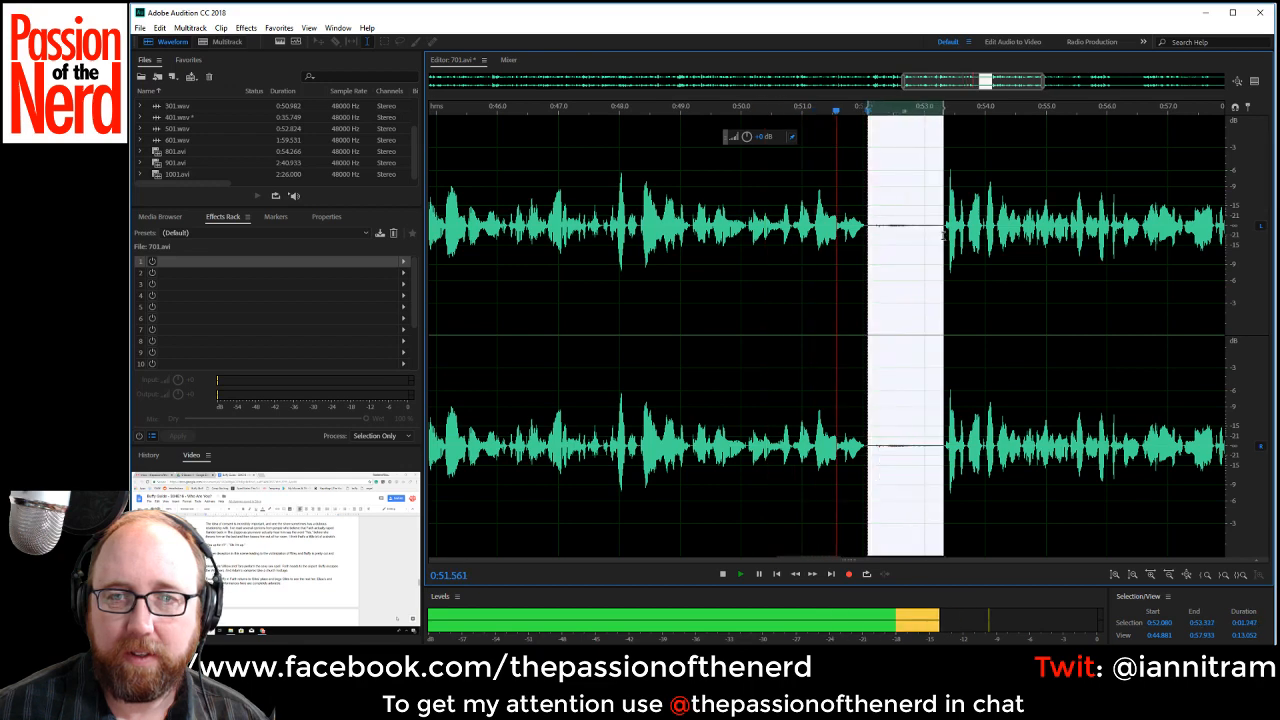
key("Delete")
key("space")
key("space")
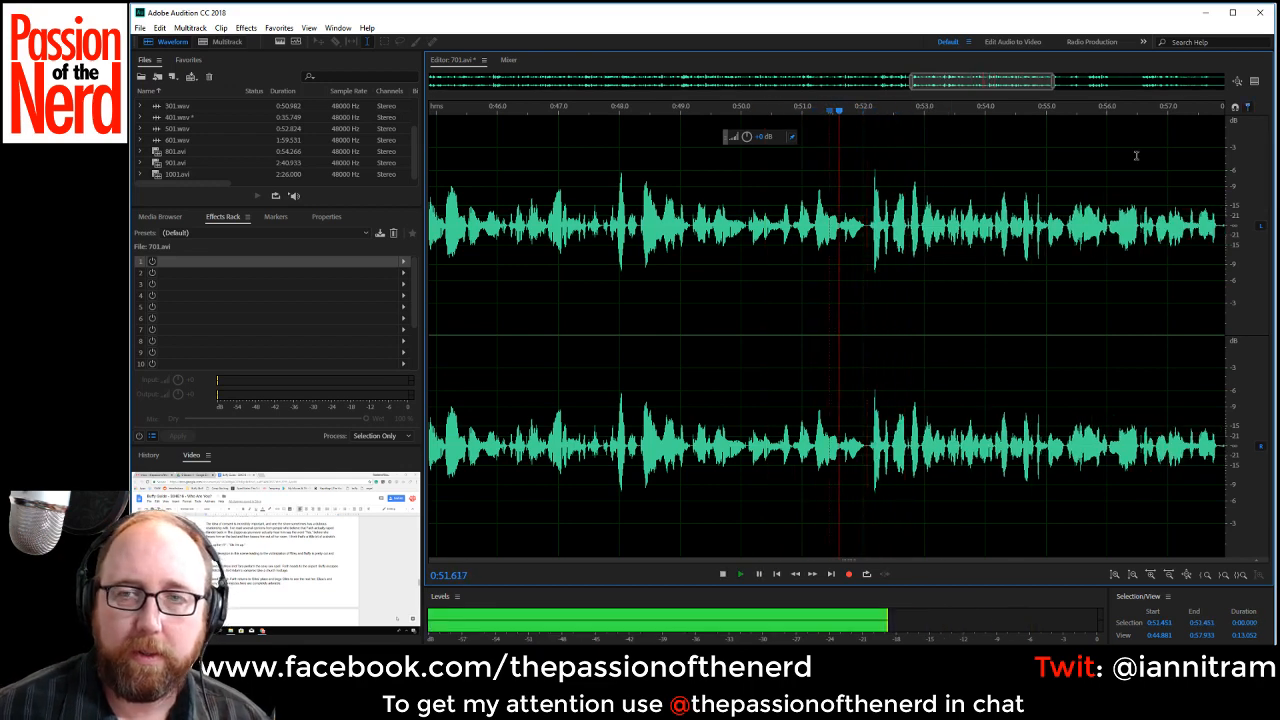
Delete the two pauses around the short phrase, starting at about 0:58.9 and 0:59.94.
left_click_drag(999, 88, 1063, 90)
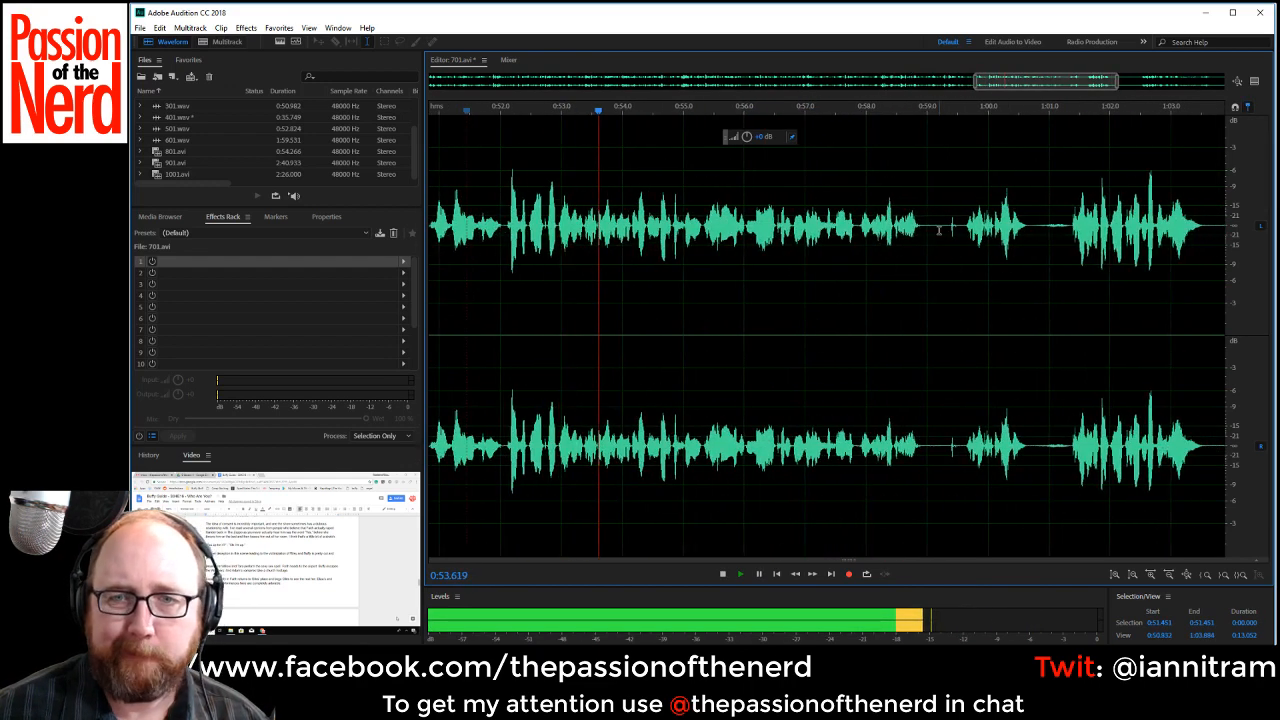
left_click_drag(922, 230, 1030, 233)
key("Delete")
key("Delete")
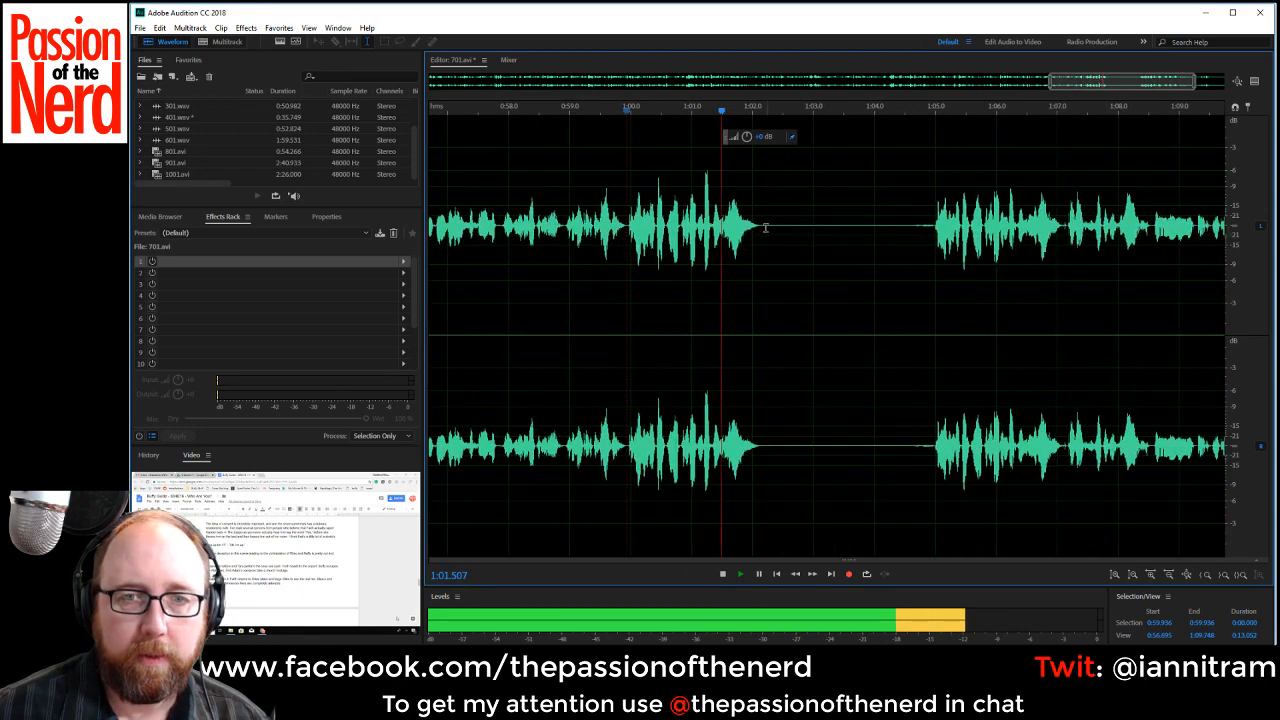
Stop playback and delete the long silence from about 1:02.12 to 1:05.06.
key("space")
left_click_drag(760, 226, 938, 248)
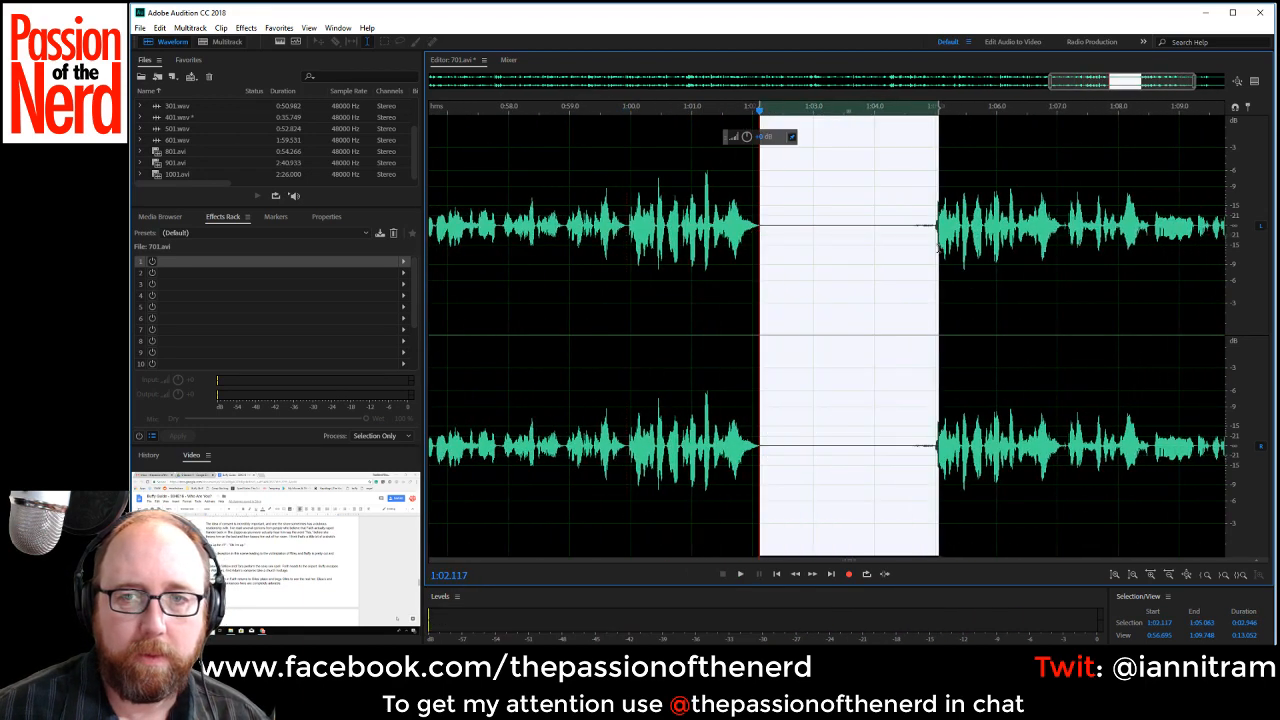
key("Delete")
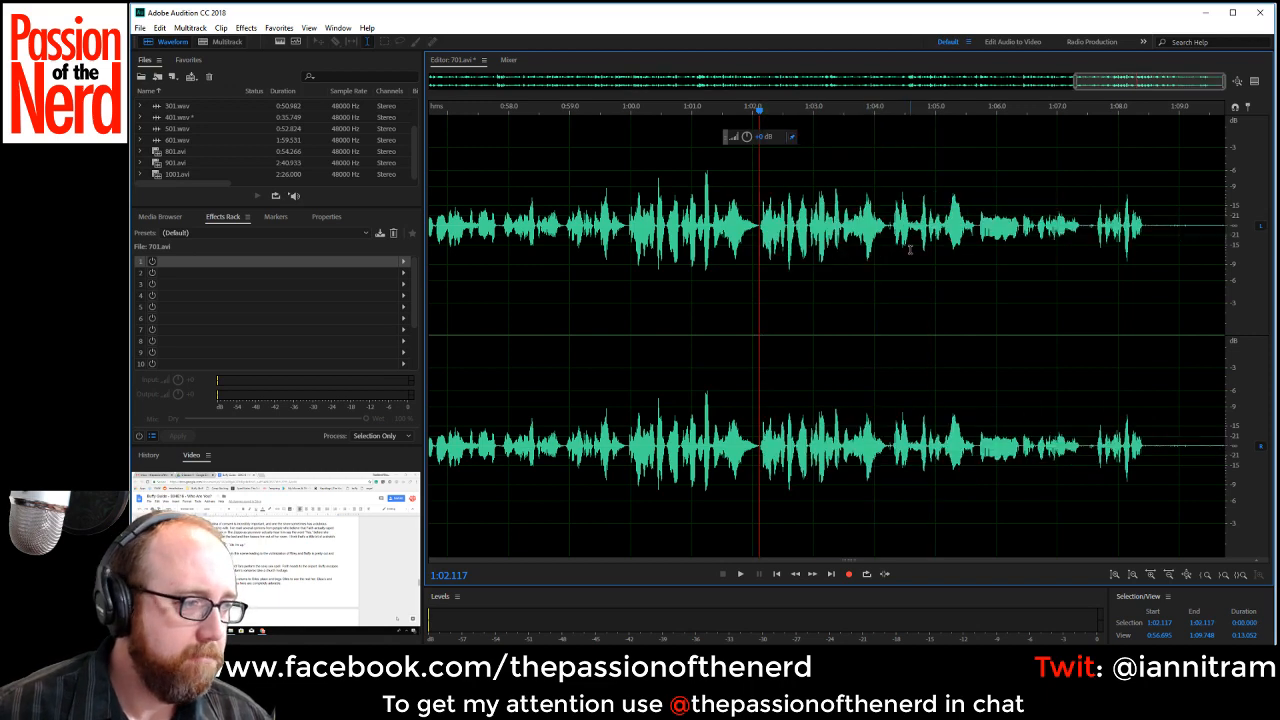
Listen through to the last line and delete the trailing silence from about 1:08.44 to the file's end.
key("space")
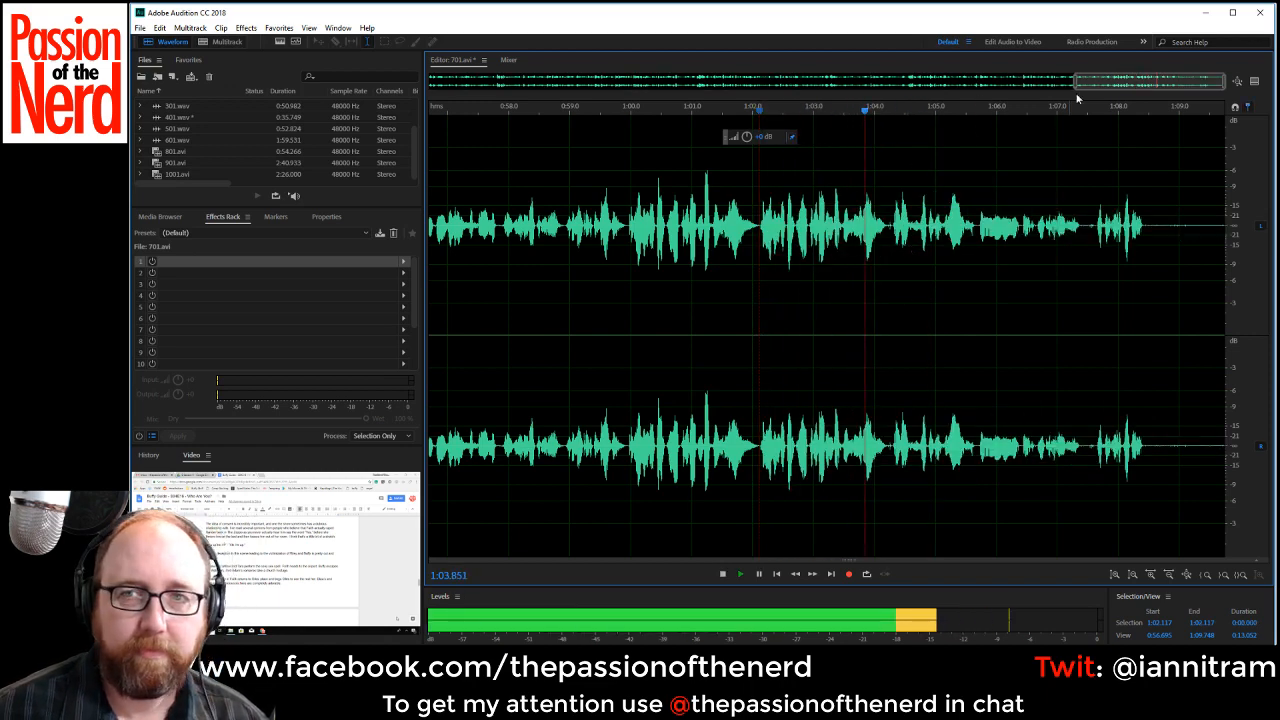
key("space")
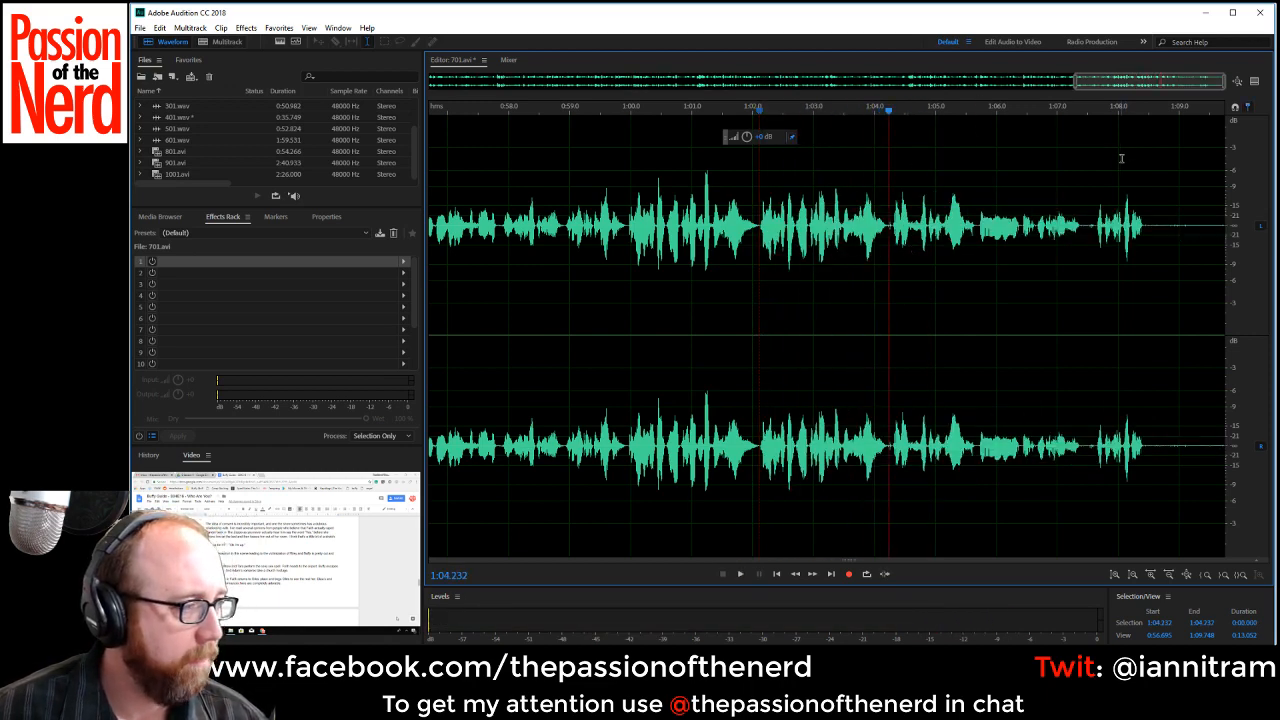
key("space")
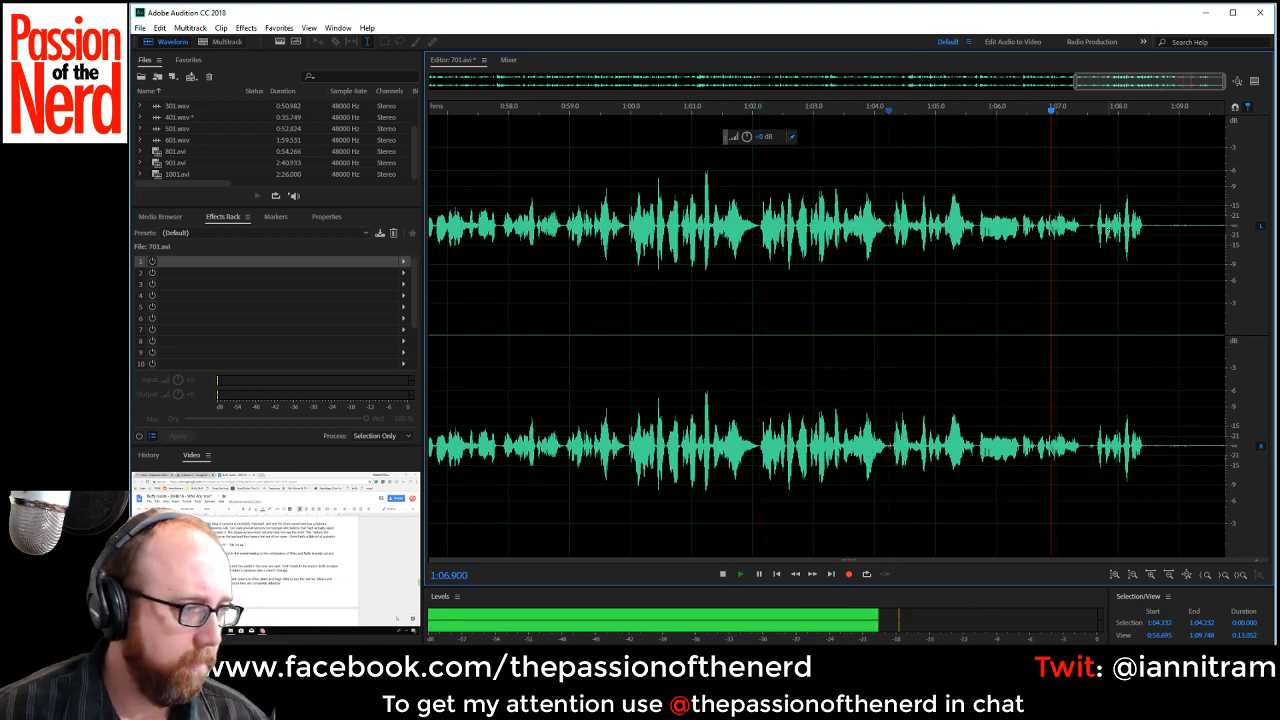
key("space")
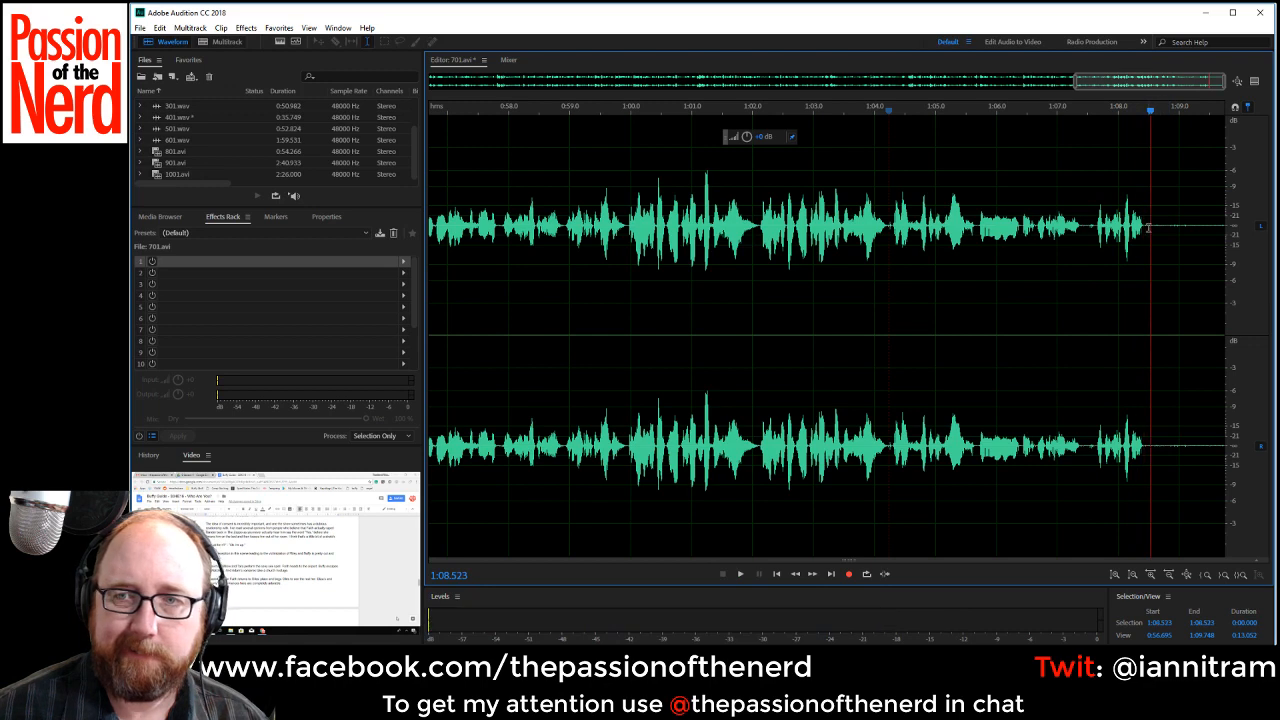
left_click_drag(1143, 228, 1224, 228)
key("Delete")
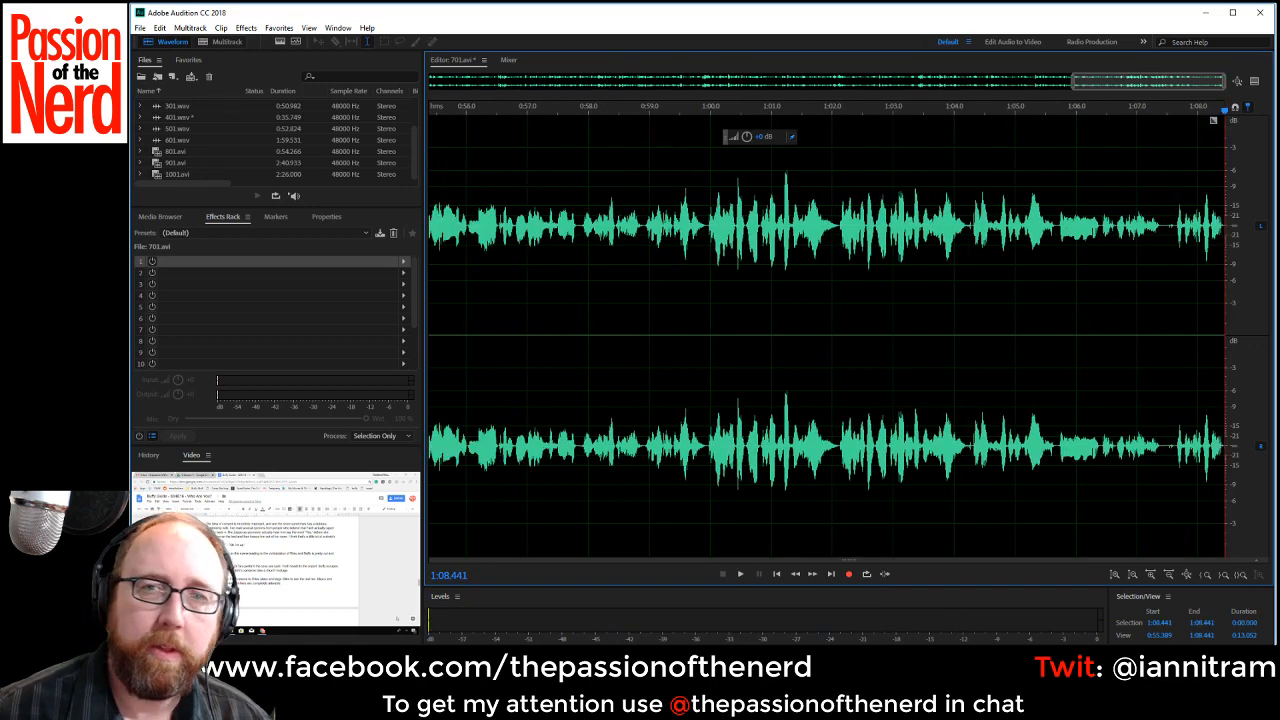
Apply a Speech Volume Leveler with the Careful preset to the whole recording at an 80% wet mix.
left_click(405, 263)
mouse_move(528, 308)
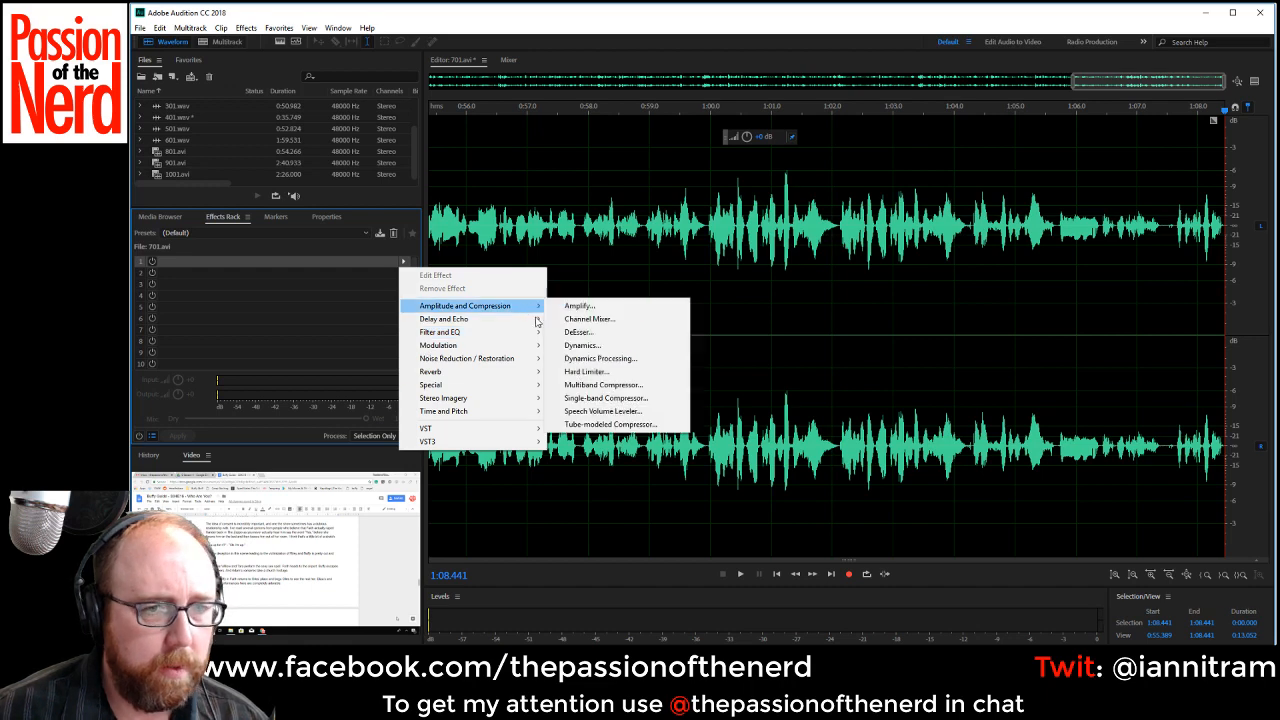
left_click(596, 411)
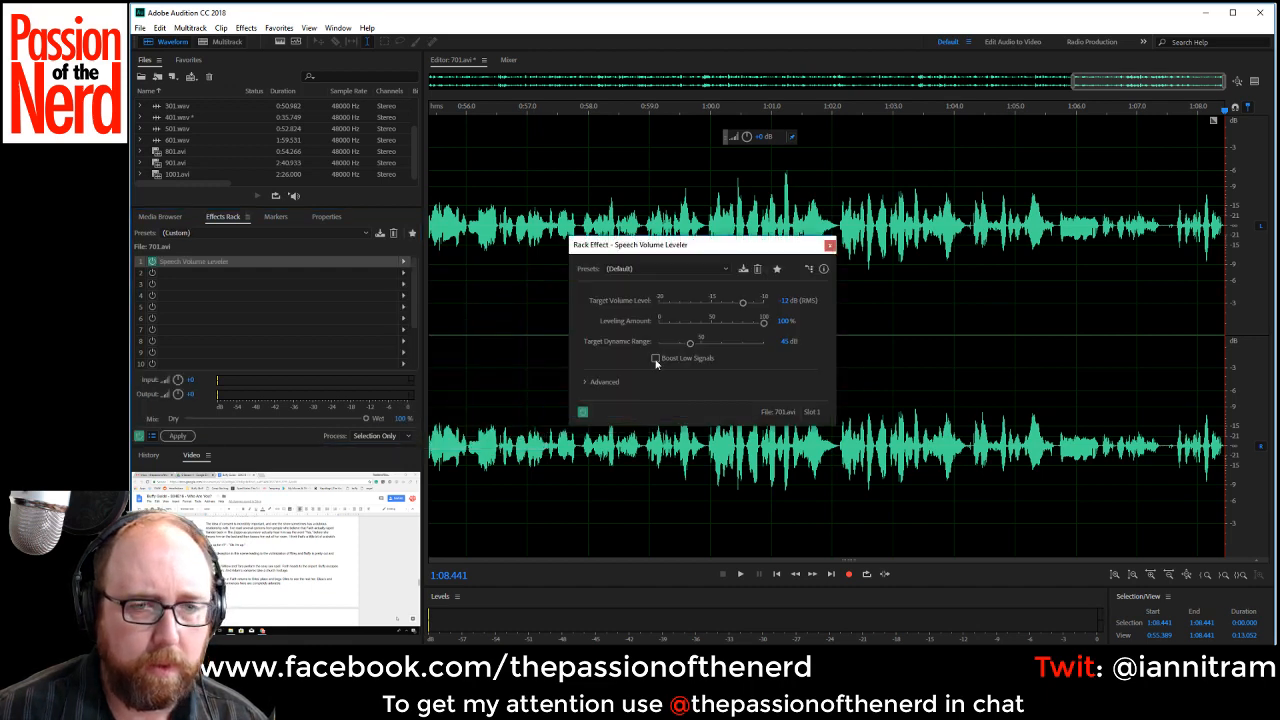
left_click(660, 268)
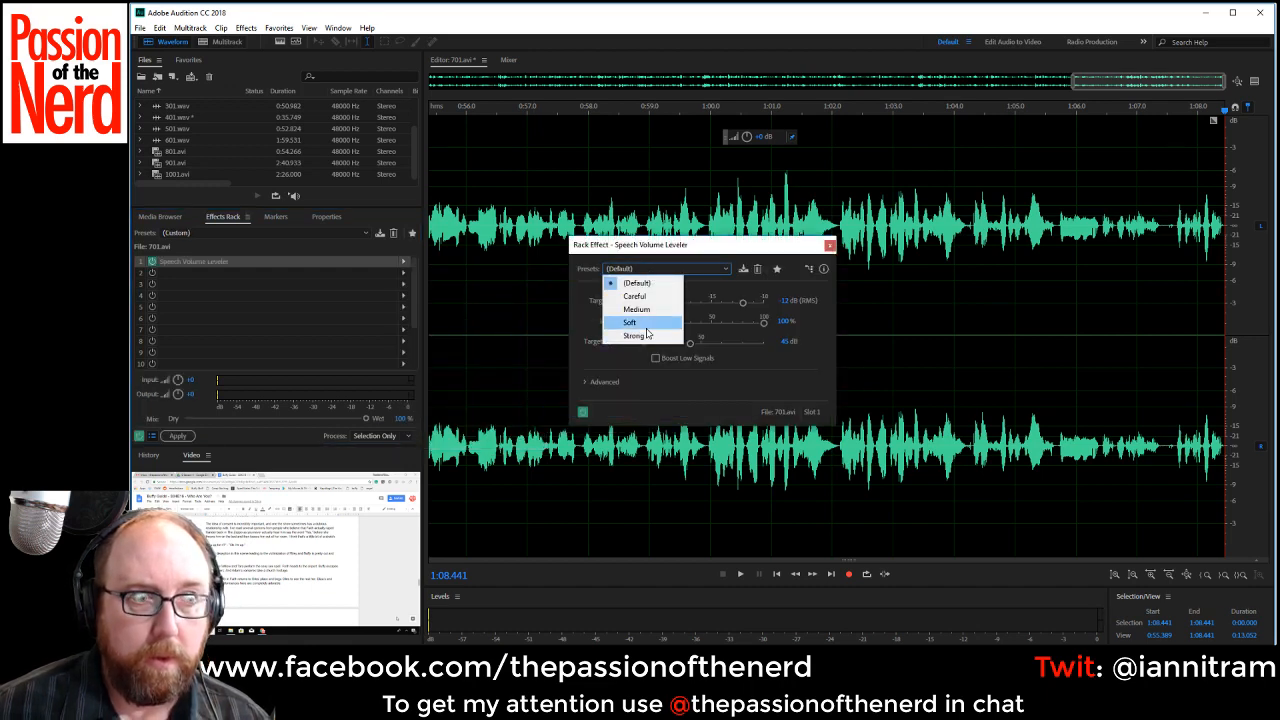
left_click(650, 297)
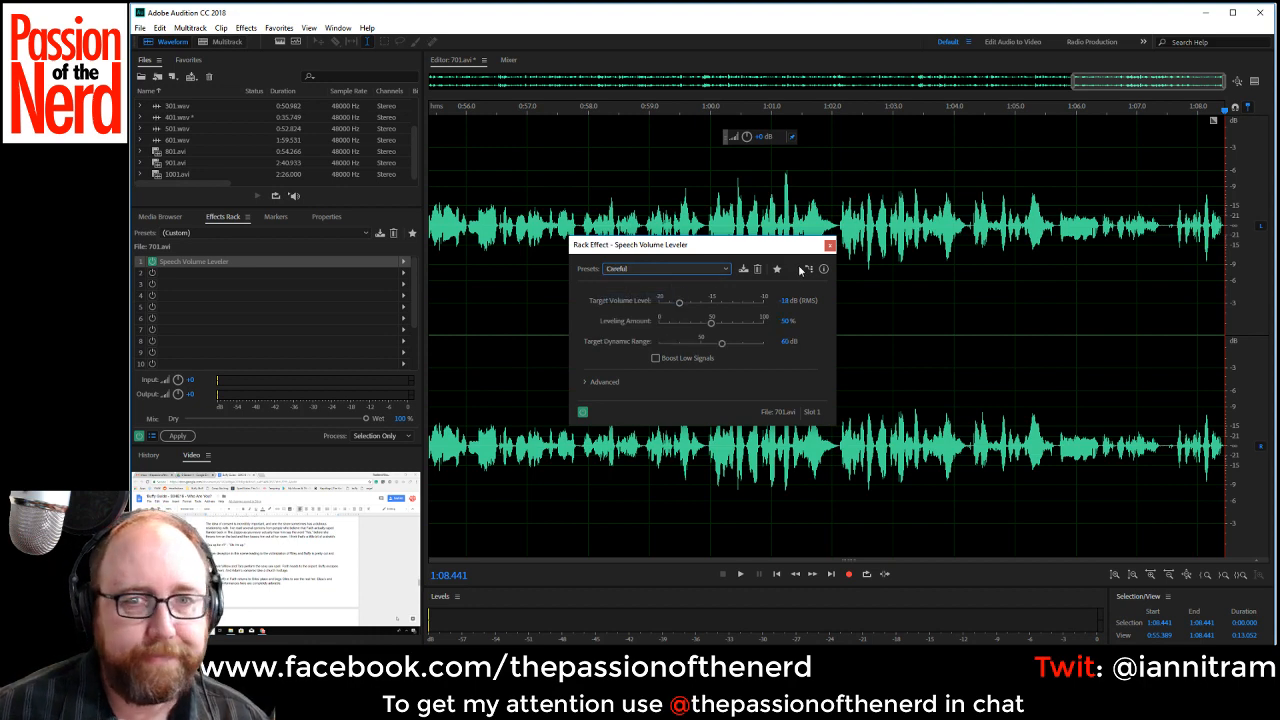
left_click(829, 245)
left_click(333, 418)
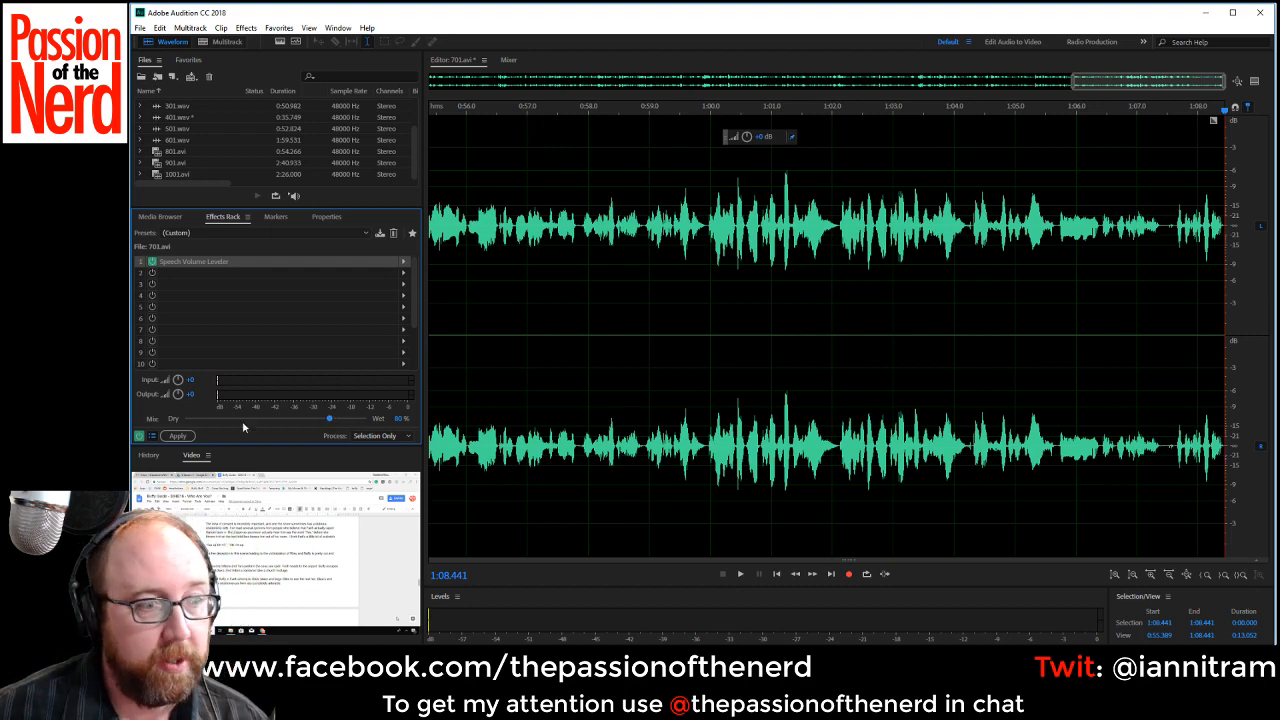
left_click(177, 435)
Play back the leveled recording from the start to about 1:03, checking the levels and cuts for remaining flaws.
scroll(734, 392, "down", 5)
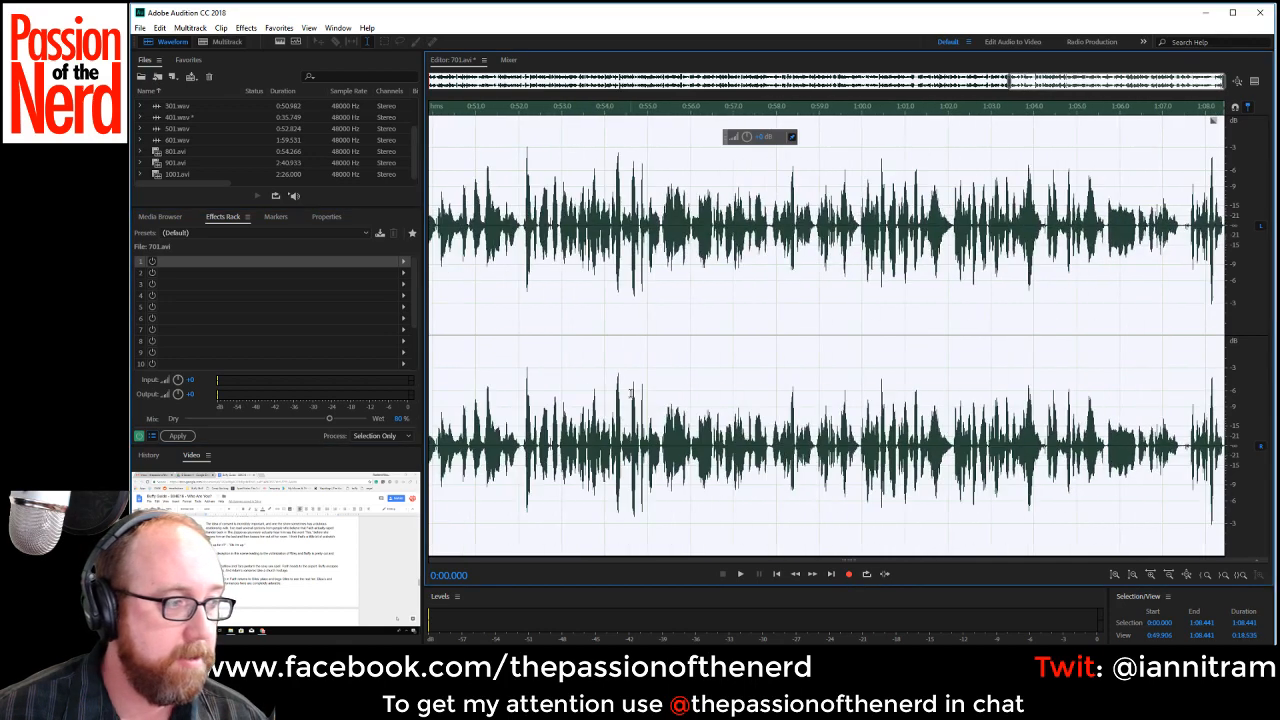
scroll(705, 409, "down", 2)
key("space")
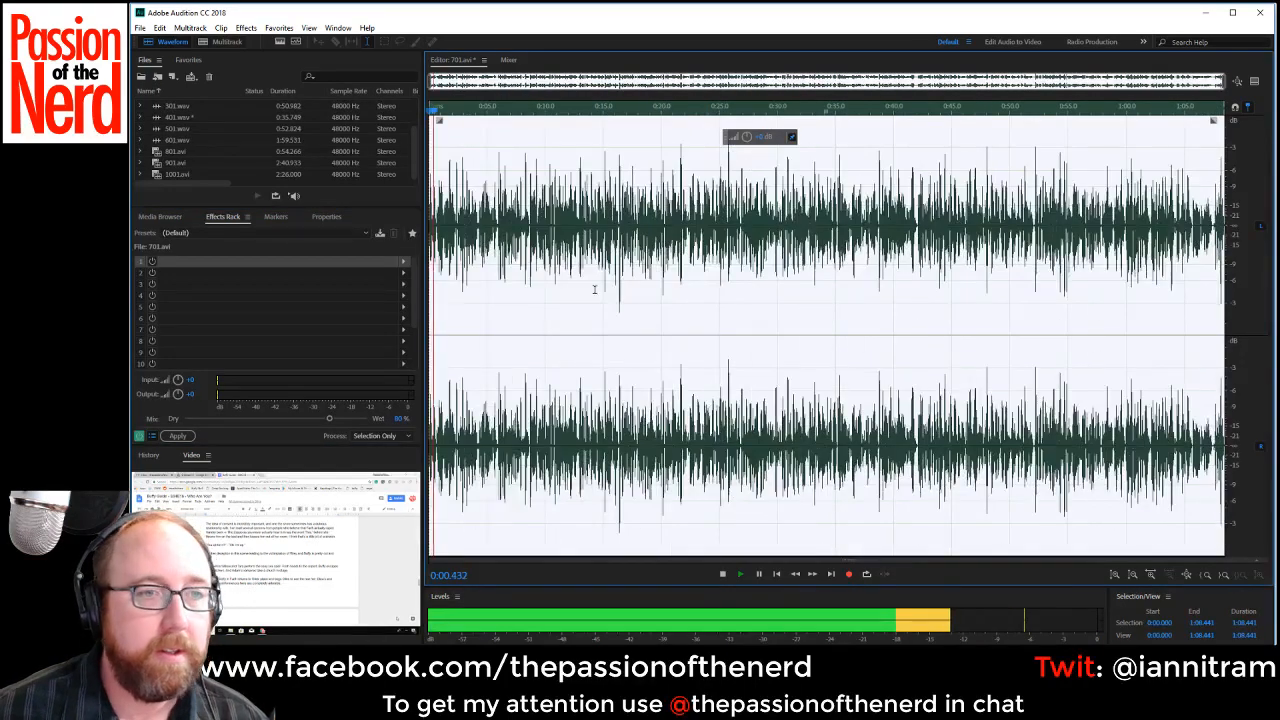
key("space")
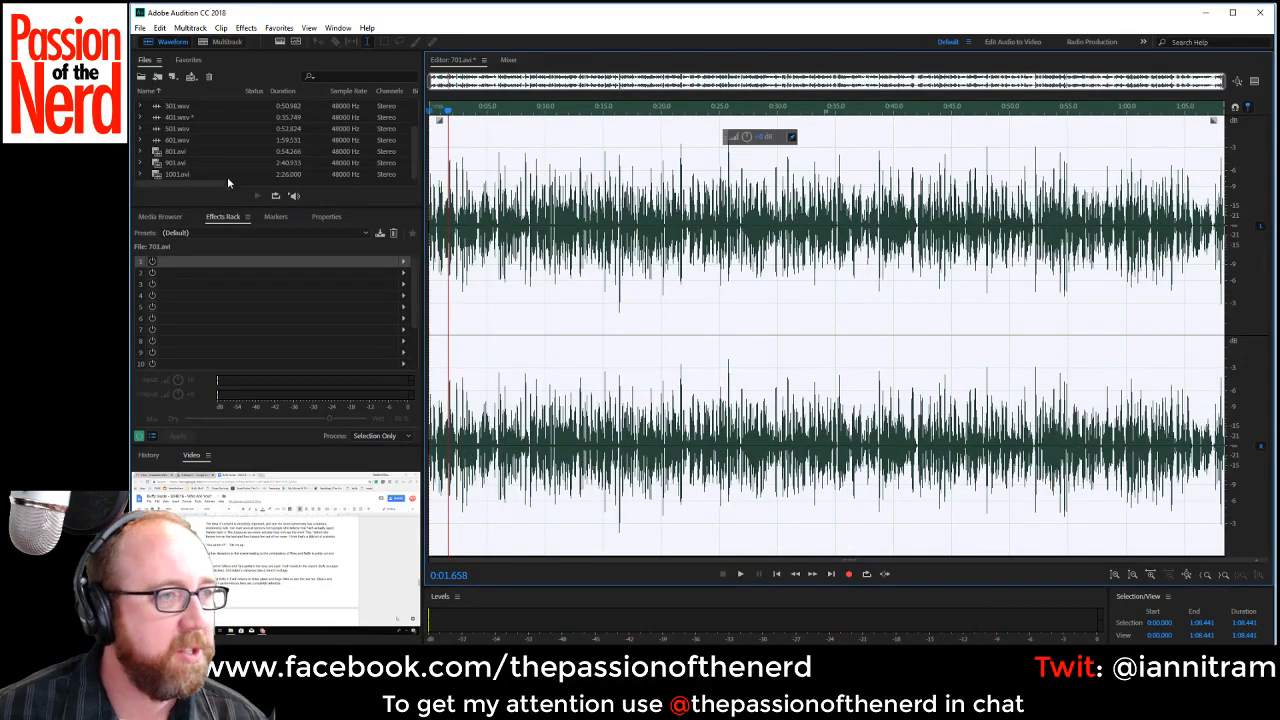
scroll(228, 165, "up", 2)
key("space")
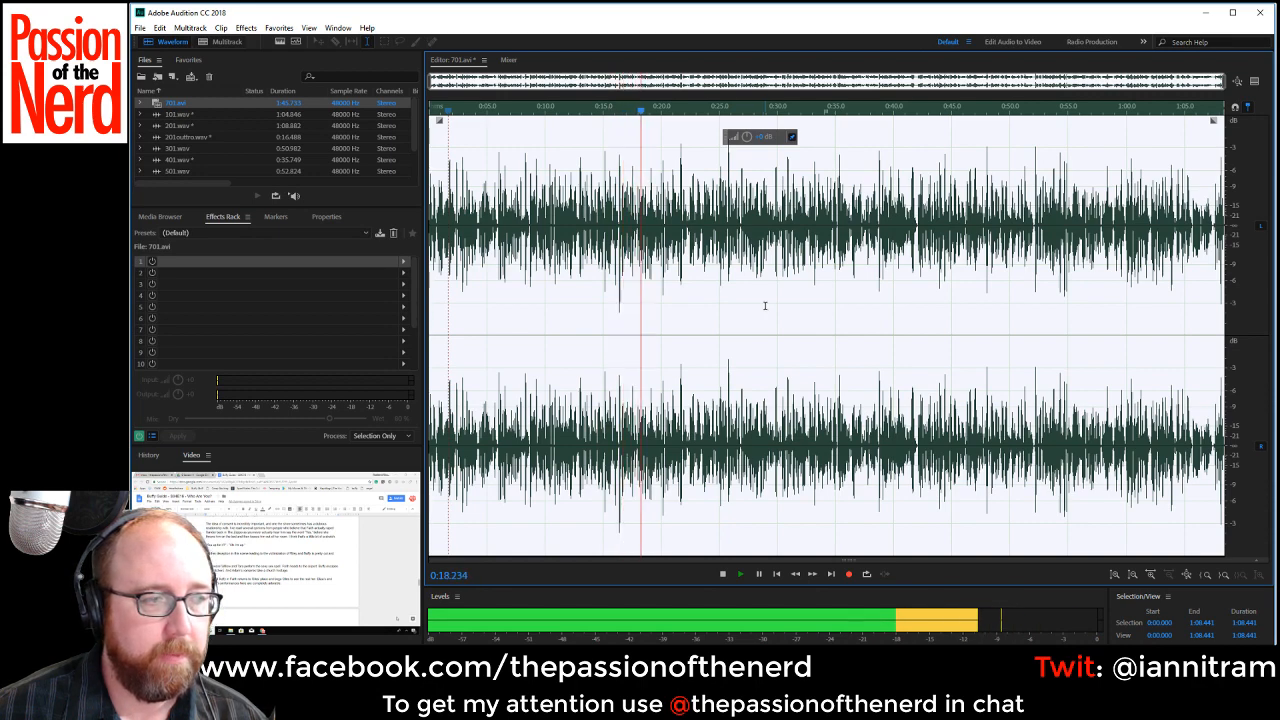
scroll(764, 305, "up", 3)
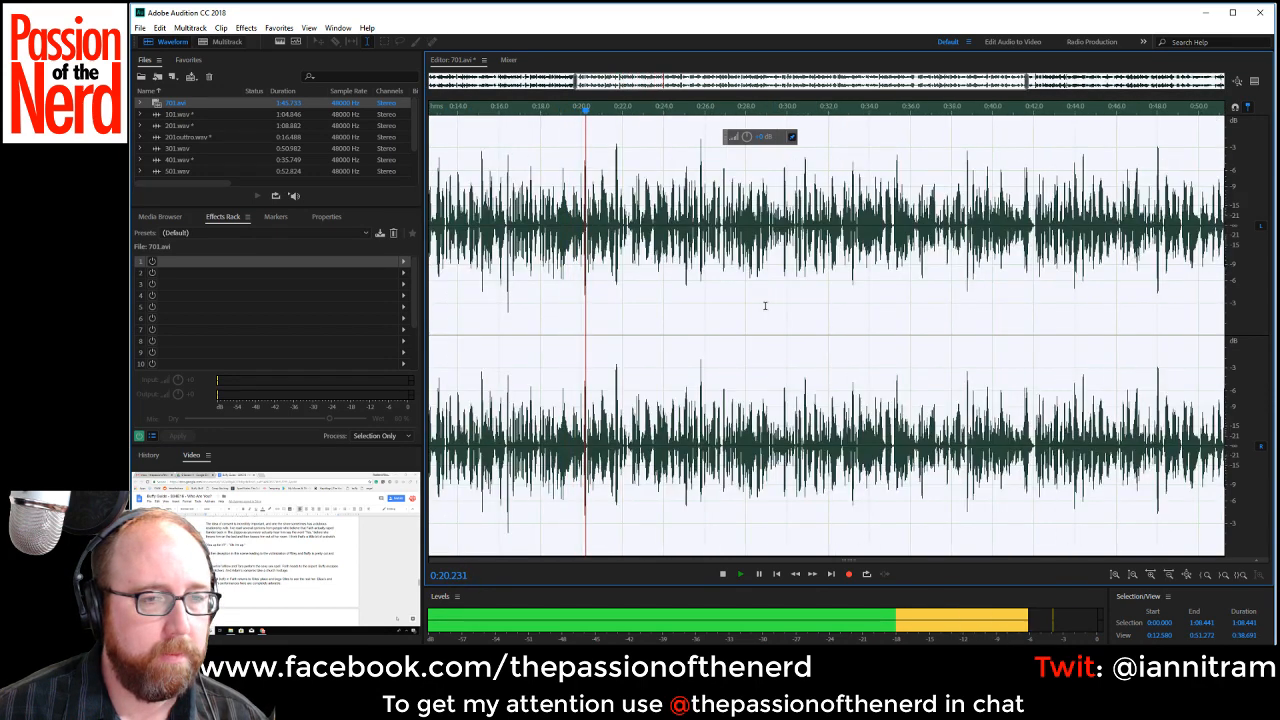
left_click(545, 86)
left_click_drag(543, 86, 519, 88)
scroll(748, 324, "up", 2)
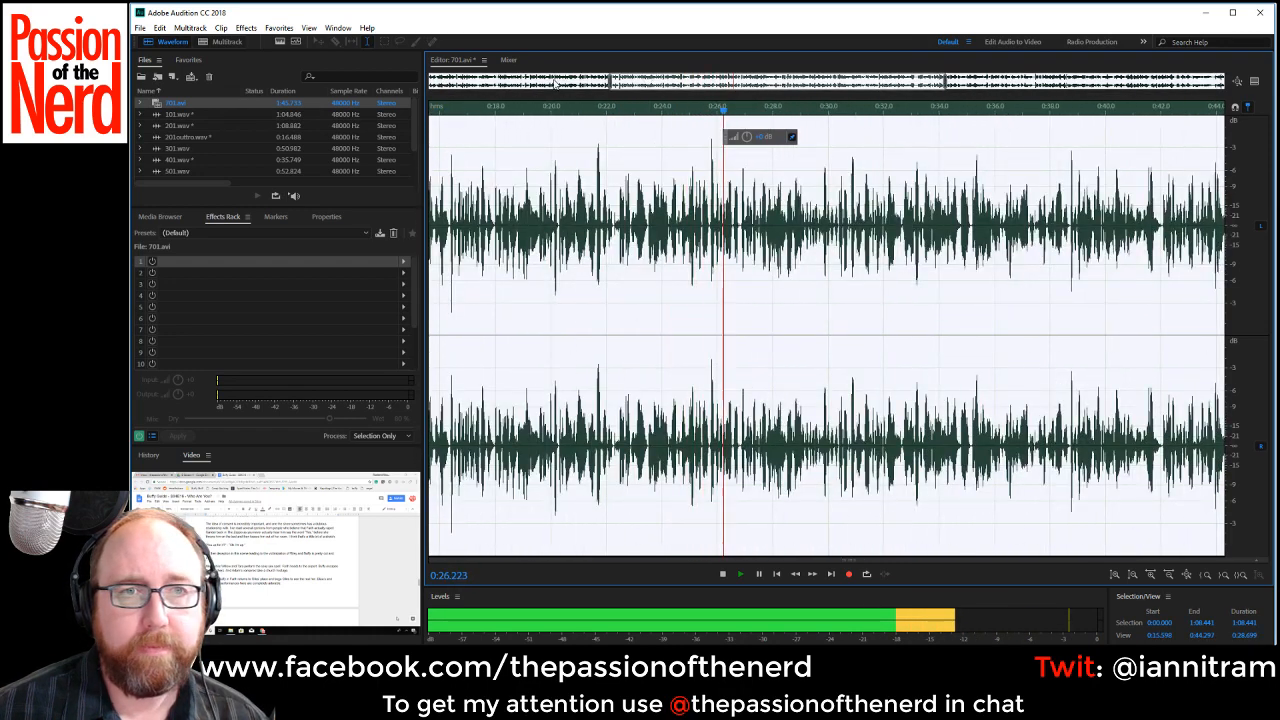
left_click_drag(649, 81, 752, 82)
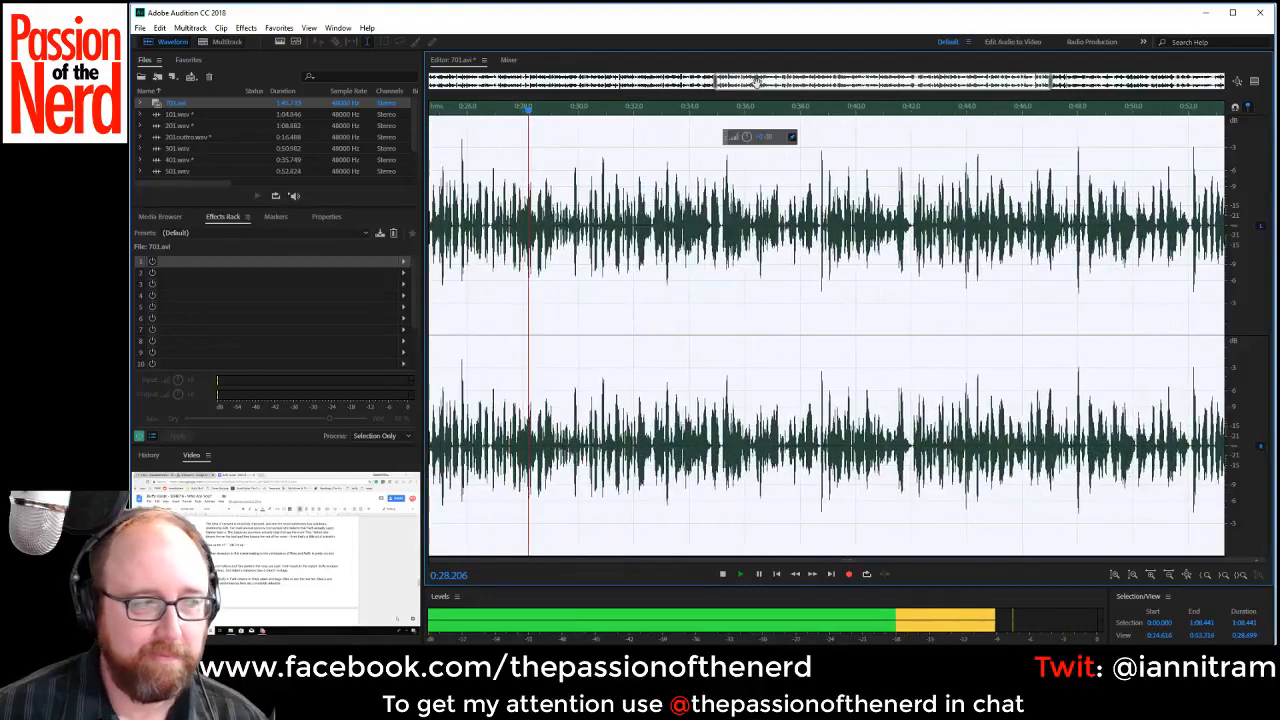
left_click_drag(831, 75, 1022, 90)
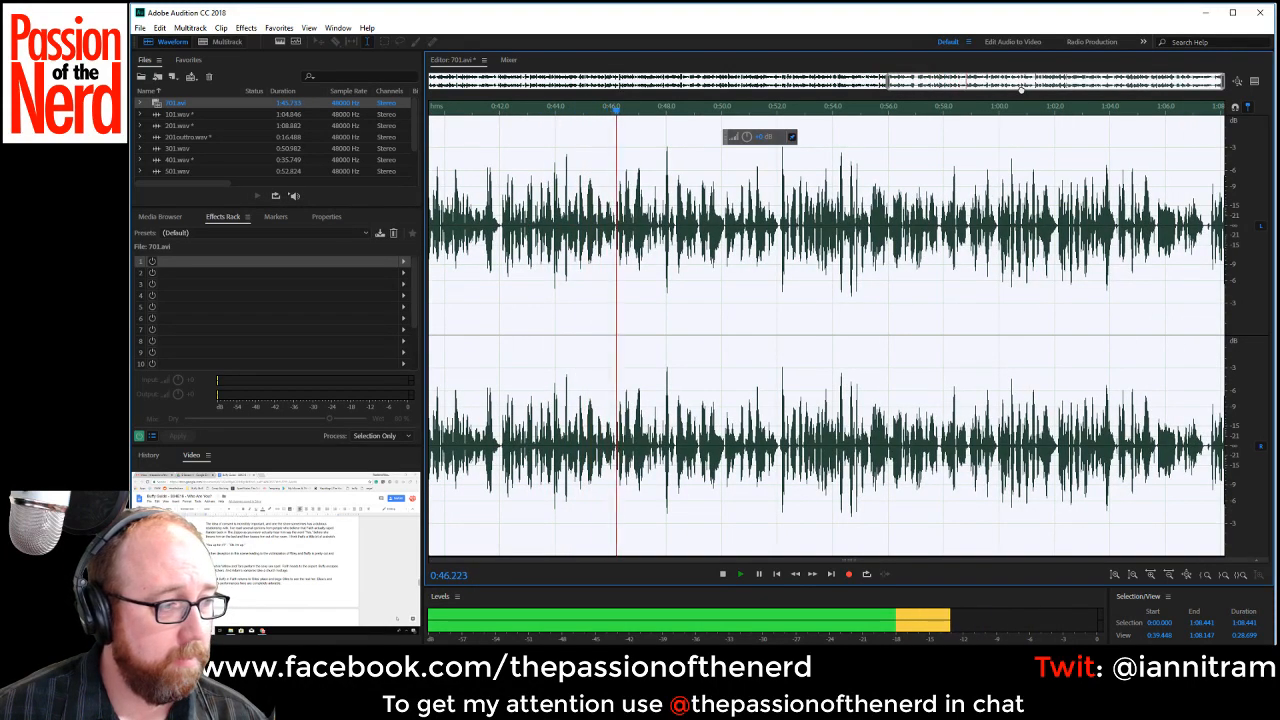
left_click_drag(1022, 90, 1024, 89)
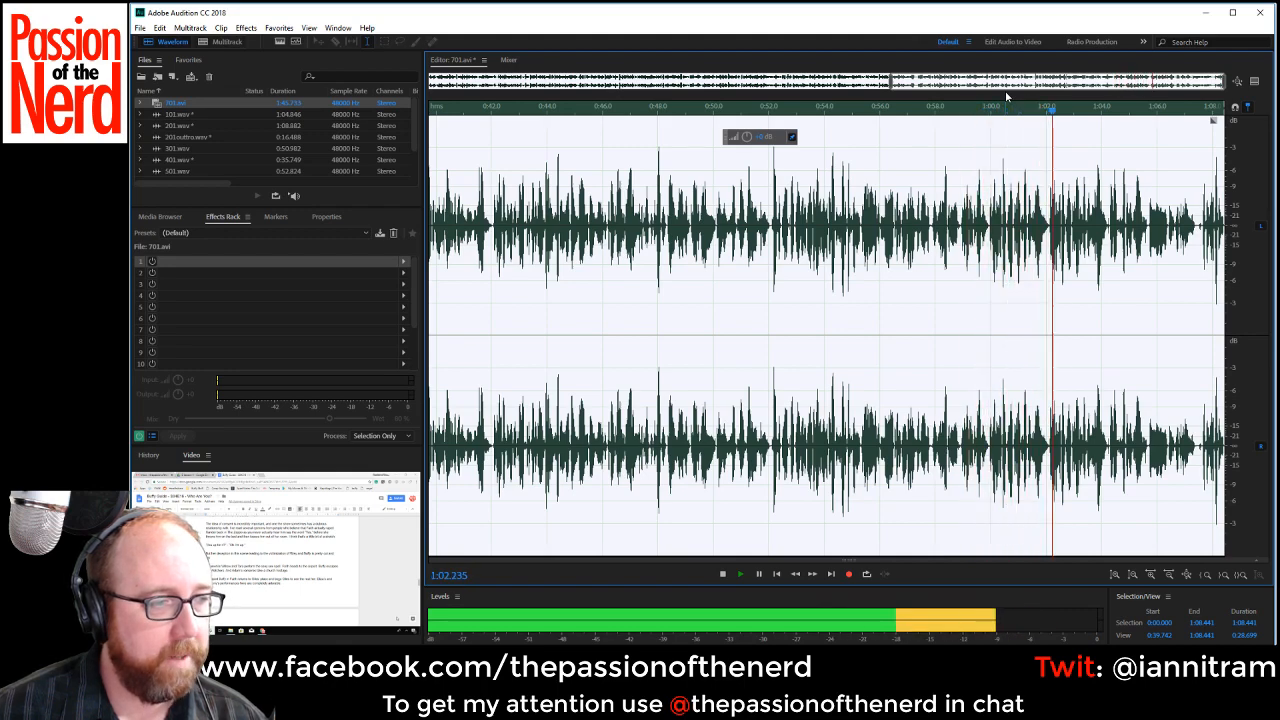
key("space")
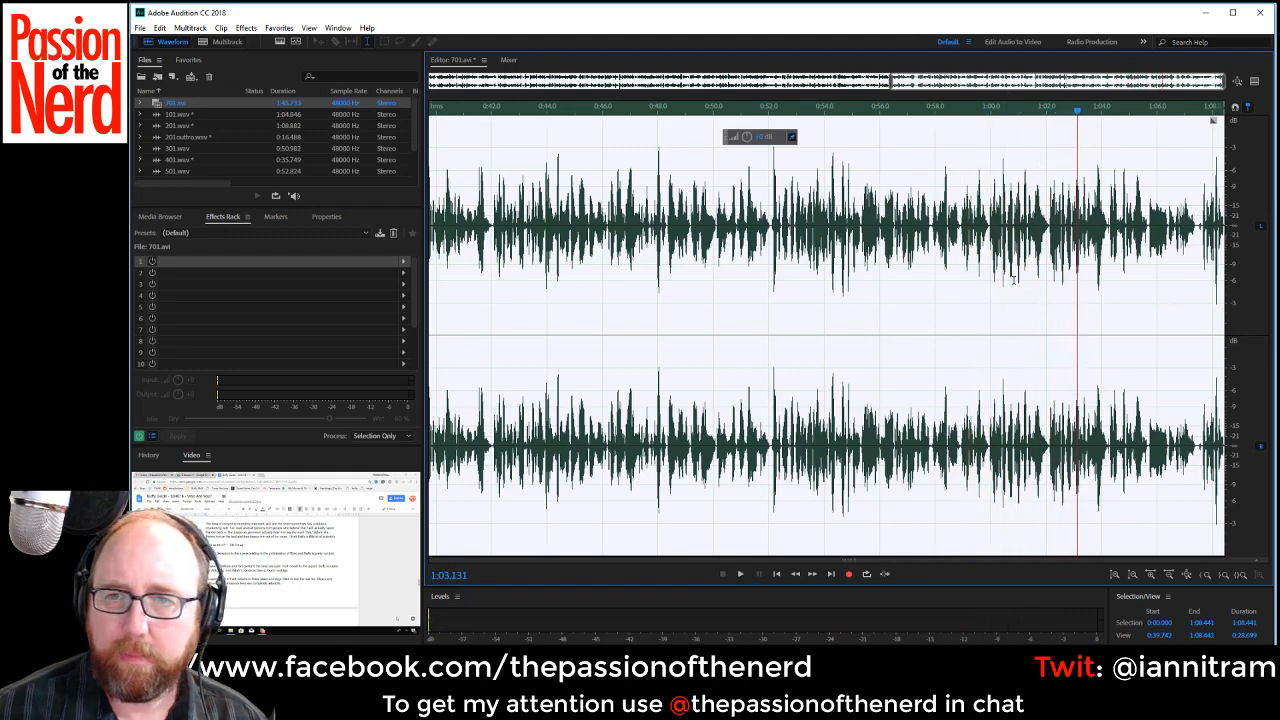
Replay the passage from about 0:57.2 and delete the repeated phrase from about 0:59.97 to 1:02.11.
left_click(1005, 281)
key("space")
scroll(1066, 278, "up", 3)
key("space")
left_click(705, 195)
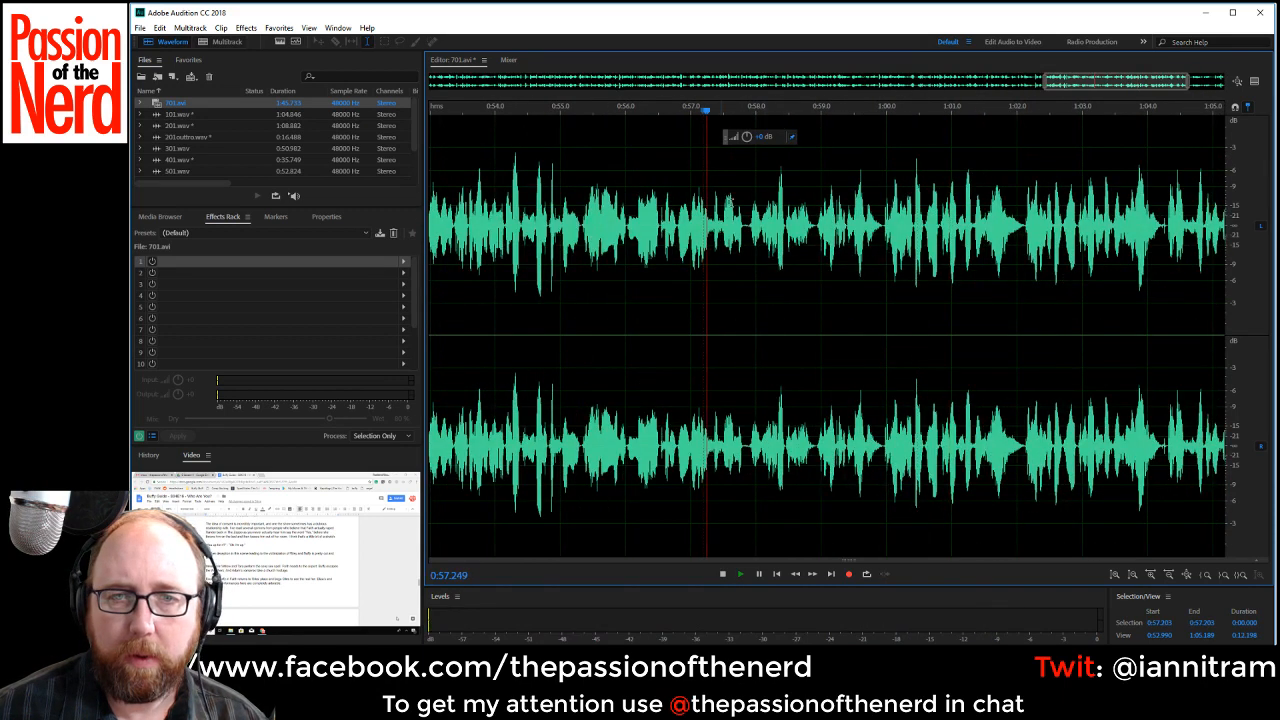
key("space")
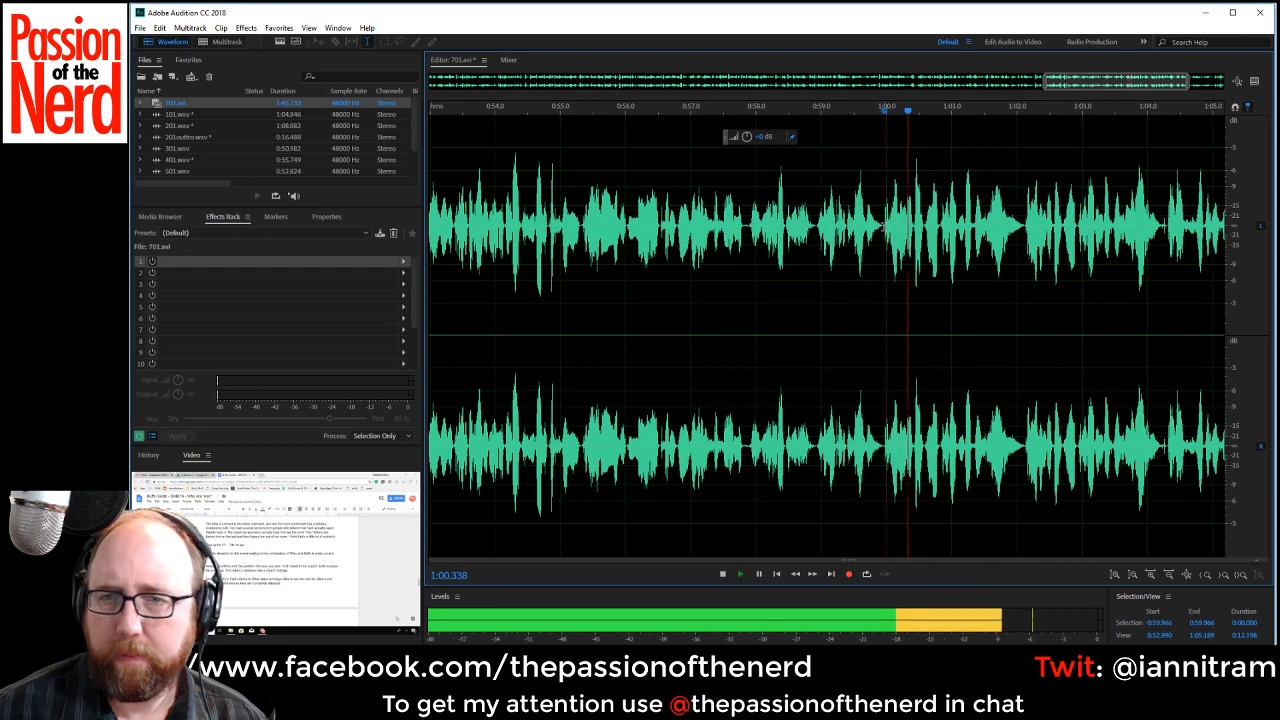
key("space")
left_click_drag(885, 230, 1020, 268)
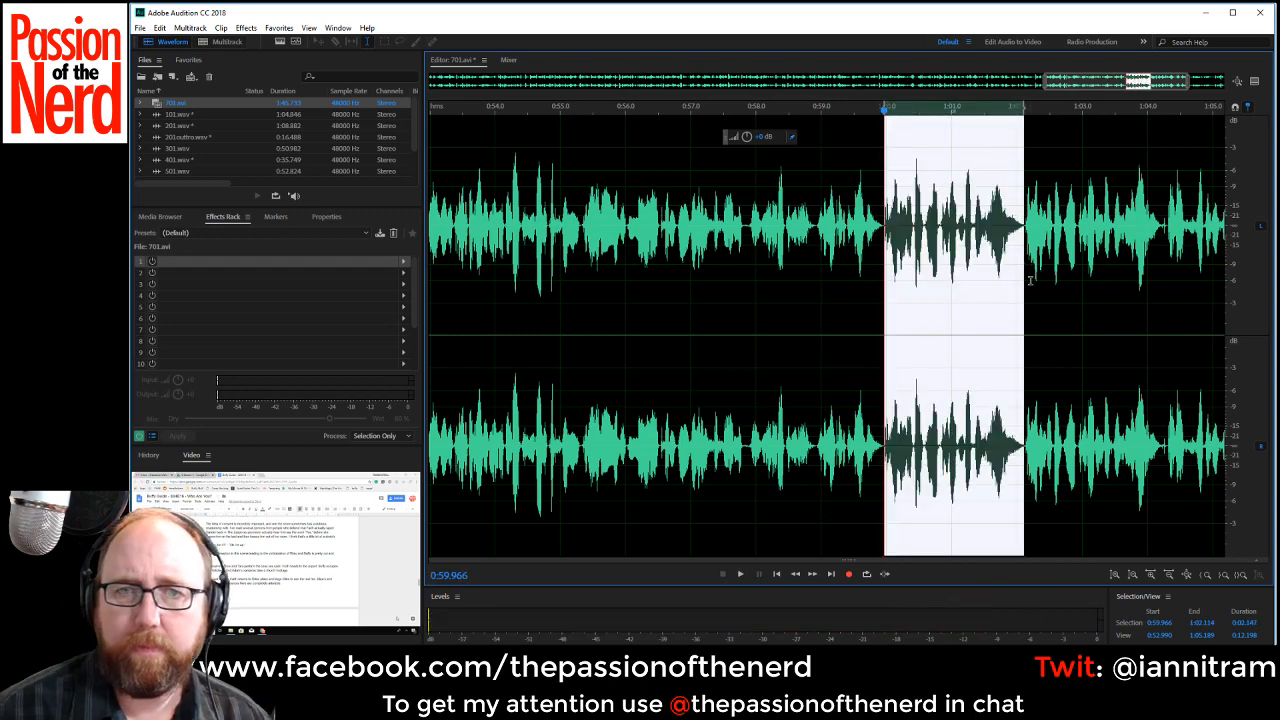
key("Delete")
Play through the new join and delete the short pause from about 1:05.32 to 1:05.48.
key("space")
scroll(1036, 305, "down", 2)
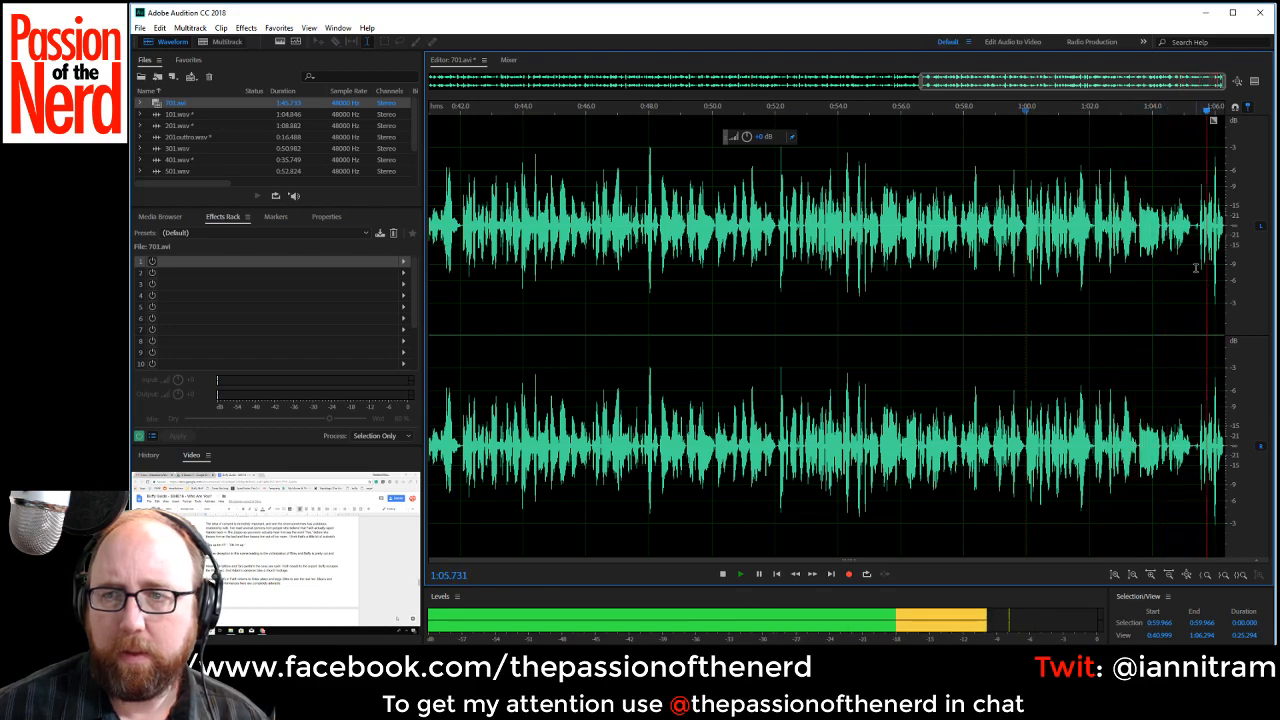
key("space")
scroll(1195, 228, "up", 1)
left_click_drag(1193, 228, 1199, 228)
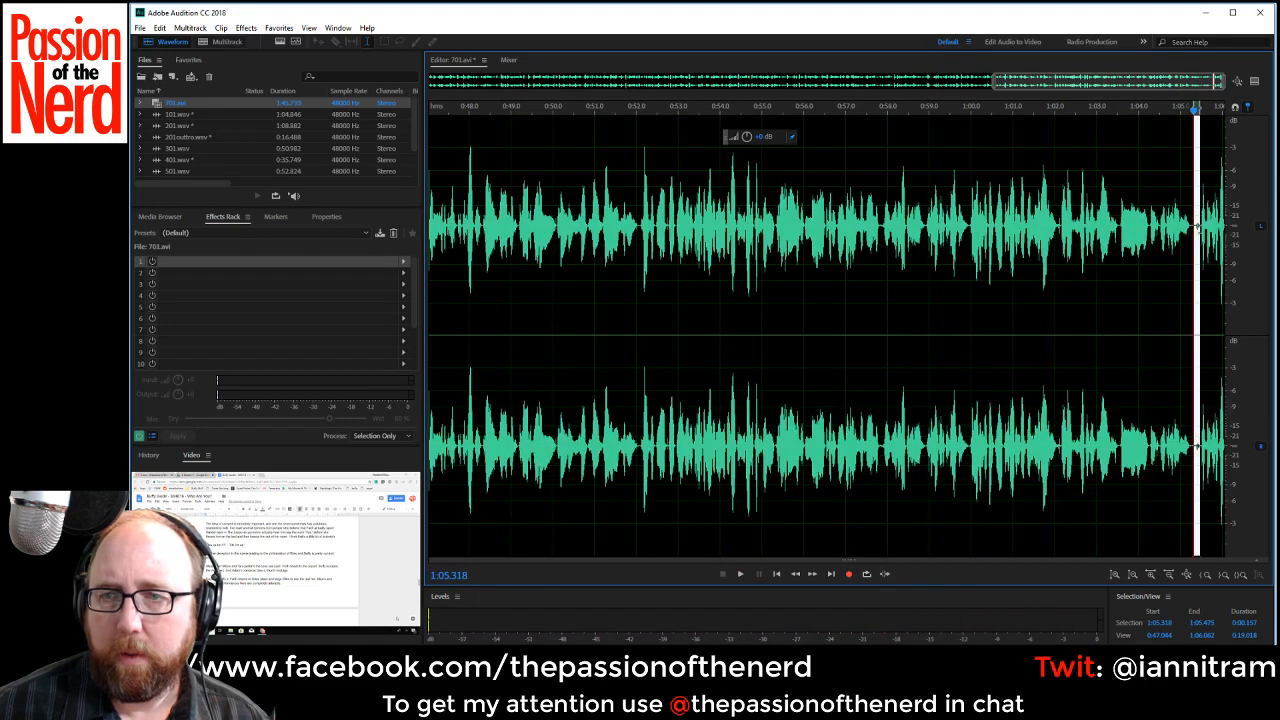
key("Delete")
Save the edited recording as 701.wav in Wave PCM format.
scroll(1131, 354, "down", 4)
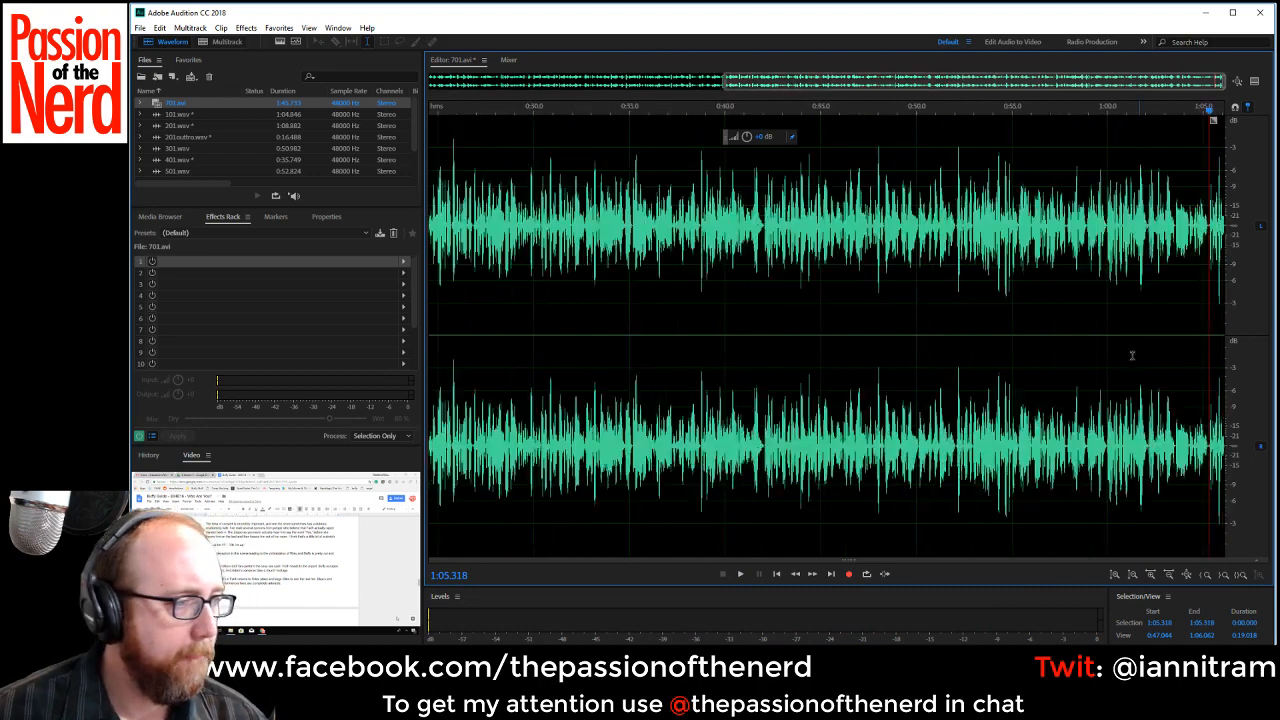
key("ctrl+shift+s")
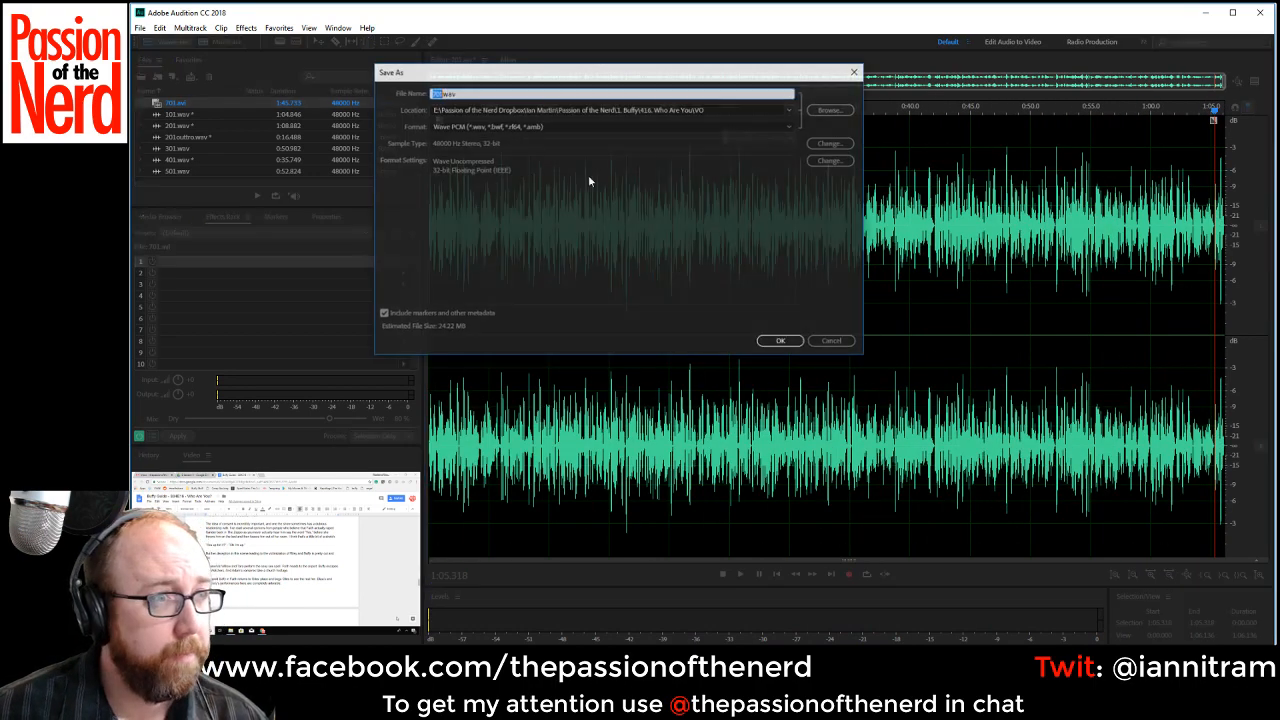
left_click(782, 341)
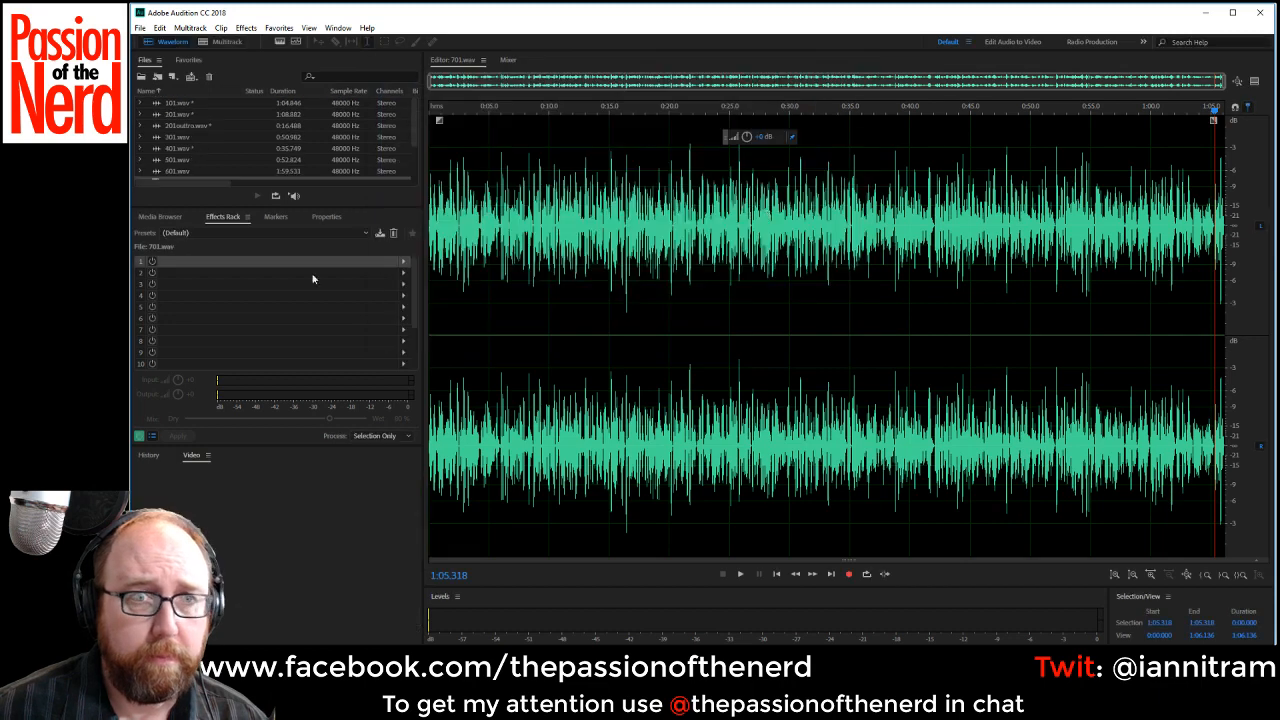
Open 801.avi, select the whole recording and put the right channel's voice on both channels.
scroll(220, 140, "down", 2)
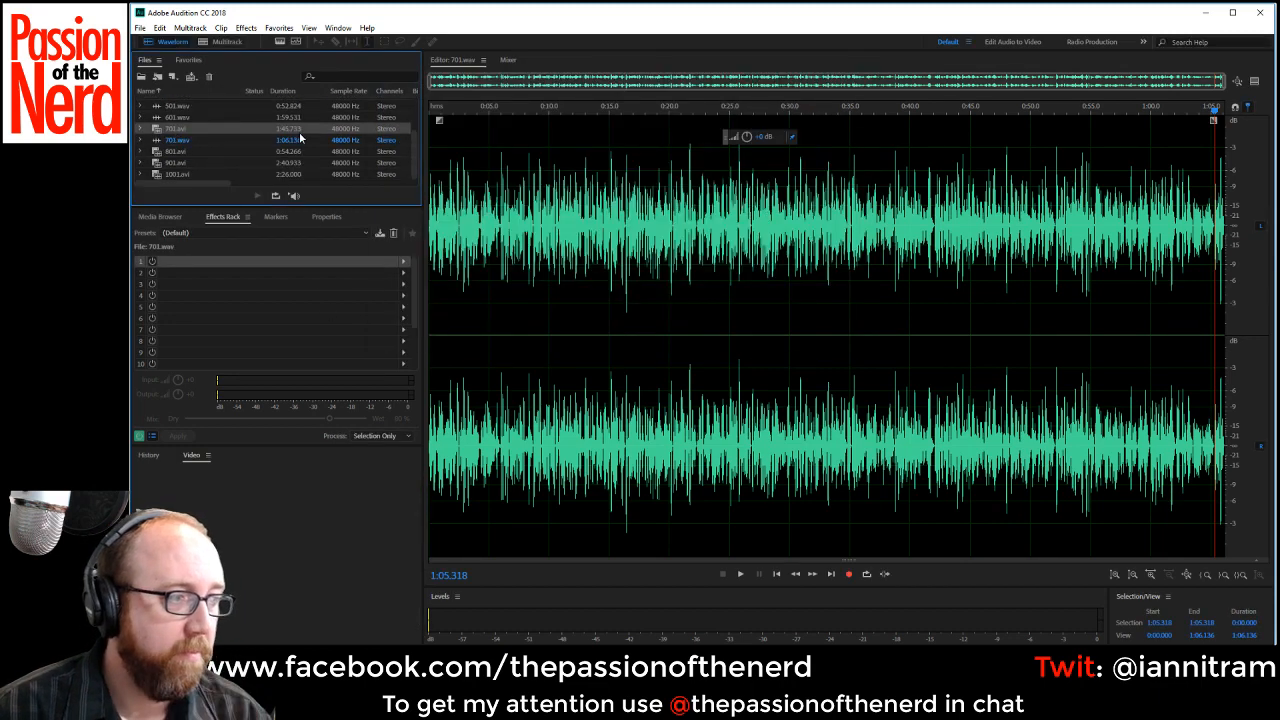
double_click(192, 150)
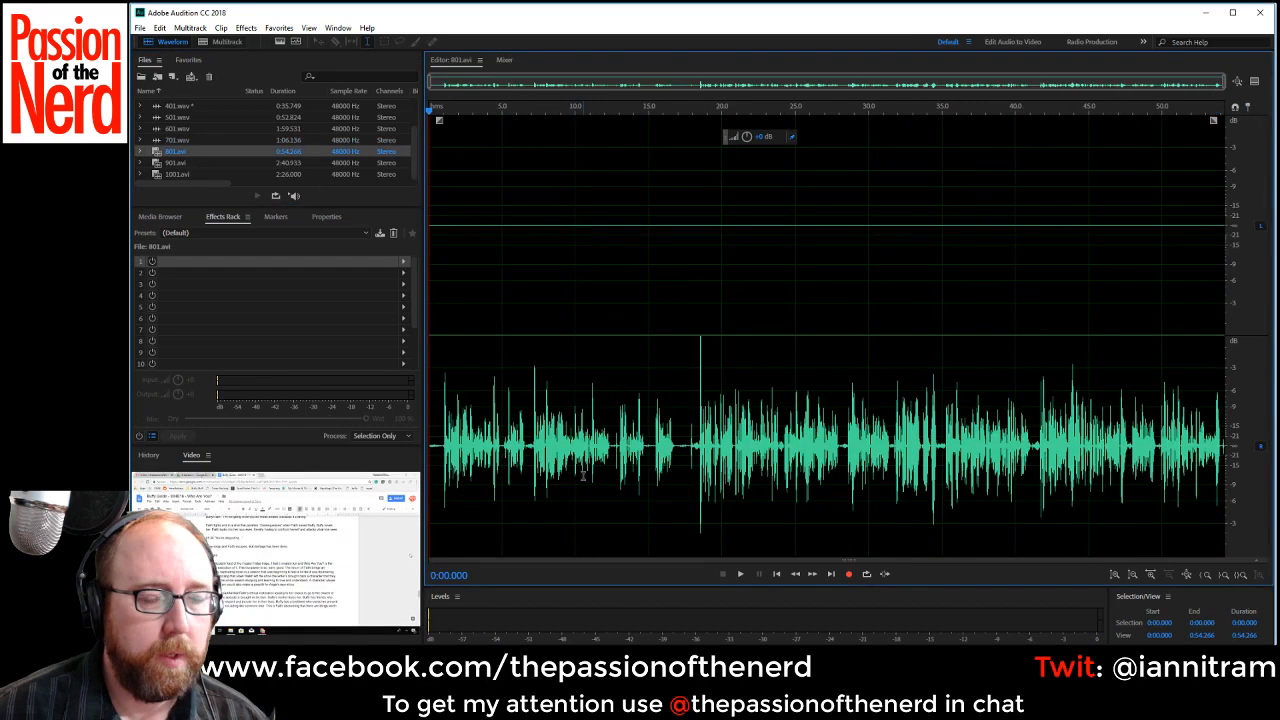
key("ctrl+a")
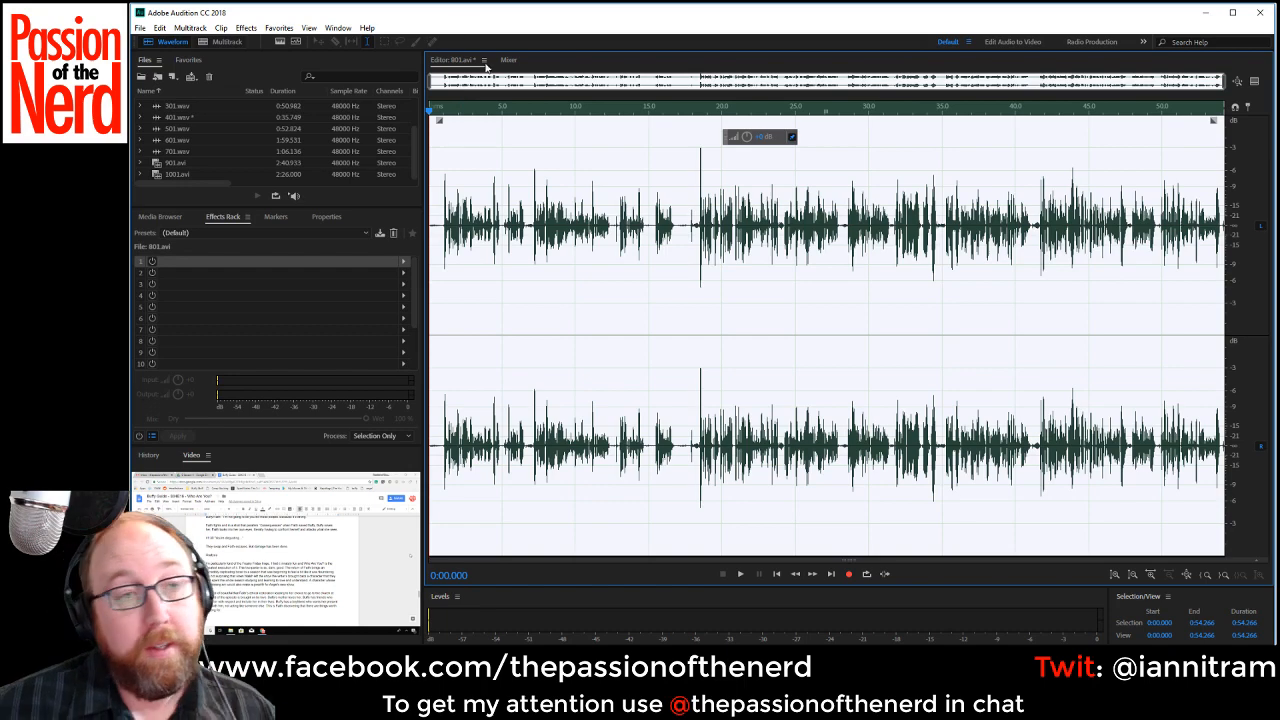
Delete the silence before the first word at the start of the recording, about 0.95 s long.
scroll(500, 306, "up", 5)
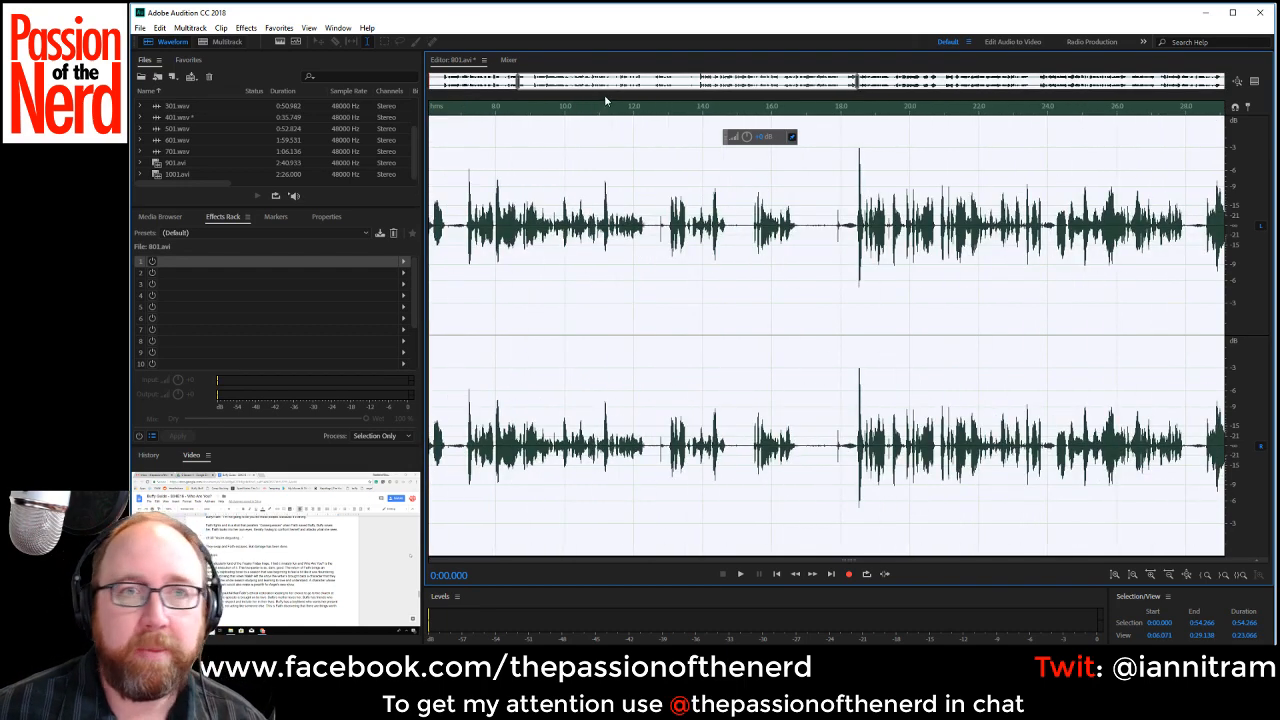
left_click_drag(605, 86, 297, 119)
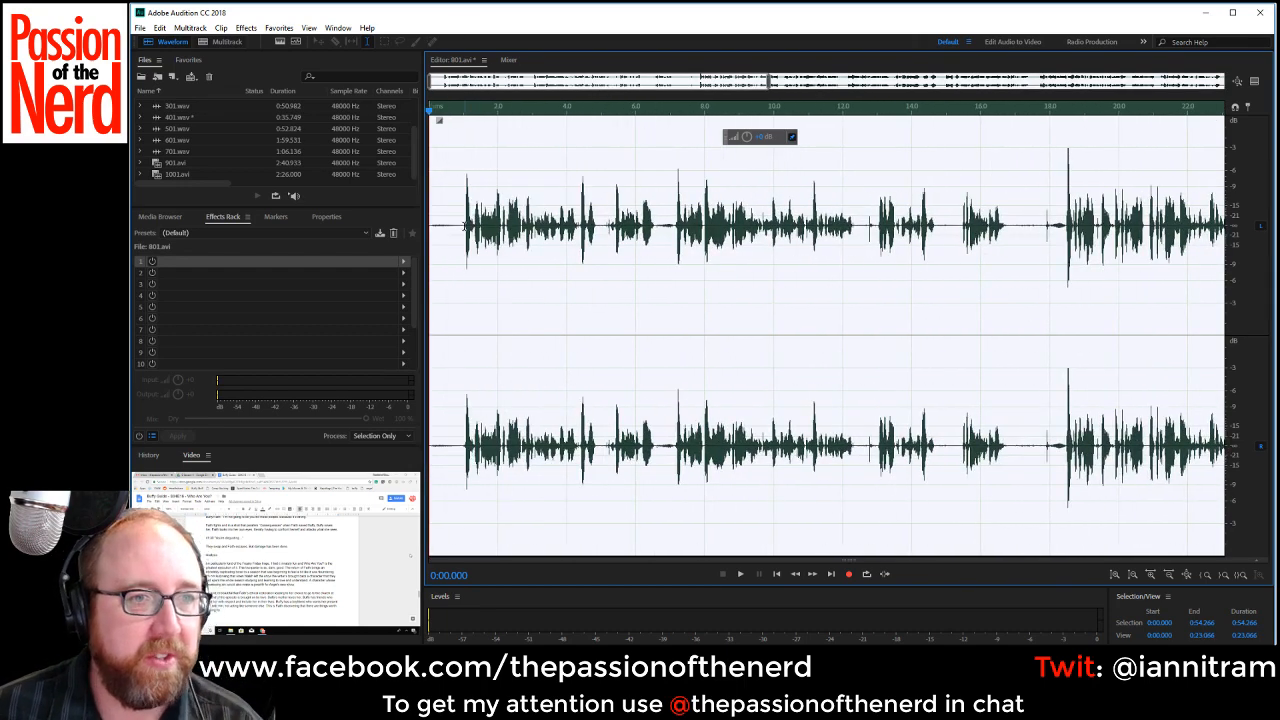
left_click_drag(463, 226, 430, 226)
key("ctrl+shift+p")
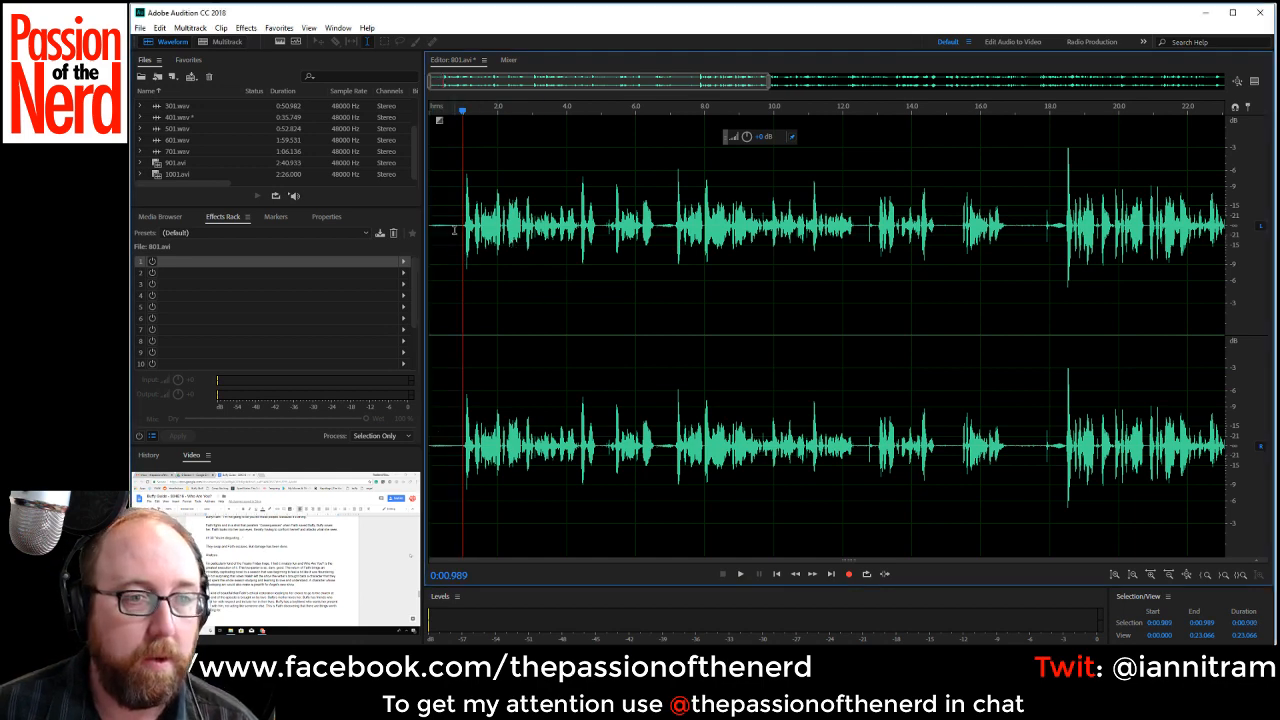
key("Delete")
Play the recording from its start and delete the short pause from about 0:03.93 to 0:04.28.
key("space")
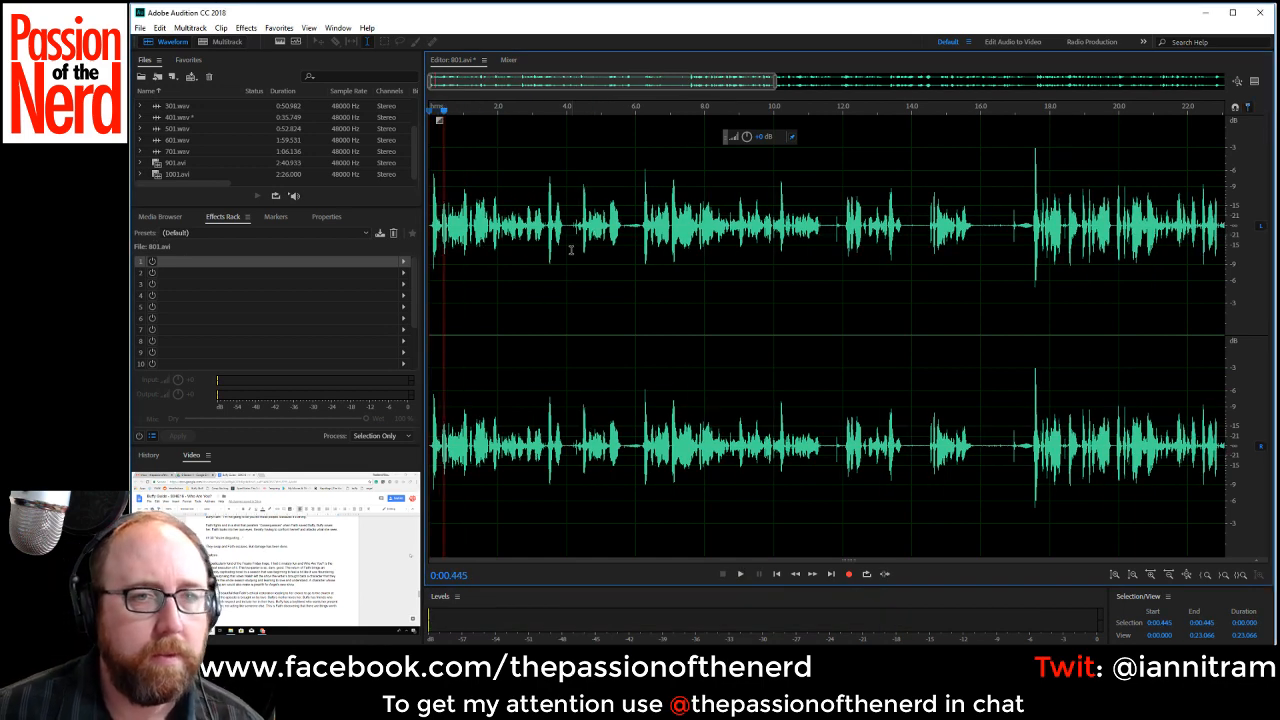
scroll(565, 240, "up", 3)
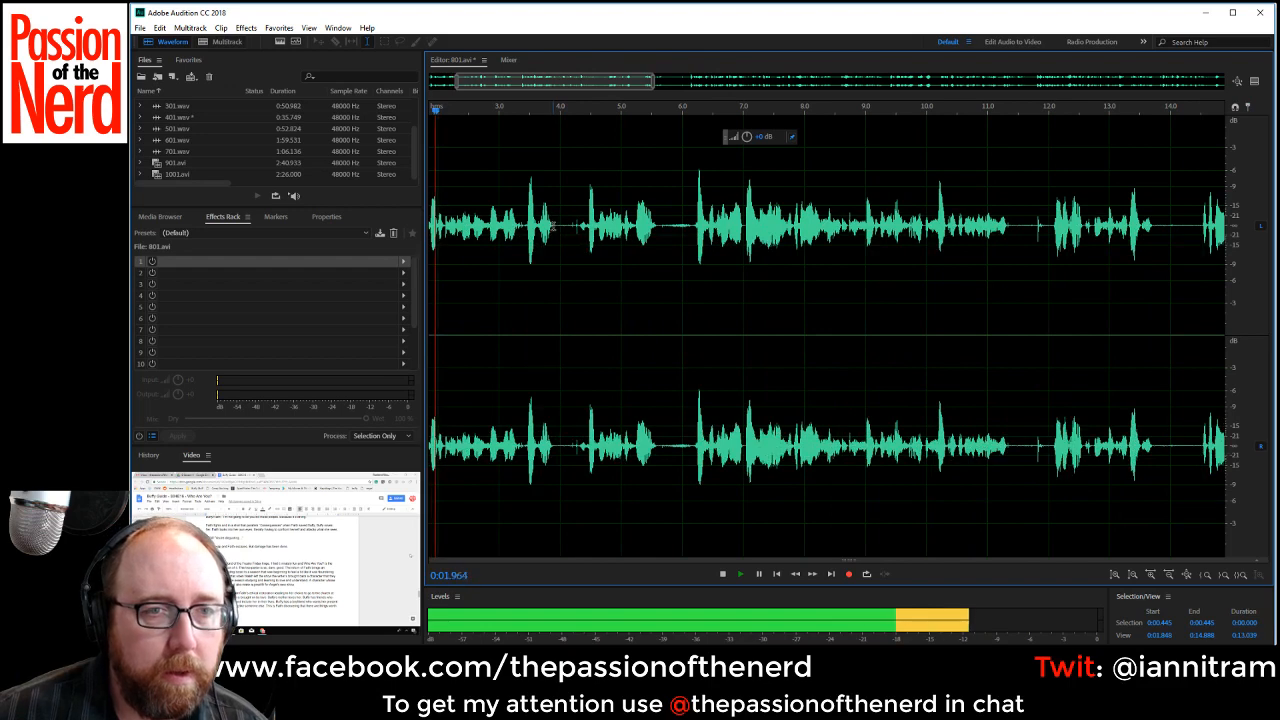
left_click_drag(555, 228, 573, 236)
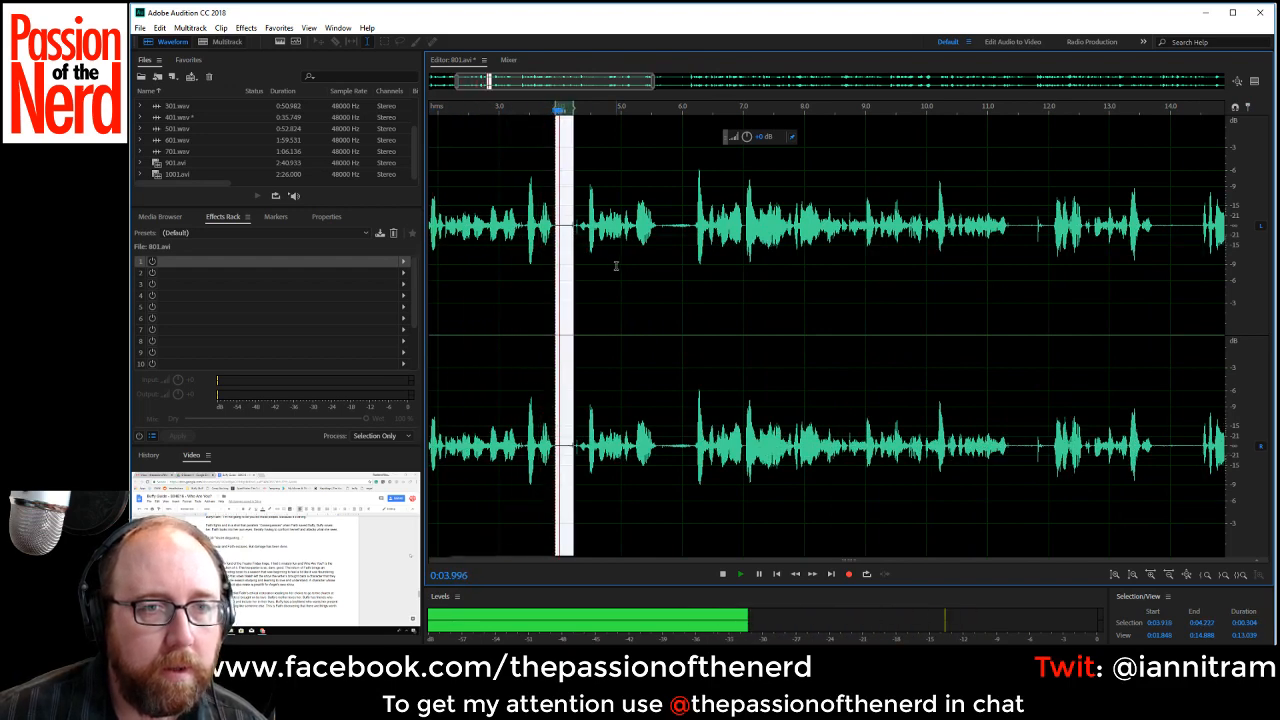
key("space")
left_click_drag(577, 228, 555, 227)
key("Delete")
key("space")
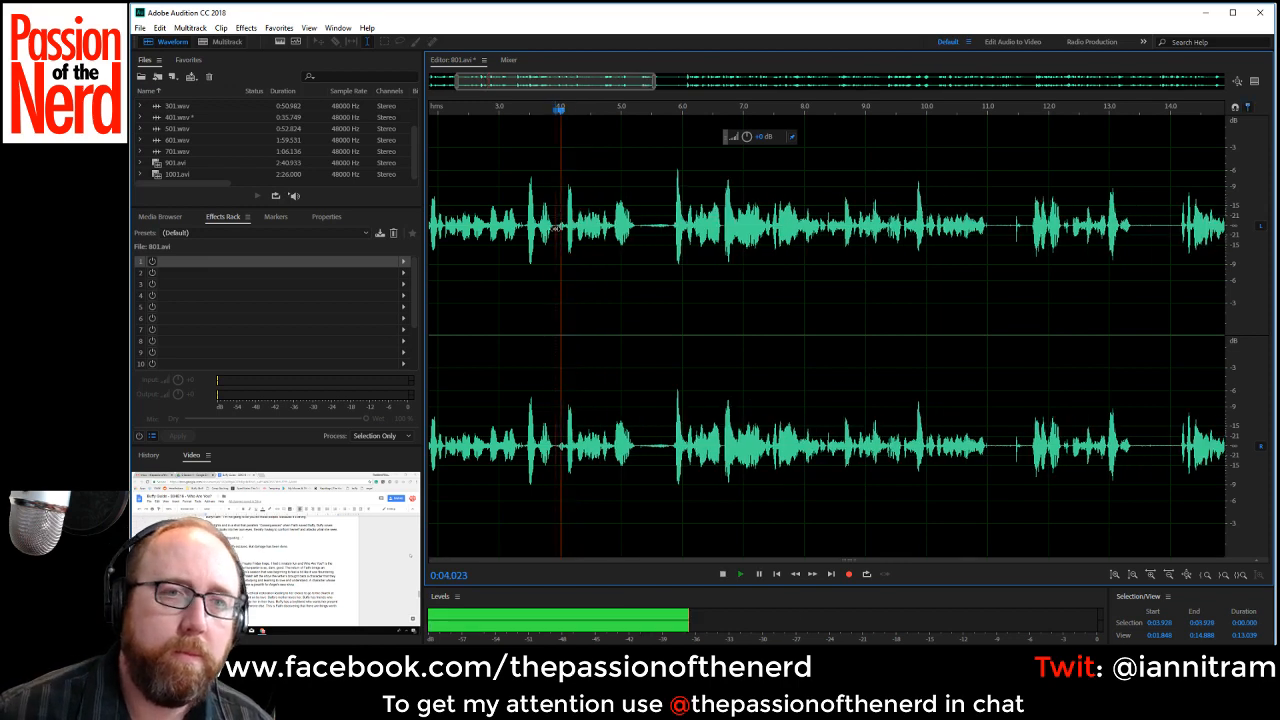
Delete the pauses from about 0:05.26 to 0:05.86 and from about 0:10.44 to 0:11.20.
key("space")
left_click_drag(637, 231, 673, 232)
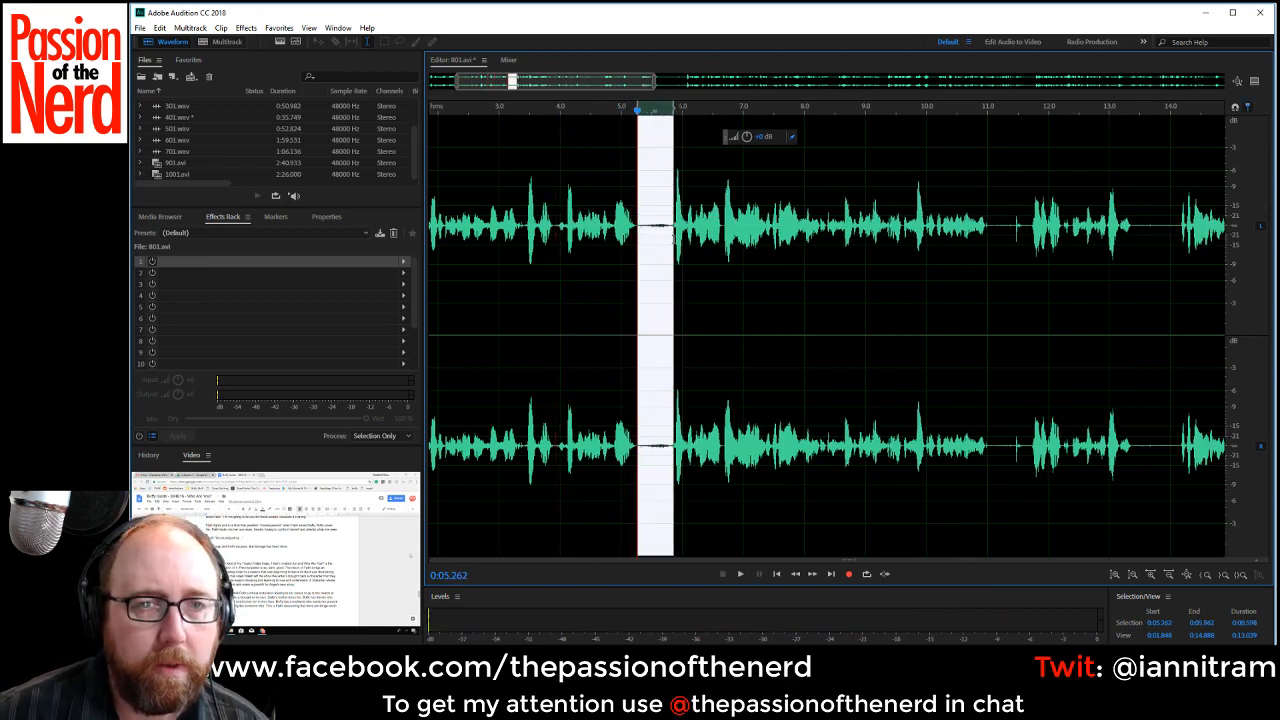
key("Delete")
scroll(728, 276, "down", 2)
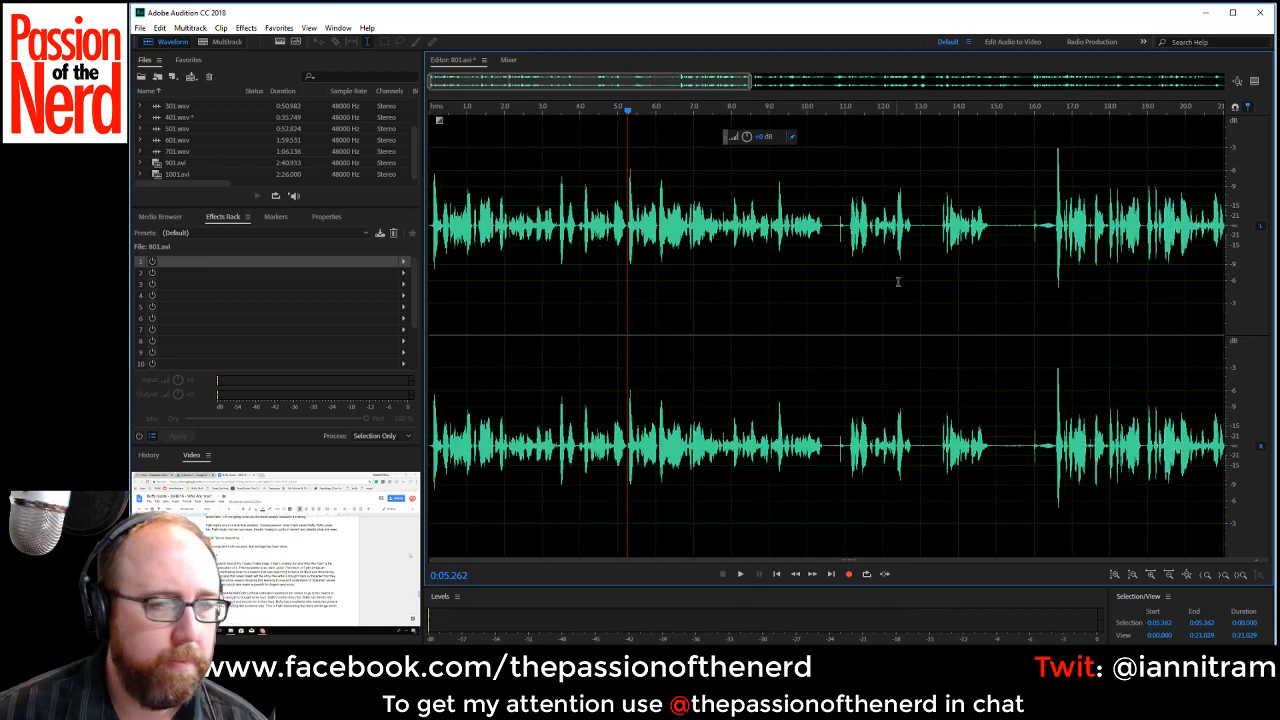
key("space")
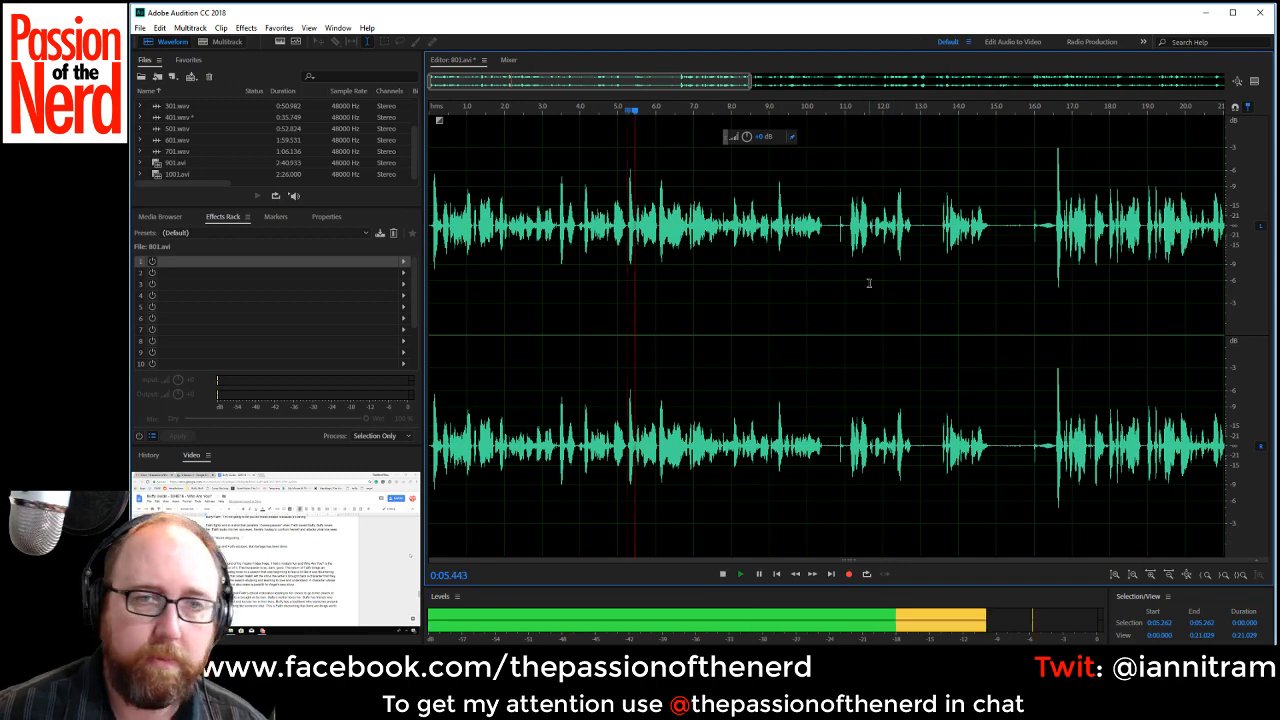
left_click_drag(824, 227, 852, 228)
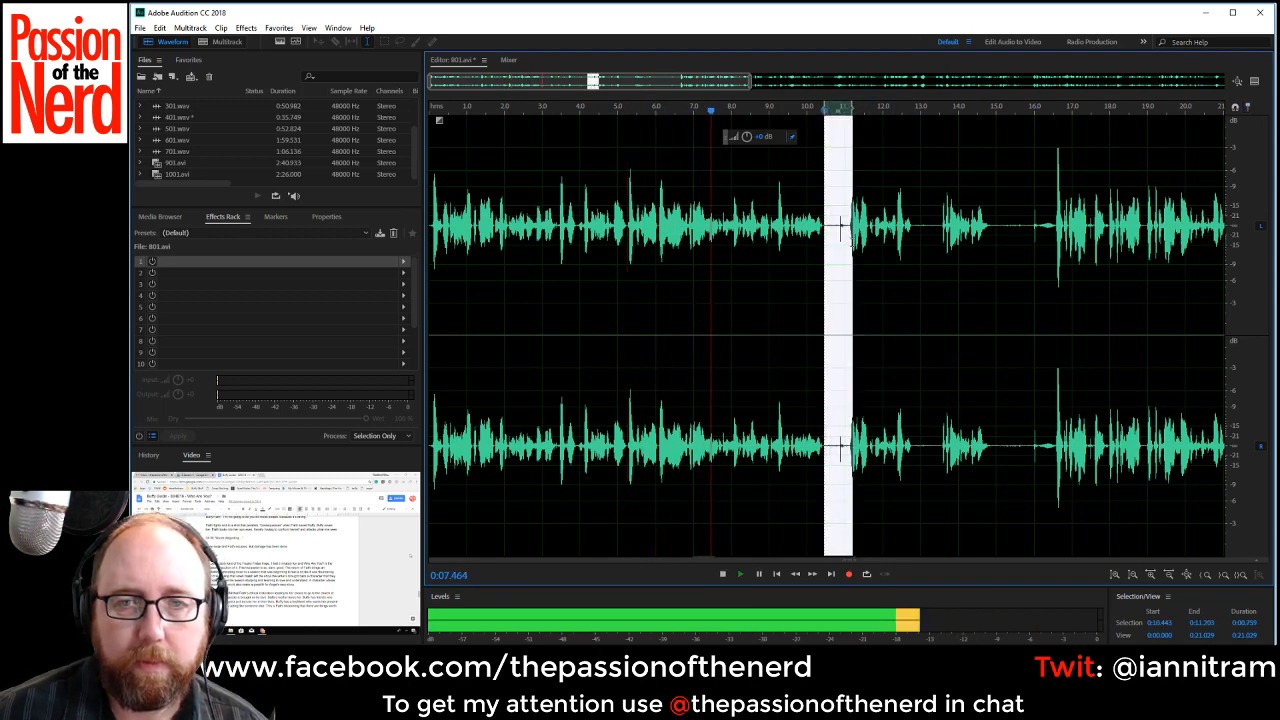
key("Delete")
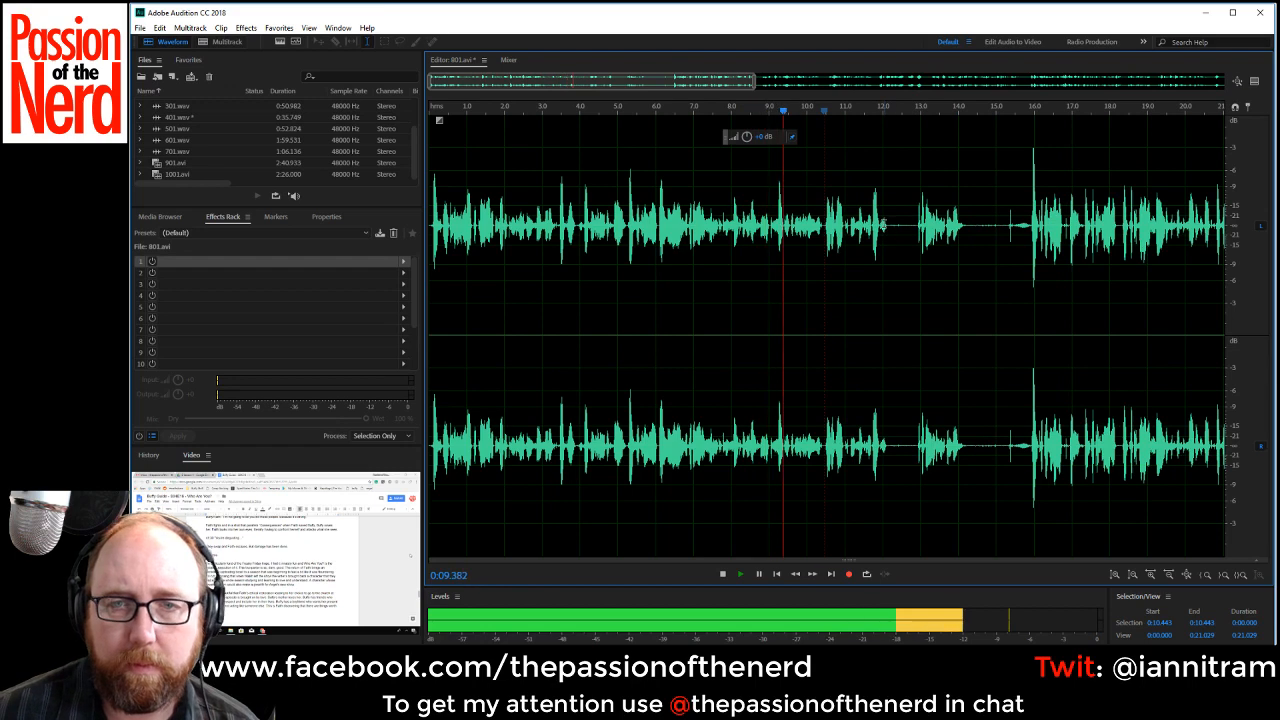
Delete the next two pauses, at about 0:12.1 and just before the loud spike at about 0:13.47.
left_click_drag(889, 246, 1000, 240)
key("Delete")
key("Delete")
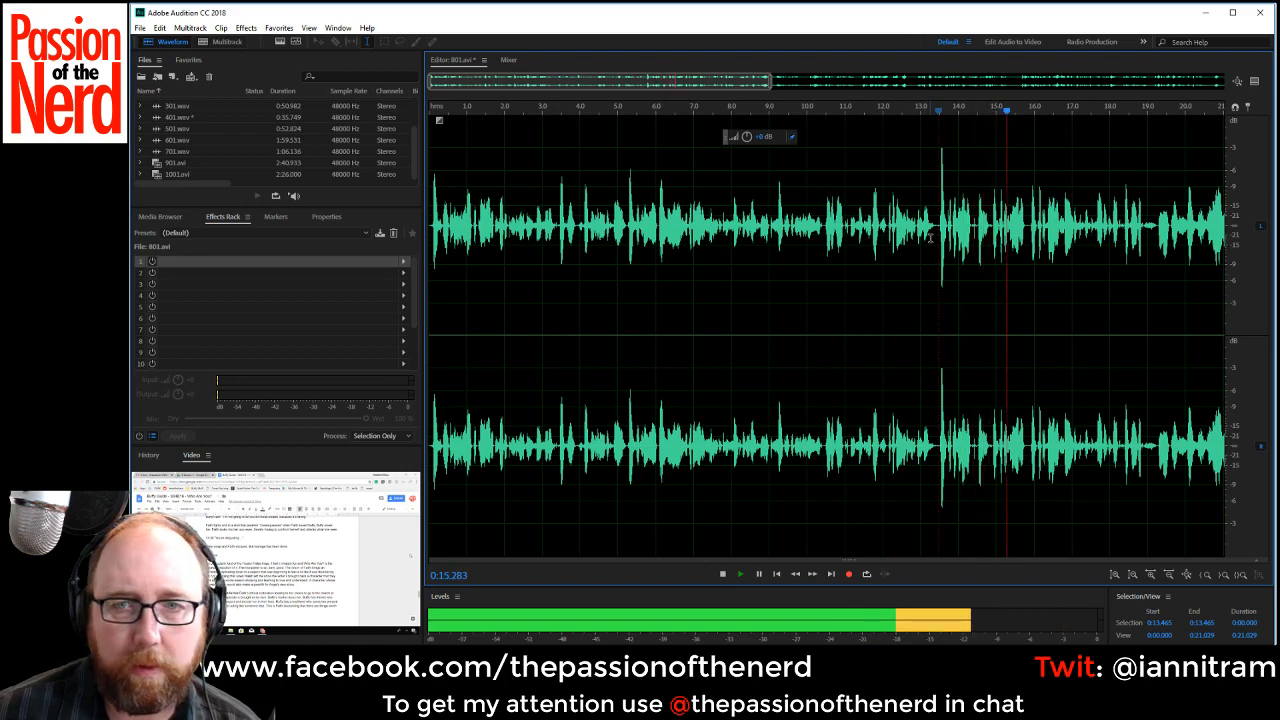
Replay the passage after the loud spike and delete the section from about 0:13.37 to 0:14.86, including the spike.
key("space")
key("space")
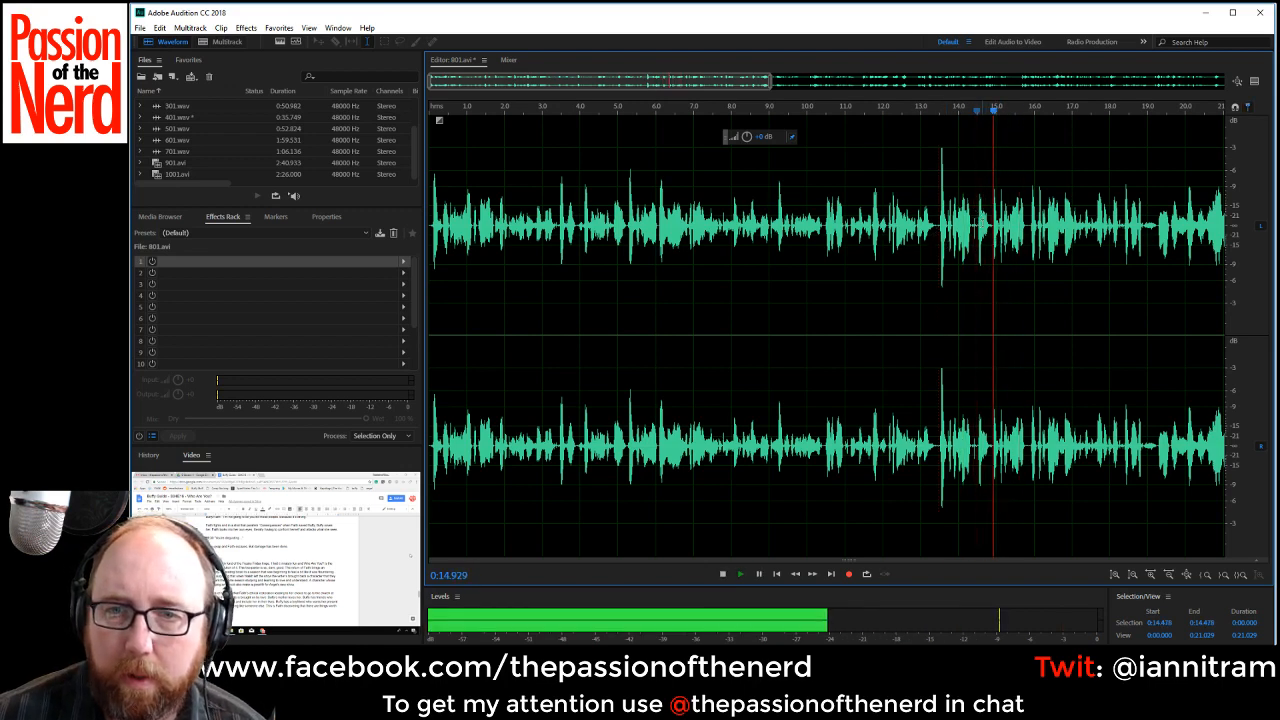
left_click_drag(991, 225, 935, 231)
key("Delete")
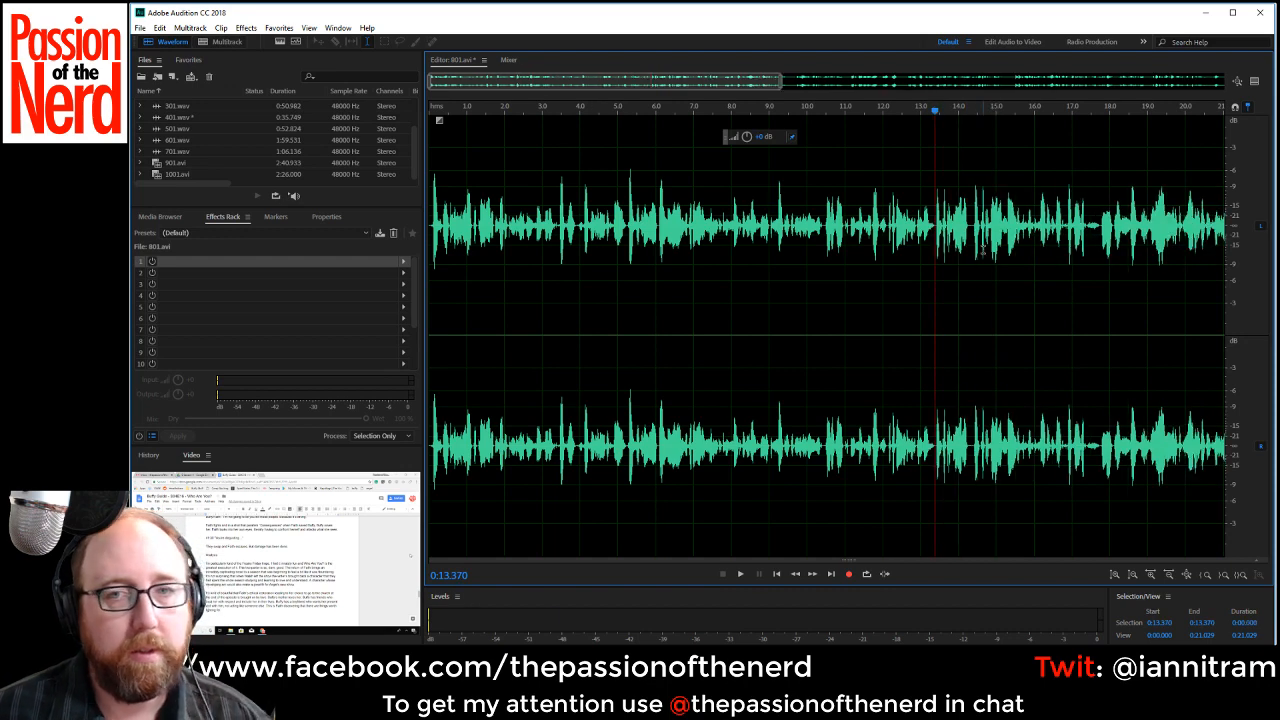
Play through the new join and delete the phrase from about 0:13.34 to 0:14.38.
key("space")
key("space")
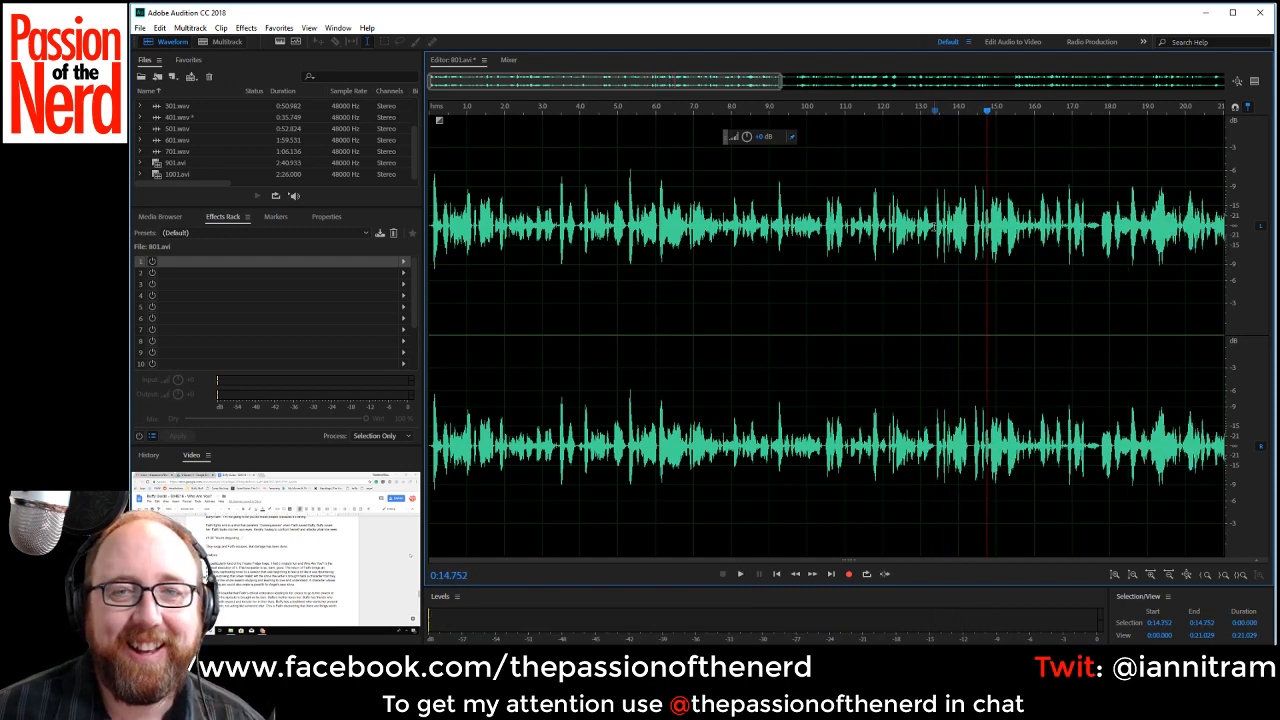
left_click_drag(933, 229, 971, 240)
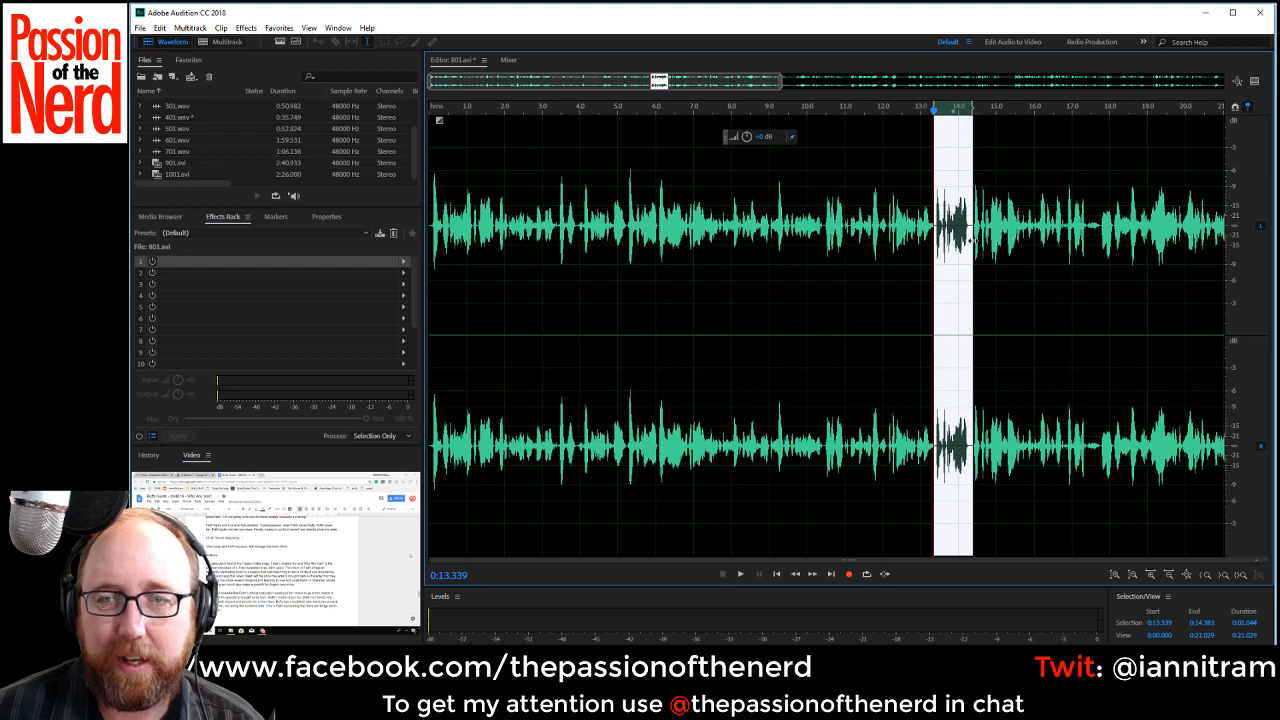
key("Delete")
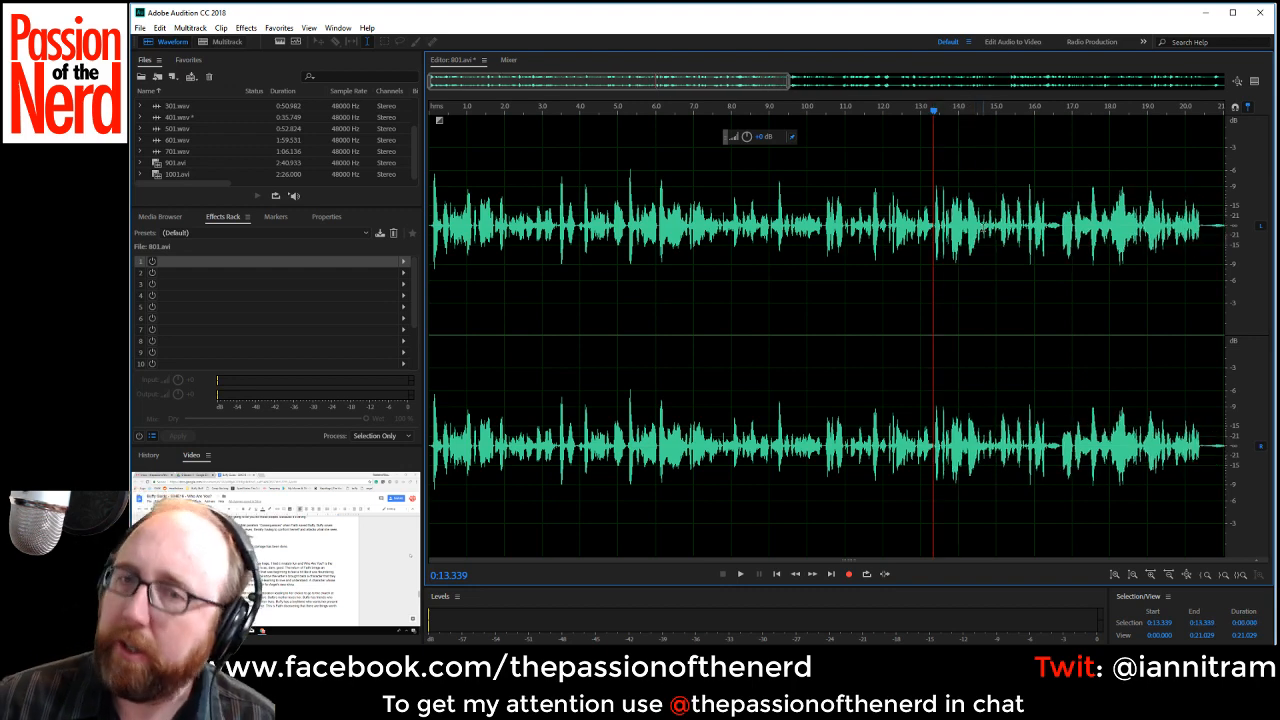
Play on from about 0:13.34 to 0:18.58 and delete the pause from about 0:16.34 to 0:16.70.
key("space")
scroll(1064, 277, "up", 2)
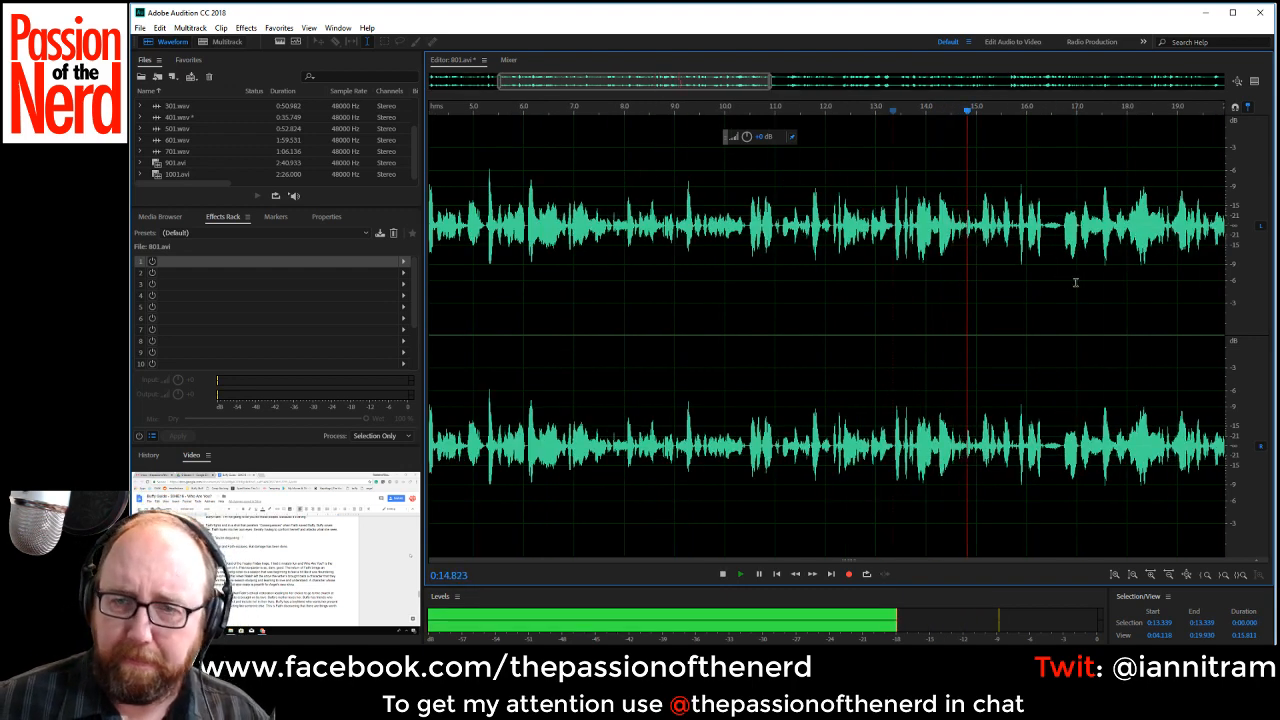
left_click_drag(696, 84, 796, 89)
key("space")
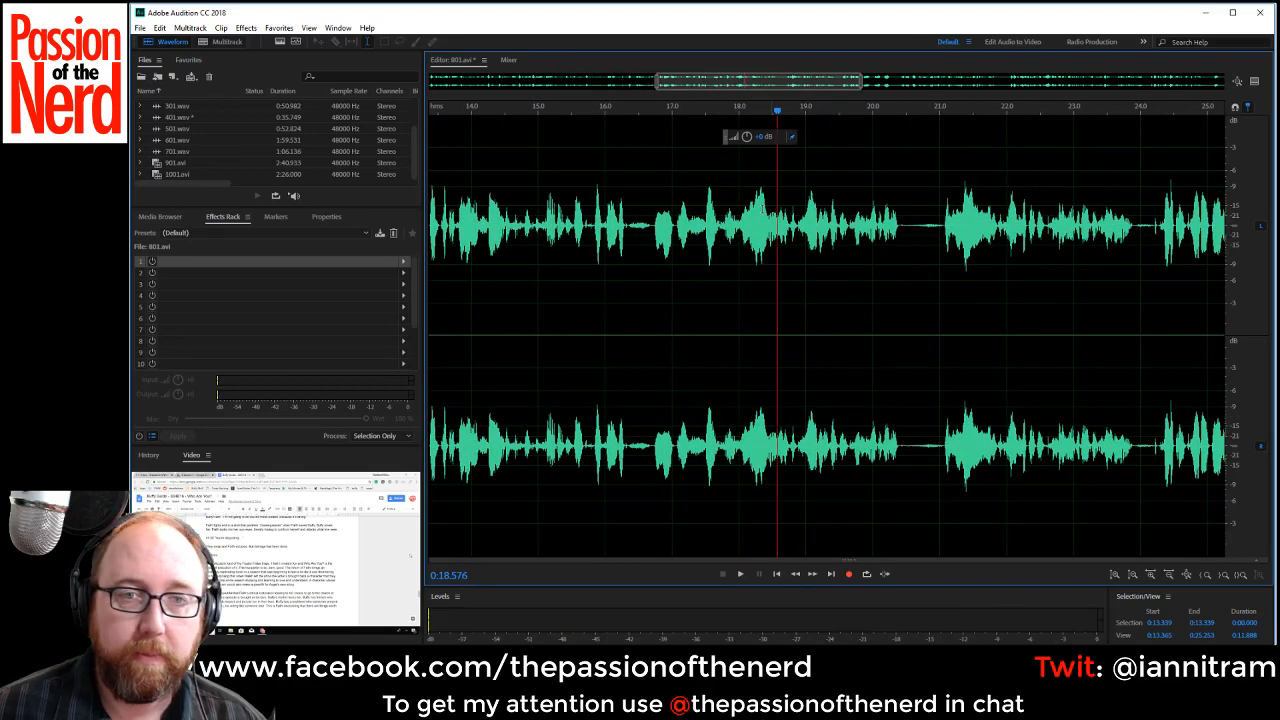
key("space")
left_click_drag(628, 226, 628, 262)
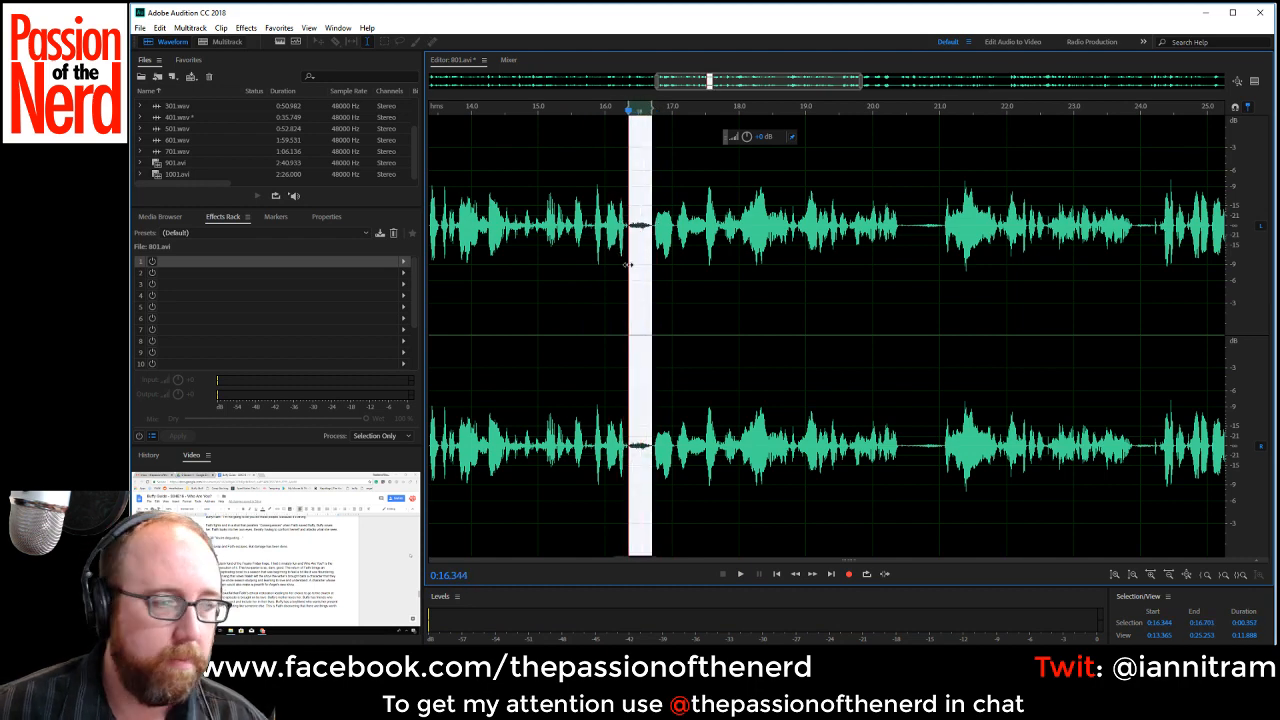
left_click(628, 264)
scroll(630, 270, "down", 2)
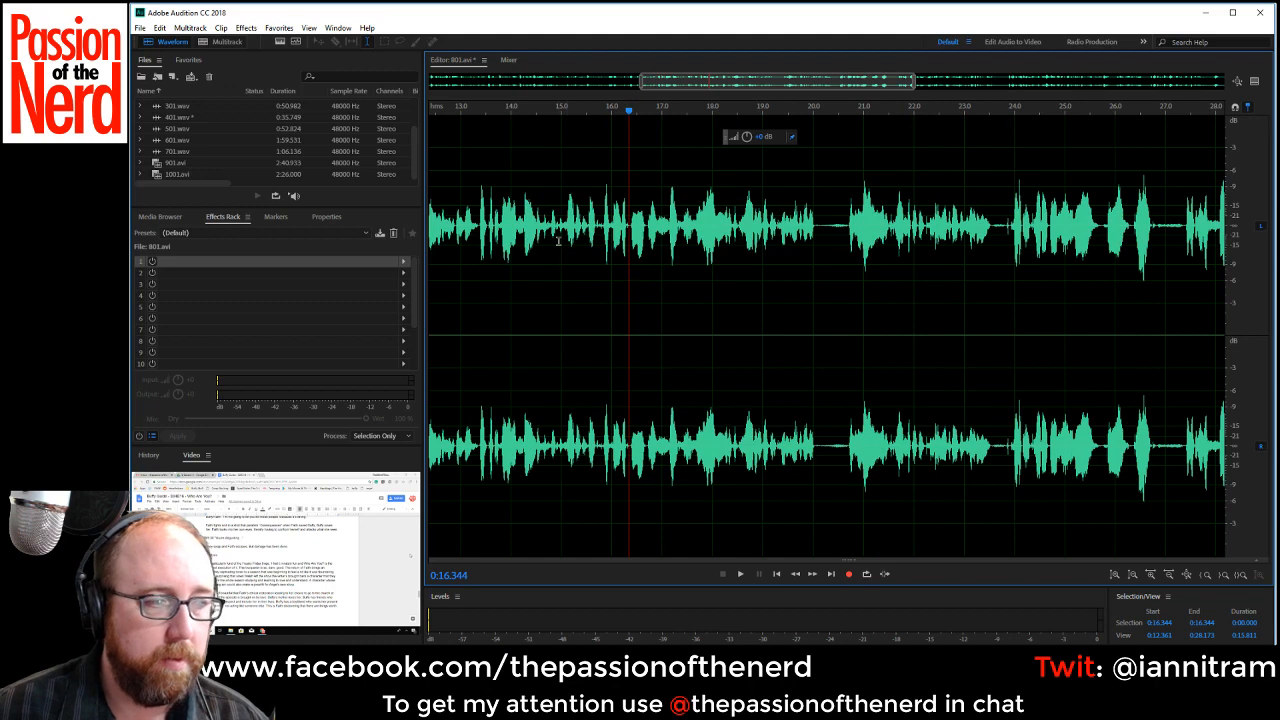
Play from about 0:14.93 and delete the pause from about 0:20.05 to 0:20.69.
key("space")
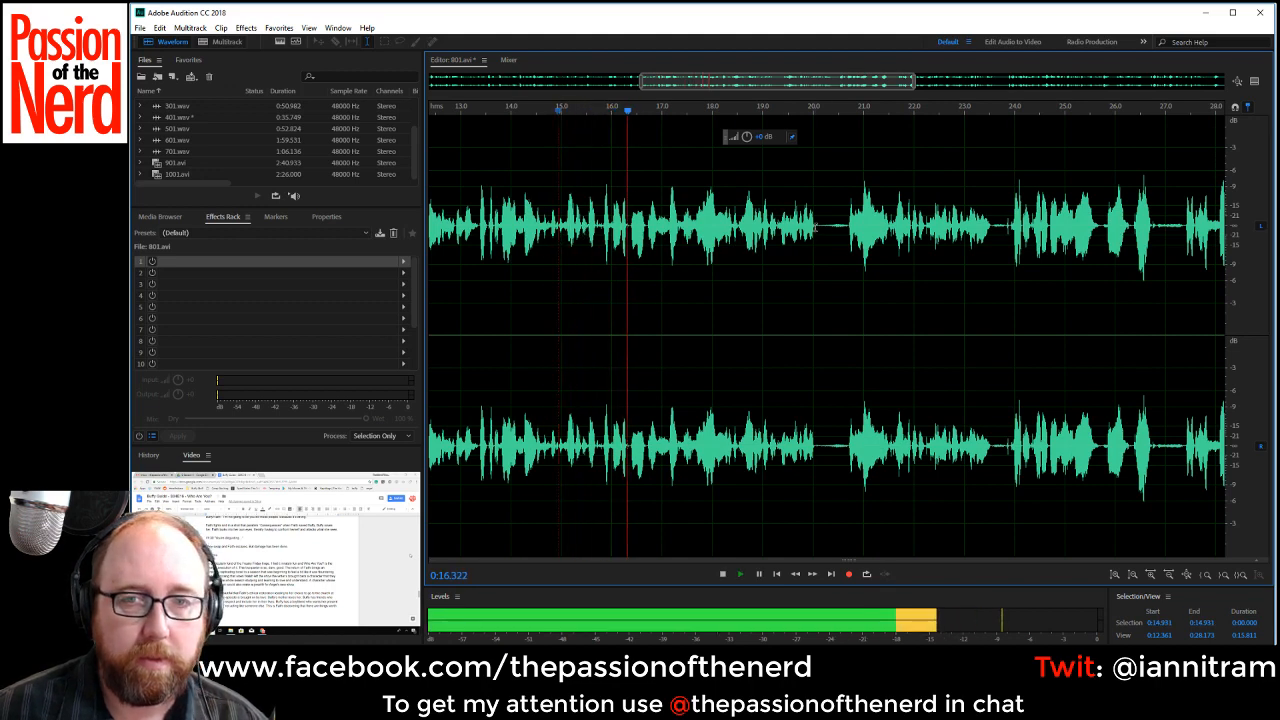
left_click_drag(816, 226, 848, 246)
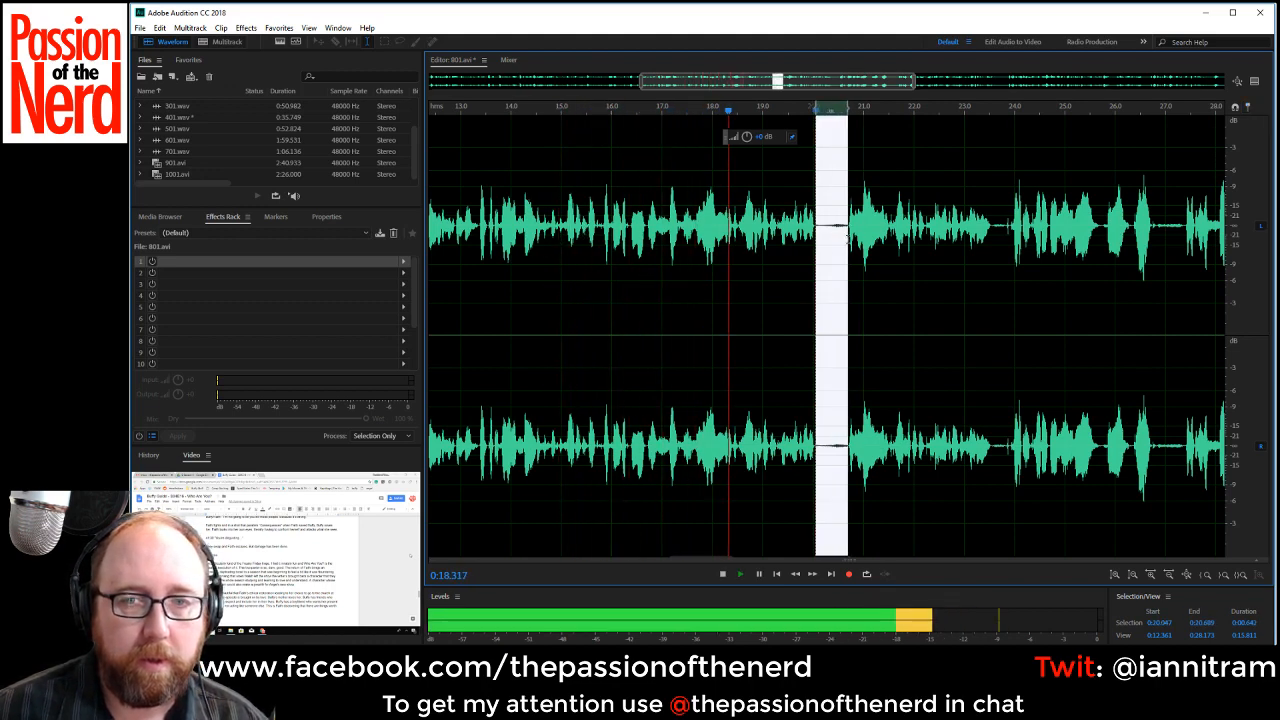
key("Delete")
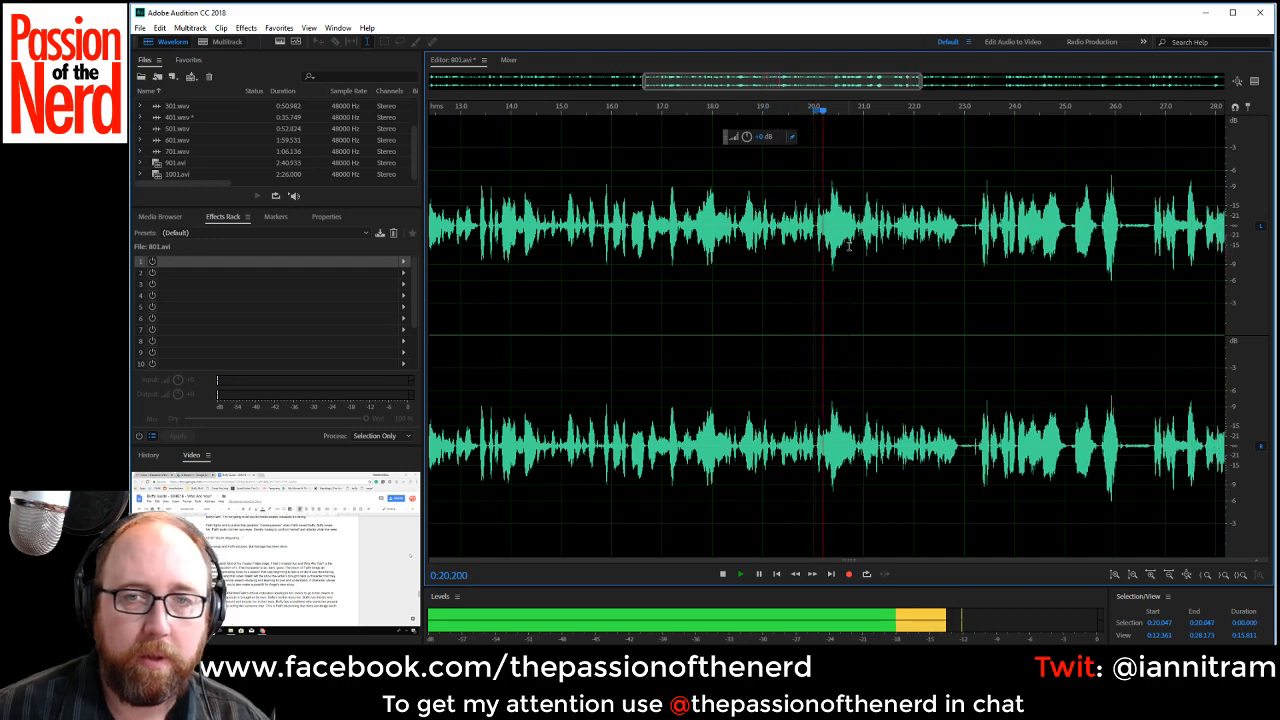
Replay from about 0:16.19 to locate where the retake begins, and delete the section from about 0:17.46 to 0:20.07.
left_click(621, 232)
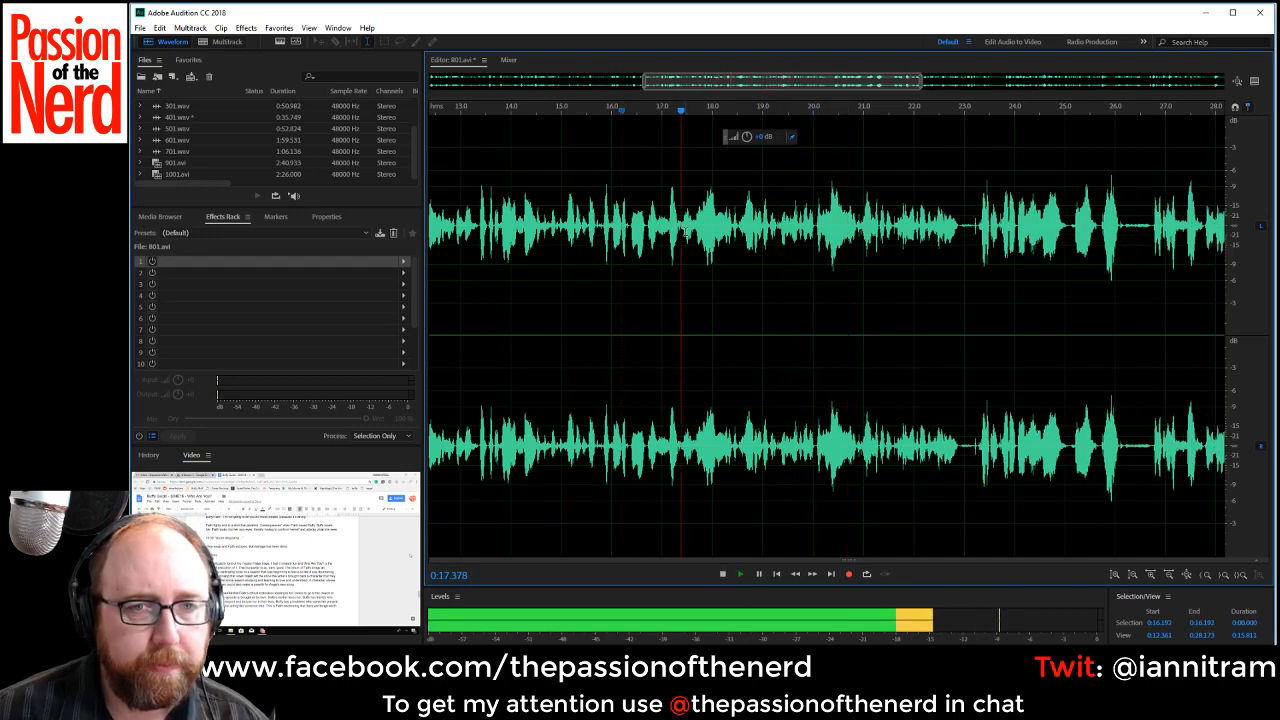
key("space")
scroll(679, 226, "up", 1)
key("space")
key("space")
left_click(686, 226)
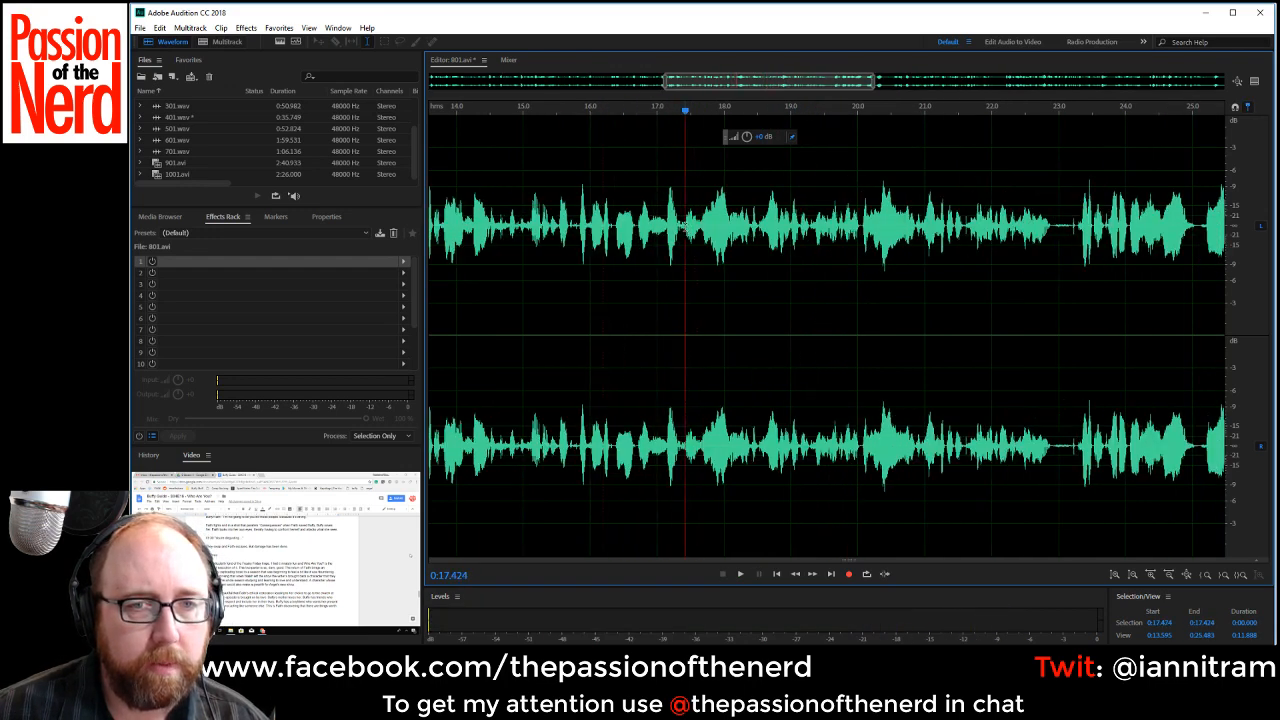
key("space")
key("space")
left_click(688, 224)
key("space")
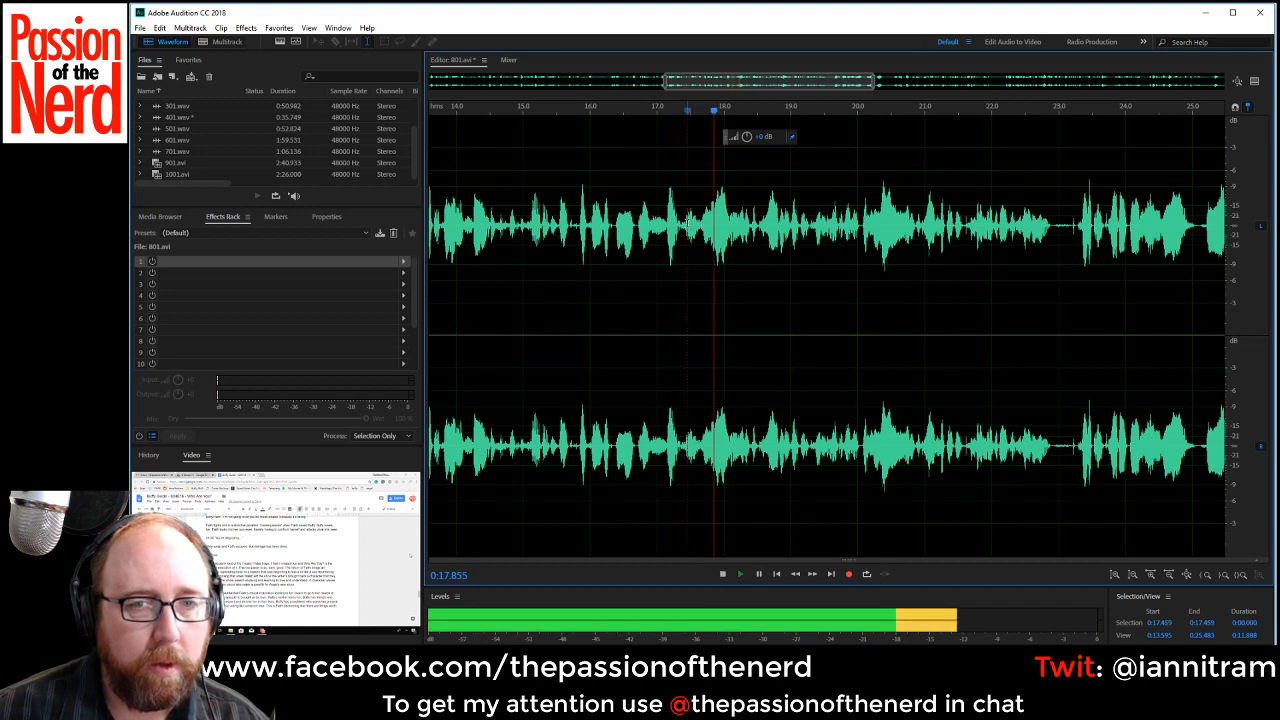
key("space")
left_click_drag(688, 224, 862, 242)
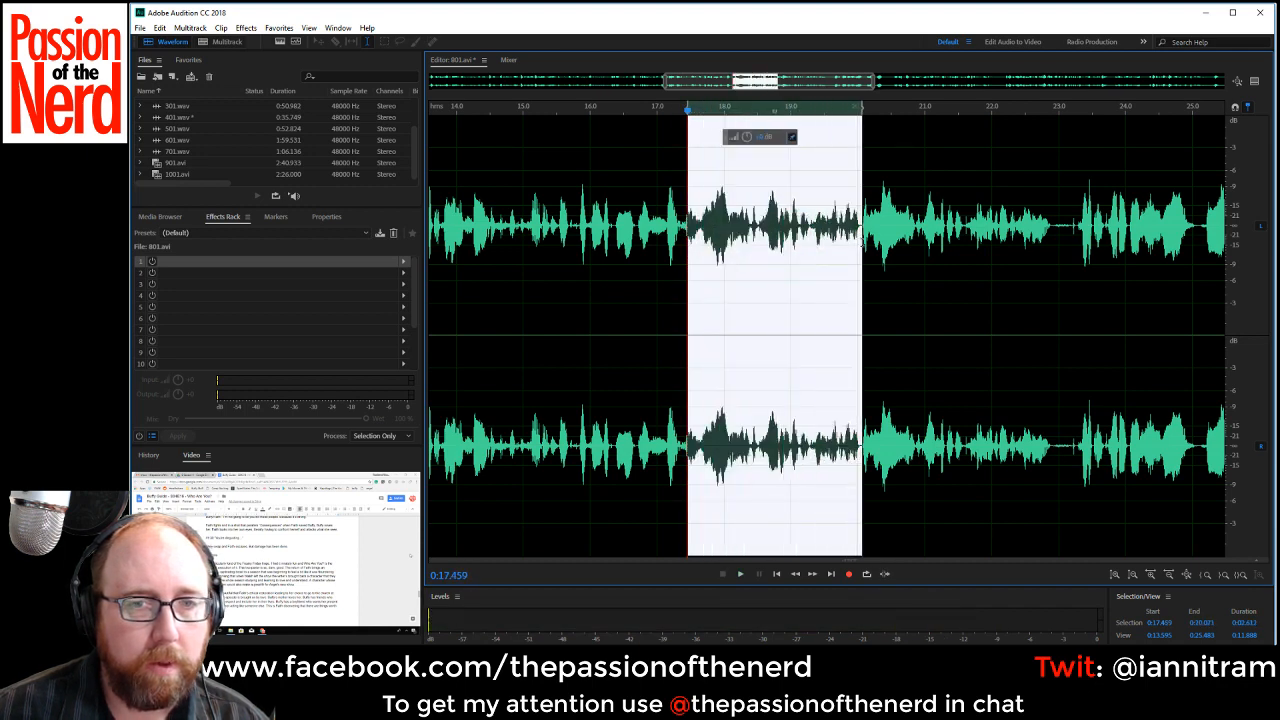
key("Delete")
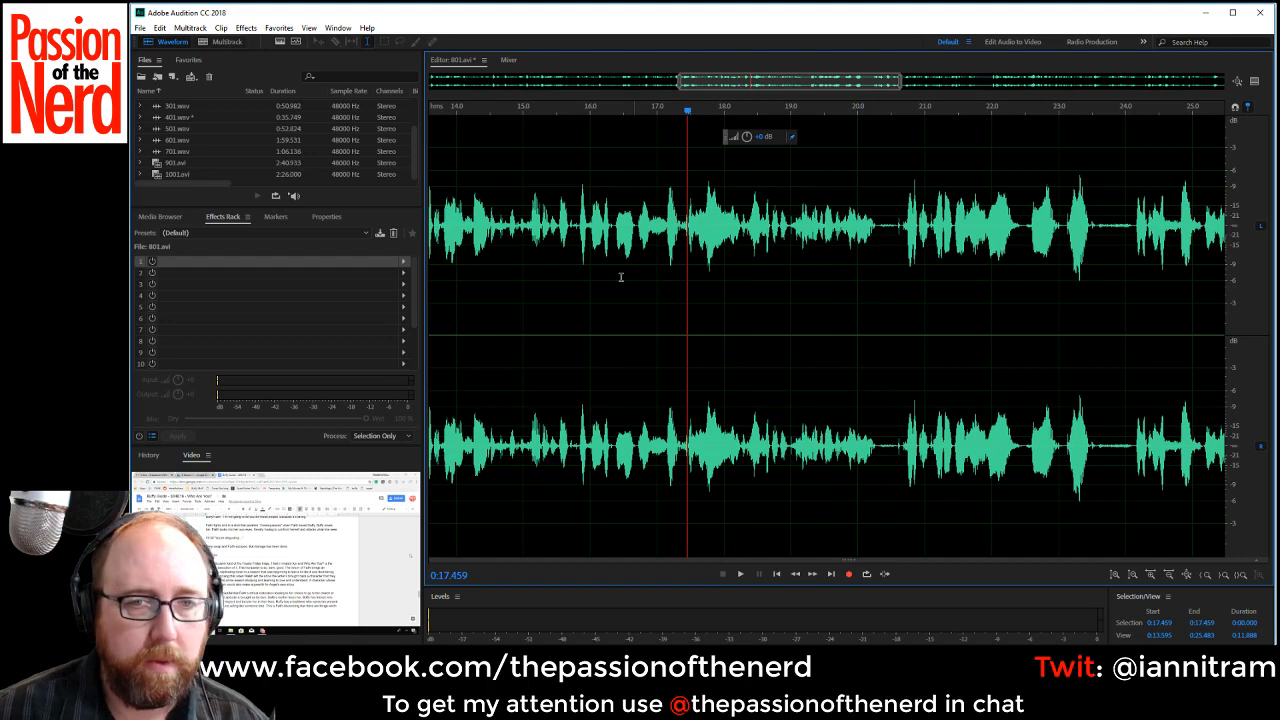
Play through the new join and delete the pauses starting at about 0:20.30 and 0:23.19.
left_click(590, 272)
key("space")
left_click_drag(877, 231, 902, 229)
key("Delete")
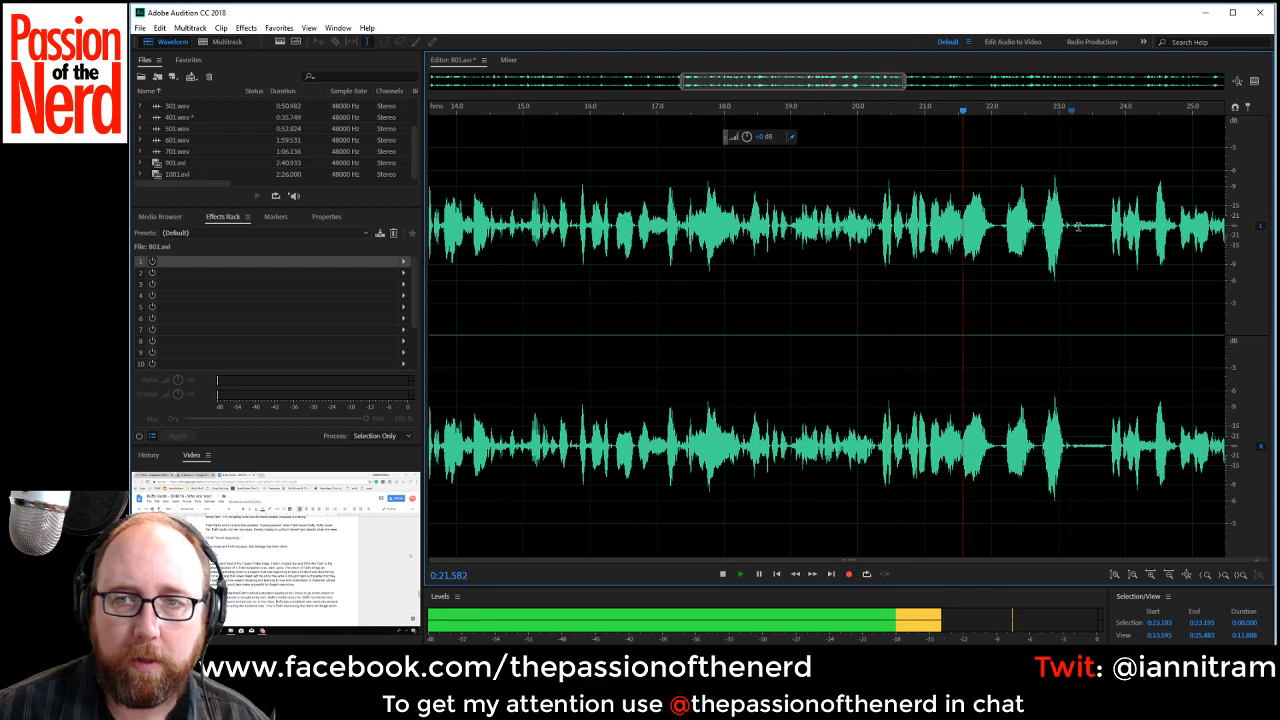
left_click_drag(1078, 227, 1111, 235)
key("Delete")
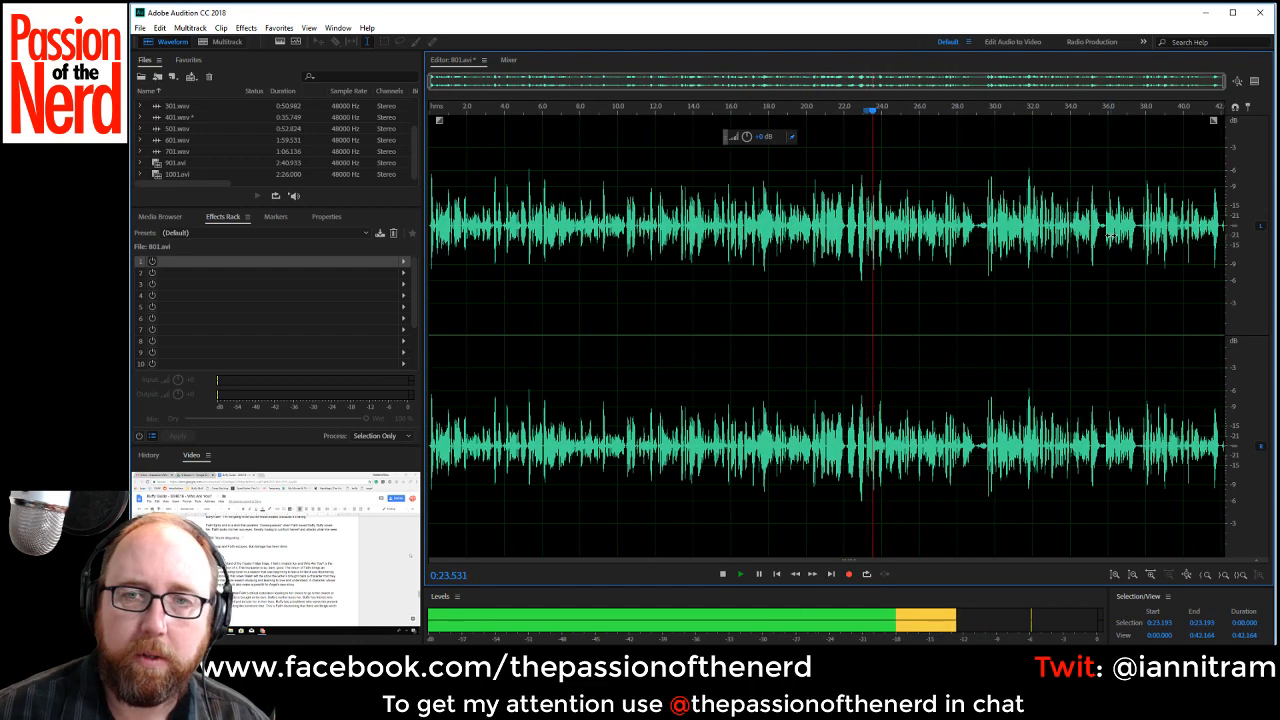
Zoom in while playing on and delete the pause from about 0:28.95 to 0:29.59.
scroll(963, 294, "up", 1)
scroll(987, 237, "up", 2)
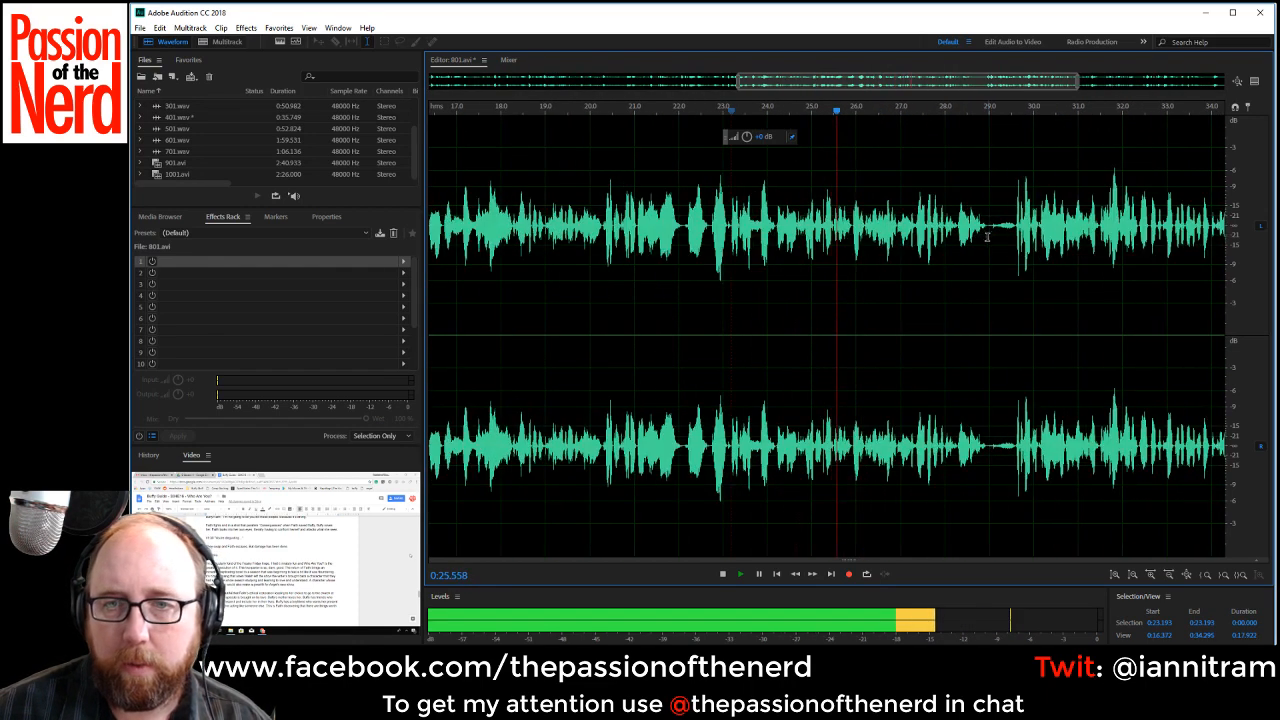
left_click_drag(987, 237, 1016, 240)
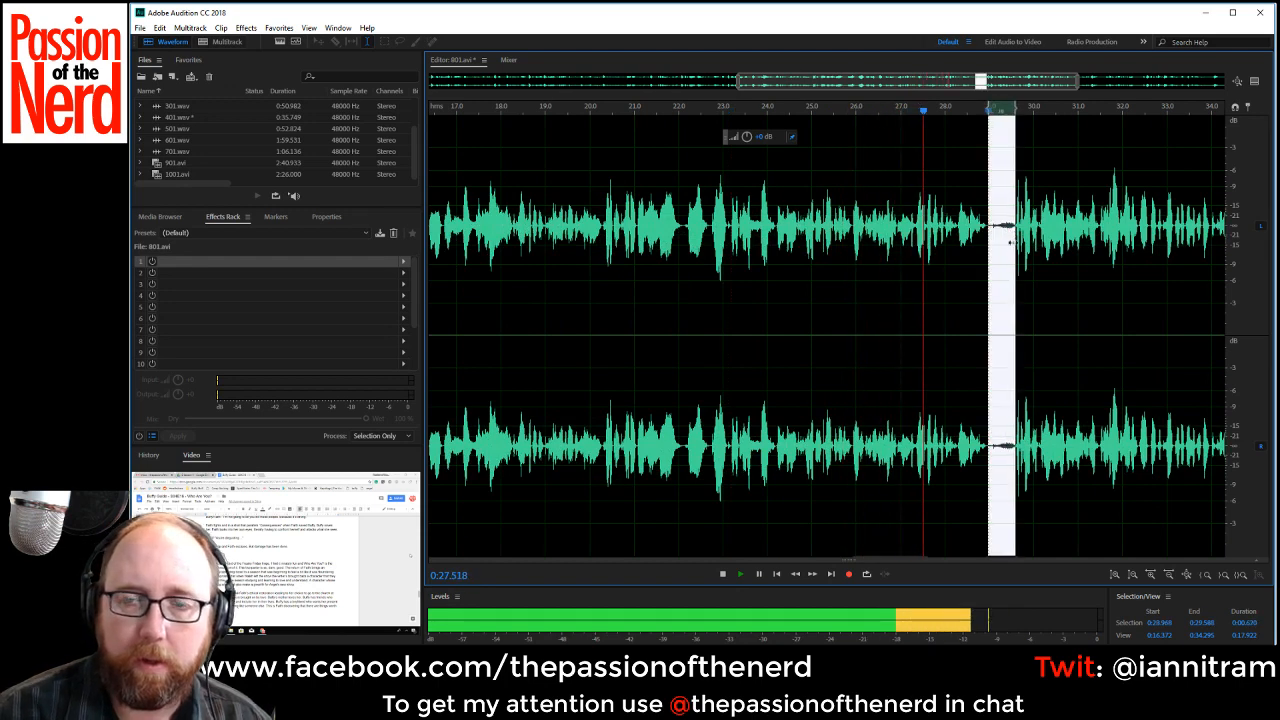
key("Delete")
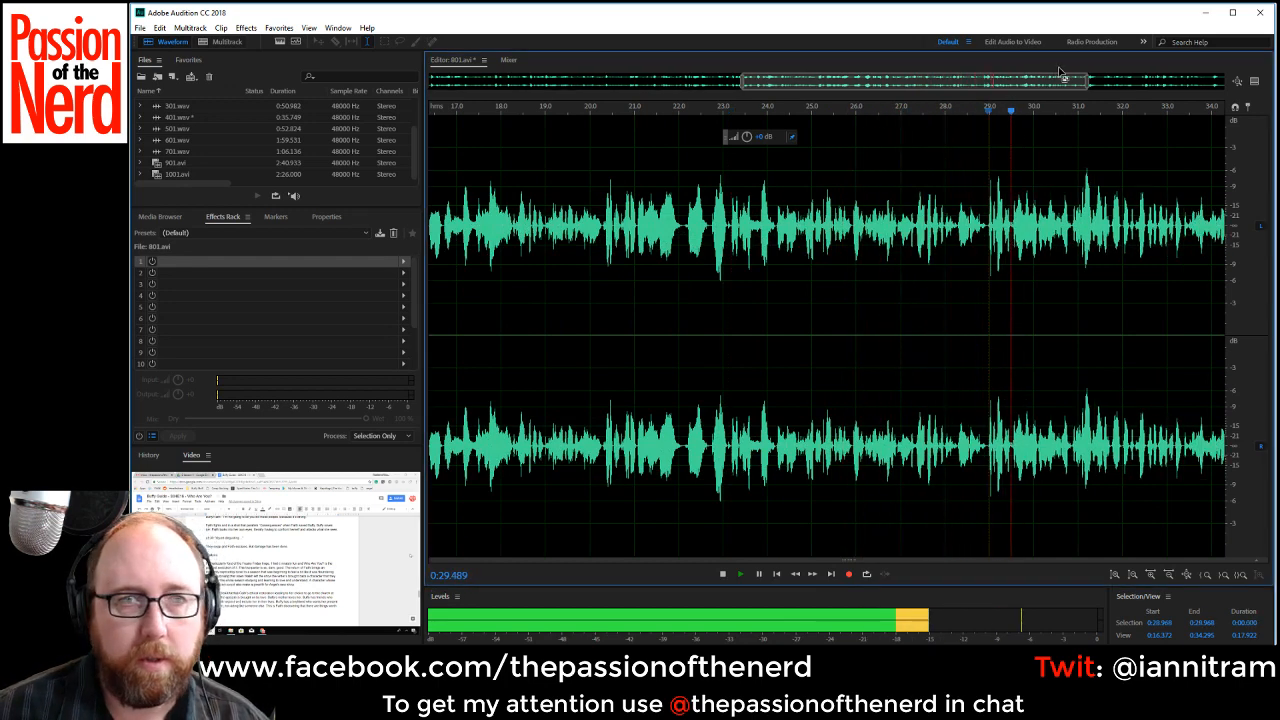
Delete the pauses from about 0:34.95 to 0:35.25 and from about 0:36.57 to 0:36.89.
left_click_drag(1062, 72, 1225, 102)
scroll(949, 220, "up", 2)
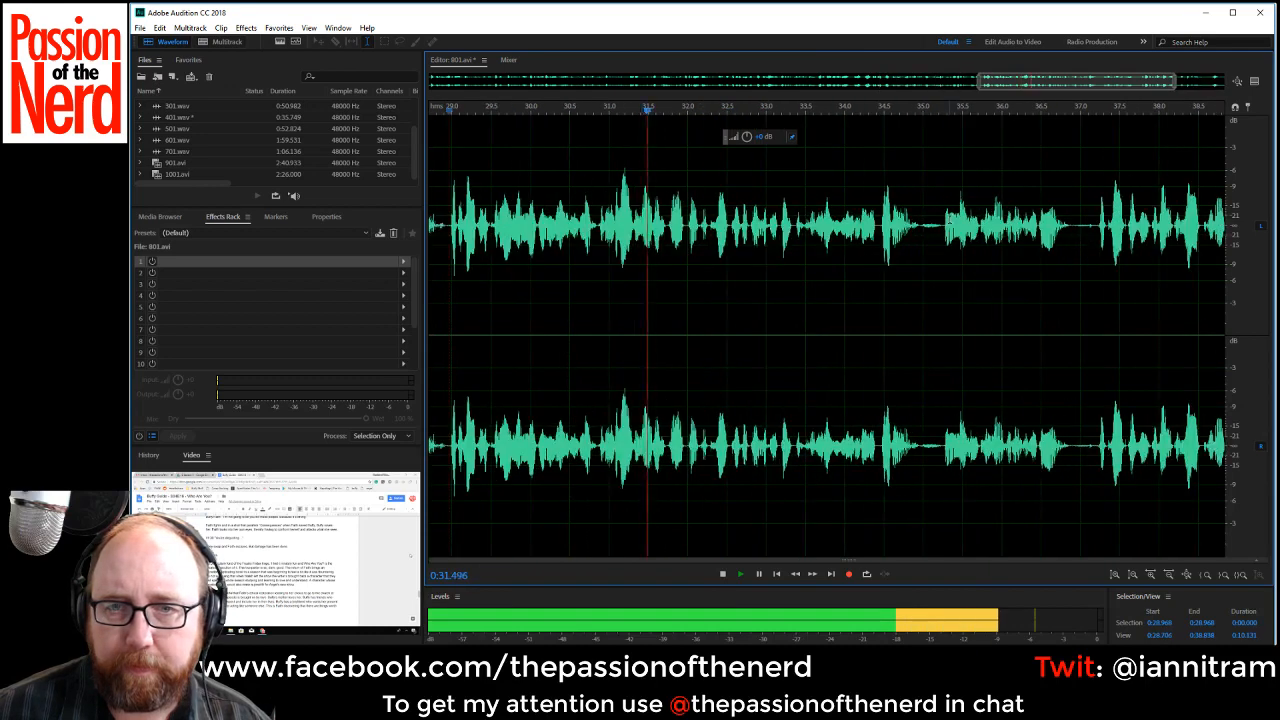
left_click_drag(917, 225, 944, 226)
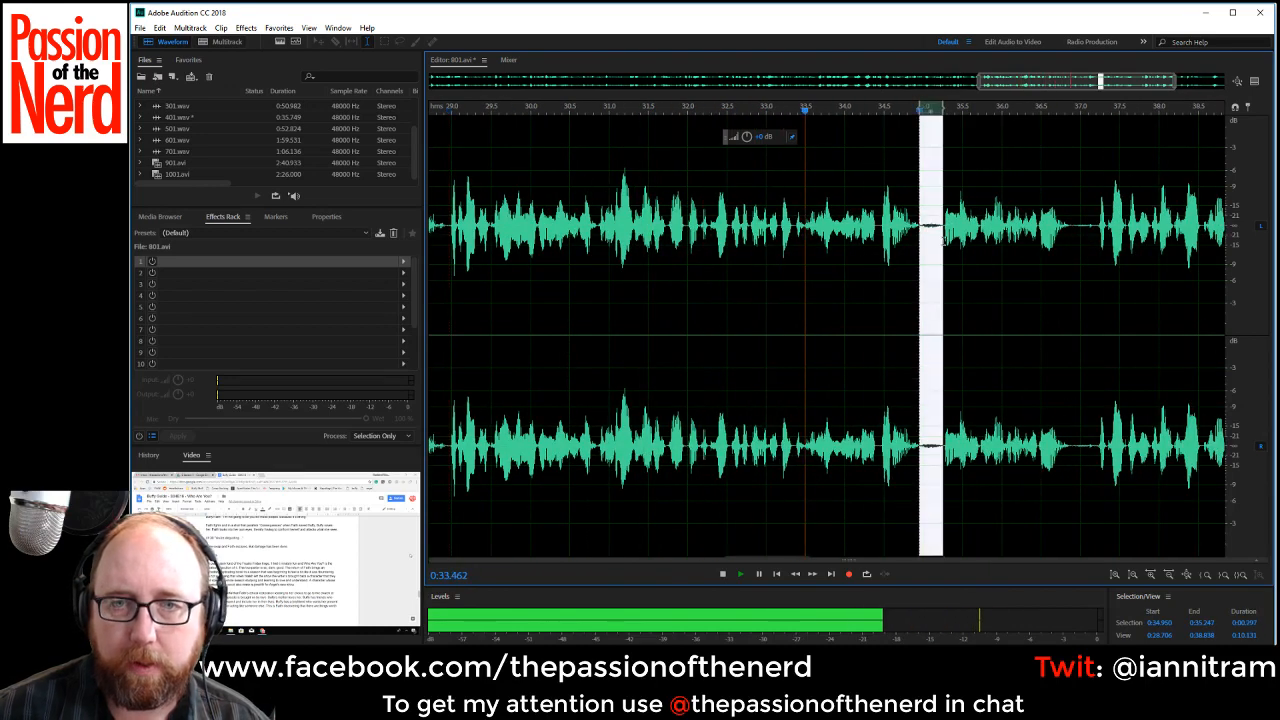
key("Delete")
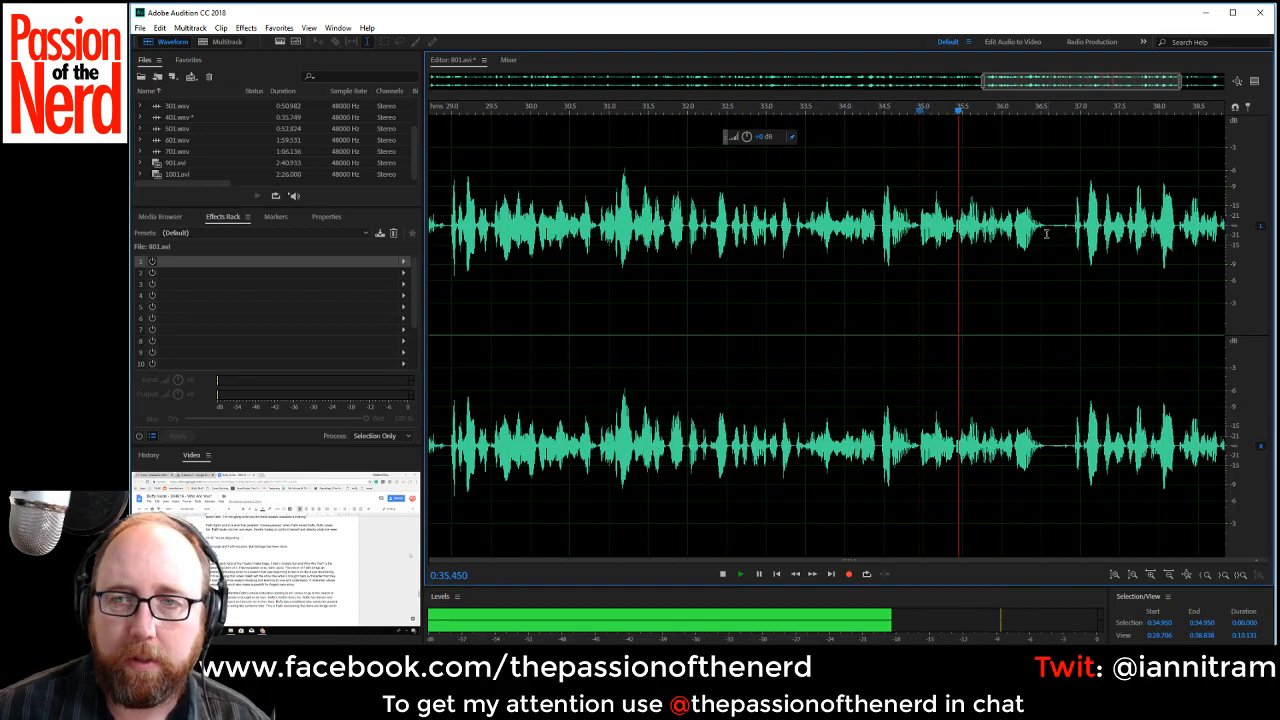
left_click_drag(1046, 234, 1071, 242)
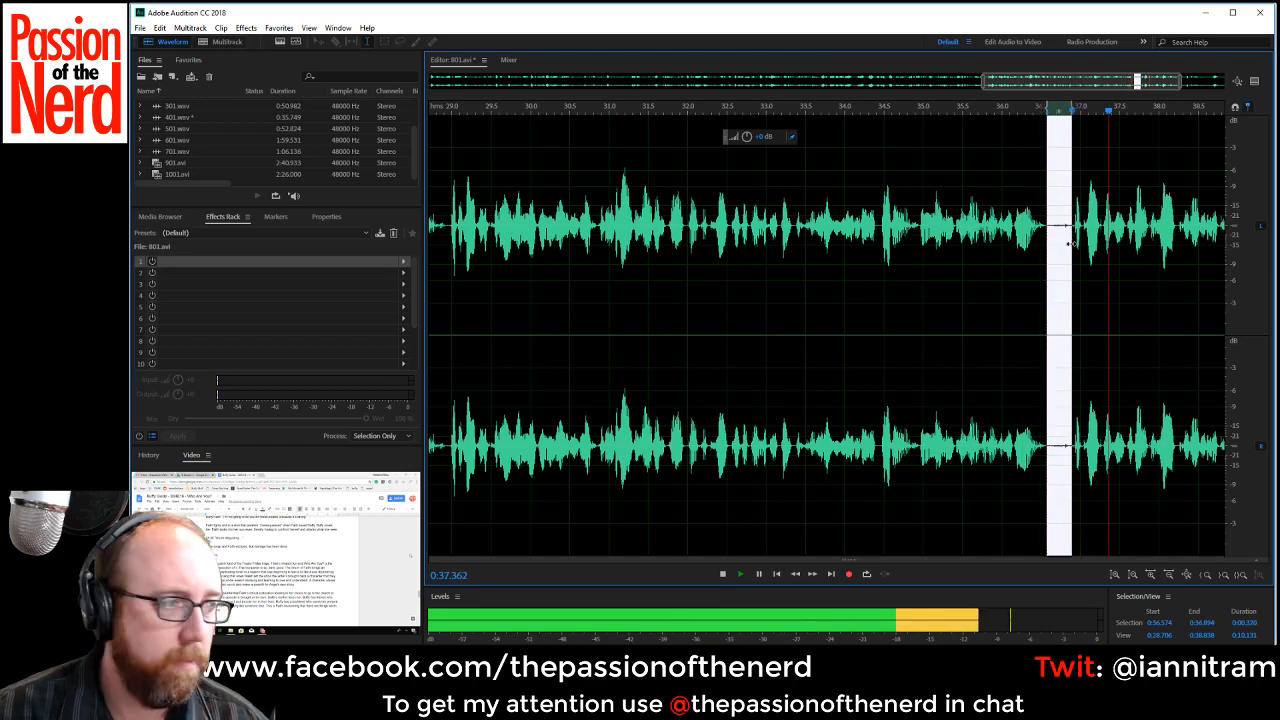
key("Delete")
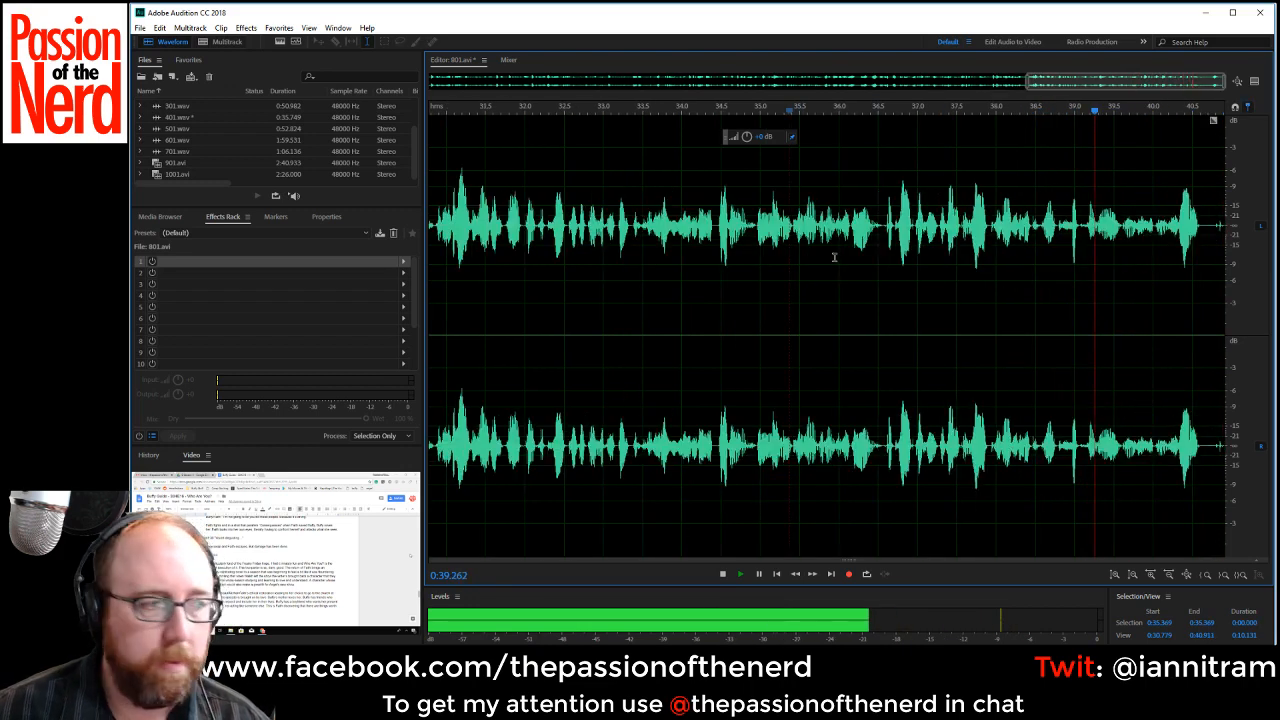
Replay from about 0:33.35 to check the joins, and delete the silence from about 0:40.61 to the end of the recording.
left_click(837, 258)
key("space")
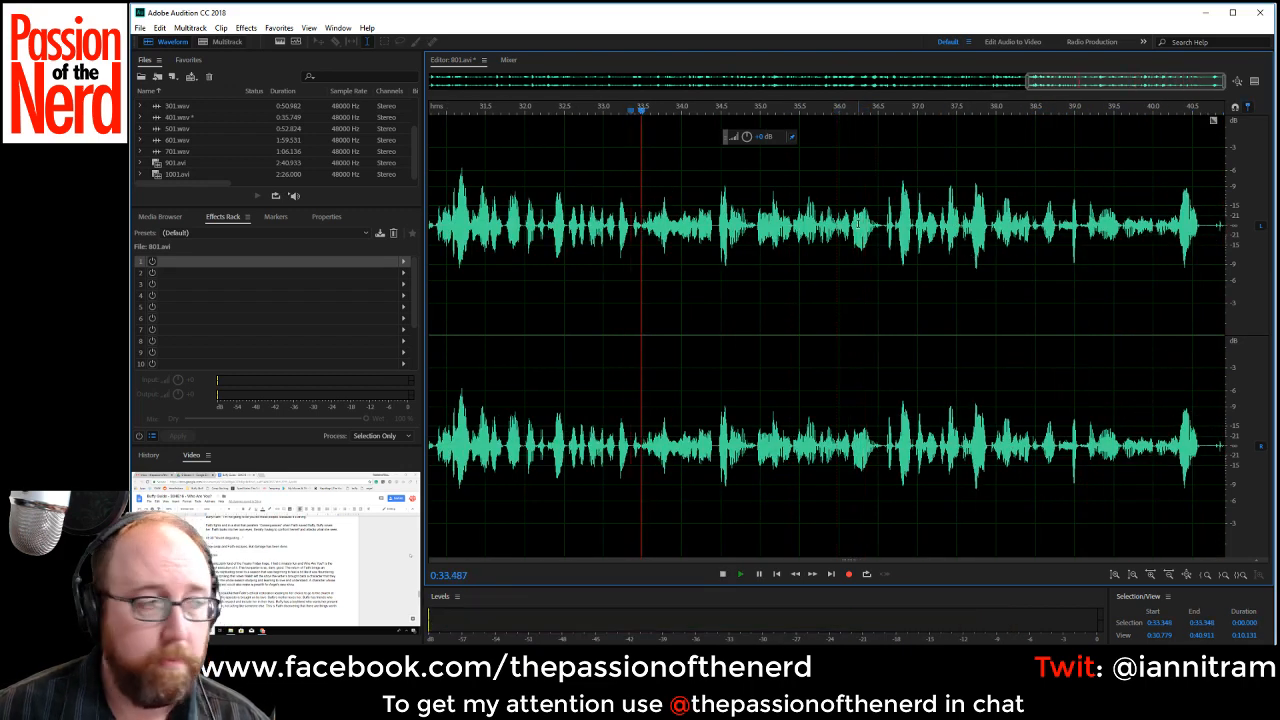
key("space")
key("space")
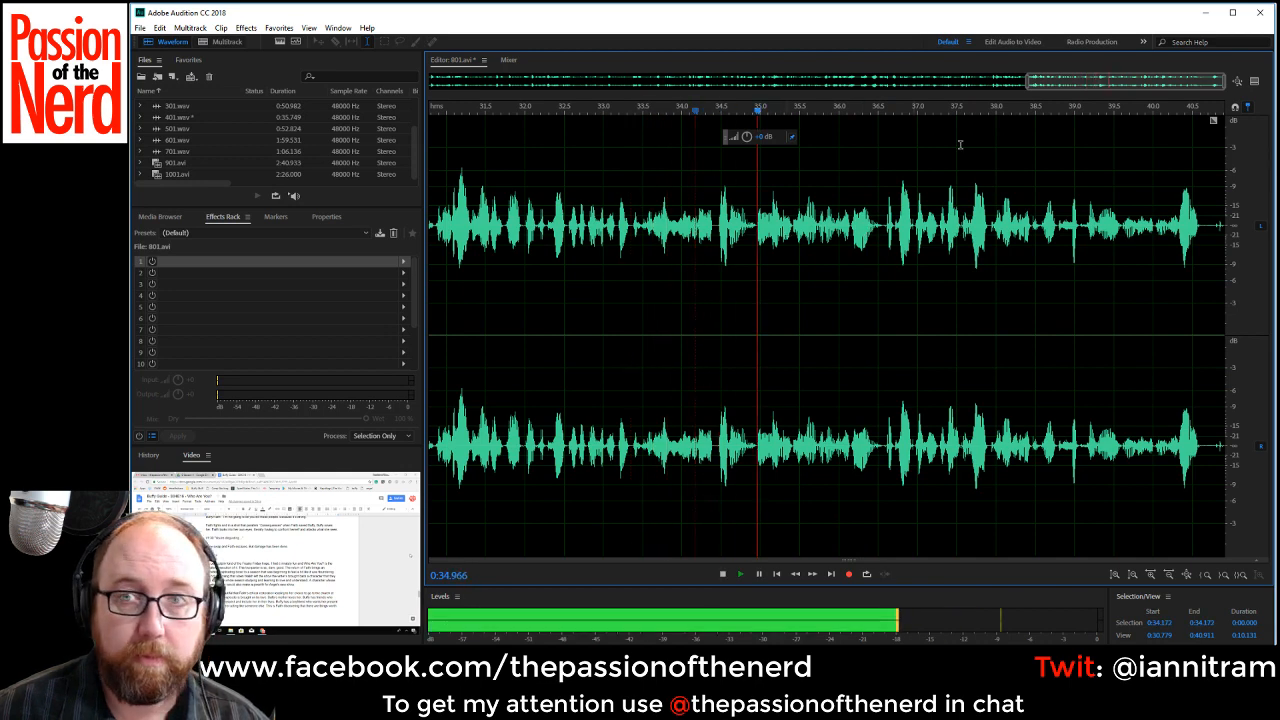
left_click_drag(1199, 240, 1268, 243)
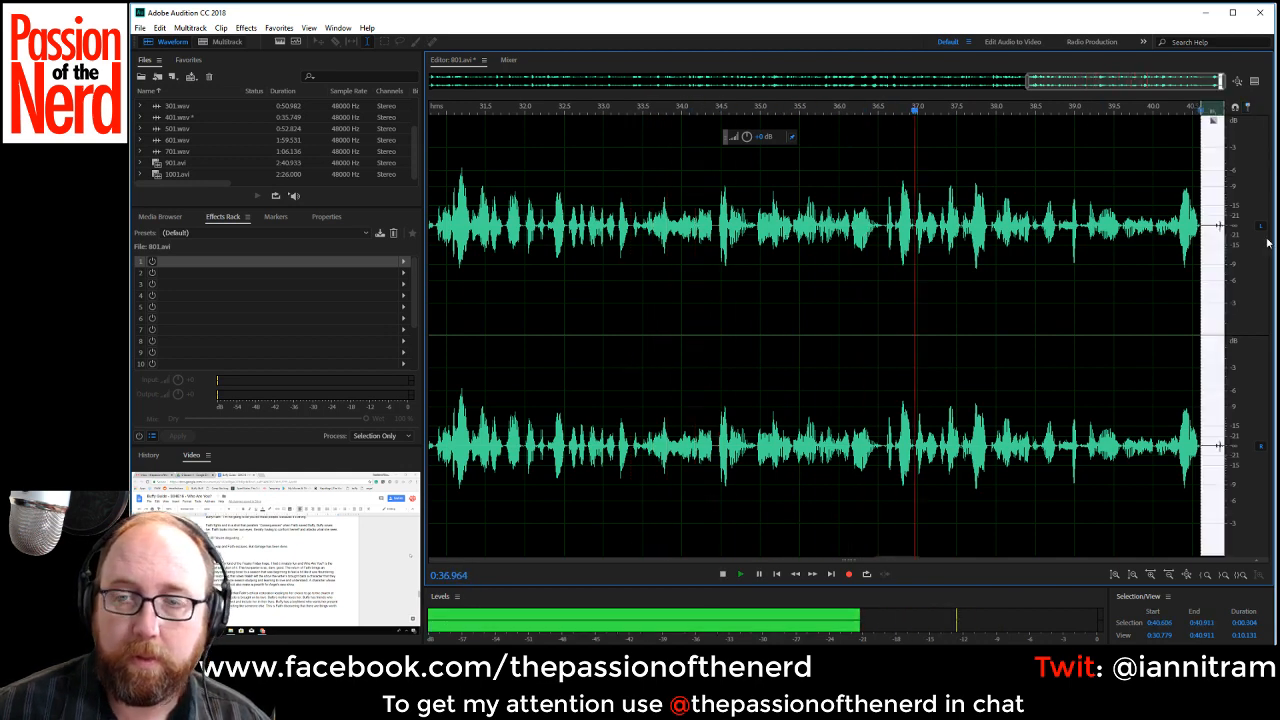
key("Delete")
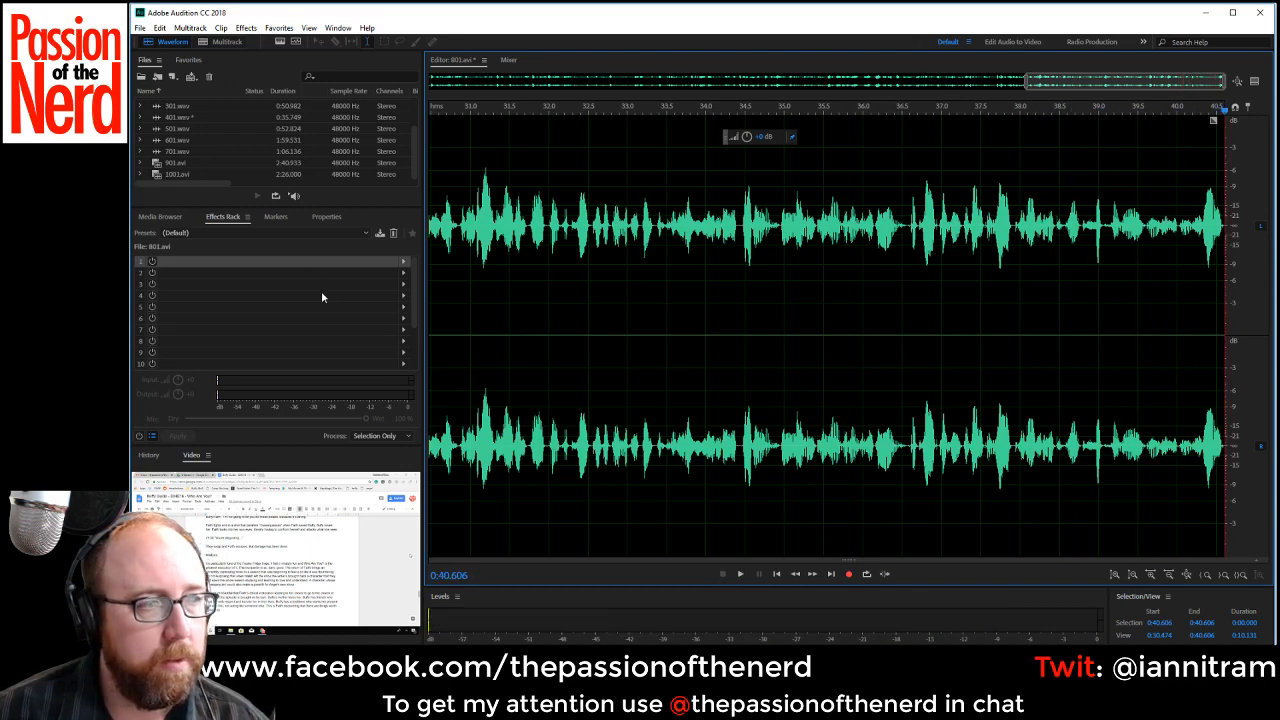
Apply the Speech Volume Leveler with the Careful preset to the recording at about 80% wet mix.
left_click(403, 261)
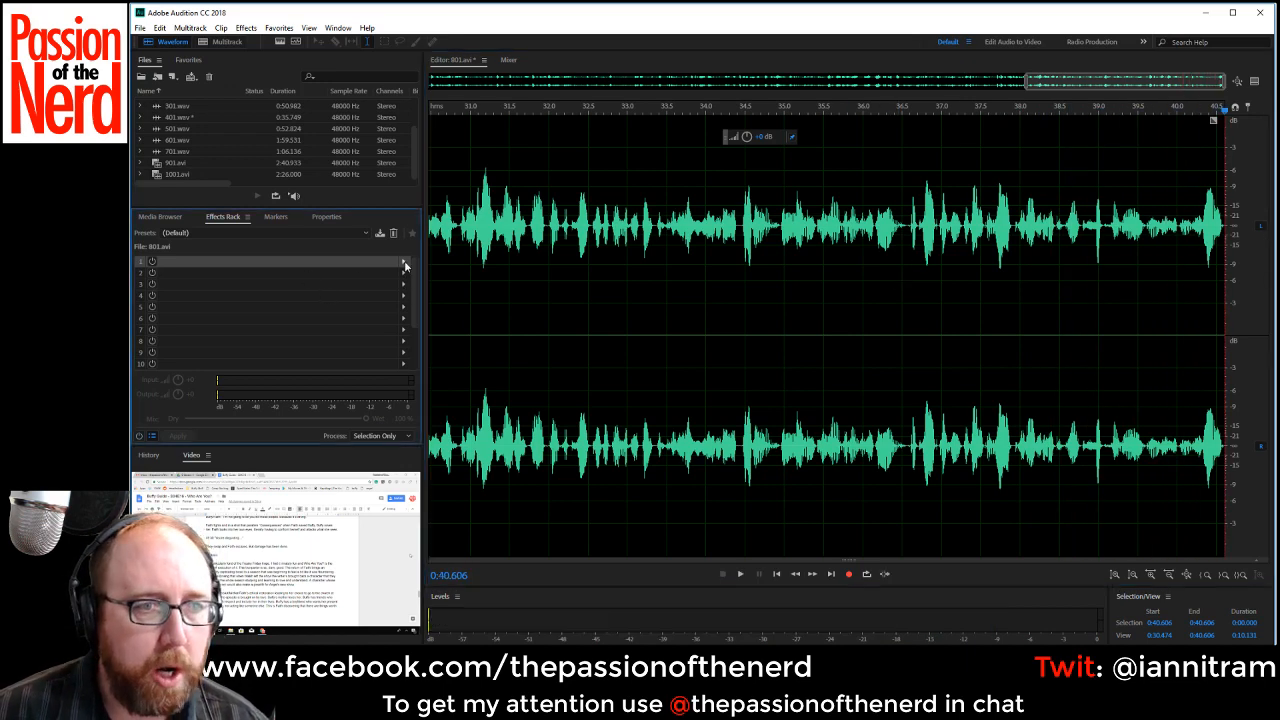
mouse_move(468, 306)
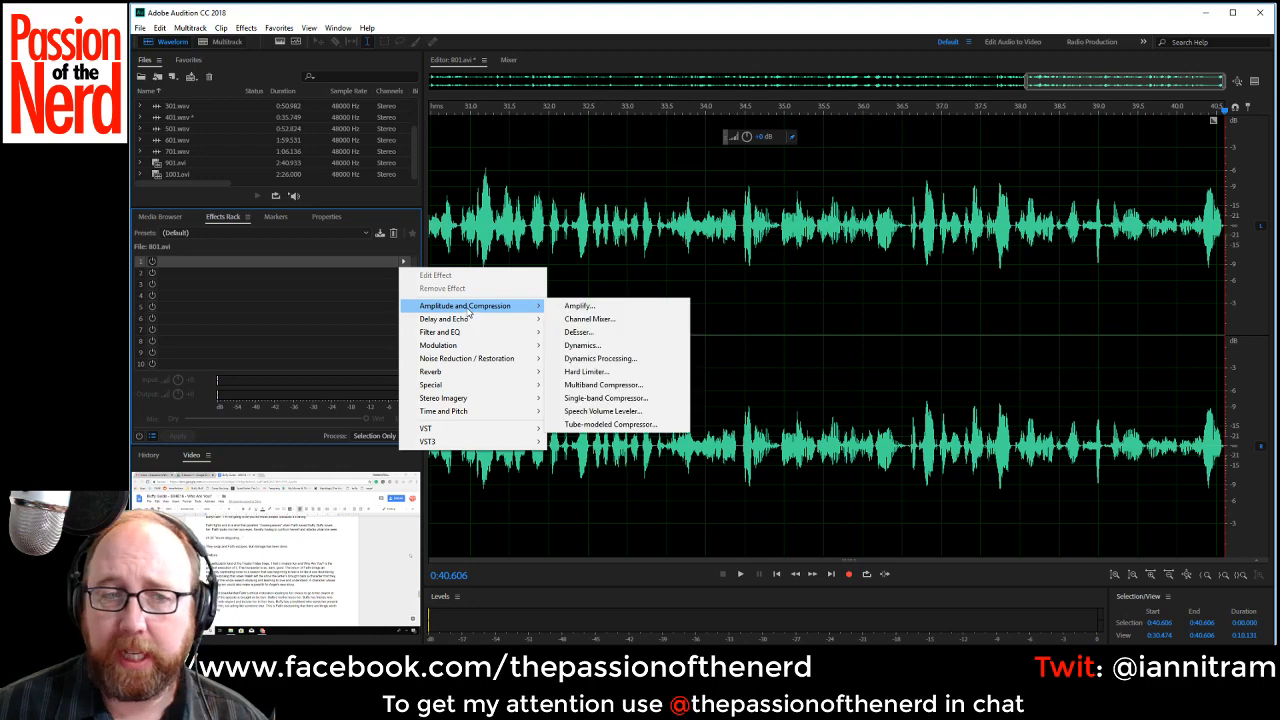
left_click(604, 412)
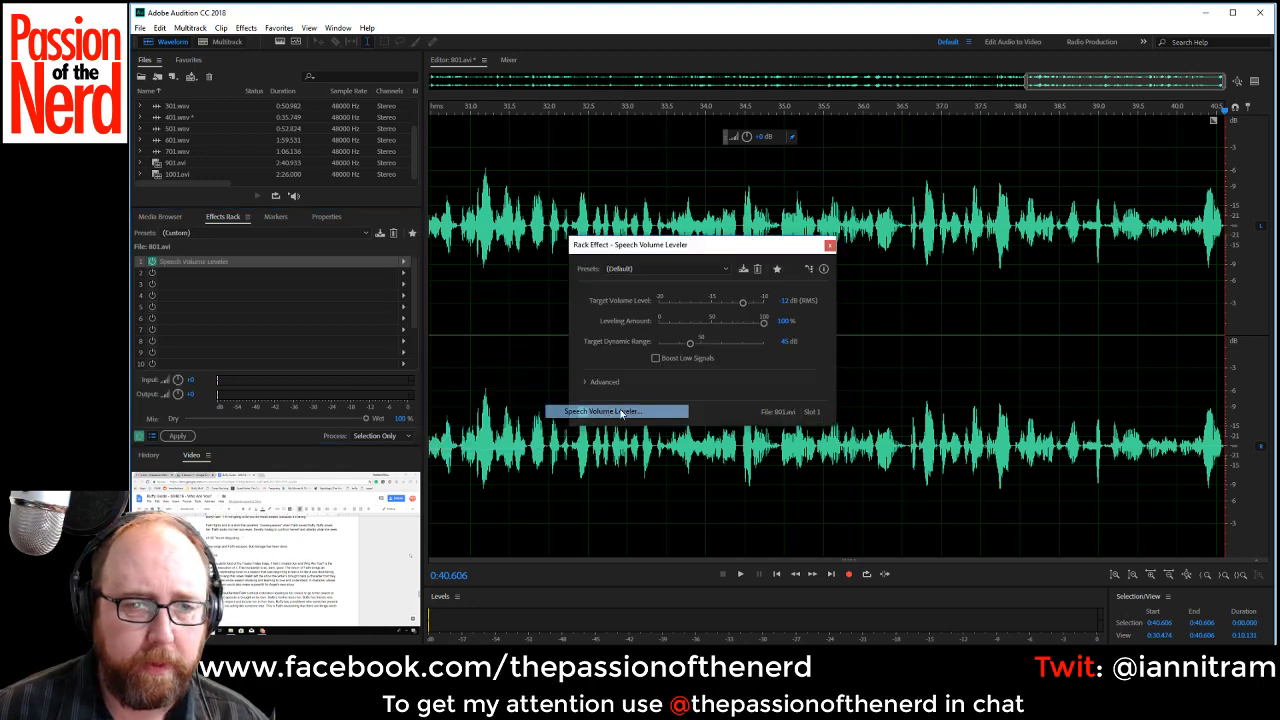
left_click(641, 269)
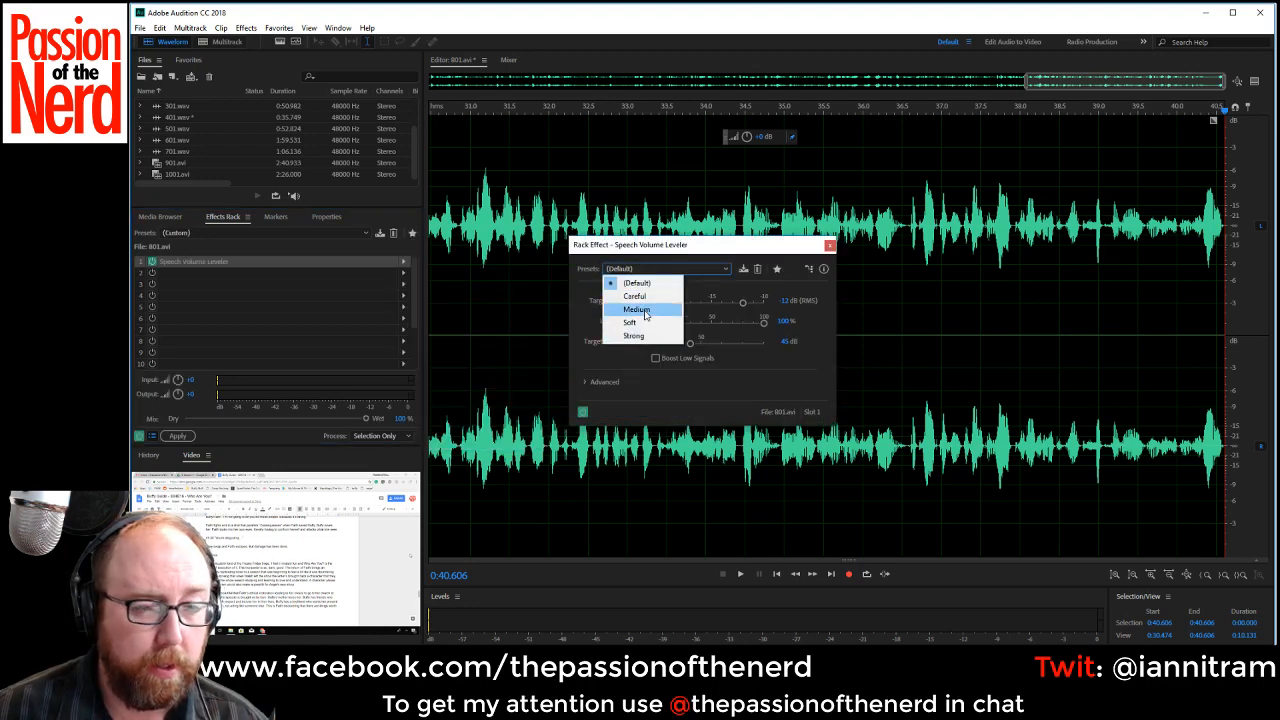
left_click(655, 296)
left_click(828, 246)
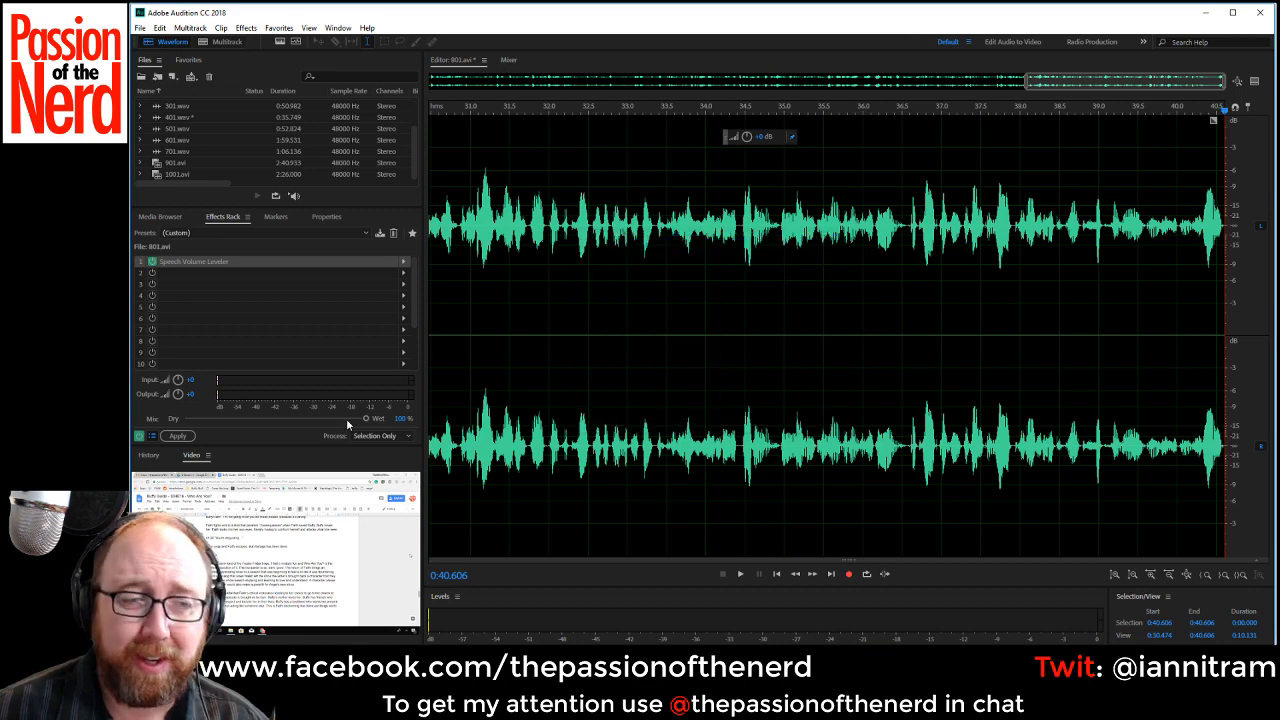
left_click_drag(348, 422, 335, 420)
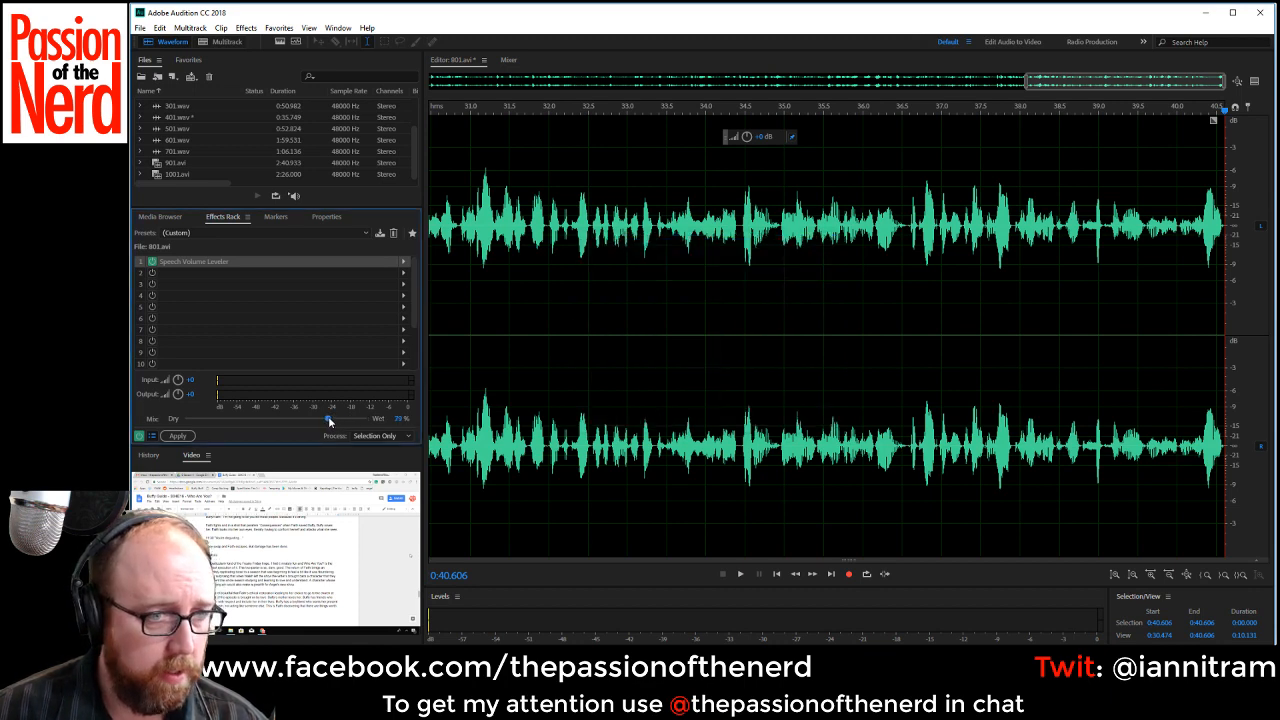
left_click(177, 436)
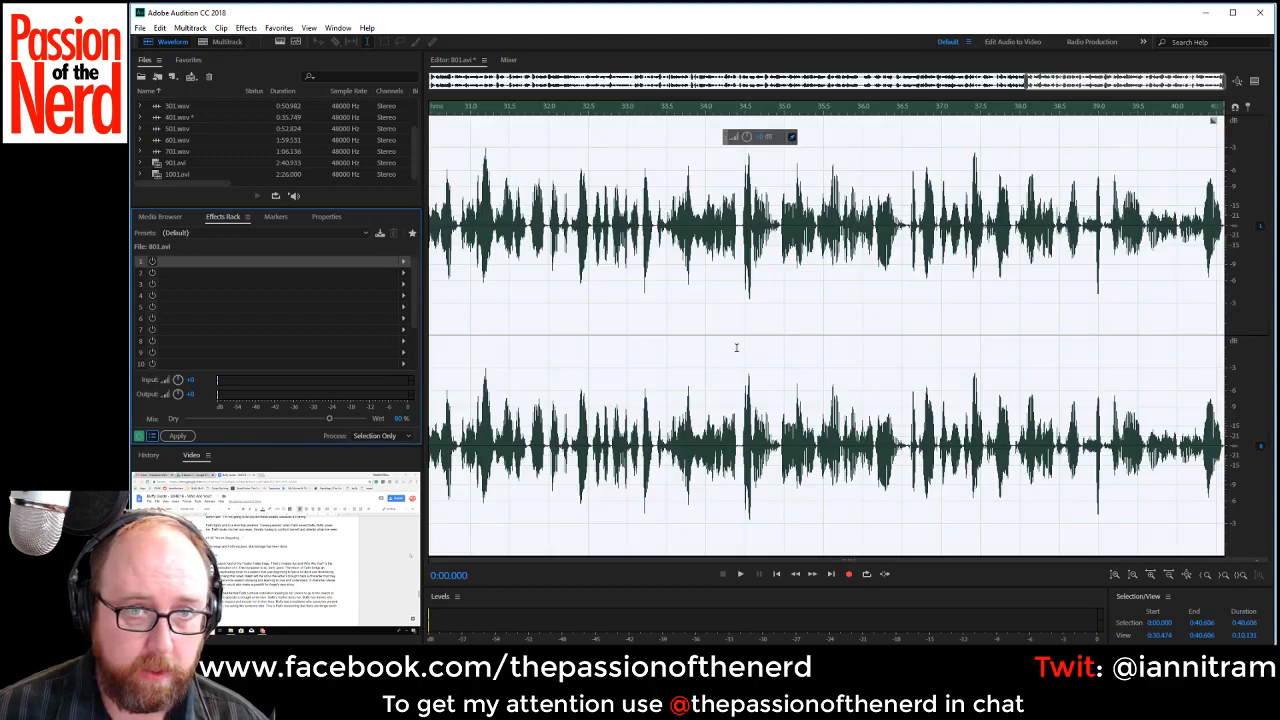
Play the start of the leveled recording briefly and save it as 801.wav in Wave PCM format.
key("space")
key("space")
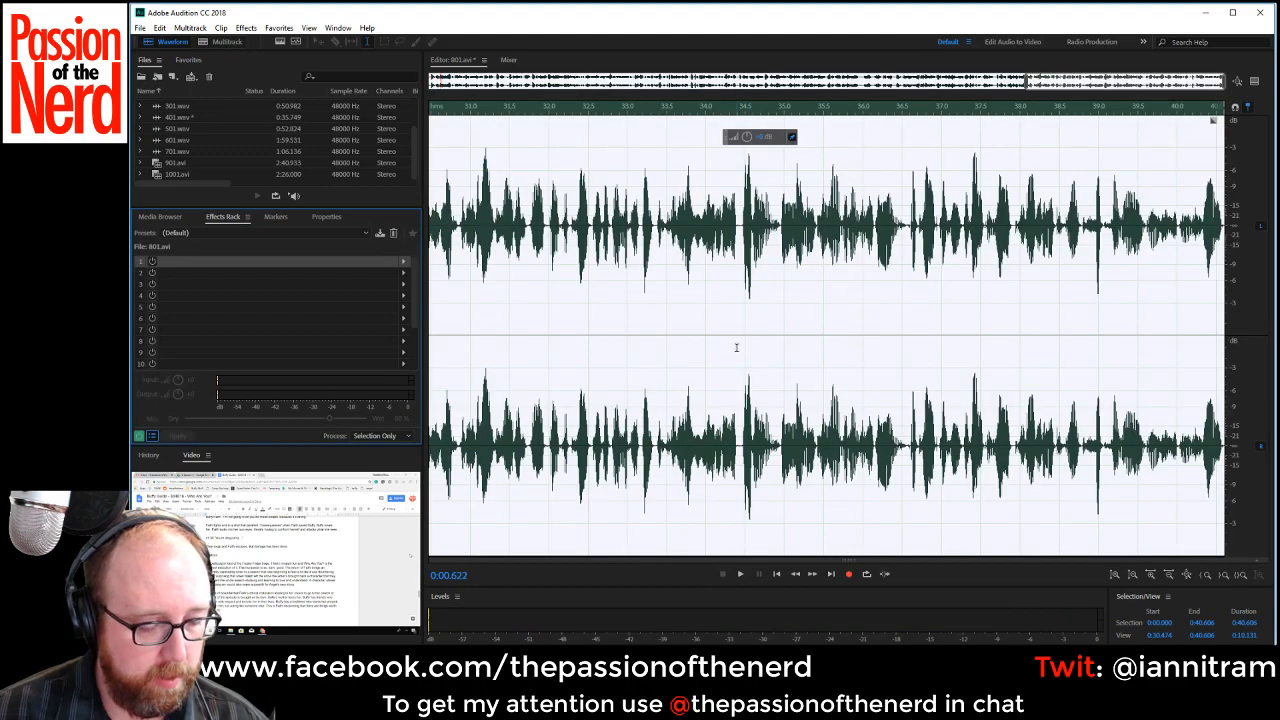
key("ctrl+shift+s")
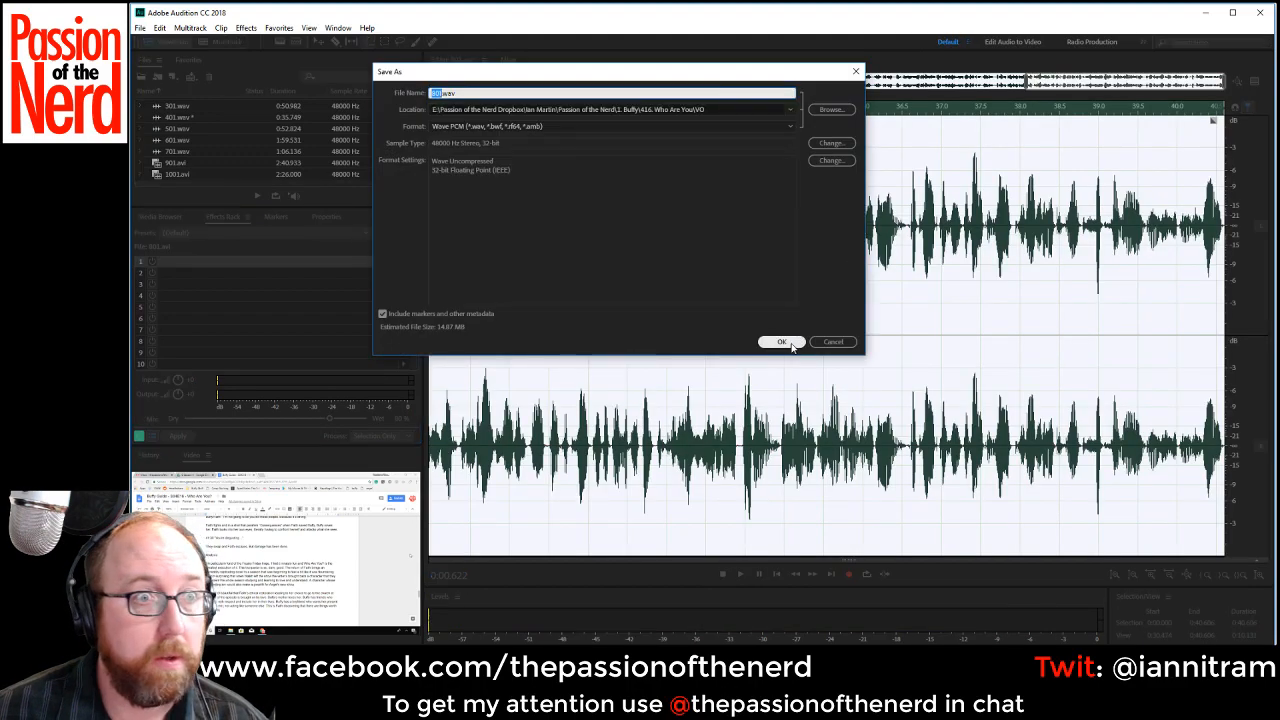
left_click(781, 342)
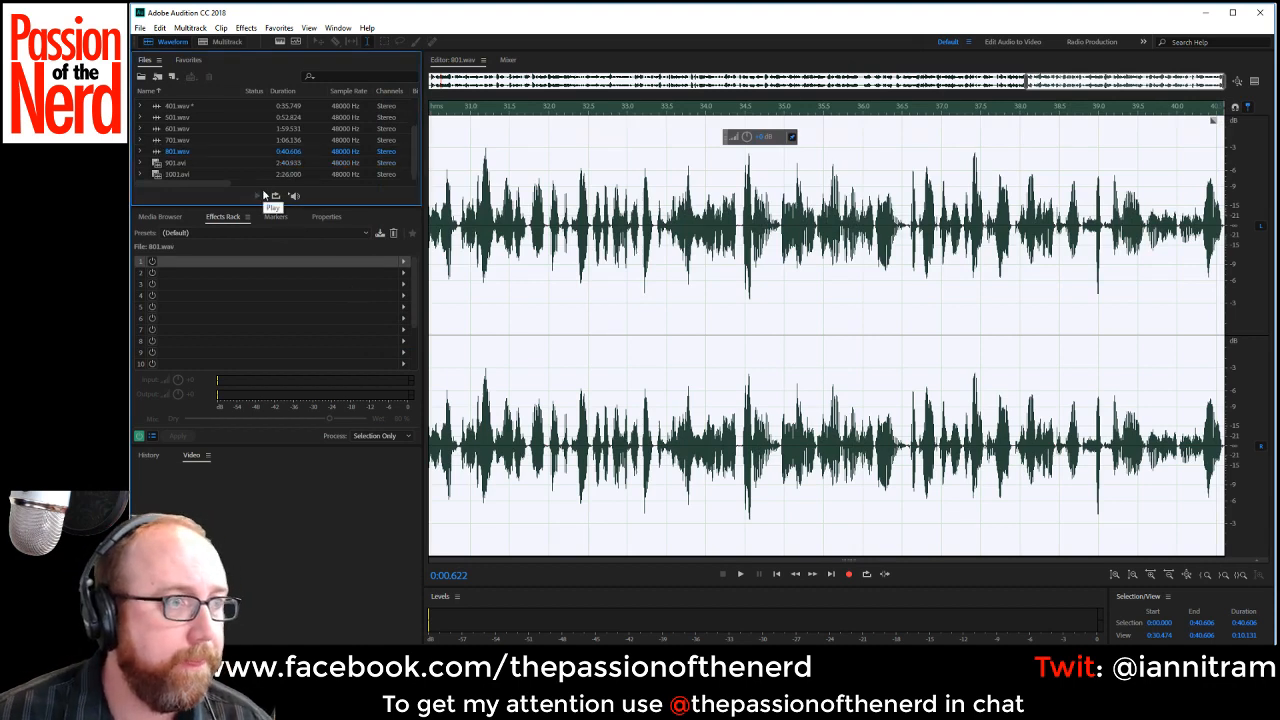
Open and normalize 901.avi, trim the silence before its first words, and play from the start.
double_click(210, 163)
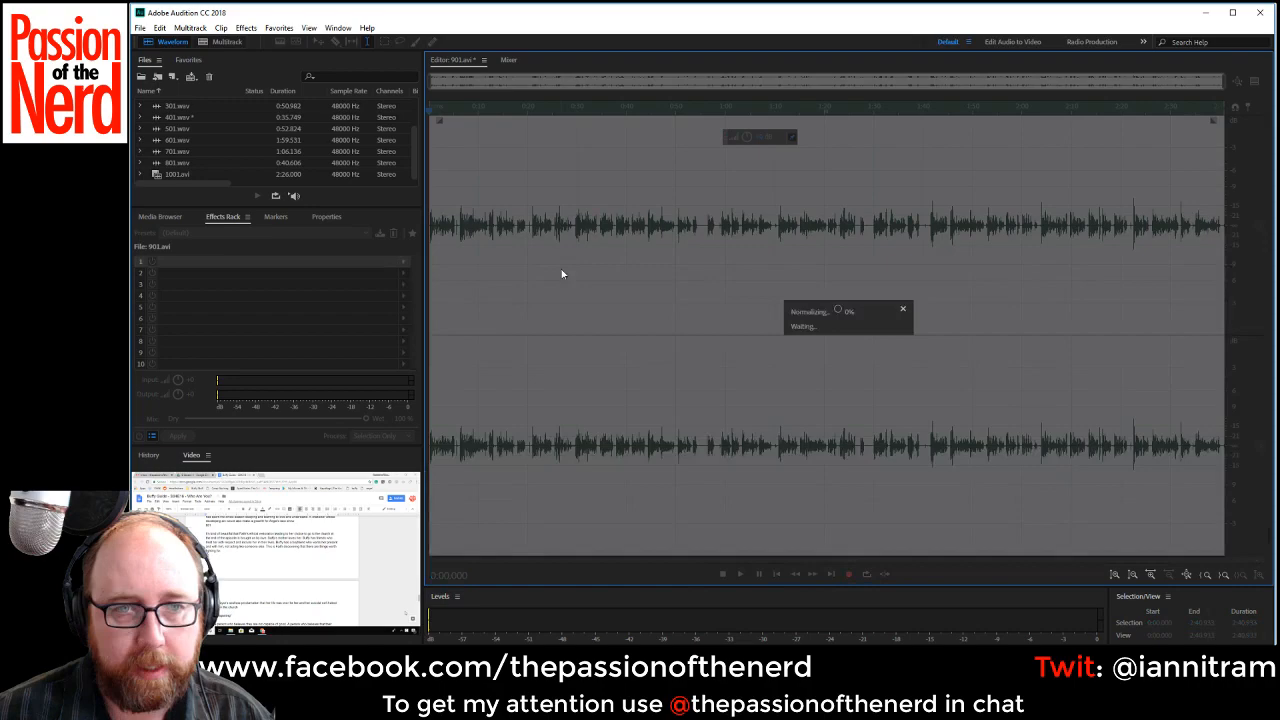
scroll(556, 338, "up", 8)
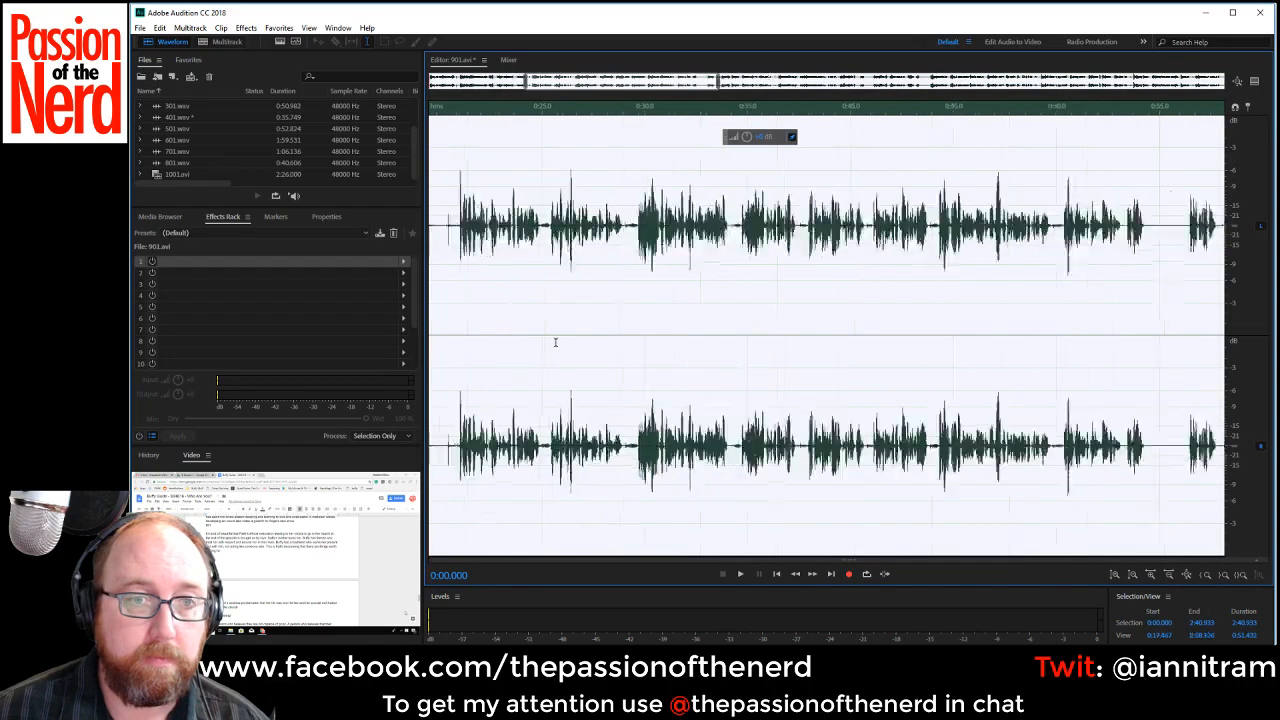
left_click_drag(612, 83, 440, 120)
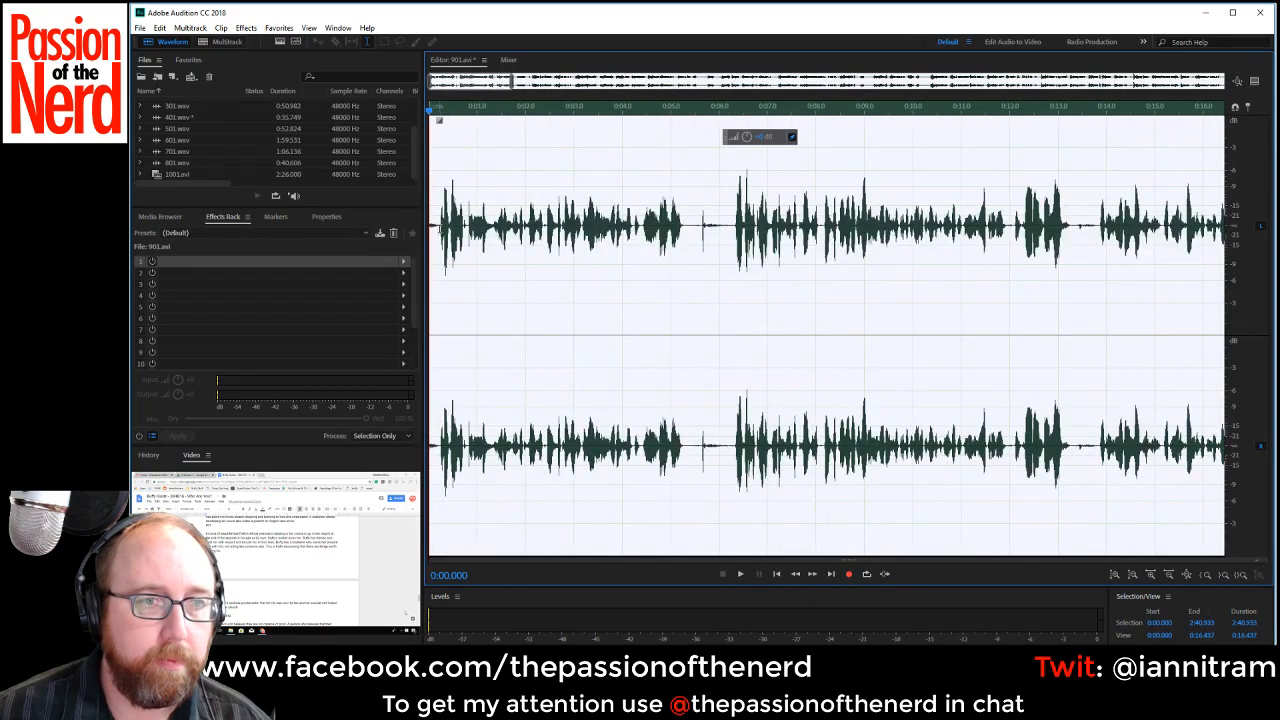
left_click_drag(438, 228, 337, 217)
key("space")
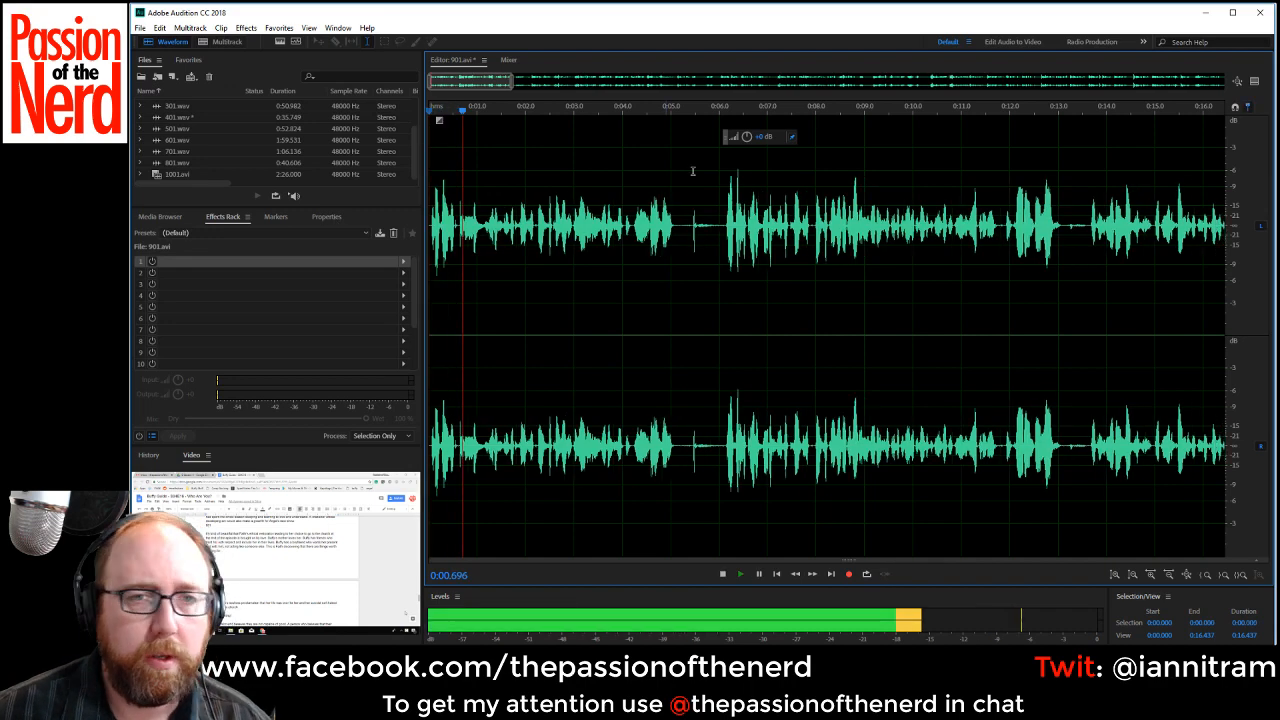
Delete the pause from about 0:05.12 to 0:06.13, cut everything before that join, and play from the new start.
left_click_drag(676, 224, 728, 238)
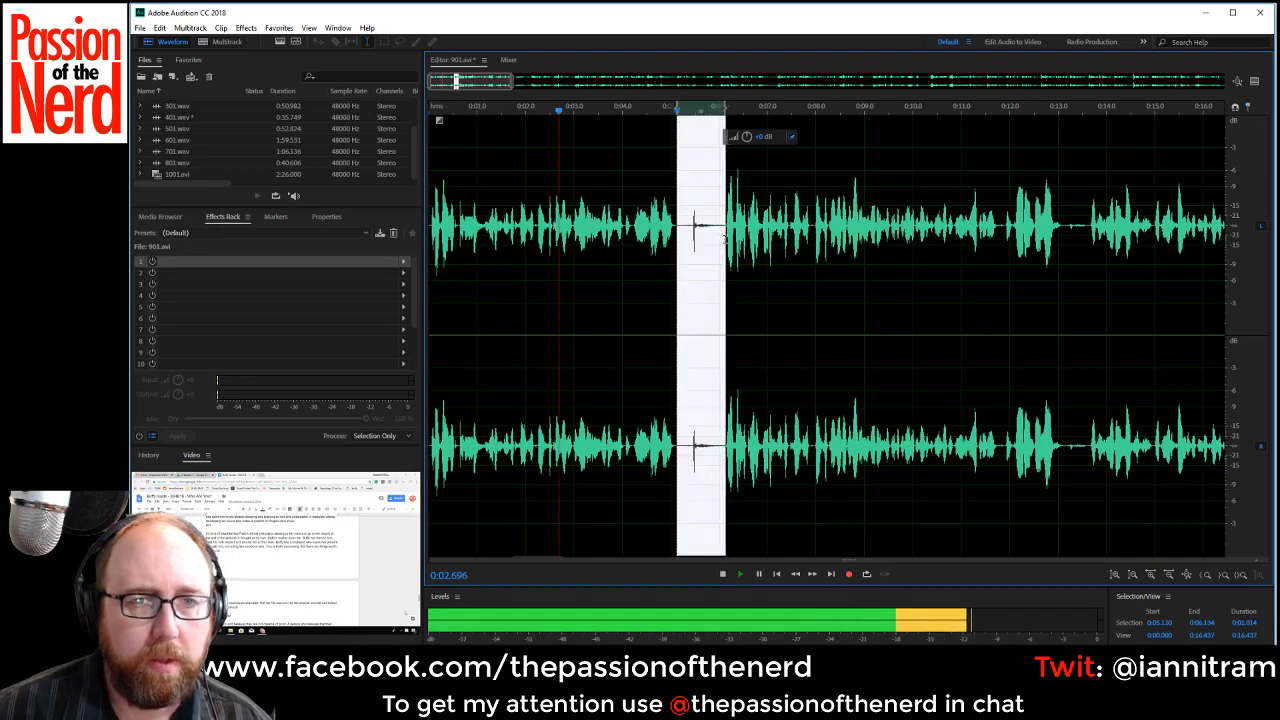
key("Delete")
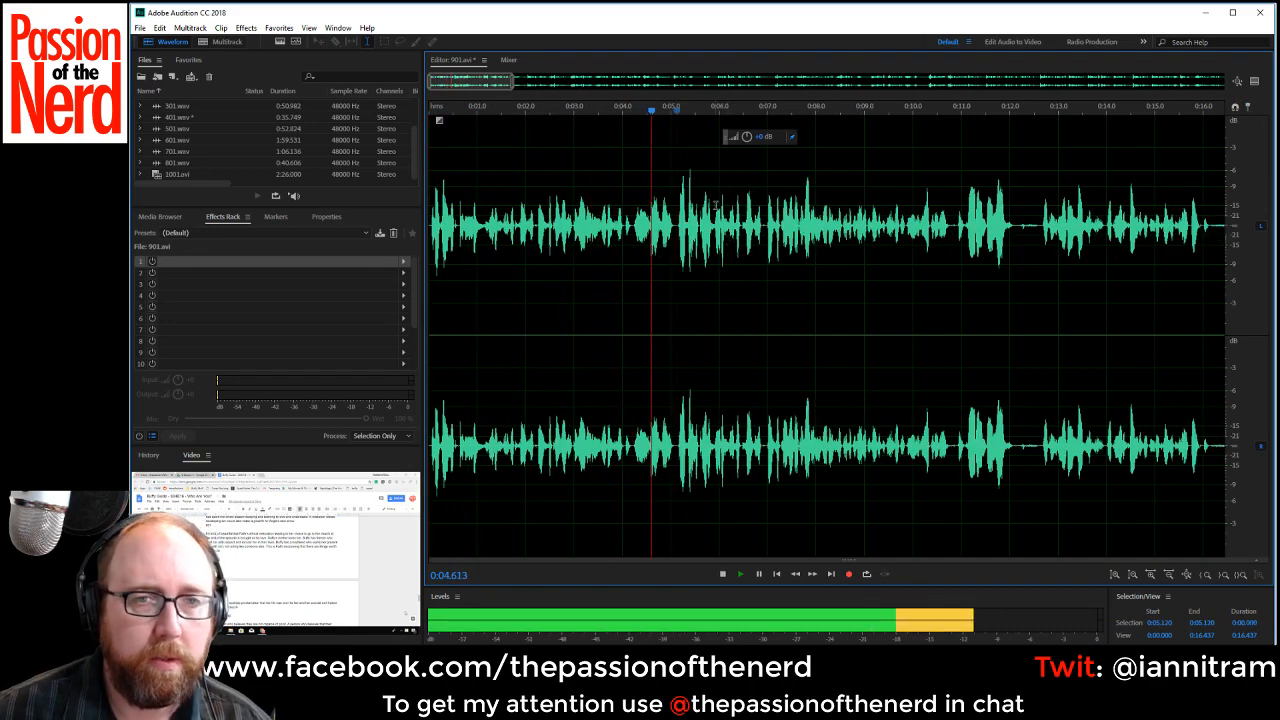
key("space")
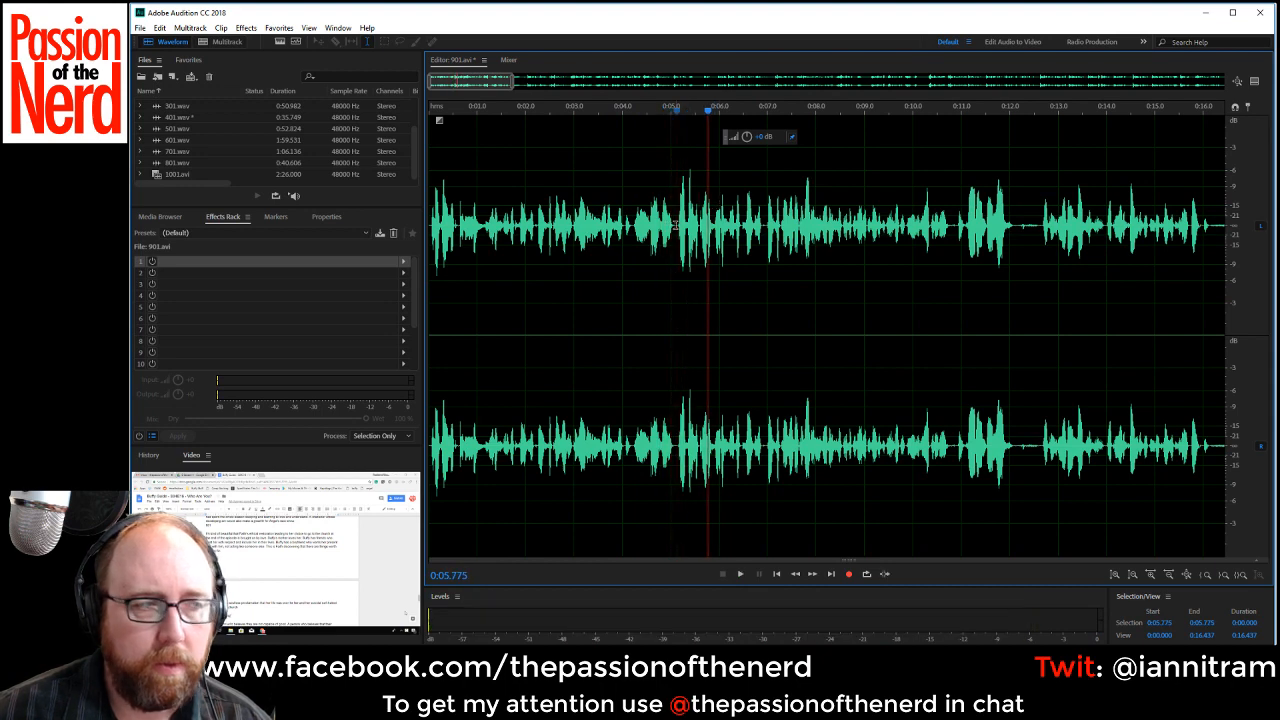
left_click_drag(676, 224, 133, 260)
key("Delete")
key("space")
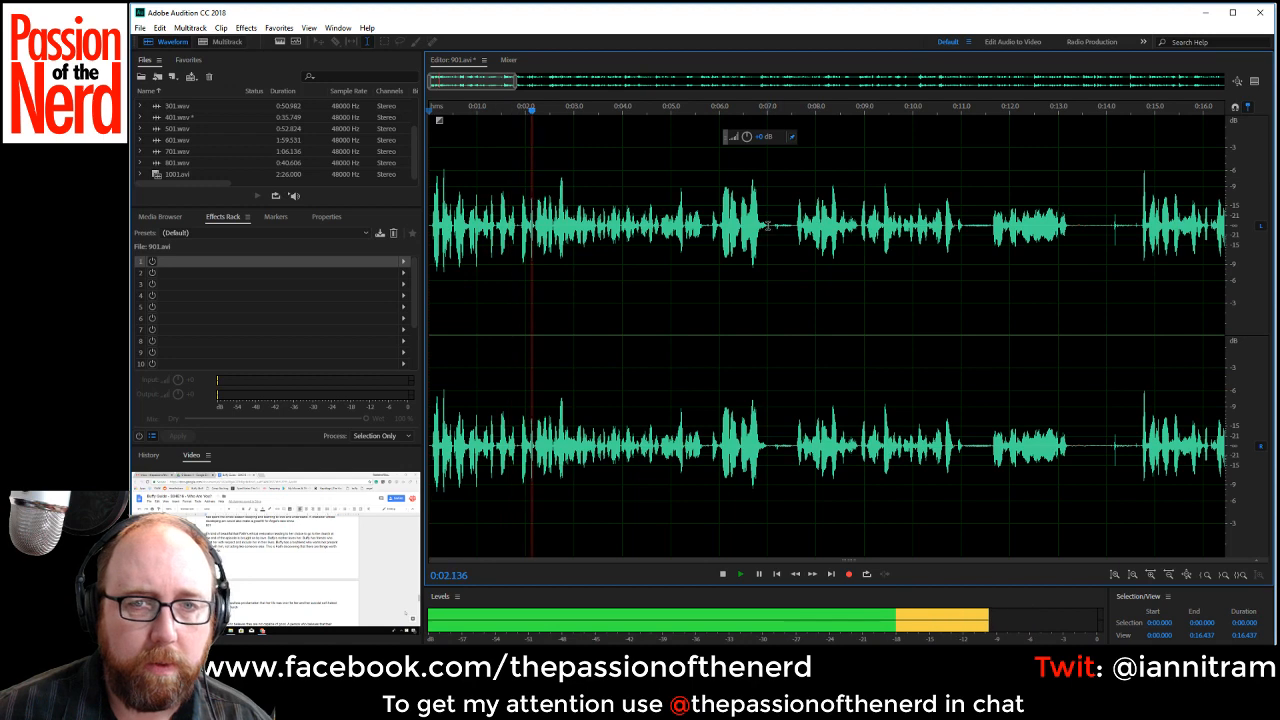
Delete the pause starting at about 0:07.00 and the one from about 0:10.49 to 0:11.07.
left_click_drag(767, 226, 794, 232)
key("Delete")
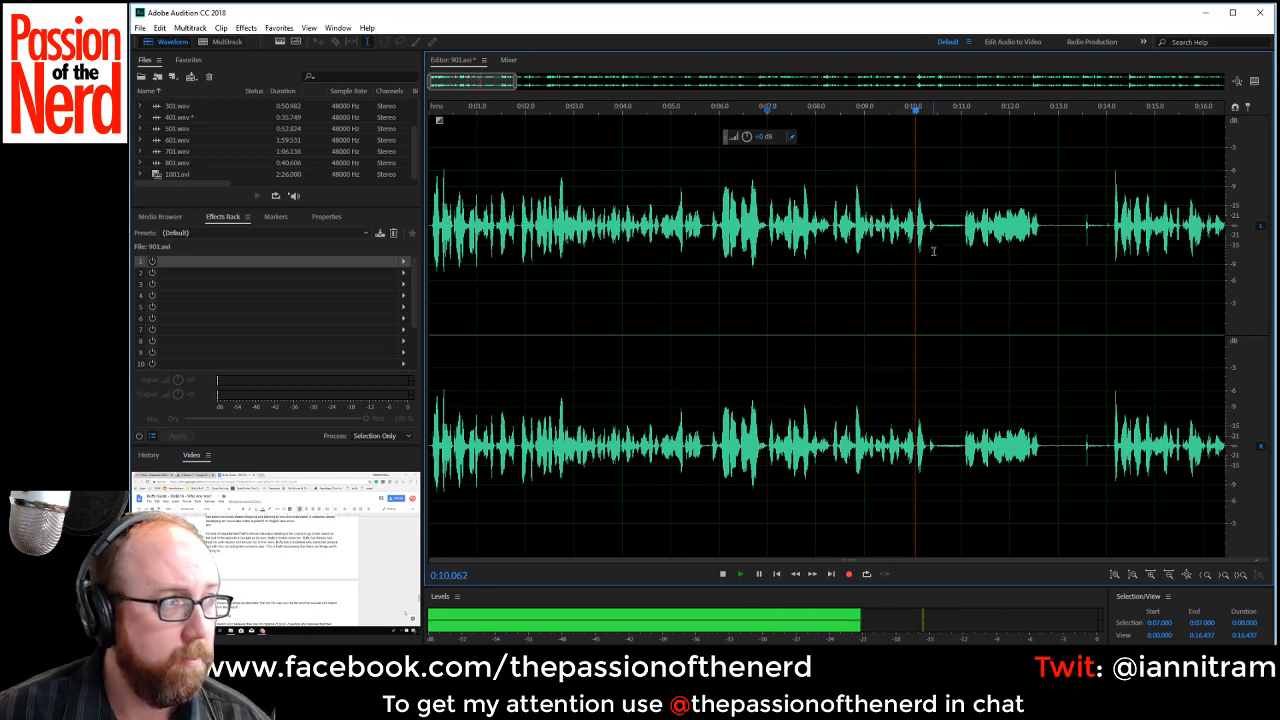
key("space")
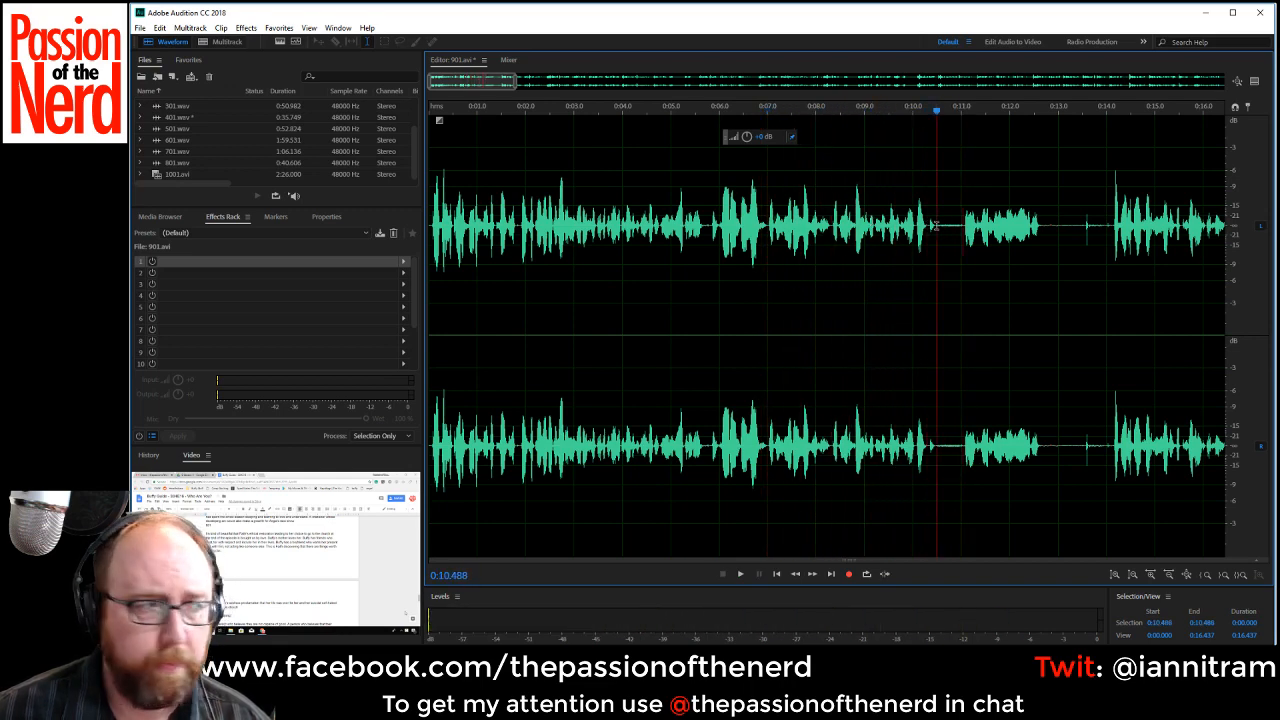
left_click_drag(934, 226, 962, 240)
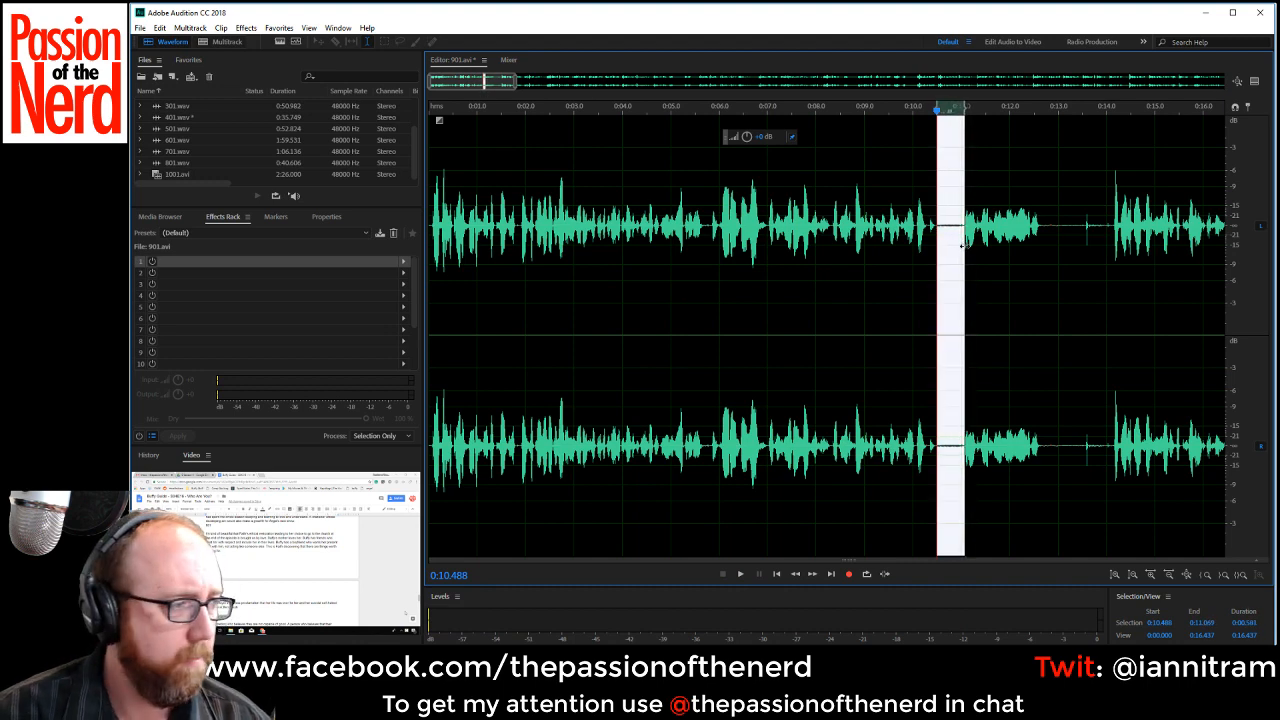
key("Delete")
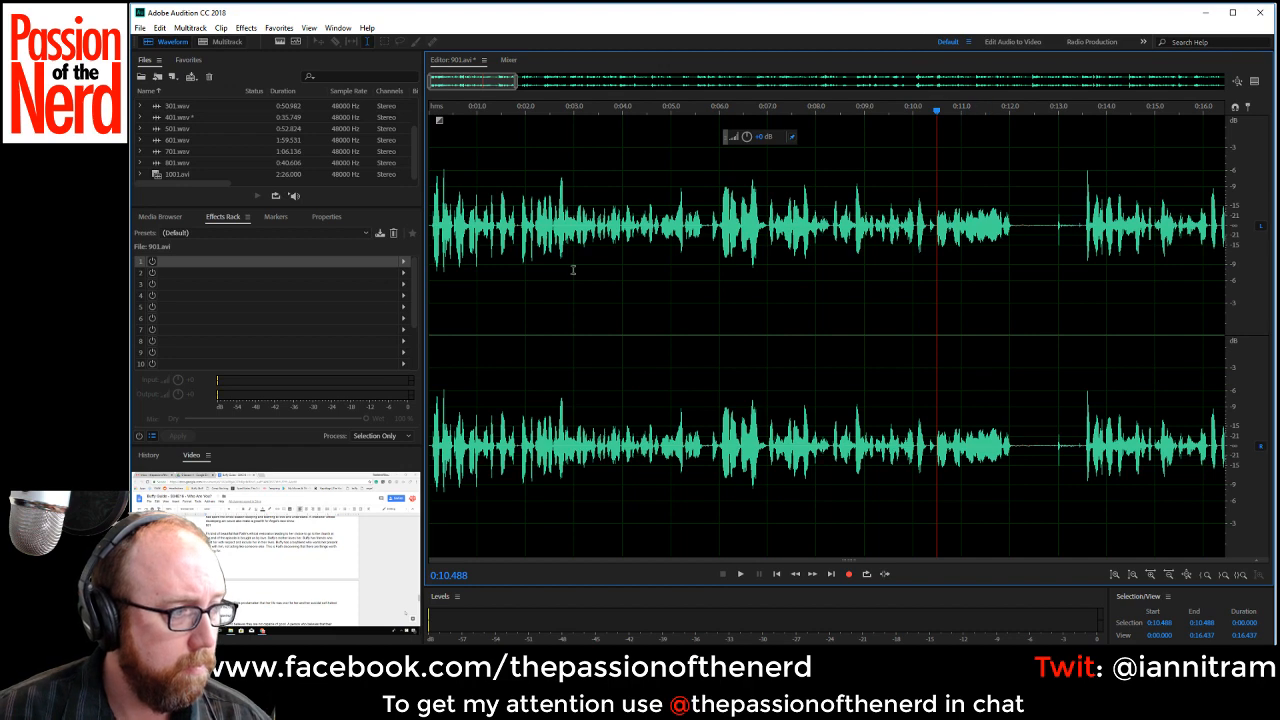
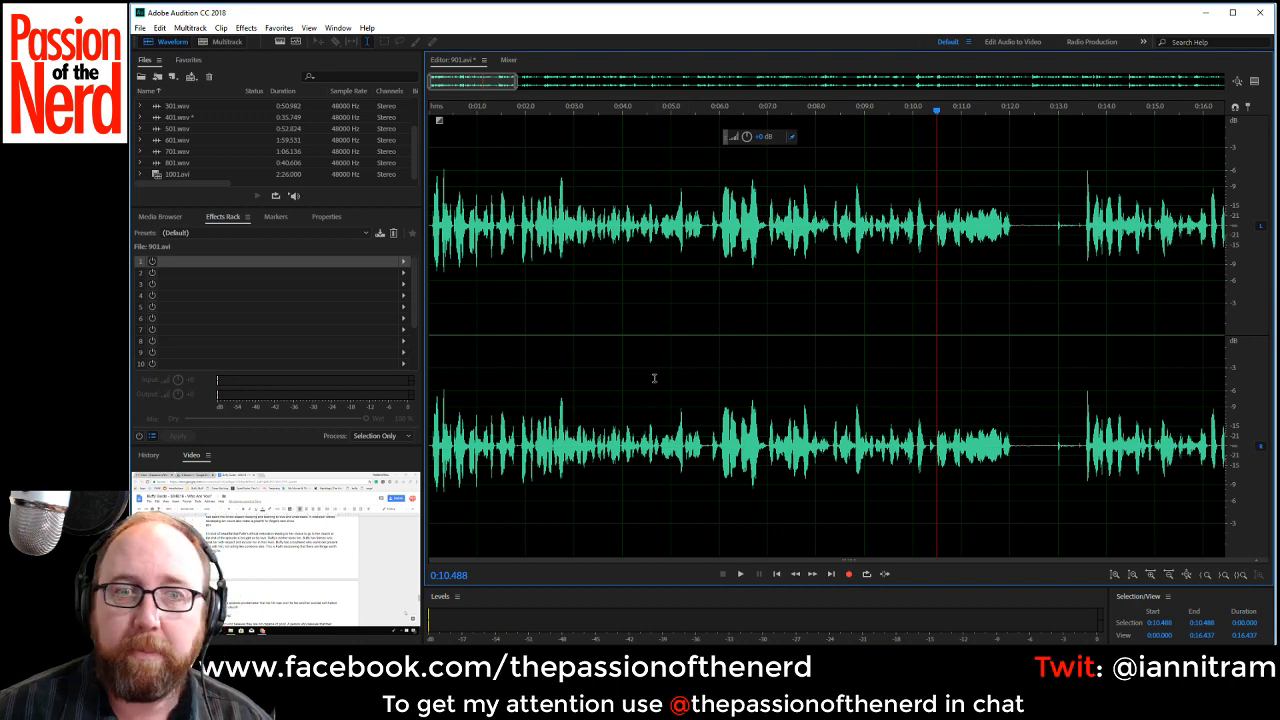
Cut the short pause at about 0:05.7 and the longer gap starting at about 0:11.9 out of the 901.avi narration.
left_click_drag(704, 226, 710, 225)
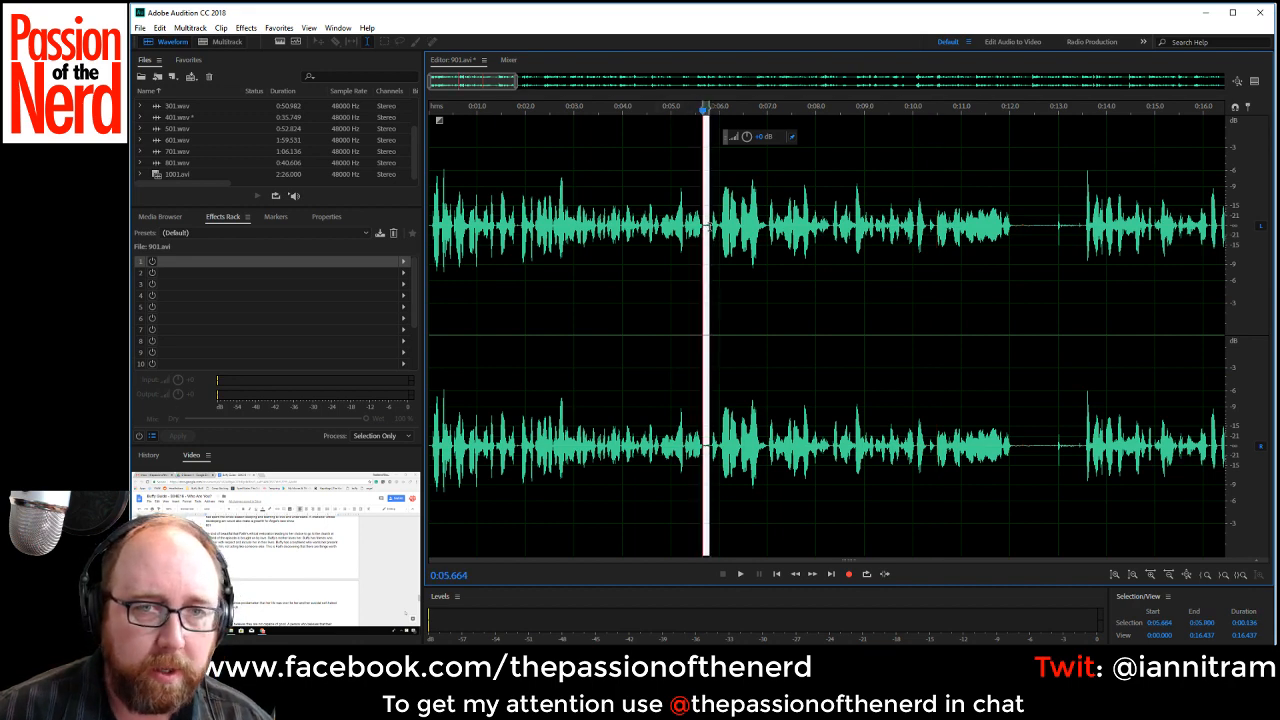
key("Delete")
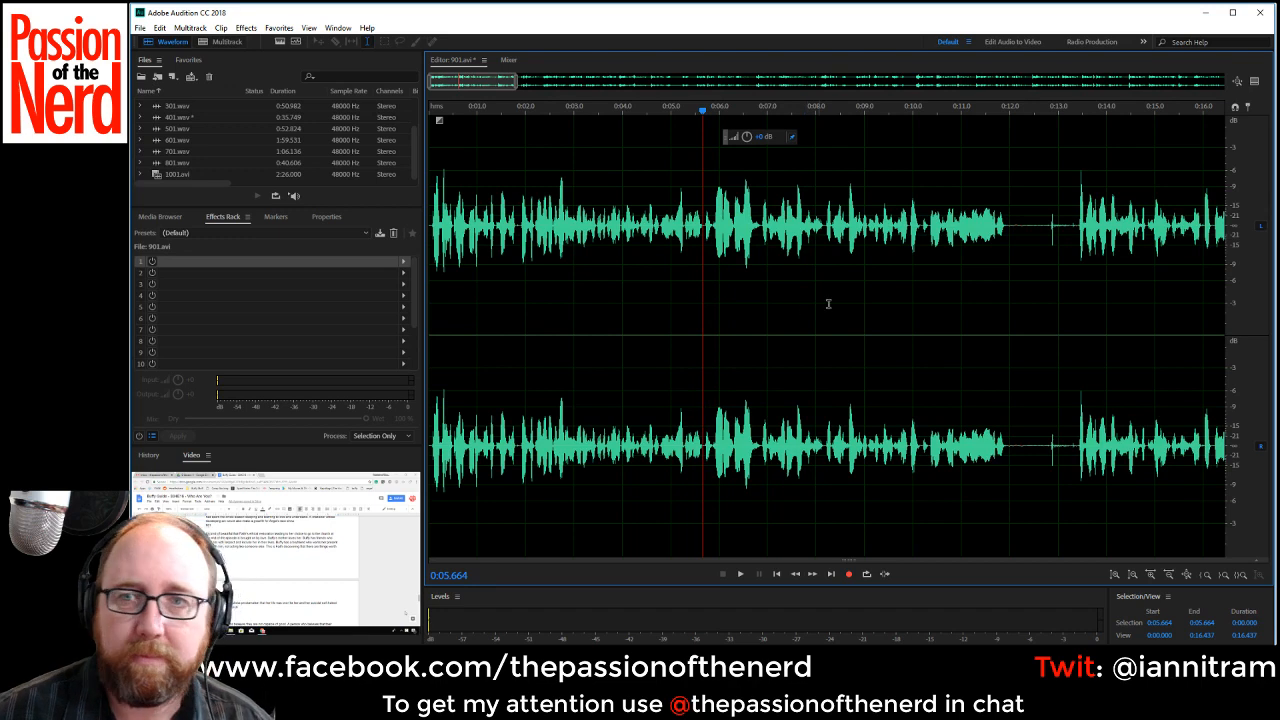
left_click_drag(1005, 224, 1077, 242)
key("Delete")
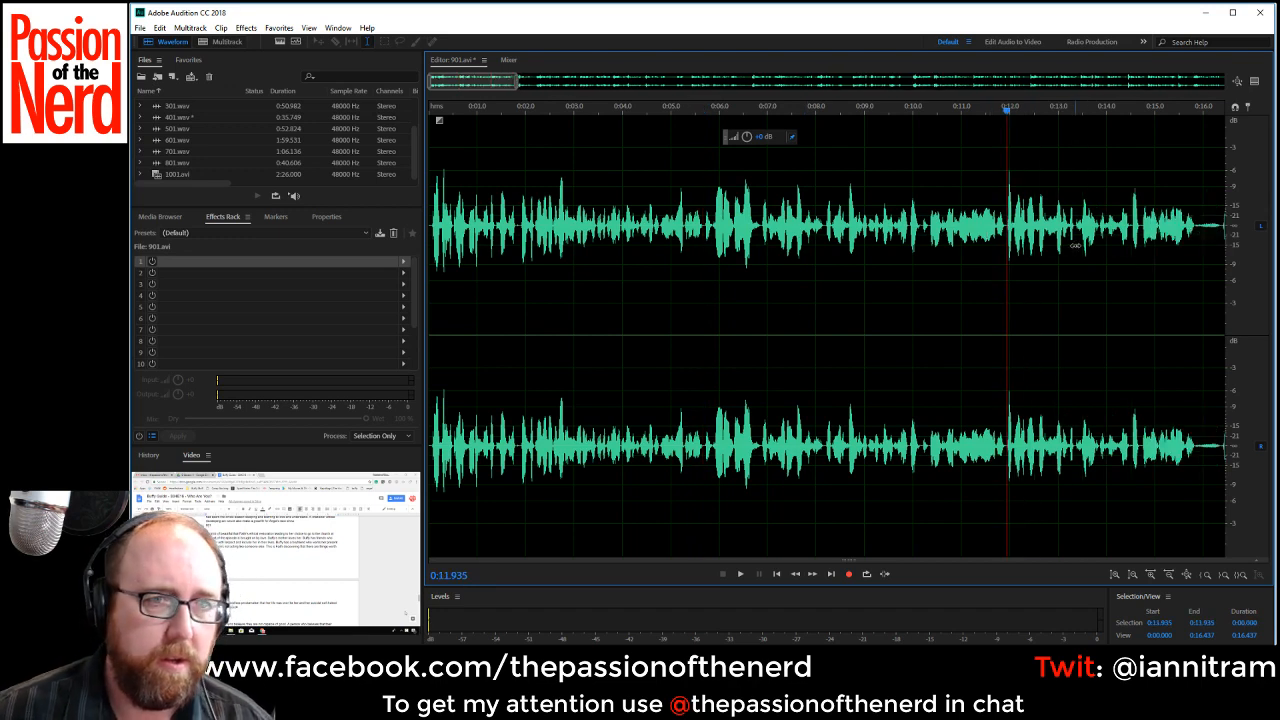
Play the narration from the start and cut out the pause from about 0:15.8 to 0:16.4.
key("space")
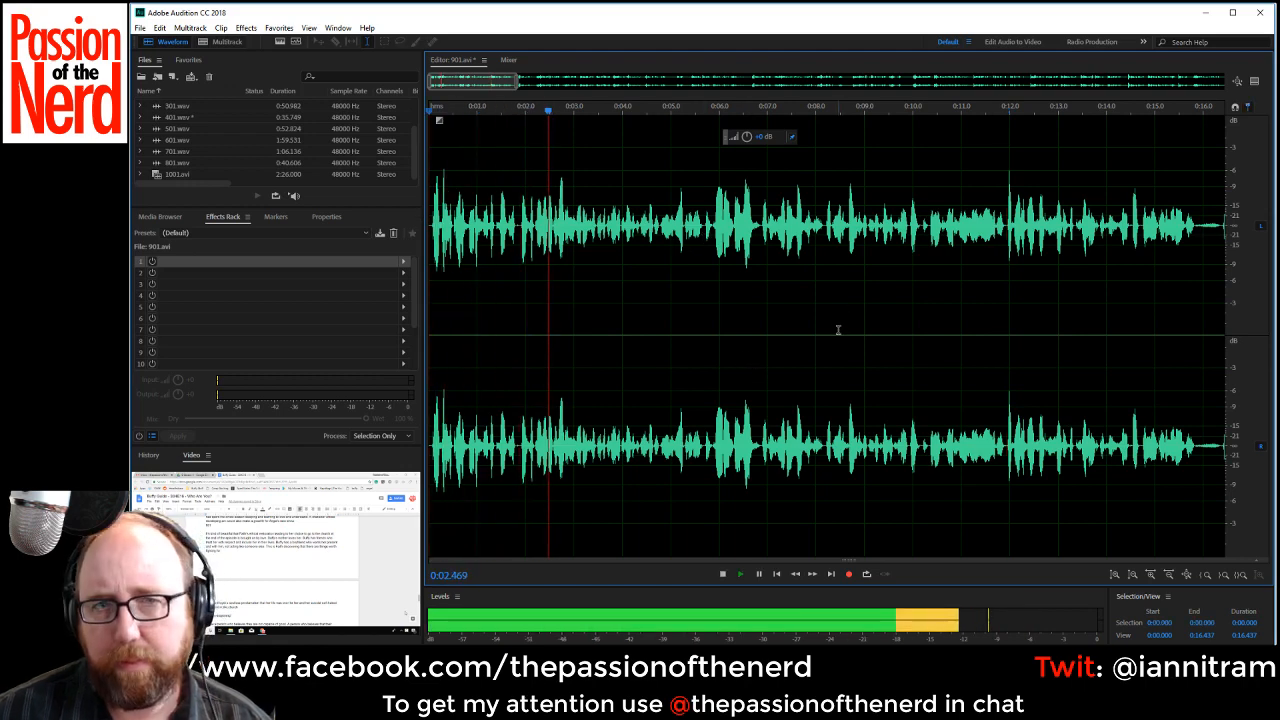
scroll(856, 349, "down", 1)
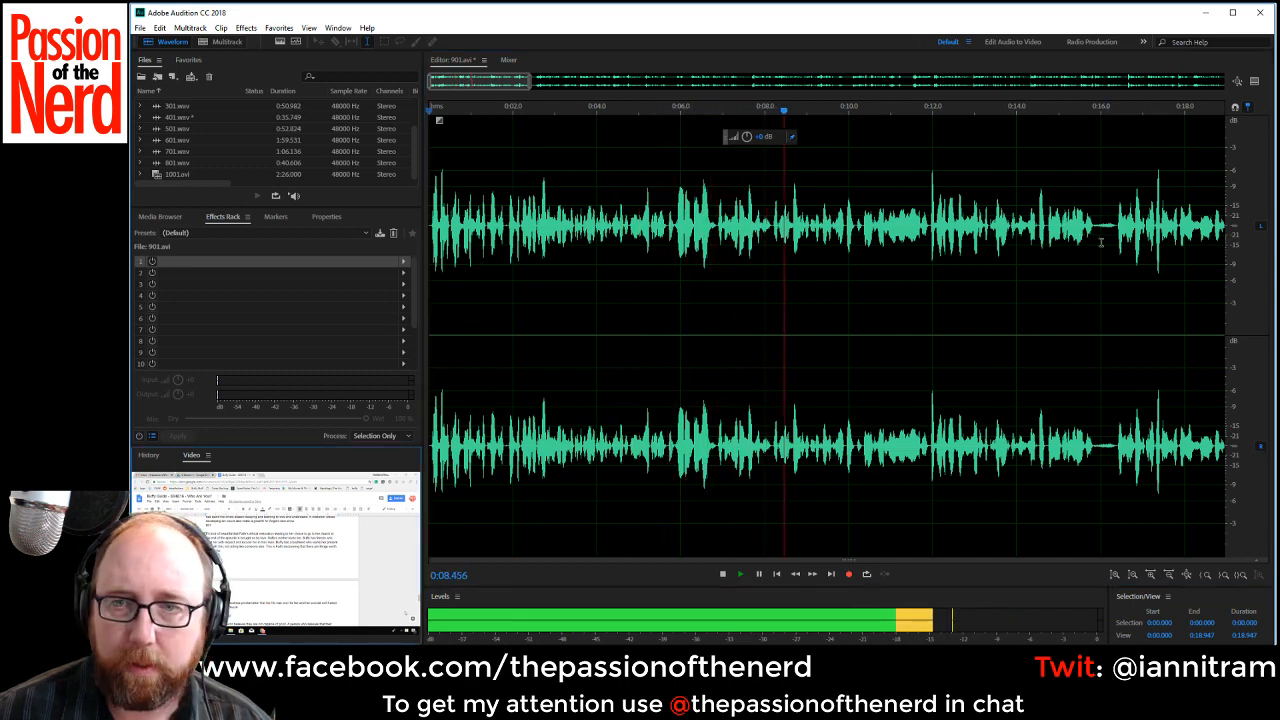
left_click_drag(1092, 240, 1115, 233)
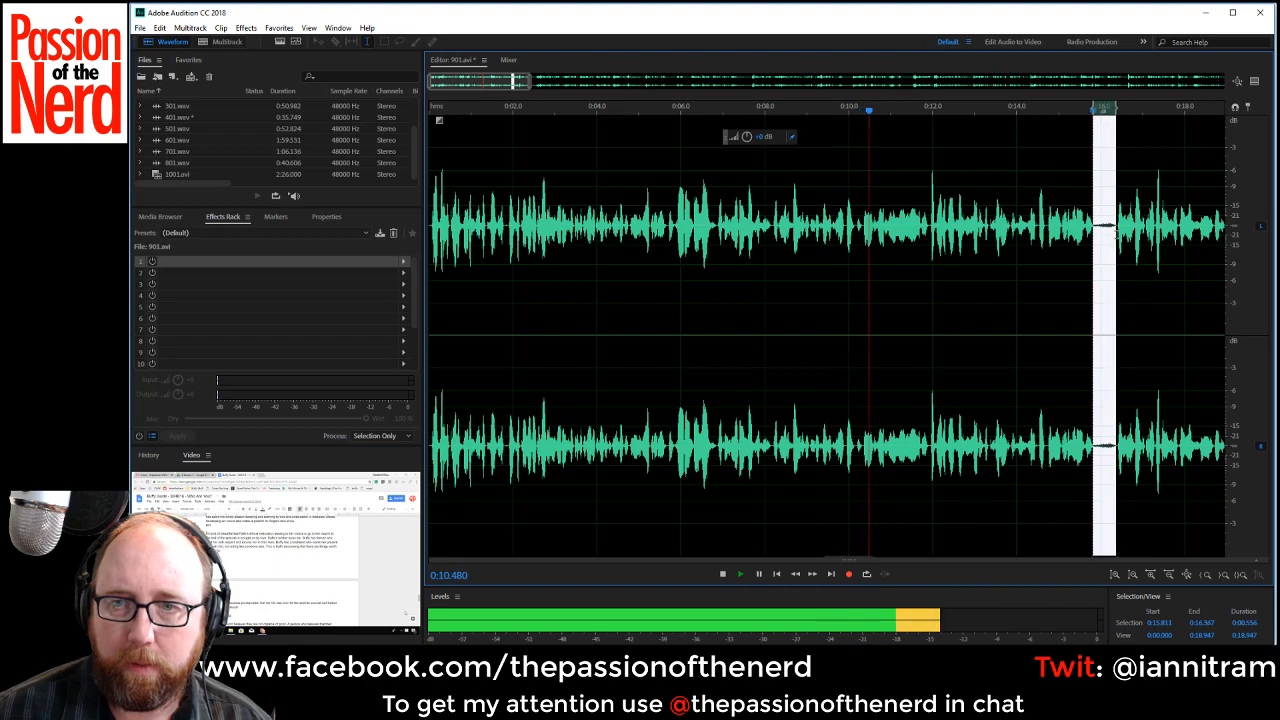
key("Delete")
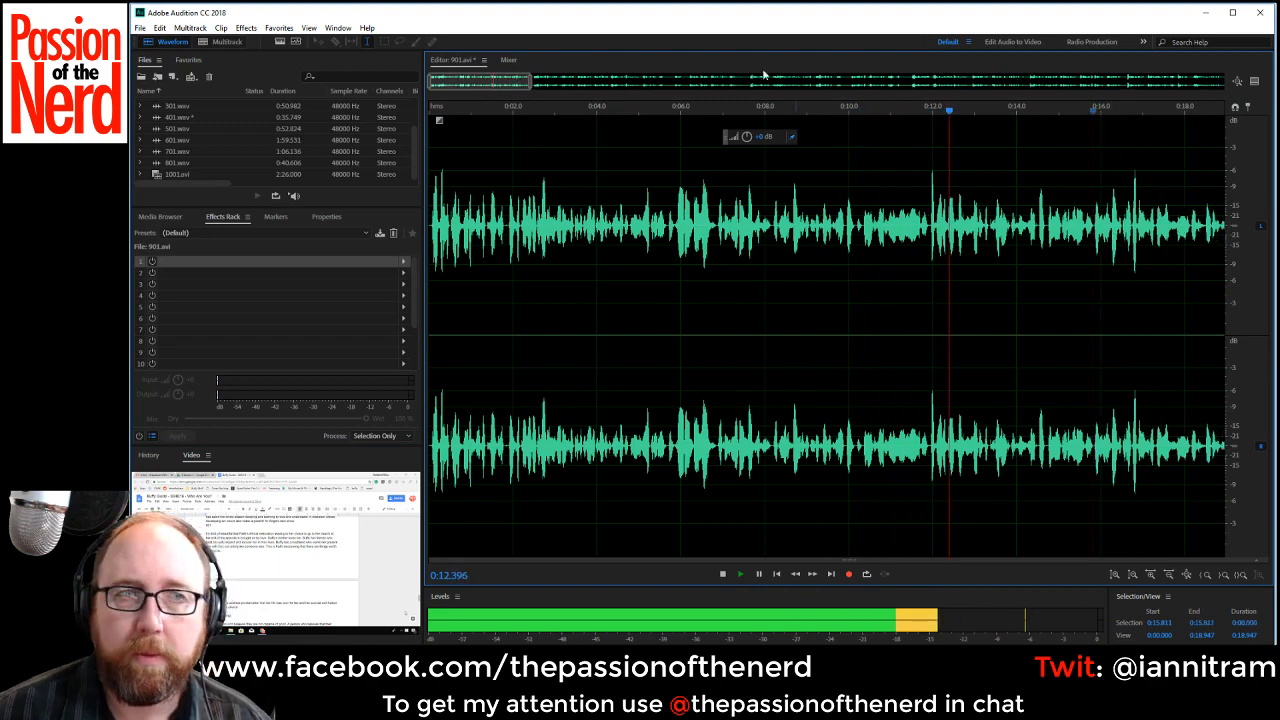
Cut out the pauses at about 0:19.3 to 0:20.1 and 0:23.7 to 0:24.3 during playback.
left_click_drag(474, 81, 518, 84)
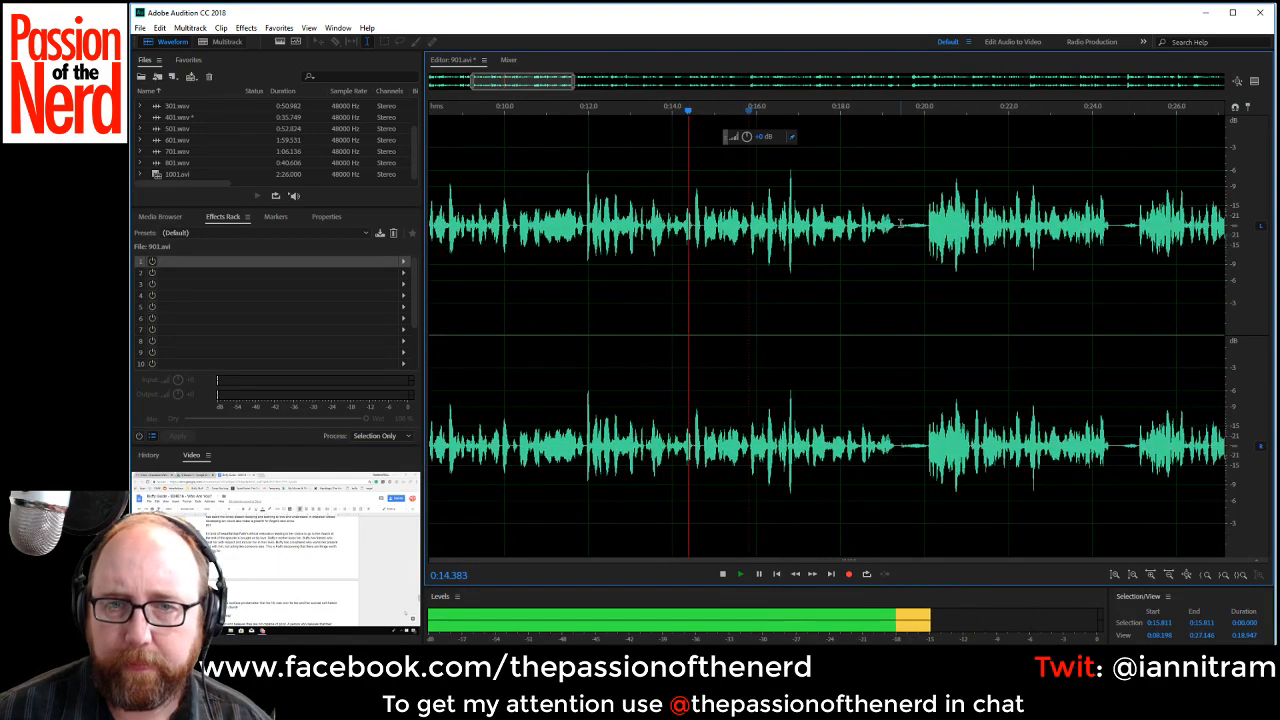
left_click_drag(896, 223, 927, 225)
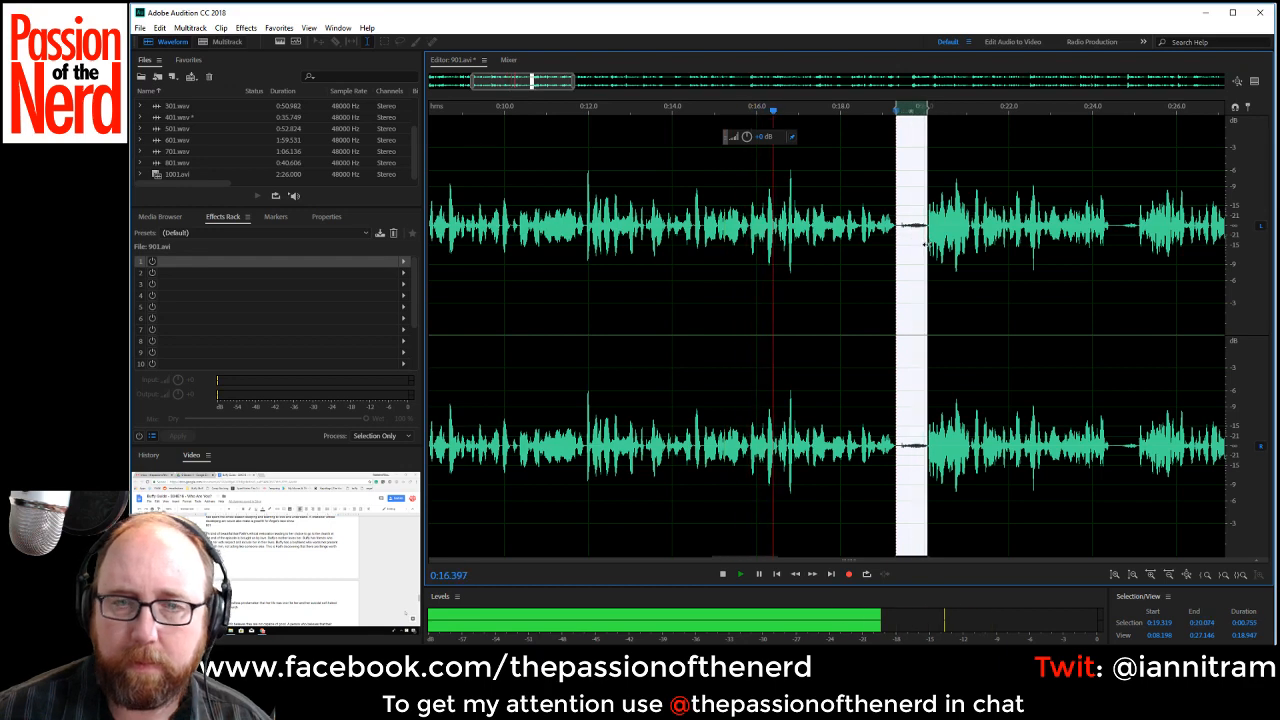
key("Delete")
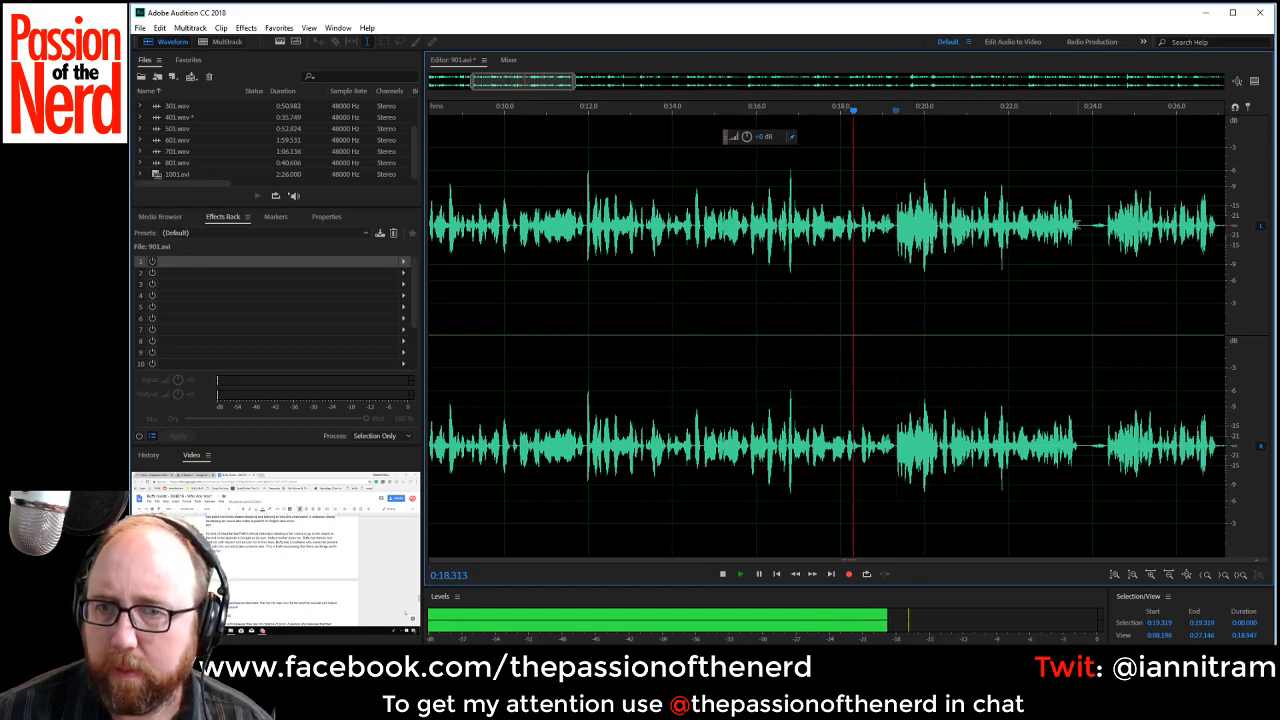
left_click_drag(1077, 225, 1106, 243)
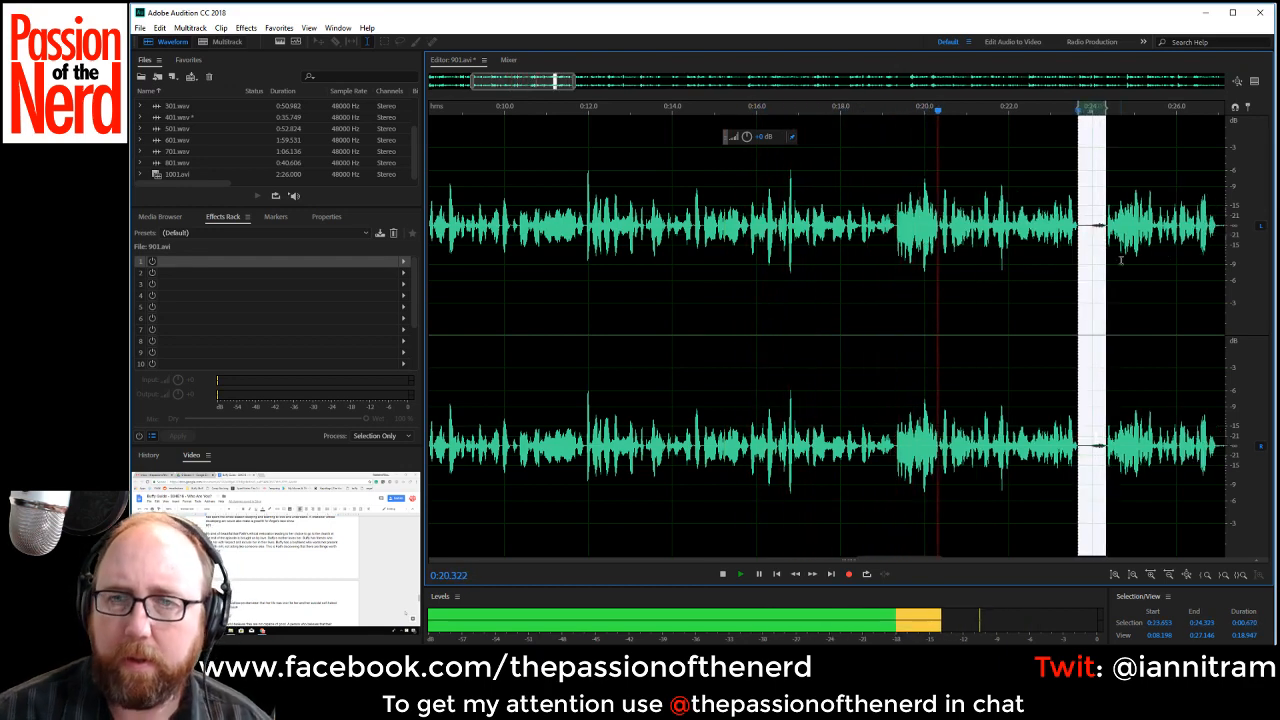
key("Delete")
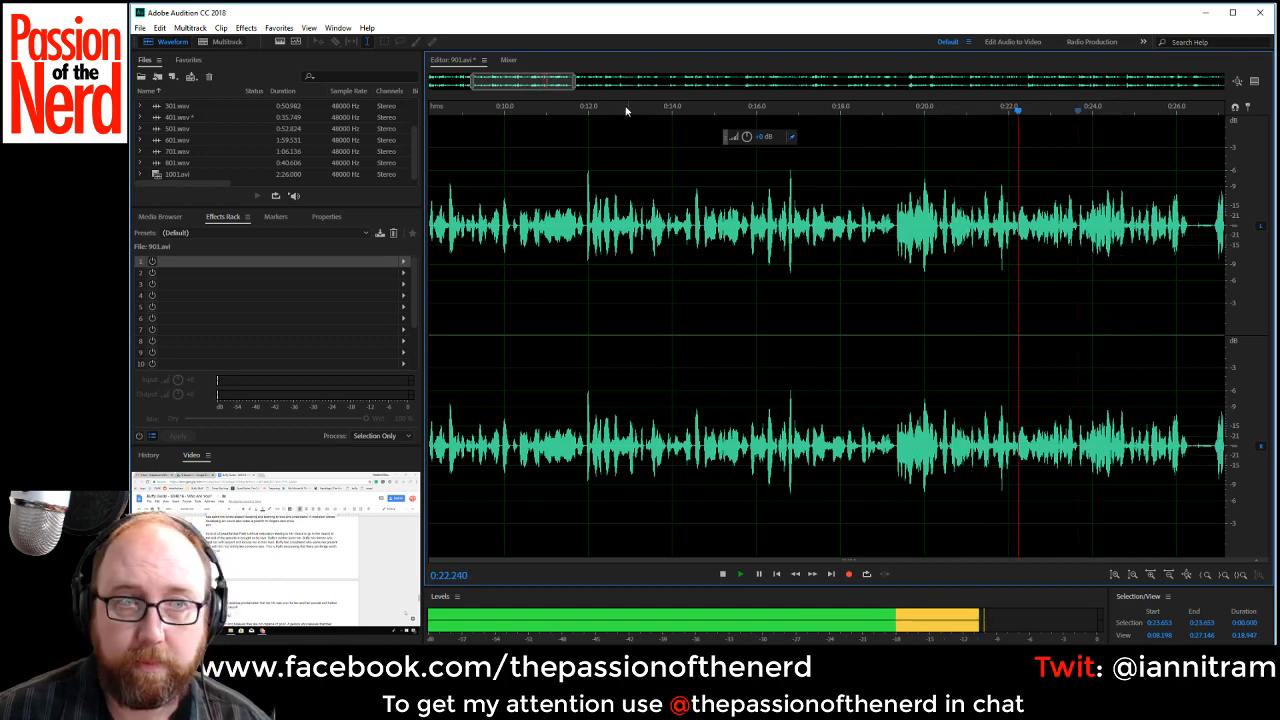
Replay the speech around 0:22 to find the cut point, and delete about 1.3 seconds of speech starting at 0:22.4.
left_click_drag(520, 82, 585, 99)
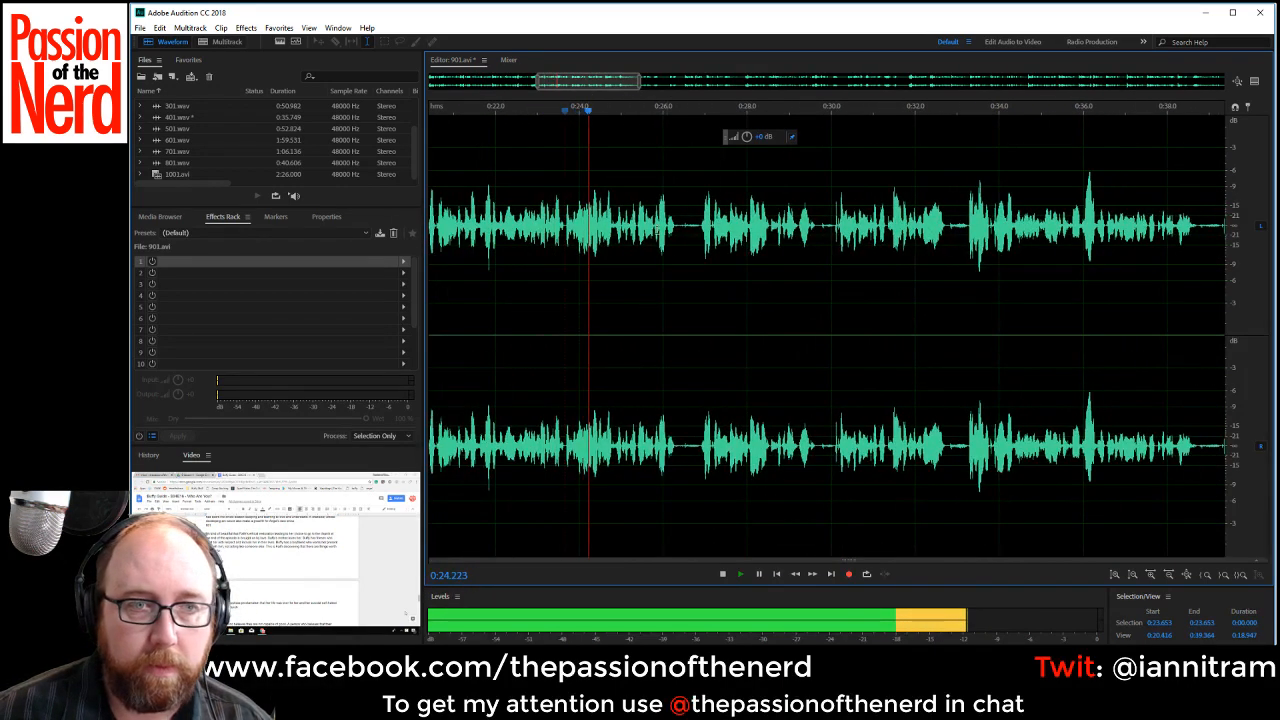
key("space")
left_click(480, 220)
key("space")
scroll(509, 233, "up", 1)
key("space")
left_click(510, 234)
key("space")
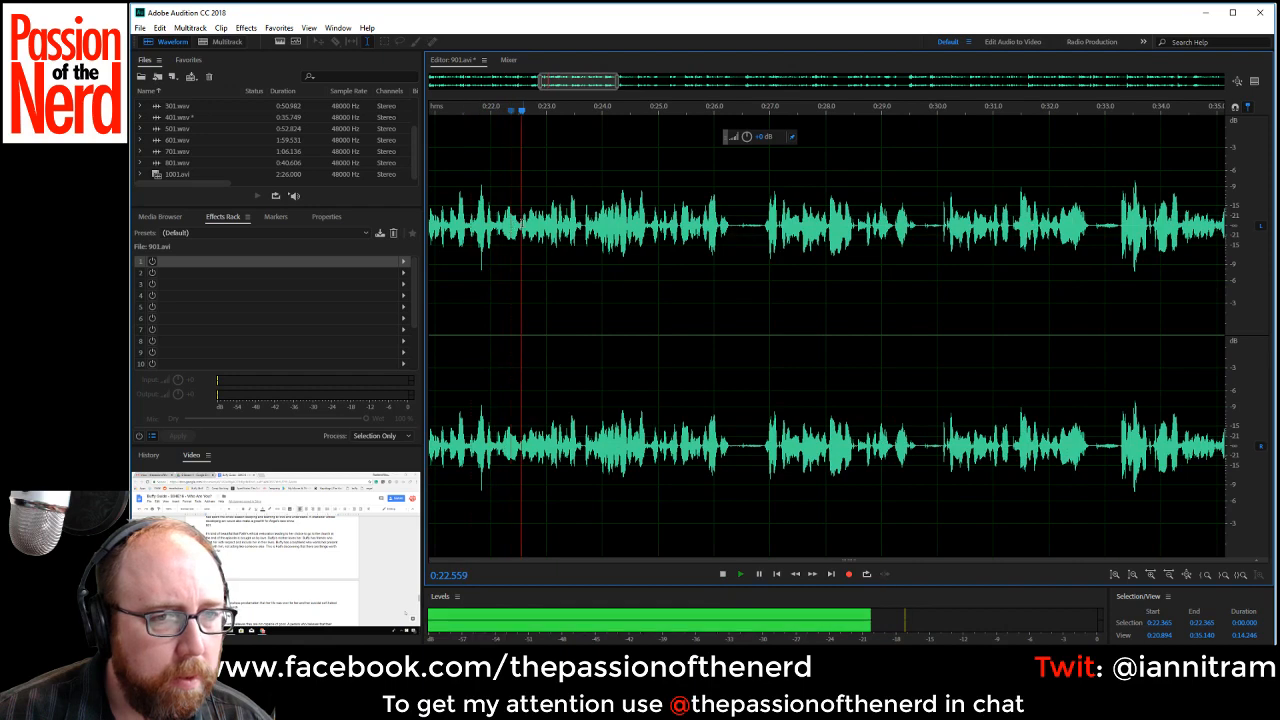
key("space")
left_click(513, 227)
key("space")
key("space")
key("space")
key("space")
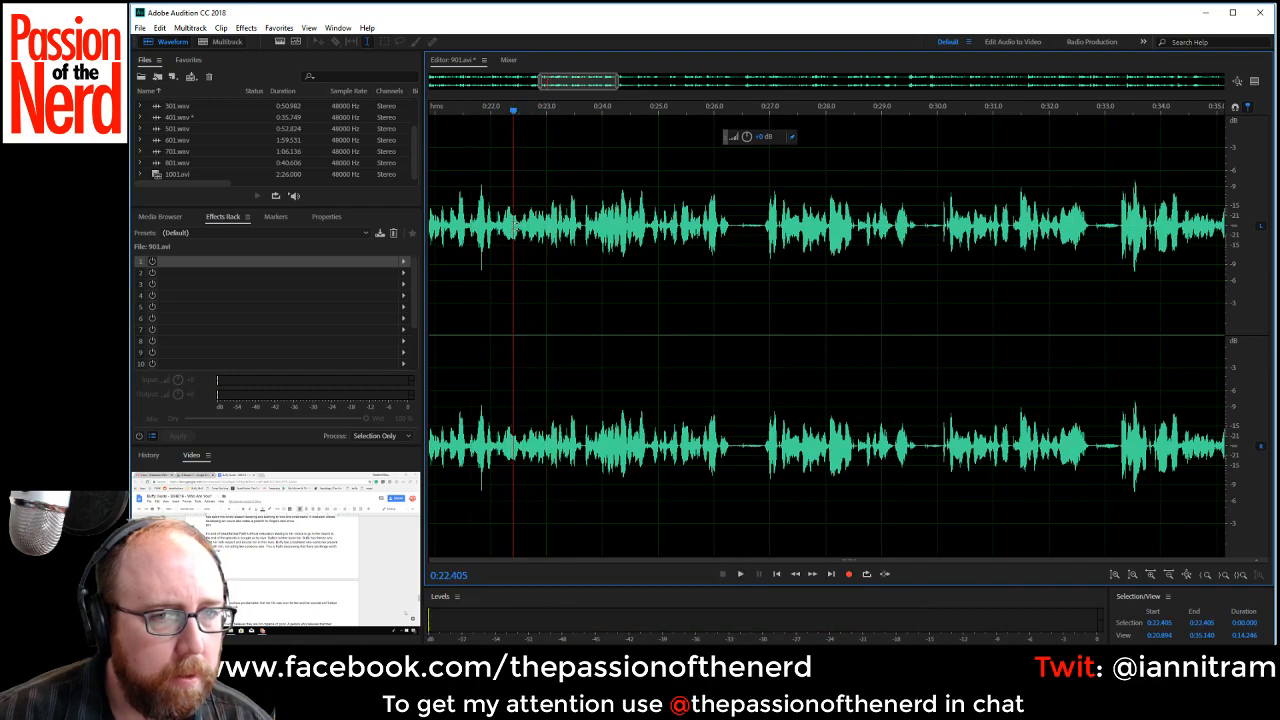
left_click_drag(513, 227, 584, 227)
key("Delete")
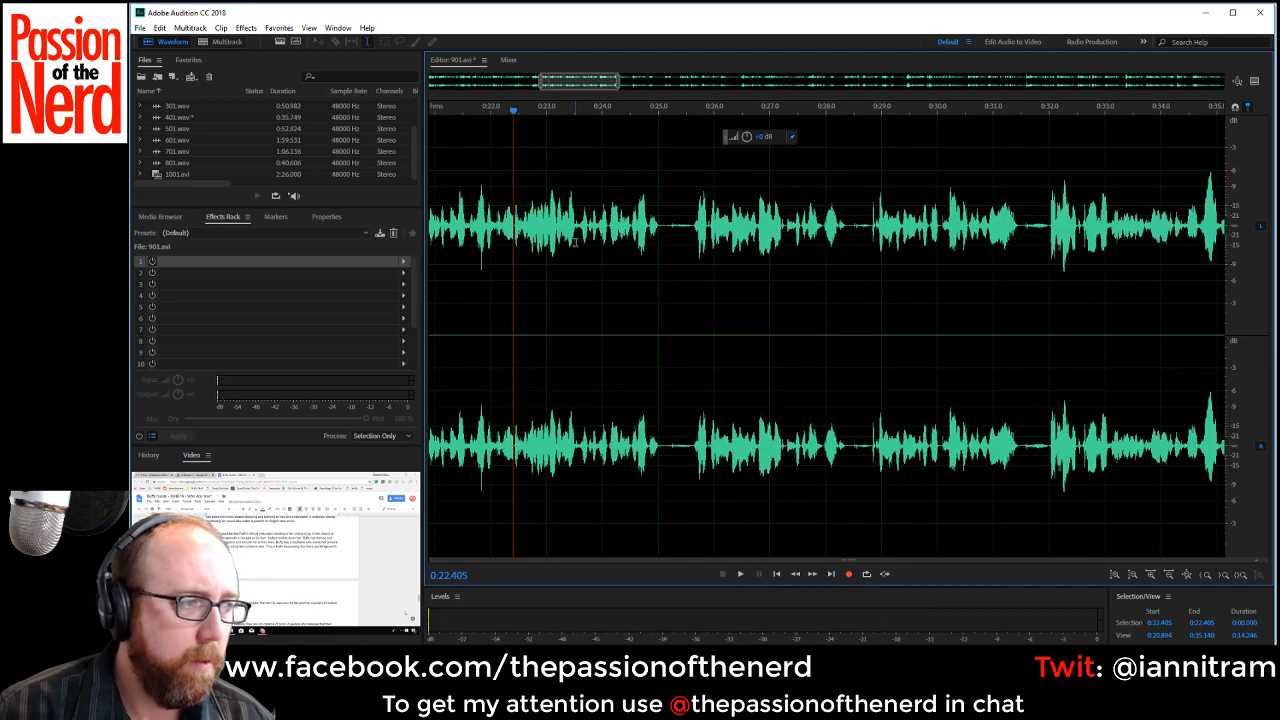
Play the narration from about 0:21.8 and cut out the pauses starting at about 0:25.0 and 0:27.8.
key("space")
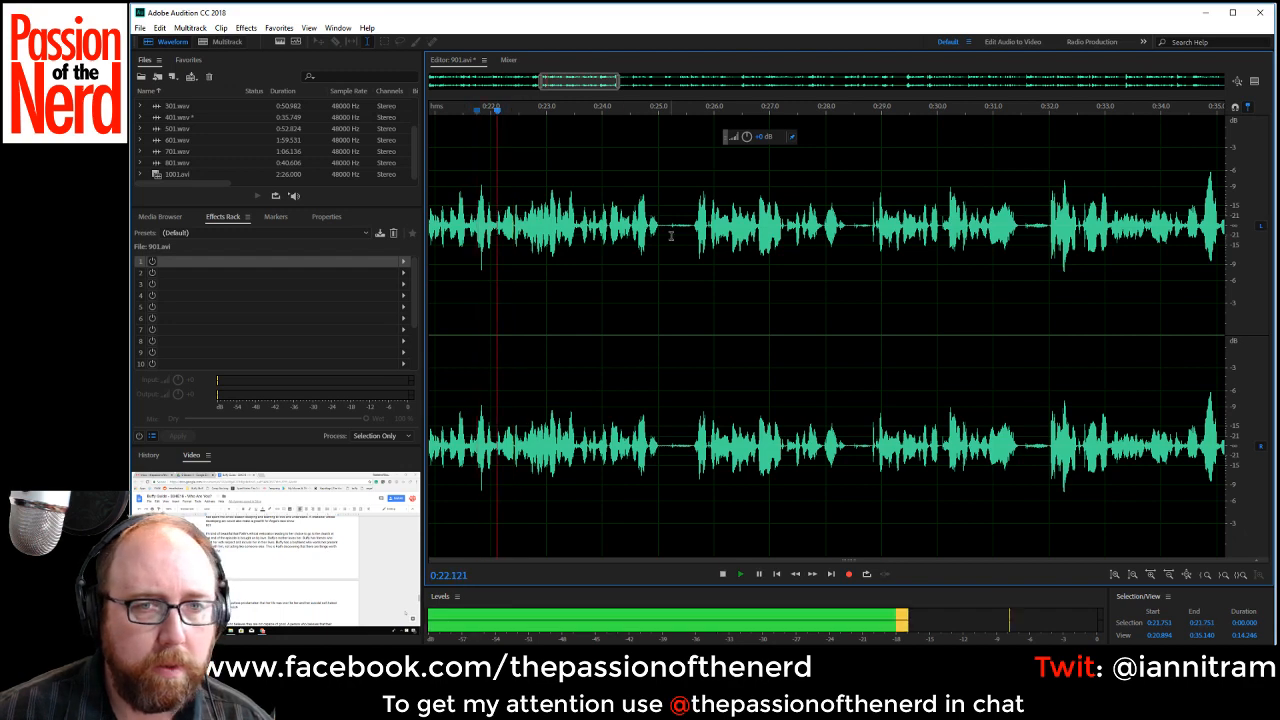
left_click_drag(657, 226, 696, 226)
key("Delete")
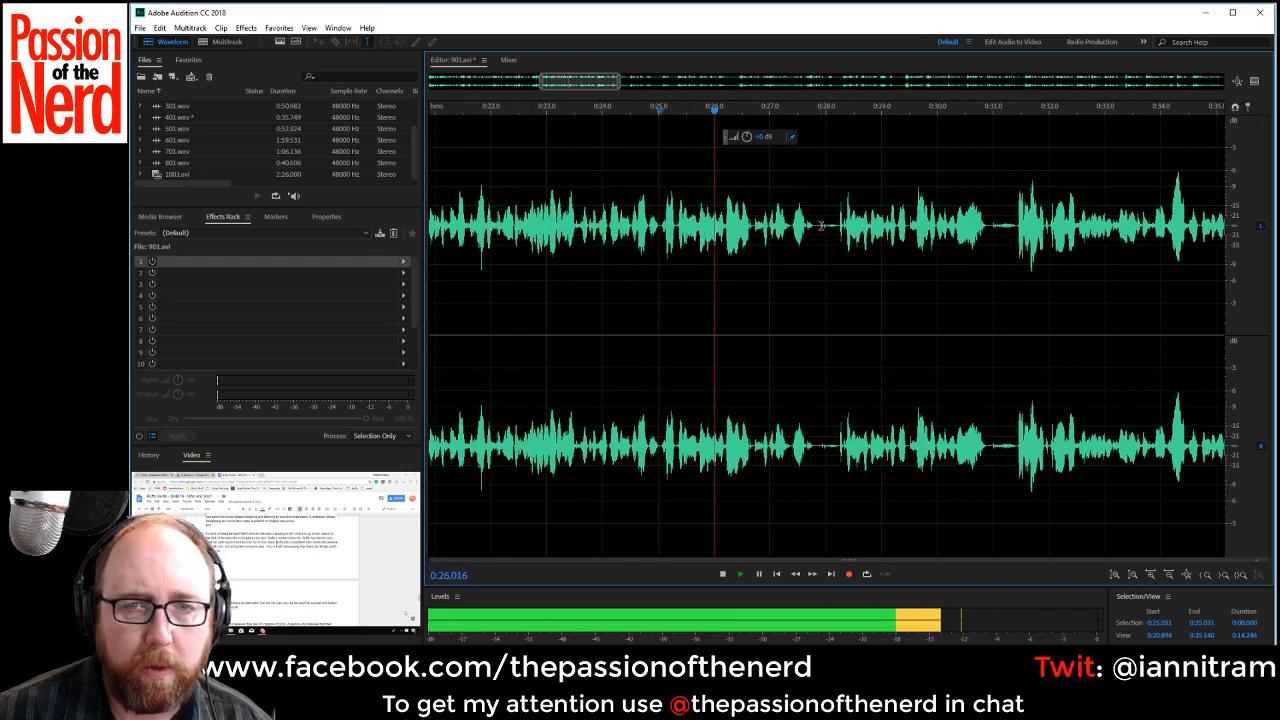
left_click_drag(814, 226, 846, 240)
key("Delete")
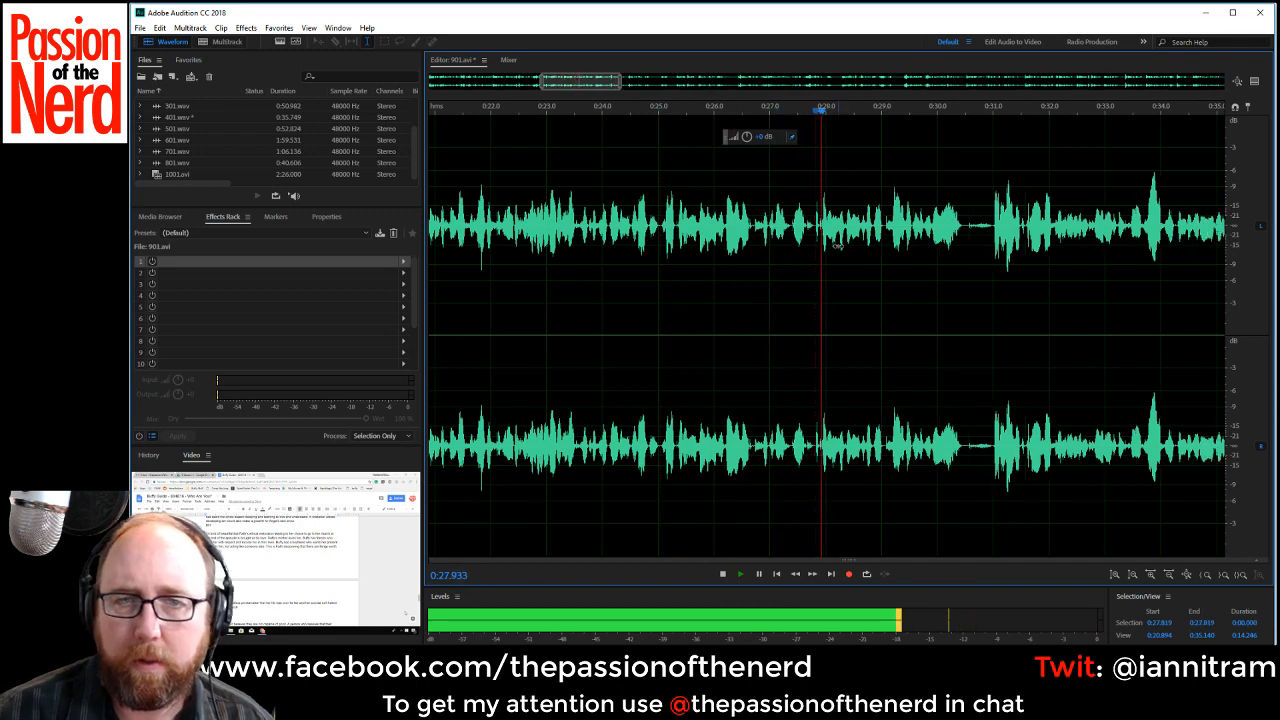
Cut out the half-second pauses starting at about 0:30.5 and 0:35.9, playing back the narration between and after the cuts.
left_click_drag(963, 230, 992, 240)
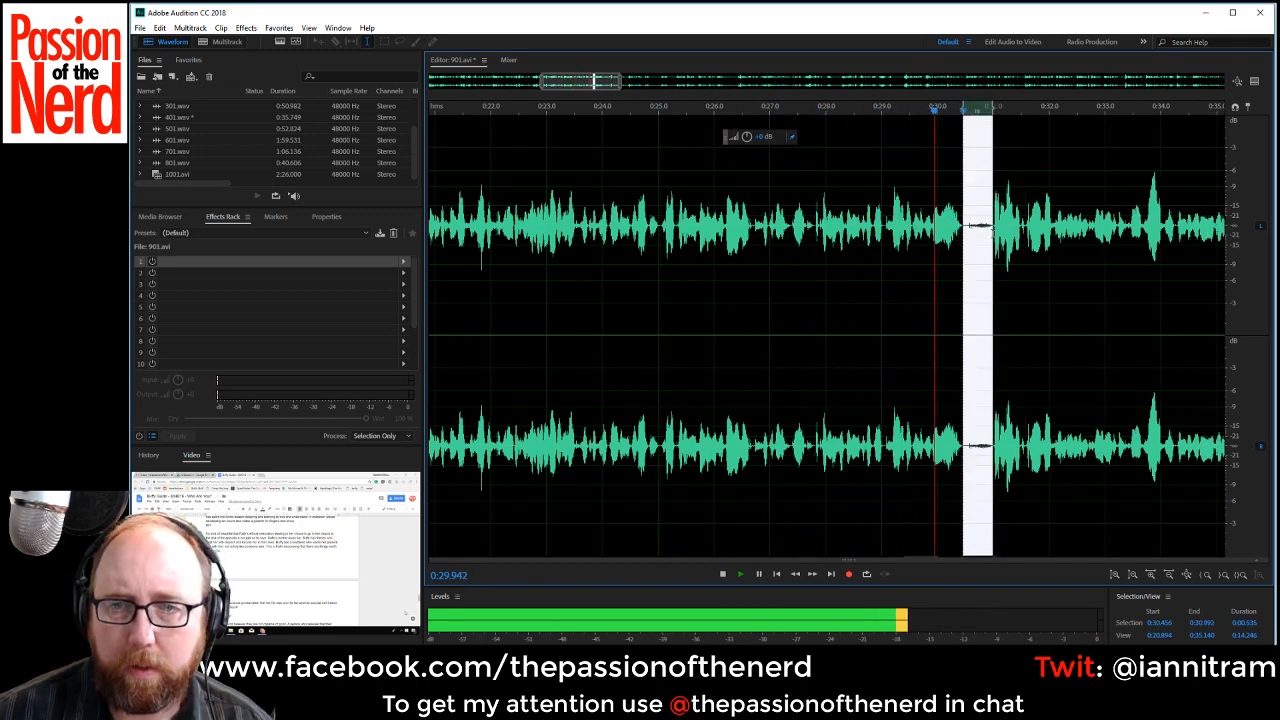
key("space")
key("Delete")
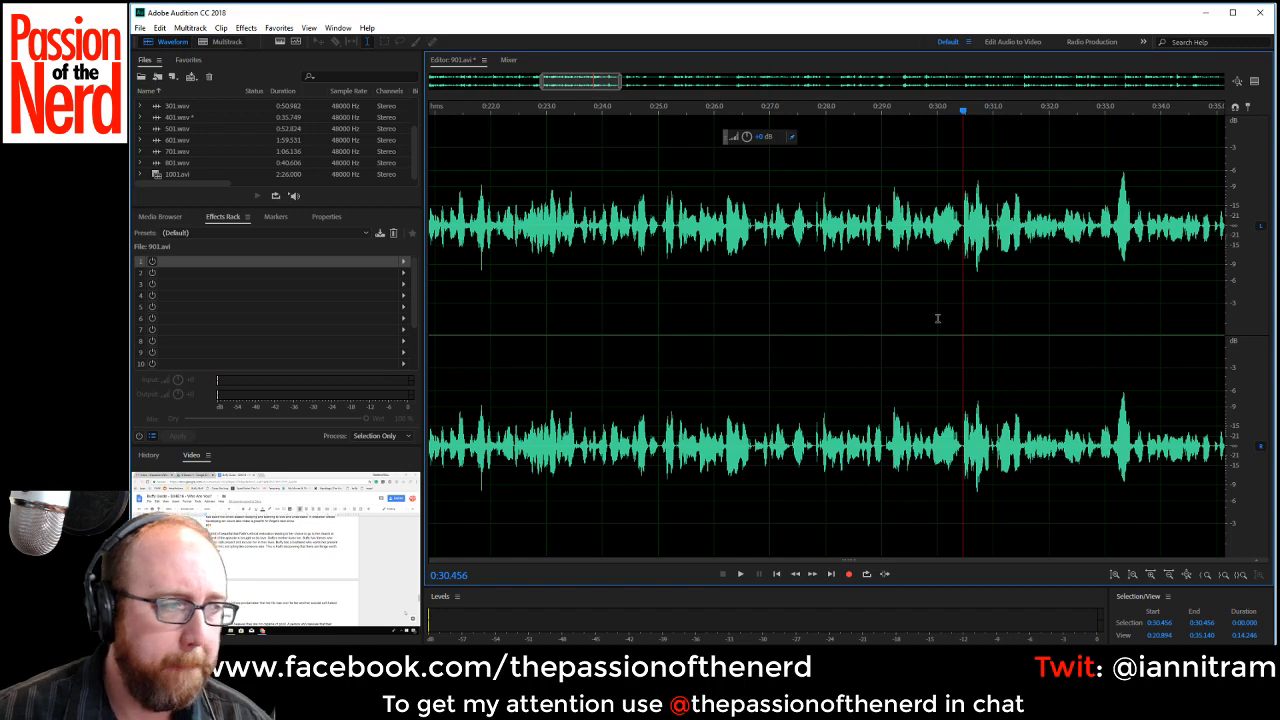
key("space")
left_click_drag(576, 82, 601, 83)
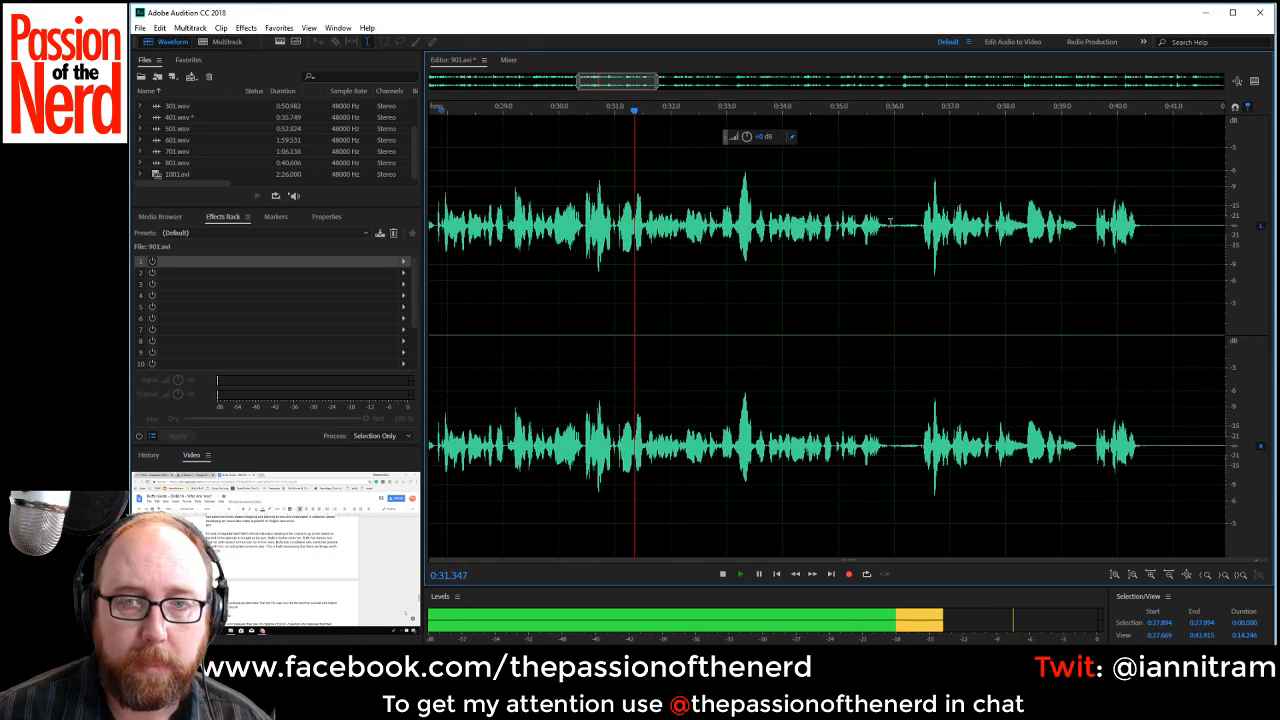
left_click_drag(889, 226, 918, 232)
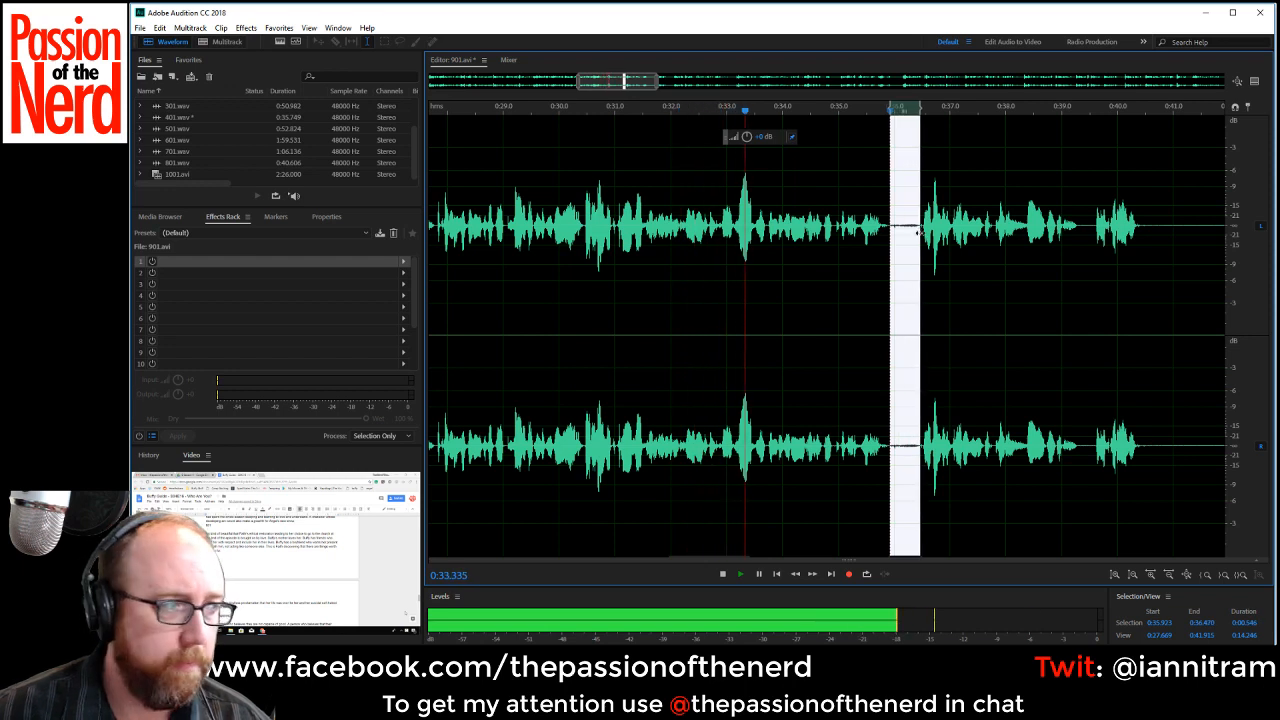
key("Delete")
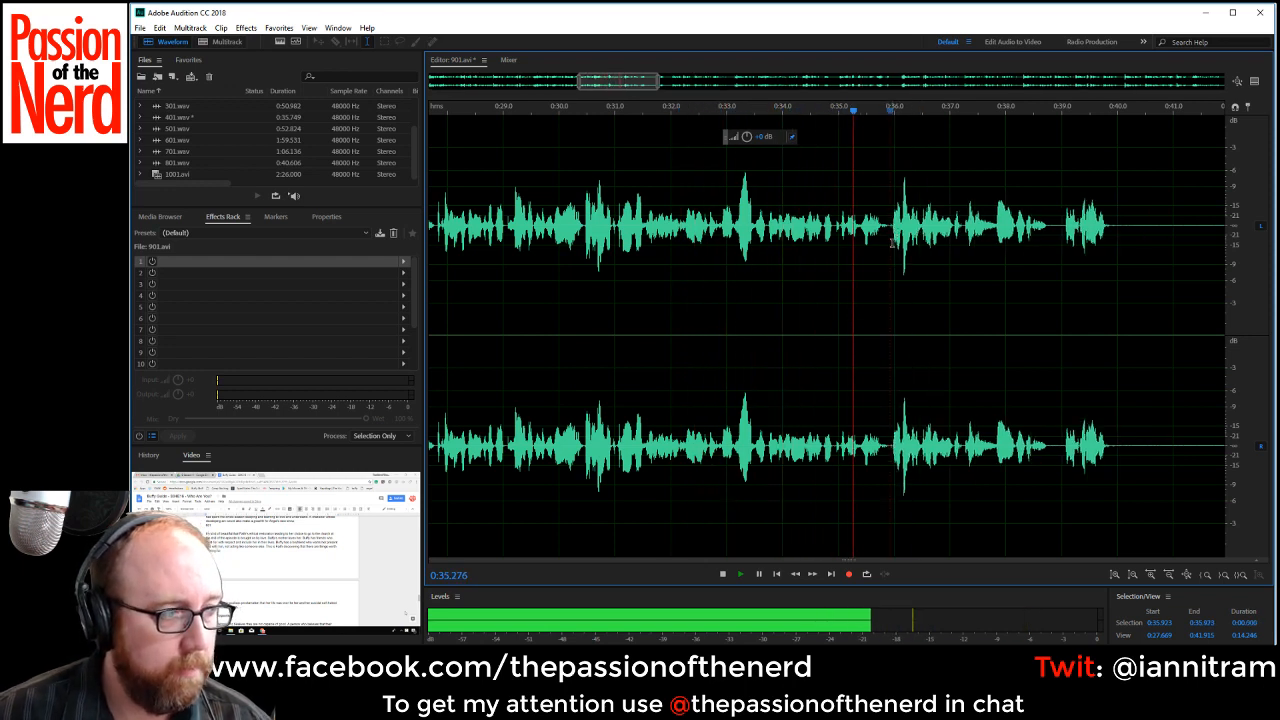
key("space")
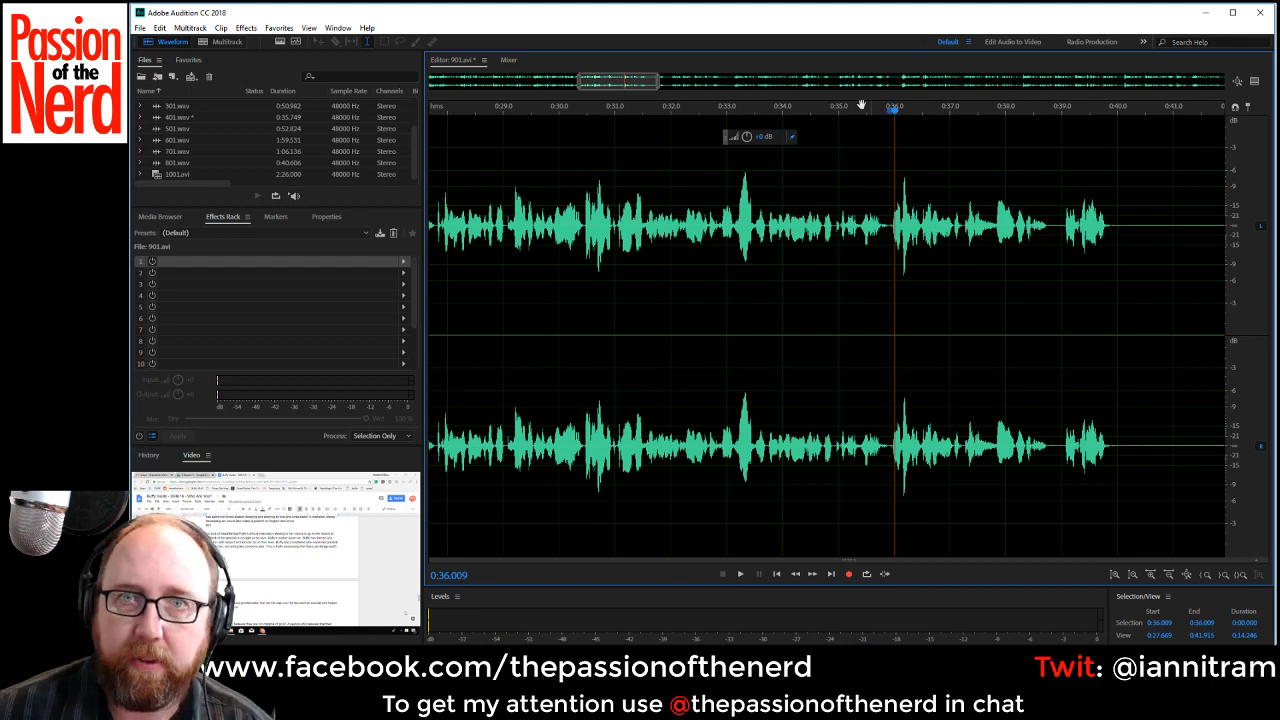
Delete the silence from about 0:39.9 to 0:42.1, plus the gap of about 1.5 seconds starting at 0:41.2 in the shortened audio.
left_click_drag(621, 78, 644, 82)
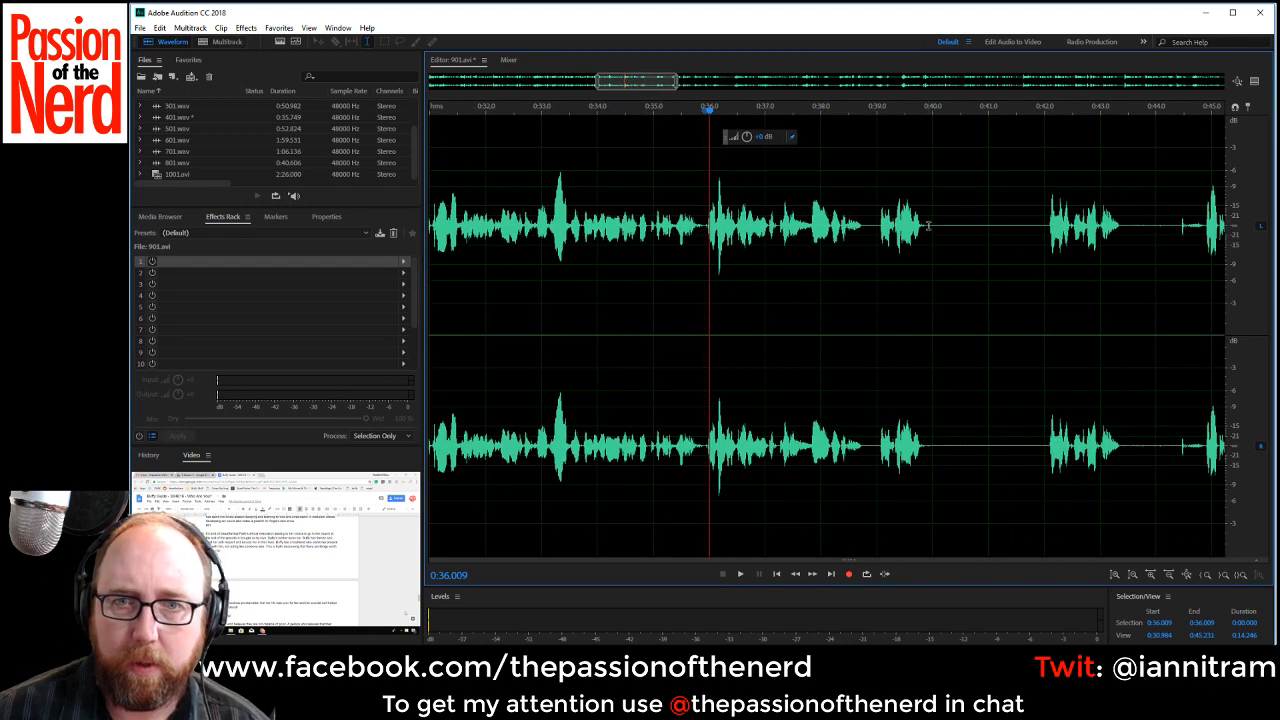
left_click_drag(928, 226, 1048, 248)
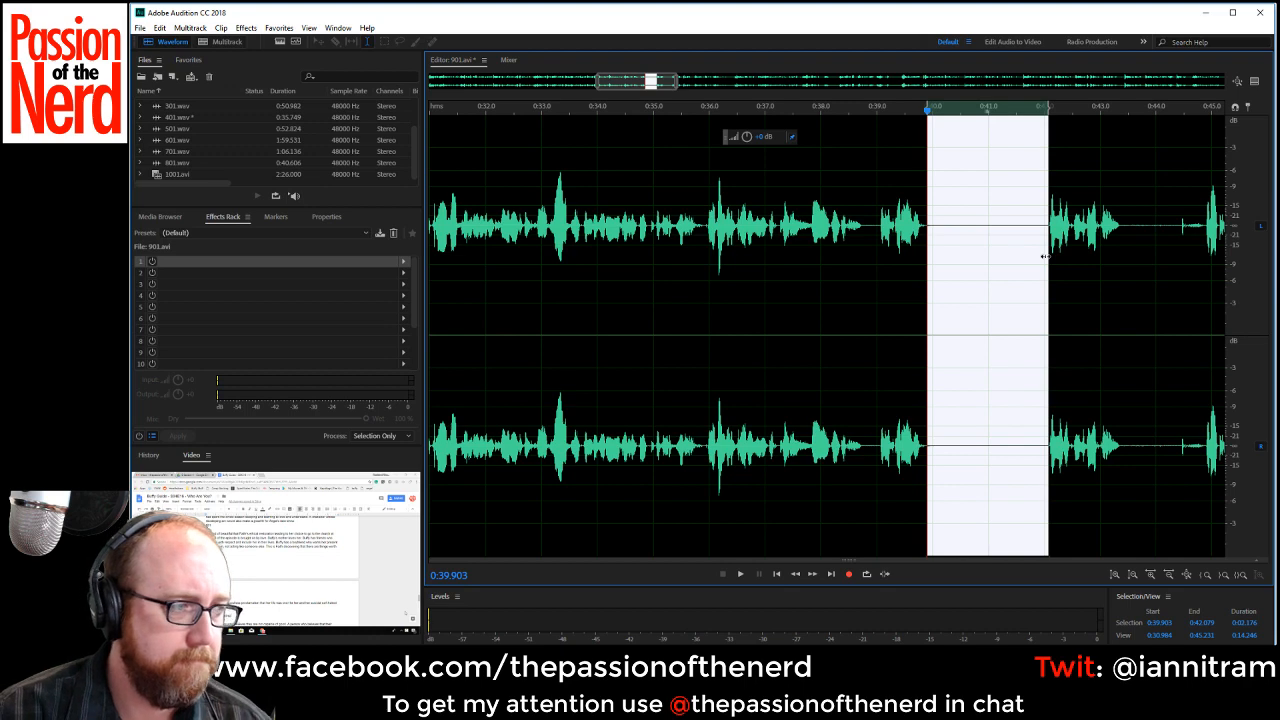
key("Delete")
left_click_drag(997, 225, 1081, 251)
key("Delete")
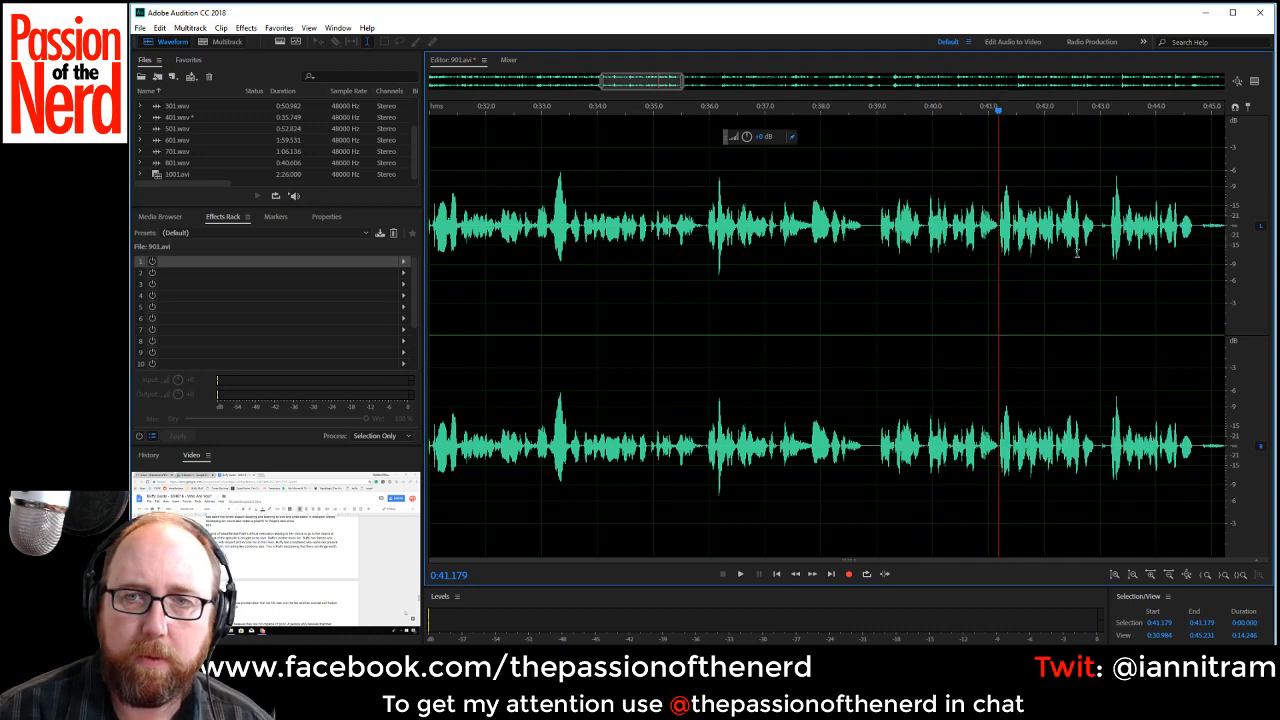
Play back the edited narration from about 0:32.5 to check the latest cuts.
left_click(516, 228)
key("space")
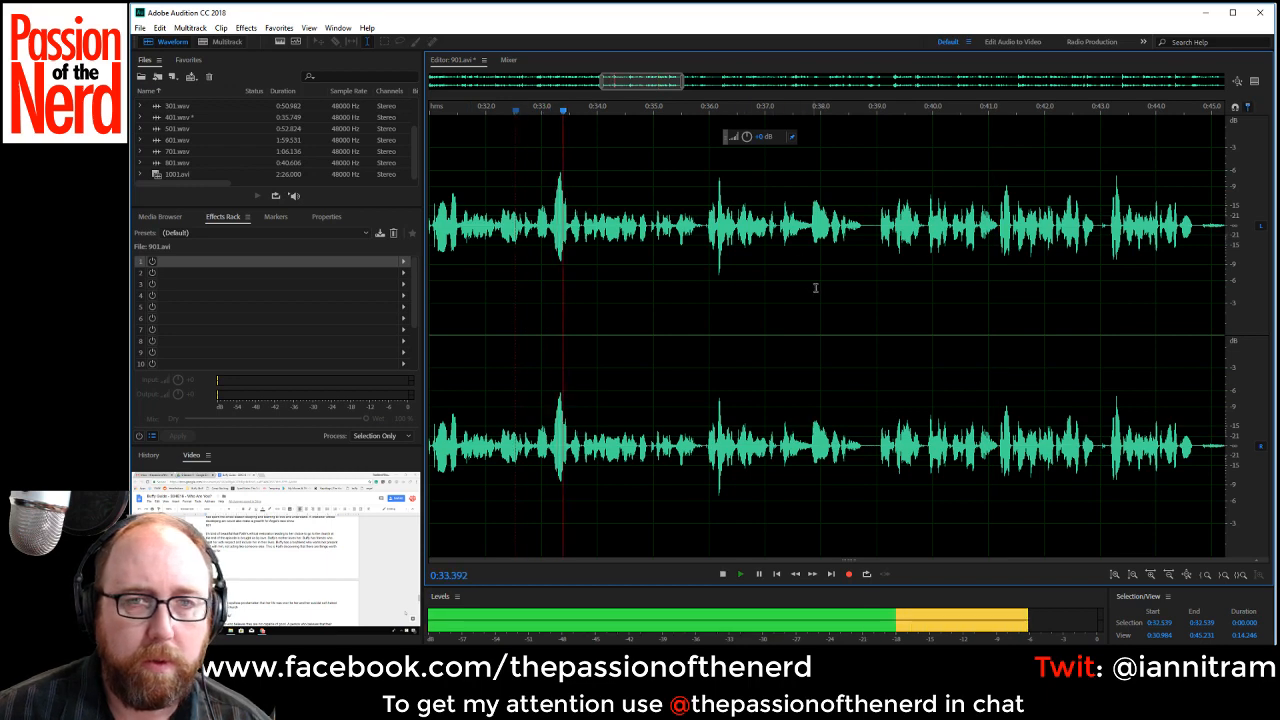
scroll(814, 286, "down", 1)
left_click_drag(668, 79, 702, 78)
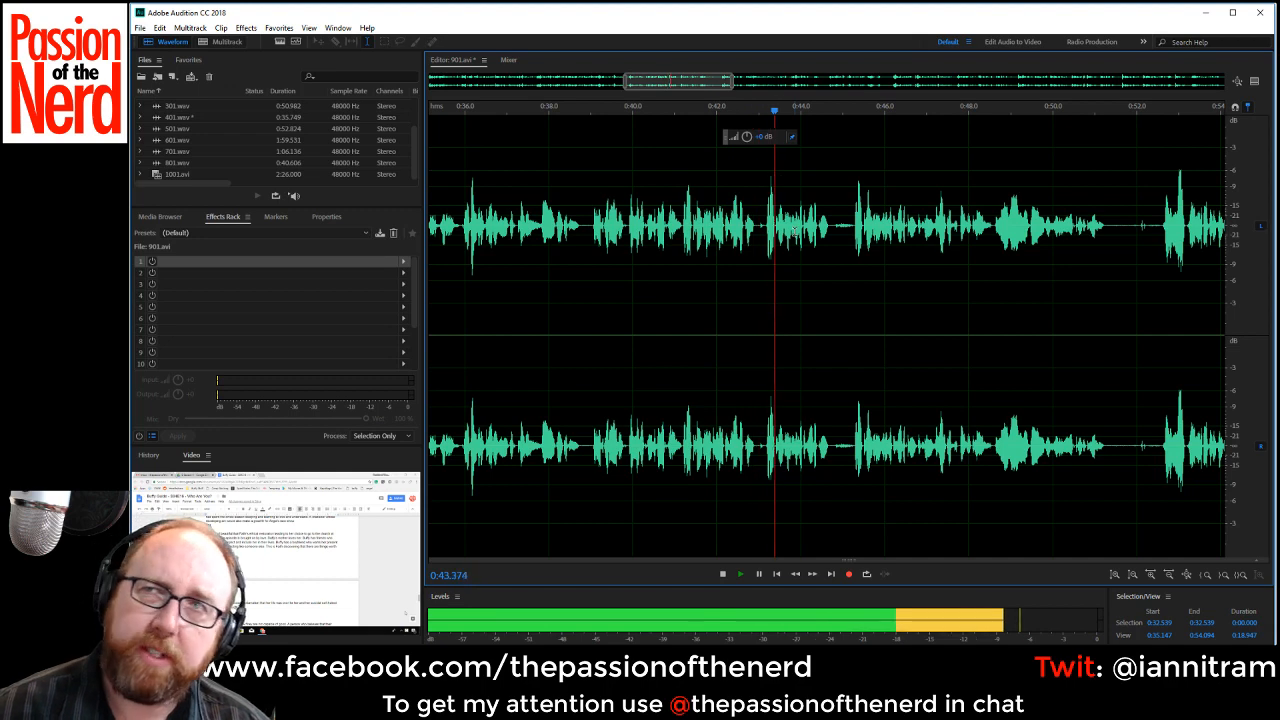
Replay the narration from about 0:41.2, checking where the phrase starts and how it runs on.
key("space")
left_click(681, 192)
key("space")
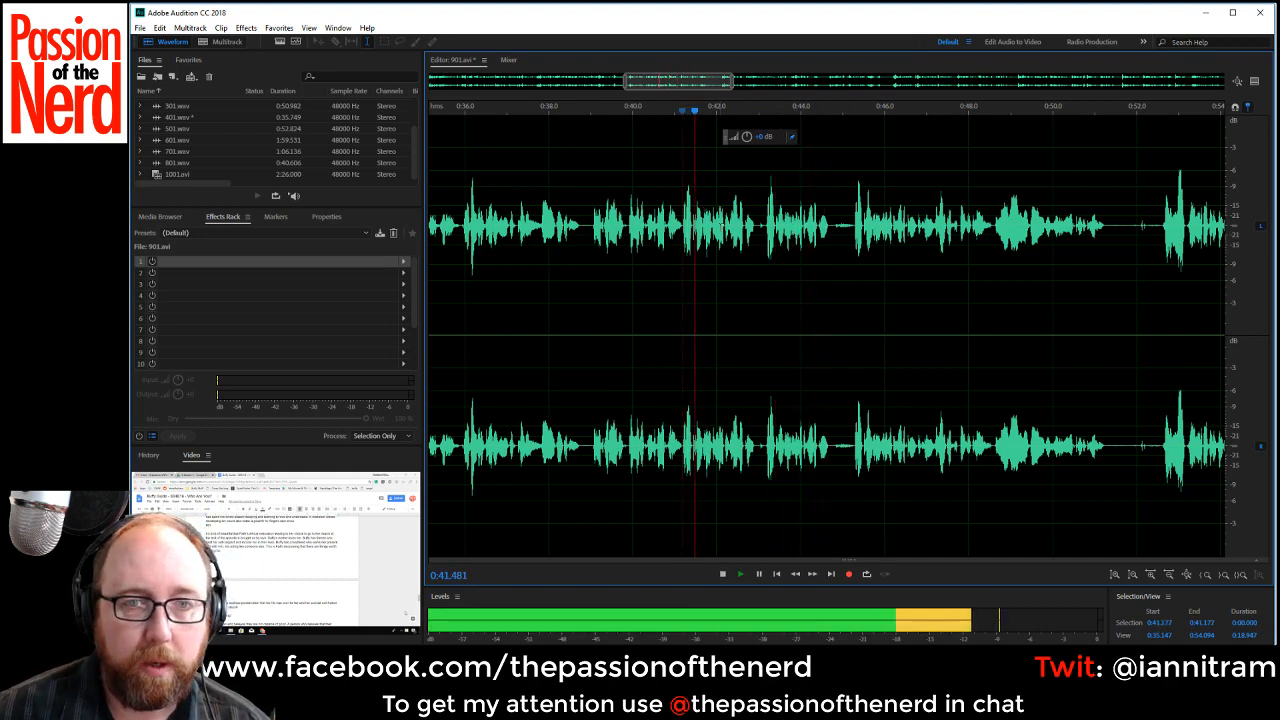
key("space")
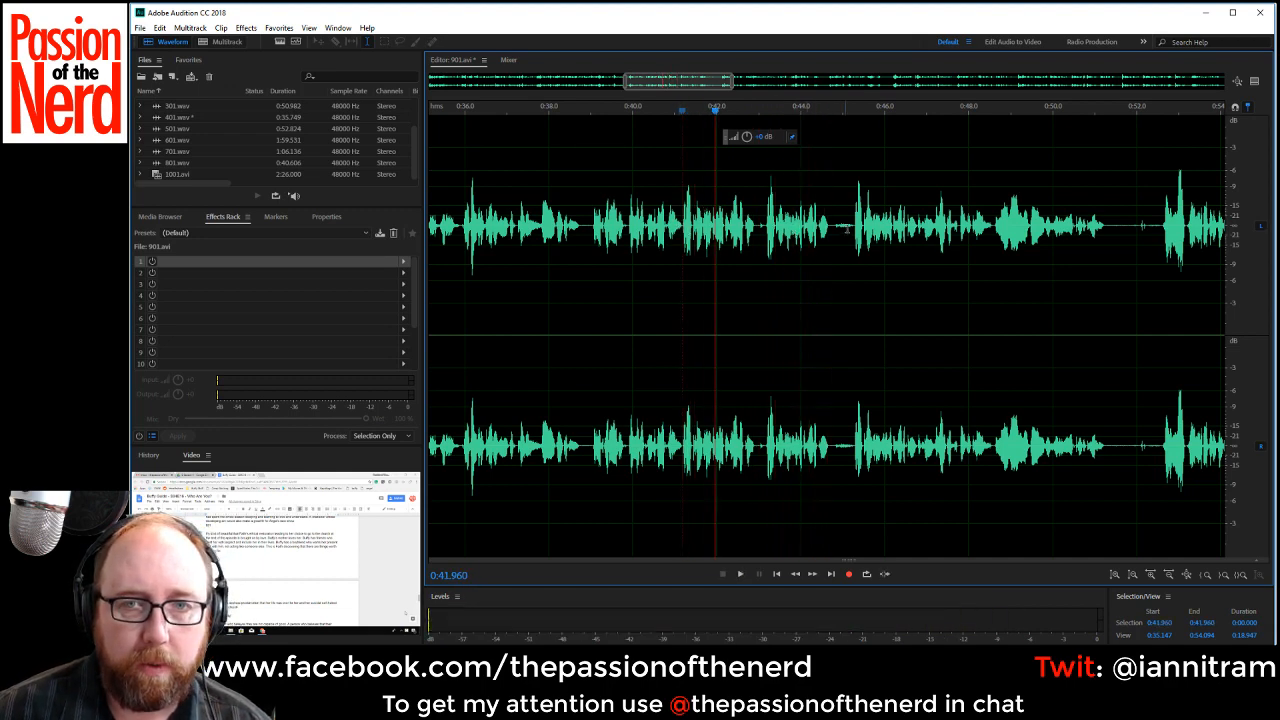
left_click(860, 228)
key("space")
key("space")
key("space")
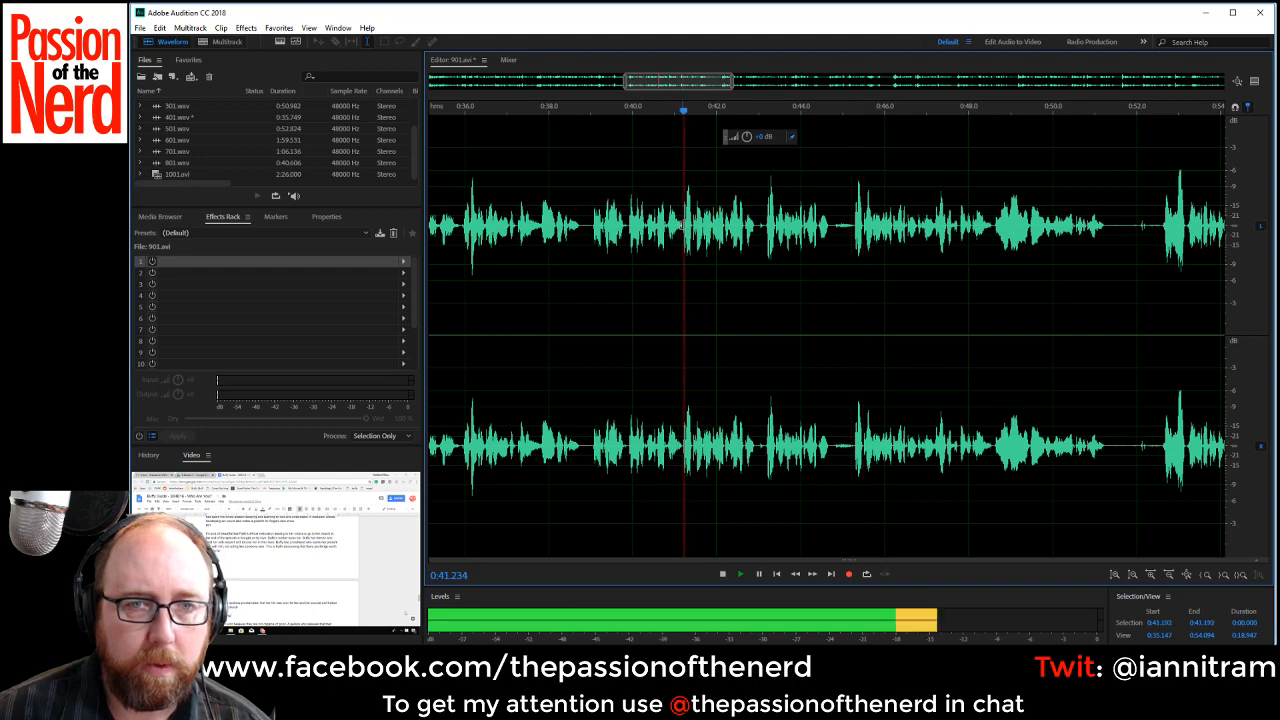
key("space")
Listen around 0:37.4 to 0:39.5 and delete the speech from about 0:38.9 to 0:39.8.
key("ctrl+a")
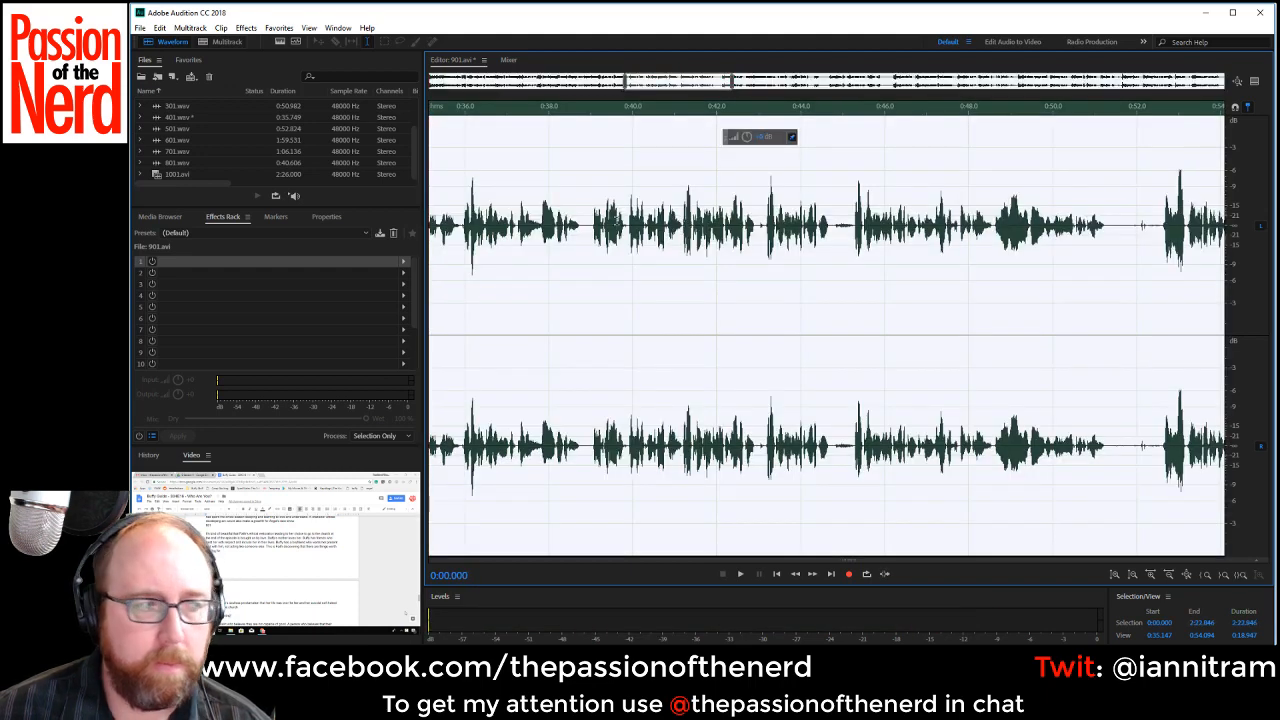
left_click(613, 220)
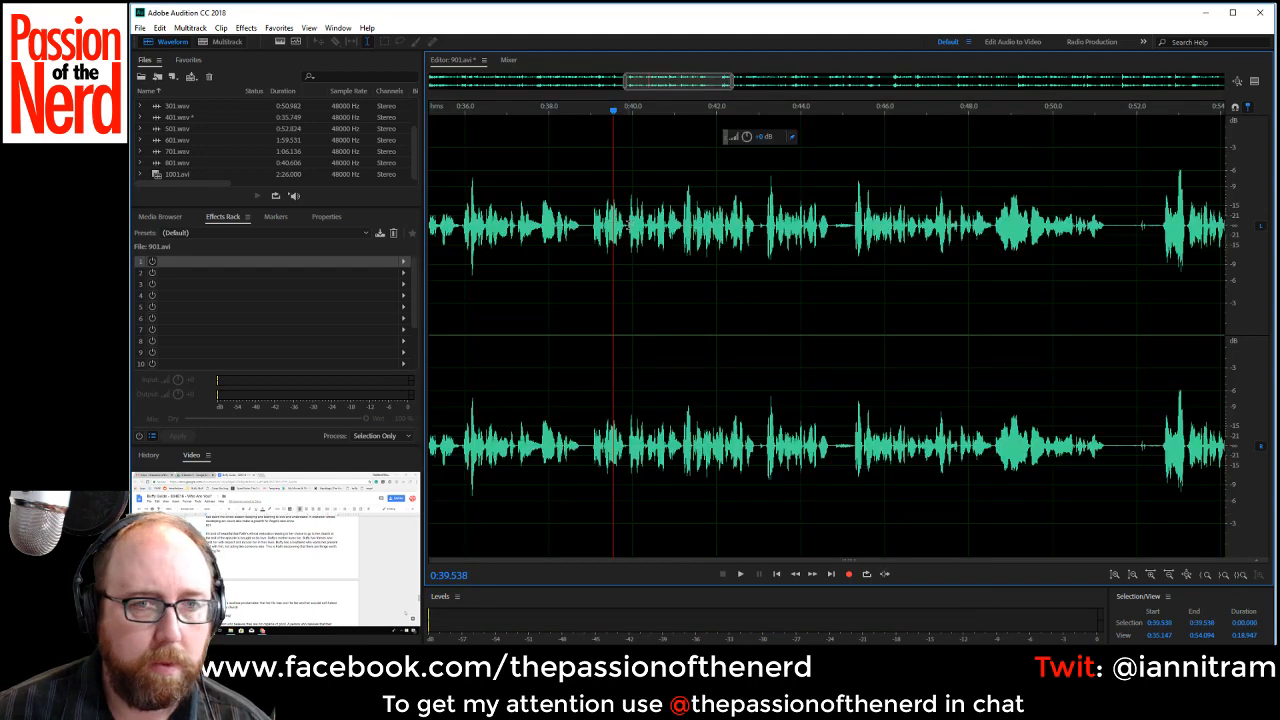
key("space")
left_click(588, 218)
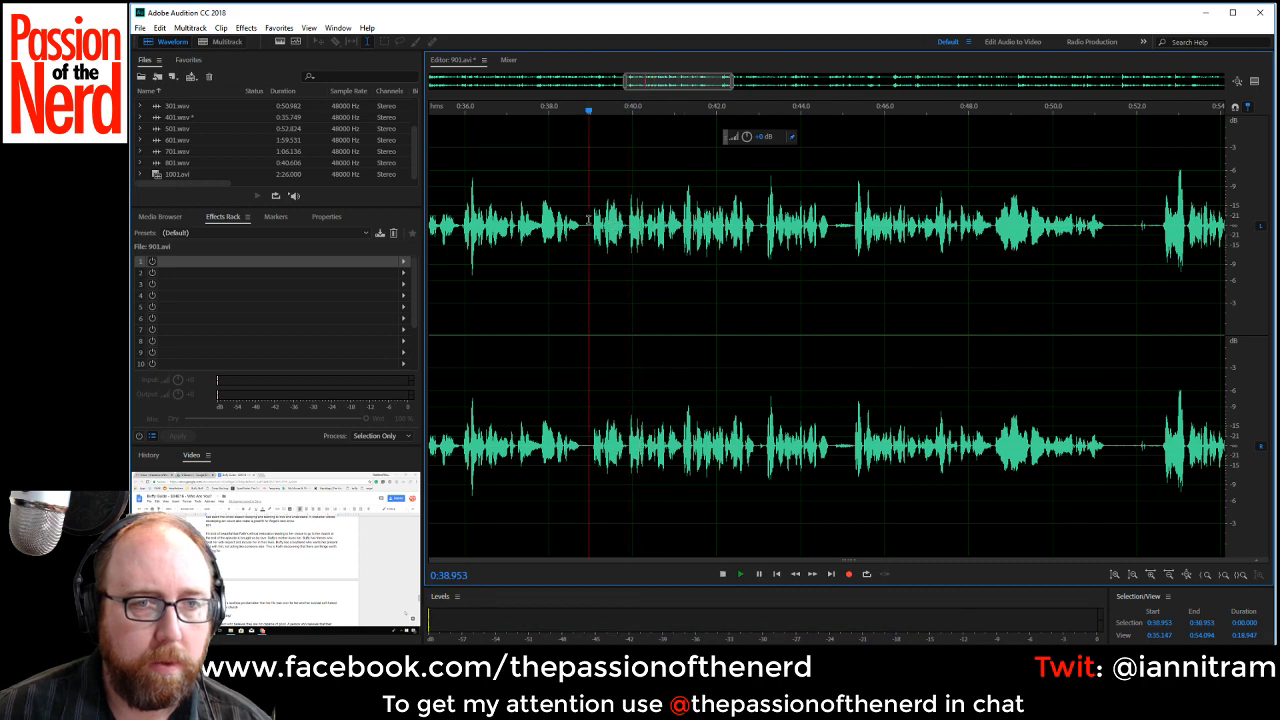
left_click(522, 226)
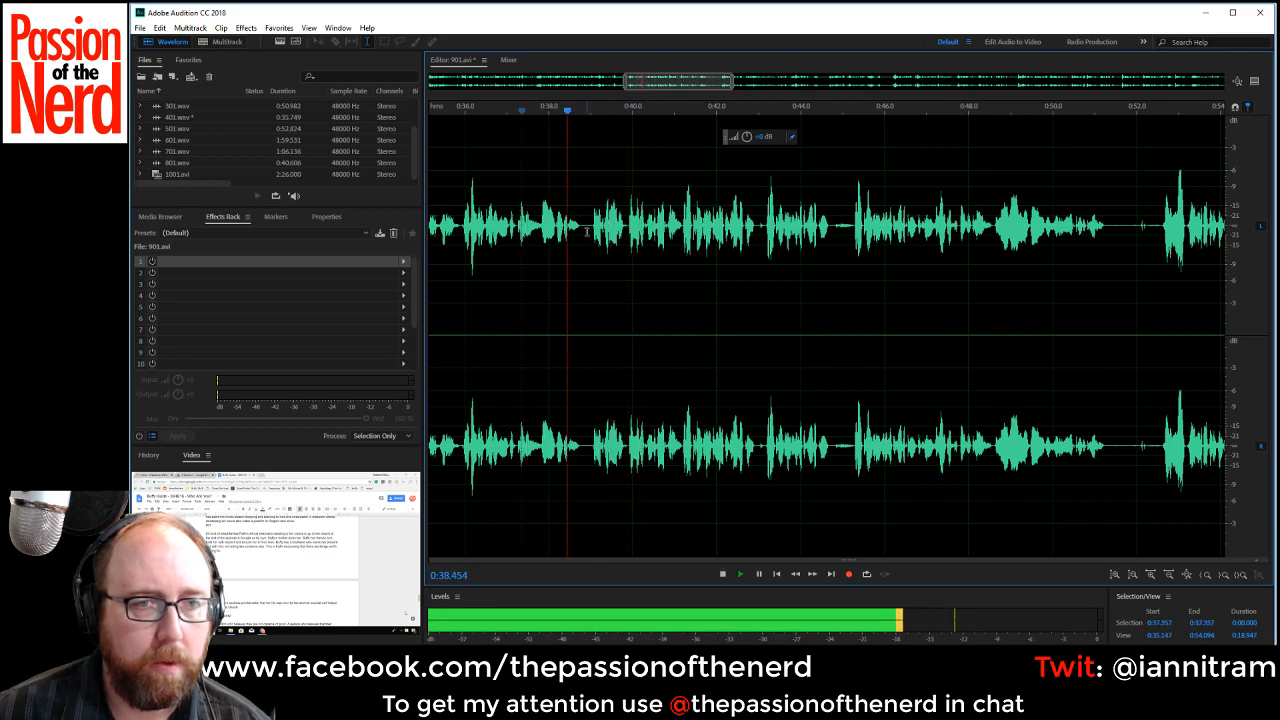
key("space")
left_click_drag(587, 232, 626, 236)
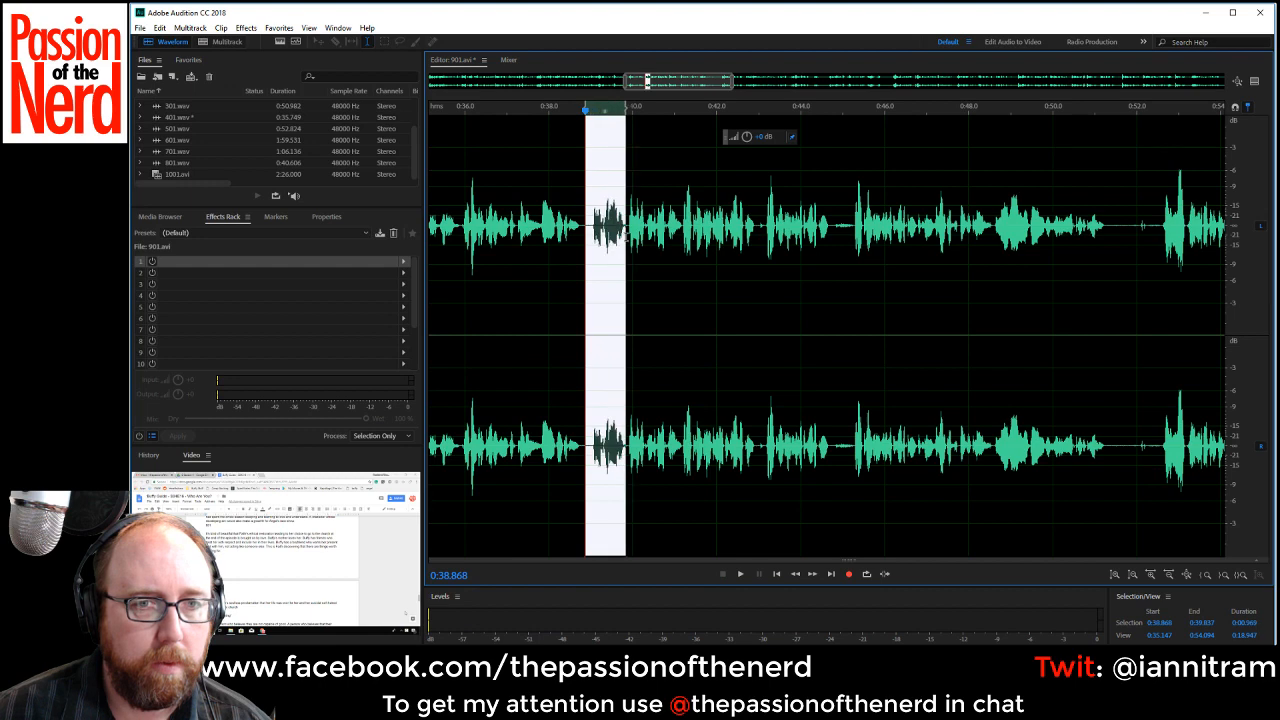
key("Delete")
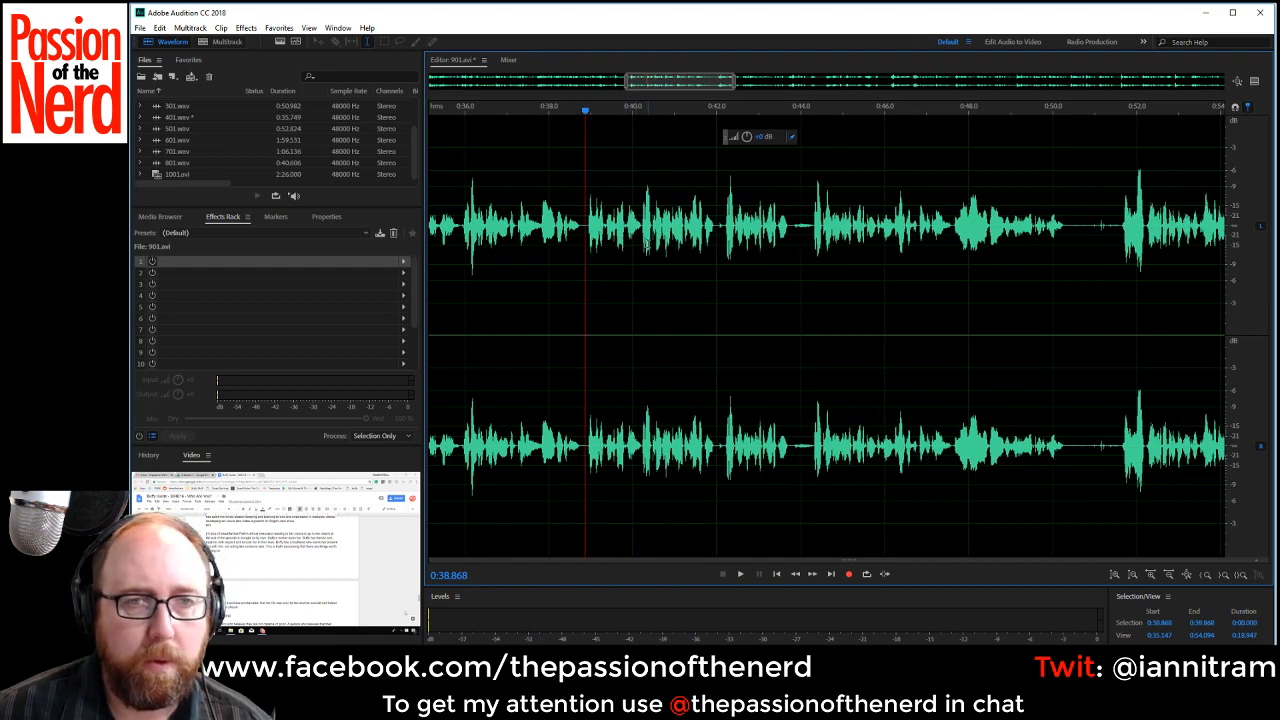
Delete the speech from about 0:40.2 to 0:44.3 and play the narration across the cut.
left_click(641, 226)
key("space")
key("space")
left_click_drag(641, 227, 815, 232)
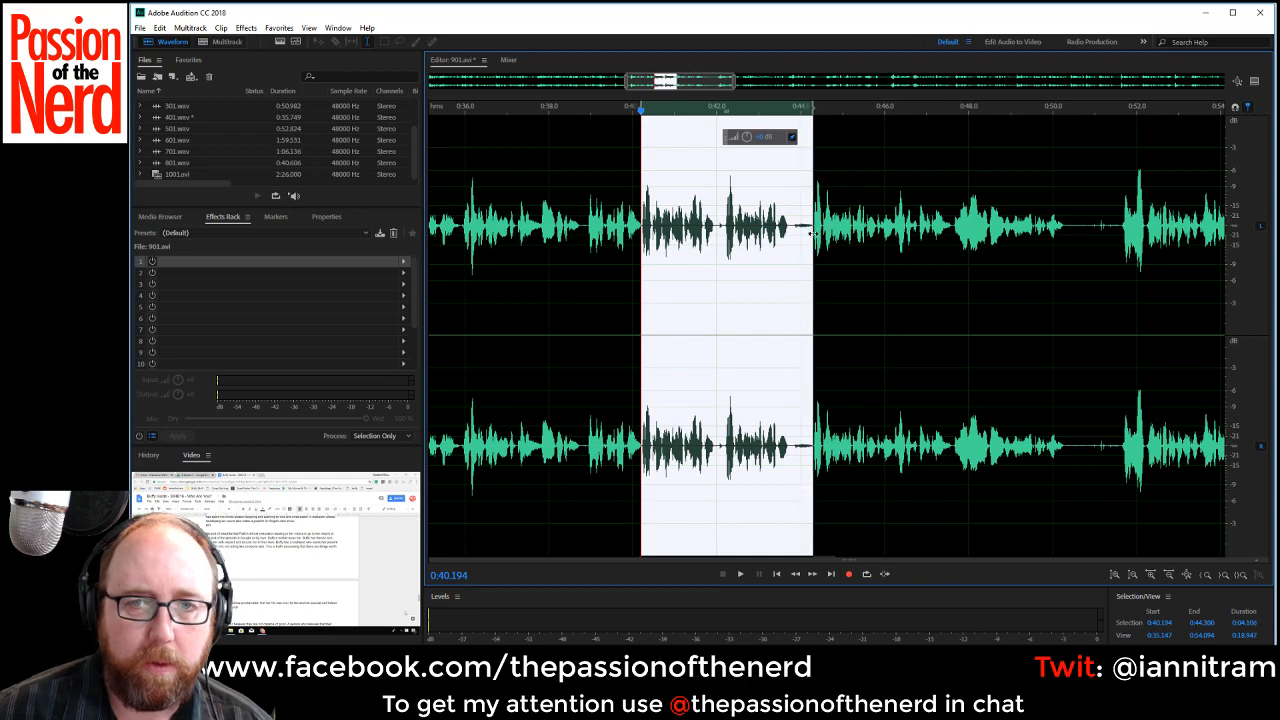
key("Delete")
key("space")
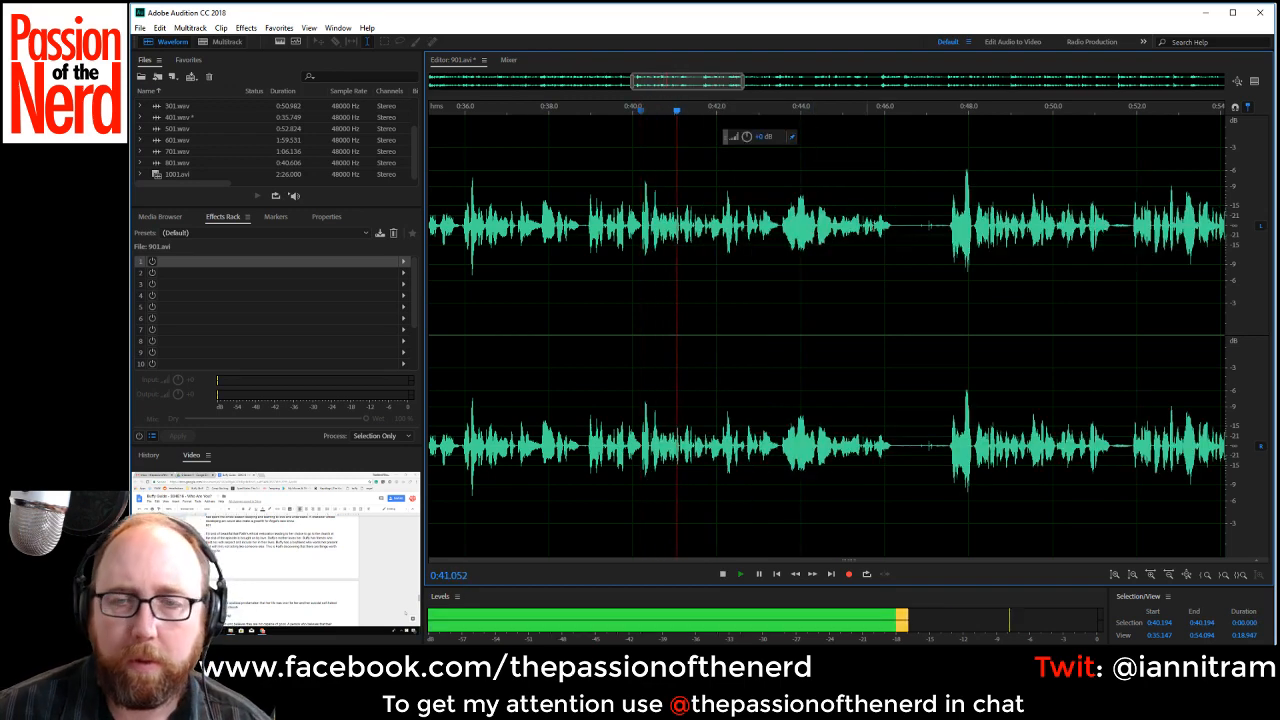
Cut out the pause of about 1.3 seconds starting at 0:46.2 and the half-second pause starting at 0:50.1 during playback.
left_click_drag(893, 226, 946, 236)
key("Delete")
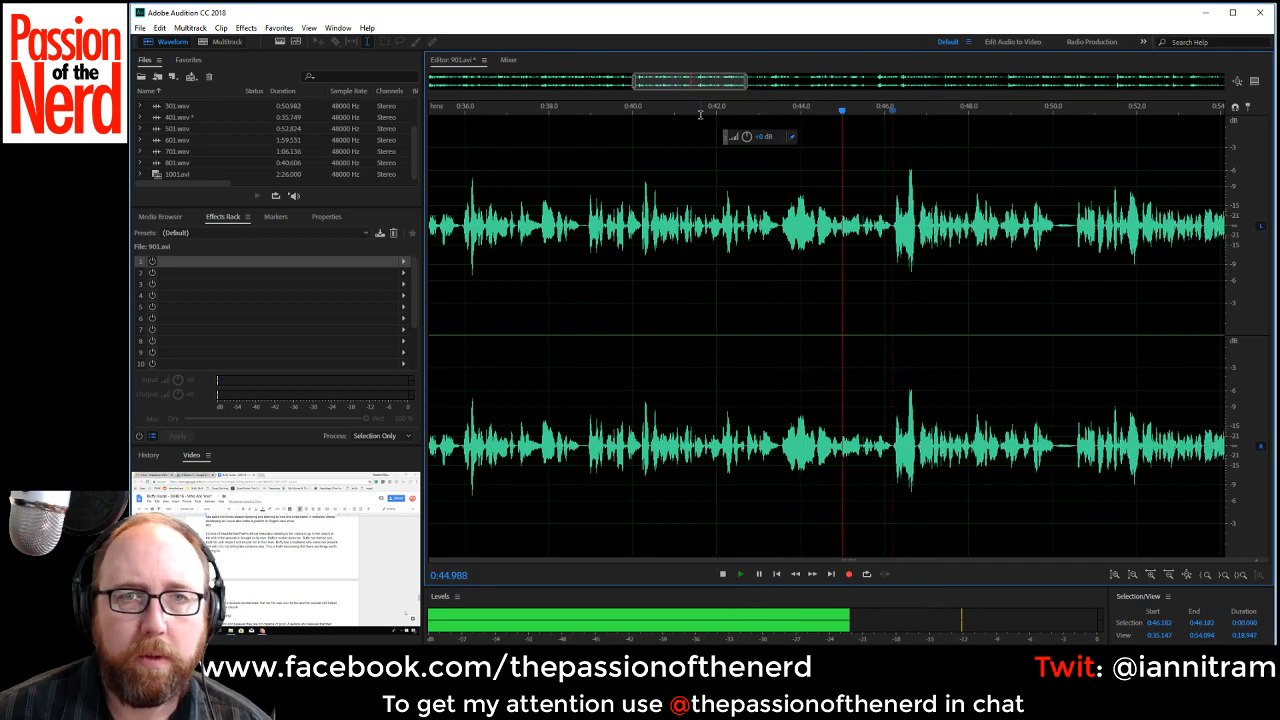
left_click_drag(1055, 240, 1075, 238)
key("Delete")
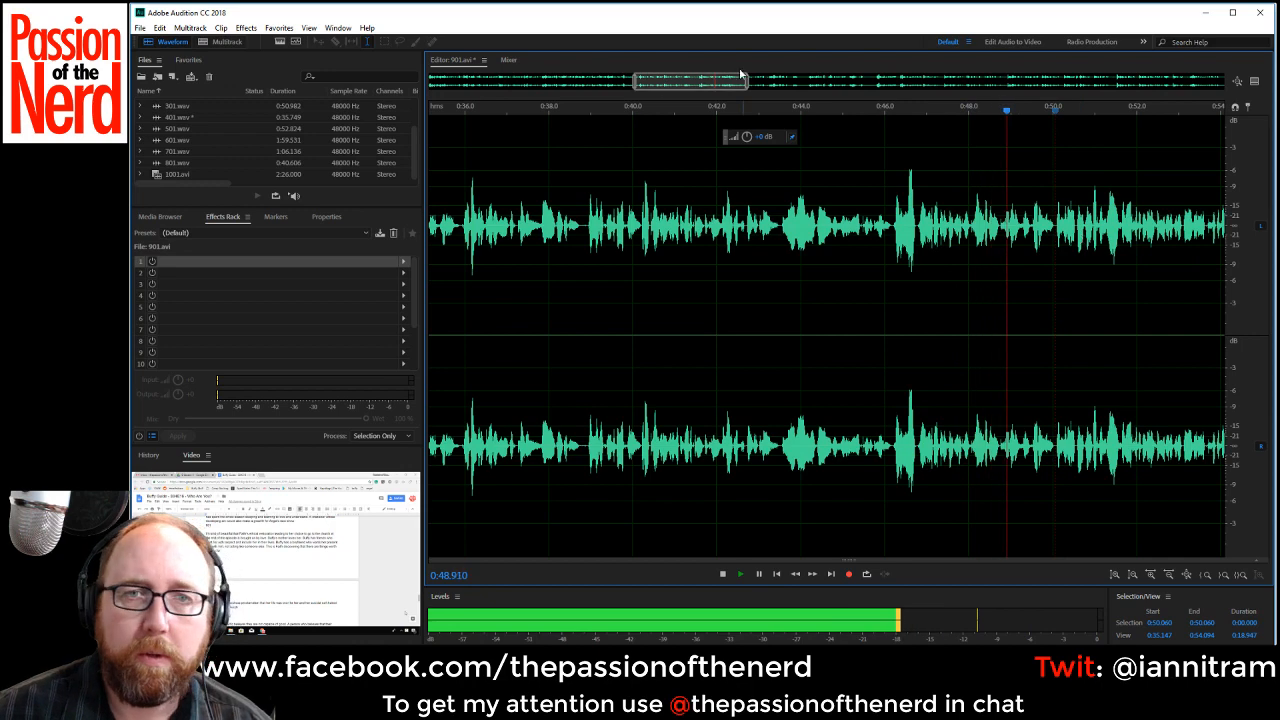
Cut out the pauses starting at about 0:55.4, 0:57.3 and 1:00.3 while the narration keeps playing.
left_click_drag(728, 88, 806, 90)
left_click_drag(743, 228, 754, 228)
key("Delete")
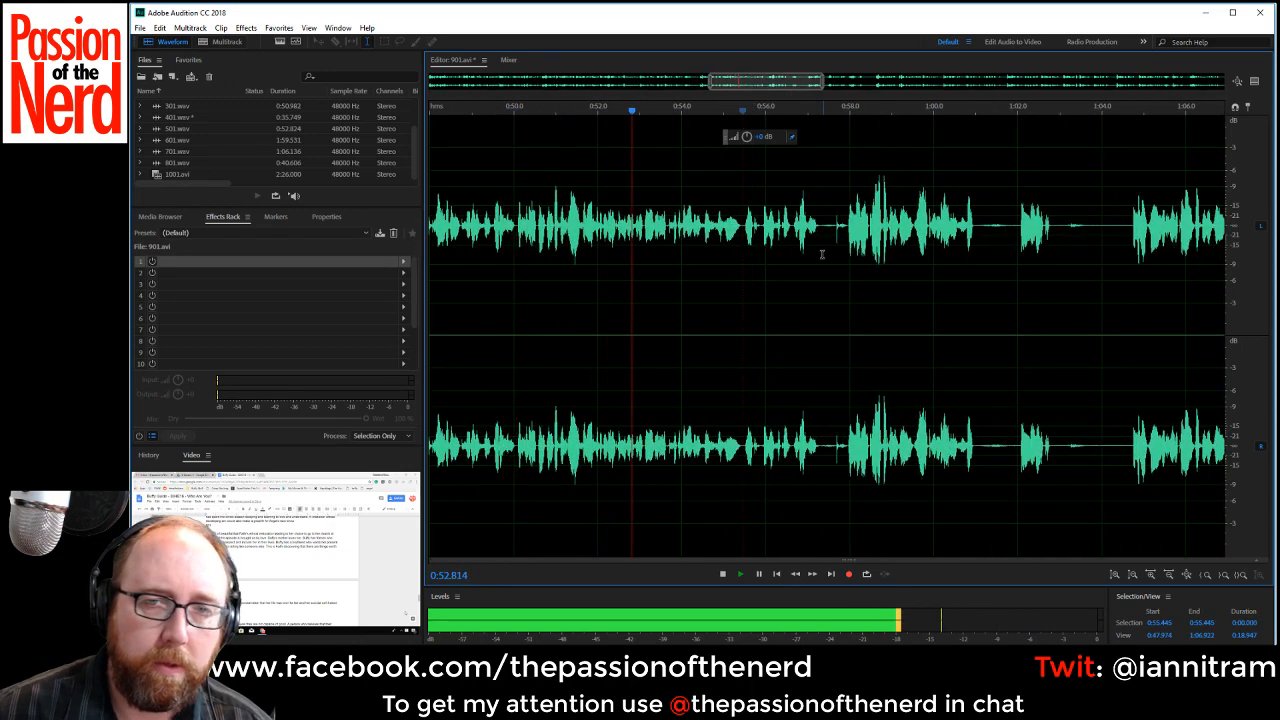
left_click_drag(819, 228, 846, 228)
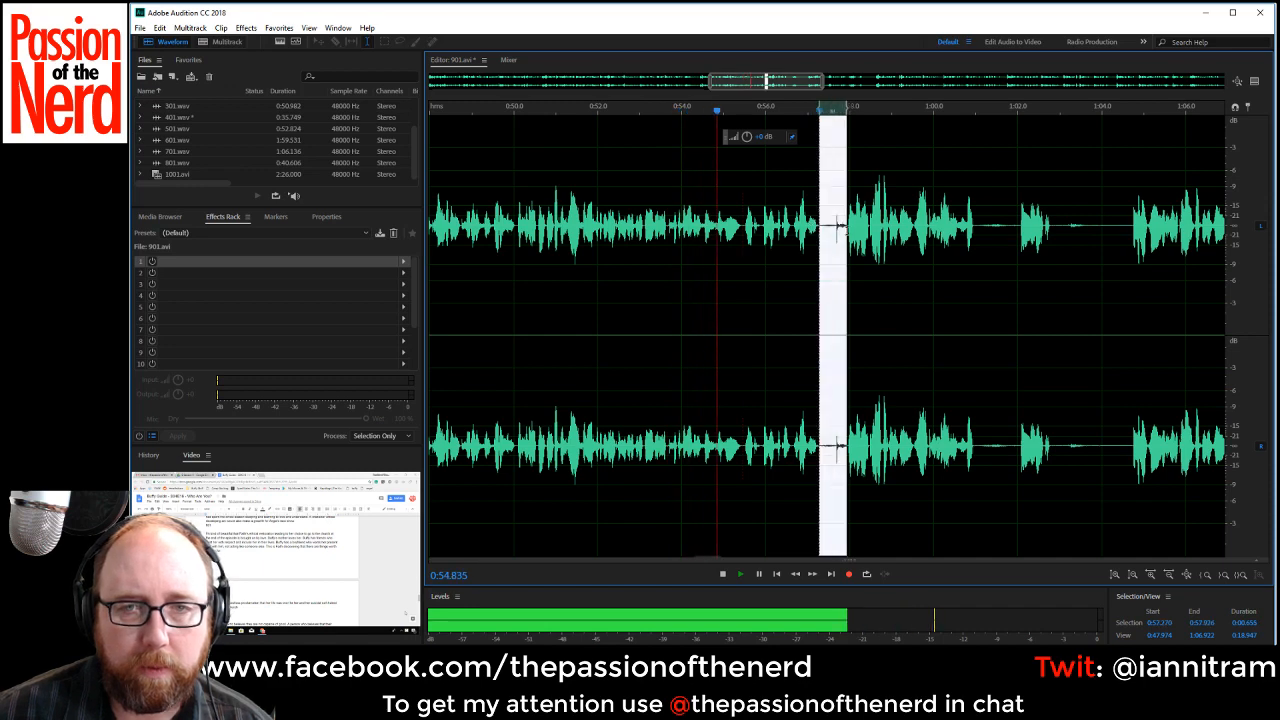
key("Delete")
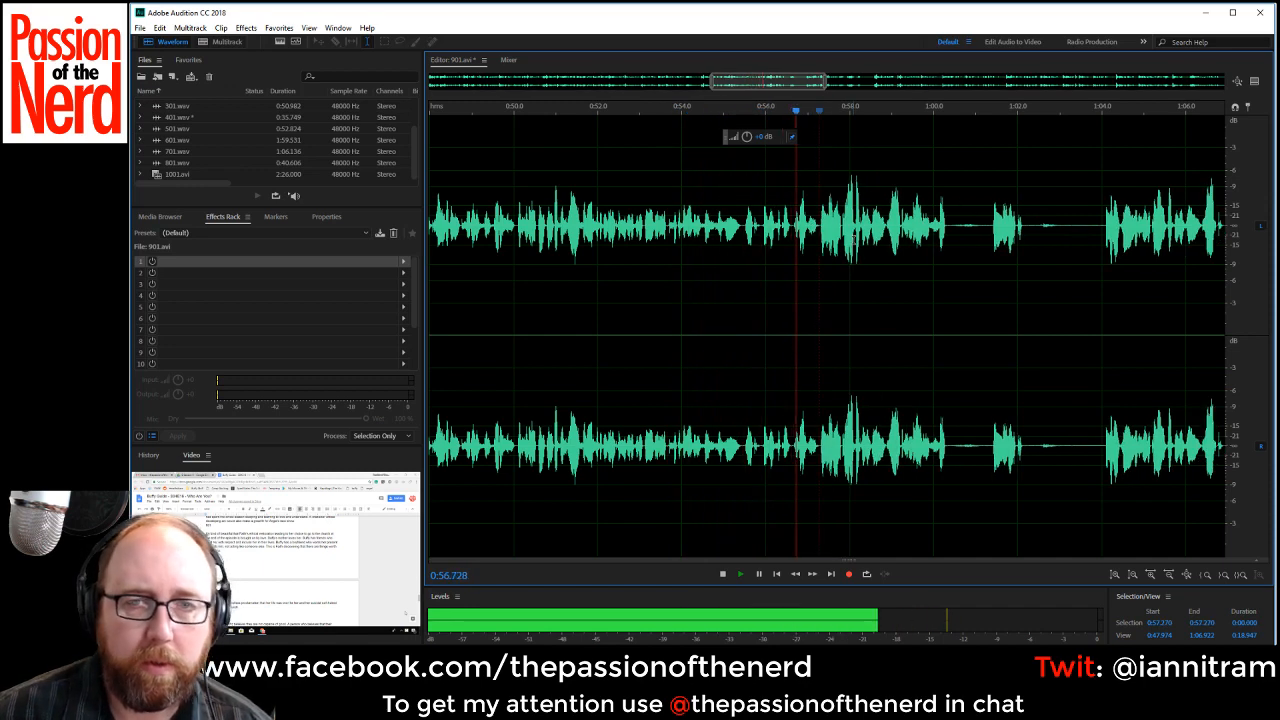
left_click_drag(946, 228, 991, 229)
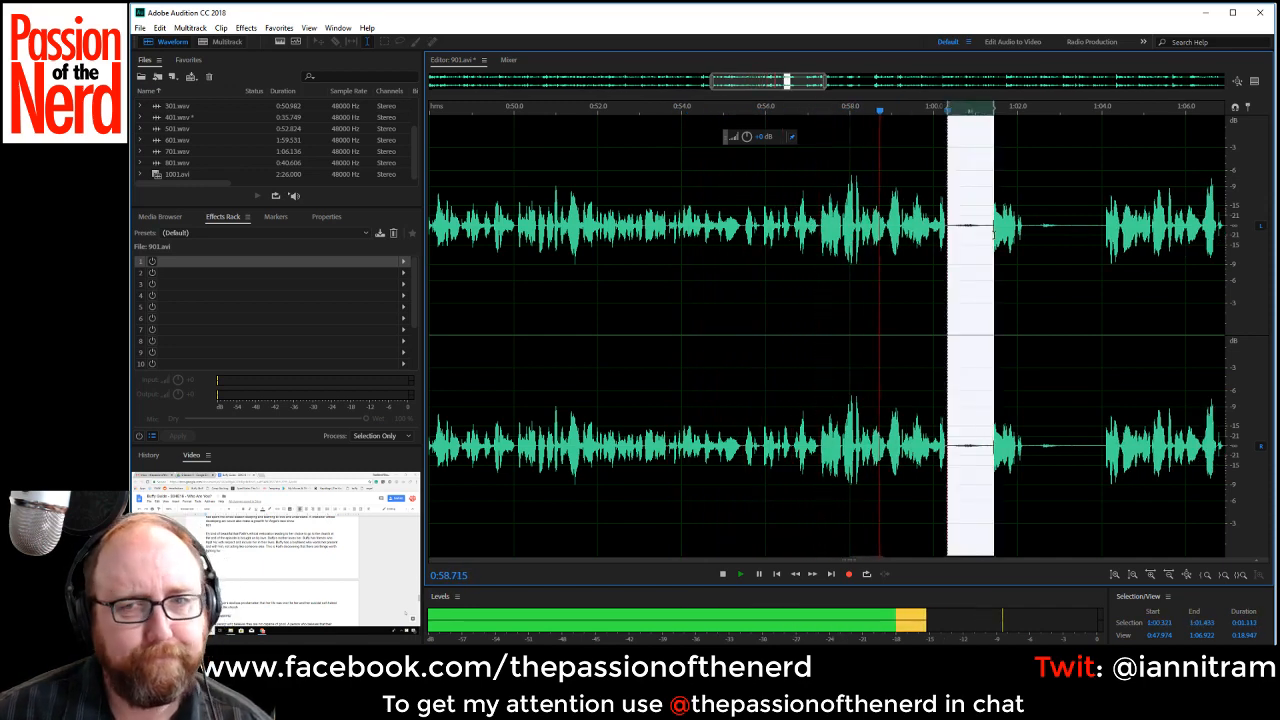
key("Delete")
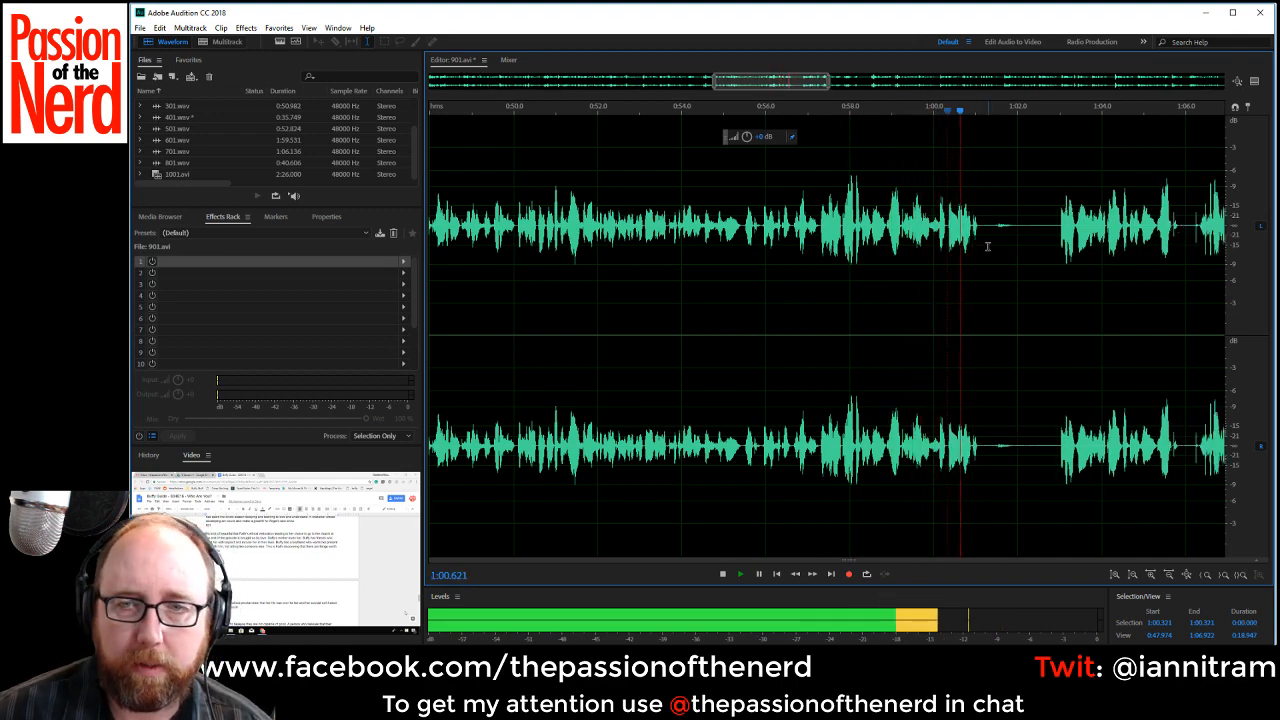
Replay the narration around 0:57.2 to find the cut point and delete the passage from there to about 1:03.0.
key("space")
left_click(844, 214)
key("space")
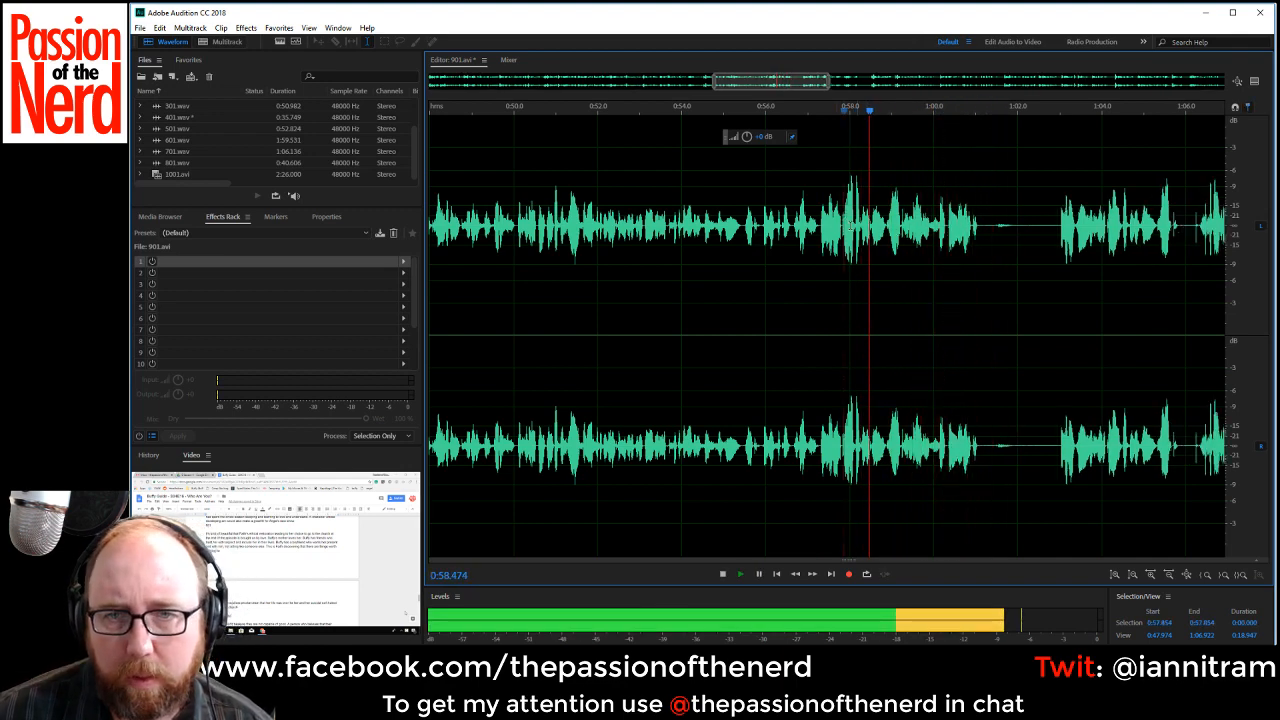
key("space")
key("space")
key("space")
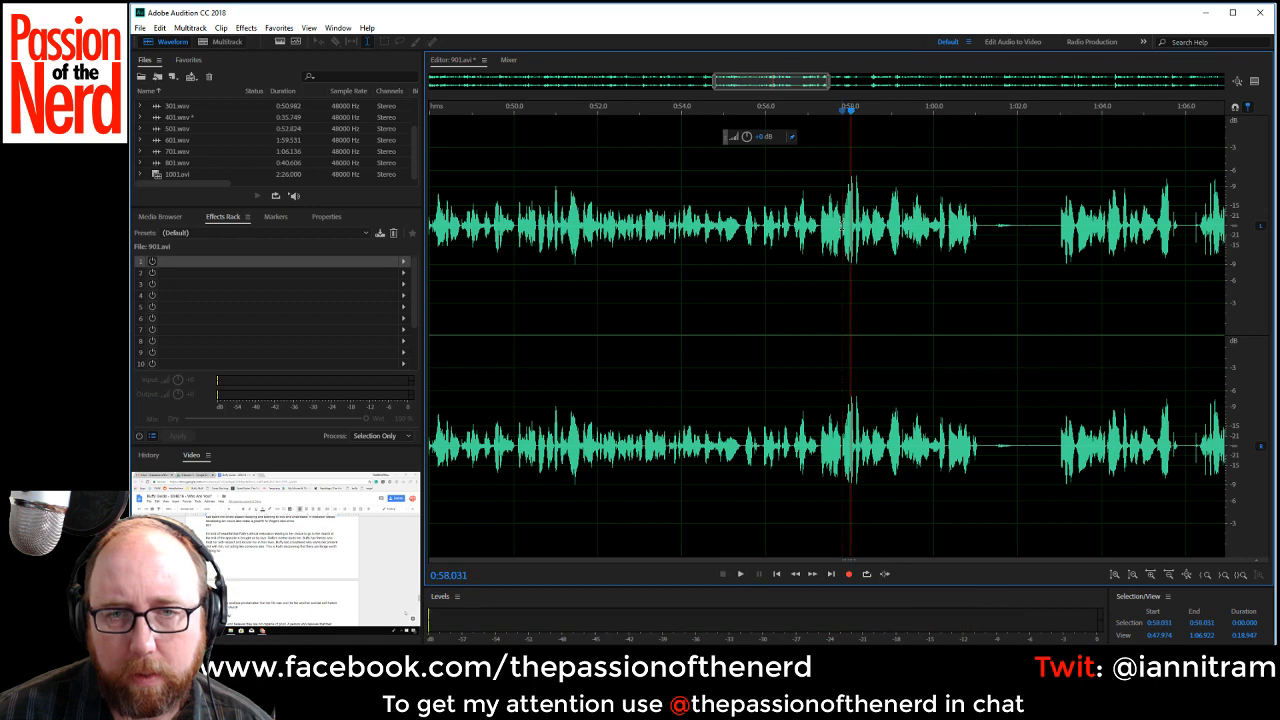
left_click(813, 226)
key("space")
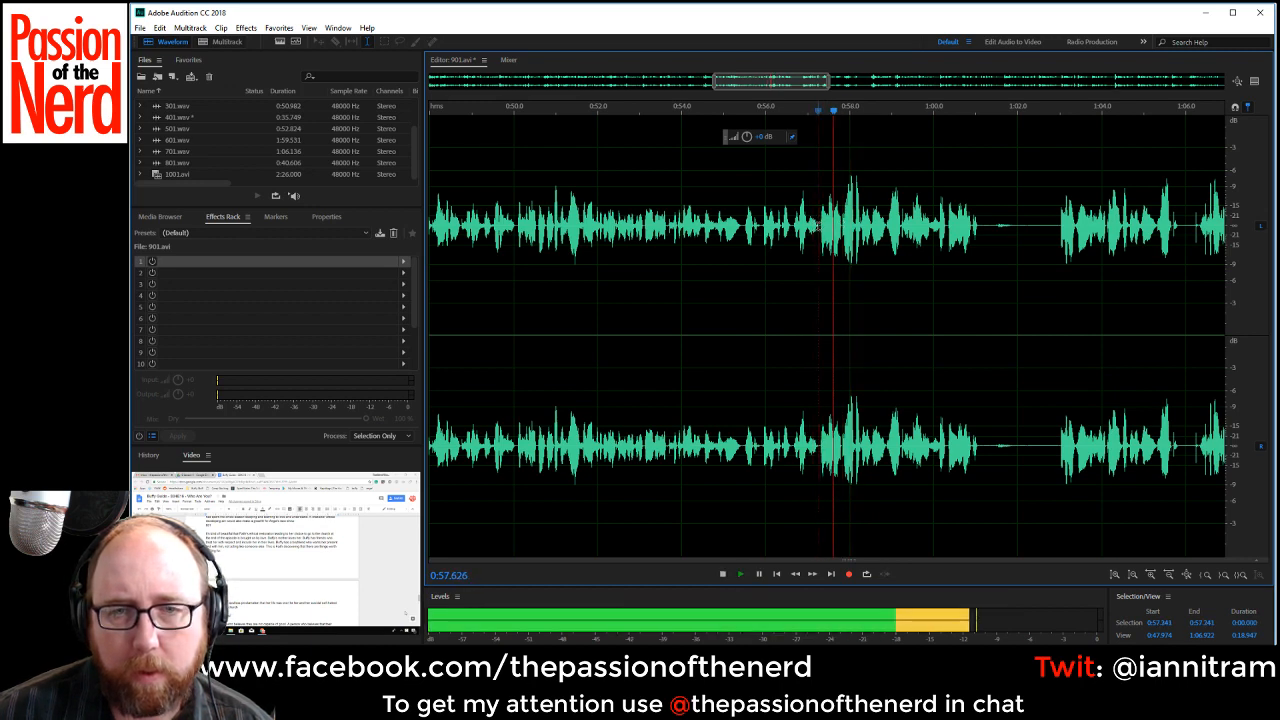
key("space")
left_click_drag(818, 226, 1058, 242)
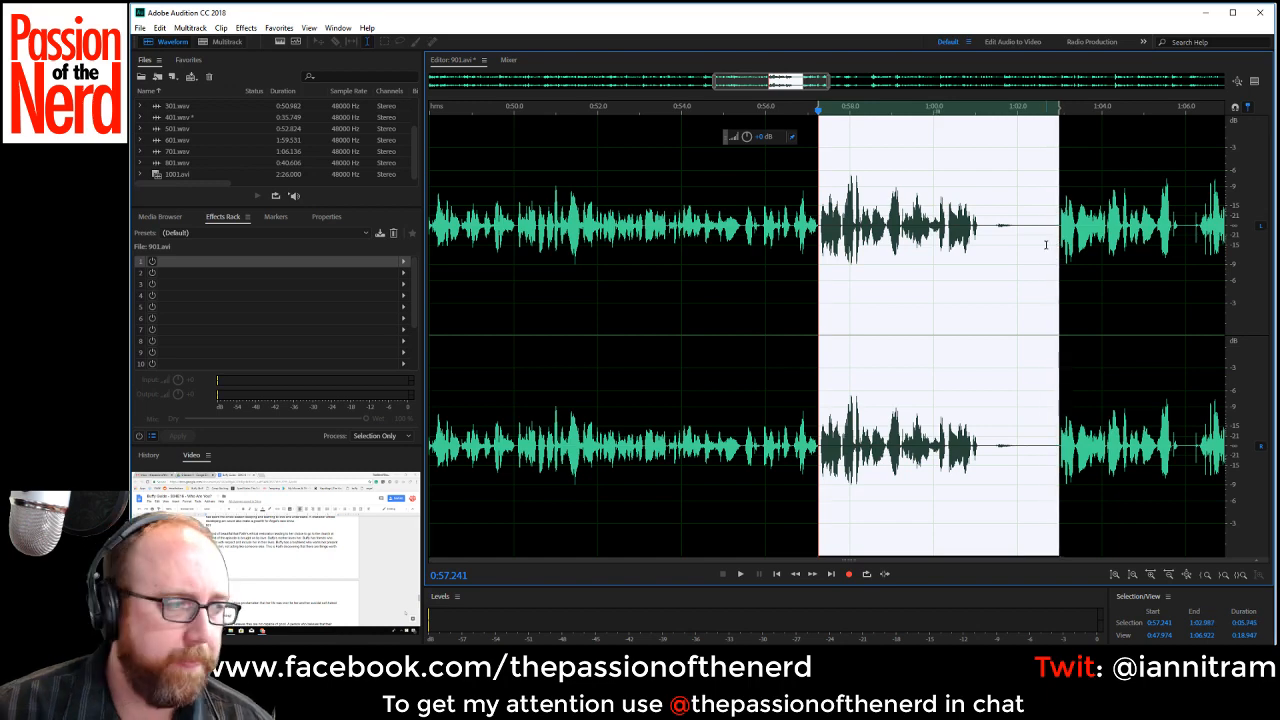
key("Delete")
key("space")
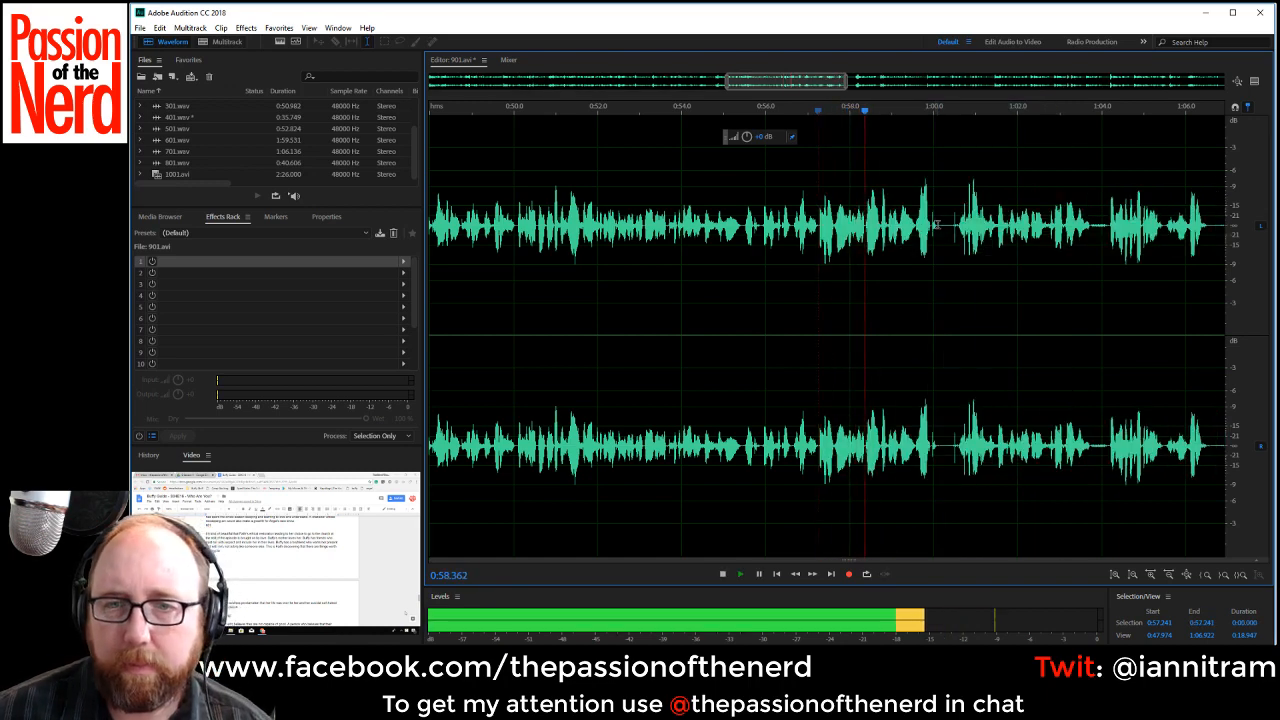
Cut out the half-second gaps starting at about 1:00.1 and 1:03.2, playing the narration between the cuts.
key("space")
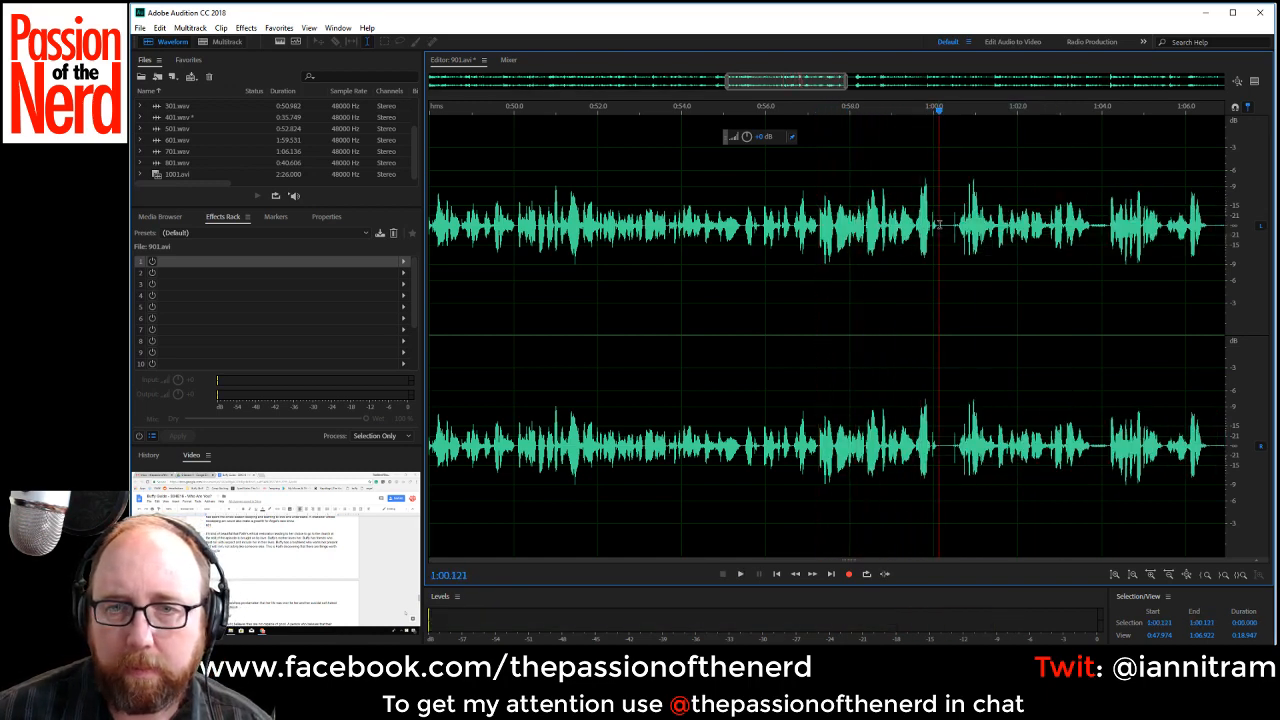
left_click_drag(937, 225, 956, 228)
key("Delete")
key("space")
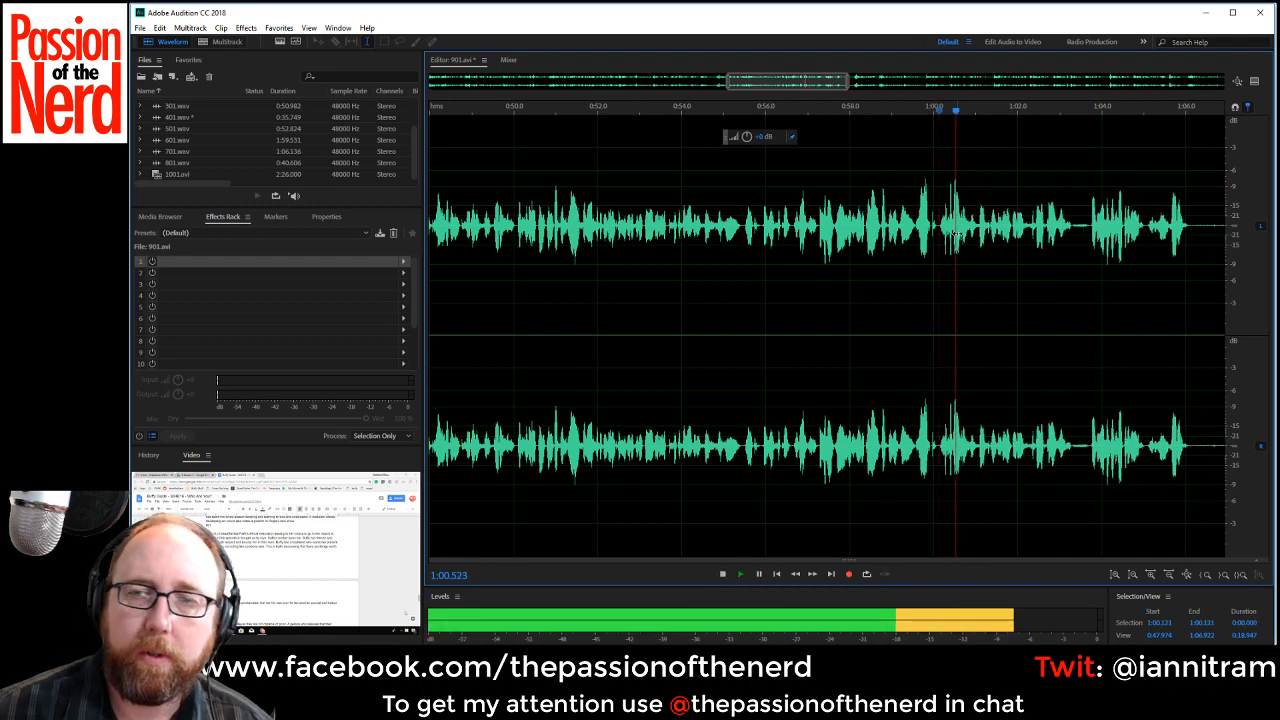
left_click_drag(1071, 225, 1091, 226)
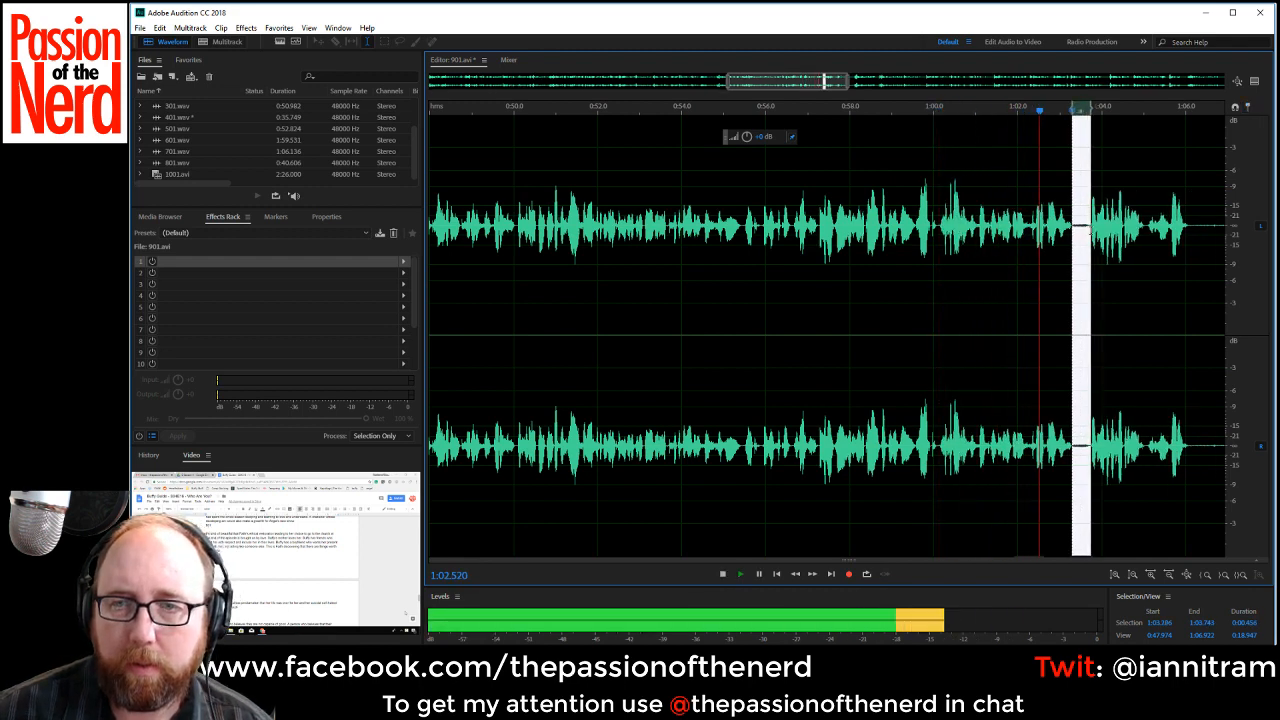
key("Delete")
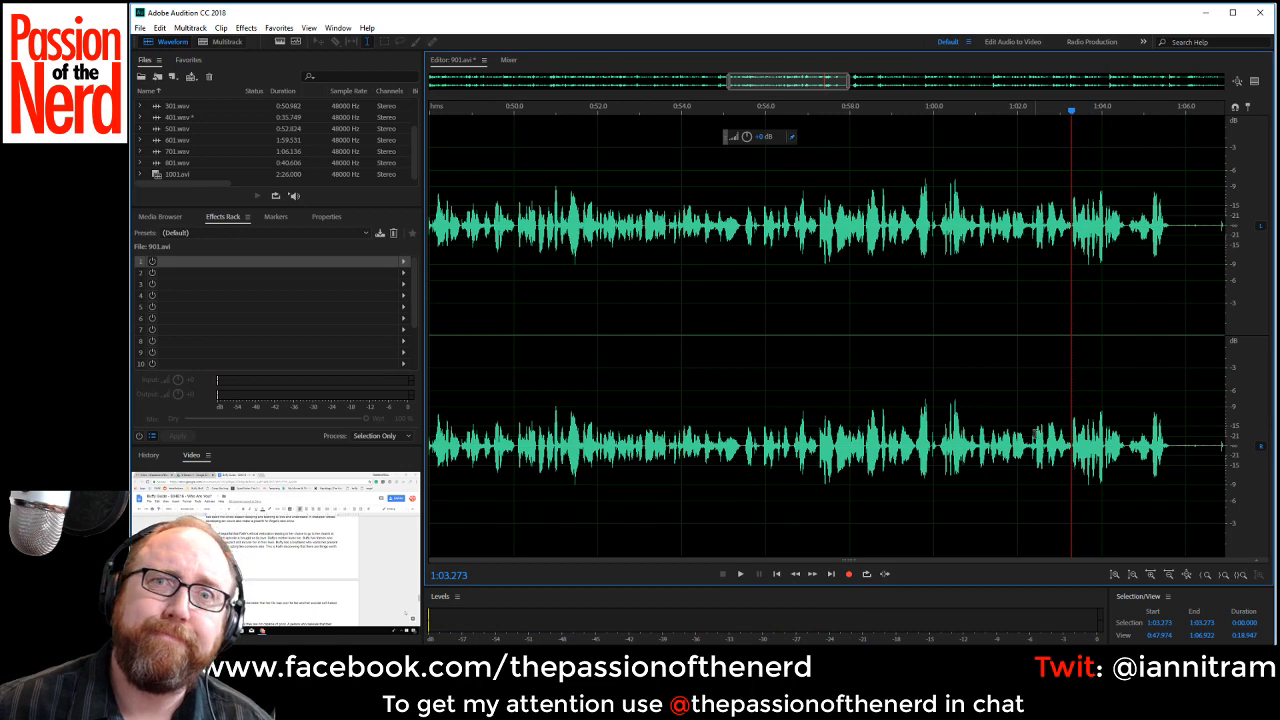
Play short excerpts between about 0:59 and the phrase after the silence near 1:07, comparing the repeated passages.
left_click(888, 220)
key("space")
key("space")
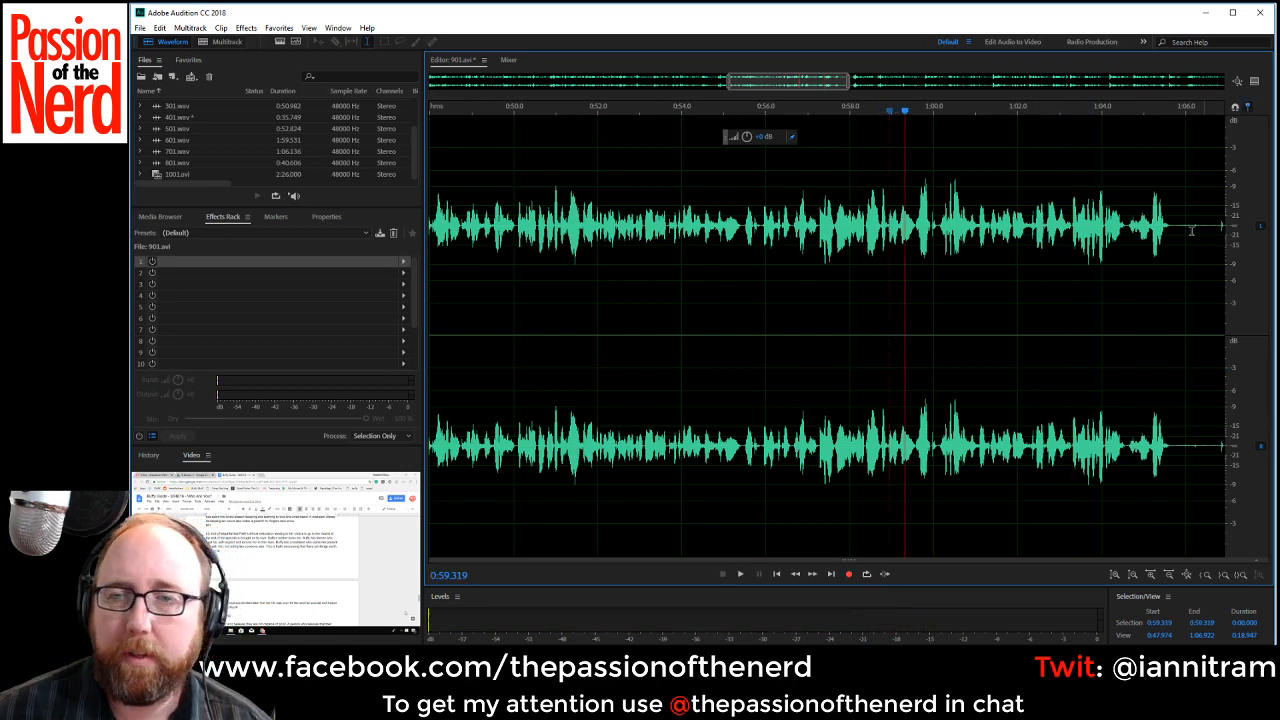
left_click_drag(794, 86, 851, 96)
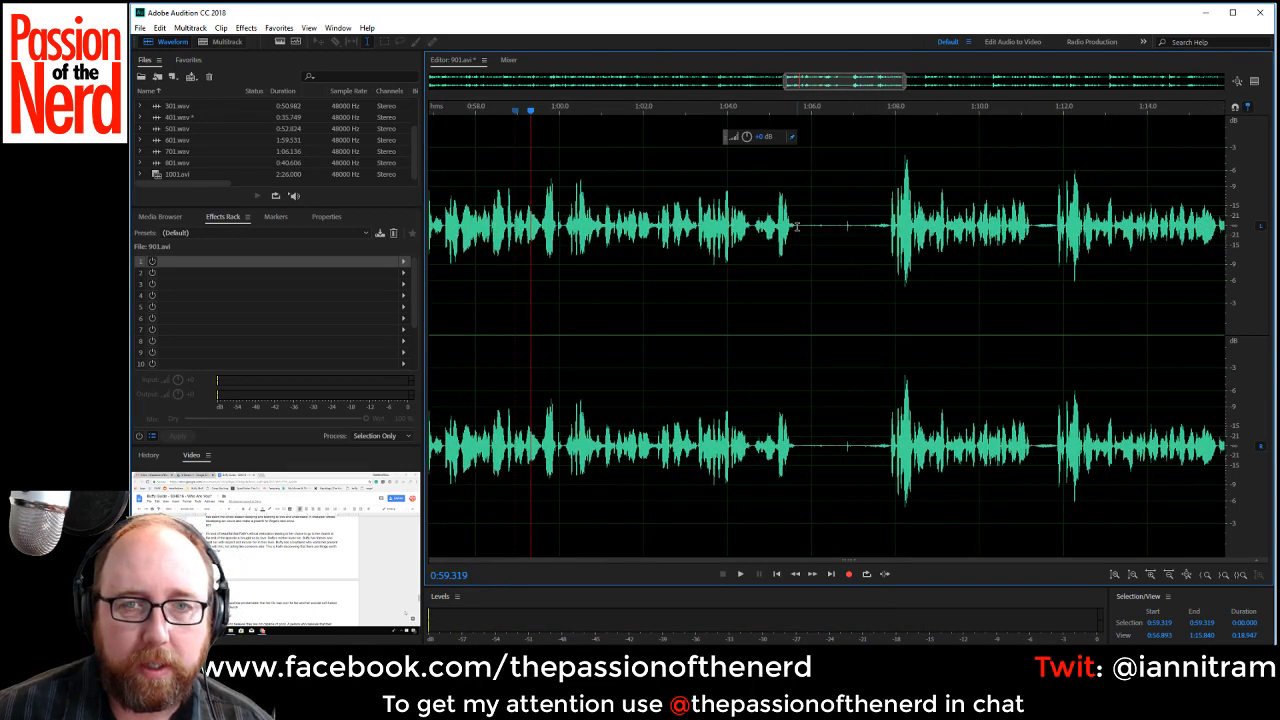
scroll(817, 167, "down", 2)
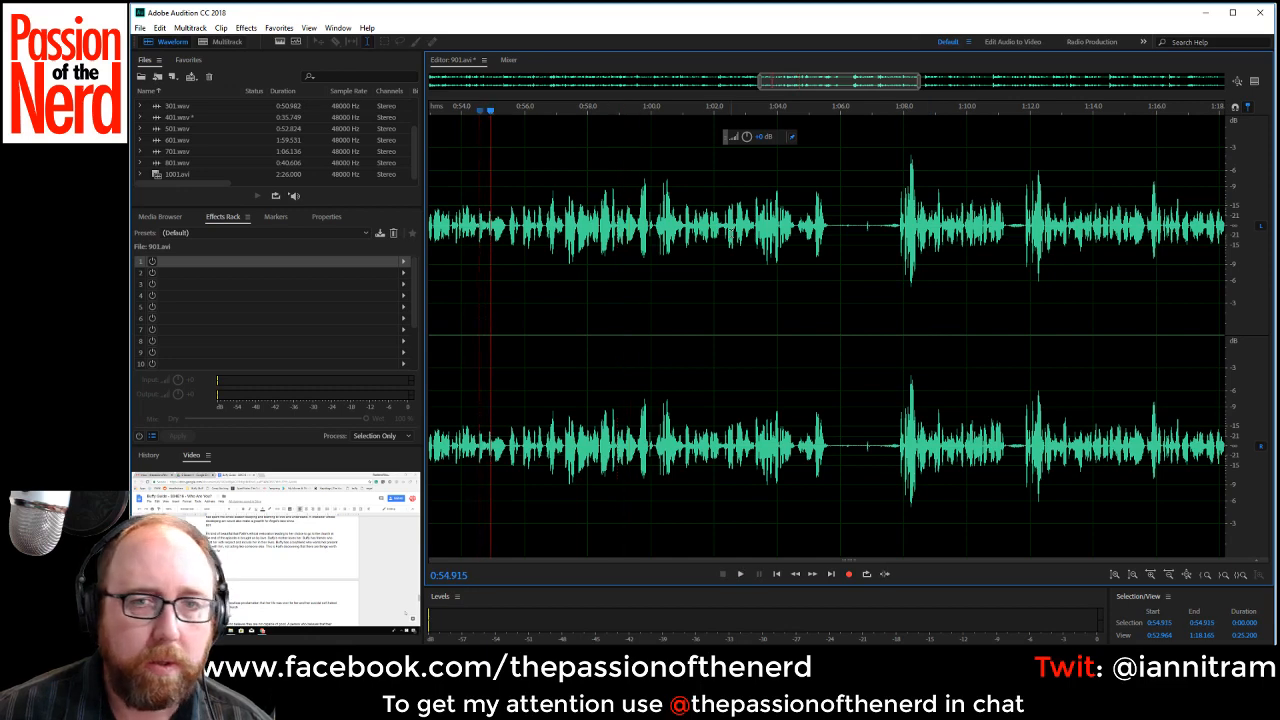
key("space")
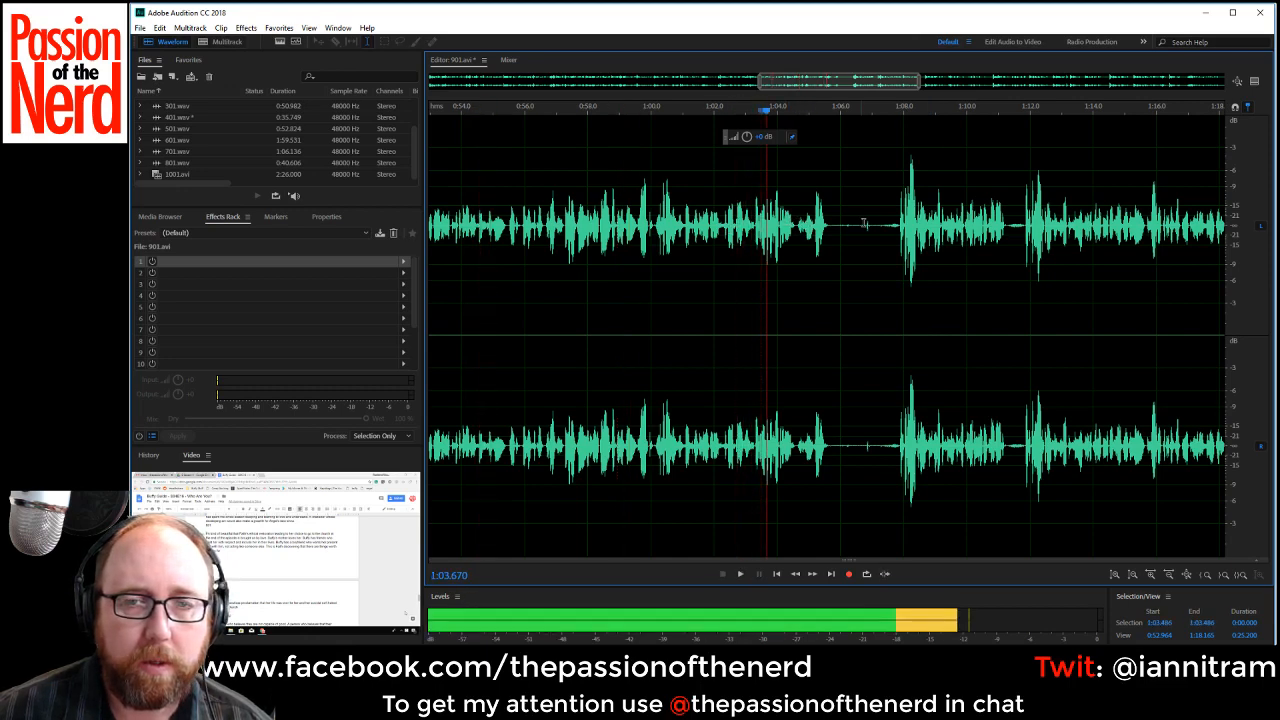
key("space")
left_click(889, 224)
key("space")
Replay the narration from about 0:56 to find the cut point and delete the passage from about 0:57.3 to 1:07.8.
key("space")
left_click(523, 245)
key("space")
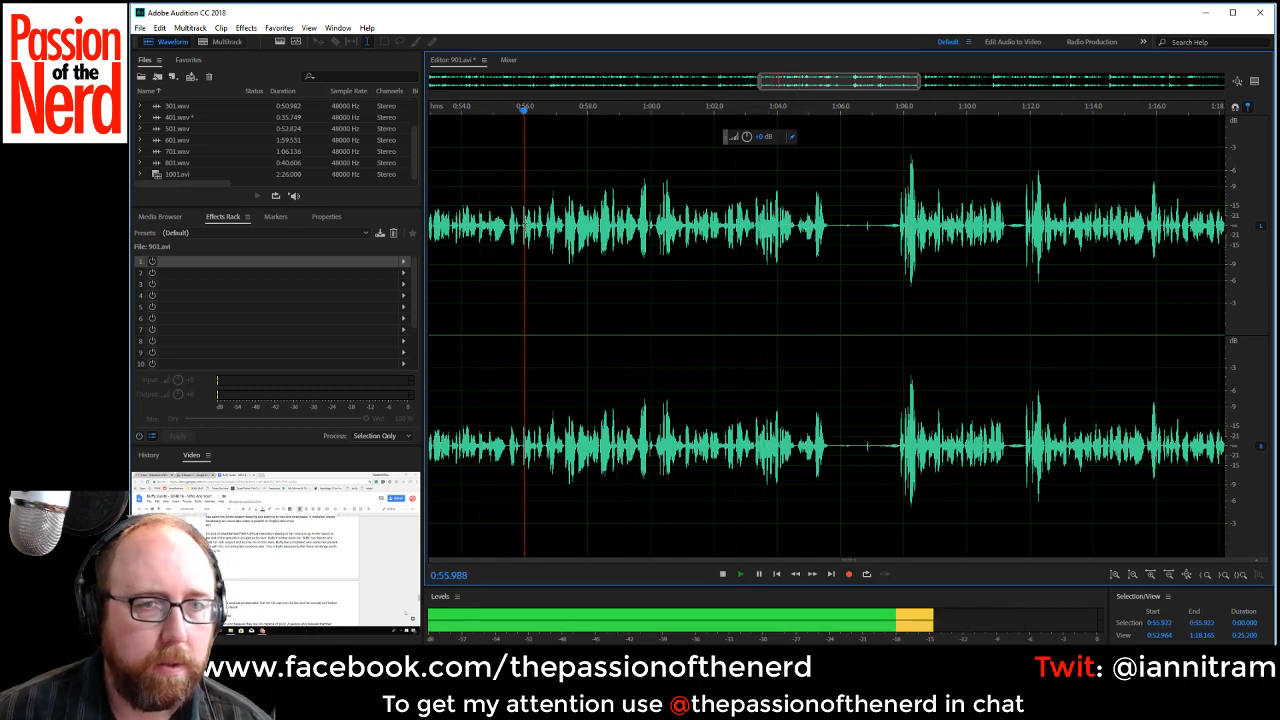
key("space")
key("space")
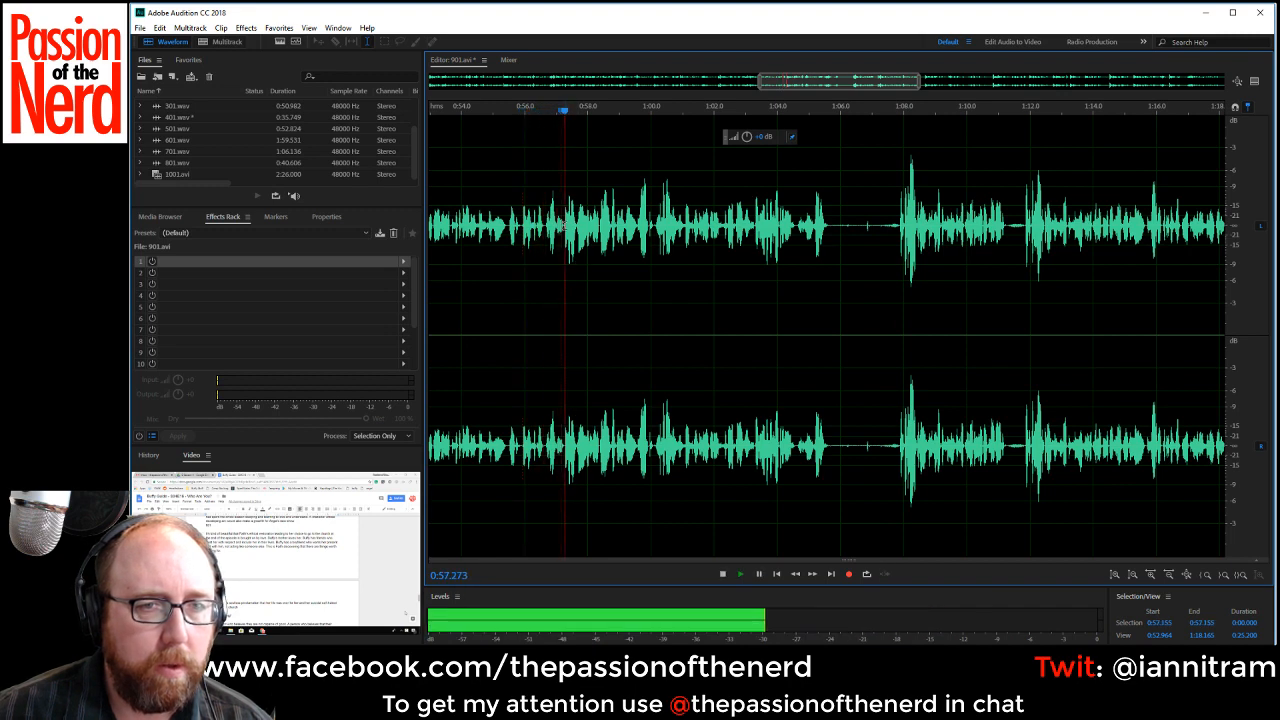
key("space")
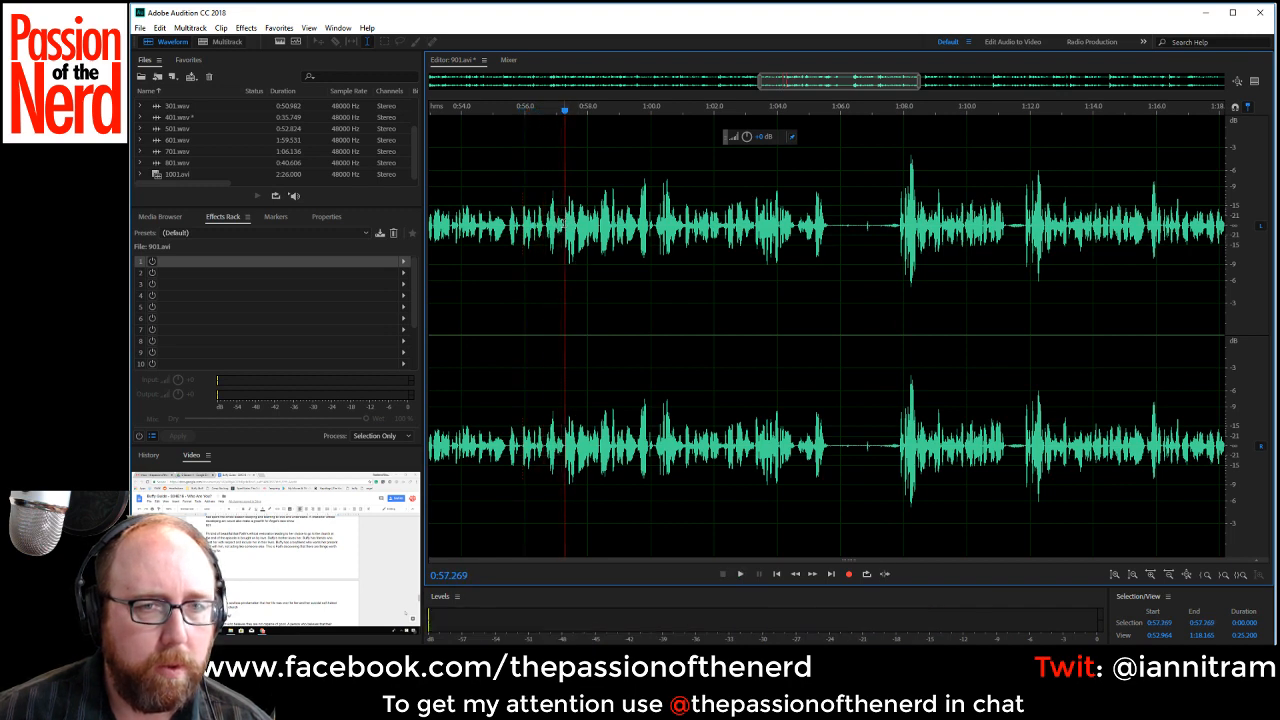
left_click_drag(565, 228, 899, 244)
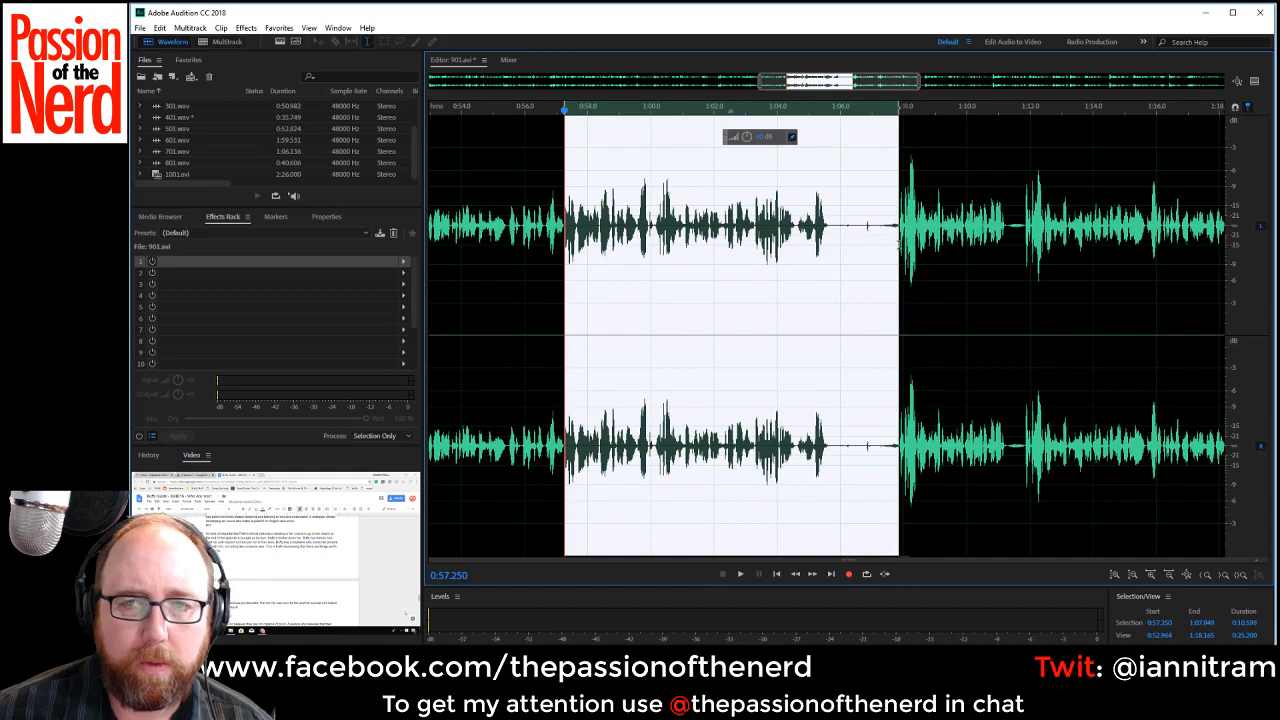
key("Delete")
Play the narration across the join from about 0:54.6 and cut out the pause from about 1:00.7 to 1:01.2.
key("space")
key("space")
scroll(844, 308, "up", 5)
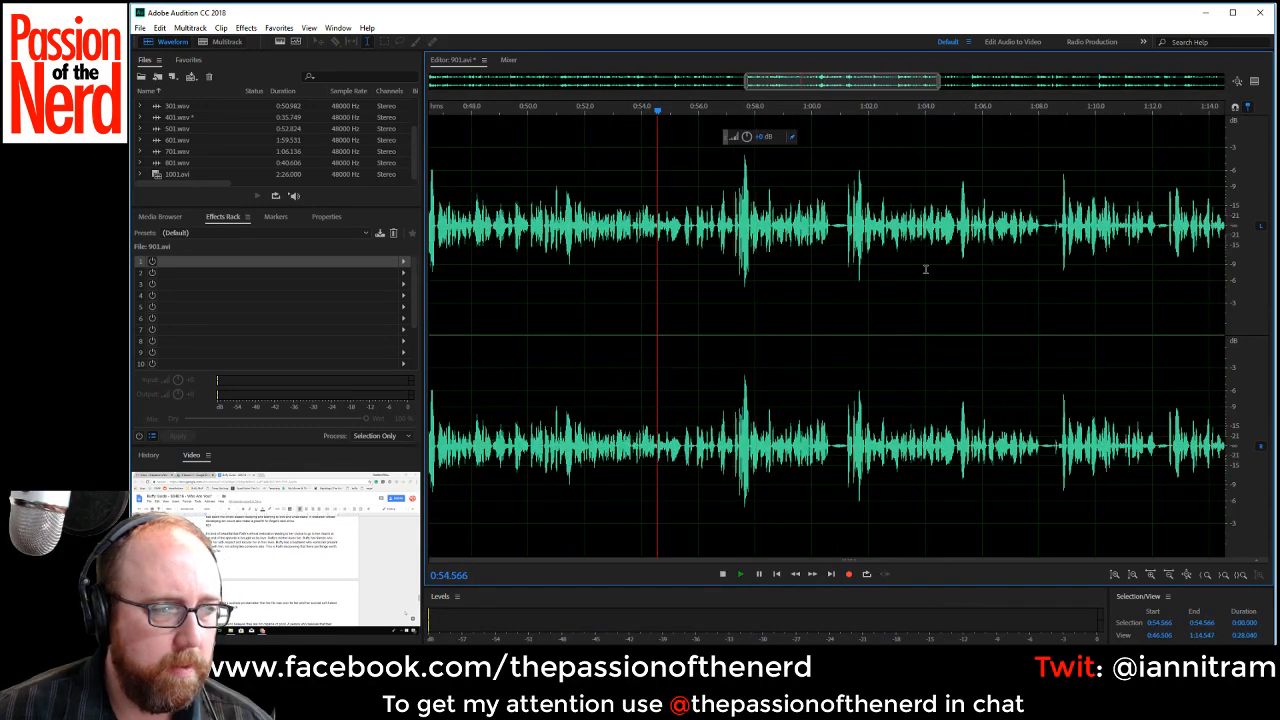
key("space")
scroll(900, 280, "up", 1)
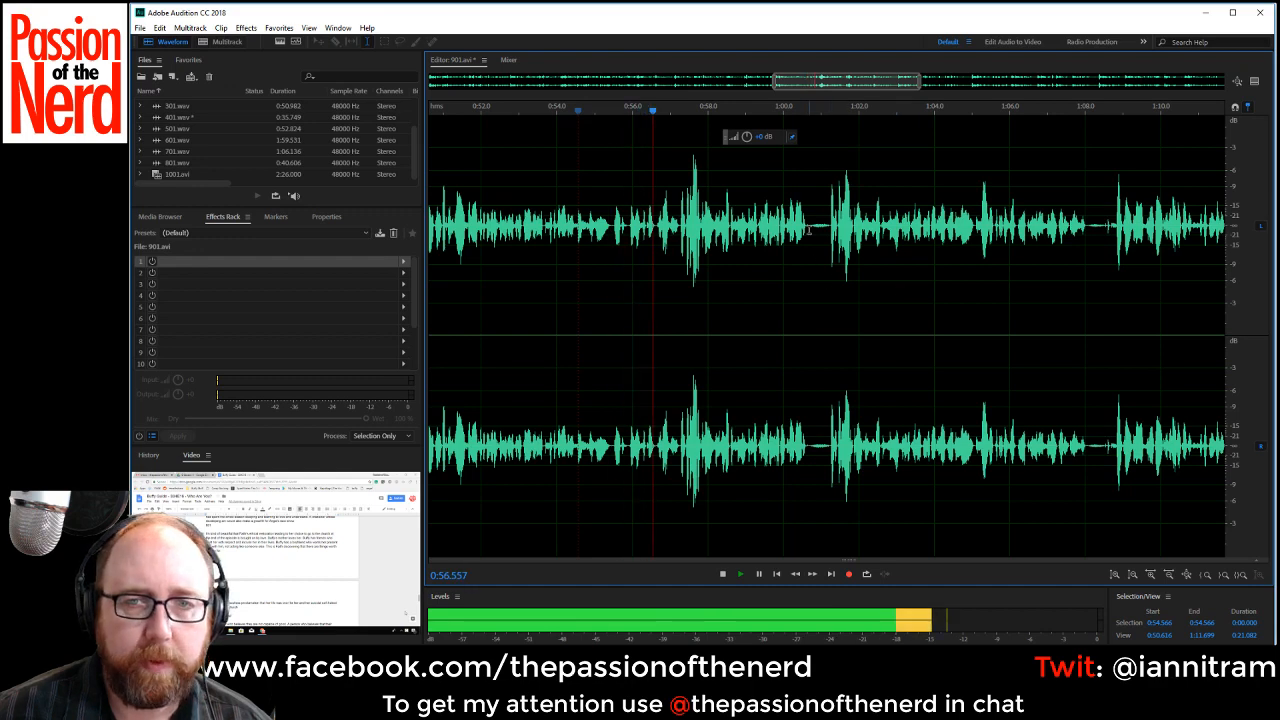
left_click_drag(808, 228, 827, 230)
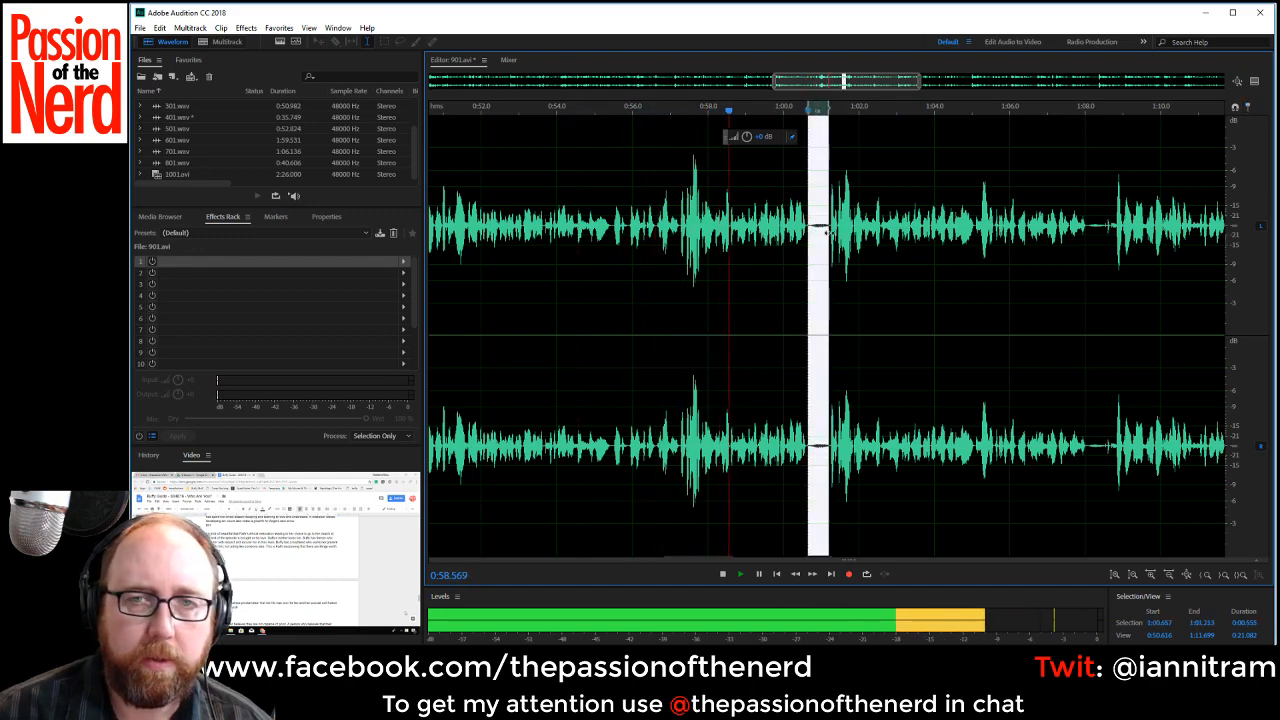
key("Delete")
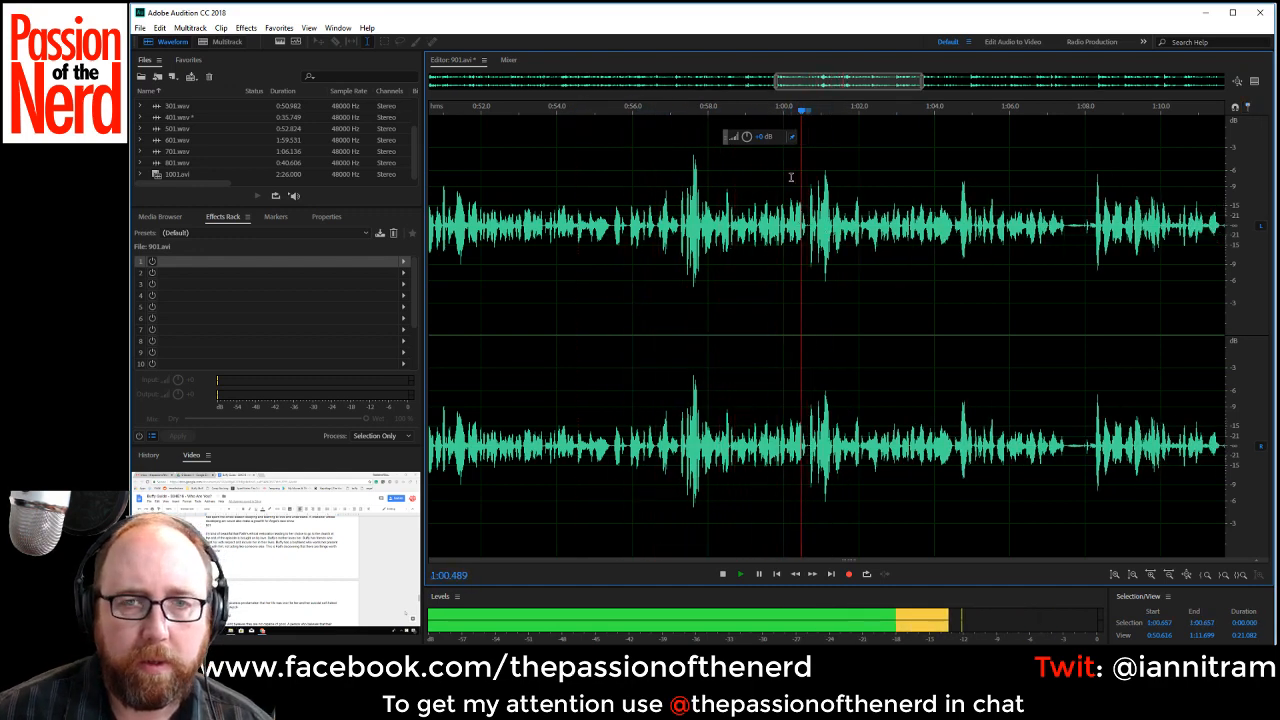
Stop playback and delete the phrase from about 0:57.3 to 1:00.7.
key("space")
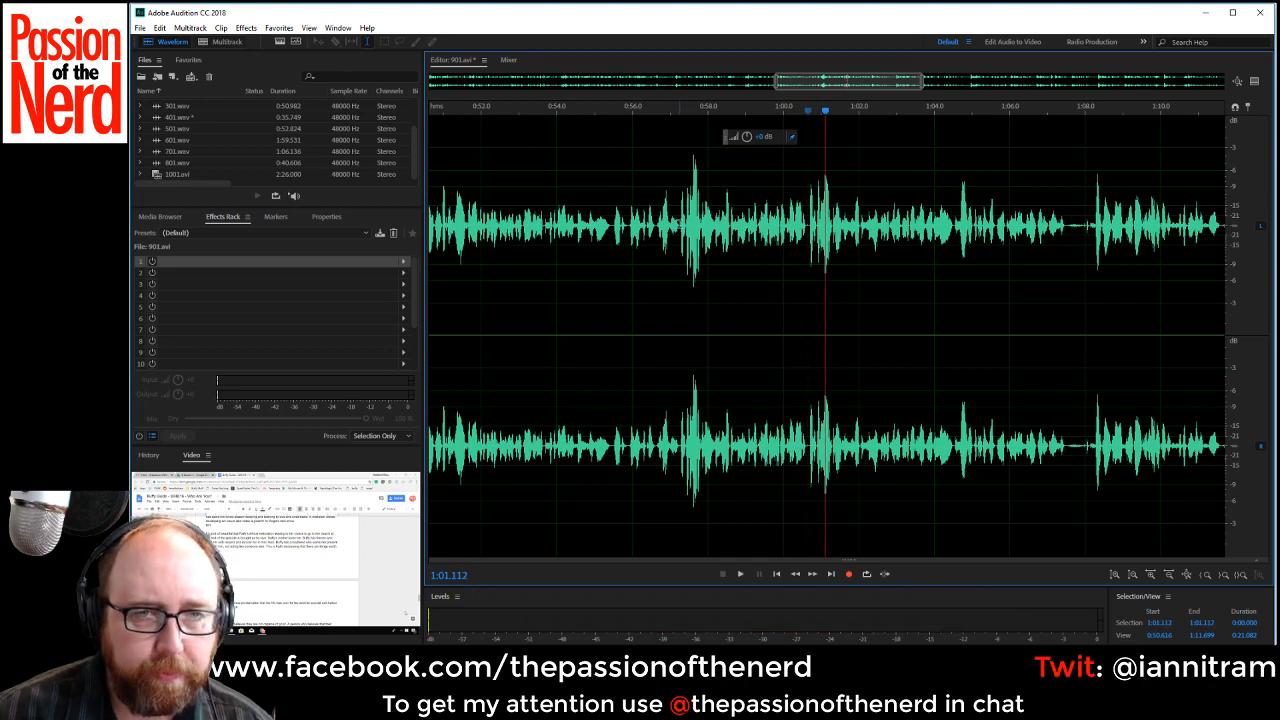
left_click_drag(680, 255, 808, 258)
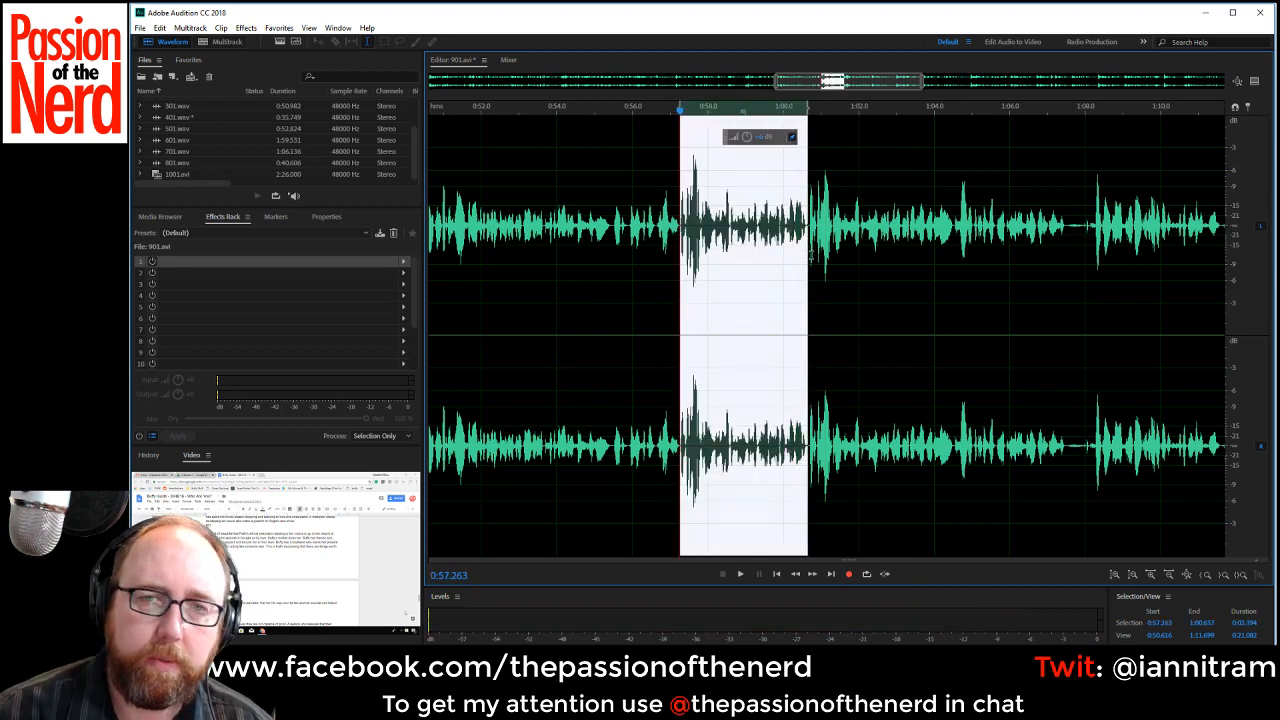
key("Delete")
Cut out the pauses starting at about 1:04.1, 1:07.5 and 1:10.3 while the narration plays.
key("space")
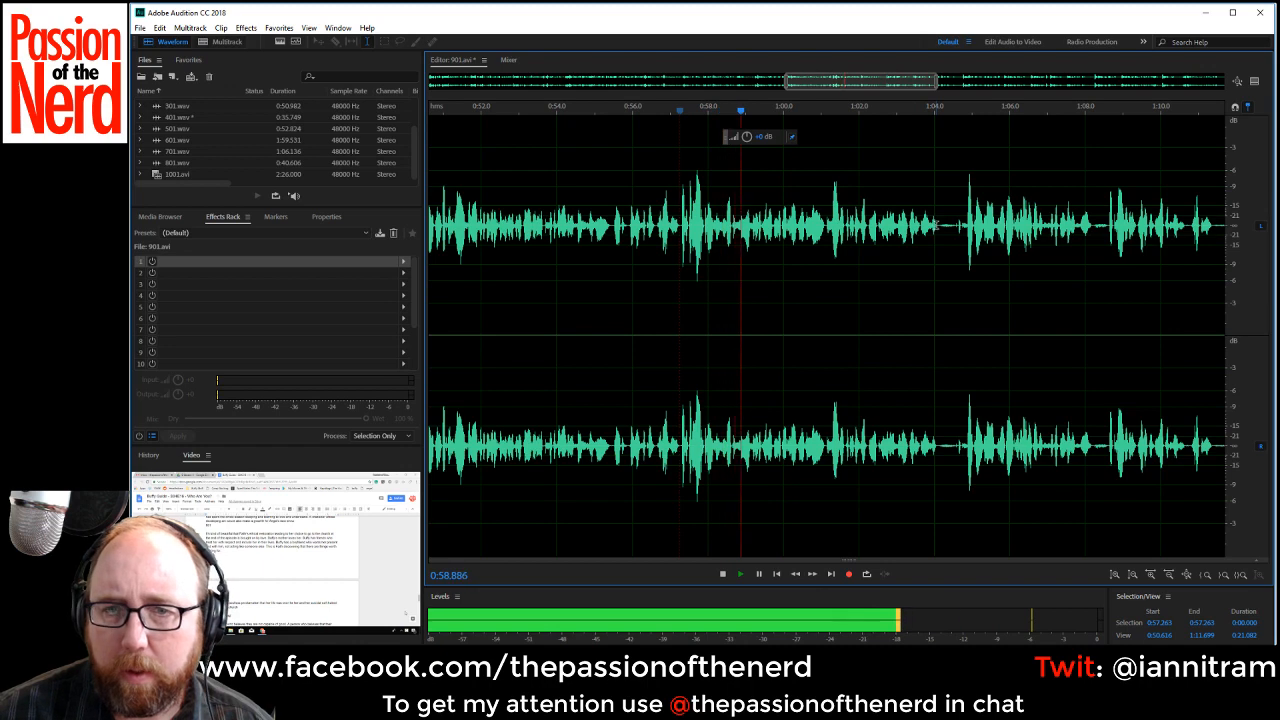
left_click_drag(936, 232, 960, 232)
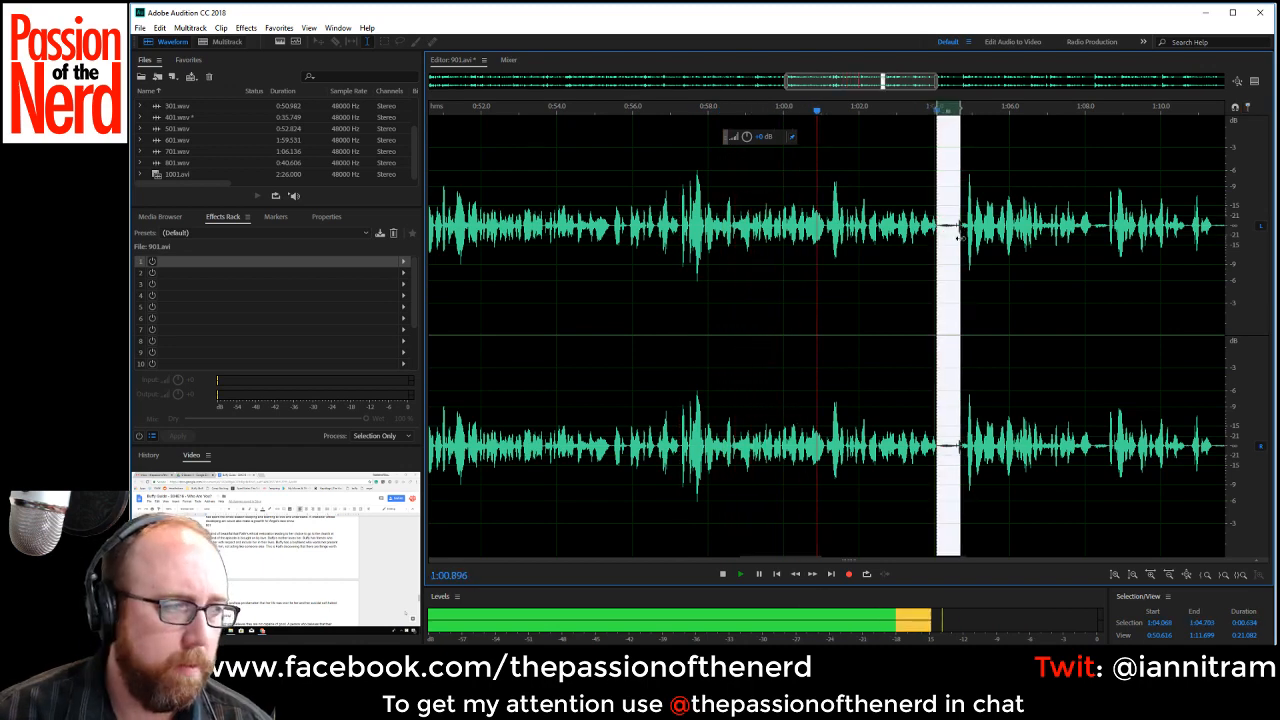
key("Delete")
left_click_drag(902, 82, 946, 86)
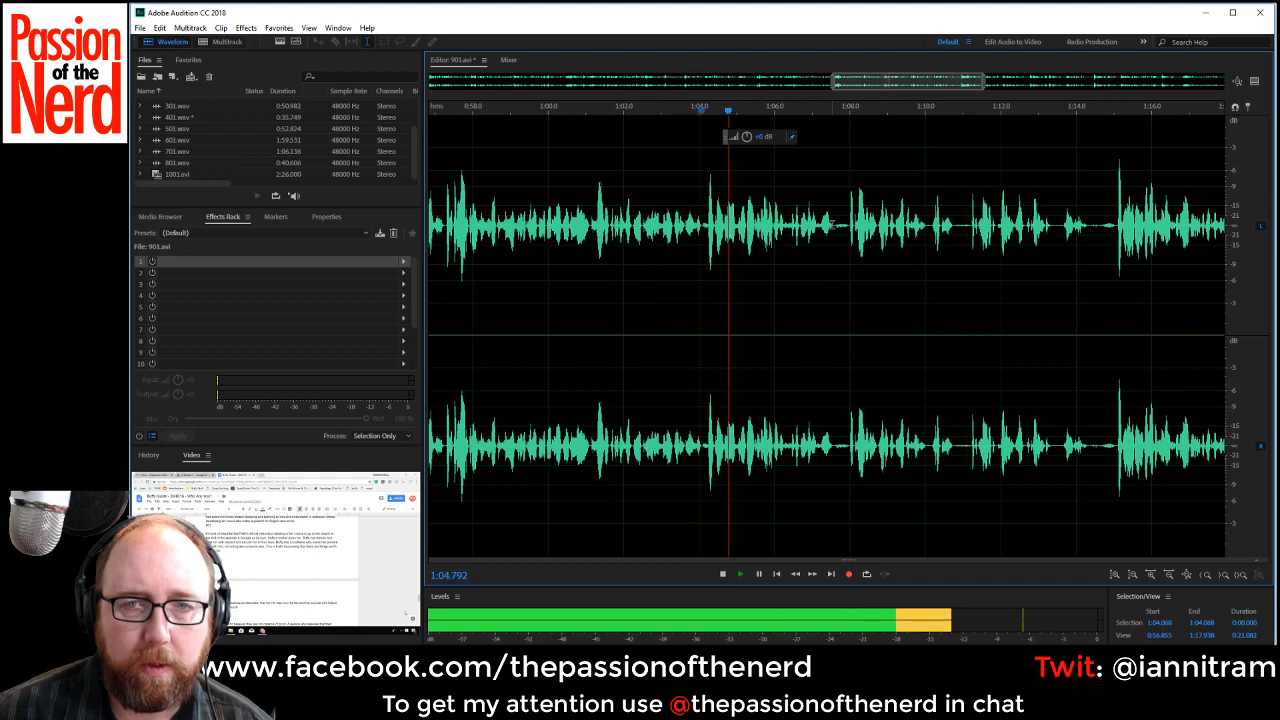
left_click_drag(832, 245, 850, 245)
key("Delete")
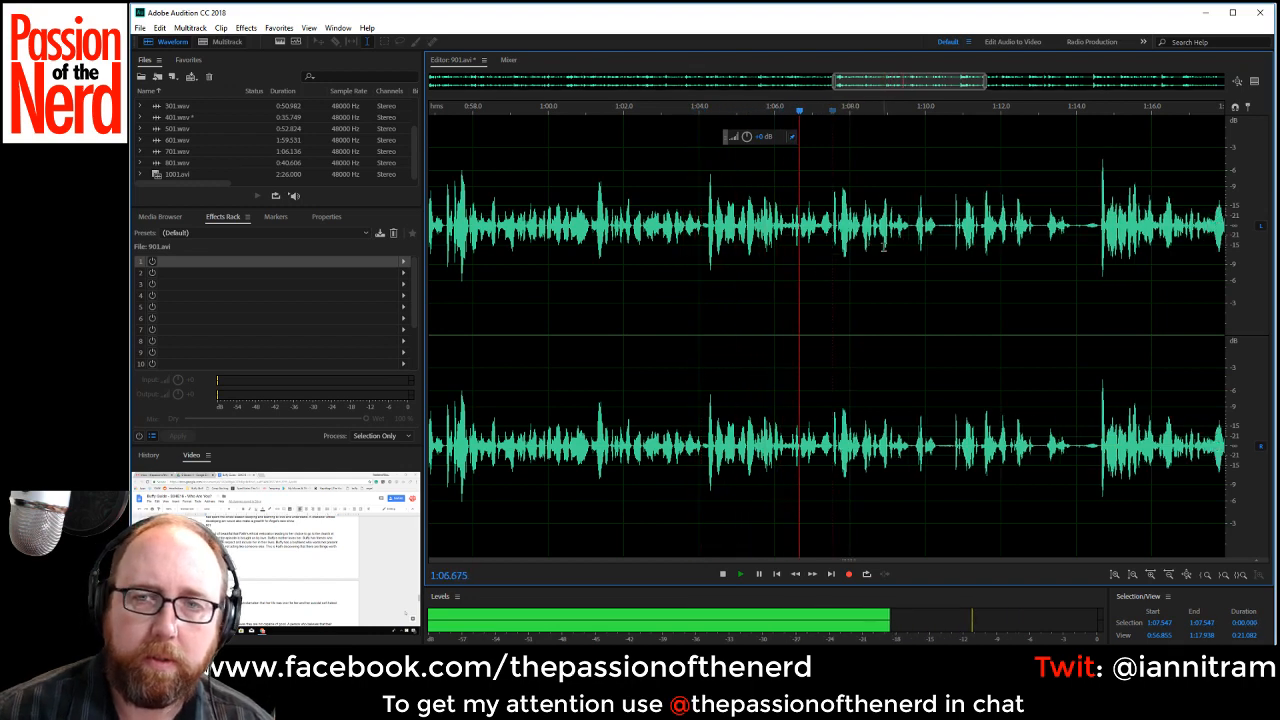
left_click_drag(937, 231, 953, 234)
key("Delete")
Cut out the pause from about 1:13.5 to 1:14.2 and resume playing the narration.
scroll(863, 239, "up", 3)
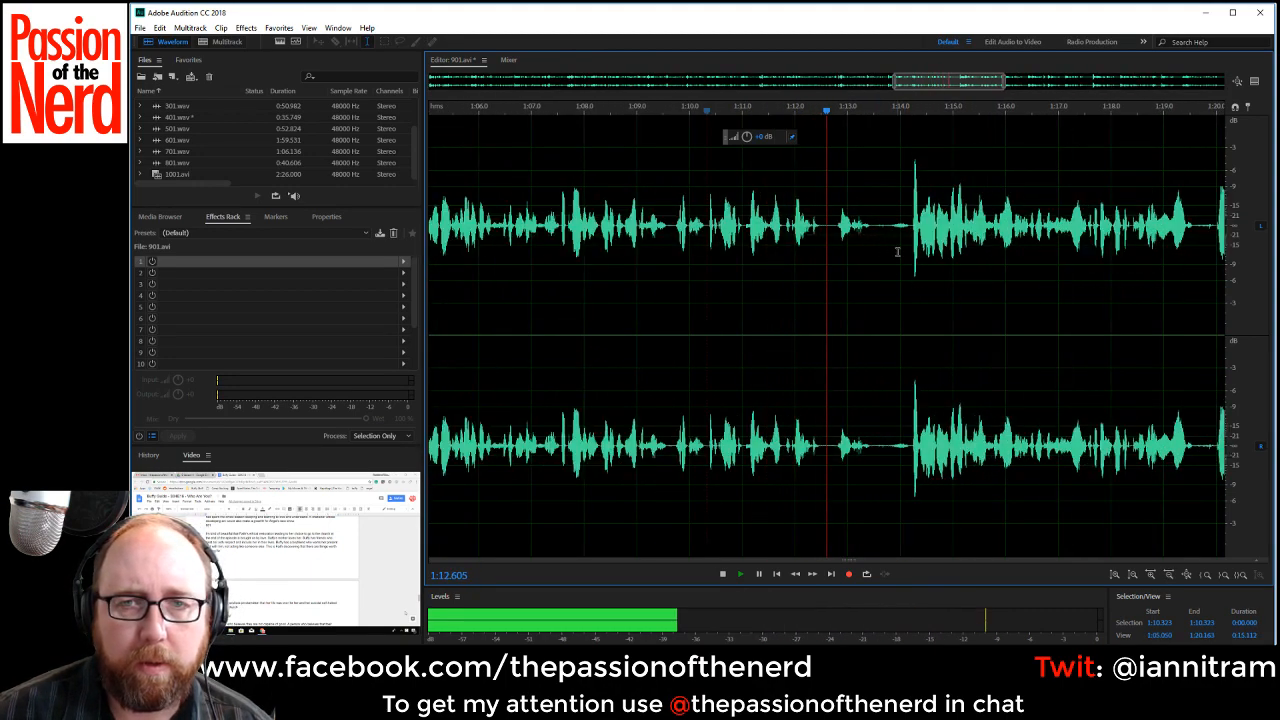
key("space")
left_click_drag(875, 226, 908, 234)
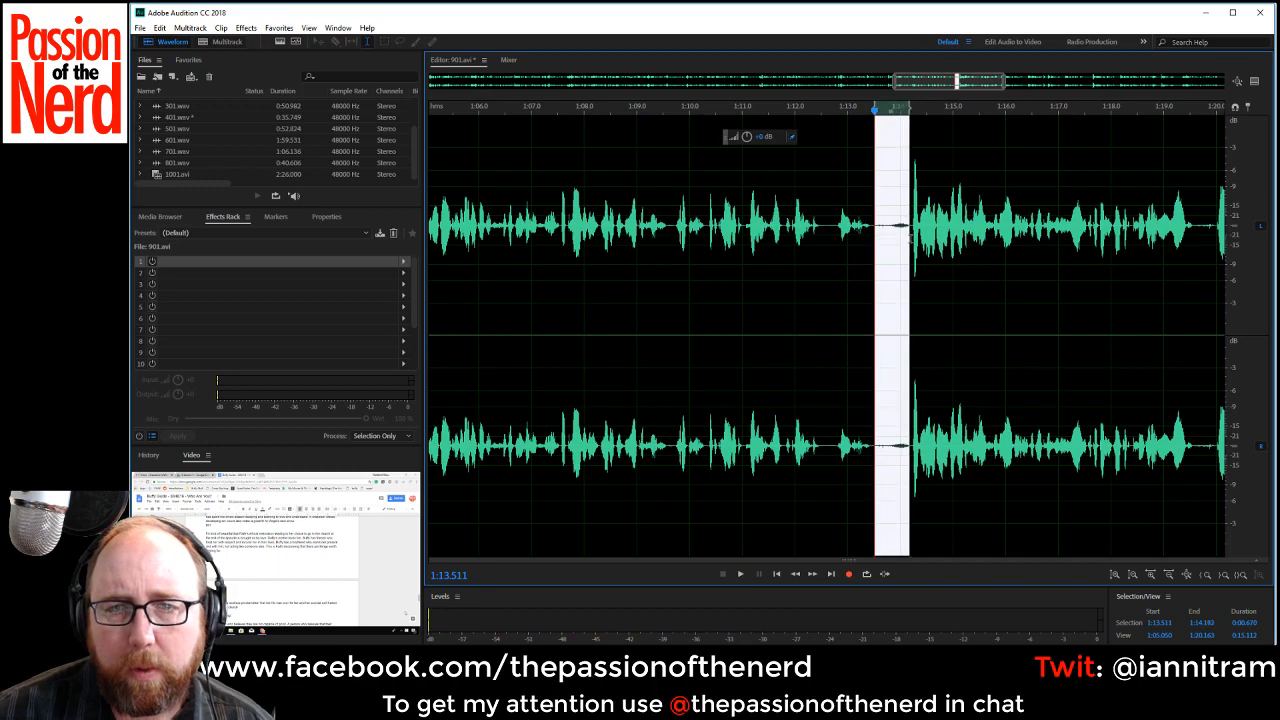
key("Delete")
scroll(919, 246, "down", 3)
key("space")
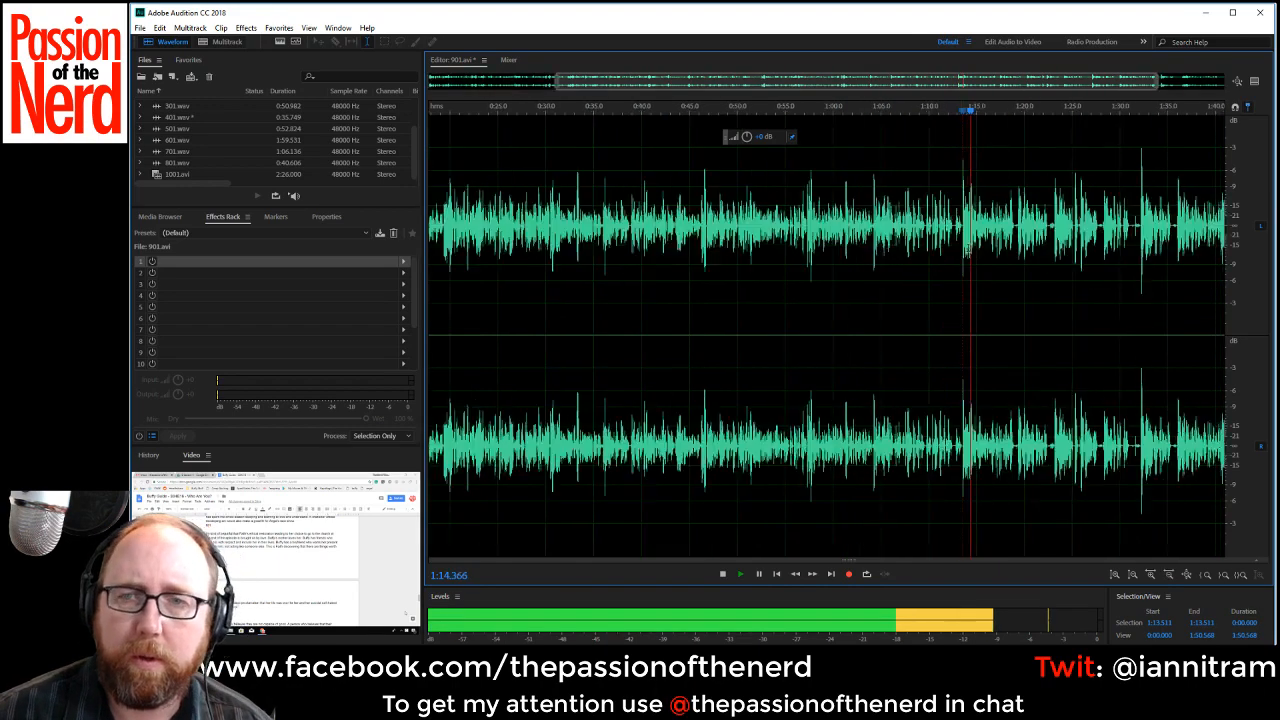
Cut out the pauses starting at about 1:18.9 and 1:22.0 during playback.
scroll(1027, 264, "up", 4)
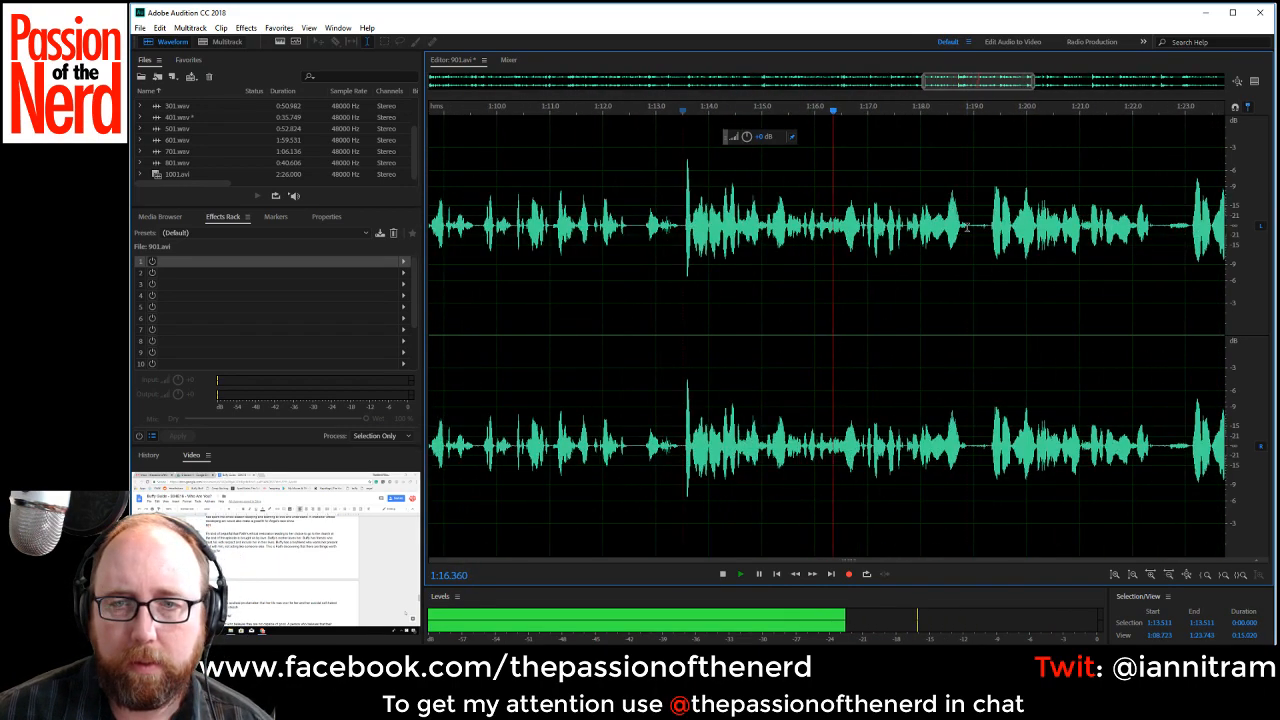
left_click_drag(966, 227, 986, 255)
key("Delete")
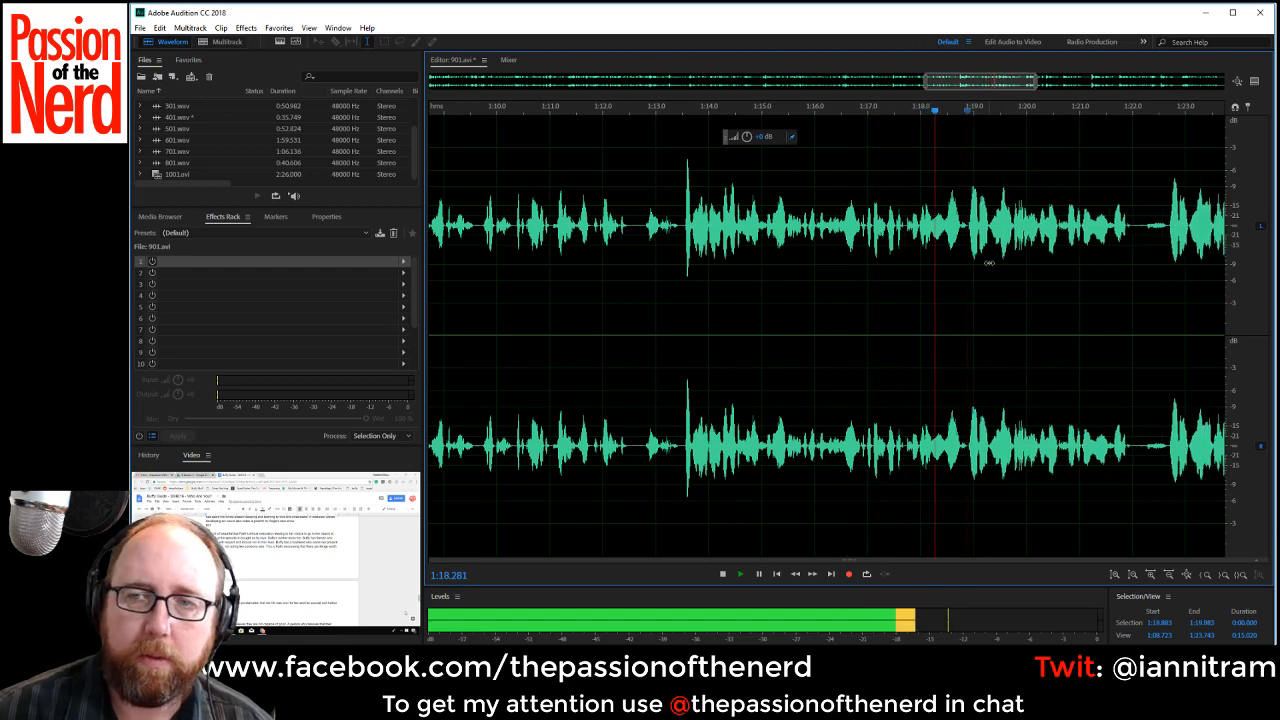
left_click_drag(1132, 240, 1163, 253)
key("Delete")
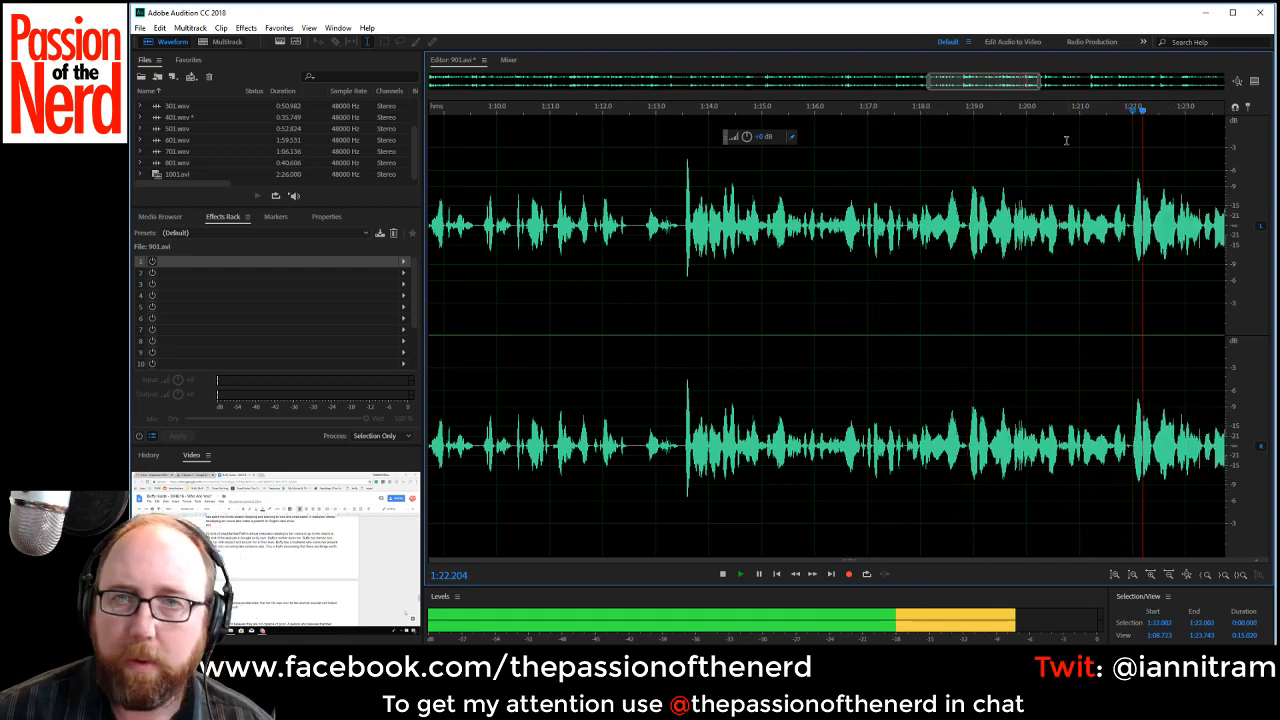
Replay the narration from about 1:18 and delete the take from about 1:18.9 to 1:22.0.
left_click(928, 235)
key("space")
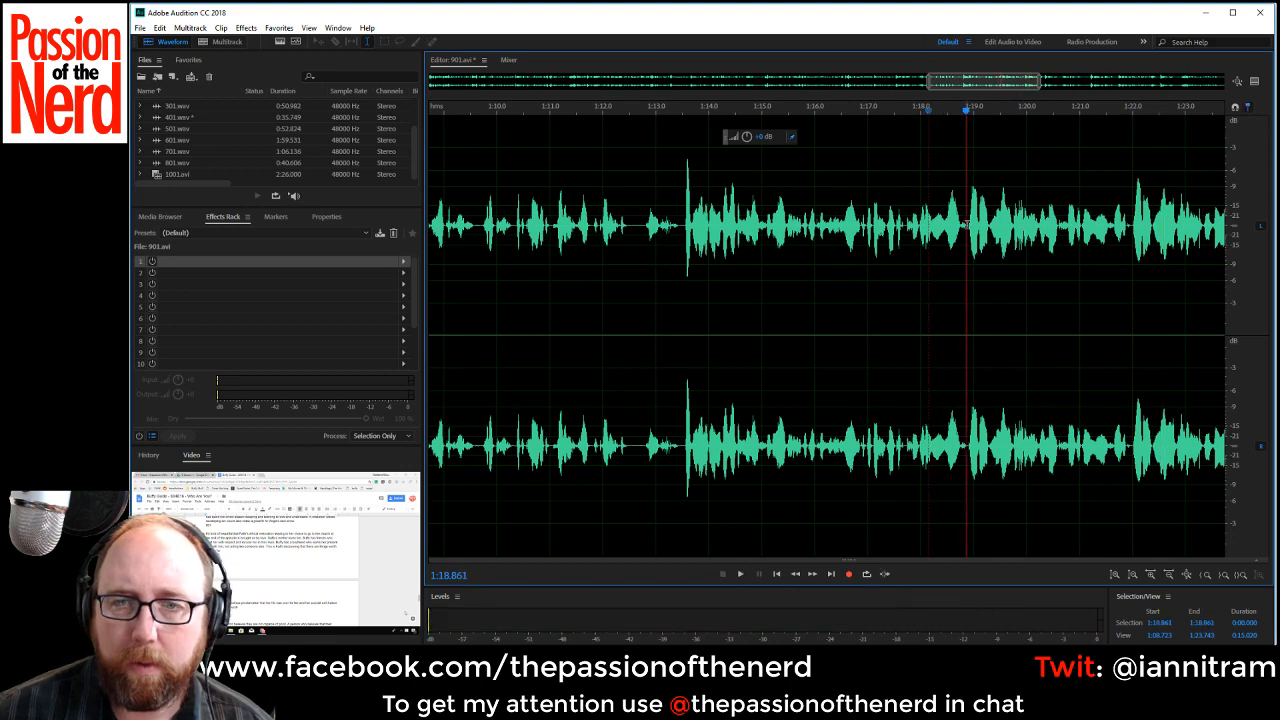
left_click_drag(966, 230, 1130, 258)
key("Delete")
Replay the narration from about 1:15.8 and delete the passage from about 1:18.9 to 1:21.6.
scroll(1131, 260, "down", 7)
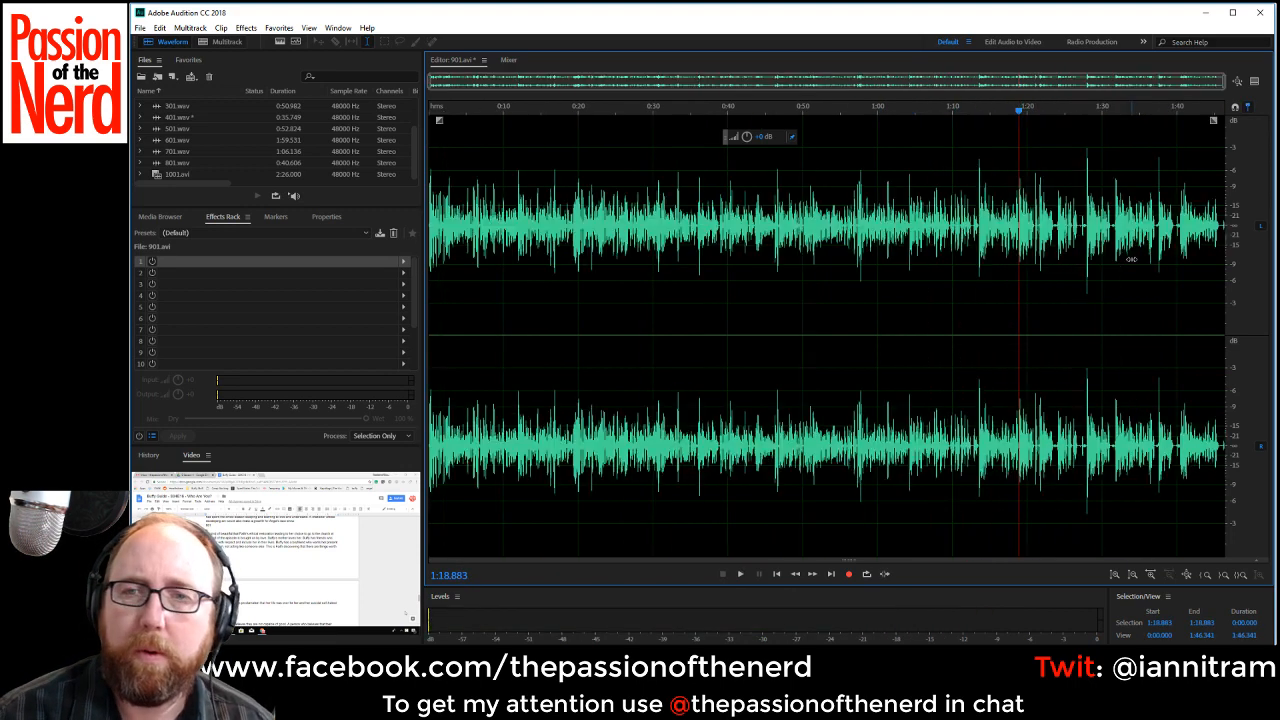
key("space")
key("space")
scroll(1094, 282, "up", 4)
left_click(785, 193)
key("space")
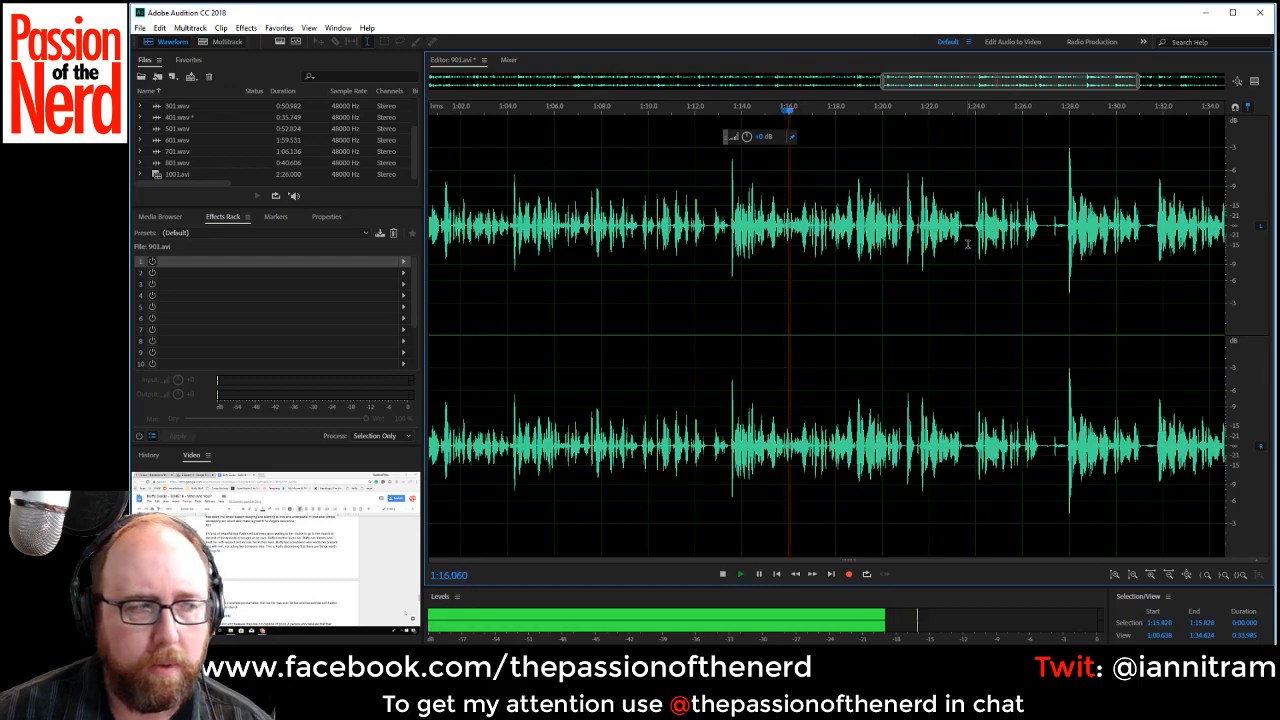
scroll(1009, 277, "up", 2)
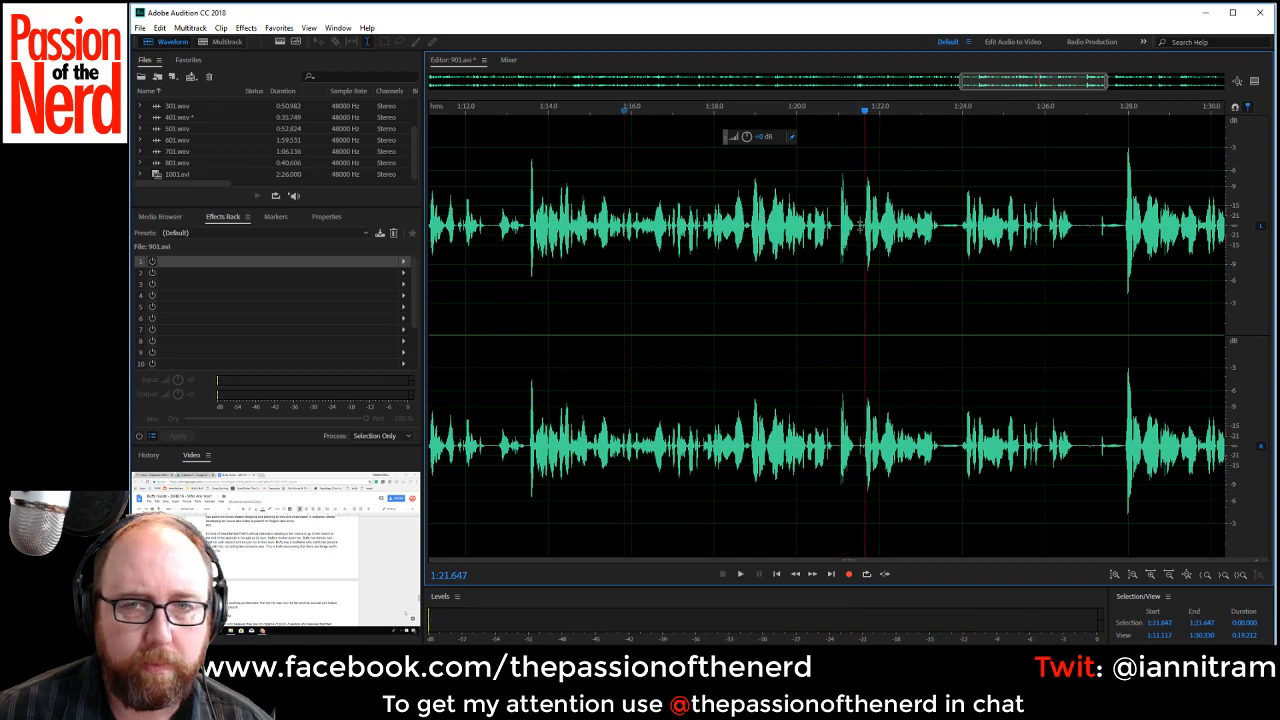
left_click(743, 228)
left_click_drag(750, 228, 860, 248)
key("Delete")
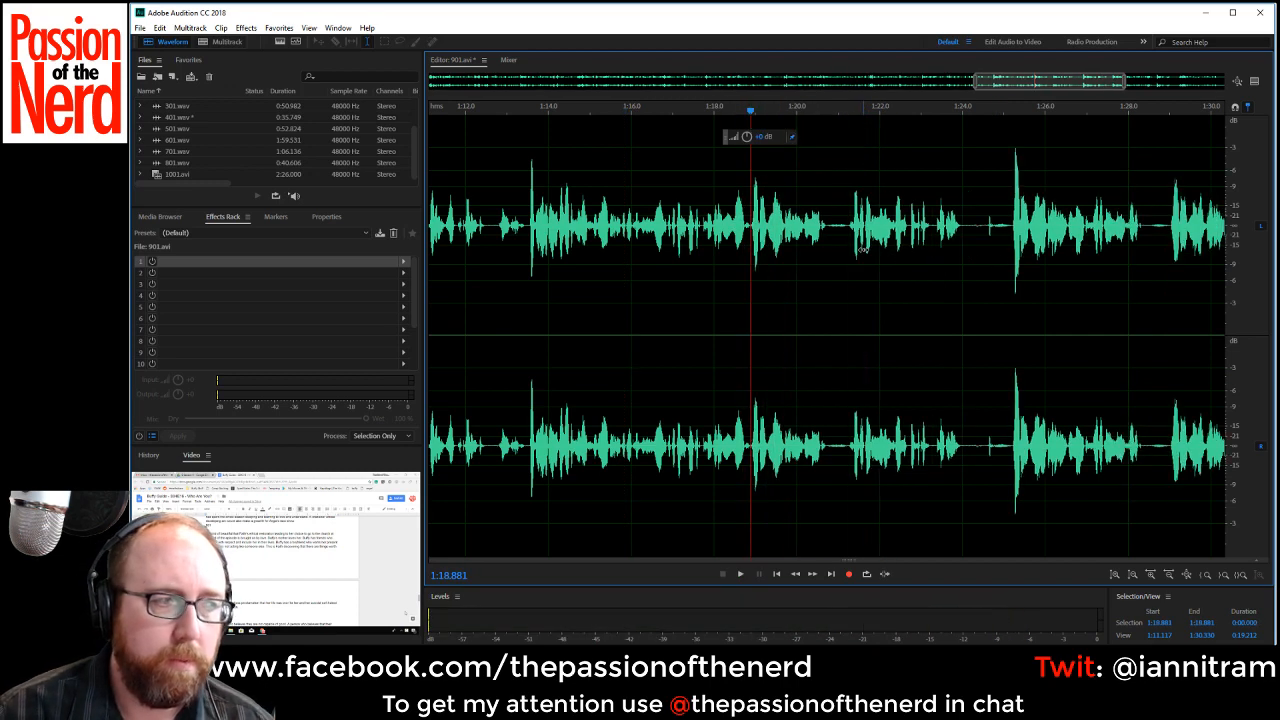
Listen on from about 1:18.9 and cut out the half-second pause starting at about 1:20.7.
key("space")
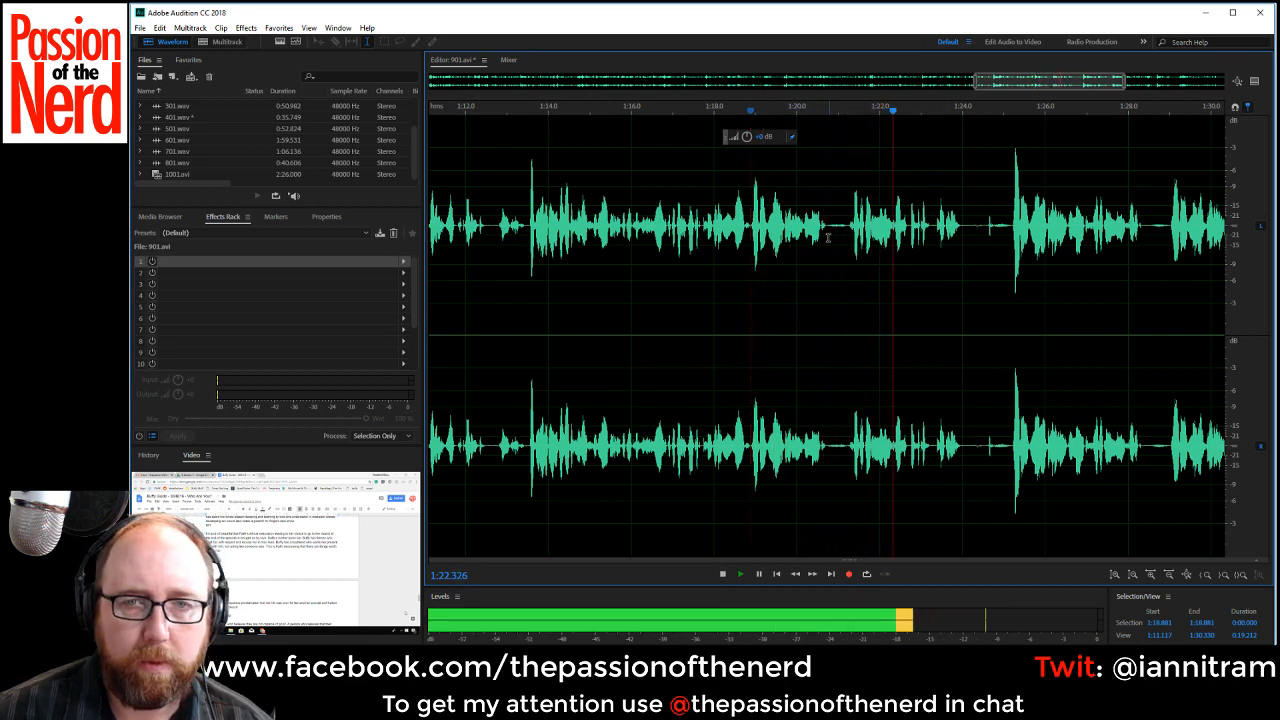
key("space")
left_click_drag(826, 237, 843, 232)
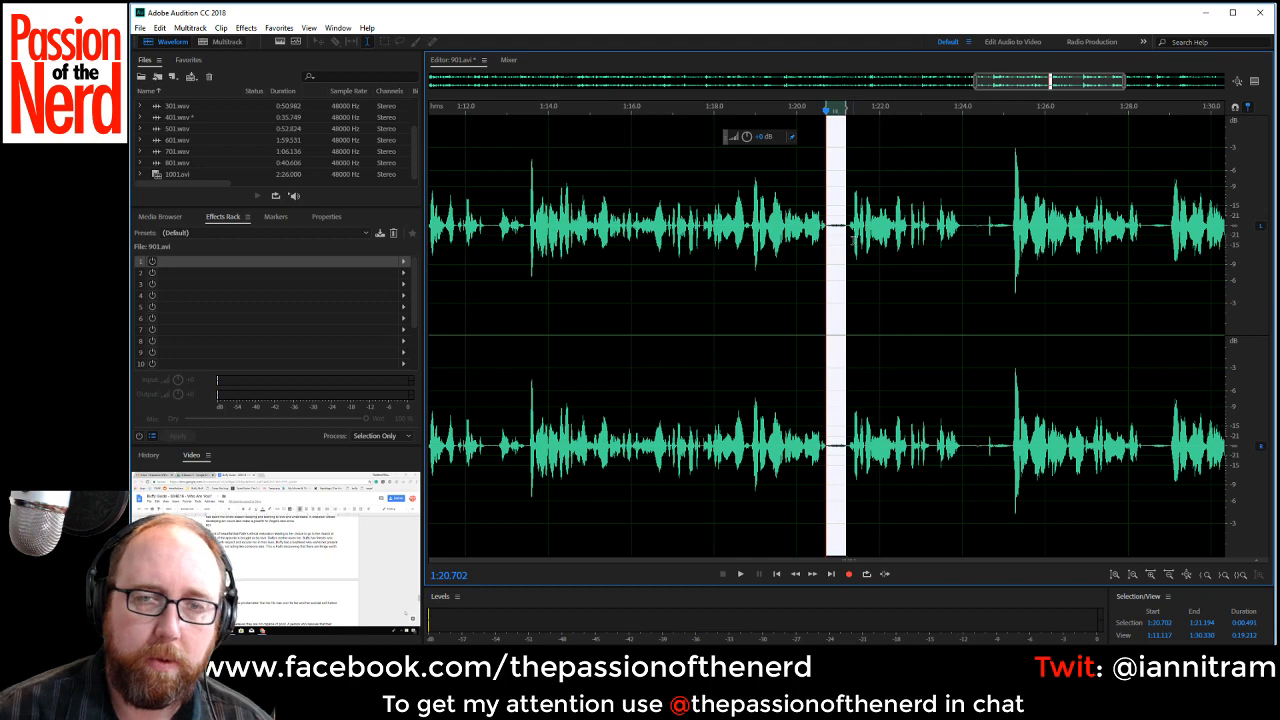
key("Delete")
Compare the take at about 1:19 with the phrase after the silence near 1:24, and delete from about 1:18.9 to 1:24.7.
left_click(755, 234)
key("space")
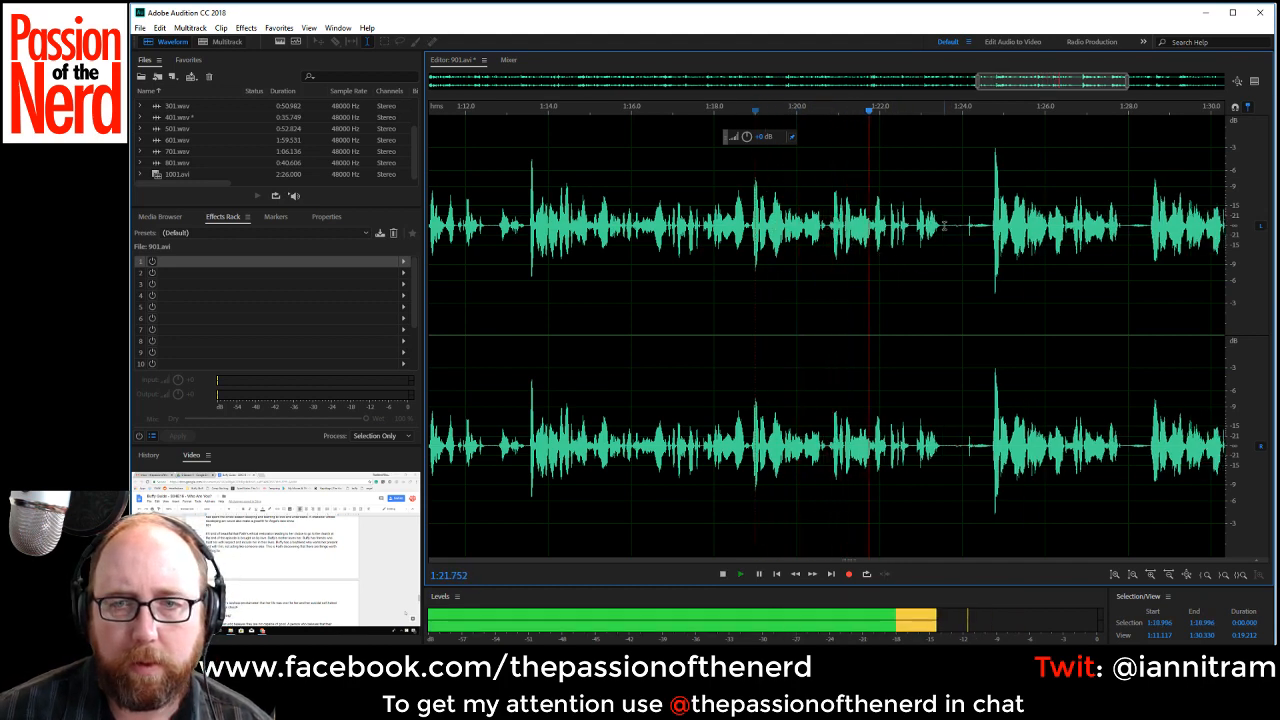
left_click_drag(941, 227, 990, 227)
key("space")
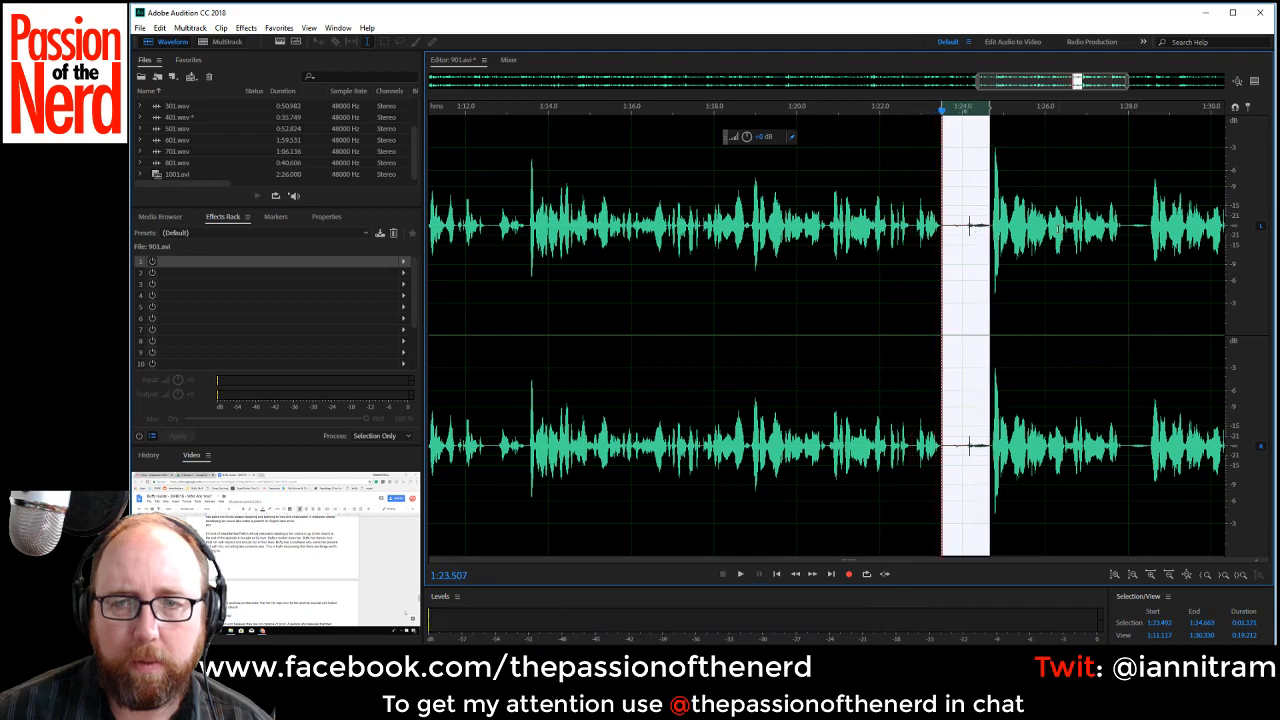
key("space")
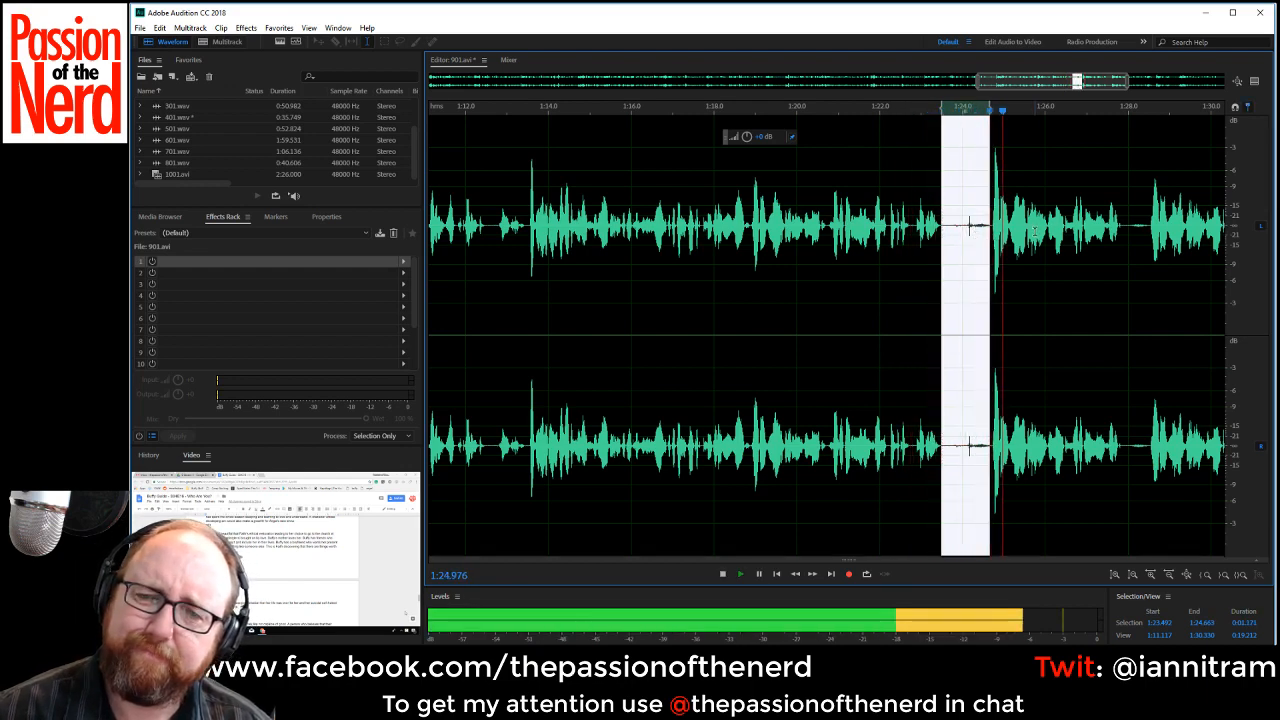
key("space")
left_click(746, 223)
key("space")
key("space")
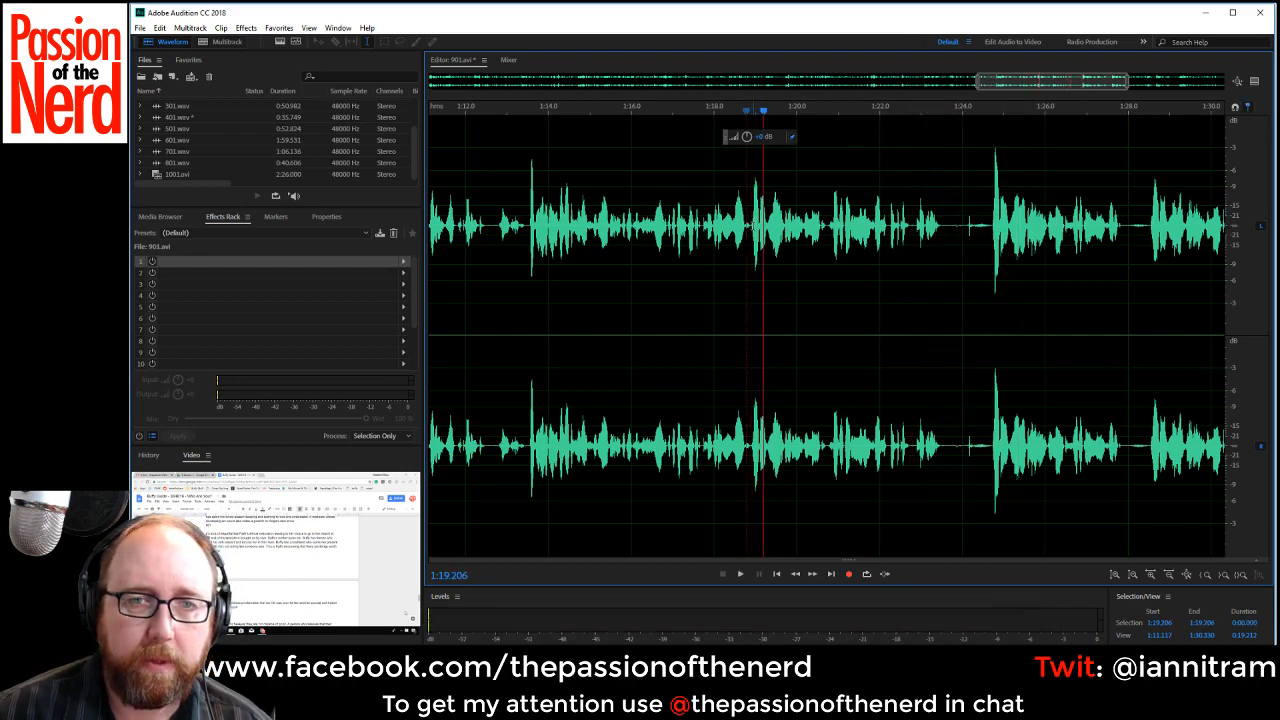
left_click_drag(750, 228, 988, 268)
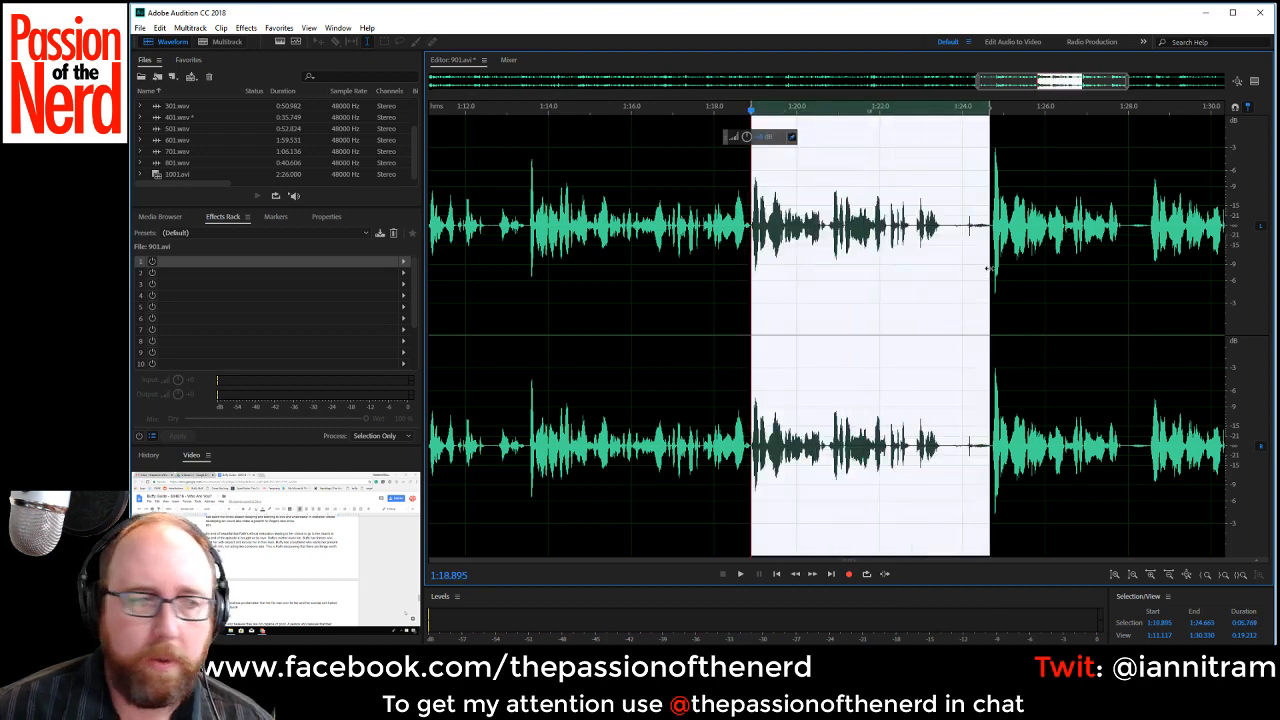
key("Delete")
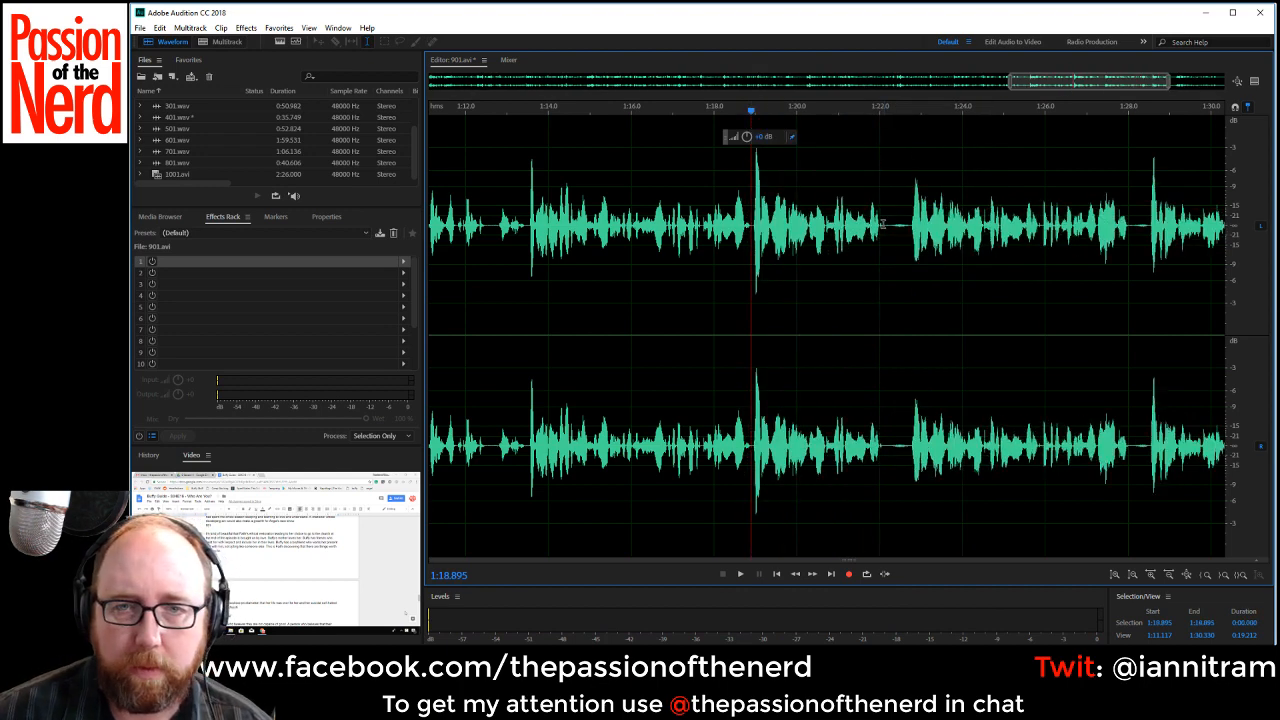
Cut out the pause starting at about 1:22.1 and the one from about 1:27.4 to 1:27.7.
left_click_drag(883, 225, 910, 237)
key("Delete")
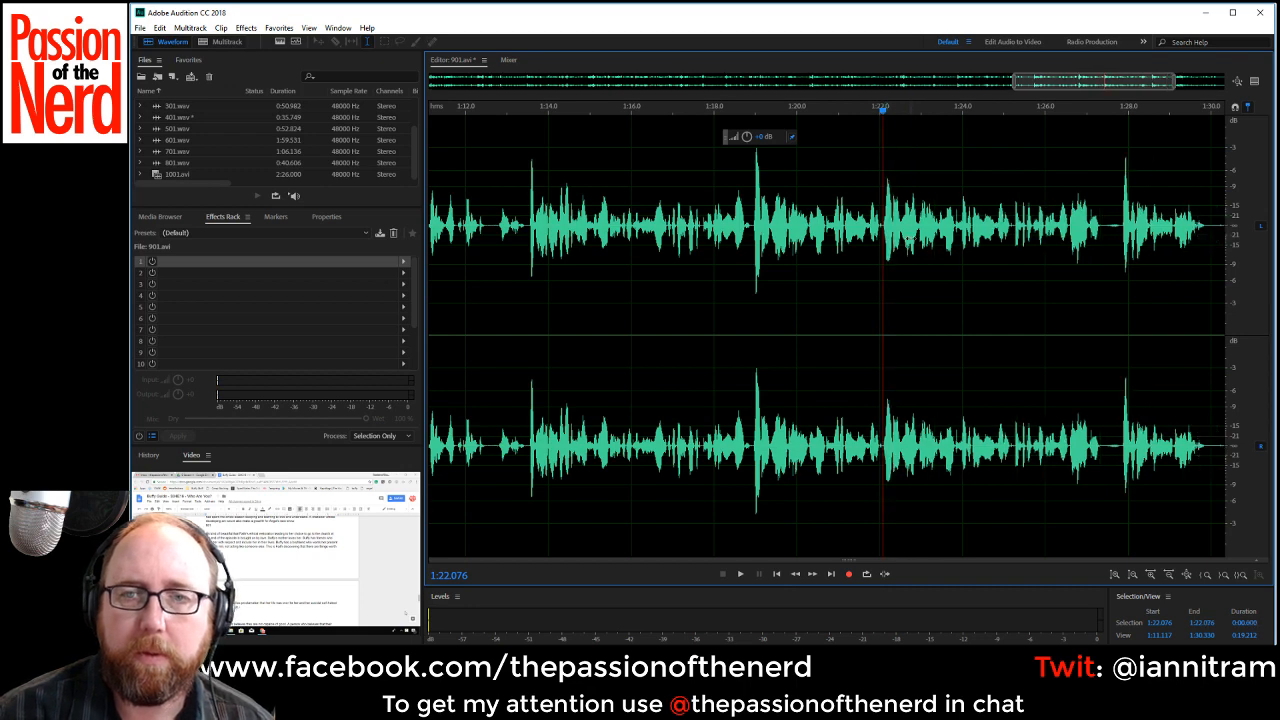
left_click_drag(1101, 229, 1117, 230)
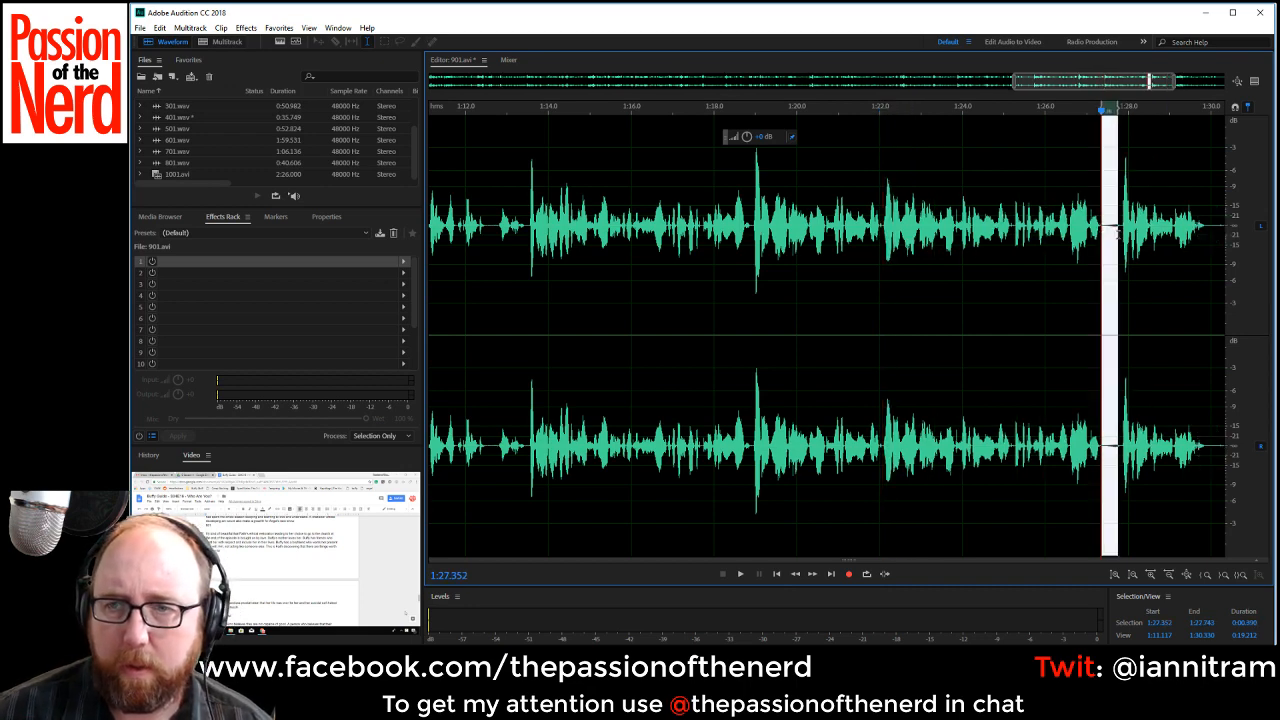
key("Delete")
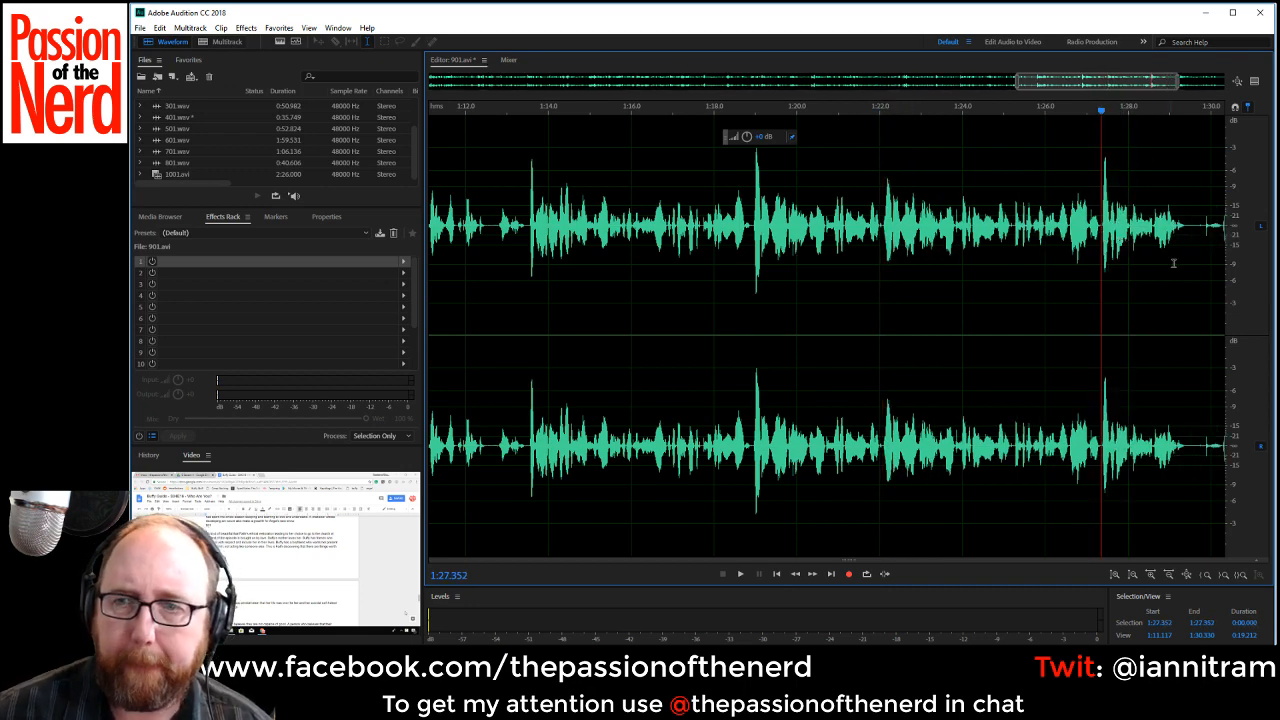
Replay the narration from about 1:17.1 and delete the pause from about 1:29.4 to 1:30.3.
key("space")
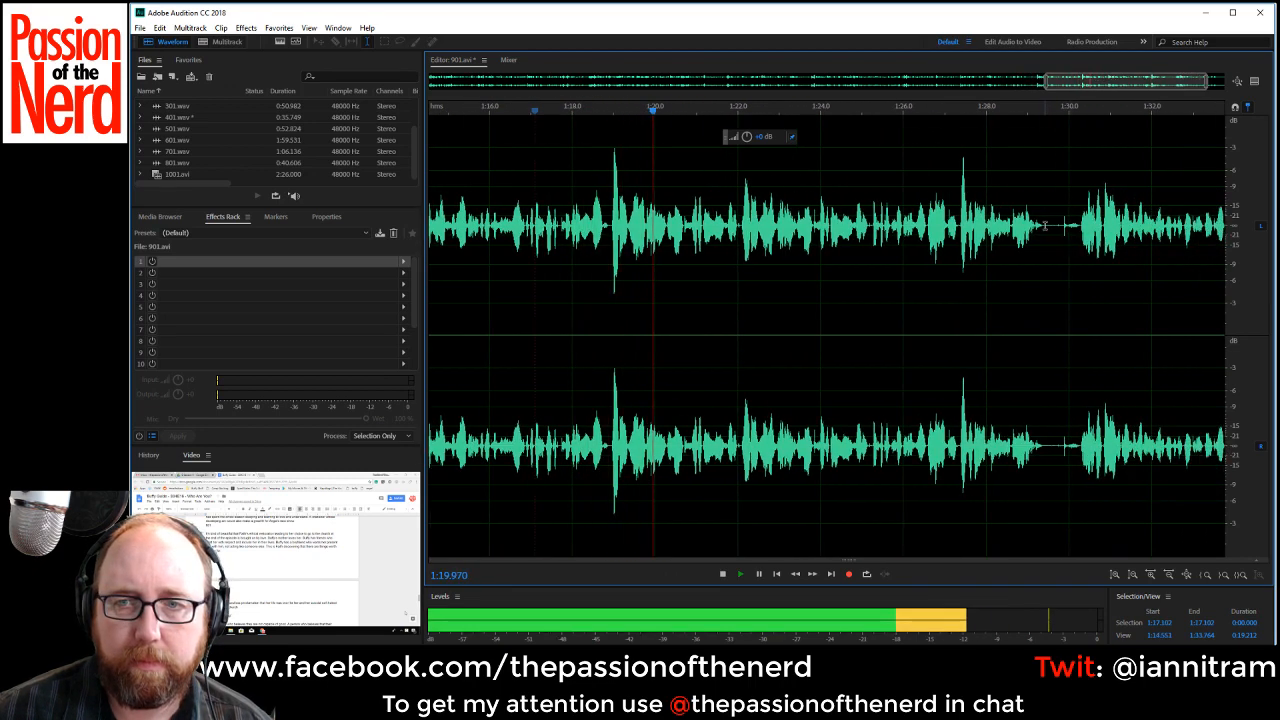
left_click_drag(1043, 230, 1078, 230)
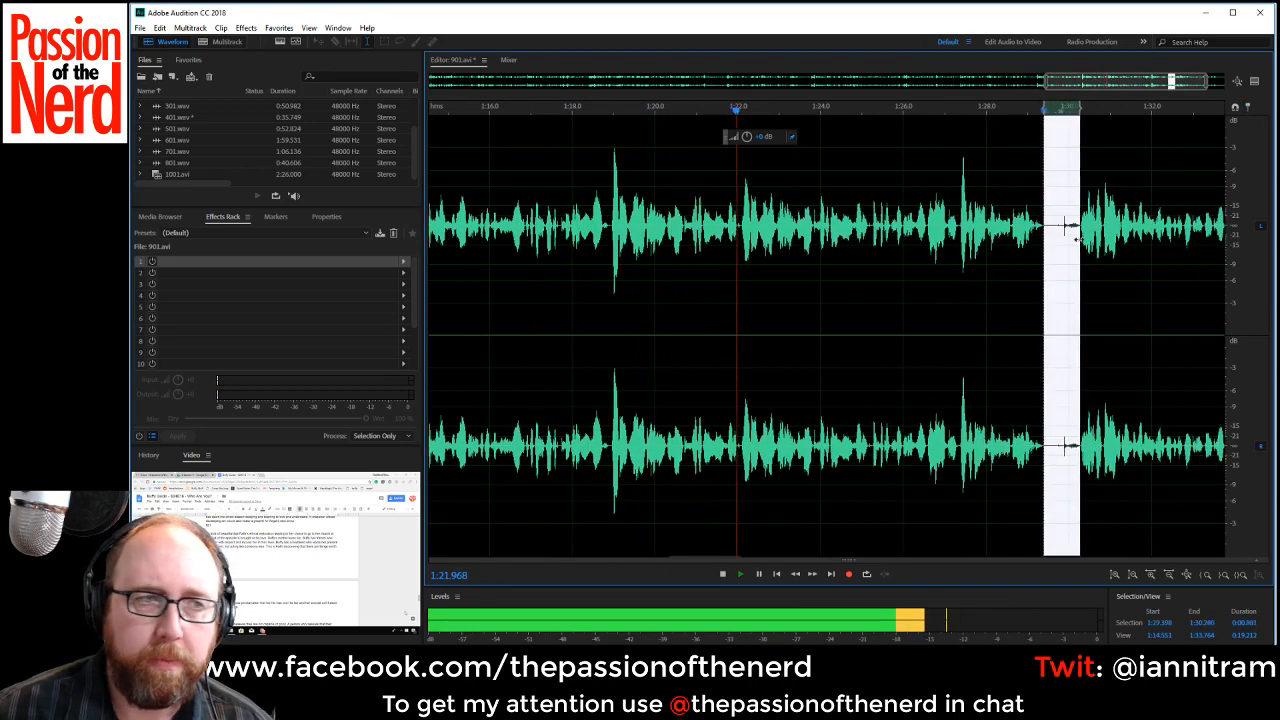
key("Delete")
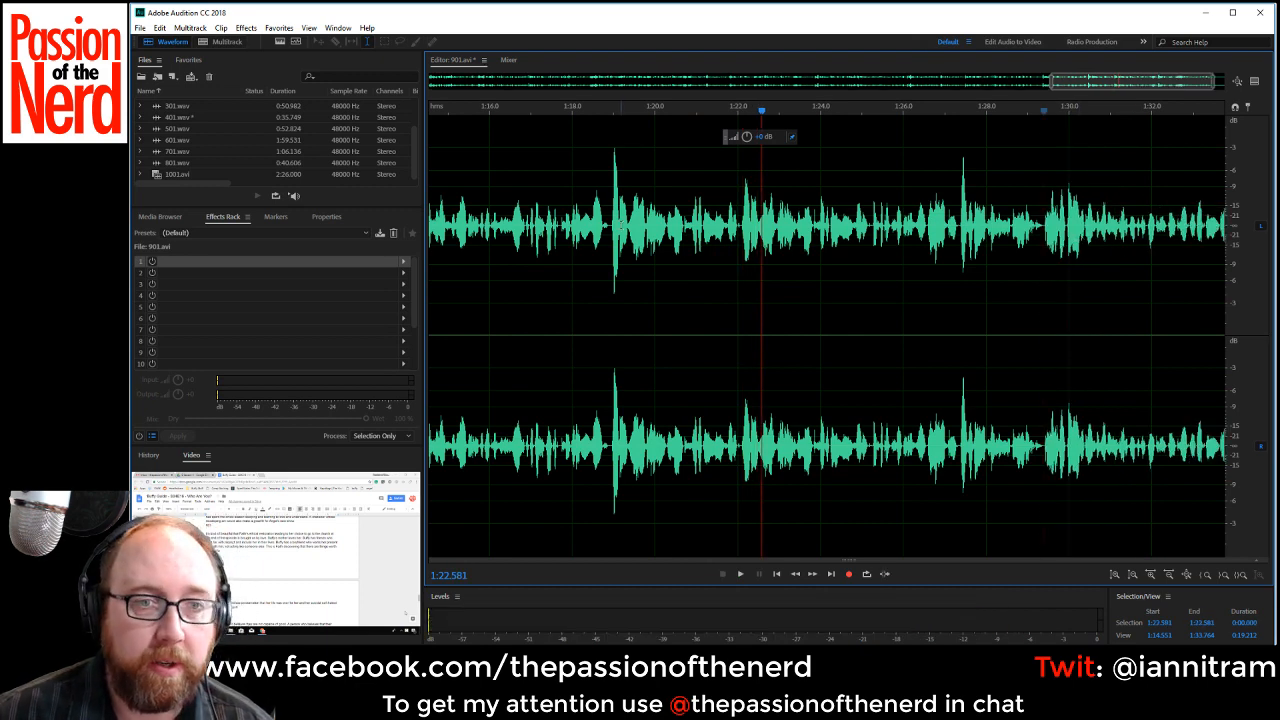
Delete the take from about 1:19.0 to 1:22.1 and listen on from the cut.
left_click_drag(610, 225, 738, 248)
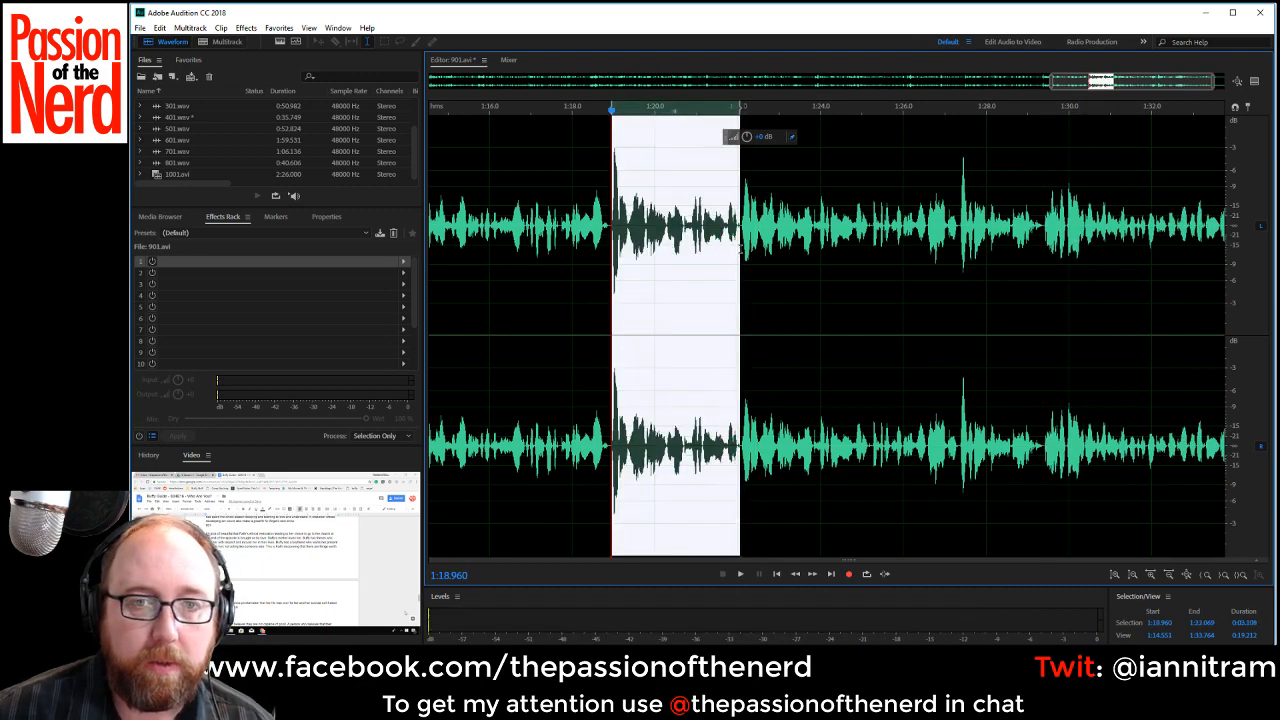
key("Delete")
key("space")
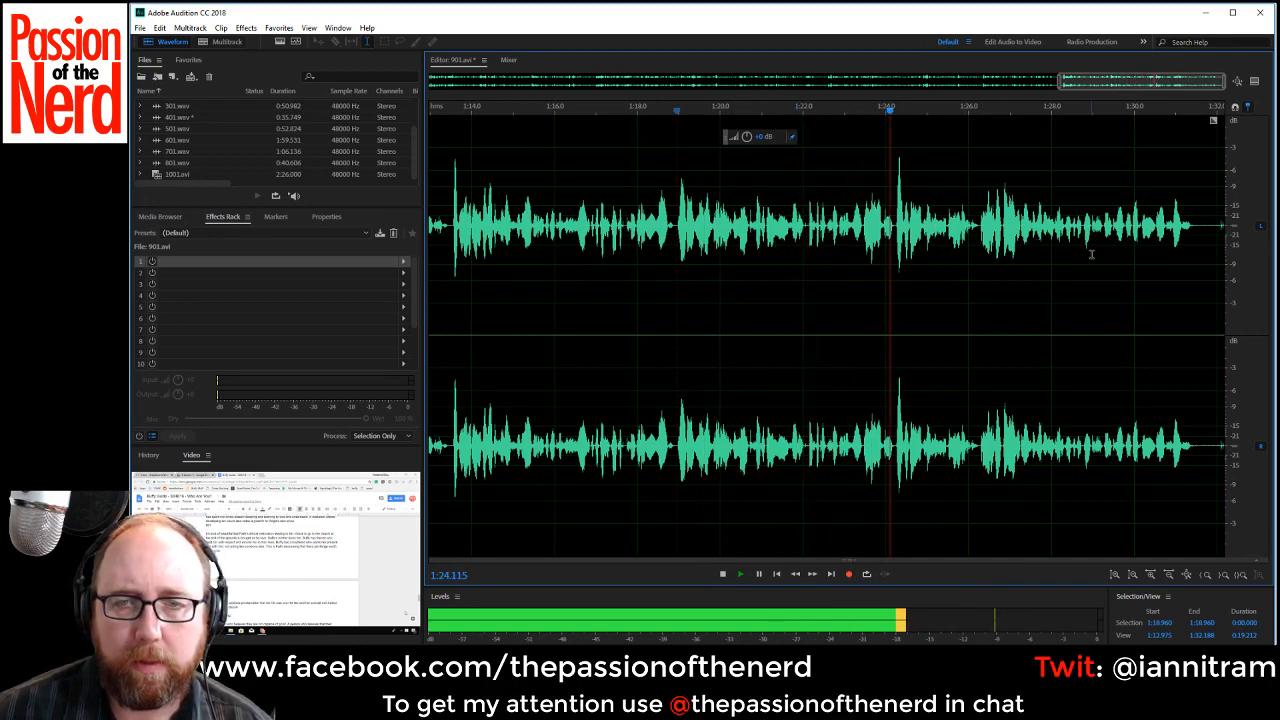
Delete the unwanted speech from about 1:23.2 to 1:24.3 and listen to the rest of the narration.
left_click(874, 230)
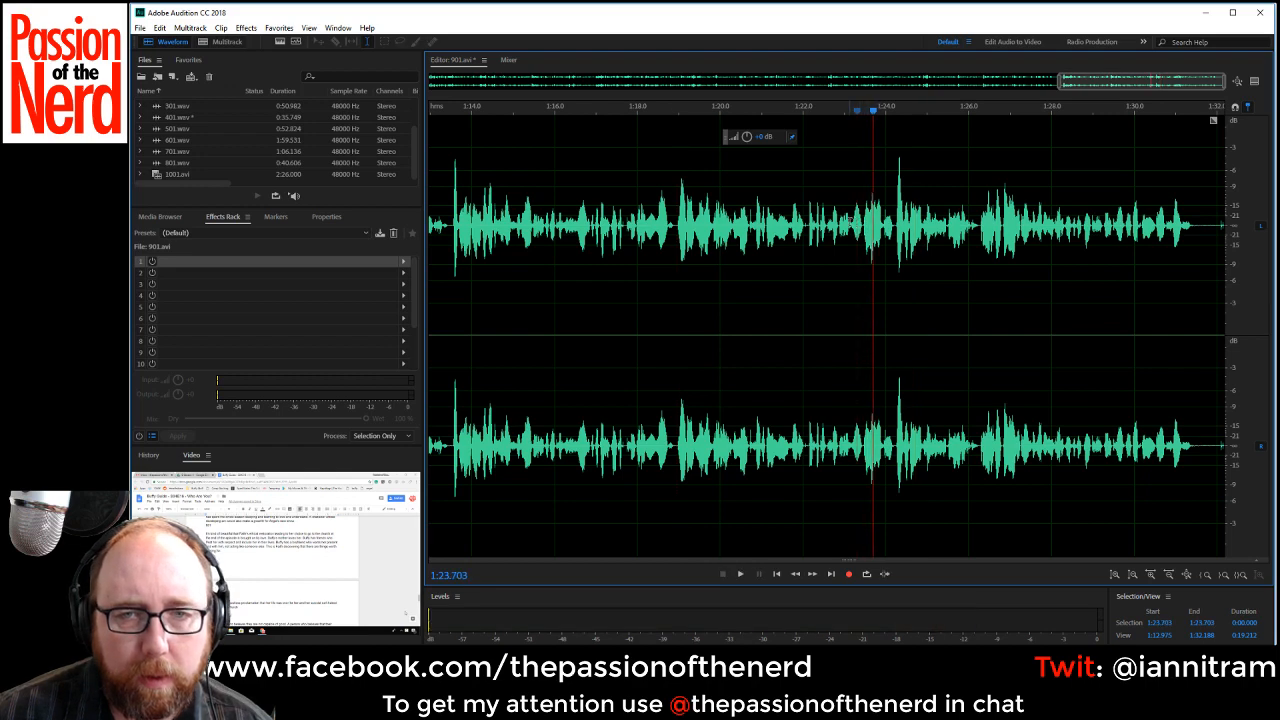
left_click_drag(851, 230, 897, 230)
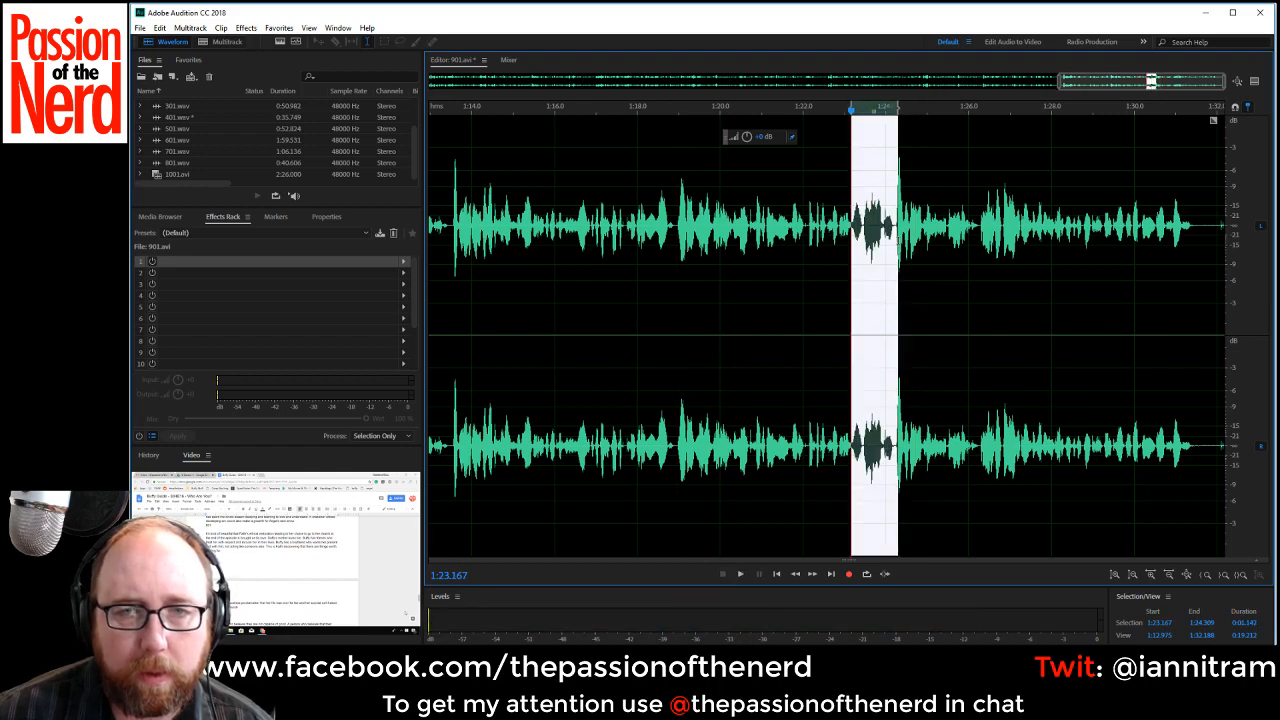
key("Delete")
key("space")
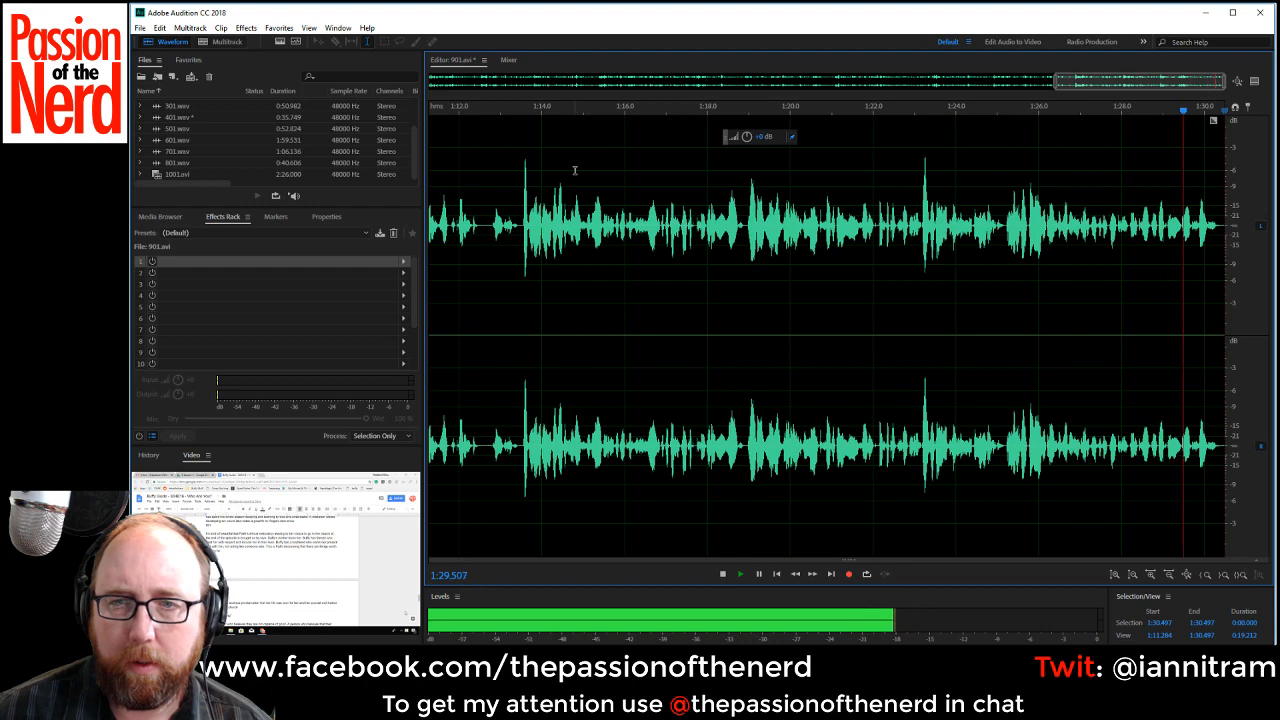
Add a Speech Volume Leveler with the Careful preset as the first rack effect on 901.avi.
left_click(403, 261)
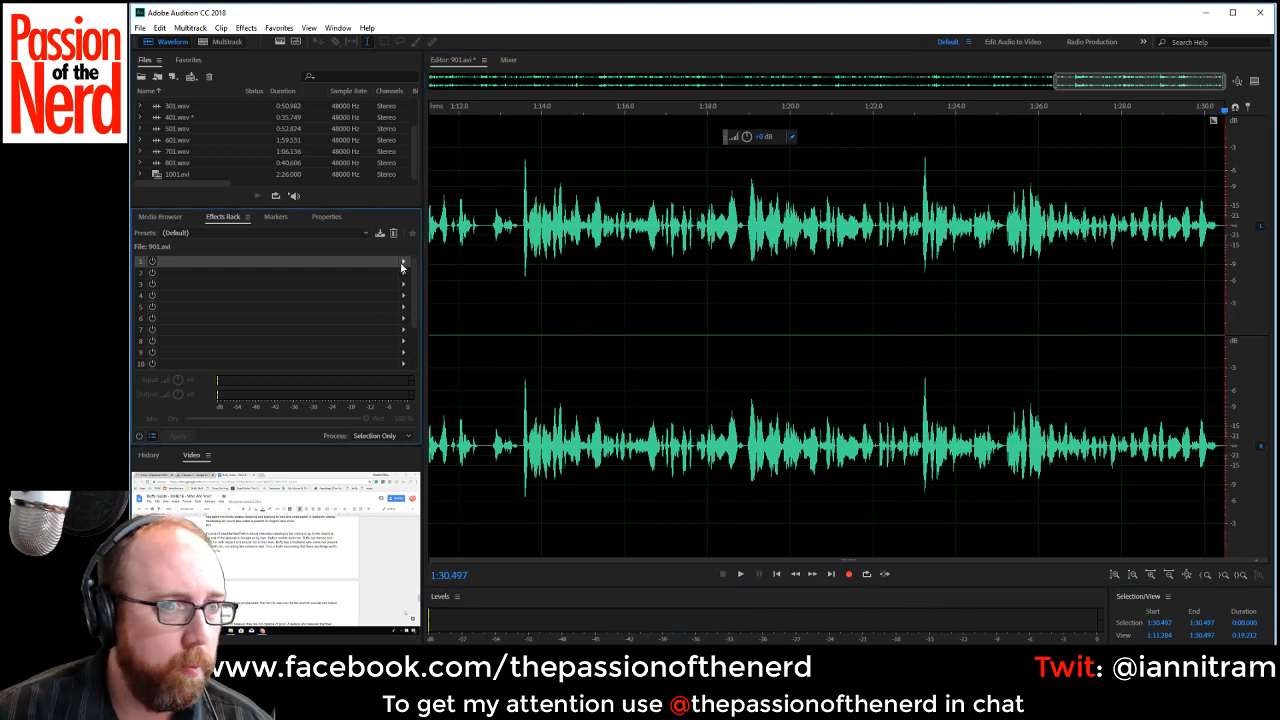
mouse_move(473, 311)
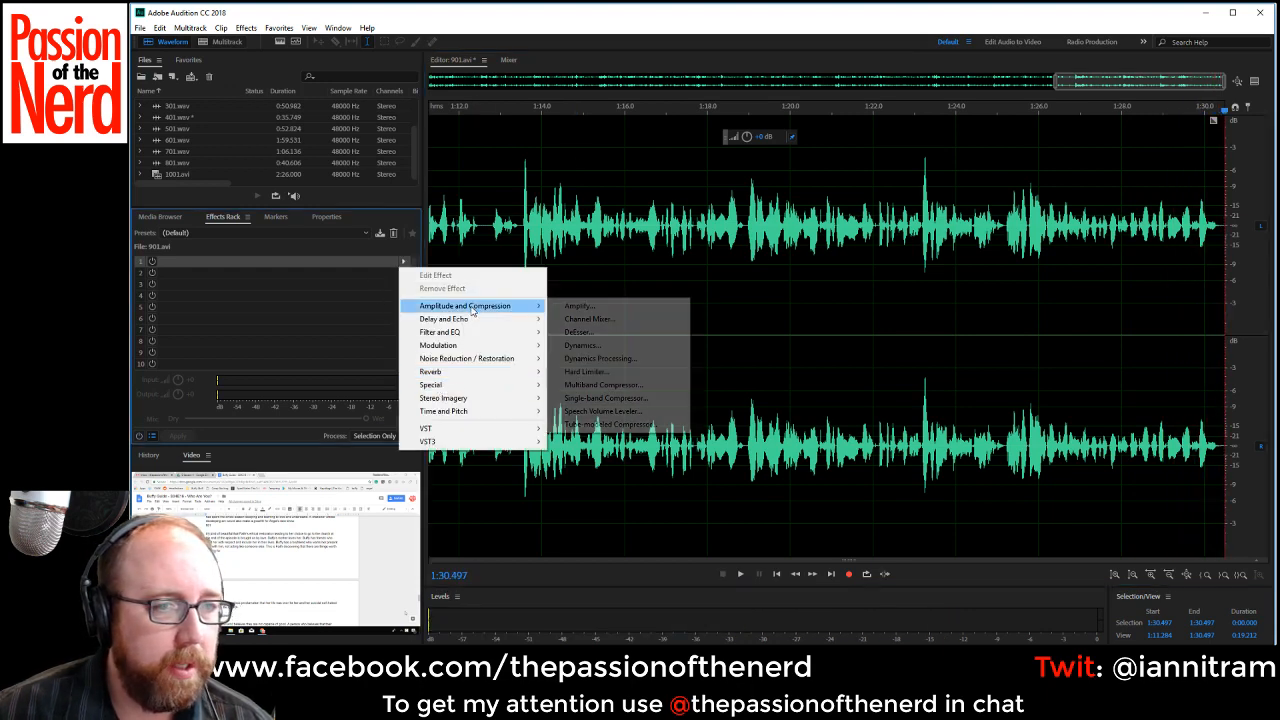
left_click(600, 411)
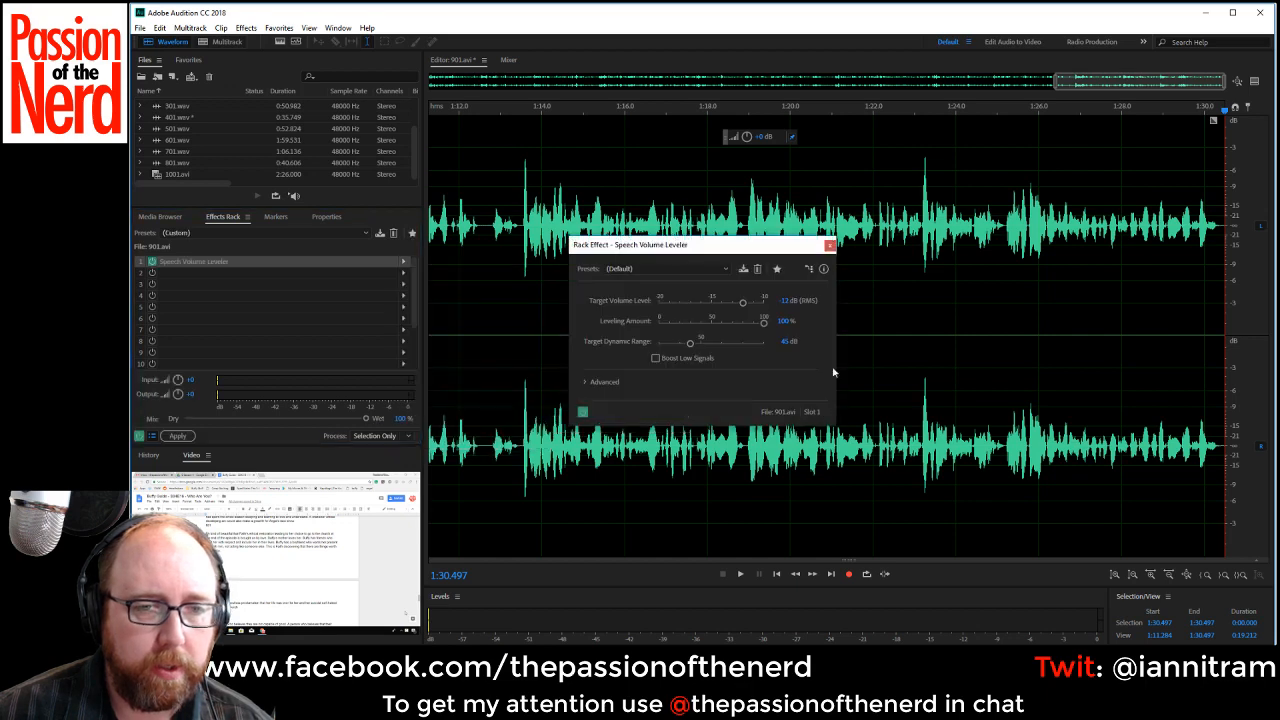
left_click(695, 269)
left_click(638, 296)
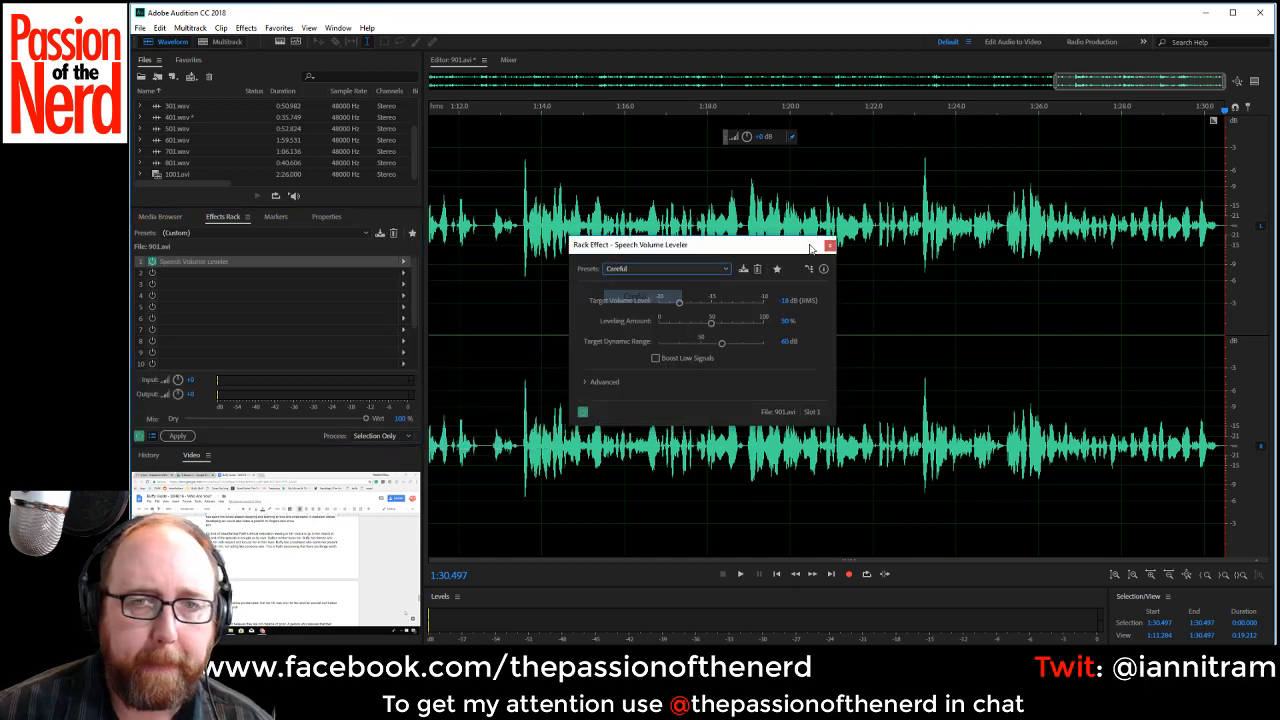
left_click(829, 245)
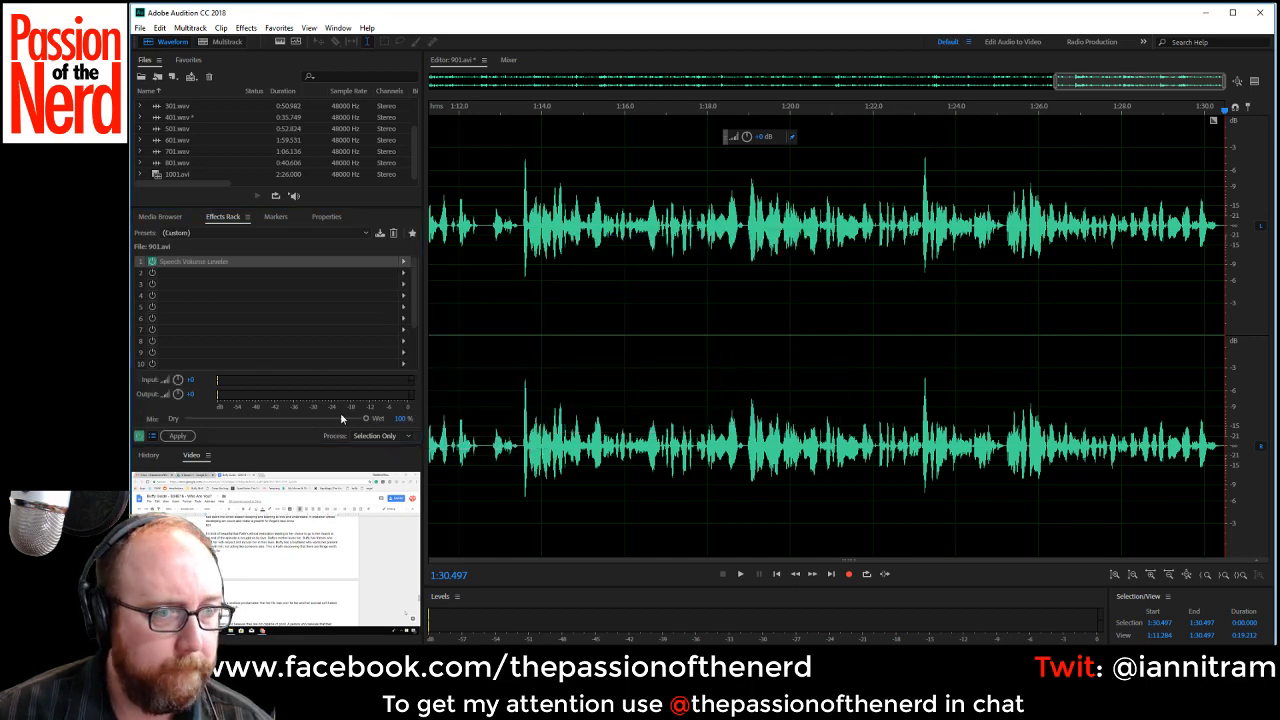
Set the effects rack mix to about 80% wet and apply the rack to the narration.
left_click_drag(340, 418, 324, 420)
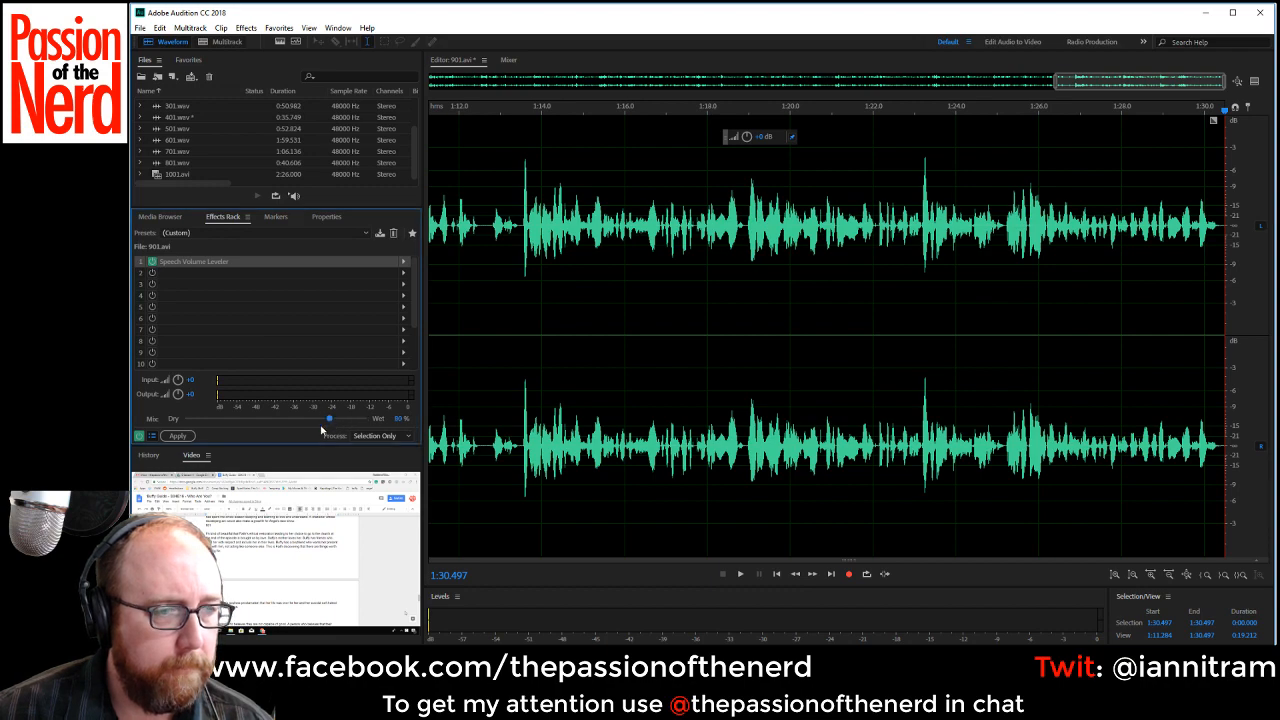
left_click(190, 437)
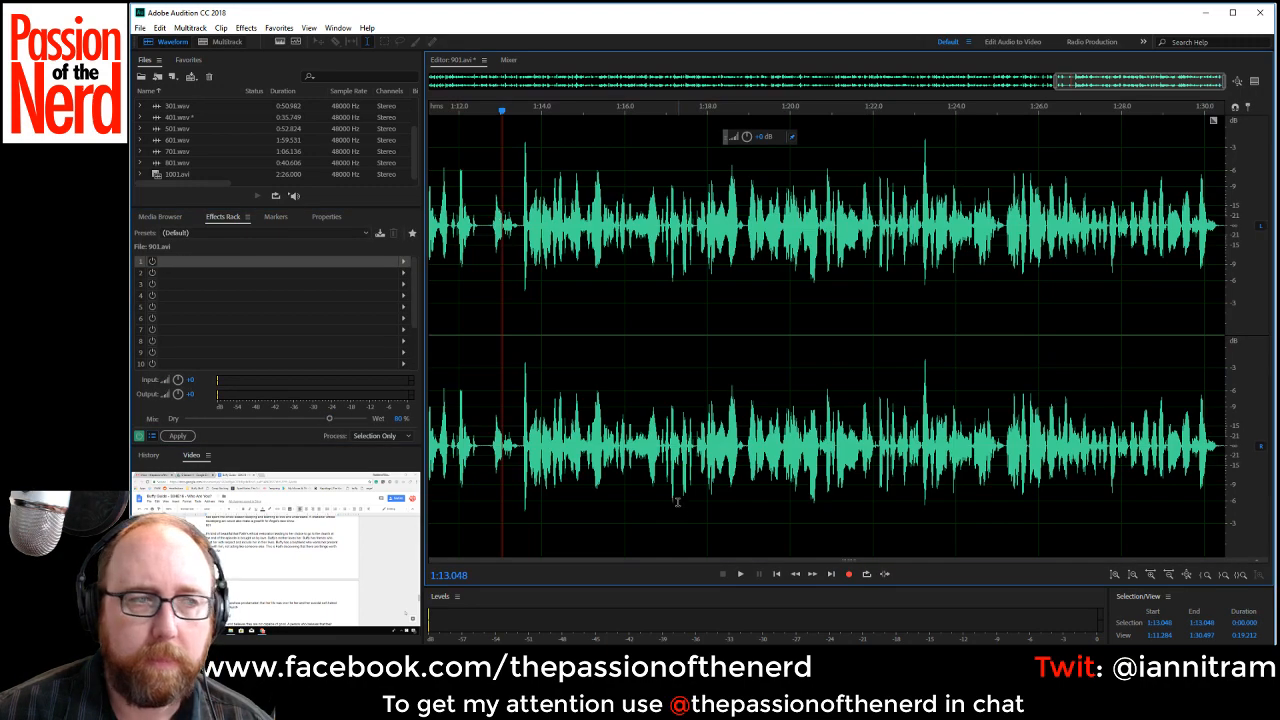
Save the processed narration as 901.wav in Wave PCM format in the VO folder.
scroll(677, 502, "down", 3)
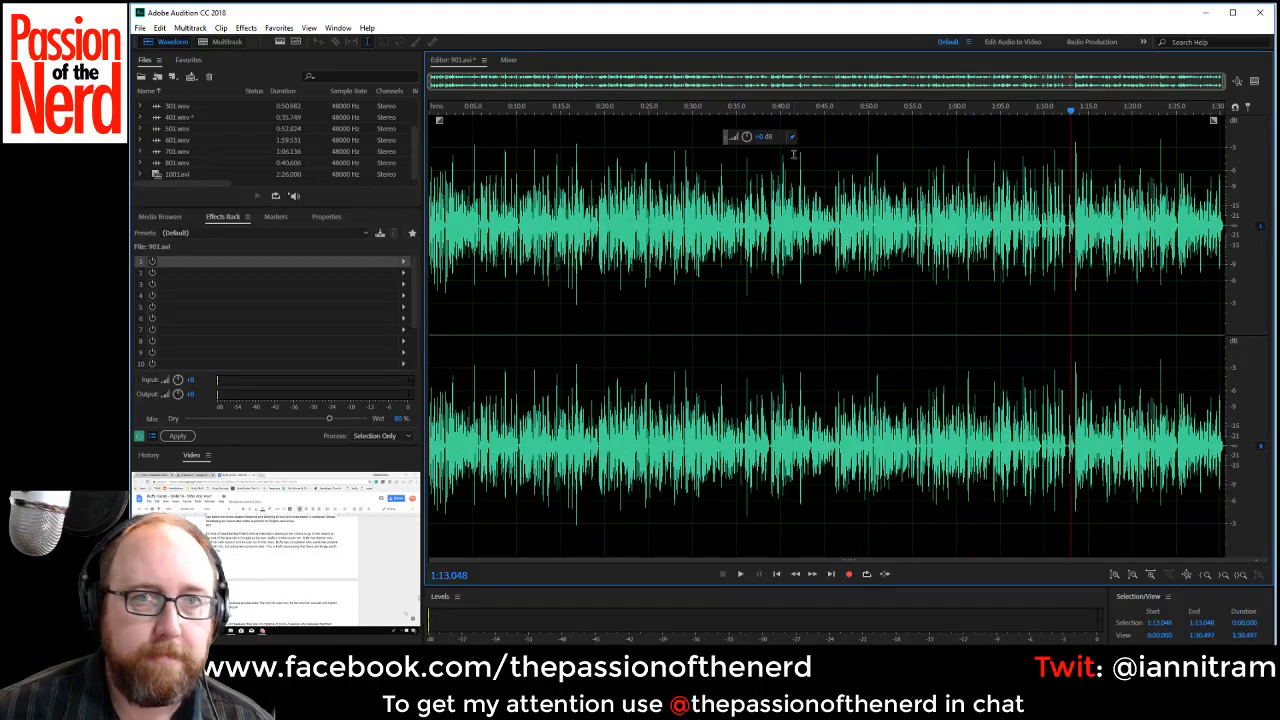
key("ctrl+shift+s")
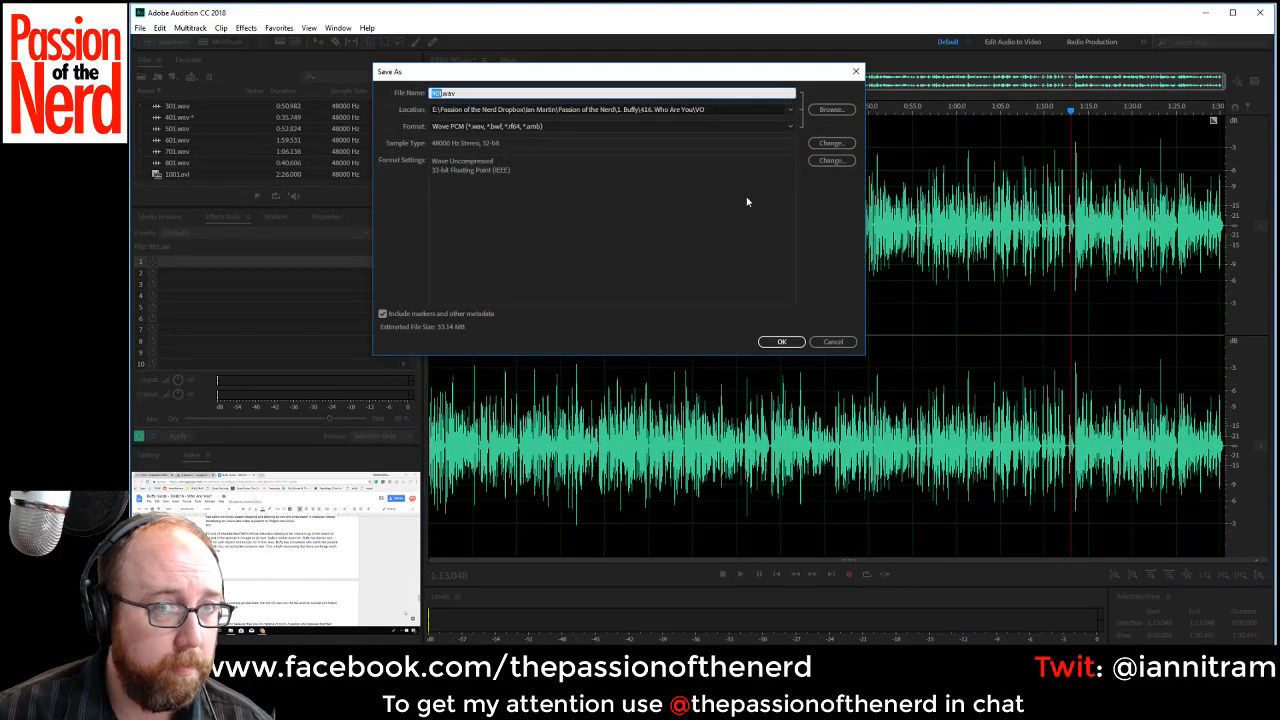
left_click(781, 341)
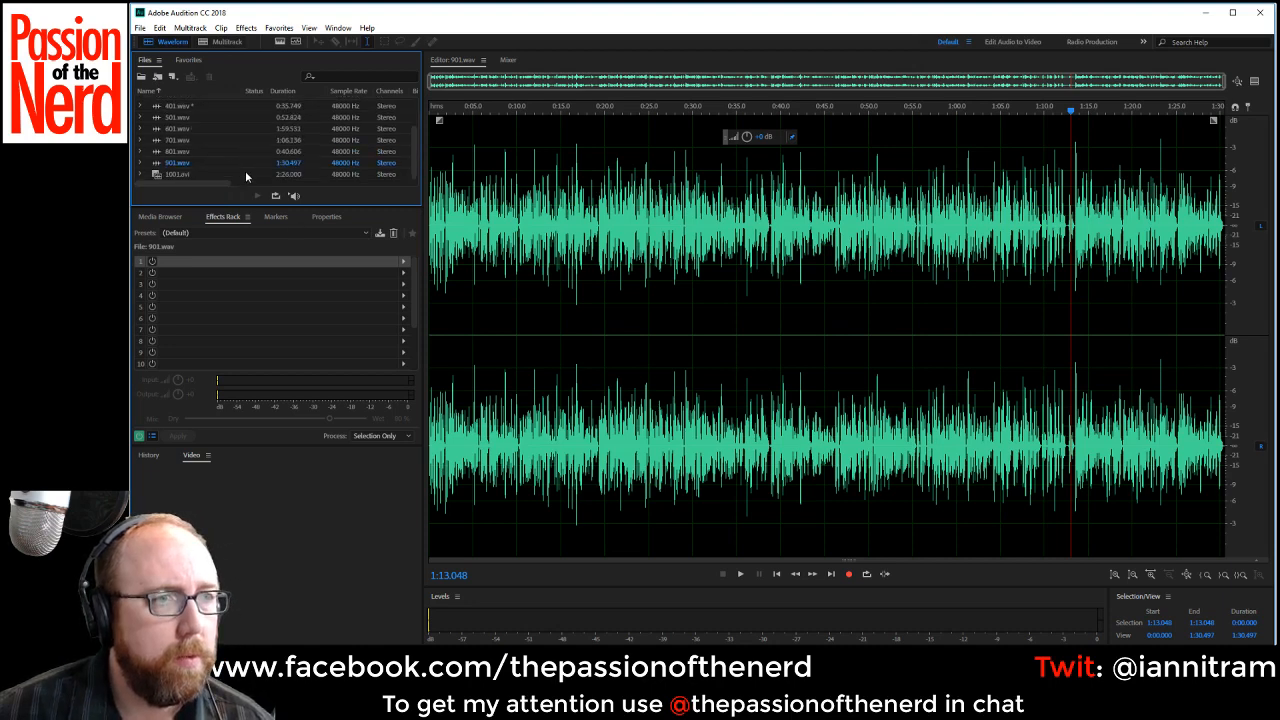
Open 1001.avi and convert the whole recording so the narration fills both stereo channels.
double_click(190, 175)
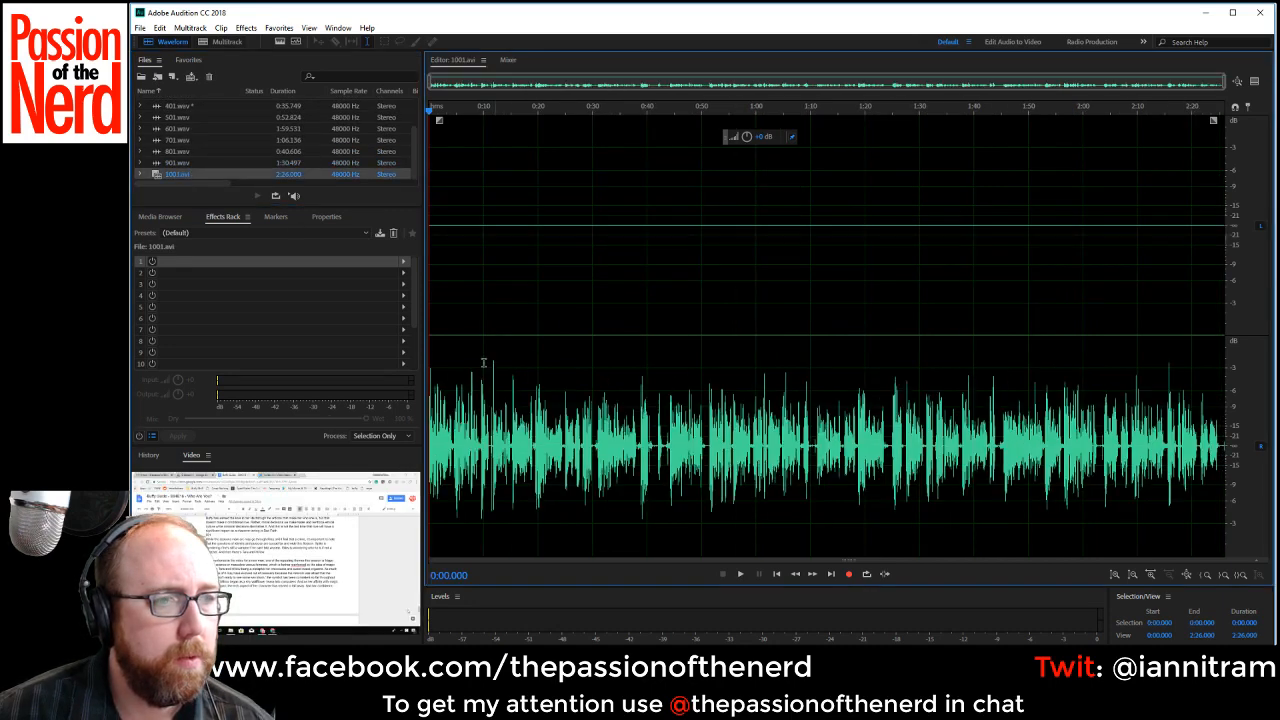
key("ctrl+a")
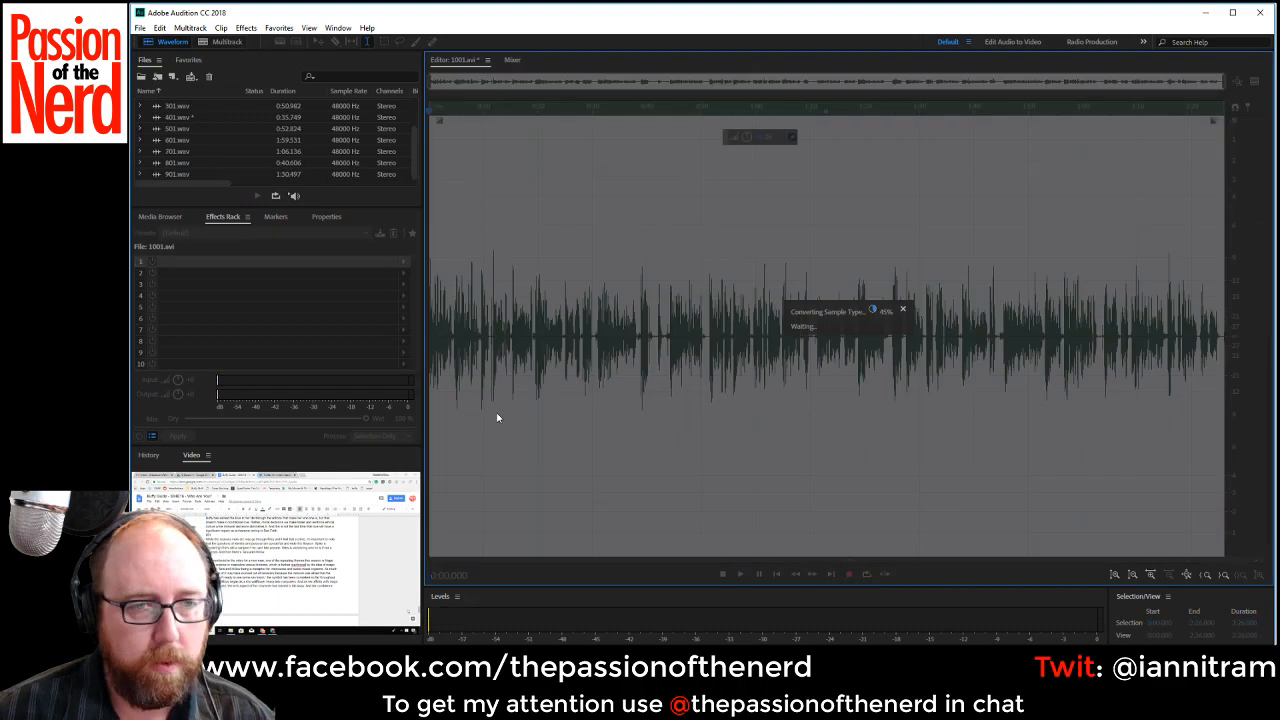
Listen to 1001.avi from its start and cut out the pauses starting at about 0:04.2 and 0:08.8.
scroll(557, 241, "up", 3)
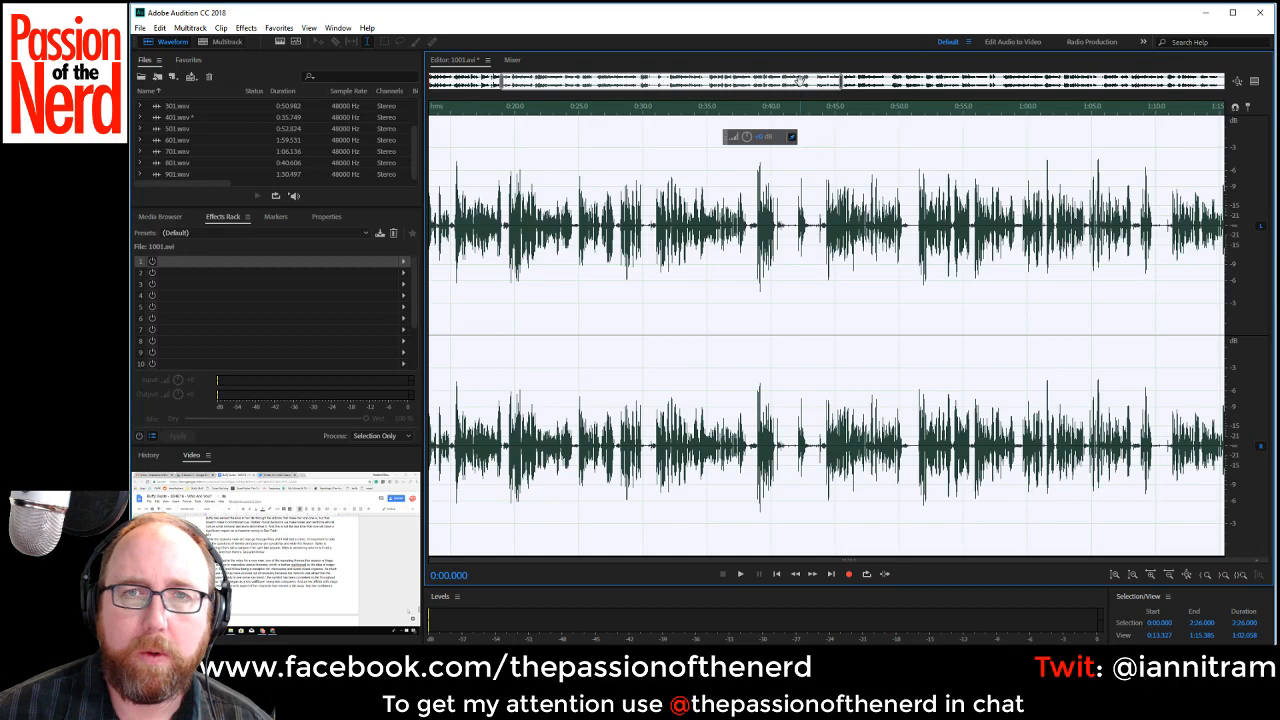
left_click_drag(800, 82, 650, 84)
scroll(431, 228, "up", 1)
left_click(434, 225)
scroll(433, 226, "up", 2)
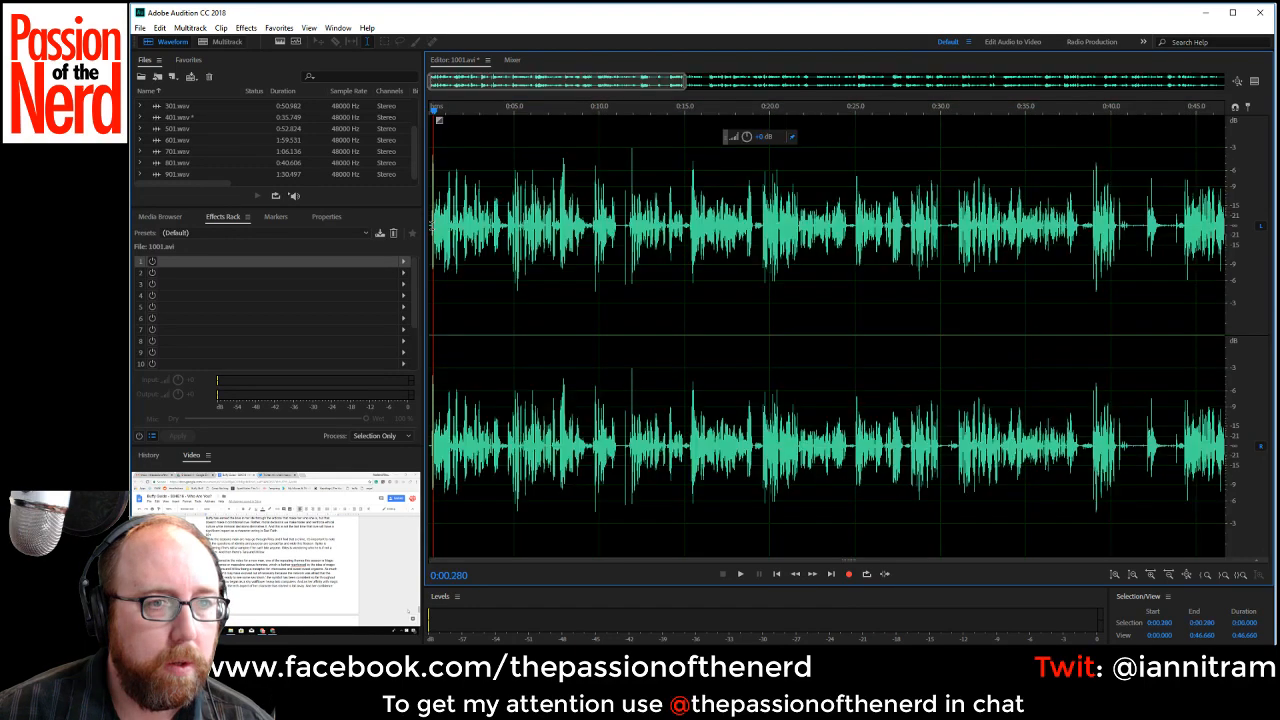
left_click_drag(519, 83, 422, 87)
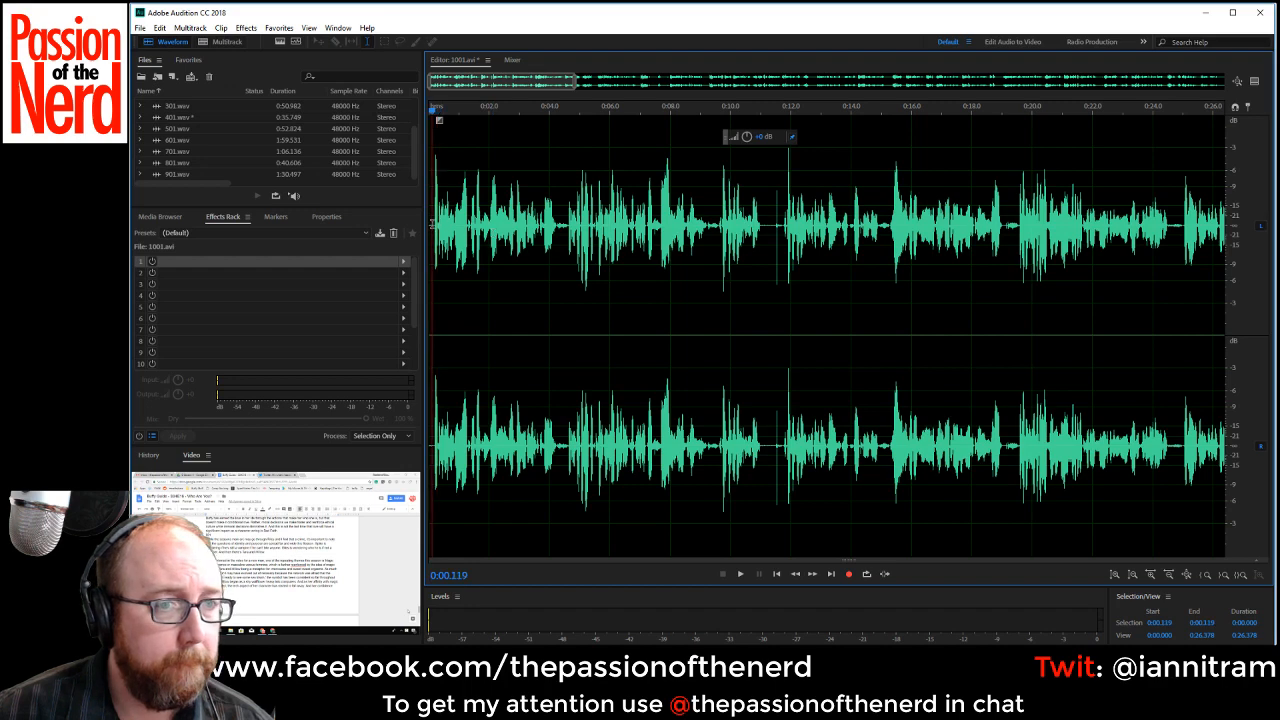
key("space")
scroll(556, 228, "up", 2)
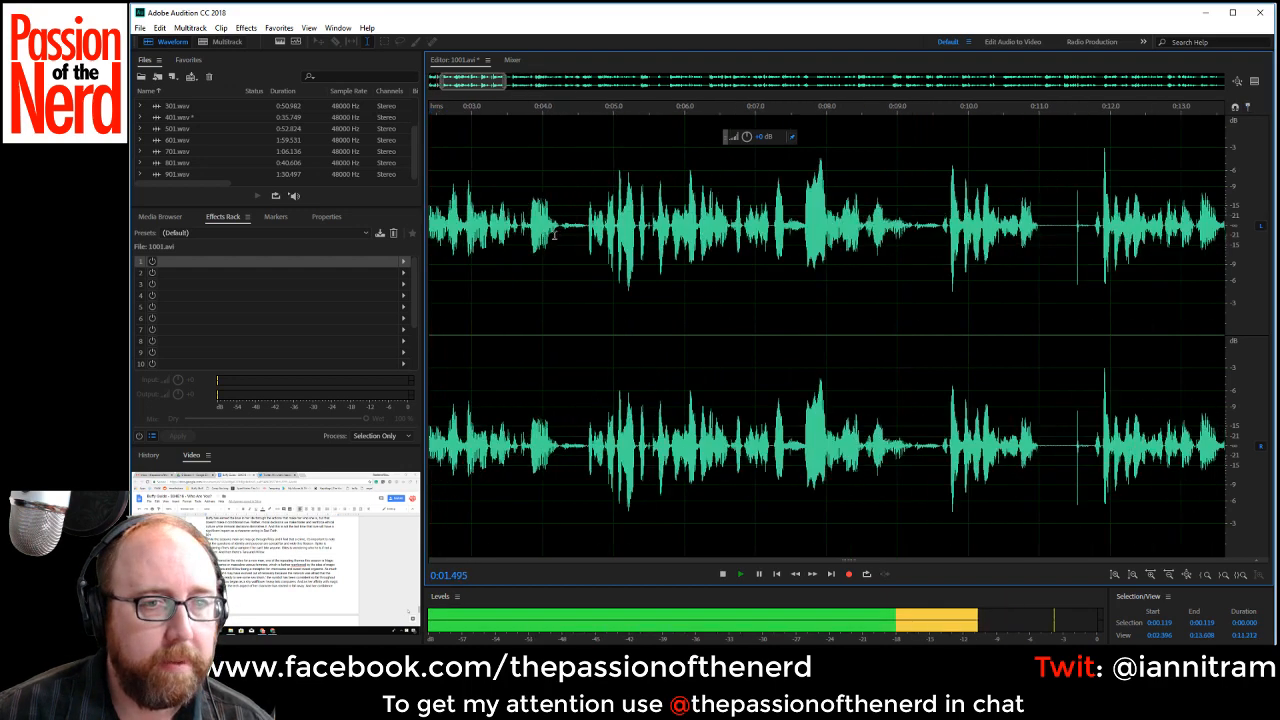
left_click_drag(558, 228, 578, 235)
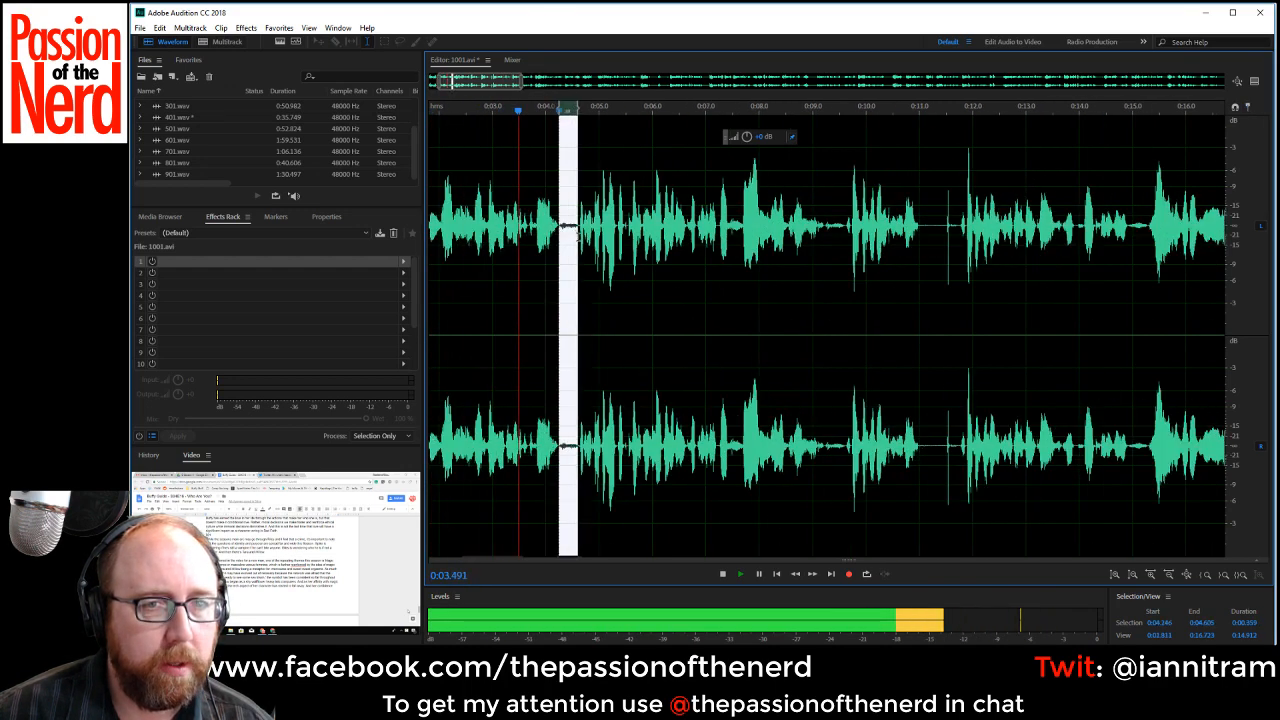
key("Delete")
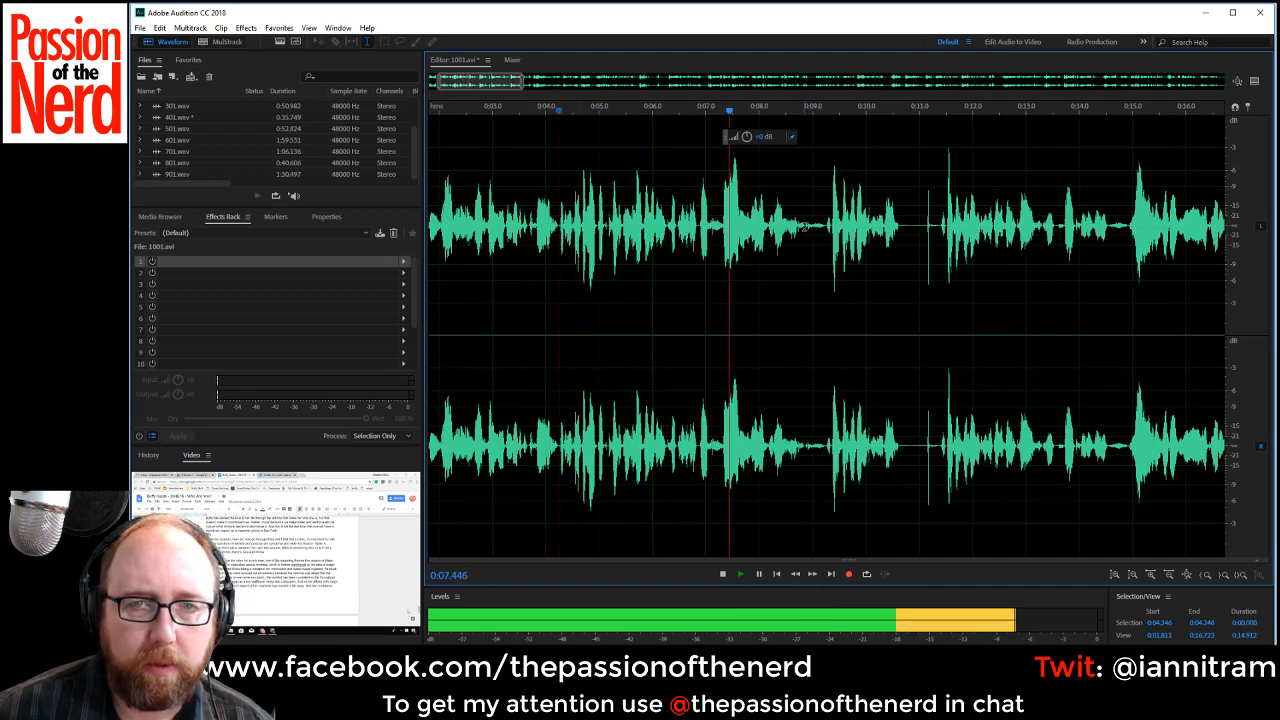
left_click_drag(804, 283, 826, 283)
key("Delete")
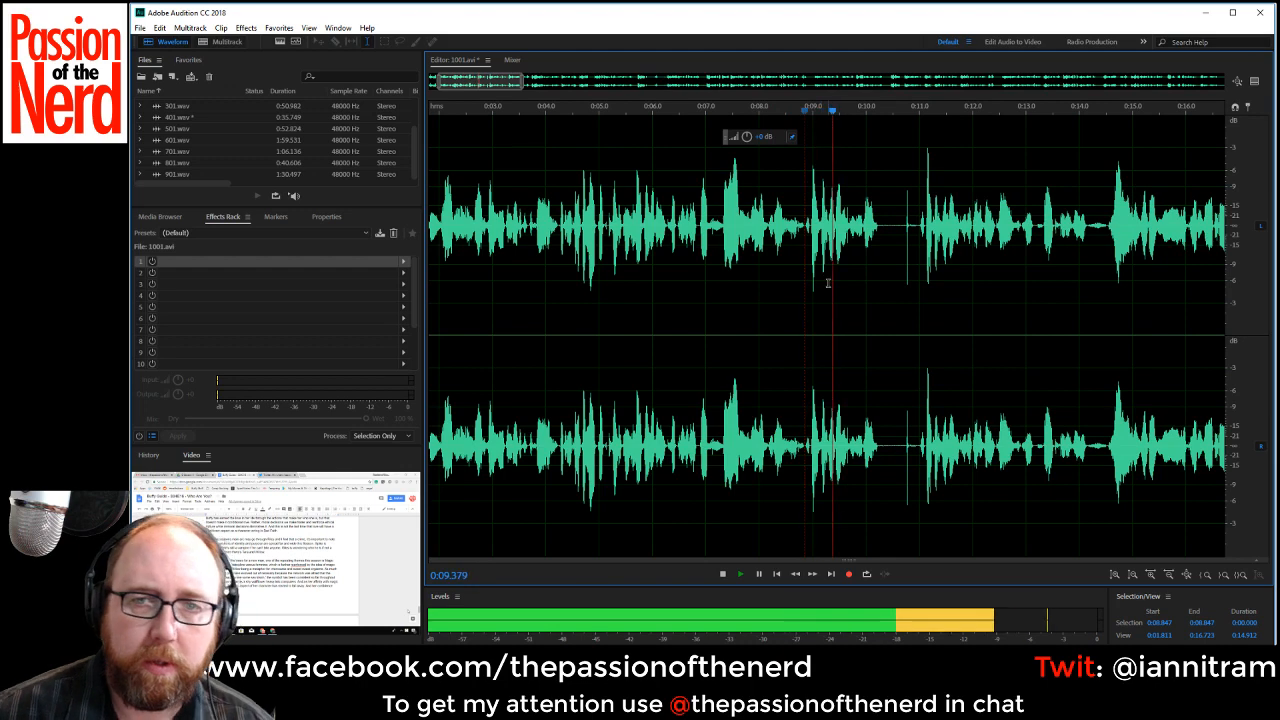
Stop playback and delete the repeated take from about 0:08.8 to 0:11.0.
key("space")
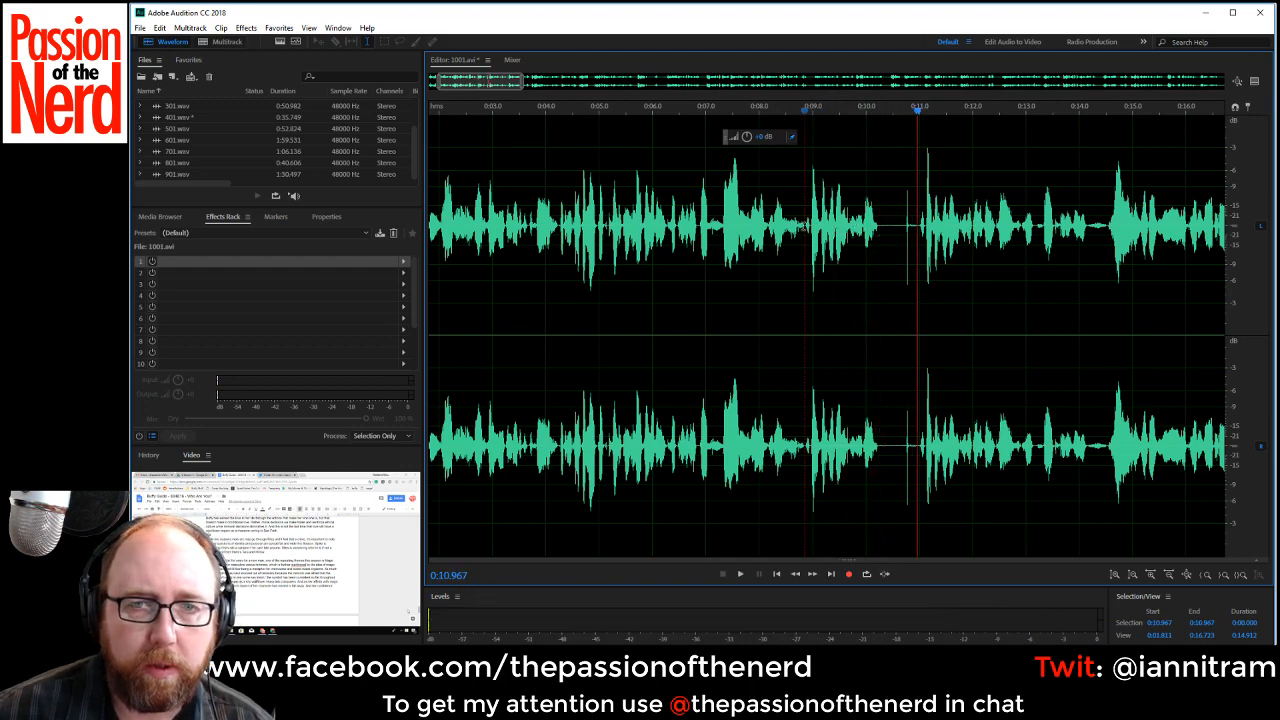
left_click_drag(804, 226, 916, 258)
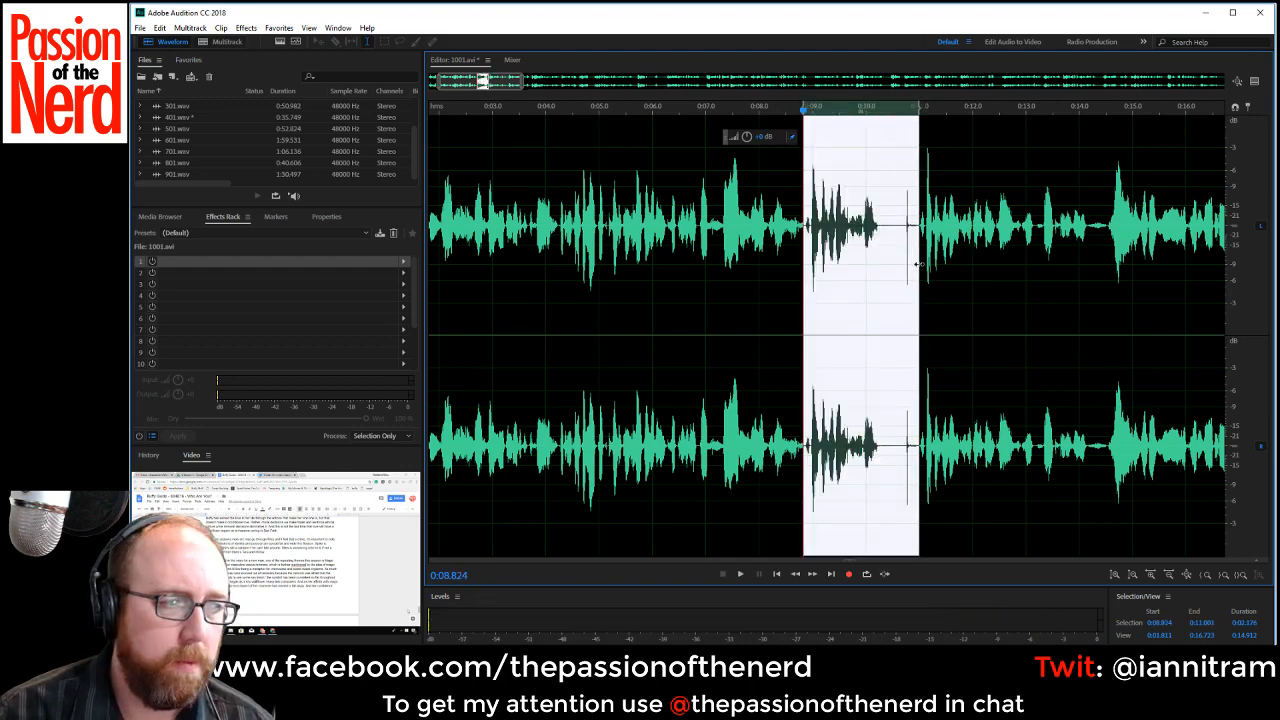
key("Delete")
Listen on from about 0:08.8 and cut out the pause from about 0:12.0 to 0:12.4.
key("space")
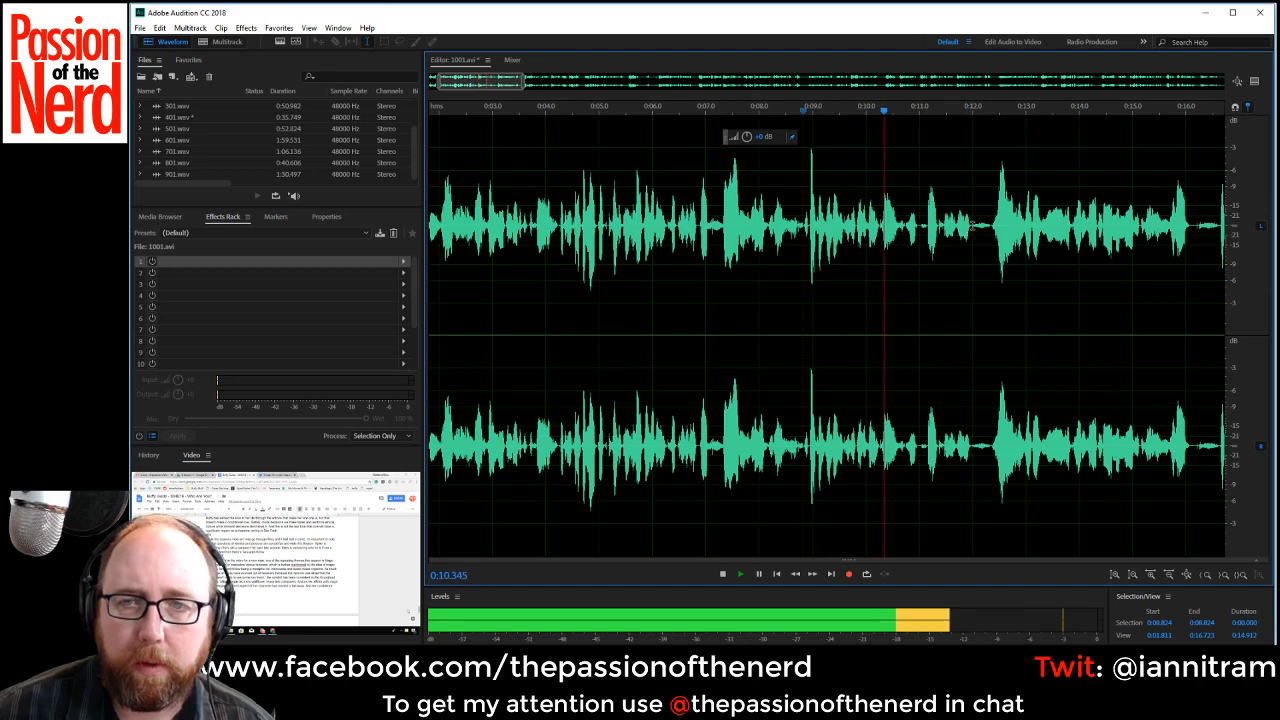
left_click_drag(972, 226, 990, 232)
key("space")
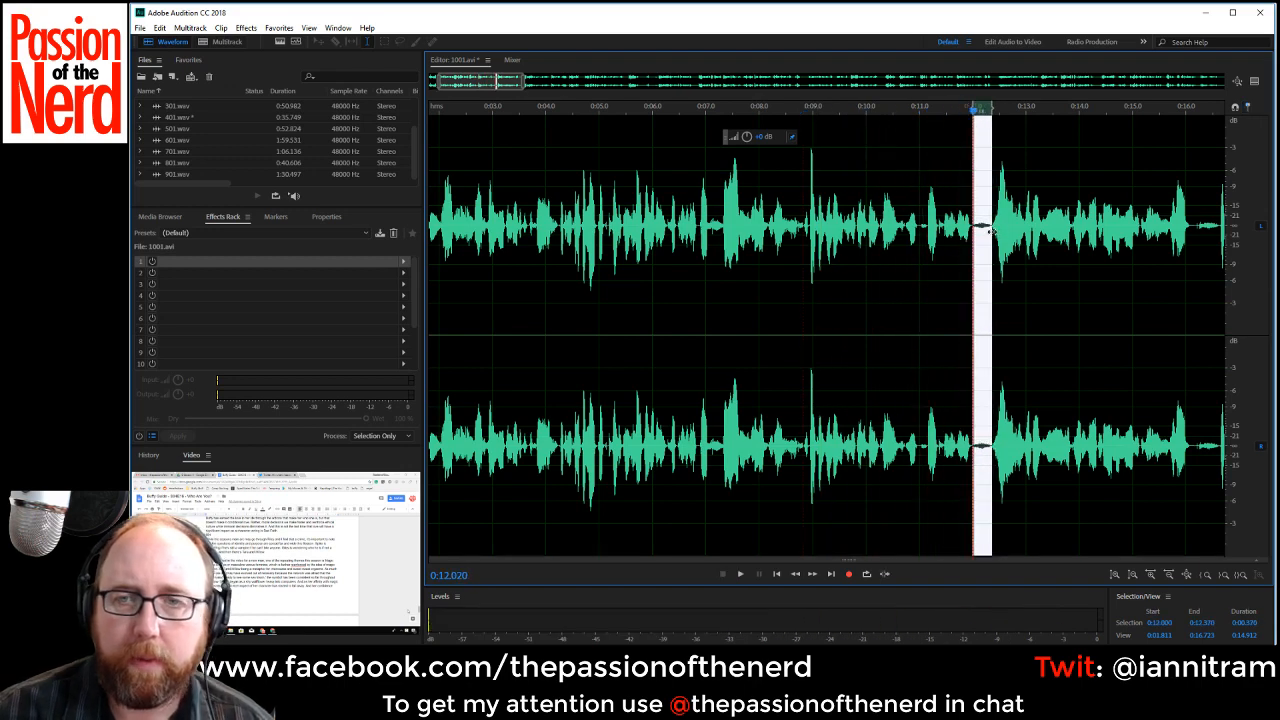
key("Delete")
key("space")
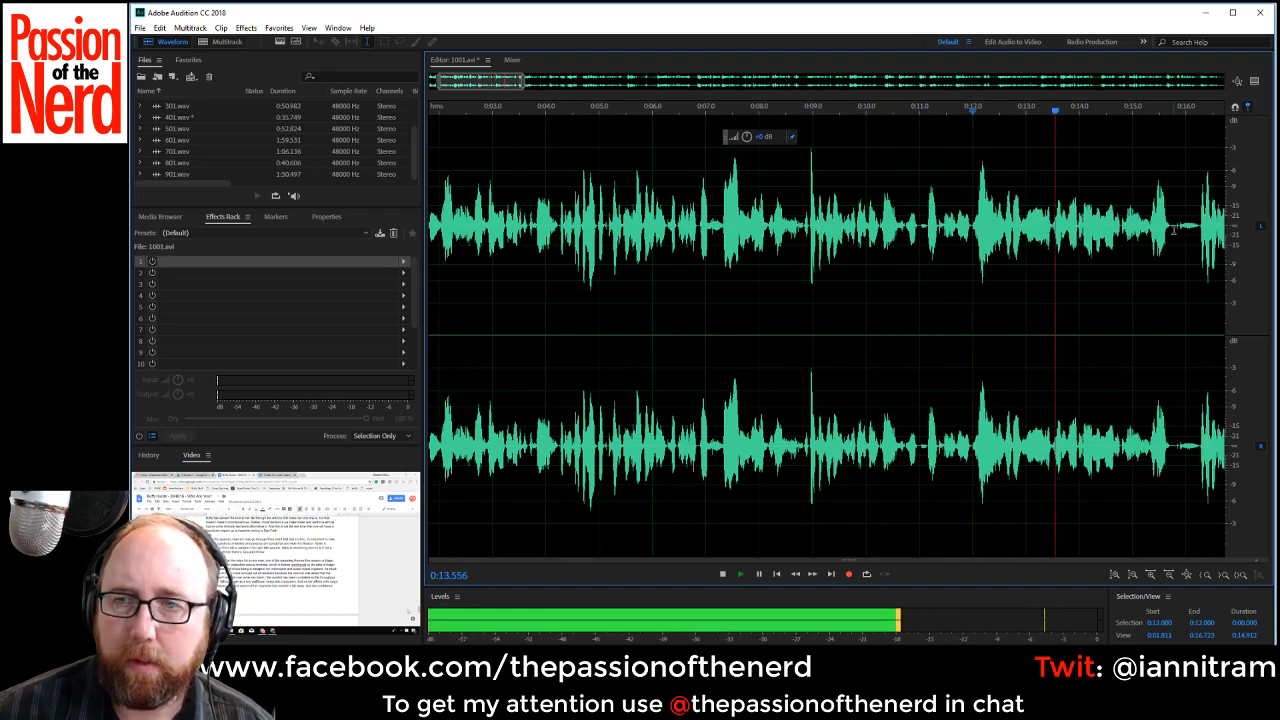
Cut out the narration pauses starting at about 0:15.7 and 0:20.6.
left_click_drag(1172, 238, 1197, 238)
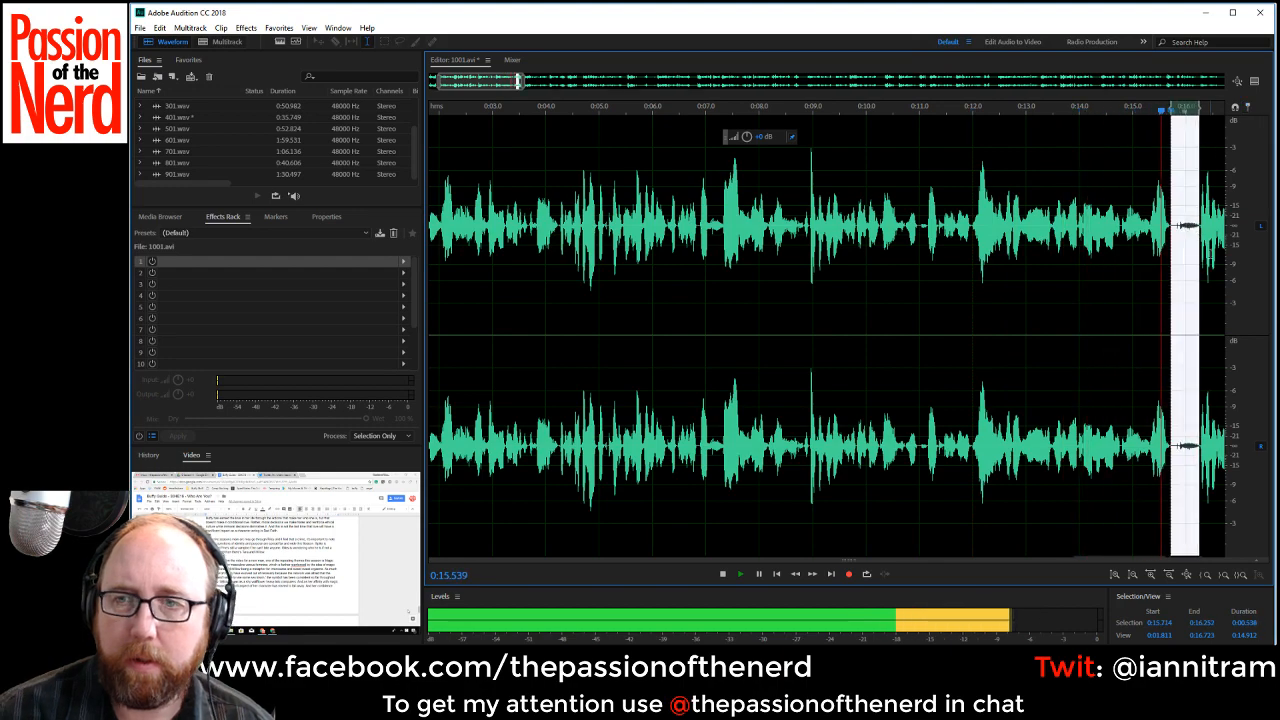
key("Delete")
scroll(812, 235, "down", 1)
left_click_drag(515, 83, 607, 102)
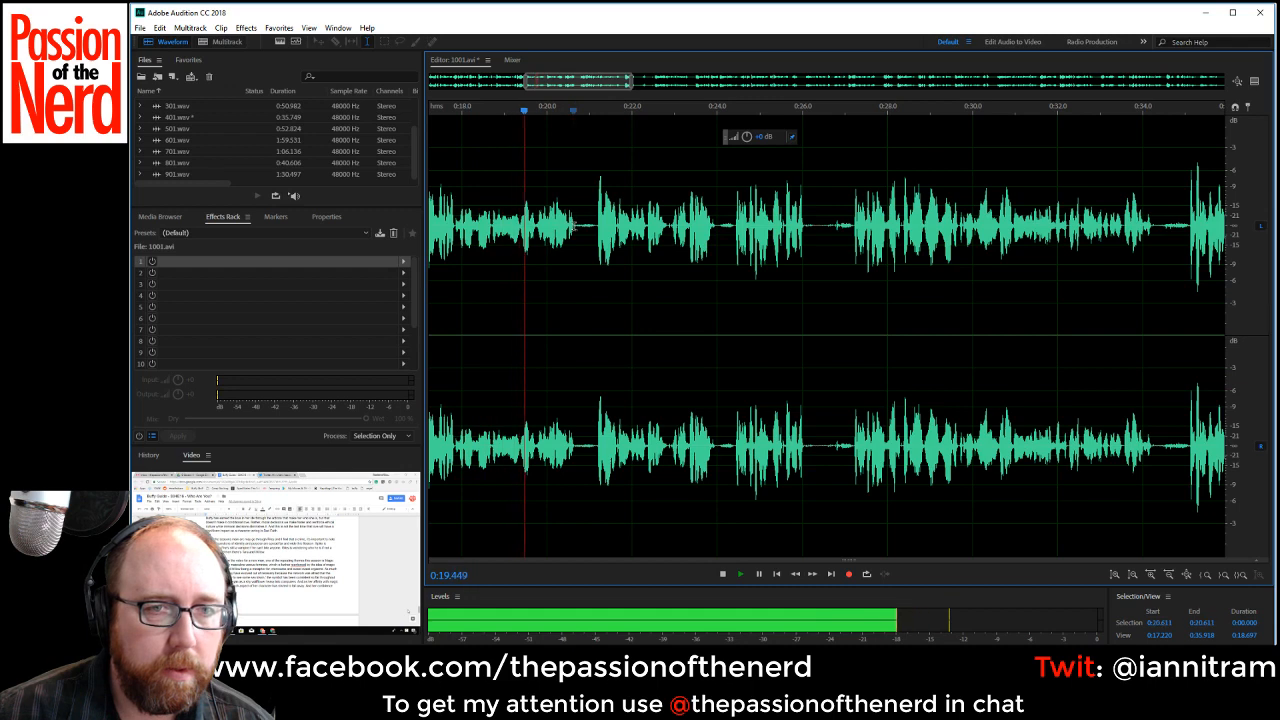
left_click_drag(573, 240, 597, 240)
key("Delete")
Resume listening from about 0:21.3 and cut out the pause from about 0:23.4 to 0:23.8.
key("space")
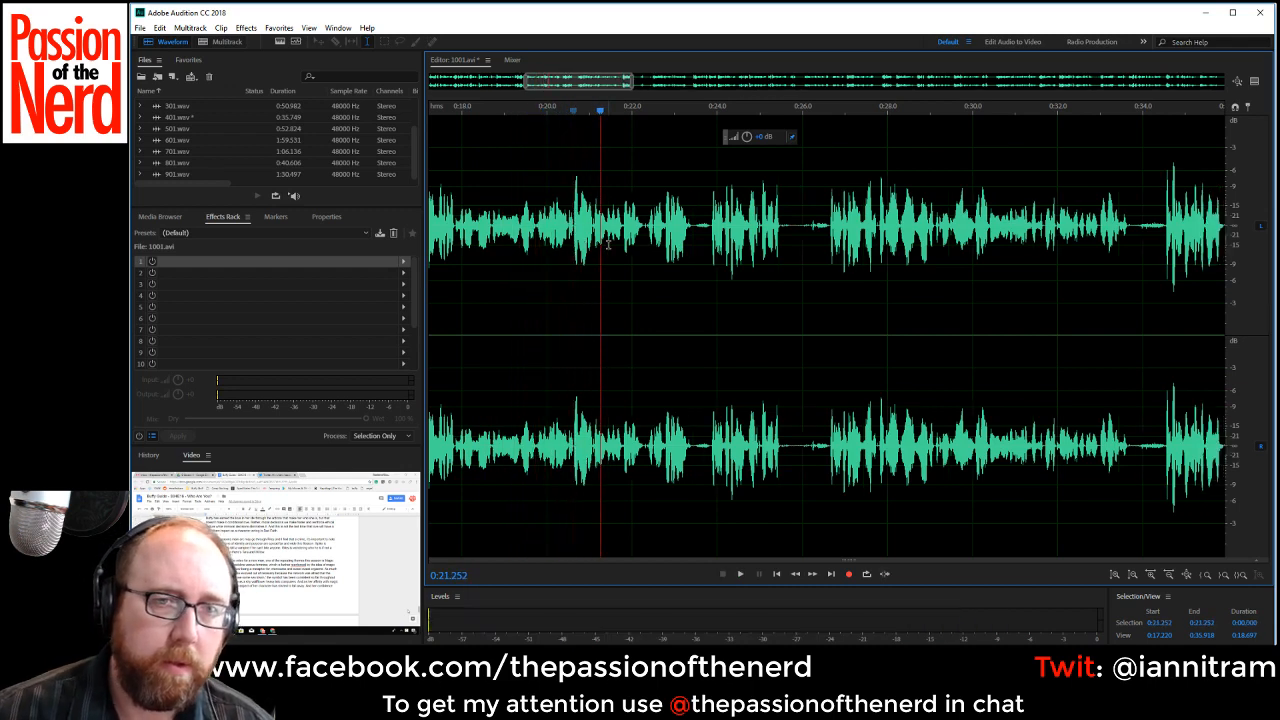
key("space")
left_click_drag(692, 240, 711, 240)
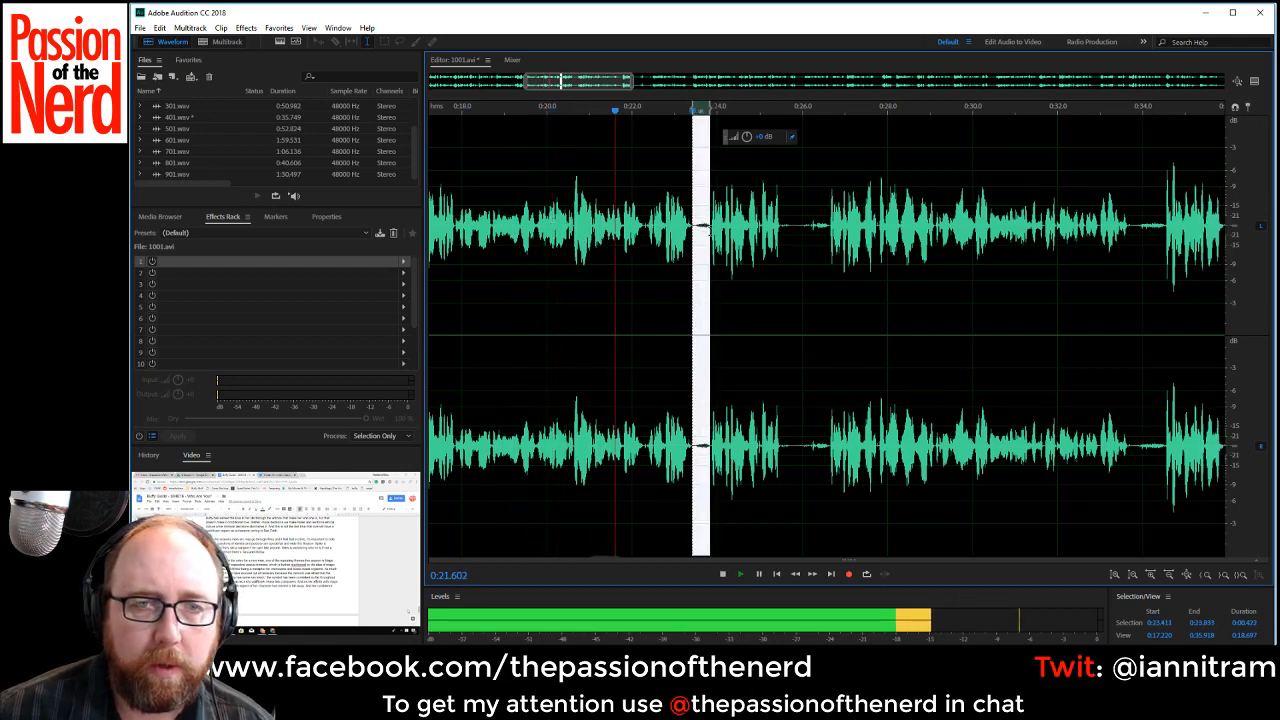
key("Delete")
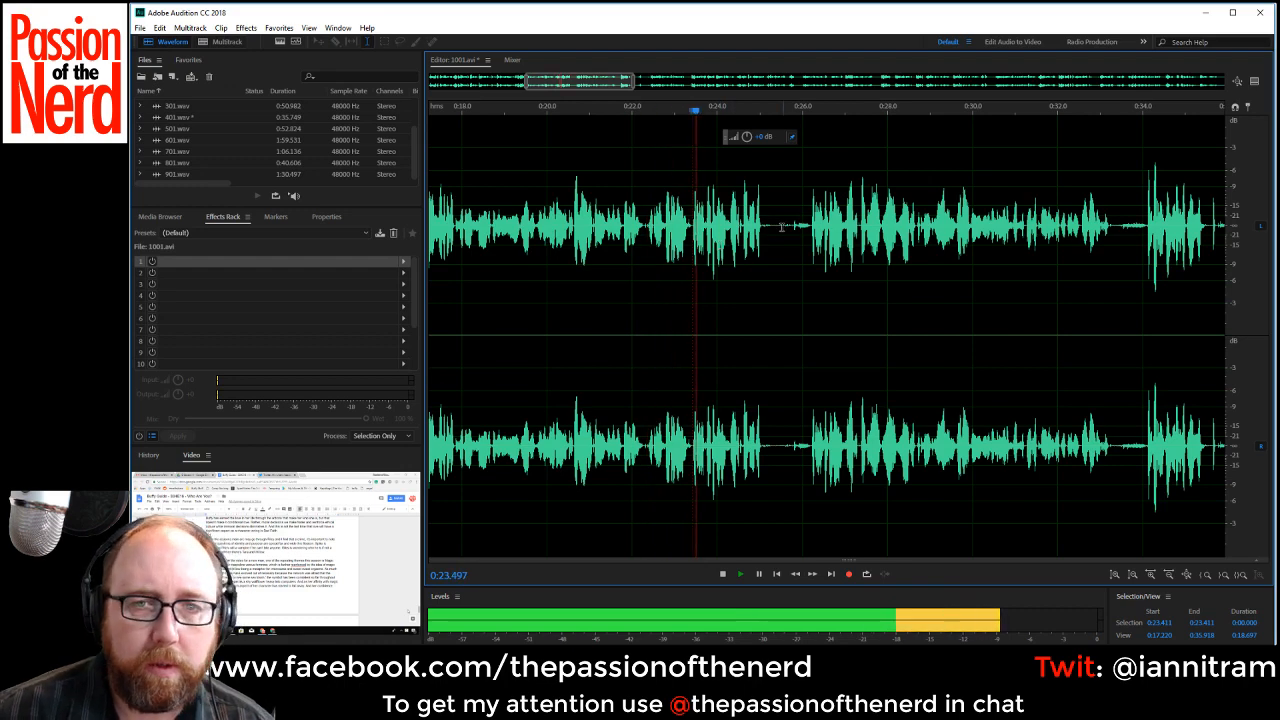
Stop playback and delete the repeated phrase from about 0:22.3 to 0:23.4.
key("space")
double_click(642, 226)
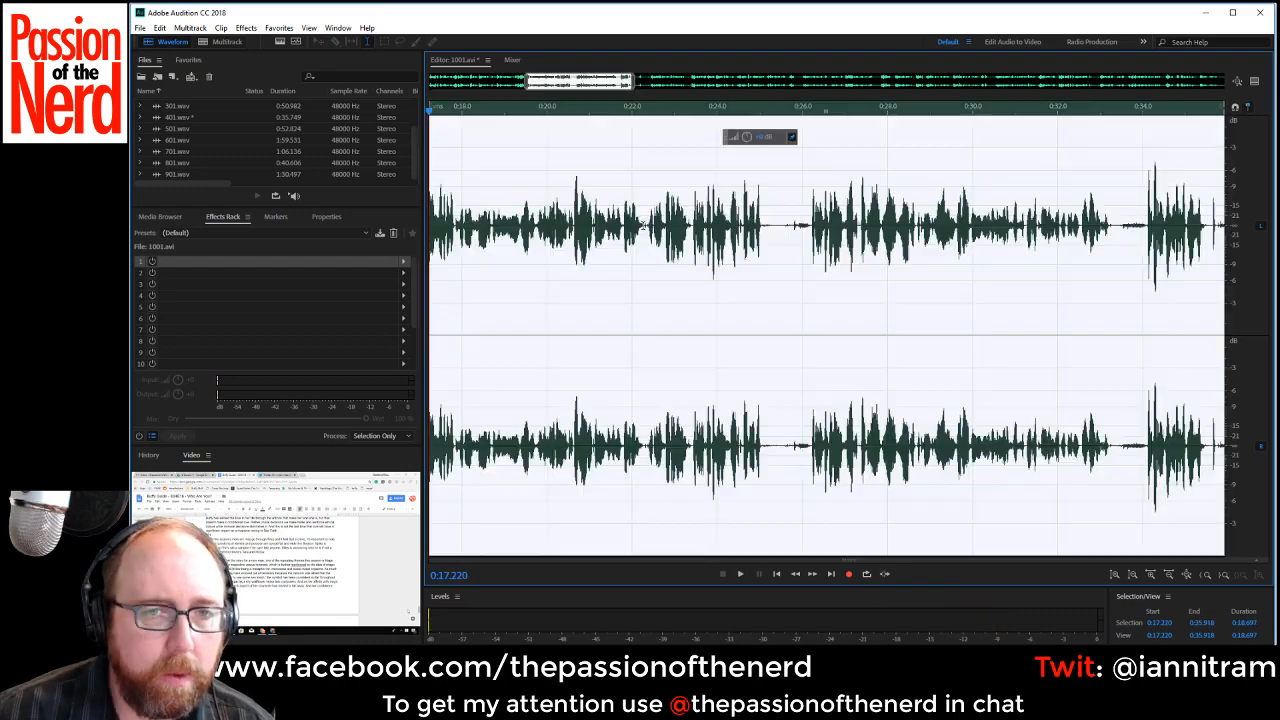
left_click(642, 228)
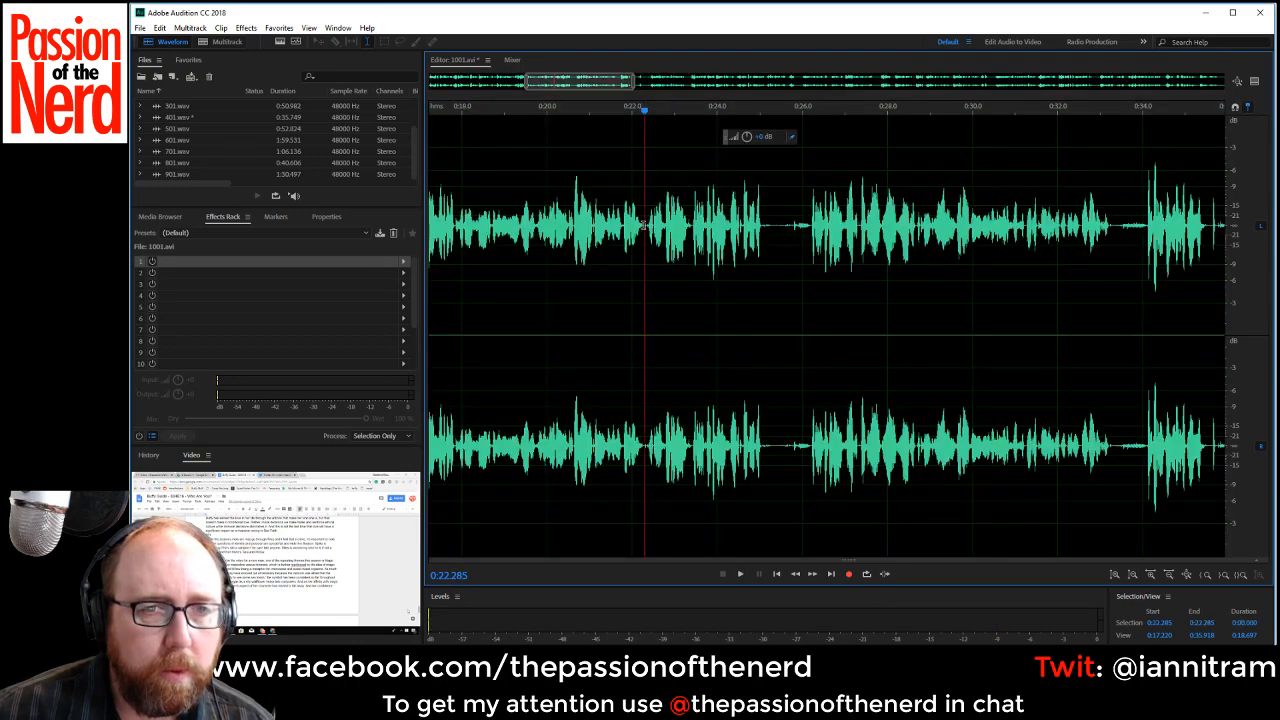
left_click_drag(643, 226, 692, 228)
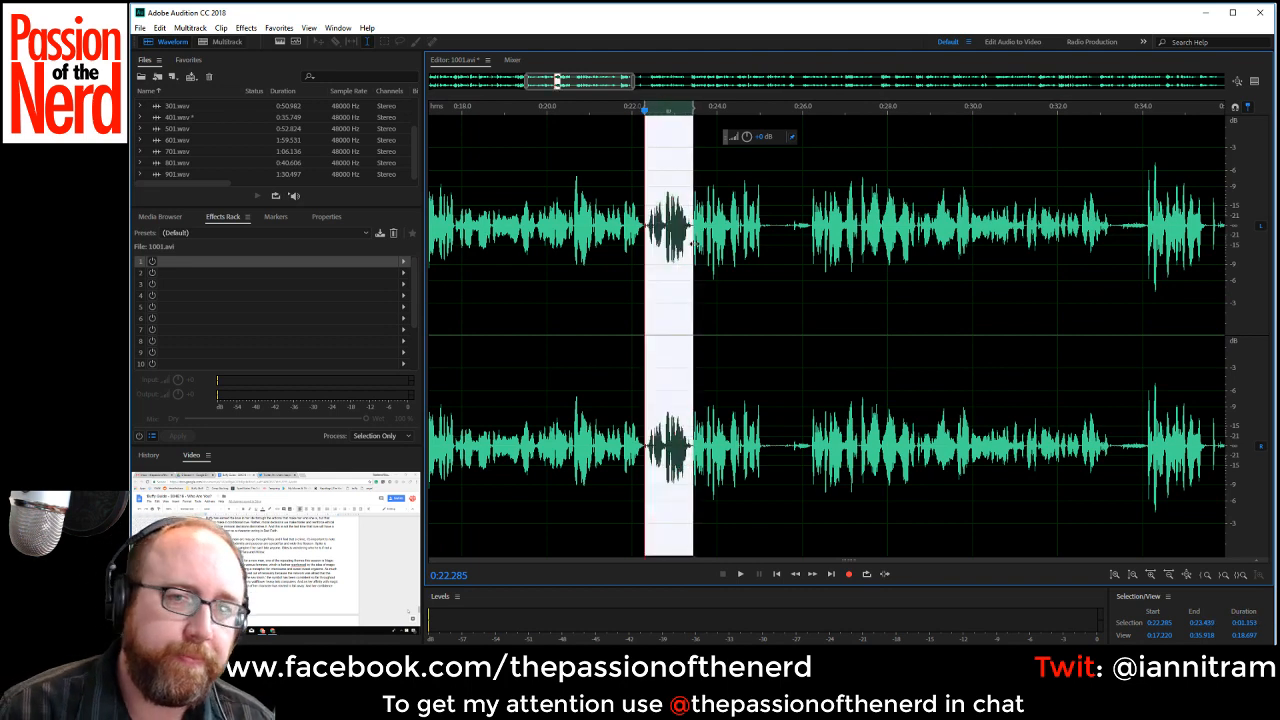
key("Delete")
Listen across the last cut and delete the discarded take from about 0:22.2 to 0:25.0.
key("space")
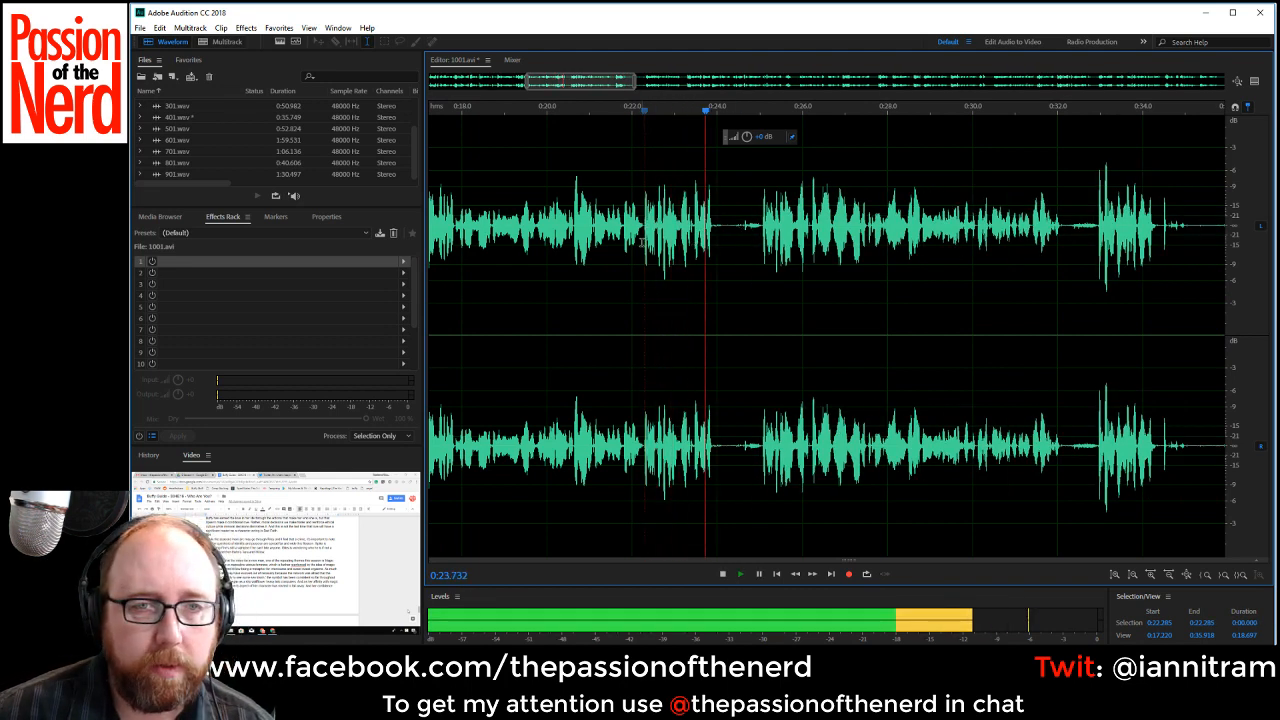
key("space")
left_click_drag(741, 225, 760, 228)
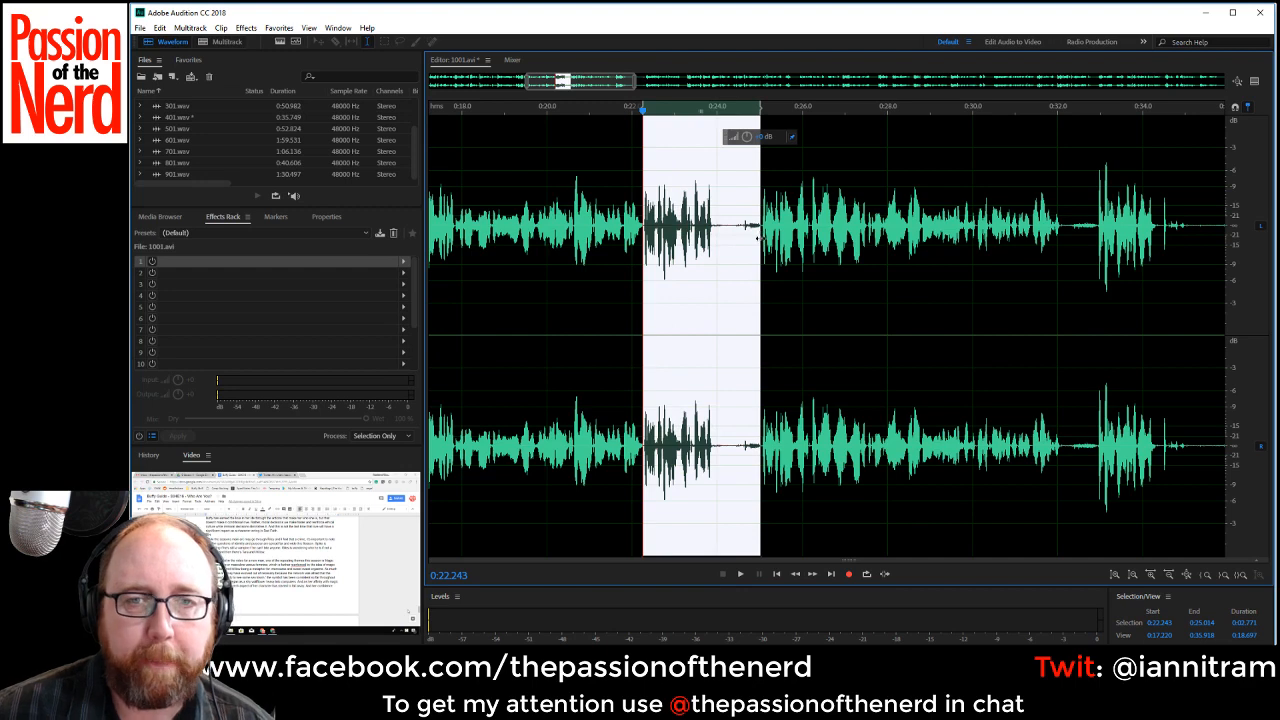
key("Delete")
Listen on from about 0:22.2 and cut out the pause from about 0:29.4 to 0:30.1.
key("space")
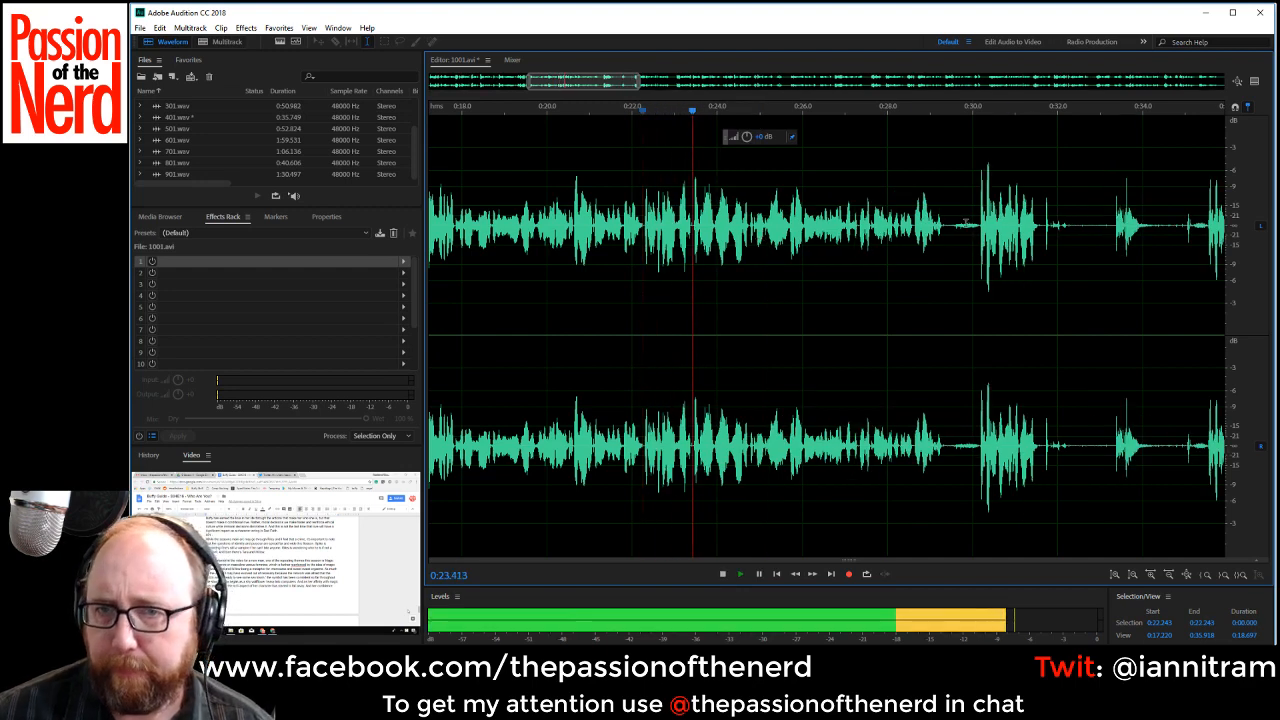
left_click_drag(946, 235, 978, 238)
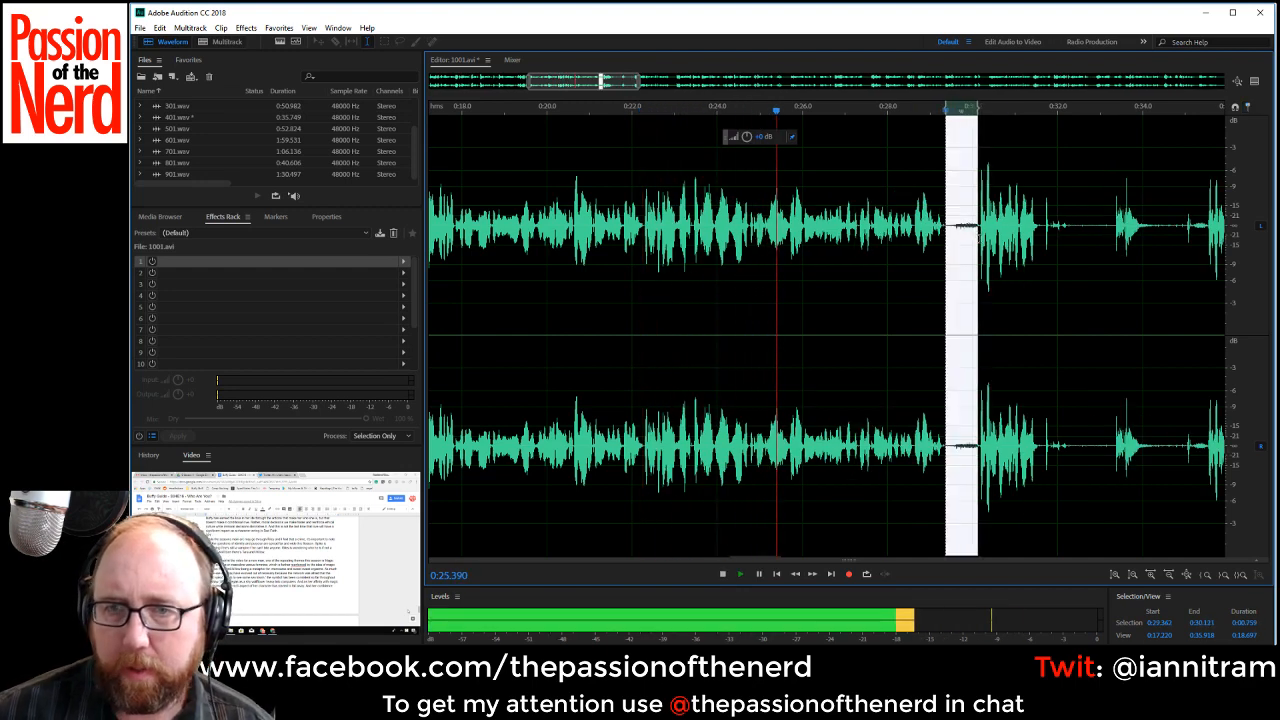
key("Delete")
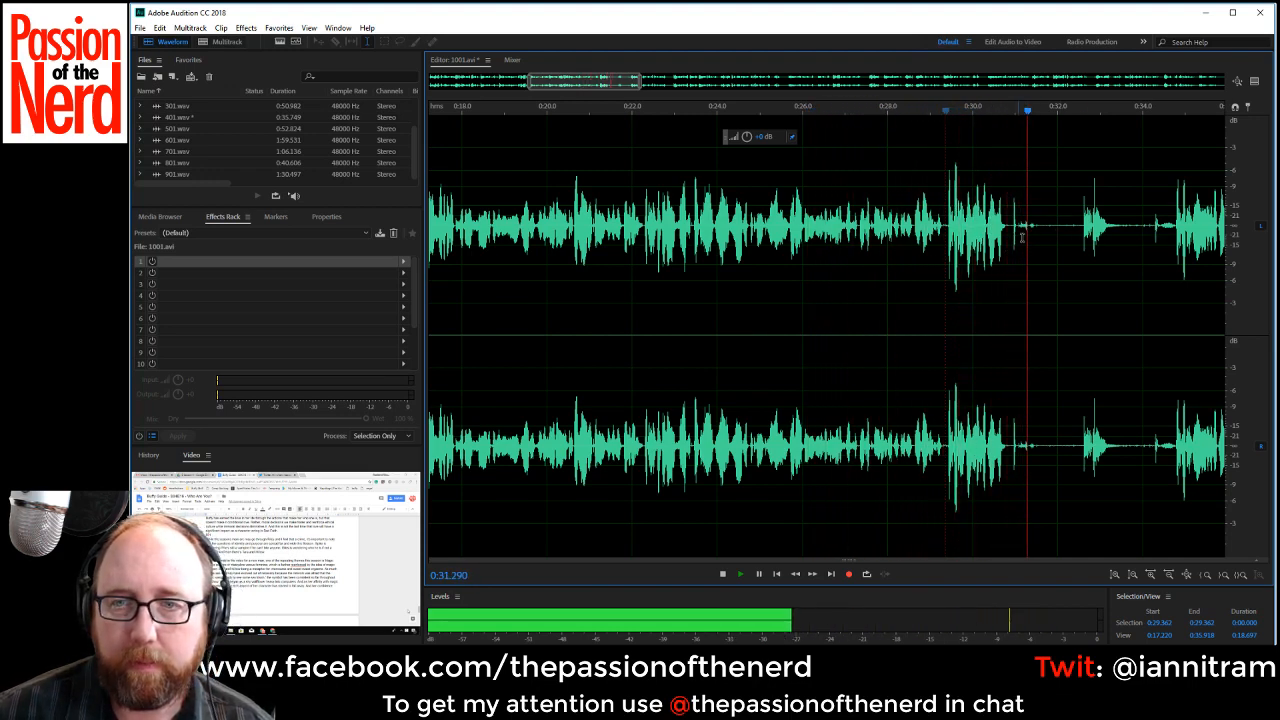
Check where the new take starts near 0:34.8 and delete the failed take from about 0:29.3 to 0:34.8.
key("space")
left_click(1172, 220)
key("space")
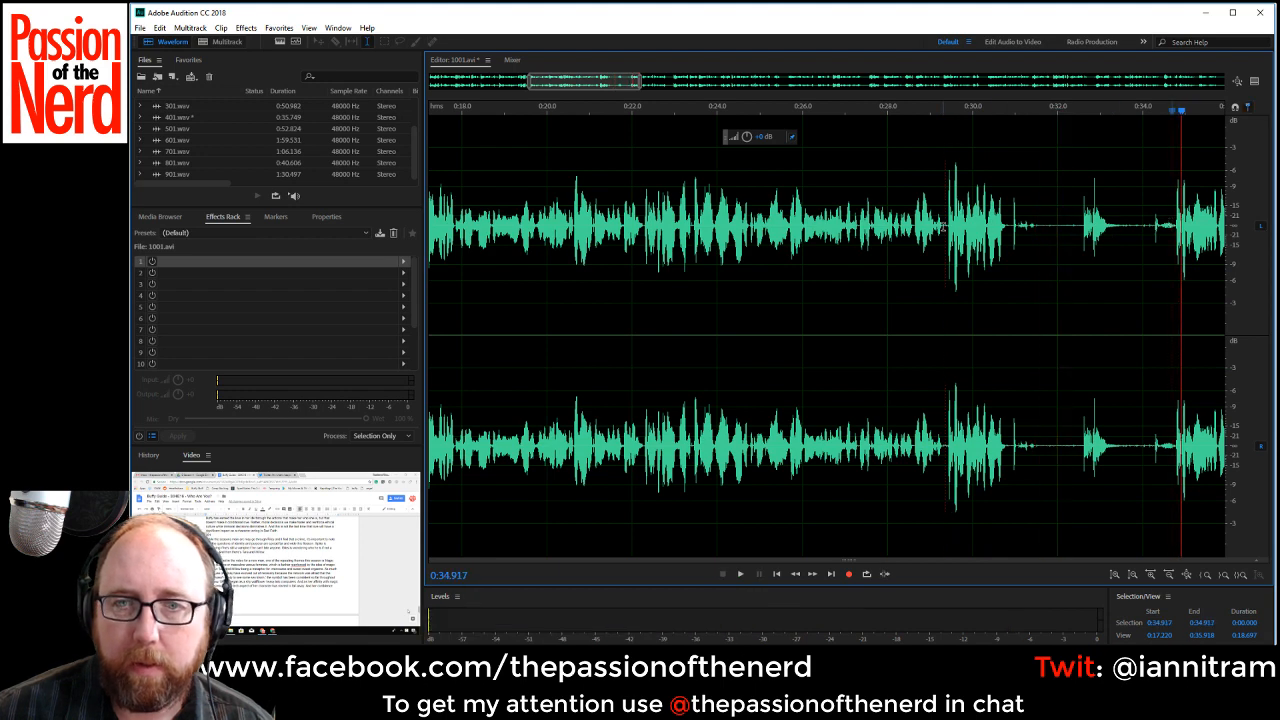
left_click_drag(942, 226, 1175, 259)
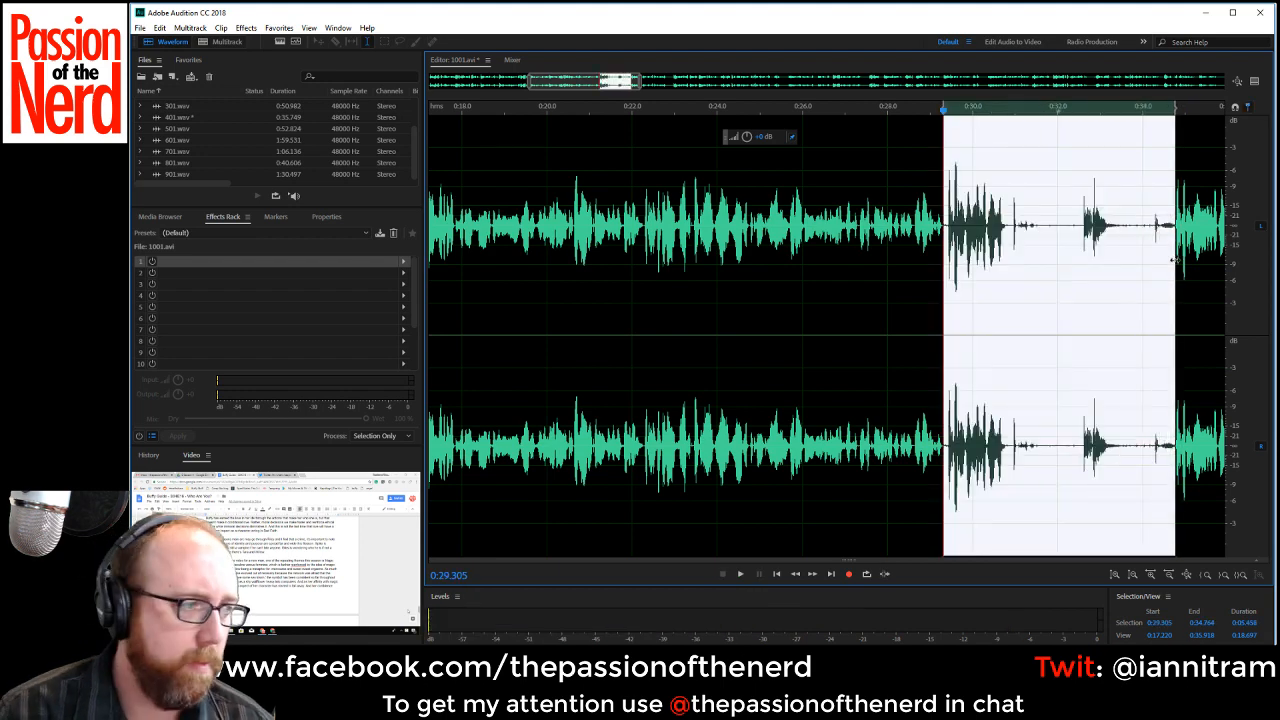
key("Delete")
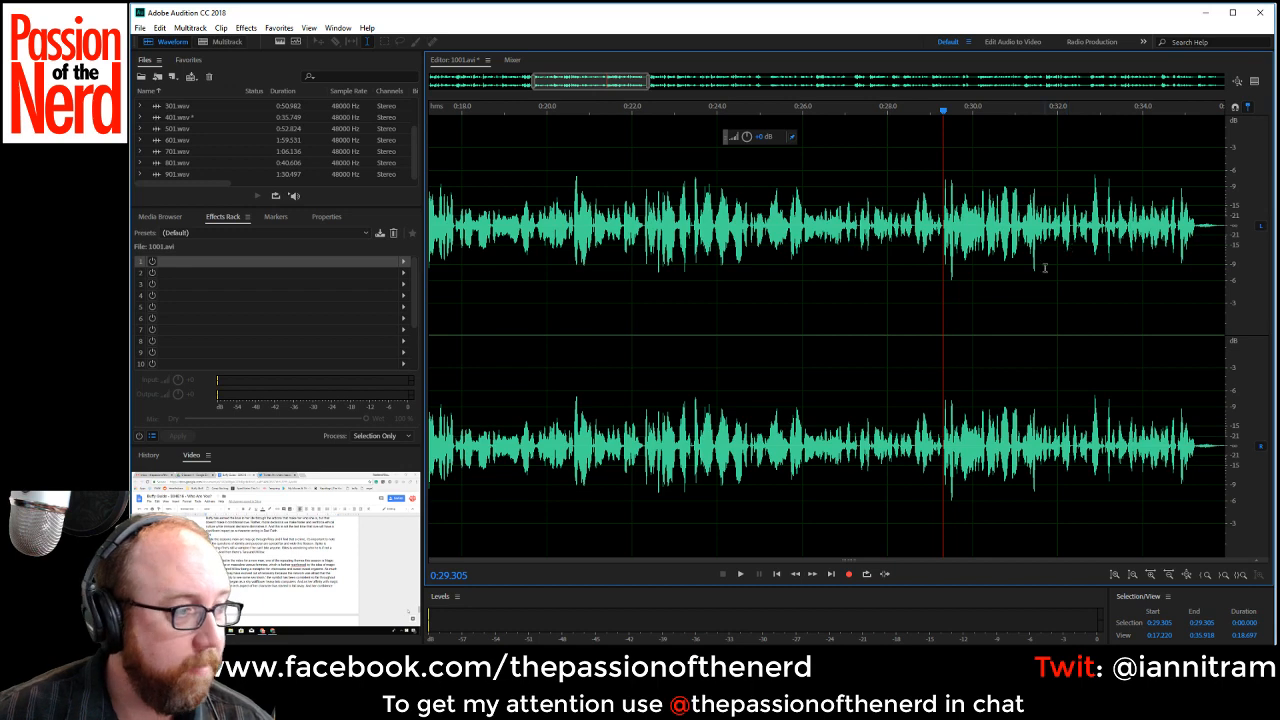
Play from about 0:27.3 and cut out the pause from about 0:35.3 to 0:36.5.
left_click(857, 290)
key("space")
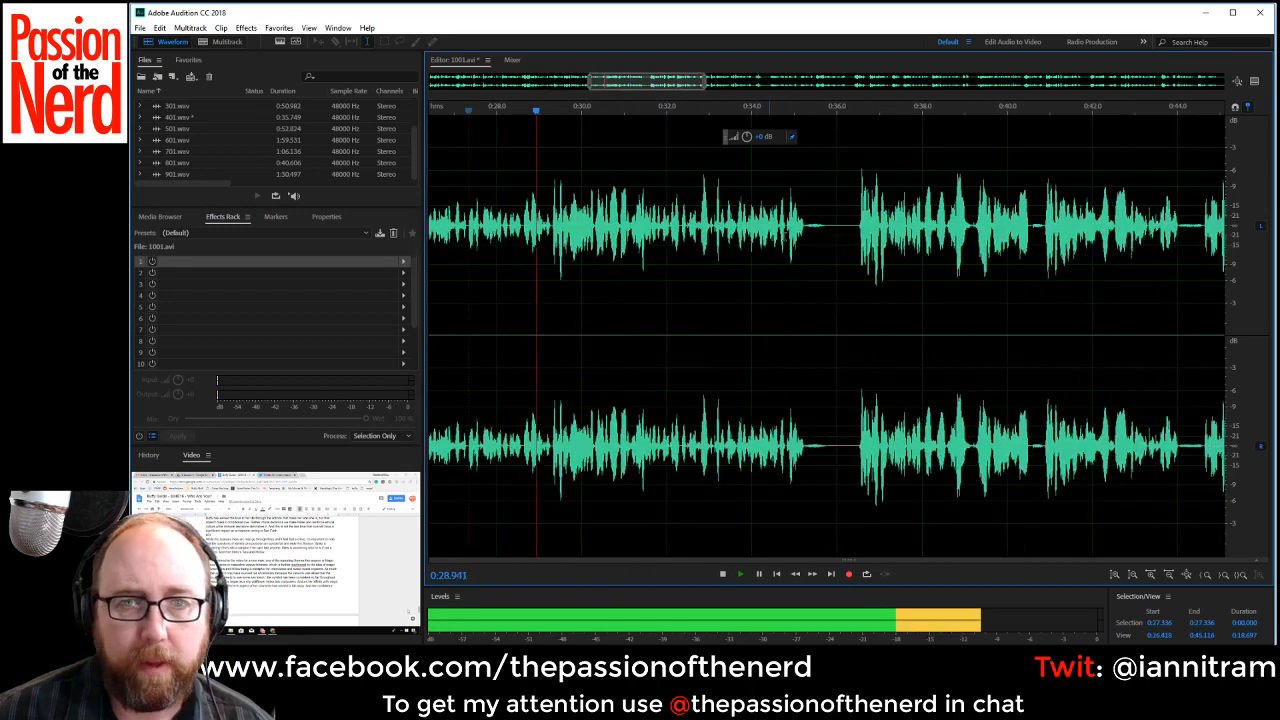
left_click_drag(805, 228, 860, 250)
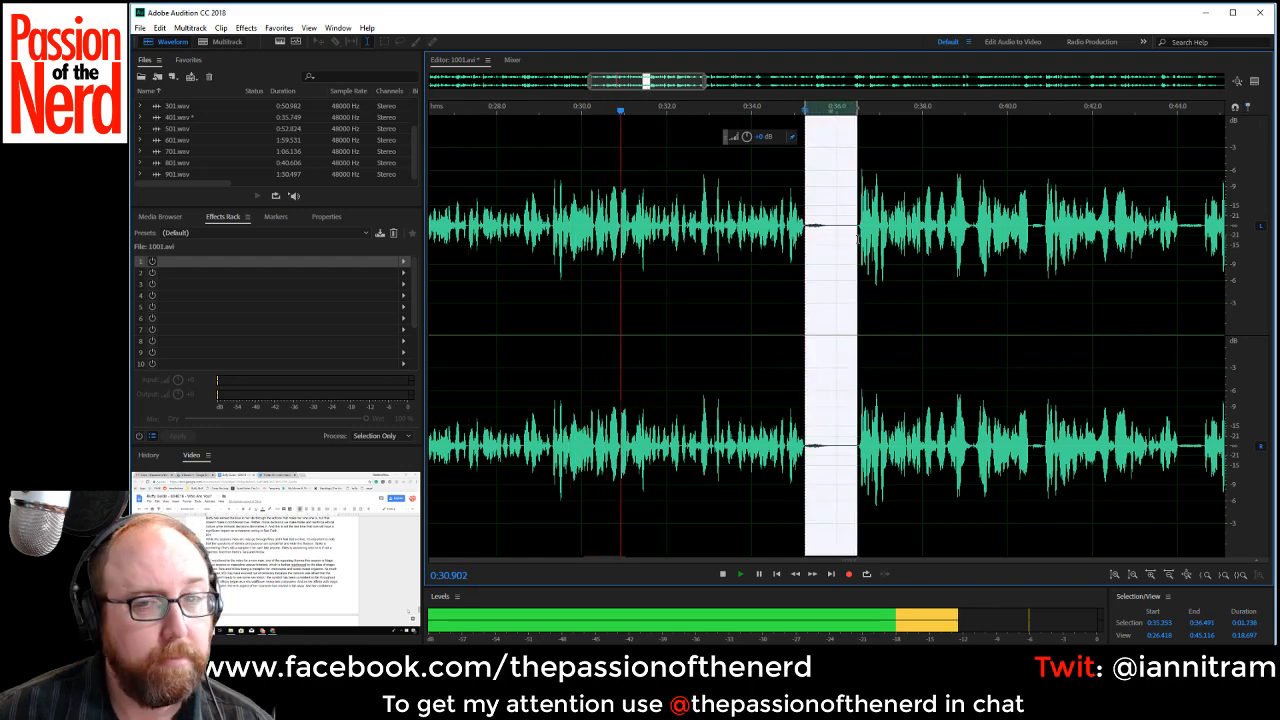
key("Delete")
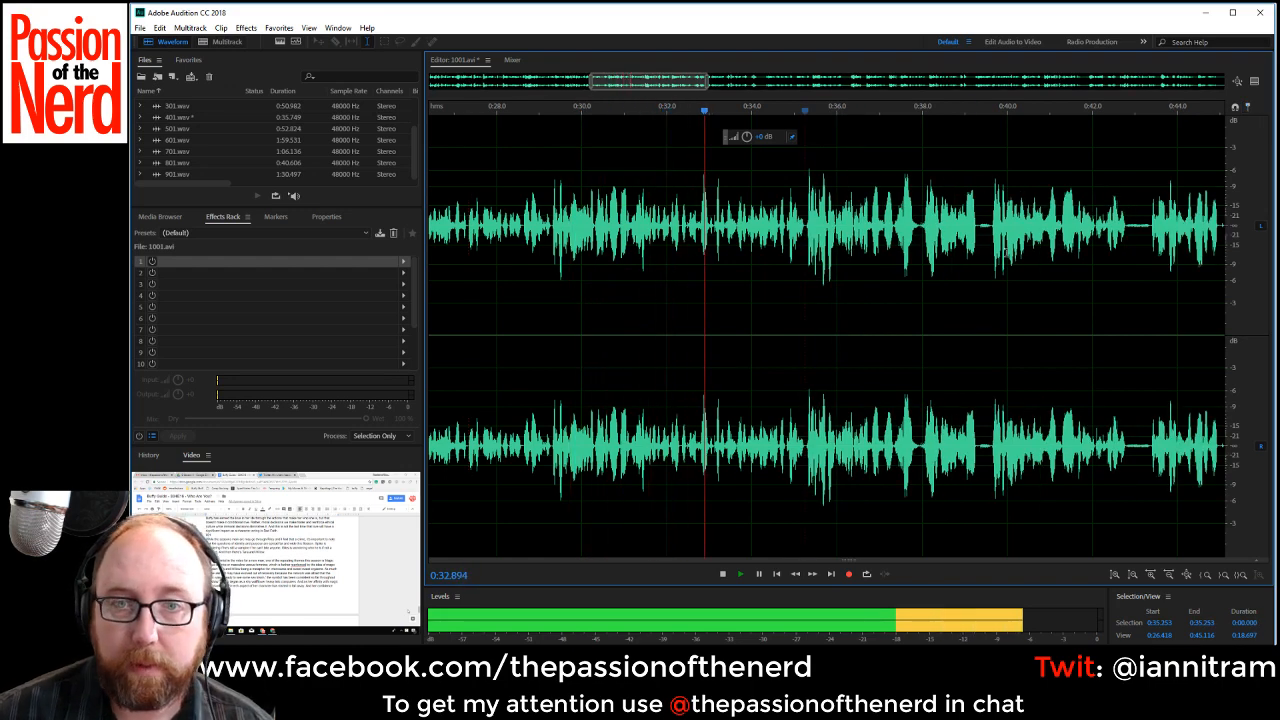
Cut out the pauses starting at about 0:39.3 and 0:42.5 while the recording plays.
left_click(979, 226)
left_click_drag(979, 226, 992, 228)
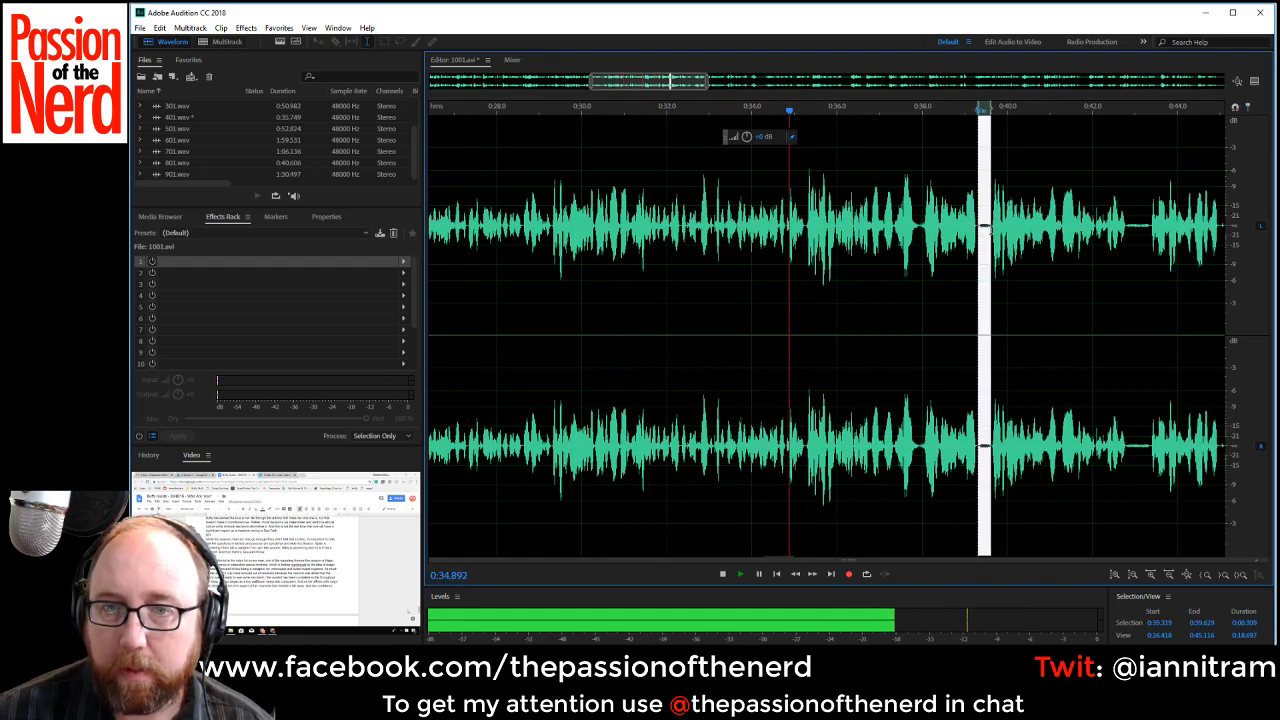
key("Delete")
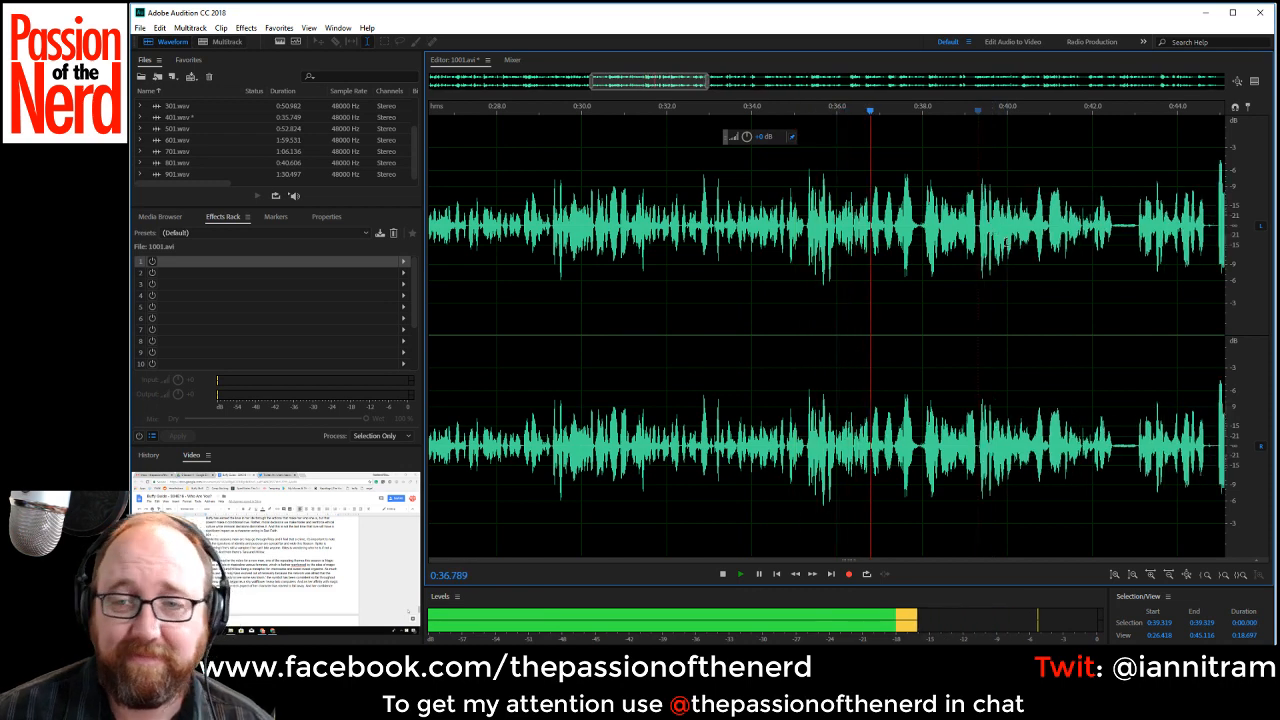
left_click(1116, 229)
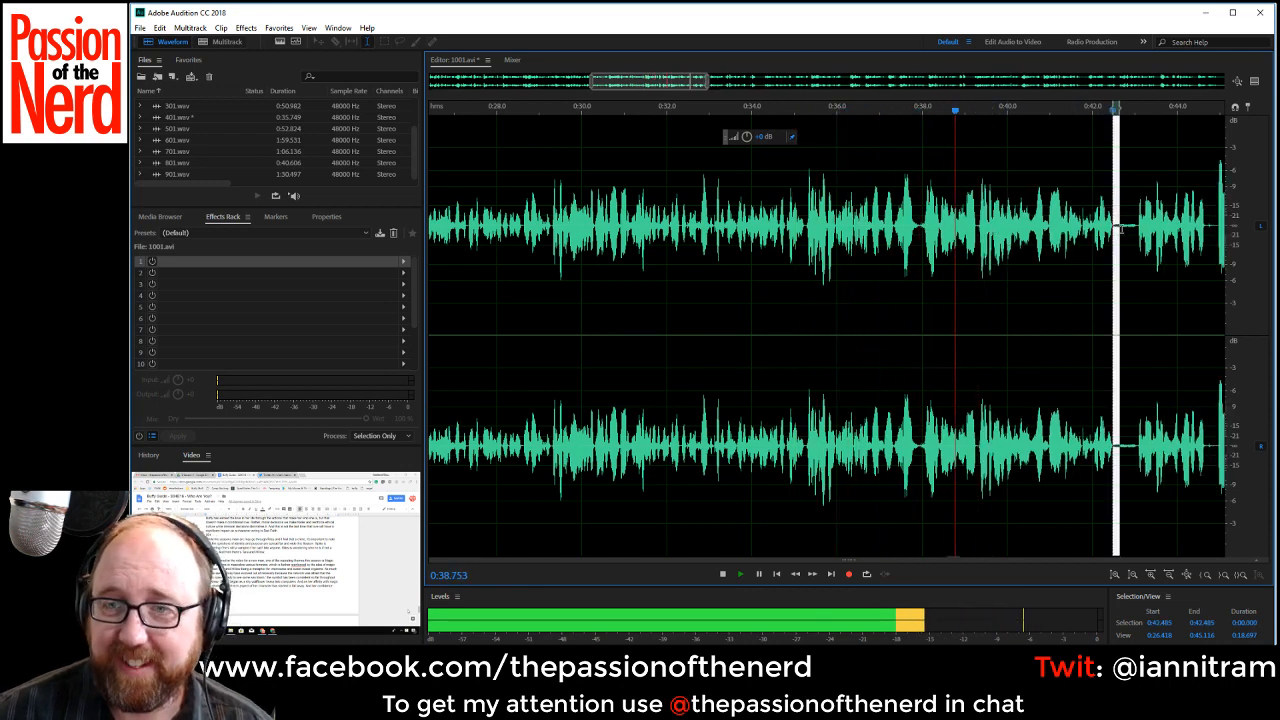
left_click_drag(1117, 229, 1136, 229)
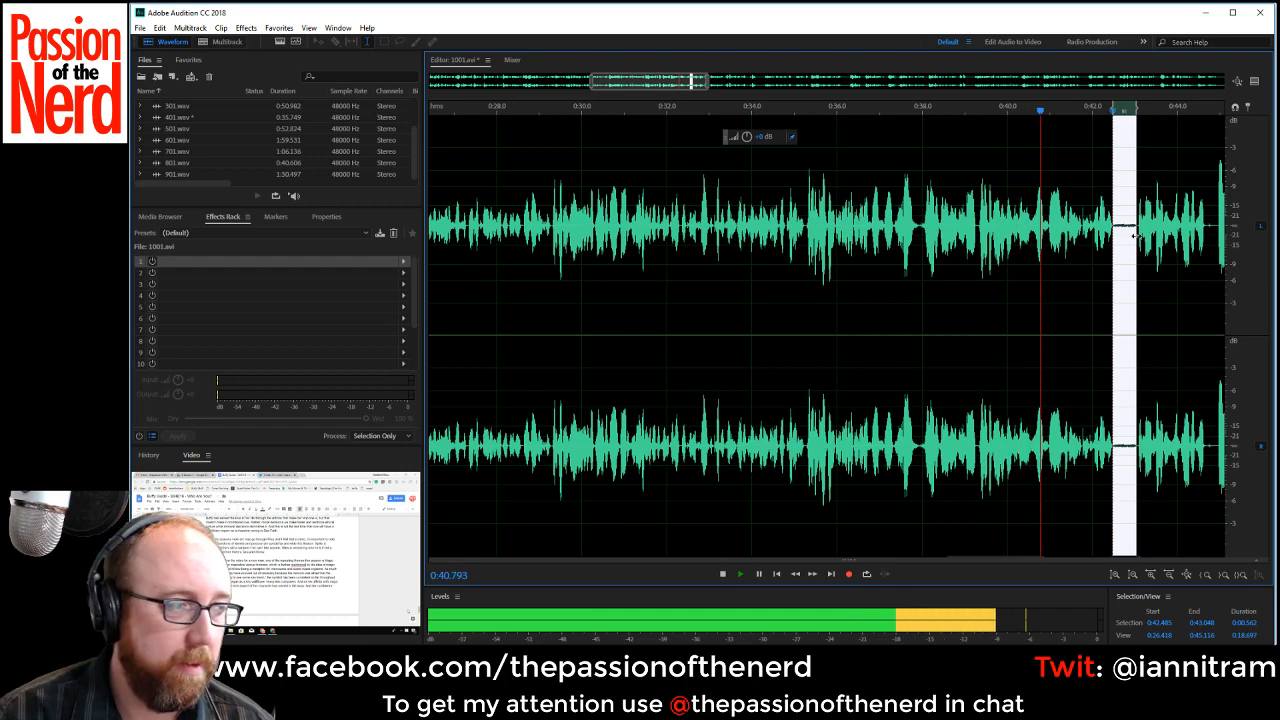
key("Delete")
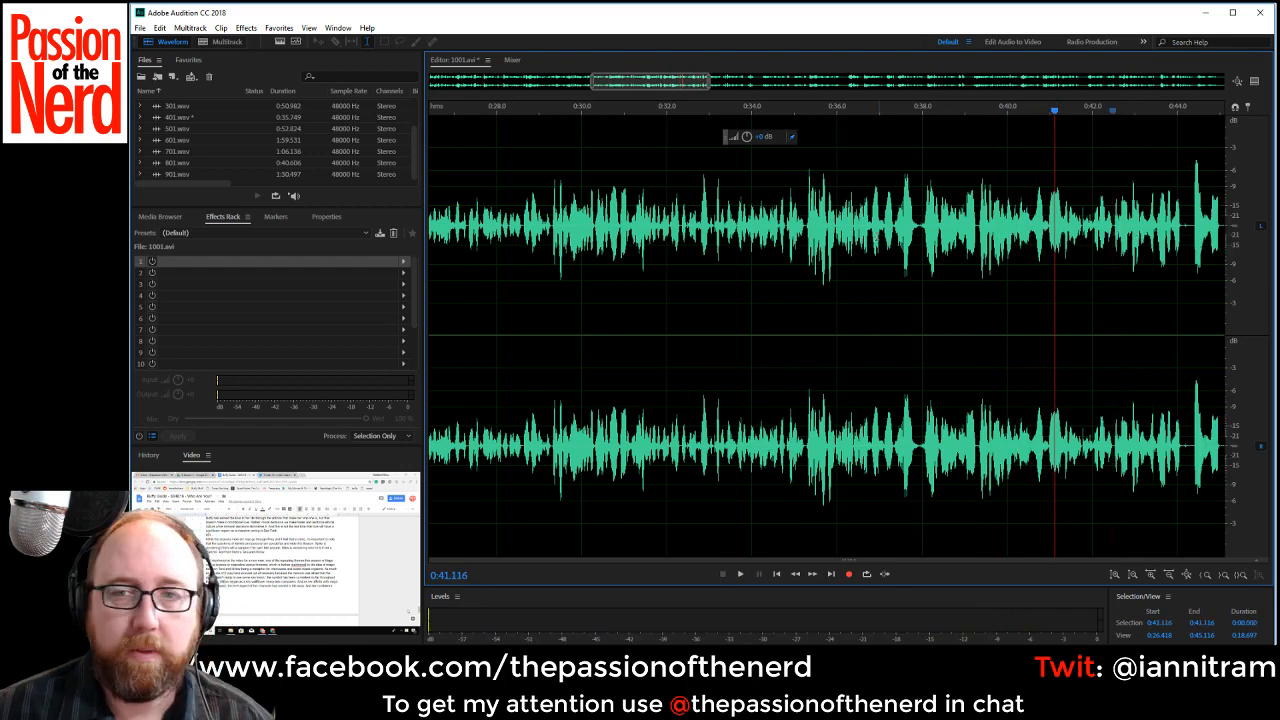
Replay the narration around 0:35 to 0:39 and delete the repeated take from about 0:38.0 to 0:39.3.
left_click(918, 232)
key("space")
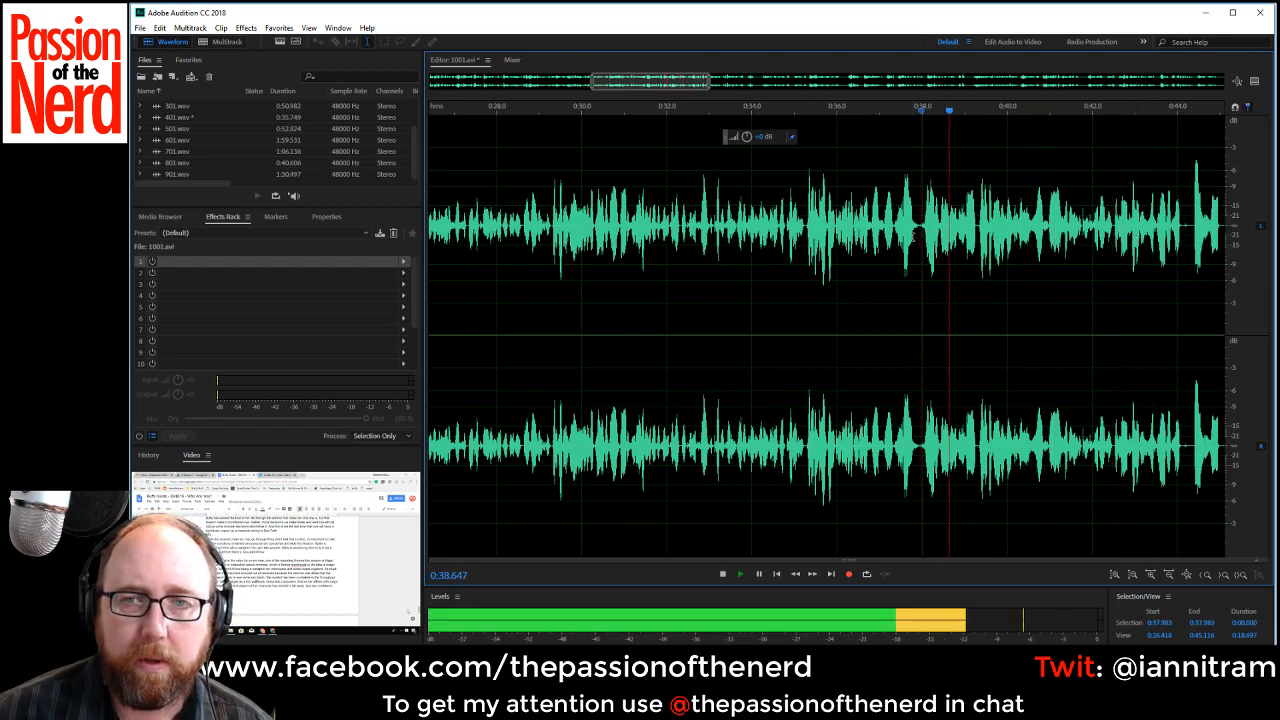
key("space")
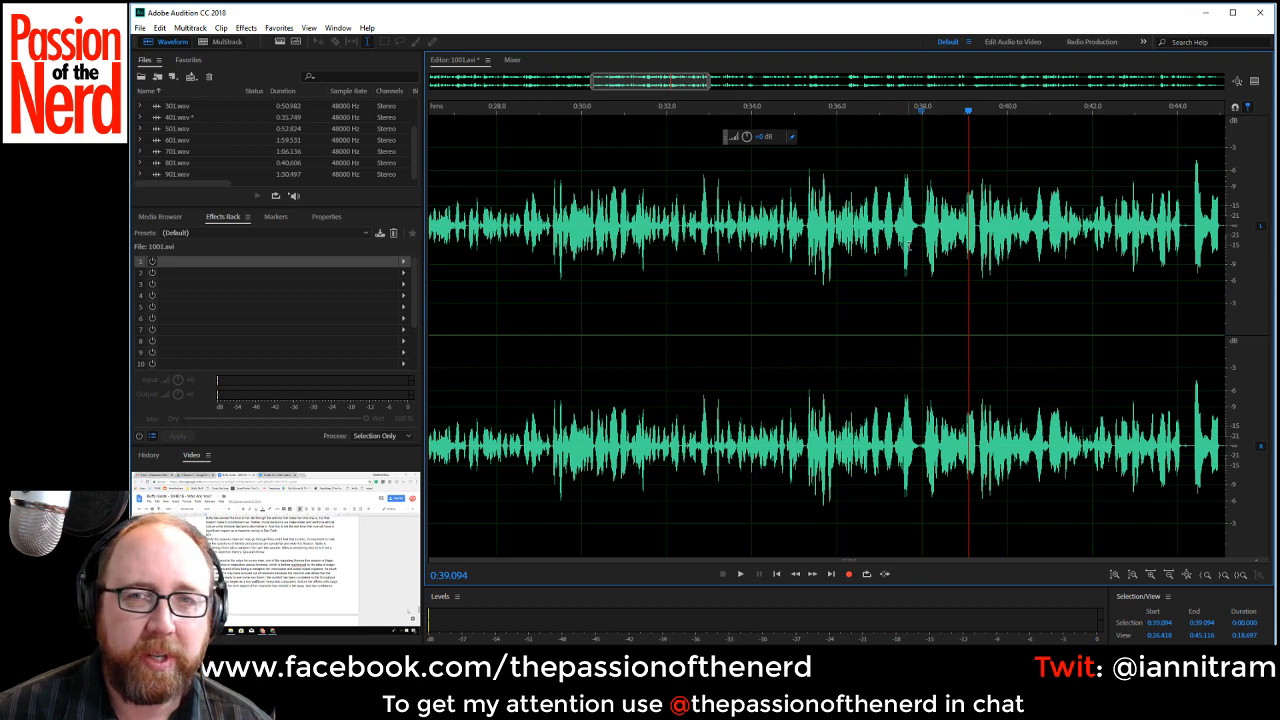
key("space")
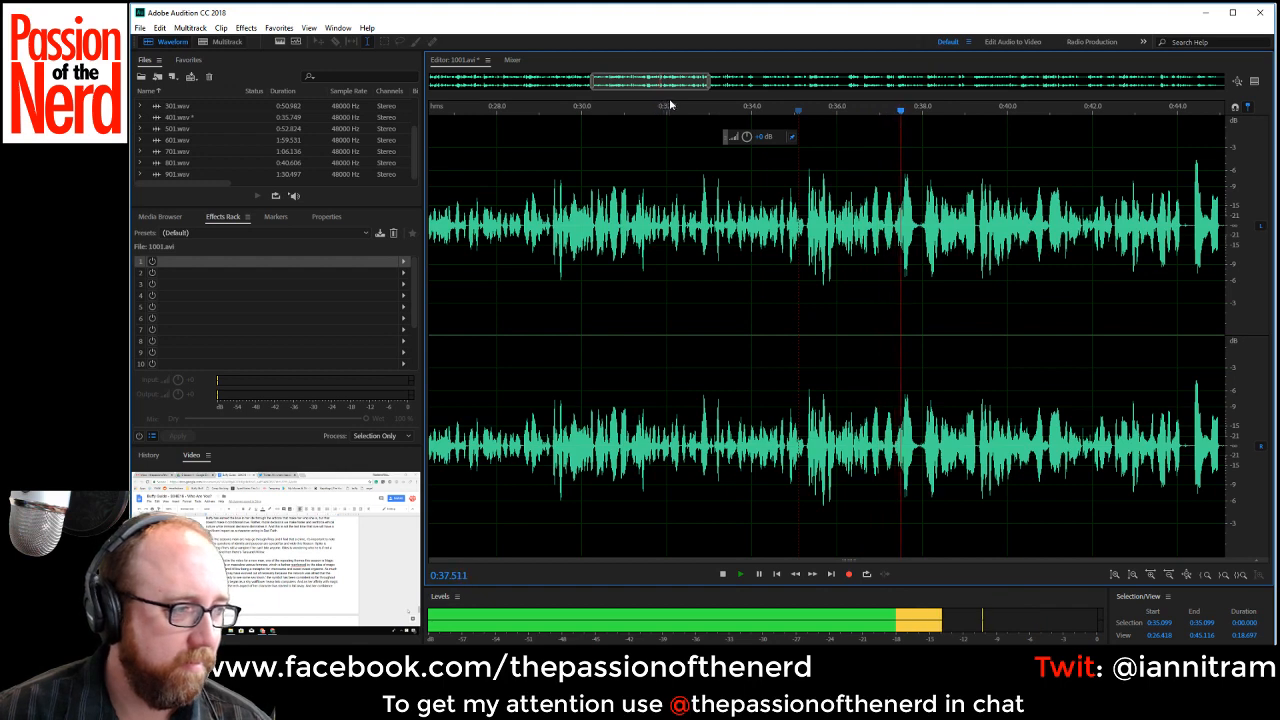
left_click_drag(657, 83, 692, 85)
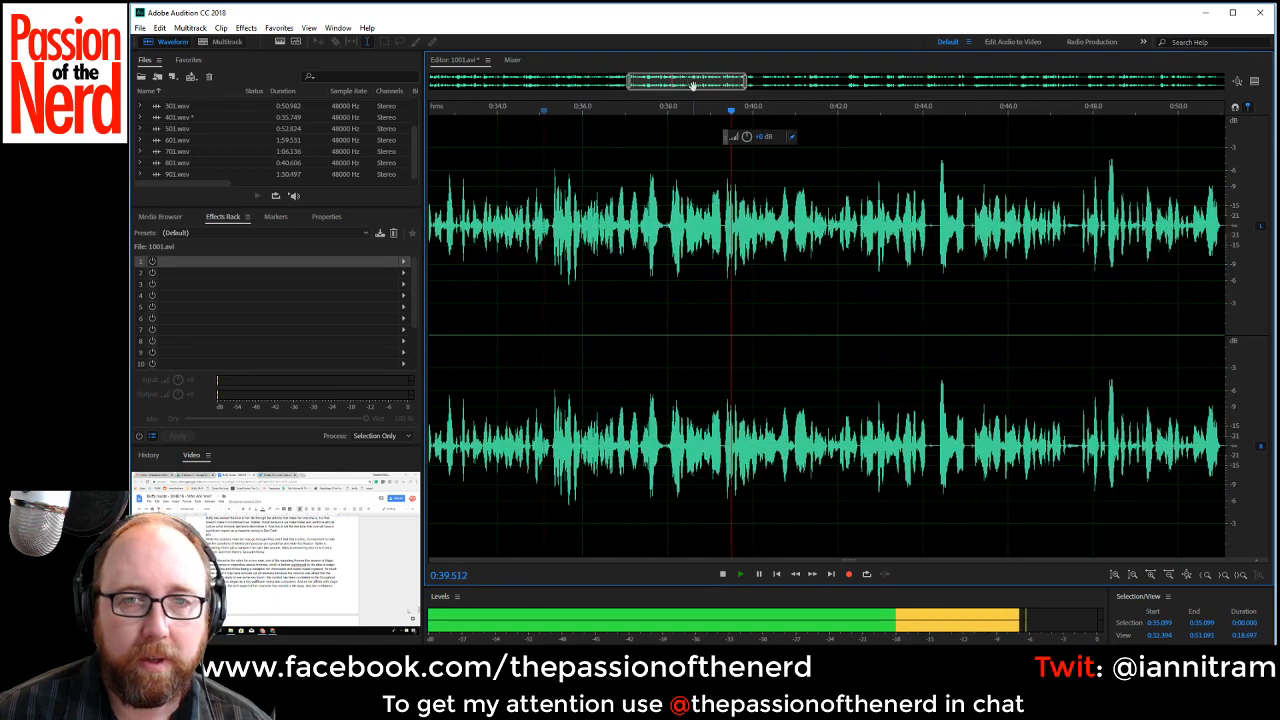
key("space")
left_click(662, 230)
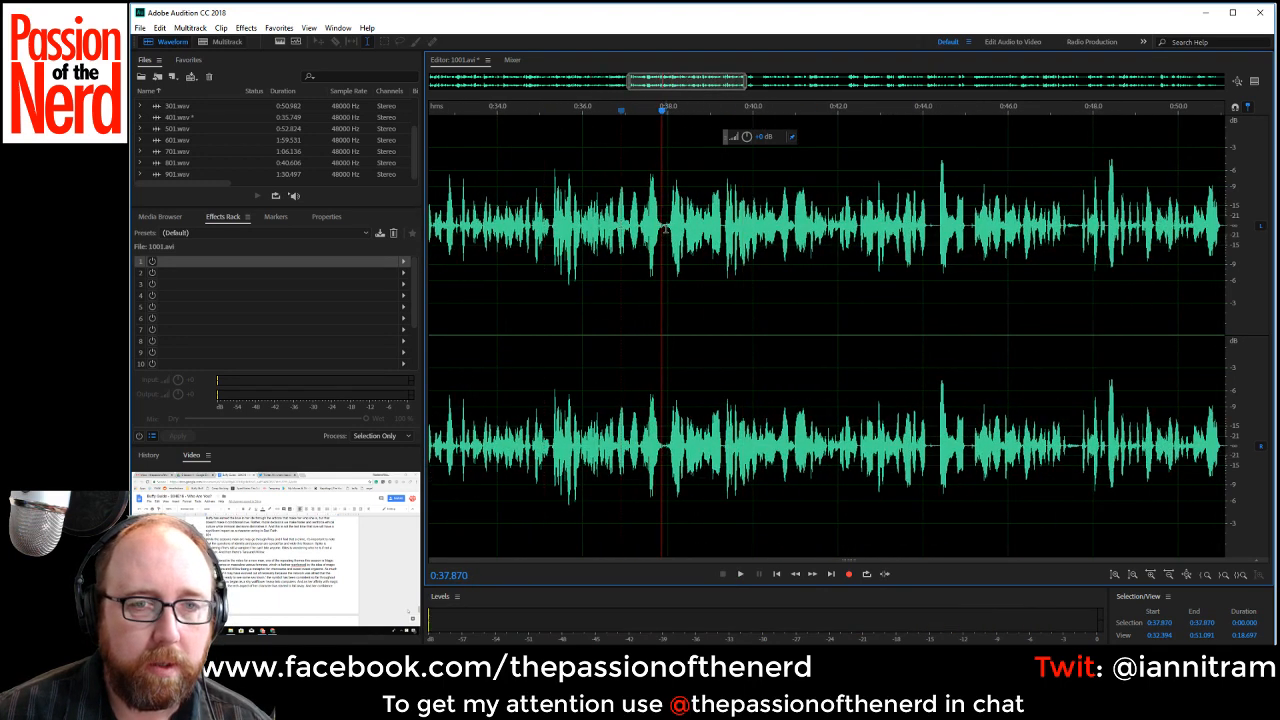
left_click_drag(665, 224, 722, 228)
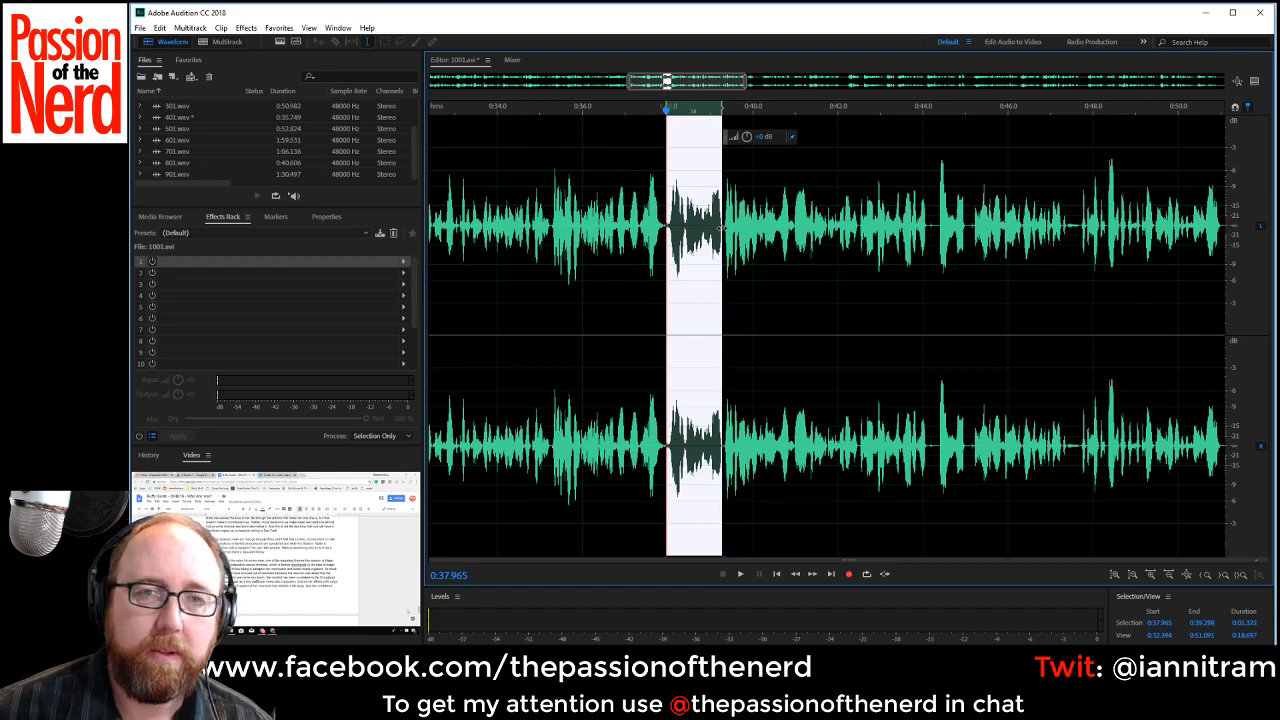
key("Delete")
Replay and compare the takes around 0:38 to 0:44 and delete the repeated take from about 0:41.2 to 0:43.9.
key("space")
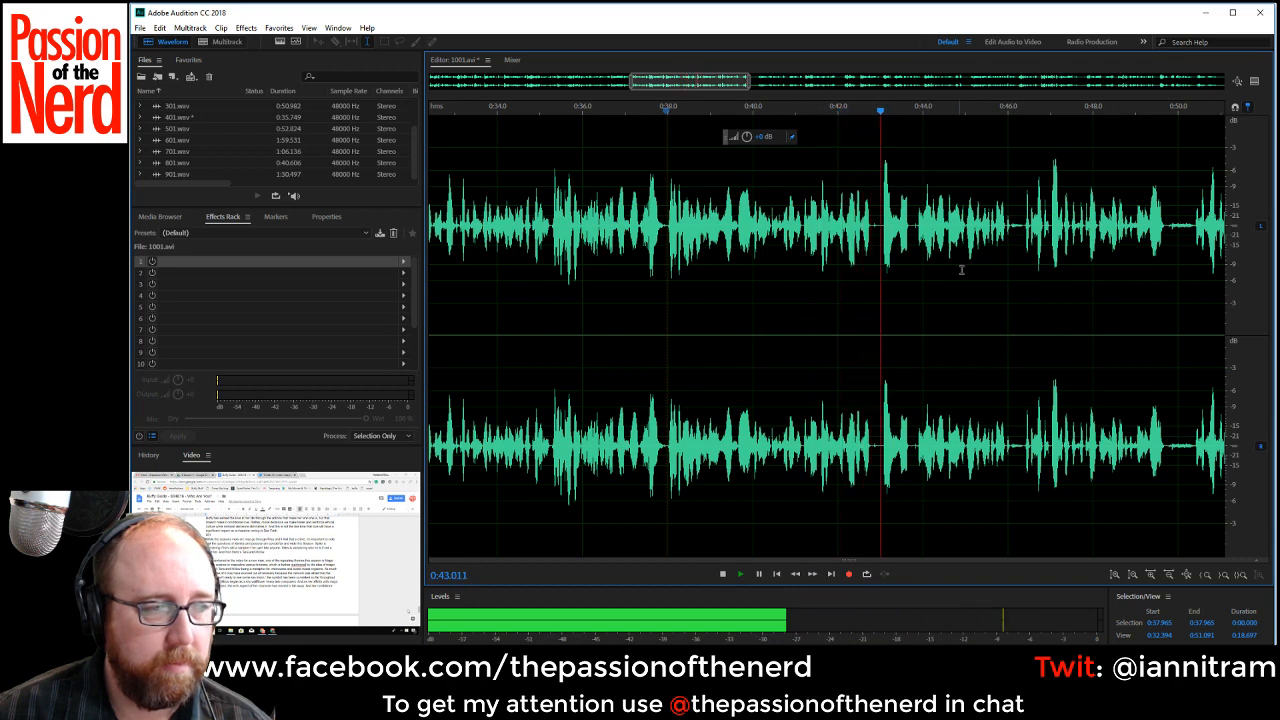
left_click(912, 228)
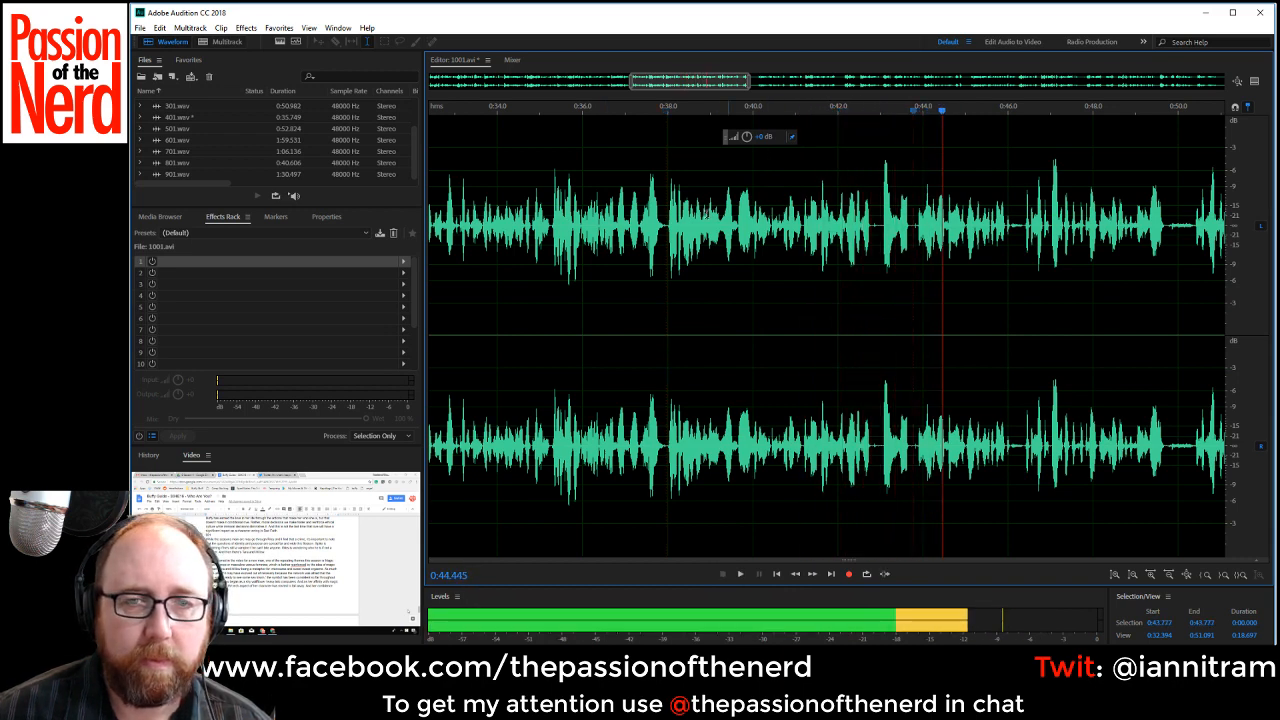
left_click(668, 228)
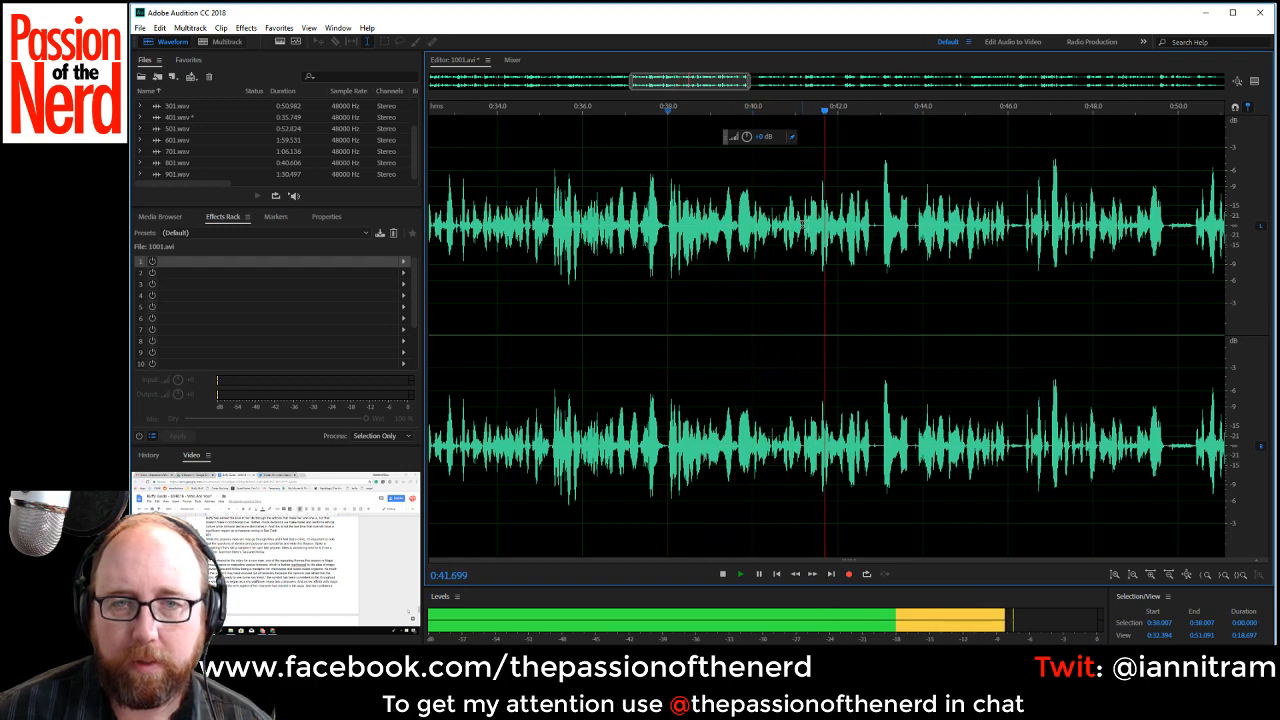
key("space")
key("space")
key("space")
key("space")
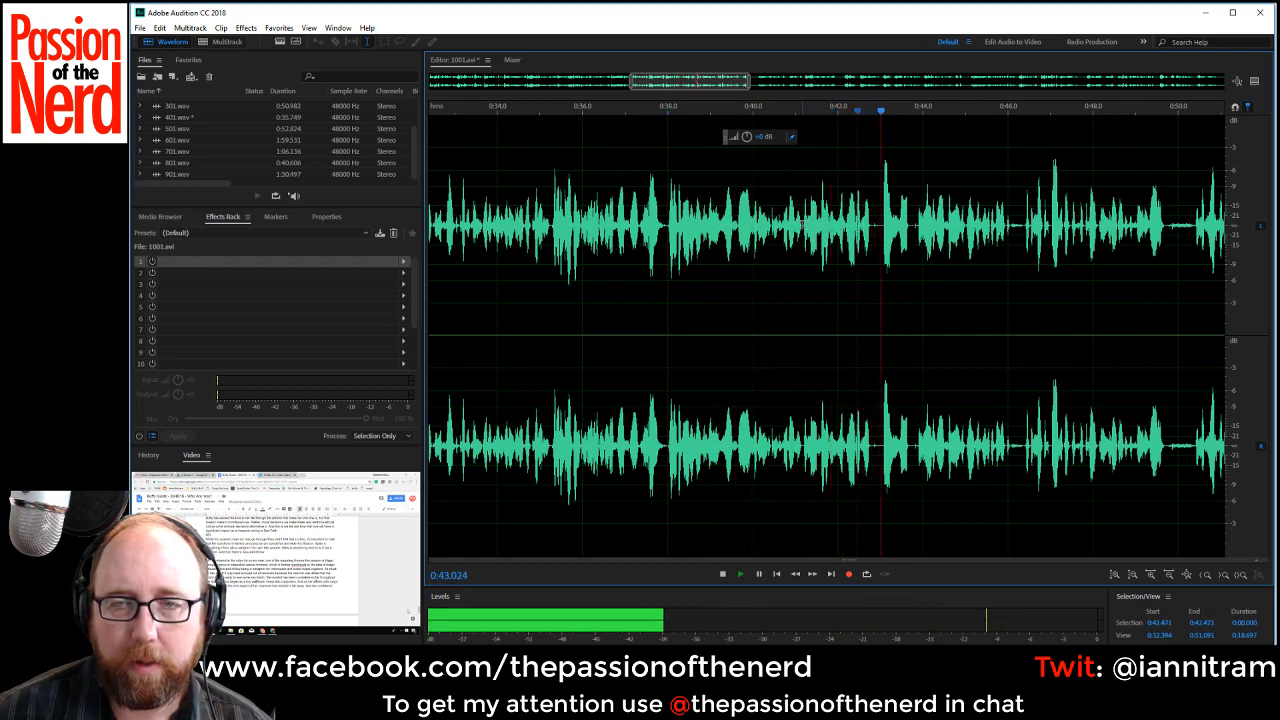
key("space")
left_click_drag(803, 228, 920, 240)
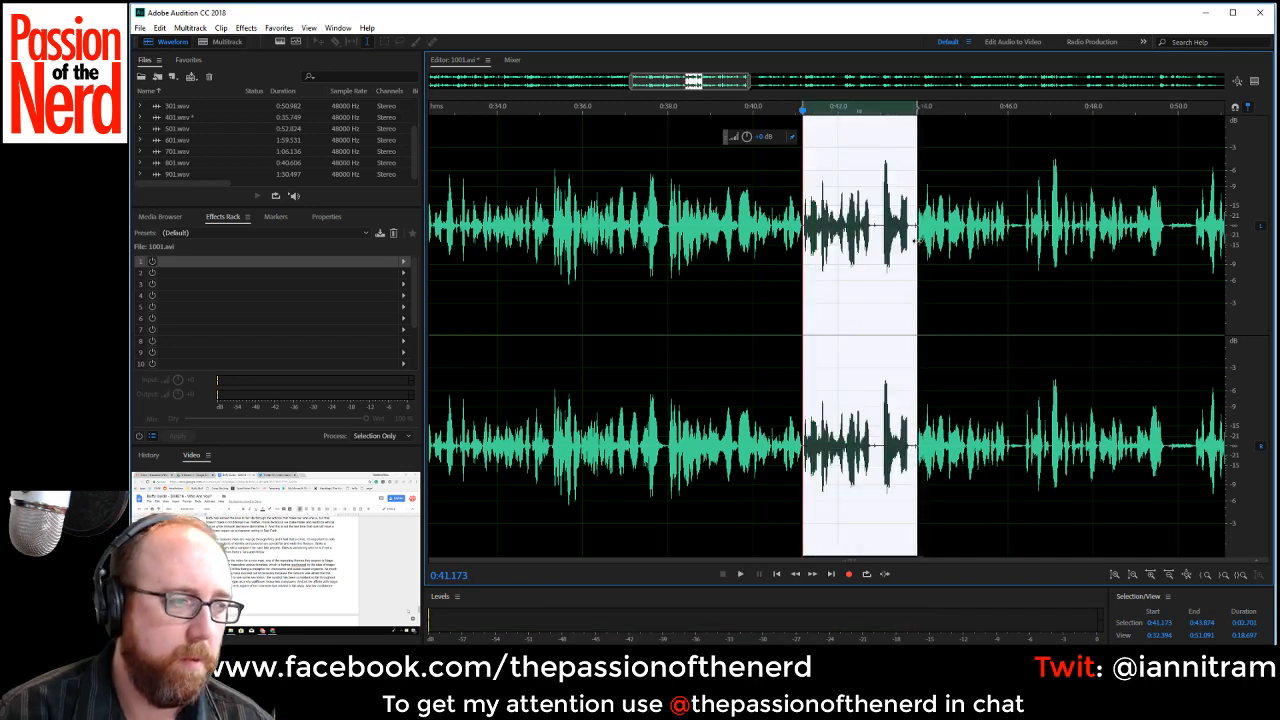
key("Delete")
Cut out the pauses from about 0:43.4 to 0:43.7 and 0:46.6 to 0:47.3 while the recording plays.
key("space")
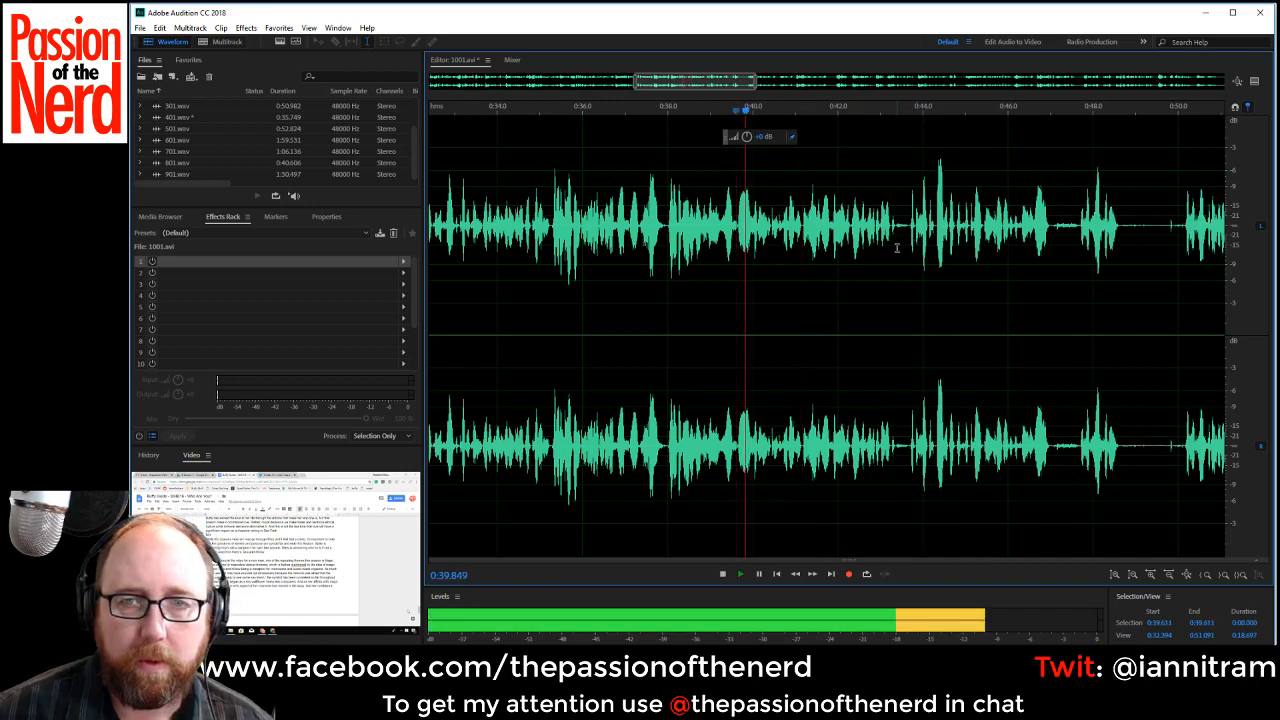
left_click_drag(896, 240, 909, 240)
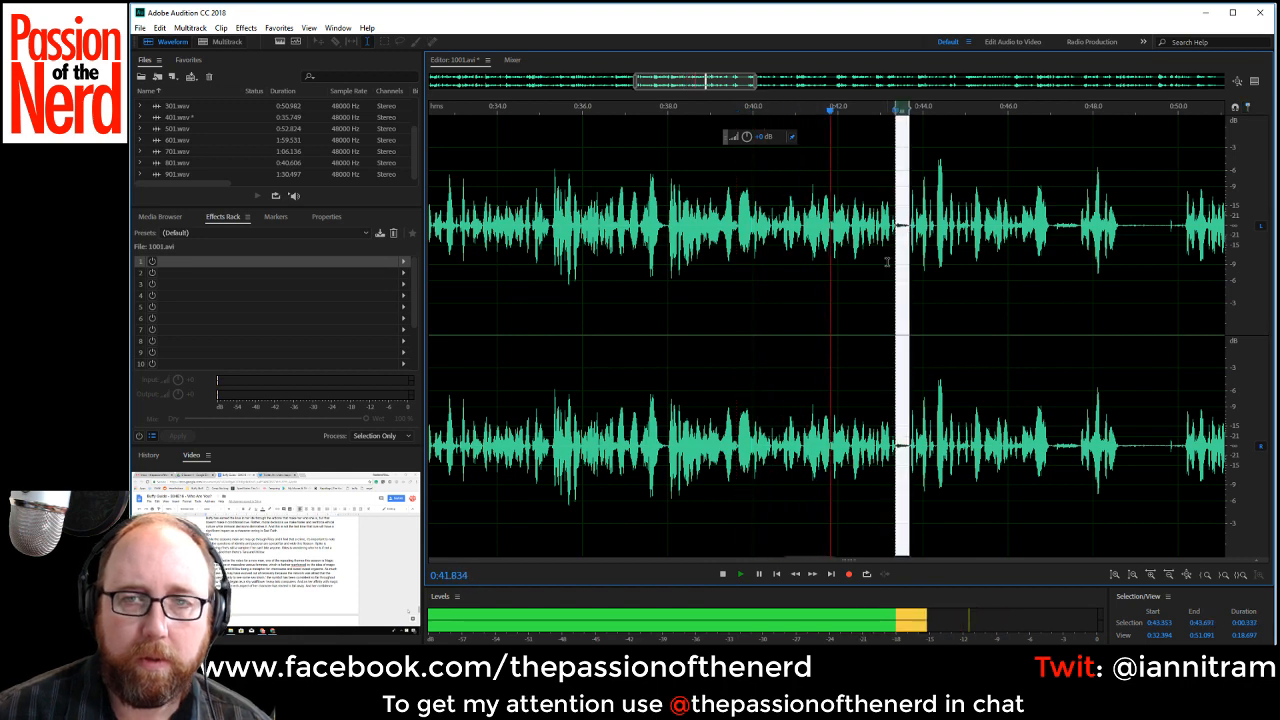
key("Delete")
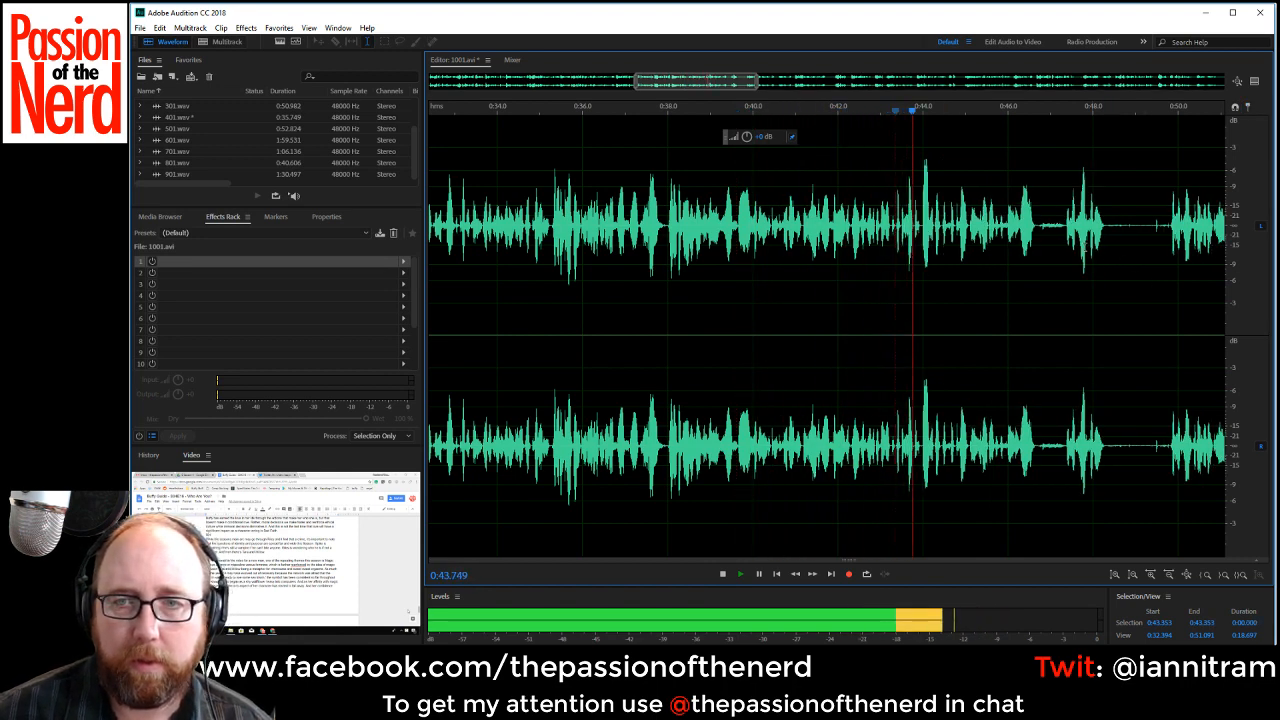
left_click_drag(1035, 235, 1063, 235)
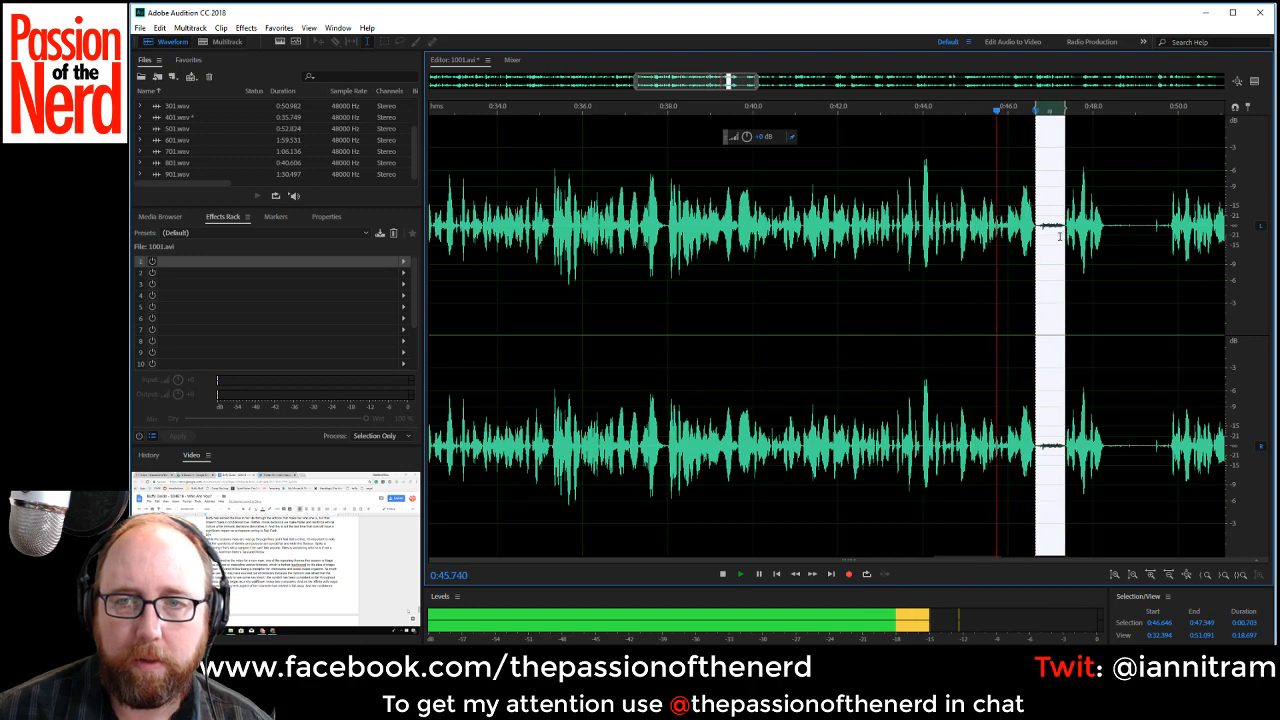
key("Delete")
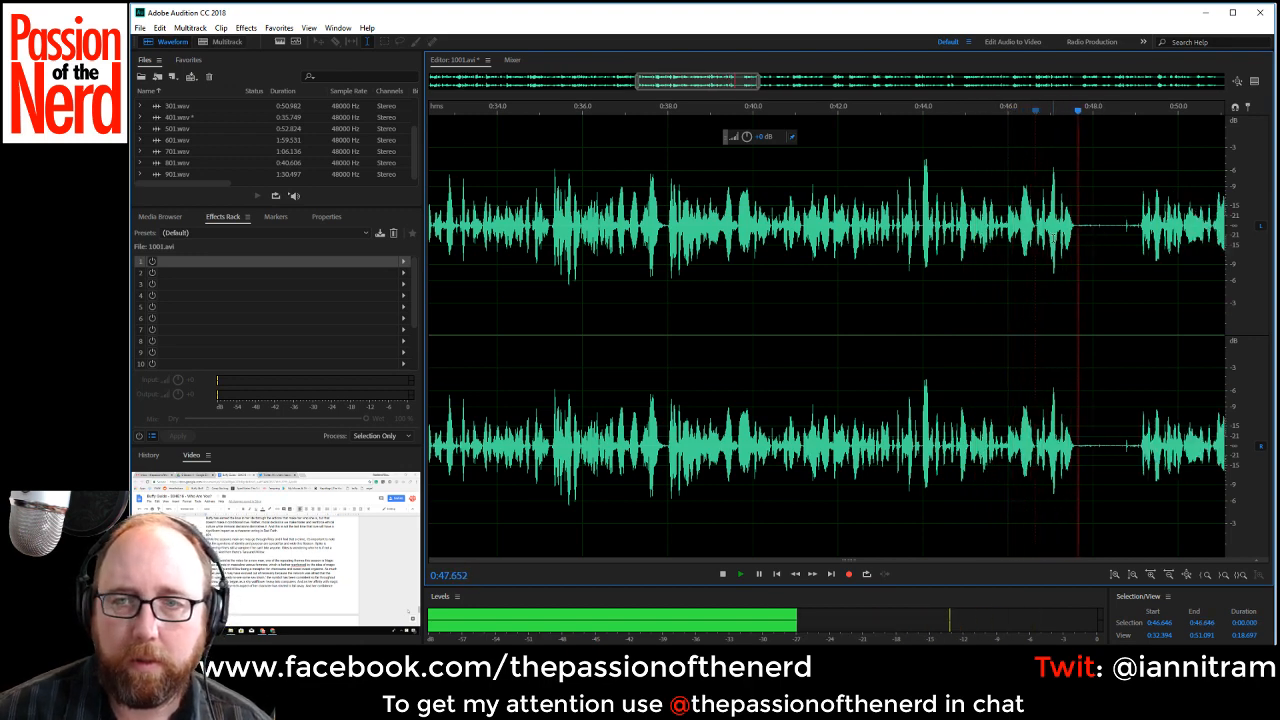
Stop playback and delete the failed phrase with its following pause, from about 0:46.7 to 0:49.1.
key("space")
left_click_drag(1036, 223, 1139, 238)
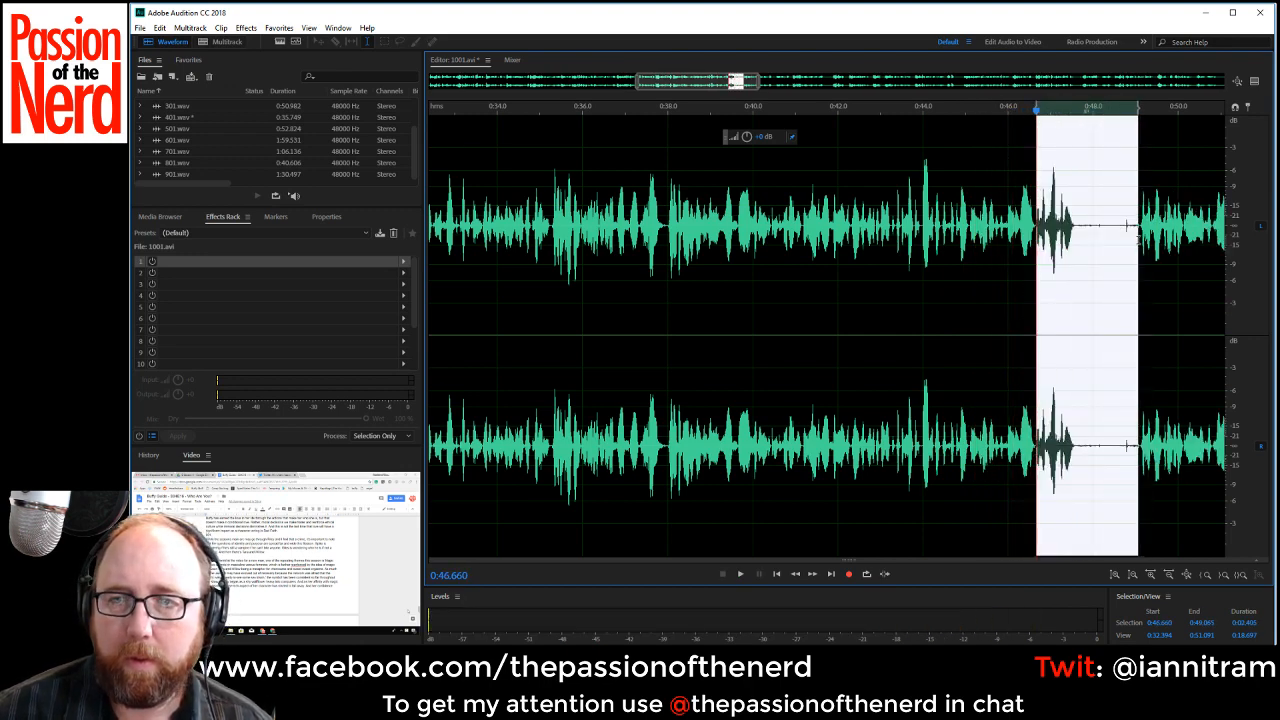
key("Delete")
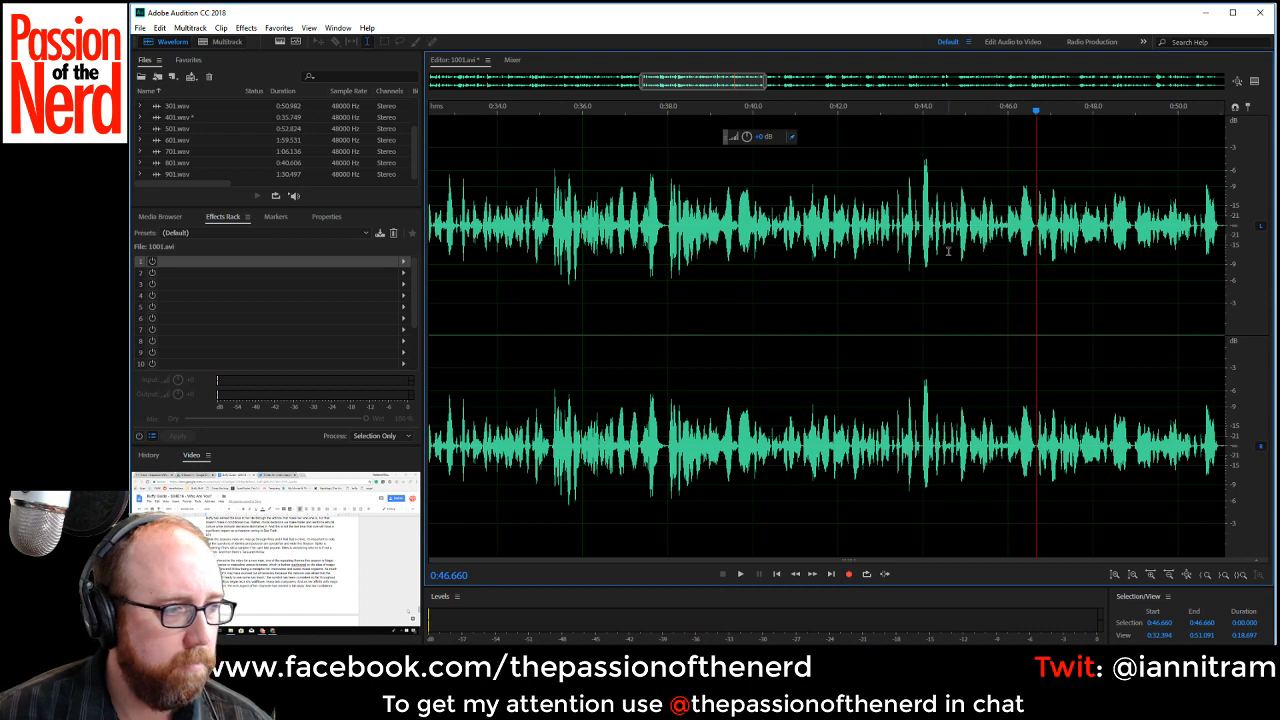
Play from about 0:43.0 and cut out the pause starting at about 0:51.0.
left_click(881, 300)
key("space")
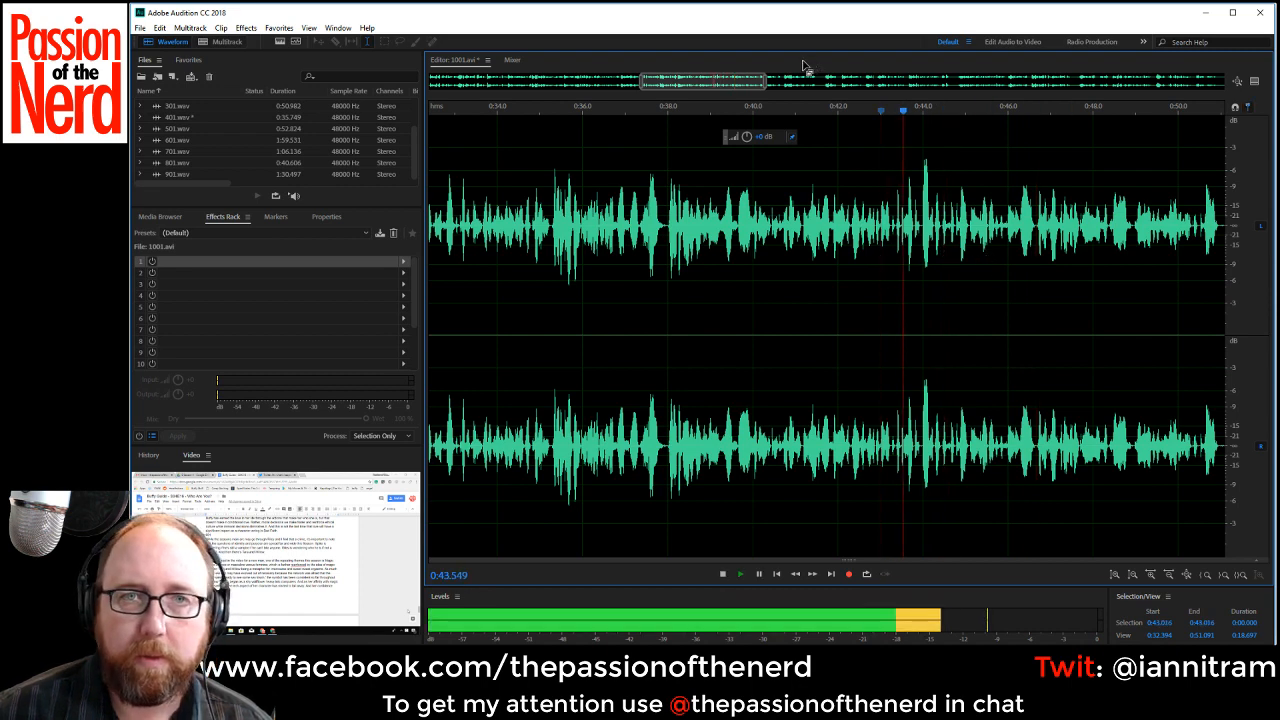
left_click_drag(728, 88, 790, 95)
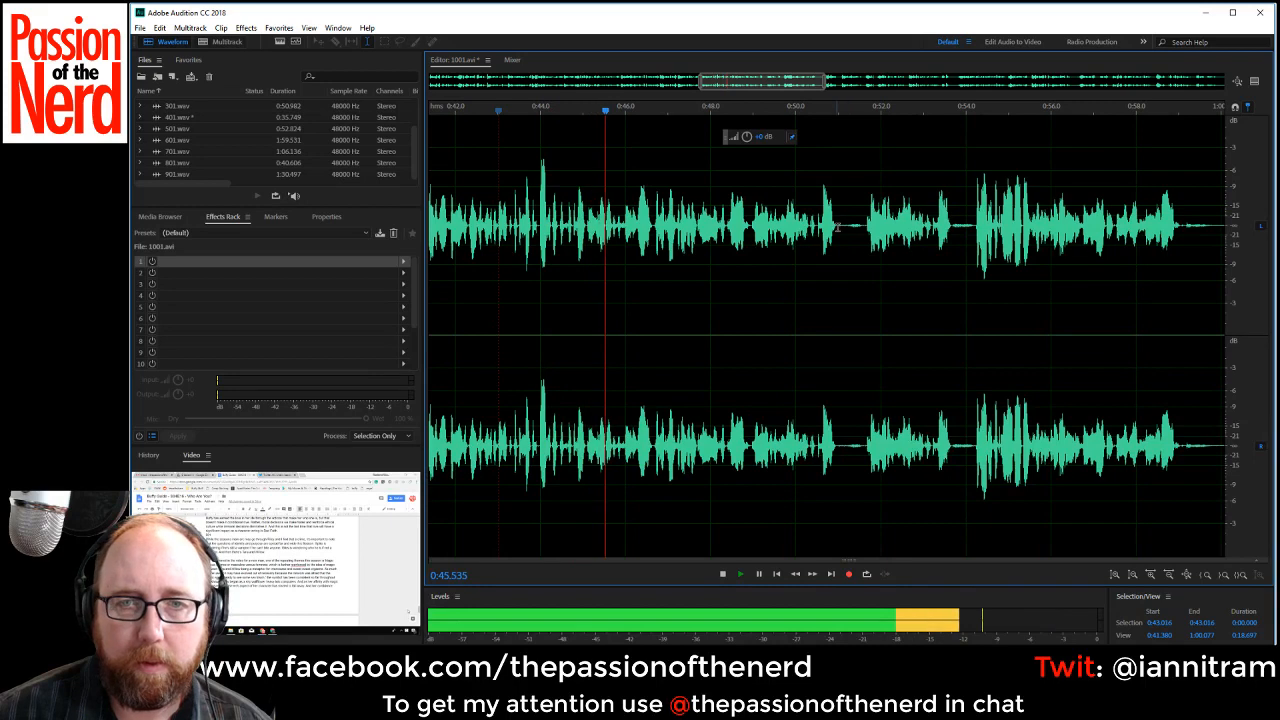
left_click_drag(837, 228, 865, 228)
key("Delete")
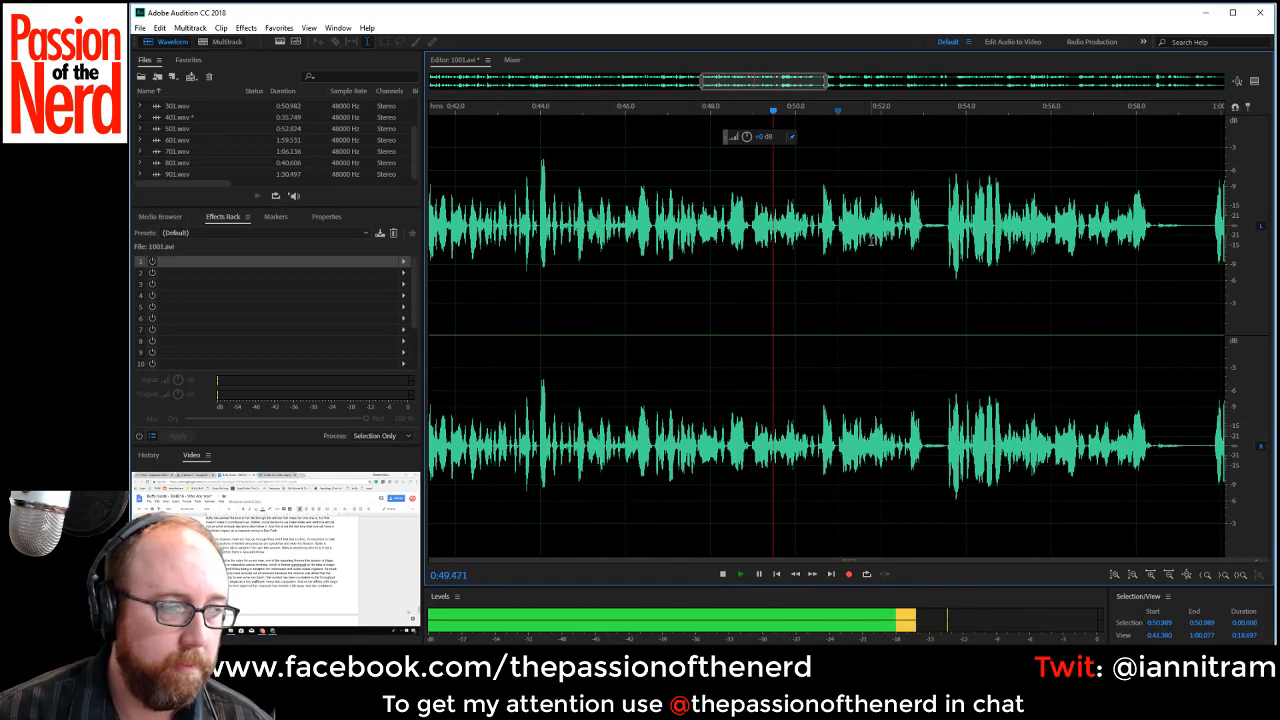
Replay the narration around 0:50 and delete the repeated take from about 0:48.9 to 0:51.0.
left_click_drag(922, 242, 932, 242)
key("space")
left_click(796, 214)
key("space")
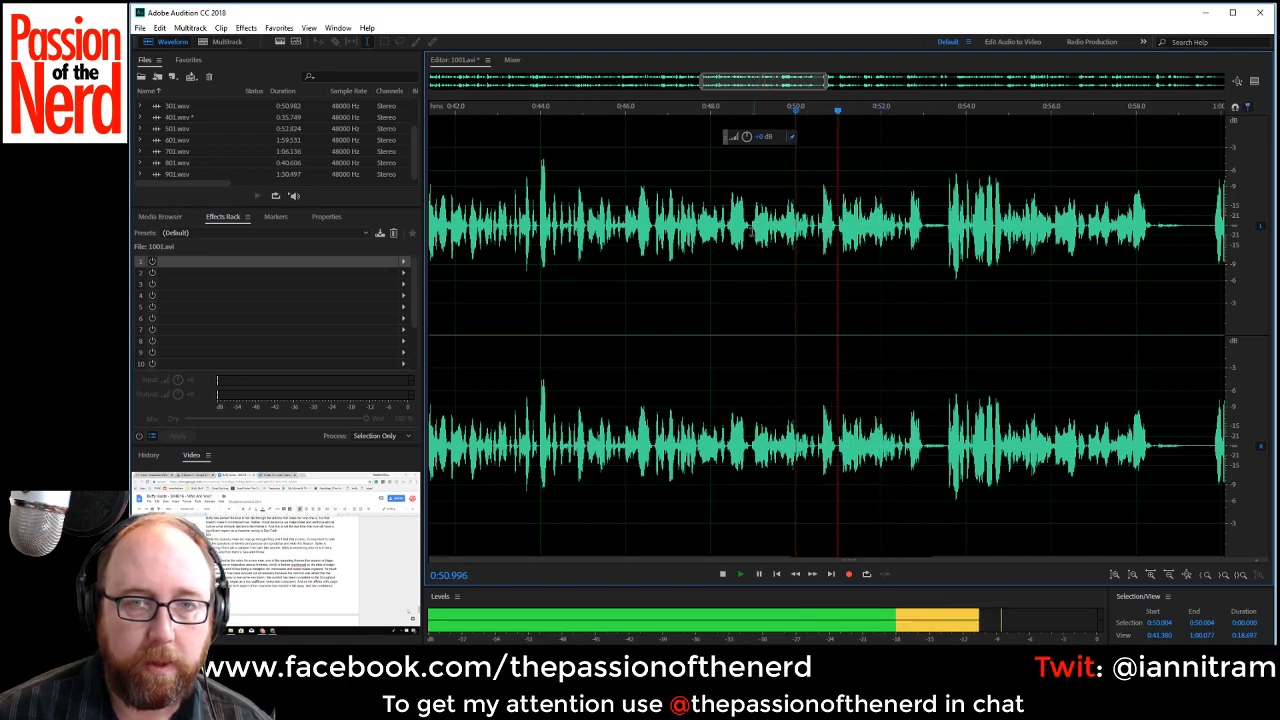
left_click(750, 226)
key("space")
left_click_drag(750, 226, 836, 250)
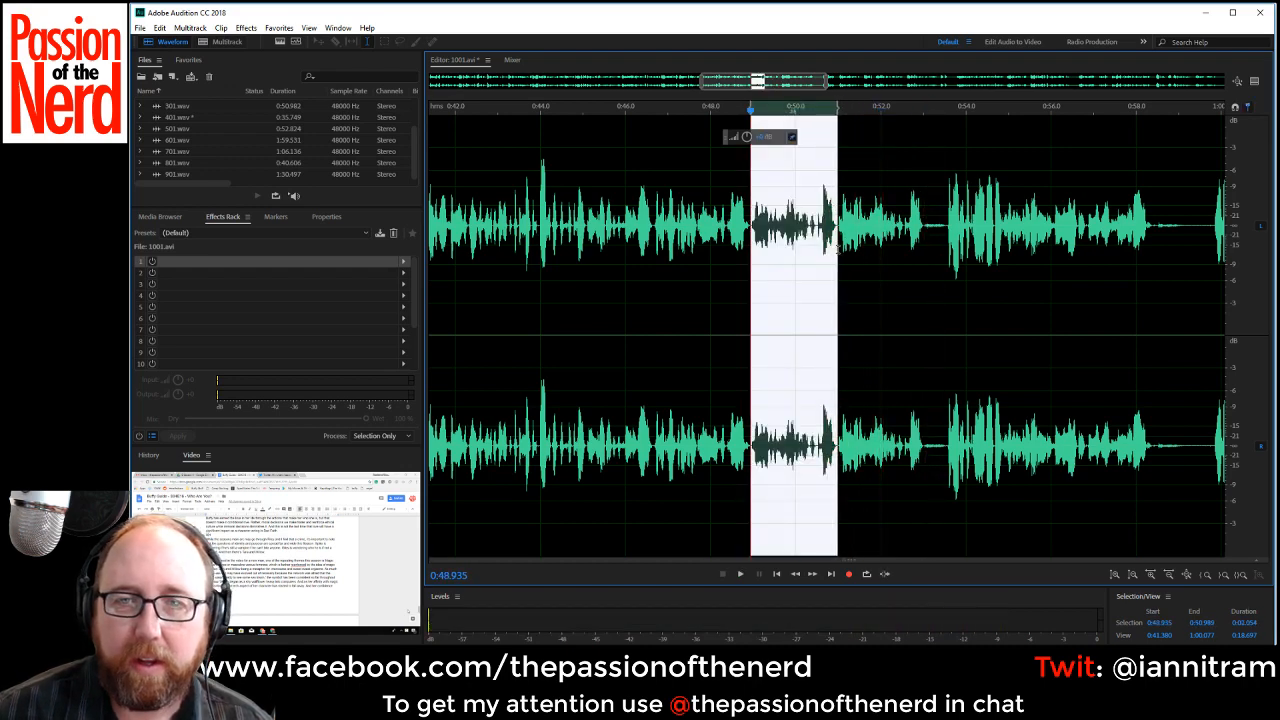
key("Delete")
Play on from about 0:48.9 and cut out the stretches from about 0:50.9 to 0:51.5 and 0:55.9 to 0:57.5.
key("space")
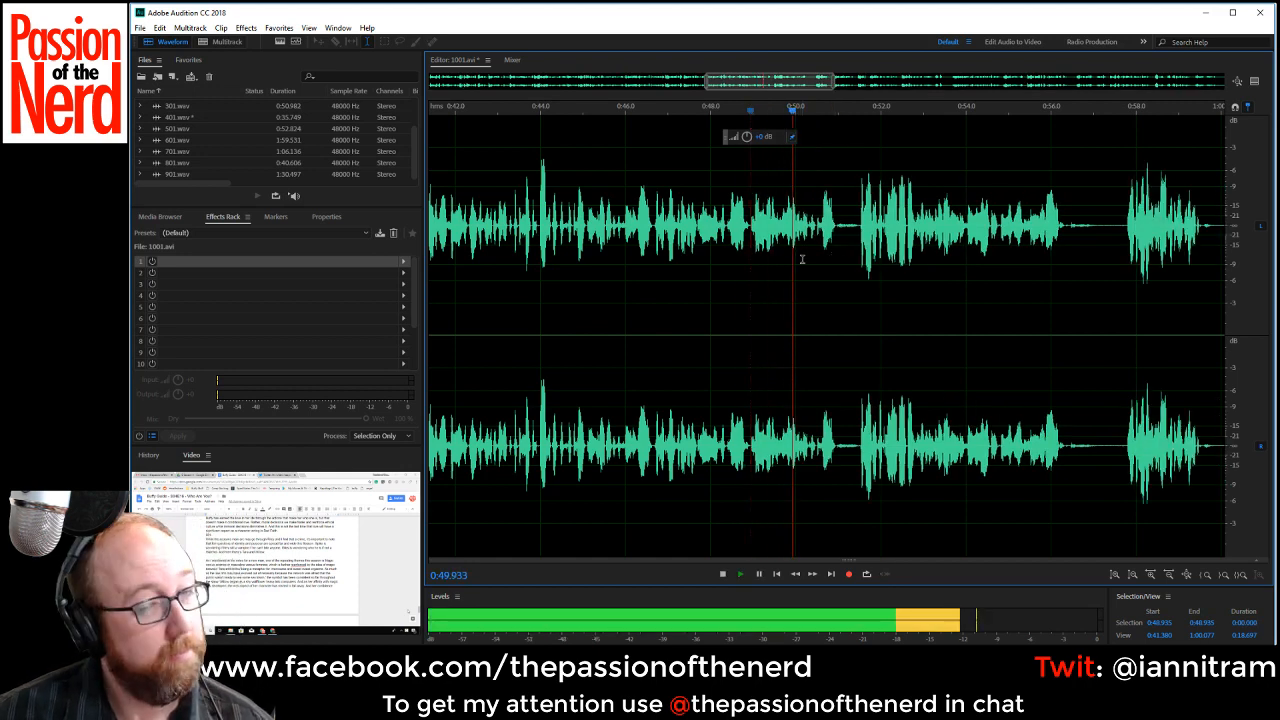
key("space")
left_click(836, 232)
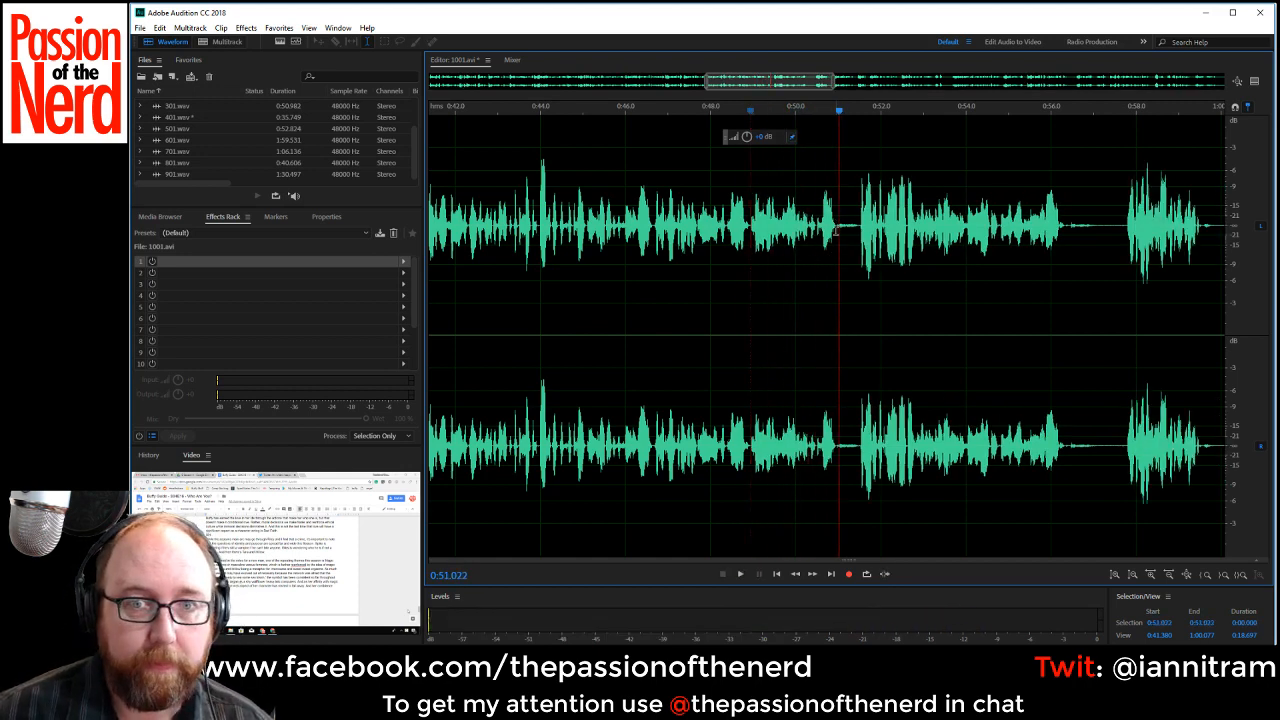
left_click_drag(836, 226, 862, 234)
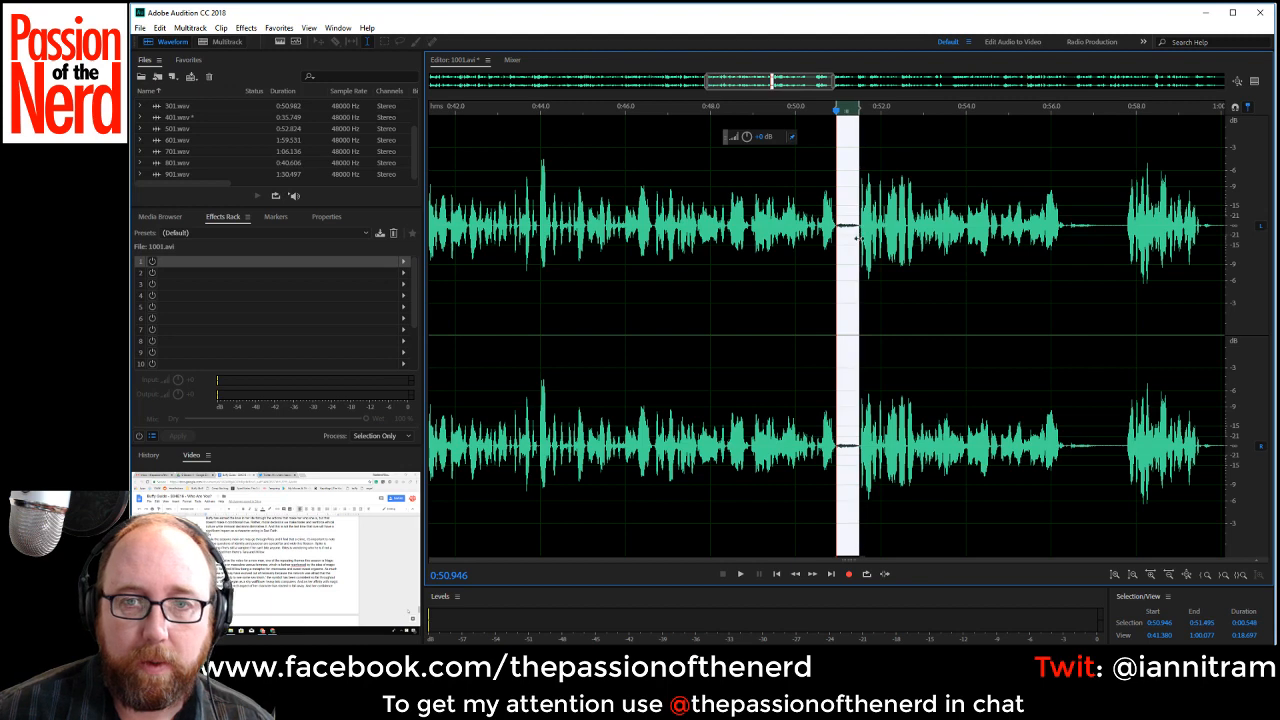
key("Delete")
key("space")
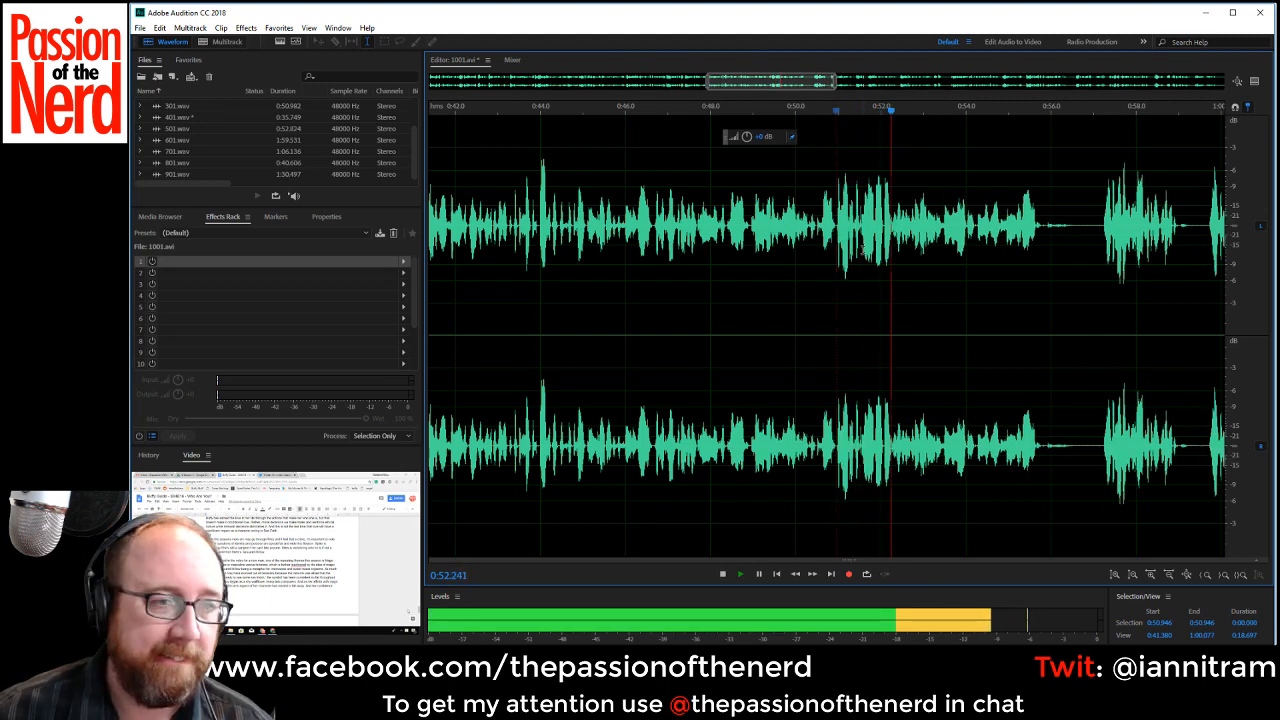
left_click_drag(1045, 226, 1110, 228)
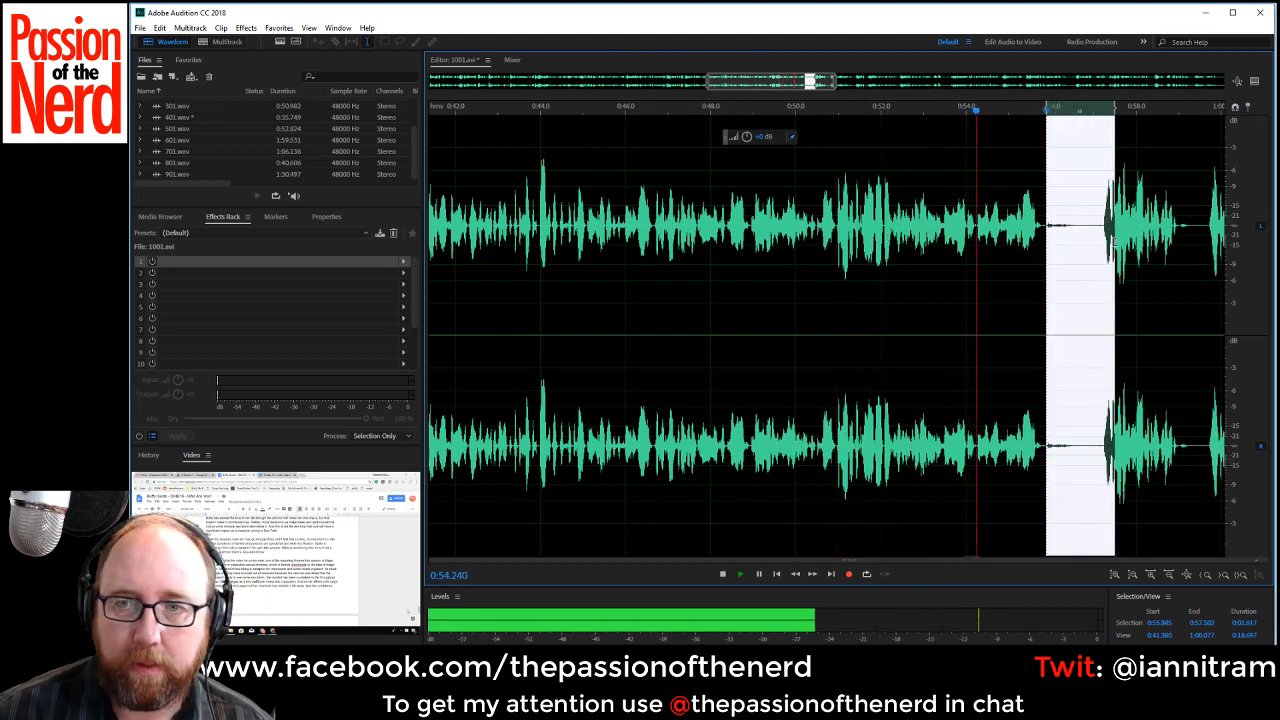
key("Delete")
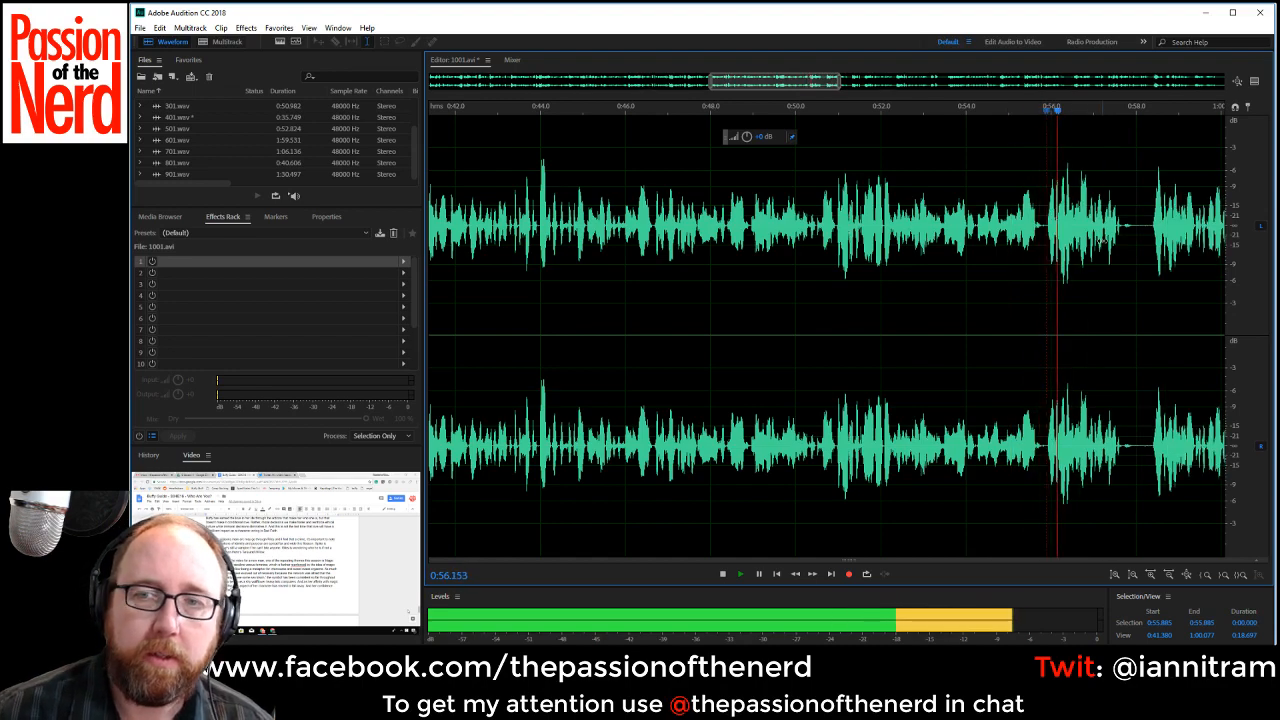
Listen through the following takes, check the restart near 1:08.7, and delete the failed takes from about 0:55.8 to 1:08.7.
left_click_drag(762, 80, 839, 88)
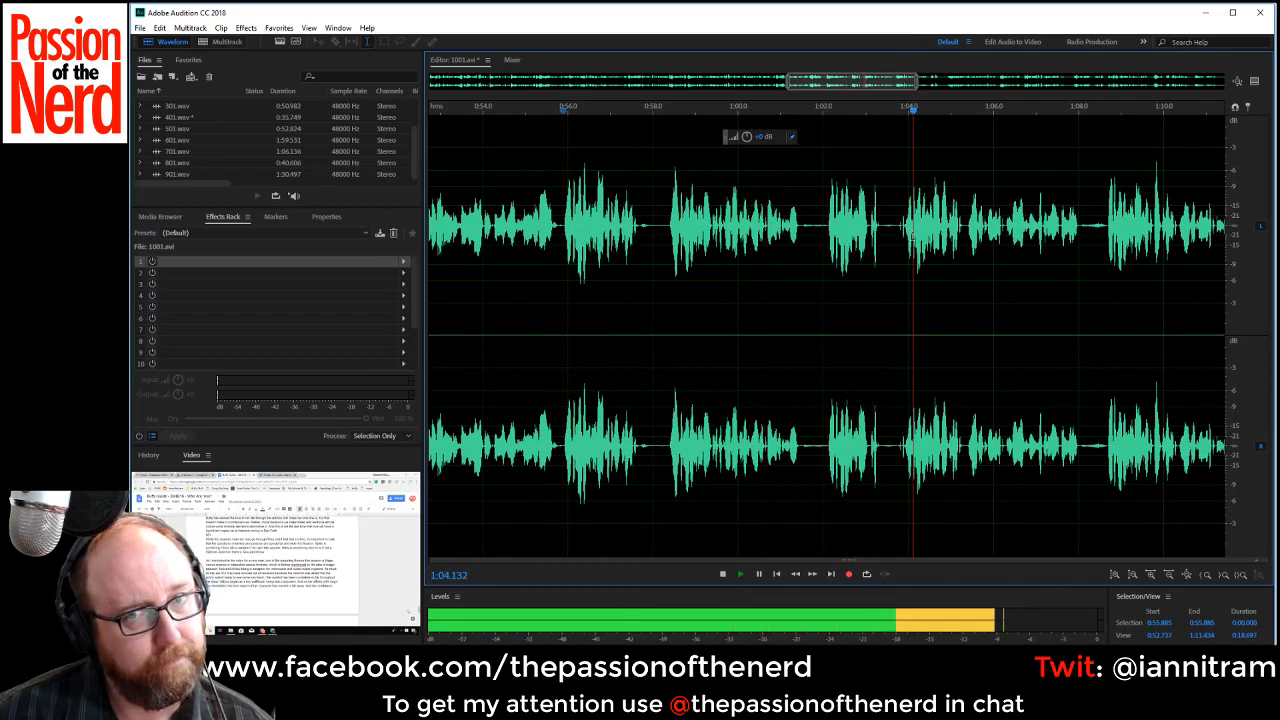
left_click(1106, 228)
key("space")
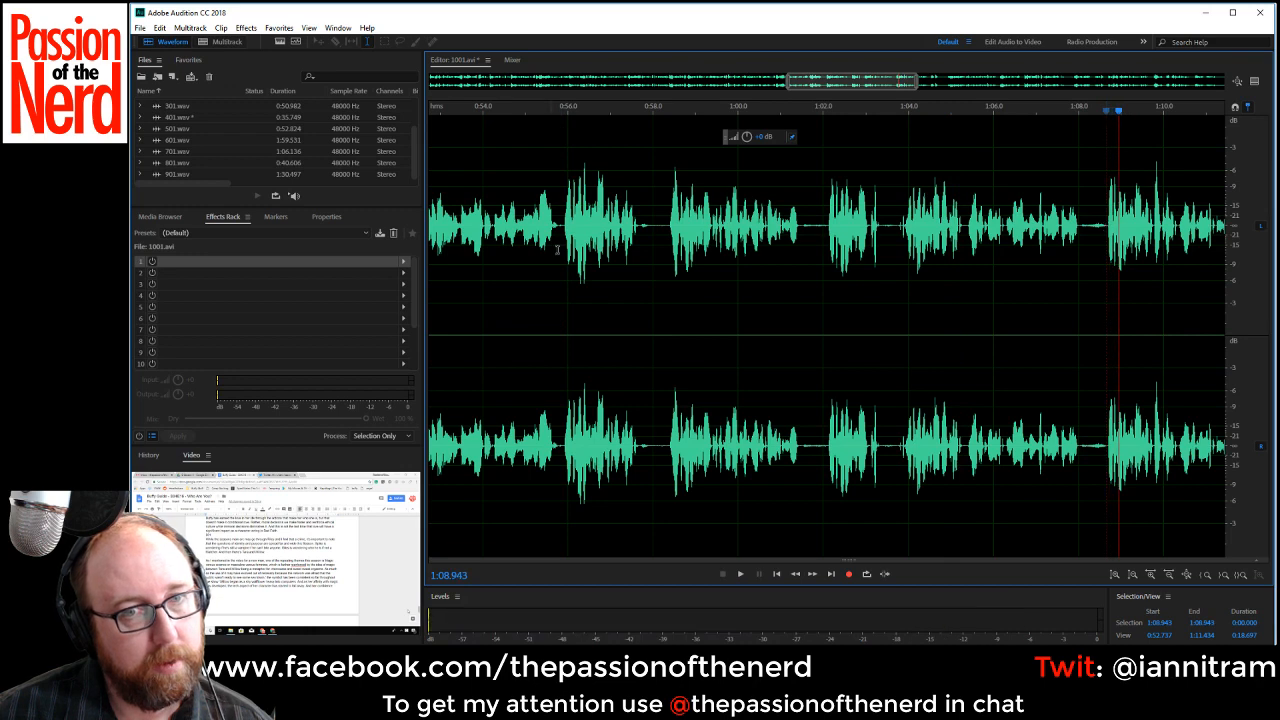
left_click_drag(558, 230, 1107, 270)
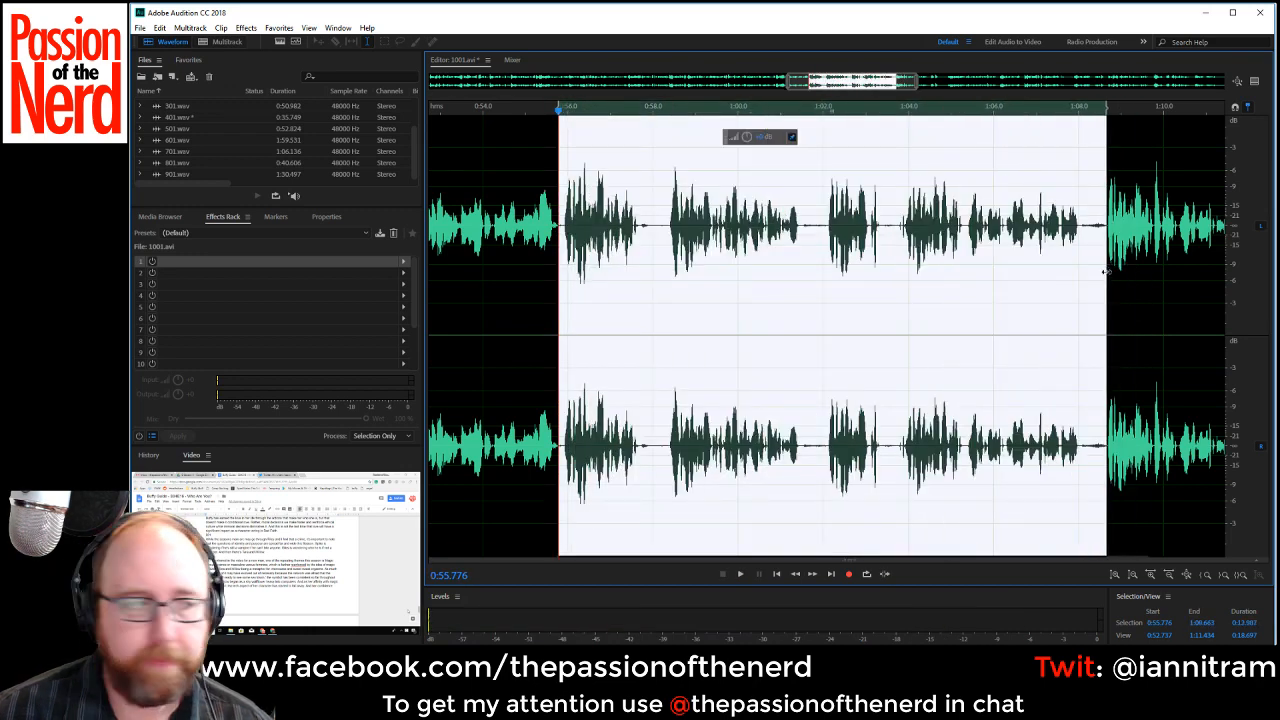
key("Delete")
Play from about 0:55.8 and cut out the pause from about 1:01.9 to 1:03.3.
key("space")
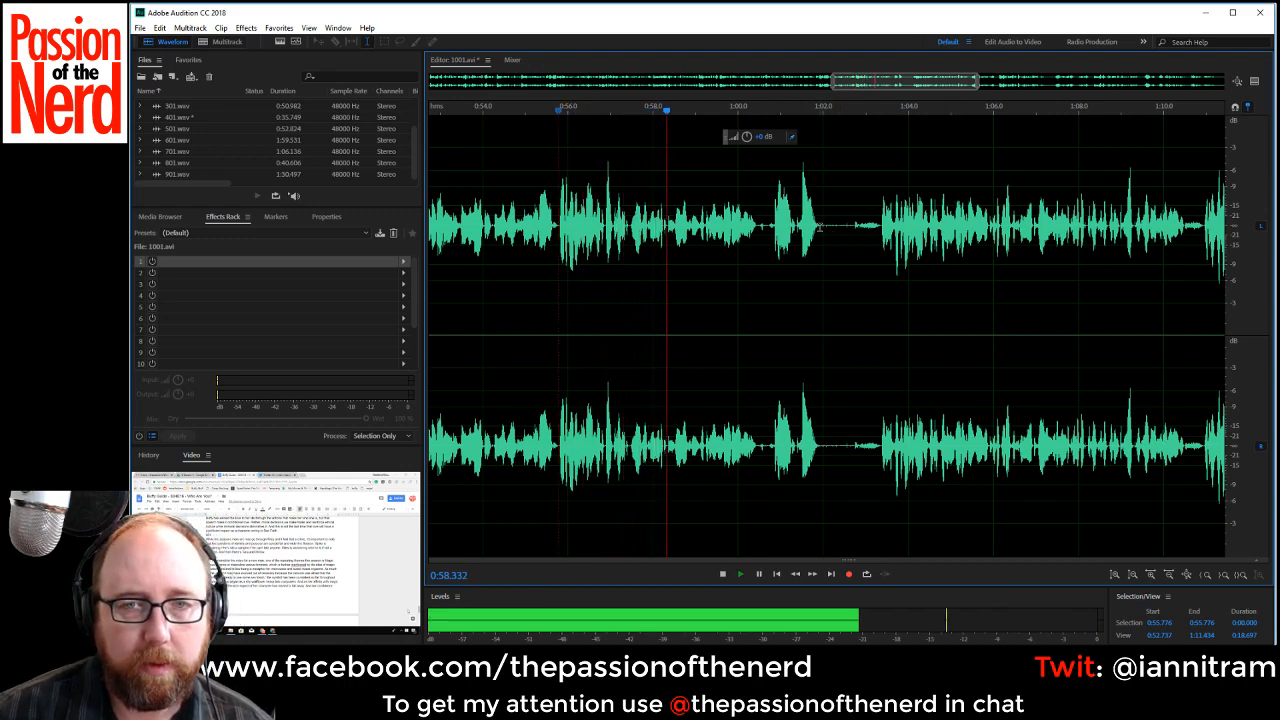
left_click_drag(820, 232, 883, 239)
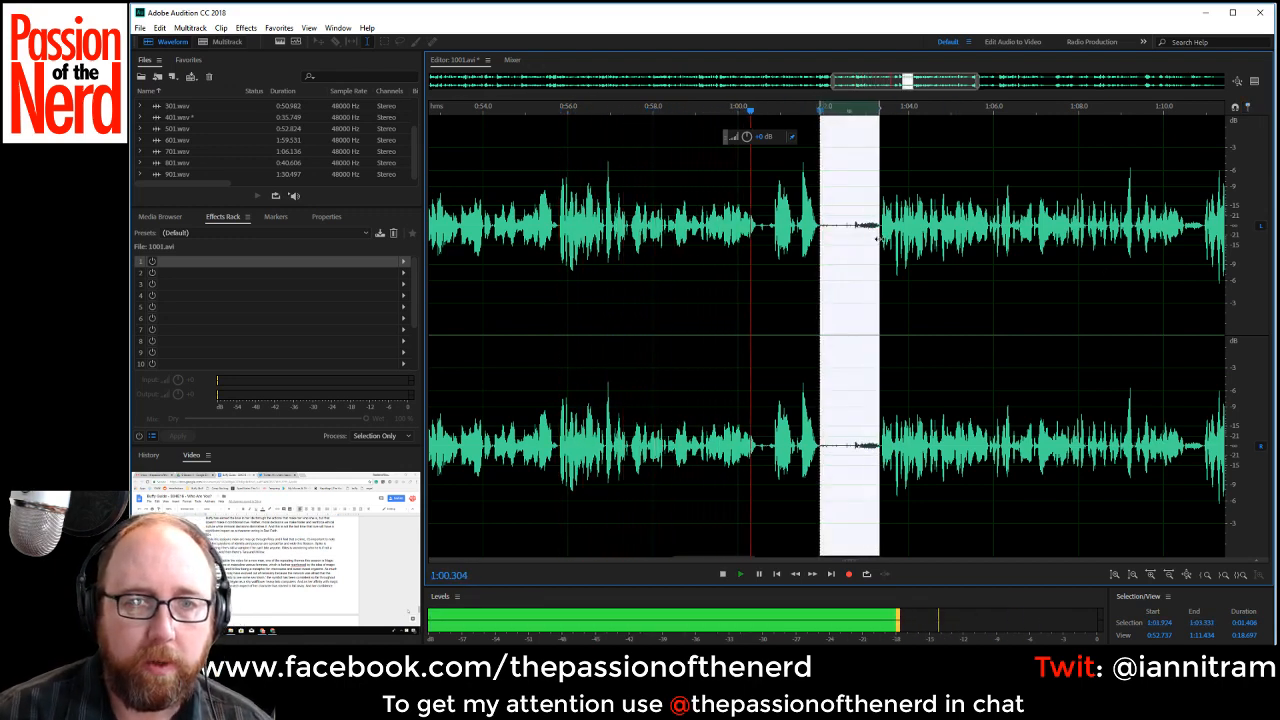
key("Delete")
key("space")
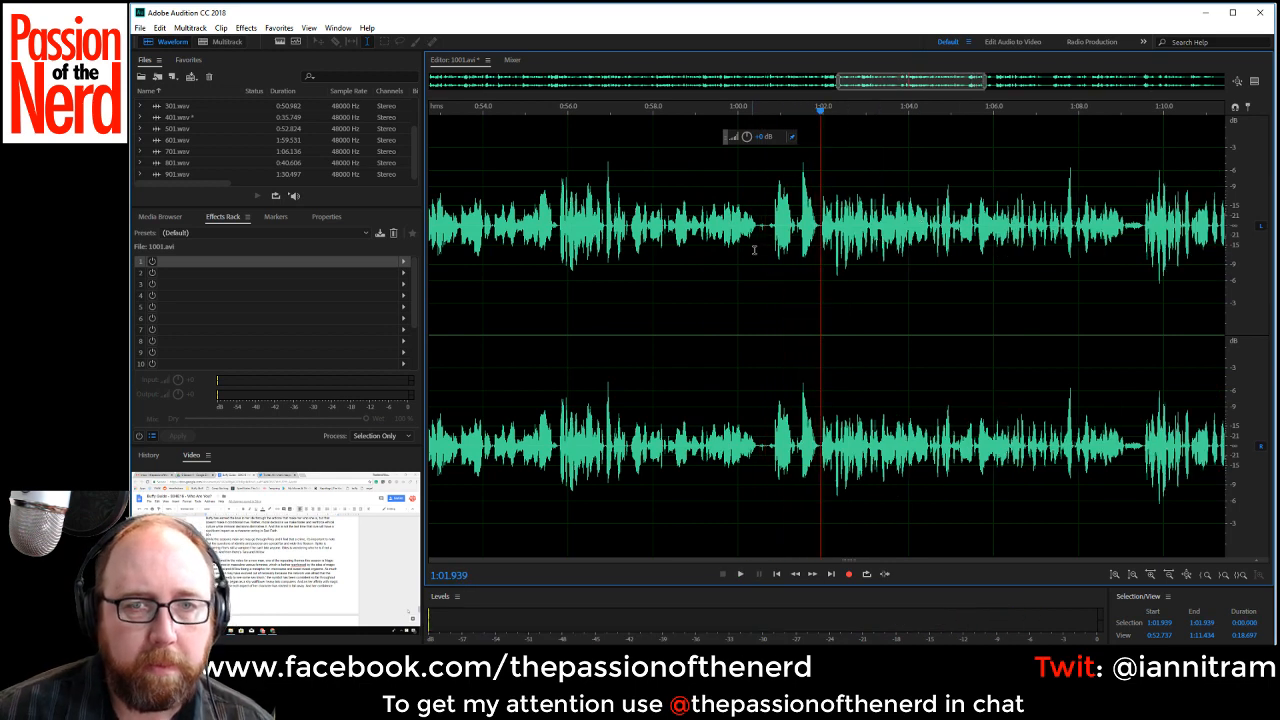
Replay from about 0:58.1 and cut out the pauses from about 1:09.1 to 1:09.5 and starting at about 1:12.0.
left_click_drag(758, 225, 766, 228)
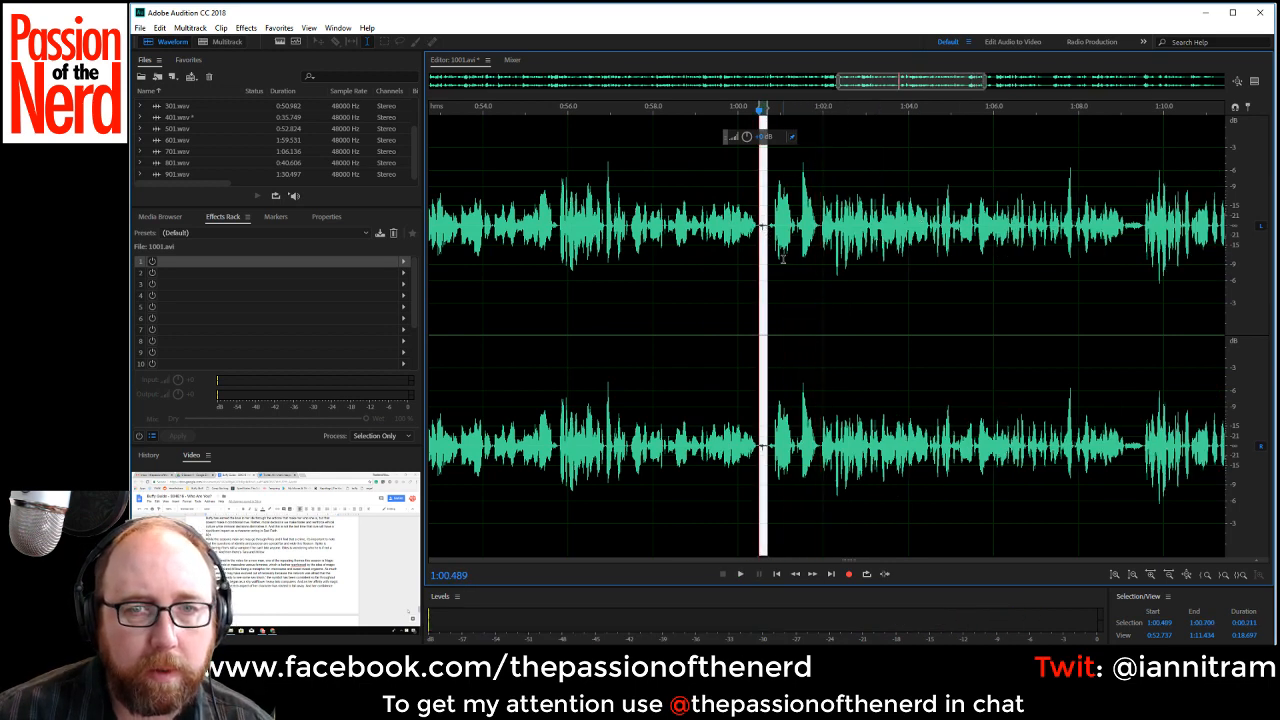
left_click(657, 252)
key("space")
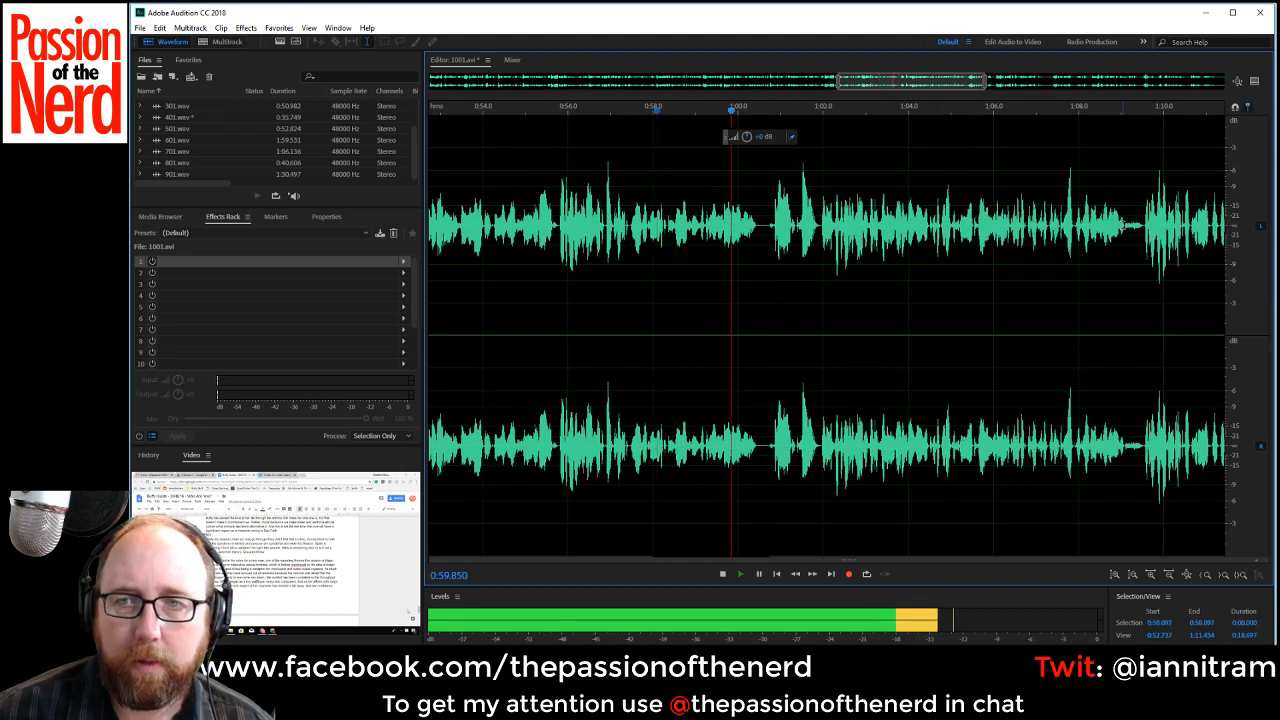
left_click_drag(1124, 229, 1143, 231)
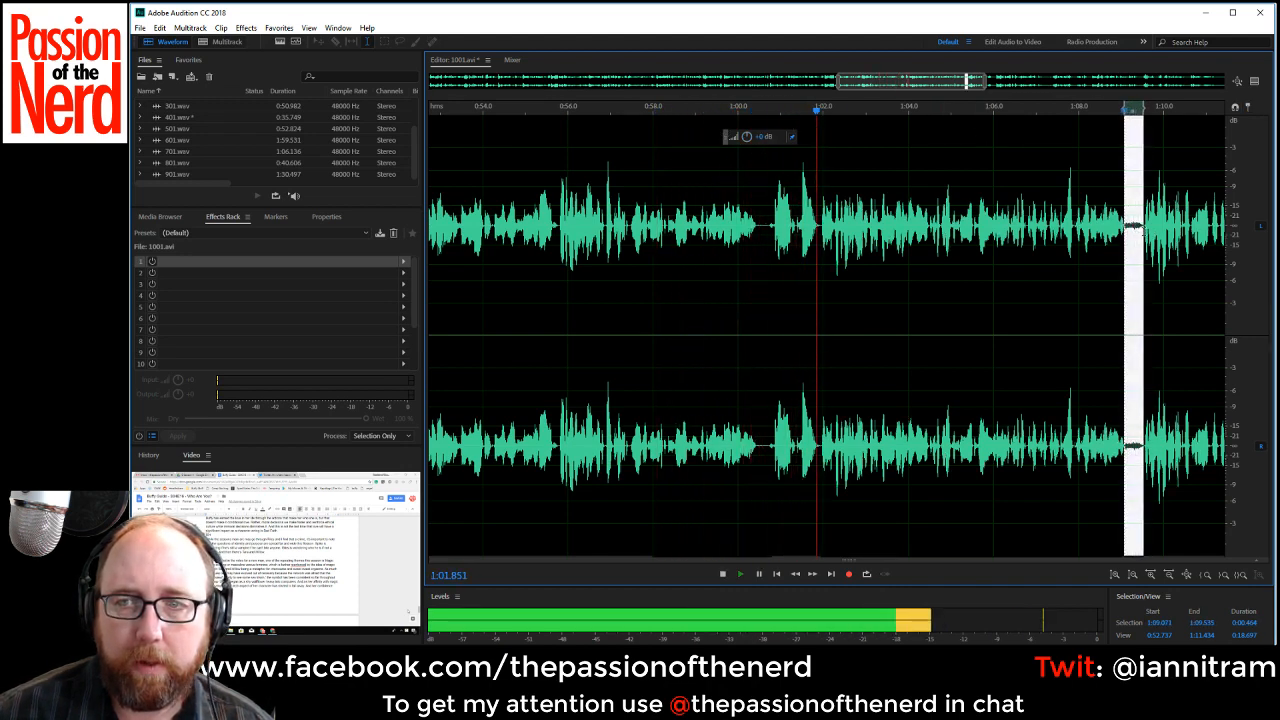
key("Delete")
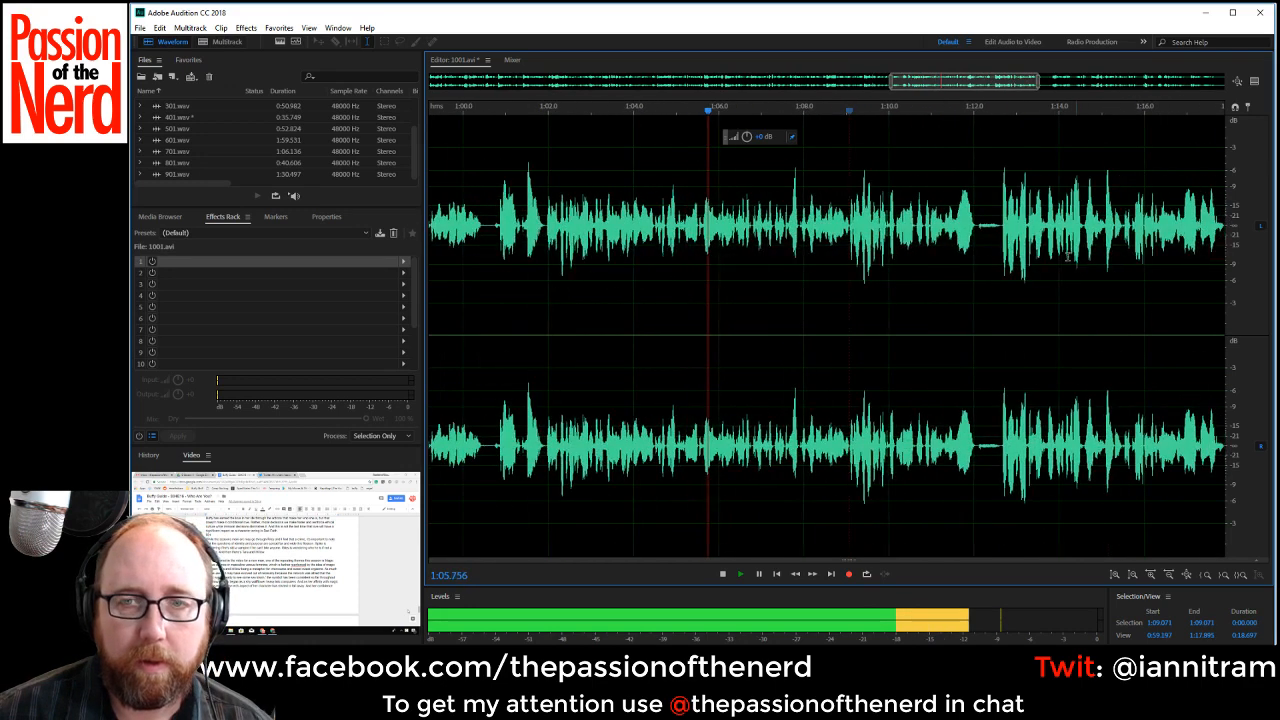
left_click_drag(975, 228, 998, 237)
key("Delete")
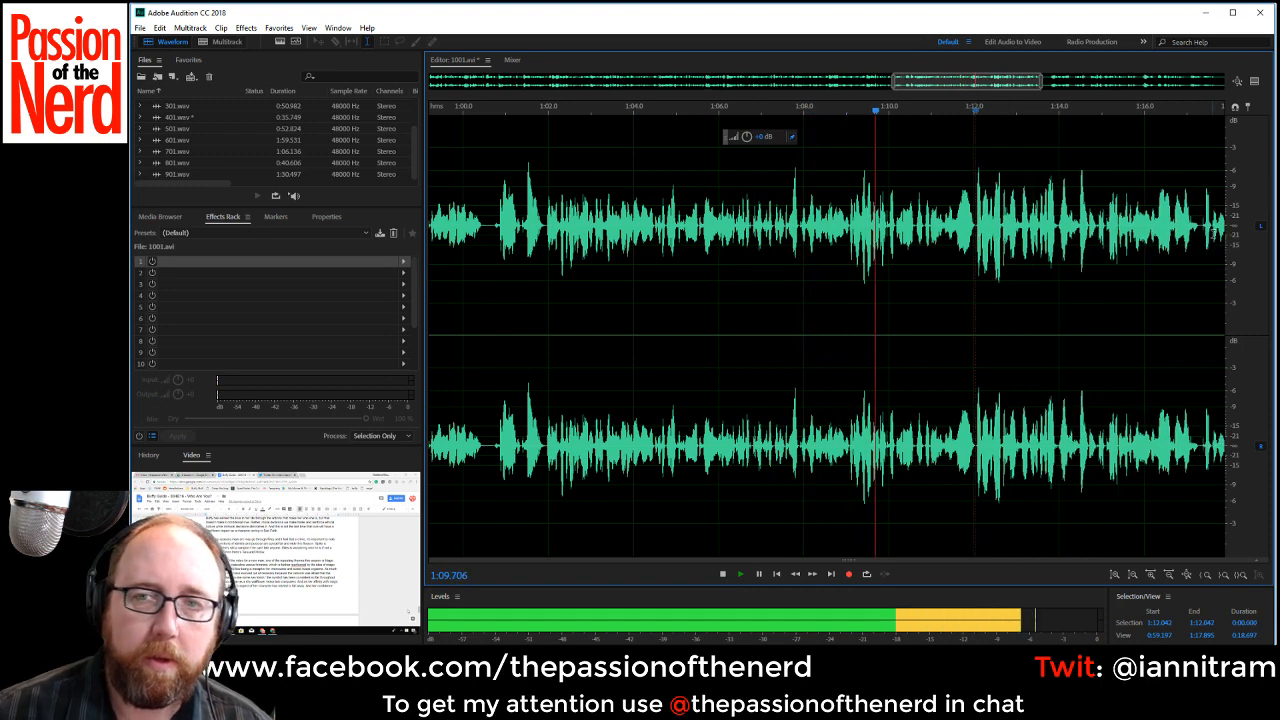
Cut out the pause from about 1:18.0 to 1:19.4 and the following gap from about 1:20.6 to 1:21.1.
left_click_drag(1004, 88, 1057, 90)
left_click(941, 228)
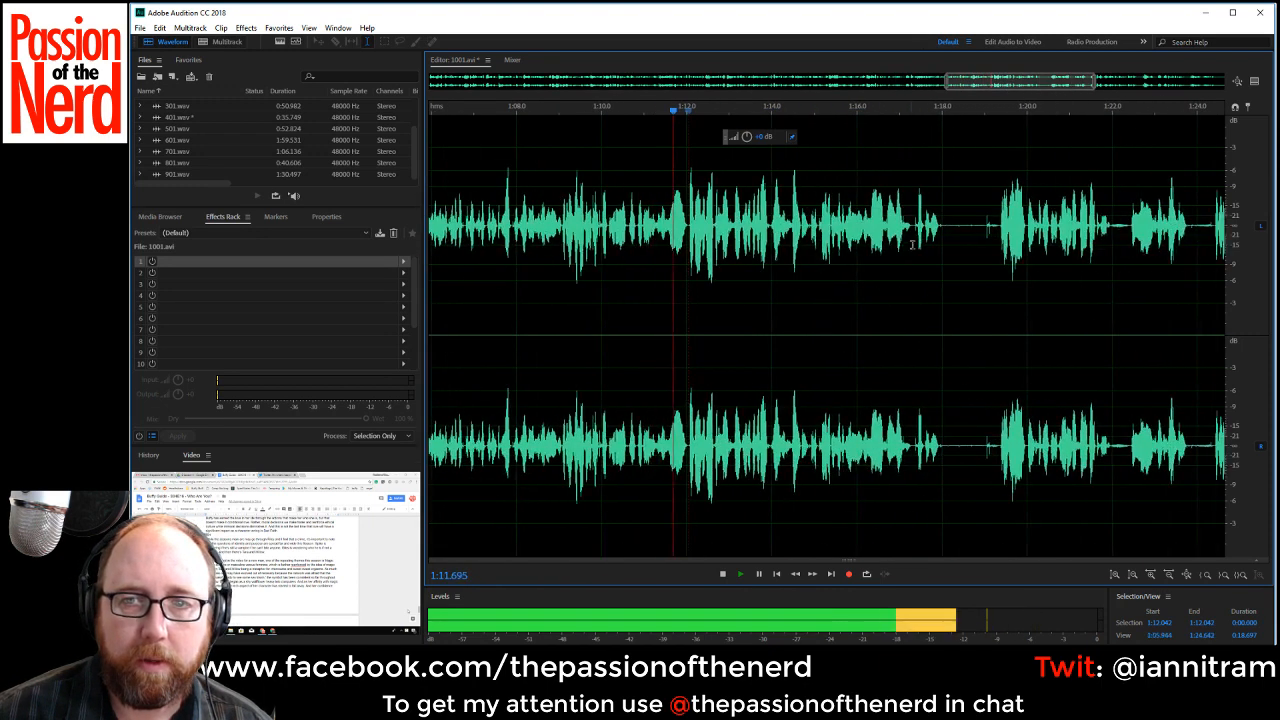
left_click_drag(941, 228, 999, 228)
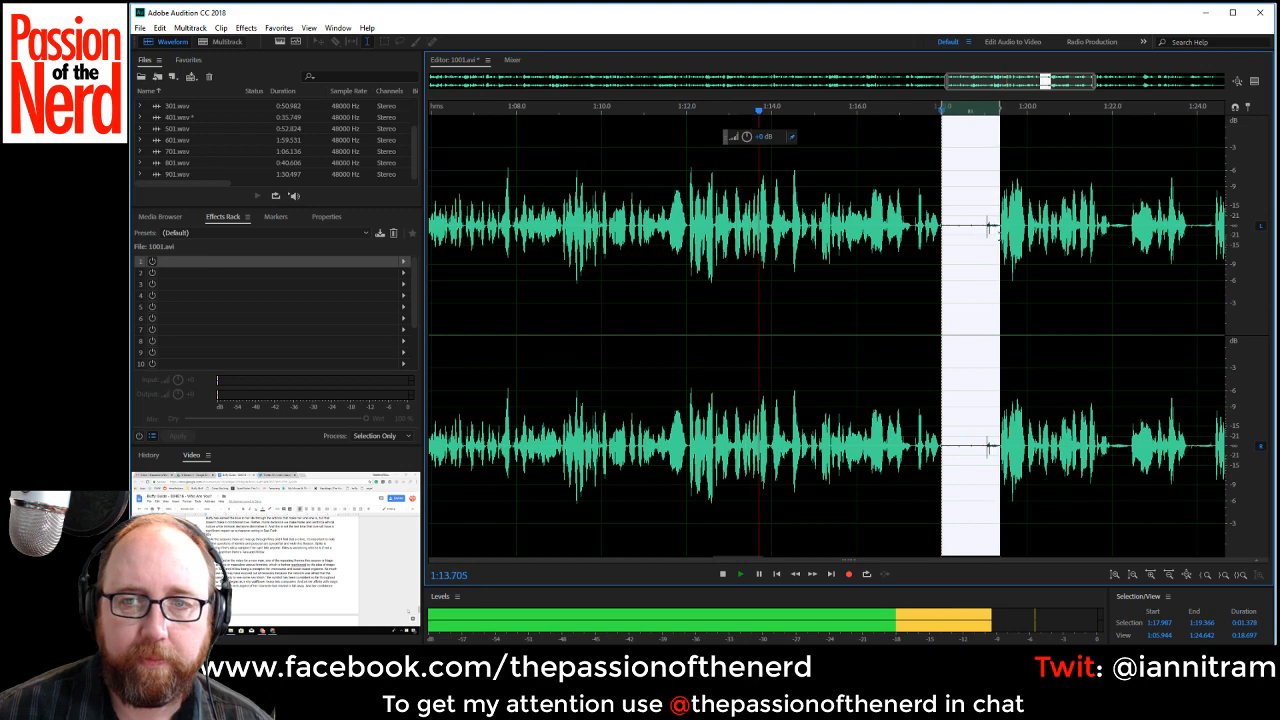
key("Delete")
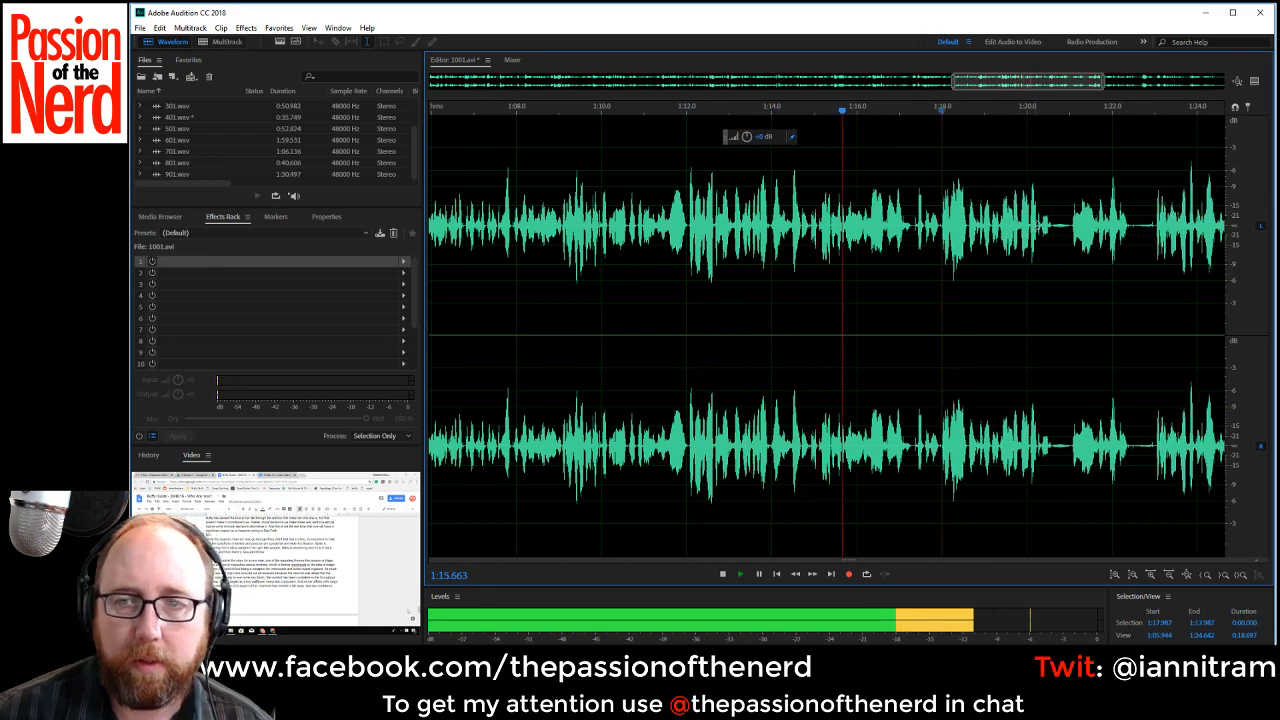
left_click_drag(1051, 228, 1070, 230)
left_click(1075, 230)
key("Delete")
key("space")
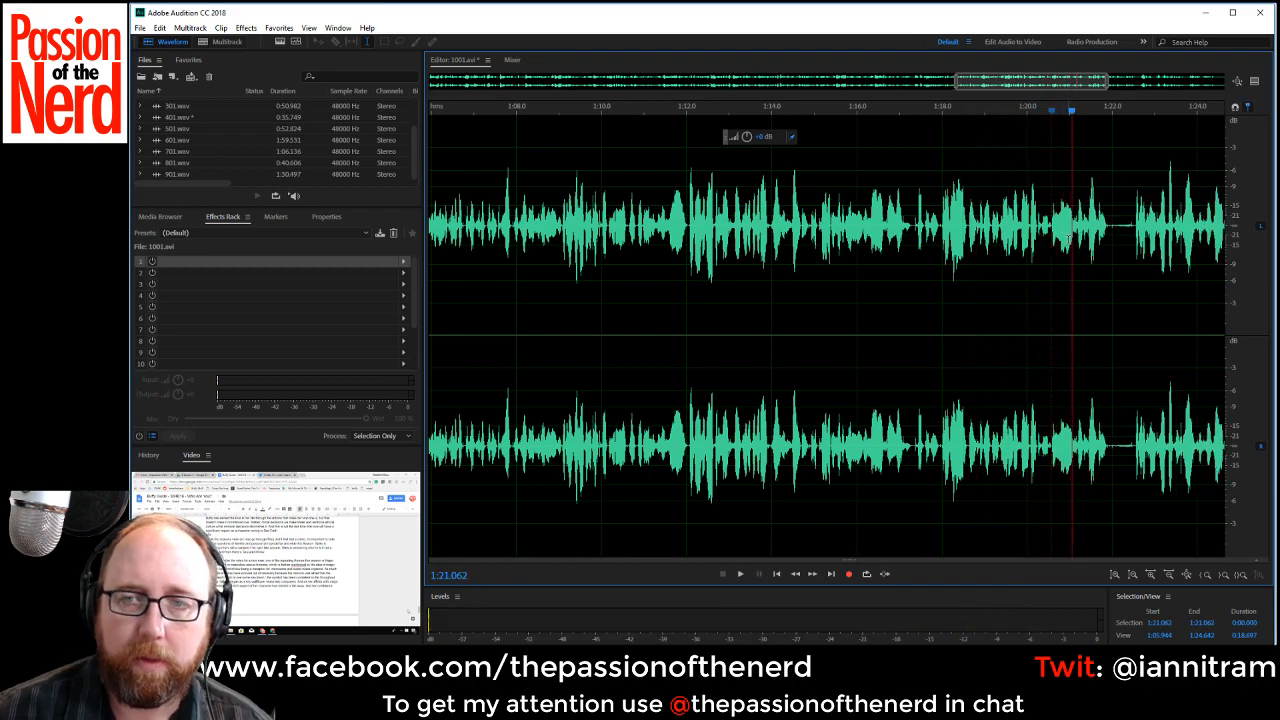
Play on and cut out the pauses from about 1:21.9 to 1:22.6 and 1:27.9 to 1:28.6.
key("space")
left_click_drag(1110, 228, 1136, 228)
key("Delete")
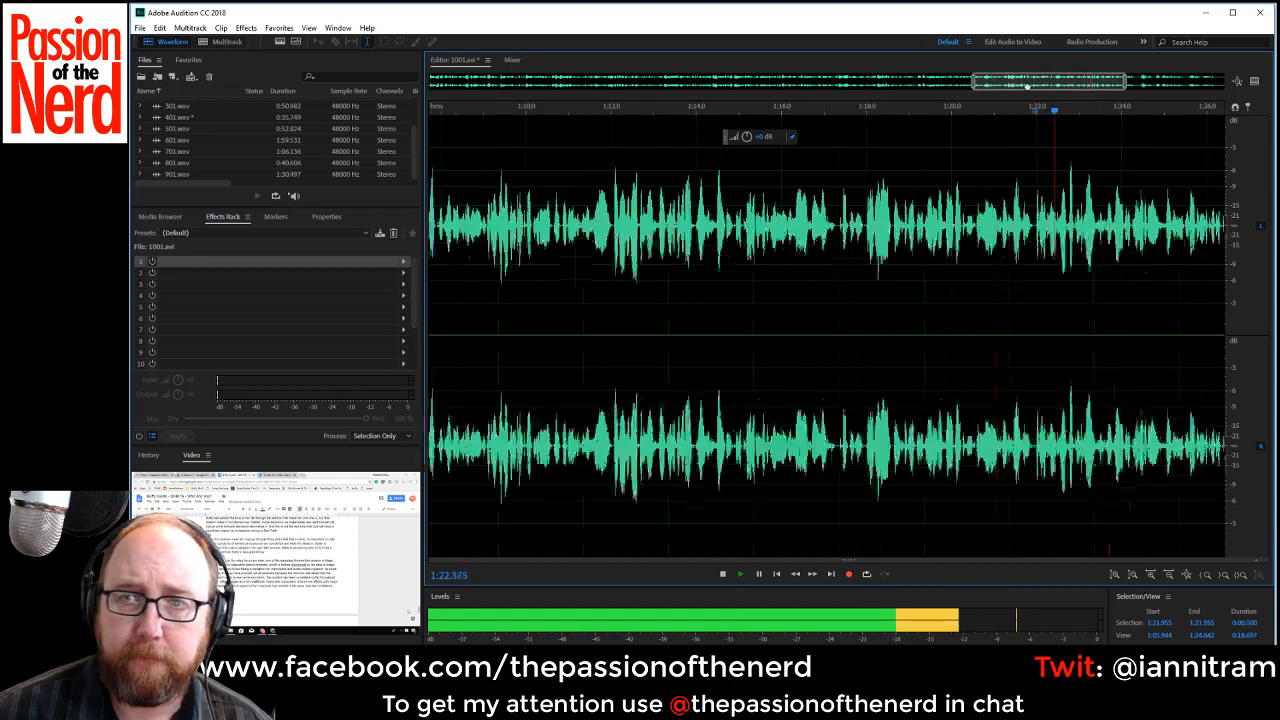
left_click_drag(857, 228, 886, 230)
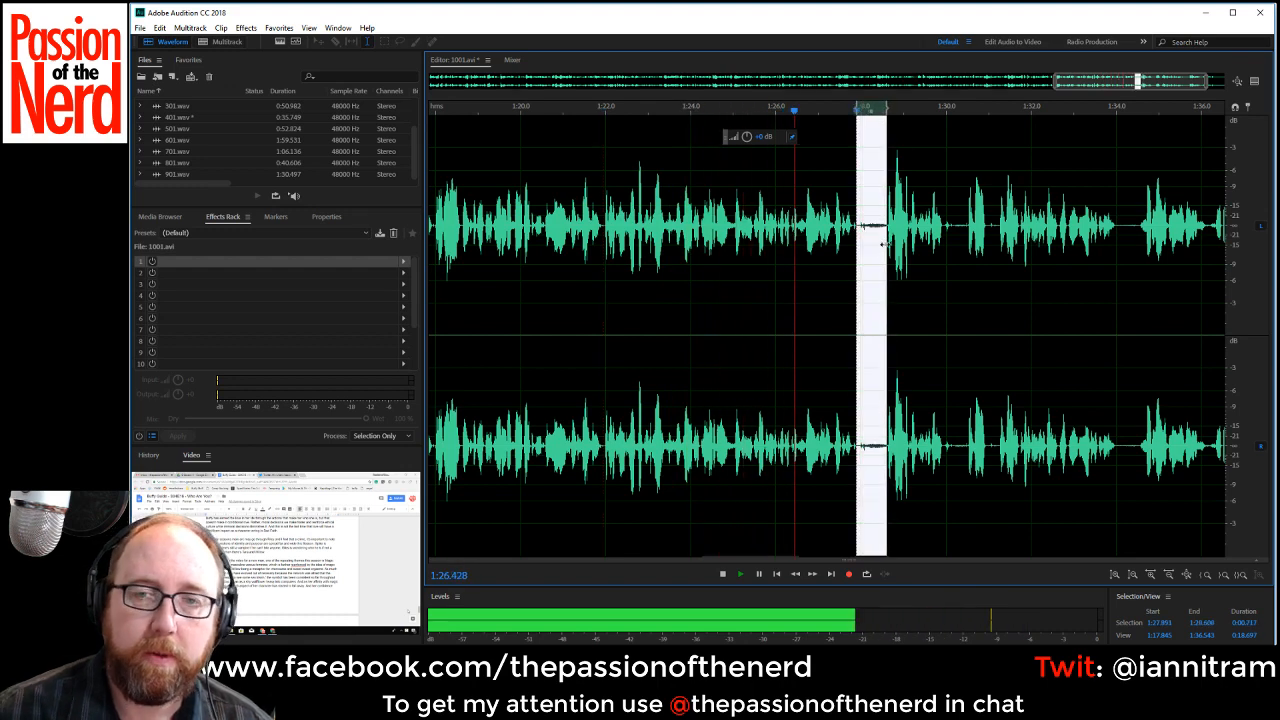
key("Delete")
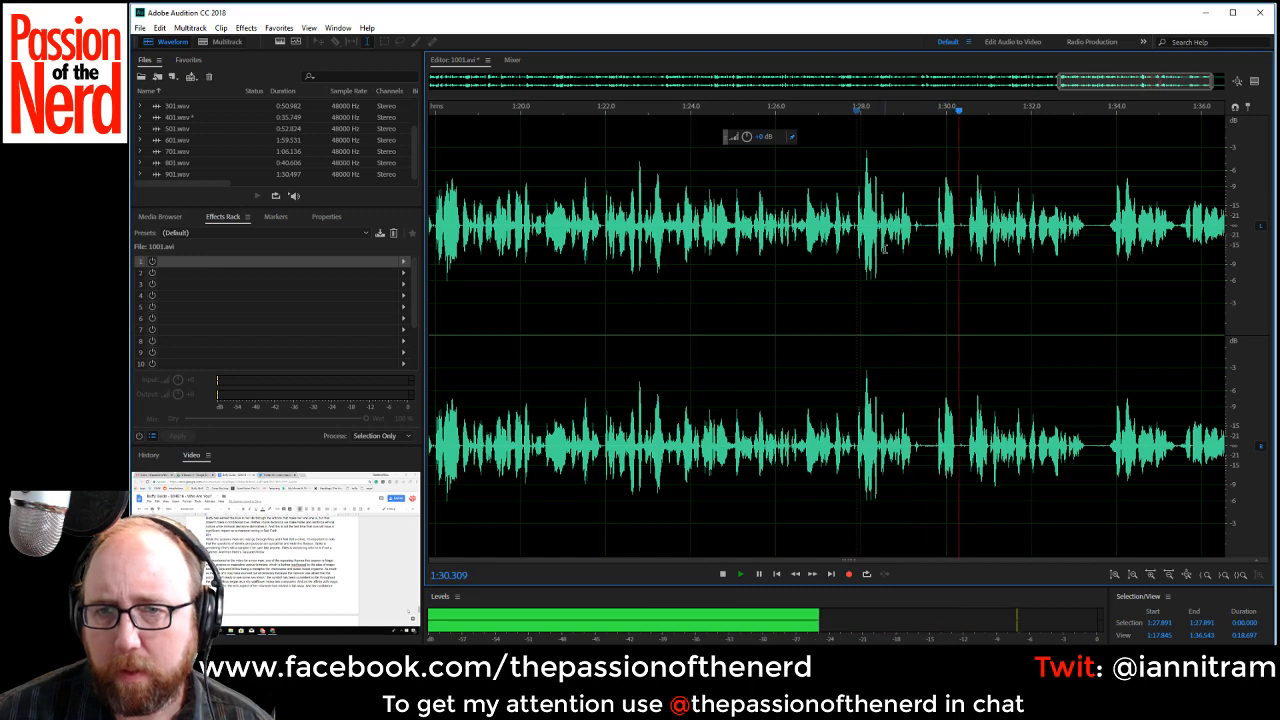
Delete the stretch from about 1:27.9 to 1:30.5 and trim the trailing silence from about 1:34.5 to the end.
key("space")
left_click_drag(857, 228, 966, 243)
key("Delete")
key("space")
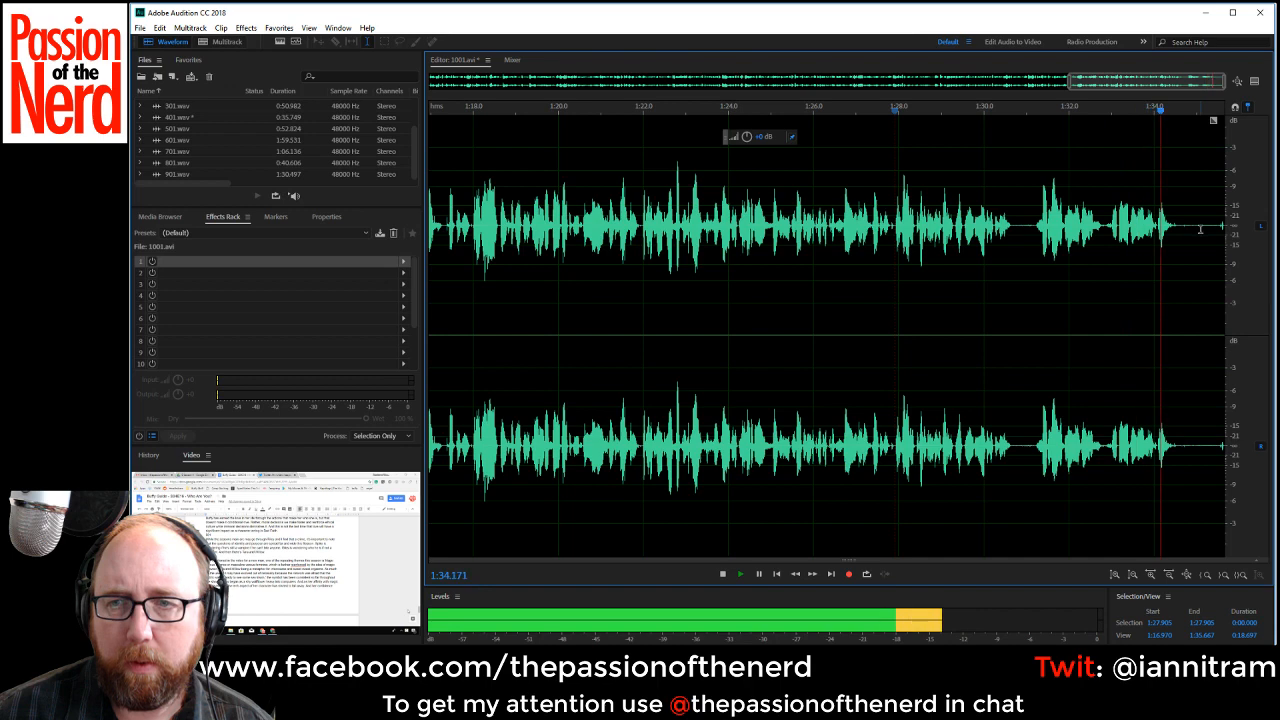
left_click_drag(1177, 234, 1275, 245)
key("Delete")
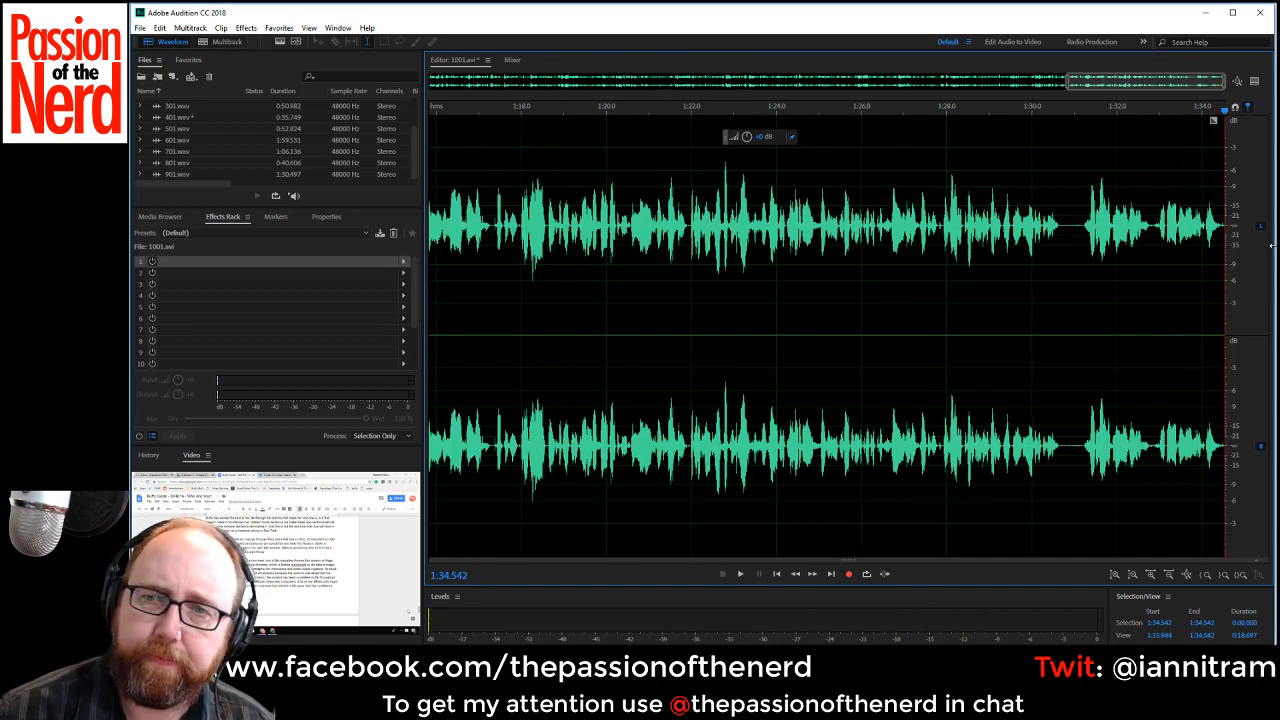
Silence the pause from about 1:30.6 to 1:31.2 by lowering its volume to -96 dB.
left_click_drag(1058, 228, 1082, 230)
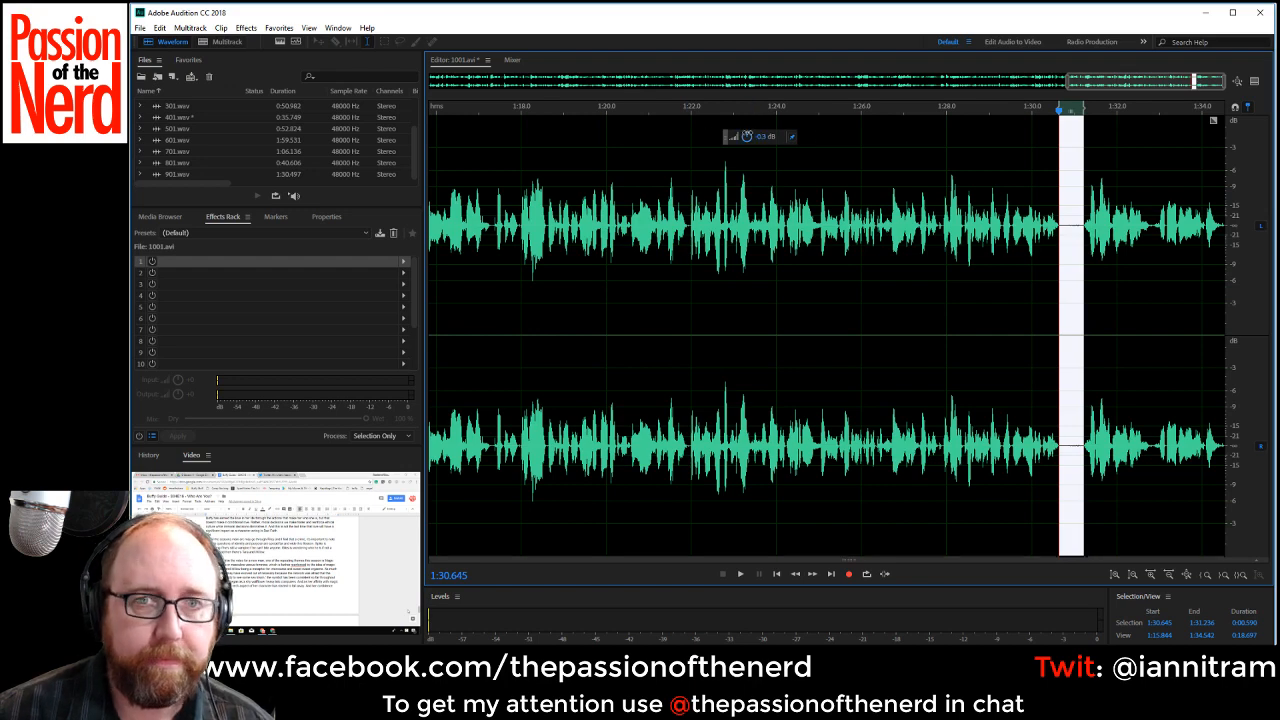
left_click_drag(747, 134, 557, 207)
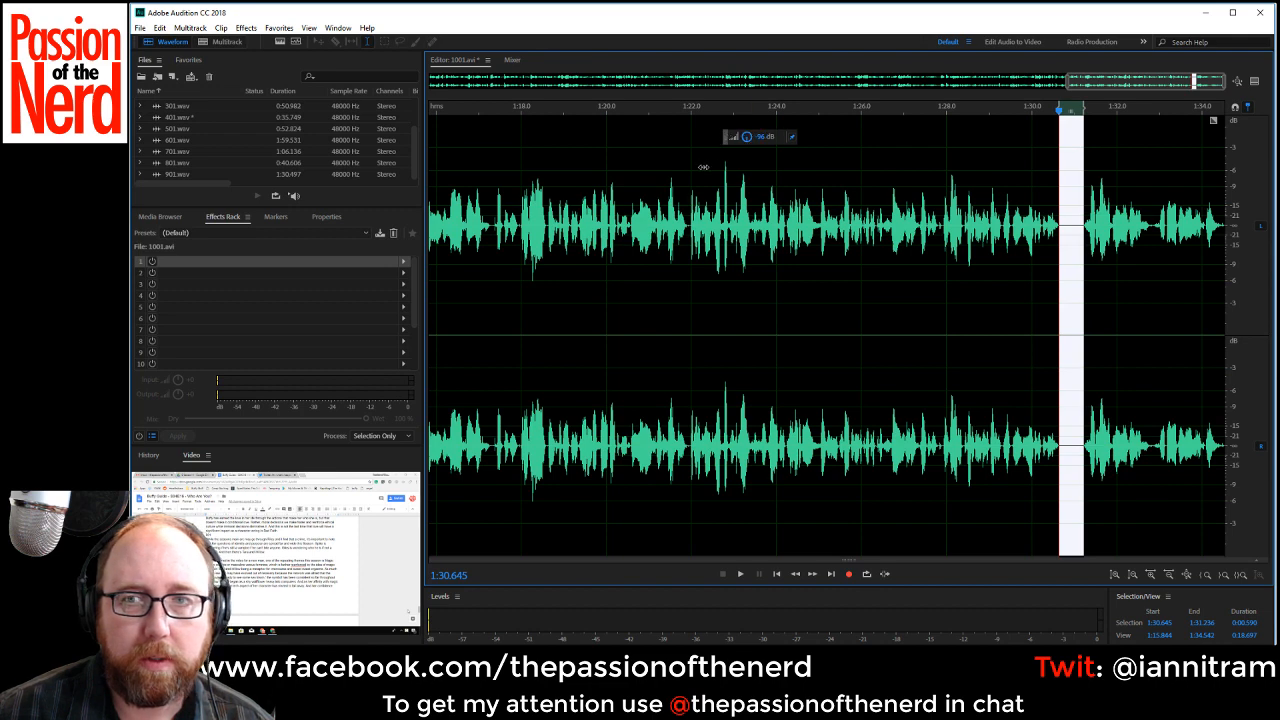
left_click_drag(703, 167, 761, 201)
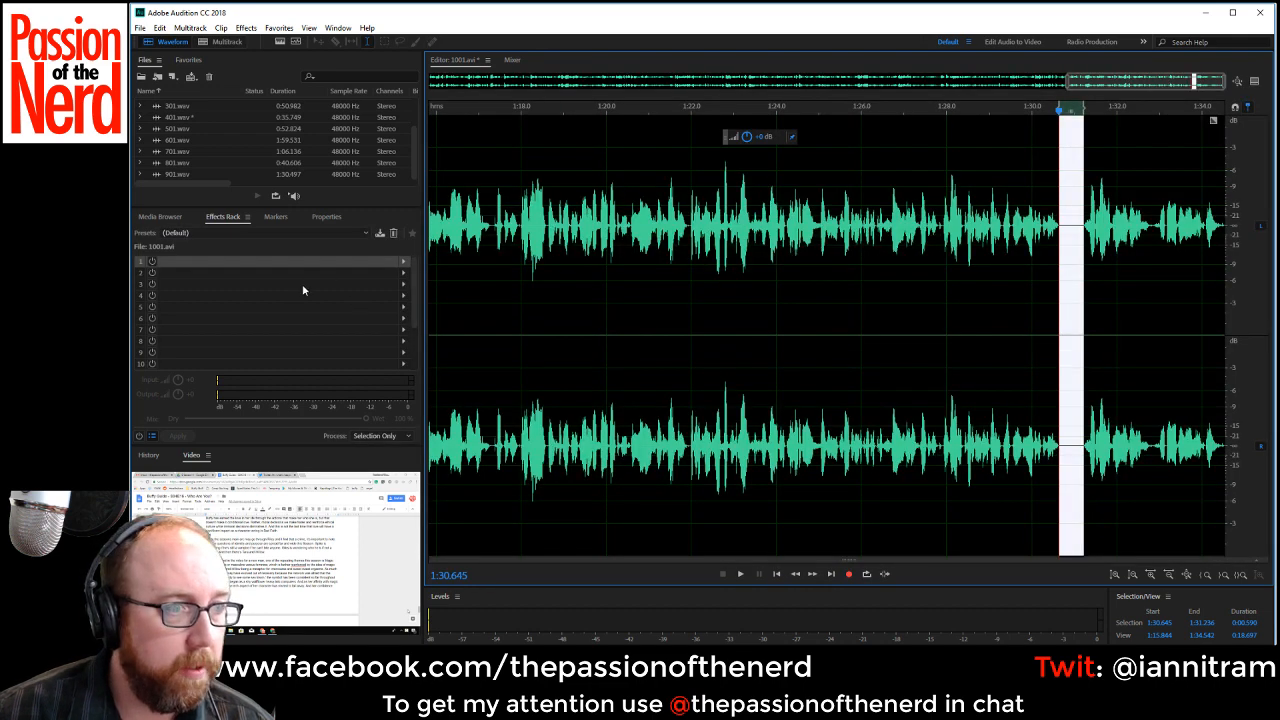
Add a Speech Volume Leveler with the Careful preset to the first effect slot and set the rack mix to 80% wet.
left_click(403, 262)
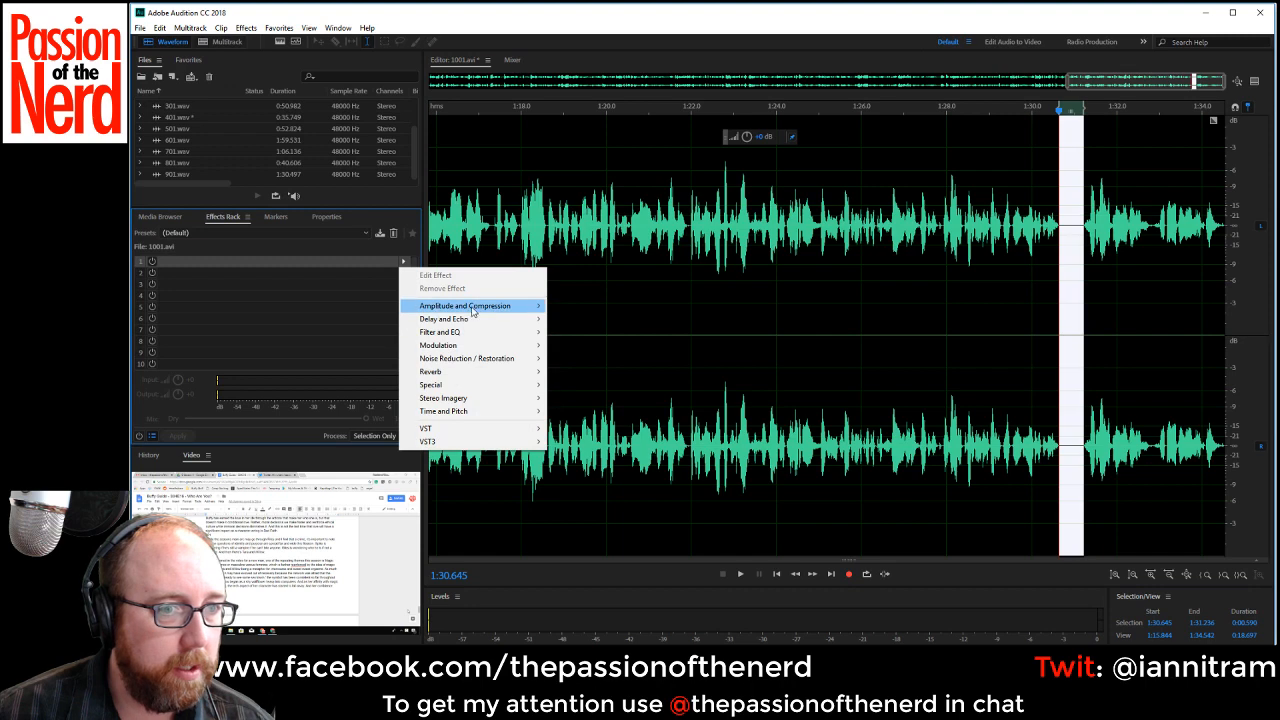
mouse_move(472, 310)
left_click(631, 411)
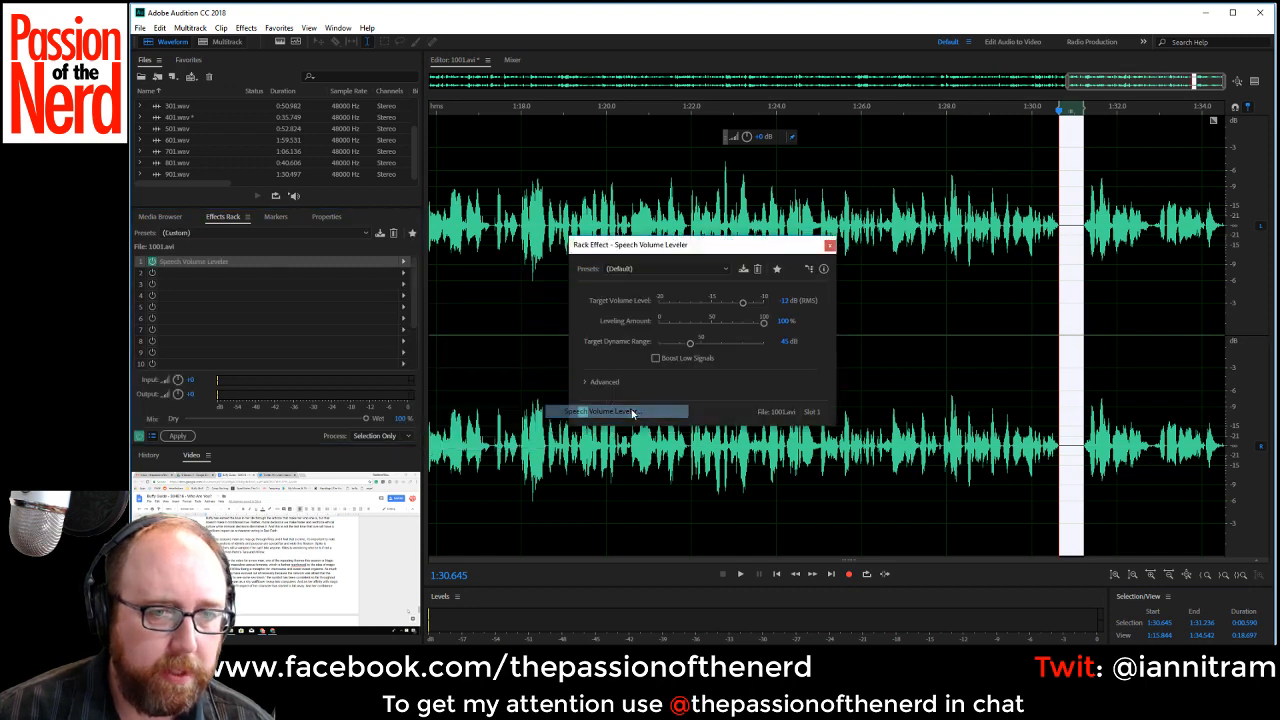
left_click(727, 269)
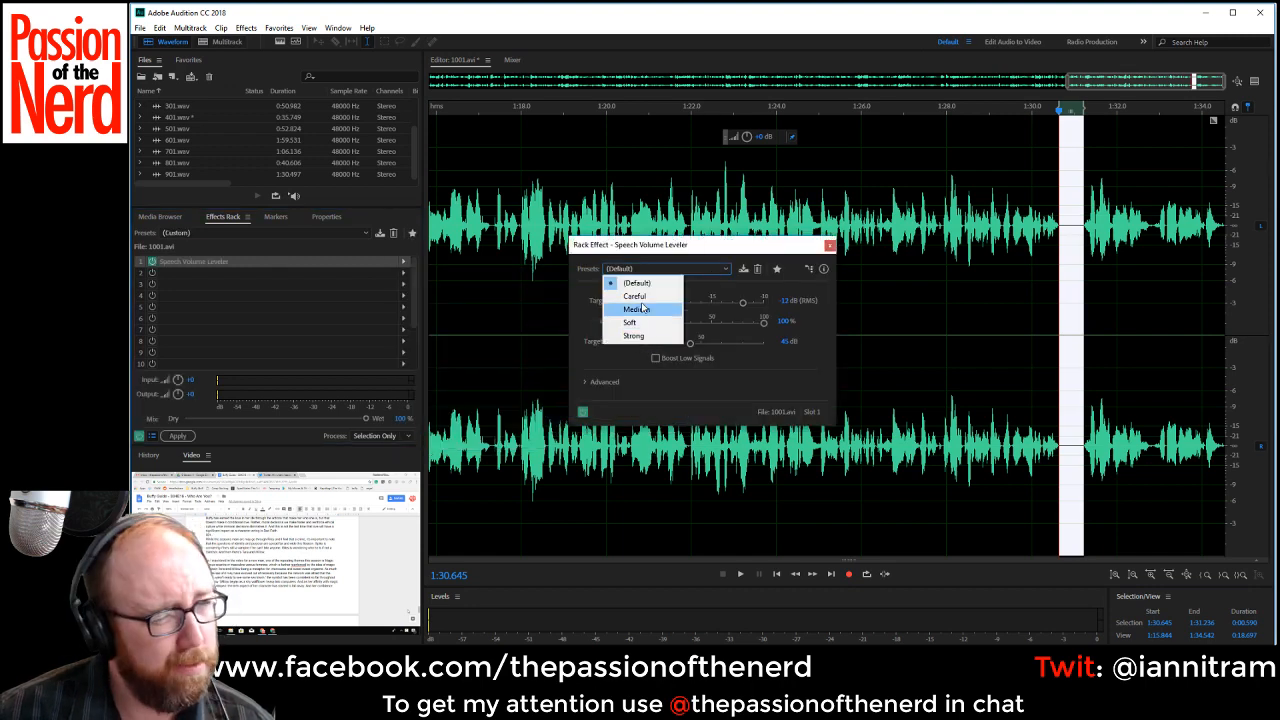
left_click(662, 298)
left_click(829, 246)
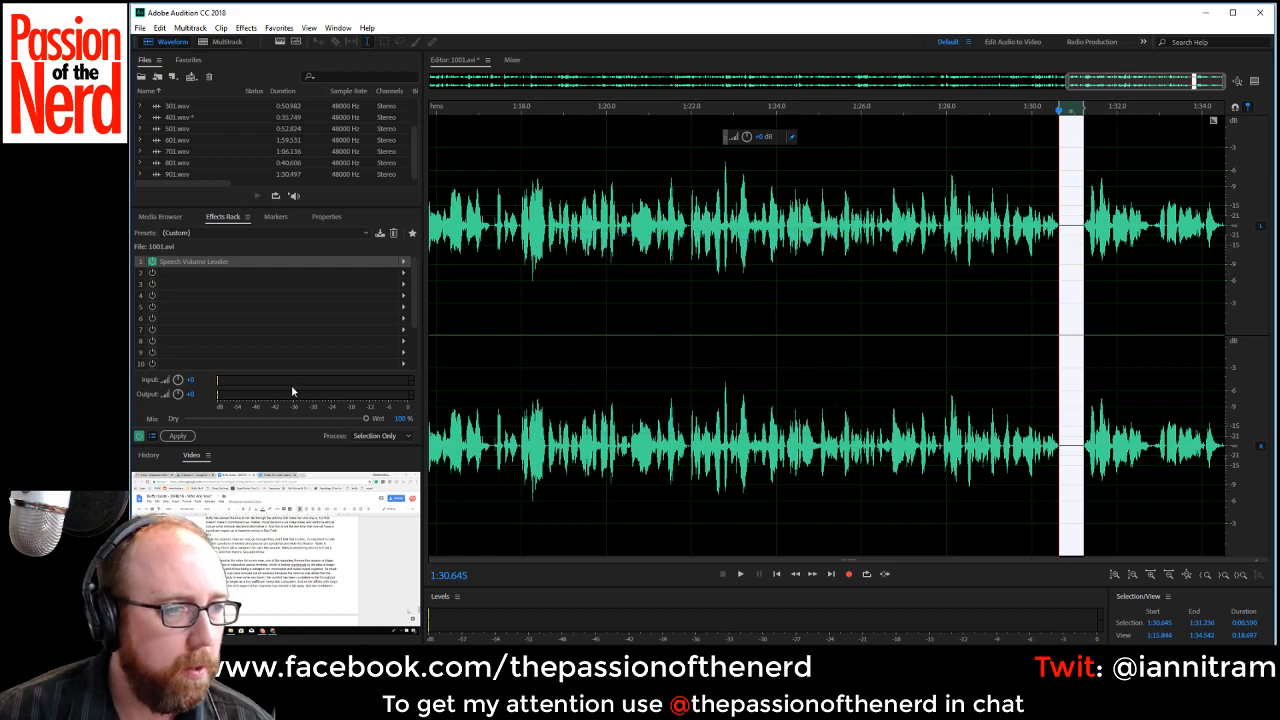
left_click_drag(353, 419, 333, 420)
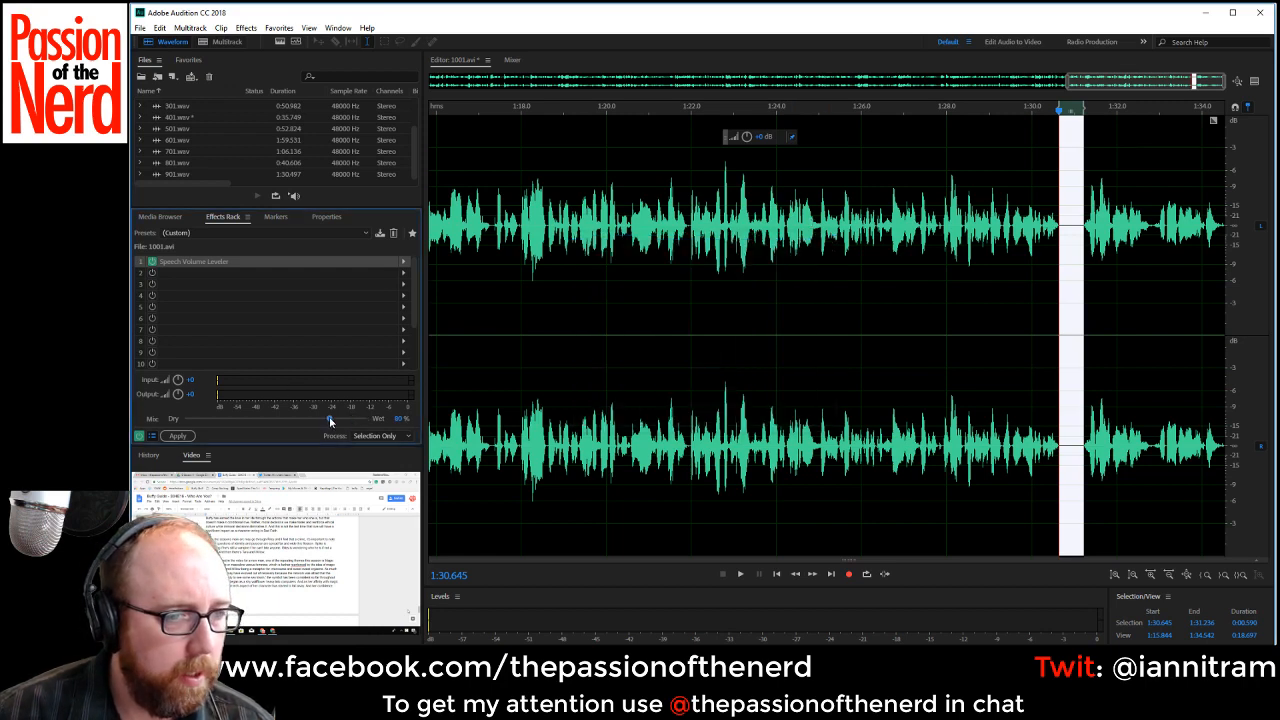
Save the edited clip as the Wave PCM file 1001.wav, accepting the unapplied effects notice.
key("ctrl+shift+s")
left_click(767, 367)
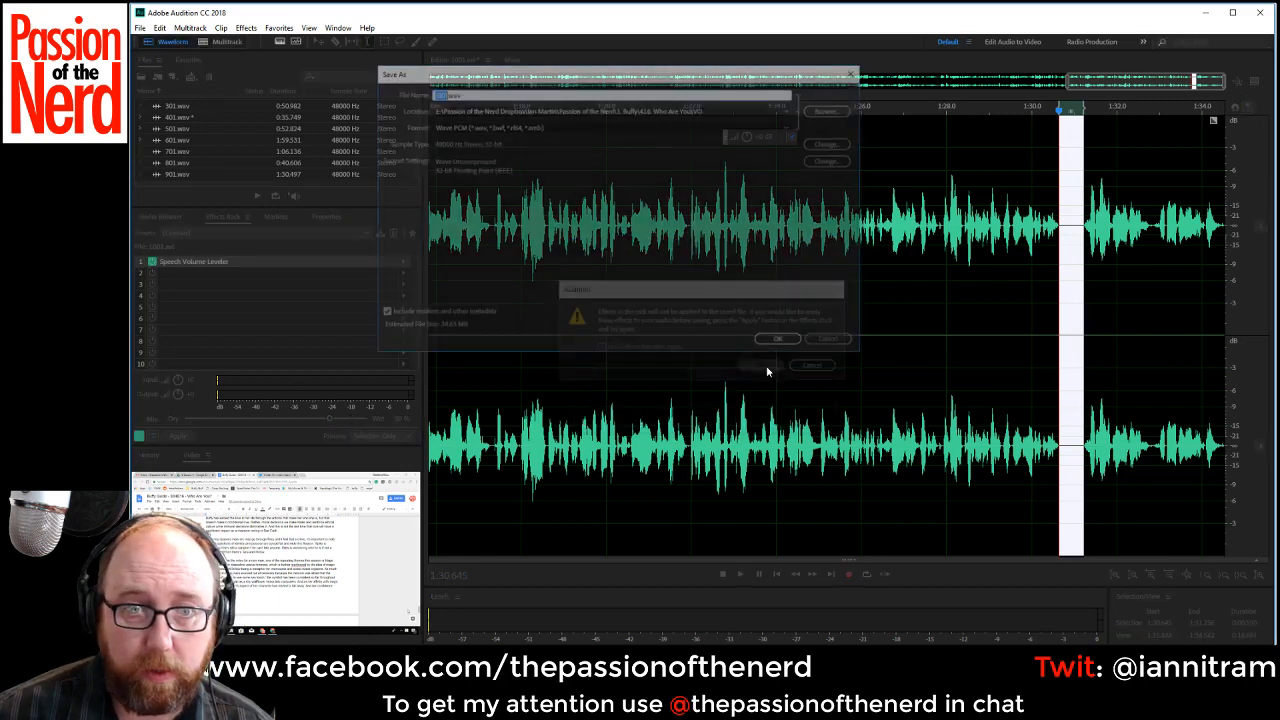
left_click(782, 341)
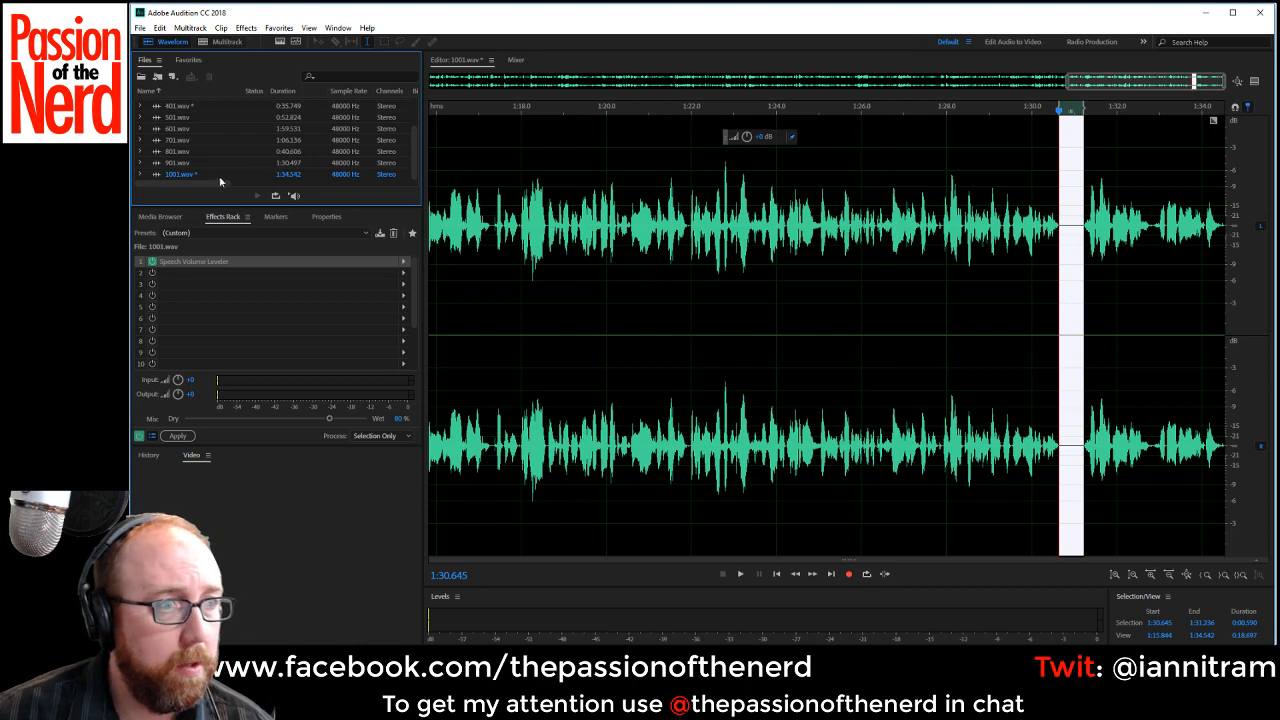
Play 1001.wav briefly from about 1:20.0 and examine the waveform of the whole clip.
left_click(212, 177)
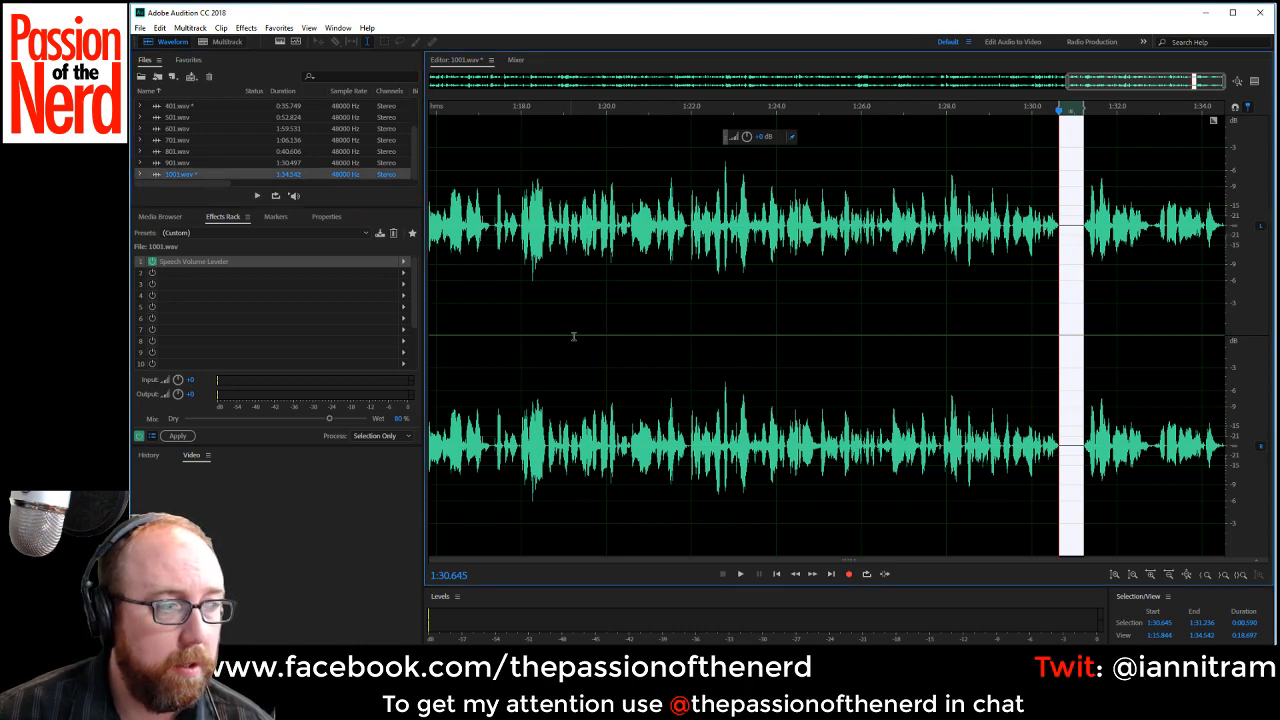
left_click(609, 308)
key("space")
key("space")
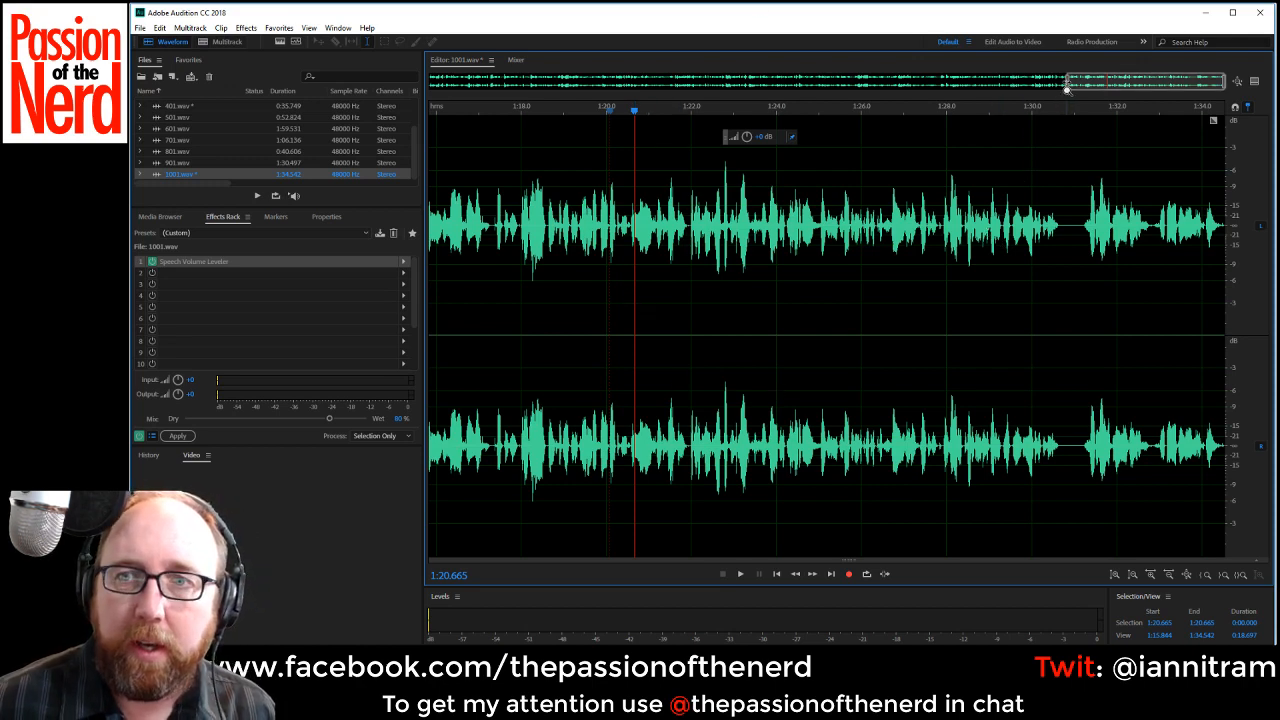
left_click_drag(1066, 88, 1068, 118)
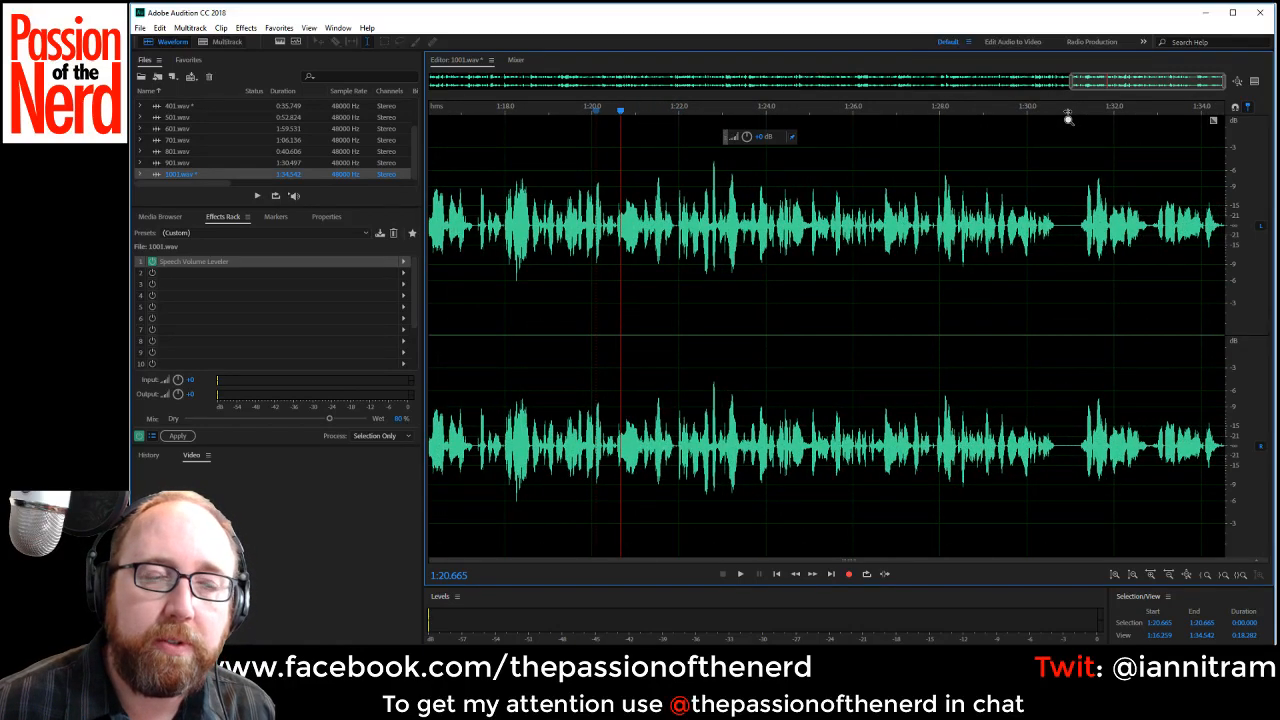
left_click_drag(1068, 118, 1123, 123)
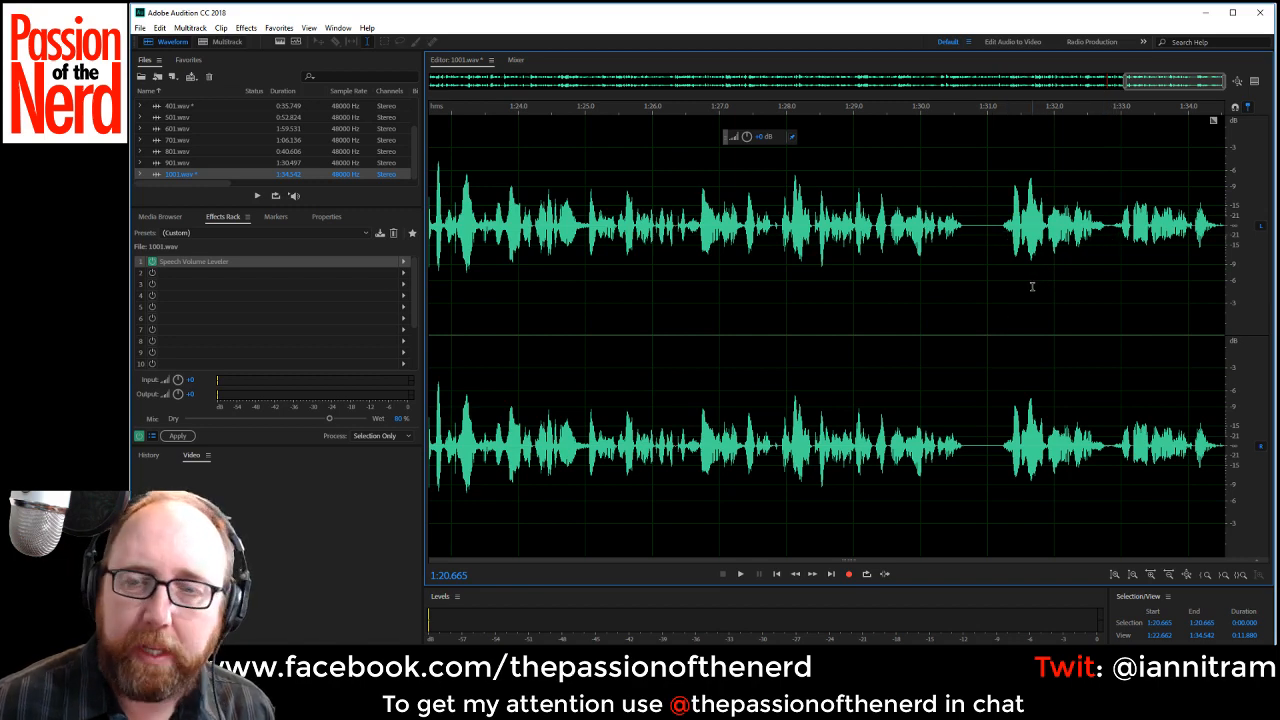
scroll(1010, 279, "down", 10)
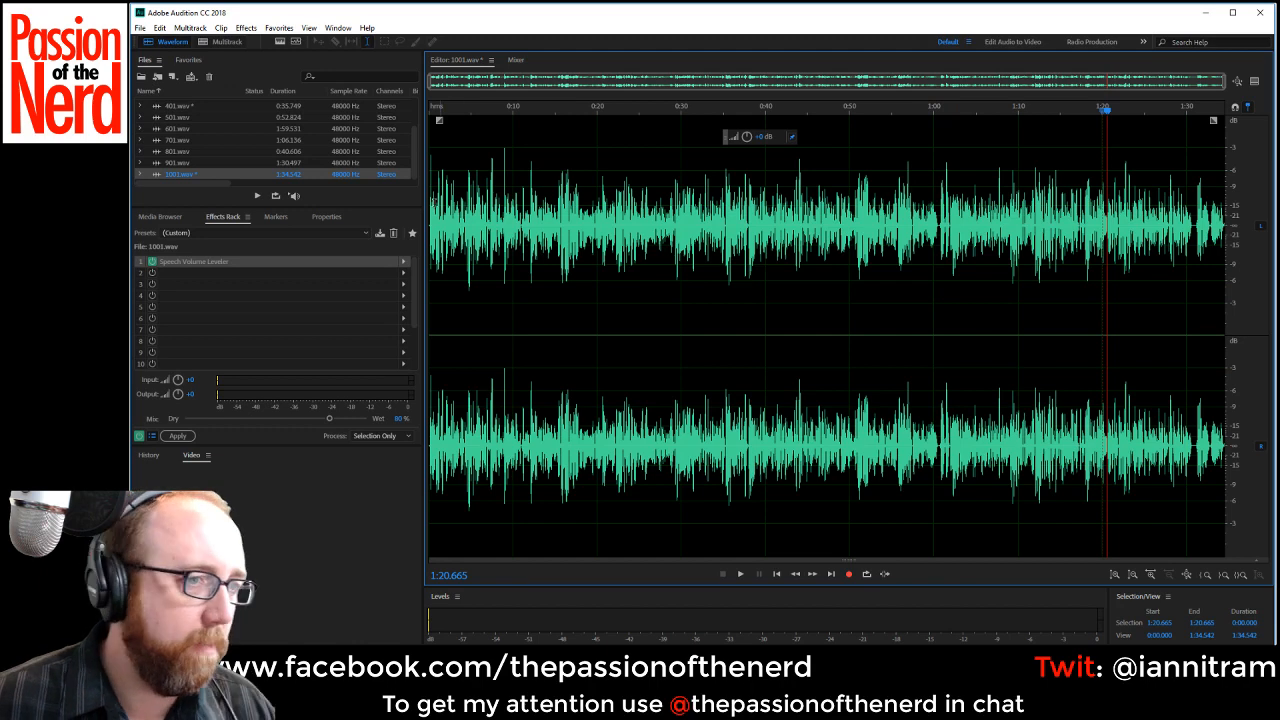
Spot-check the sound of 1001.wav by playing short stretches from about 0:22 and 1:20.
left_click(614, 256)
key("space")
key("space")
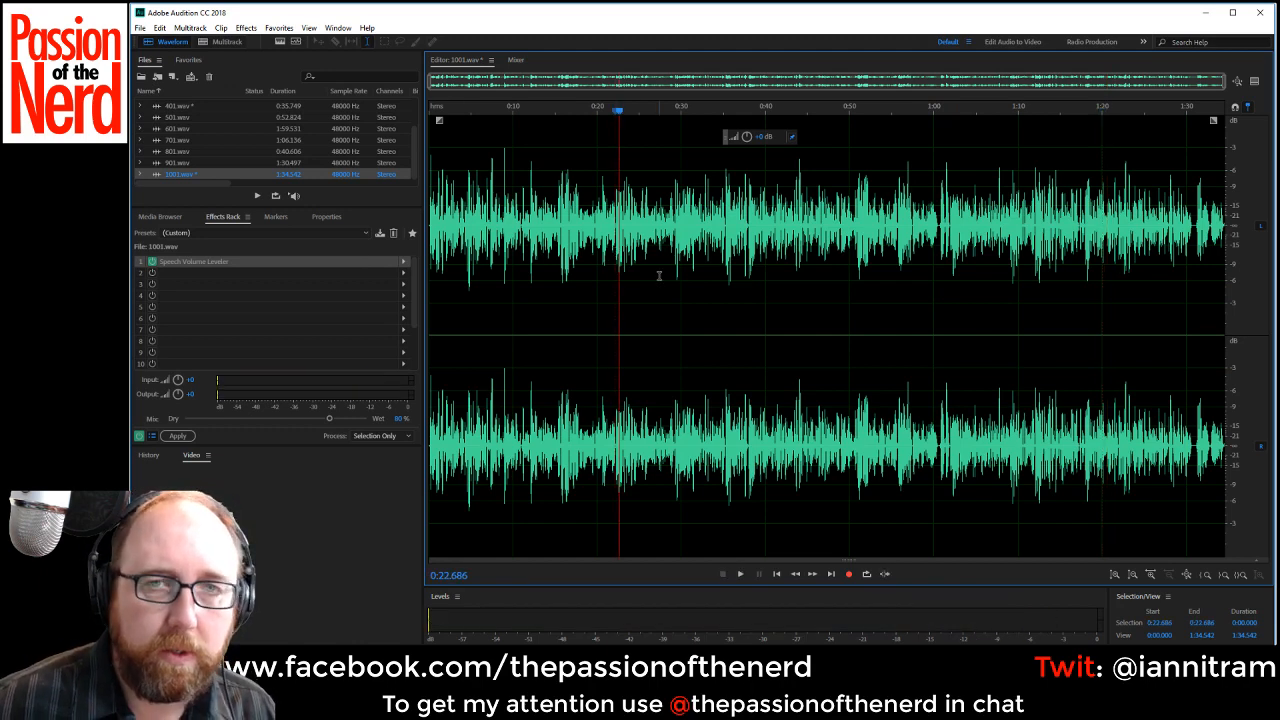
scroll(701, 242, "up", 2)
scroll(701, 242, "down", 3)
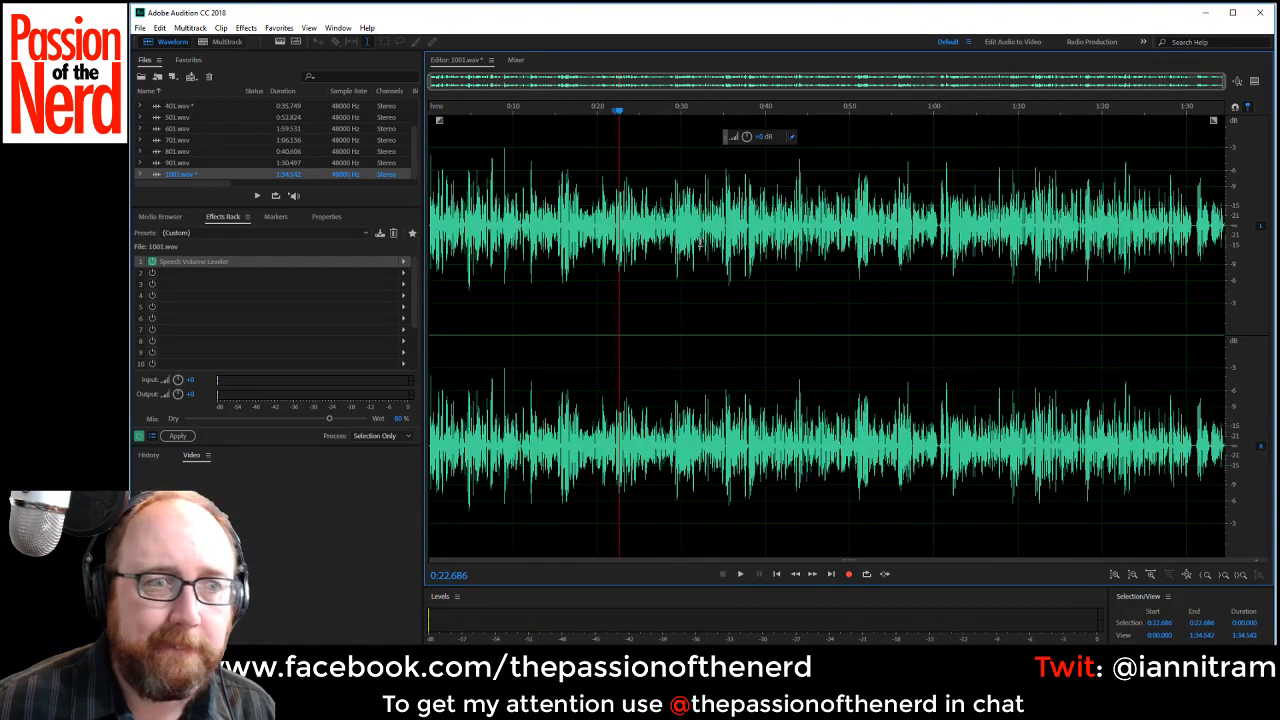
scroll(687, 337, "up", 1)
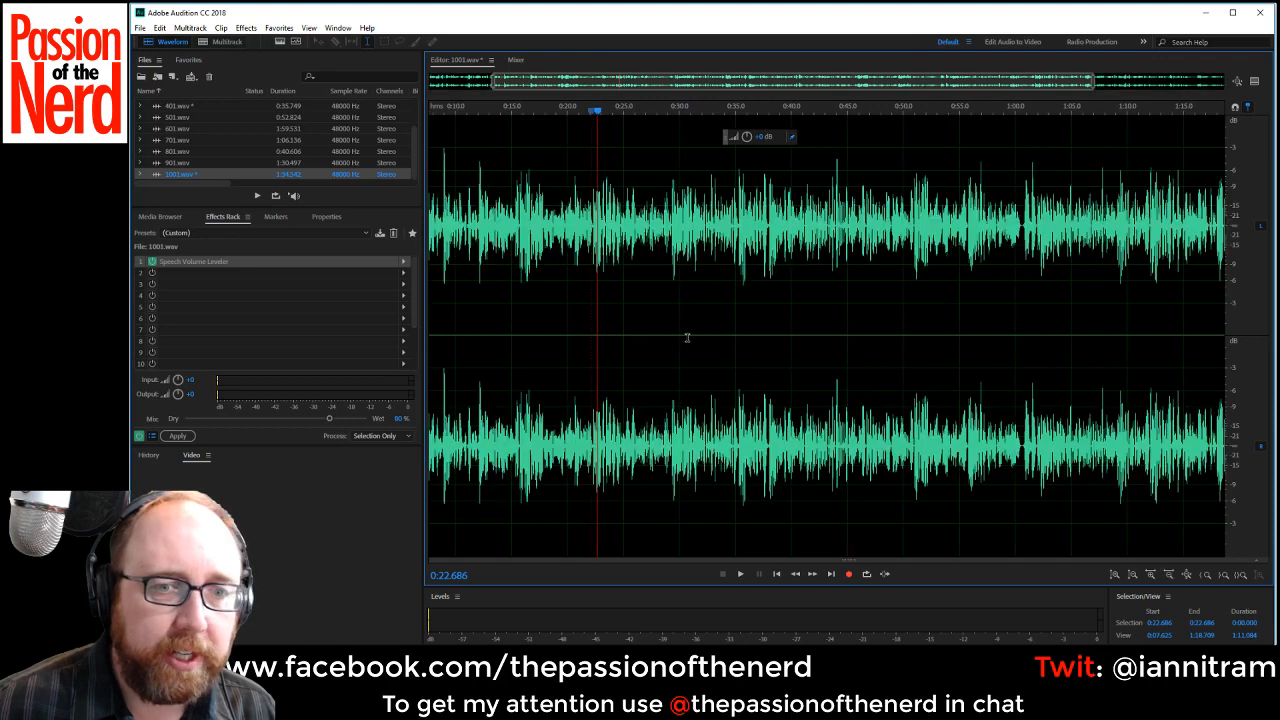
scroll(687, 337, "down", 1)
left_click(1106, 210)
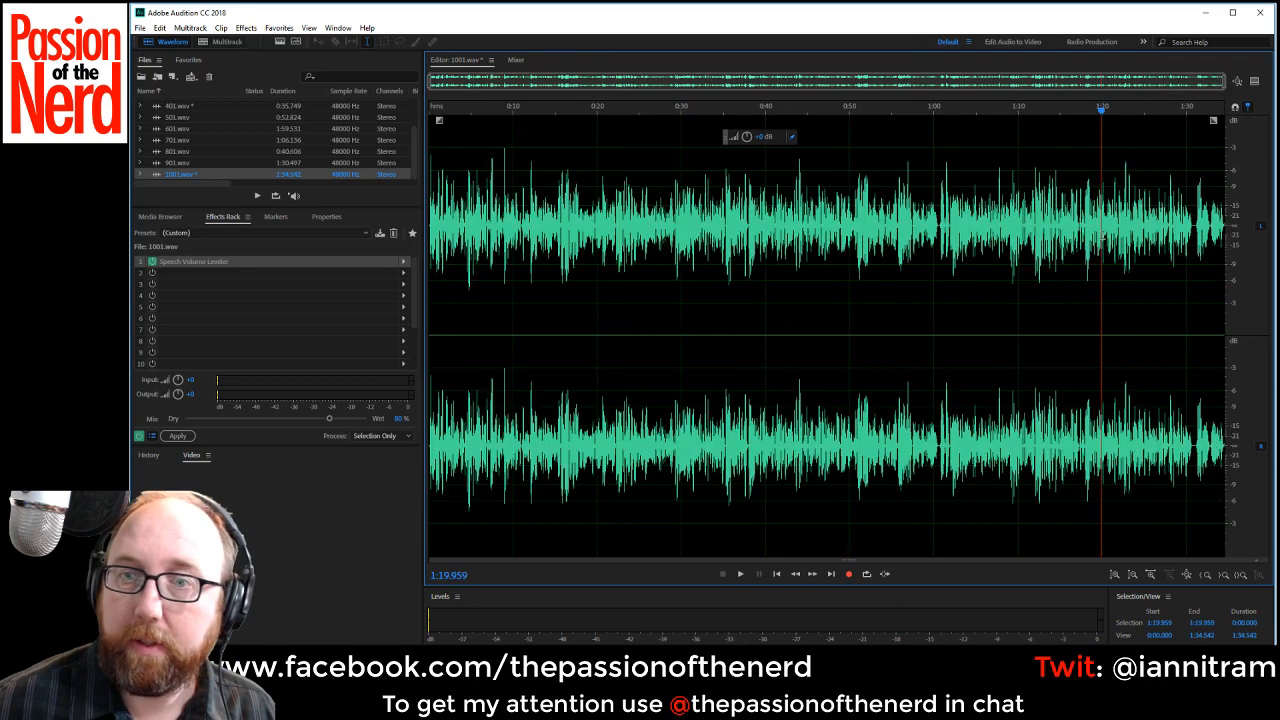
key("space")
key("space")
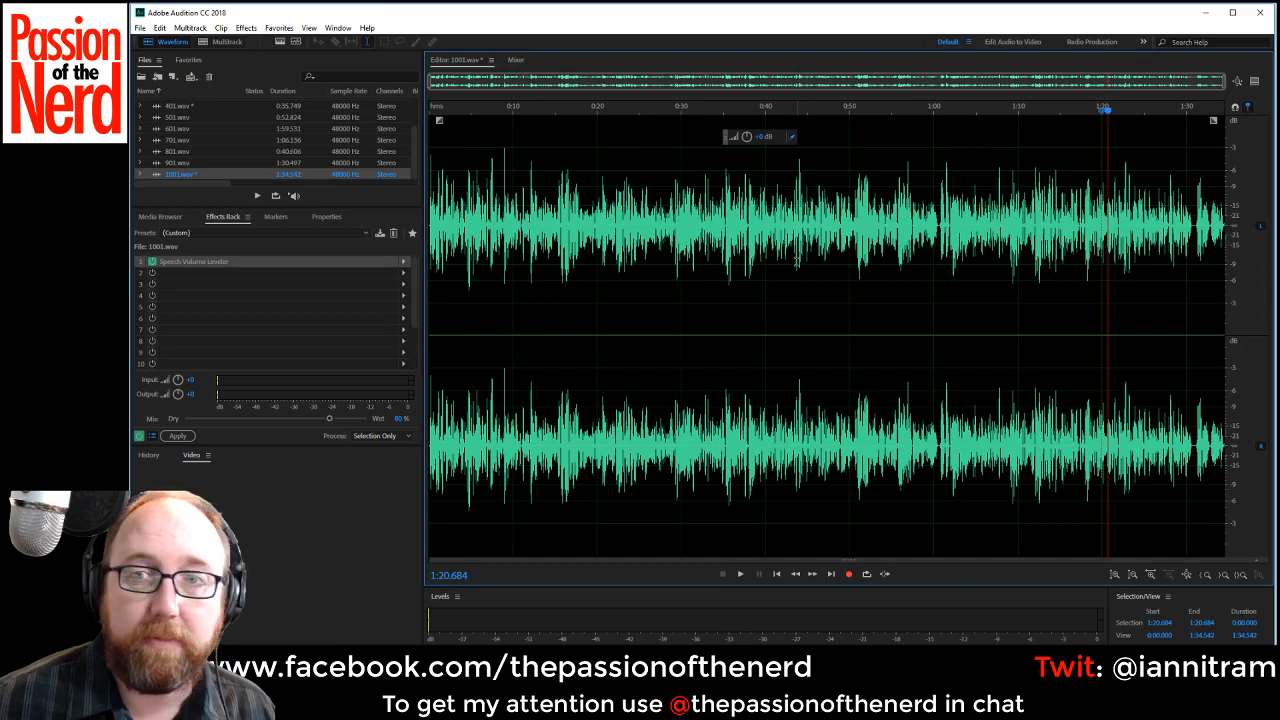
Apply the Speech Volume Leveler permanently to the whole of 1001.wav.
scroll(793, 155, "up", 2)
scroll(793, 261, "down", 2)
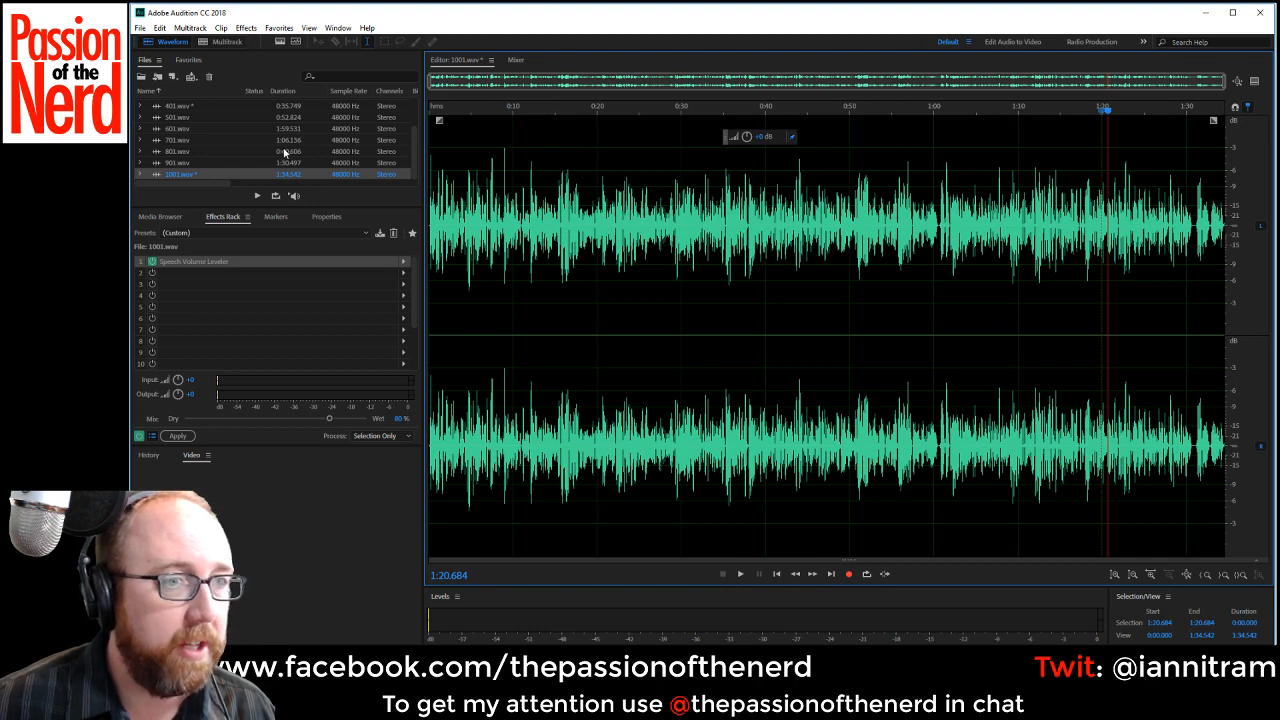
scroll(287, 152, "up", 2)
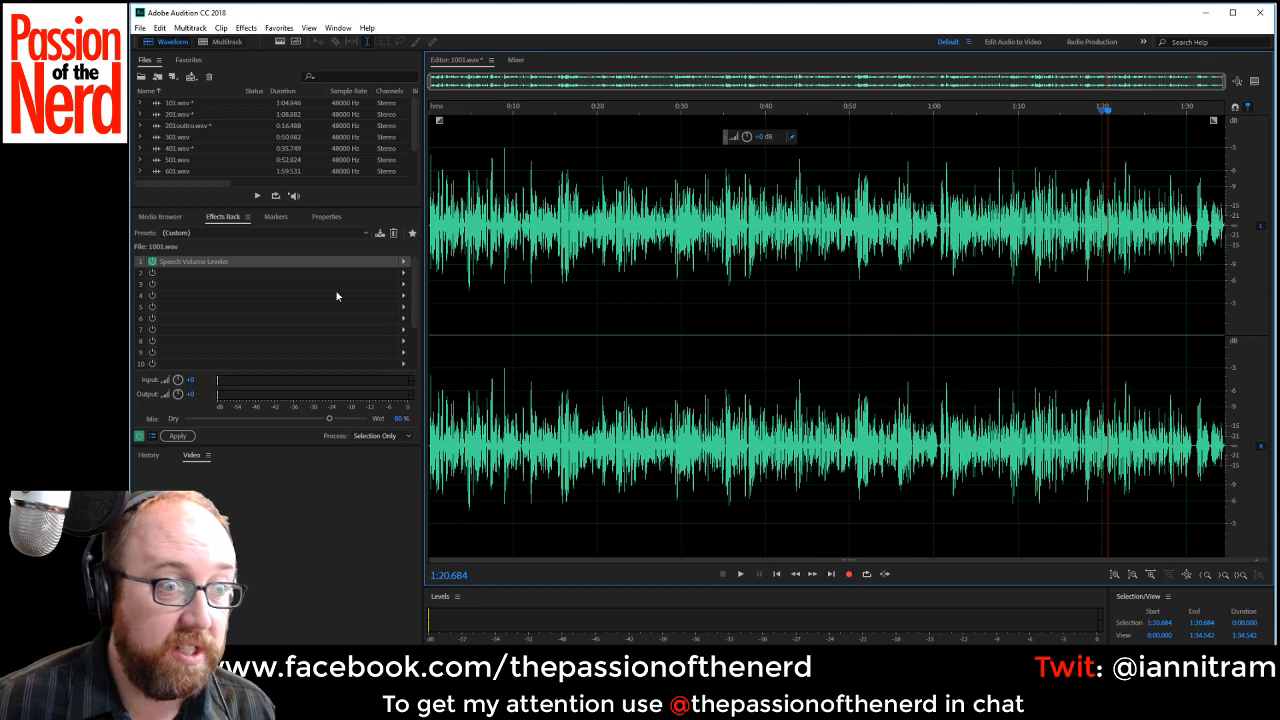
left_click(177, 435)
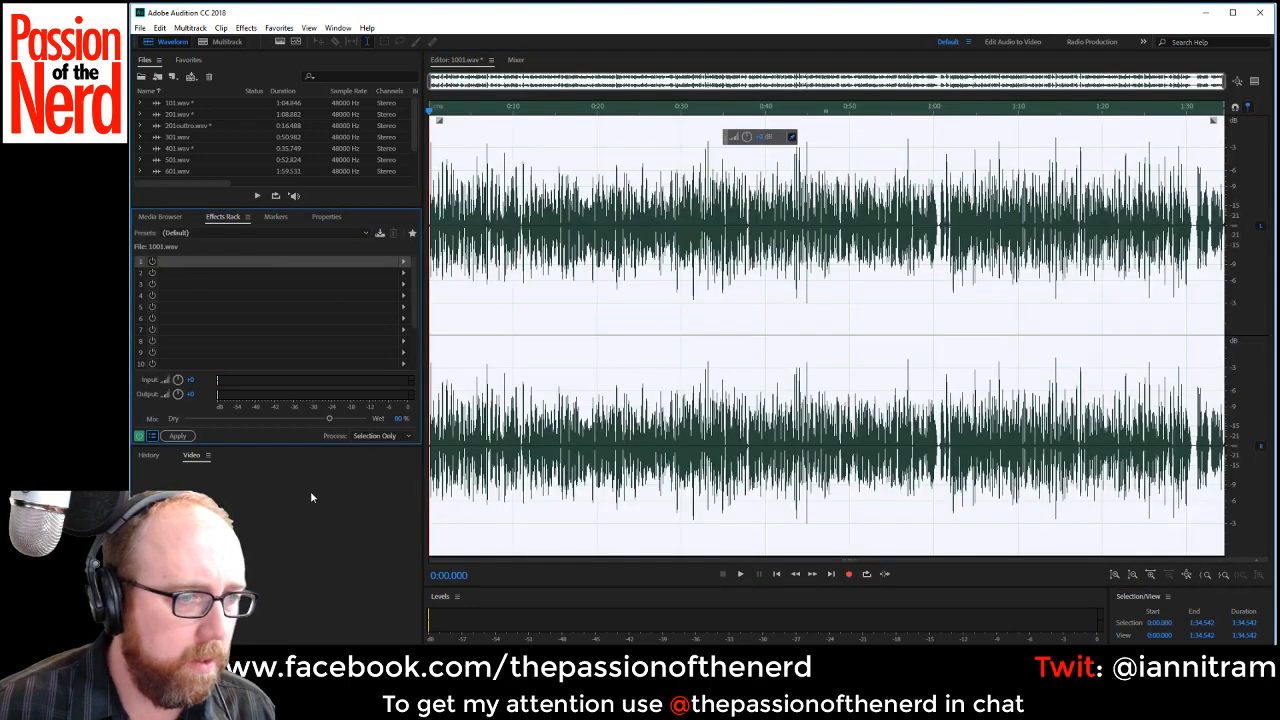
Open 901.wav and 801.wav in turn to check their waveforms and effects racks.
scroll(171, 165, "down", 2)
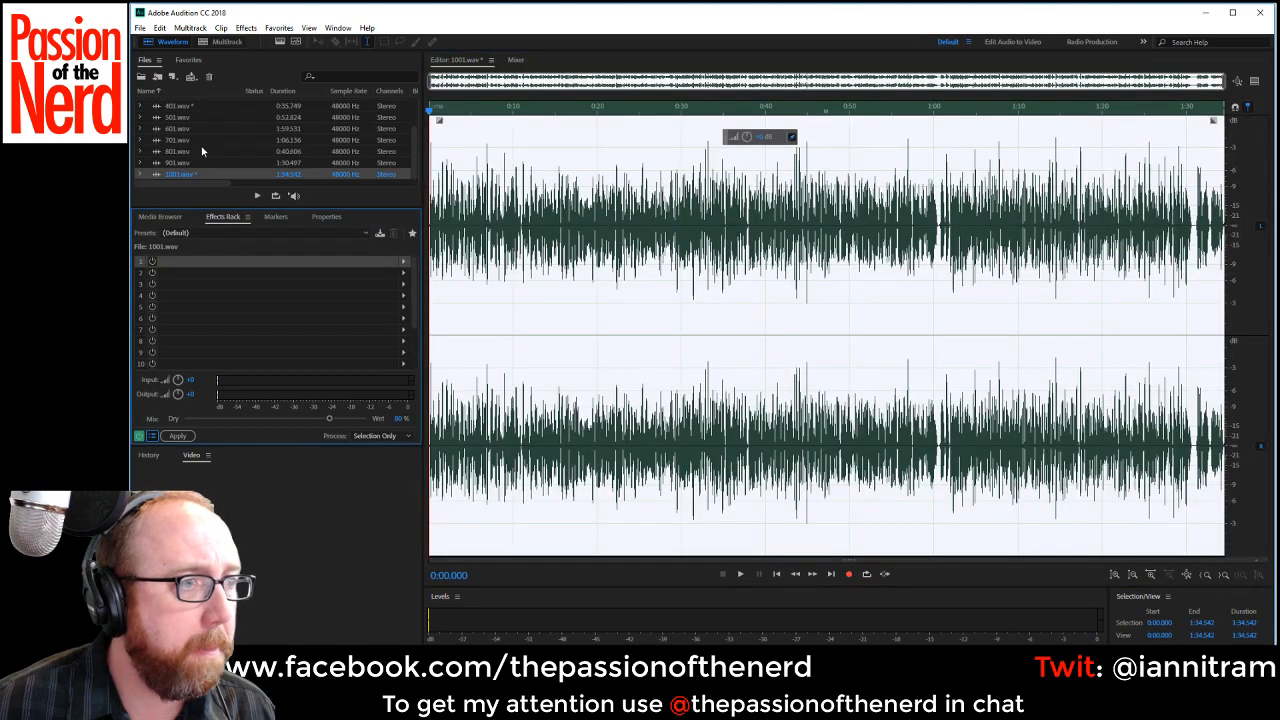
left_click(172, 163)
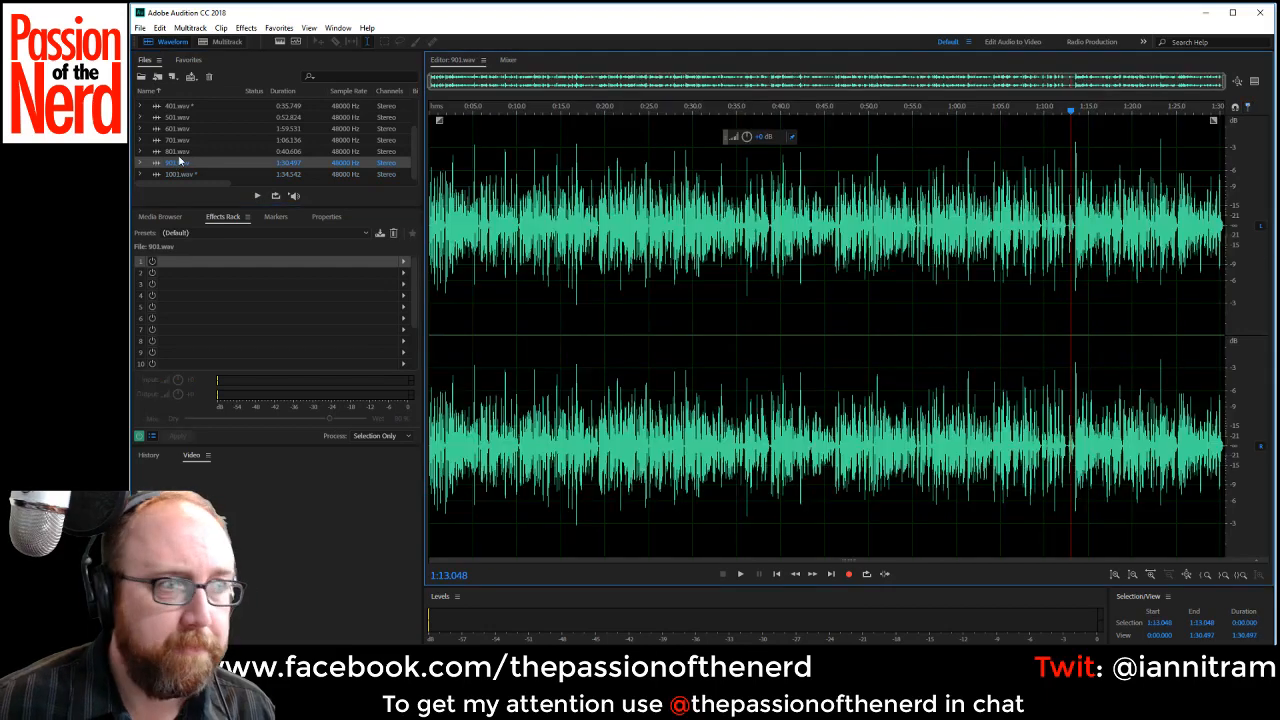
left_click(190, 151)
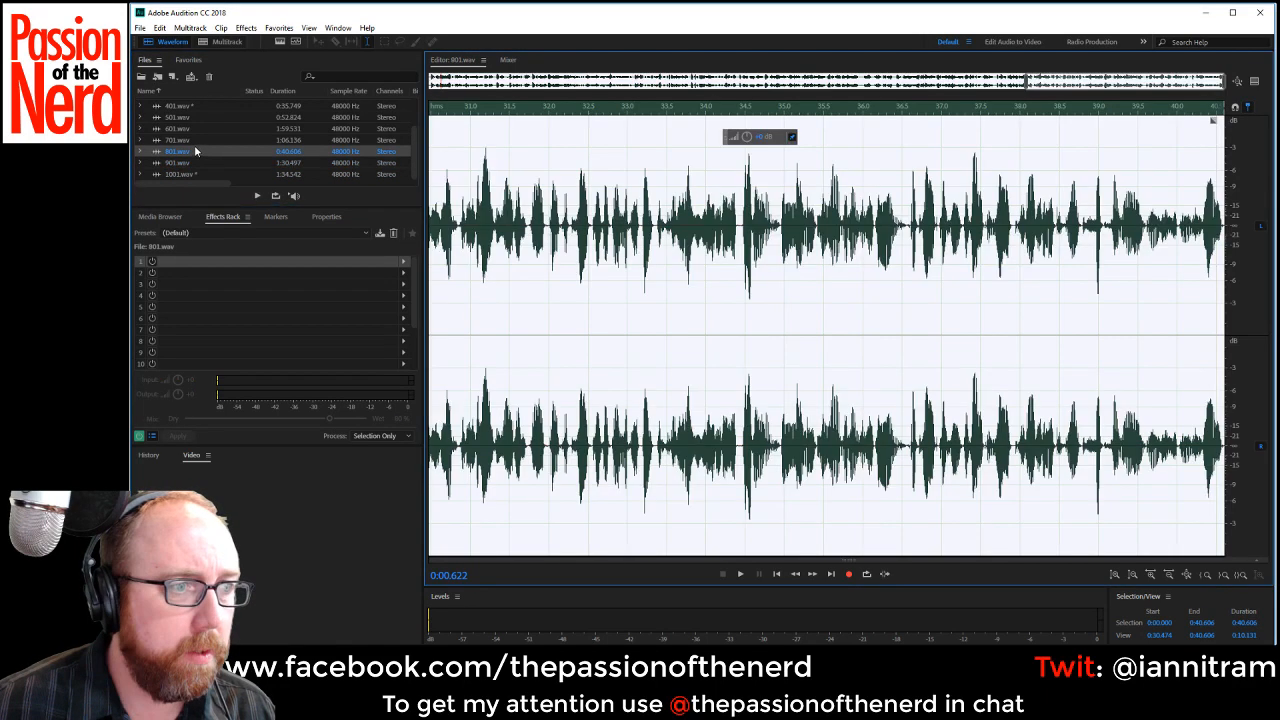
Open the remaining clips in turn from 701.wav back to 101.wav, skipping 301.wav, to check their waveforms and effects racks.
left_click(187, 140)
left_click(187, 129)
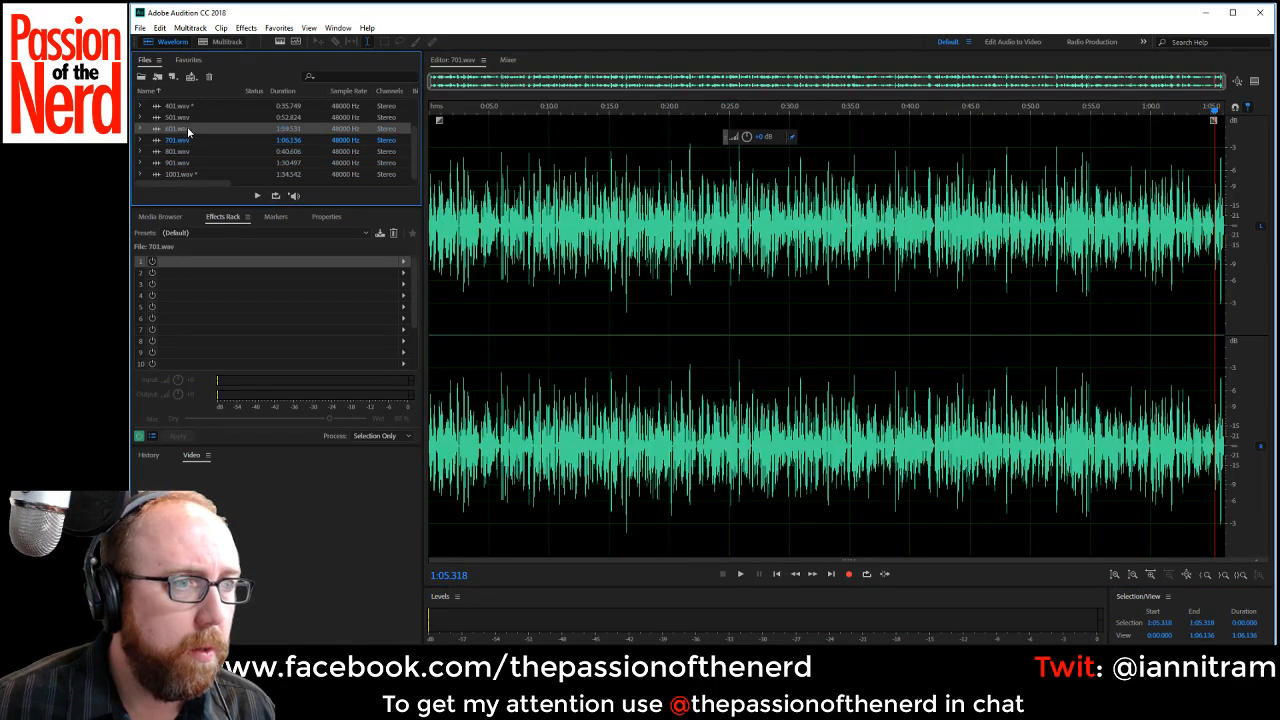
left_click(188, 118)
left_click(191, 107)
scroll(191, 107, "up", 3)
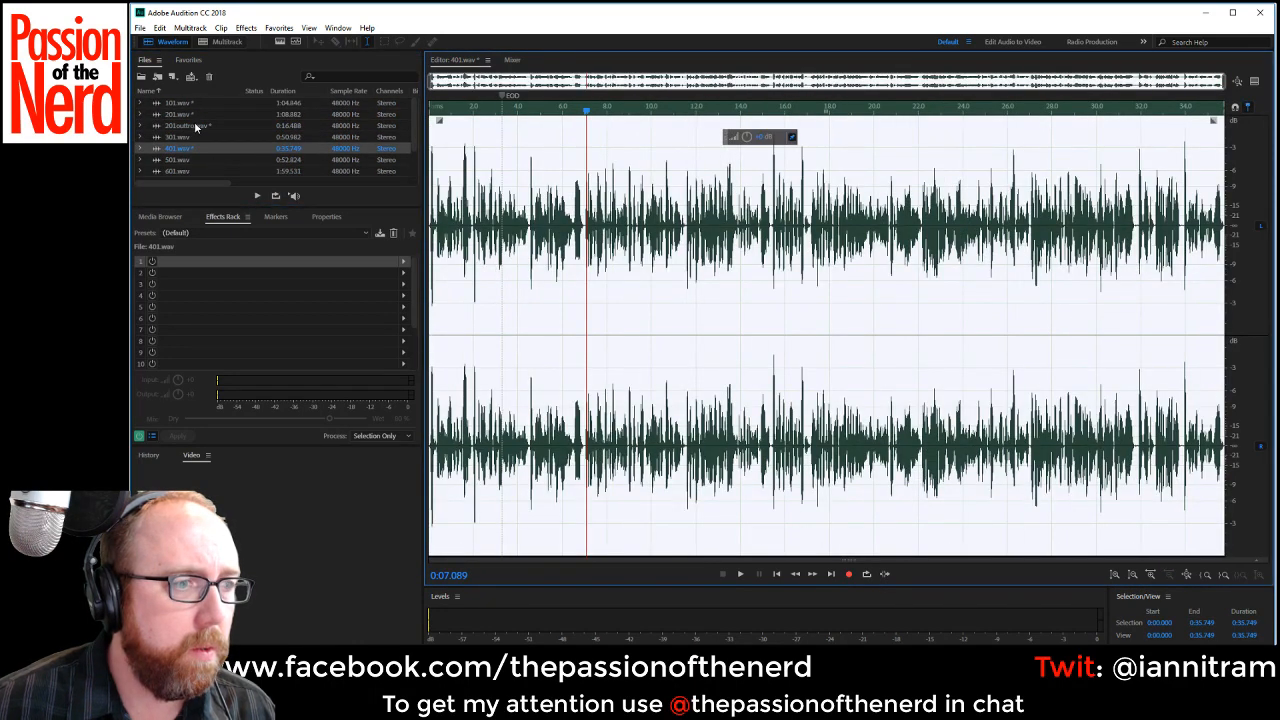
left_click(190, 128)
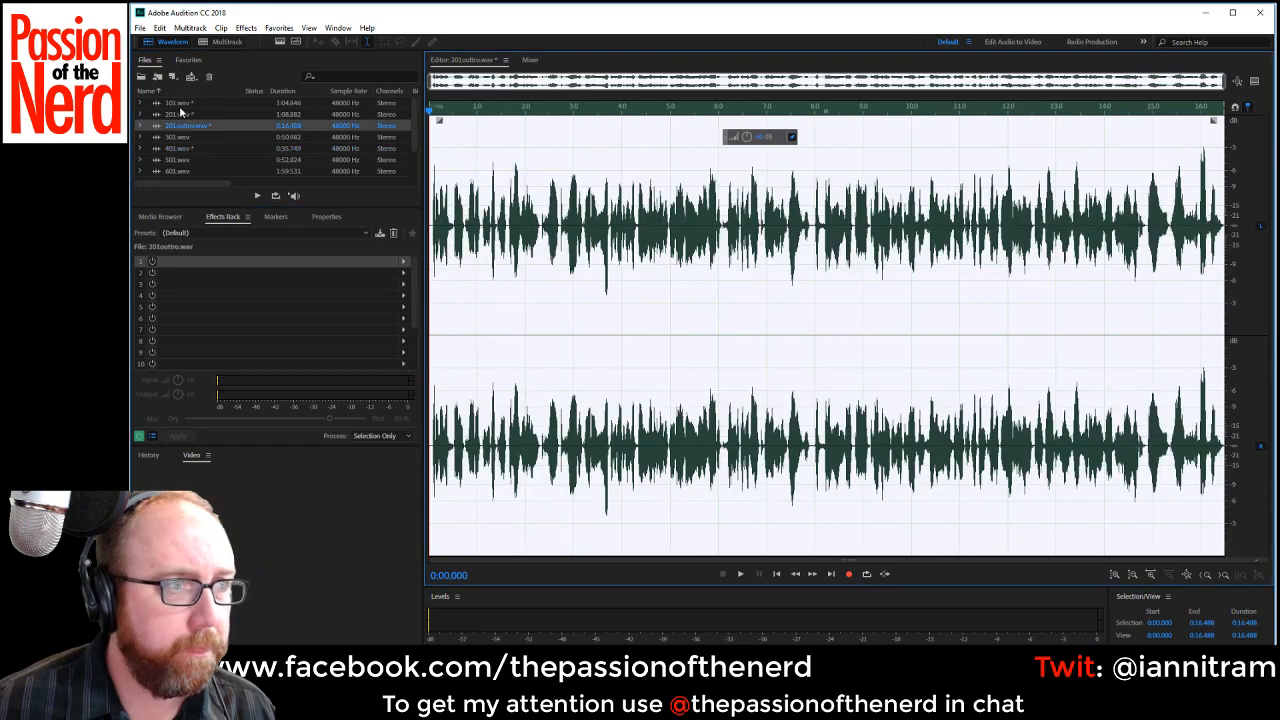
left_click(181, 114)
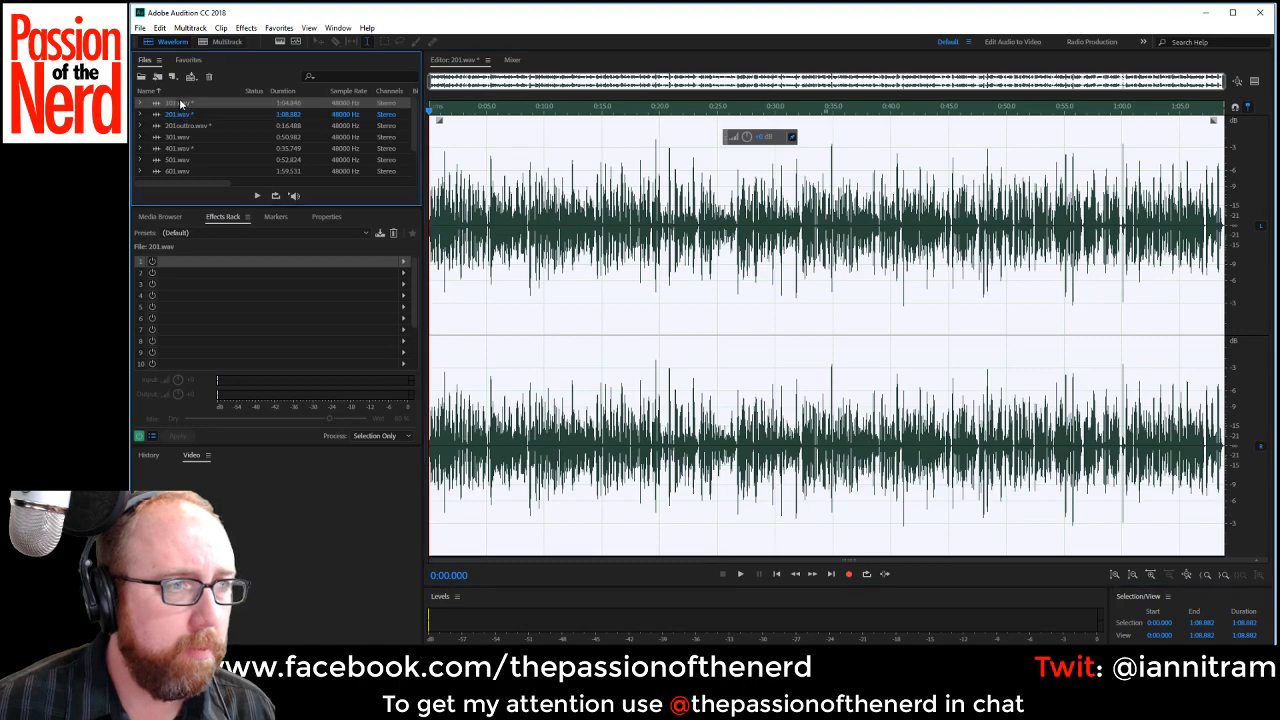
left_click(179, 102)
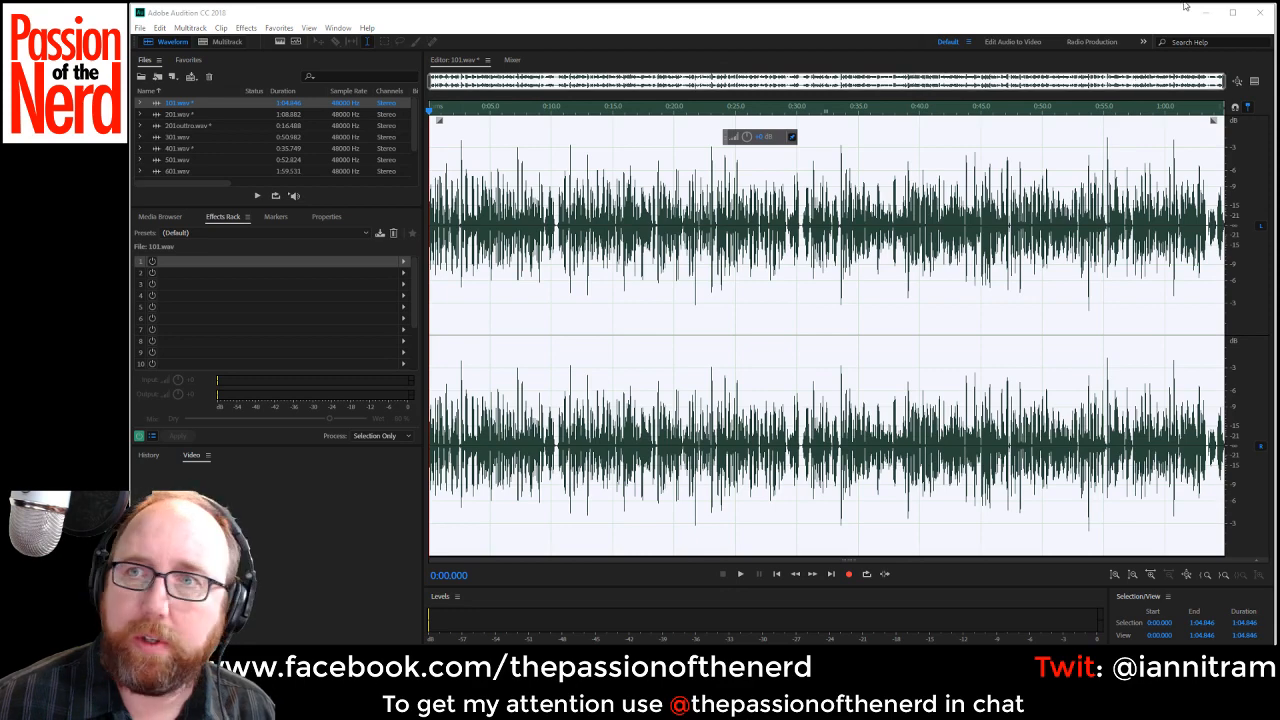
Close Adobe Audition and save all the modified clips on exit.
left_click(1262, 13)
left_click(640, 354)
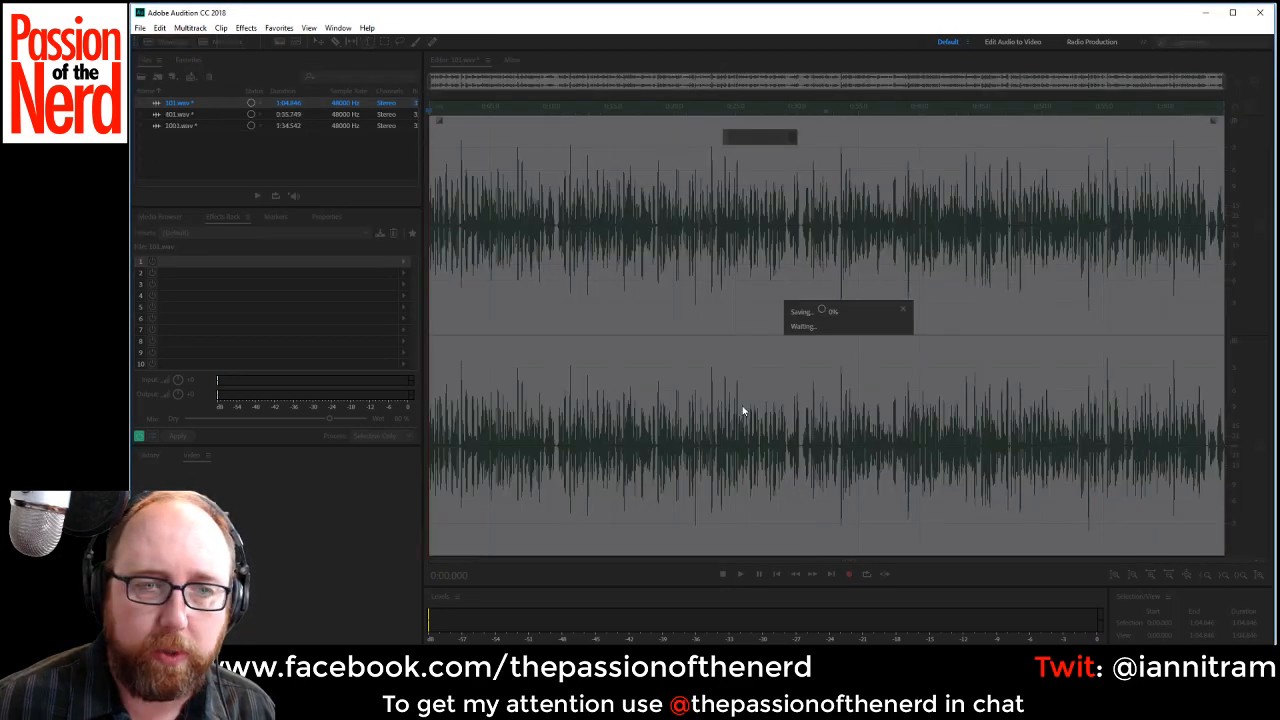
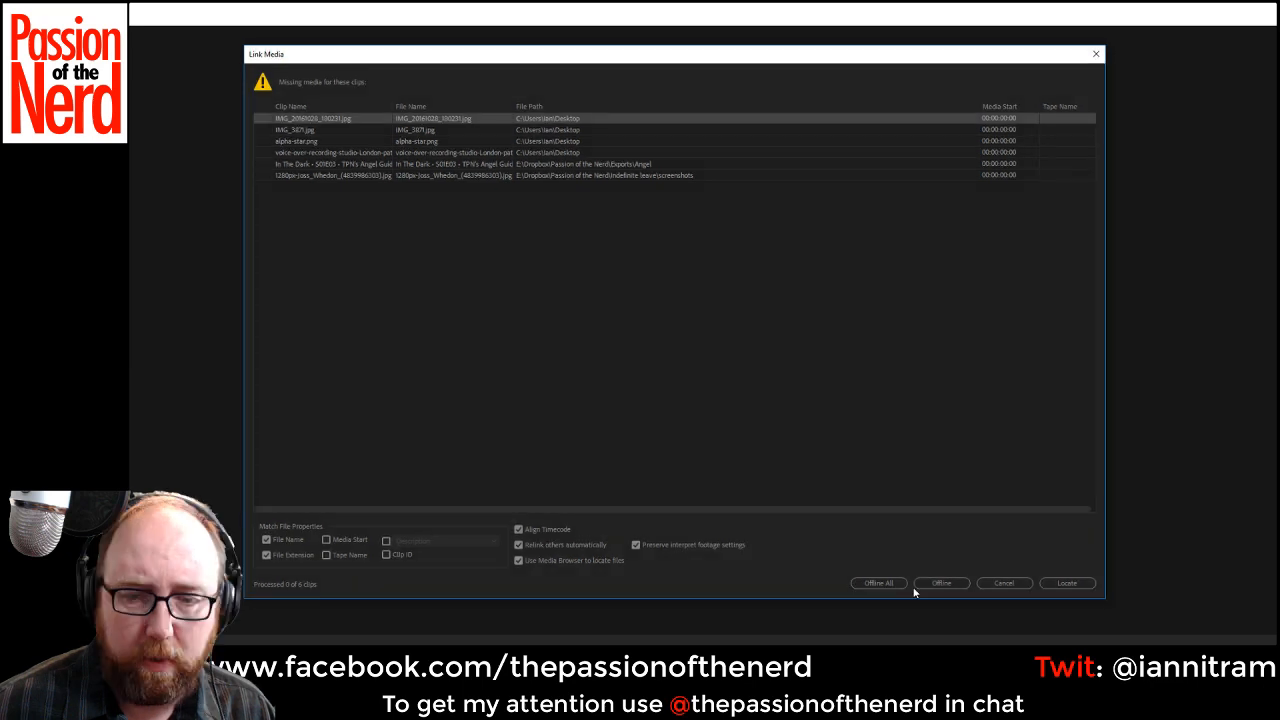
Take all the missing media offline and set the default audio input to Microphone (C922 Pro Stream Webcam).
left_click(878, 583)
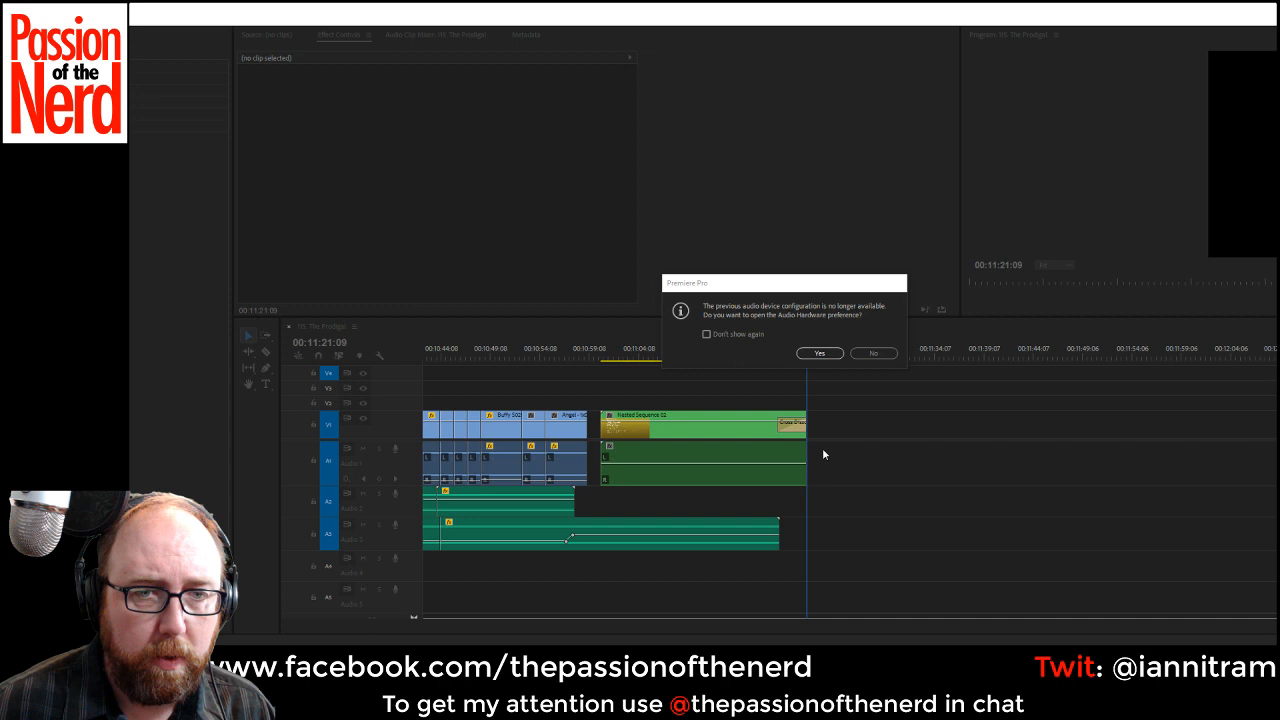
left_click(819, 353)
left_click(843, 194)
left_click(857, 245)
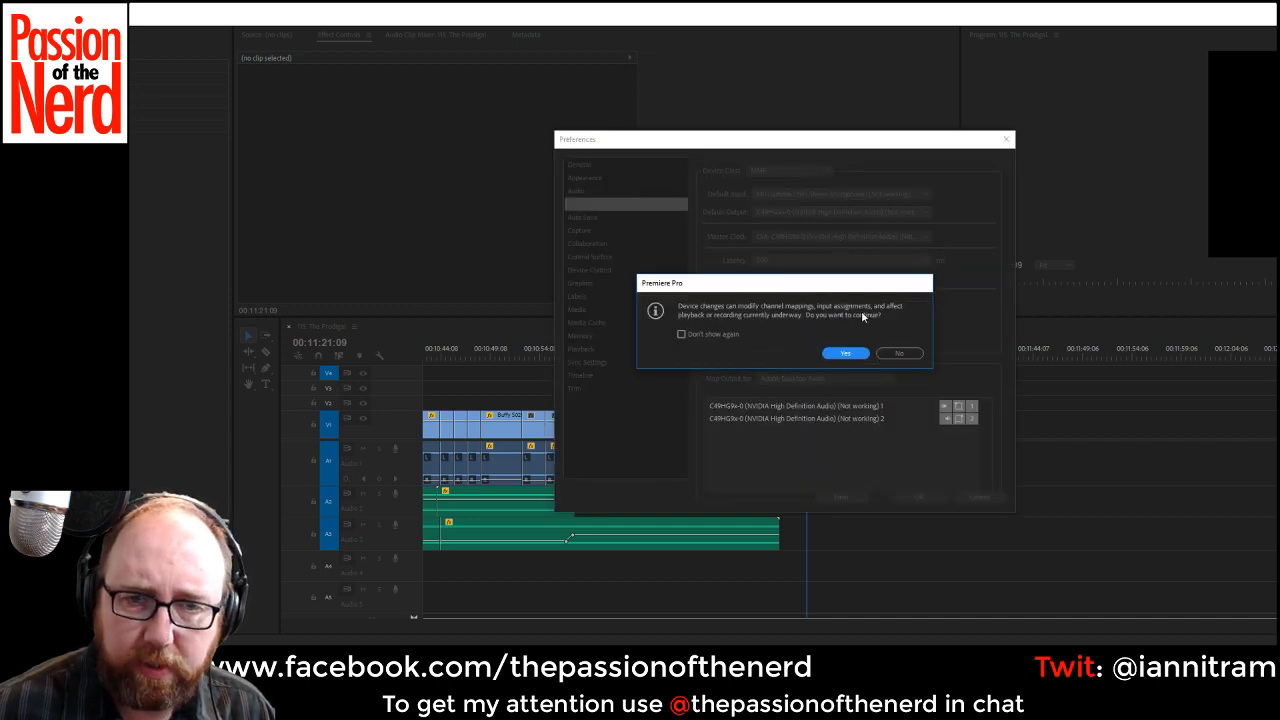
left_click(850, 354)
left_click(857, 196)
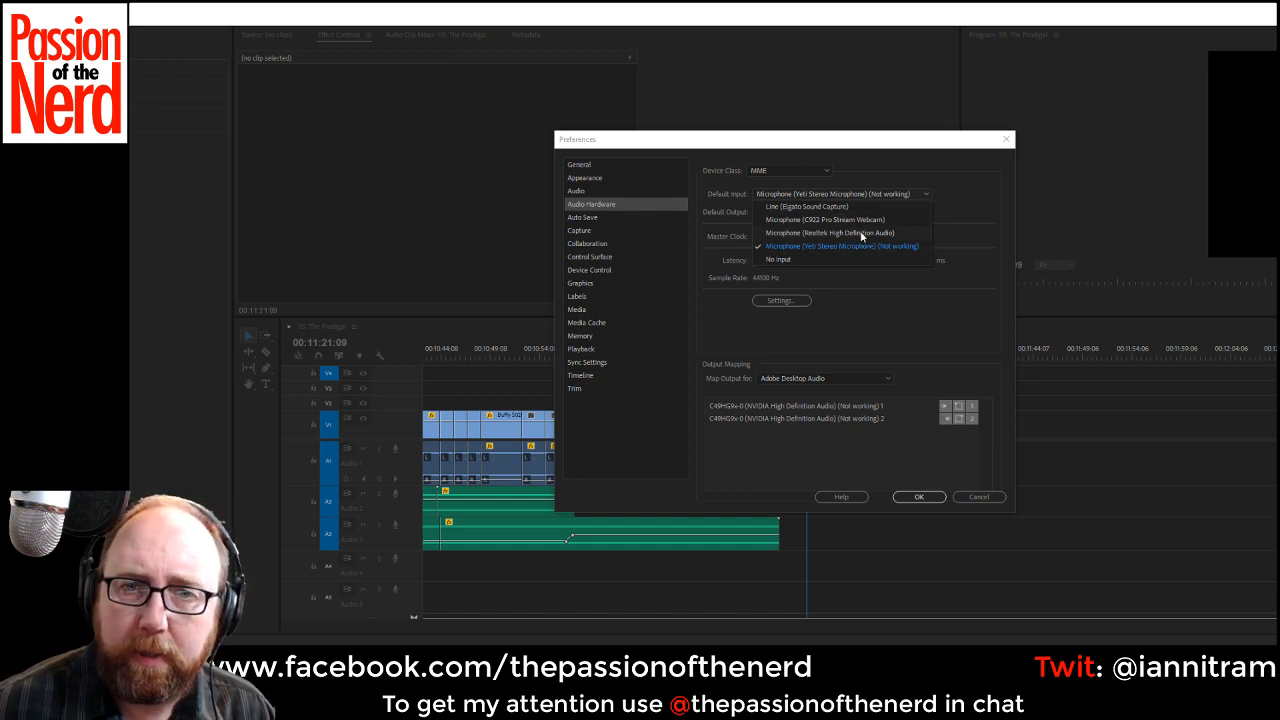
left_click(855, 220)
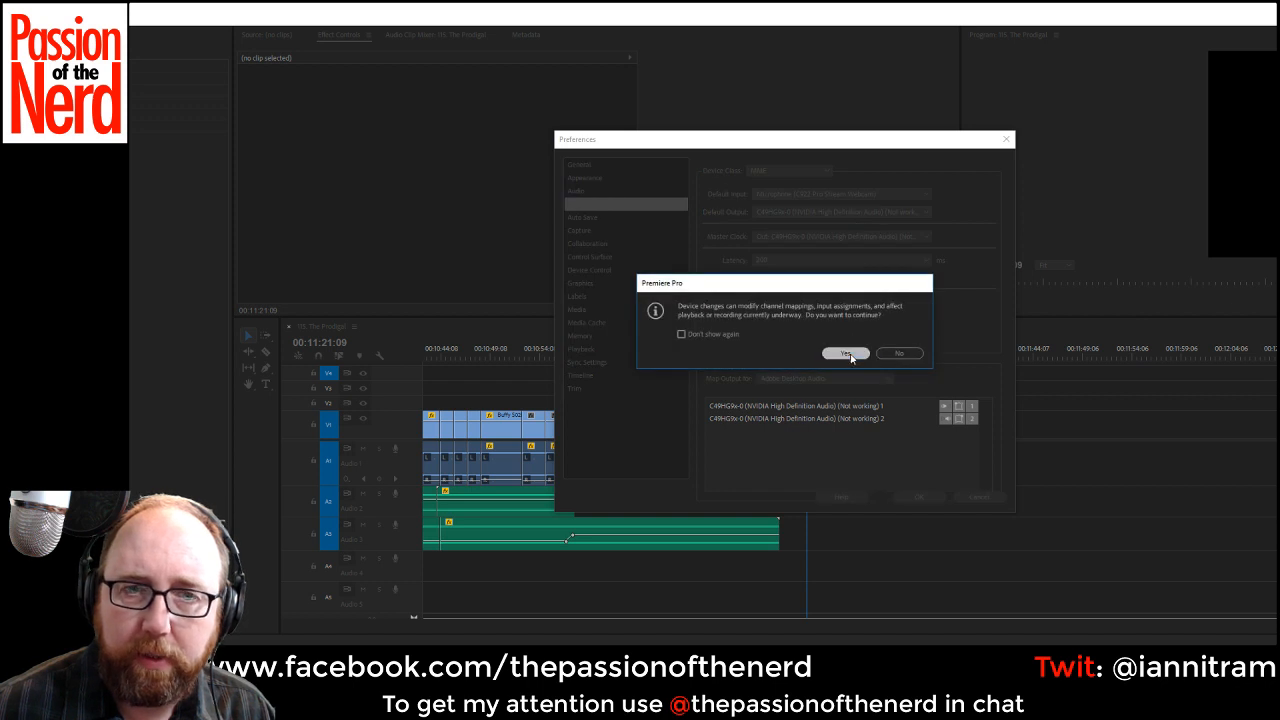
left_click(845, 352)
Set the default audio output to C49HG9x-4 (NVIDIA High Definition Audio) and accept the audio hardware preferences.
left_click(846, 212)
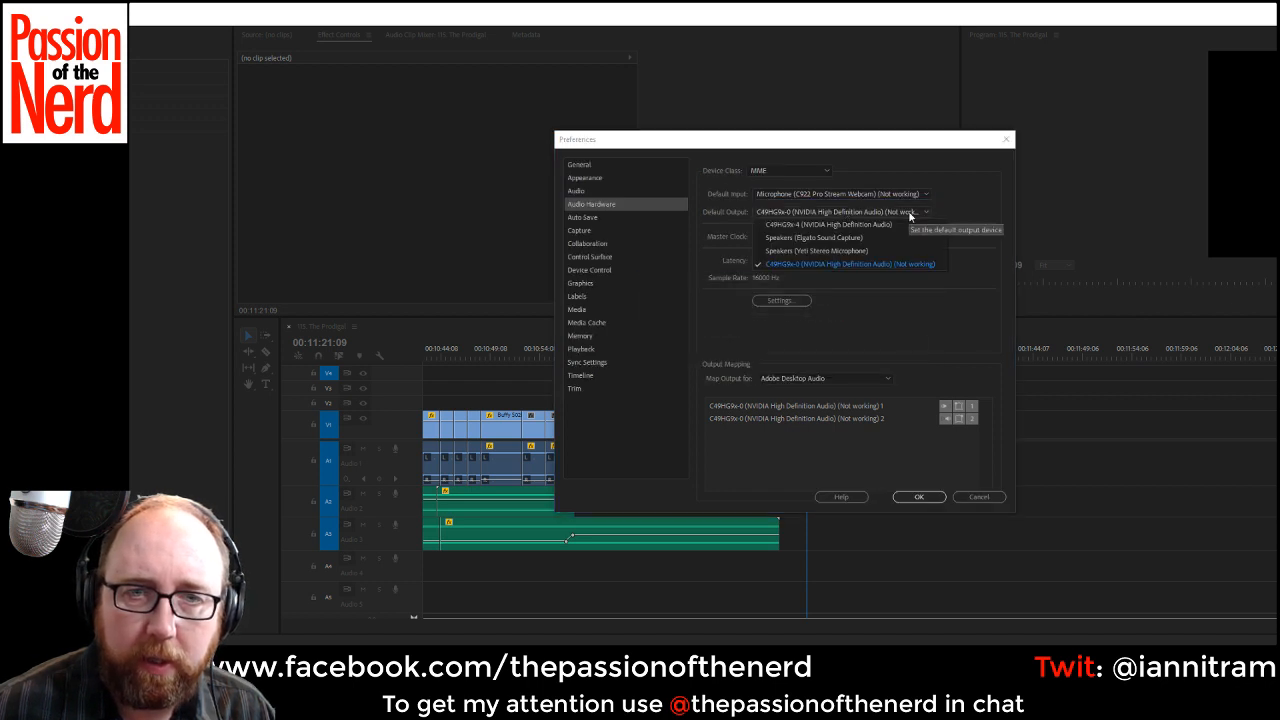
left_click(888, 228)
left_click(845, 354)
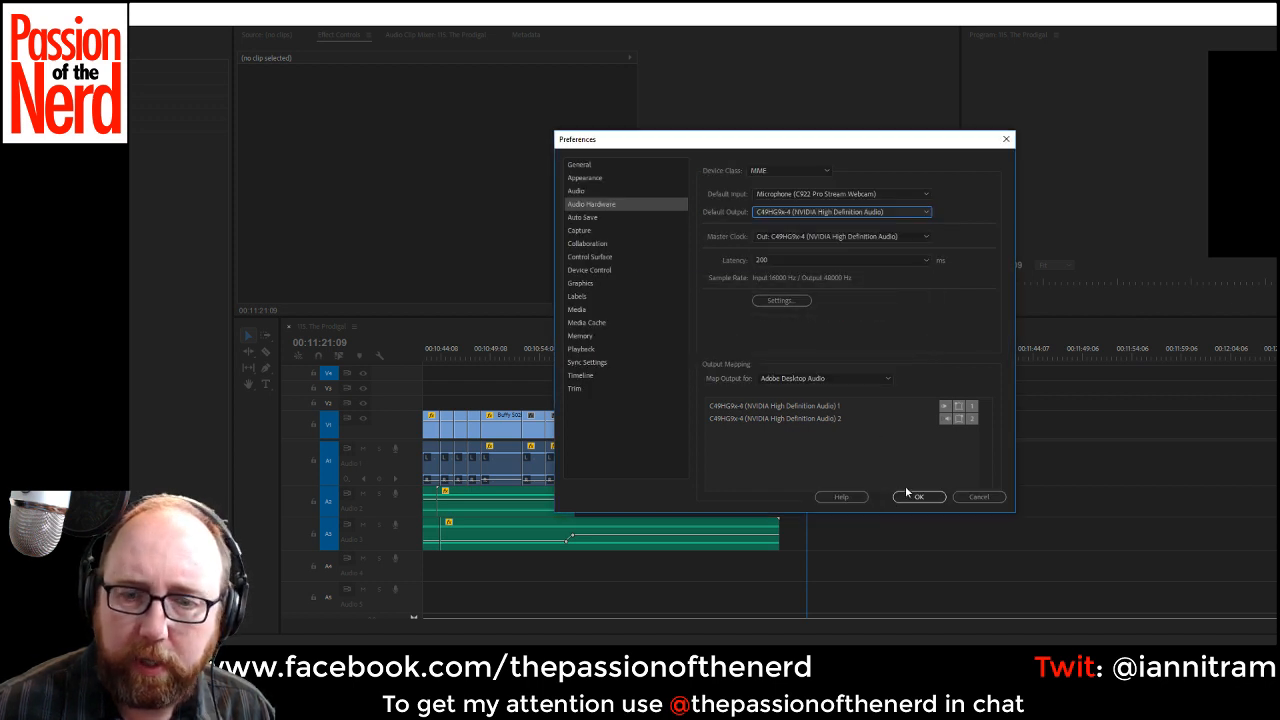
left_click(920, 496)
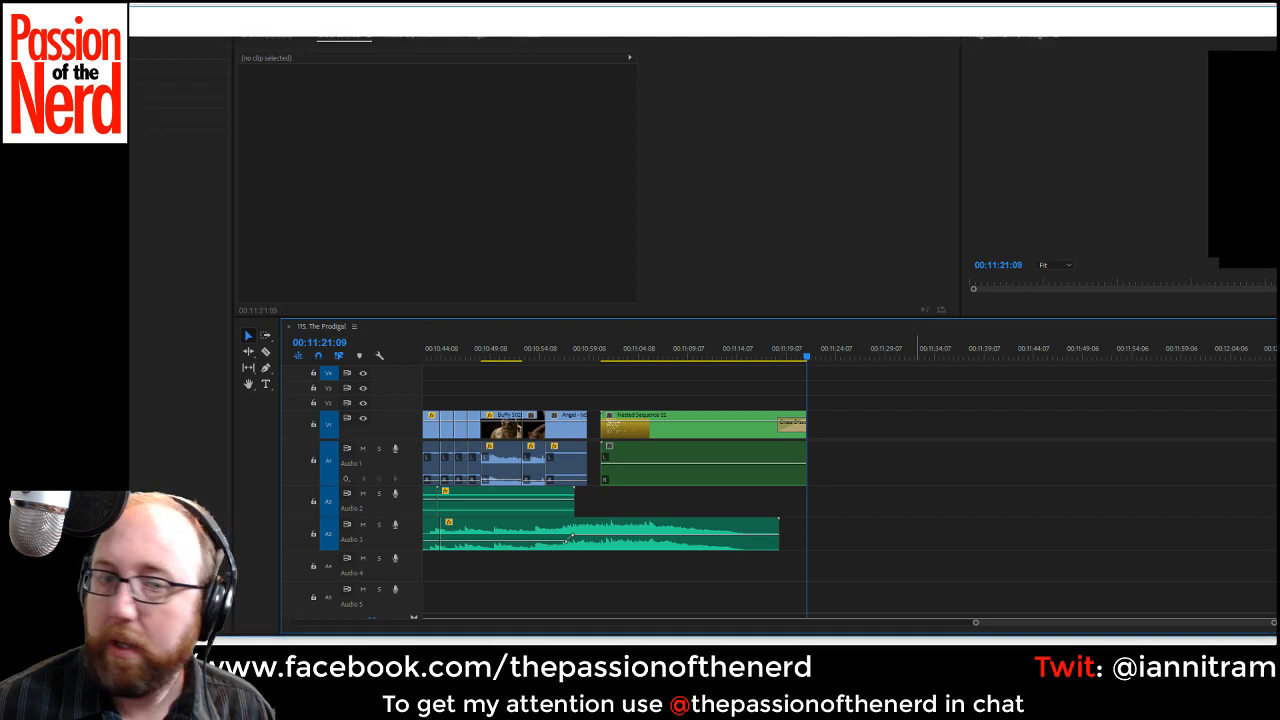
Move and resize the Premiere Pro window so the whole workspace fits on the screen.
key("Home")
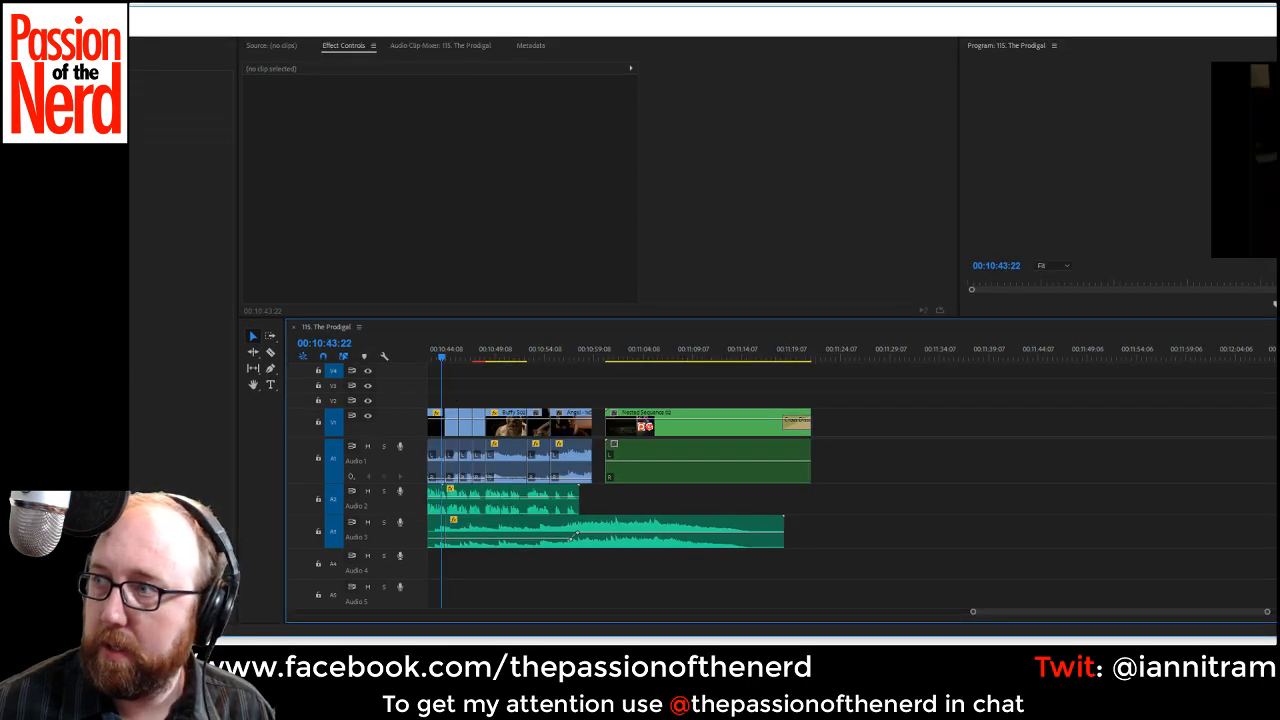
mouse_move(1279, 88)
left_mouse_down()
mouse_move(1224, 88)
mouse_move(1273, 96)
left_mouse_up()
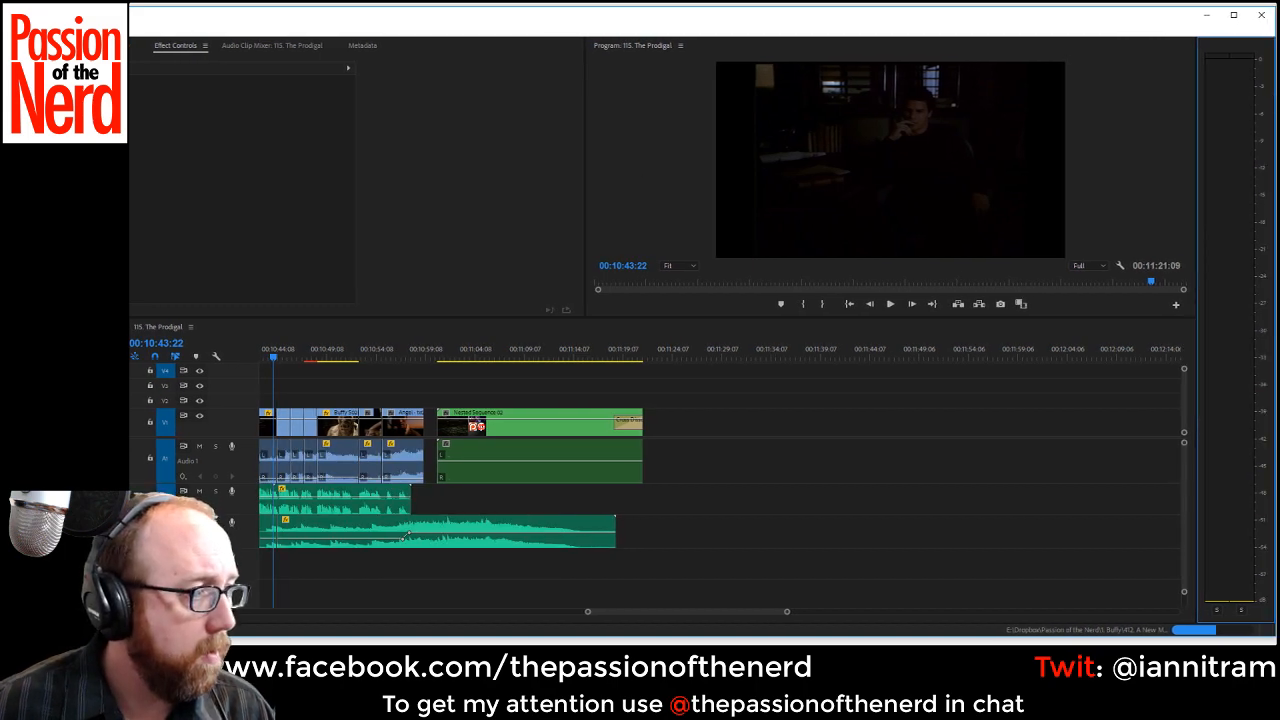
left_click_drag(0, 326, 132, 328)
left_click_drag(389, 6, 389, 1)
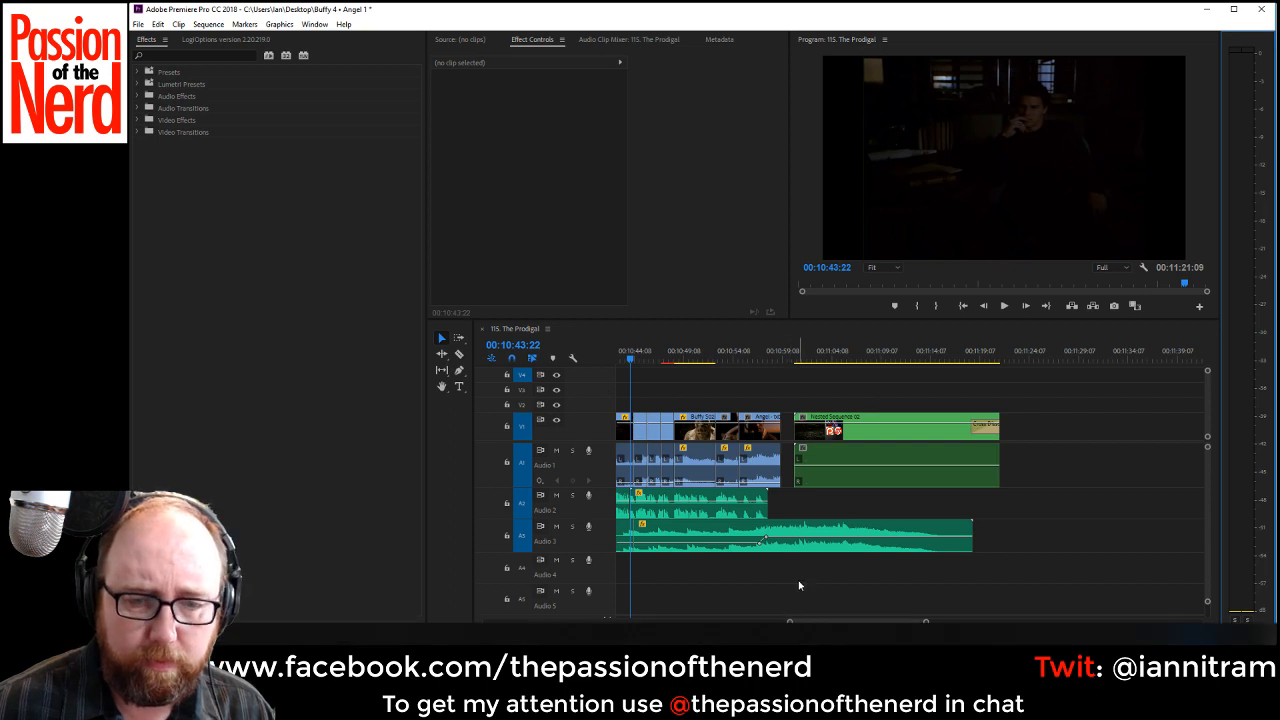
Play the 115. The Prodigal sequence from about 00:09:46 to check its picture and sound.
left_click_drag(791, 622, 762, 622)
left_click(737, 364)
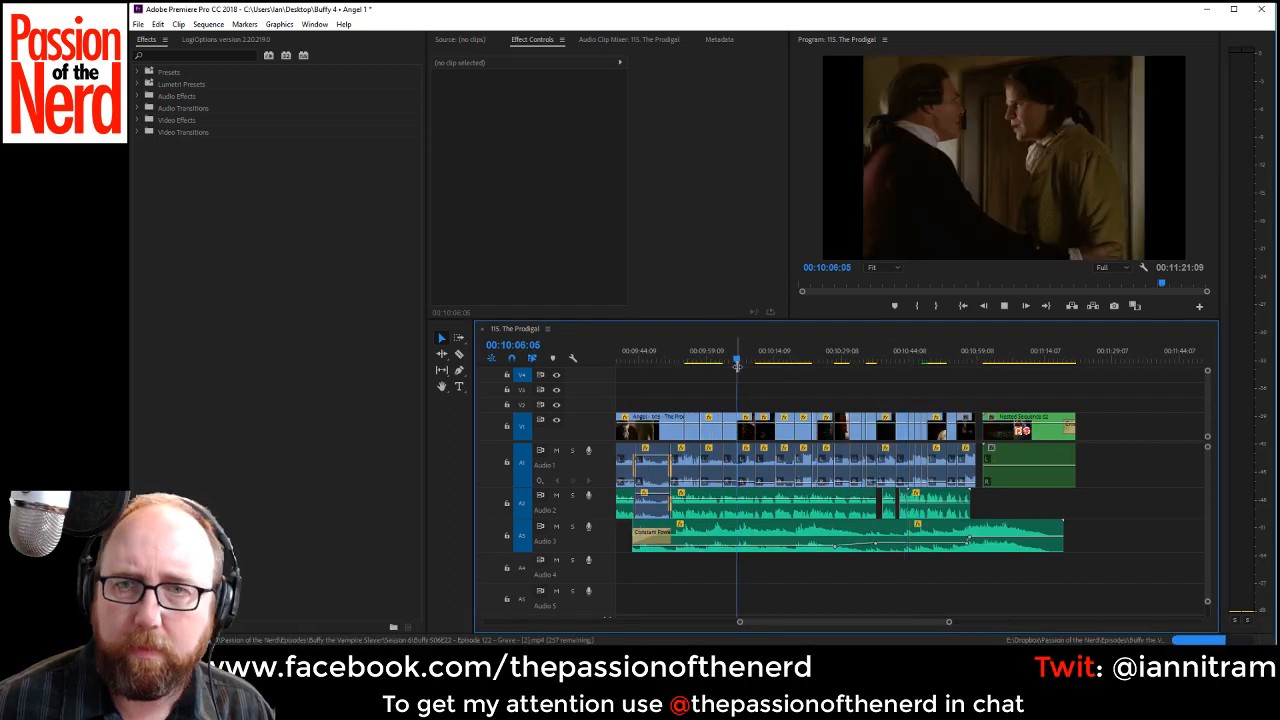
left_click(650, 362)
key("space")
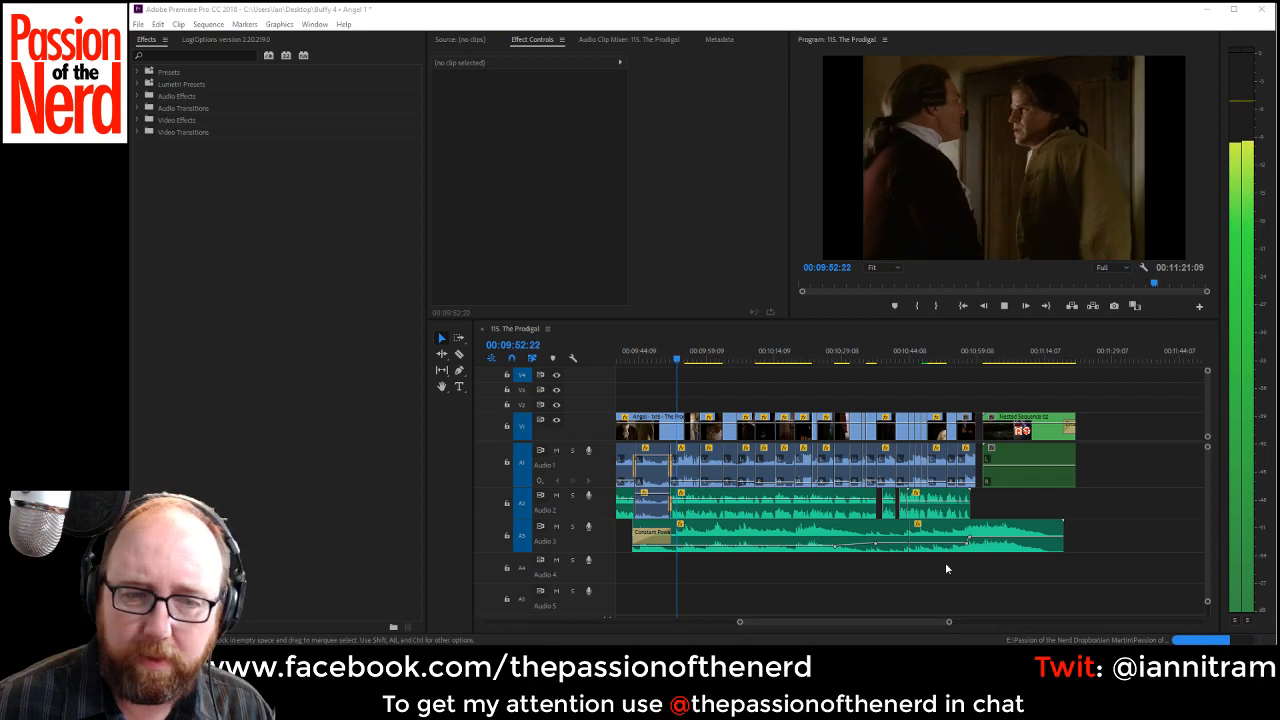
left_click(691, 600)
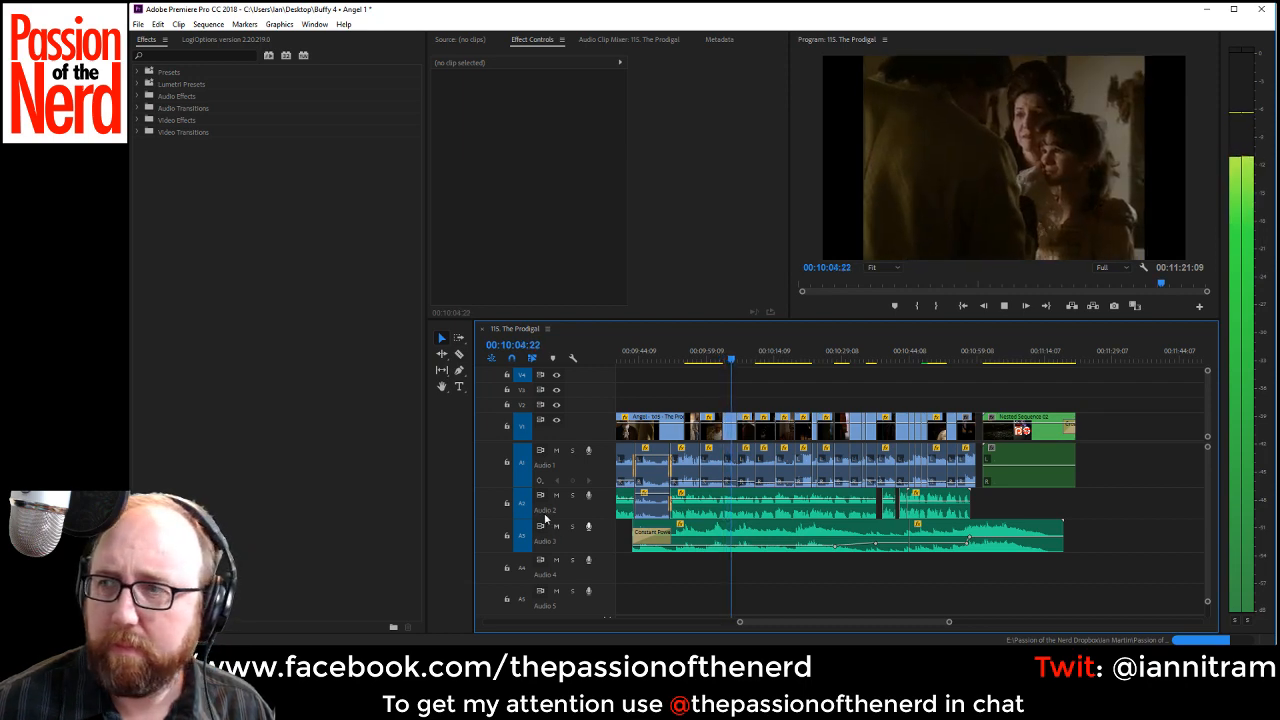
Display the Project panel for Buffy 4 - Angel 1 in the workspace.
left_click(150, 48)
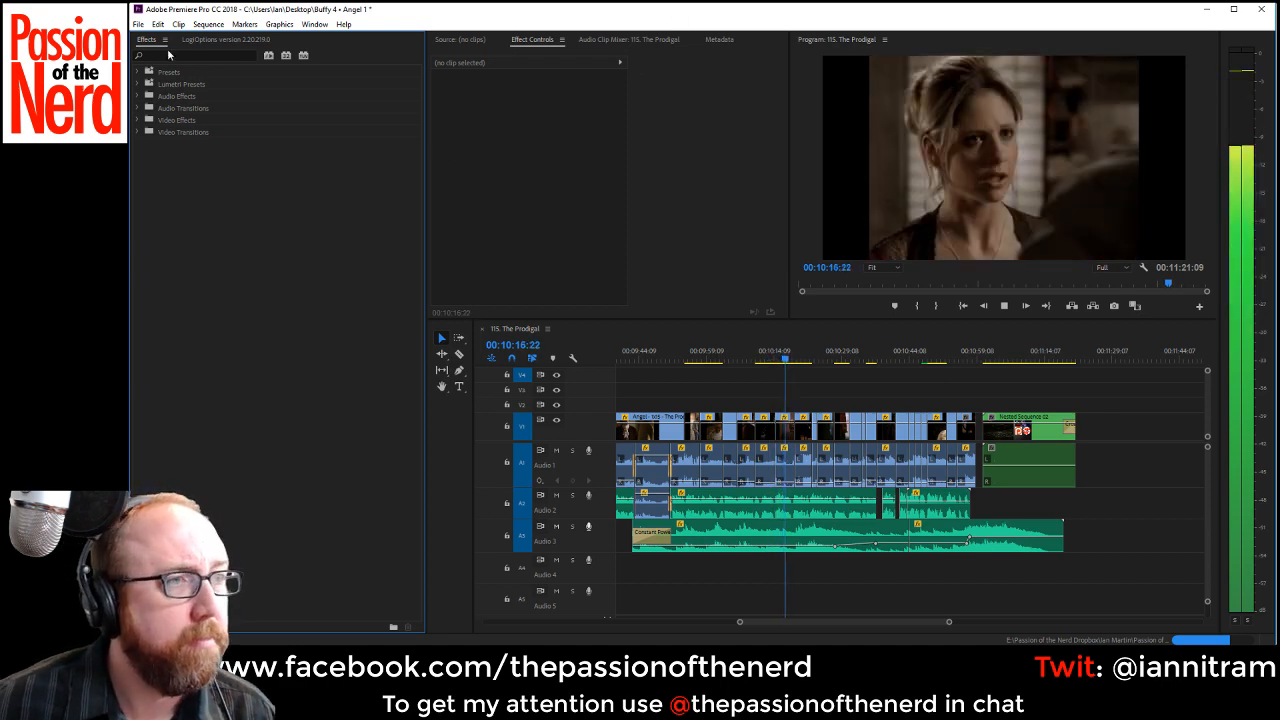
left_click(314, 23)
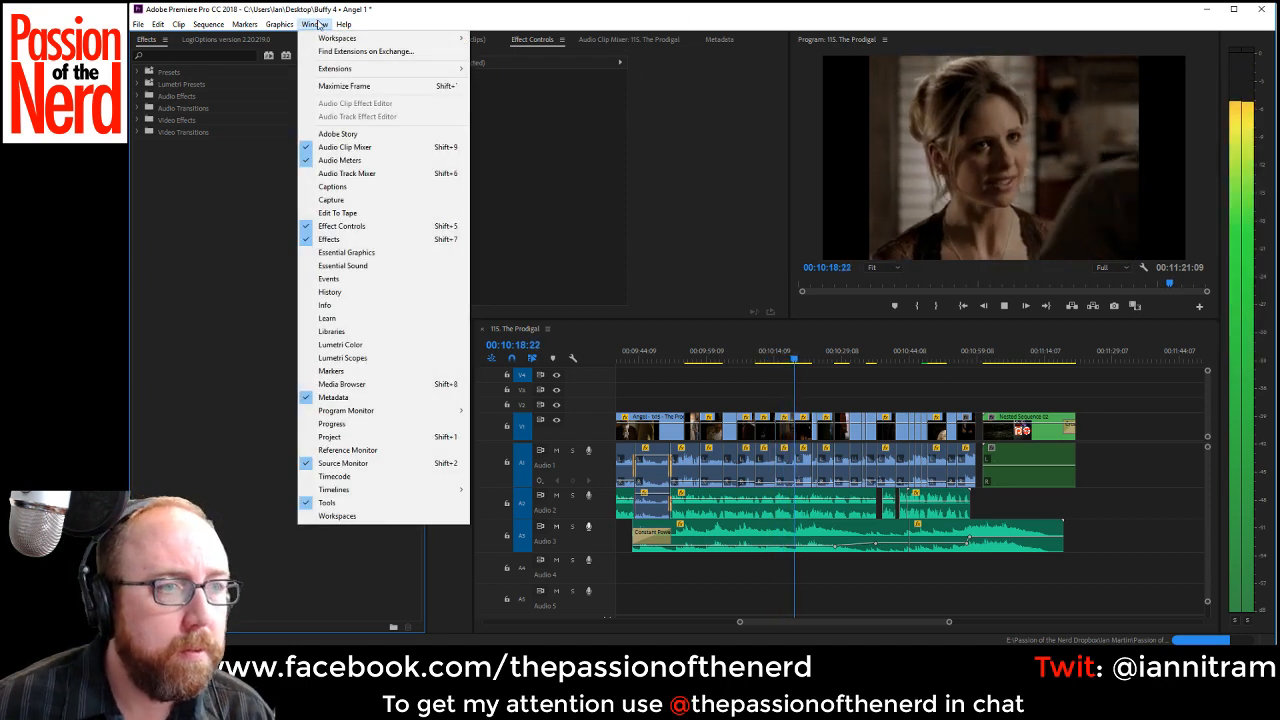
left_click(380, 332)
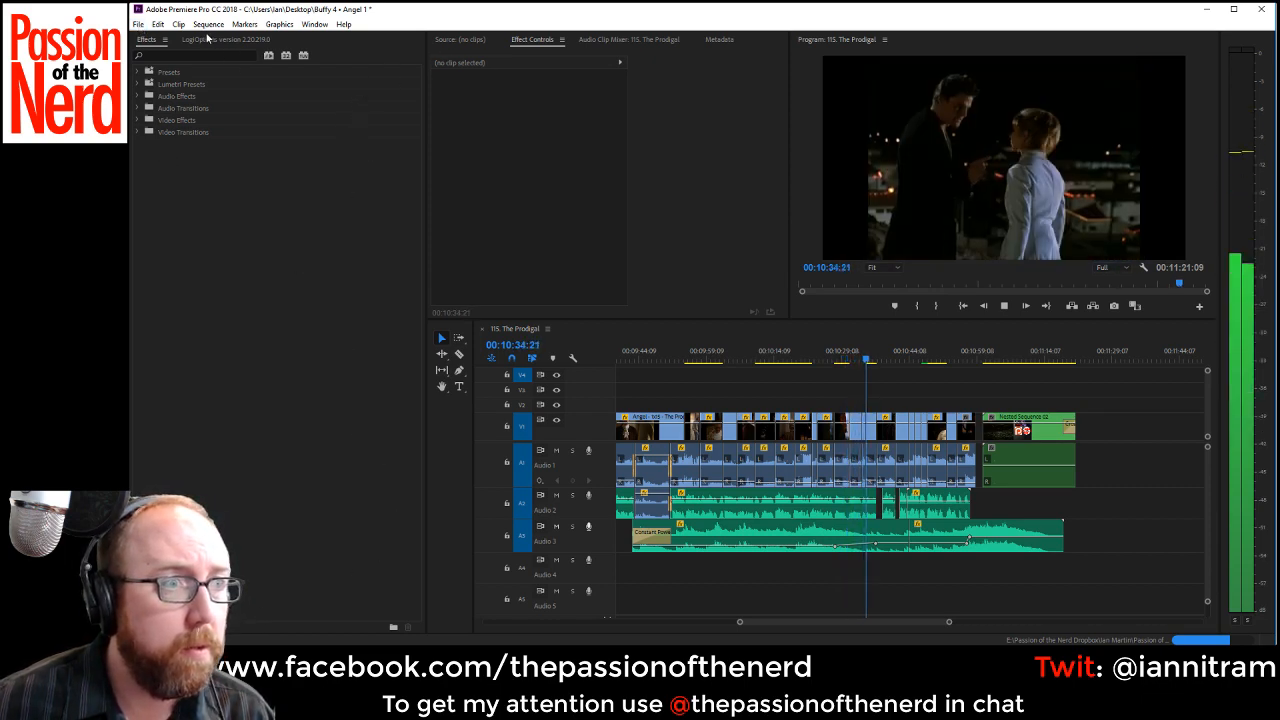
left_click(314, 24)
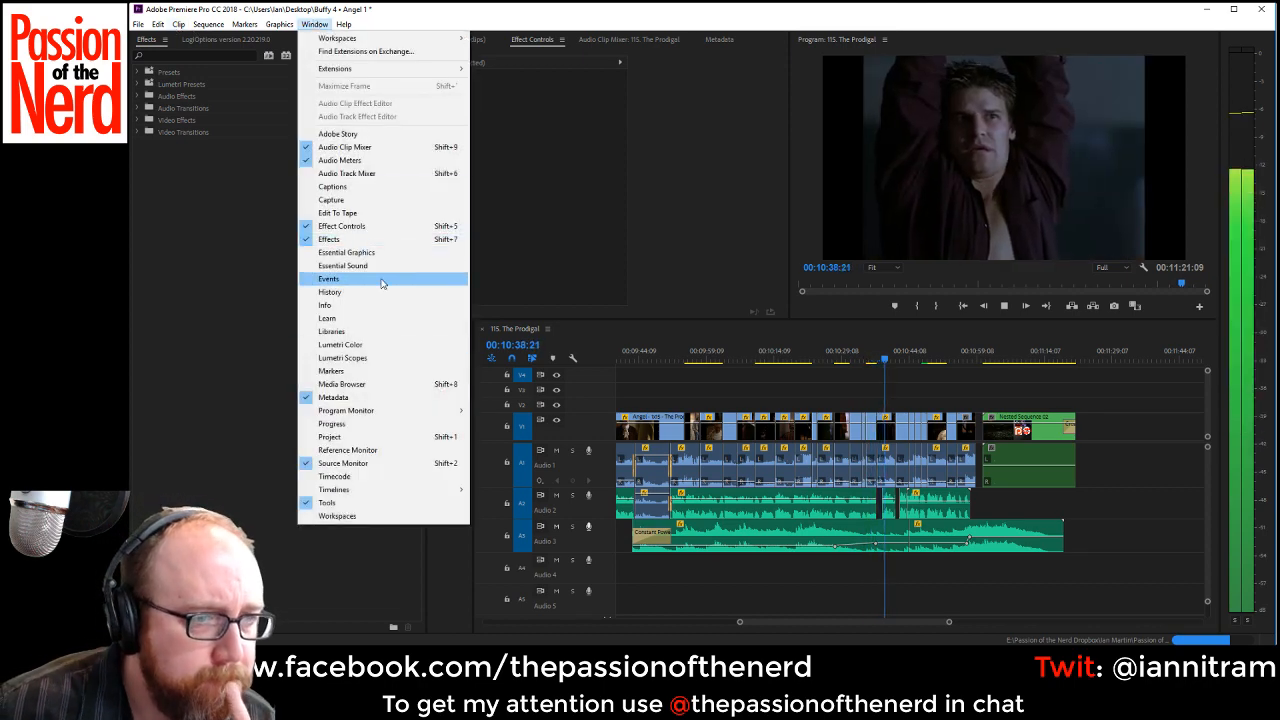
mouse_move(370, 40)
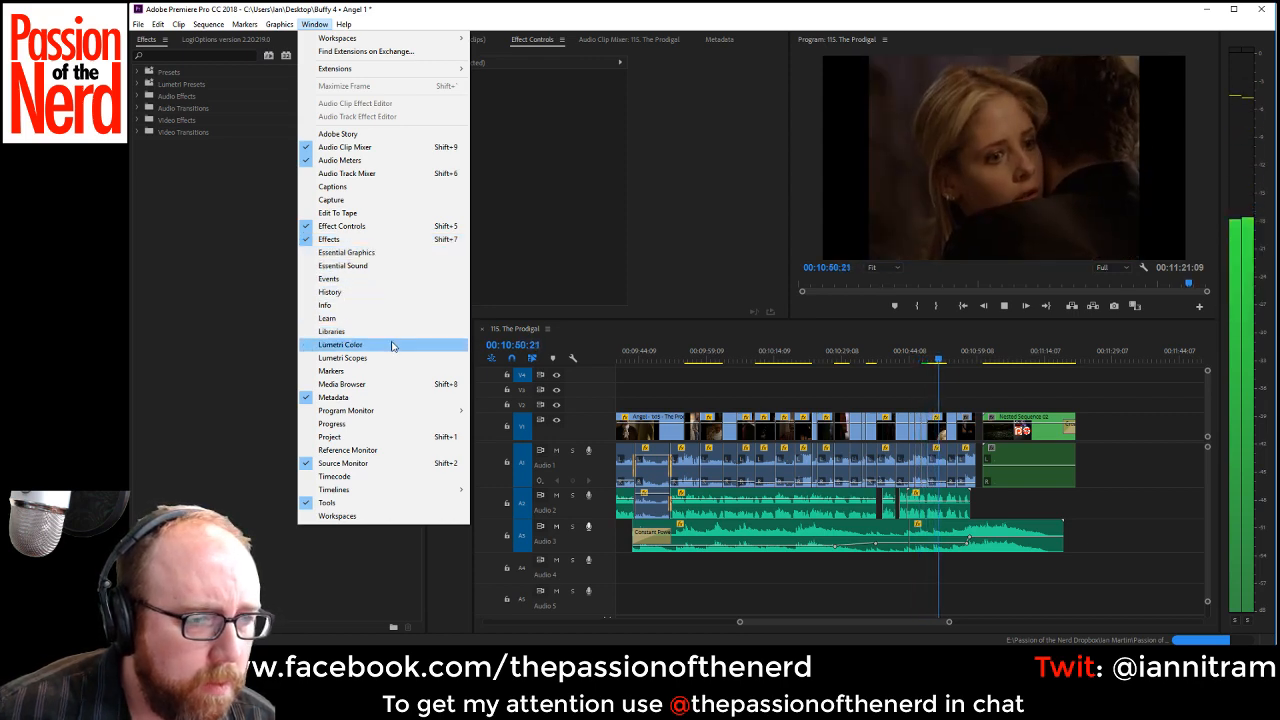
left_click(382, 442)
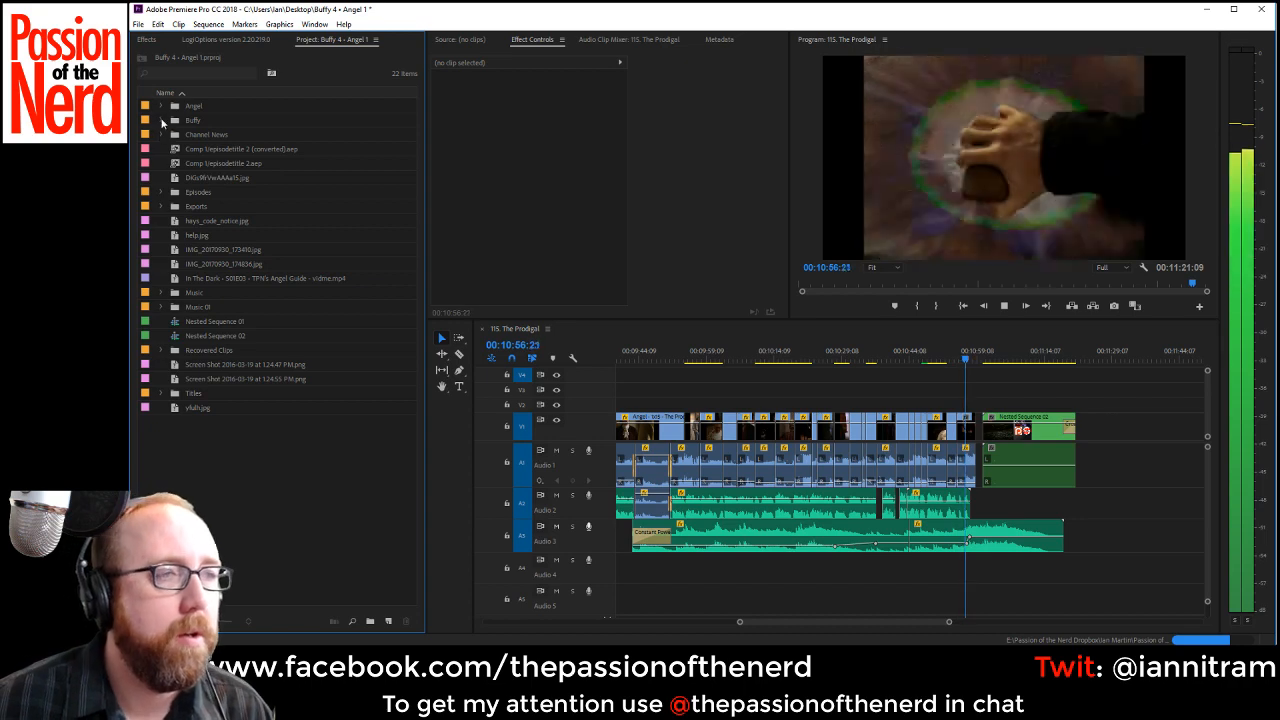
Create a bin named "416. Who Are You?" inside the Buffy bin.
left_click(161, 120)
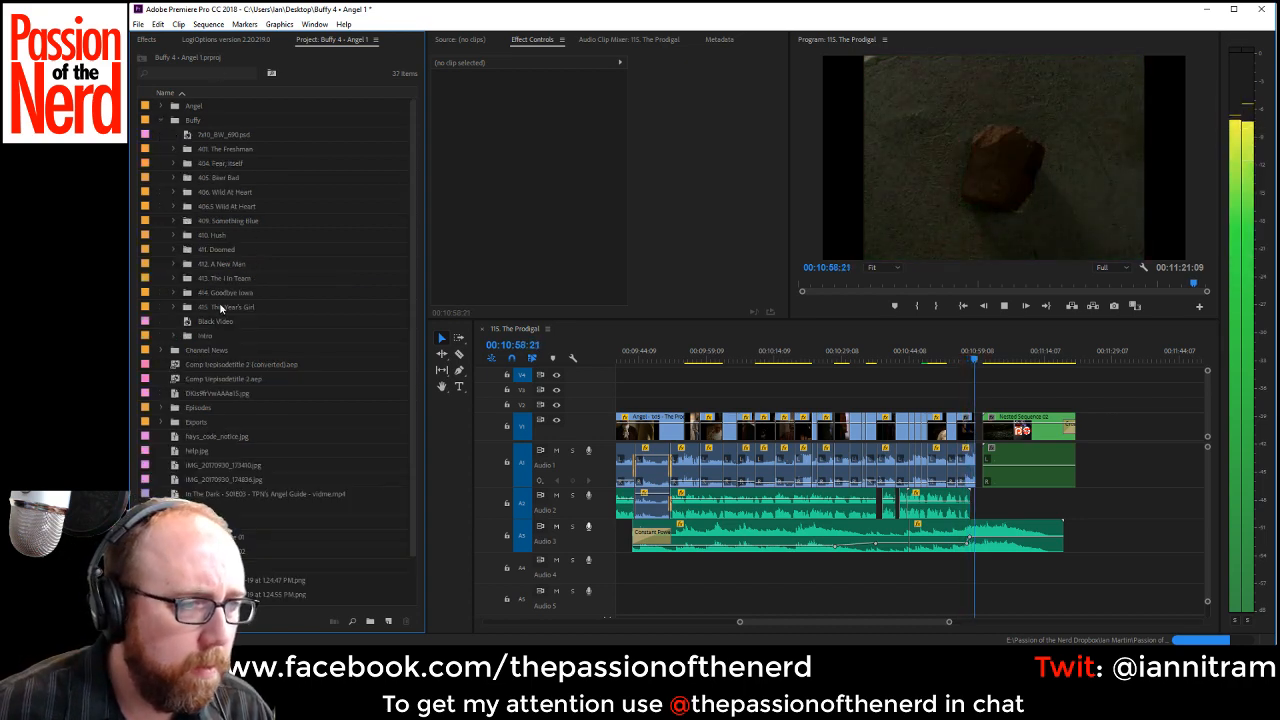
left_click(370, 621)
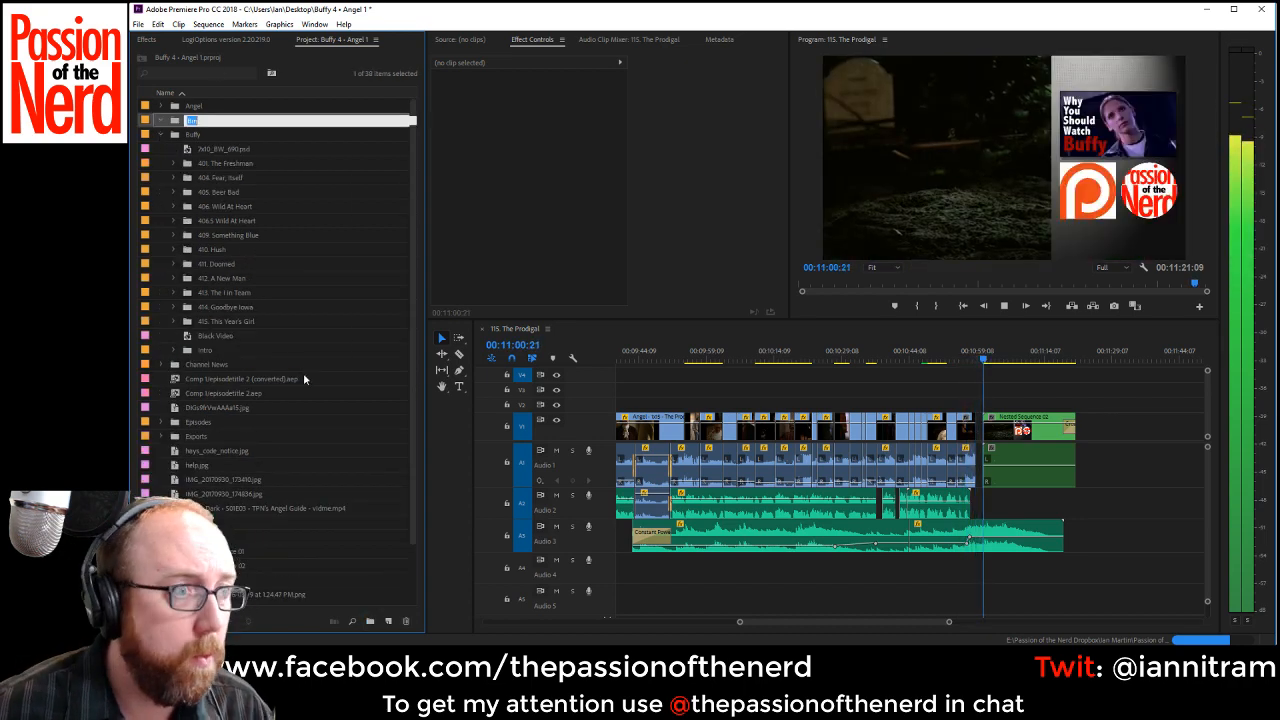
type("416")
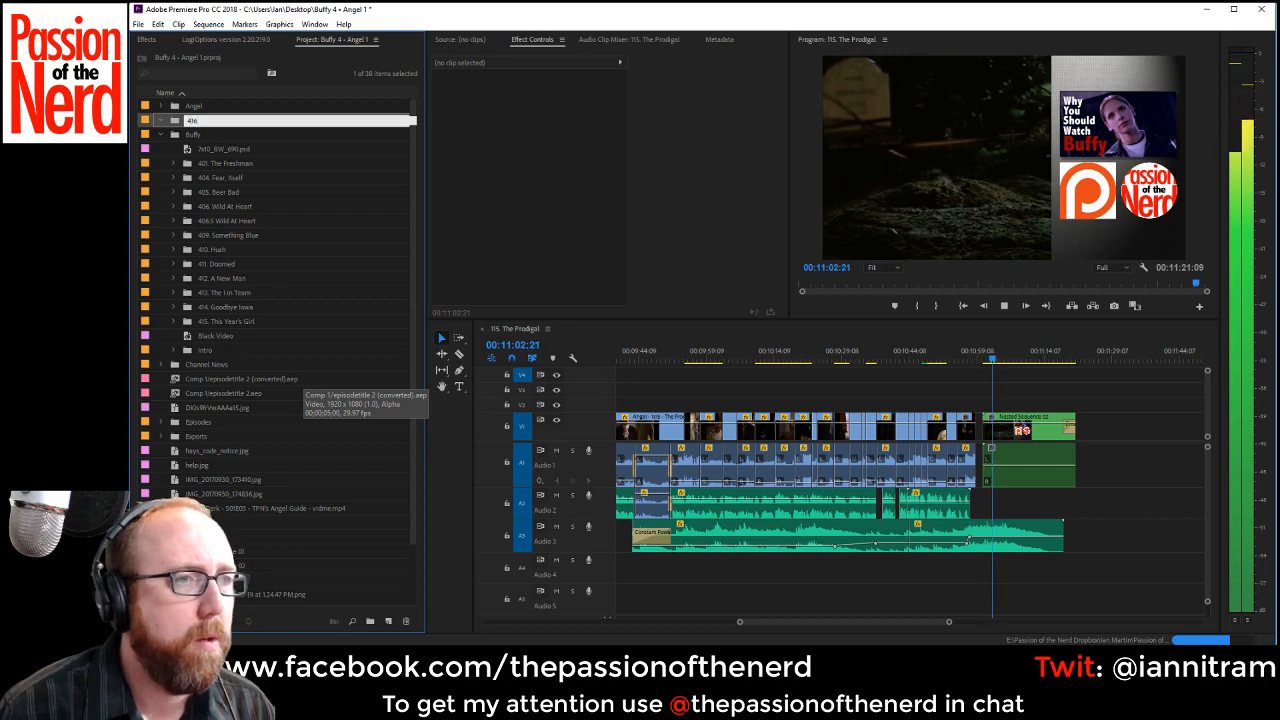
type(". This")
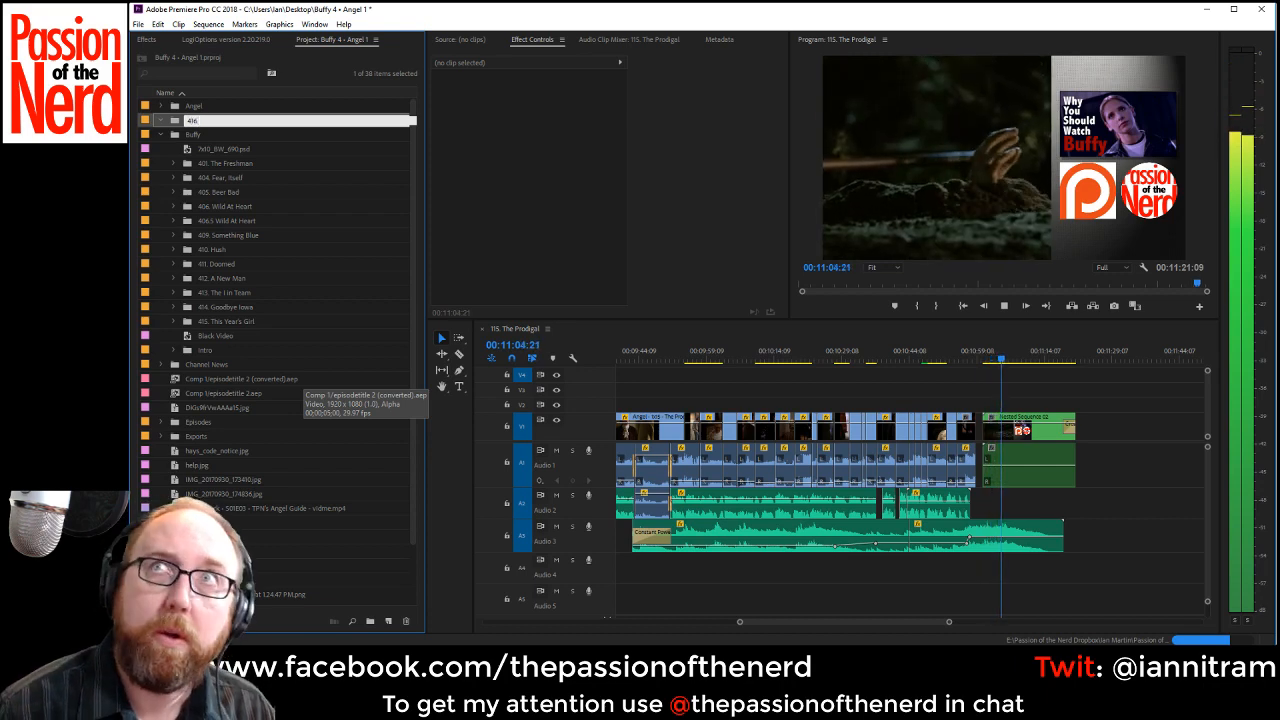
key("BackSpace")
key("BackSpace")
key("BackSpace")
key("BackSpace")
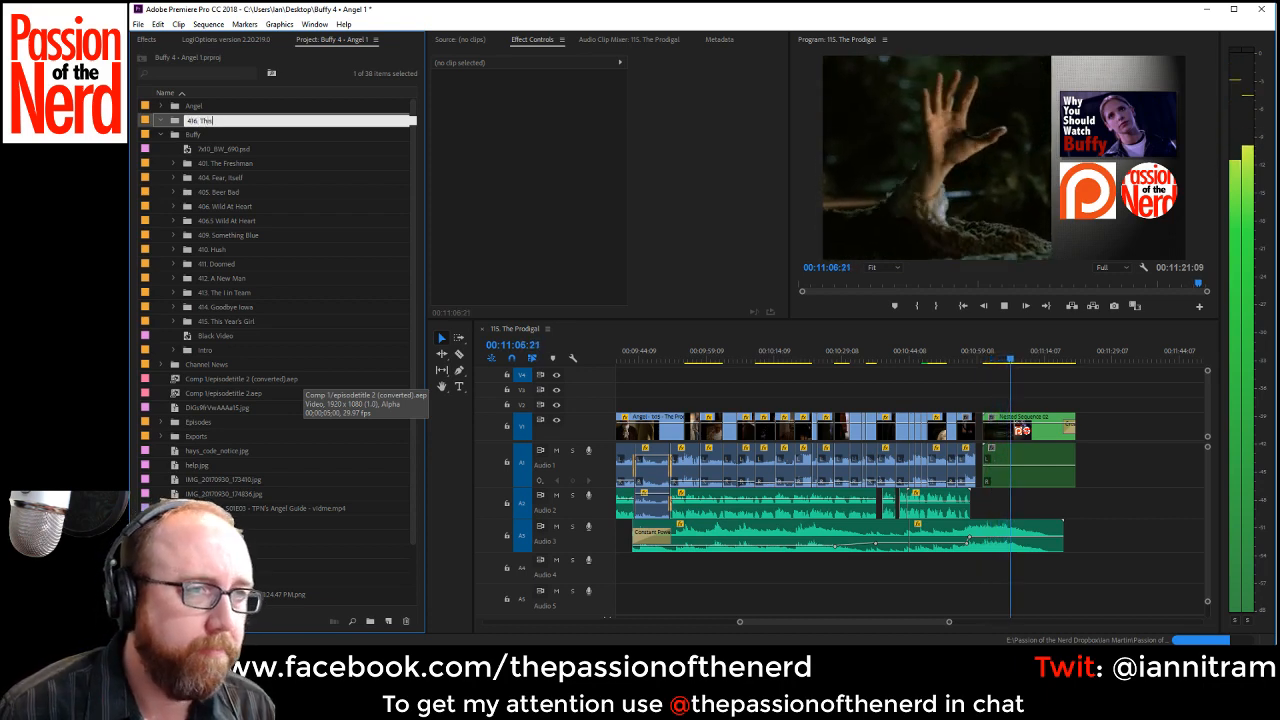
type("Who Are You?")
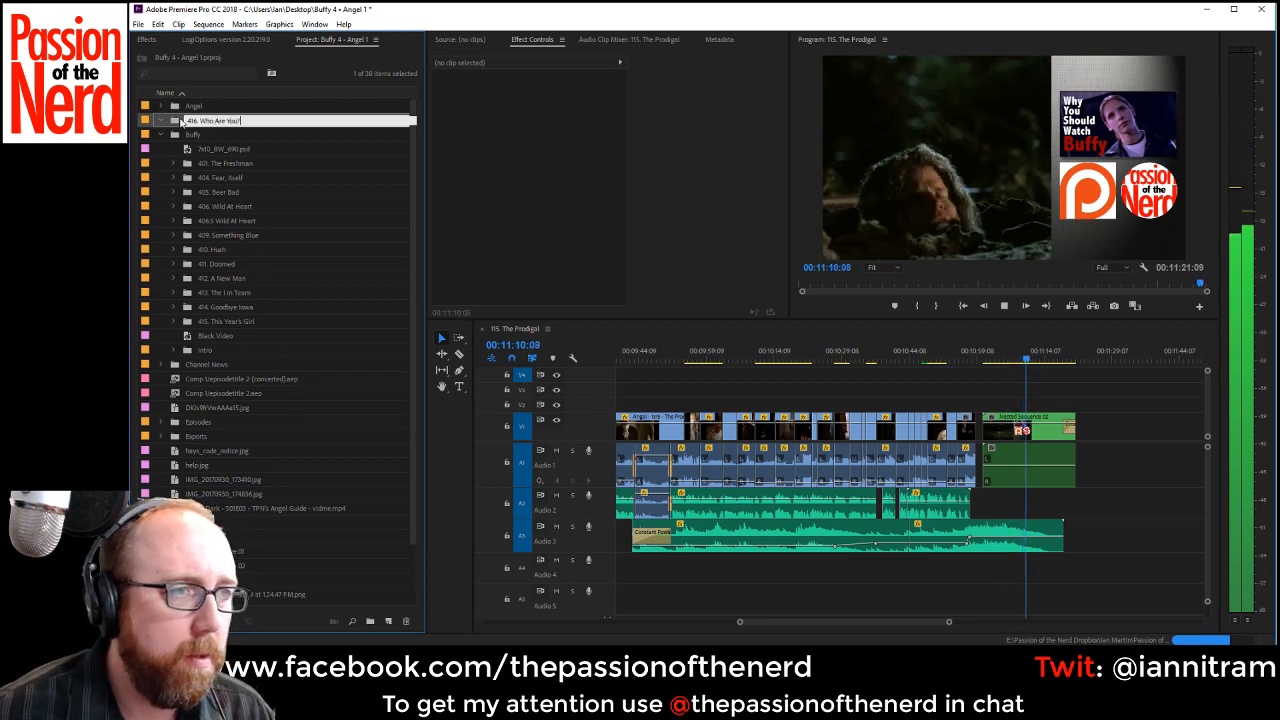
key("Return")
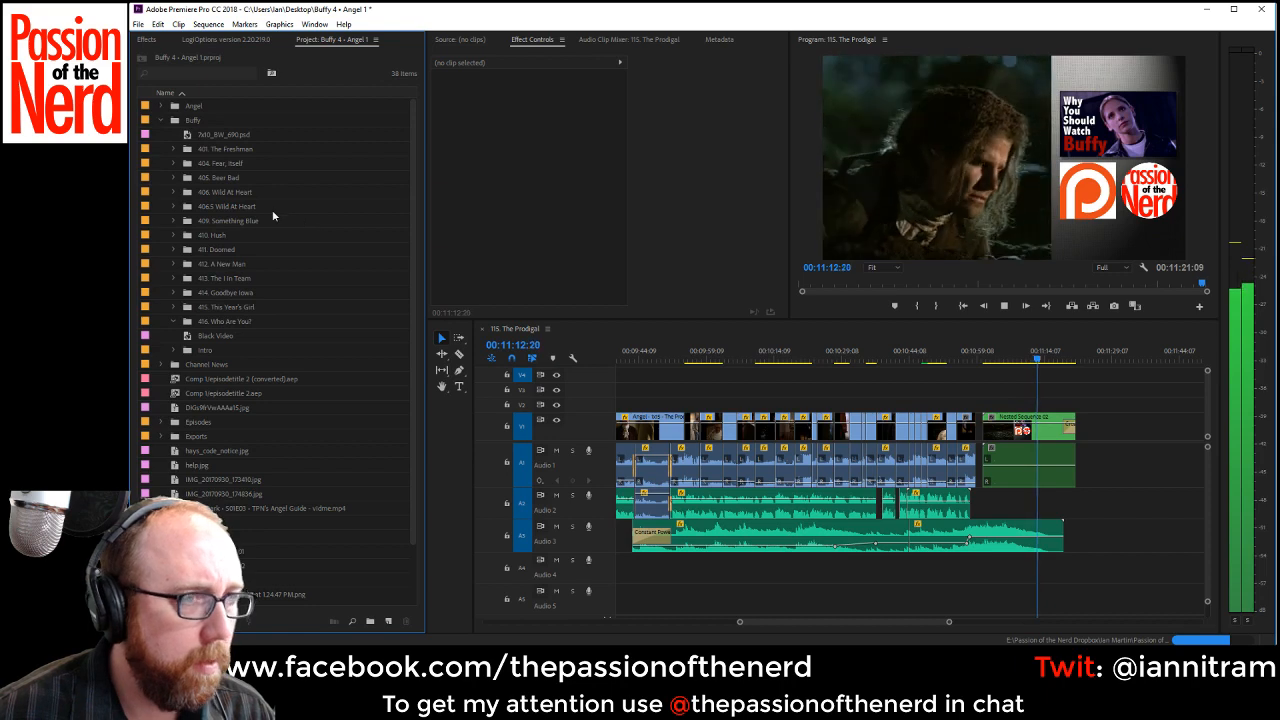
Stop playback and create a bin named VO inside the "416. Who Are You?" bin.
left_click(1004, 305)
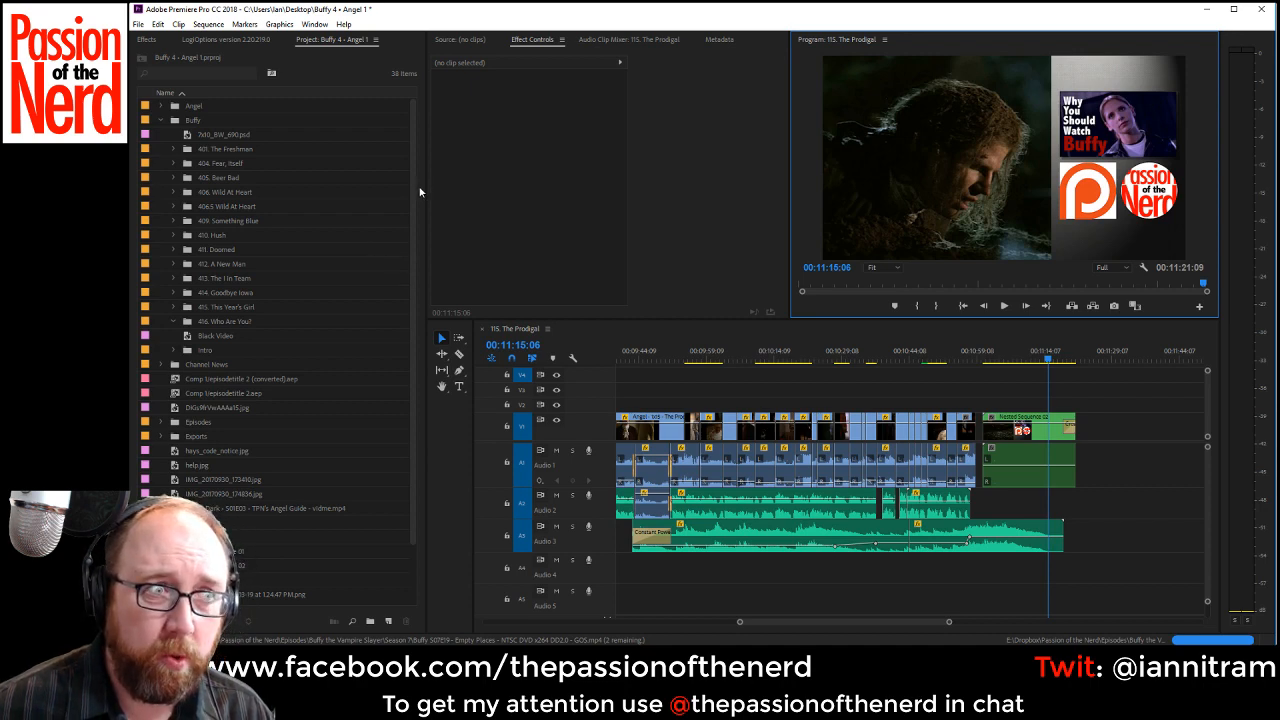
left_click(174, 322)
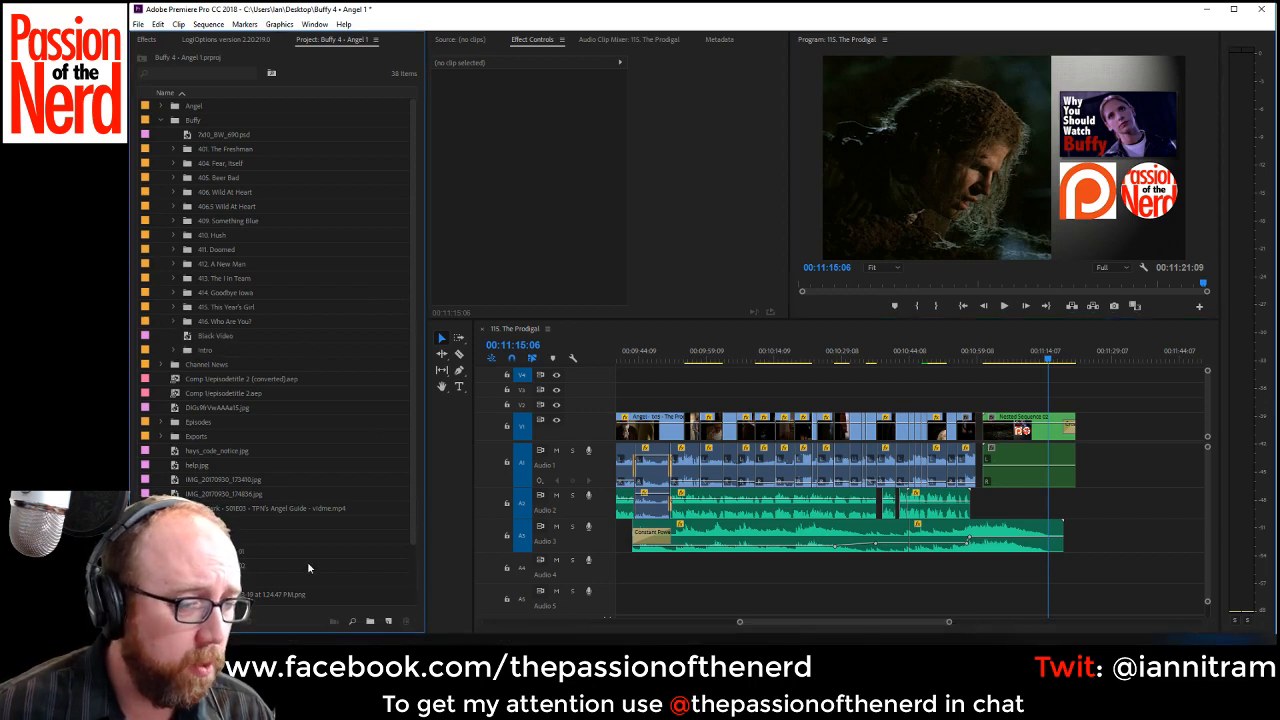
left_click(370, 621)
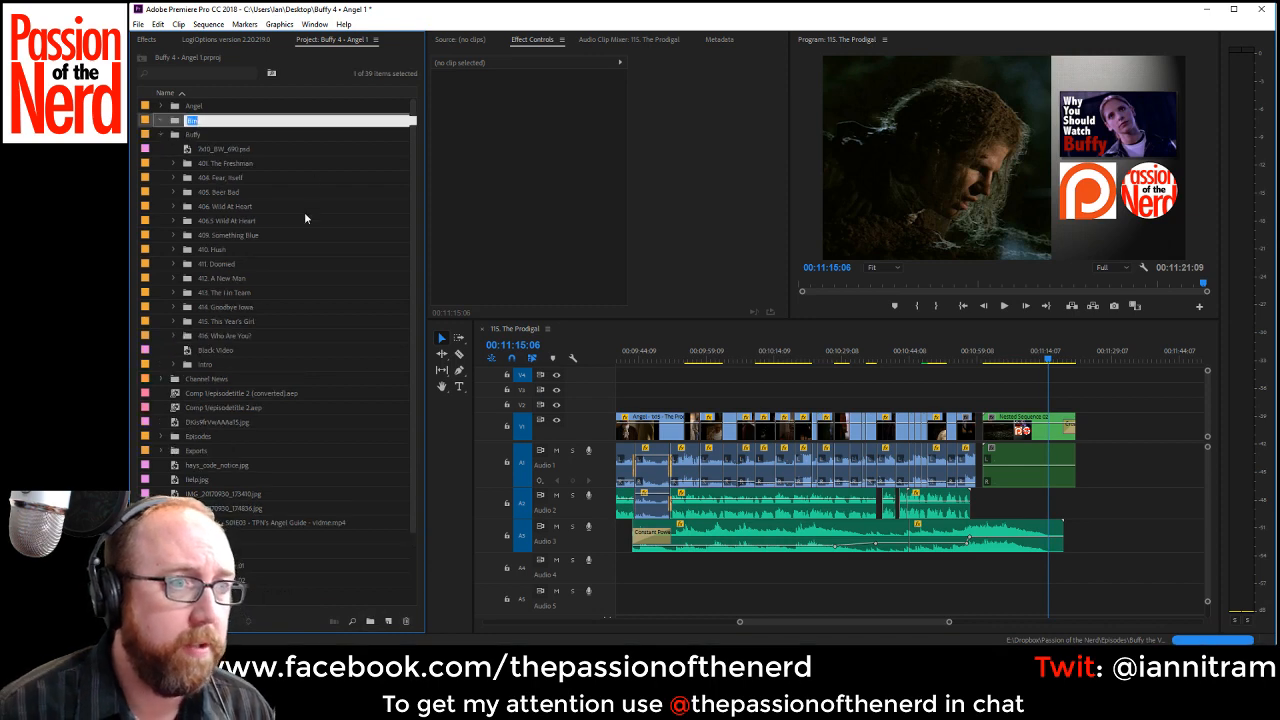
type("VO")
key("Return")
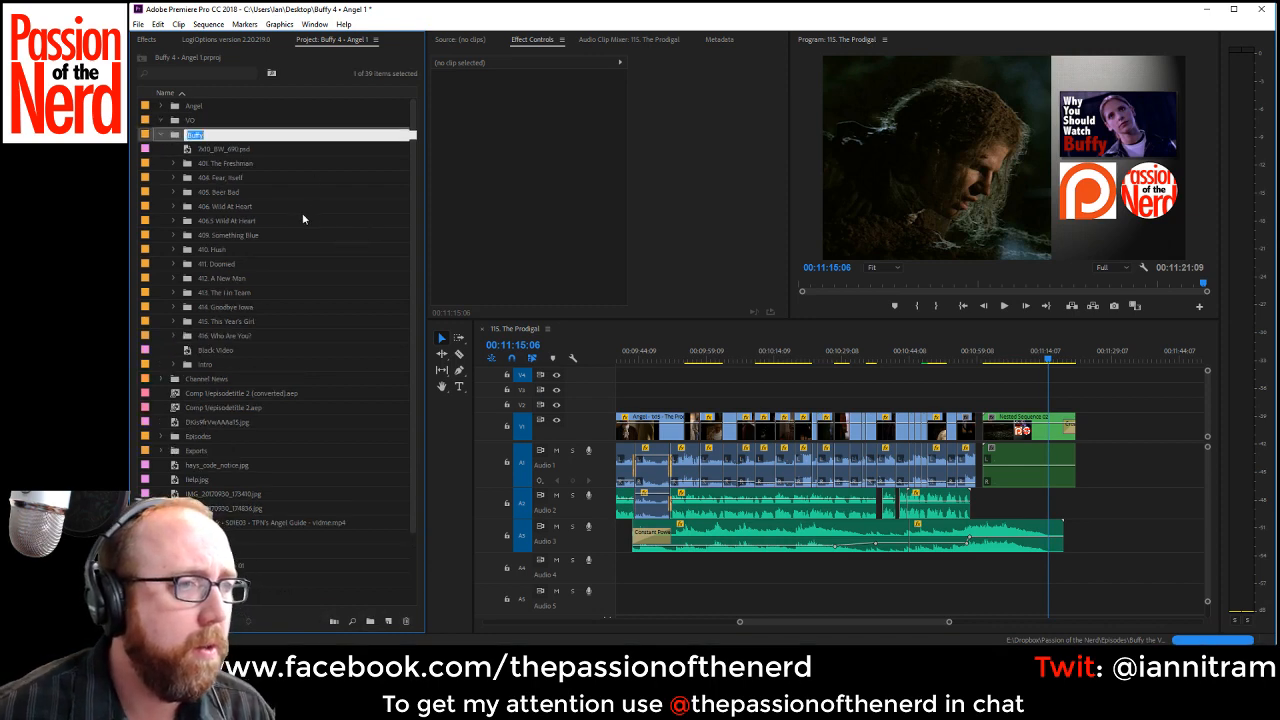
left_click(174, 121)
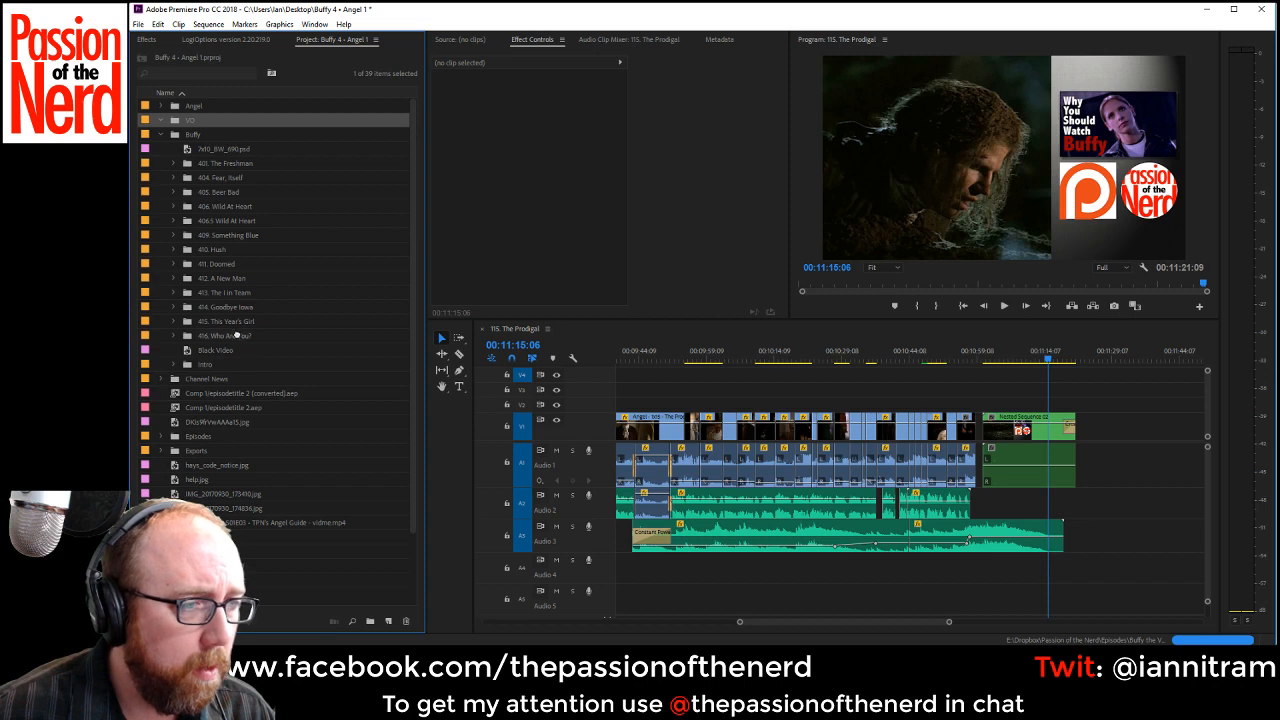
key("Delete")
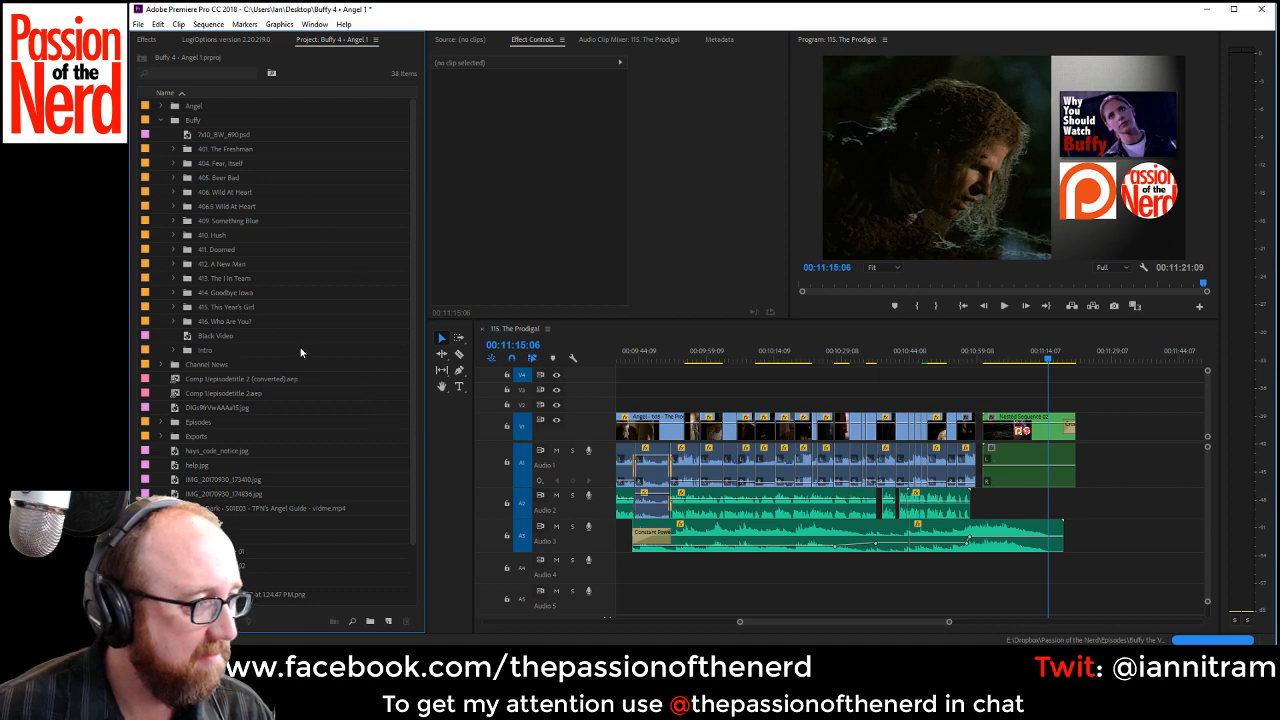
left_click(174, 322)
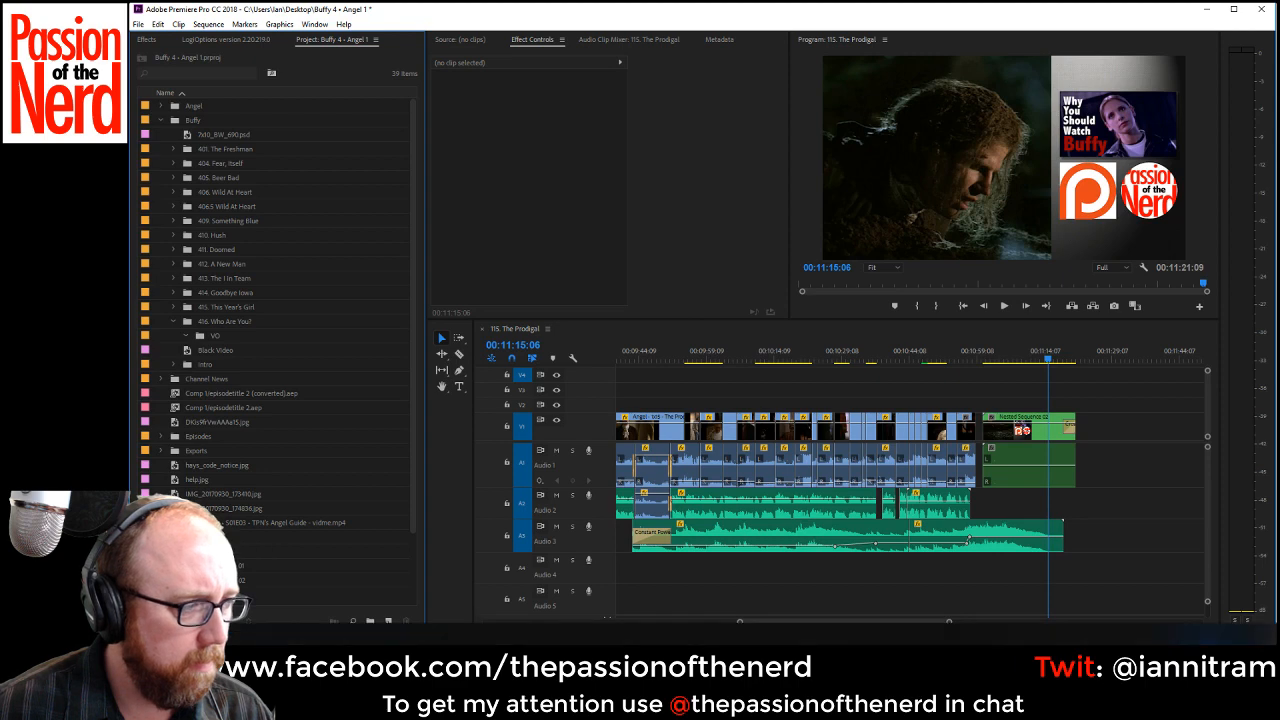
Switch to the File Explorer window showing the 416. Who Are You VO folder, widen it and sort its files by type.
key("alt+Tab")
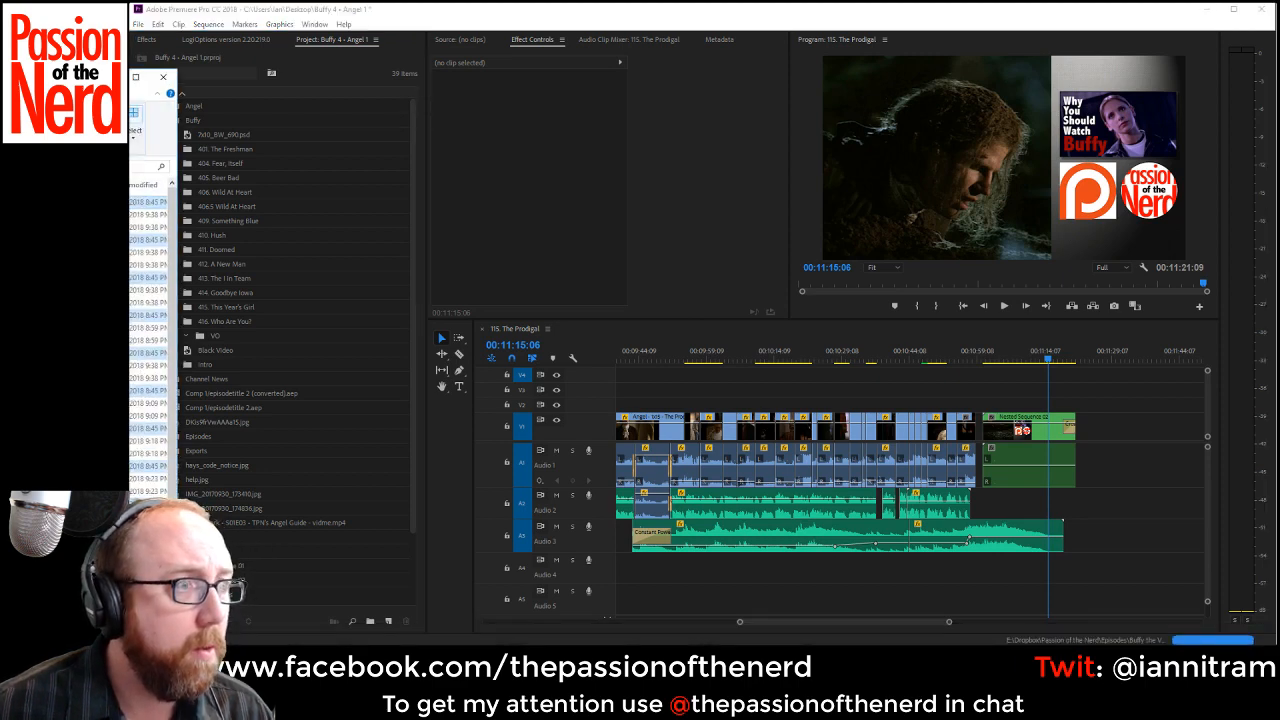
left_click_drag(50, 76, 599, 48)
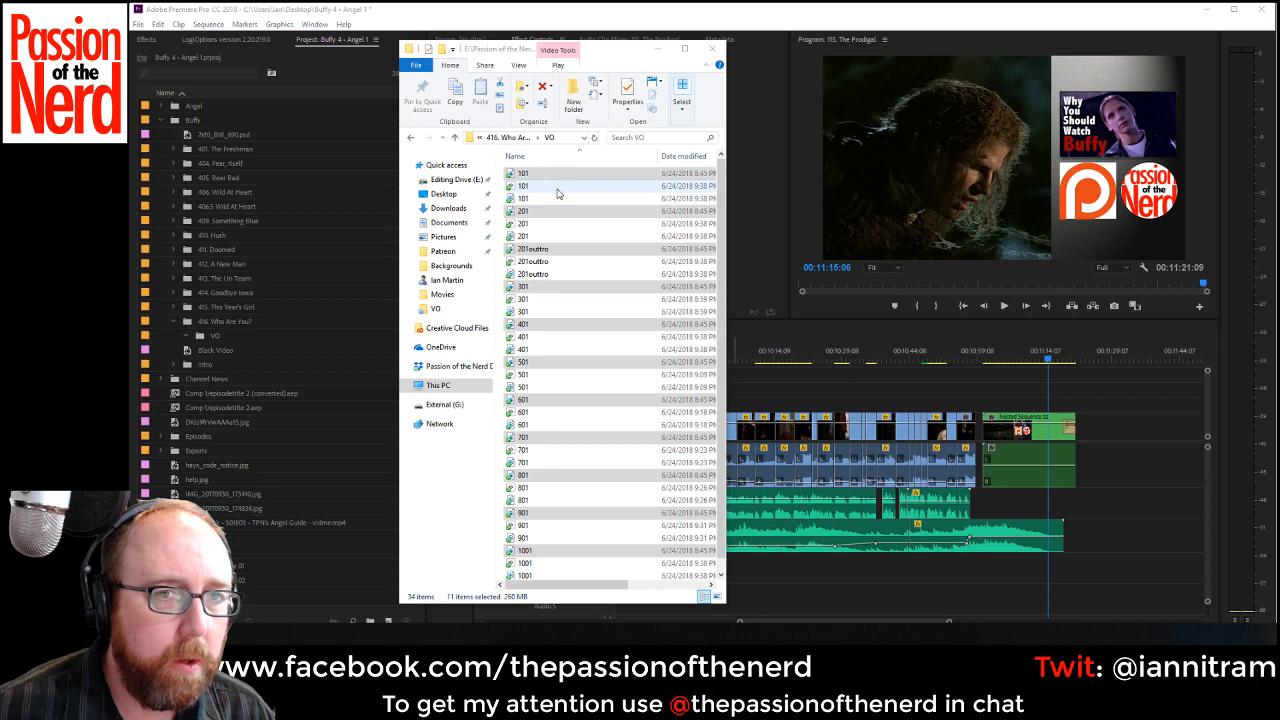
left_click_drag(725, 606, 1035, 592)
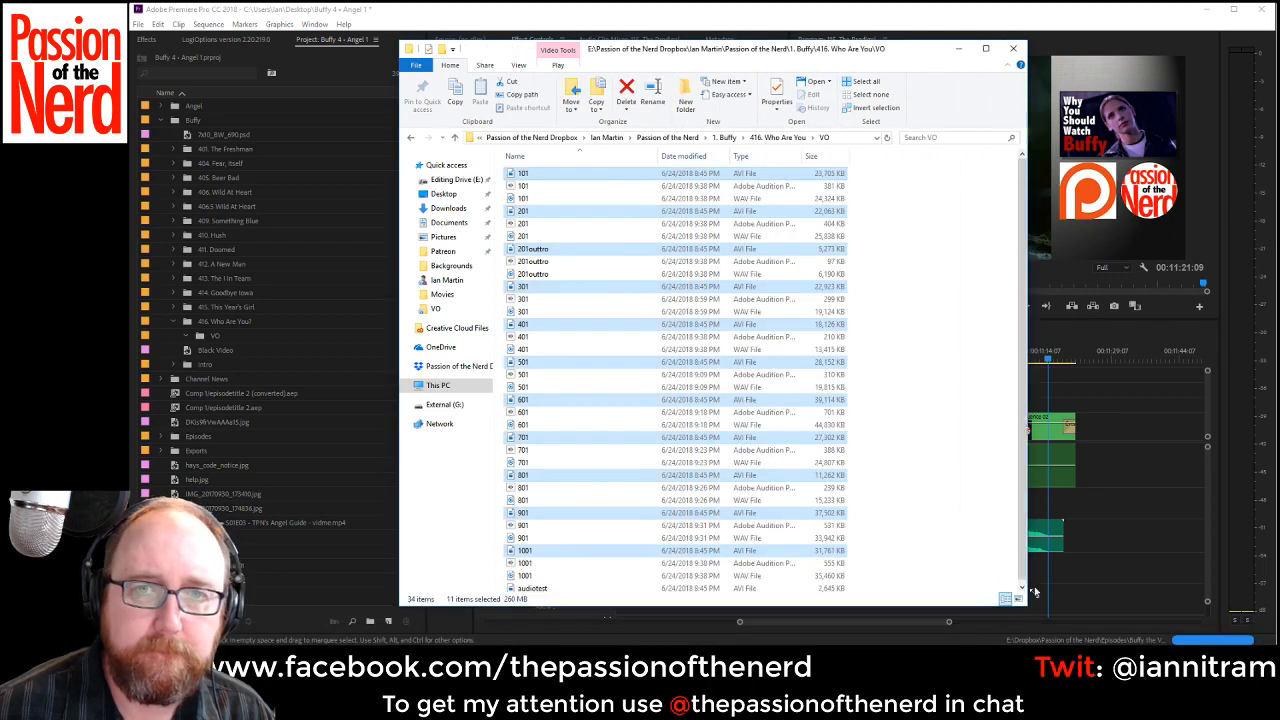
left_click(745, 156)
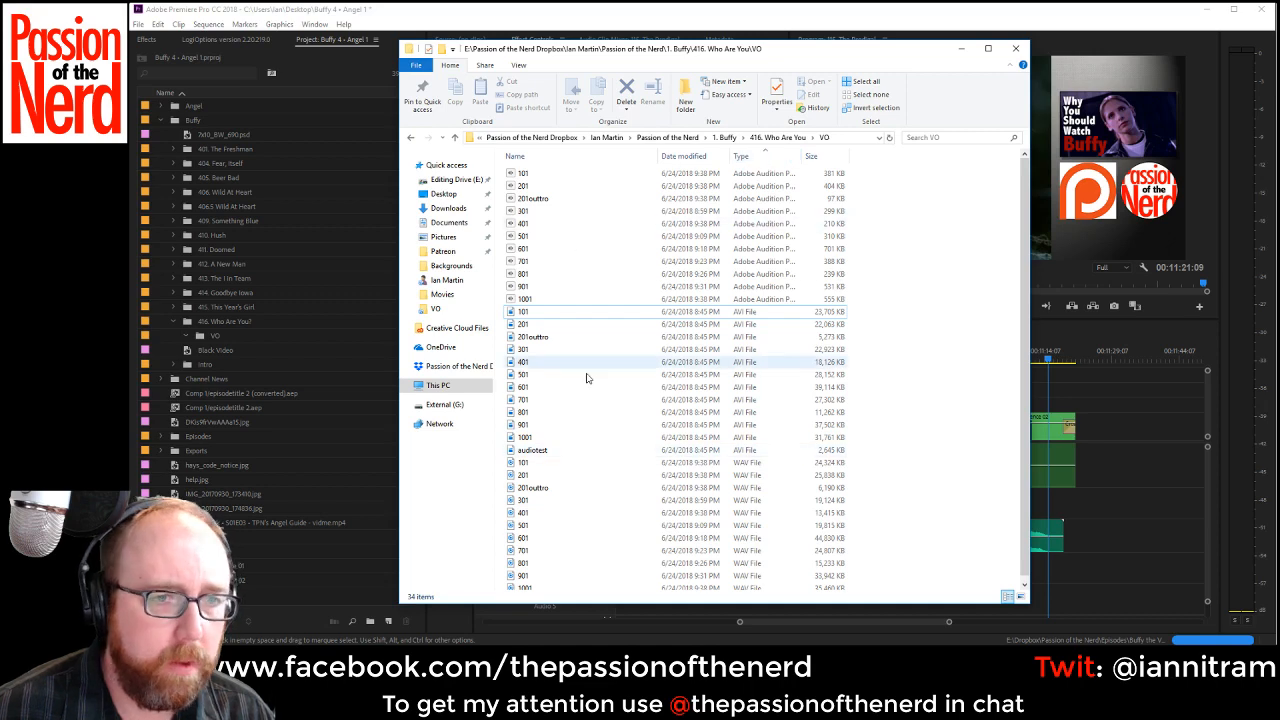
Import all the WAV files, 101 through 1001 including 201outtro, into the episode 416 VO bin and close the folder window.
scroll(600, 415, "down", 1)
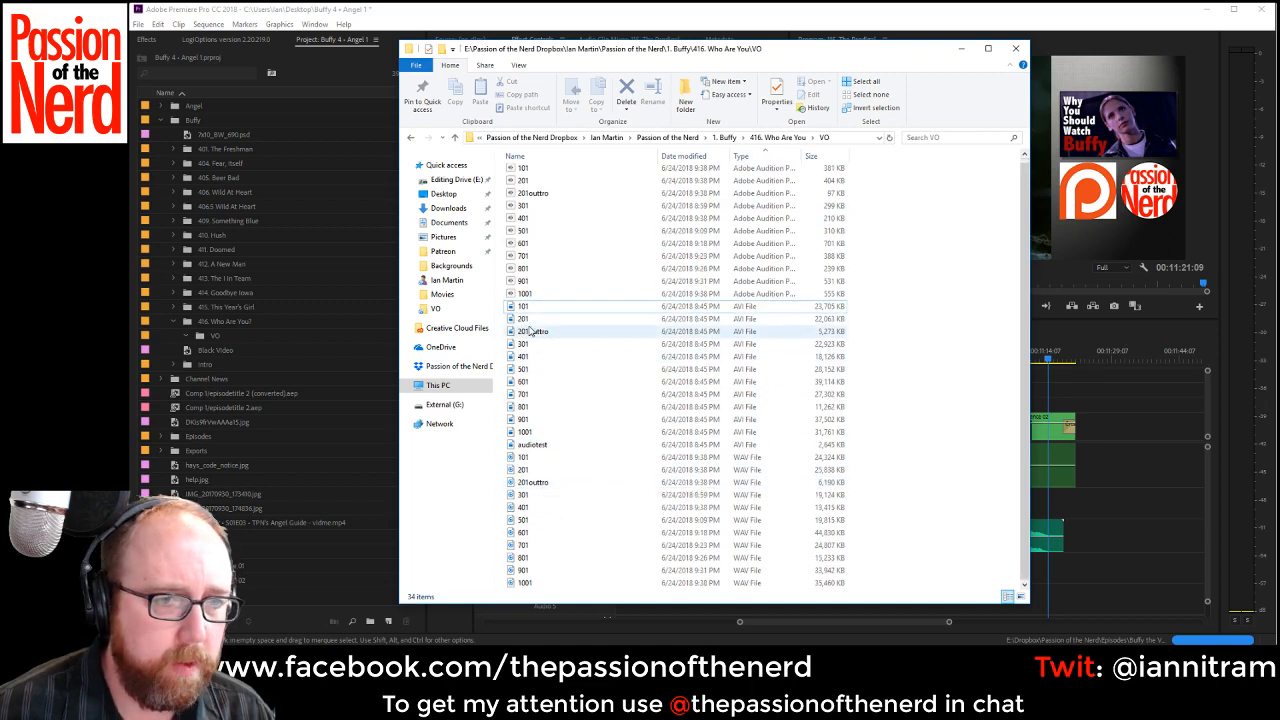
left_click(525, 306)
left_click(523, 457)
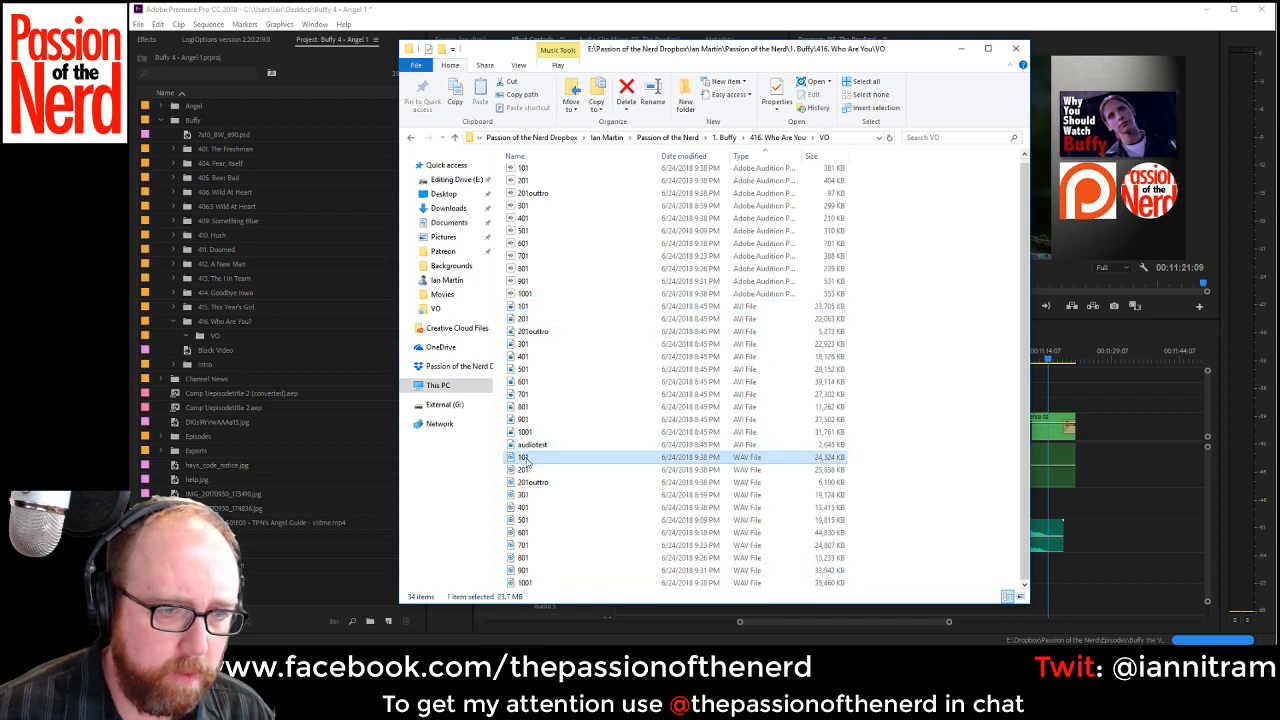
left_click(540, 582, "shift")
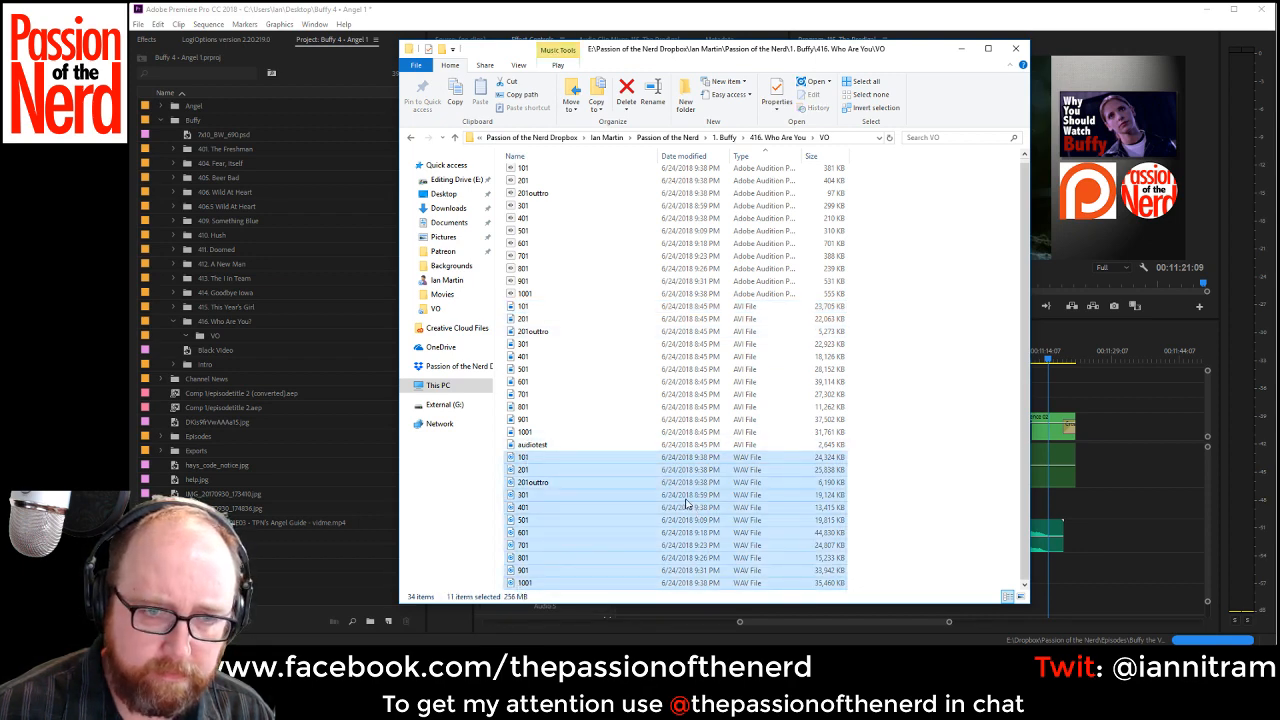
left_click_drag(527, 465, 212, 338)
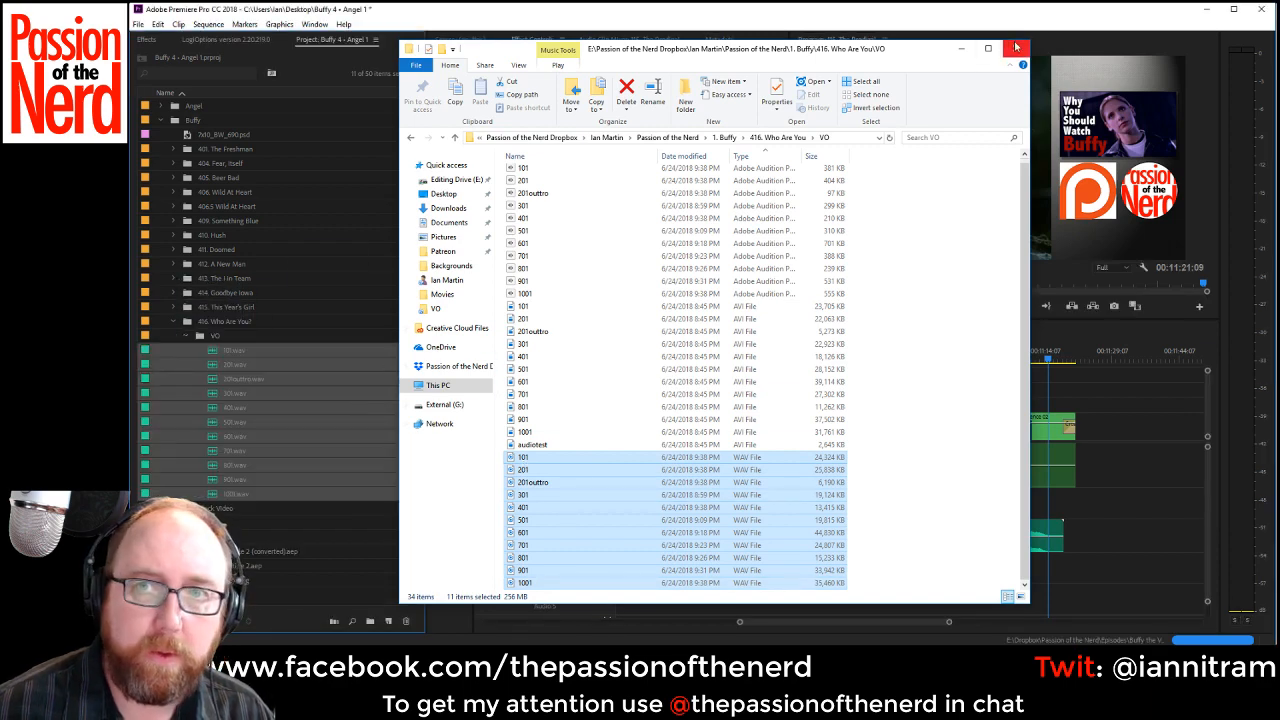
left_click(1016, 47)
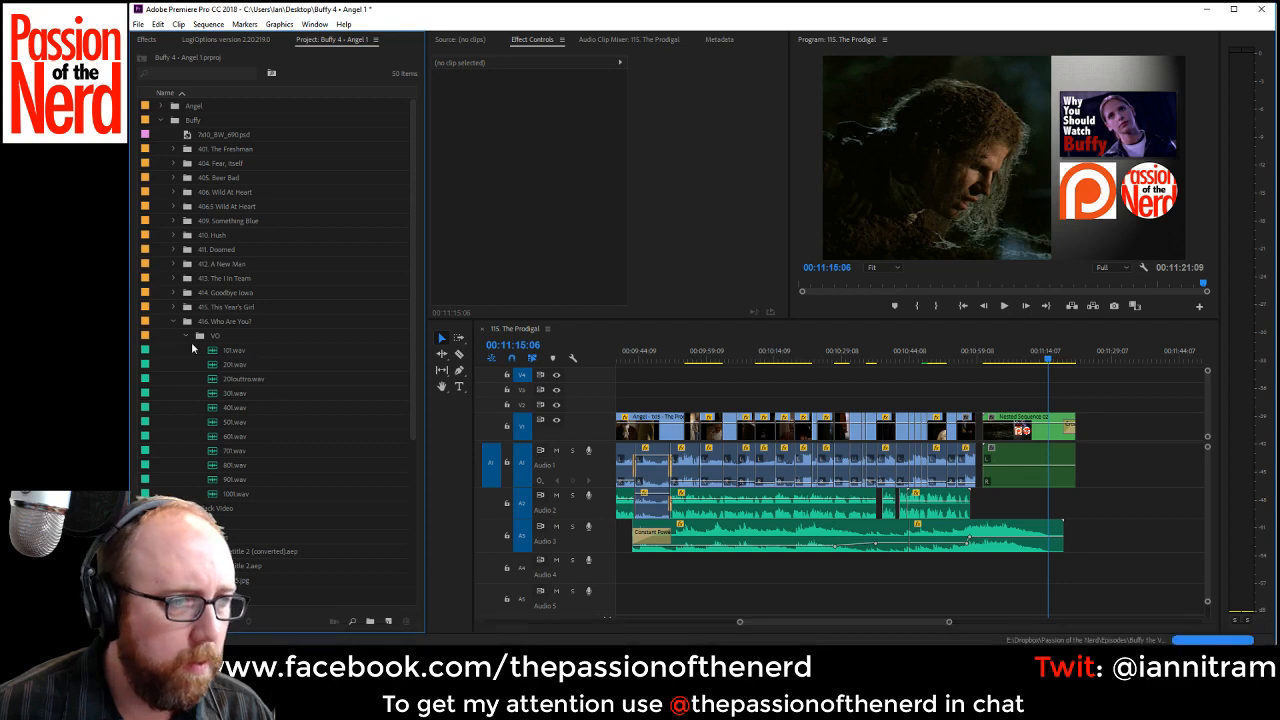
Duplicate the 415. This Year's Girl sequence and move the copy into the "416. Who Are You?" bin.
left_click(173, 307)
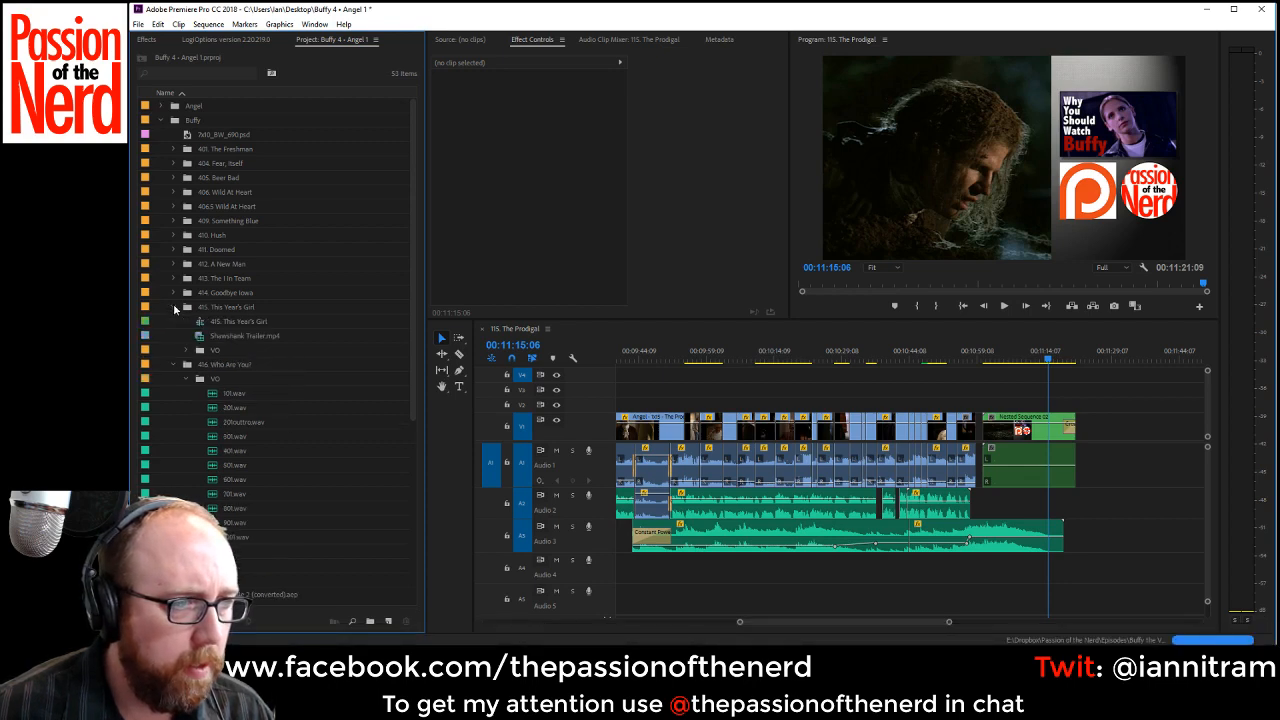
right_click(239, 320)
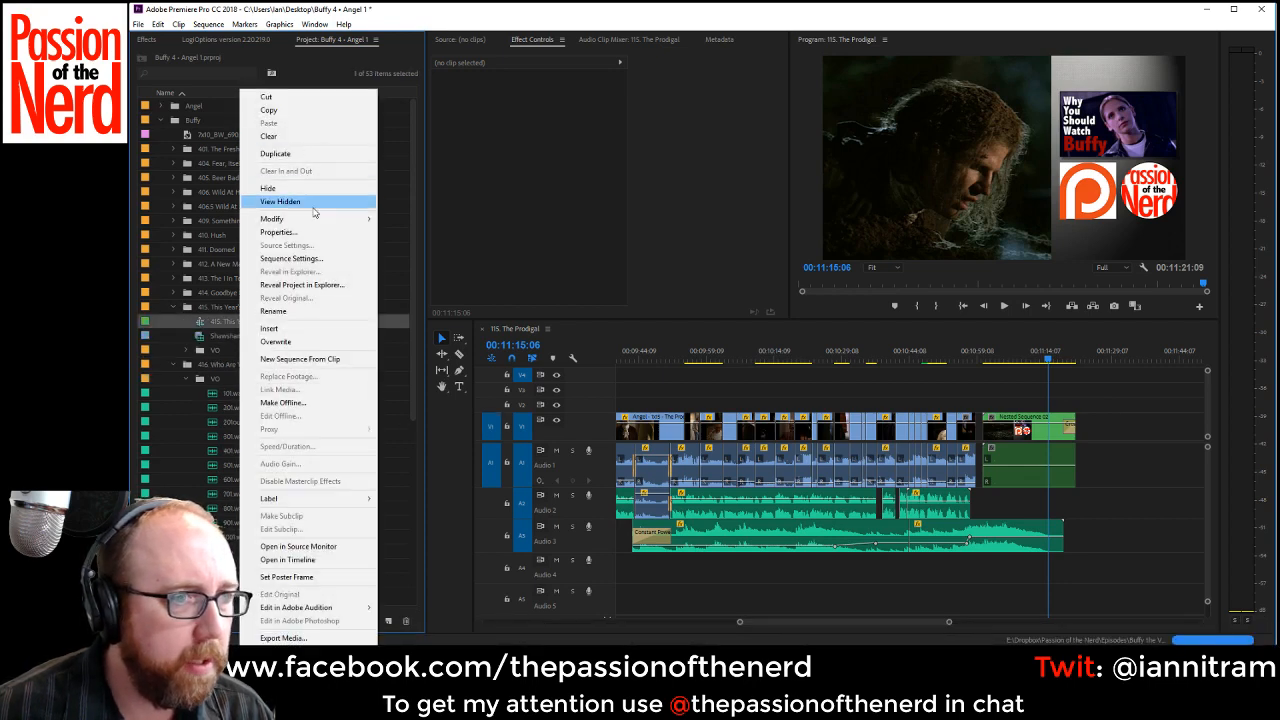
left_click(305, 155)
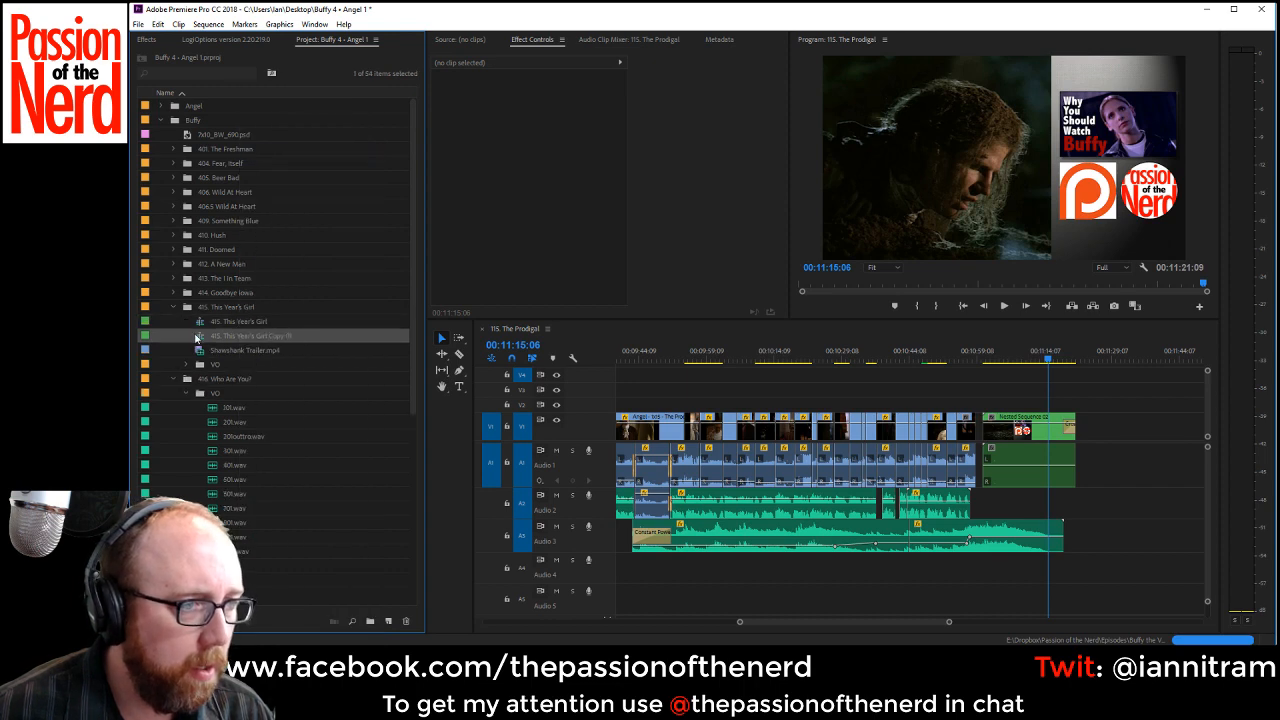
left_click_drag(226, 381, 228, 380)
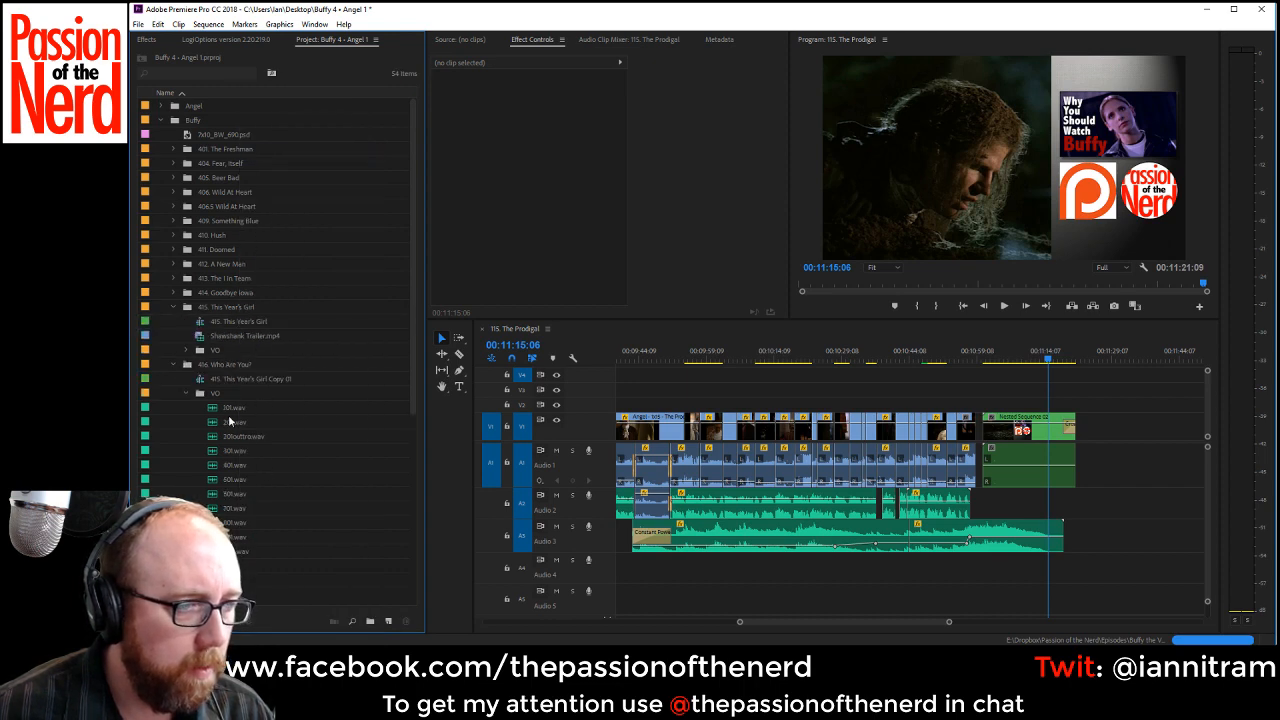
Rename the copied sequence "416. Who Are You?".
left_click(215, 381)
left_click(257, 379)
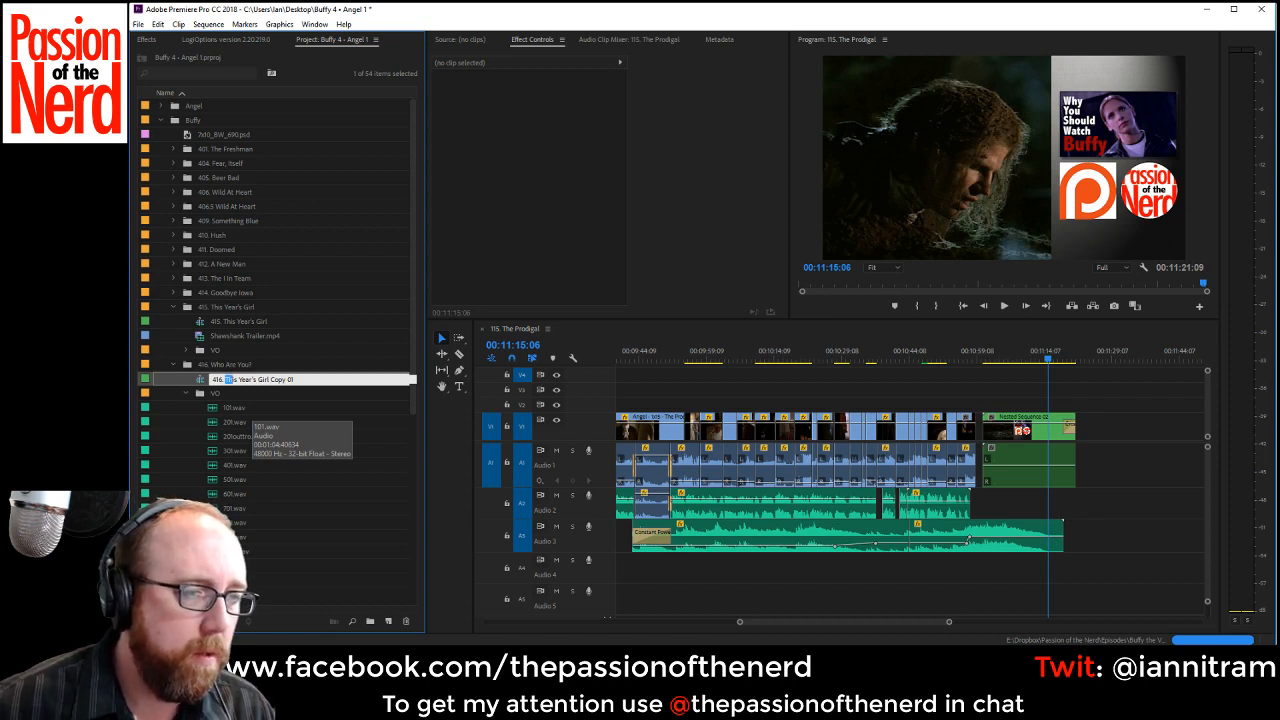
left_click_drag(282, 381, 298, 381)
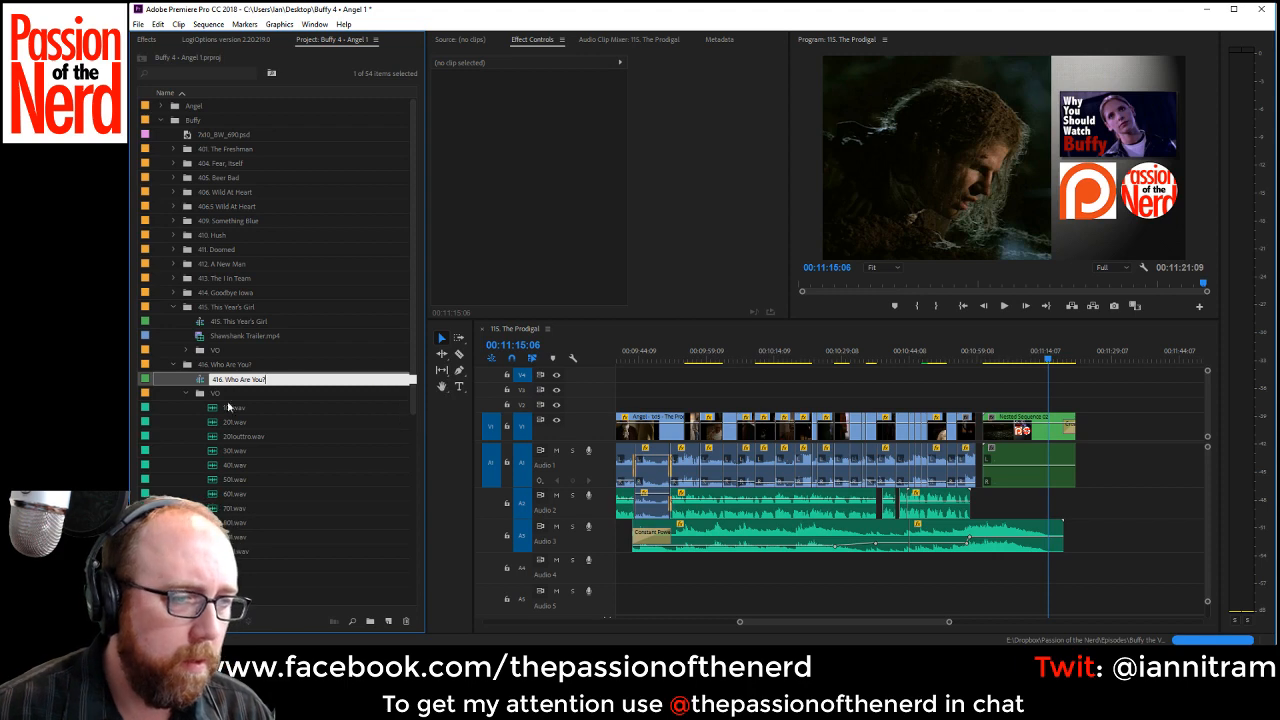
key("Return")
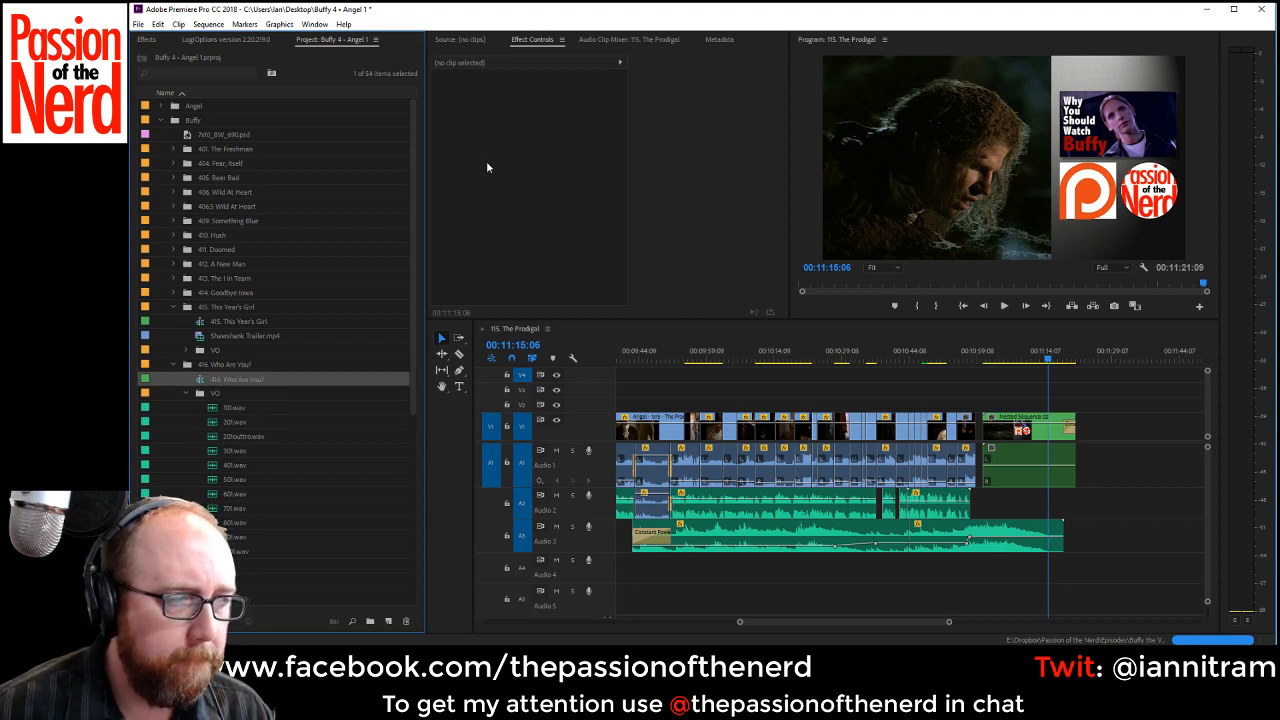
Open the "416. Who Are You?" sequence in the timeline and close the 115. The Prodigal sequence.
double_click(199, 378)
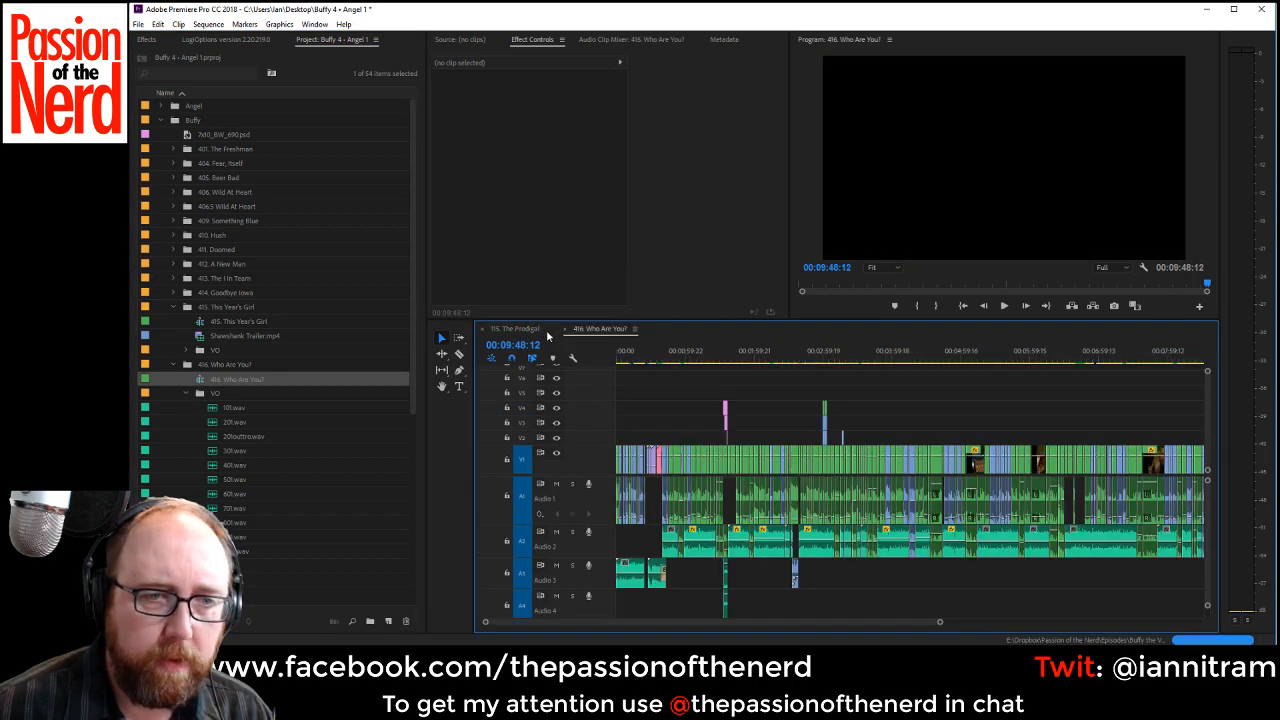
left_click(516, 329)
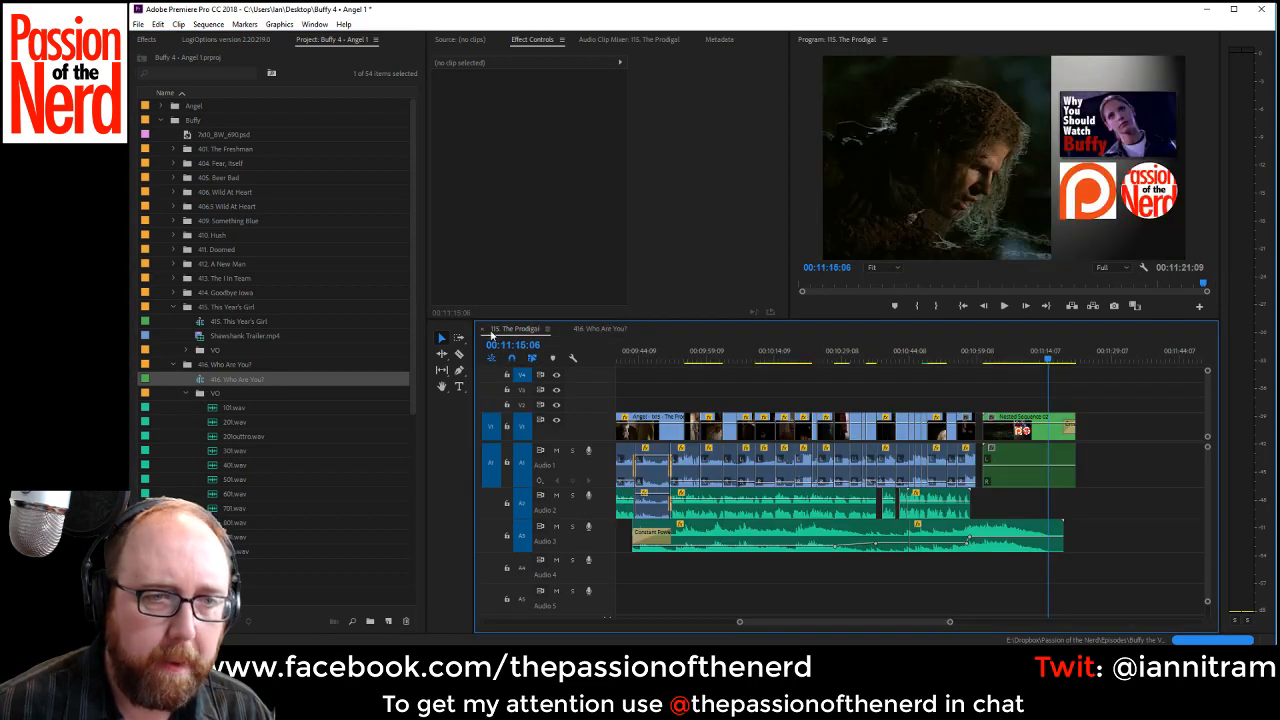
left_click(481, 329)
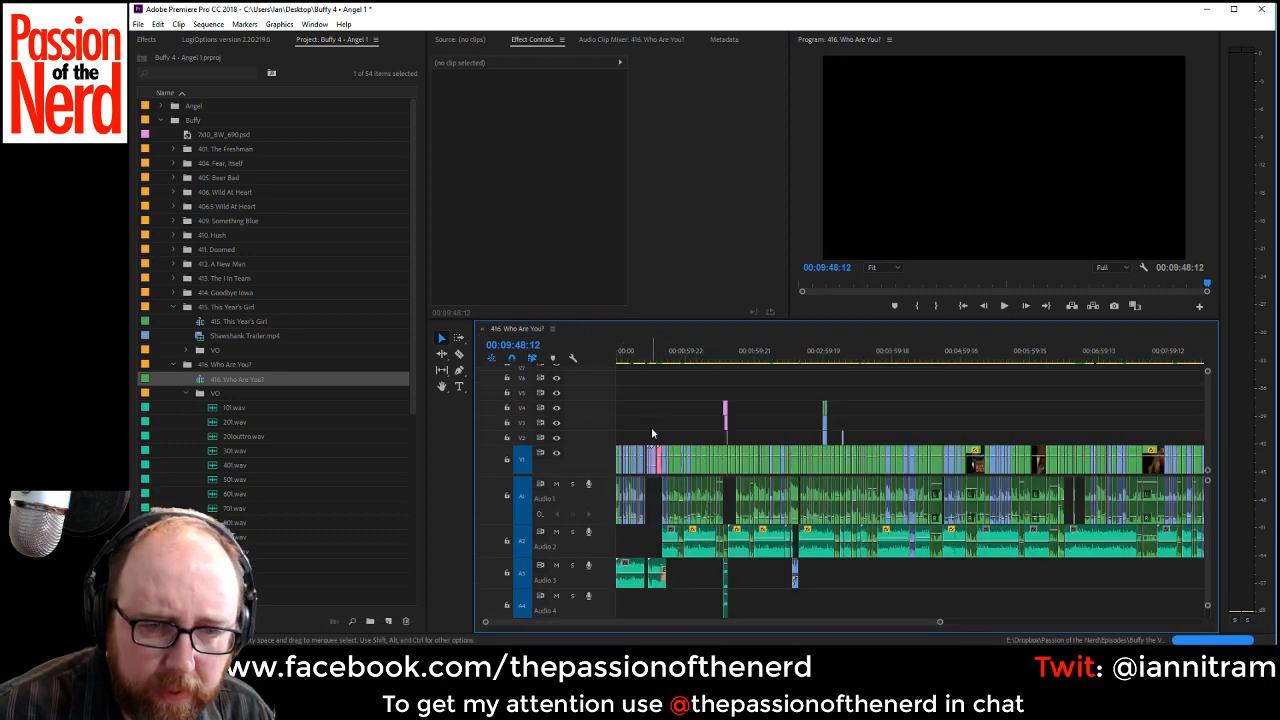
Locate the start of the blood-splatter intro at about 00:00:26 and delete all video and audio clips ahead of it.
left_click_drag(650, 460, 647, 428)
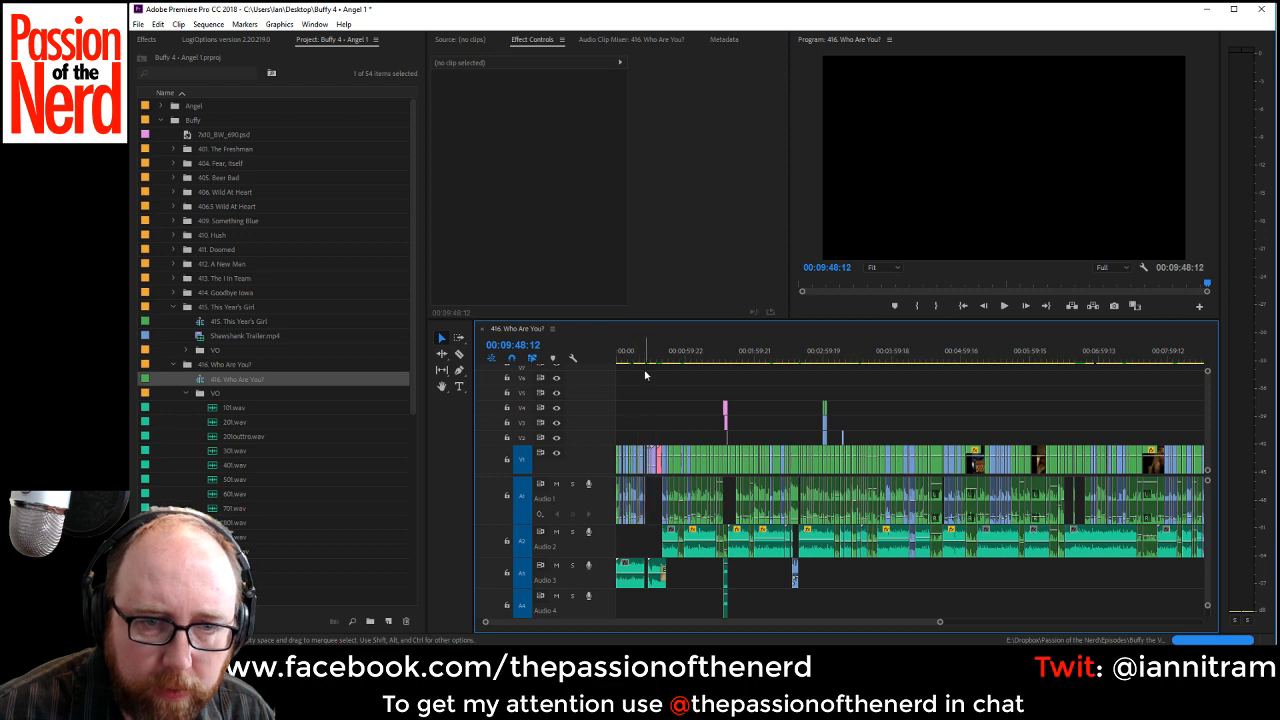
left_click(645, 357)
key("space")
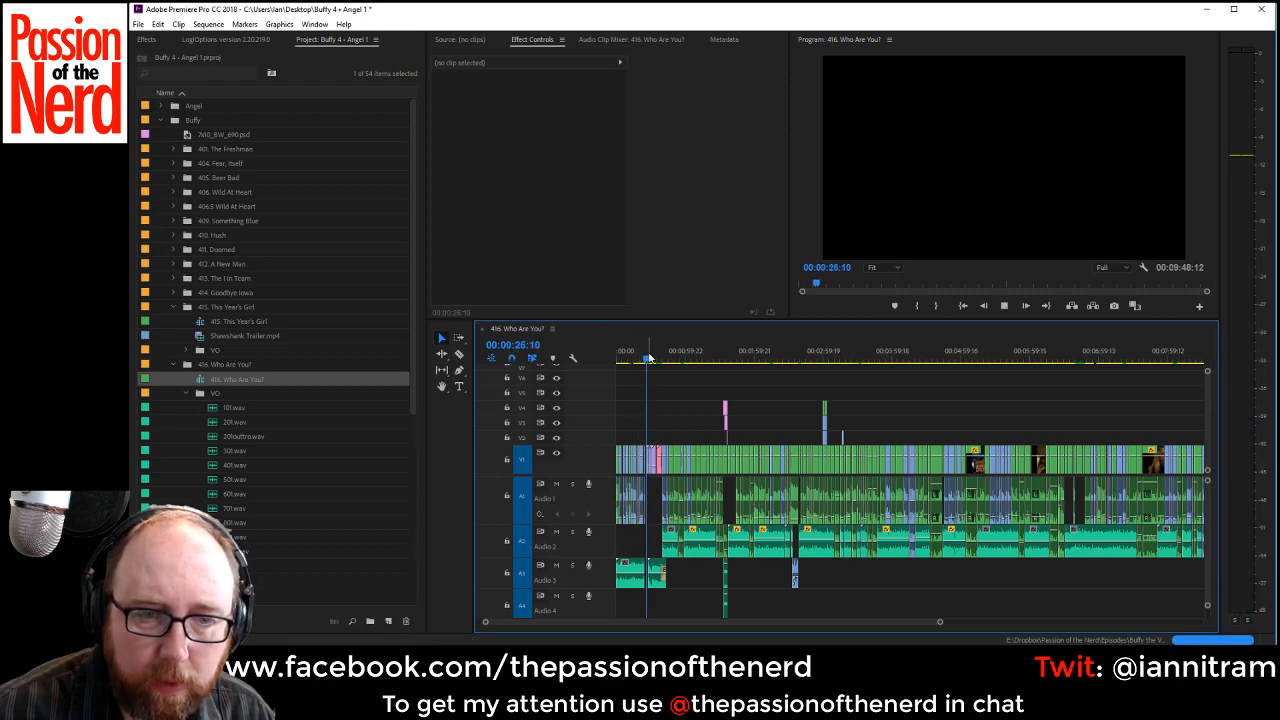
key("space")
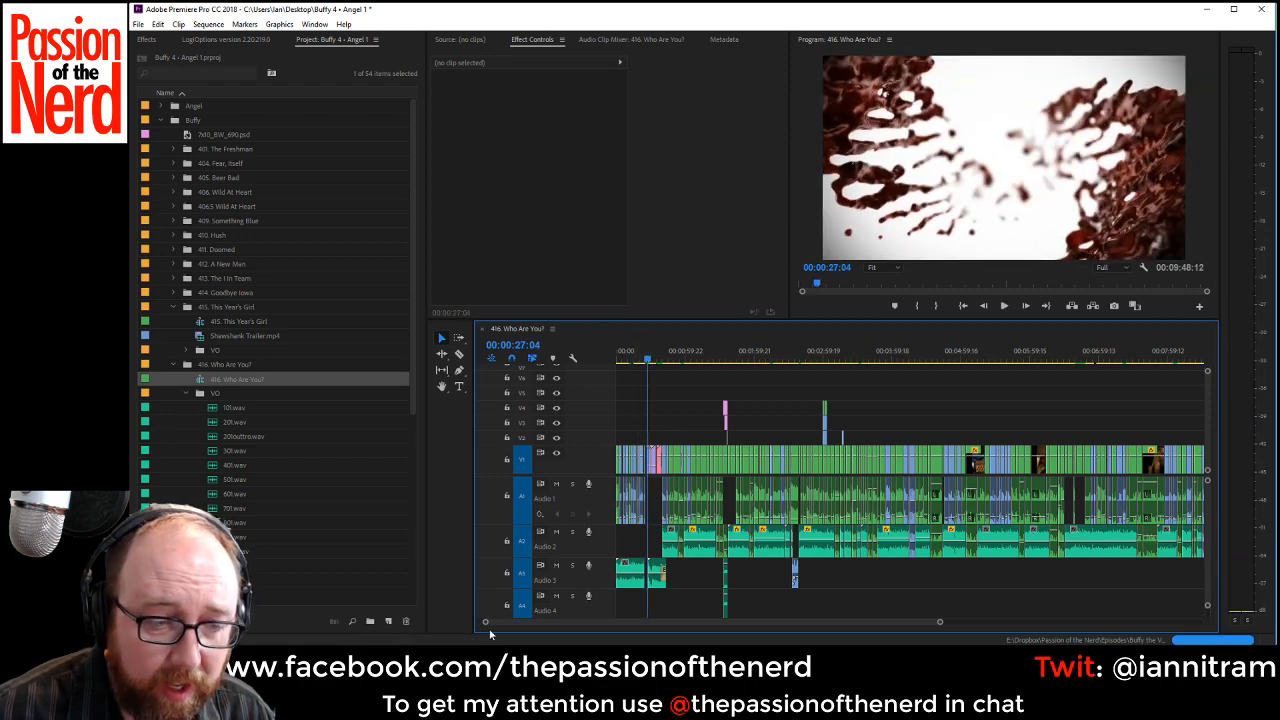
left_click_drag(487, 624, 671, 634)
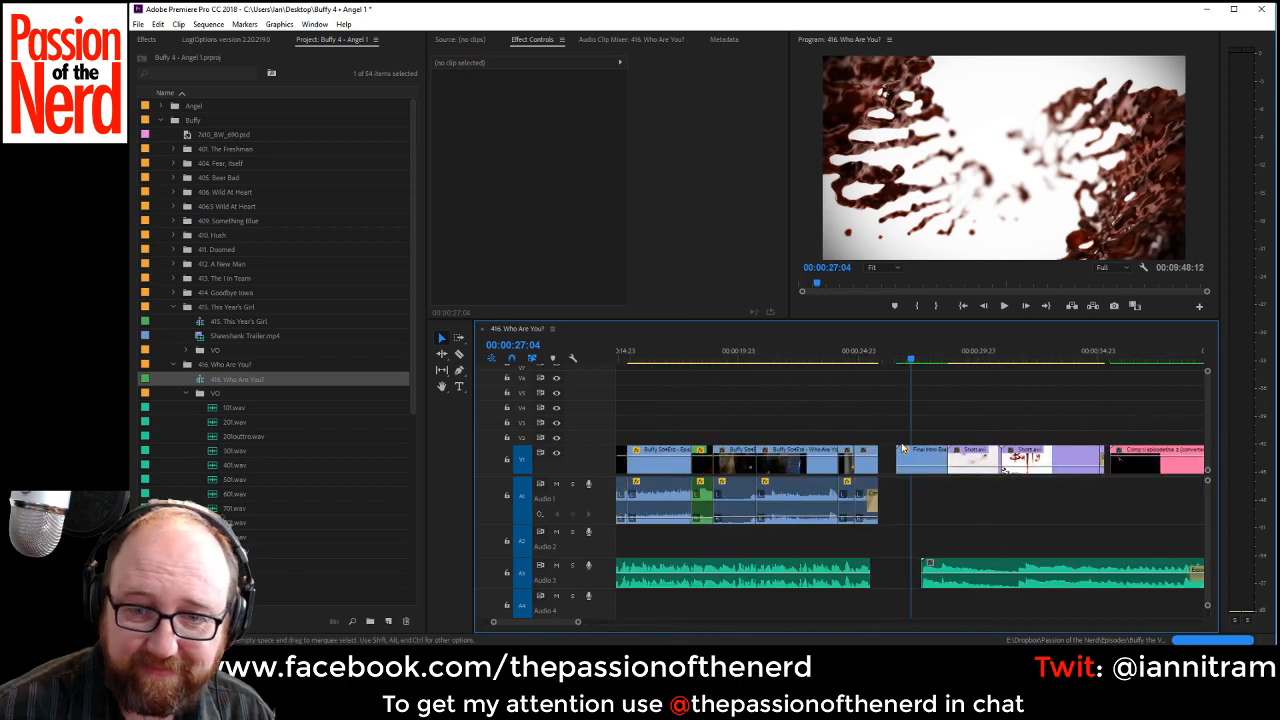
left_click_drag(873, 425, 321, 637)
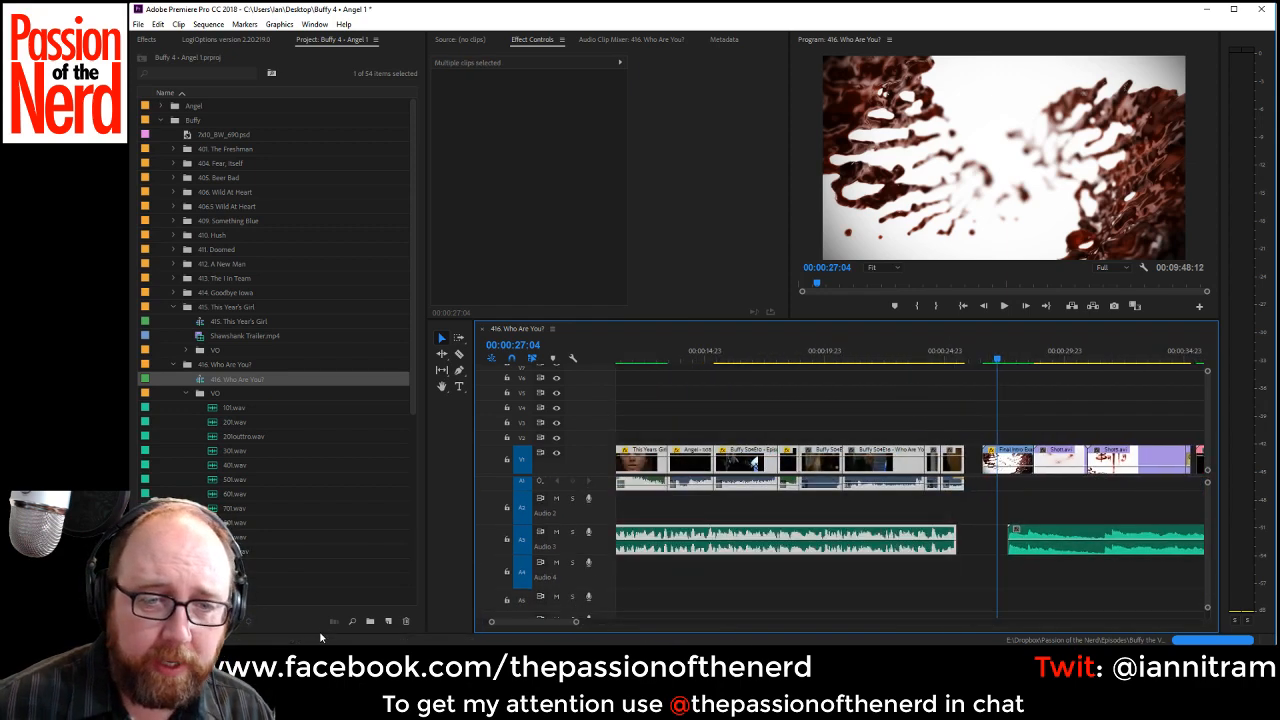
key("Delete")
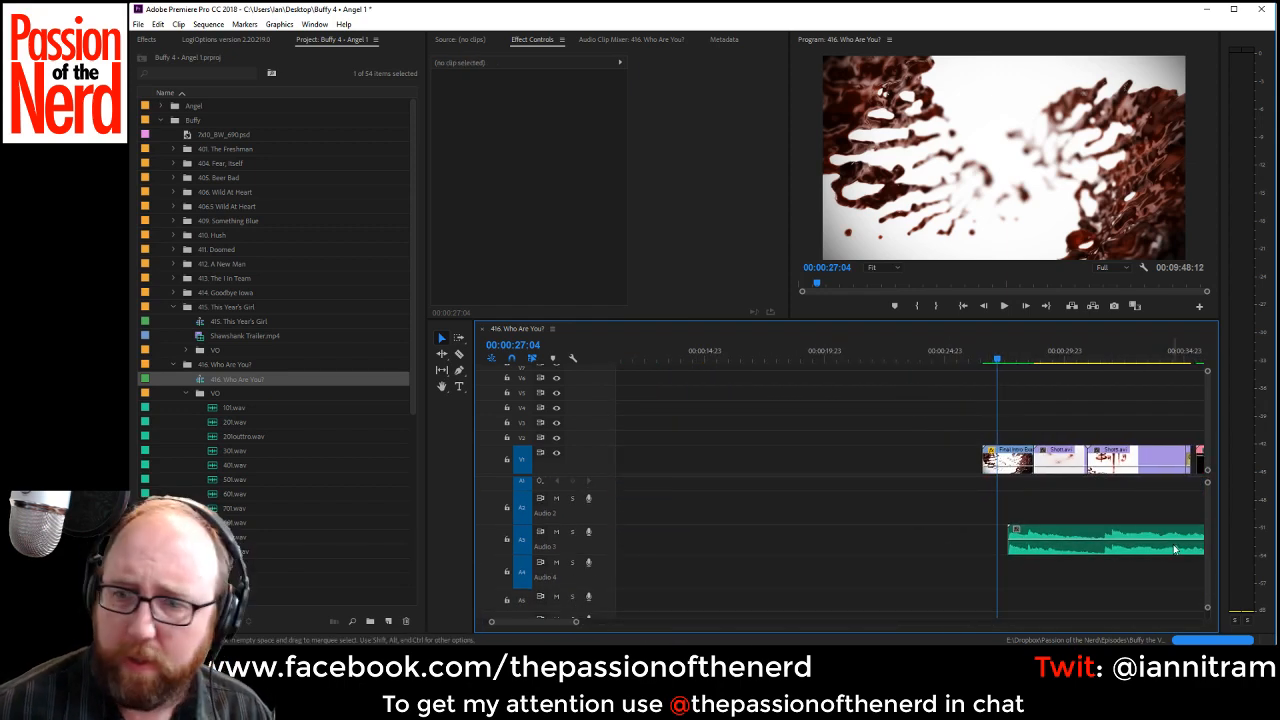
Delete all video and audio clips between the intro and the closing segment across every track.
scroll(1209, 561, "up", 1)
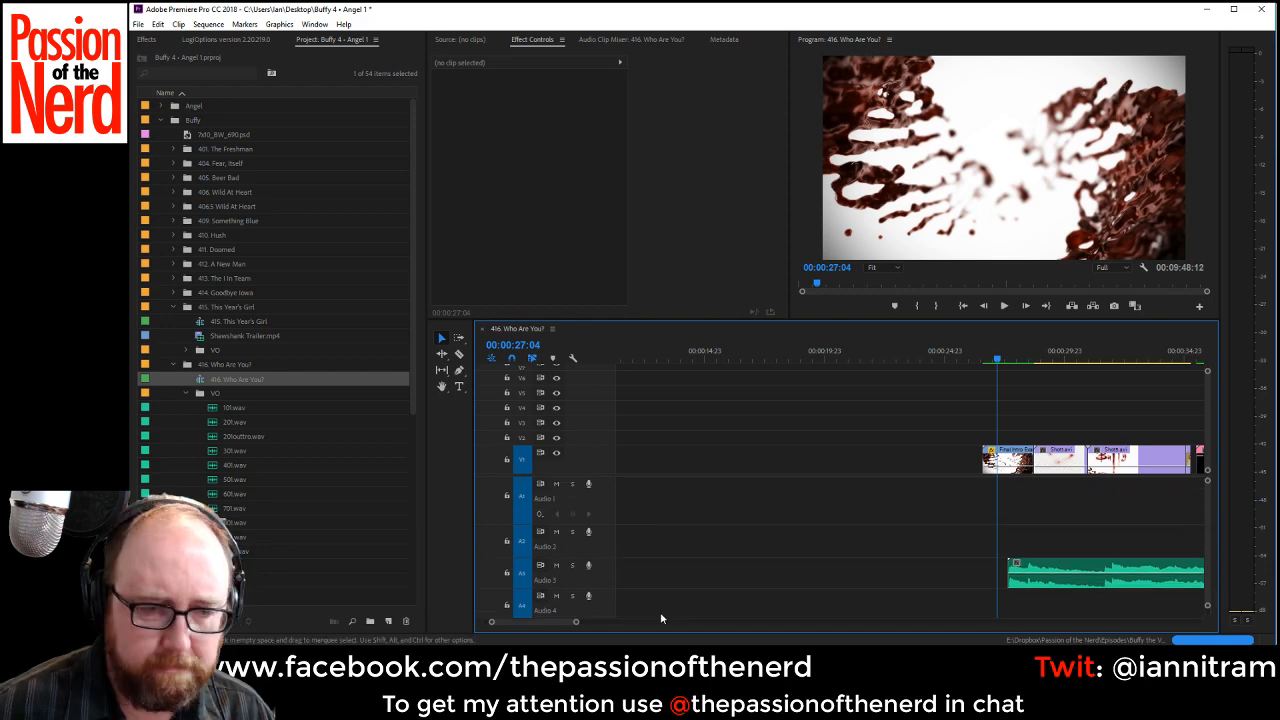
left_click_drag(576, 622, 1031, 622)
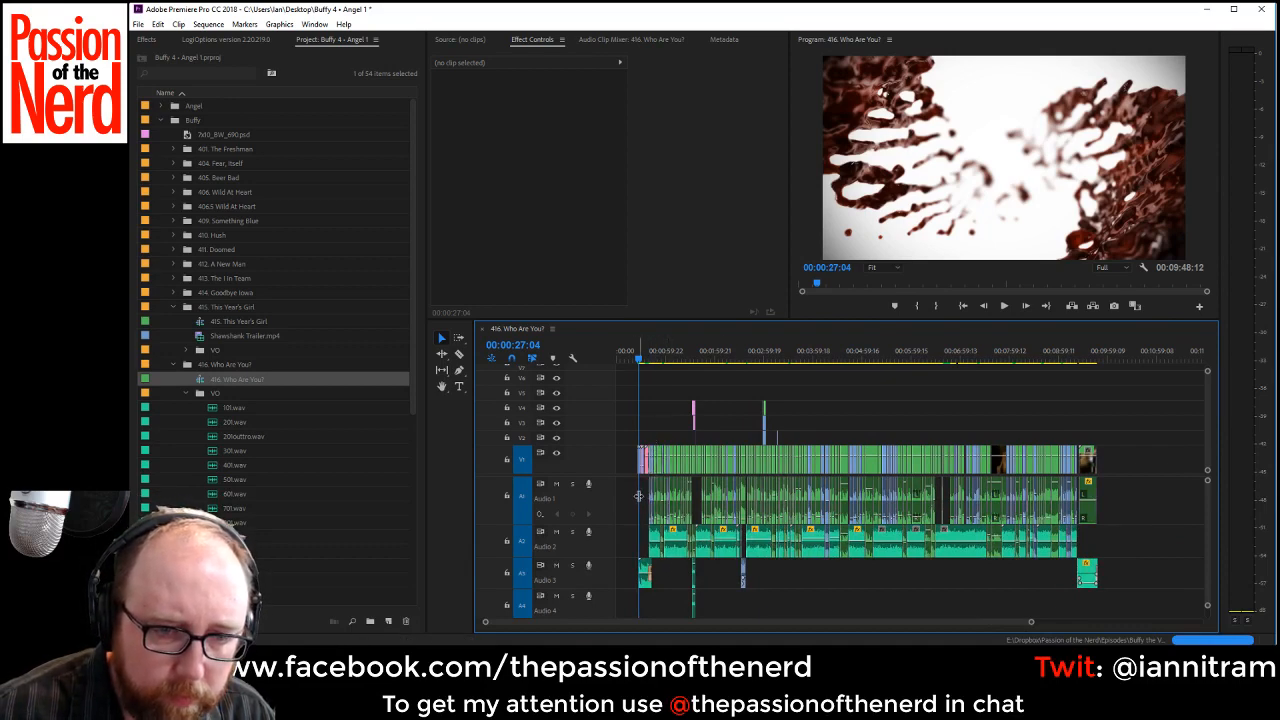
left_click_drag(625, 497, 1080, 553)
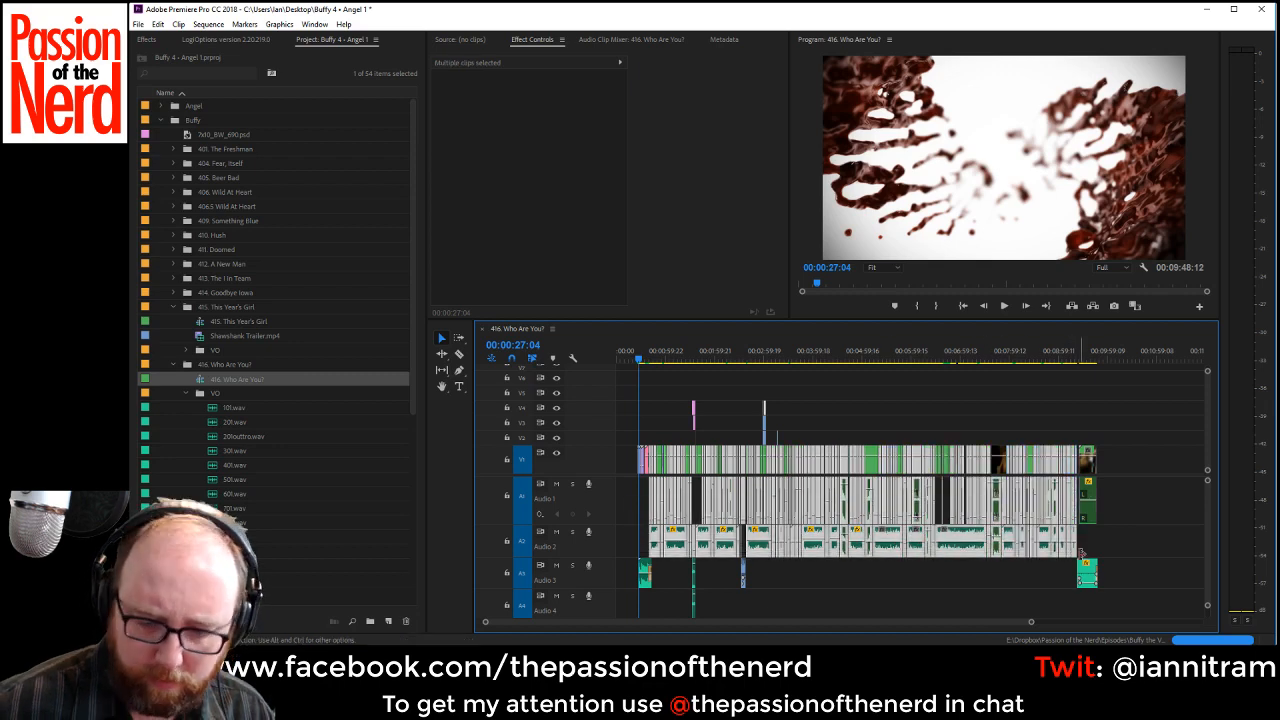
key("Delete")
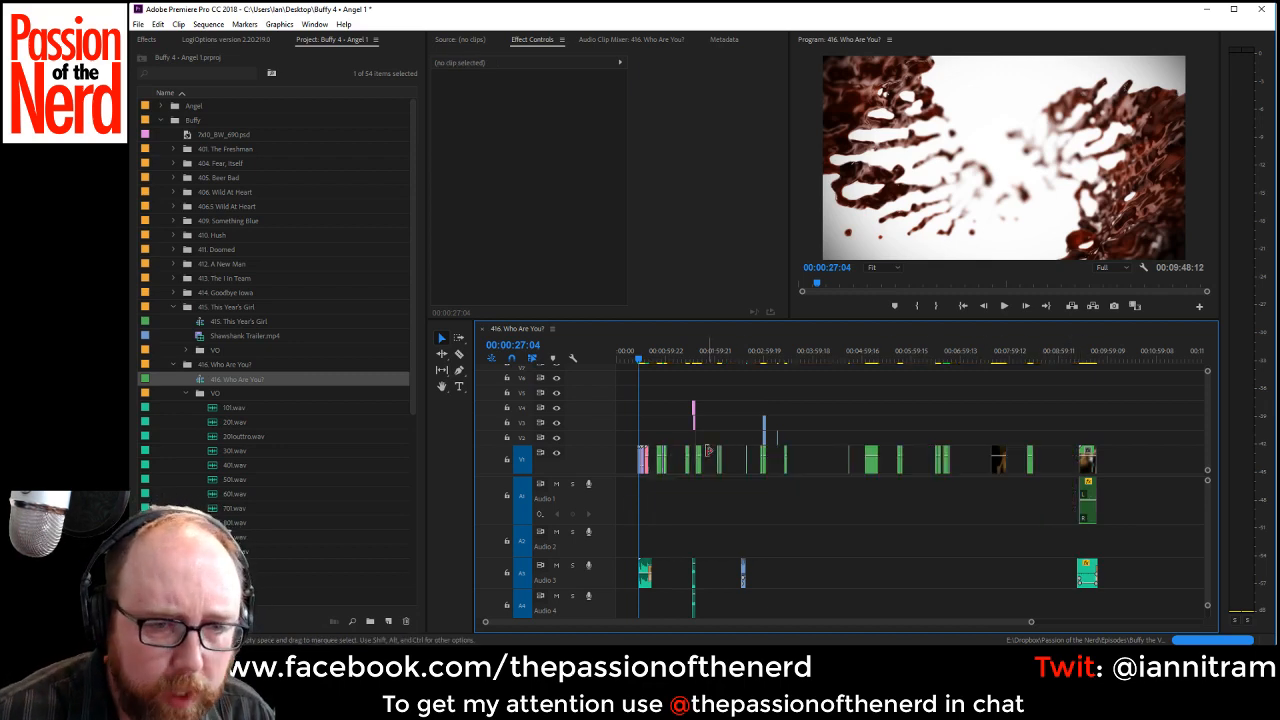
left_click_drag(652, 401, 1037, 604)
key("Delete")
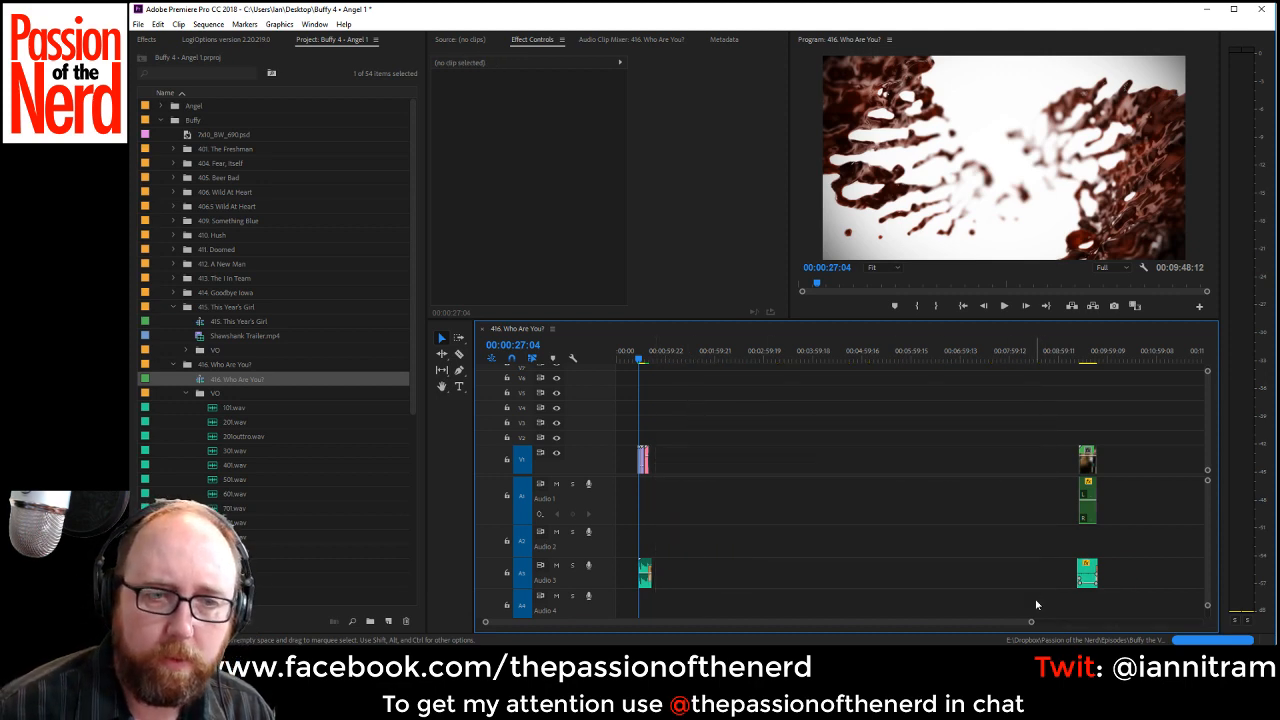
Play the intro briefly and load 101.wav from the episode 416 VO bin into the Source monitor.
key("space")
key("space")
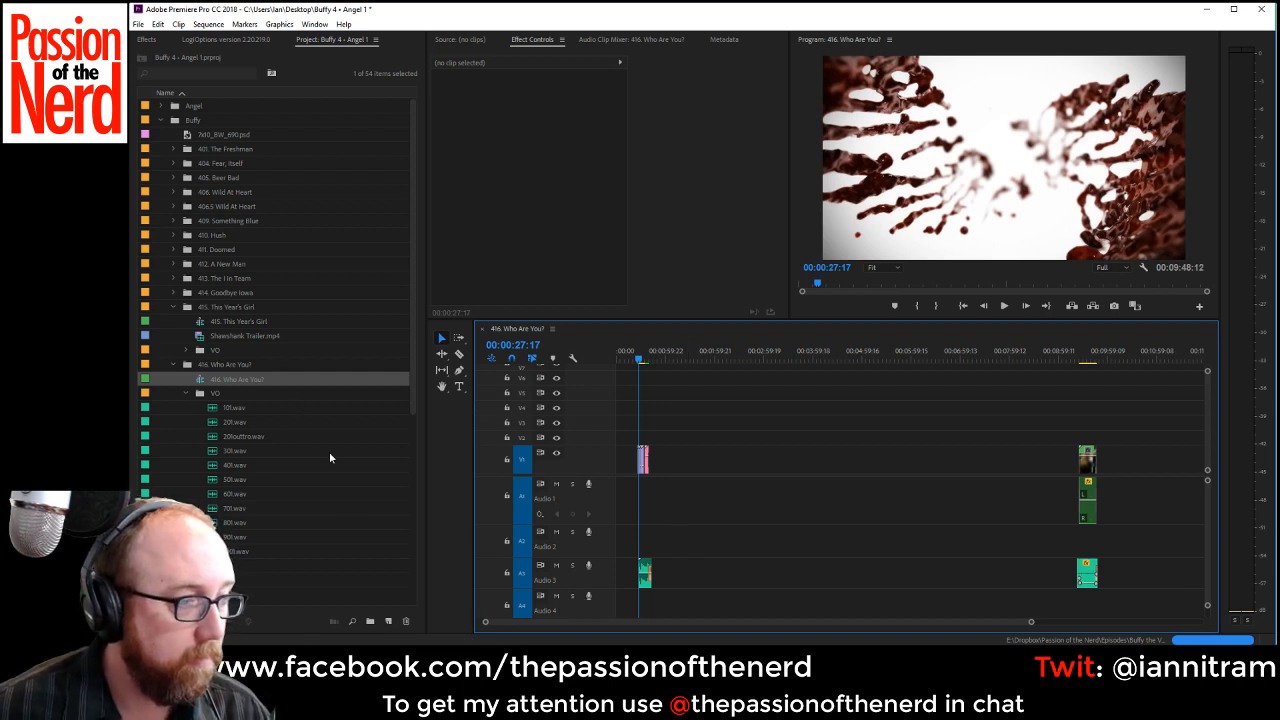
left_click_drag(484, 624, 620, 628)
double_click(220, 408)
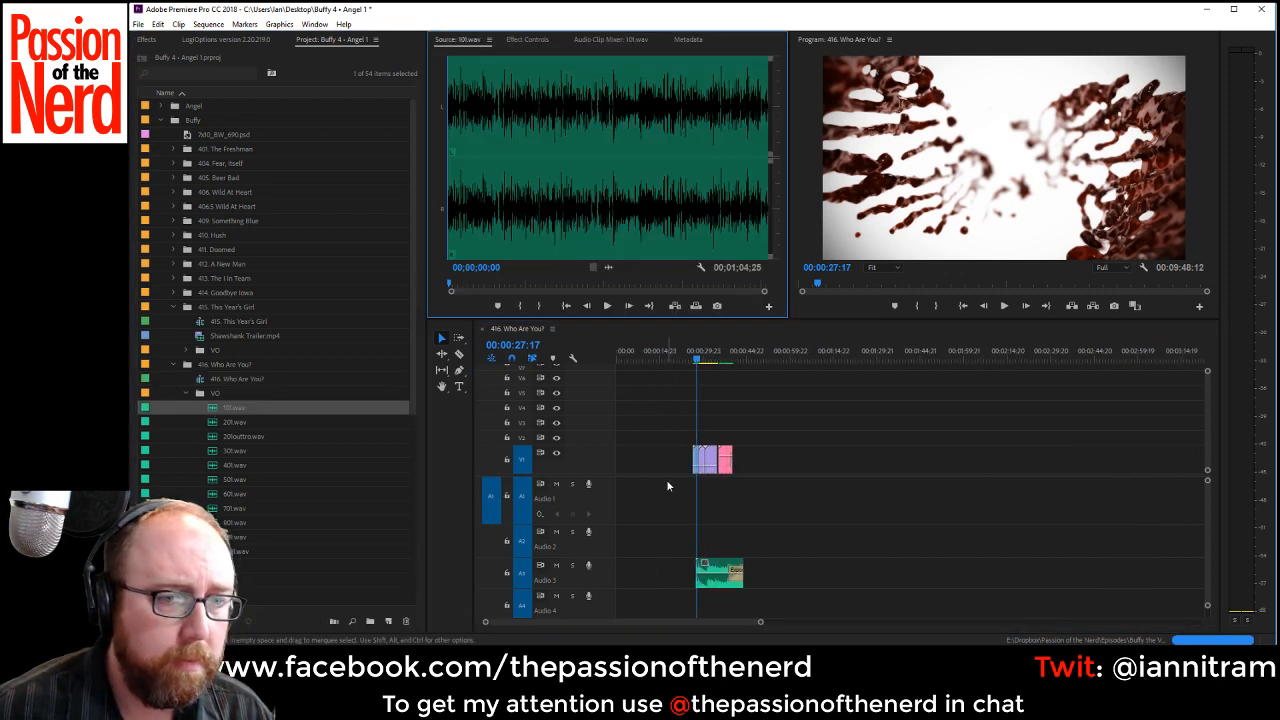
Move the intro clips and their music to the start of the sequence and return the playhead to the beginning.
left_click_drag(686, 394, 818, 550)
left_click_drag(708, 548, 640, 553)
left_click_drag(642, 361, 551, 358)
Open the intro's final title clip for editing in After Effects and extend the Comp 1 work area back to its start.
key("space")
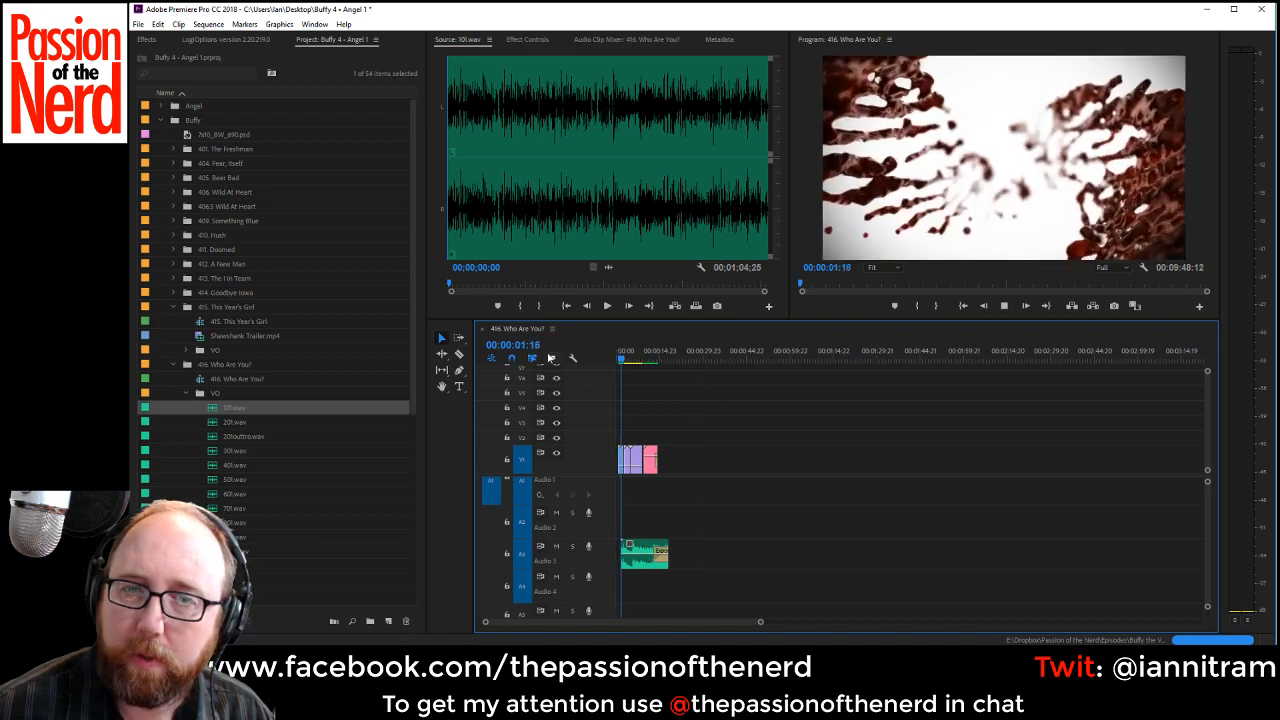
right_click(653, 478)
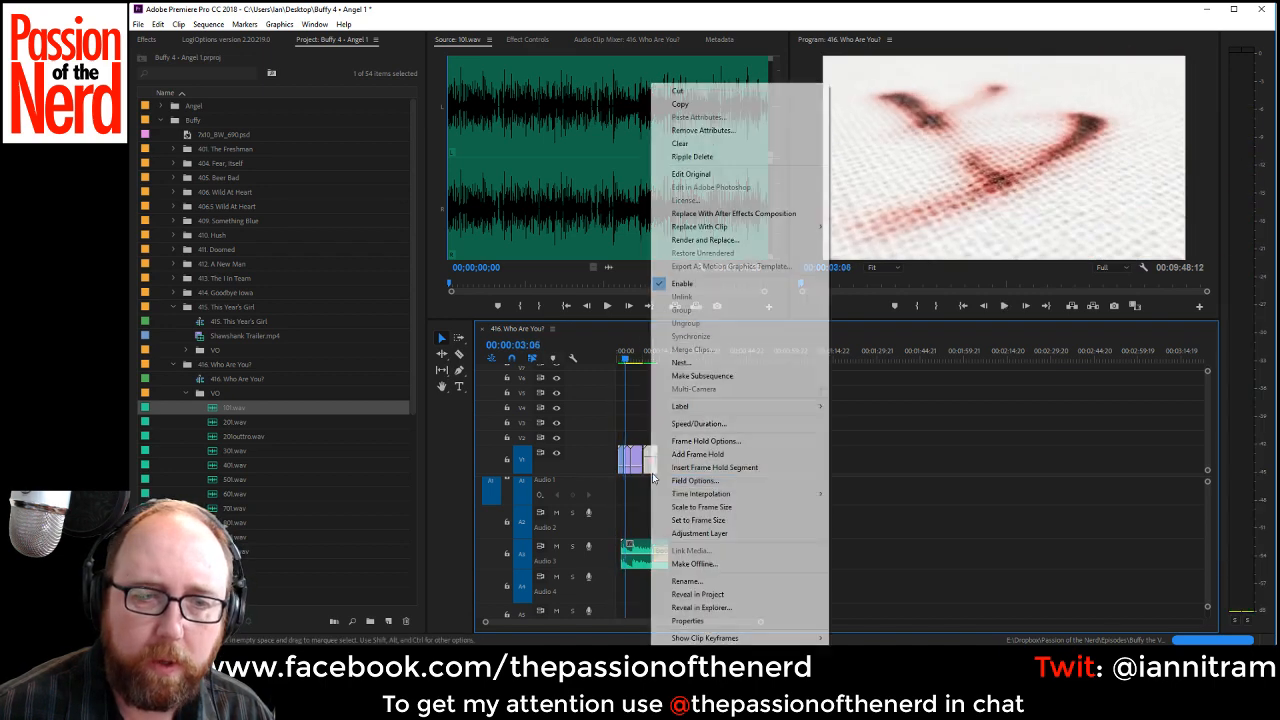
left_click(725, 175)
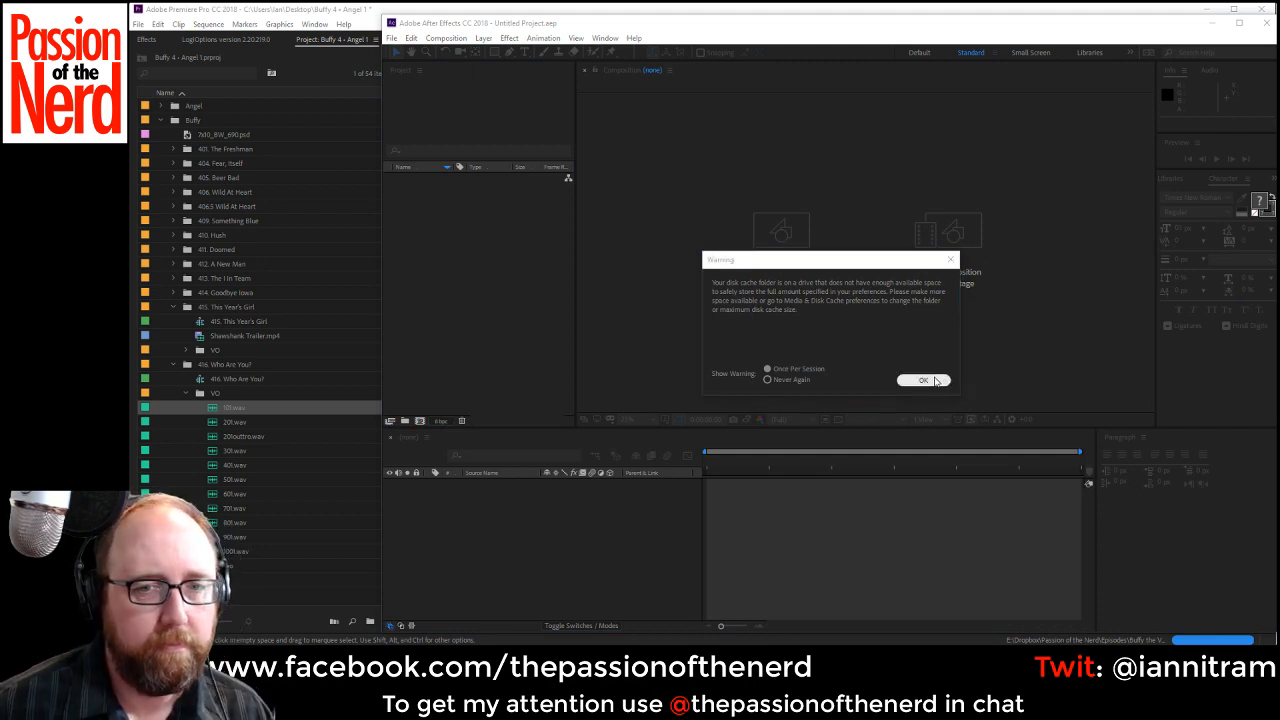
left_click(925, 380)
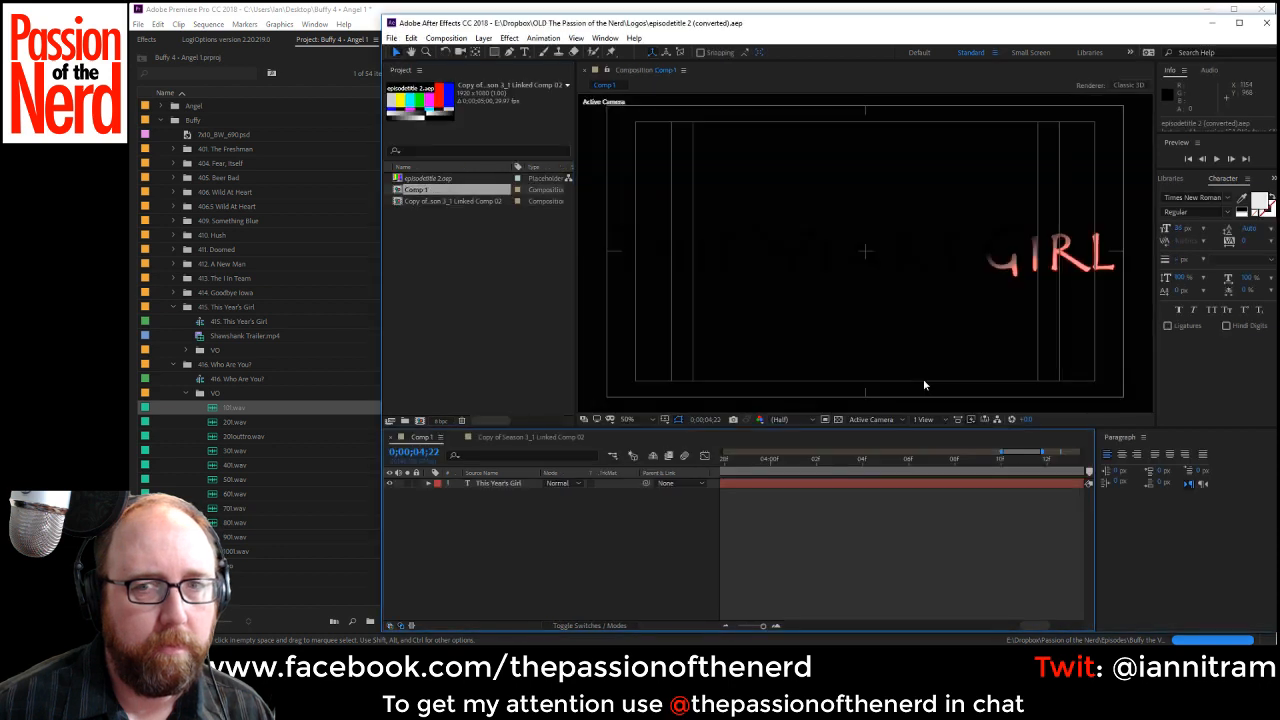
key("space")
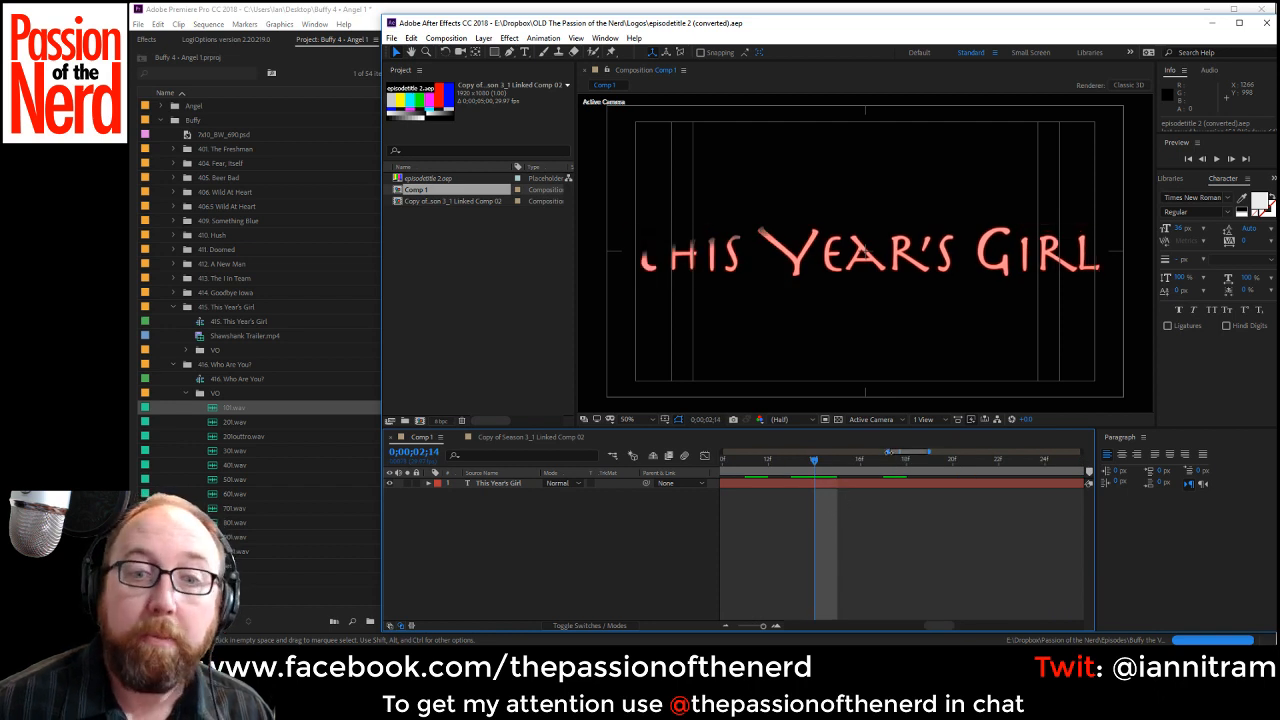
left_click_drag(889, 452, 264, 525)
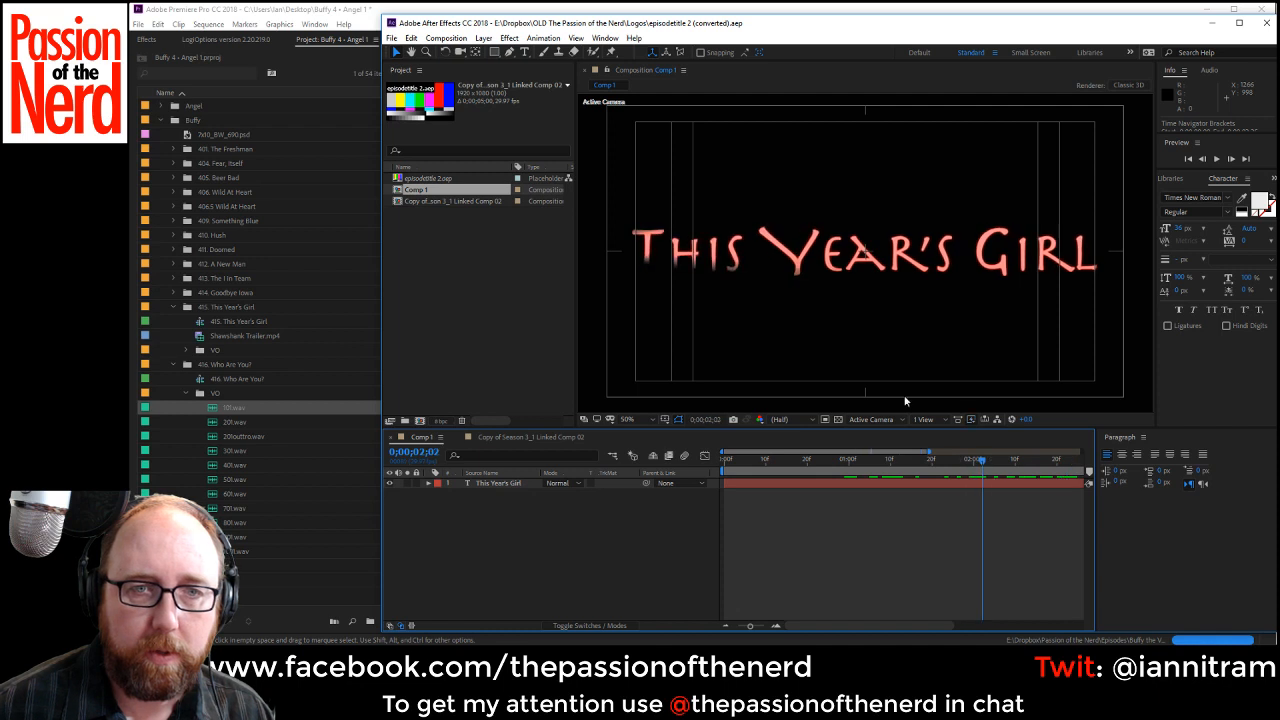
Replace the episode title text "This Year's Girl" in Comp 1 with "Who Are You?".
double_click(656, 254)
left_click(652, 250)
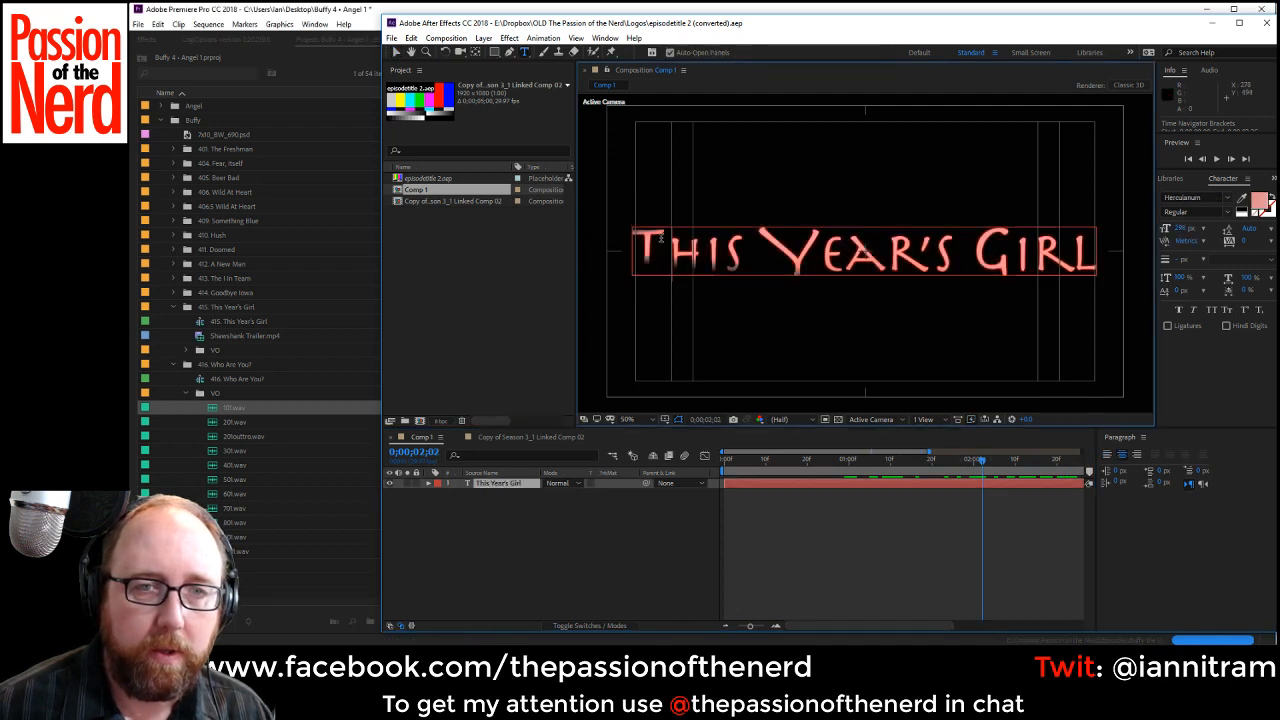
left_click_drag(660, 242, 620, 244)
type("W")
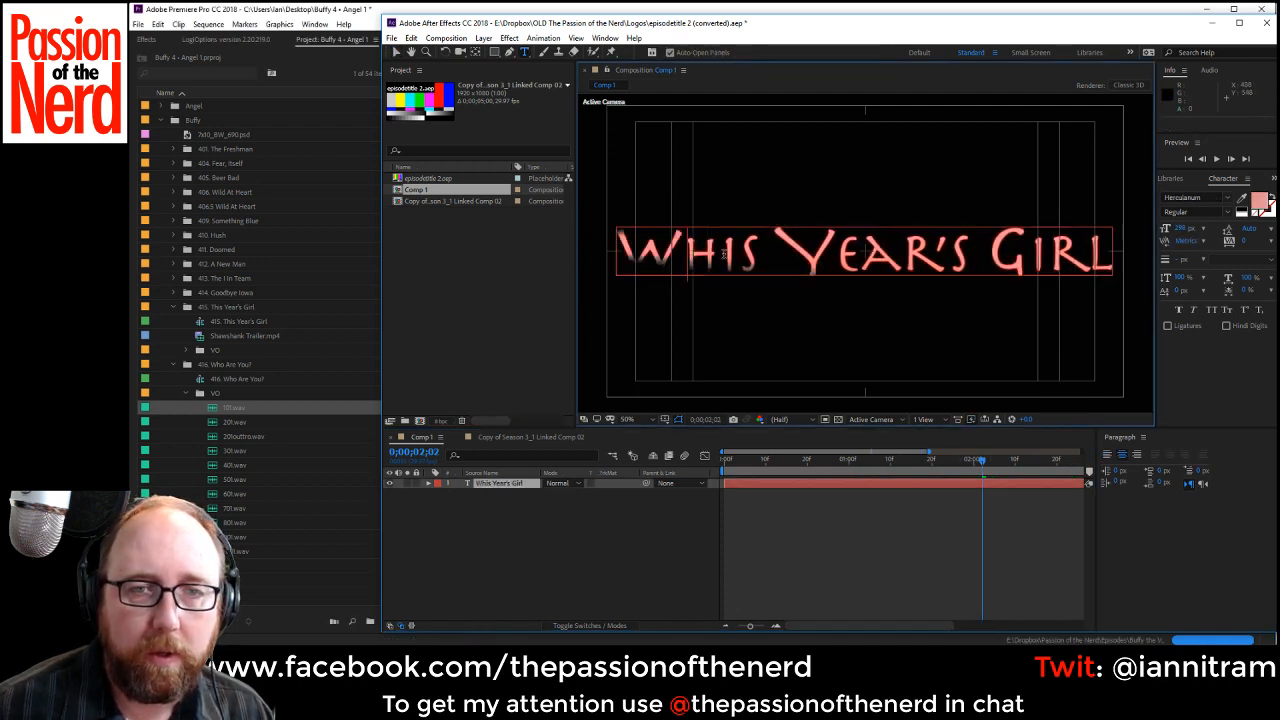
left_click_drag(757, 258, 956, 272)
type("o Are")
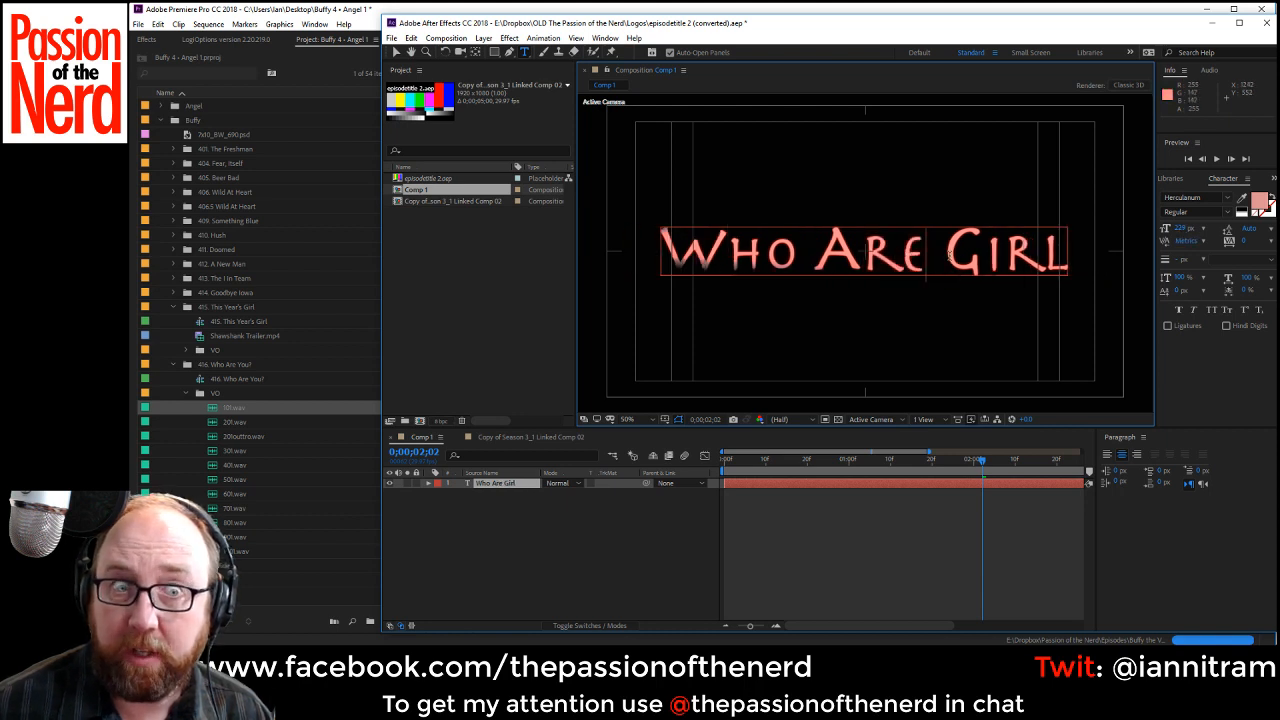
left_click_drag(963, 255, 1099, 262)
type("Y")
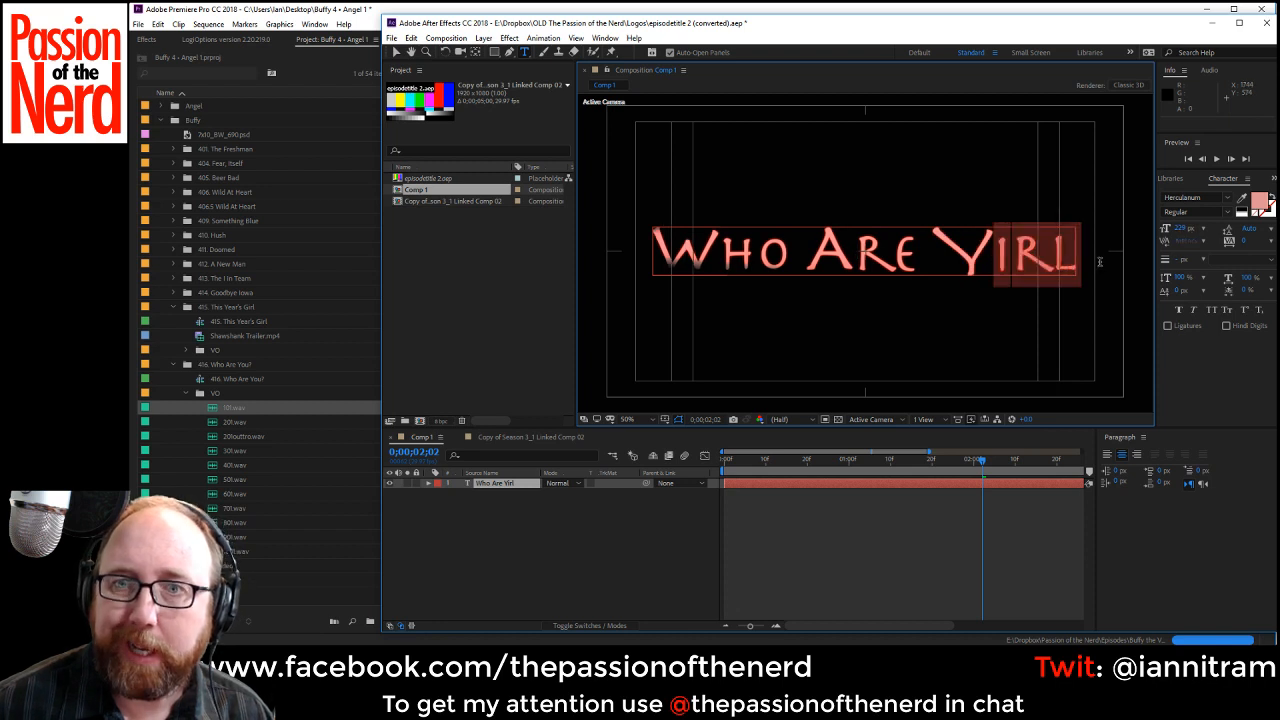
type("ou")
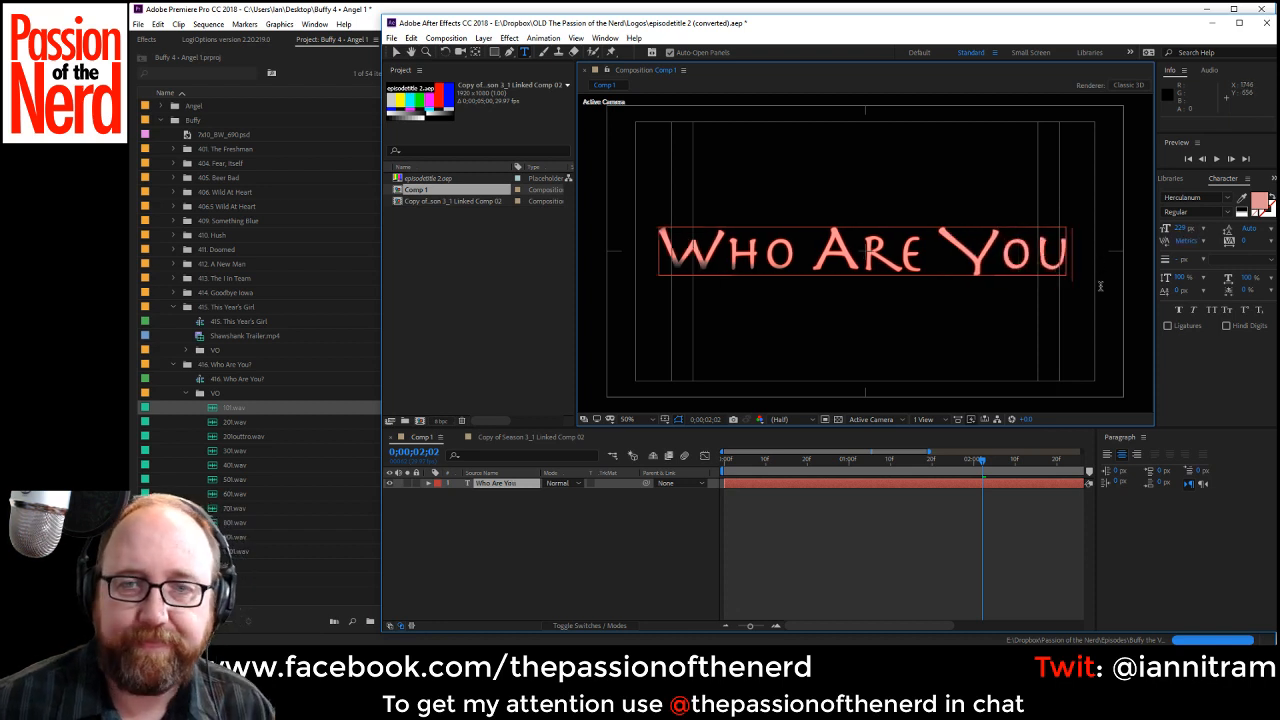
type("?")
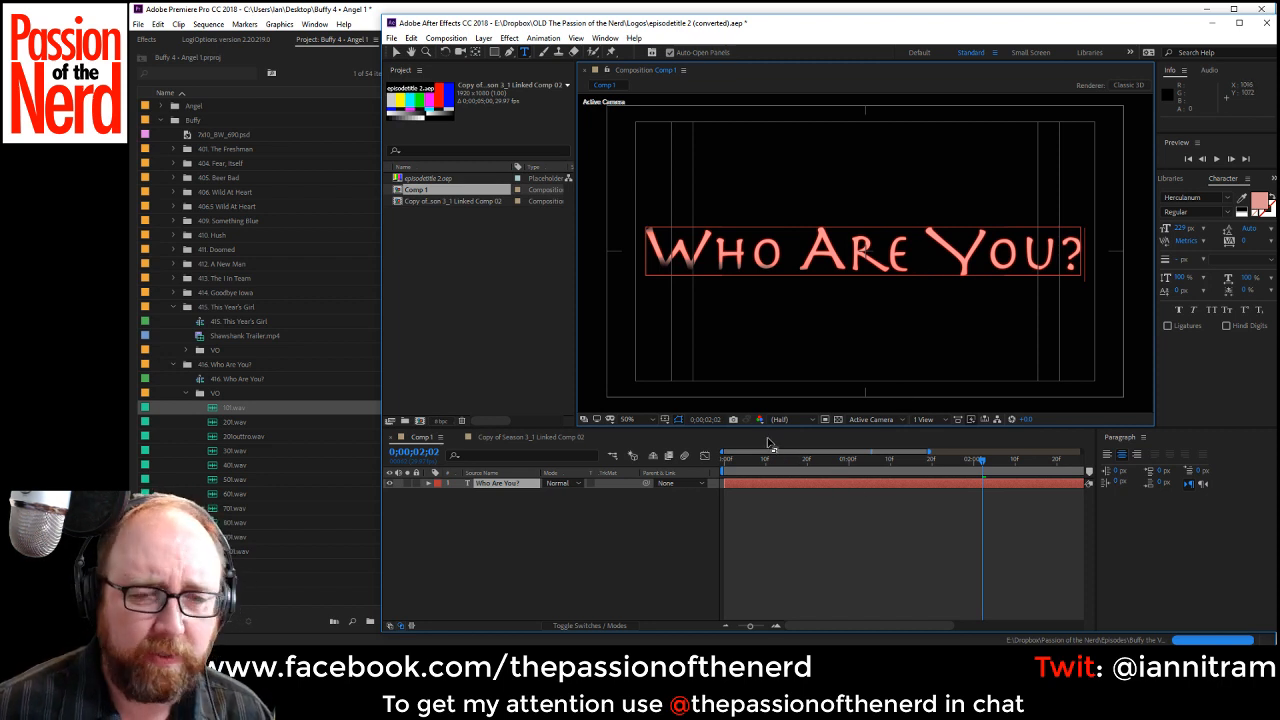
Save the title project, preview the title animation and close After Effects to return to Premiere Pro.
left_click(811, 481)
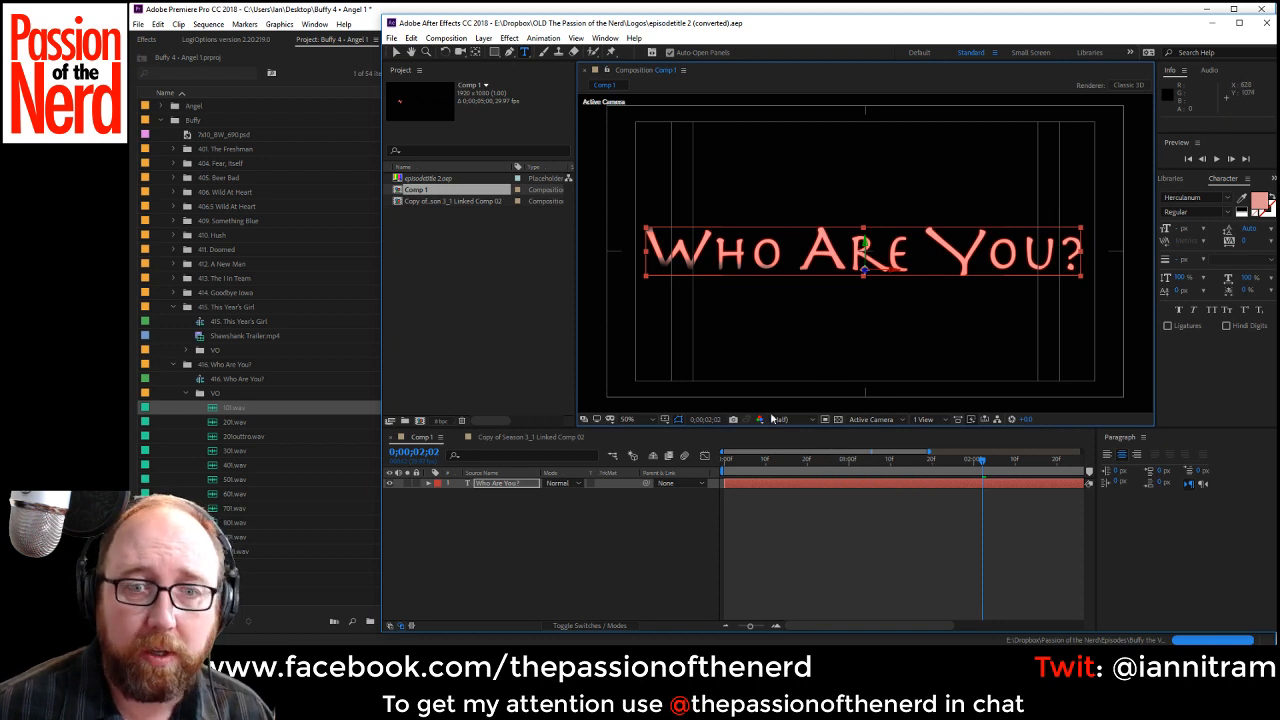
key("space")
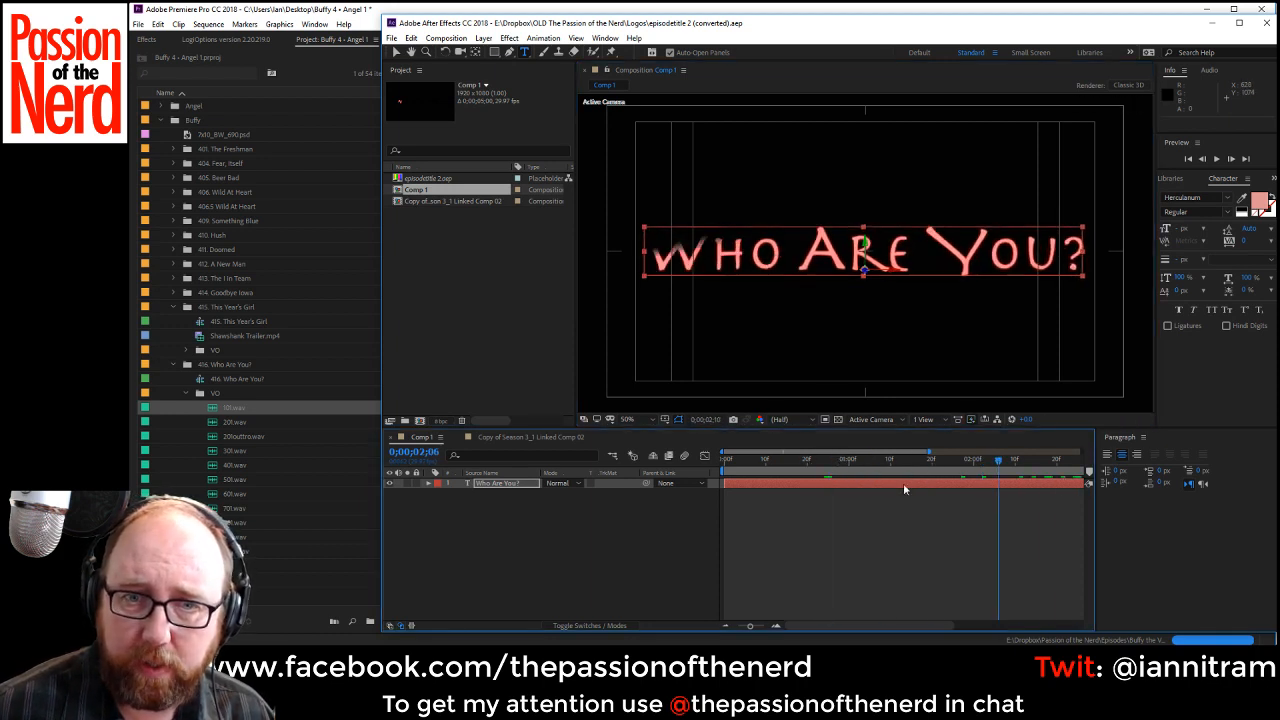
left_click(1265, 24)
Render all the intro clips as a selection and play the intro from the start to check the new title.
left_click_drag(768, 575, 640, 450)
left_click(210, 24)
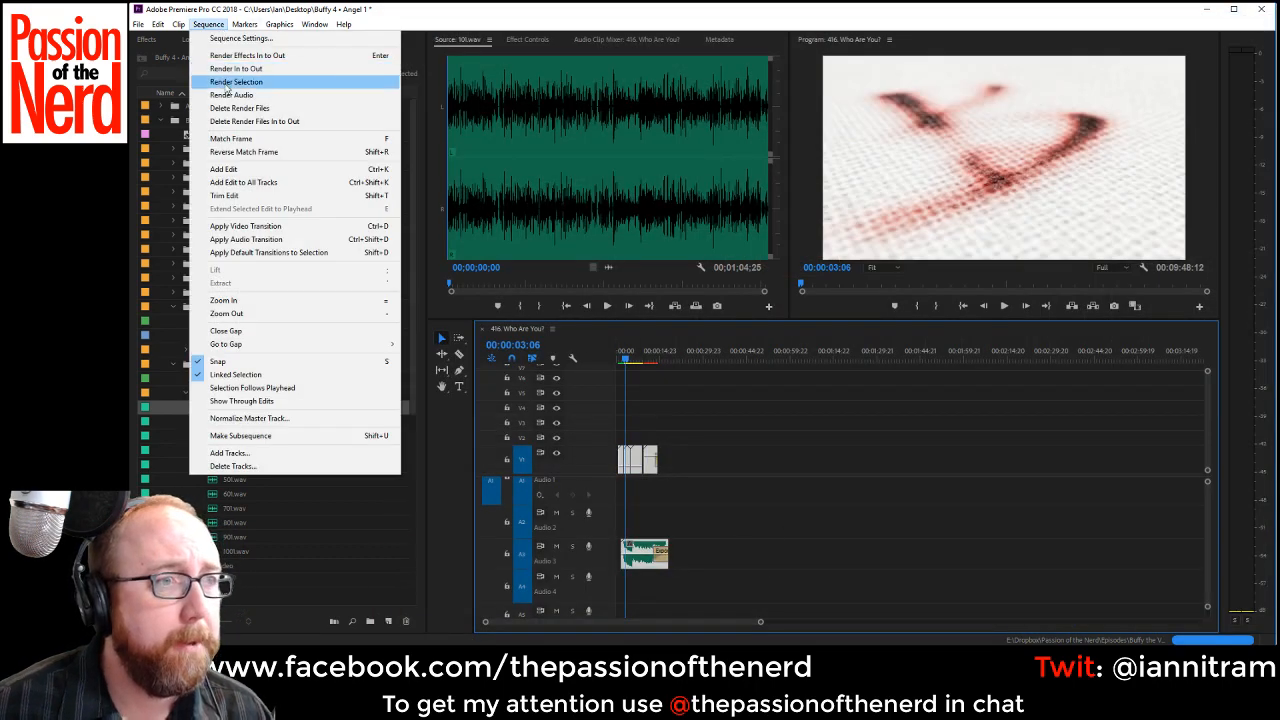
left_click(228, 90)
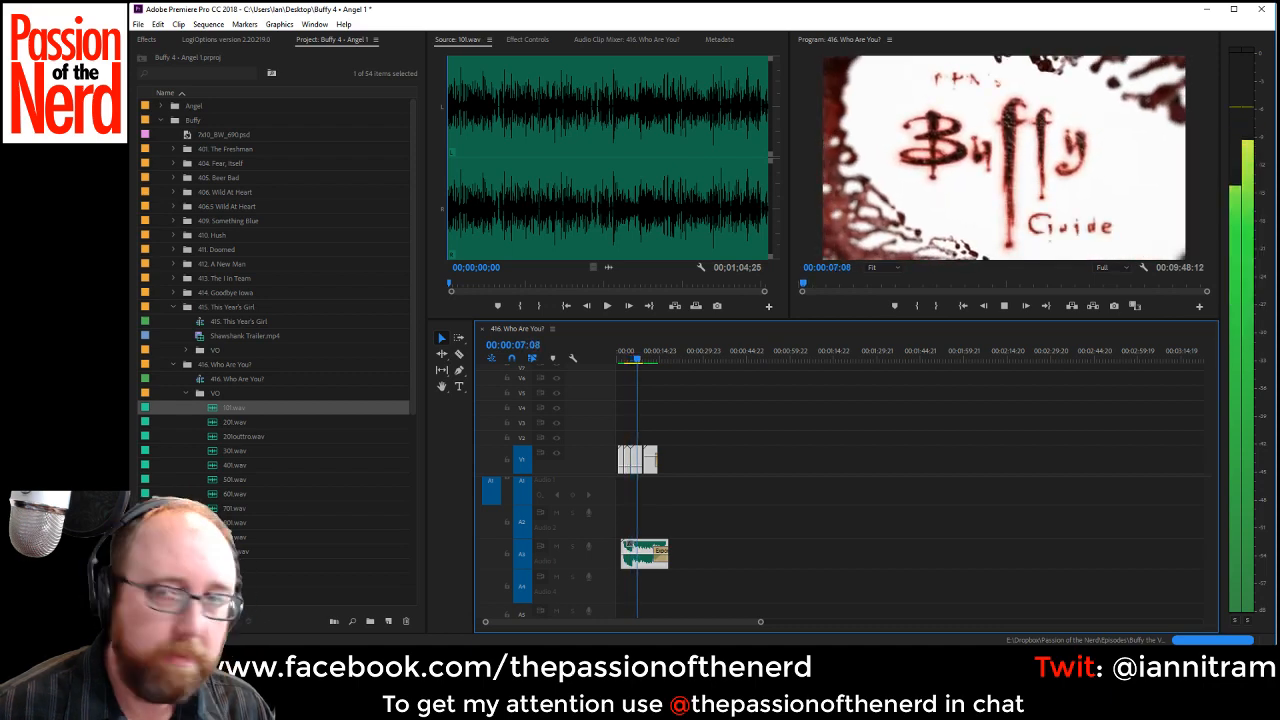
key("space")
key("Home")
key("space")
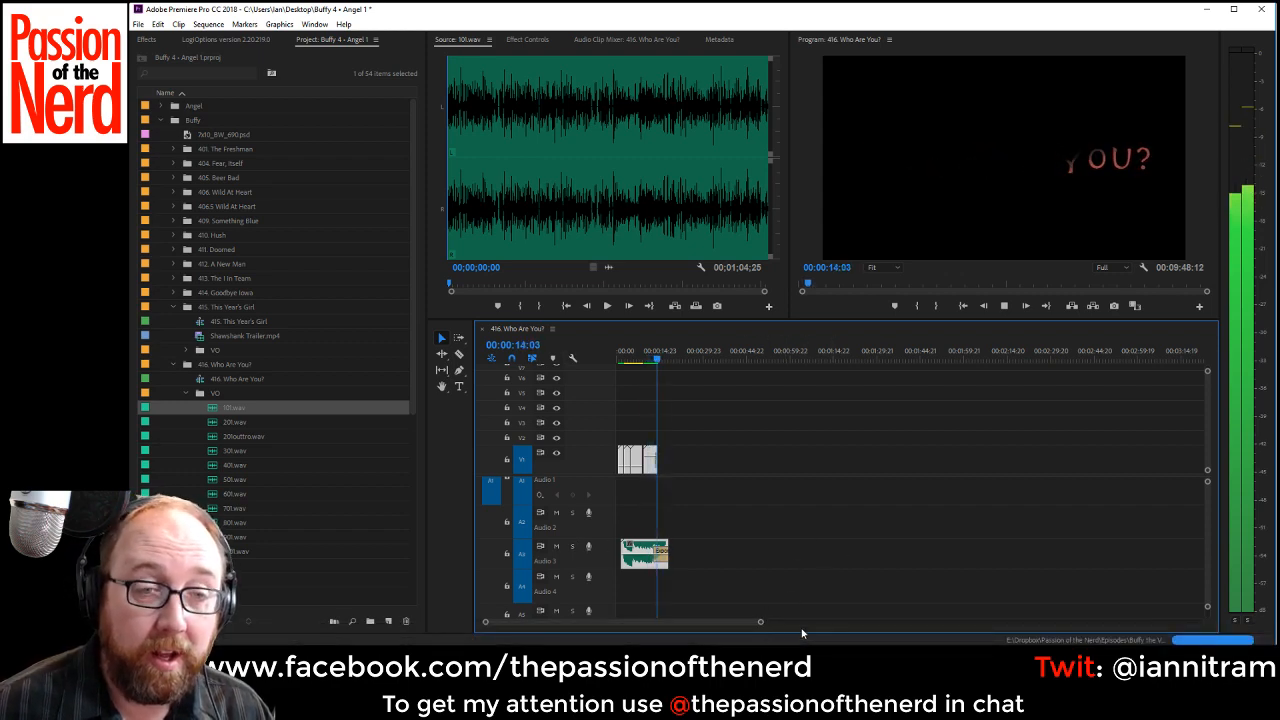
left_click_drag(764, 628, 1022, 622)
key("space")
left_click(1022, 434)
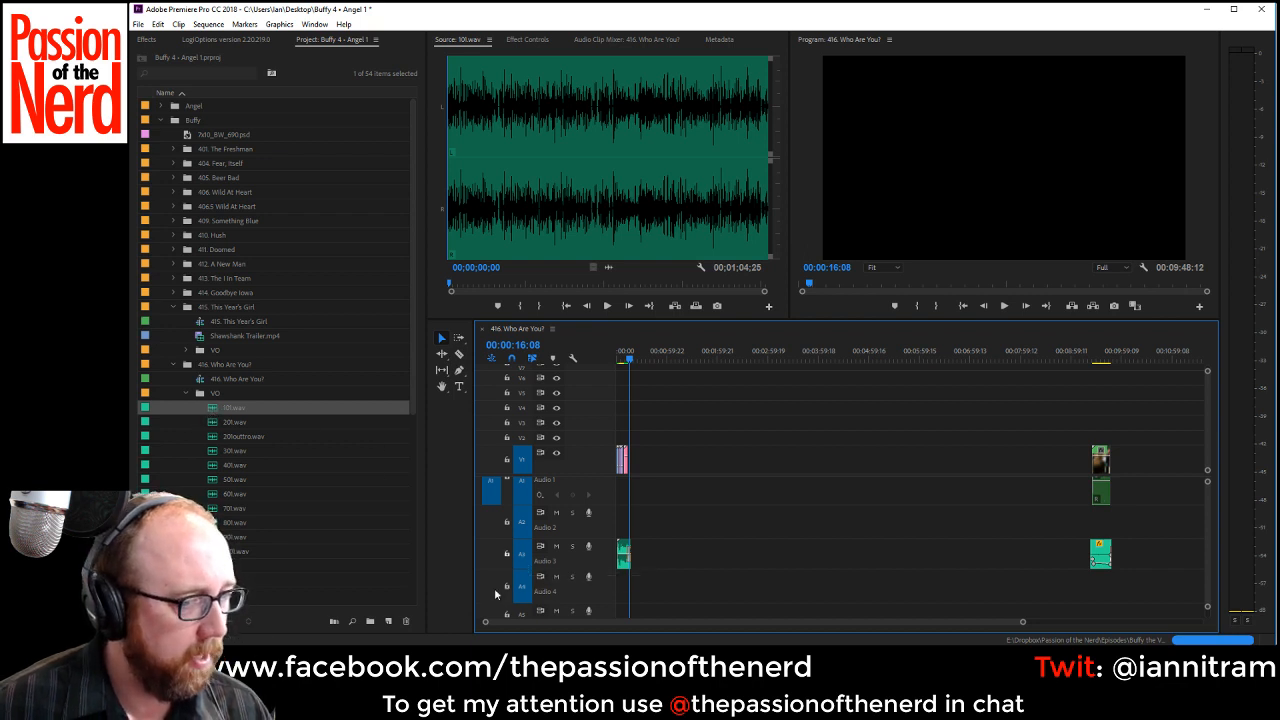
Place 101.wav on Audio 1 directly after the title clip, followed immediately by 201.wav.
left_click_drag(486, 622, 671, 631)
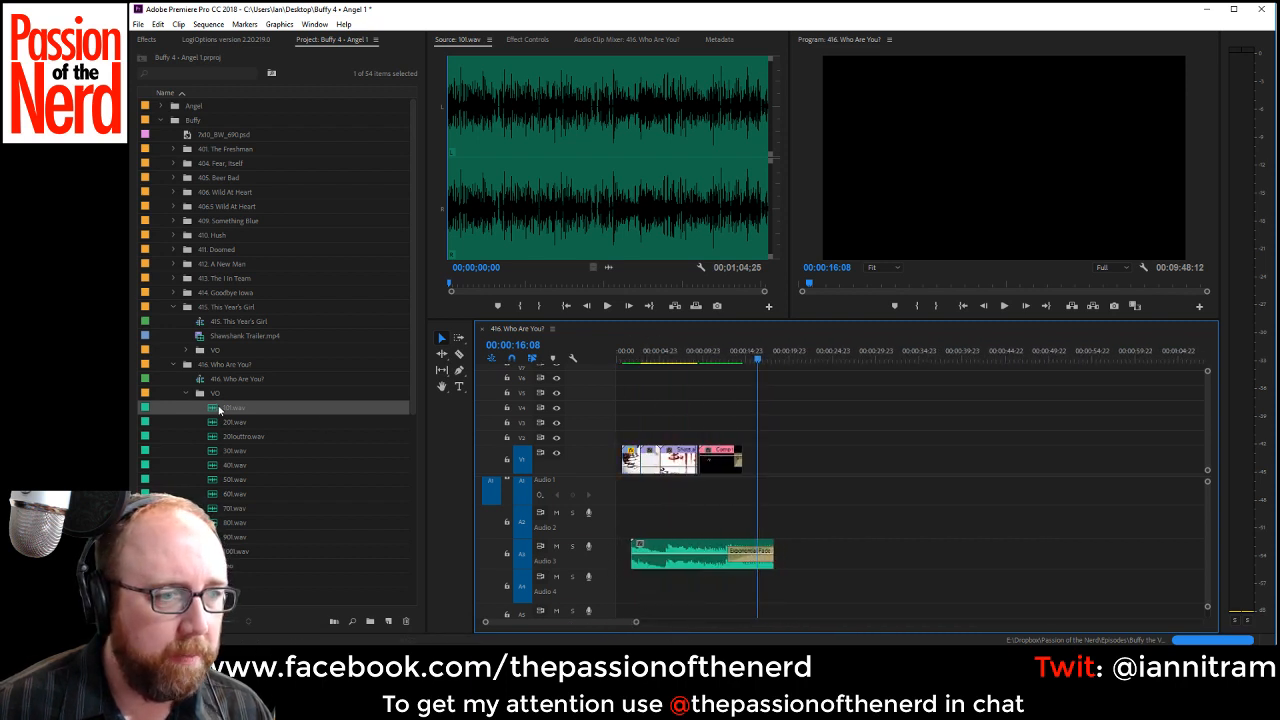
left_click_drag(220, 410, 752, 500)
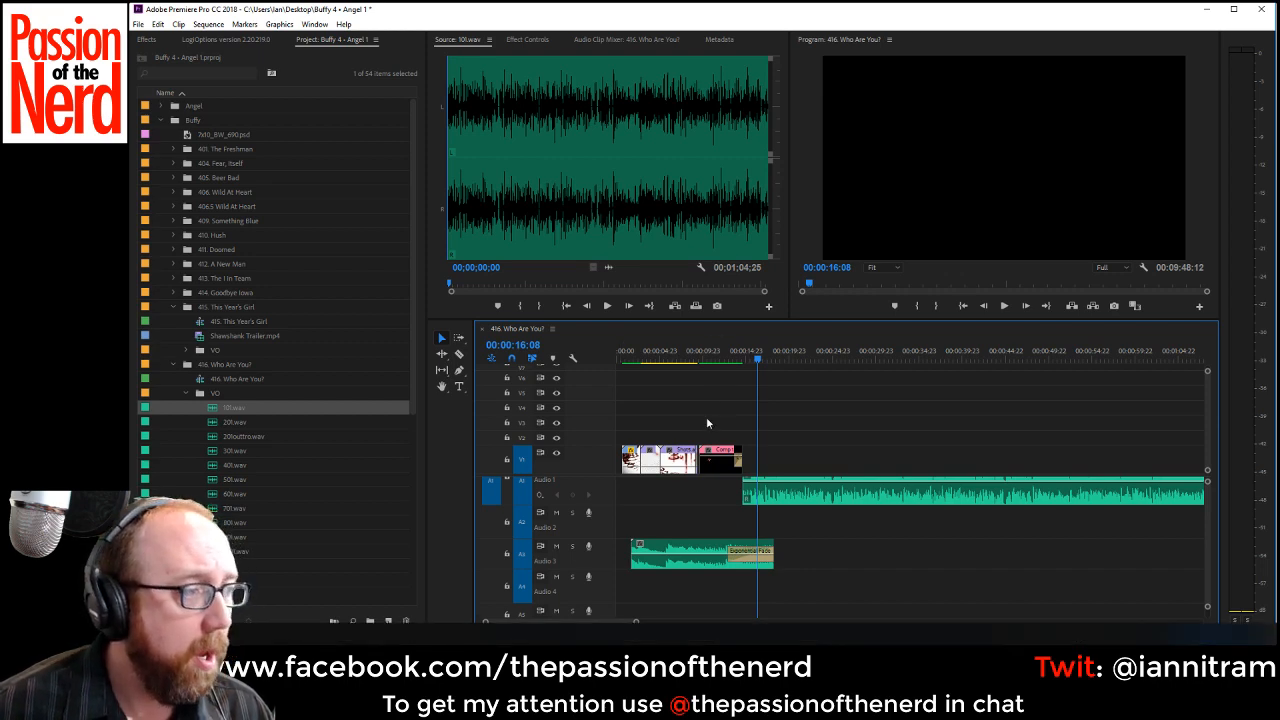
left_click_drag(637, 630, 1014, 642)
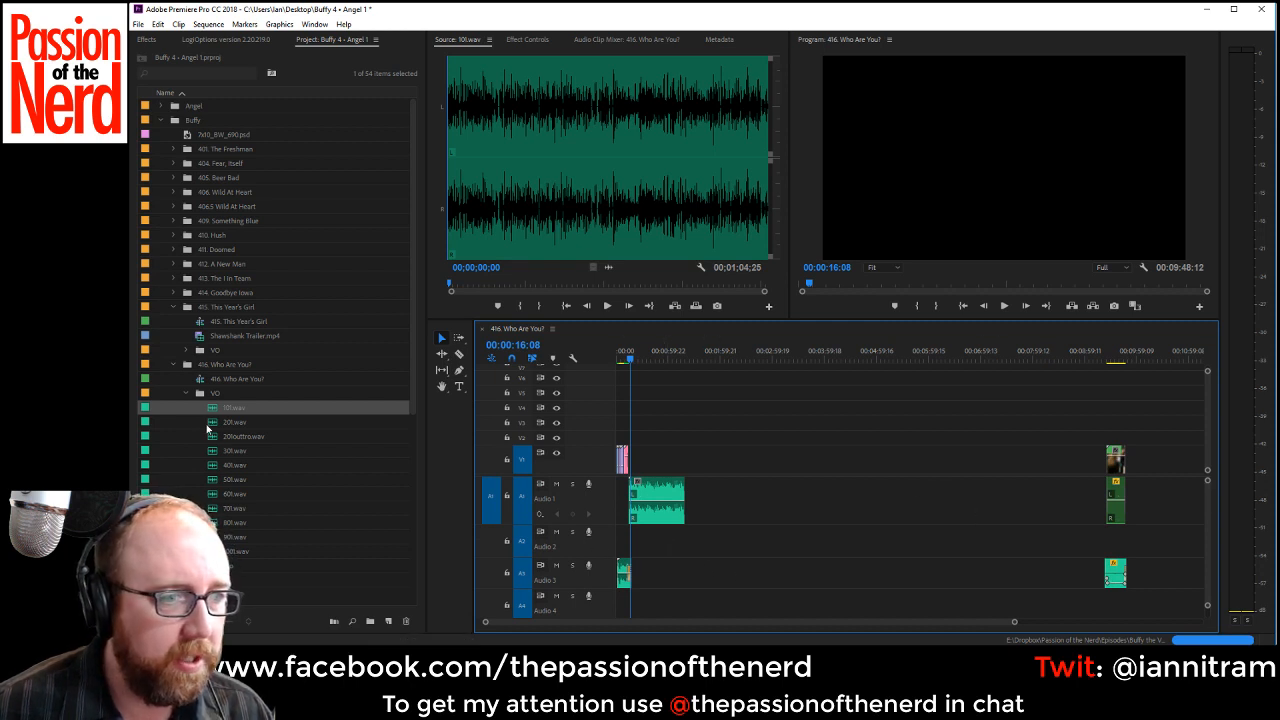
left_click_drag(232, 422, 695, 513)
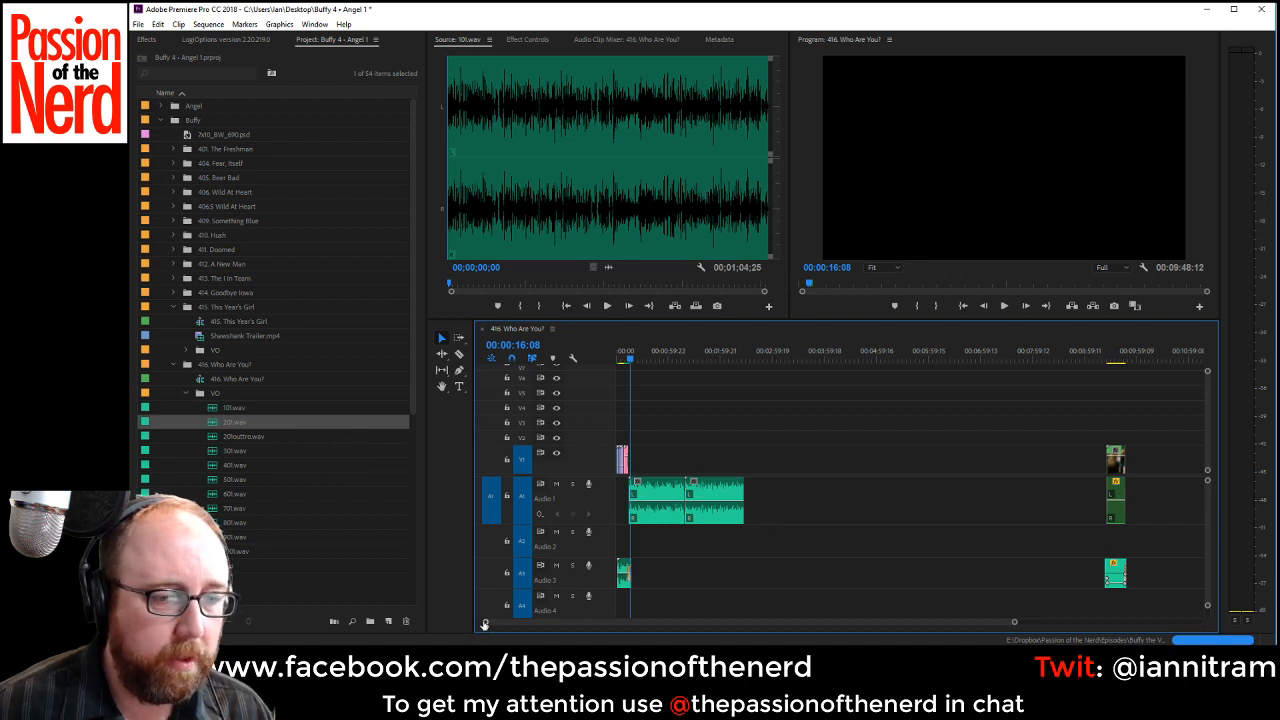
Audition the start of 201outtro.wav and play the latter part of 201.wav to find where the replacement recording begins.
left_click_drag(485, 622, 693, 623)
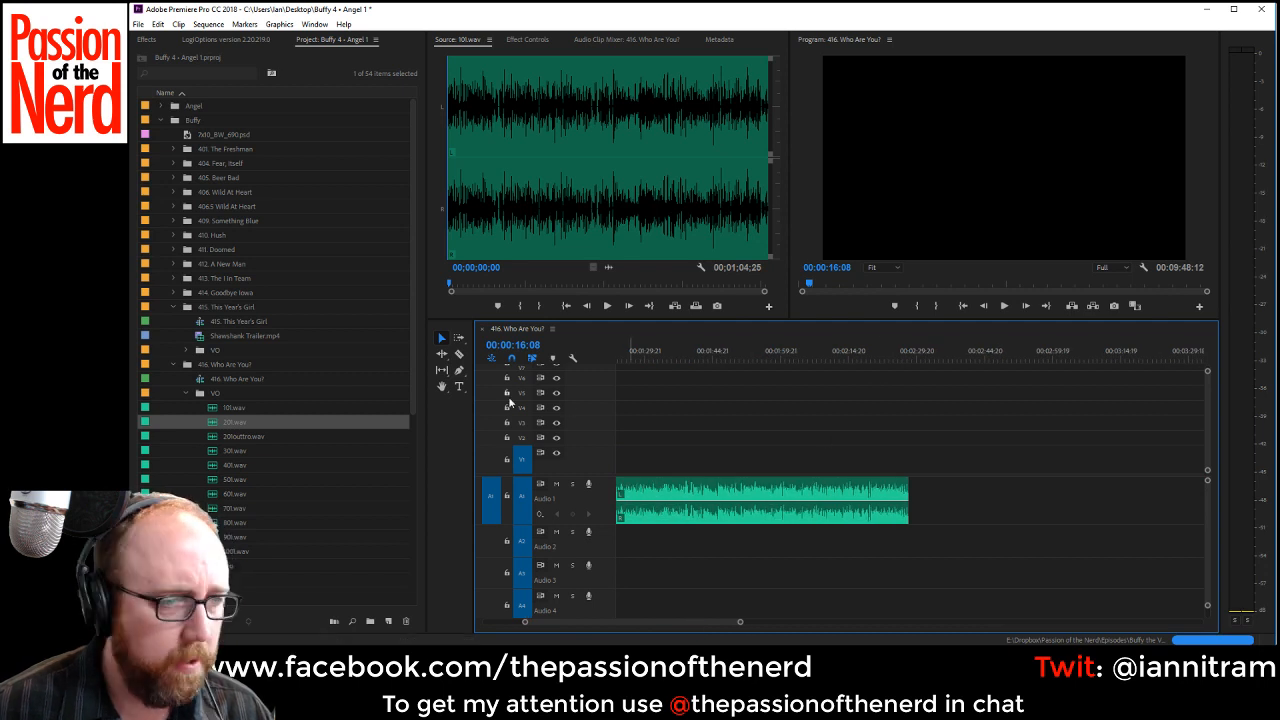
double_click(215, 437)
key("space")
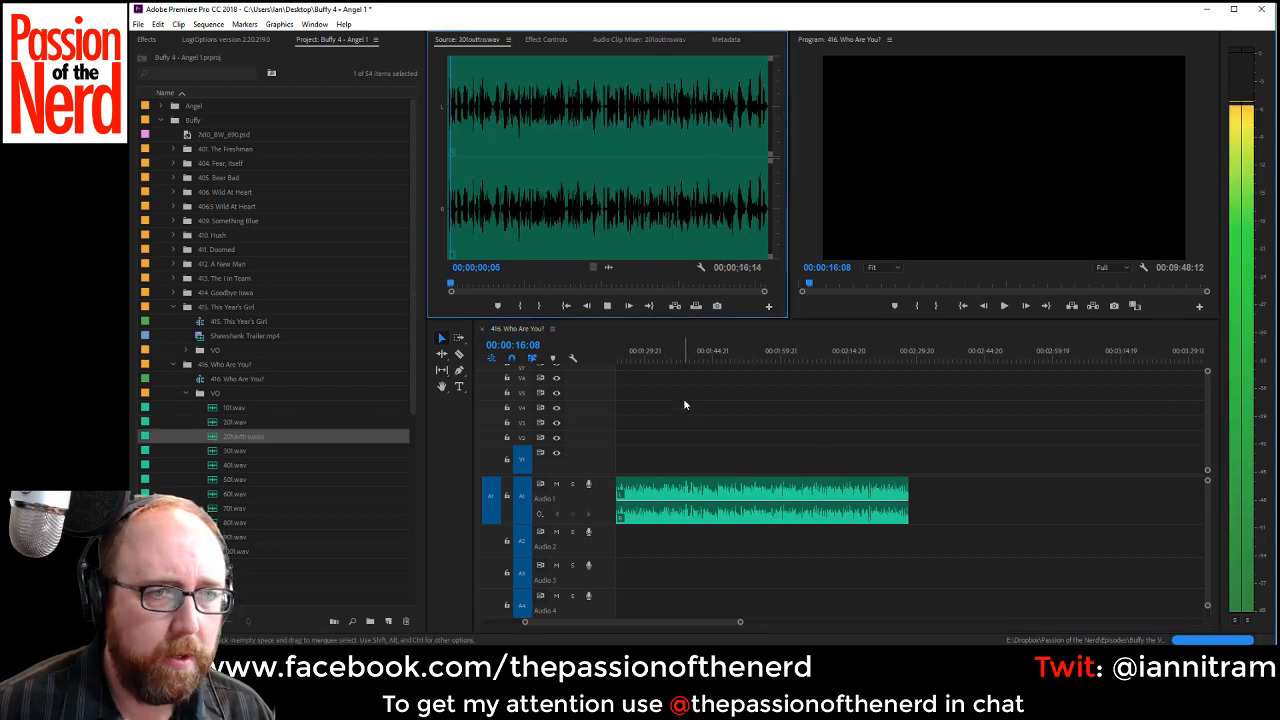
left_click(833, 363)
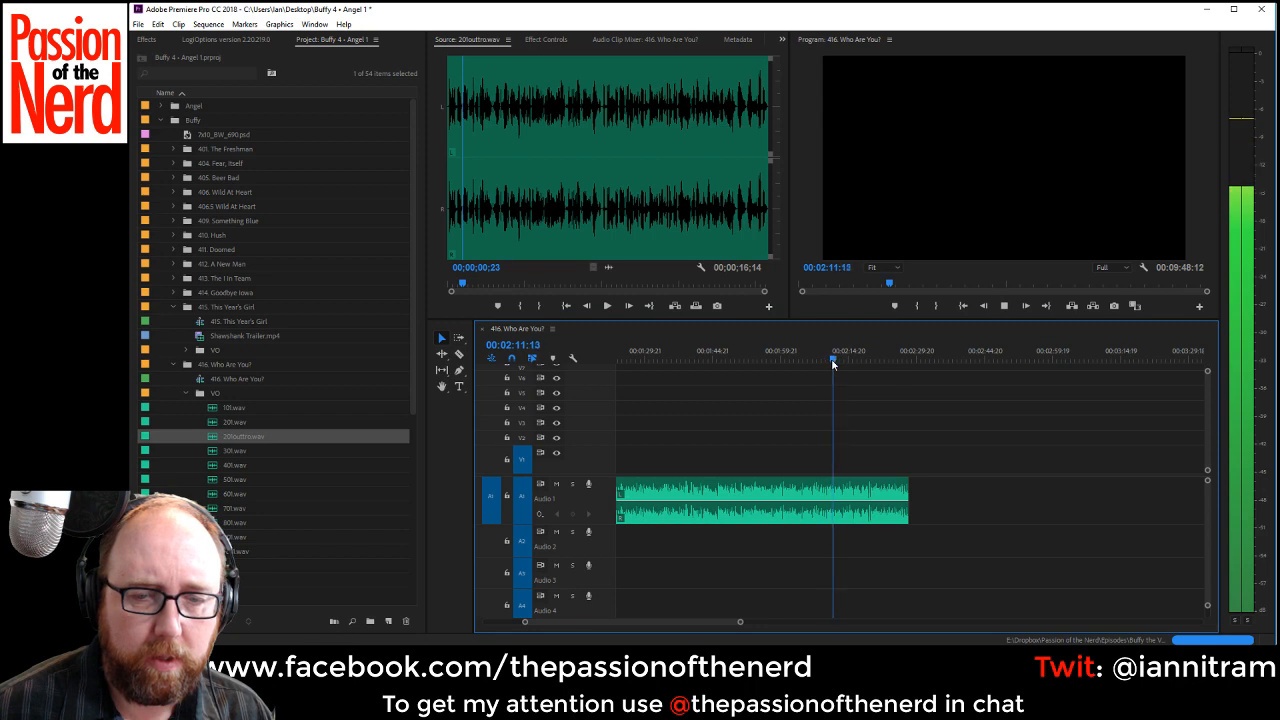
left_click(796, 362)
key("space")
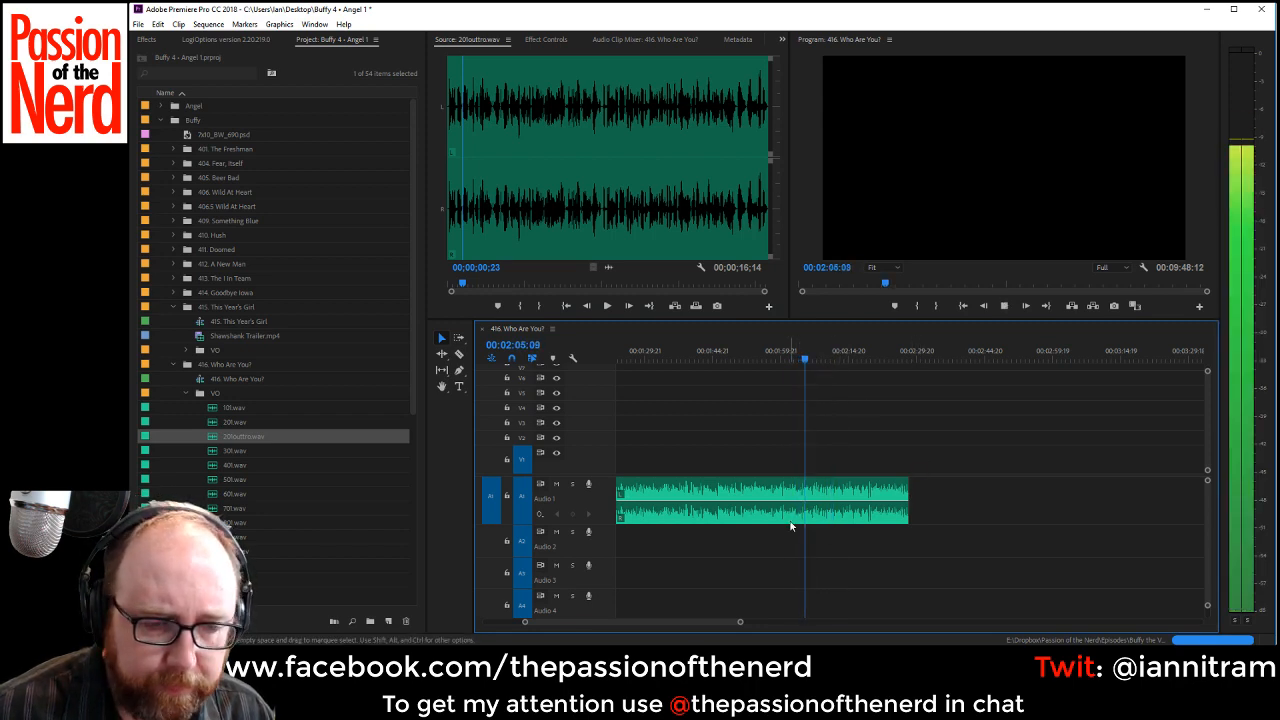
Split 201.wav at 00:02:06:21 on Audio 1 and delete the part after the cut.
left_click_drag(526, 623, 573, 627)
key("c")
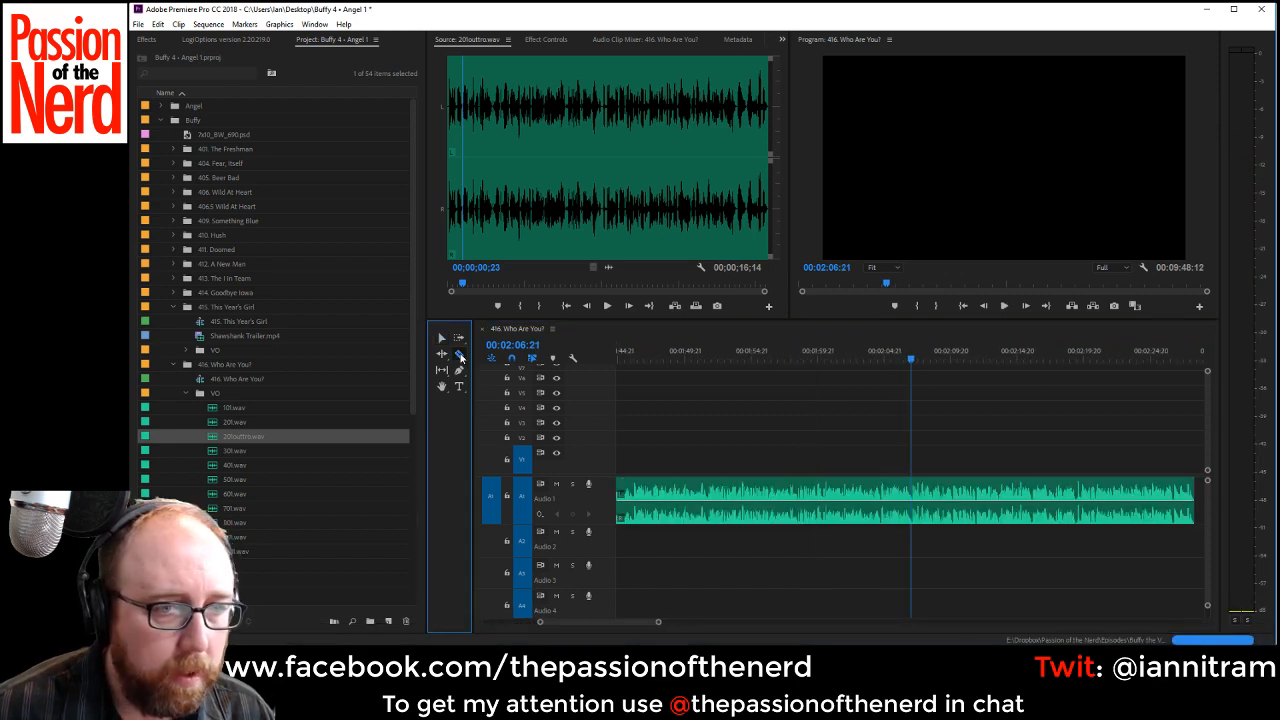
left_click(916, 500)
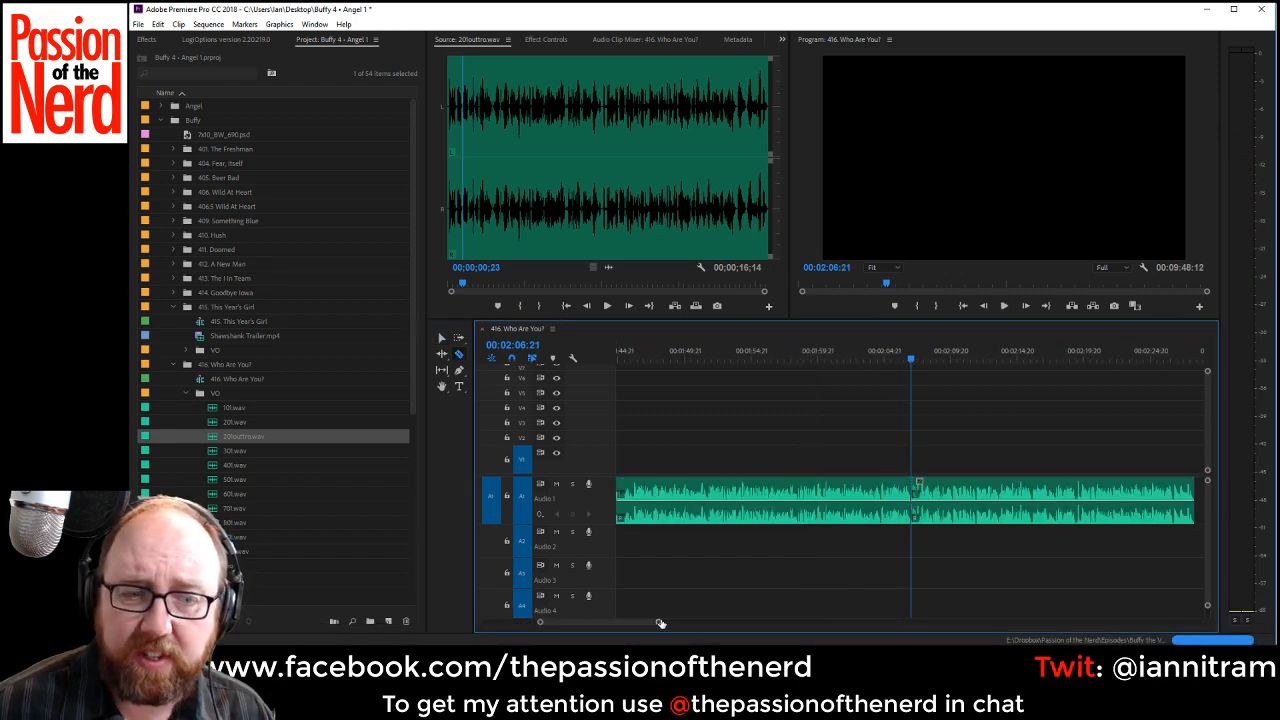
key("minus")
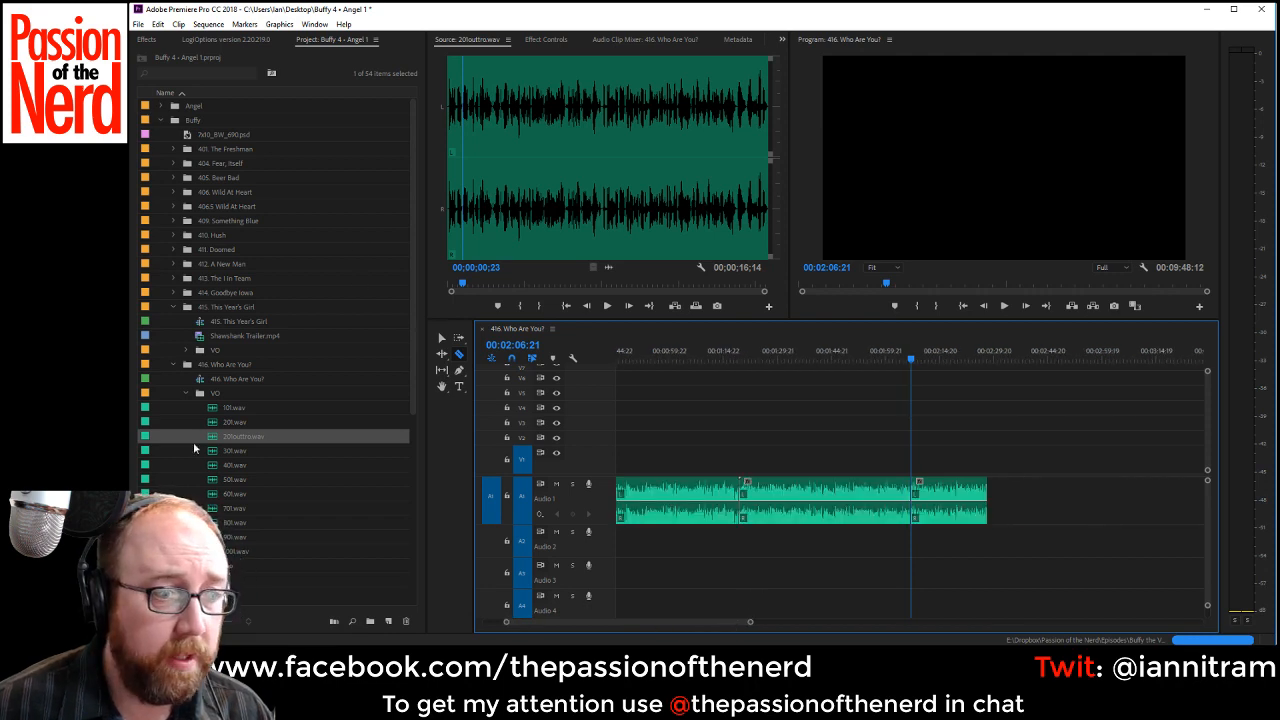
left_click(440, 338)
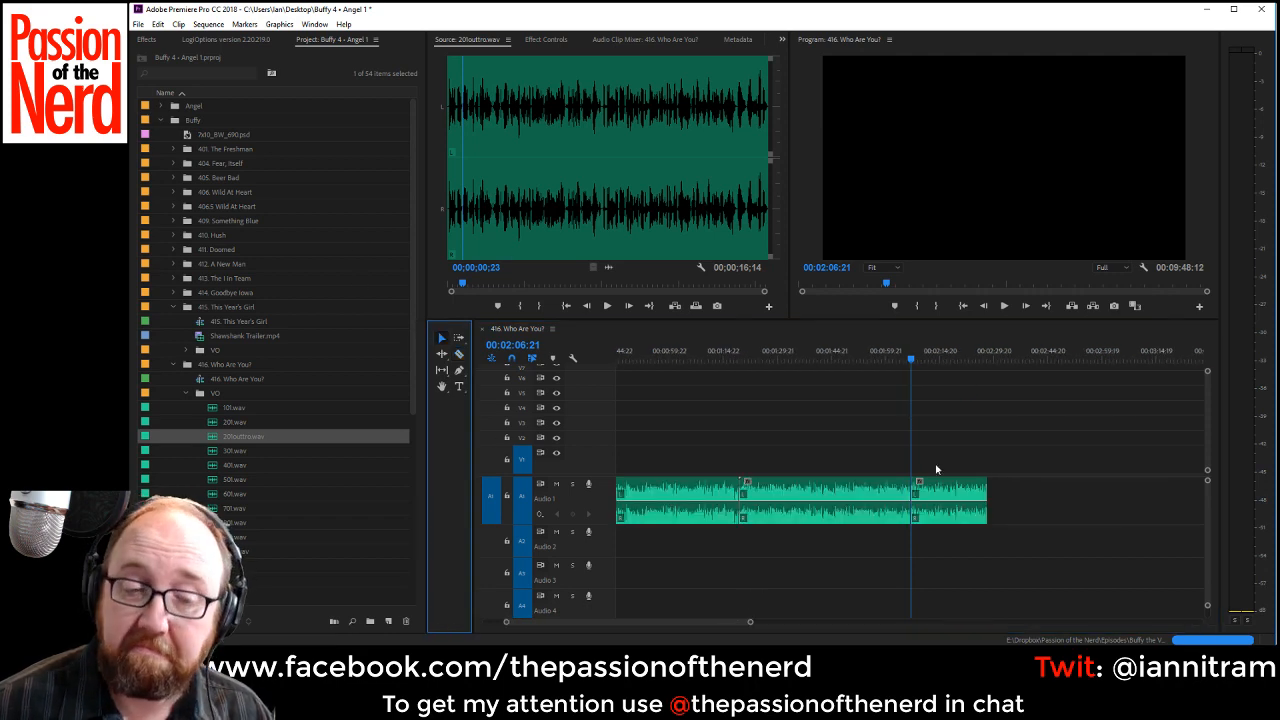
left_click(938, 492)
key("Delete")
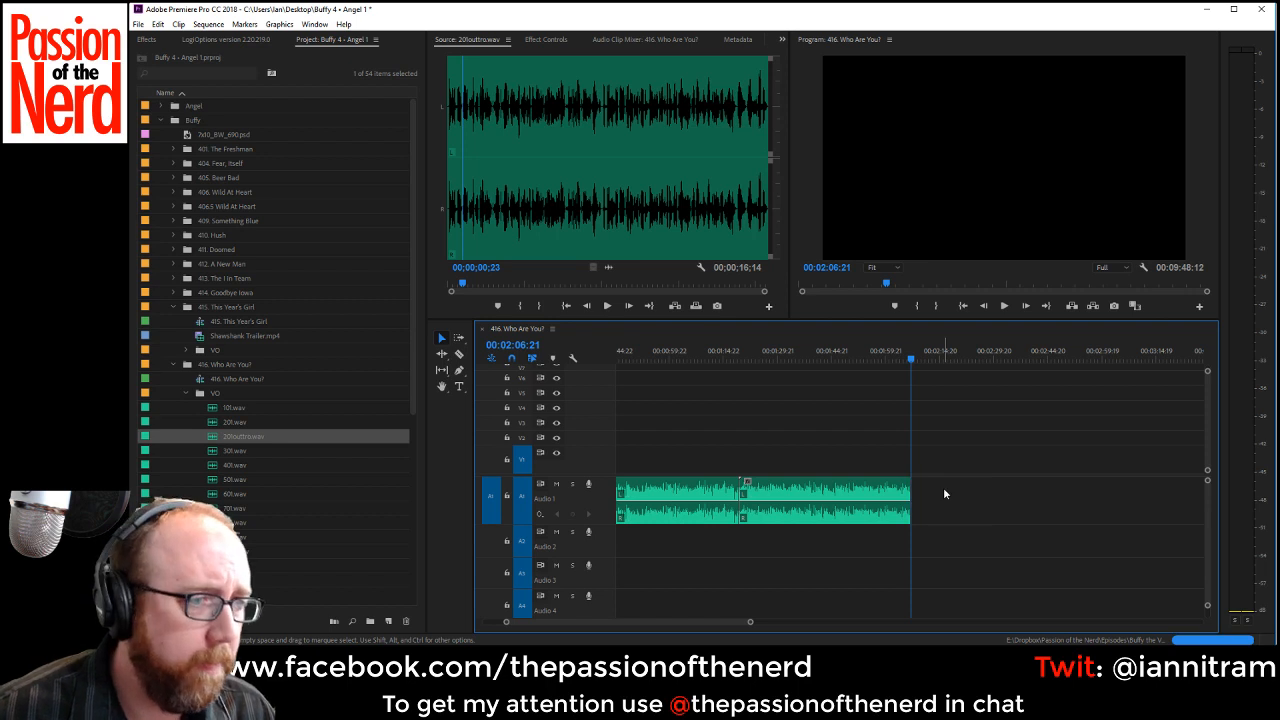
Place 201outtro.wav against the trimmed end of 201.wav on Audio 1 and add 301.wav directly after it.
left_click(318, 432)
key("ctrl+z")
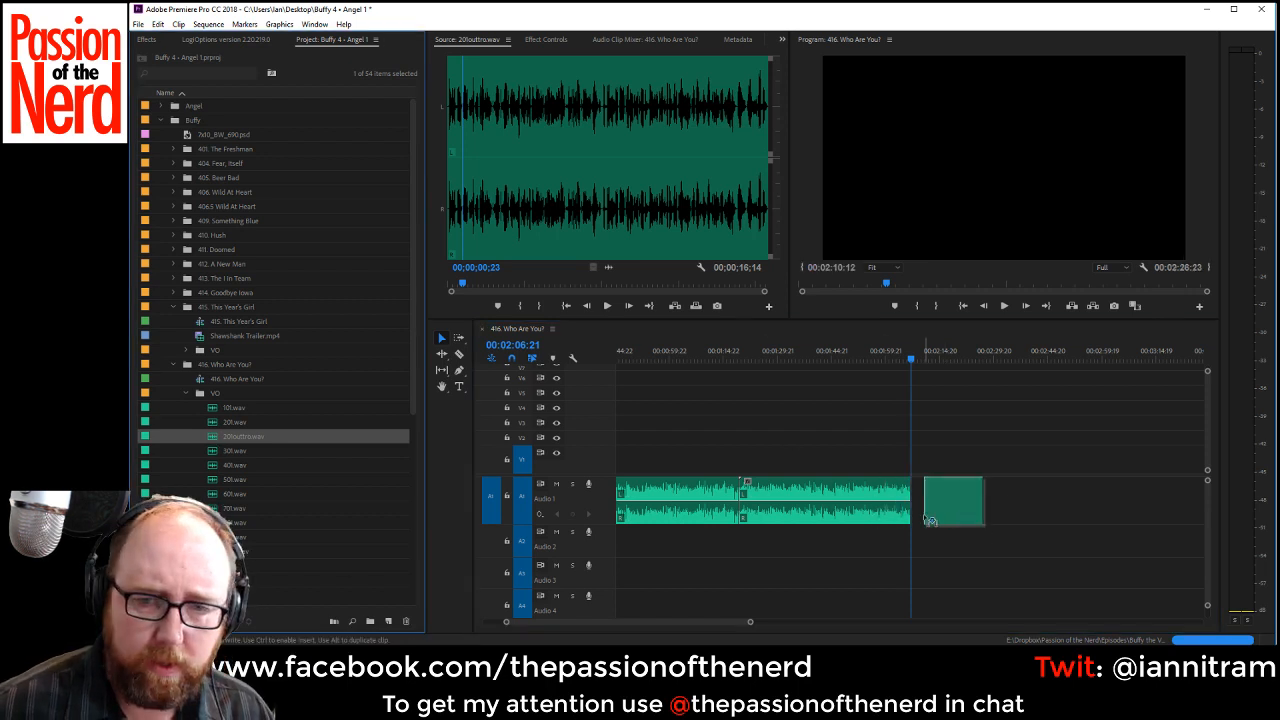
left_click(937, 599)
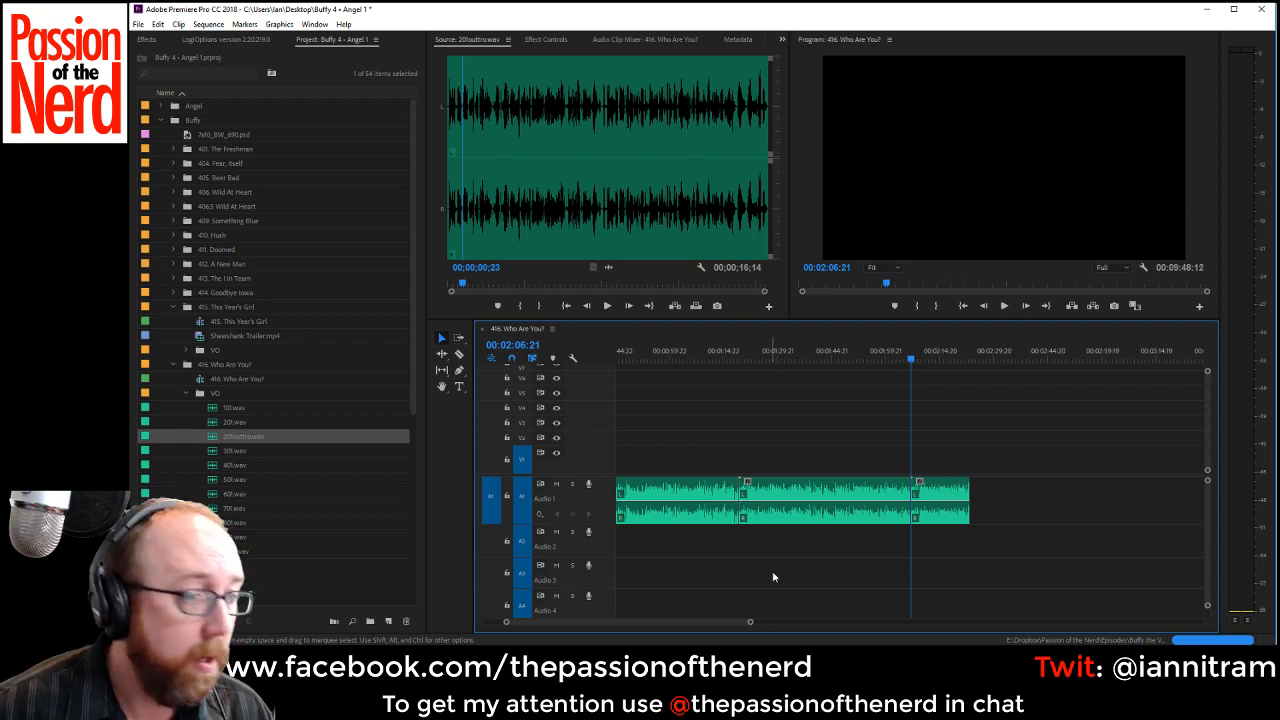
left_click_drag(750, 623, 1026, 622)
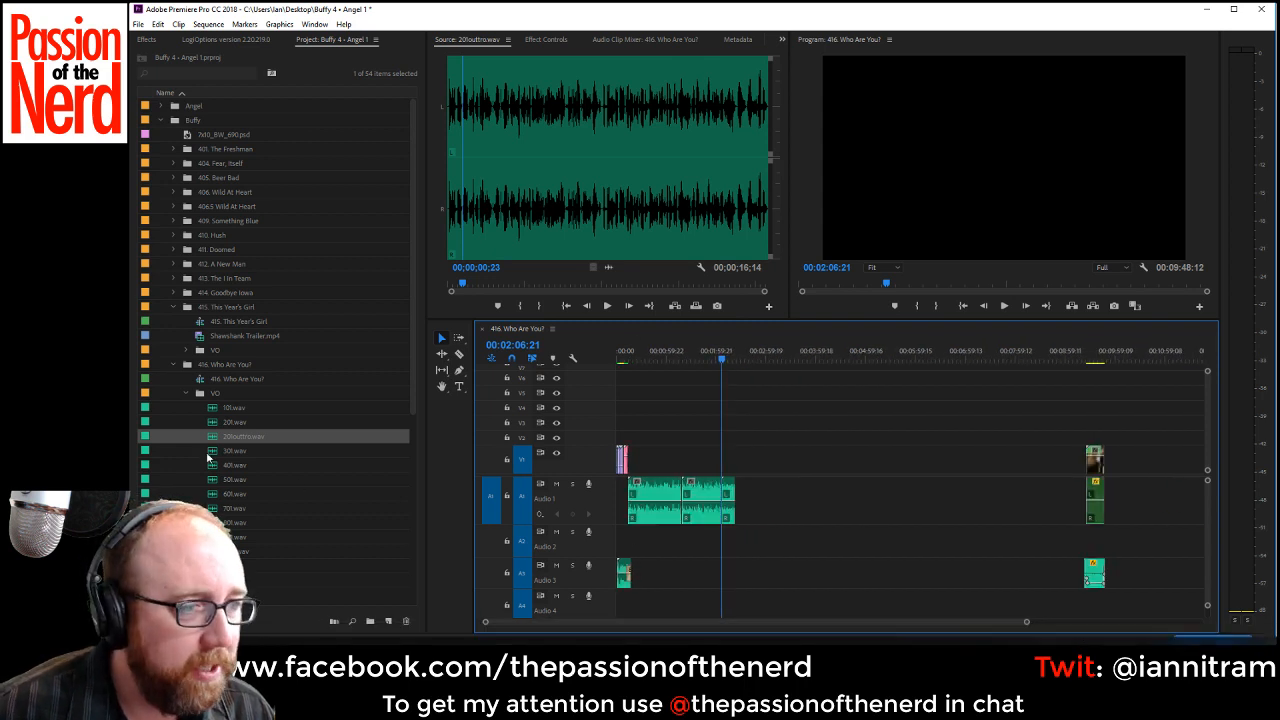
left_click_drag(233, 451, 746, 511)
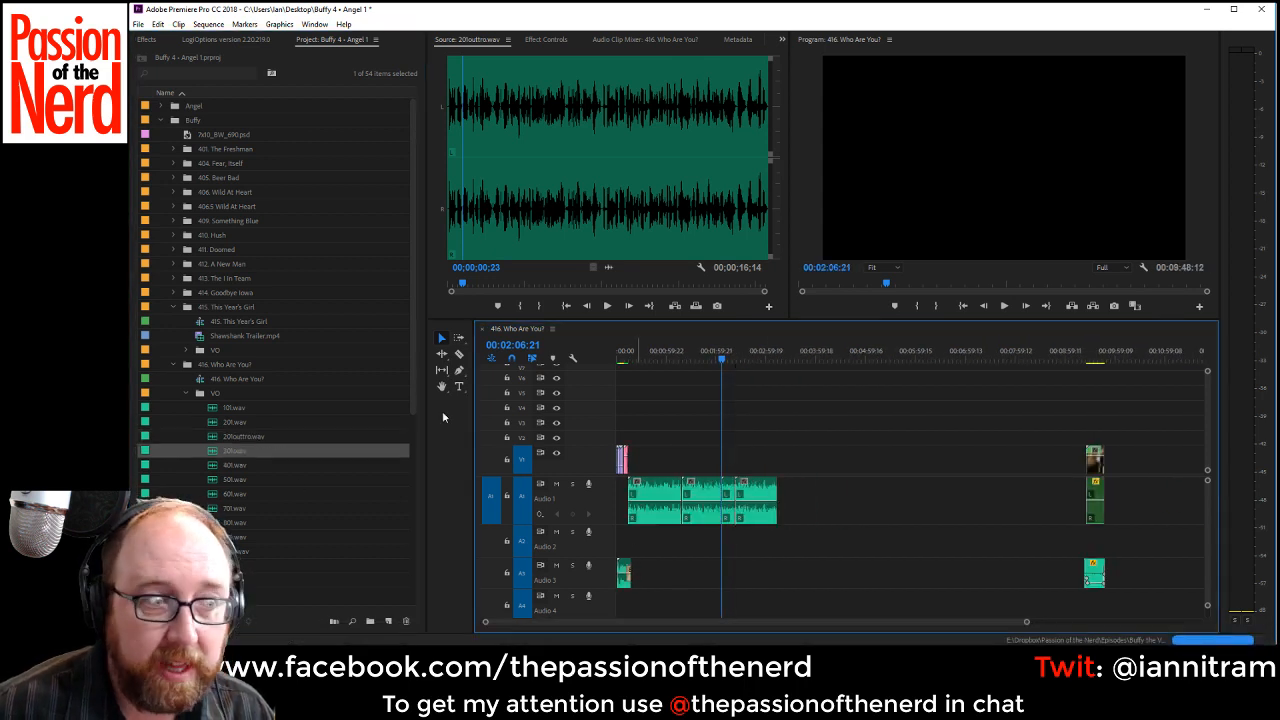
Append 401.wav, 501.wav and 601.wav back to back after 301.wav on Audio 1.
left_click(215, 466)
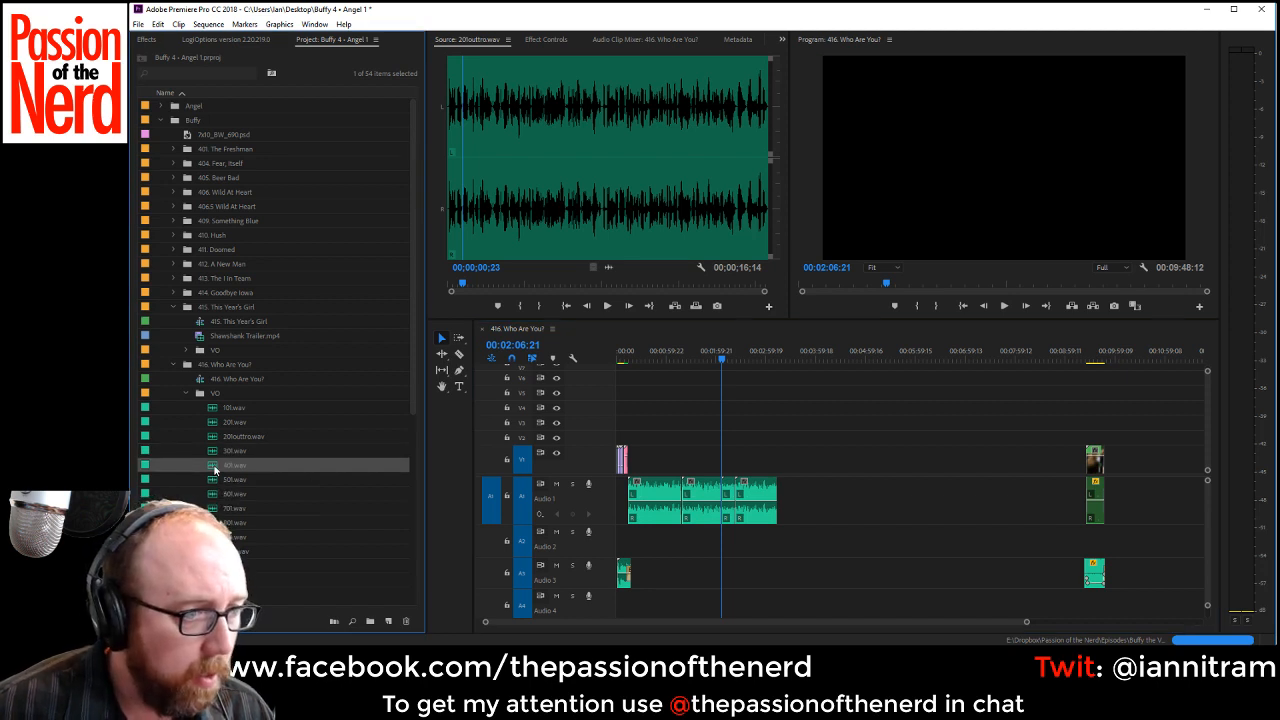
left_click_drag(215, 466, 785, 500)
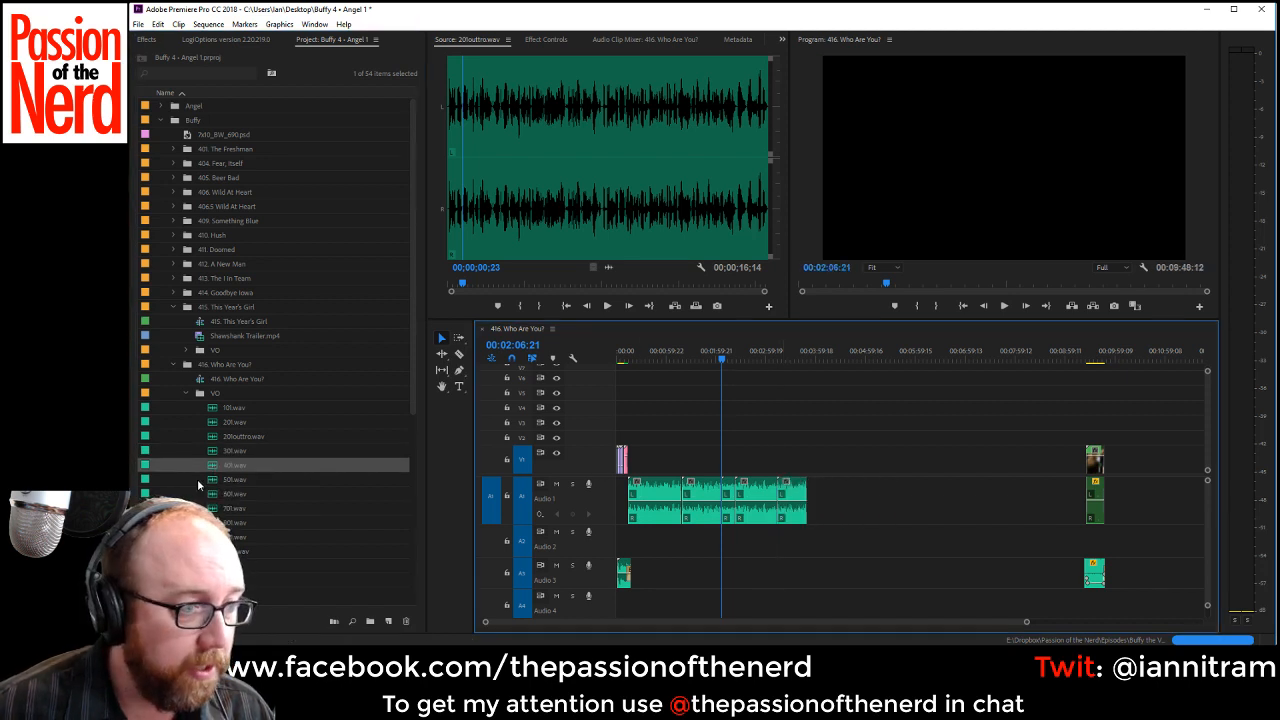
left_click_drag(210, 486, 830, 500)
left_click_drag(213, 494, 865, 494)
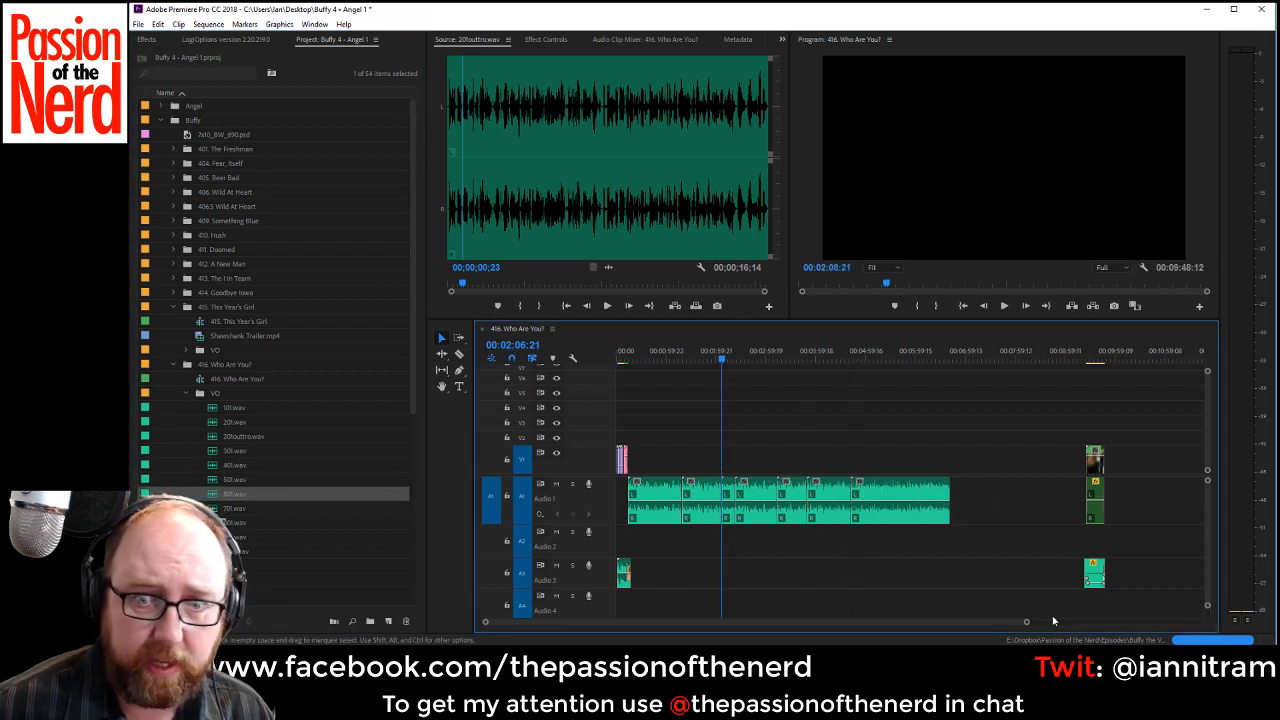
Move all the VO clips from Audio 1 down to Audio 2 and append 701.wav and 801.wav there.
left_click_drag(995, 478, 656, 538)
left_click_drag(216, 511, 960, 540)
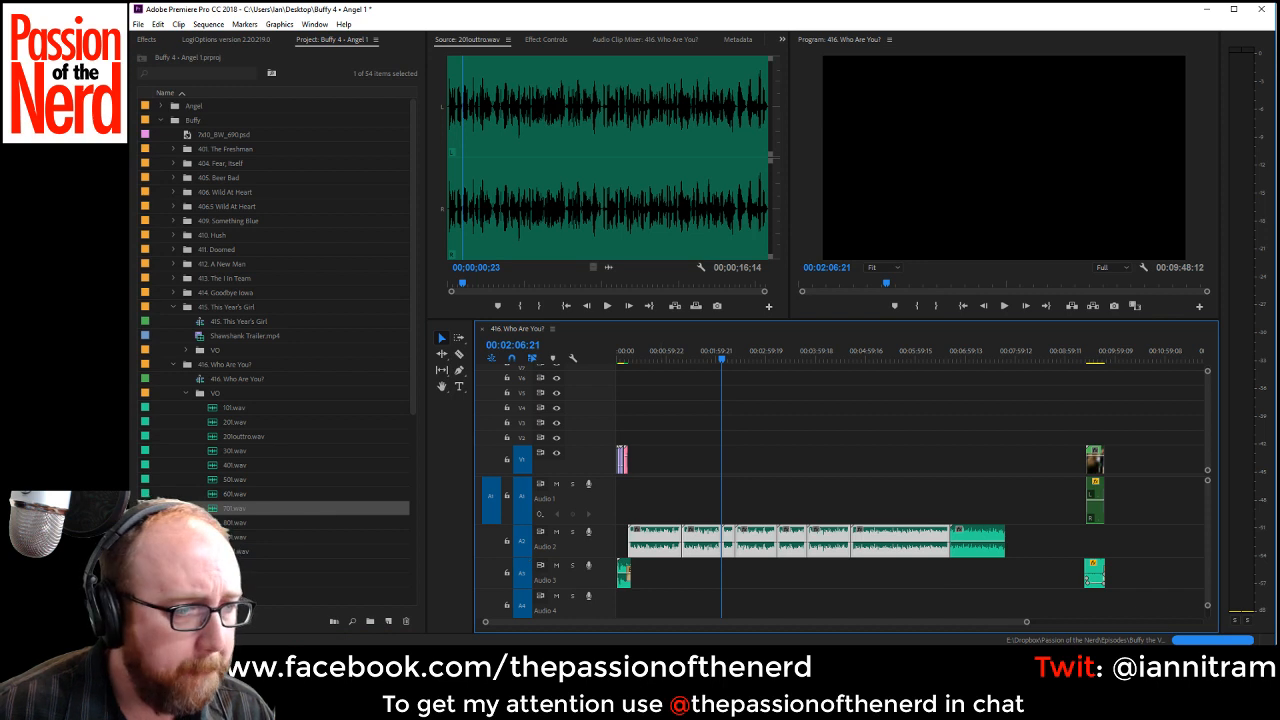
left_click_drag(232, 522, 1001, 549)
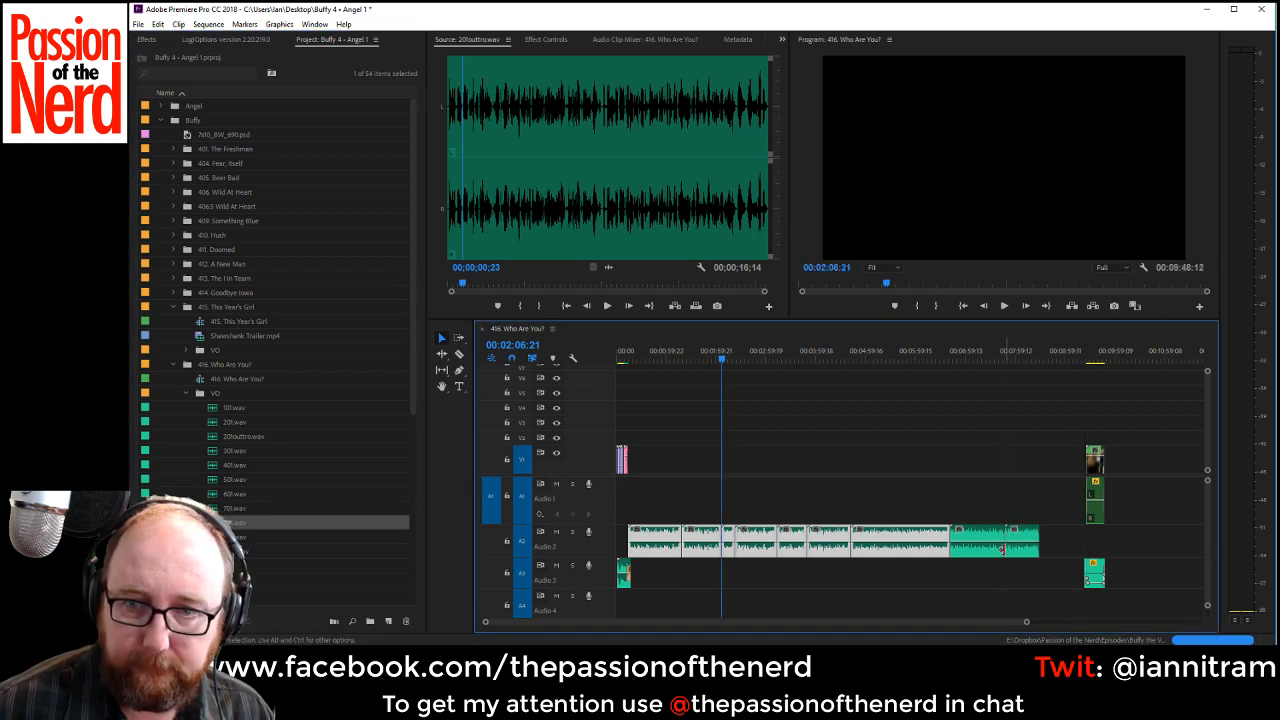
Shift the closing clip group further along the timeline to make room and append 901.wav and 1001.wav on Audio 2.
left_click_drag(237, 537, 305, 557)
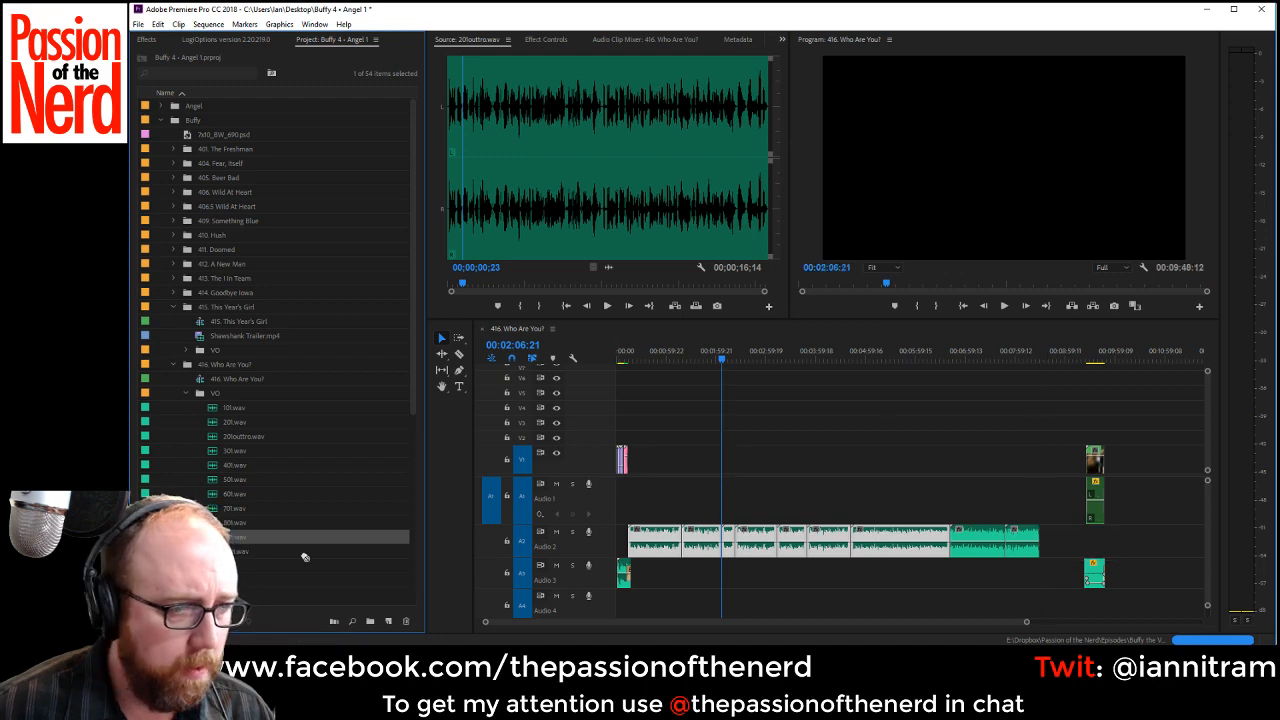
left_click_drag(1027, 621, 1085, 620)
left_click_drag(998, 413, 1059, 603)
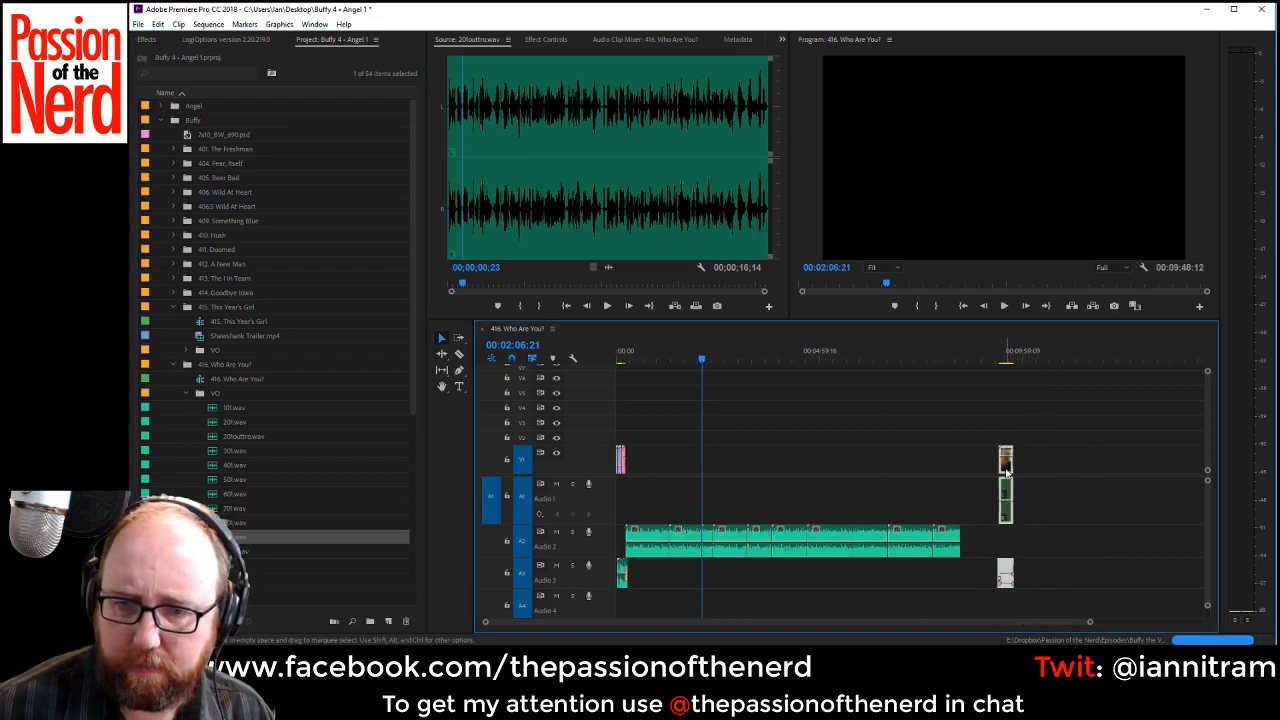
left_click_drag(1007, 471, 1182, 478)
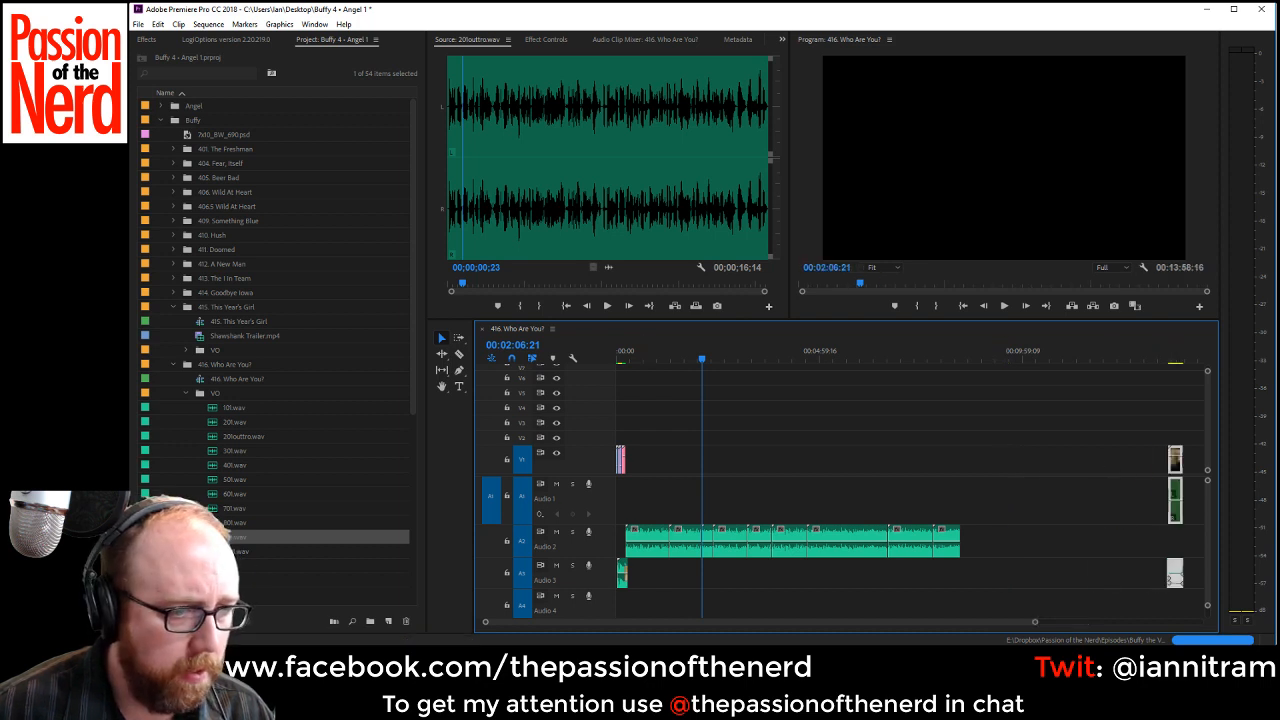
left_click_drag(237, 537, 963, 546)
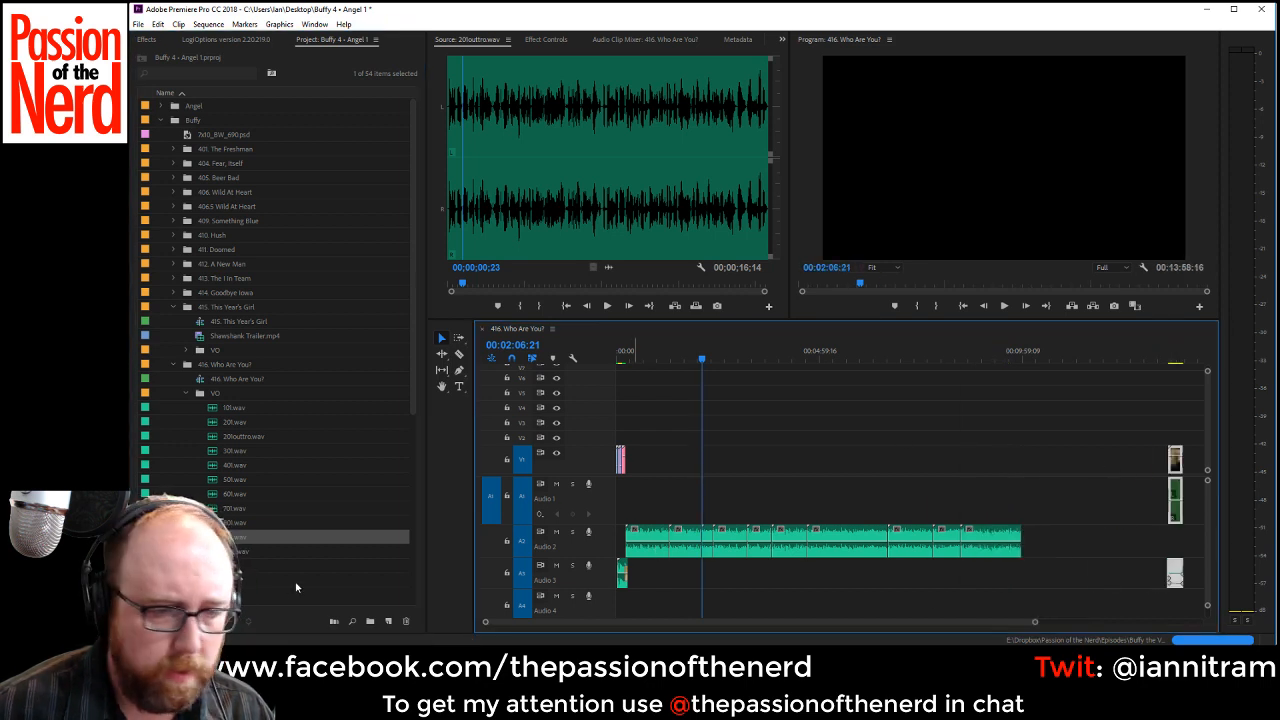
left_click_drag(237, 551, 1054, 541)
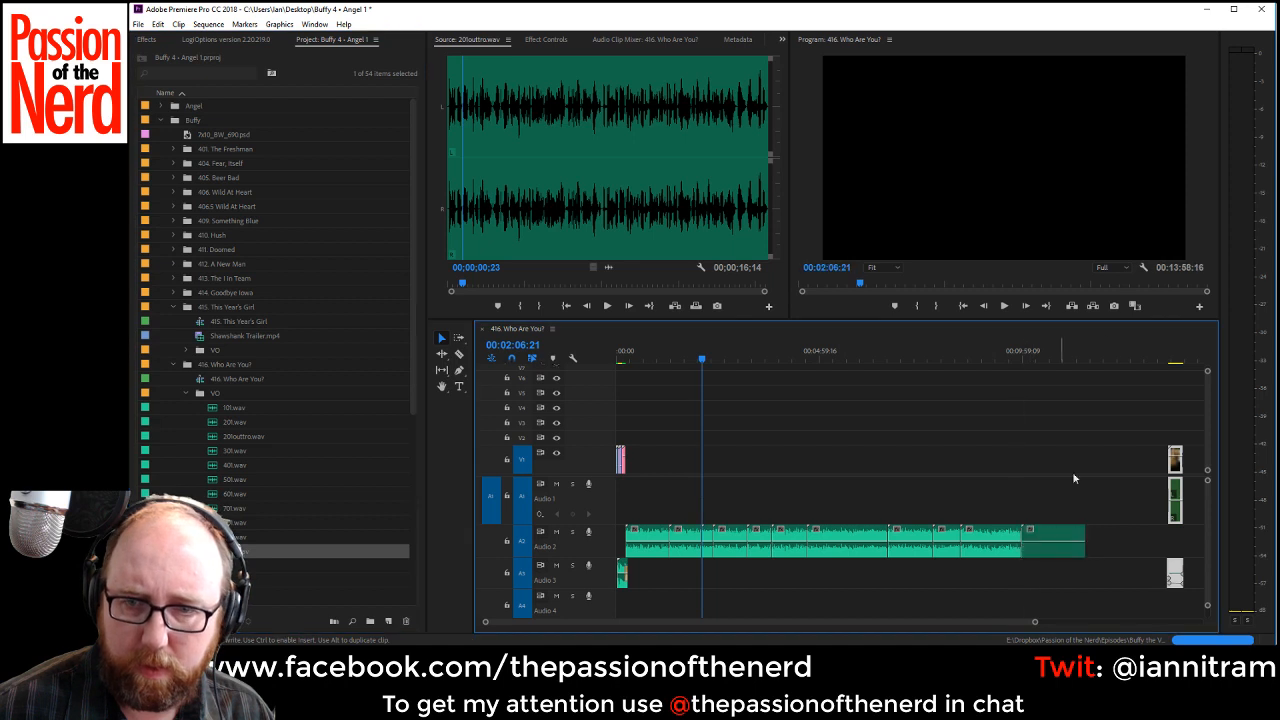
Move the closing clip group back against the end of the last VO clip at 00:11:31:07 and save the project.
left_click_drag(1045, 352, 1084, 354)
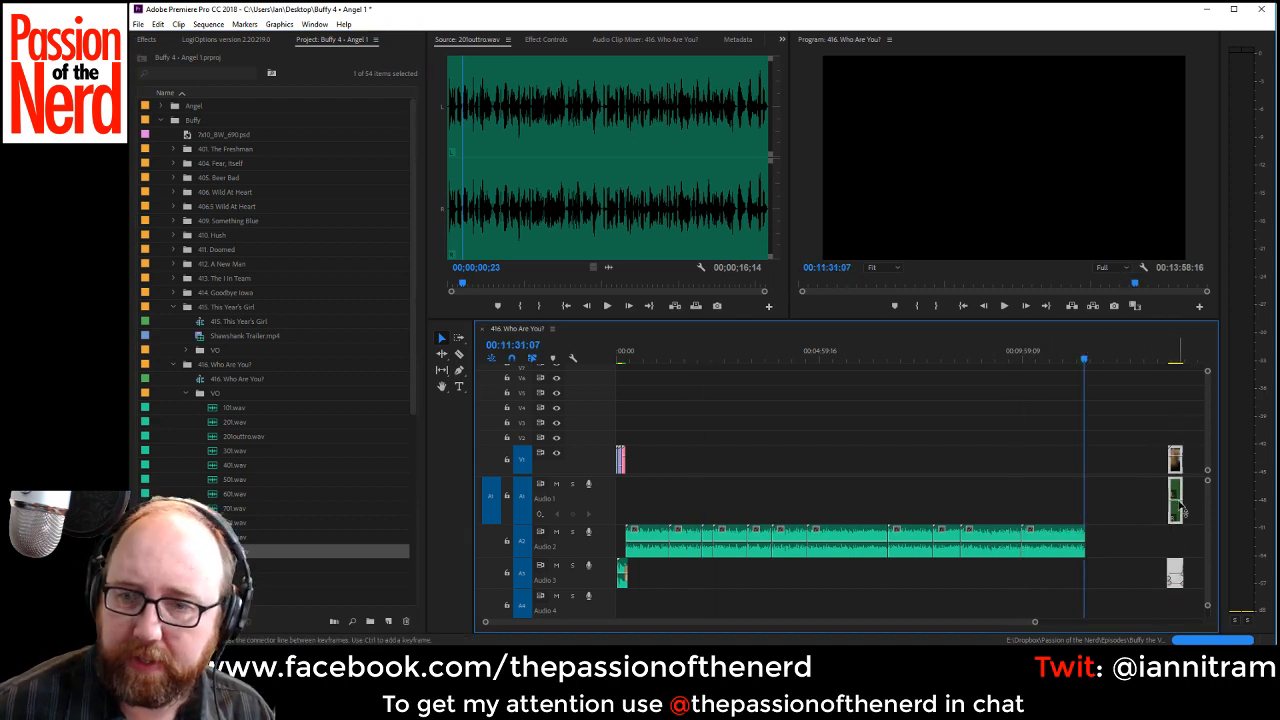
left_click_drag(1176, 471, 1095, 462)
key("ctrl+s")
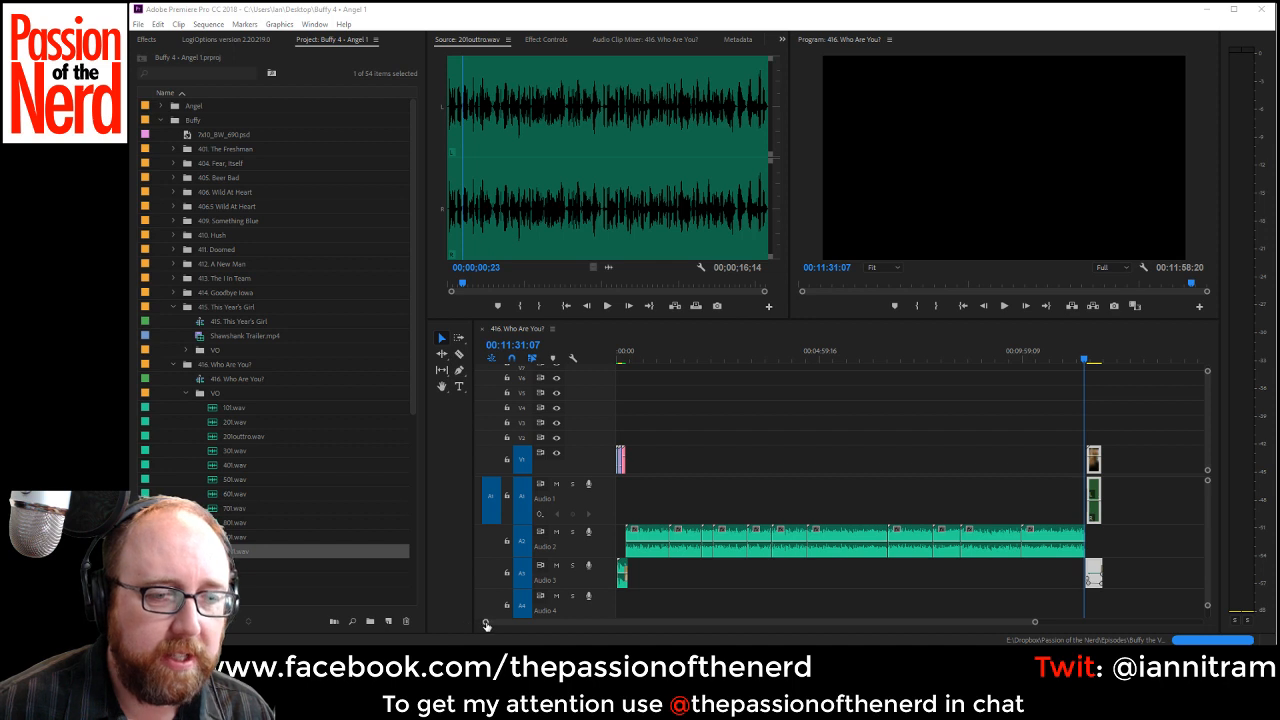
left_click_drag(486, 621, 671, 633)
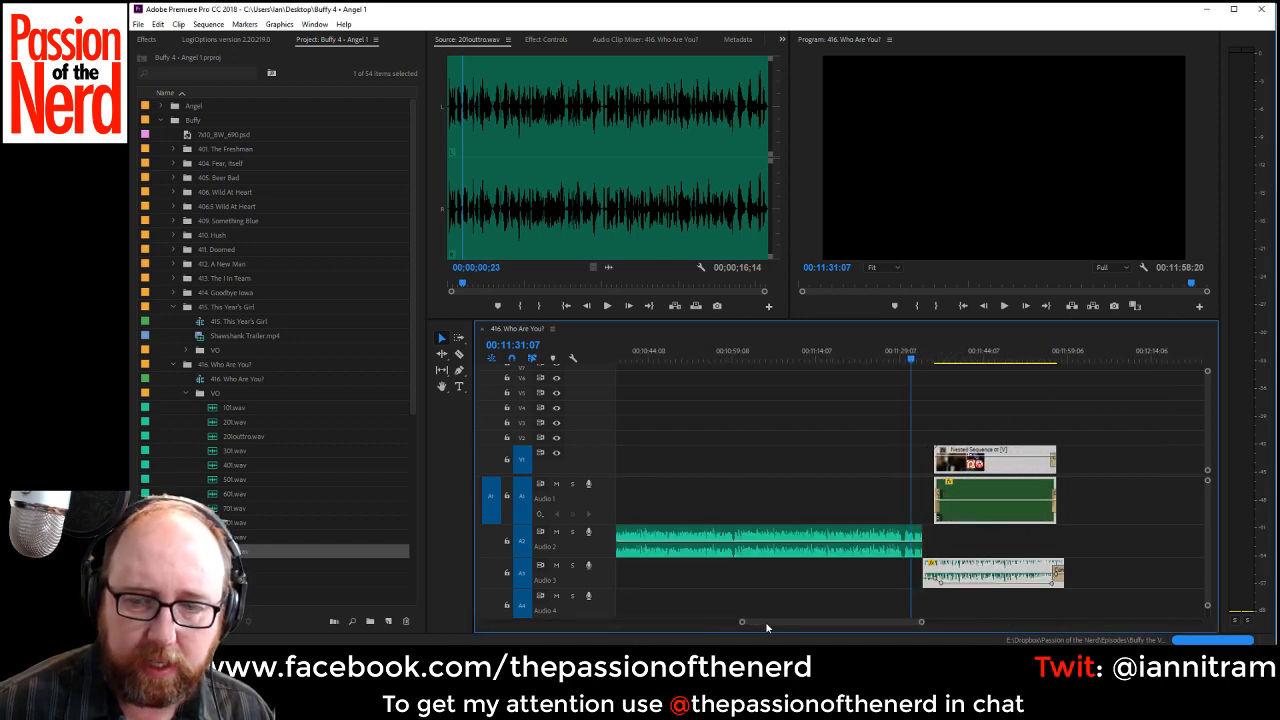
Play the sequence from its start through the intro into the first VO clip, and save the project.
left_click_drag(766, 622, 467, 618)
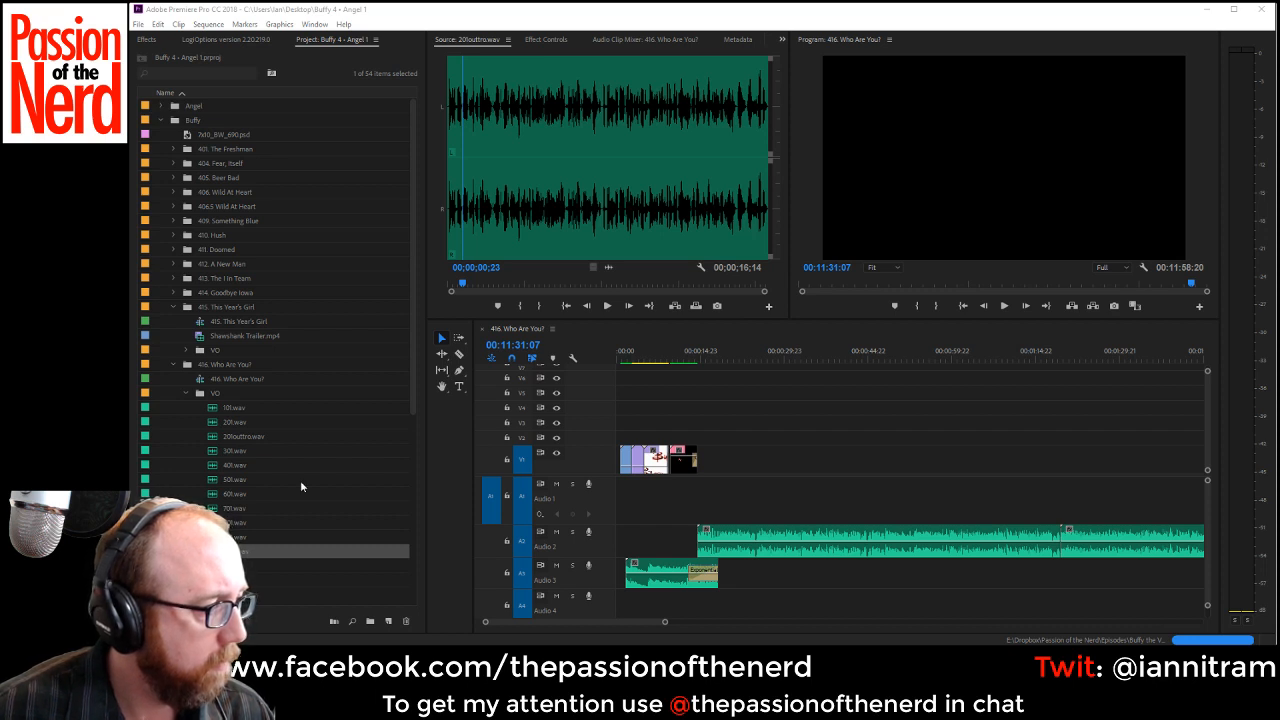
left_click(554, 347)
key("Home")
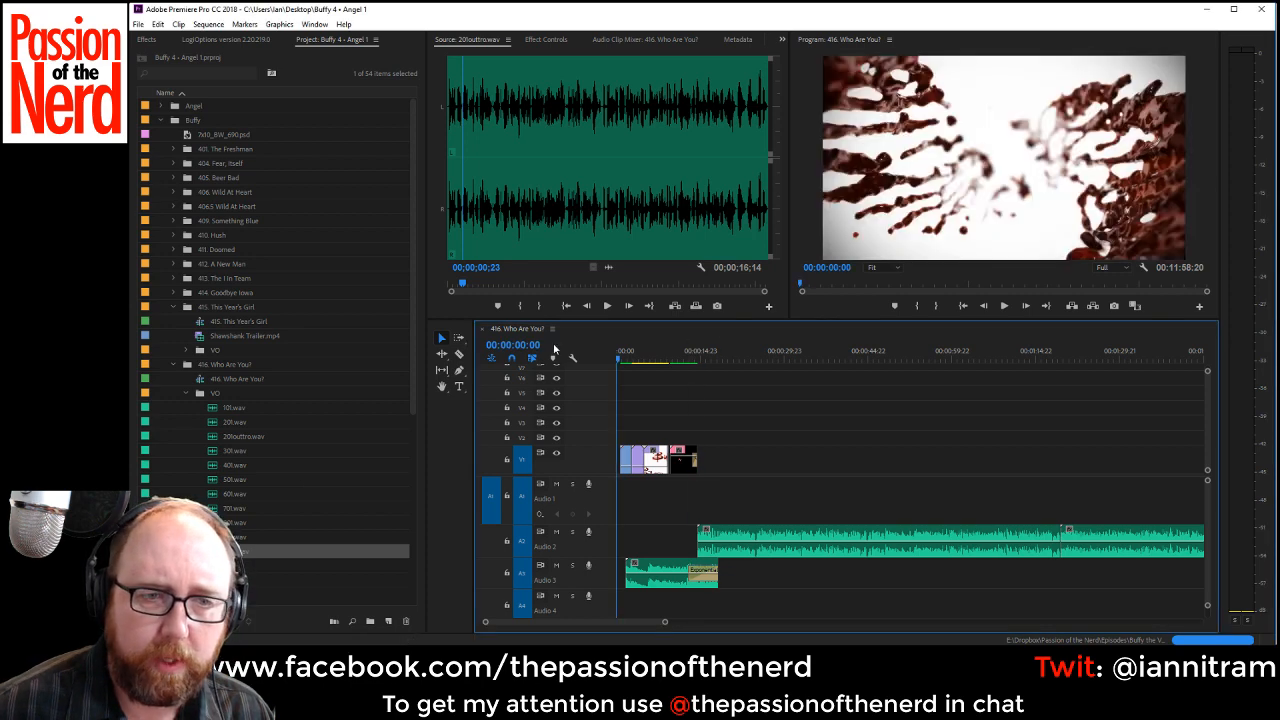
key("space")
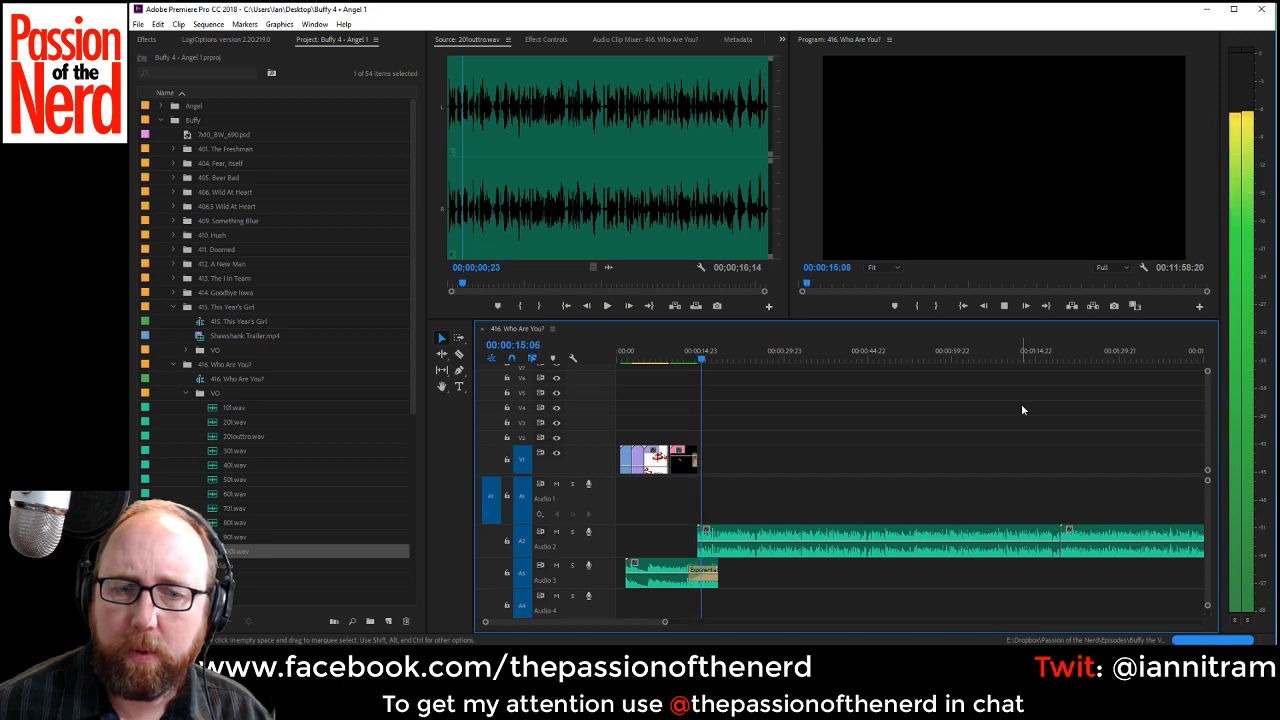
key("space")
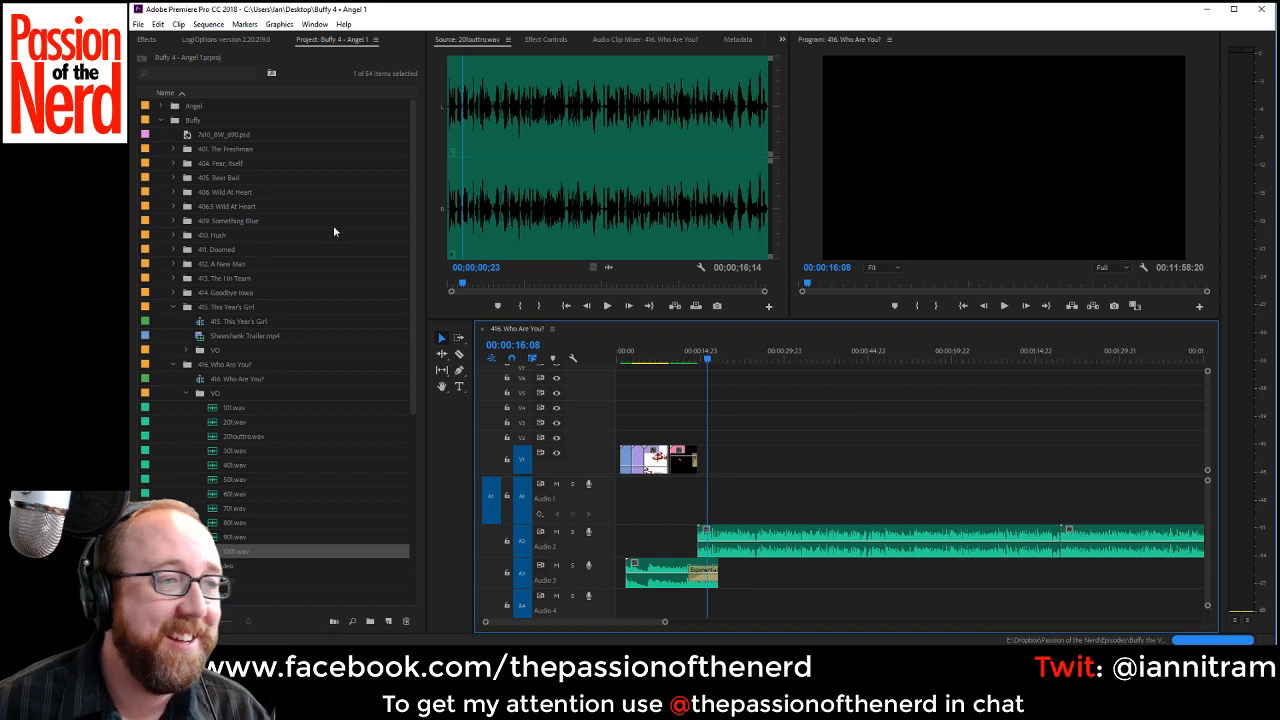
key("ctrl+s")
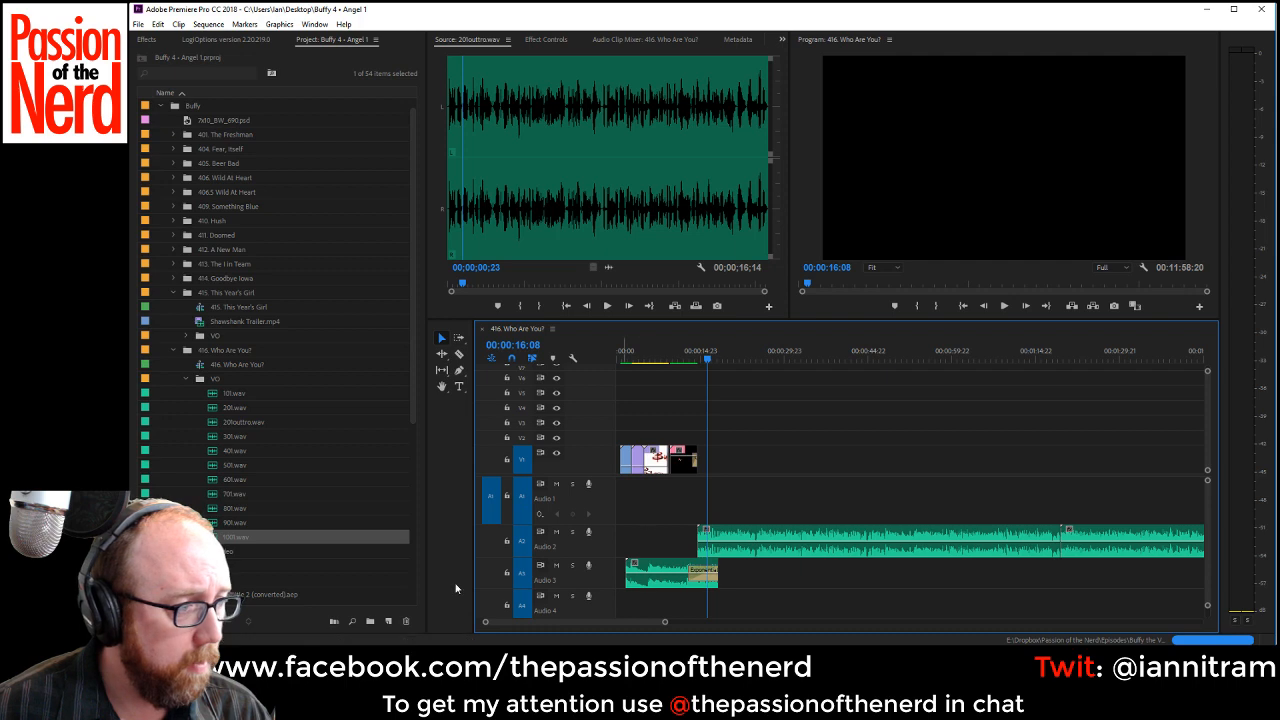
Collapse the Buffy project bin and load the S04E16 "Who Are You" video from Episodes > Buffy > Season 4 as the source.
left_click_drag(487, 623, 559, 626)
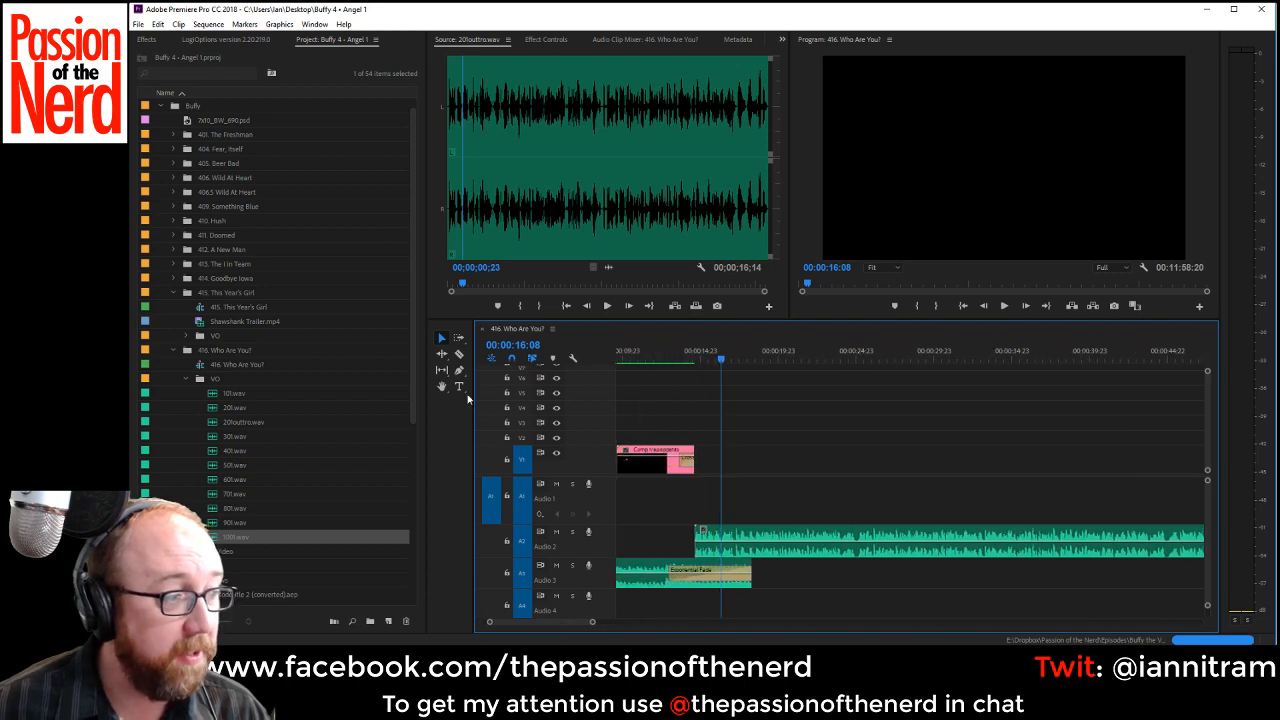
left_click(186, 379)
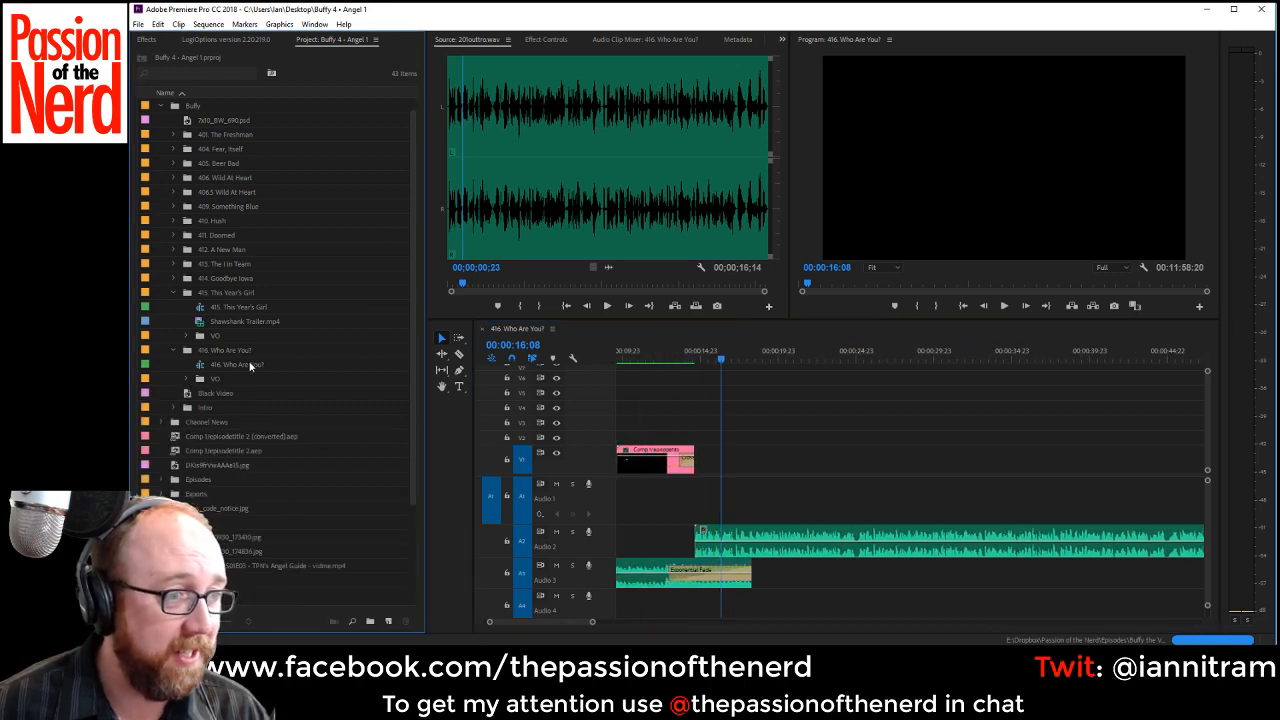
left_click(160, 106)
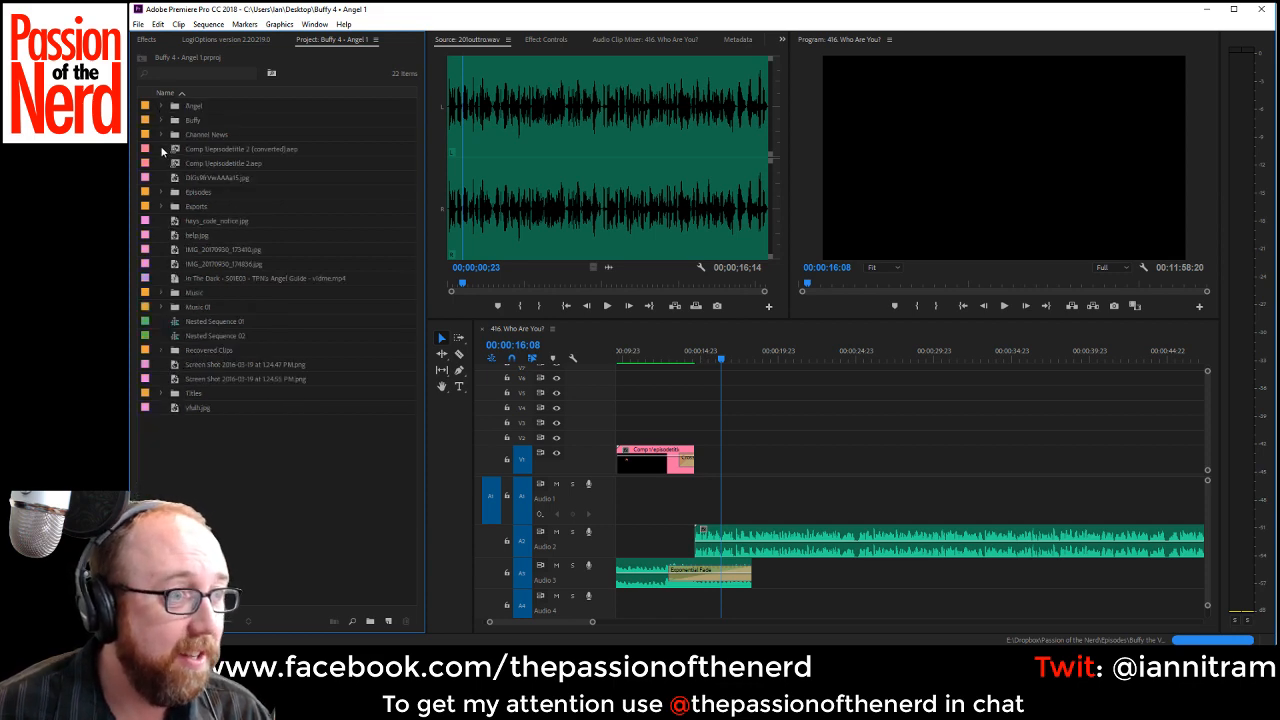
left_click(161, 191)
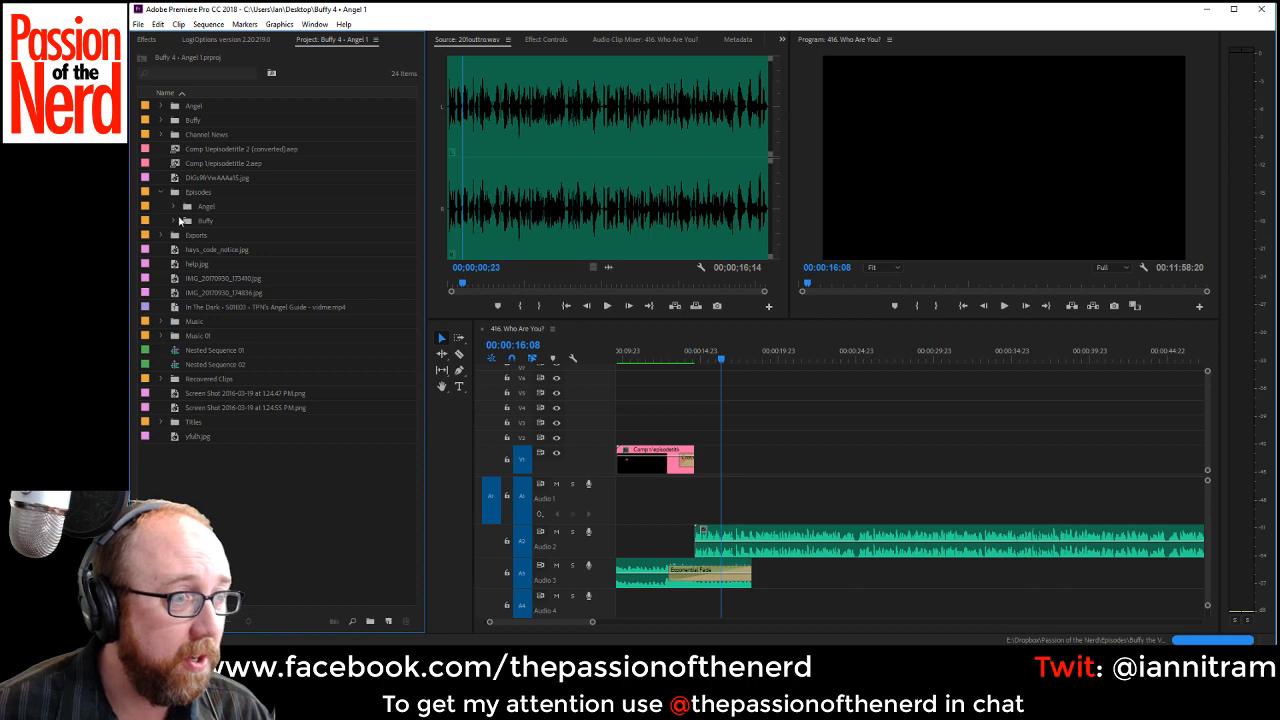
left_click(173, 220)
left_click(186, 293)
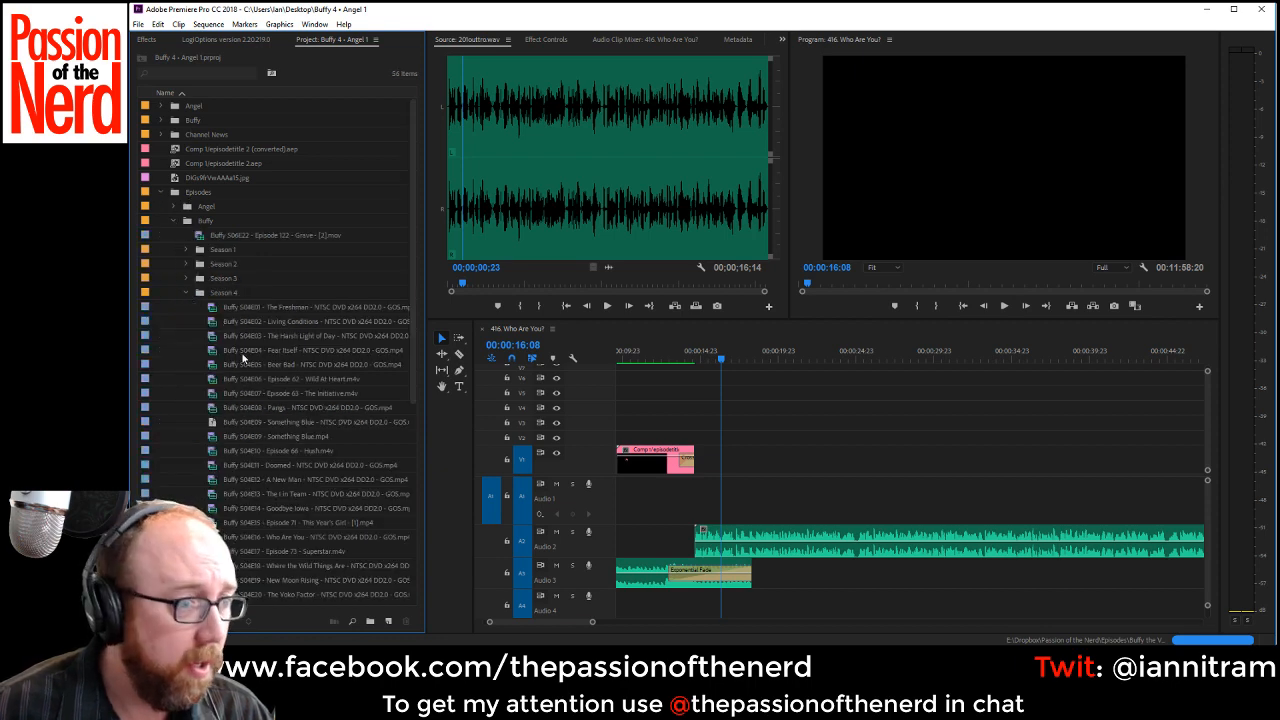
double_click(270, 536)
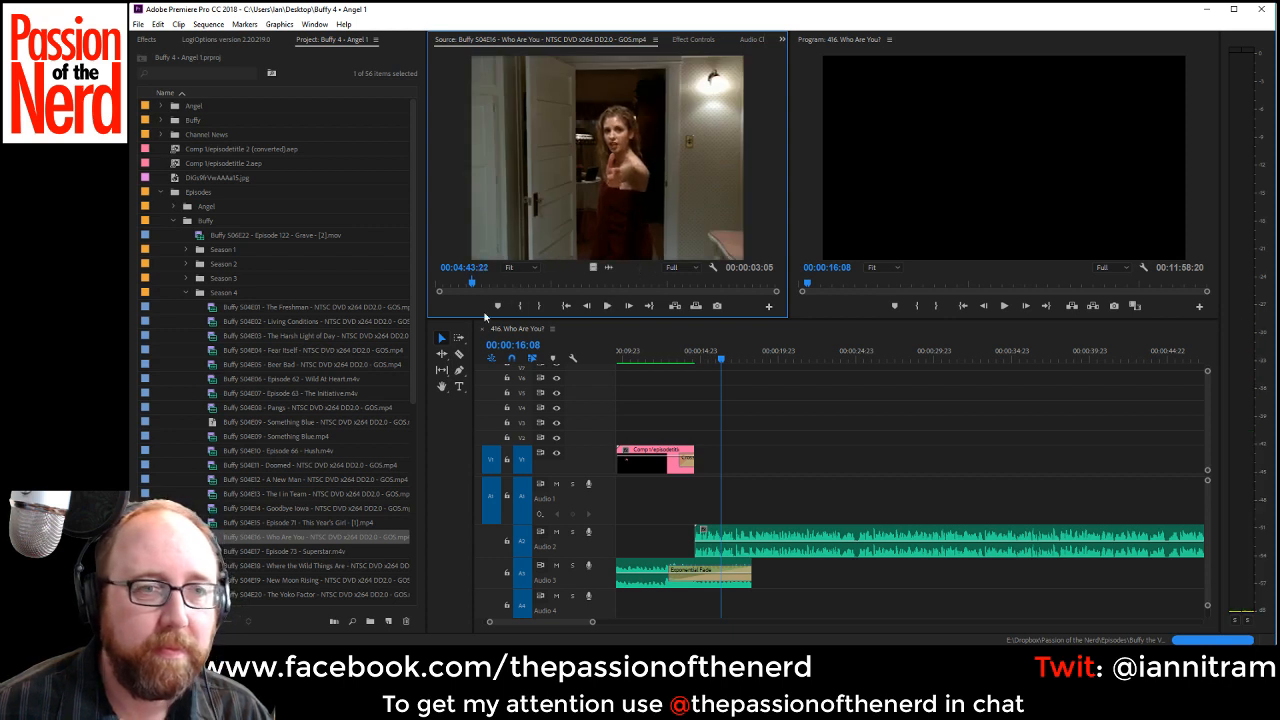
Mark the opening police car shot up to 00:00:03:22 and place it on V1 and Audio 1 directly after the title clip.
left_click(440, 283)
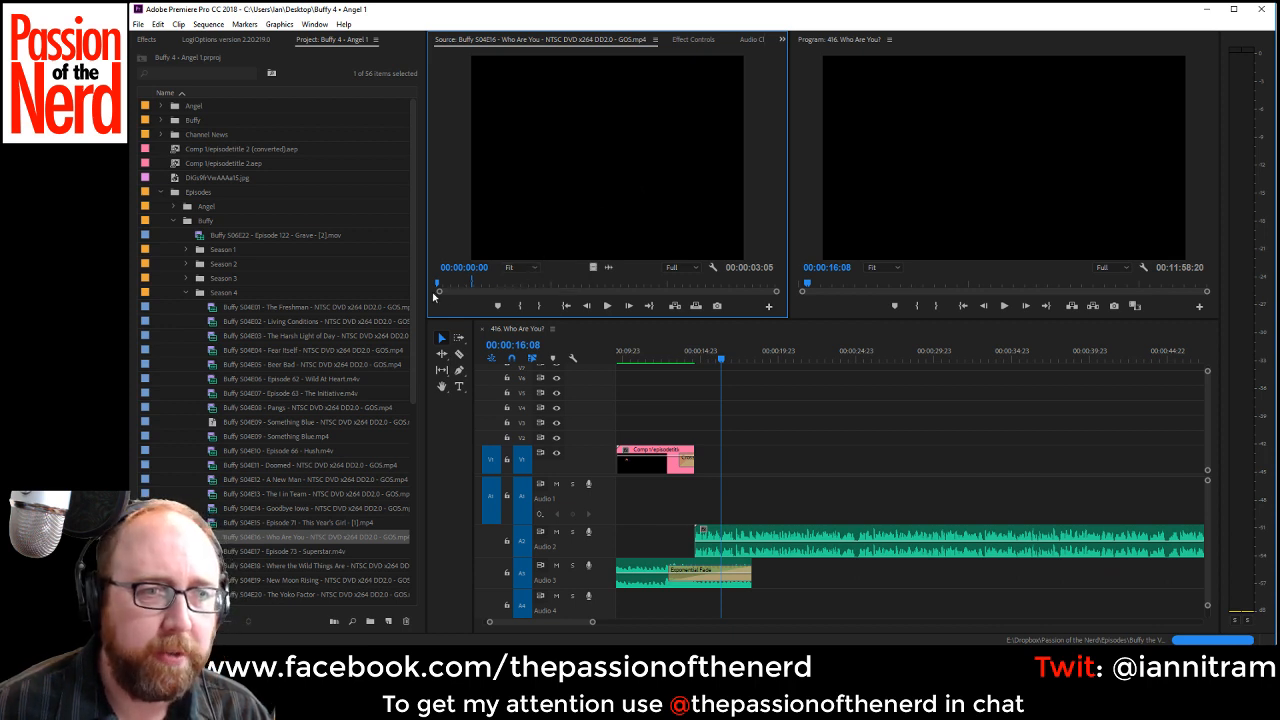
left_click_drag(440, 292, 550, 302)
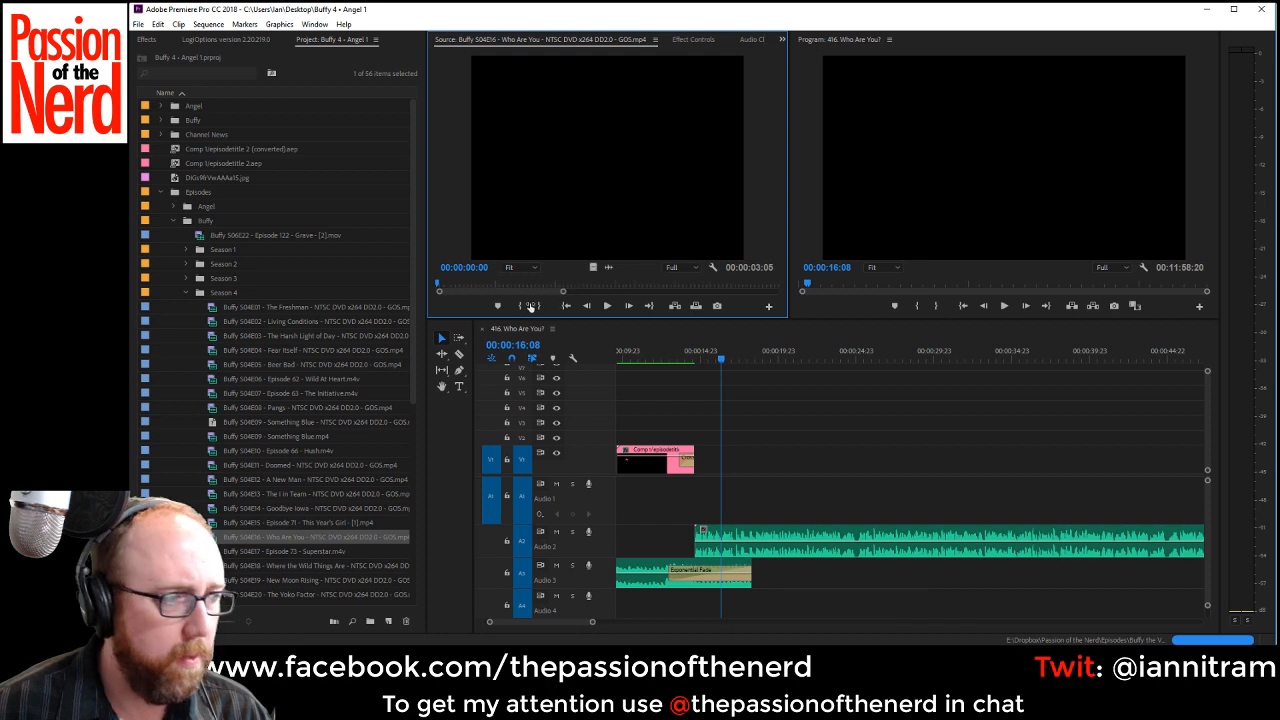
key("space")
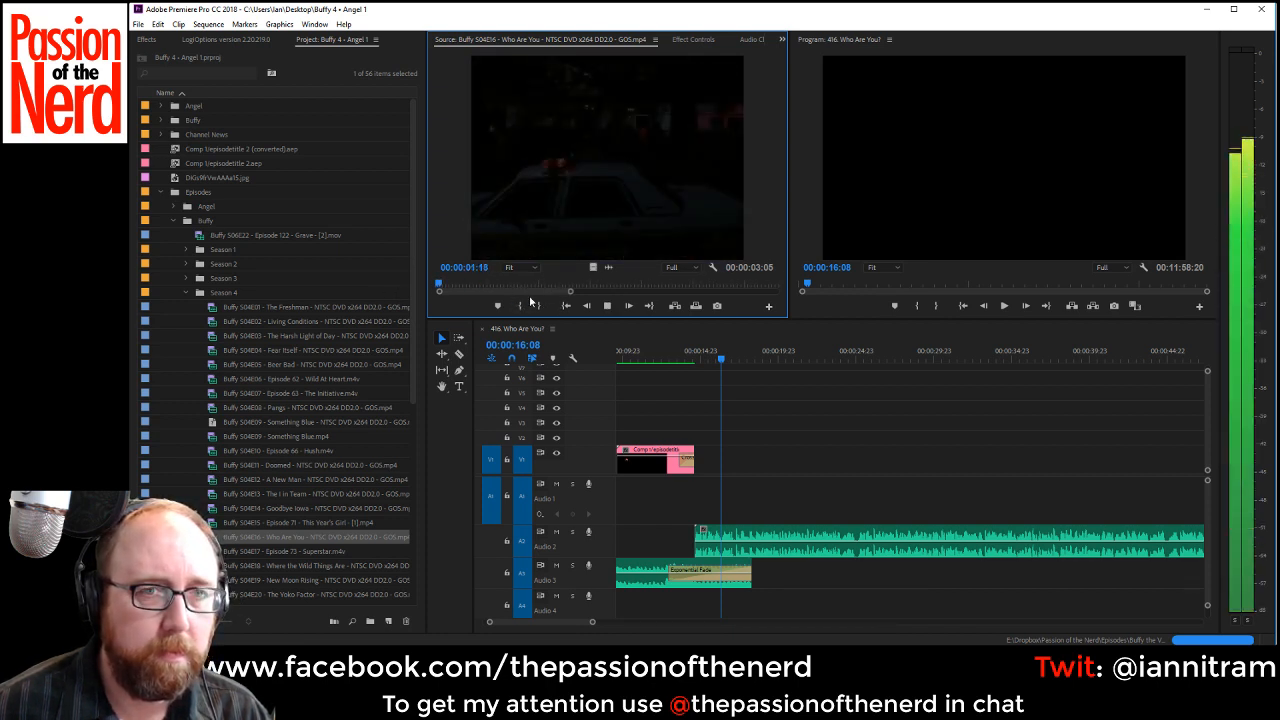
key("space")
key("j")
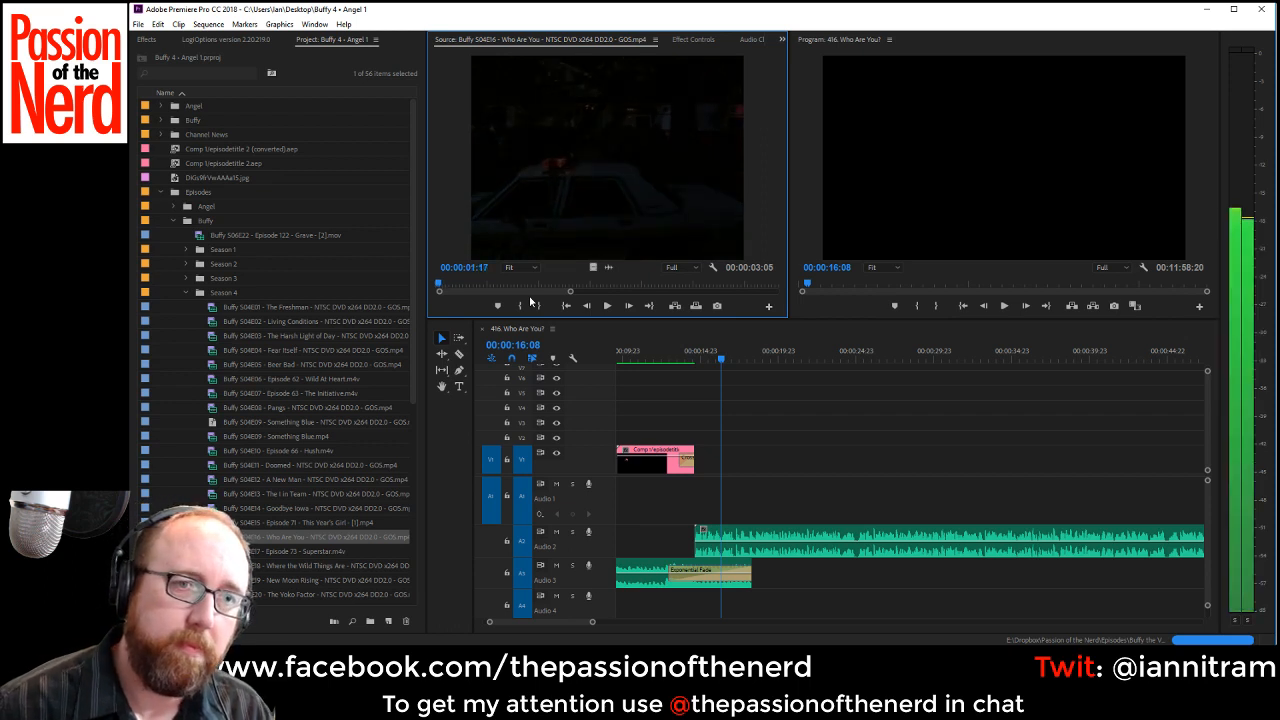
key("space")
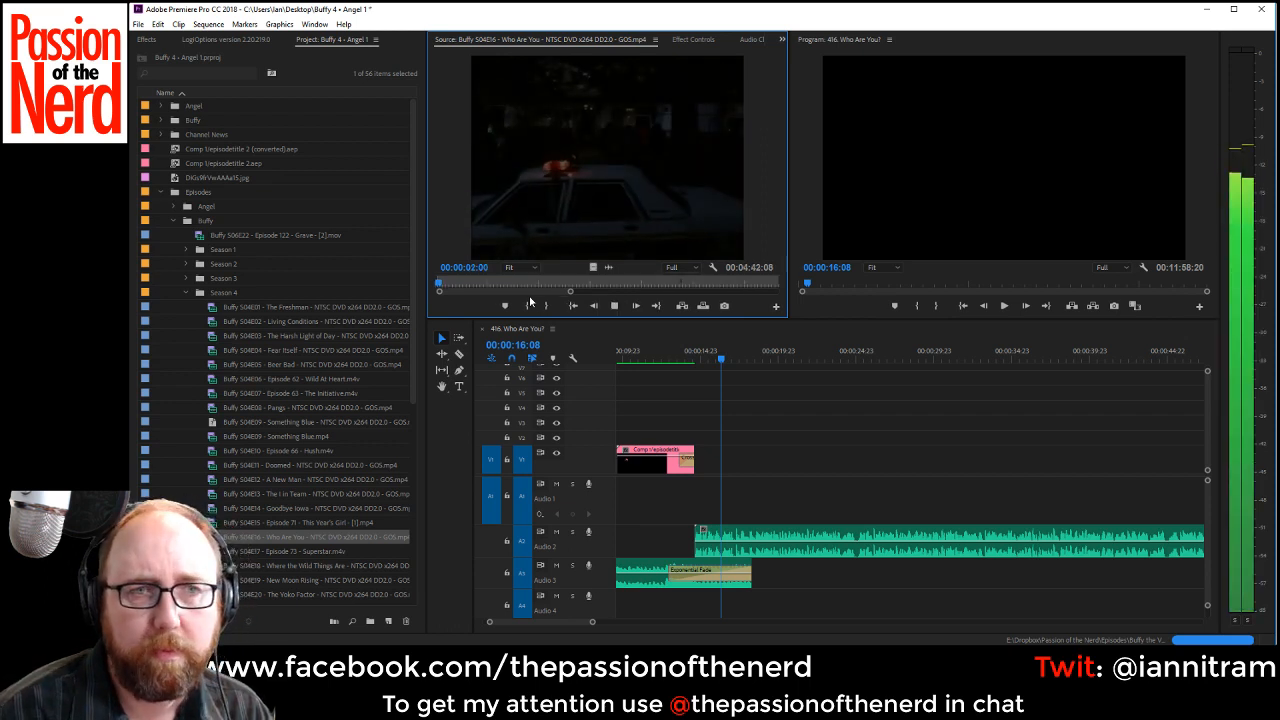
key("space")
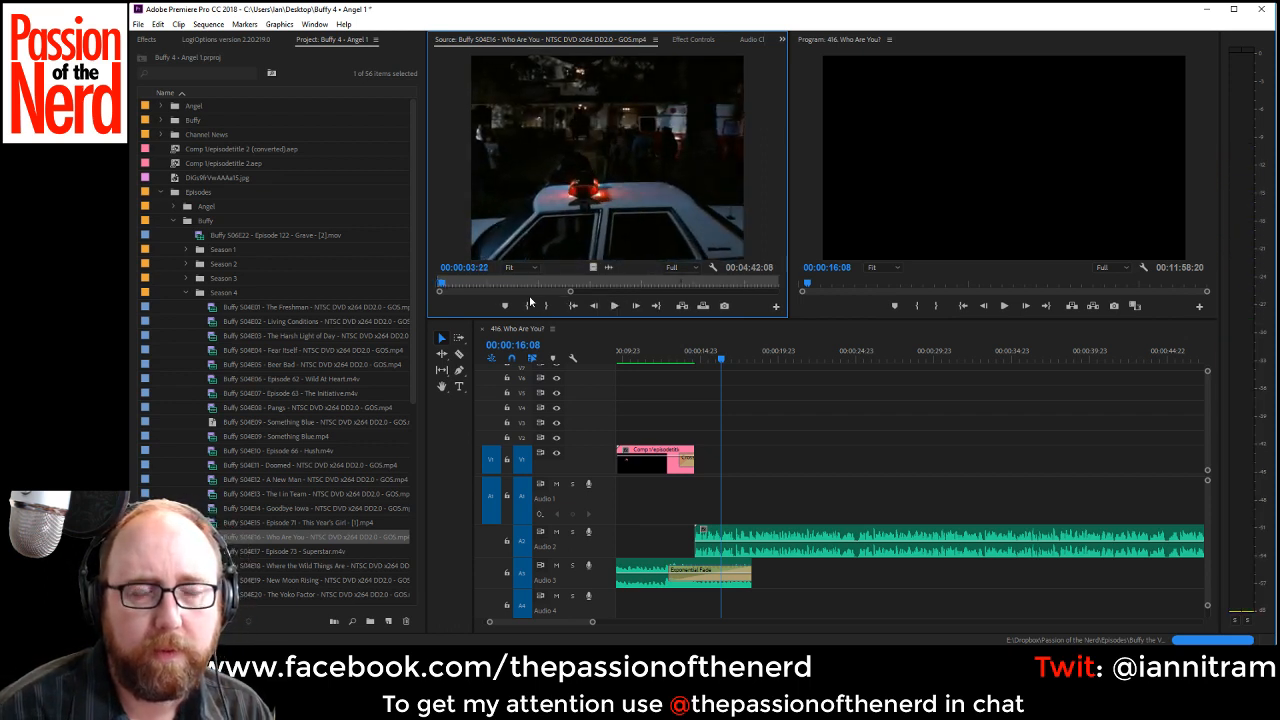
left_click_drag(629, 155, 728, 514)
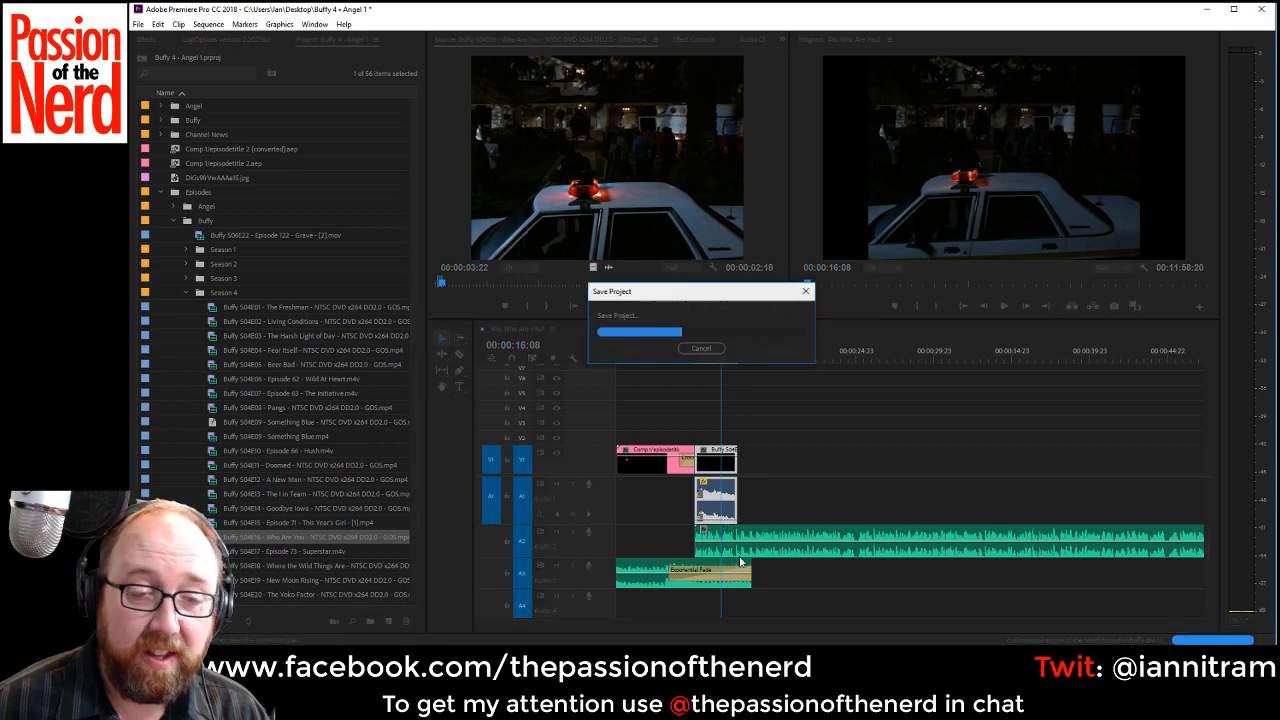
Play the timeline across the title transition and the new police car clip, stopping at 00:00:20:00.
left_click_drag(492, 624, 515, 626)
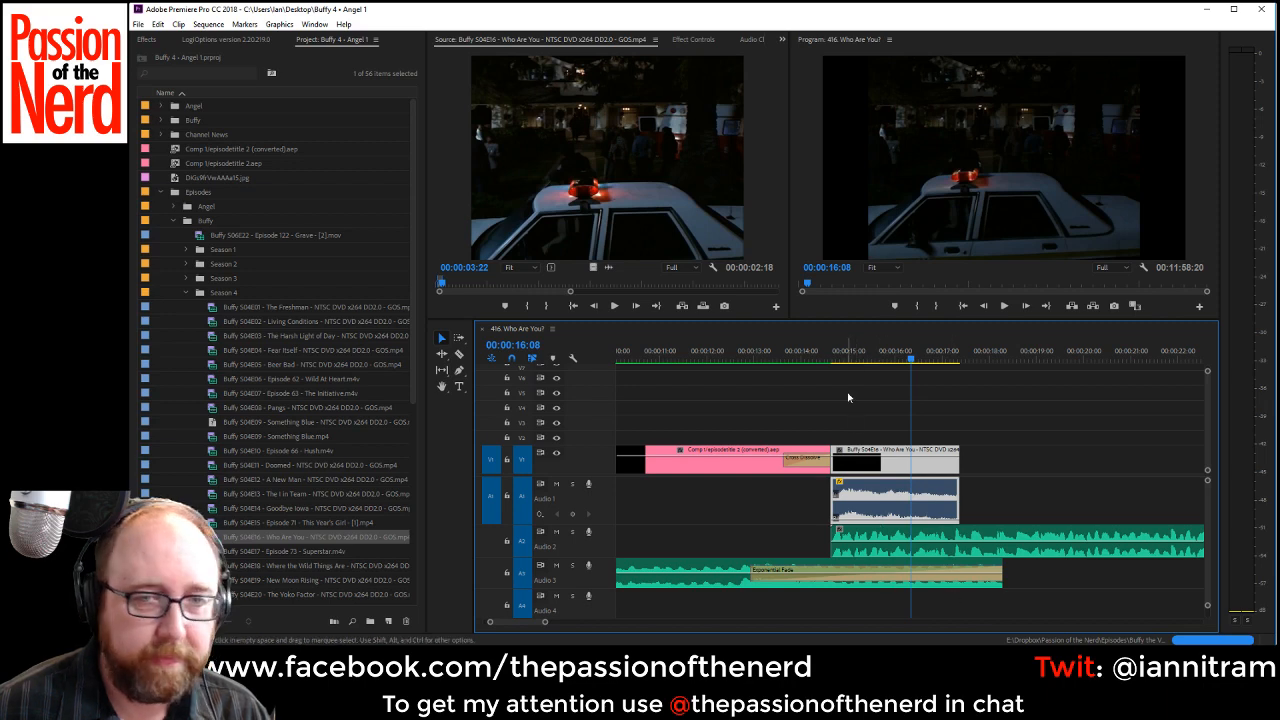
left_click(809, 356)
key("space")
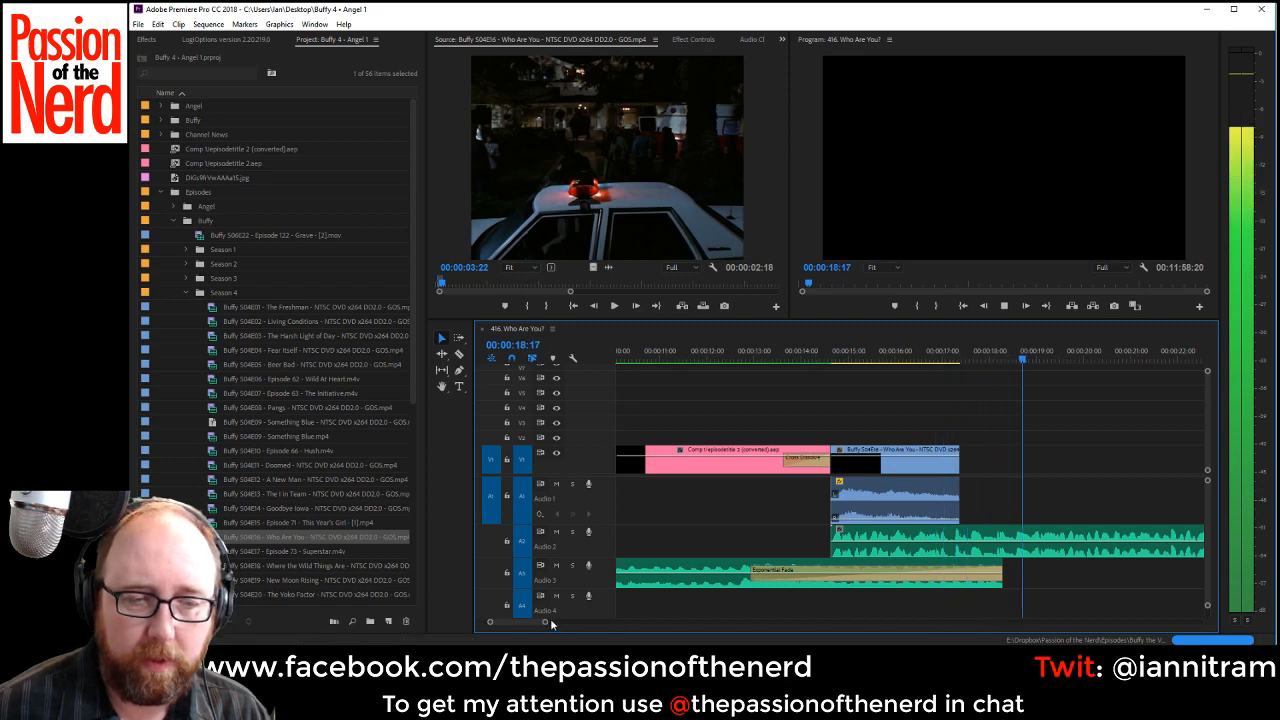
left_click_drag(550, 622, 566, 622)
key("space")
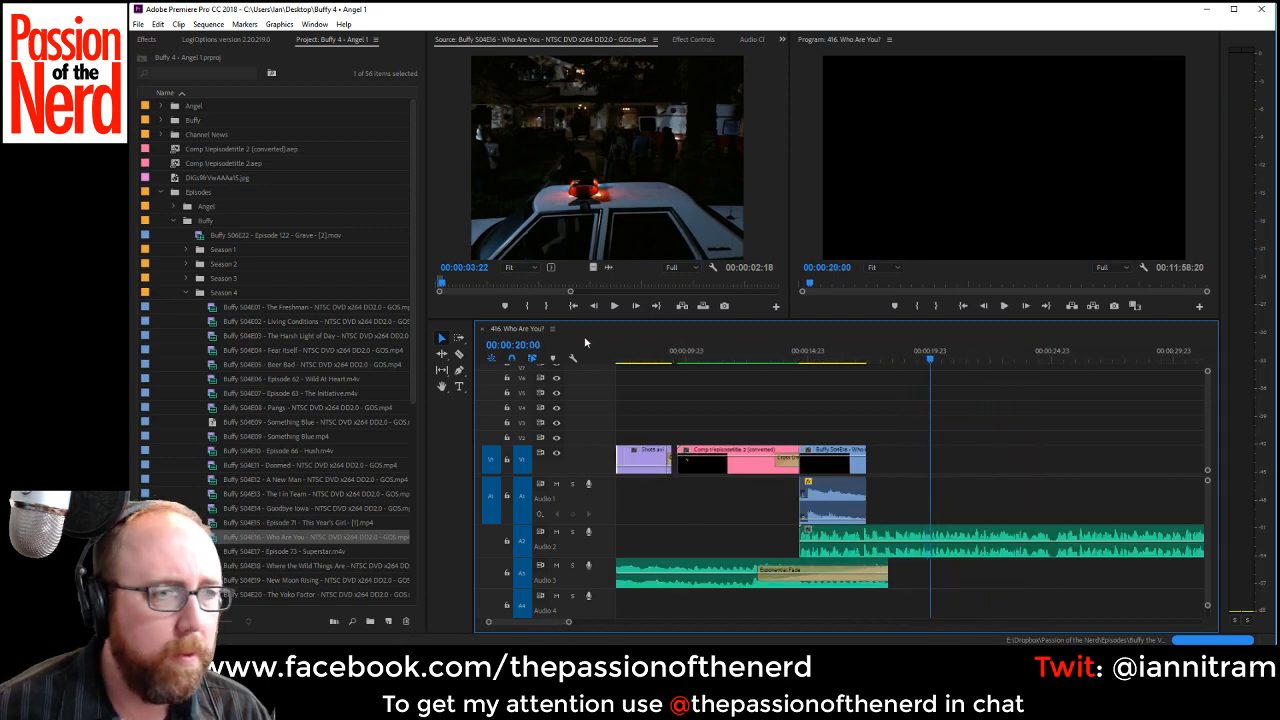
Scrub and play the episode source past the police car scene and mark the start of the stretcher shot.
left_click(467, 283)
key("space")
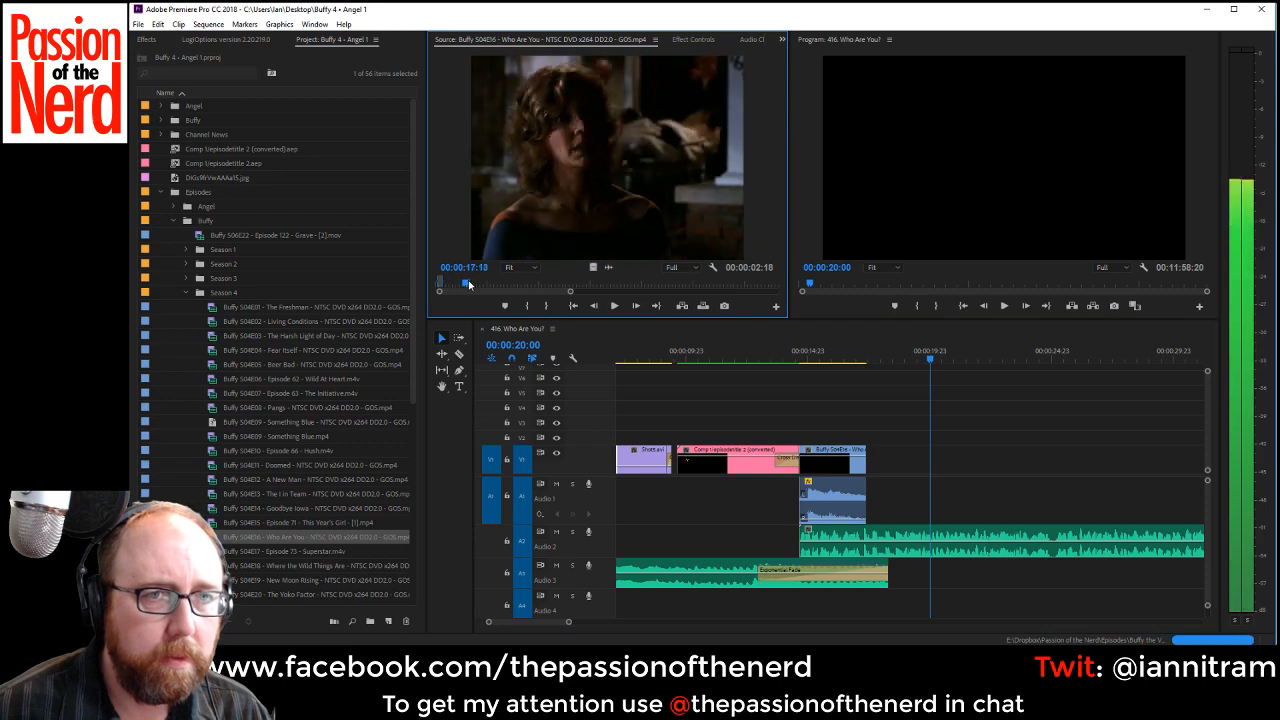
mouse_move(469, 285)
left_mouse_down()
mouse_move(487, 284)
mouse_move(473, 287)
left_mouse_up()
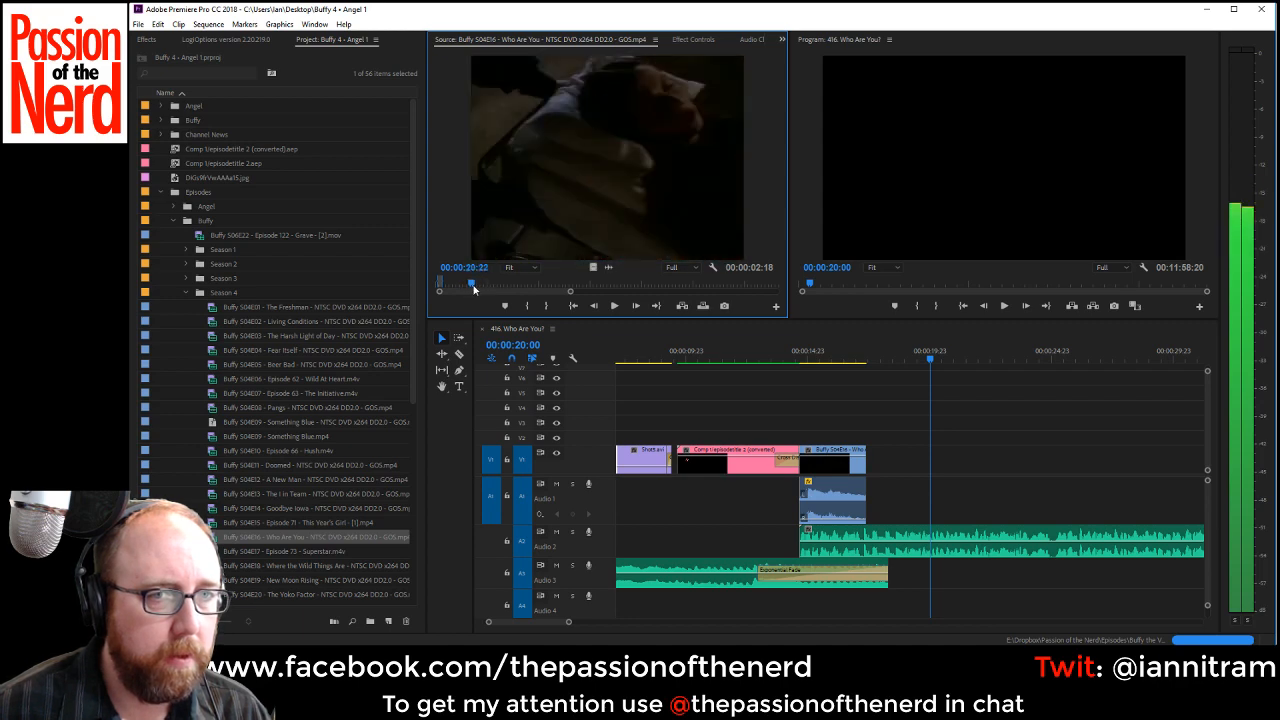
key("space")
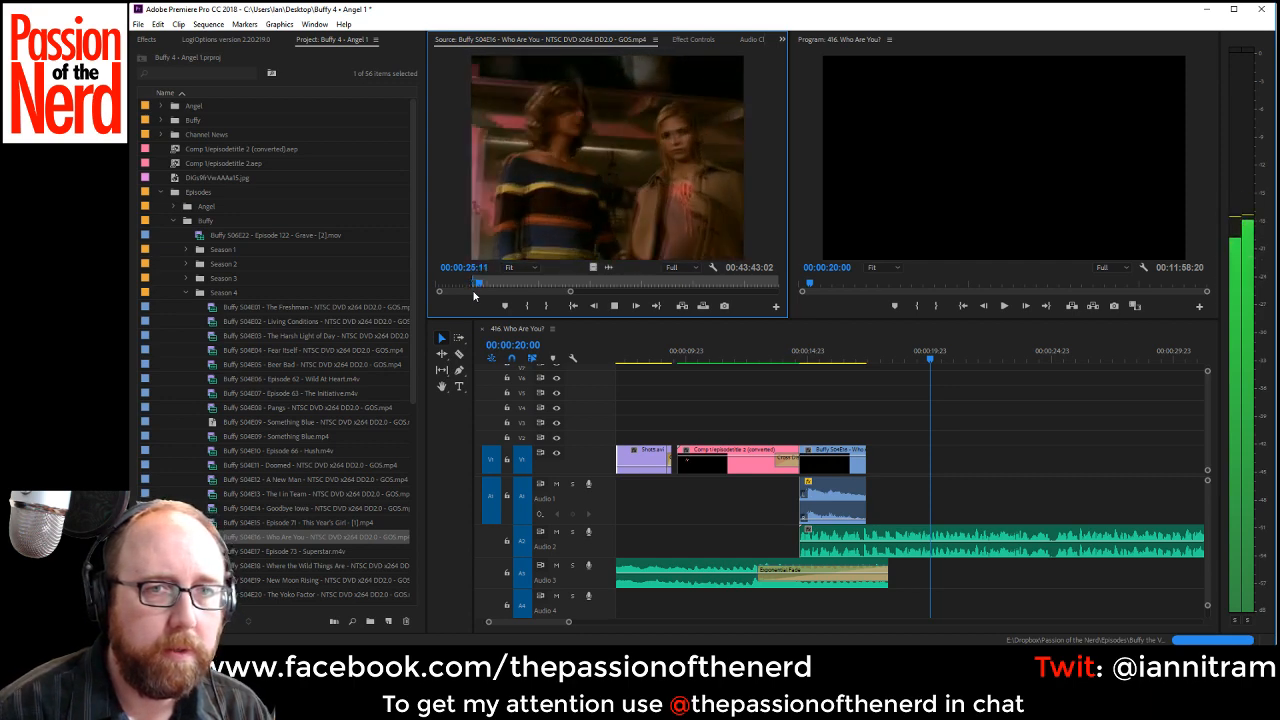
key("space")
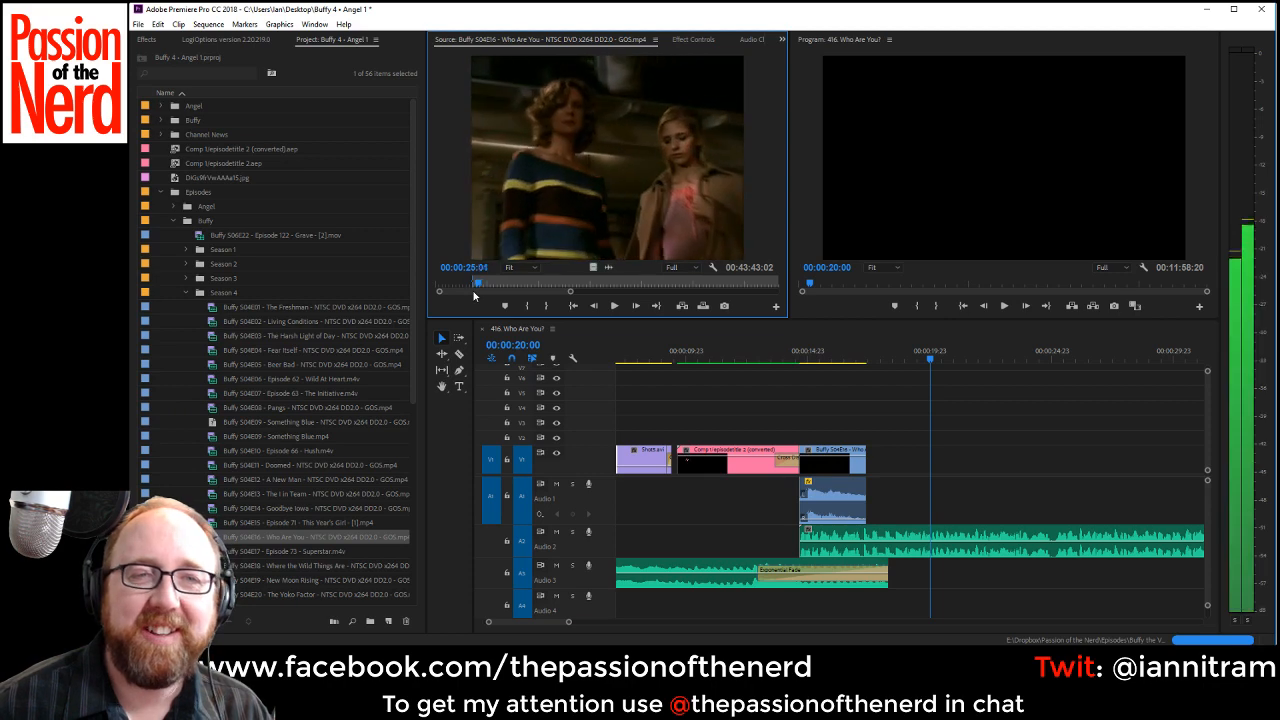
Mark the stretcher shot's end at 00:00:23:16, place it on V1 and Audio 1 directly after the police car clip, and save the project.
key("Left")
key("Left")
key("Left")
key("Left")
key("Left")
key("Left")
key("Left")
key("Left")
key("Left")
key("Left")
key("Left")
key("Left")
key("Left")
key("Left")
key("Left")
key("Left")
key("Left")
key("Left")
key("Left")
key("Left")
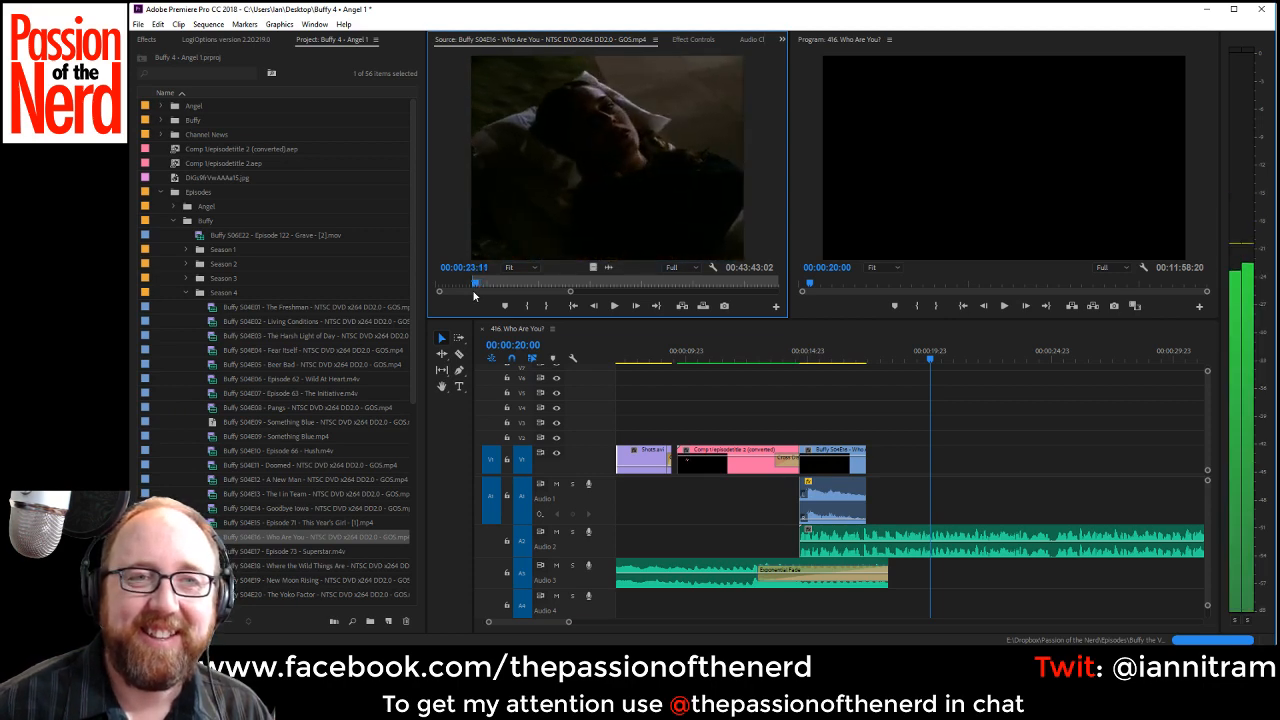
key("Right")
key("Right")
key("Right")
key("Right")
key("Right")
key("Right")
key("Right")
key("Right")
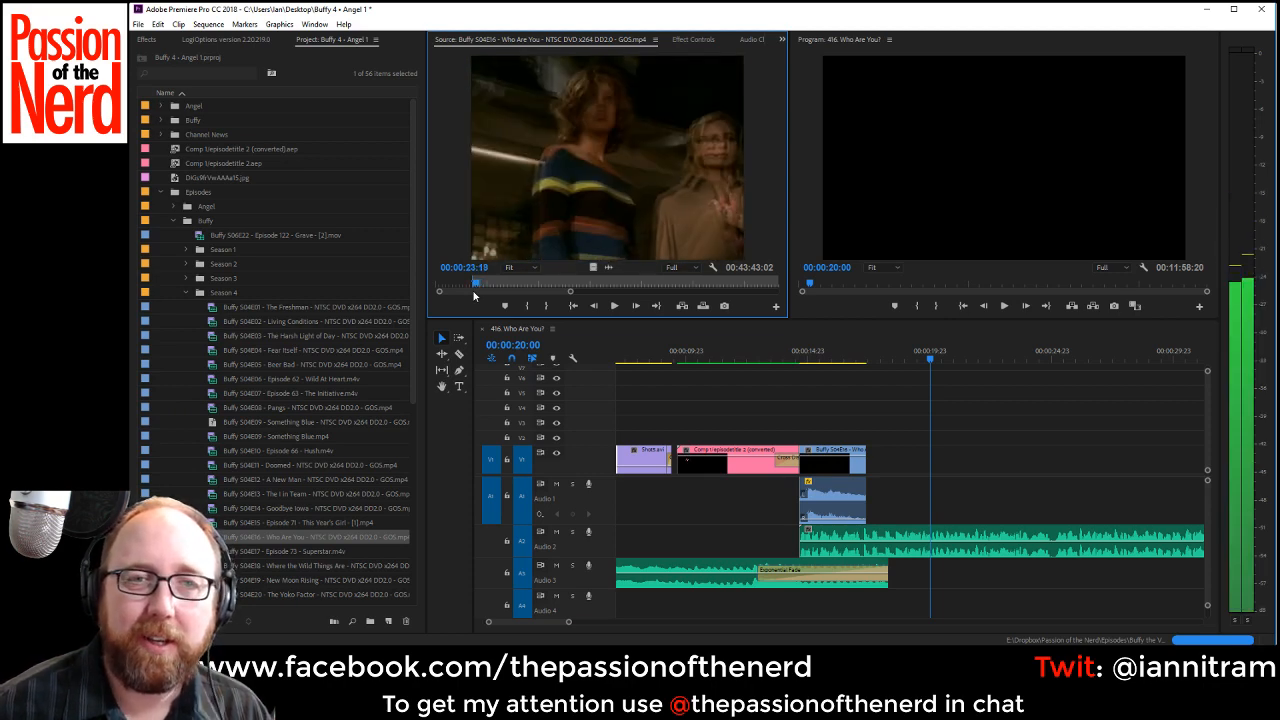
key("Left")
key("Left")
key("Left")
key("o")
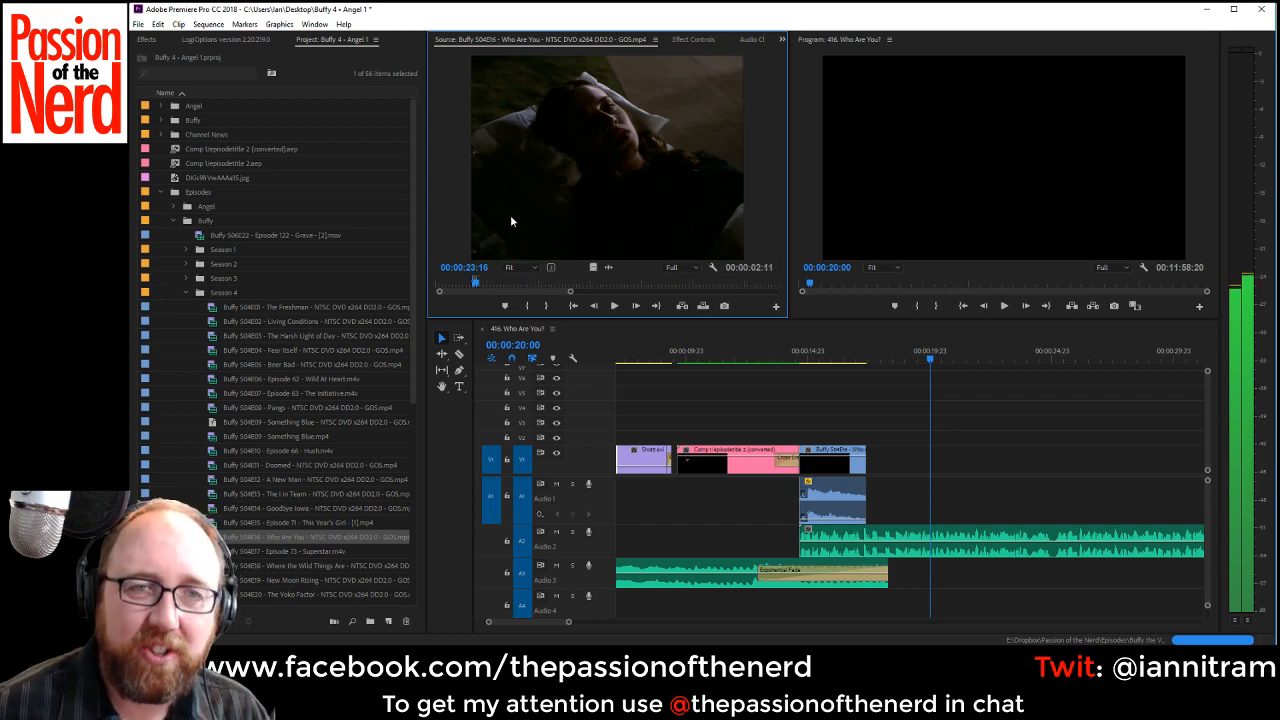
left_click_drag(510, 215, 901, 519)
key("ctrl+s")
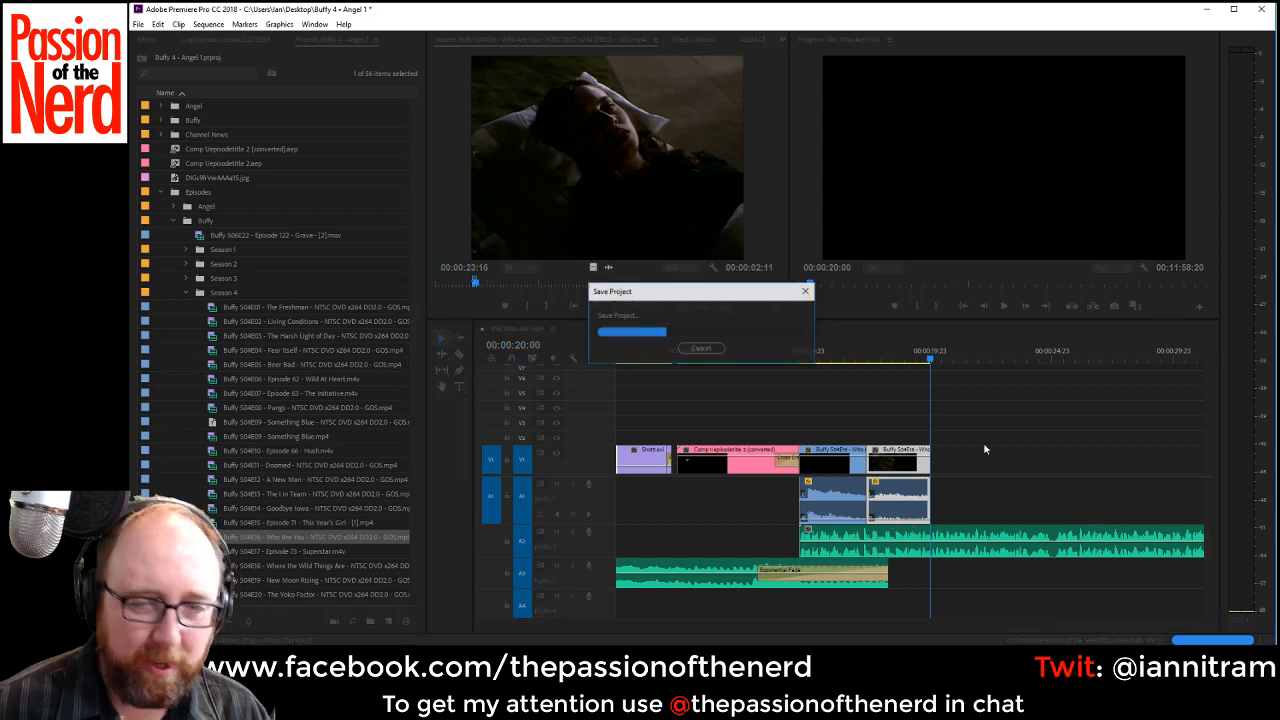
Play the timeline from the police car clip to 00:00:26:04 and extend the stretcher clip's end to just before that point.
left_click(862, 358)
key("space")
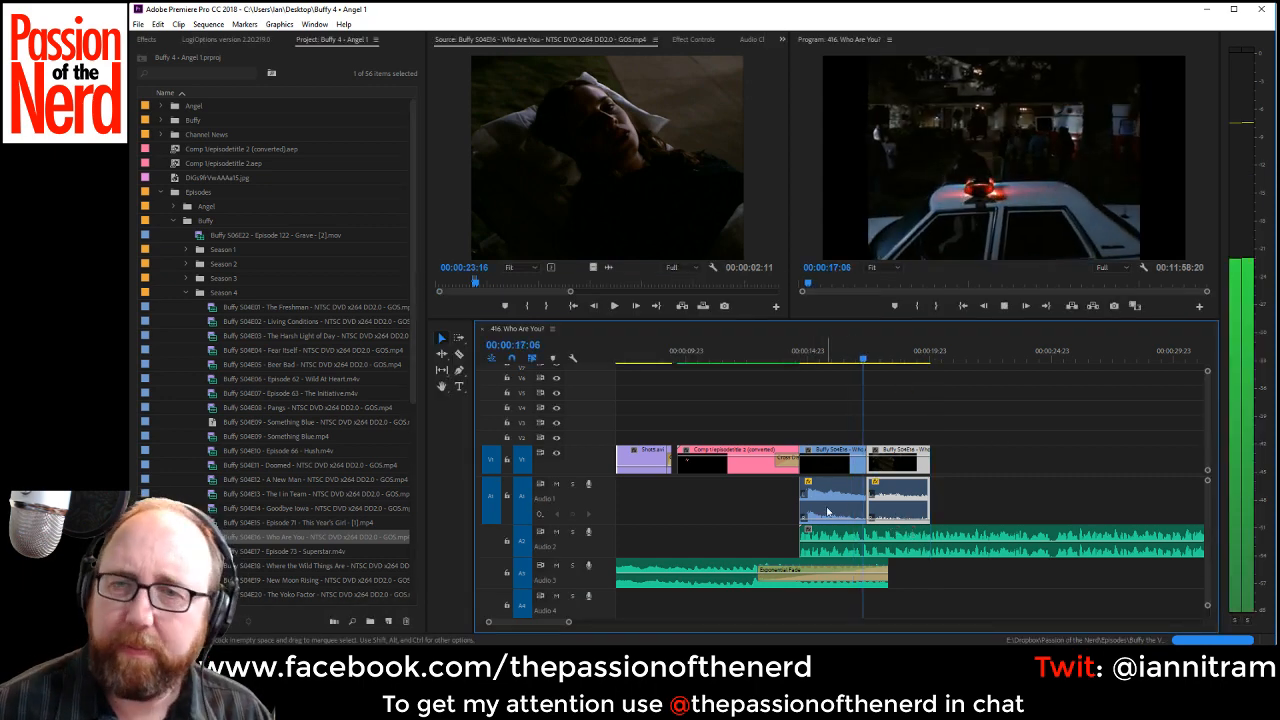
left_click_drag(536, 622, 545, 624)
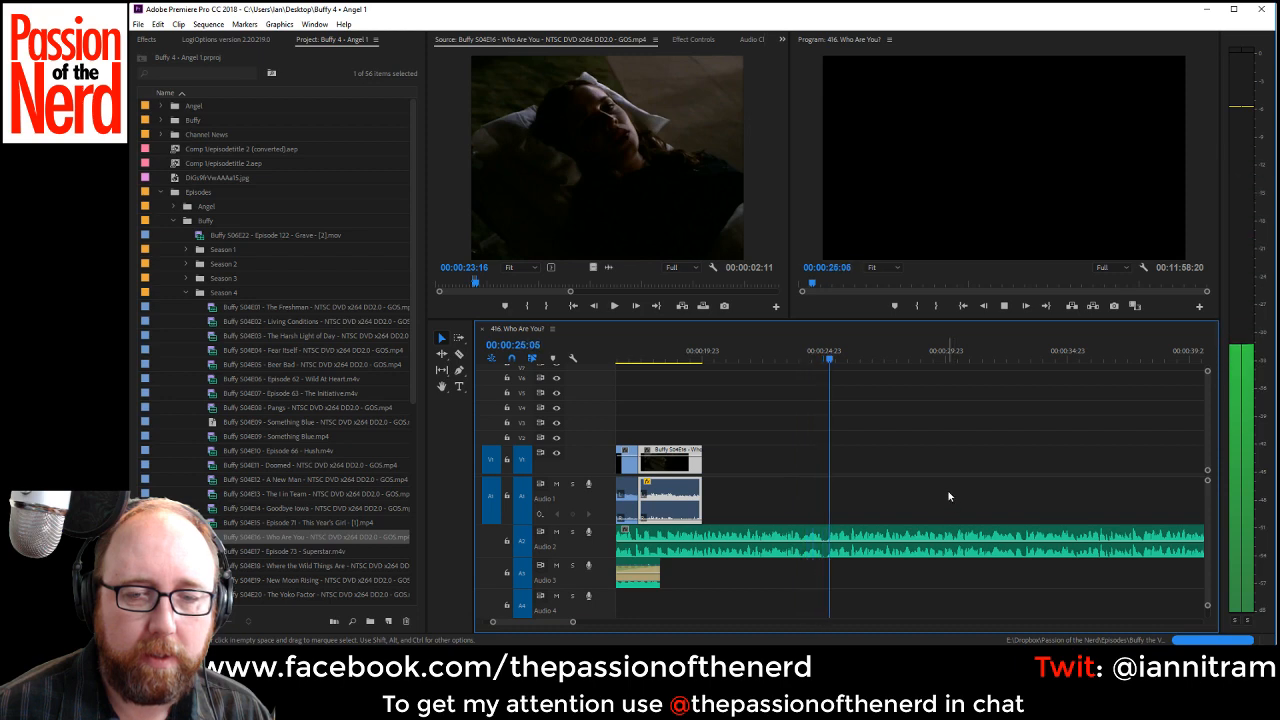
key("space")
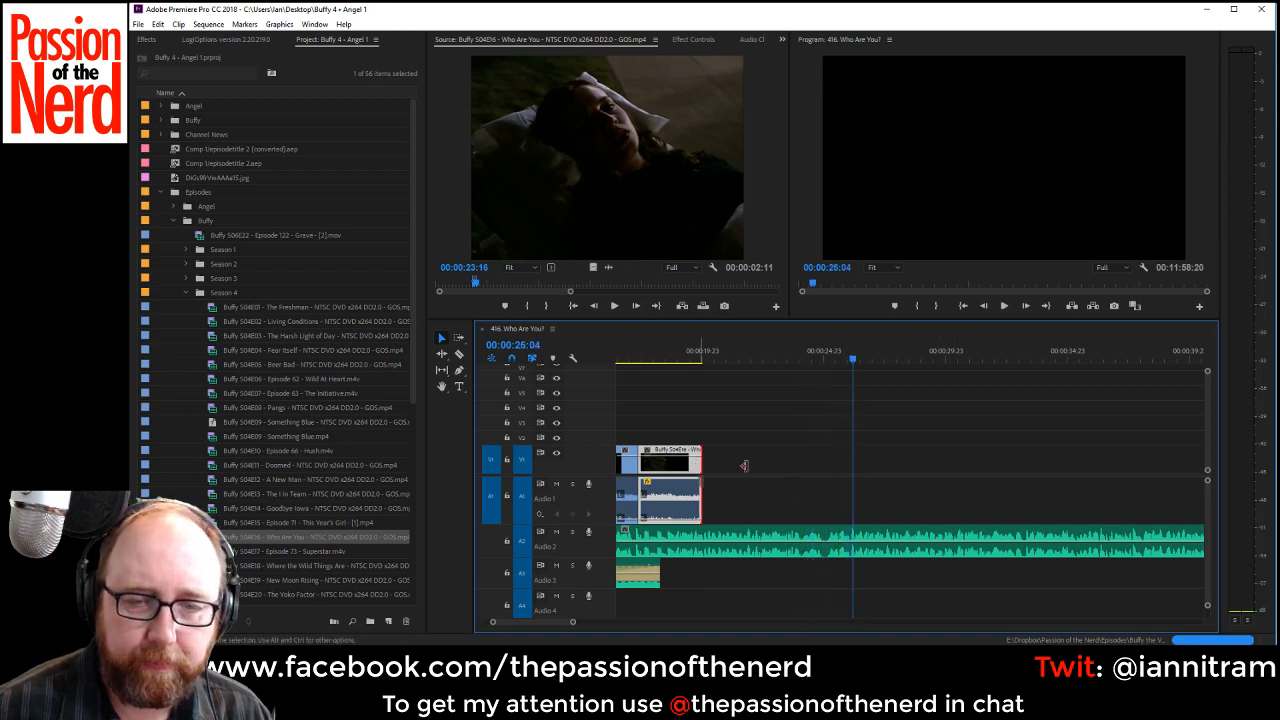
left_click_drag(744, 465, 841, 483)
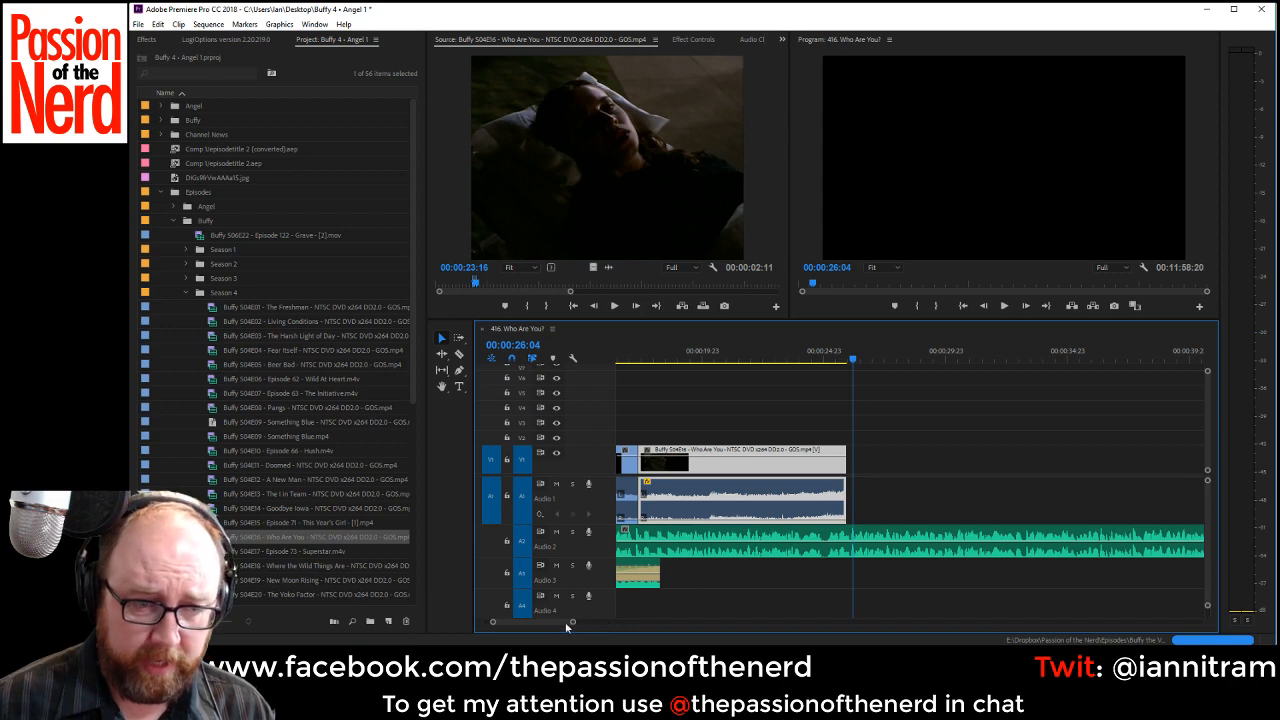
left_click_drag(560, 623, 558, 623)
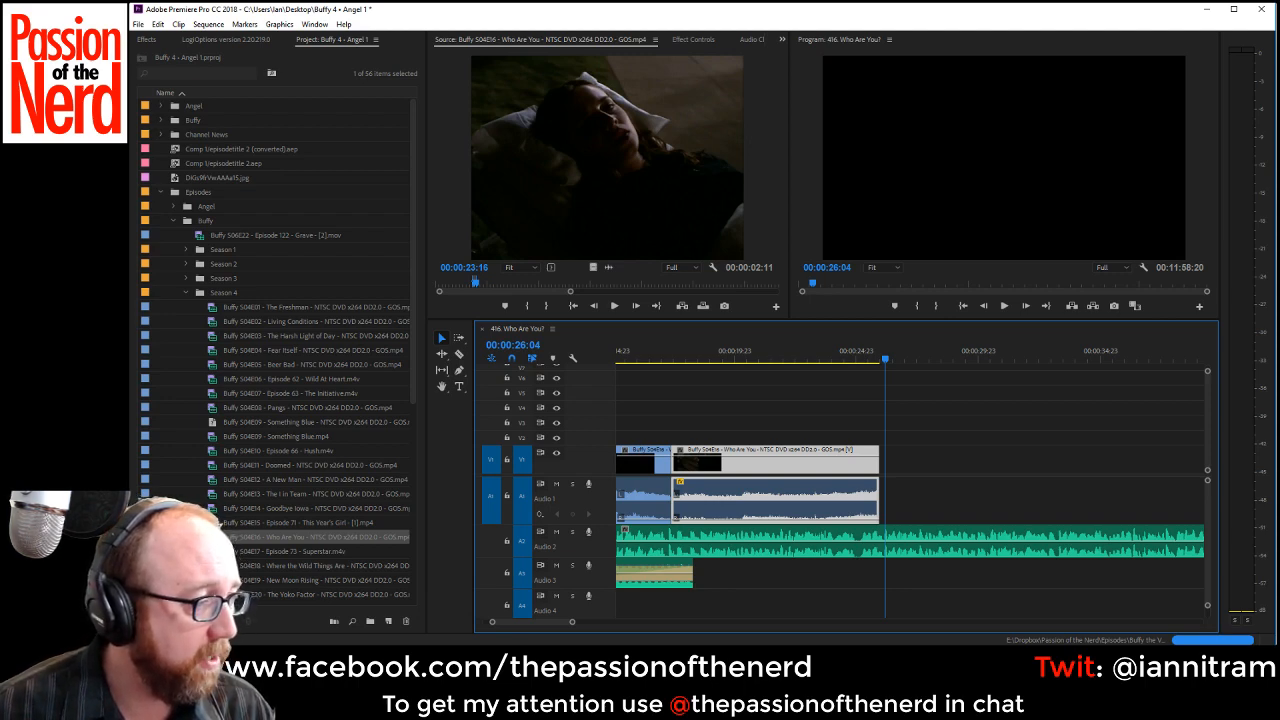
left_click_drag(574, 624, 595, 627)
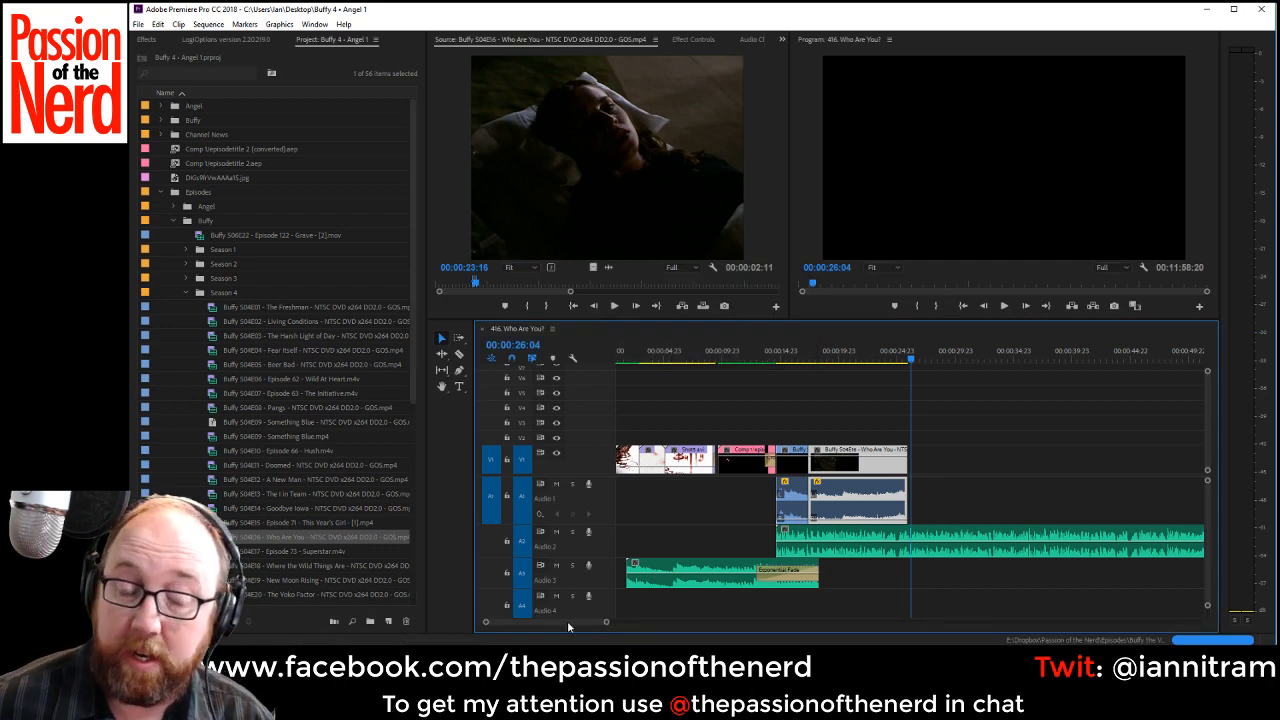
left_click_drag(568, 623, 569, 623)
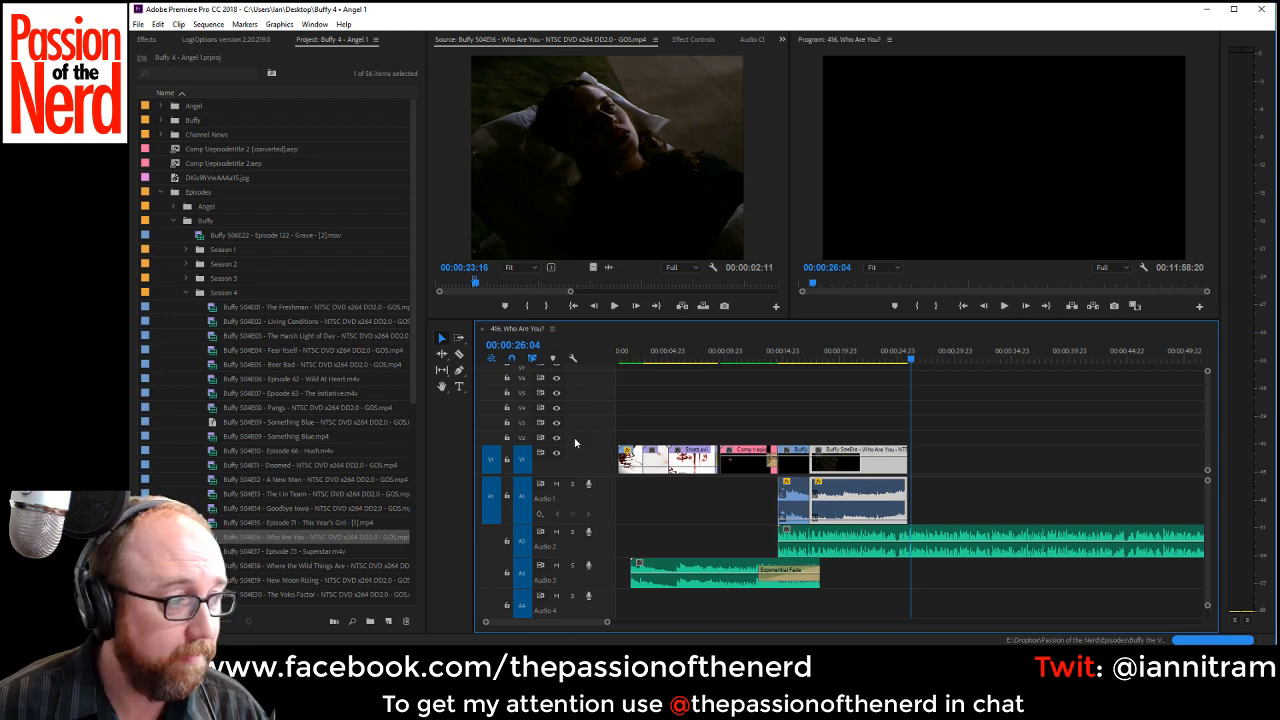
Replay the timeline from the title clip through the stretcher clip and extend the stretcher clip's end to 00:00:26:06.
left_click(756, 360)
key("space")
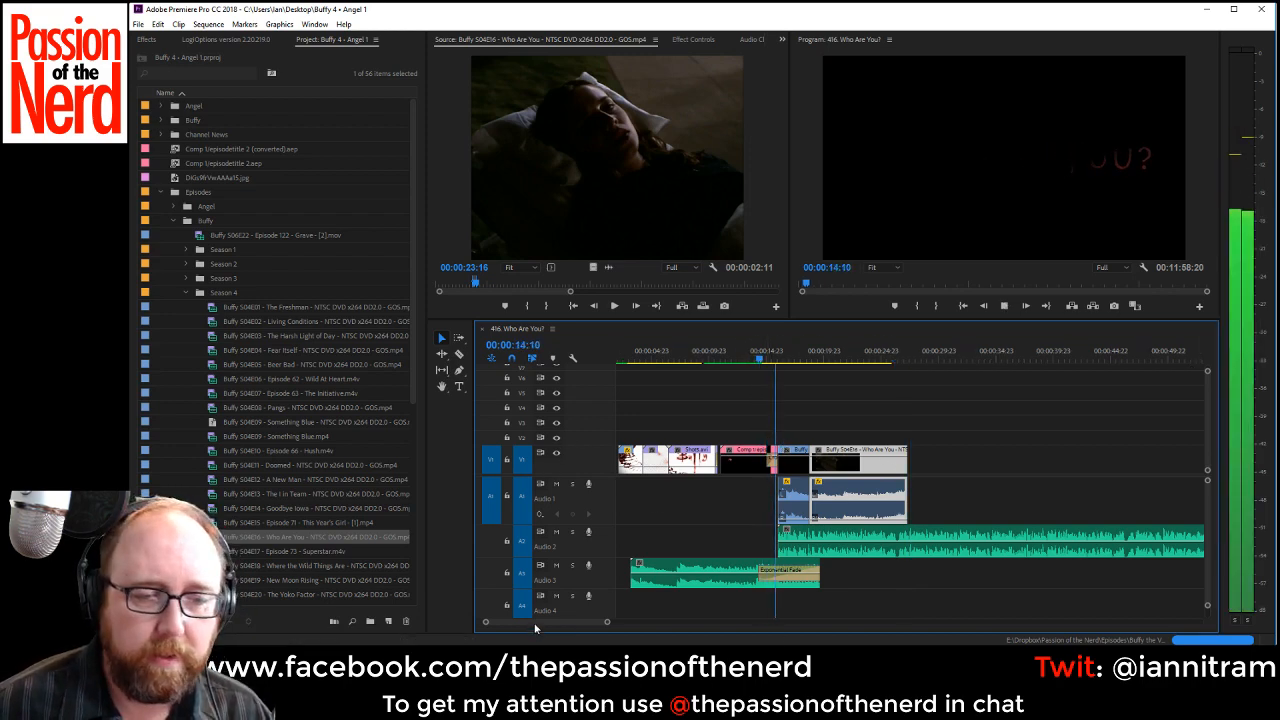
scroll(536, 625, "down", 3)
scroll(539, 621, "up", 4)
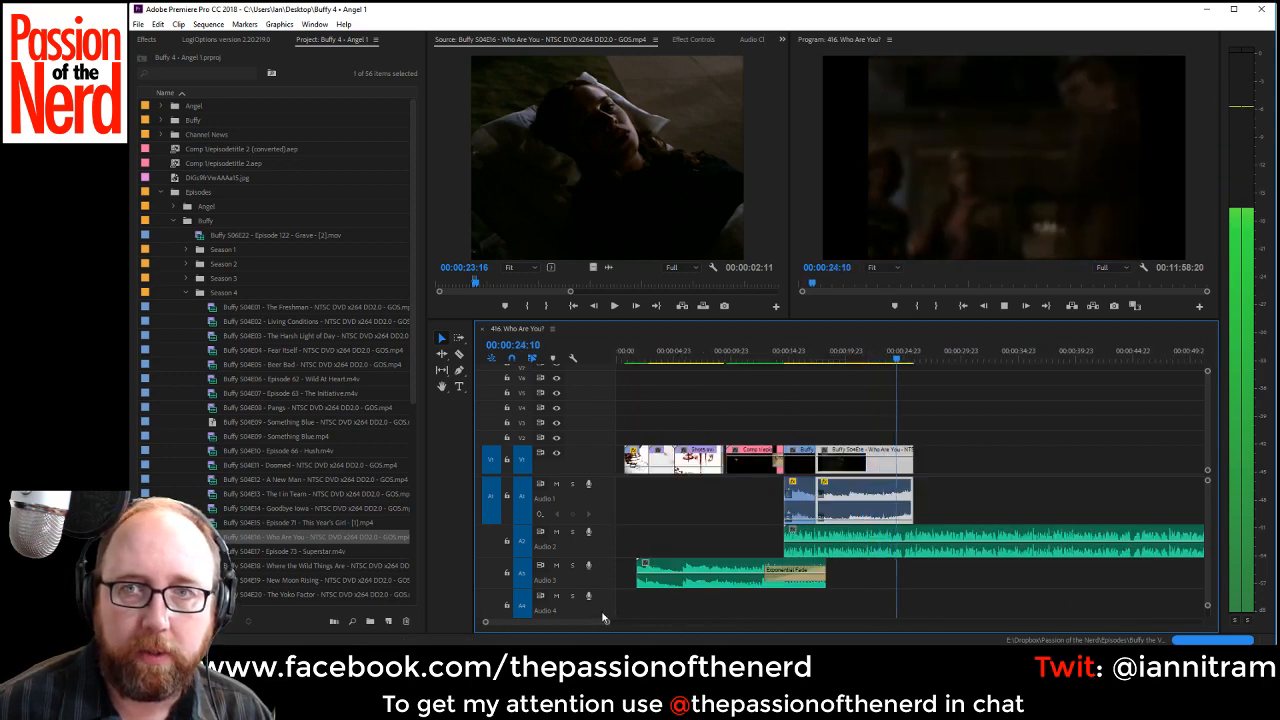
key("space")
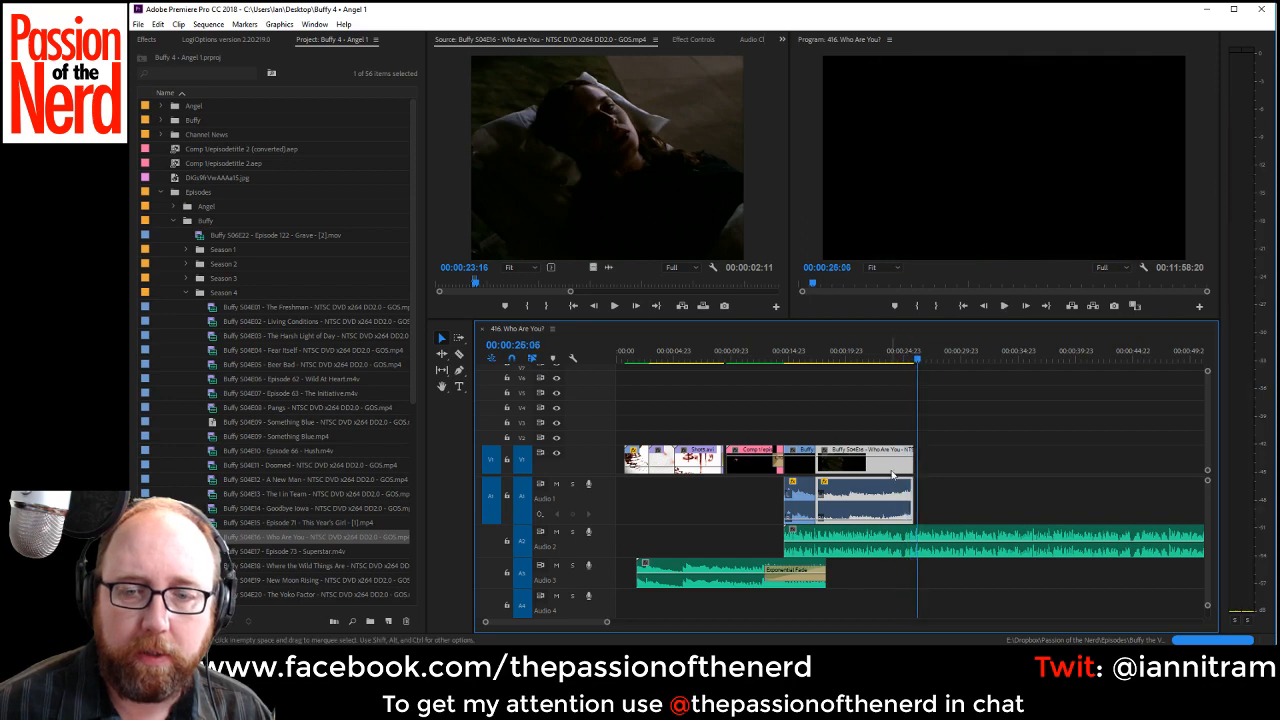
Listen to the VO up to 00:00:29:02, and replay it from the end of the stretcher clip.
key("space")
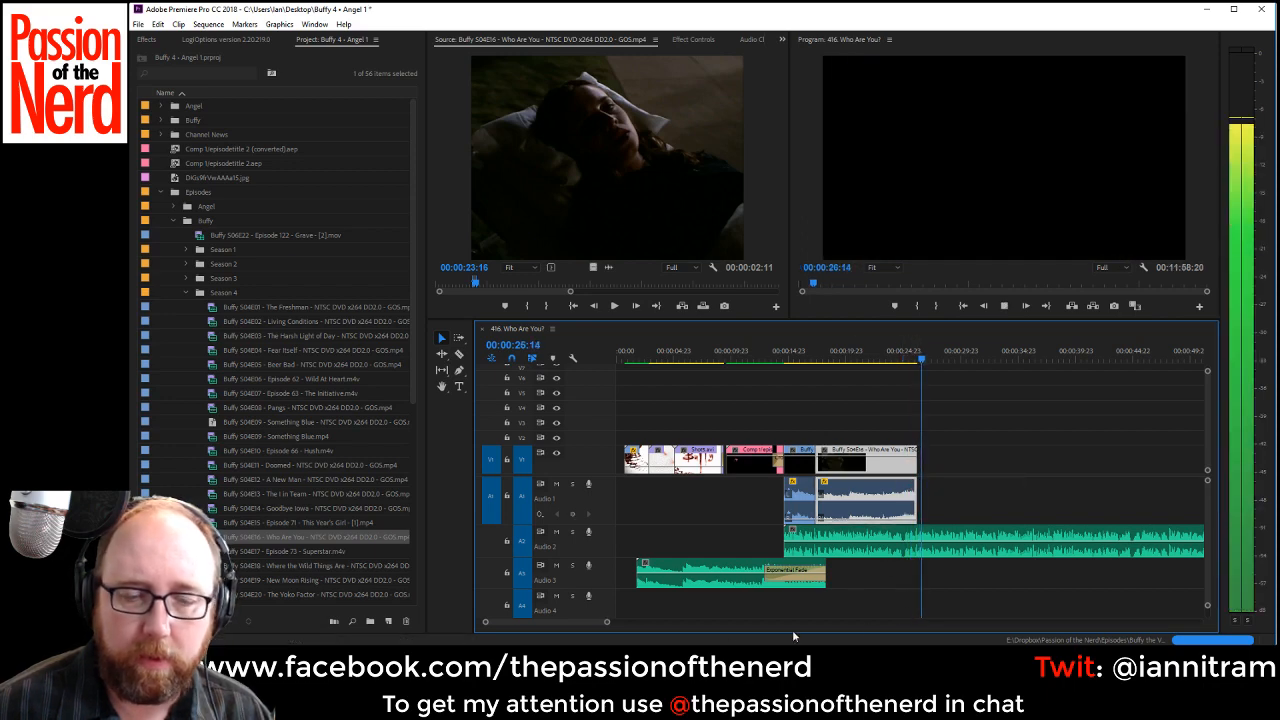
scroll(617, 625, "down", 3)
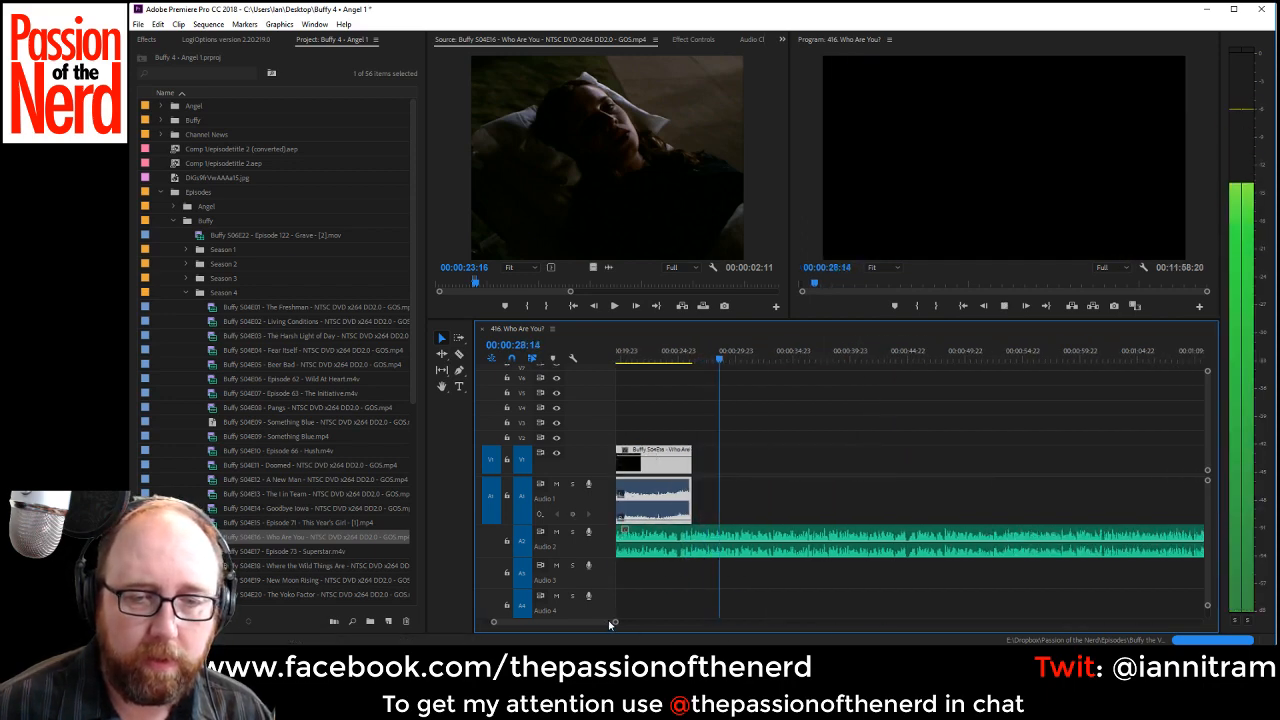
key("space")
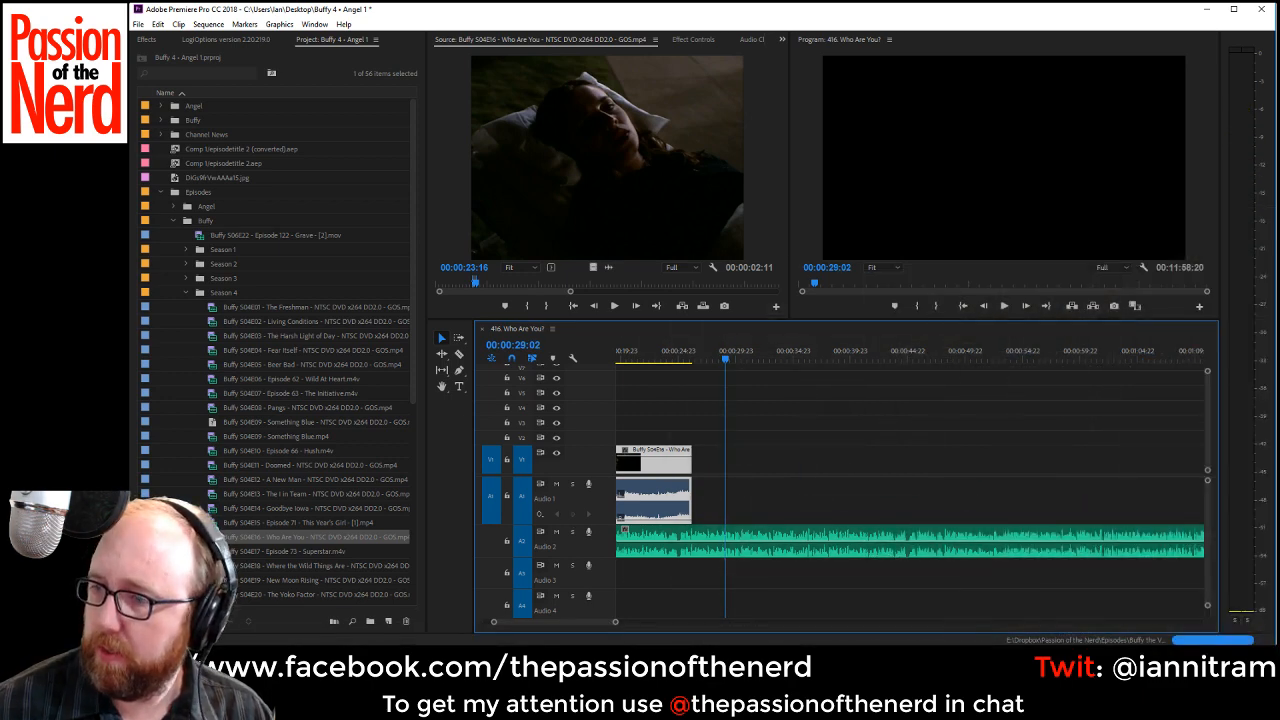
key("alt+Tab")
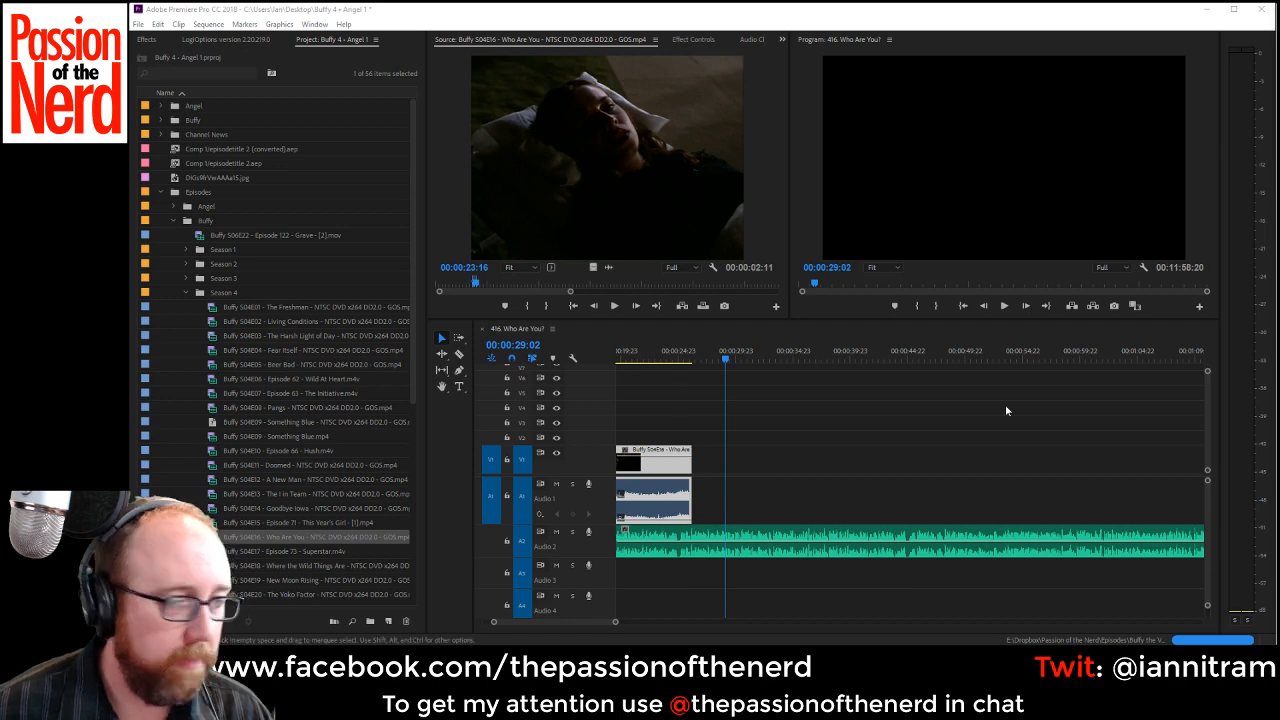
left_click(684, 354)
key("space")
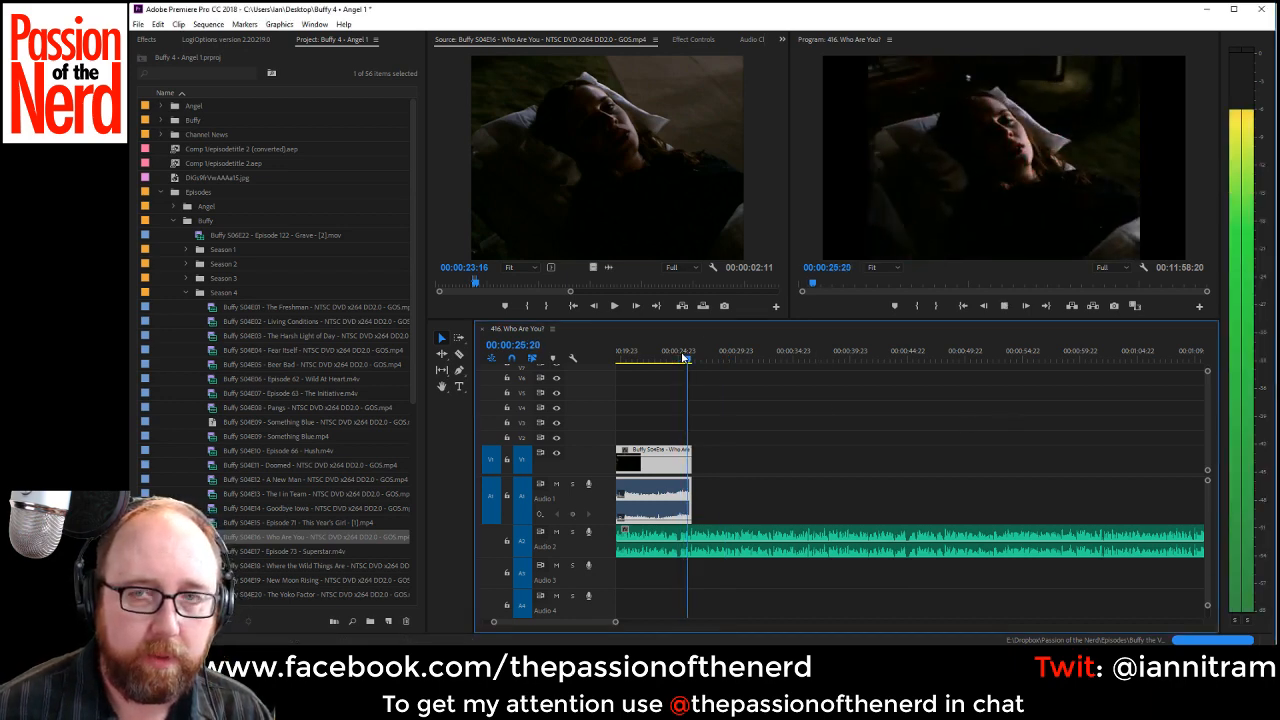
Find the guest-star credit shot of Buffy in the pink top in the episode source and mark it up to 00:02:06:19.
left_click(505, 284)
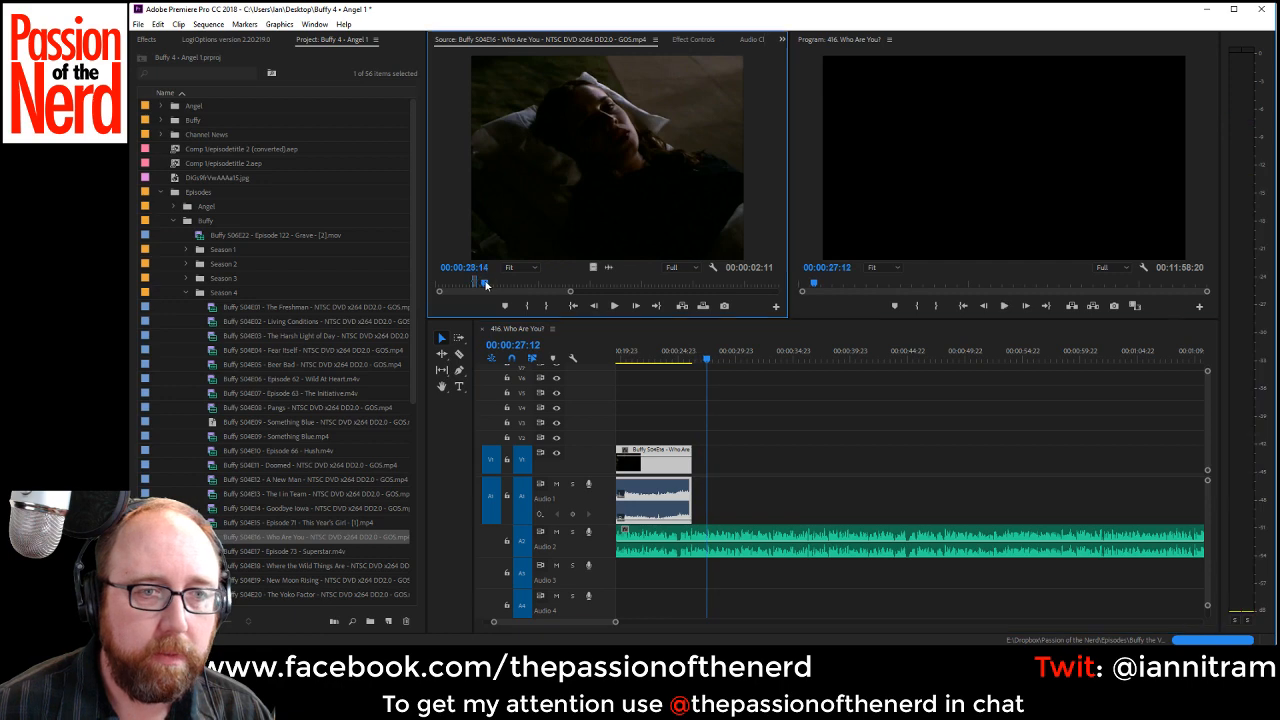
left_click_drag(505, 284, 645, 287)
key("space")
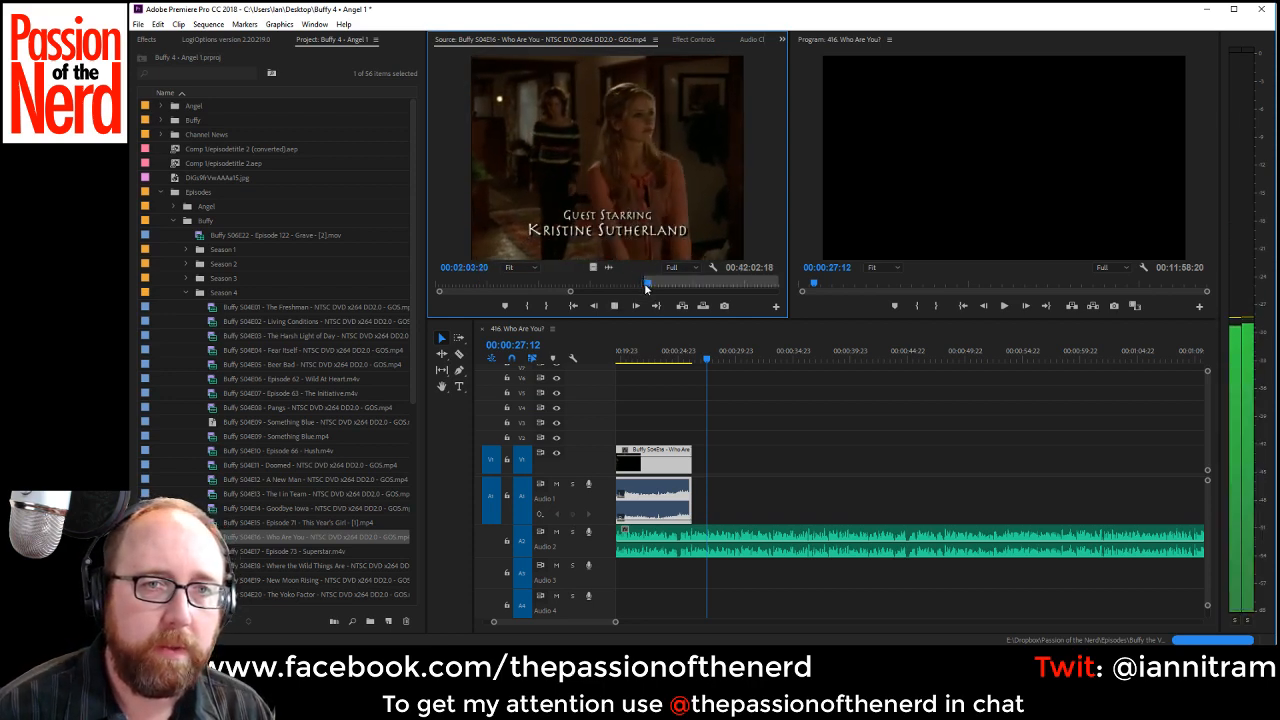
key("o")
key("space")
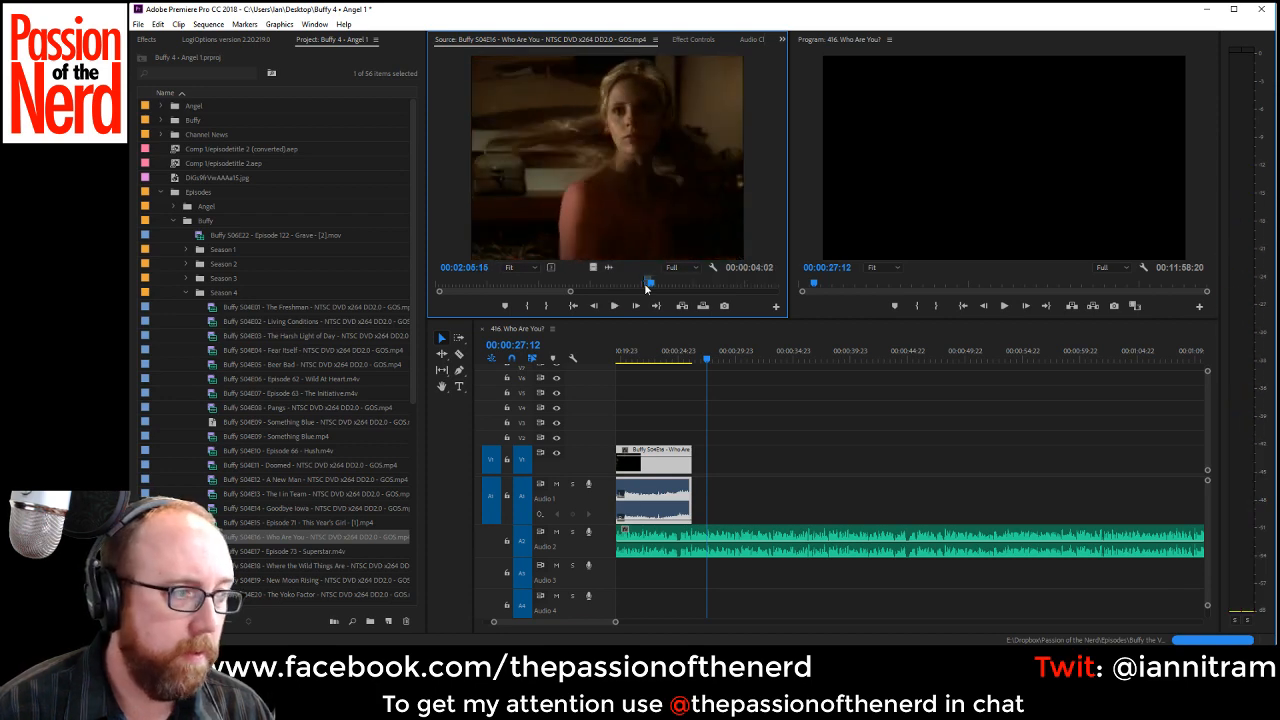
key("space")
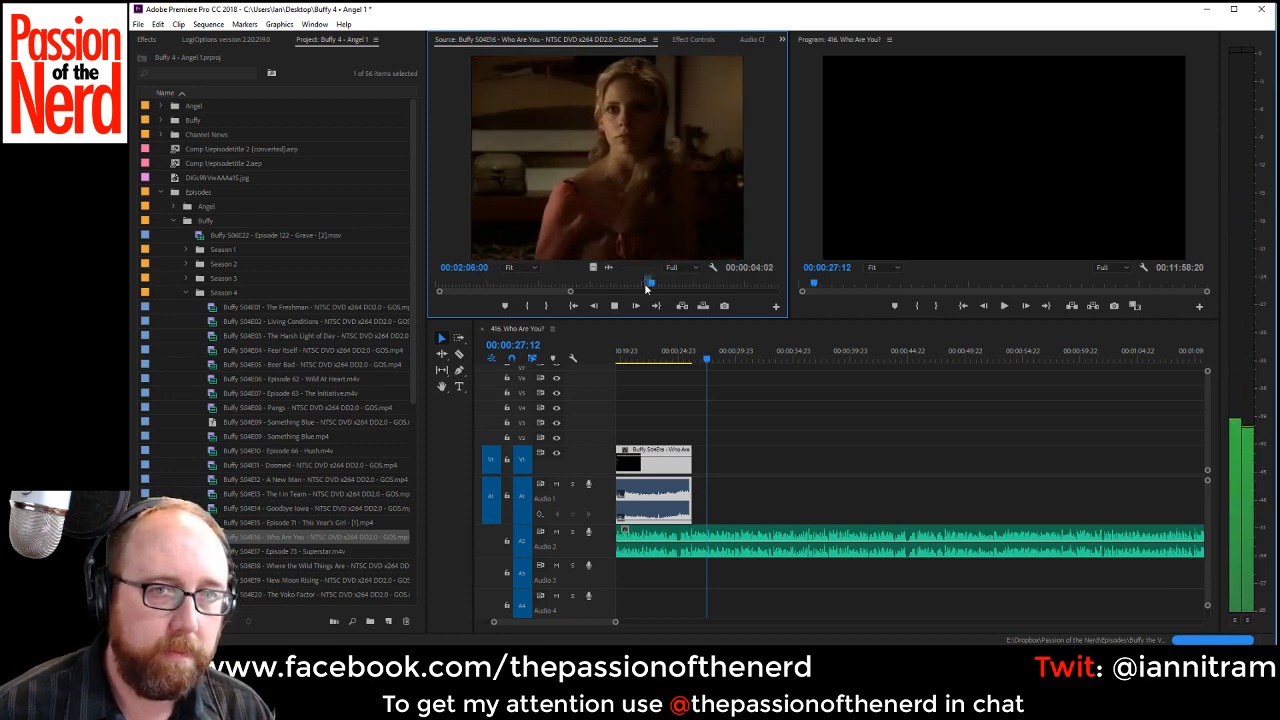
key("o")
key("space")
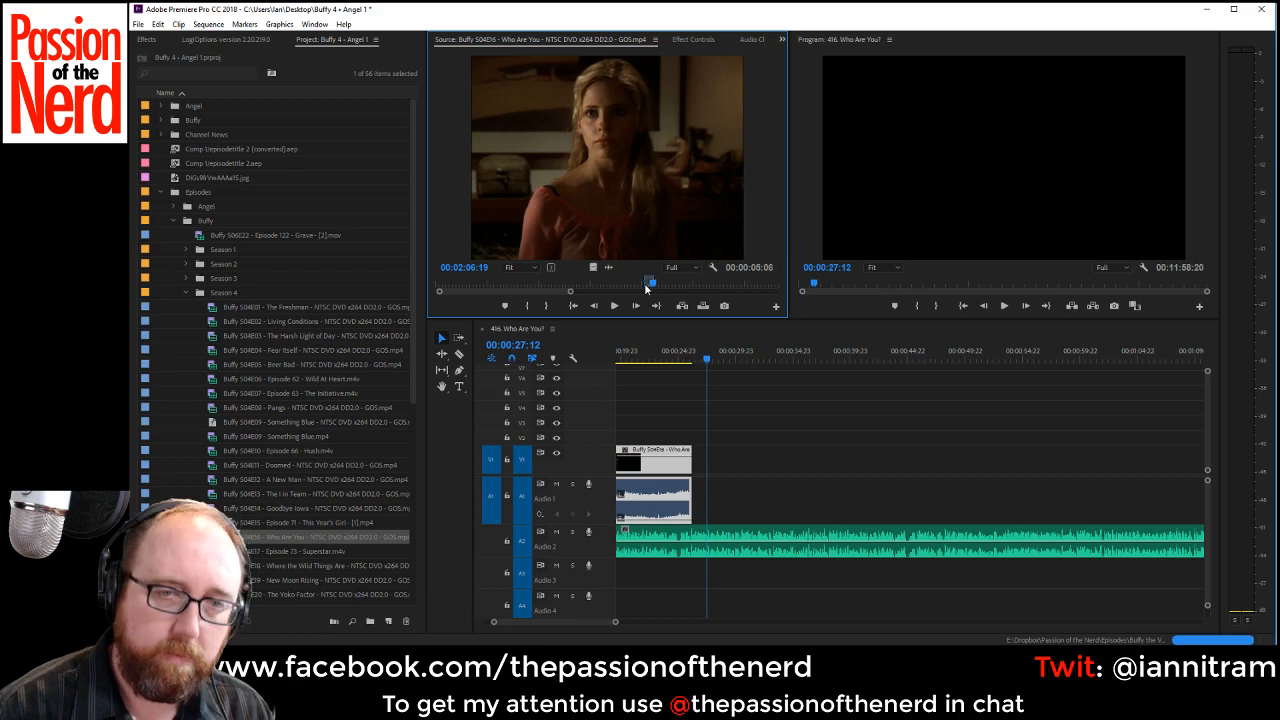
Place the marked Buffy shot on V1 and Audio 1 directly after the stretcher clip and lower its audio volume to about -16 dB.
left_click_drag(649, 163, 705, 491)
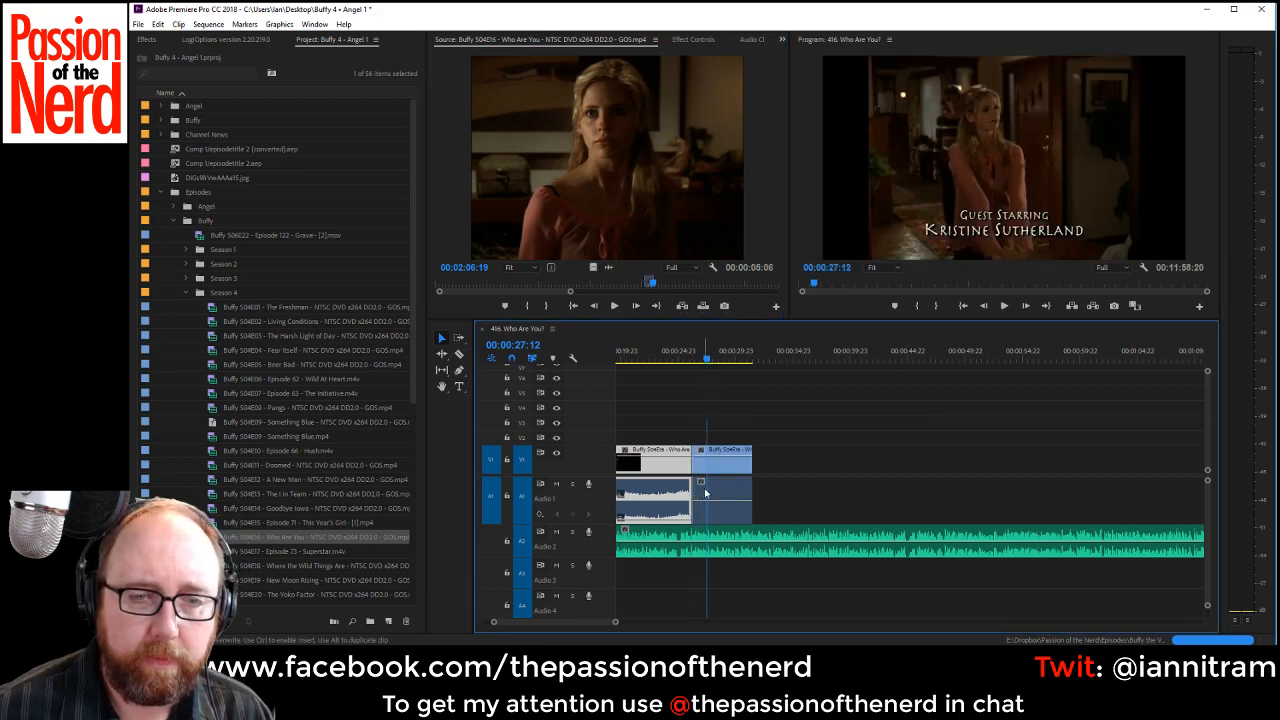
right_click(719, 468)
left_click(790, 509)
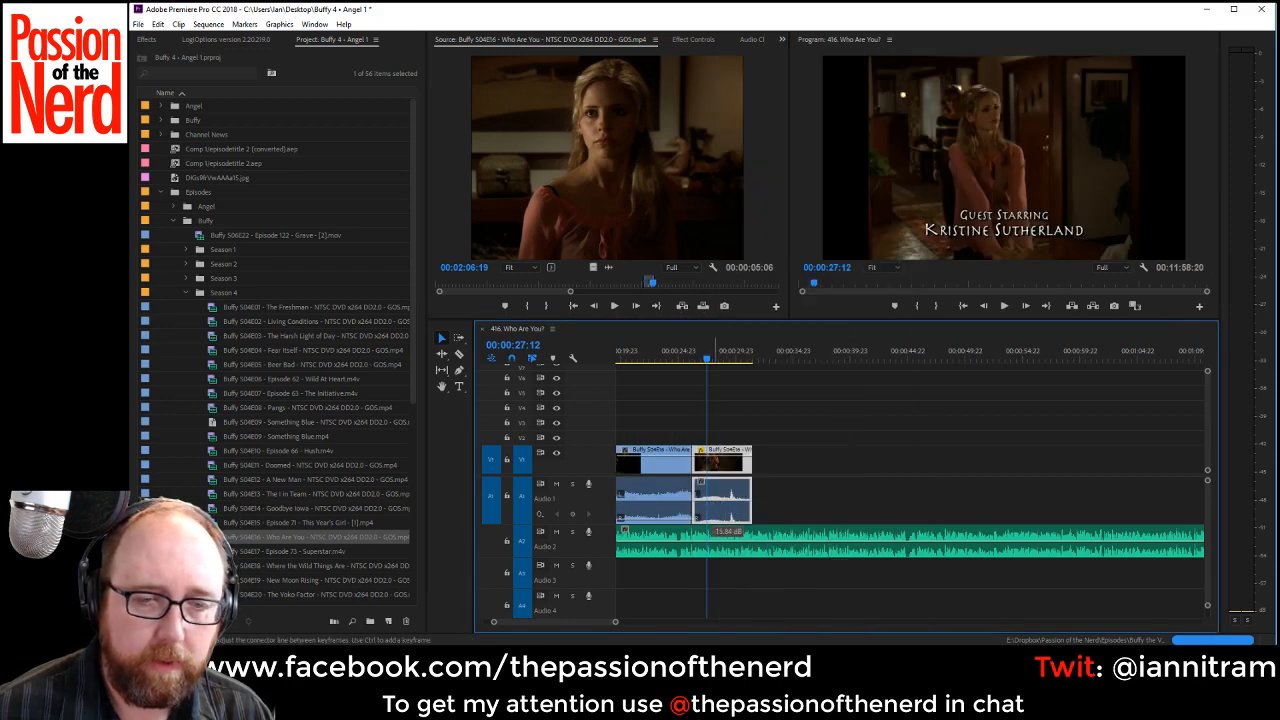
Play across the new Buffy clip, shift it to end at about 00:00:33, and extend its start back to the stretcher clip.
left_click(672, 366)
key("space")
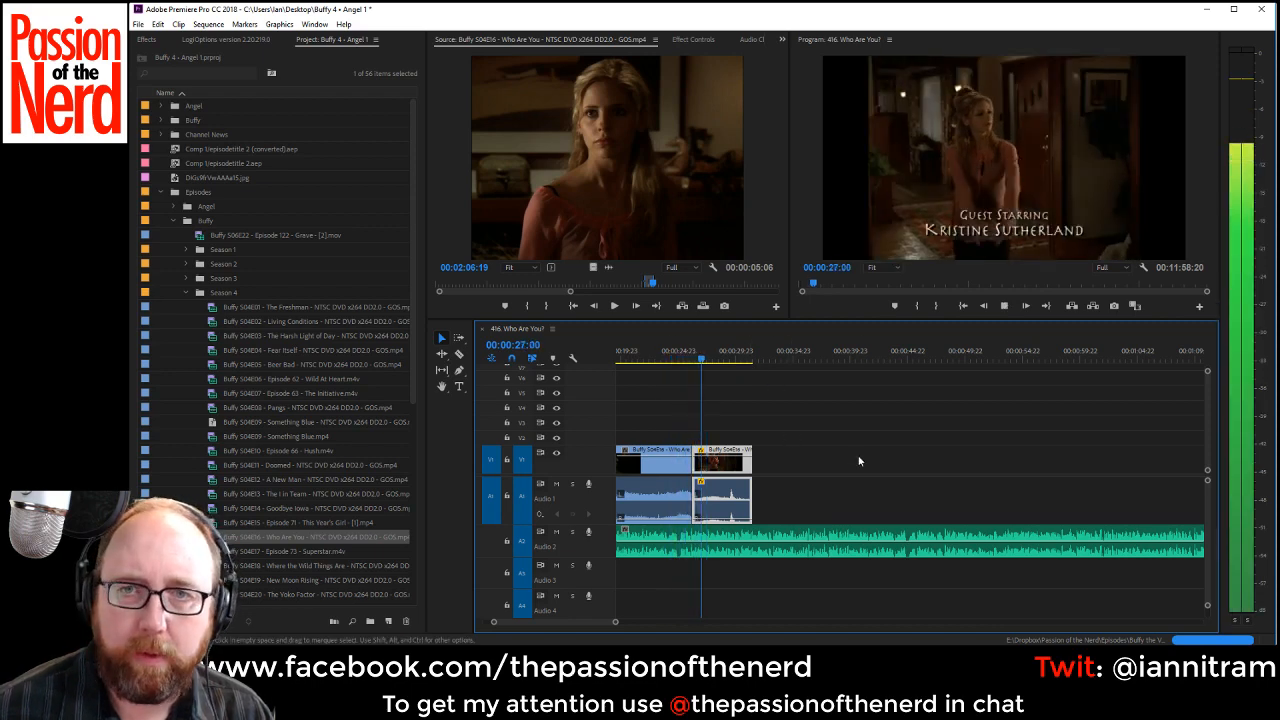
scroll(576, 622, "up", 5)
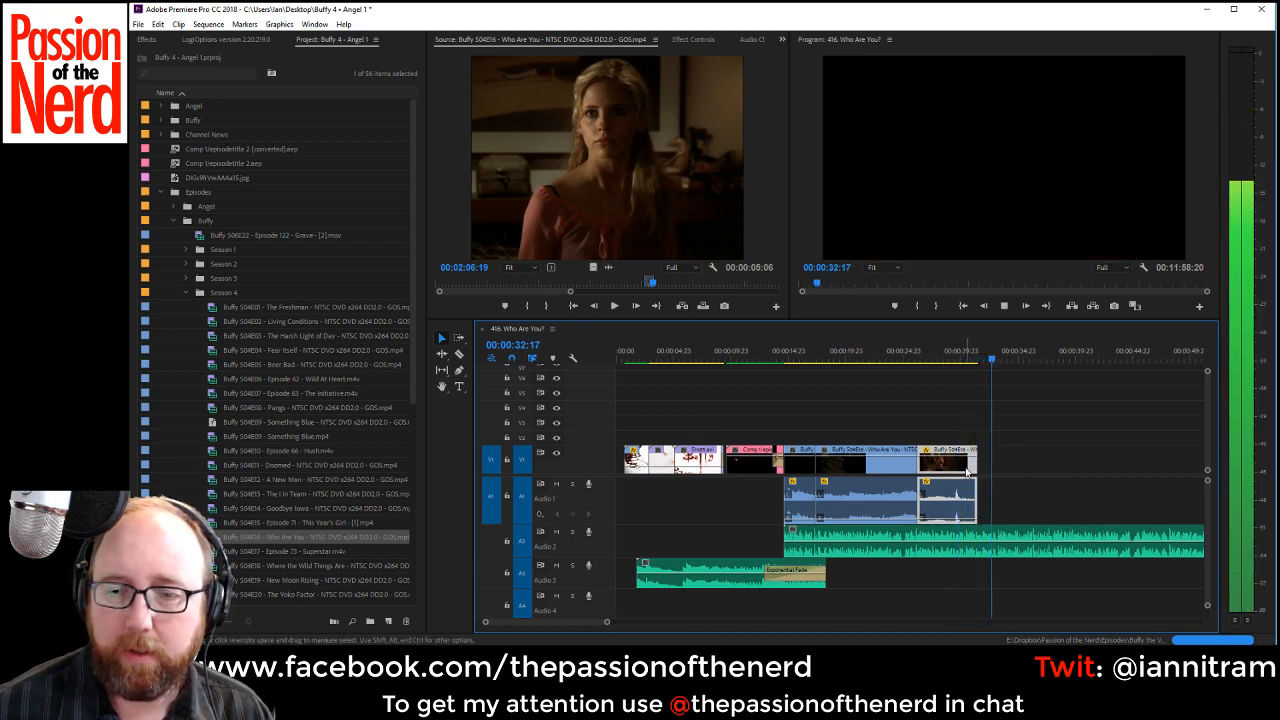
key("space")
left_click_drag(983, 462, 918, 469)
Play the timeline from the end of the stretcher clip through the lengthened Buffy clip and into the uncovered VO.
left_click(897, 351)
key("space")
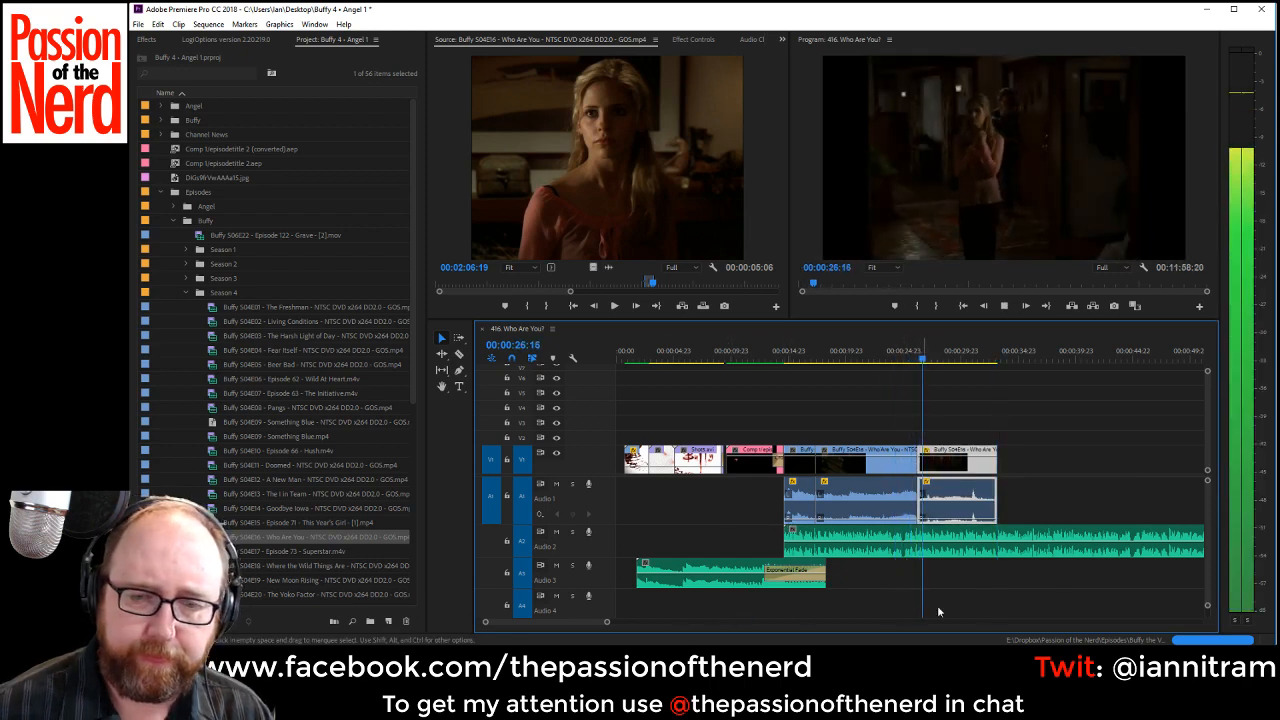
scroll(578, 622, "right", 3)
scroll(582, 624, "right", 3)
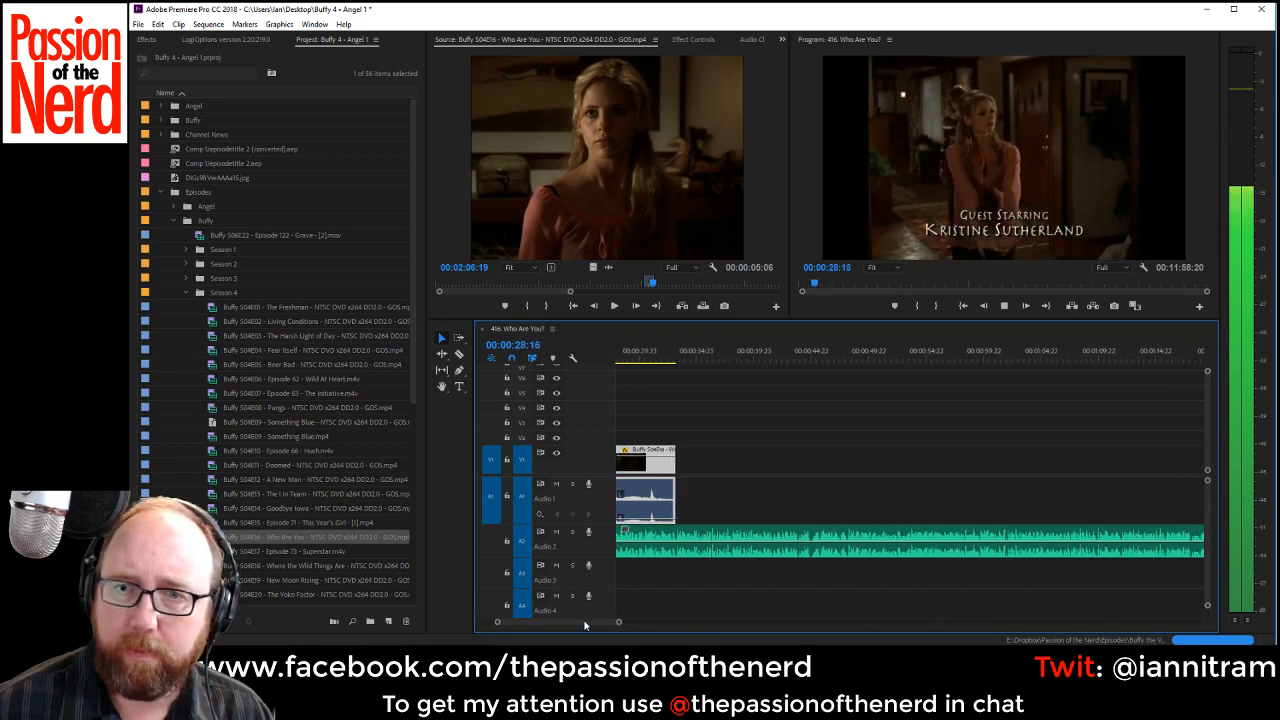
scroll(584, 625, "left", 6)
scroll(587, 626, "right", 3)
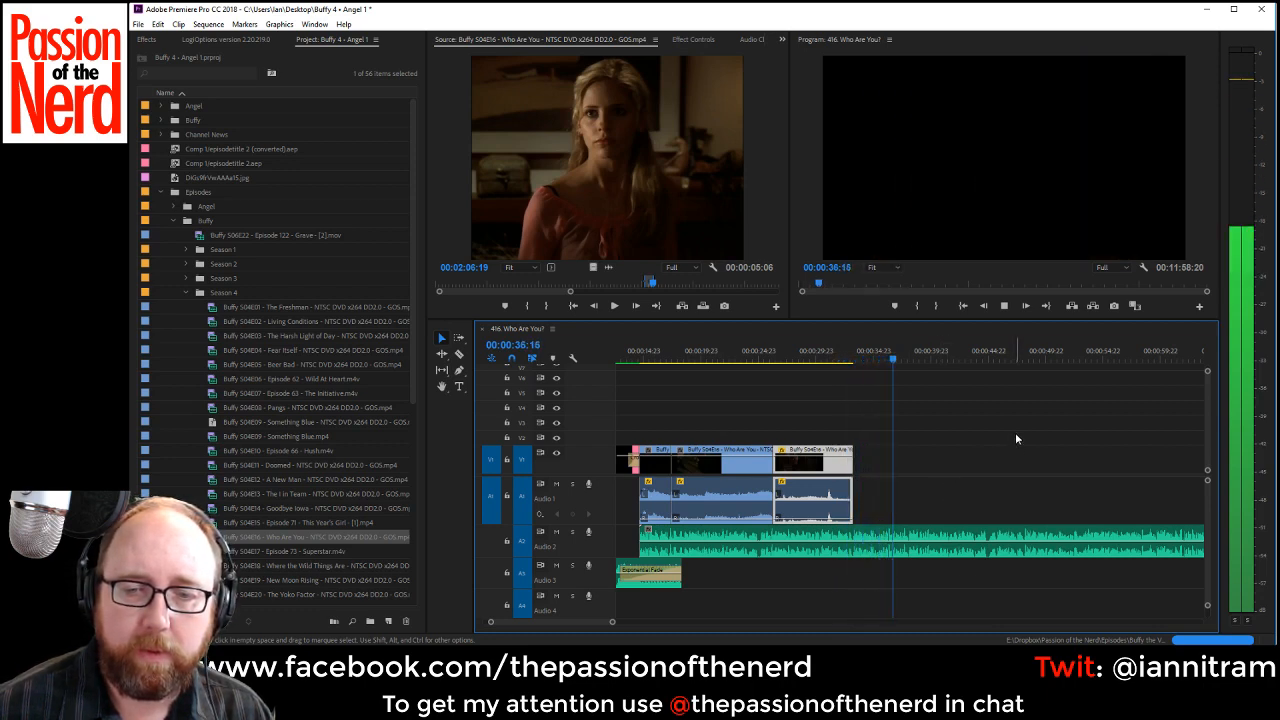
Find the next shot of Buffy in the pink top after the 00:02:20:01 mark in the episode source and mark it up to 00:02:26:02.
key("space")
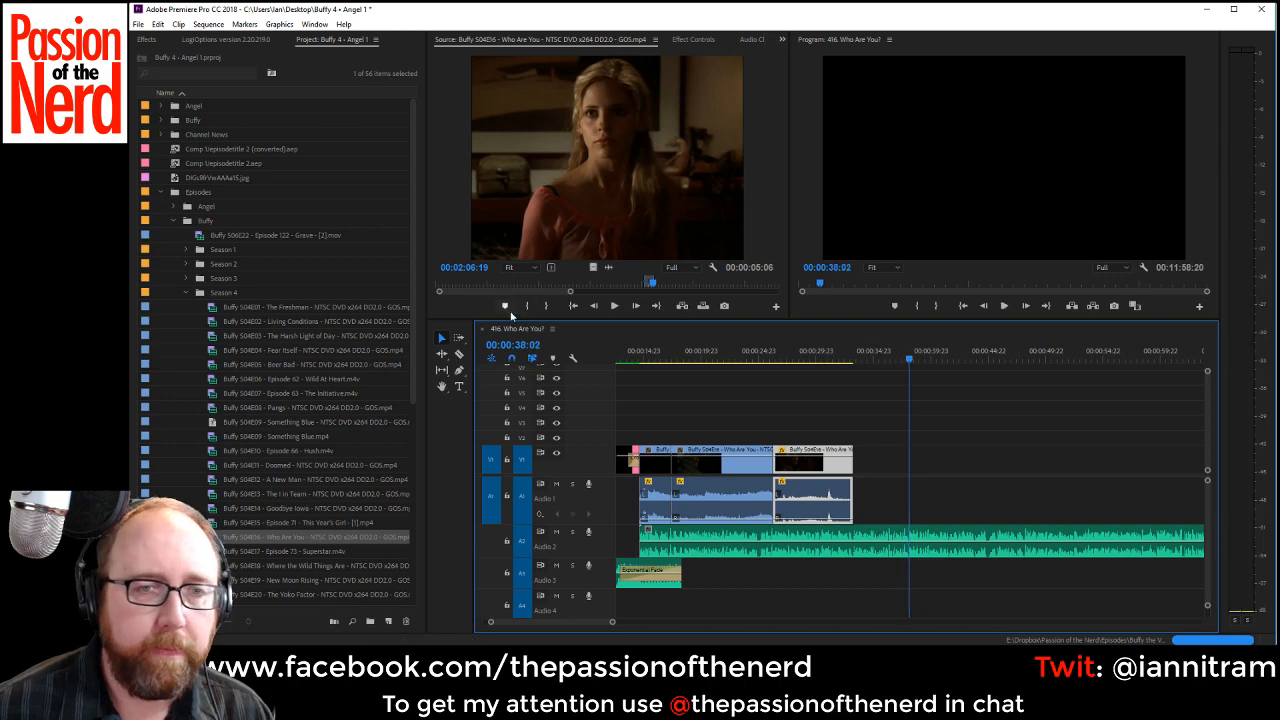
left_click_drag(648, 283, 676, 284)
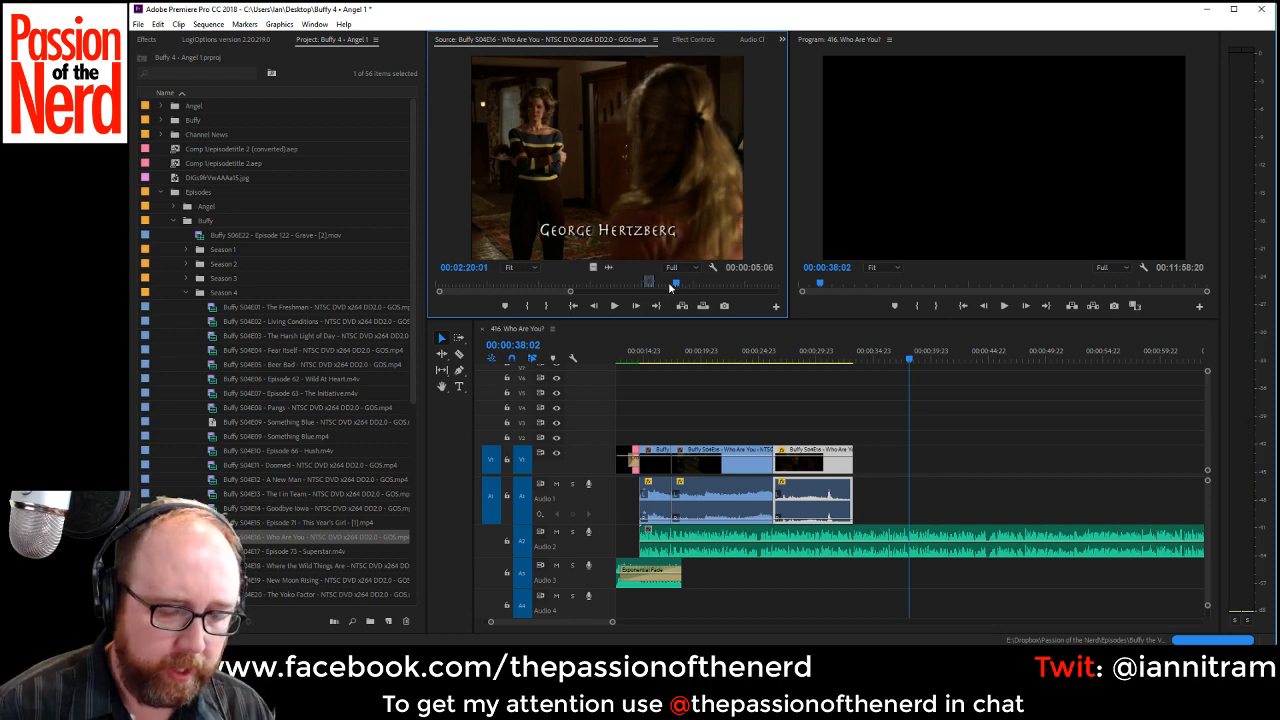
key("space")
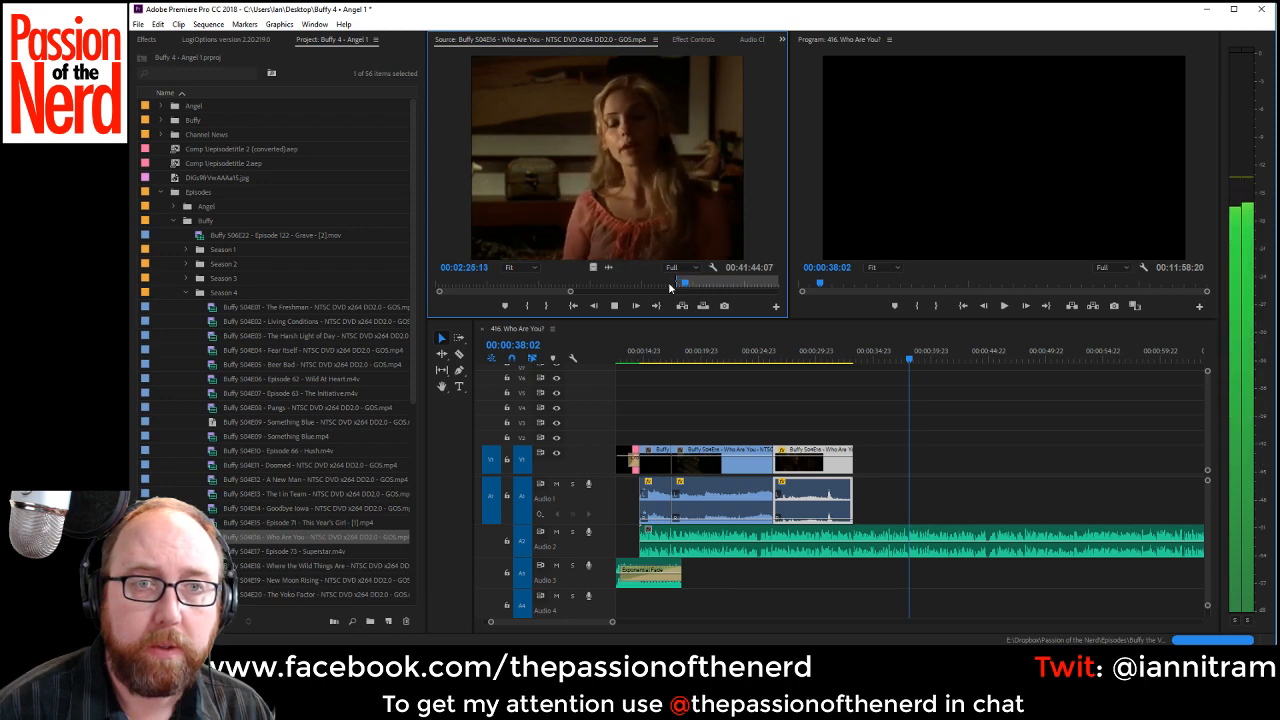
key("space")
key("o")
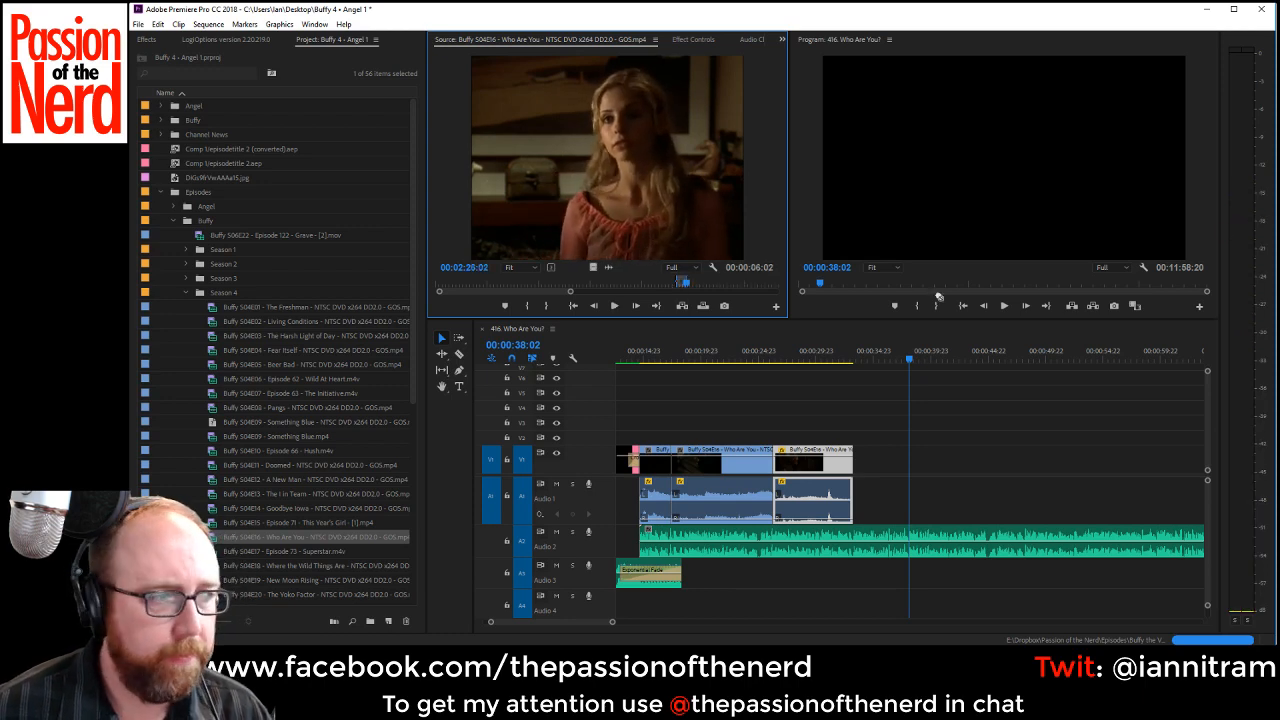
Place the marked Buffy shot on V1 and Audio 1 directly after the previous Buffy clip and play across the join.
left_click_drag(938, 297, 860, 474)
right_click(880, 500)
key("Escape")
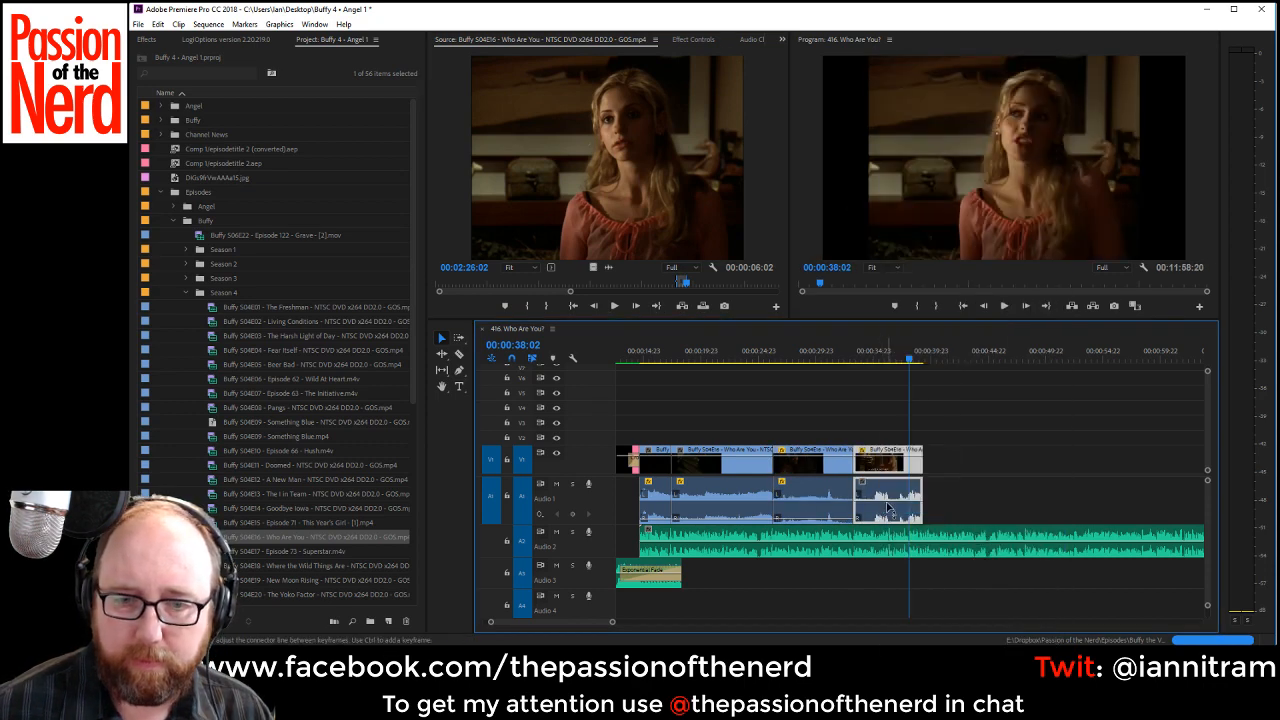
left_click(819, 365)
key("space")
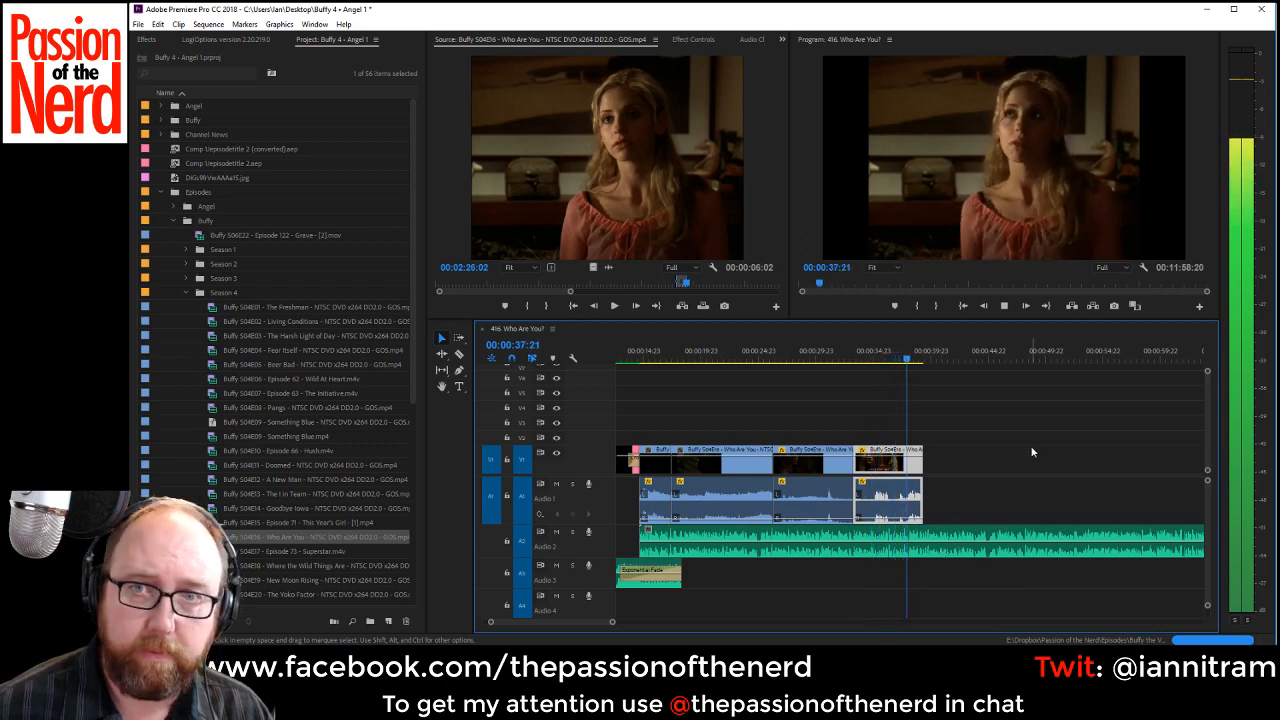
key("space")
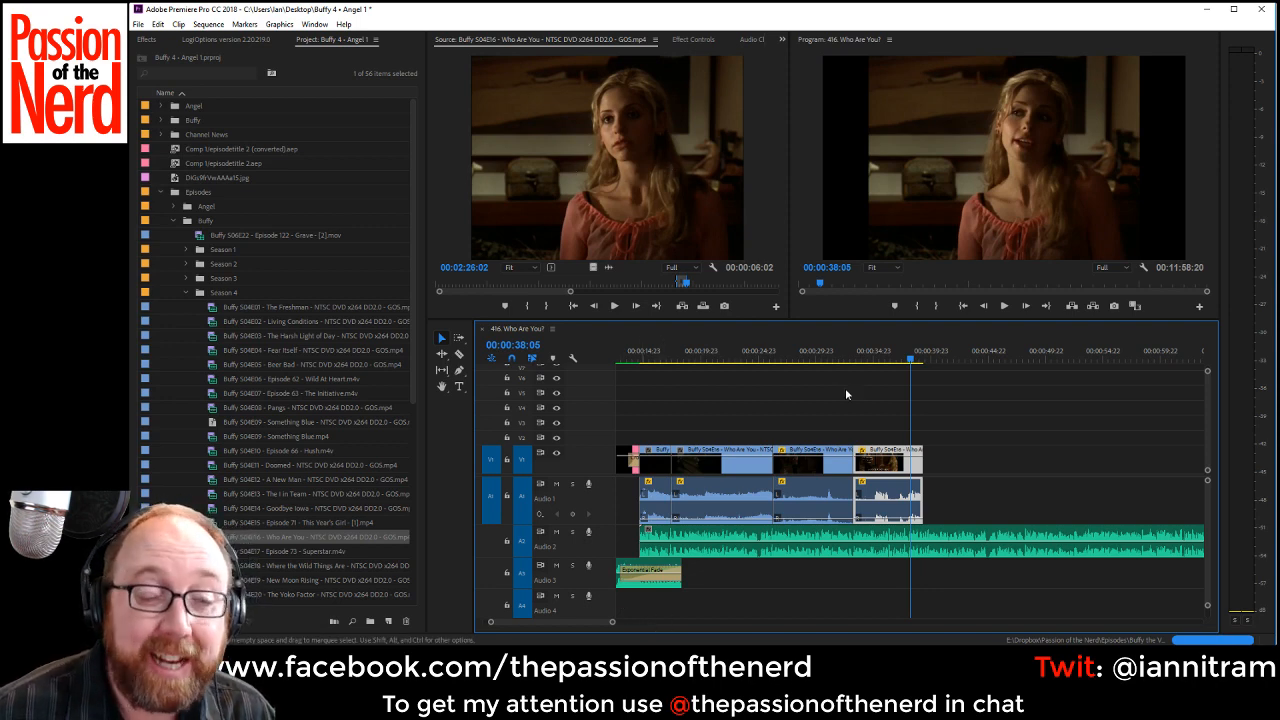
Play the timeline from about 00:00:16 through the placed clips and into the uncovered VO up to 00:00:47:14.
left_click(661, 397)
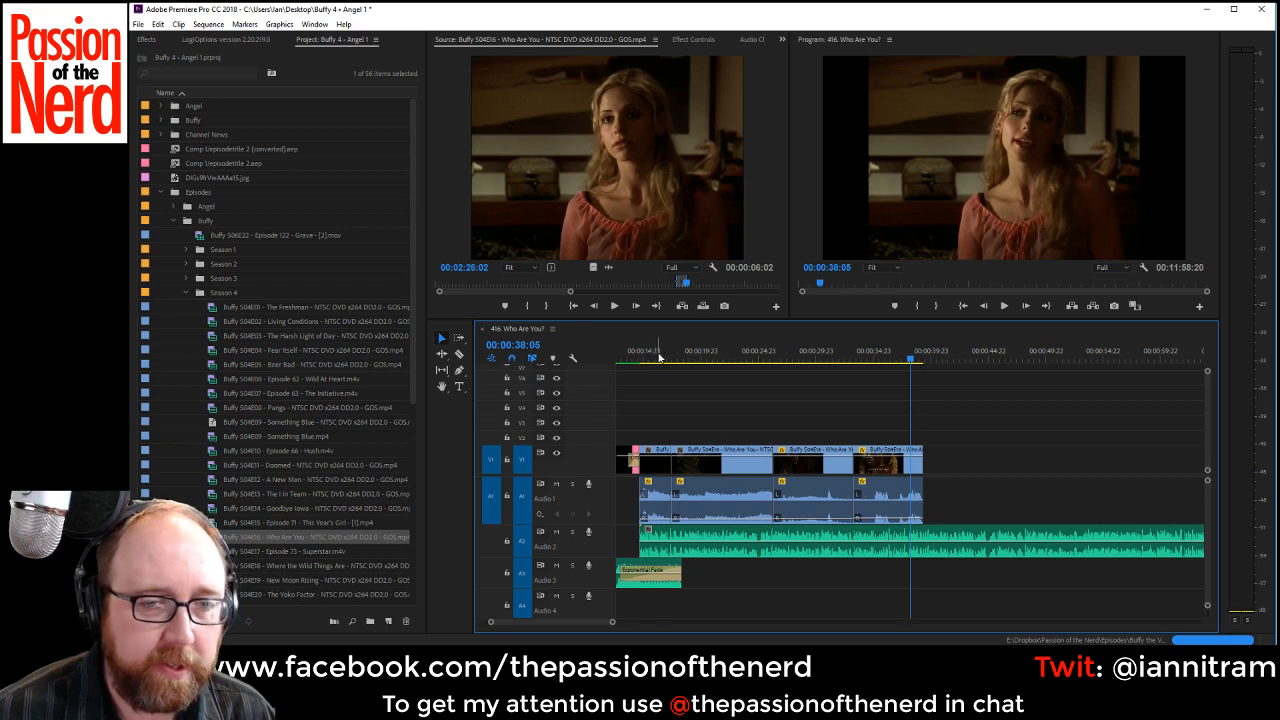
left_click(659, 357)
key("space")
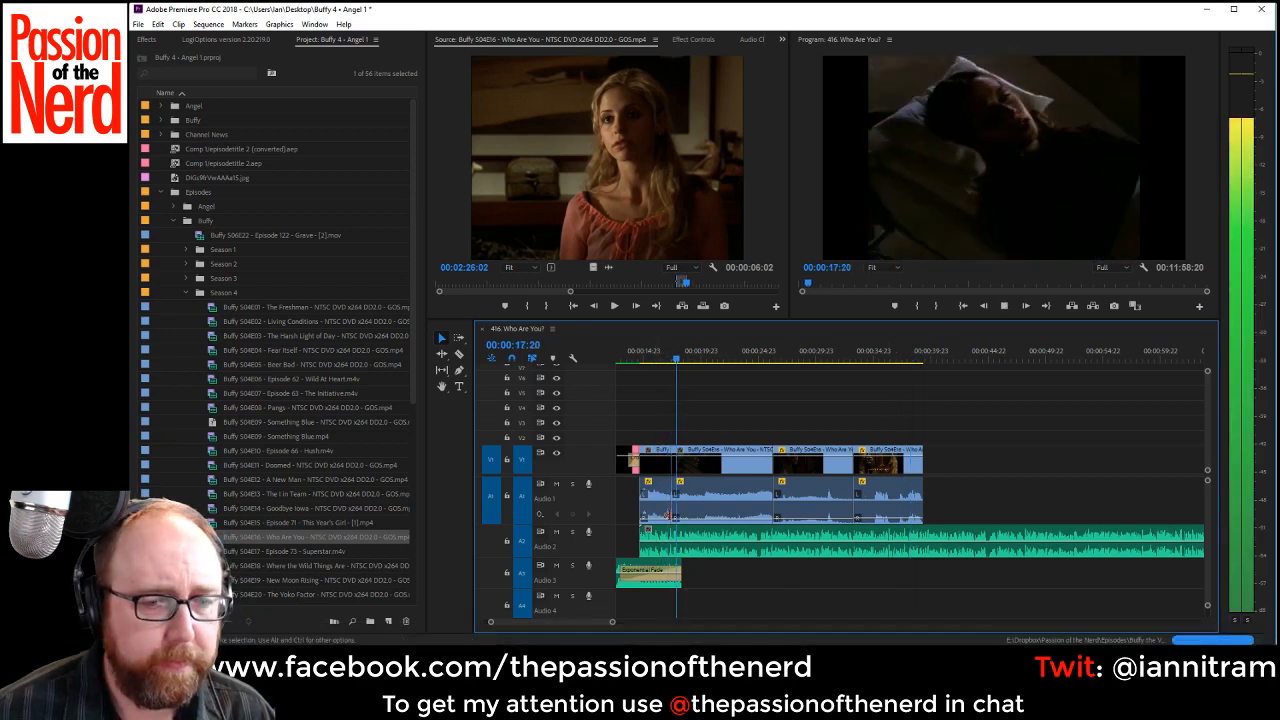
left_click_drag(578, 622, 580, 622)
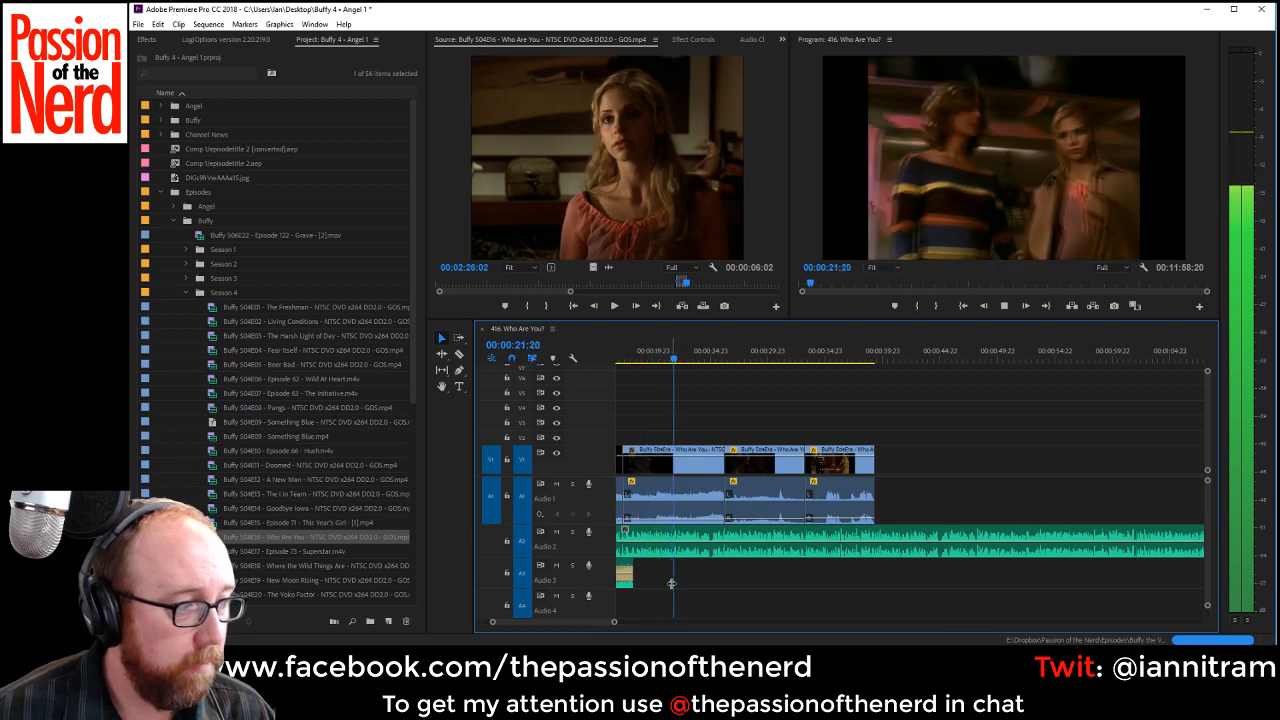
left_click_drag(582, 622, 595, 622)
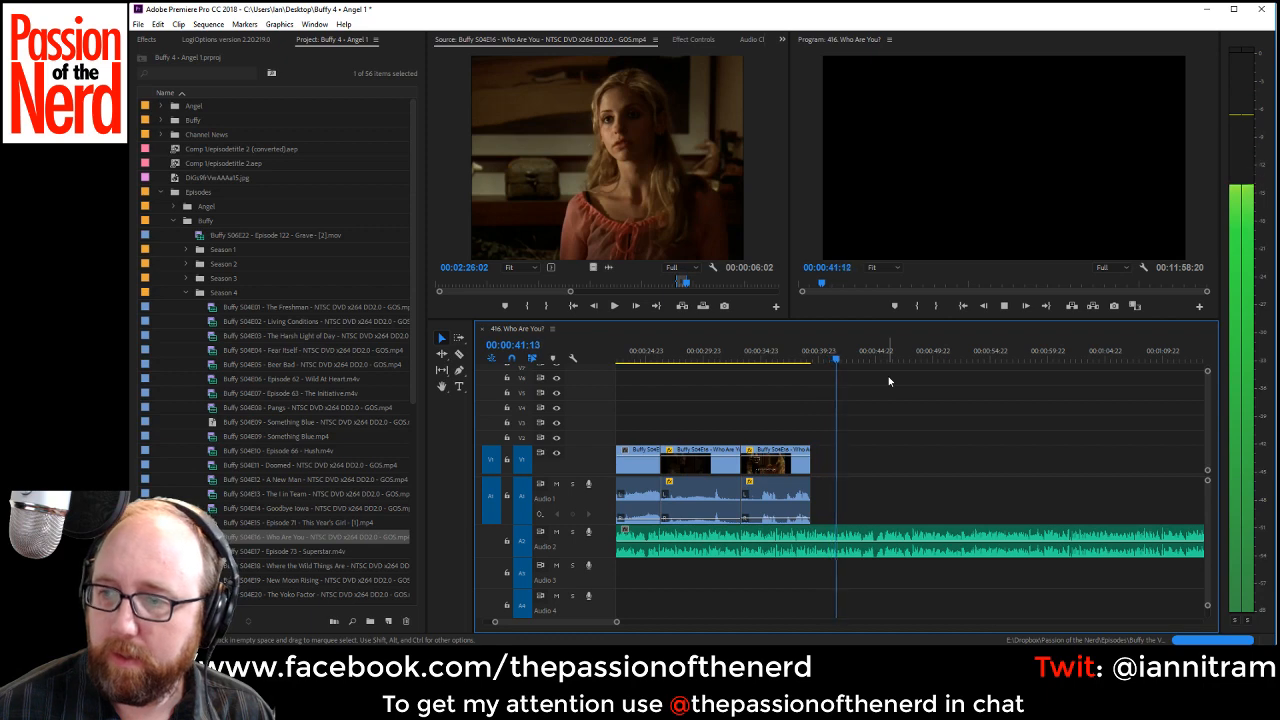
key("space")
key("space")
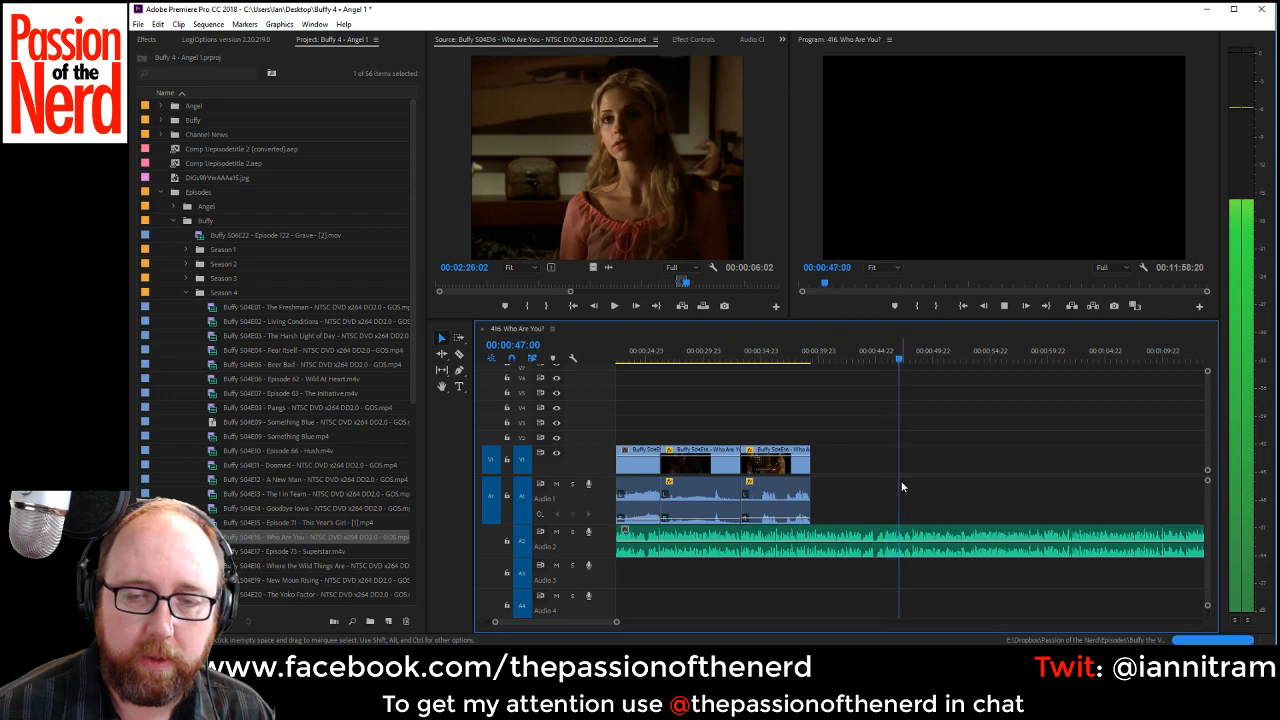
key("space")
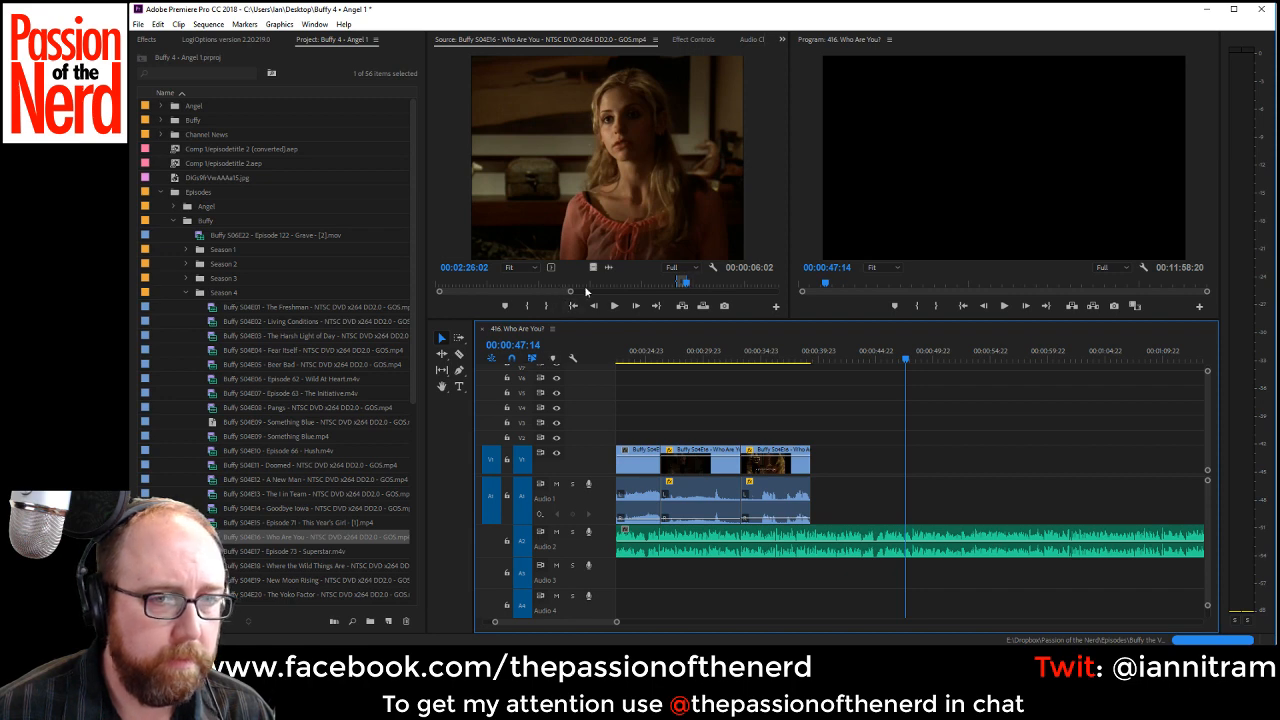
Find the shot of Buffy hugging her mother in the episode source and mark about 6.5 seconds ending at 00:03:04:15.
left_click_drag(555, 291, 566, 292)
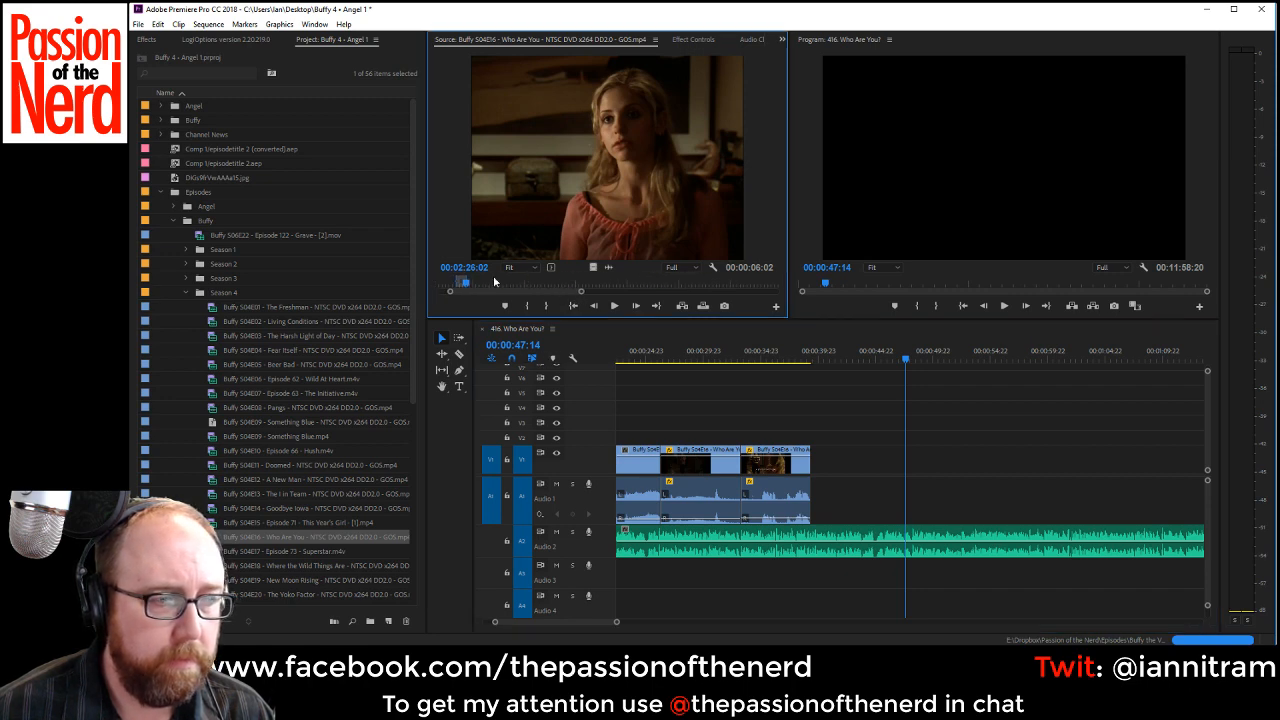
left_click_drag(479, 289, 523, 292)
key("space")
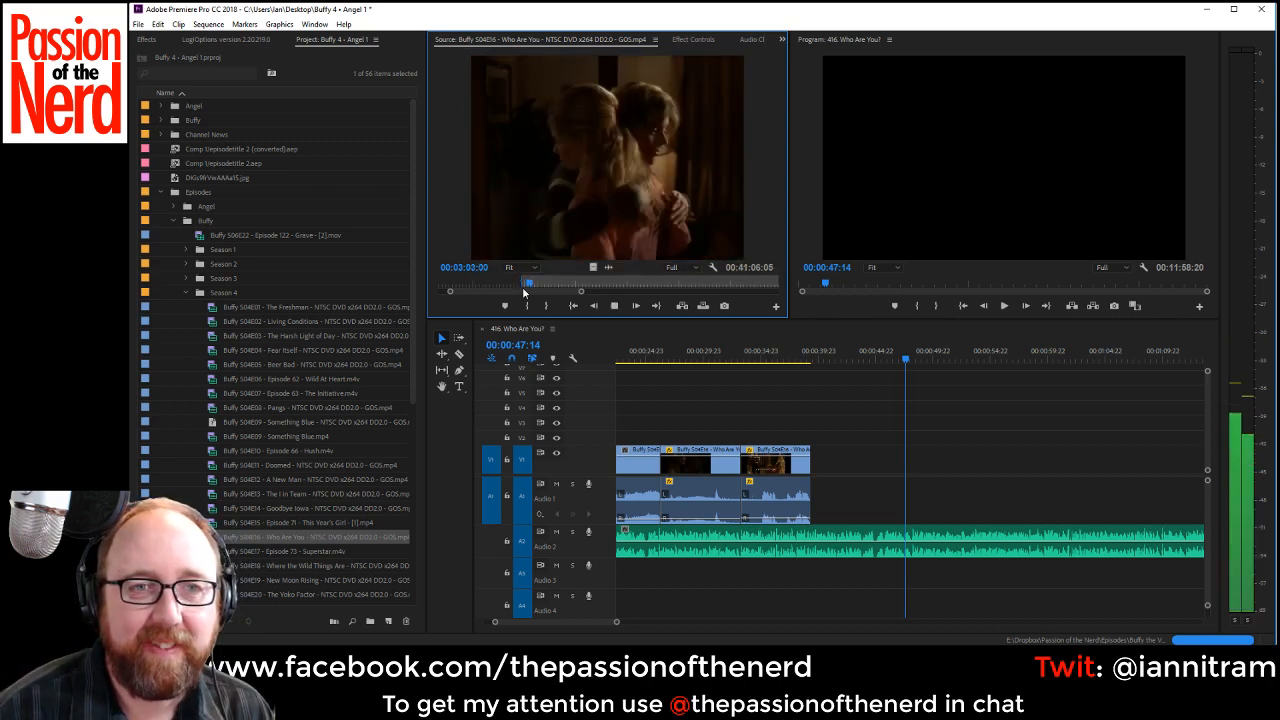
key("o")
key("space")
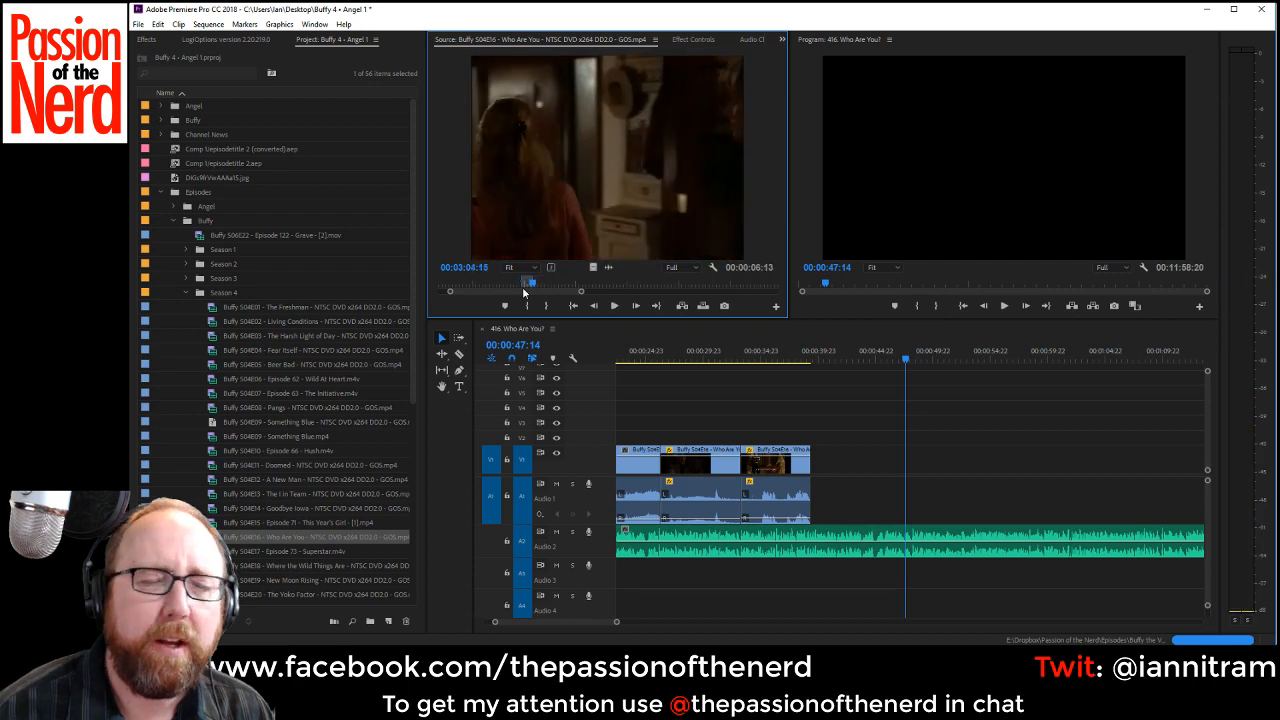
Place the marked hug shot on V1 and Audio 1 directly after the last Buffy clip, save the project, and play across the join.
left_click_drag(798, 306, 905, 468)
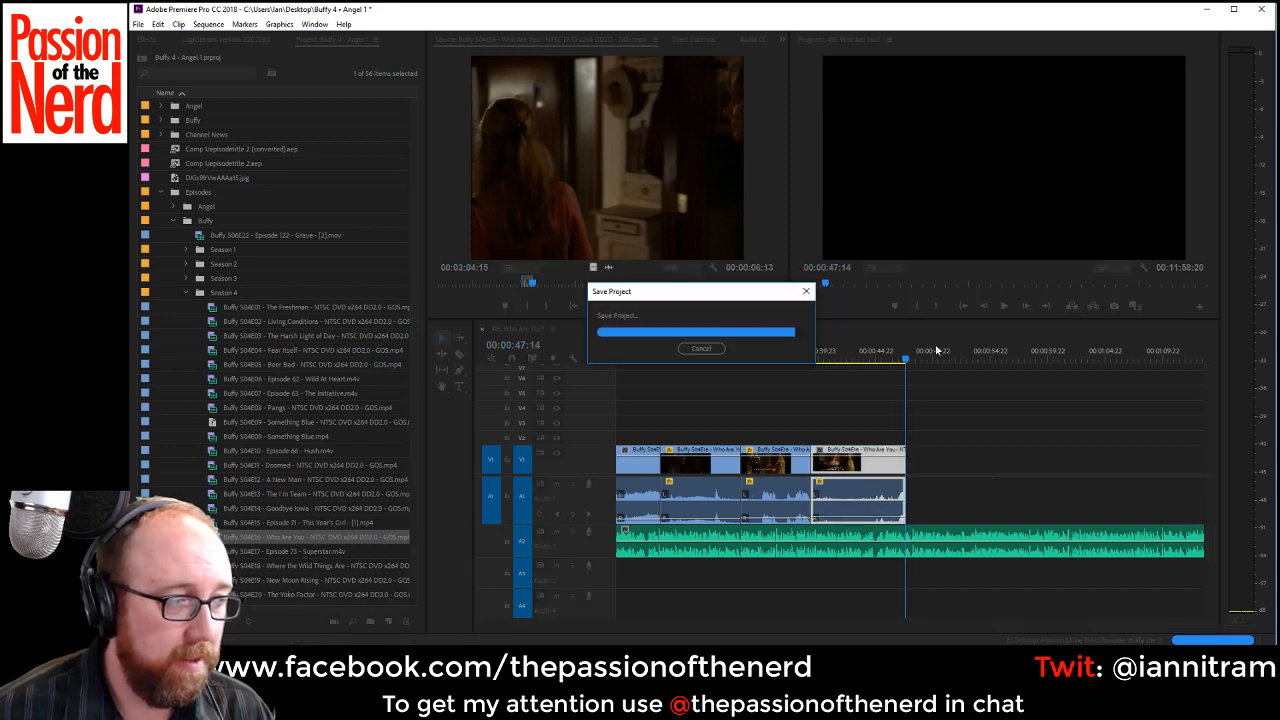
left_click(1121, 425)
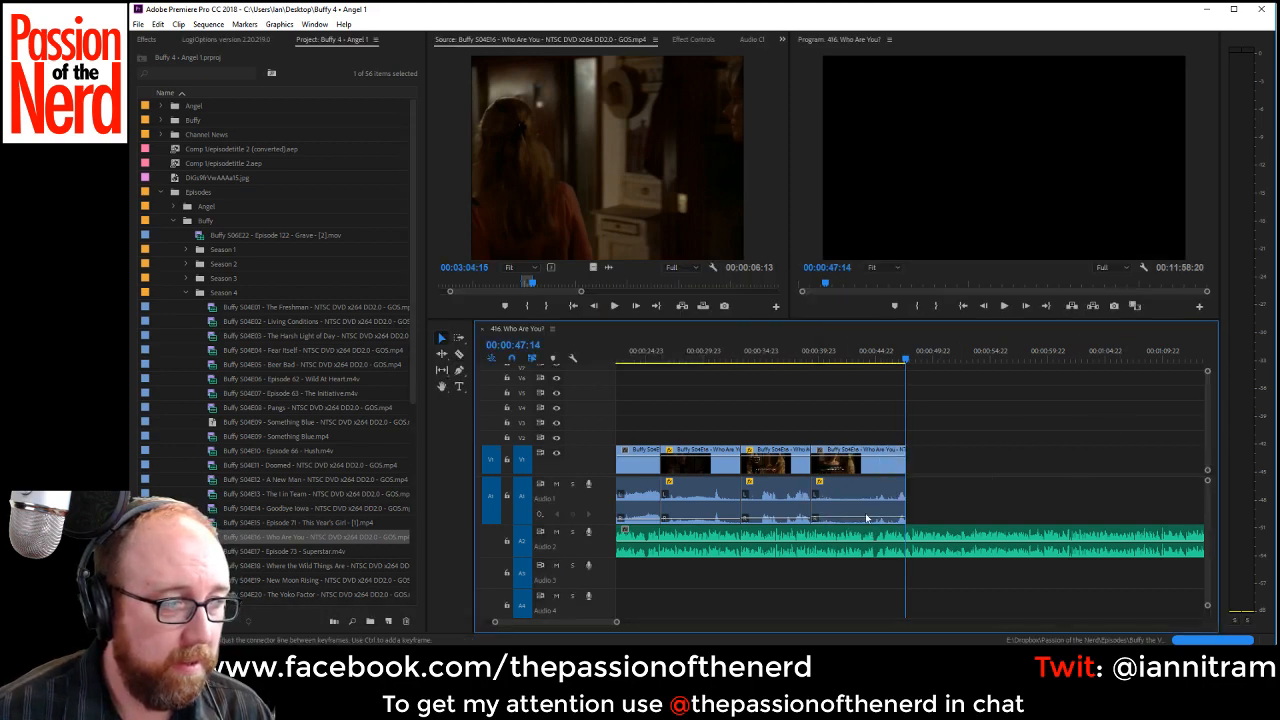
left_click(786, 358)
key("space")
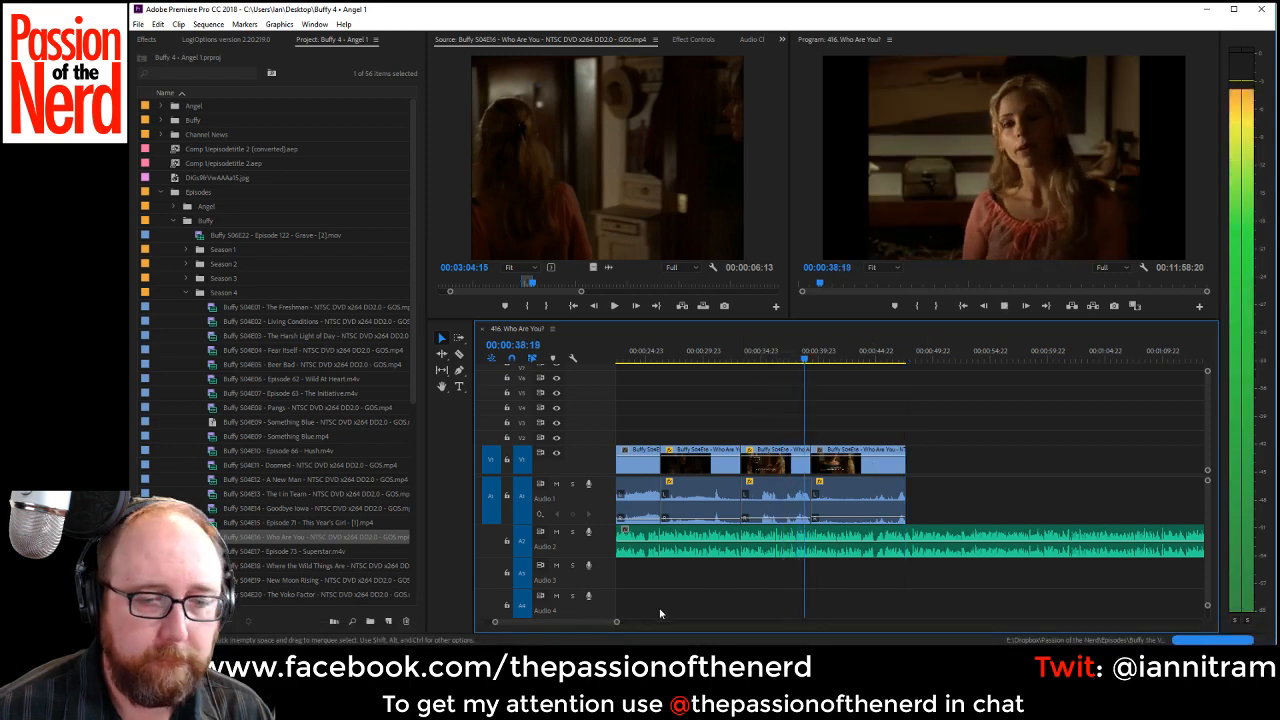
scroll(790, 545, "down", 2)
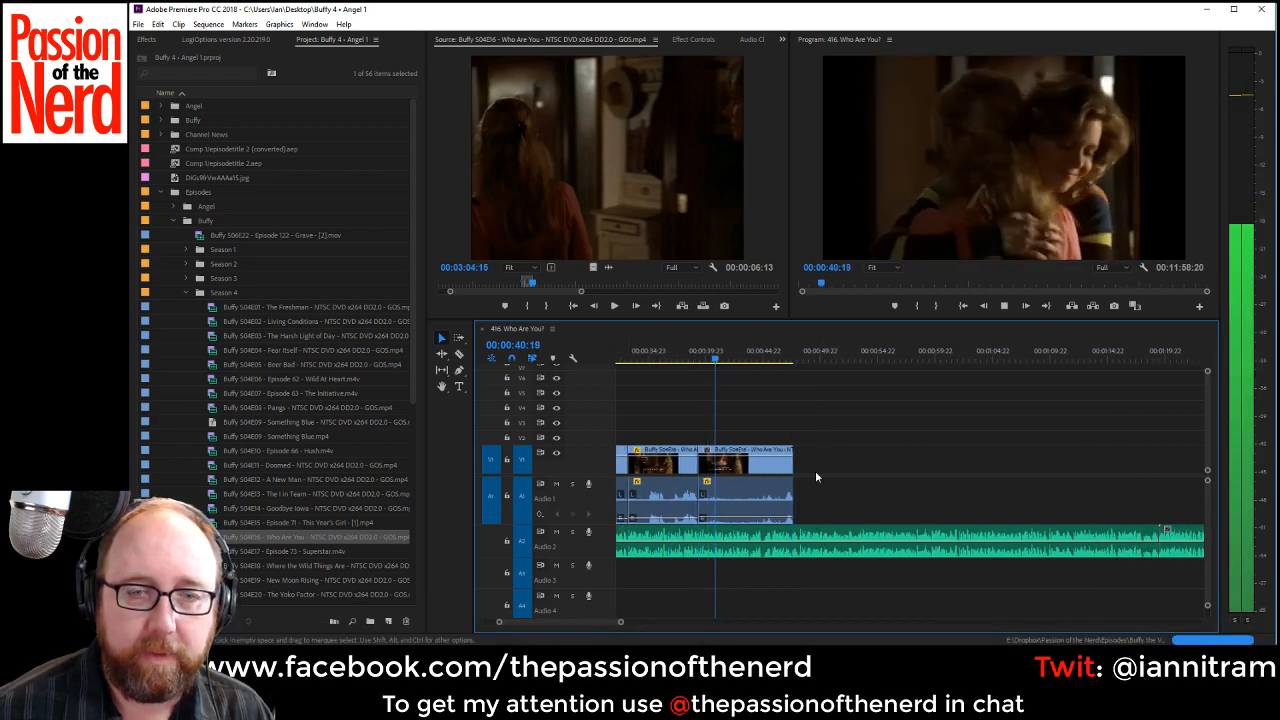
Shift the hug clip about one second earlier over the end of the previous clip and trim its end to 00:00:45:16.
left_click(668, 350)
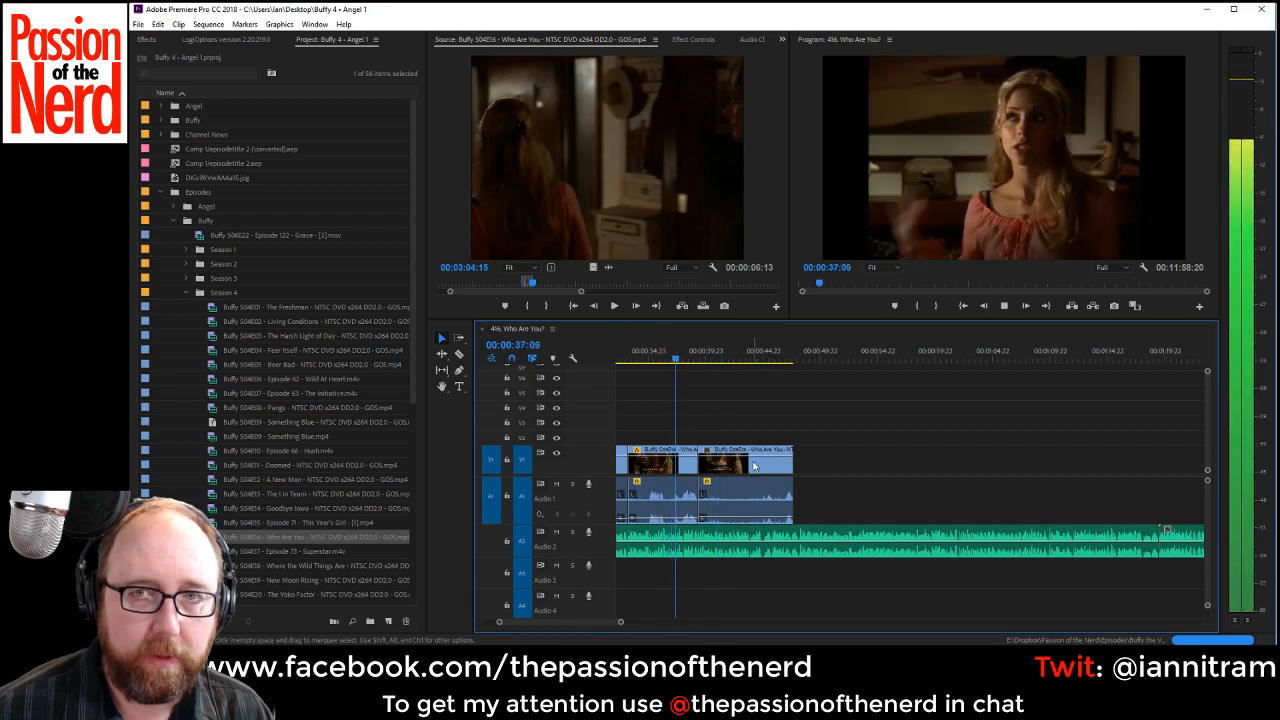
left_click_drag(748, 485, 736, 472)
key("space")
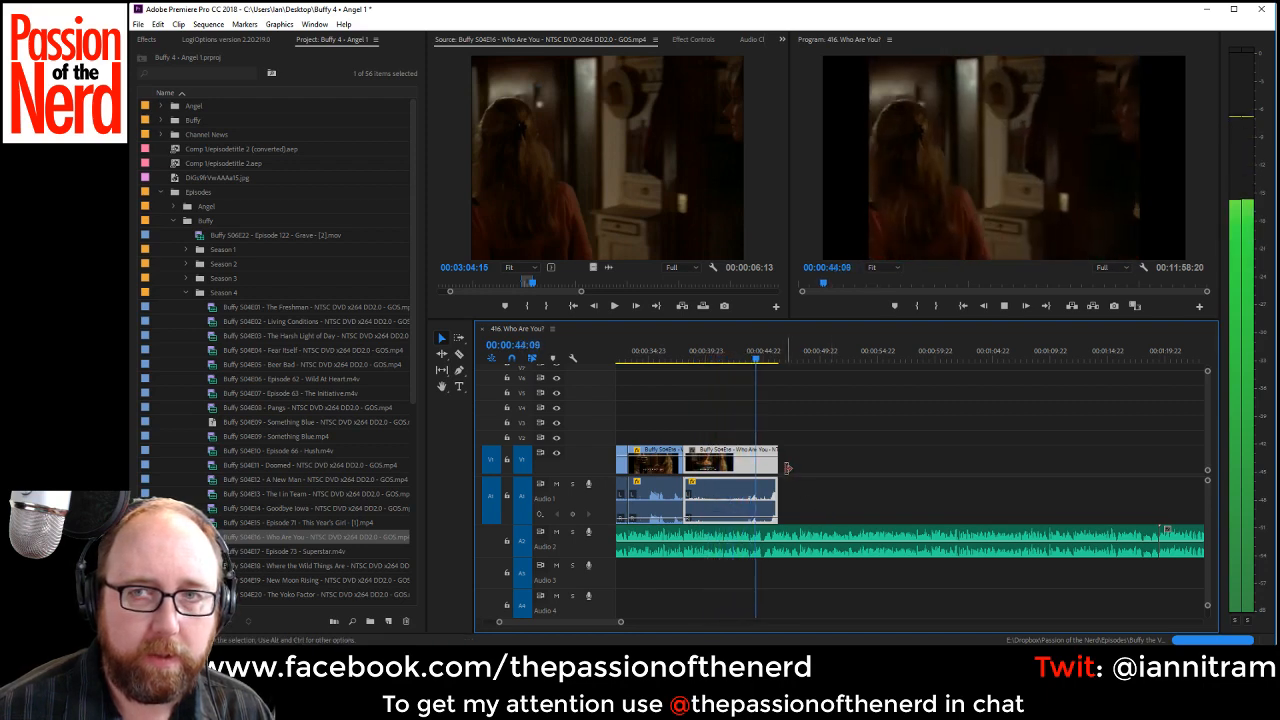
key("space")
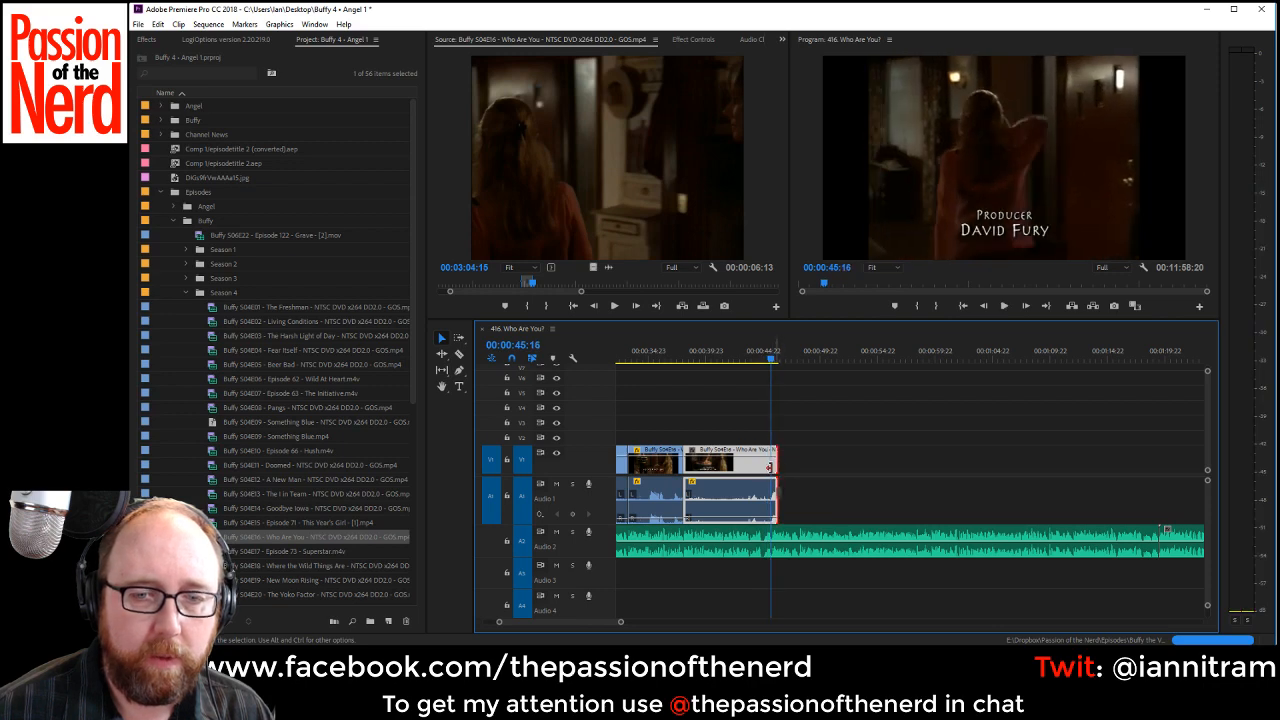
left_click_drag(769, 468, 763, 468)
Cut the Audio 2 VO at 00:00:48:02, move everything after the cut about 18 seconds later, and save the project.
key("space")
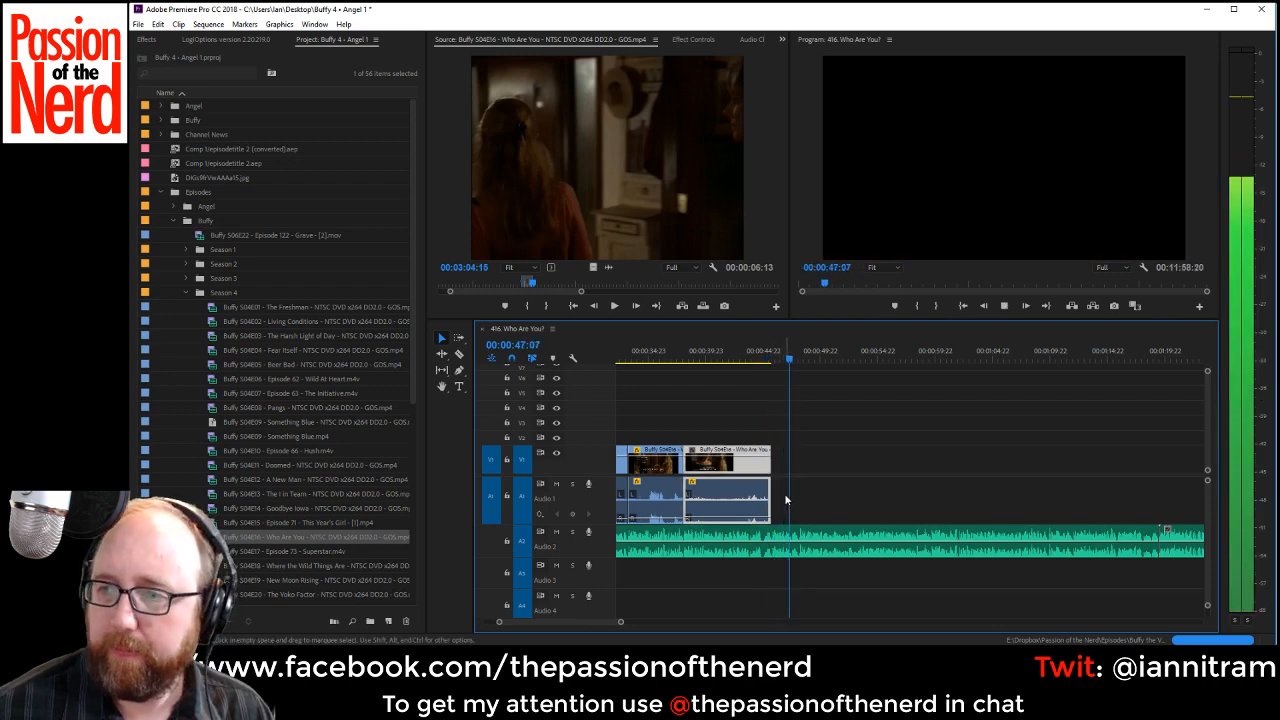
key("space")
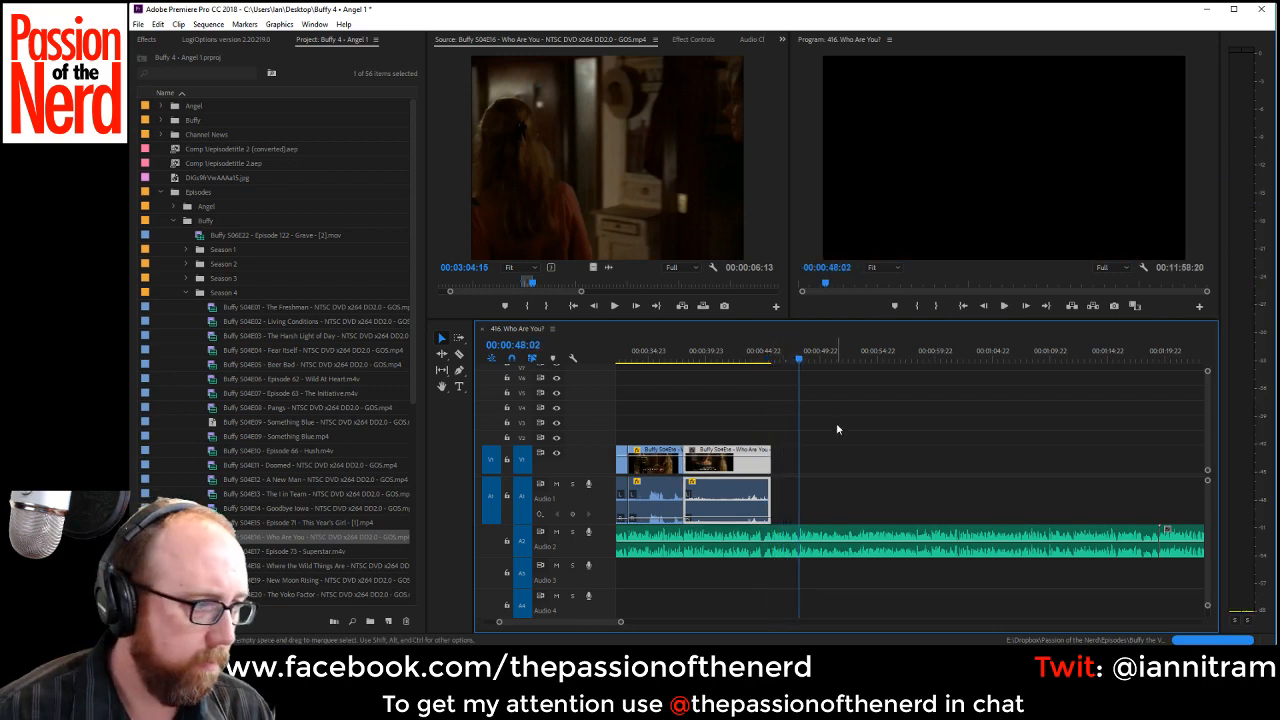
left_click(460, 354)
left_click(802, 548)
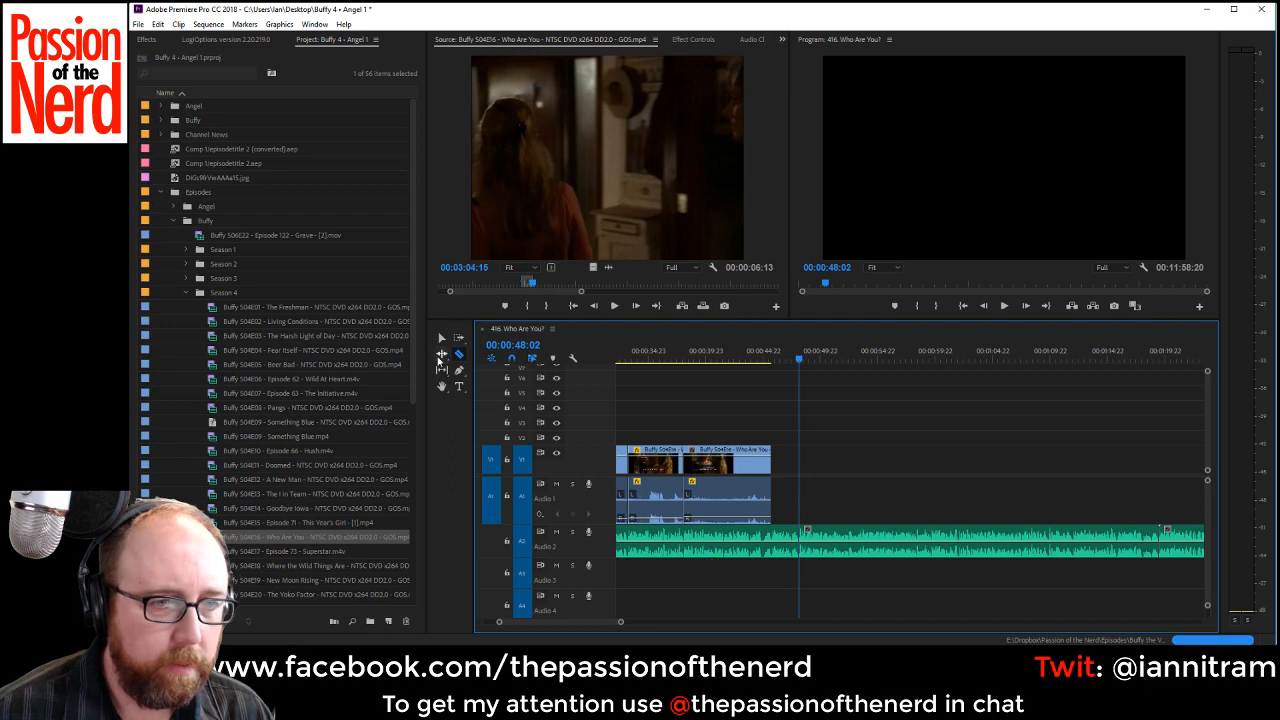
left_click(459, 339)
left_click(850, 548)
left_click_drag(850, 548, 1056, 548)
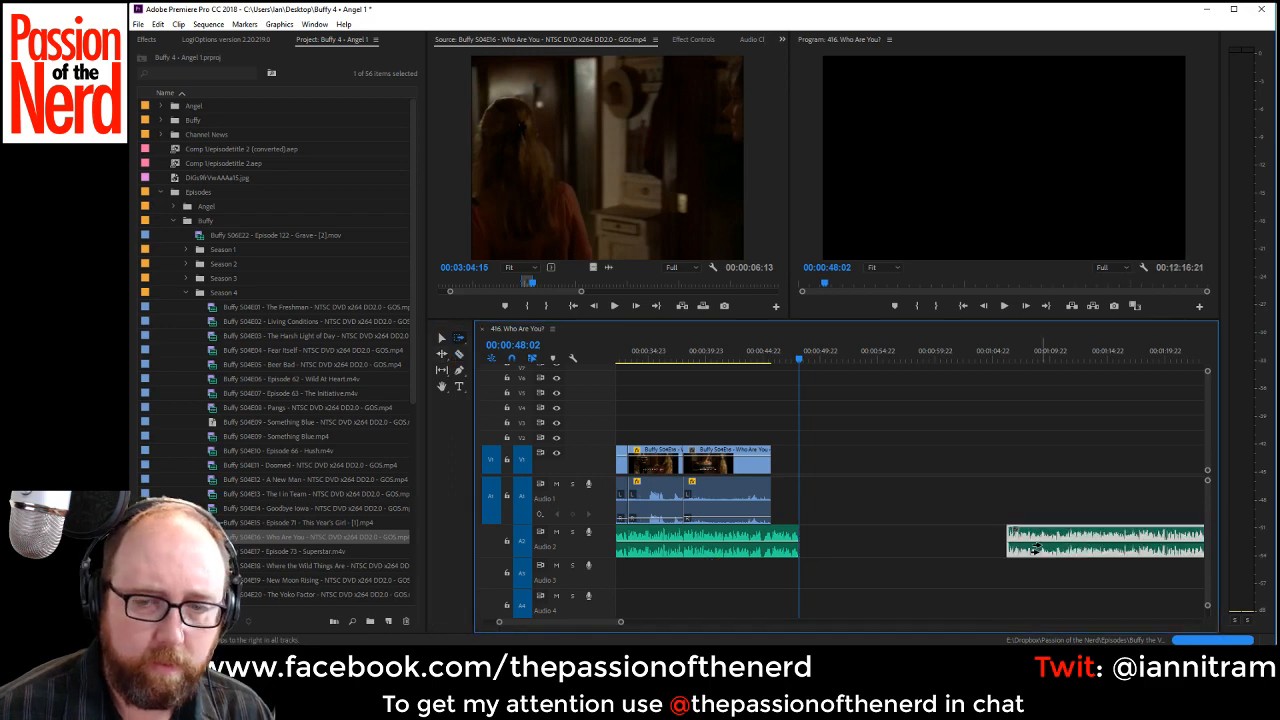
key("ctrl+s")
Find the shot of Buffy facing her mother after the hug in the episode source and set its In point at 00:03:09:13.
left_click(612, 234)
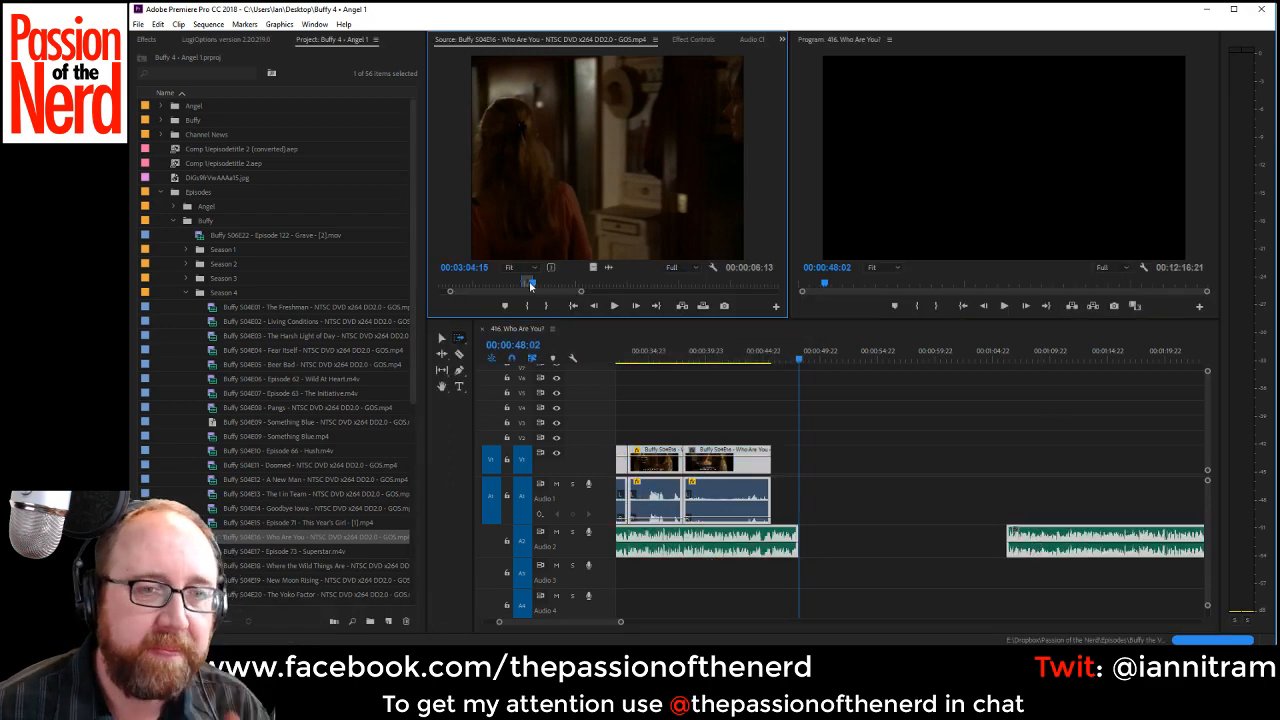
mouse_move(531, 284)
left_mouse_down()
mouse_move(550, 280)
mouse_move(541, 287)
left_mouse_up()
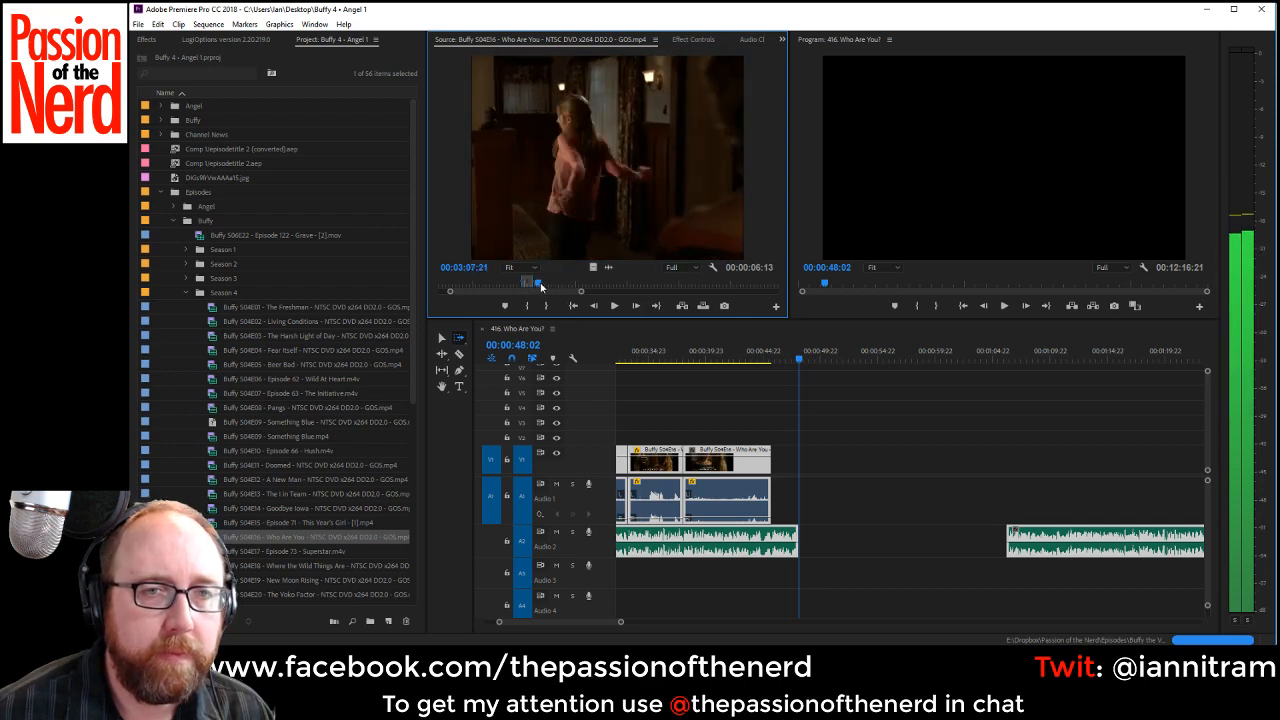
key("space")
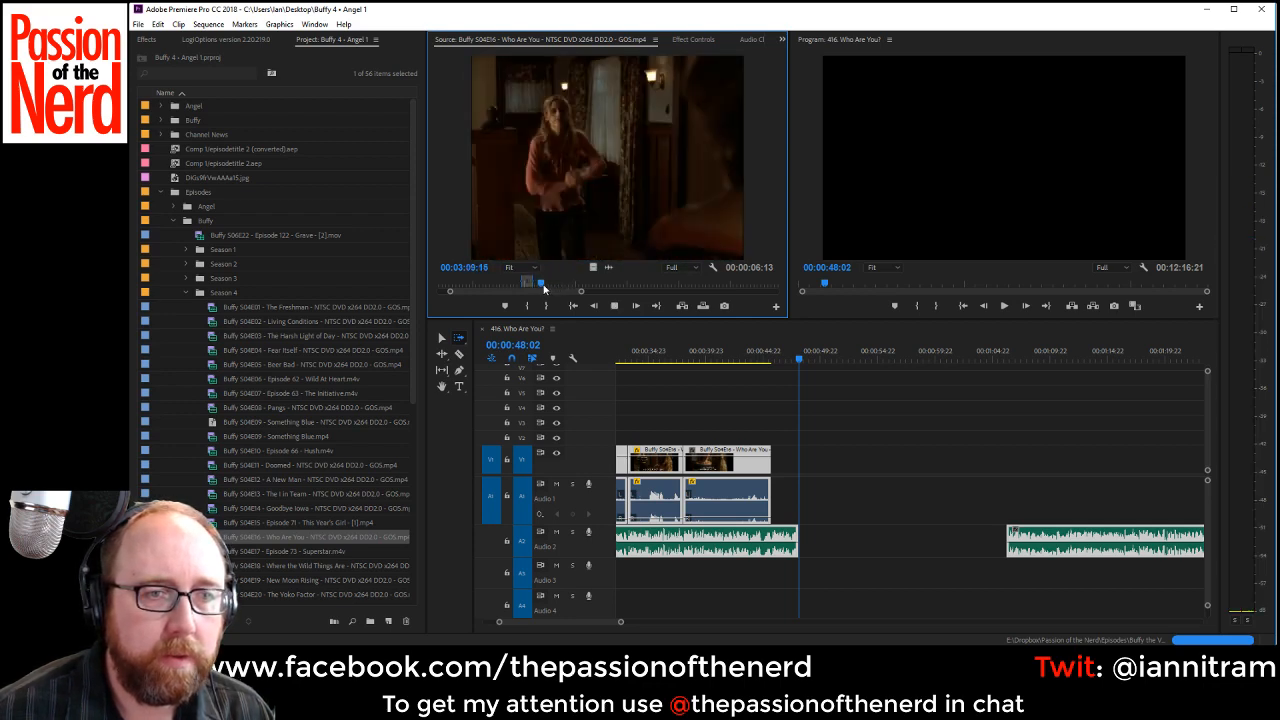
key("space")
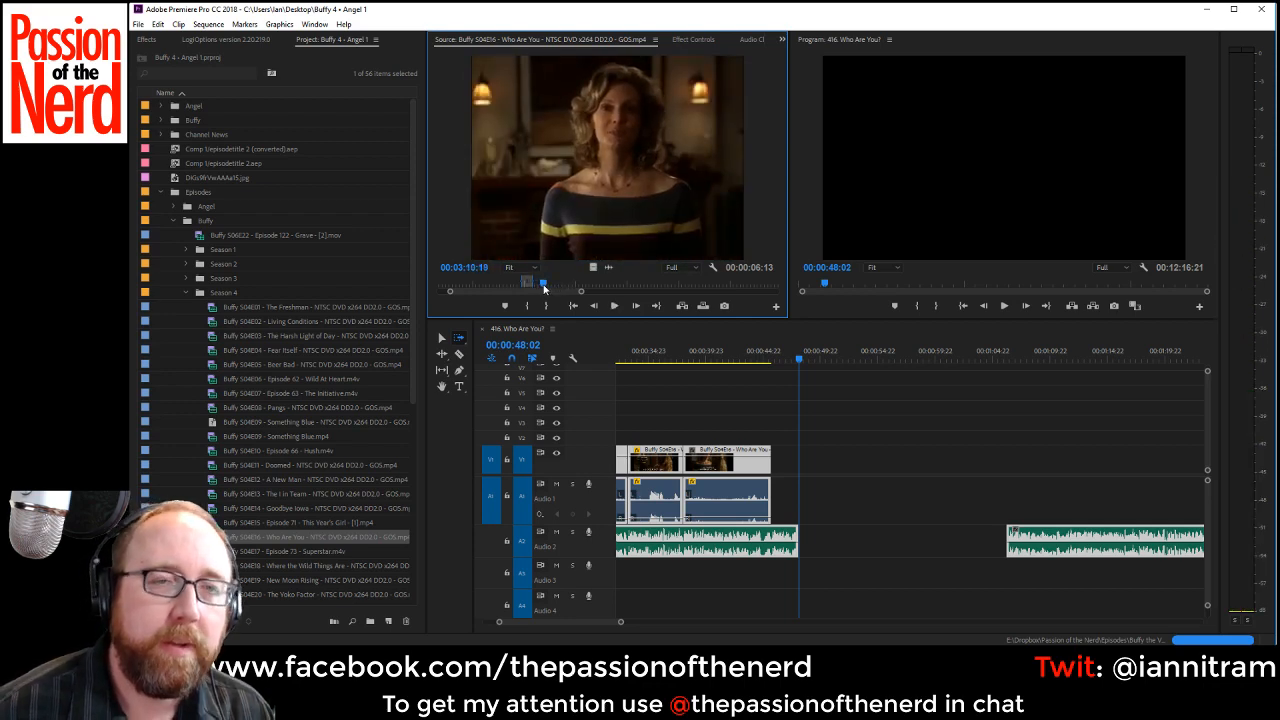
key("Left")
key("Left")
key("Left")
key("Left")
key("Left")
key("Left")
key("Left")
key("Left")
key("Left")
key("Left")
key("Left")
key("Left")
key("Left")
key("Left")
key("Left")
key("Left")
key("Left")
key("Left")
key("Left")
key("Left")
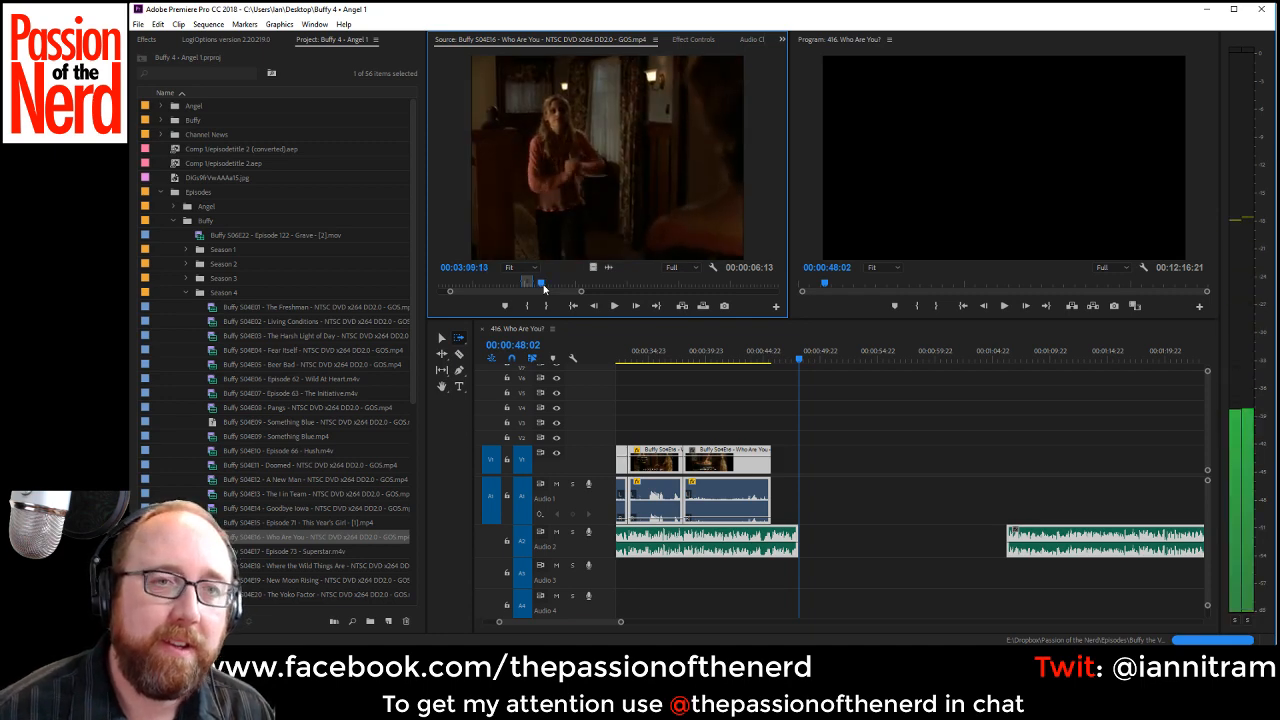
key("i")
Mark the source shot of Buffy facing her mother from 00:03:10:01 to 00:03:14:05.
key("space")
key("space")
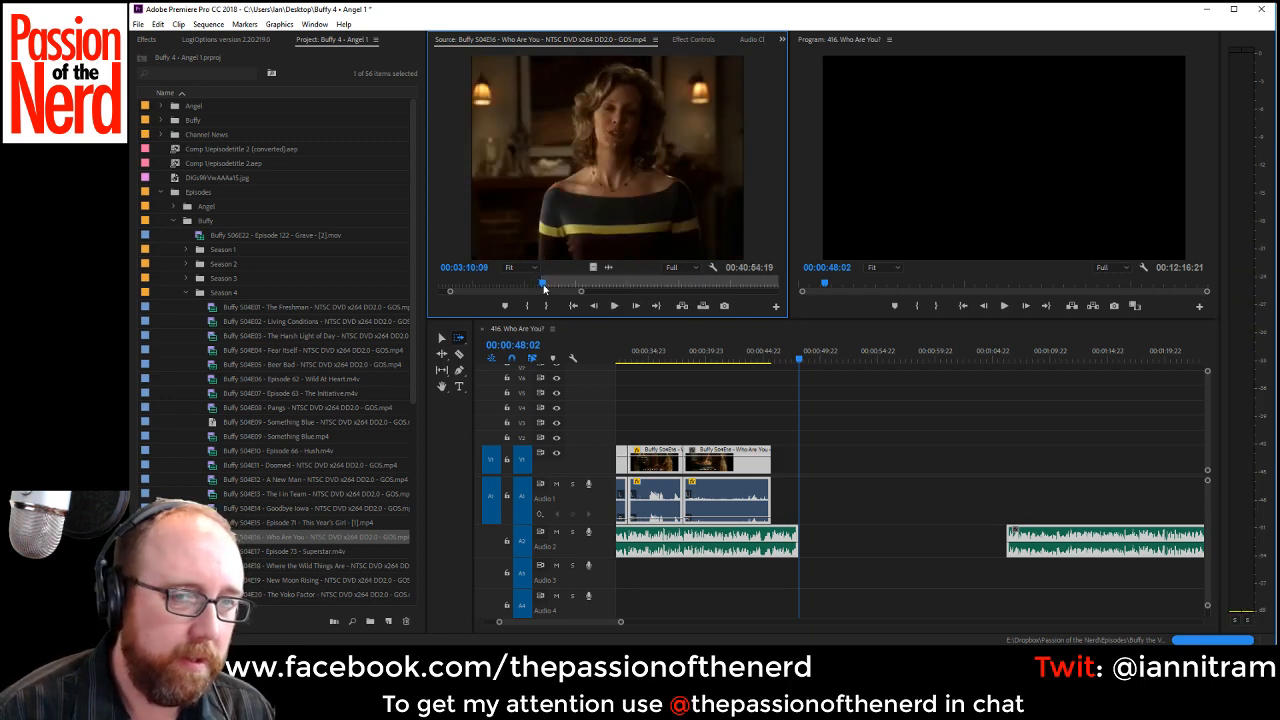
key("Left")
key("Left")
key("Left")
key("Left")
key("Left")
key("Left")
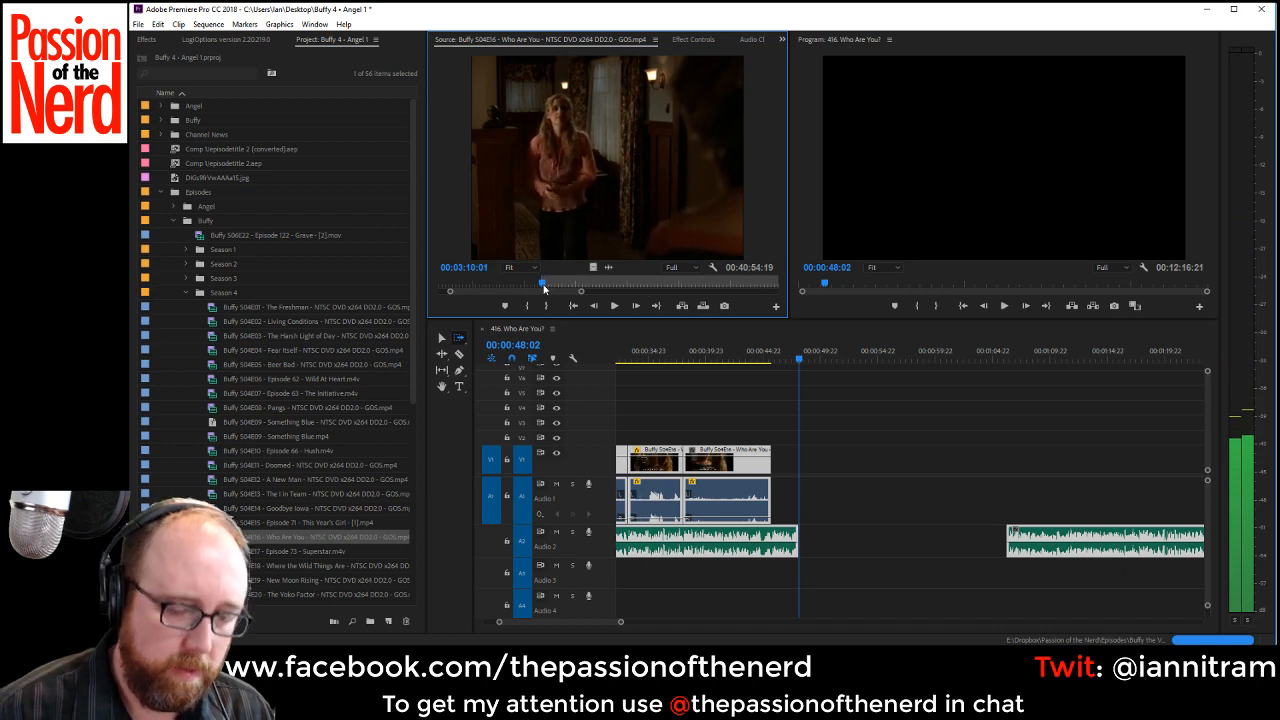
key("space")
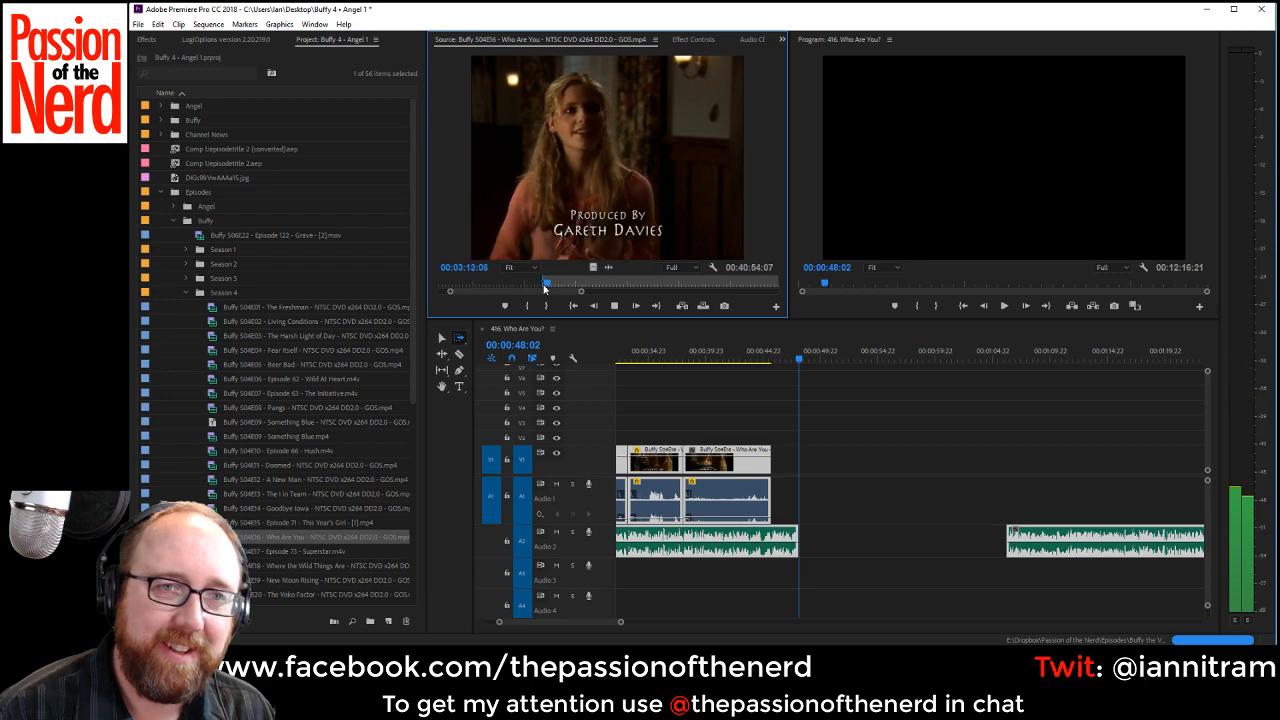
key("space")
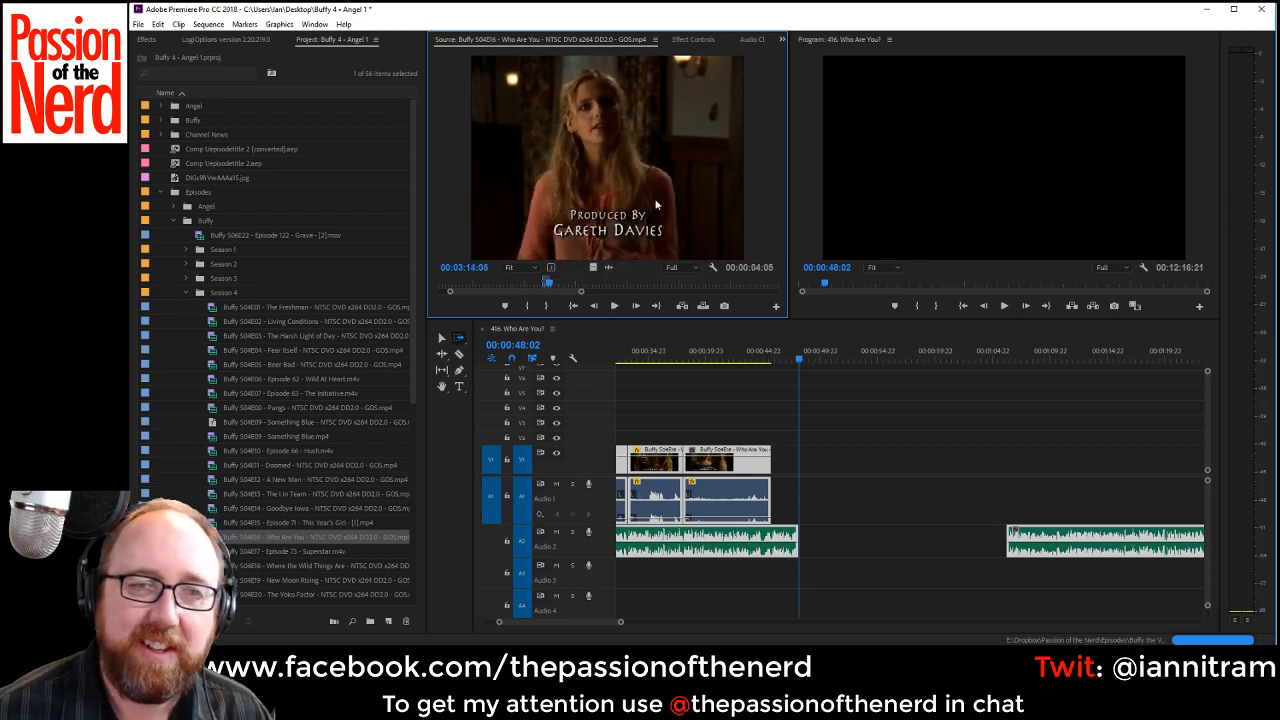
Place the marked shot on V1 and Audio 1 at 00:00:48:02, set it to frame size, and extend its start back to the hug clip.
left_click_drag(656, 204, 800, 460)
right_click(817, 470)
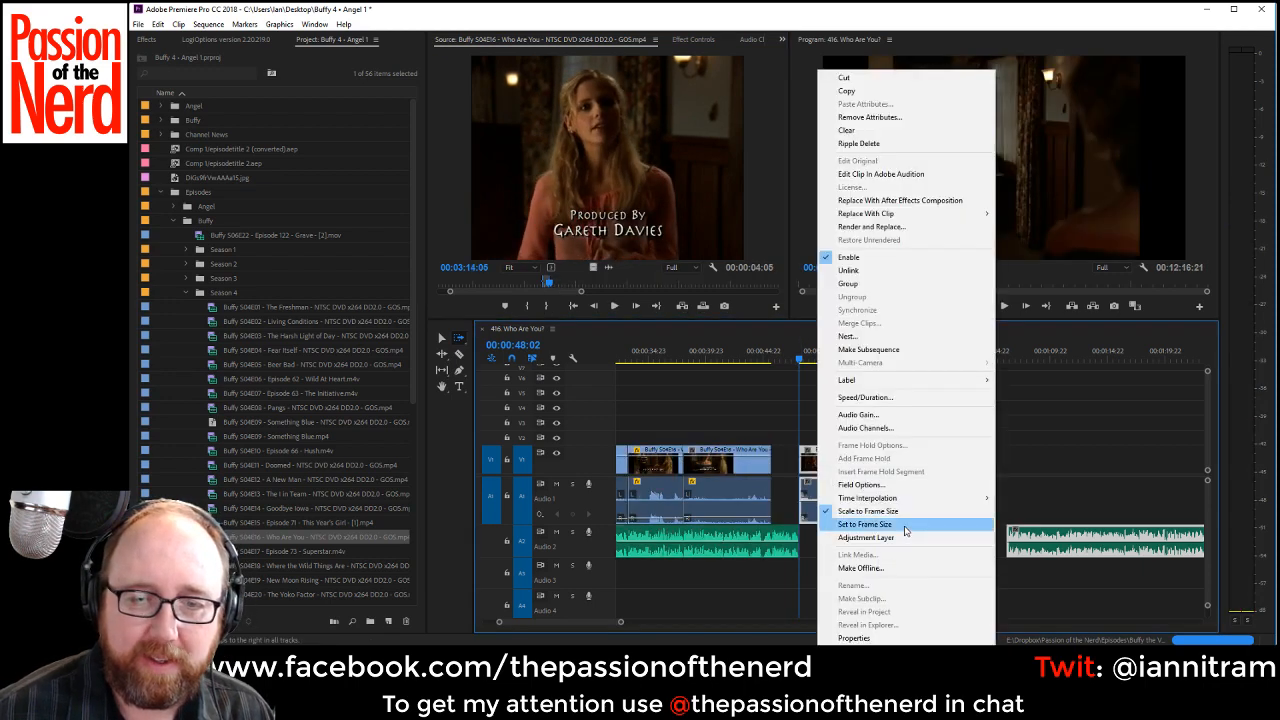
left_click(905, 531)
left_click_drag(797, 468, 771, 467)
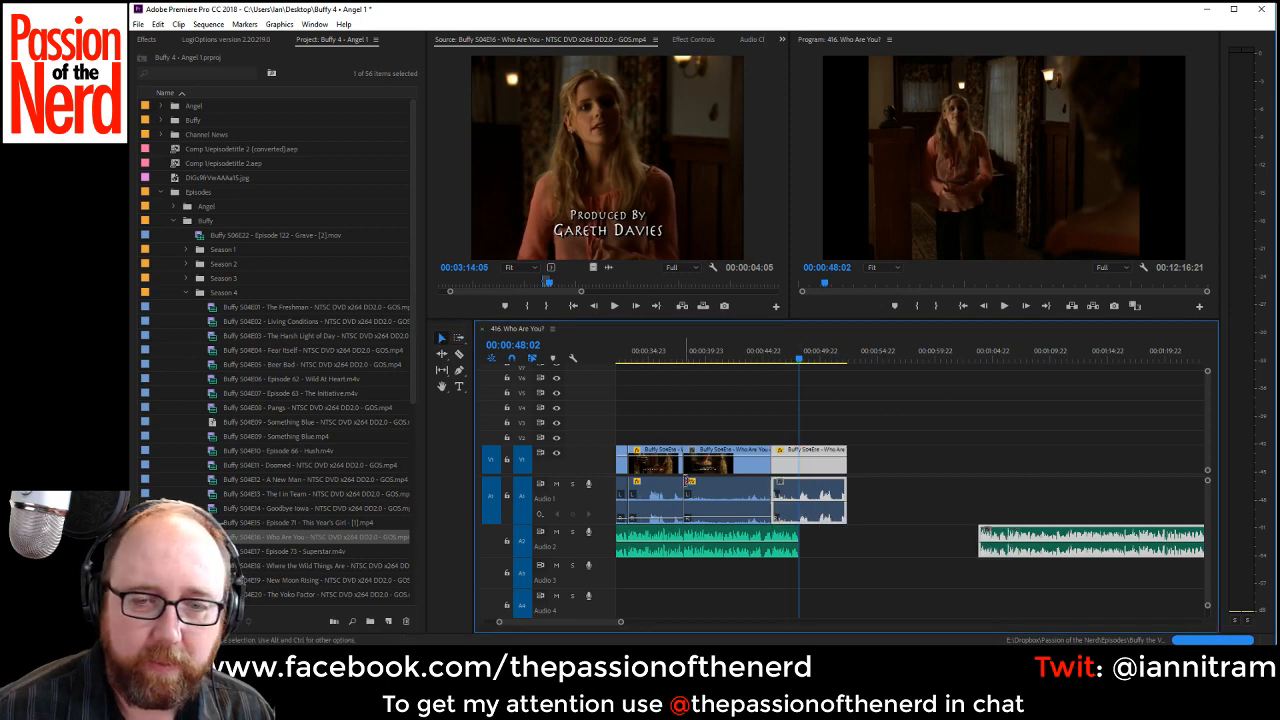
Cut the new clip and its audio at 00:00:48:02 and lower the Audio 1 level of the part before the cut.
left_click(459, 356)
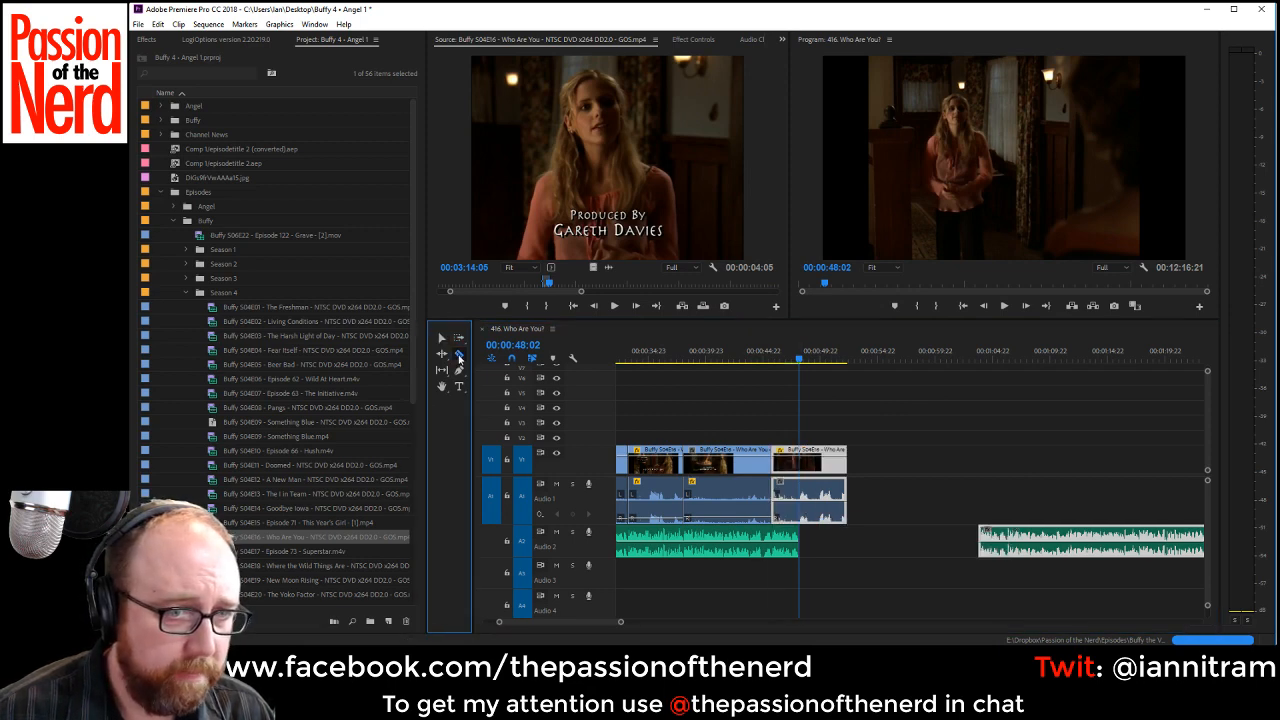
left_click(802, 506)
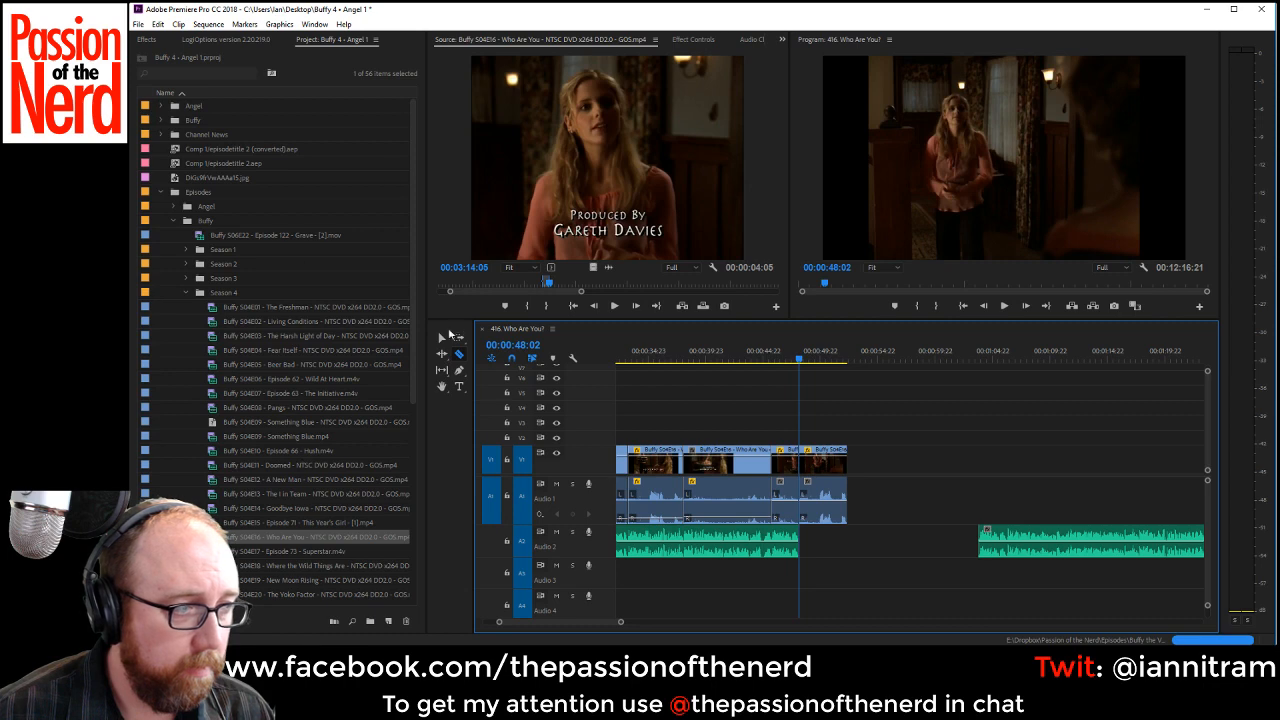
left_click(439, 341)
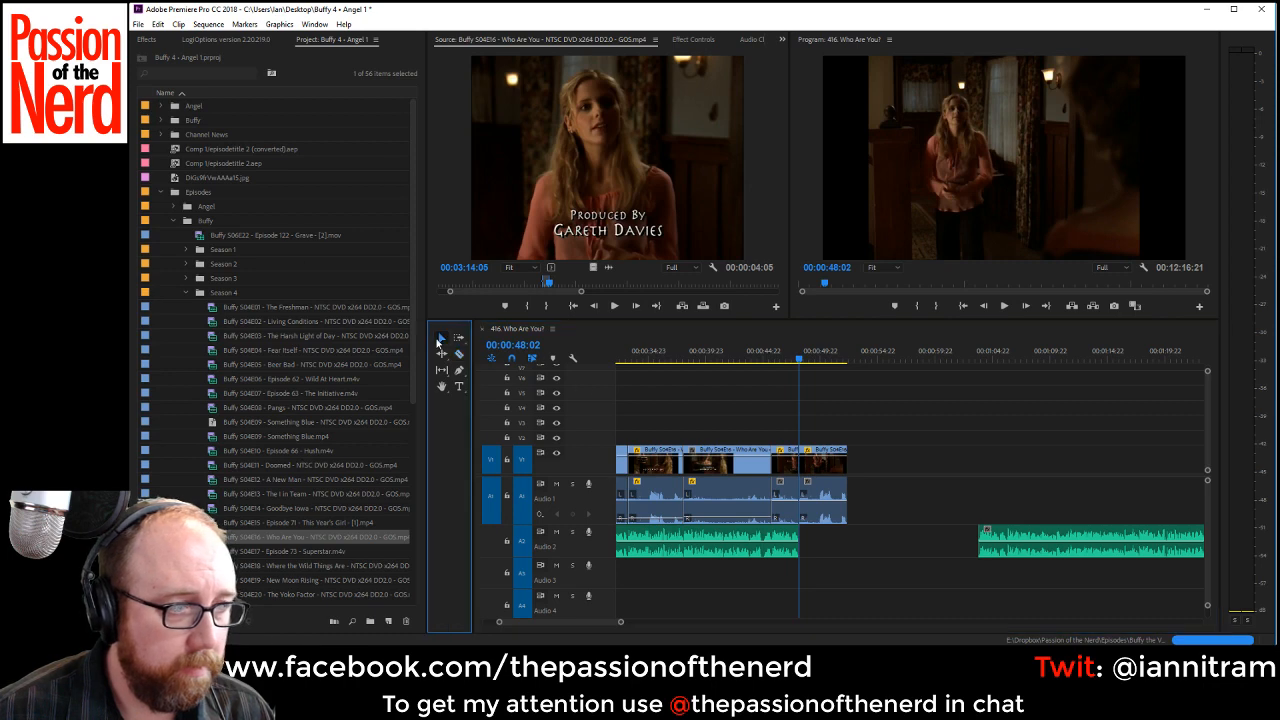
left_click(786, 515)
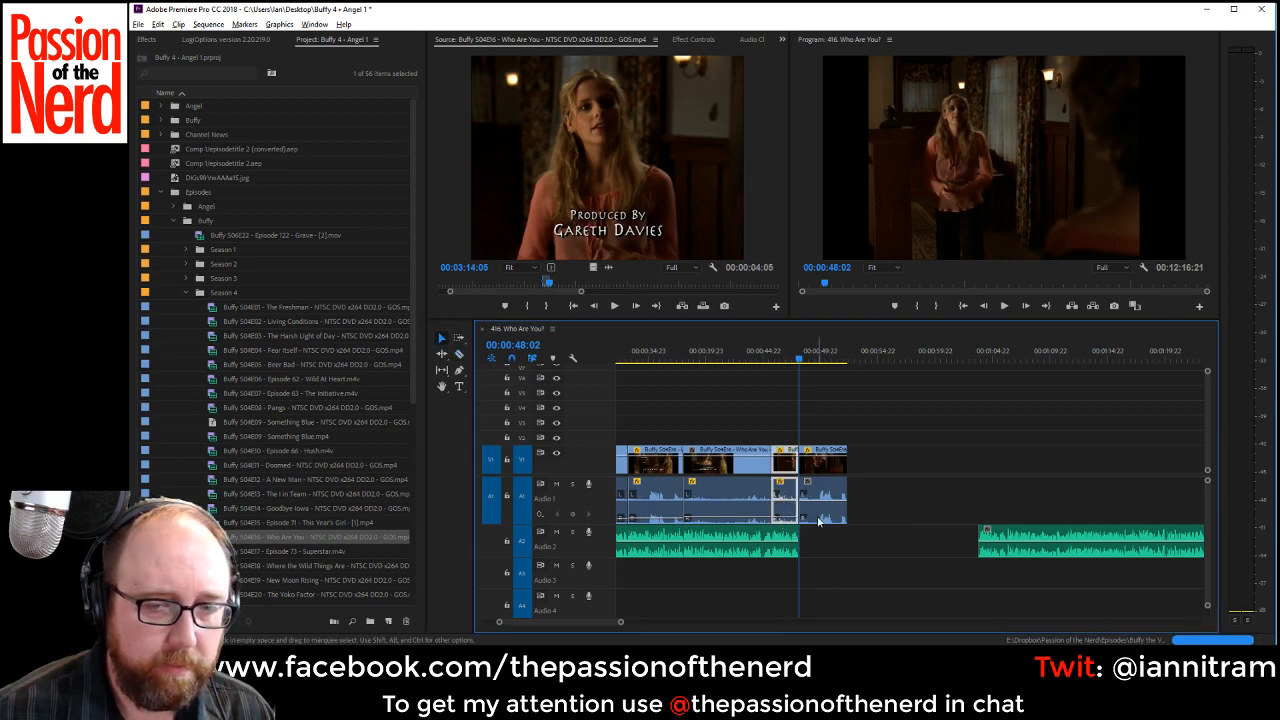
Copy the dialogue audio after 00:00:48:02 onto Audio 2, close the gap between it and the following VO, and play the edit.
left_click(930, 546)
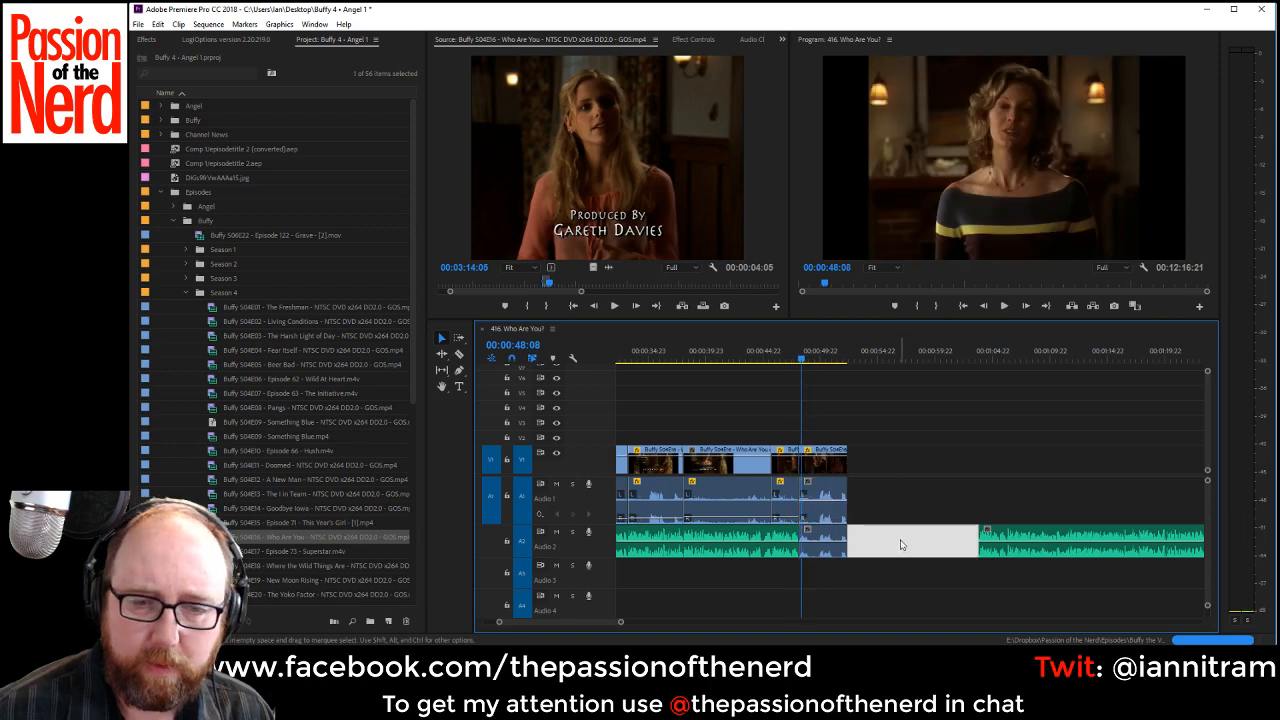
key("Delete")
left_click(709, 352)
key("space")
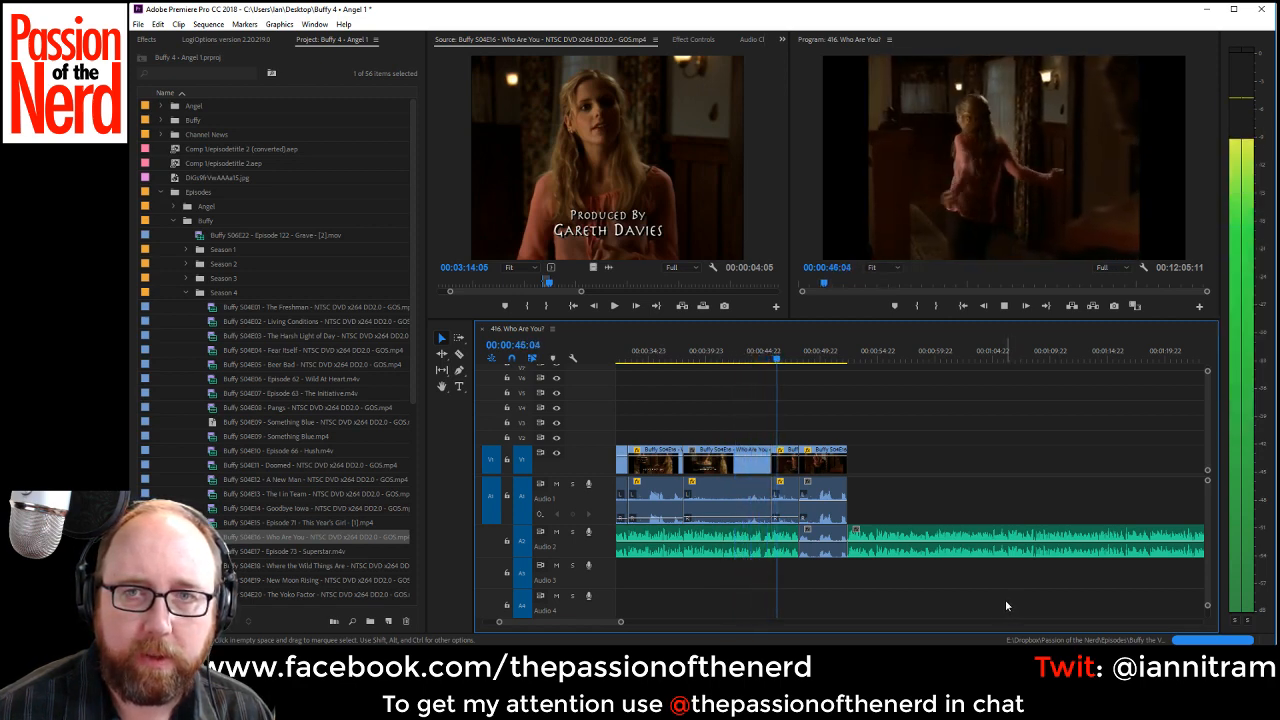
key("space")
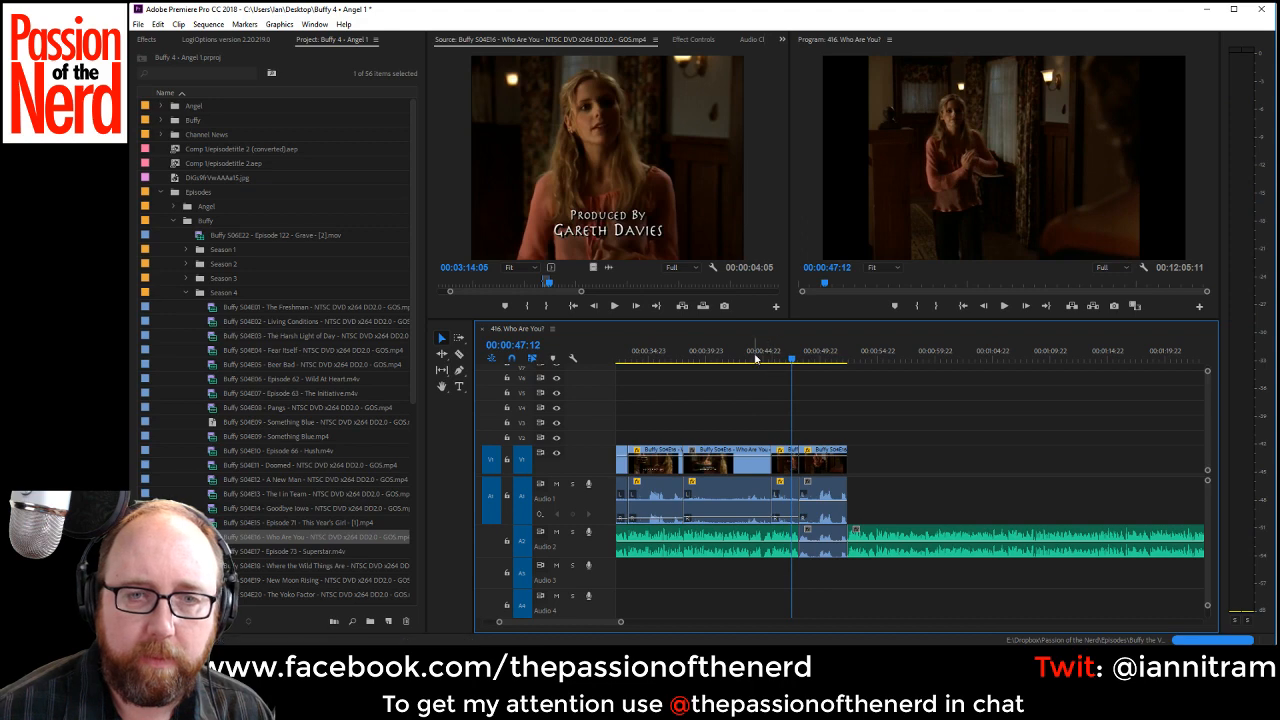
Trim the end of the hug clip back to 00:00:44:16 and play across the opening.
left_click(757, 357)
key("space")
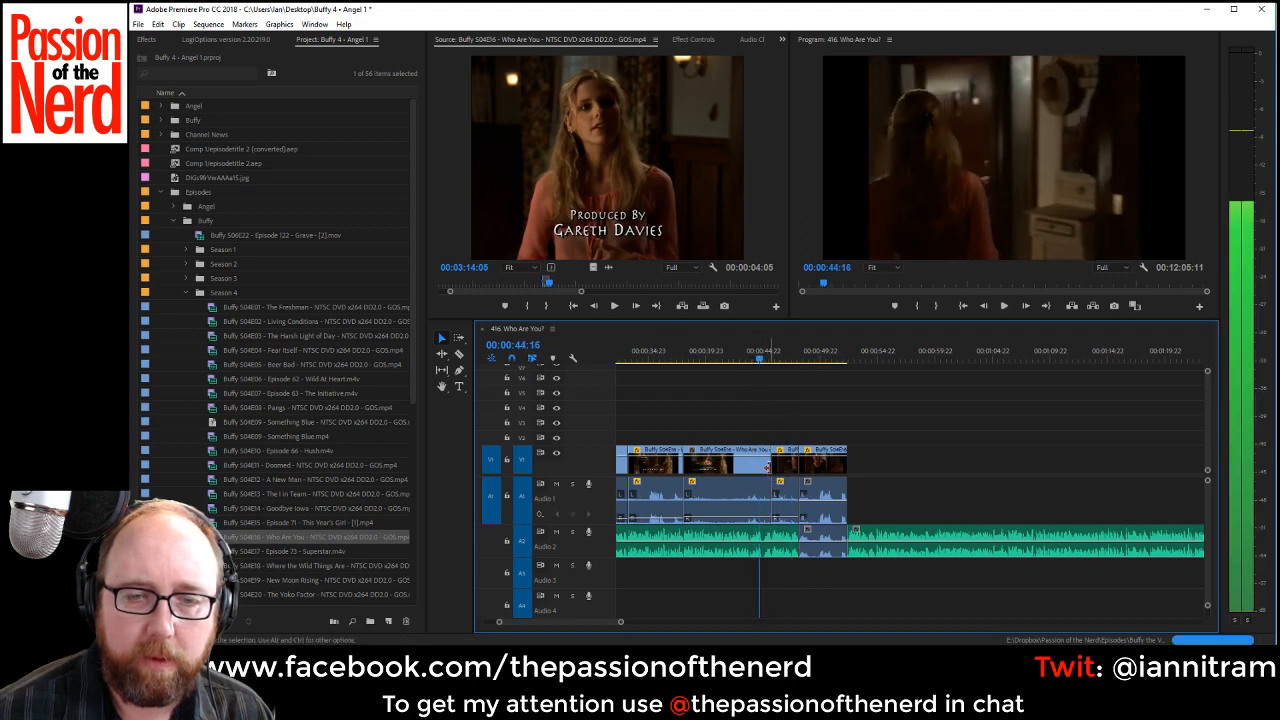
key("space")
left_click_drag(768, 469, 759, 469)
key("space")
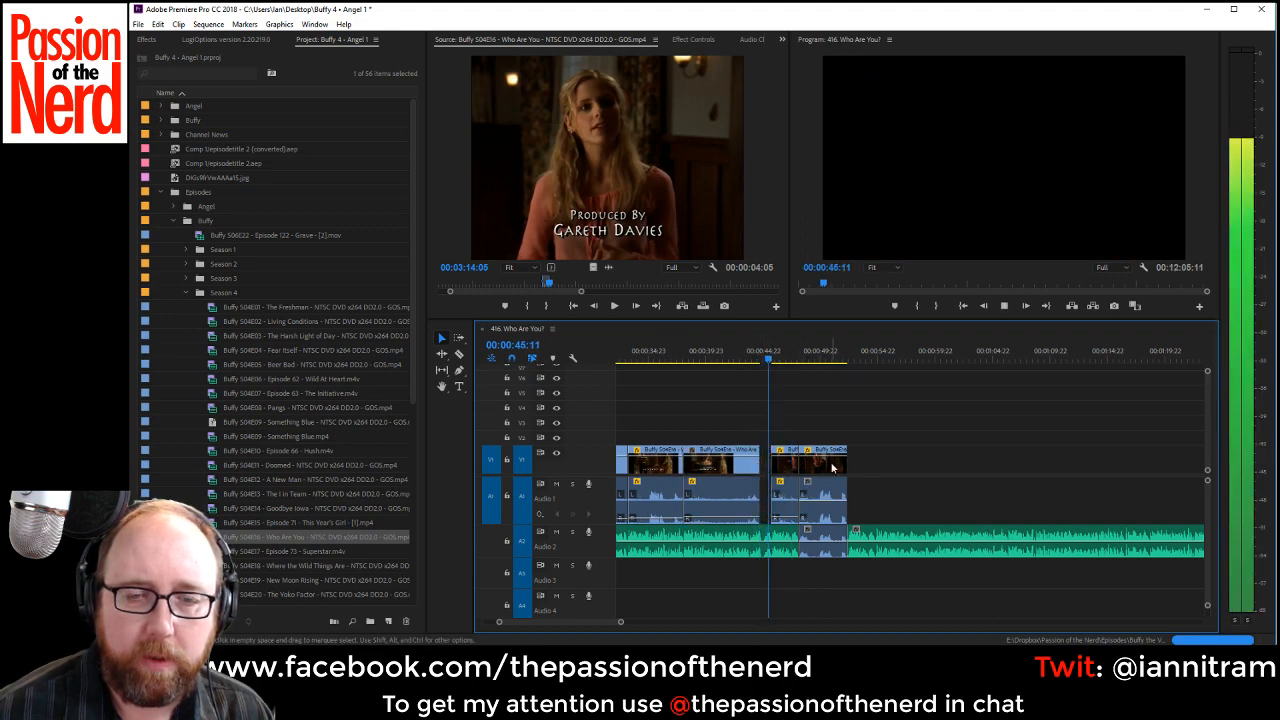
key("space")
Fill the gap before 00:00:45:16 with a 00:00:01:08 shot of Buffy's mother ending at source 00:03:16:20, lowering its audio to about -20 dB.
left_click_drag(547, 283, 553, 285)
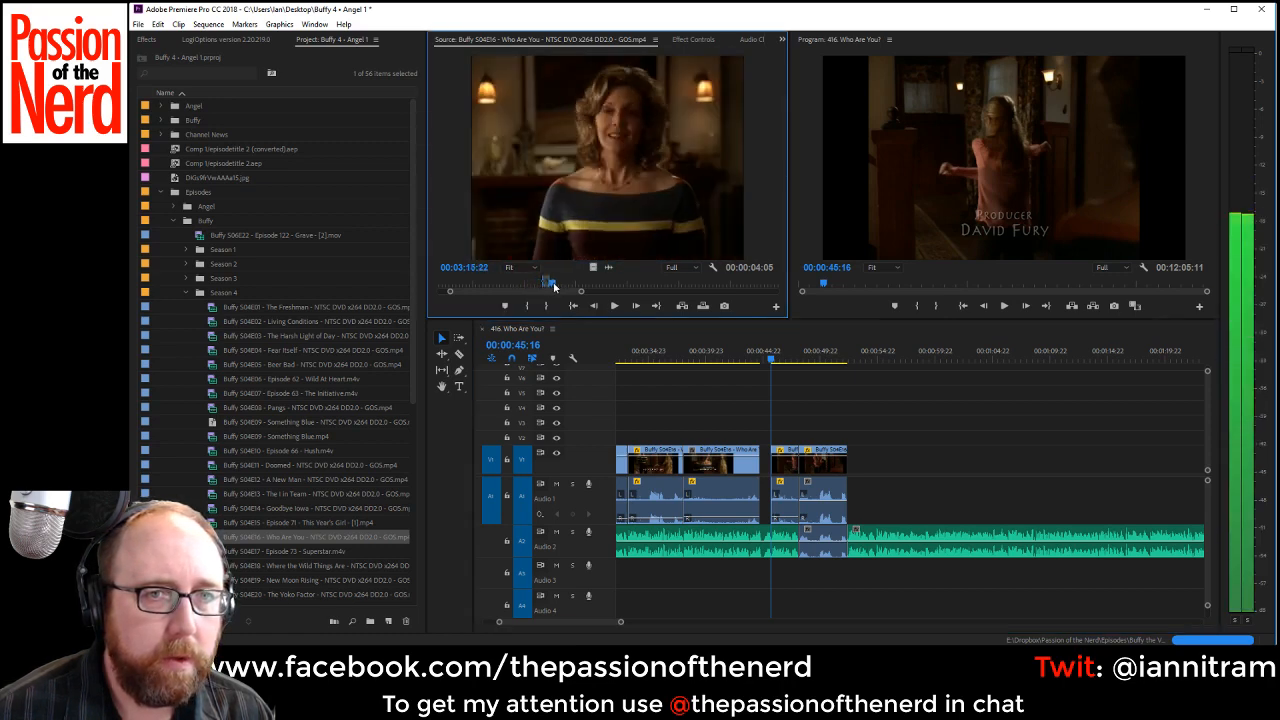
key("i")
key("space")
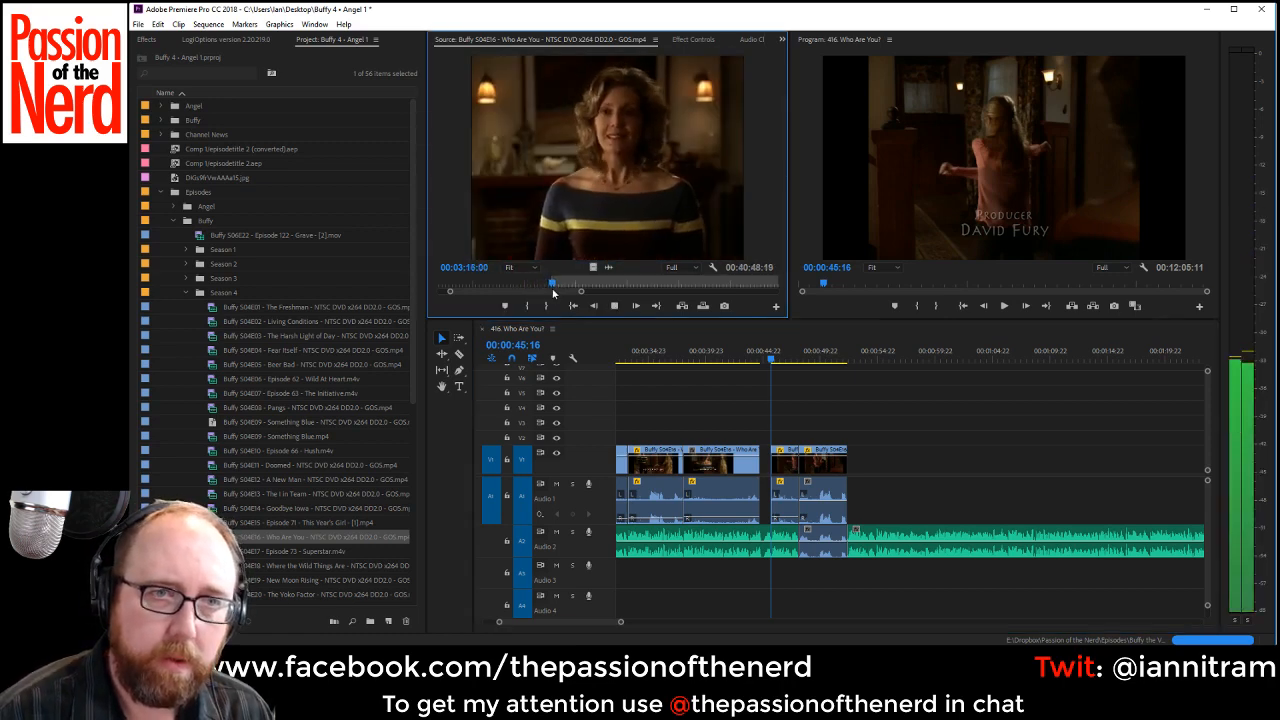
key("space")
key("o")
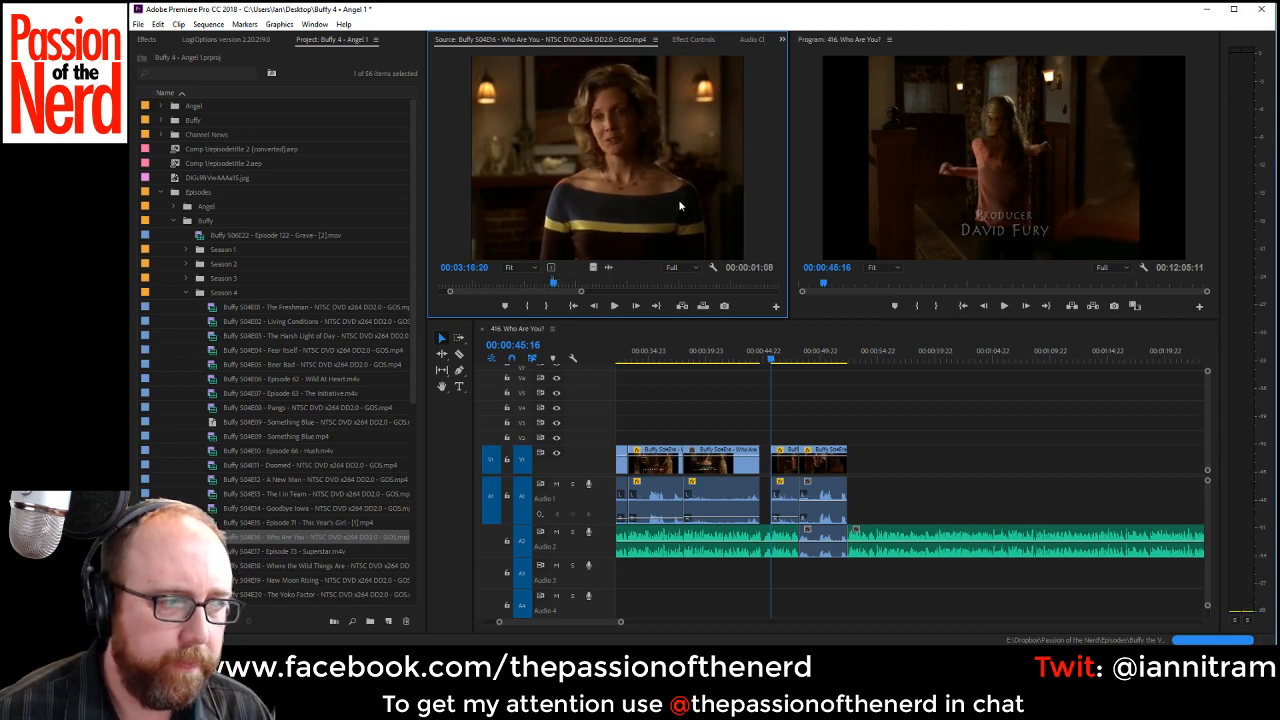
left_click_drag(678, 199, 764, 482)
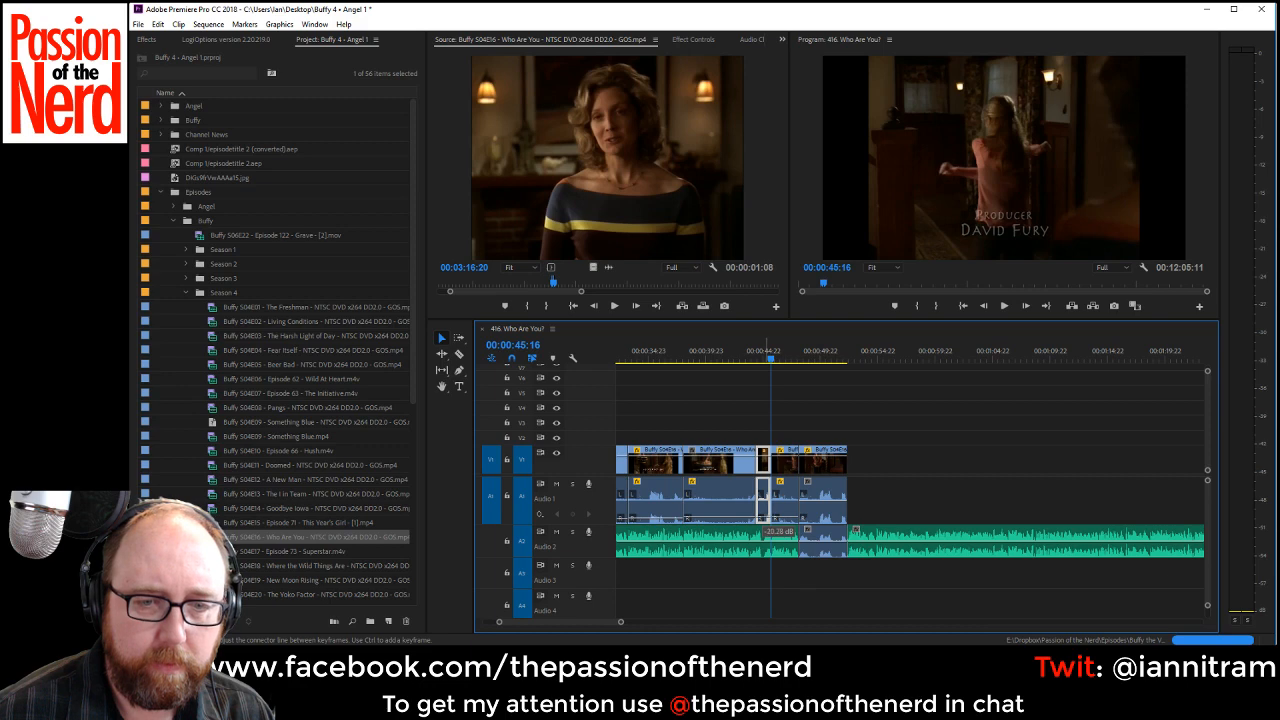
Trim the start of the VO after the dialogue to 00:00:54:16, close the resulting Audio 2 gap, and save the project.
left_click(740, 353)
key("space")
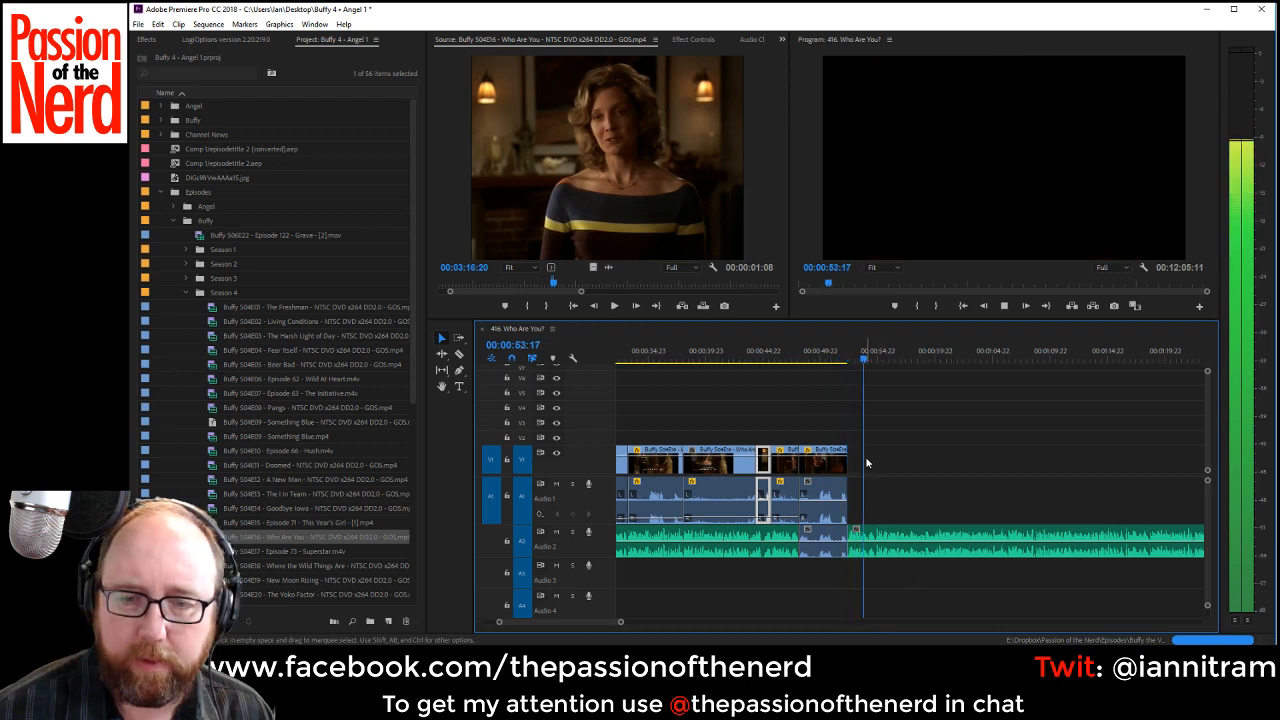
key("space")
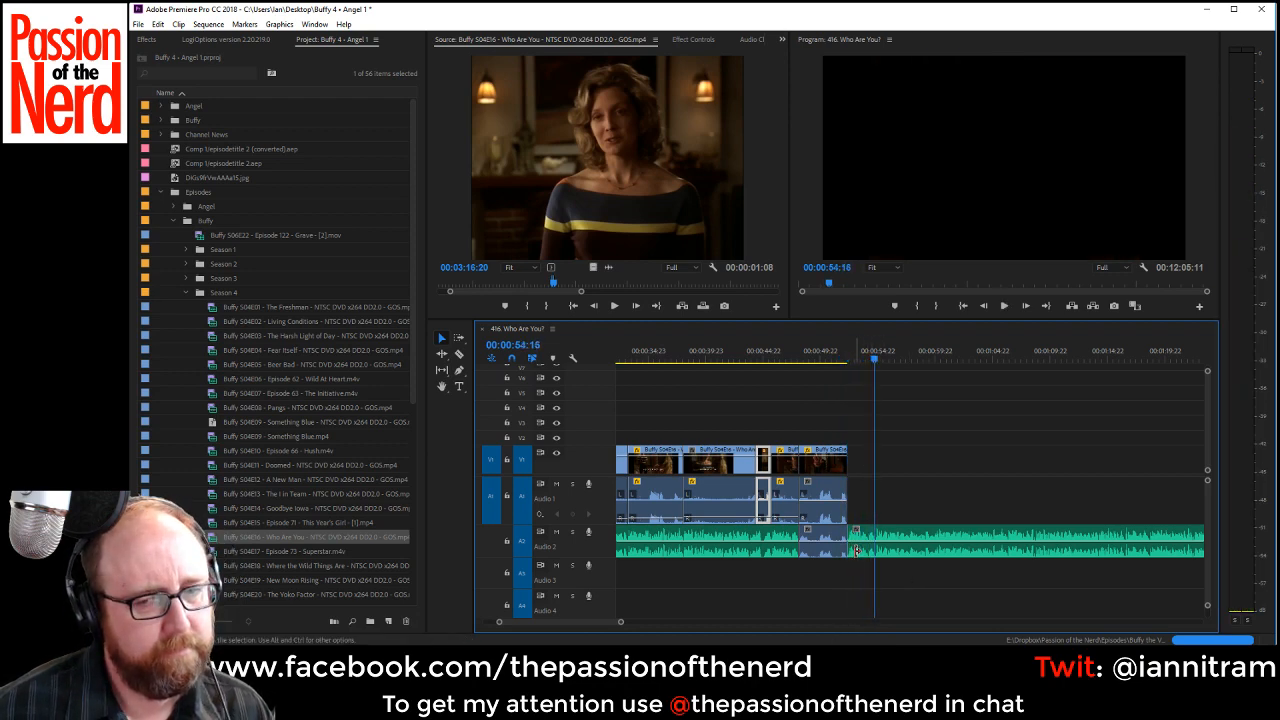
left_click_drag(853, 549, 876, 550)
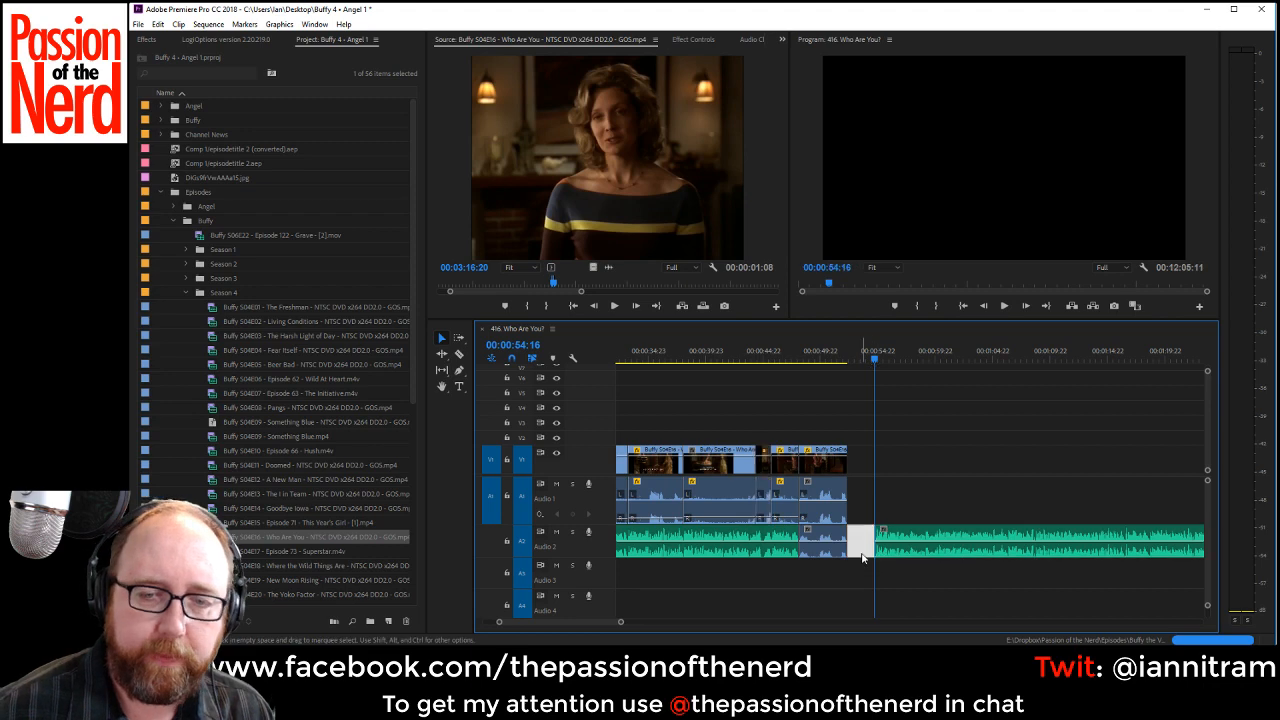
key("Delete")
key("ctrl+s")
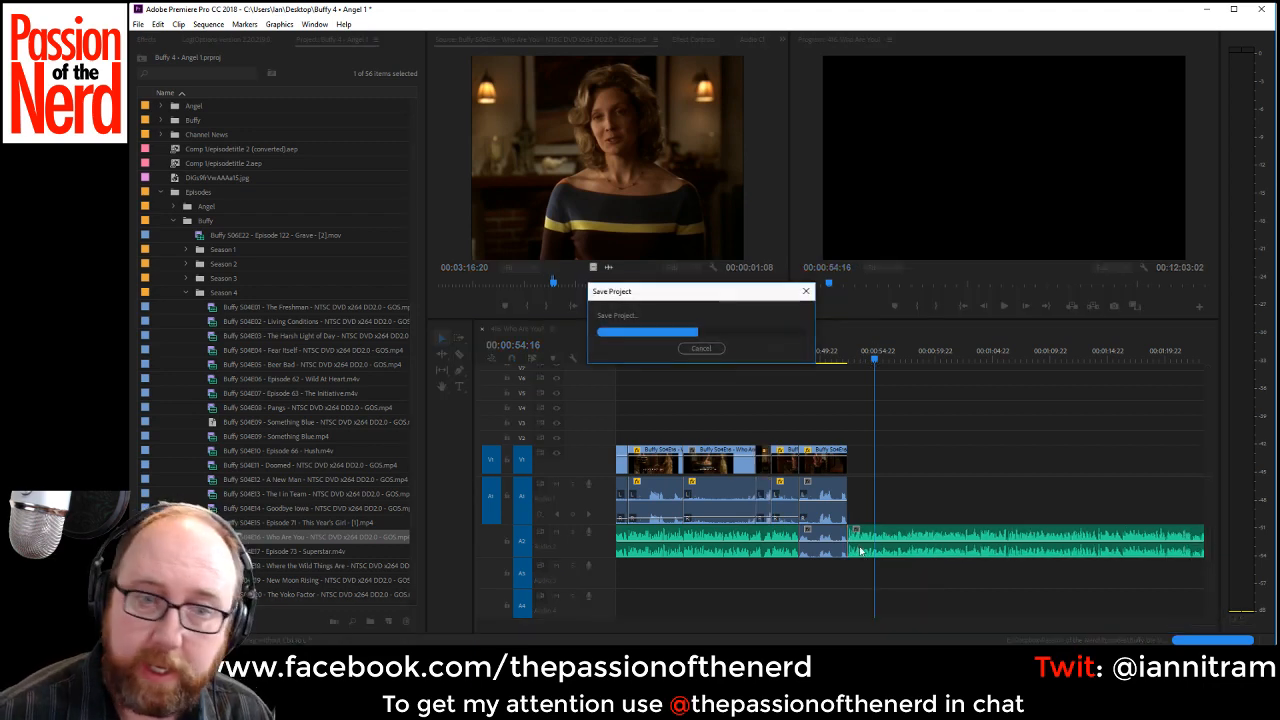
Play the VO up to 00:00:57:22 and find the bathtub shot in the episode source, stopping at 00:03:50:03.
left_click(829, 358)
key("space")
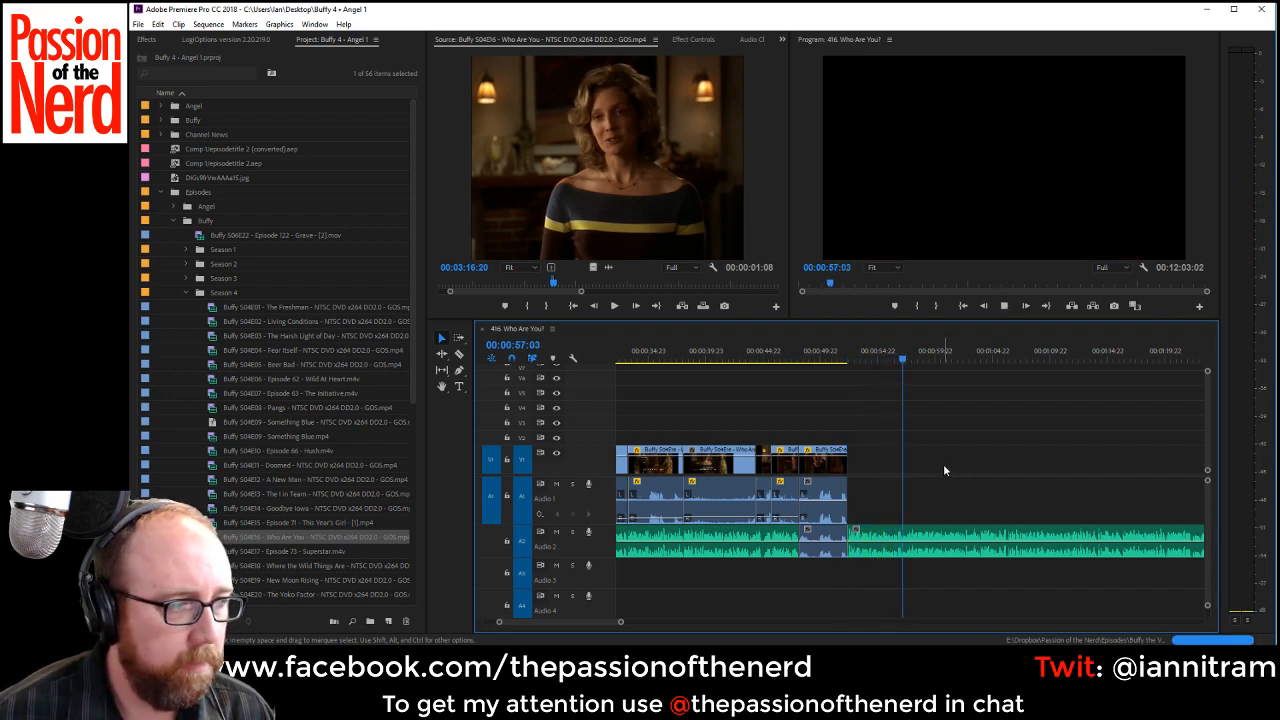
key("space")
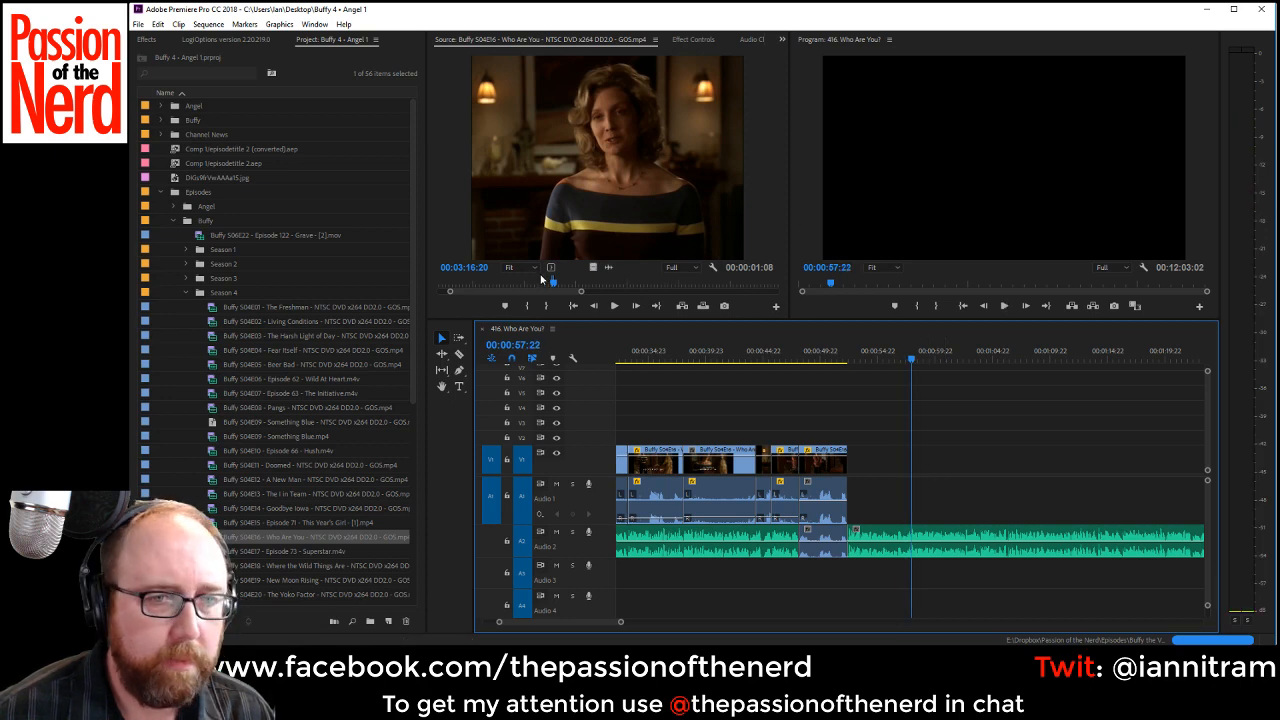
left_click_drag(553, 284, 606, 288)
key("space")
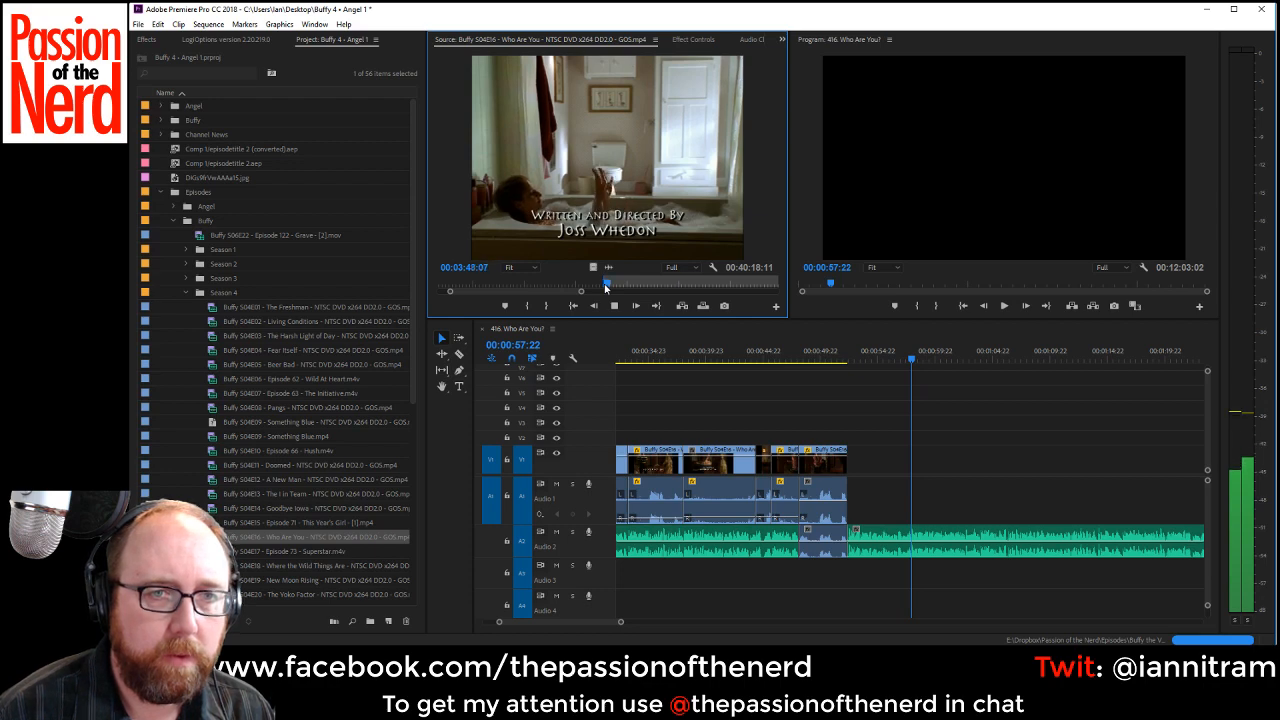
key("space")
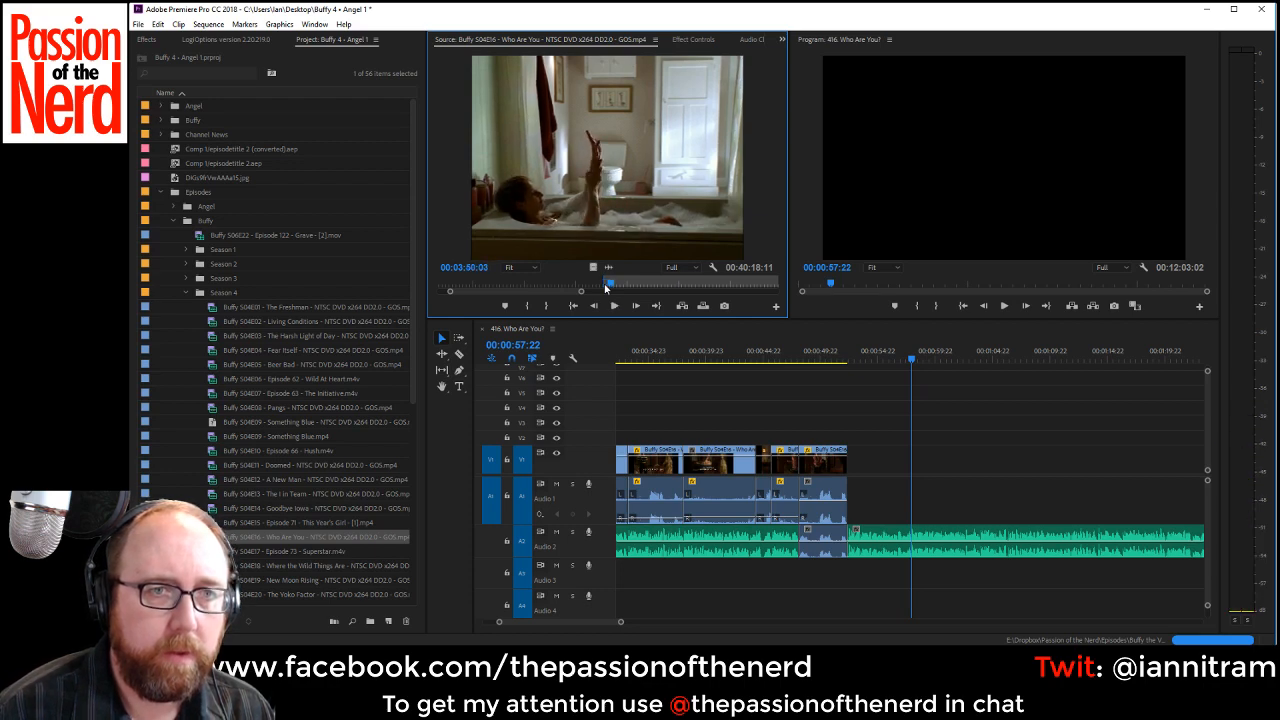
Place the bathtub shot on V1 and Audio 1 from the dialogue clip's end to 00:00:57:22 and lower its audio to about -24 dB.
left_click_drag(841, 425, 910, 469)
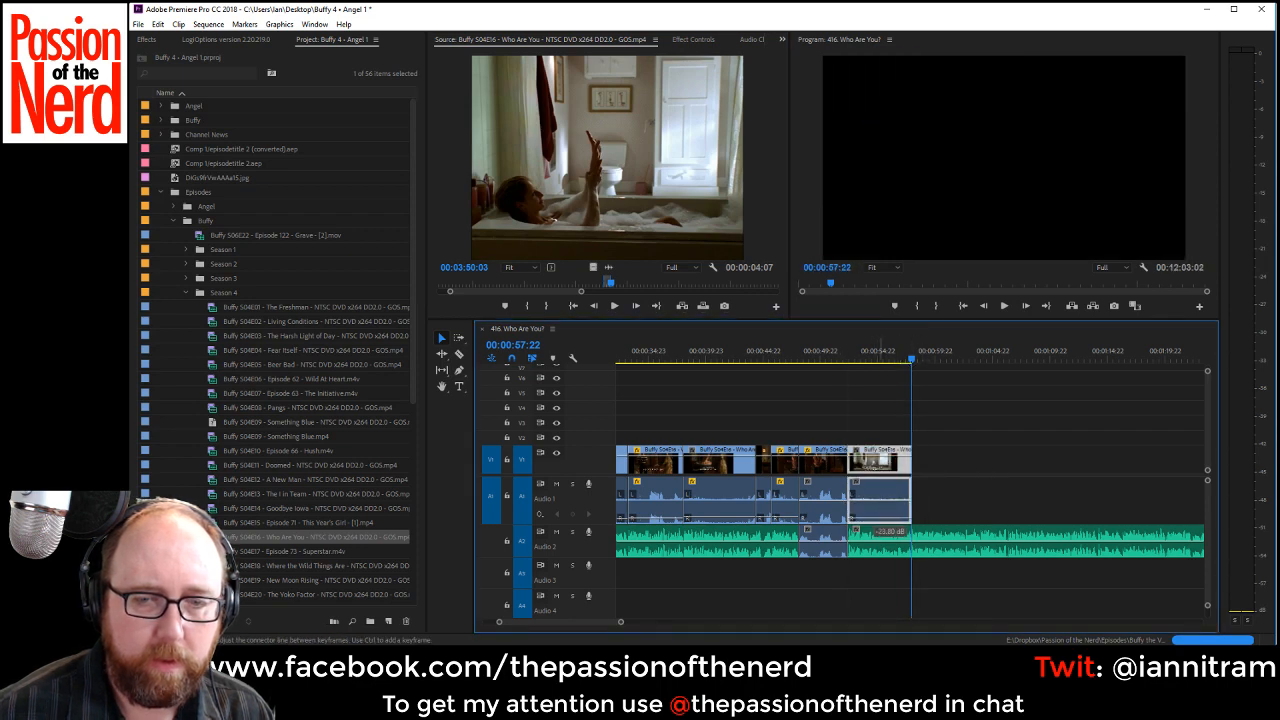
right_click(866, 464)
Play the VO from 00:00:50:04 through to the end of the passage at 00:01:16:04.
left_click(824, 352)
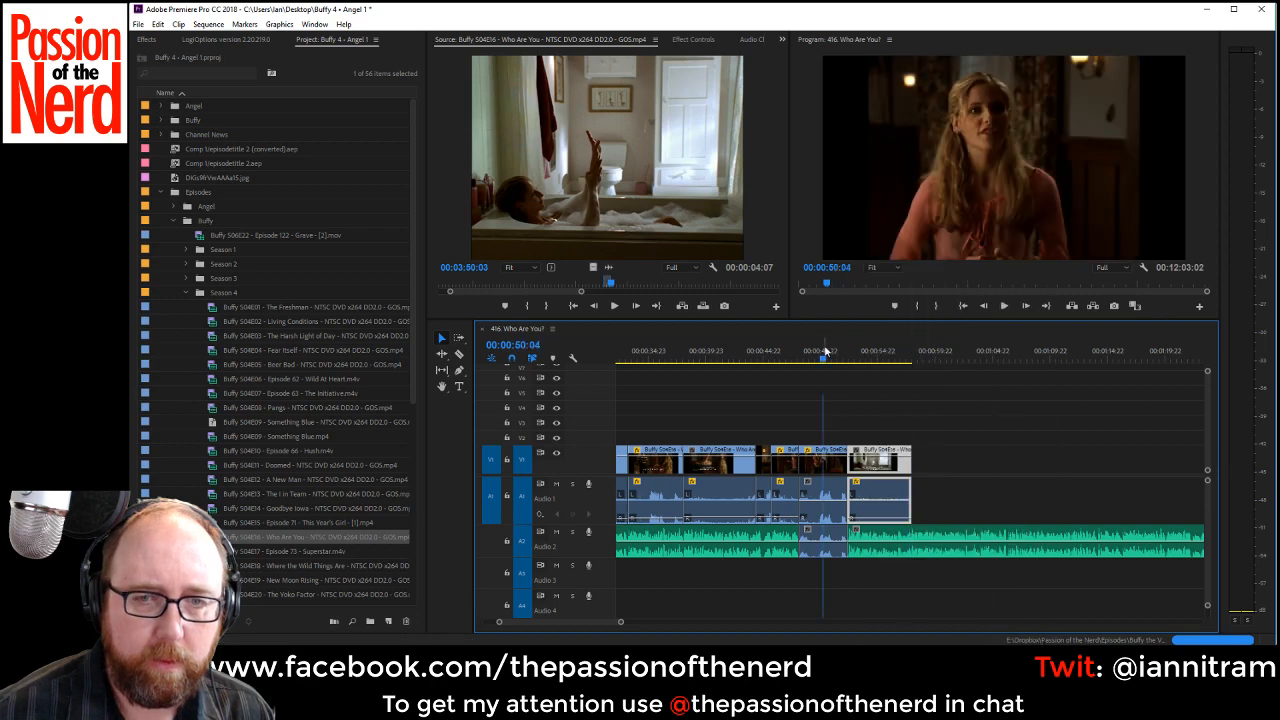
key("space")
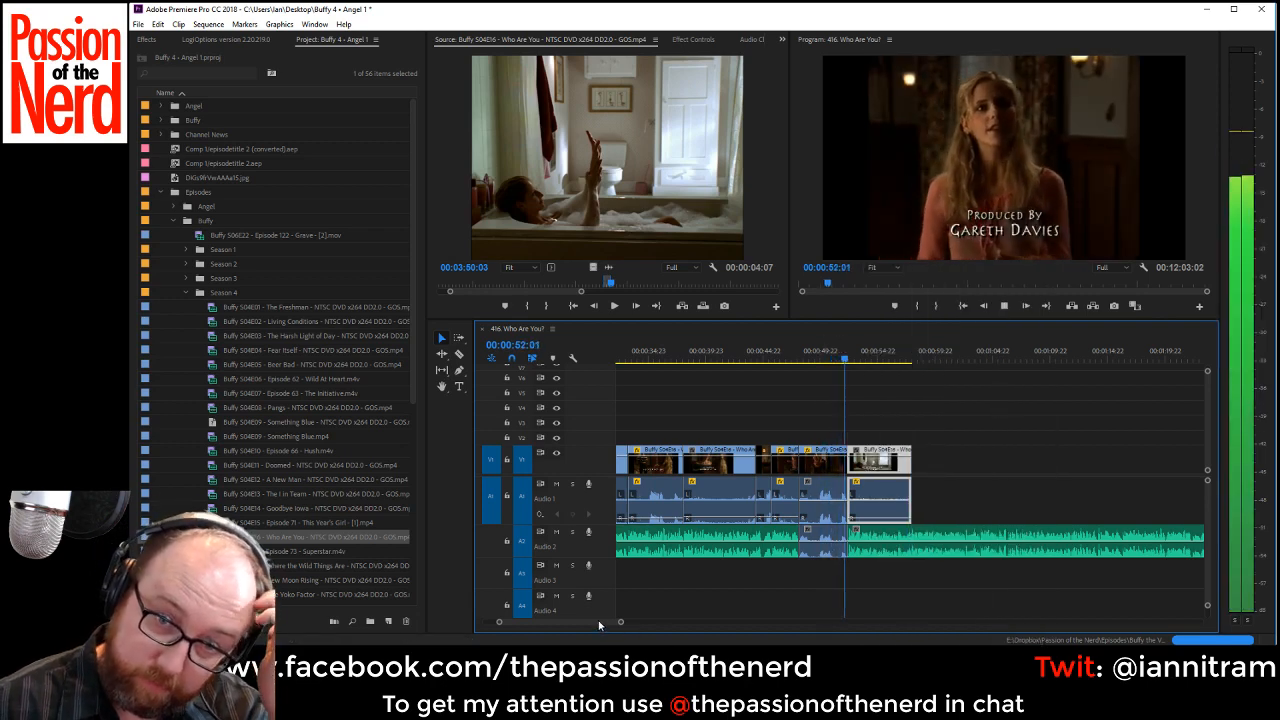
left_click_drag(595, 625, 601, 625)
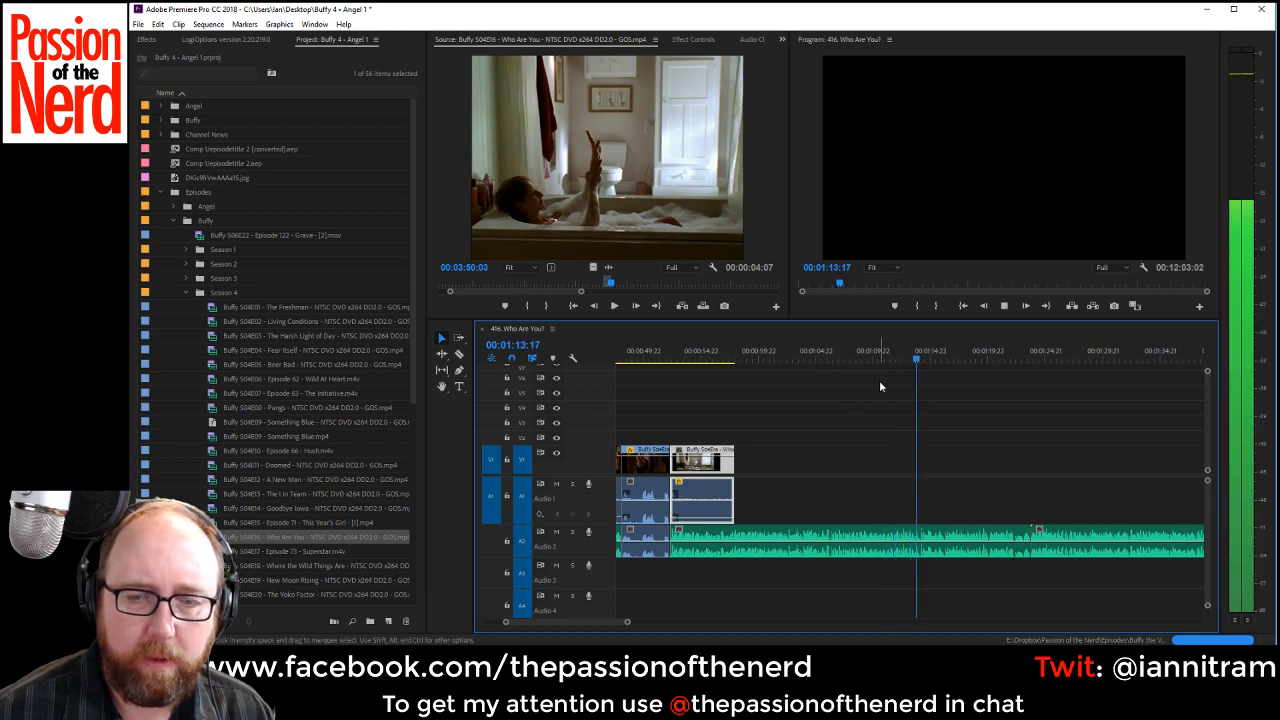
left_click(908, 360)
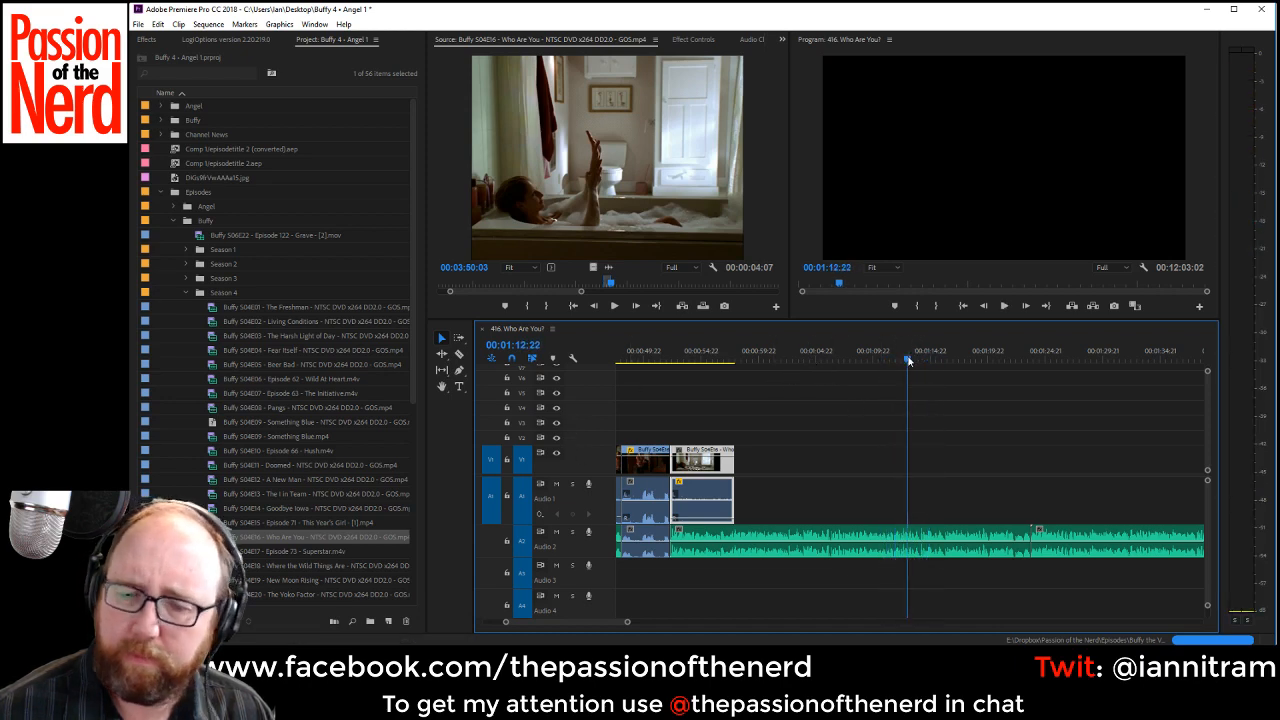
key("space")
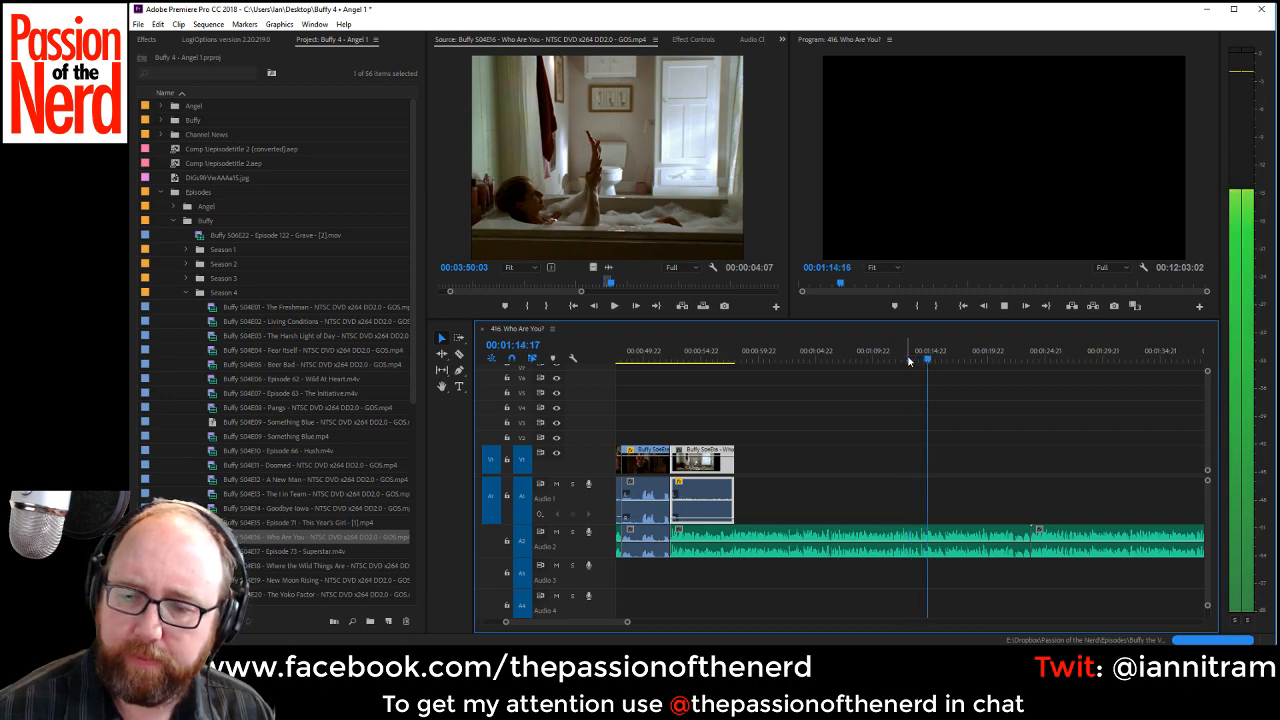
key("space")
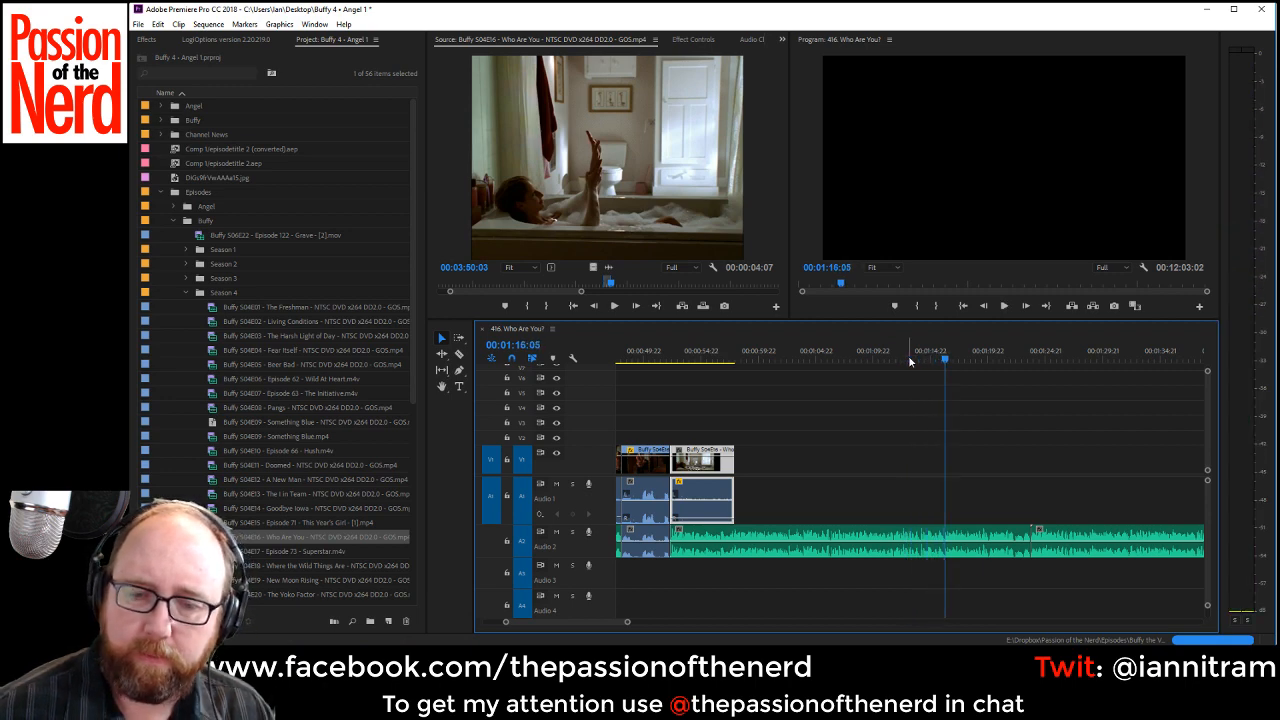
Split the VO on Audio 2 at 00:01:16:04 and shift everything after the cut about 12 seconds later.
left_click(459, 355)
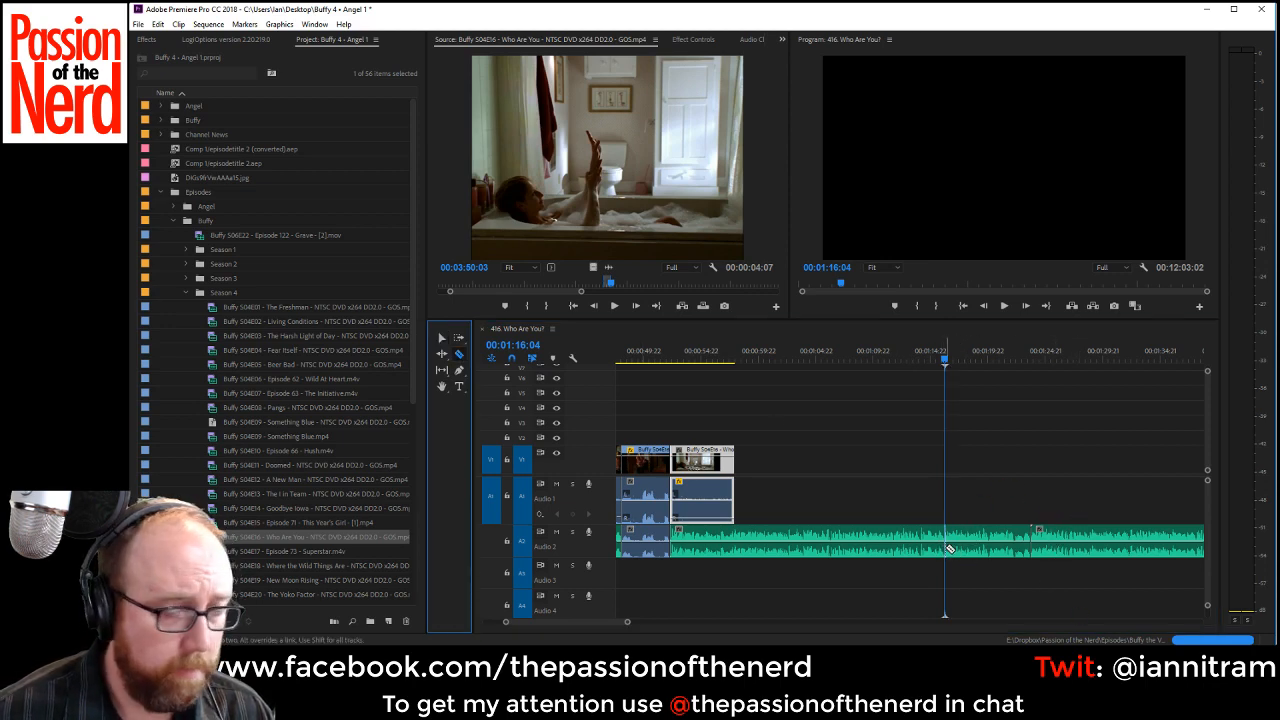
left_click(950, 549)
left_click(457, 340)
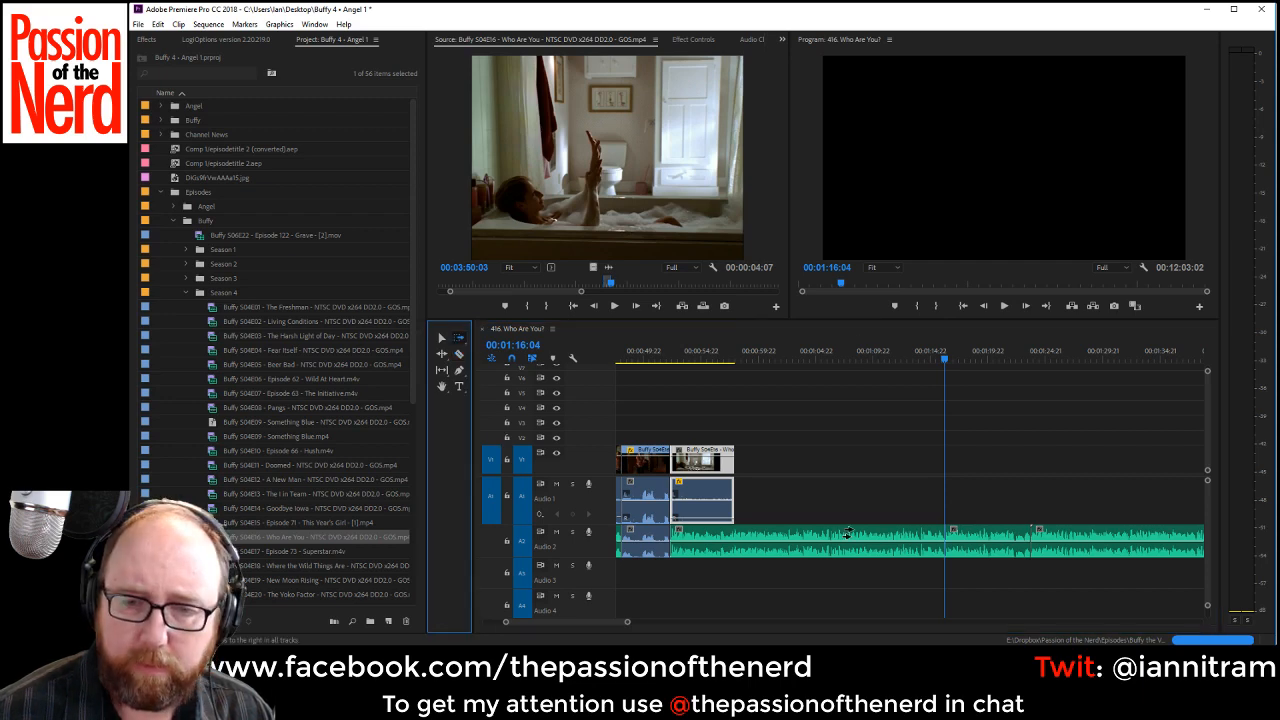
left_click_drag(970, 552, 1100, 548)
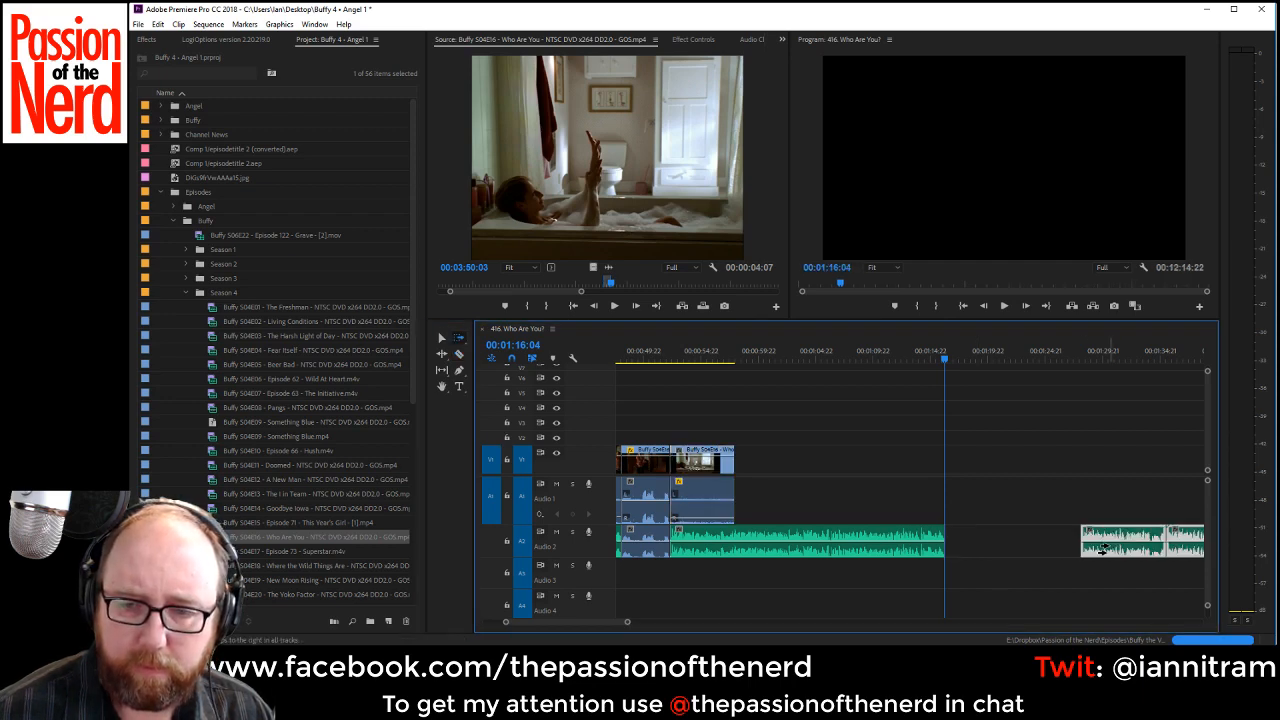
Find Buffy's pointing line in the bedroom doorway in the episode source and mark its Out point at 00:04:44:16.
left_click(703, 243)
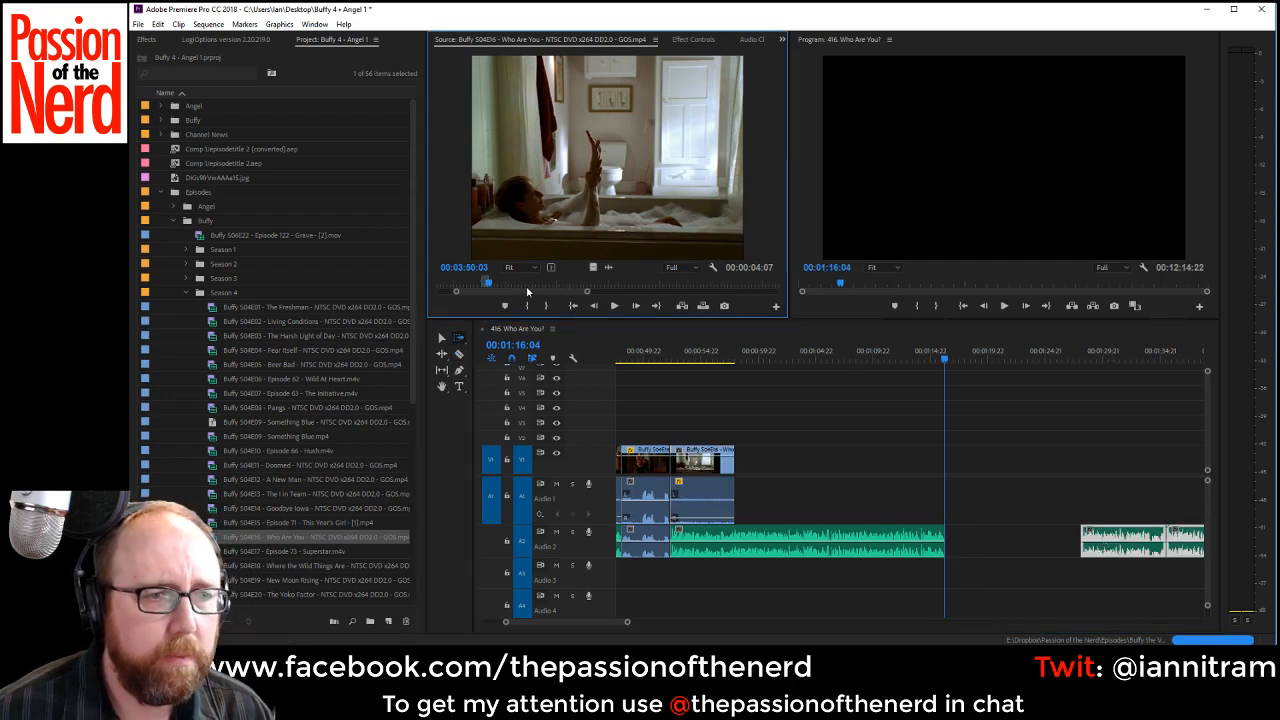
left_click_drag(528, 289, 561, 286)
key("space")
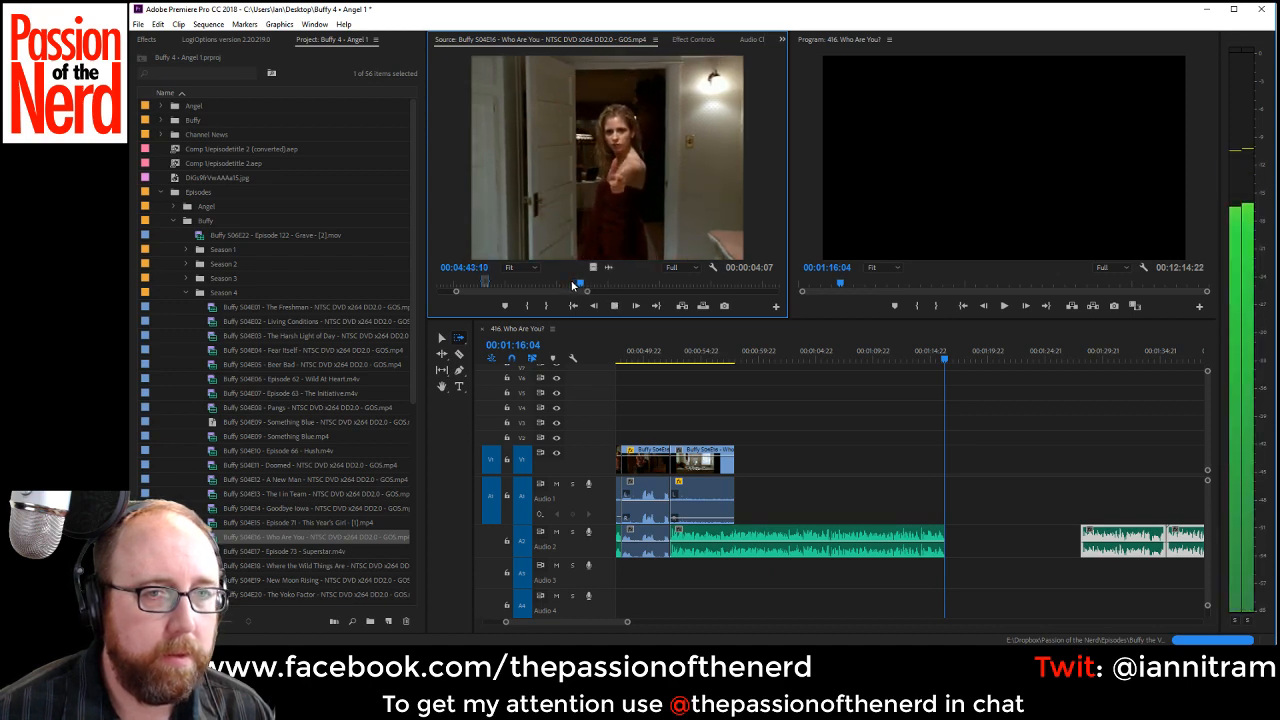
key("space")
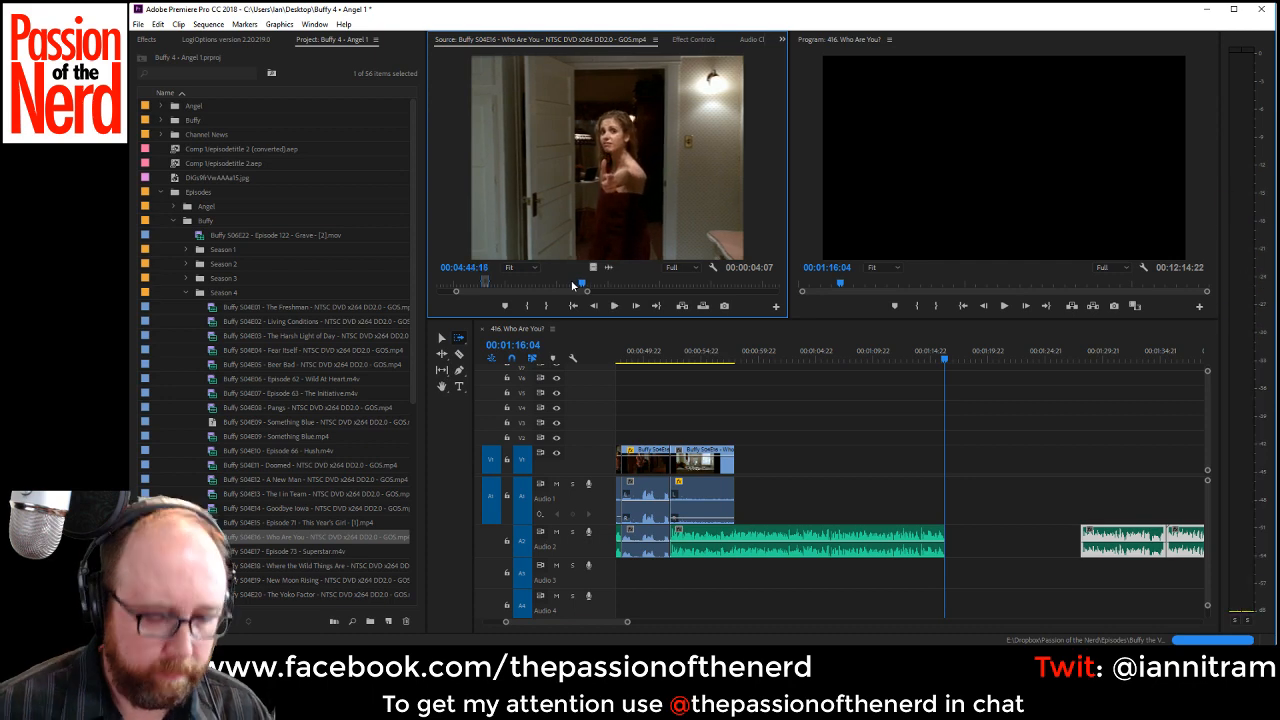
key("o")
Mark the line's In point for a 00:00:03:12 range and place the clip on V1 and Audio 1 at 00:01:16:04.
key("j")
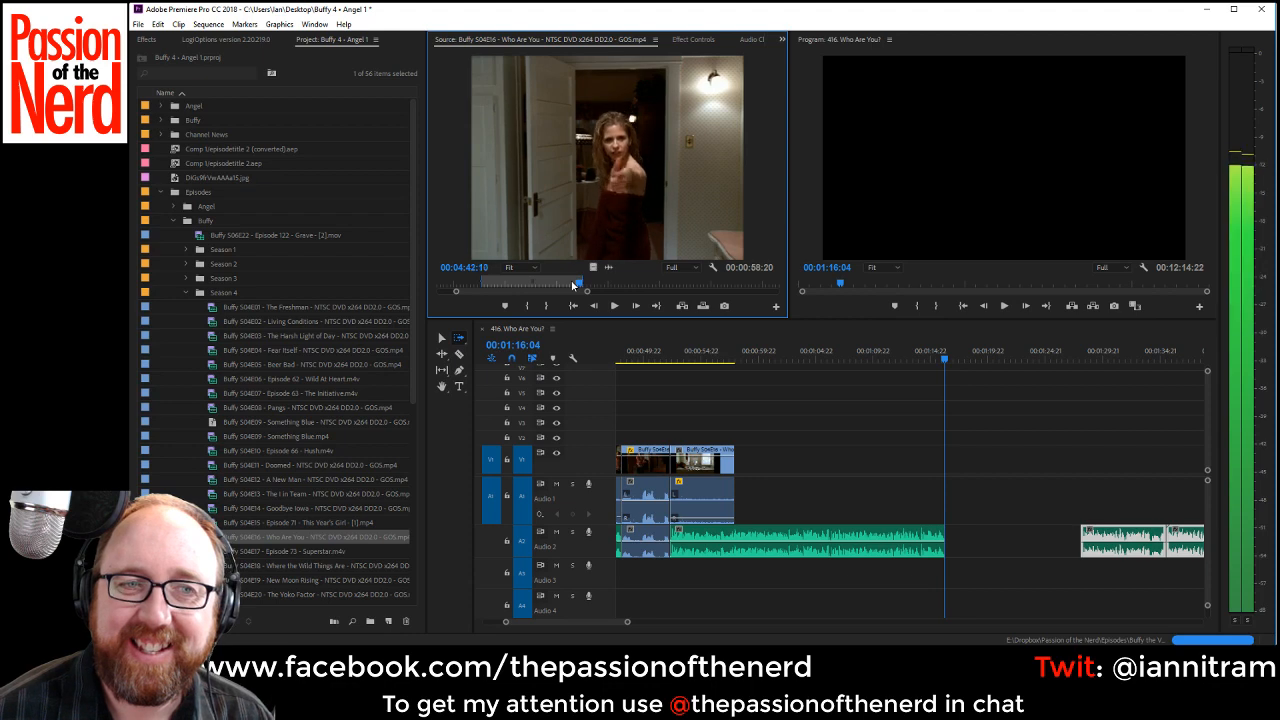
key("Left")
key("Left")
key("Left")
key("Left")
key("Left")
key("Left")
key("Left")
key("Left")
key("Left")
key("Left")
key("Left")
key("Left")
key("Left")
key("Left")
key("Left")
key("Left")
key("Left")
key("Left")
key("Left")
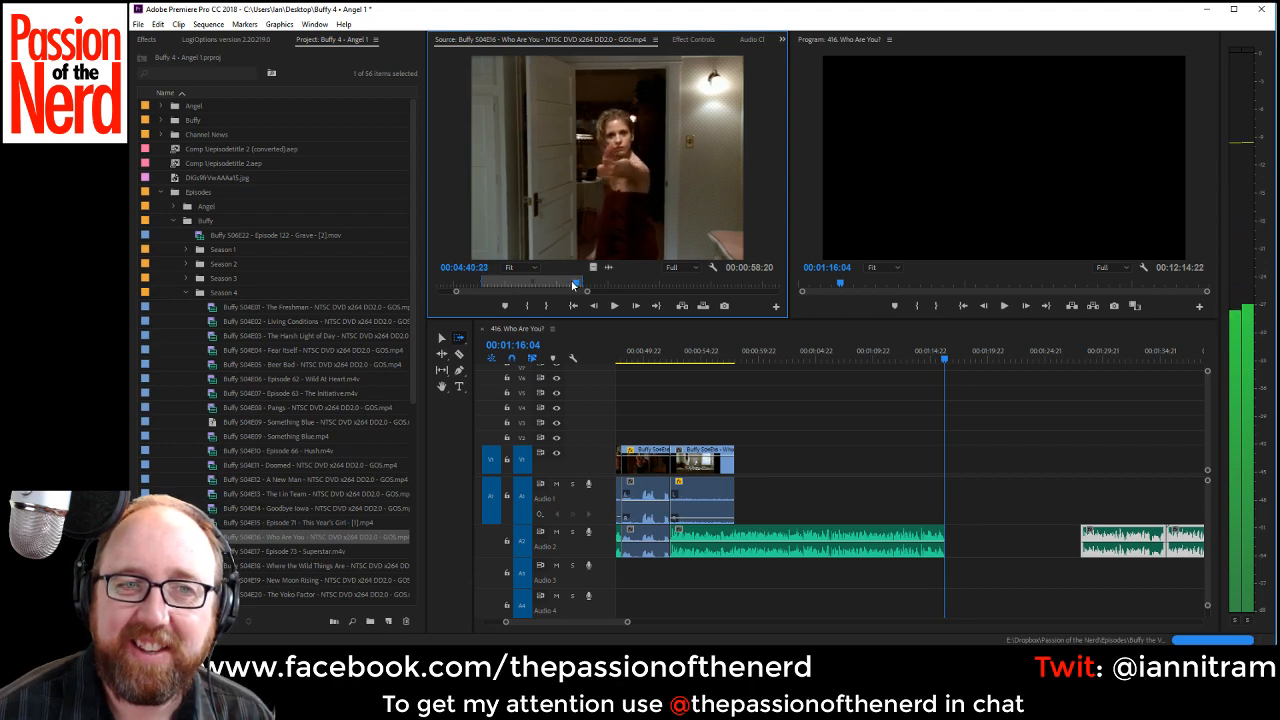
key("Right")
key("Right")
key("Right")
key("Right")
key("Right")
key("Right")
key("Right")
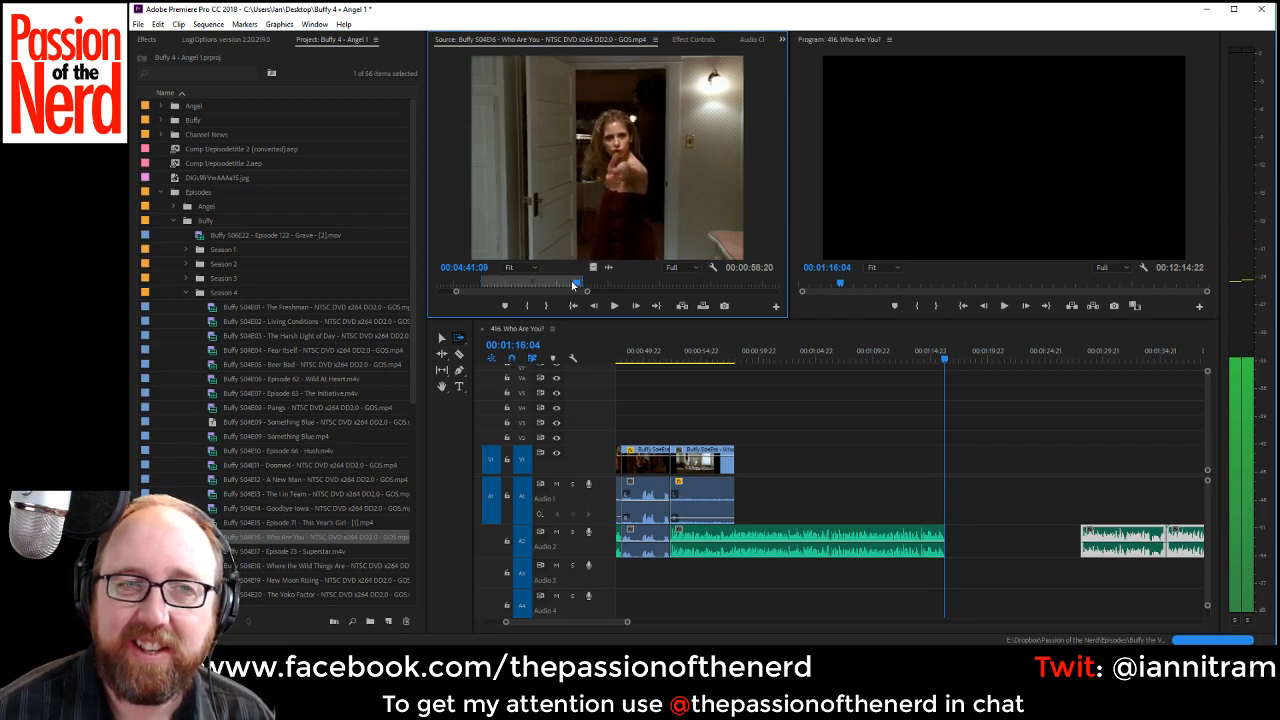
key("Left")
key("o")
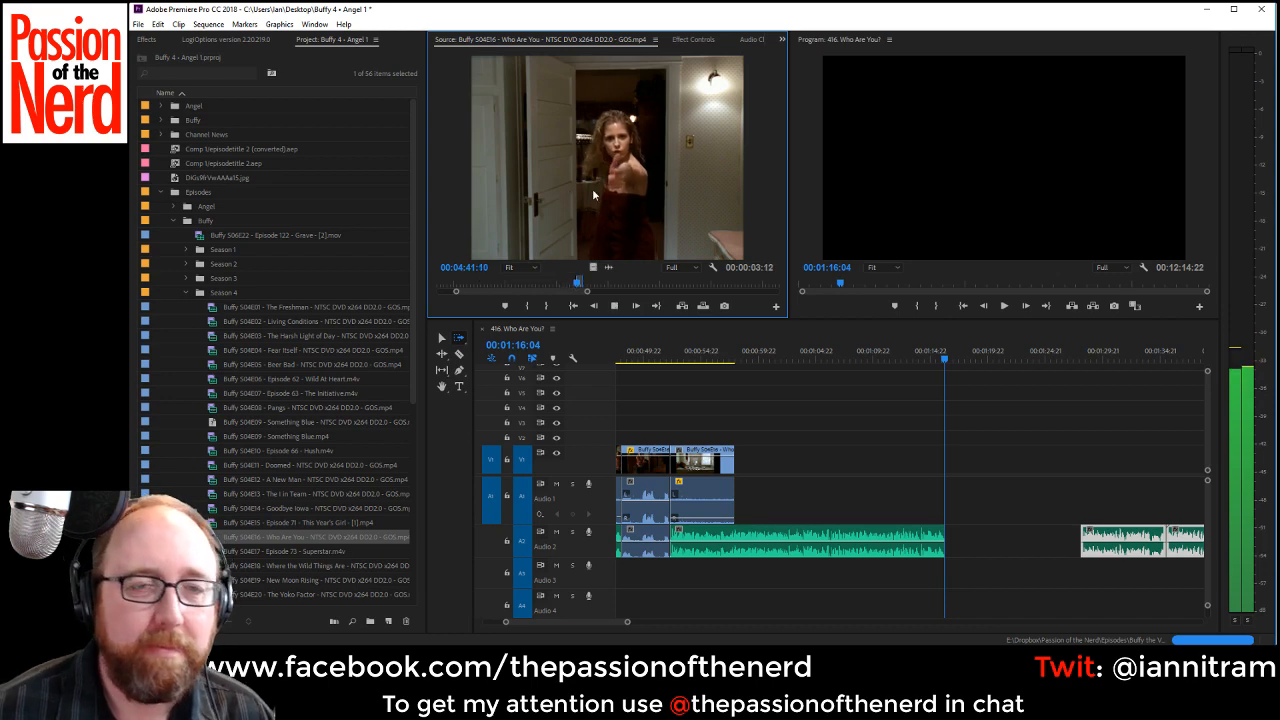
left_click_drag(592, 188, 947, 507)
Extend the dialogue clip's start back to the bathtub clip's end and split it at 00:01:16:04.
left_click(441, 339)
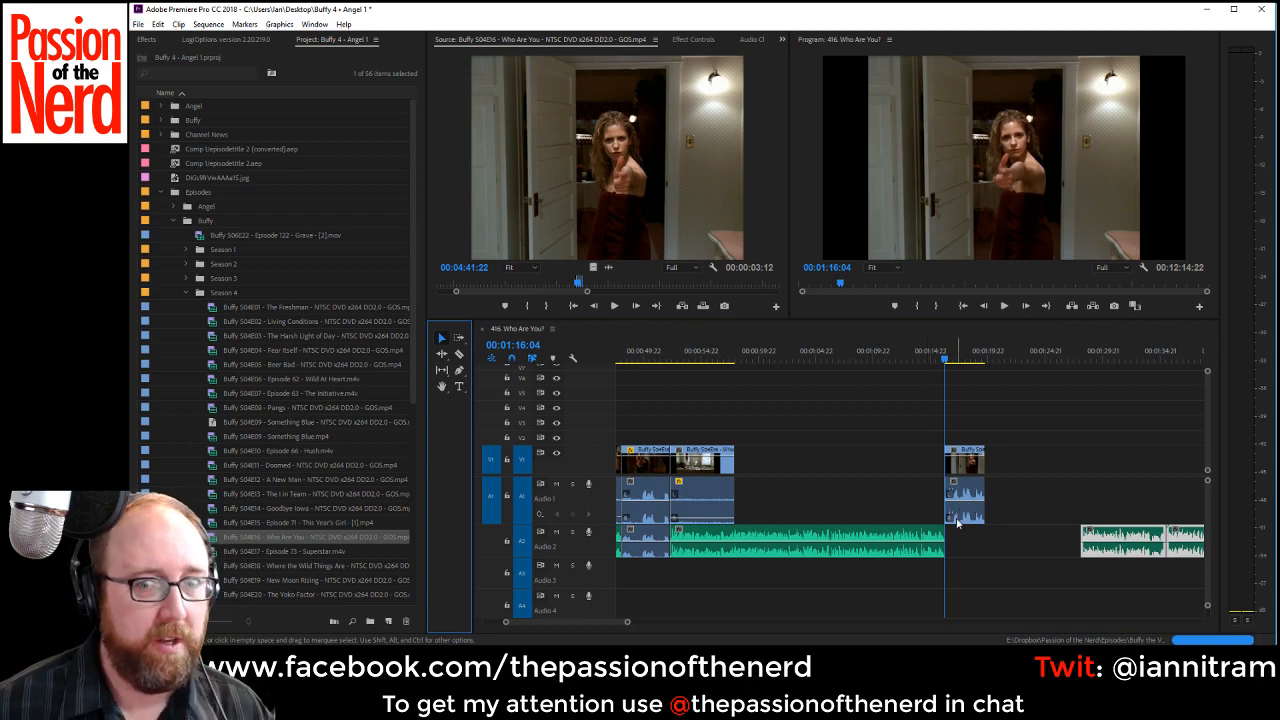
left_click_drag(941, 461, 737, 461)
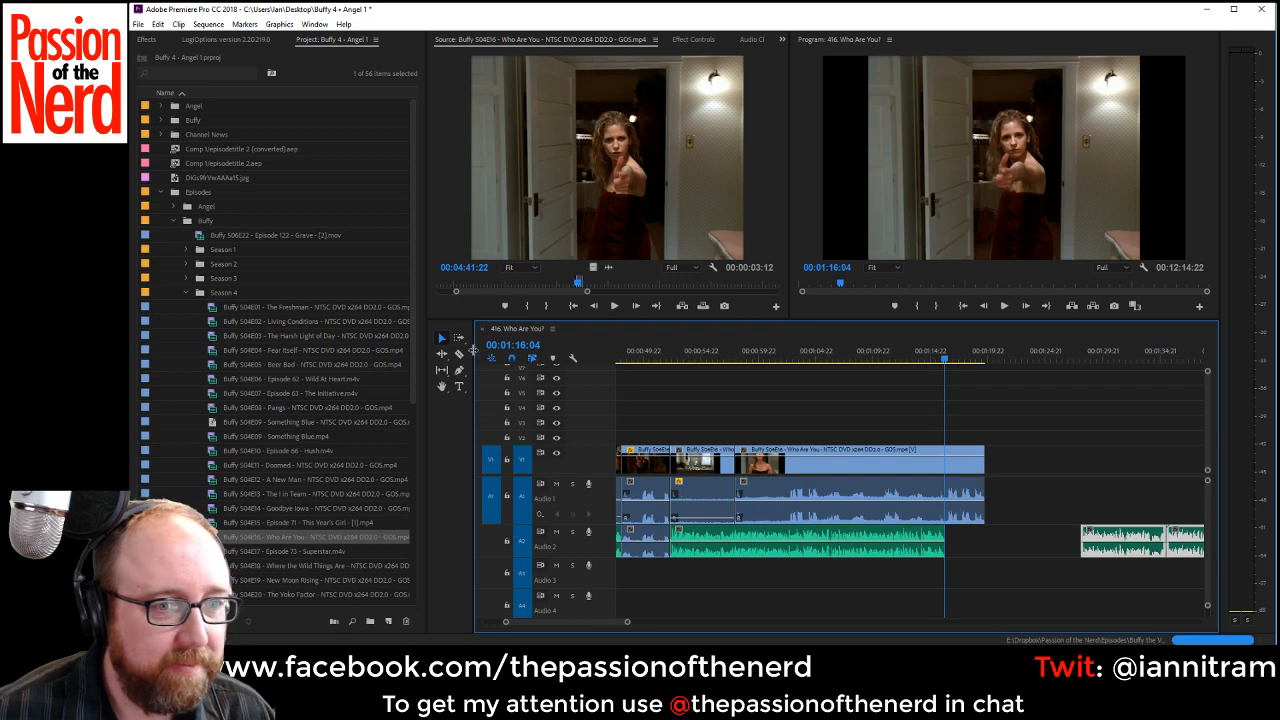
left_click(459, 354)
left_click(944, 490)
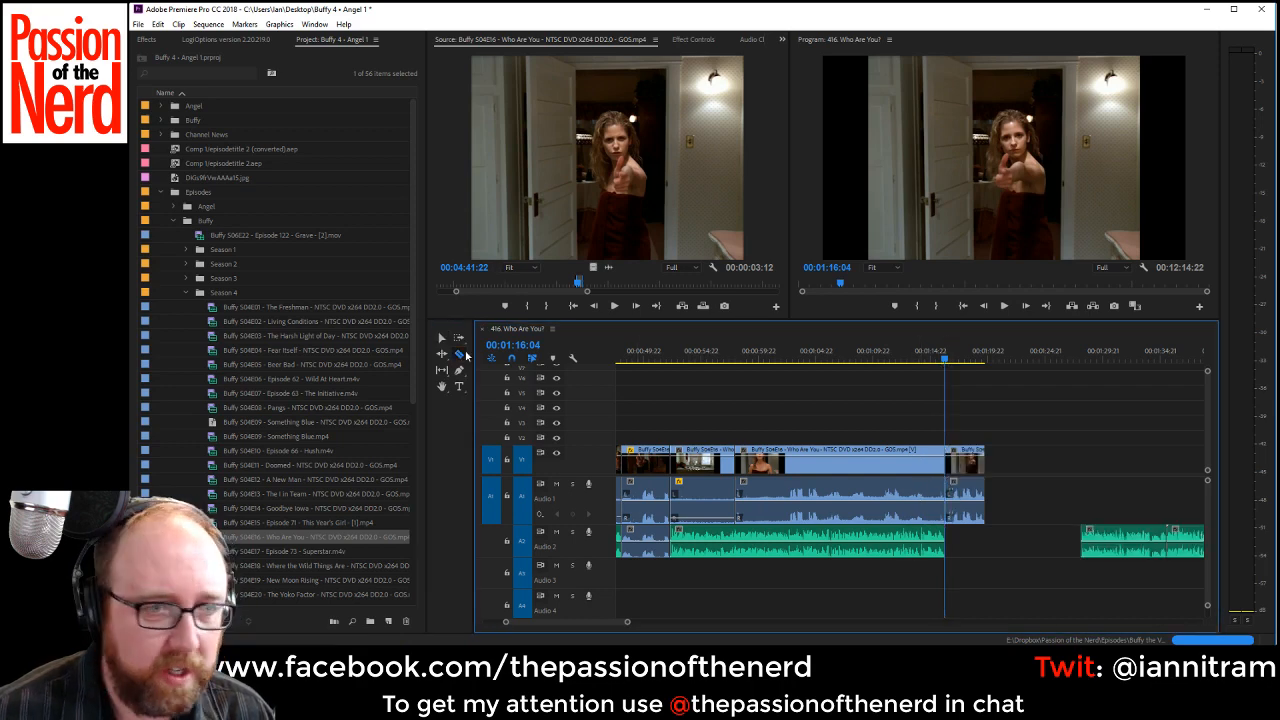
left_click(443, 339)
Lower the audio of the shot before 00:01:16:04, duplicate the dialogue clip's audio onto Audio 2 below it, and save the project.
left_click(768, 512)
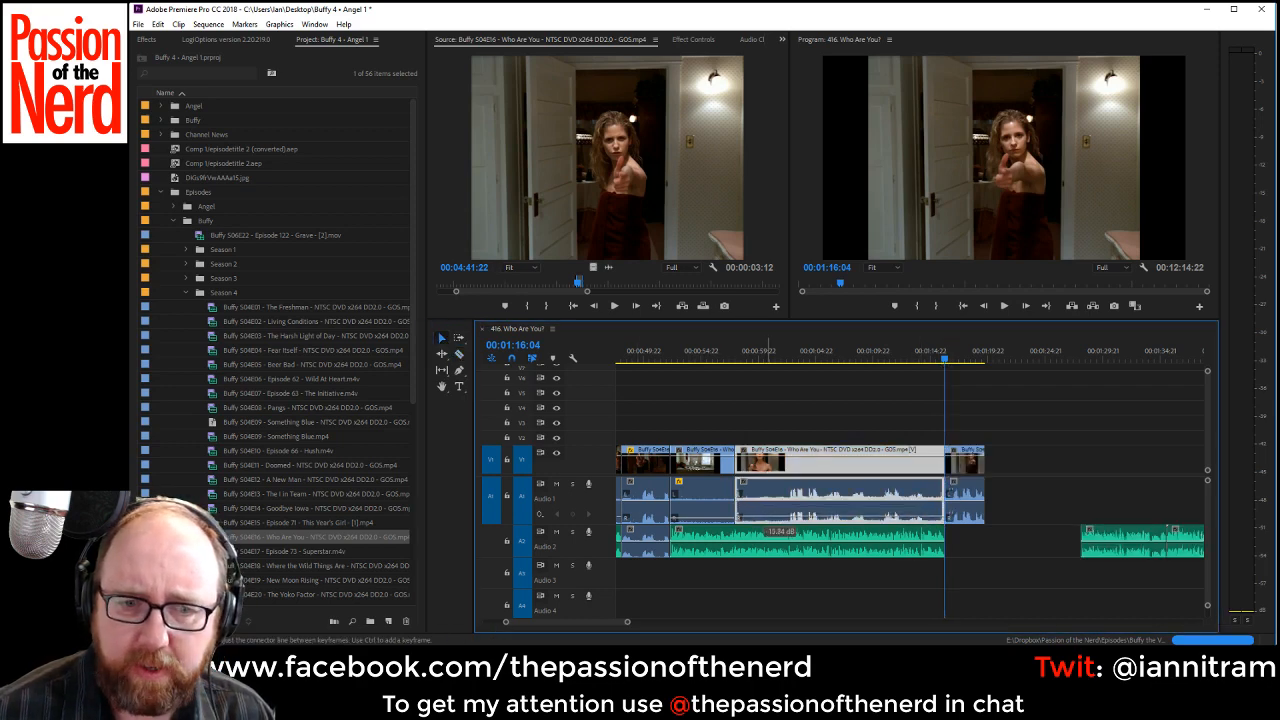
left_click(966, 518)
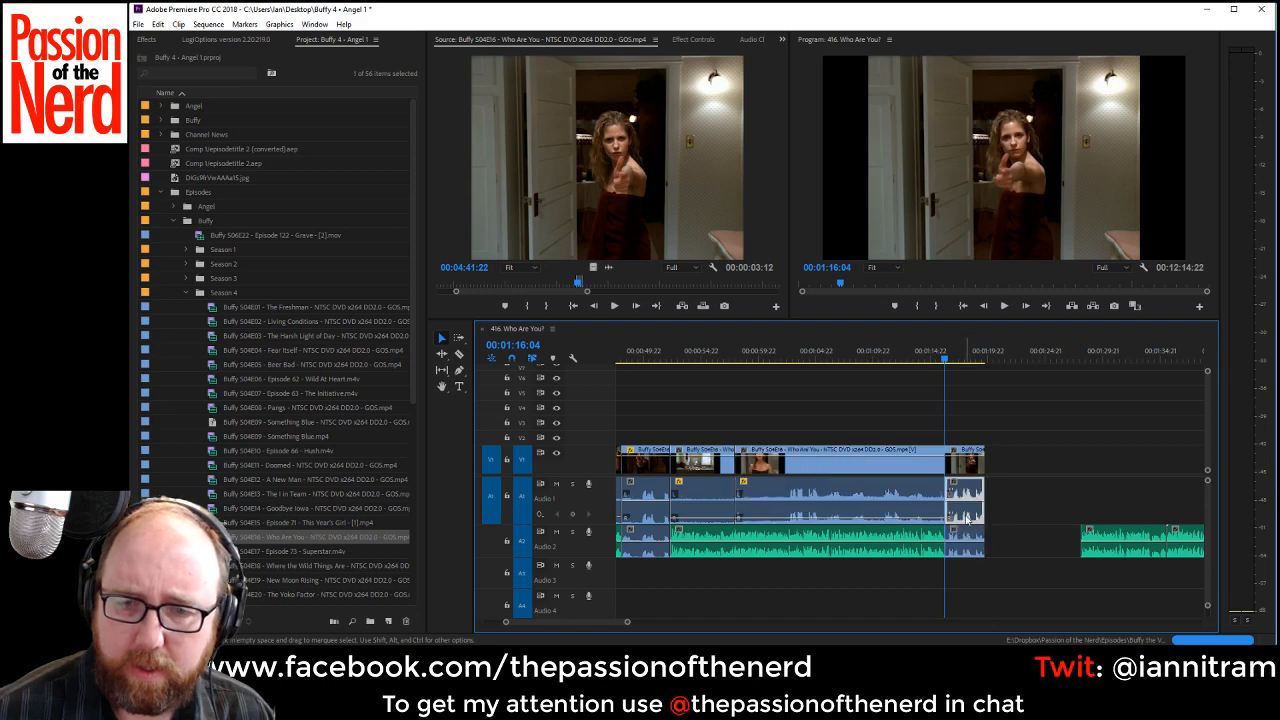
left_click(857, 424)
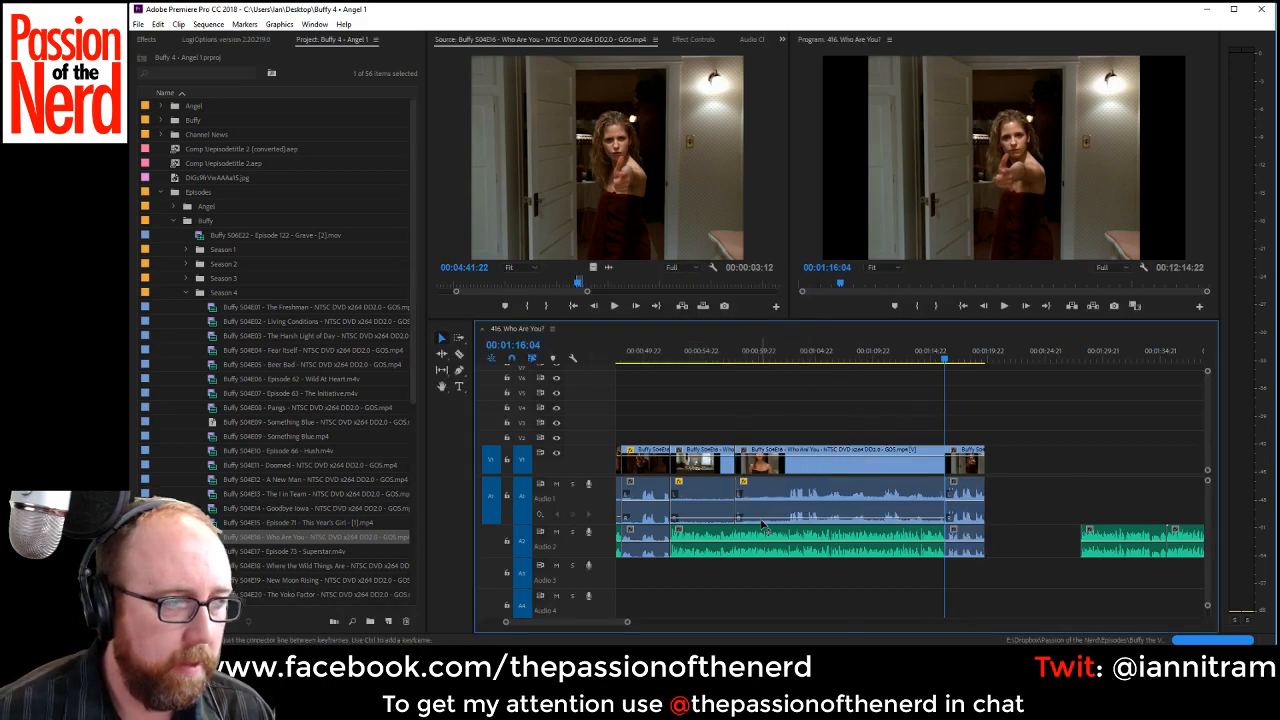
Close the Audio 2 gap after the dialogue clip and apply the default transition to the audio cut at 00:01:16:04.
left_click(722, 356)
key("space")
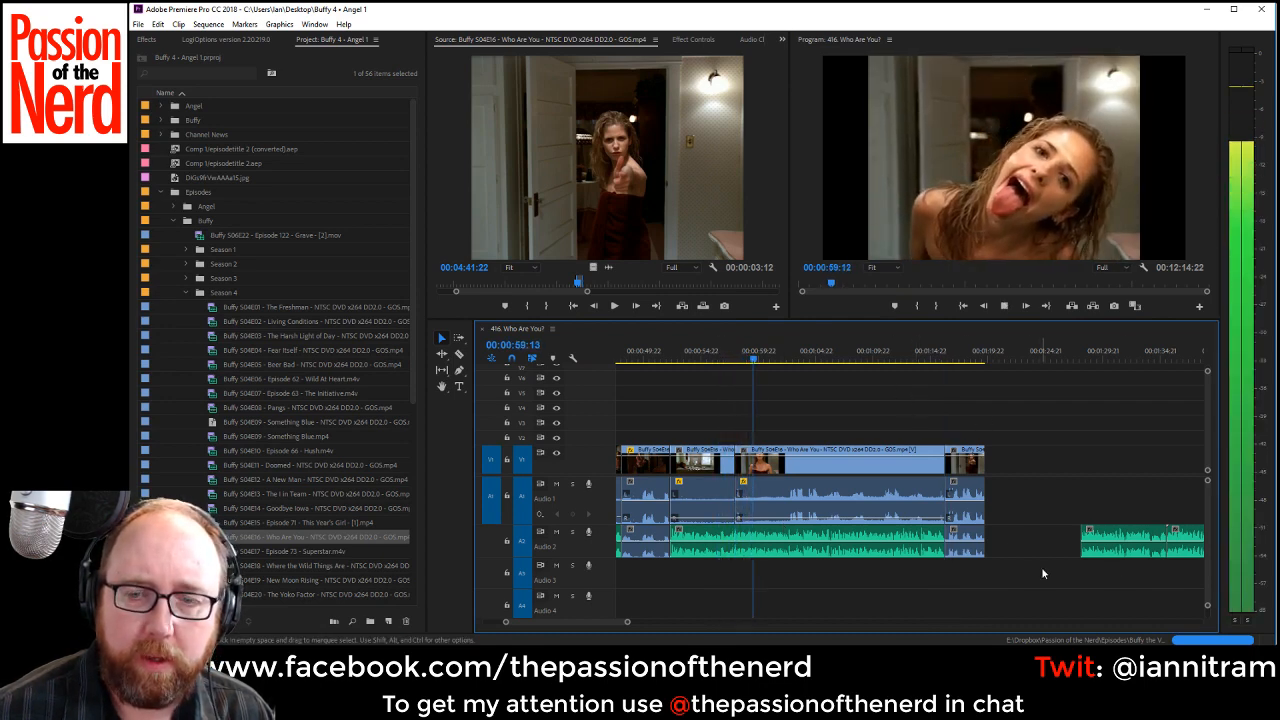
left_click(1025, 542)
key("Delete")
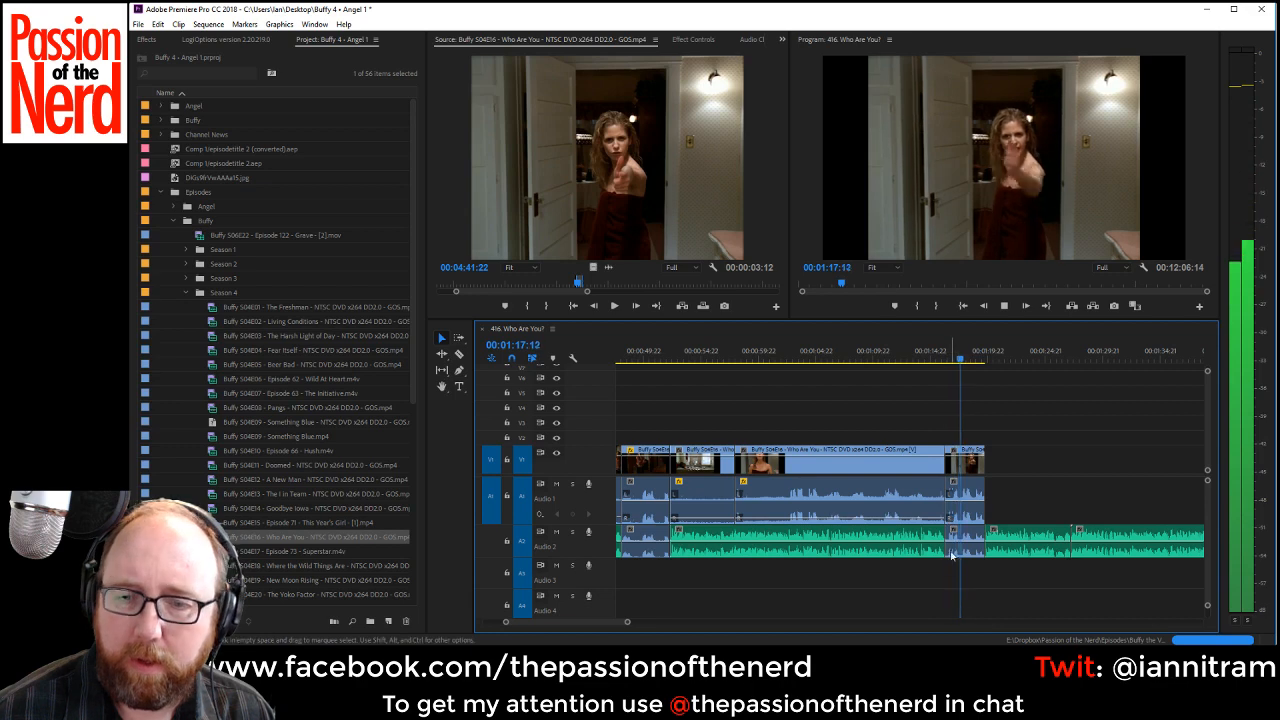
right_click(948, 513)
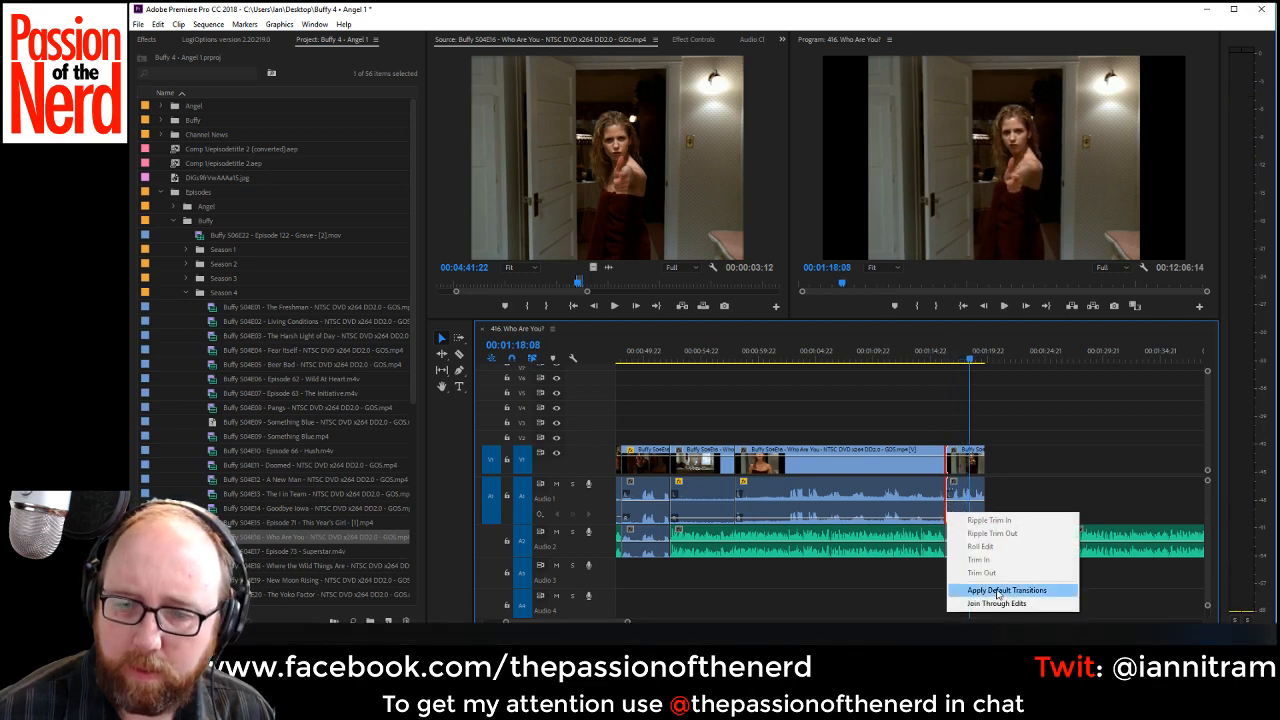
left_click(997, 591)
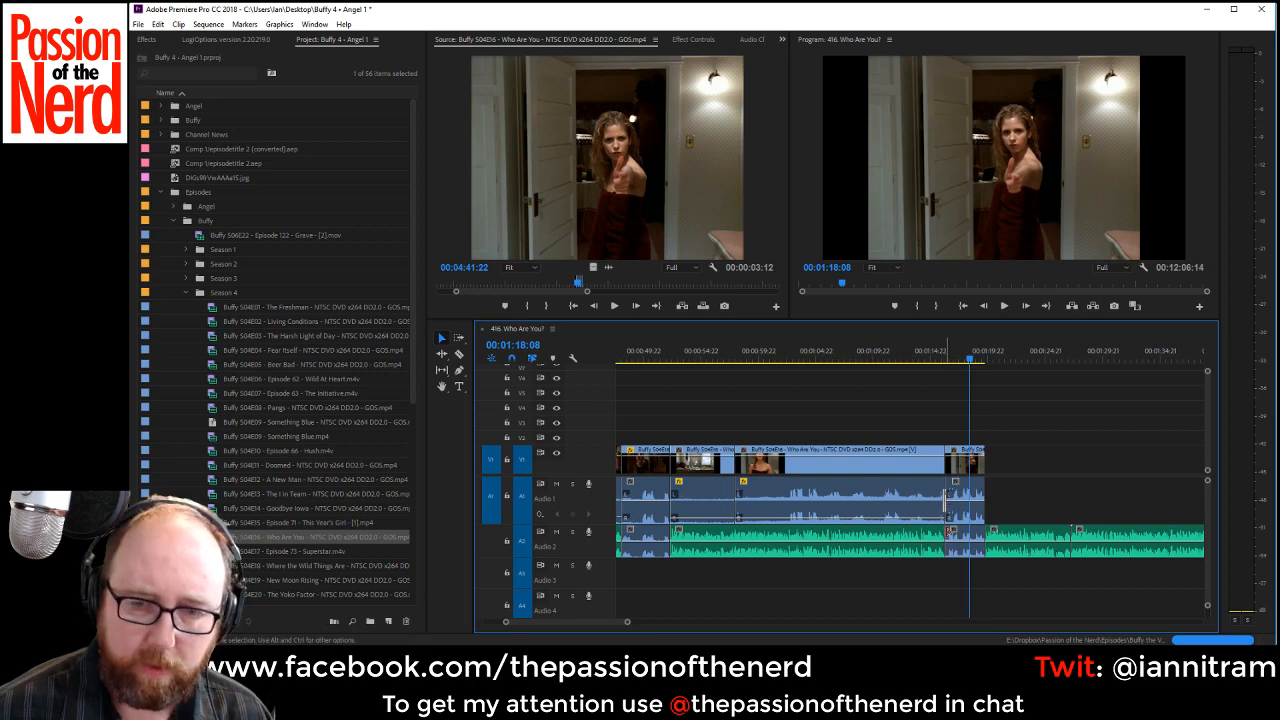
Play back the long doorway shot and split it with its audio at 00:01:15:06.
left_click(720, 358)
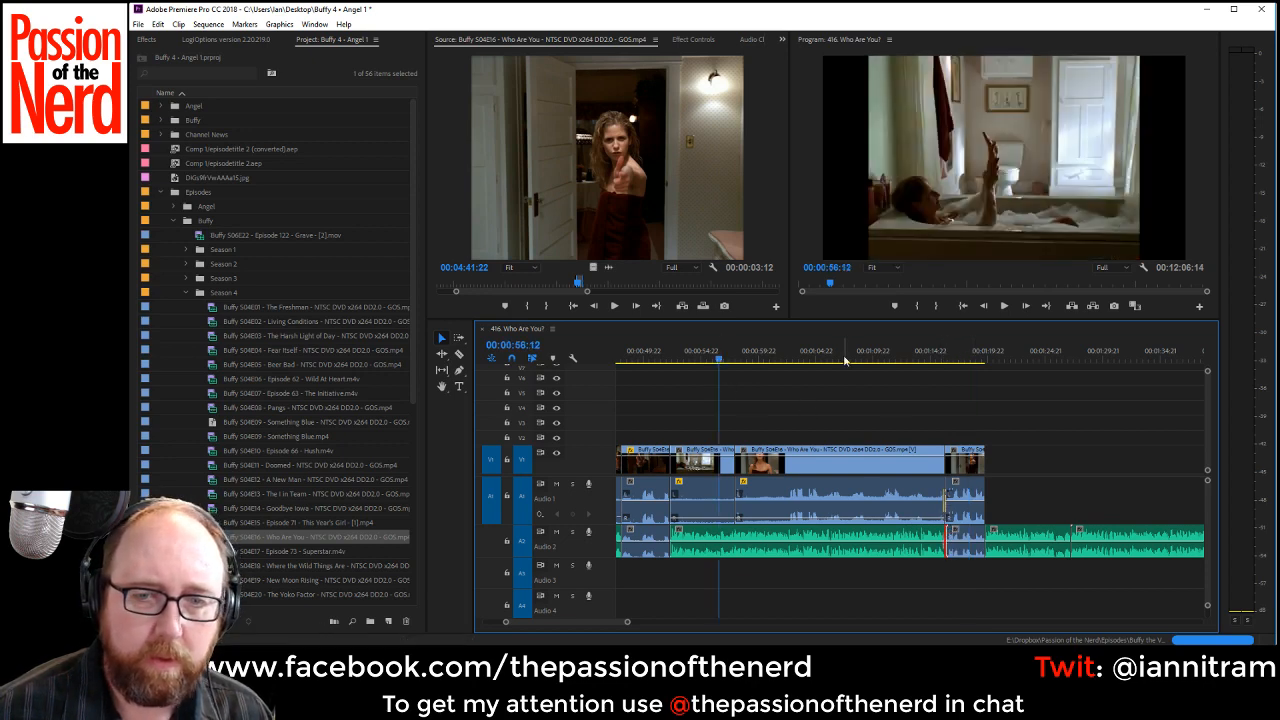
key("space")
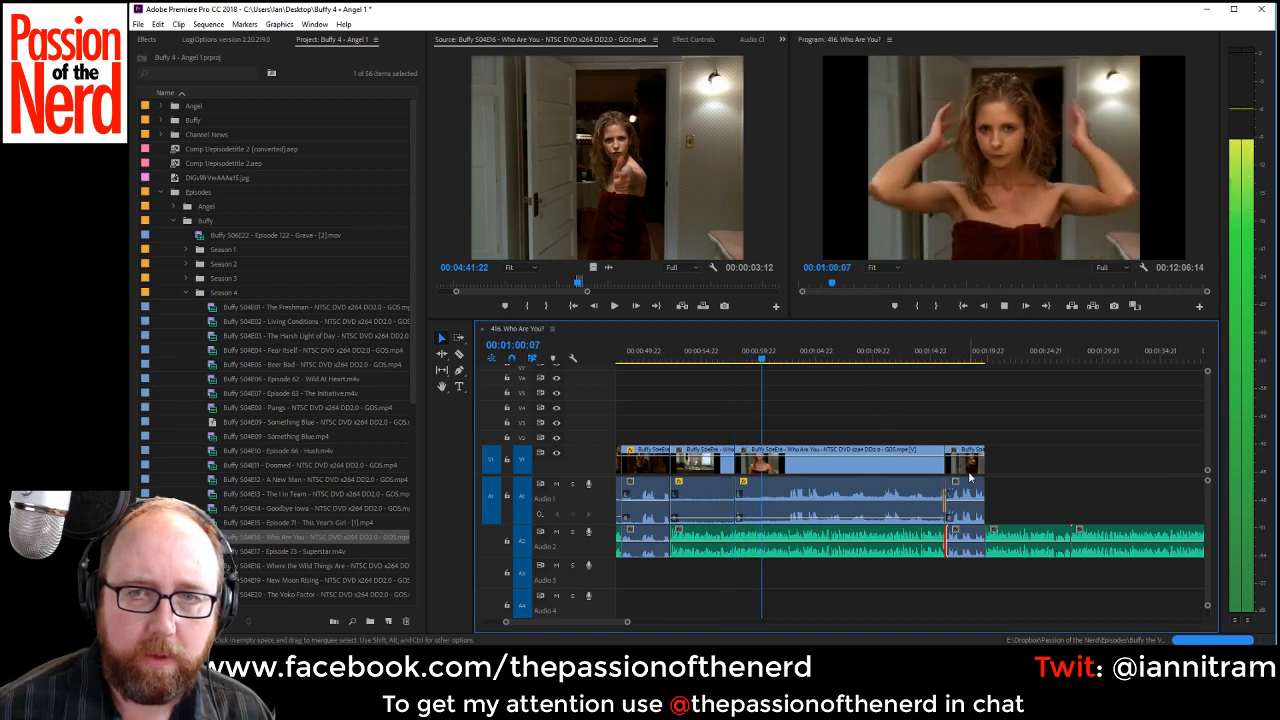
key("space")
left_click_drag(909, 362, 933, 363)
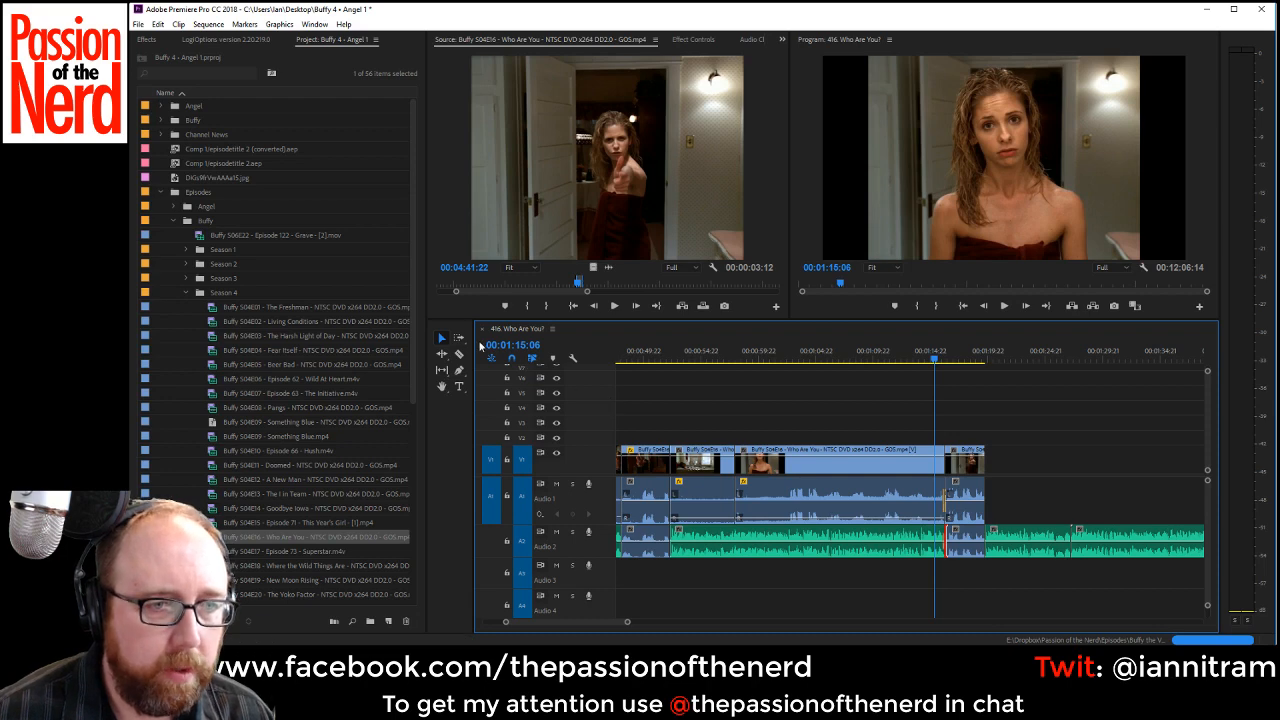
left_click(459, 355)
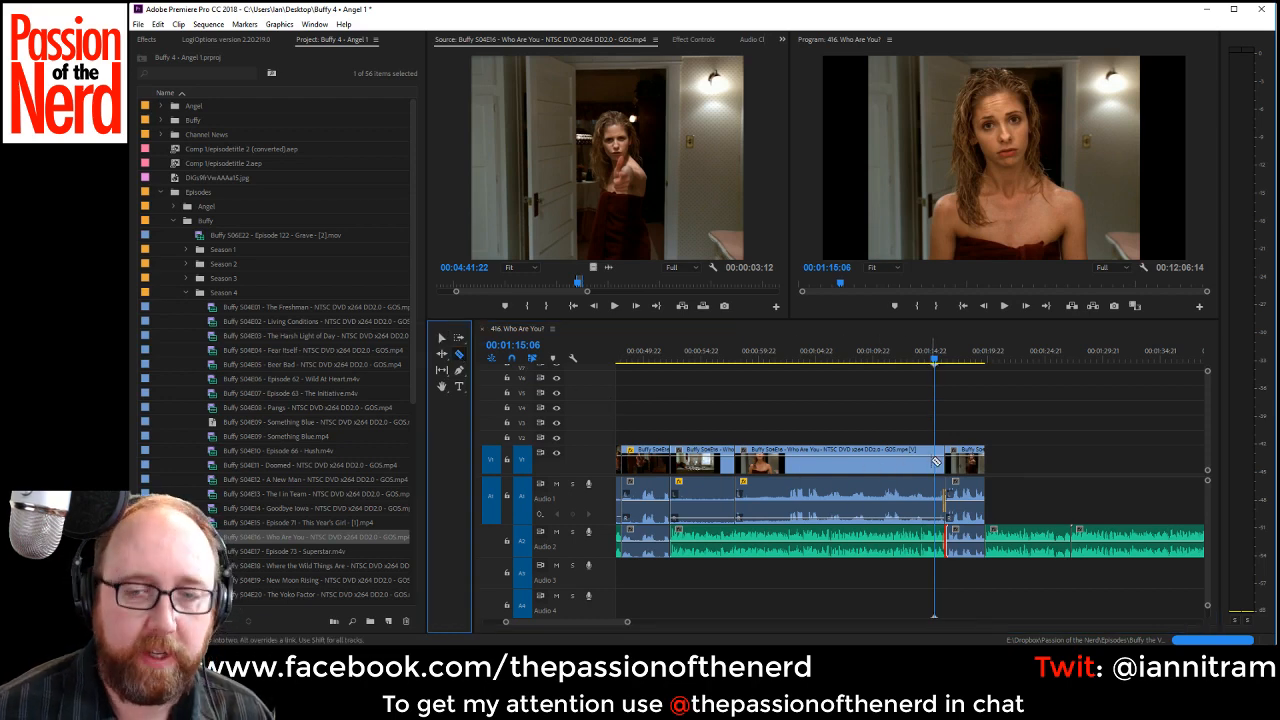
left_click(936, 462)
left_click(441, 338)
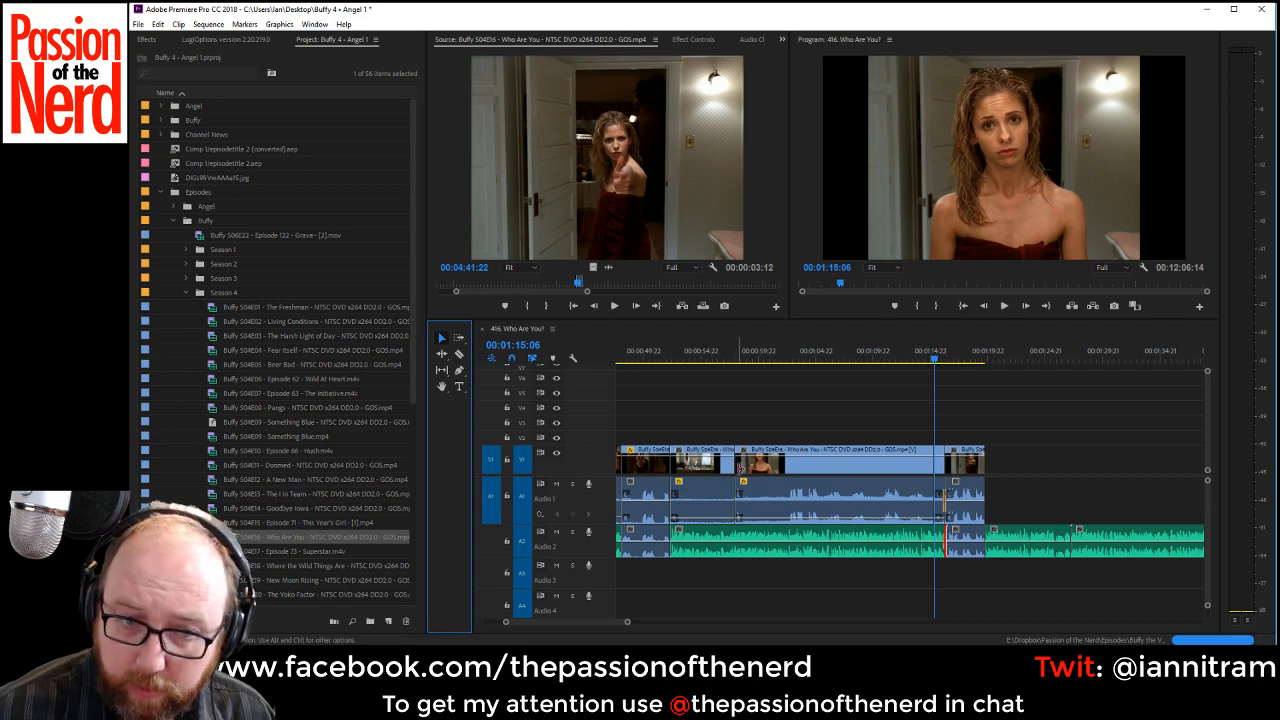
Shorten the doorway shot before 00:01:15:06 to about 6.5 seconds, starting at the bathtub clip's end.
left_click(742, 466)
key("Delete")
left_click_drag(884, 468, 761, 466)
Slow the shortened shot to 50% speed, extend it to fill the gap up to 00:01:15:06, and play the result.
right_click(761, 466)
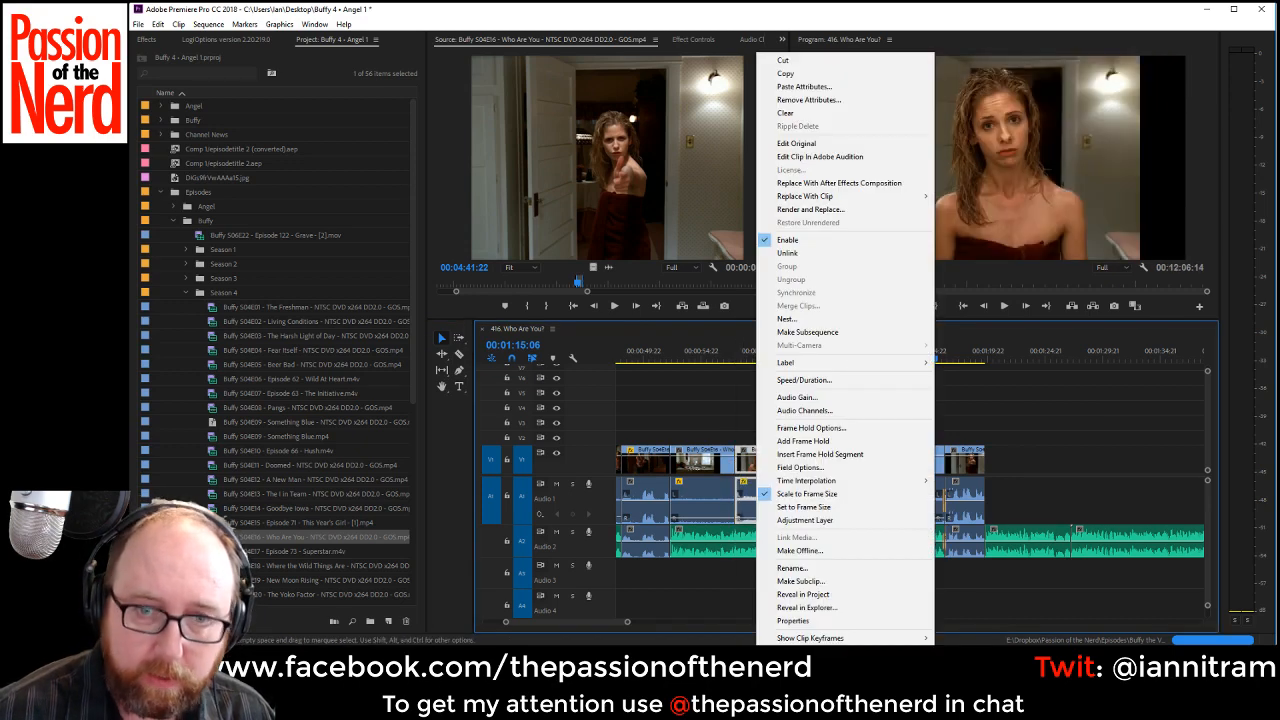
left_click(827, 381)
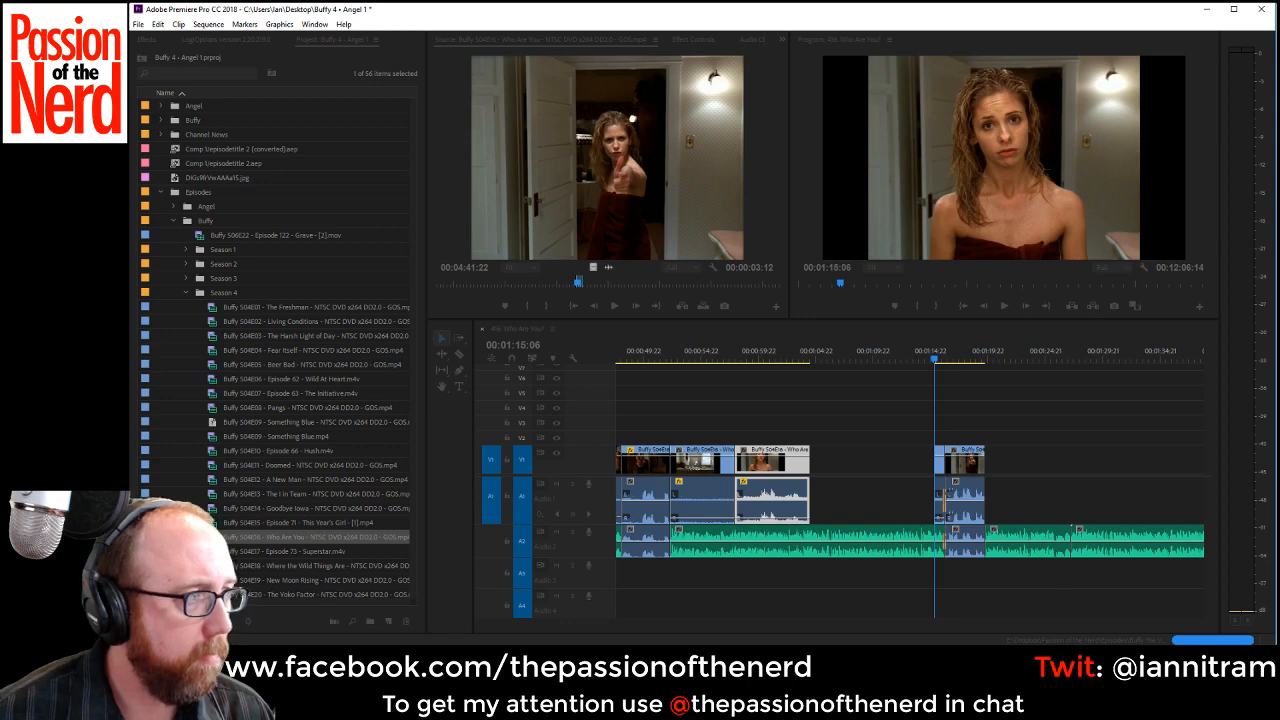
key("Return")
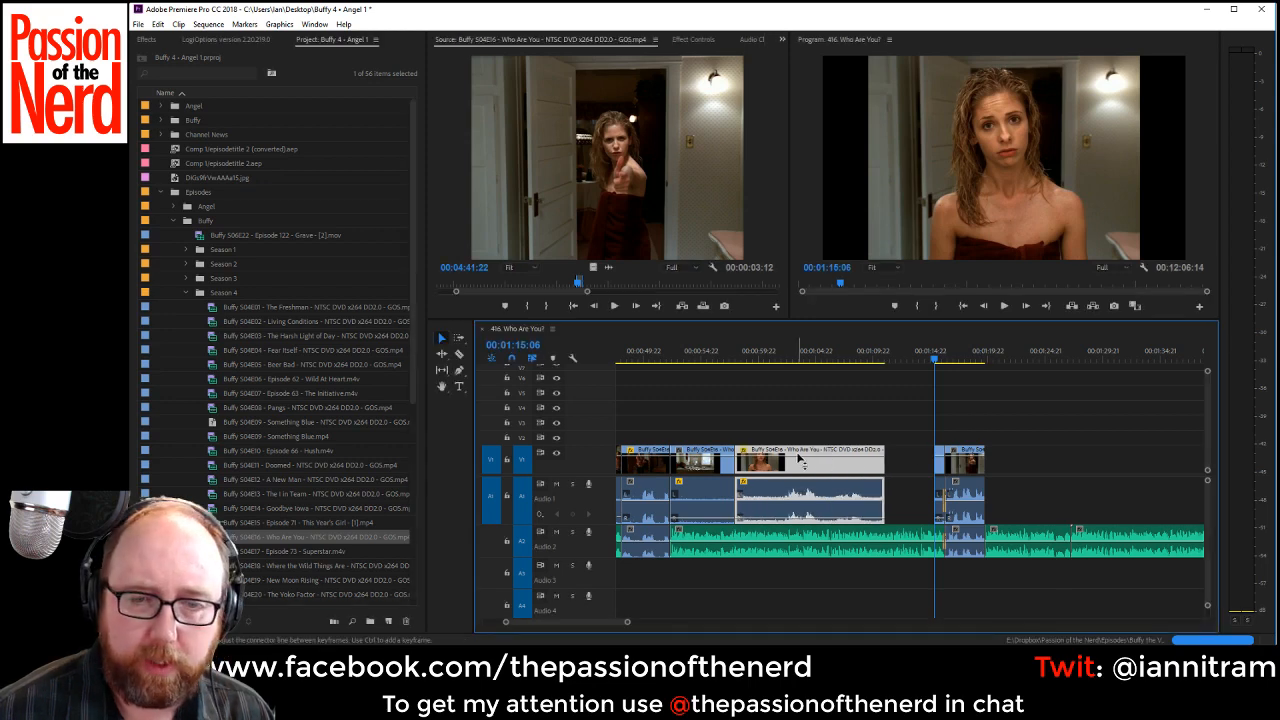
left_click_drag(816, 464, 738, 463)
left_click(714, 356)
key("space")
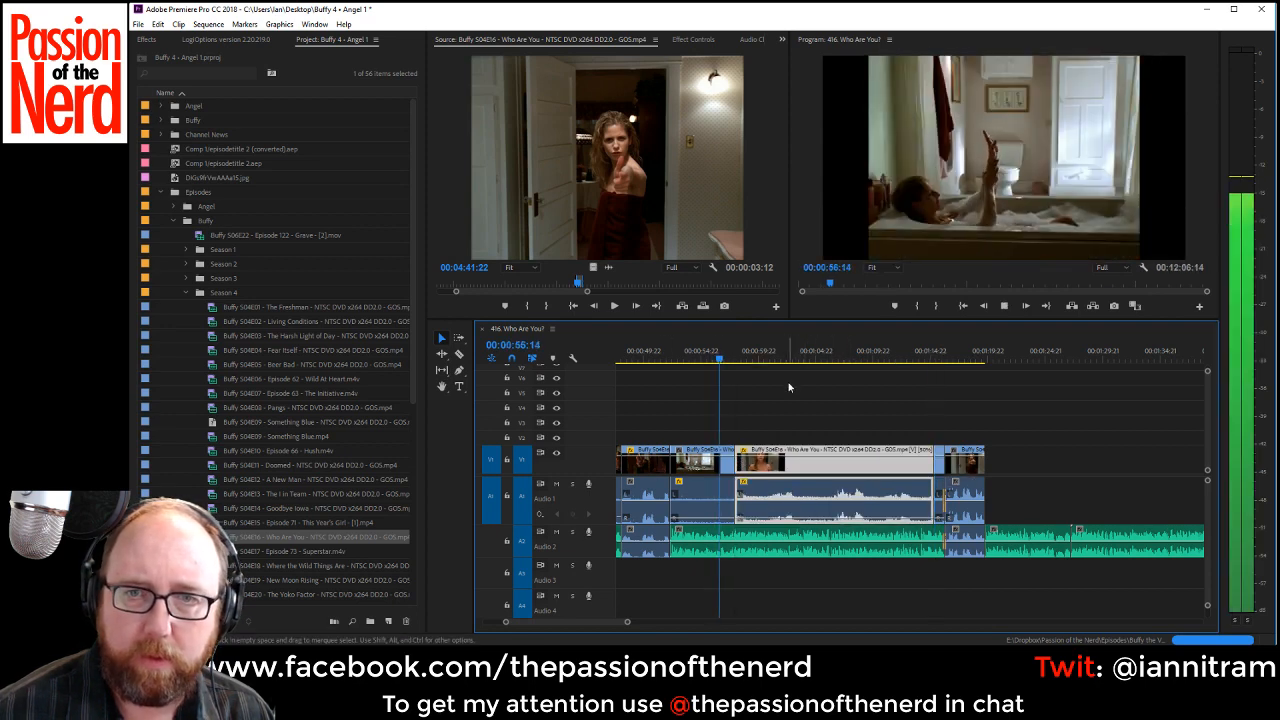
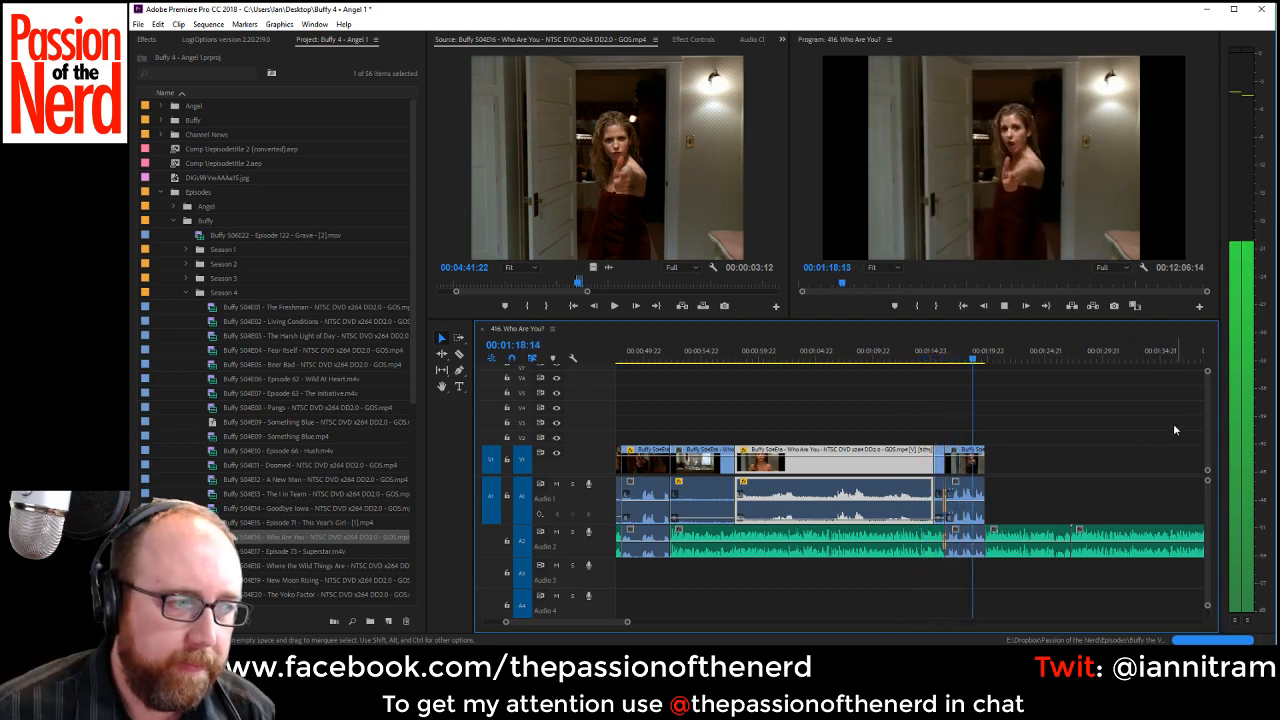
Shorten the Constant Power transition on Audio 2 at the 00:01:16:04 cut to about 2 frames.
left_click(1051, 193)
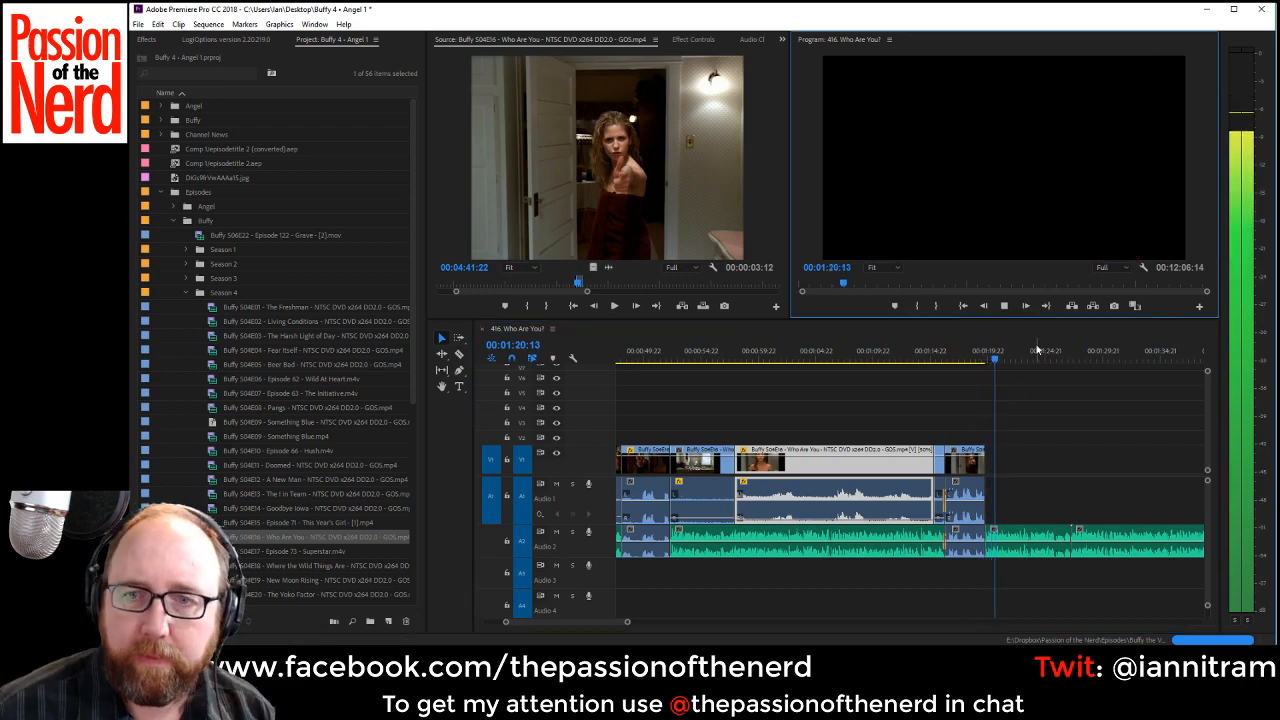
key("space")
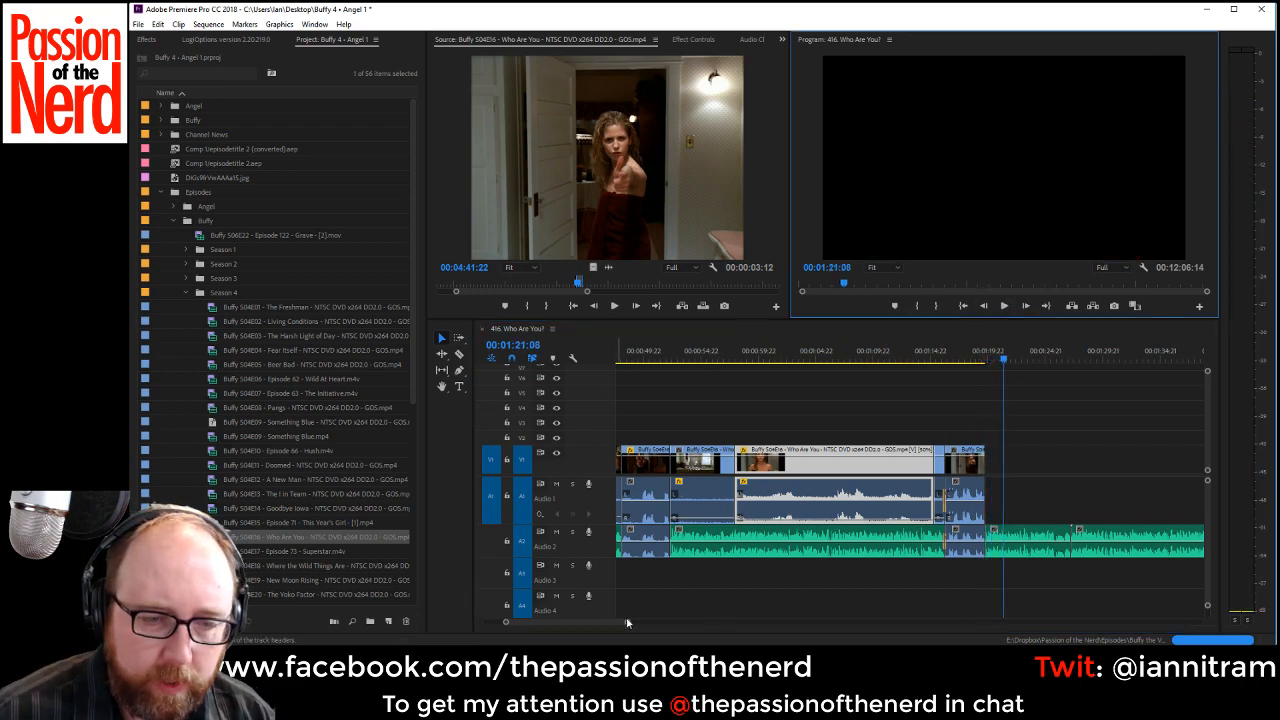
left_click(575, 626)
left_click_drag(628, 624, 596, 624)
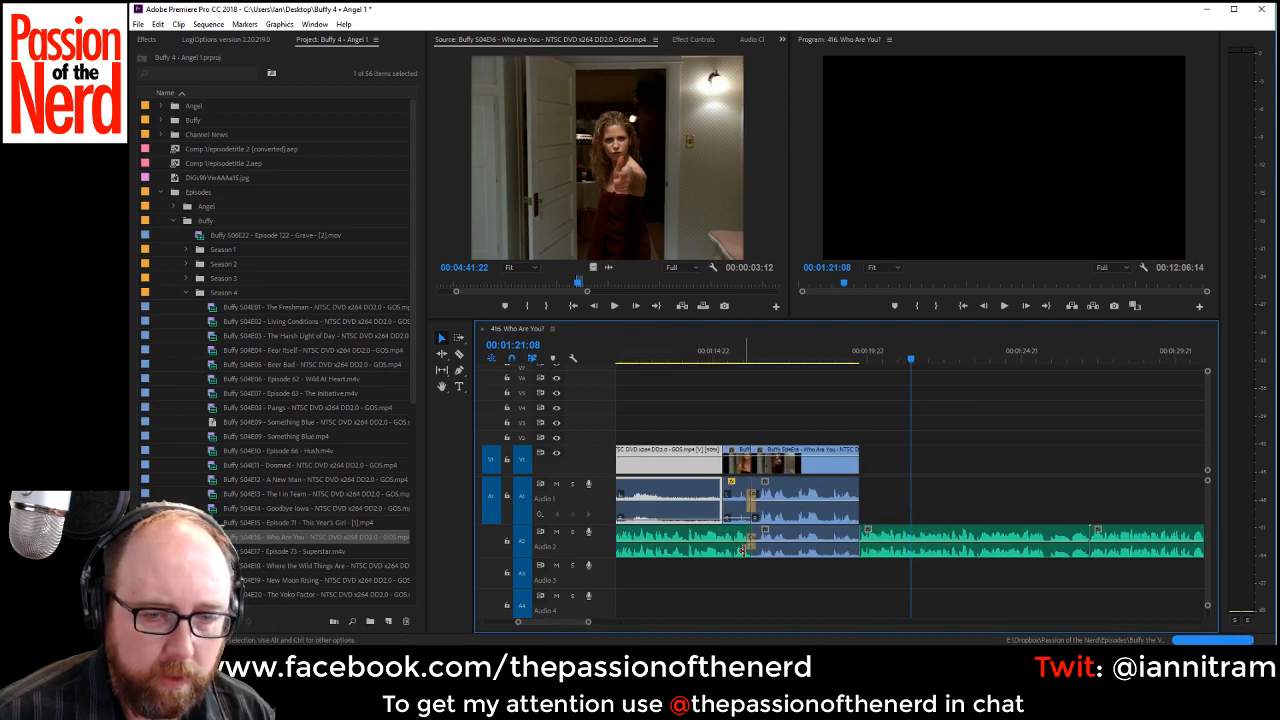
left_click(748, 549)
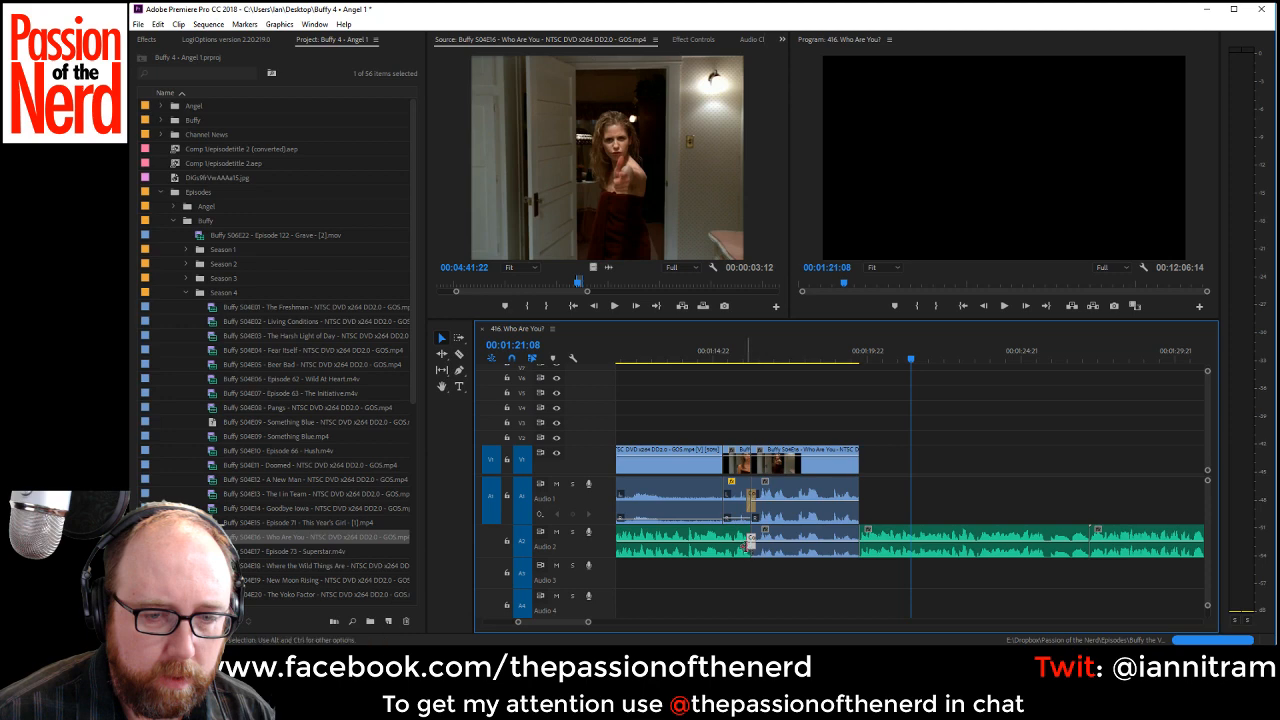
left_click_drag(748, 547, 756, 547)
scroll(579, 619, "up", 5)
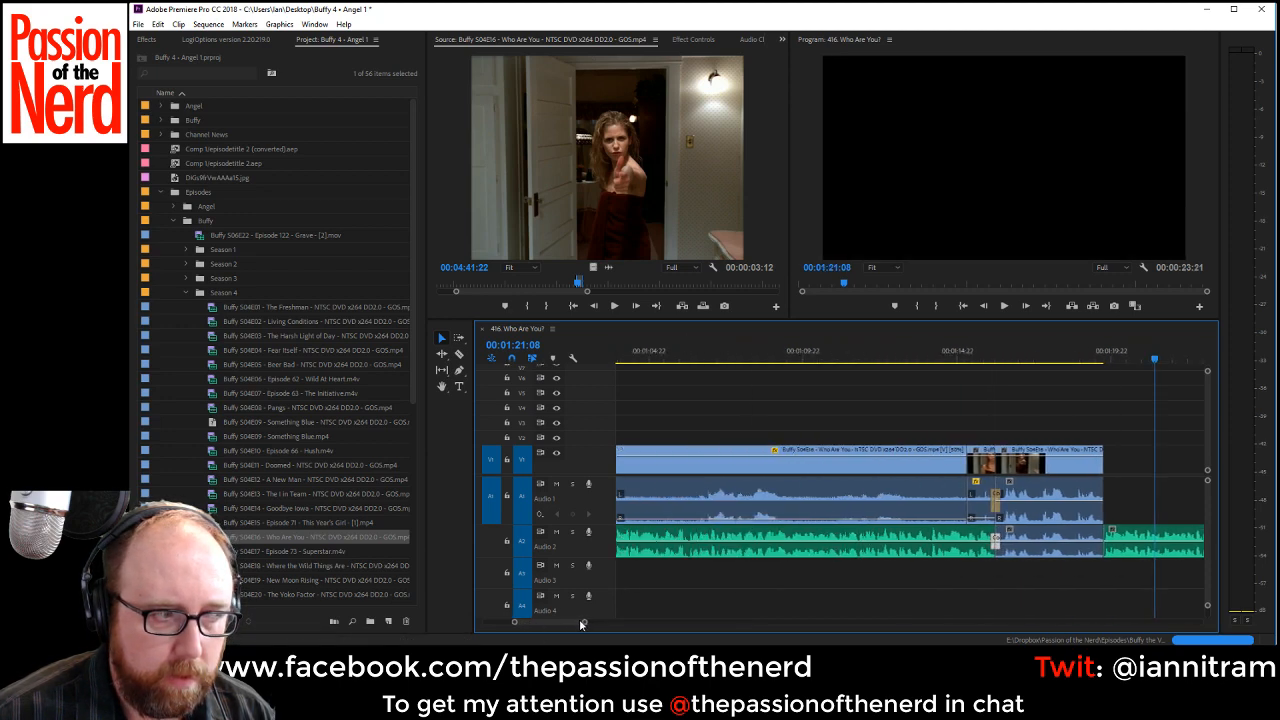
left_click_drag(512, 624, 532, 623)
left_click_drag(556, 623, 534, 622)
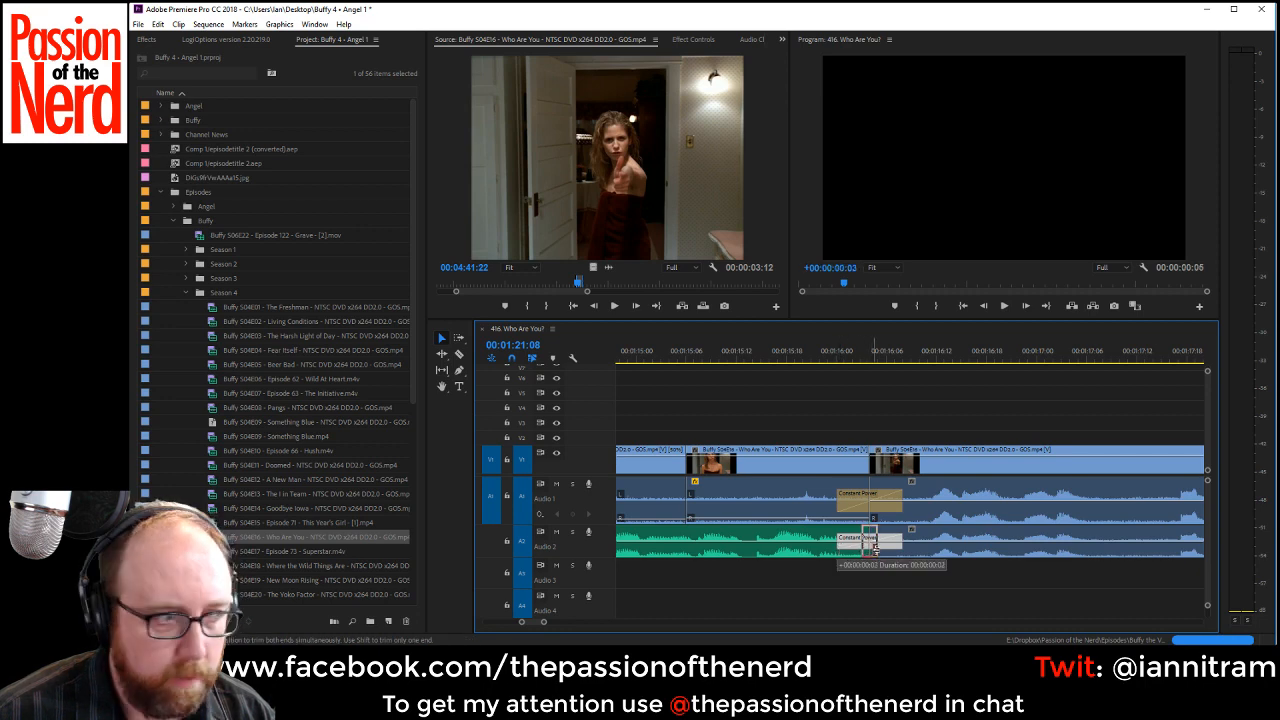
left_click_drag(875, 550, 876, 550)
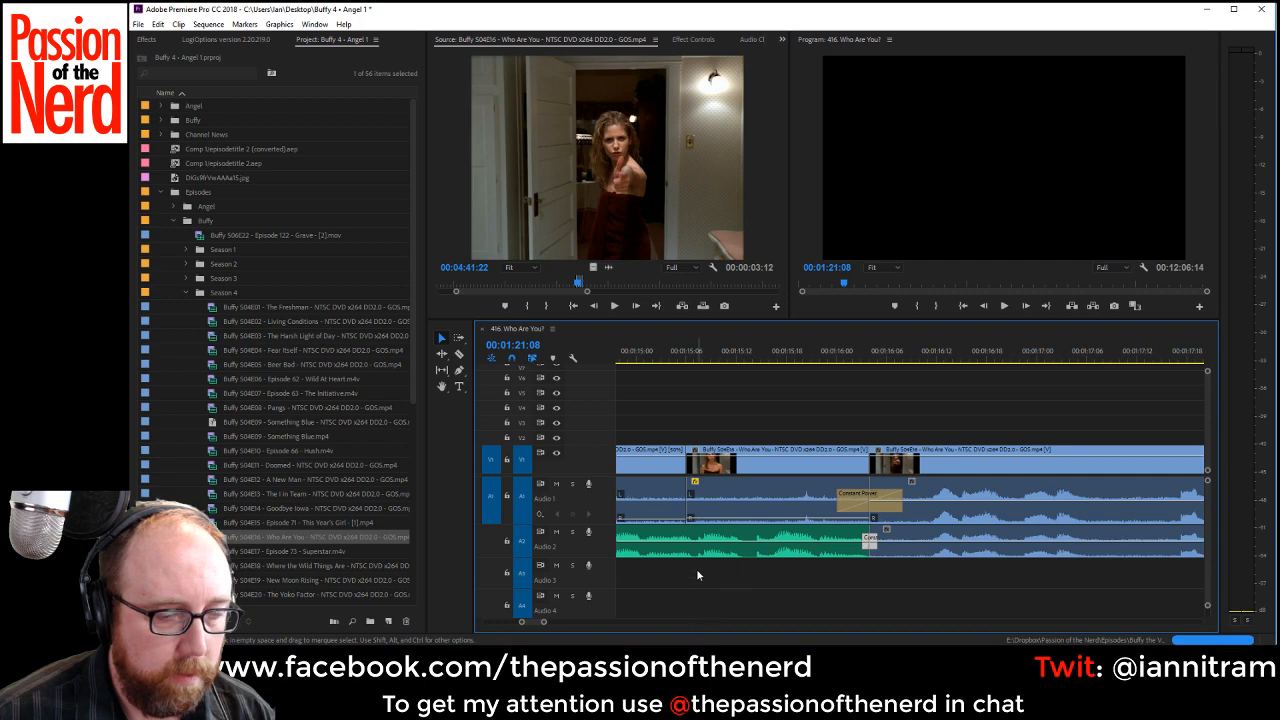
Play back the sequence from 00:01:13:01 through the doorway dialogue into the following VO passage, stopping at 00:01:23:09.
left_click_drag(543, 623, 577, 626)
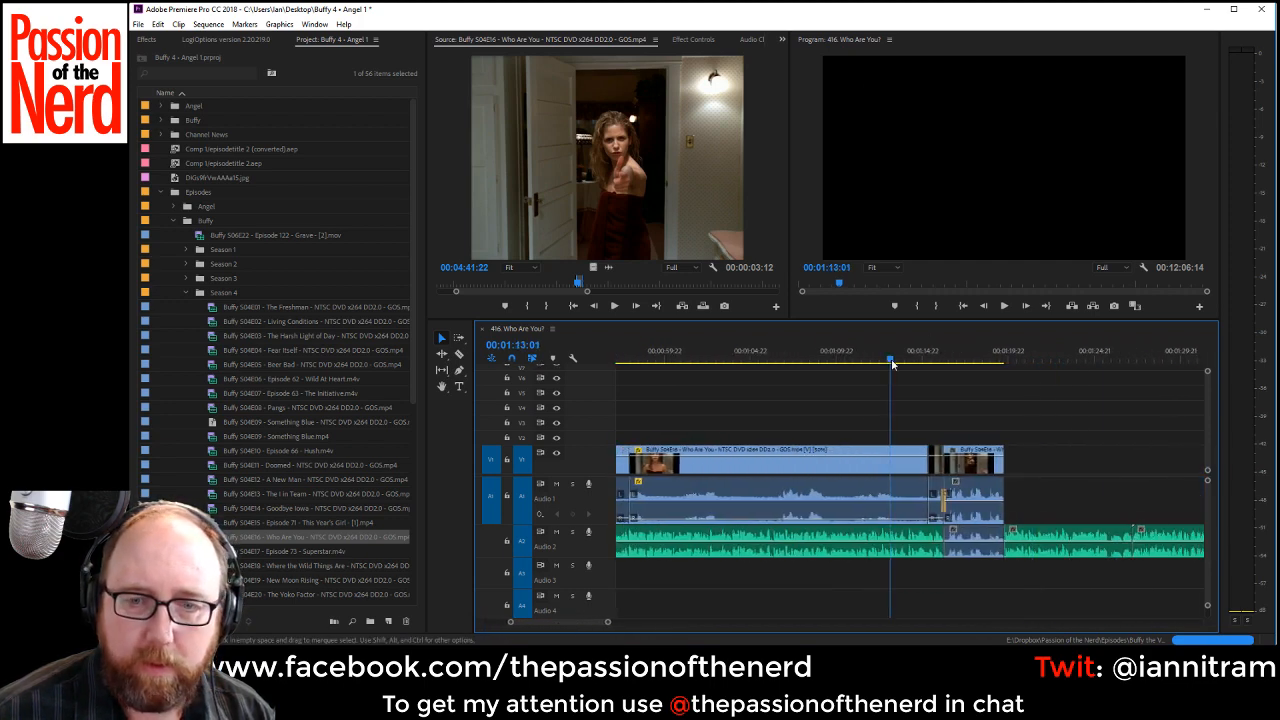
key("space")
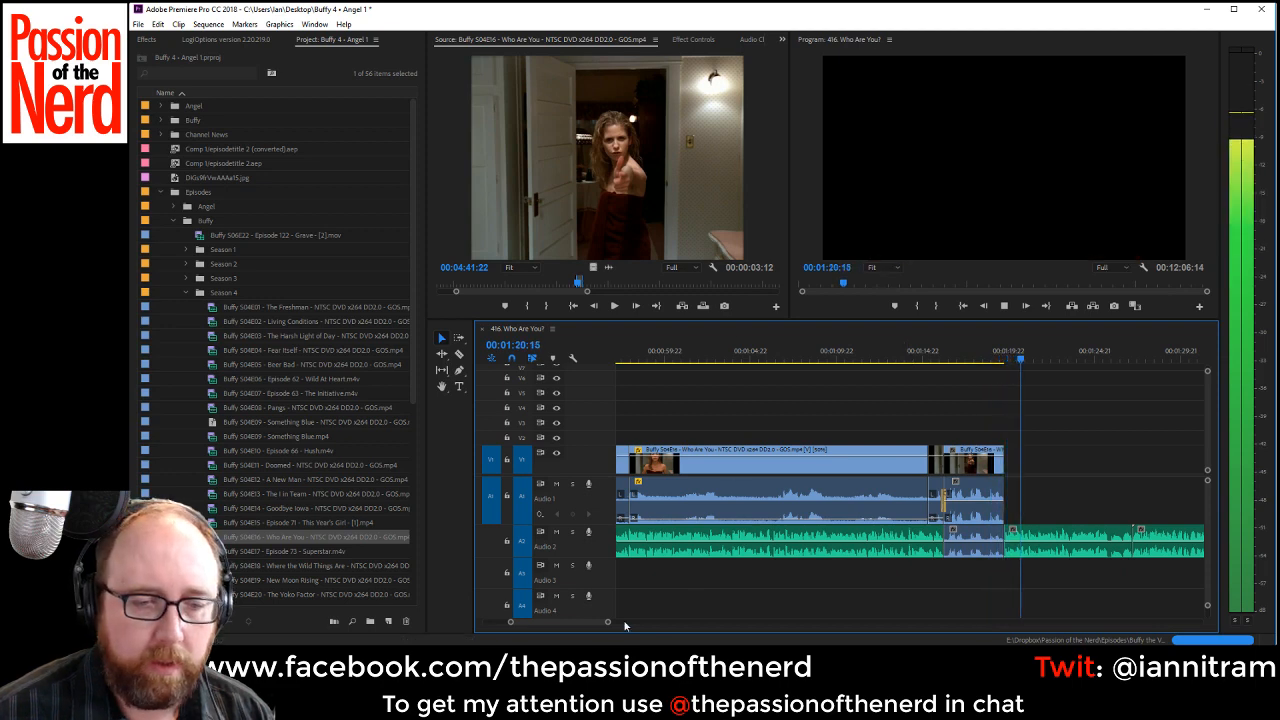
left_click_drag(607, 622, 655, 622)
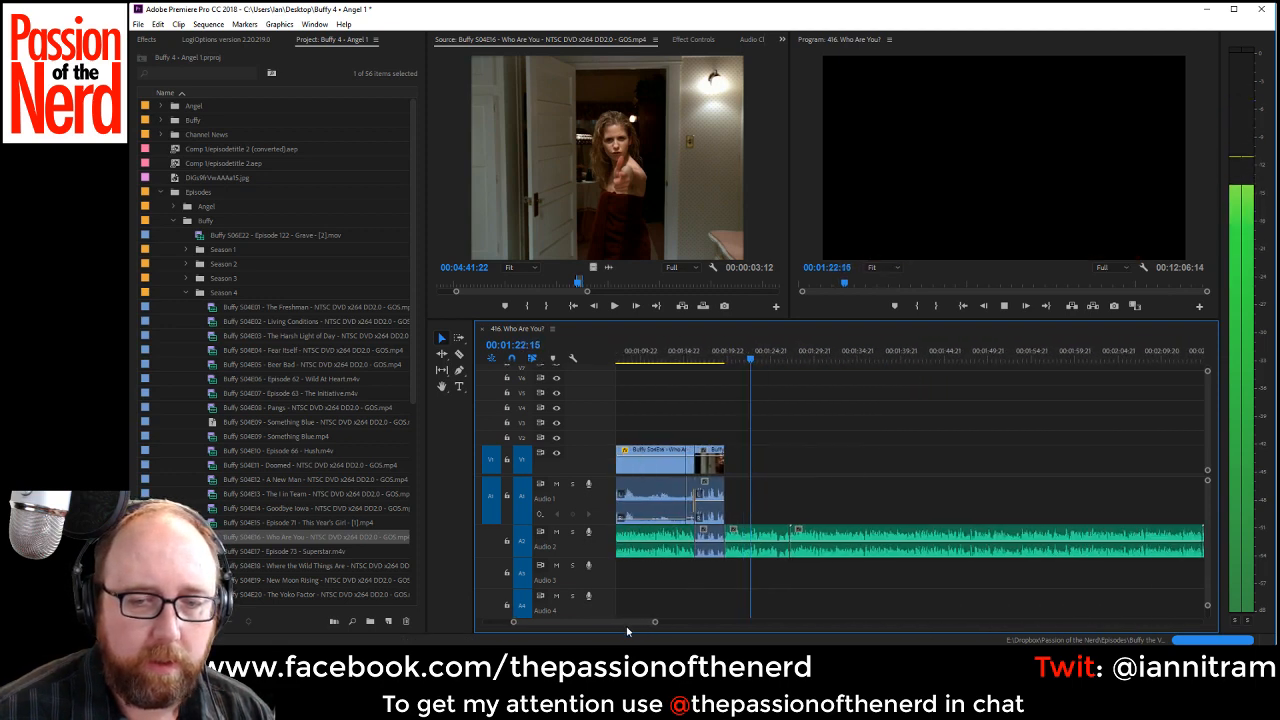
key("space")
Mark a 00:00:02:23 source excerpt of the woman on the pink pillow from 00:05:01:20 and place it after the doorway clip on V1.
left_click_drag(588, 291, 593, 288)
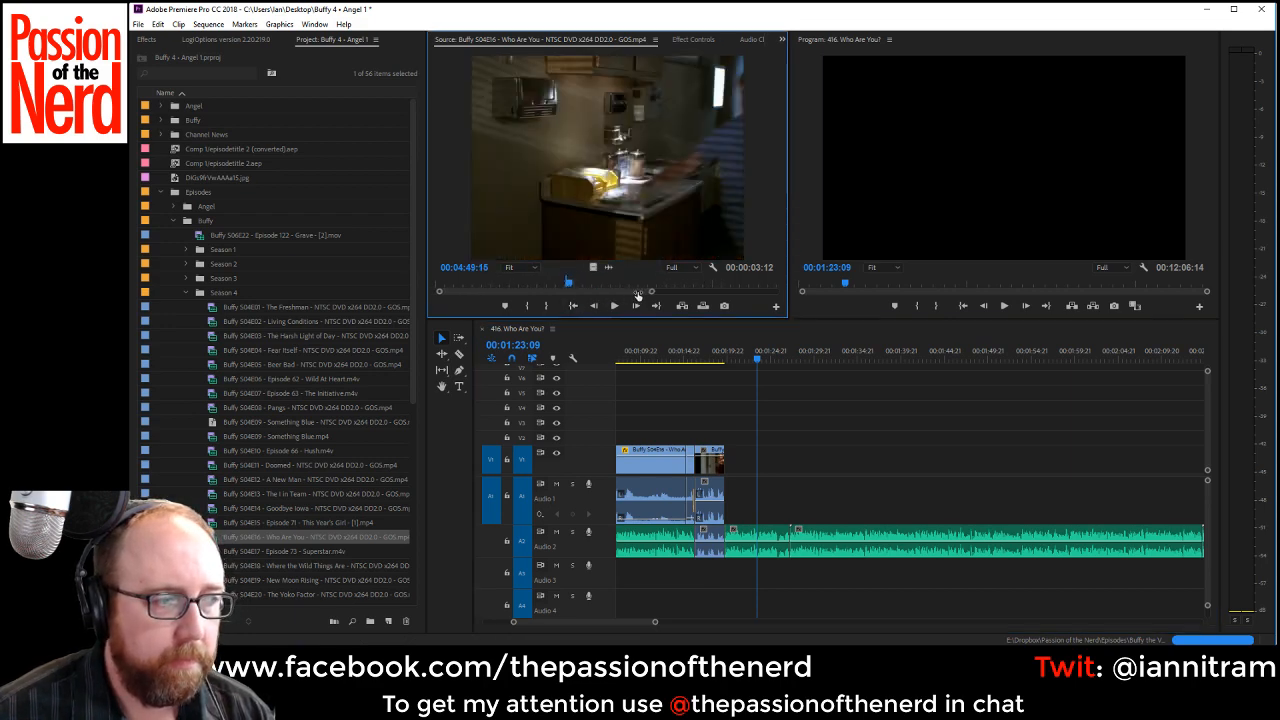
mouse_move(582, 288)
left_mouse_down()
mouse_move(650, 285)
mouse_move(563, 292)
left_mouse_up()
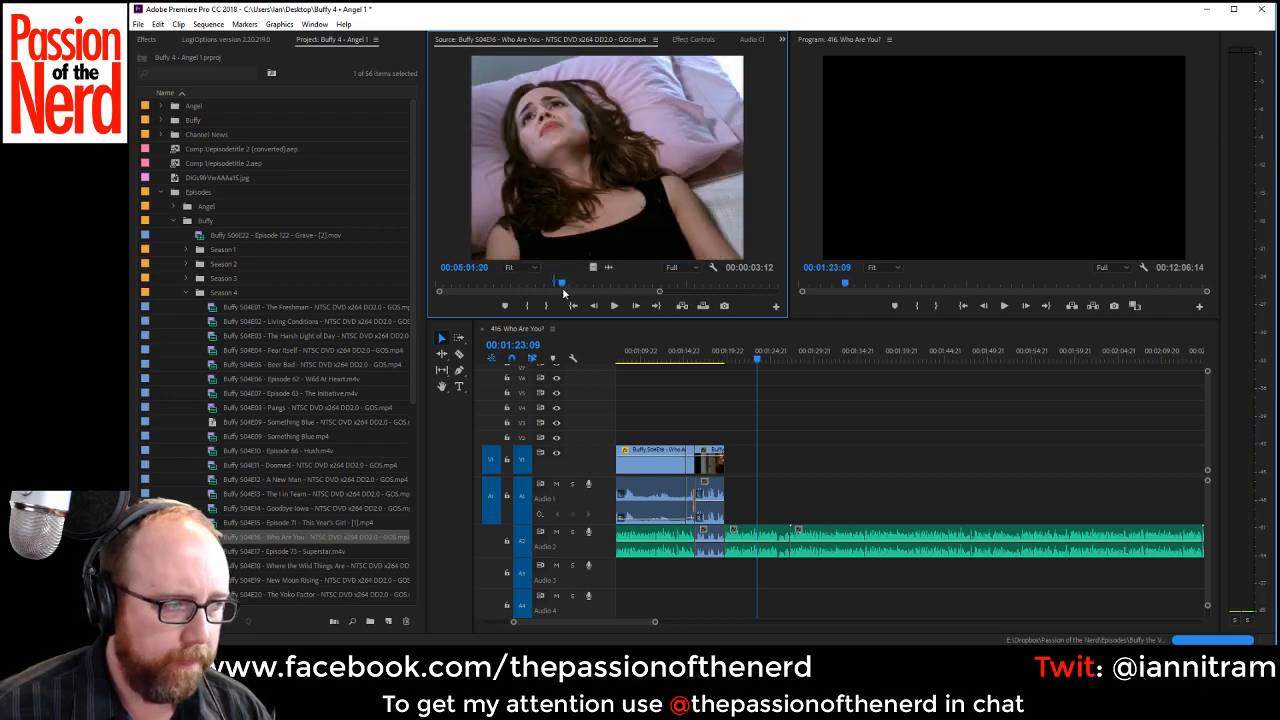
key("i")
key("space")
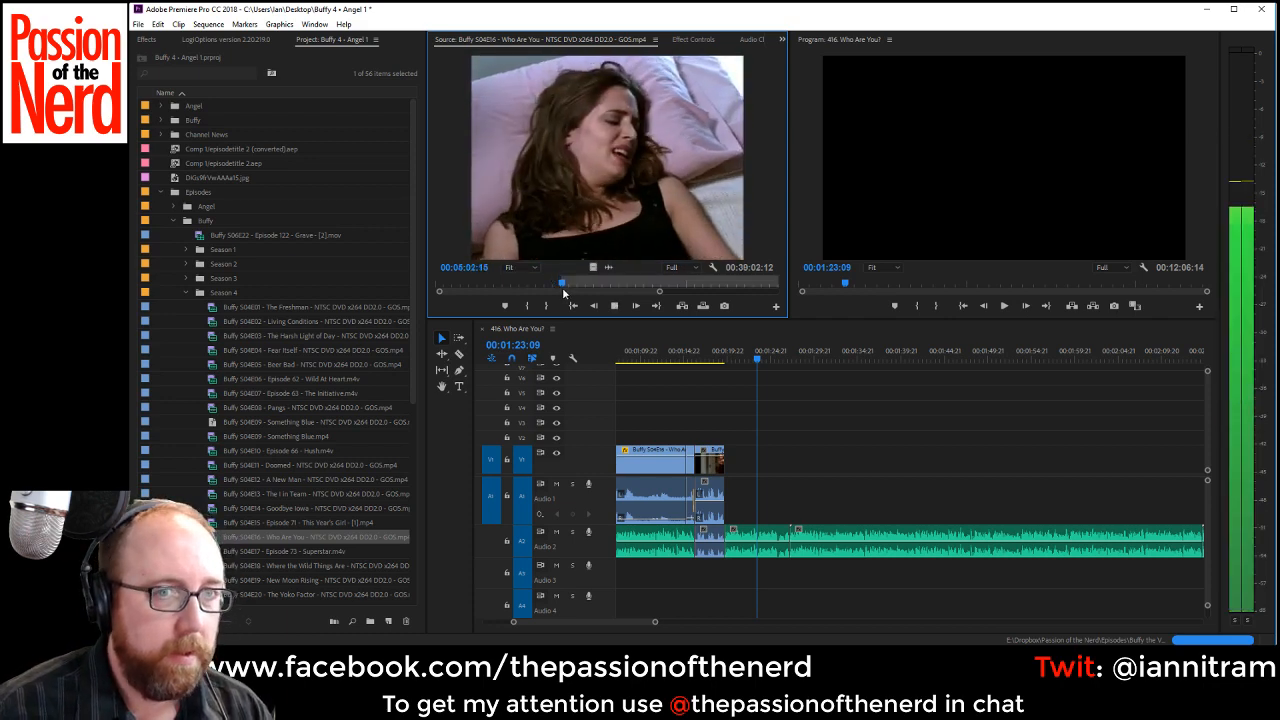
key("space")
key("space")
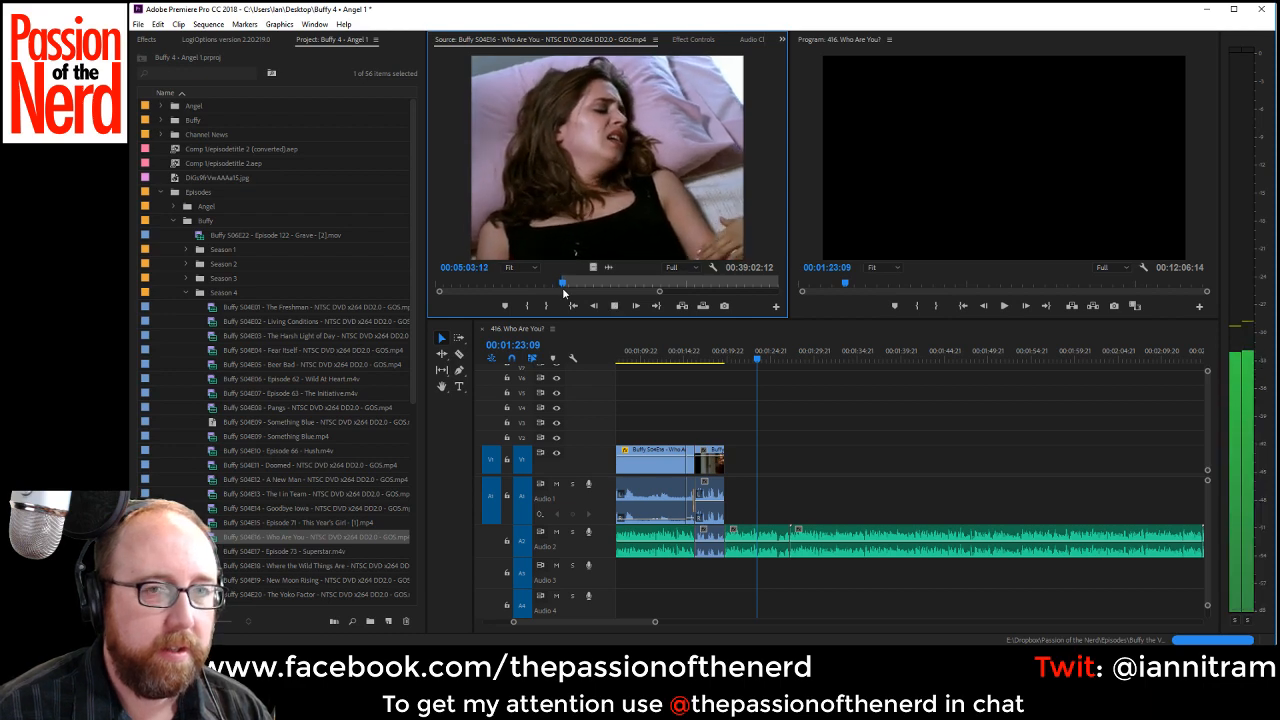
key("o")
key("space")
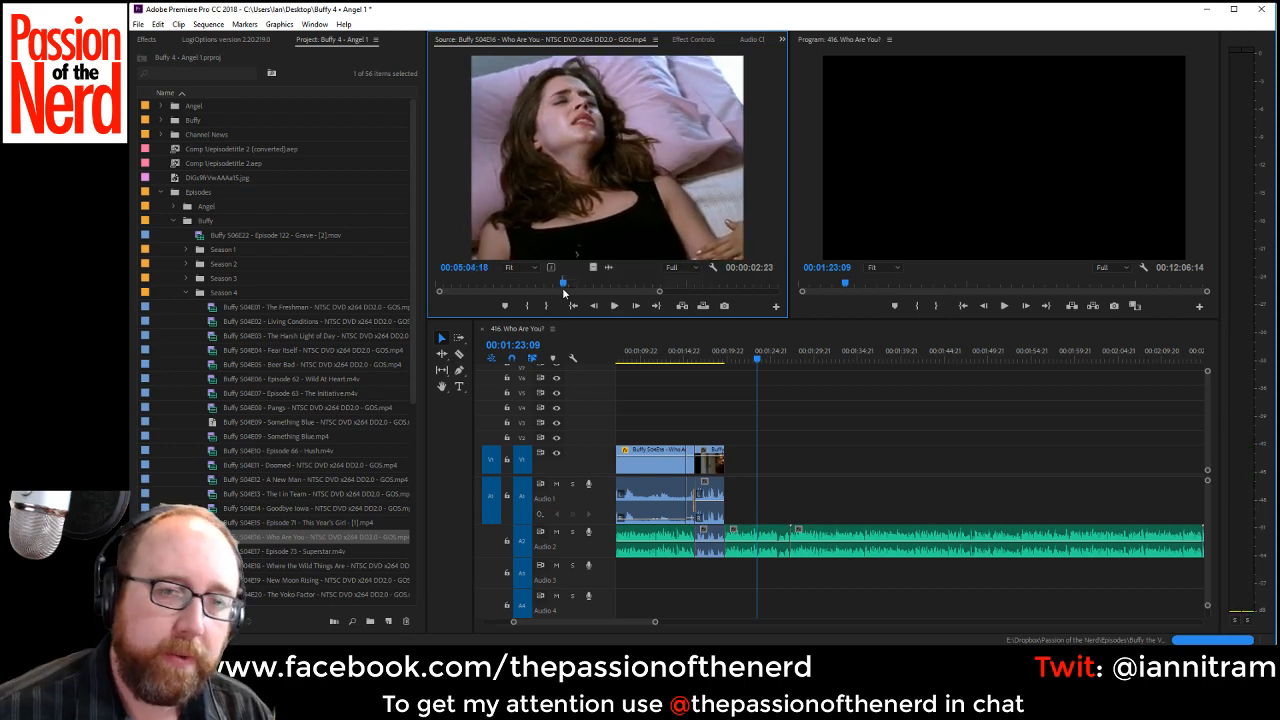
left_click_drag(714, 295, 742, 460)
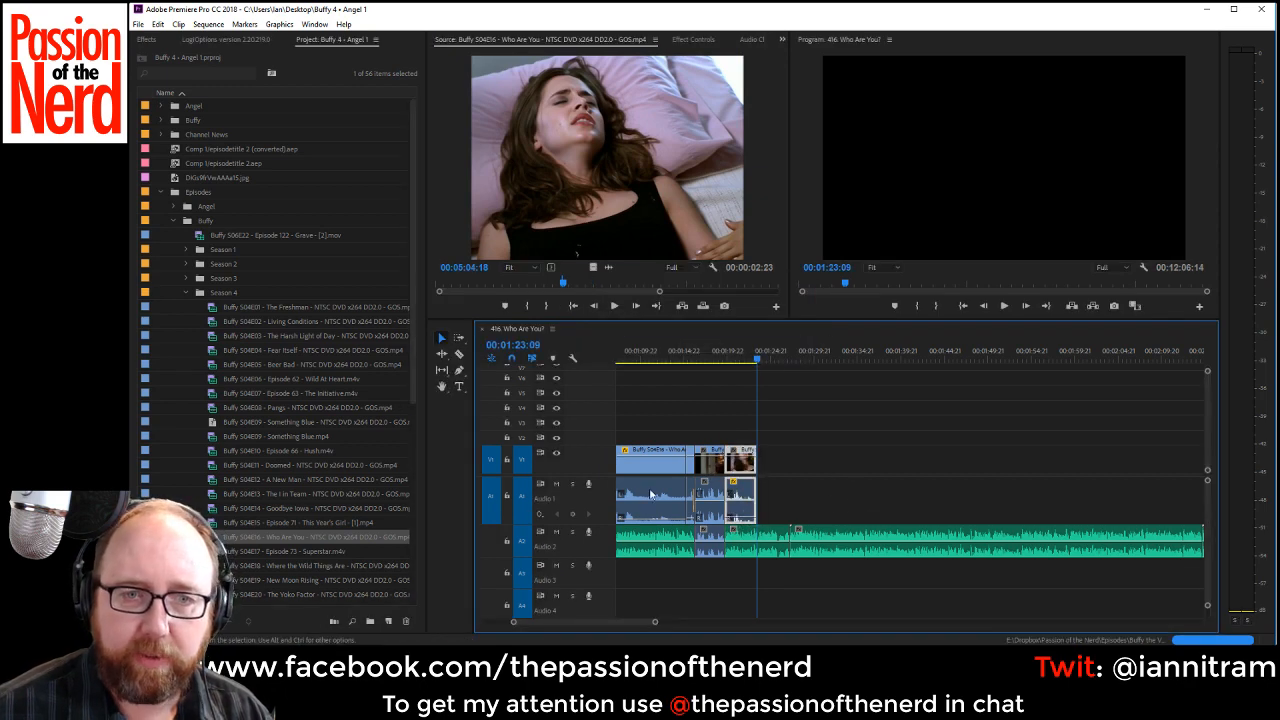
Play into the new pillow clip and apply the default transition to the Audio 1 cut at its start.
left_click(655, 352)
key("space")
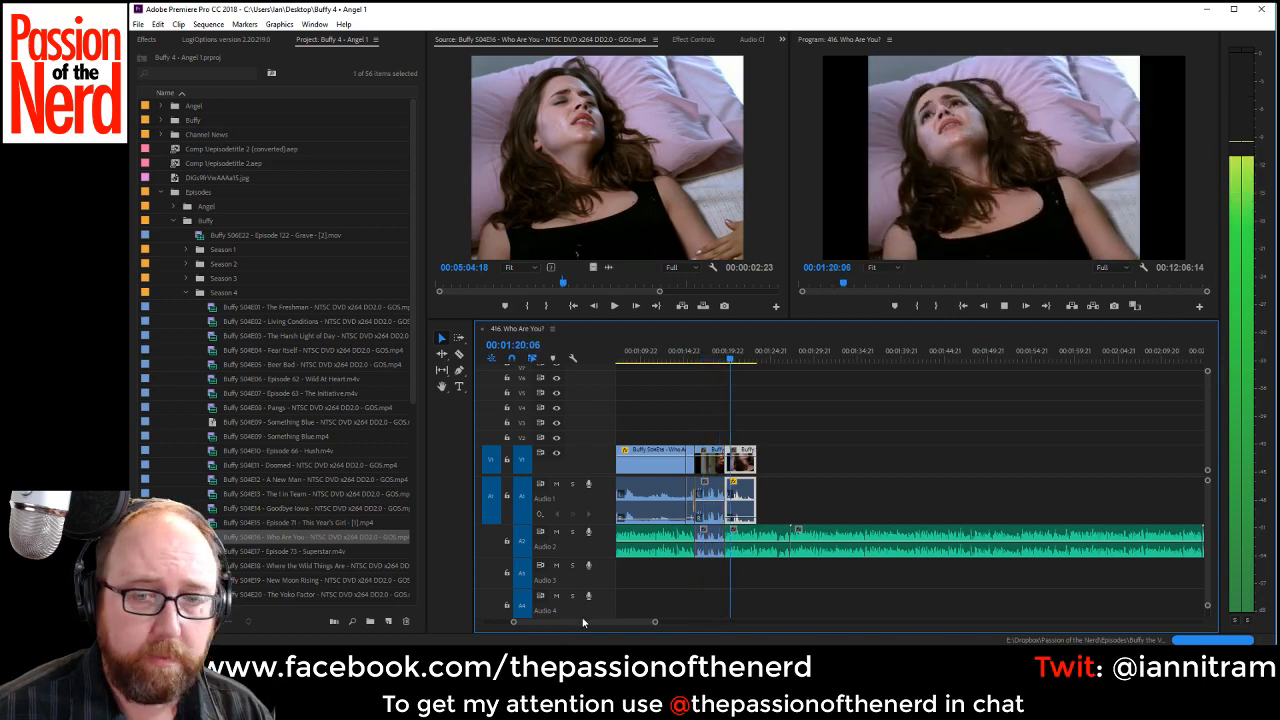
right_click(741, 516)
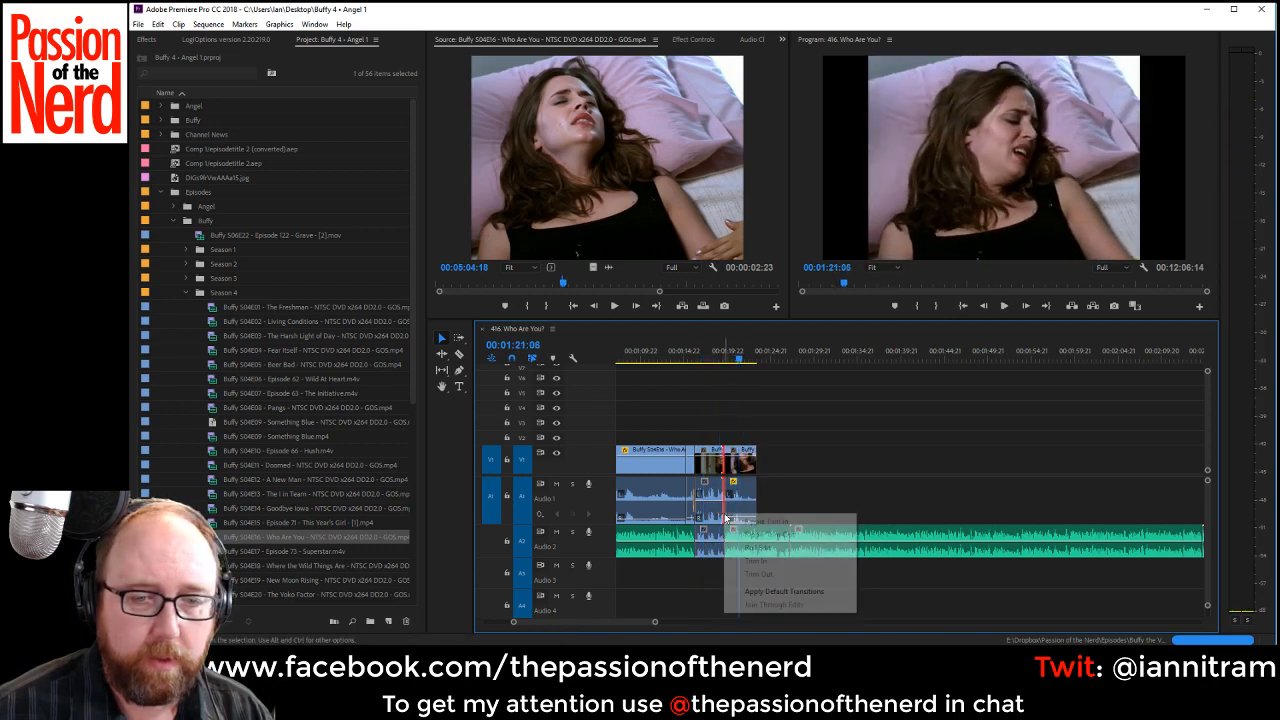
left_click(770, 590)
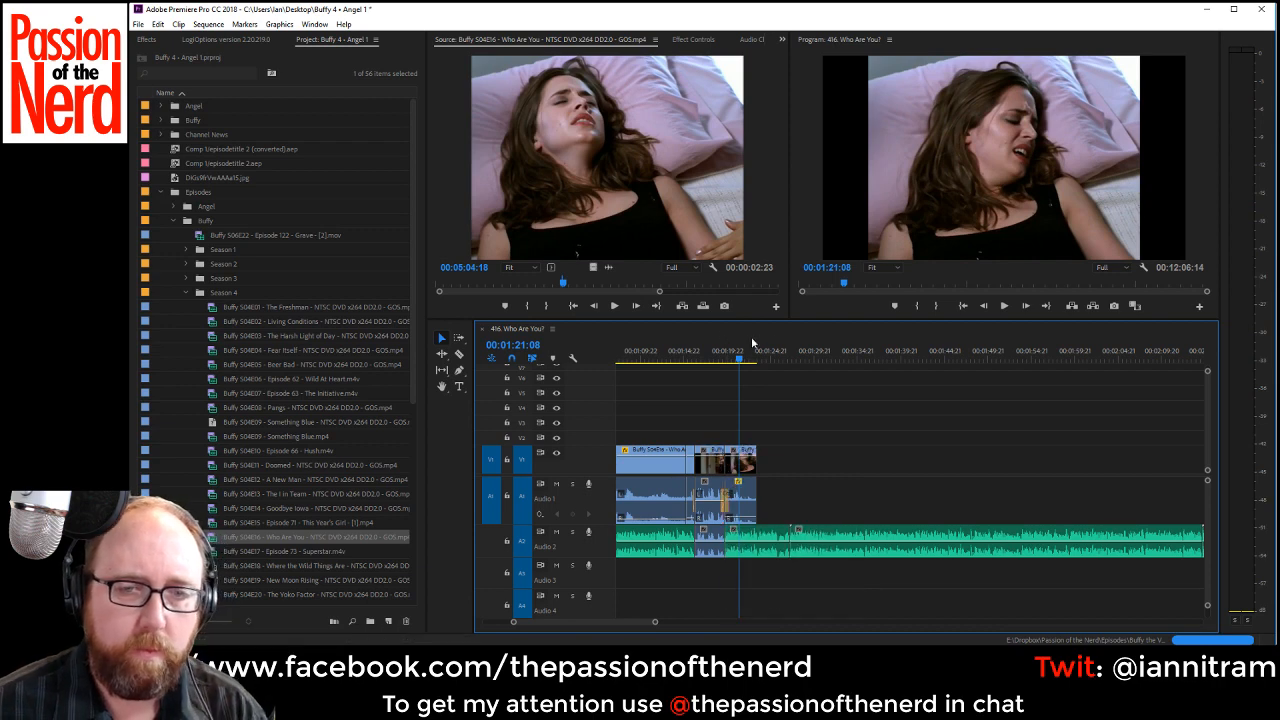
Play the transition into the pillow clip and shorten the Constant Power fade on Audio 1 to a few frames.
left_click(720, 356)
key("space")
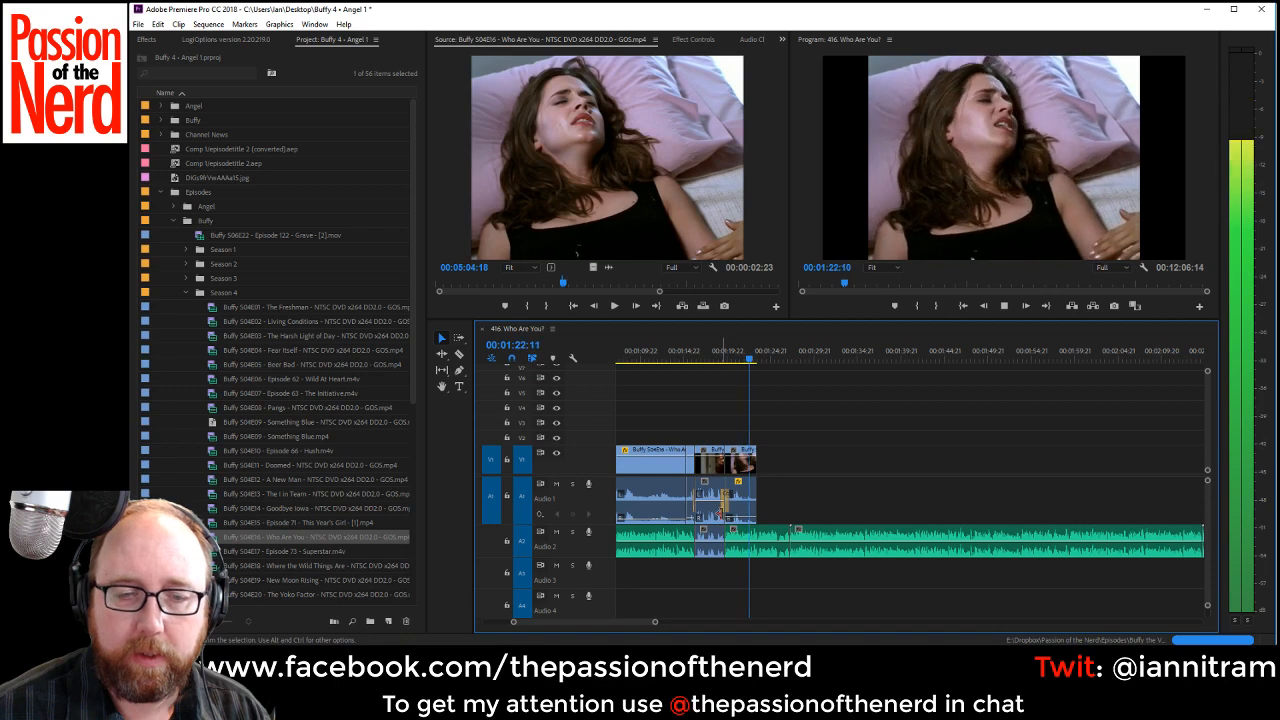
left_click_drag(514, 621, 571, 622)
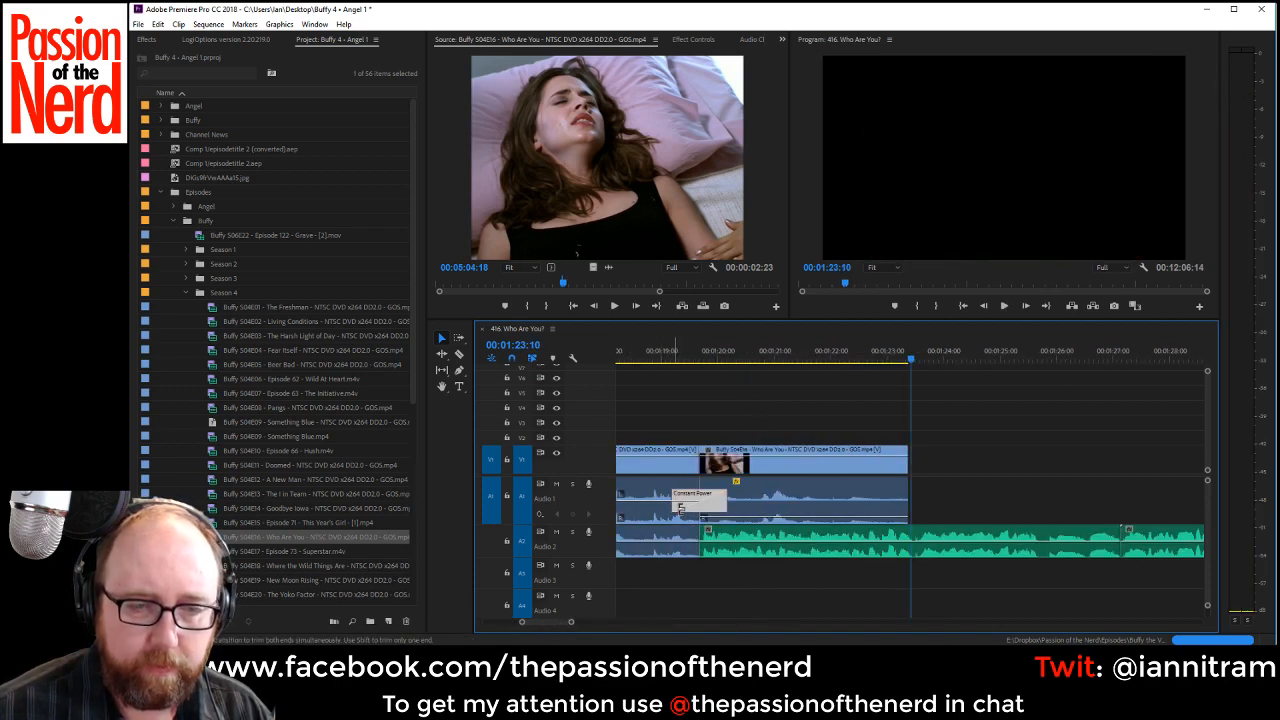
left_click_drag(700, 512, 699, 512)
key("minus")
key("minus")
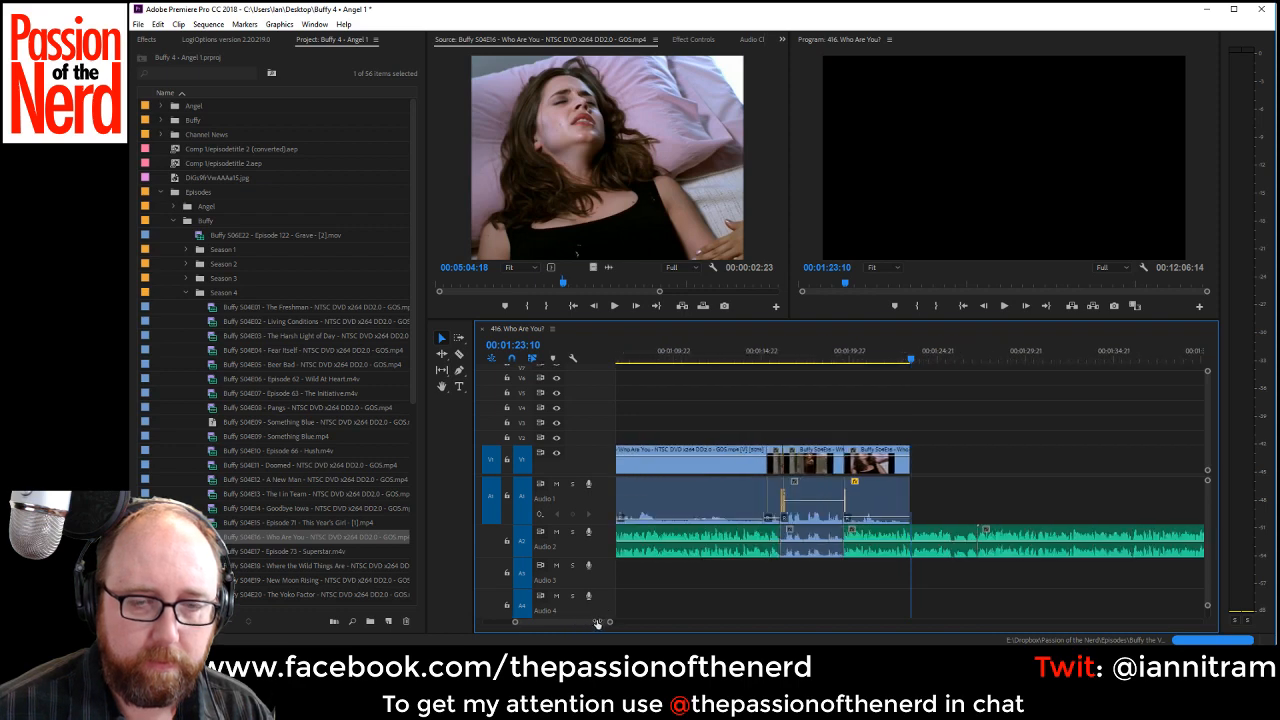
Play the VO up to 00:01:26:04 and shift all following VO clips about 22 seconds later to open a gap for dialogue.
key("space")
left_click_drag(575, 623, 581, 621)
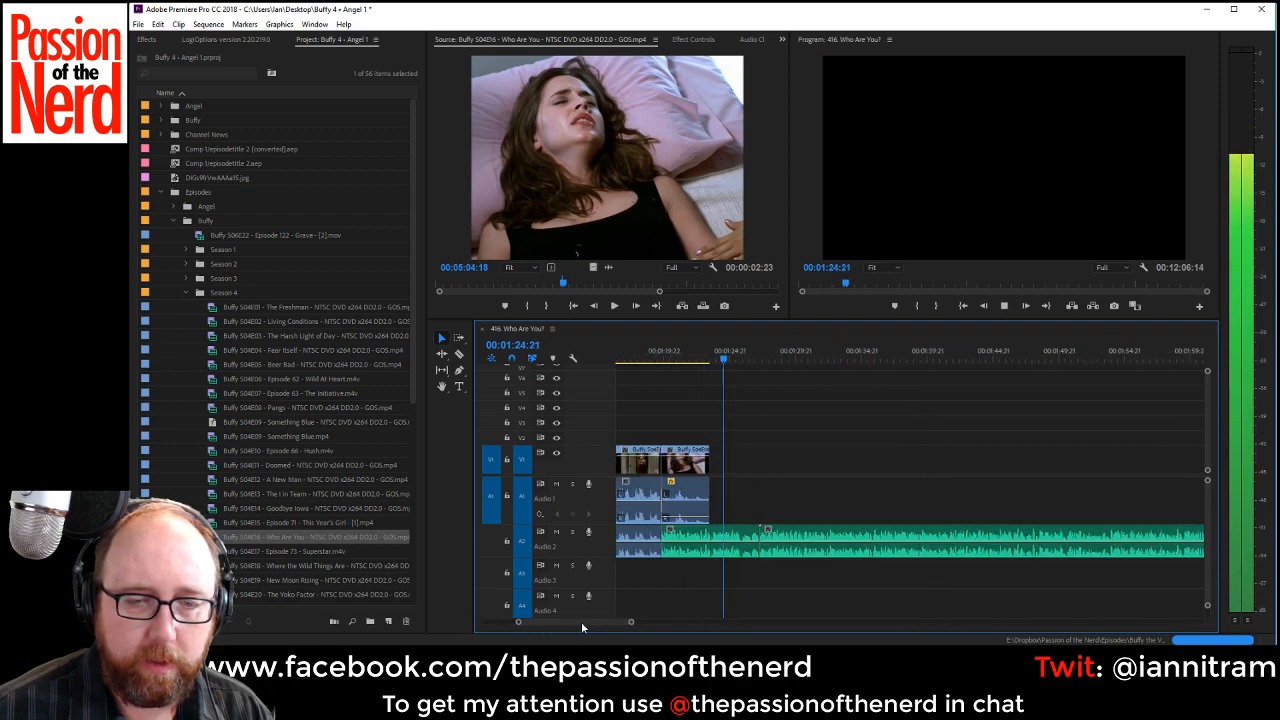
key("space")
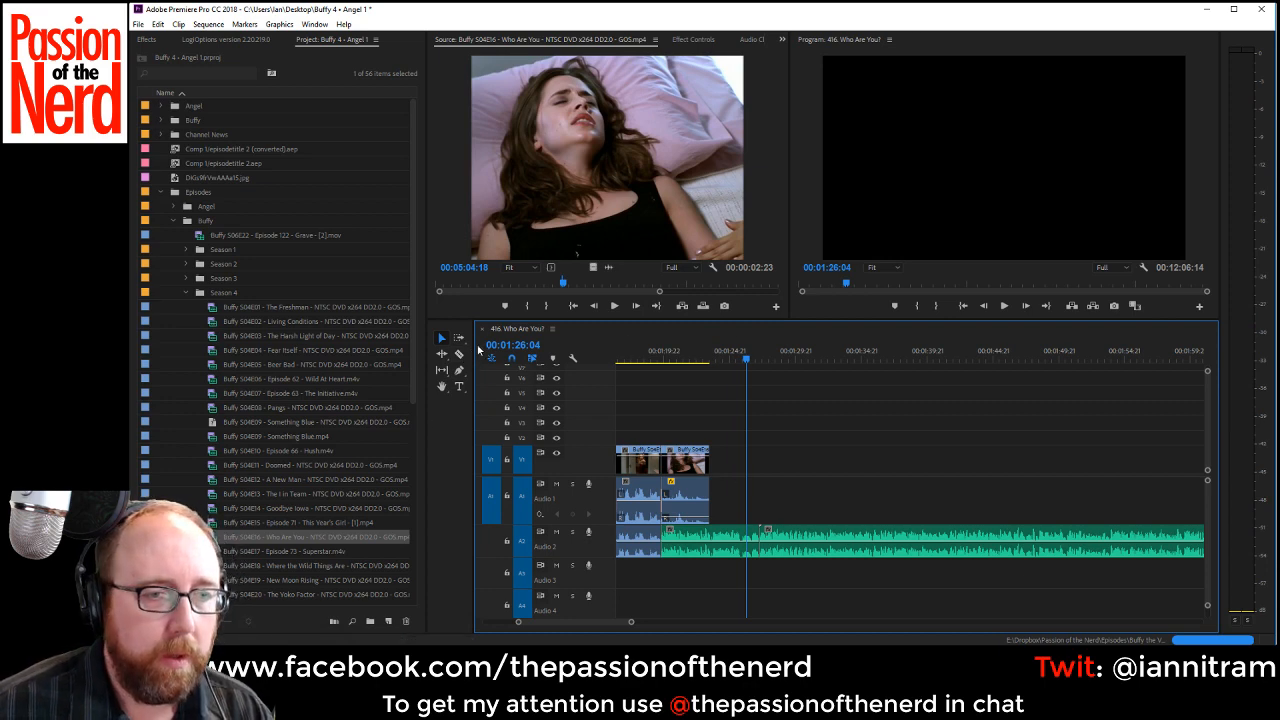
left_click(460, 339)
left_click_drag(798, 536, 1088, 527)
Look through the source episode's dimly lit bedroom scene between 00:05:04:18 and 00:06:19:22 for dialogue that fits the gap.
left_click(697, 196)
key("space")
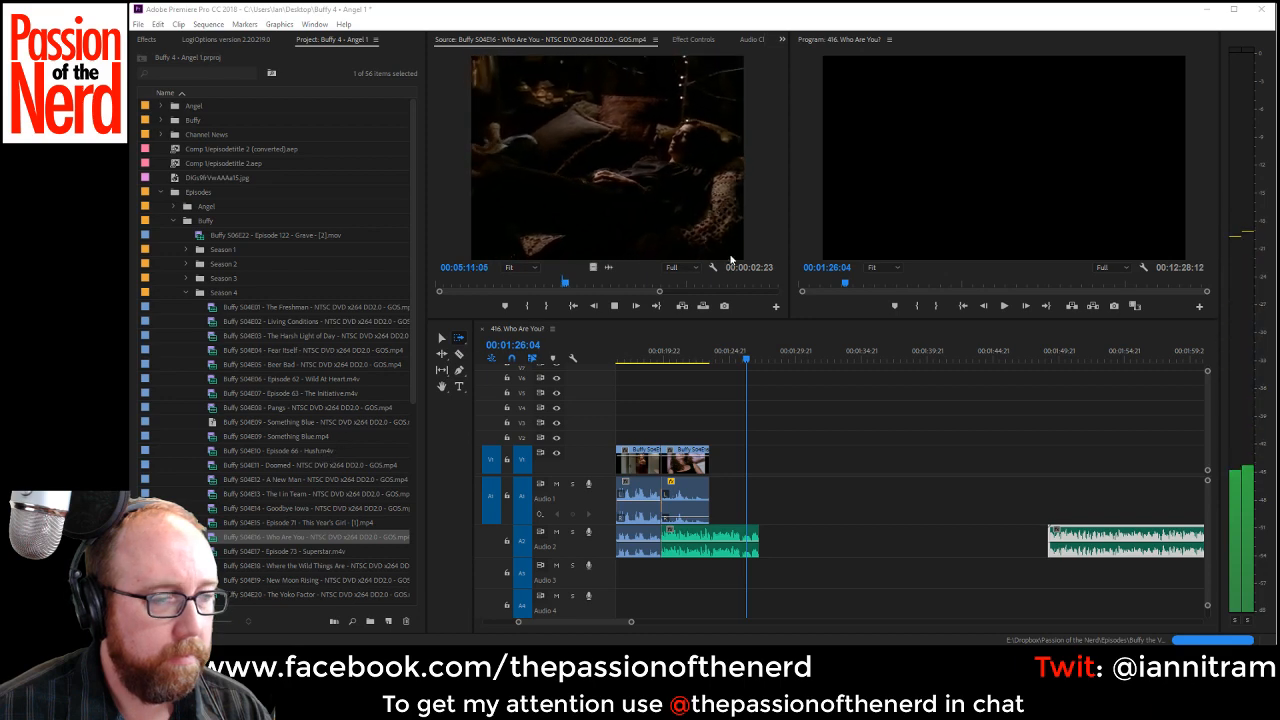
left_click(527, 305)
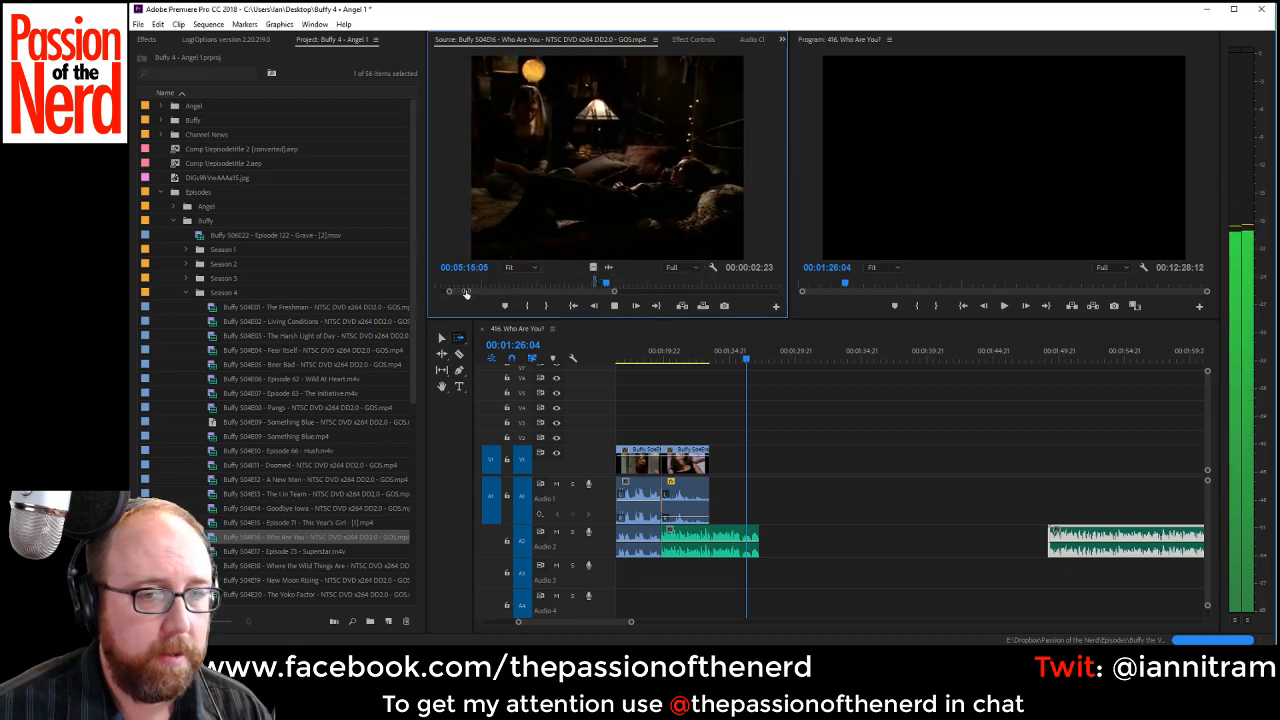
left_click_drag(557, 292, 652, 284)
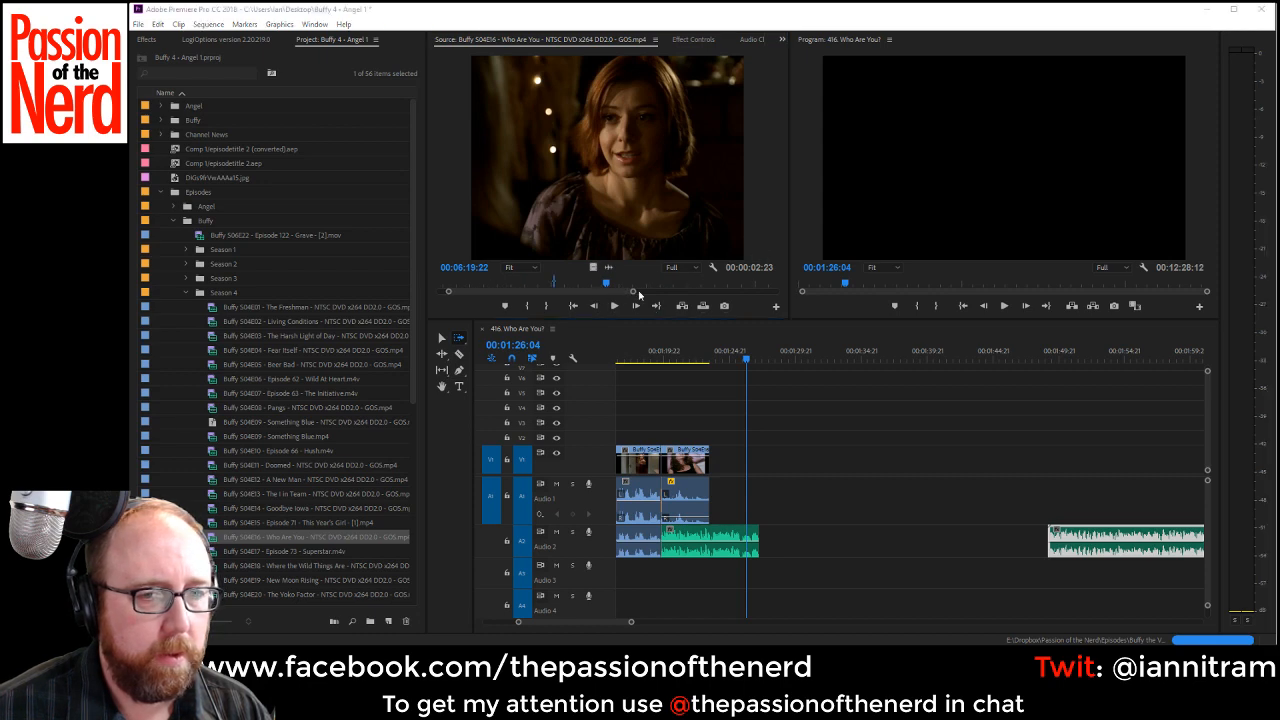
left_click(634, 293)
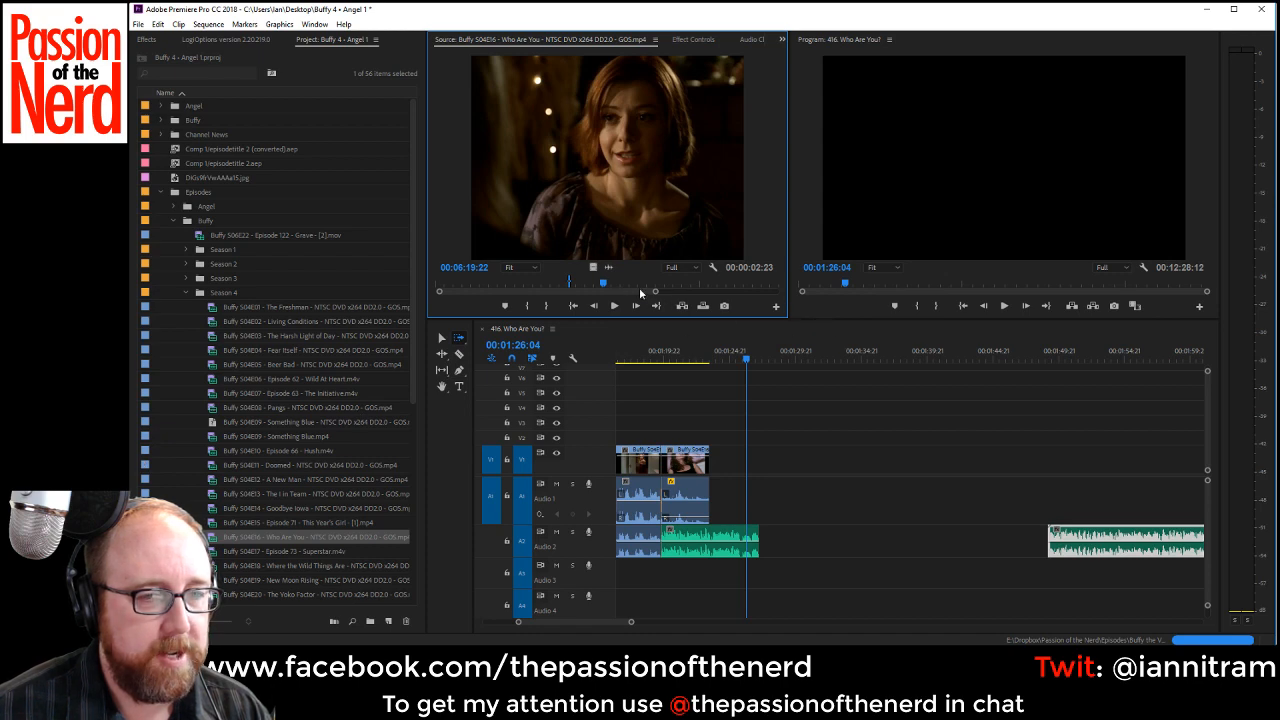
left_click_drag(603, 284, 585, 288)
key("space")
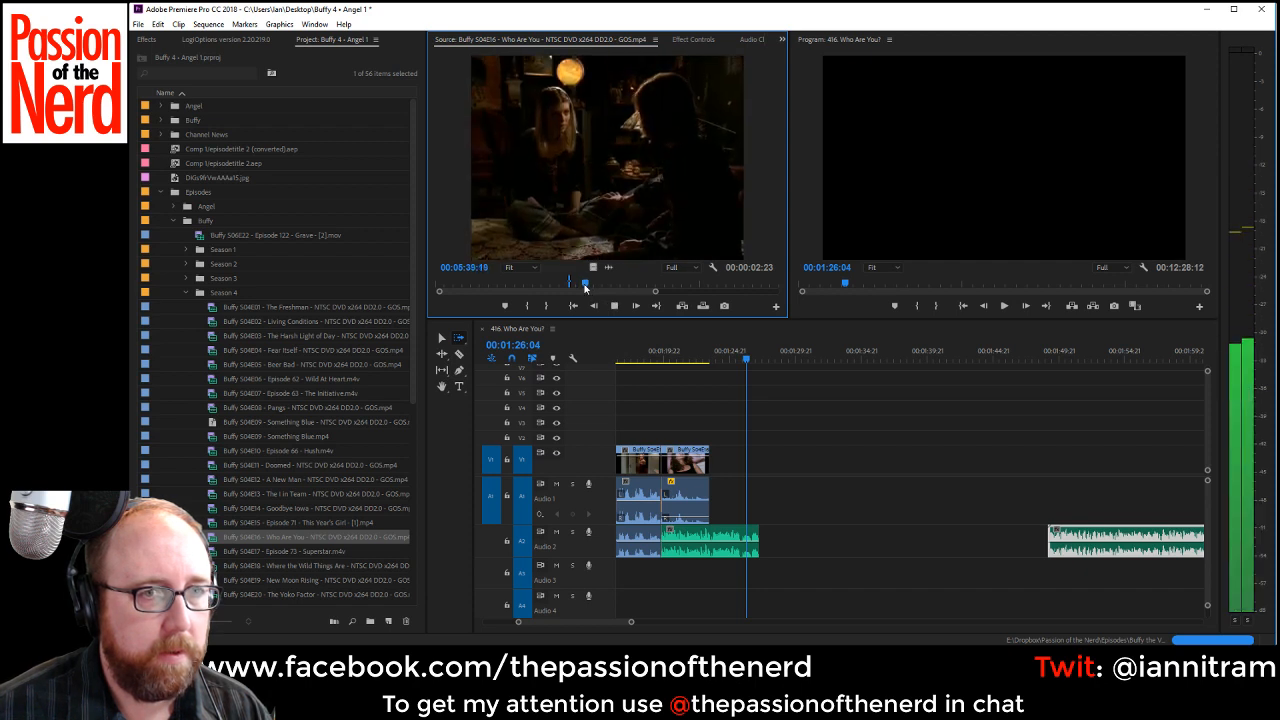
left_click_drag(586, 287, 578, 285)
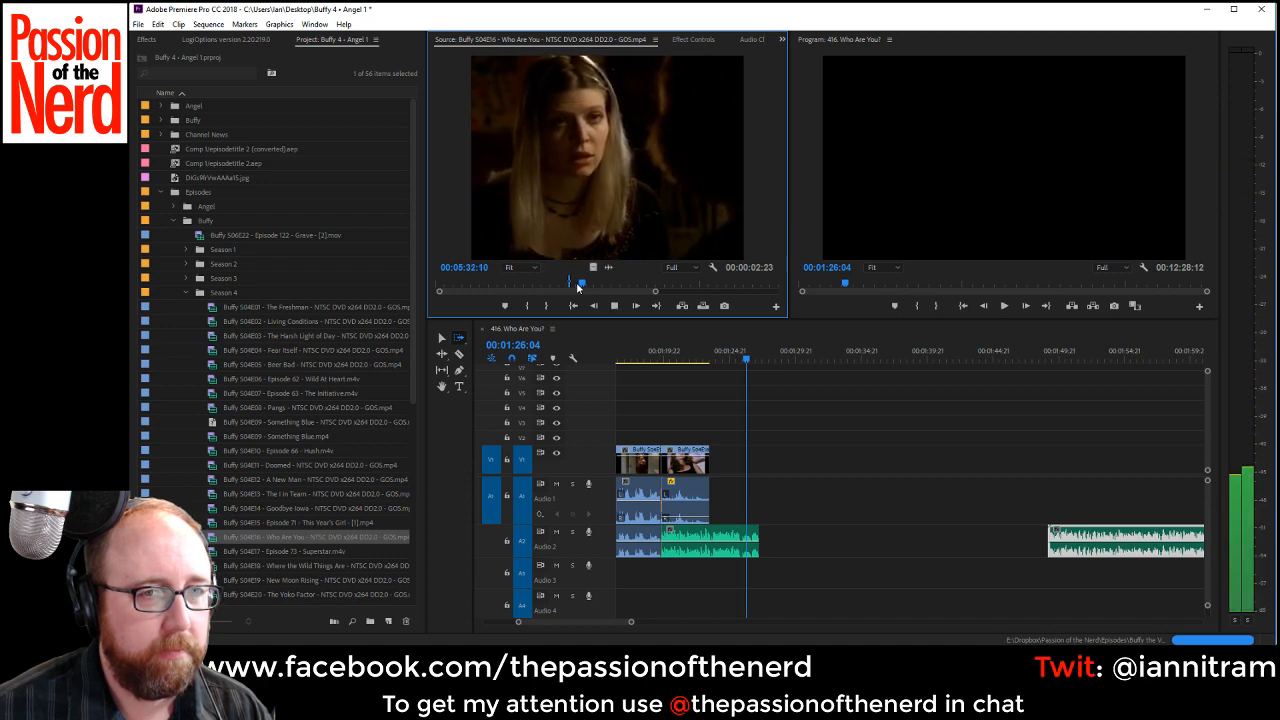
key("space")
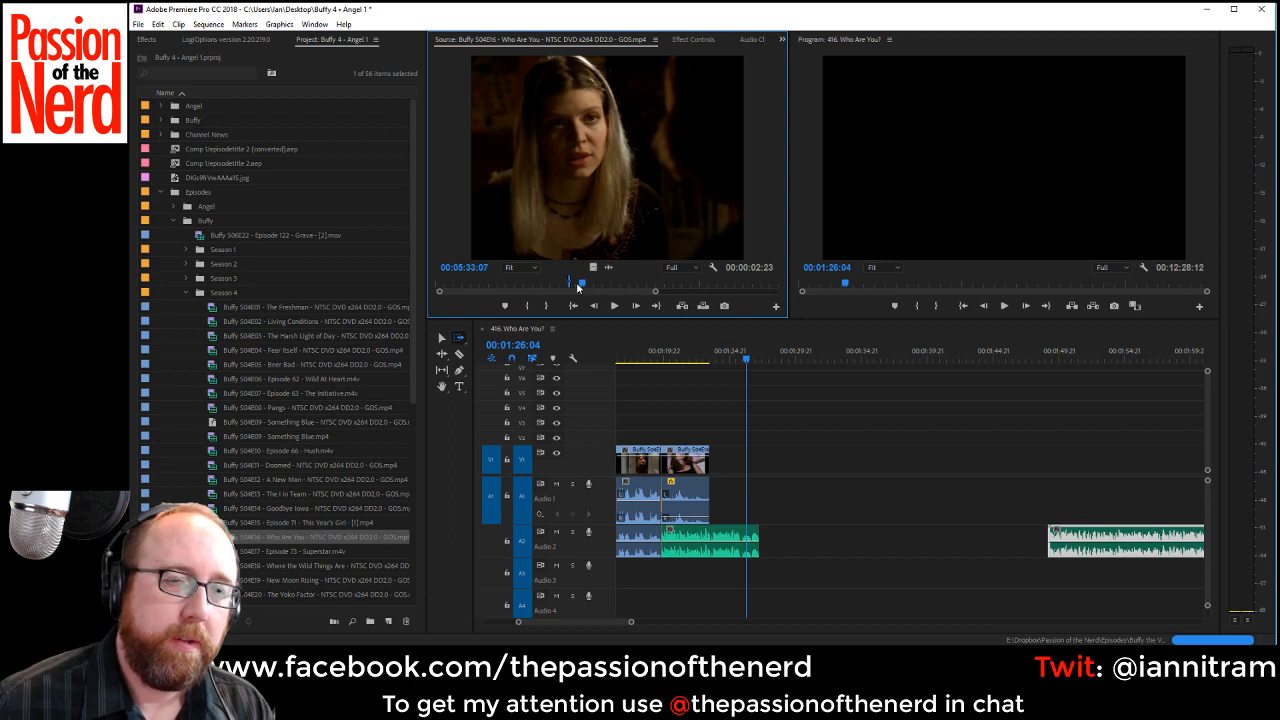
Step through the source episode around 00:05:30 to the start of the blonde woman's line and mark the In point near 00:05:29.
key("Left")
key("Left")
key("Left")
key("Left")
key("Left")
key("Left")
key("Left")
key("Left")
key("Left")
key("Left")
key("Left")
key("Left")
key("Left")
key("Left")
key("Left")
key("Left")
key("Left")
key("Left")
key("Left")
key("Left")
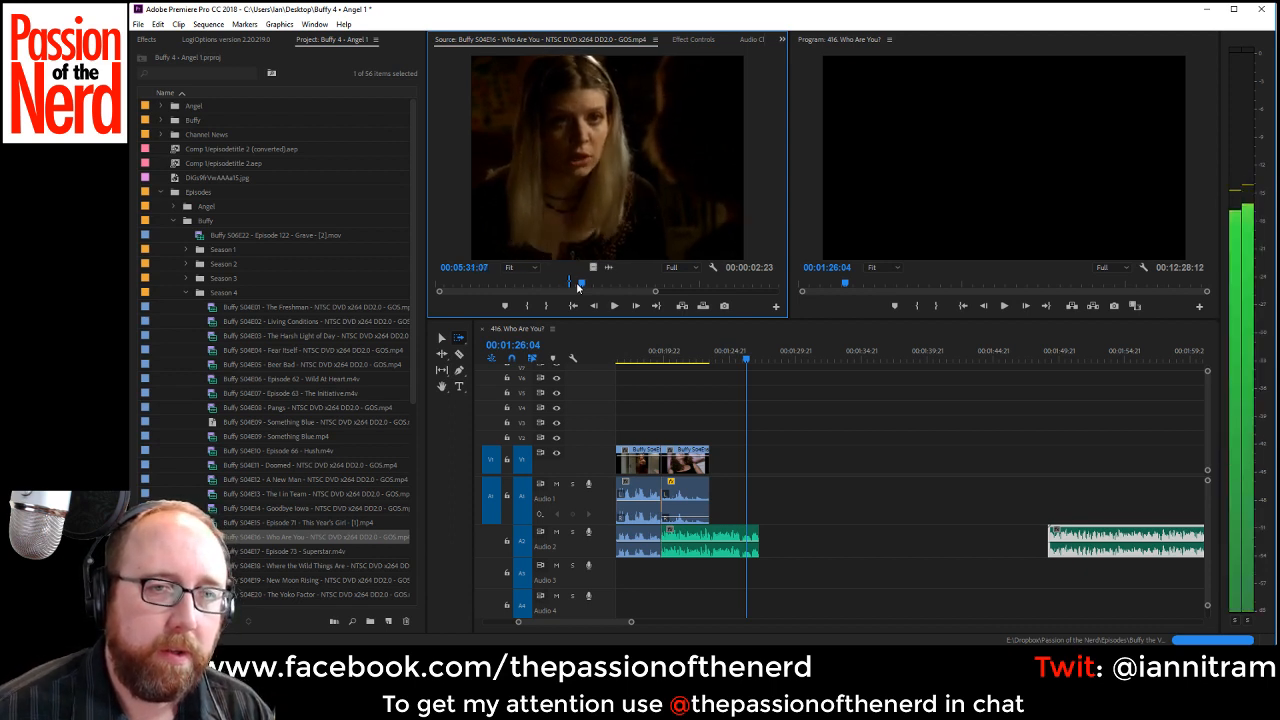
key("Left")
key("Left")
key("Left")
key("Left")
key("Left")
key("Left")
key("Left")
key("Left")
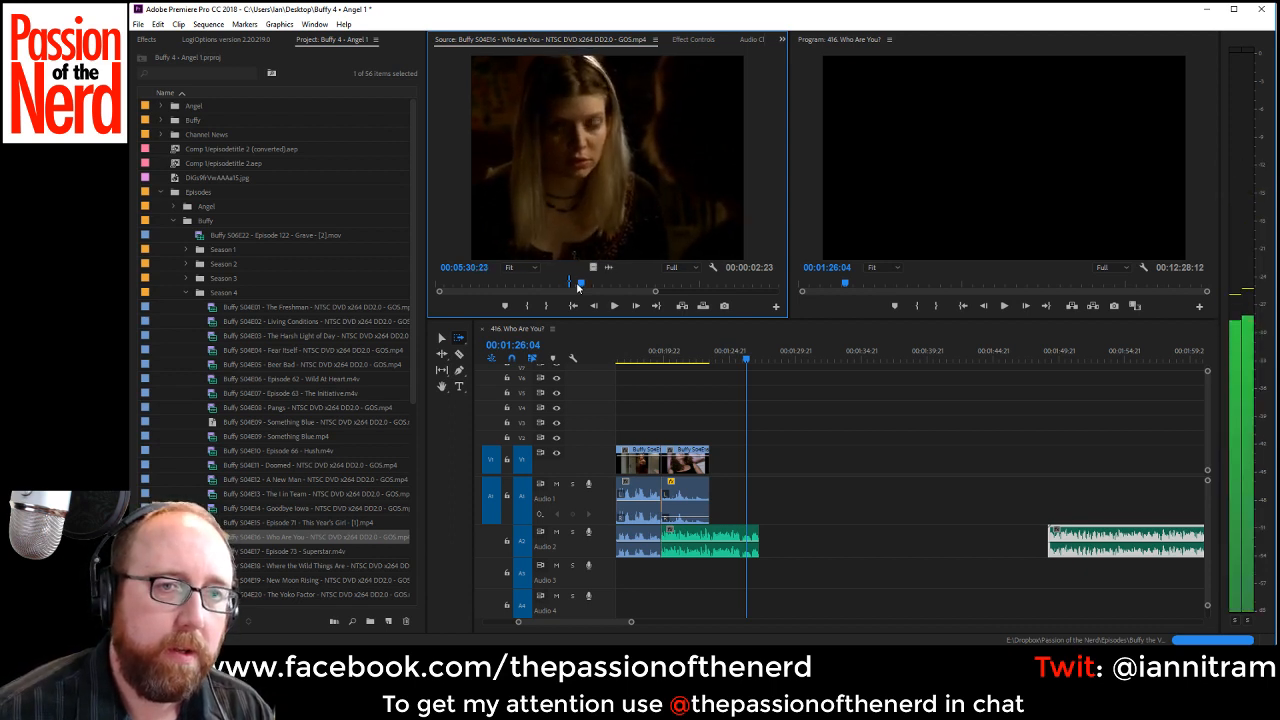
key("Left")
key("Left")
key("Left")
key("Left")
key("Left")
key("Left")
key("Left")
key("Left")
key("Left")
key("Left")
key("Left")
key("Left")
key("Left")
key("Left")
key("Left")
key("Left")
key("Left")
key("Left")
key("Left")
key("Left")
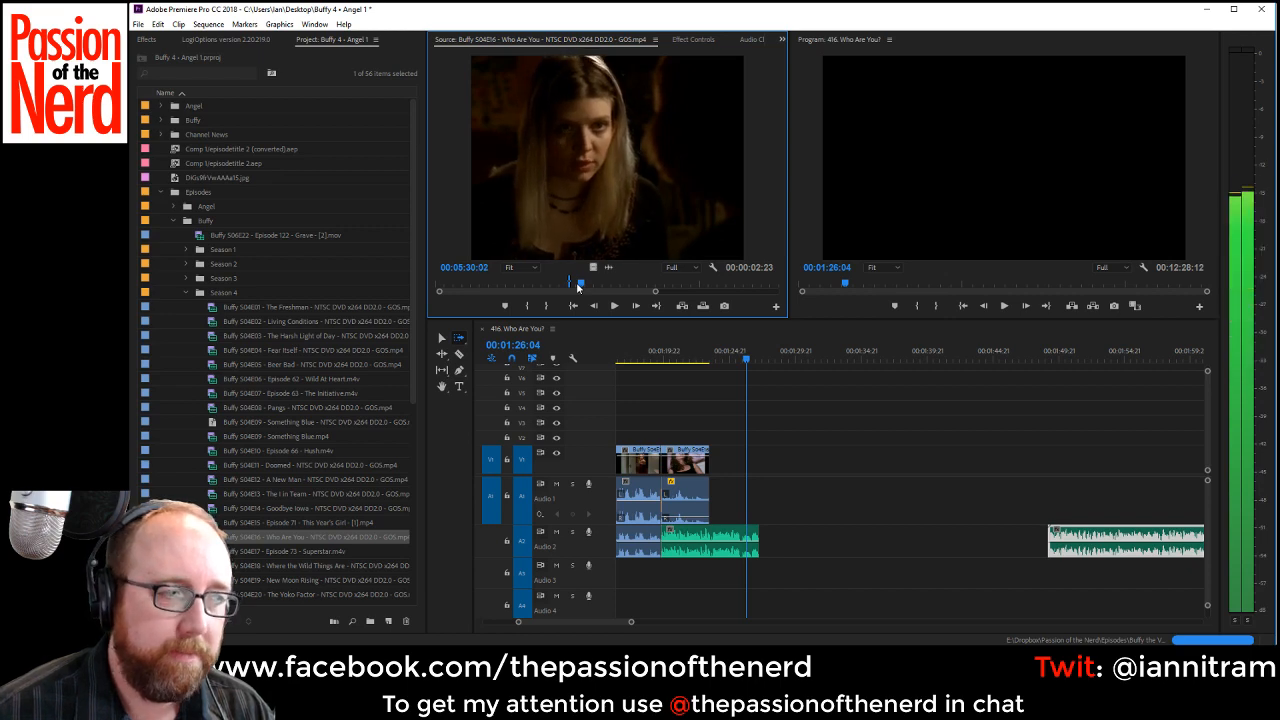
key("Right")
key("Right")
key("Right")
key("Right")
key("Right")
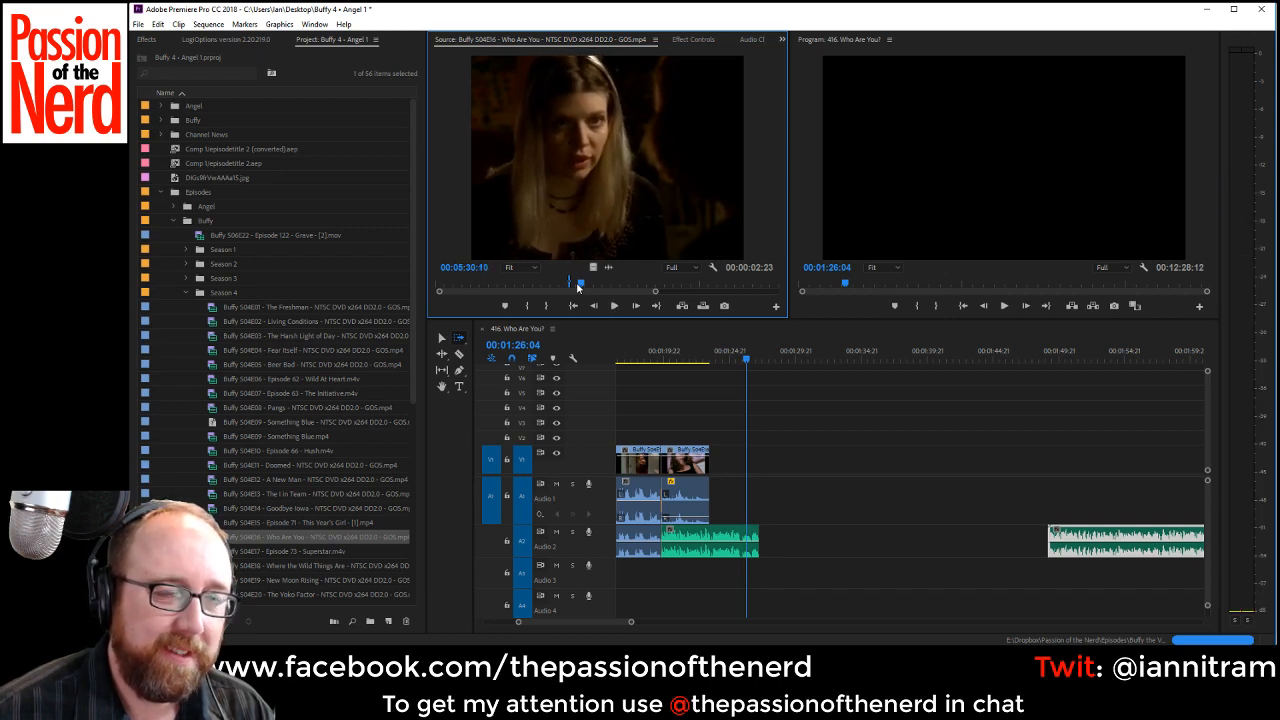
key("Left")
key("Left")
key("Left")
key("Left")
key("Left")
key("Left")
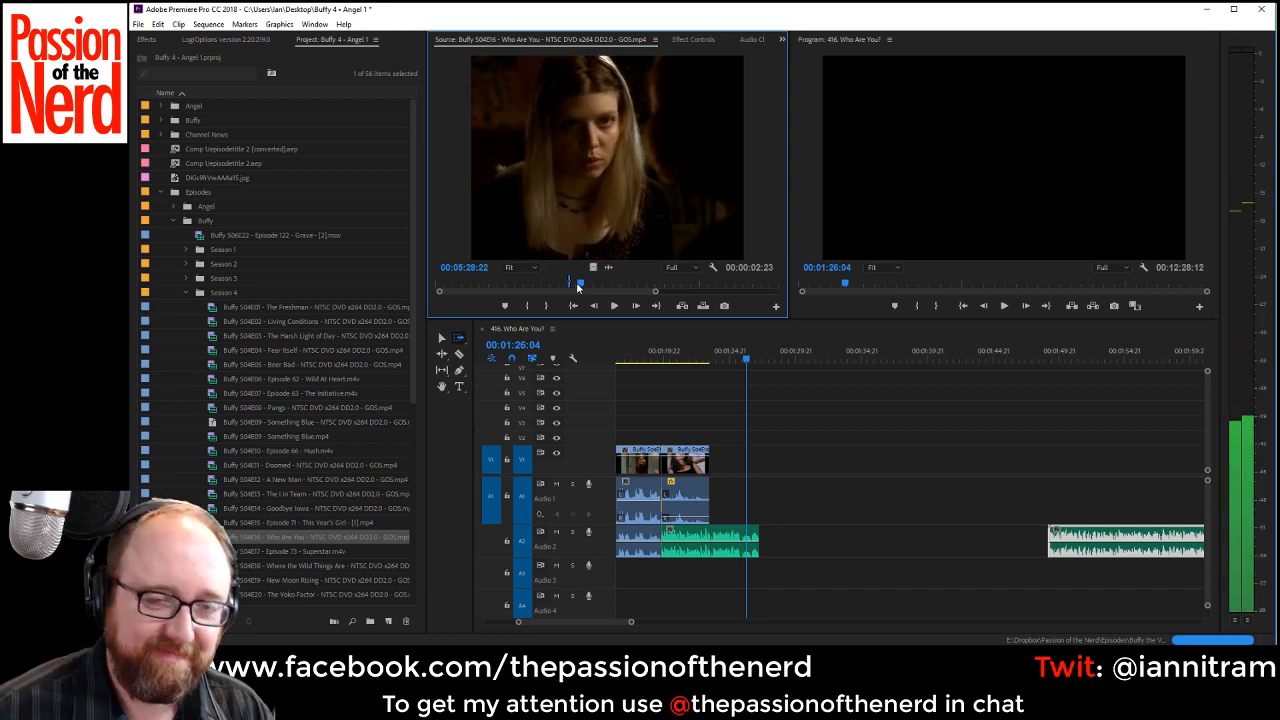
key("Left")
key("Left")
key("Left")
key("Left")
key("Left")
key("Left")
key("Left")
key("Left")
key("Left")
key("Left")
Mark the Out point of the 00:00:06:16 dialogue excerpt and place it on V1 and Audio 1 directly after the VO passage.
key("space")
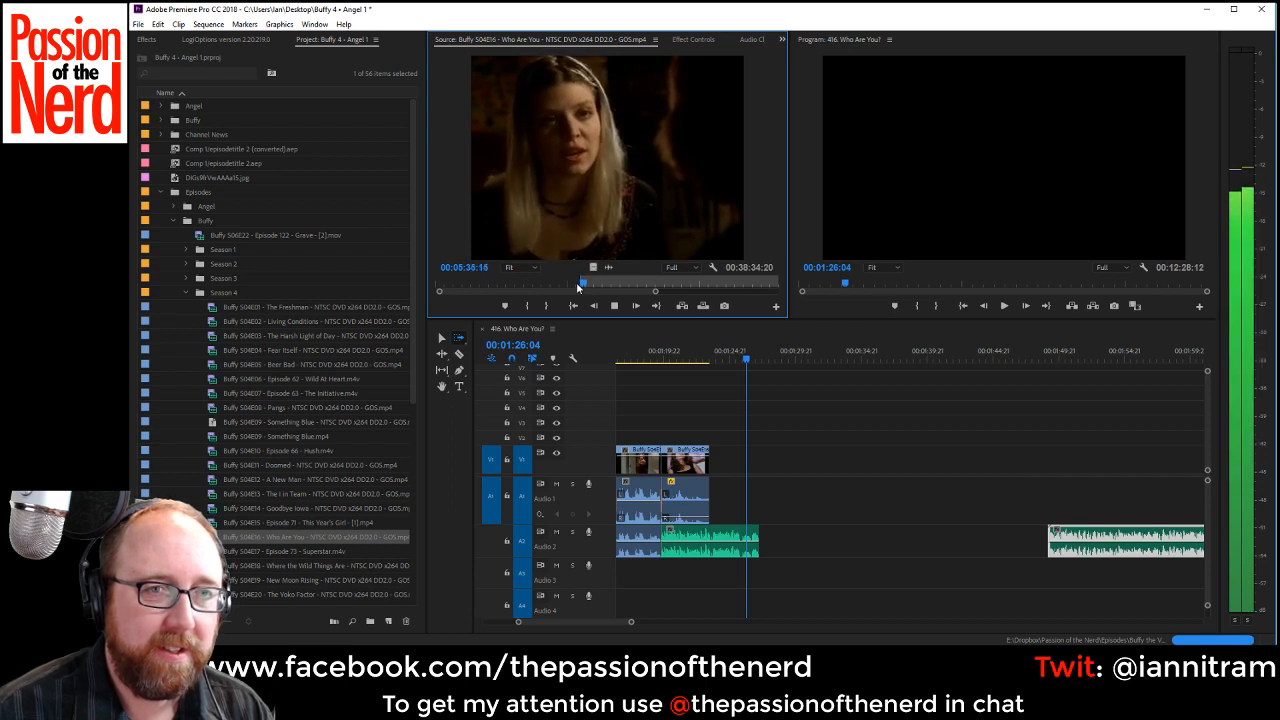
key("space")
key("o")
left_click_drag(671, 224, 762, 477)
Mark a 00:00:07:12 excerpt of the red-haired woman's reply from about 00:06:09 and place it directly after the first dialogue clip.
left_click(671, 198)
key("space")
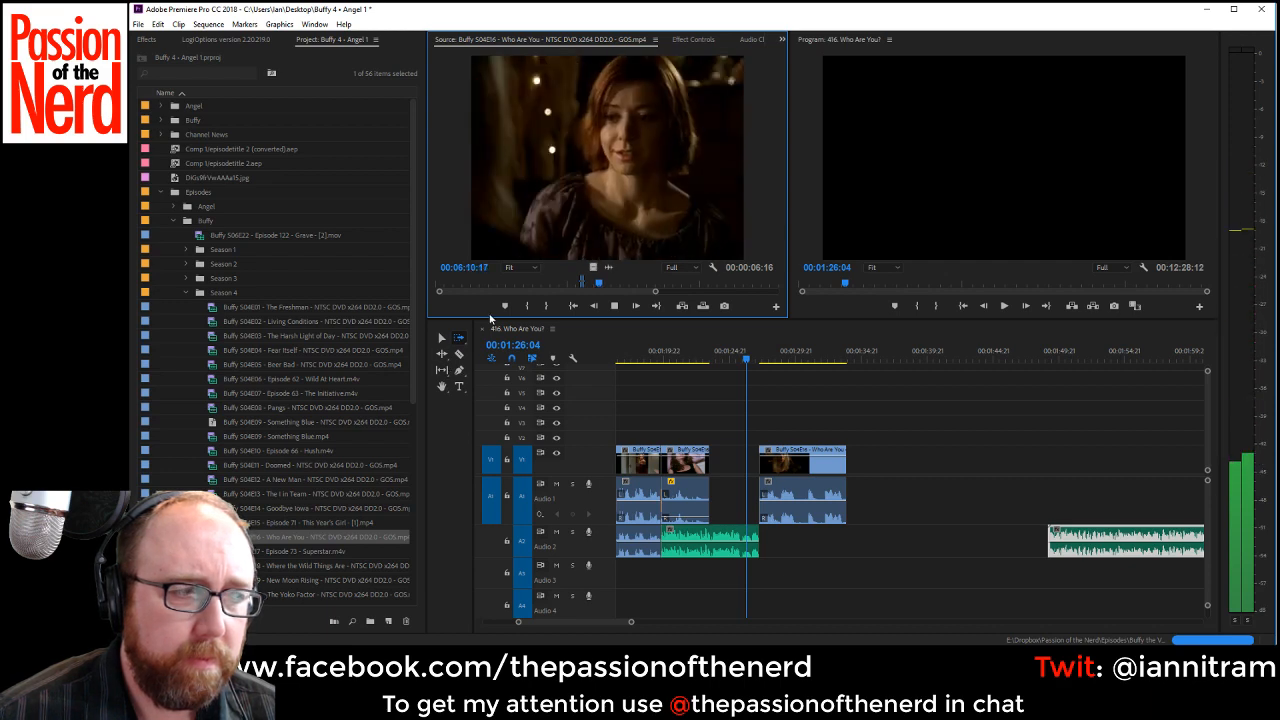
key("space")
key("shift+k")
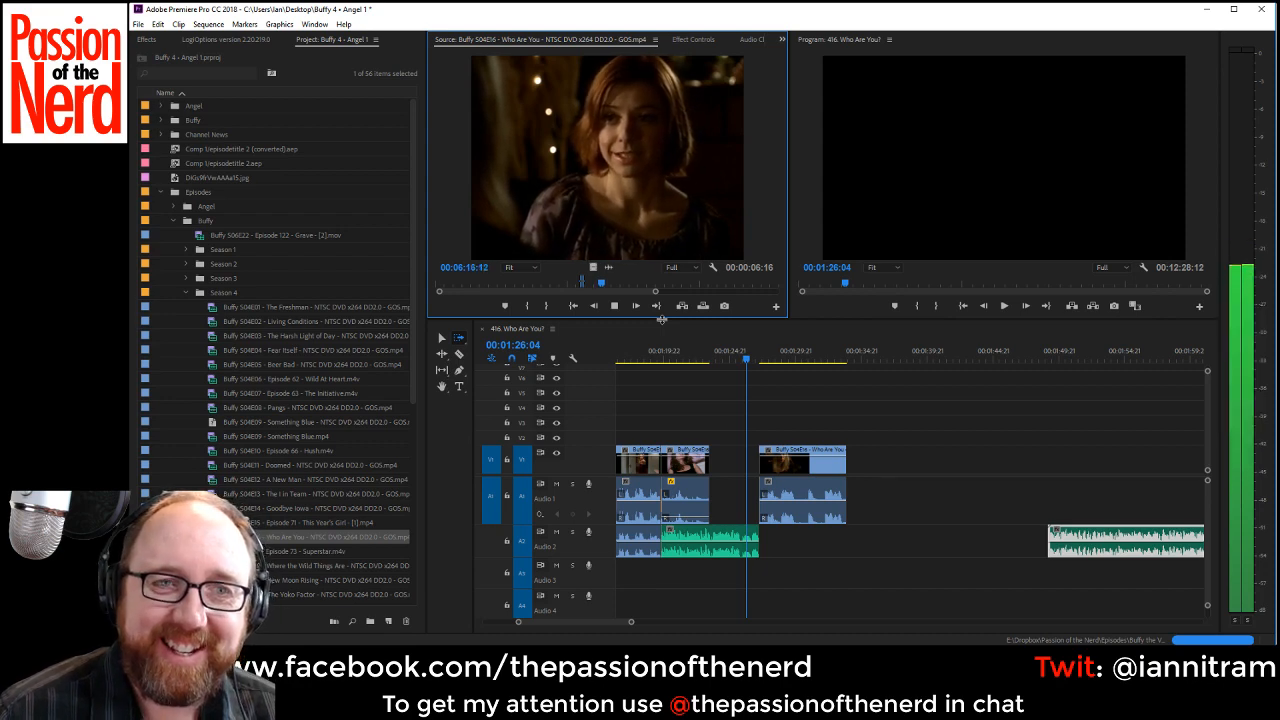
key("o")
key("j")
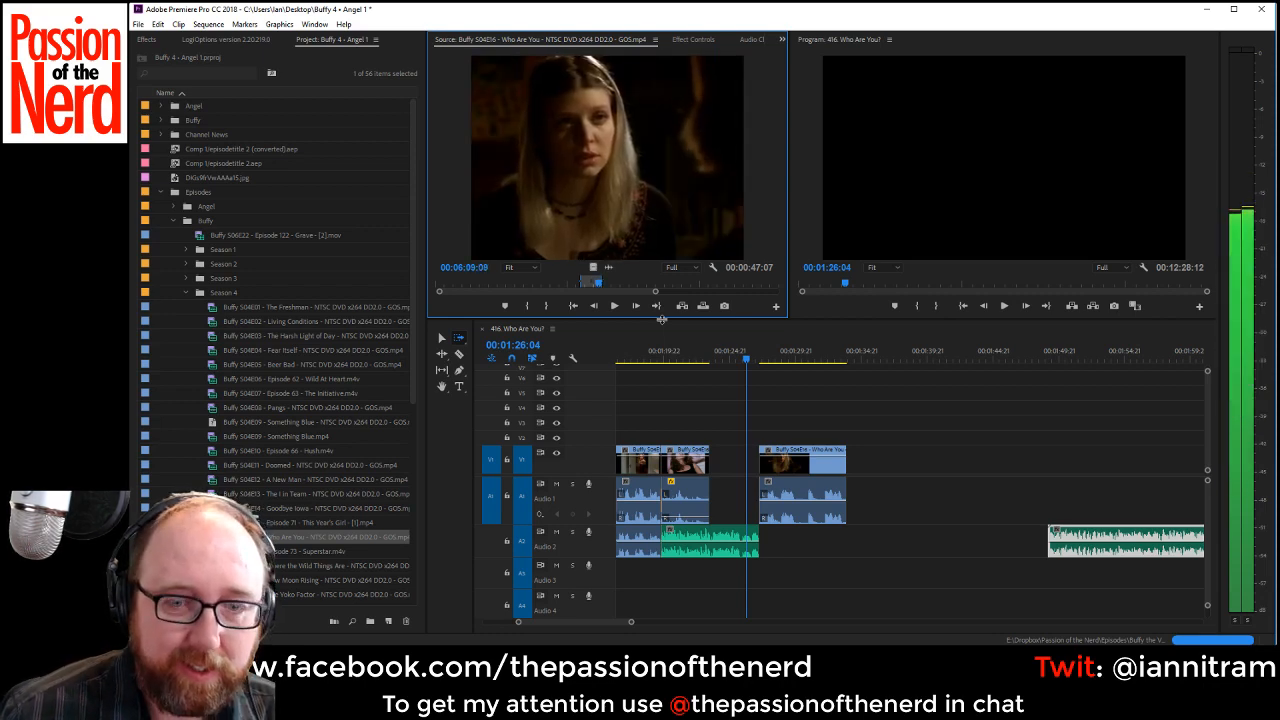
key("l")
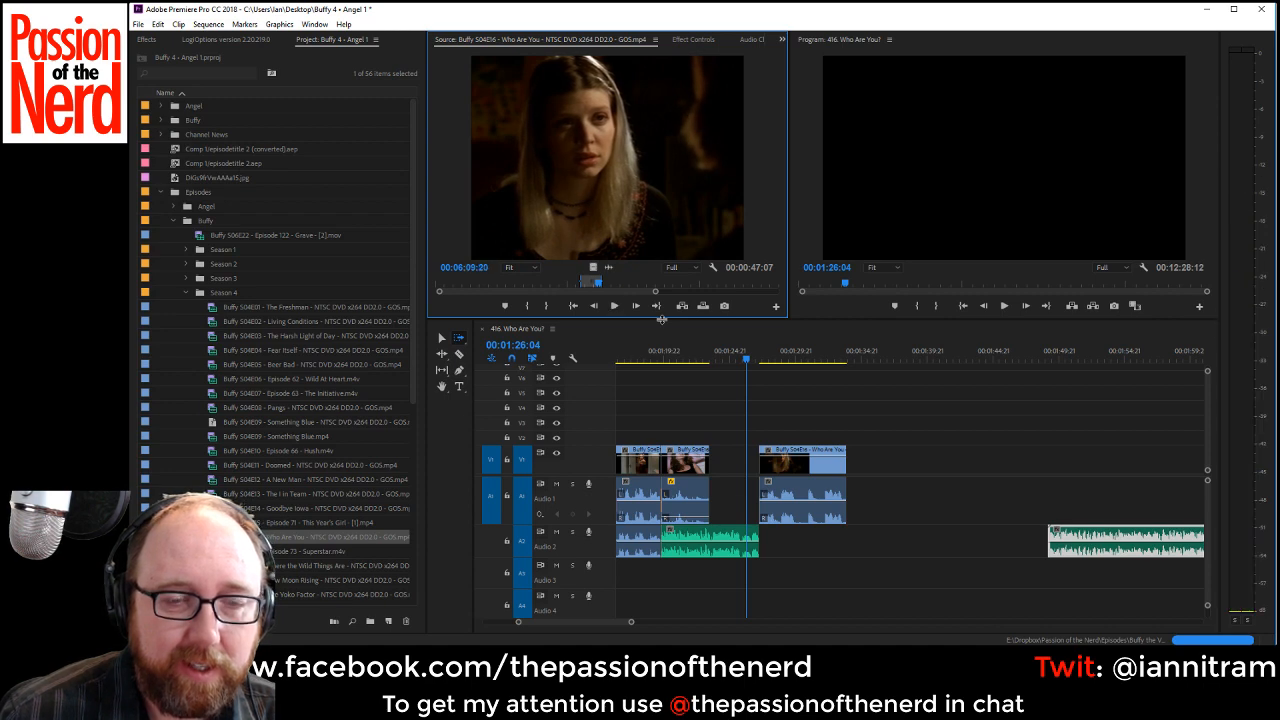
key("l")
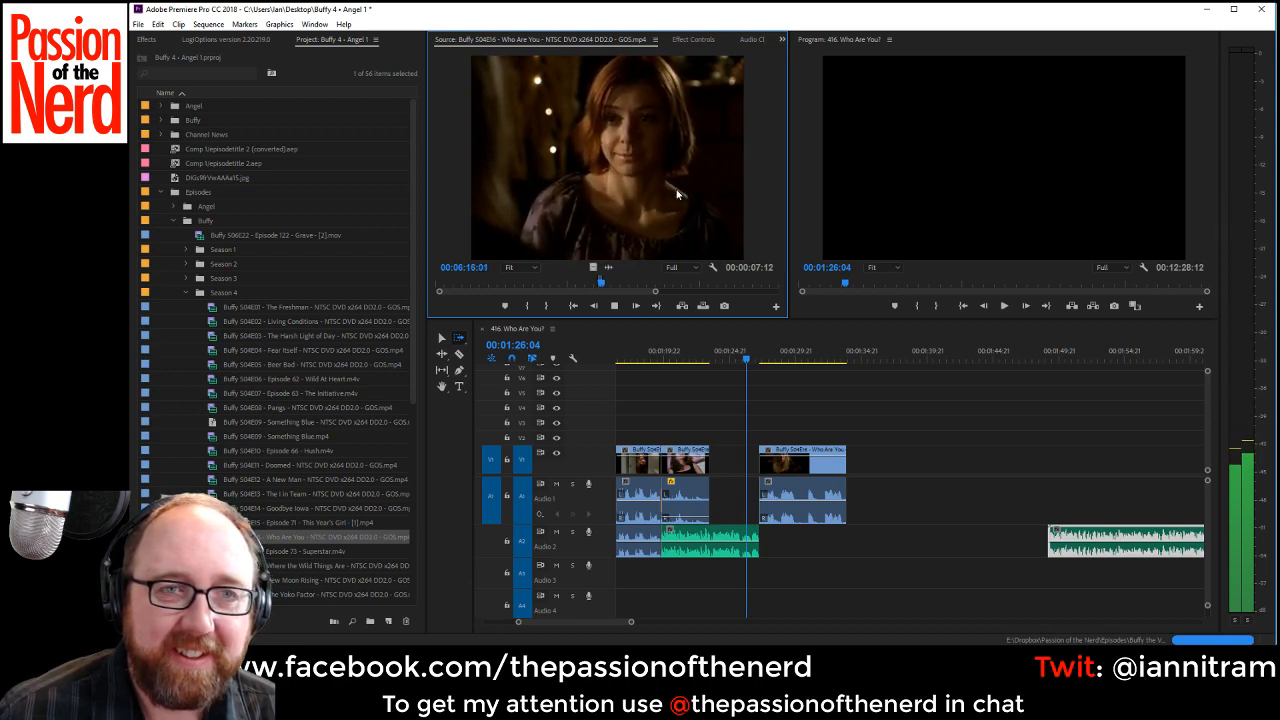
key("k")
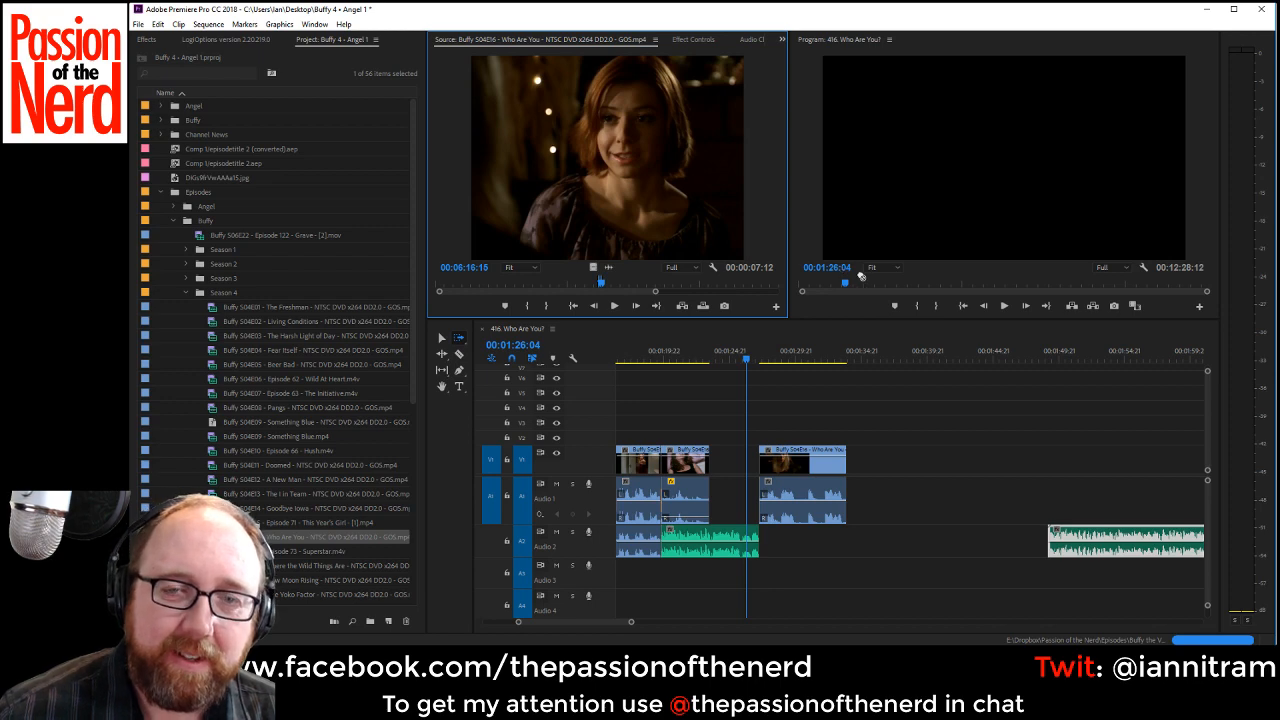
left_click_drag(860, 276, 862, 532)
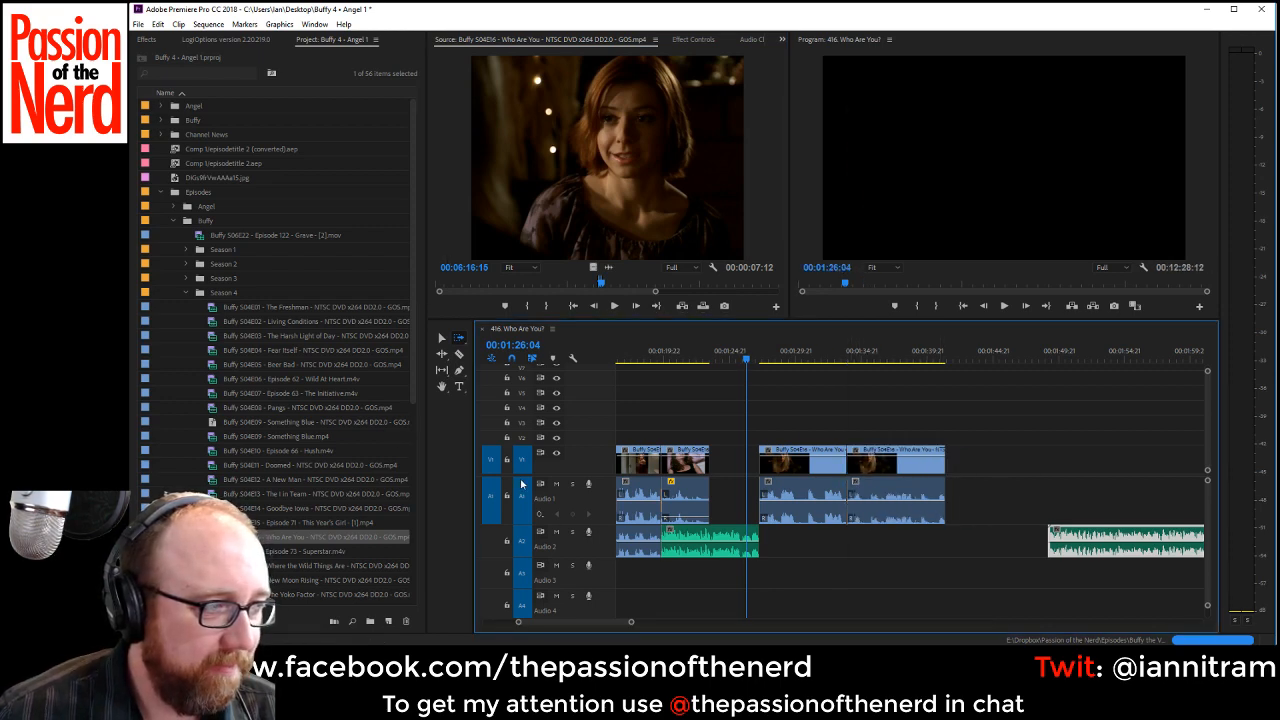
Duplicate the audio of the two new dialogue clips from Audio 1 onto Audio 2 and play them through to 00:01:41:05.
left_click(440, 339)
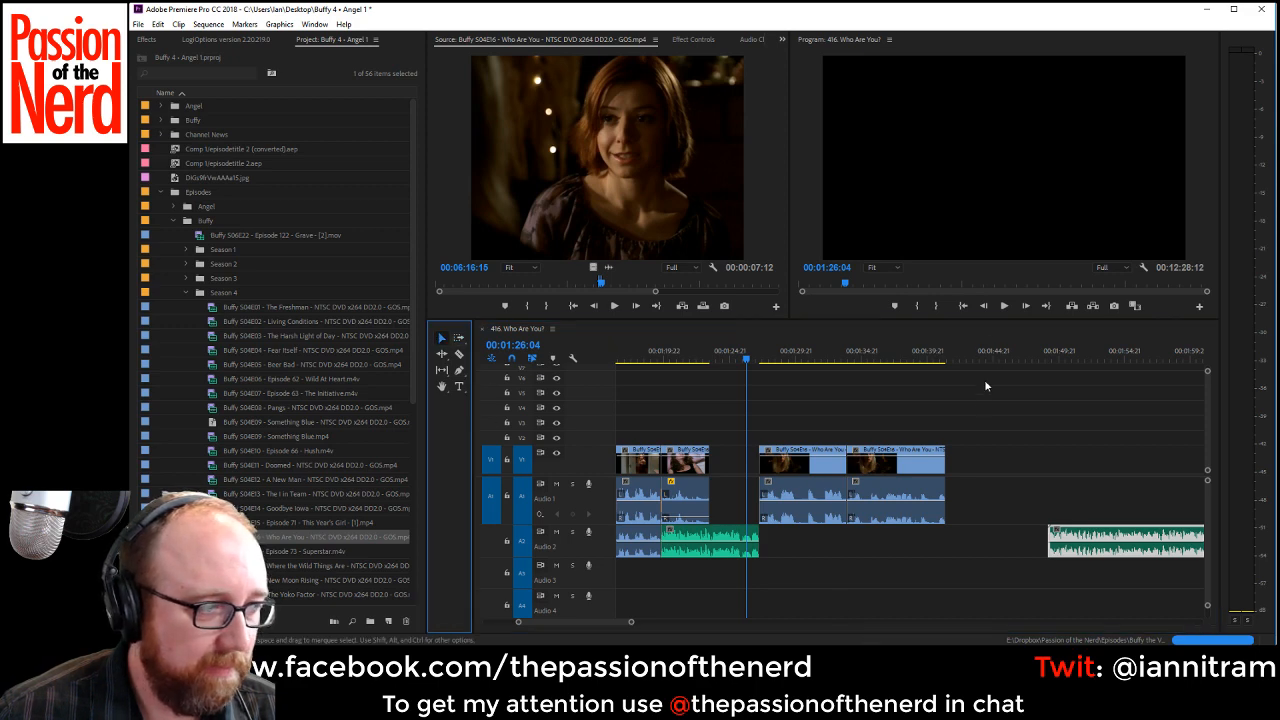
left_click(975, 499)
key("space")
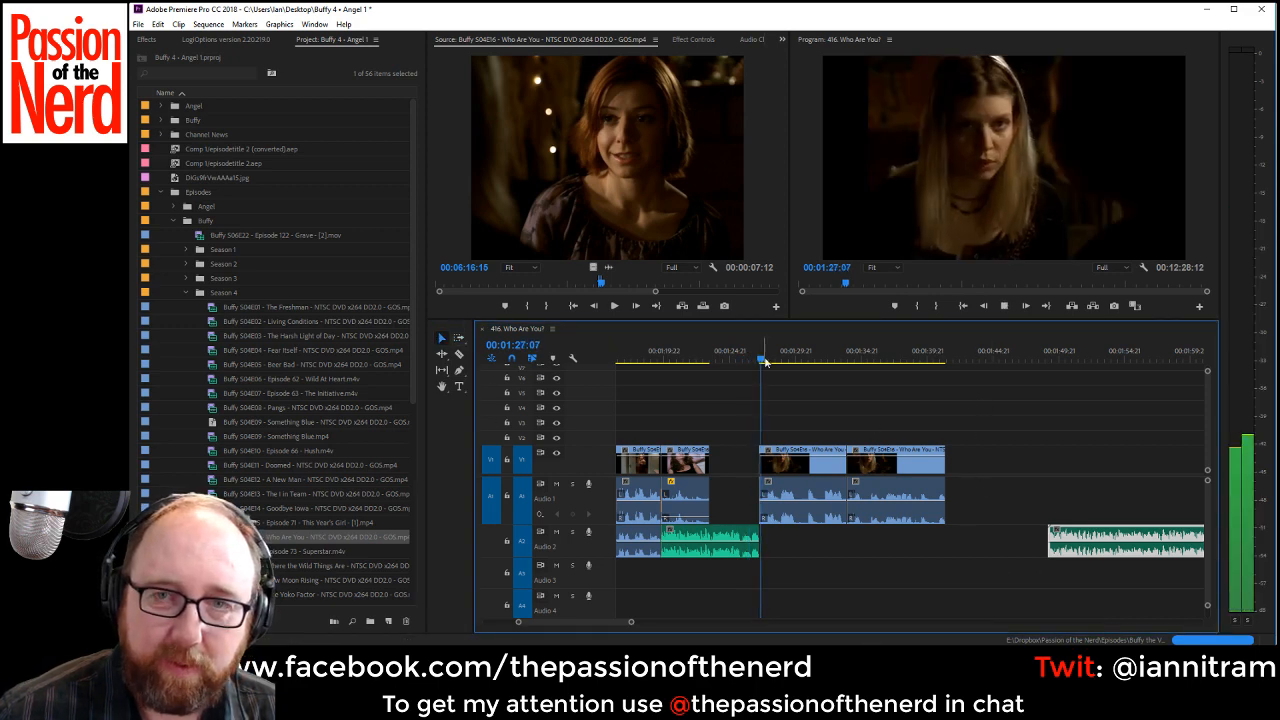
key("space")
left_click_drag(924, 543, 777, 509)
key("space")
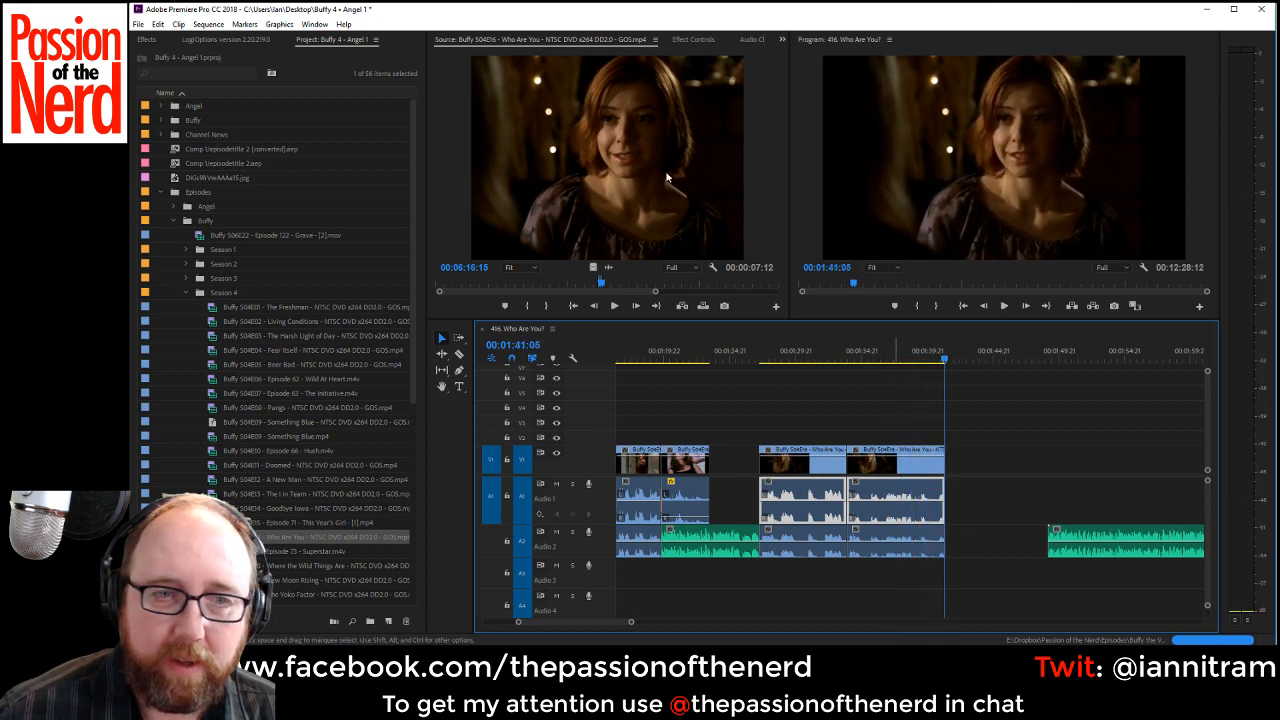
Mark a 00:00:09:19 excerpt ending near 00:06:50:15 in the source episode and place it after the second dialogue clip at 00:01:41:05.
left_click(612, 284)
left_click_drag(612, 282, 612, 284)
key("space")
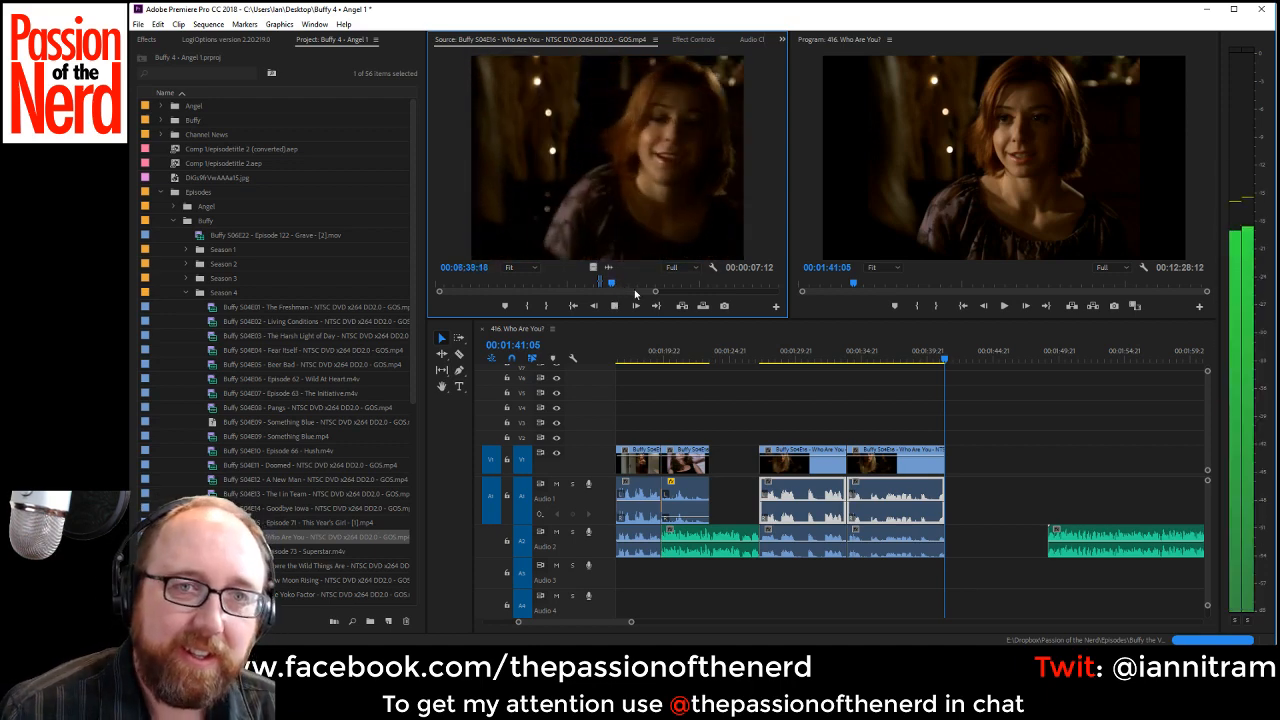
key("i")
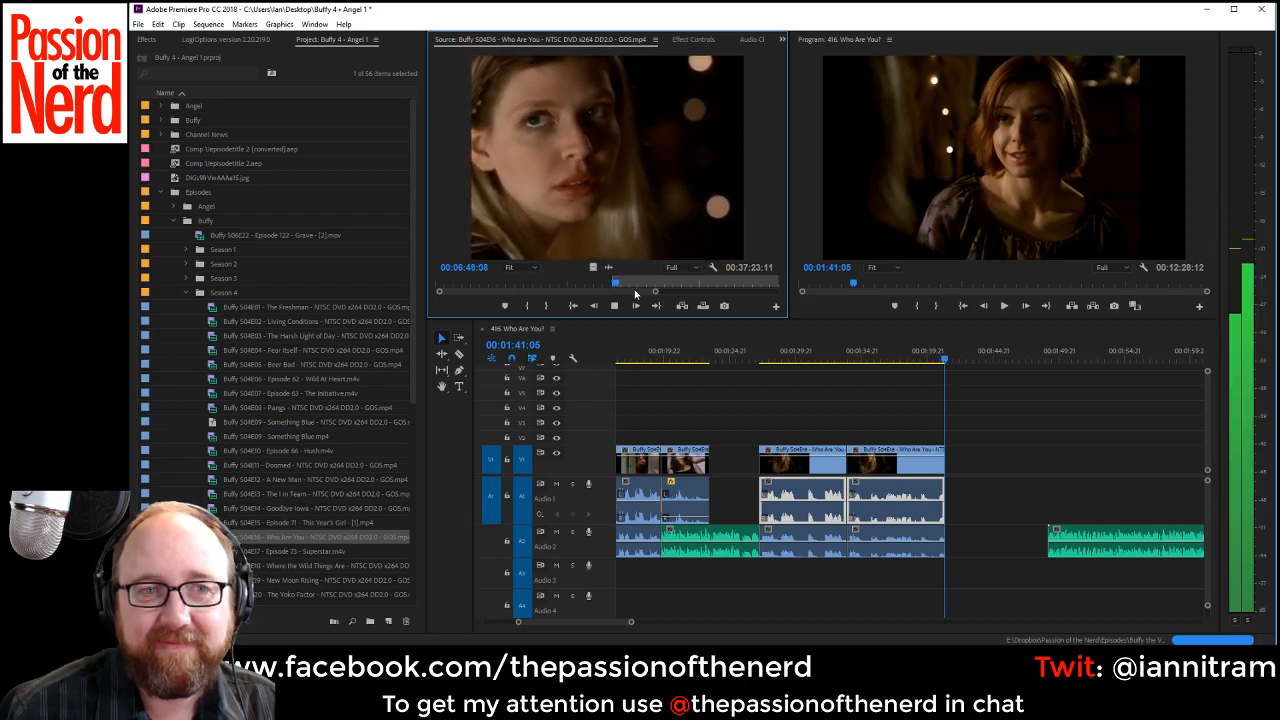
key("o")
key("space")
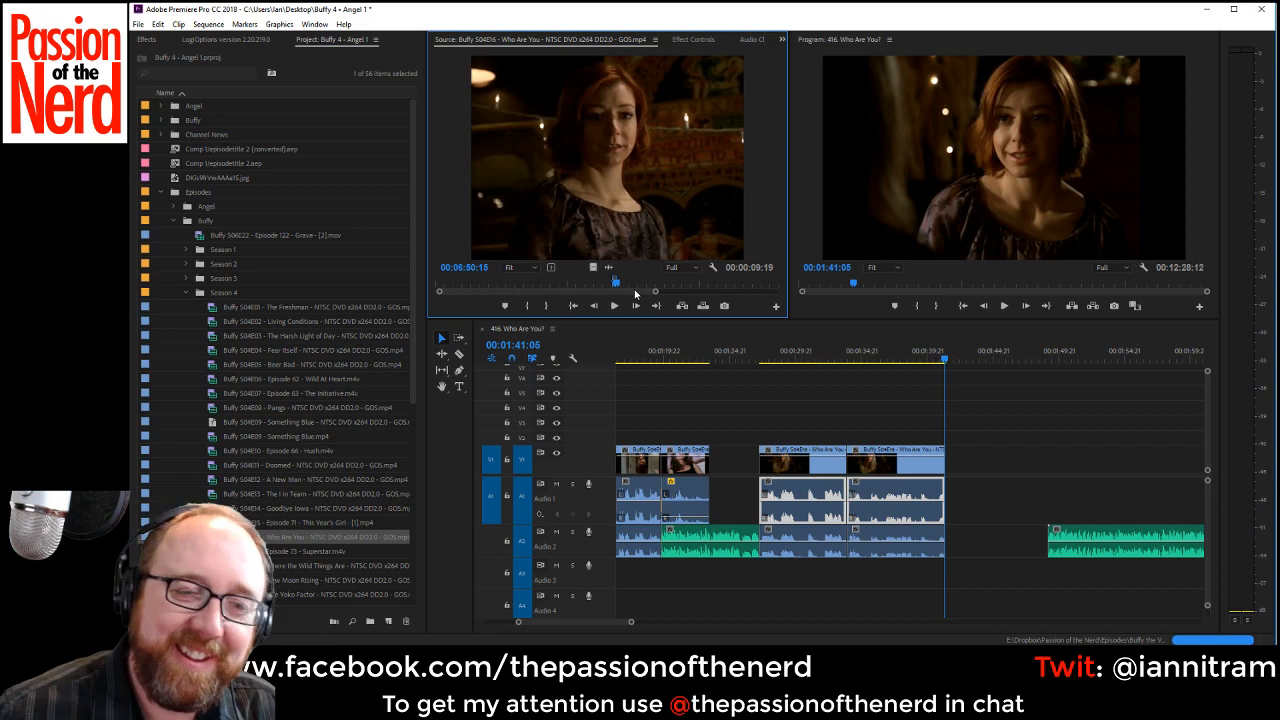
left_click_drag(607, 160, 952, 496)
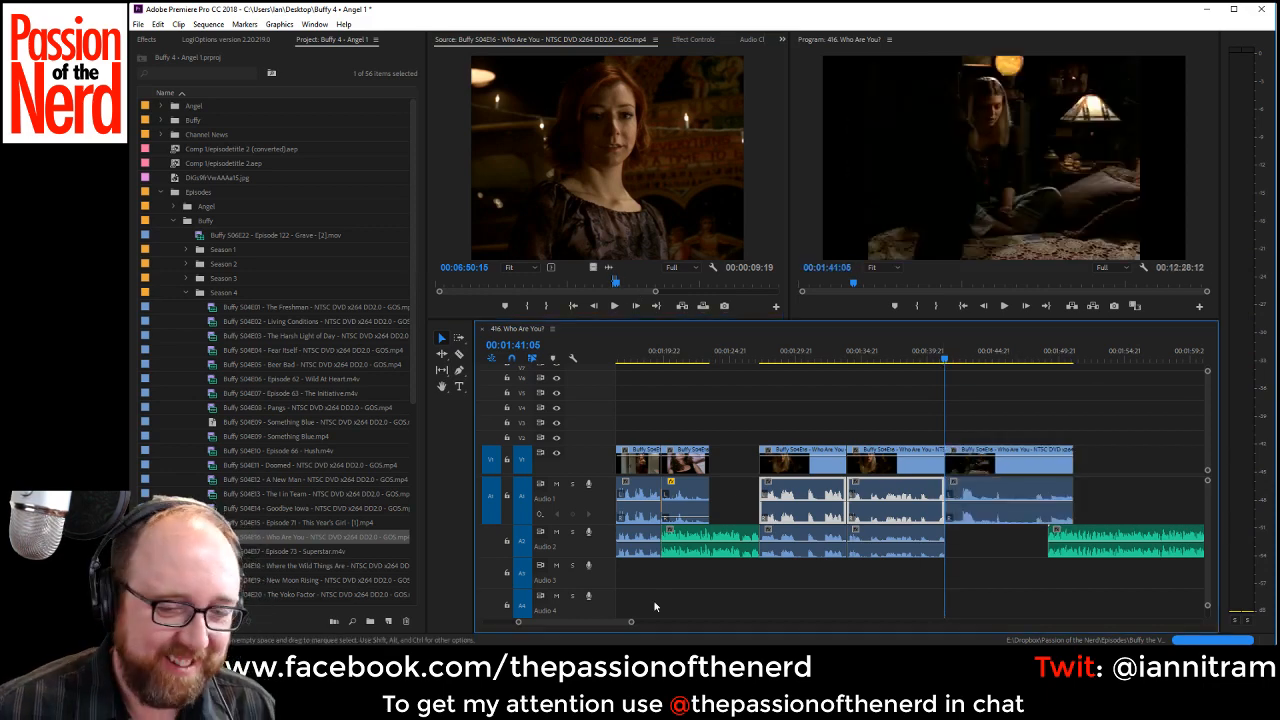
Shift all following VO clips on Audio 2 later until they start at the end of the third dialogue clip.
left_click_drag(631, 624, 680, 624)
left_click(459, 340)
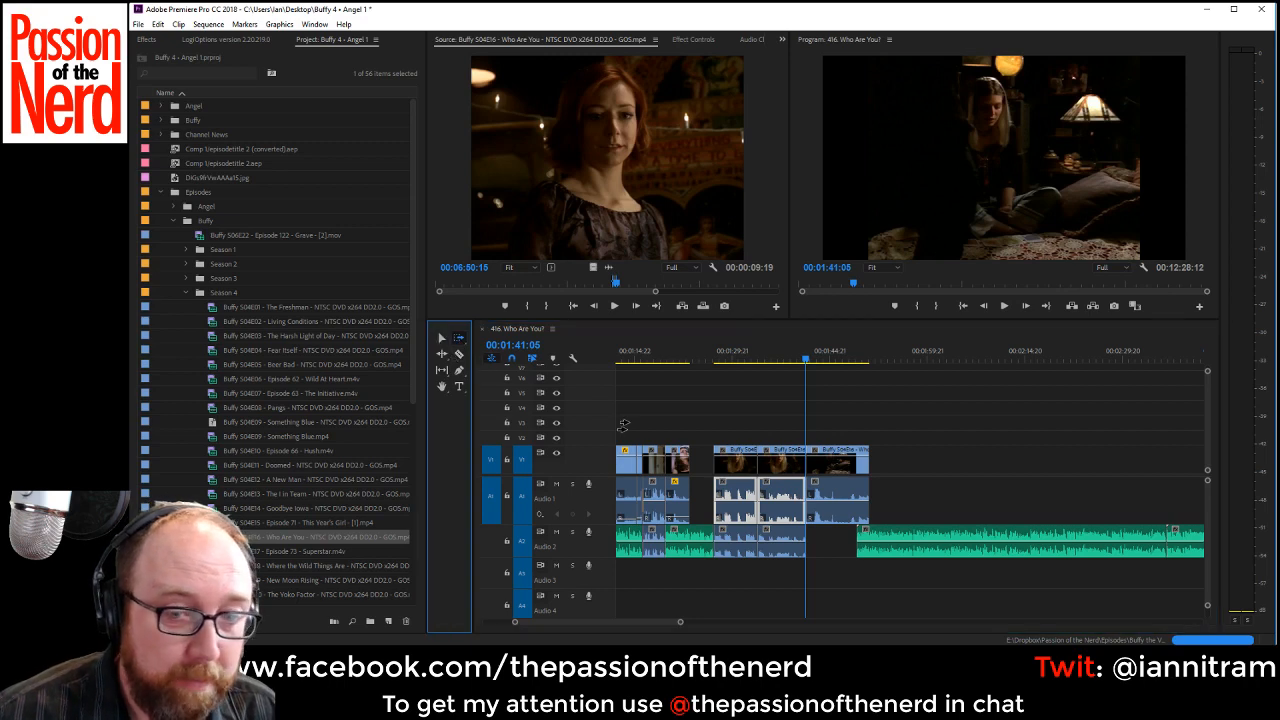
left_click_drag(925, 537, 960, 543)
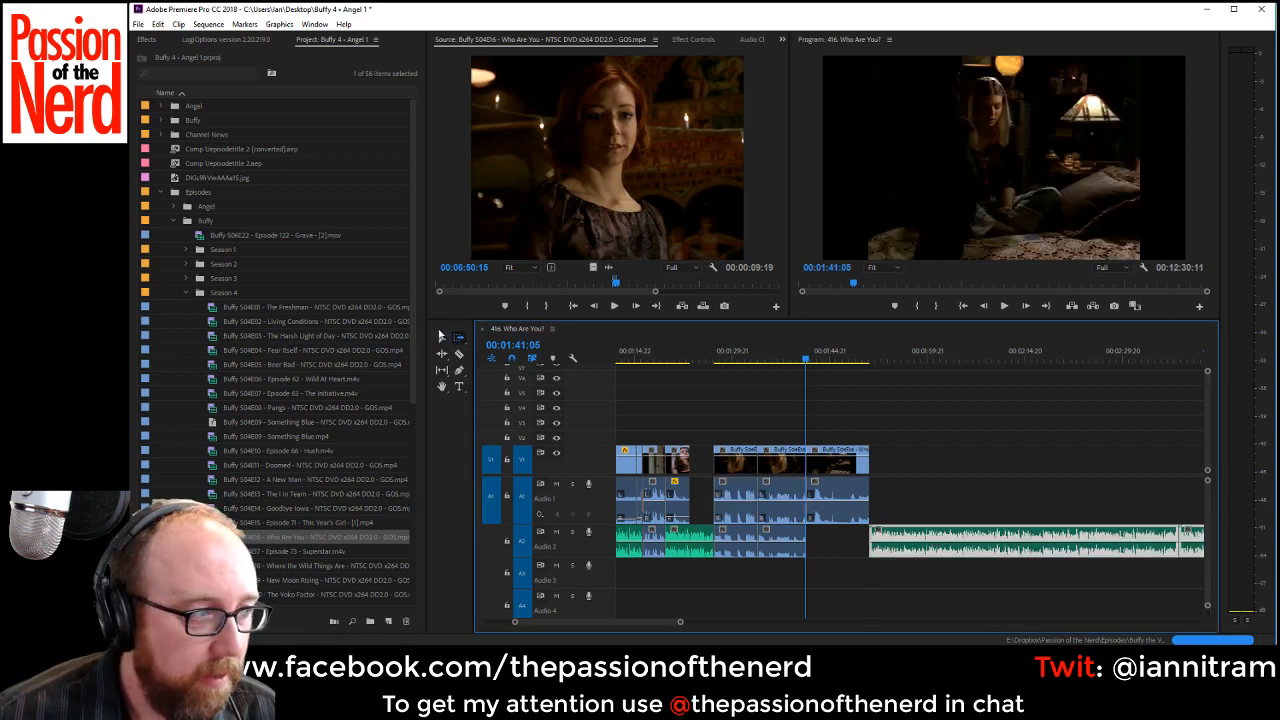
Duplicate the third dialogue clip's audio from Audio 1 into the gap on Audio 2.
left_click(441, 337)
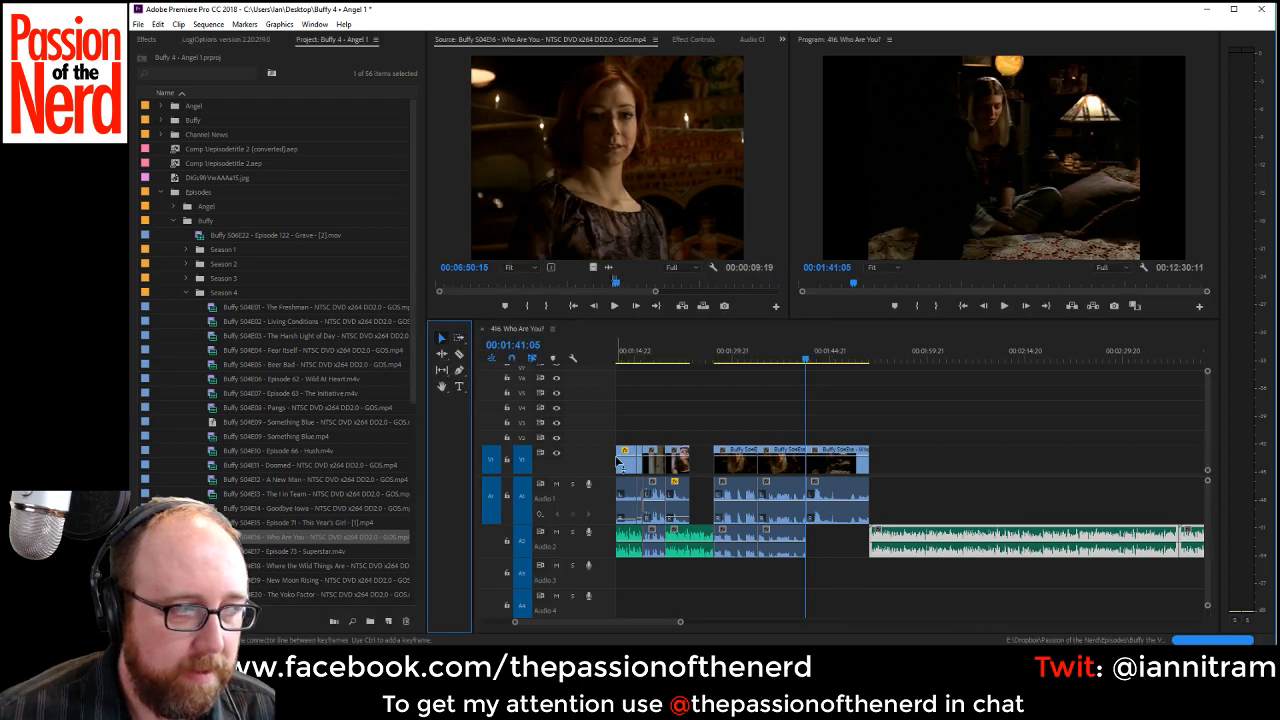
left_click(813, 541)
left_click(836, 512)
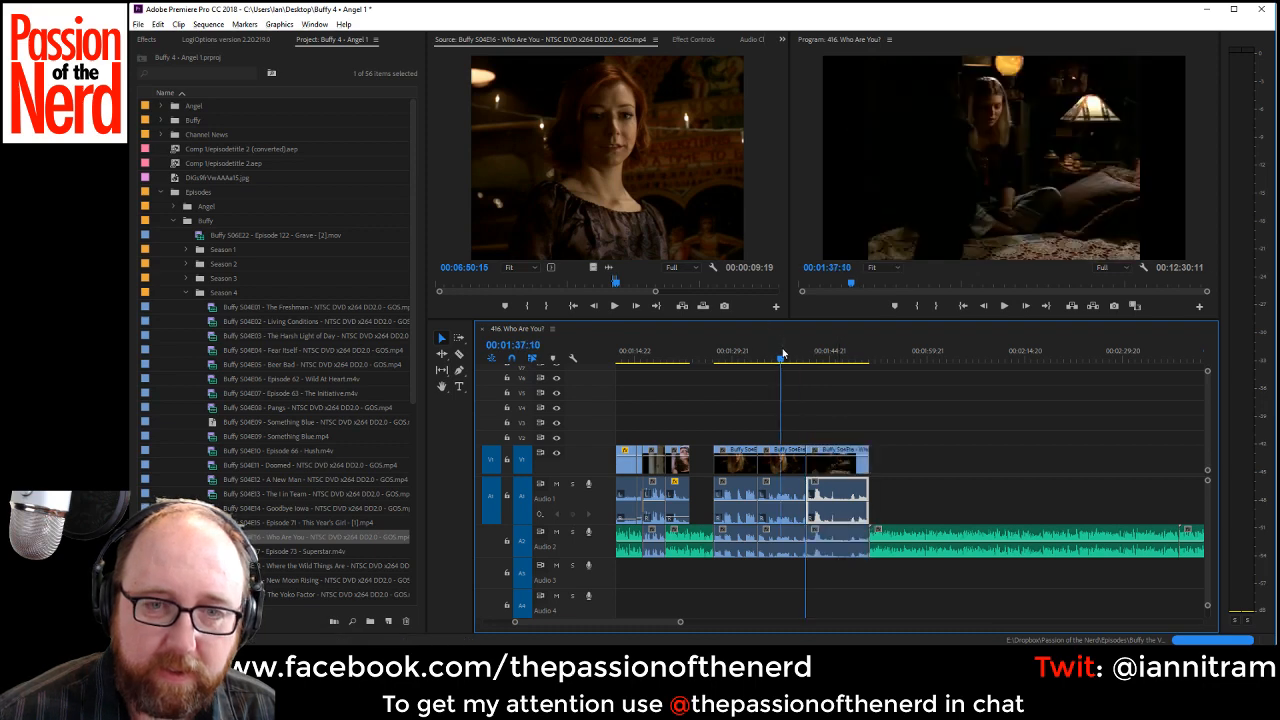
Unlink the first dialogue clip and extend its start on V1 and Audio 1 back to the end of the preceding clip.
left_click_drag(783, 353, 728, 374)
right_click(731, 466)
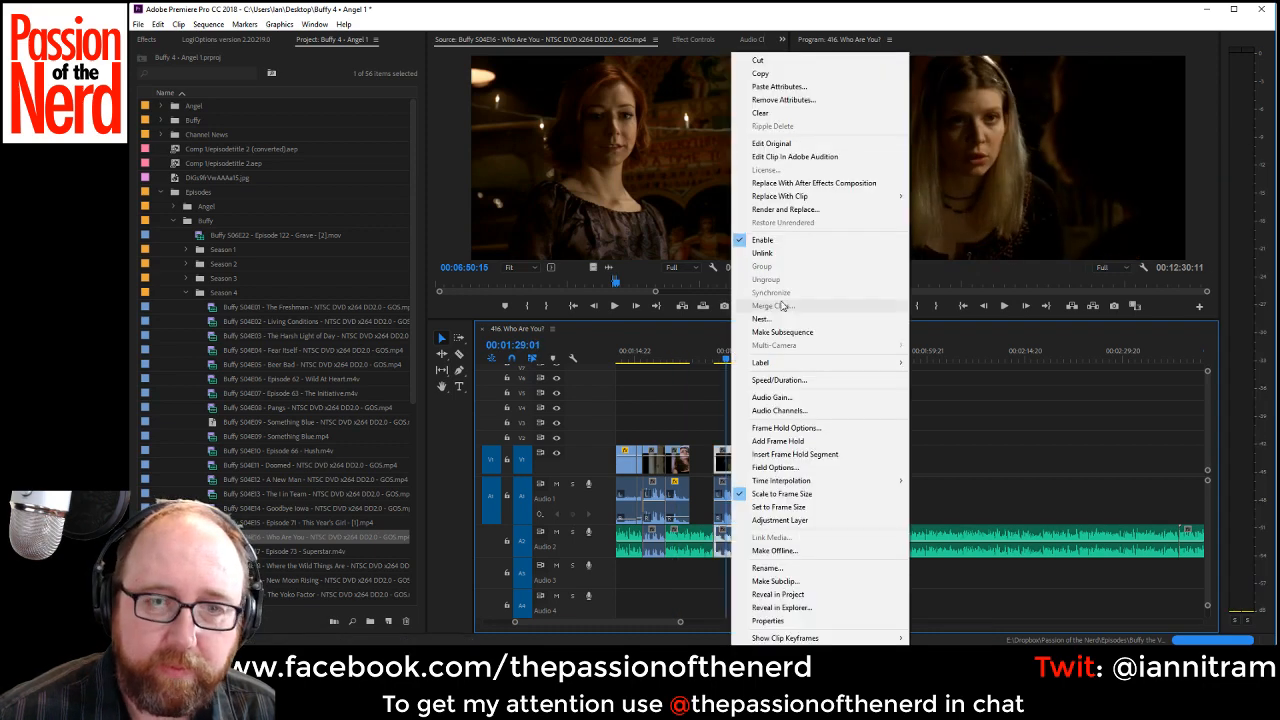
left_click(763, 253)
left_click_drag(718, 466, 691, 489)
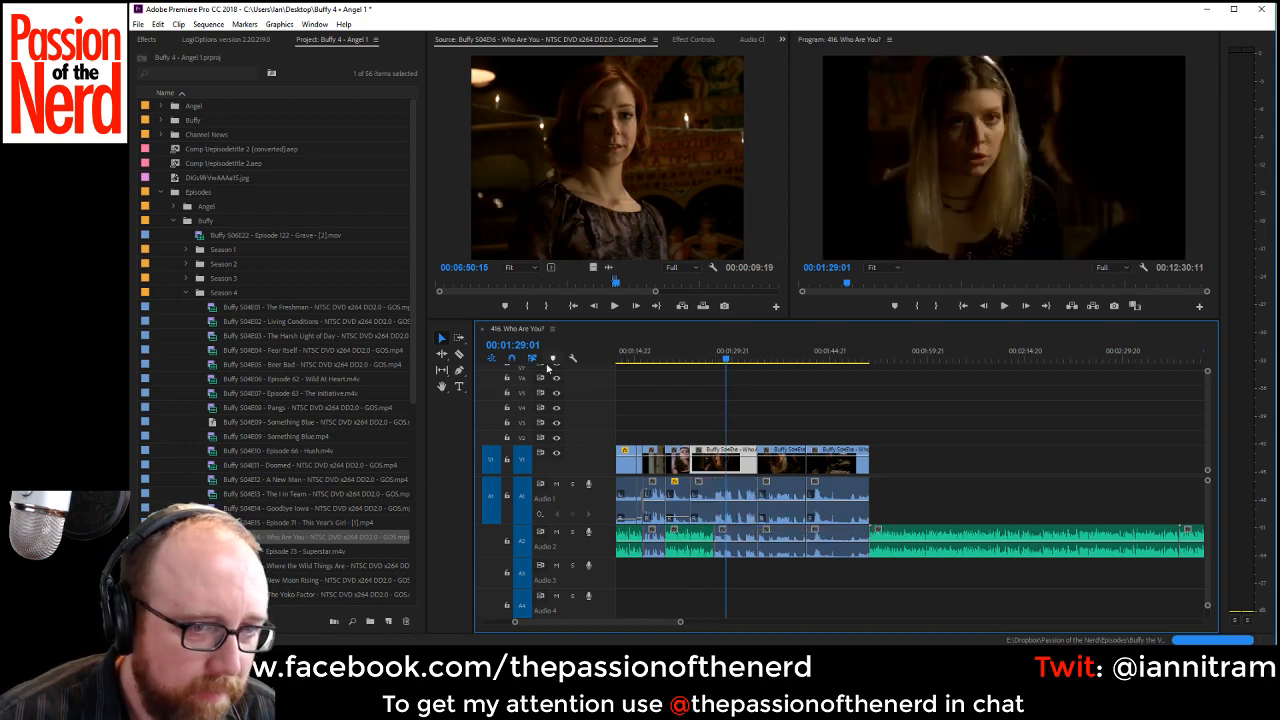
Split the extended Audio 1 clip where the VO passage ends and lower the volume of the segment under the VO.
left_click(459, 354)
left_click(715, 516)
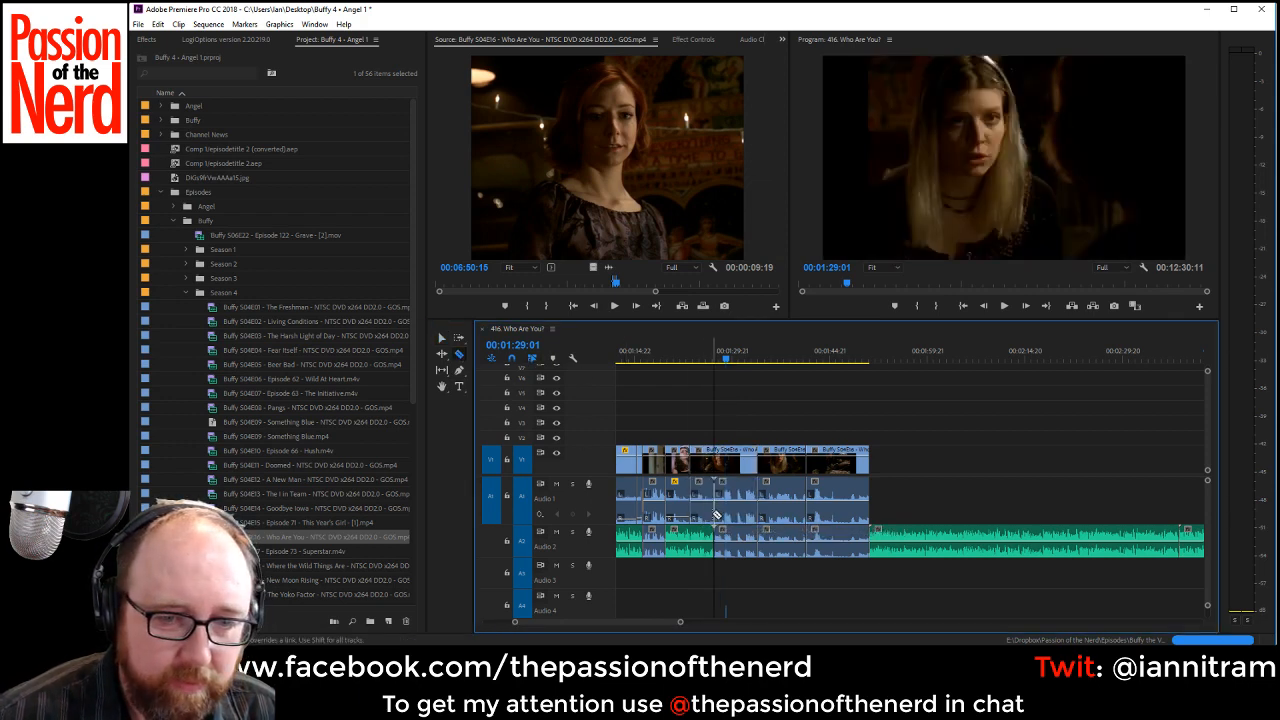
left_click(441, 340)
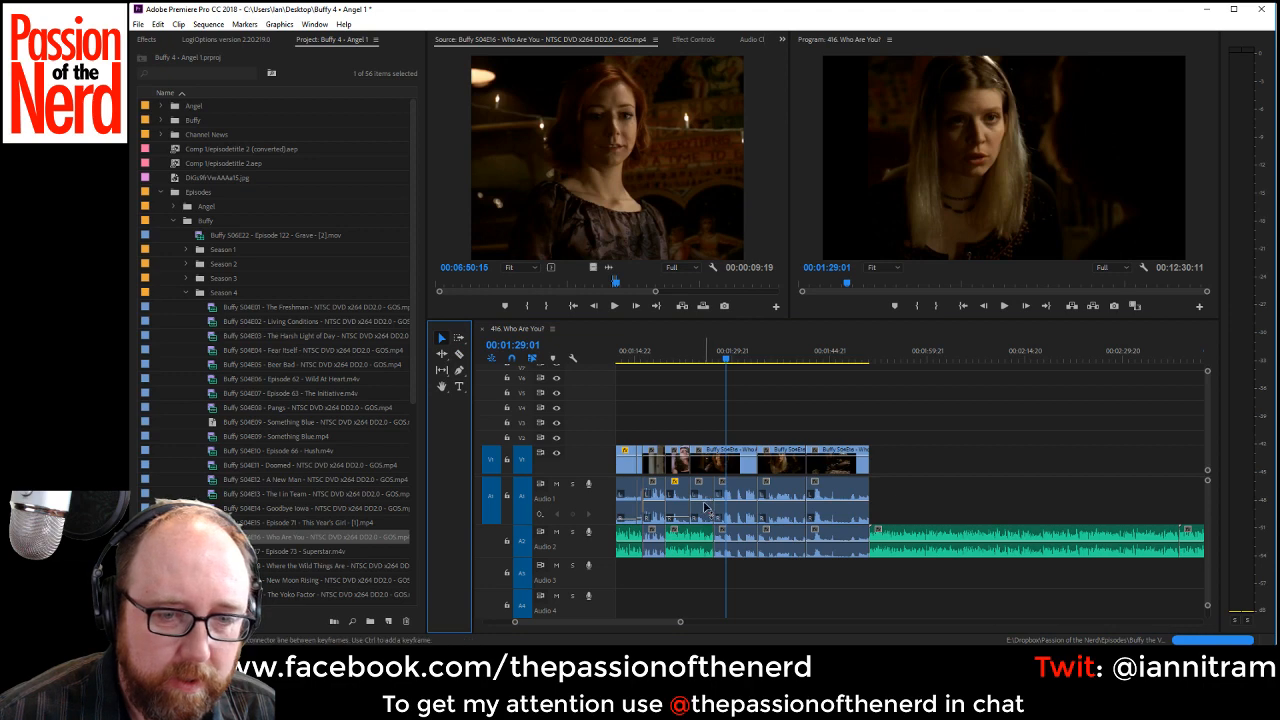
left_click(705, 508)
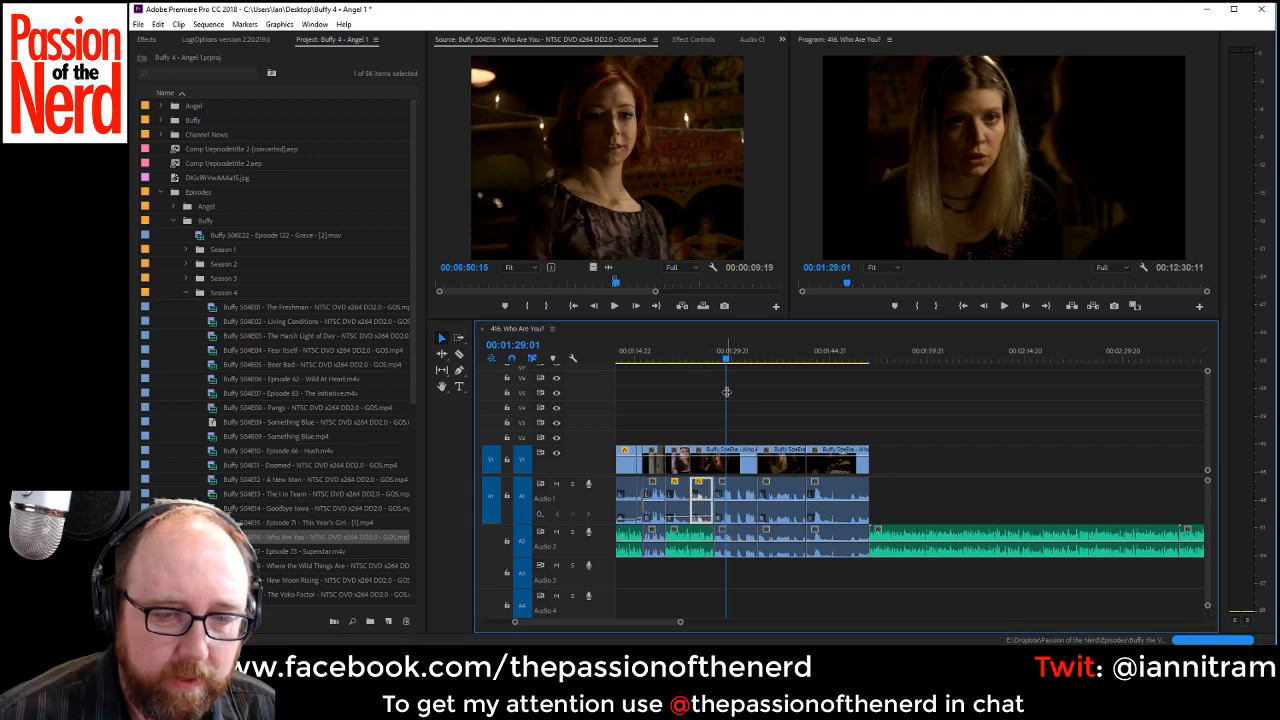
Play from the preceding clip into the dialogue and apply the default transition to the new Audio 1 cut.
left_click(676, 358)
key("space")
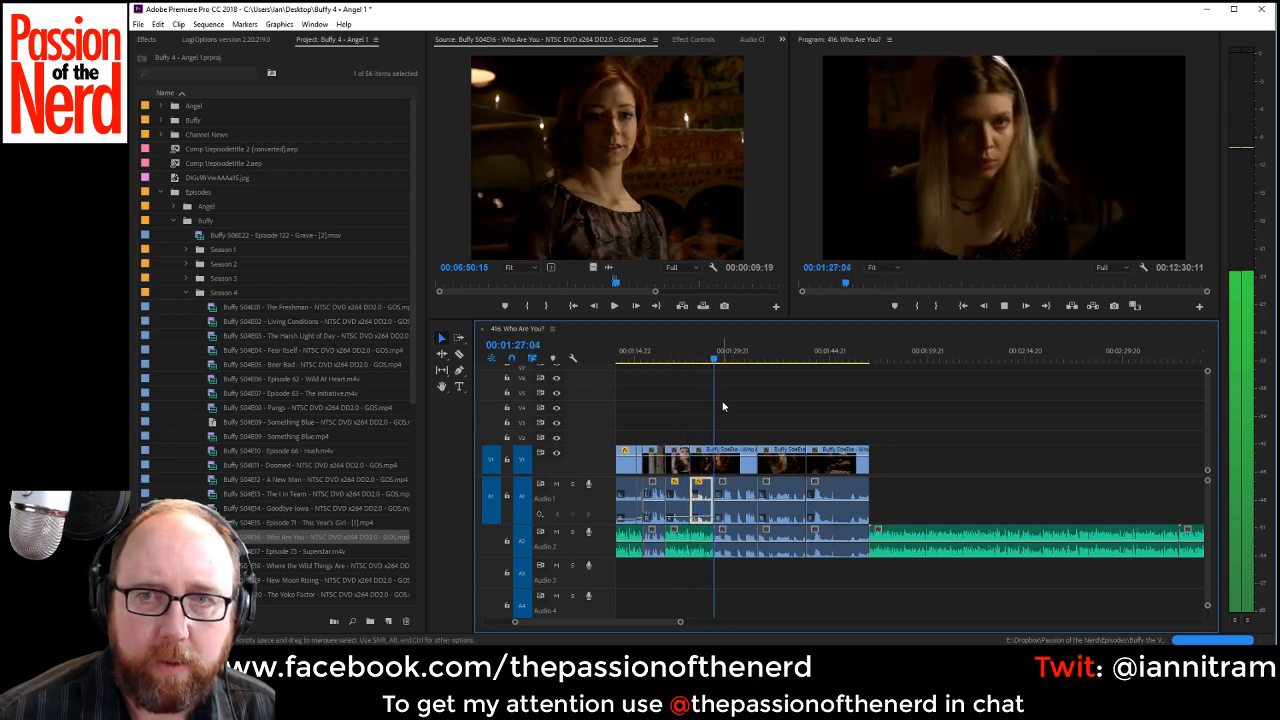
right_click(712, 502)
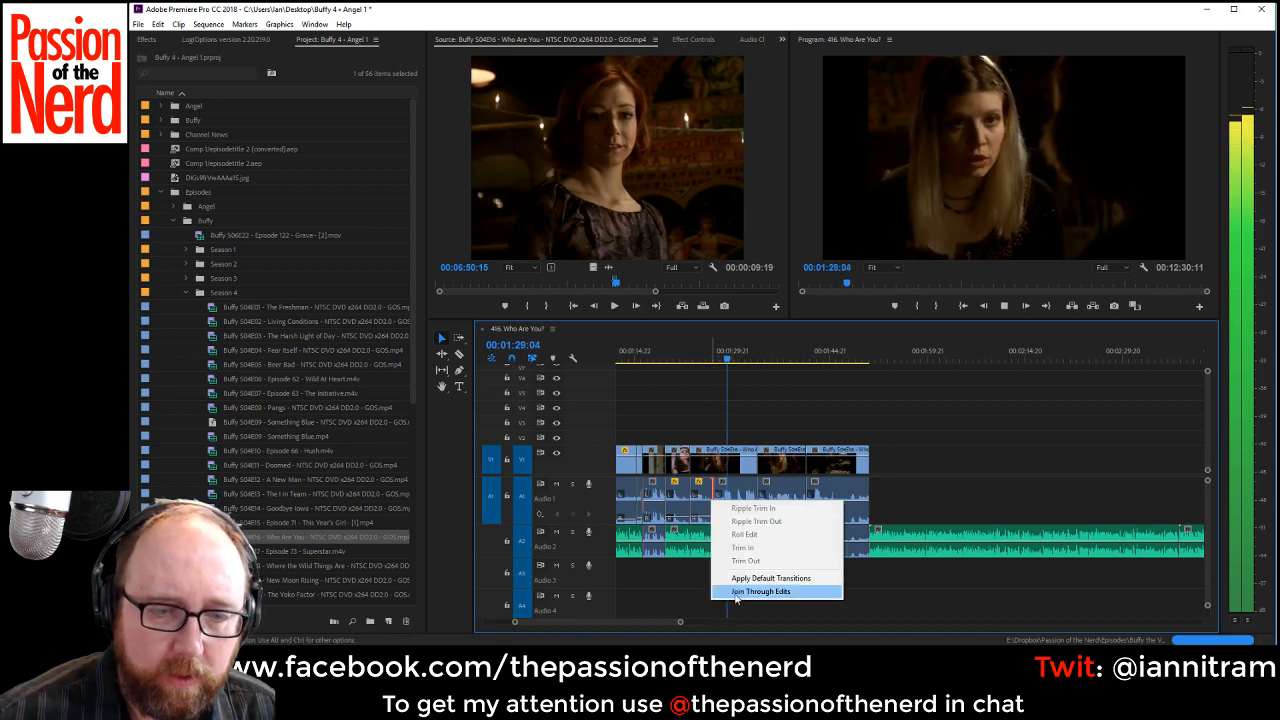
left_click(750, 578)
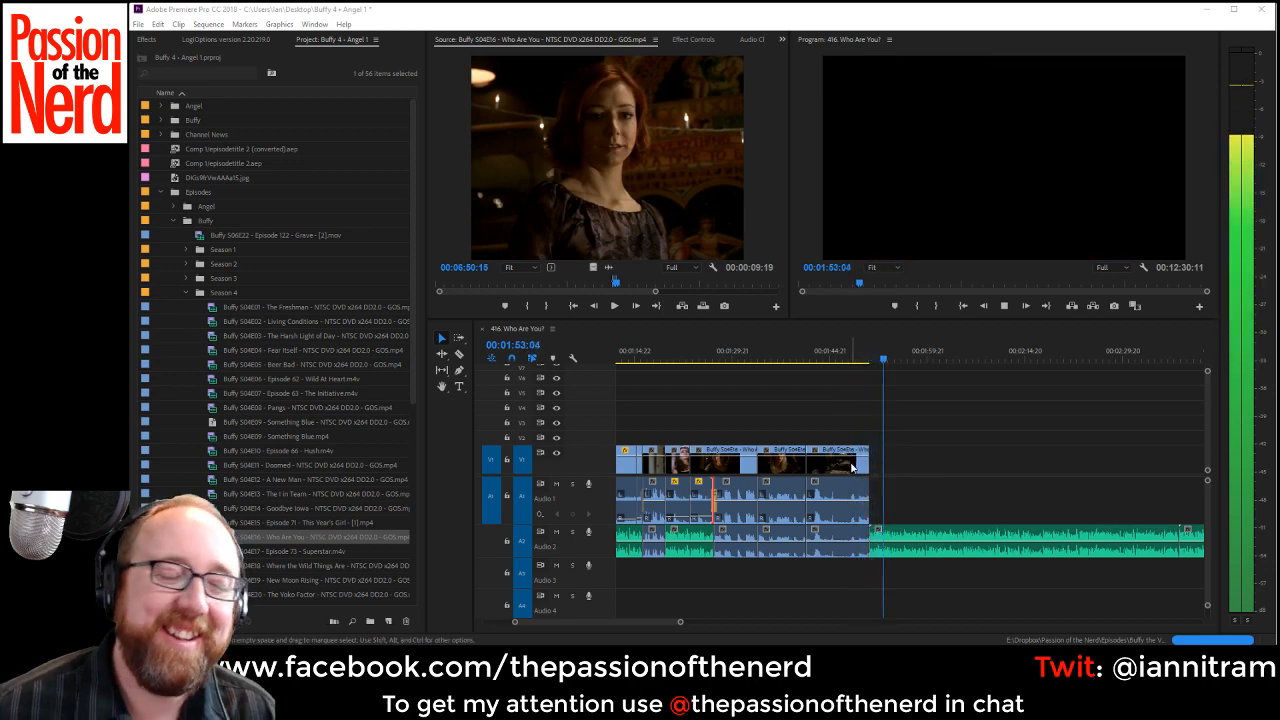
Park the sequence playhead at 00:01:53:03 and cue the source episode to the shot of the woman reading at 00:07:18:04.
left_click(881, 353)
key("space")
key("space")
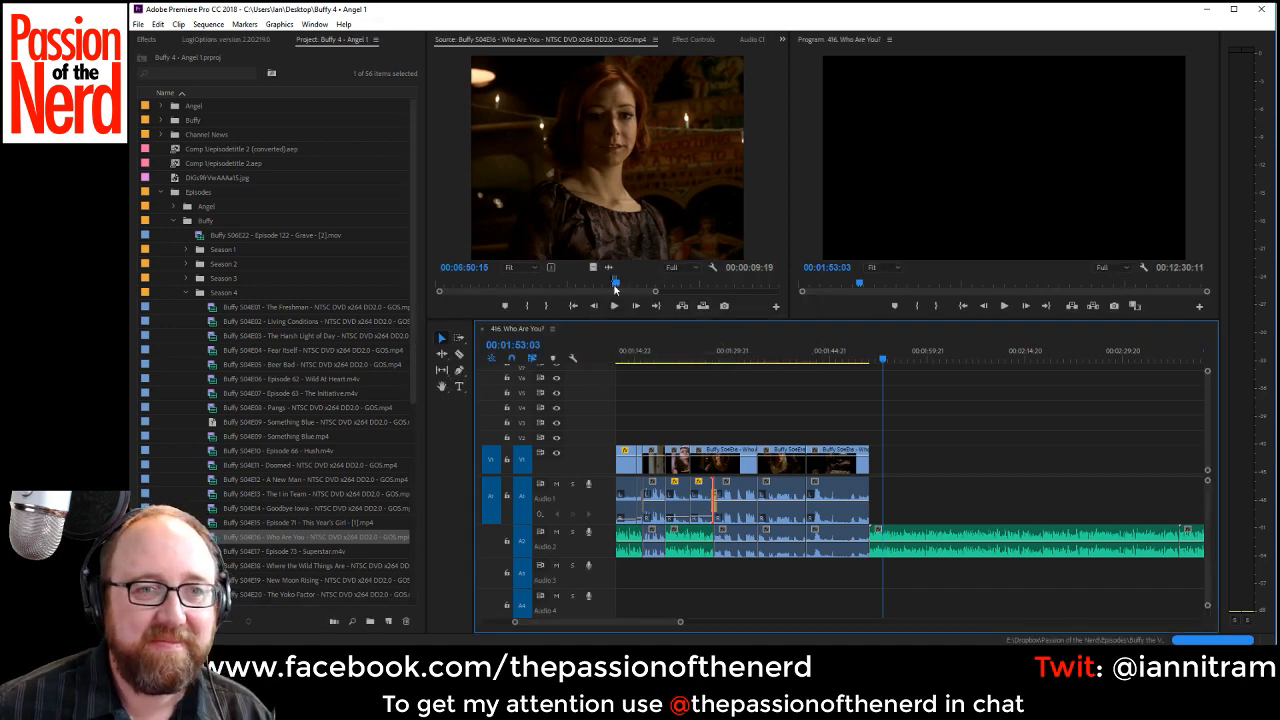
left_click_drag(615, 288, 628, 286)
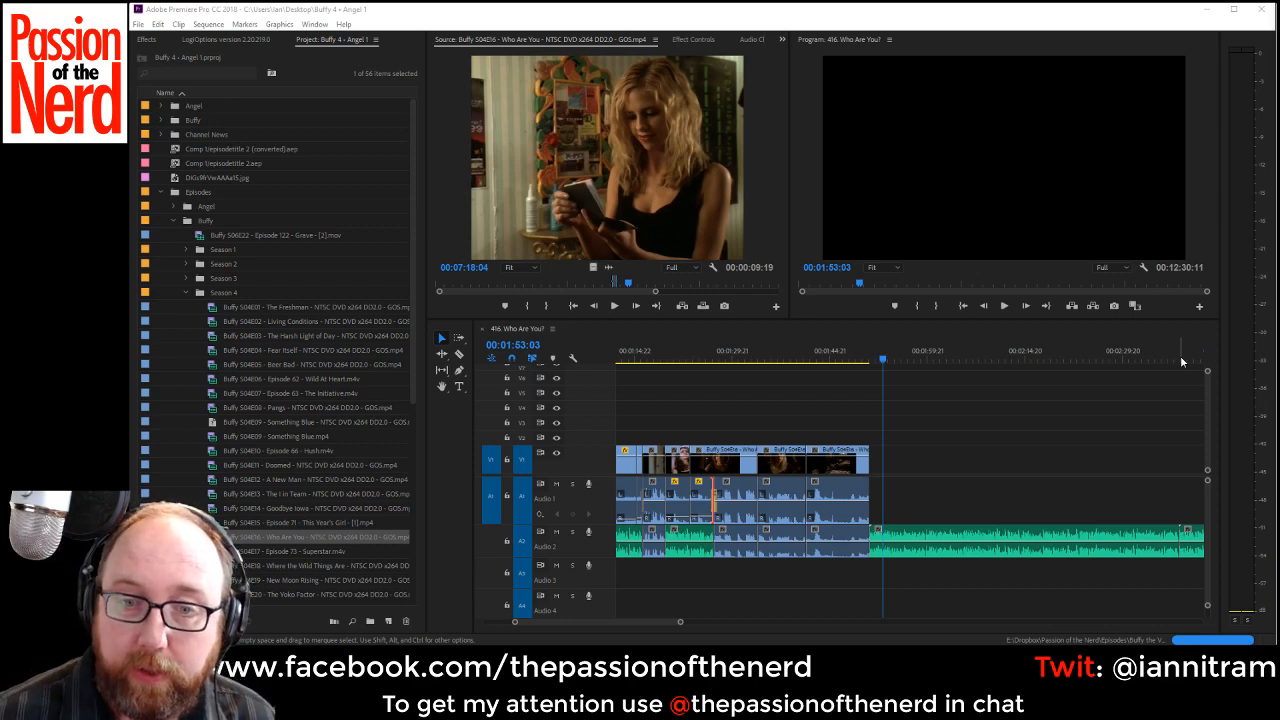
Check how much VO still lies uncovered across the whole sequence and save the project.
left_click_drag(678, 623, 1053, 623)
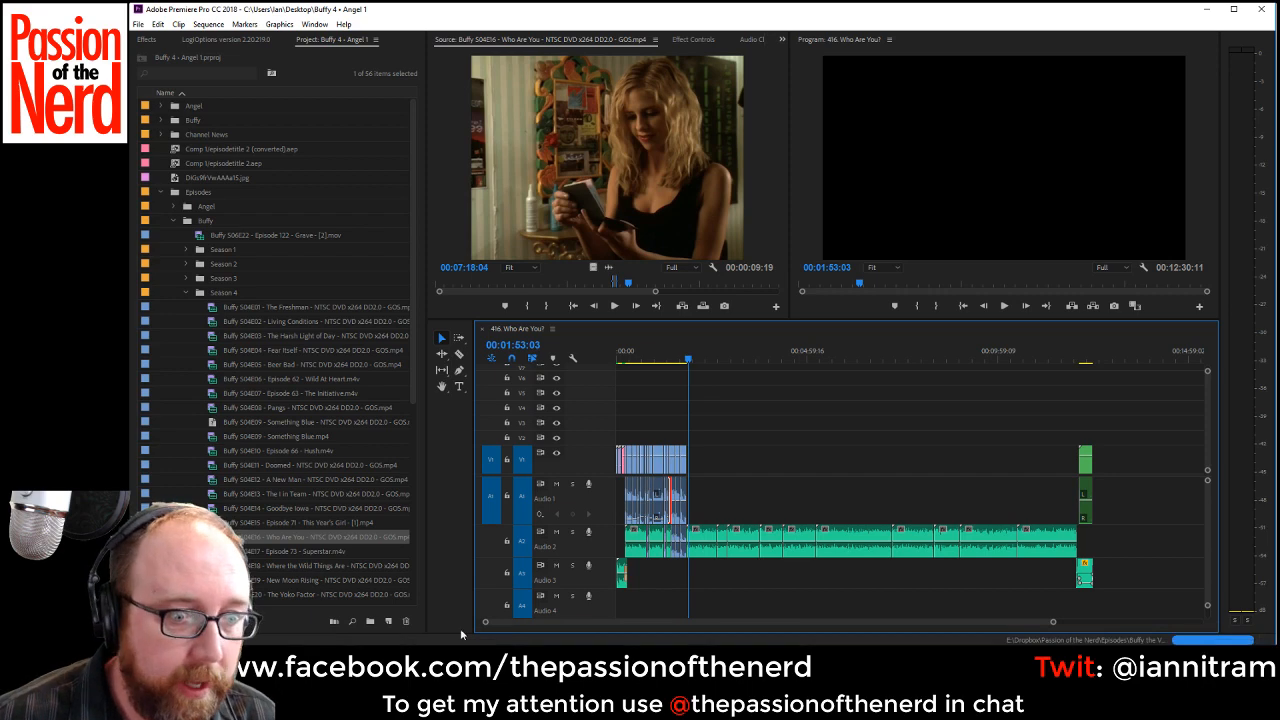
left_click_drag(484, 625, 557, 628)
key("ctrl+s")
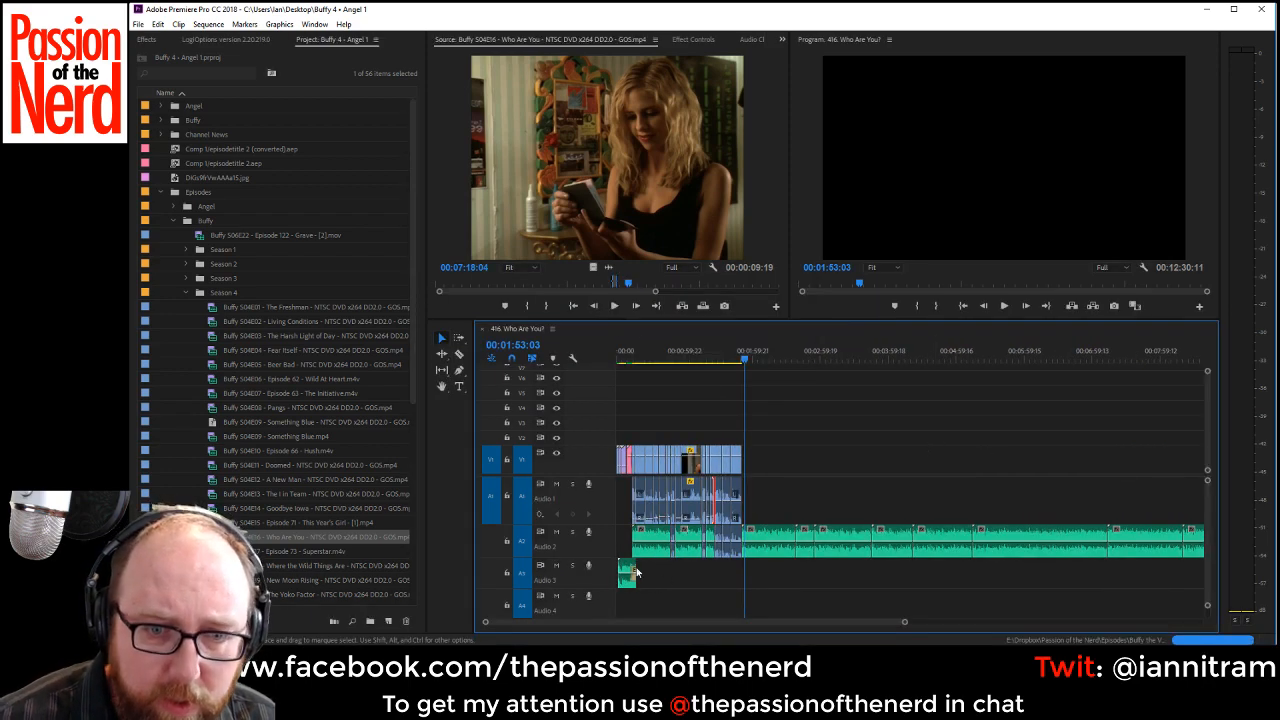
mouse_move(760, 628)
left_mouse_down()
mouse_move(907, 638)
mouse_move(762, 630)
left_mouse_up()
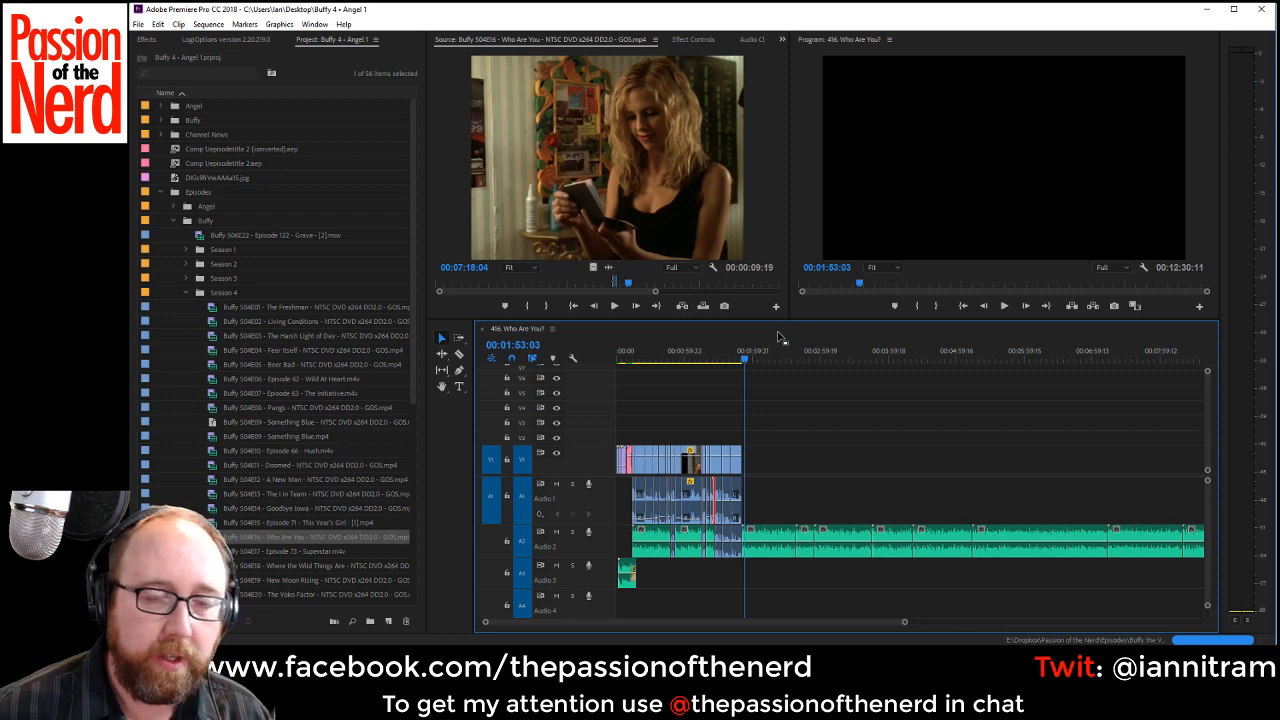
mouse_move(849, 625)
left_mouse_down()
mouse_move(1018, 636)
mouse_move(842, 628)
left_mouse_up()
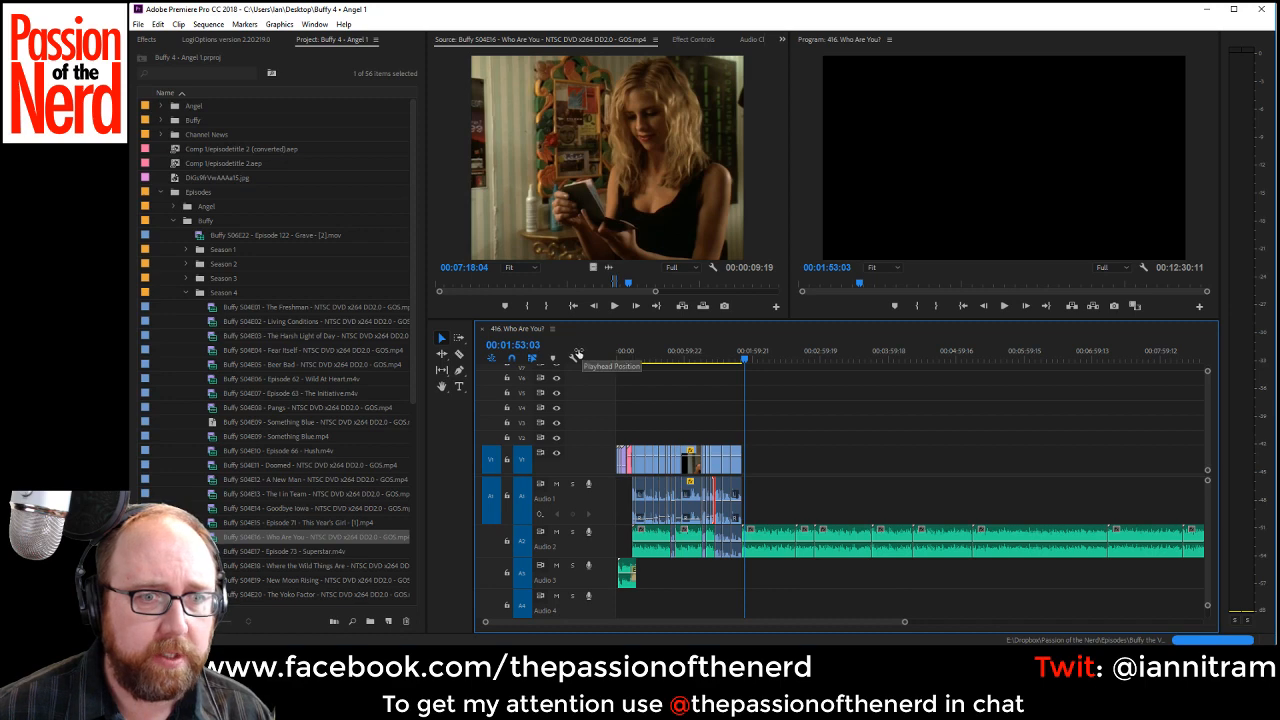
key("alt+Tab")
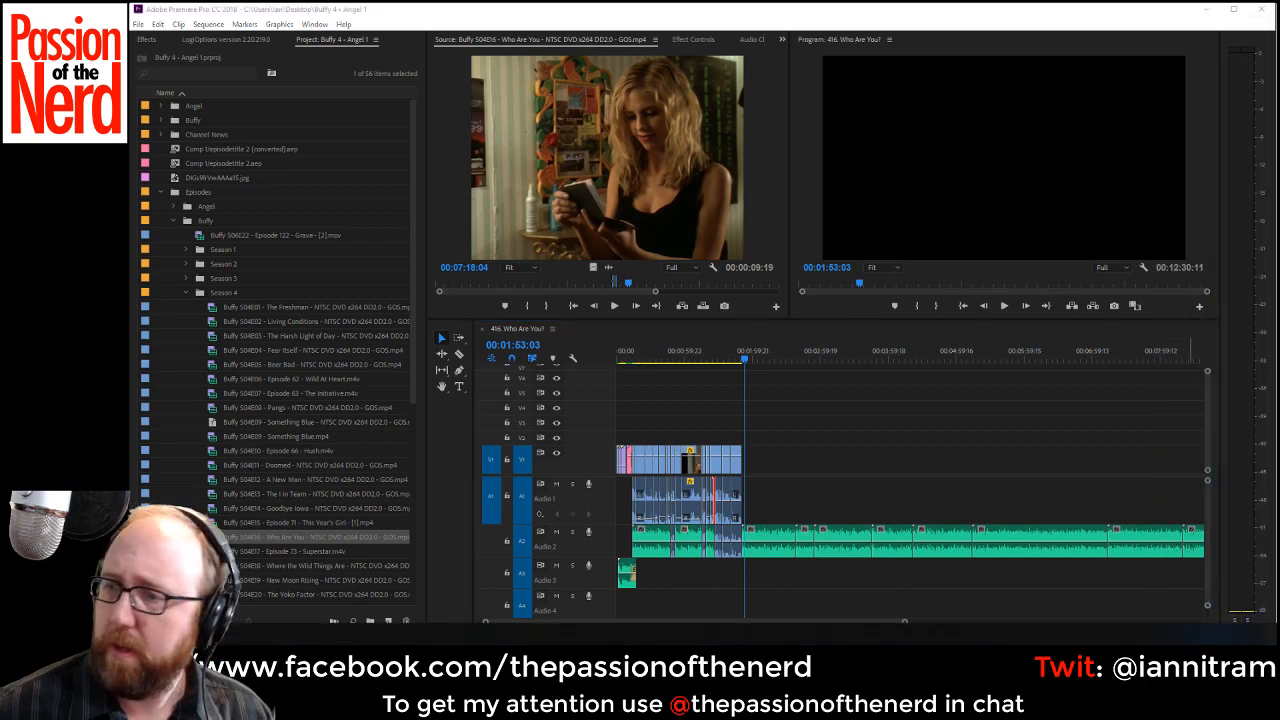